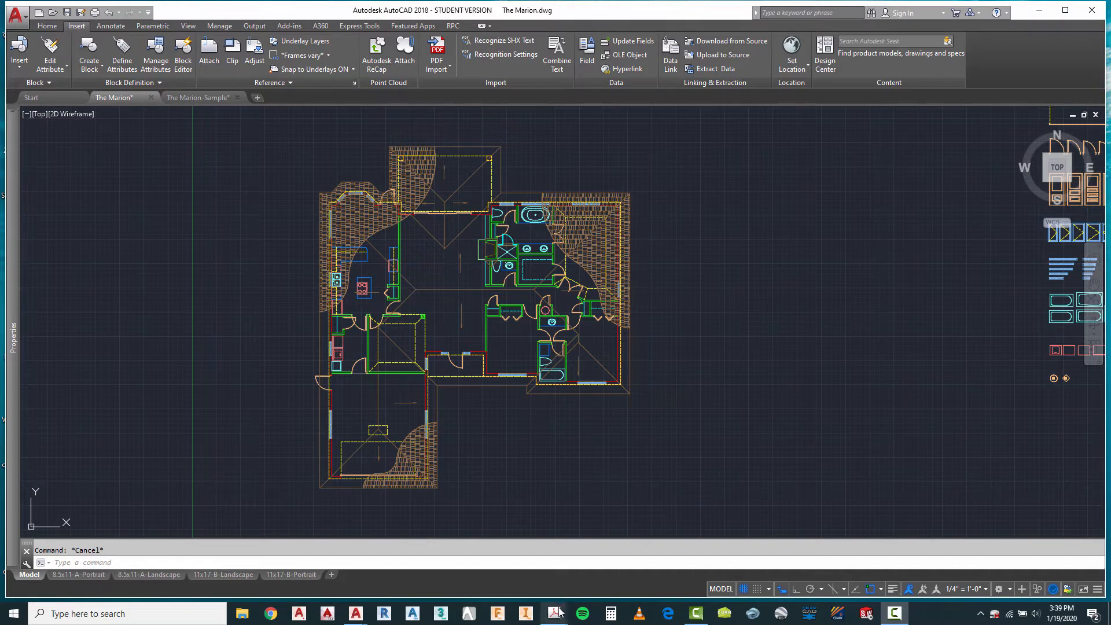
# Step: Switch to Adobe Acrobat and view the Marion Red Lines and chapter 18 Floor Plan Layout PDFs
pyautogui.moveTo(559, 612)
pyautogui.click(605, 581)
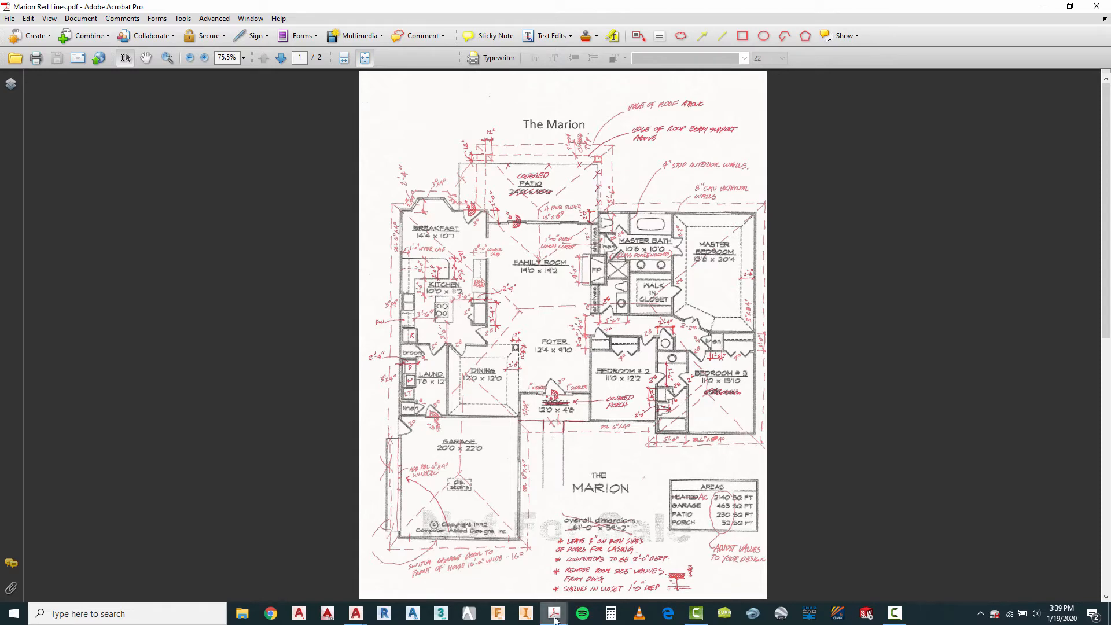
pyautogui.moveTo(554, 615)
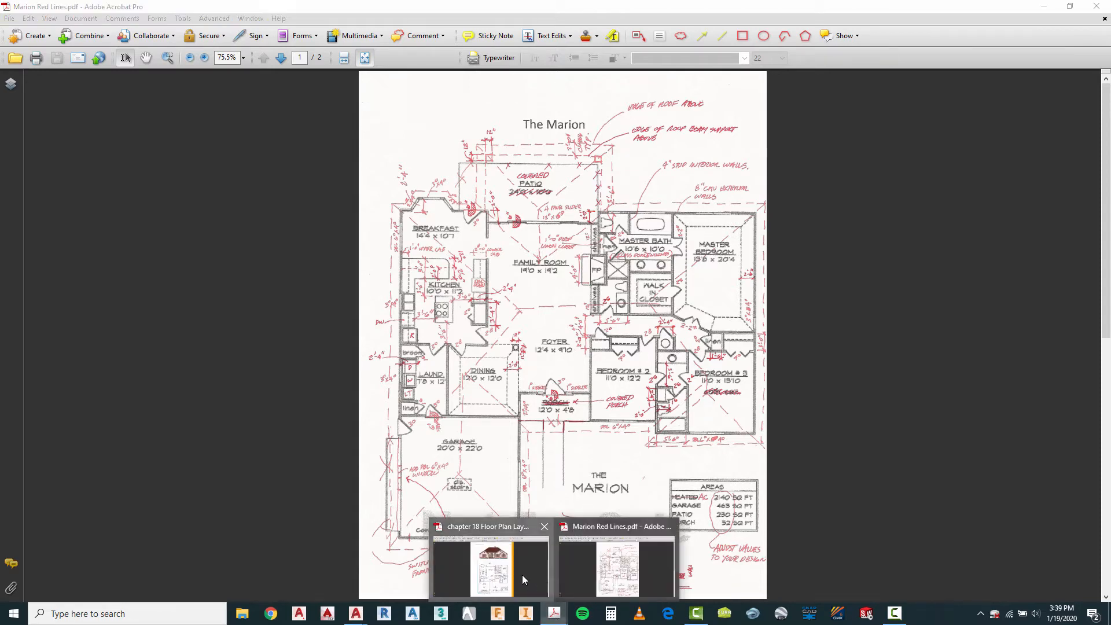
pyautogui.click(522, 575)
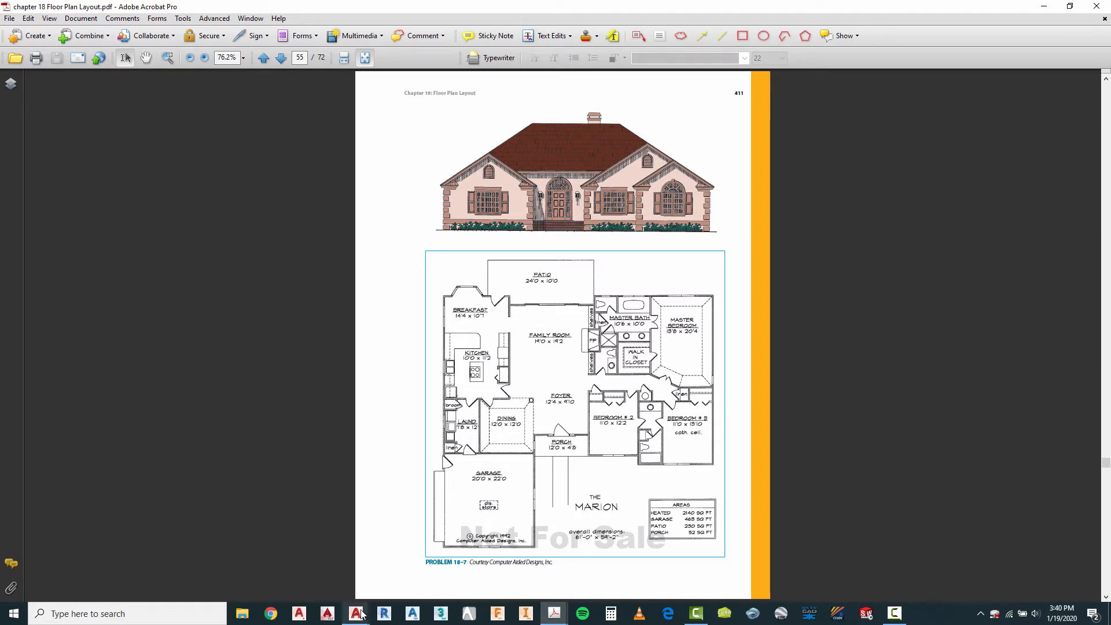
# Step: Switch to AutoCAD and review the elevations and the A-6 wall section sheet in The Marion-Sample drawing
pyautogui.moveTo(360, 615)
pyautogui.click(307, 583)
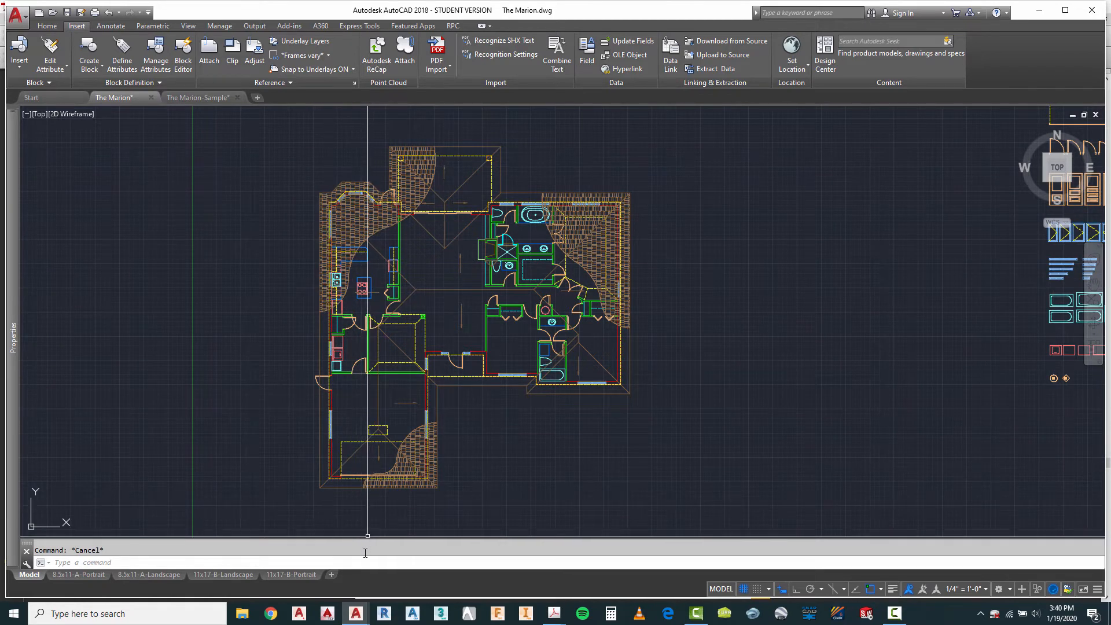
pyautogui.click(197, 97)
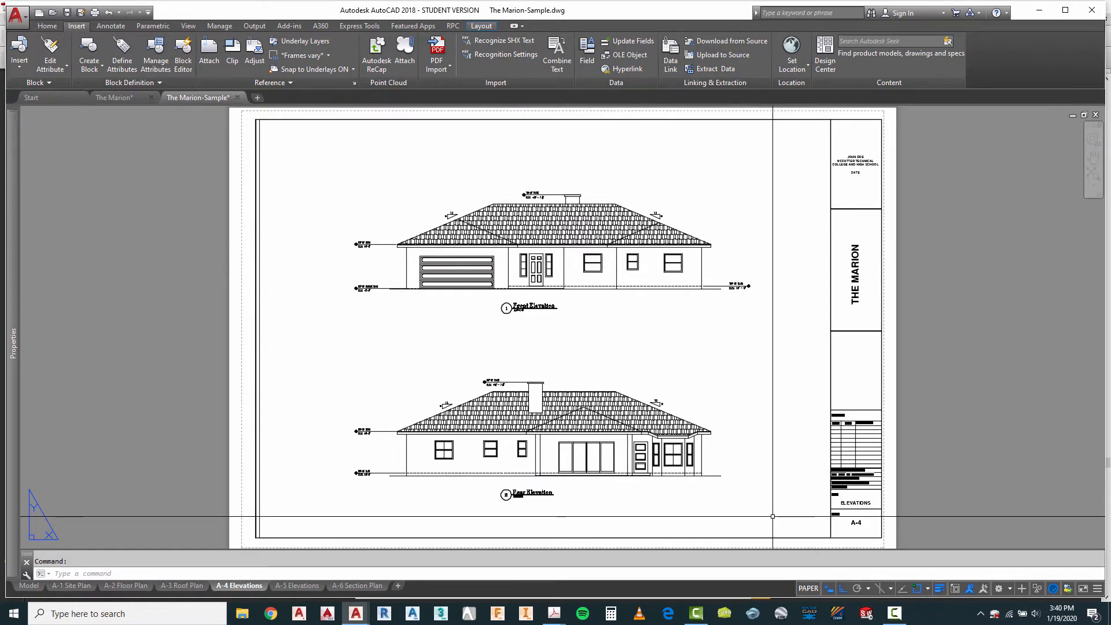
pyautogui.click(299, 586)
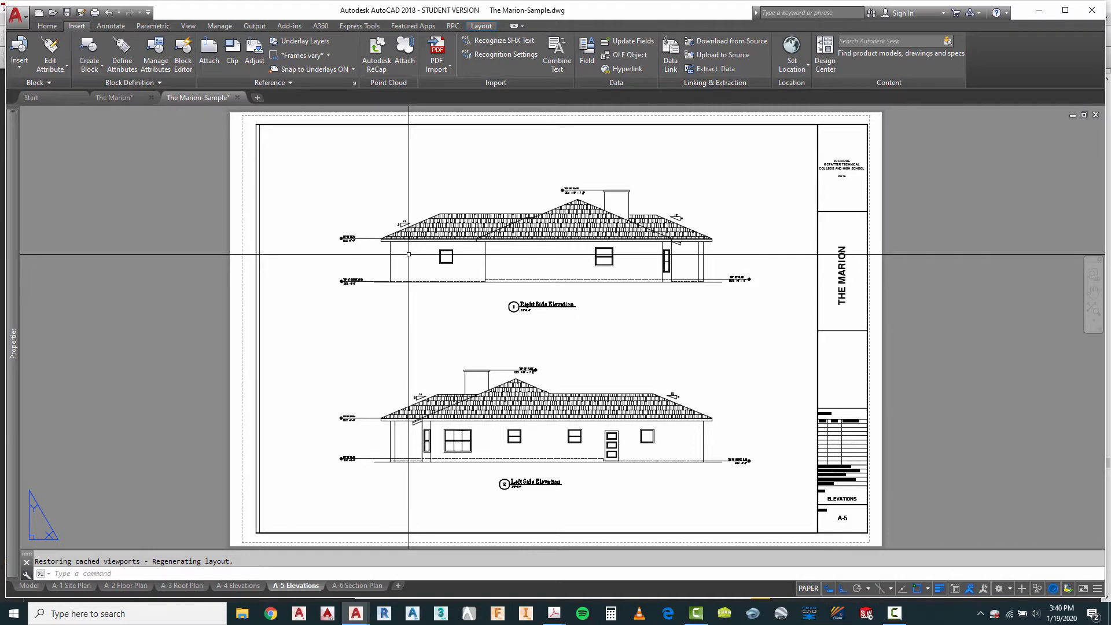
pyautogui.click(363, 585)
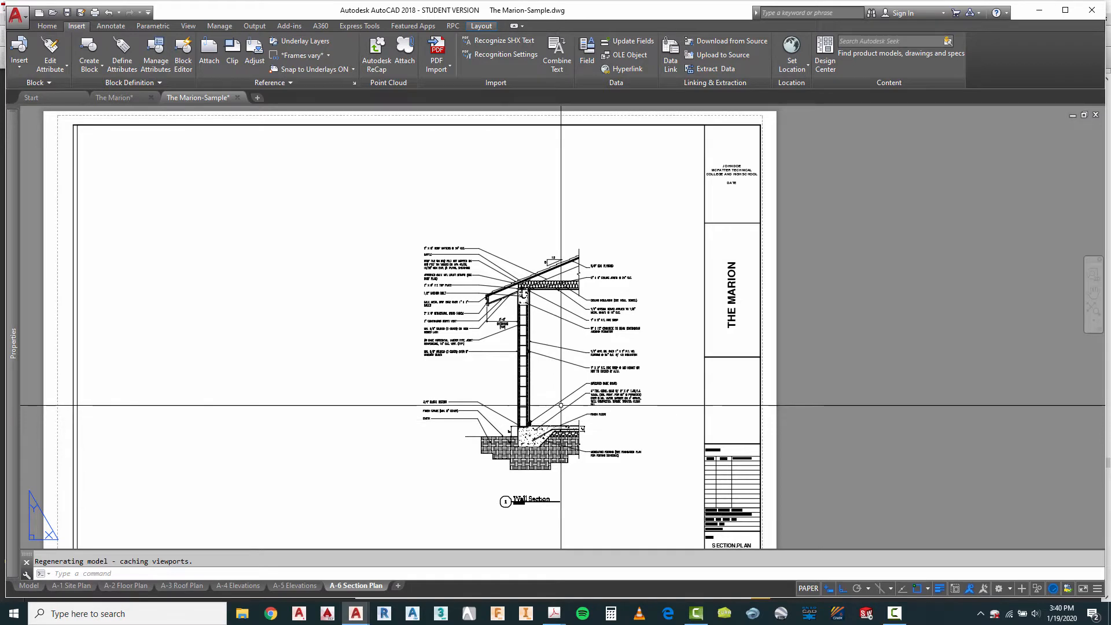
pyautogui.scroll(3, 534, 312)
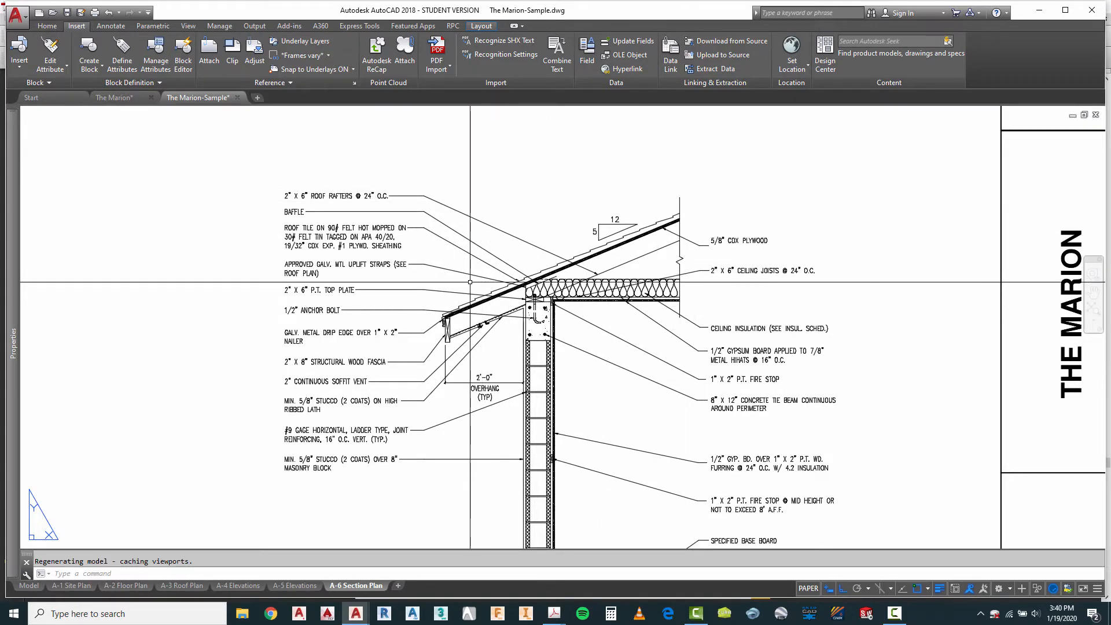
pyautogui.scroll(-2, 614, 202)
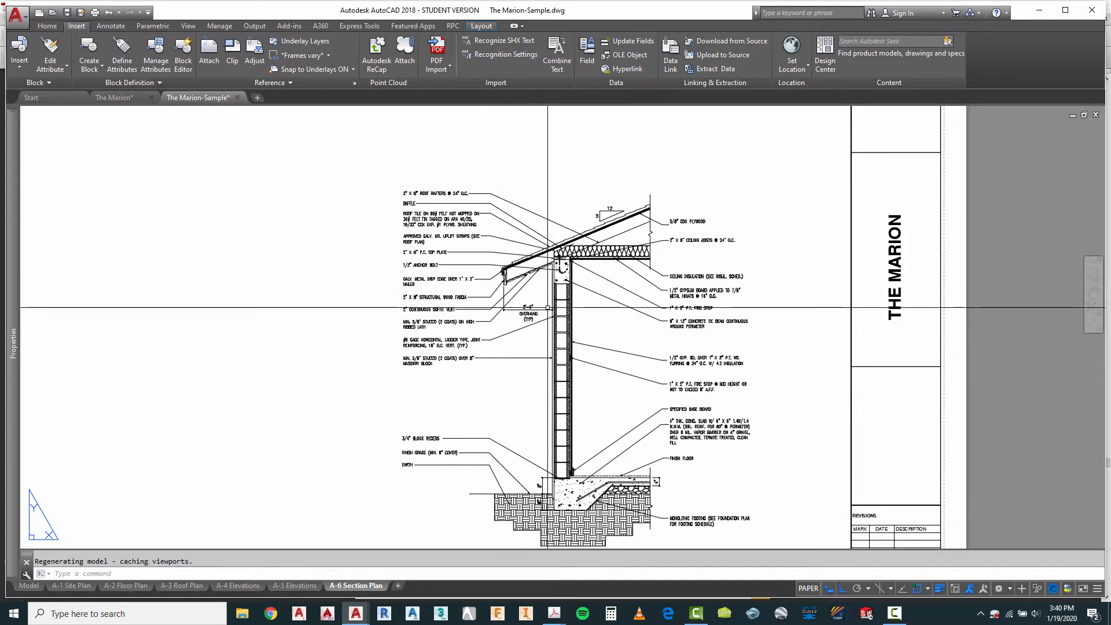
# Step: Return to The Marion drawing and make Construction the current layer
pyautogui.click(125, 97)
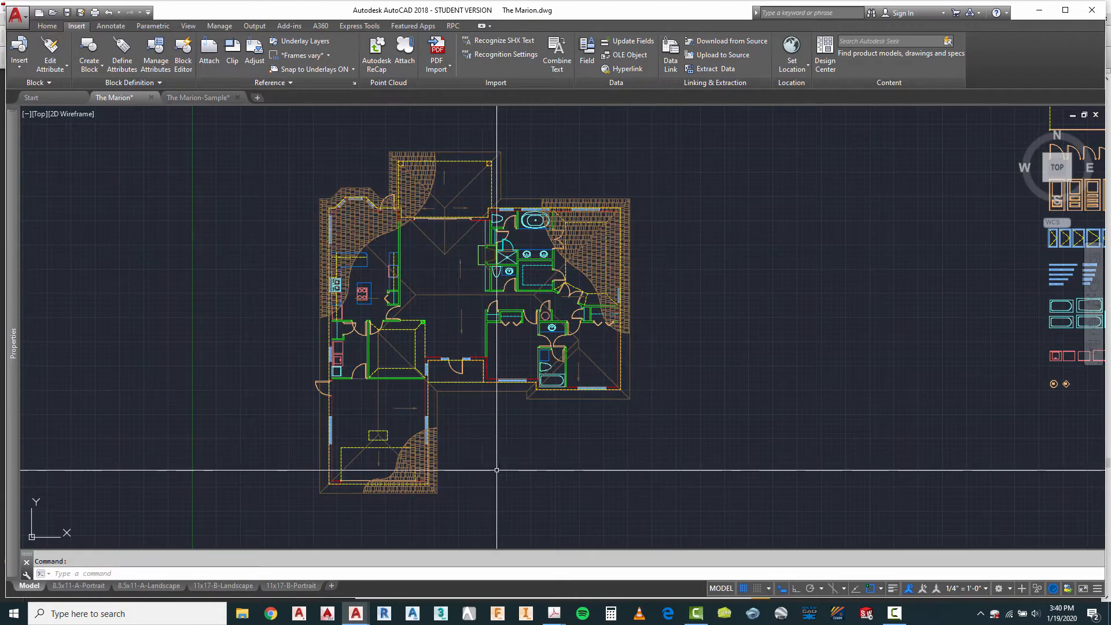
pyautogui.scroll(-2, 620, 240)
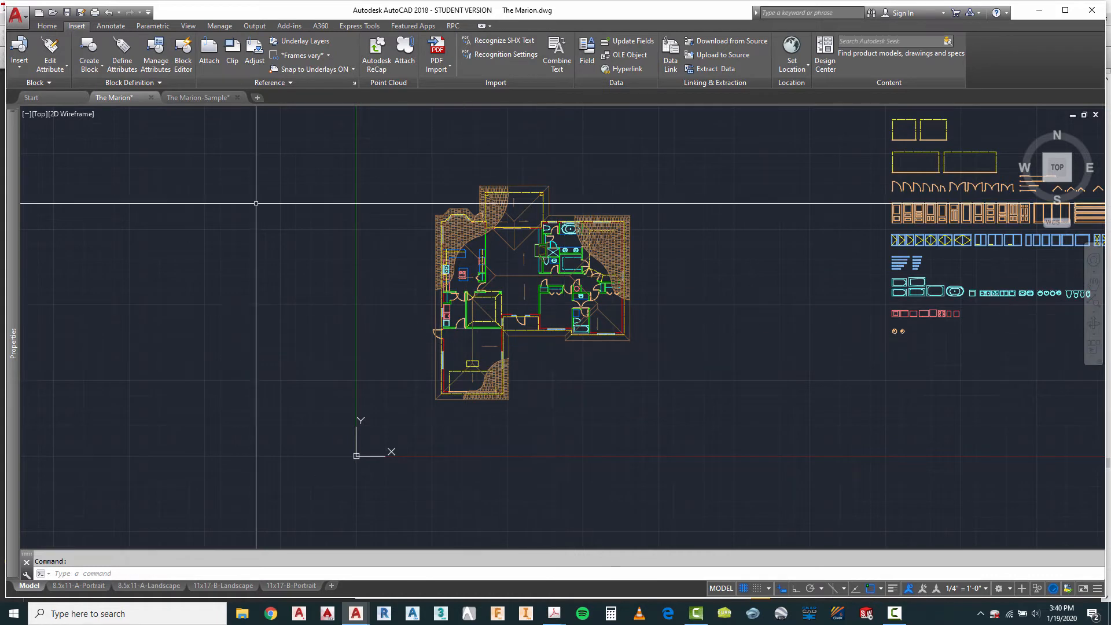
pyautogui.click(48, 26)
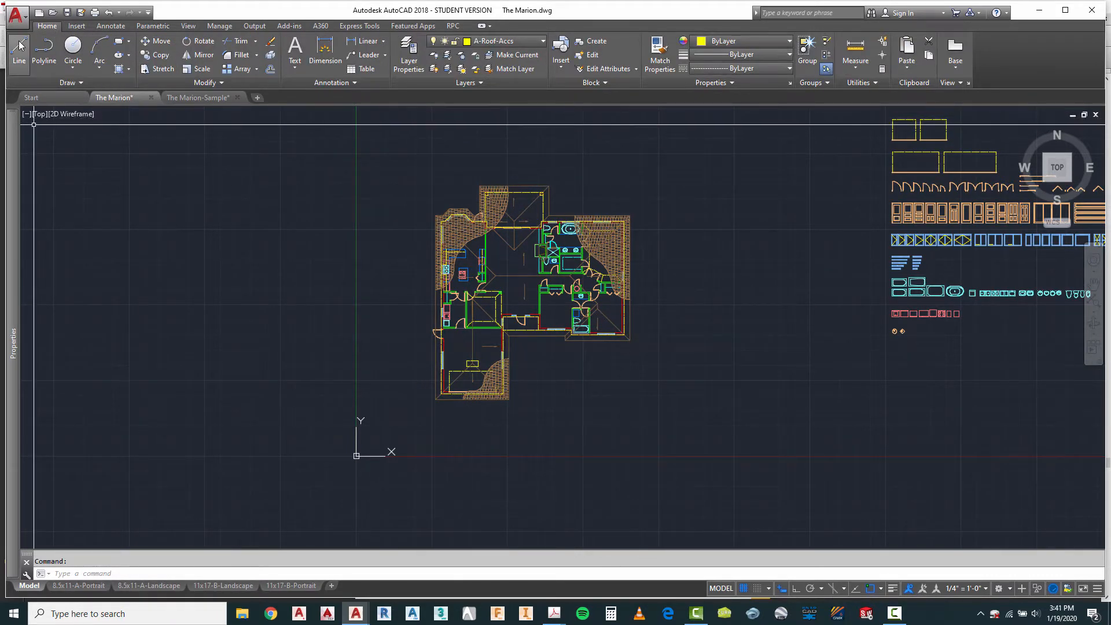
pyautogui.click(495, 41)
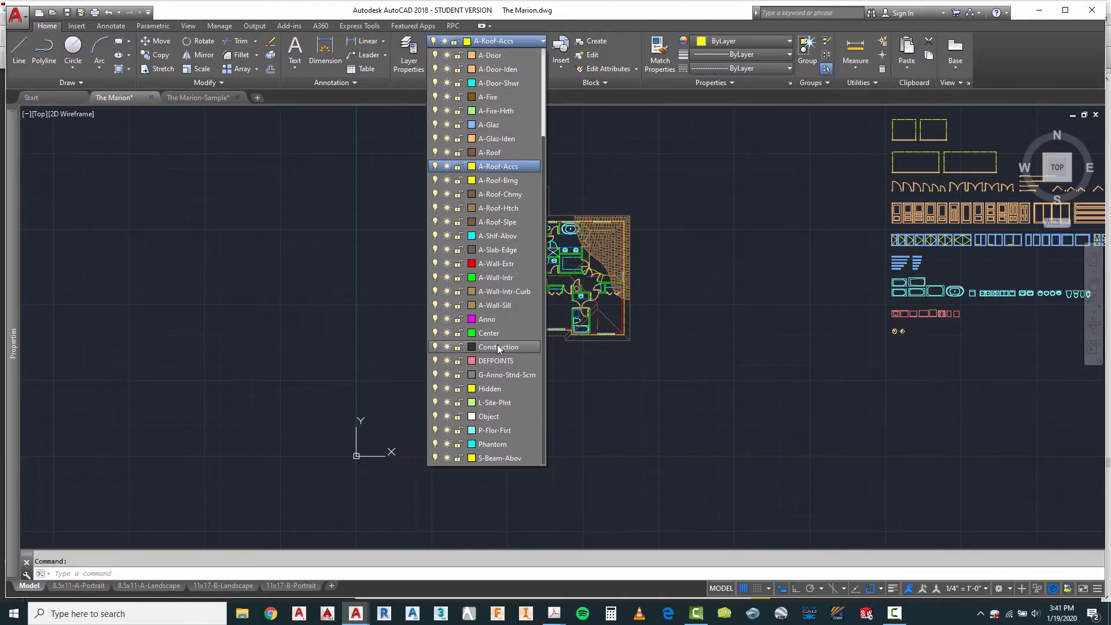
pyautogui.click(498, 348)
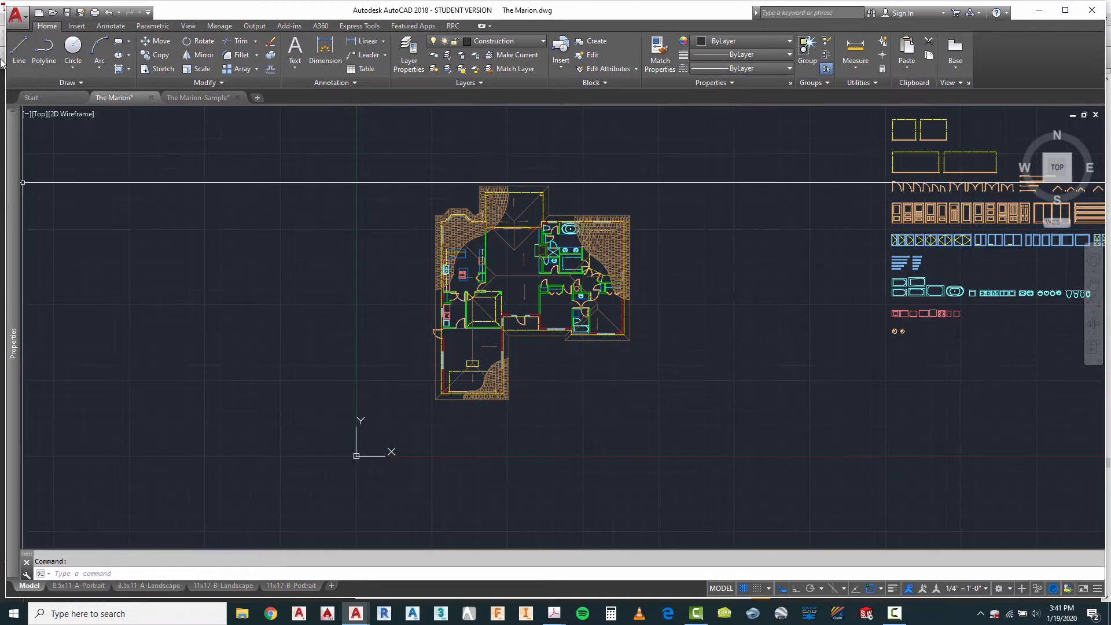
# Step: Draw a horizontal construction line about 89' long below the floor plan, with Ortho on
pyautogui.click(19, 49)
pyautogui.scroll(-2, 356, 249)
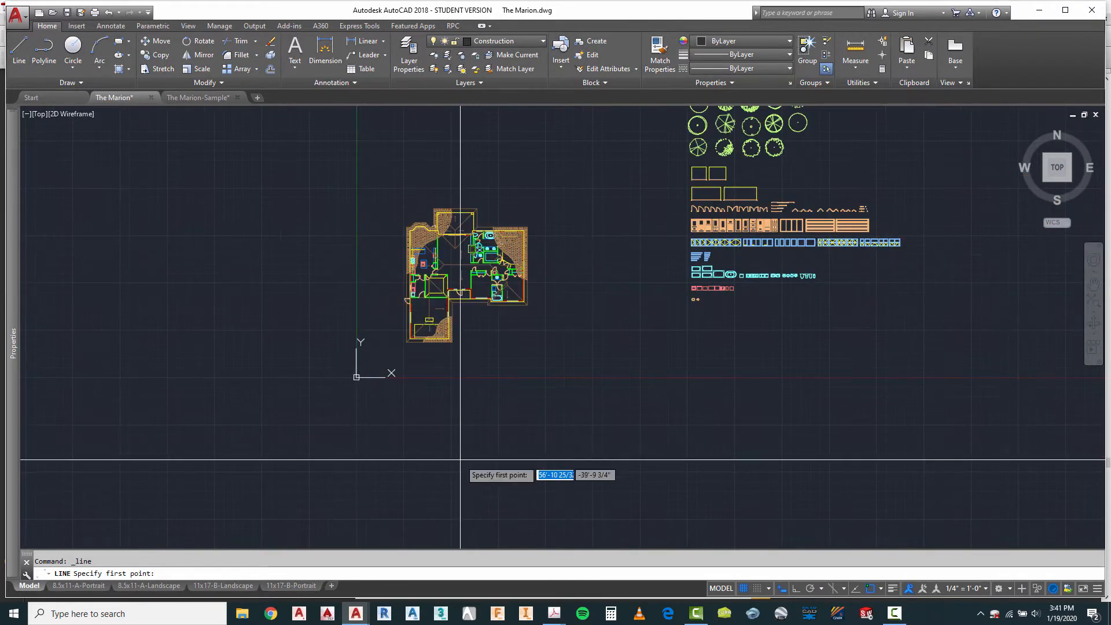
pyautogui.scroll(2, 419, 473)
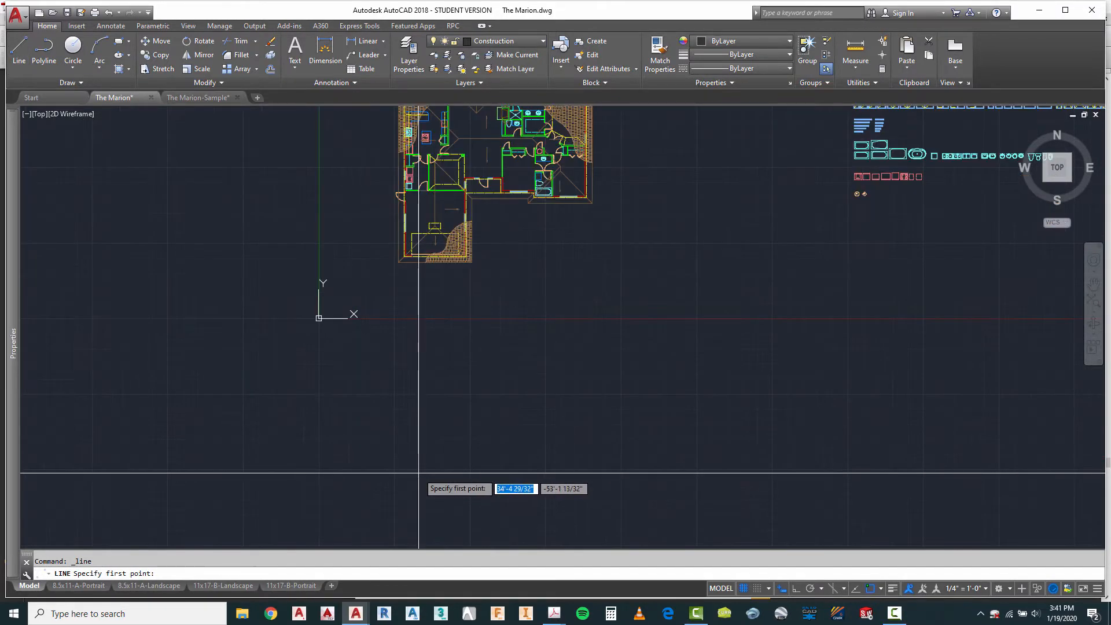
pyautogui.click(366, 357)
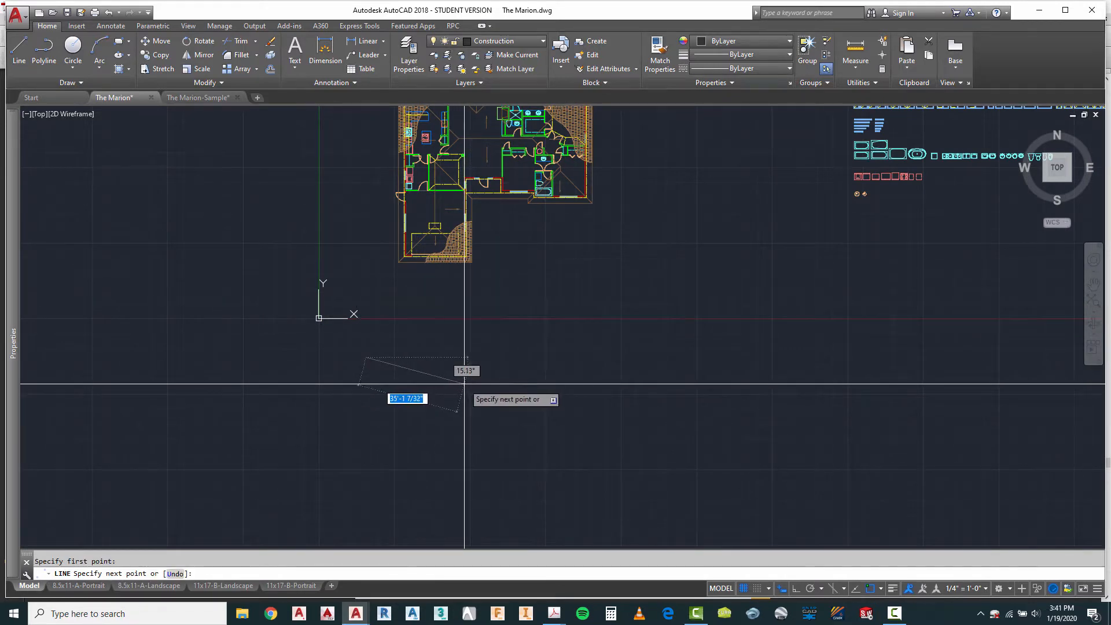
pyautogui.press('F8')
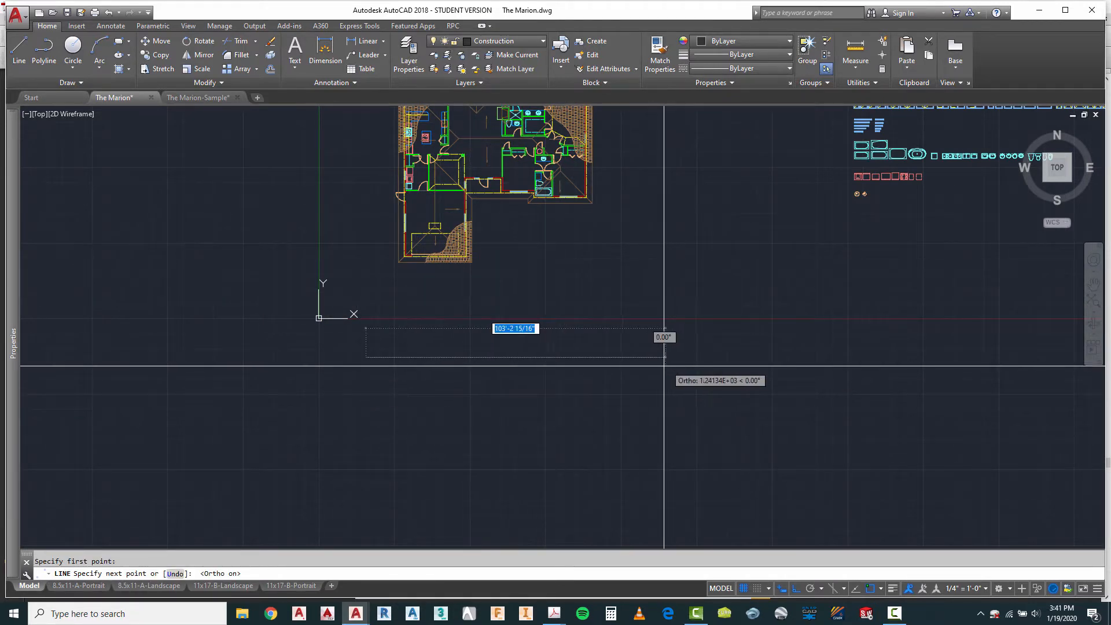
pyautogui.click(625, 355)
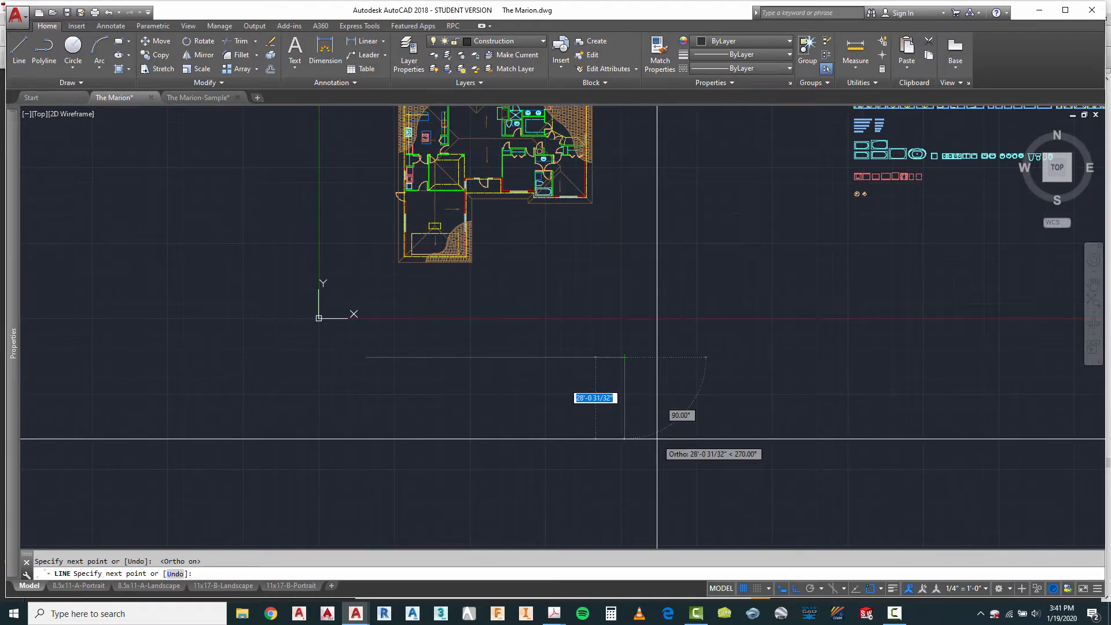
pyautogui.press('Escape')
# Step: Draw a vertical construction line from the garage's front-left corner down to the horizontal construction line
pyautogui.scroll(2, 448, 376)
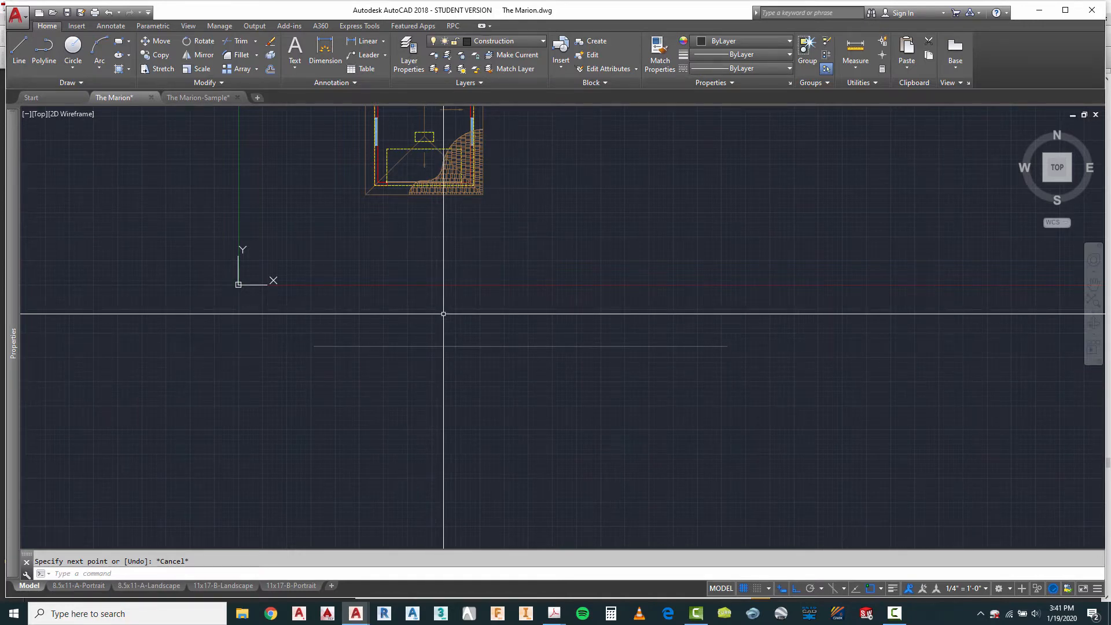
pyautogui.scroll(-1, 436, 355)
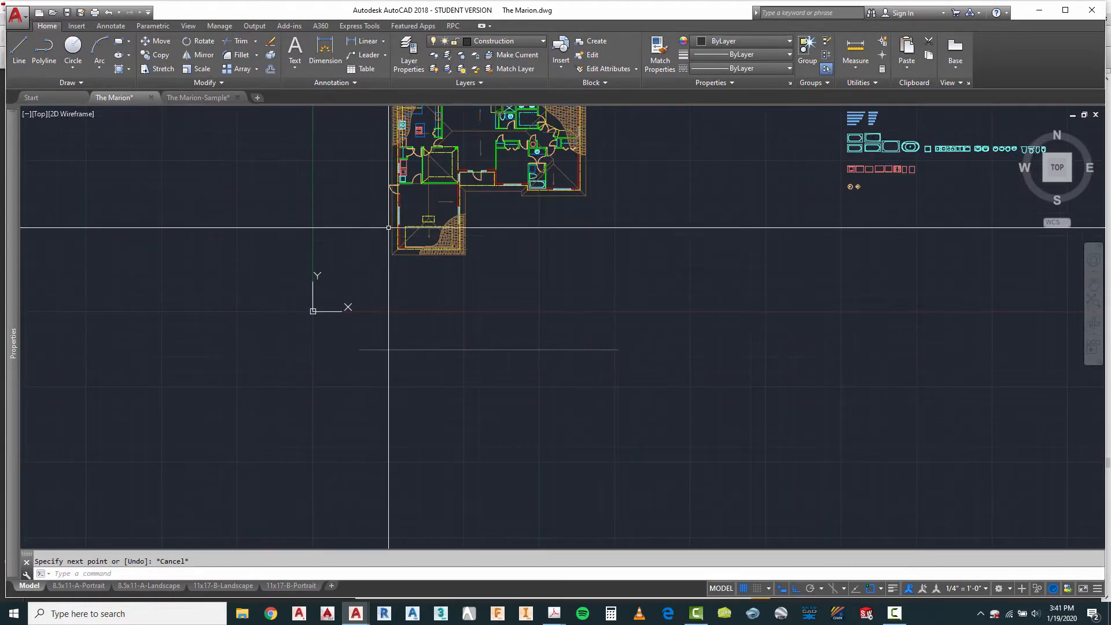
pyautogui.scroll(2, 391, 242)
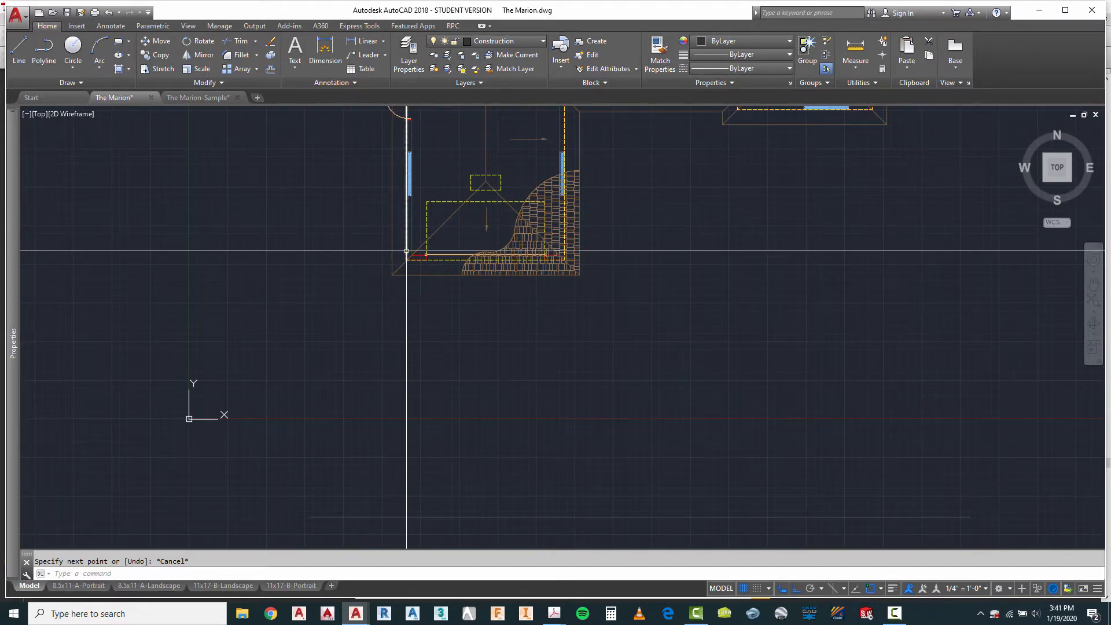
pyautogui.scroll(-3, 544, 249)
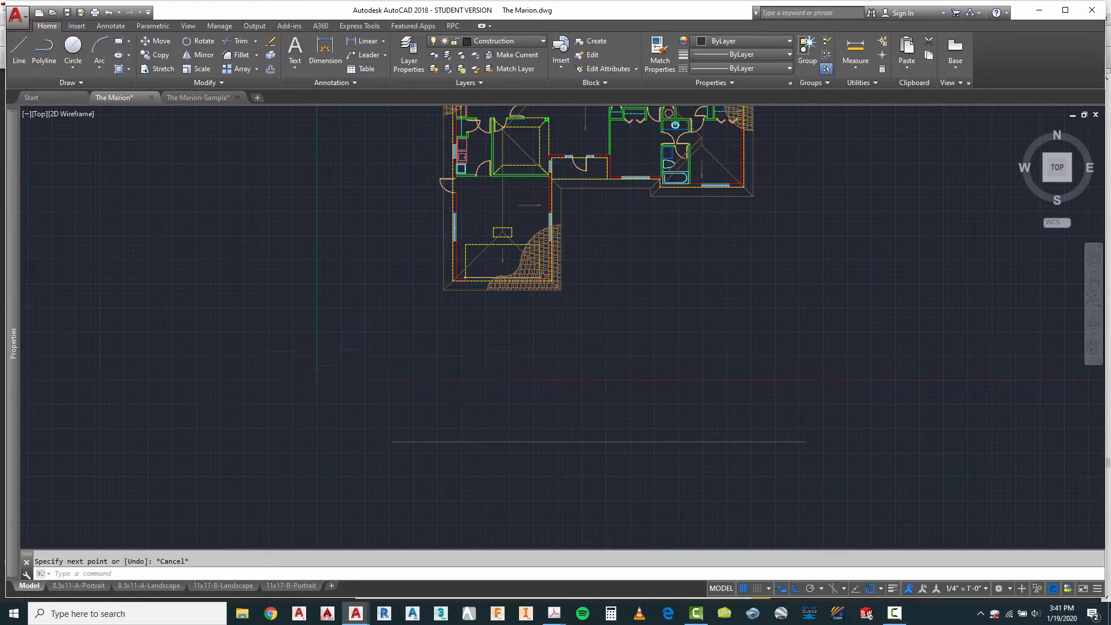
pyautogui.scroll(-2, 447, 355)
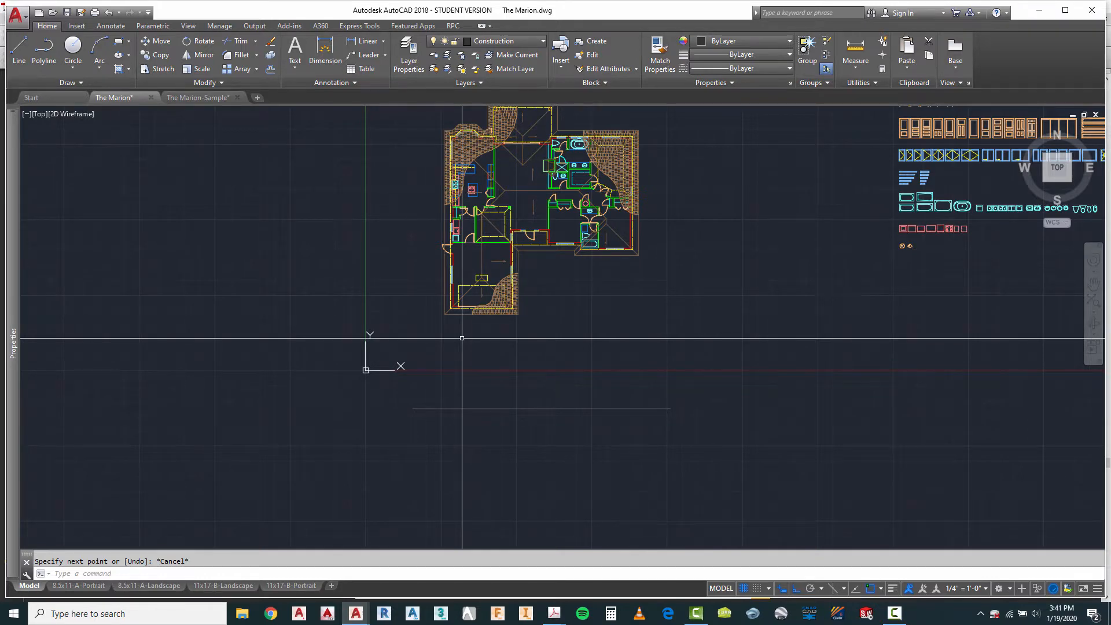
pyautogui.click(23, 52)
pyautogui.scroll(5, 450, 311)
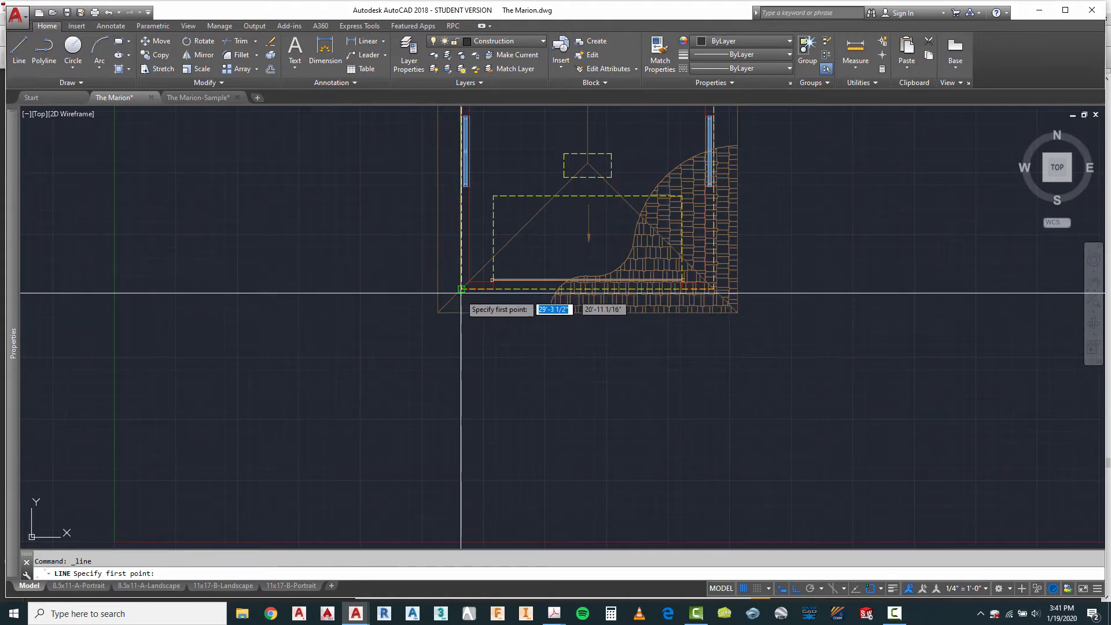
pyautogui.click(462, 293)
pyautogui.scroll(-4, 466, 289)
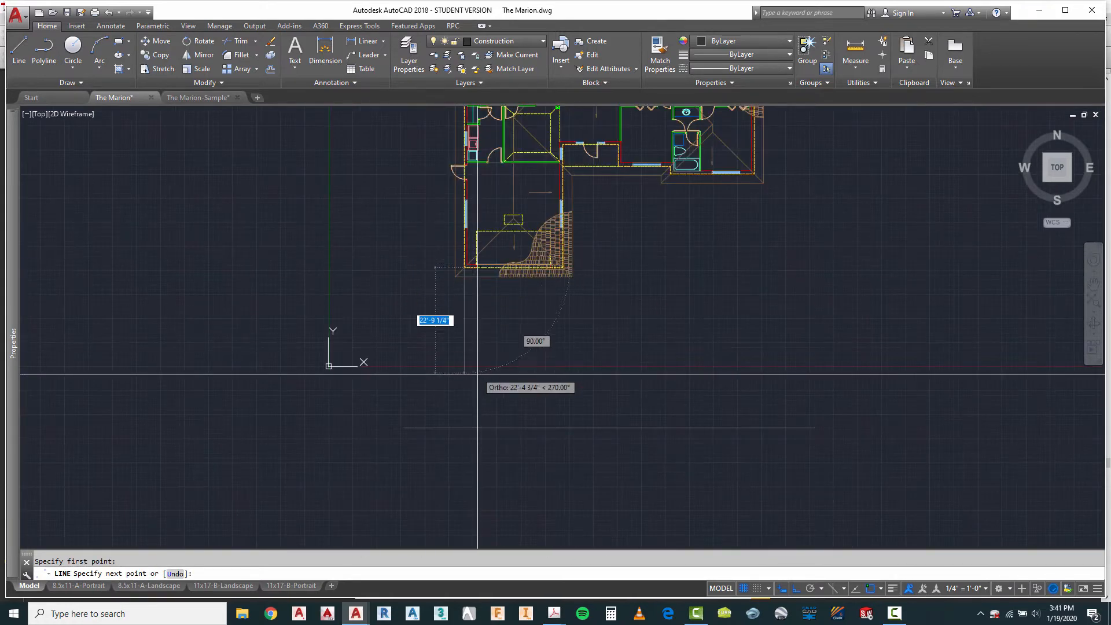
pyautogui.click(465, 427)
pyautogui.press('Escape')
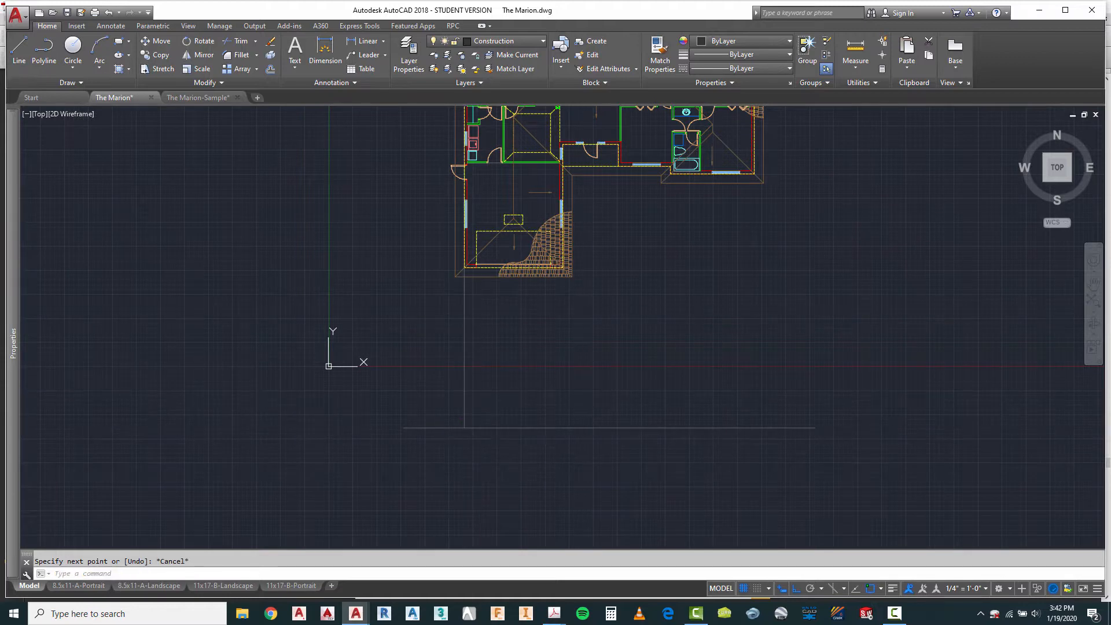
# Step: Draw a vertical construction line from the garage's front-right corner down to the horizontal construction line
pyautogui.rightClick(590, 313)
pyautogui.click(605, 322)
pyautogui.scroll(8, 596, 301)
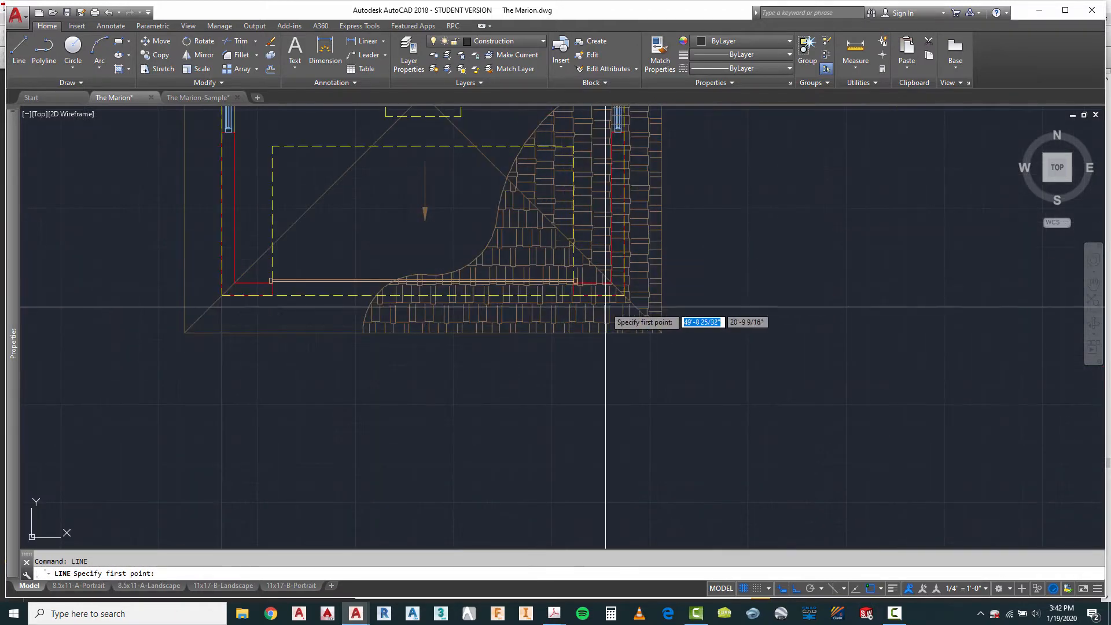
pyautogui.click(648, 274)
pyautogui.scroll(-6, 564, 360)
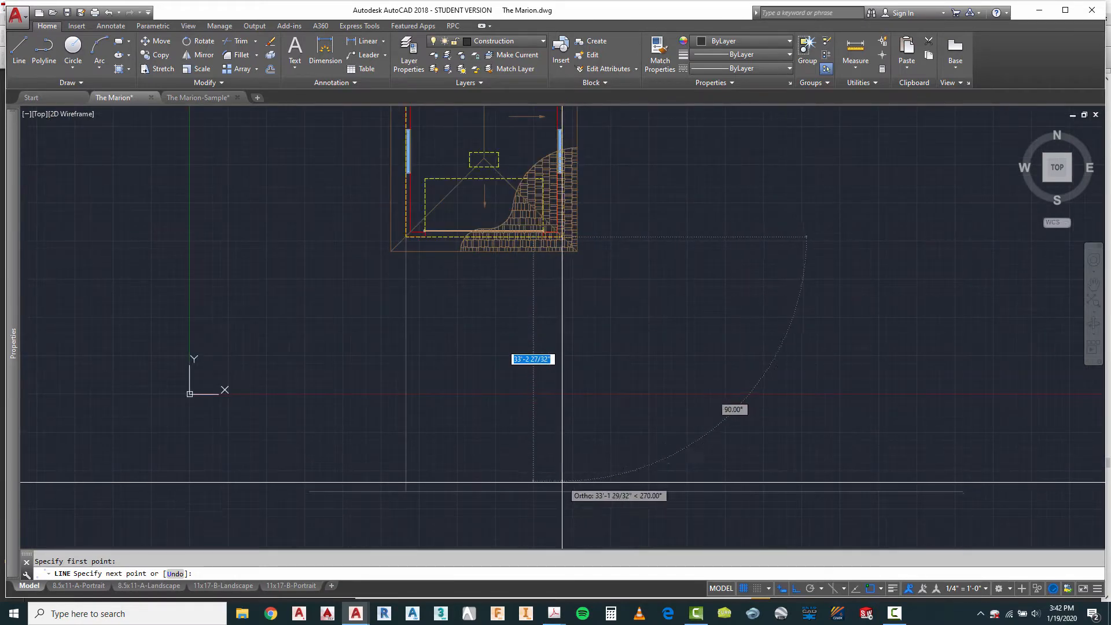
pyautogui.click(565, 492)
pyautogui.press('Escape')
# Step: Project the covered porch's front-right corner down to the horizontal construction line with a vertical line
pyautogui.scroll(-5, 529, 328)
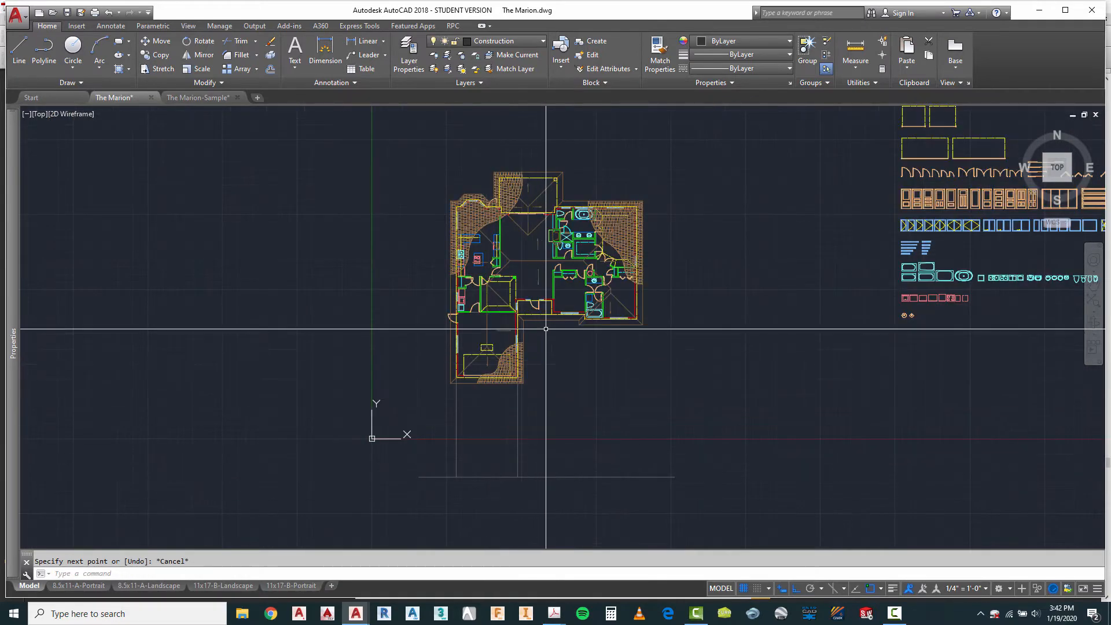
pyautogui.scroll(4, 551, 327)
pyautogui.rightClick(553, 319)
pyautogui.click(587, 325)
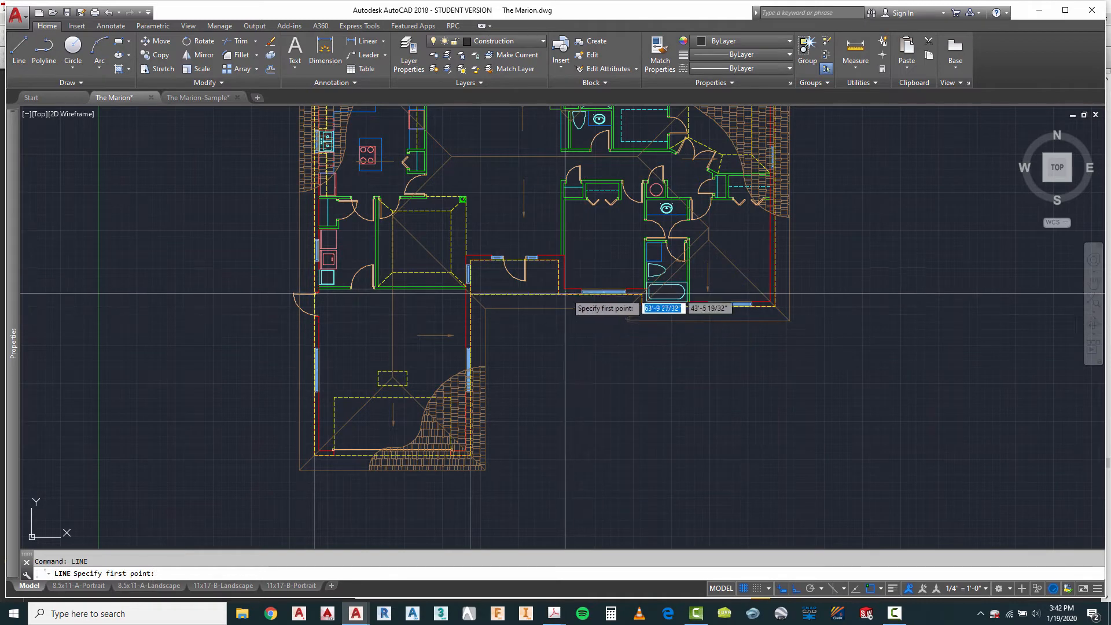
pyautogui.click(558, 288)
pyautogui.scroll(-4, 558, 288)
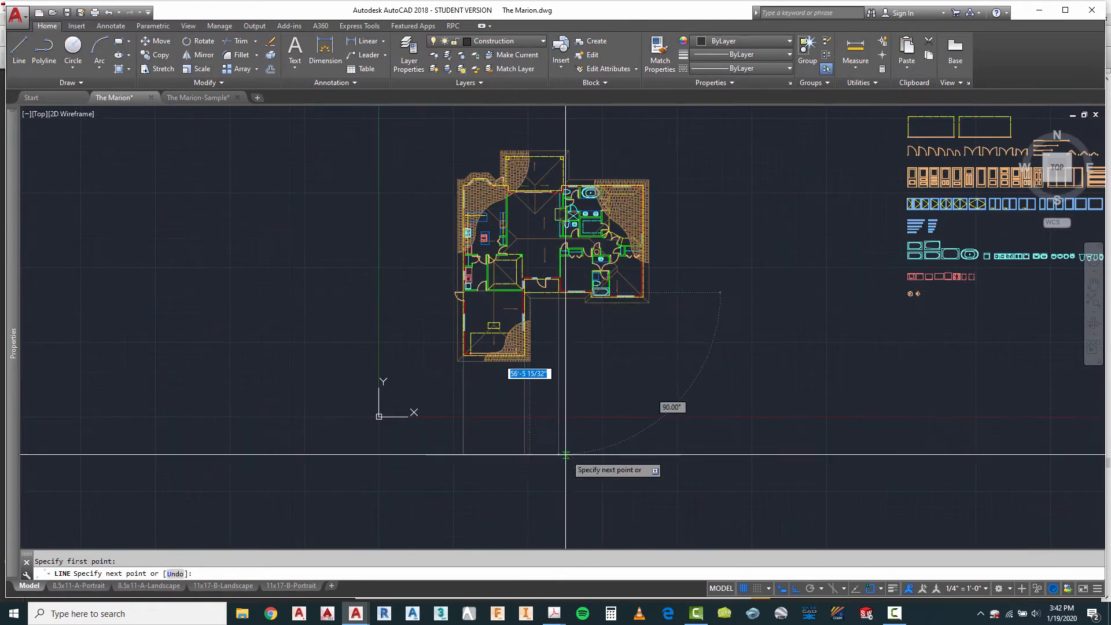
pyautogui.press('Escape')
# Step: Draw a vertical construction line from the front-left corner of the projecting right-hand wing down to the horizontal construction line
pyautogui.rightClick(599, 356)
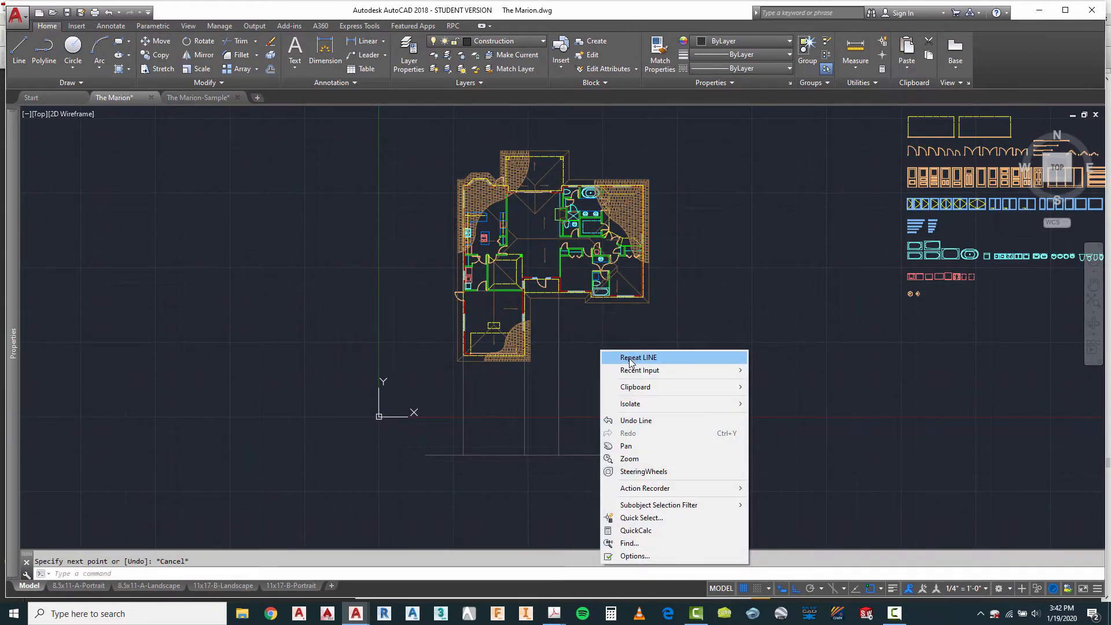
pyautogui.click(631, 358)
pyautogui.scroll(4, 570, 292)
pyautogui.click(566, 288)
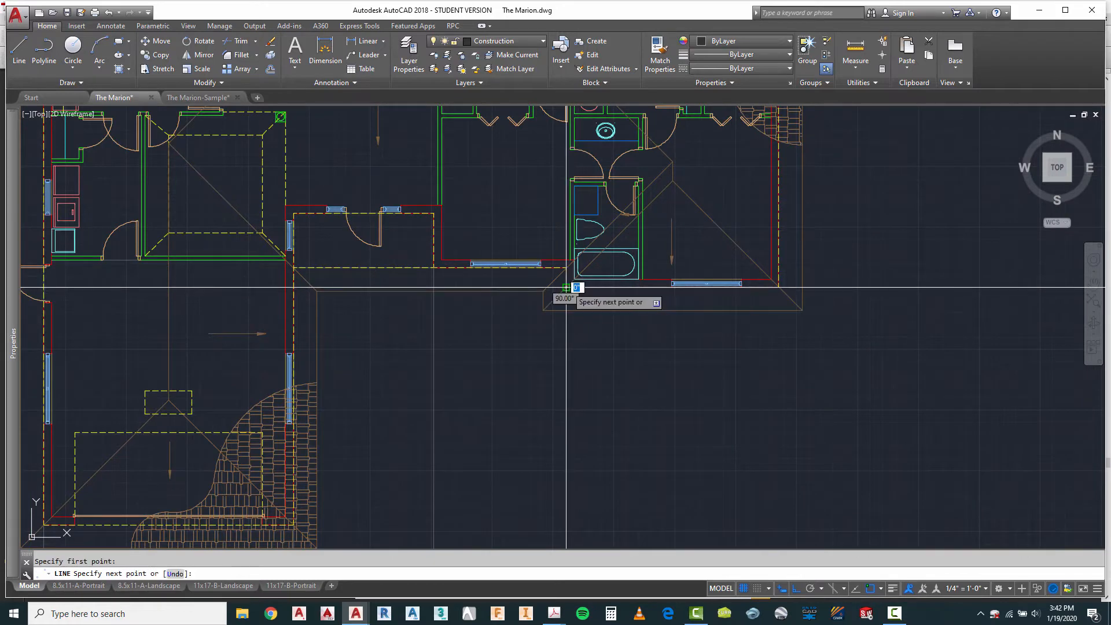
pyautogui.scroll(-5, 566, 288)
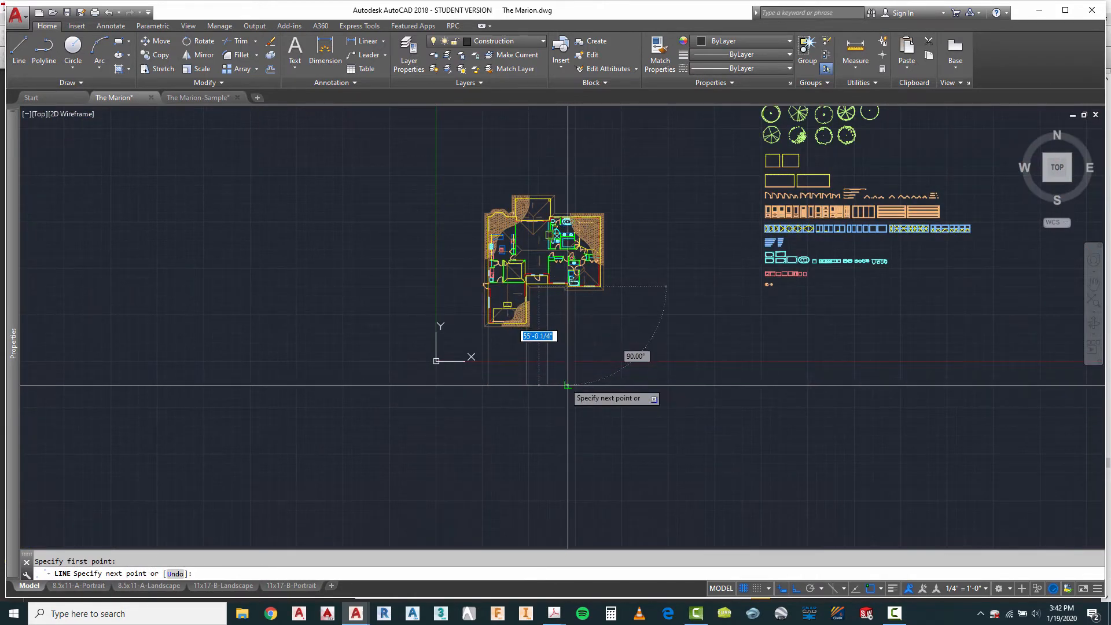
pyautogui.click(568, 385)
# Step: Project the house's front-right corner down to the horizontal construction line with a vertical line
pyautogui.rightClick(594, 291)
pyautogui.click(614, 299)
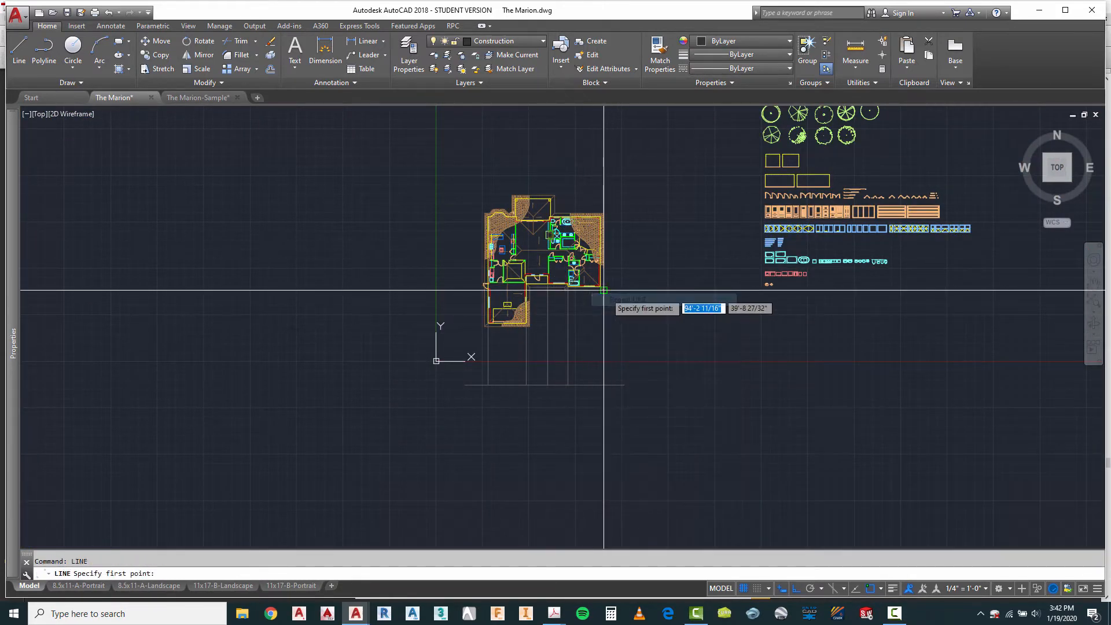
pyautogui.scroll(3, 603, 289)
pyautogui.click(586, 249)
pyautogui.scroll(-2, 576, 252)
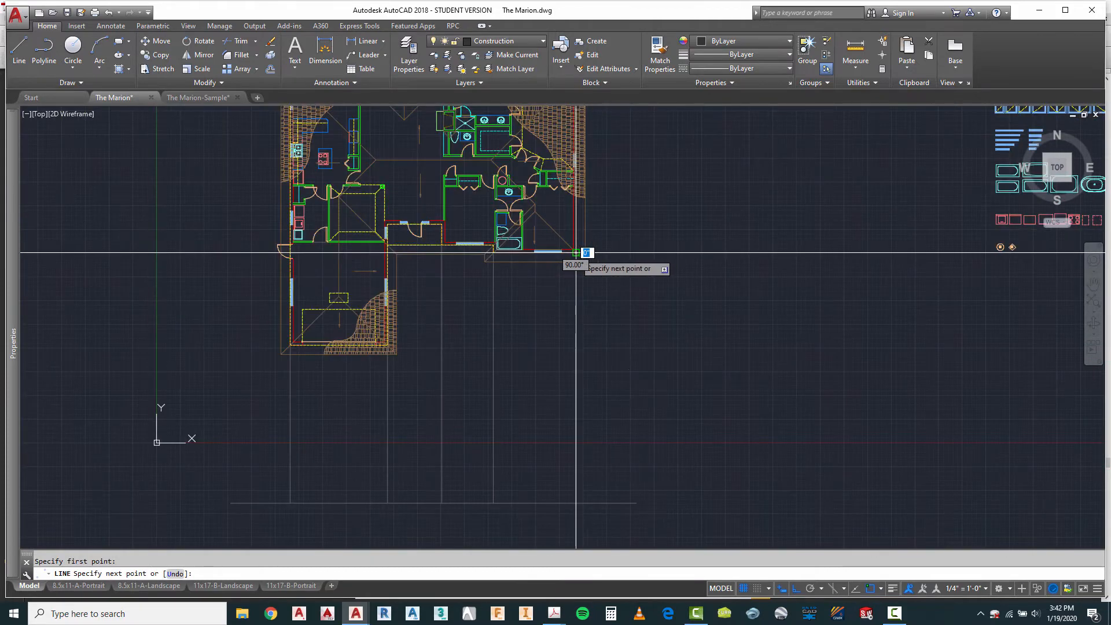
pyautogui.press('Escape')
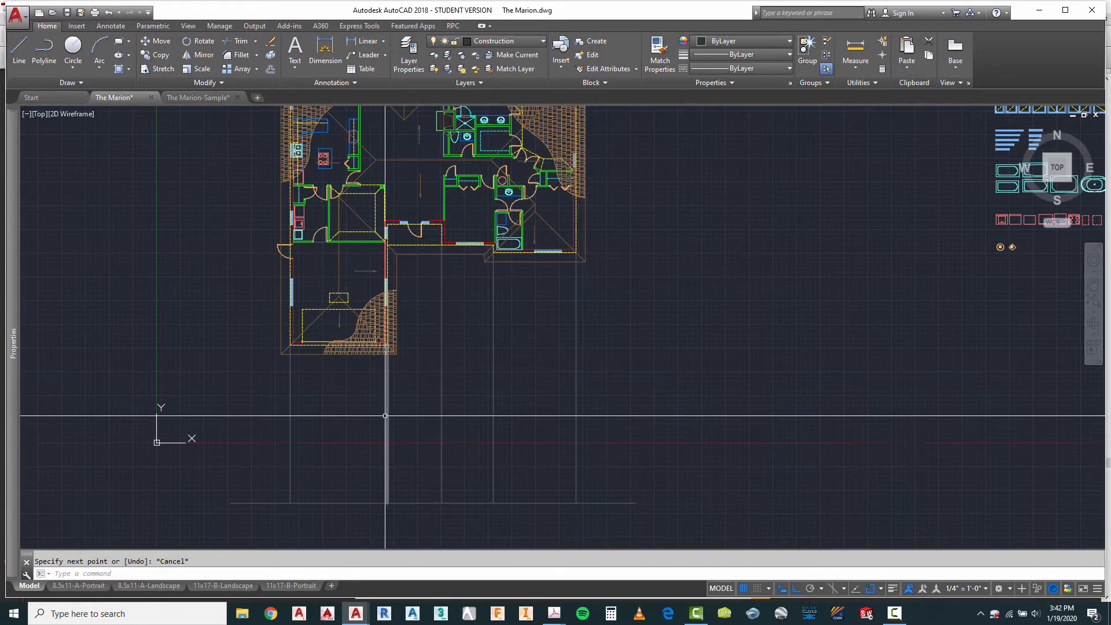
# Step: Offset the horizontal base line 8" upward
pyautogui.scroll(2, 290, 530)
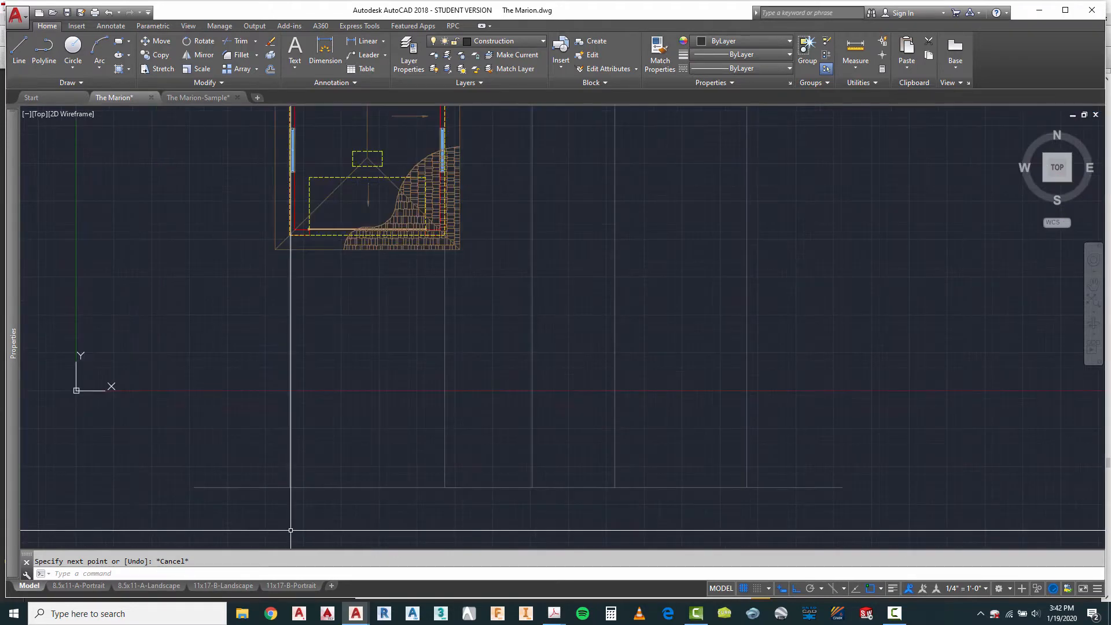
pyautogui.scroll(-1, 332, 479)
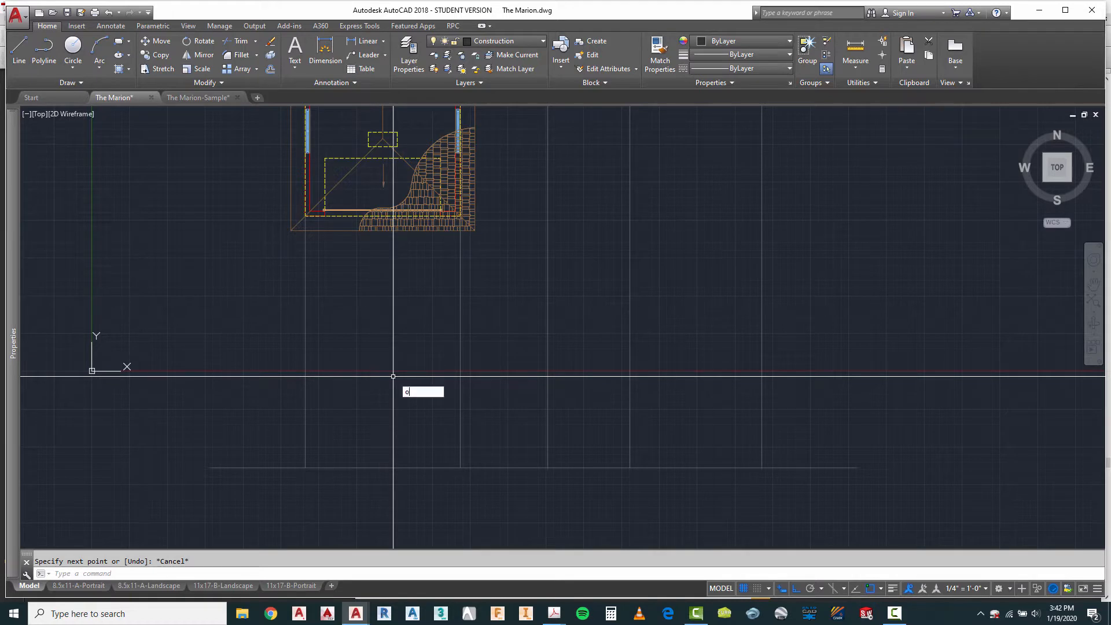
pyautogui.press('Return')
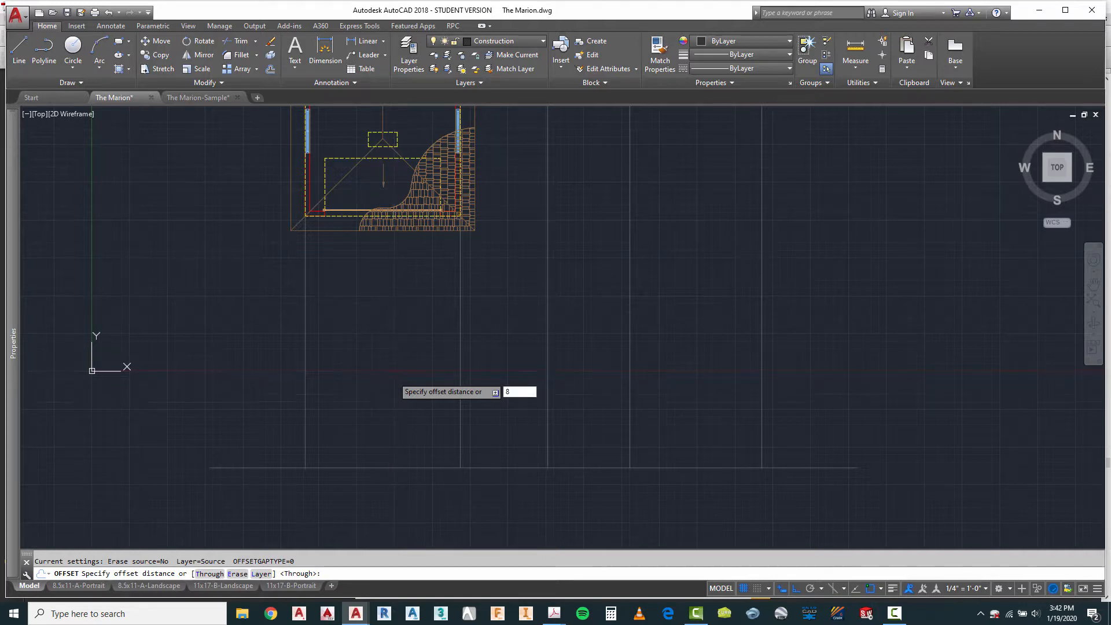
pyautogui.press('Return')
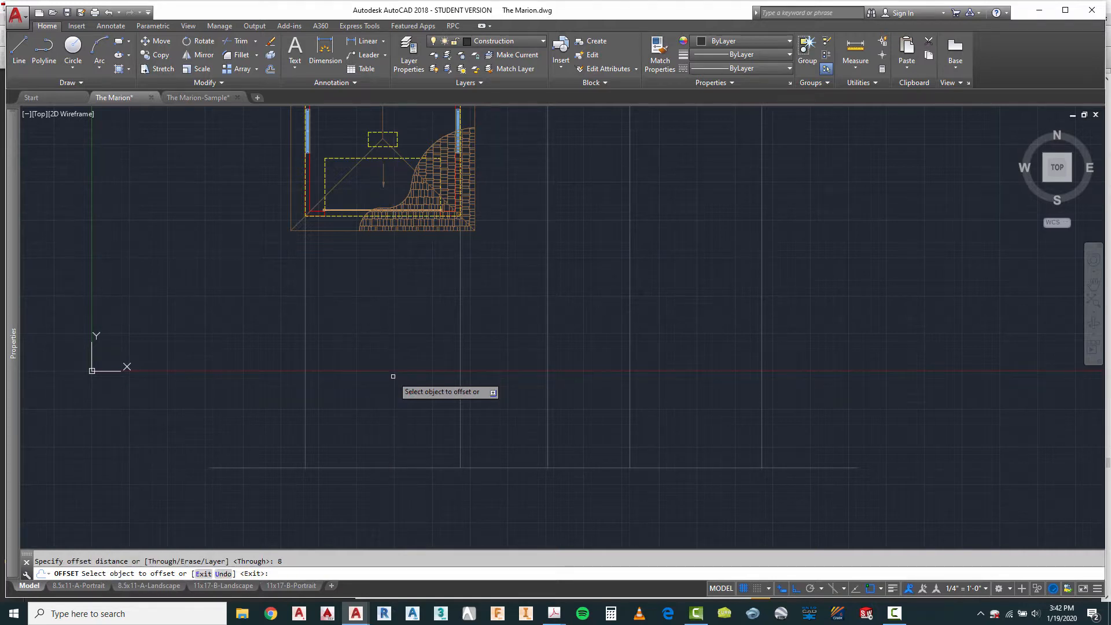
pyautogui.click(404, 467)
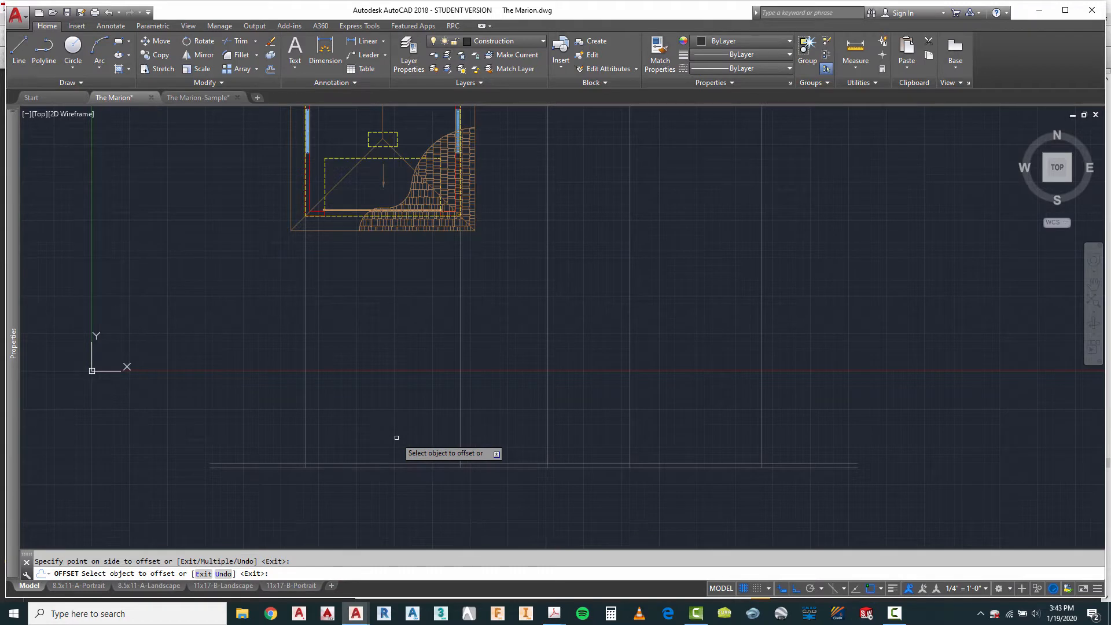
pyautogui.press('Escape')
# Step: Trim both ends of the 8" offset line back to the outermost left and right vertical construction lines
pyautogui.write('tr')
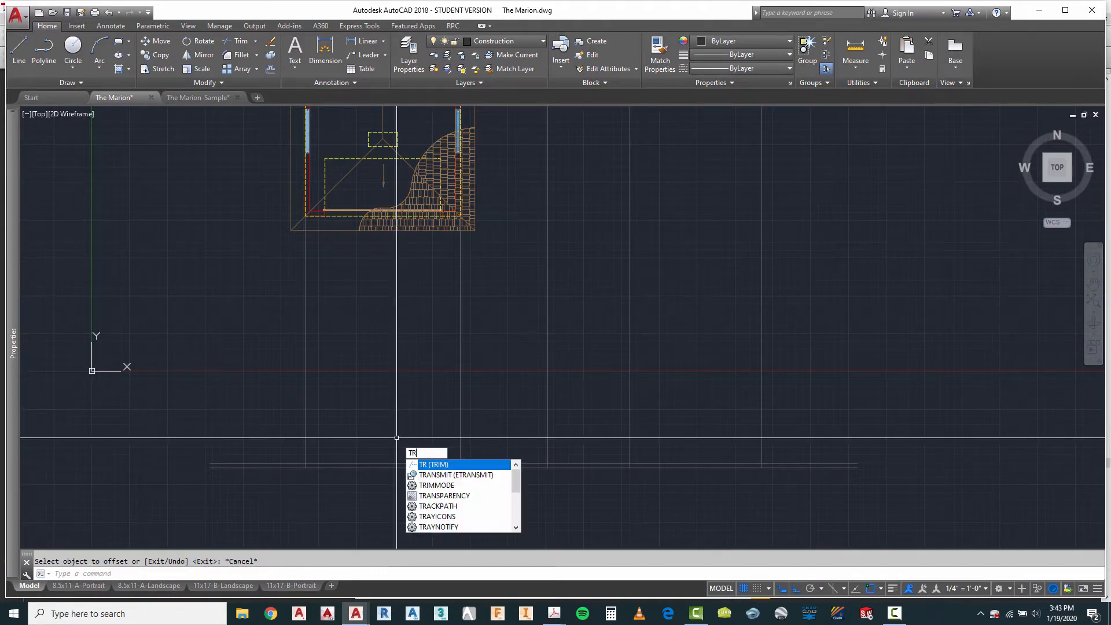
pyautogui.press('Return')
pyautogui.click(359, 333)
pyautogui.click(241, 396)
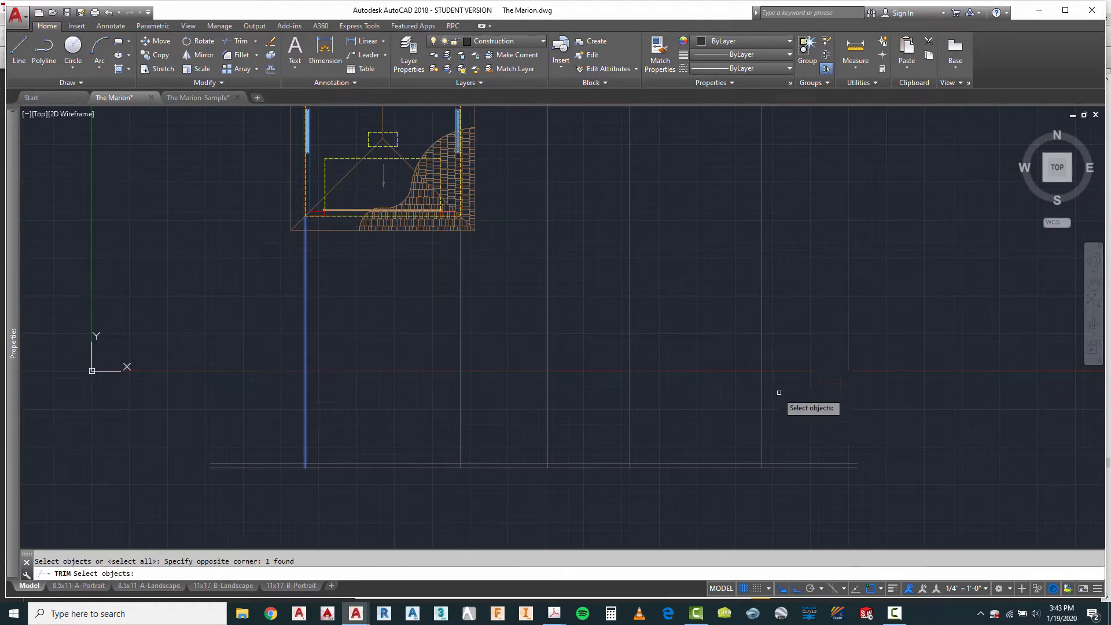
pyautogui.click(762, 405)
pyautogui.press('Return')
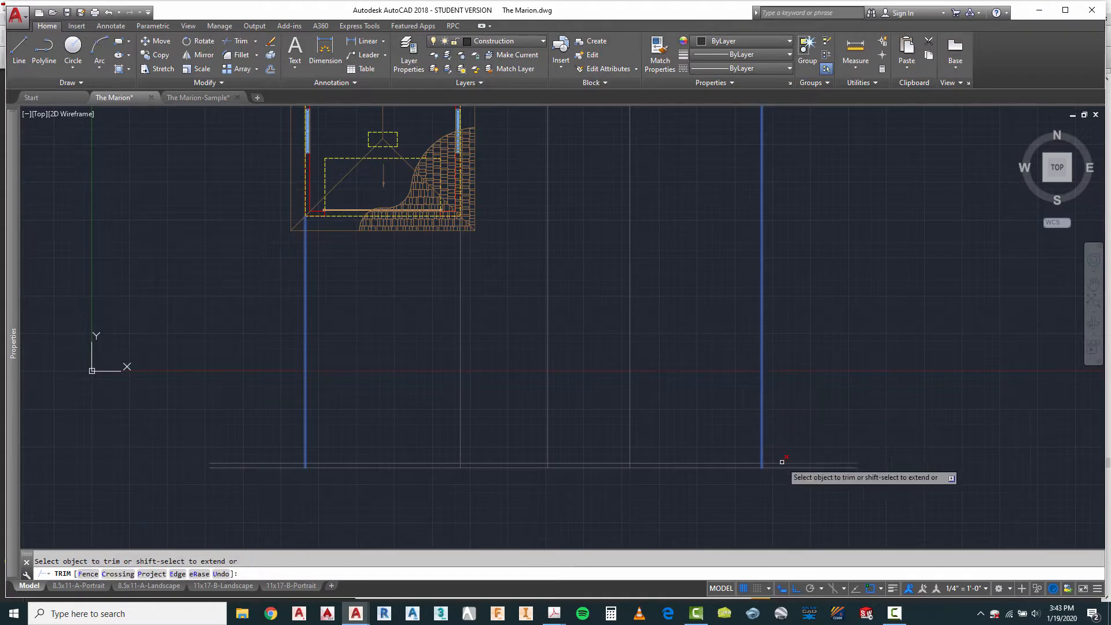
pyautogui.click(292, 461)
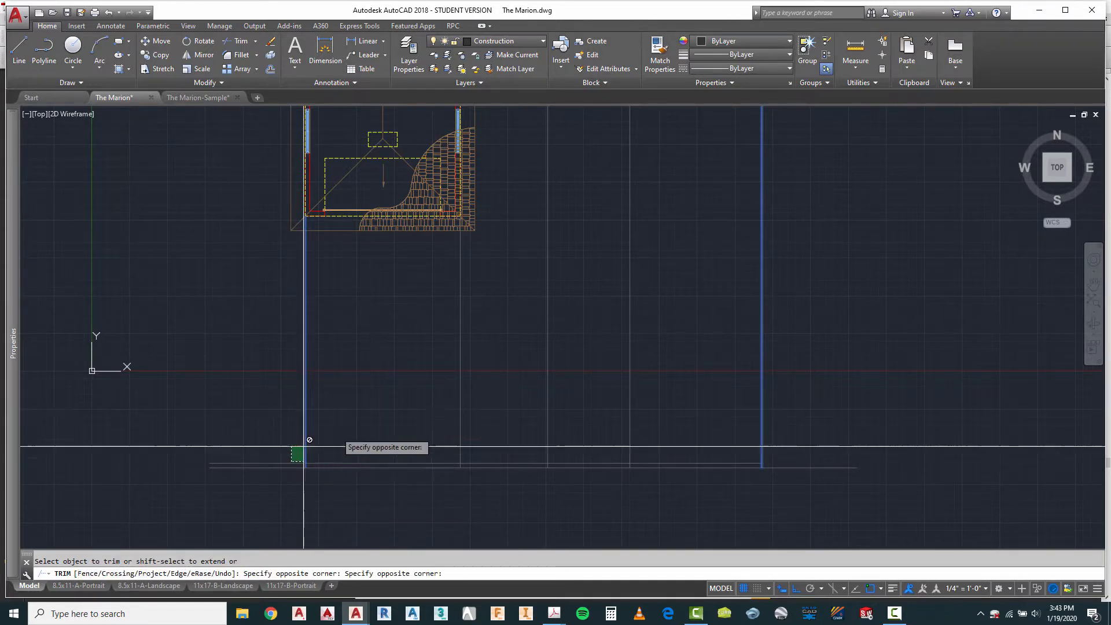
pyautogui.click(122, 461)
pyautogui.rightClick(377, 398)
pyautogui.click(425, 404)
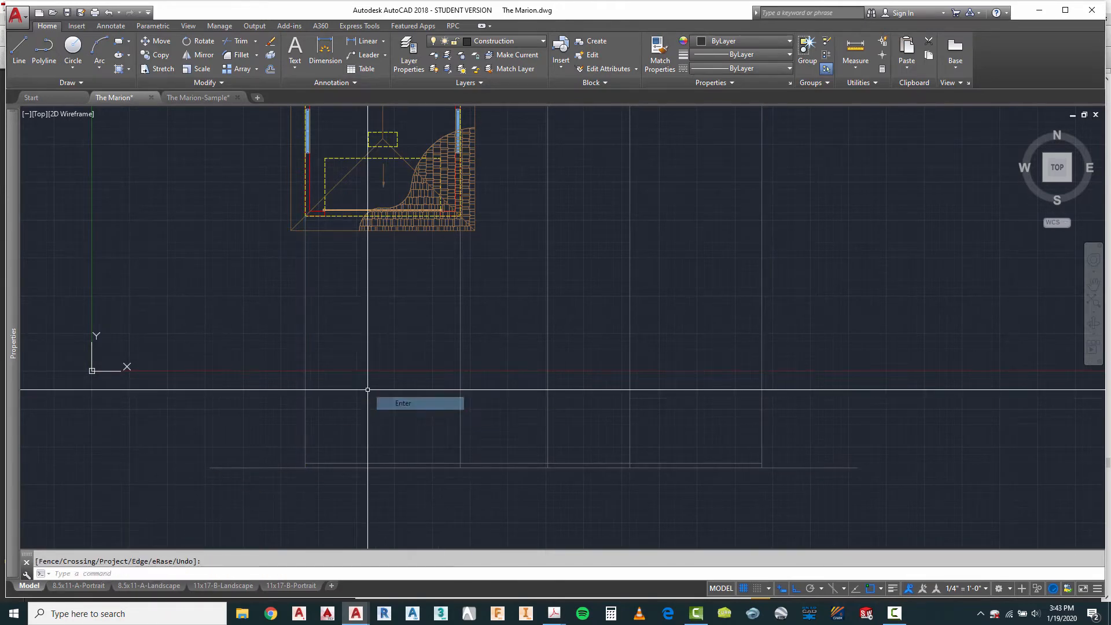
# Step: Offset the trimmed floor line 9' upward to mark the top of the walls
pyautogui.scroll(-4, 373, 410)
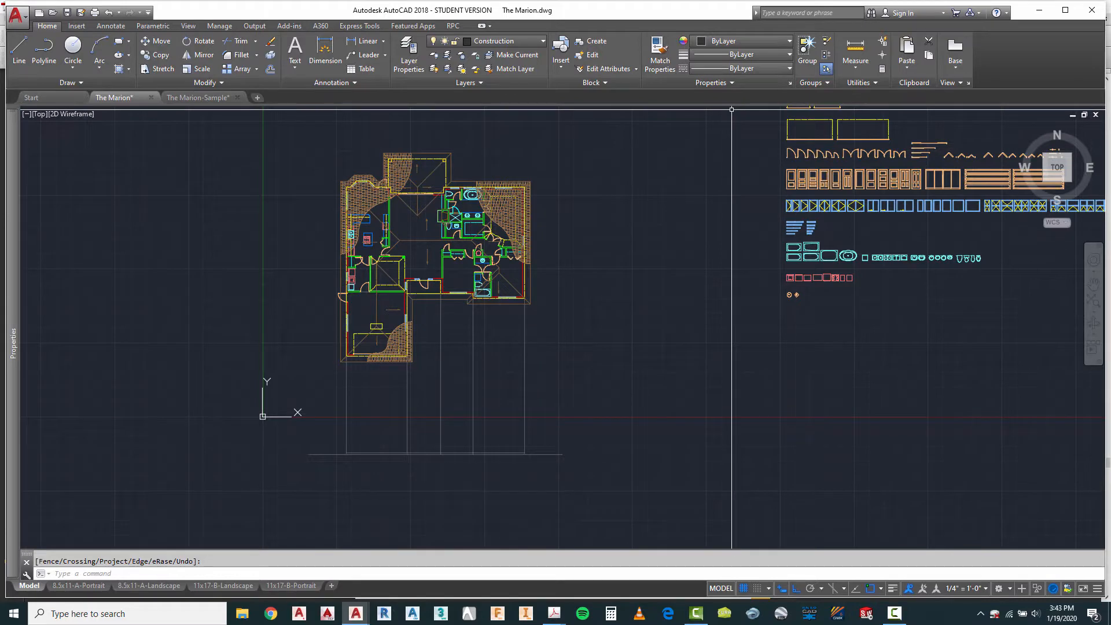
pyautogui.scroll(4, 382, 483)
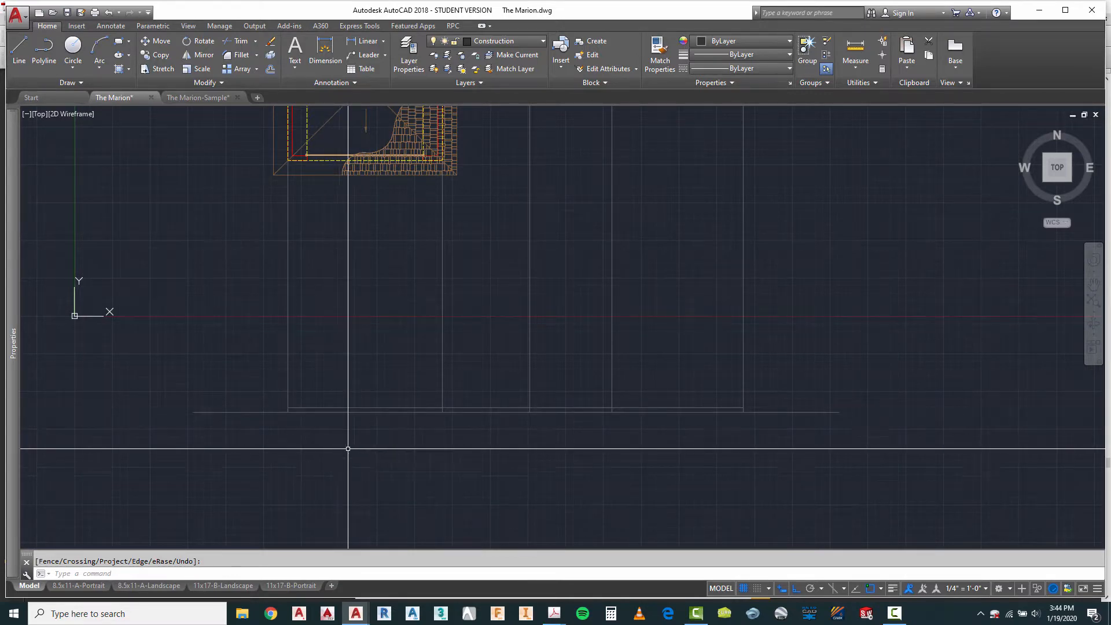
pyautogui.scroll(-2, 348, 446)
pyautogui.scroll(2, 350, 439)
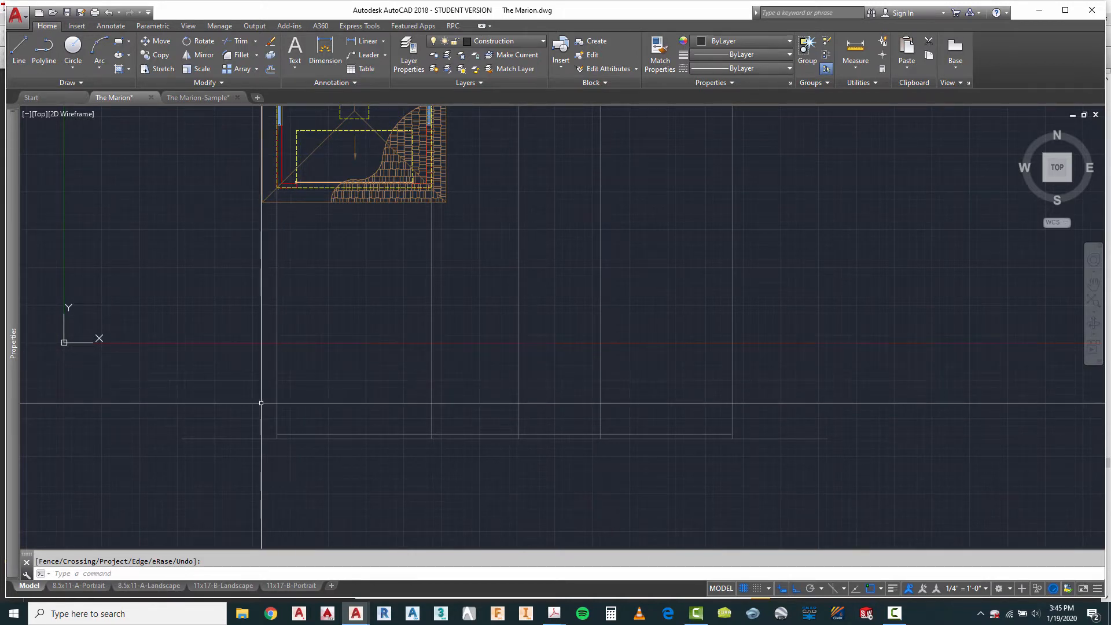
pyautogui.write('o')
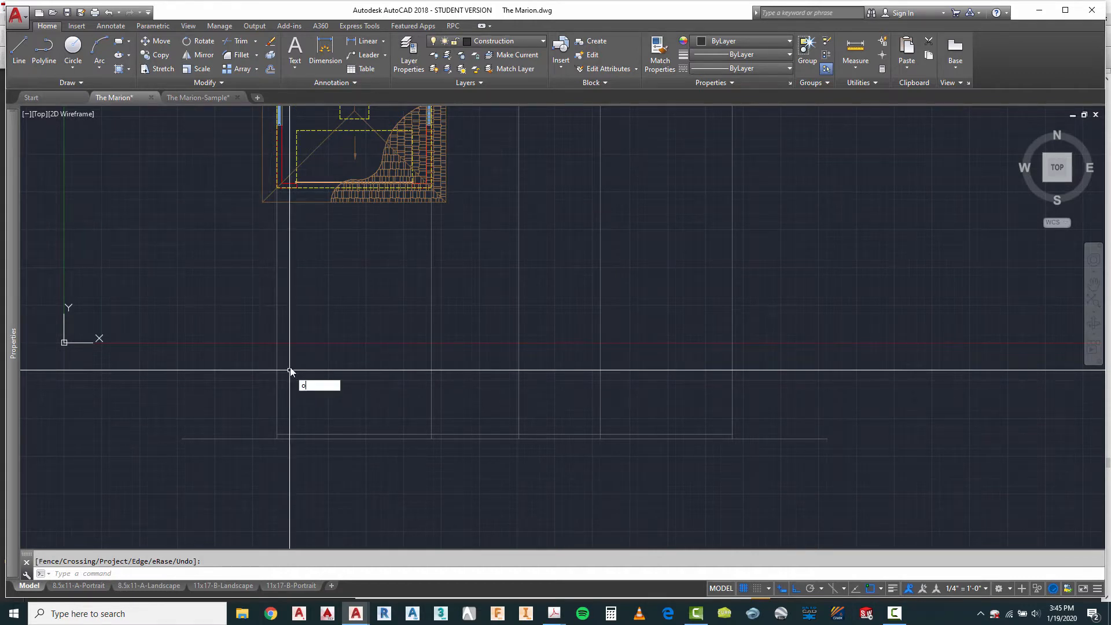
pyautogui.press('Return')
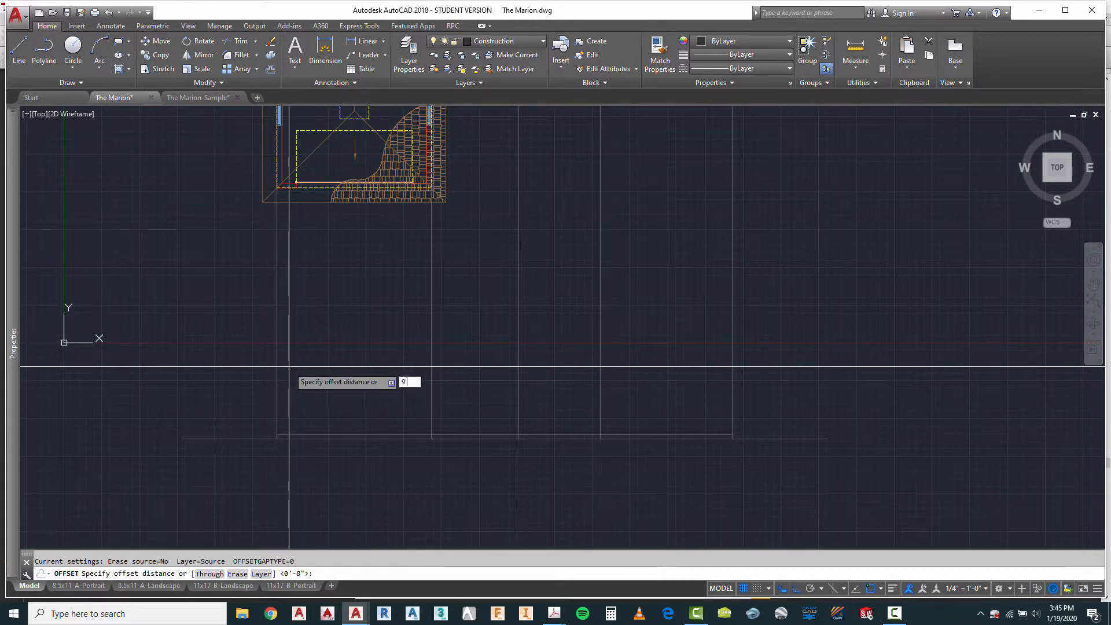
pyautogui.write("9'")
pyautogui.press('Return')
pyautogui.click(310, 434)
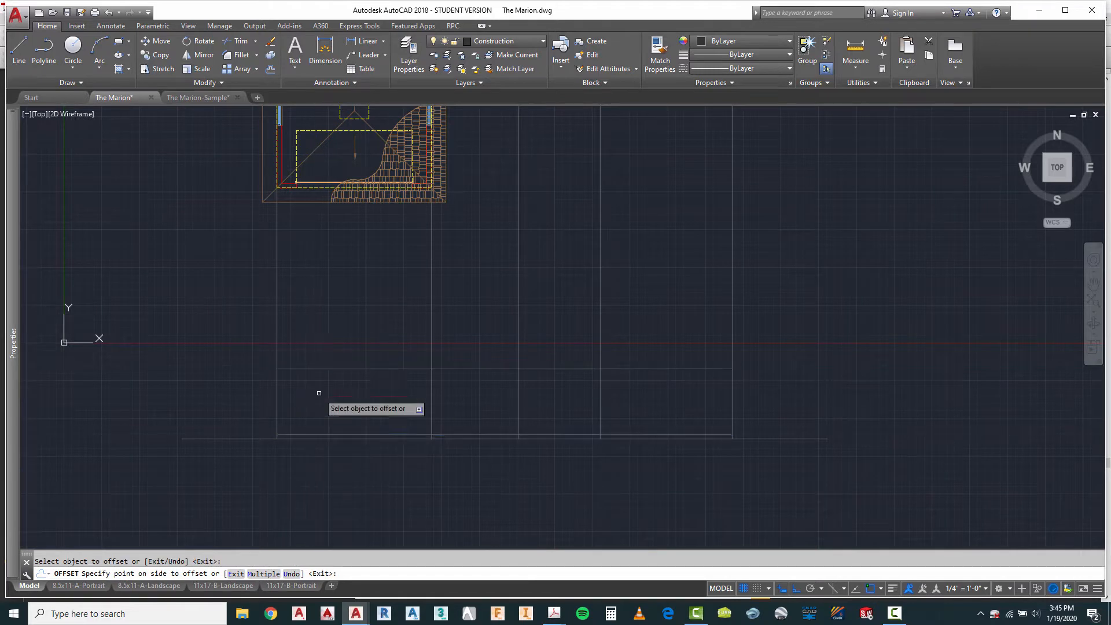
pyautogui.press('Escape')
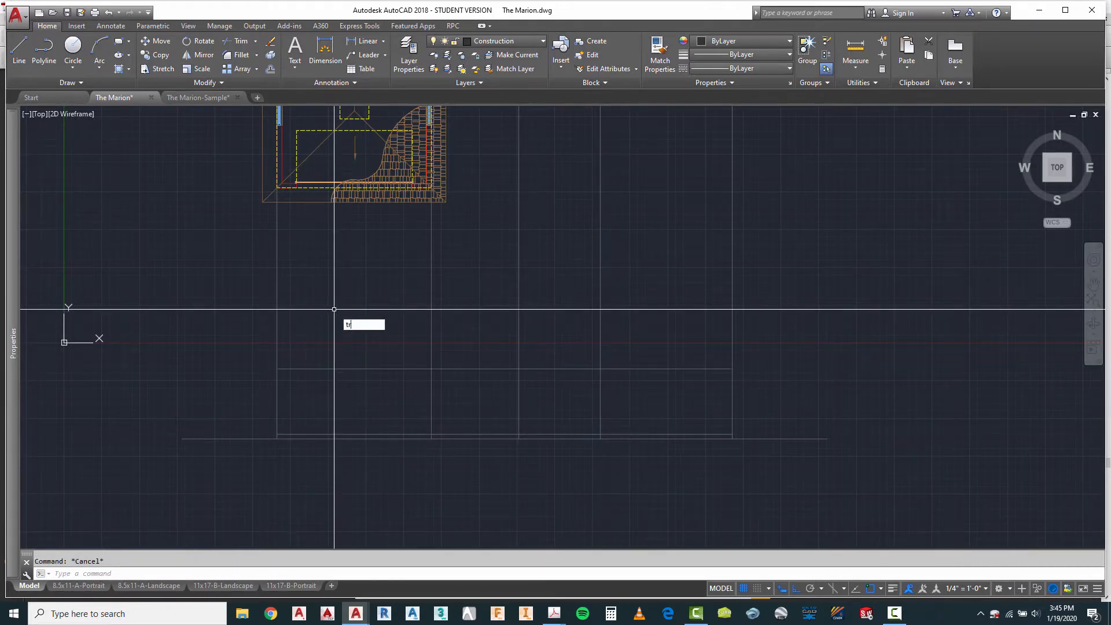
# Step: Trim all the vertical construction lines above the 9' wall-height line, using that line as the cutting edge
pyautogui.write('tr')
pyautogui.press('Return')
pyautogui.click(674, 356)
pyautogui.click(651, 386)
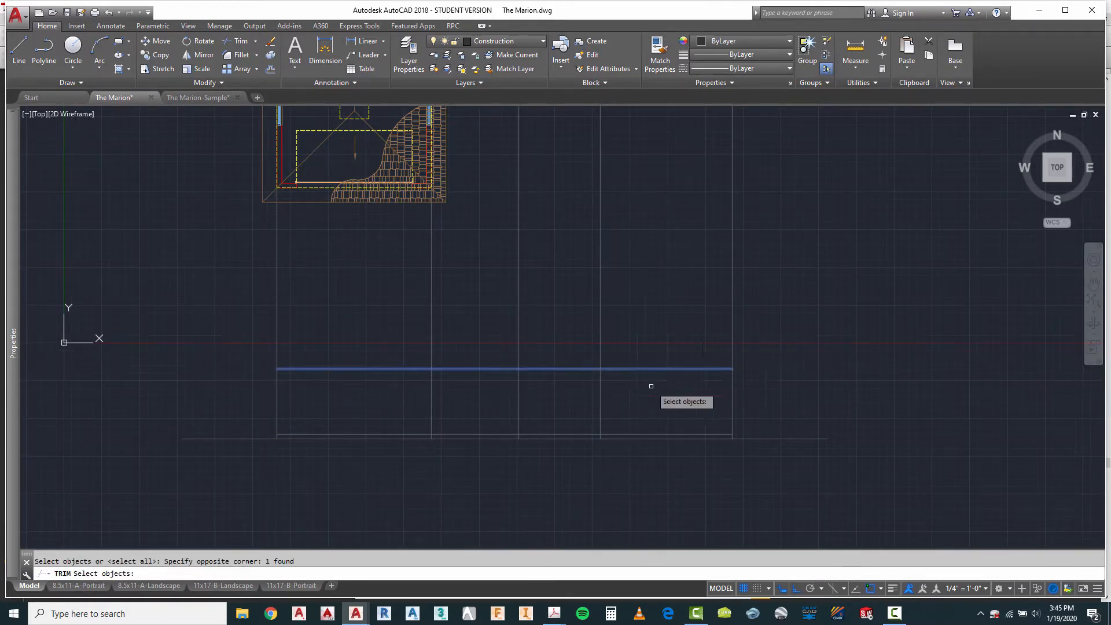
pyautogui.press('Return')
pyautogui.click(757, 295)
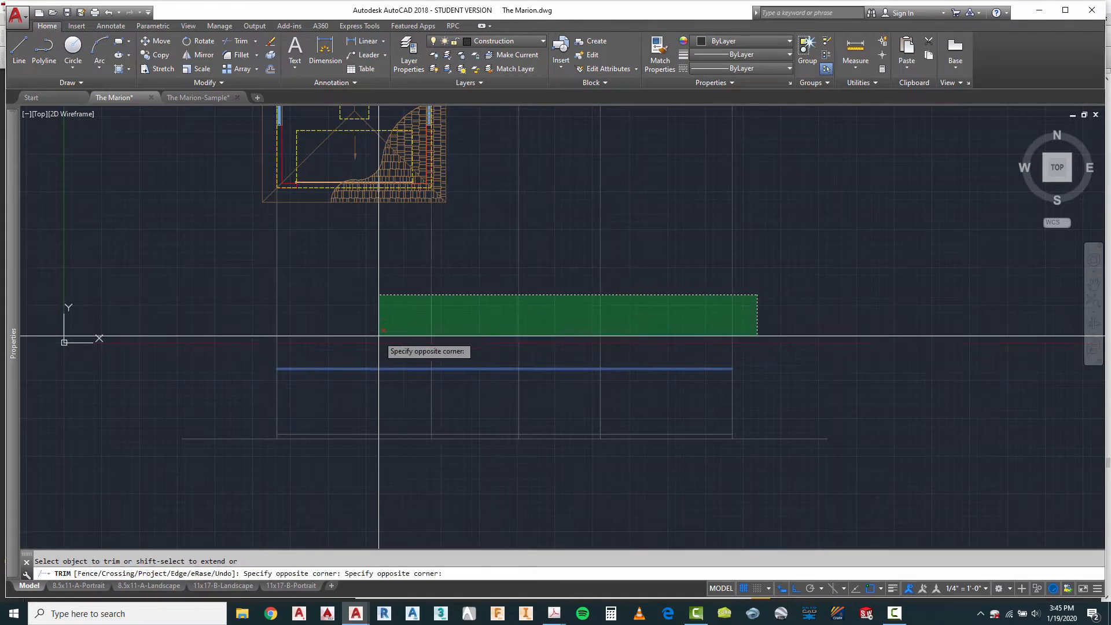
pyautogui.click(274, 352)
pyautogui.rightClick(336, 325)
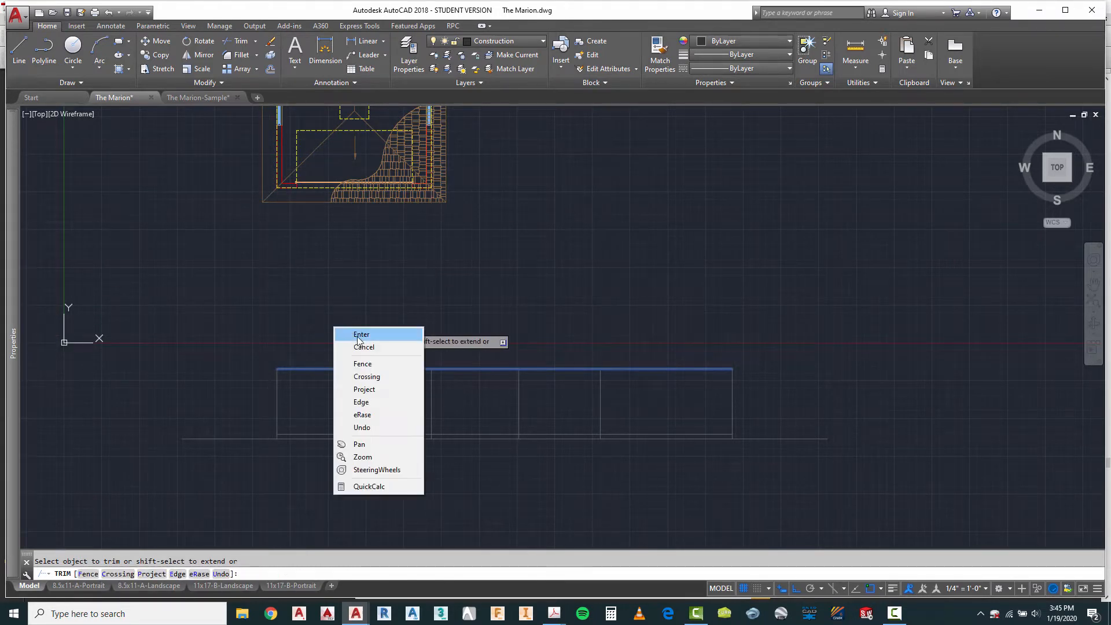
pyautogui.click(365, 334)
# Step: Shorten the base line at both ends to about 70'-5", leaving short overhangs beyond the outer walls
pyautogui.scroll(3, 260, 438)
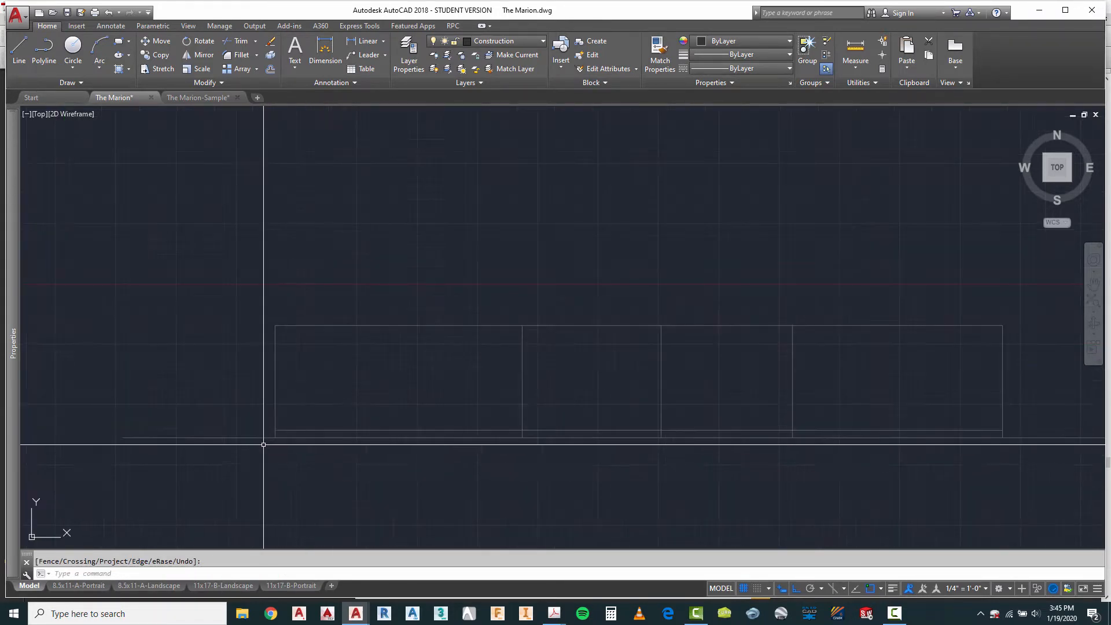
pyautogui.click(255, 438)
pyautogui.click(122, 438)
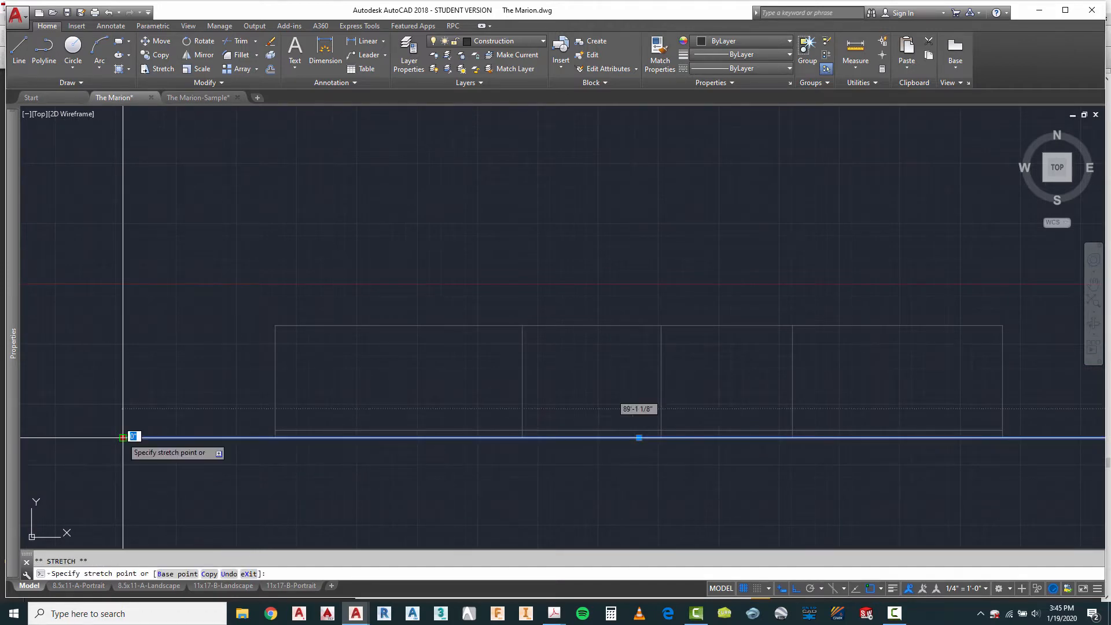
pyautogui.click(230, 446)
pyautogui.scroll(-2, 144, 436)
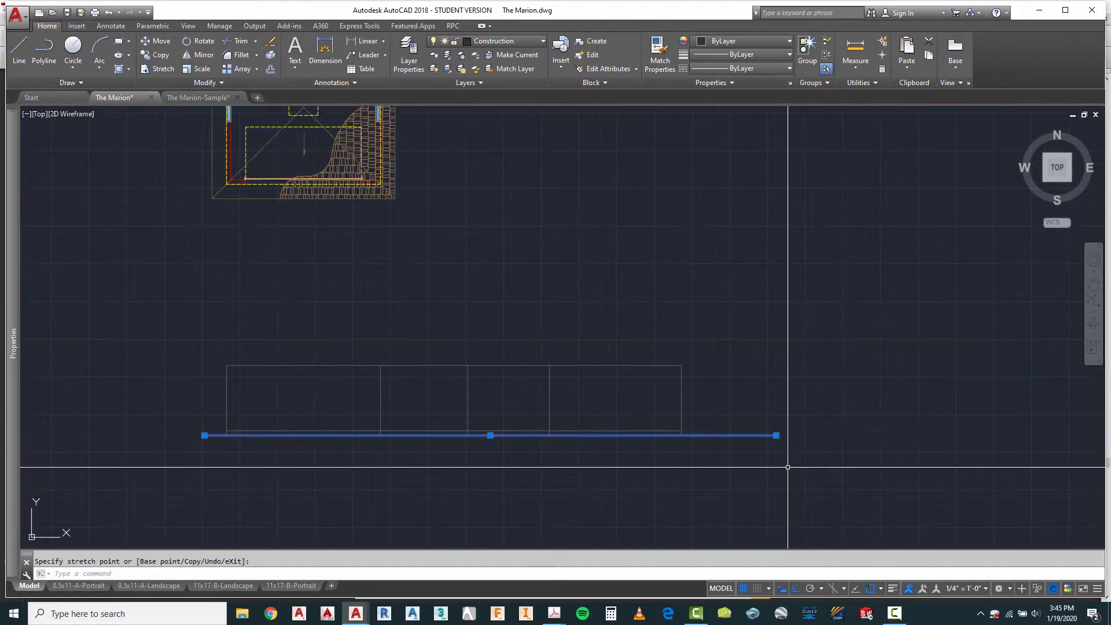
pyautogui.click(778, 438)
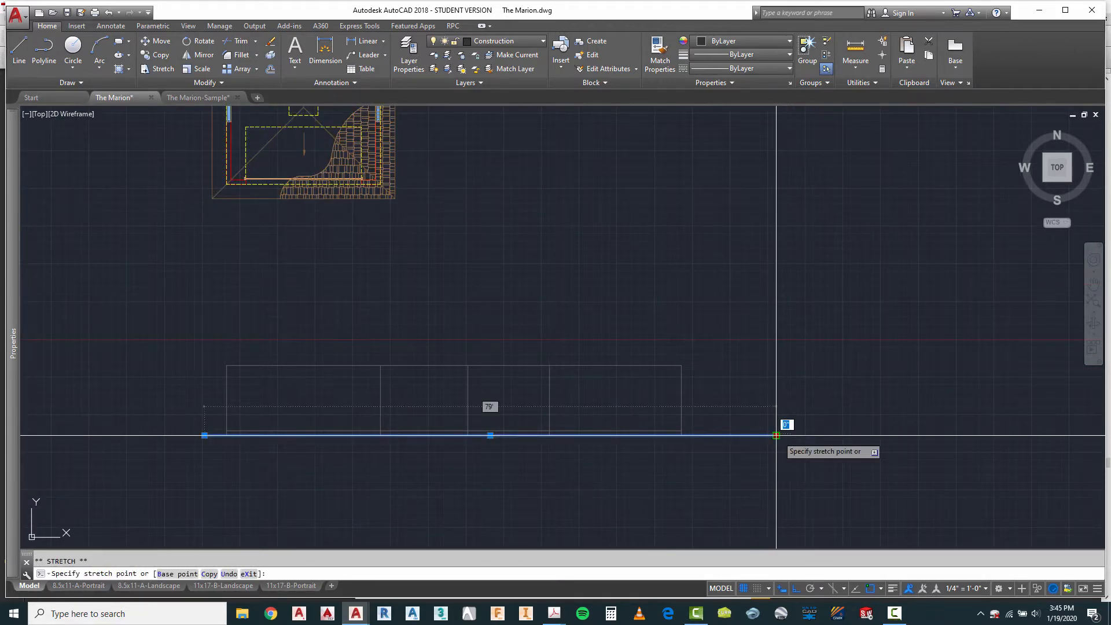
pyautogui.click(714, 447)
pyautogui.scroll(-1, 730, 458)
pyautogui.scroll(2, 437, 420)
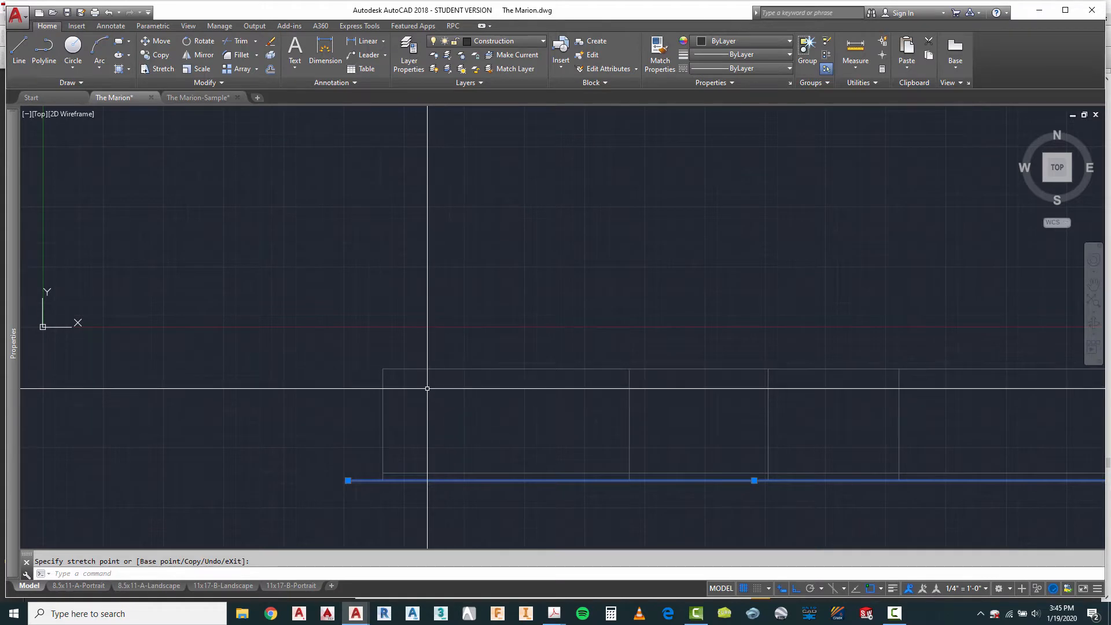
pyautogui.scroll(2, 405, 391)
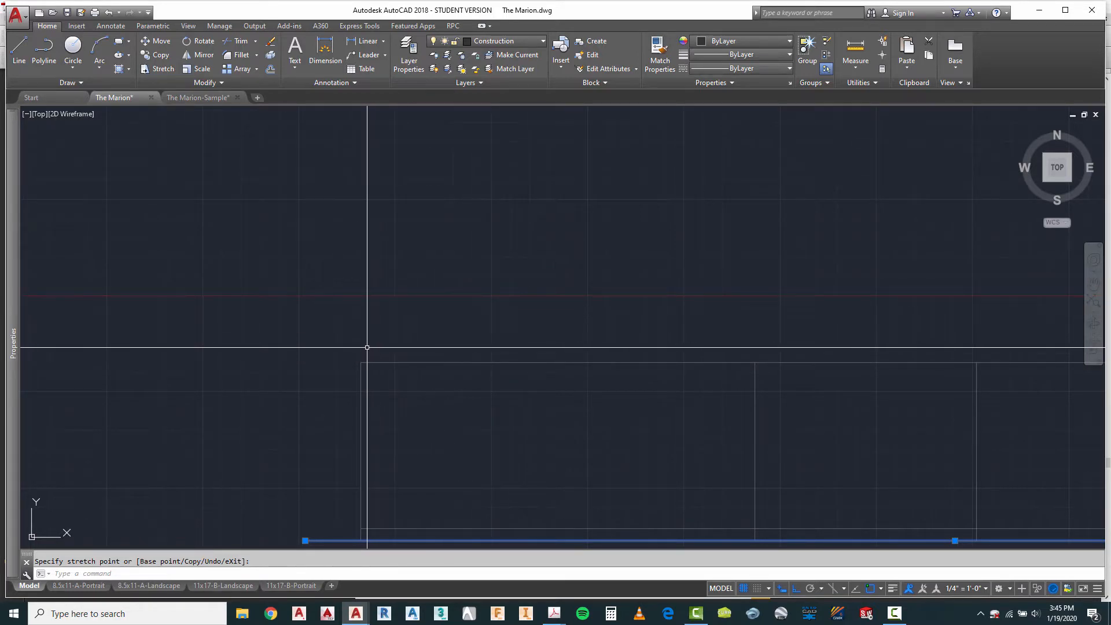
pyautogui.click(19, 51)
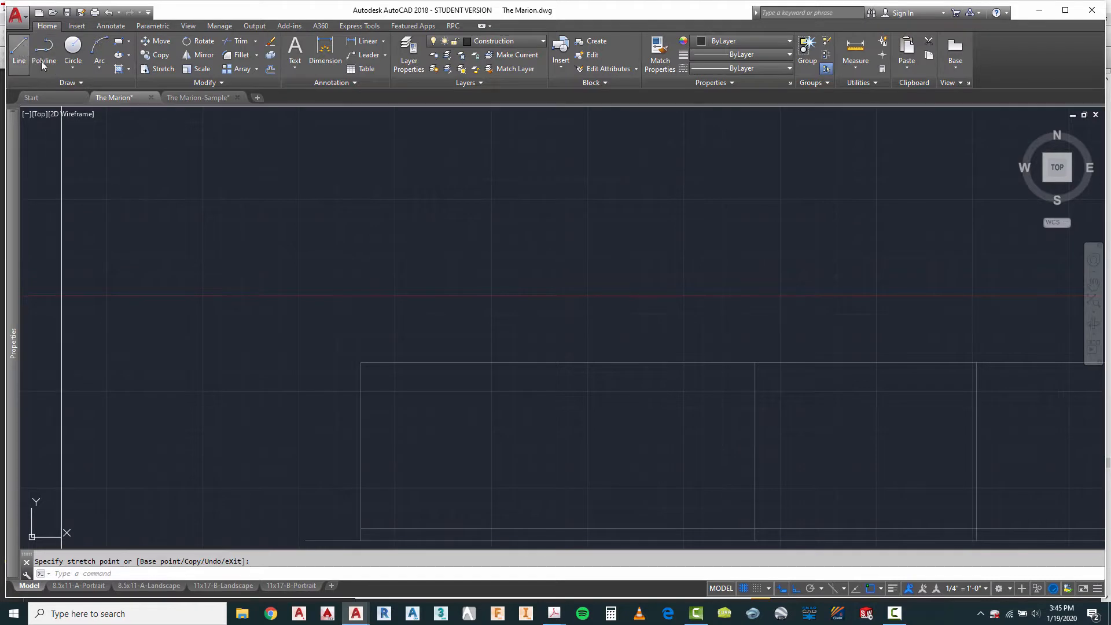
pyautogui.click(362, 363)
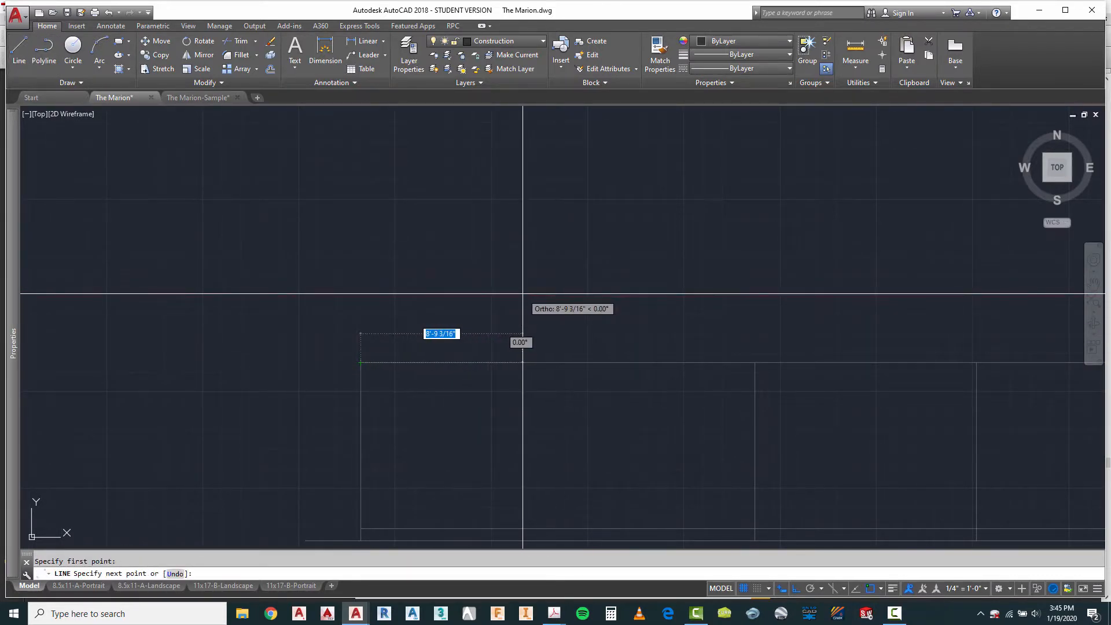
pyautogui.press('F8')
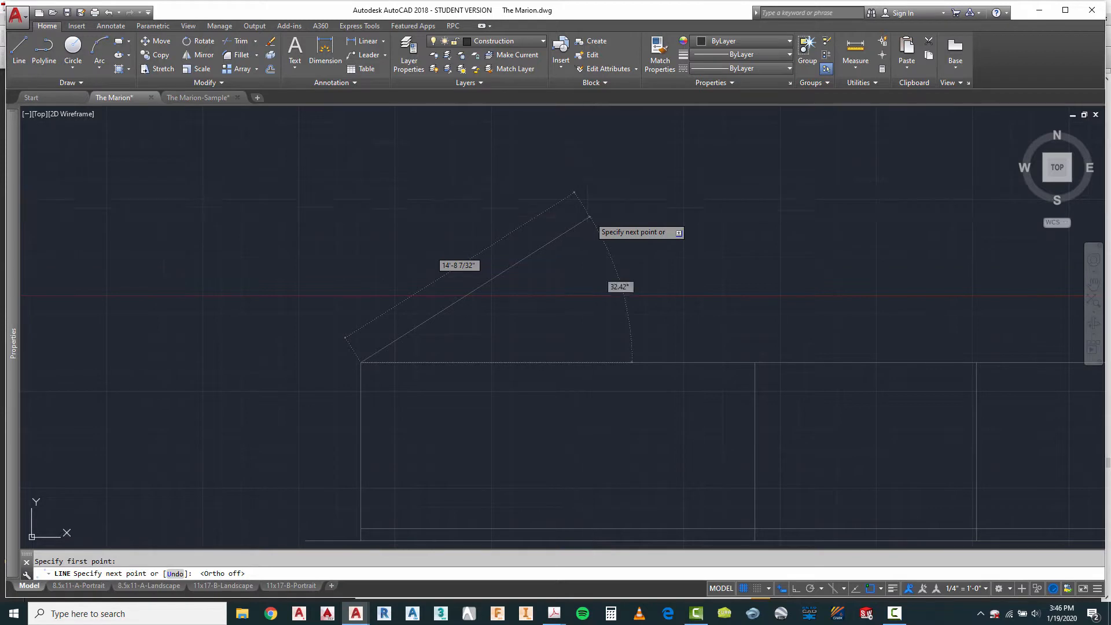
pyautogui.press('Escape')
# Step: Draw a closed roof-pitch triangle with a 12" horizontal run and a 5" vertical rise above the left end of the wall-height line
pyautogui.click(20, 51)
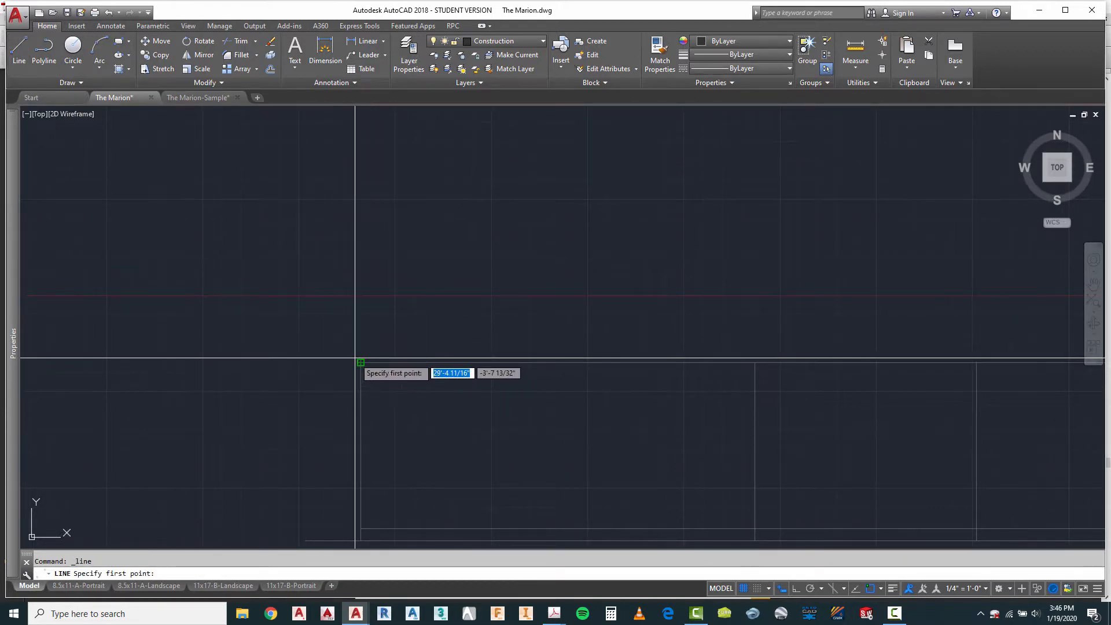
pyautogui.click(393, 288)
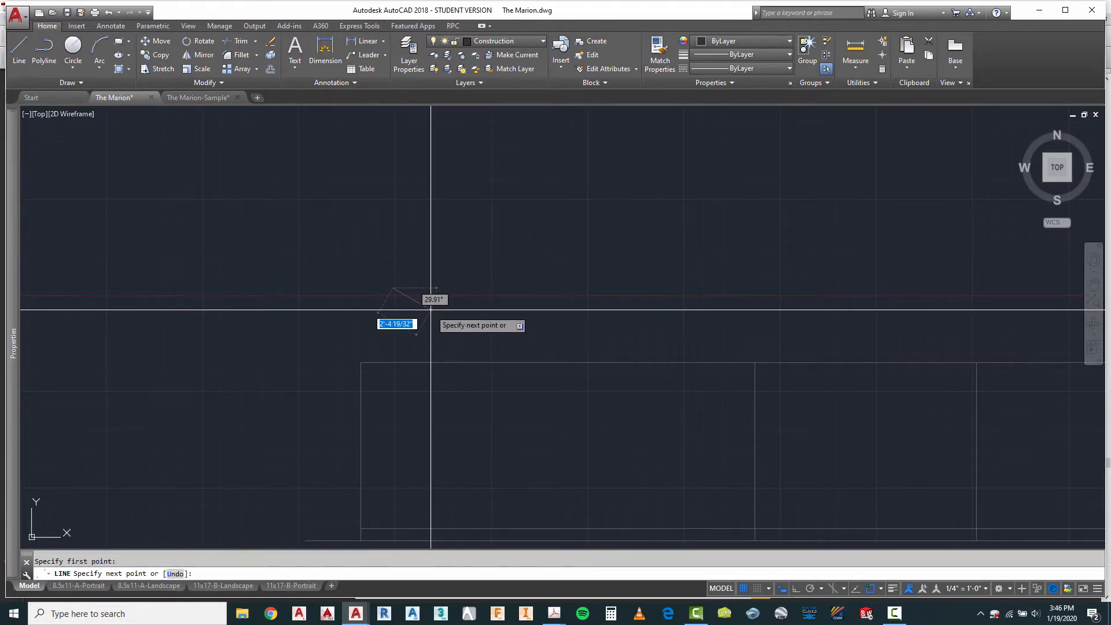
pyautogui.press('F8')
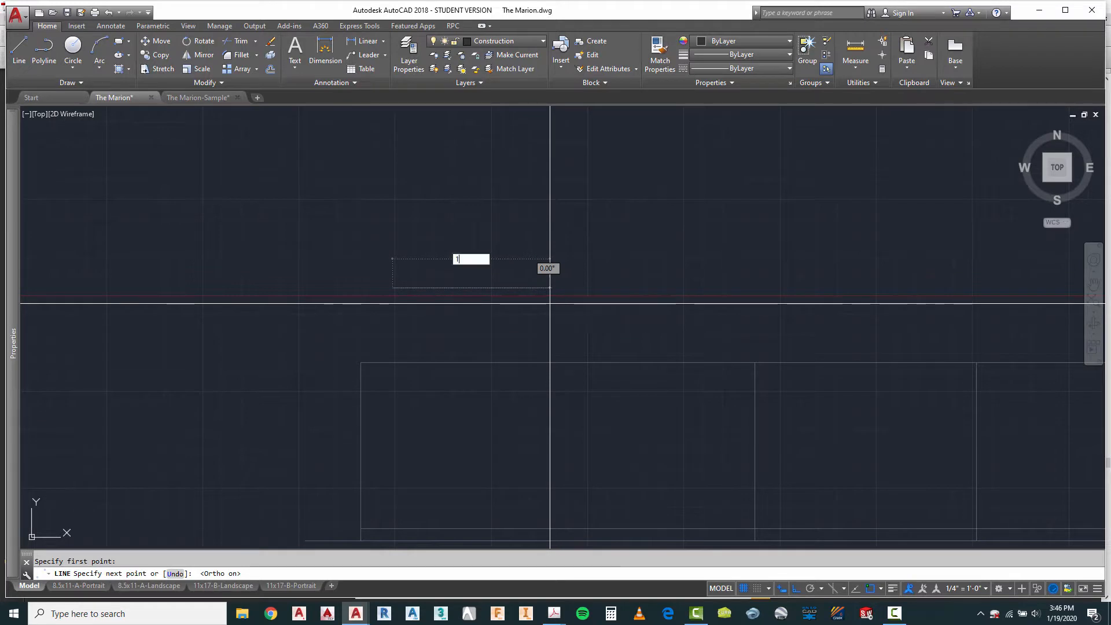
pyautogui.write('12')
pyautogui.press('Return')
pyautogui.scroll(4, 431, 321)
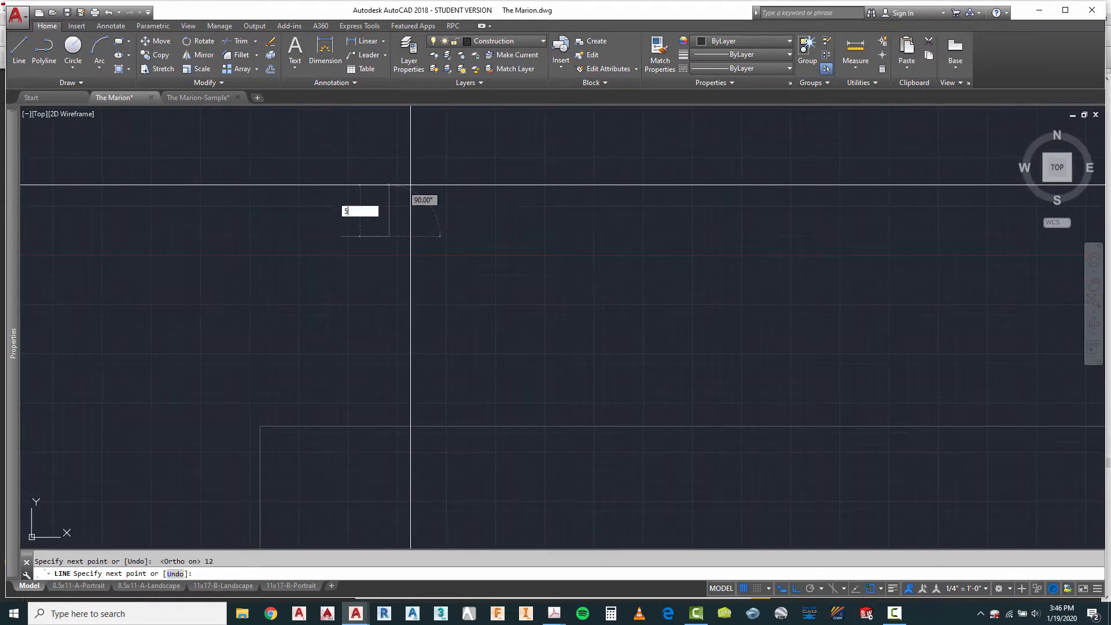
pyautogui.write('5')
pyautogui.press('Return')
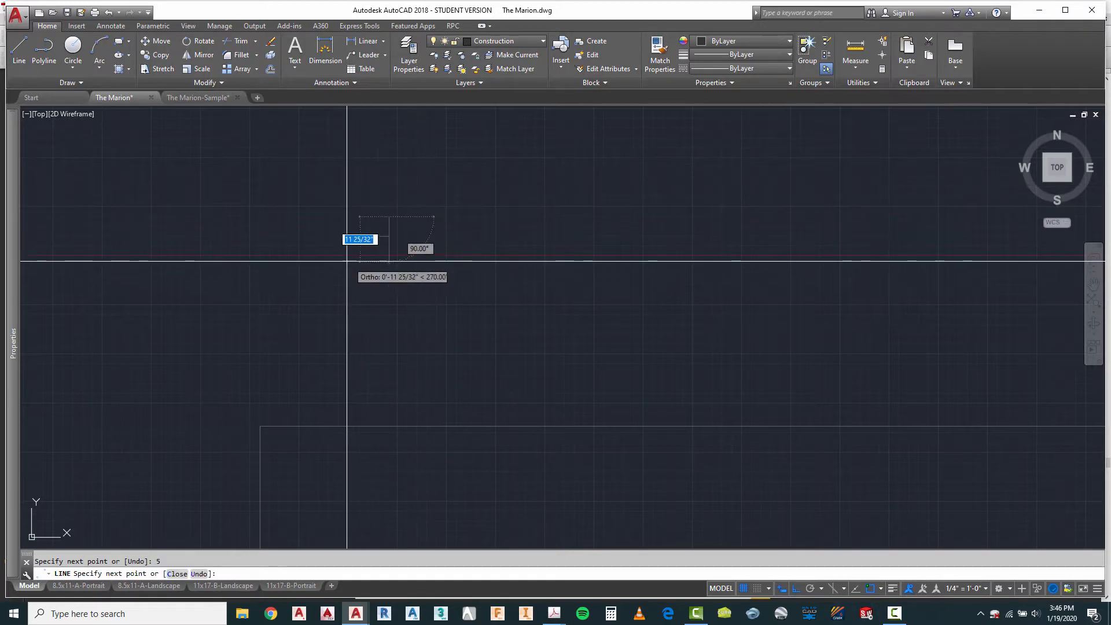
pyautogui.press('Escape')
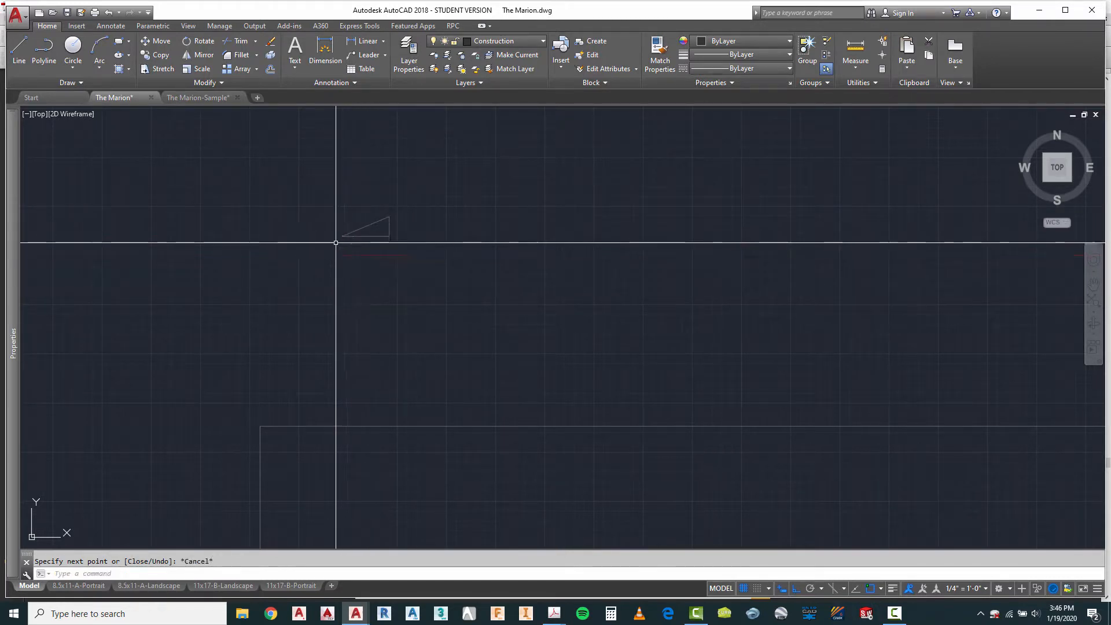
# Step: Move the triangle's sloped line by its midpoint onto the upper-left corner of the walls
pyautogui.scroll(3, 348, 231)
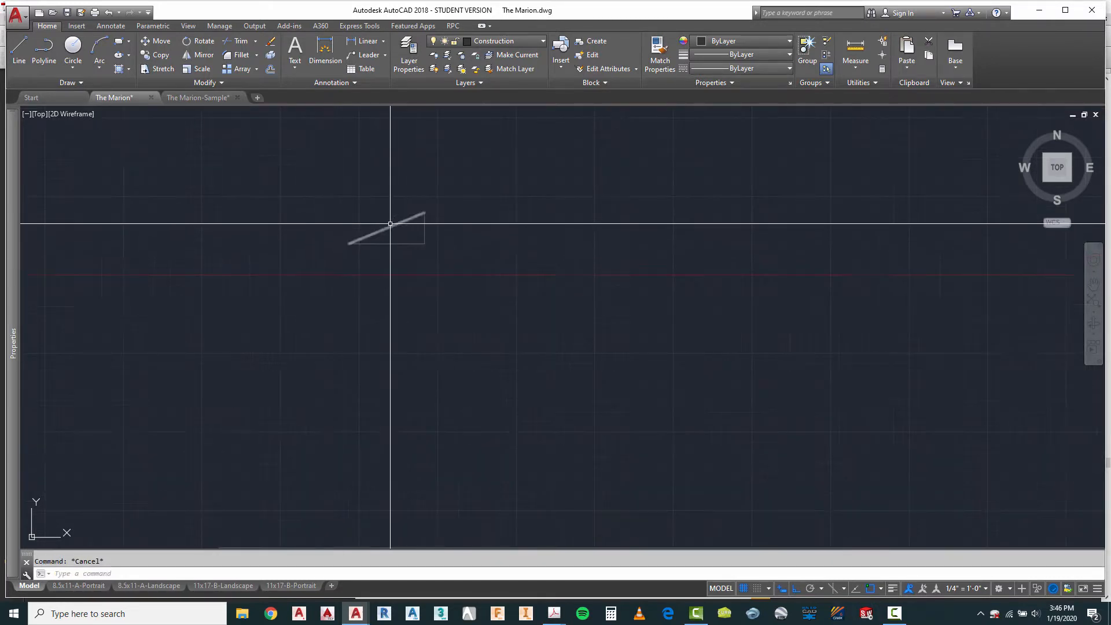
pyautogui.click(384, 229)
pyautogui.scroll(-3, 490, 246)
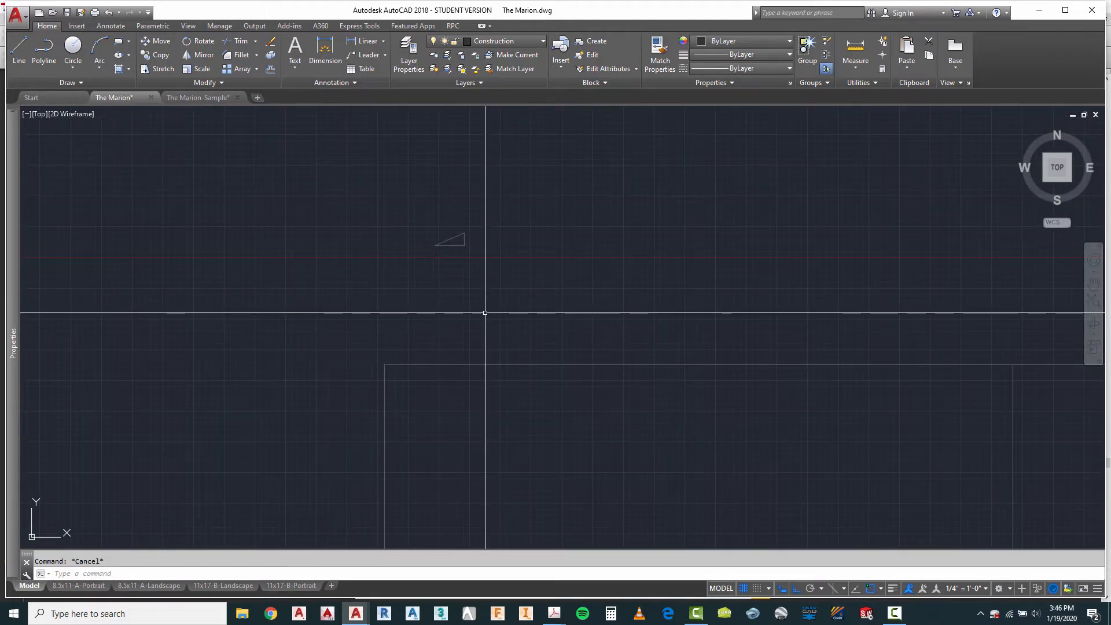
pyautogui.write('m')
pyautogui.press('Return')
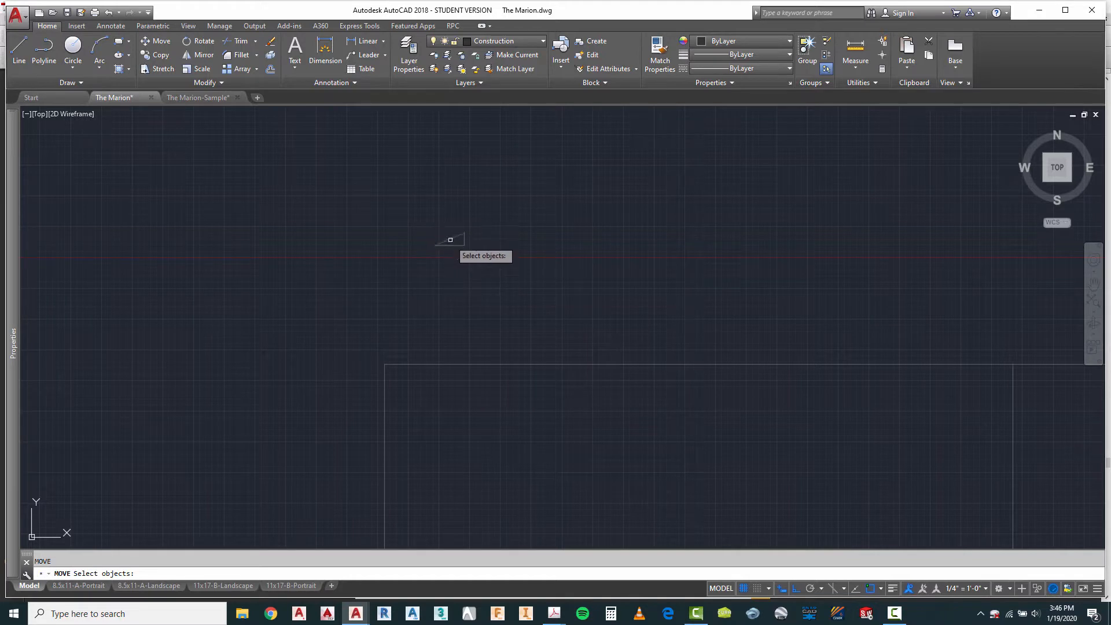
pyautogui.press('Return')
pyautogui.click(447, 240)
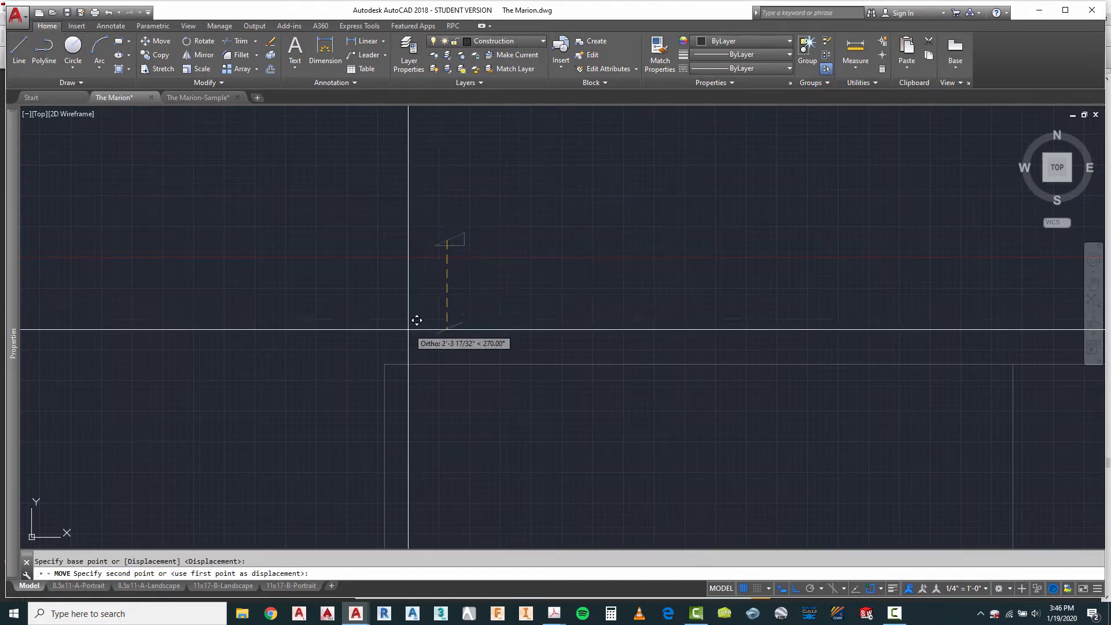
pyautogui.click(386, 364)
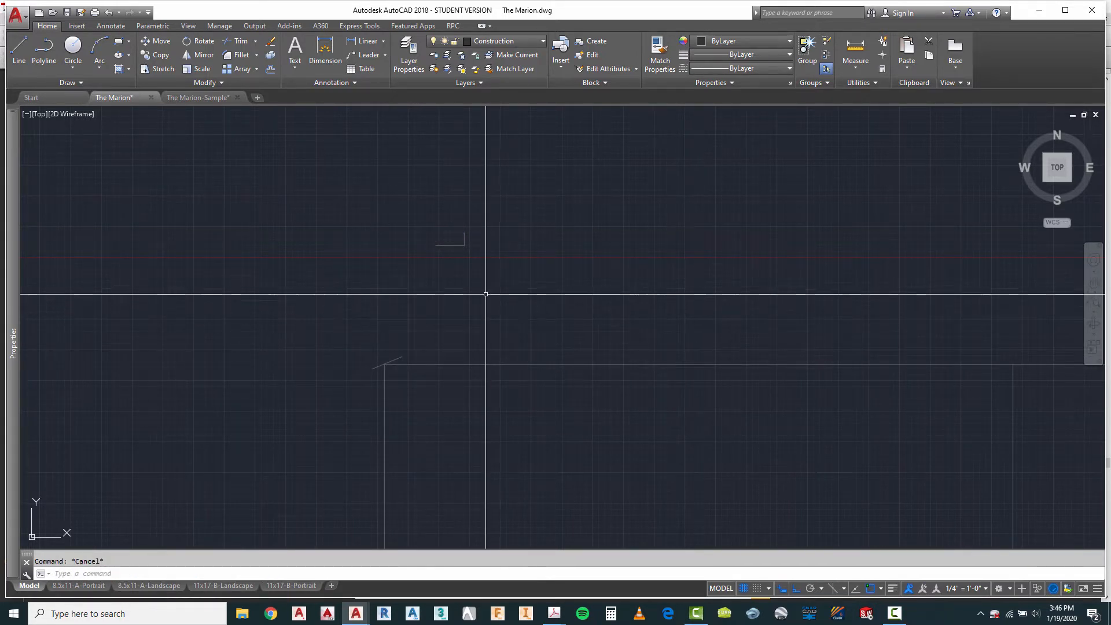
# Step: Erase the two remaining legs of the roof-pitch triangle
pyautogui.write('e')
pyautogui.press('Return')
pyautogui.click(420, 239)
pyautogui.click(467, 272)
pyautogui.click(472, 237)
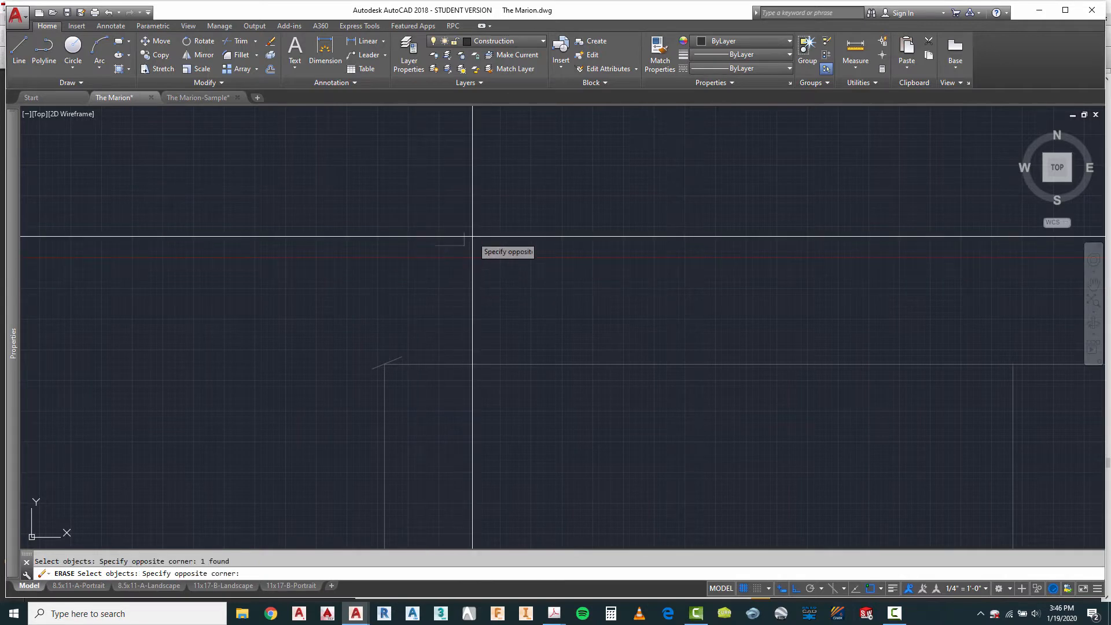
pyautogui.click(425, 260)
pyautogui.press('Return')
pyautogui.scroll(1, 403, 305)
pyautogui.press('Escape')
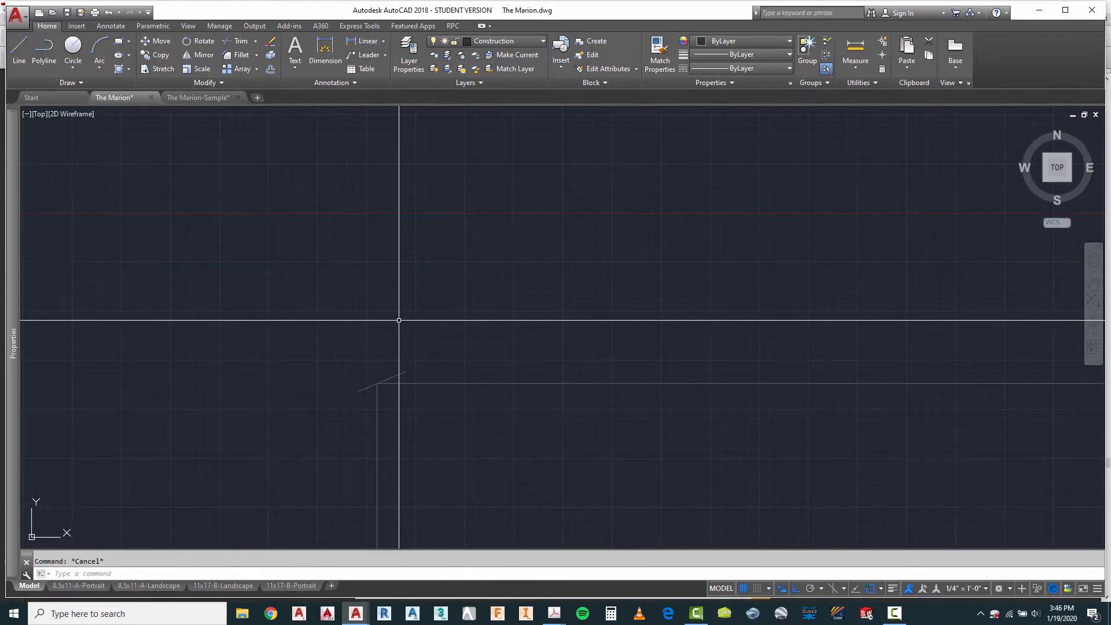
# Step: Offset the sloped roof line 6" upward to give the roof its thickness
pyautogui.write('o')
pyautogui.press('Return')
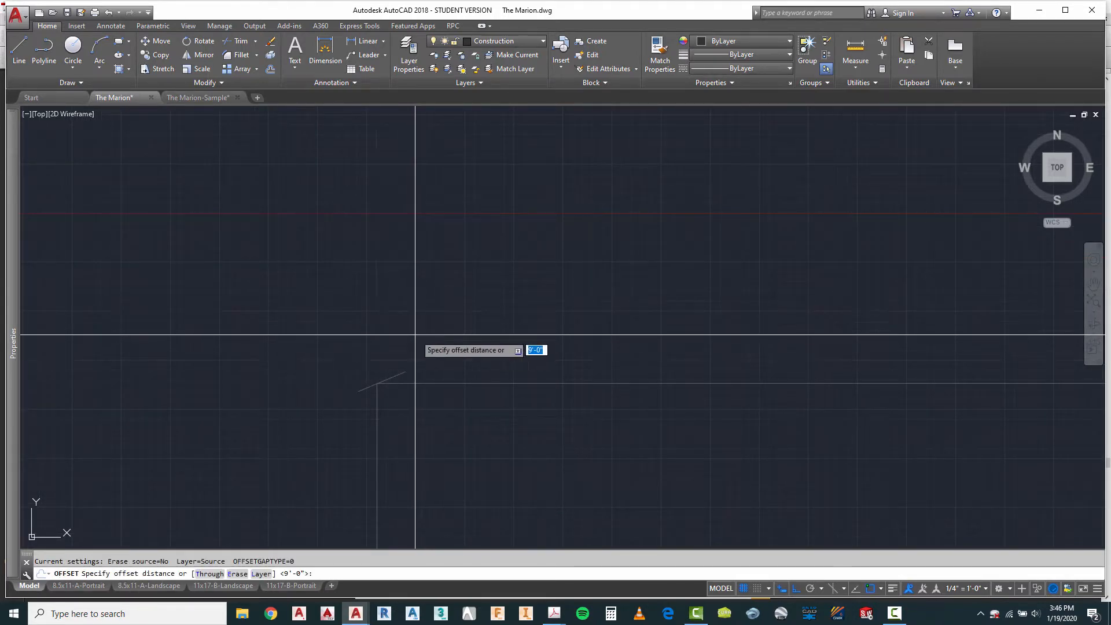
pyautogui.write('6')
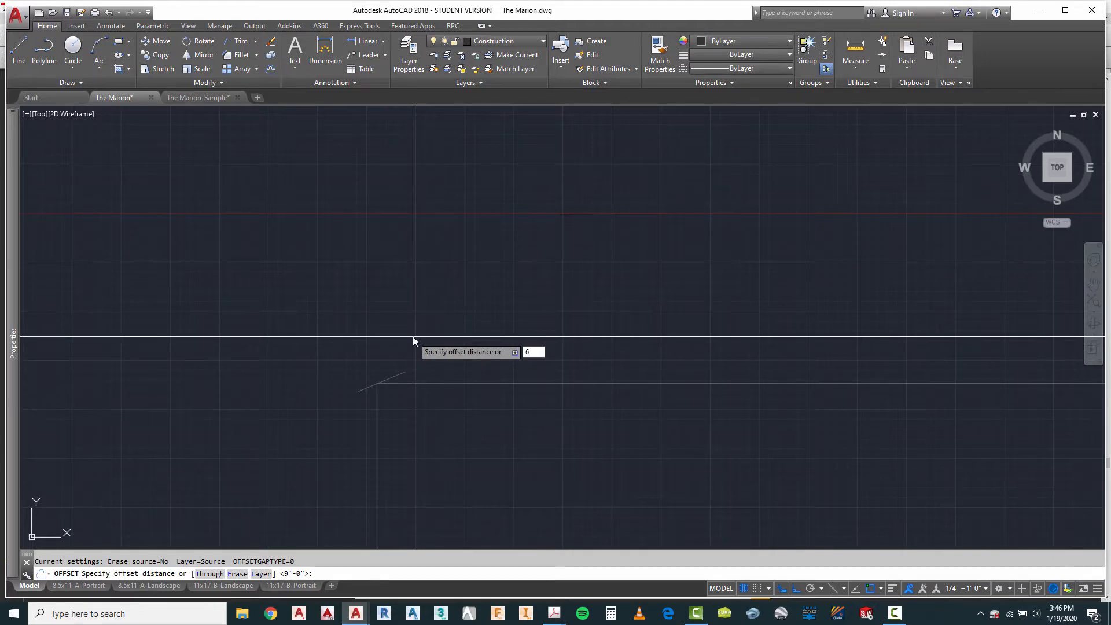
pyautogui.press('Return')
pyautogui.click(396, 377)
pyautogui.click(392, 362)
pyautogui.scroll(-2, 441, 261)
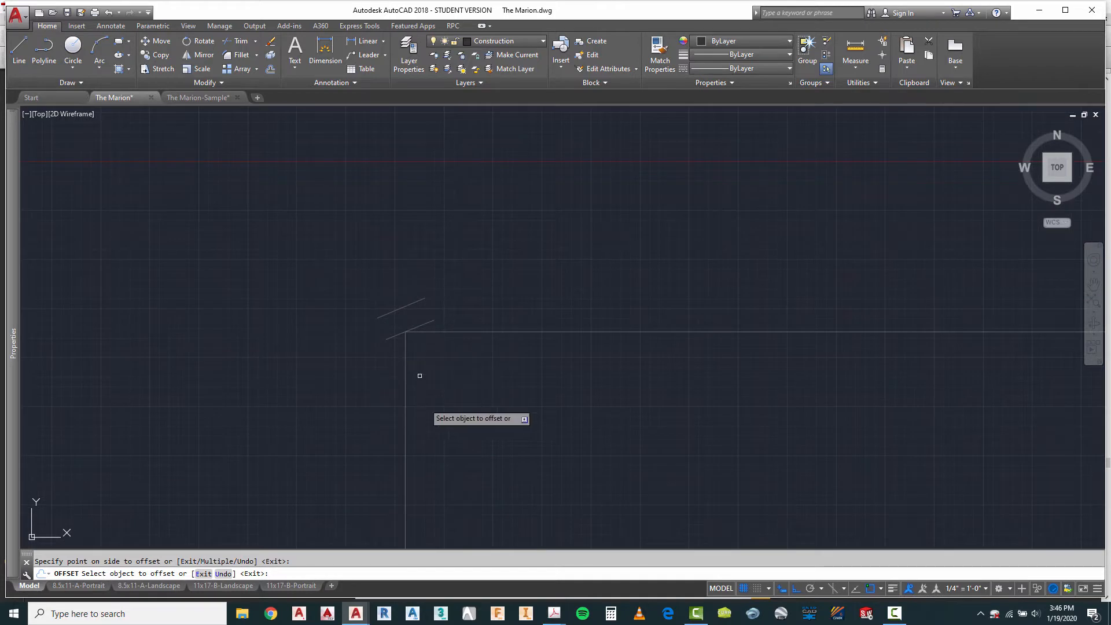
pyautogui.scroll(-2, 409, 305)
pyautogui.scroll(2, 405, 302)
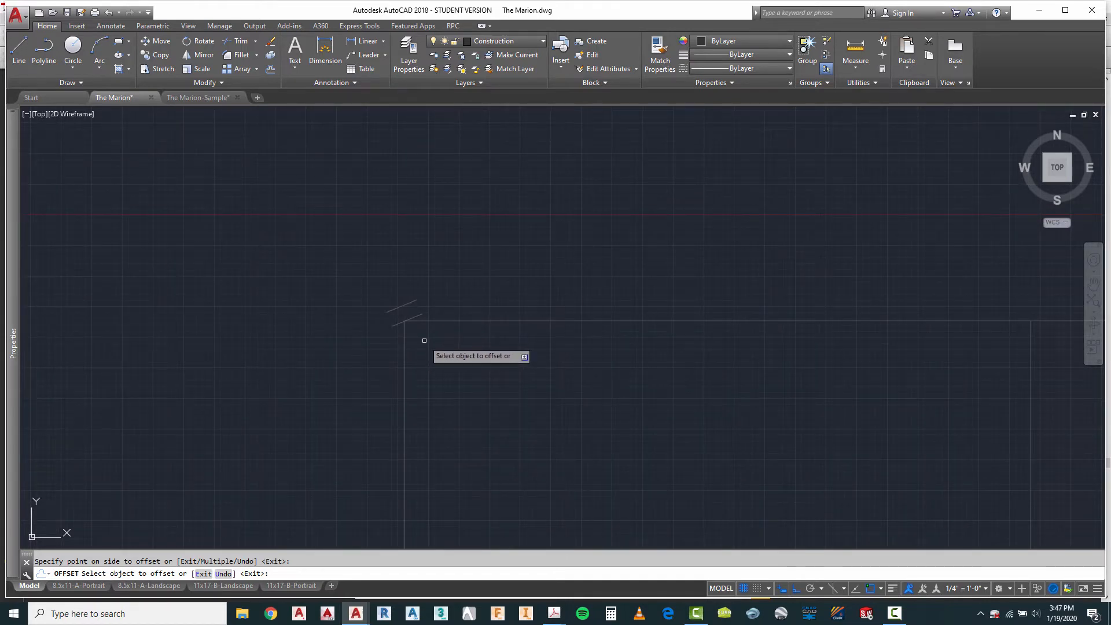
pyautogui.press('Escape')
# Step: Offset the leftmost wall line 2' outward to mark the roof overhang
pyautogui.write('o')
pyautogui.press('Return')
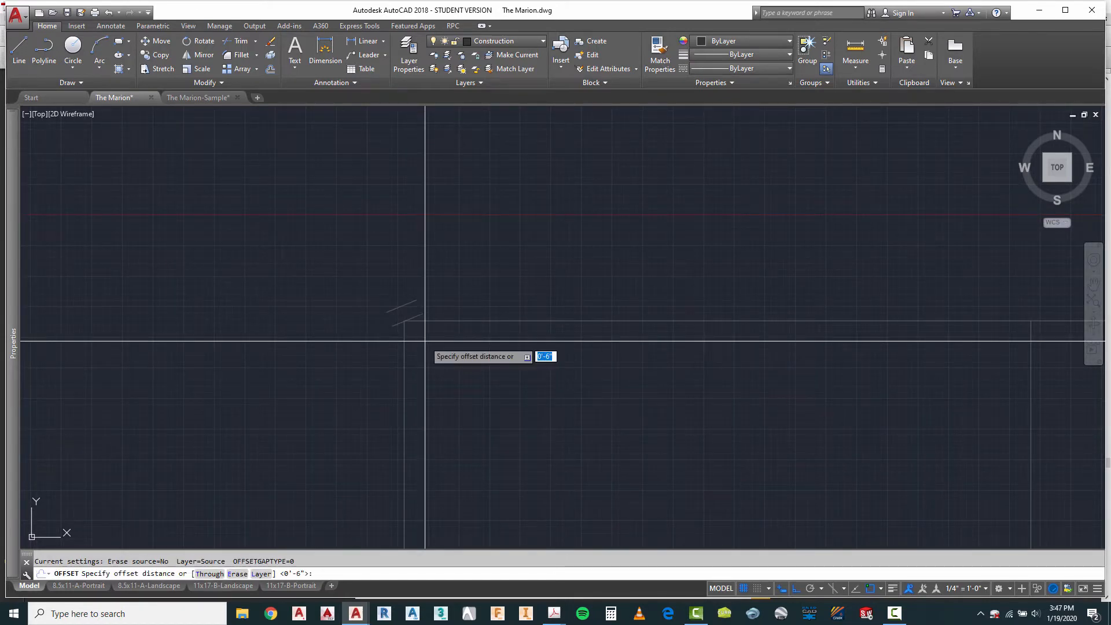
pyautogui.press('Return')
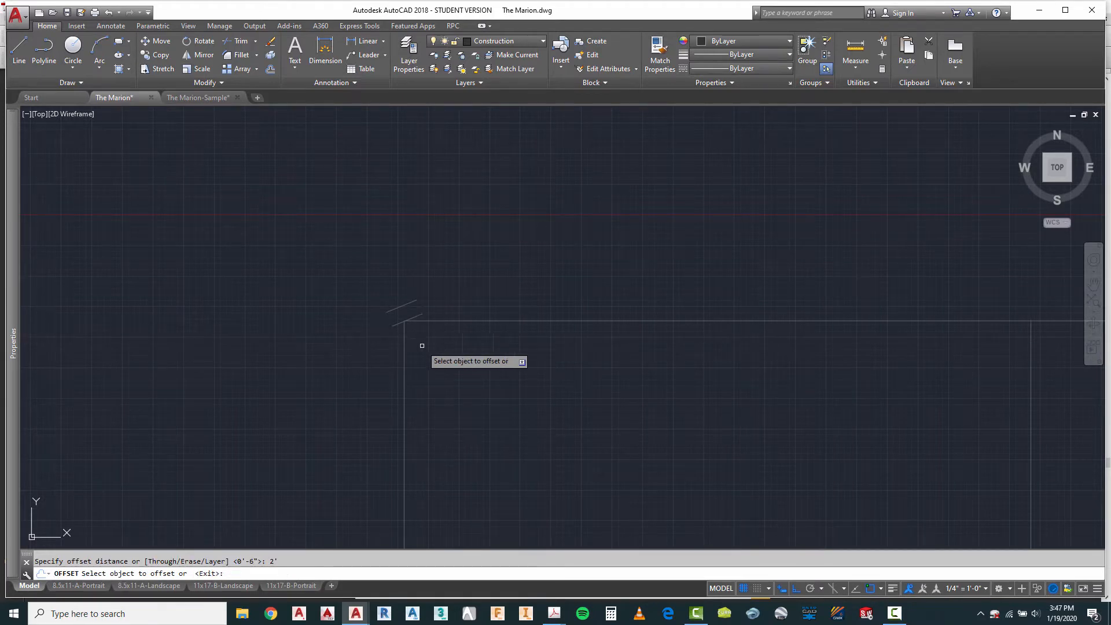
pyautogui.click(404, 333)
pyautogui.click(384, 355)
pyautogui.press('Escape')
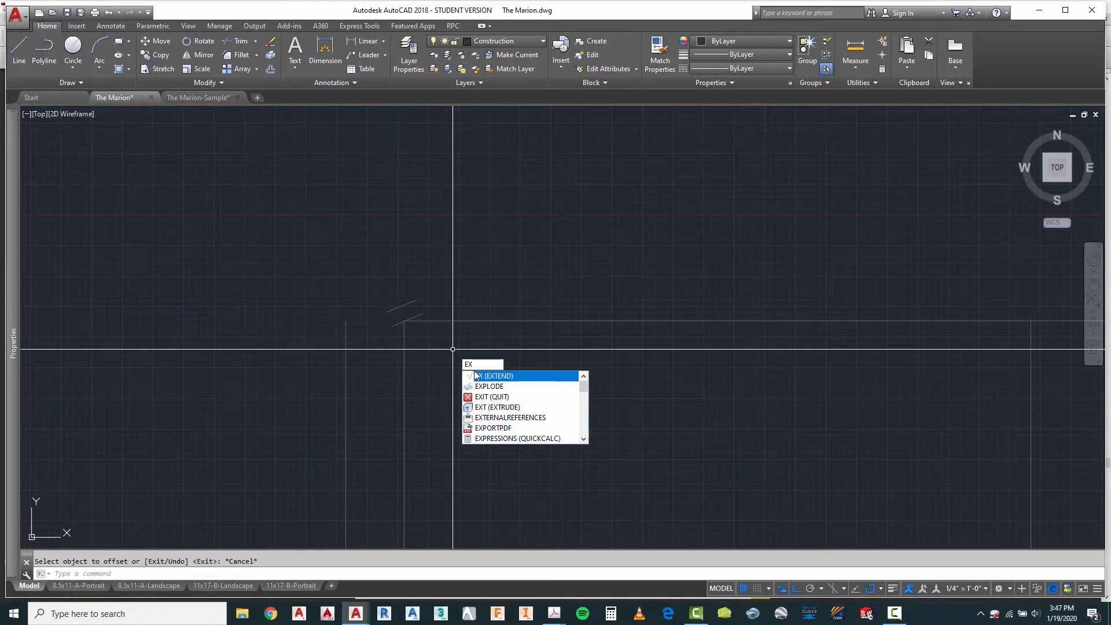
# Step: Extend both sloped roof lines down to the vertical overhang line
pyautogui.press('Return')
pyautogui.click(376, 342)
pyautogui.click(328, 379)
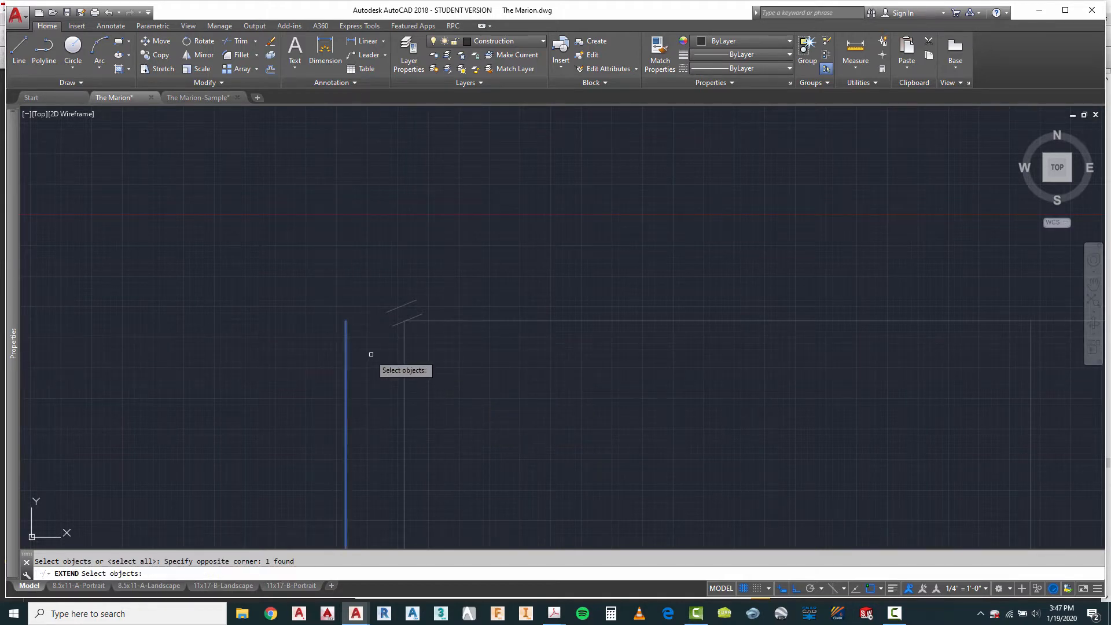
pyautogui.press('Return')
pyautogui.click(394, 320)
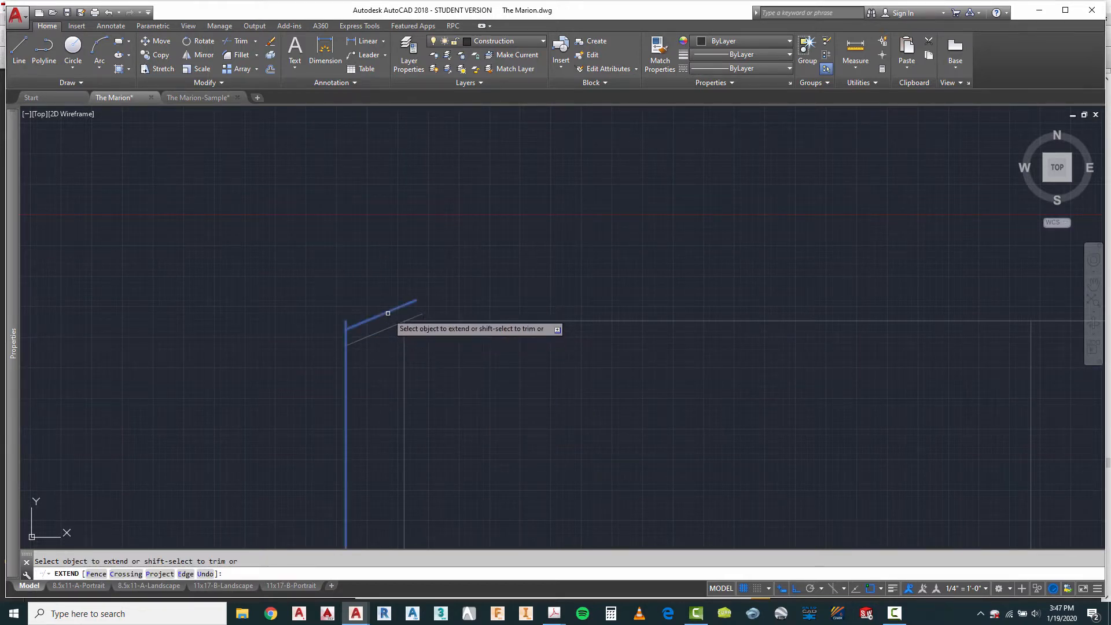
pyautogui.click(386, 312)
pyautogui.press('Escape')
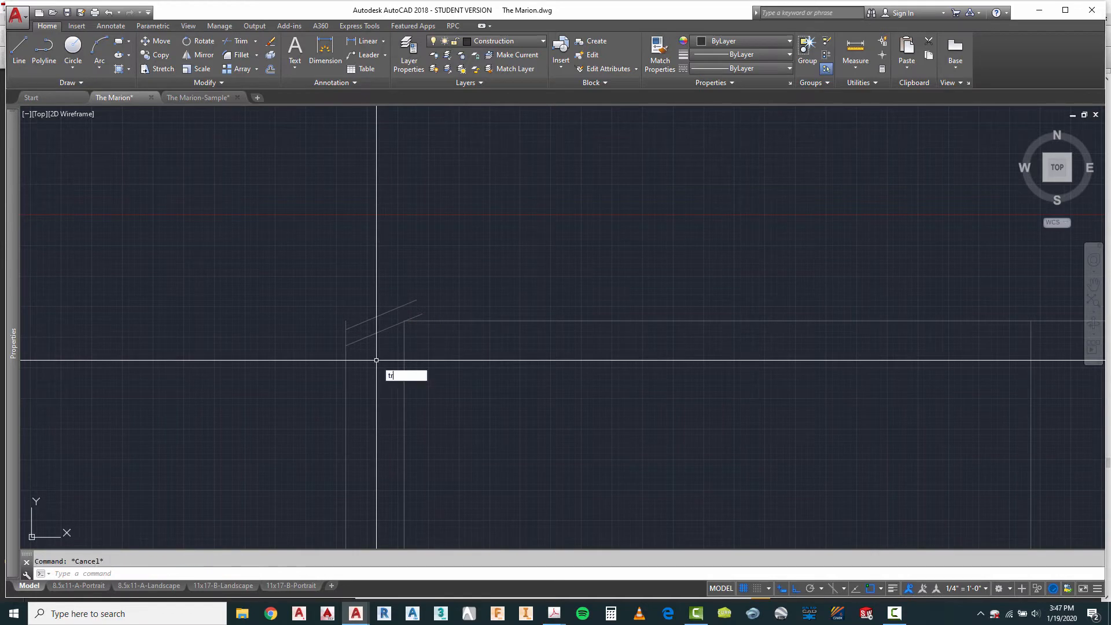
# Step: Trim the vertical overhang line above and below the two sloped lines, leaving only the short fascia edge between them
pyautogui.press('Return')
pyautogui.click(363, 307)
pyautogui.click(325, 359)
pyautogui.press('Return')
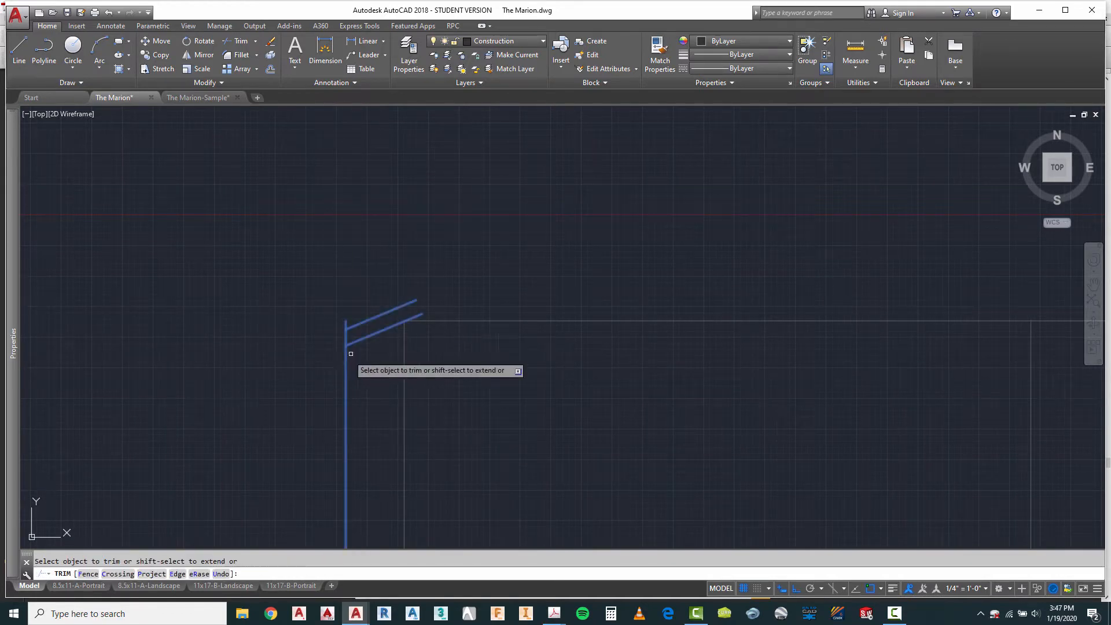
pyautogui.click(357, 350)
pyautogui.click(343, 360)
pyautogui.scroll(4, 348, 335)
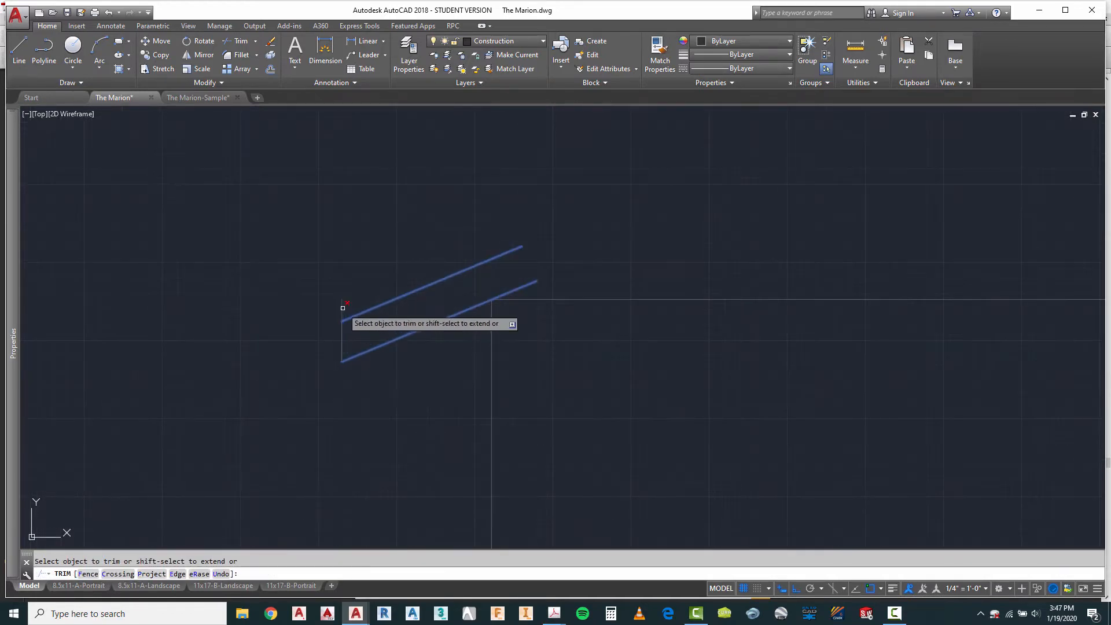
pyautogui.rightClick(357, 283)
pyautogui.click(385, 289)
pyautogui.scroll(-3, 326, 295)
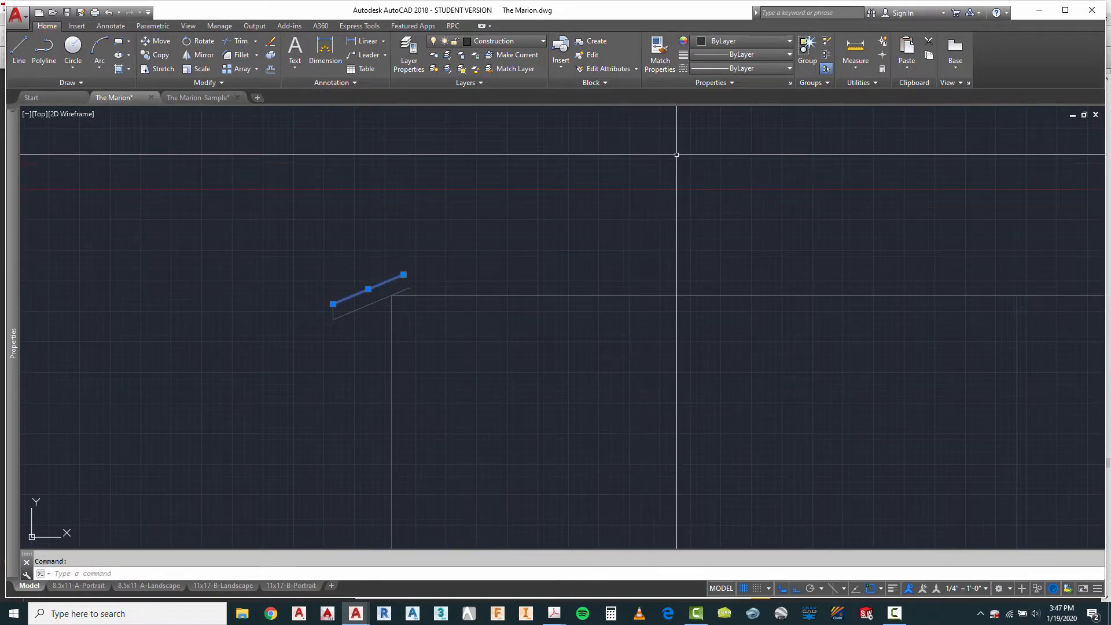
pyautogui.press('Escape')
pyautogui.scroll(3, 381, 319)
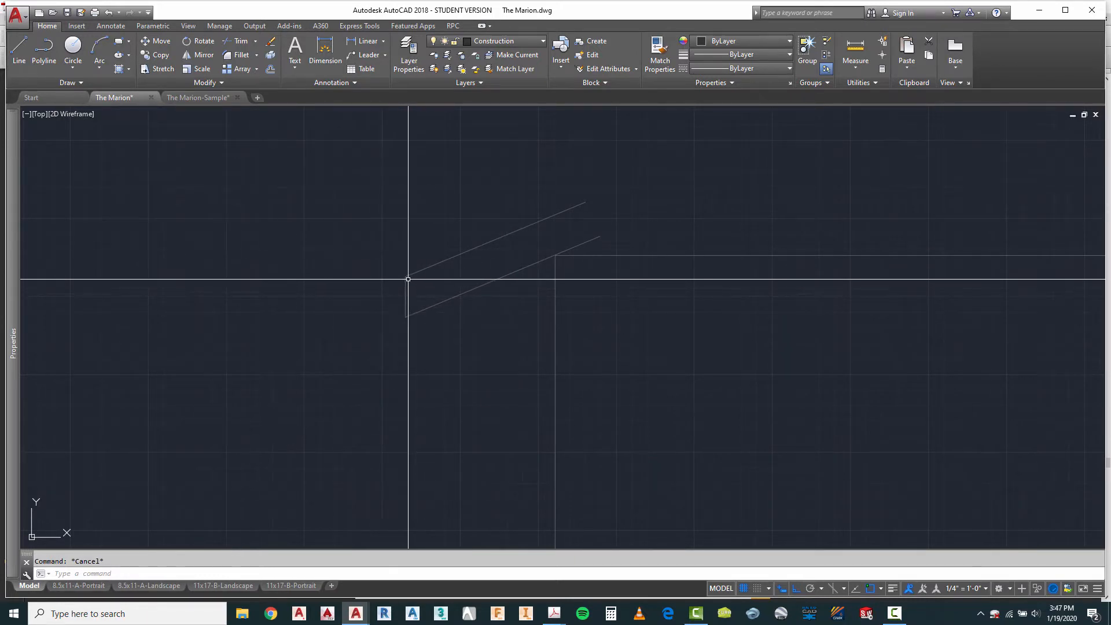
pyautogui.scroll(-2, 354, 271)
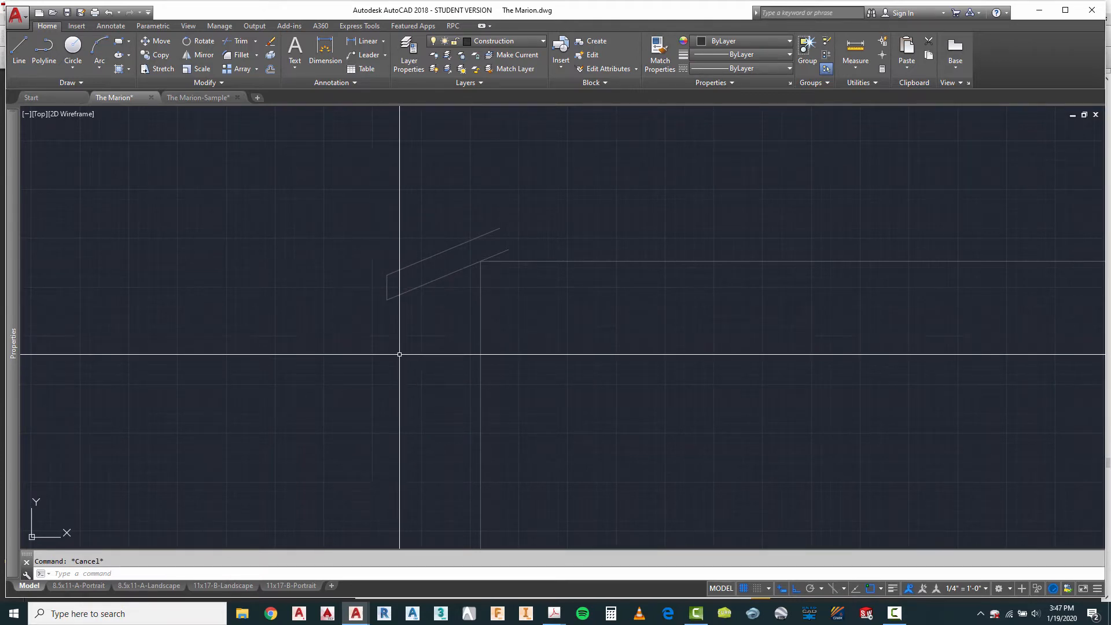
pyautogui.click(387, 288)
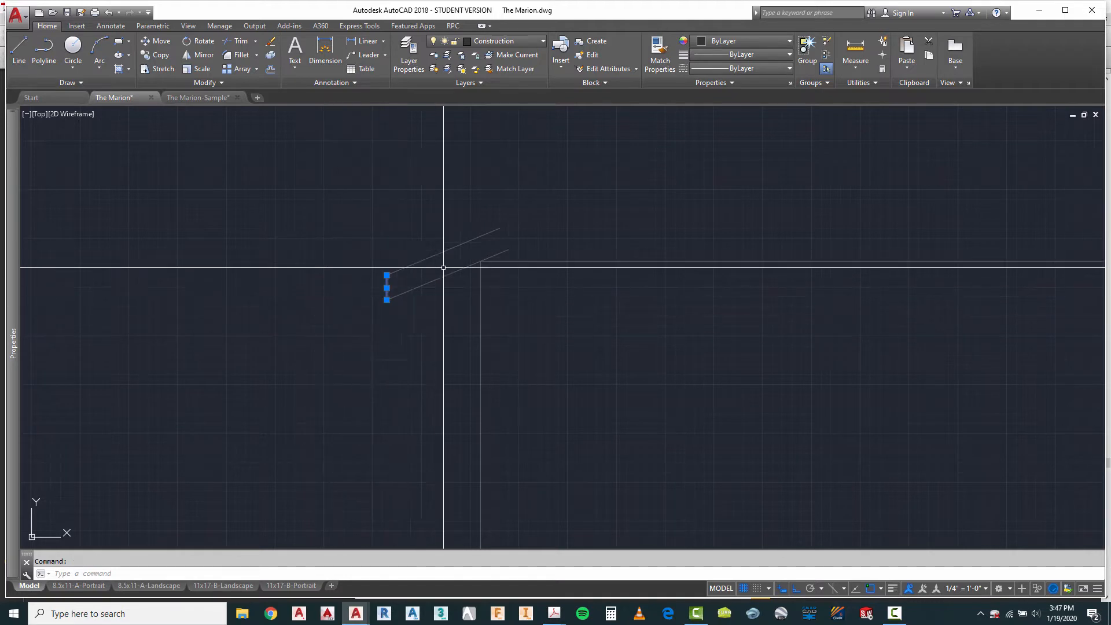
pyautogui.press('Escape')
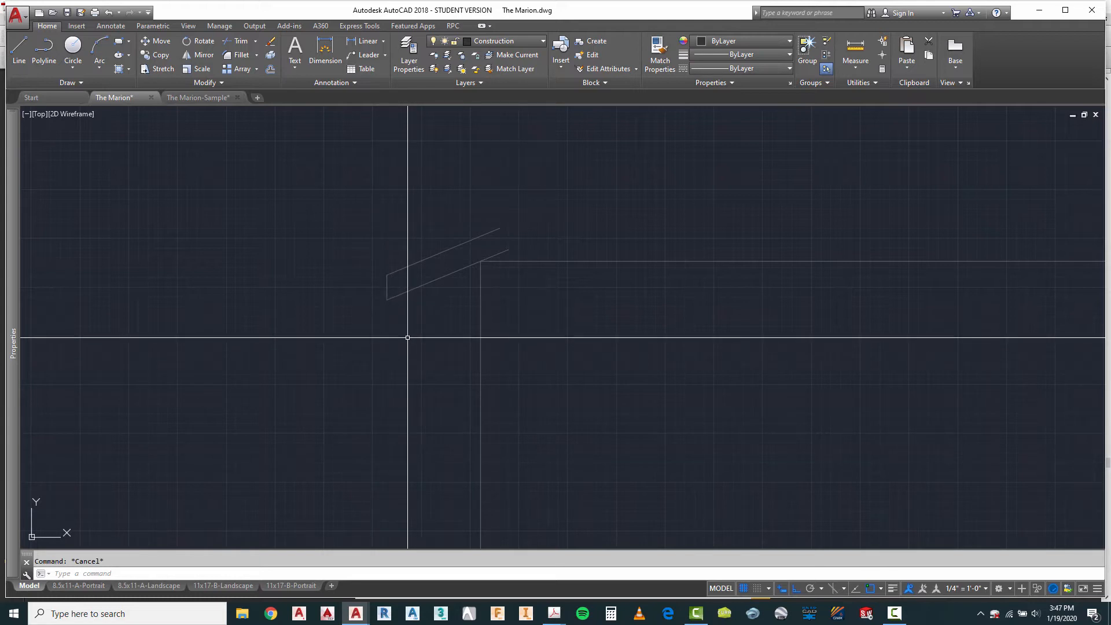
# Step: Draw a horizontal line from the top of the short fascia edge inward, past the leftmost wall line
pyautogui.click(20, 49)
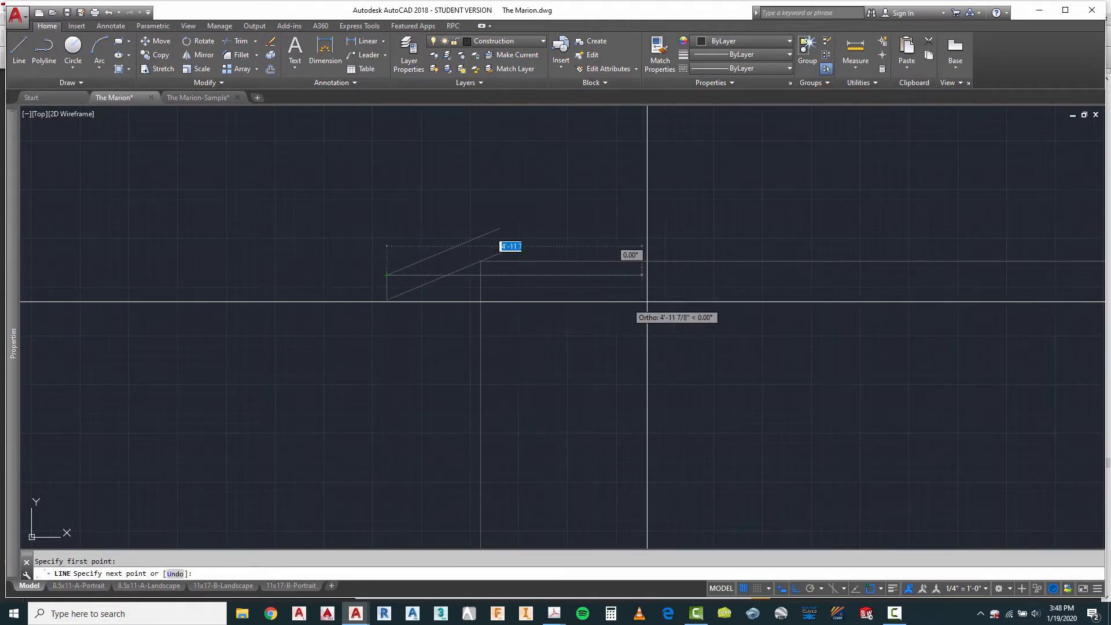
pyautogui.press('Escape')
pyautogui.scroll(2, 478, 301)
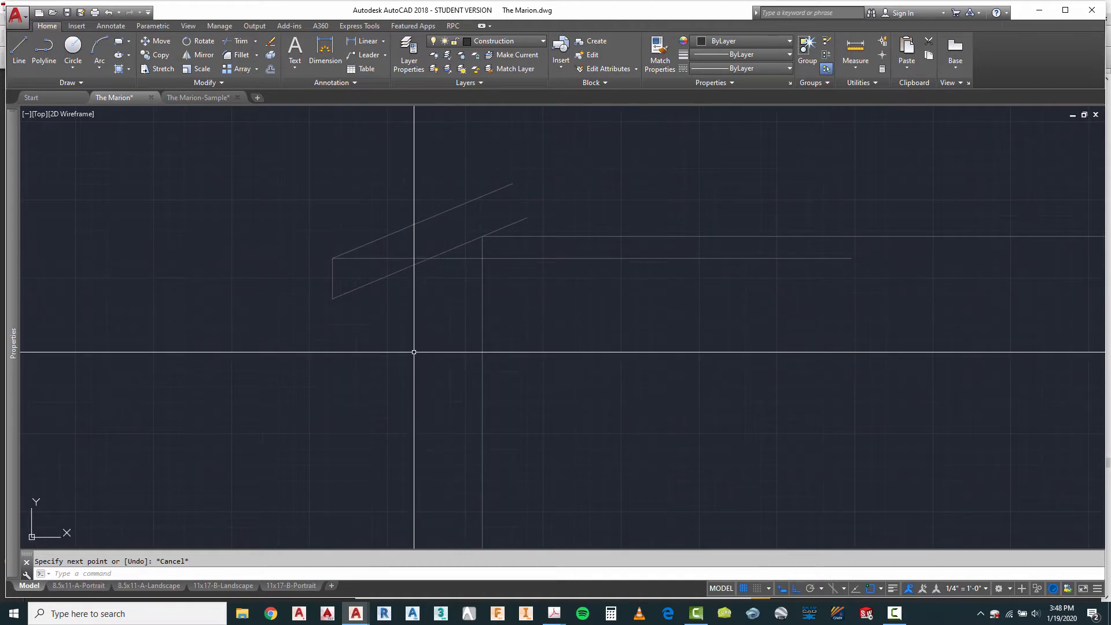
pyautogui.scroll(-1, 421, 344)
pyautogui.scroll(3, 390, 322)
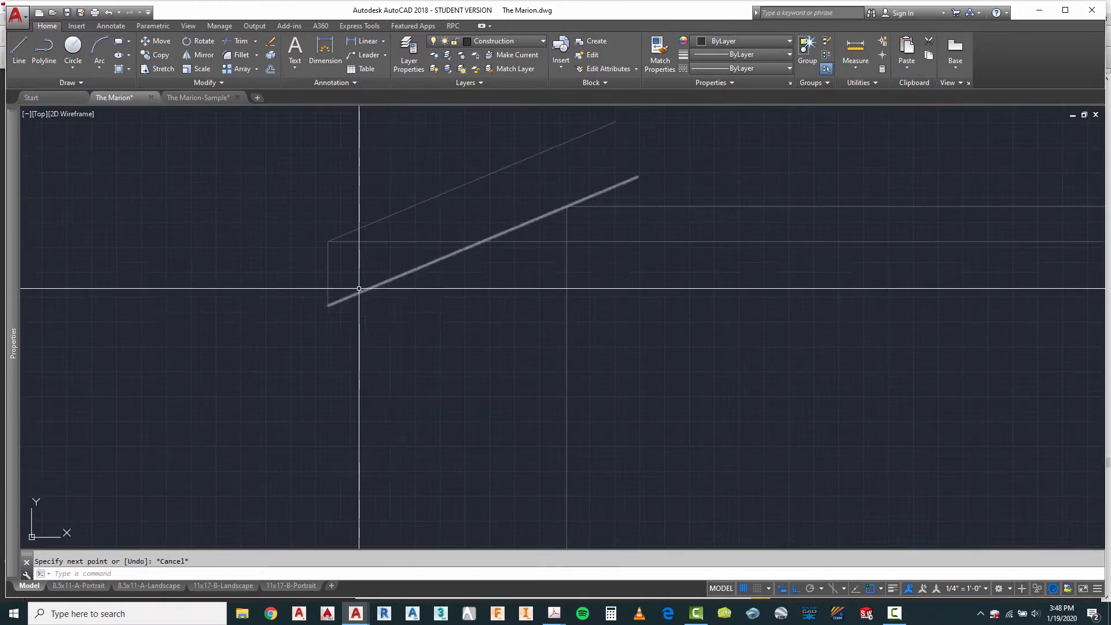
pyautogui.press('Escape')
# Step: Erase the short vertical fascia edge between the two sloped roof lines
pyautogui.click(326, 260)
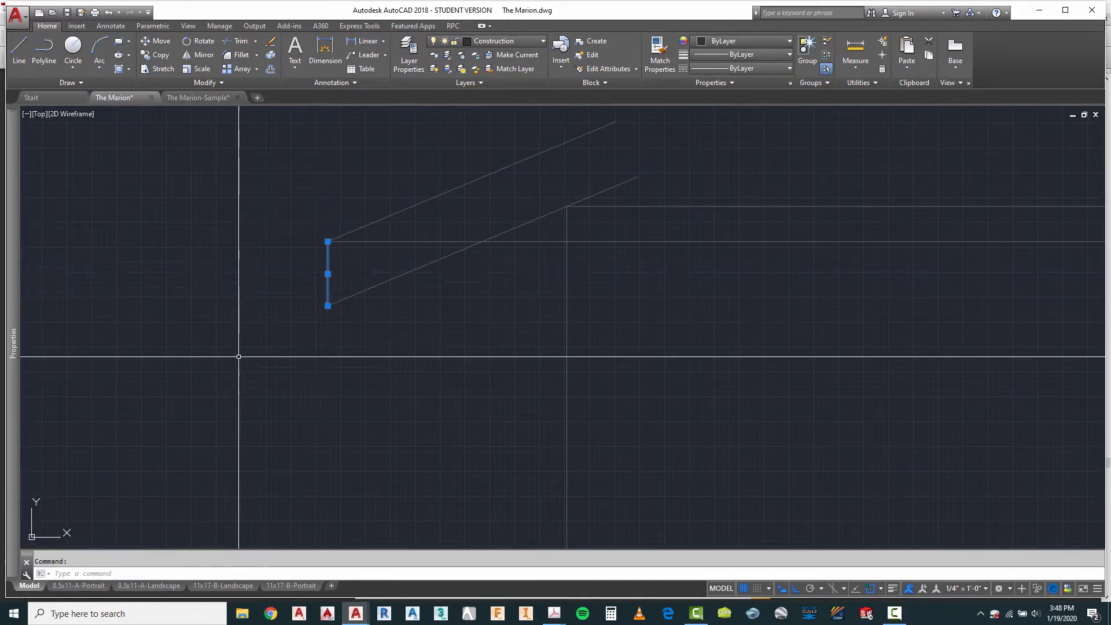
pyautogui.press('Escape')
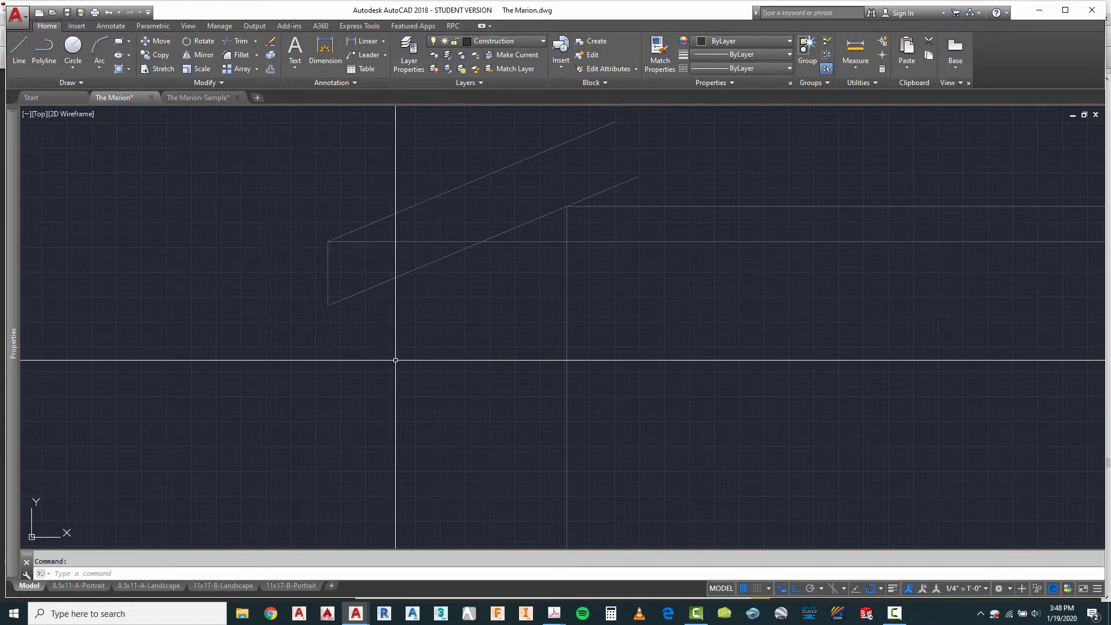
pyautogui.click(19, 46)
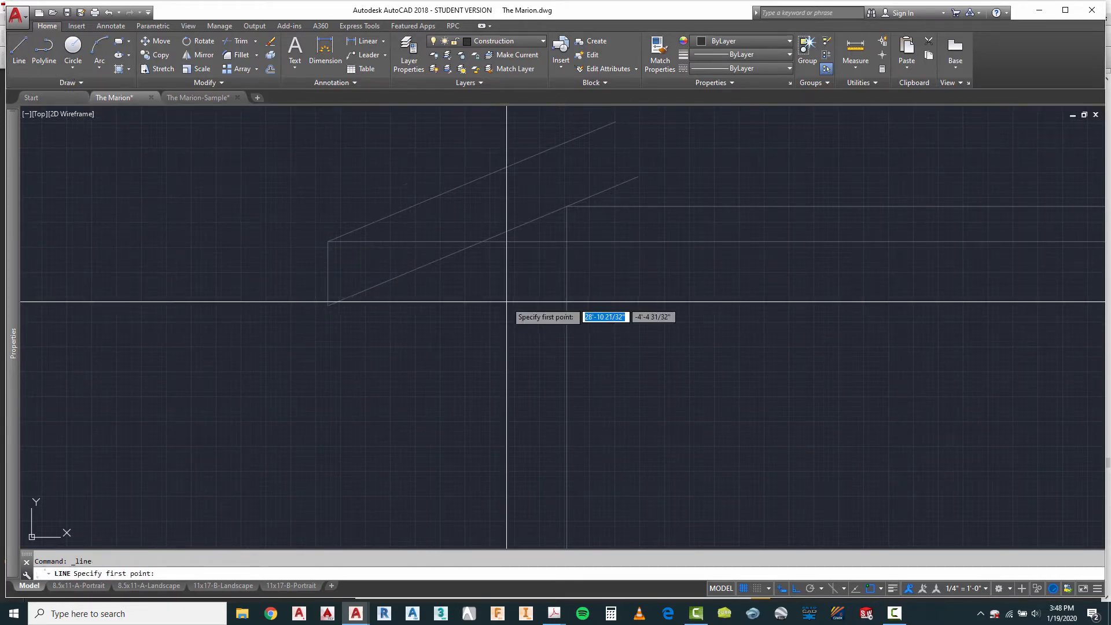
pyautogui.write('e')
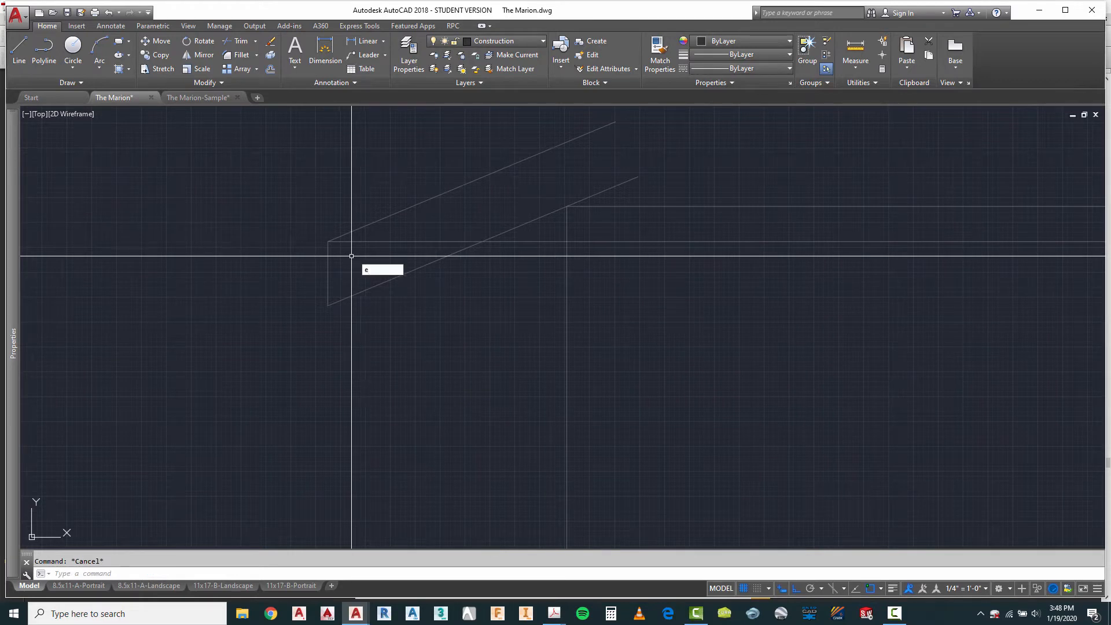
pyautogui.rightClick(256, 271)
pyautogui.press('Escape')
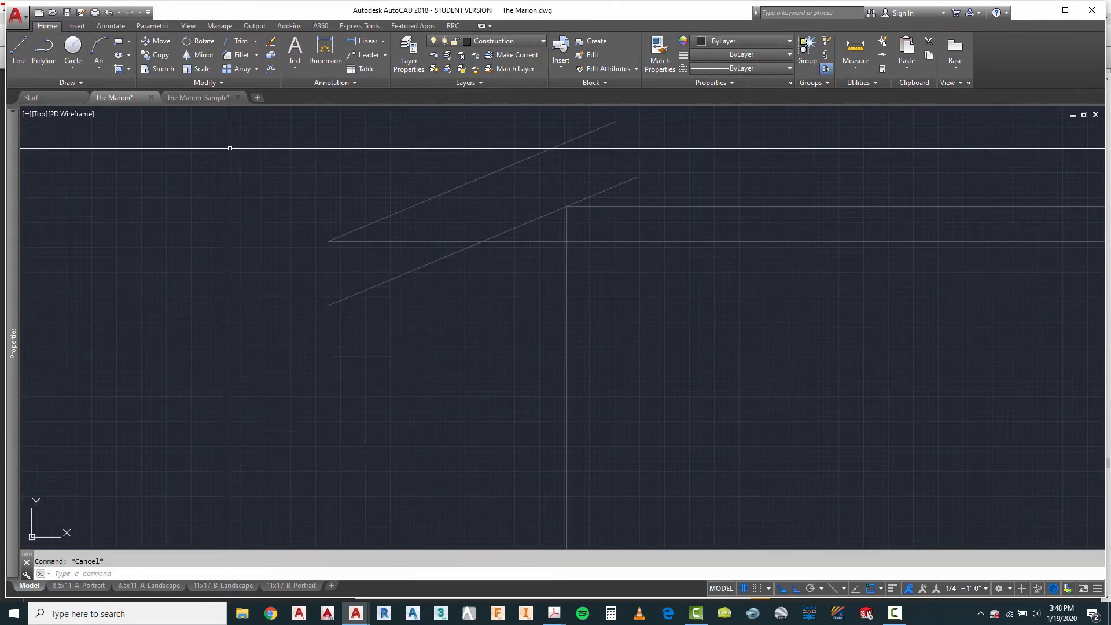
# Step: Draw an 8" vertical line down from the upper roof line's lower end, continuing horizontally inward past the wall line
pyautogui.click(16, 49)
pyautogui.click(328, 242)
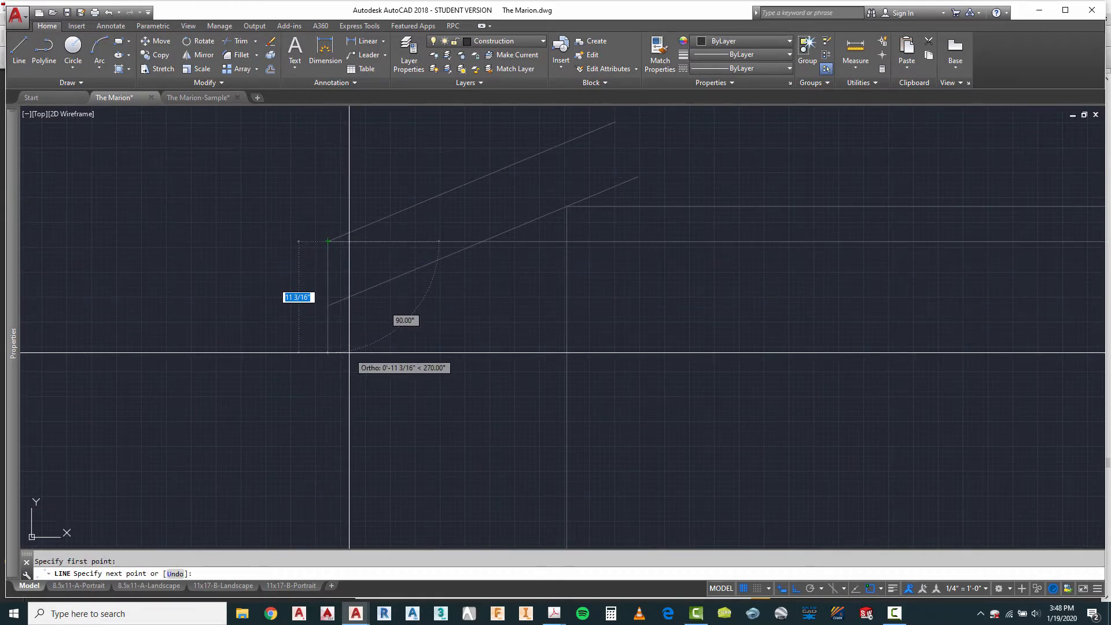
pyautogui.press('Return')
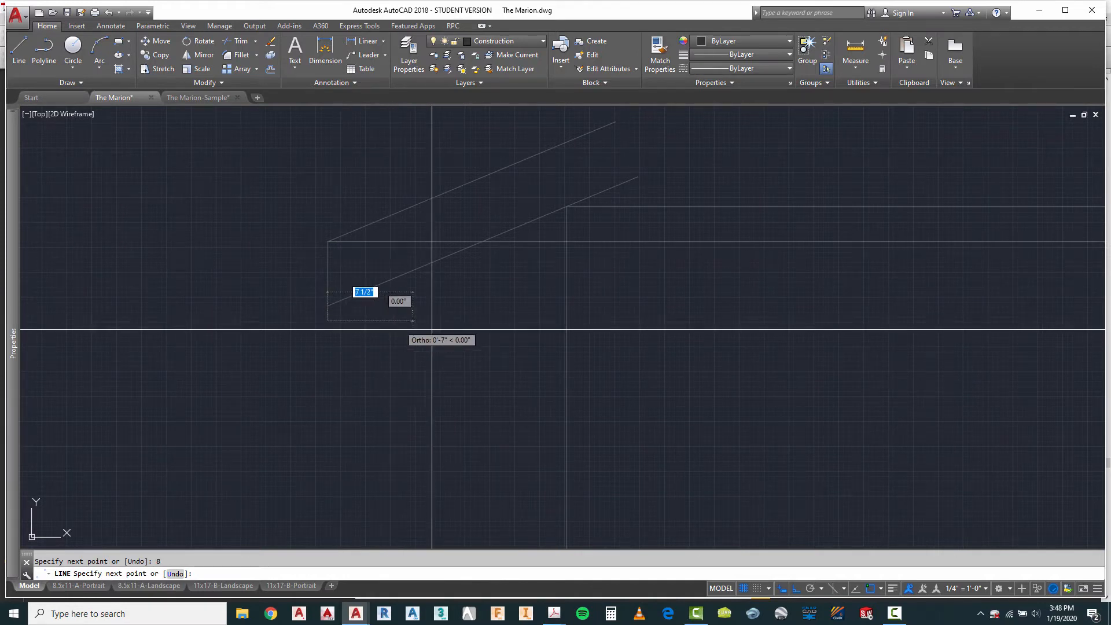
pyautogui.click(801, 320)
pyautogui.press('Escape')
pyautogui.press('Escape')
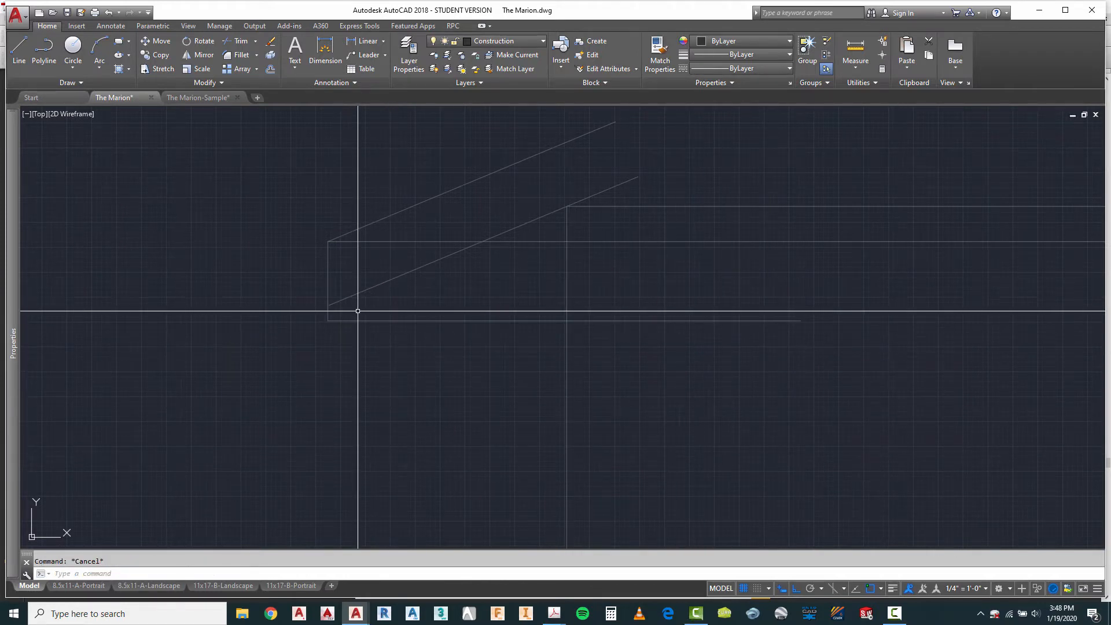
# Step: Erase the lower sloped roof line
pyautogui.write('e')
pyautogui.press('Return')
pyautogui.click(379, 292)
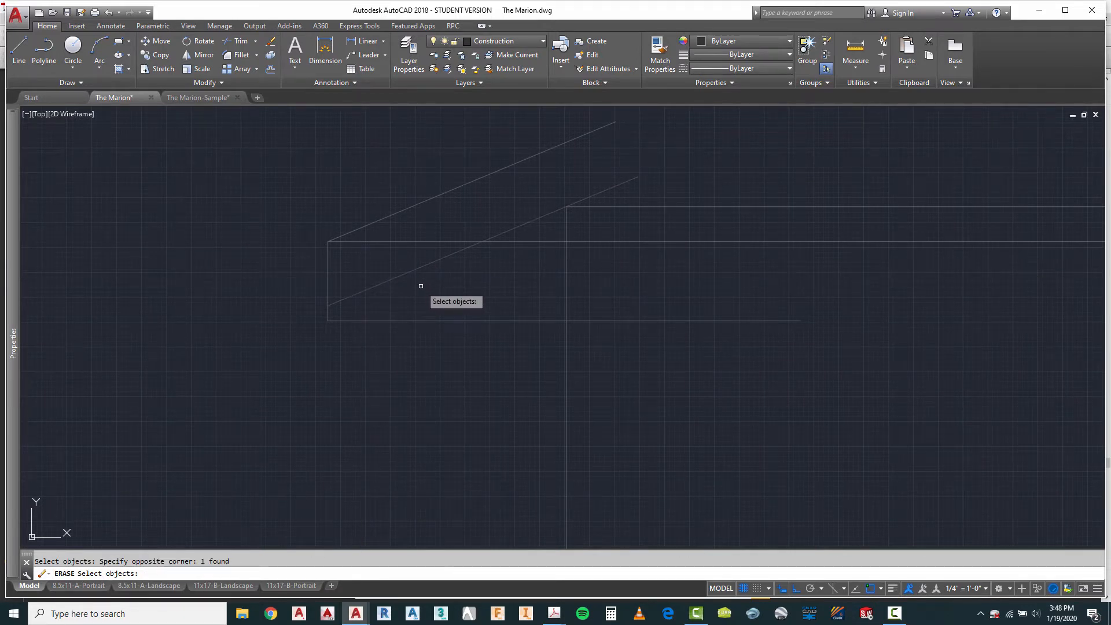
pyautogui.press('Return')
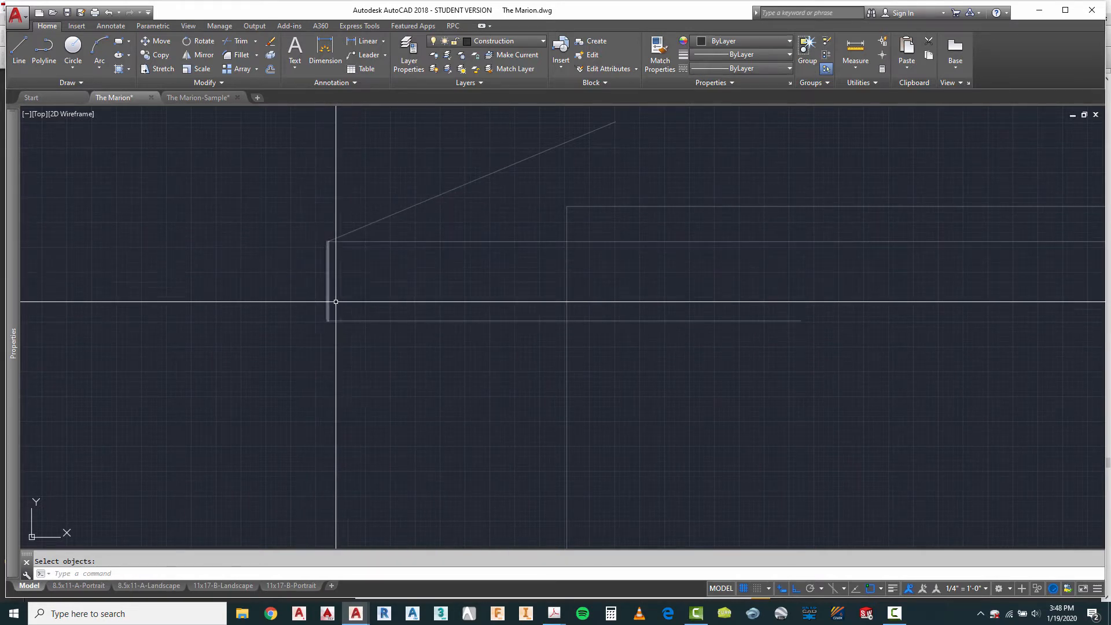
# Step: Offset the upper horizontal eave line 2" downward
pyautogui.scroll(2, 355, 241)
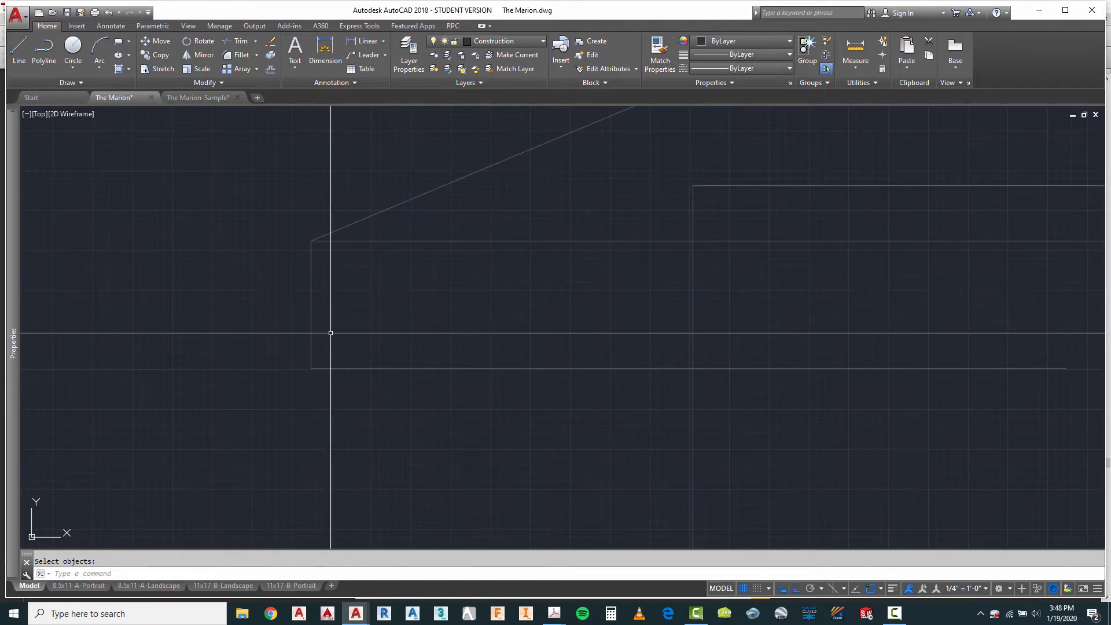
pyautogui.write('o')
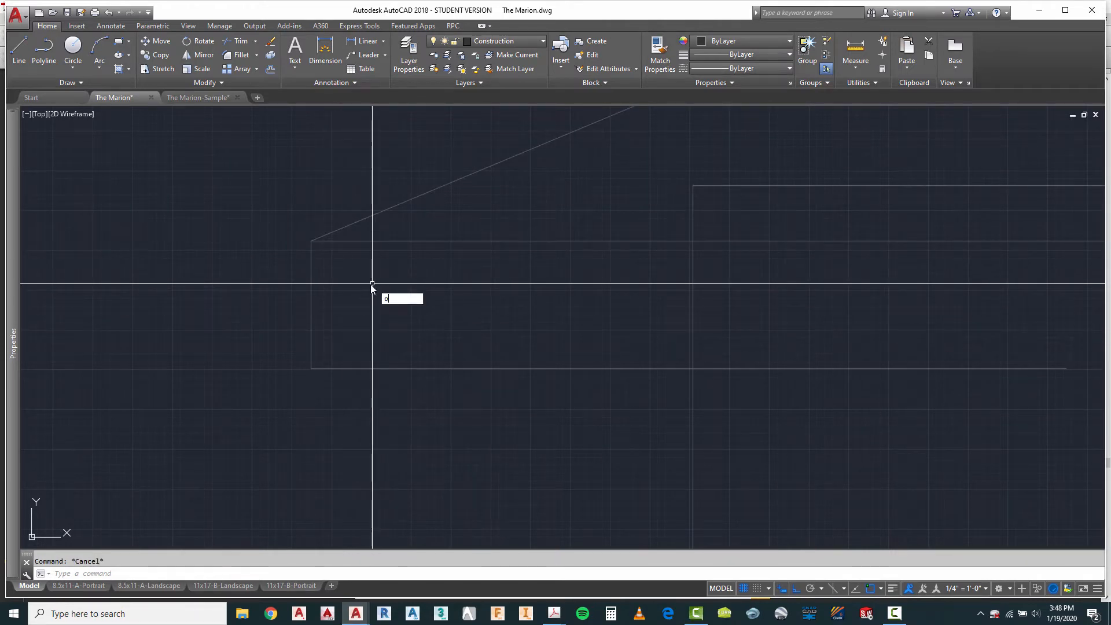
pyautogui.press('Return')
pyautogui.write('2')
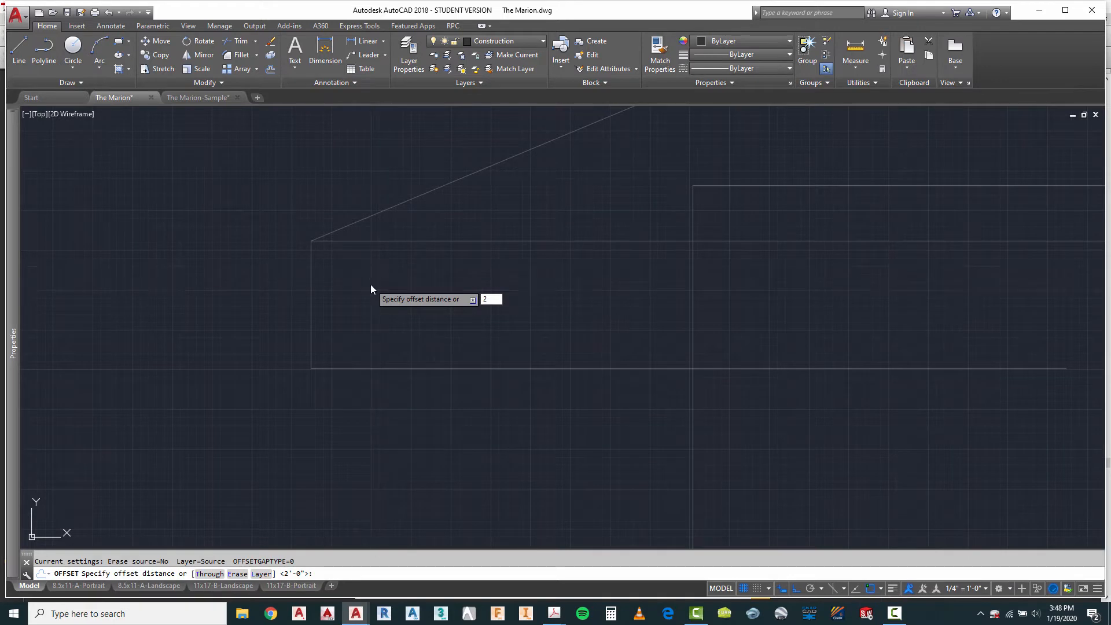
pyautogui.press('Return')
pyautogui.click(358, 241)
pyautogui.click(361, 264)
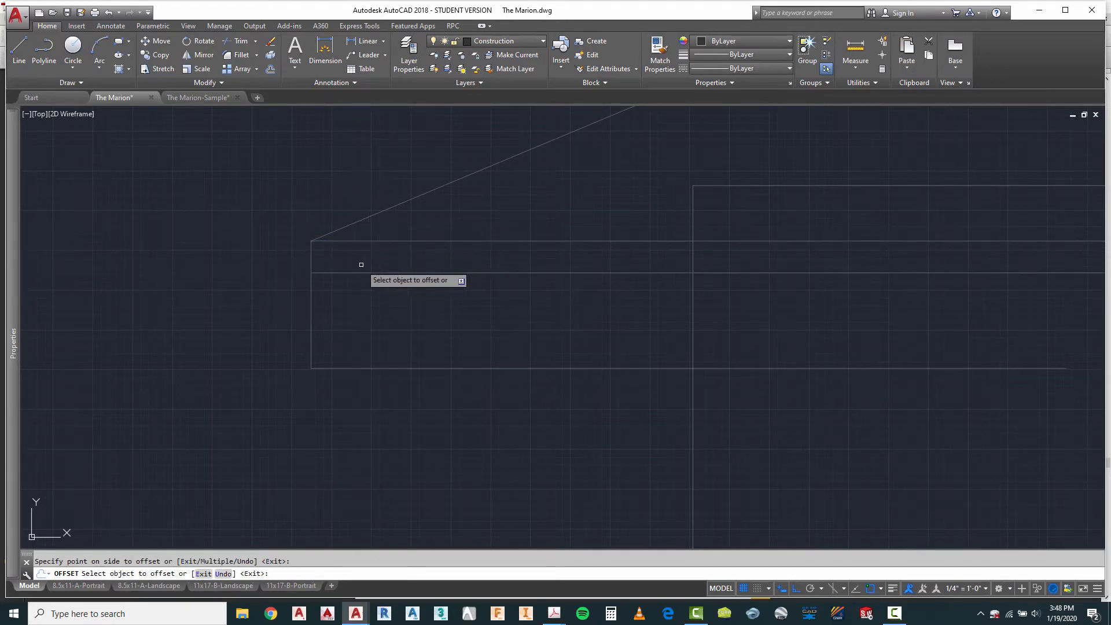
pyautogui.rightClick(352, 299)
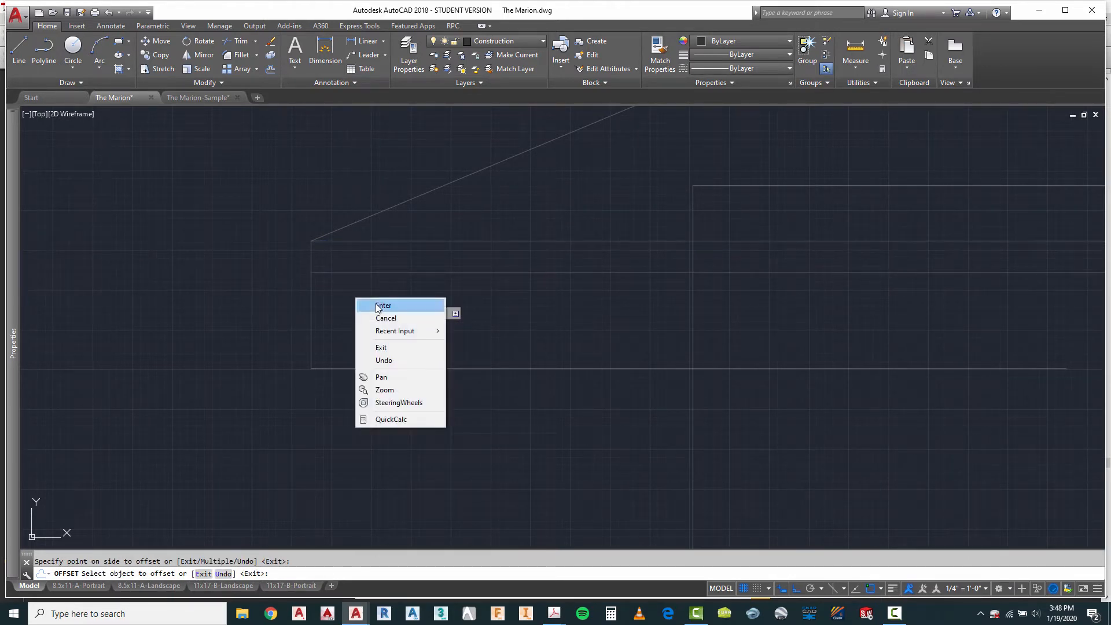
pyautogui.click(368, 306)
# Step: Offset the 8" vertical fascia line 1" inward
pyautogui.rightClick(368, 300)
pyautogui.click(408, 307)
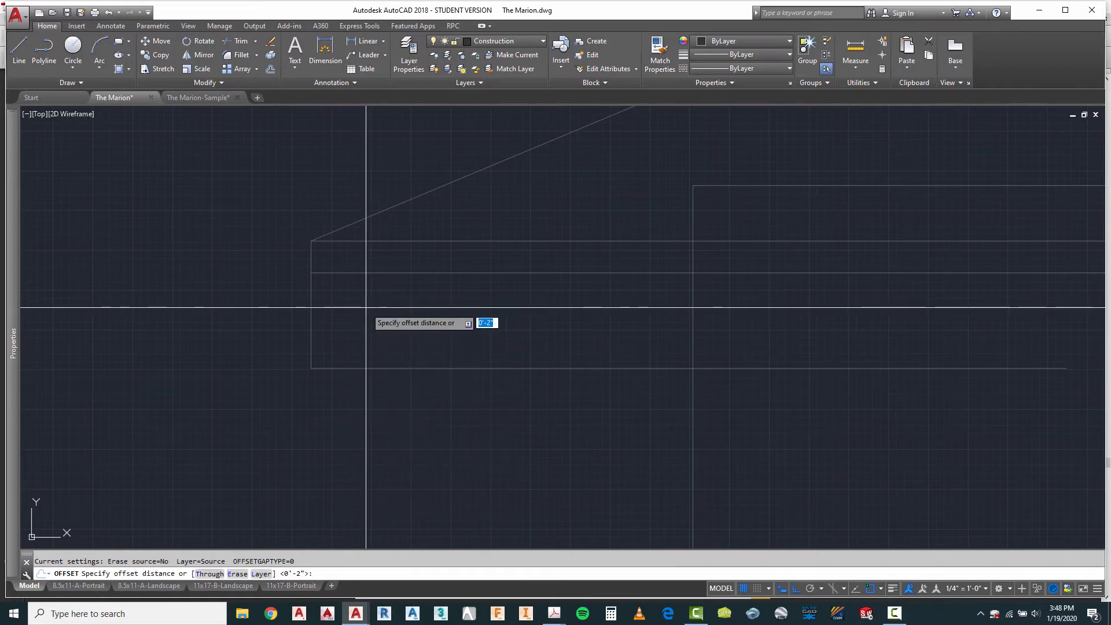
pyautogui.press('Return')
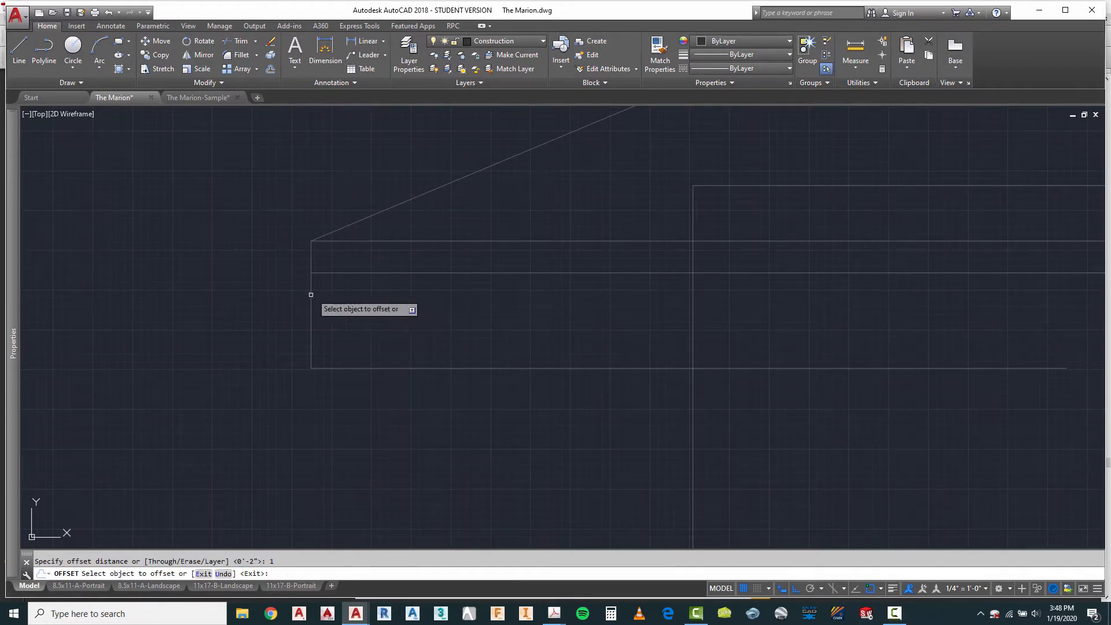
pyautogui.click(337, 302)
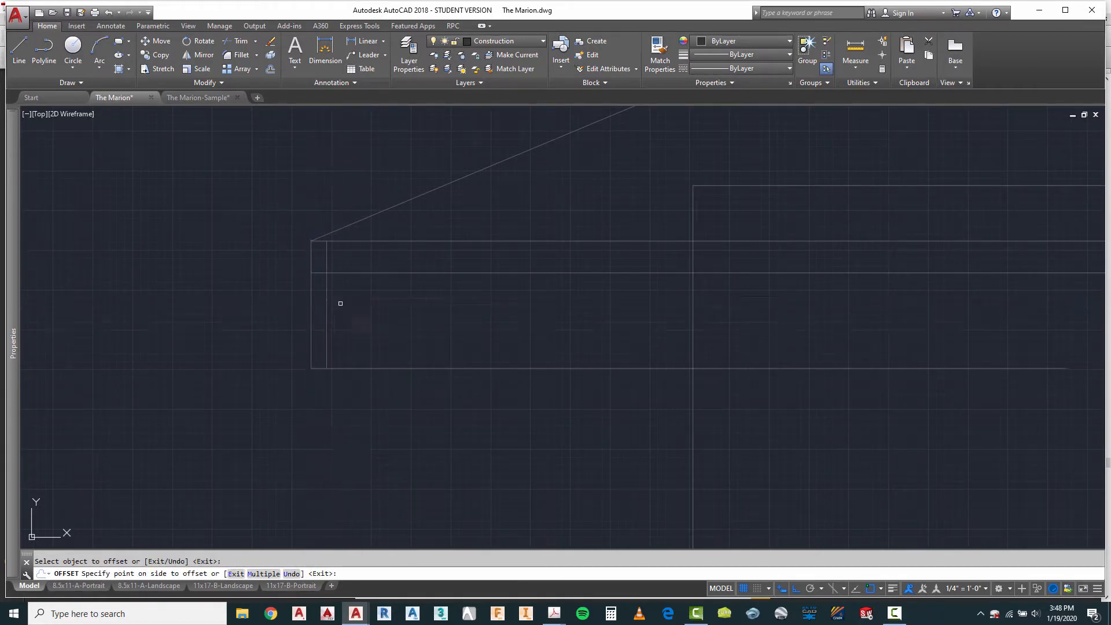
pyautogui.press('Escape')
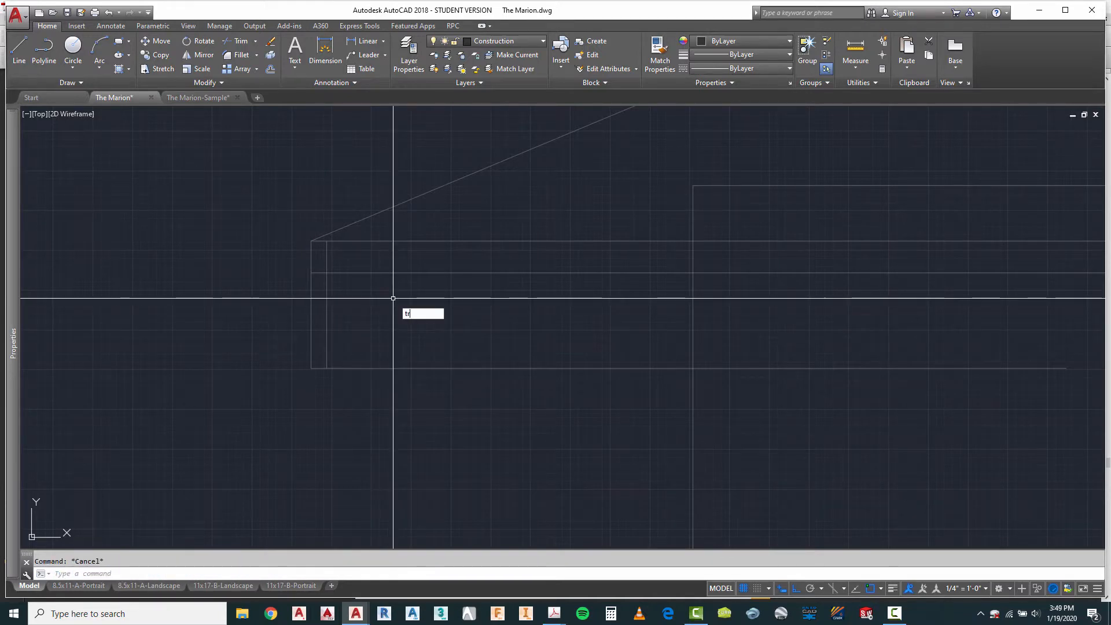
# Step: Trim the eave corner into a stepped profile, removing the outer edge below the 2" band and the inner edge within it
pyautogui.write('tr')
pyautogui.press('Return')
pyautogui.click(385, 232)
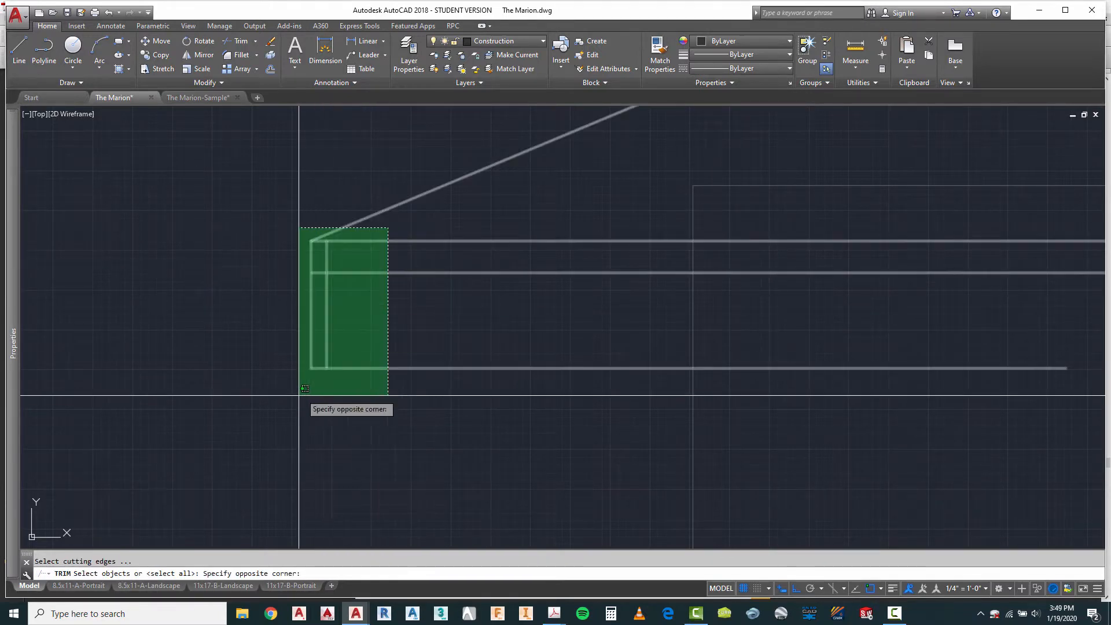
pyautogui.click(317, 384)
pyautogui.press('Return')
pyautogui.click(318, 354)
pyautogui.click(303, 375)
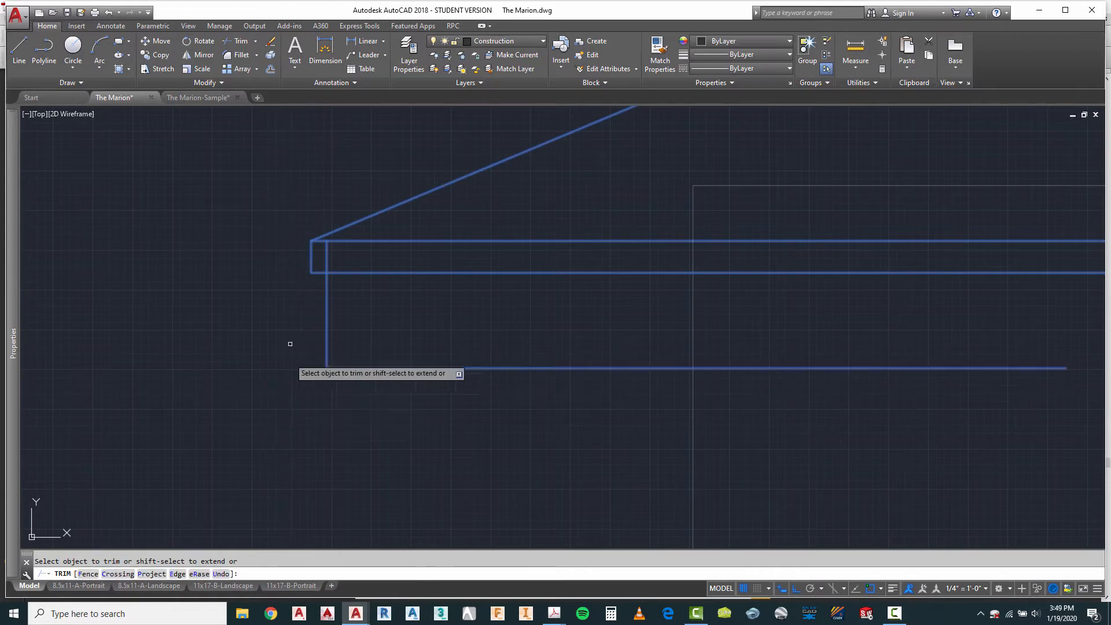
pyautogui.rightClick(365, 303)
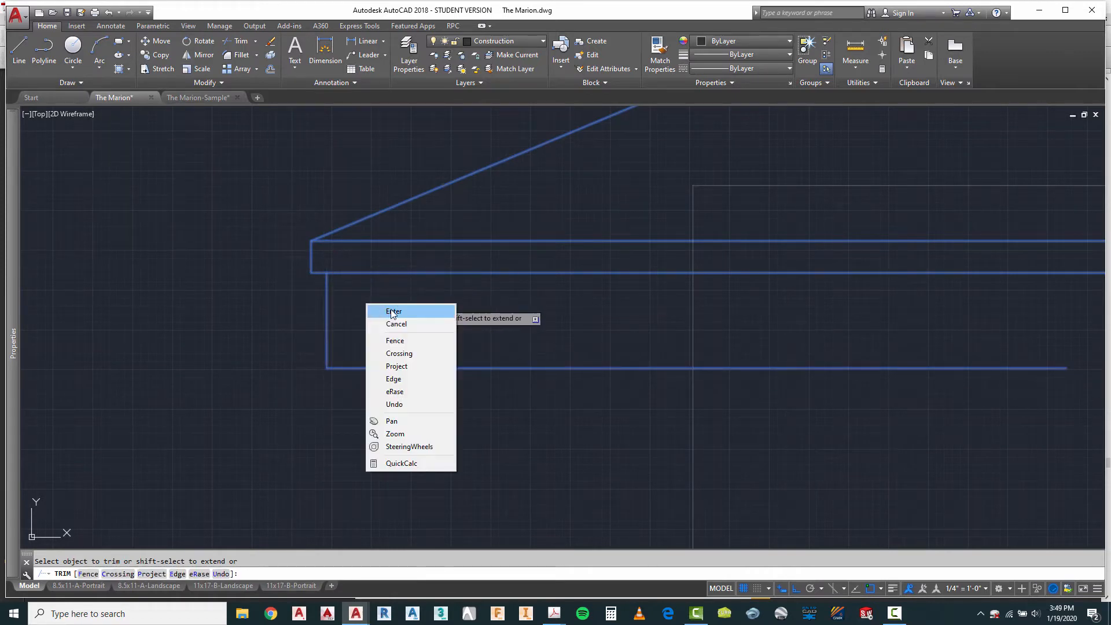
pyautogui.click(377, 306)
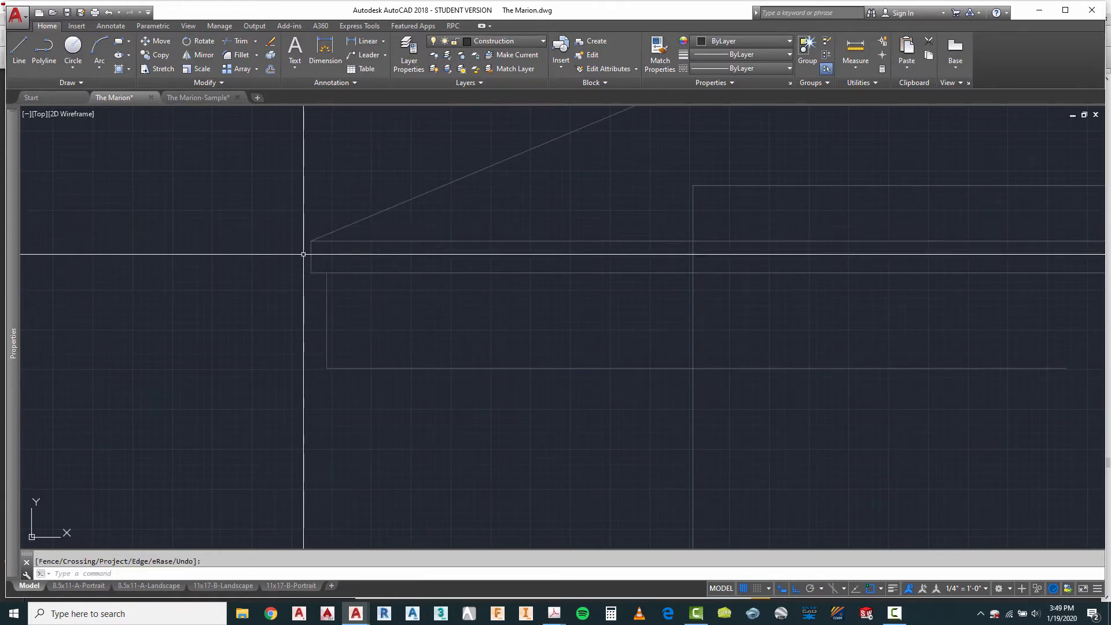
# Step: Trim the leftmost wall line above the lowest horizontal eave line
pyautogui.scroll(-5, 326, 276)
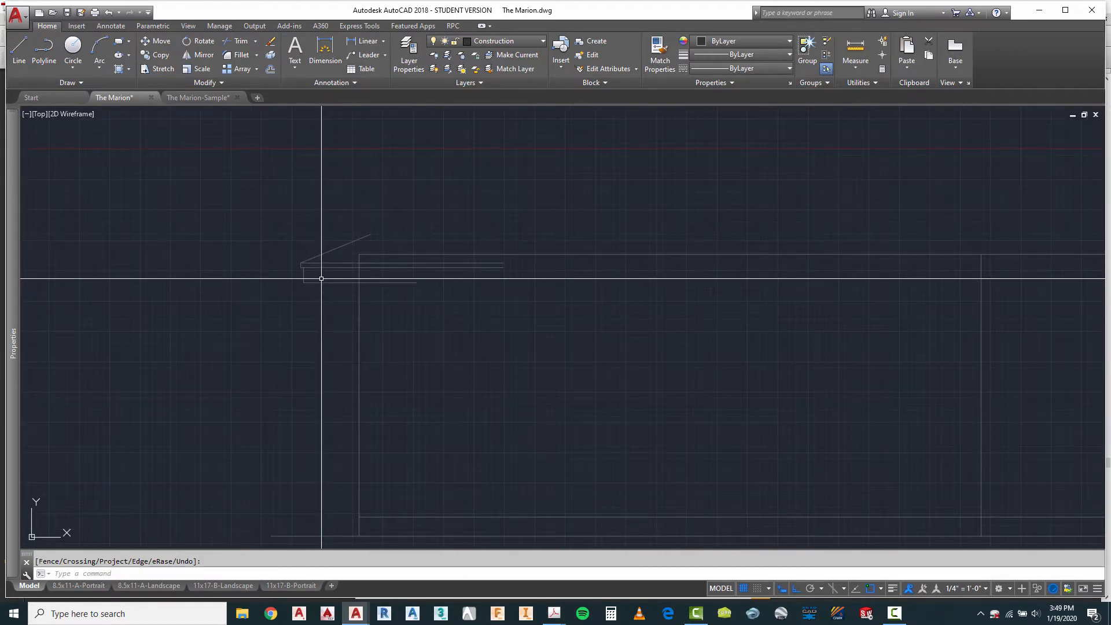
pyautogui.scroll(4, 318, 277)
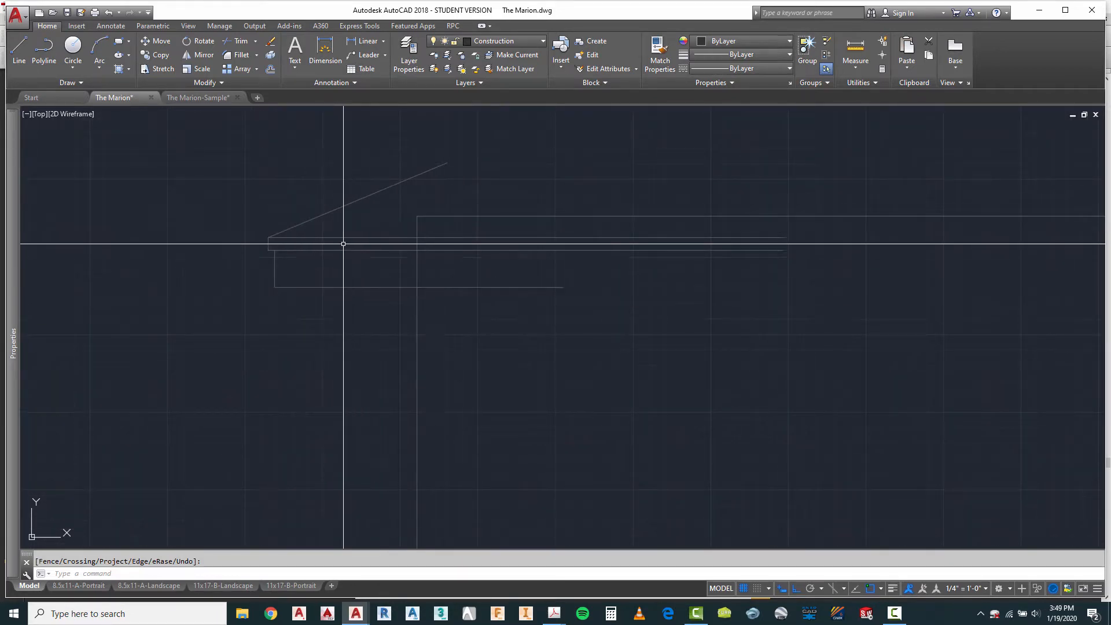
pyautogui.click(382, 313)
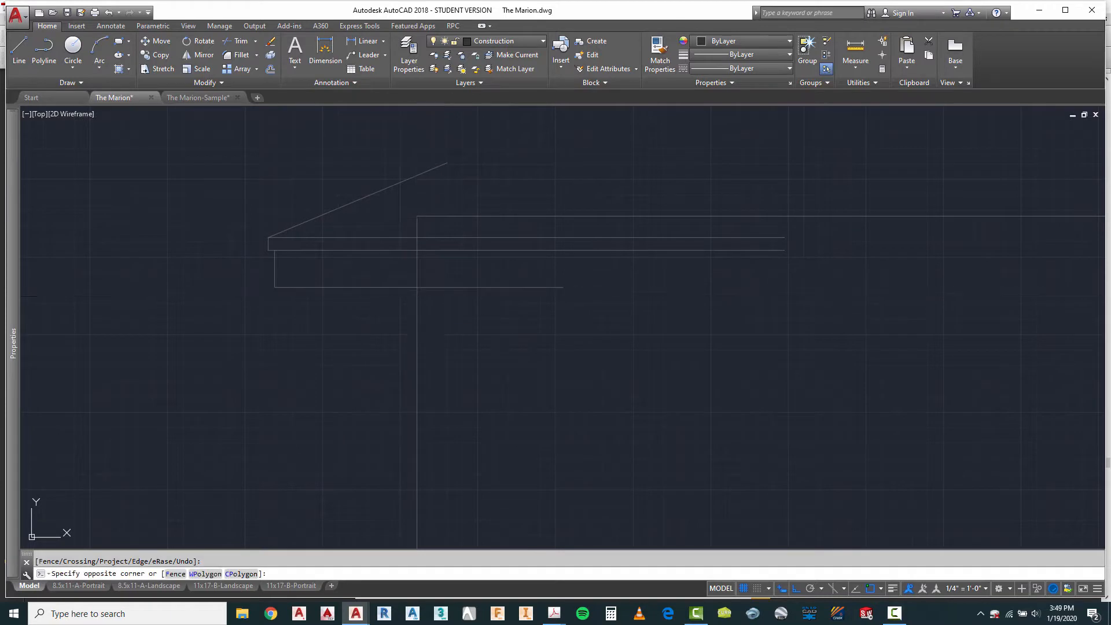
pyautogui.click(414, 312)
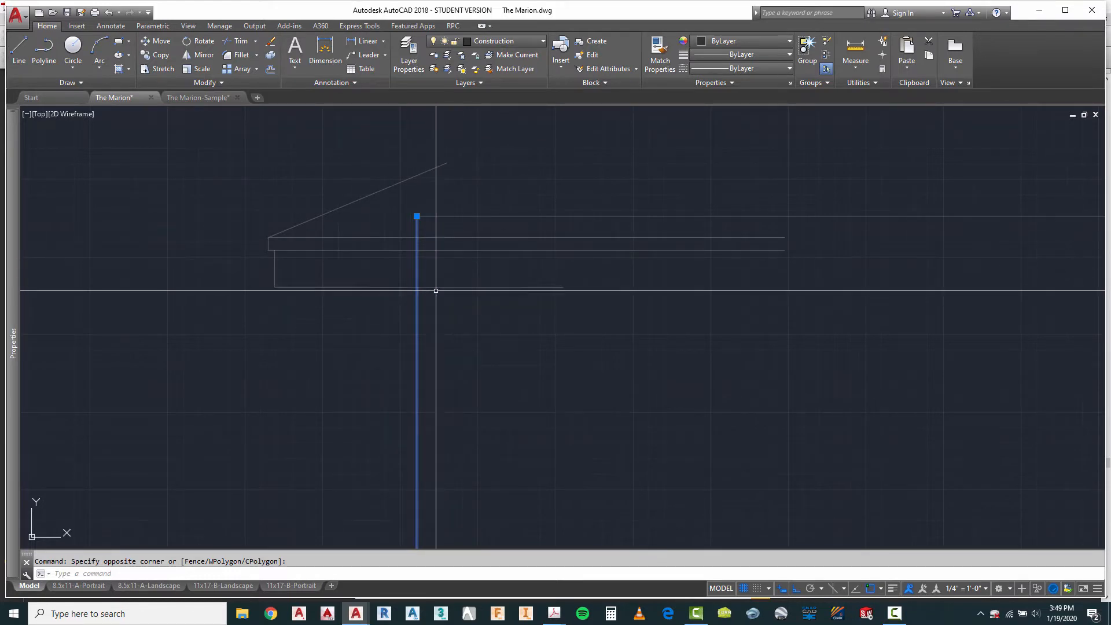
pyautogui.press('Escape')
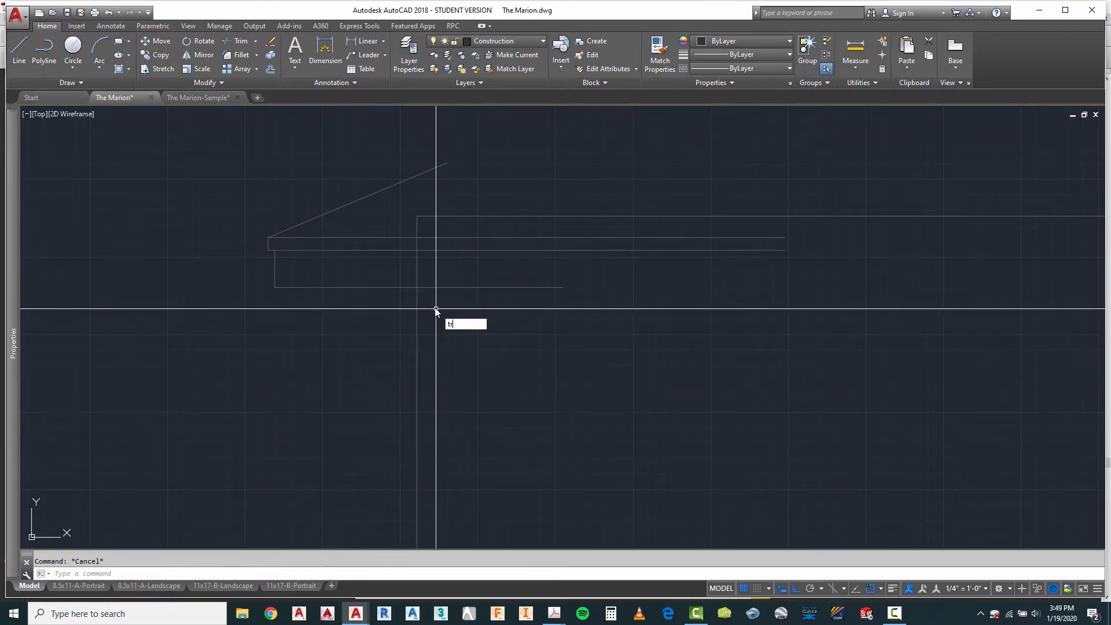
pyautogui.click(446, 298)
pyautogui.click(428, 272)
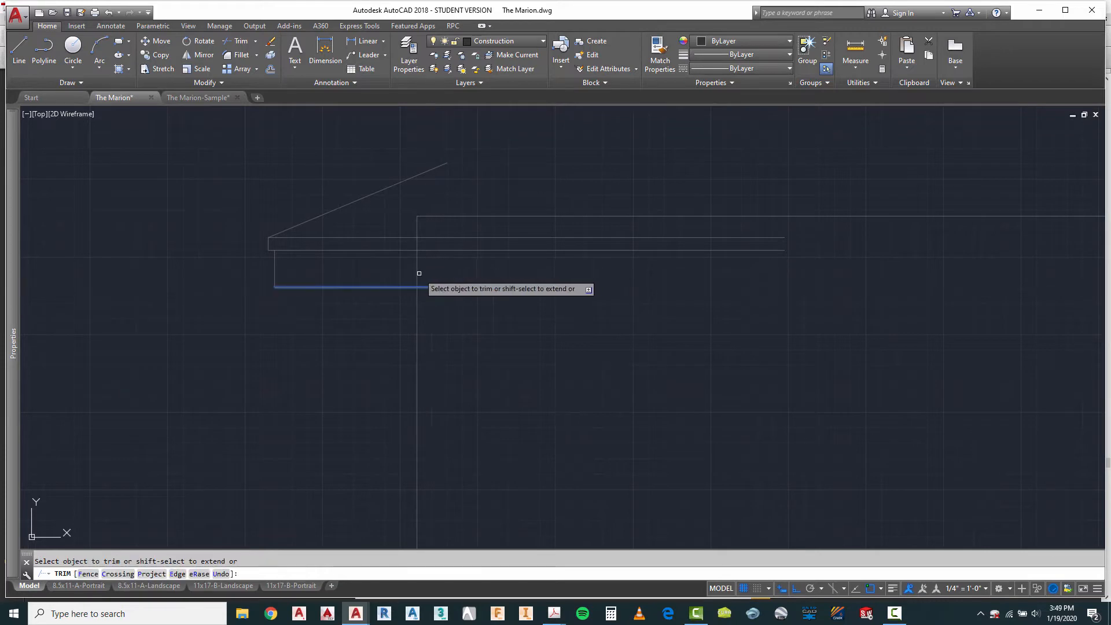
pyautogui.rightClick(475, 313)
pyautogui.click(504, 323)
# Step: Stretch the left end of the upper horizontal wall line outward past the roof slope and eave
pyautogui.scroll(-2, 439, 311)
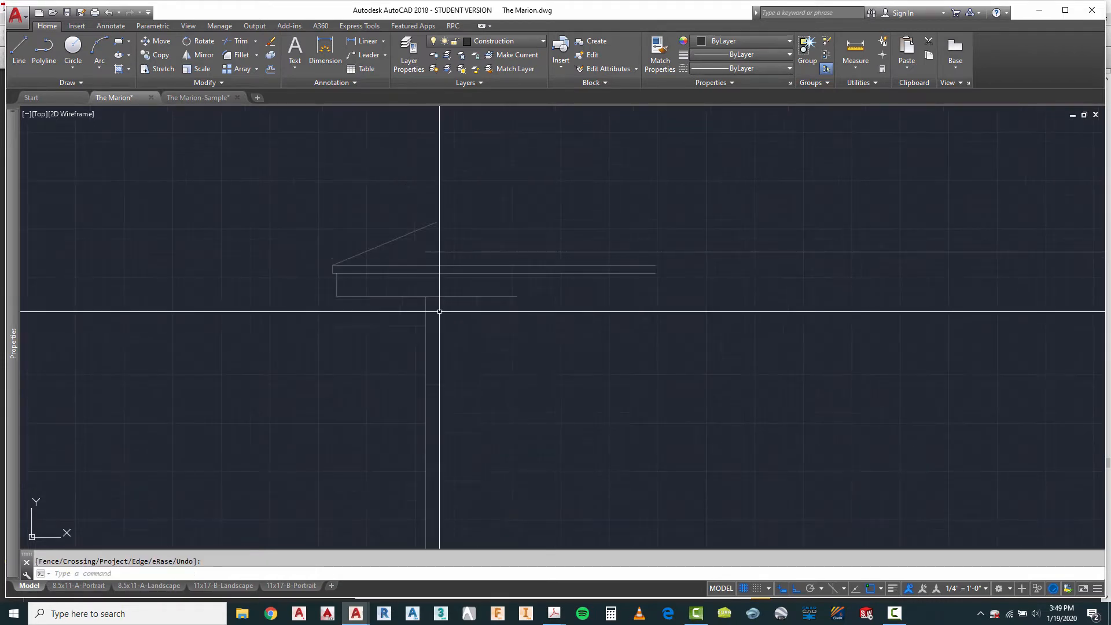
pyautogui.click(487, 253)
pyautogui.scroll(-4, 388, 296)
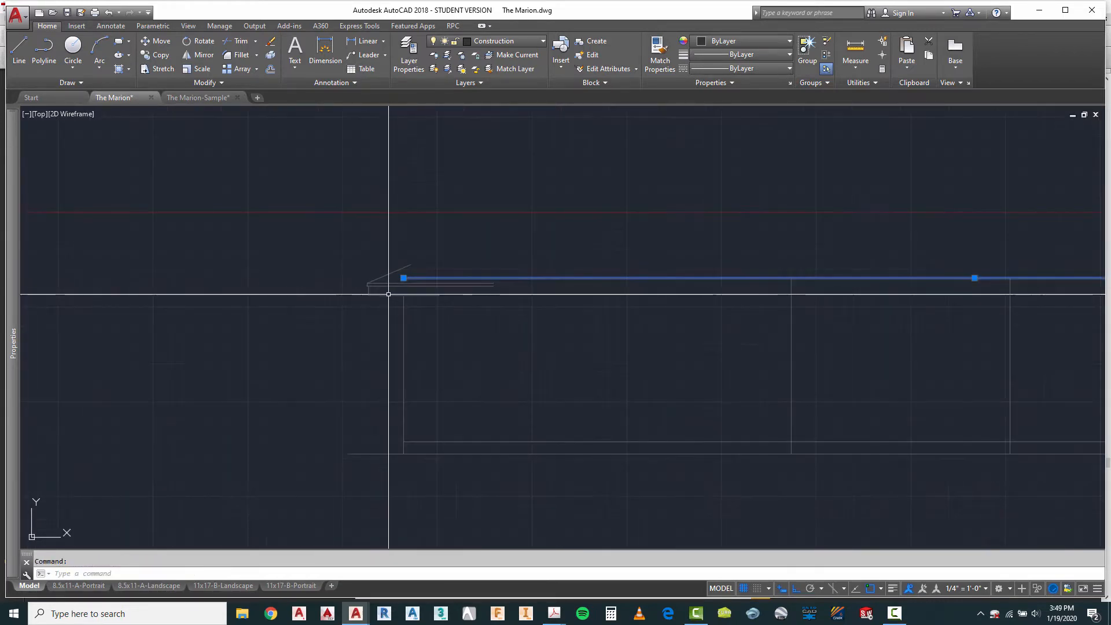
pyautogui.scroll(-2, 387, 309)
pyautogui.scroll(6, 388, 306)
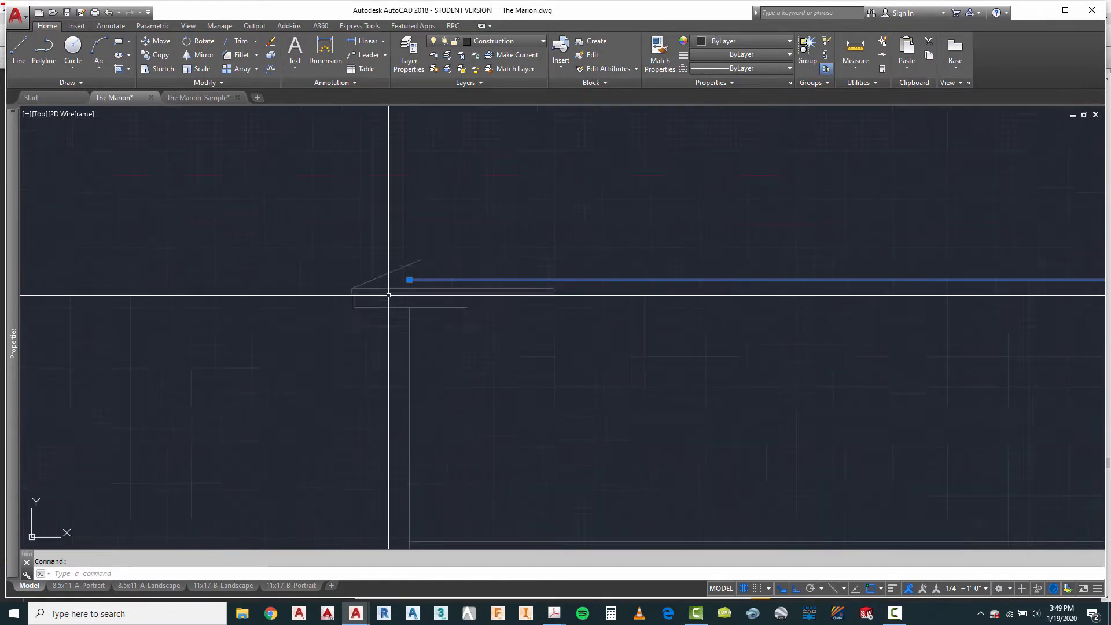
pyautogui.click(422, 270)
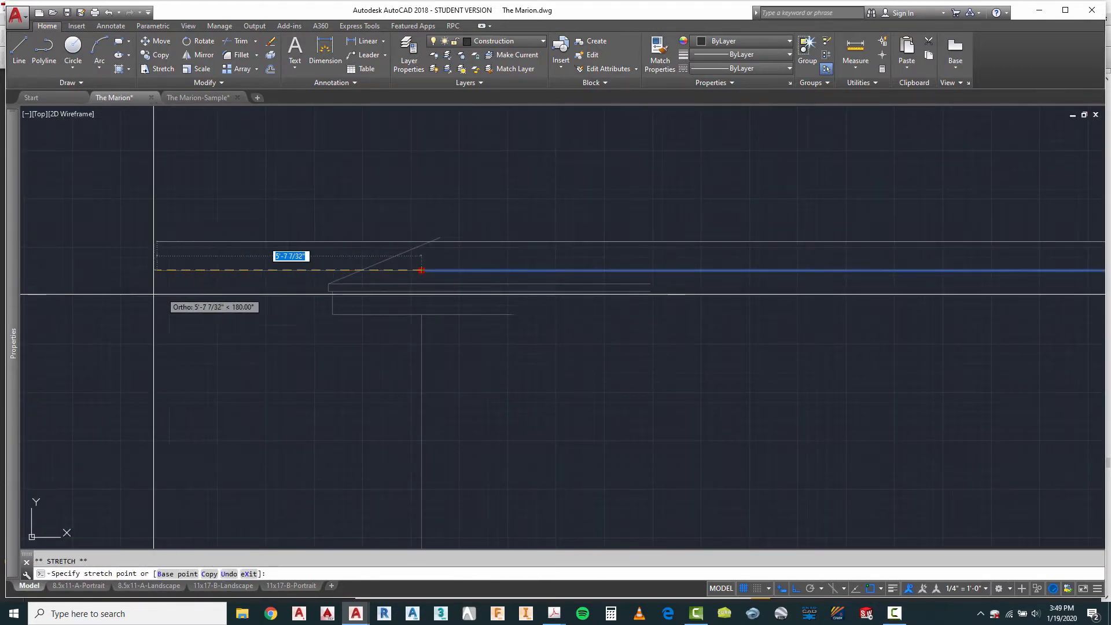
pyautogui.scroll(-8, 100, 277)
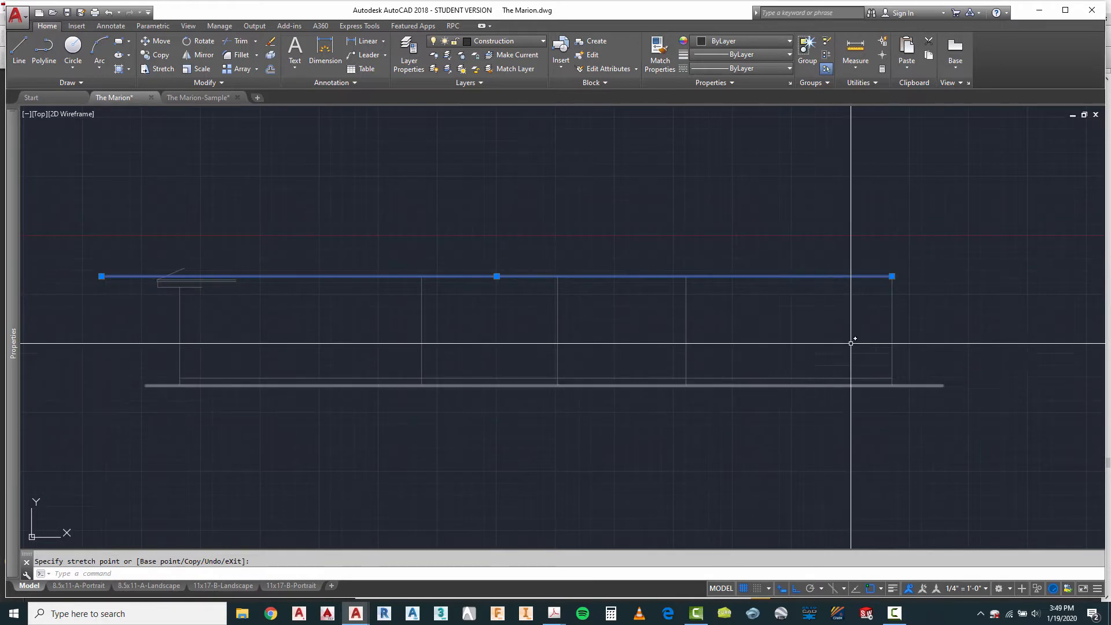
pyautogui.press('Escape')
# Step: Trim the upper horizontal wall line on the building side of the roof slope line
pyautogui.scroll(2, 179, 301)
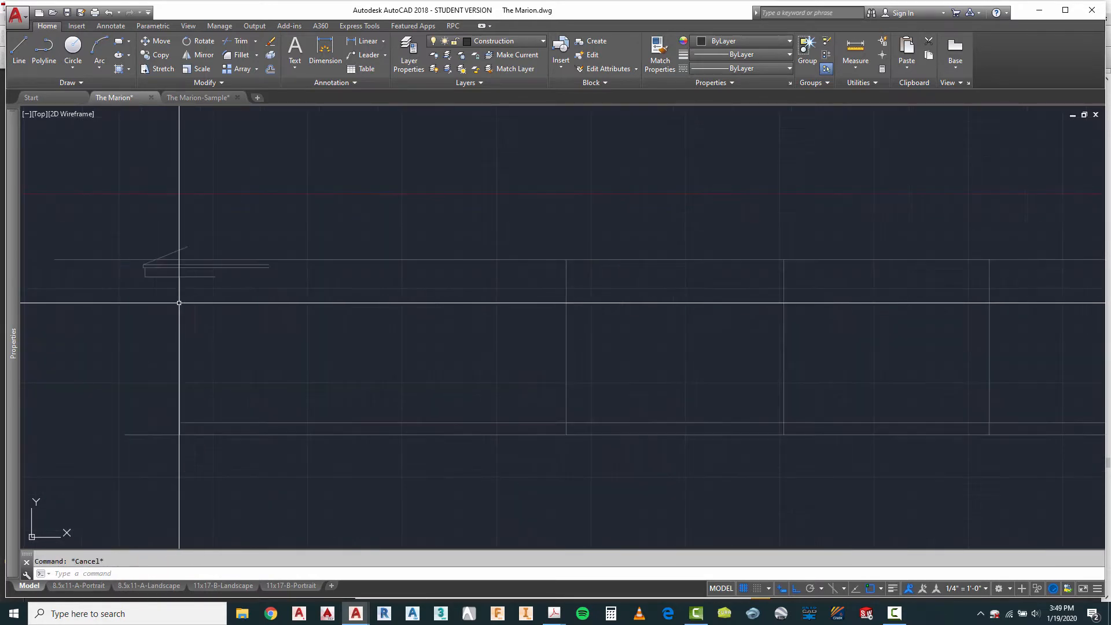
pyautogui.scroll(-2, 334, 303)
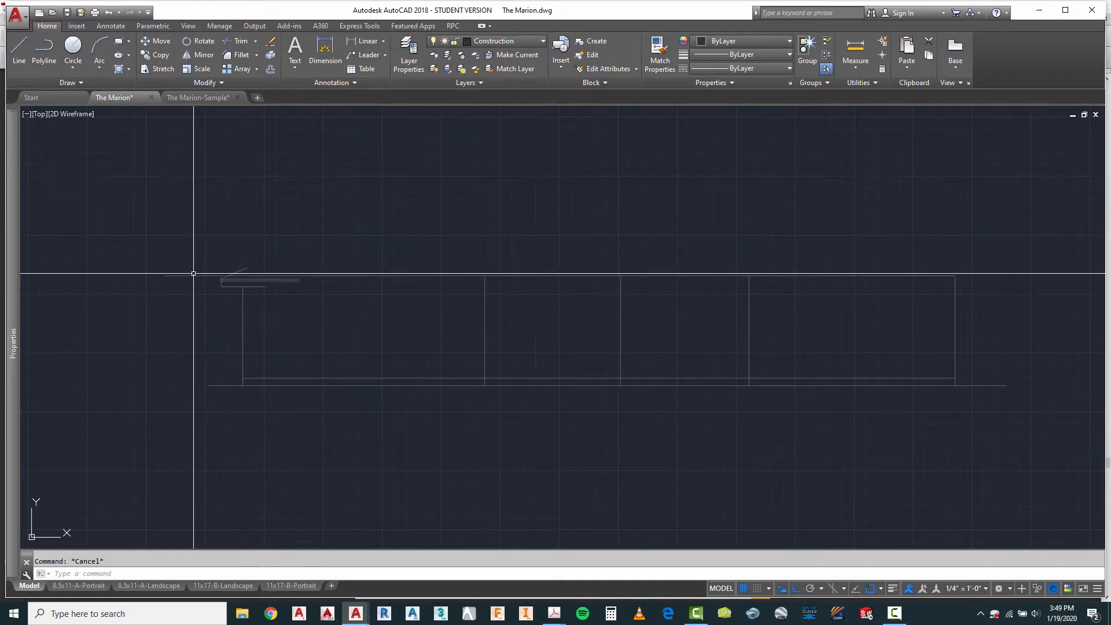
pyautogui.scroll(4, 220, 272)
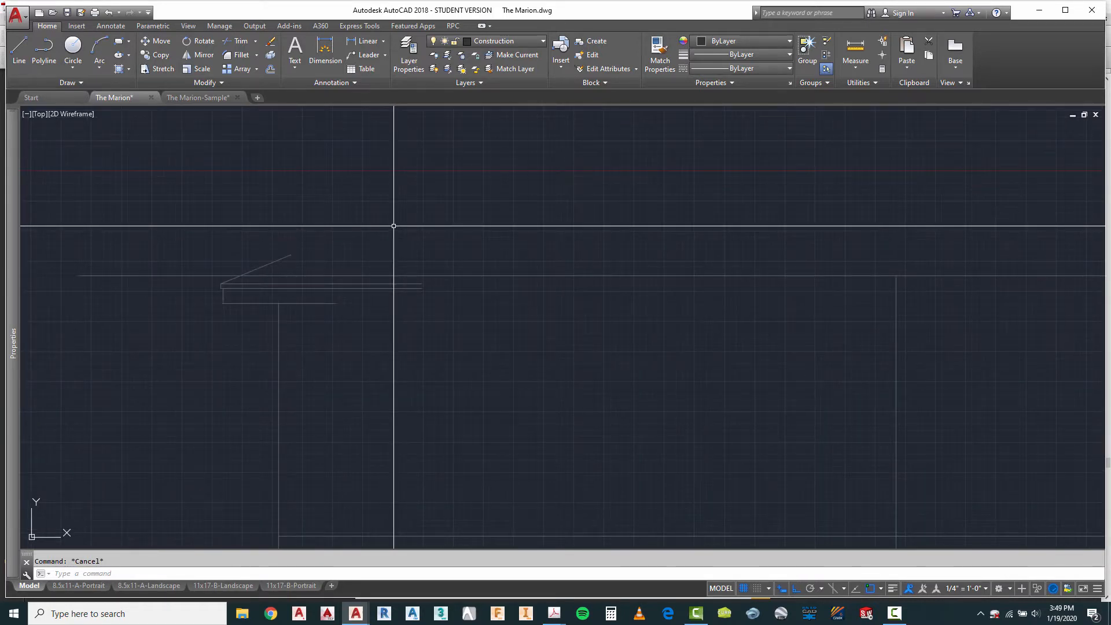
pyautogui.press('Return')
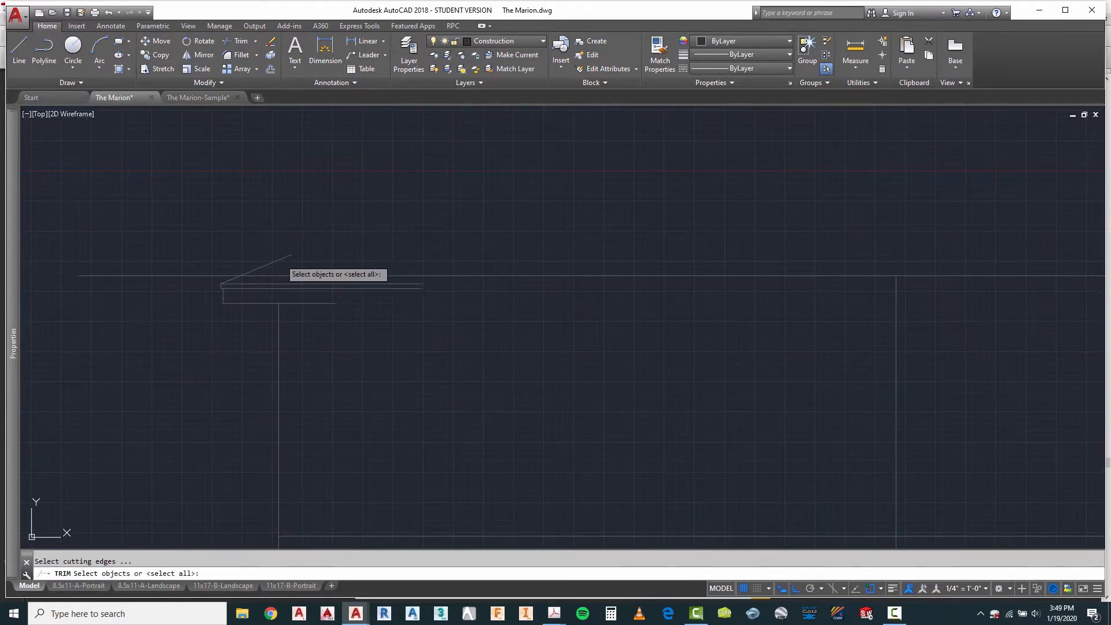
pyautogui.click(275, 274)
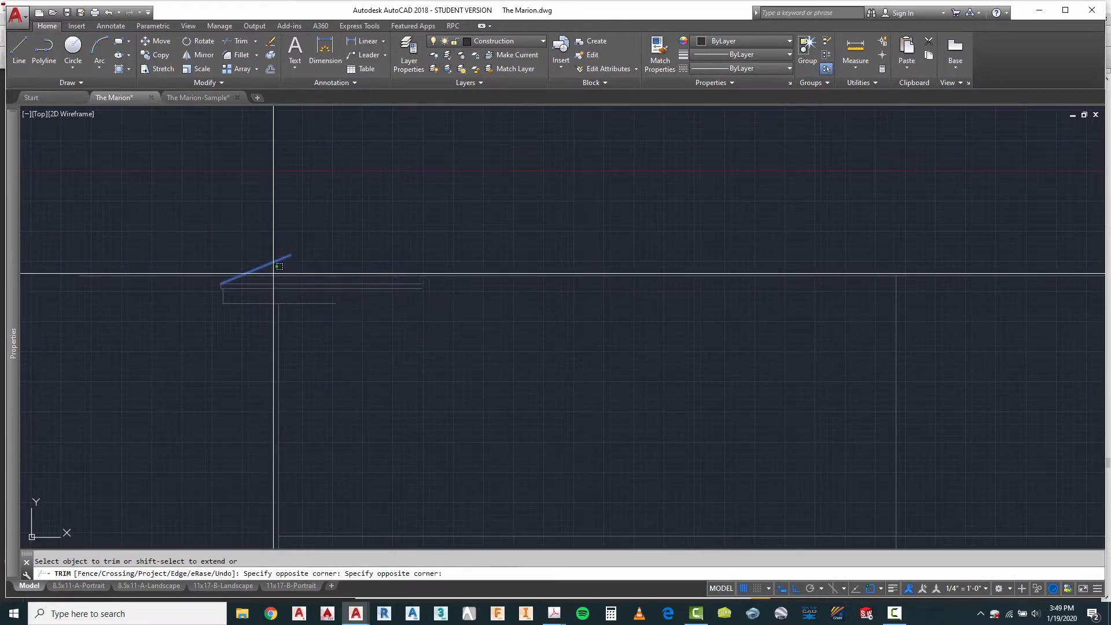
pyautogui.click(270, 279)
pyautogui.press('Escape')
pyautogui.press('Escape')
# Step: Shorten the remaining horizontal segment outside the eave by pulling its inner end about 1' away from the roof slope
pyautogui.click(225, 276)
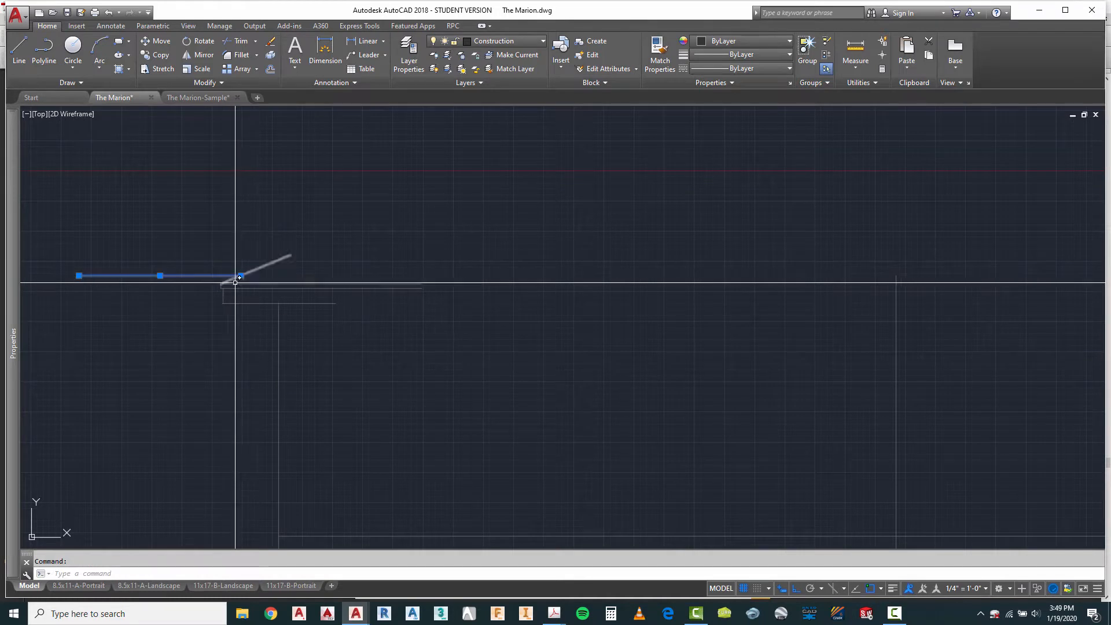
pyautogui.click(239, 276)
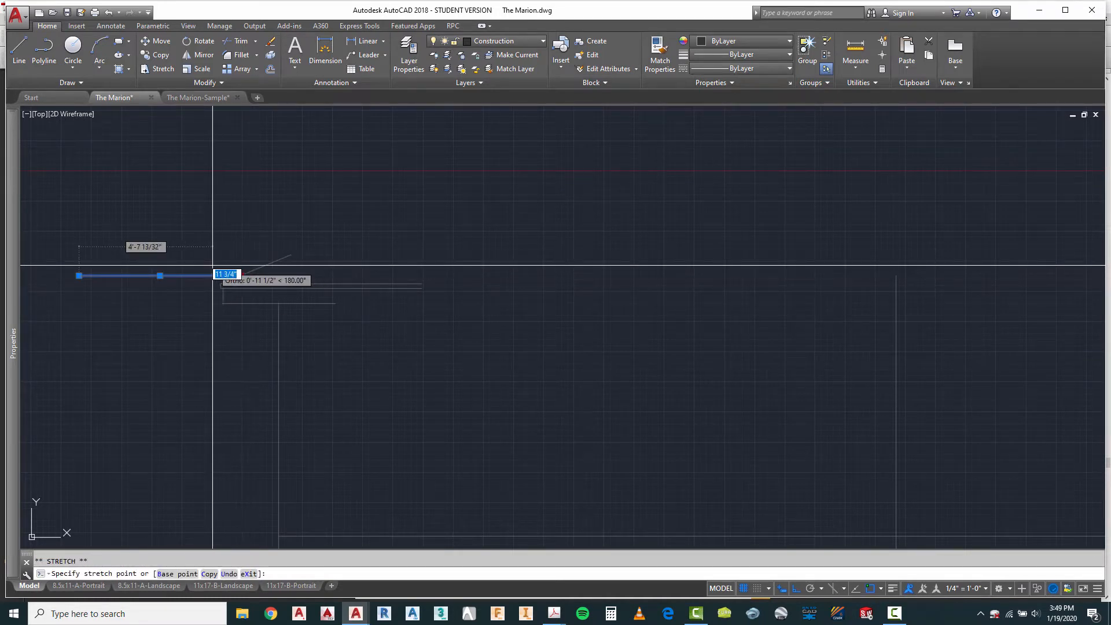
pyautogui.click(213, 265)
pyautogui.scroll(-2, 253, 248)
pyautogui.press('Escape')
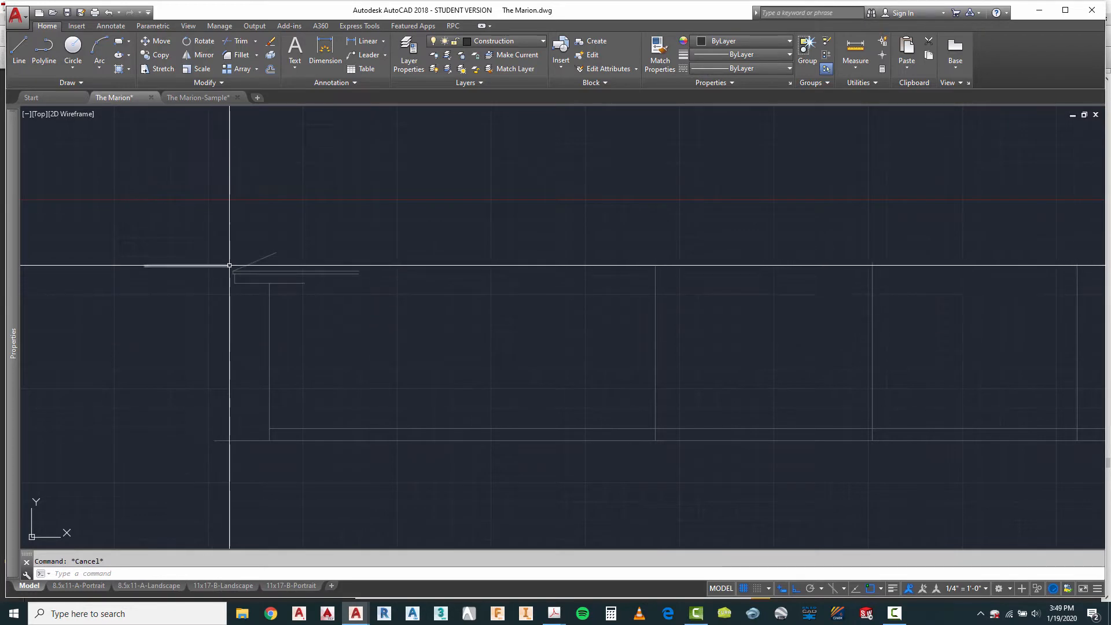
# Step: Compare the elevation's first two wall lines and the roof slope line with the projecting wing in the plan above
pyautogui.scroll(-2, 206, 311)
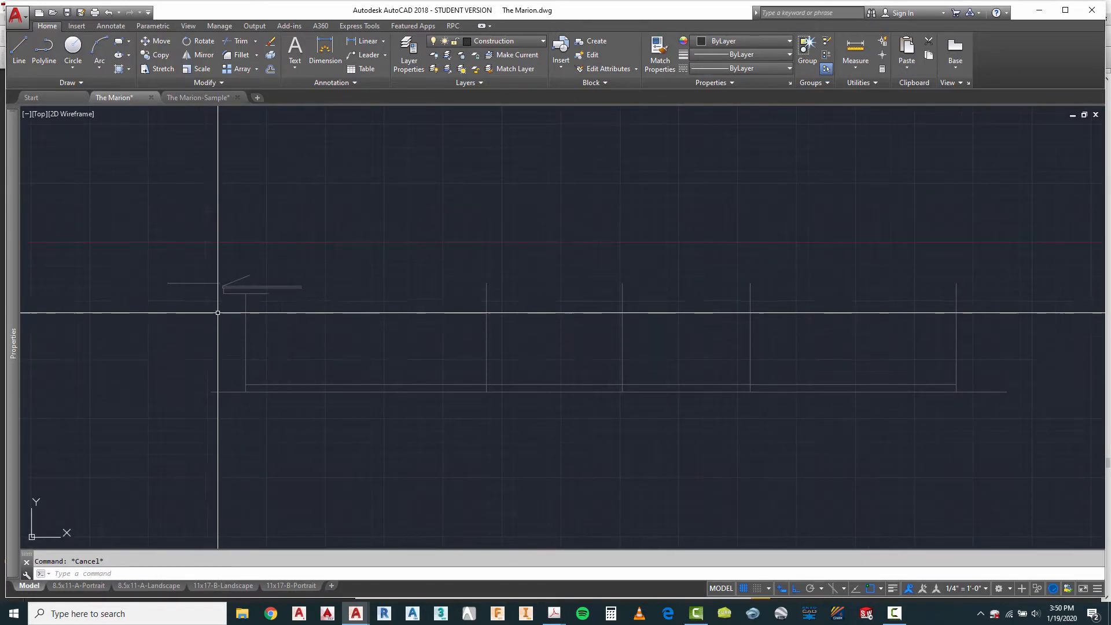
pyautogui.scroll(2, 219, 312)
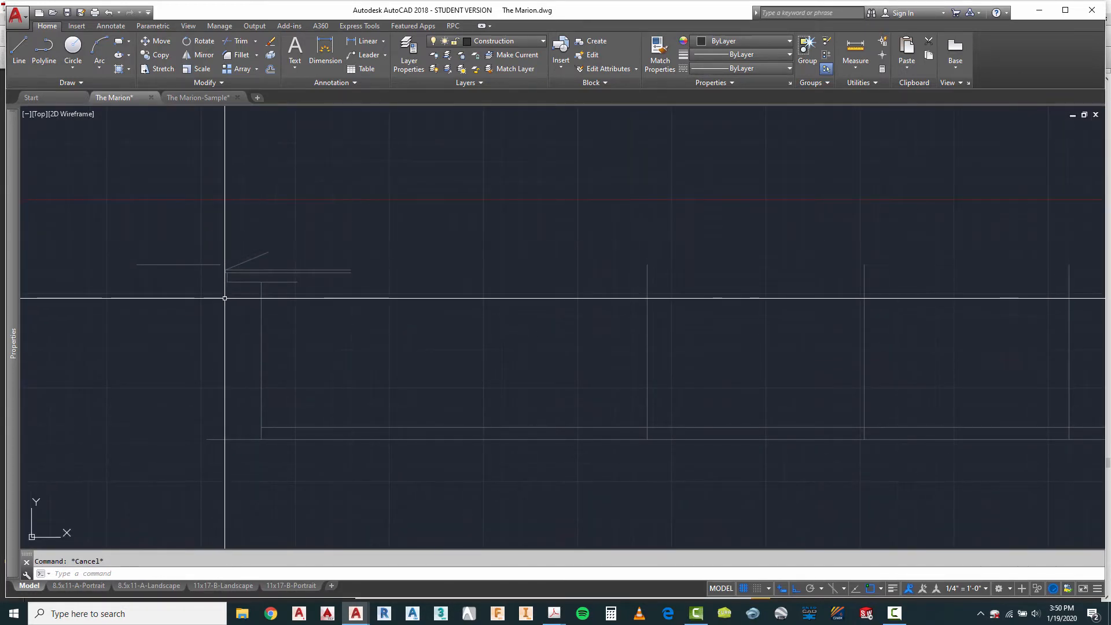
pyautogui.scroll(-2, 224, 298)
pyautogui.scroll(-2, 406, 276)
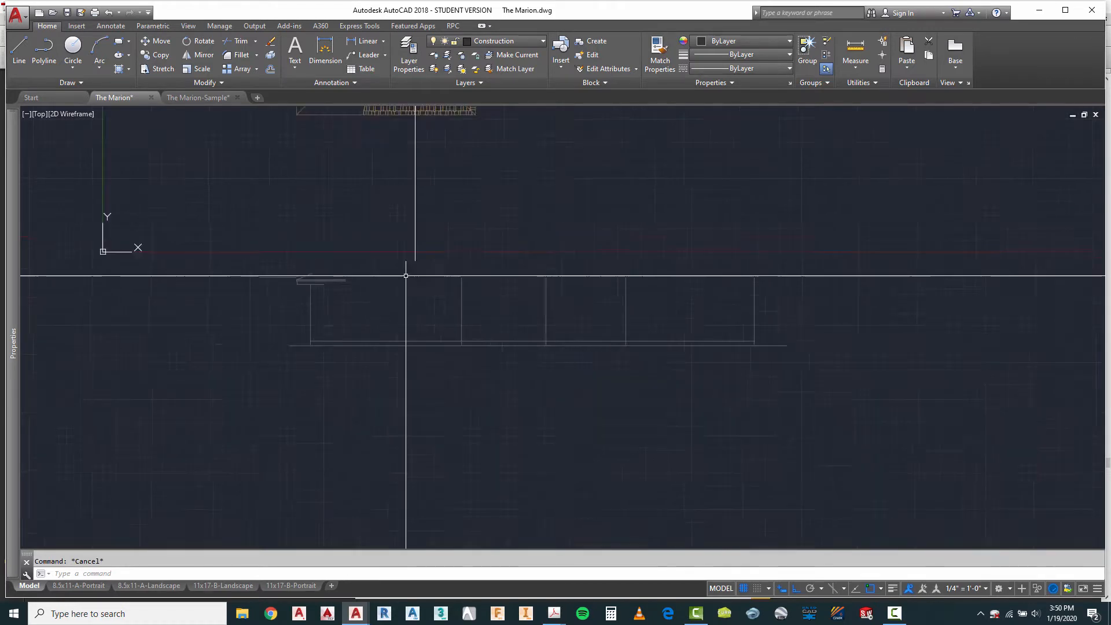
pyautogui.scroll(-1, 377, 265)
pyautogui.scroll(4, 380, 283)
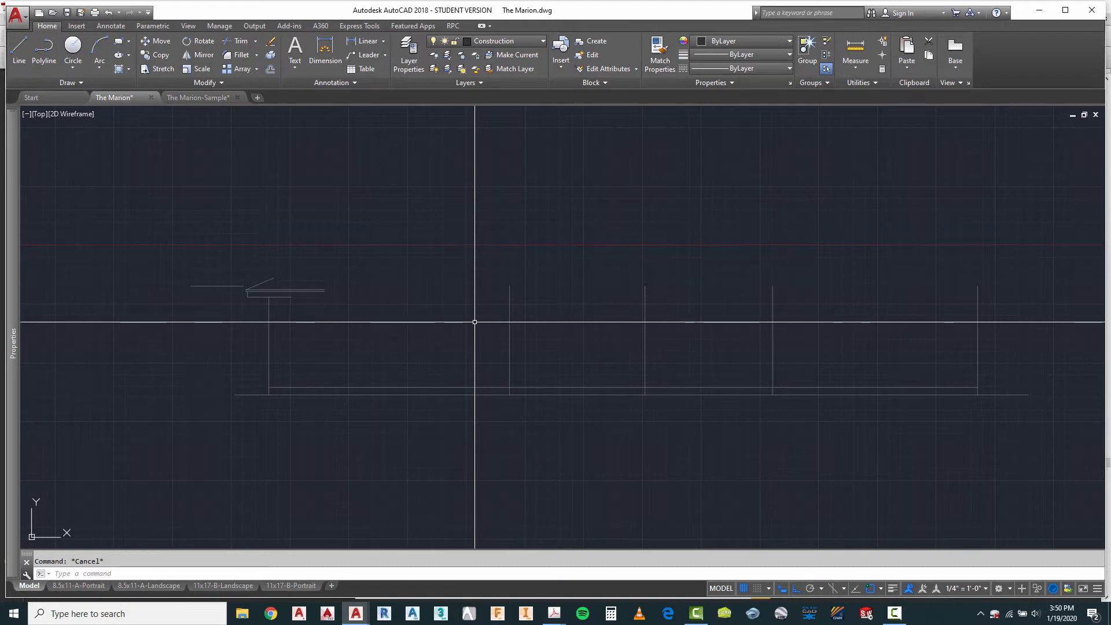
pyautogui.scroll(2, 212, 293)
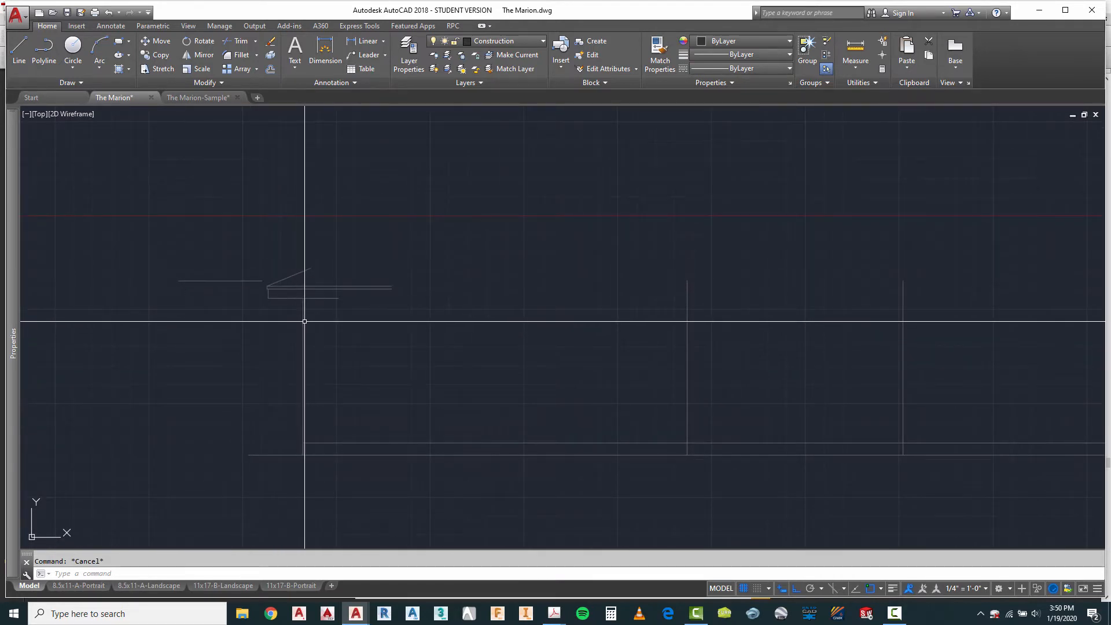
pyautogui.click(303, 321)
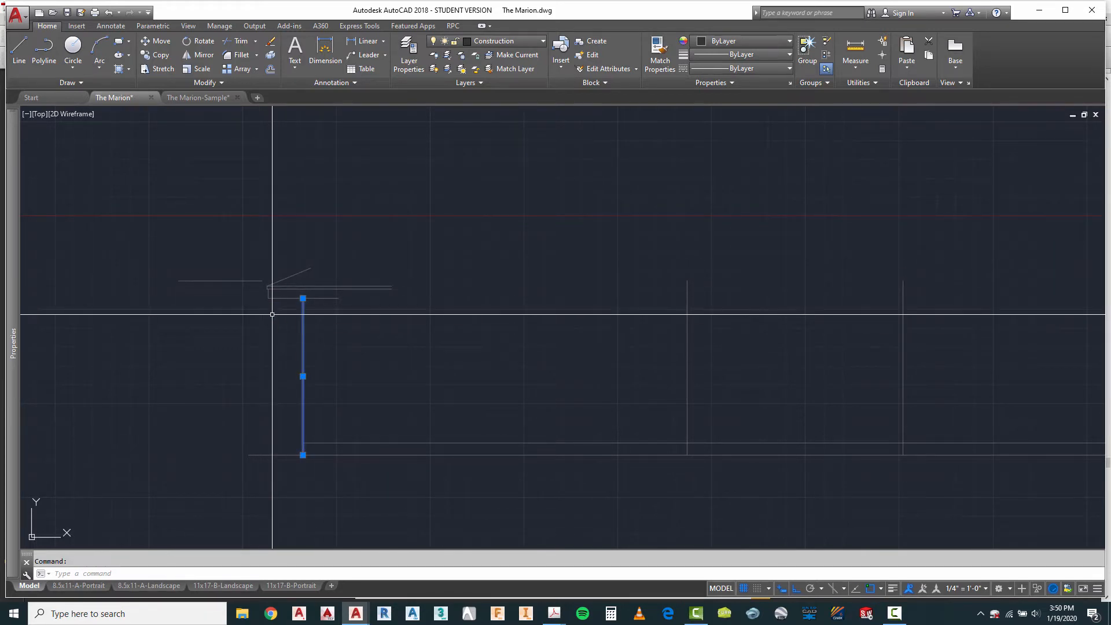
pyautogui.press('Escape')
pyautogui.scroll(-8, 346, 366)
pyautogui.scroll(4, 350, 303)
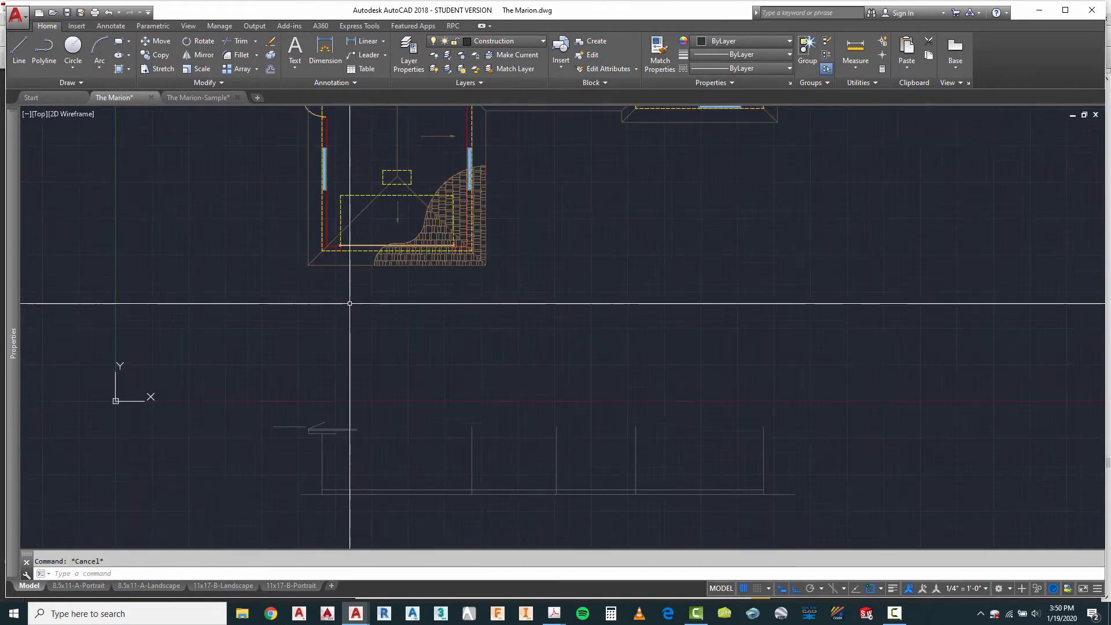
pyautogui.click(473, 443)
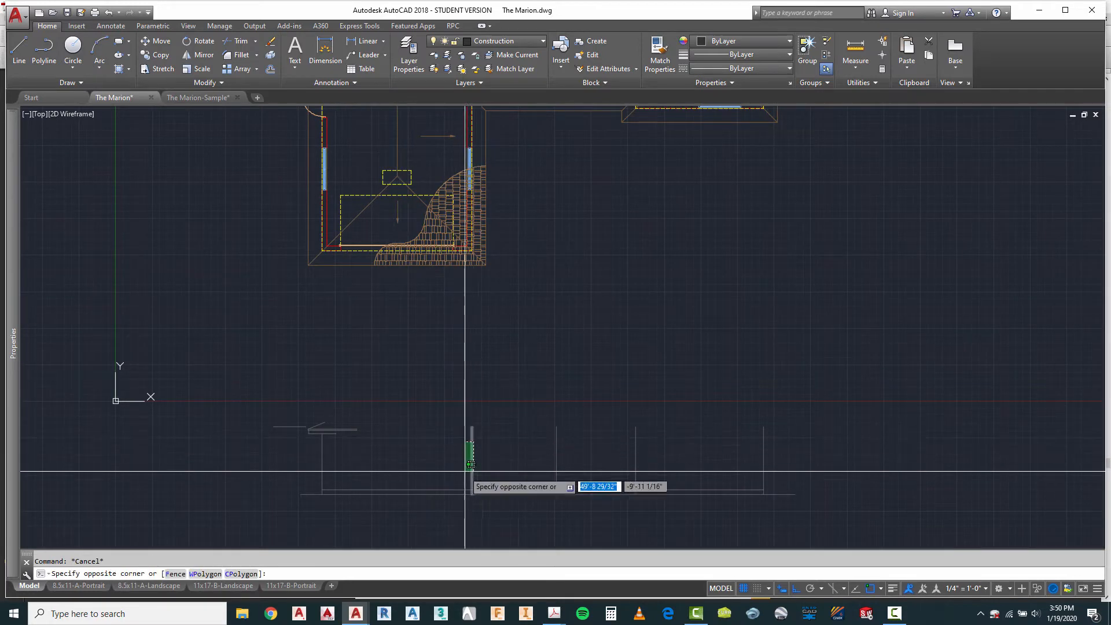
pyautogui.click(468, 471)
pyautogui.press('Escape')
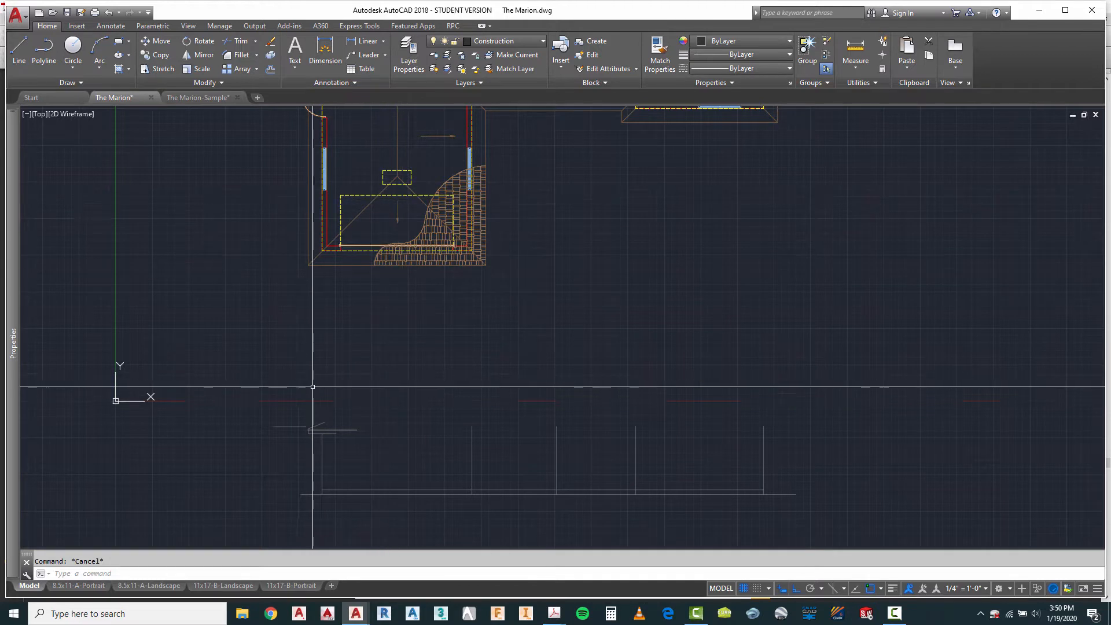
pyautogui.click(322, 422)
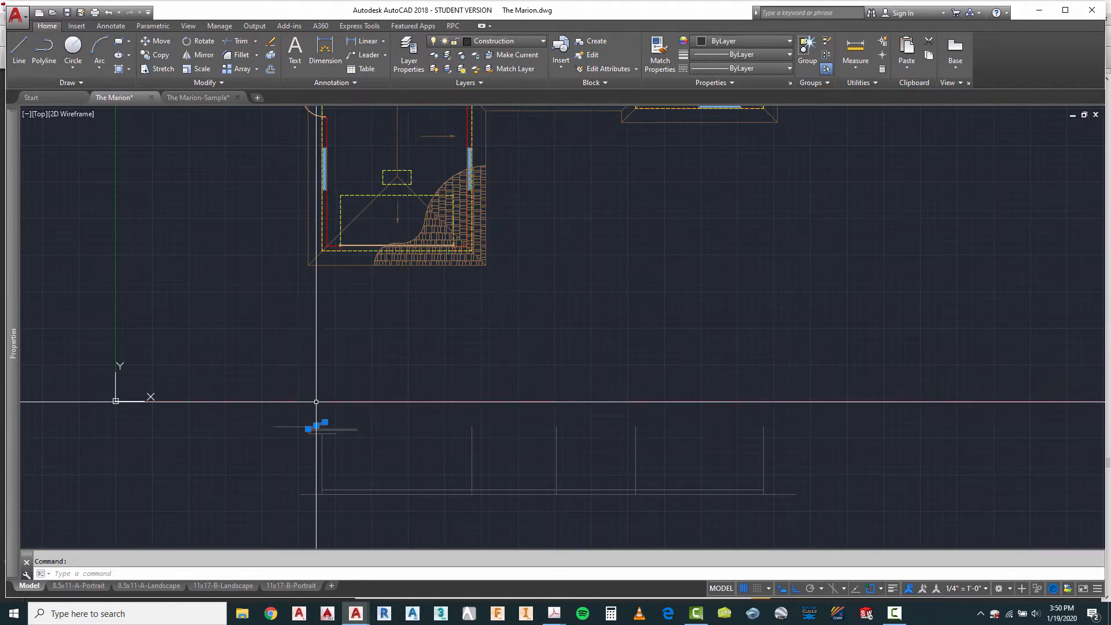
pyautogui.press('Escape')
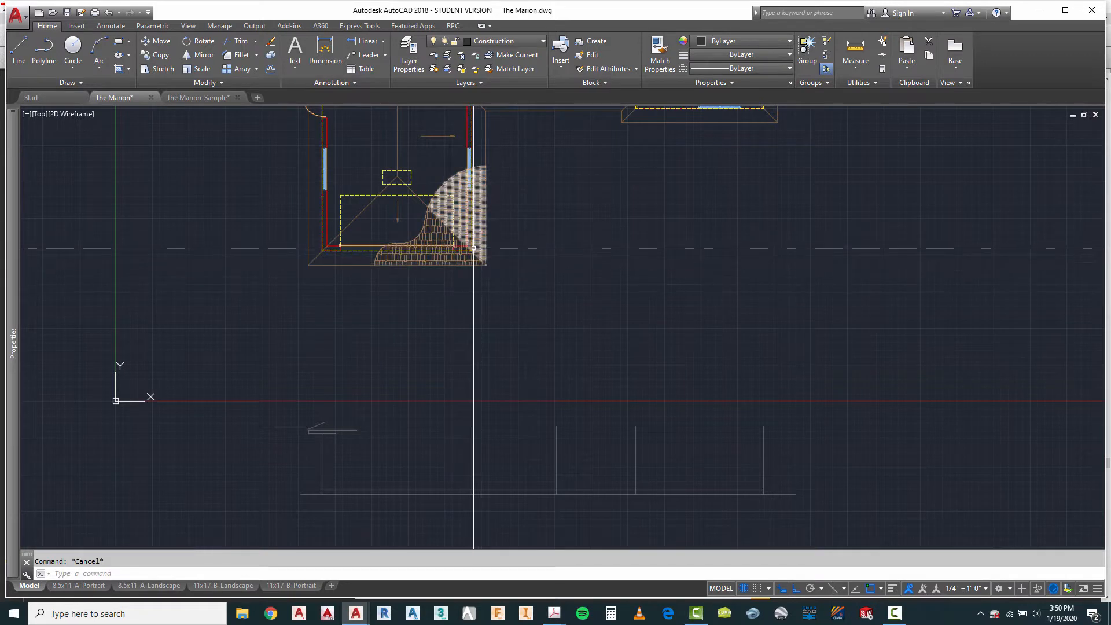
pyautogui.click(484, 437)
pyautogui.click(453, 449)
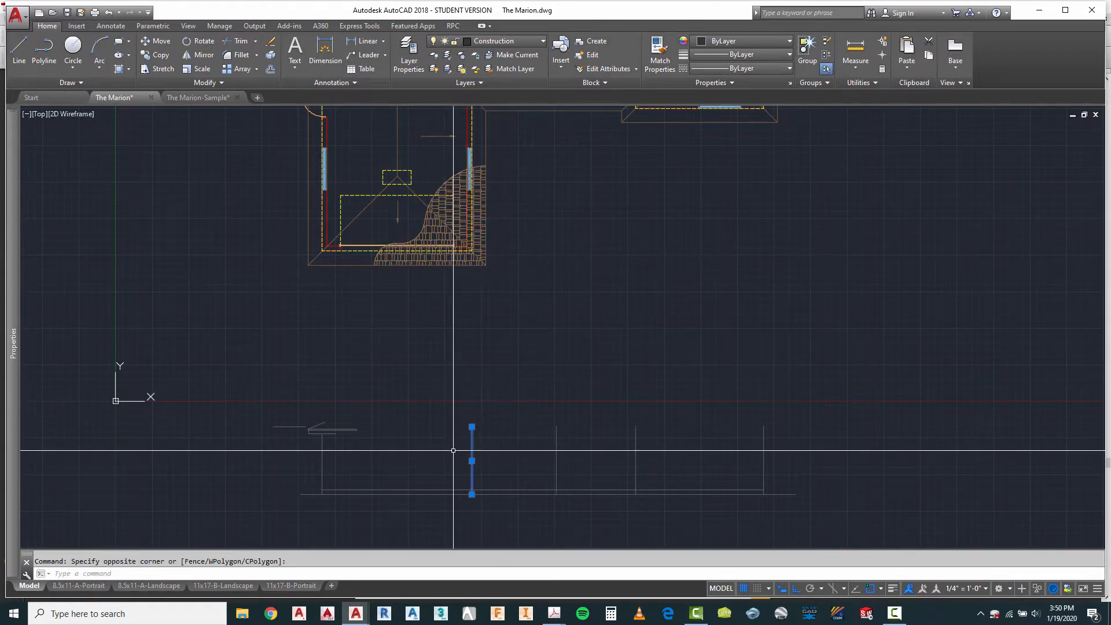
pyautogui.press('Escape')
# Step: Mirror the roof slope and both vertical fascia lines about a vertical axis through the wing's ridge end in the plan, keeping the originals
pyautogui.scroll(4, 353, 480)
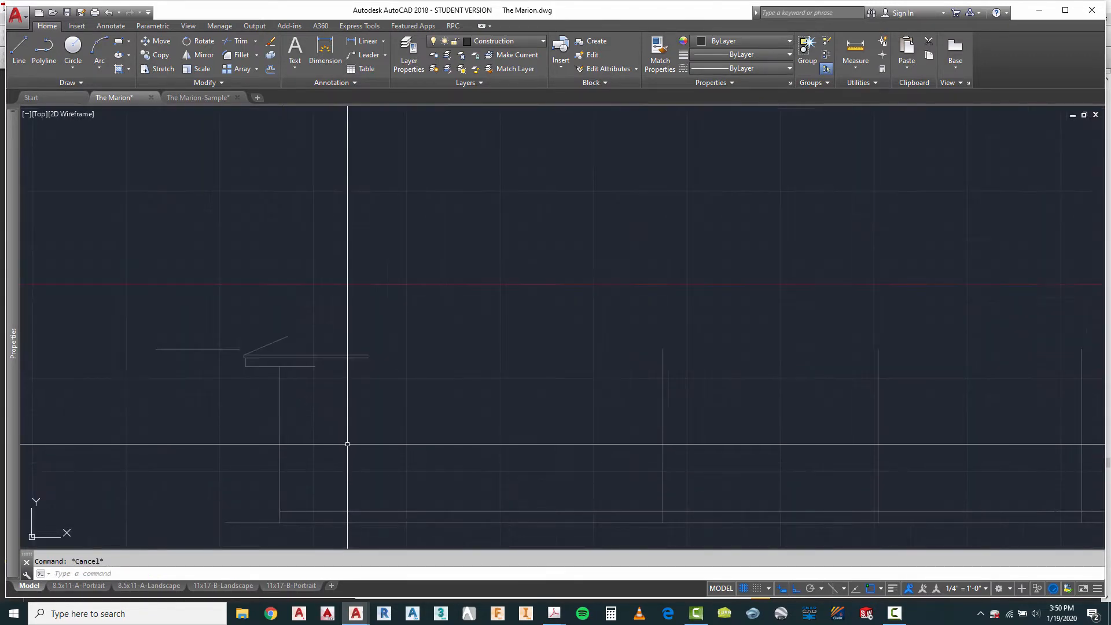
pyautogui.write('i')
pyautogui.press('Return')
pyautogui.scroll(1, 248, 355)
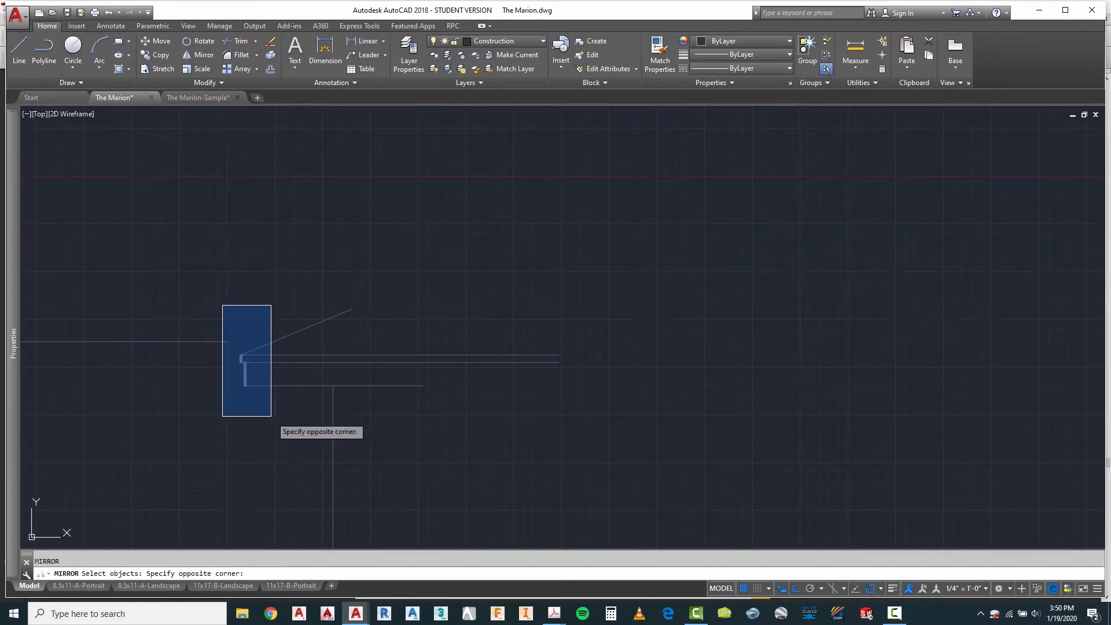
pyautogui.click(266, 414)
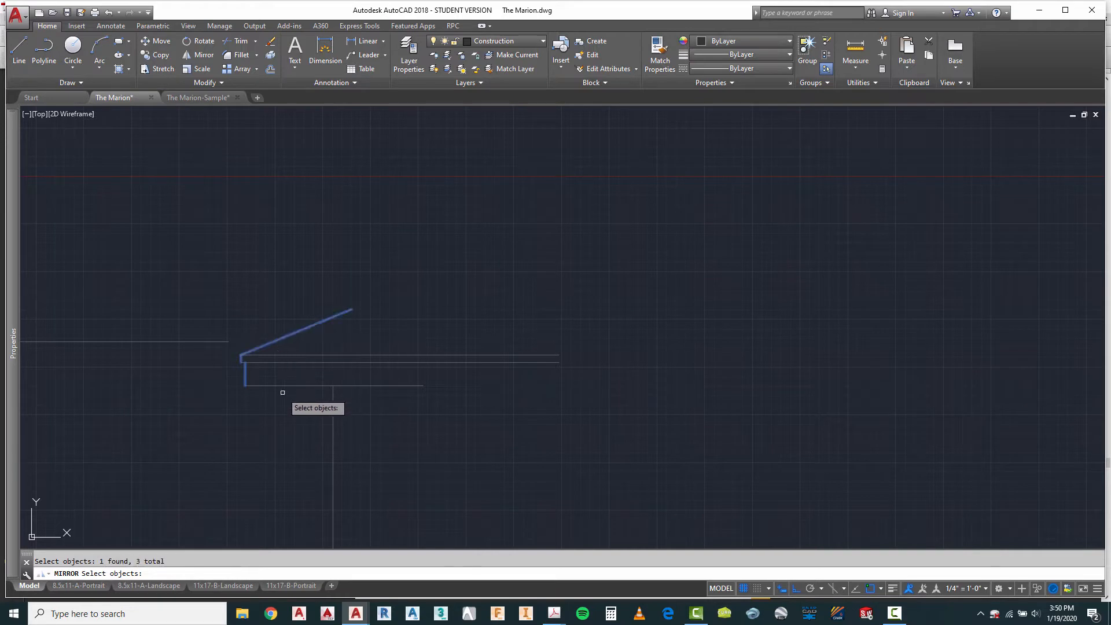
pyautogui.scroll(-5, 290, 368)
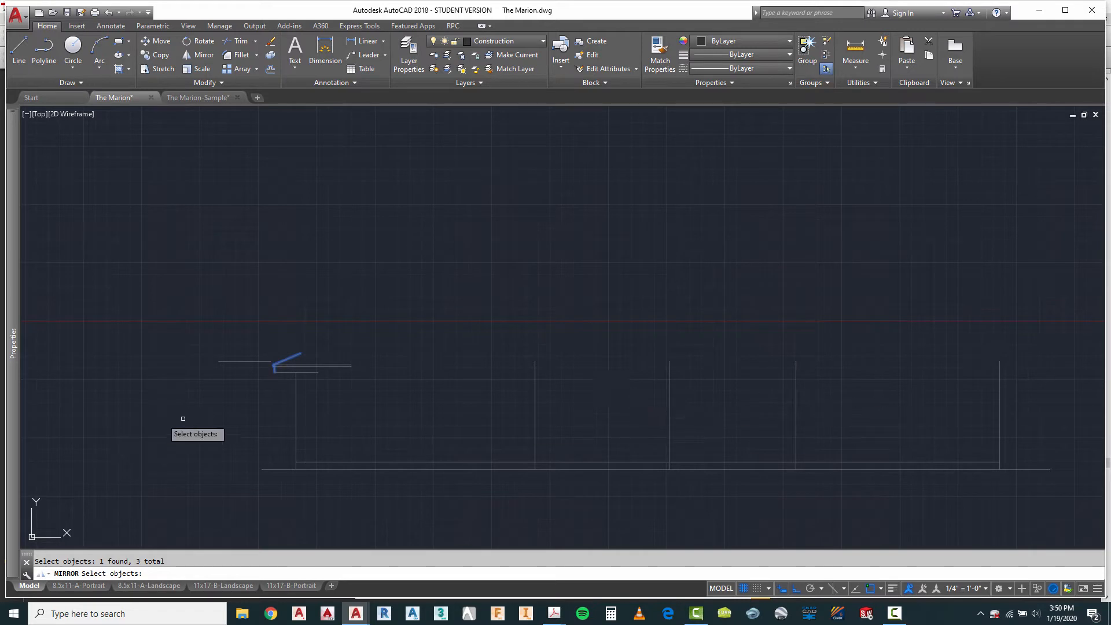
pyautogui.scroll(-2, 322, 436)
pyautogui.scroll(2, 314, 408)
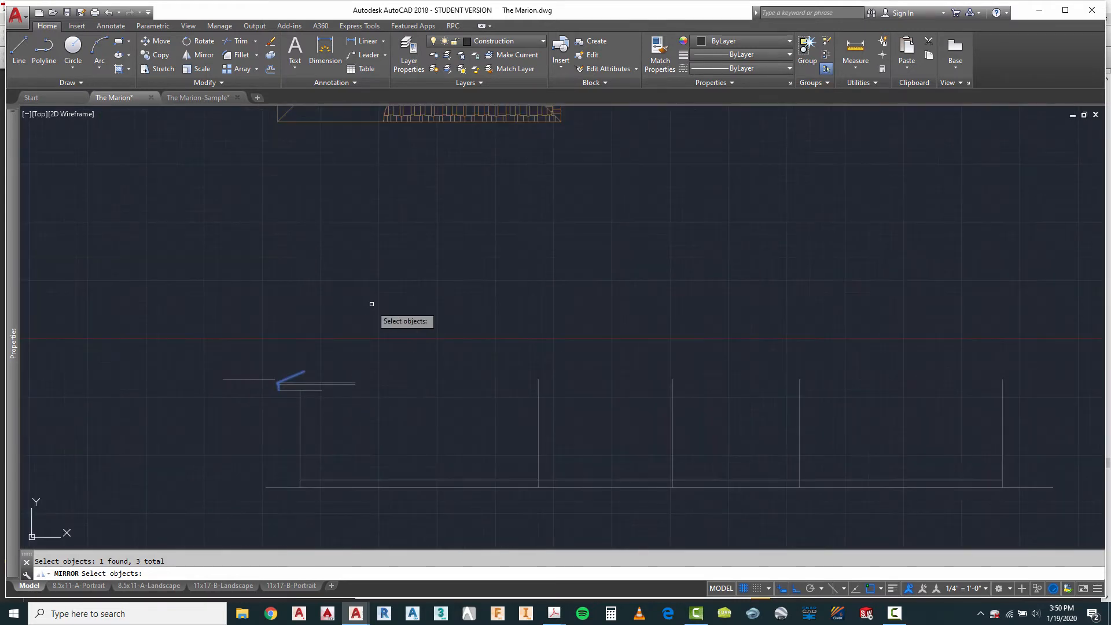
pyautogui.press('Return')
pyautogui.scroll(-2, 399, 377)
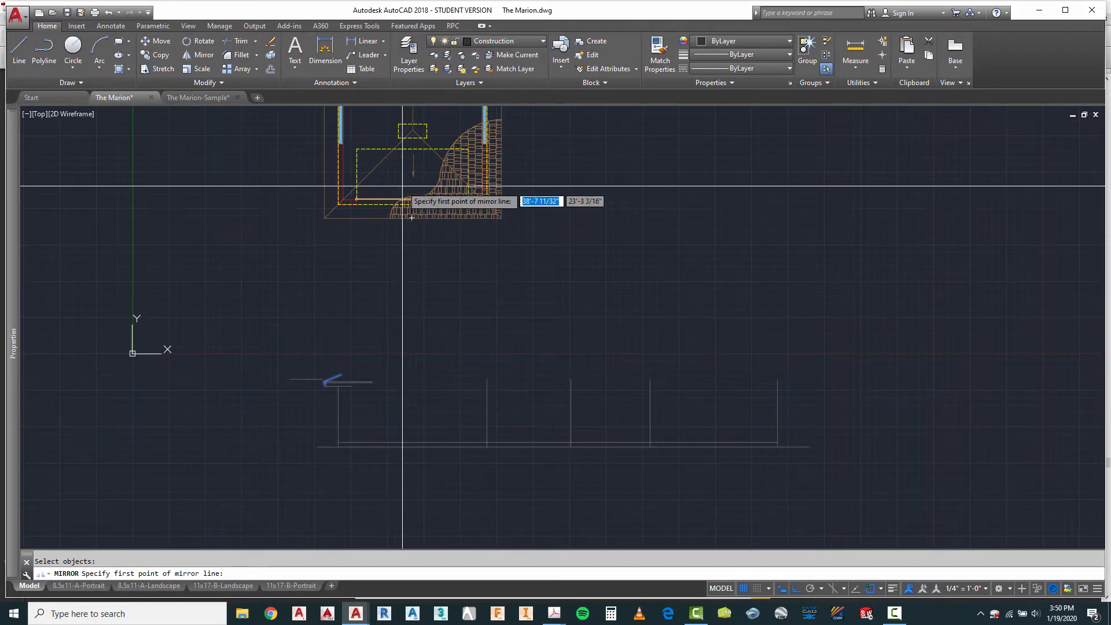
pyautogui.scroll(4, 412, 132)
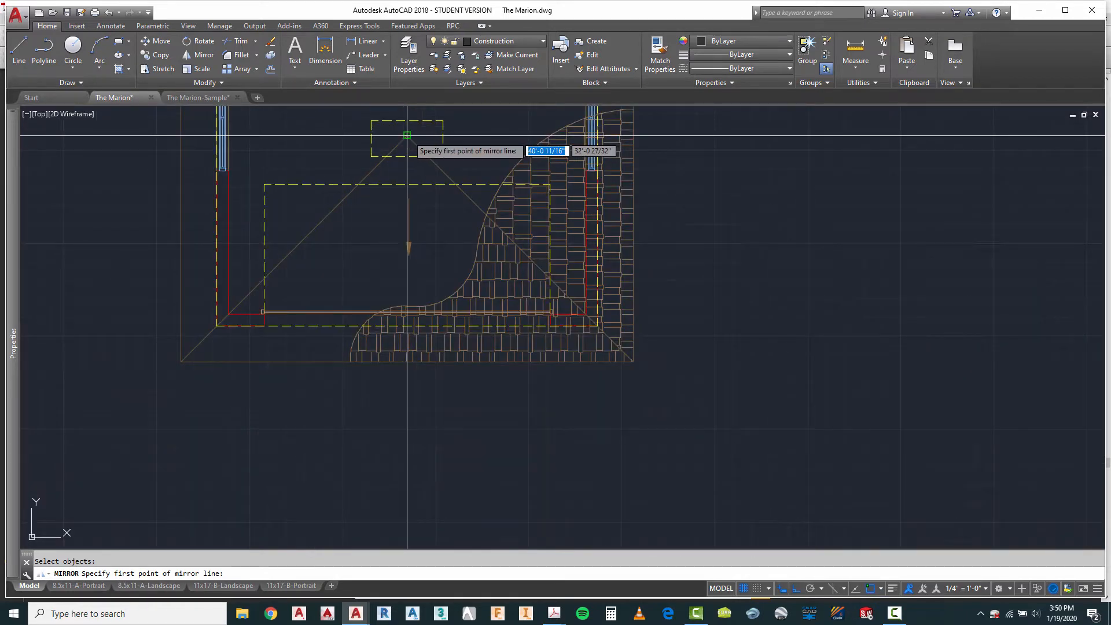
pyautogui.click(407, 135)
pyautogui.scroll(-6, 400, 243)
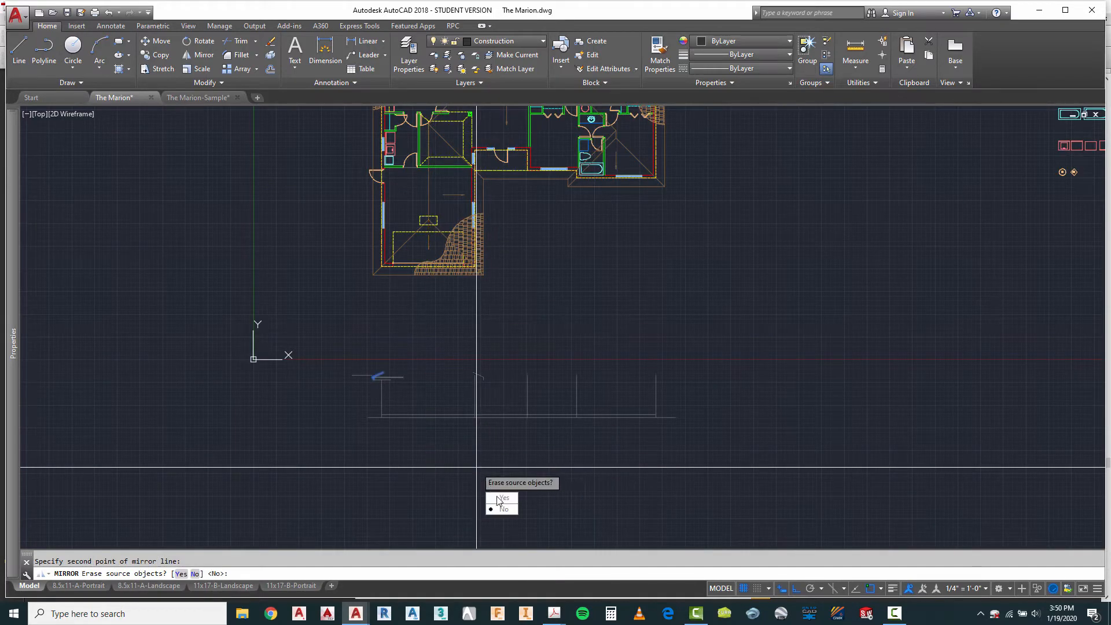
pyautogui.press('Escape')
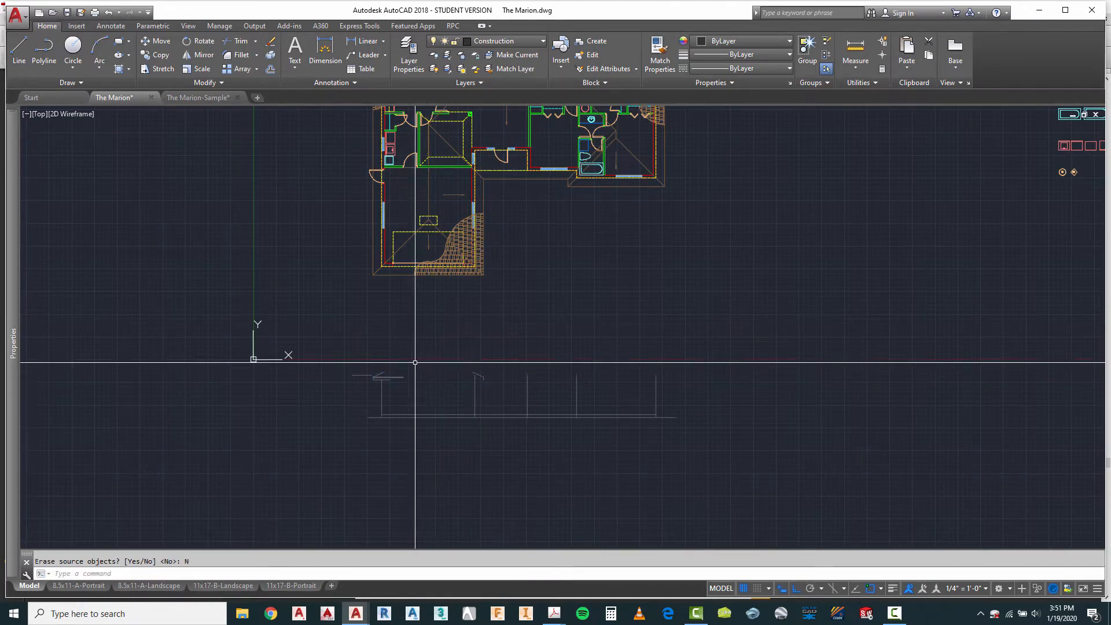
# Step: Fillet the wing's two roof slope lines with radius 0 so they meet at the ridge
pyautogui.scroll(4, 409, 365)
pyautogui.write('f')
pyautogui.press('Return')
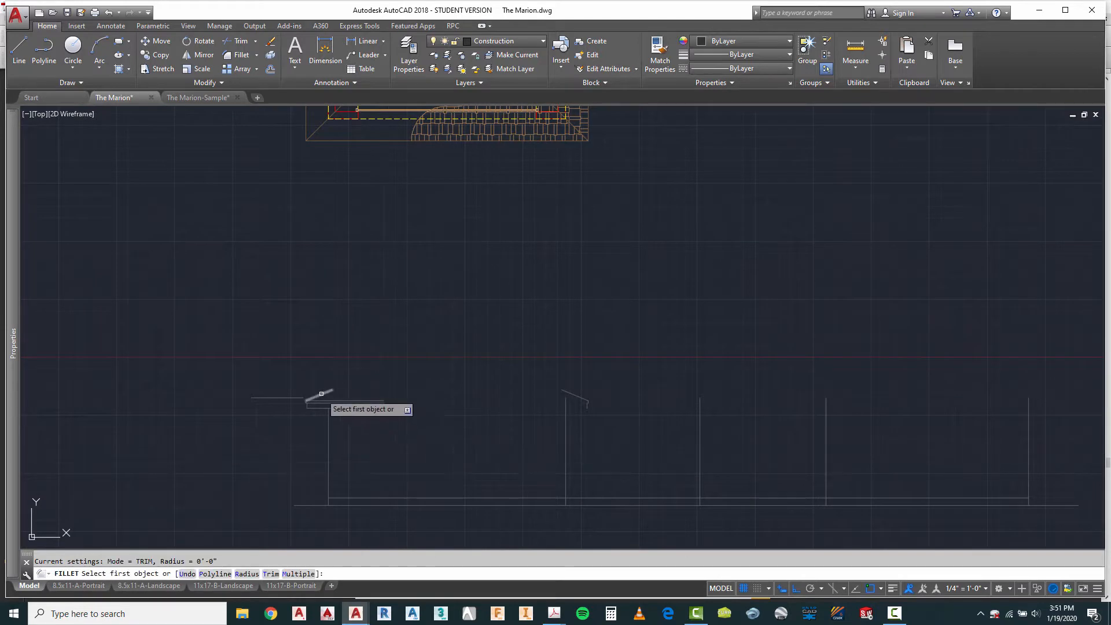
pyautogui.press('Escape')
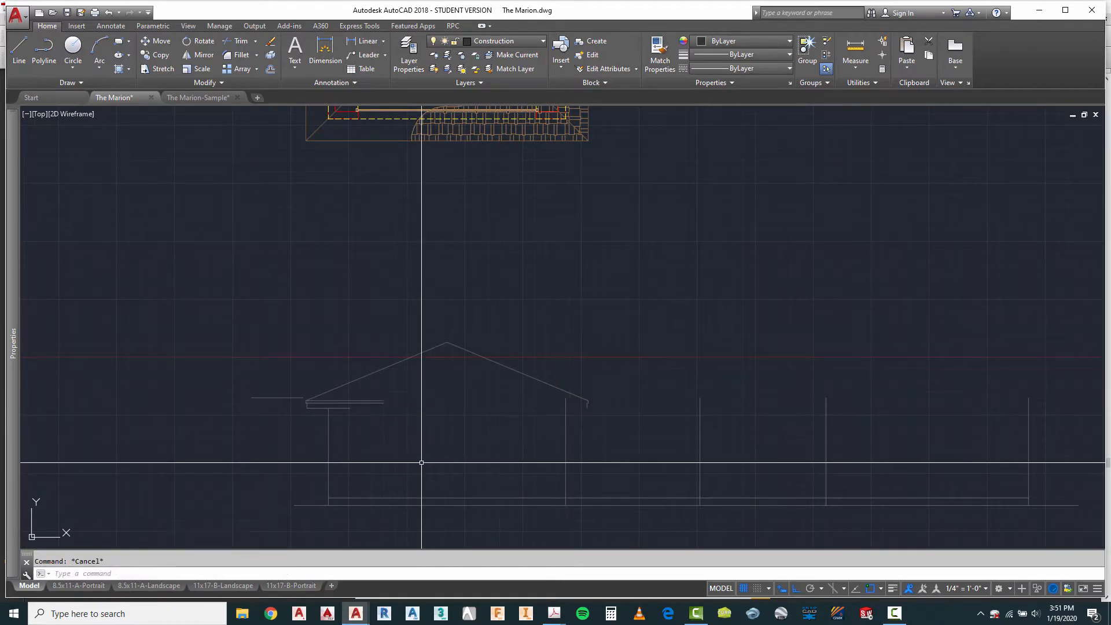
# Step: Extend the wing's three horizontal fascia lines to the mirrored vertical fascia lines at the opposite eave
pyautogui.write('ex')
pyautogui.press('Return')
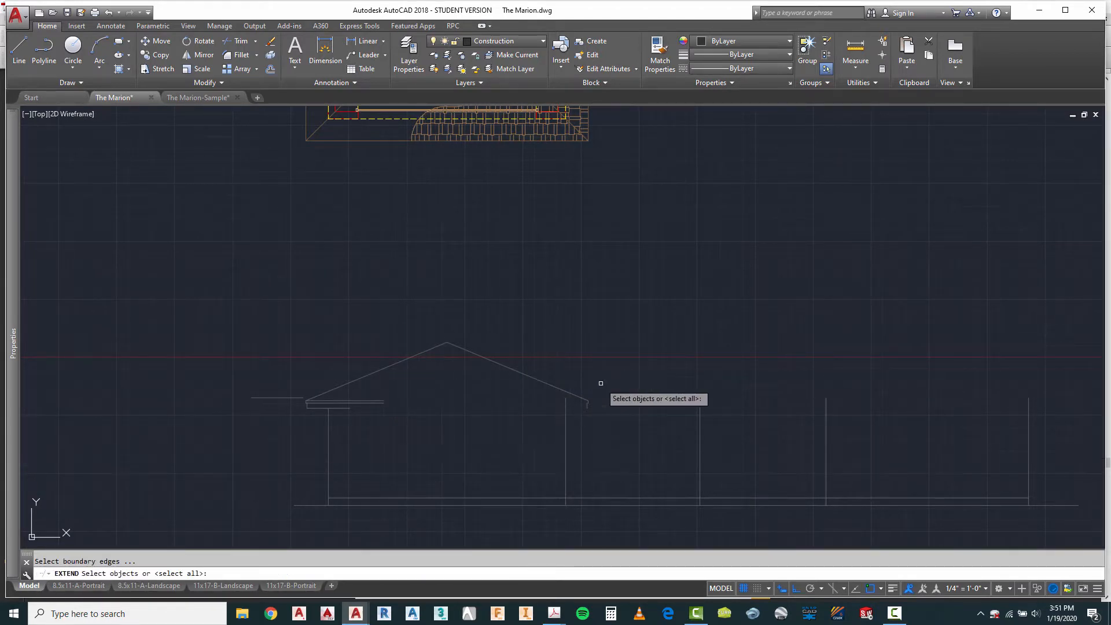
pyautogui.moveTo(601, 383); pyautogui.dragTo(508, 440)
pyautogui.scroll(4, 350, 426)
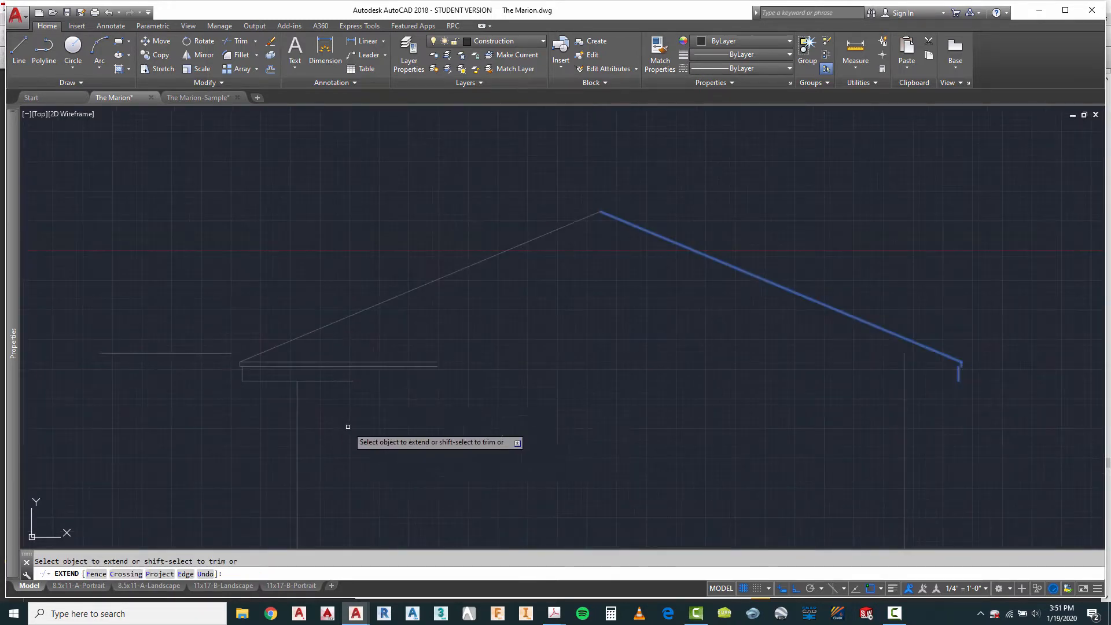
pyautogui.moveTo(460, 355); pyautogui.dragTo(342, 409)
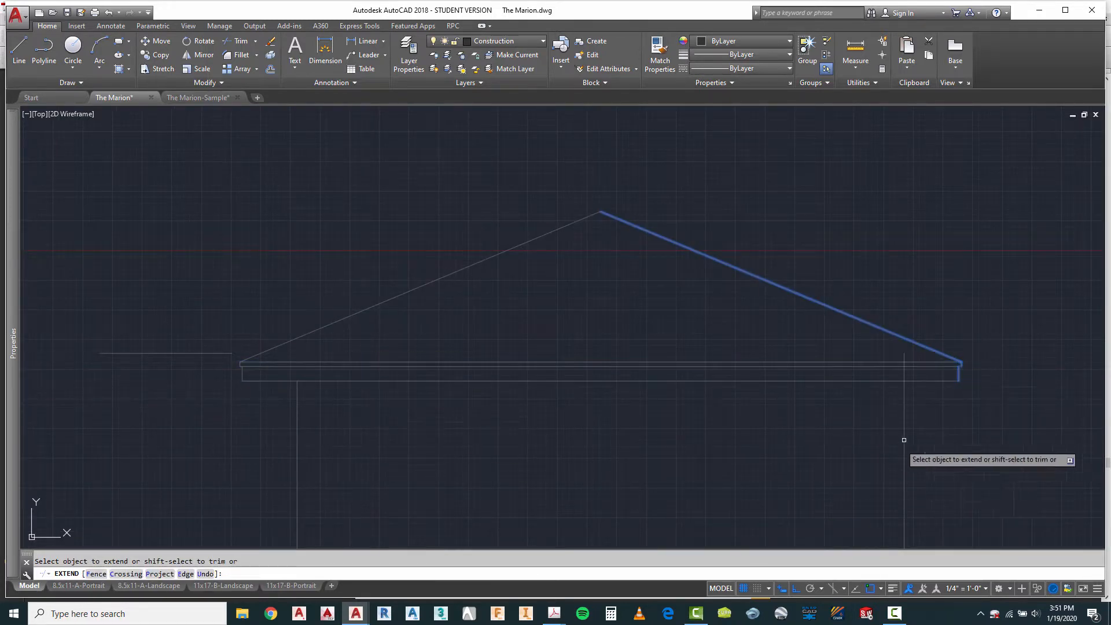
pyautogui.scroll(3, 905, 440)
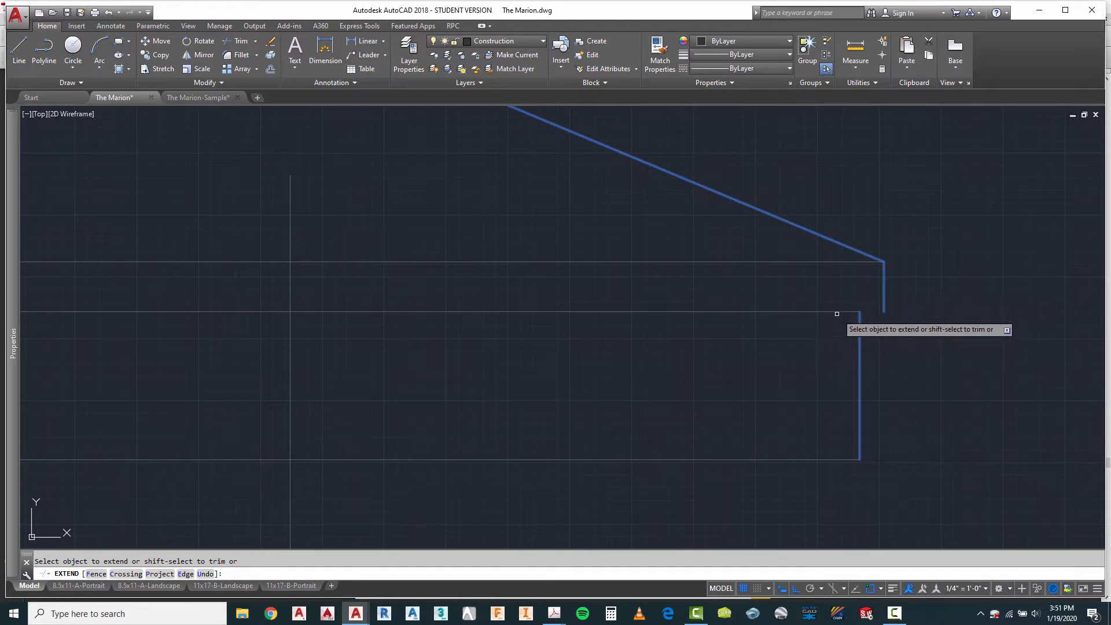
pyautogui.scroll(-6, 637, 376)
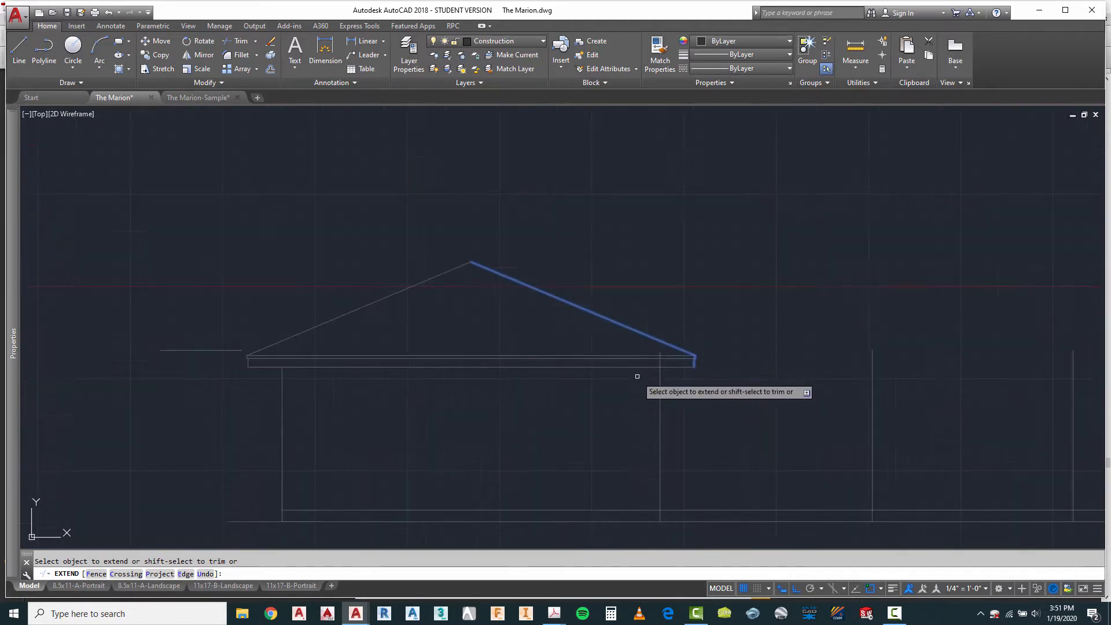
pyautogui.press('Escape')
# Step: Trim the wing's inner wall line where it runs above the bottom fascia line
pyautogui.write('tr')
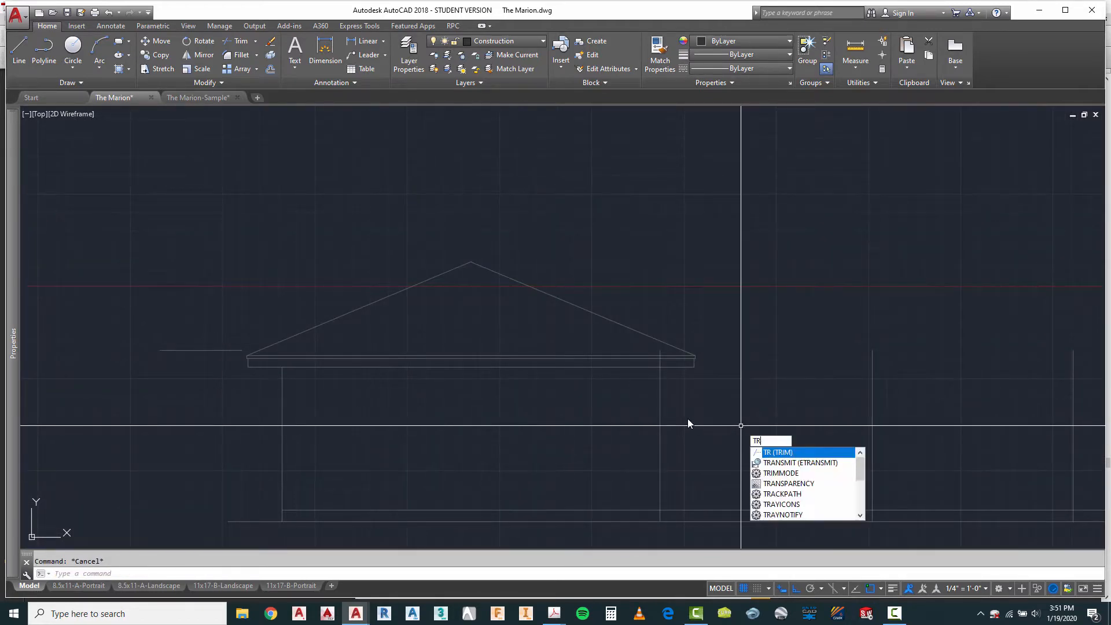
pyautogui.press('Return')
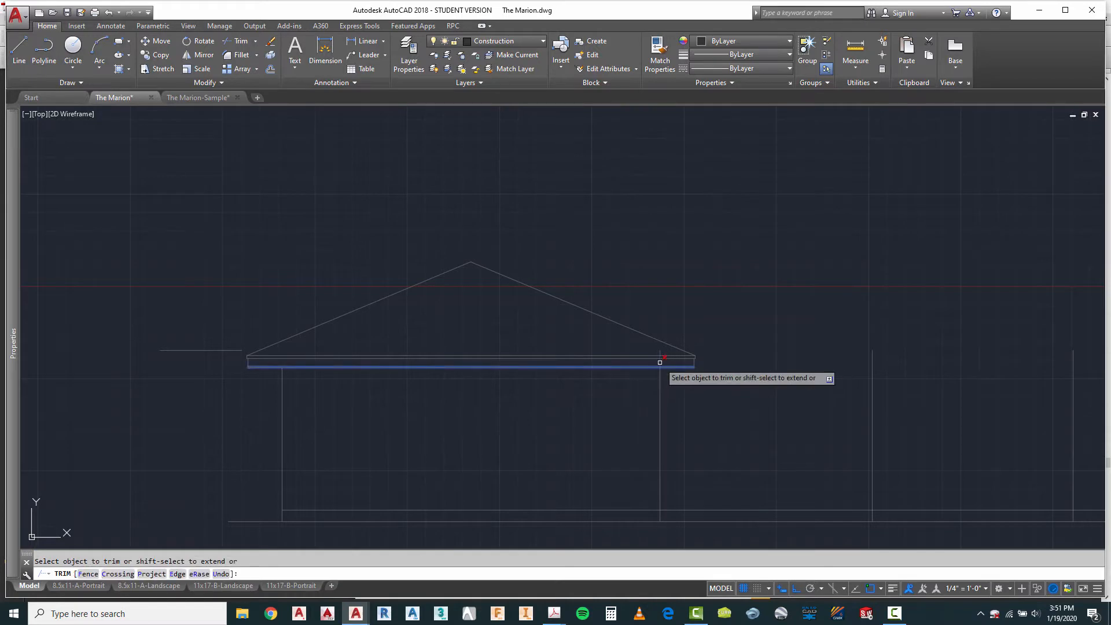
pyautogui.press('Escape')
# Step: Compare the wing's roof and the remaining wall lines in the elevation with the floor plan above
pyautogui.scroll(-3, 368, 258)
pyautogui.scroll(1, 226, 347)
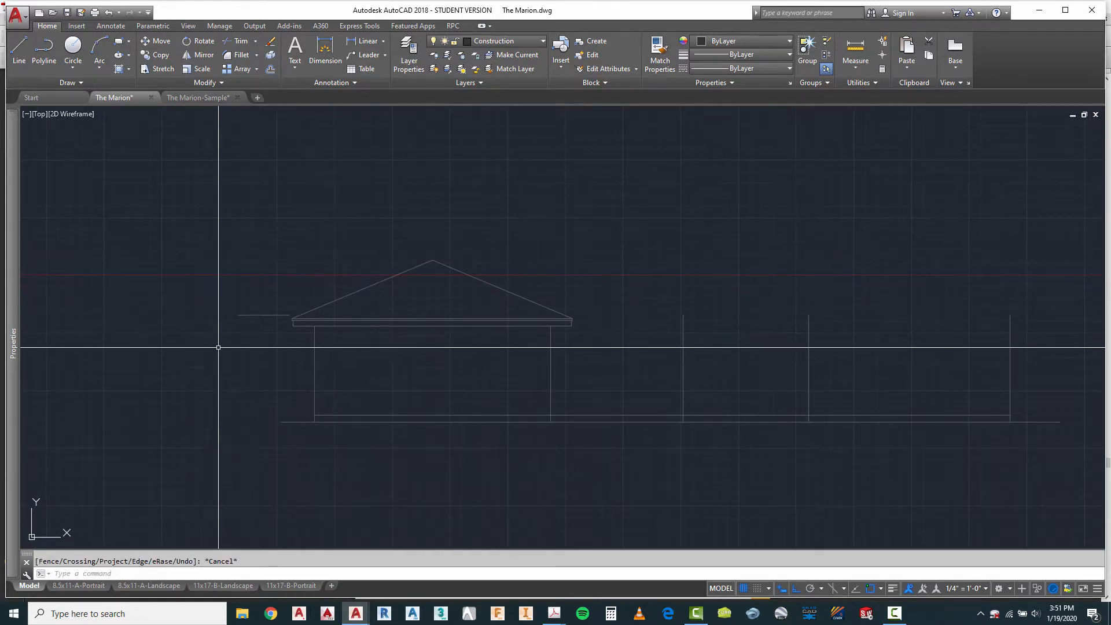
pyautogui.scroll(-4, 371, 335)
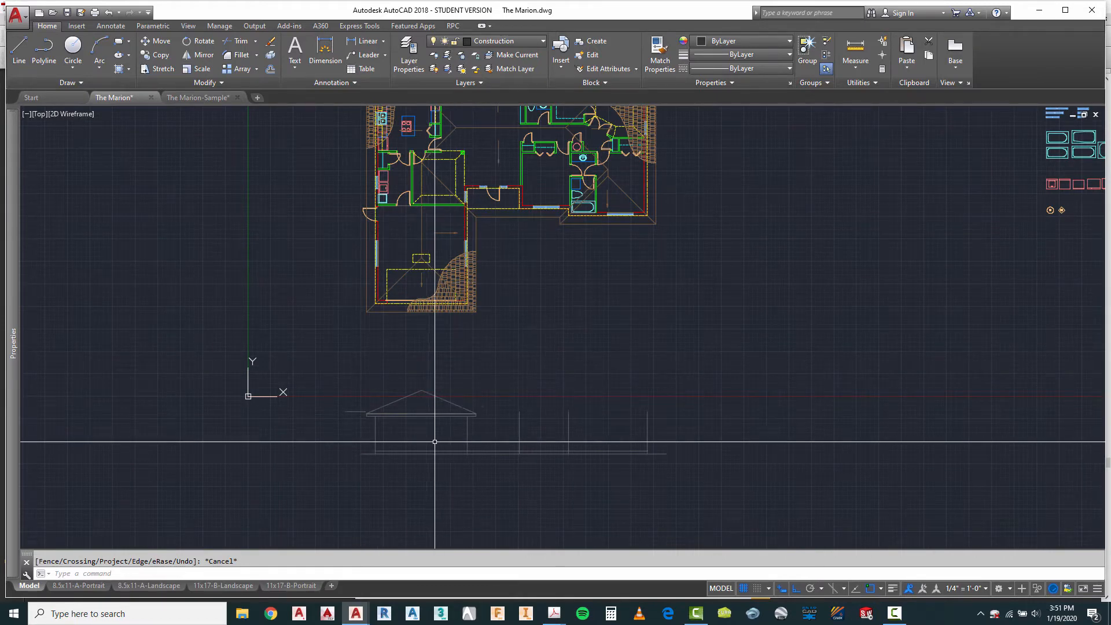
pyautogui.scroll(4, 435, 442)
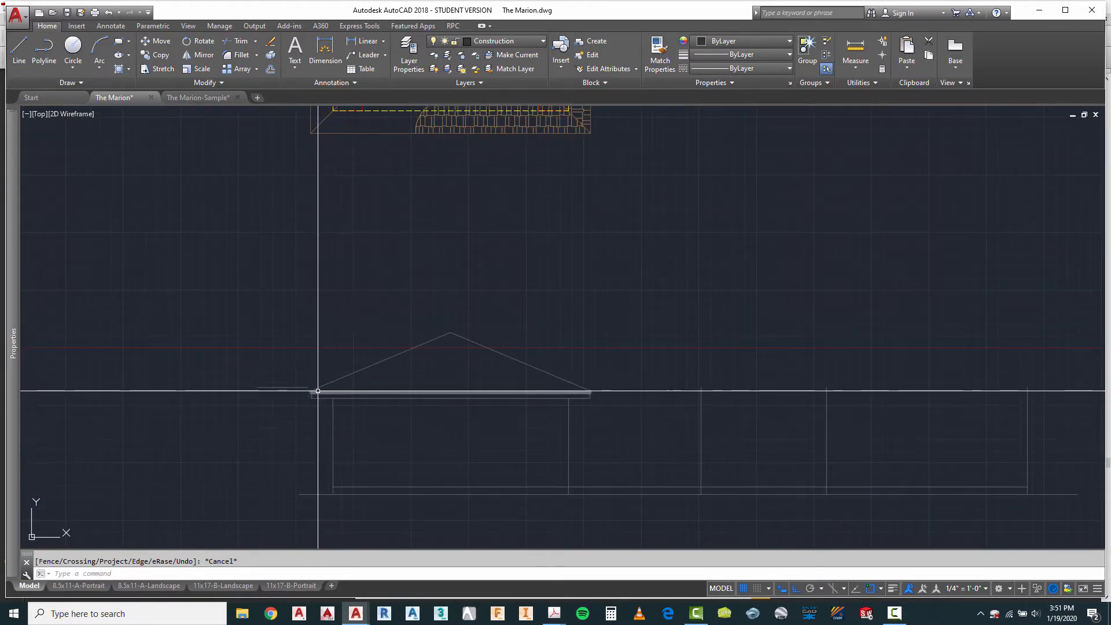
pyautogui.scroll(-1, 318, 391)
pyautogui.scroll(-1, 411, 400)
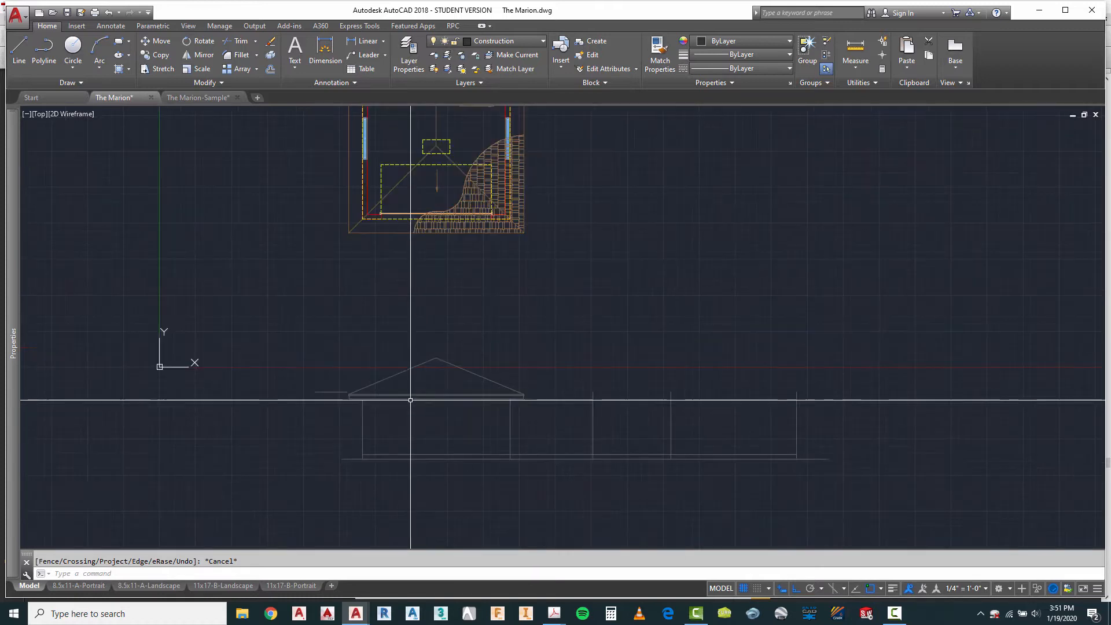
pyautogui.scroll(-2, 609, 444)
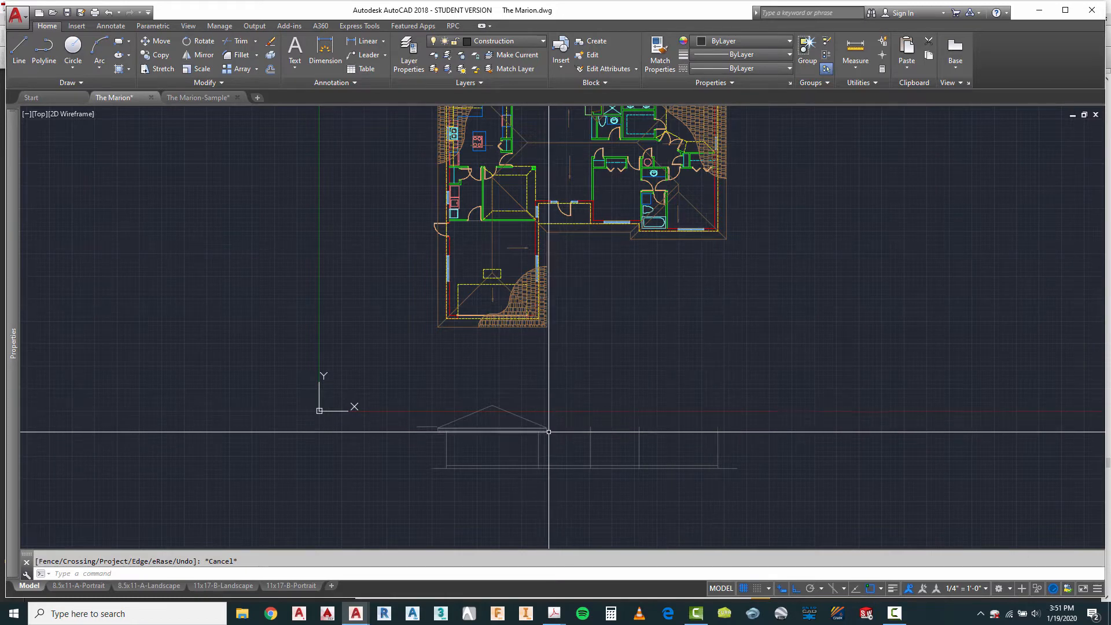
pyautogui.scroll(4, 550, 440)
pyautogui.press('Escape')
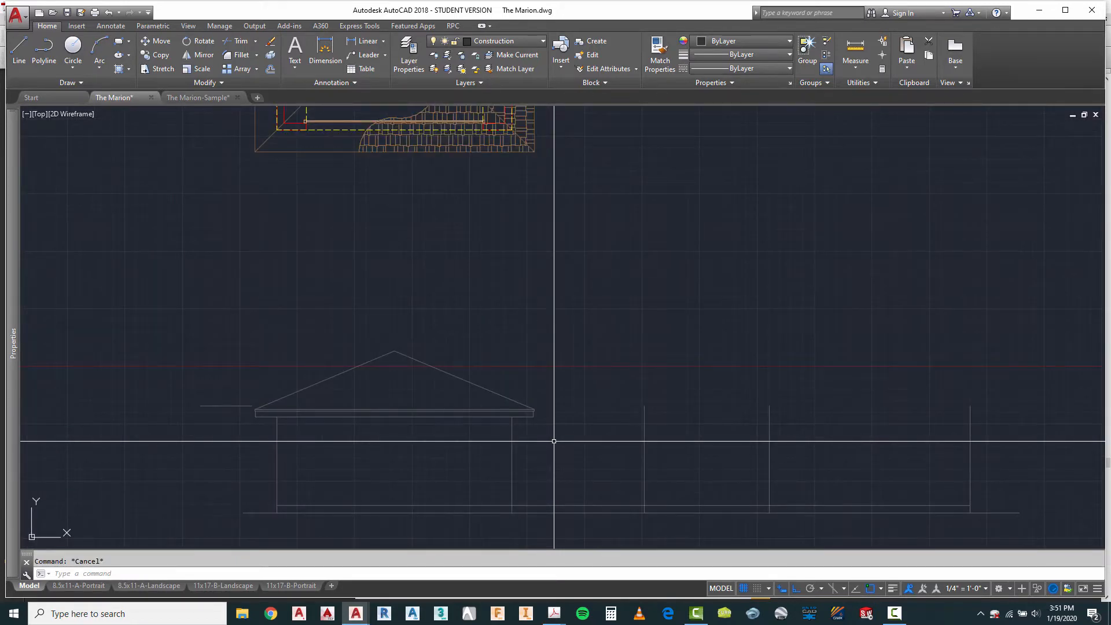
# Step: Copy the wing's inner roof slope and both vertical fascia lines 41'-6" horizontally, from the wing's inner wall line to the building's far end wall line
pyautogui.write('ct o')
pyautogui.press('Return')
pyautogui.scroll(3, 525, 424)
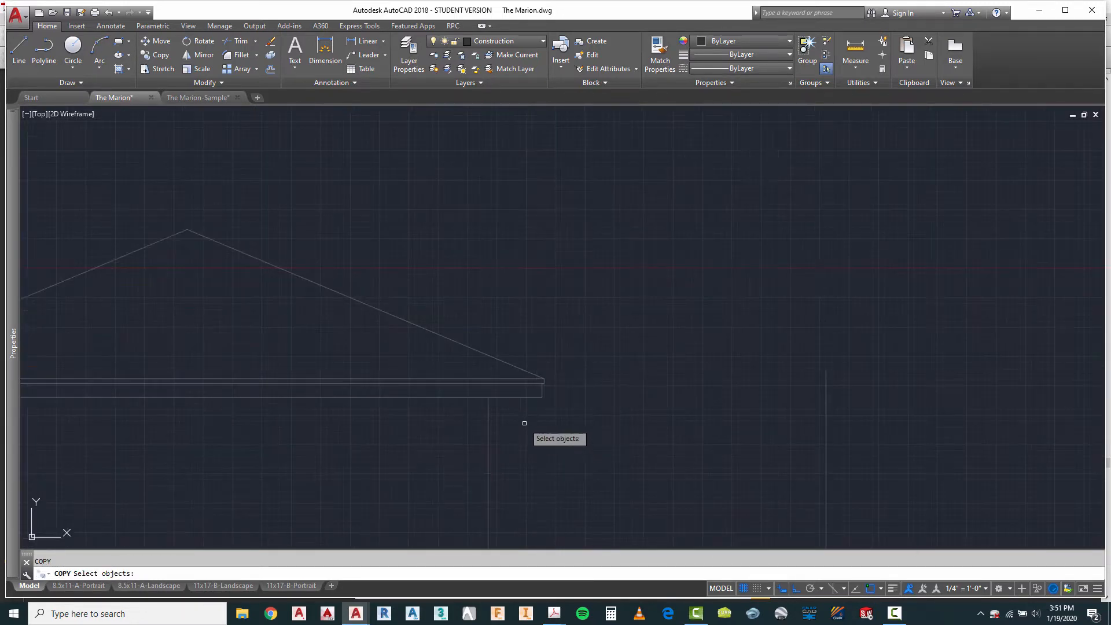
pyautogui.click(582, 431)
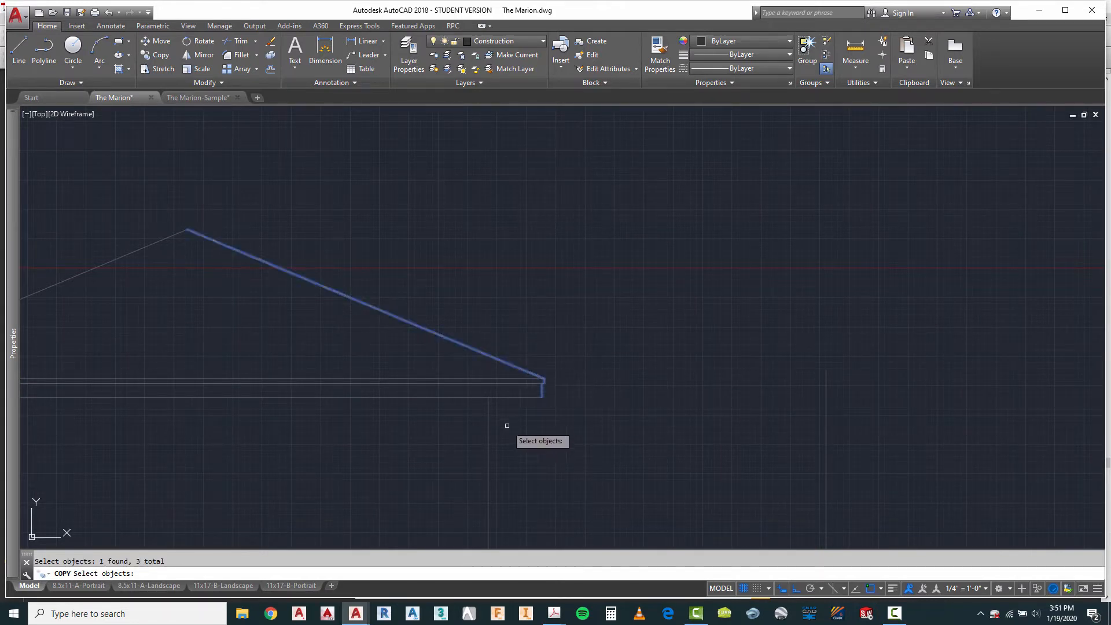
pyautogui.press('Return')
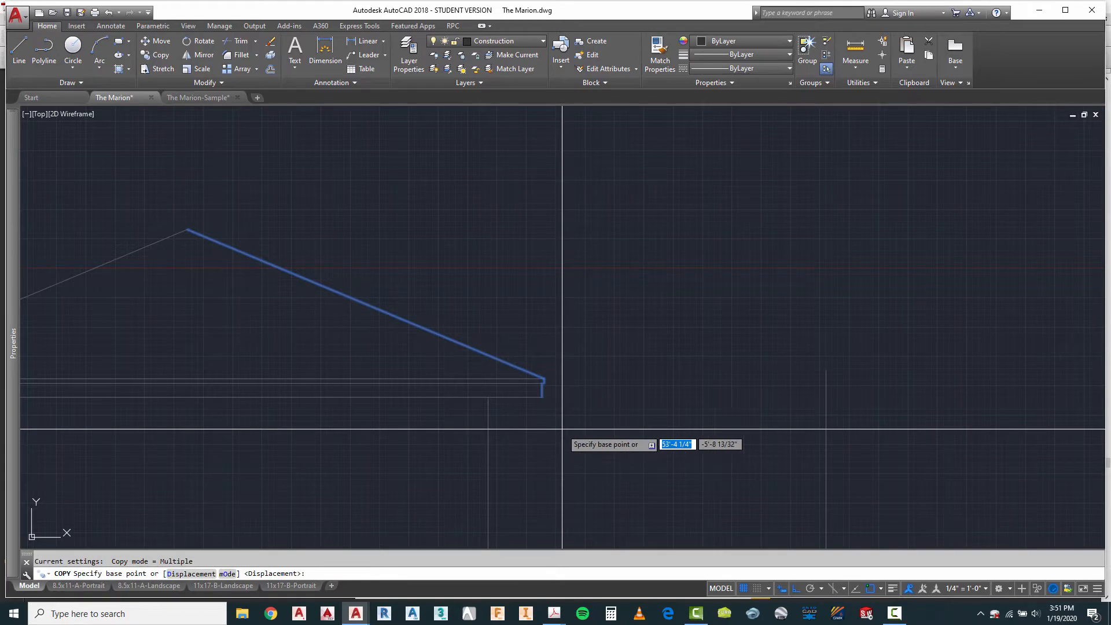
pyautogui.click(488, 430)
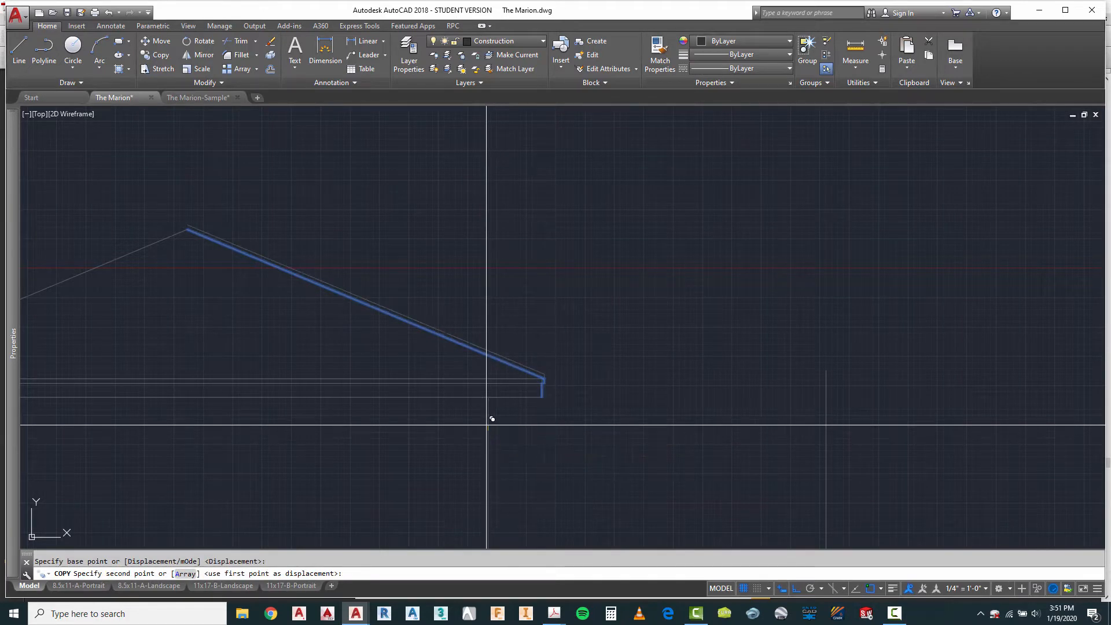
pyautogui.scroll(-5, 463, 399)
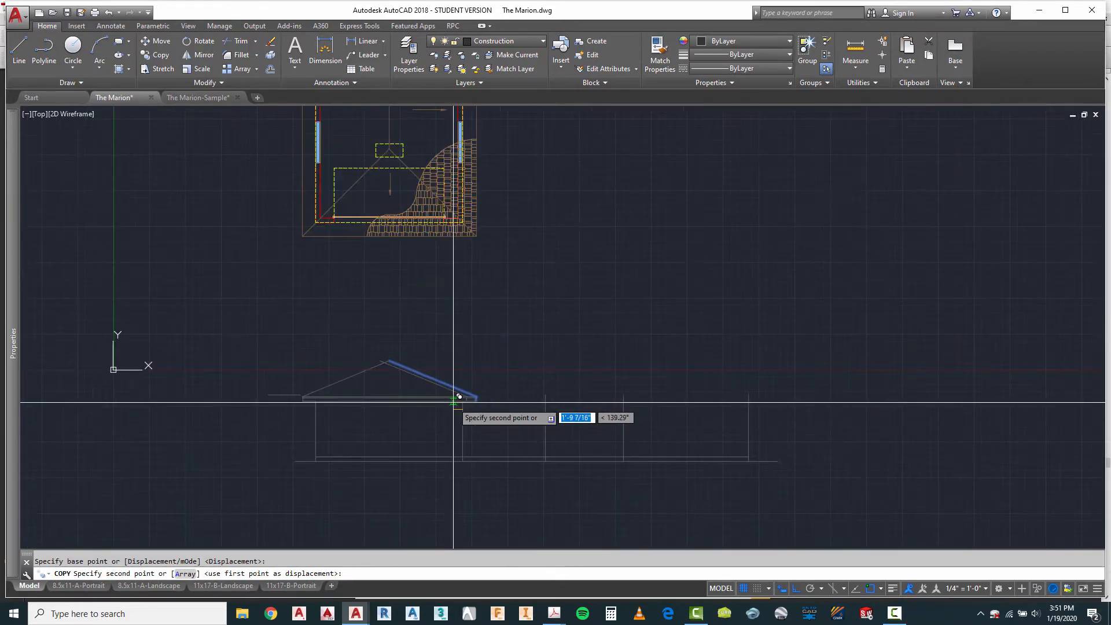
pyautogui.click(754, 409)
pyautogui.press('Escape')
pyautogui.scroll(2, 779, 431)
pyautogui.press('Escape')
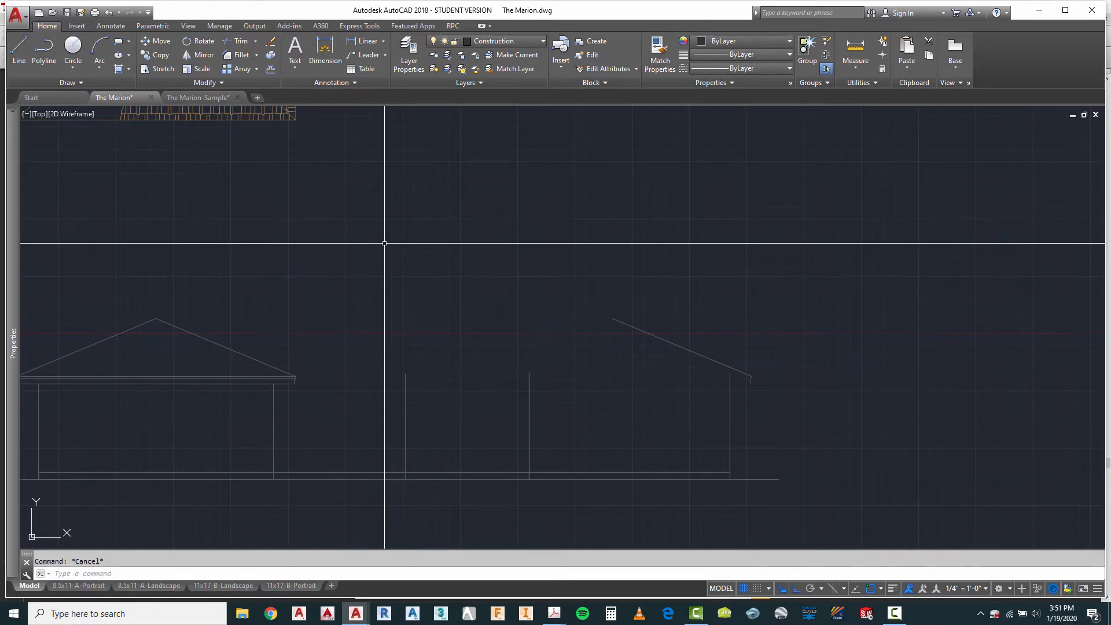
# Step: Extend the wing's horizontal fascia lines across the elevation to the copied fascia lines at the building's far end
pyautogui.rightClick(372, 207)
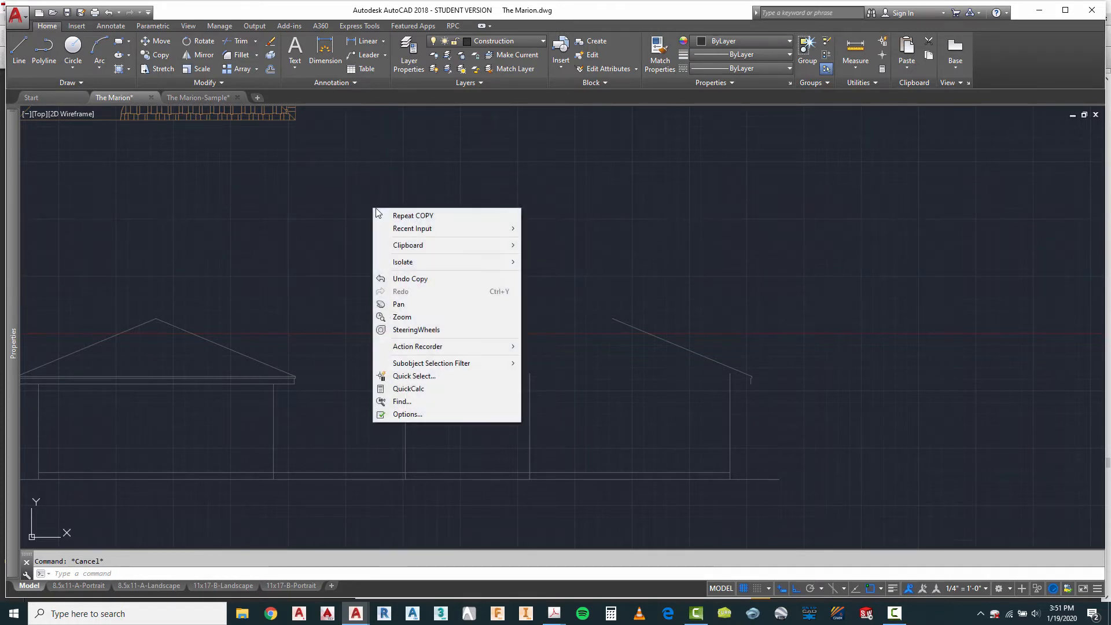
pyautogui.moveTo(398, 231)
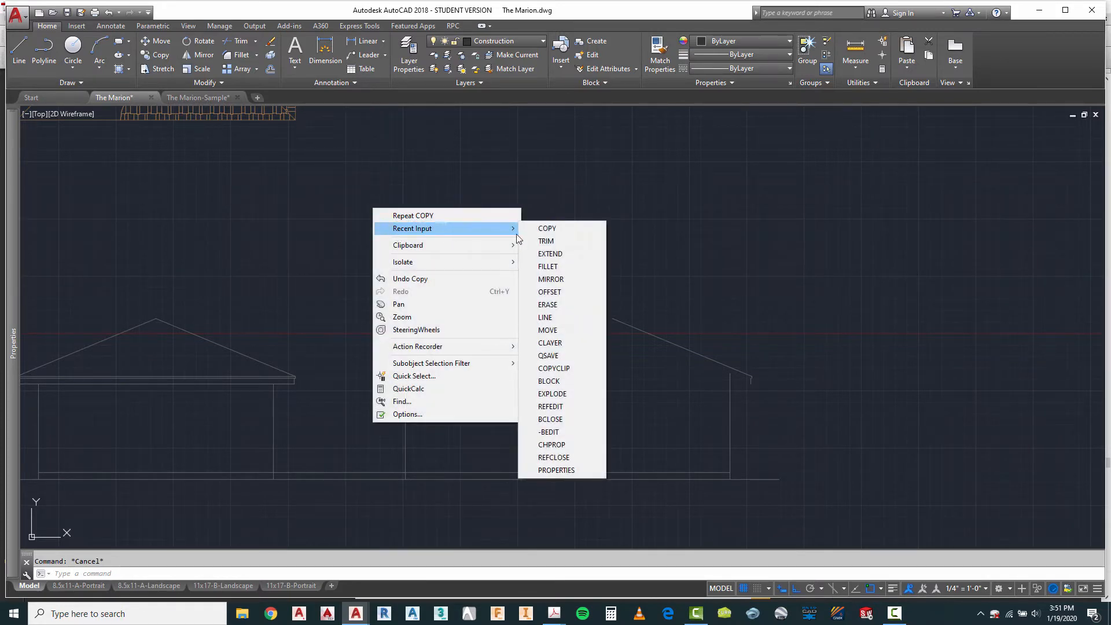
pyautogui.click(550, 254)
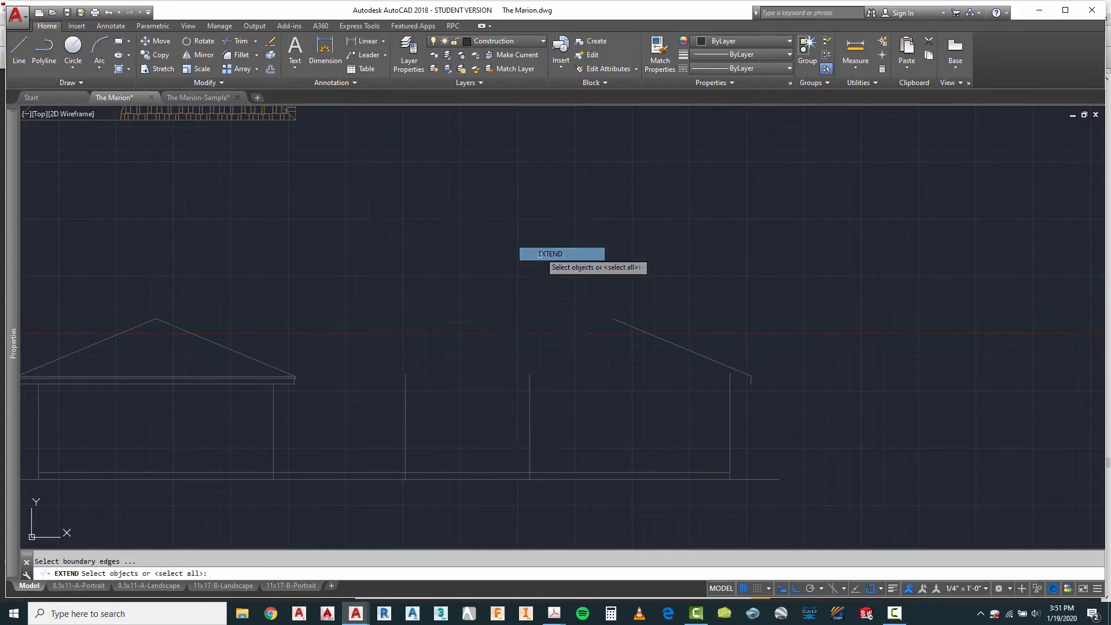
pyautogui.click(757, 341)
pyautogui.click(740, 401)
pyautogui.press('Return')
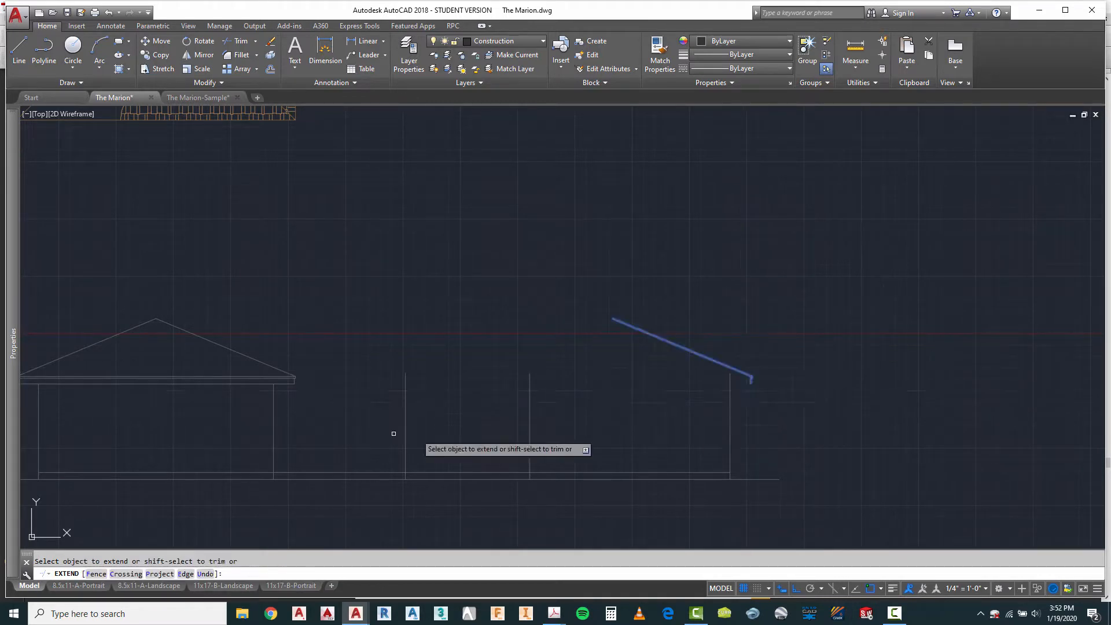
pyautogui.click(231, 383)
pyautogui.click(226, 377)
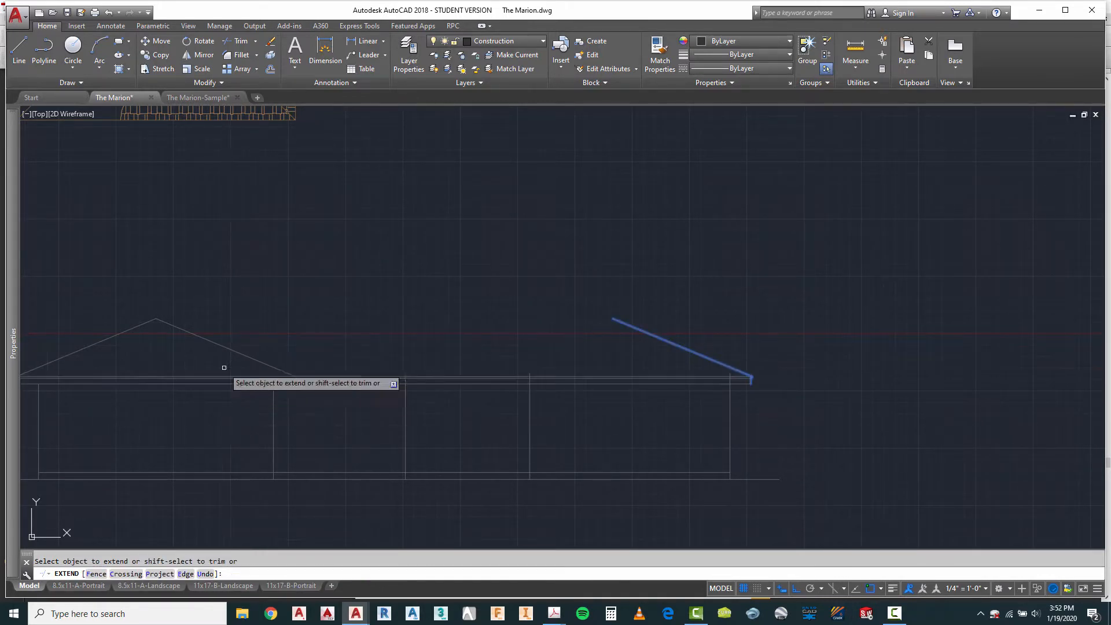
pyautogui.scroll(7, 795, 372)
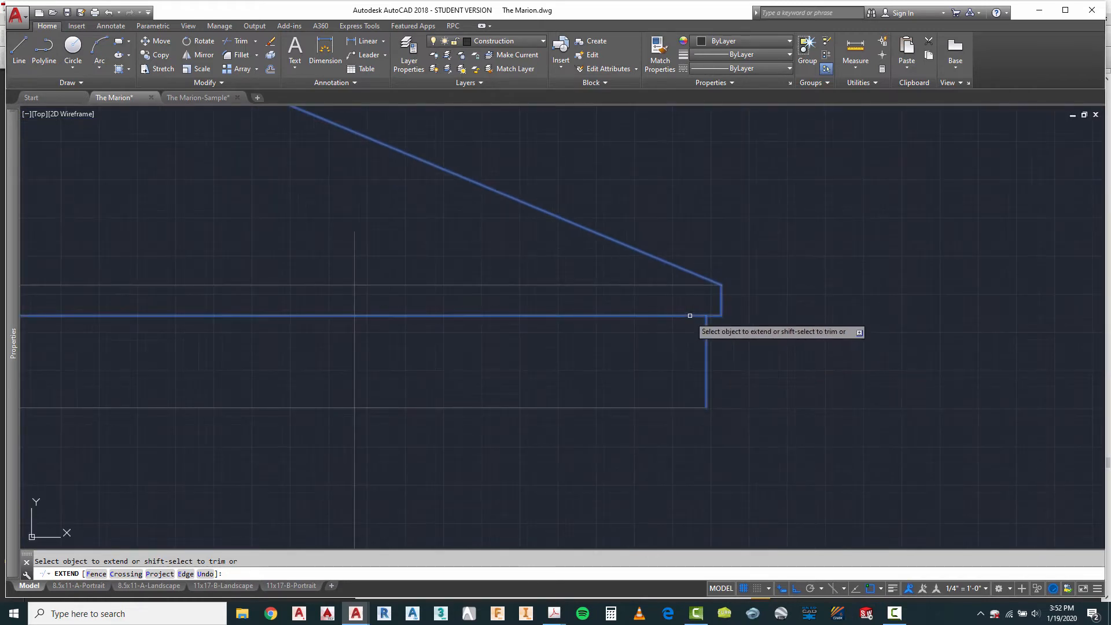
pyautogui.rightClick(819, 364)
pyautogui.click(834, 368)
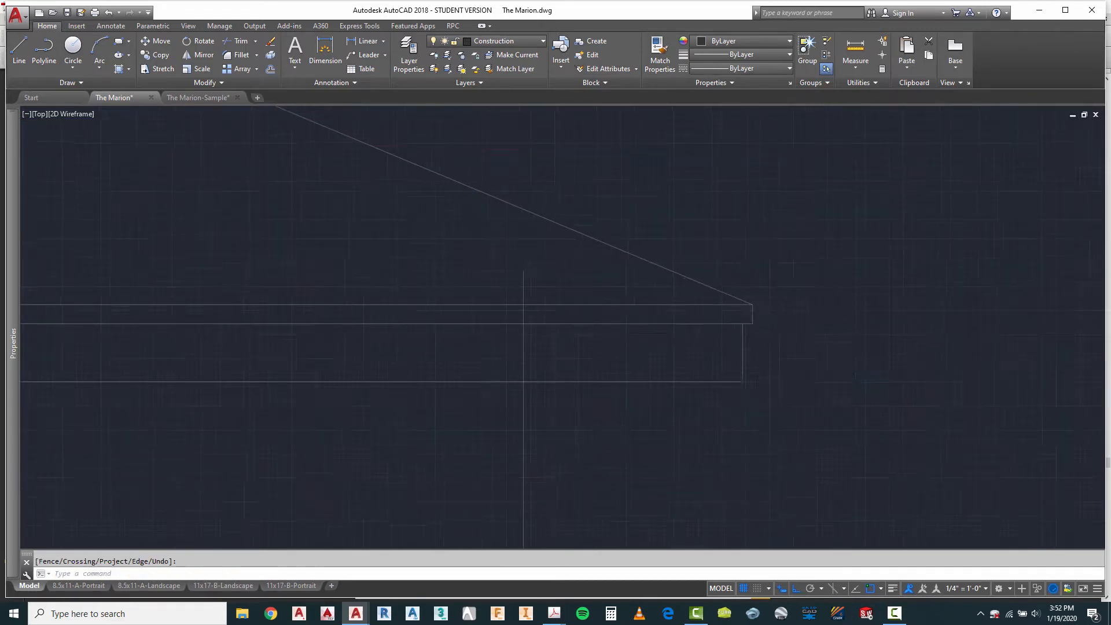
# Step: Copy the wing's outer roof slope and both vertical fascia lines horizontally, from the wing's outer wall line to the second-to-last wall line
pyautogui.scroll(-6, 752, 359)
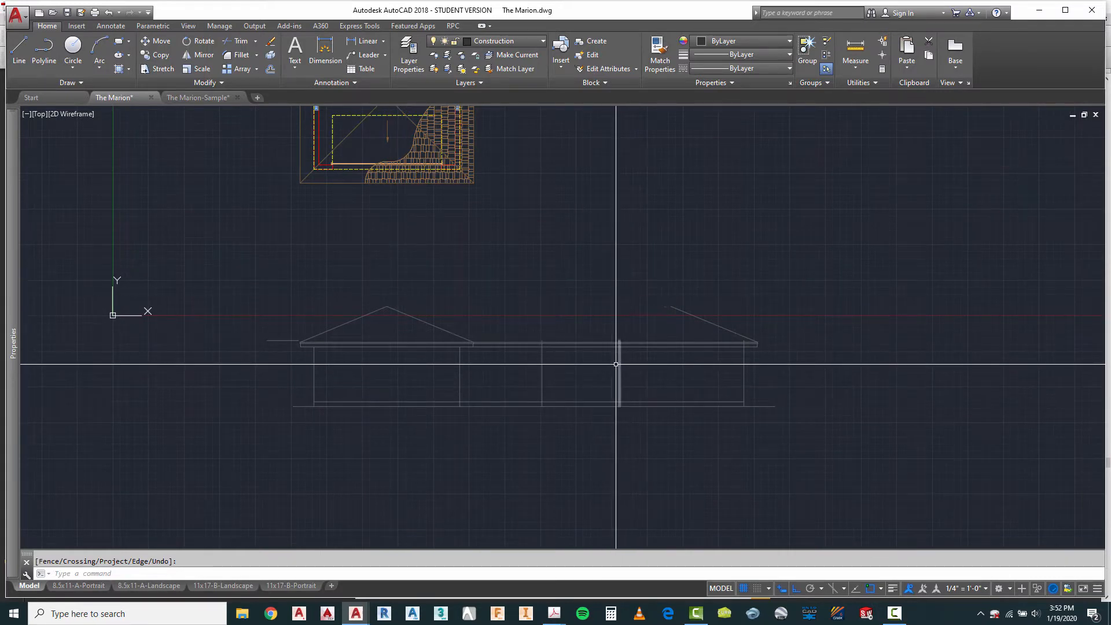
pyautogui.scroll(2, 312, 358)
pyautogui.press('Escape')
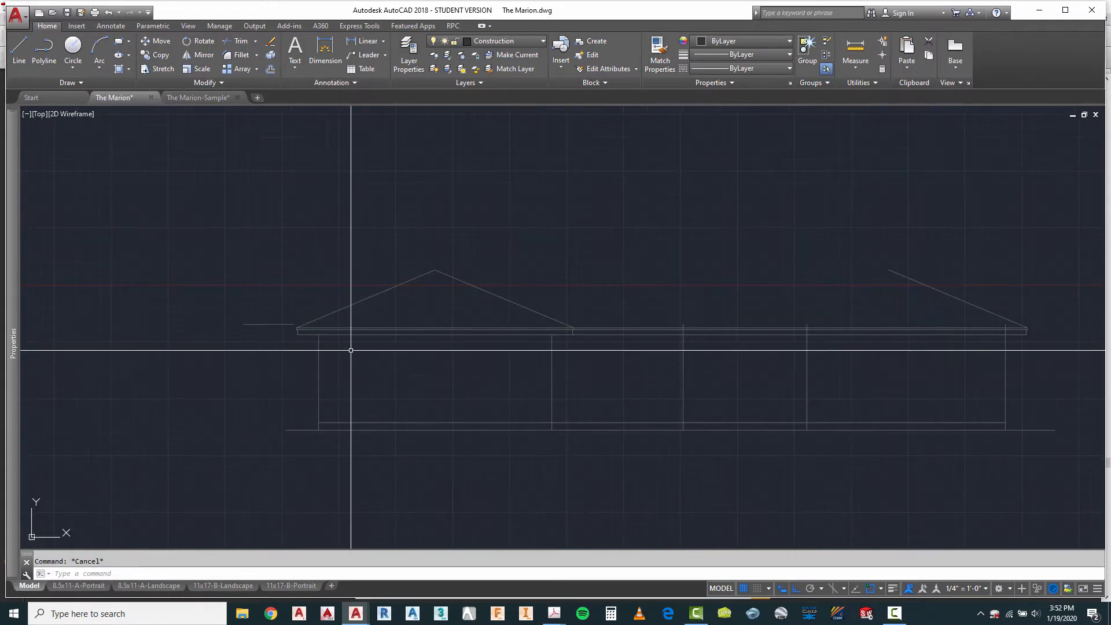
pyautogui.write('o')
pyautogui.press('Return')
pyautogui.scroll(3, 304, 346)
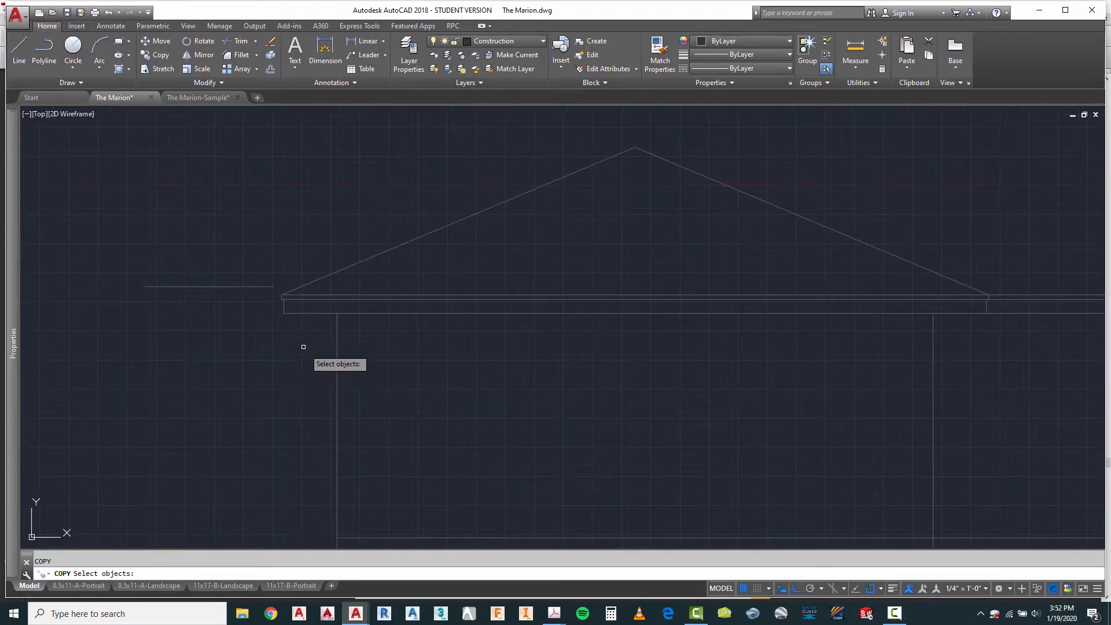
pyautogui.click(272, 265)
pyautogui.click(316, 341)
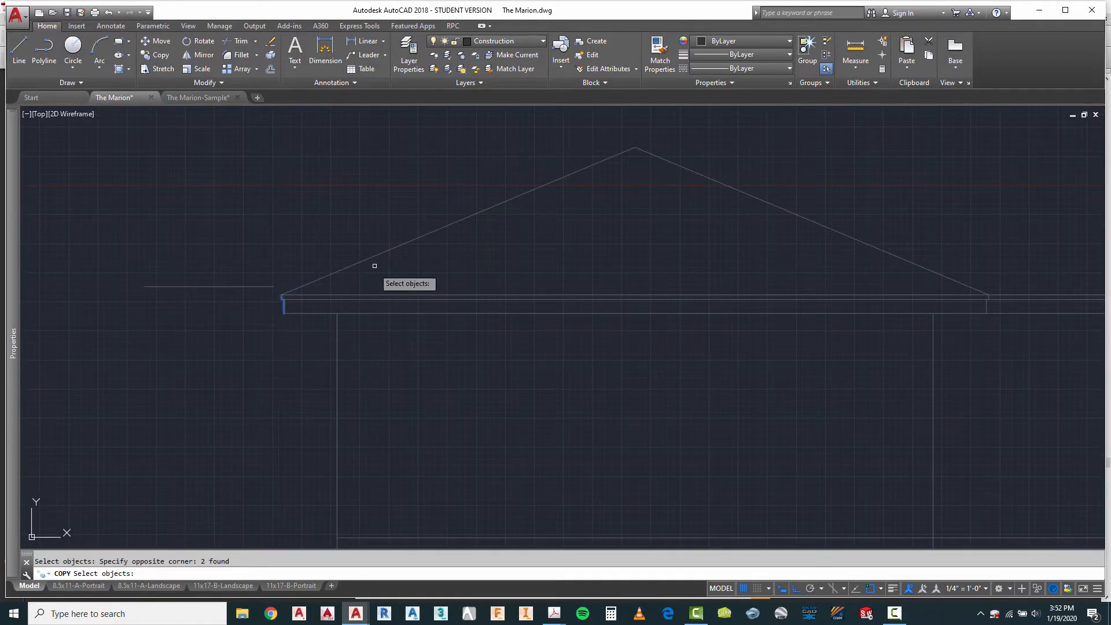
pyautogui.click(335, 274)
pyautogui.press('Return')
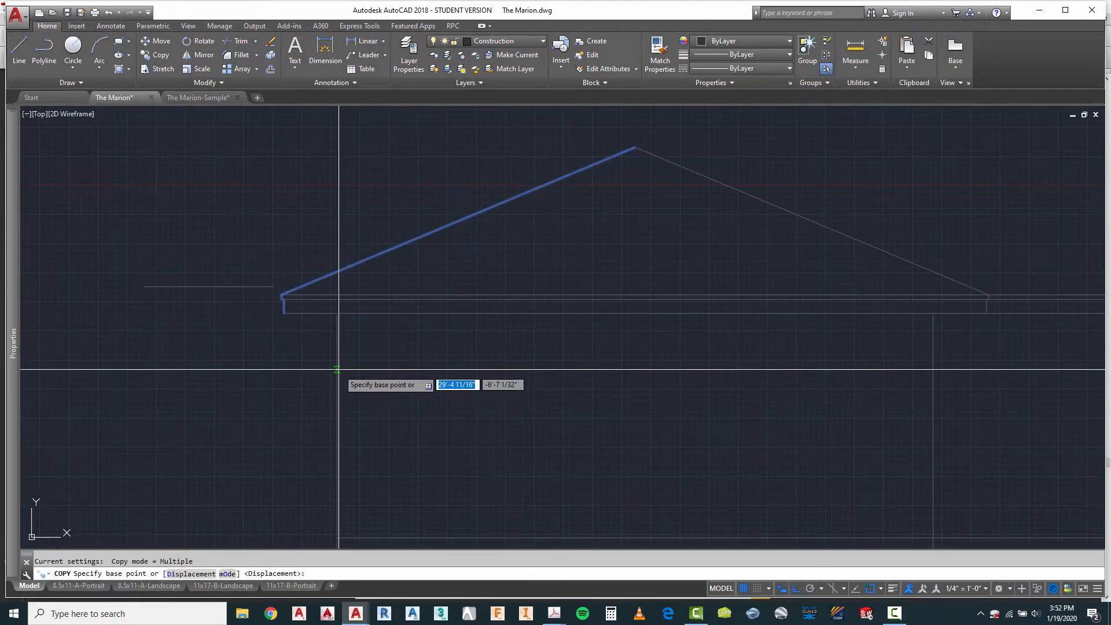
pyautogui.click(338, 369)
pyautogui.scroll(-4, 338, 369)
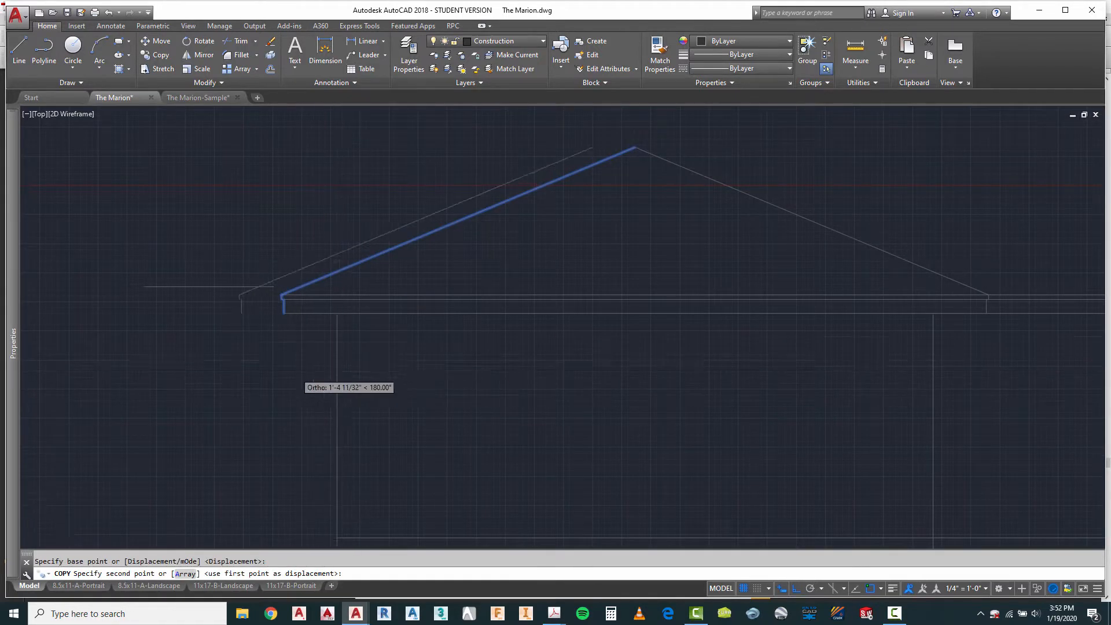
pyautogui.click(798, 371)
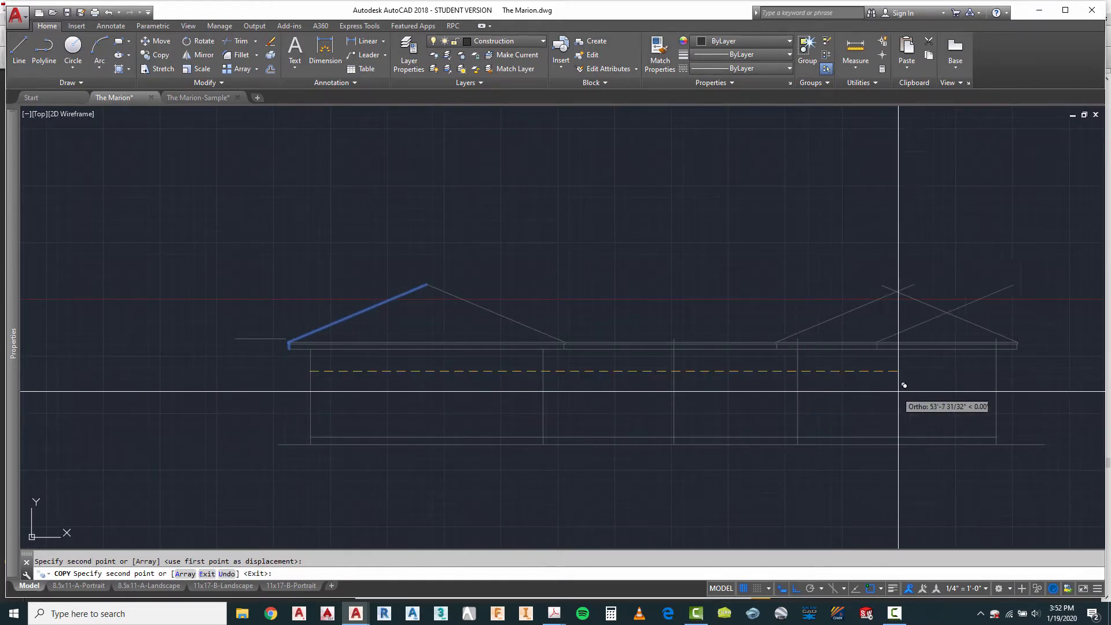
# Step: Fillet the two crossing roof slopes over the far-end projection at zero radius so they meet at a peak
pyautogui.scroll(2, 898, 379)
pyautogui.press('Escape')
pyautogui.write('f')
pyautogui.press('Return')
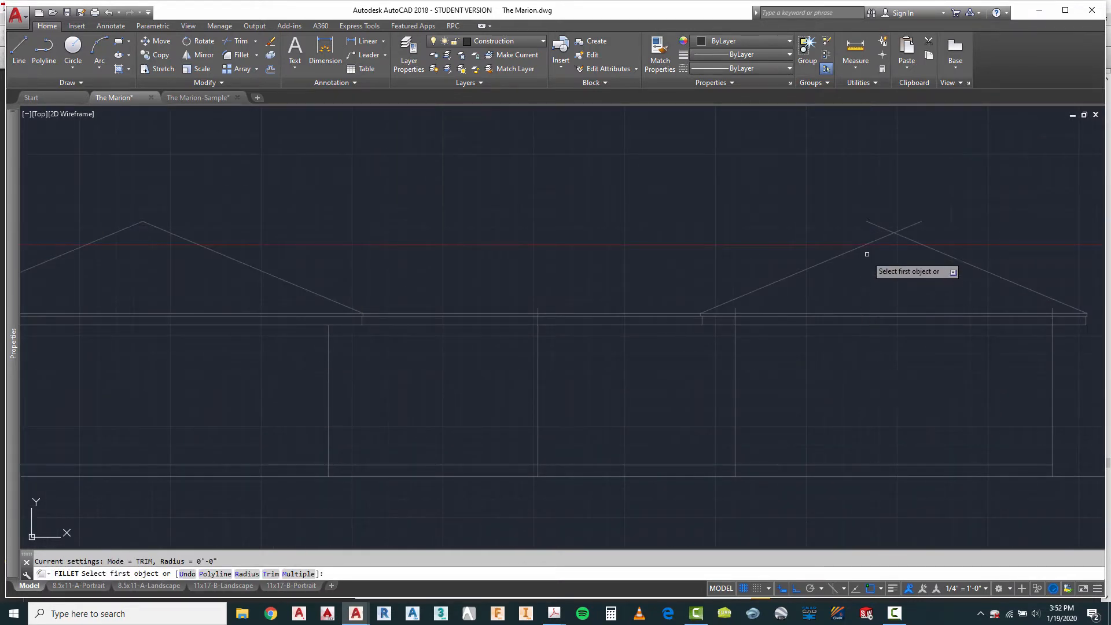
pyautogui.click(865, 245)
pyautogui.scroll(-5, 861, 248)
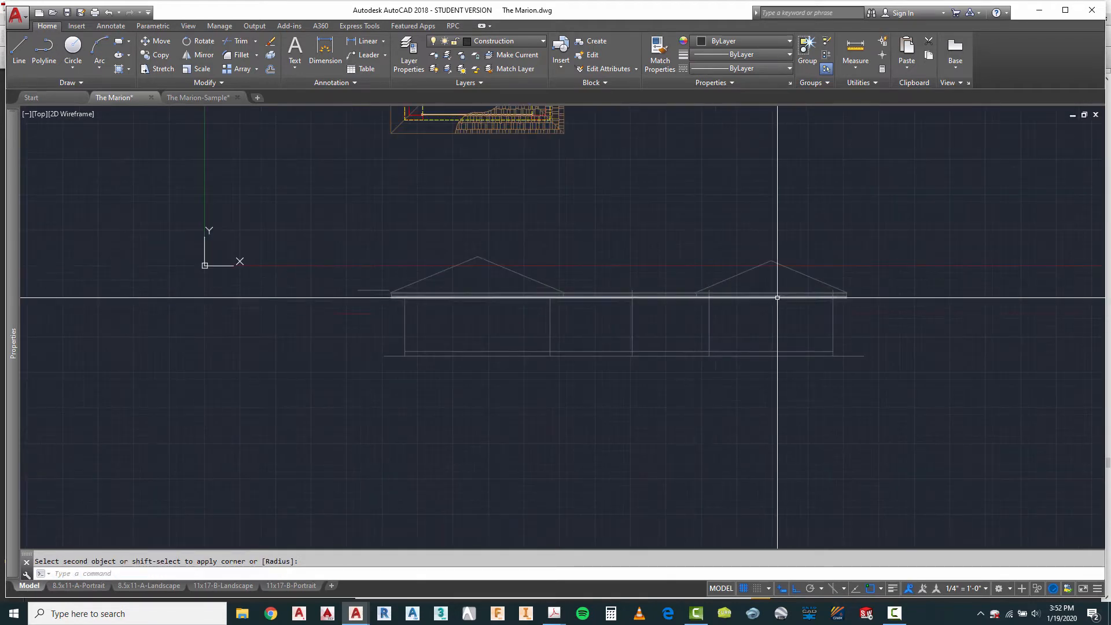
# Step: Trim the wall lines that run up through the fascia back to the fascia's lower horizontal line
pyautogui.scroll(4, 717, 316)
pyautogui.press('Escape')
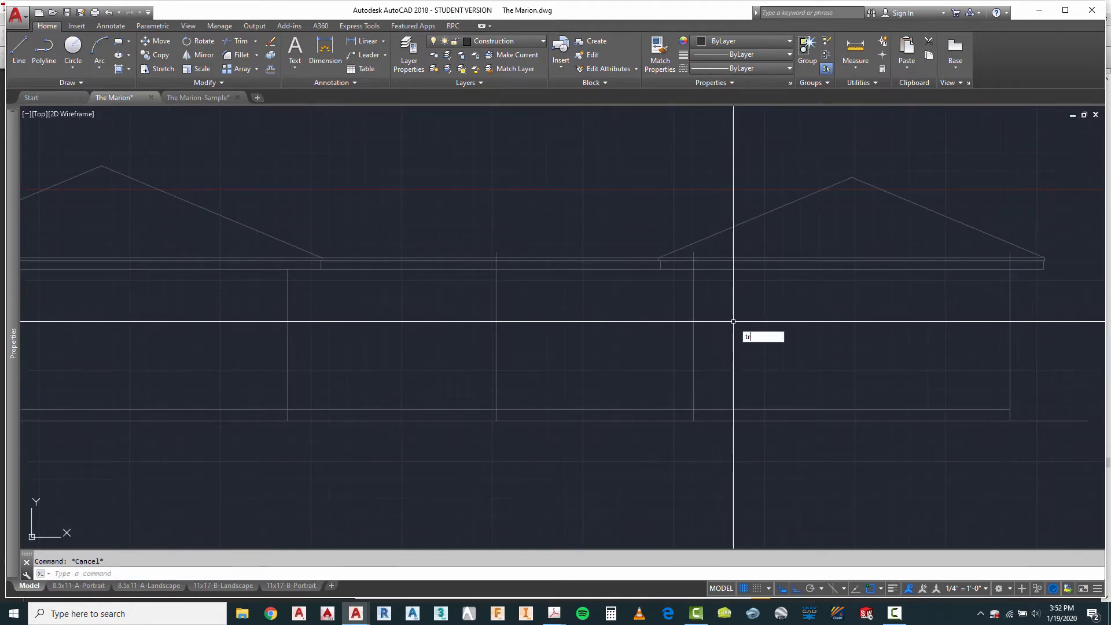
pyautogui.write('tr')
pyautogui.press('Return')
pyautogui.press('Return')
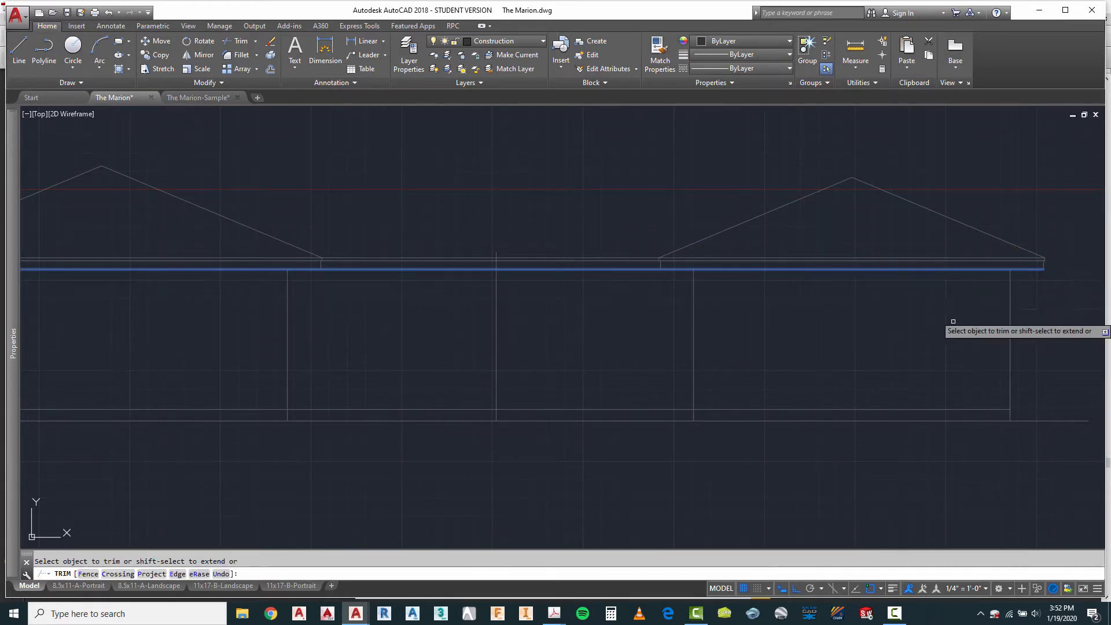
pyautogui.scroll(-4, 788, 312)
pyautogui.scroll(4, 612, 307)
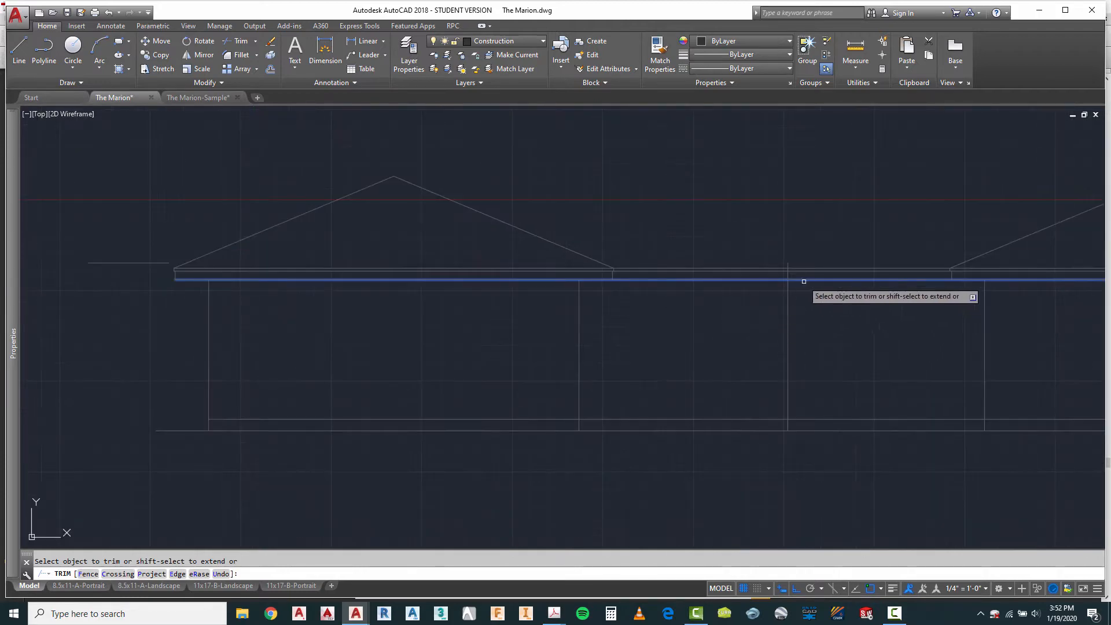
pyautogui.scroll(3, 805, 282)
pyautogui.scroll(-3, 273, 261)
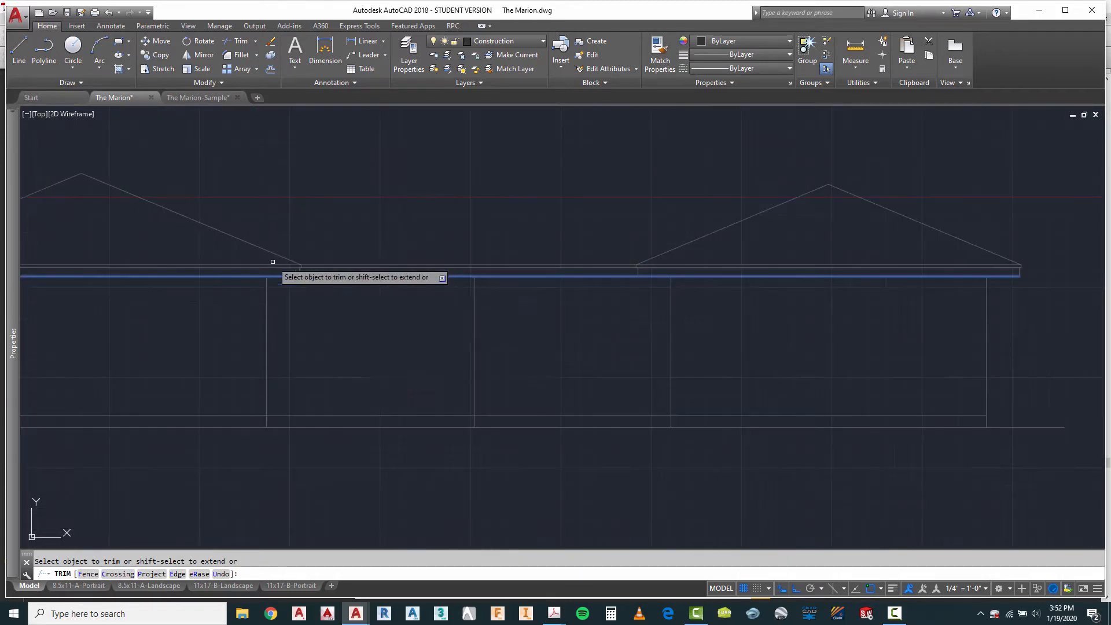
pyautogui.rightClick(555, 338)
pyautogui.click(605, 349)
pyautogui.scroll(-4, 574, 340)
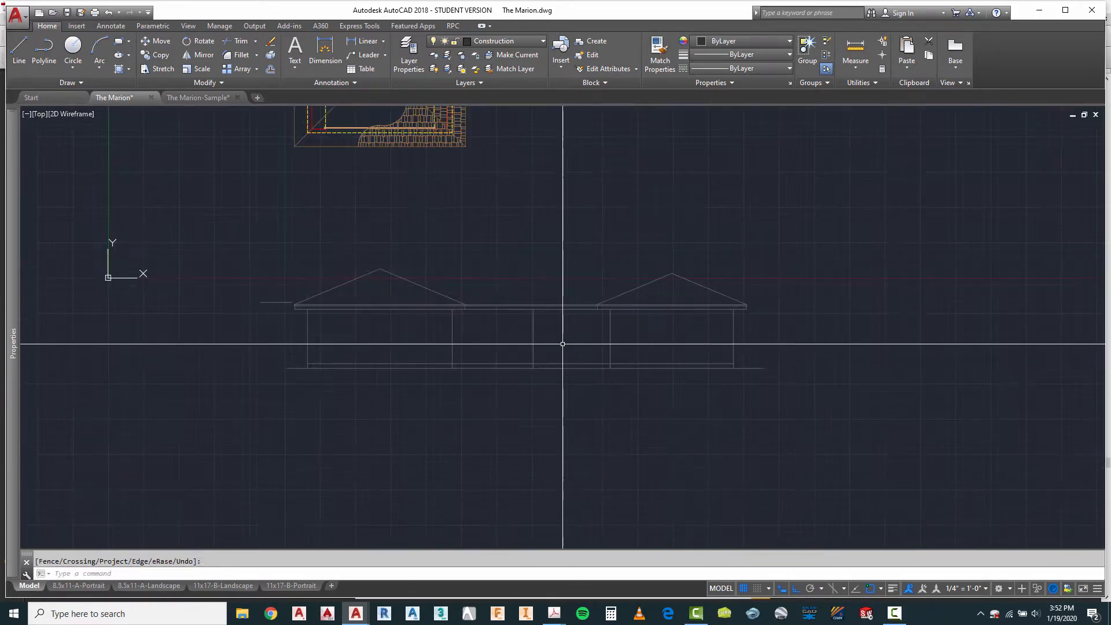
# Step: Compare the elevation's two roof peaks with the hips and main ridge on the floor plan's roof outline
pyautogui.scroll(-3, 567, 347)
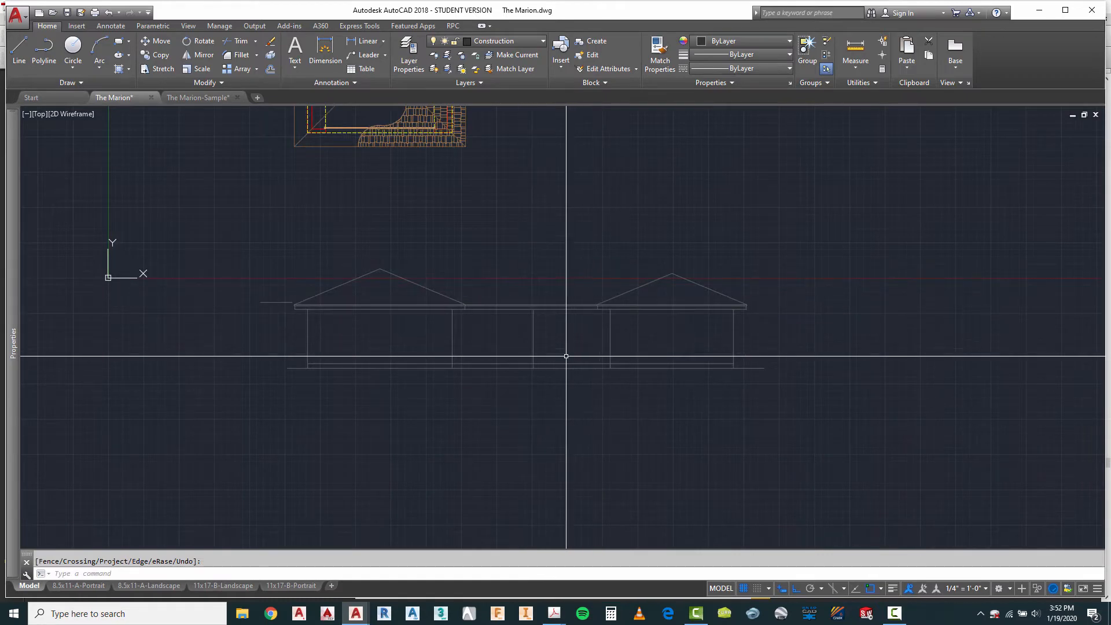
pyautogui.scroll(-3, 571, 338)
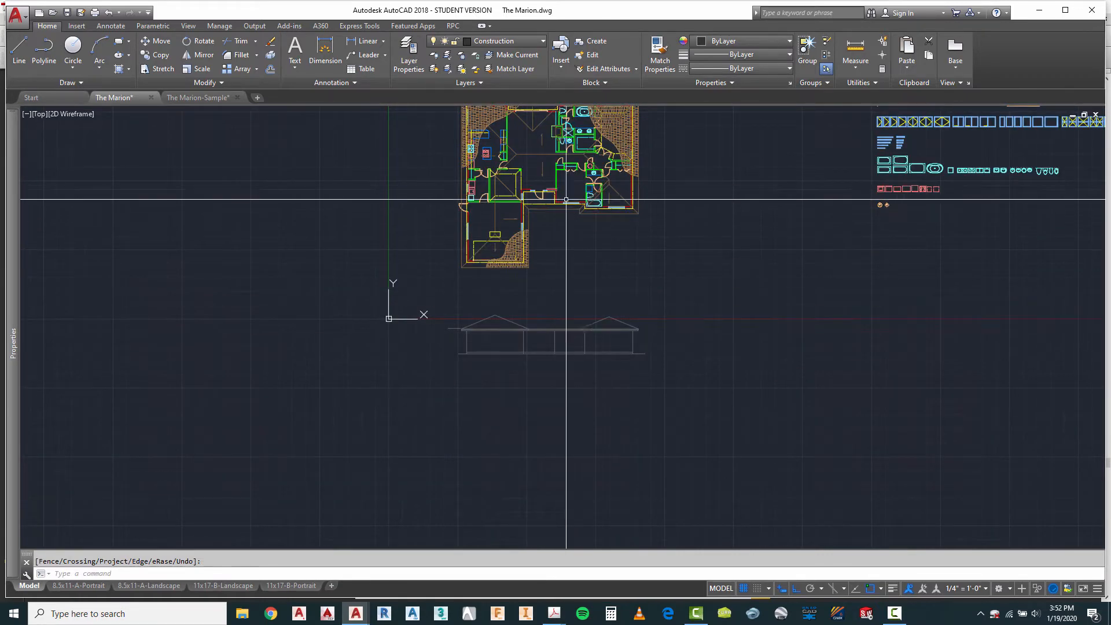
pyautogui.scroll(4, 539, 186)
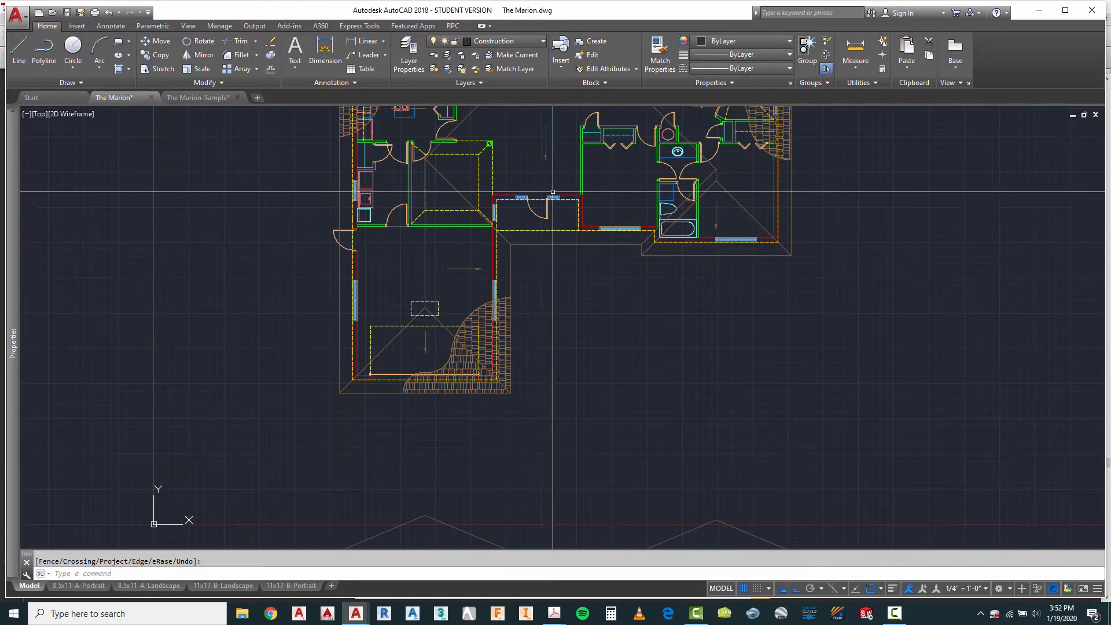
pyautogui.scroll(-4, 536, 298)
pyautogui.scroll(4, 536, 298)
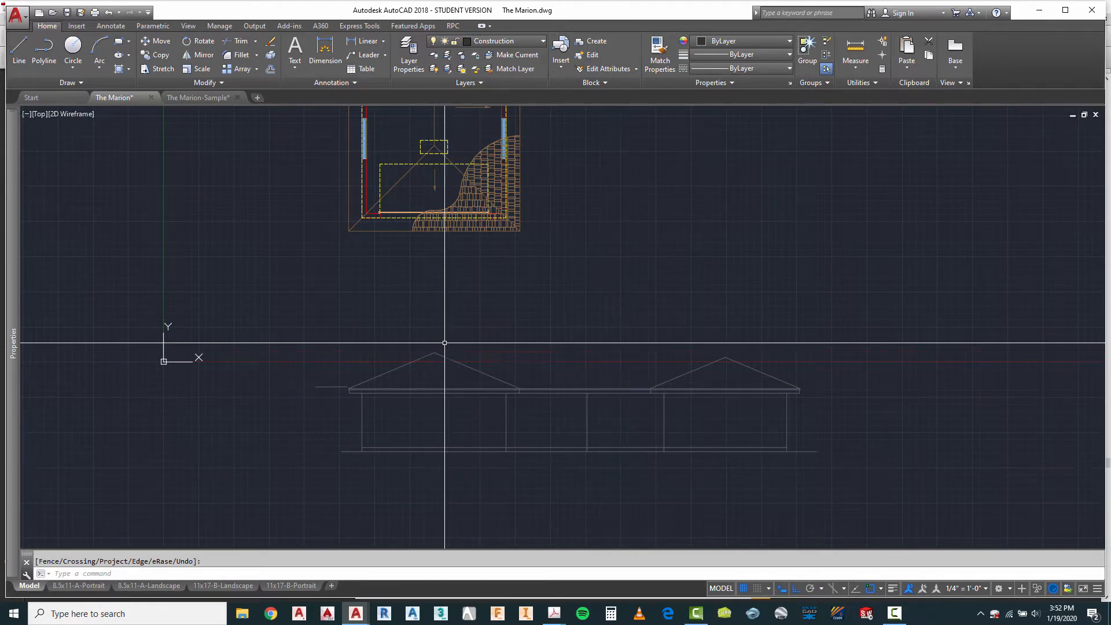
pyautogui.scroll(-4, 428, 243)
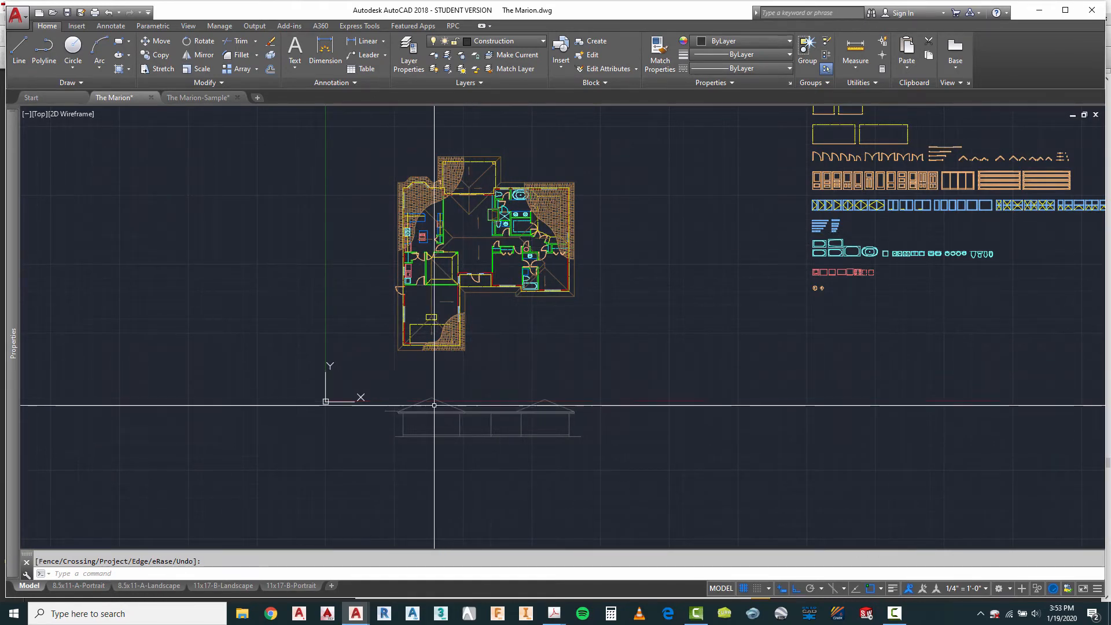
pyautogui.scroll(4, 428, 359)
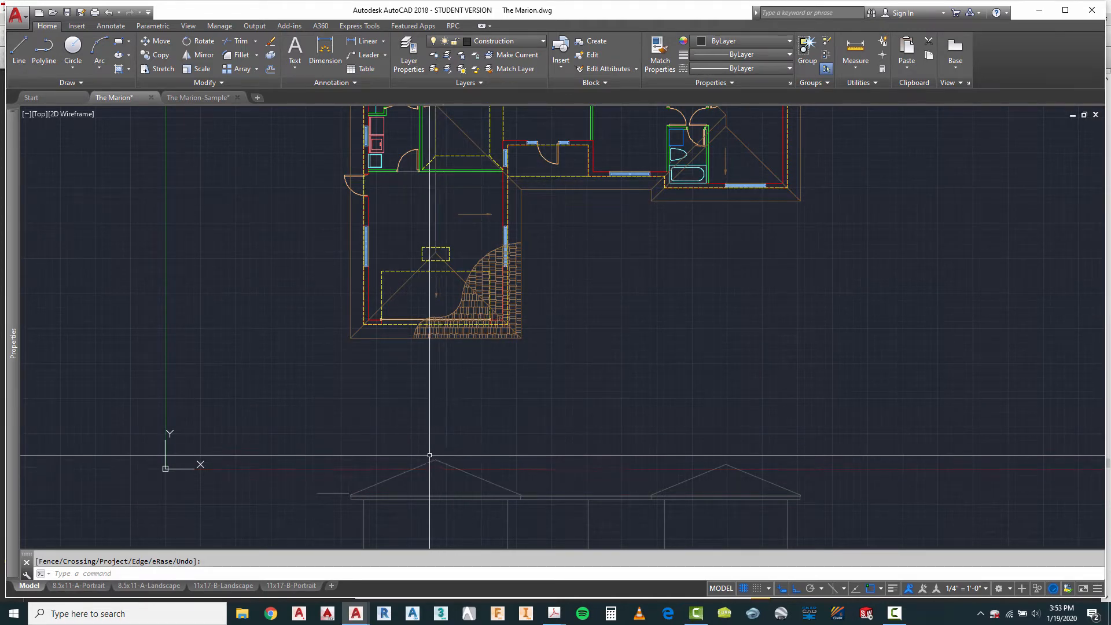
pyautogui.scroll(-2, 431, 468)
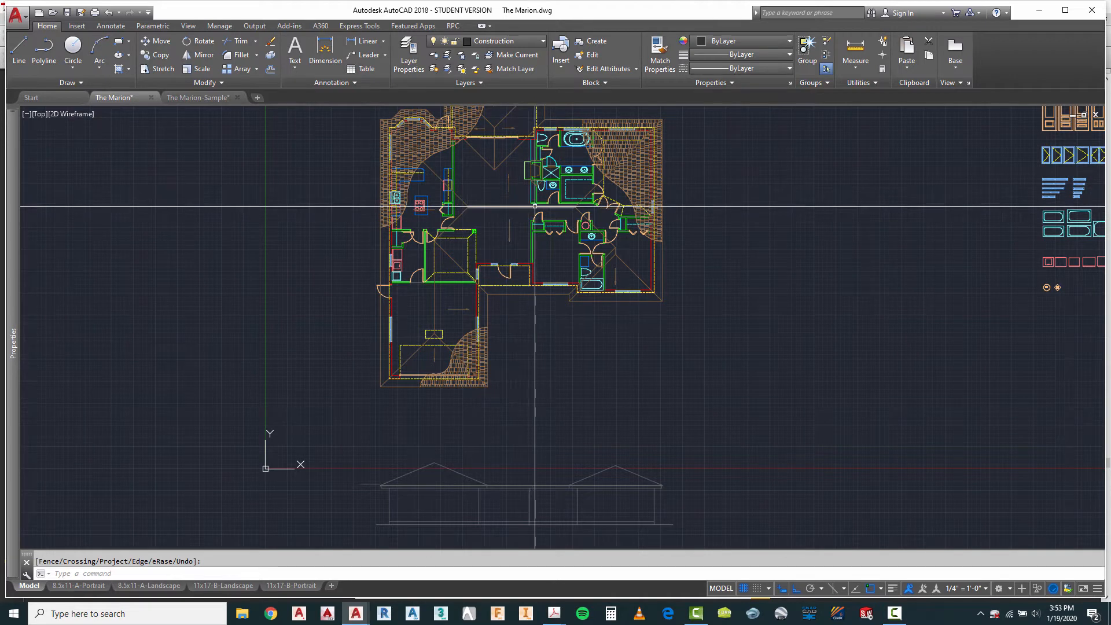
pyautogui.click(609, 261)
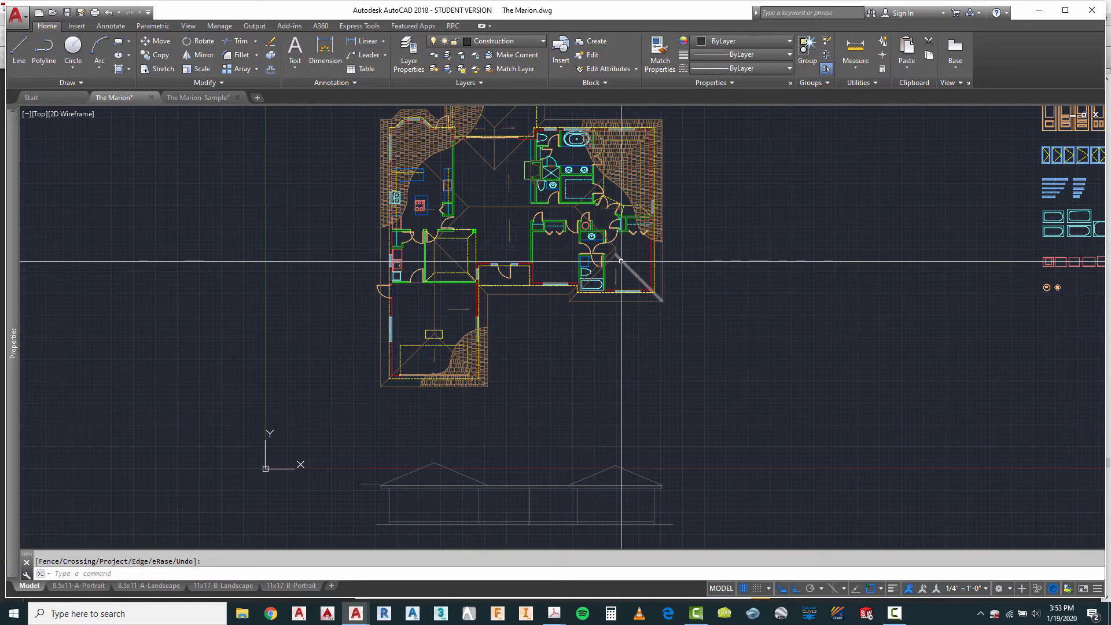
pyautogui.click(617, 258)
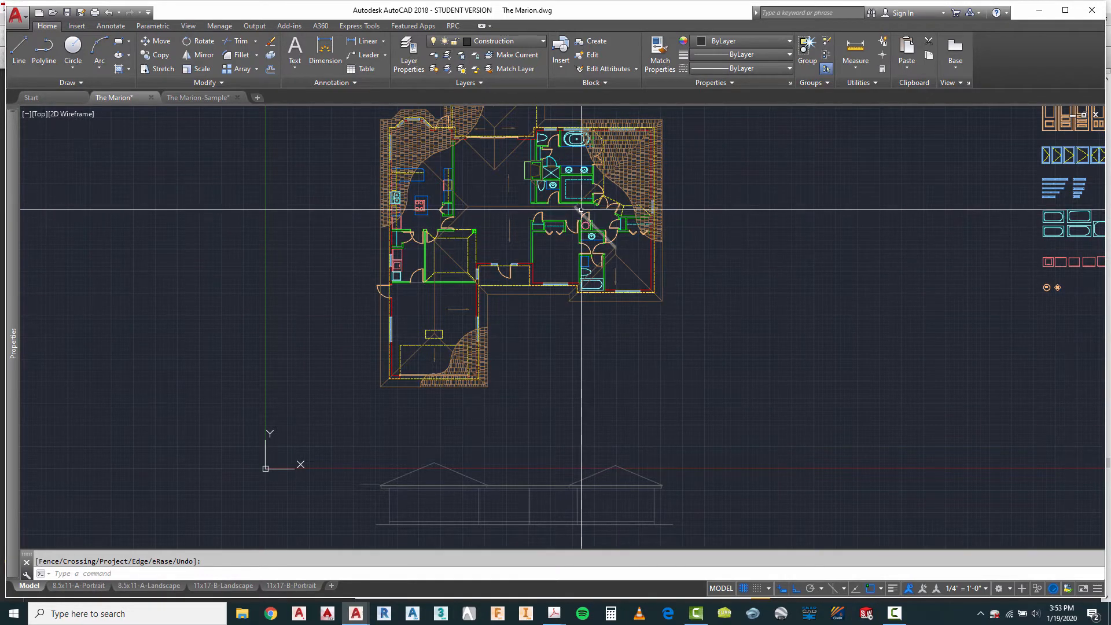
# Step: Draw vertical construction lines from both ends of the main roof ridge in the floor plan down to the front elevation
pyautogui.click(19, 49)
pyautogui.click(468, 206)
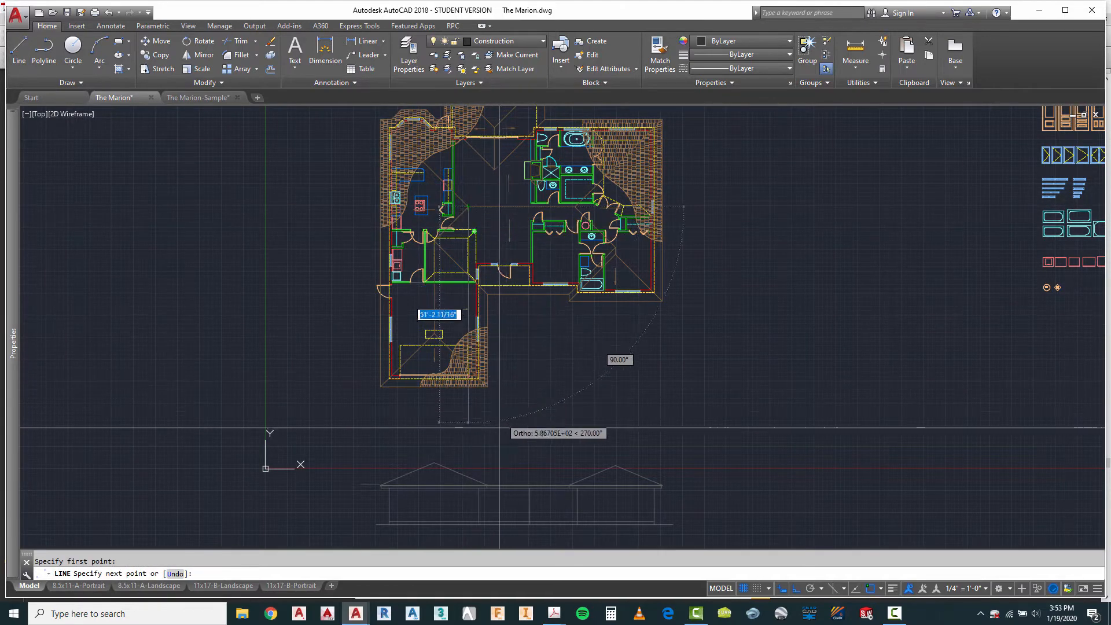
pyautogui.press('Escape')
pyautogui.rightClick(566, 369)
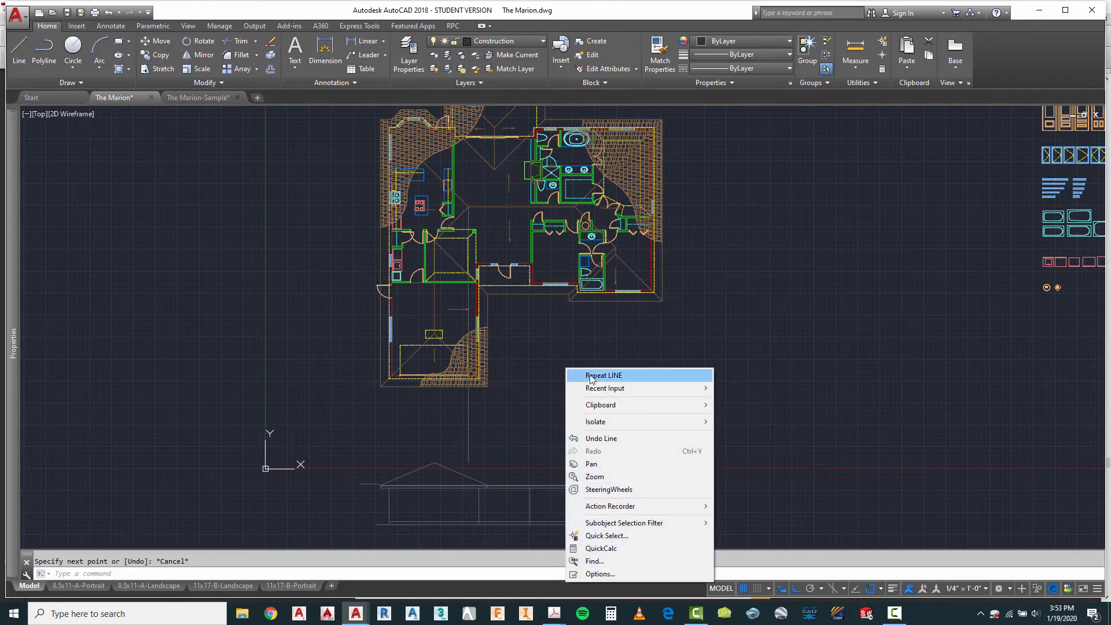
pyautogui.click(590, 375)
pyautogui.scroll(4, 585, 211)
pyautogui.click(560, 204)
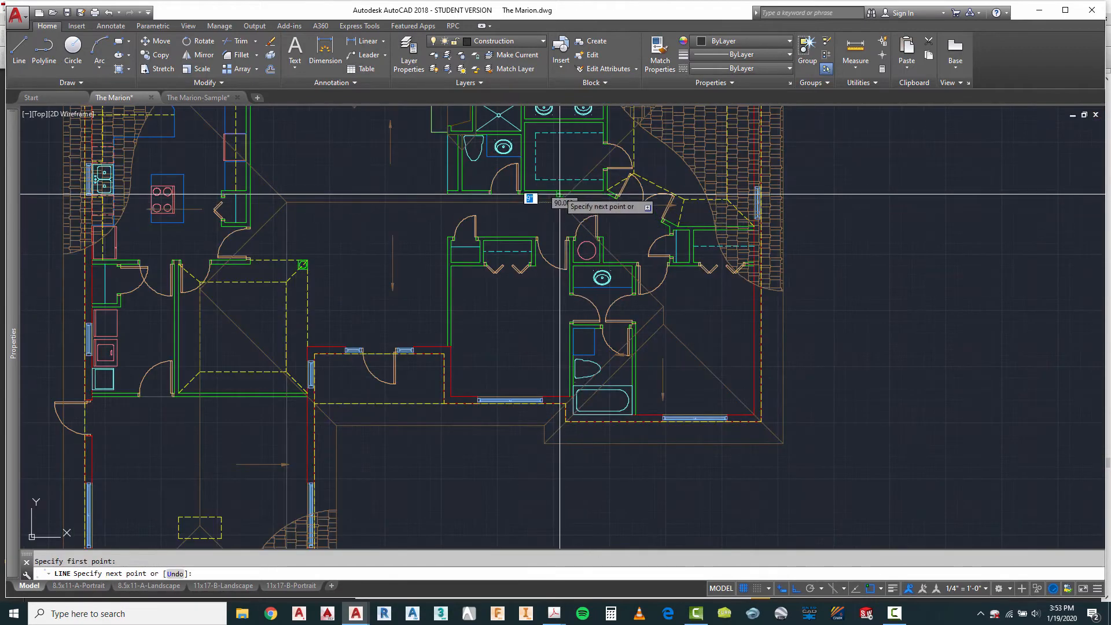
pyautogui.scroll(-5, 544, 243)
pyautogui.scroll(4, 555, 458)
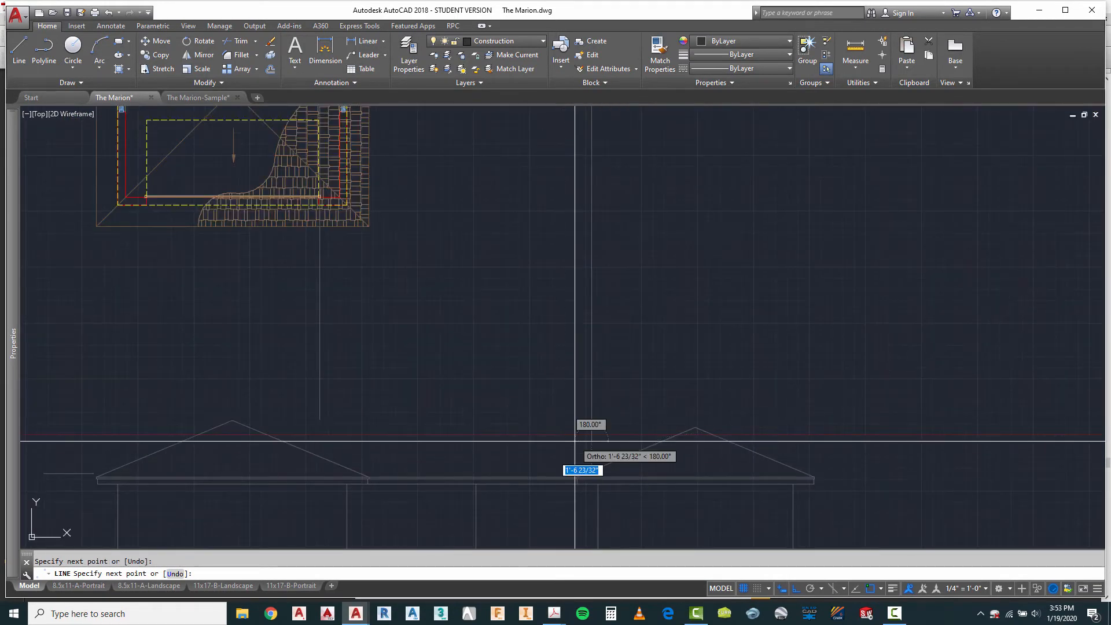
pyautogui.press('Escape')
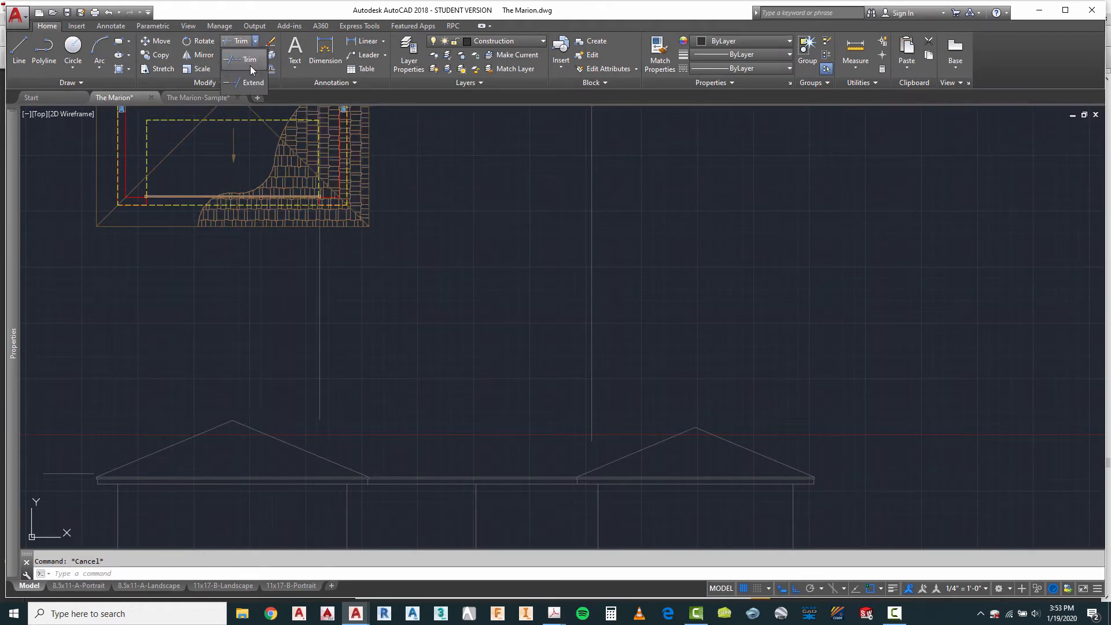
# Step: Extend the outer roof slopes of the front wing and the far-end projection up to the two vertical ridge construction lines
pyautogui.click(255, 84)
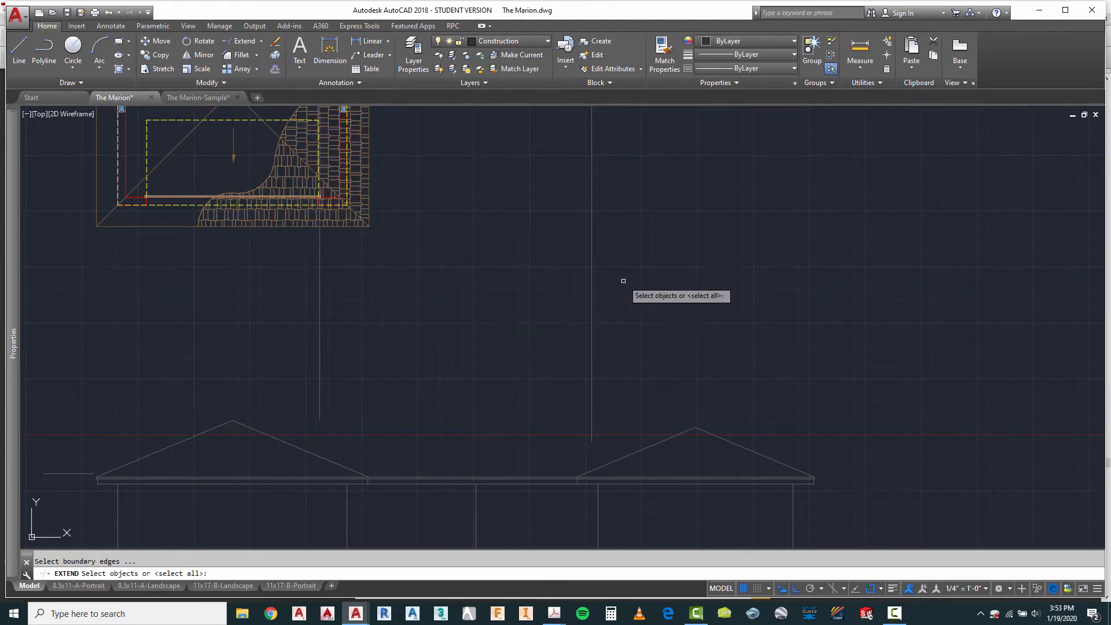
pyautogui.click(626, 277)
pyautogui.click(261, 335)
pyautogui.press('Return')
pyautogui.click(223, 425)
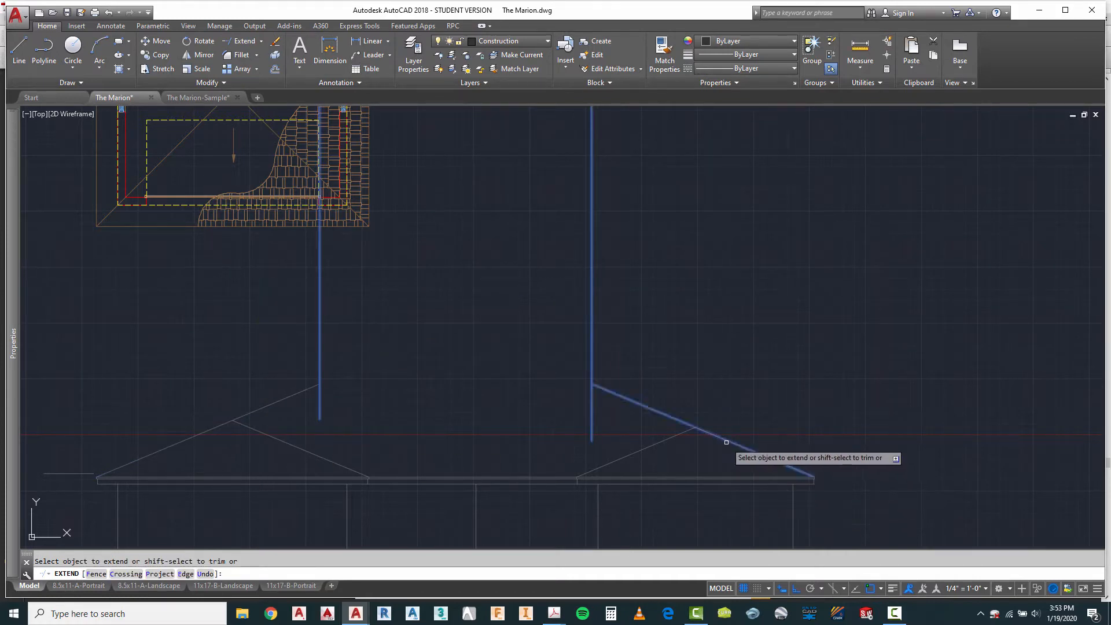
pyautogui.press('Escape')
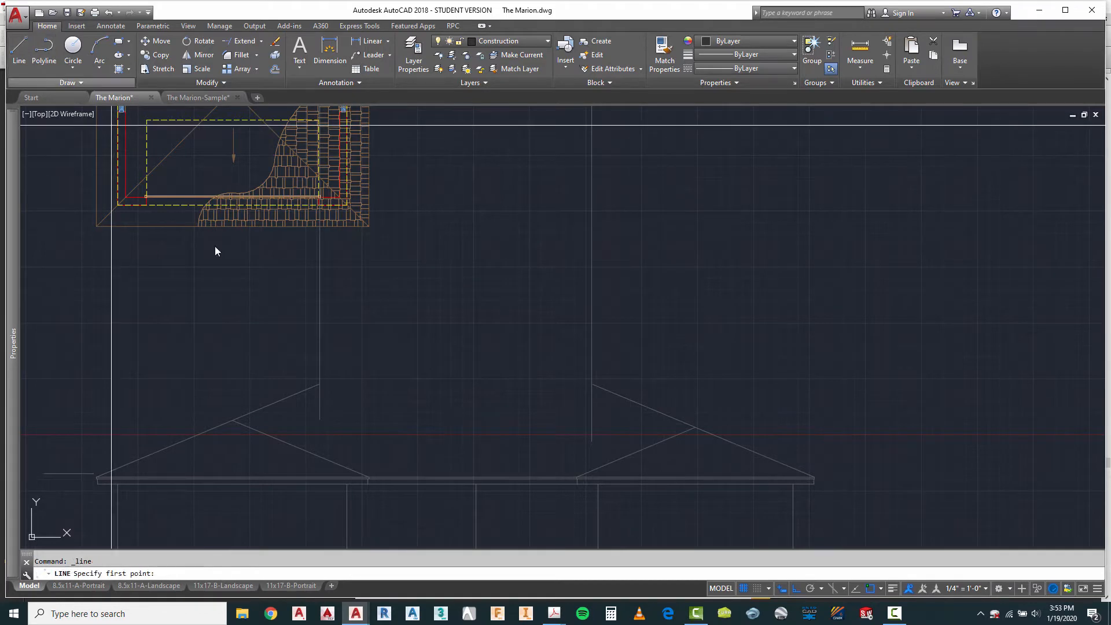
# Step: Draw the main roof's horizontal ridge line between the upper ends of the two extended slopes
pyautogui.scroll(-4, 322, 385)
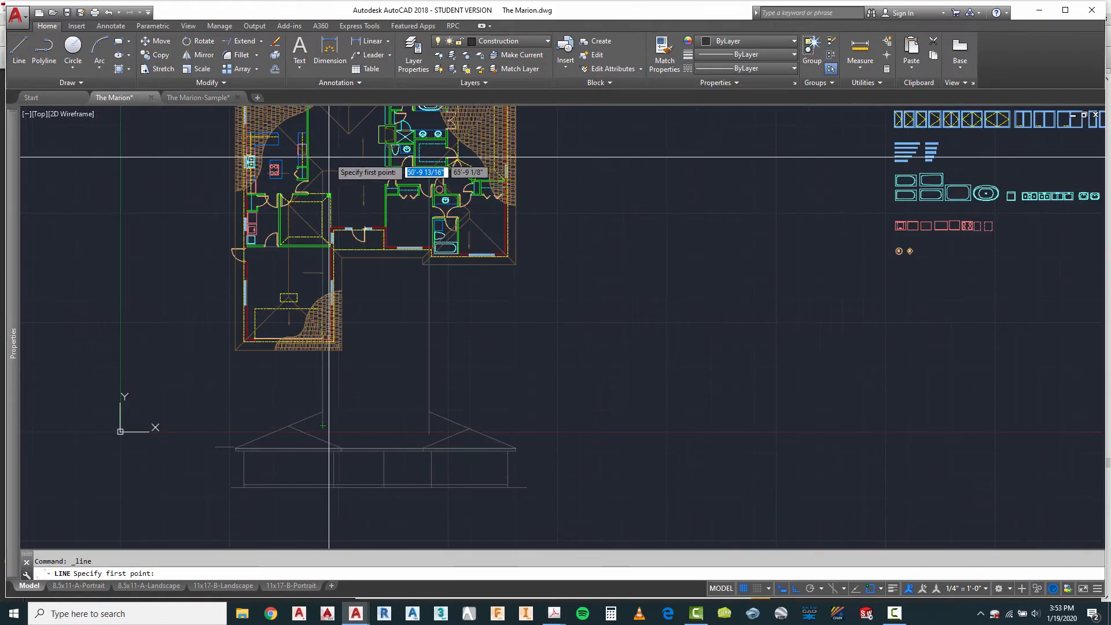
pyautogui.scroll(5, 332, 434)
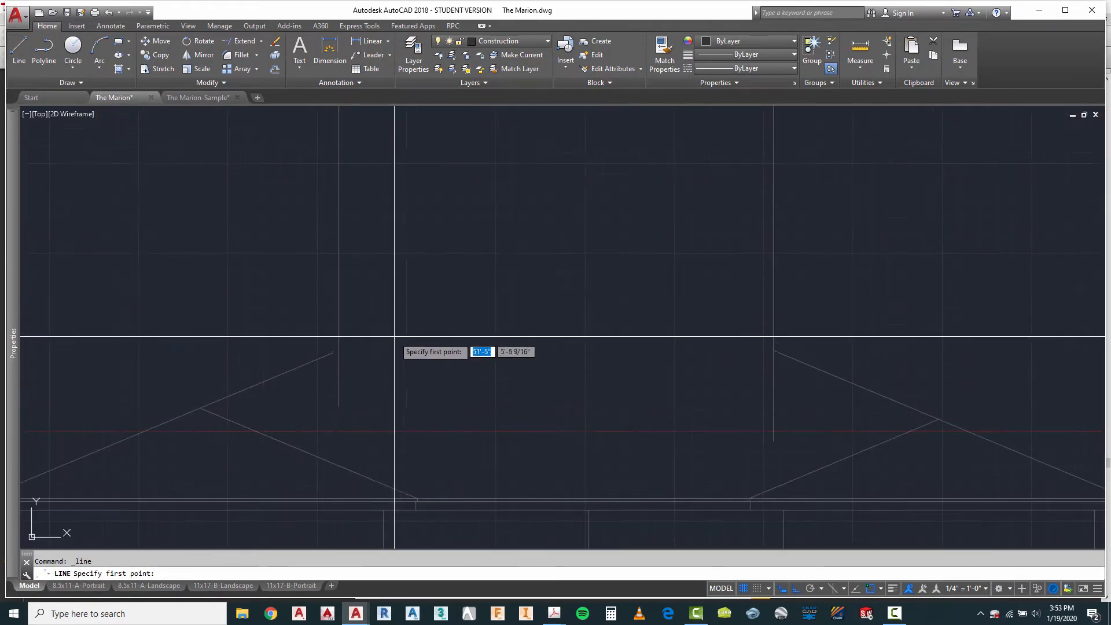
pyautogui.click(338, 350)
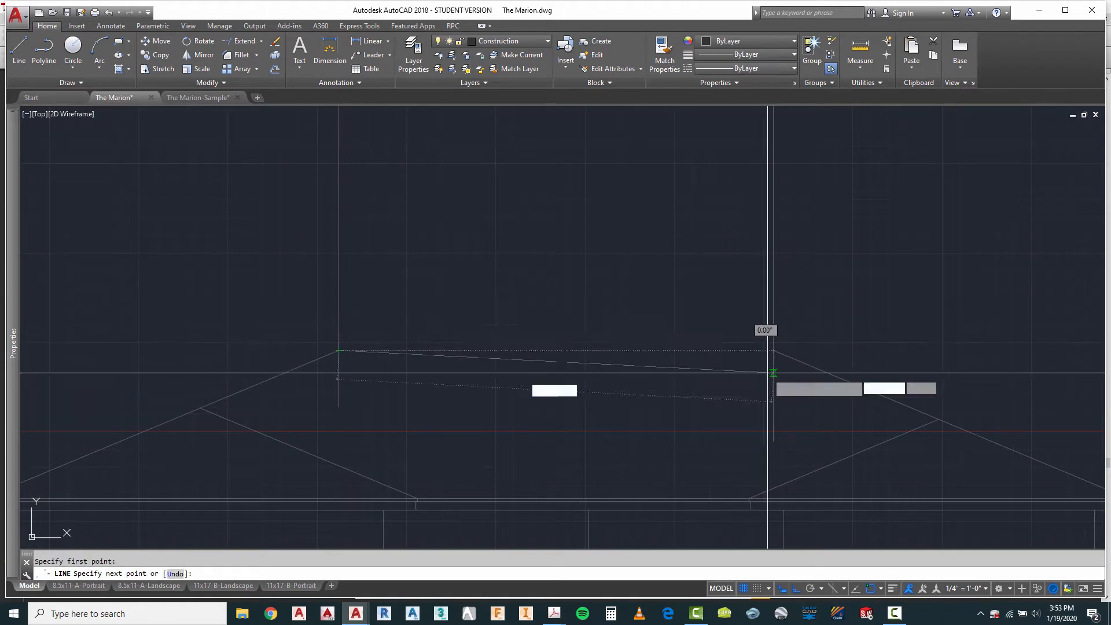
pyautogui.scroll(3, 776, 359)
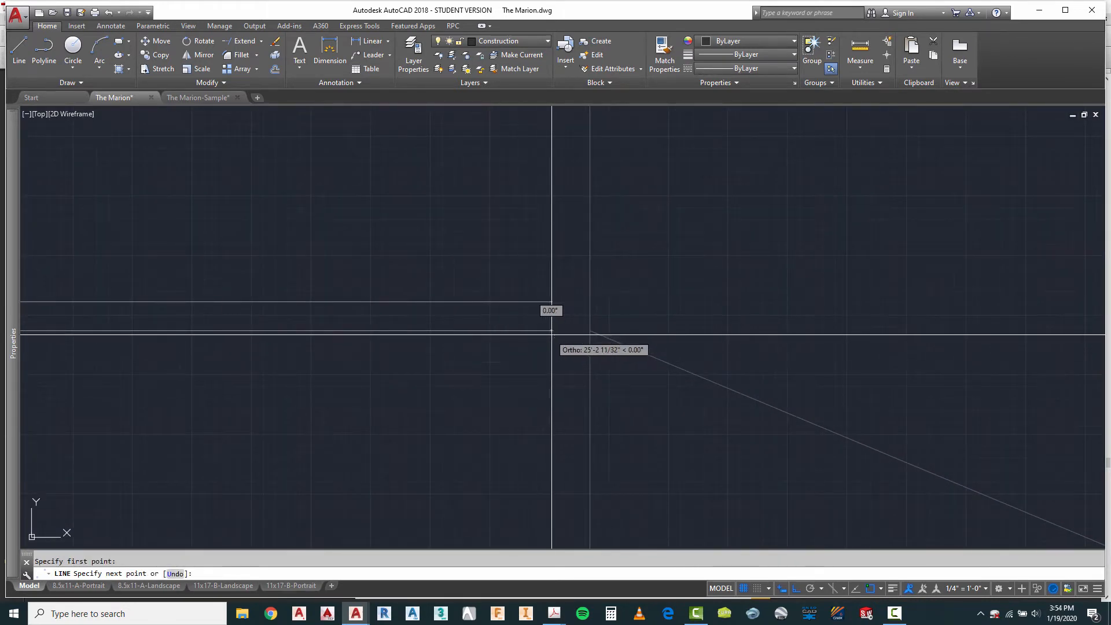
pyautogui.scroll(5, 561, 332)
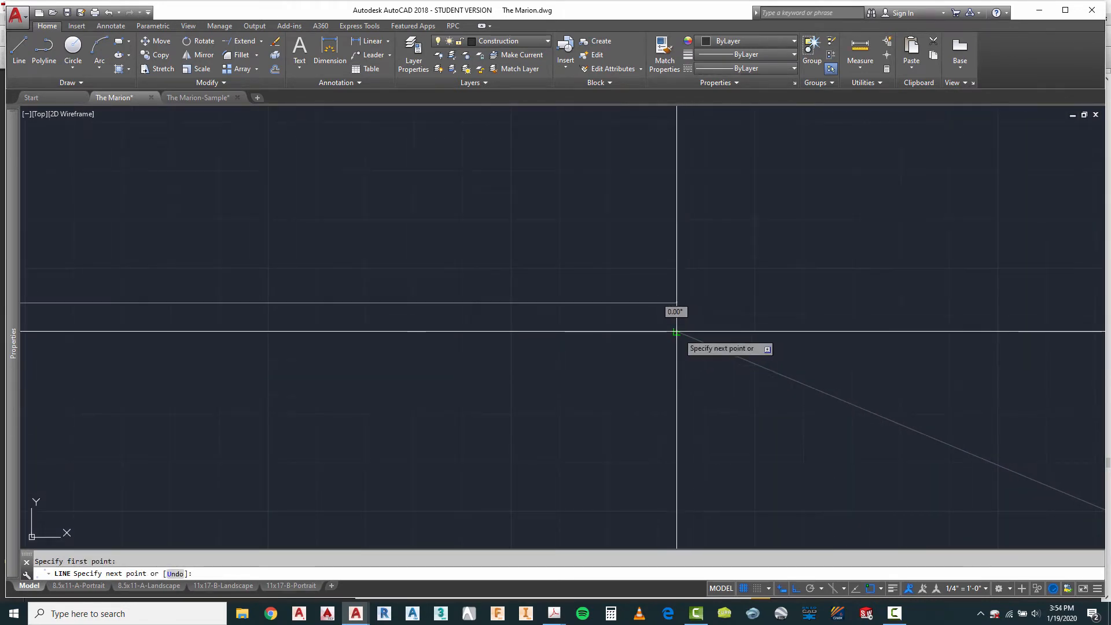
pyautogui.click(676, 332)
pyautogui.rightClick(668, 341)
pyautogui.click(691, 349)
pyautogui.scroll(-5, 636, 330)
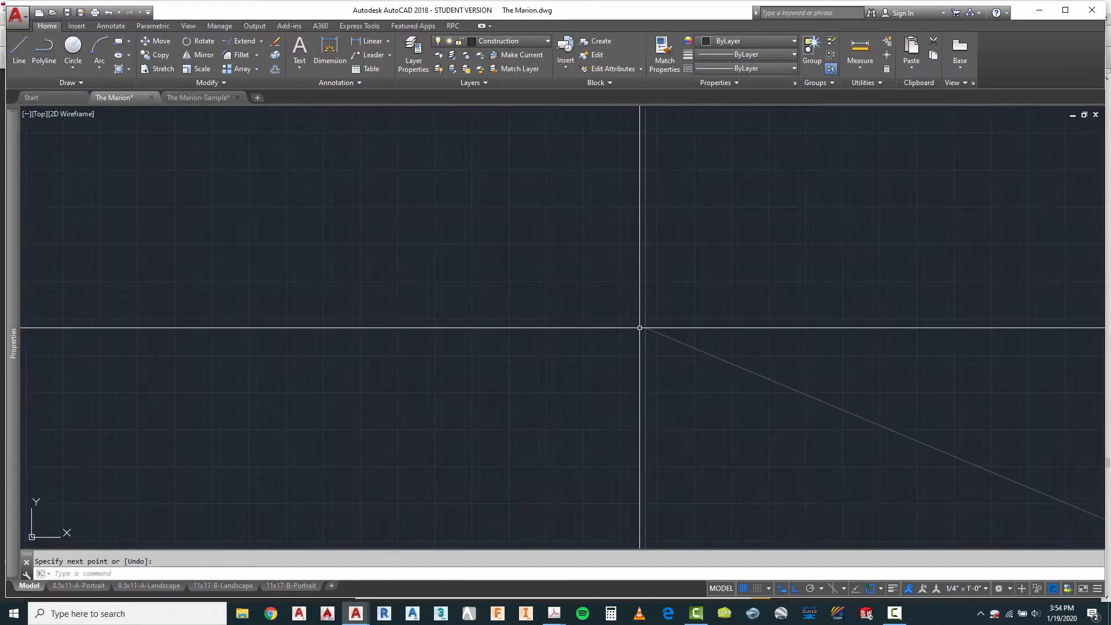
pyautogui.scroll(-5, 658, 311)
pyautogui.press('Escape')
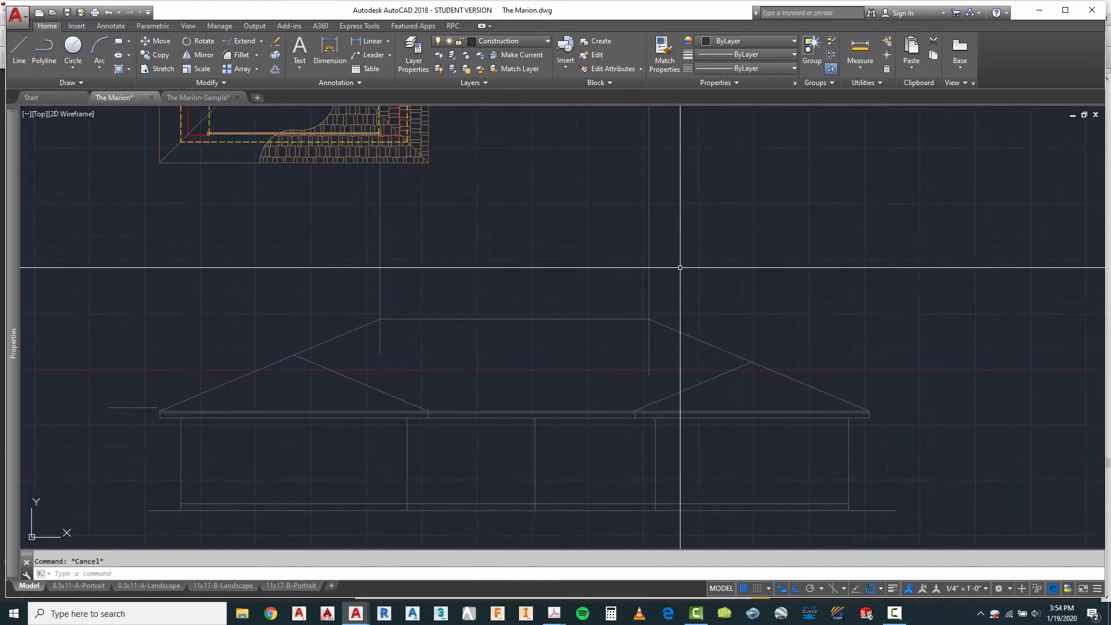
# Step: Erase the two vertical construction lines projected from the floor plan's ridge ends
pyautogui.click(352, 255)
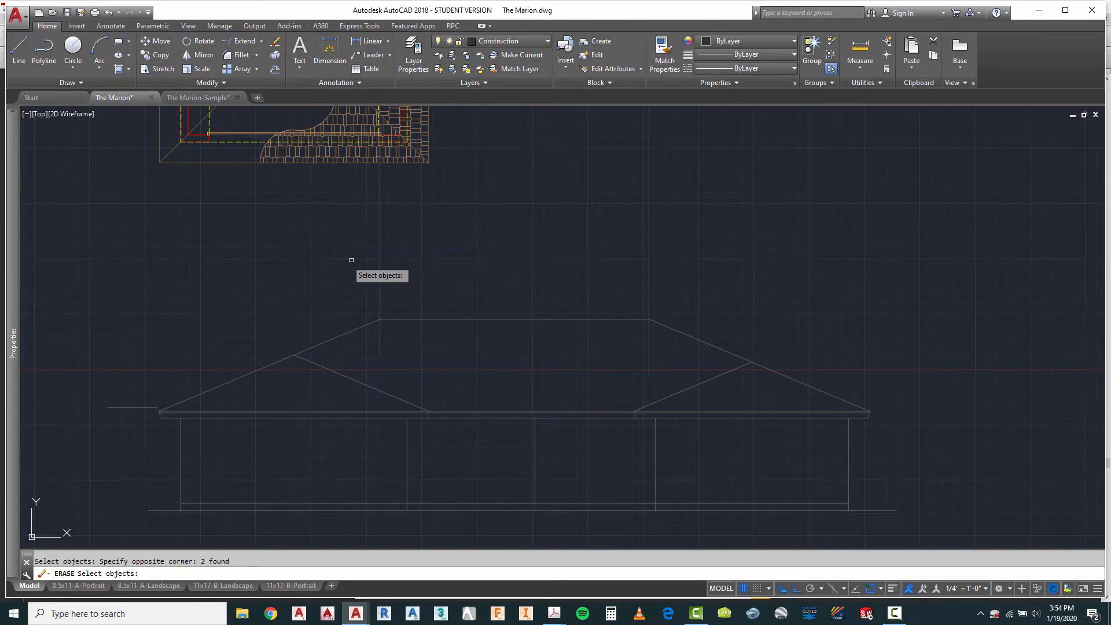
pyautogui.press('Return')
pyautogui.scroll(-3, 459, 317)
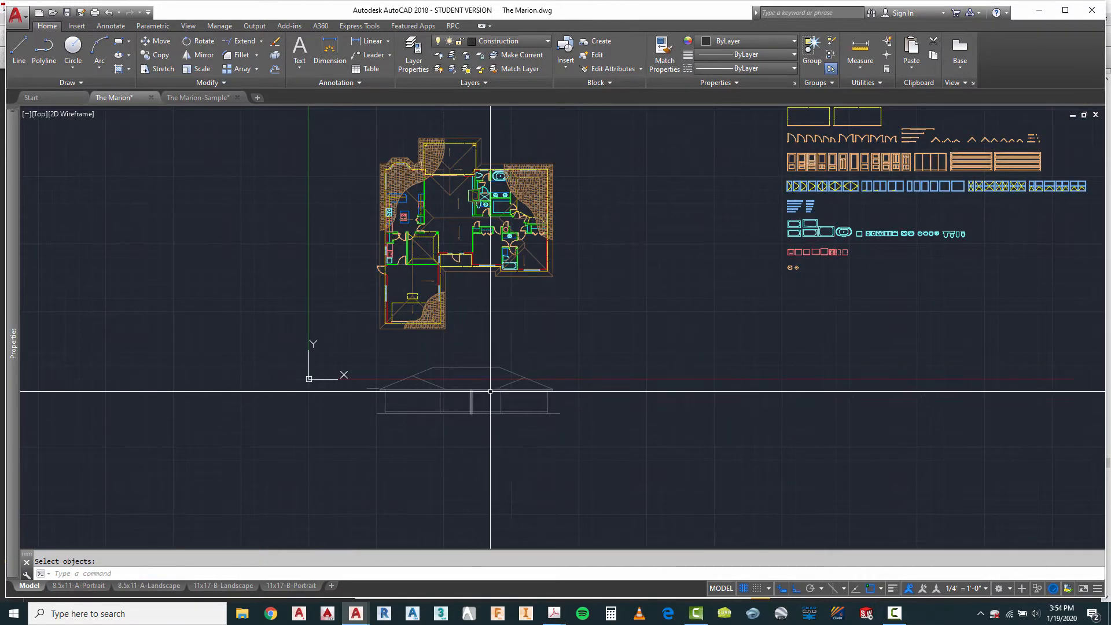
pyautogui.scroll(4, 443, 382)
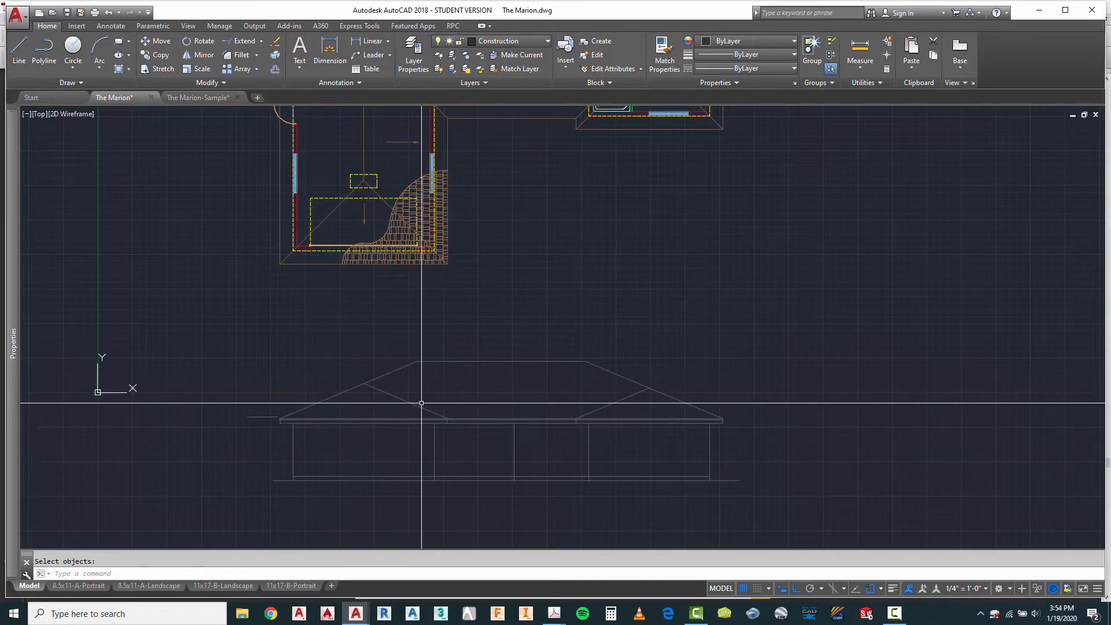
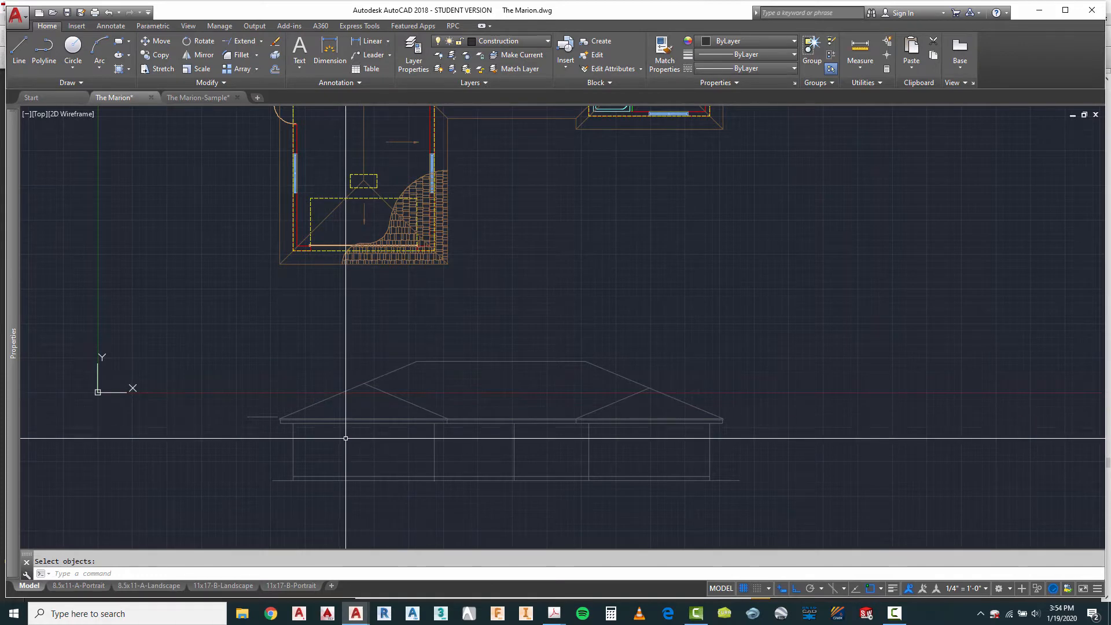
pyautogui.scroll(-2, 326, 417)
pyautogui.scroll(-2, 609, 375)
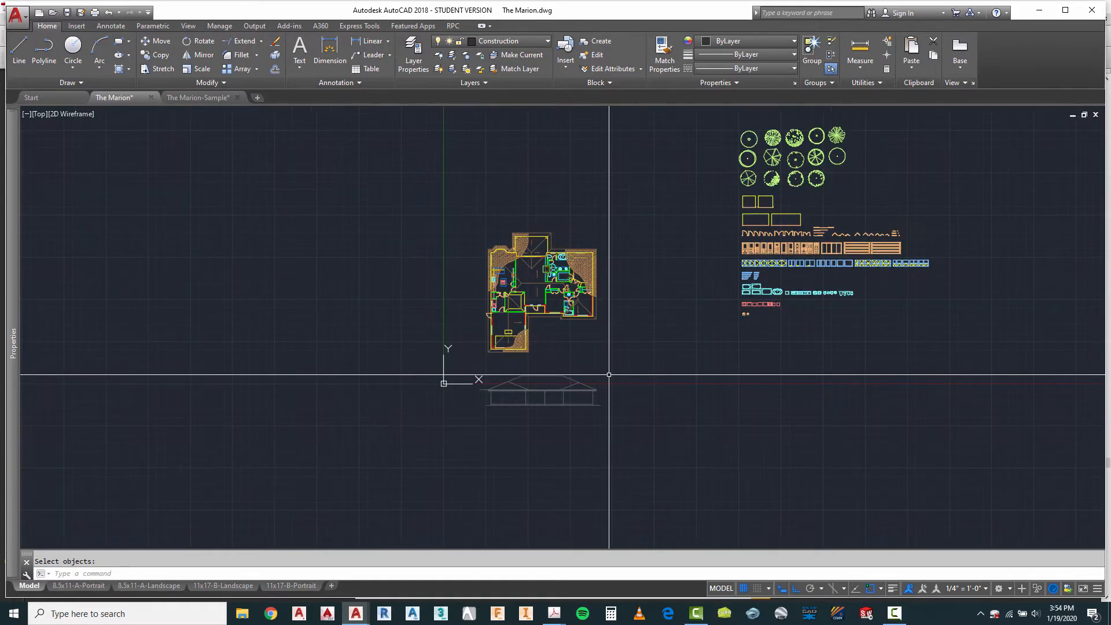
pyautogui.scroll(2, 566, 343)
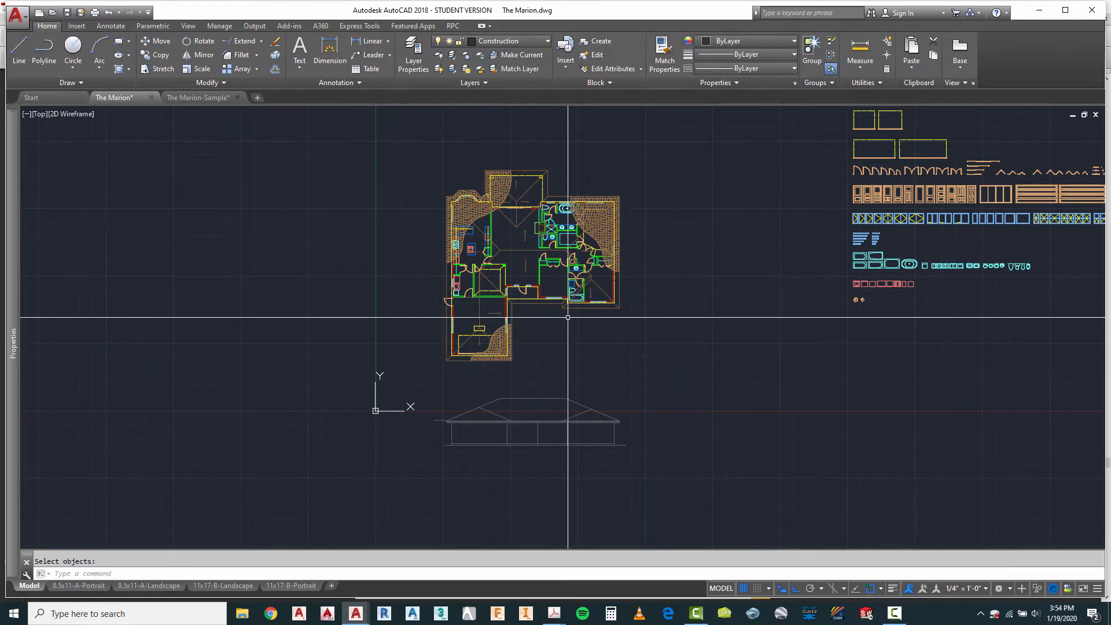
pyautogui.scroll(4, 495, 439)
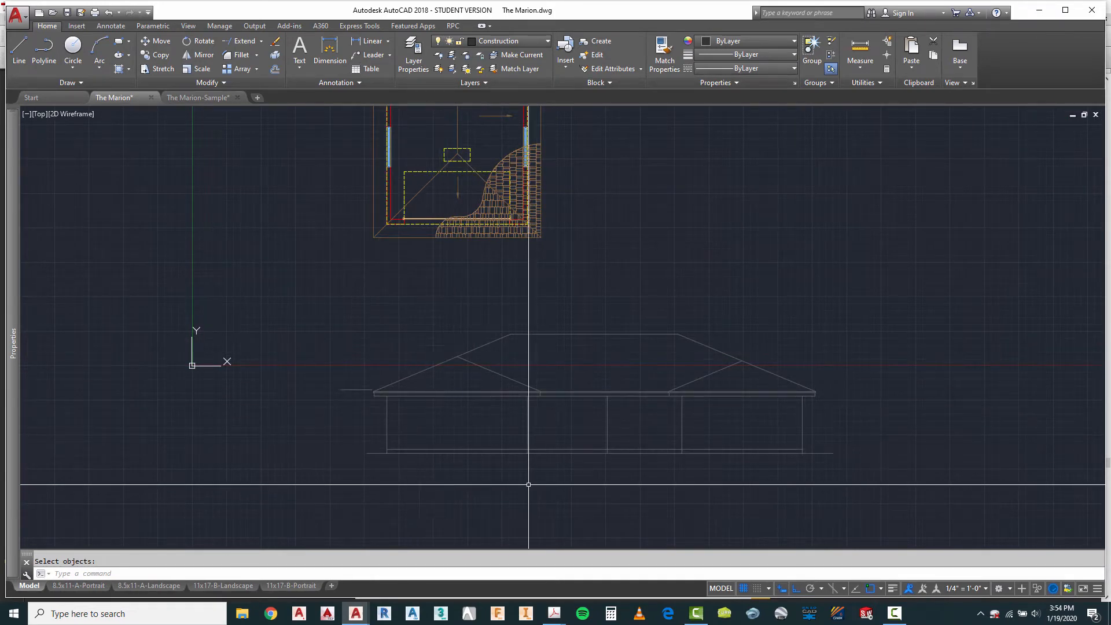
pyautogui.scroll(-2, 332, 396)
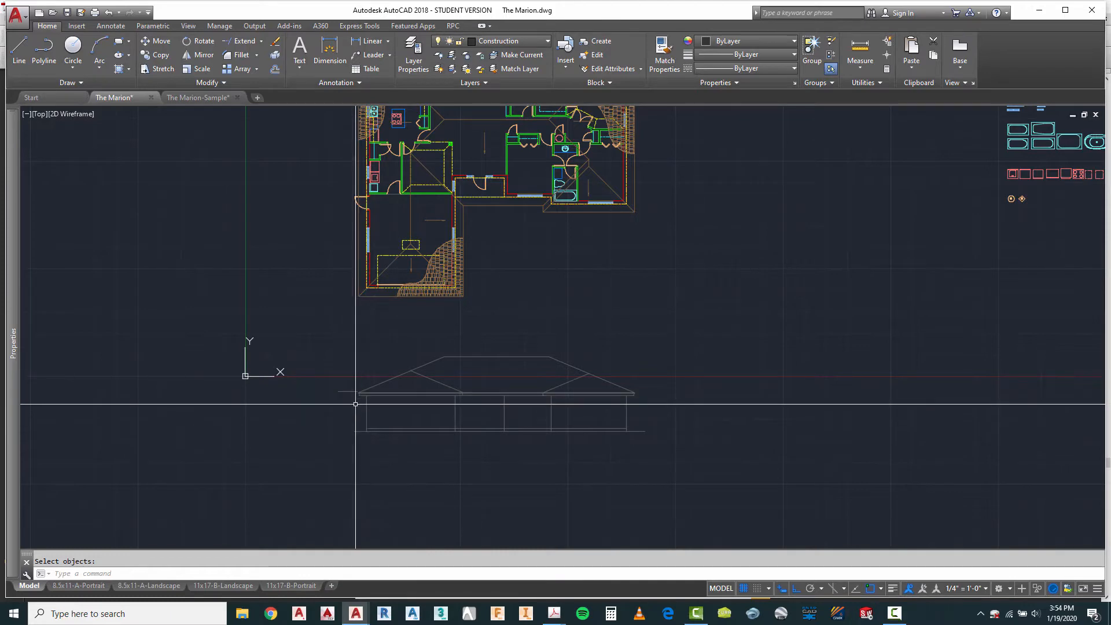
pyautogui.scroll(-3, 366, 394)
pyautogui.scroll(-2, 564, 426)
# Step: Move the complete front elevation horizontally out from under the floor plan to the empty area past the symbol library
pyautogui.press('Escape')
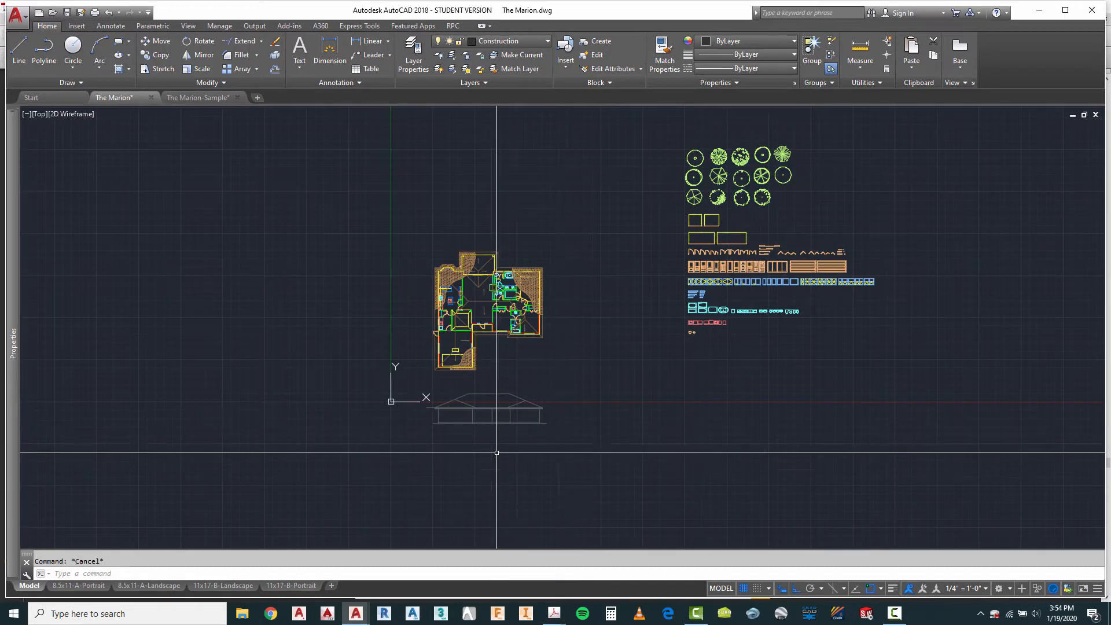
pyautogui.write('m')
pyautogui.press('Return')
pyautogui.scroll(4, 421, 421)
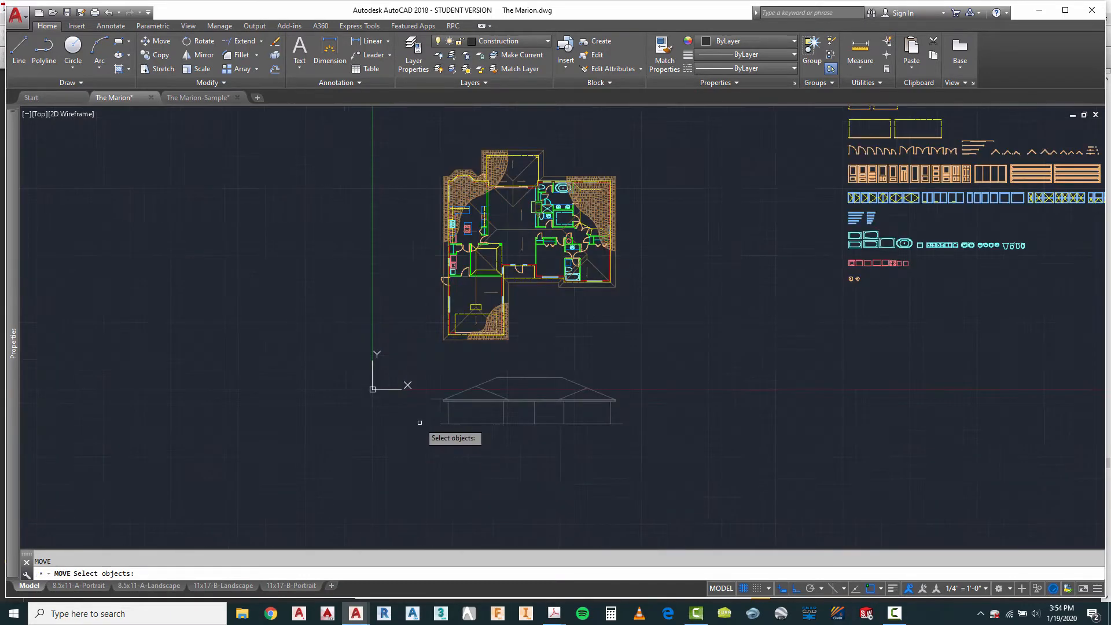
pyautogui.scroll(-4, 378, 358)
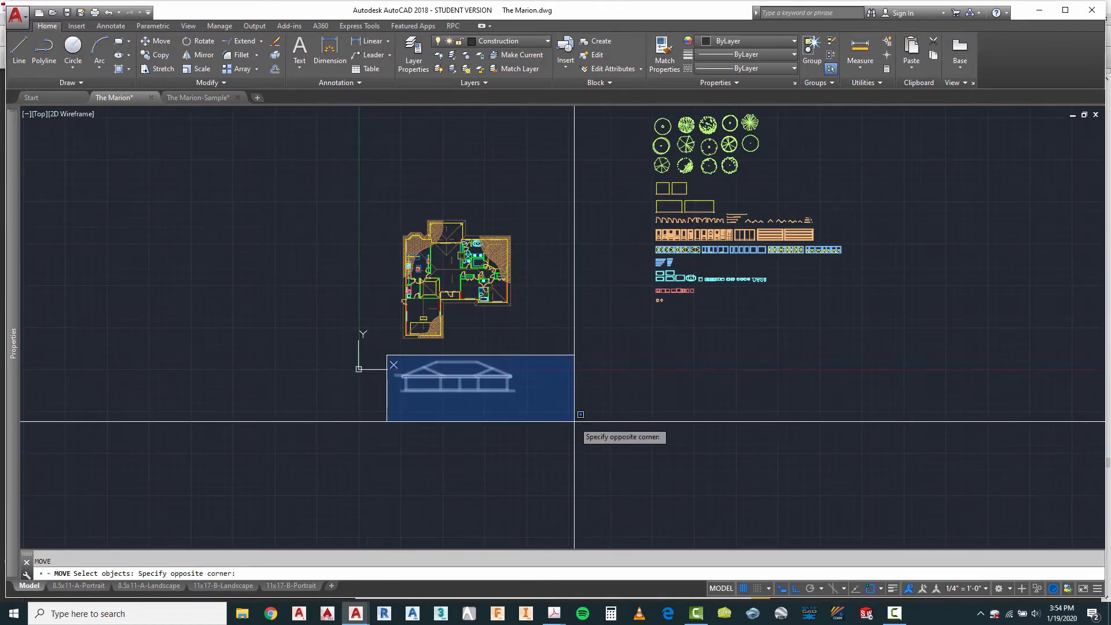
pyautogui.click(576, 418)
pyautogui.press('Return')
pyautogui.click(470, 423)
pyautogui.scroll(-3, 470, 423)
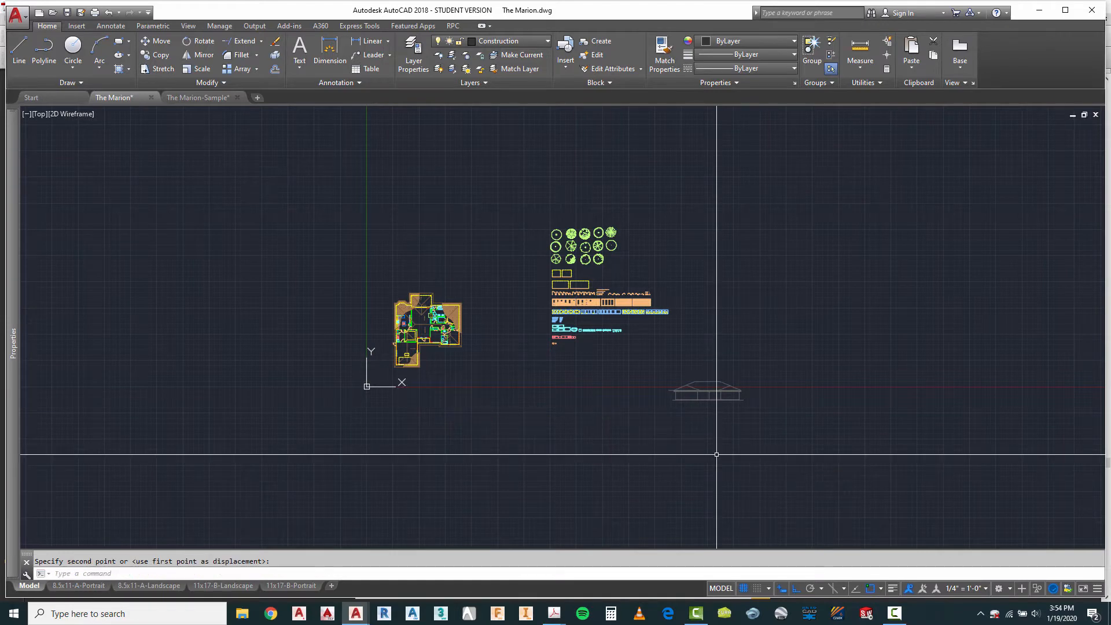
pyautogui.press('Escape')
# Step: Freeze the floor plan's roof shingle hatch layer and the A-Clng-Abov layer by picking objects on them
pyautogui.scroll(4, 586, 377)
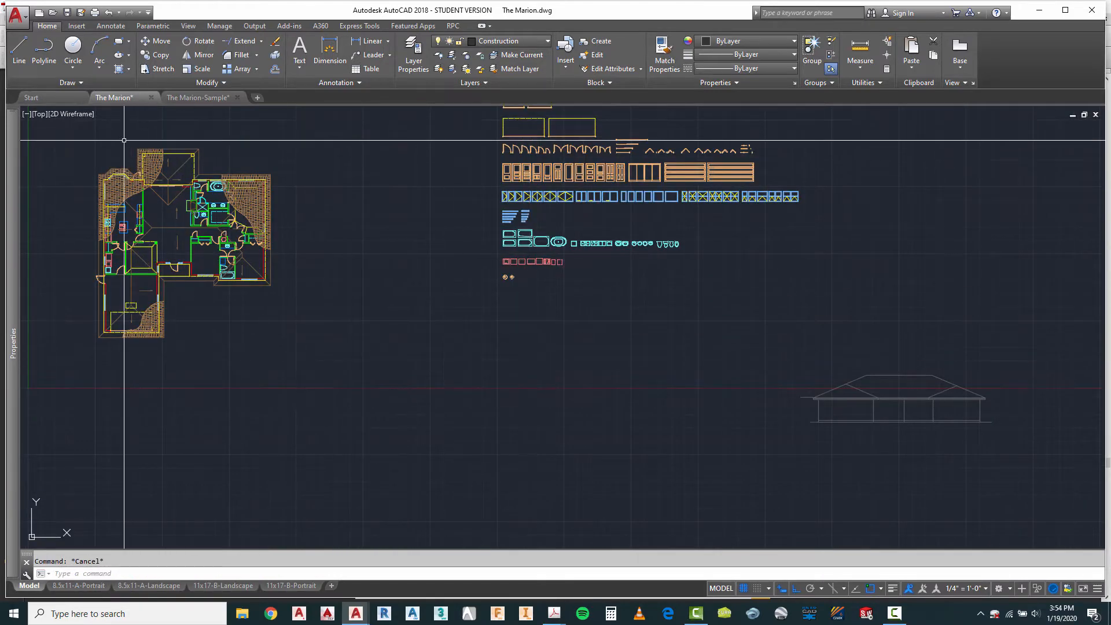
pyautogui.scroll(-3, 489, 327)
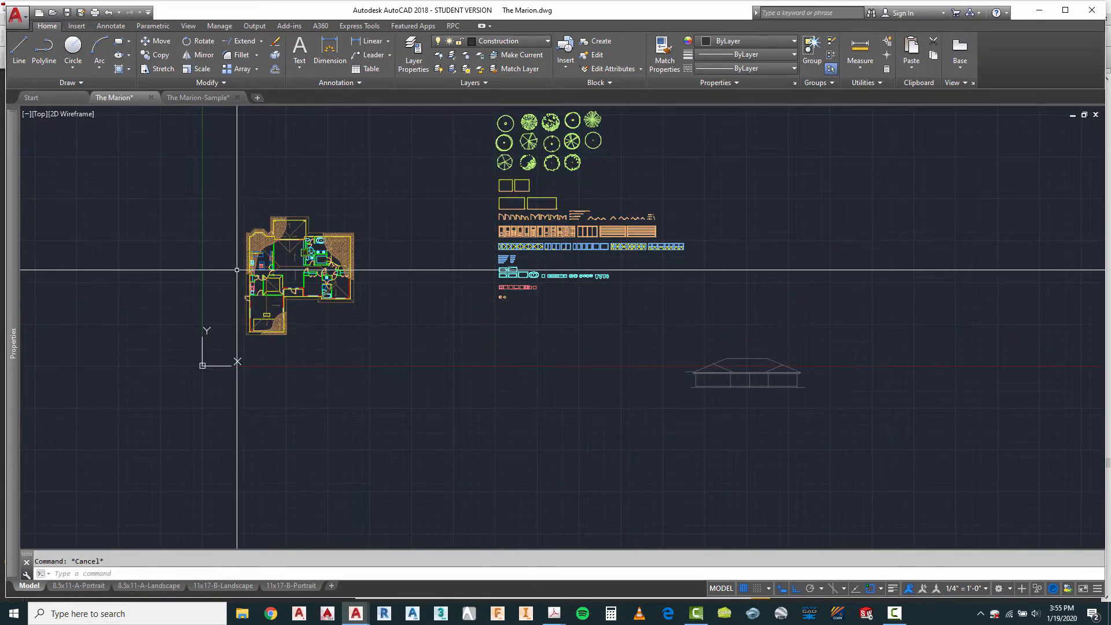
pyautogui.scroll(3, 240, 280)
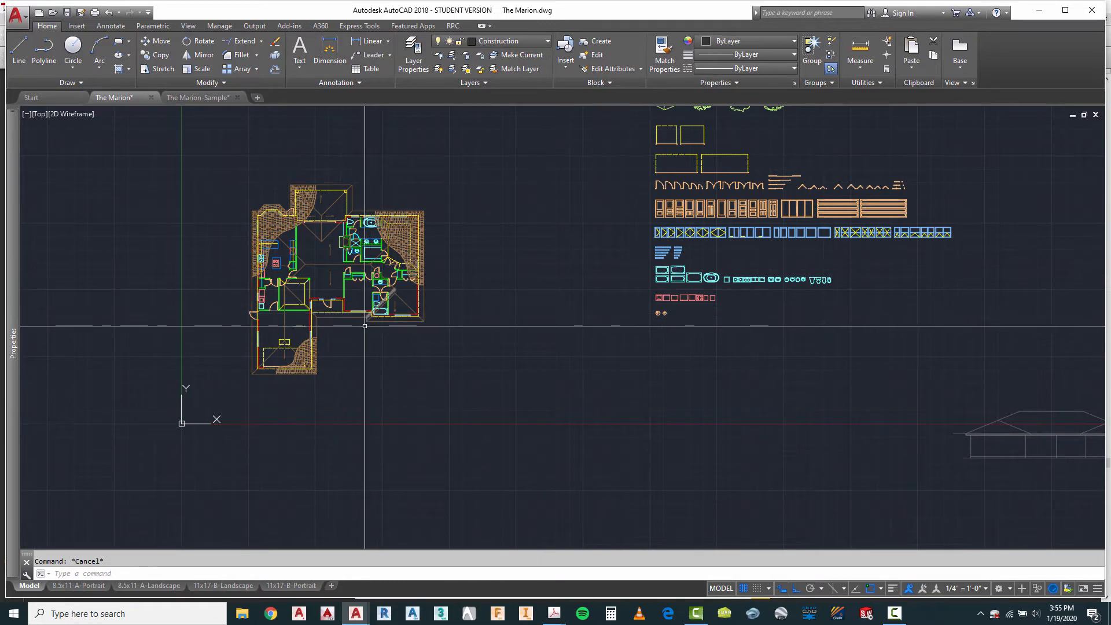
pyautogui.scroll(-2, 364, 326)
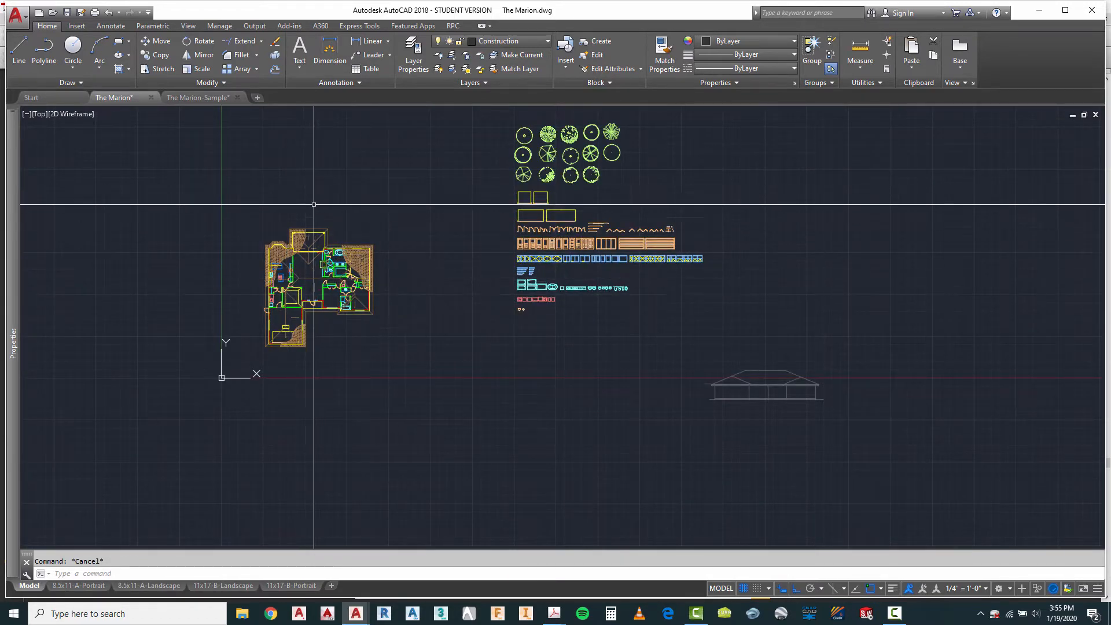
pyautogui.scroll(4, 261, 260)
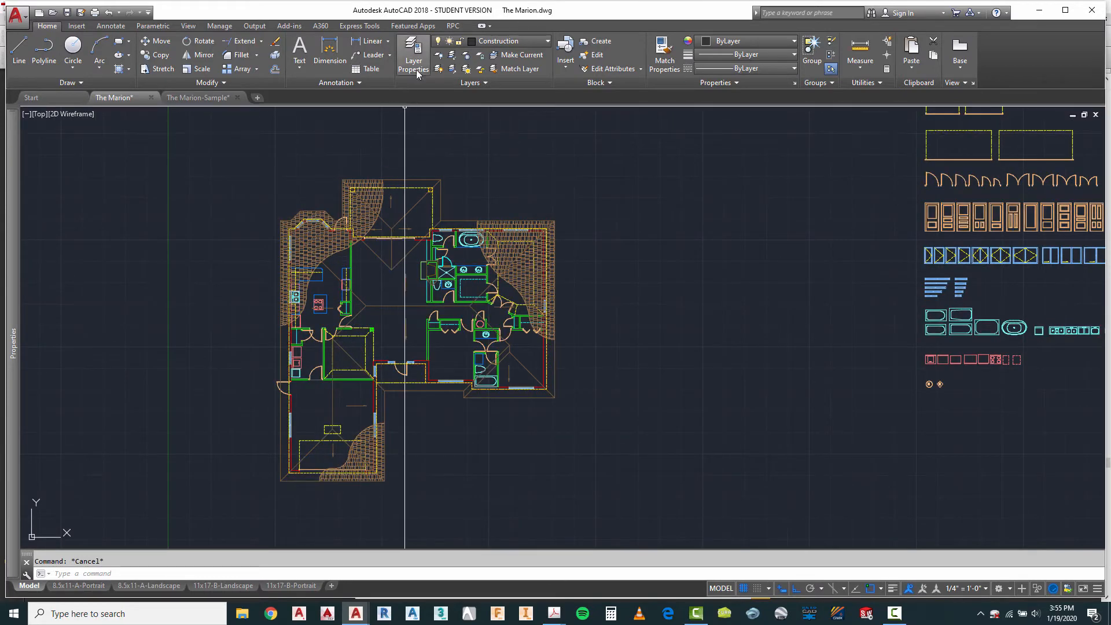
pyautogui.click(466, 55)
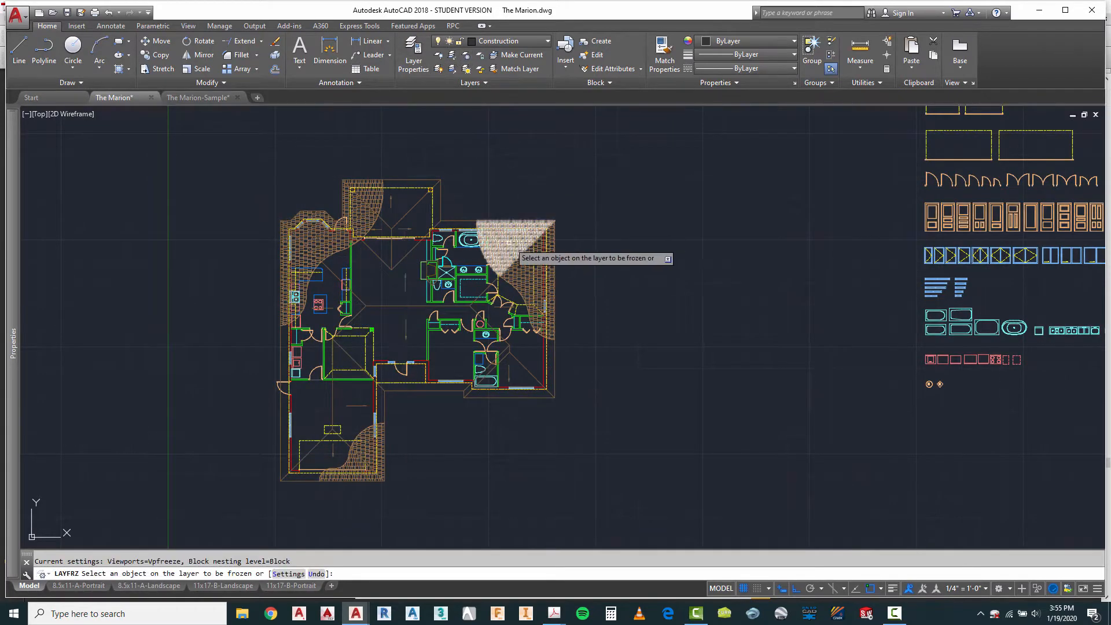
pyautogui.click(515, 249)
pyautogui.scroll(2, 527, 277)
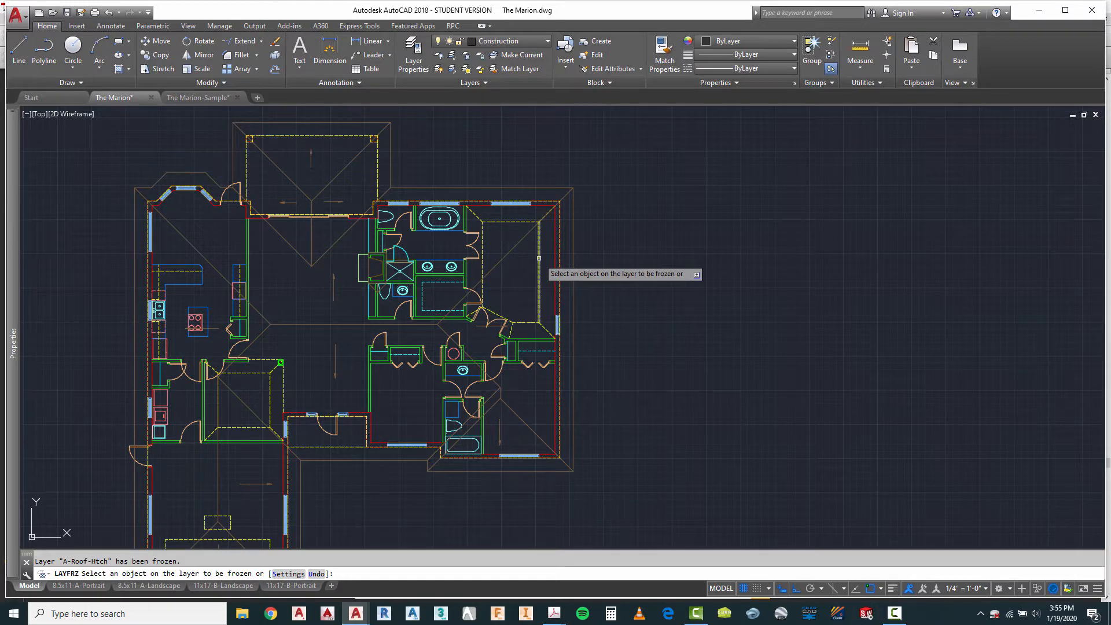
pyautogui.rightClick(635, 288)
pyautogui.click(648, 295)
pyautogui.scroll(-5, 256, 174)
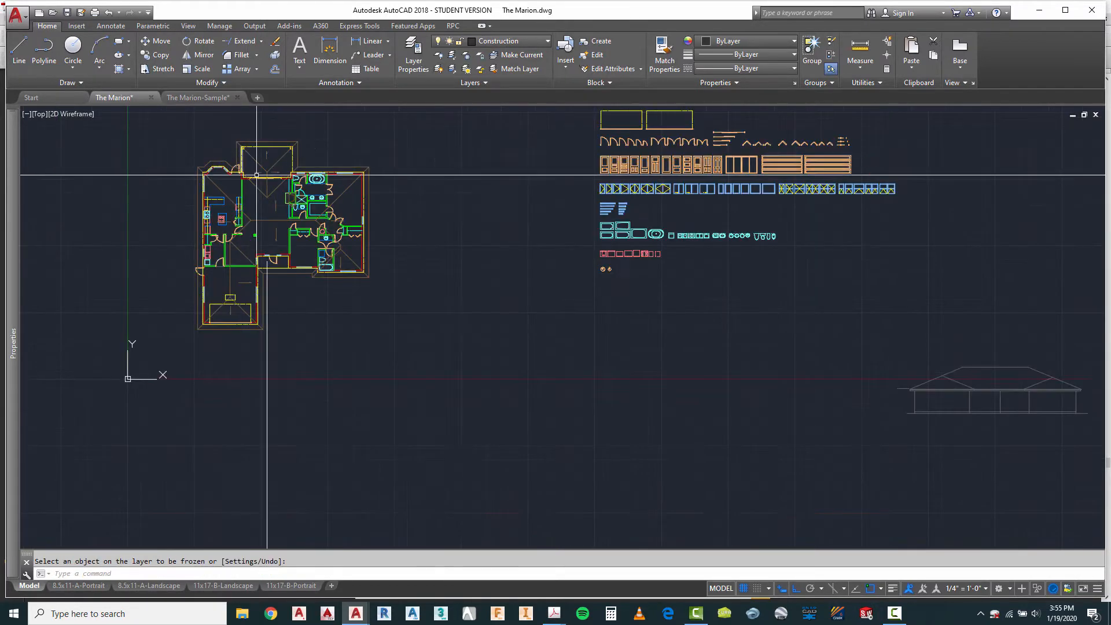
# Step: Copy the entire floor plan, including its roof lines, to the clipboard
pyautogui.scroll(-3, 384, 278)
pyautogui.scroll(3, 351, 325)
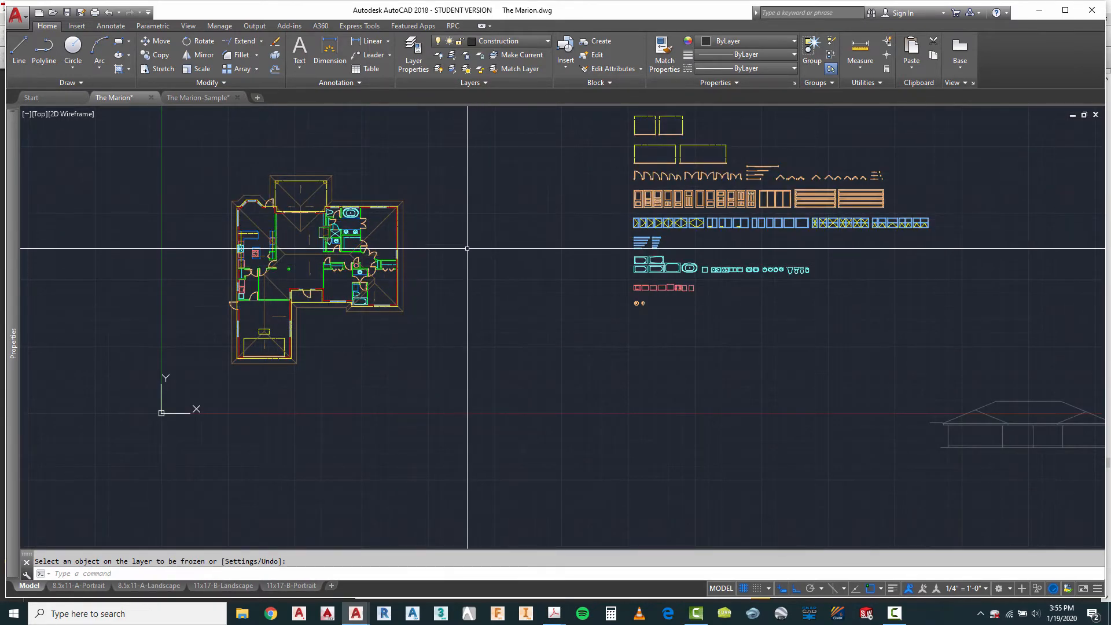
pyautogui.rightClick(447, 246)
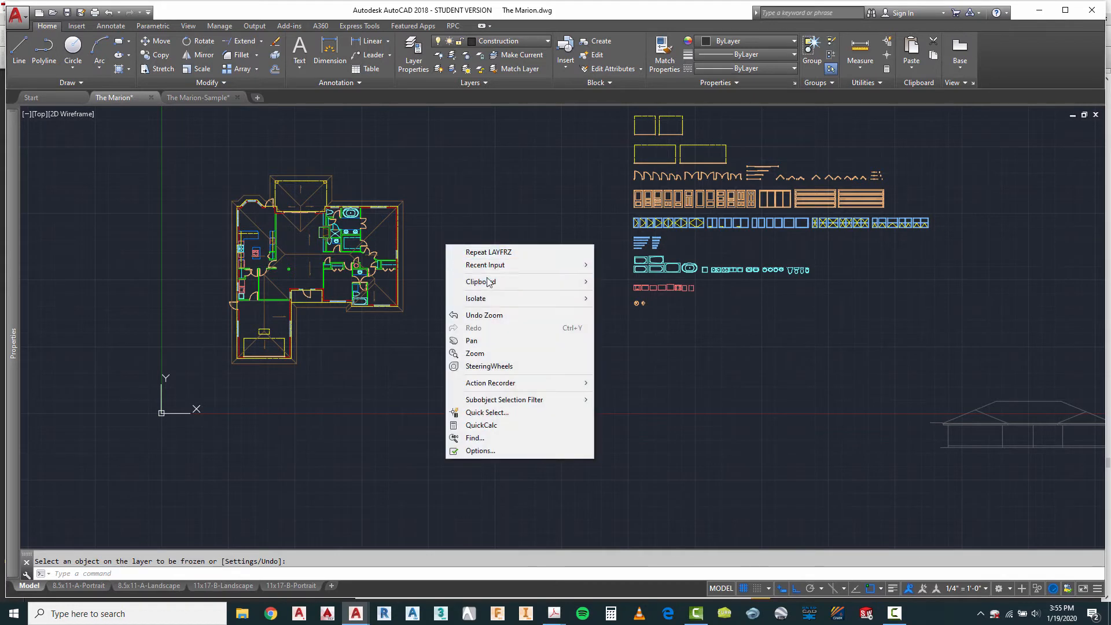
pyautogui.moveTo(491, 281)
pyautogui.click(618, 296)
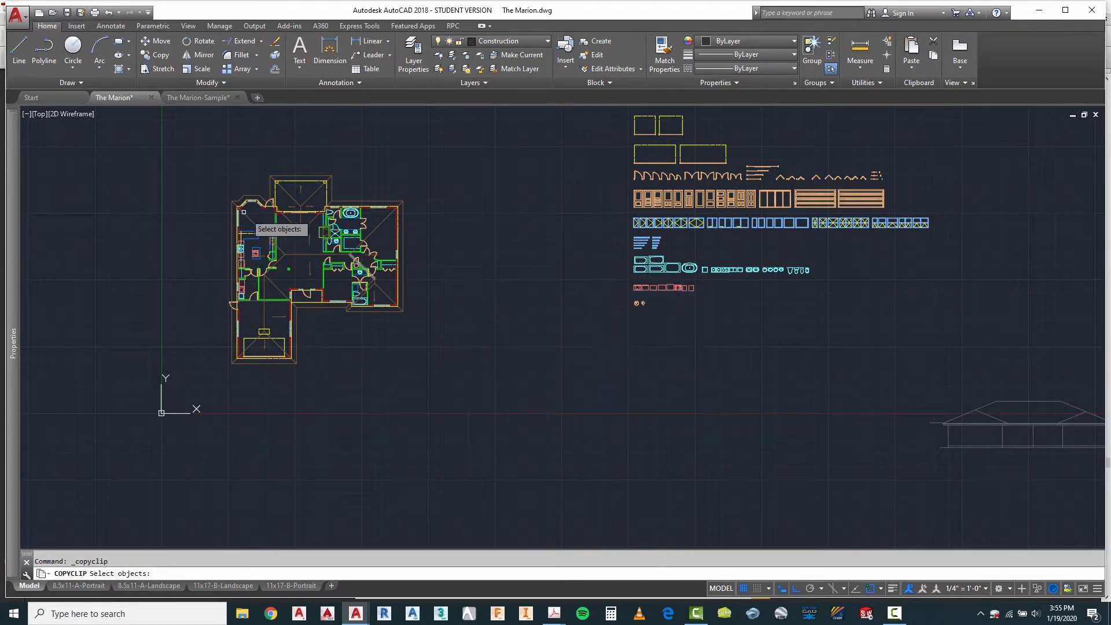
pyautogui.click(209, 163)
pyautogui.click(461, 400)
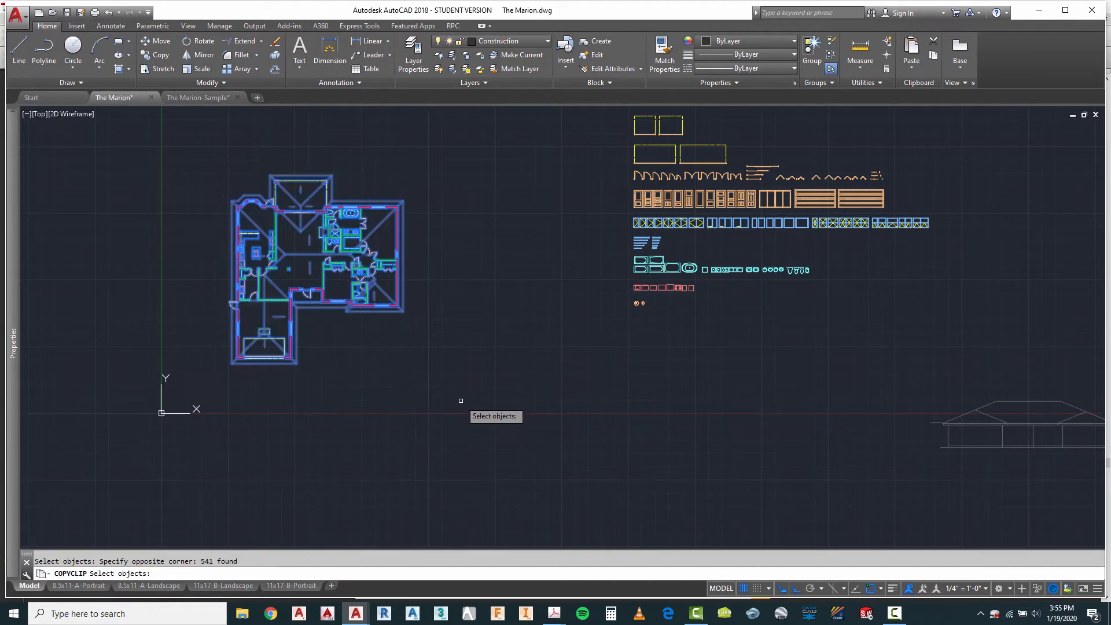
pyautogui.press('Return')
# Step: Paste the copied floor plan as a block in the empty space above and to the right of the front elevation
pyautogui.scroll(-6, 121, 312)
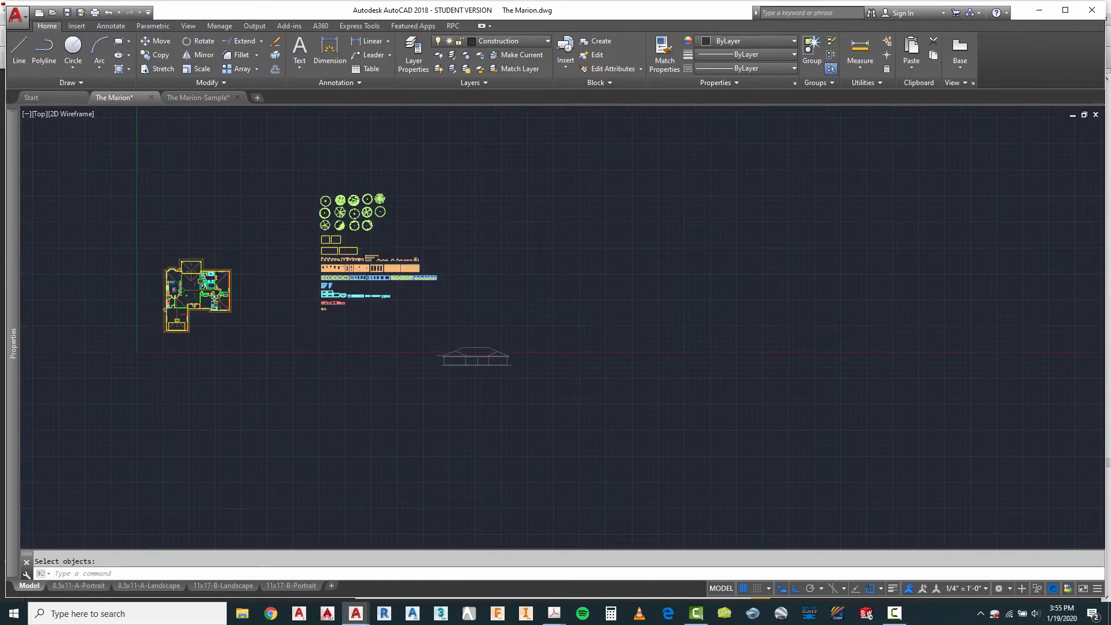
pyautogui.scroll(6, 343, 322)
pyautogui.rightClick(514, 312)
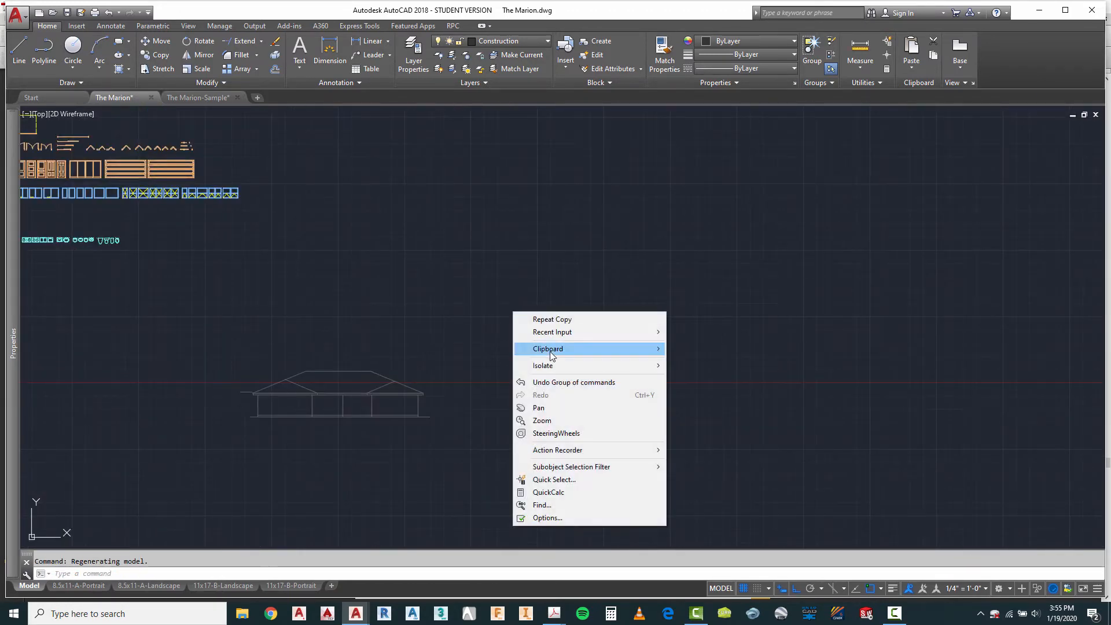
pyautogui.moveTo(545, 349)
pyautogui.click(689, 400)
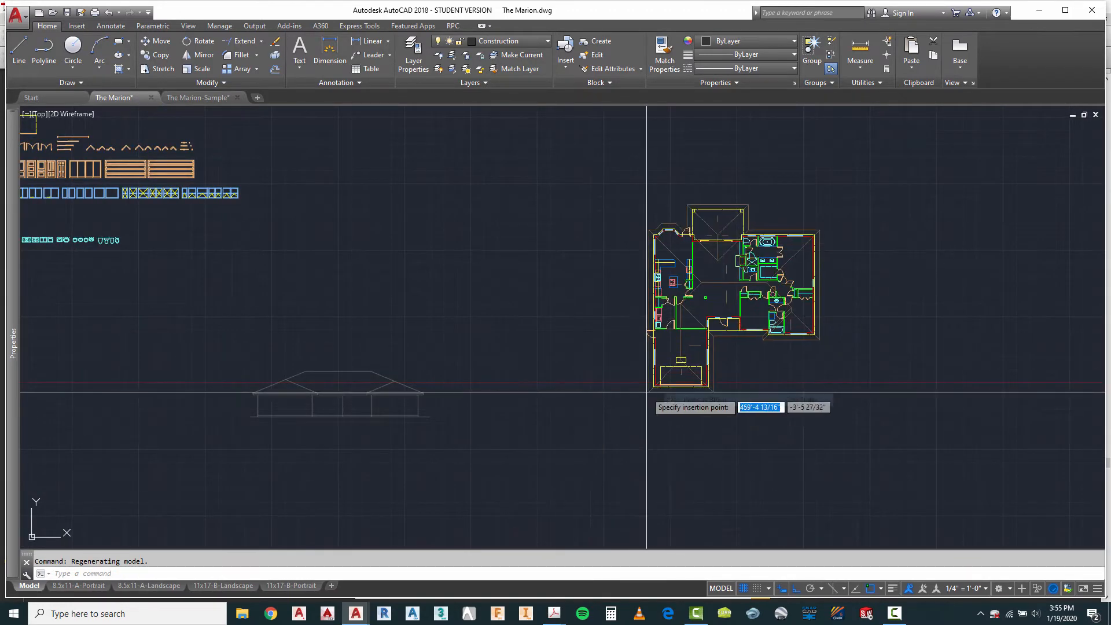
pyautogui.press('Escape')
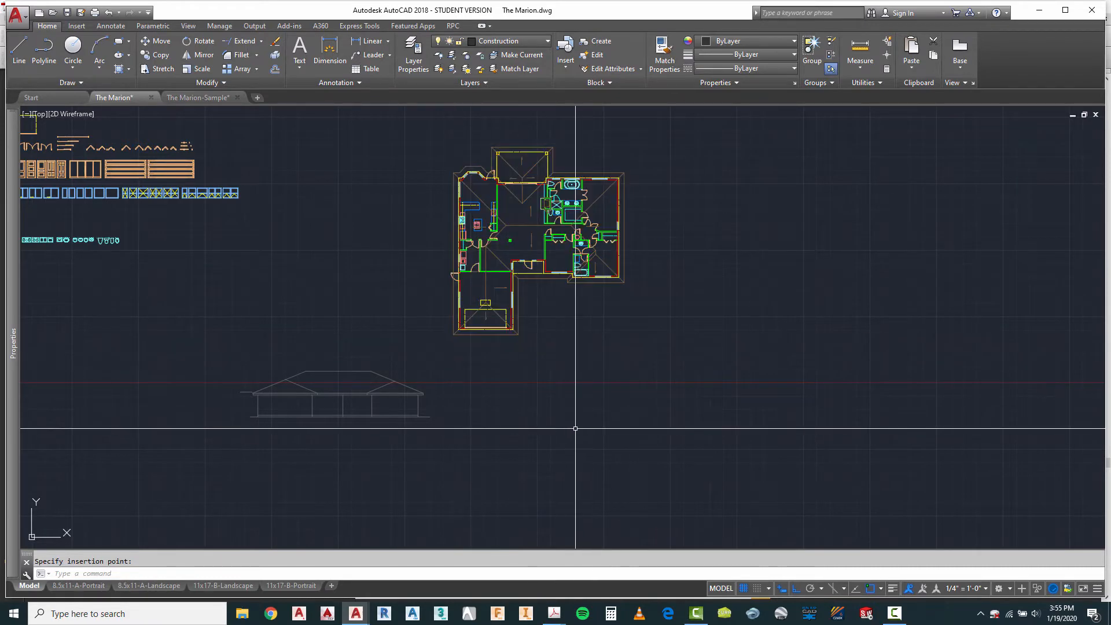
pyautogui.click(485, 303)
pyautogui.press('Escape')
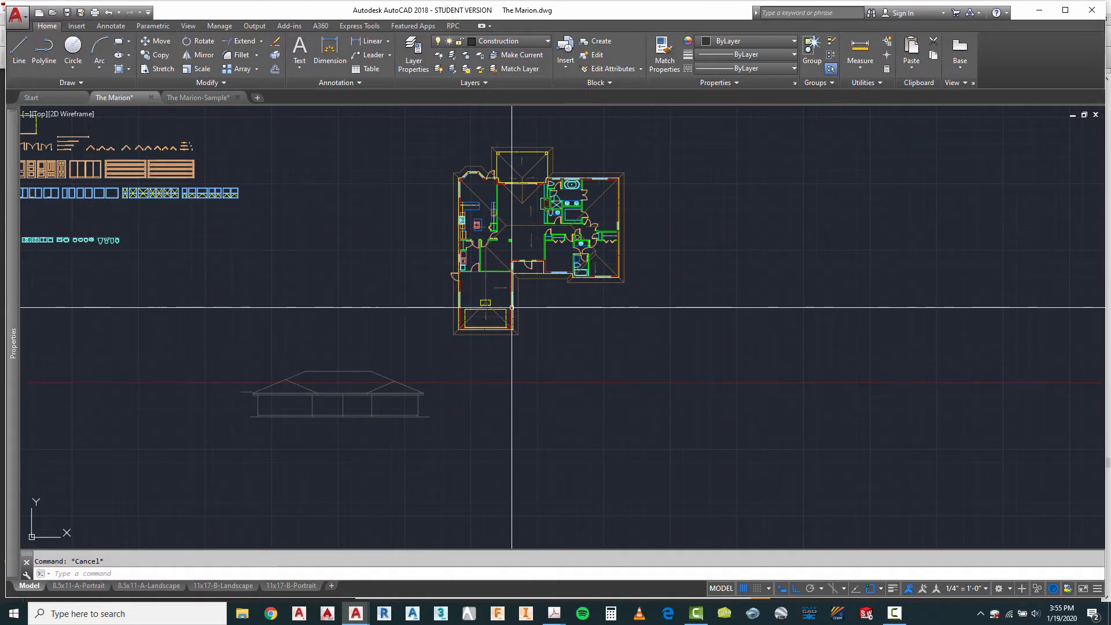
pyautogui.click(512, 290)
pyautogui.press('Escape')
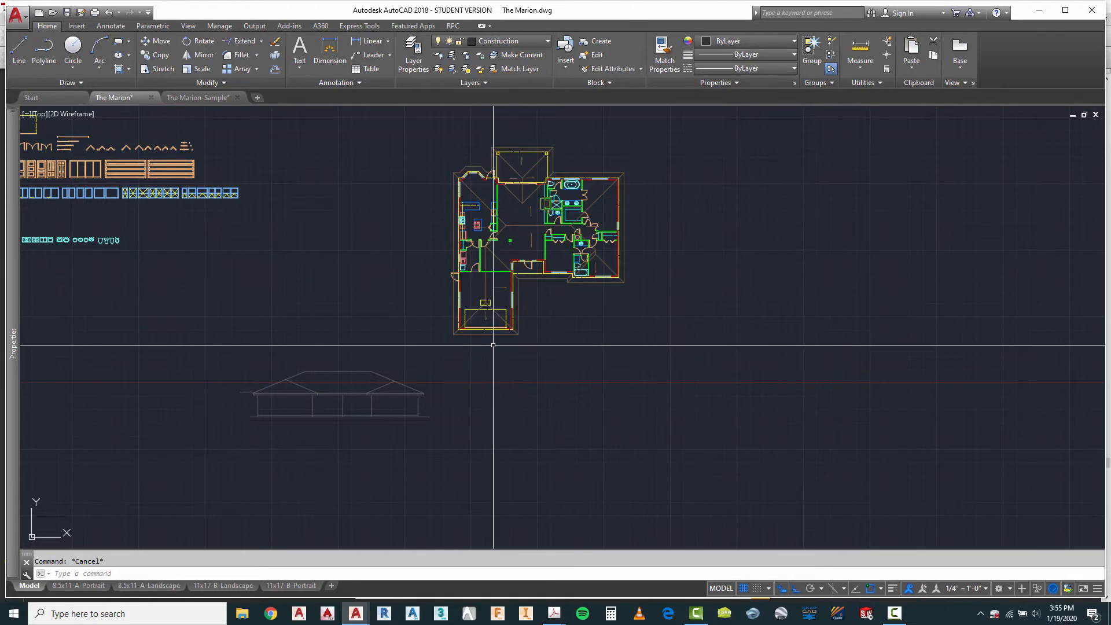
# Step: Rotate the pasted floor plan block by 270 degrees so its front faces the elevation side
pyautogui.press('Return')
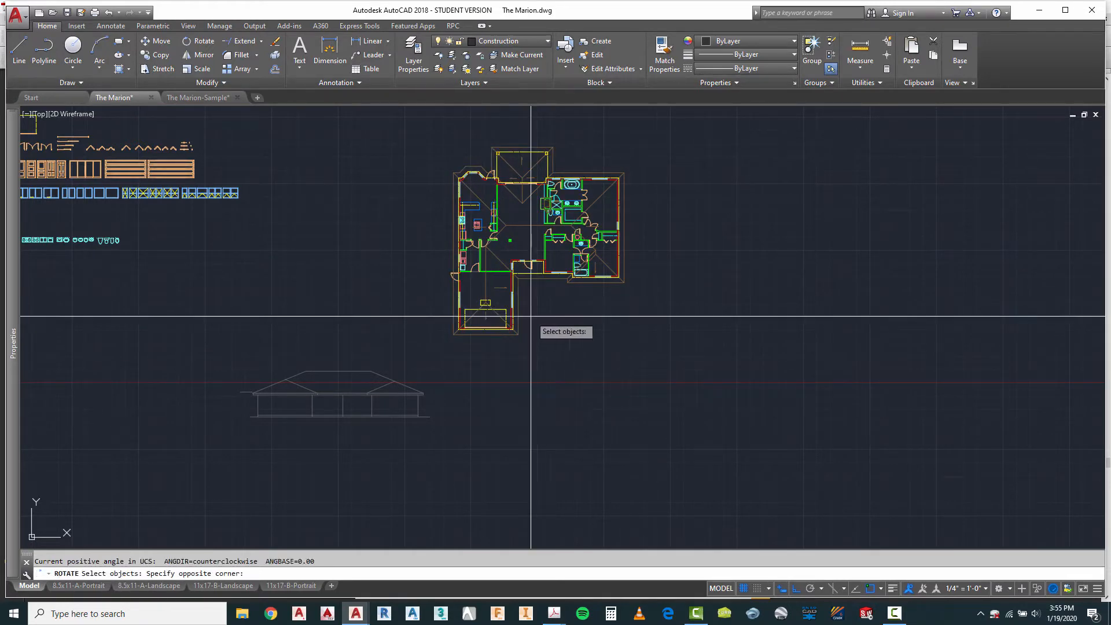
pyautogui.click(487, 252)
pyautogui.click(538, 295)
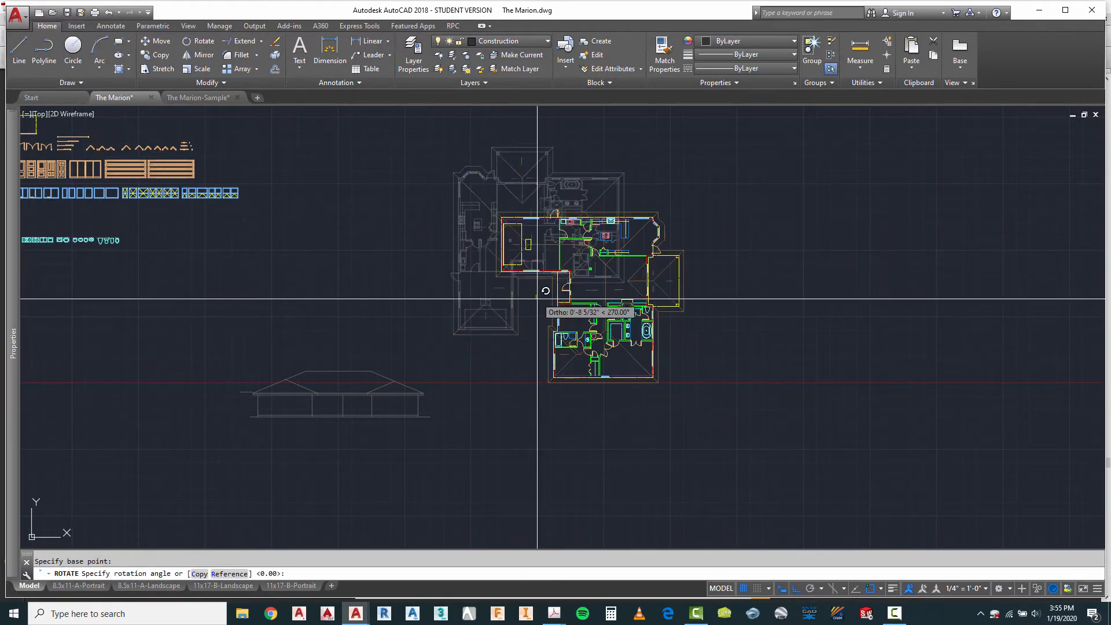
pyautogui.press('Escape')
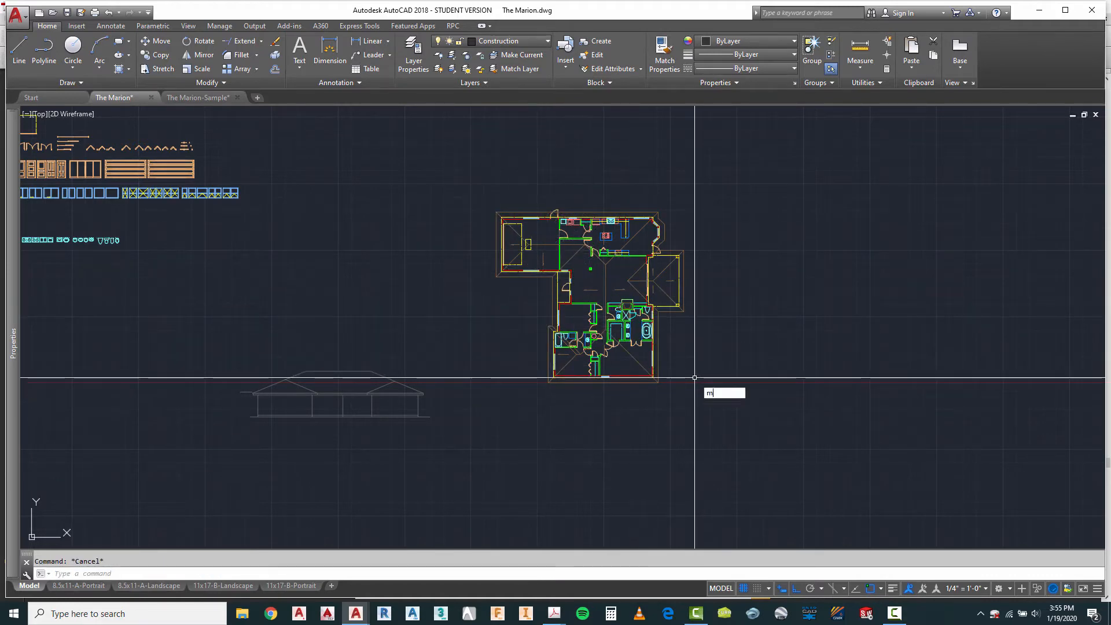
# Step: Turn Ortho off and move the rotated floor plan block slightly up and closer to the front elevation
pyautogui.click(657, 381)
pyautogui.press('Return')
pyautogui.click(755, 431)
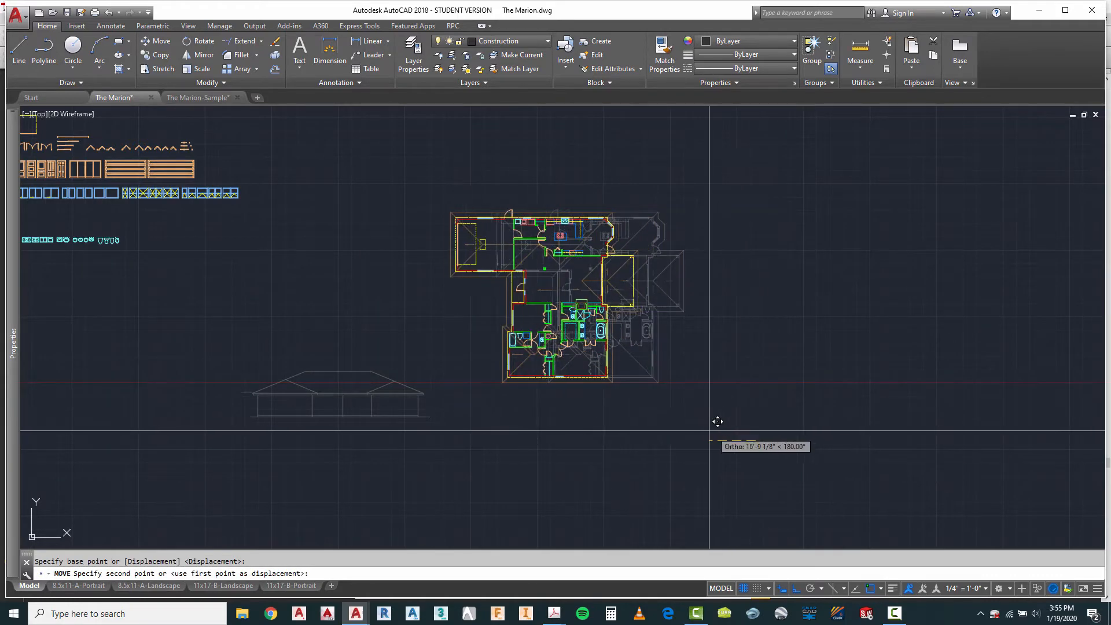
pyautogui.press('F8')
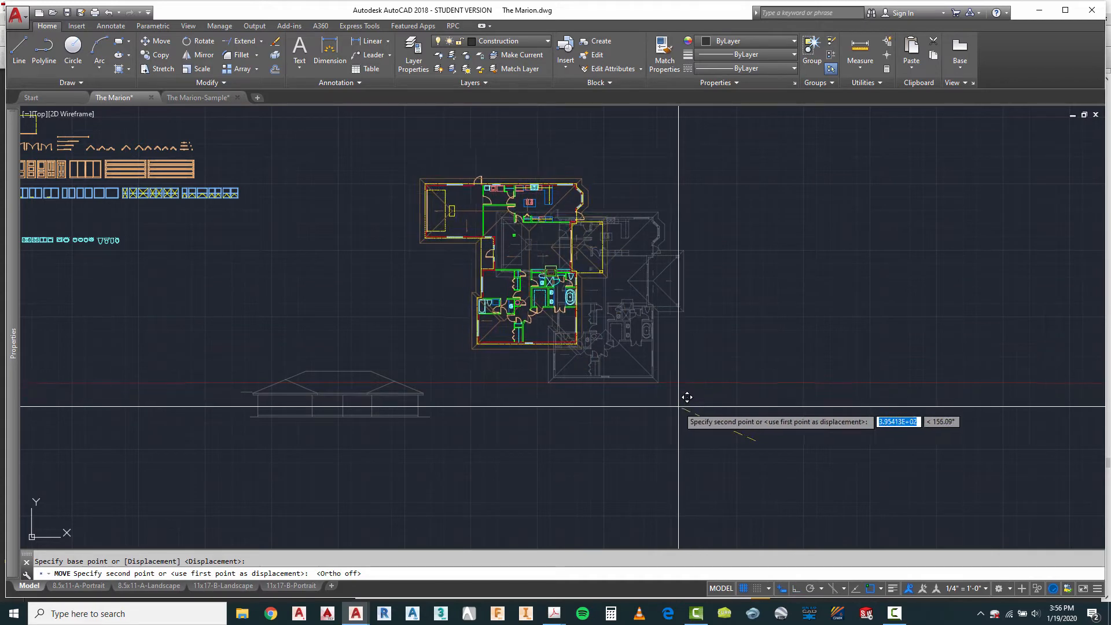
pyautogui.press('Escape')
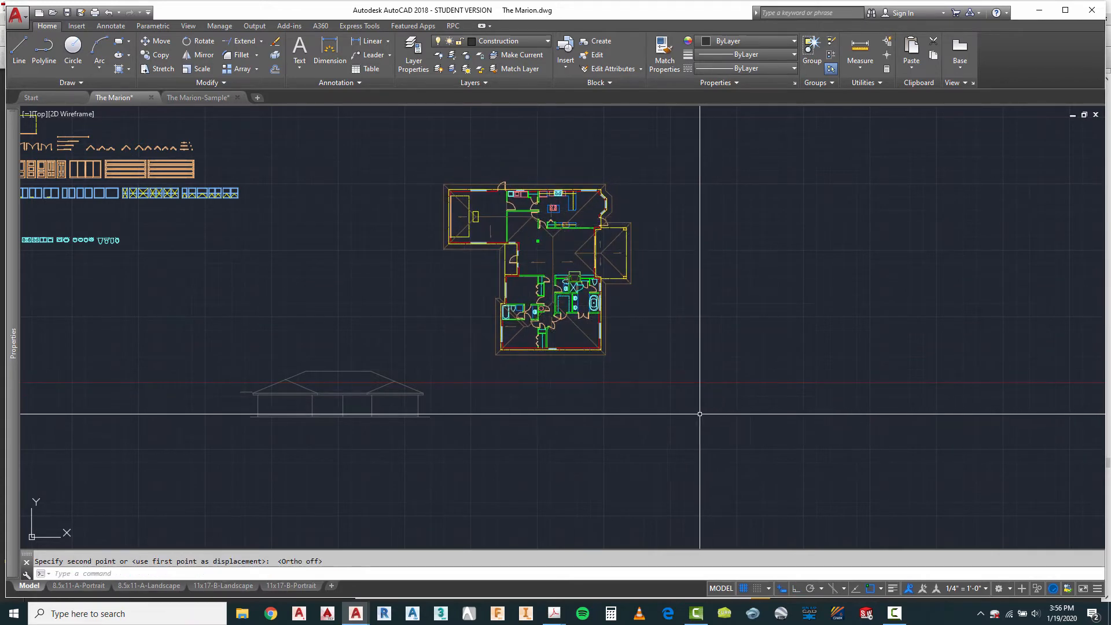
pyautogui.scroll(2, 497, 382)
pyautogui.scroll(-2, 466, 384)
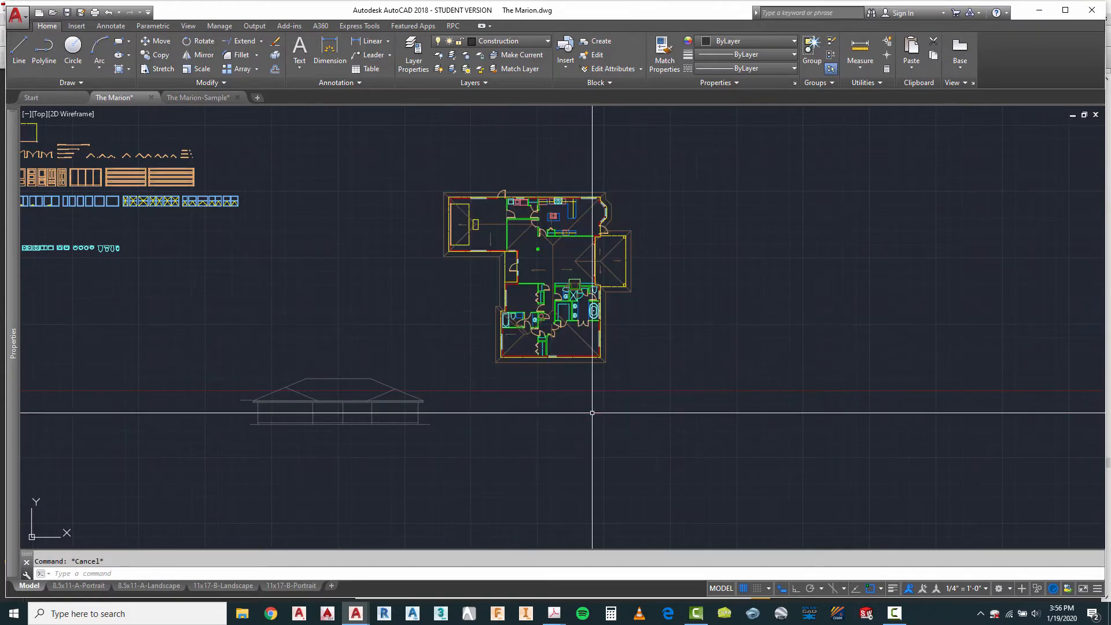
pyautogui.scroll(2, 609, 344)
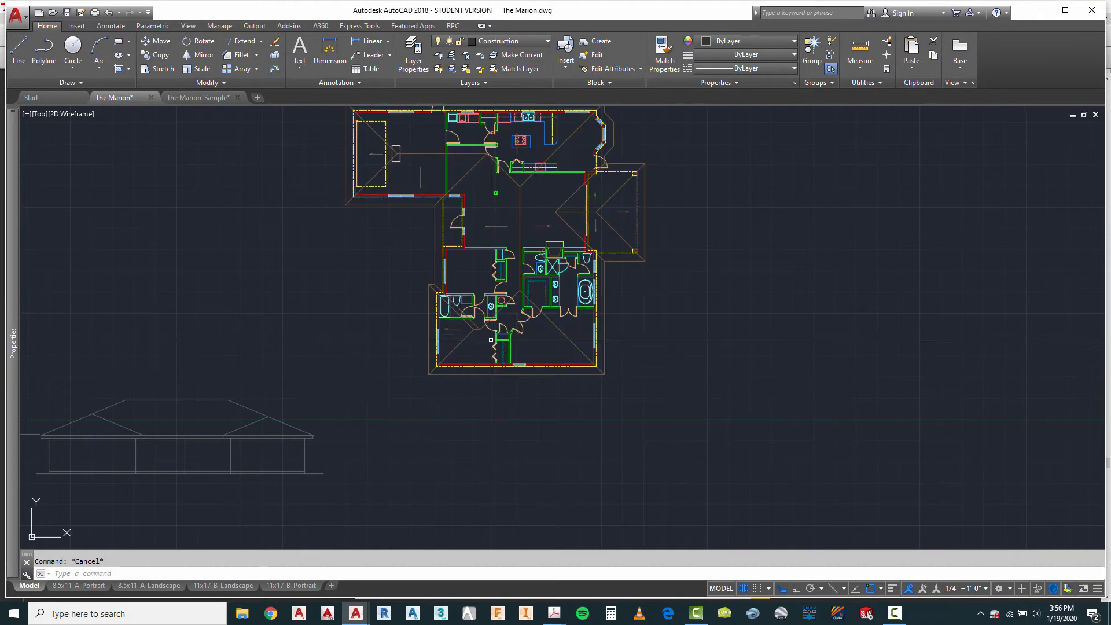
pyautogui.scroll(-2, 467, 342)
pyautogui.scroll(3, 260, 436)
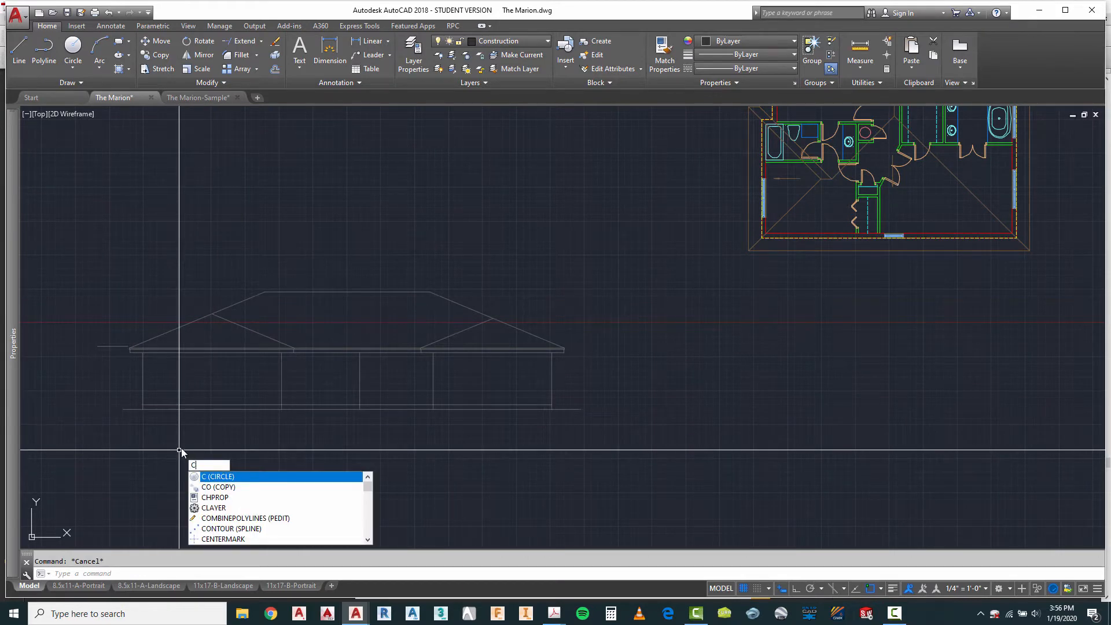
# Step: Copy the front elevation's ground and floor lines straight across with Ortho on so they sit beneath the rotated floor plan
pyautogui.write('o')
pyautogui.press('Return')
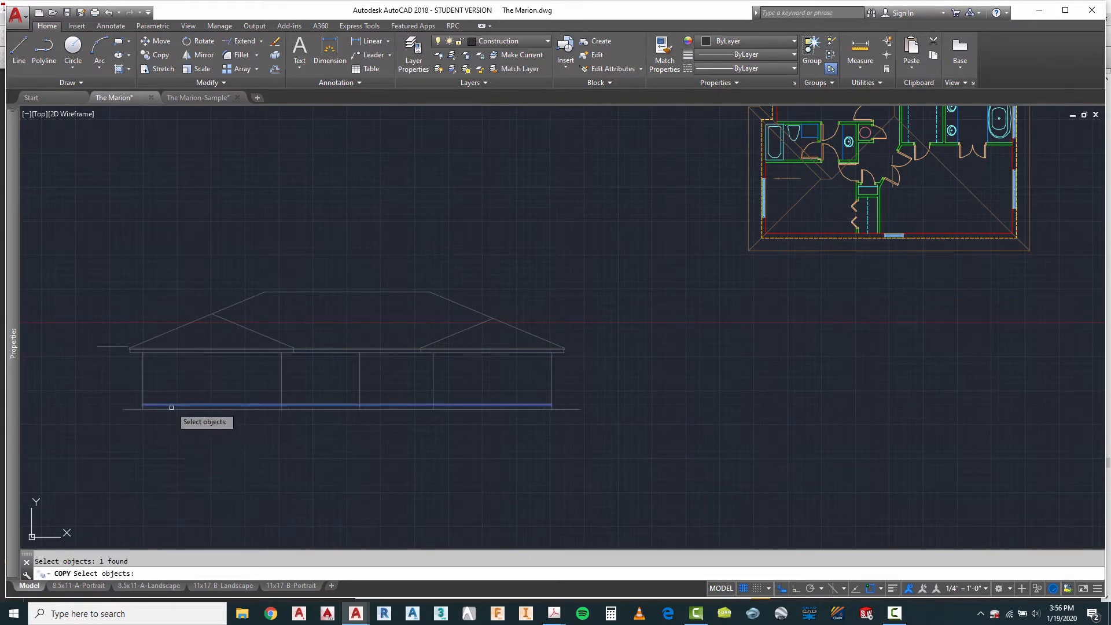
pyautogui.press('Return')
pyautogui.click(173, 438)
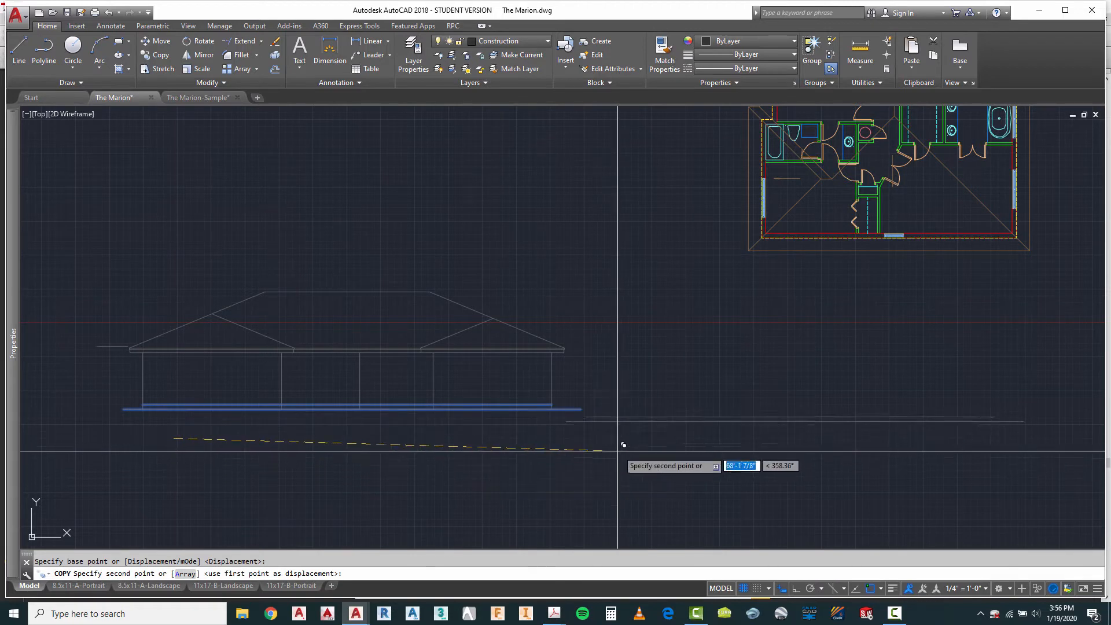
pyautogui.press('F8')
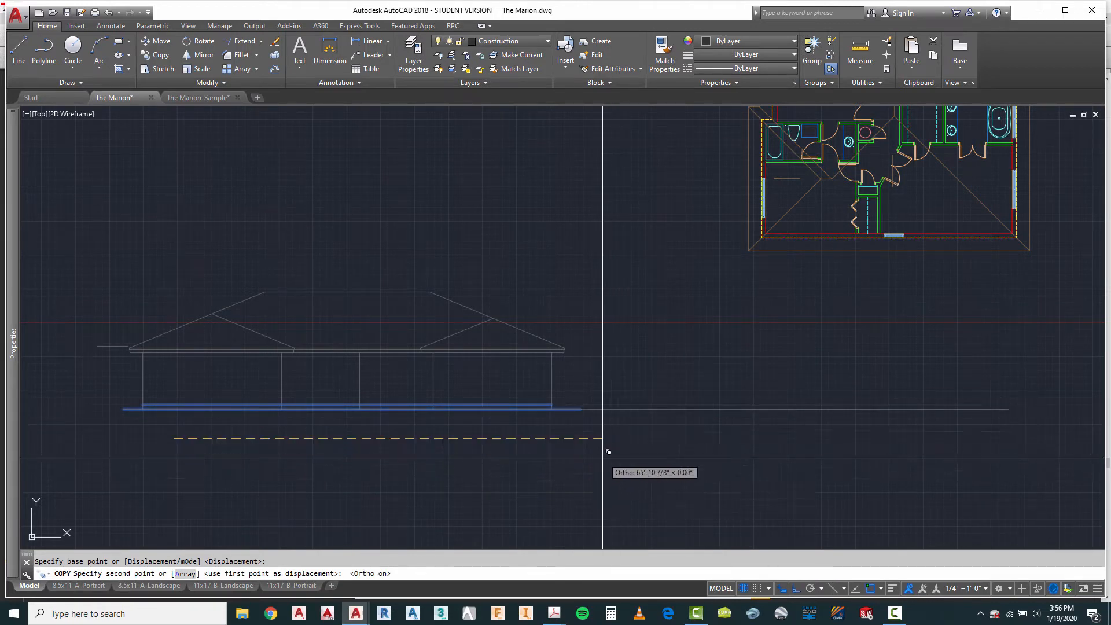
pyautogui.scroll(-2, 602, 455)
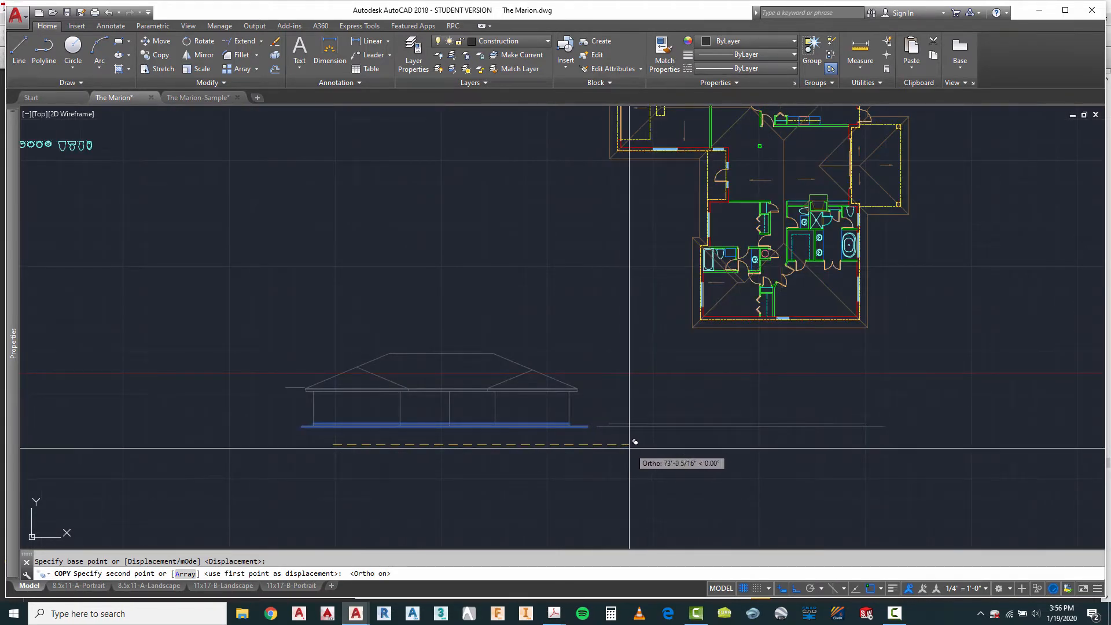
pyautogui.press('Return')
pyautogui.scroll(-4, 341, 316)
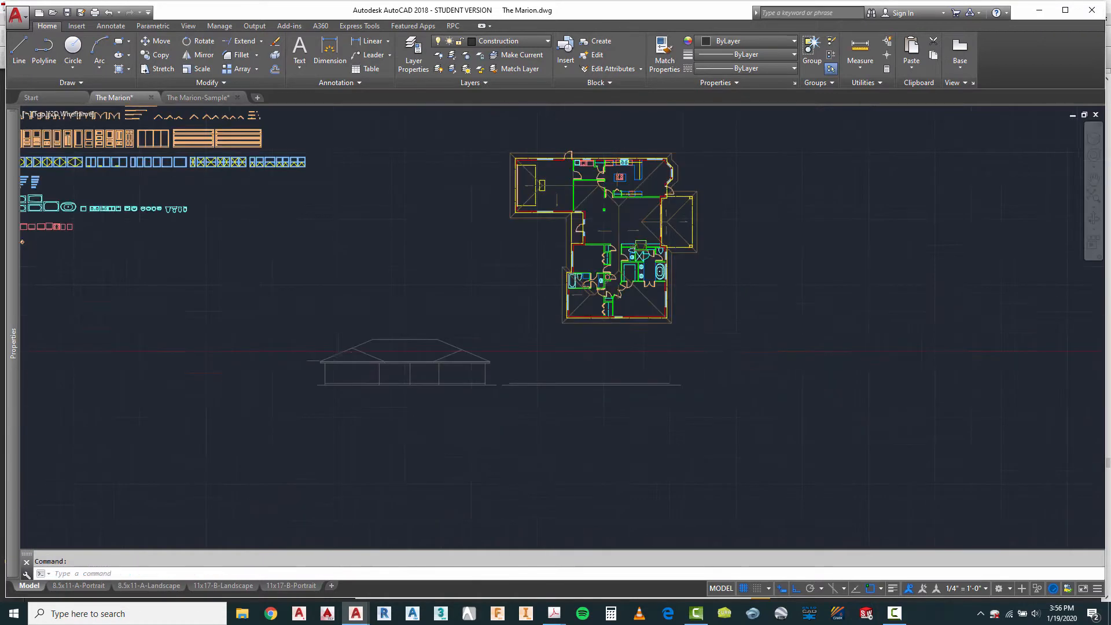
# Step: Draw a vertical construction line from the outer corner of the rotated plan's projecting upper-left wing down to the copied ground line
pyautogui.click(24, 46)
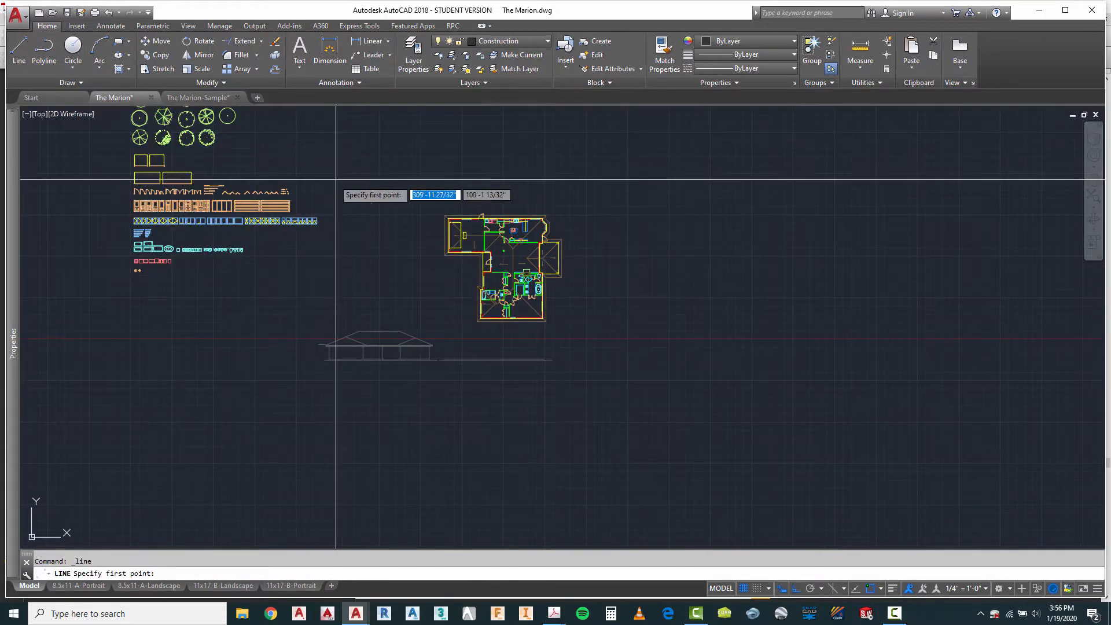
pyautogui.scroll(4, 427, 174)
pyautogui.scroll(2, 517, 395)
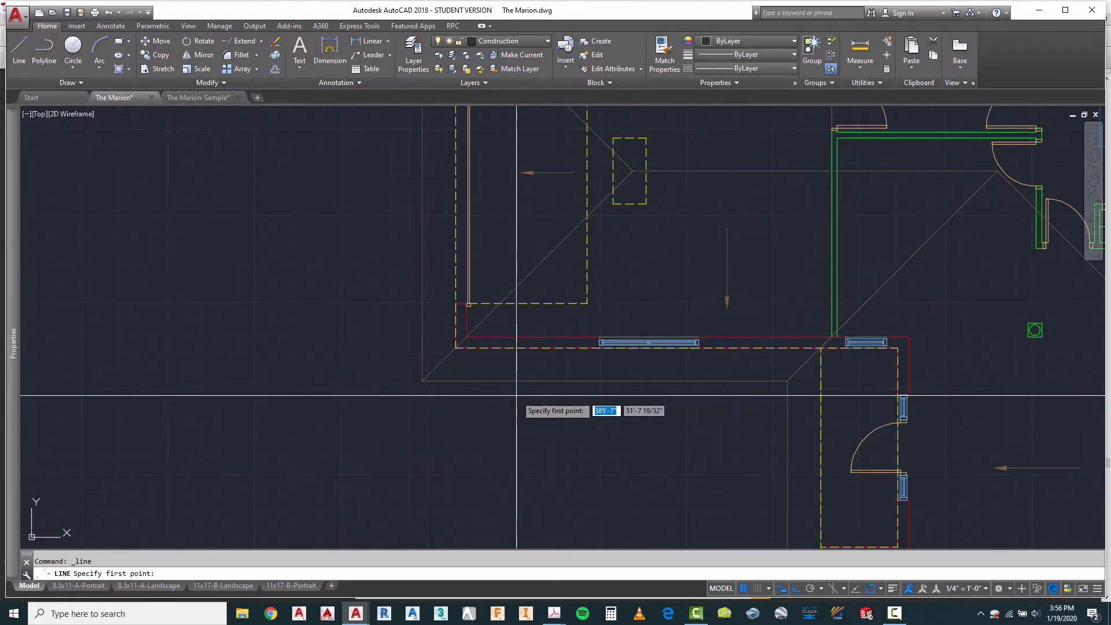
pyautogui.click(456, 348)
pyautogui.scroll(-5, 488, 235)
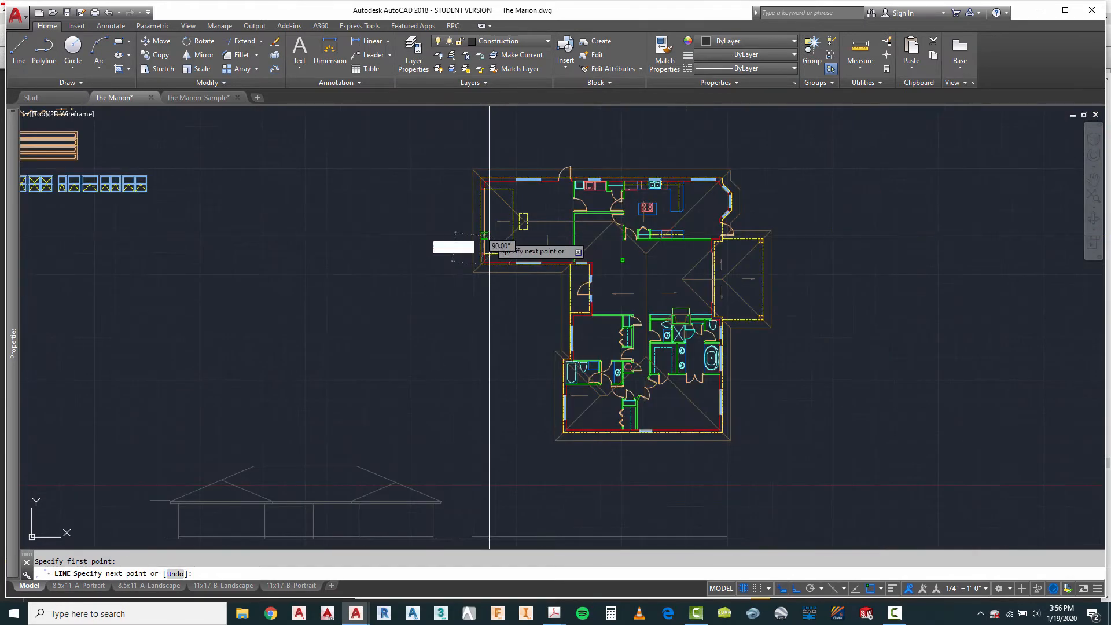
pyautogui.scroll(-2, 475, 528)
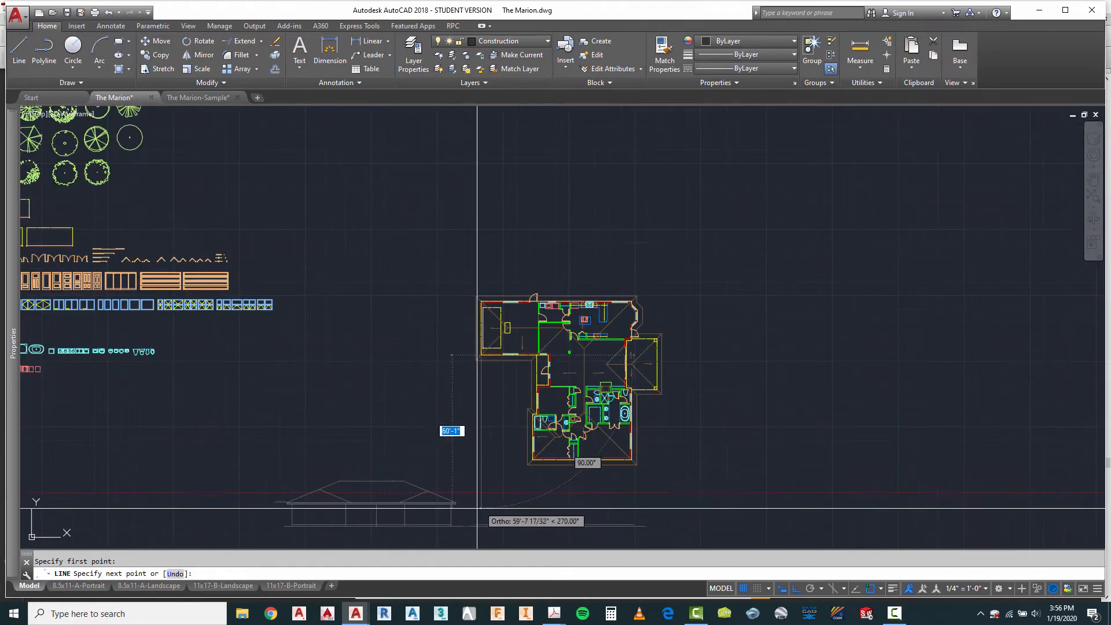
pyautogui.scroll(5, 481, 526)
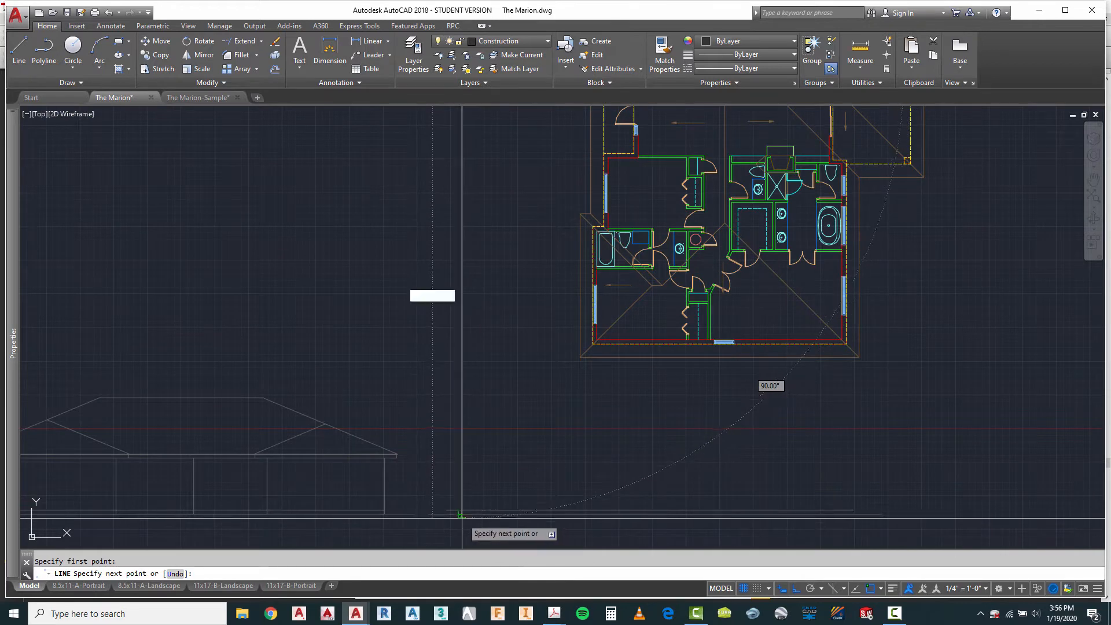
pyautogui.press('Escape')
# Step: Project the lower-left exterior wall corner of the rotated plan vertically down to the copied ground line
pyautogui.scroll(-2, 458, 290)
pyautogui.rightClick(485, 288)
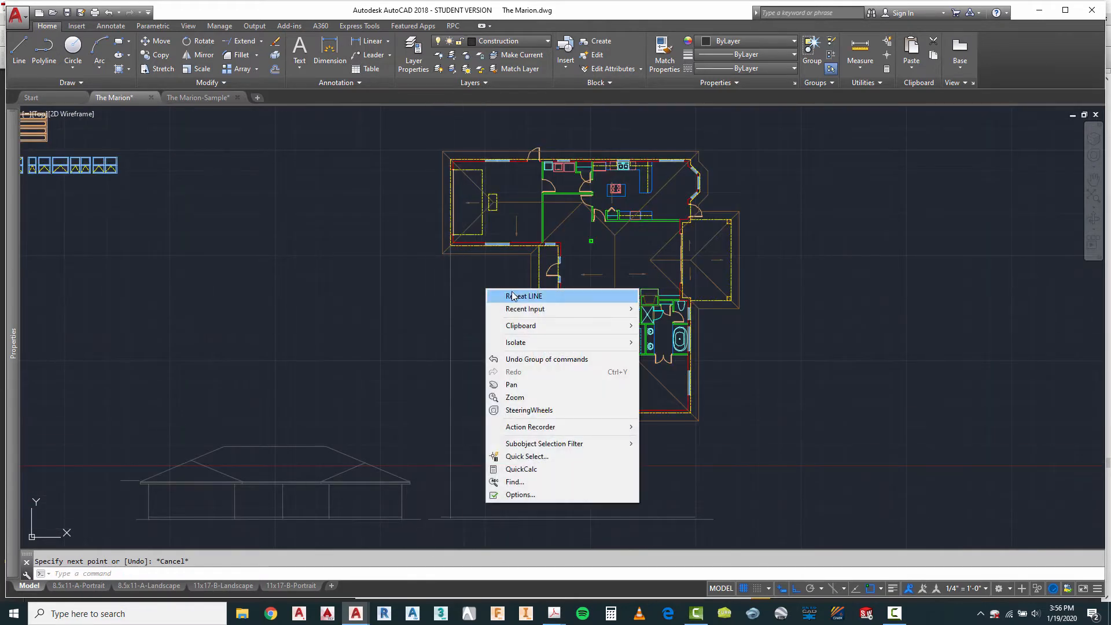
pyautogui.click(505, 295)
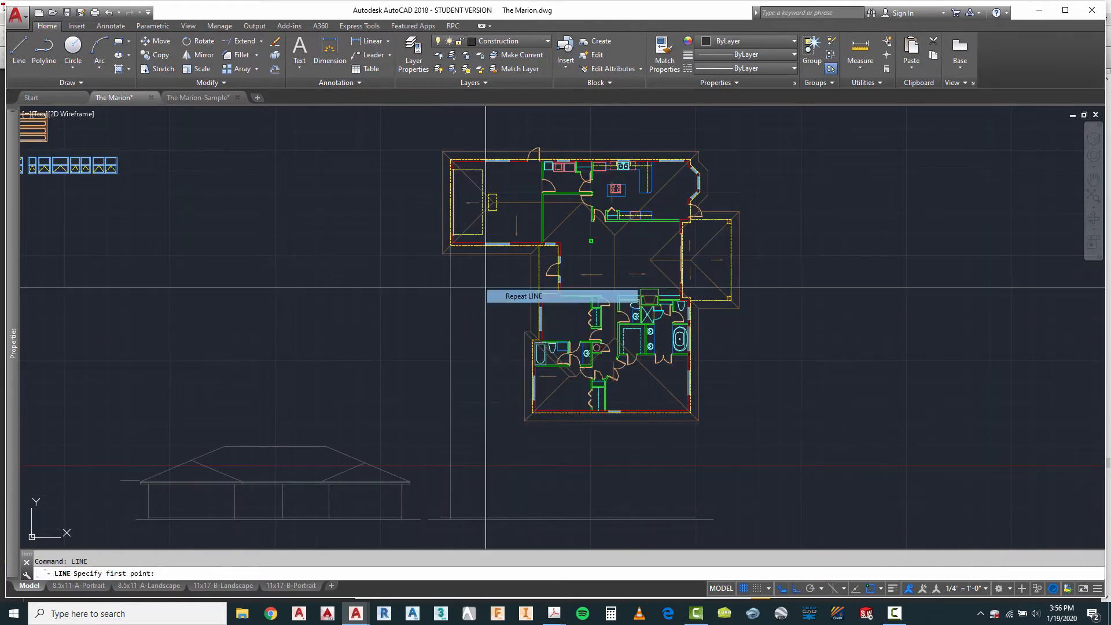
pyautogui.click(532, 413)
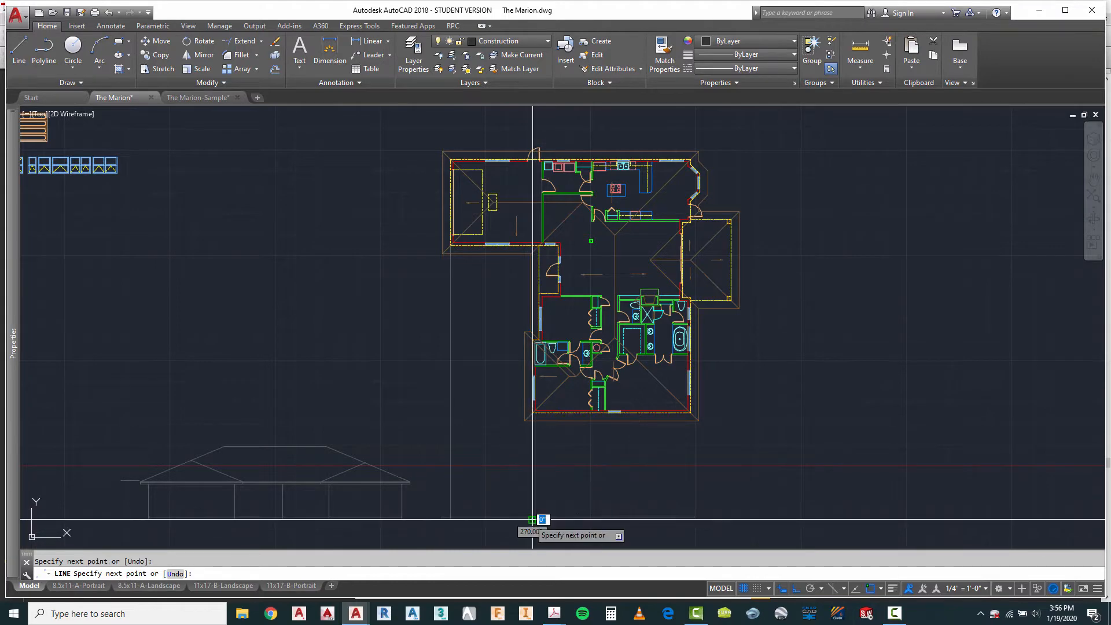
pyautogui.press('Escape')
pyautogui.scroll(5, 532, 521)
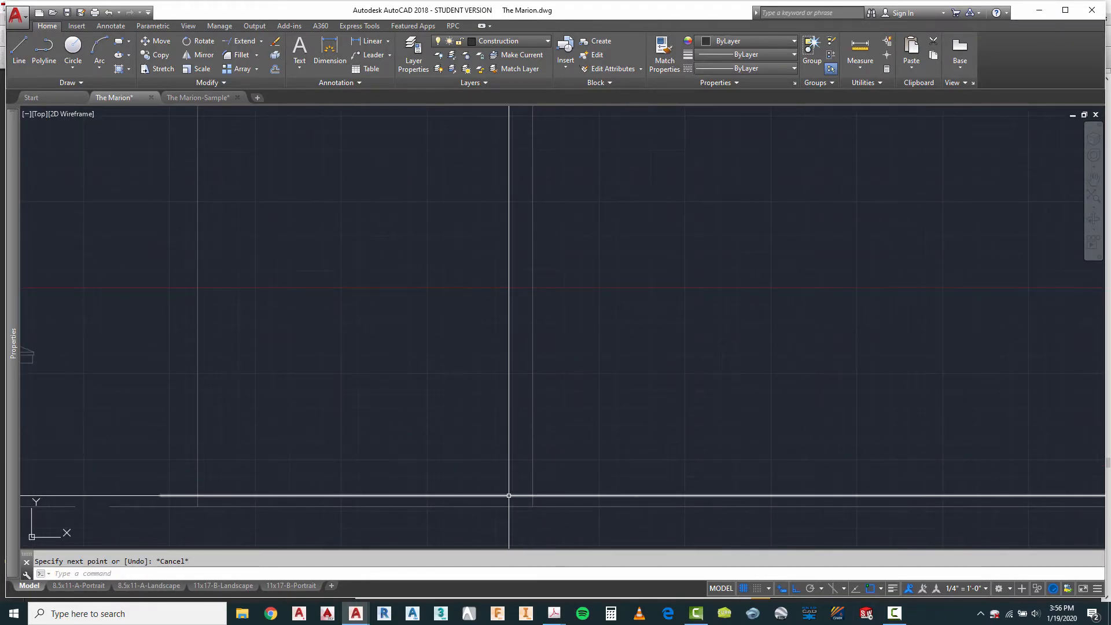
pyautogui.scroll(-5, 507, 509)
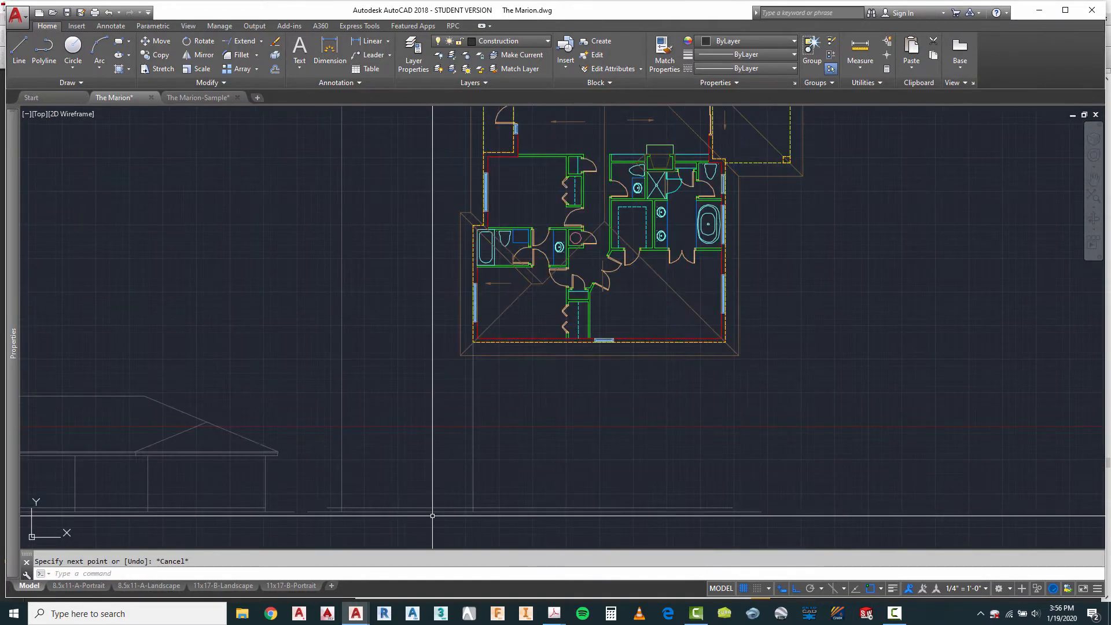
# Step: Draw a vertical construction line from the rotated plan's lower-right exterior wall corner down to the copied ground line
pyautogui.rightClick(599, 384)
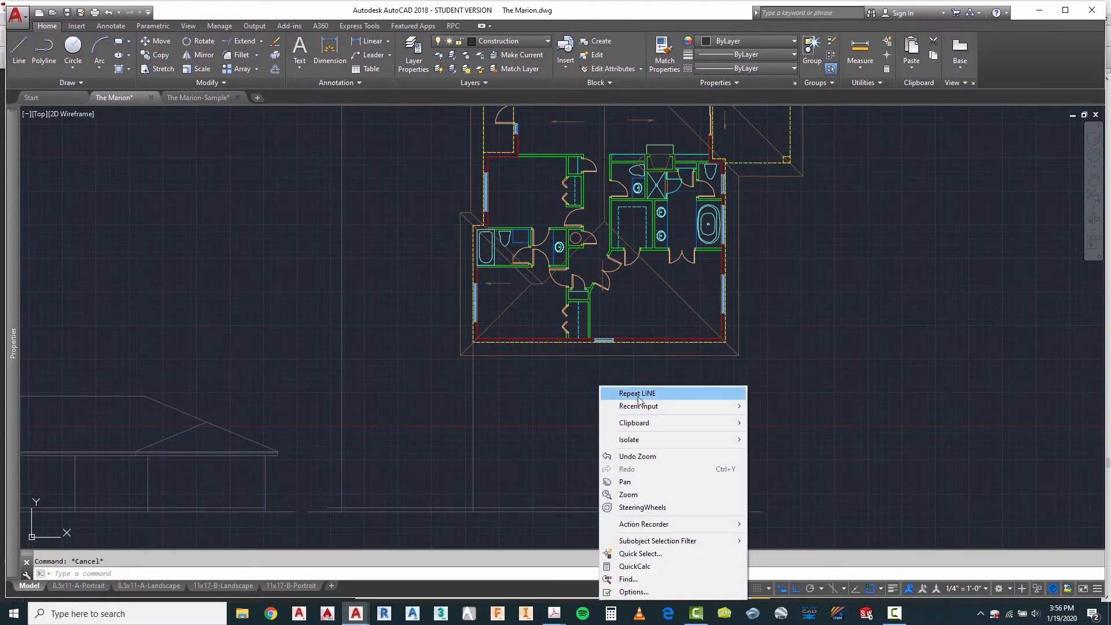
pyautogui.click(637, 393)
pyautogui.click(725, 342)
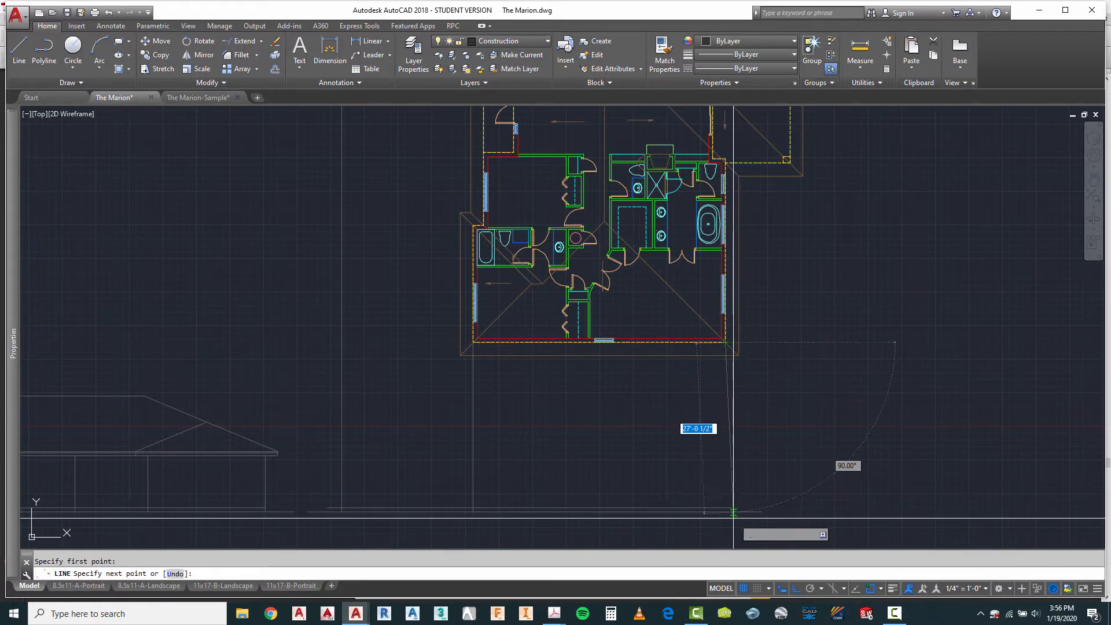
pyautogui.press('Escape')
pyautogui.scroll(4, 767, 521)
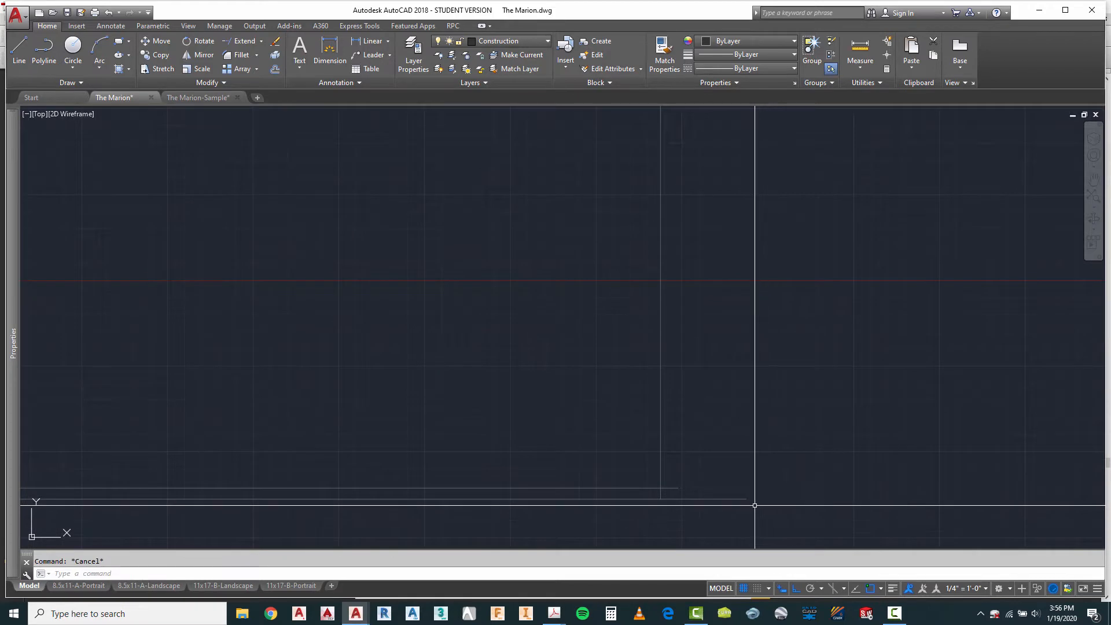
# Step: Stretch the right end of the copied ground line about 9 feet farther right, past the porch
pyautogui.scroll(-4, 752, 498)
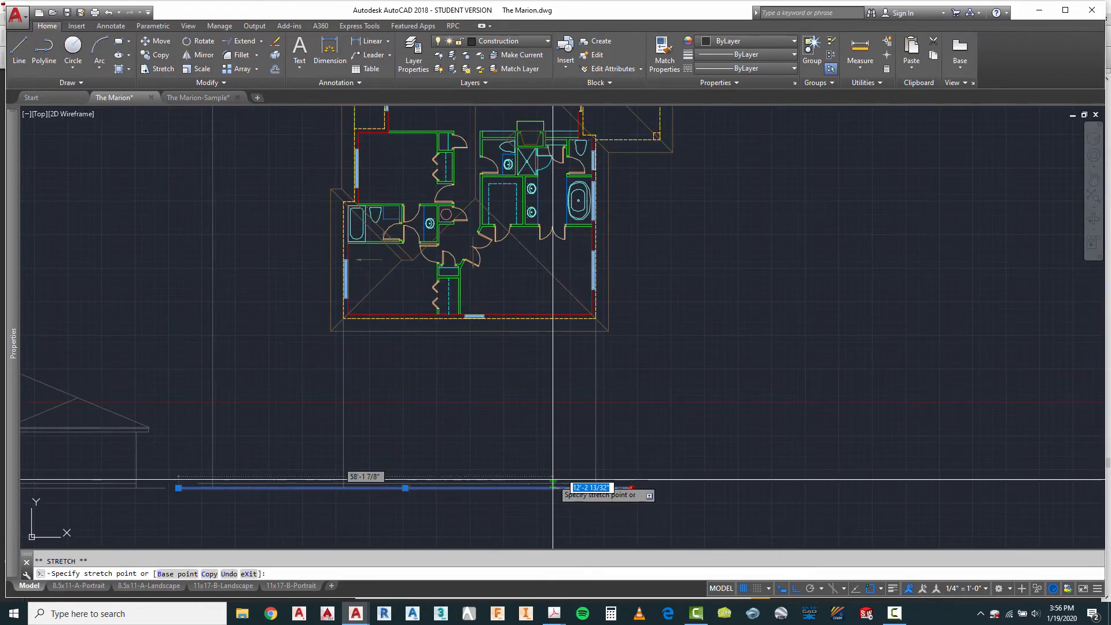
pyautogui.click(689, 494)
pyautogui.scroll(4, 599, 492)
pyautogui.press('Escape')
pyautogui.scroll(-5, 590, 474)
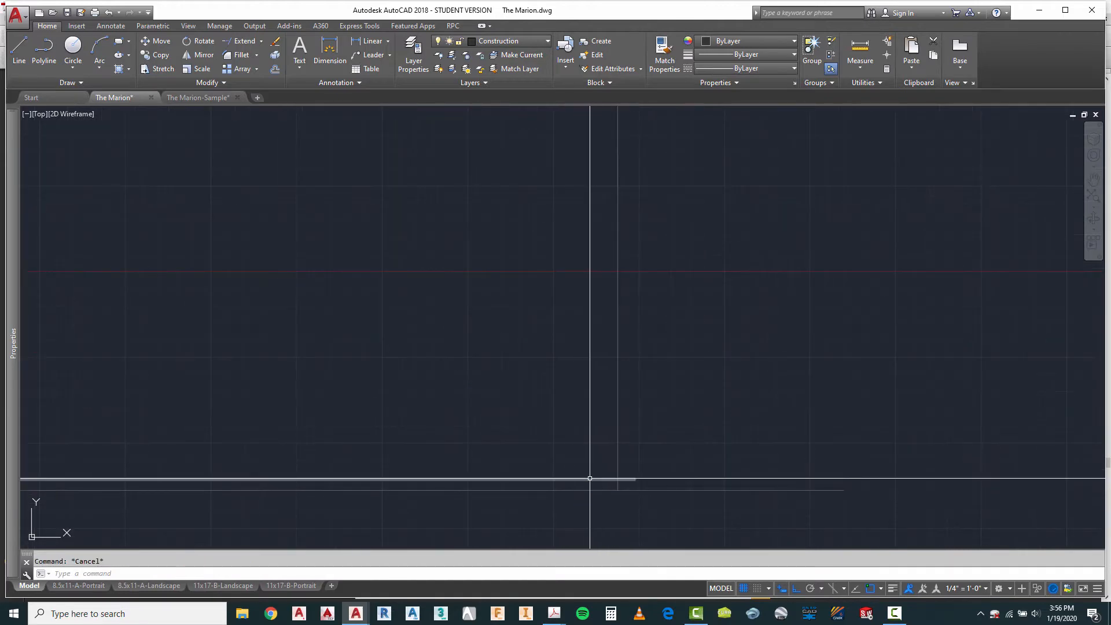
# Step: Draw a vertical construction line from the inner lower corner of the porch's corner post down to the ground line
pyautogui.scroll(3, 555, 256)
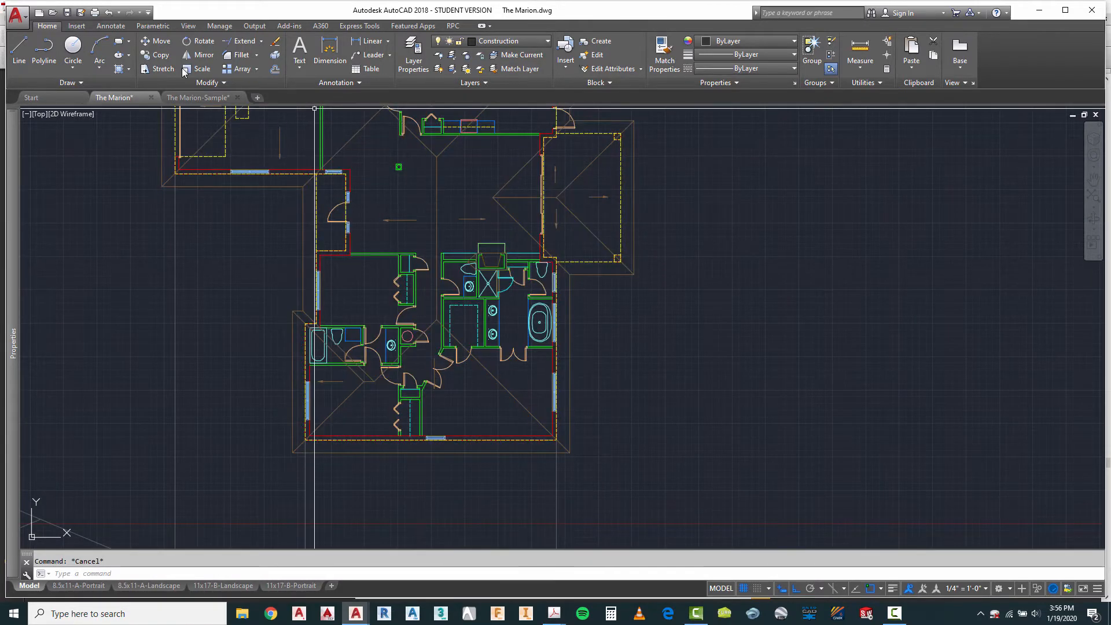
pyautogui.scroll(4, 596, 257)
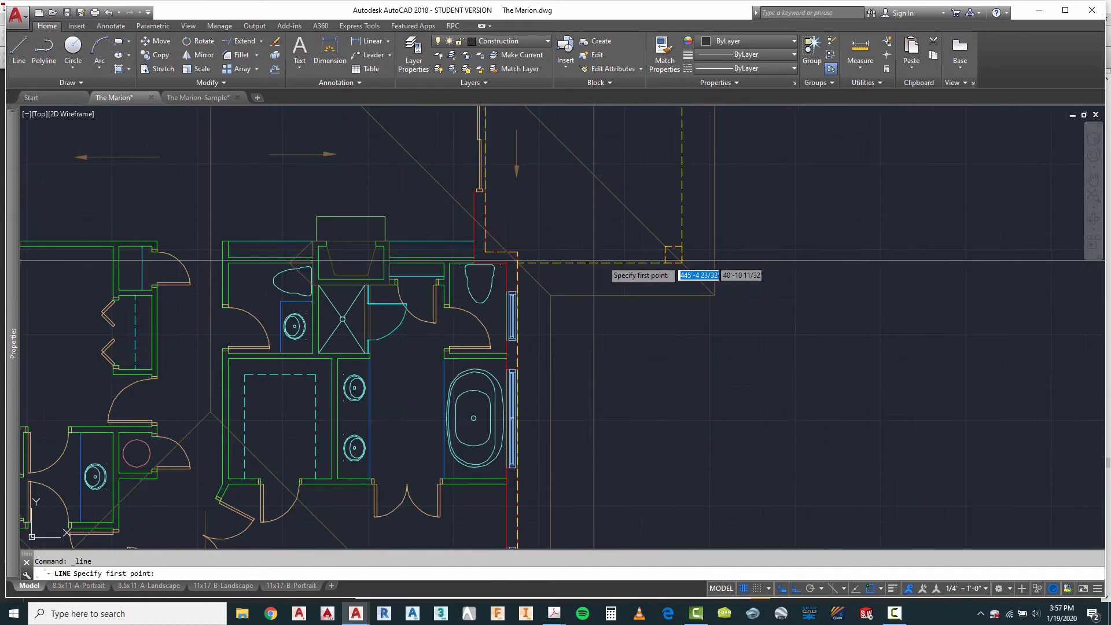
pyautogui.click(665, 263)
pyautogui.scroll(-5, 620, 322)
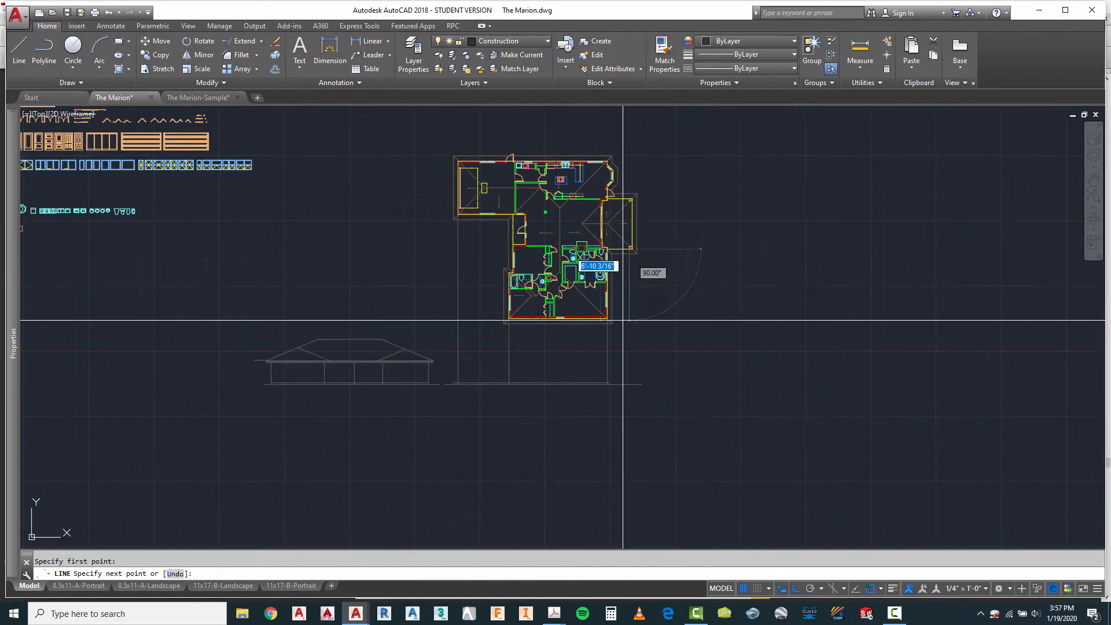
pyautogui.scroll(5, 628, 405)
pyautogui.scroll(-5, 607, 394)
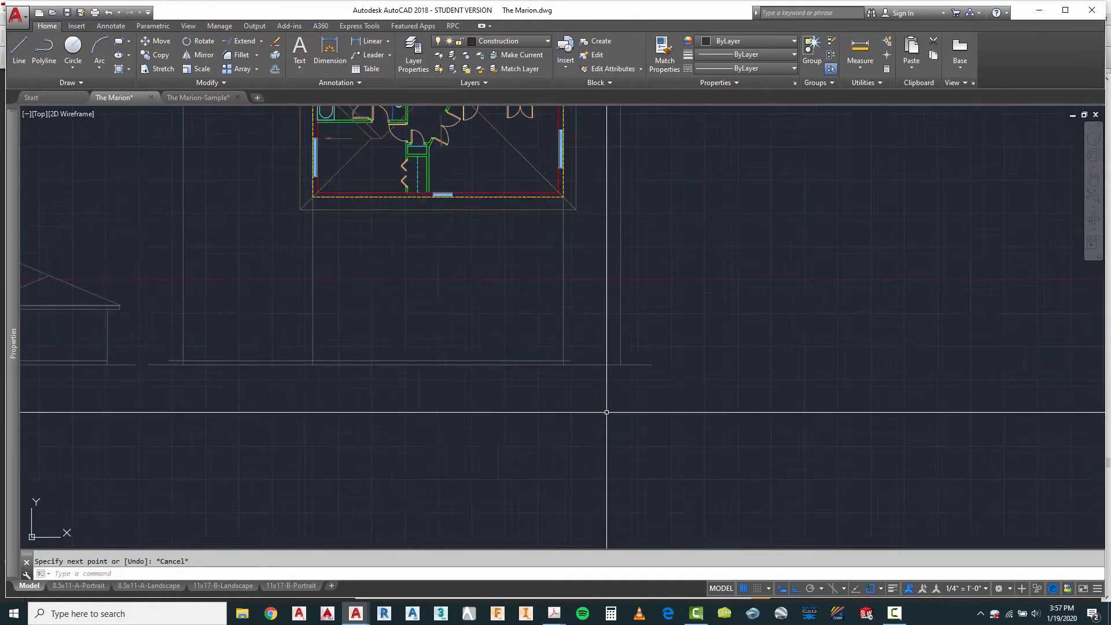
pyautogui.scroll(3, 614, 284)
pyautogui.press('Escape')
# Step: Project the outer lower corner of the same porch post vertically down to the ground line
pyautogui.rightClick(619, 266)
pyautogui.click(641, 269)
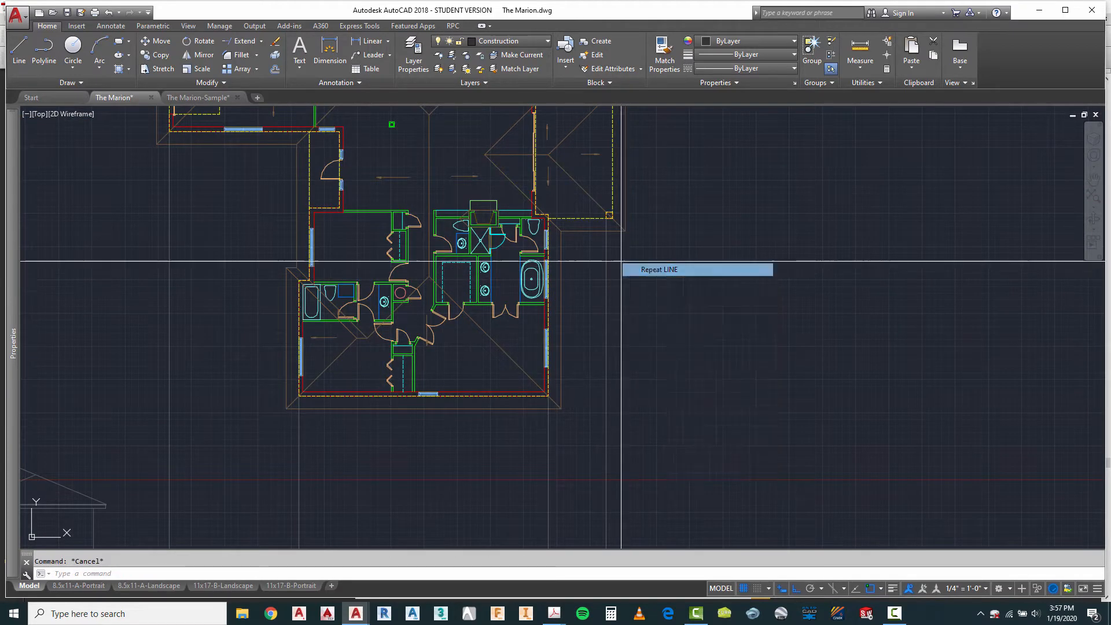
pyautogui.click(612, 218)
pyautogui.scroll(-2, 620, 218)
pyautogui.scroll(6, 615, 401)
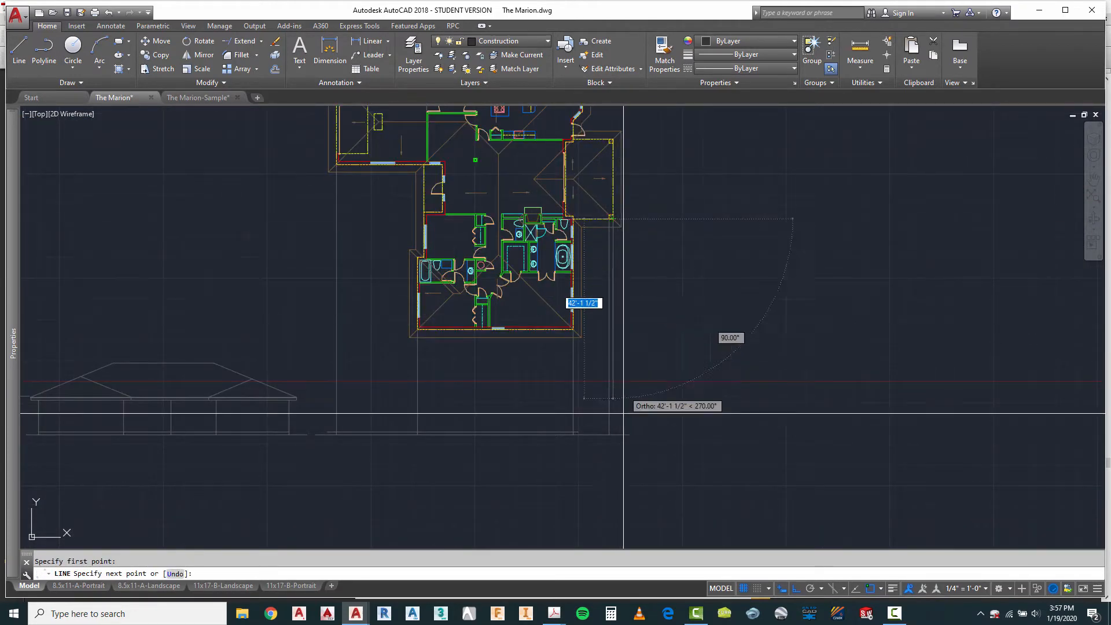
pyautogui.scroll(-2, 666, 441)
pyautogui.press('Escape')
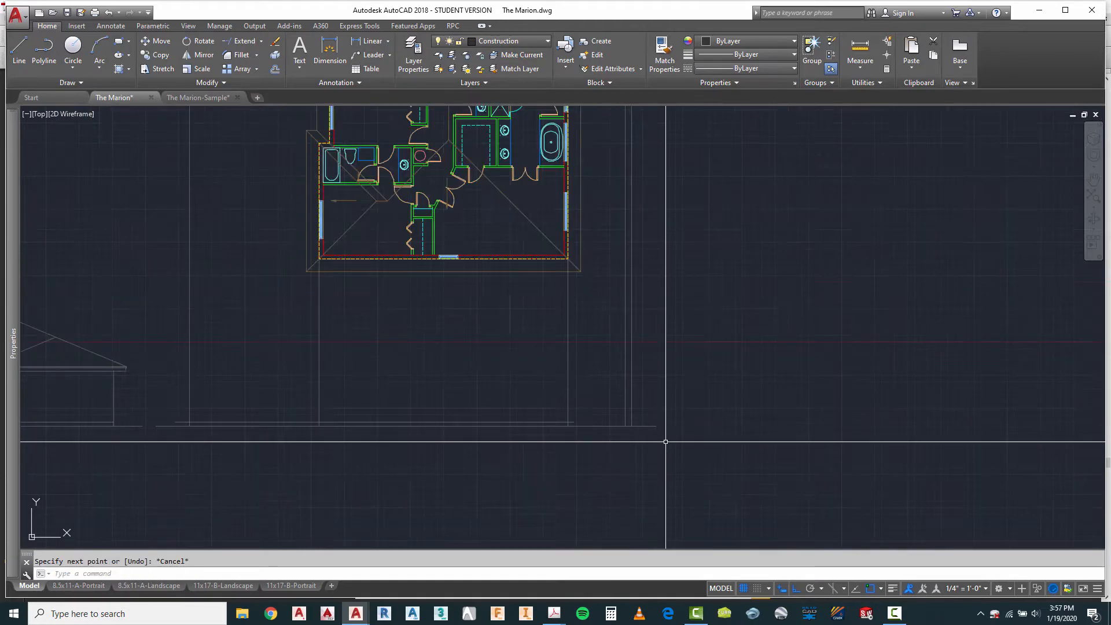
# Step: Copy the front elevation's left roof slope, fascia end and horizontal eave lines, aligning its left wall line with the new elevation's leftmost wall line
pyautogui.scroll(-2, 661, 449)
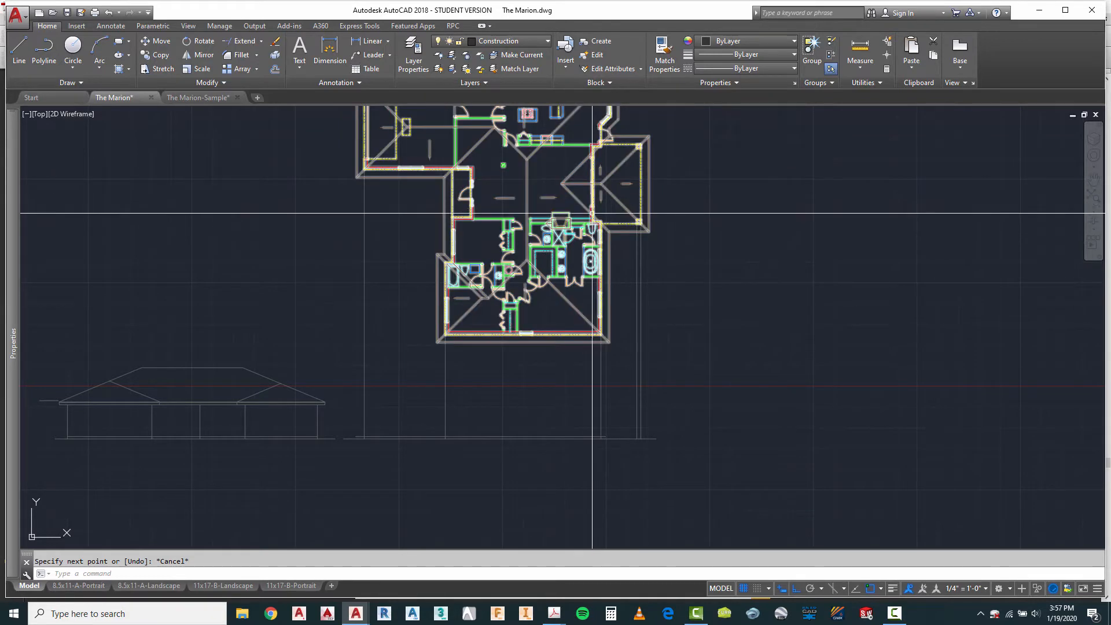
pyautogui.scroll(-2, 534, 378)
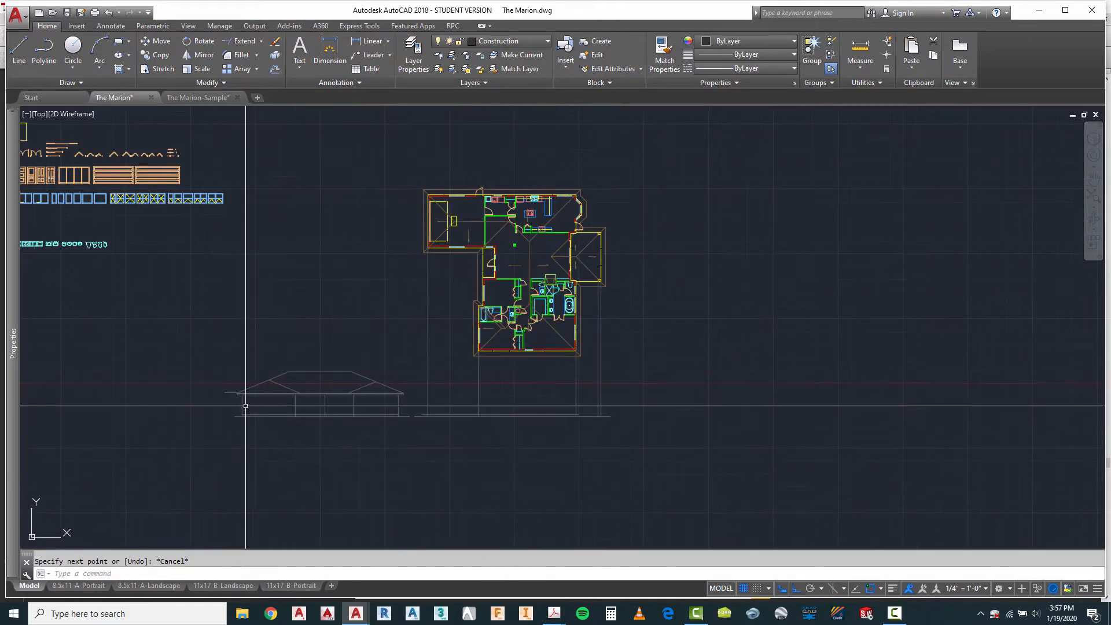
pyautogui.scroll(4, 246, 406)
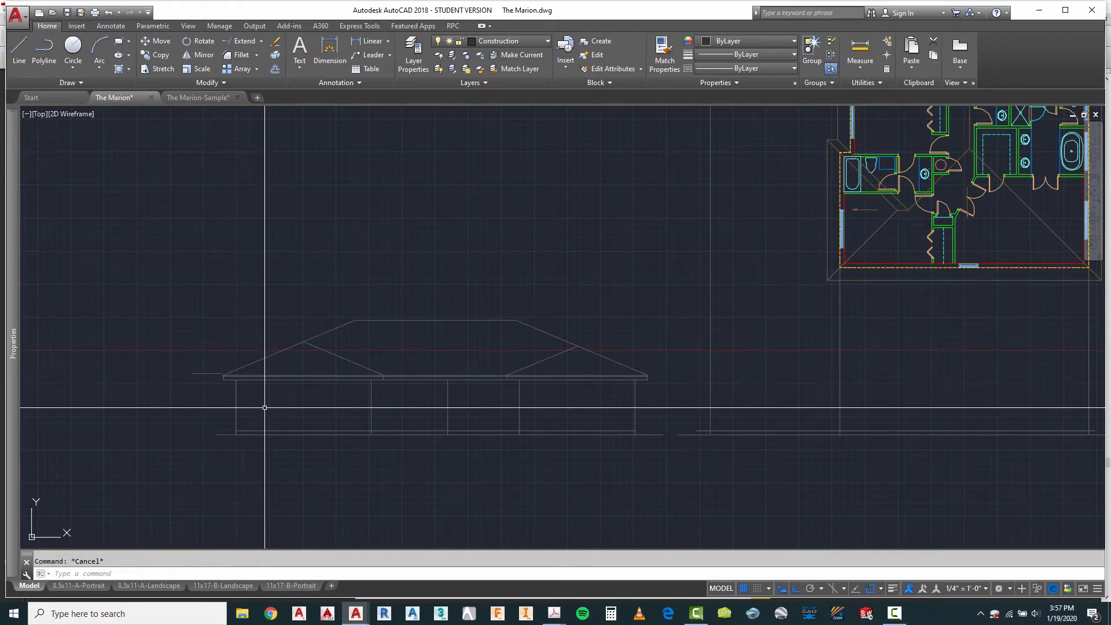
pyautogui.write('o')
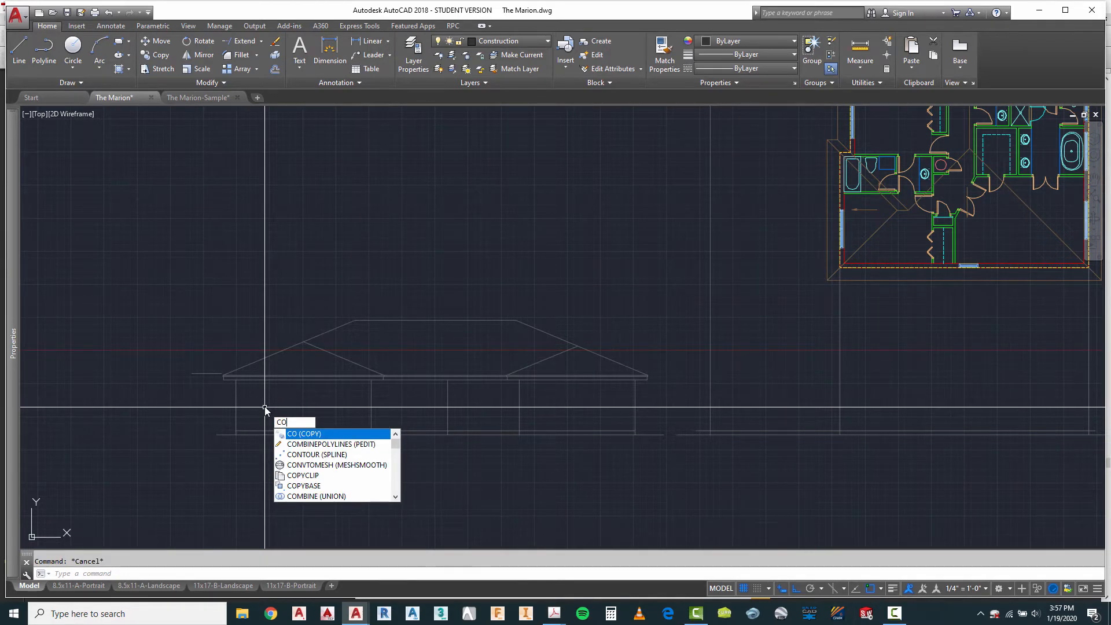
pyautogui.press('Return')
pyautogui.scroll(4, 212, 411)
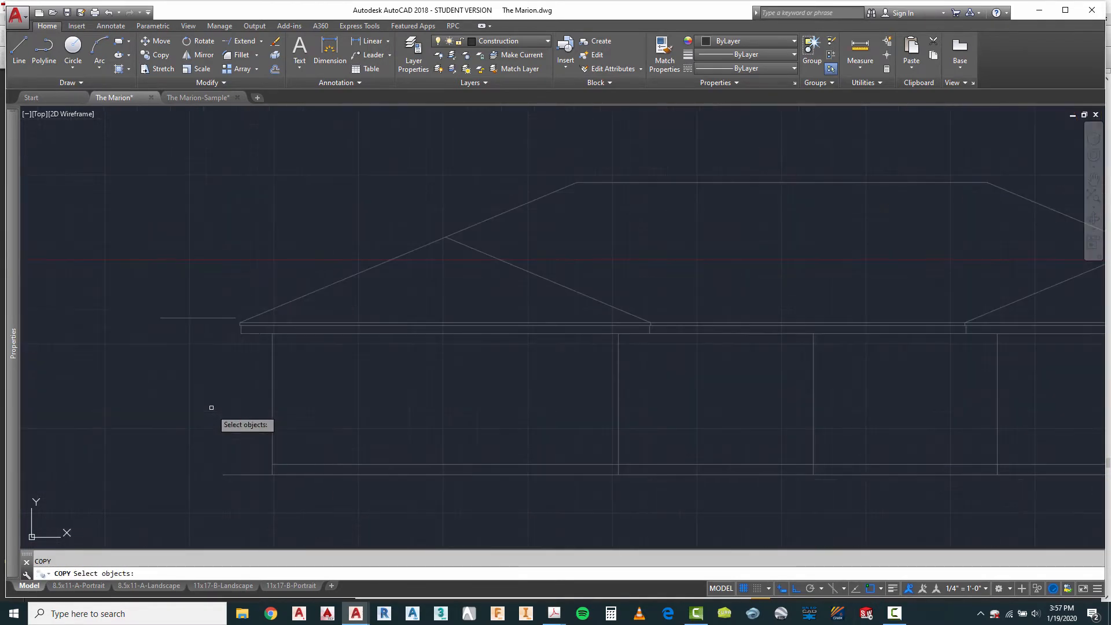
pyautogui.click(236, 310)
pyautogui.click(250, 334)
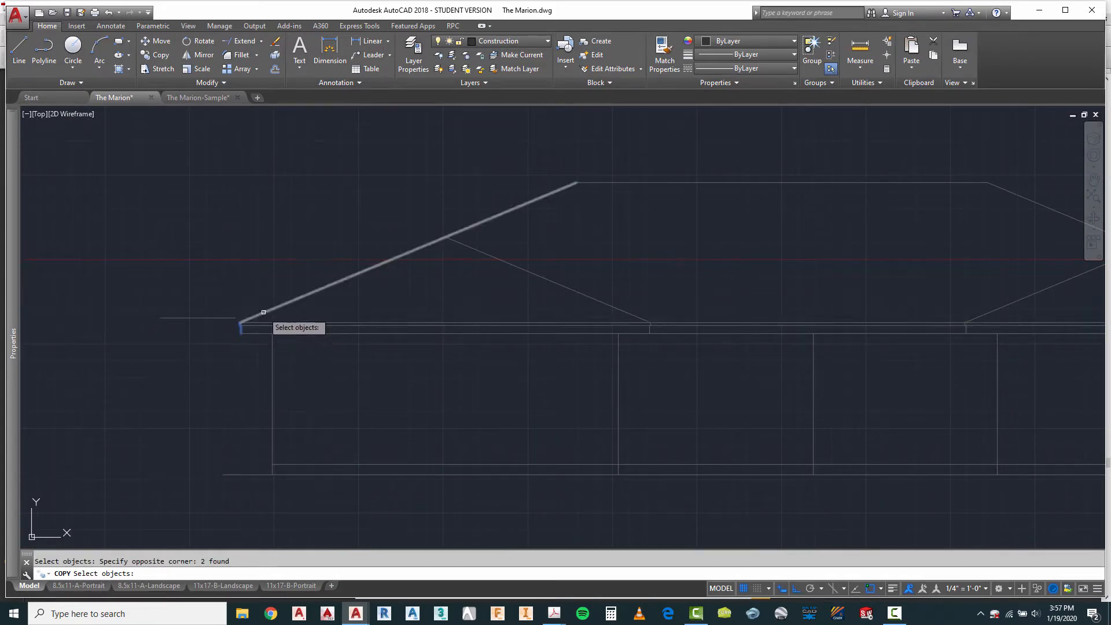
pyautogui.click(334, 311)
pyautogui.click(305, 348)
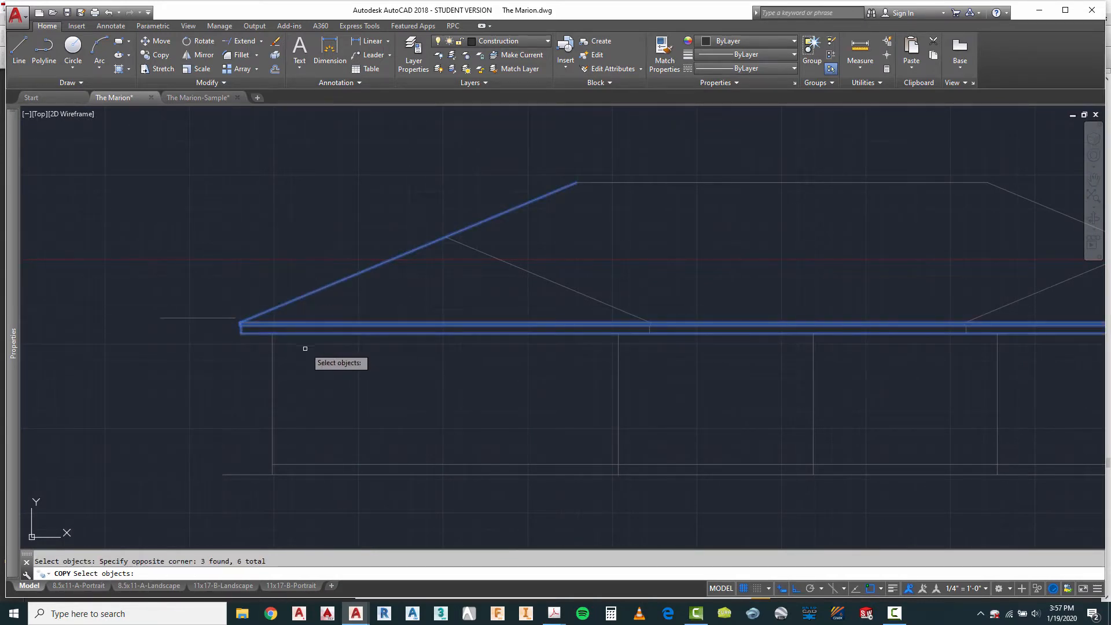
pyautogui.scroll(-2, 294, 401)
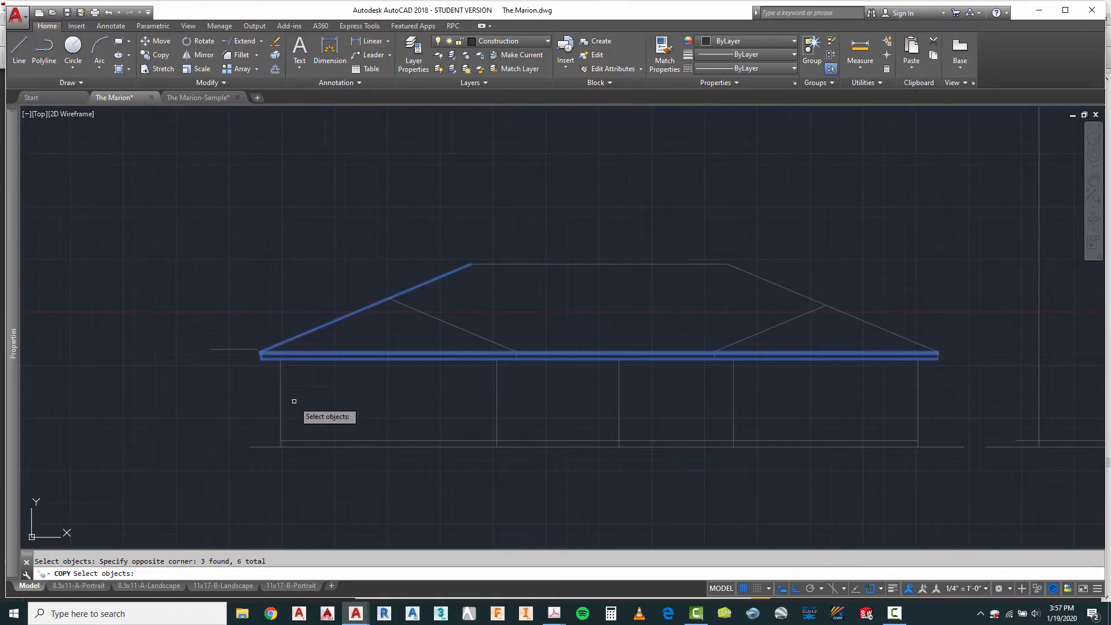
pyautogui.press('Return')
pyautogui.click(280, 393)
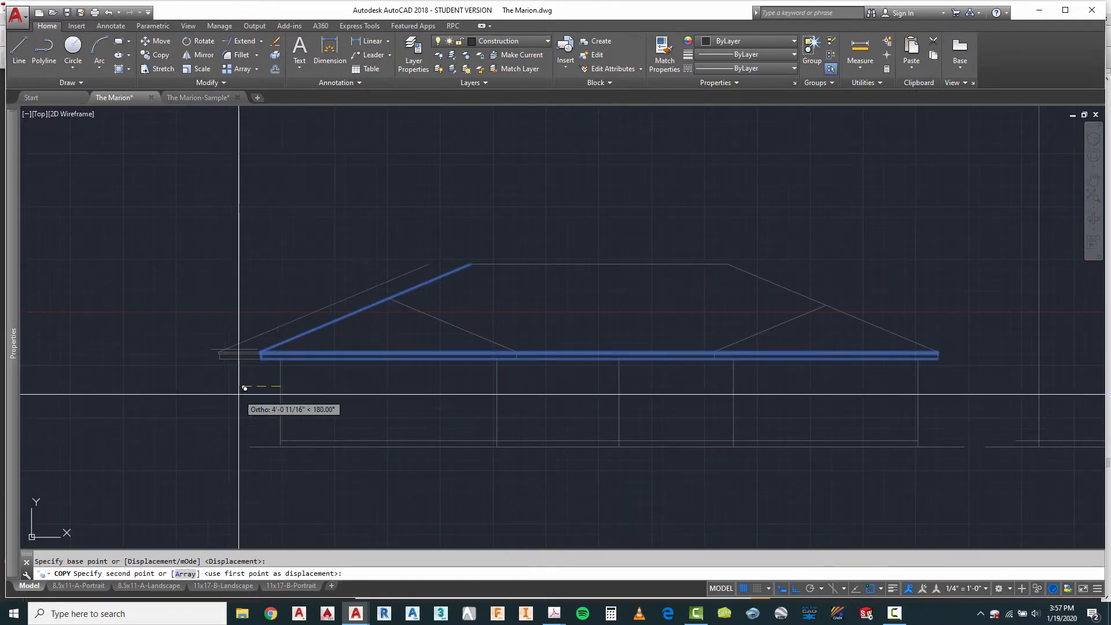
pyautogui.scroll(-4, 241, 384)
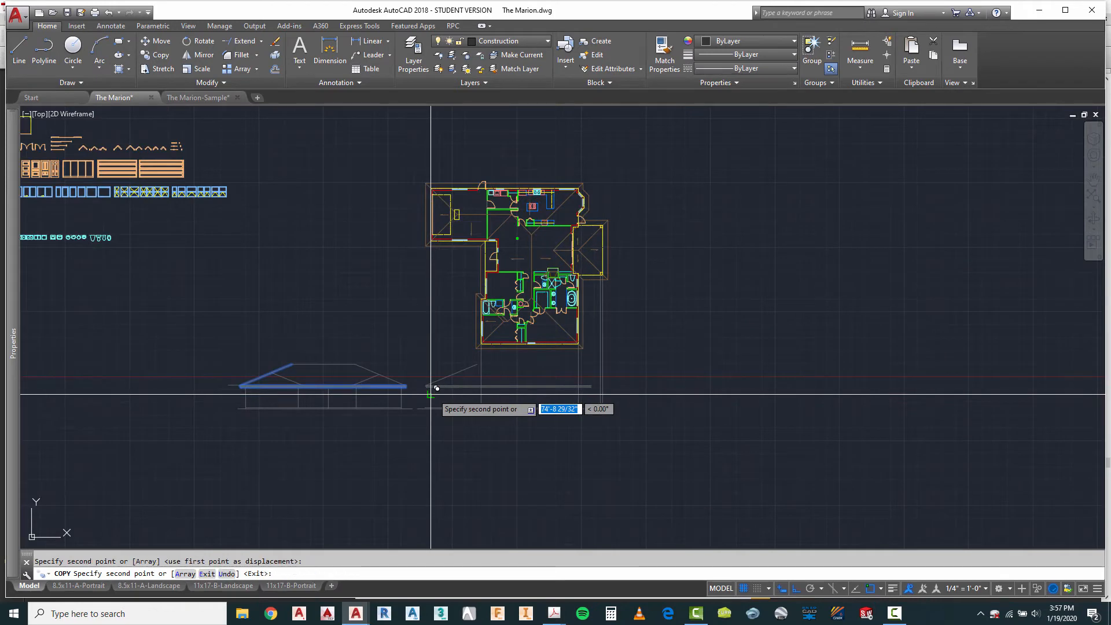
pyautogui.press('Escape')
# Step: Draw a vertical construction line about 65 feet down from the ridge end of the plan's upper-left wing, past the copied roof slope
pyautogui.scroll(3, 440, 391)
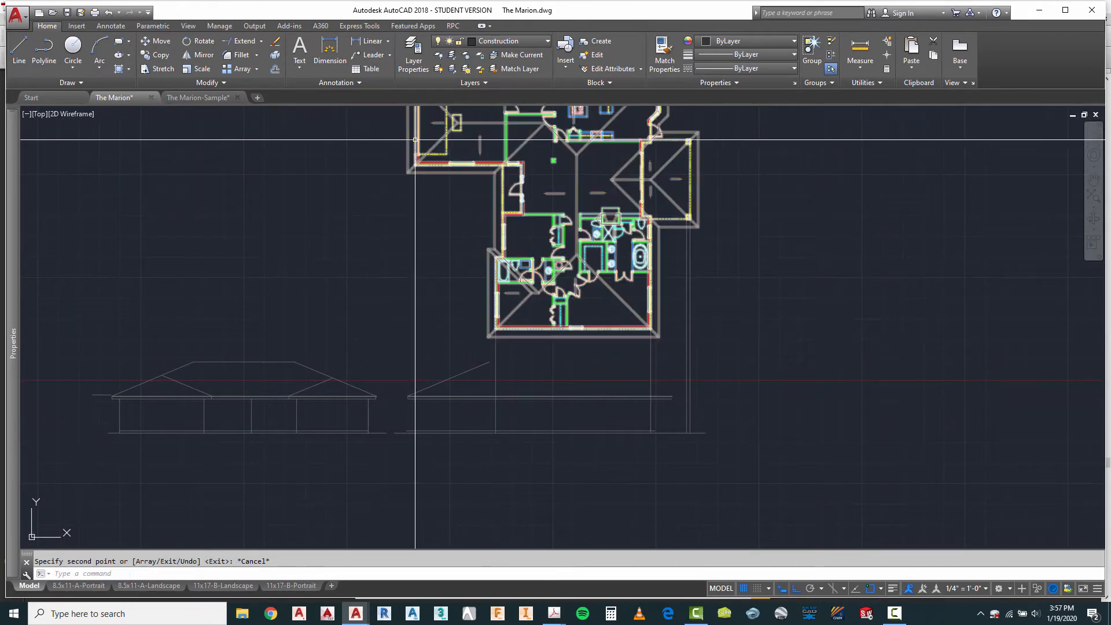
pyautogui.scroll(-5, 458, 145)
pyautogui.scroll(5, 446, 137)
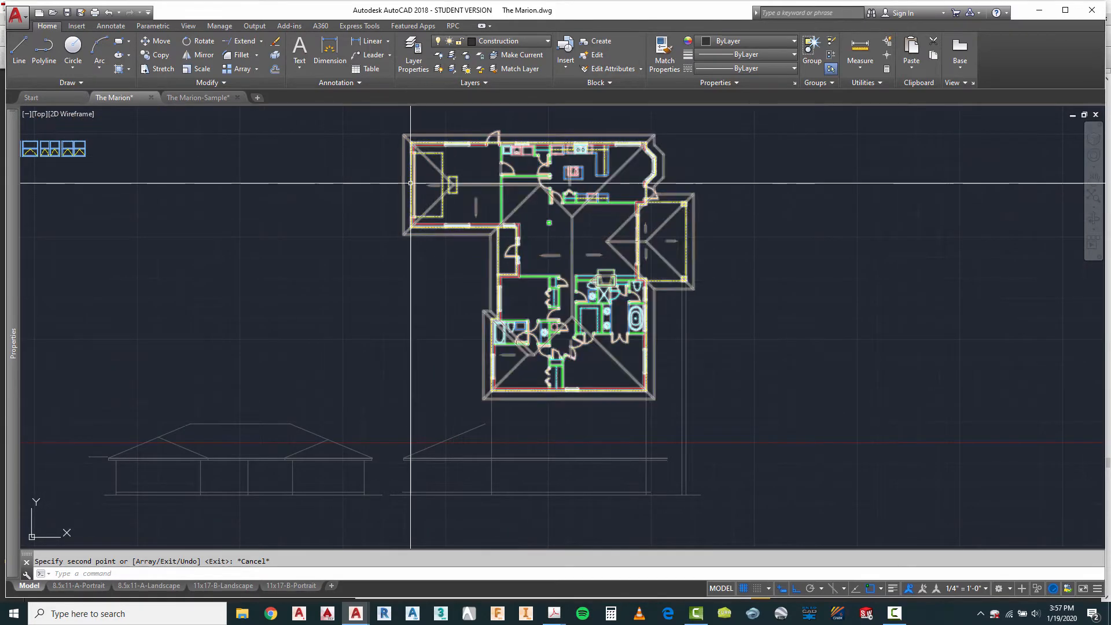
pyautogui.click(20, 51)
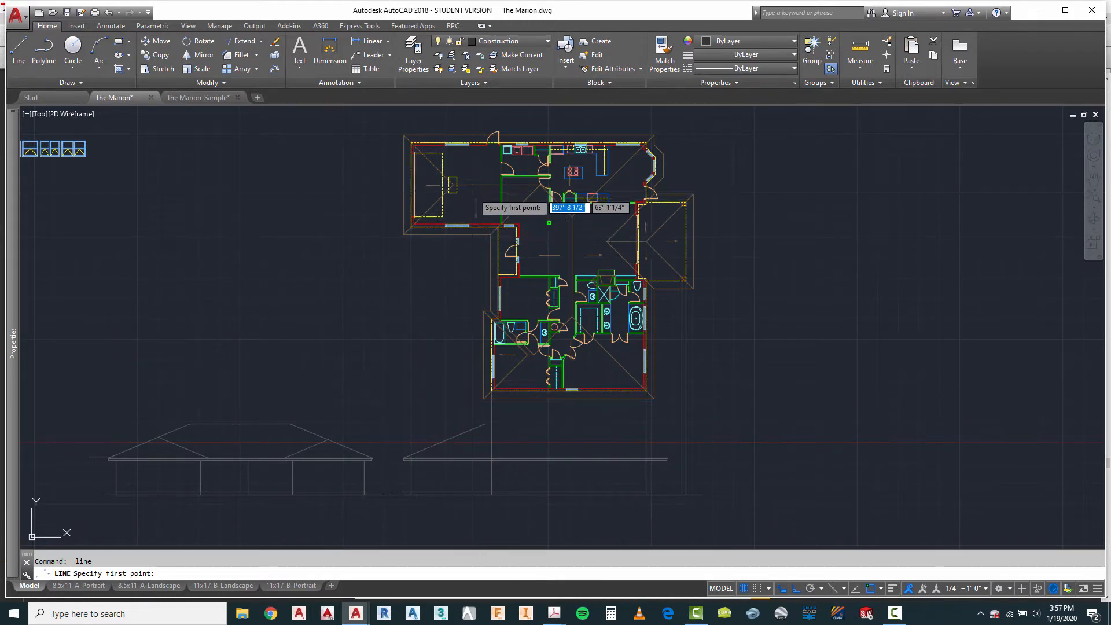
pyautogui.scroll(6, 451, 194)
pyautogui.click(463, 155)
pyautogui.scroll(-4, 462, 159)
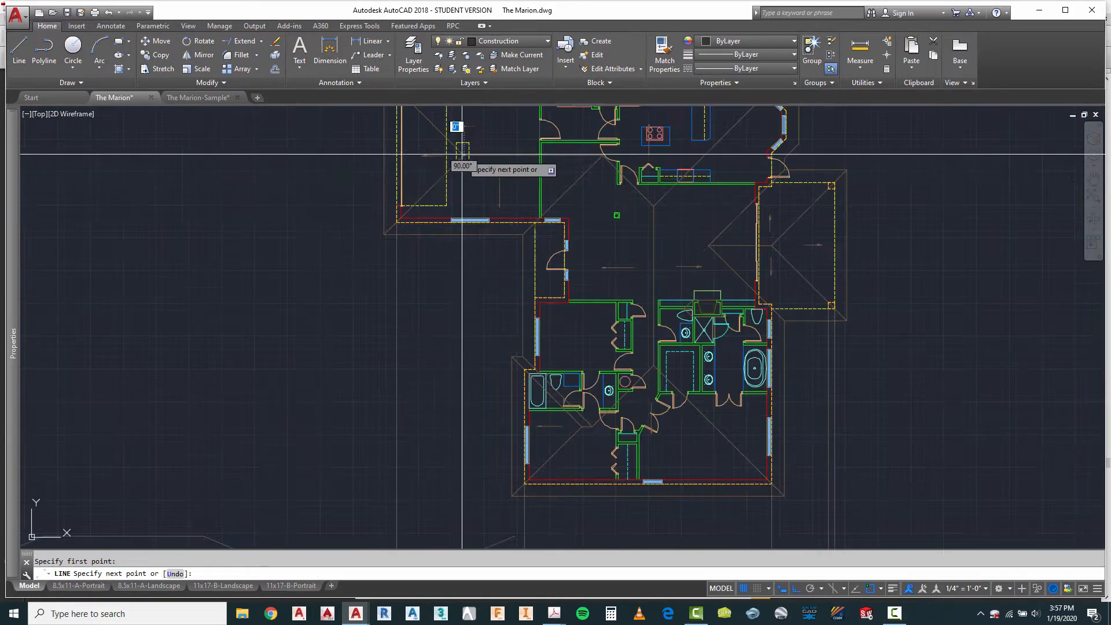
pyautogui.scroll(-2, 492, 346)
pyautogui.scroll(5, 478, 489)
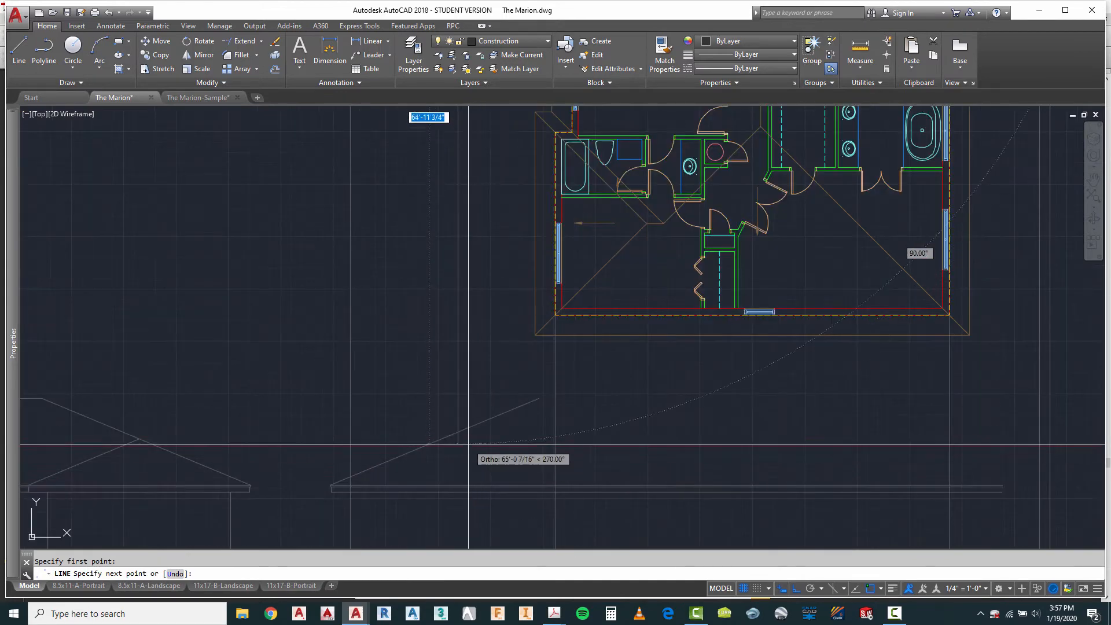
pyautogui.press('Escape')
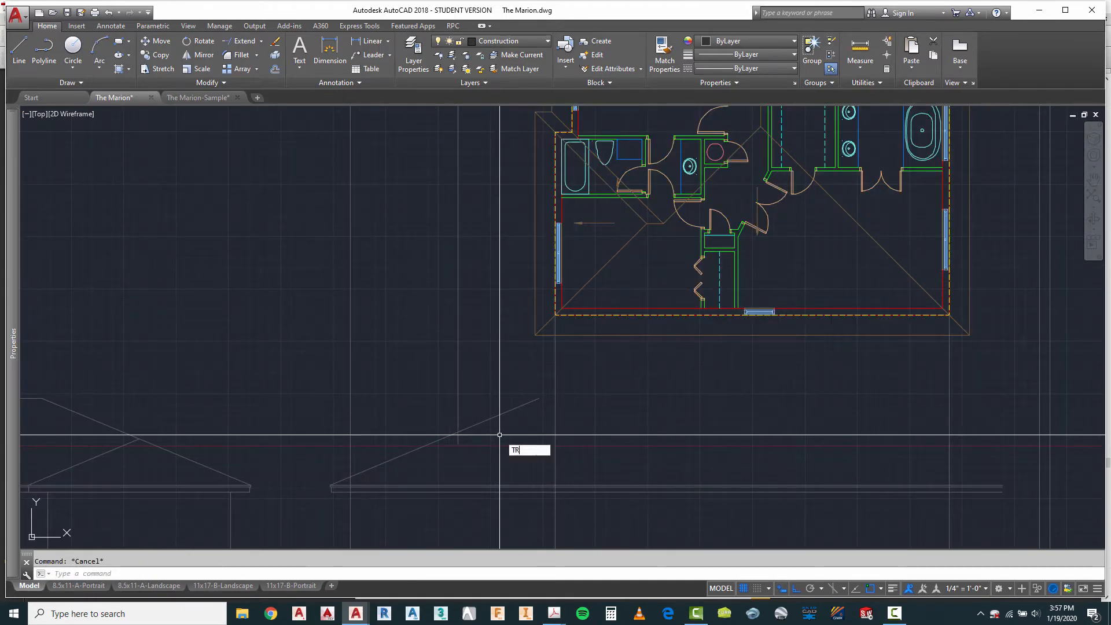
# Step: Trim the copied roof slope's upper end back to the projected ridge-end line
pyautogui.press('Return')
pyautogui.click(484, 412)
pyautogui.click(437, 452)
pyautogui.press('Return')
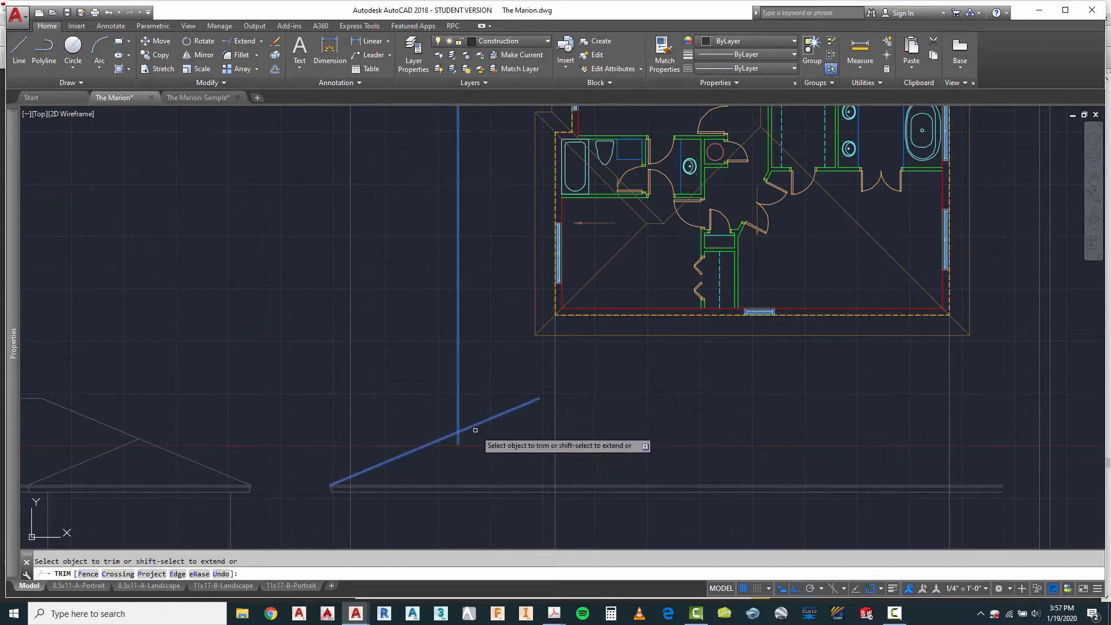
pyautogui.press('Escape')
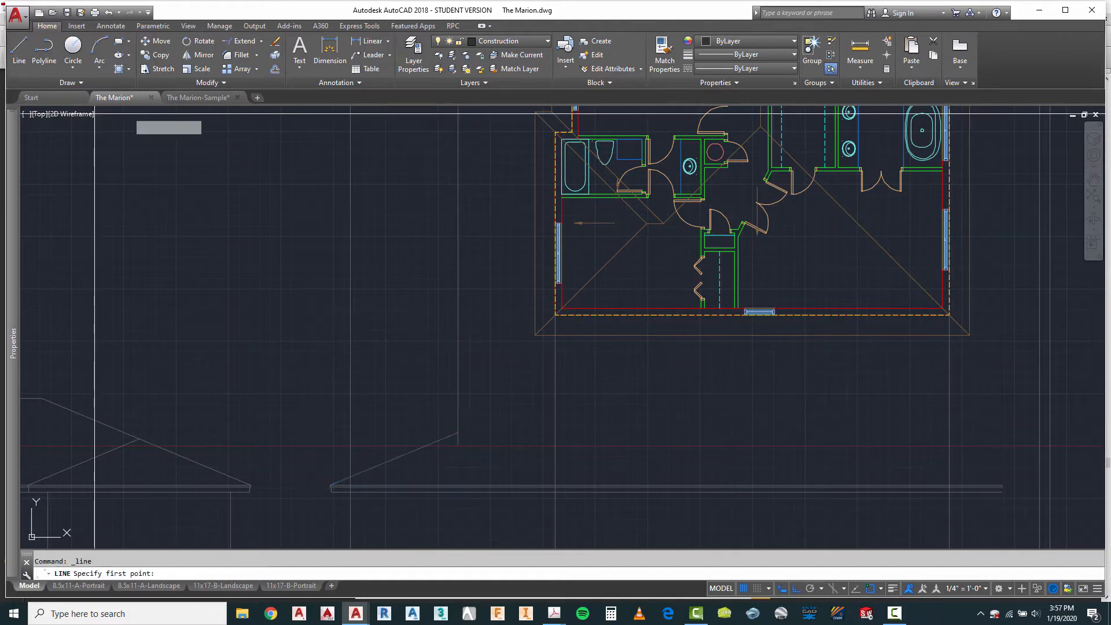
# Step: Draw a horizontal ridge line about 15 feet long to the right from the trimmed slope's peak
pyautogui.click(460, 440)
pyautogui.scroll(-4, 440, 441)
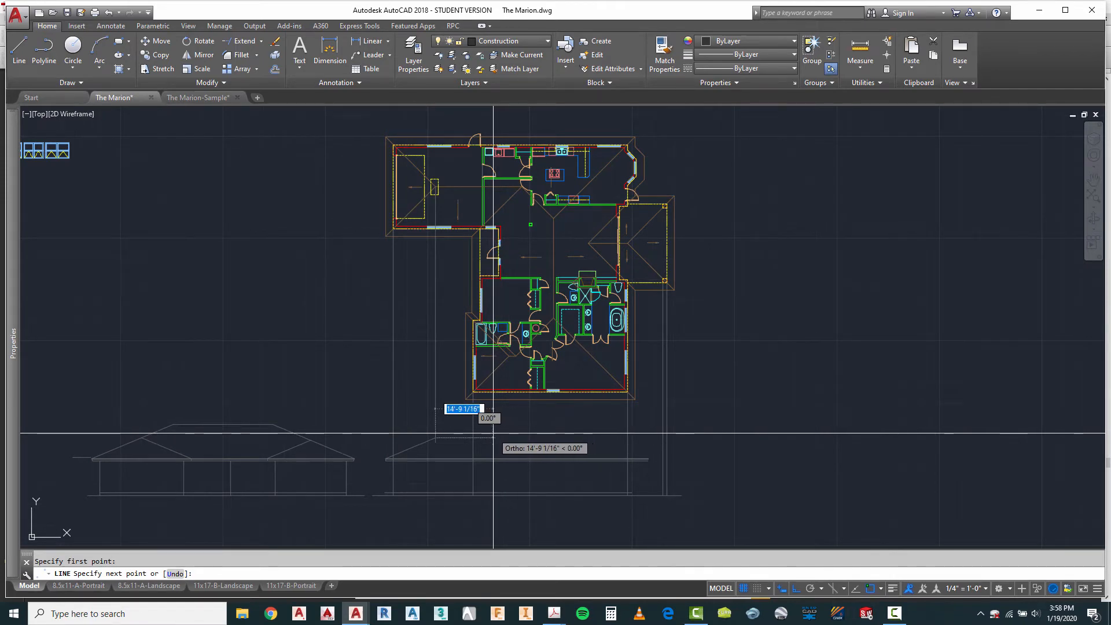
pyautogui.press('Escape')
# Step: Copy the left roof slope and fascia end to the right, from the leftmost wall line to the second projected wall line
pyautogui.scroll(2, 492, 434)
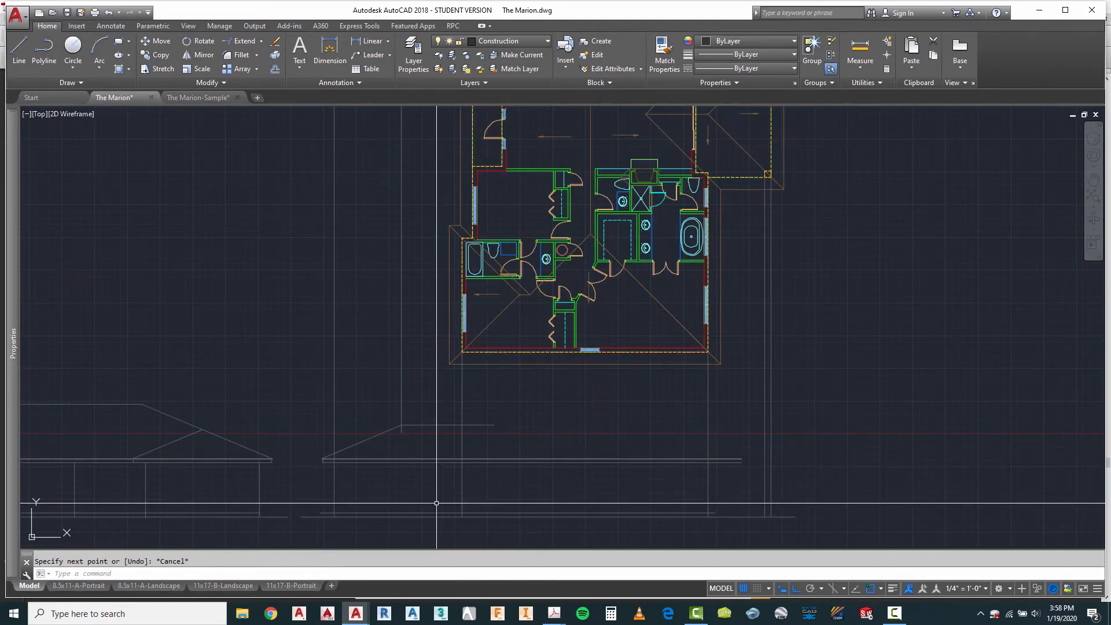
pyautogui.scroll(-4, 444, 357)
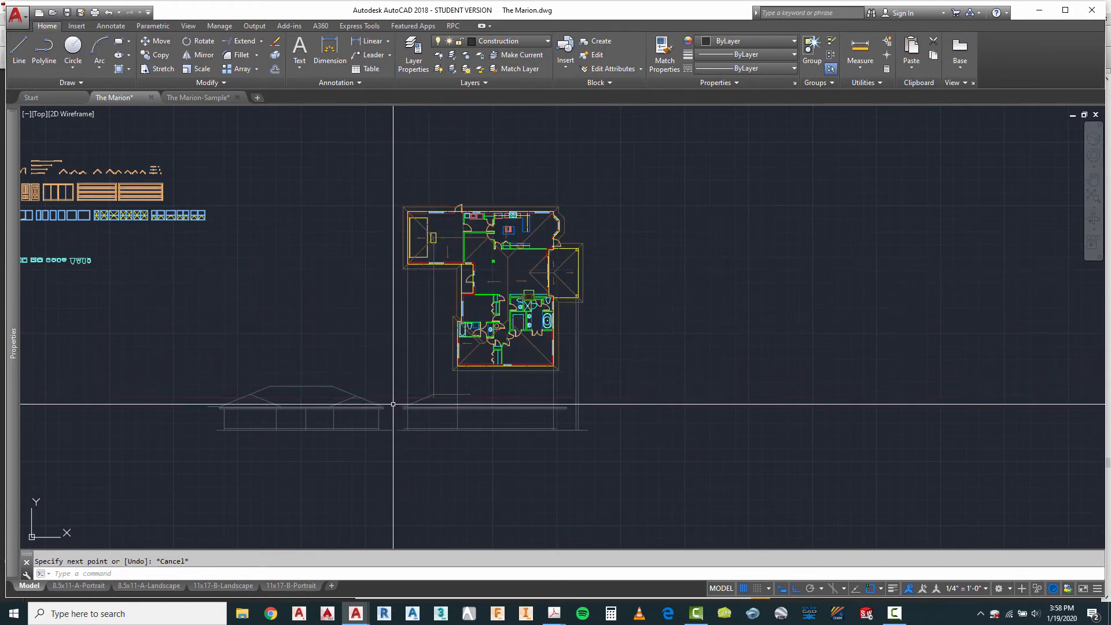
pyautogui.scroll(8, 404, 412)
pyautogui.press('Escape')
pyautogui.write('co')
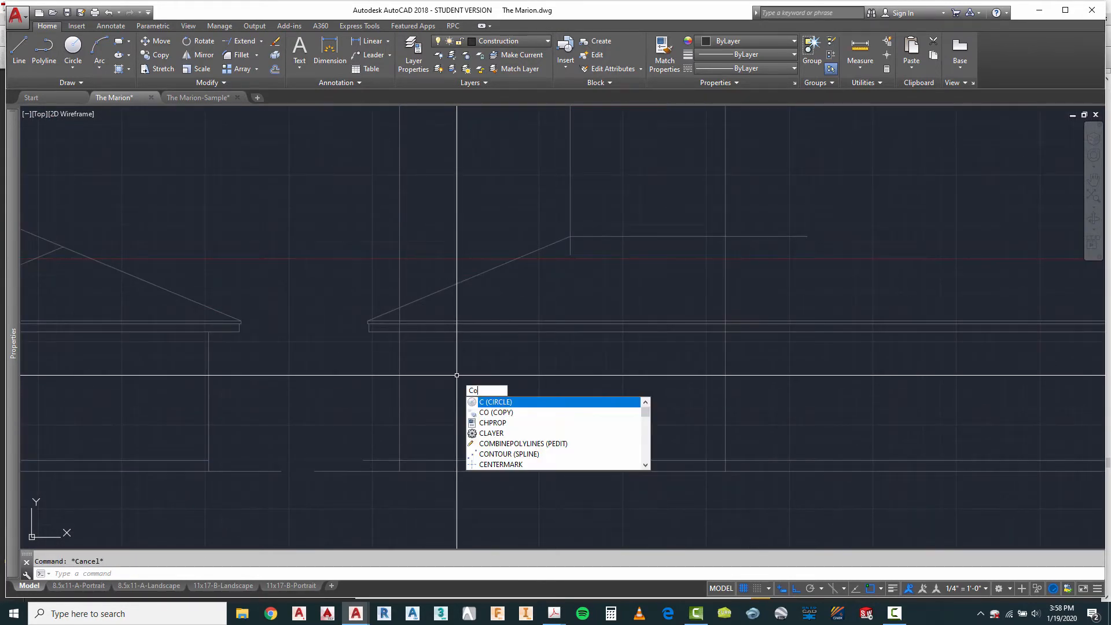
pyautogui.press('Return')
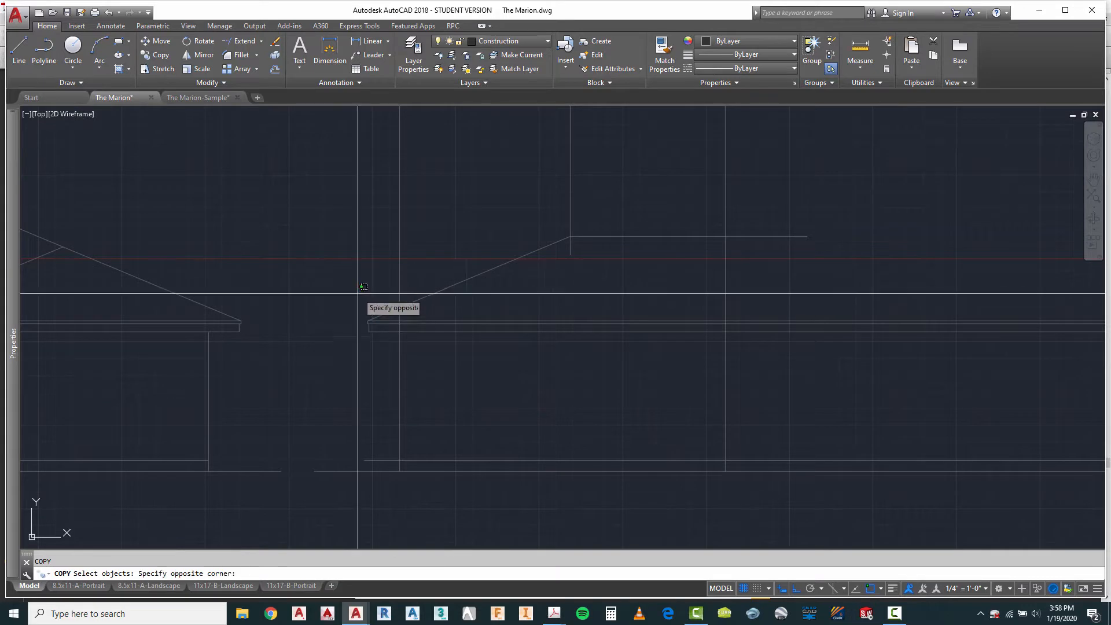
pyautogui.click(376, 347)
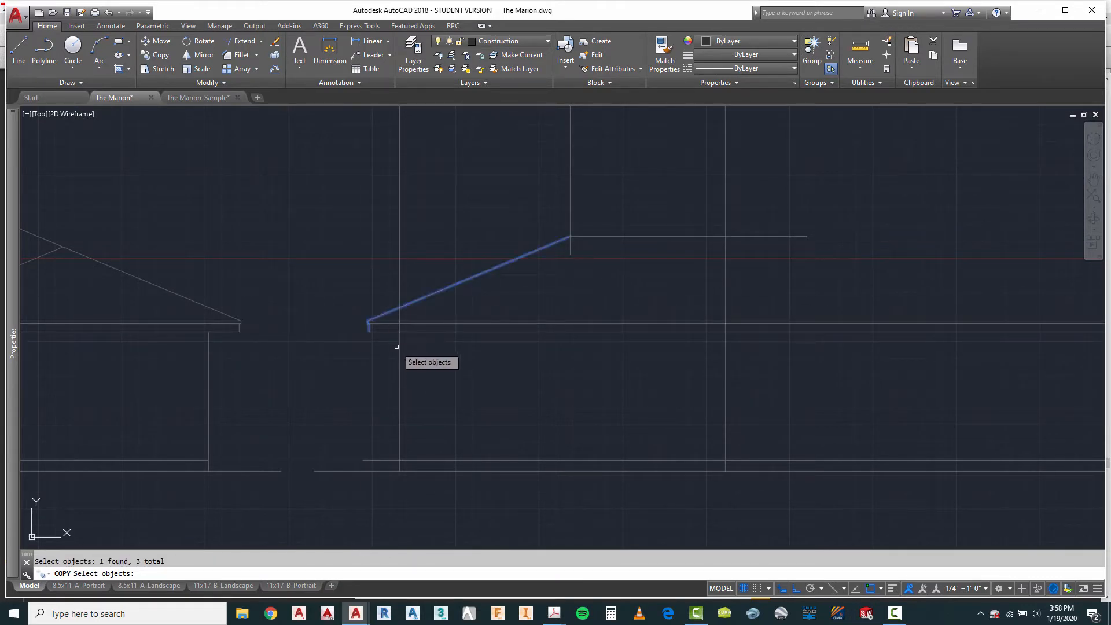
pyautogui.press('Return')
pyautogui.click(400, 351)
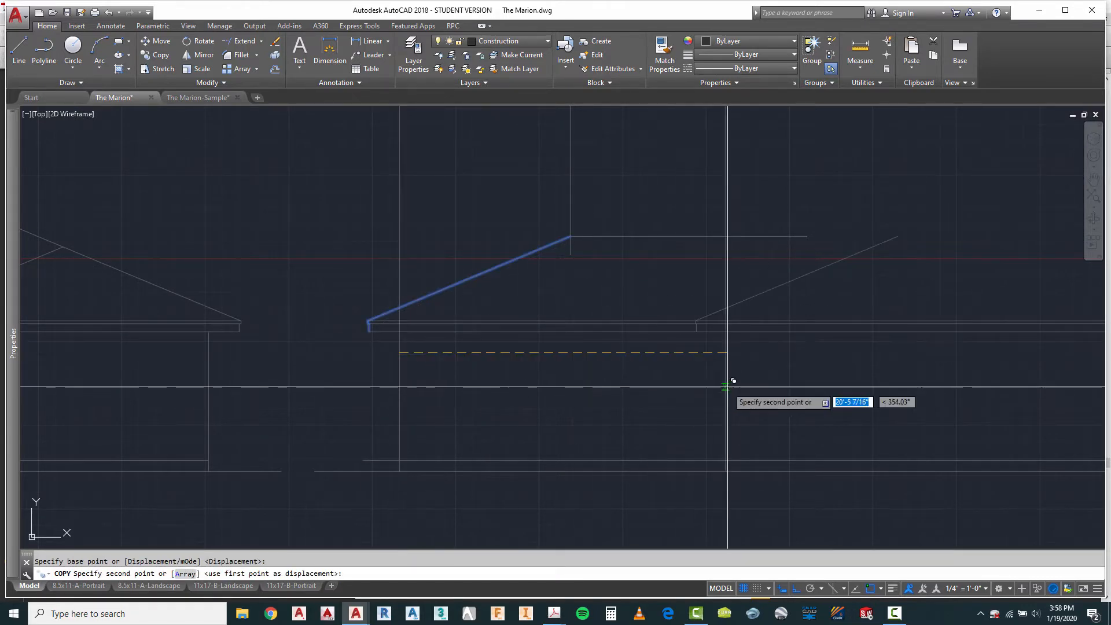
pyautogui.click(724, 352)
pyautogui.press('Escape')
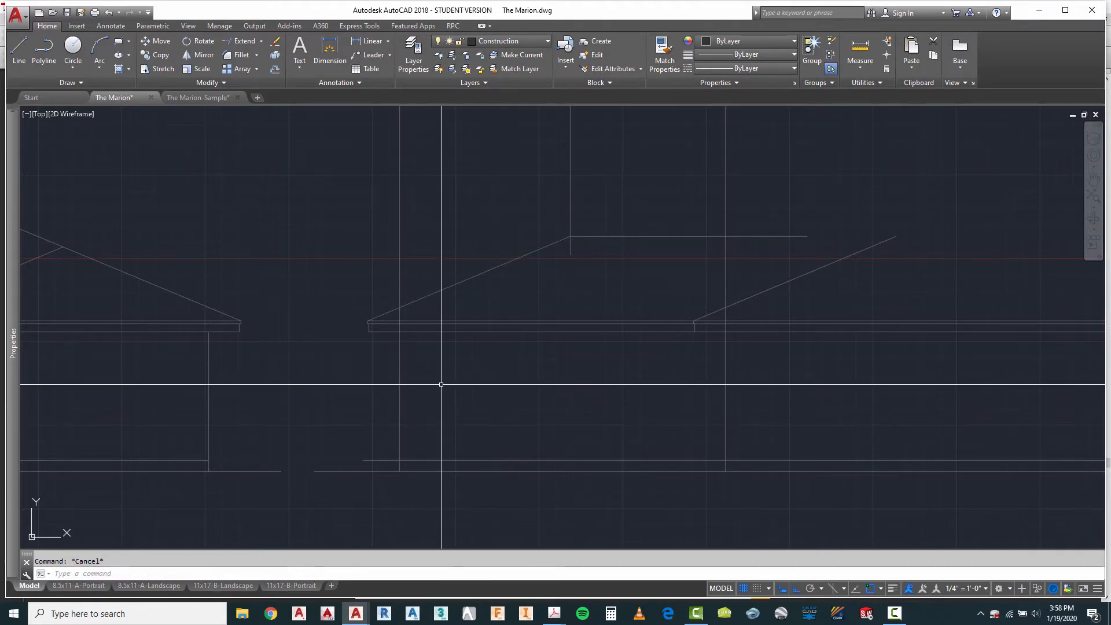
# Step: Trim the new elevation's leftmost wall line above the underside of the fascia
pyautogui.write('tr')
pyautogui.press('Return')
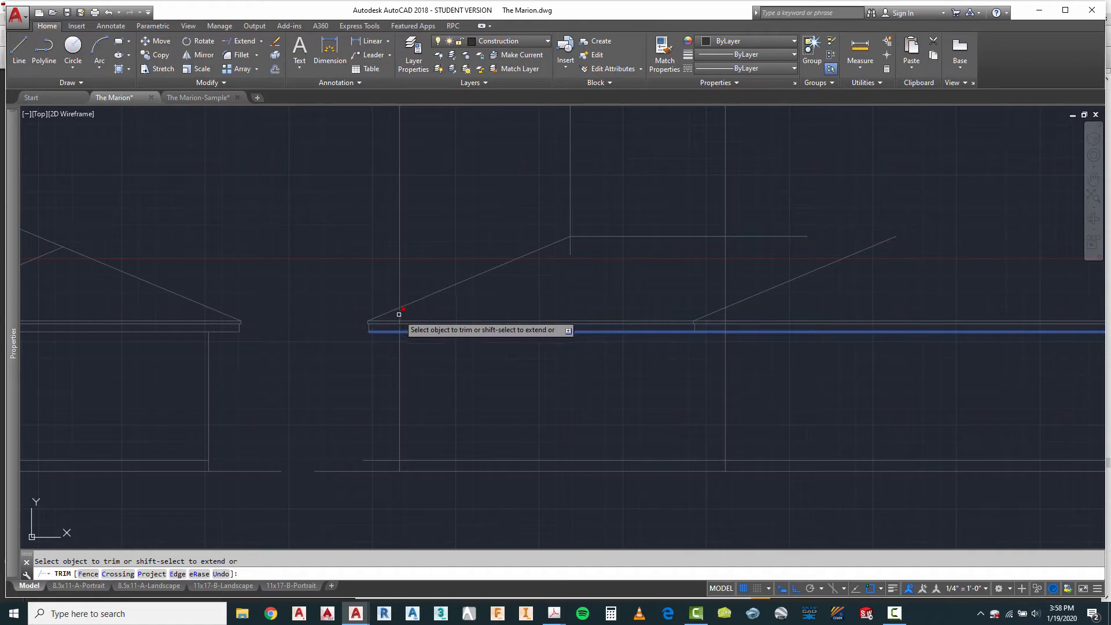
pyautogui.rightClick(447, 353)
pyautogui.click(472, 378)
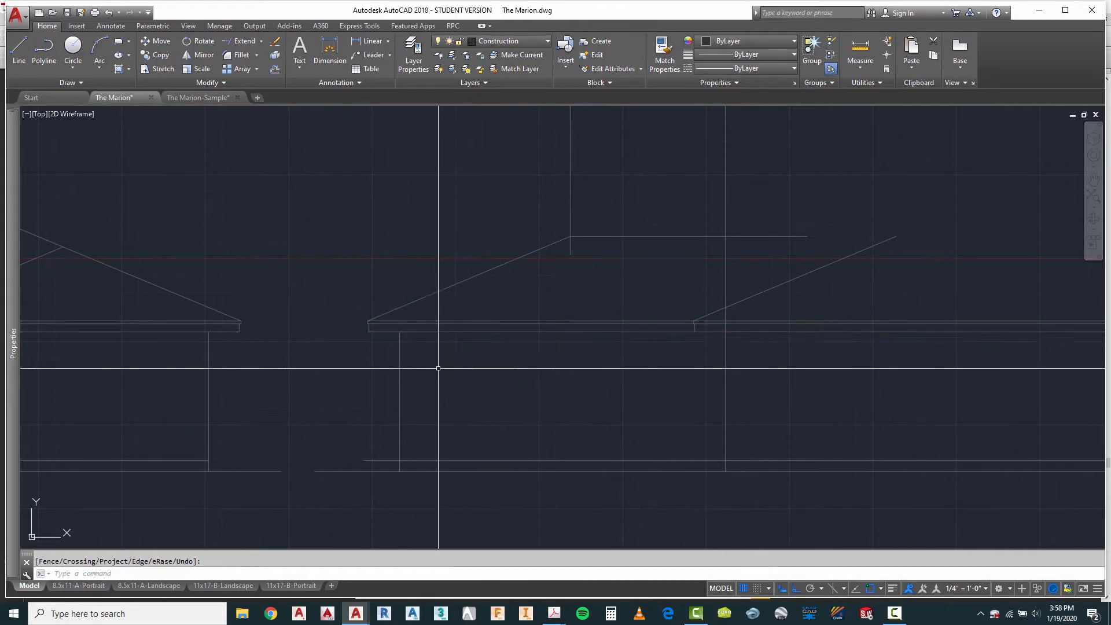
# Step: Trim the floor line's overhang to the left of the leftmost wall line
pyautogui.rightClick(418, 365)
pyautogui.click(456, 373)
pyautogui.click(400, 394)
pyautogui.press('Return')
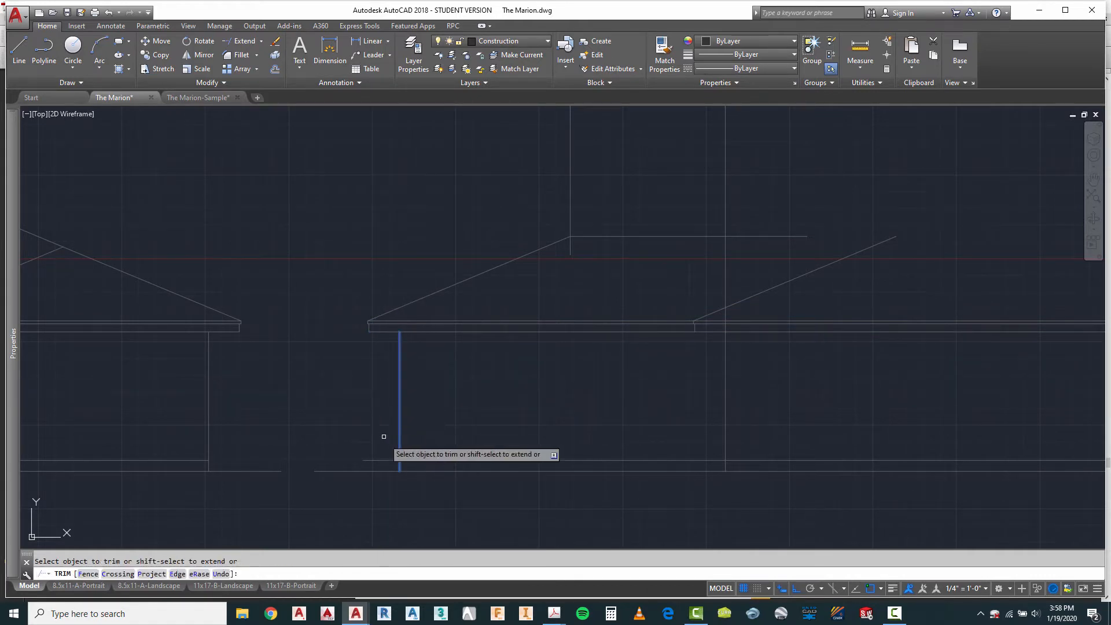
pyautogui.rightClick(345, 423)
pyautogui.click(373, 409)
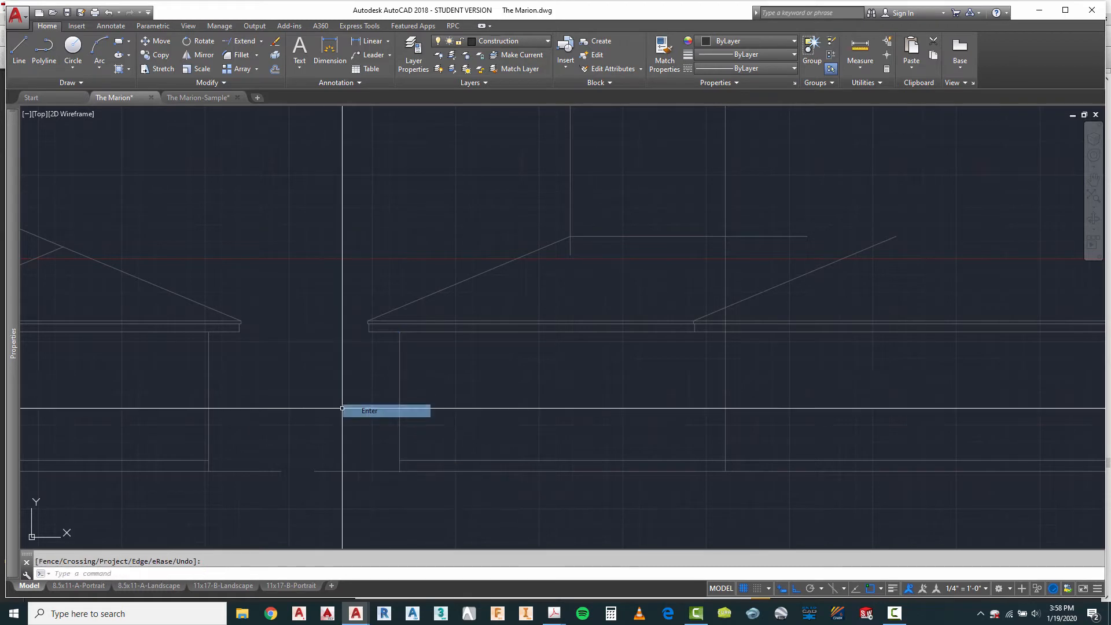
# Step: Project a vertical line about 24 feet long down from the left end of the plan's short ridge past the second roof slope
pyautogui.scroll(-4, 333, 406)
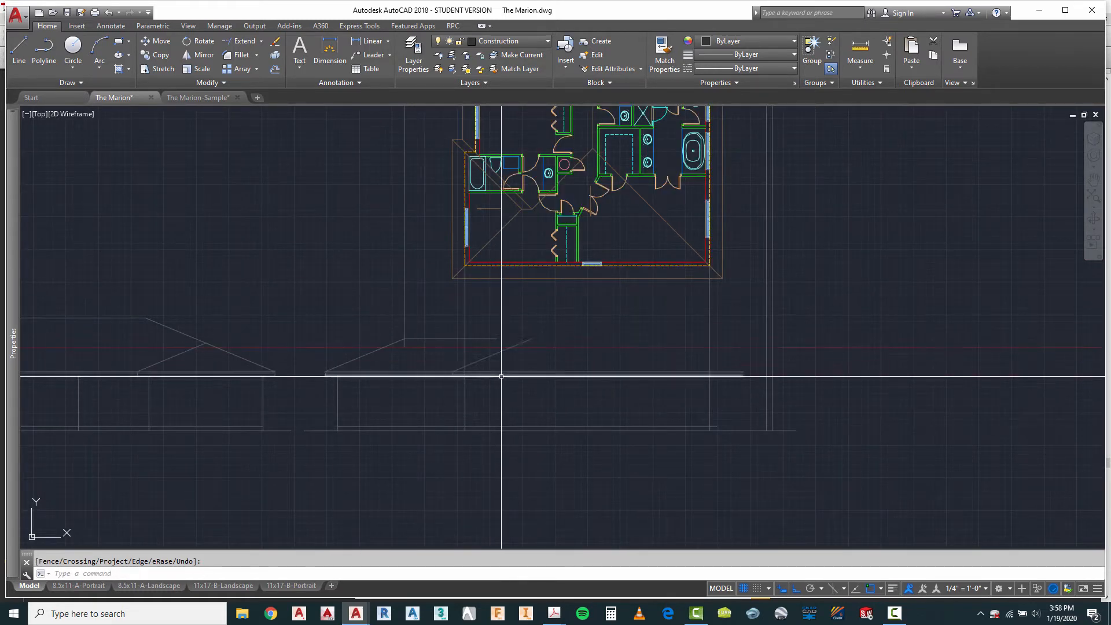
pyautogui.scroll(4, 412, 343)
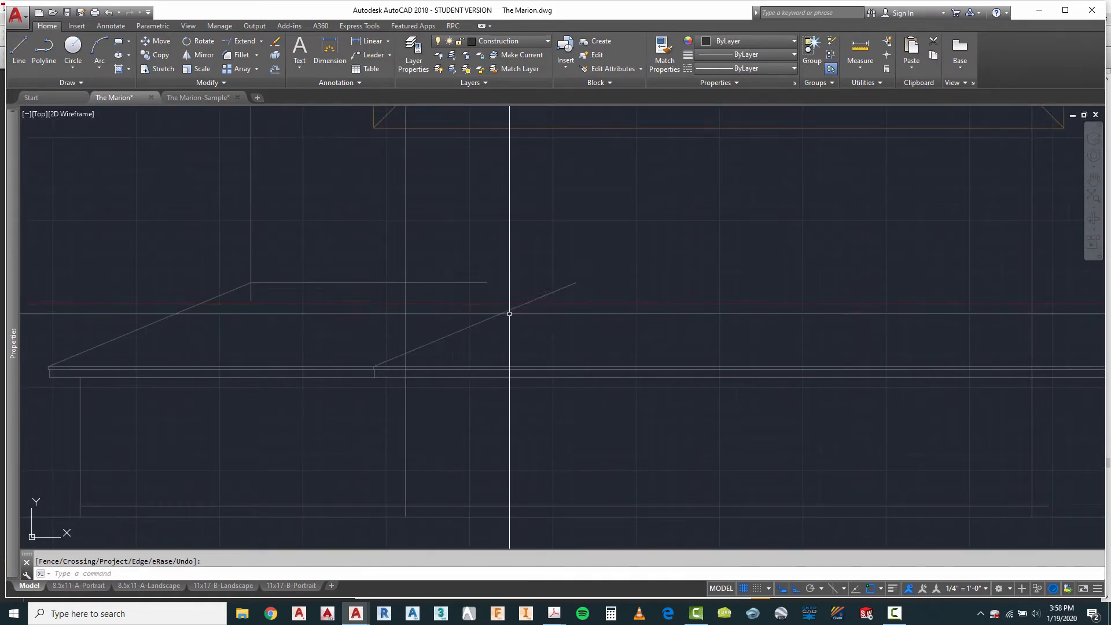
pyautogui.scroll(-3, 529, 342)
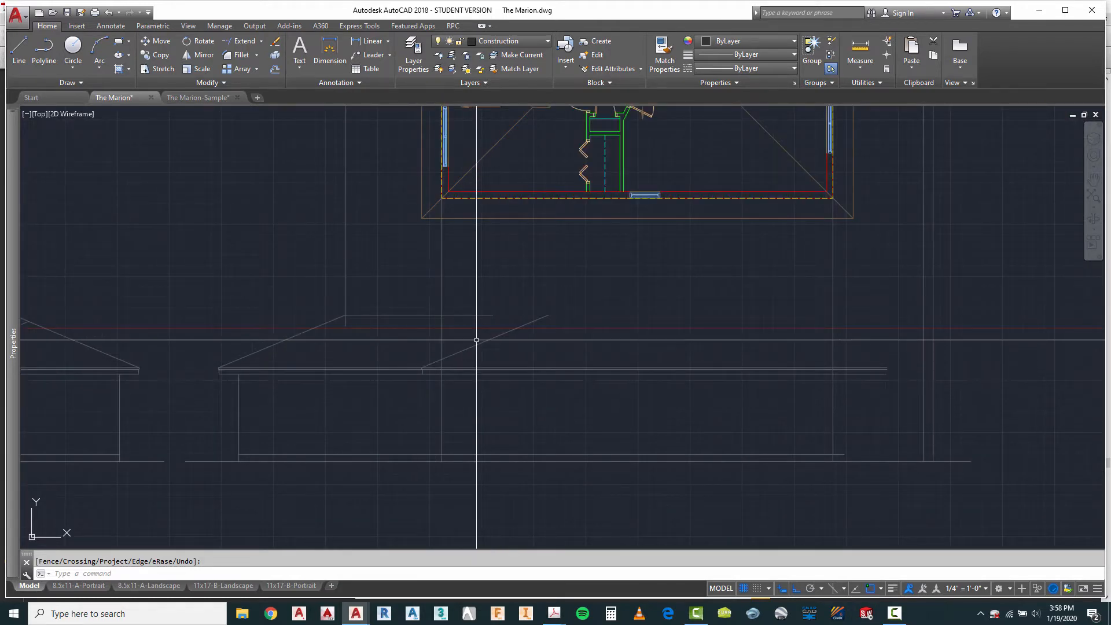
pyautogui.scroll(-2, 454, 369)
pyautogui.scroll(3, 501, 223)
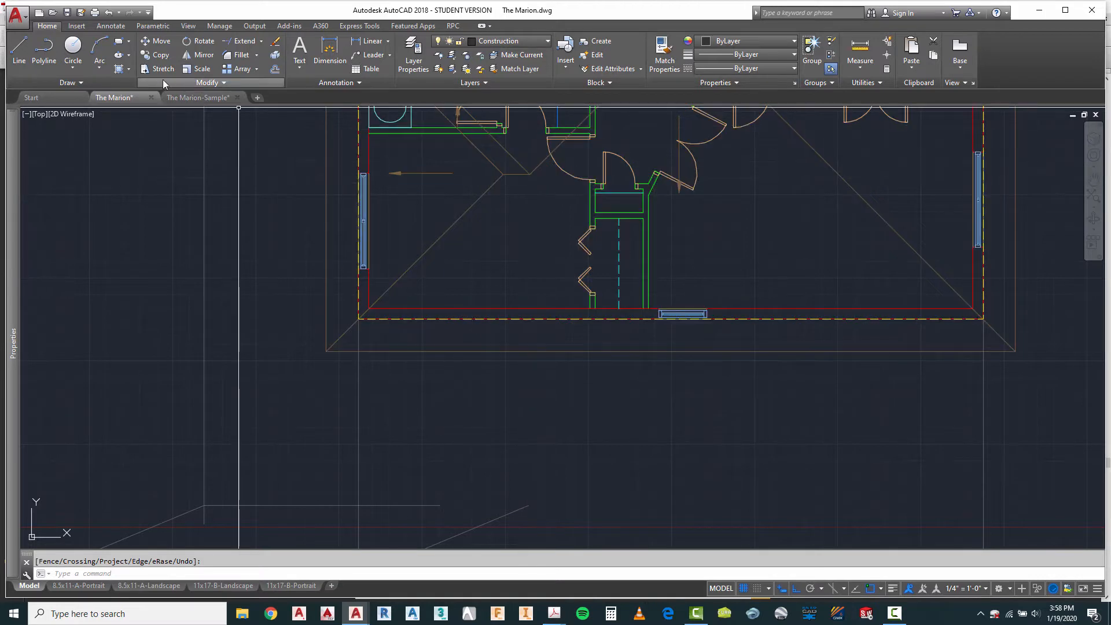
pyautogui.click(503, 174)
pyautogui.scroll(-2, 519, 253)
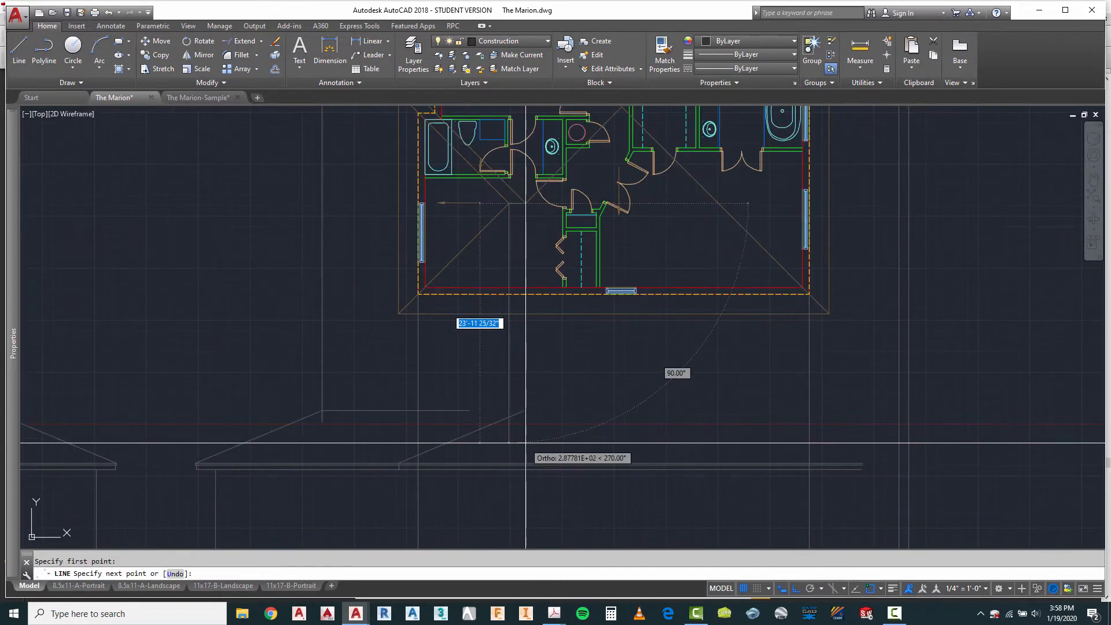
pyautogui.press('Escape')
# Step: Project a second vertical line from the right end of the plan's short ridge down past the second slope's upper end
pyautogui.rightClick(539, 367)
pyautogui.click(576, 372)
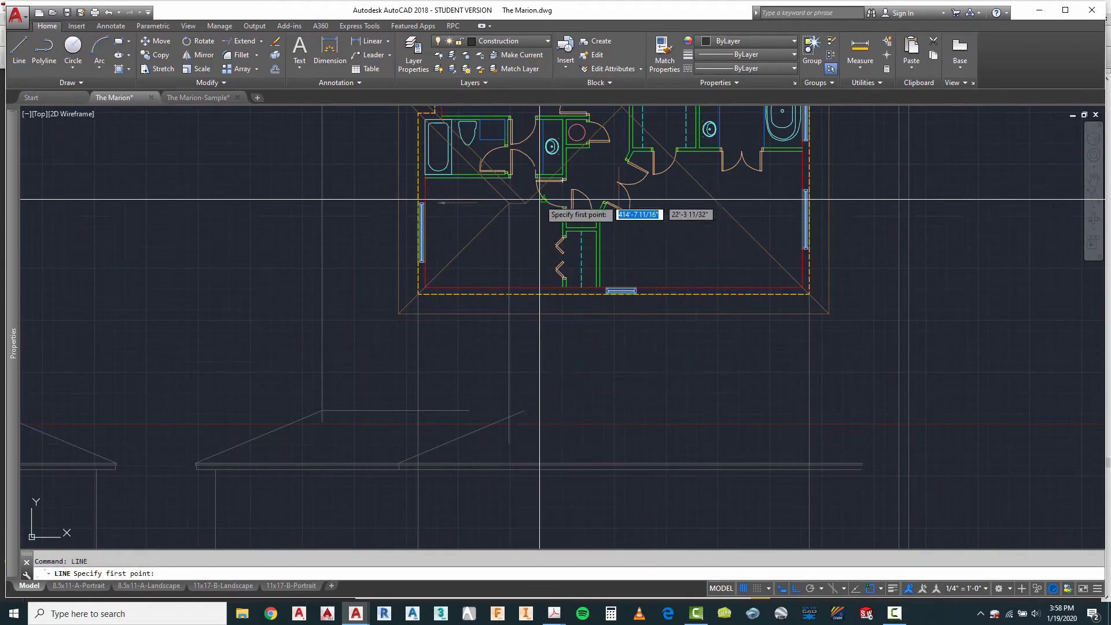
pyautogui.click(497, 202)
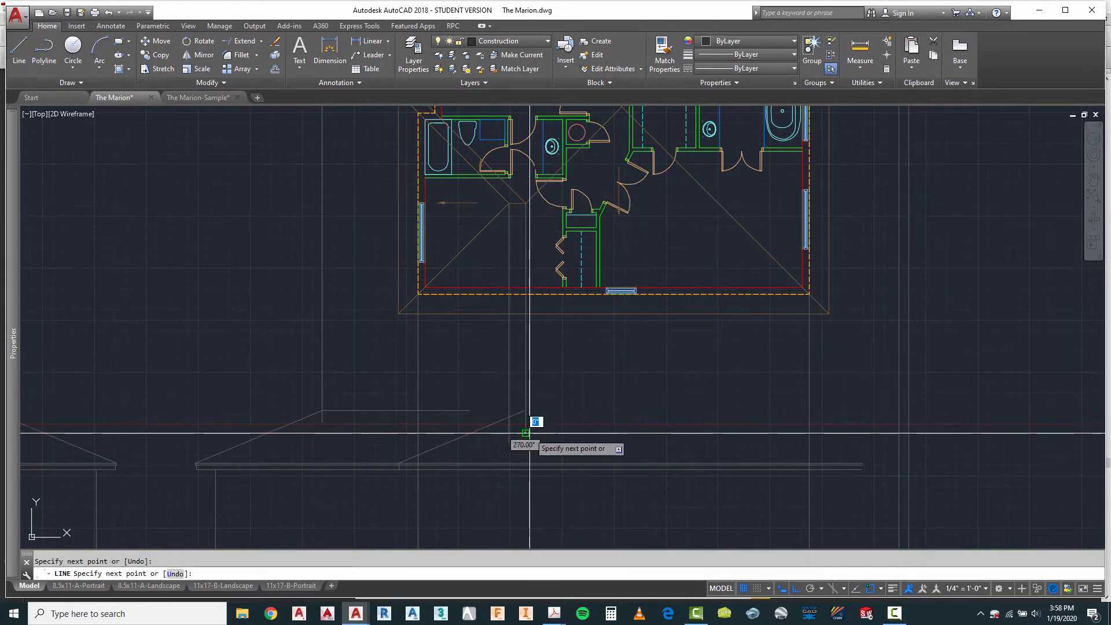
pyautogui.scroll(5, 533, 433)
pyautogui.press('Escape')
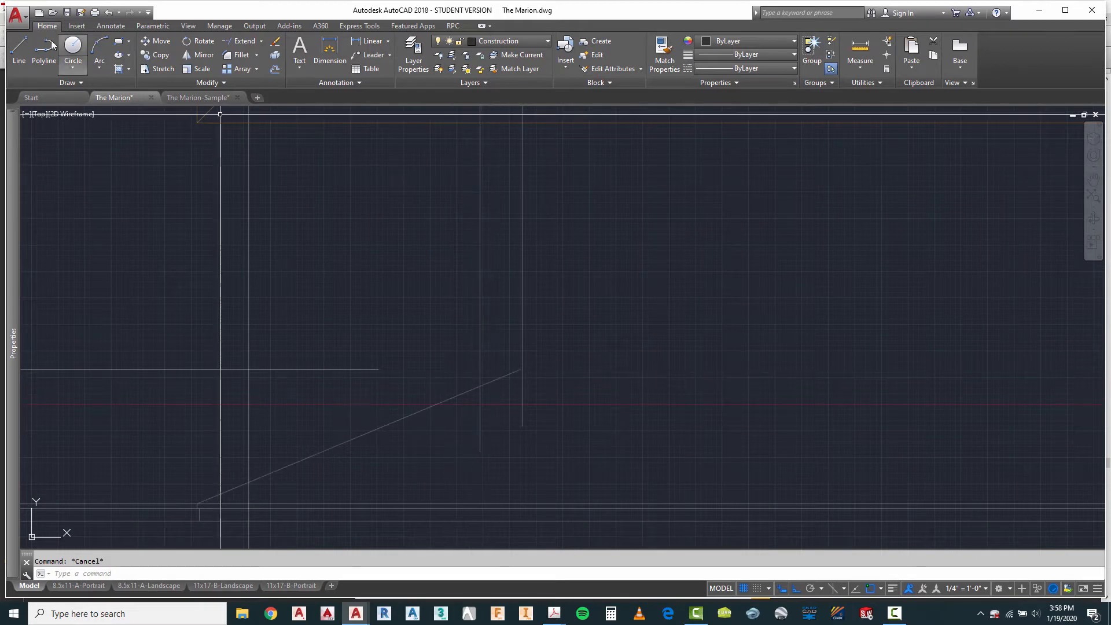
# Step: Draw a short horizontal ridge line from the slope's intersection with the first projected ridge line across to the second one
pyautogui.click(17, 51)
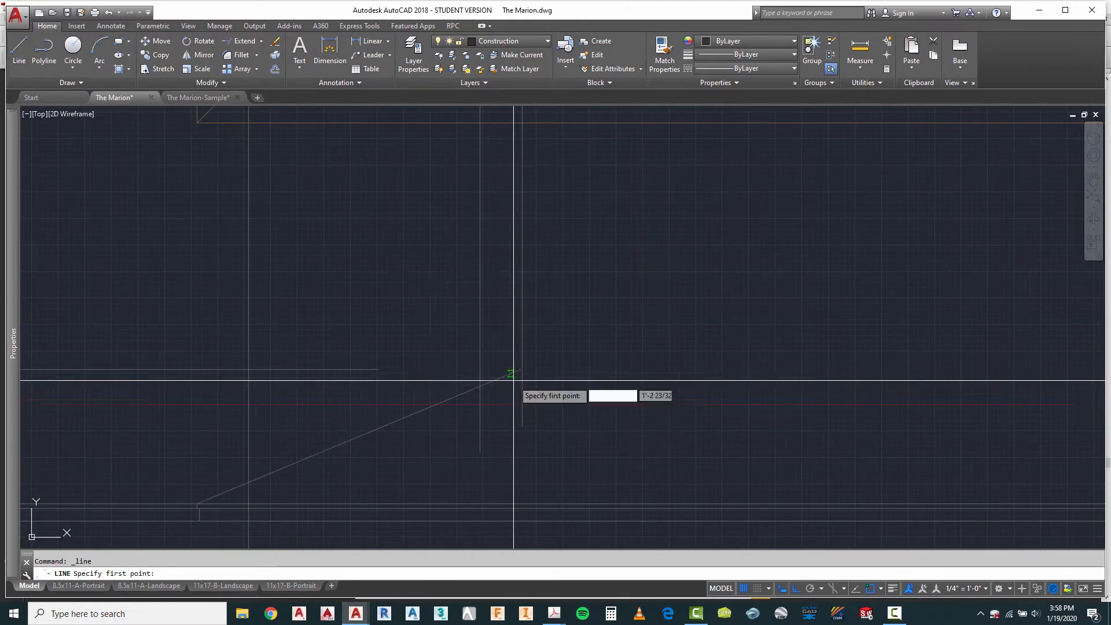
pyautogui.click(480, 387)
pyautogui.click(522, 385)
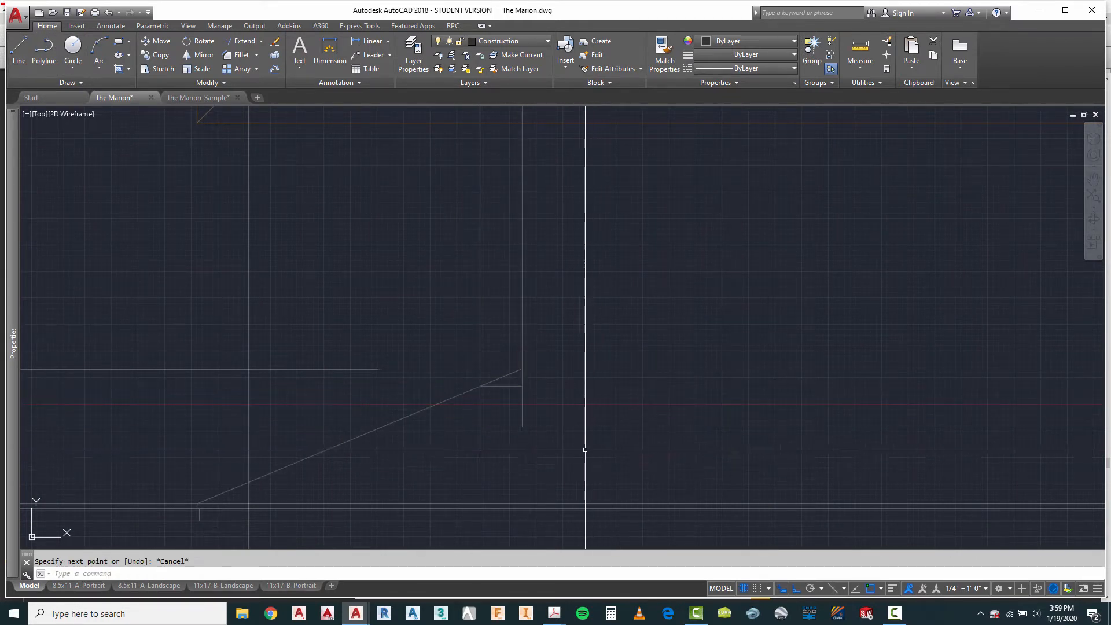
pyautogui.press('Escape')
# Step: Copy the second roof slope from its lower eave end to the right end of the short horizontal ridge line
pyautogui.write('ct o')
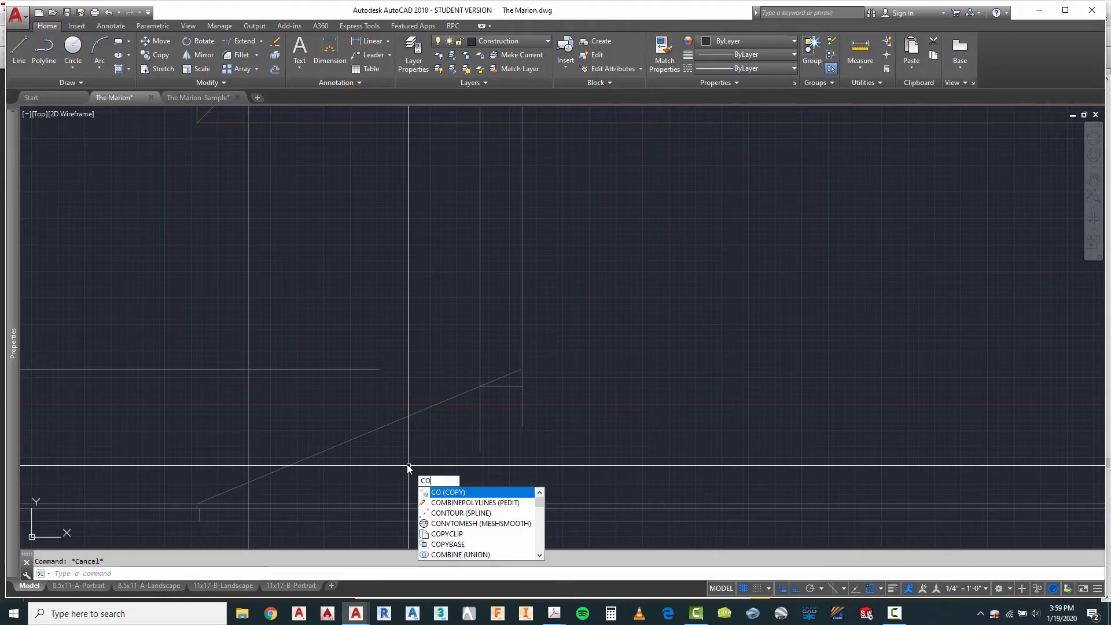
pyautogui.press('Return')
pyautogui.click(392, 411)
pyautogui.click(275, 460)
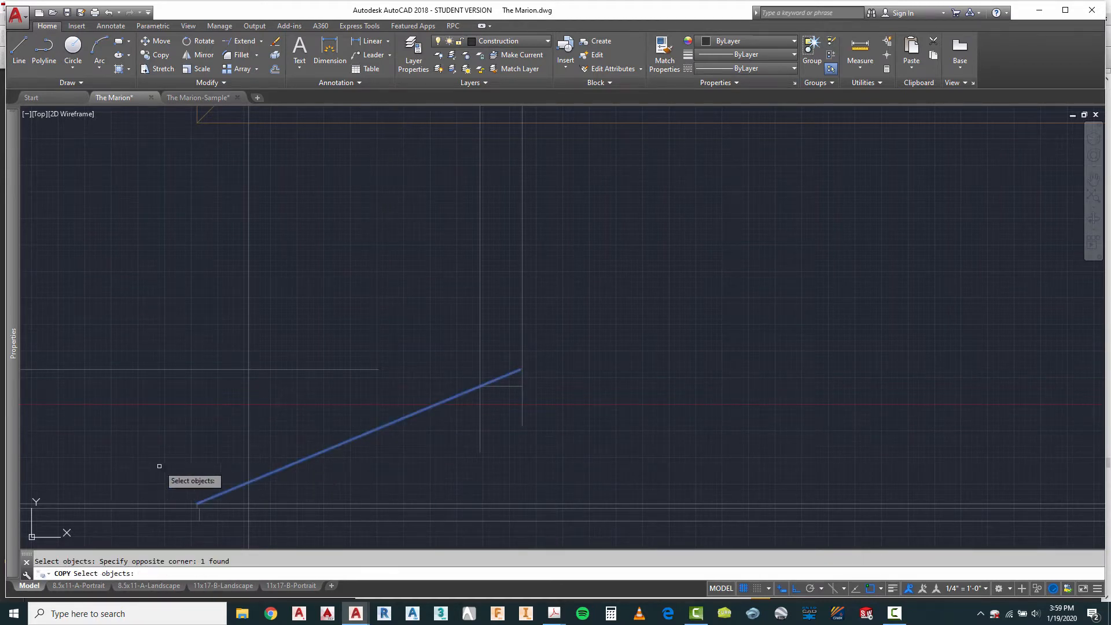
pyautogui.press('Return')
pyautogui.click(197, 504)
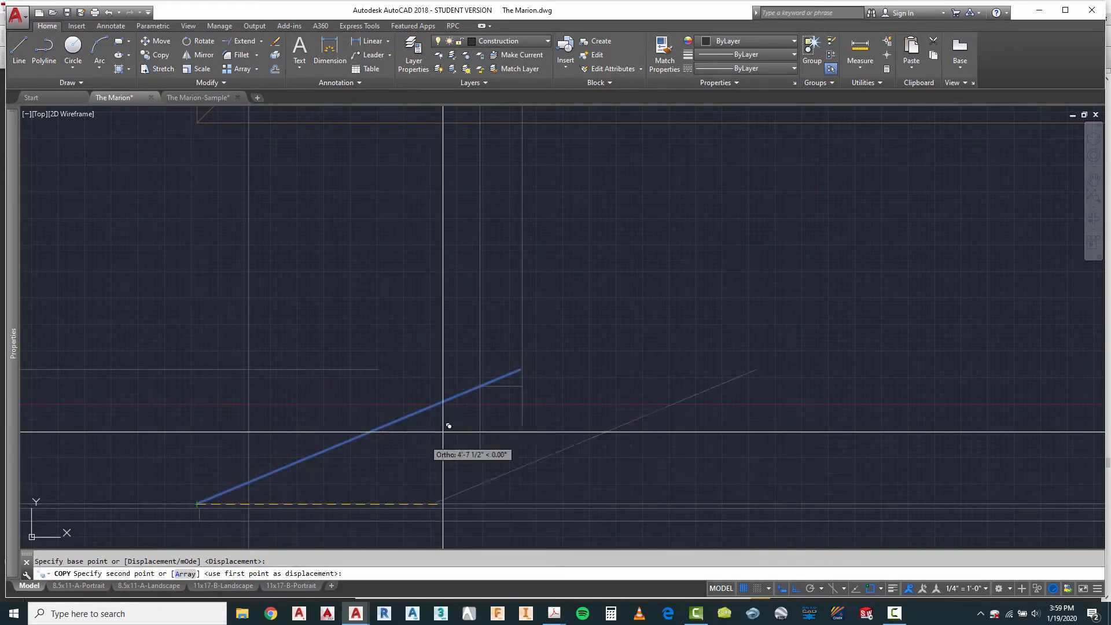
pyautogui.click(521, 385)
pyautogui.press('Escape')
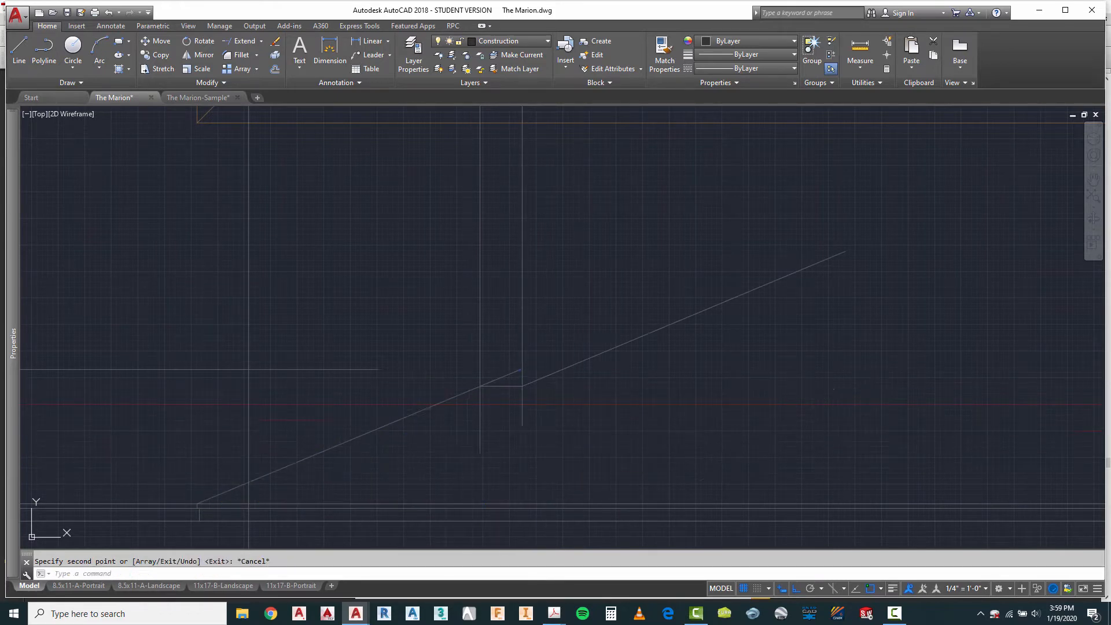
# Step: Fillet the lower roof slope with the short horizontal ridge line to form a clean corner
pyautogui.write('f')
pyautogui.press('Return')
pyautogui.click(458, 395)
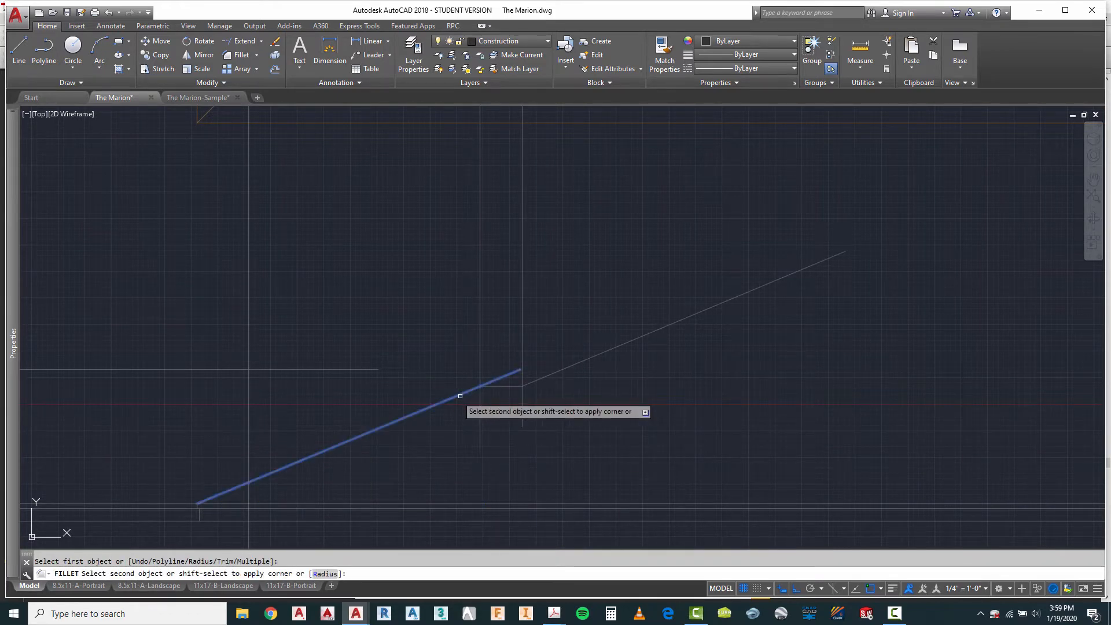
pyautogui.click(507, 387)
pyautogui.scroll(-3, 509, 385)
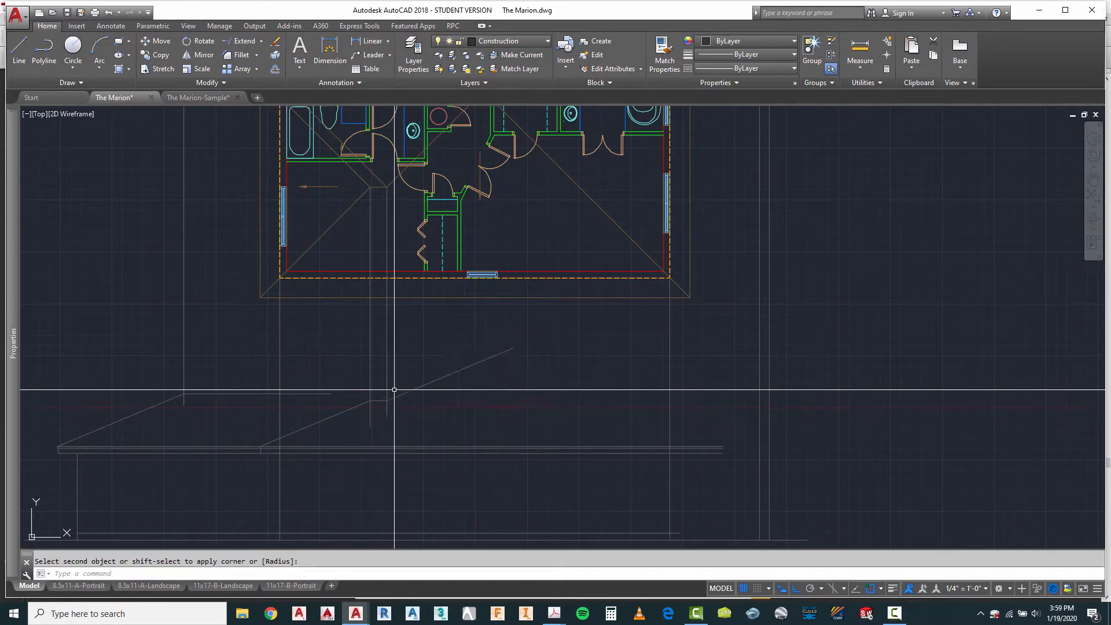
# Step: Copy the front elevation's right roof slope and fascia end from its right wall line to the new elevation's third wall line
pyautogui.scroll(-2, 485, 347)
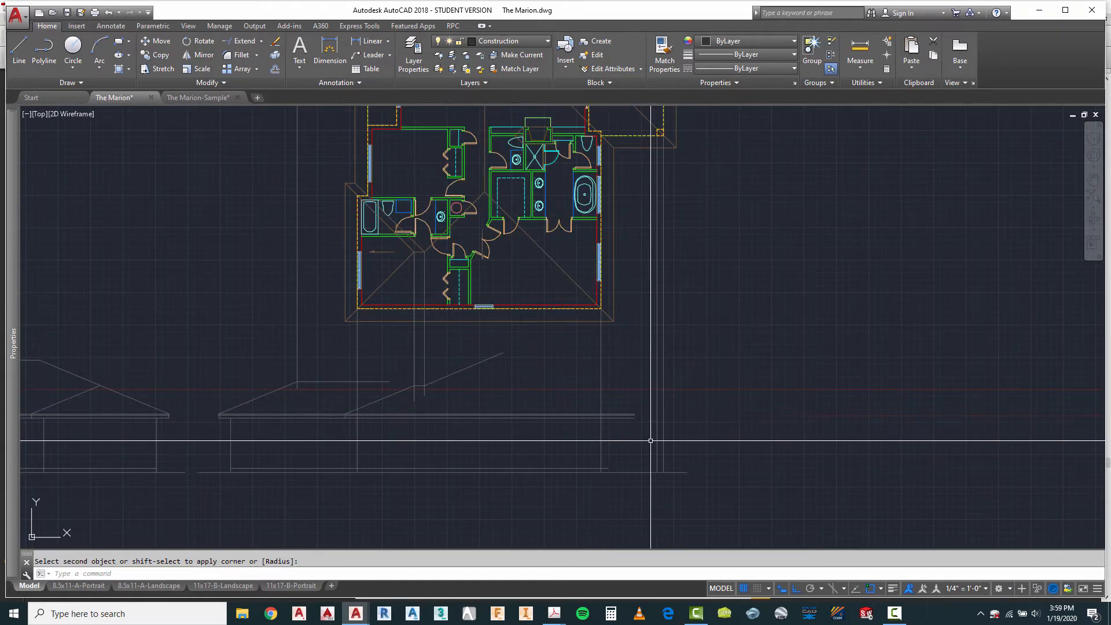
pyautogui.scroll(-3, 660, 411)
pyautogui.scroll(6, 365, 437)
pyautogui.press('Escape')
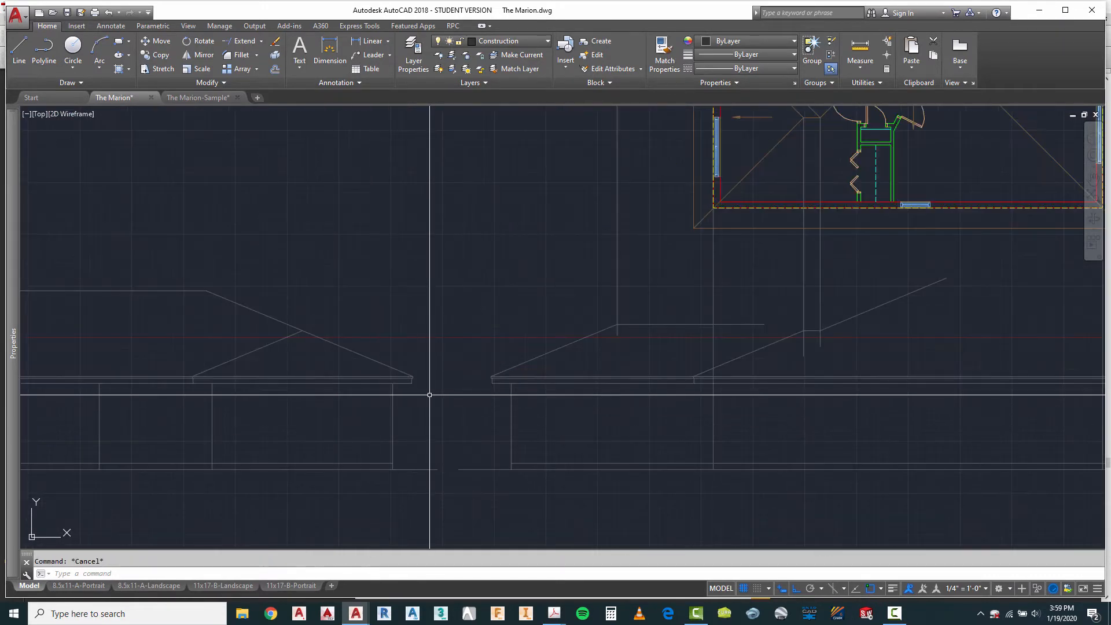
pyautogui.write('ct o')
pyautogui.press('Return')
pyautogui.scroll(4, 420, 396)
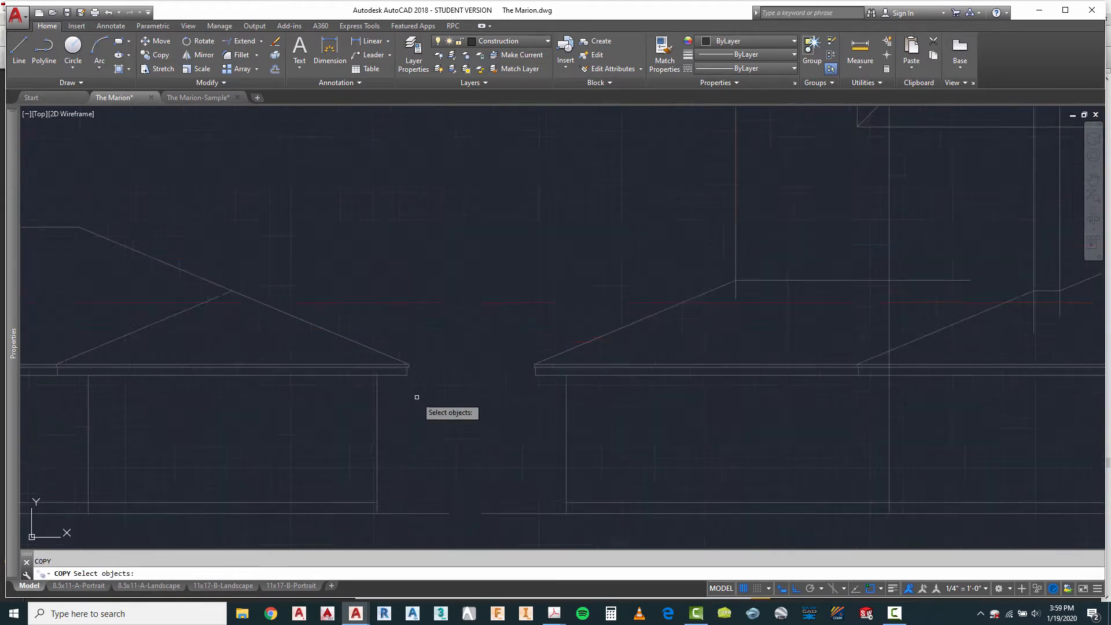
pyautogui.click(405, 365)
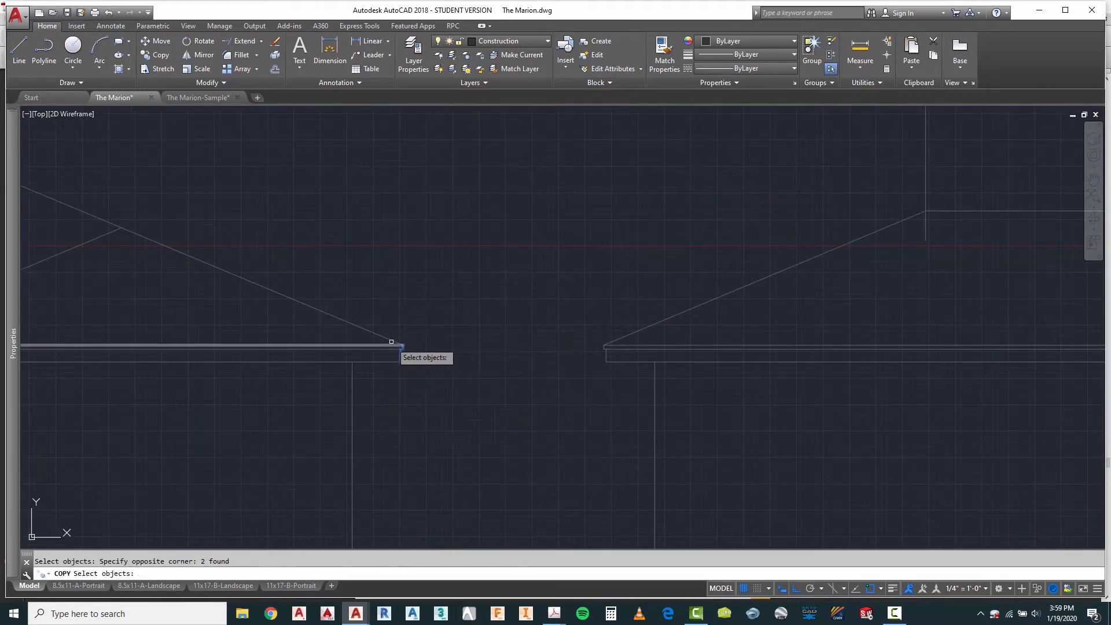
pyautogui.press('Return')
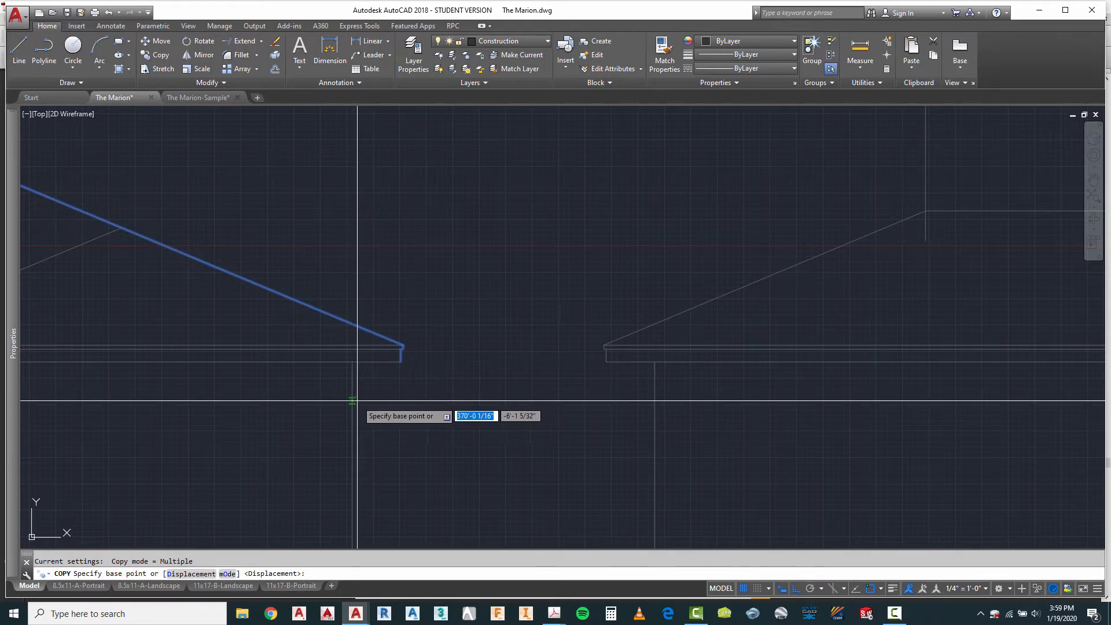
pyautogui.scroll(-4, 358, 394)
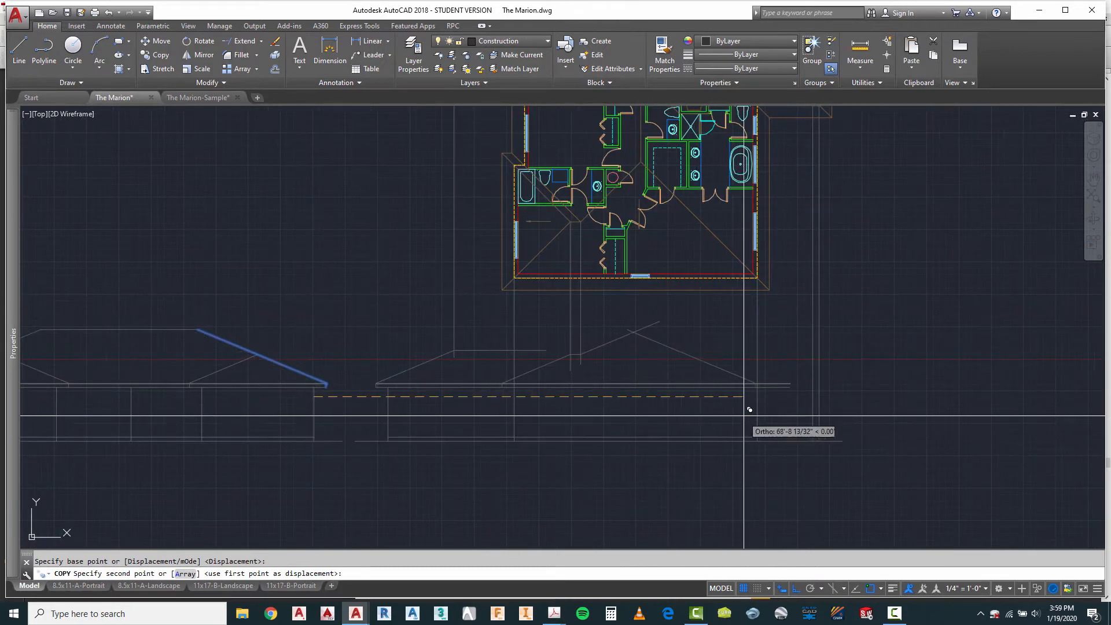
pyautogui.scroll(4, 761, 398)
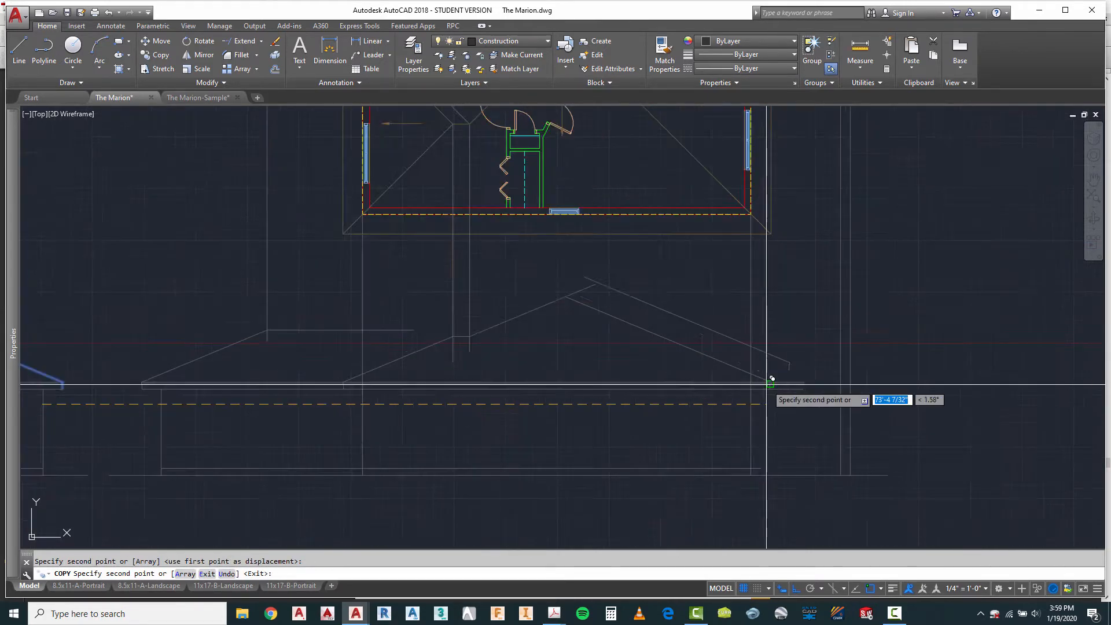
pyautogui.press('Escape')
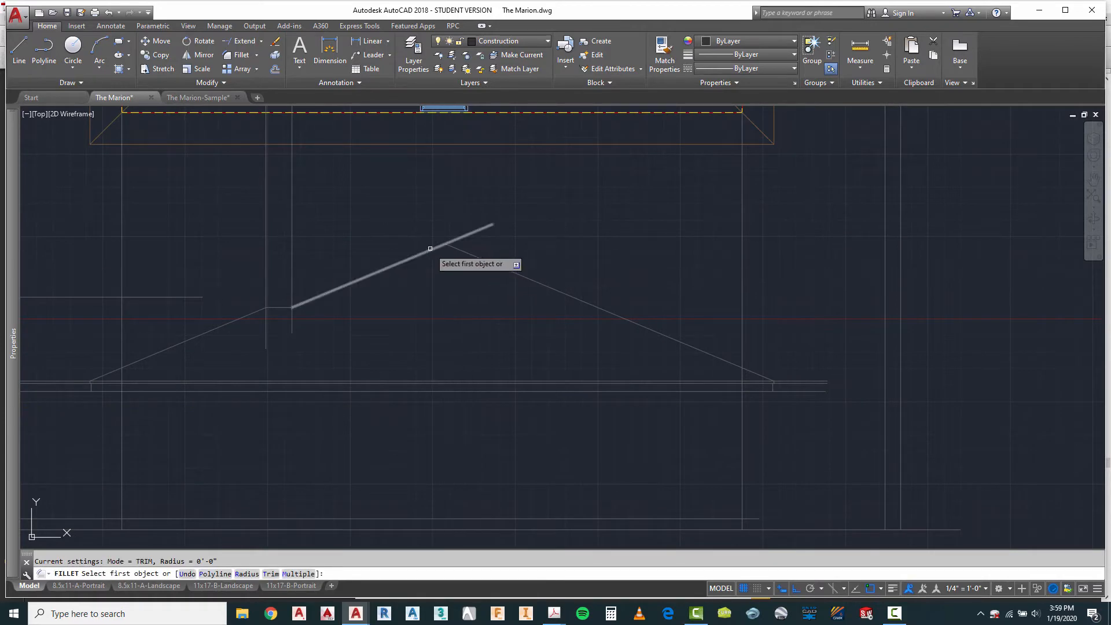
# Step: Fillet the copied upper left slope with the copied right slope to form the main roof peak
pyautogui.click(431, 249)
pyautogui.click(455, 252)
pyautogui.scroll(-4, 451, 316)
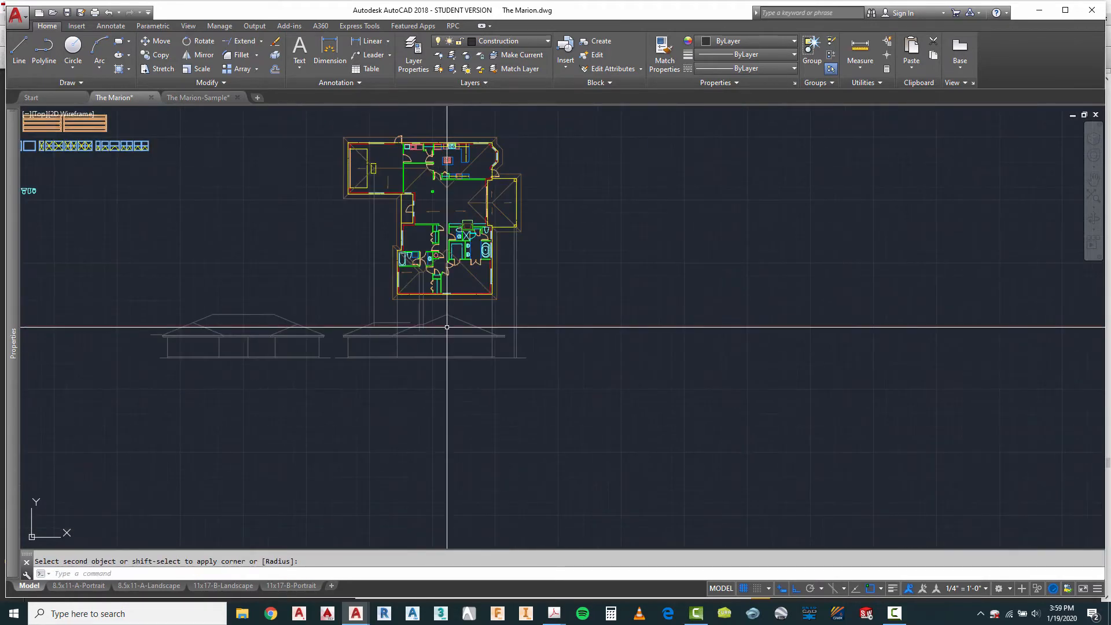
# Step: Check the main roof peak's alignment with the plan's upper hip intersection using a temporary vertical line
pyautogui.scroll(4, 451, 316)
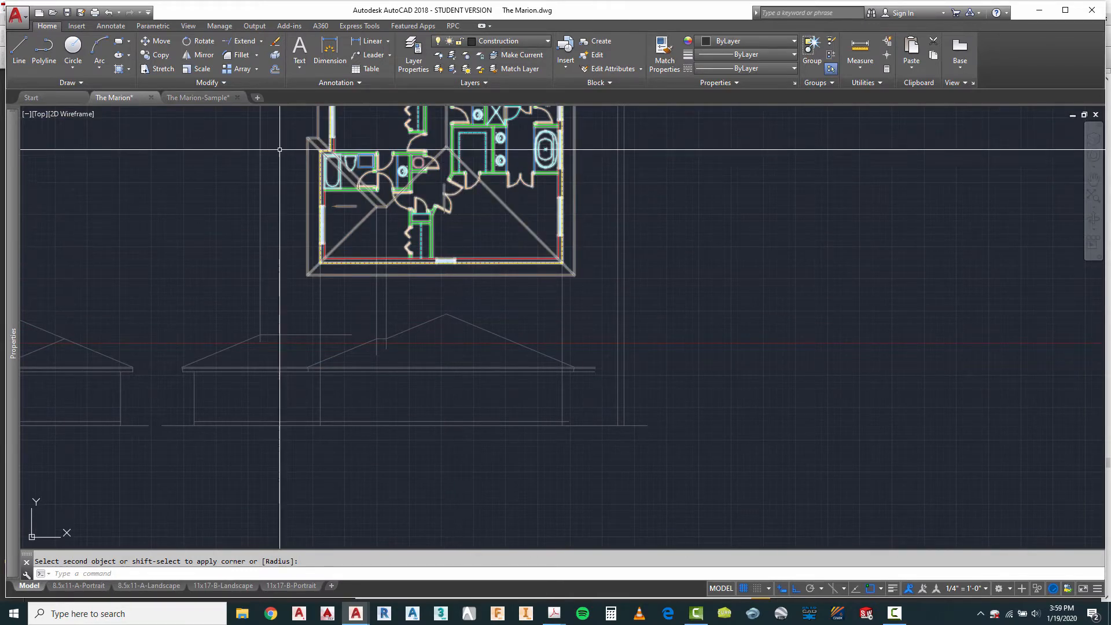
pyautogui.click(19, 46)
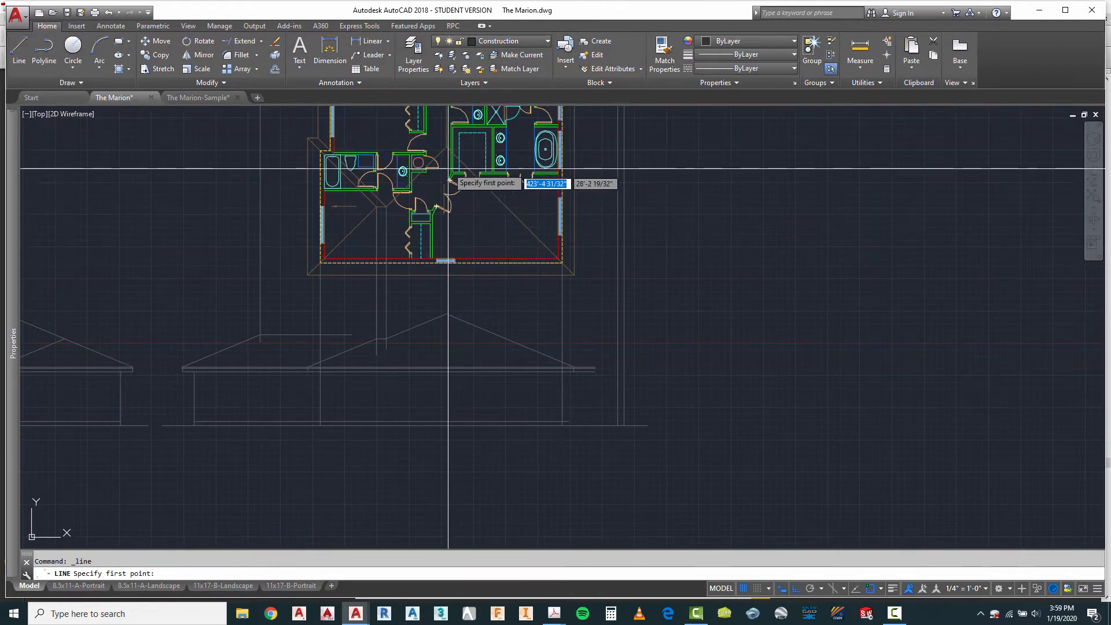
pyautogui.click(435, 147)
pyautogui.scroll(5, 440, 324)
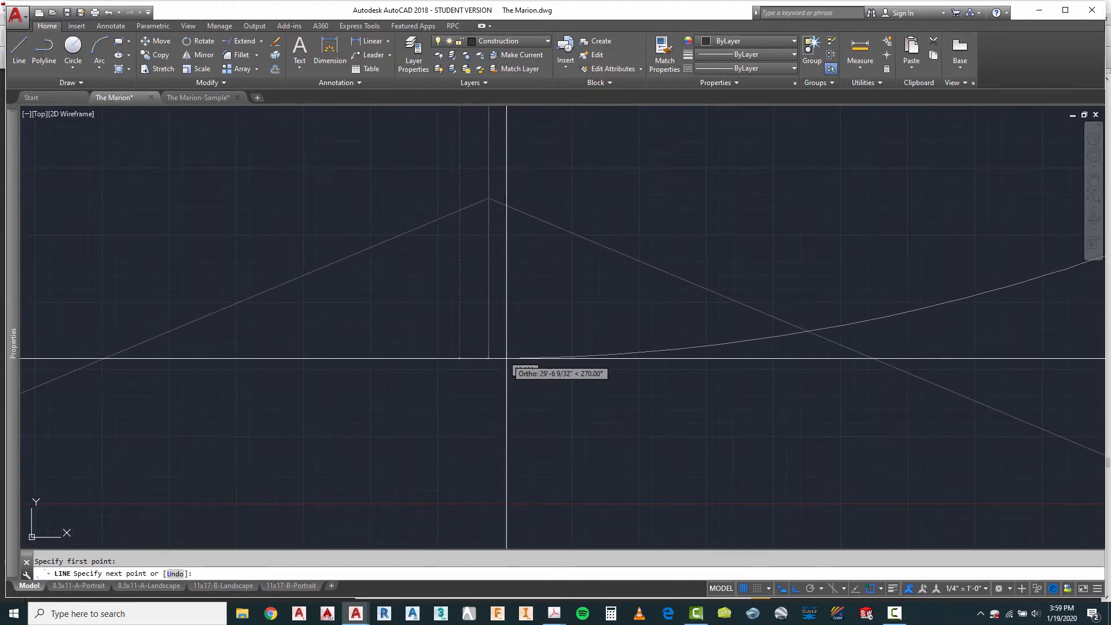
pyautogui.press('Escape')
pyautogui.scroll(-5, 352, 298)
pyautogui.scroll(-2, 457, 331)
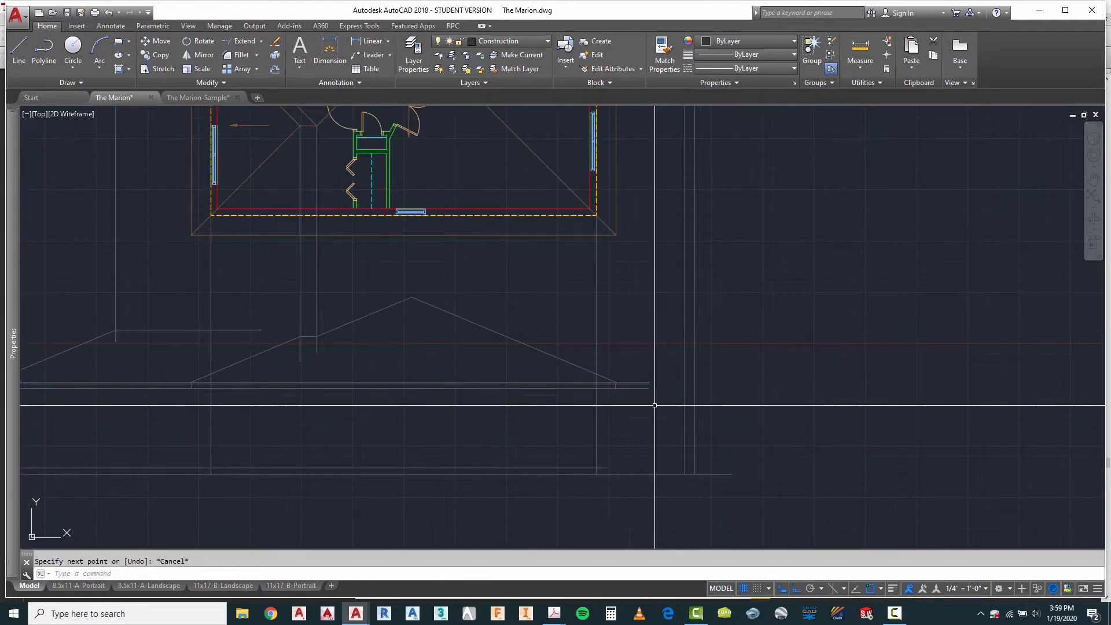
# Step: Trim the second and third projected wall lines above the underside of the new elevation's fascia
pyautogui.scroll(2, 620, 398)
pyautogui.scroll(-2, 573, 400)
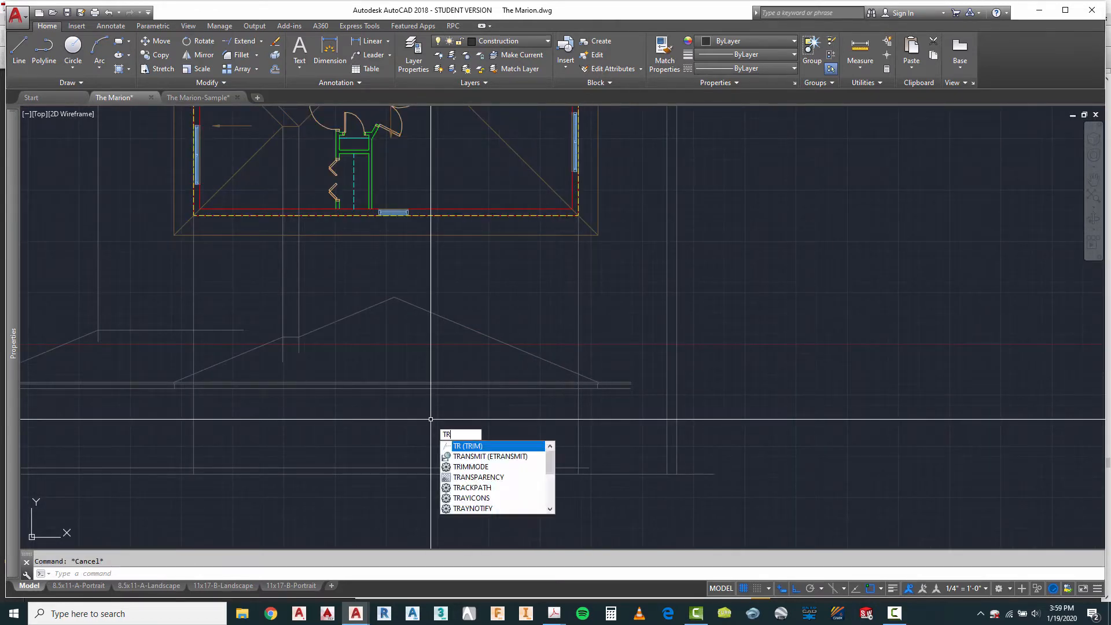
pyautogui.press('Return')
pyautogui.scroll(2, 561, 389)
pyautogui.scroll(-2, 601, 380)
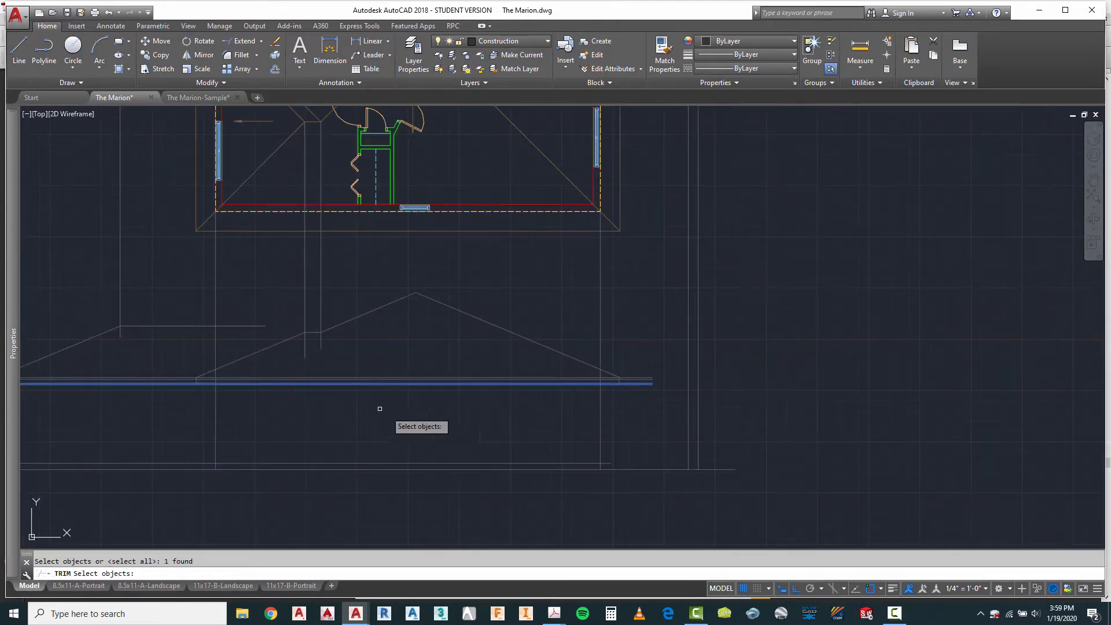
pyautogui.press('Return')
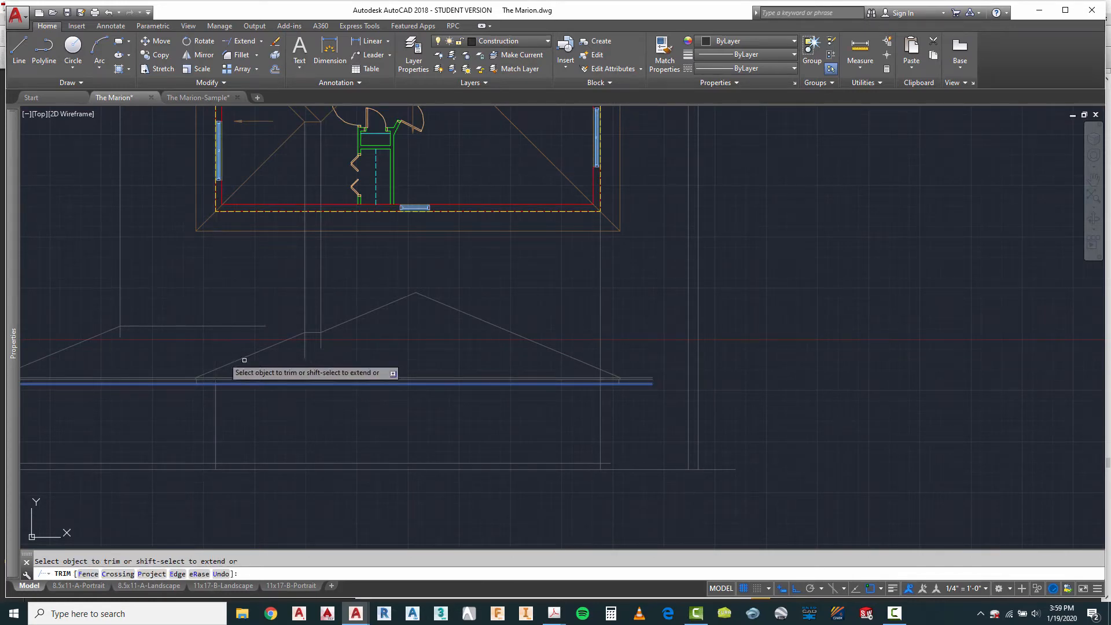
pyautogui.scroll(-3, 550, 426)
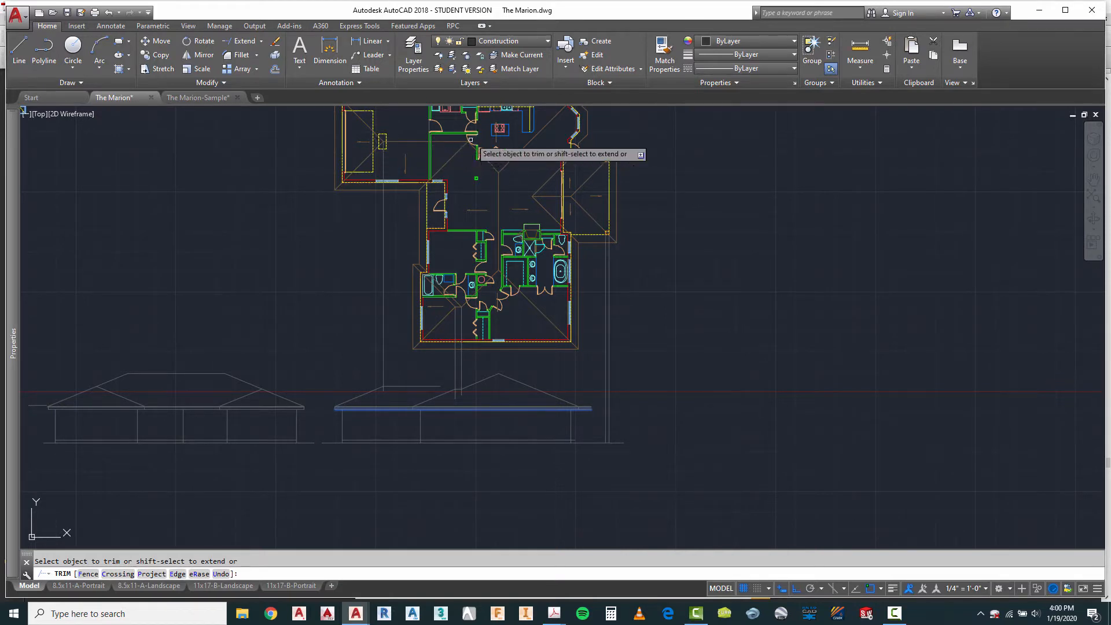
pyautogui.scroll(4, 419, 389)
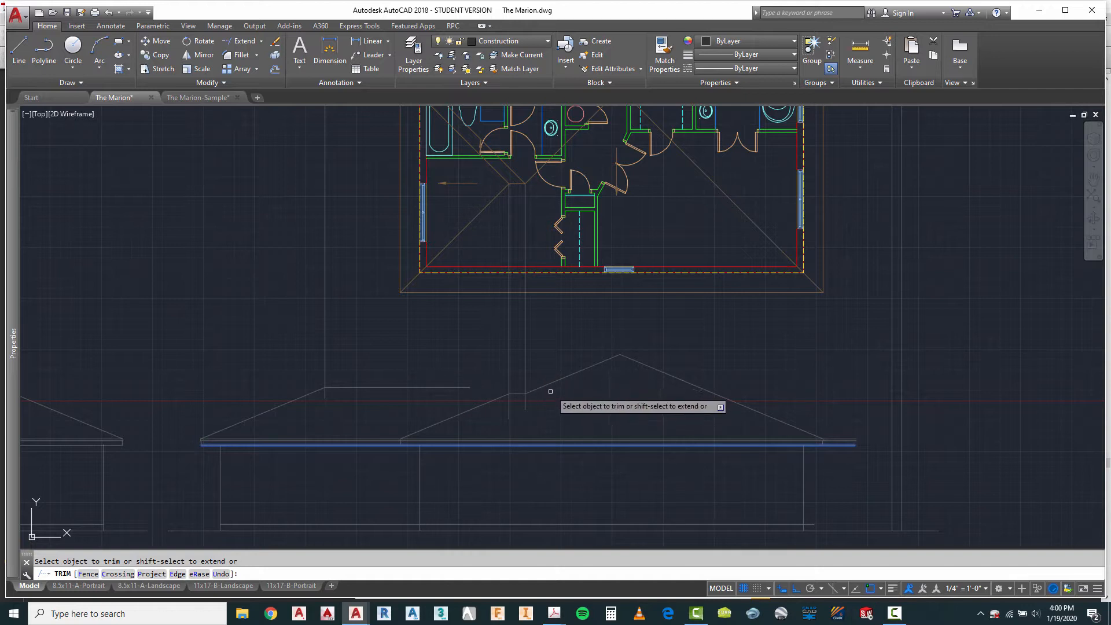
pyautogui.press('Escape')
# Step: Extend the left roof's horizontal ridge line to the main roof's left slope
pyautogui.rightClick(583, 378)
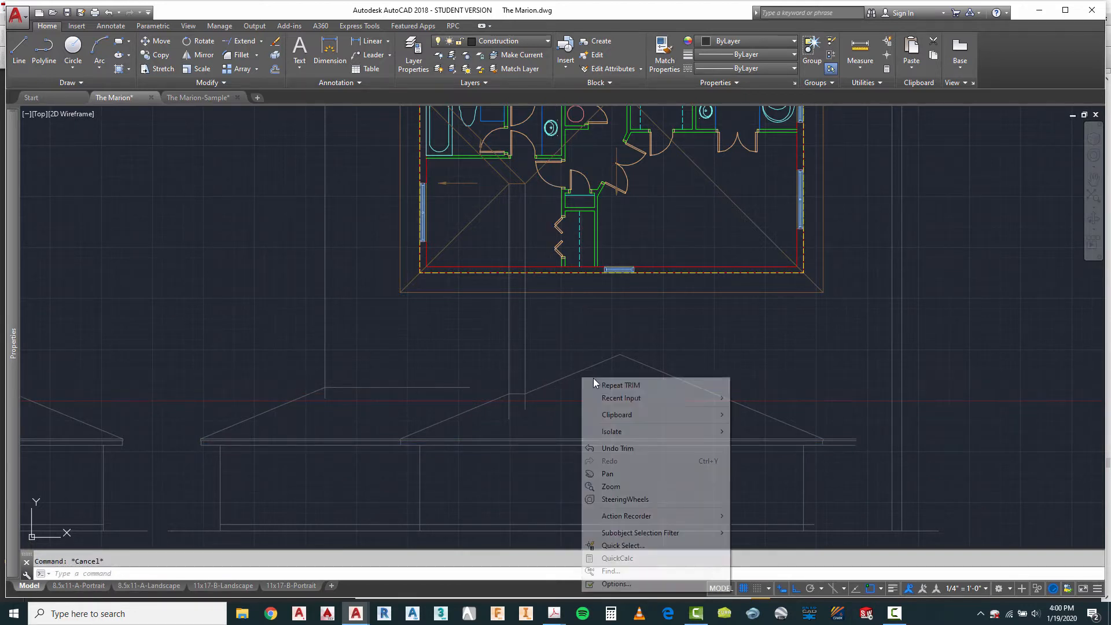
pyautogui.moveTo(723, 403)
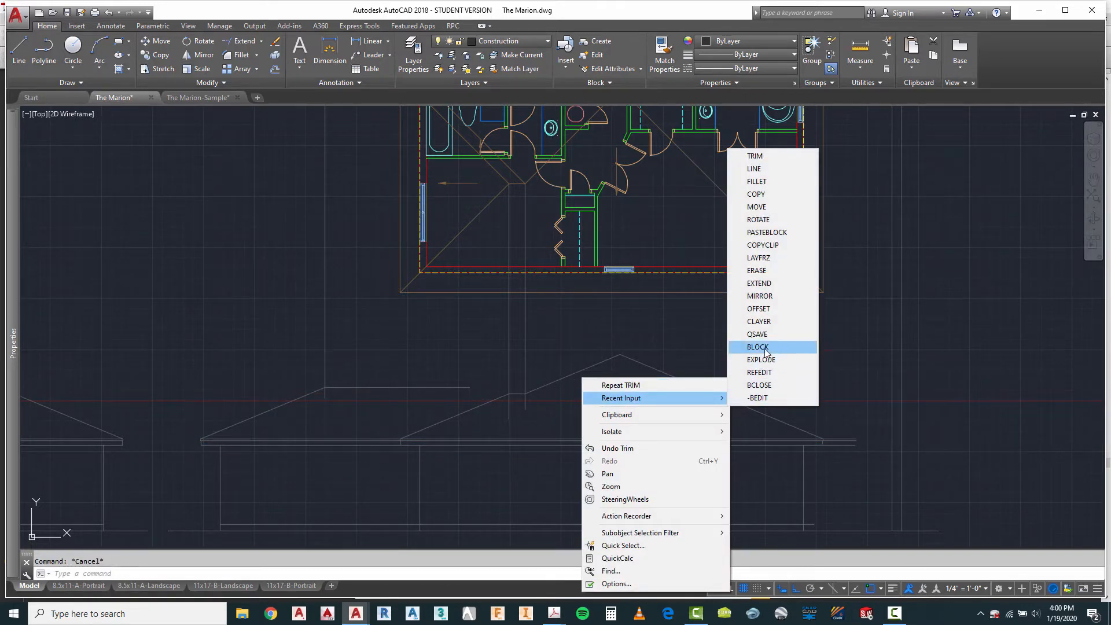
pyautogui.click(760, 283)
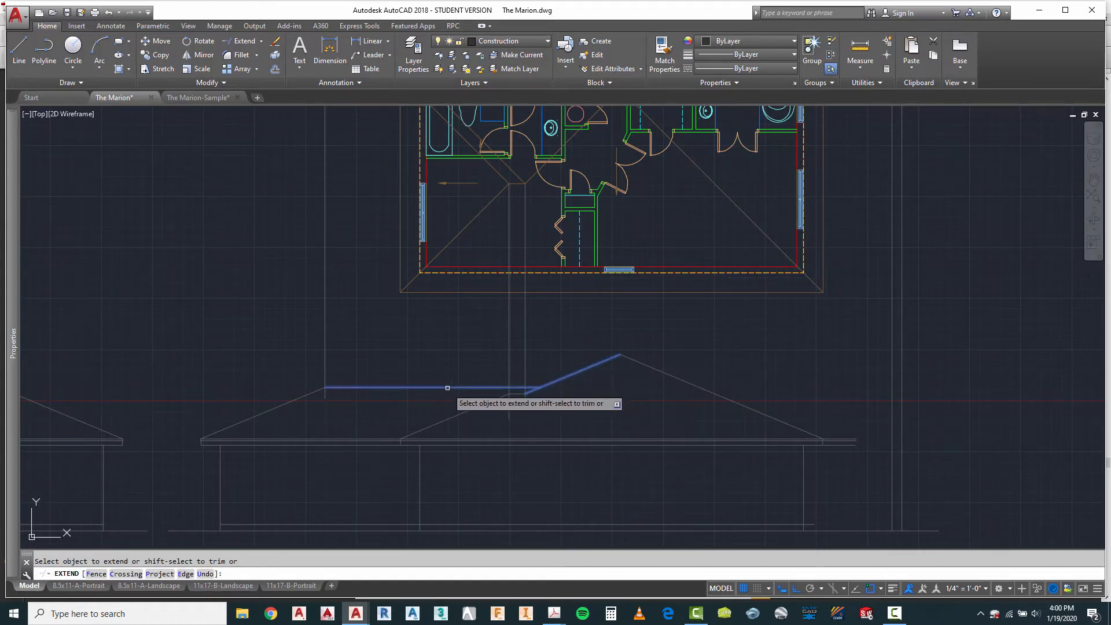
pyautogui.press('Escape')
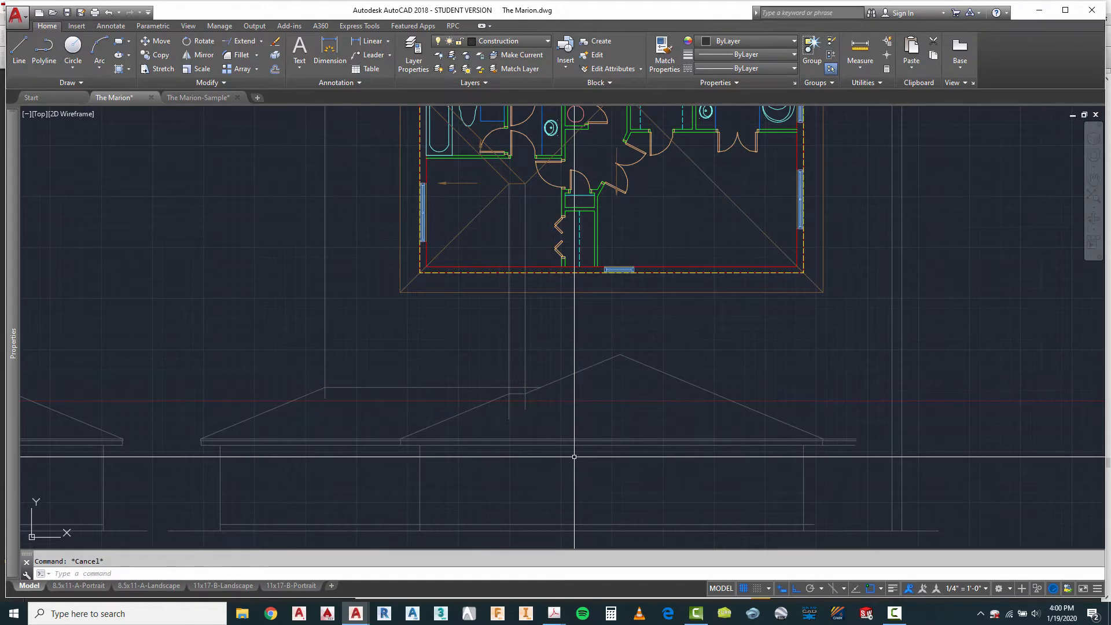
# Step: Erase the three vertical construction lines projected from the plan's hip and ridge points down to the roof
pyautogui.write('e')
pyautogui.press('Return')
pyautogui.click(537, 317)
pyautogui.click(293, 348)
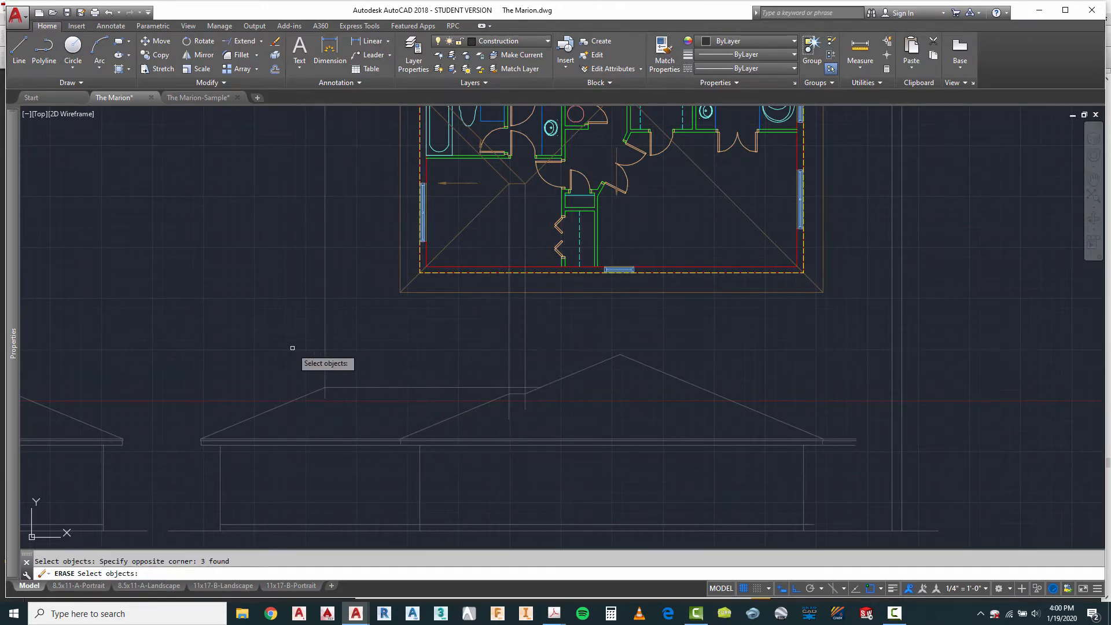
pyautogui.press('Return')
pyautogui.scroll(-1, 323, 318)
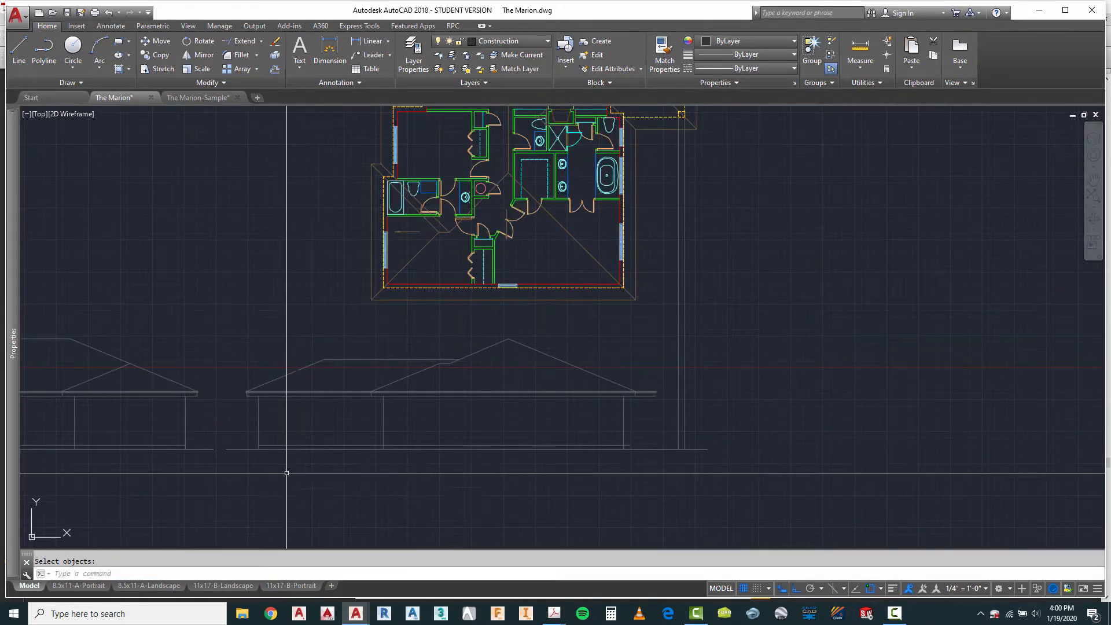
# Step: Copy the main roof's right slope and fascia end from the third wall line to the outer projected porch post line
pyautogui.scroll(1, 417, 441)
pyautogui.scroll(-3, 335, 372)
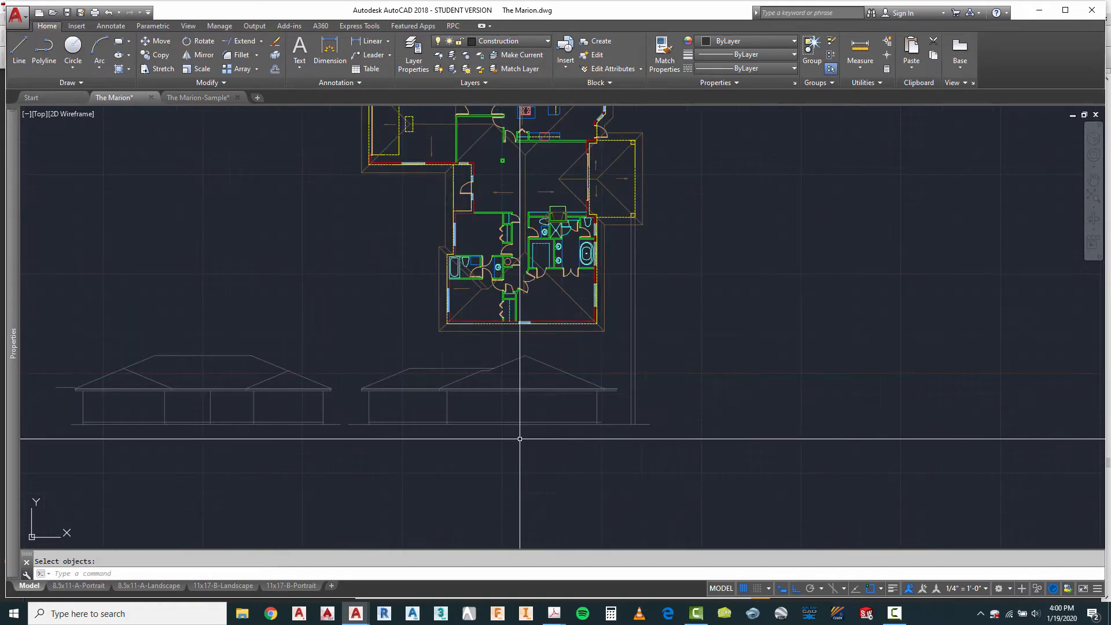
pyautogui.scroll(1, 602, 378)
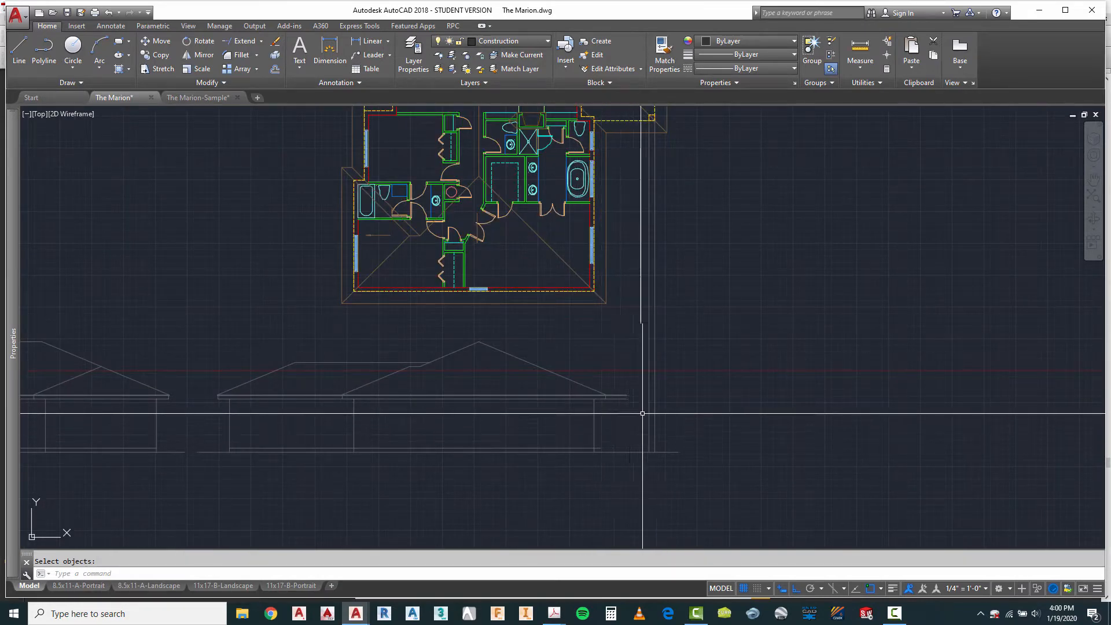
pyautogui.scroll(-2, 600, 428)
pyautogui.scroll(4, 625, 420)
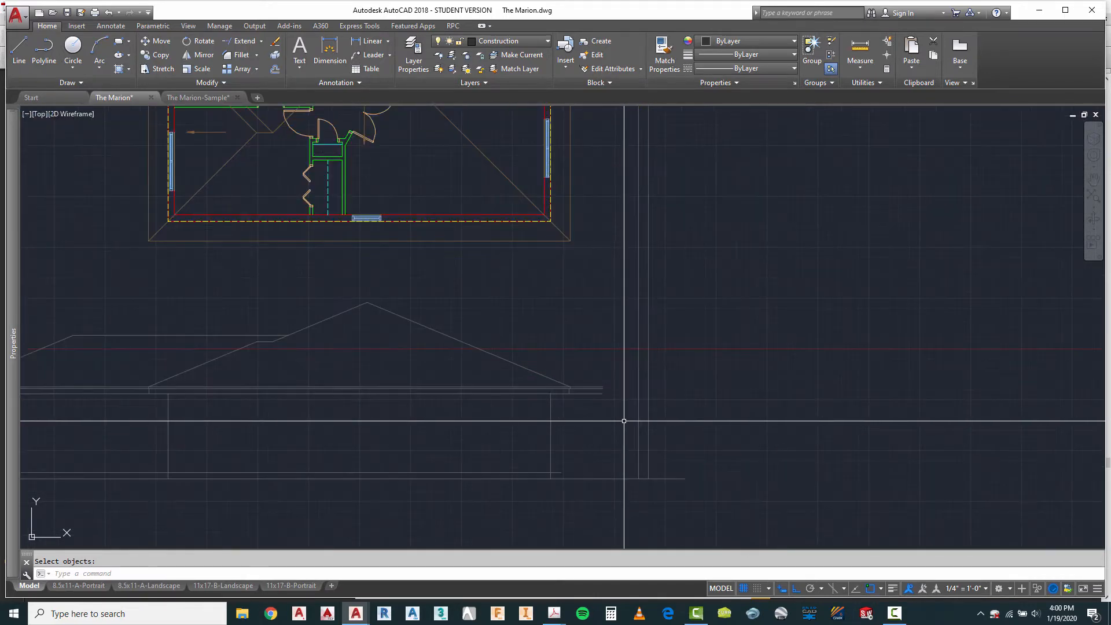
pyautogui.scroll(4, 594, 437)
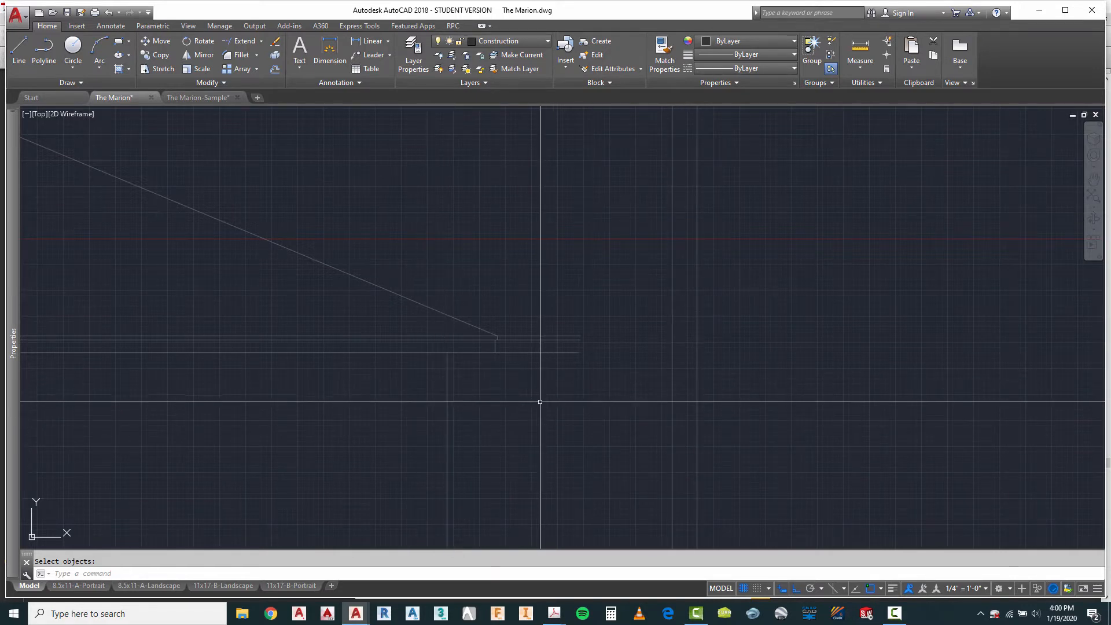
pyautogui.write('o')
pyautogui.press('Return')
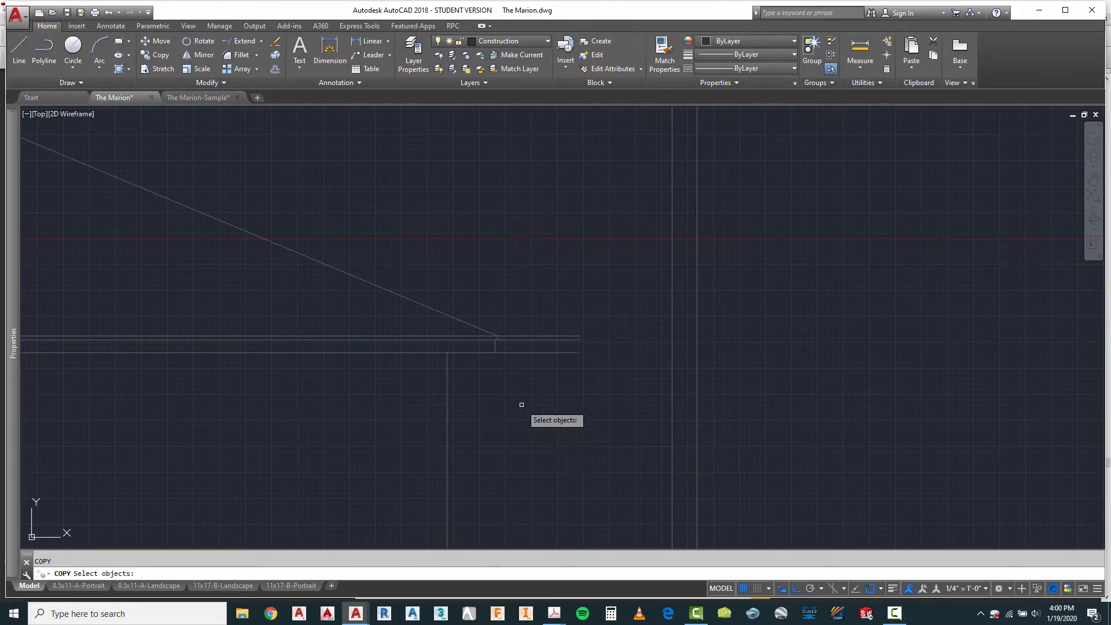
pyautogui.click(487, 308)
pyautogui.click(500, 352)
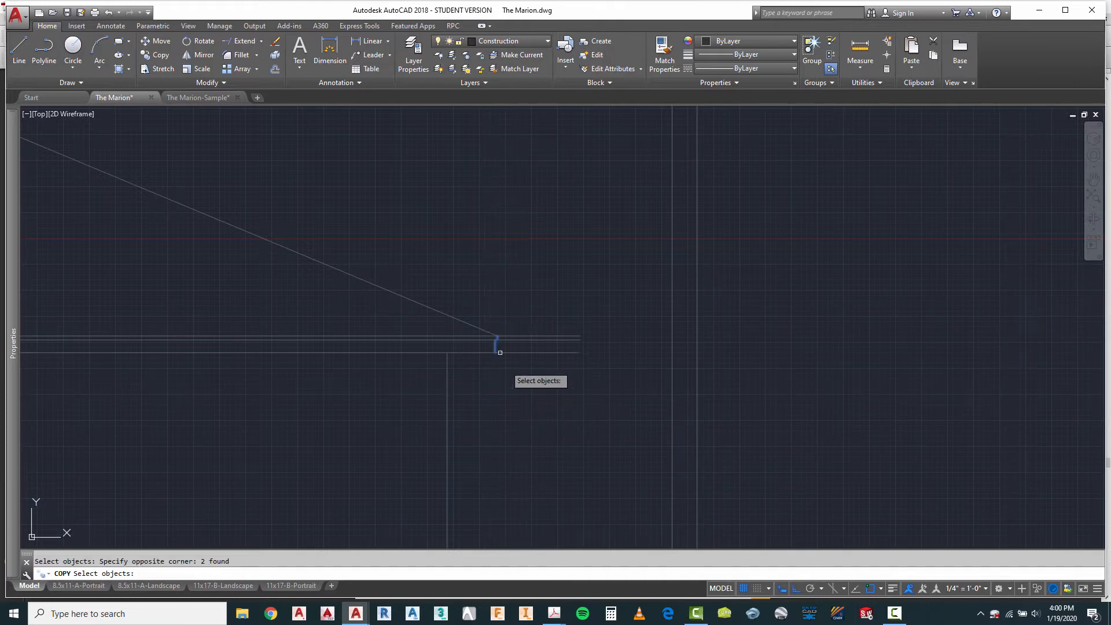
pyautogui.click(449, 318)
pyautogui.press('Return')
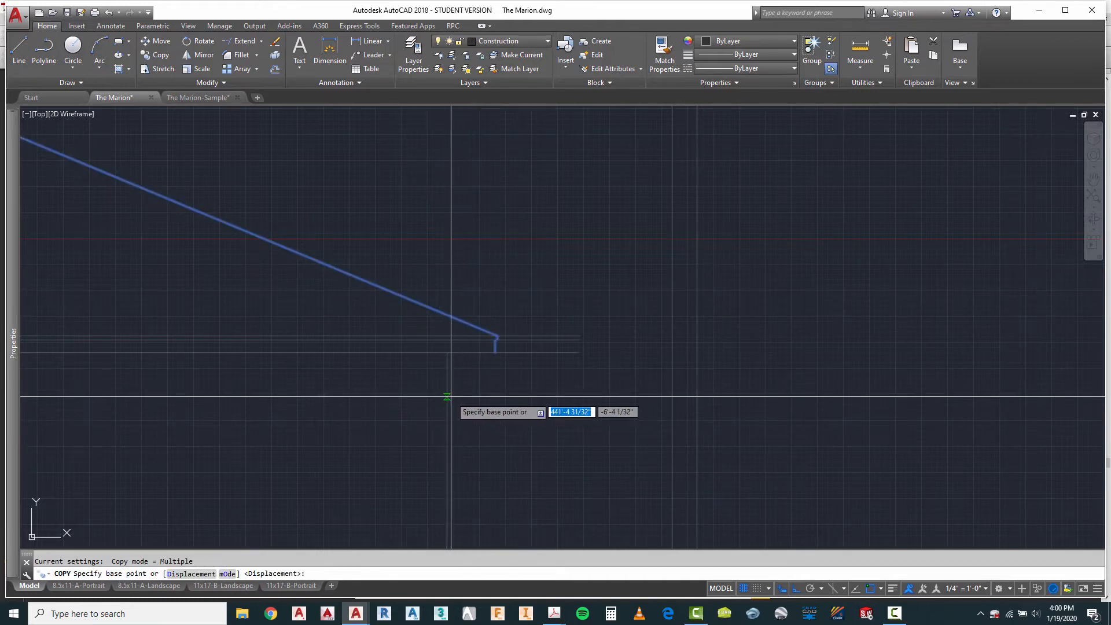
pyautogui.click(448, 396)
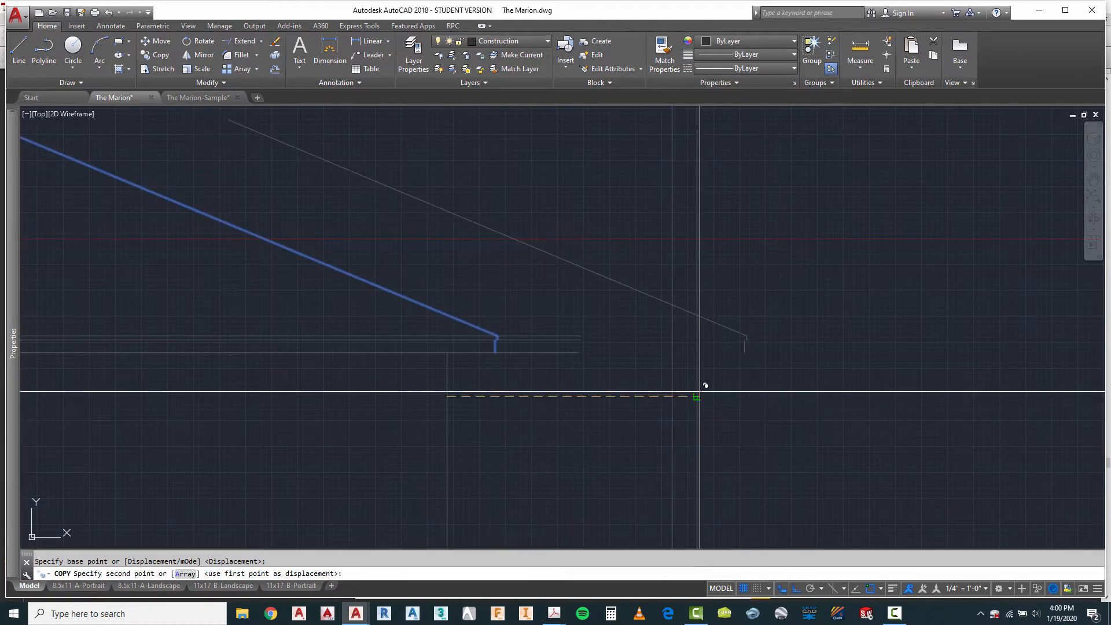
pyautogui.click(700, 392)
pyautogui.press('Escape')
# Step: Extend the horizontal fascia lines to the copied porch fascia end
pyautogui.write('ex')
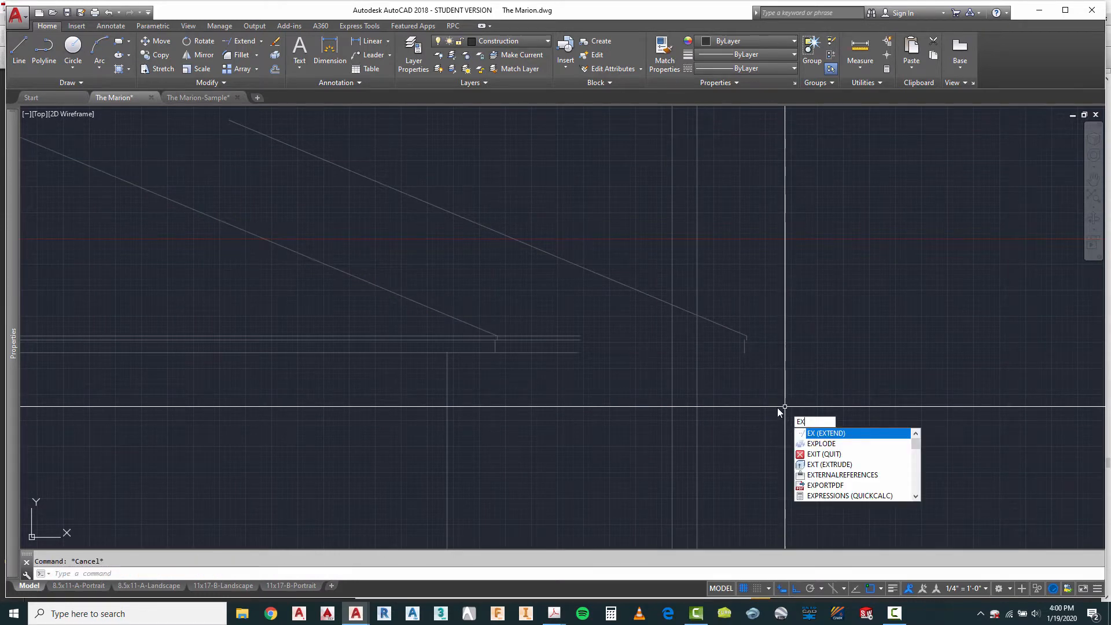
pyautogui.press('Return')
pyautogui.click(776, 303)
pyautogui.click(732, 383)
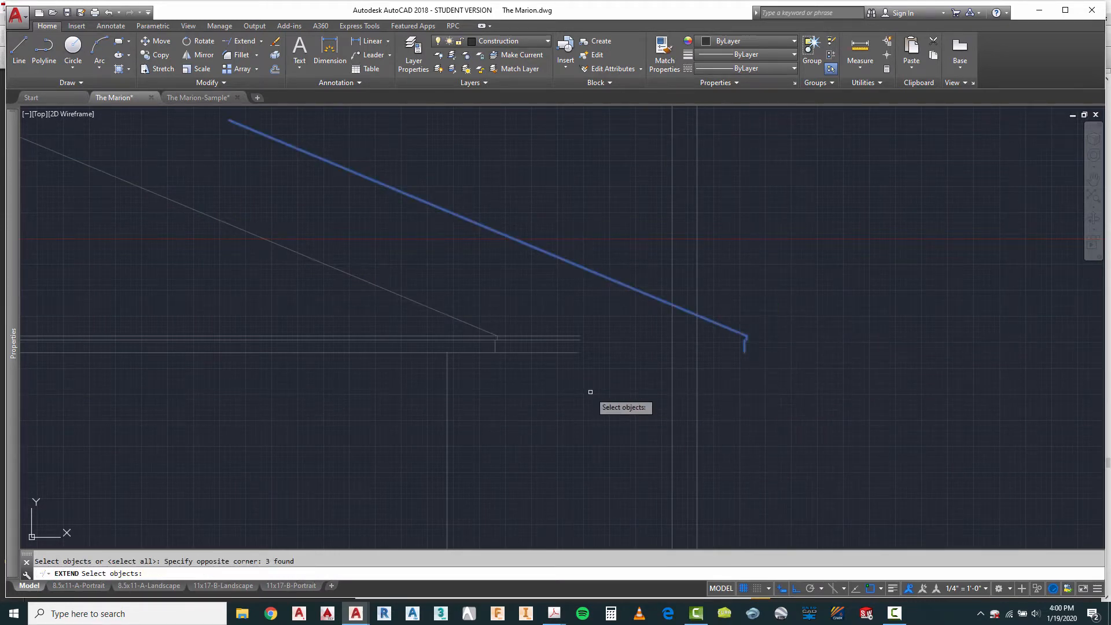
pyautogui.press('Return')
pyautogui.click(586, 377)
pyautogui.click(552, 328)
pyautogui.scroll(5, 716, 343)
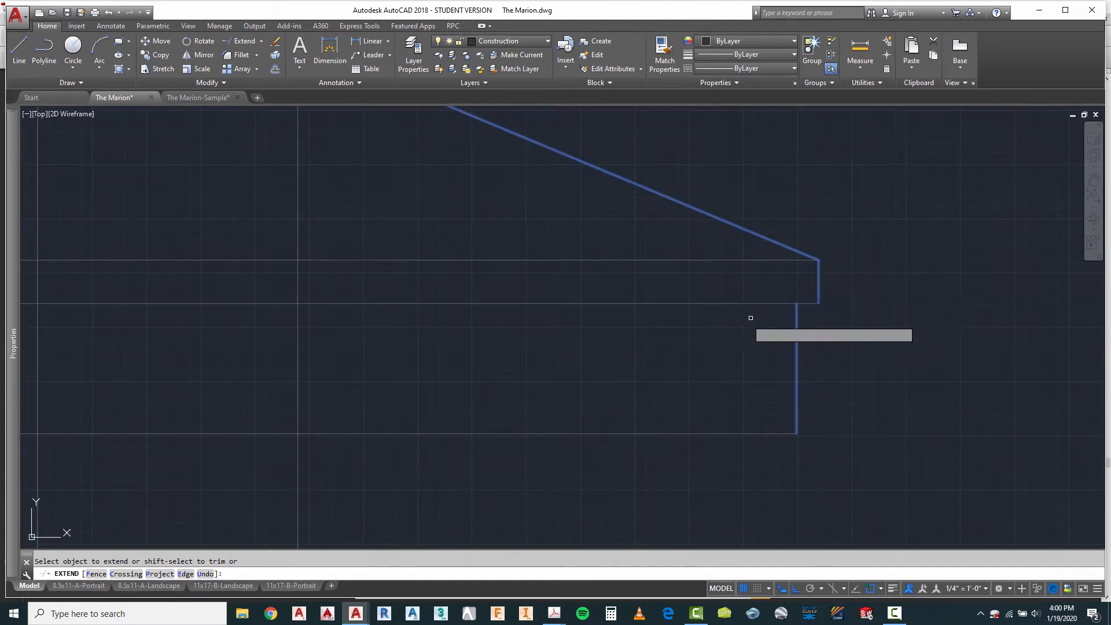
pyautogui.scroll(-4, 755, 318)
pyautogui.rightClick(722, 395)
pyautogui.press('Escape')
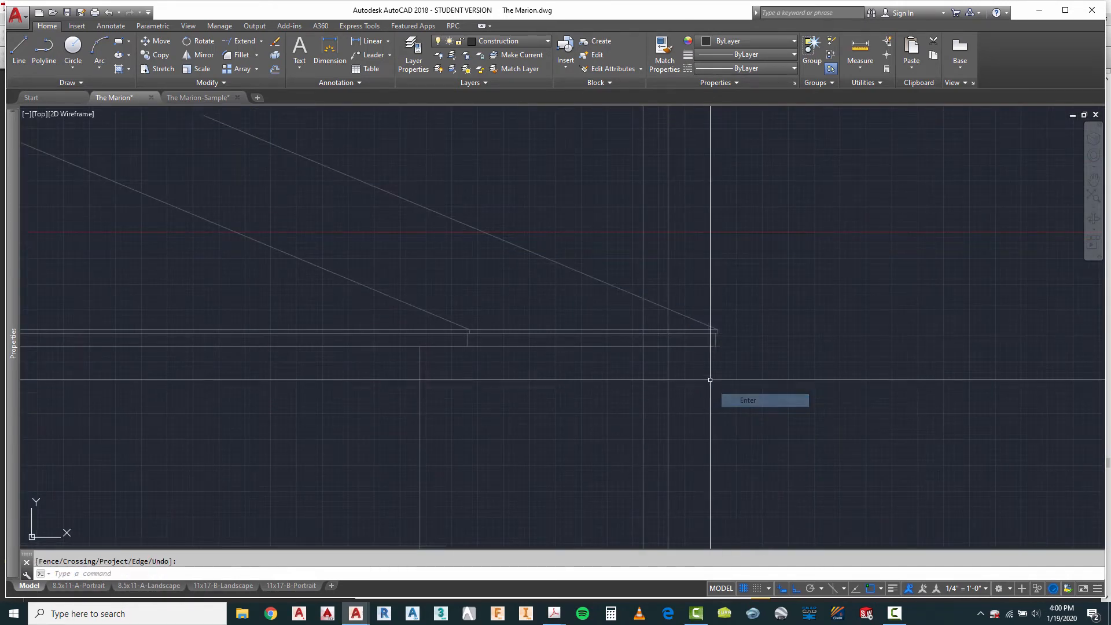
# Step: Trim both projected porch post lines above the underside of the fascia
pyautogui.write('ts or')
pyautogui.press('Return')
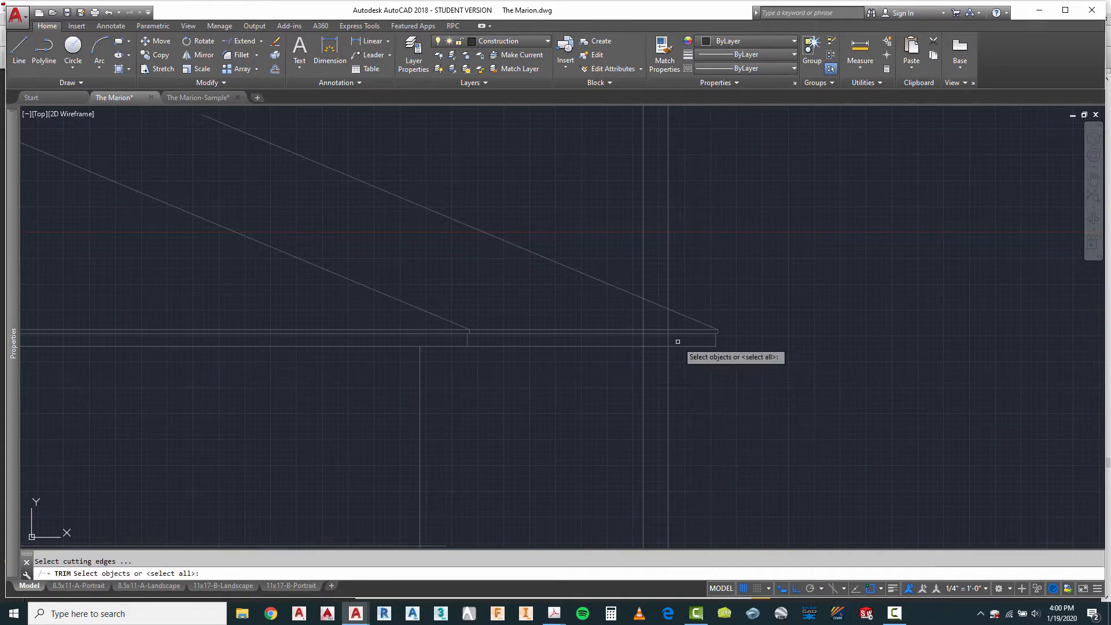
pyautogui.click(677, 346)
pyautogui.press('Return')
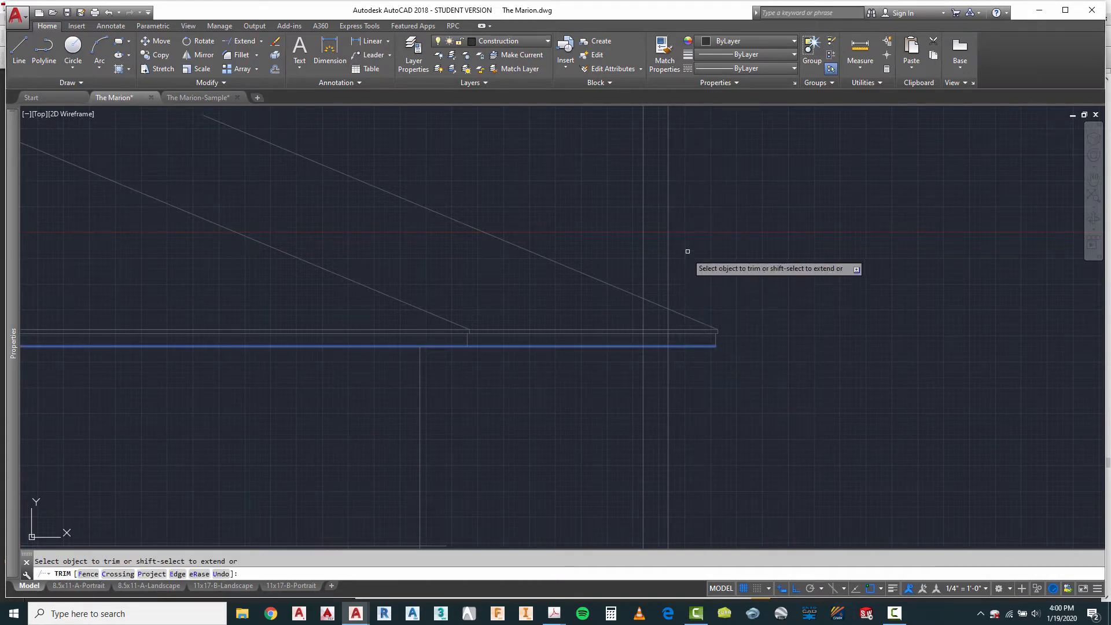
pyautogui.click(689, 249)
pyautogui.click(628, 271)
pyautogui.press('Escape')
pyautogui.scroll(-3, 464, 322)
pyautogui.scroll(4, 461, 325)
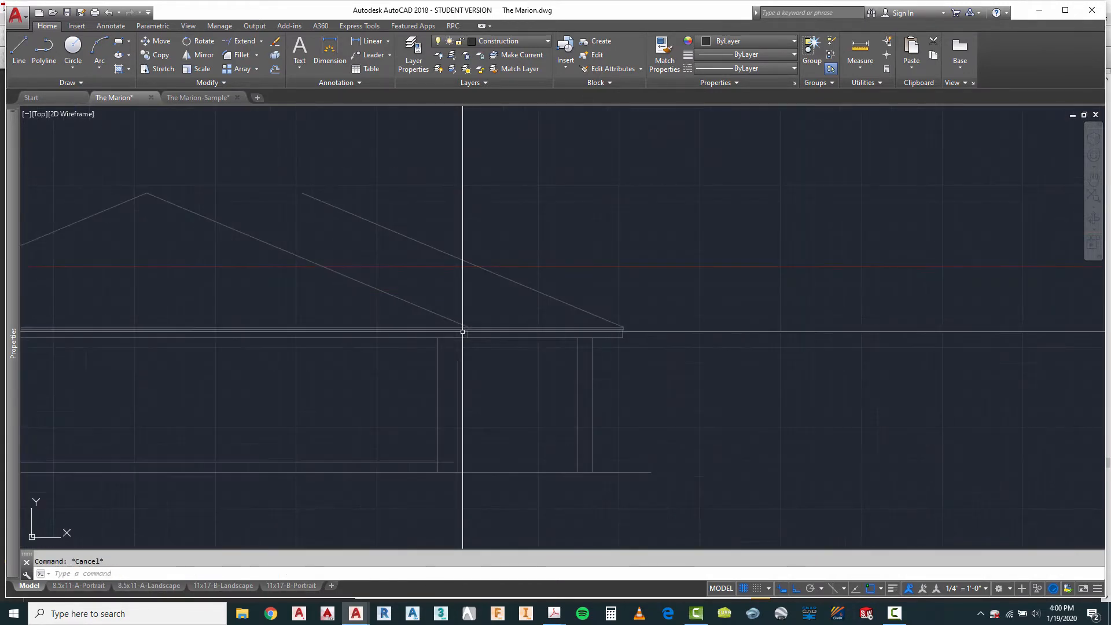
# Step: Trim the floor line's overhang beyond the third wall line, keeping the ground line full length
pyautogui.scroll(-3, 517, 358)
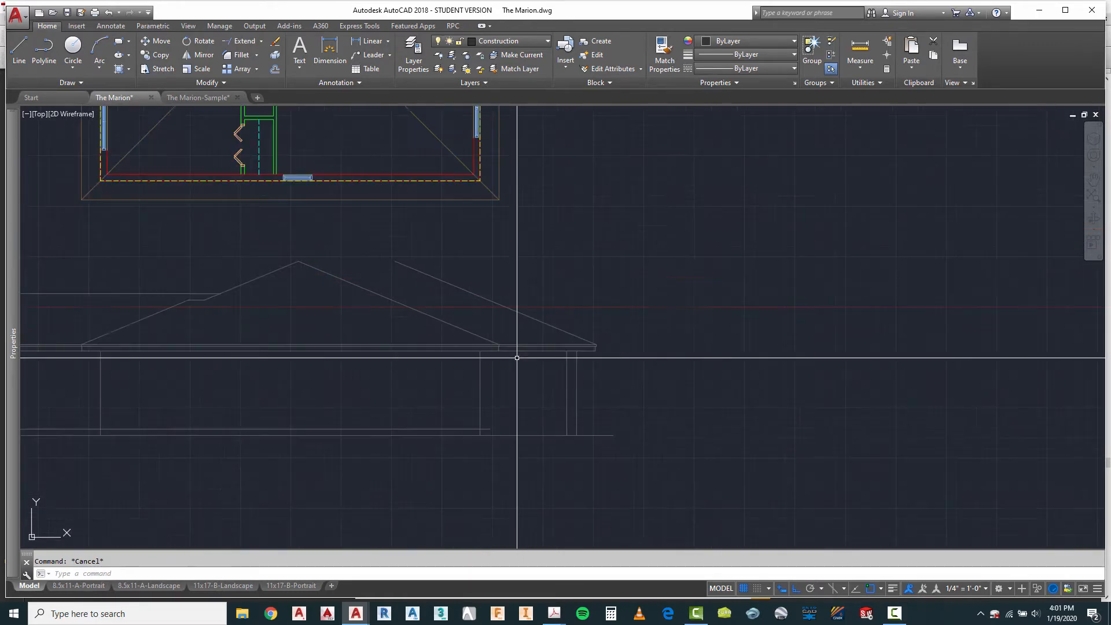
pyautogui.scroll(-2, 517, 358)
pyautogui.scroll(-2, 511, 258)
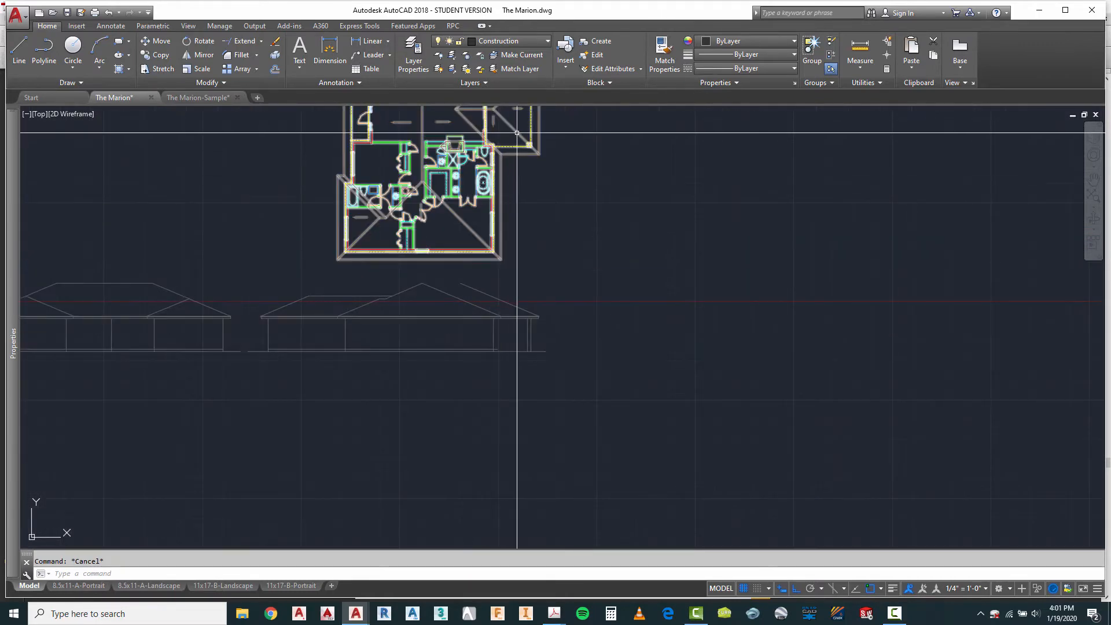
pyautogui.scroll(7, 509, 318)
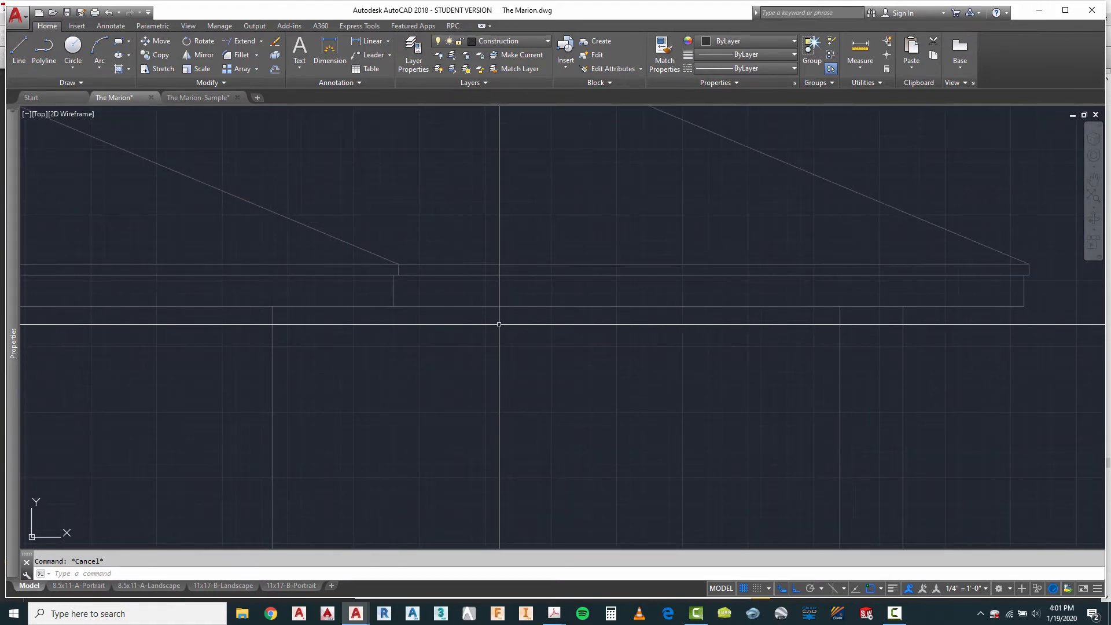
pyautogui.scroll(-4, 498, 290)
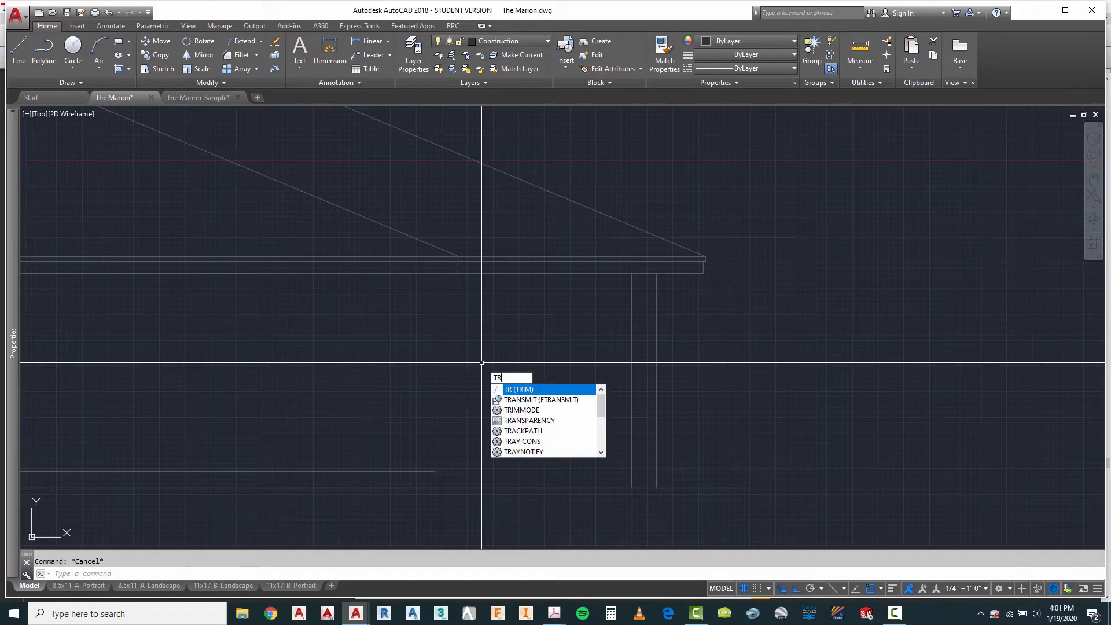
pyautogui.press('Return')
pyautogui.press('Return')
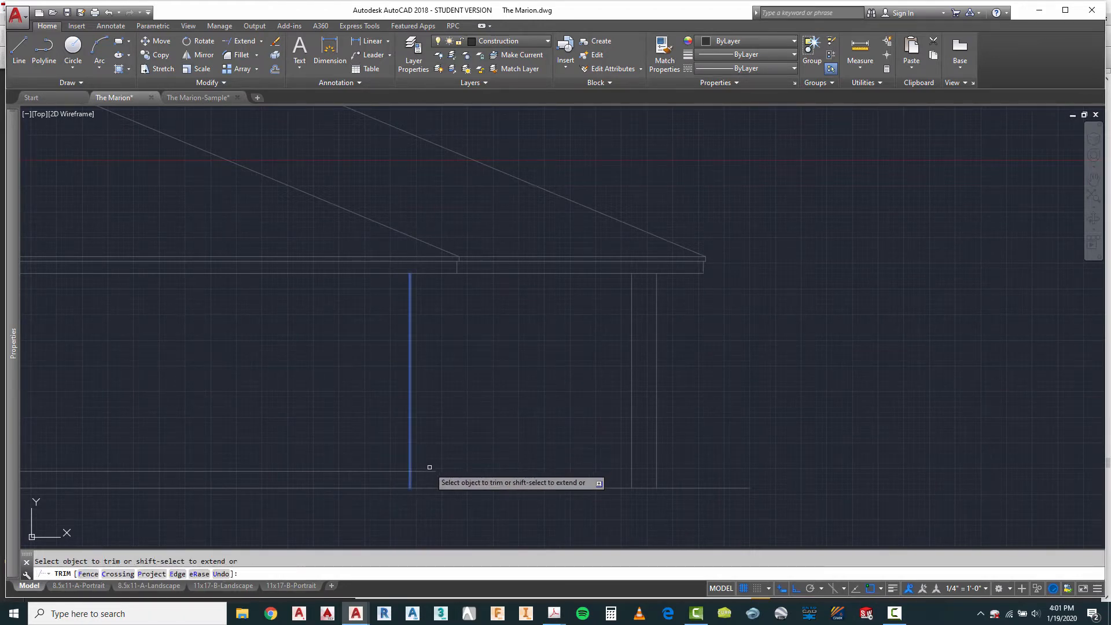
pyautogui.rightClick(455, 450)
pyautogui.click(499, 288)
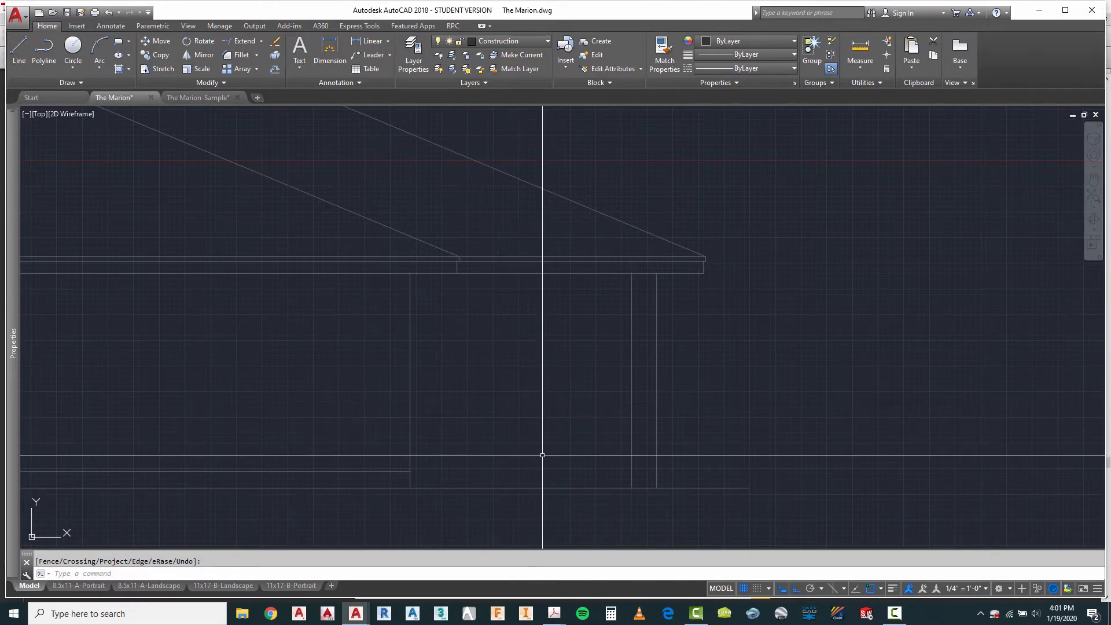
# Step: Project the bay window's outer wall corner from the plan down to the ground line and trim the line above the fascia's underside
pyautogui.scroll(-3, 541, 485)
pyautogui.scroll(-2, 541, 484)
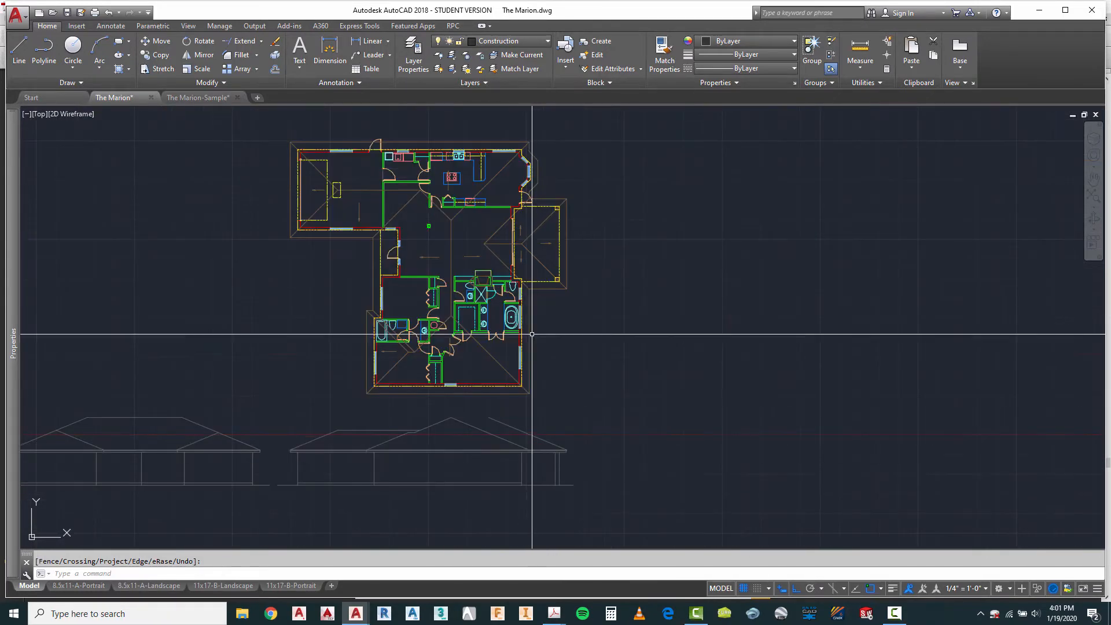
pyautogui.scroll(4, 530, 180)
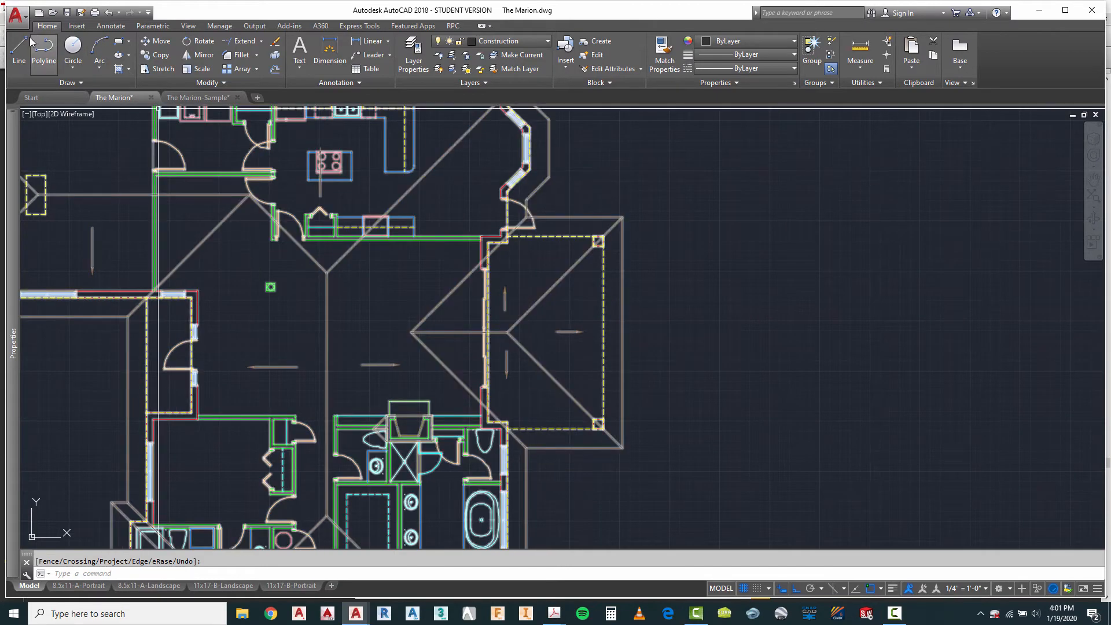
pyautogui.scroll(3, 506, 173)
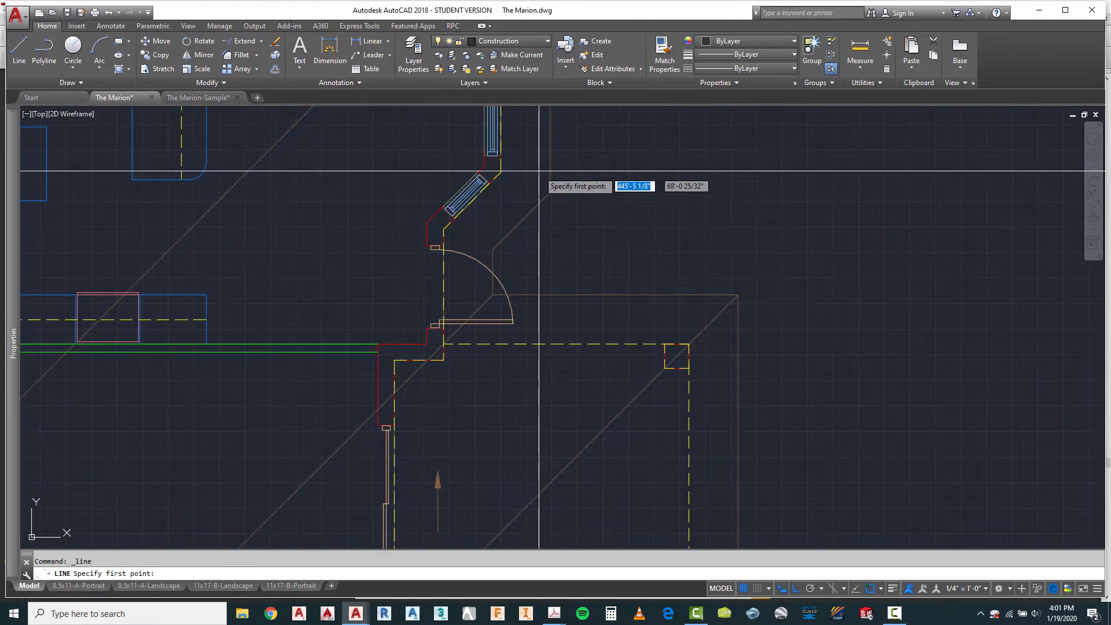
pyautogui.click(501, 172)
pyautogui.scroll(-4, 503, 173)
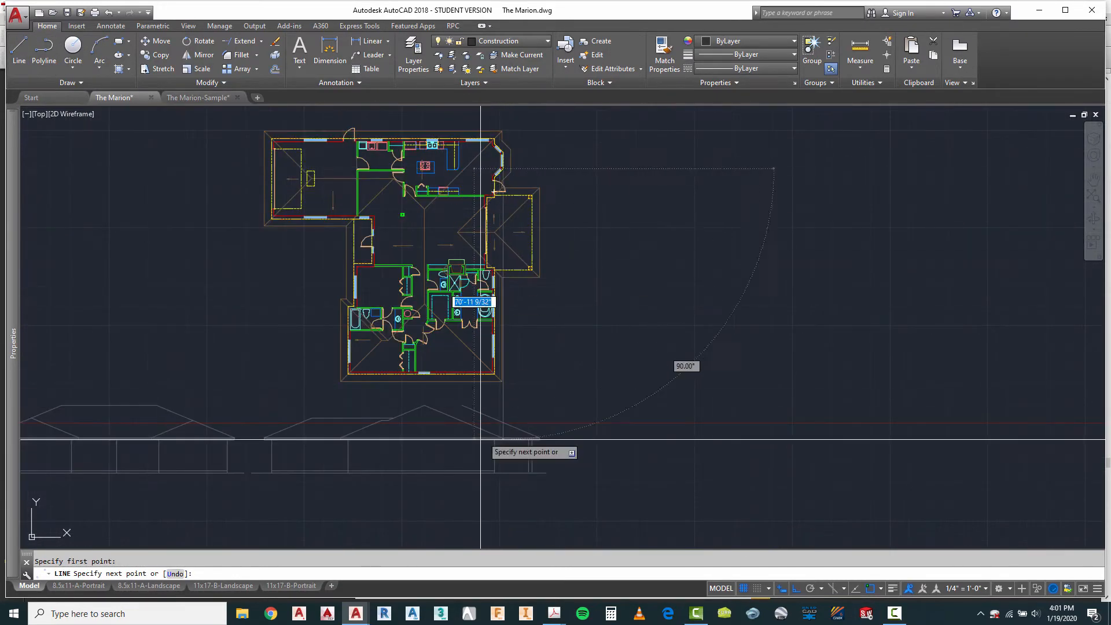
pyautogui.scroll(5, 489, 471)
pyautogui.scroll(5, 490, 469)
pyautogui.scroll(-3, 548, 387)
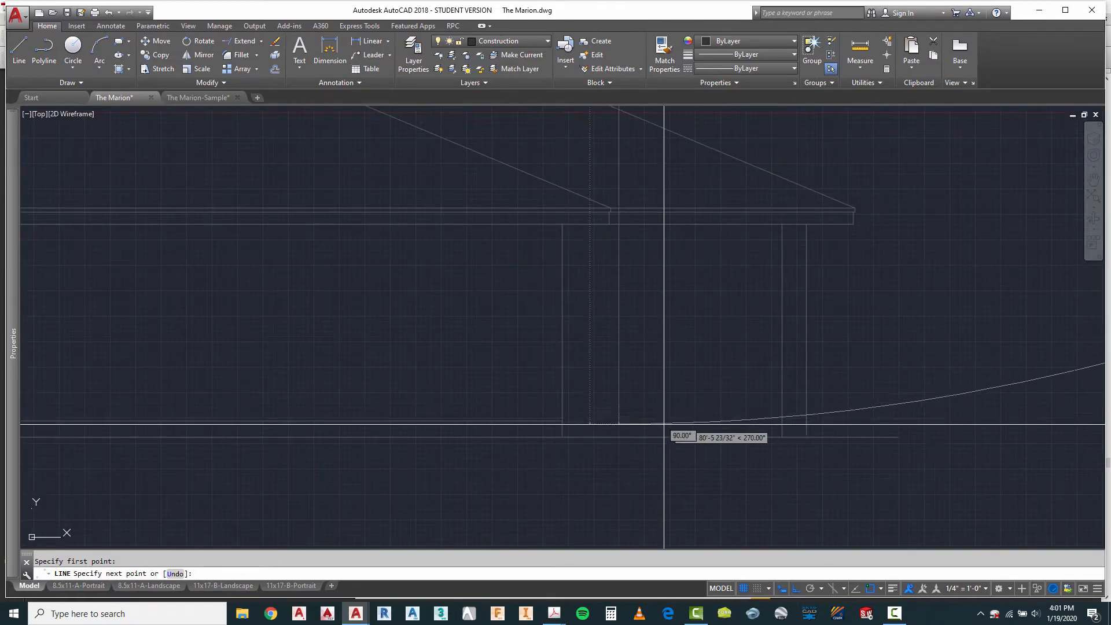
pyautogui.click(619, 437)
pyautogui.press('Escape')
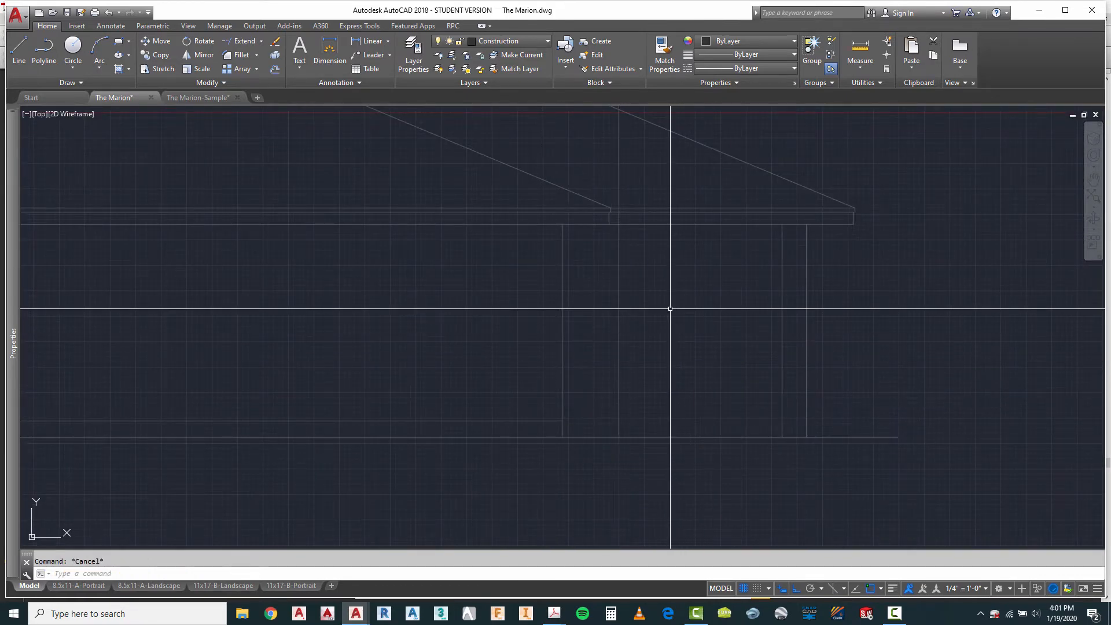
pyautogui.press('Return')
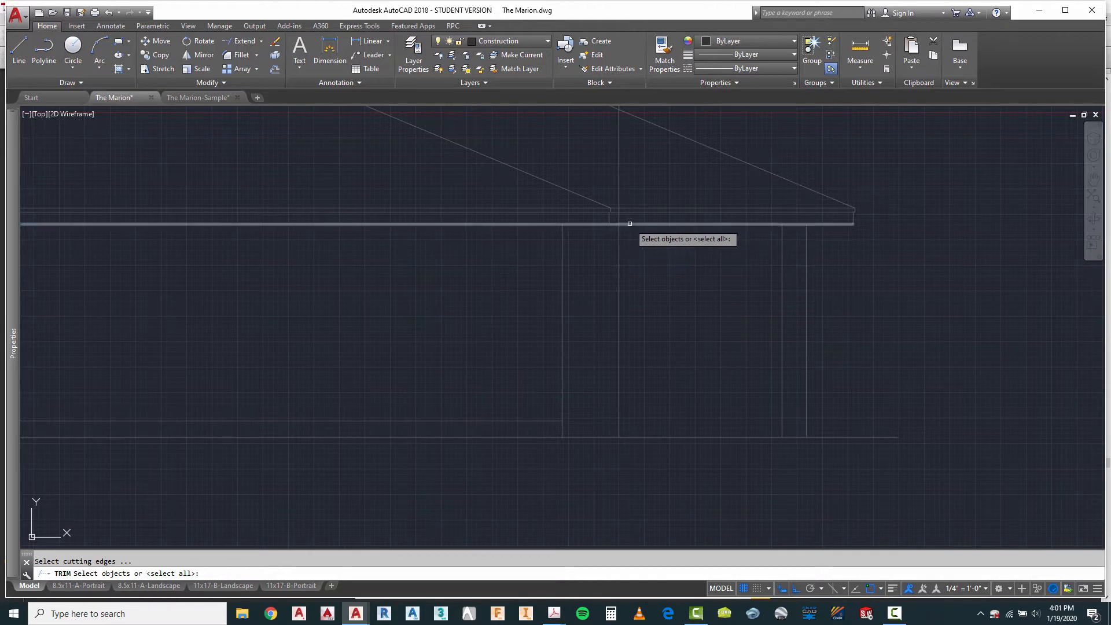
pyautogui.press('Return')
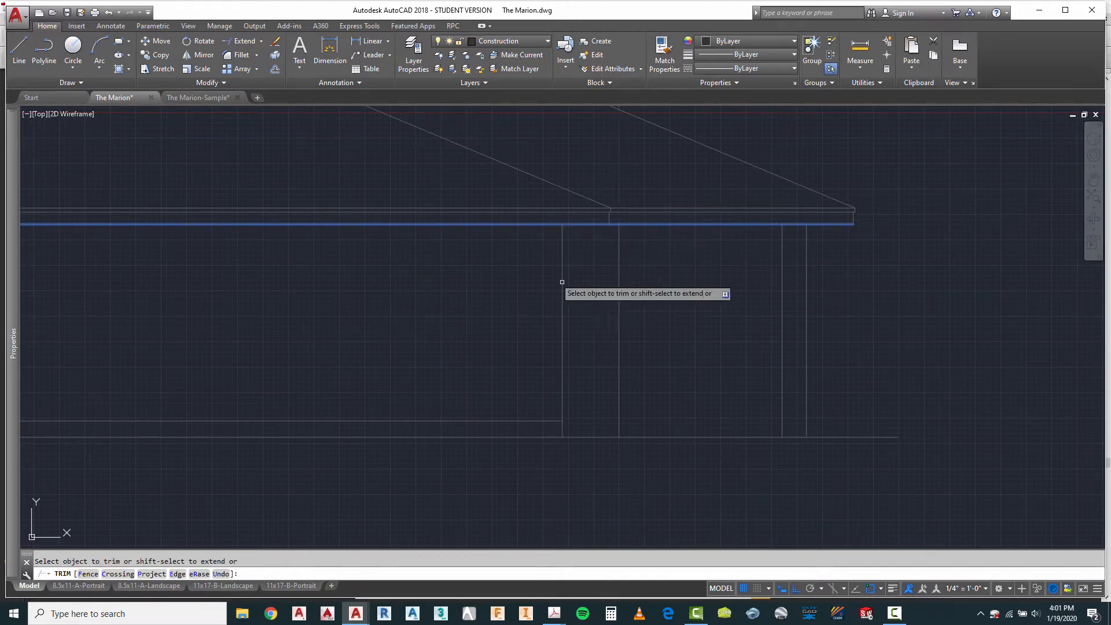
# Step: Extend the floor line to the projected bay window wall line
pyautogui.press('Escape')
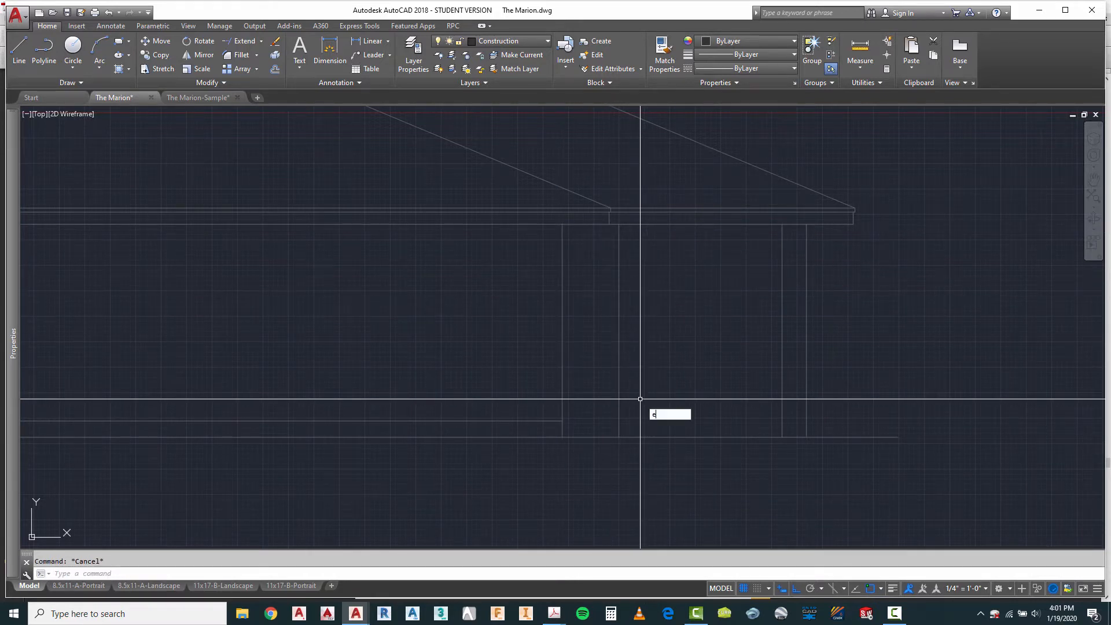
pyautogui.press('Return')
pyautogui.press('Return')
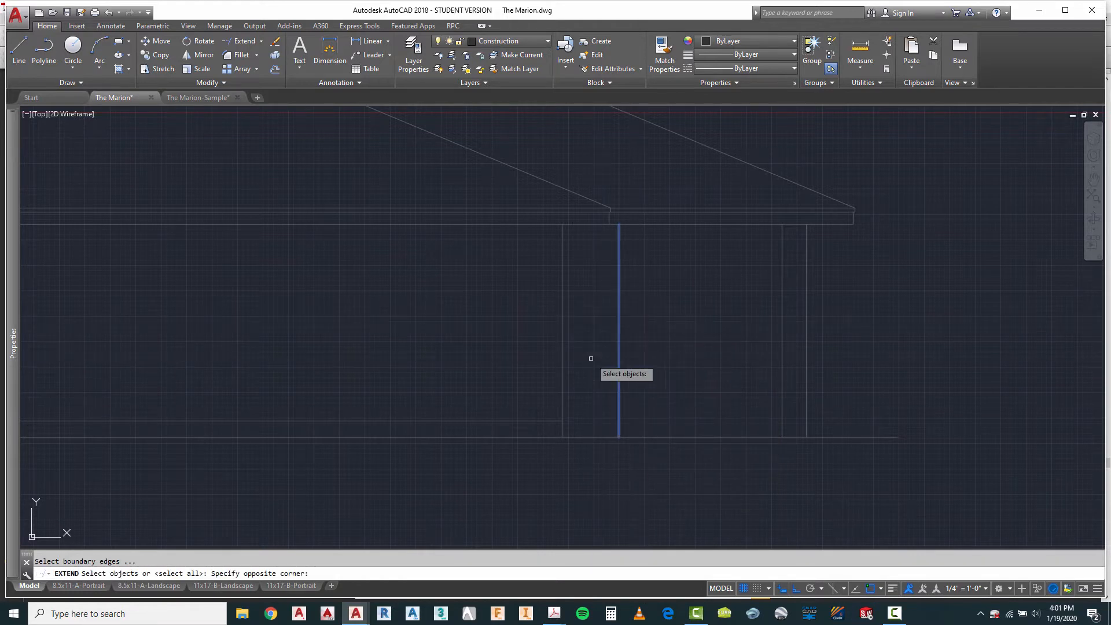
pyautogui.click(553, 420)
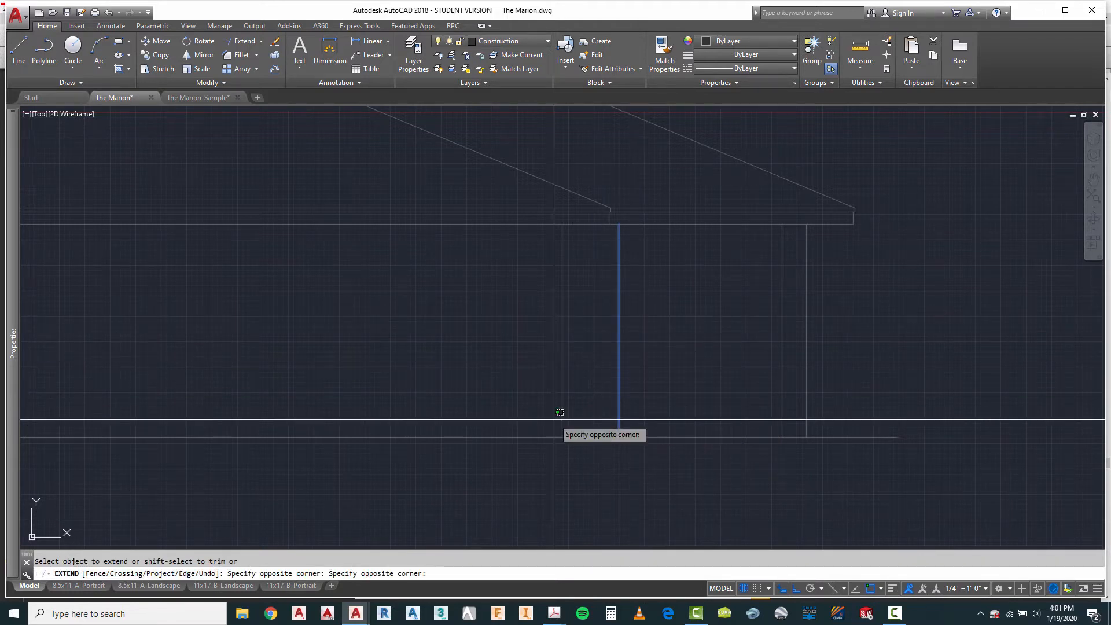
pyautogui.click(495, 441)
pyautogui.press('Escape')
pyautogui.press('Escape')
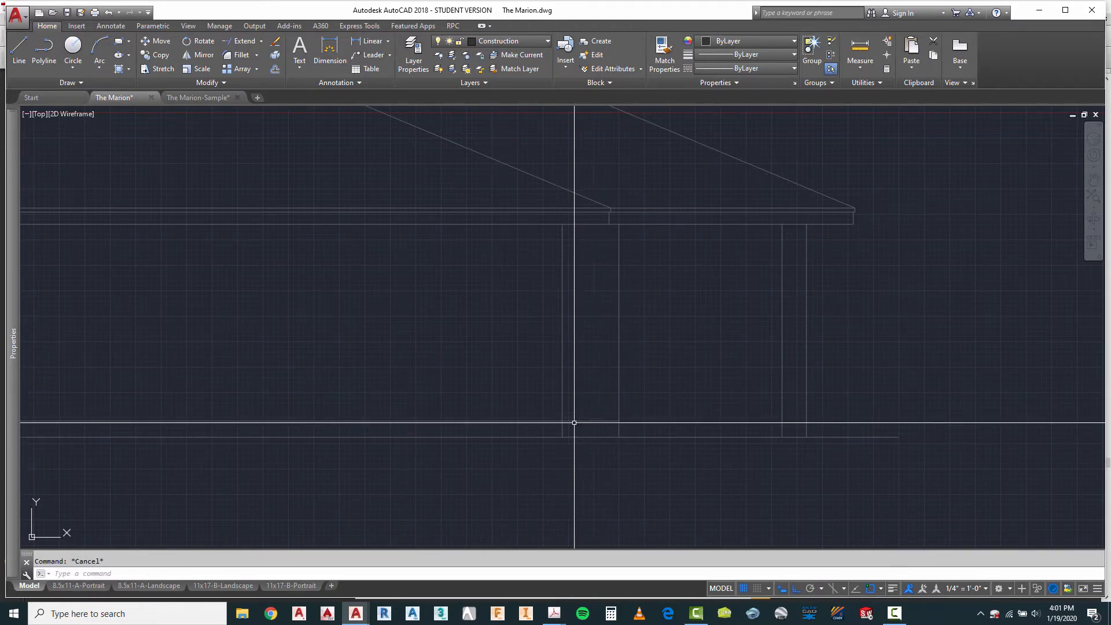
# Step: Project the porch roof's hip peak from the plan straight down past the copied porch roof slope
pyautogui.scroll(-3, 600, 424)
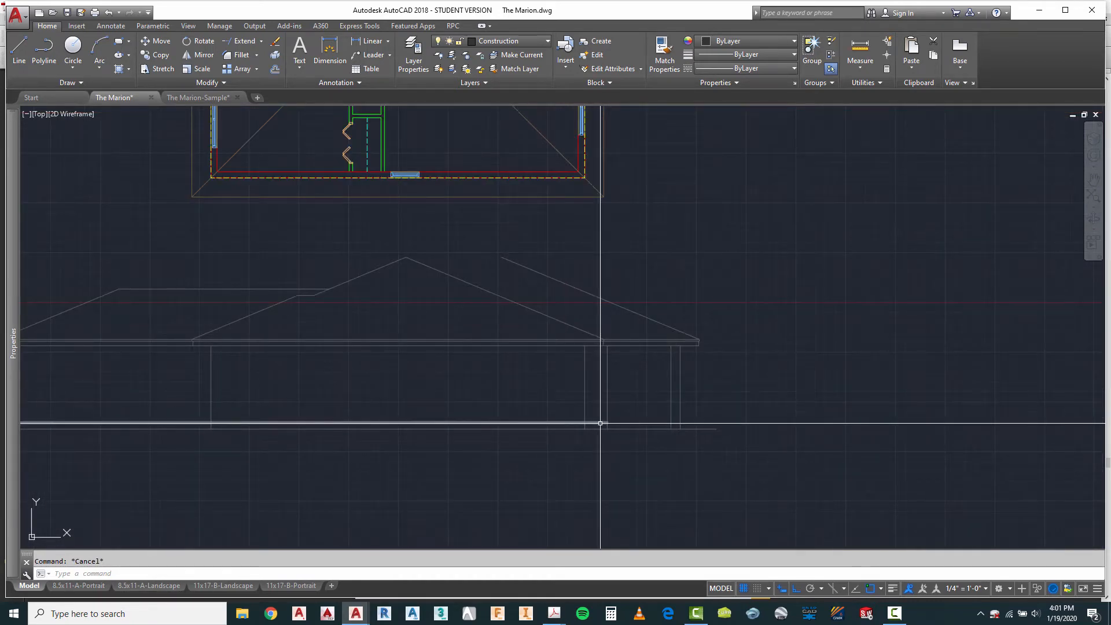
pyautogui.scroll(-2, 596, 422)
pyautogui.scroll(2, 602, 389)
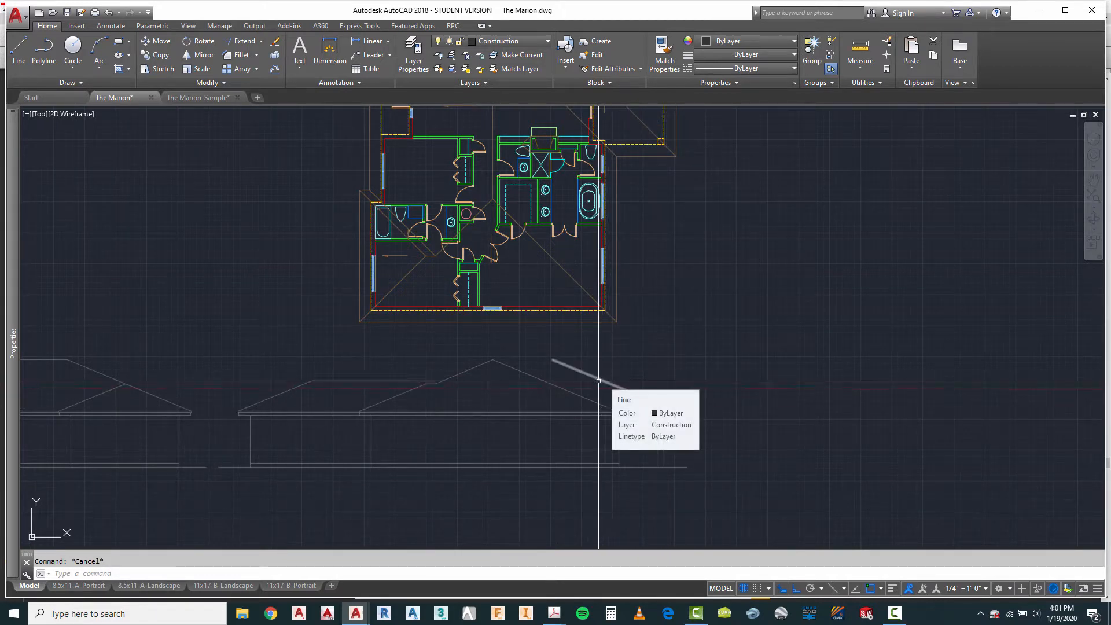
pyautogui.scroll(-3, 603, 382)
pyautogui.scroll(4, 591, 232)
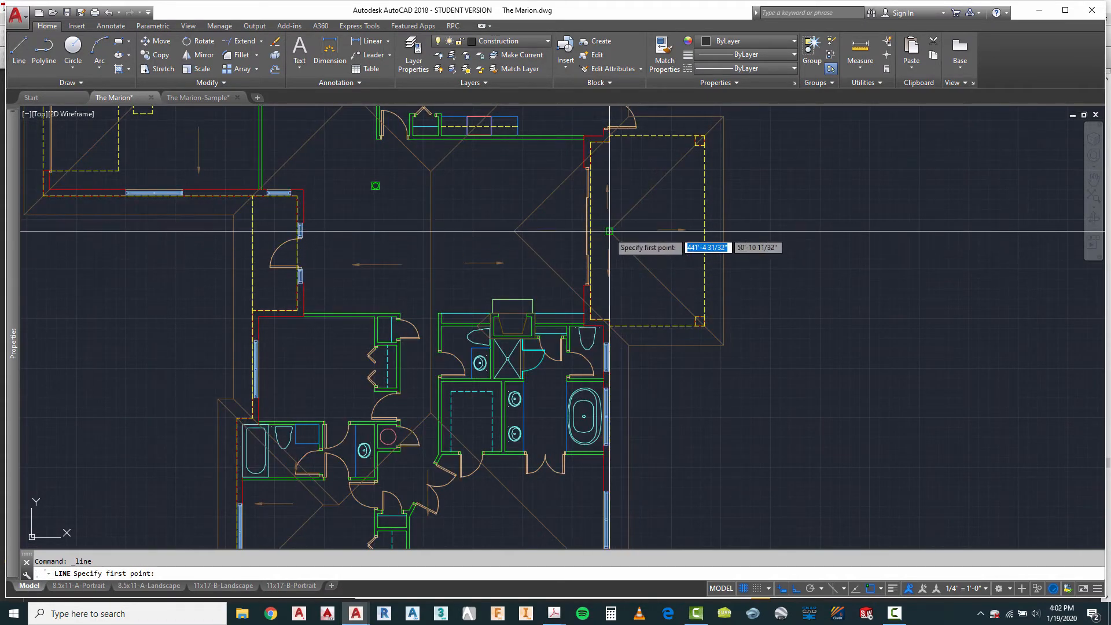
pyautogui.scroll(-5, 609, 231)
pyautogui.scroll(6, 620, 428)
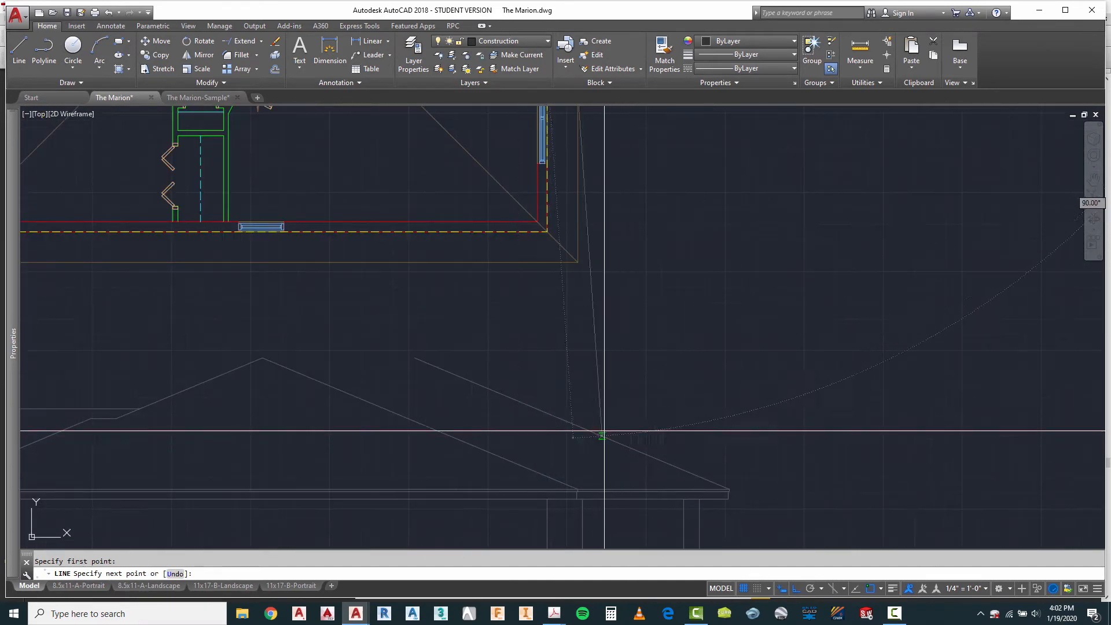
pyautogui.press('Escape')
# Step: Draw a horizontal ridge line from where the projection crosses the porch roof slope back past the main roof slope
pyautogui.rightClick(581, 198)
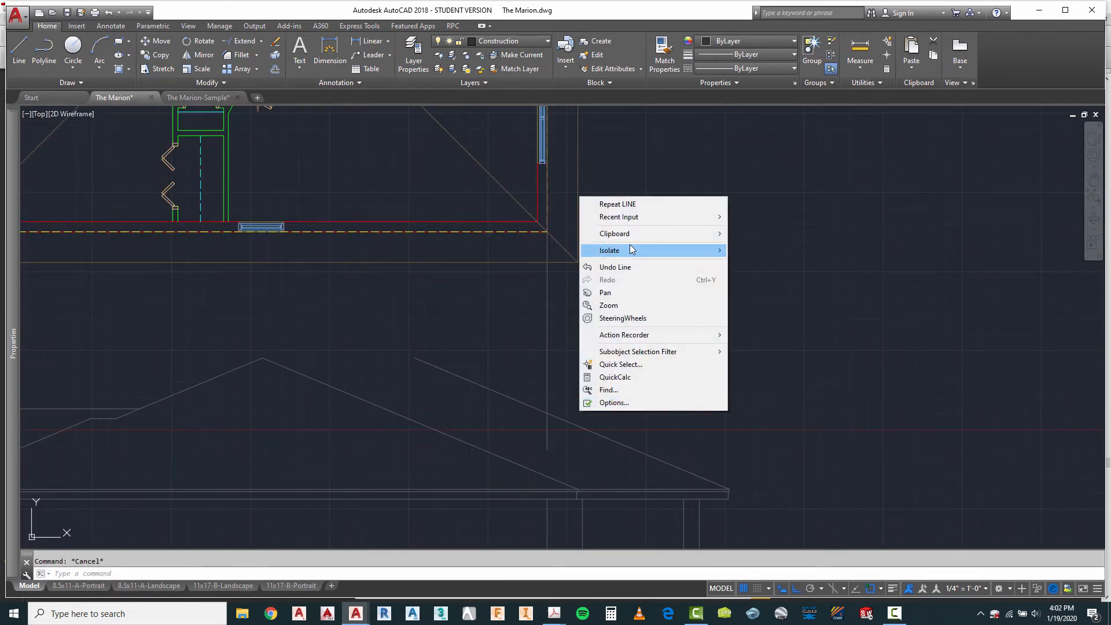
pyautogui.click(624, 205)
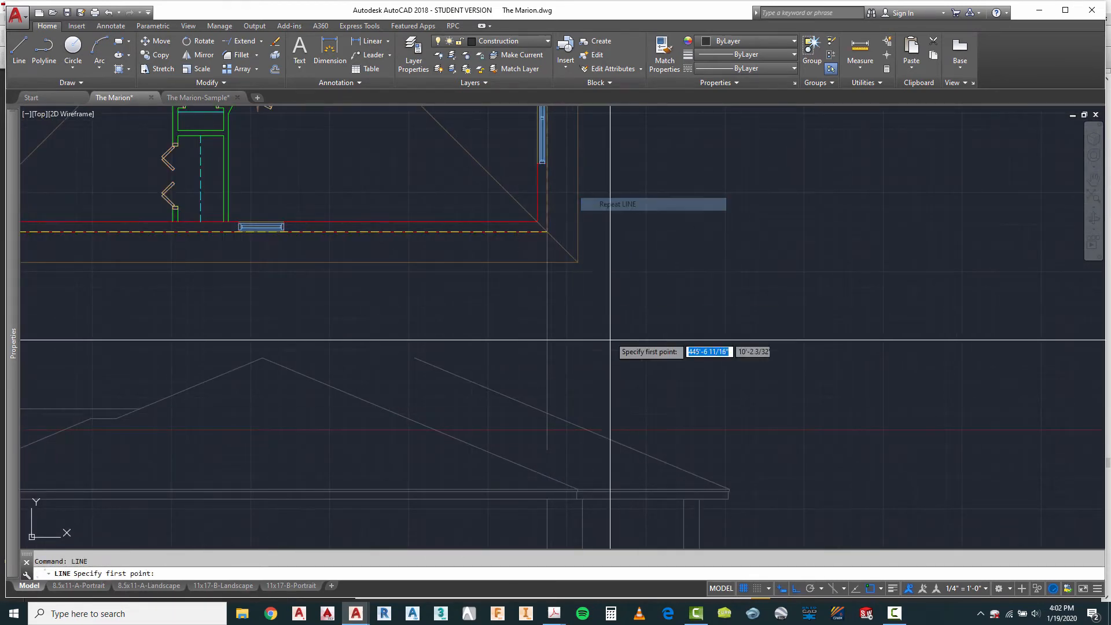
pyautogui.click(547, 413)
pyautogui.click(337, 437)
pyautogui.press('Escape')
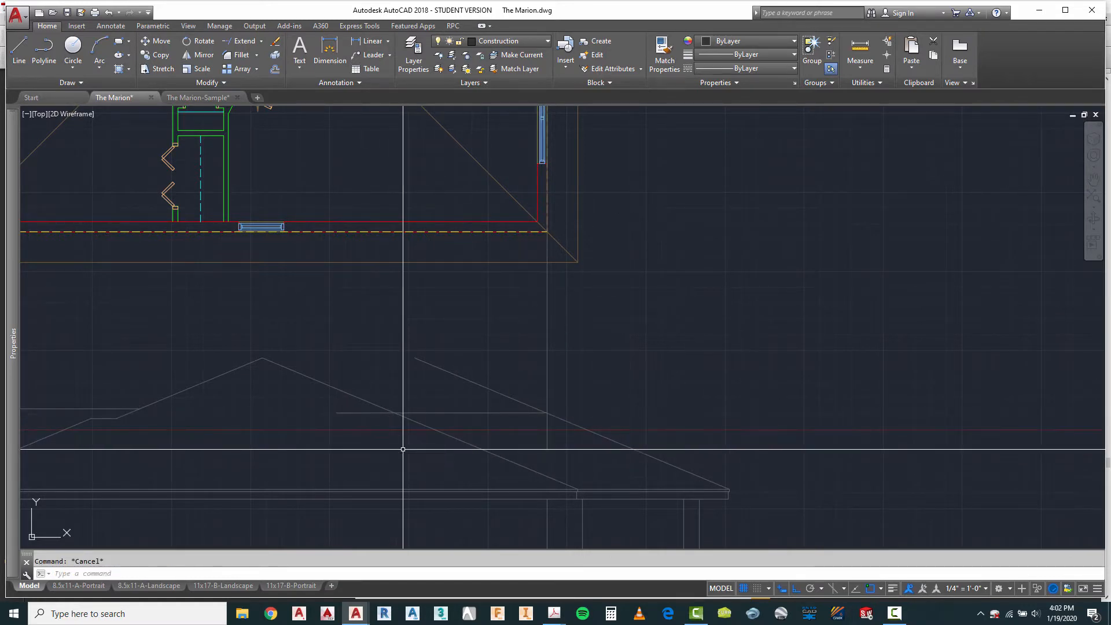
# Step: Trim the porch ridge line behind the main roof slope and the porch slope above the ridge
pyautogui.write('tr')
pyautogui.press('Return')
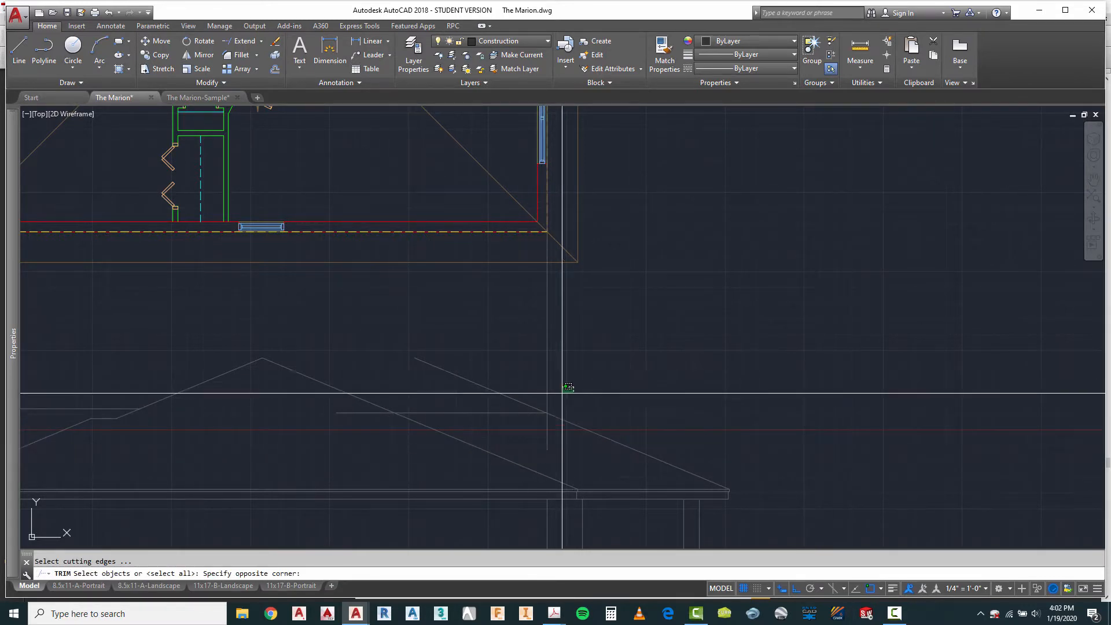
pyautogui.click(372, 431)
pyautogui.click(350, 414)
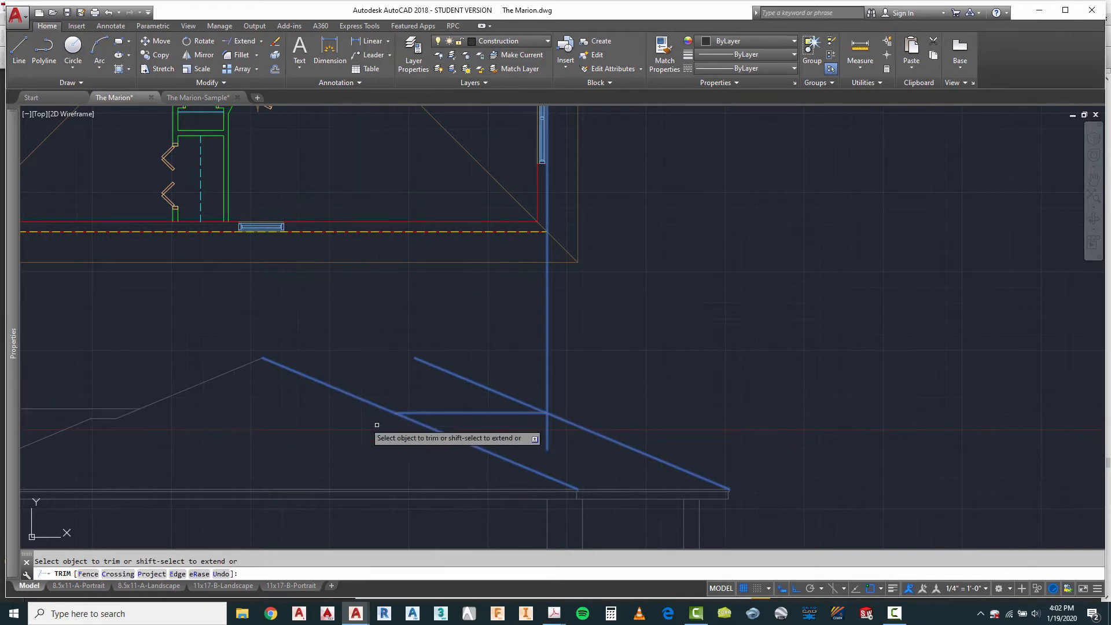
pyautogui.rightClick(600, 370)
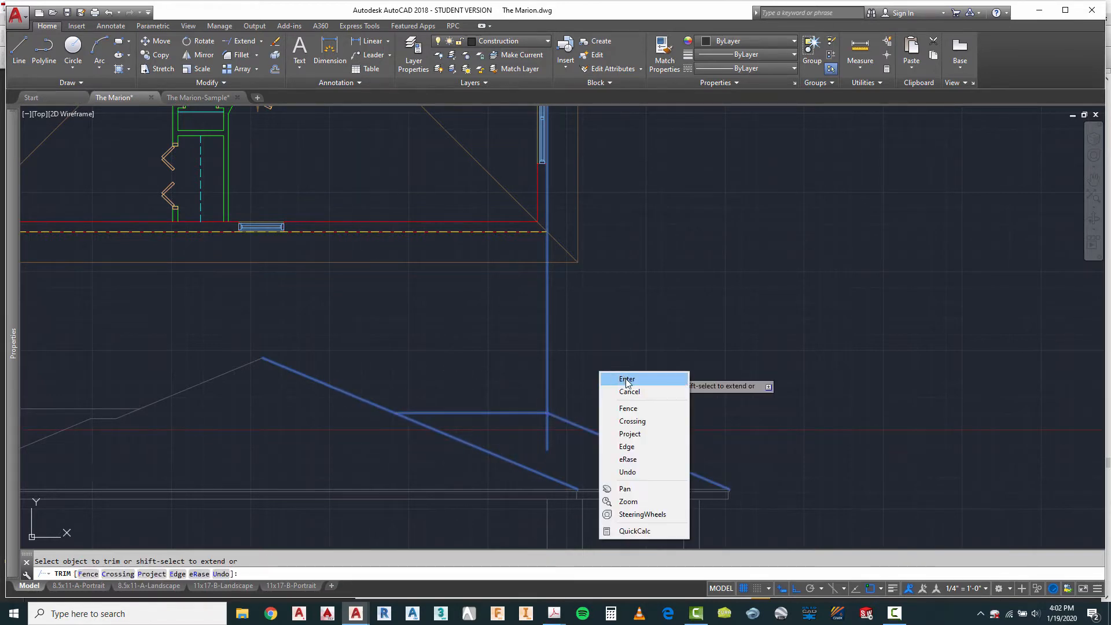
pyautogui.click(627, 381)
pyautogui.press('Escape')
# Step: Erase the vertical projection line used to locate the porch ridge's end
pyautogui.click(563, 331)
pyautogui.click(516, 354)
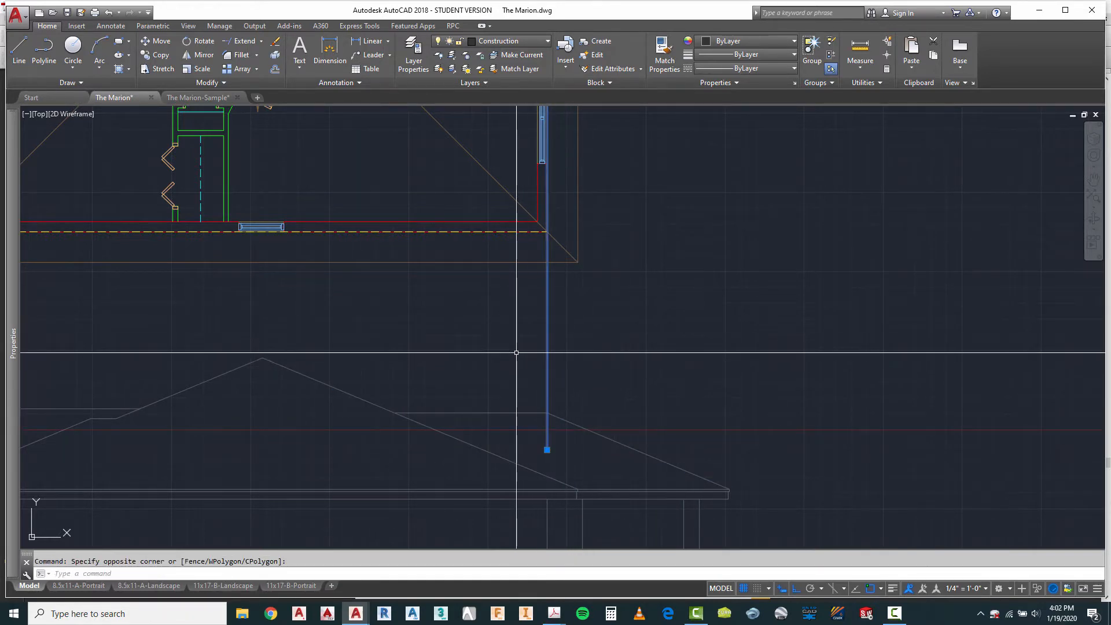
pyautogui.press('Delete')
# Step: Project the fireplace chimney's outer side nearest the porch from the plan down past the main roof slope
pyautogui.scroll(-5, 564, 367)
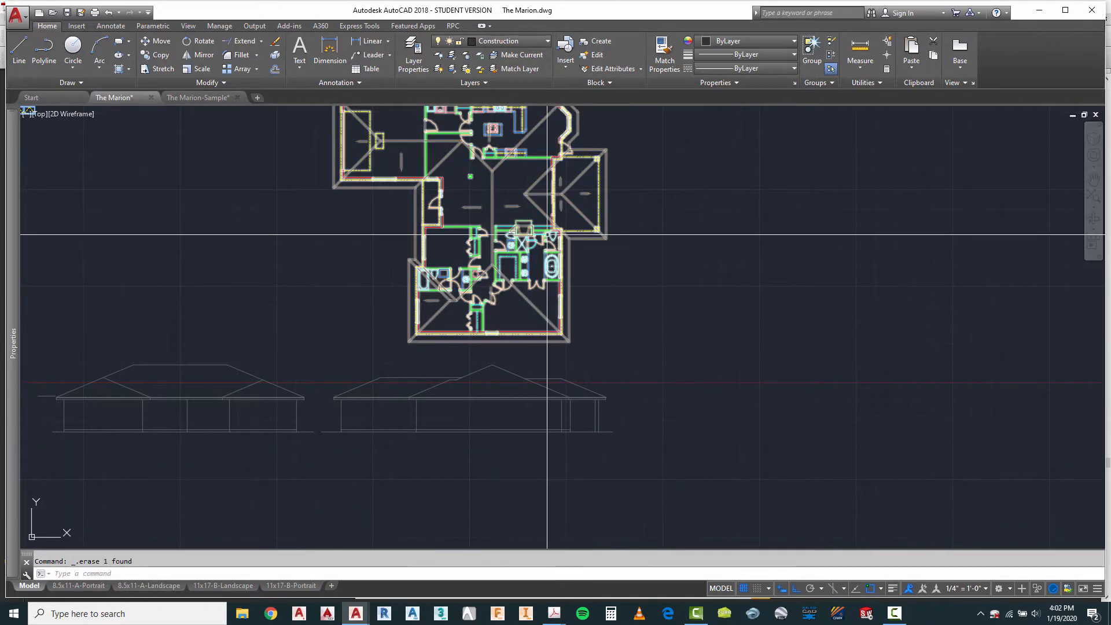
pyautogui.scroll(6, 541, 250)
pyautogui.moveTo(528, 279); pyautogui.dragTo(528, 229, button='middle')
pyautogui.scroll(-4, 533, 238)
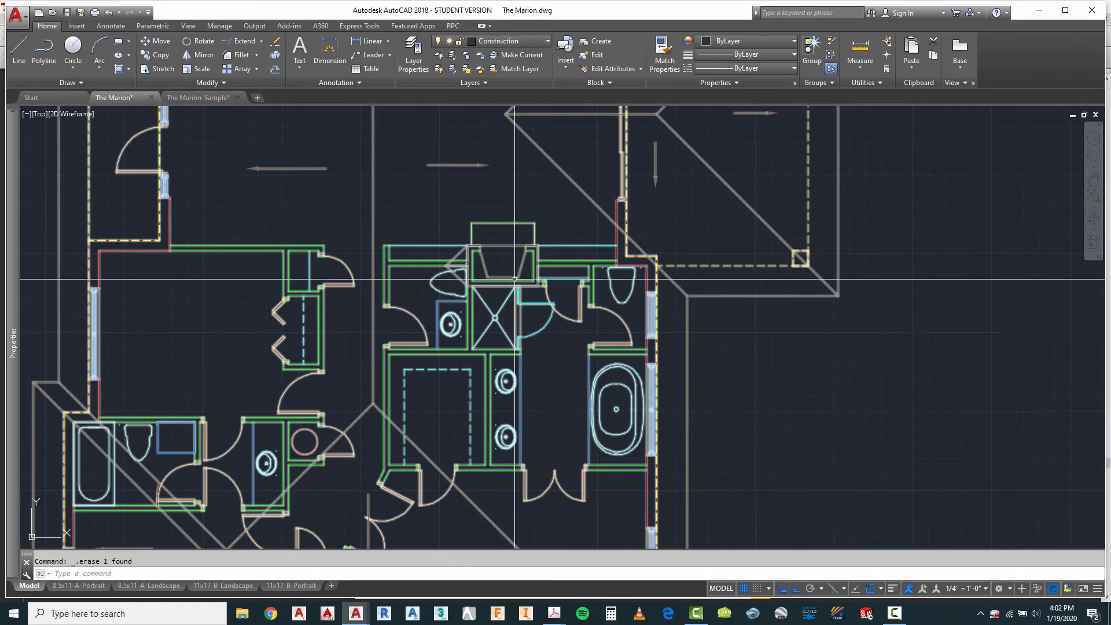
pyautogui.scroll(4, 537, 252)
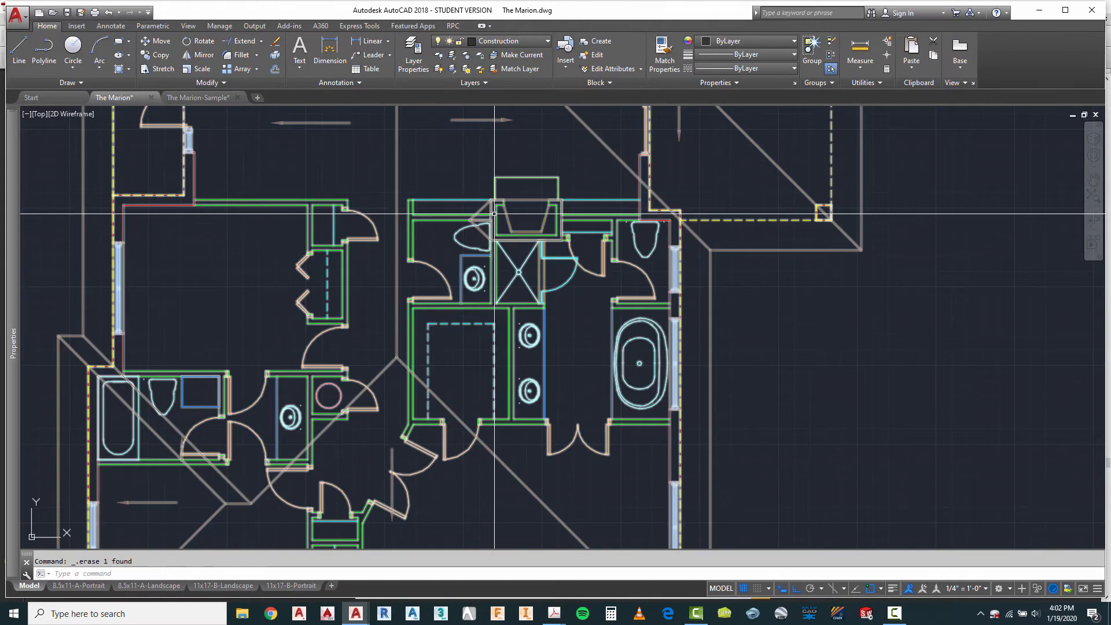
pyautogui.click(28, 54)
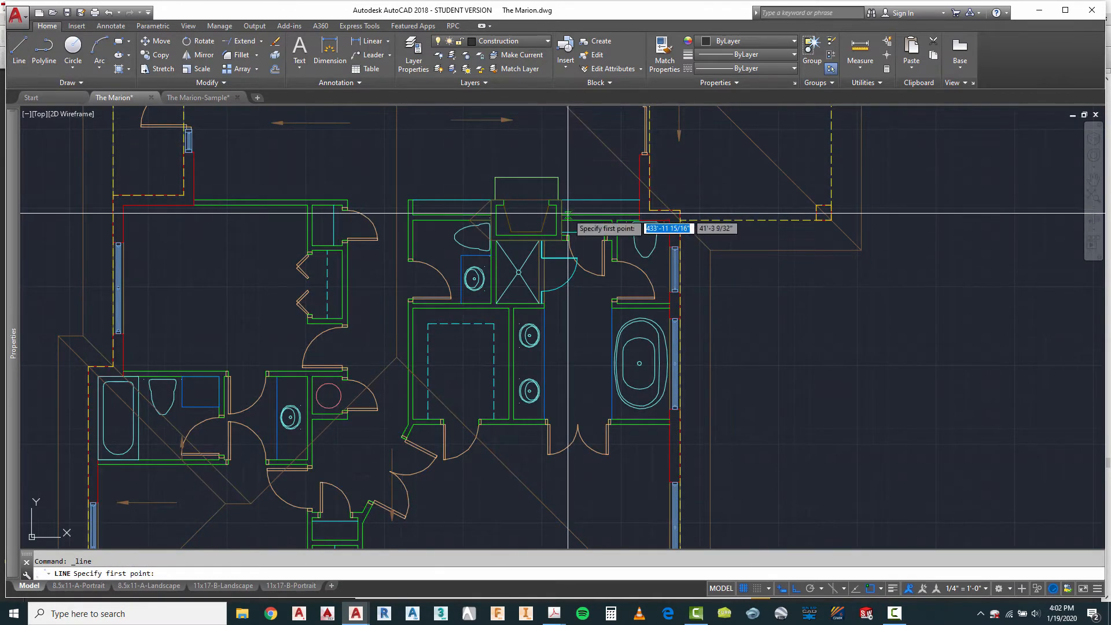
pyautogui.scroll(-7, 562, 203)
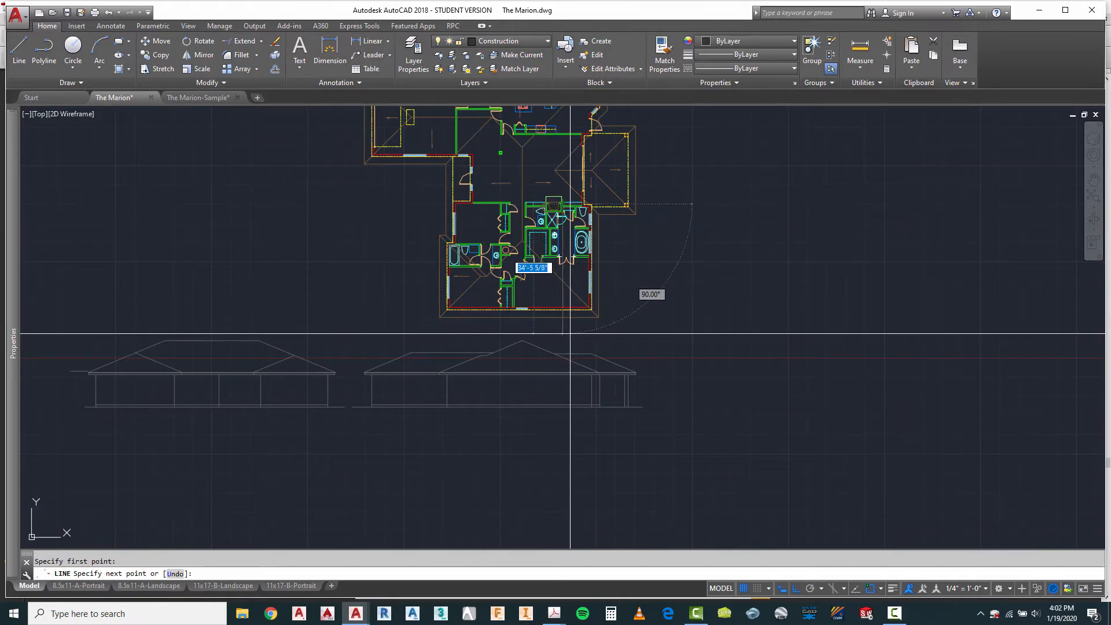
pyautogui.scroll(5, 570, 334)
pyautogui.press('Escape')
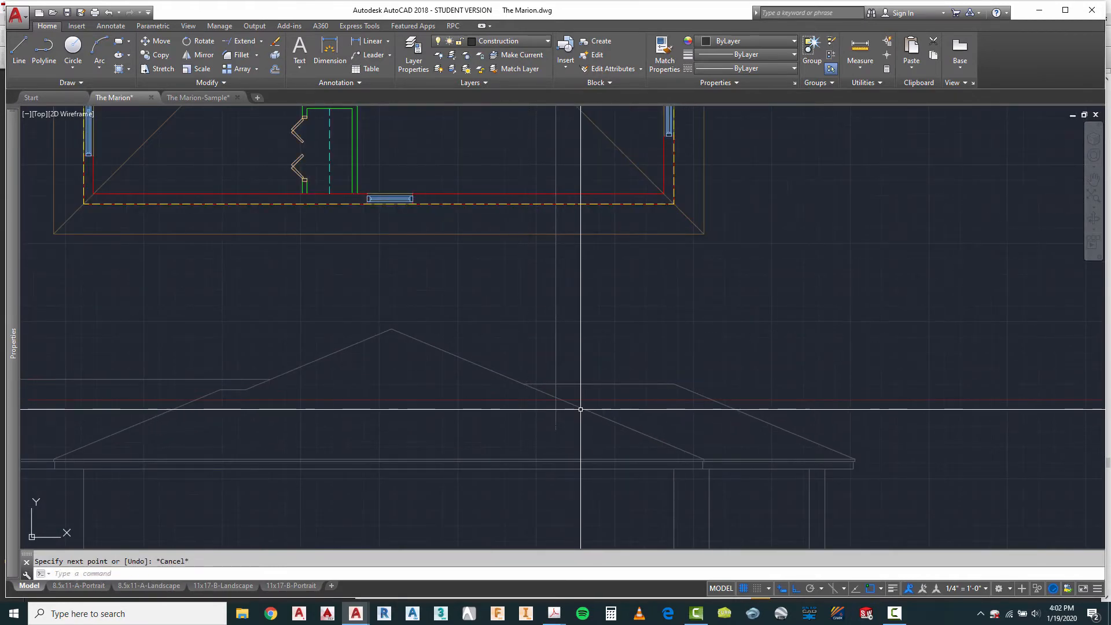
# Step: Project the fireplace chimney's opposite side from the plan down past the main roof slope
pyautogui.click(580, 408)
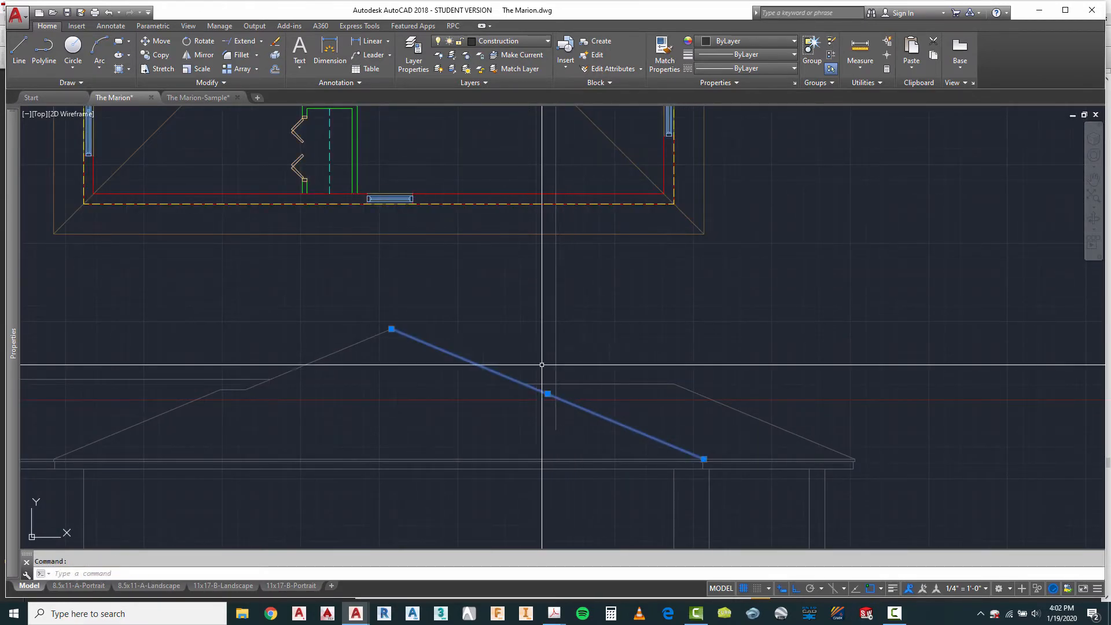
pyautogui.scroll(-4, 544, 405)
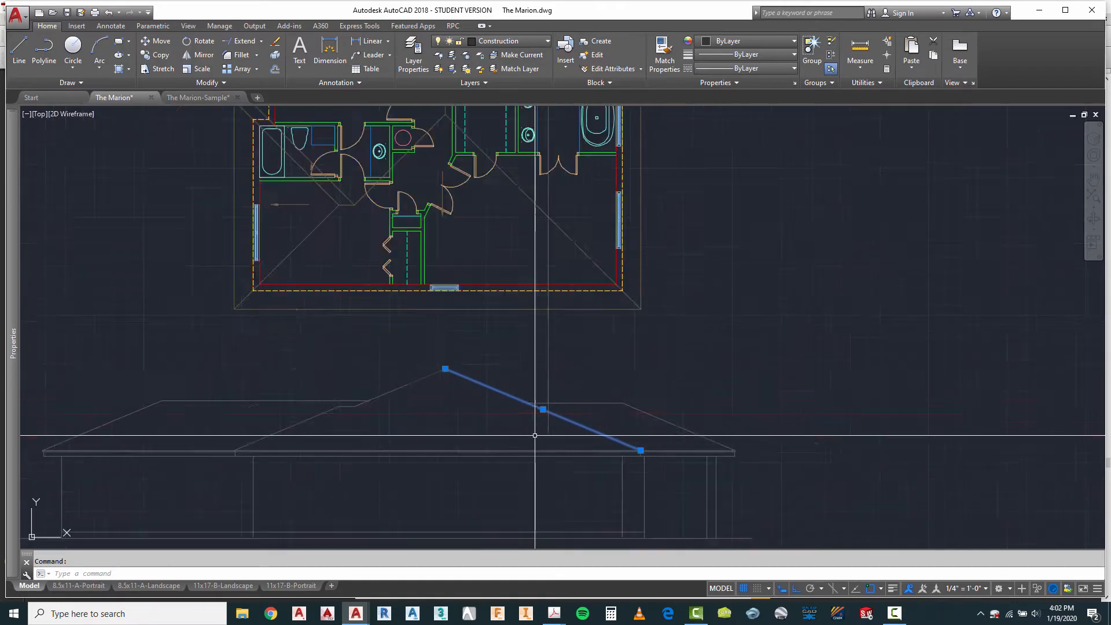
pyautogui.scroll(5, 521, 267)
pyautogui.press('Escape')
pyautogui.rightClick(625, 253)
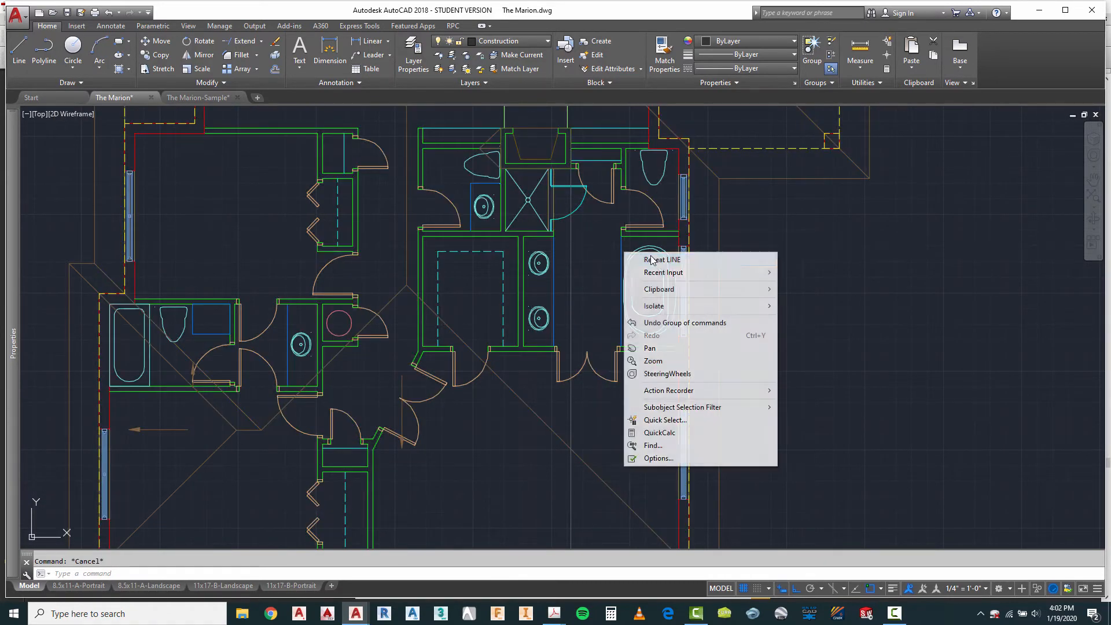
pyautogui.click(643, 261)
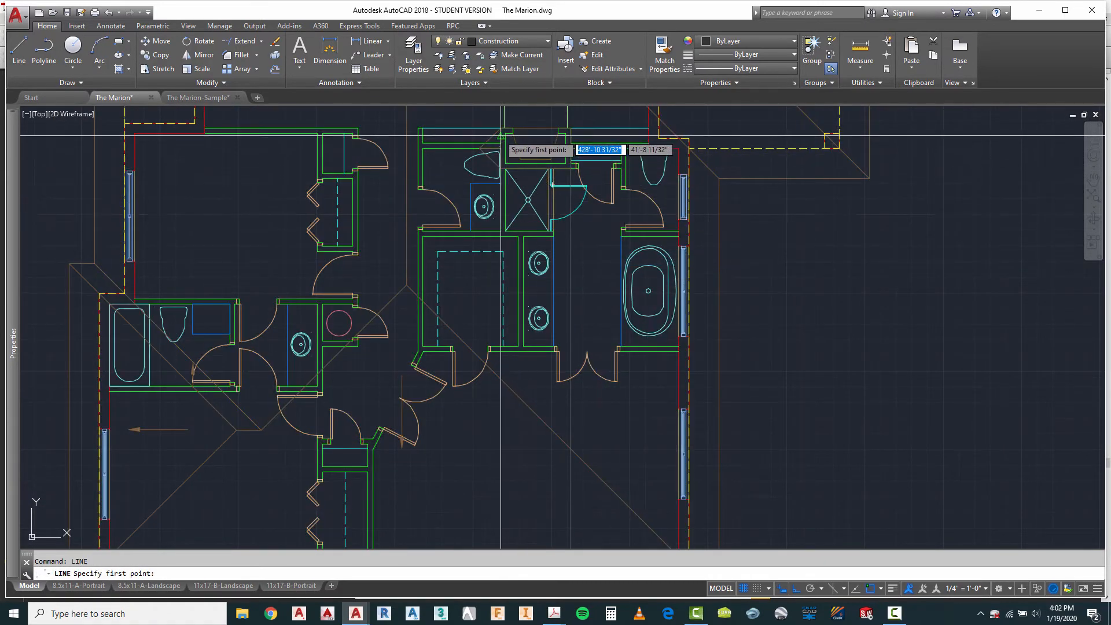
pyautogui.click(527, 139)
pyautogui.scroll(-3, 531, 162)
pyautogui.scroll(4, 529, 412)
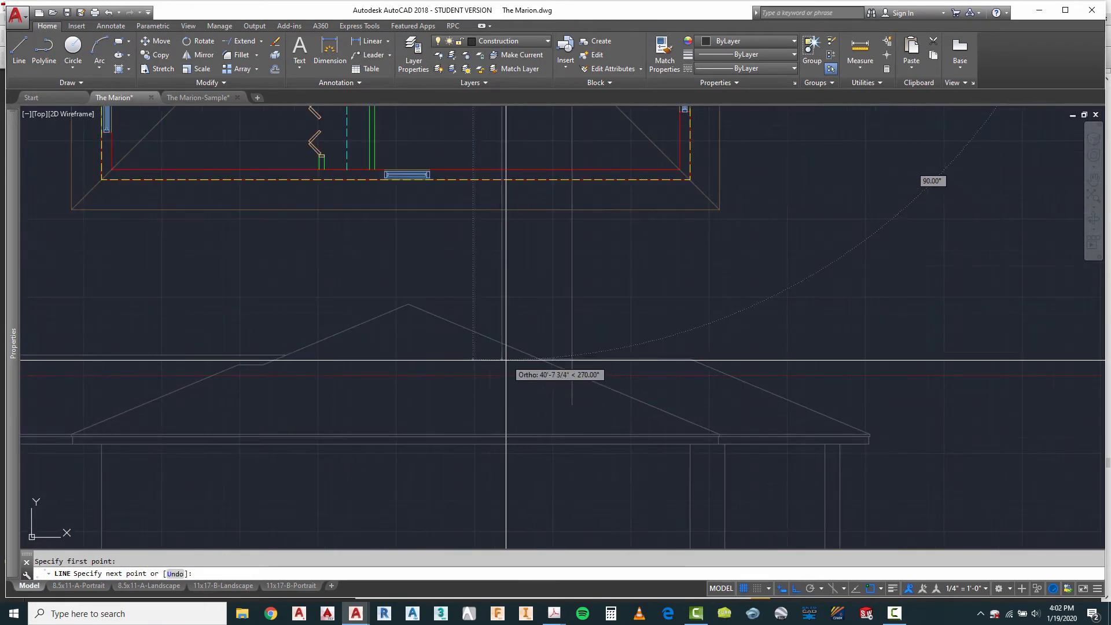
pyautogui.press('Escape')
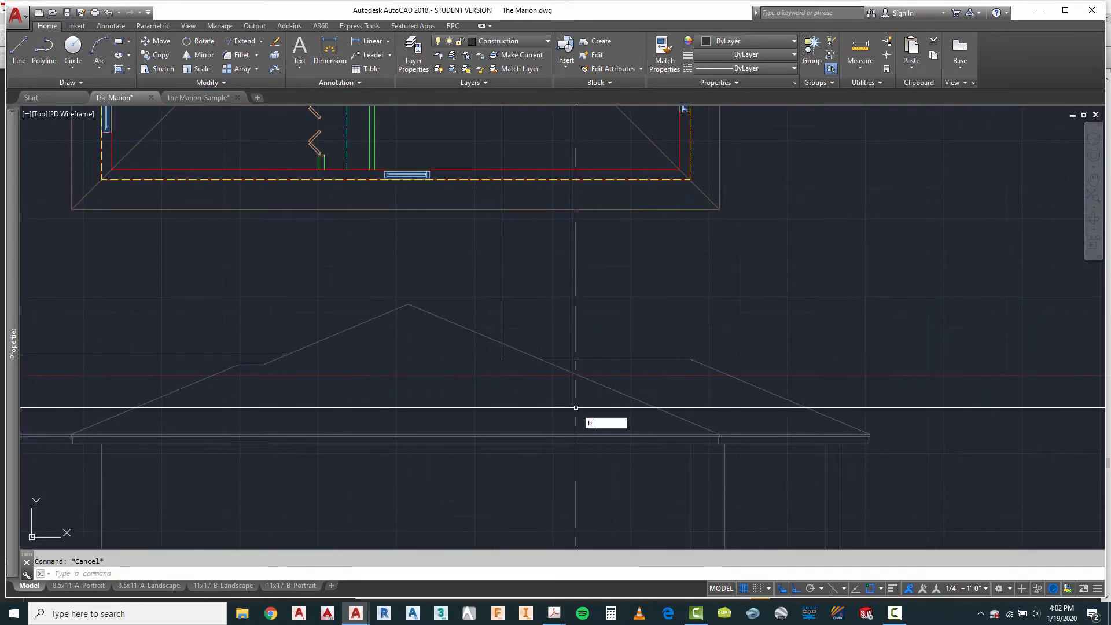
# Step: Trim both projected chimney lines below the main roof slope
pyautogui.click(532, 346)
pyautogui.click(513, 356)
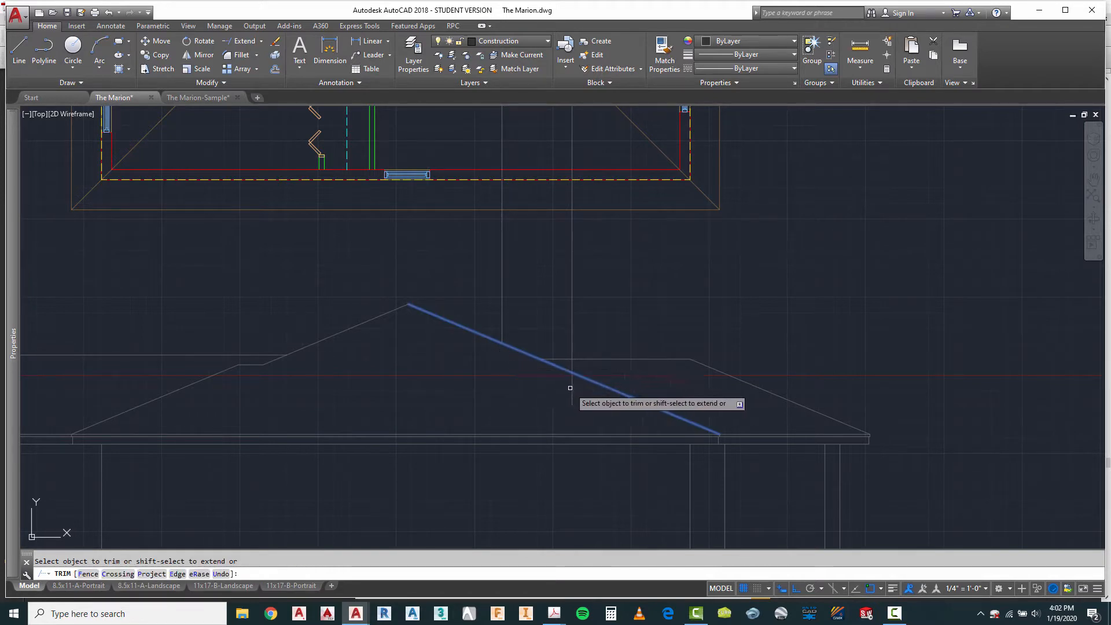
pyautogui.press('Escape')
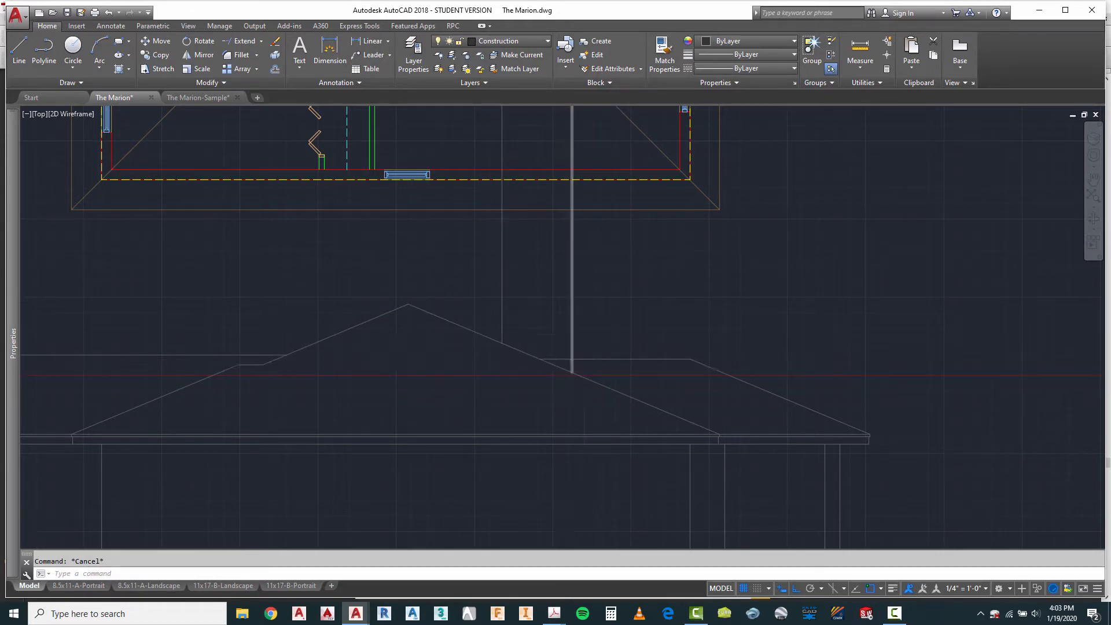
# Step: Trim the porch ridge line between the main roof slope and the chimney side nearest the porch
pyautogui.scroll(2, 572, 365)
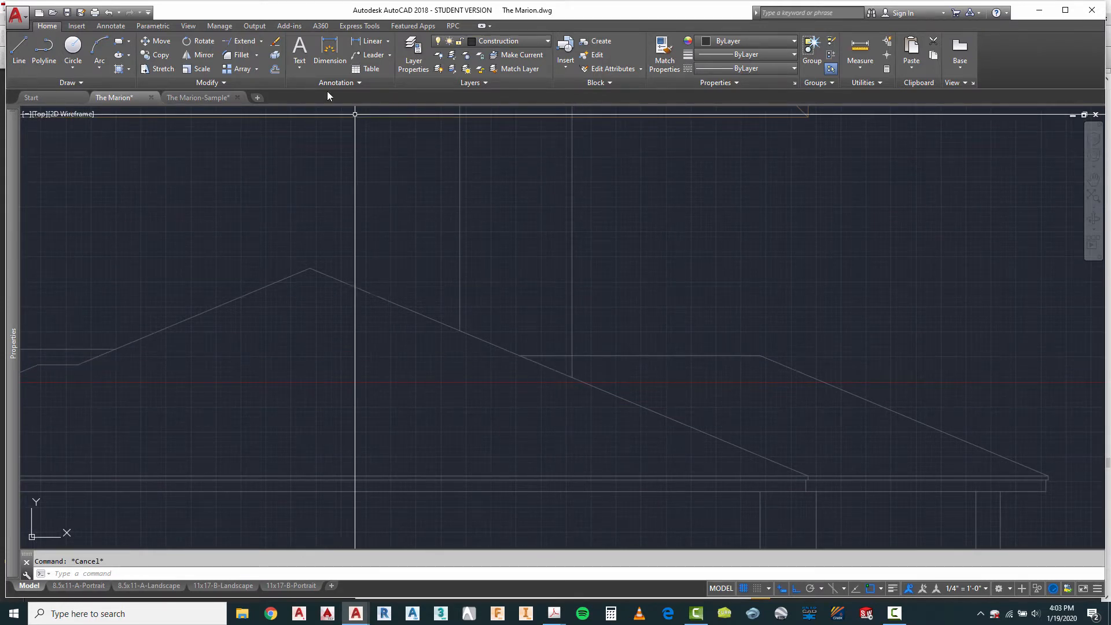
pyautogui.rightClick(602, 238)
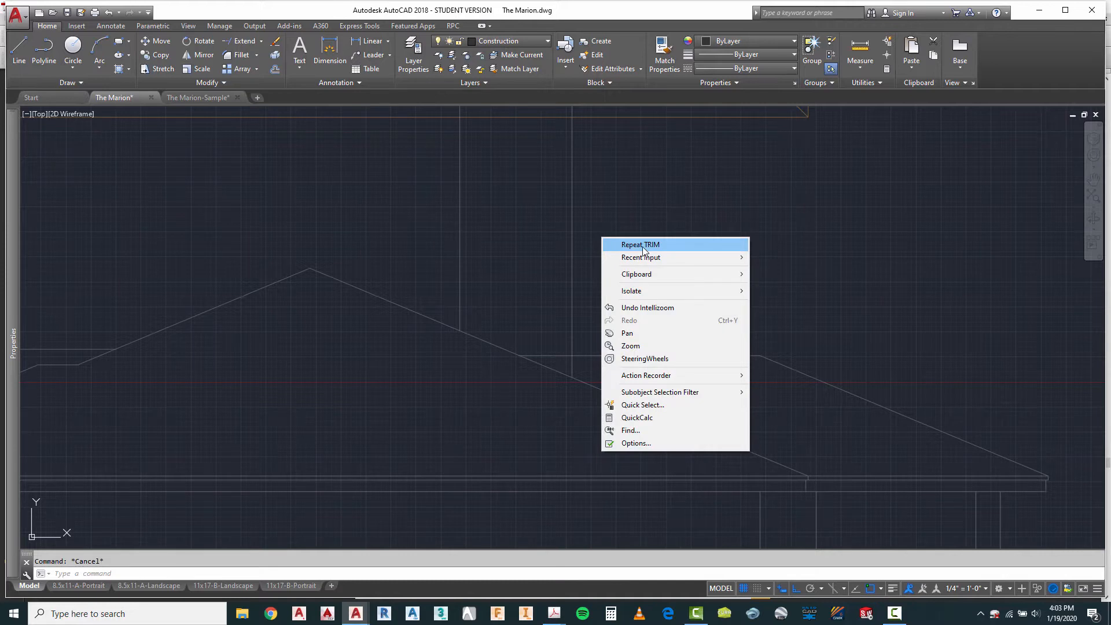
pyautogui.click(643, 245)
pyautogui.click(599, 296)
pyautogui.press('Return')
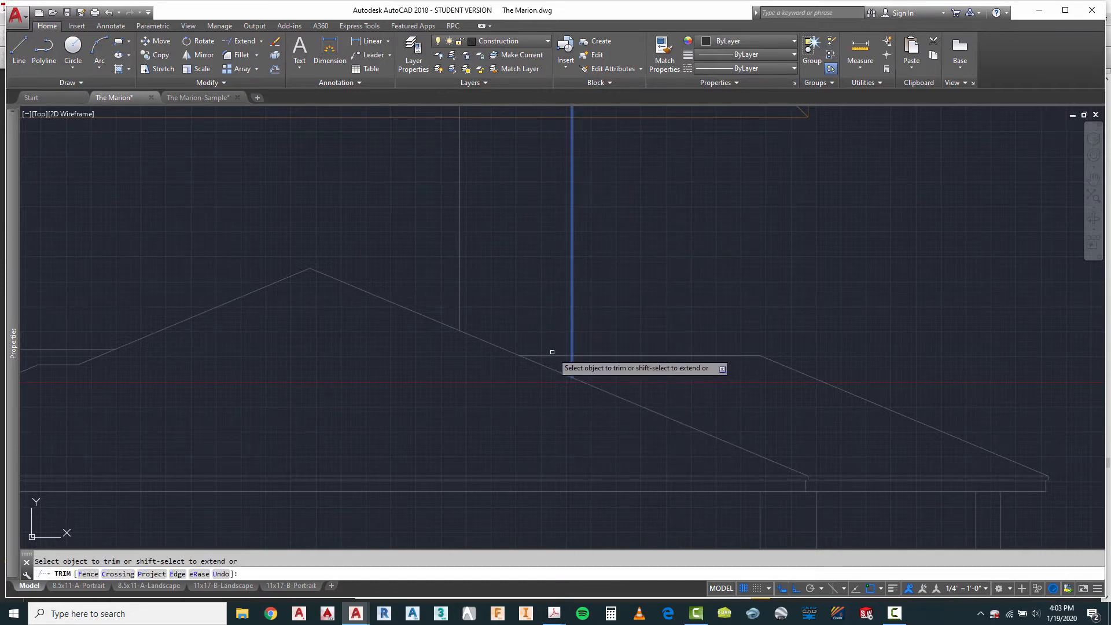
pyautogui.rightClick(530, 385)
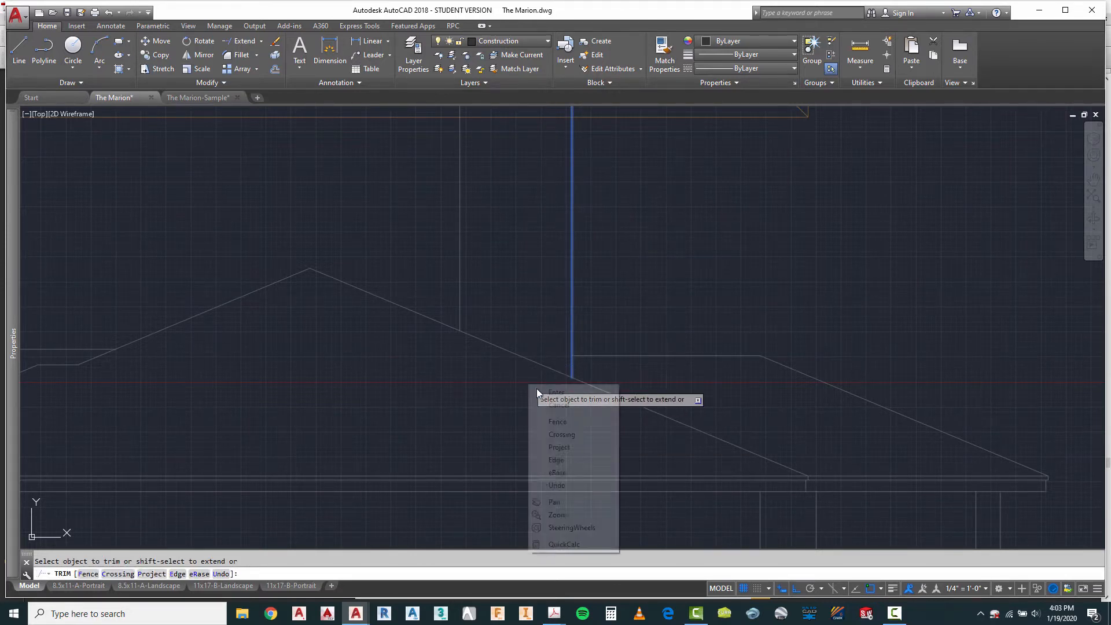
pyautogui.click(550, 394)
# Step: Draw a horizontal construction line from the main roof peak across both projected chimney lines
pyautogui.scroll(-4, 545, 397)
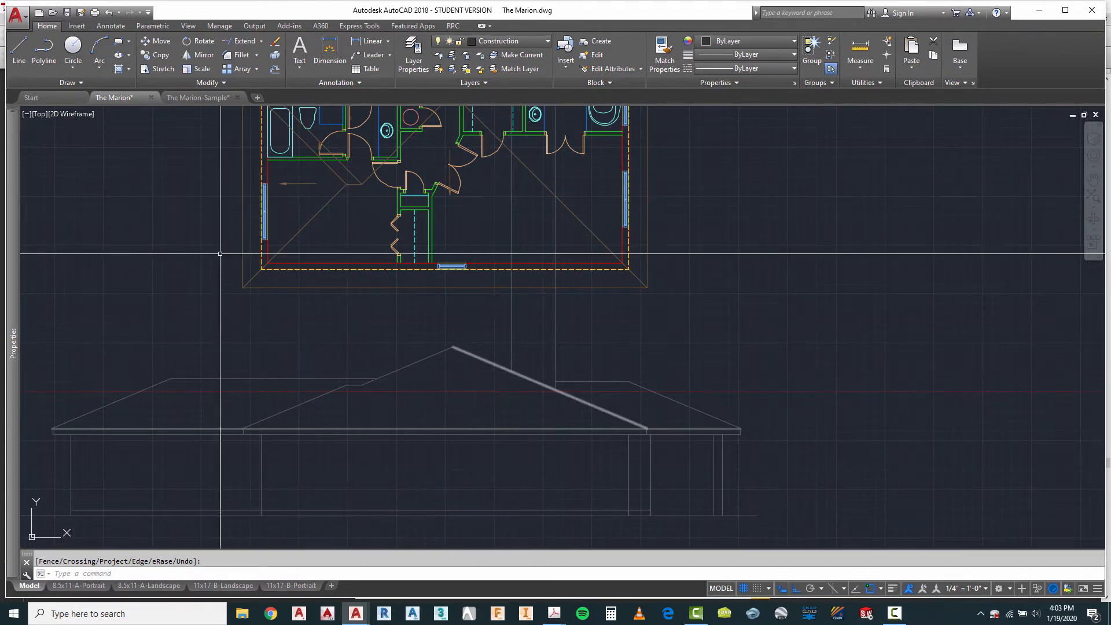
pyautogui.click(19, 47)
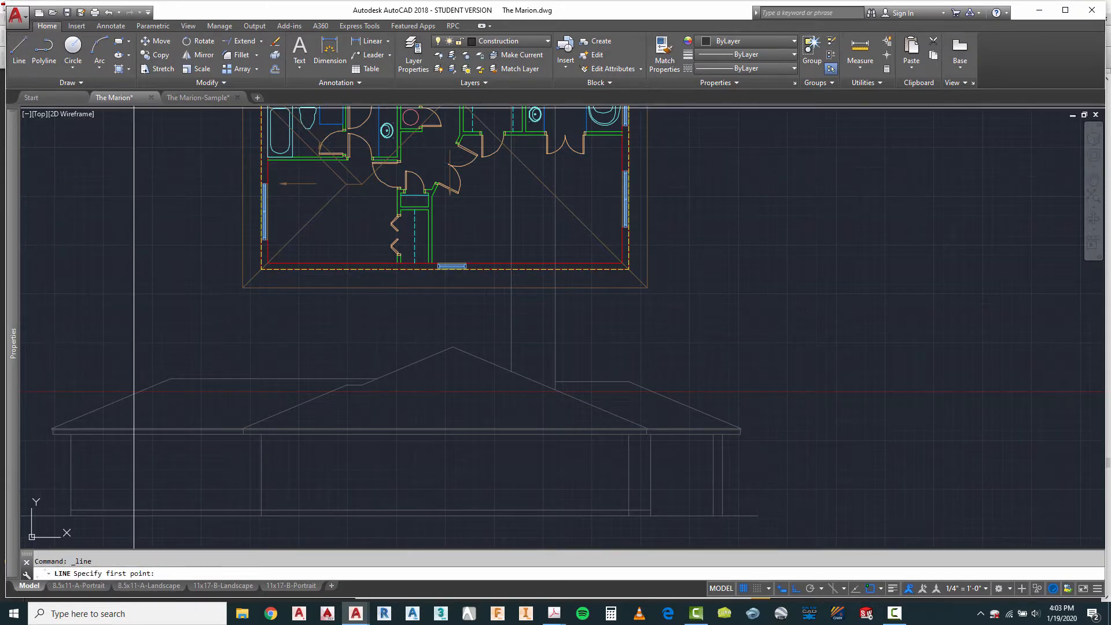
pyautogui.click(454, 348)
pyautogui.scroll(4, 573, 348)
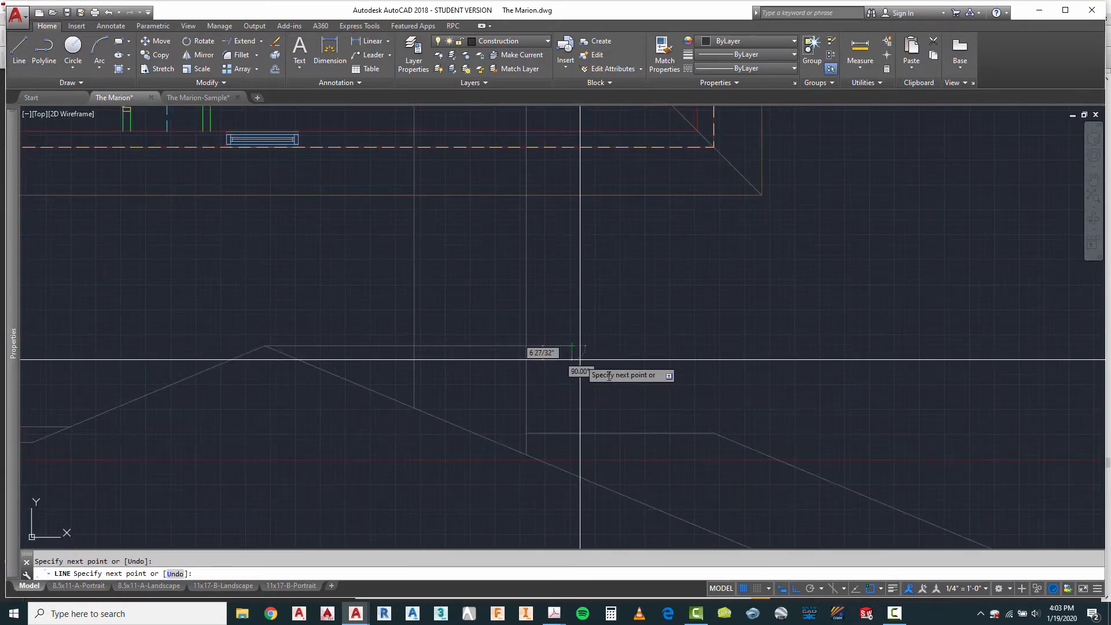
pyautogui.press('Escape')
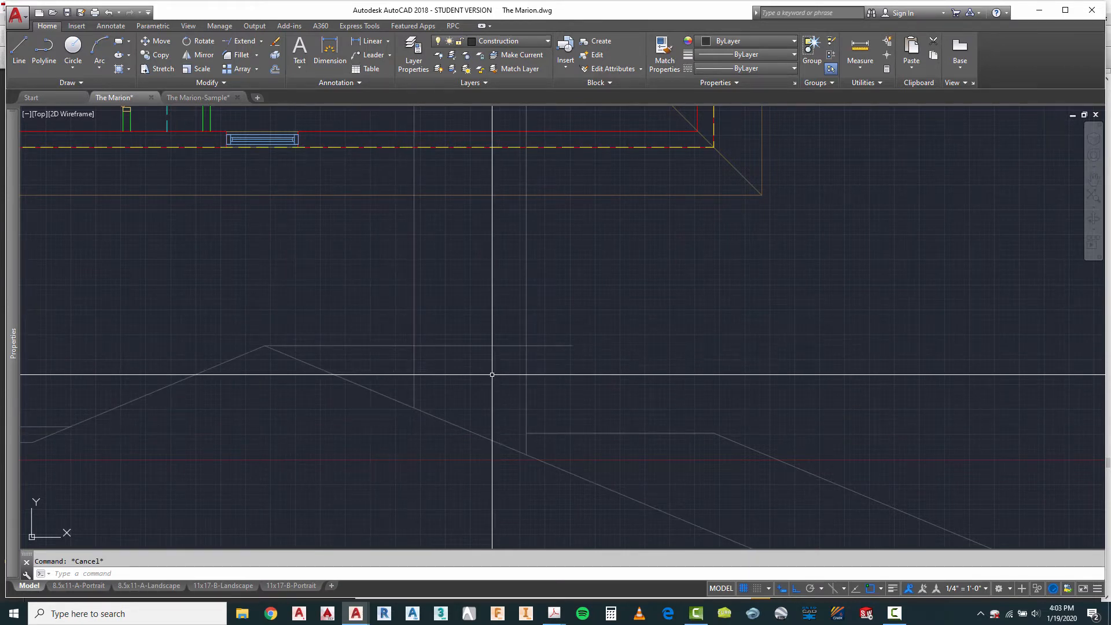
# Step: Offset the horizontal line at the roof peak 2' upward to set the chimney top
pyautogui.write('2')
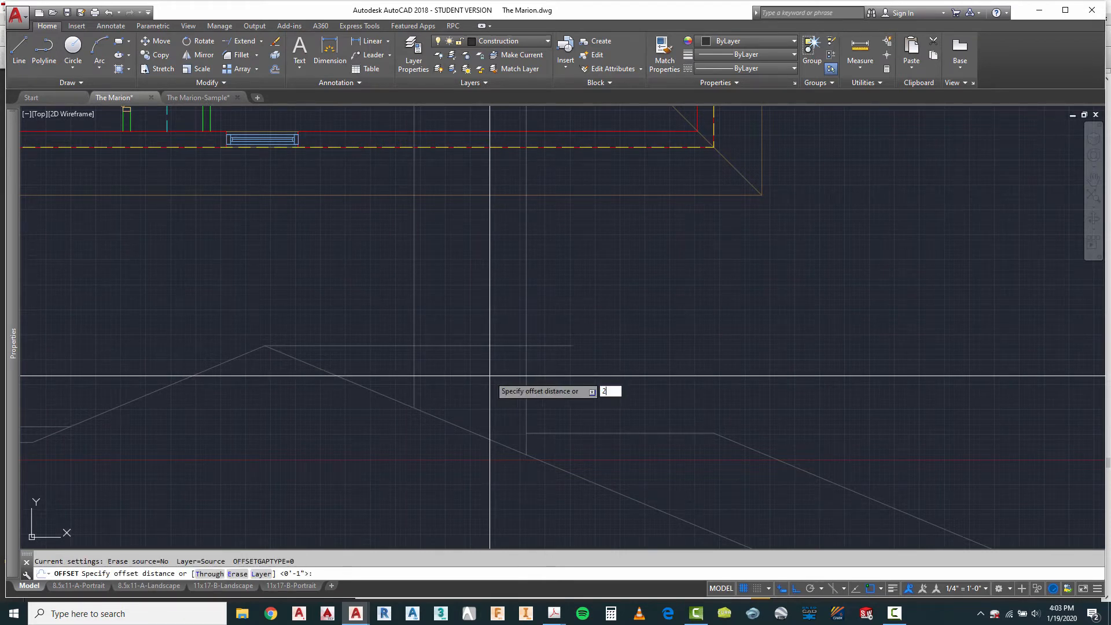
pyautogui.click(476, 345)
pyautogui.click(479, 320)
pyautogui.press('Escape')
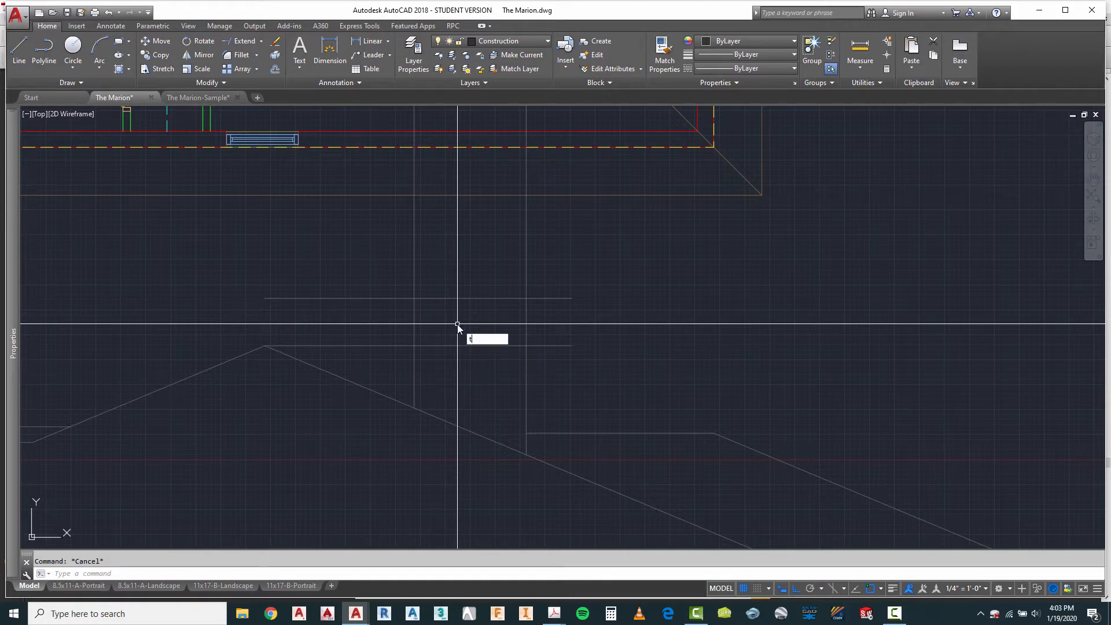
# Step: Trim the chimney side lines above the top line and the top line's overhangs beyond both chimney sides
pyautogui.click(393, 313)
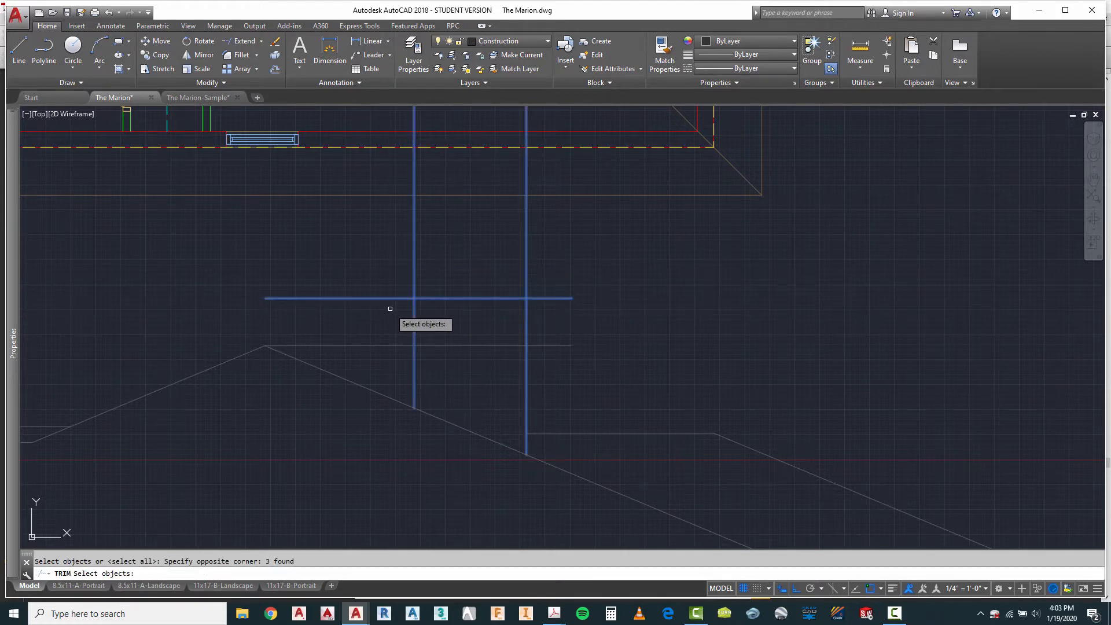
pyautogui.press('Return')
pyautogui.click(573, 258)
pyautogui.click(372, 265)
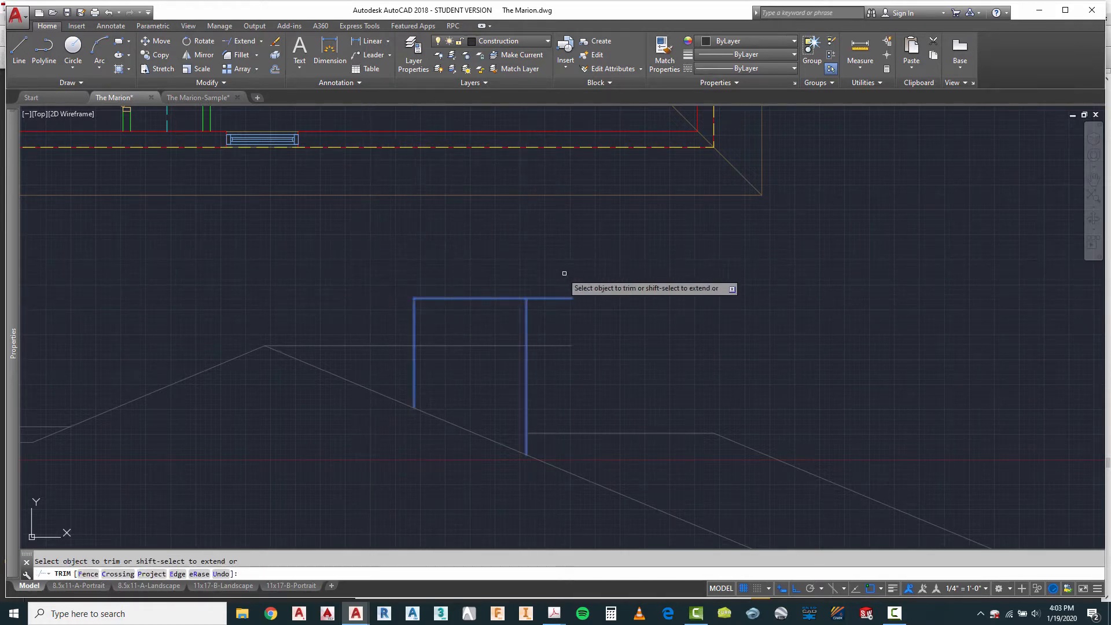
pyautogui.click(571, 277)
pyautogui.click(546, 318)
pyautogui.rightClick(560, 367)
pyautogui.click(586, 375)
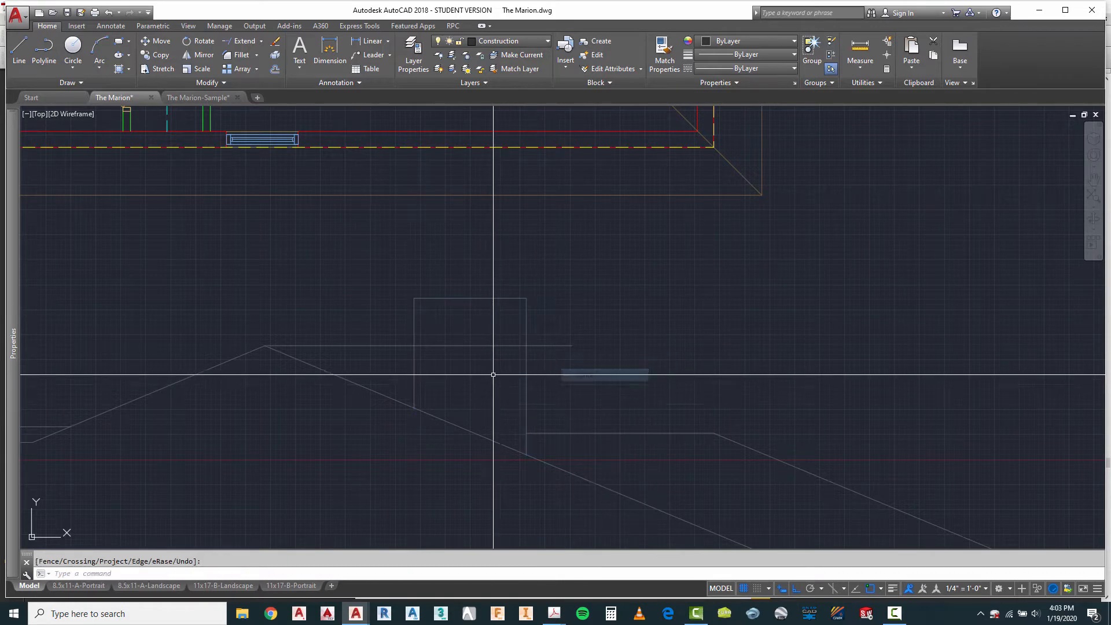
# Step: Delete the horizontal construction line running from the roof peak through the chimney
pyautogui.press('Escape')
pyautogui.click(487, 374)
pyautogui.click(464, 336)
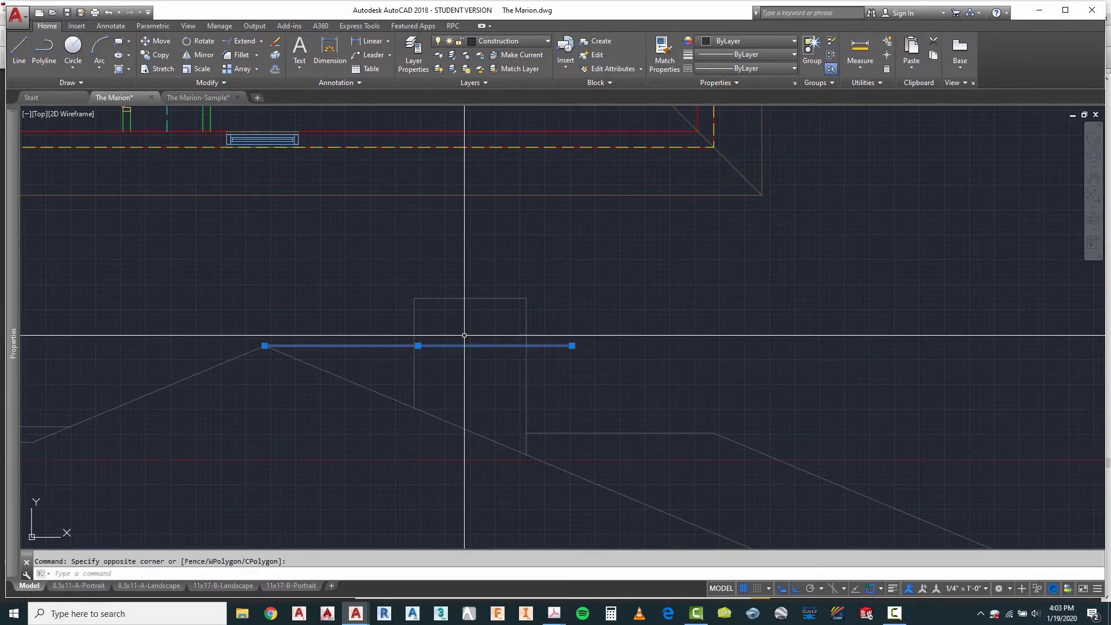
pyautogui.press('Delete')
pyautogui.scroll(-4, 633, 303)
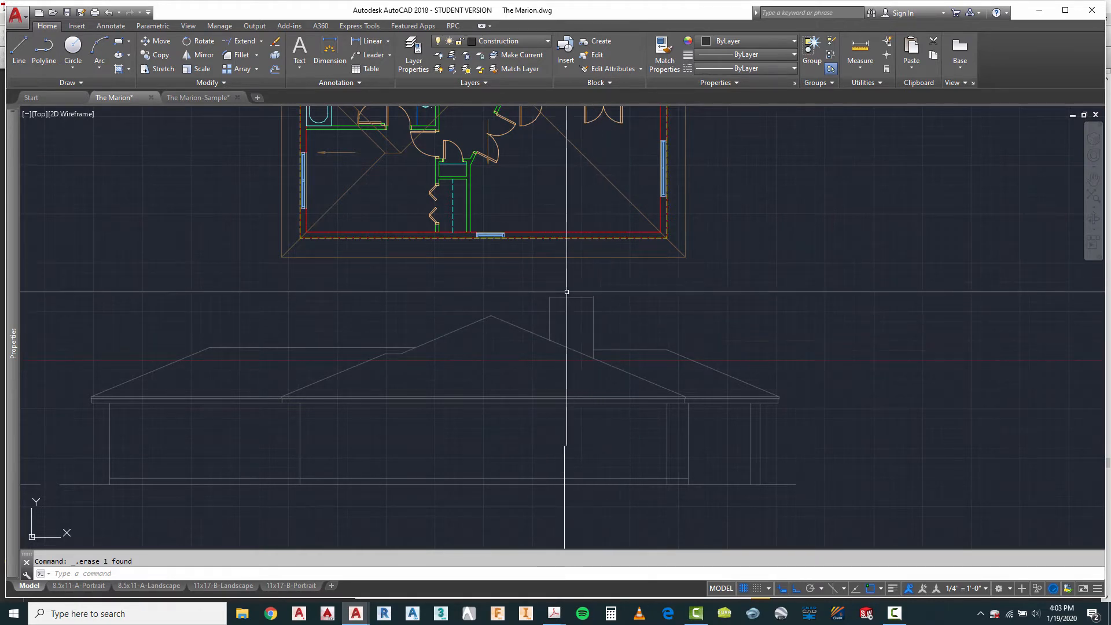
# Step: Draw a horizontal line from the finished chimney's top corner across and past the first elevation's roof
pyautogui.scroll(-2, 776, 367)
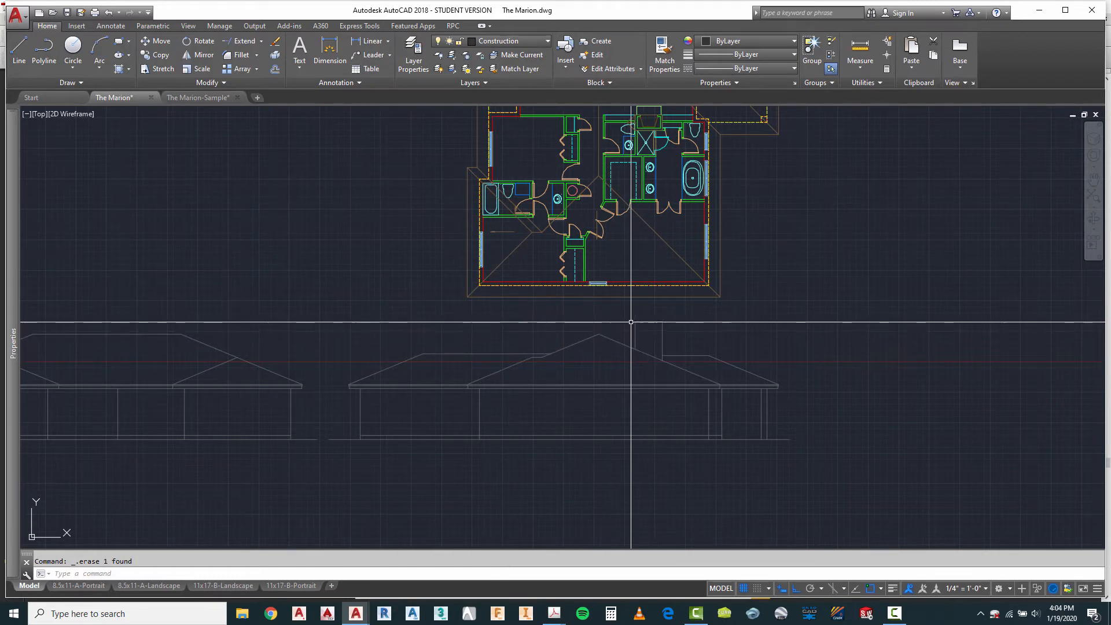
pyautogui.click(16, 51)
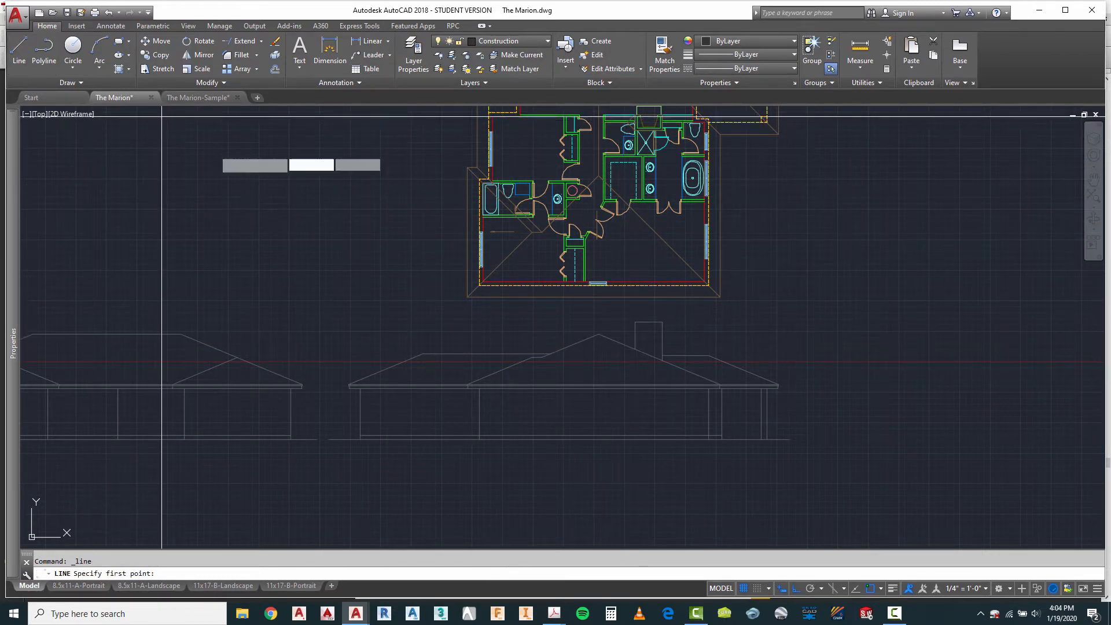
pyautogui.click(635, 323)
pyautogui.scroll(-3, 822, 385)
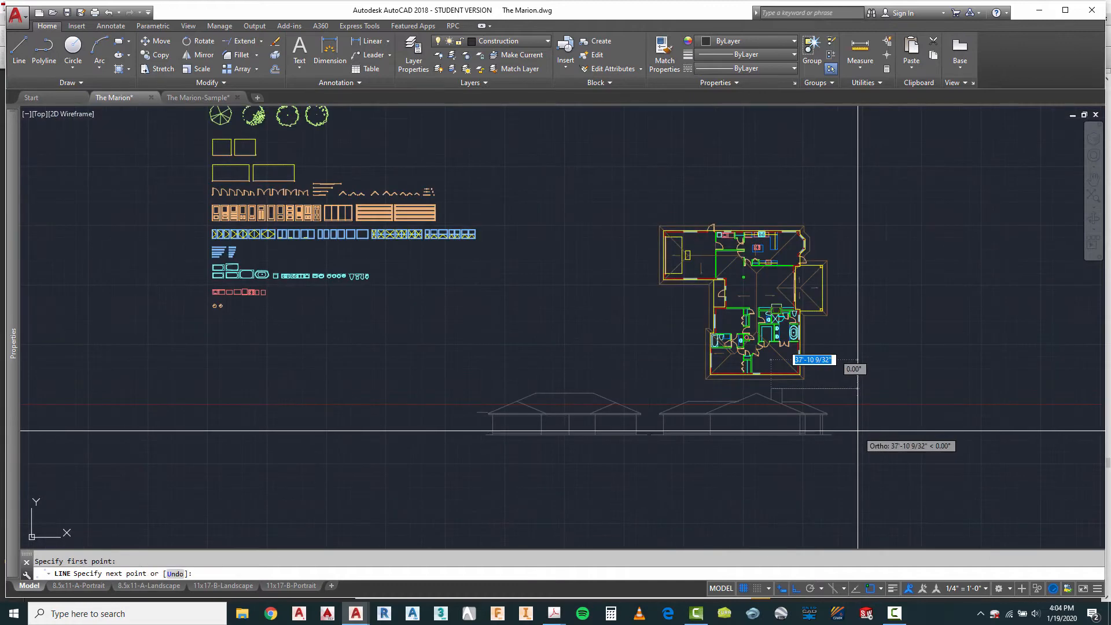
pyautogui.press('Escape')
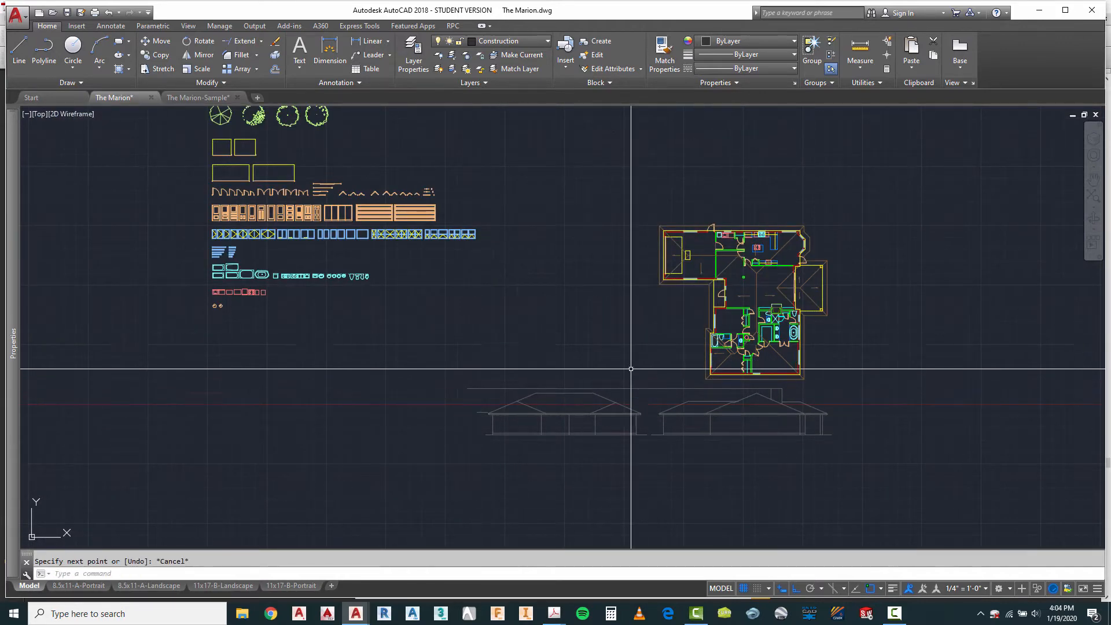
# Step: Copy the floor plan block to the space above the first elevation
pyautogui.scroll(3, 695, 367)
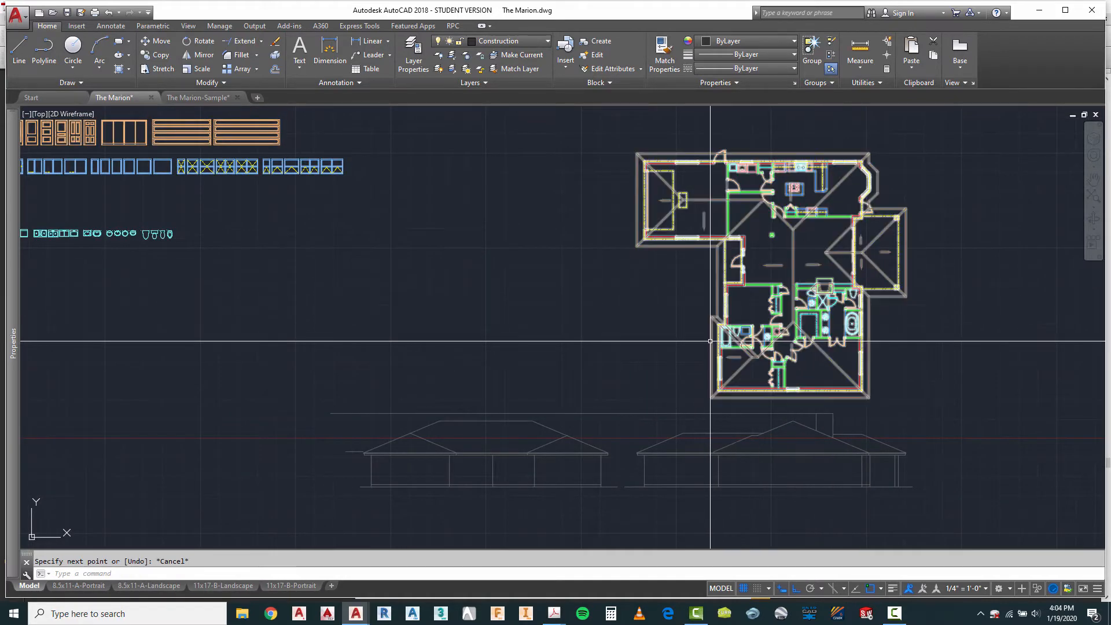
pyautogui.press('Escape')
pyautogui.write('co')
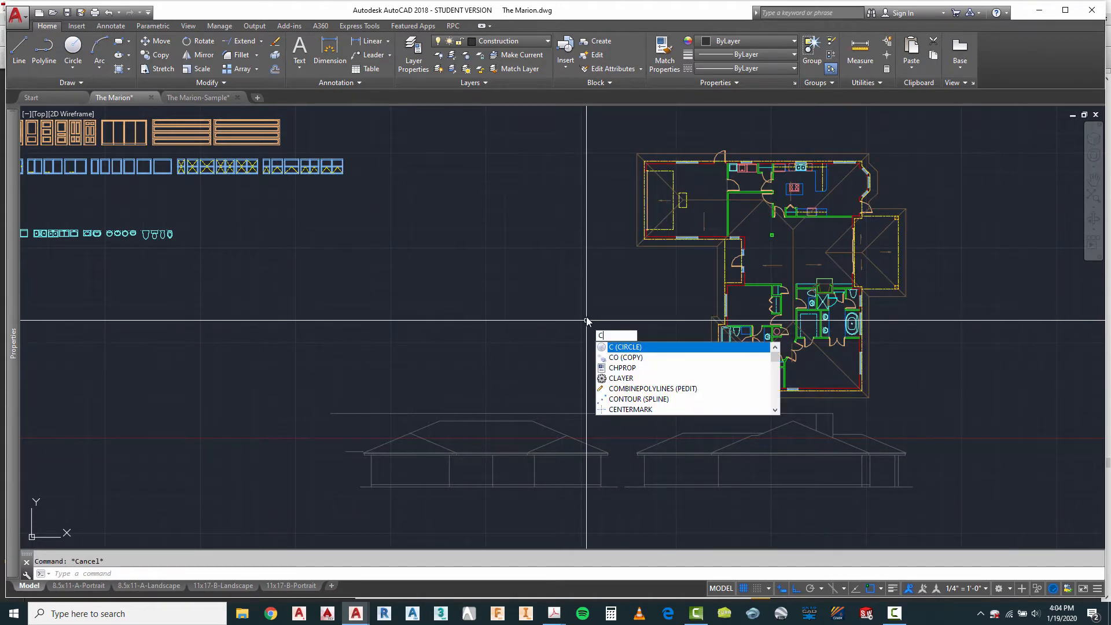
pyautogui.press('Return')
pyautogui.click(740, 239)
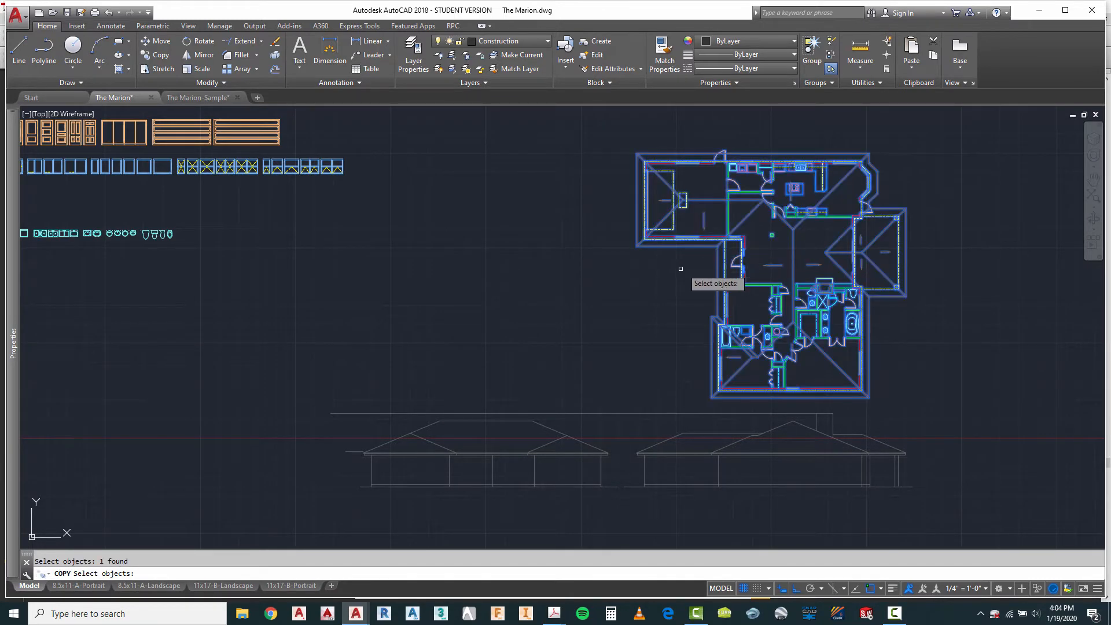
pyautogui.press('Return')
pyautogui.click(675, 268)
pyautogui.click(382, 231)
pyautogui.press('Escape')
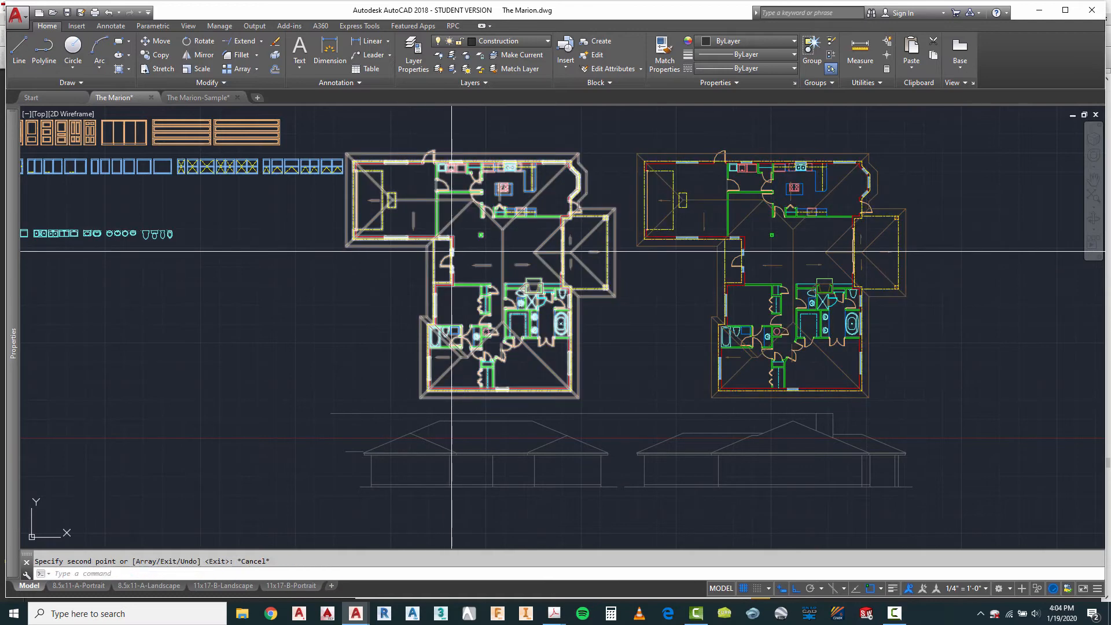
# Step: Rotate the copied floor plan 270° so its garage faces the first elevation
pyautogui.write('ro')
pyautogui.press('Return')
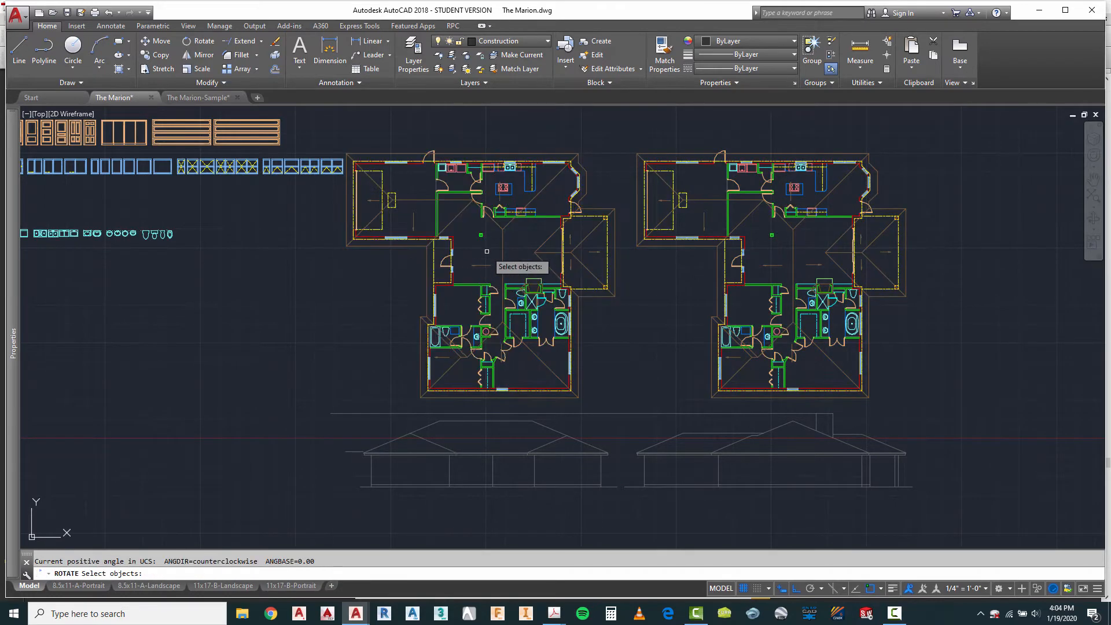
pyautogui.click(488, 251)
pyautogui.click(458, 295)
pyautogui.press('Return')
pyautogui.click(489, 253)
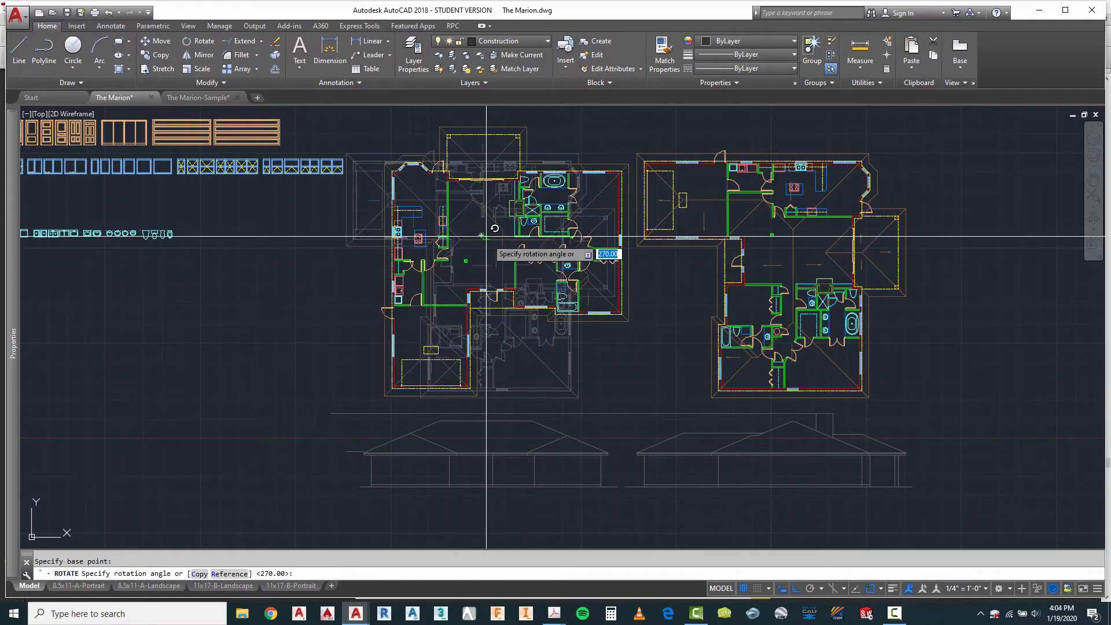
pyautogui.click(488, 240)
# Step: Move the rotated plan so its outer garage wall corner lines up with the first elevation's matching wall line
pyautogui.press('Escape')
pyautogui.write('M')
pyautogui.press('Return')
pyautogui.scroll(4, 411, 387)
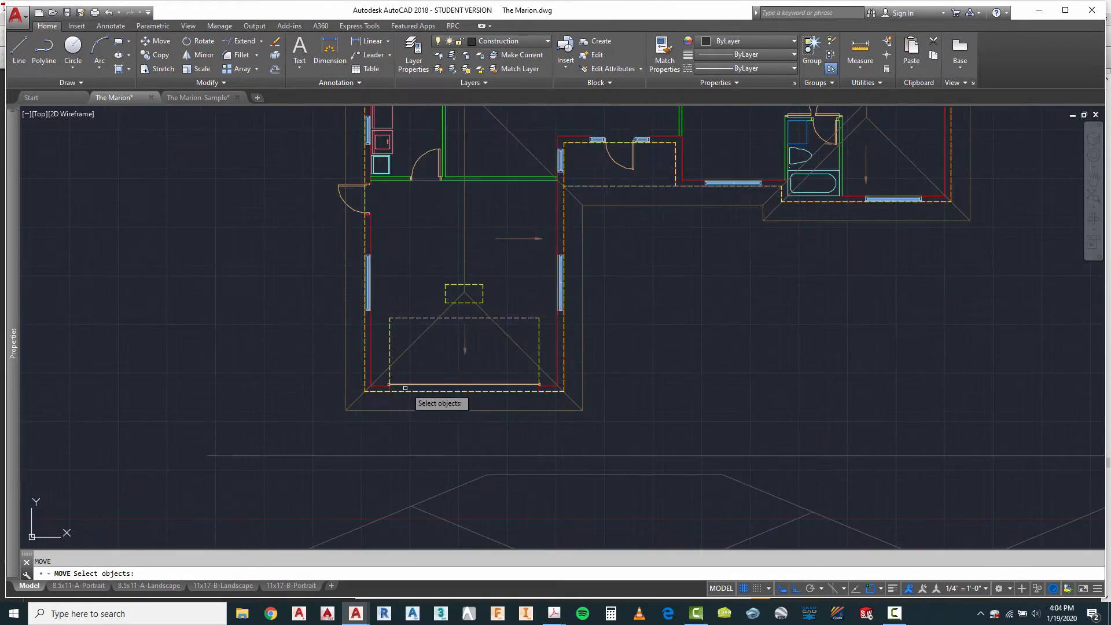
pyautogui.click(394, 384)
pyautogui.press('Return')
pyautogui.click(370, 390)
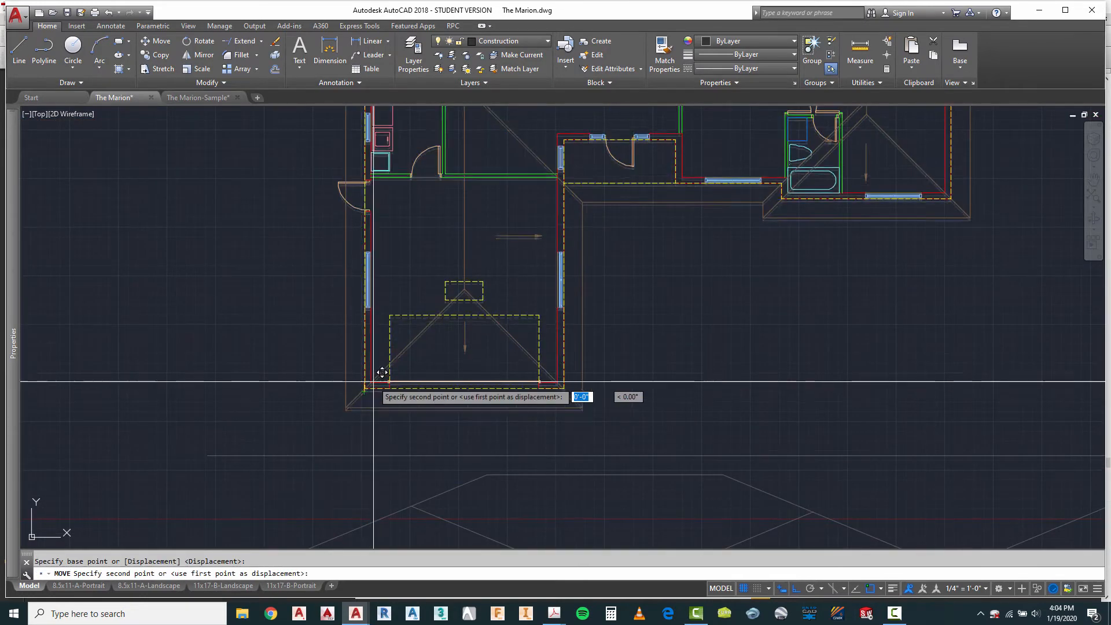
pyautogui.scroll(-3, 371, 440)
pyautogui.click(342, 489)
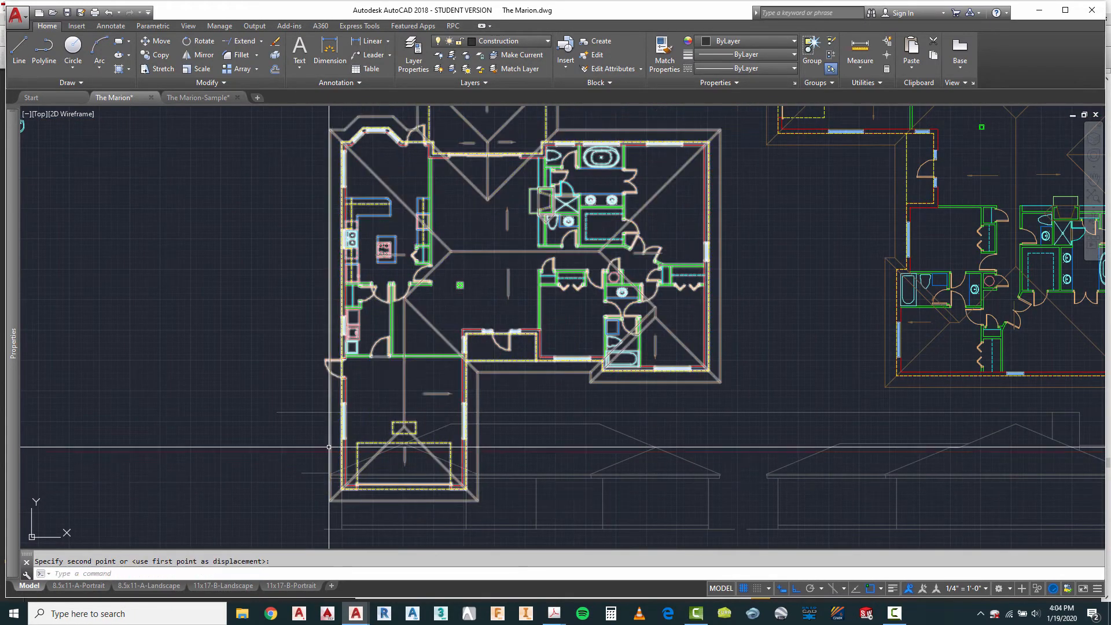
# Step: Move the aligned plan straight up about 22'-8" so it sits clear above the first elevation
pyautogui.press('Escape')
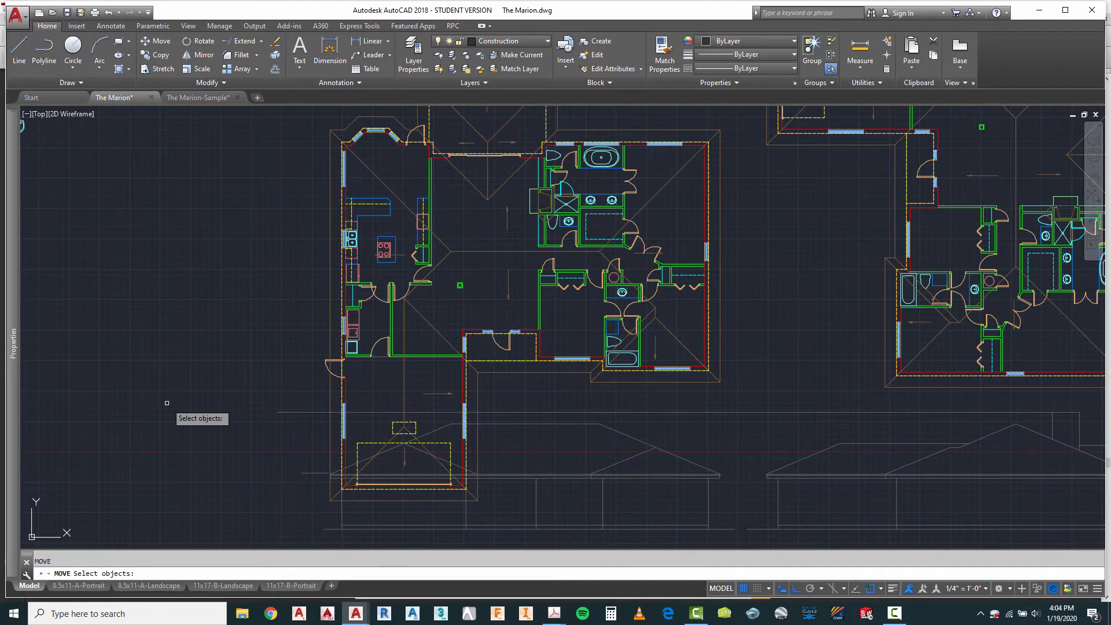
pyautogui.click(342, 432)
pyautogui.scroll(-2, 570, 469)
pyautogui.press('Return')
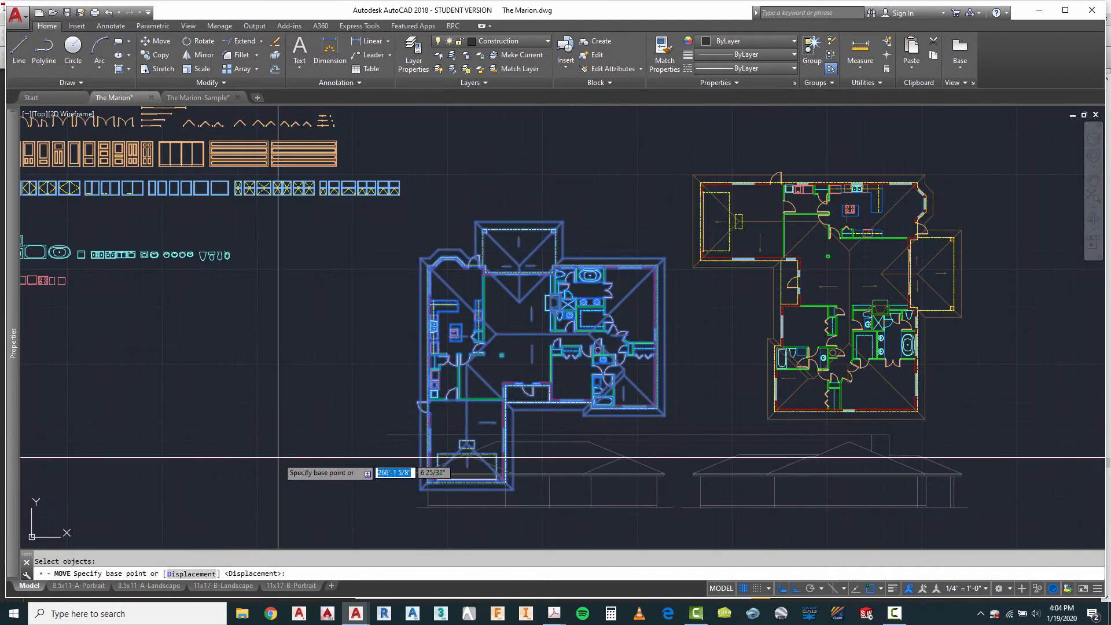
pyautogui.click(287, 450)
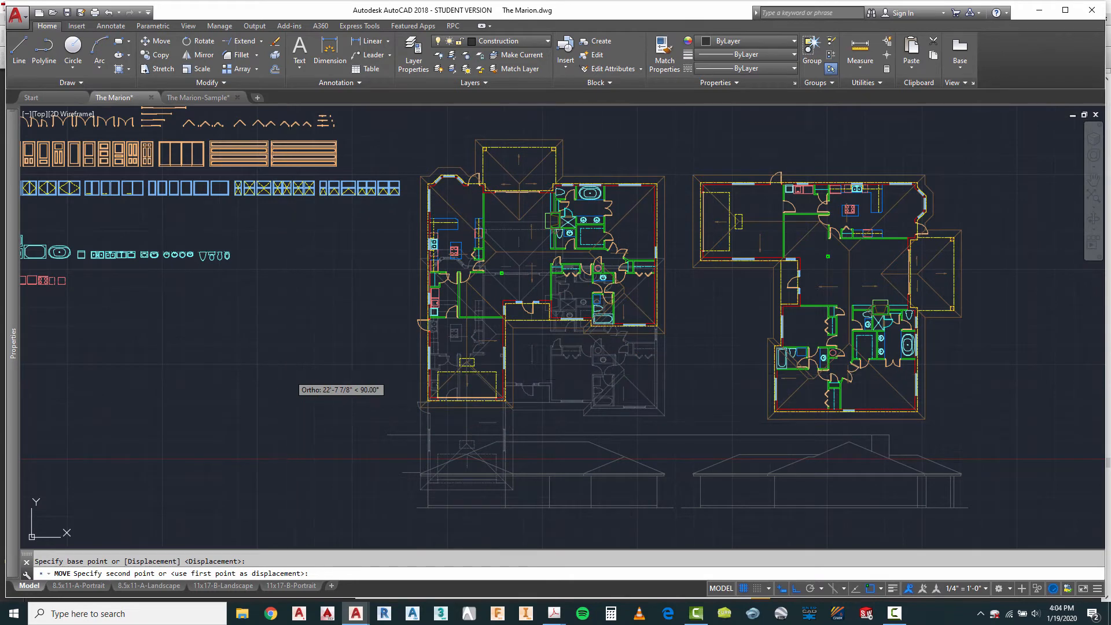
pyautogui.press('Escape')
# Step: Project the chimney side facing the living area from the rotated plan down to the first elevation's ridge
pyautogui.scroll(4, 562, 217)
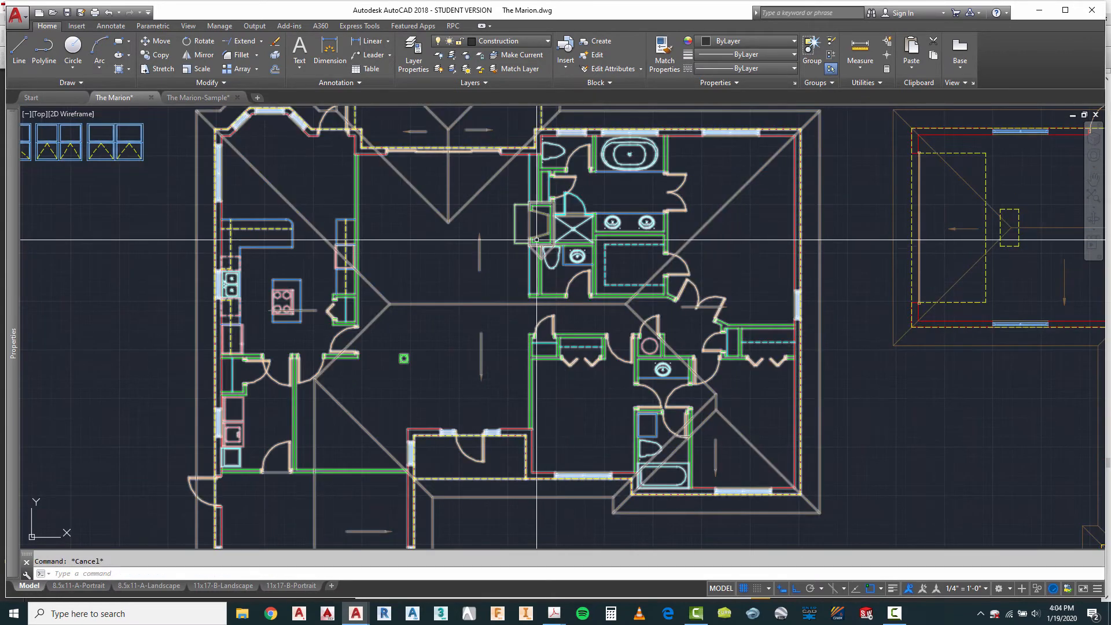
pyautogui.scroll(3, 536, 239)
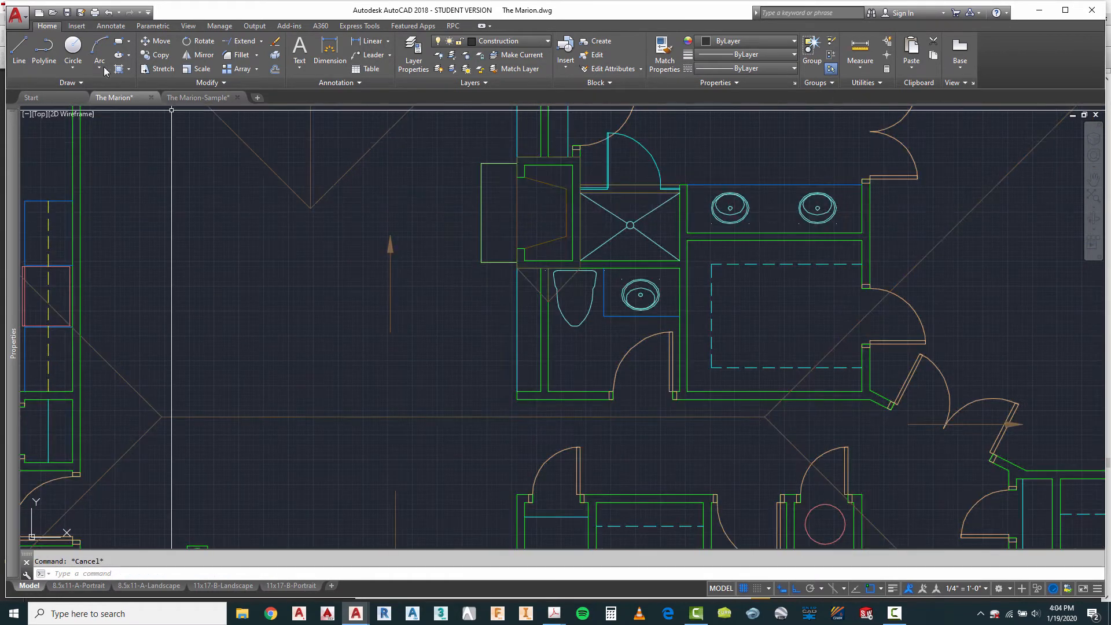
pyautogui.click(20, 49)
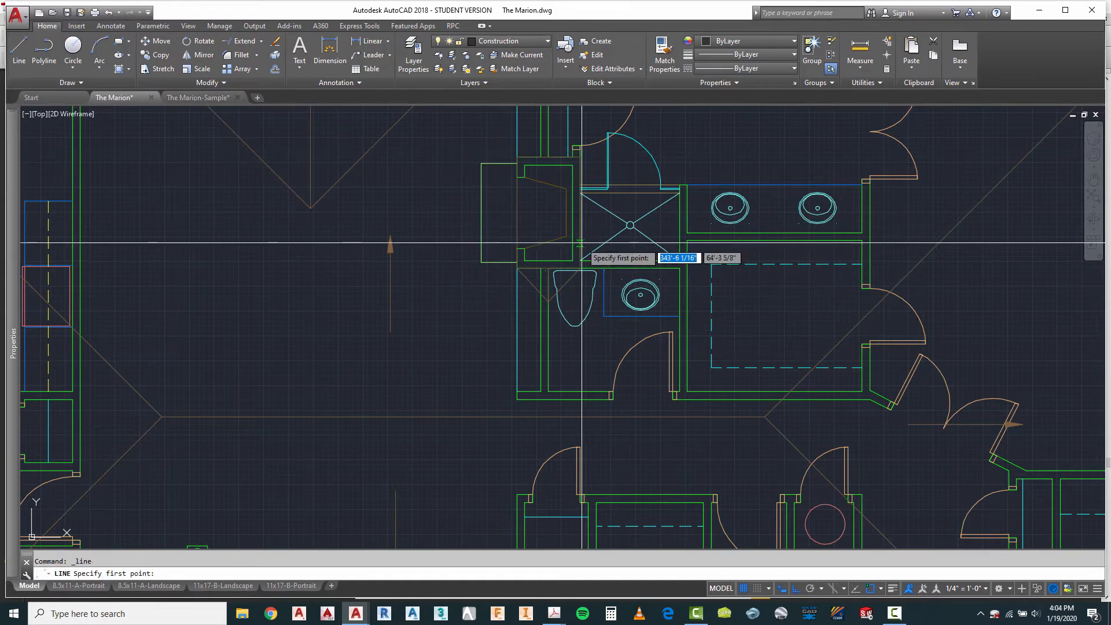
pyautogui.click(521, 217)
pyautogui.scroll(-6, 521, 226)
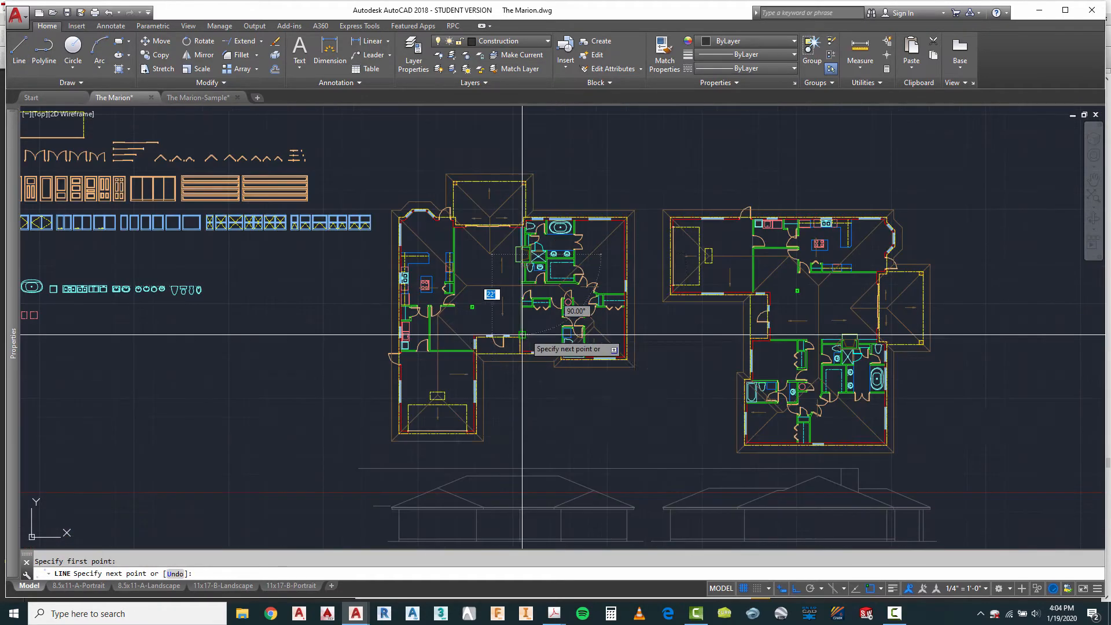
pyautogui.click(521, 476)
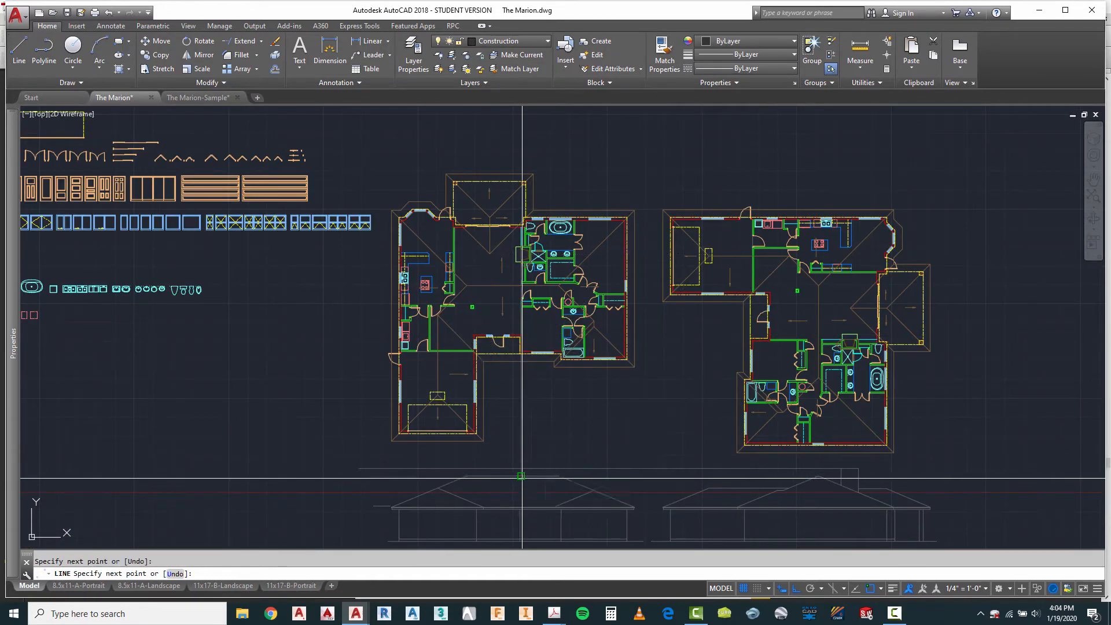
# Step: Project the chimney's opposite side from the rotated plan down to the first elevation's ridge
pyautogui.rightClick(552, 437)
pyautogui.click(591, 230)
pyautogui.scroll(6, 538, 248)
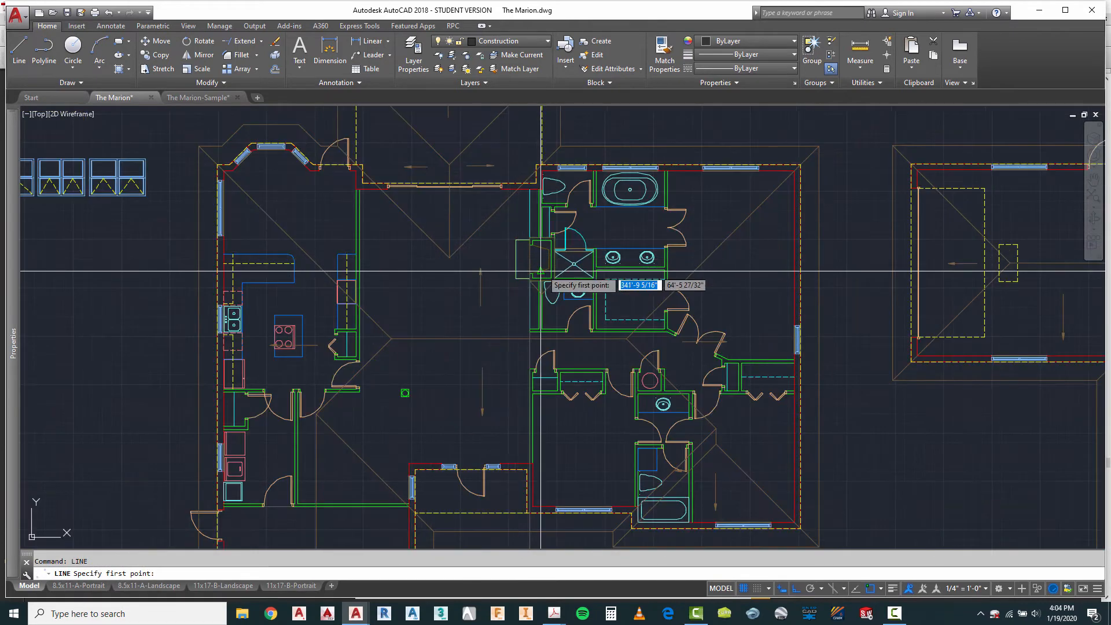
pyautogui.click(568, 252)
pyautogui.scroll(-5, 565, 441)
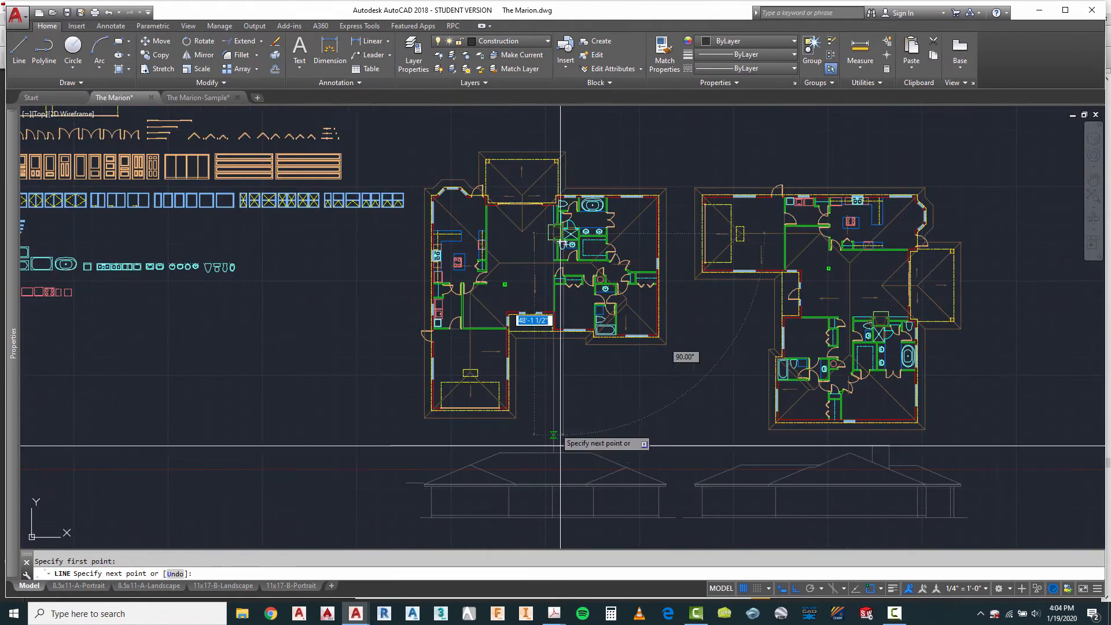
pyautogui.scroll(6, 547, 460)
pyautogui.press('Escape')
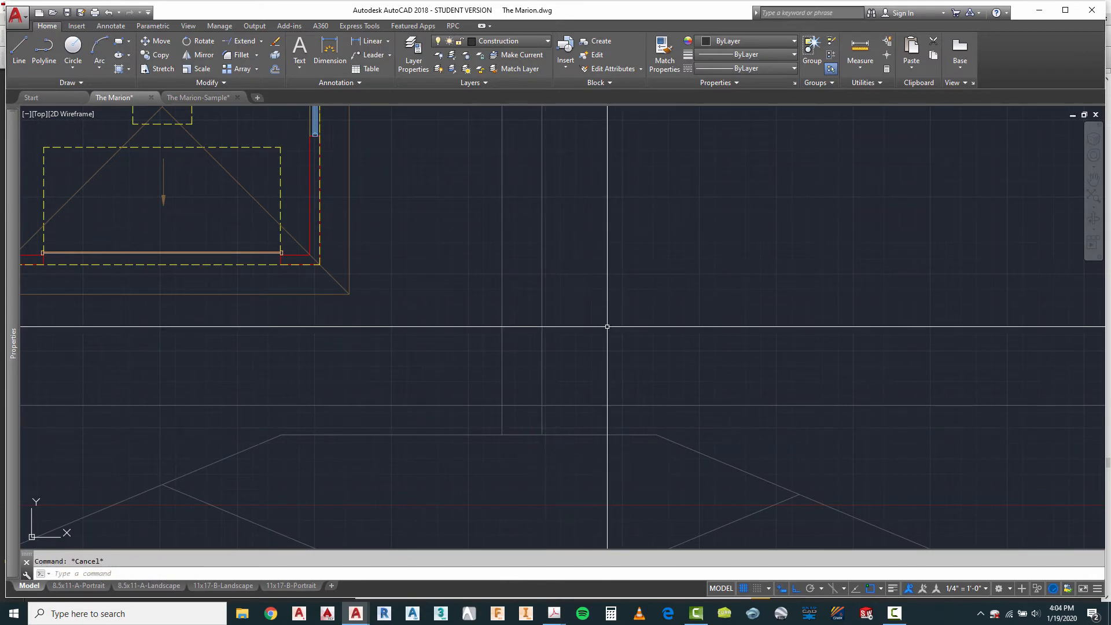
# Step: Trim the two chimney projection lines and the chimney height line so only the chimney outline remains above the first elevation's ridge
pyautogui.click(572, 364)
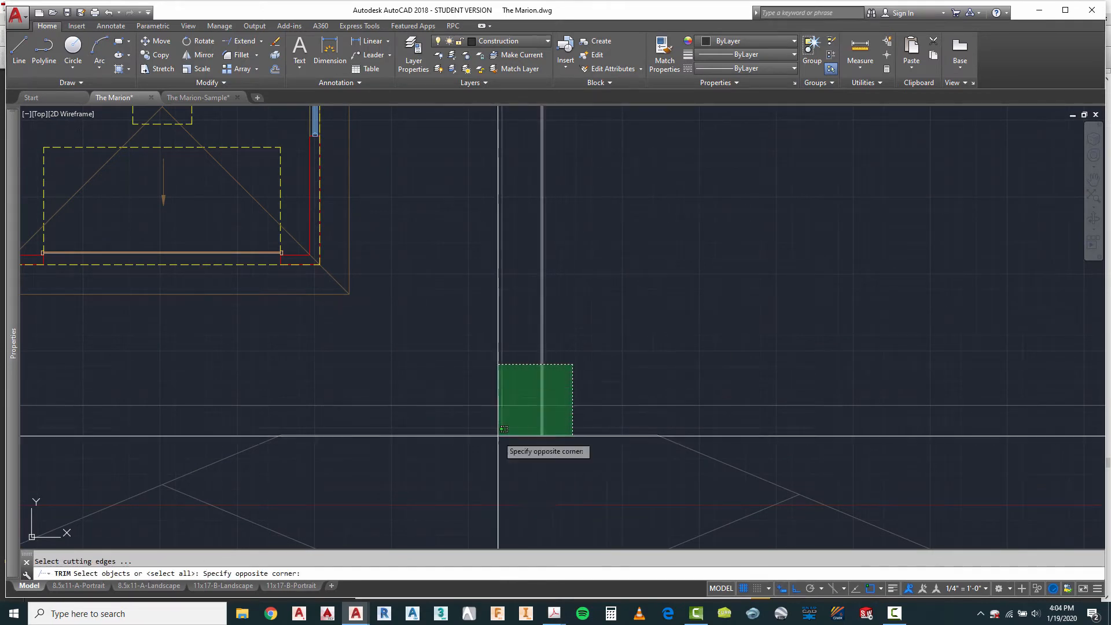
pyautogui.click(462, 453)
pyautogui.press('Return')
pyautogui.click(470, 421)
pyautogui.click(462, 392)
pyautogui.click(554, 344)
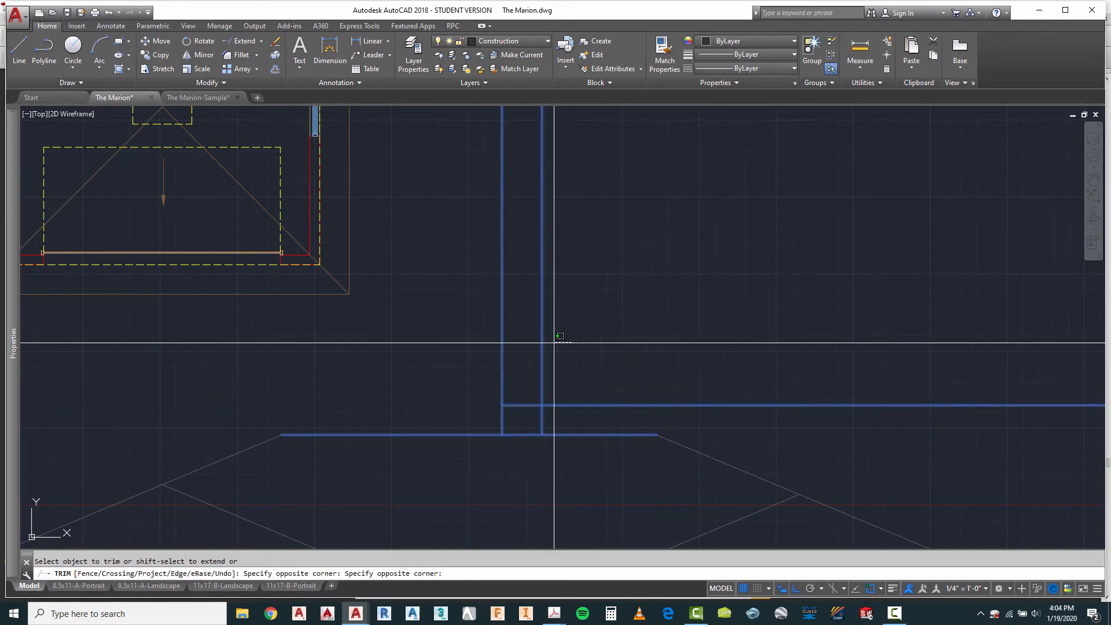
pyautogui.click(463, 352)
pyautogui.scroll(-5, 608, 400)
pyautogui.press('Escape')
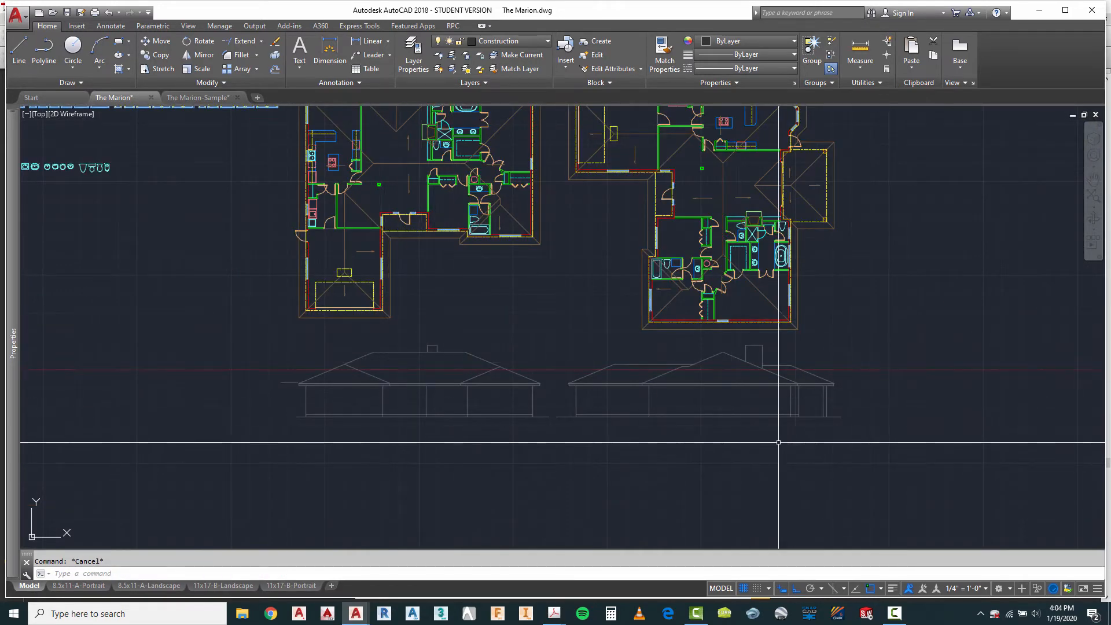
# Step: Copy the plan above the second elevation horizontally into the empty space on its porch side
pyautogui.scroll(-4, 428, 424)
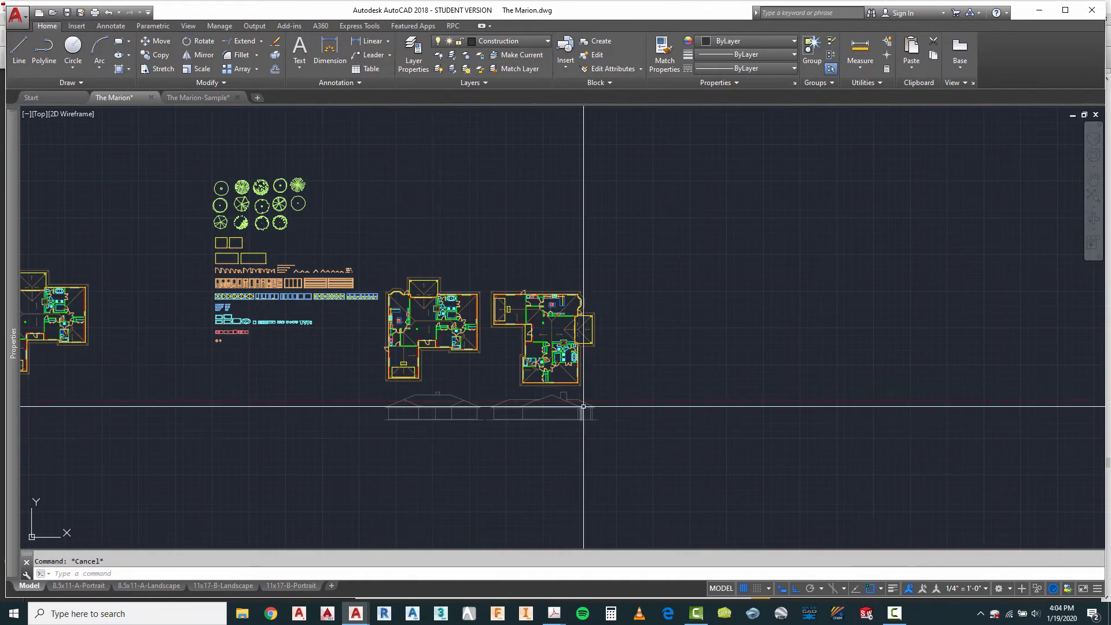
pyautogui.scroll(4, 584, 406)
pyautogui.write('o')
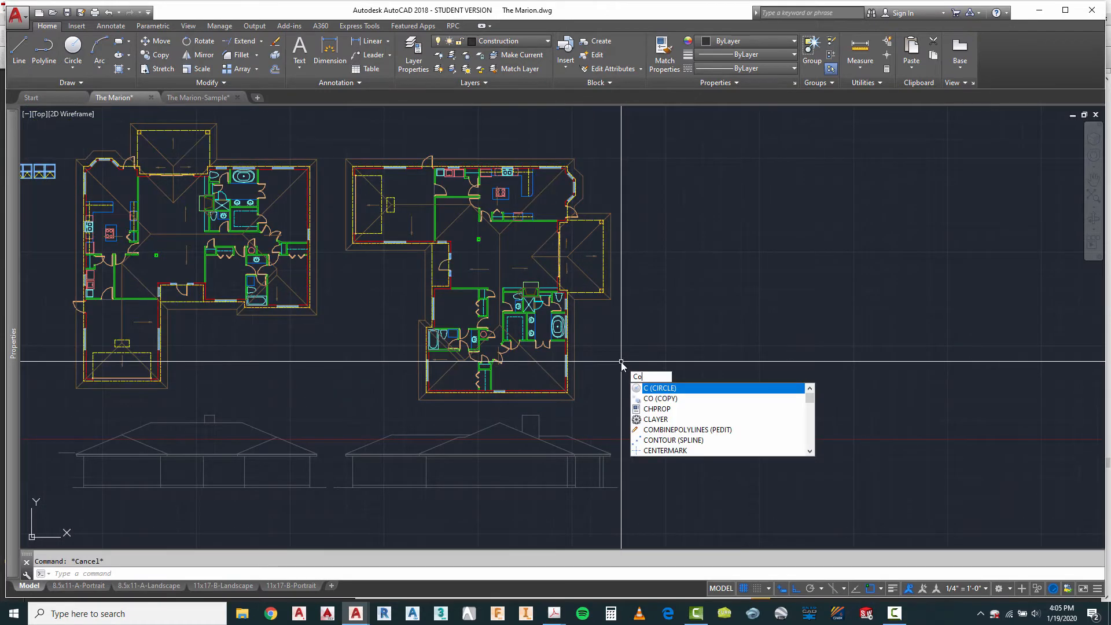
pyautogui.press('Return')
pyautogui.click(620, 291)
pyautogui.click(562, 322)
pyautogui.press('Return')
pyautogui.click(596, 345)
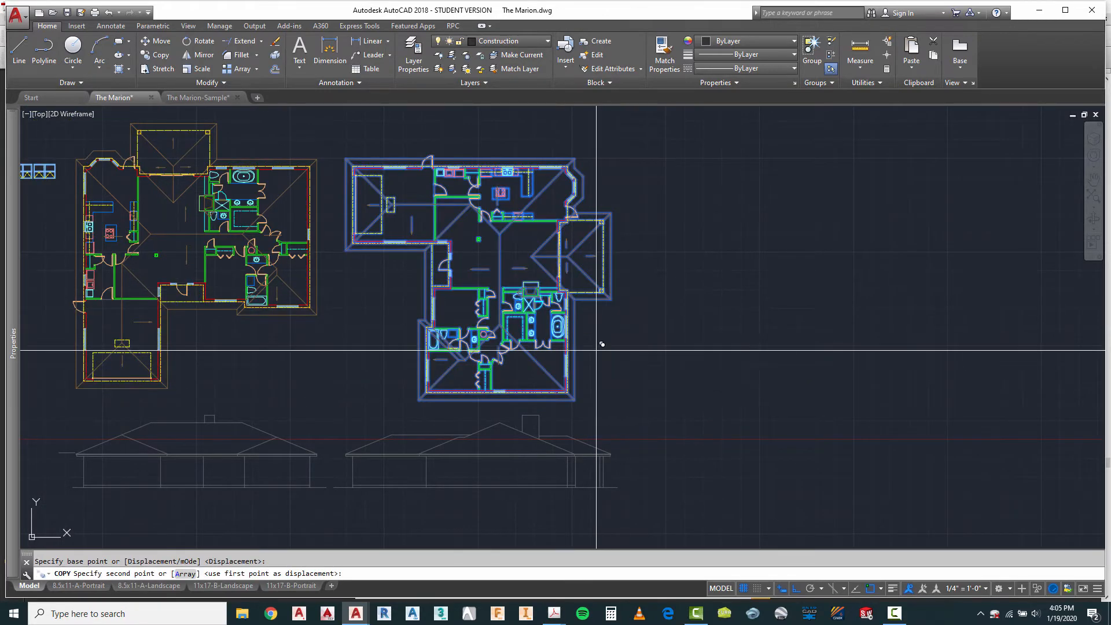
pyautogui.click(875, 330)
pyautogui.press('Escape')
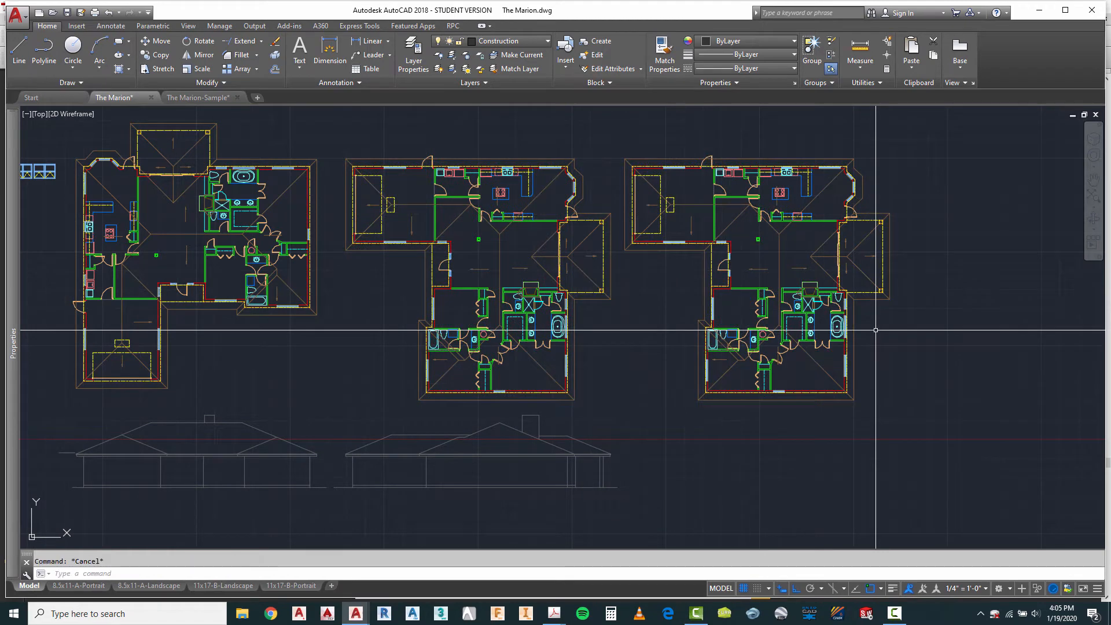
# Step: Rotate the new plan copy 90° clockwise so its covered porch faces down and the garage faces up
pyautogui.write('ro')
pyautogui.press('Return')
pyautogui.click(766, 282)
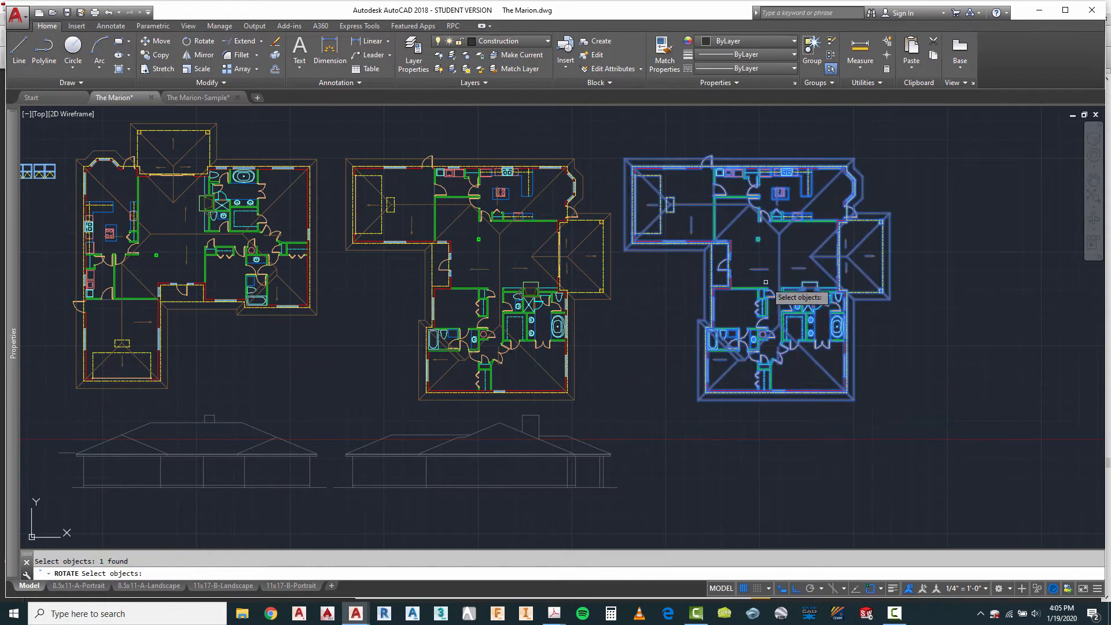
pyautogui.press('Return')
pyautogui.click(768, 269)
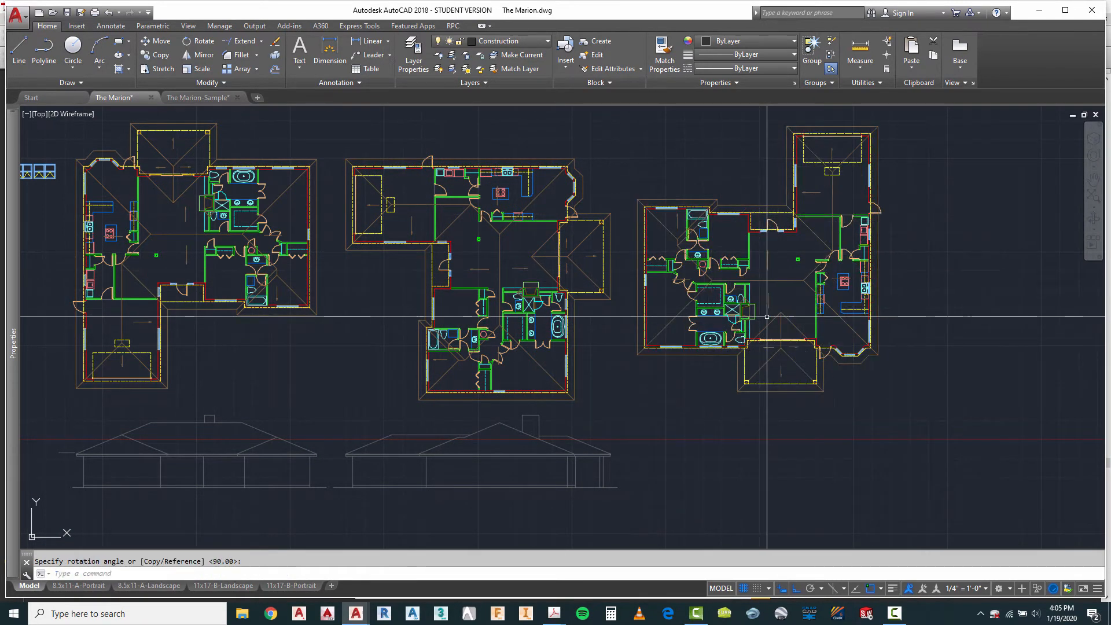
pyautogui.scroll(-2, 470, 278)
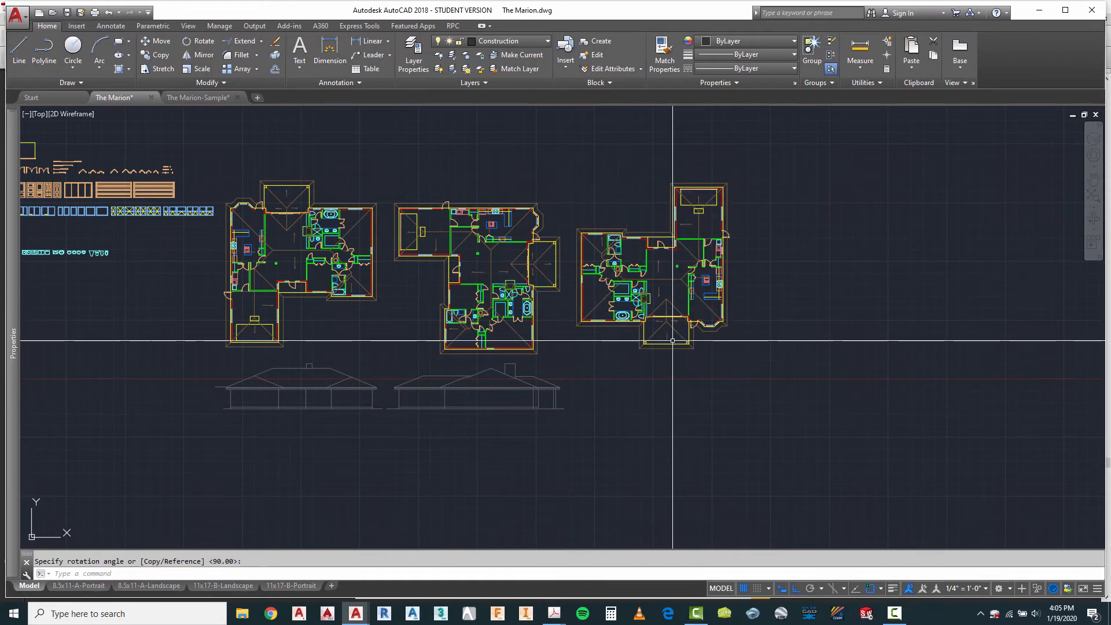
pyautogui.scroll(2, 711, 327)
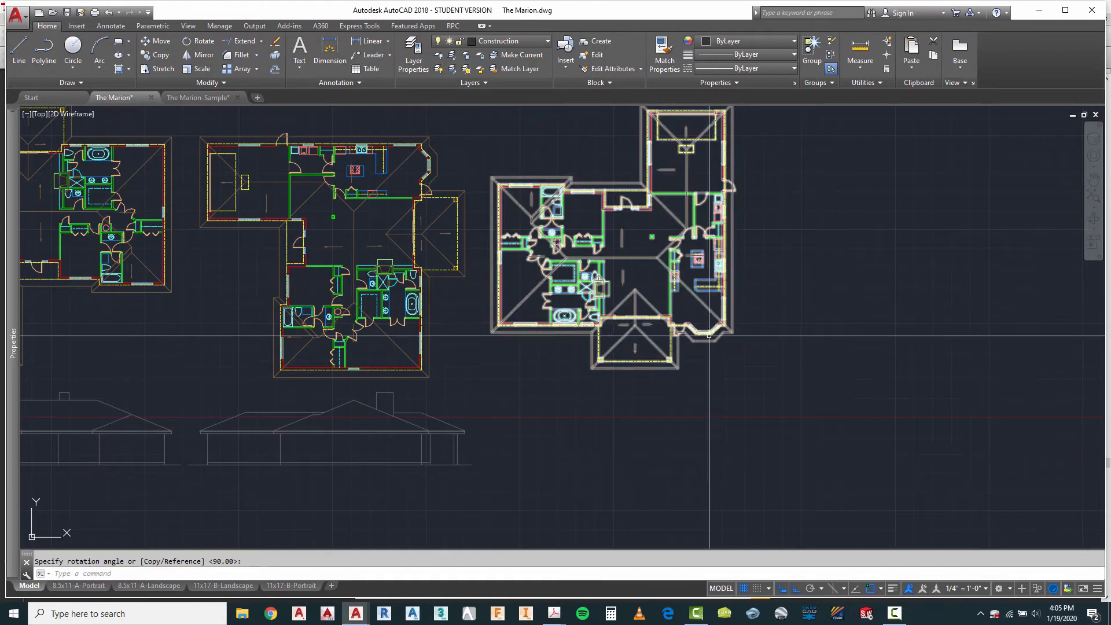
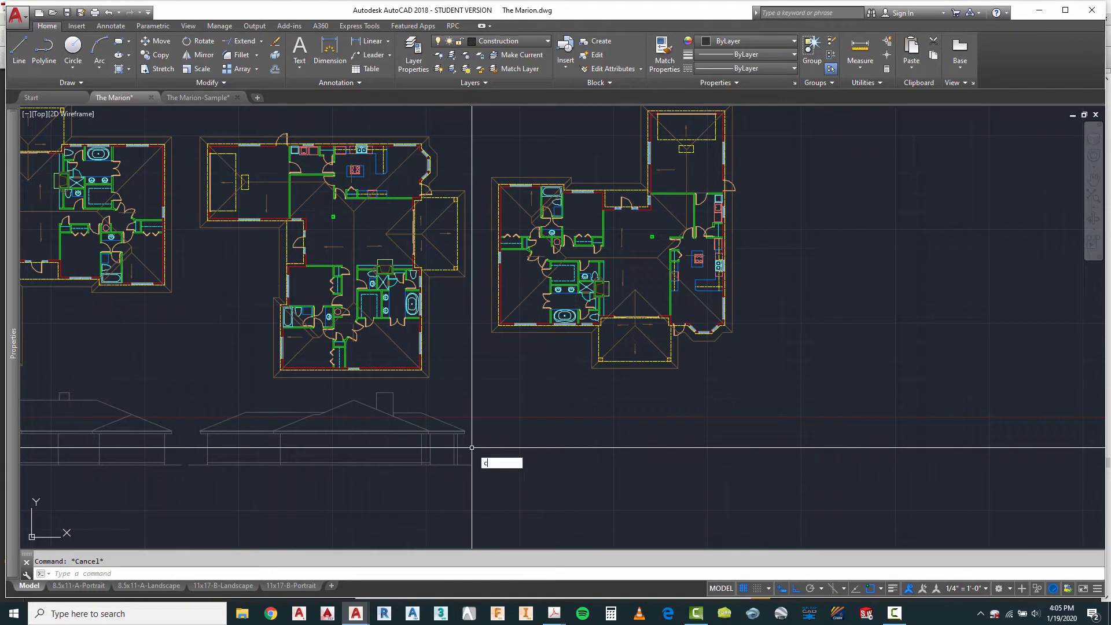
# Step: Copy the second elevation's ground line, floor line and garage-end wall line horizontally into line with the third plan's outer wall
pyautogui.write('o')
pyautogui.press('Return')
pyautogui.scroll(2, 208, 472)
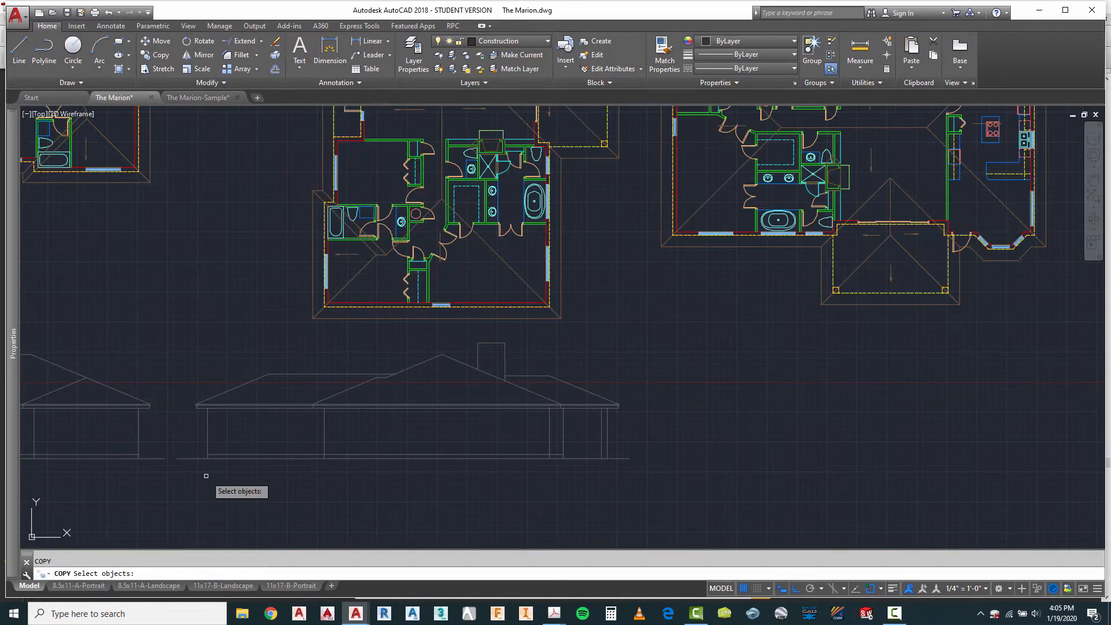
pyautogui.click(200, 476)
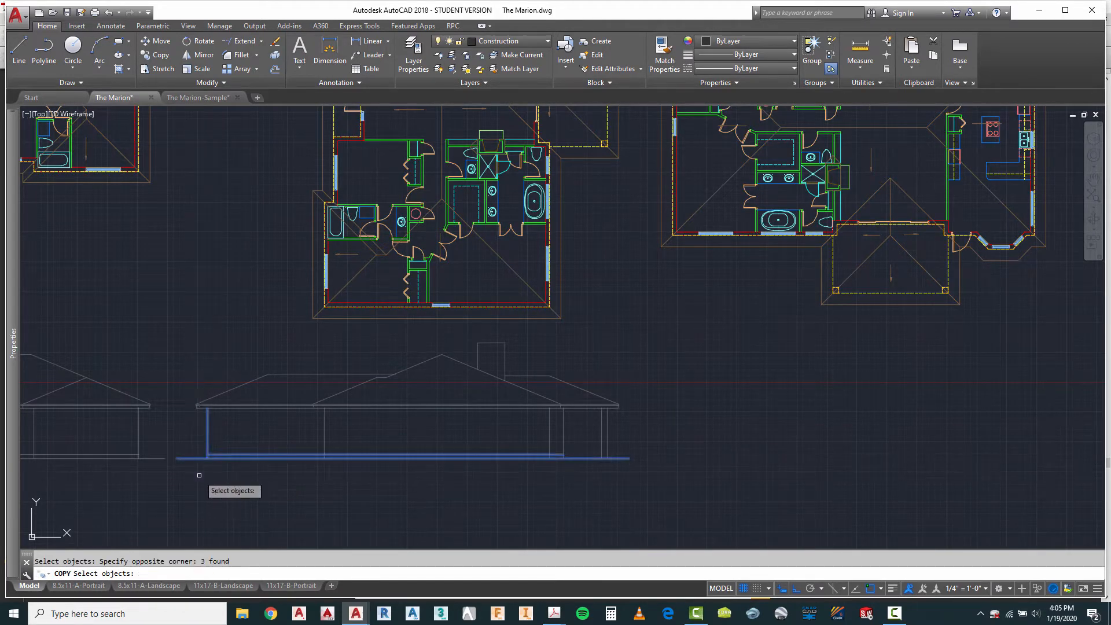
pyautogui.press('Return')
pyautogui.click(208, 433)
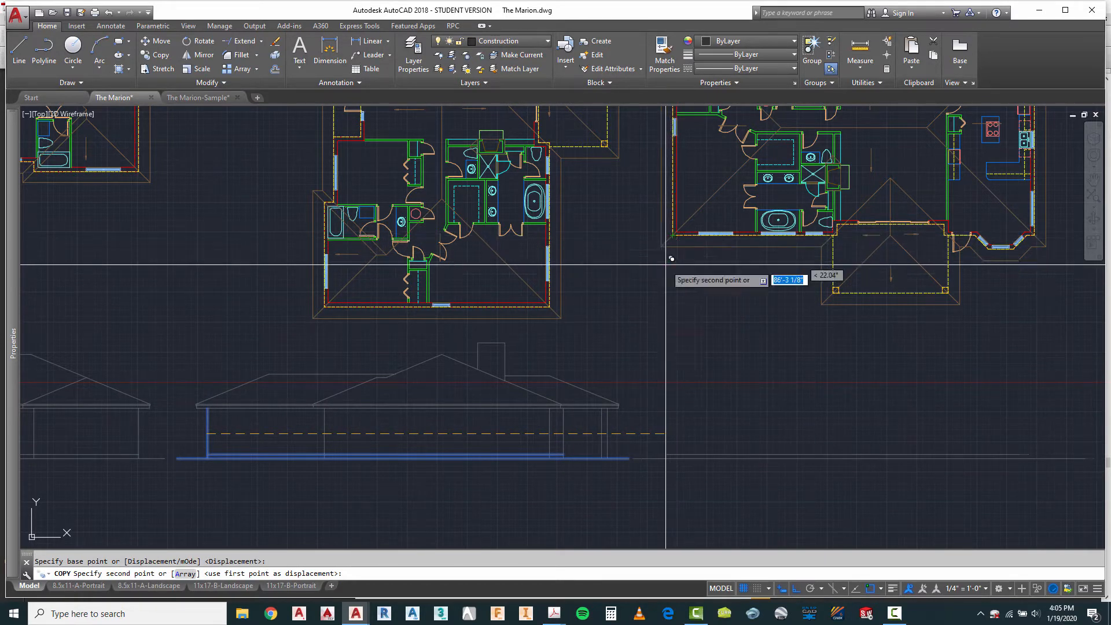
pyautogui.click(672, 330)
pyautogui.press('Escape')
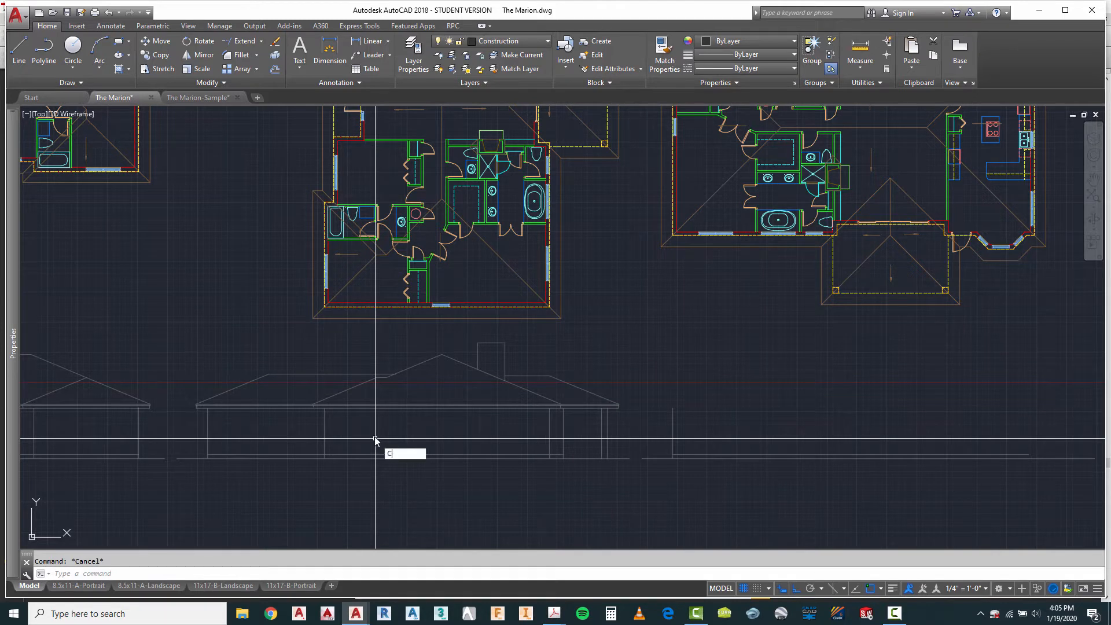
# Step: Copy the second elevation's eave and fascia lines and its garage-end roof slope horizontally onto the third elevation's wall line
pyautogui.write('opy')
pyautogui.press('Return')
pyautogui.click(217, 418)
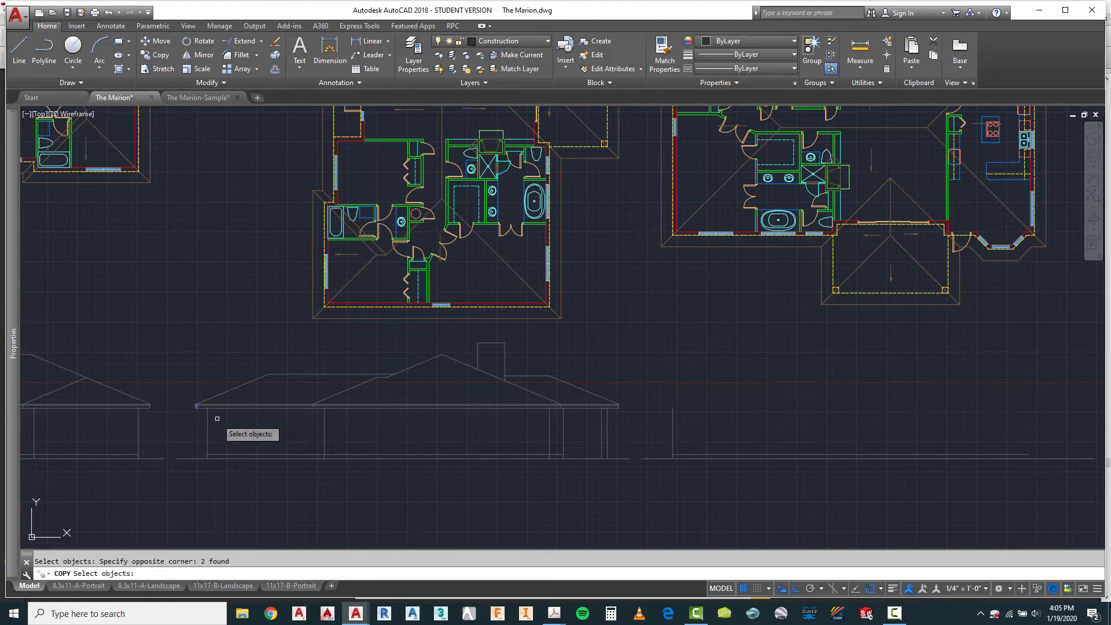
pyautogui.click(232, 413)
pyautogui.press('Return')
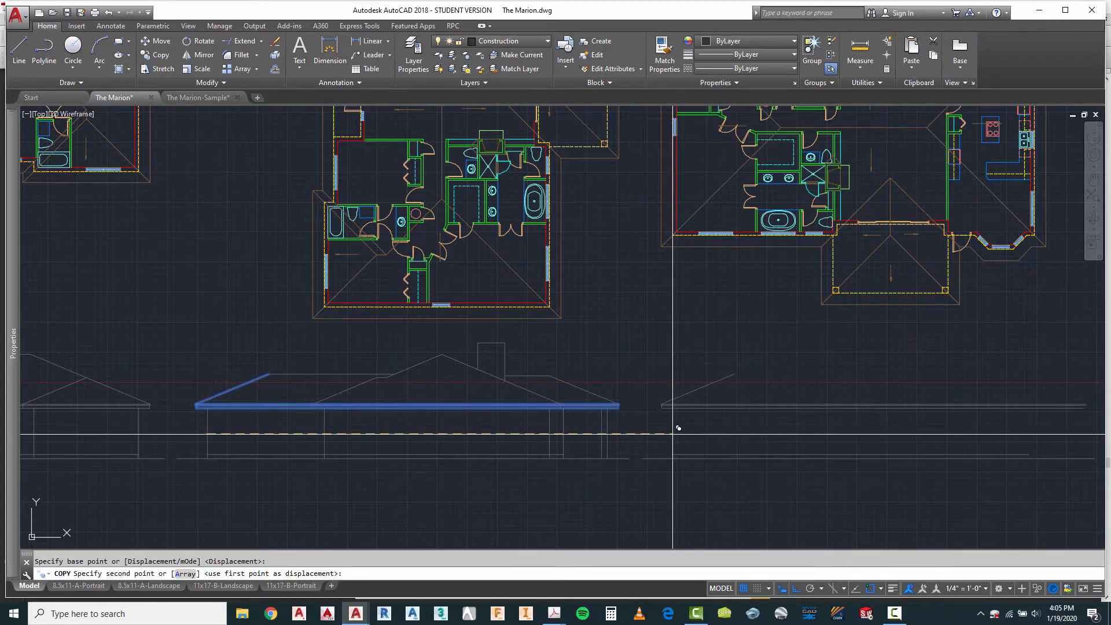
pyautogui.click(676, 427)
pyautogui.press('Escape')
pyautogui.scroll(4, 727, 207)
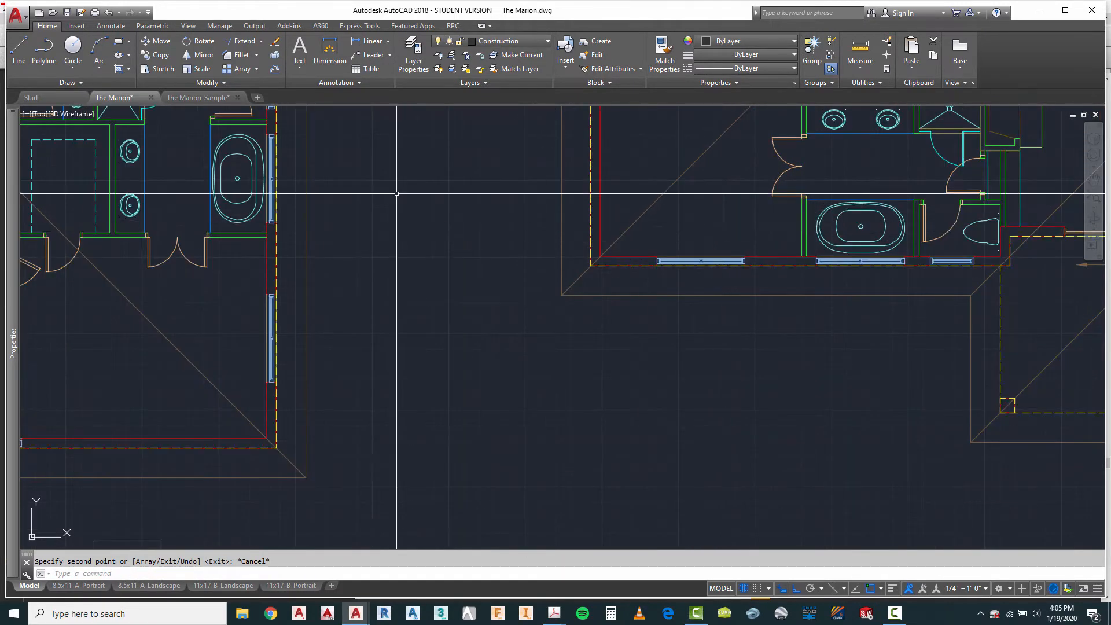
pyautogui.click(20, 51)
pyautogui.scroll(-2, 595, 266)
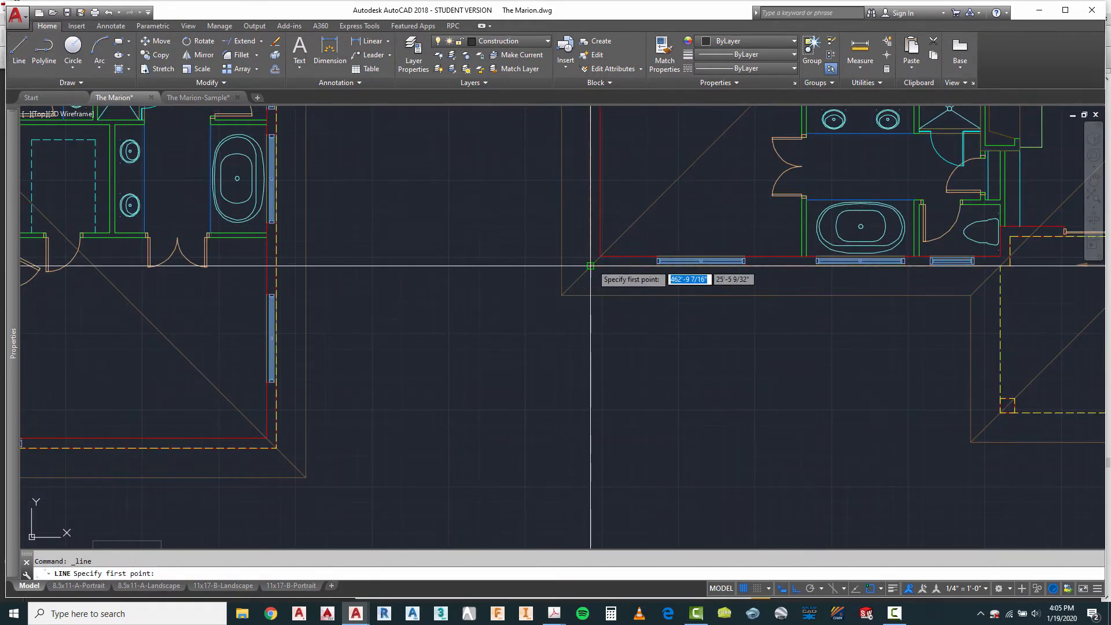
pyautogui.click(596, 265)
pyautogui.scroll(-2, 604, 365)
pyautogui.scroll(5, 604, 365)
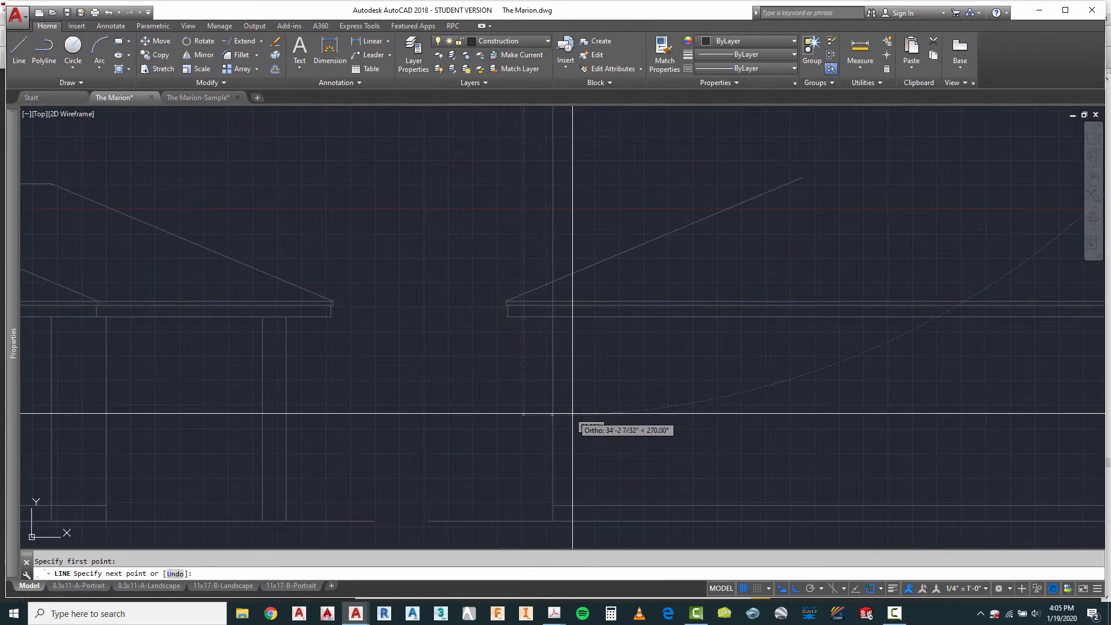
pyautogui.press('Escape')
pyautogui.scroll(-5, 563, 420)
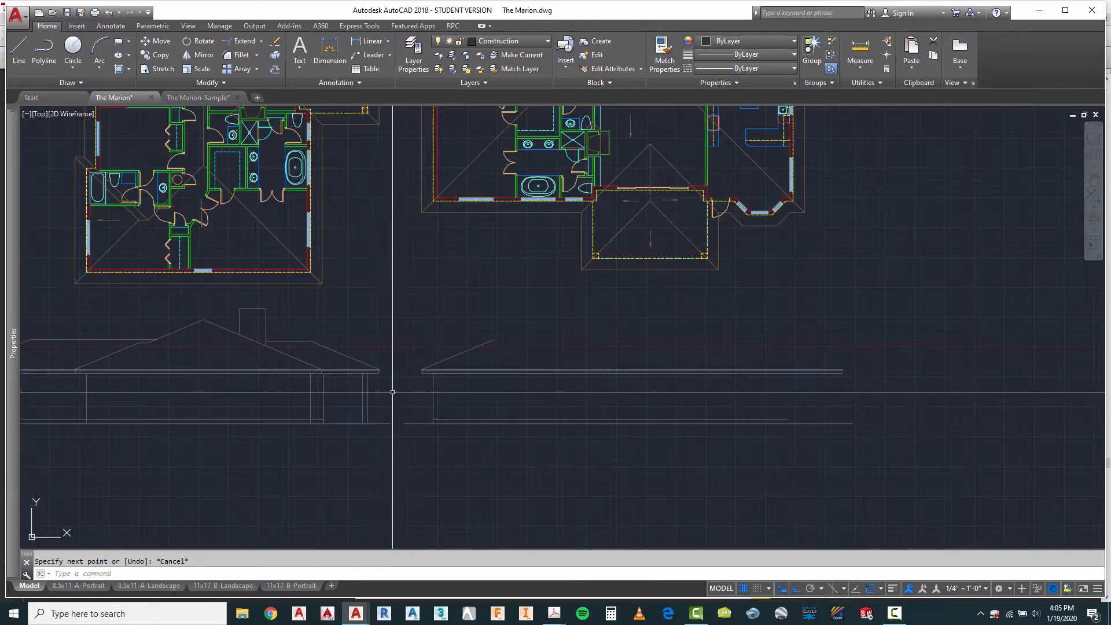
# Step: Project both sides of the porch column nearest the bathrooms from the third plan down to the third elevation's ground line
pyautogui.scroll(-2, 393, 391)
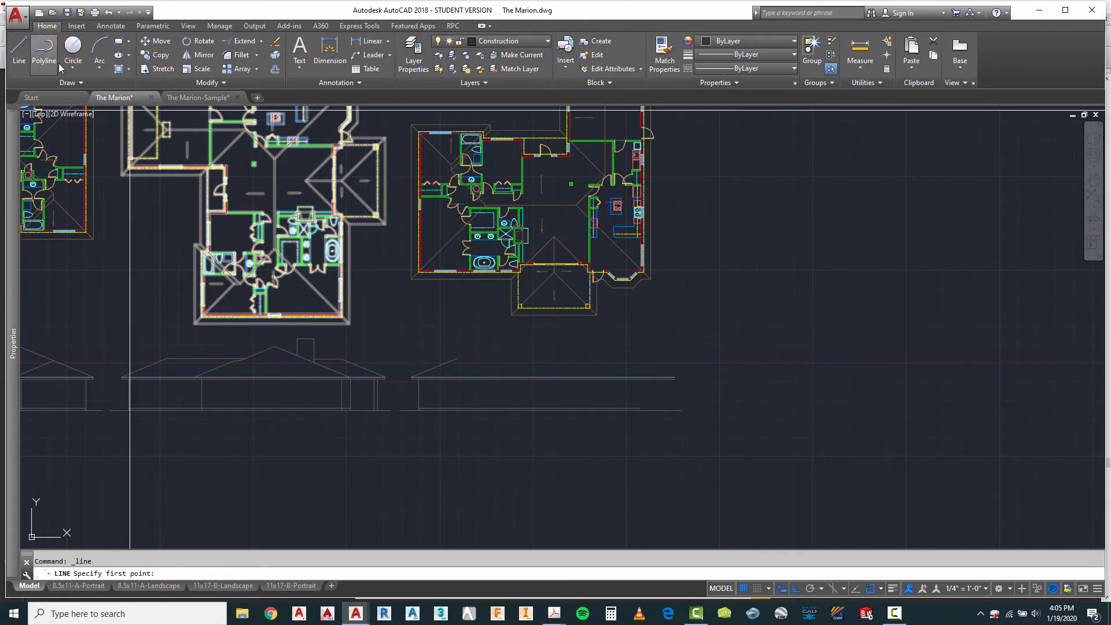
pyautogui.scroll(4, 497, 255)
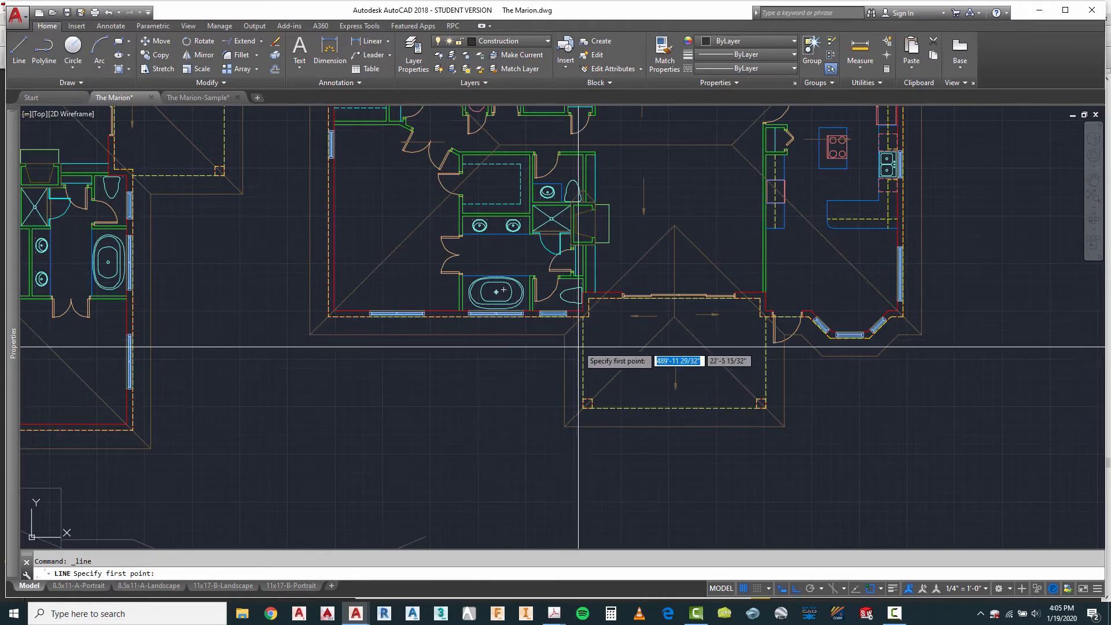
pyautogui.scroll(3, 578, 347)
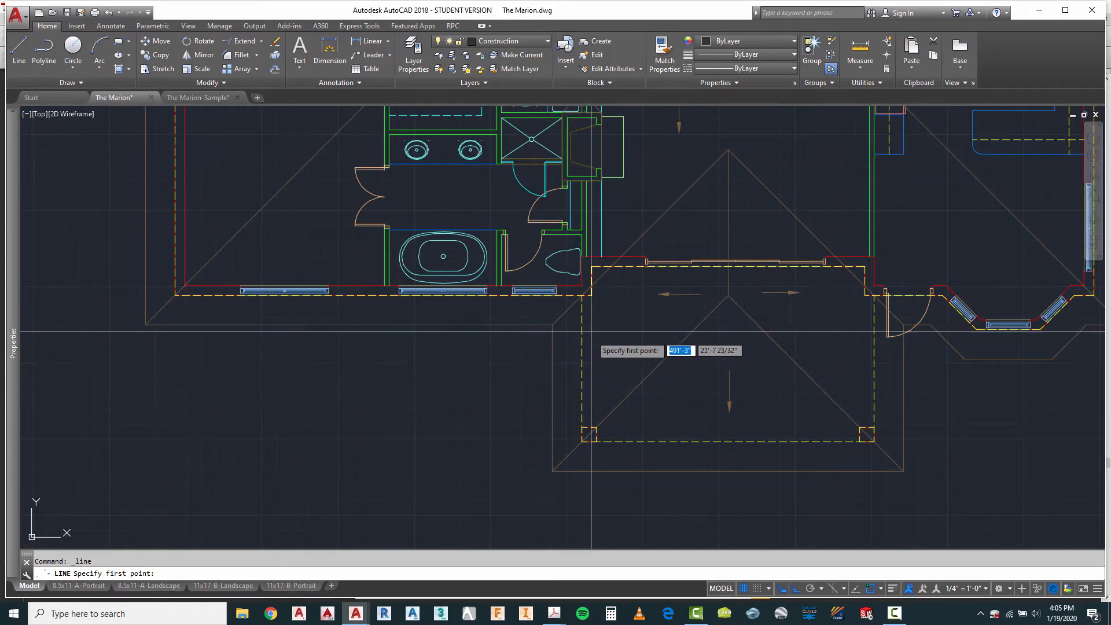
pyautogui.click(582, 425)
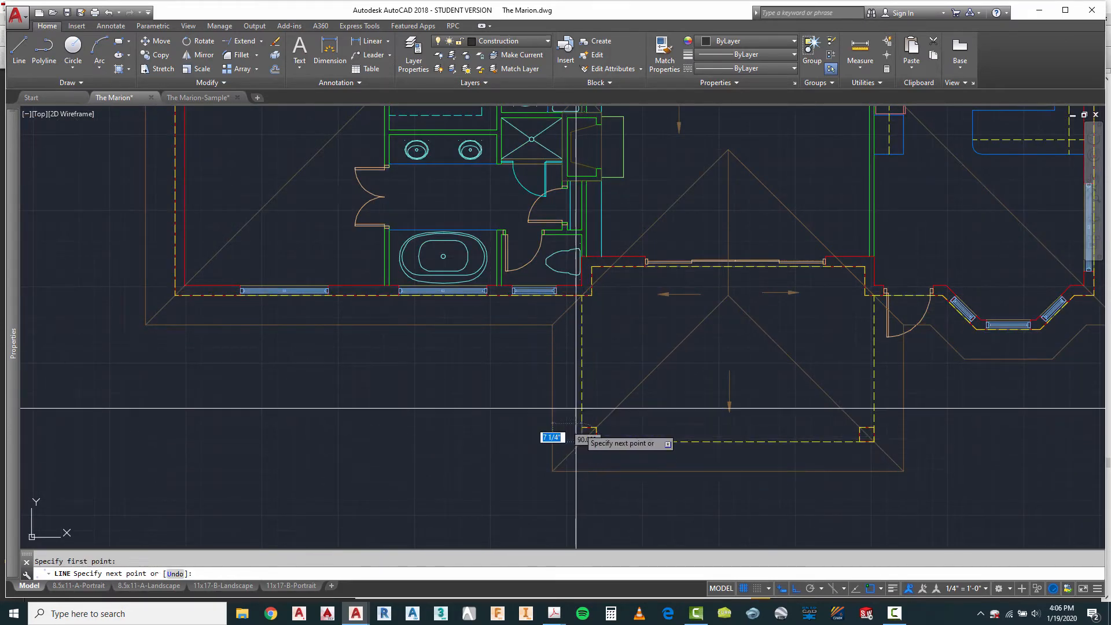
pyautogui.scroll(-6, 576, 408)
pyautogui.scroll(4, 576, 383)
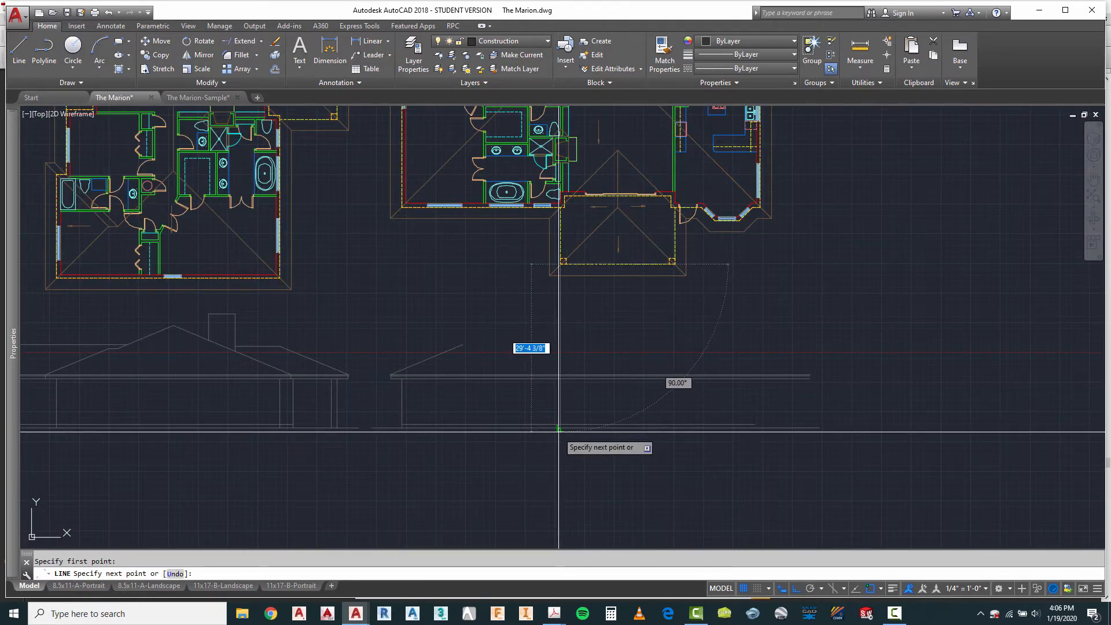
pyautogui.press('Escape')
pyautogui.rightClick(601, 335)
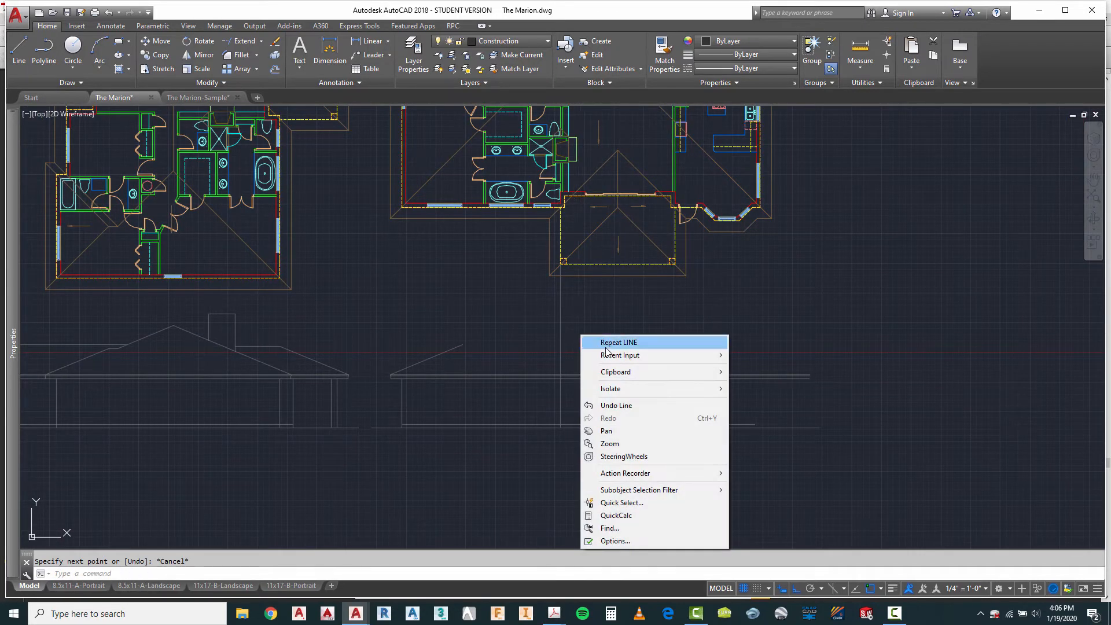
pyautogui.click(606, 345)
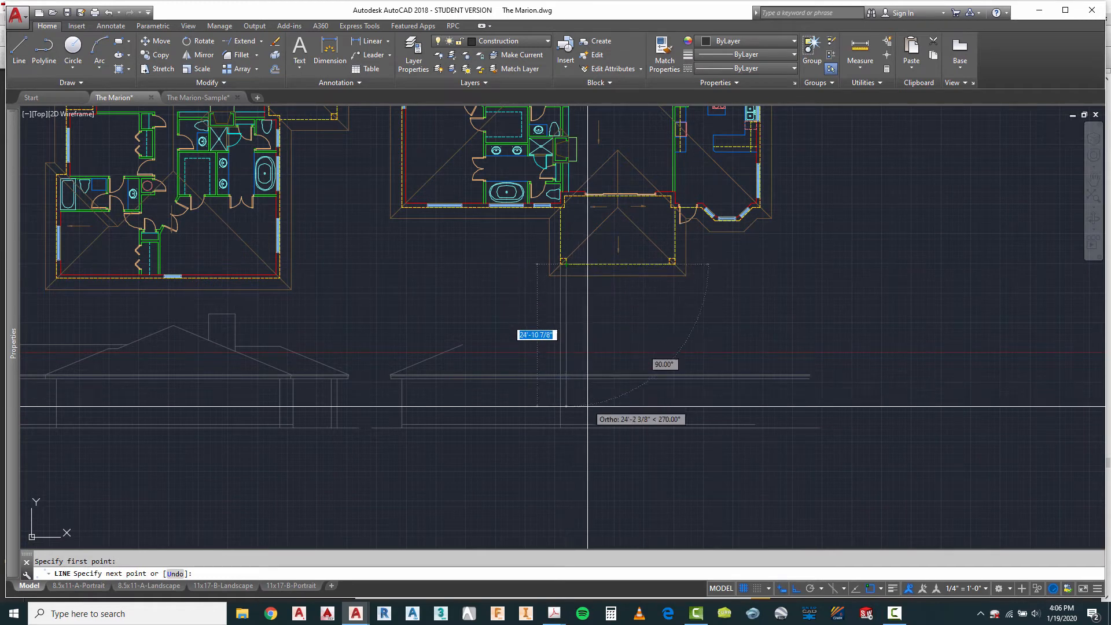
pyautogui.press('Escape')
# Step: Project both sides of the porch column nearest the bay window down to the third elevation's ground line
pyautogui.rightClick(595, 343)
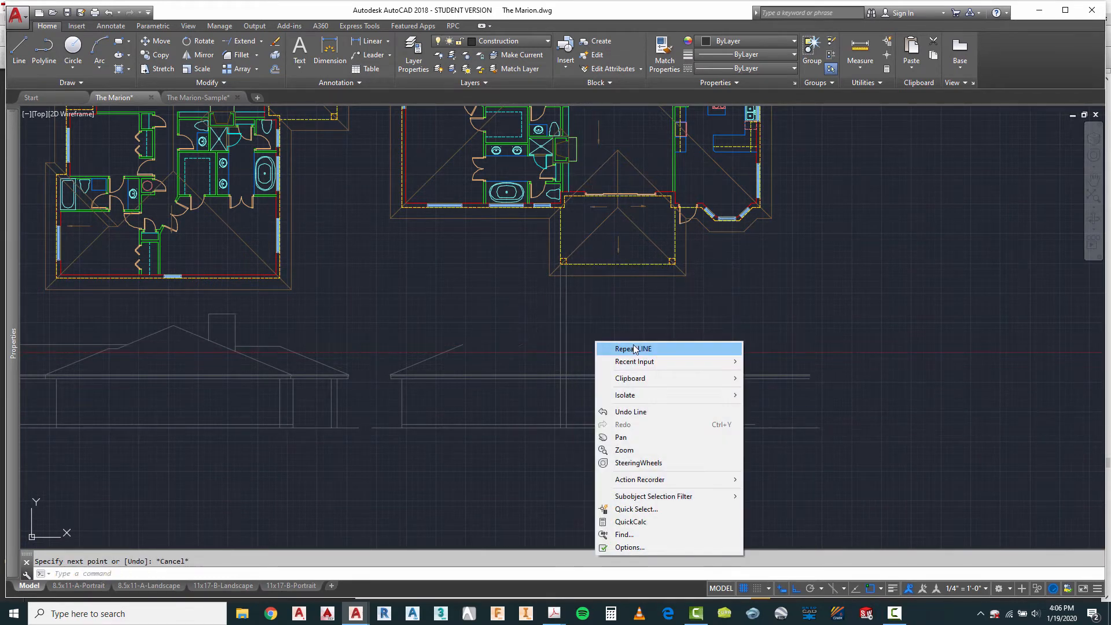
pyautogui.click(625, 349)
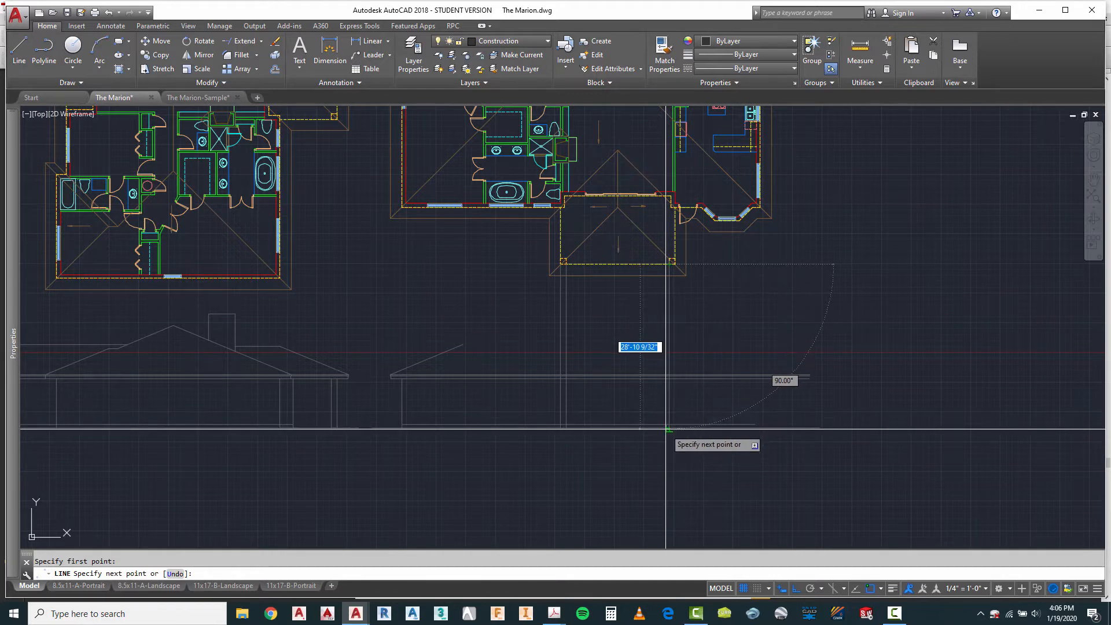
pyautogui.click(666, 429)
pyautogui.press('Escape')
pyautogui.press('Escape')
pyautogui.rightClick(691, 299)
pyautogui.click(722, 310)
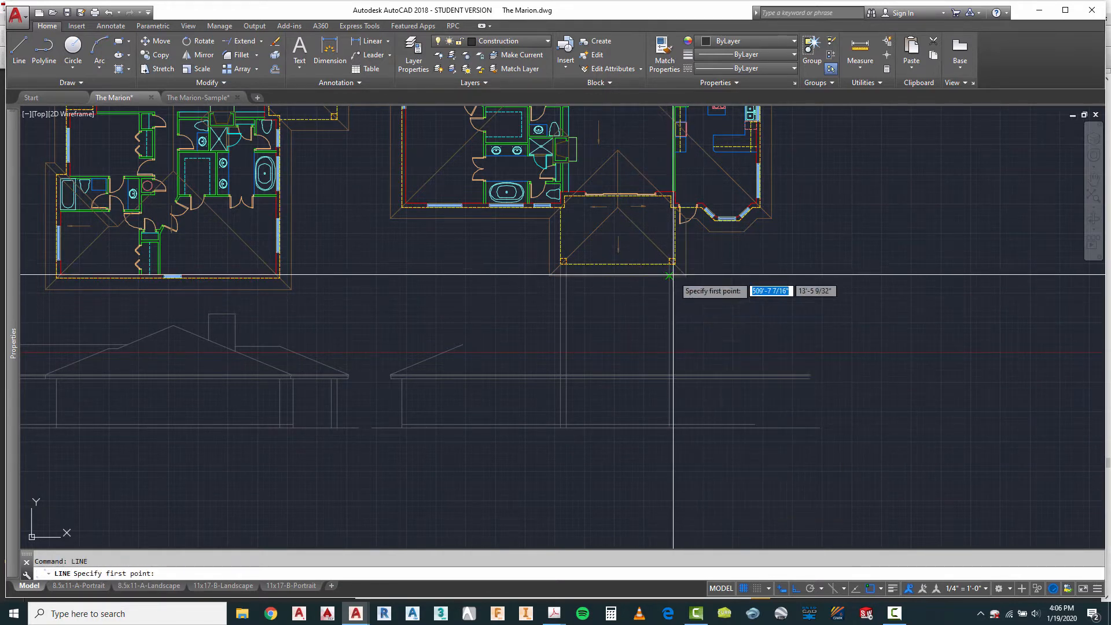
pyautogui.click(673, 264)
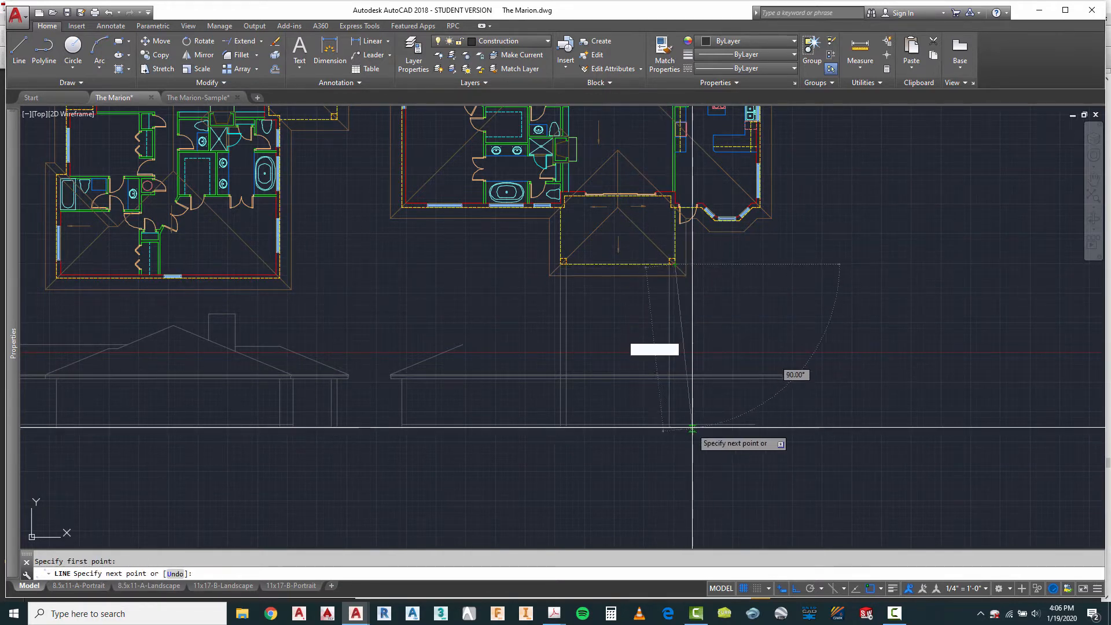
pyautogui.press('Escape')
# Step: Project the bay window's wall corner beside the door and its adjacent front corner down to the third elevation's ground line
pyautogui.scroll(4, 718, 423)
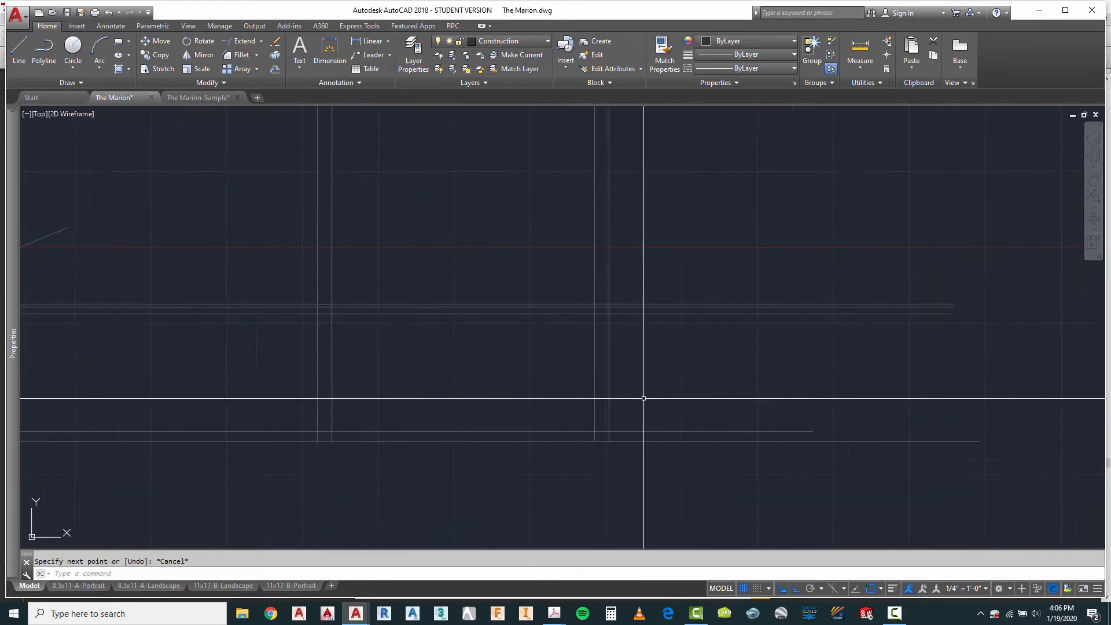
pyautogui.scroll(-4, 557, 453)
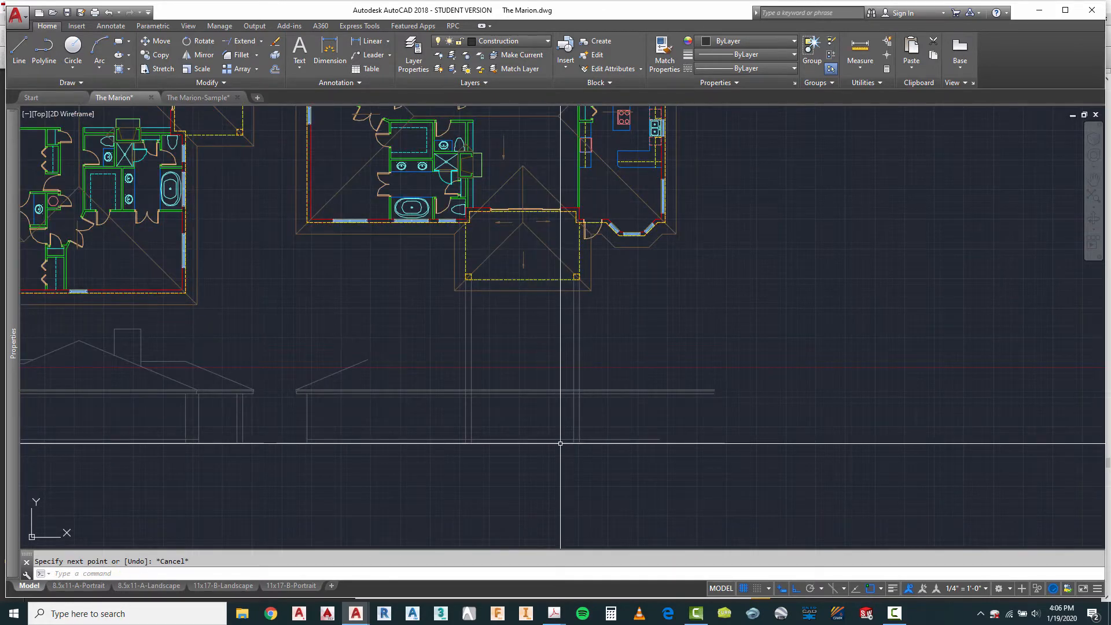
pyautogui.rightClick(637, 292)
pyautogui.click(676, 298)
pyautogui.scroll(7, 620, 241)
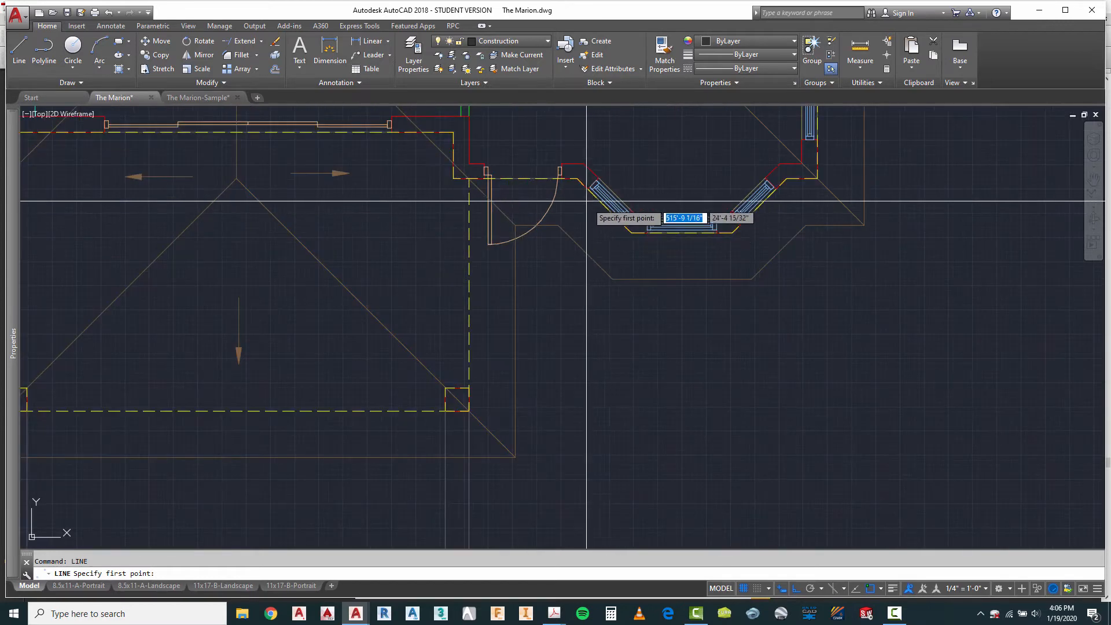
pyautogui.scroll(-6, 577, 172)
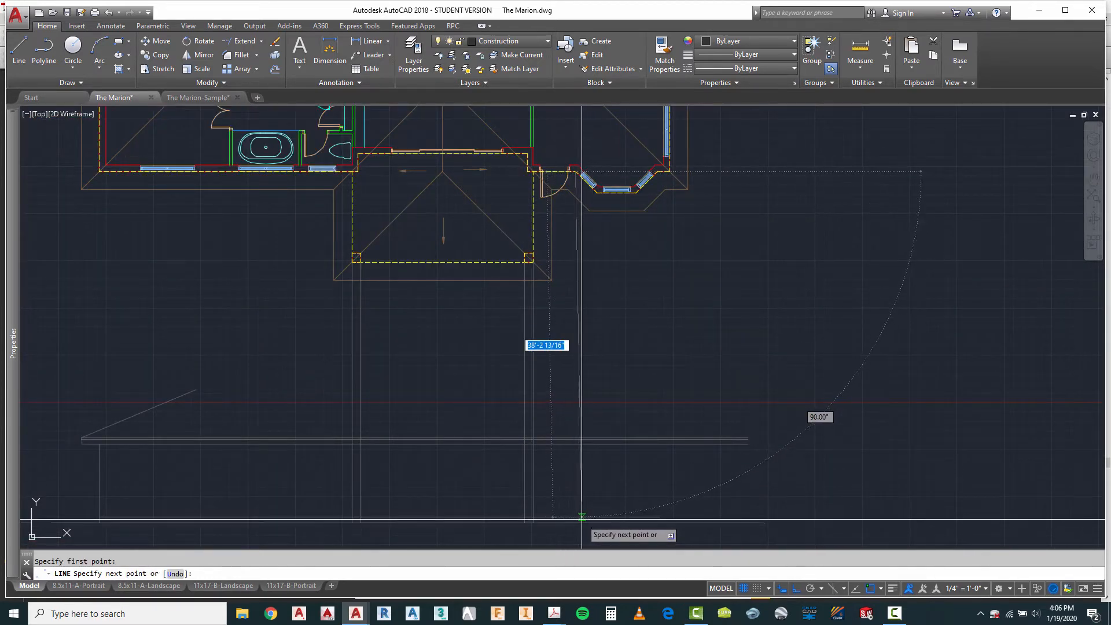
pyautogui.rightClick(607, 351)
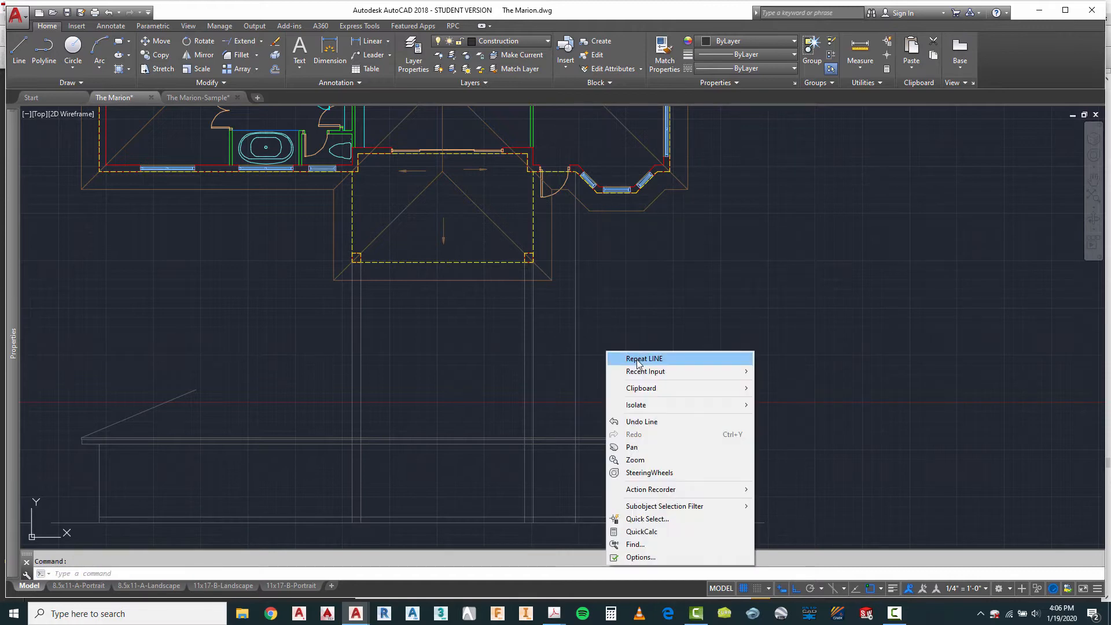
pyautogui.click(631, 360)
pyautogui.scroll(5, 596, 197)
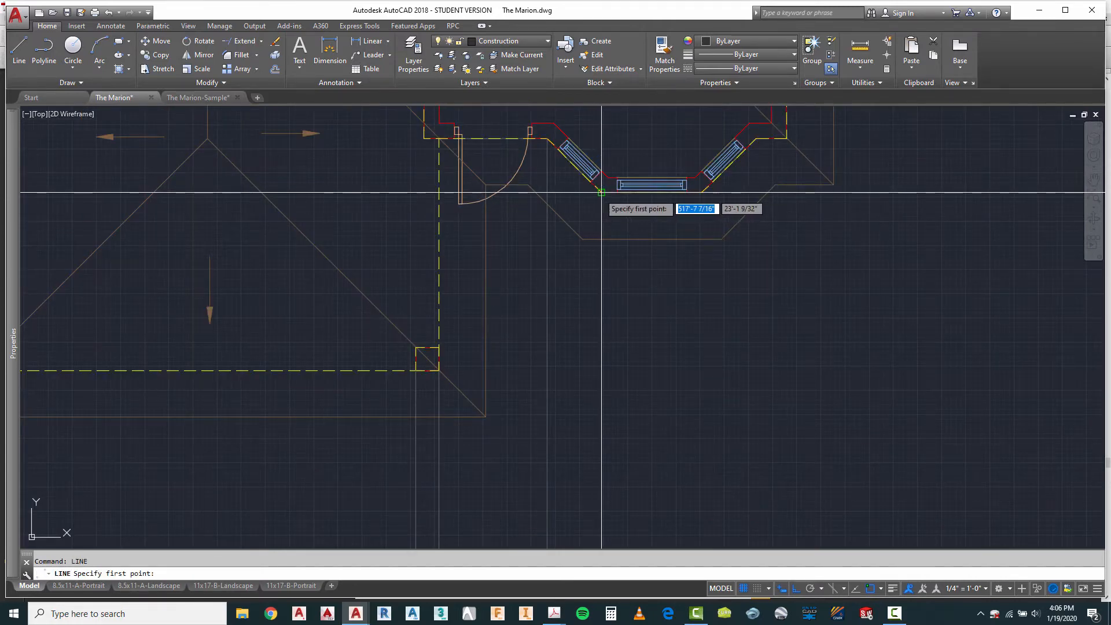
pyautogui.click(598, 191)
pyautogui.scroll(-4, 597, 191)
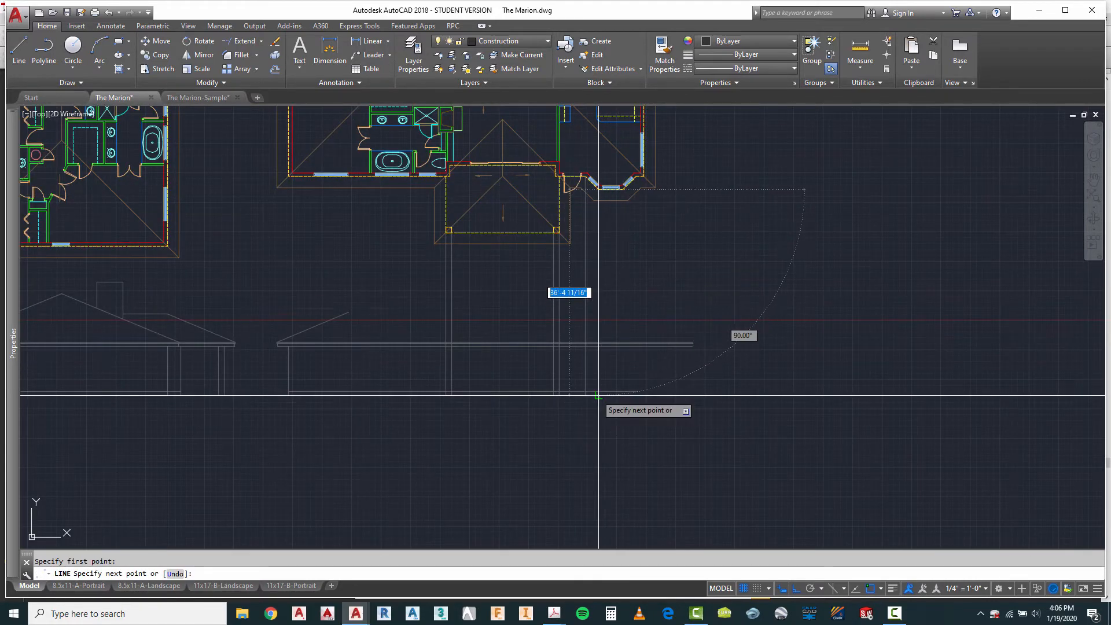
pyautogui.press('Escape')
# Step: Project the bay window's other front corner and far wall corner down to the third elevation's ground line
pyautogui.rightClick(657, 235)
pyautogui.click(677, 242)
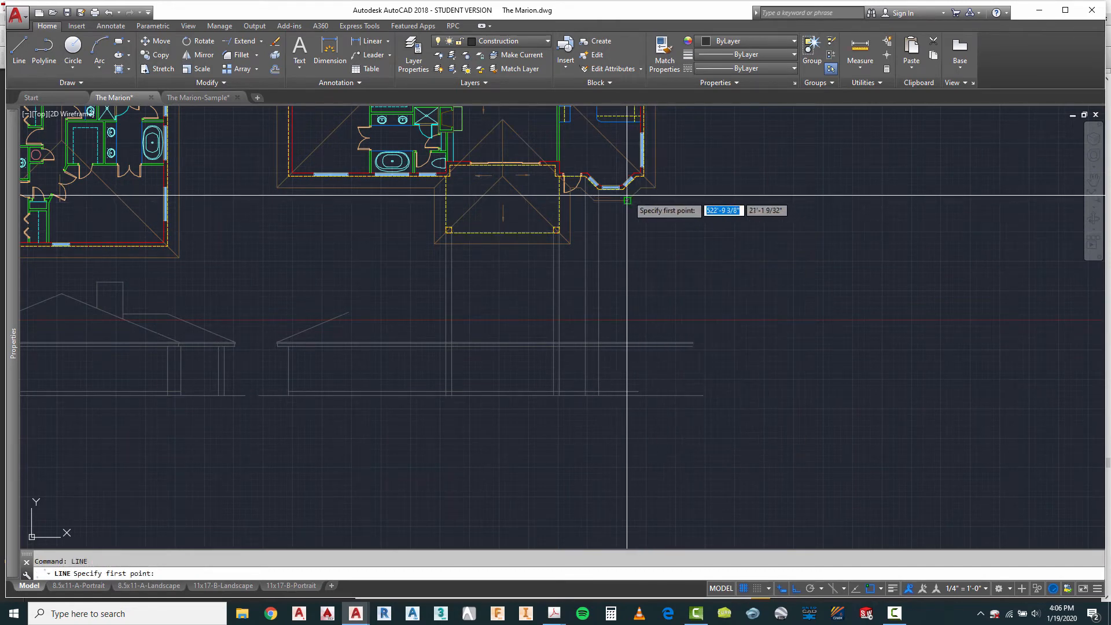
pyautogui.click(634, 190)
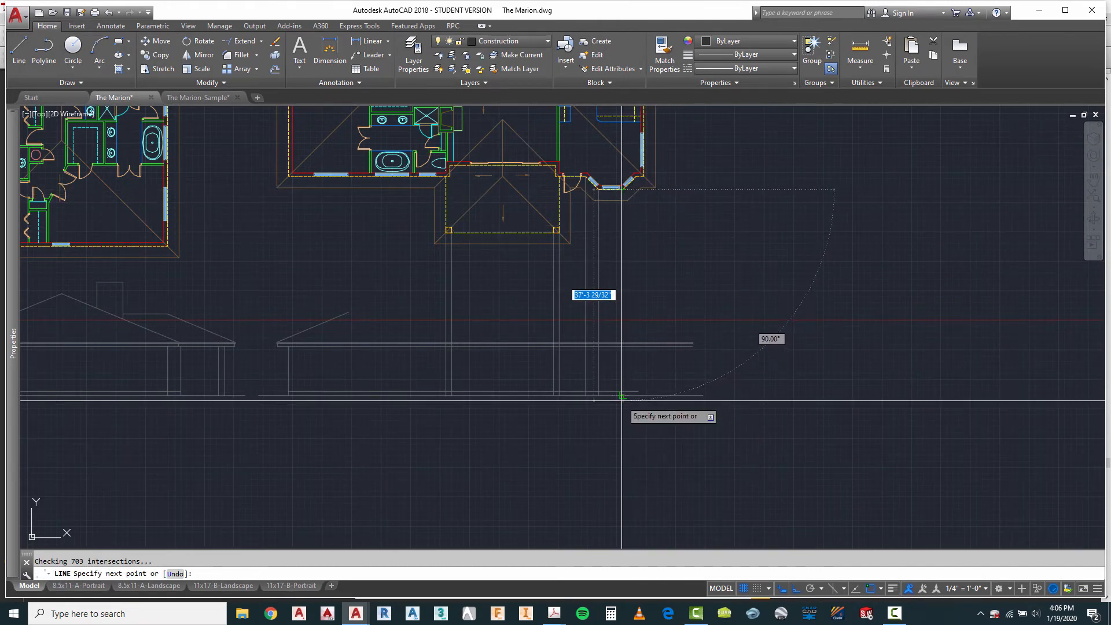
pyautogui.scroll(4, 631, 185)
pyautogui.press('Escape')
pyautogui.rightClick(640, 250)
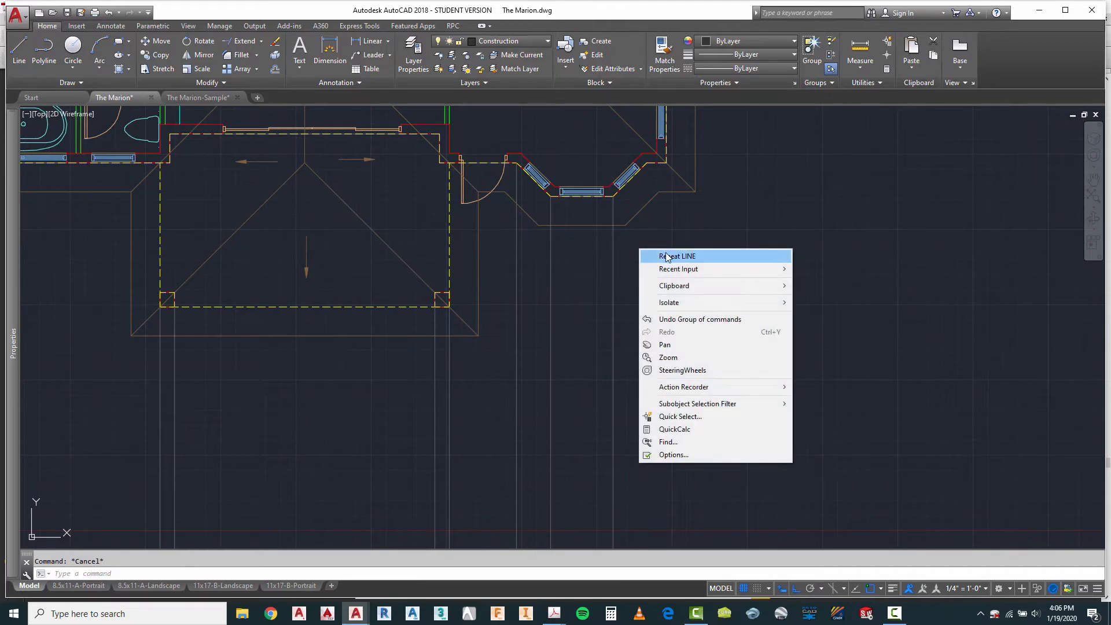
pyautogui.click(670, 256)
pyautogui.click(647, 163)
pyautogui.scroll(-4, 647, 164)
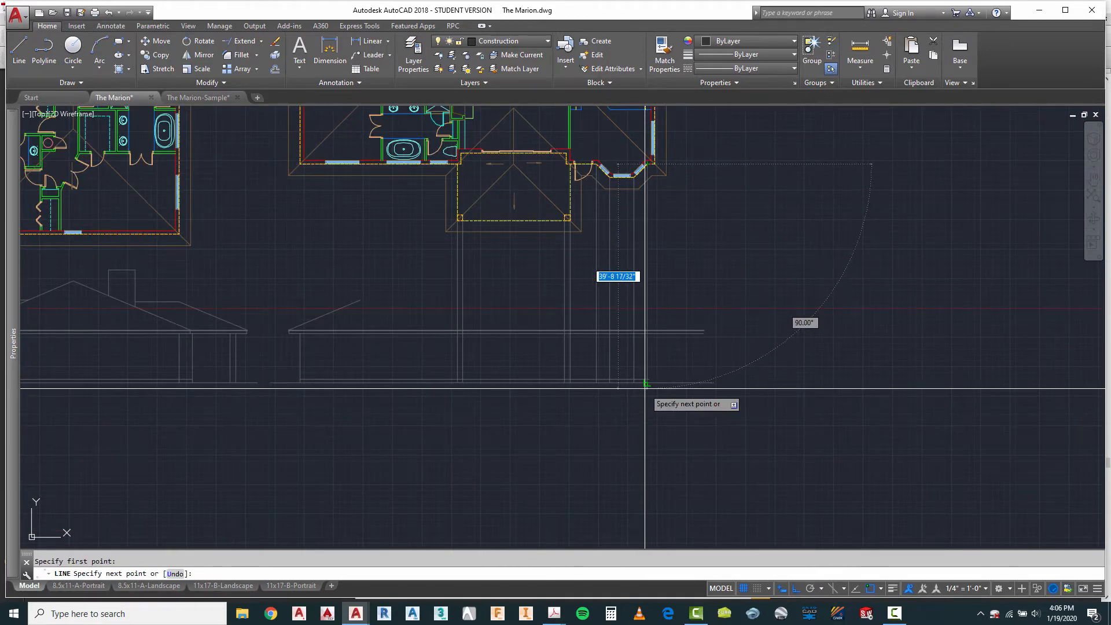
# Step: Project the house's outer wall corner beyond the bay window down to the third elevation's ground line
pyautogui.rightClick(656, 210)
pyautogui.click(672, 213)
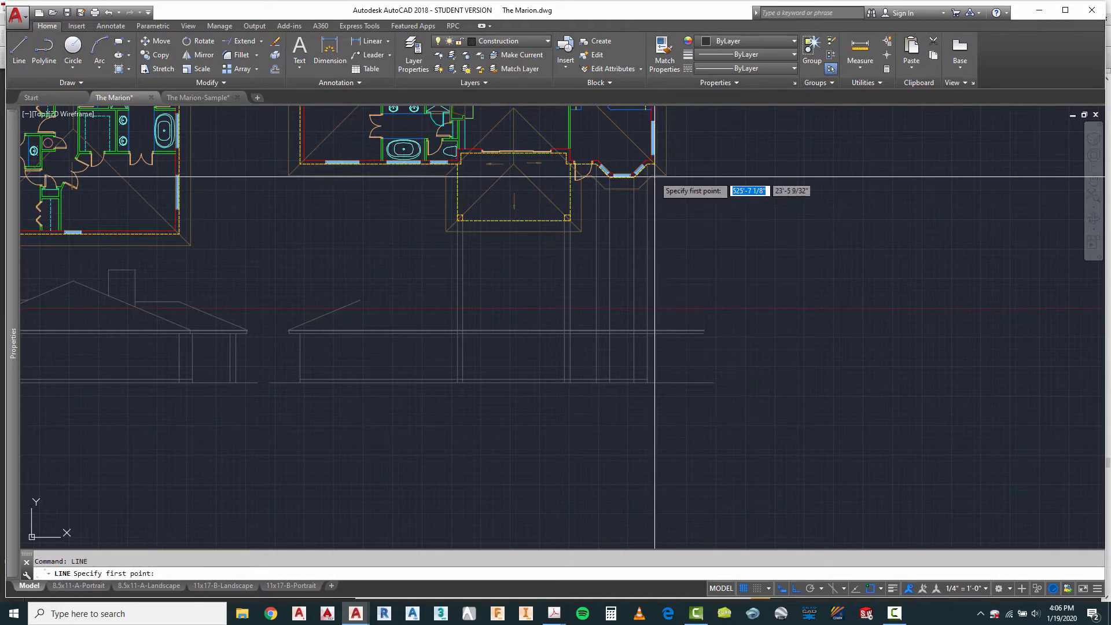
pyautogui.click(655, 164)
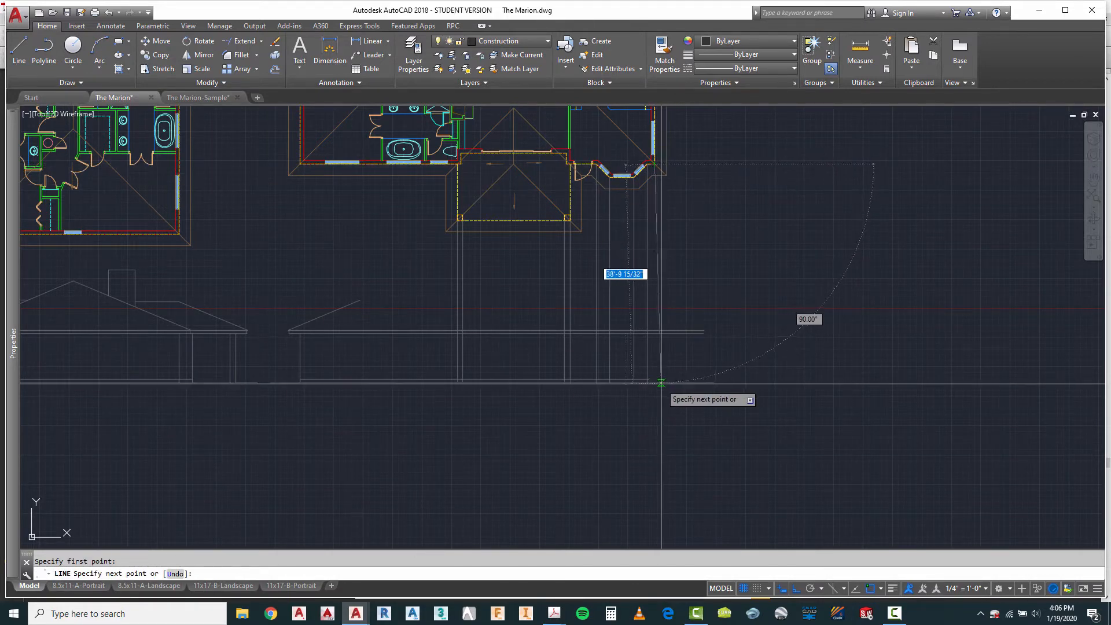
pyautogui.press('Escape')
pyautogui.scroll(5, 660, 384)
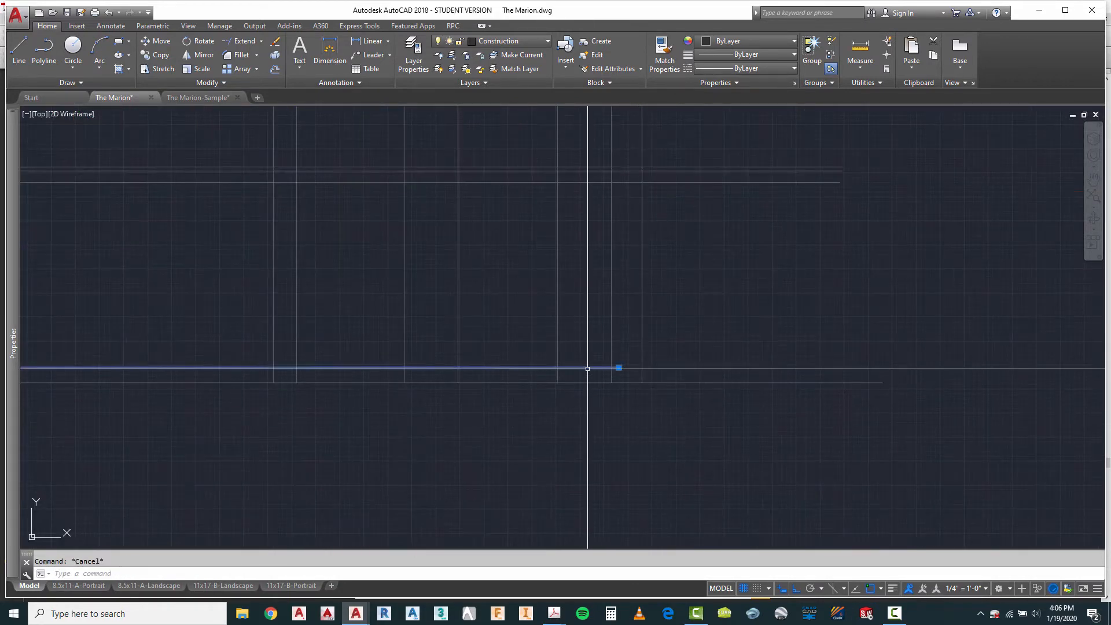
# Step: Stretch the third elevation's floor line so it ends at the outer wall line beyond the bay window
pyautogui.press('Escape')
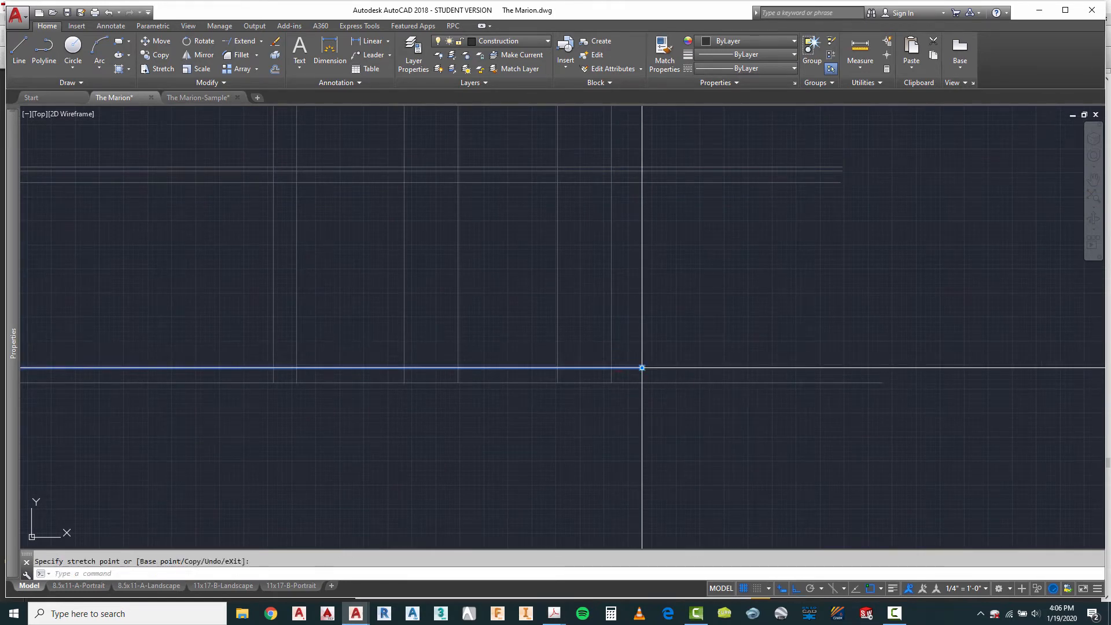
pyautogui.scroll(-5, 599, 426)
pyautogui.scroll(-2, 598, 426)
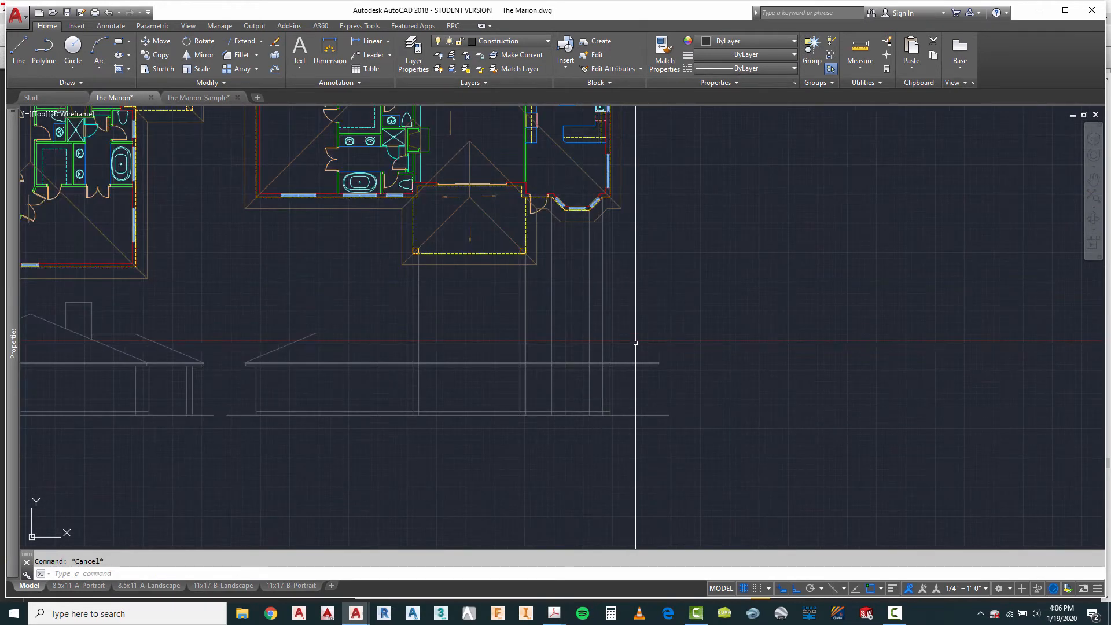
# Step: Trim the projected porch, bay and wall lines above the third elevation's lowest eave line
pyautogui.write('TR')
pyautogui.press('Return')
pyautogui.scroll(3, 636, 343)
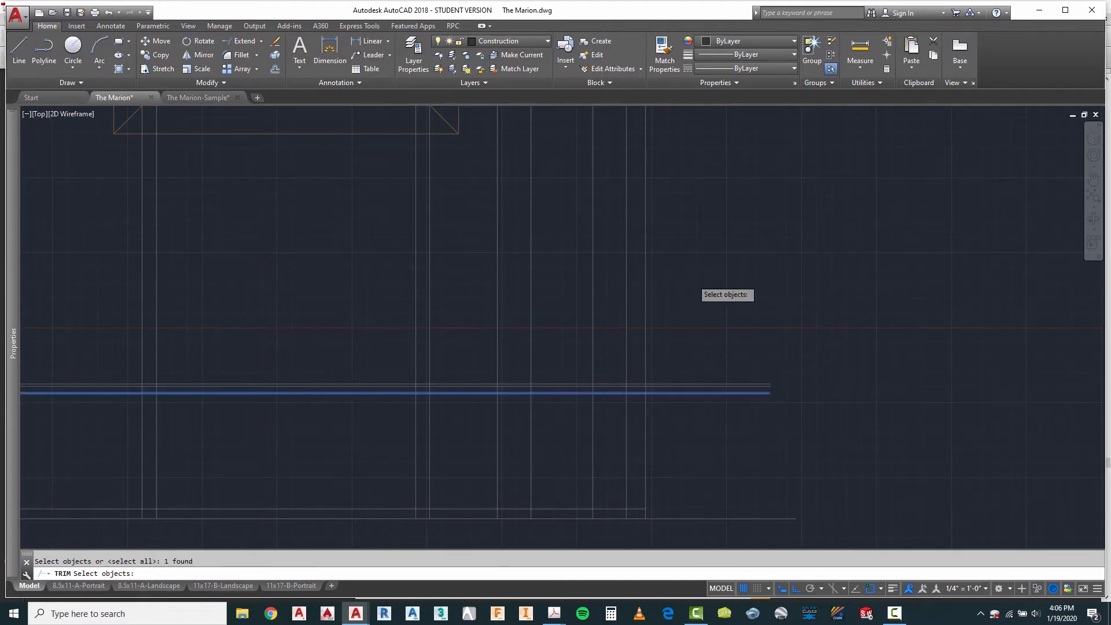
pyautogui.scroll(-4, 695, 275)
pyautogui.click(705, 258)
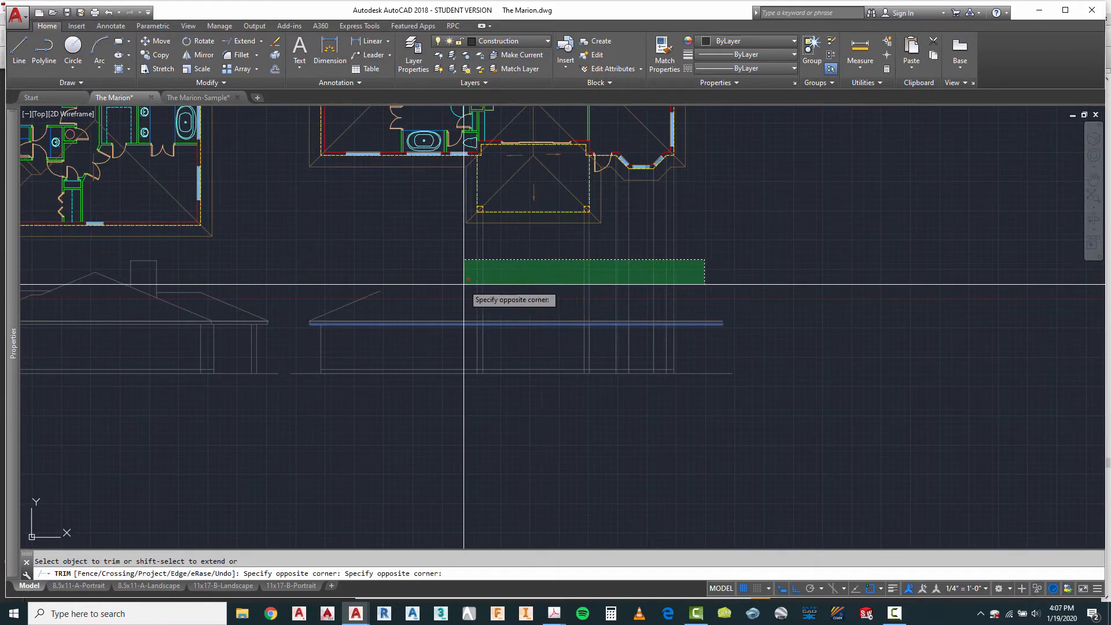
pyautogui.click(465, 278)
pyautogui.rightClick(524, 355)
pyautogui.click(544, 364)
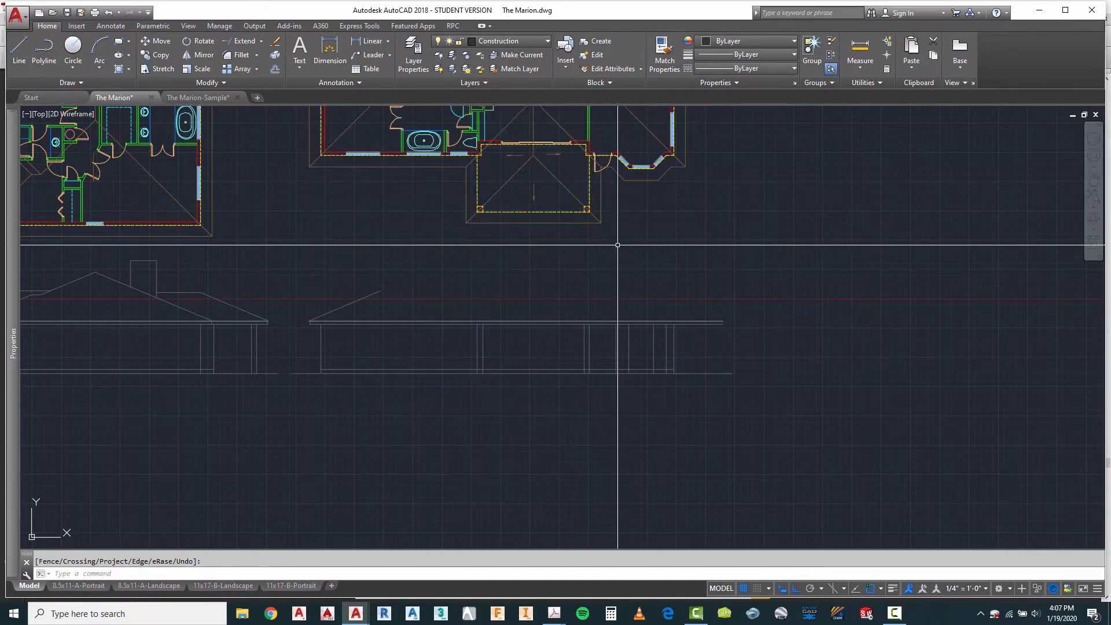
# Step: Copy the roof slope and fascia from the third elevation's left end to the left porch column, using the outer wall line as base
pyautogui.scroll(2, 405, 298)
pyautogui.press('Escape')
pyautogui.write('c')
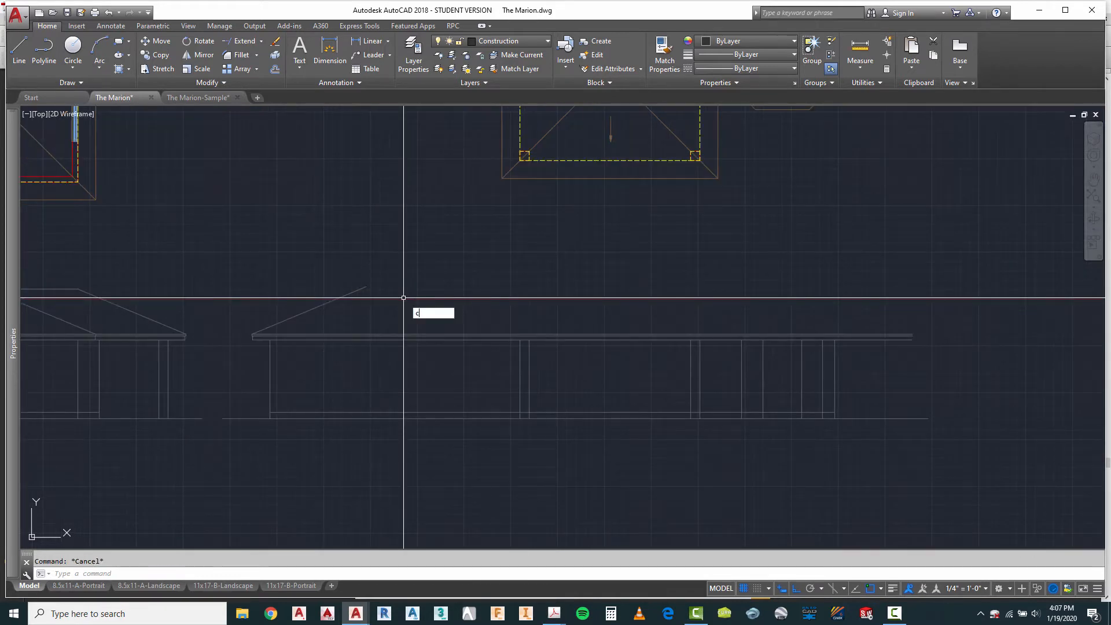
pyautogui.write('t o')
pyautogui.press('Return')
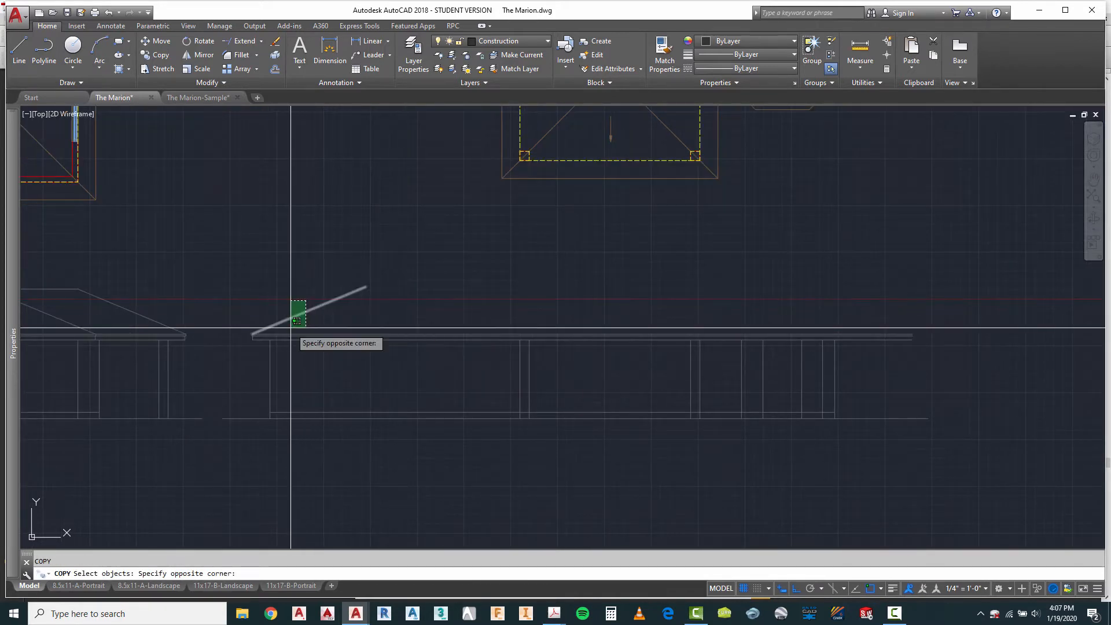
pyautogui.click(291, 328)
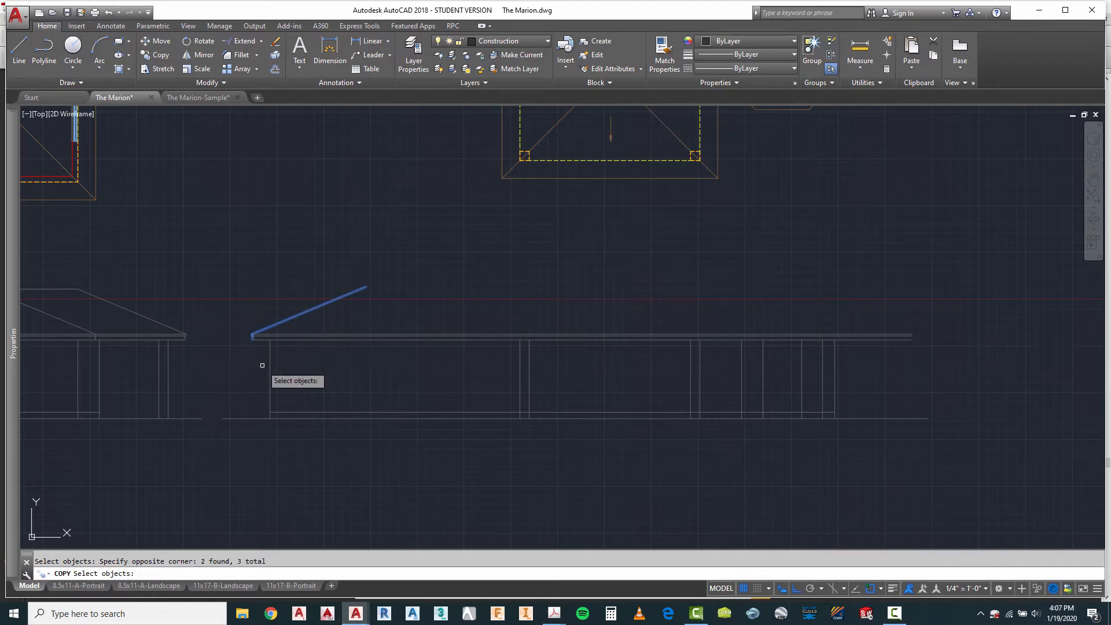
pyautogui.press('Return')
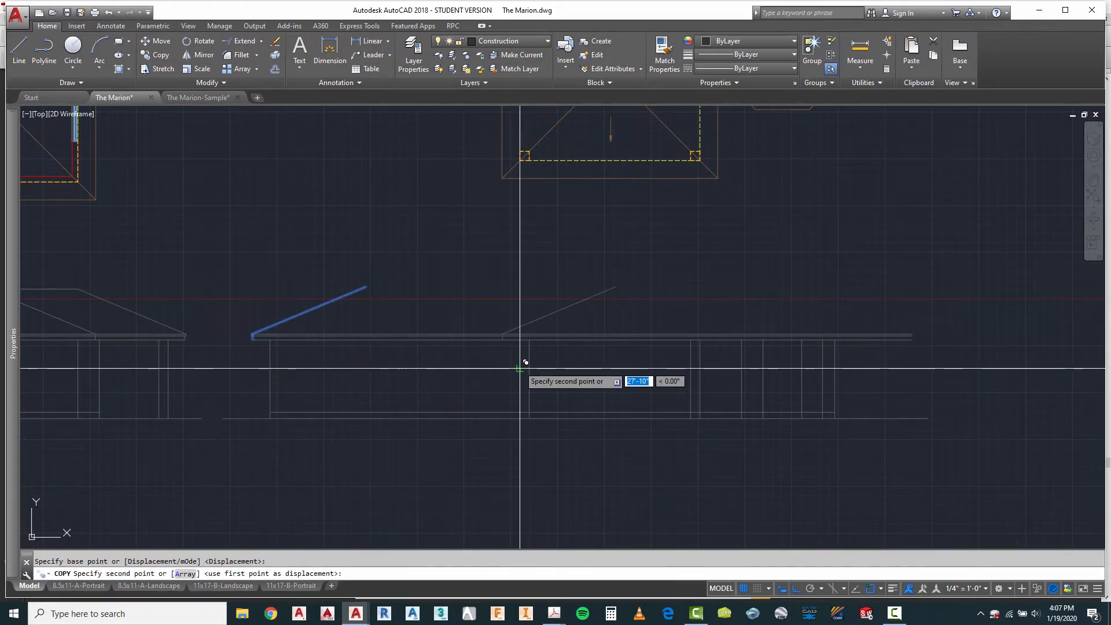
pyautogui.press('Escape')
# Step: Copy the right-end roof slope and fascia of the second elevation to the outer edge of the third elevation's right porch column
pyautogui.rightClick(443, 250)
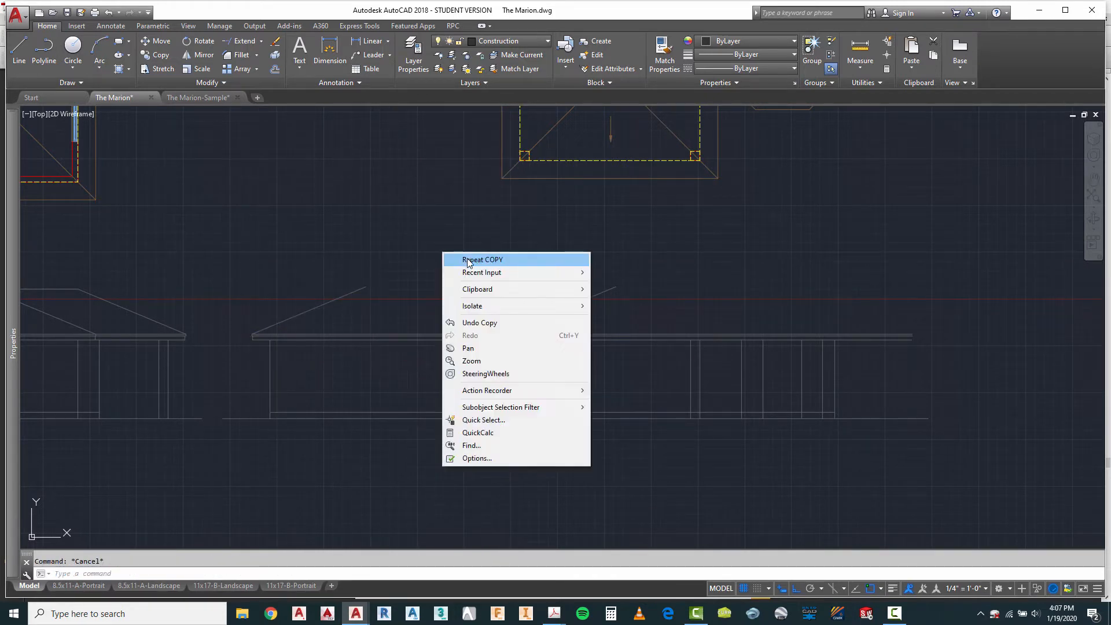
pyautogui.click(468, 258)
pyautogui.scroll(4, 174, 338)
pyautogui.click(183, 297)
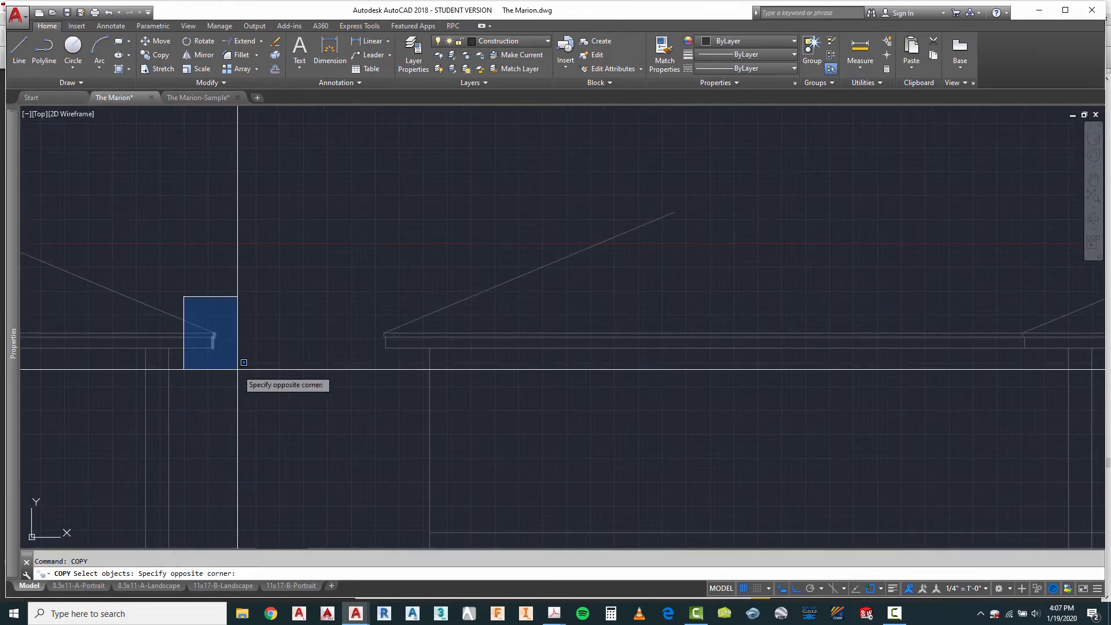
pyautogui.click(237, 368)
pyautogui.click(208, 303)
pyautogui.click(147, 323)
pyautogui.press('Return')
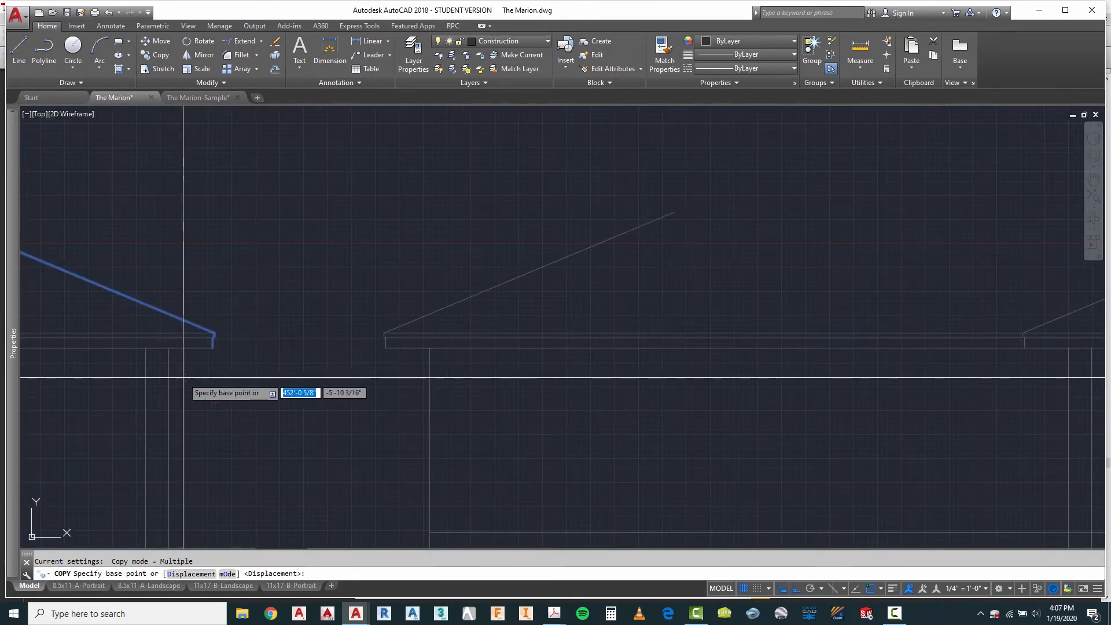
pyautogui.click(169, 389)
pyautogui.scroll(-3, 169, 382)
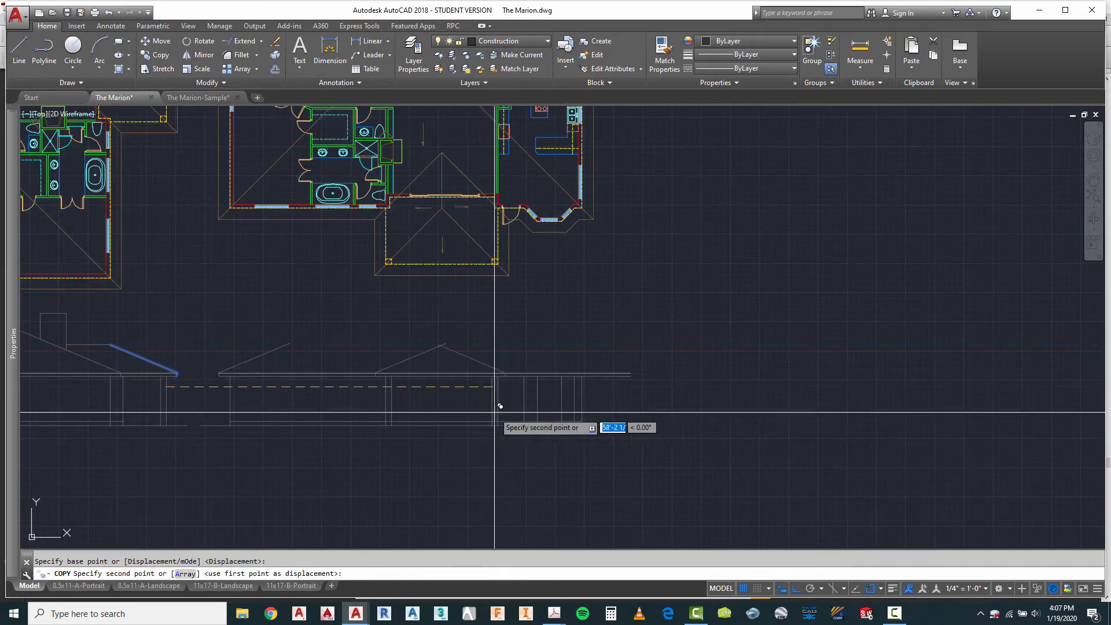
pyautogui.click(498, 387)
pyautogui.press('Escape')
# Step: Fillet the two porch roof slopes so they meet in a sharp peak
pyautogui.scroll(4, 447, 362)
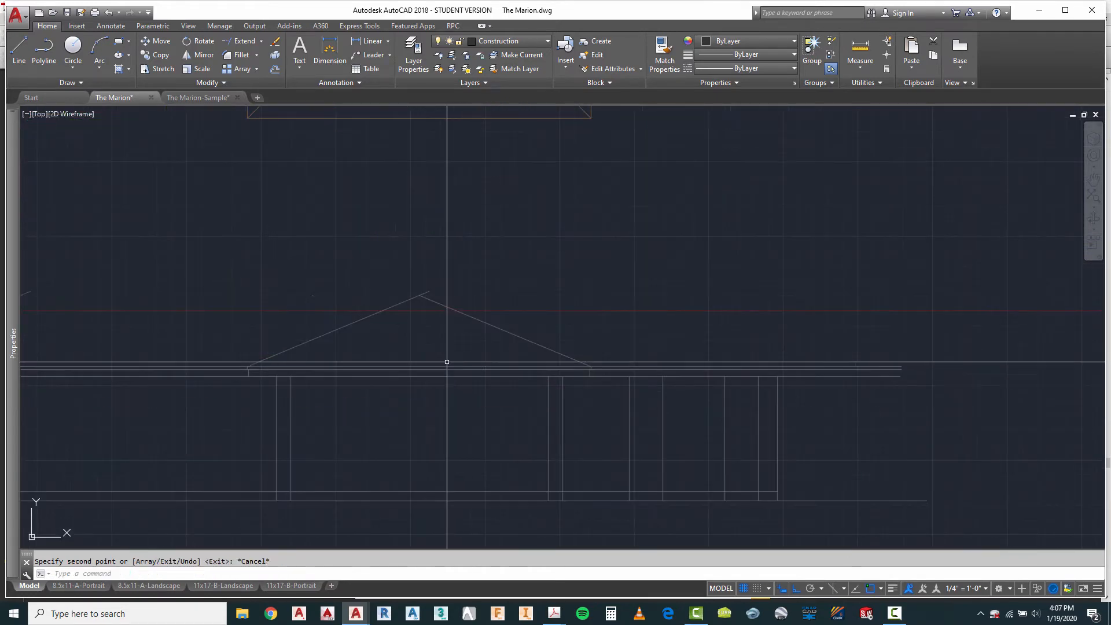
pyautogui.click(405, 301)
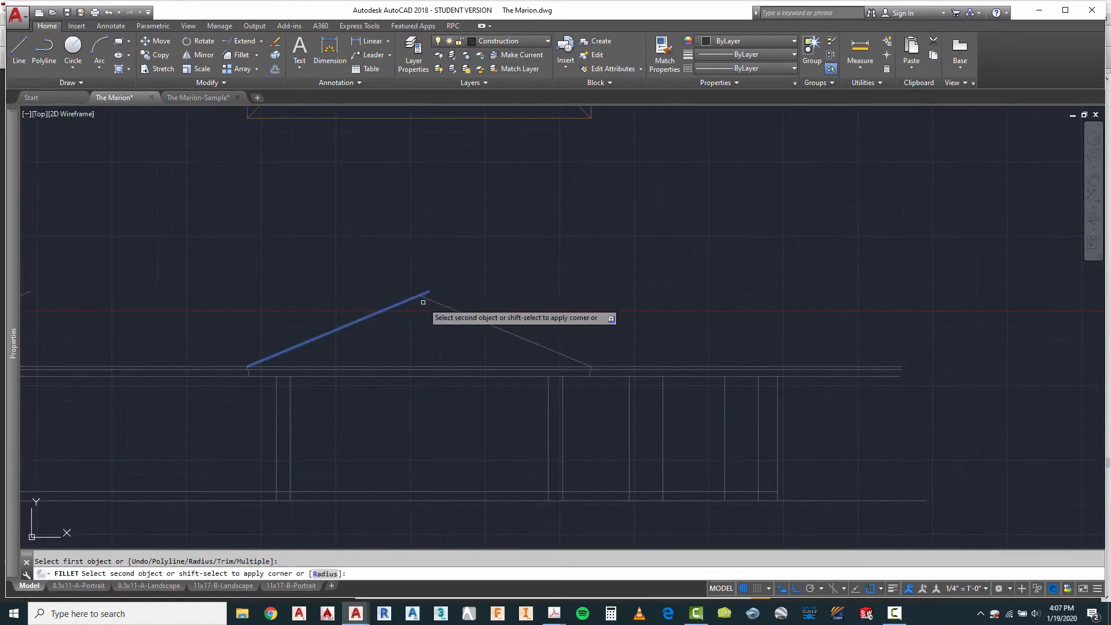
pyautogui.click(433, 301)
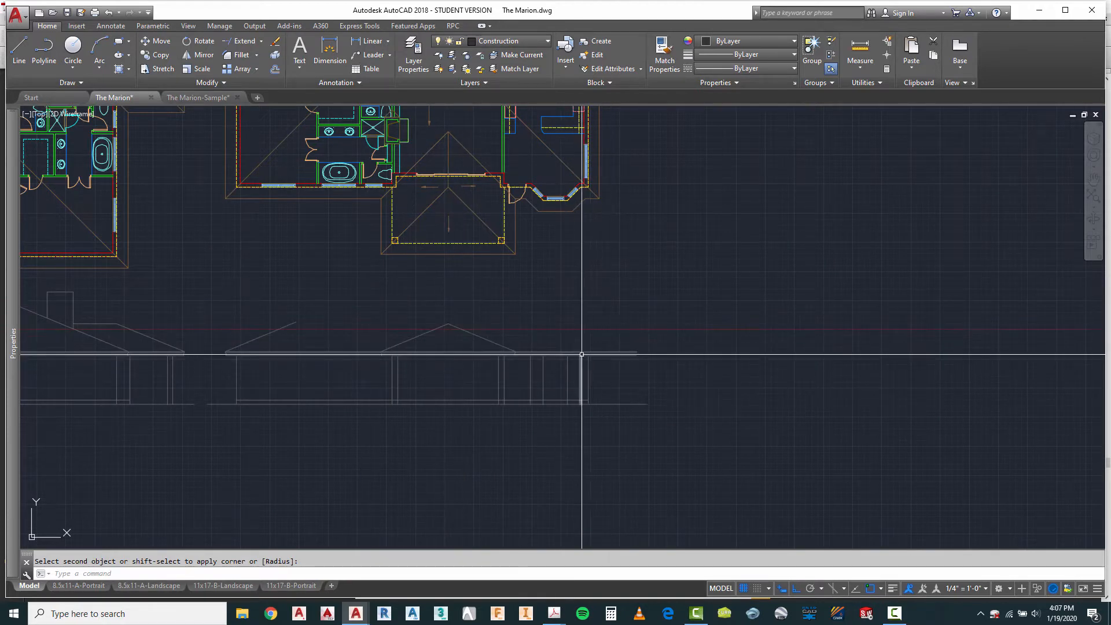
# Step: Copy the porch roof's right slope and fascia from the porch column's outer edge to the outer wall beyond the bay window
pyautogui.press('Escape')
pyautogui.write('copy')
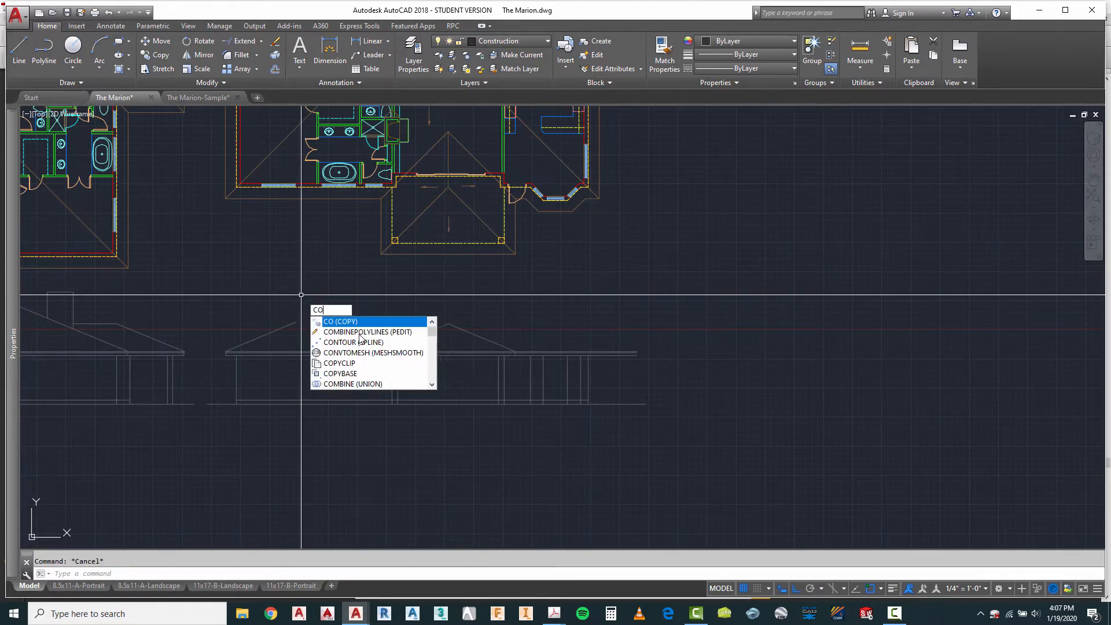
pyautogui.press('Return')
pyautogui.scroll(4, 494, 388)
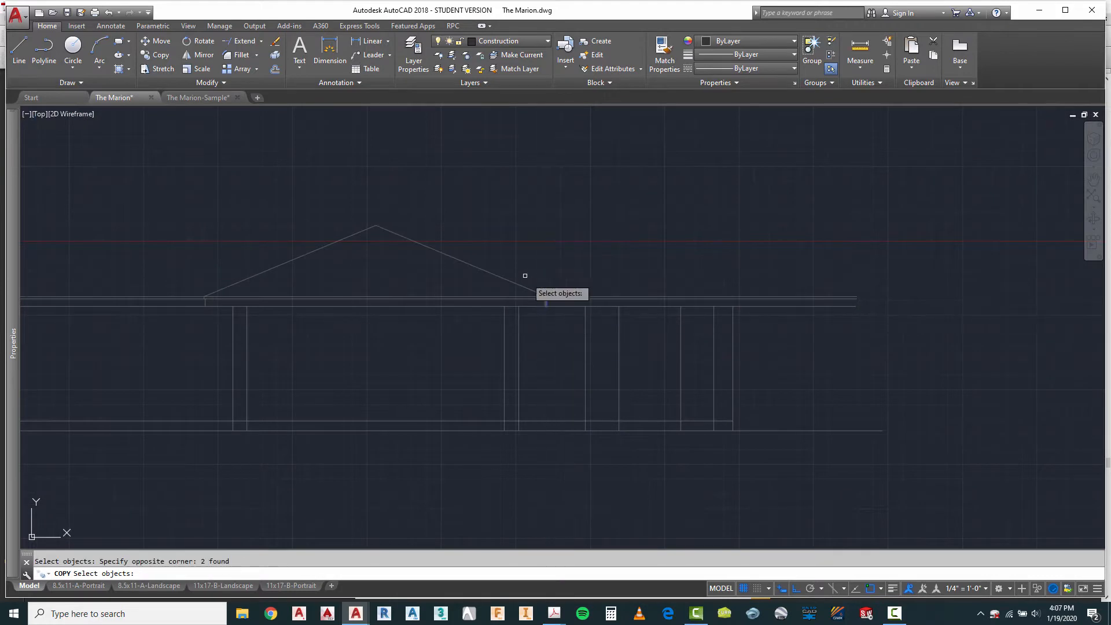
pyautogui.click(520, 269)
pyautogui.press('Return')
pyautogui.click(520, 342)
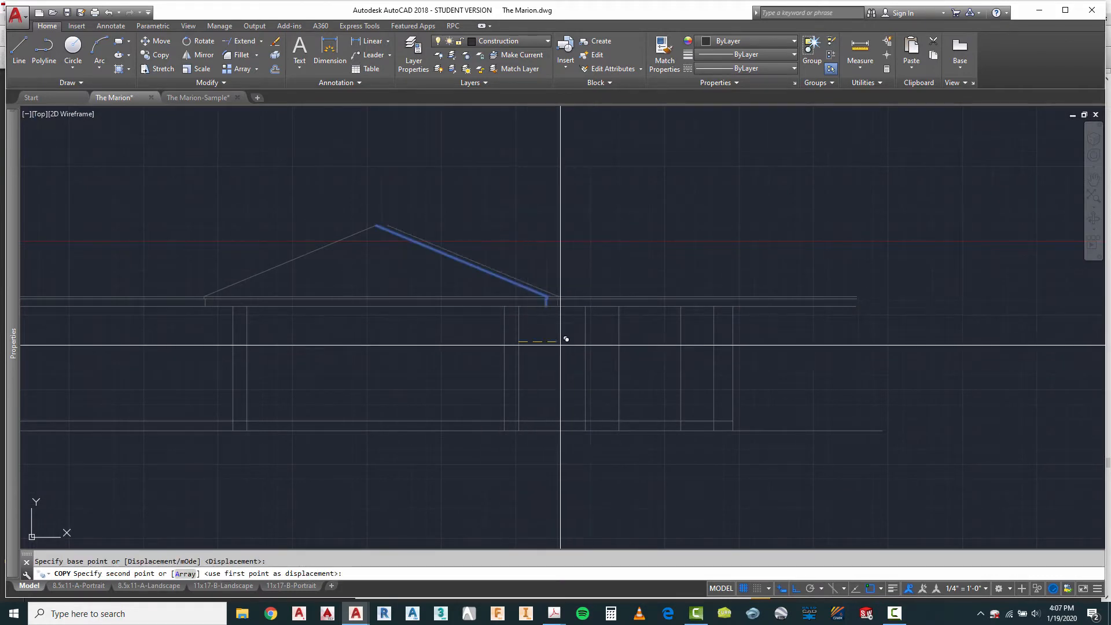
pyautogui.click(738, 342)
pyautogui.press('Escape')
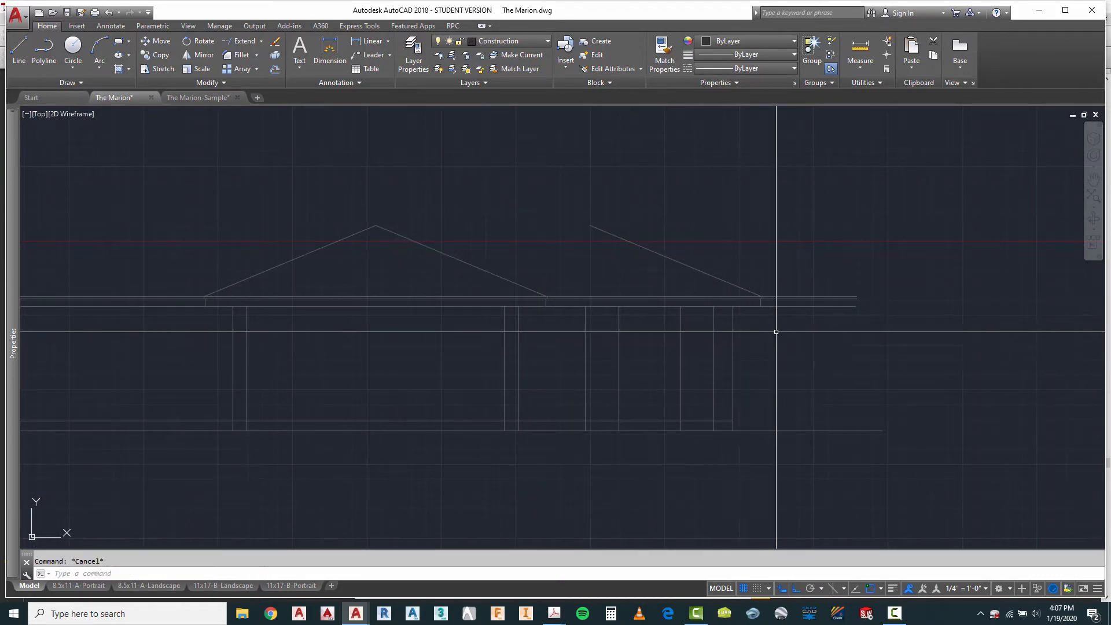
# Step: Trim the third elevation's horizontal eave lines back to the copied fascia at the right end
pyautogui.press('Return')
pyautogui.click(780, 266)
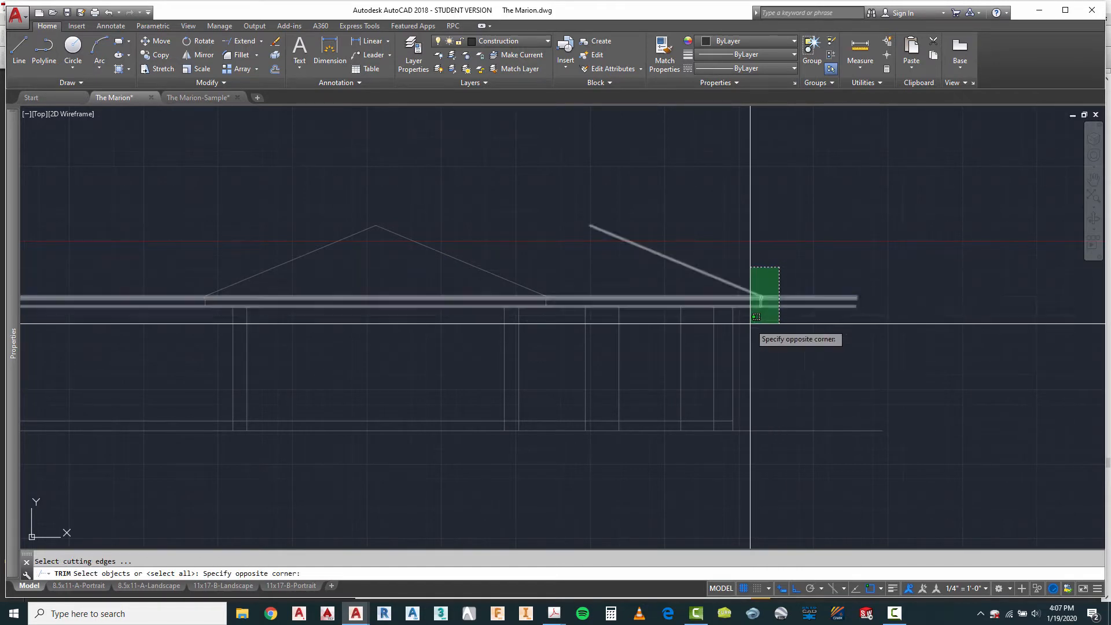
pyautogui.click(751, 323)
pyautogui.press('Return')
pyautogui.click(807, 327)
pyautogui.click(794, 295)
pyautogui.press('Escape')
# Step: Project both ends of the main roof ridge from the rotated plan down to the third elevation
pyautogui.scroll(-5, 662, 377)
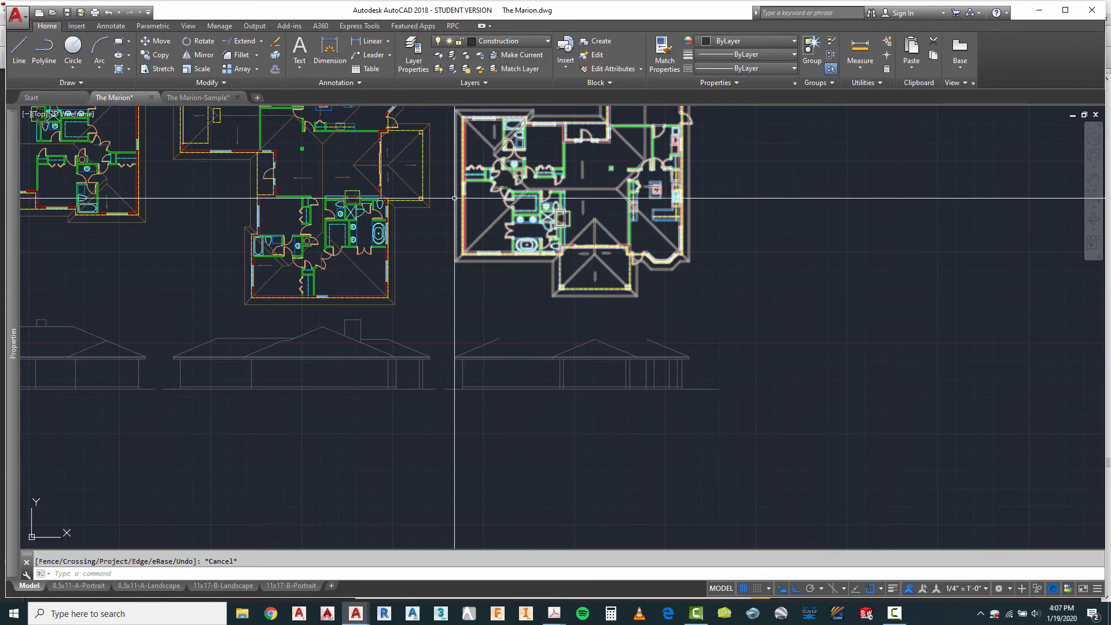
pyautogui.click(20, 46)
pyautogui.scroll(4, 509, 228)
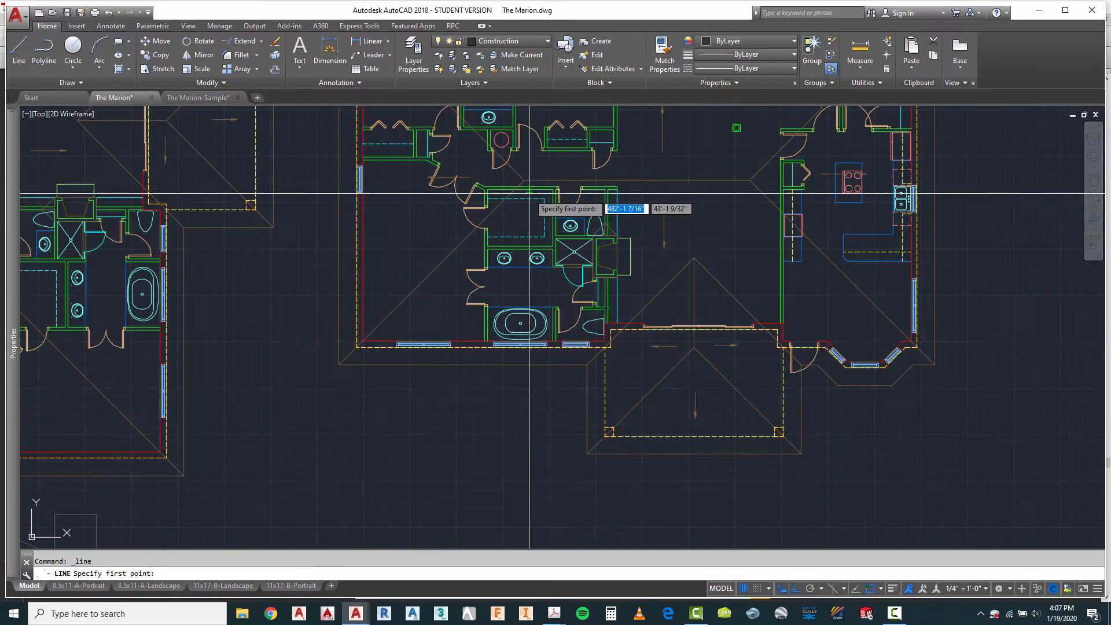
pyautogui.scroll(-4, 524, 181)
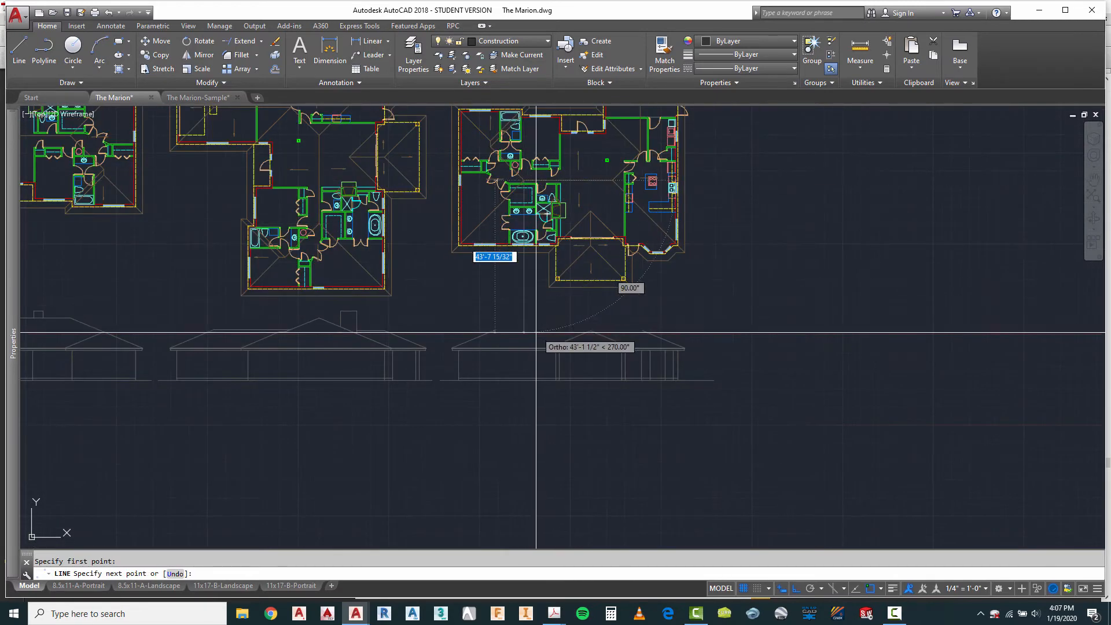
pyautogui.press('Escape')
pyautogui.rightClick(647, 322)
pyautogui.click(647, 324)
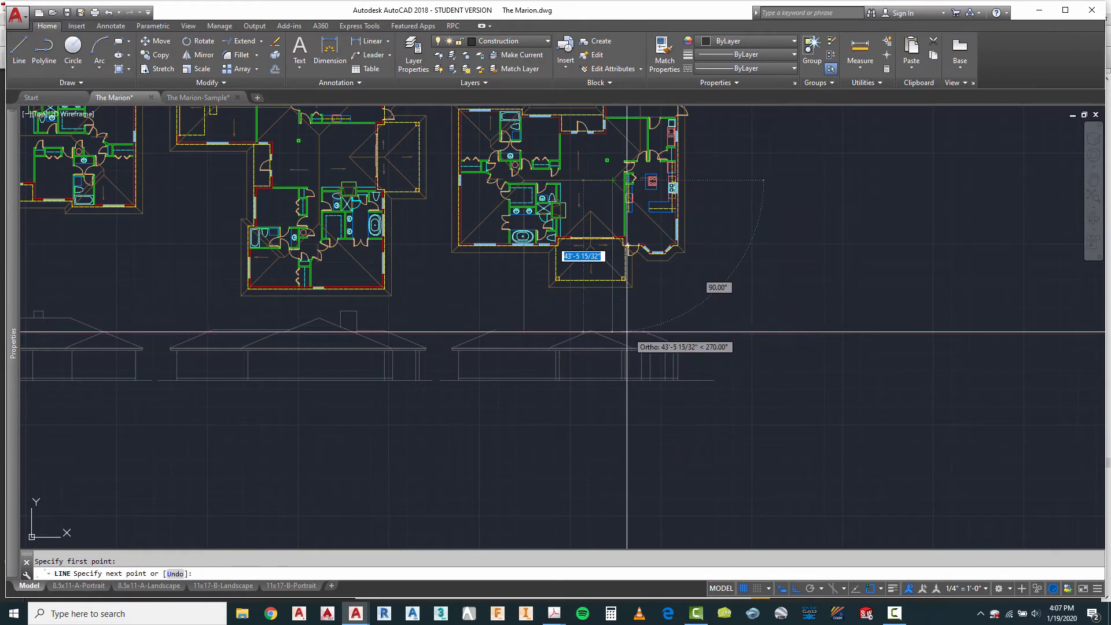
pyautogui.scroll(4, 619, 333)
pyautogui.press('Escape')
# Step: Extend the two main roof slopes up to the projected ridge-end lines
pyautogui.write('e')
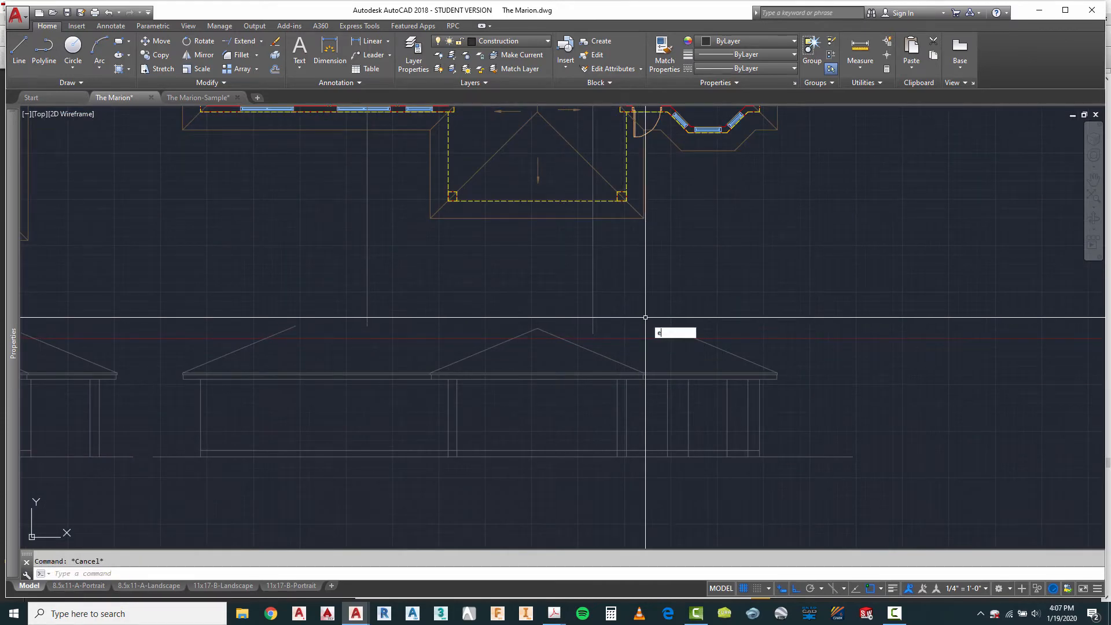
pyautogui.write('x')
pyautogui.press('Return')
pyautogui.click(608, 260)
pyautogui.click(342, 263)
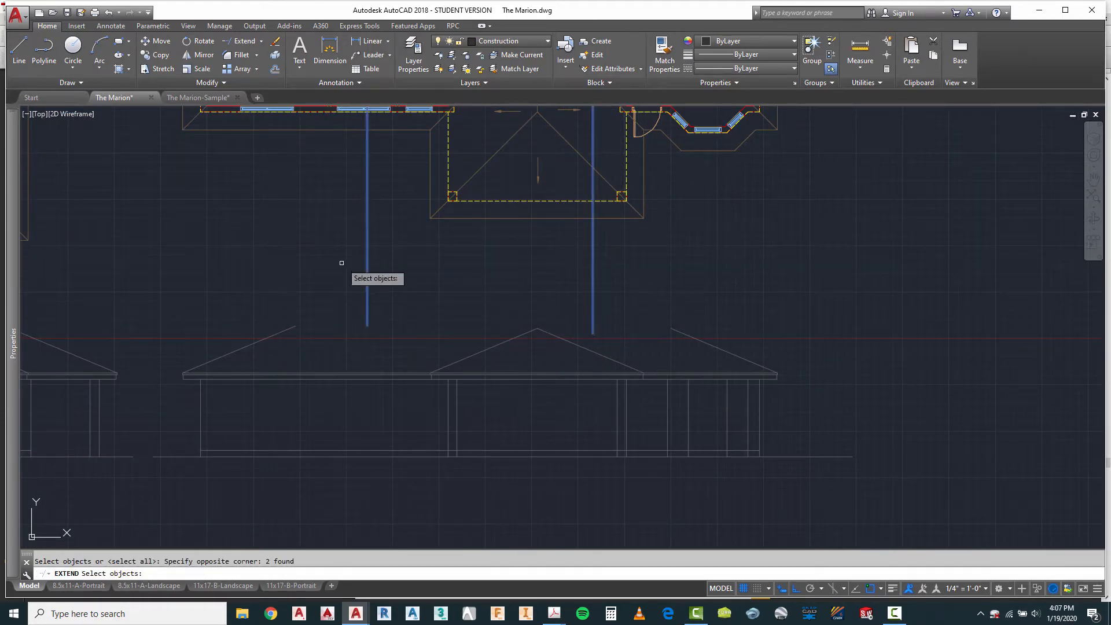
pyautogui.click(291, 327)
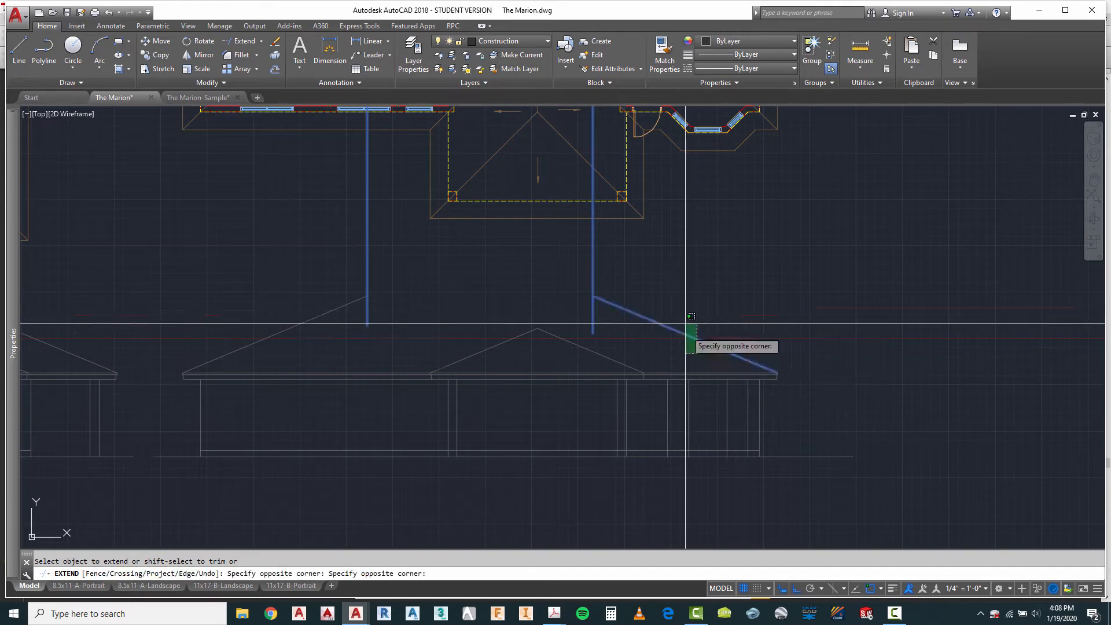
pyautogui.click(686, 334)
pyautogui.press('Escape')
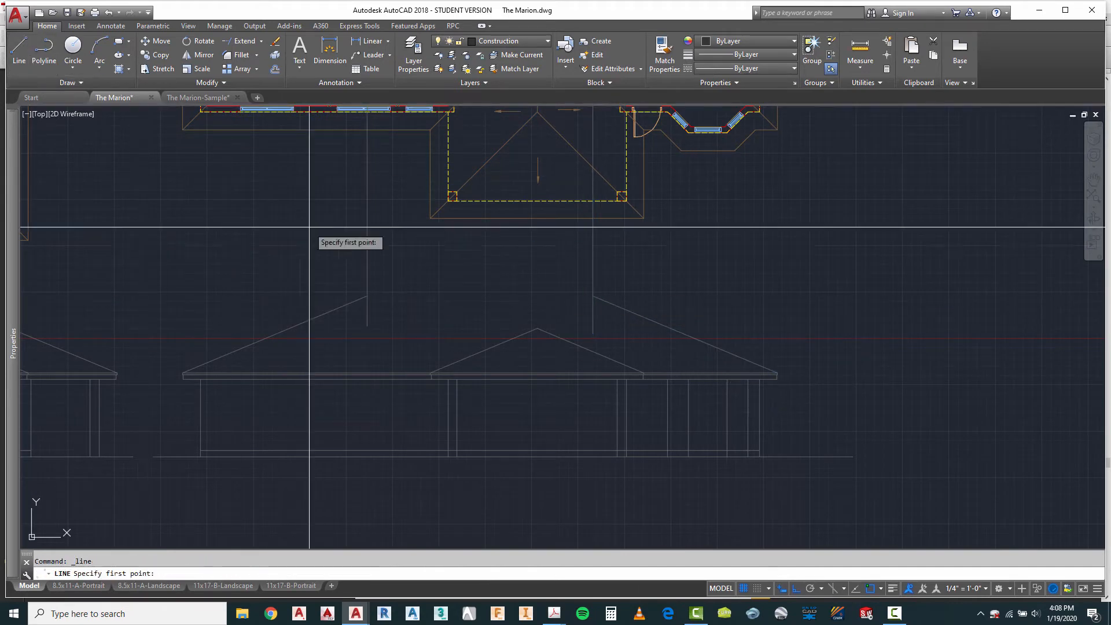
# Step: Draw the ridge line between the tops of the two main roof slopes and erase both ridge projection lines
pyautogui.click(367, 296)
pyautogui.scroll(2, 615, 308)
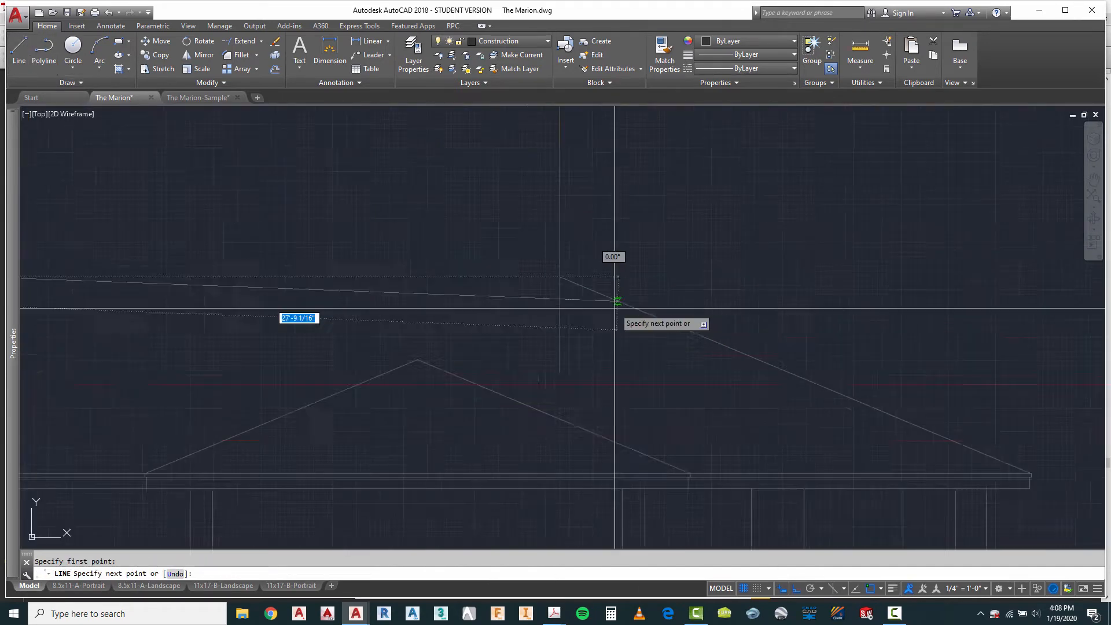
pyautogui.scroll(-2, 614, 308)
pyautogui.press('Escape')
pyautogui.scroll(-2, 557, 292)
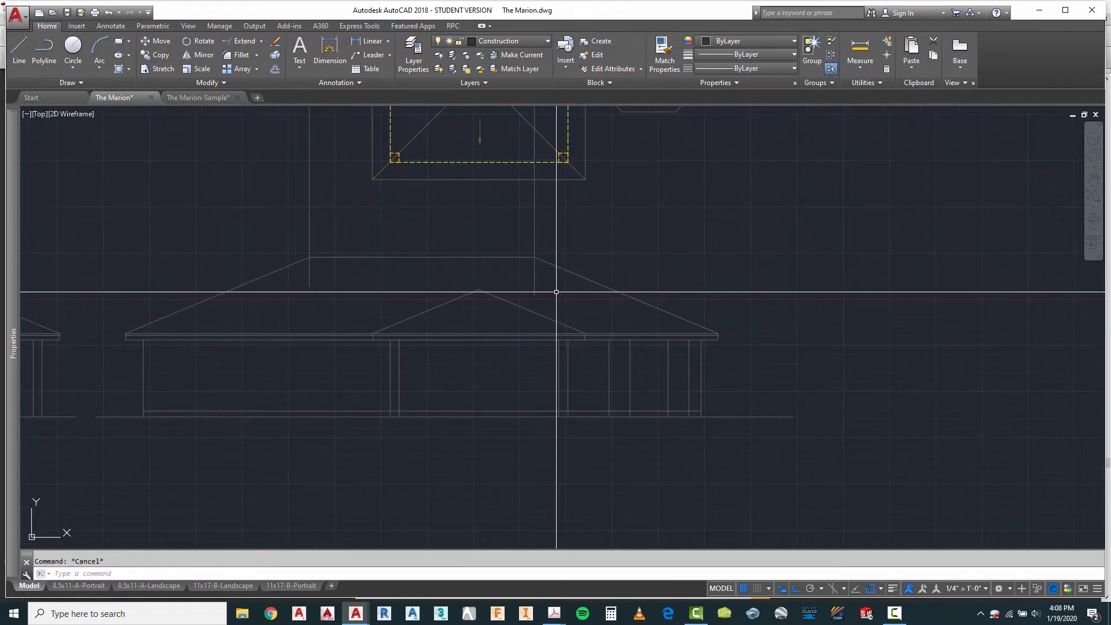
pyautogui.click(260, 208)
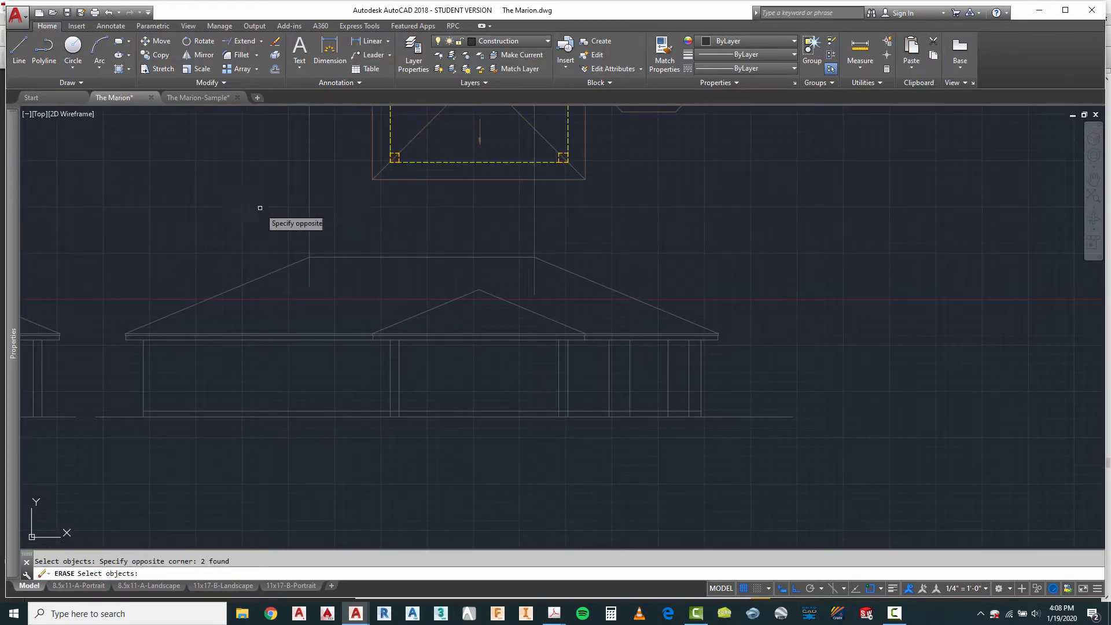
# Step: Project the left side of the chimney from the rotated plan straight down to the third elevation
pyautogui.scroll(-3, 726, 378)
pyautogui.scroll(4, 596, 219)
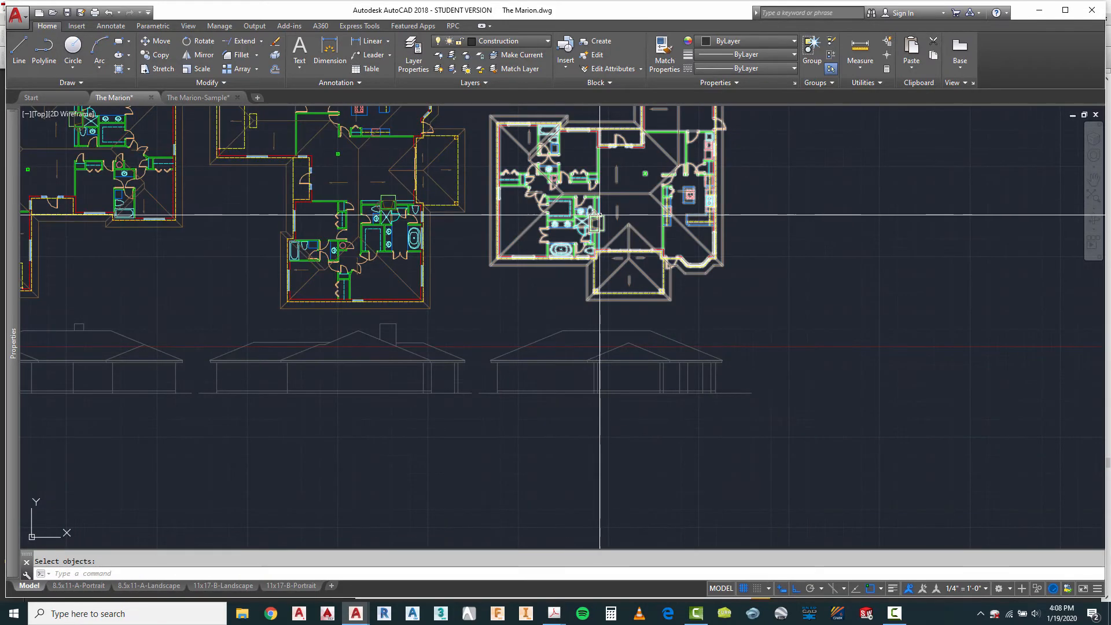
pyautogui.click(19, 46)
pyautogui.scroll(4, 596, 287)
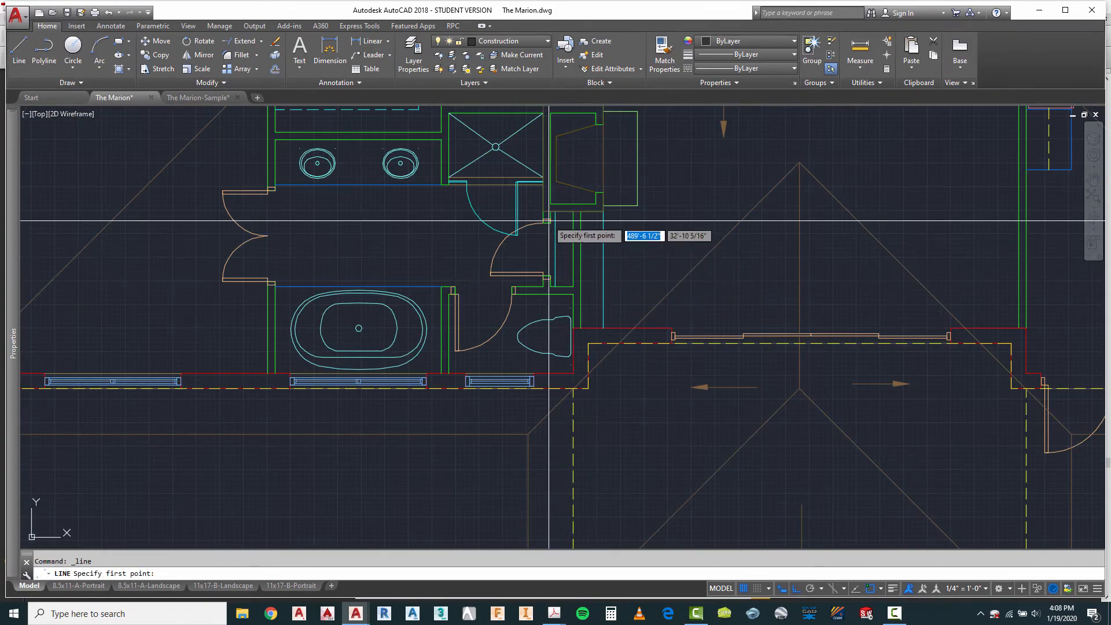
pyautogui.scroll(-6, 543, 211)
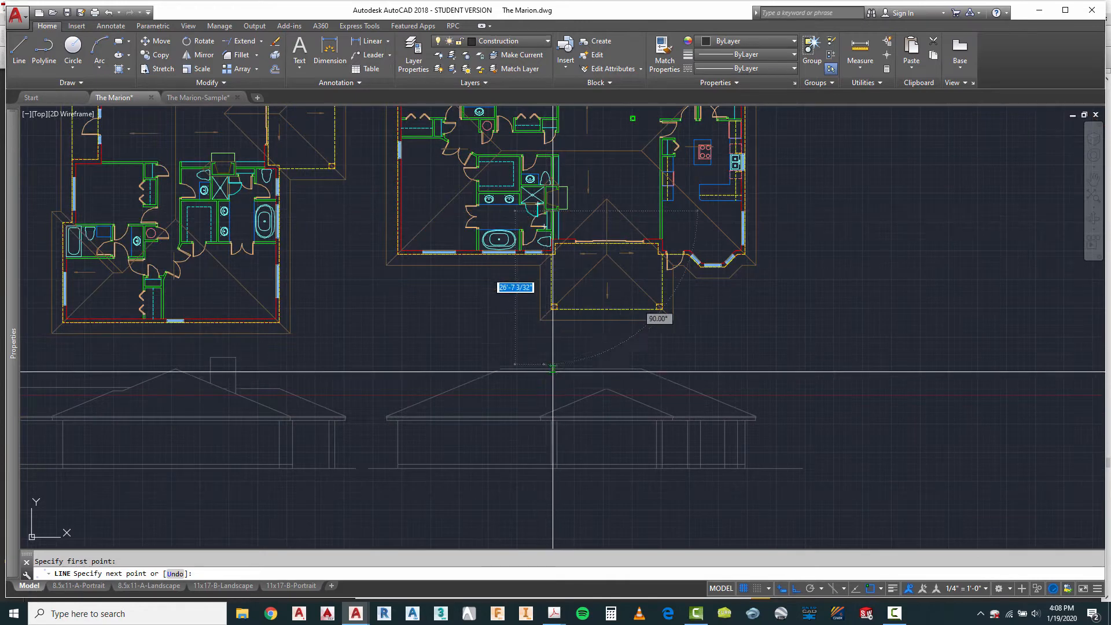
pyautogui.press('Escape')
# Step: Project the right side of the chimney from the rotated plan down past the third elevation's ridge line
pyautogui.rightClick(491, 316)
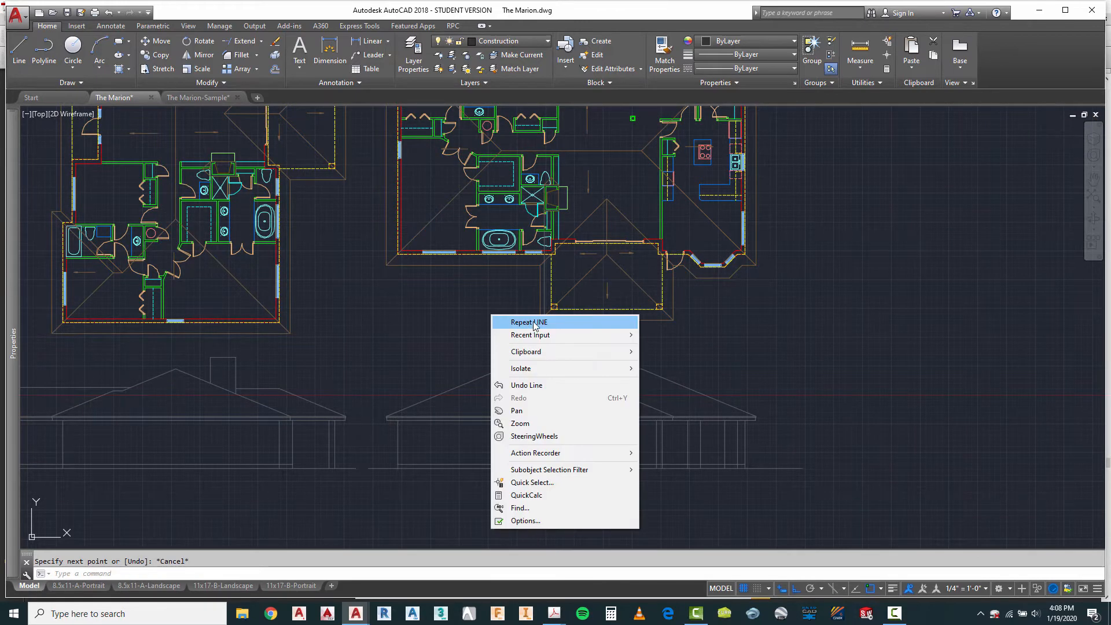
pyautogui.click(510, 320)
pyautogui.scroll(4, 559, 213)
pyautogui.click(560, 208)
pyautogui.scroll(-5, 560, 211)
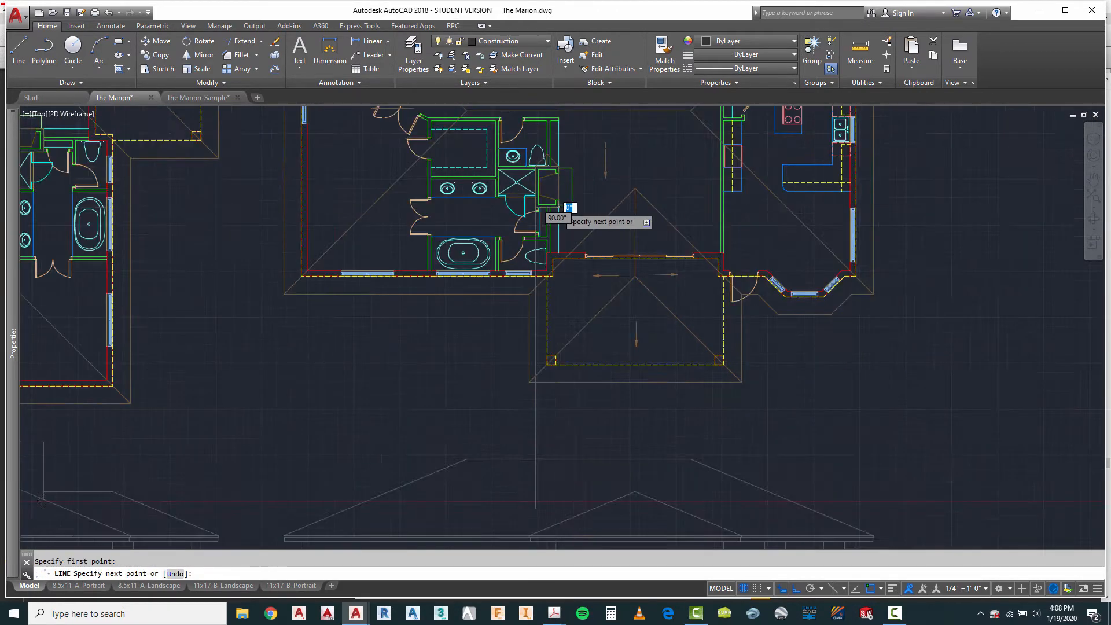
pyautogui.scroll(4, 558, 396)
pyautogui.scroll(-5, 552, 396)
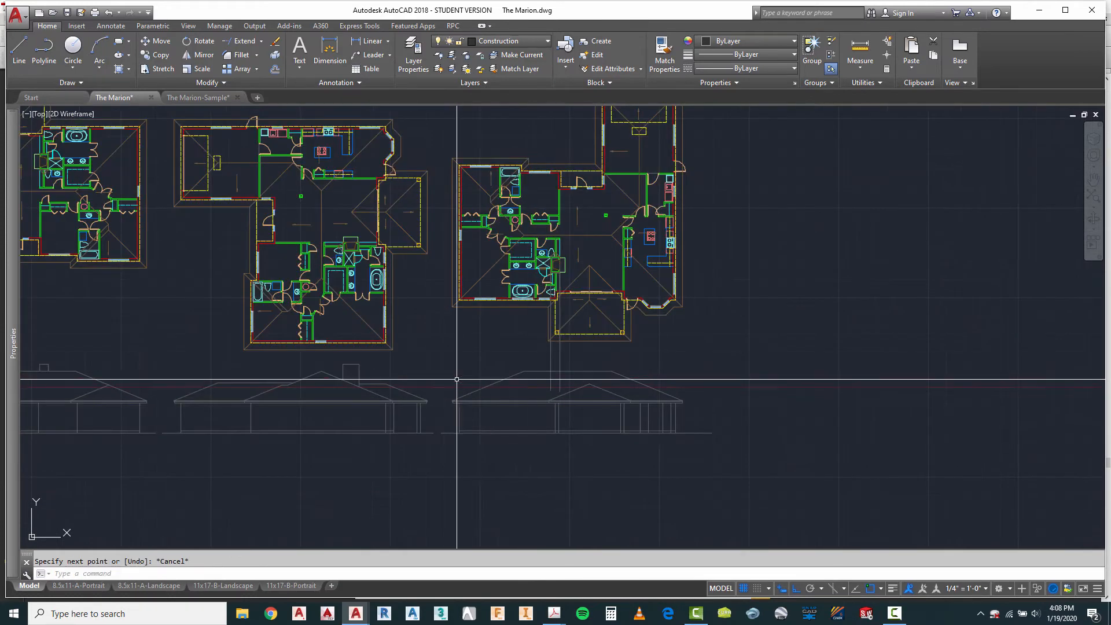
pyautogui.press('Escape')
# Step: Draw horizontal lines from the top and base of the second elevation's chimney across to the third elevation's chimney projection lines
pyautogui.rightClick(411, 360)
pyautogui.click(442, 368)
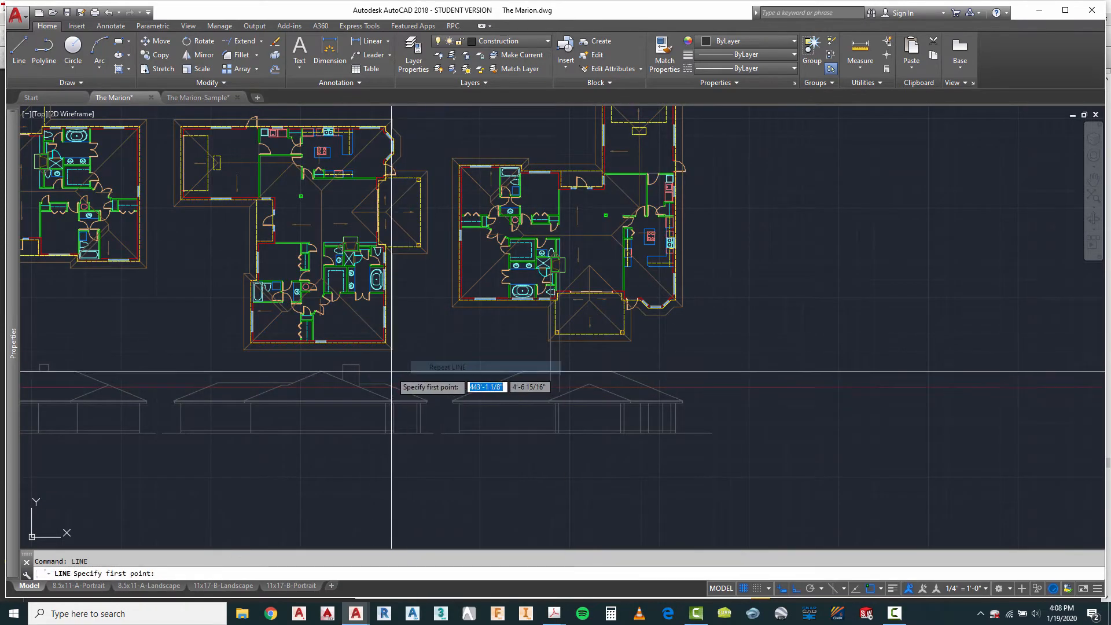
pyautogui.click(359, 365)
pyautogui.press('Escape')
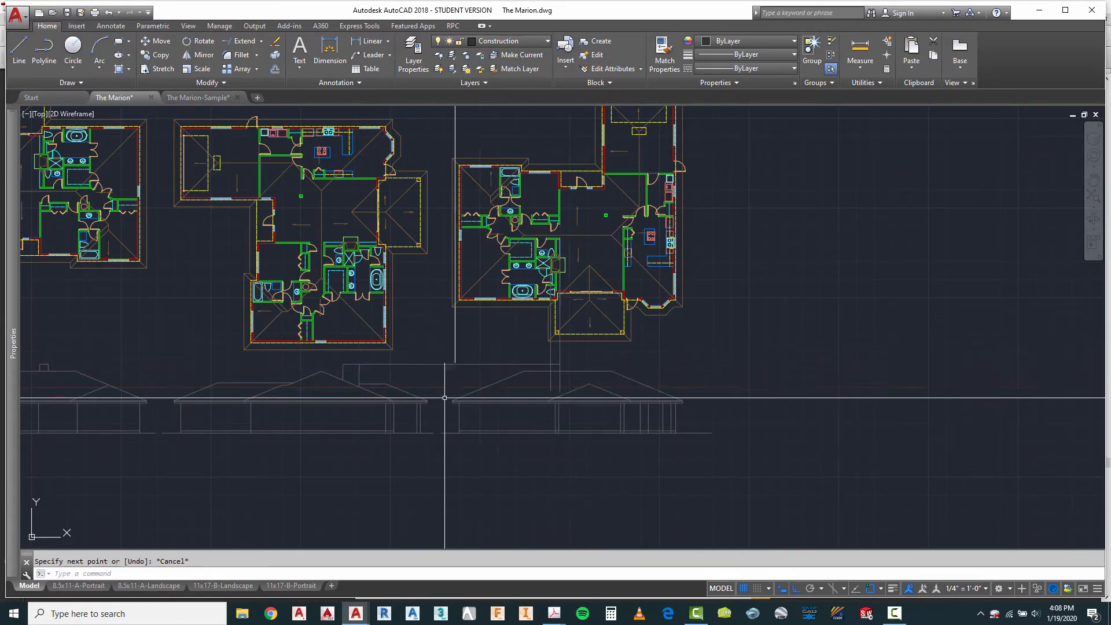
pyautogui.rightClick(419, 377)
pyautogui.click(455, 385)
pyautogui.scroll(4, 397, 350)
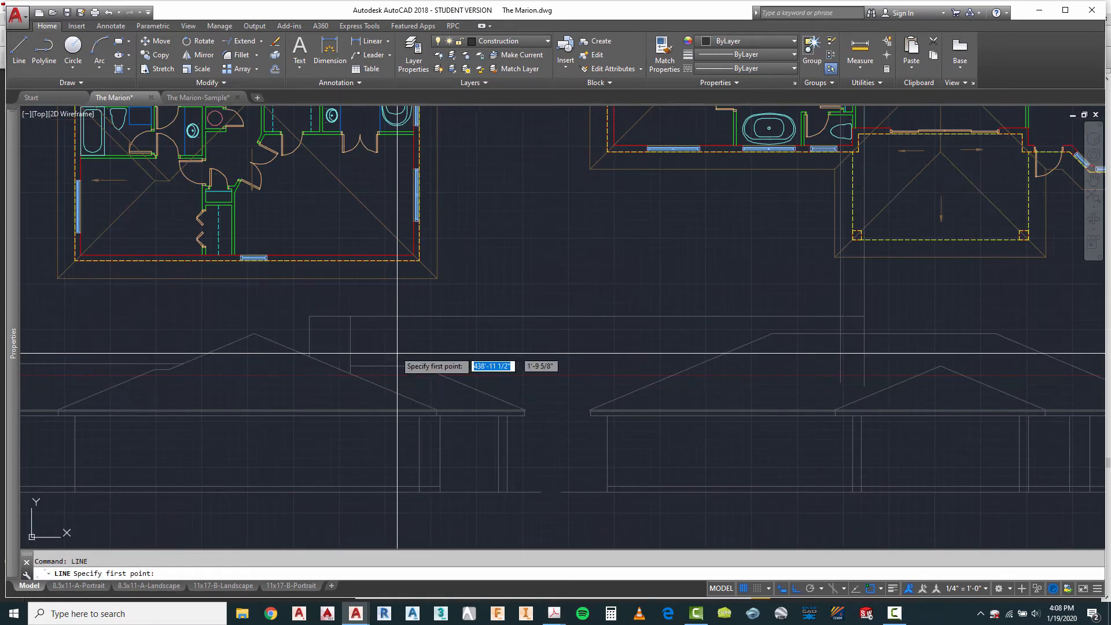
pyautogui.click(353, 375)
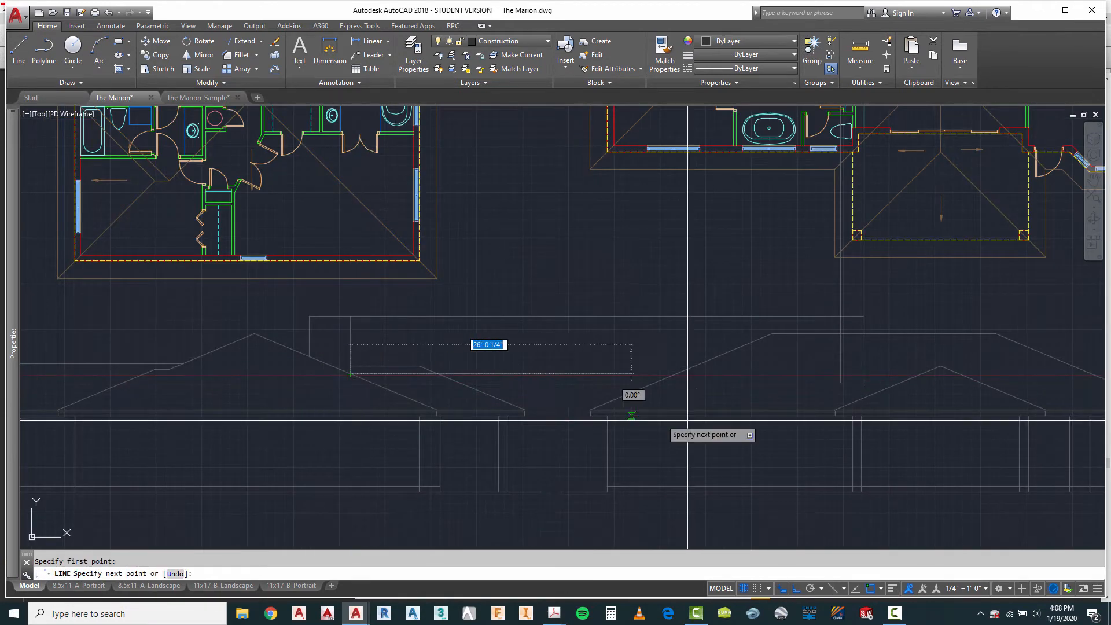
pyautogui.scroll(3, 875, 373)
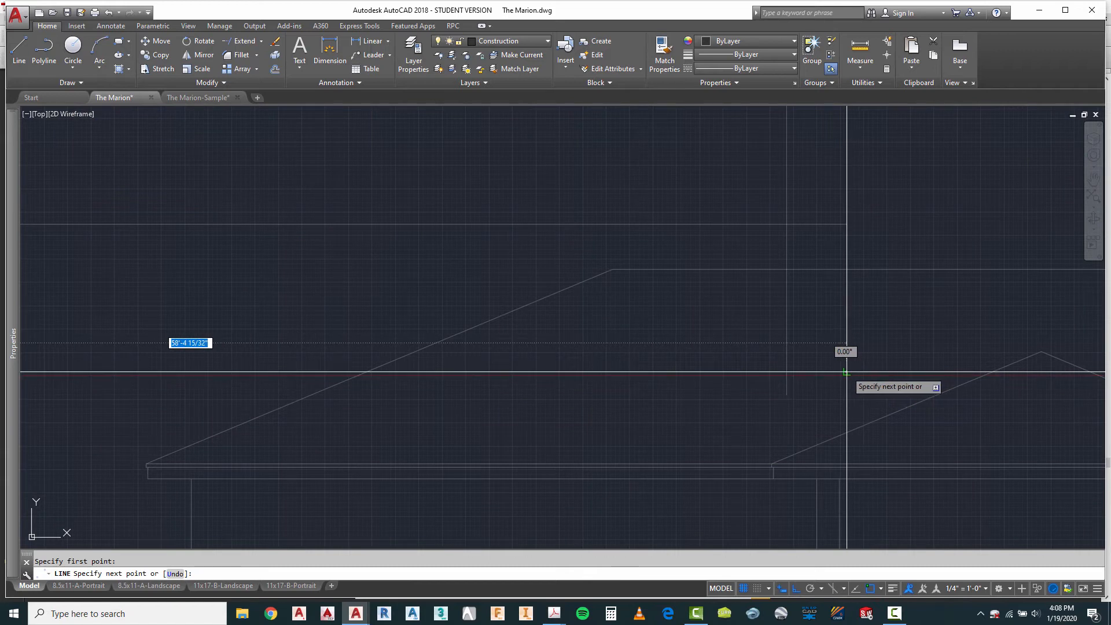
pyautogui.press('Escape')
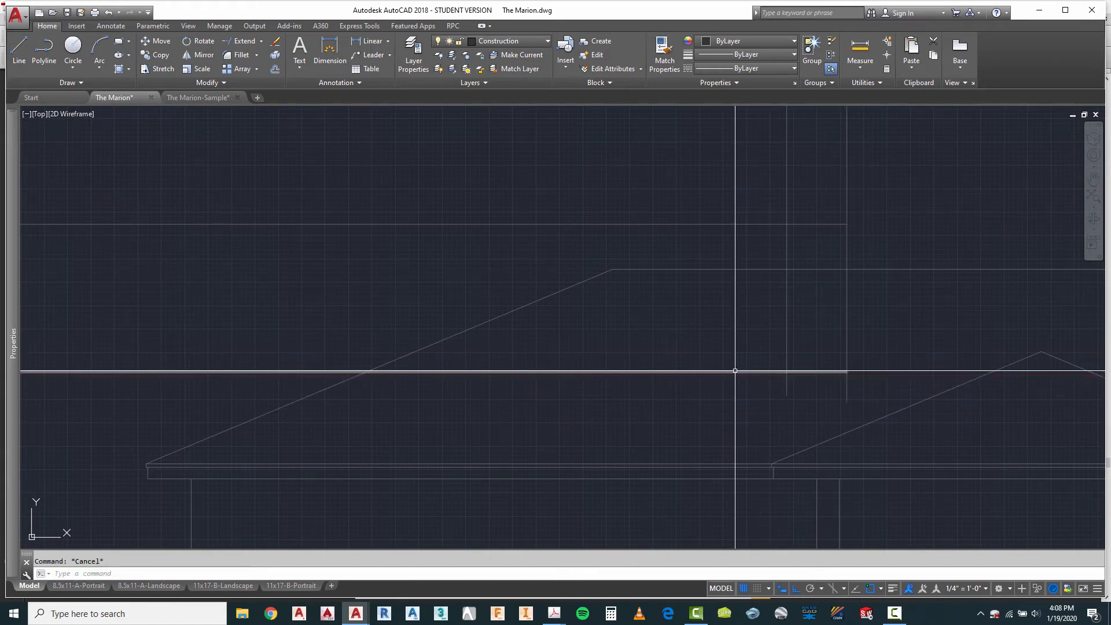
# Step: Trim the projection lines to a closed chimney outline on the third elevation and cut away the ridge line inside it
pyautogui.press('Return')
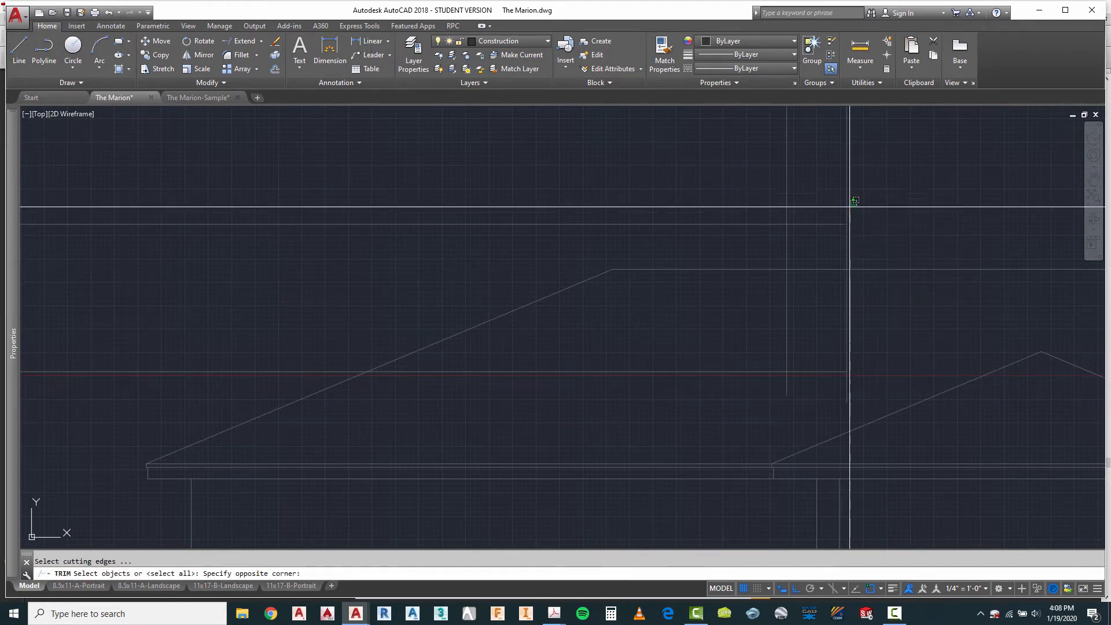
pyautogui.click(737, 397)
pyautogui.press('Return')
pyautogui.click(720, 348)
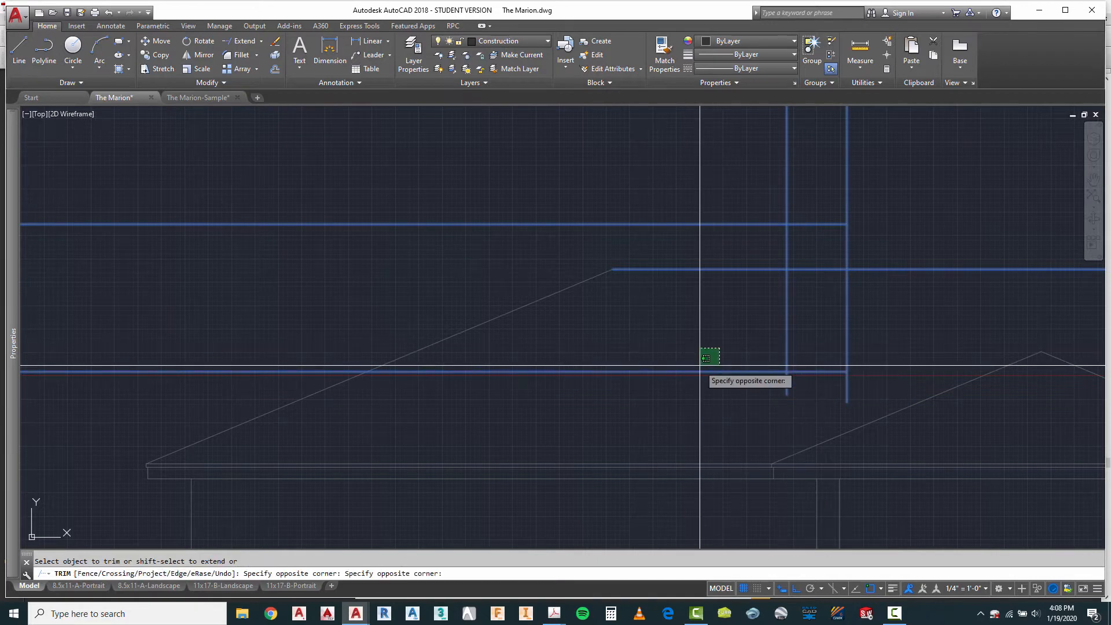
pyautogui.click(708, 385)
pyautogui.click(847, 384)
pyautogui.click(789, 396)
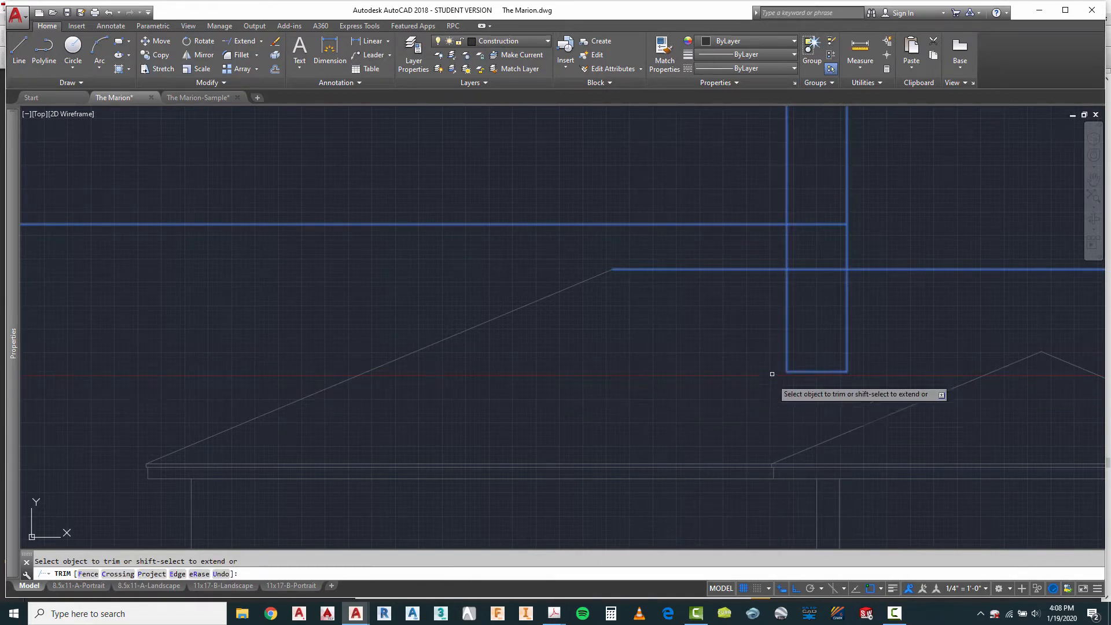
pyautogui.click(752, 225)
pyautogui.click(888, 154)
pyautogui.click(745, 176)
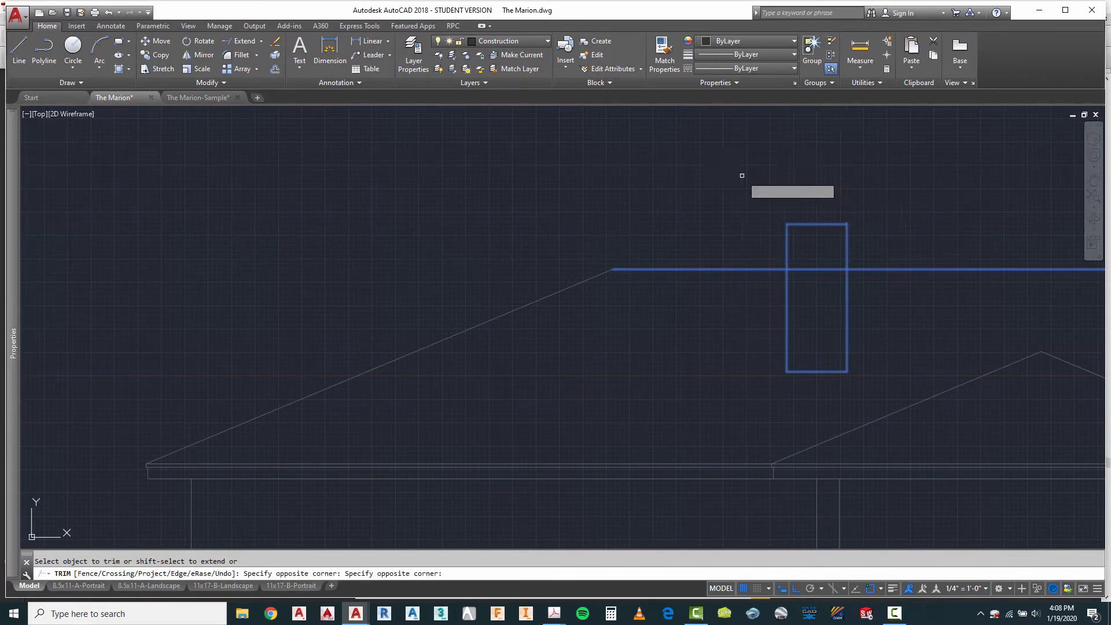
pyautogui.rightClick(815, 294)
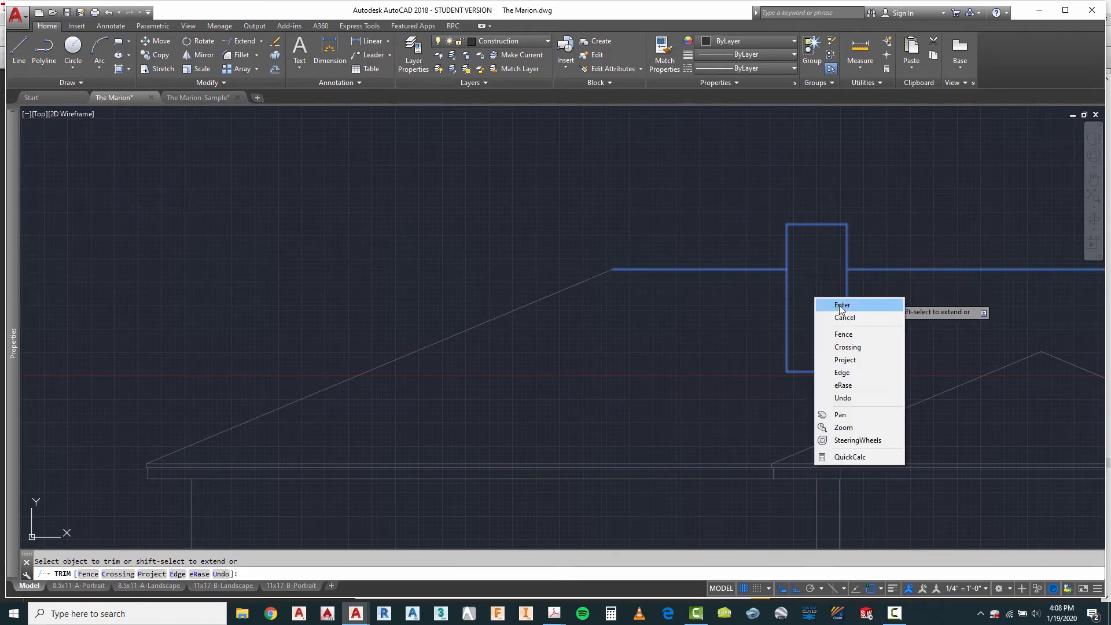
pyautogui.click(836, 305)
# Step: Shorten both ends of the third elevation's ground line so they stop just beyond the eaves
pyautogui.scroll(-6, 610, 261)
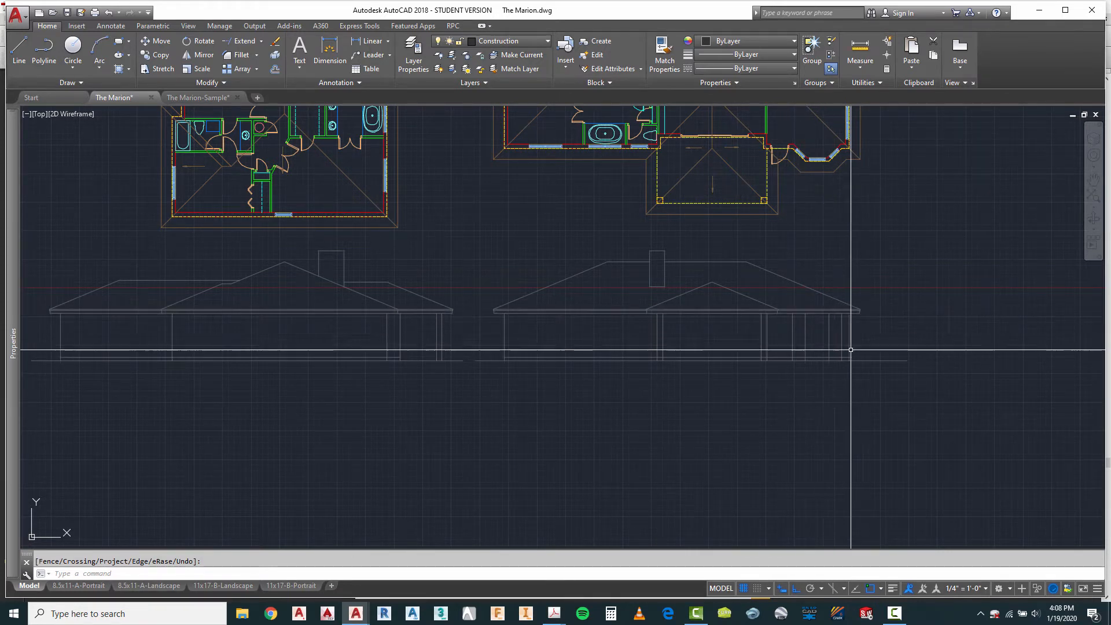
pyautogui.press('Escape')
pyautogui.scroll(4, 913, 376)
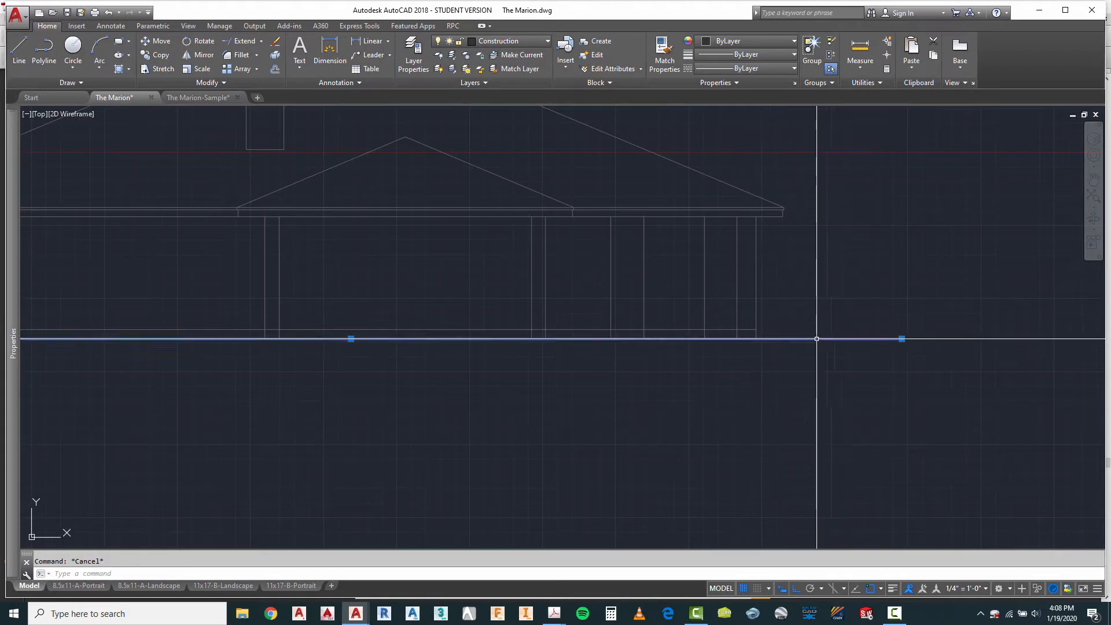
pyautogui.click(902, 339)
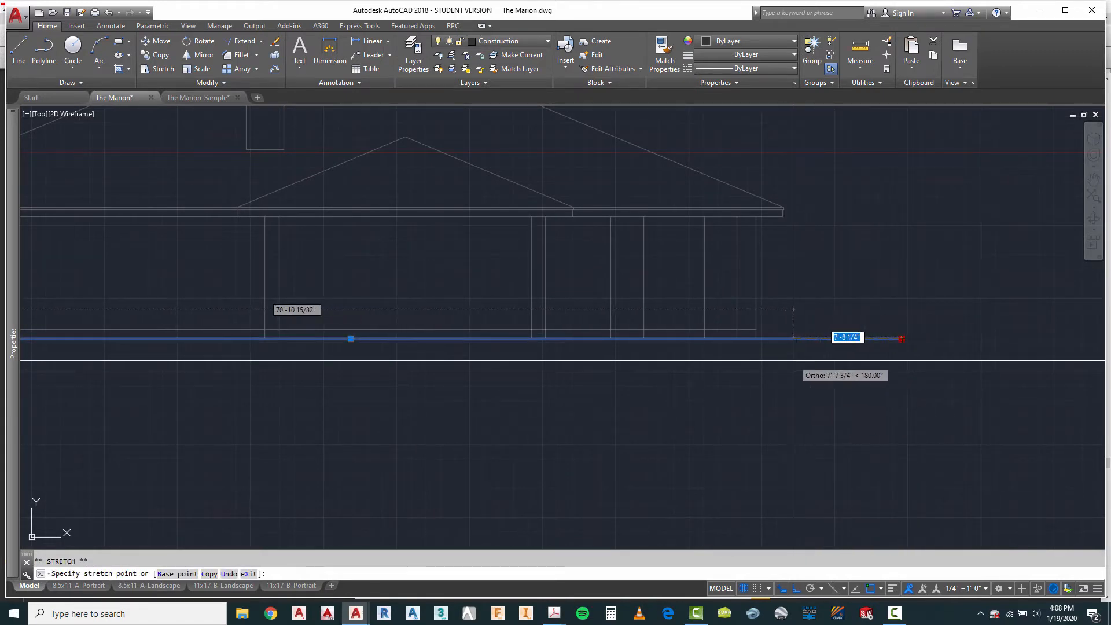
pyautogui.scroll(-3, 839, 366)
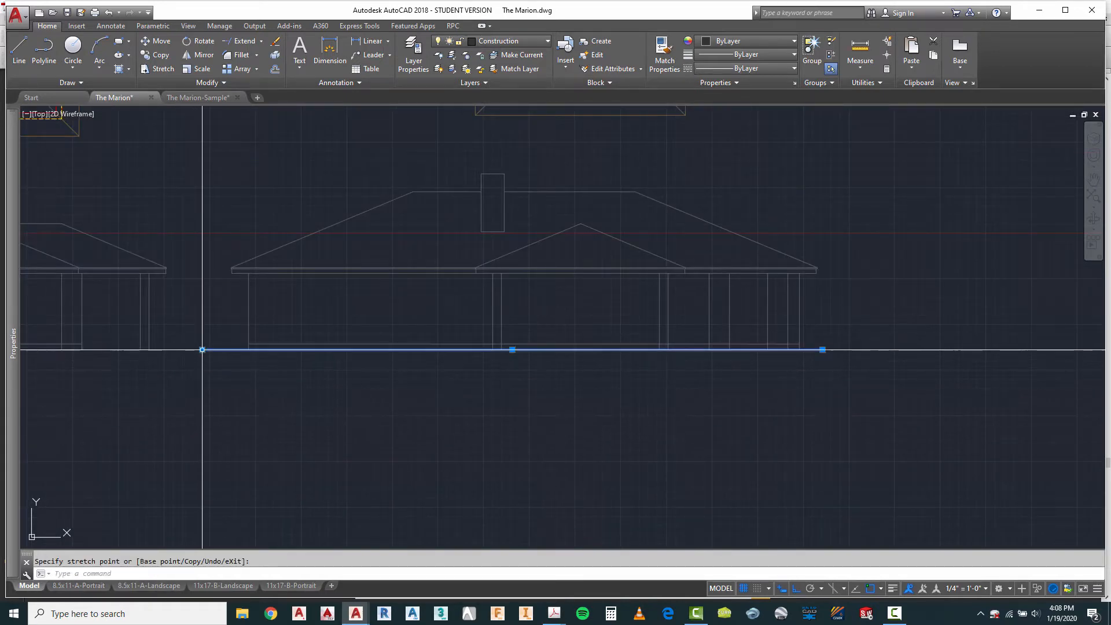
pyautogui.click(224, 349)
pyautogui.scroll(-5, 372, 390)
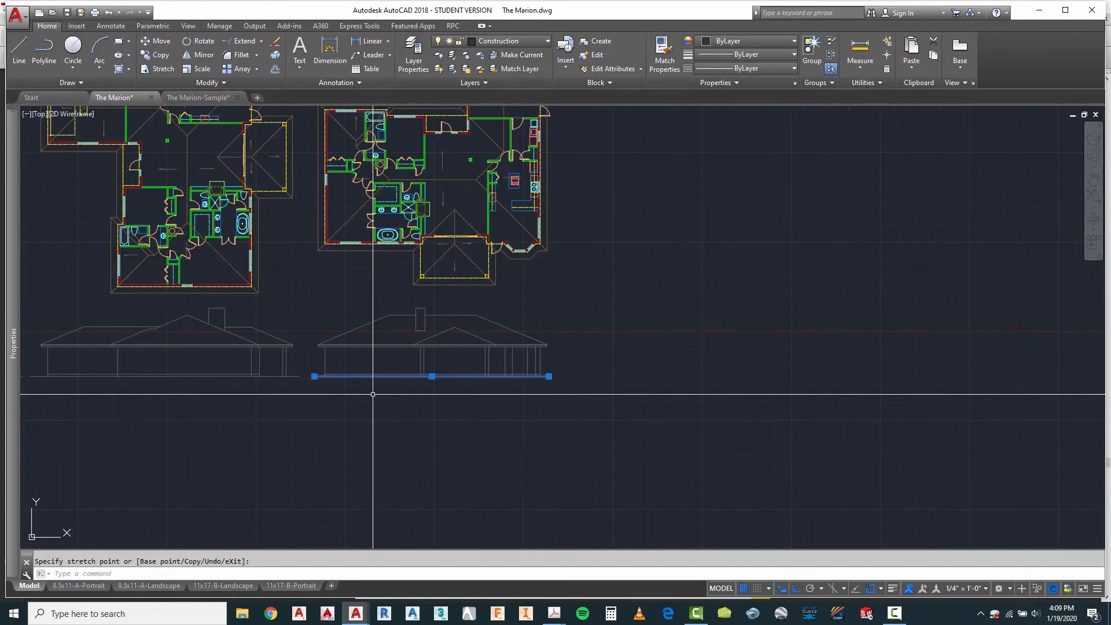
pyautogui.scroll(-2, 496, 495)
pyautogui.scroll(2, 269, 408)
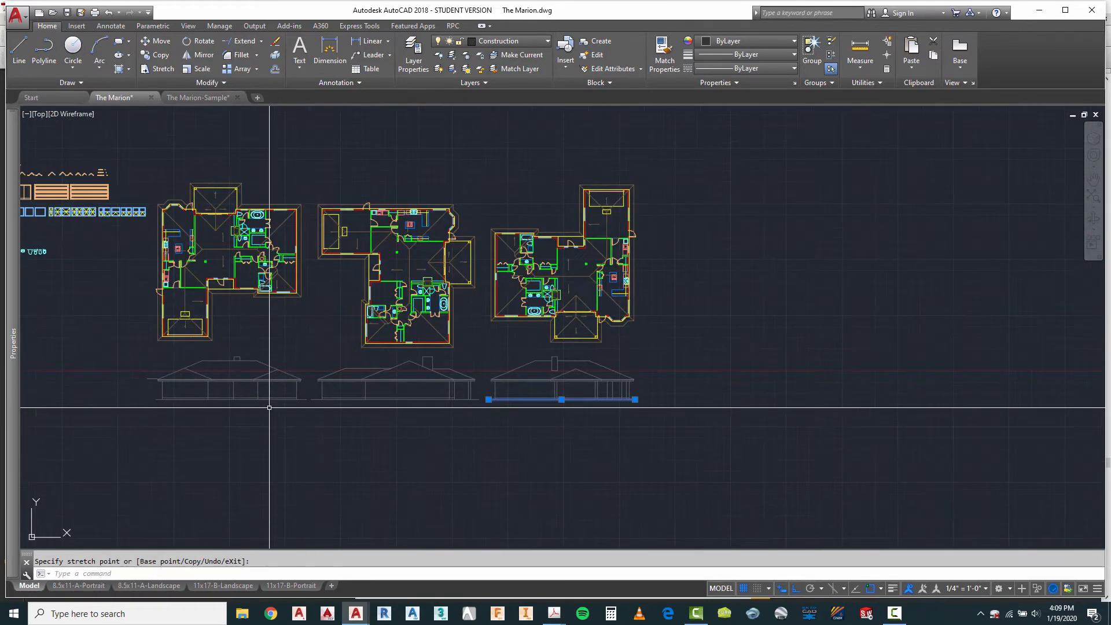
pyautogui.press('Escape')
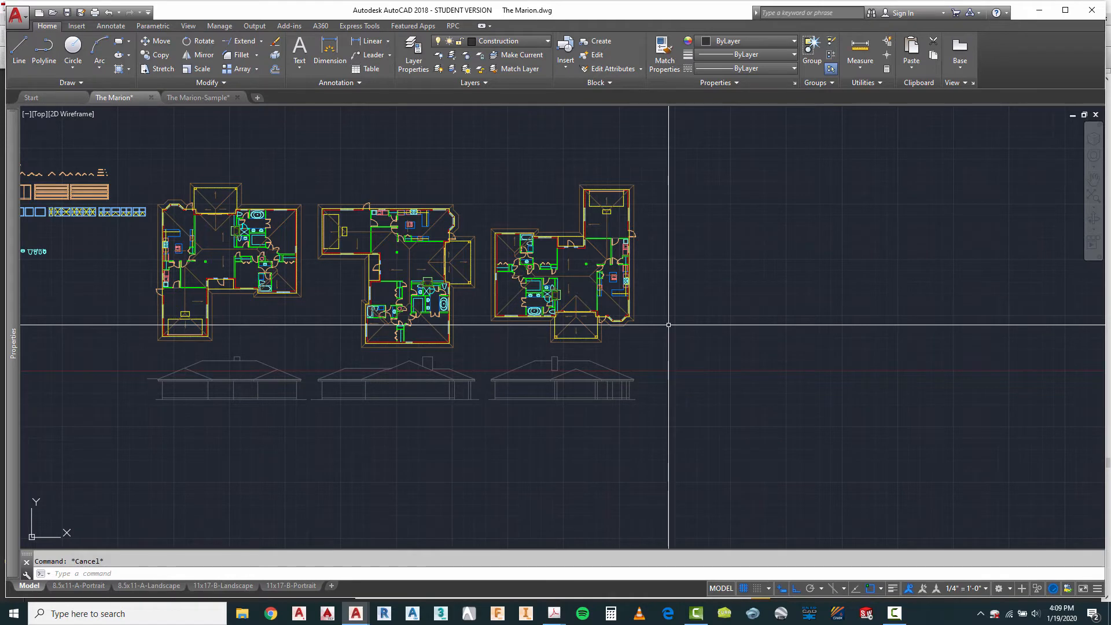
# Step: Copy the third rotated plan horizontally to the empty space on its right
pyautogui.write('ct o')
pyautogui.press('Return')
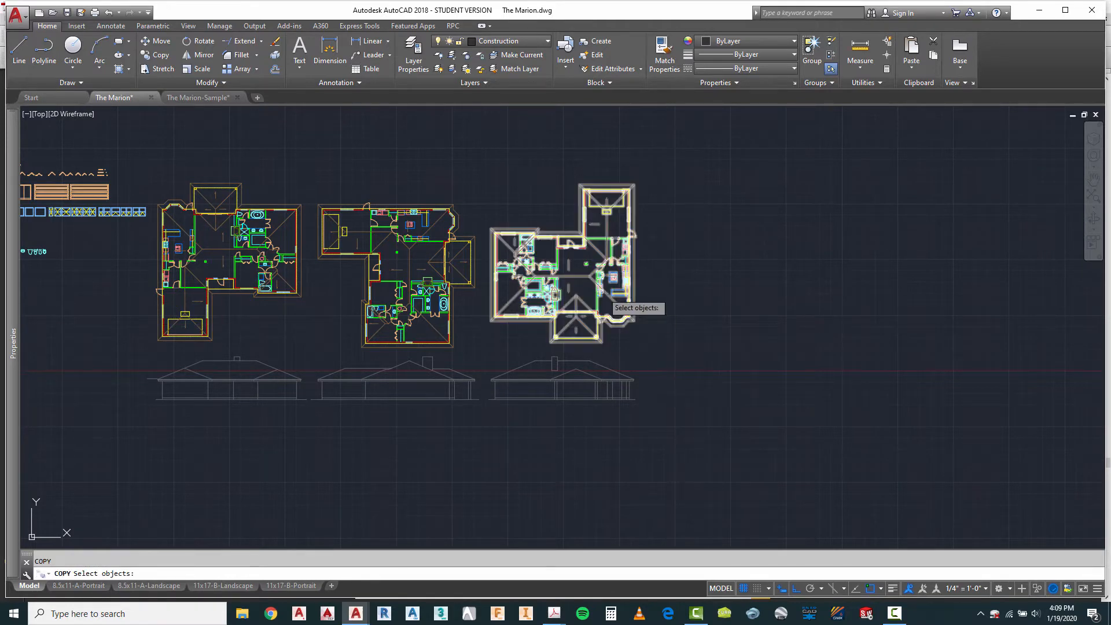
pyautogui.click(596, 285)
pyautogui.click(579, 301)
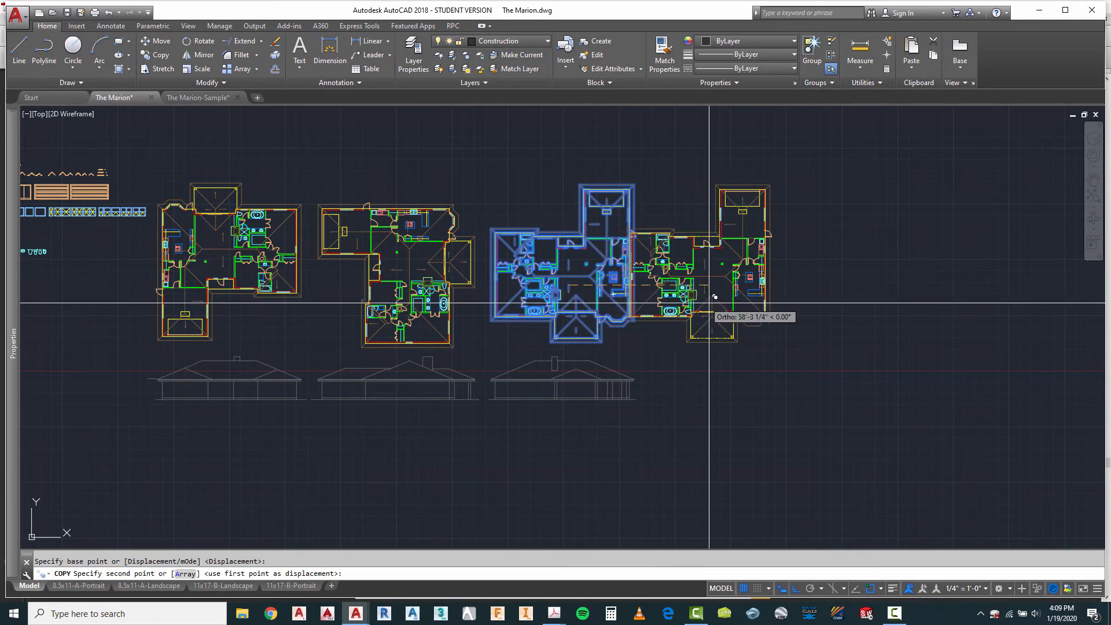
pyautogui.click(746, 311)
pyautogui.press('Escape')
# Step: Rotate the newly copied plan by 270 degrees about a point near its middle
pyautogui.scroll(2, 800, 285)
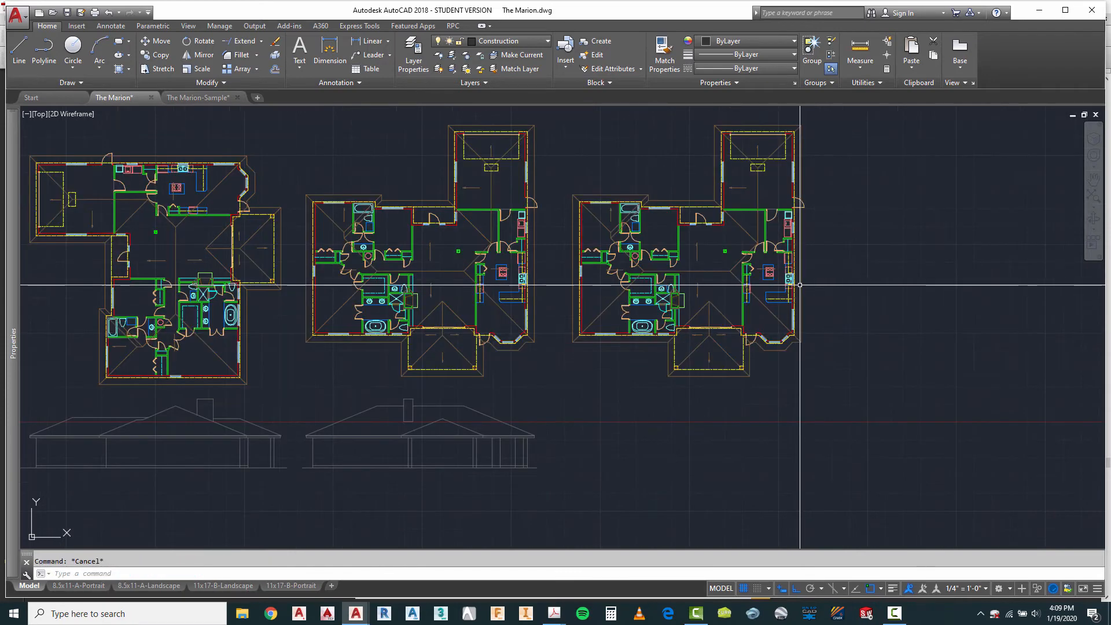
pyautogui.write('ro')
pyautogui.press('Return')
pyautogui.click(684, 282)
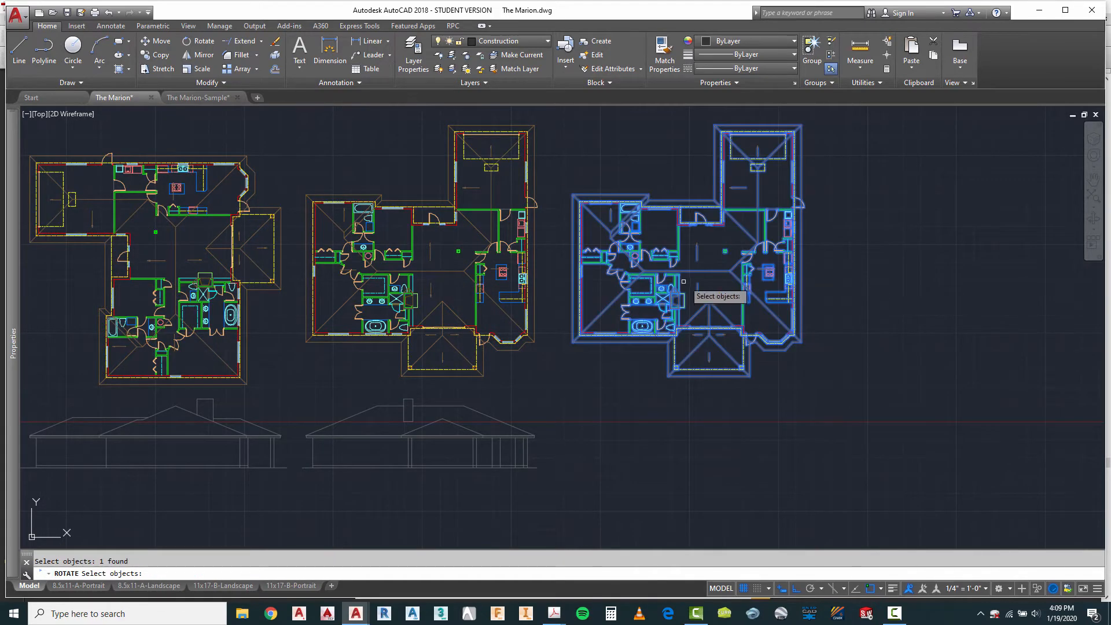
pyautogui.press('Return')
pyautogui.click(706, 259)
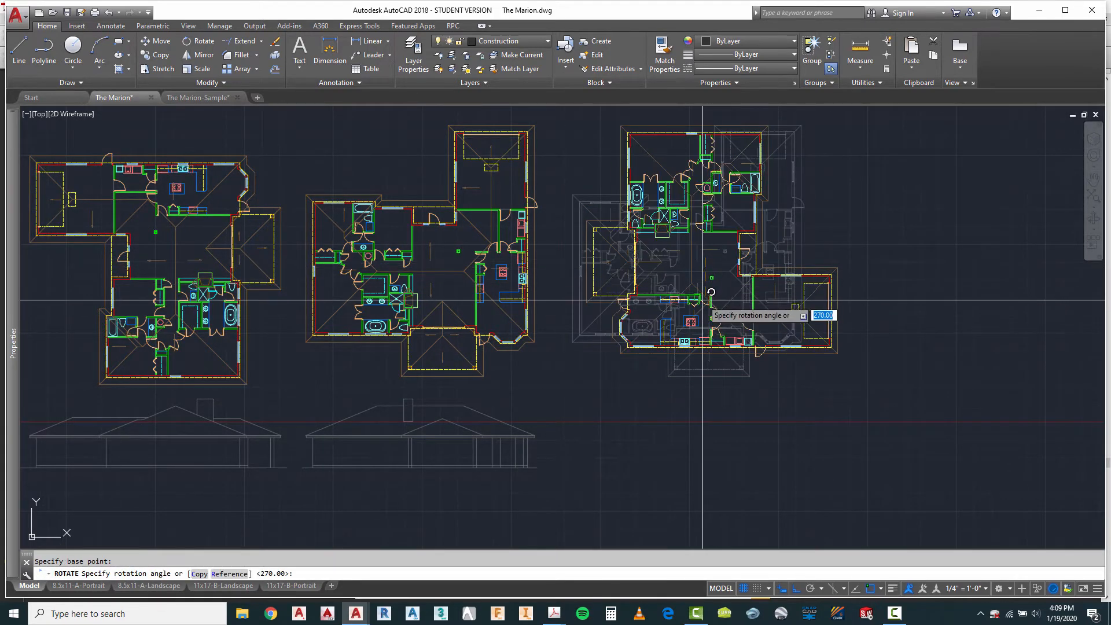
pyautogui.press('Escape')
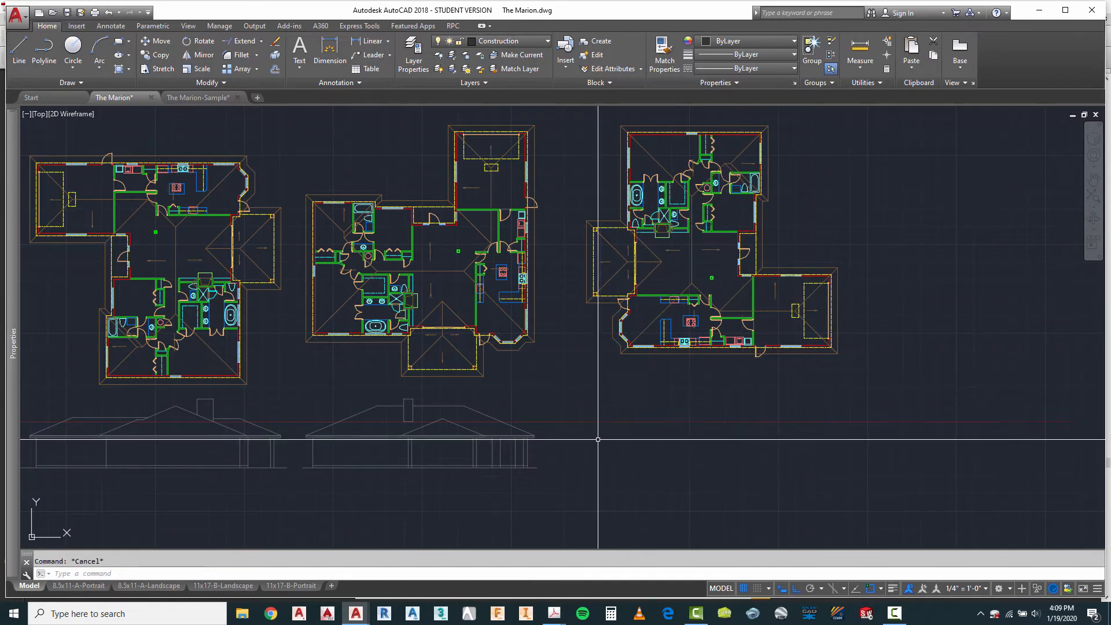
# Step: Examine the row of rotated plans and the three elevations drawn beneath them
pyautogui.scroll(-2, 576, 343)
pyautogui.hotkey('ctrl', '1')
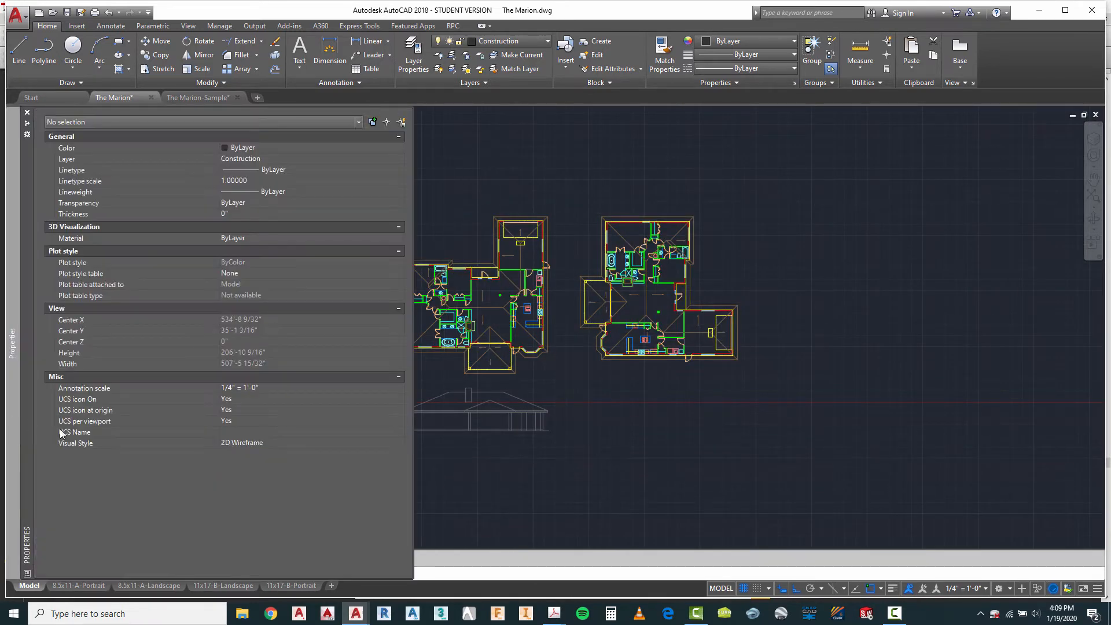
pyautogui.scroll(-3, 486, 404)
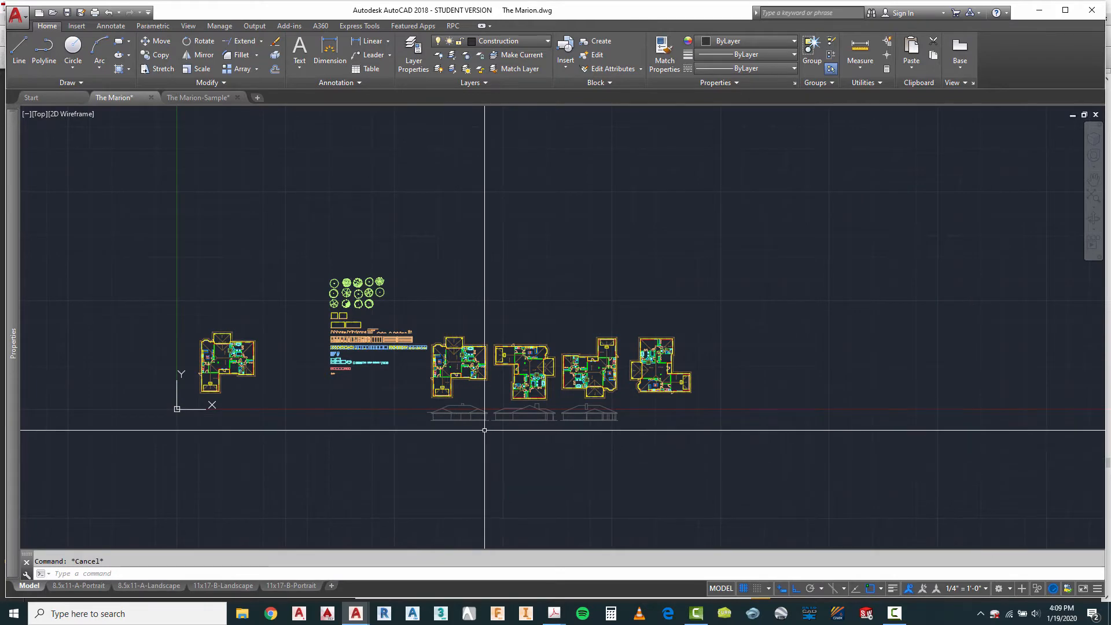
pyautogui.scroll(6, 463, 426)
pyautogui.scroll(4, 393, 423)
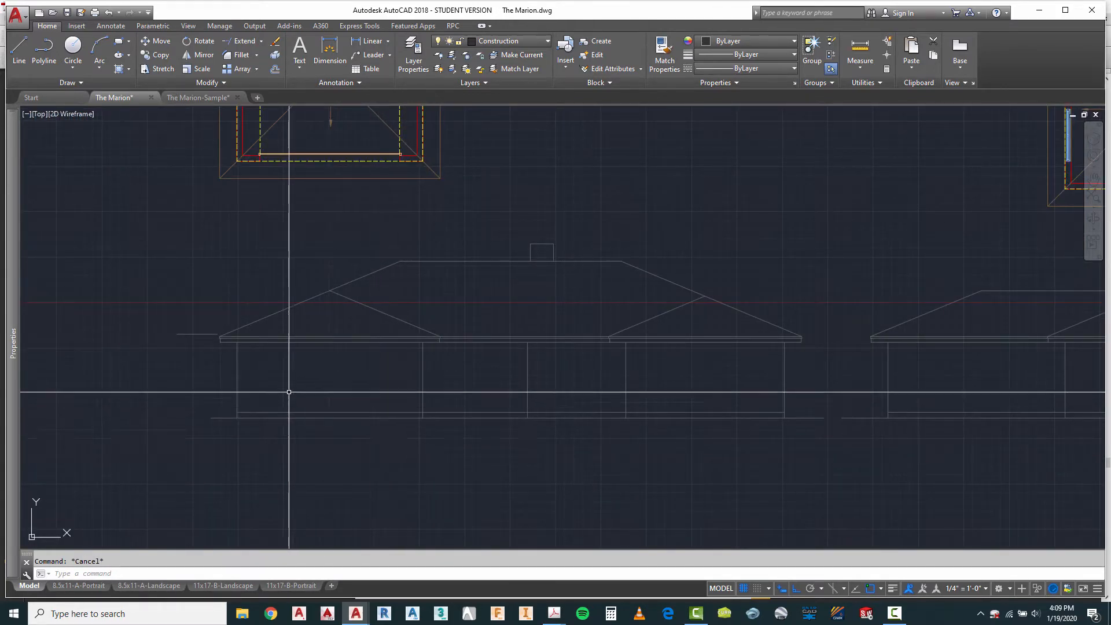
pyautogui.scroll(-2, 281, 390)
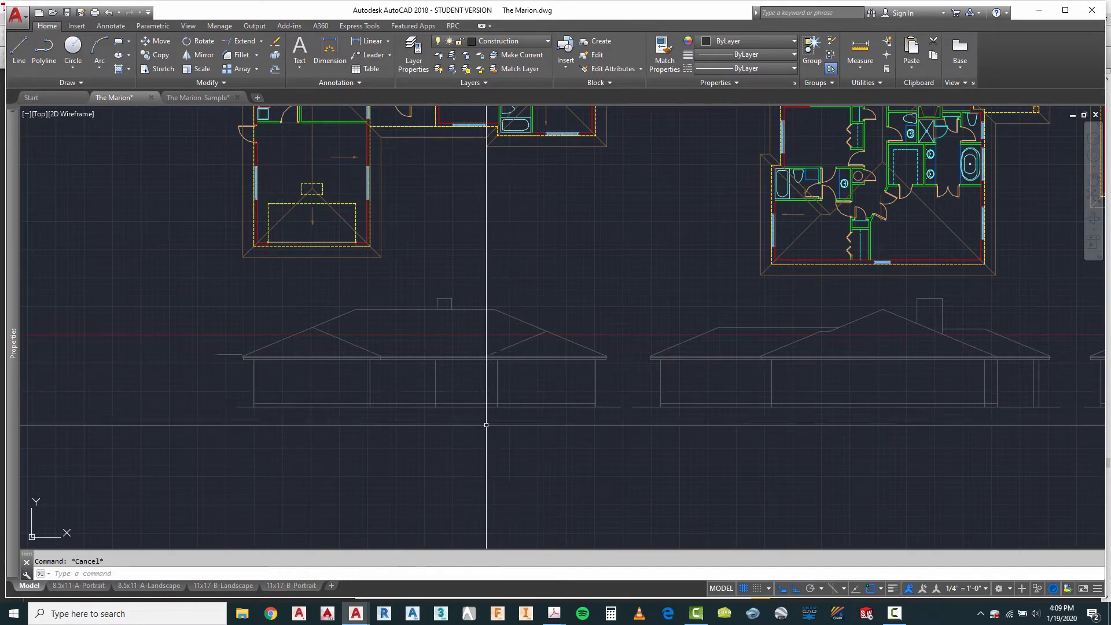
pyautogui.scroll(-2, 322, 363)
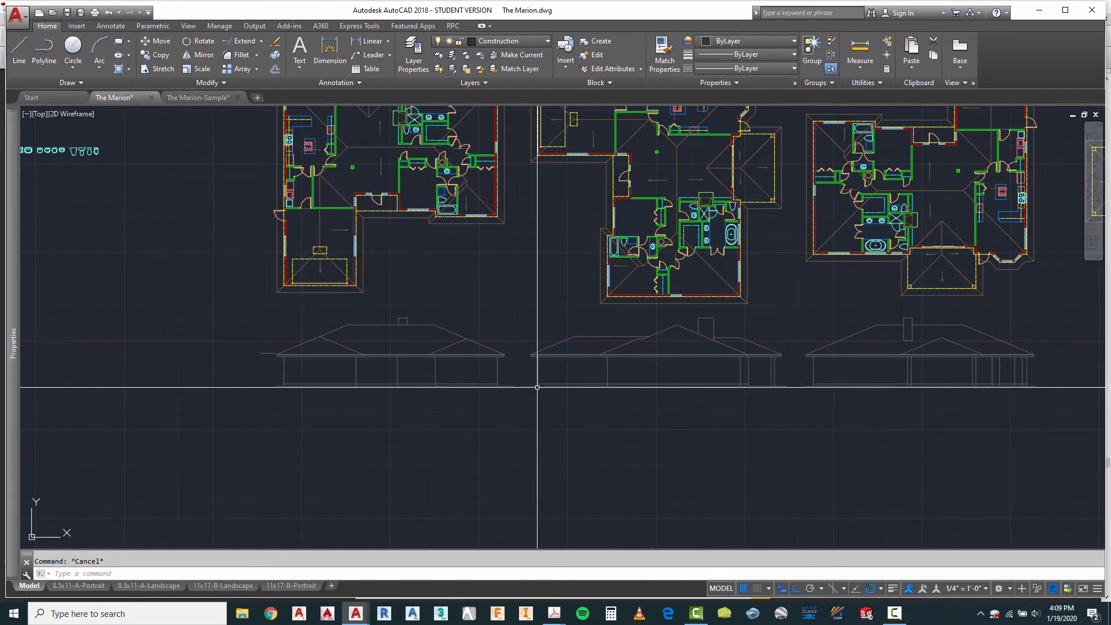
# Step: Copy the third elevation's end wall, floor line, ground line, eave lines and end roof slope beneath the fourth plan, aligned with its wall corner
pyautogui.scroll(-3, 367, 360)
pyautogui.scroll(-2, 504, 303)
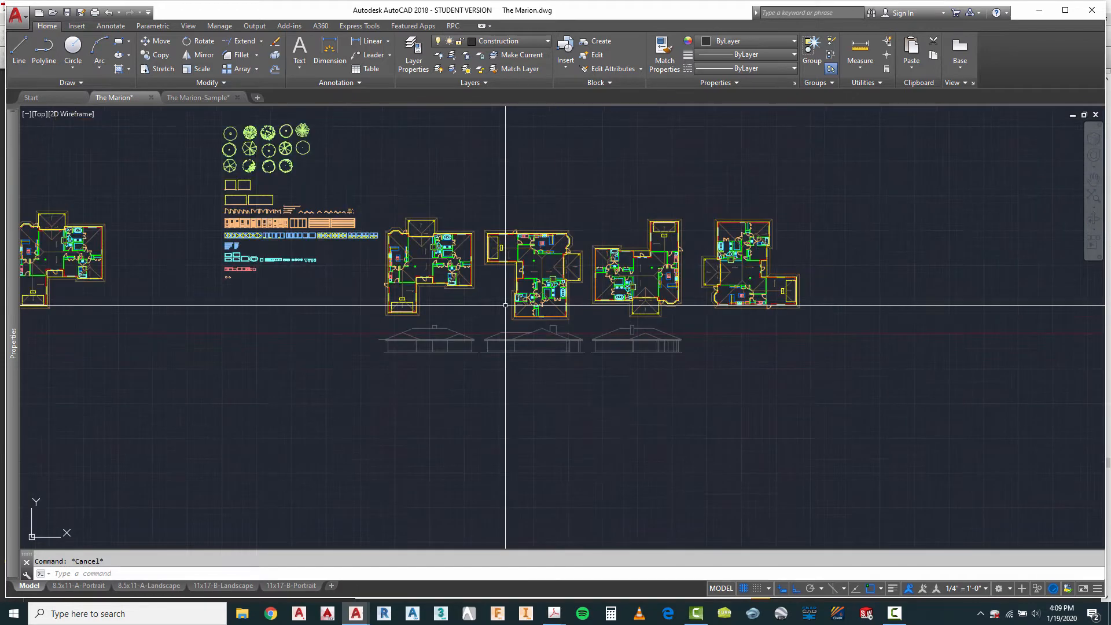
pyautogui.scroll(4, 810, 312)
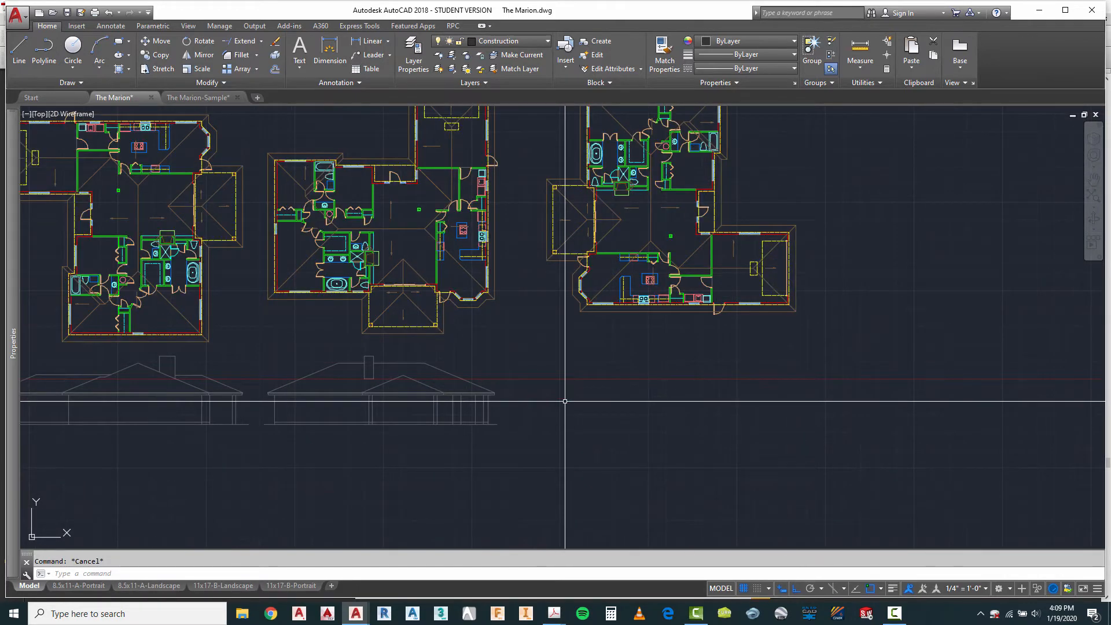
pyautogui.write('o')
pyautogui.press('Return')
pyautogui.scroll(3, 240, 429)
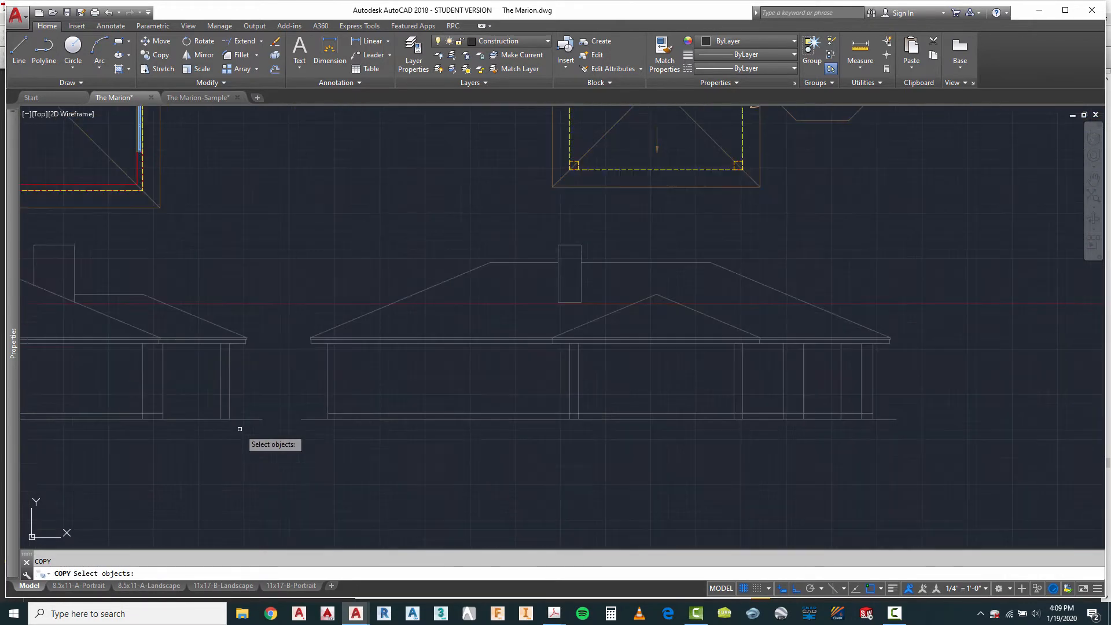
pyautogui.click(336, 398)
pyautogui.click(322, 429)
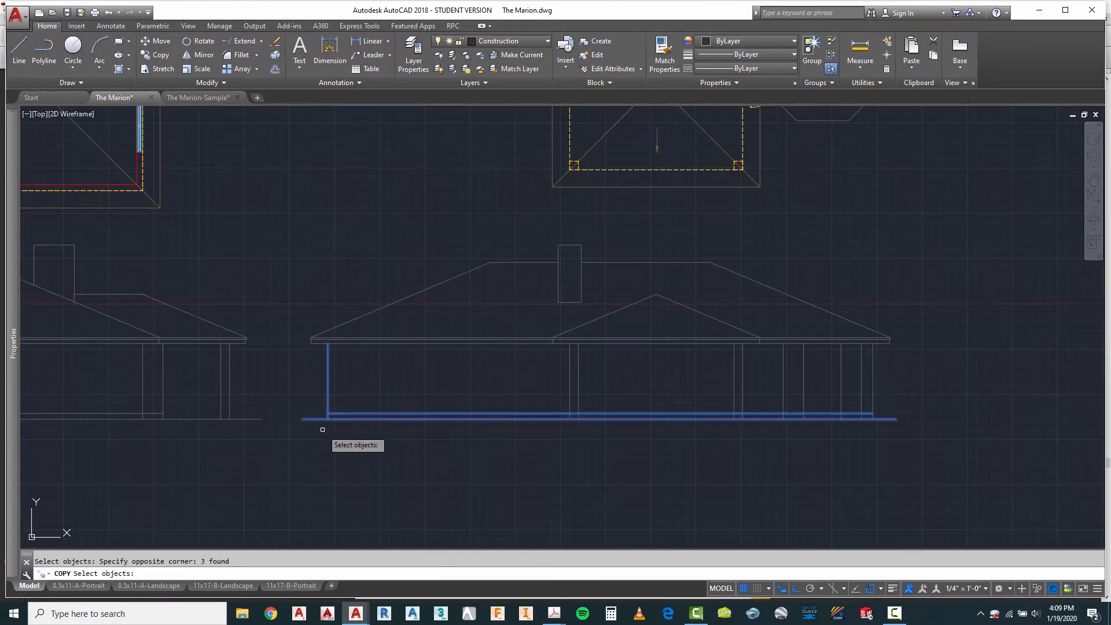
pyautogui.click(318, 328)
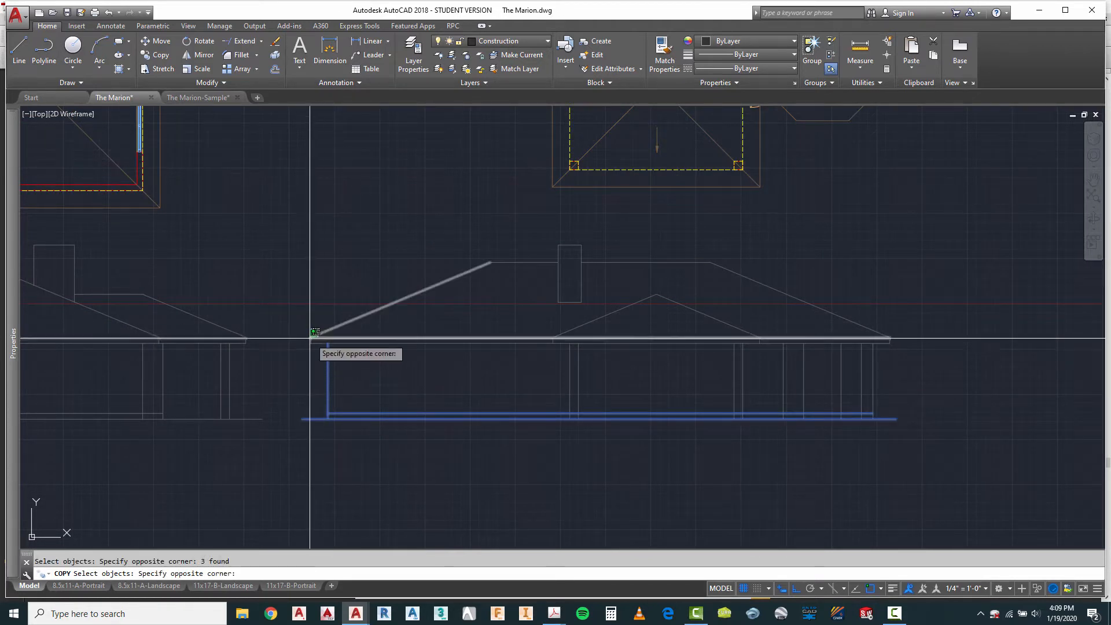
pyautogui.click(303, 363)
pyautogui.press('Return')
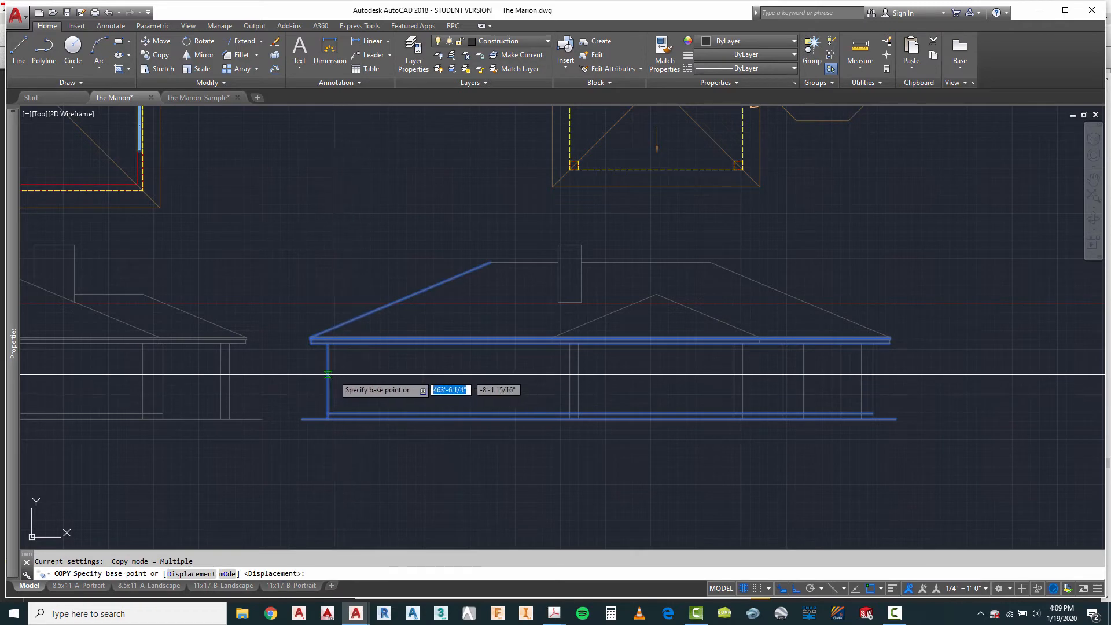
pyautogui.scroll(-5, 294, 377)
pyautogui.scroll(4, 427, 367)
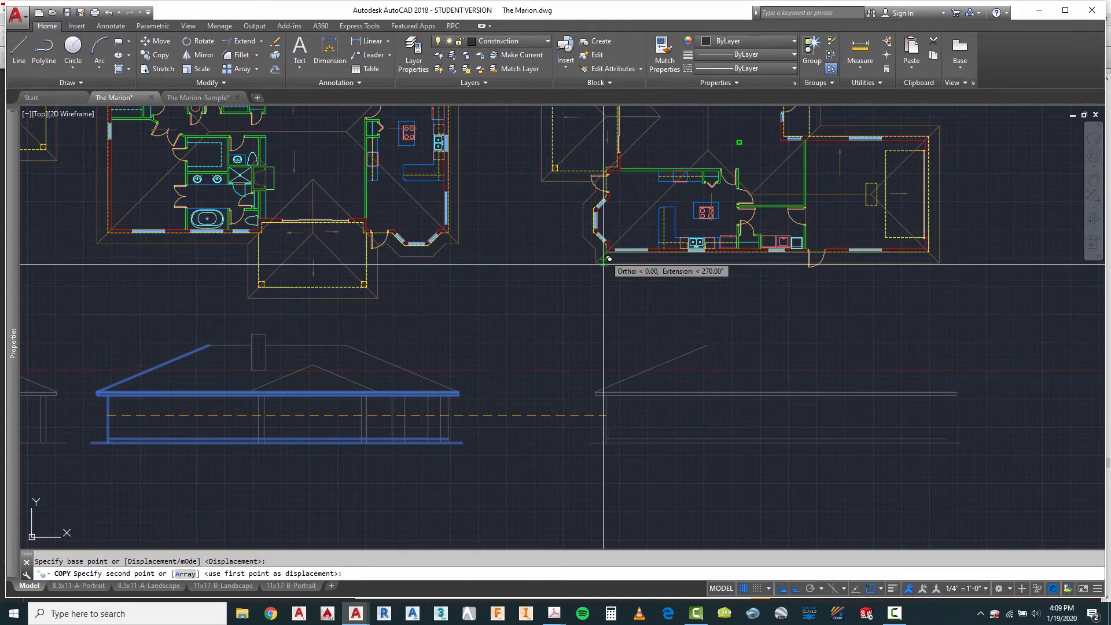
pyautogui.click(608, 316)
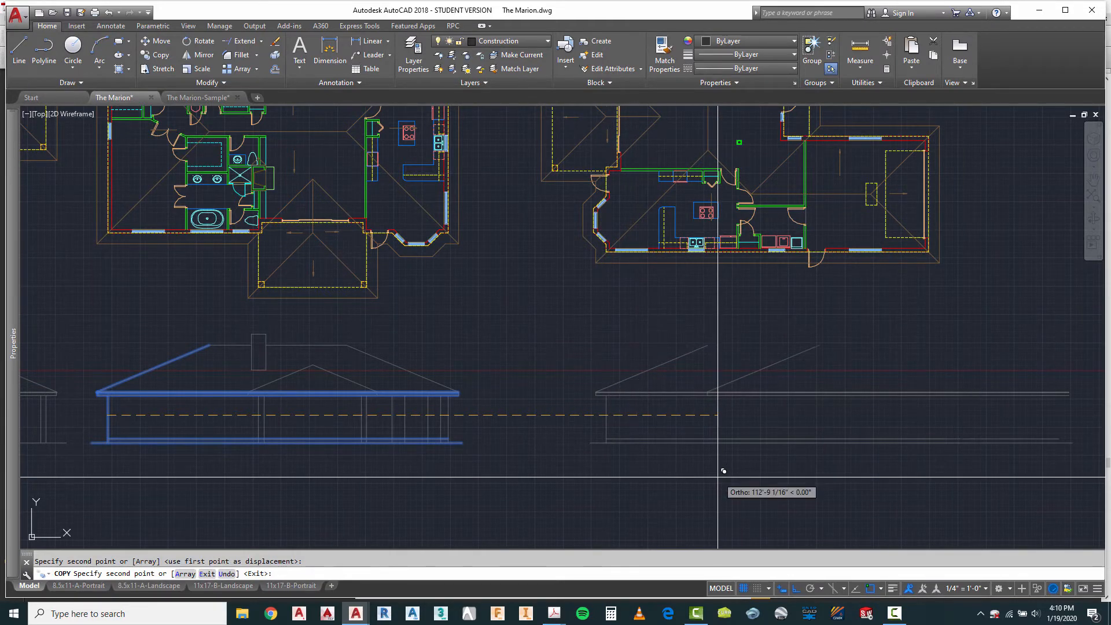
pyautogui.press('Escape')
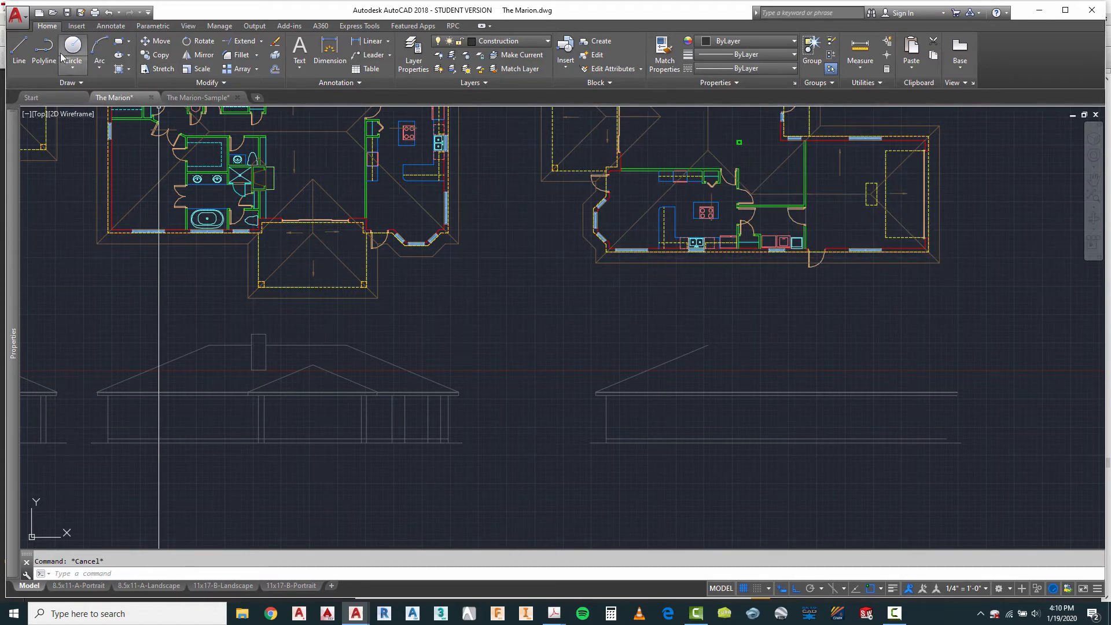
# Step: Draw vertical lines from both edges of the fourth plan's outer porch post down past the elevation's ground line
pyautogui.click(19, 46)
pyautogui.scroll(2, 547, 174)
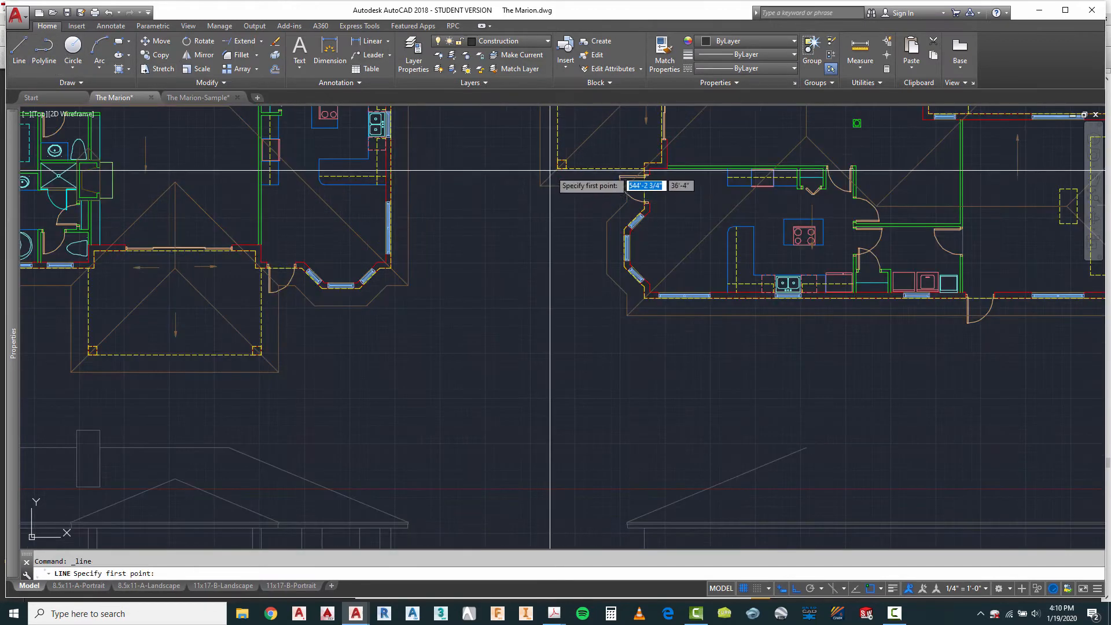
pyautogui.scroll(-4, 568, 168)
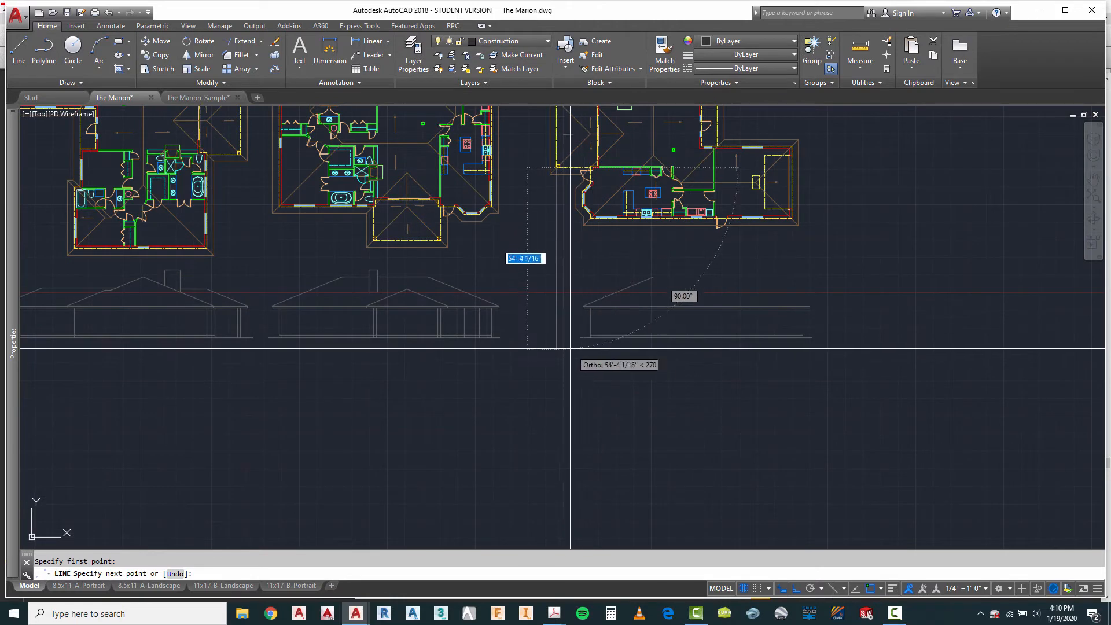
pyautogui.press('Escape')
pyautogui.rightClick(574, 271)
pyautogui.click(594, 274)
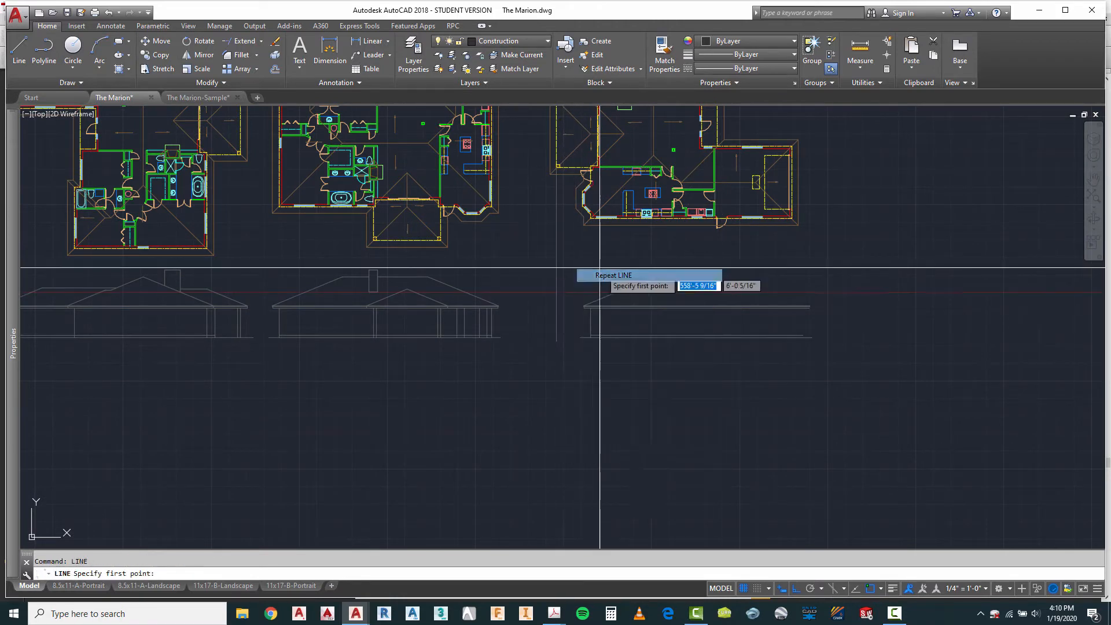
pyautogui.click(561, 168)
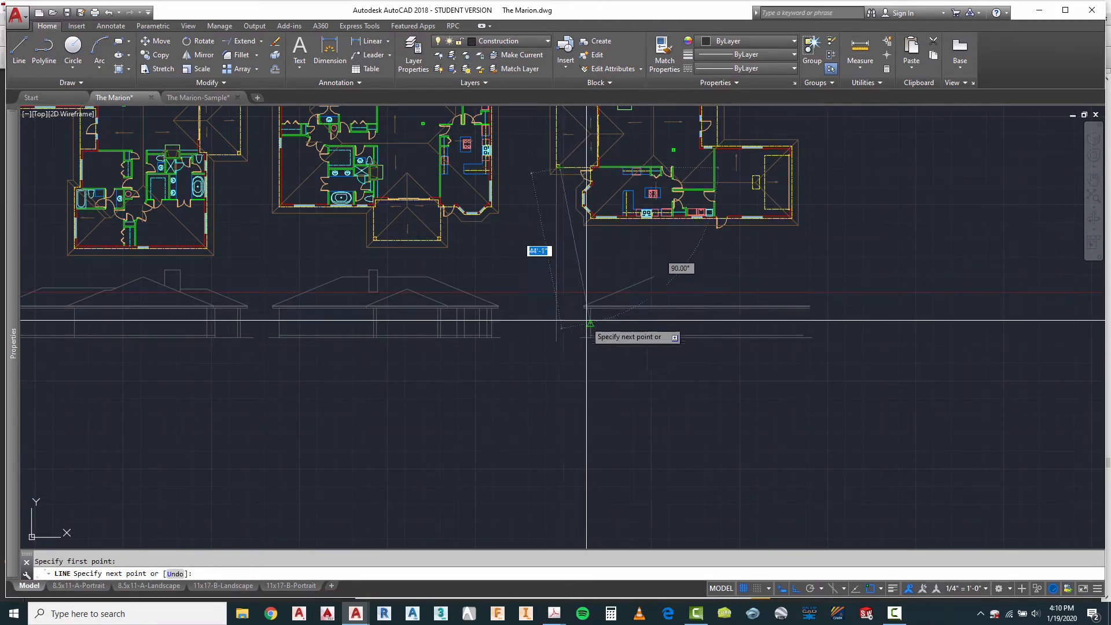
pyautogui.press('Escape')
pyautogui.scroll(3, 571, 344)
pyautogui.press('Escape')
pyautogui.rightClick(640, 367)
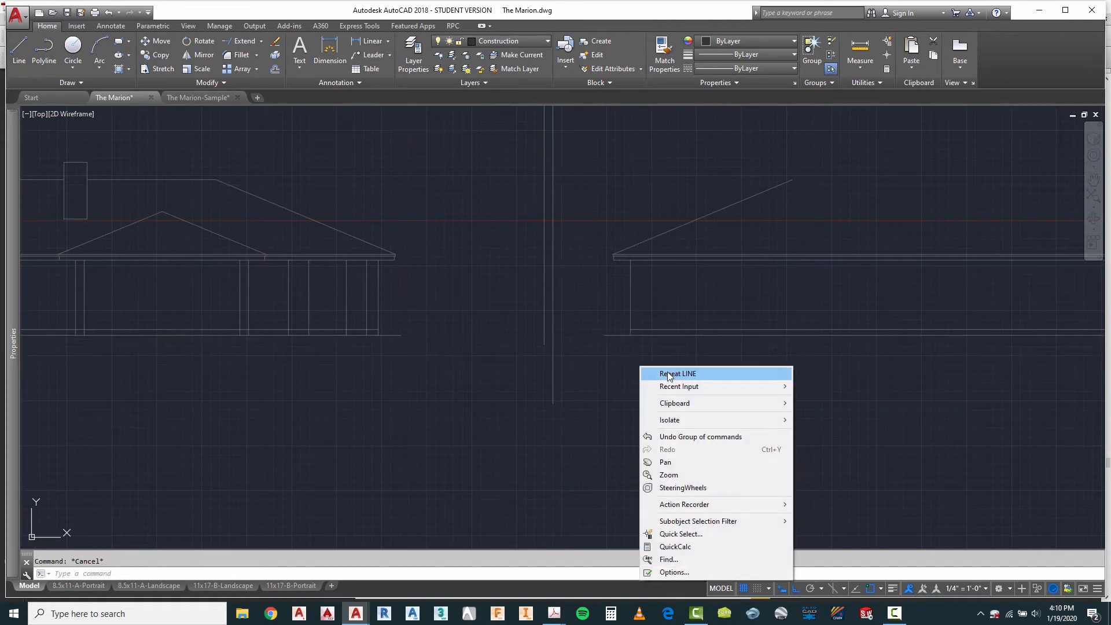
pyautogui.press('Escape')
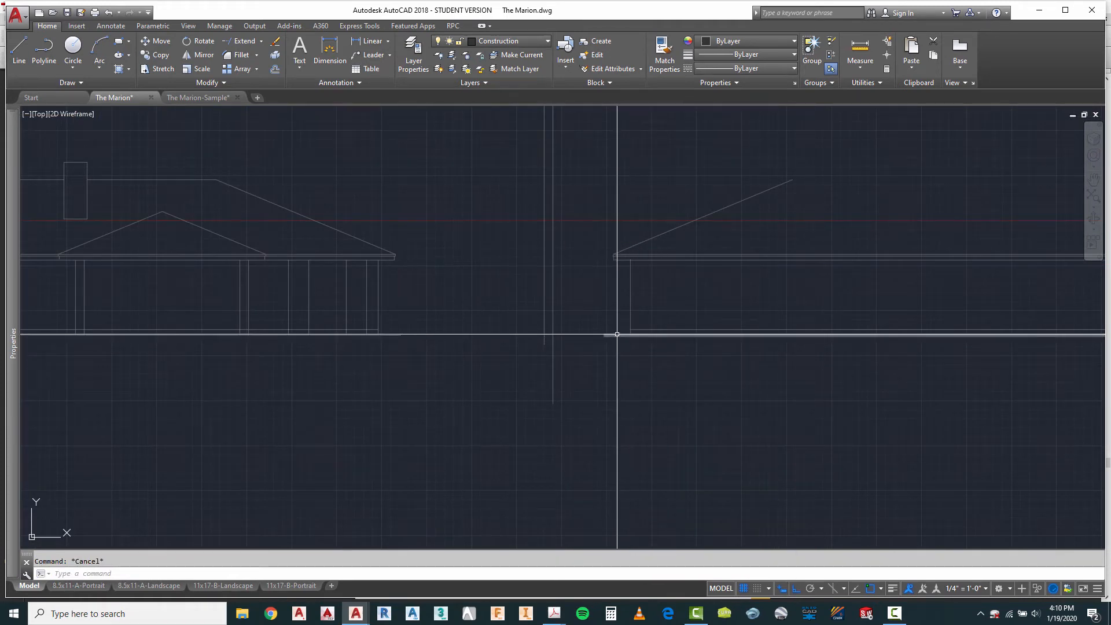
# Step: Stretch the near end of the fourth elevation's ground line outward beyond the two porch post lines
pyautogui.click(607, 336)
pyautogui.click(603, 335)
pyautogui.click(523, 335)
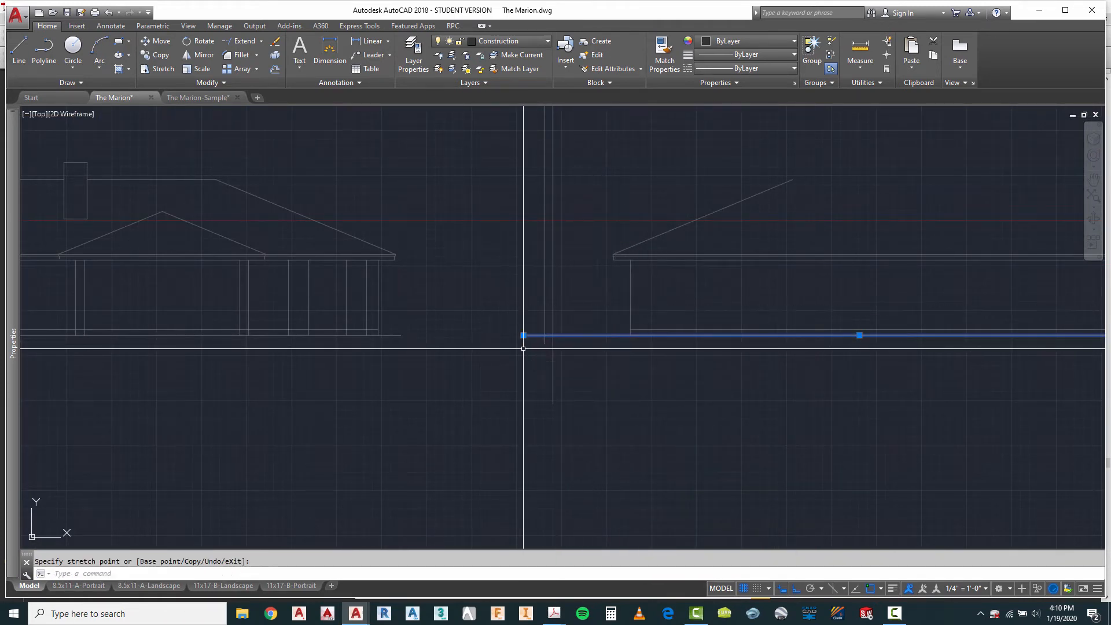
pyautogui.press('Escape')
# Step: Trim the two porch post lines where they run below the fourth elevation's ground line
pyautogui.write('tr')
pyautogui.press('Return')
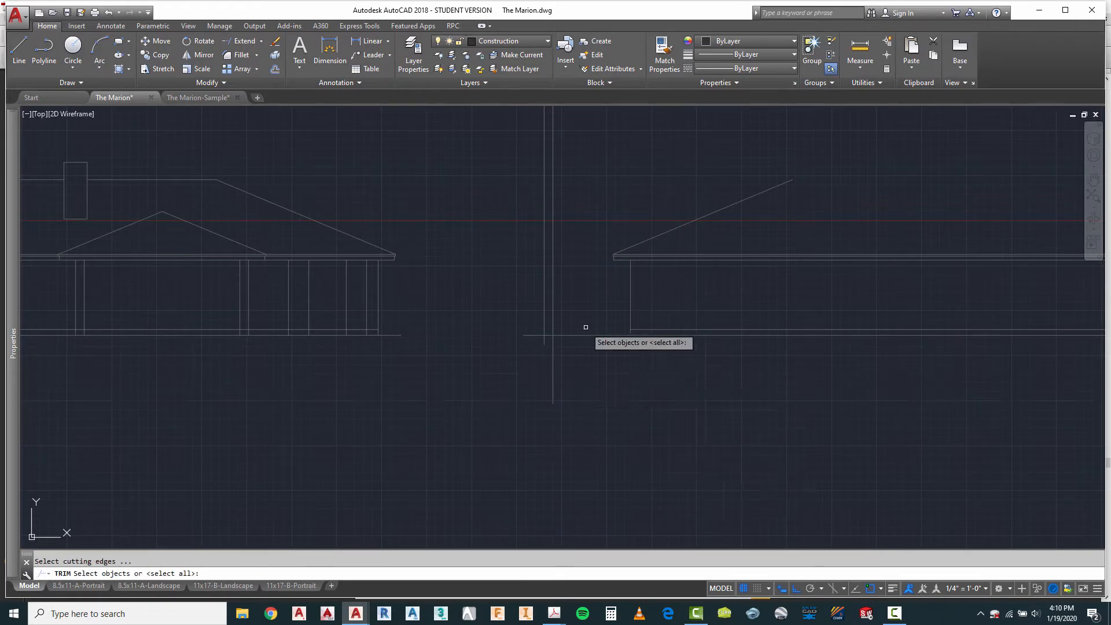
pyautogui.scroll(4, 584, 327)
pyautogui.click(584, 327)
pyautogui.click(530, 378)
pyautogui.press('Return')
pyautogui.rightClick(526, 371)
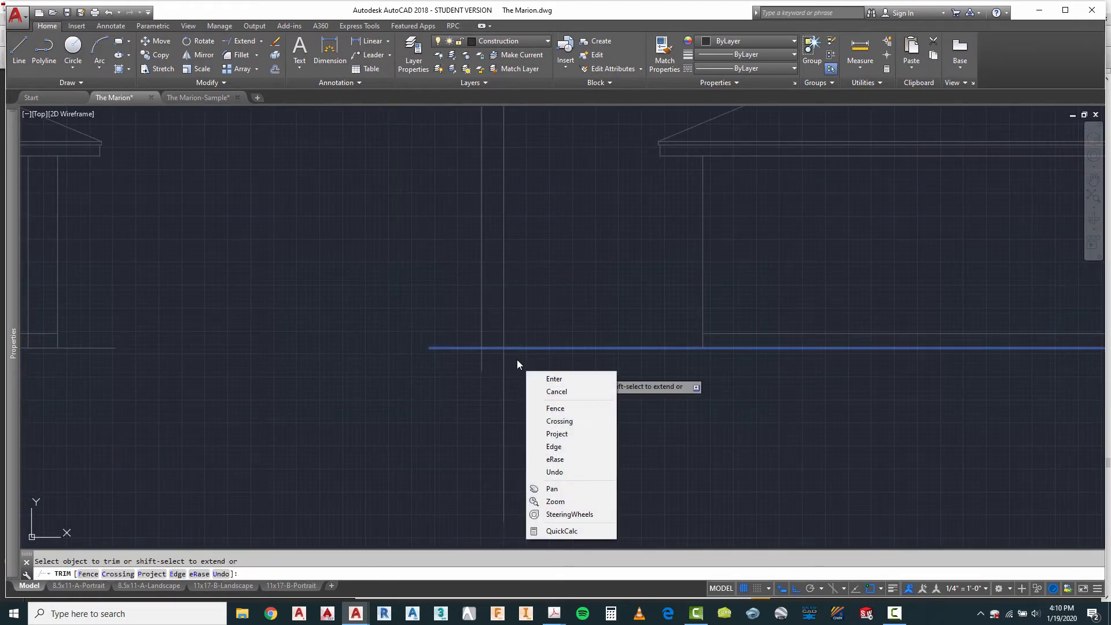
pyautogui.click(517, 358)
pyautogui.click(461, 381)
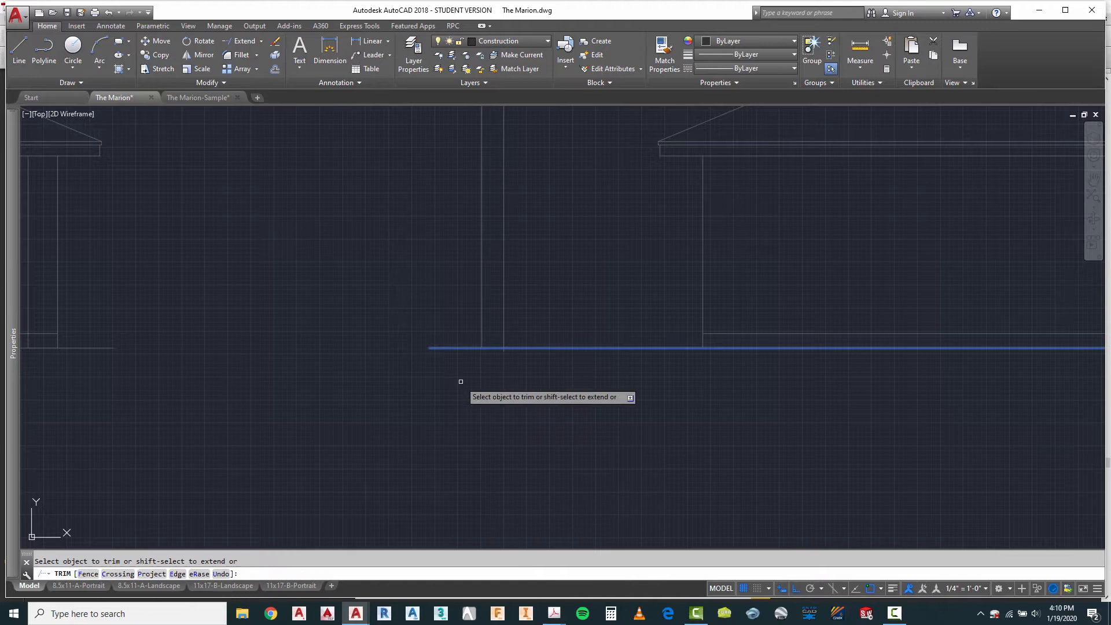
pyautogui.rightClick(511, 372)
pyautogui.click(535, 392)
pyautogui.scroll(-3, 516, 392)
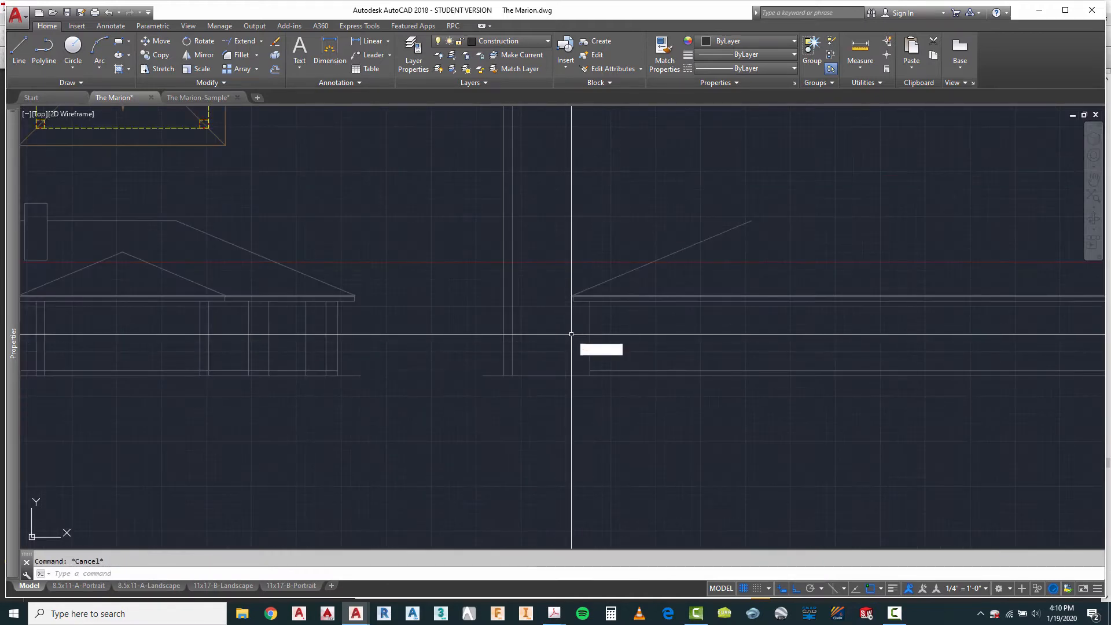
pyautogui.write('co')
pyautogui.press('Return')
pyautogui.scroll(3, 584, 321)
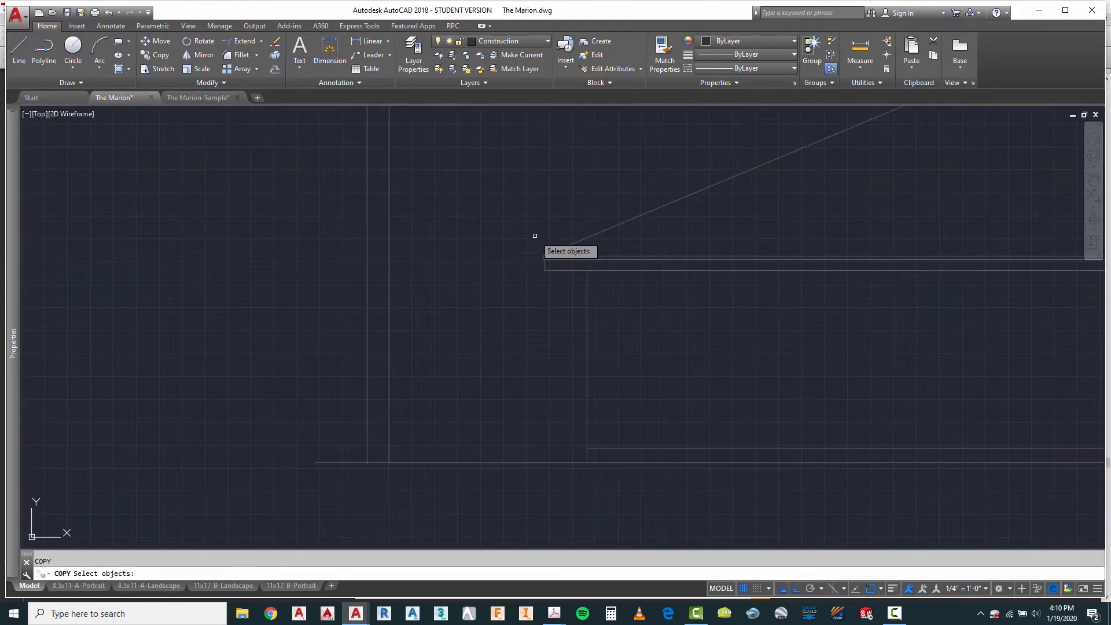
pyautogui.click(535, 235)
pyautogui.click(551, 281)
pyautogui.click(634, 314)
pyautogui.click(564, 341)
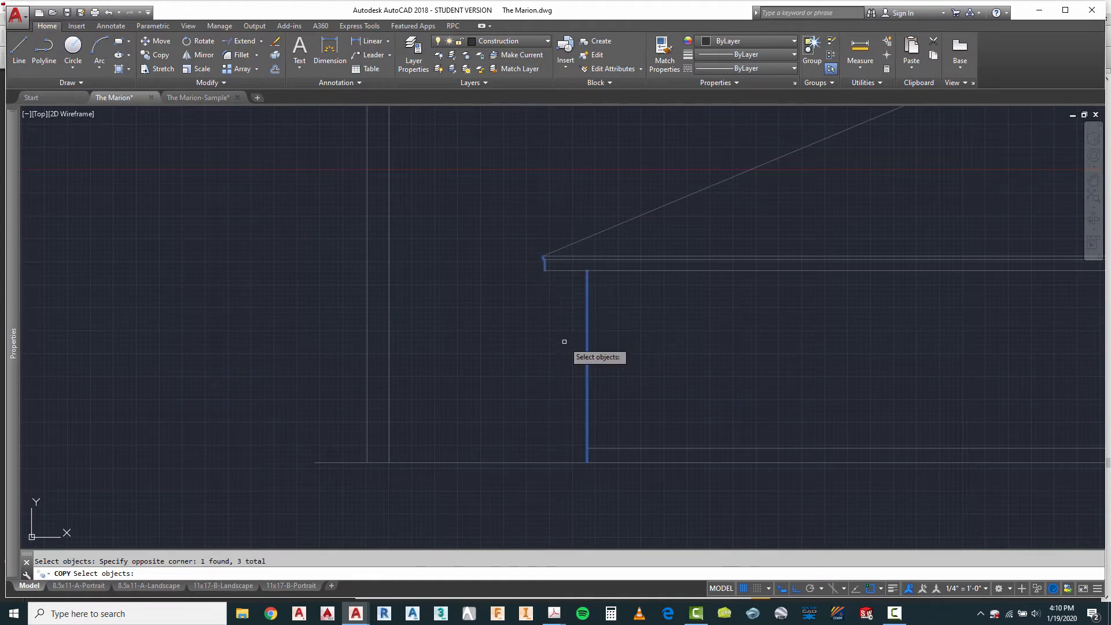
# Step: Copy the roof slope and its fascia end lines horizontally by the distance from the wall line to the porch post's outer edge
pyautogui.rightClick(539, 299)
pyautogui.click(558, 305)
pyautogui.click(535, 238)
pyautogui.click(566, 280)
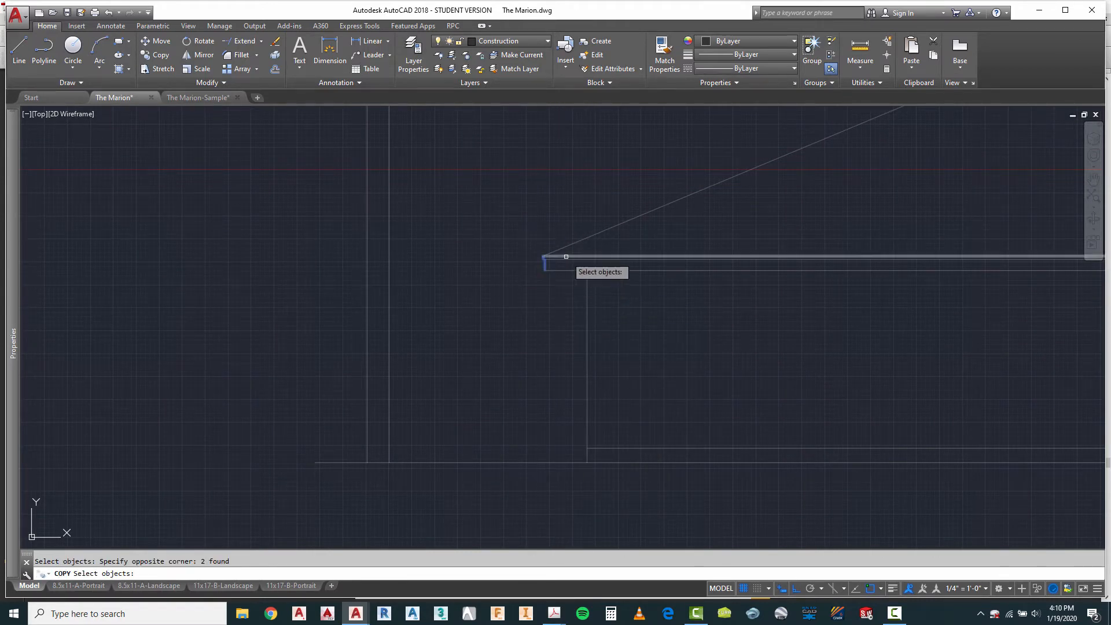
pyautogui.press('Return')
pyautogui.click(587, 322)
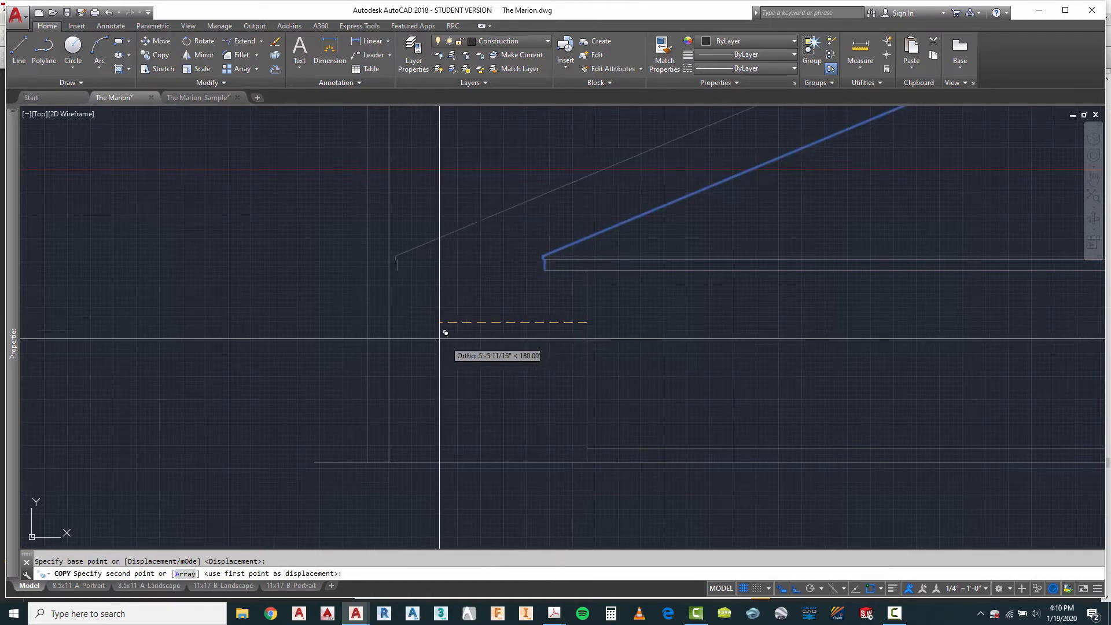
pyautogui.click(367, 323)
pyautogui.press('Escape')
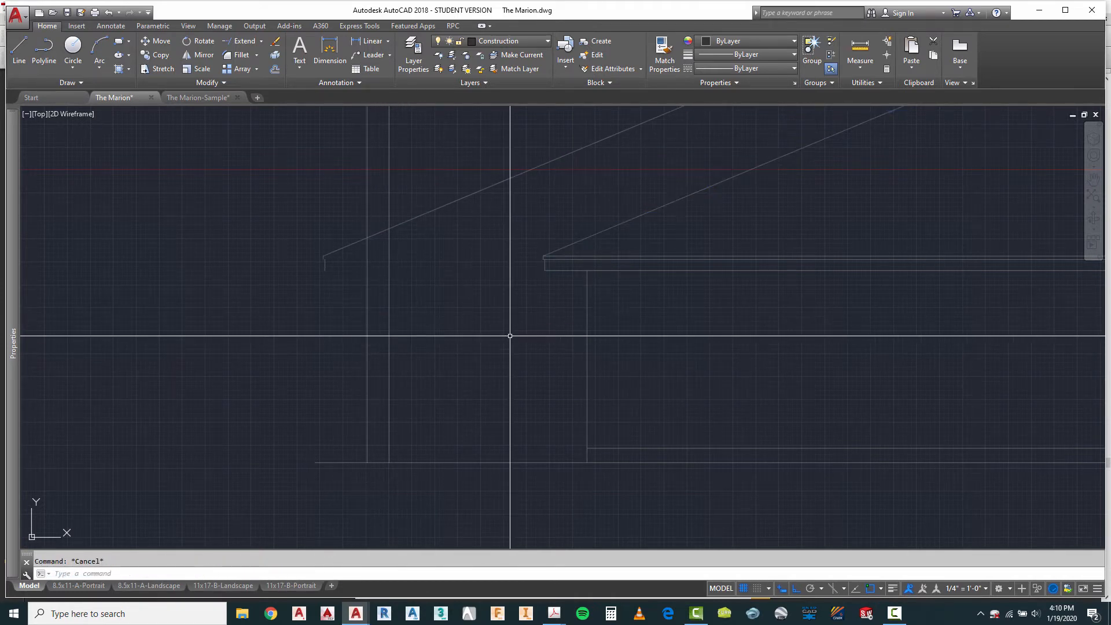
# Step: Extend the fourth elevation's horizontal eave lines to meet the copied fascia end over the porch
pyautogui.press('Return')
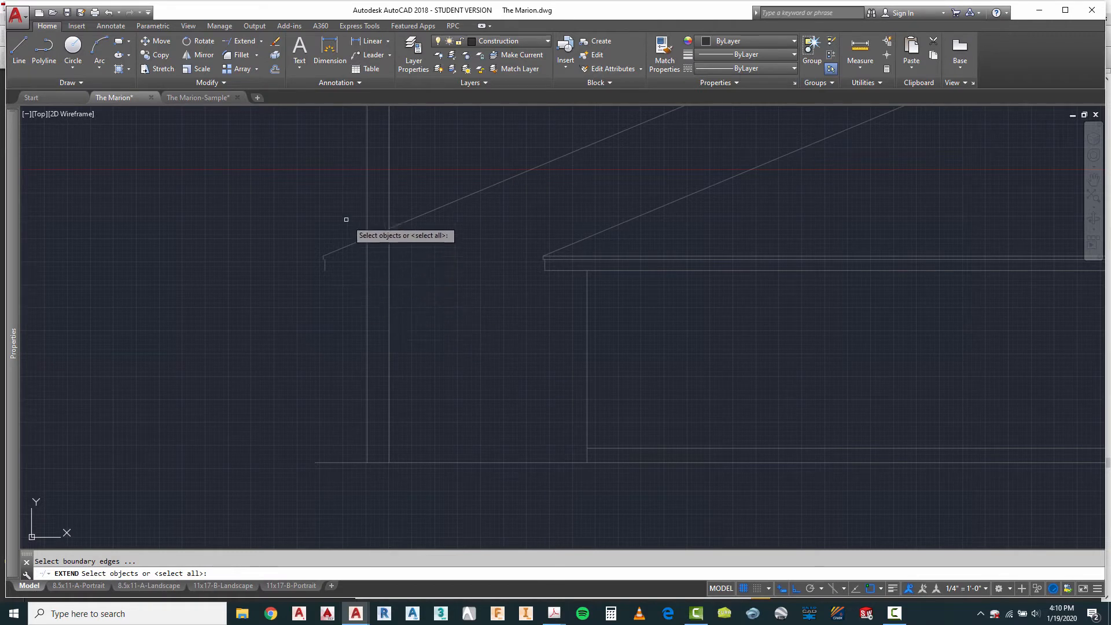
pyautogui.click(346, 220)
pyautogui.click(266, 302)
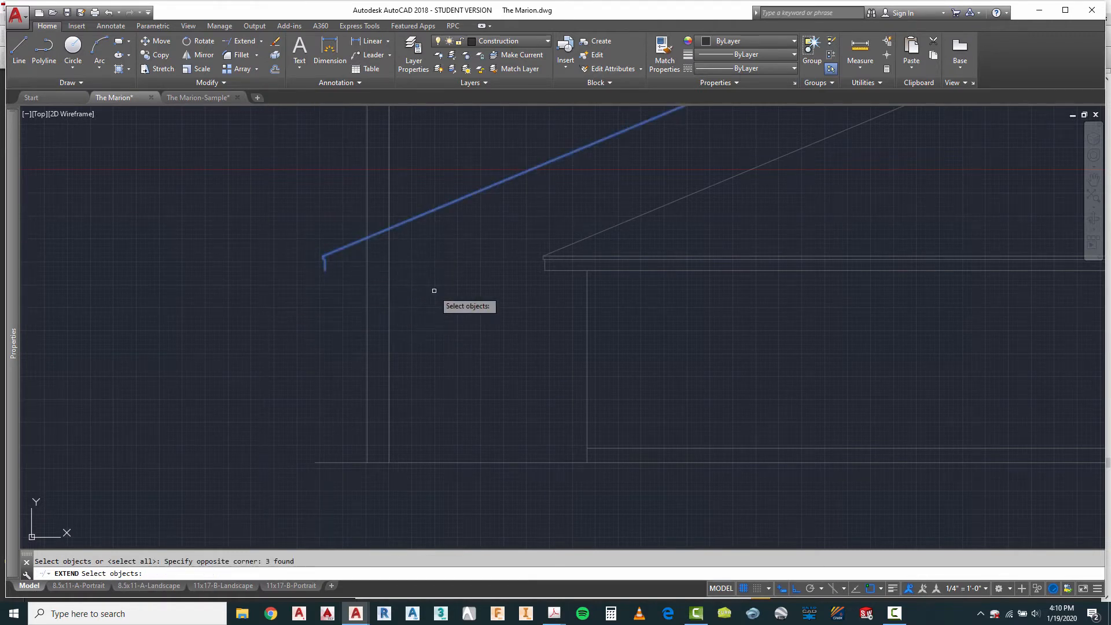
pyautogui.click(674, 248)
pyautogui.click(639, 290)
pyautogui.scroll(4, 324, 256)
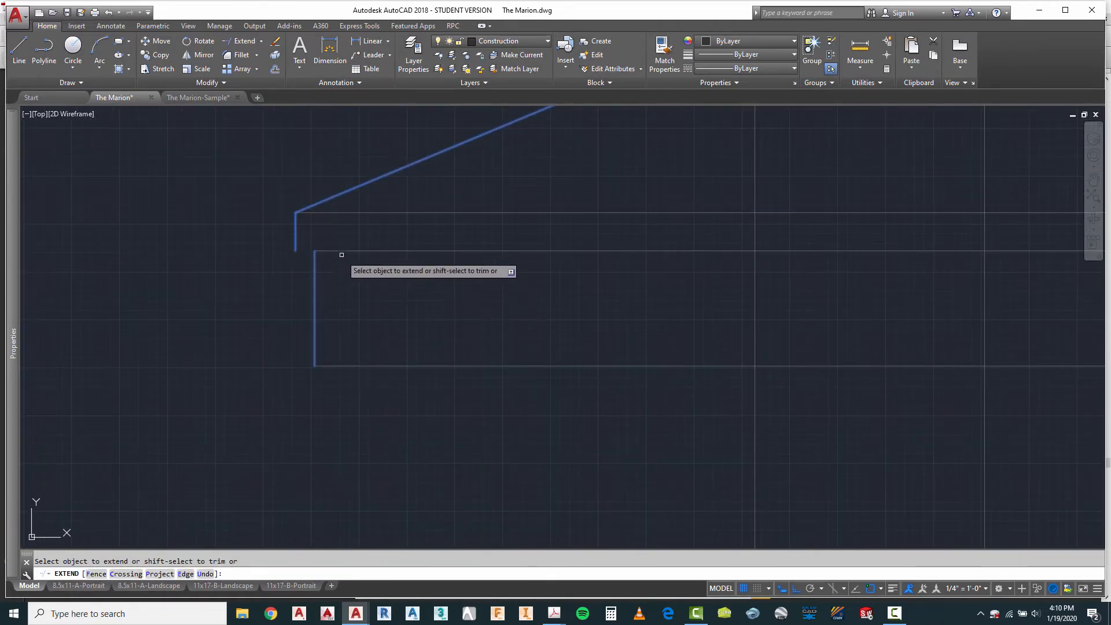
pyautogui.scroll(-5, 310, 261)
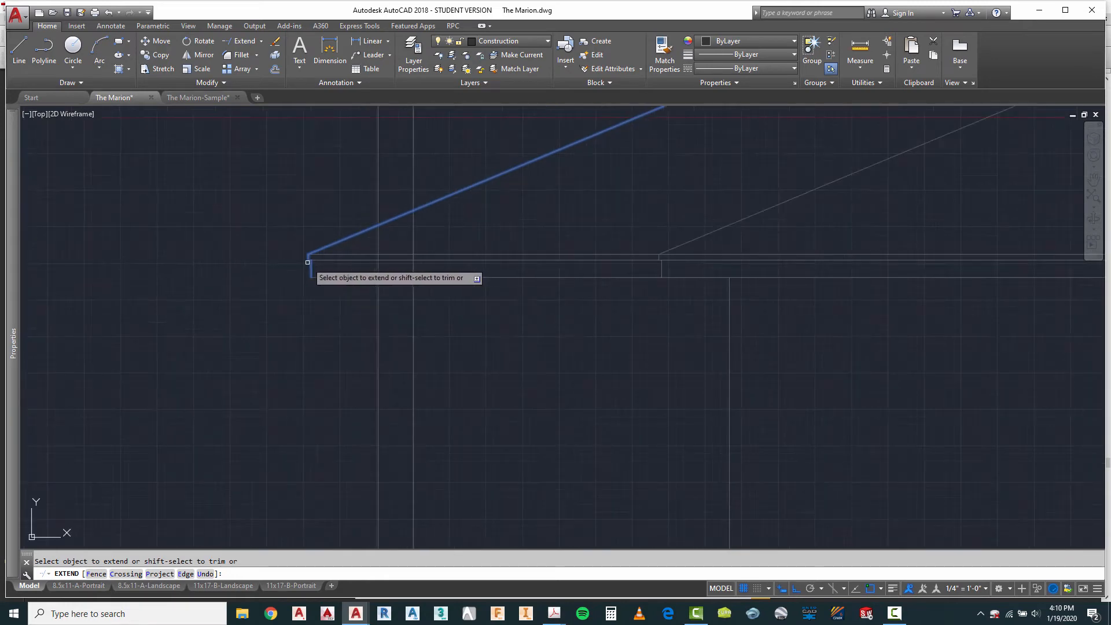
pyautogui.rightClick(384, 293)
pyautogui.click(405, 308)
# Step: Trim the two porch post lines above the underside of the eave
pyautogui.scroll(2, 327, 262)
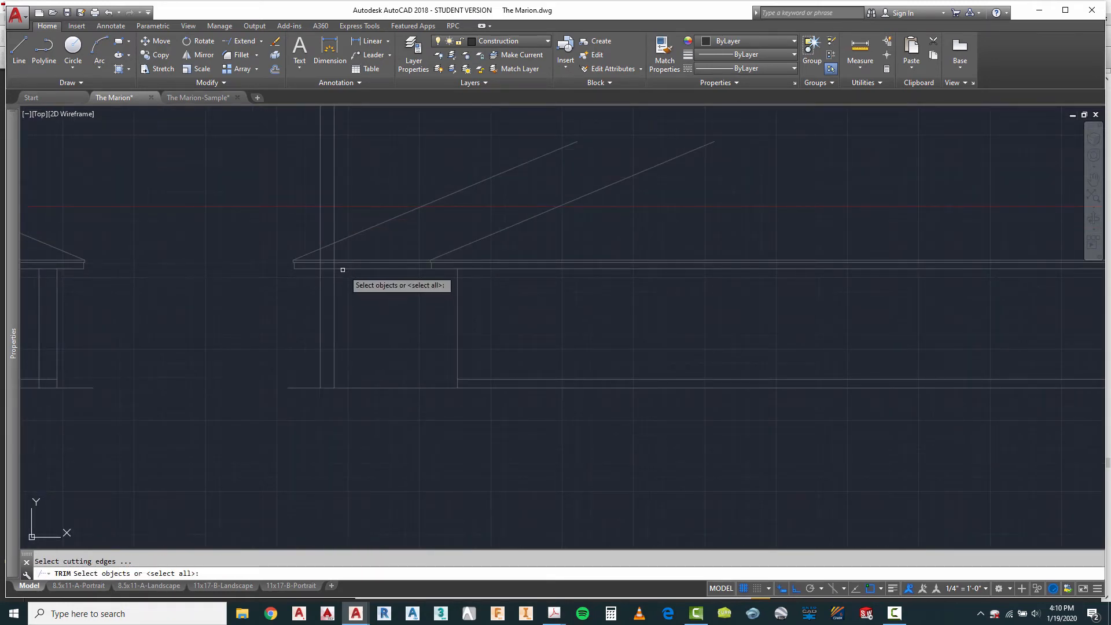
pyautogui.press('Return')
pyautogui.click(347, 210)
pyautogui.click(306, 221)
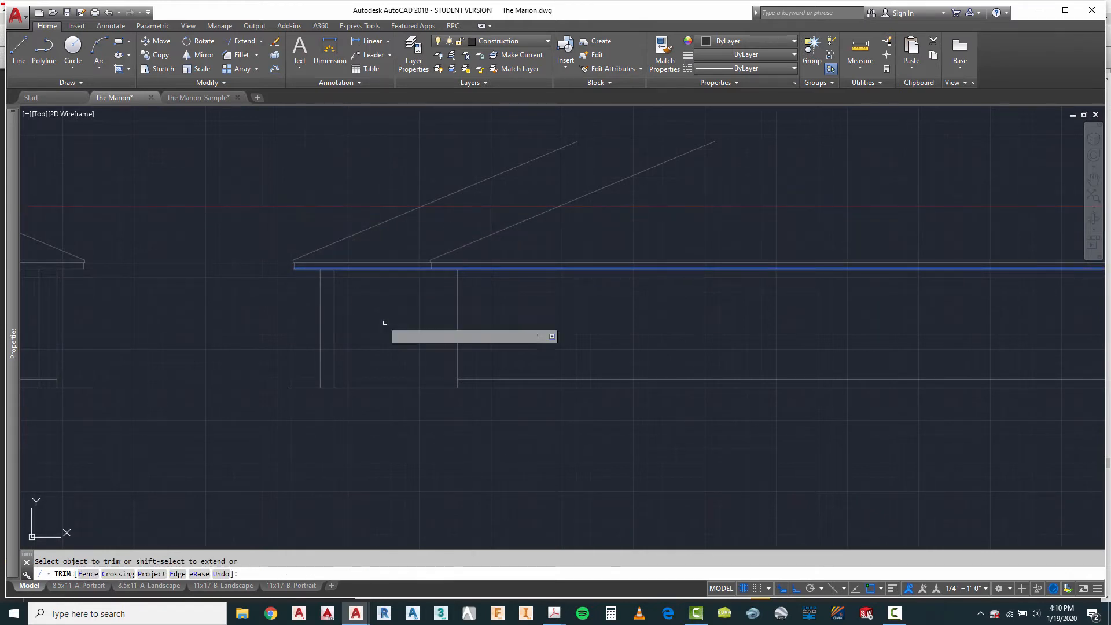
pyautogui.scroll(-6, 406, 351)
pyautogui.press('Escape')
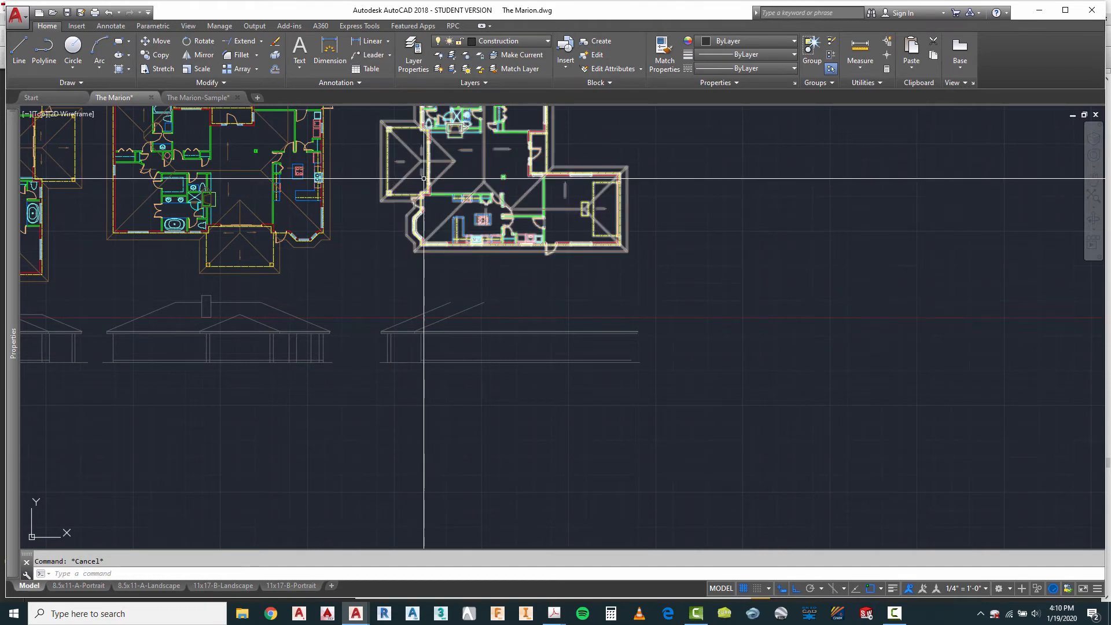
# Step: Draw a vertical line from the apex of the fourth plan's porch roof hips down across the porch roof slope
pyautogui.click(19, 49)
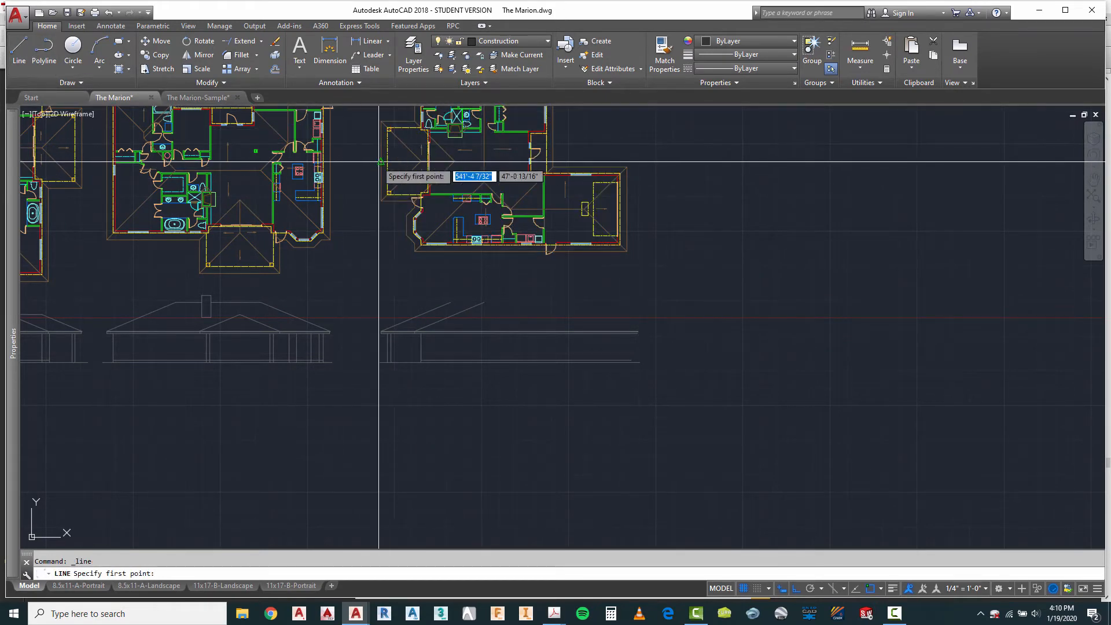
pyautogui.scroll(5, 397, 297)
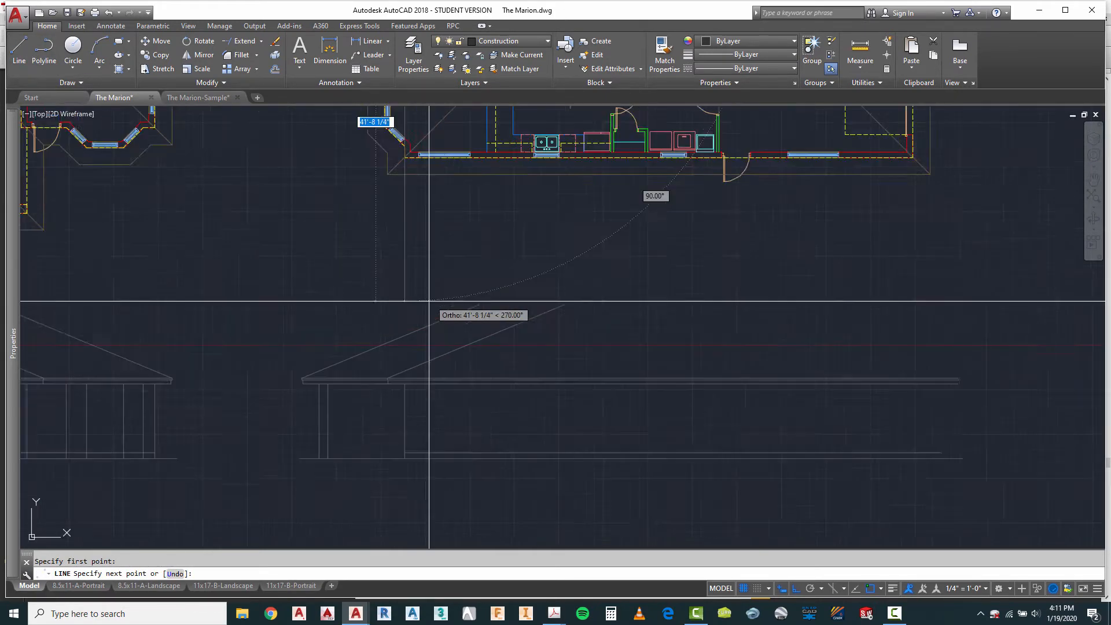
pyautogui.press('Escape')
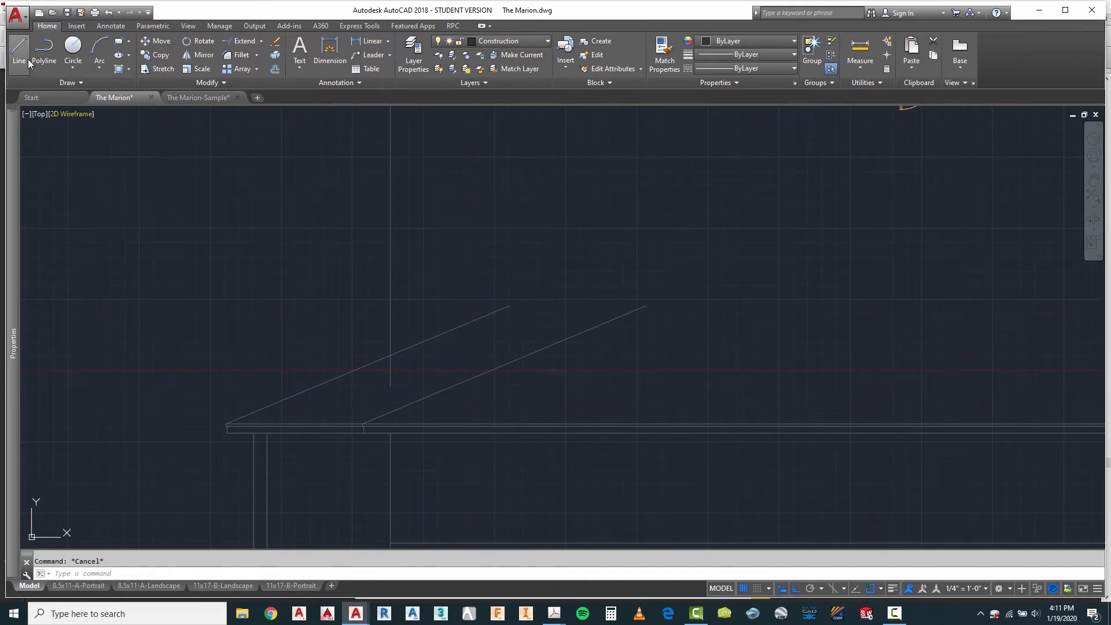
# Step: Draw a horizontal porch ridge line from the projected line's intersection with the porch roof slope past the main roof slope
pyautogui.click(25, 52)
pyautogui.click(390, 355)
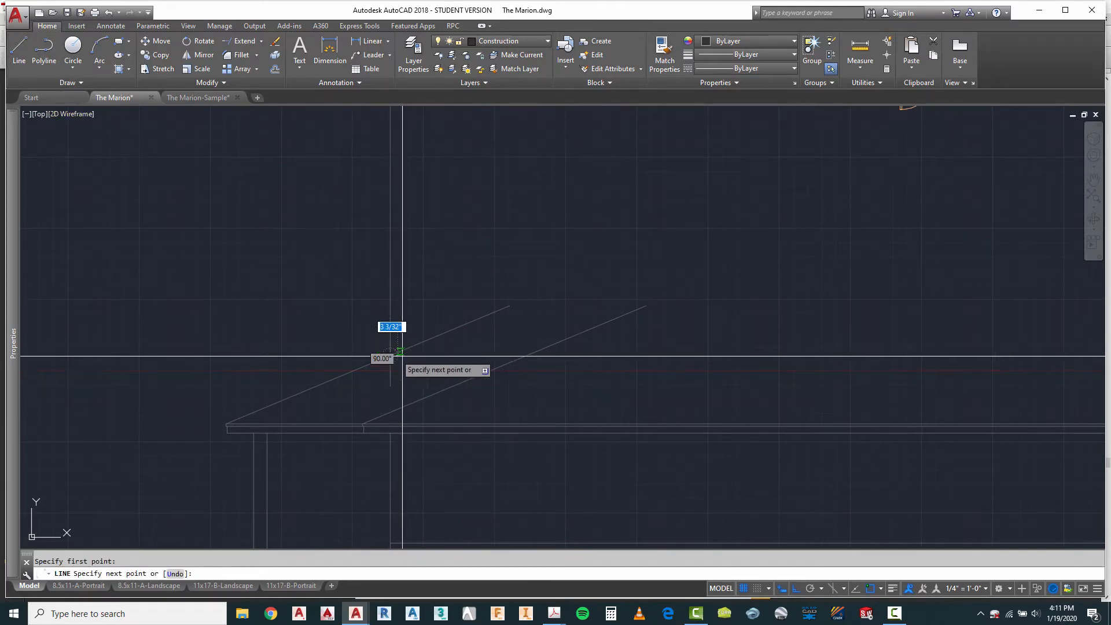
pyautogui.click(580, 376)
pyautogui.press('Escape')
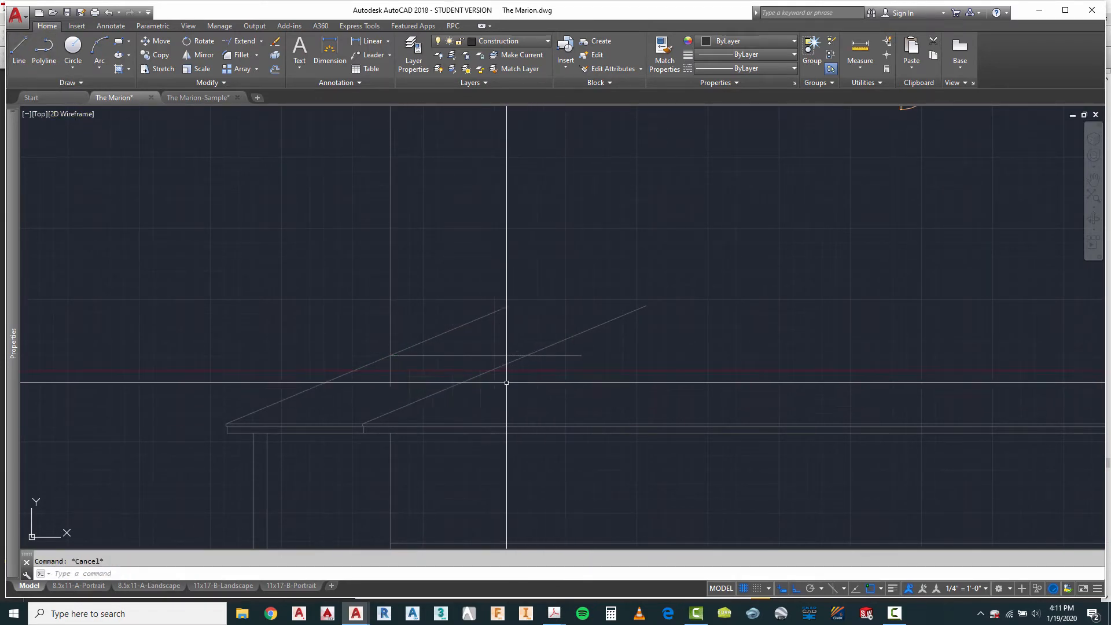
# Step: Erase the vertical projection line running through the fourth elevation's porch roof
pyautogui.write('e')
pyautogui.press('Return')
pyautogui.click(424, 227)
pyautogui.click(320, 272)
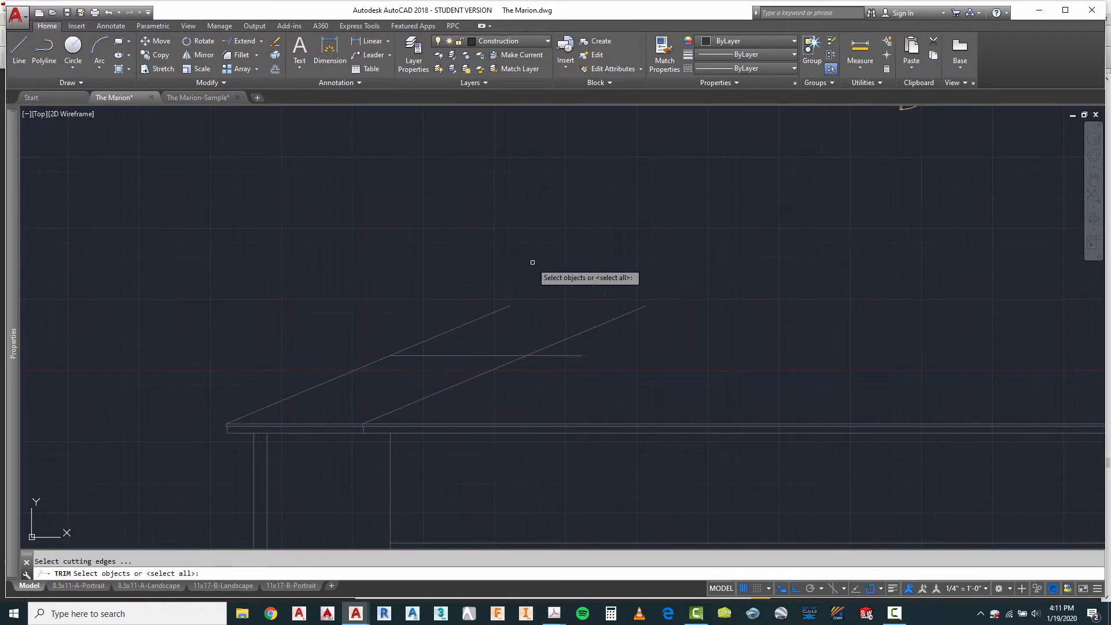
# Step: Trim the porch roof slope above the ridge line and the ridge line beyond the main roof slope
pyautogui.click(533, 262)
pyautogui.click(372, 390)
pyautogui.press('Return')
pyautogui.click(476, 329)
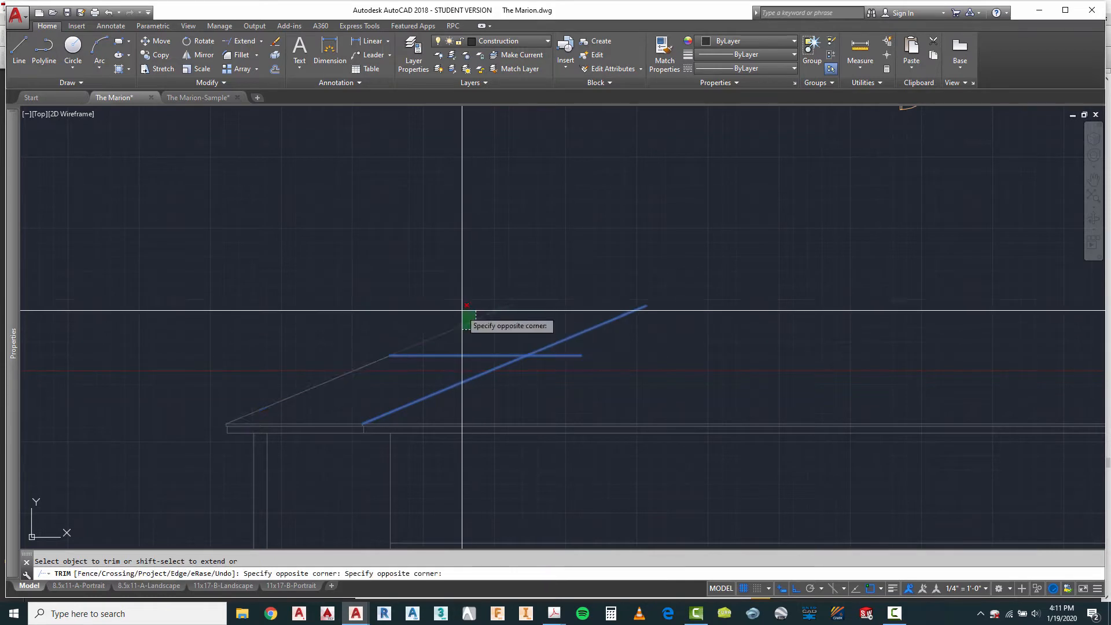
pyautogui.click(462, 310)
pyautogui.click(585, 348)
pyautogui.click(568, 365)
pyautogui.press('Escape')
# Step: Draw a vertical line from the fourth plan's kitchen-side hip apex down past the top of the main roof slope
pyautogui.scroll(-6, 371, 309)
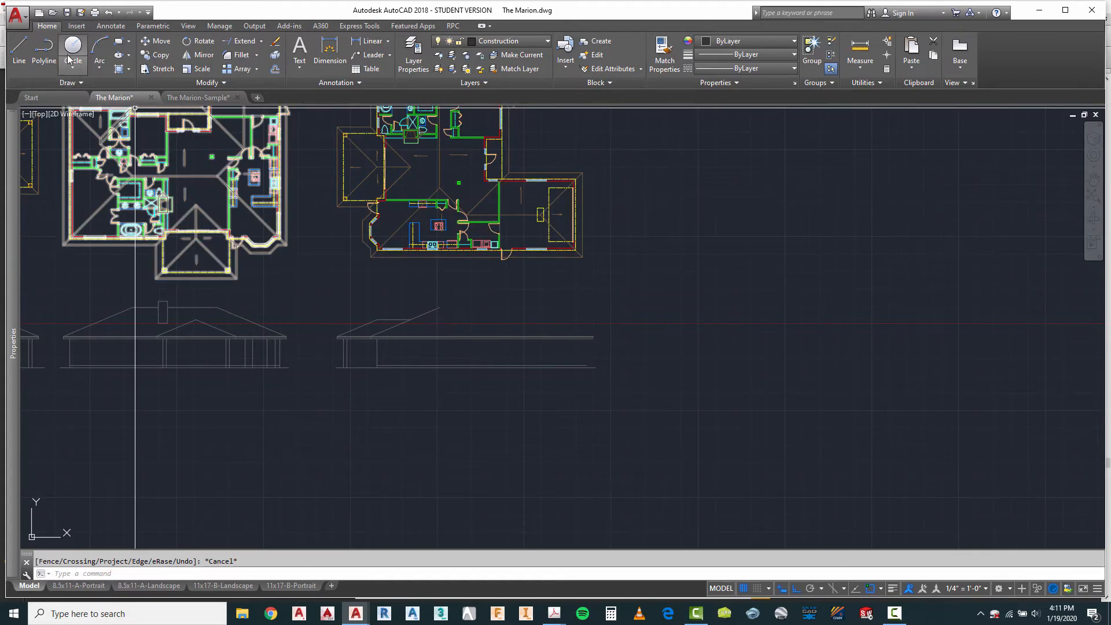
pyautogui.click(439, 188)
pyautogui.press('Escape')
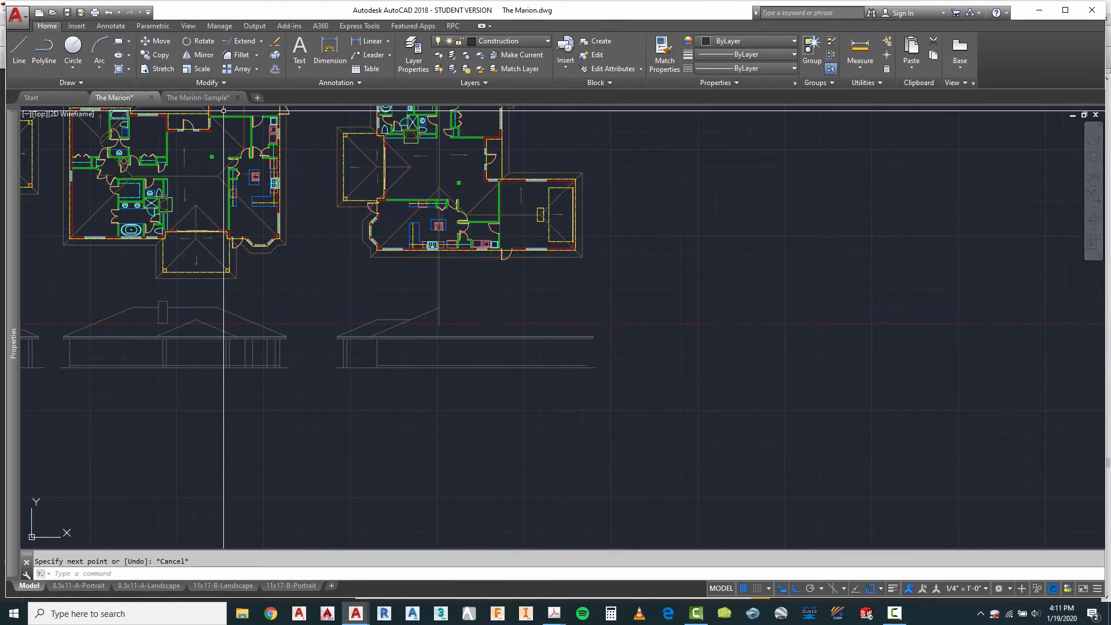
# Step: Draw a vertical line from the fourth plan's outer garage wall corner down to the elevation's ground line
pyautogui.scroll(4, 544, 235)
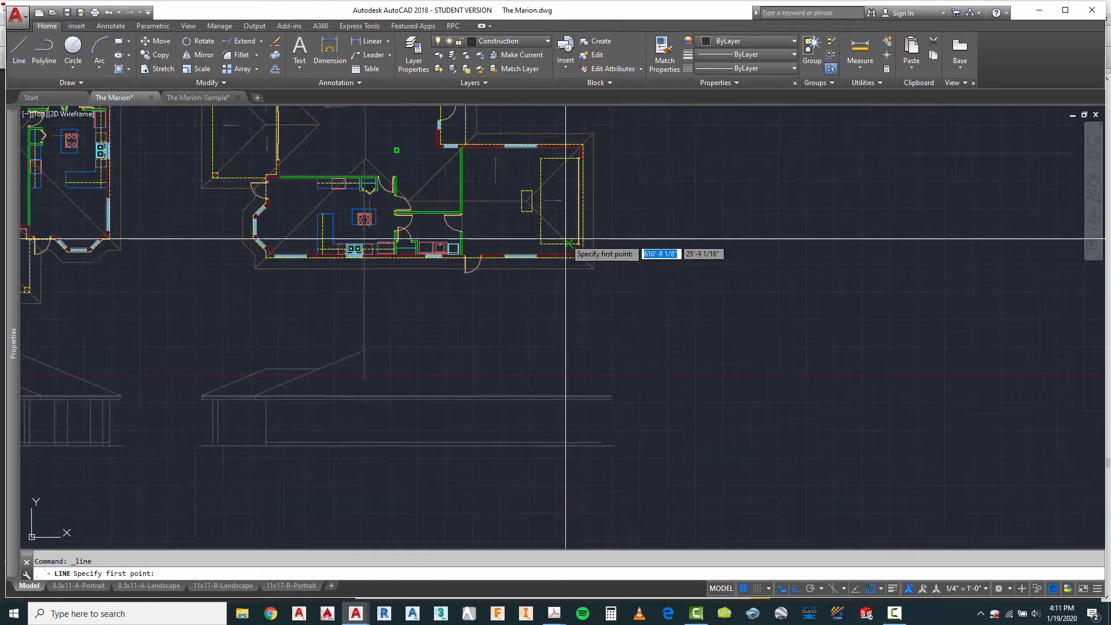
pyautogui.click(588, 264)
pyautogui.scroll(-3, 588, 267)
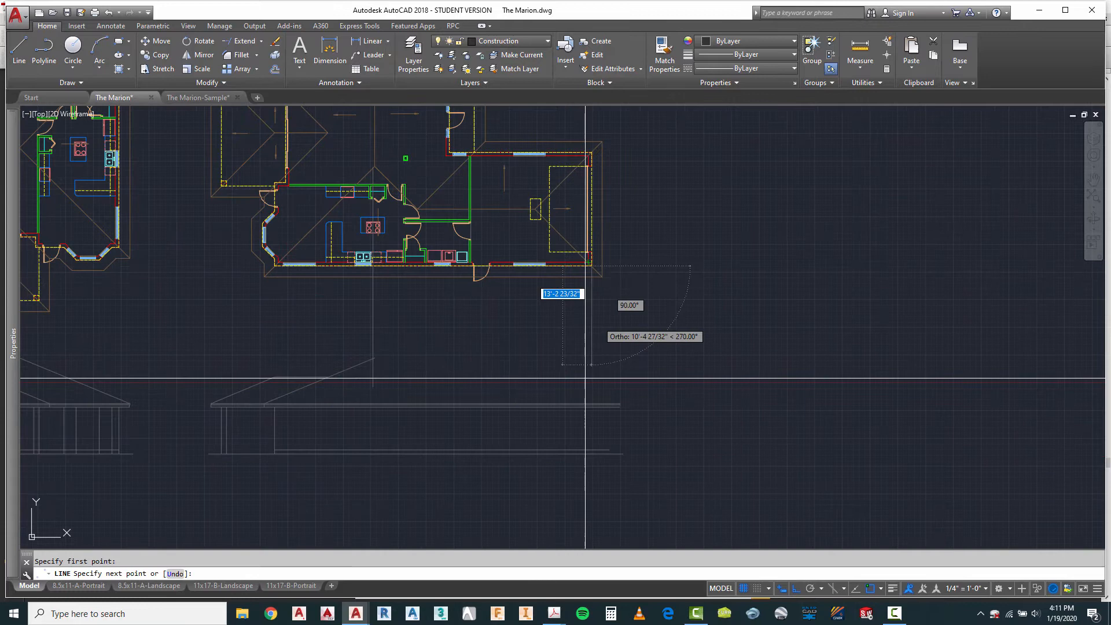
pyautogui.click(592, 454)
pyautogui.press('Escape')
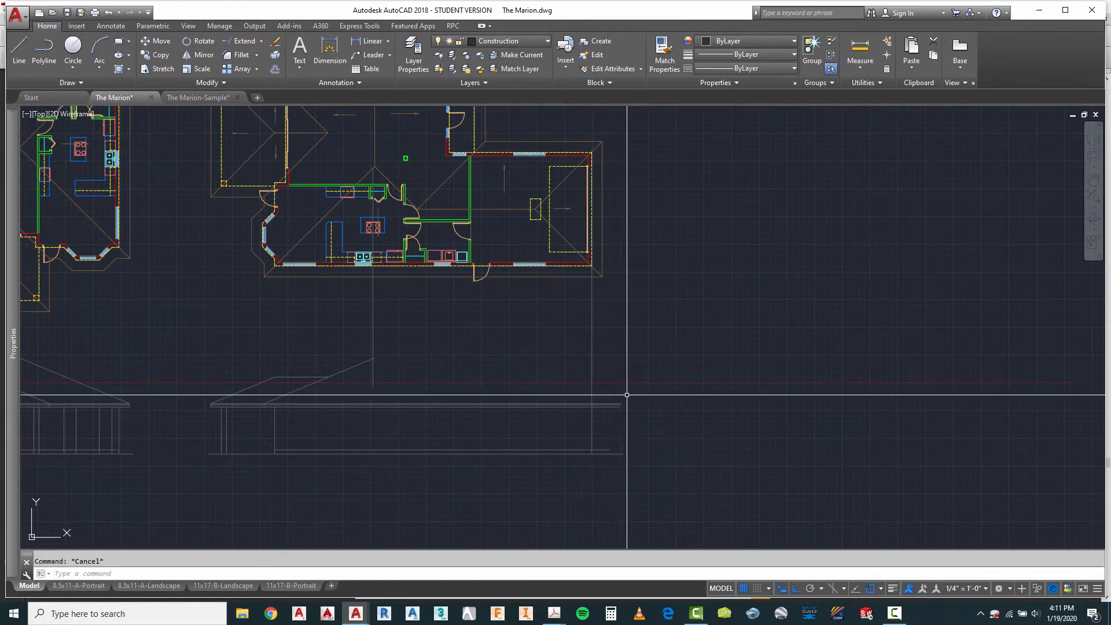
# Step: Copy the third elevation's right roof slope and fascia end lines from its wall line to the fourth elevation's garage wall line
pyautogui.scroll(-2, 633, 264)
pyautogui.scroll(4, 295, 362)
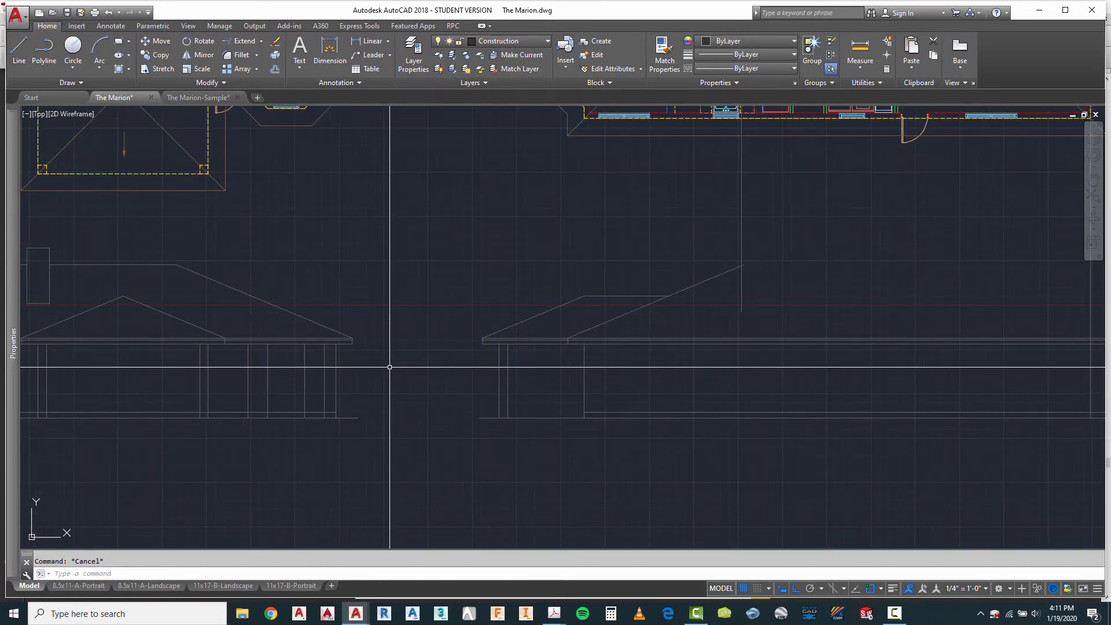
pyautogui.press('Return')
pyautogui.scroll(5, 354, 350)
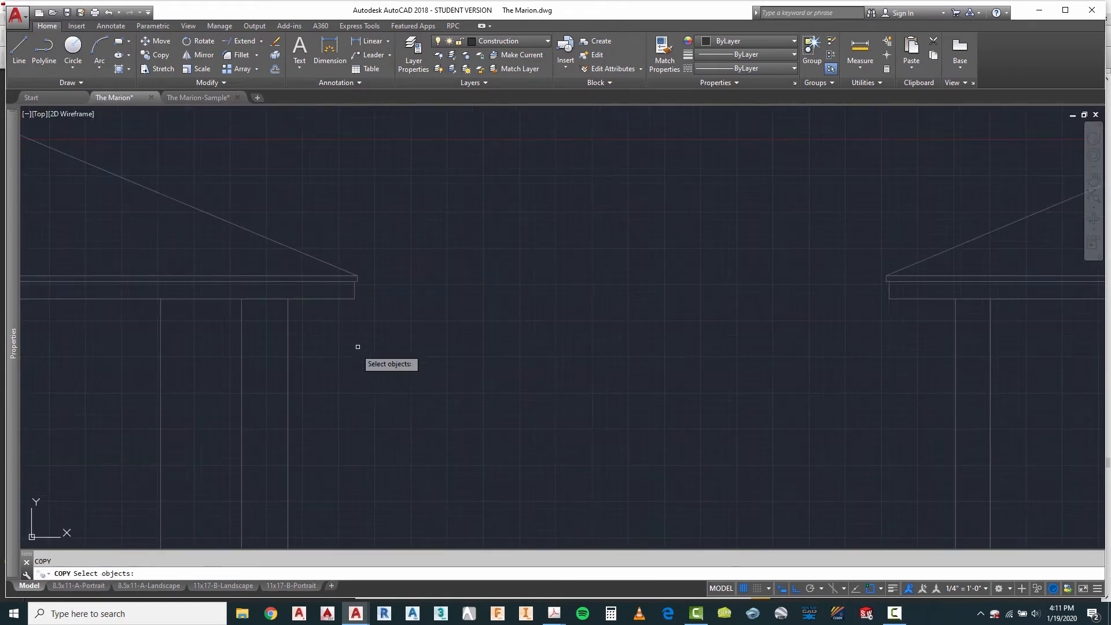
pyautogui.click(337, 256)
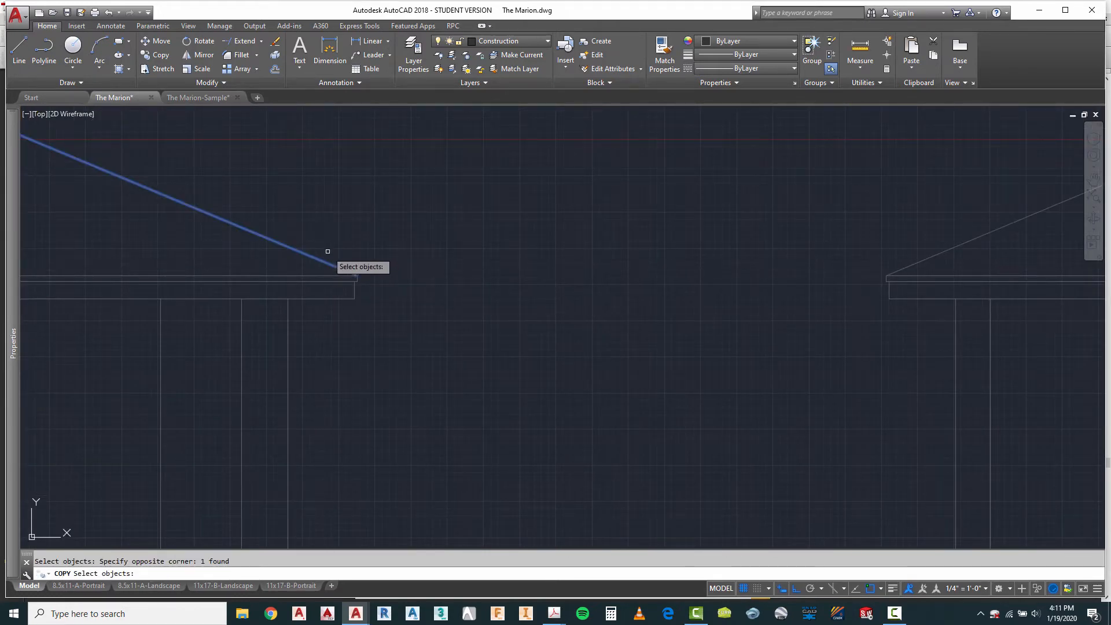
pyautogui.click(328, 251)
pyautogui.click(392, 322)
pyautogui.press('Return')
pyautogui.click(290, 342)
pyautogui.scroll(-2, 265, 357)
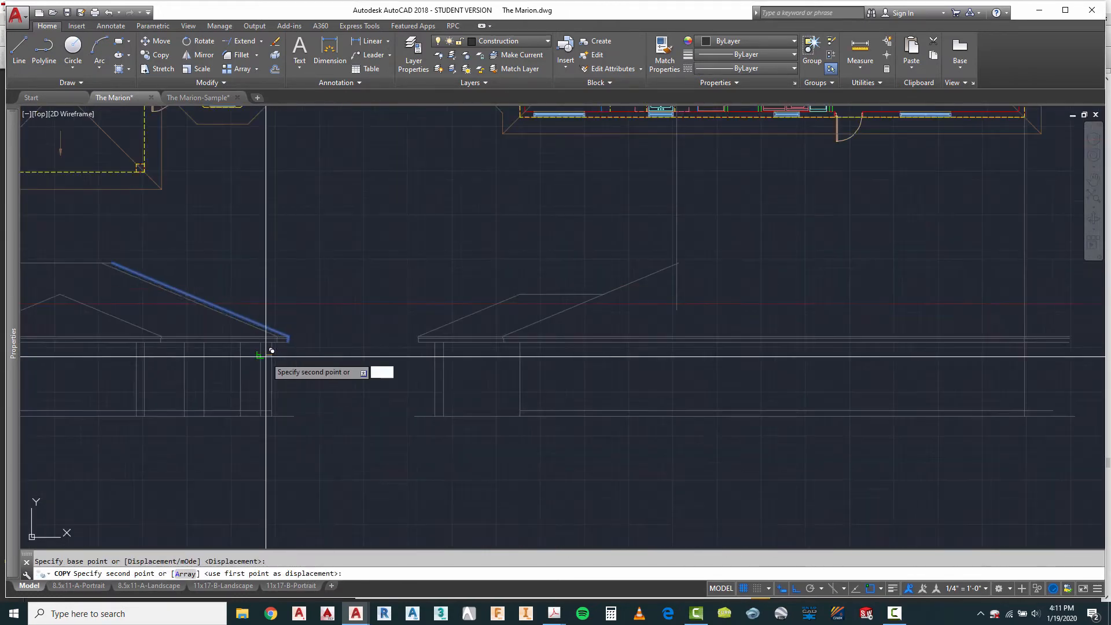
pyautogui.scroll(-2, 747, 405)
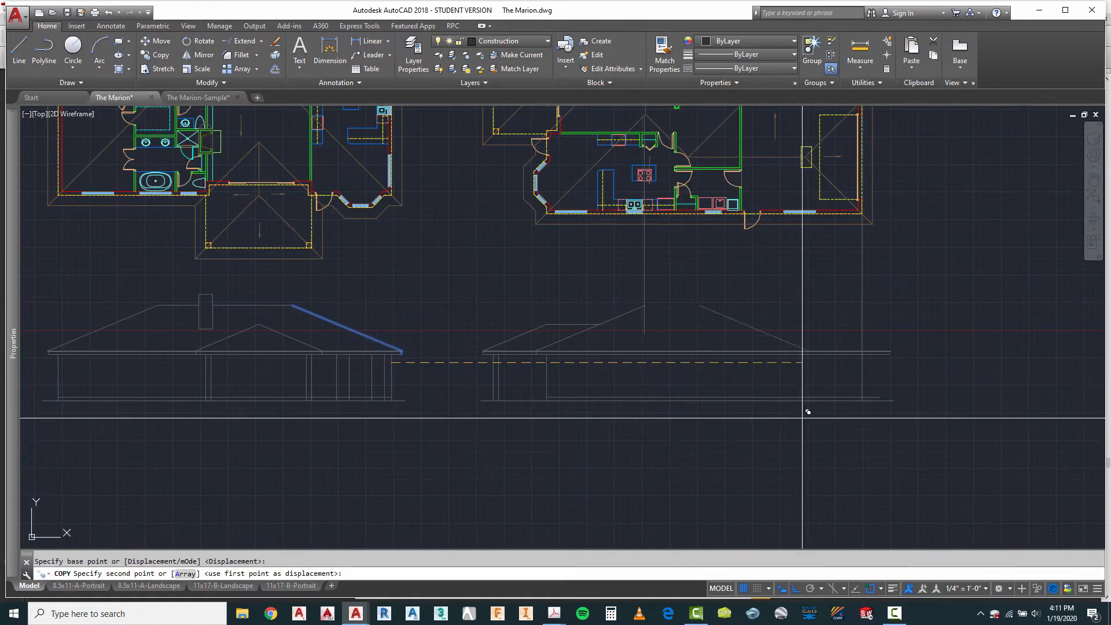
pyautogui.click(869, 356)
pyautogui.scroll(5, 907, 370)
pyautogui.press('Escape')
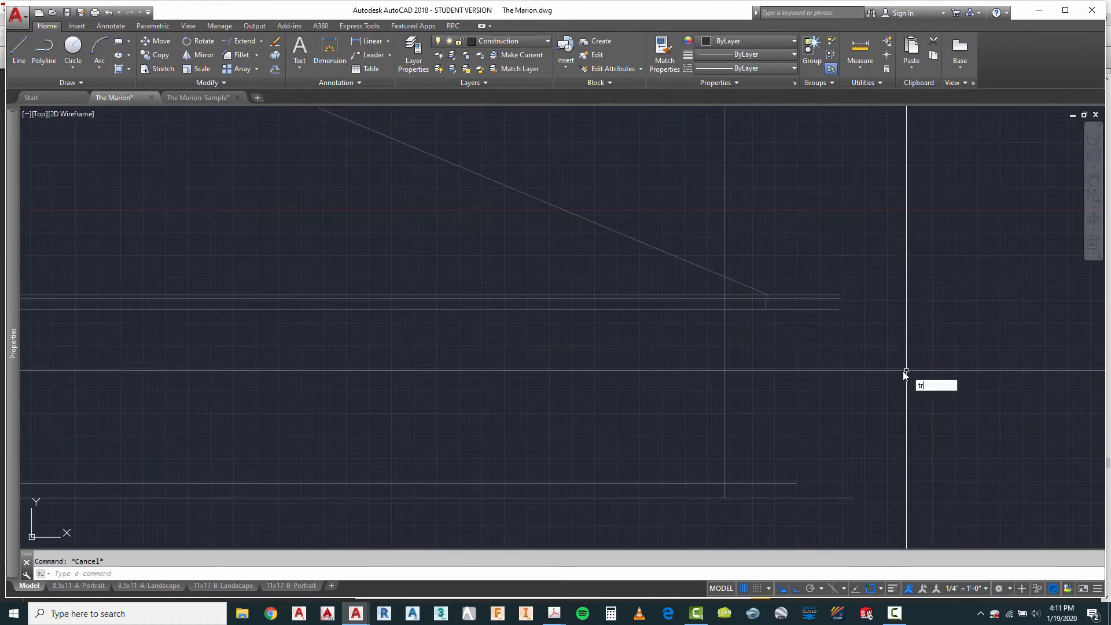
# Step: Trim the fourth elevation's horizontal eave lines beyond the copied fascia end at the garage
pyautogui.press('Return')
pyautogui.click(801, 264)
pyautogui.click(745, 319)
pyautogui.press('Return')
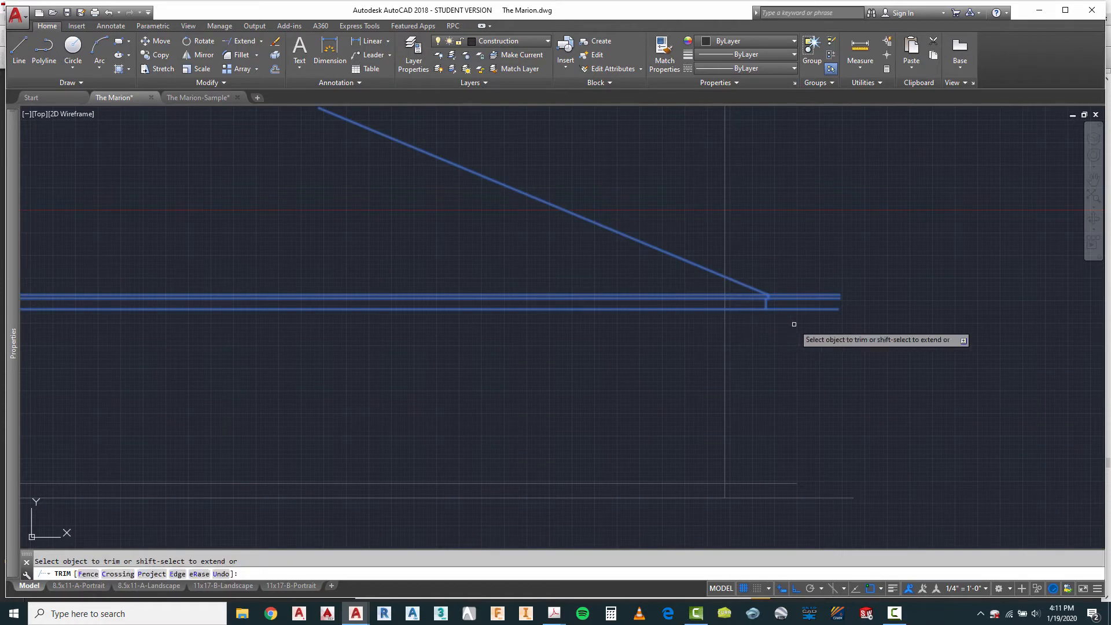
pyautogui.click(794, 324)
pyautogui.click(788, 267)
pyautogui.rightClick(763, 264)
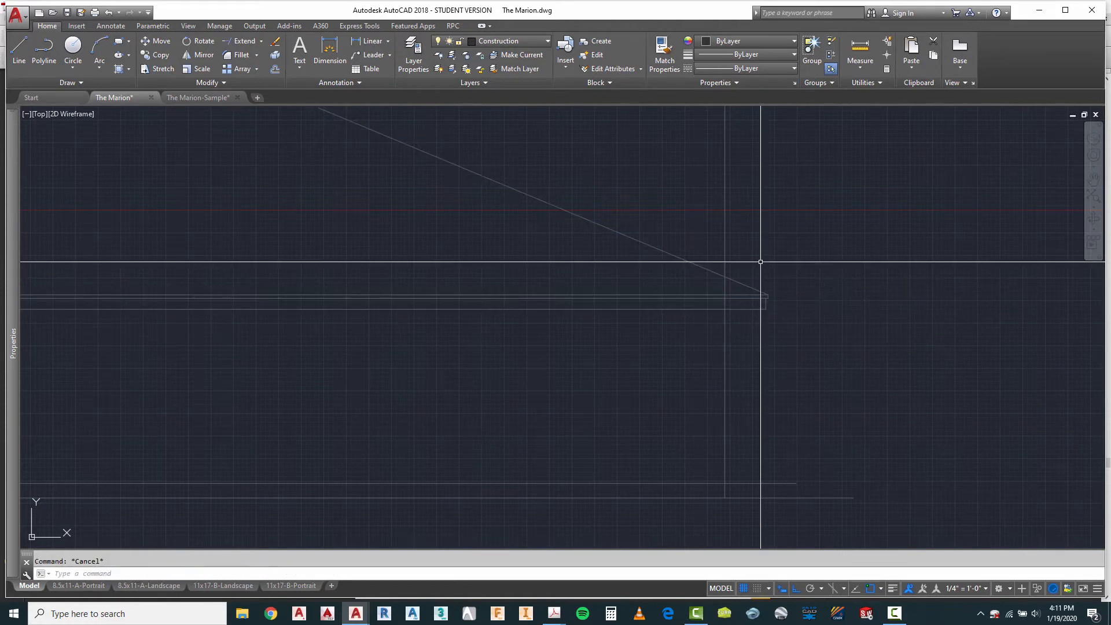
# Step: Trim the garage wall line above the underside of the eave
pyautogui.rightClick(760, 264)
pyautogui.click(789, 270)
pyautogui.click(743, 308)
pyautogui.press('Return')
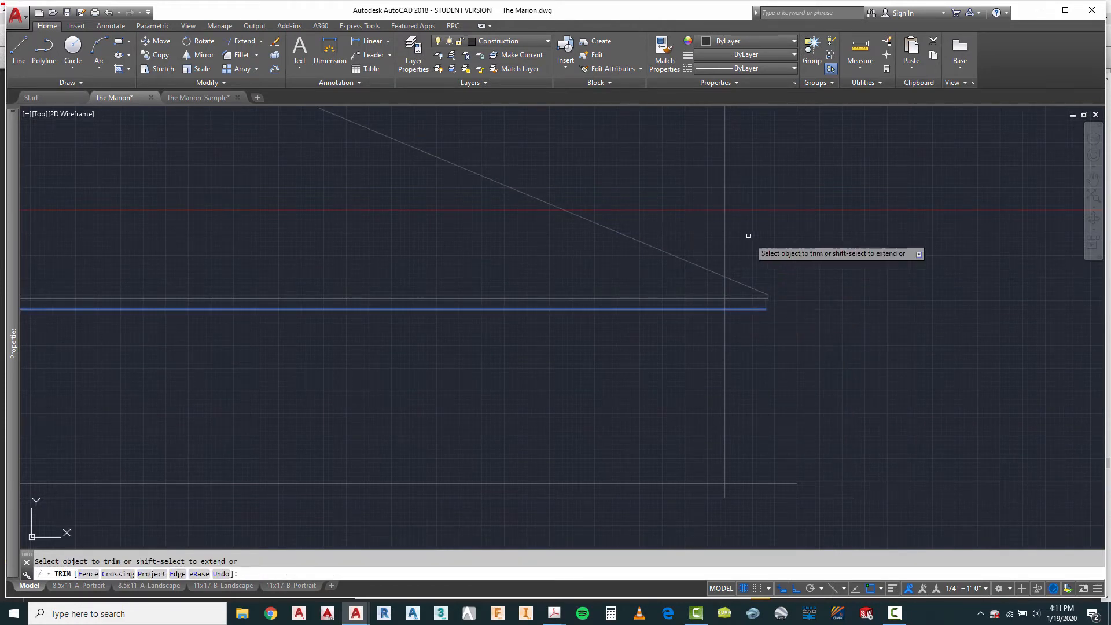
pyautogui.scroll(-5, 642, 342)
pyautogui.press('Escape')
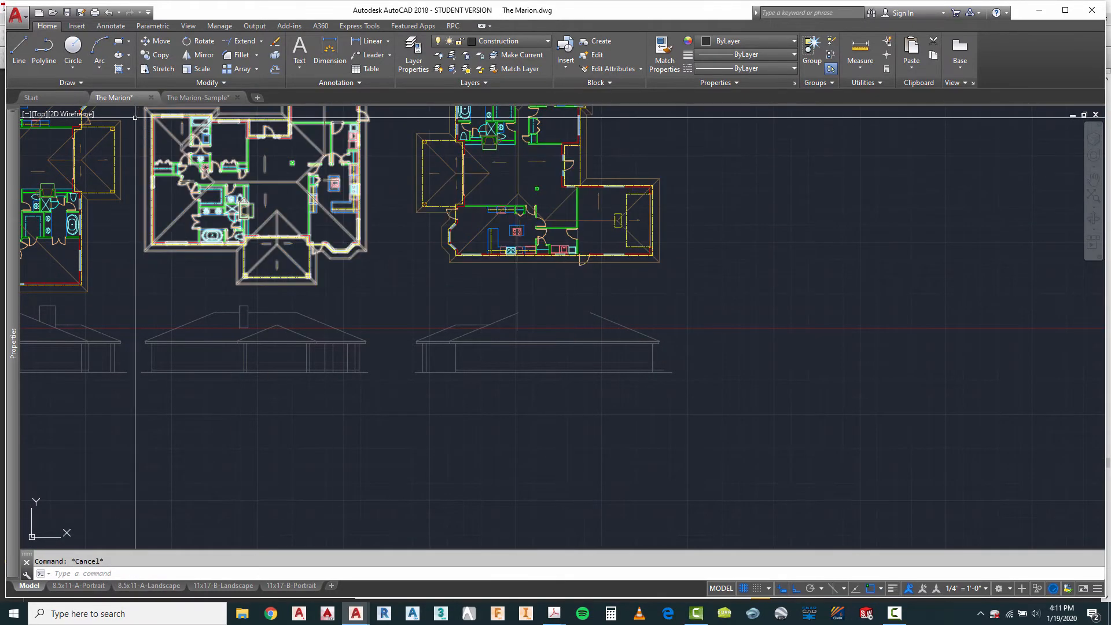
# Step: Draw a vertical line from the fourth plan's garage hip apex down across the garage roof slope
pyautogui.click(20, 49)
pyautogui.scroll(6, 636, 219)
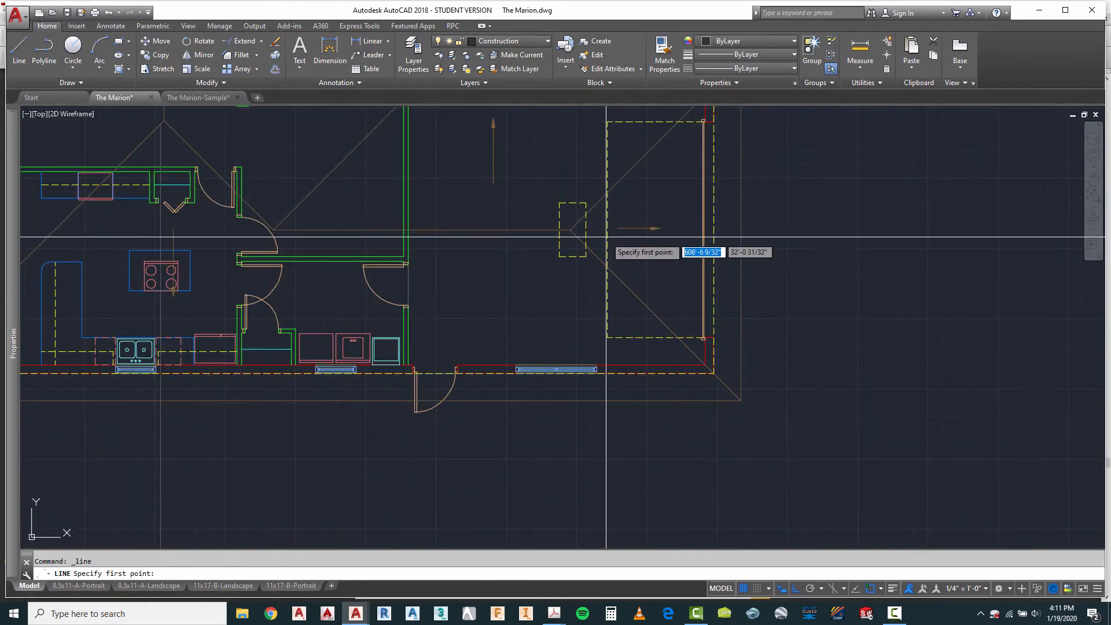
pyautogui.click(568, 226)
pyautogui.scroll(-4, 571, 224)
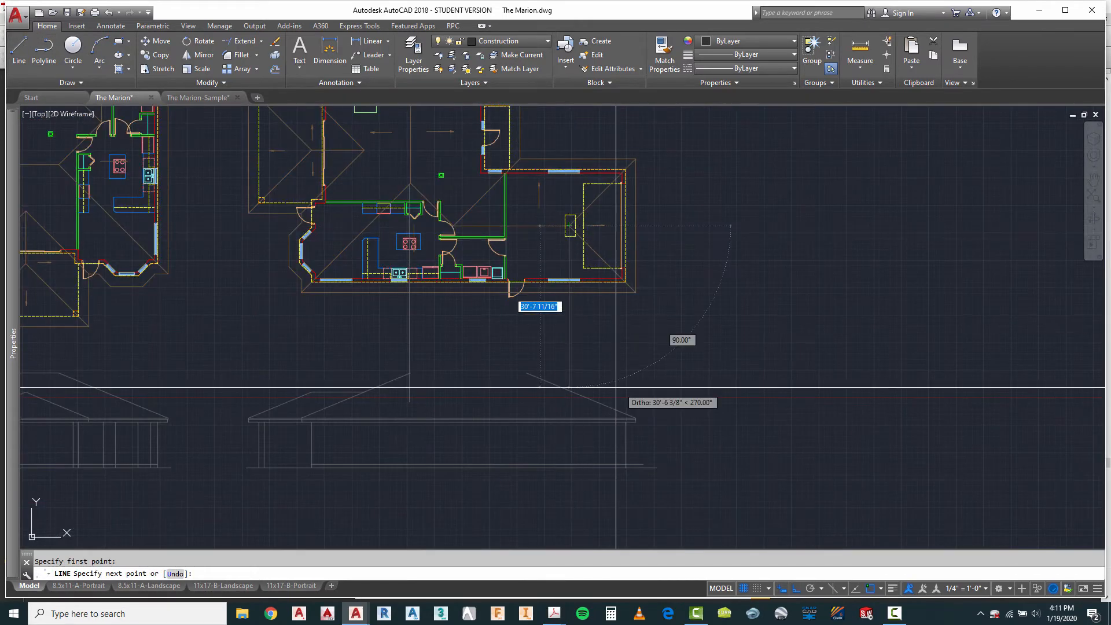
pyautogui.scroll(4, 584, 394)
pyautogui.click(537, 438)
pyautogui.press('Return')
# Step: Draw a horizontal garage ridge line from the projected line's intersection with the garage roof slope toward the main roof
pyautogui.rightClick(582, 363)
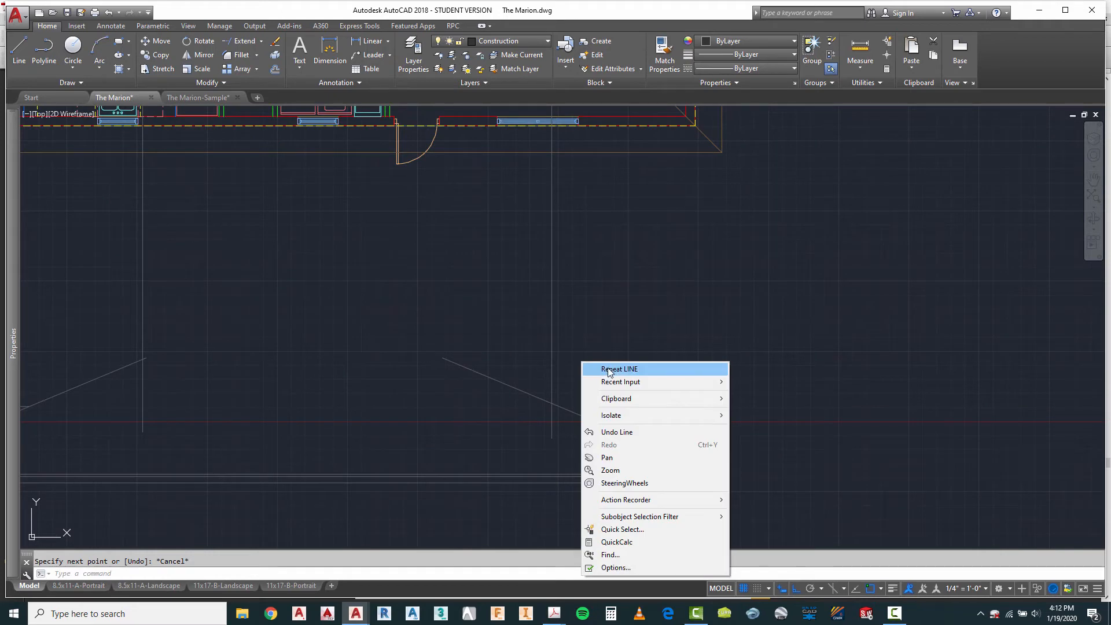
pyautogui.click(612, 370)
pyautogui.click(552, 403)
pyautogui.scroll(-4, 552, 403)
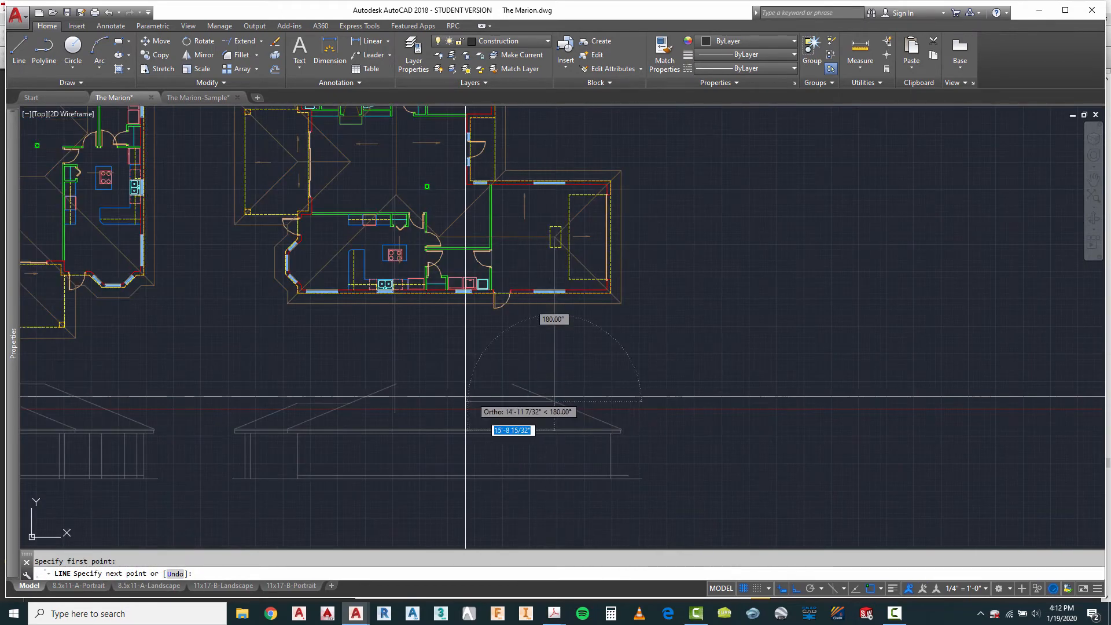
pyautogui.click(427, 401)
pyautogui.press('Return')
# Step: Try to project the inner end of the fourth plan's garage ridge down to the elevation's garage ridge line
pyautogui.rightClick(452, 250)
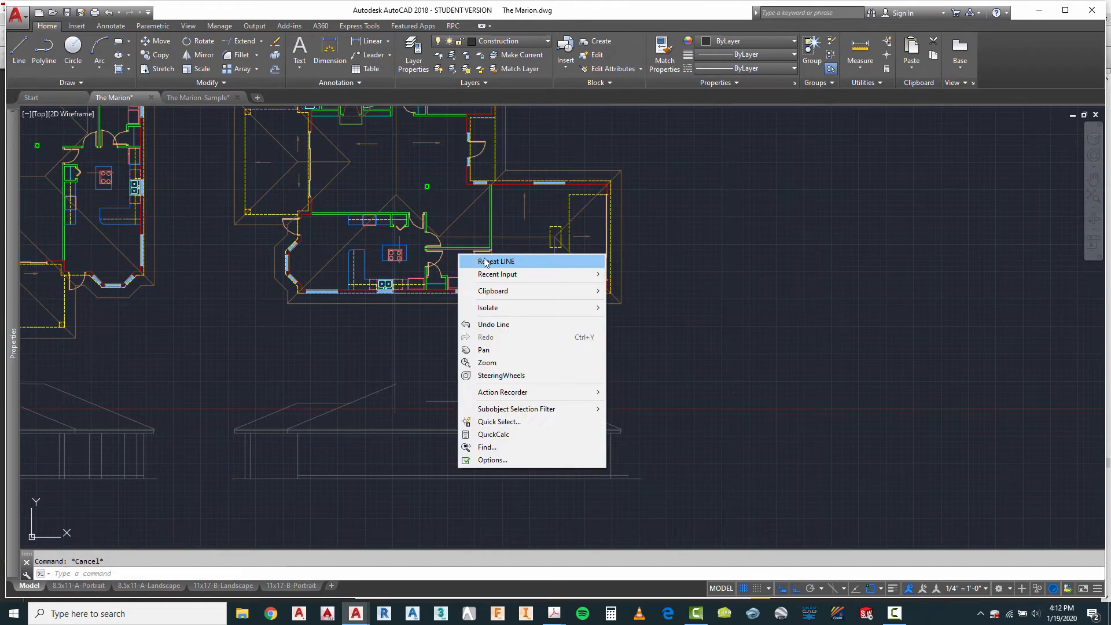
pyautogui.click(463, 253)
pyautogui.scroll(3, 447, 240)
pyautogui.click(422, 223)
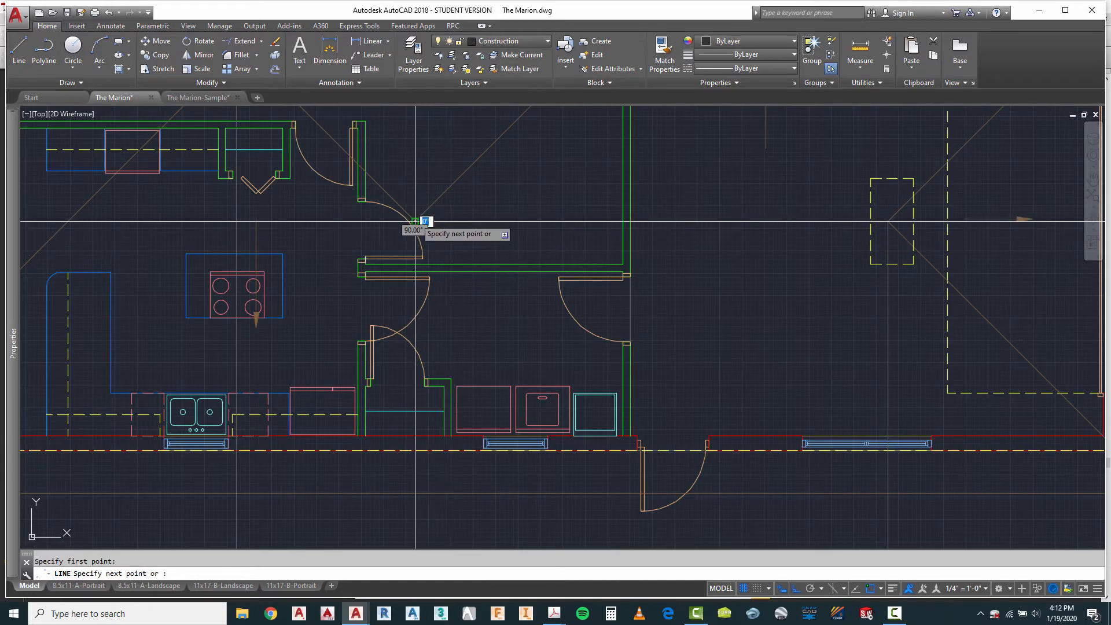
pyautogui.scroll(-3, 426, 220)
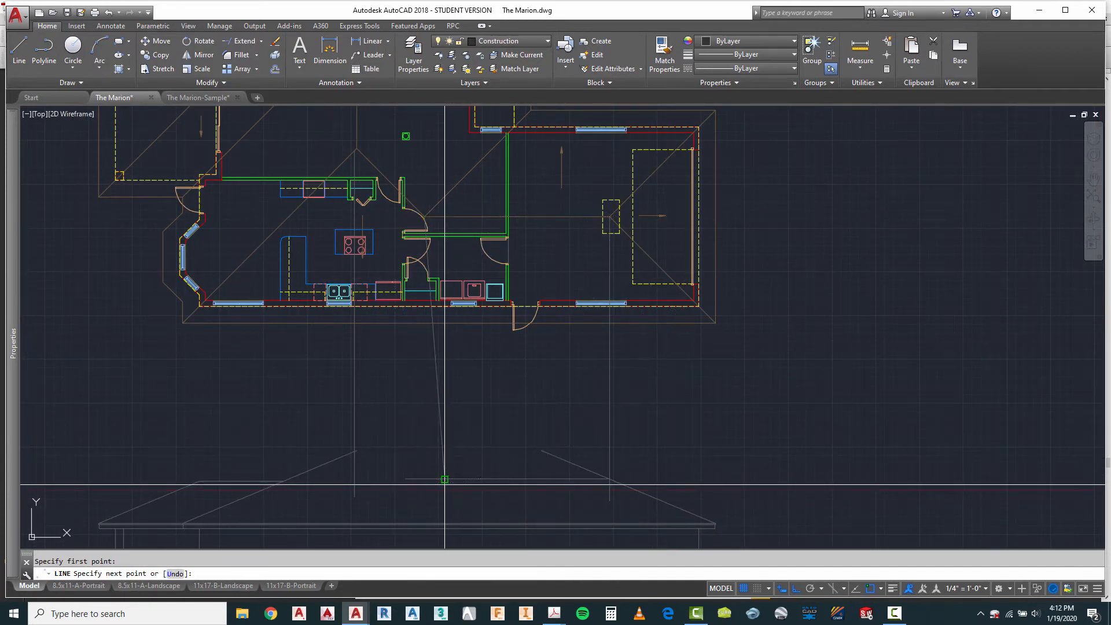
pyautogui.press('Escape')
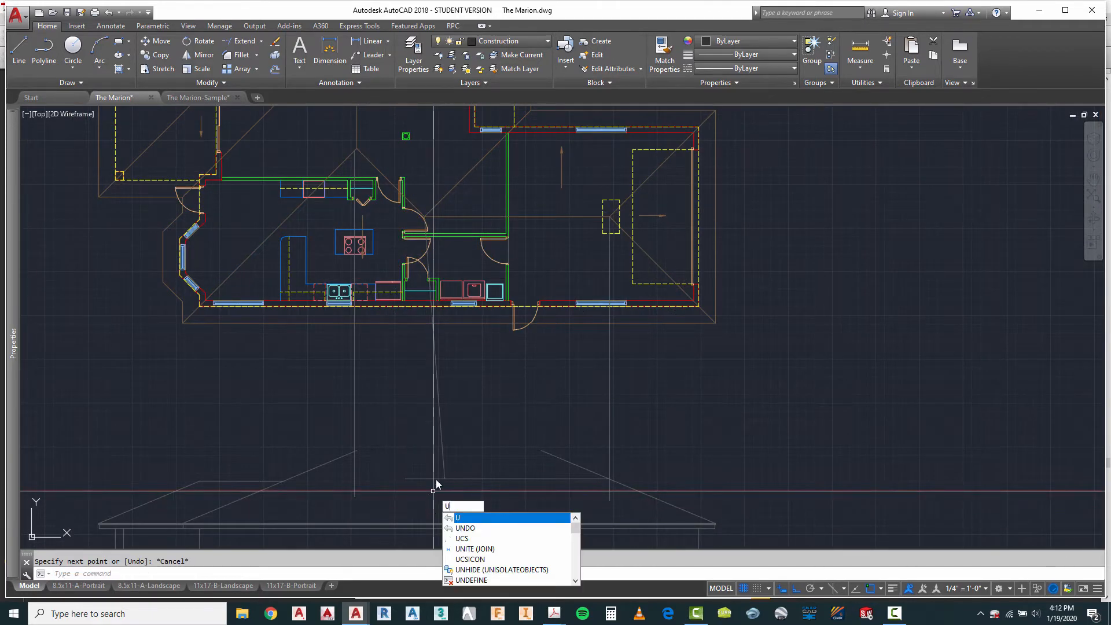
pyautogui.press('Escape')
# Step: Erase the slanted projection line between the fourth plan and its elevation
pyautogui.scroll(4, 435, 480)
pyautogui.write('e')
pyautogui.press('Return')
pyautogui.click(488, 347)
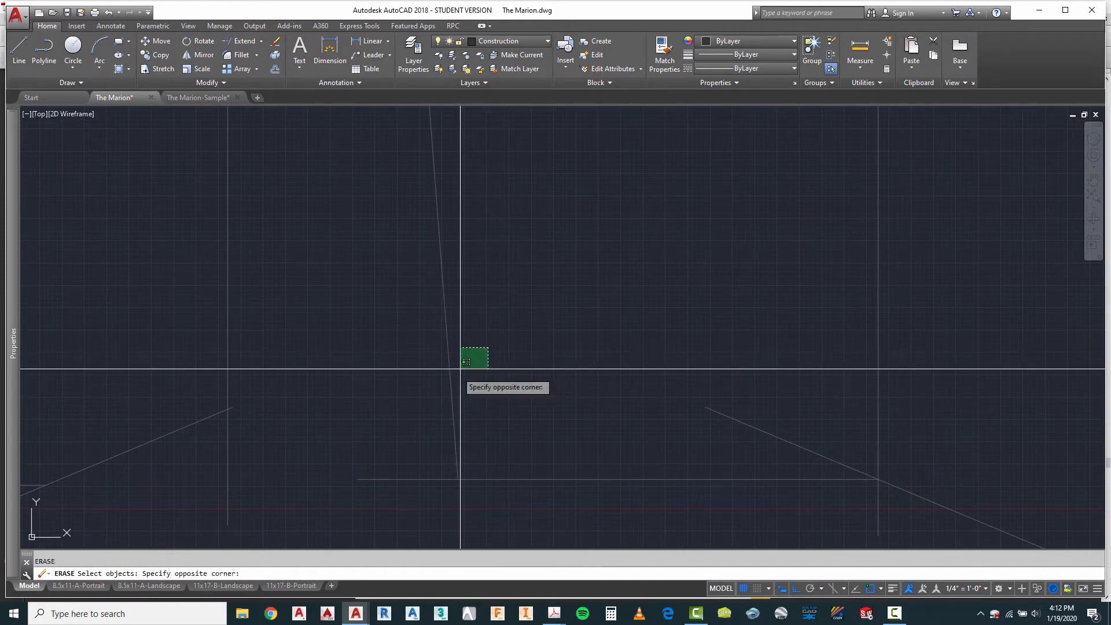
pyautogui.press('Return')
# Step: Draw a vertical line from the inner end of the fourth plan's garage ridge down across the elevation's garage ridge line
pyautogui.scroll(-5, 406, 405)
pyautogui.scroll(2, 408, 216)
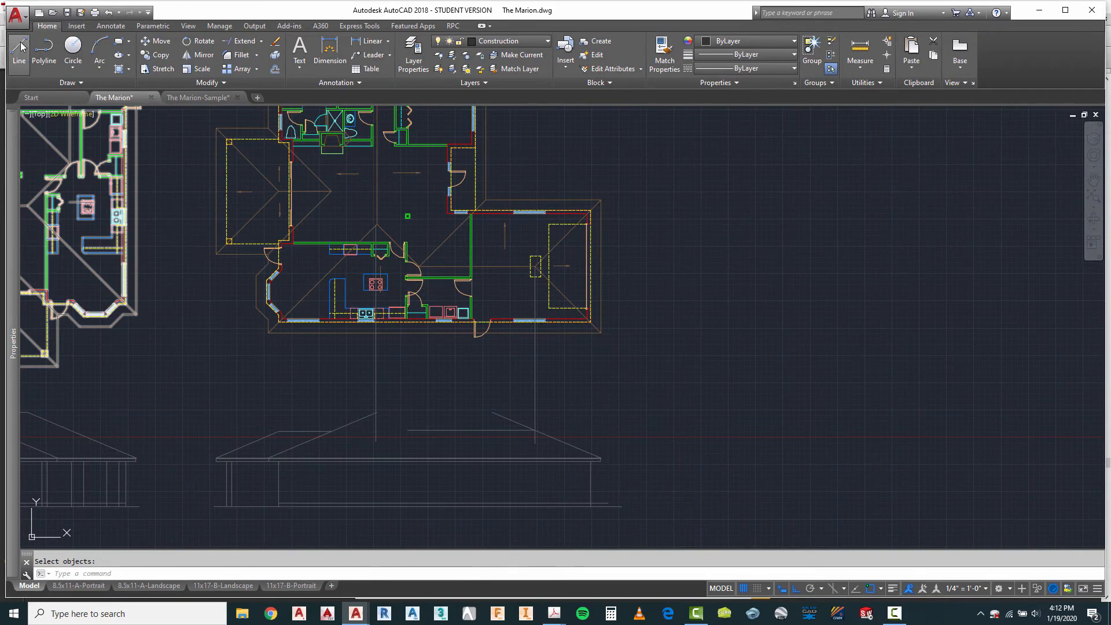
pyautogui.scroll(3, 429, 266)
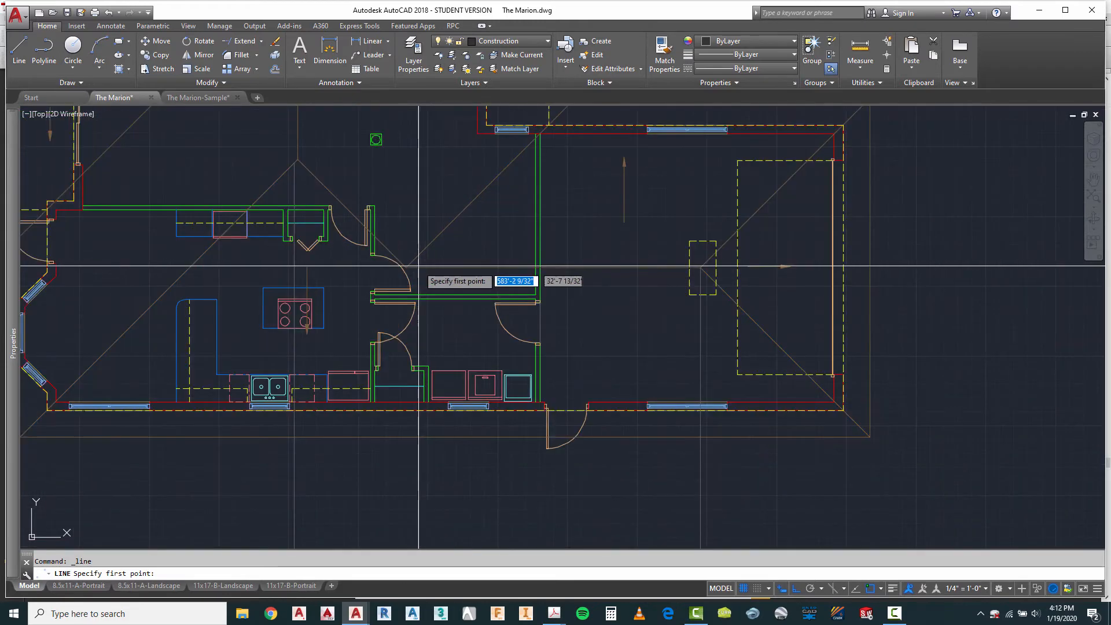
pyautogui.click(407, 264)
pyautogui.scroll(-5, 409, 243)
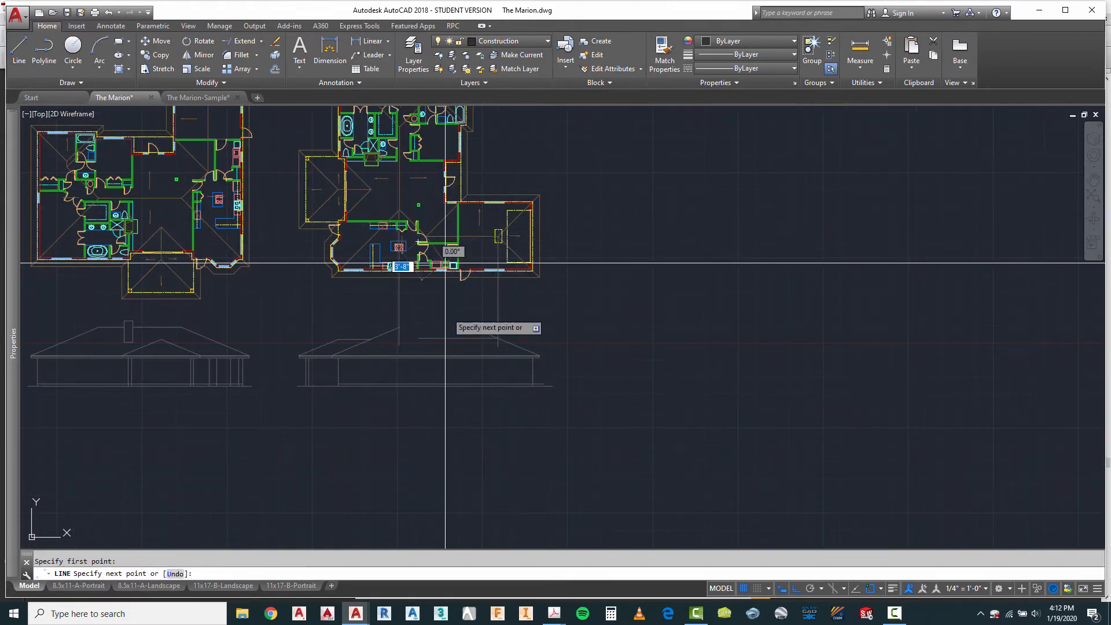
pyautogui.scroll(3, 437, 344)
pyautogui.press('Escape')
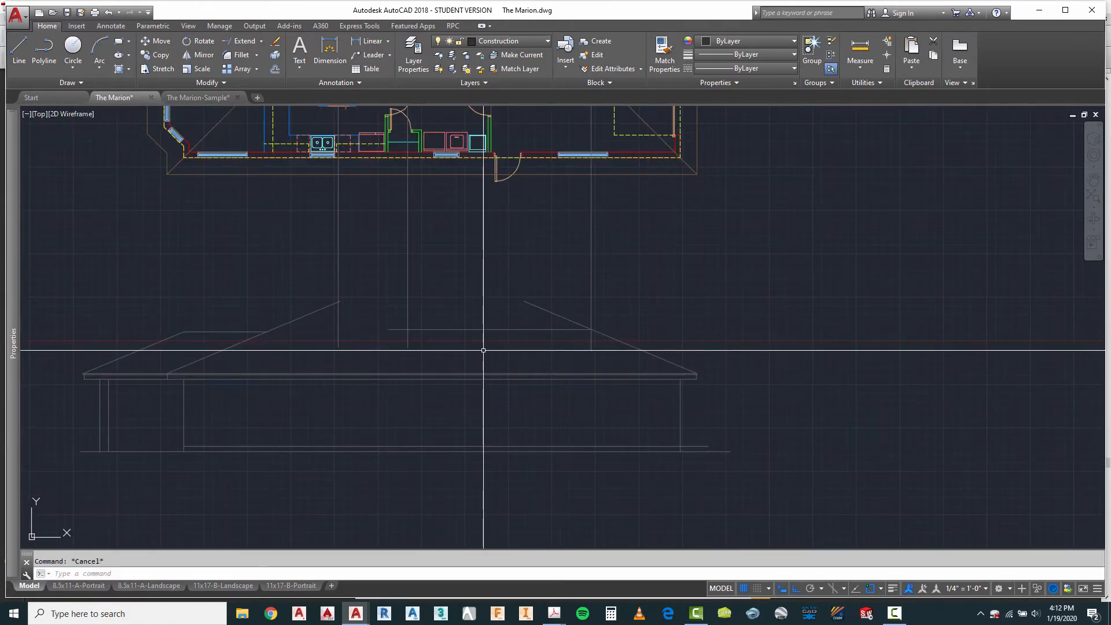
# Step: Copy the fourth elevation's garage roof slope from its eave end to where the inner vertical projection line meets the garage ridge
pyautogui.write('ct o')
pyautogui.press('Return')
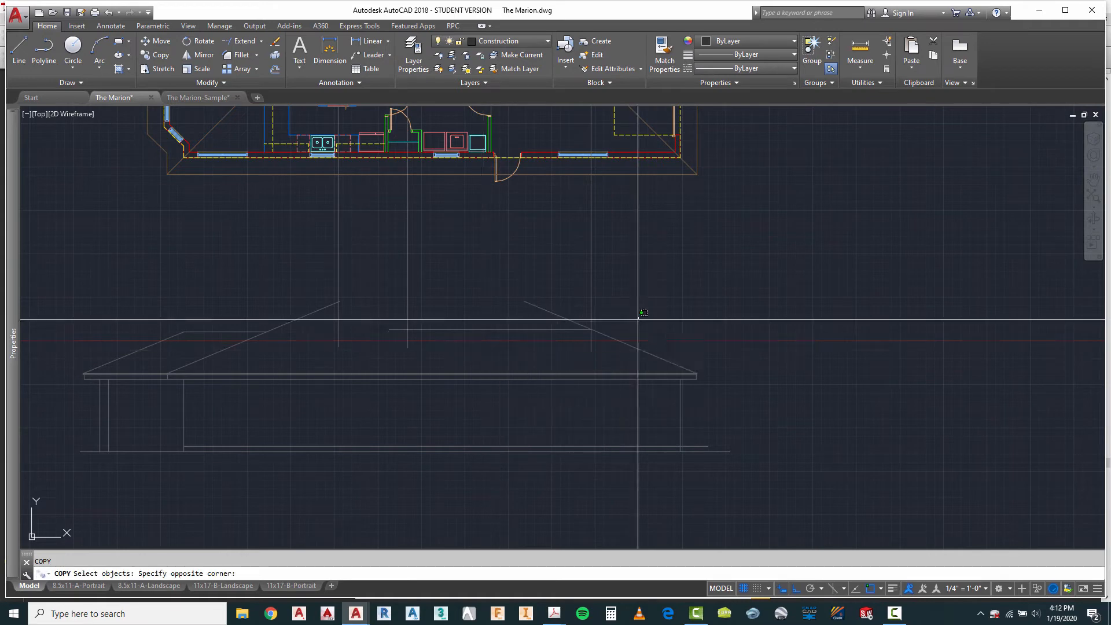
pyautogui.click(615, 354)
pyautogui.scroll(5, 679, 355)
pyautogui.press('Return')
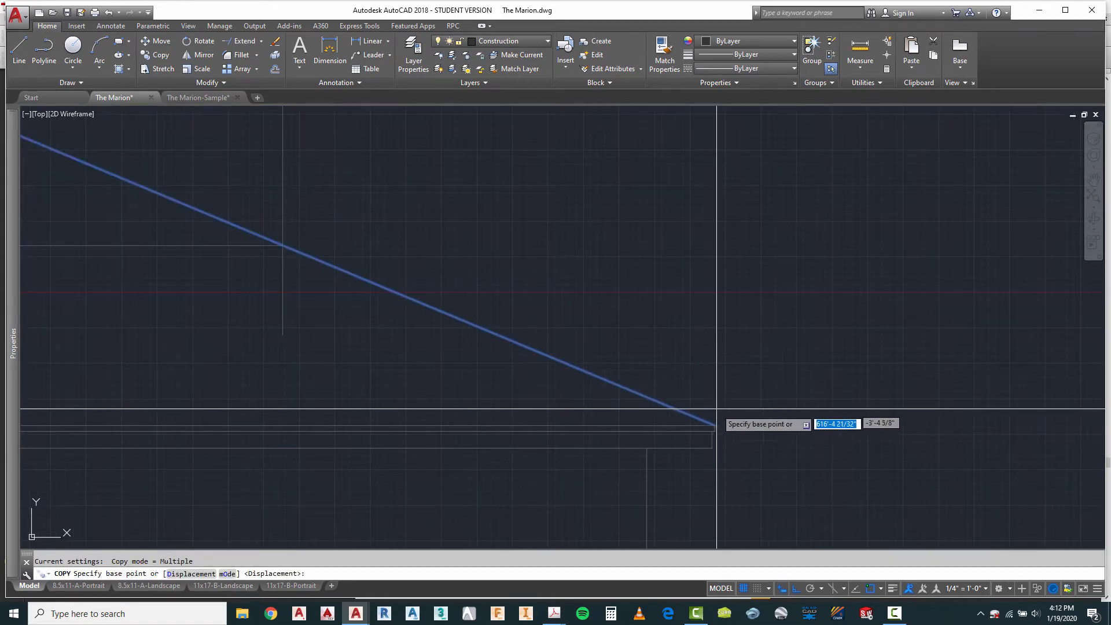
pyautogui.click(716, 425)
pyautogui.scroll(-4, 792, 395)
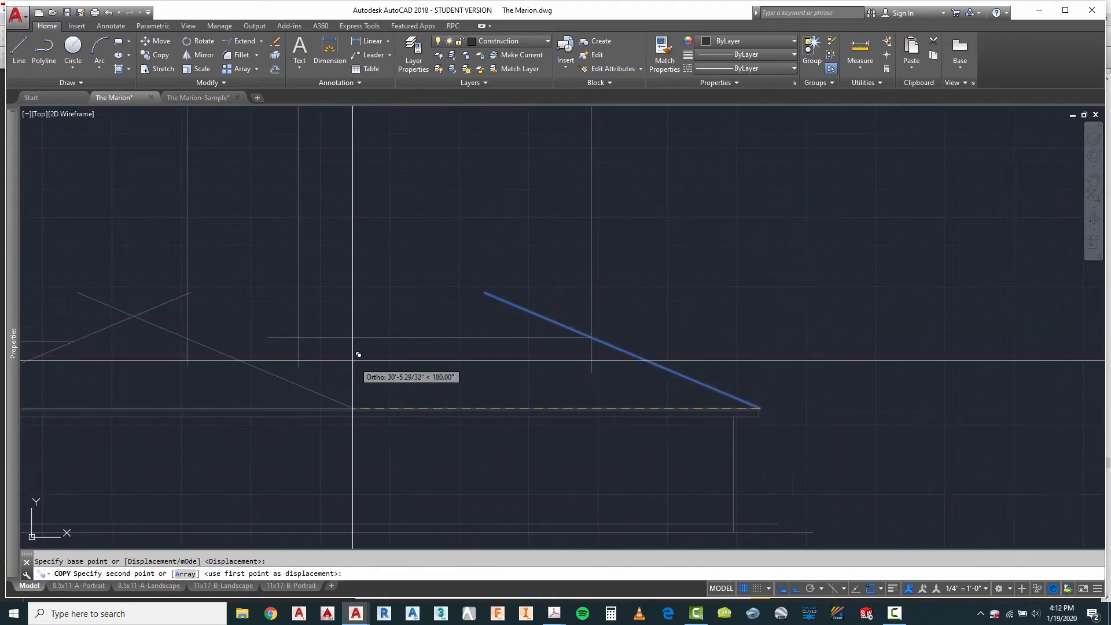
pyautogui.click(298, 337)
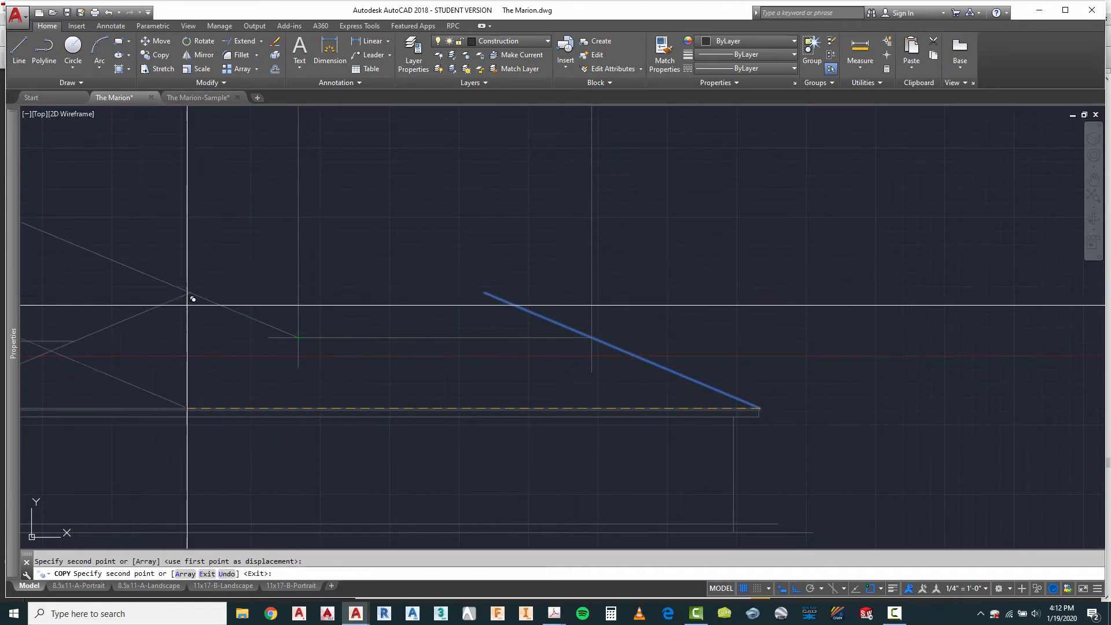
pyautogui.scroll(-6, 362, 360)
pyautogui.scroll(5, 284, 242)
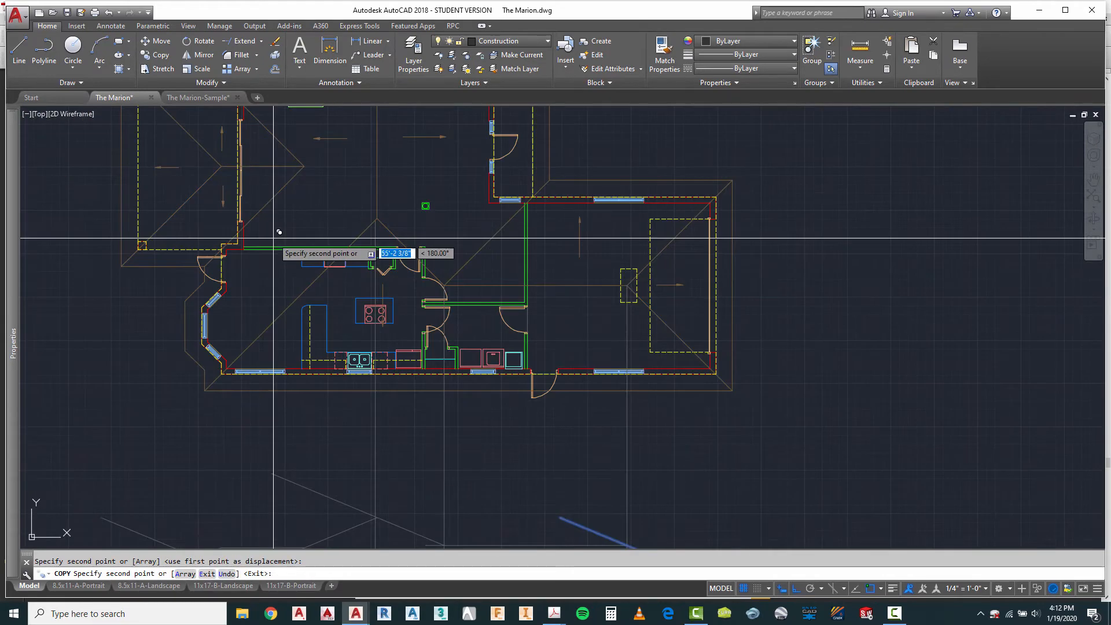
# Step: Erase the vertical projection line dropped from the fourth plan's main roof ridge
pyautogui.press('Escape')
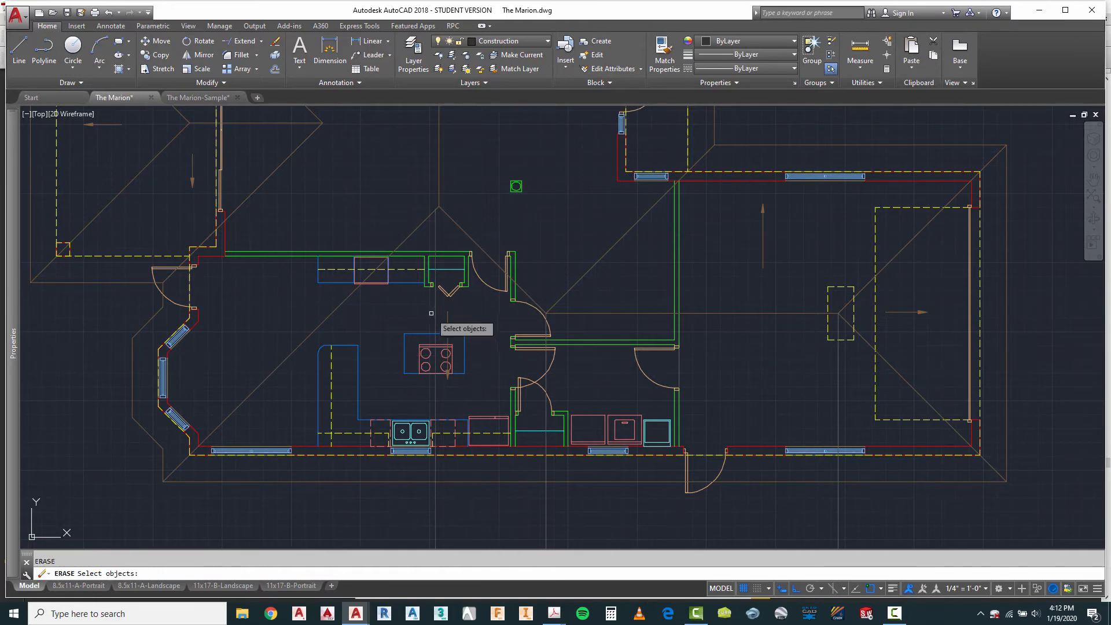
pyautogui.click(435, 309)
pyautogui.press('Return')
pyautogui.scroll(-5, 406, 196)
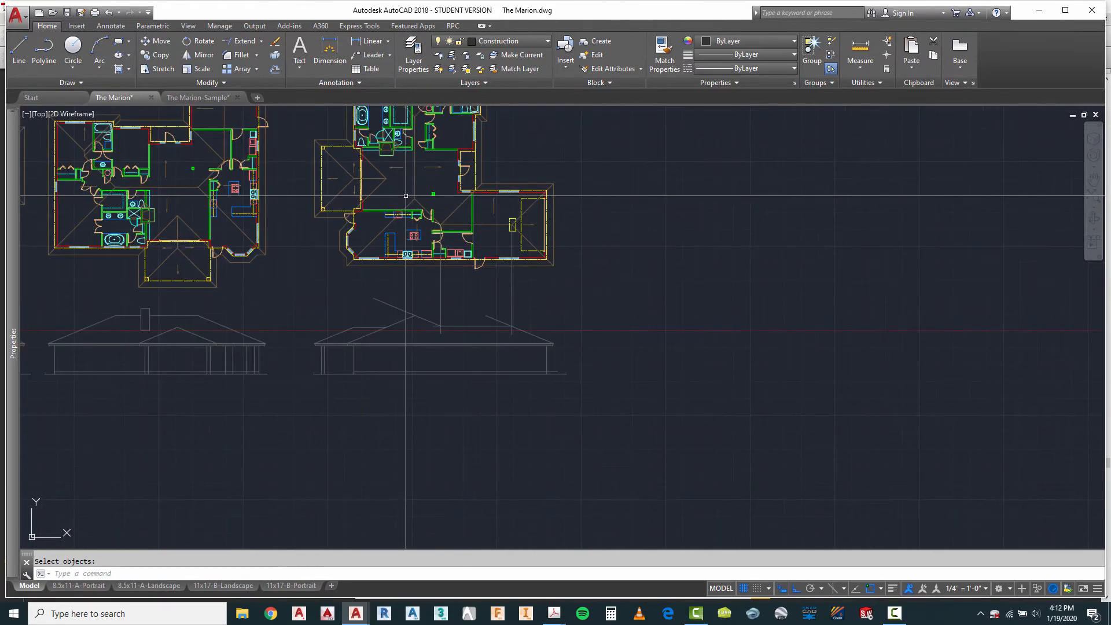
# Step: Fillet the main roof's rising slope and the copied slope together at the fourth elevation's roof peak with zero radius
pyautogui.scroll(5, 430, 301)
pyautogui.press('Escape')
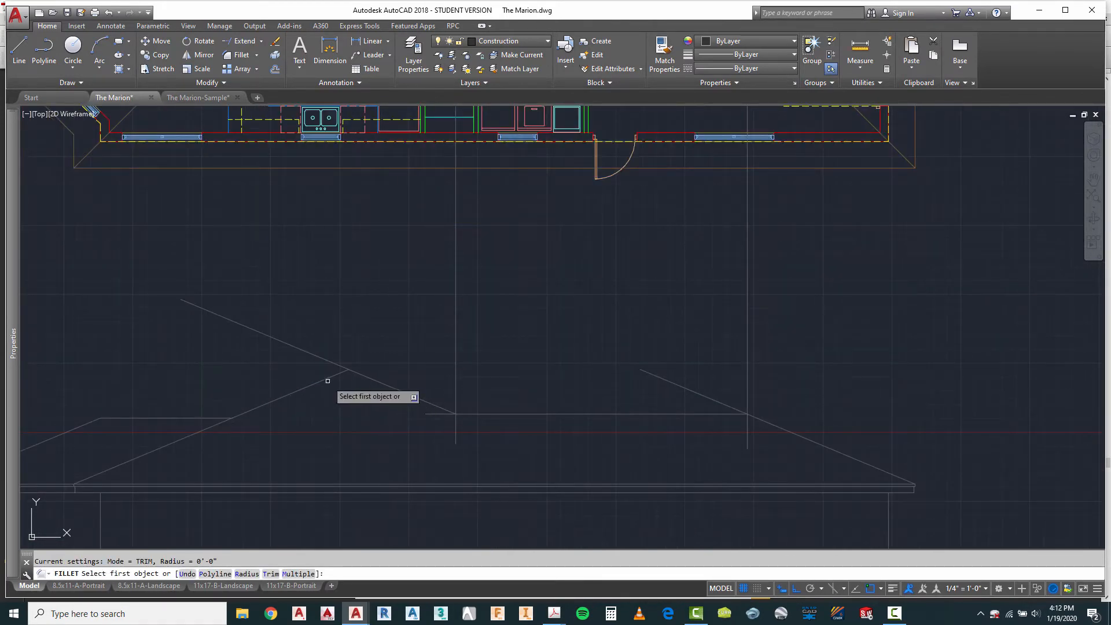
pyautogui.click(328, 379)
pyautogui.click(379, 379)
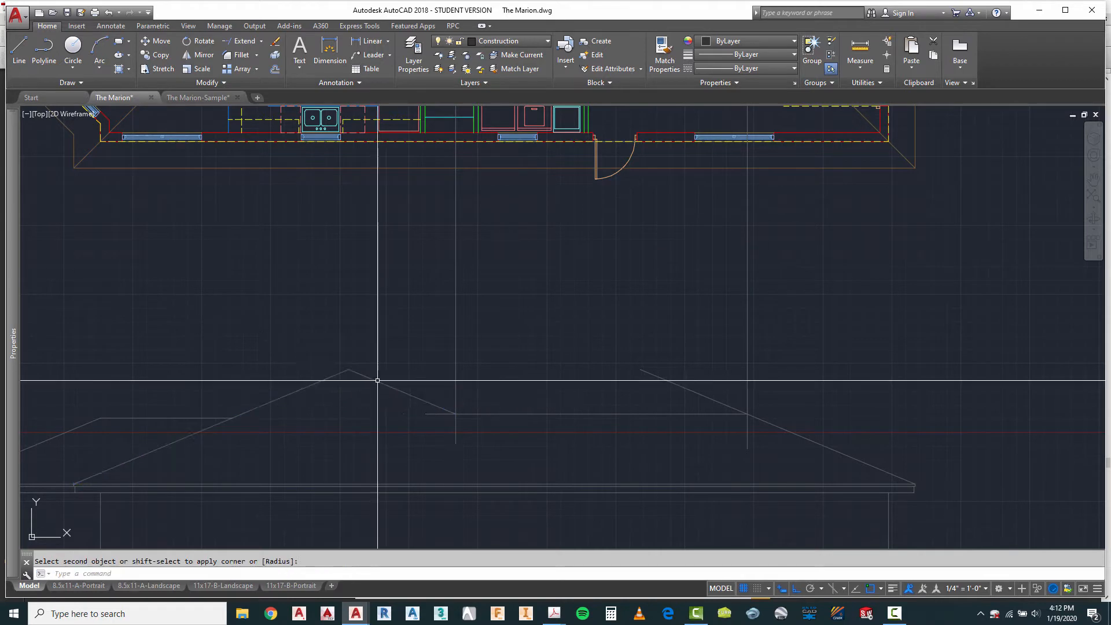
pyautogui.press('Escape')
# Step: Fillet the garage ridge line's inner end to the copied slope and its outer end to the garage roof slope
pyautogui.click(413, 395)
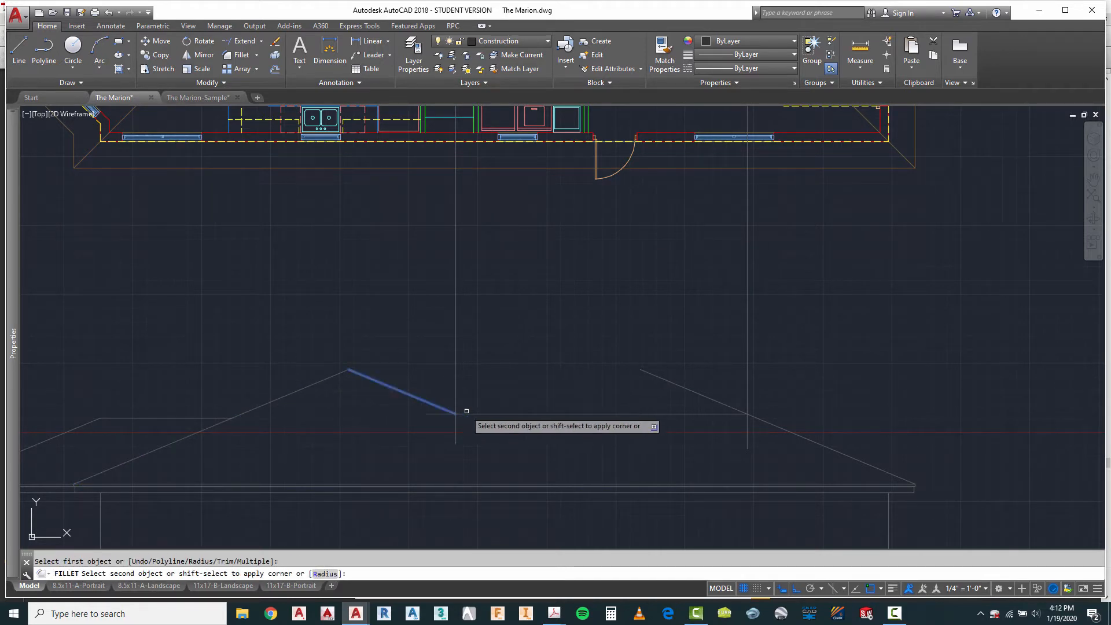
pyautogui.click(470, 413)
pyautogui.press('Escape')
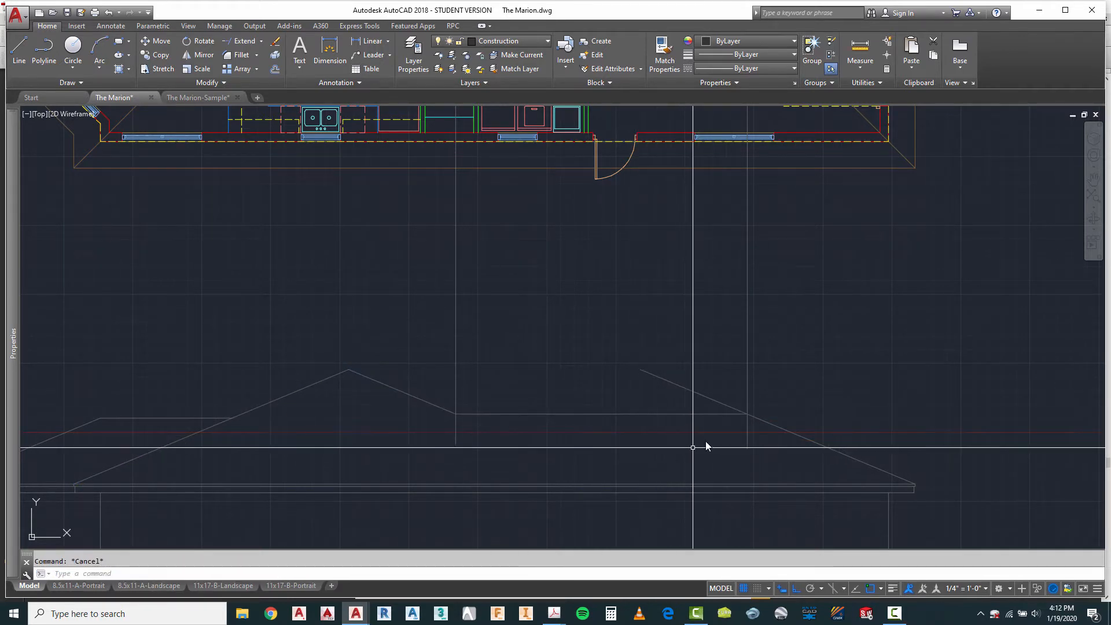
pyautogui.click(698, 413)
pyautogui.click(784, 428)
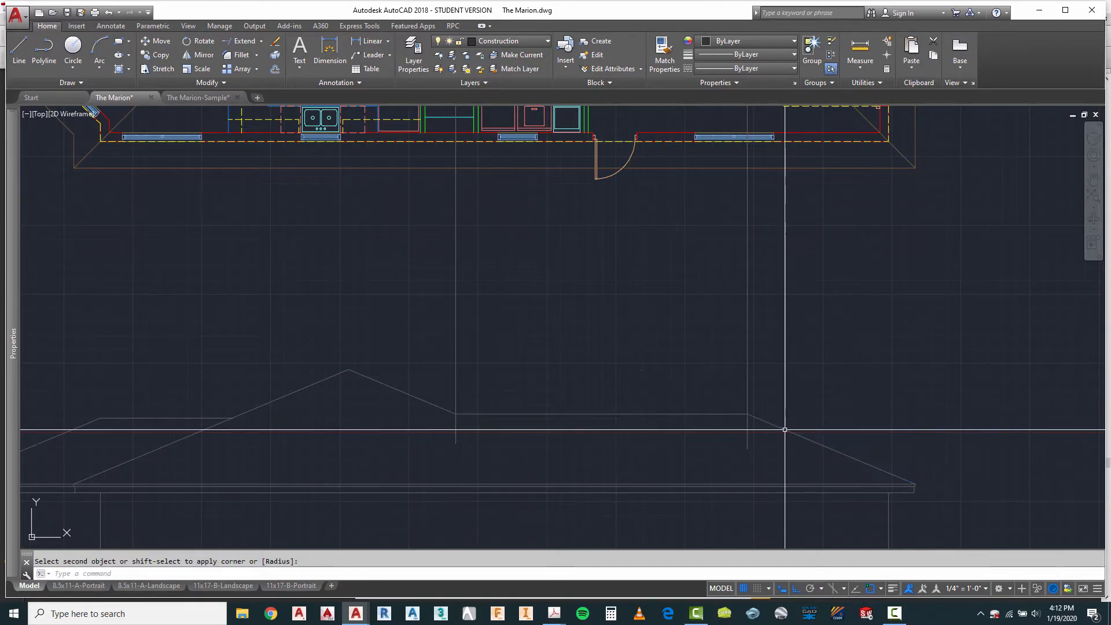
pyautogui.press('Escape')
# Step: Erase the two remaining vertical projection lines between the fourth plan and its elevation
pyautogui.click(824, 256)
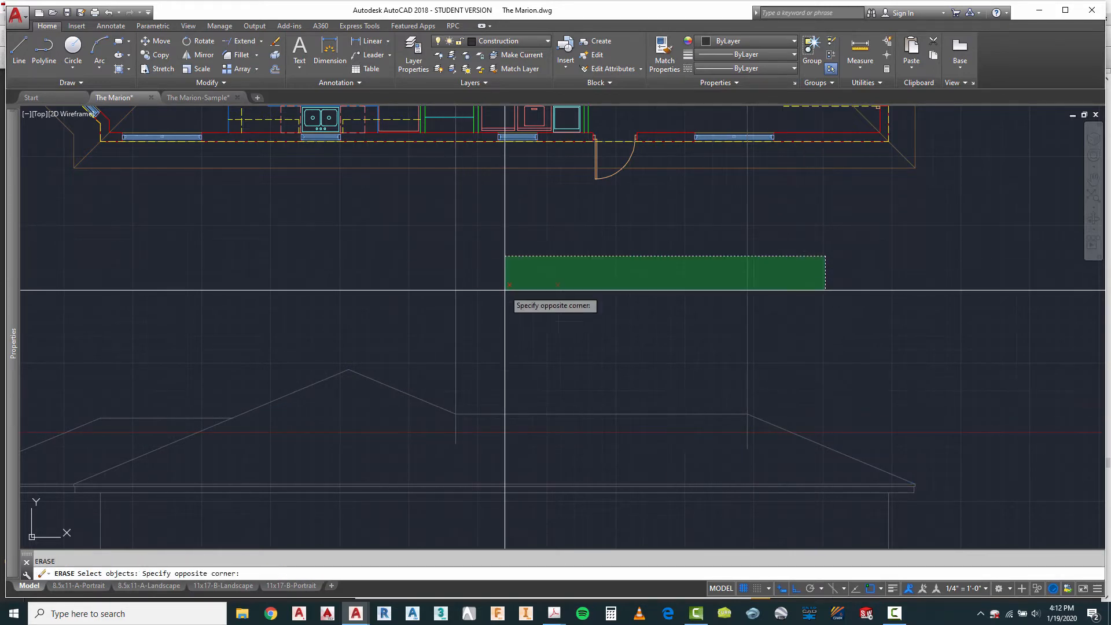
pyautogui.click(380, 312)
pyautogui.press('Return')
pyautogui.scroll(-4, 501, 305)
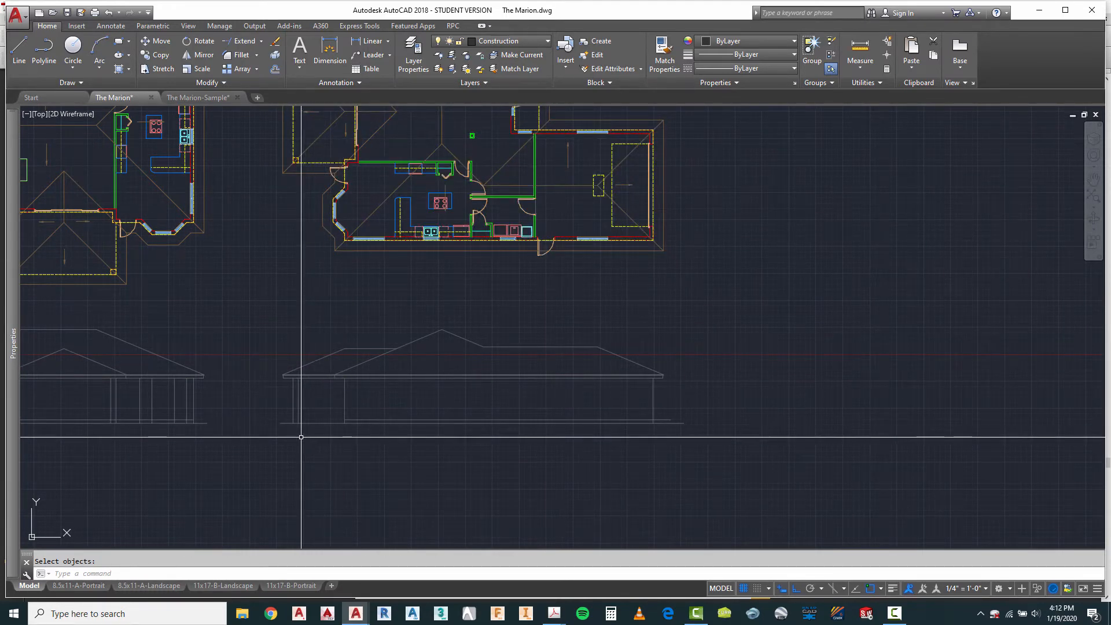
# Step: Trim the fourth elevation's floor line where it overshoots the garage end wall
pyautogui.scroll(4, 677, 447)
pyautogui.press('Escape')
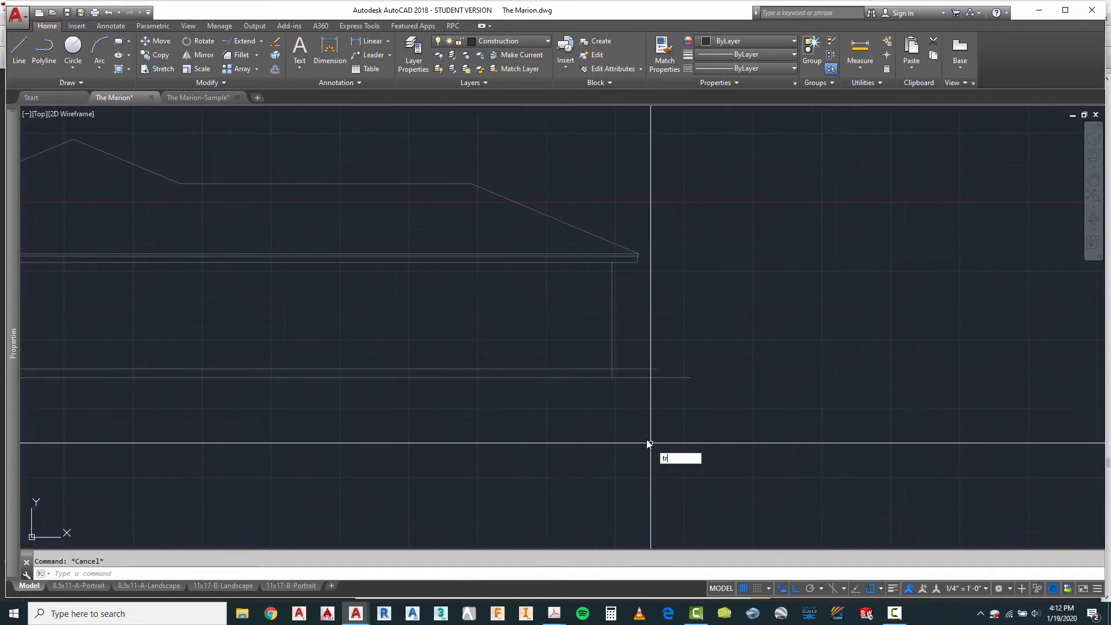
pyautogui.write('tr')
pyautogui.press('Return')
pyautogui.press('Return')
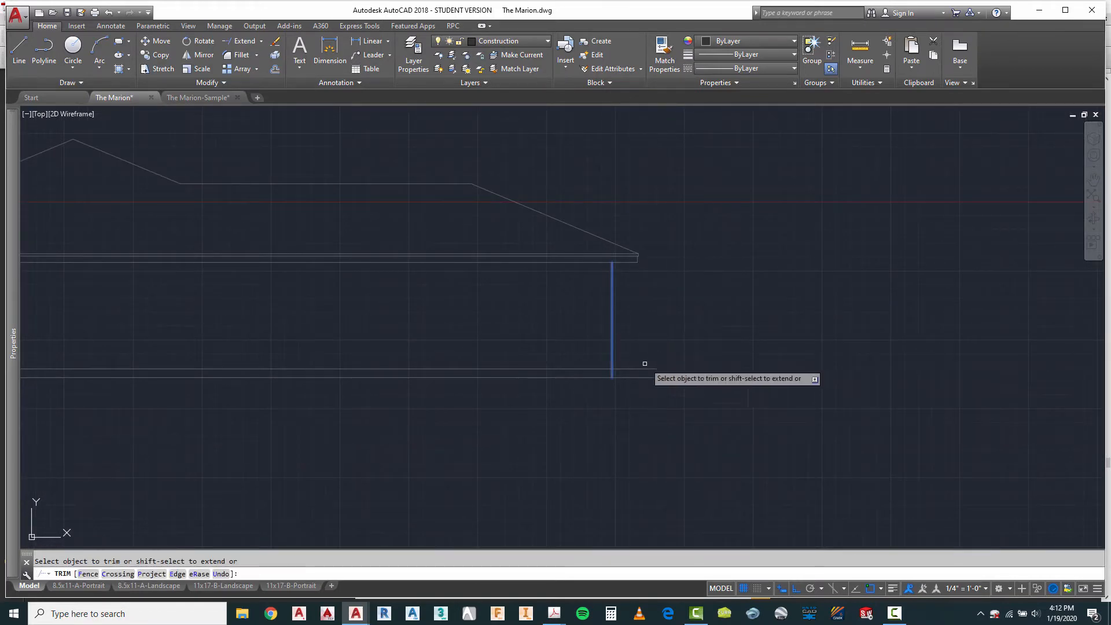
pyautogui.press('Escape')
pyautogui.scroll(-5, 744, 406)
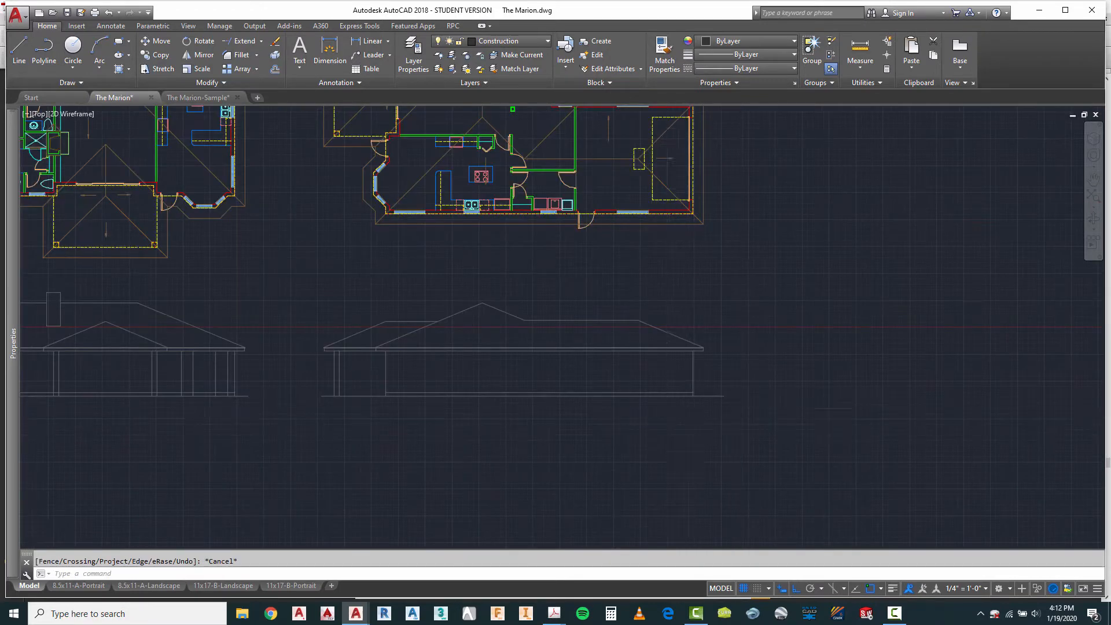
# Step: Draw a vertical line from the outer wall of the fourth plan's bay window down to the elevation's ground line
pyautogui.scroll(2, 512, 385)
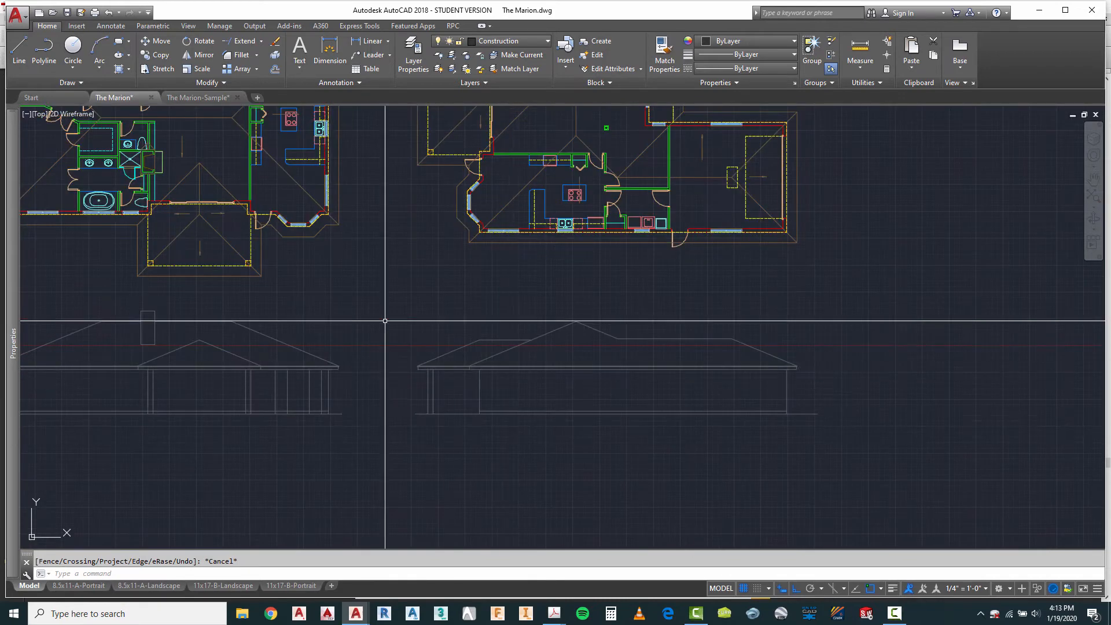
pyautogui.click(14, 49)
pyautogui.scroll(4, 472, 223)
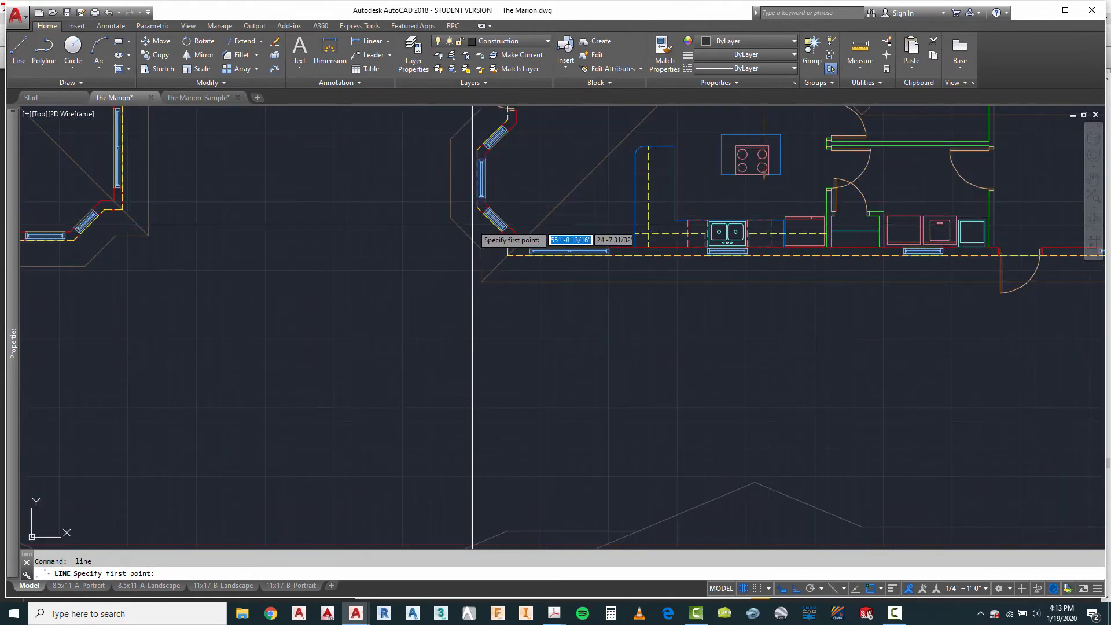
pyautogui.scroll(-4, 463, 223)
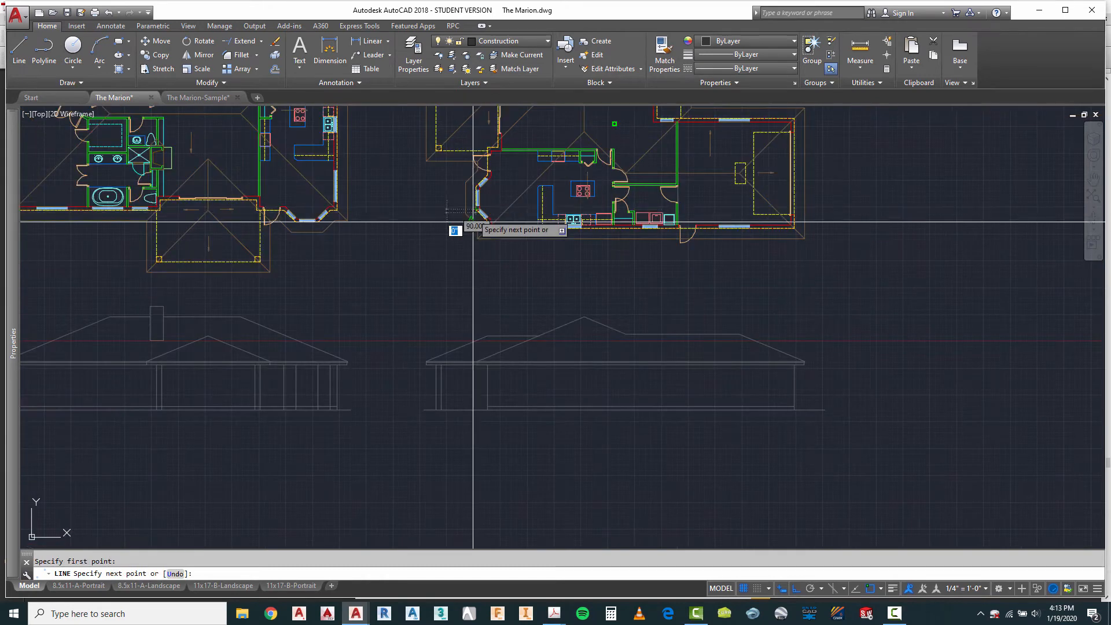
pyautogui.scroll(5, 514, 440)
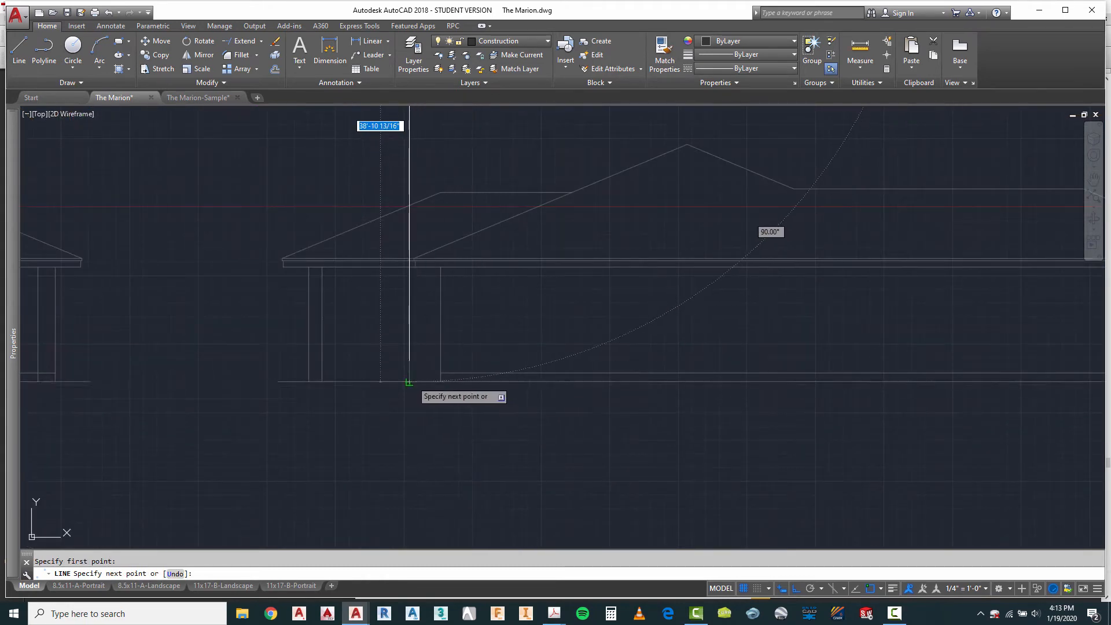
pyautogui.press('Escape')
# Step: Extend the fourth elevation's floor line to the projected bay window wall line
pyautogui.write('Ex')
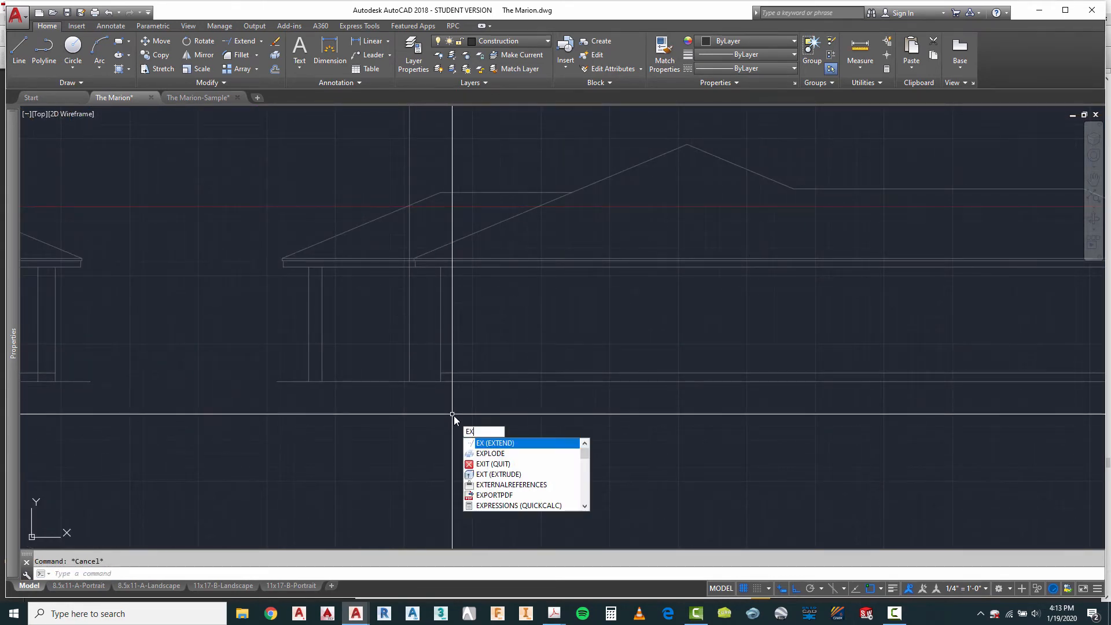
pyautogui.press('Return')
pyautogui.click(419, 332)
pyautogui.click(404, 339)
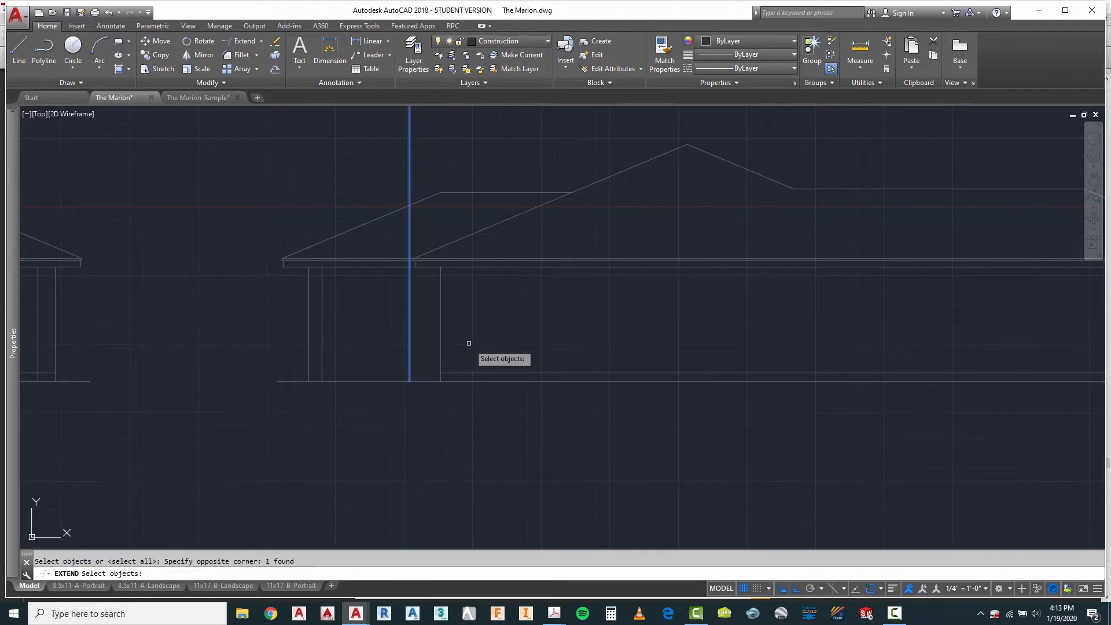
pyautogui.scroll(2, 424, 335)
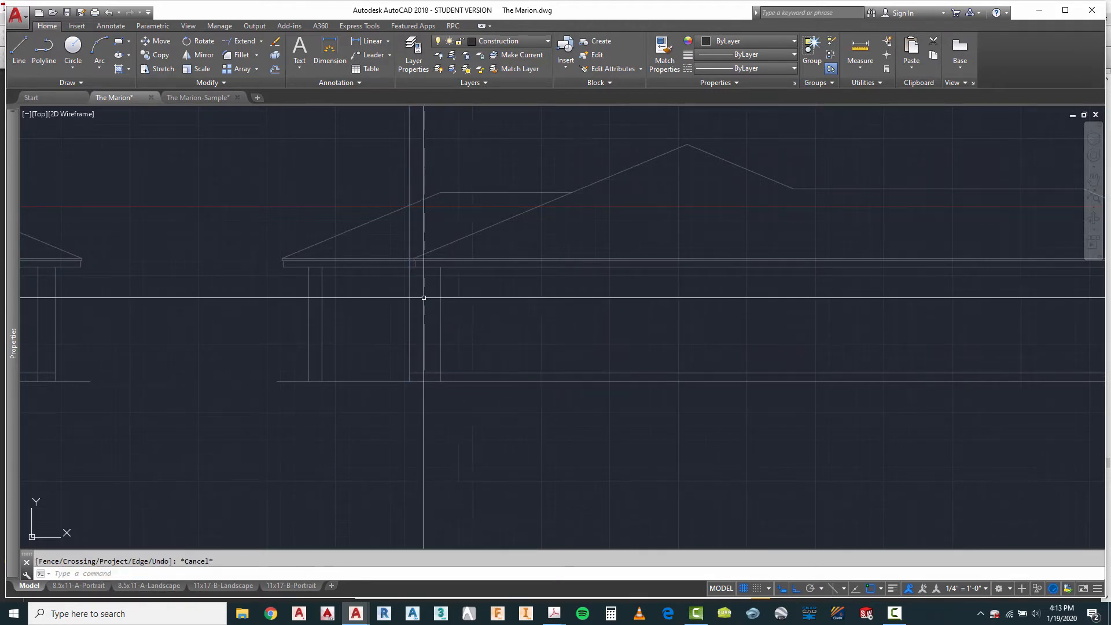
# Step: Trim the projected bay window wall line above the bottom edge of the roof fascia
pyautogui.press('Escape')
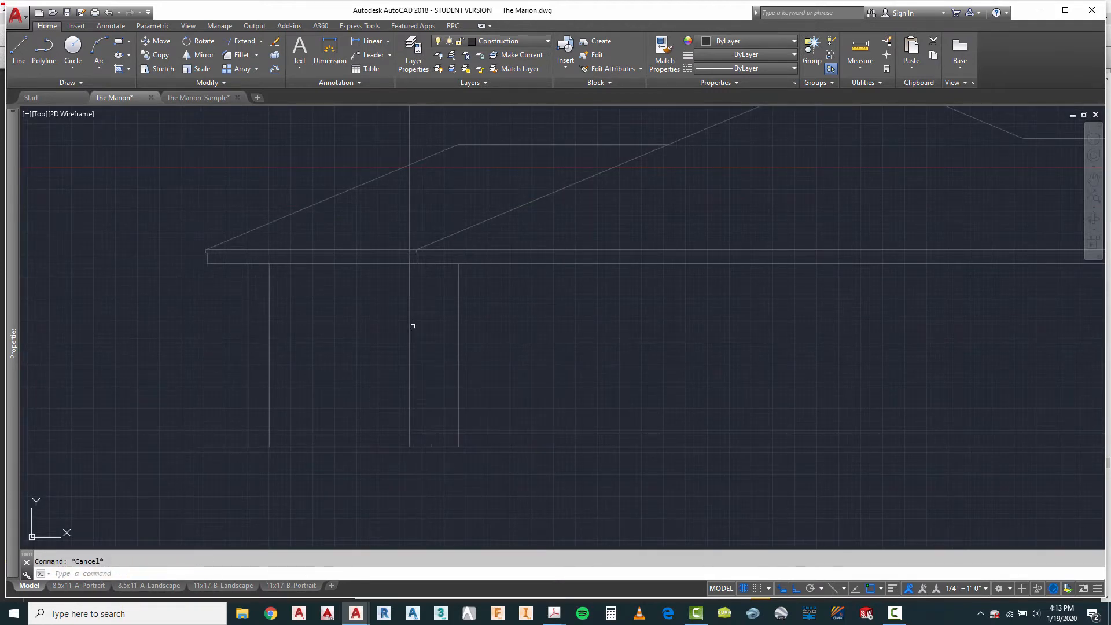
pyautogui.click(397, 264)
pyautogui.press('Return')
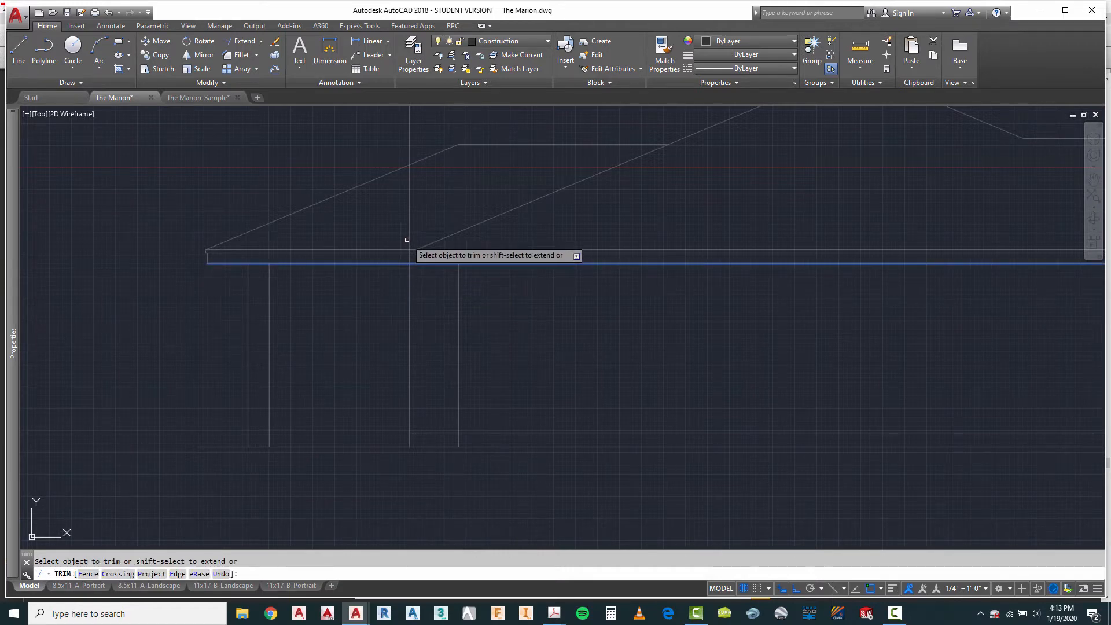
pyautogui.press('Escape')
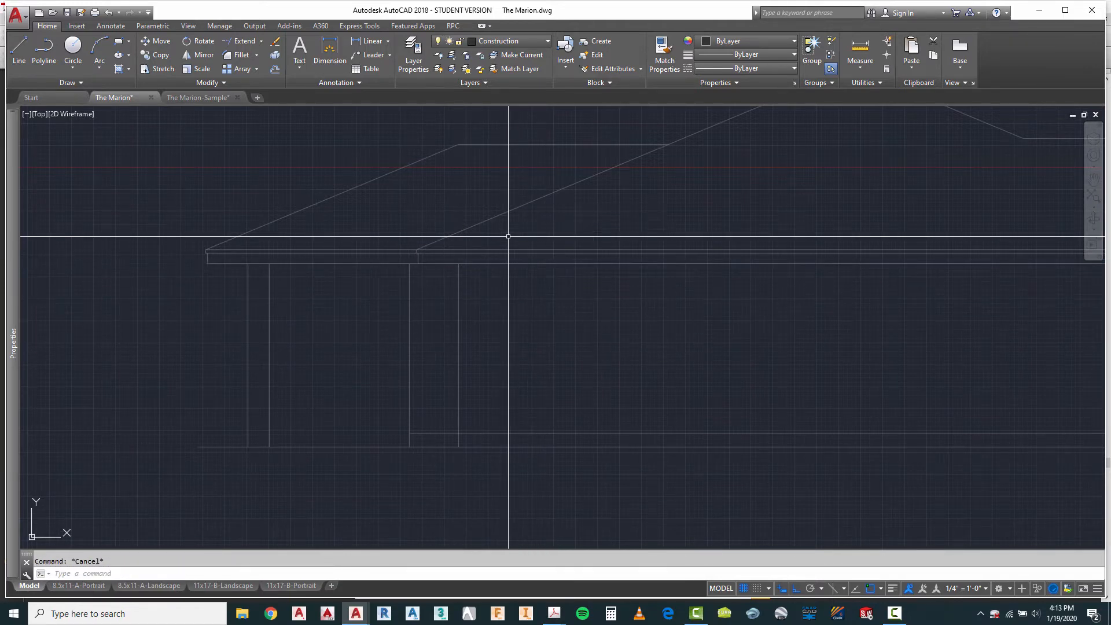
# Step: Draw a horizontal line from the top of the third elevation's chimney across to above the fourth elevation's roof
pyautogui.scroll(-2, 525, 325)
pyautogui.scroll(-4, 525, 326)
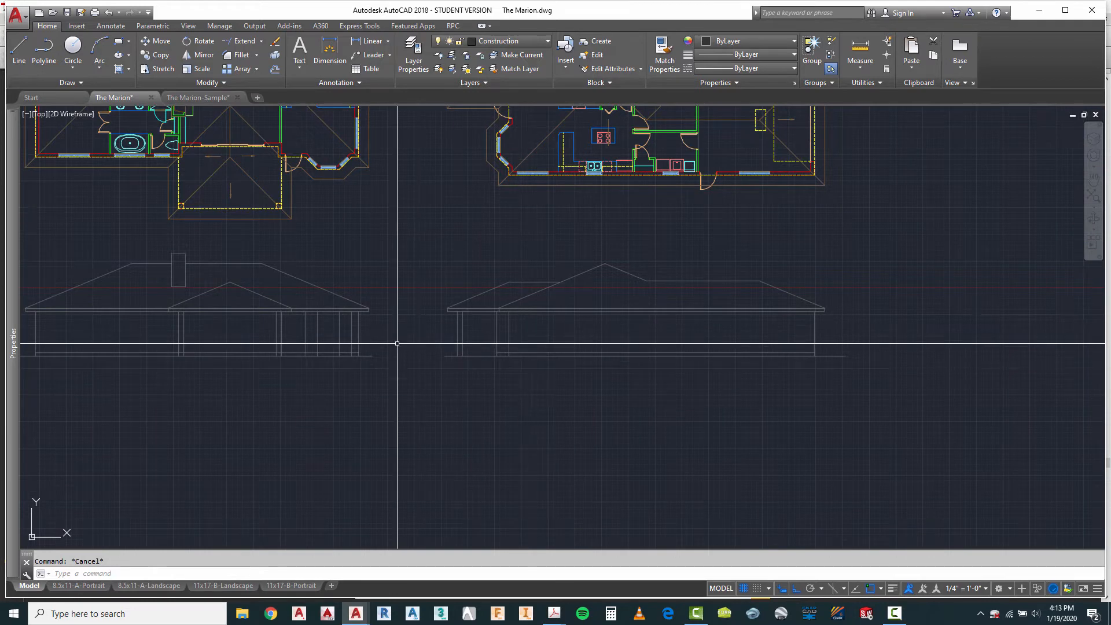
pyautogui.scroll(-2, 405, 377)
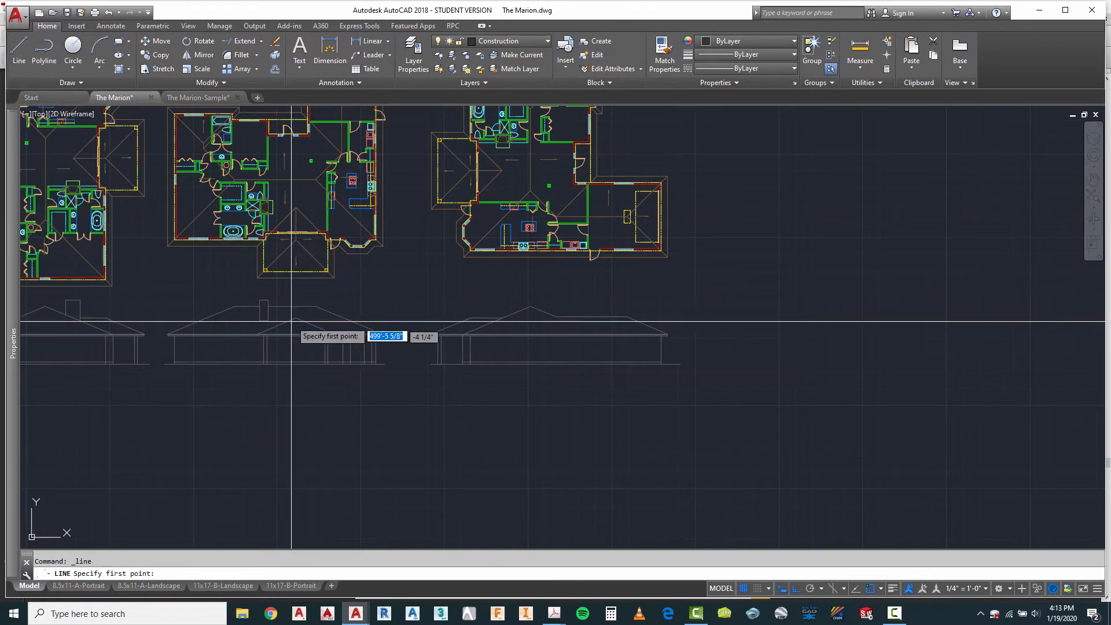
pyautogui.scroll(4, 293, 330)
pyautogui.click(234, 268)
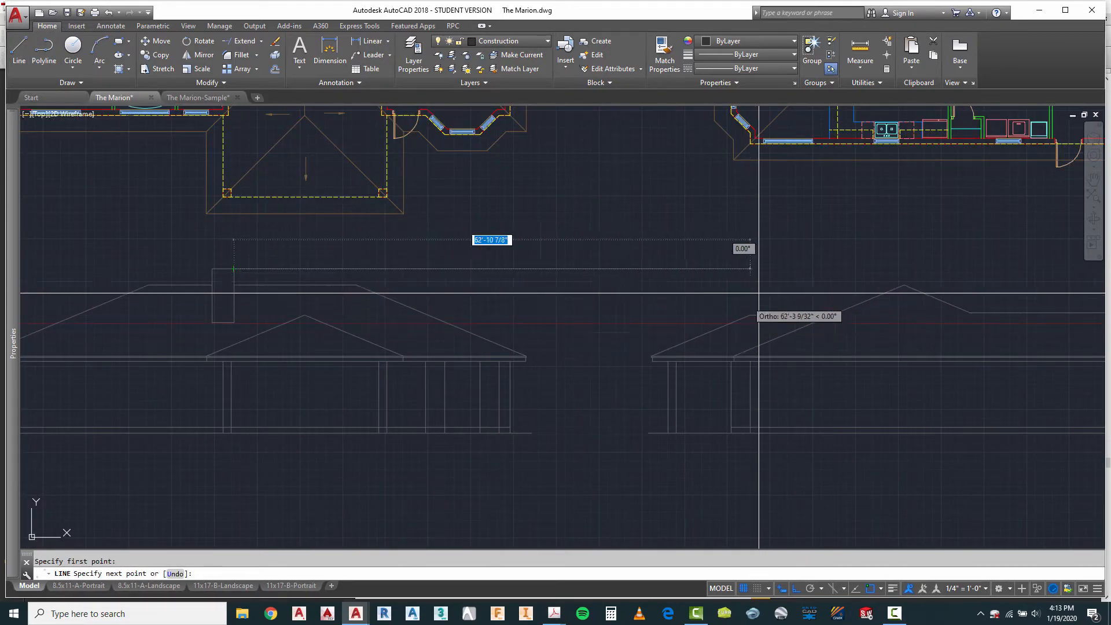
pyautogui.click(874, 269)
pyautogui.press('Escape')
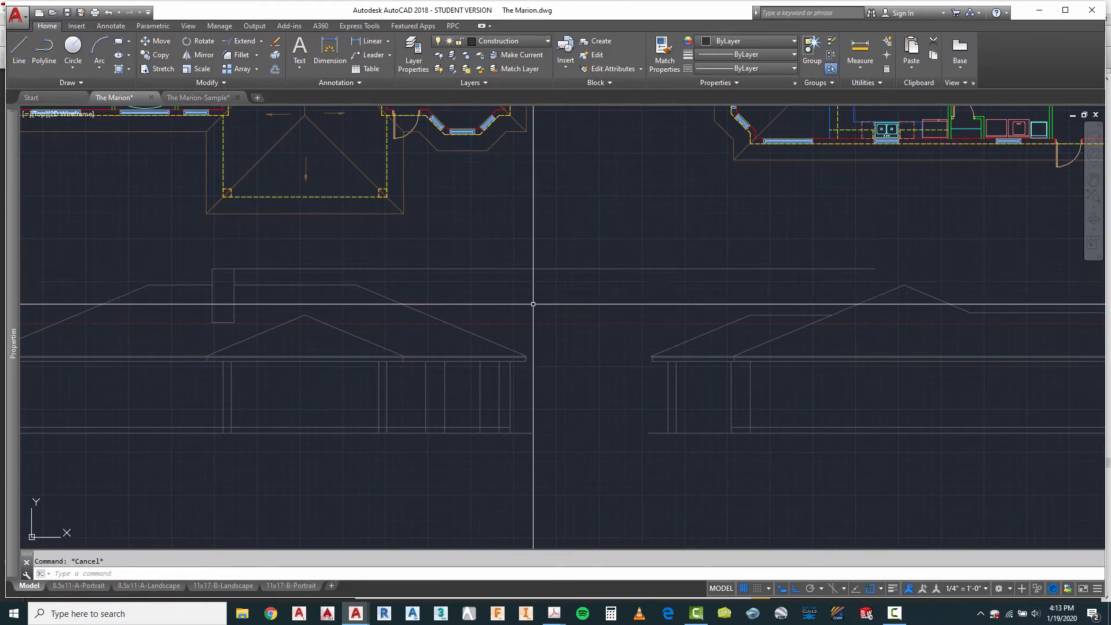
# Step: Draw a vertical line from one side of the fourth plan's chimney down past the roof ridges of the fourth elevation
pyautogui.scroll(-2, 457, 389)
pyautogui.scroll(-2, 672, 367)
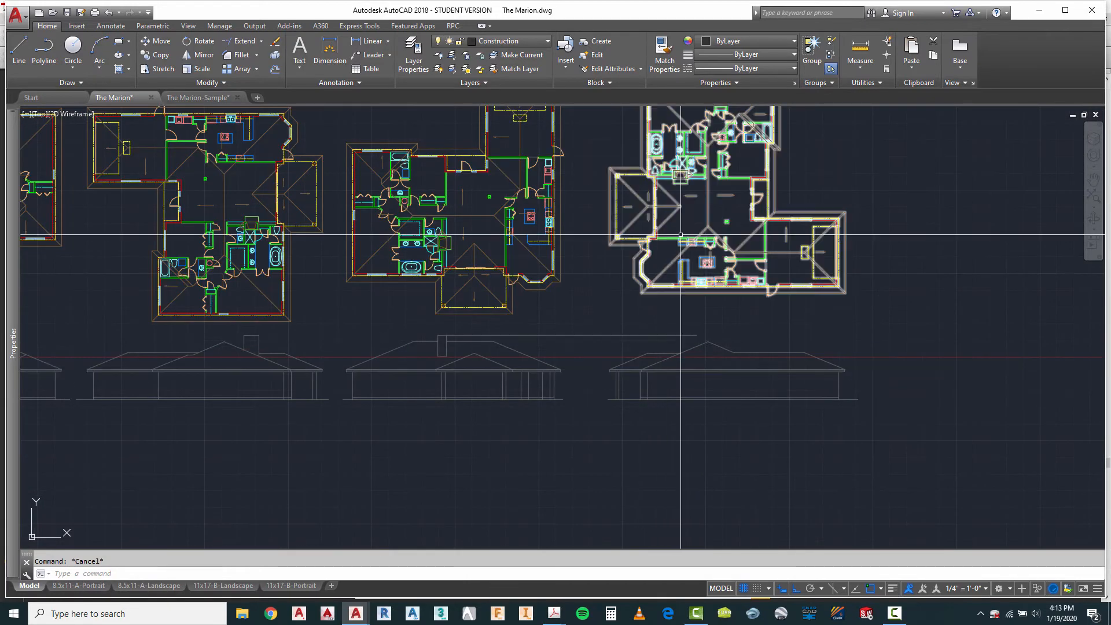
pyautogui.scroll(4, 686, 175)
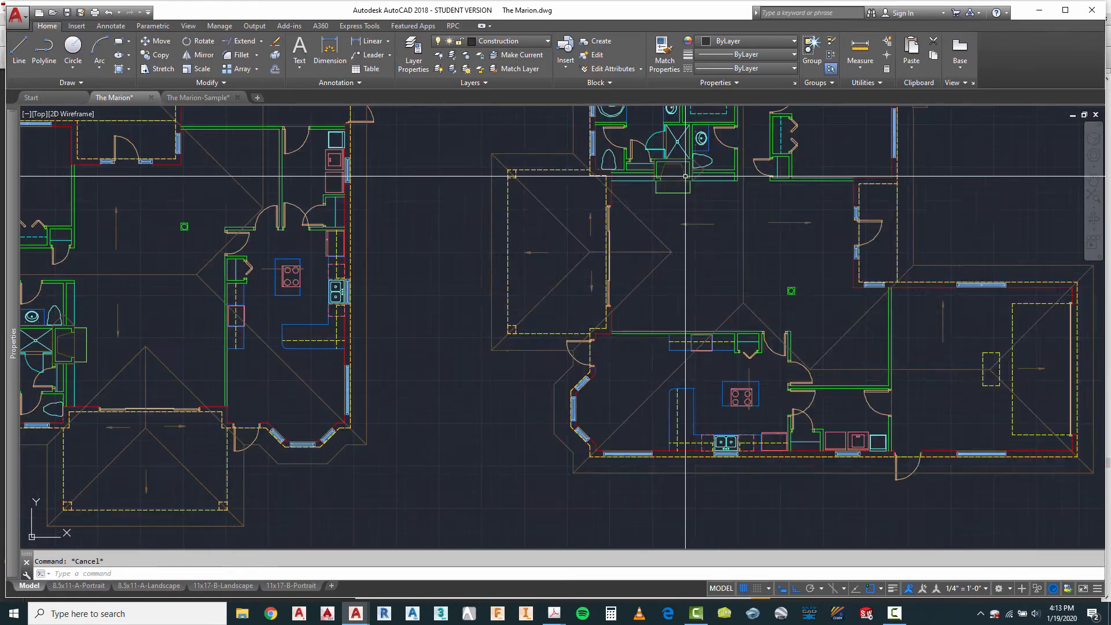
pyautogui.click(19, 49)
pyautogui.scroll(4, 686, 204)
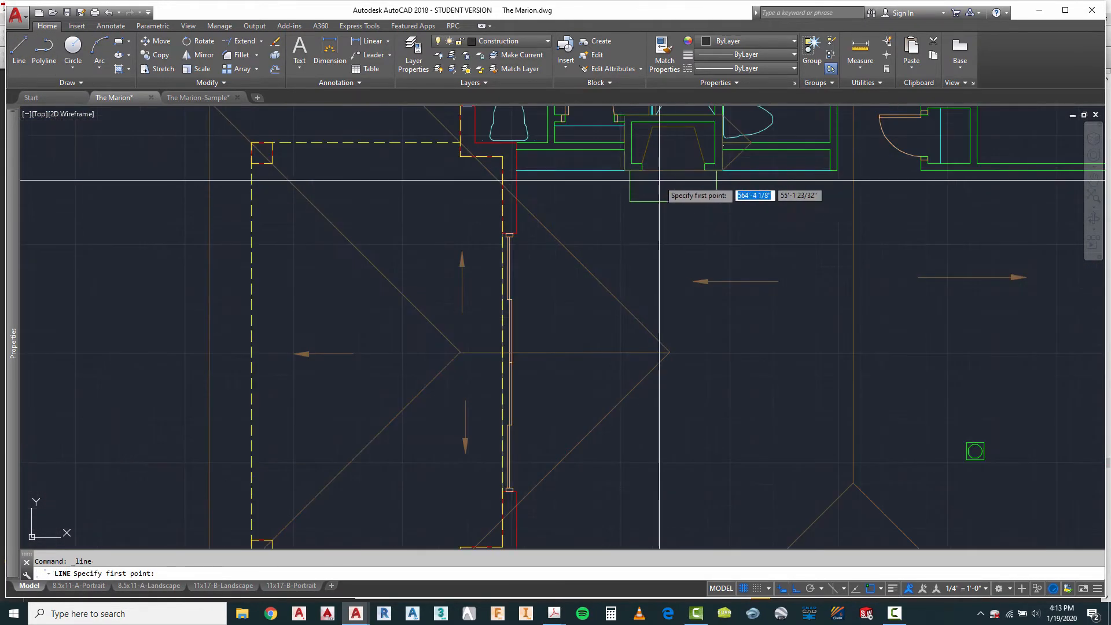
pyautogui.click(624, 168)
pyautogui.scroll(-6, 623, 167)
pyautogui.scroll(4, 623, 443)
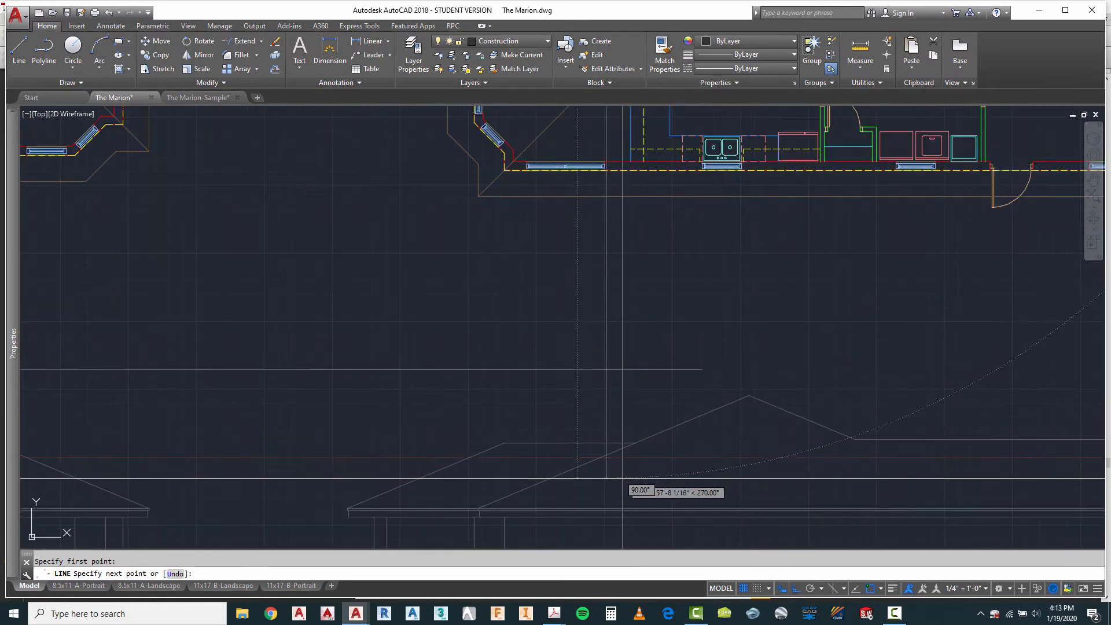
pyautogui.click(623, 479)
pyautogui.press('Escape')
# Step: Draw a second vertical line from the opposite side of the fourth plan's chimney down into the fourth elevation's roof
pyautogui.rightClick(662, 310)
pyautogui.click(677, 317)
pyautogui.scroll(-4, 650, 373)
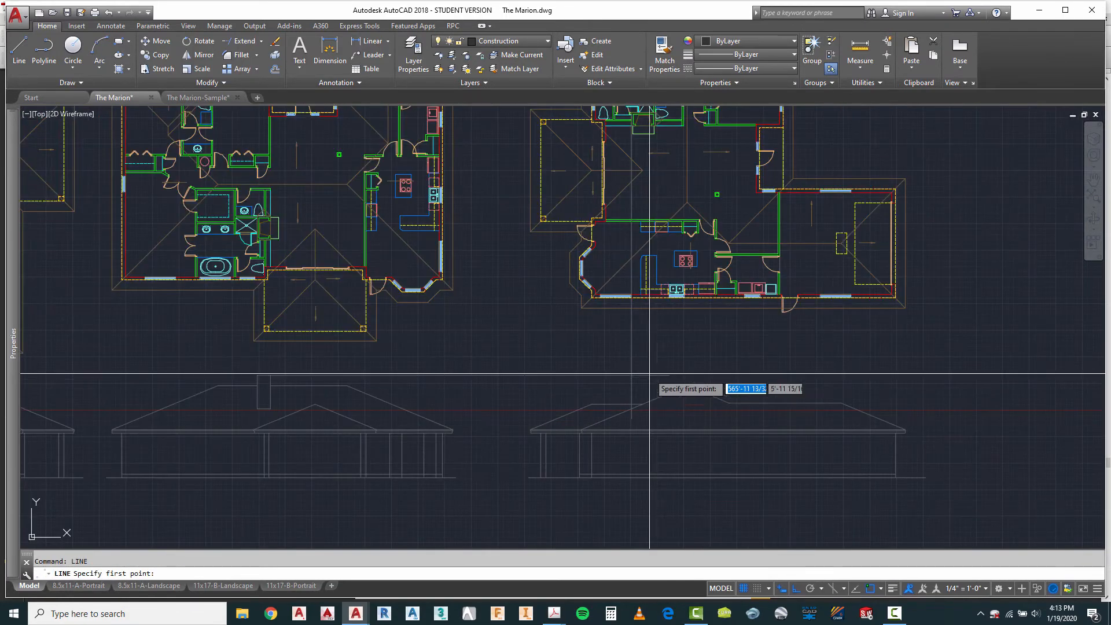
pyautogui.scroll(4, 663, 129)
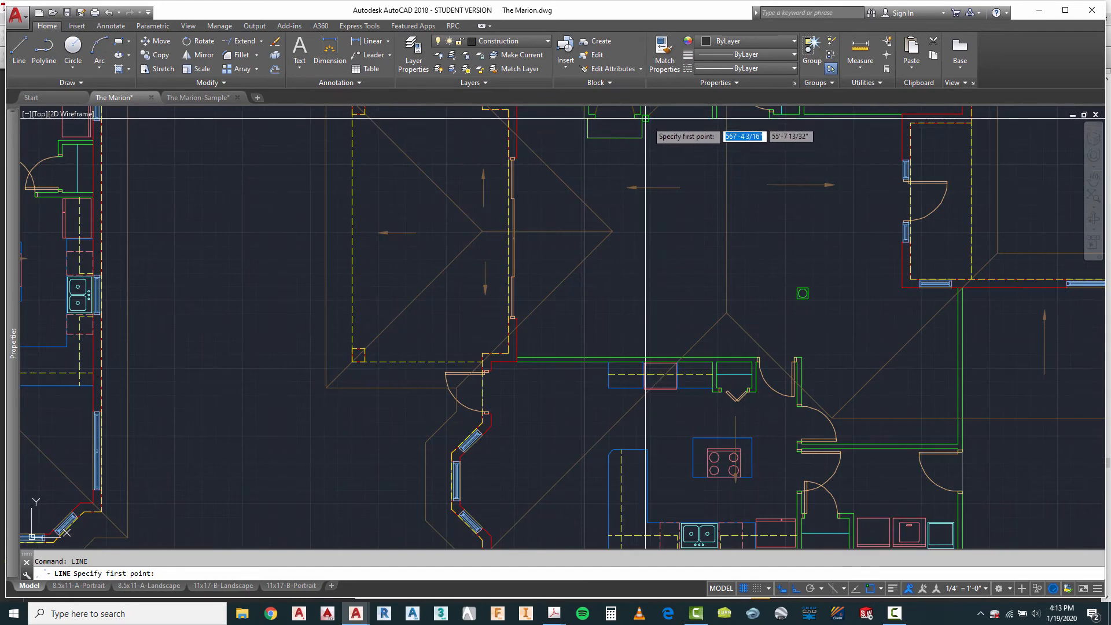
pyautogui.click(645, 118)
pyautogui.scroll(-5, 622, 203)
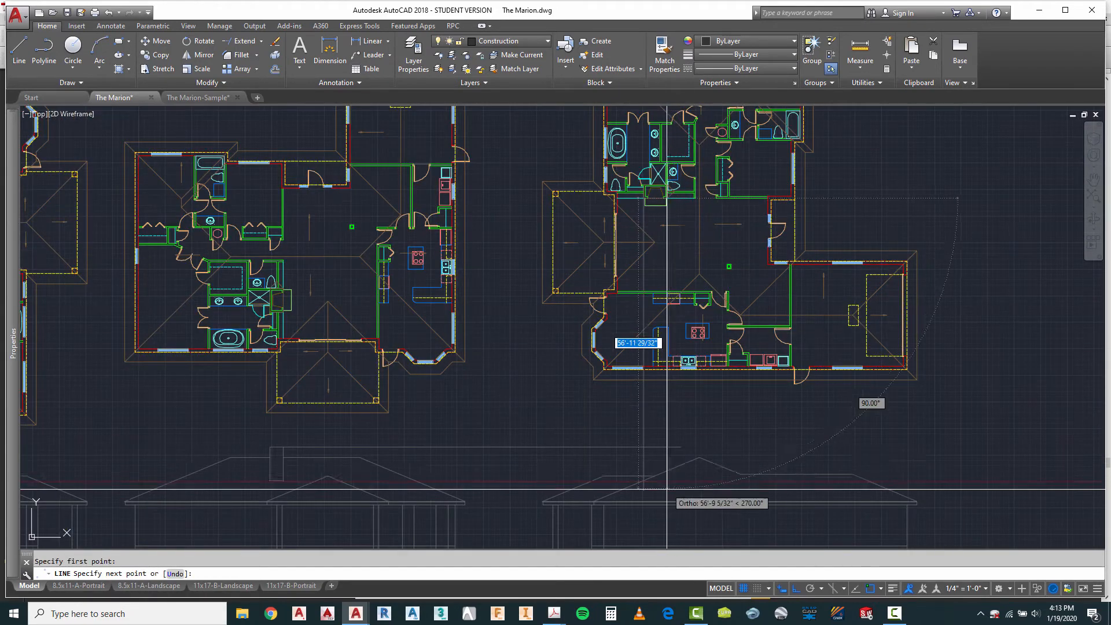
pyautogui.scroll(6, 662, 470)
pyautogui.press('Escape')
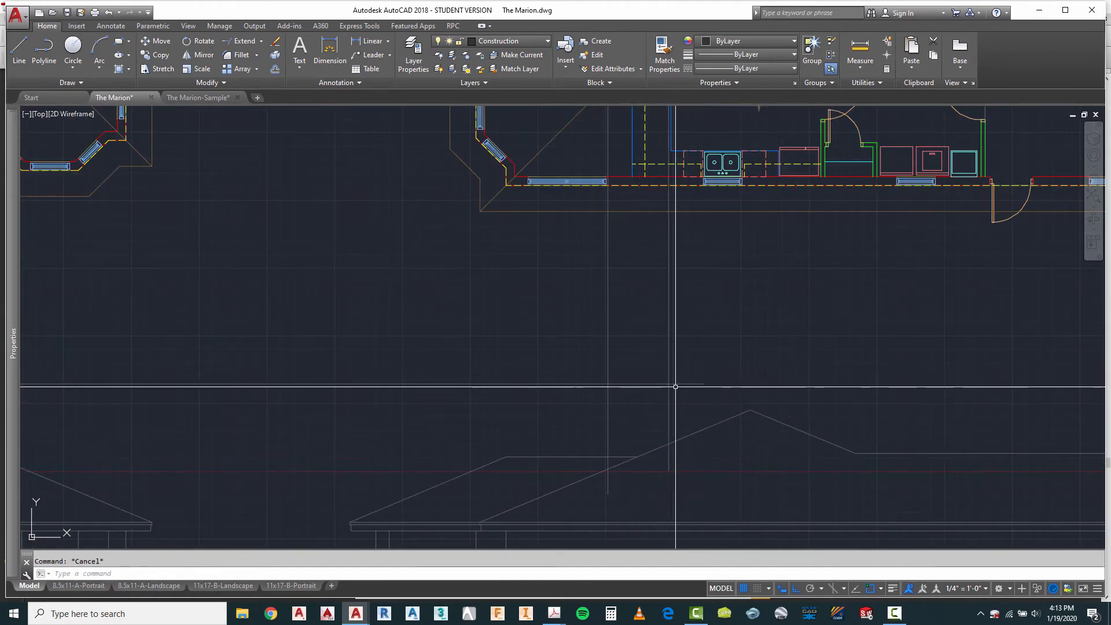
# Step: Trim the two chimney side lines and the chimney top line at their intersections to form the chimney's upper corners
pyautogui.press('Return')
pyautogui.click(686, 351)
pyautogui.click(579, 406)
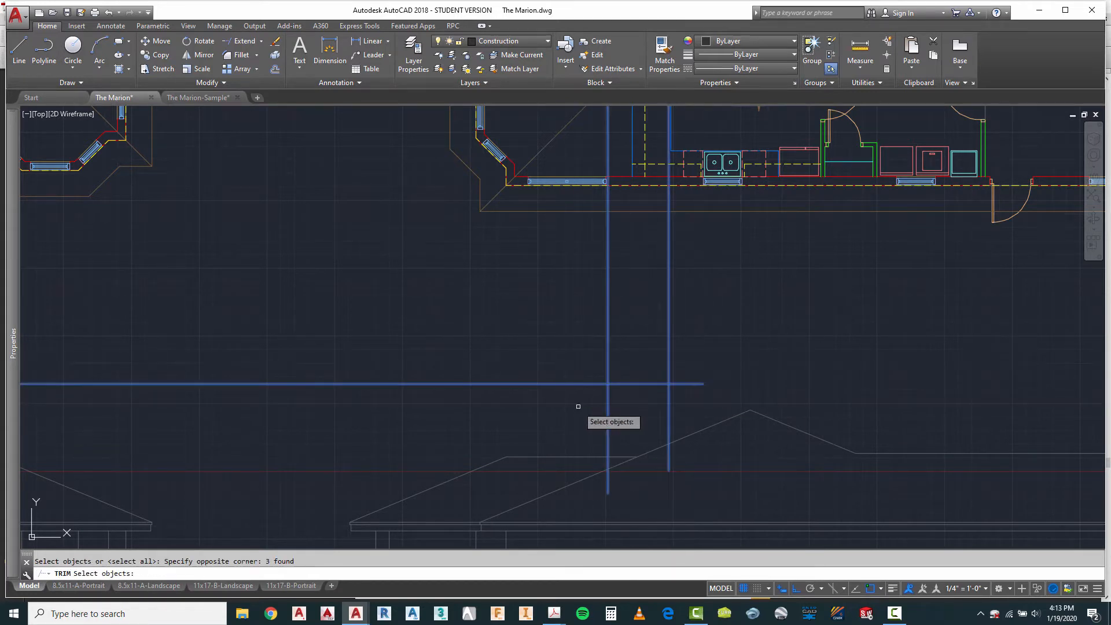
pyautogui.press('Return')
pyautogui.click(580, 403)
pyautogui.click(711, 326)
pyautogui.click(563, 332)
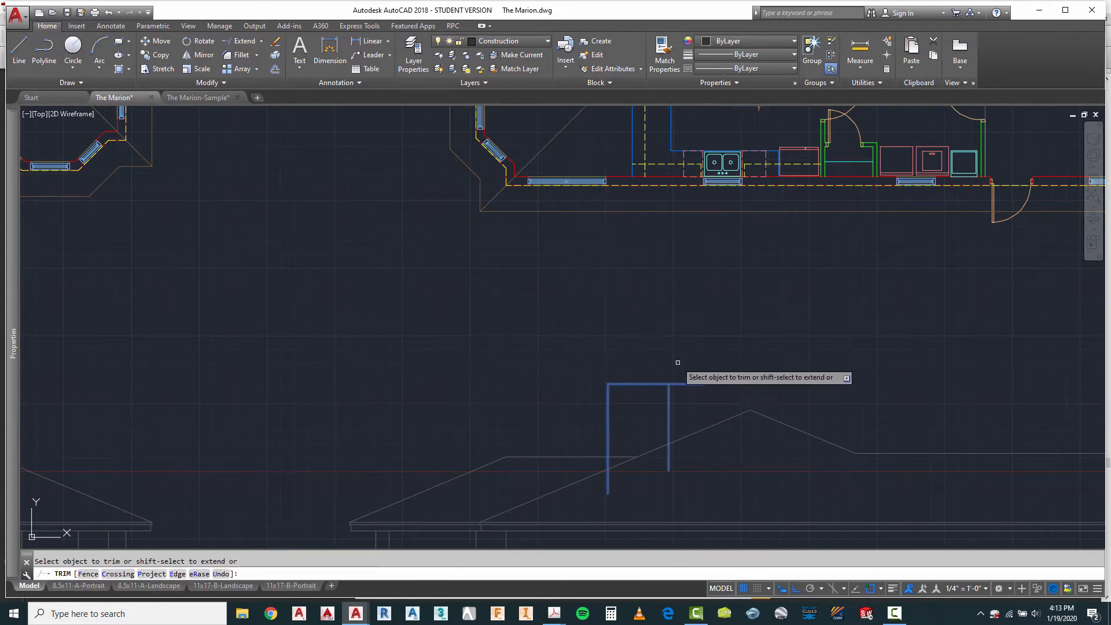
pyautogui.click(695, 369)
pyautogui.click(683, 397)
pyautogui.press('Escape')
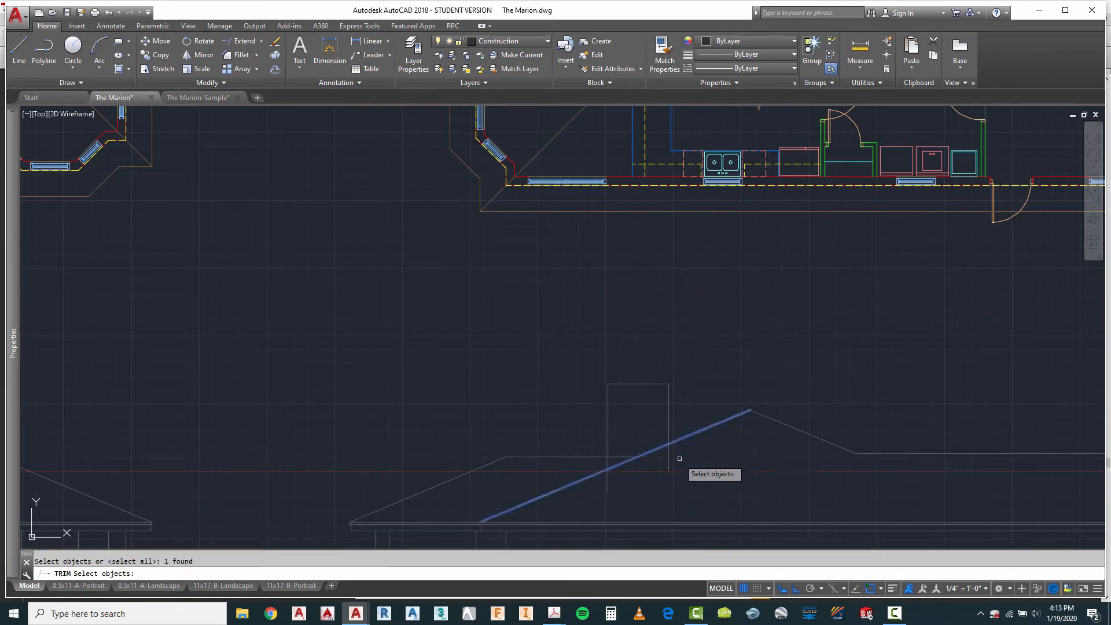
# Step: Trim the chimney's right side at the main roof slope and its left side at the lower ridge line
pyautogui.press('Escape')
pyautogui.scroll(4, 639, 477)
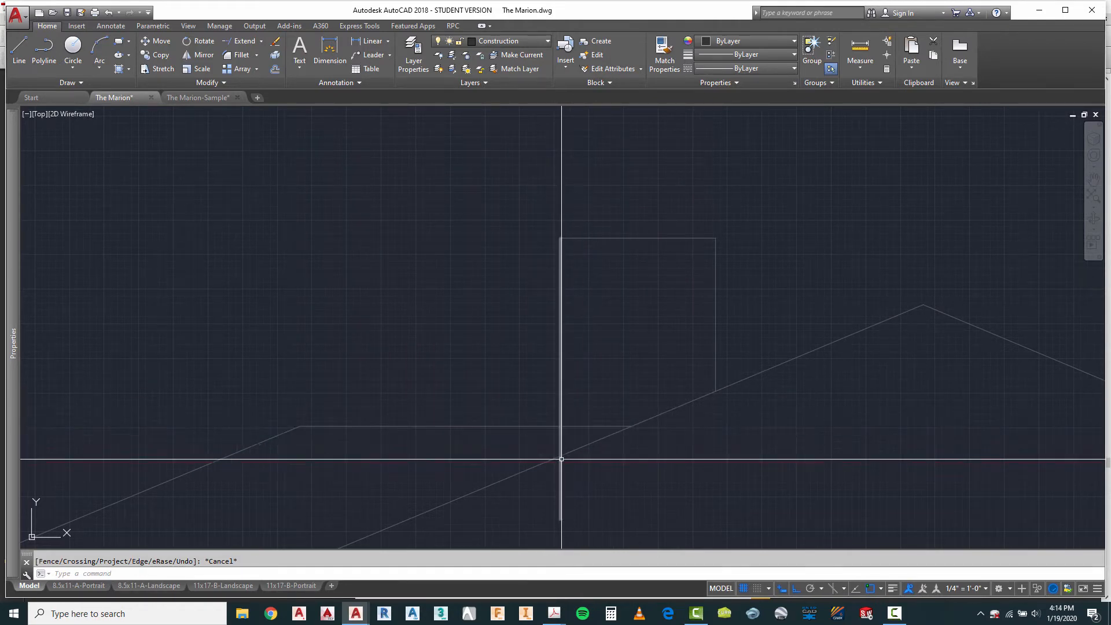
pyautogui.rightClick(627, 457)
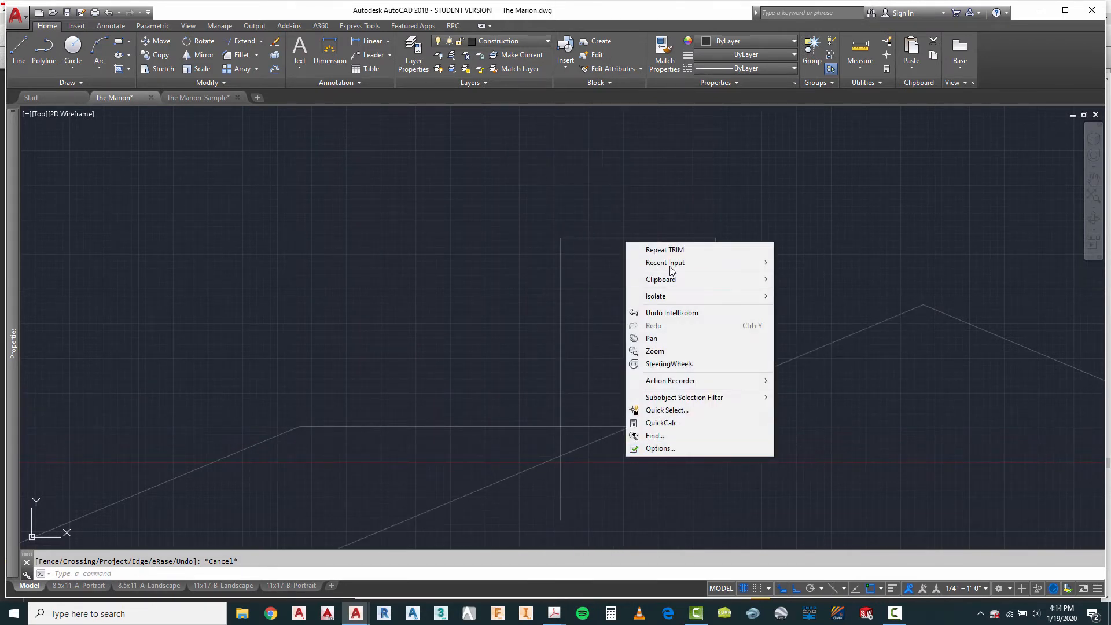
pyautogui.click(669, 250)
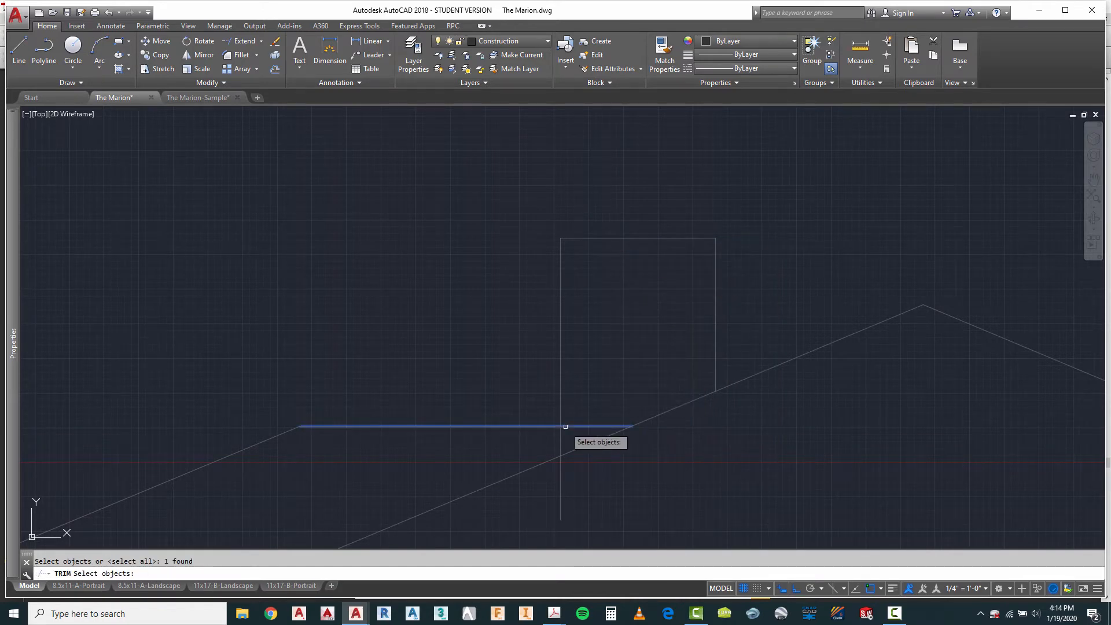
pyautogui.press('Escape')
# Step: Review the row of elevations and examine the bay window's roof overhang on the third plan
pyautogui.scroll(-6, 610, 288)
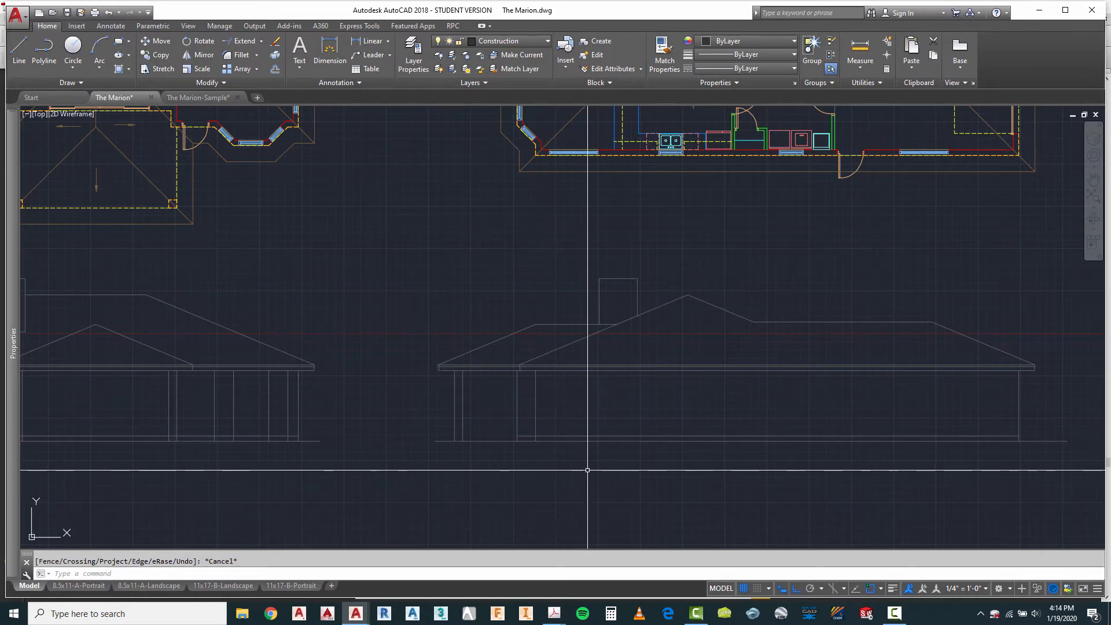
pyautogui.scroll(-4, 576, 480)
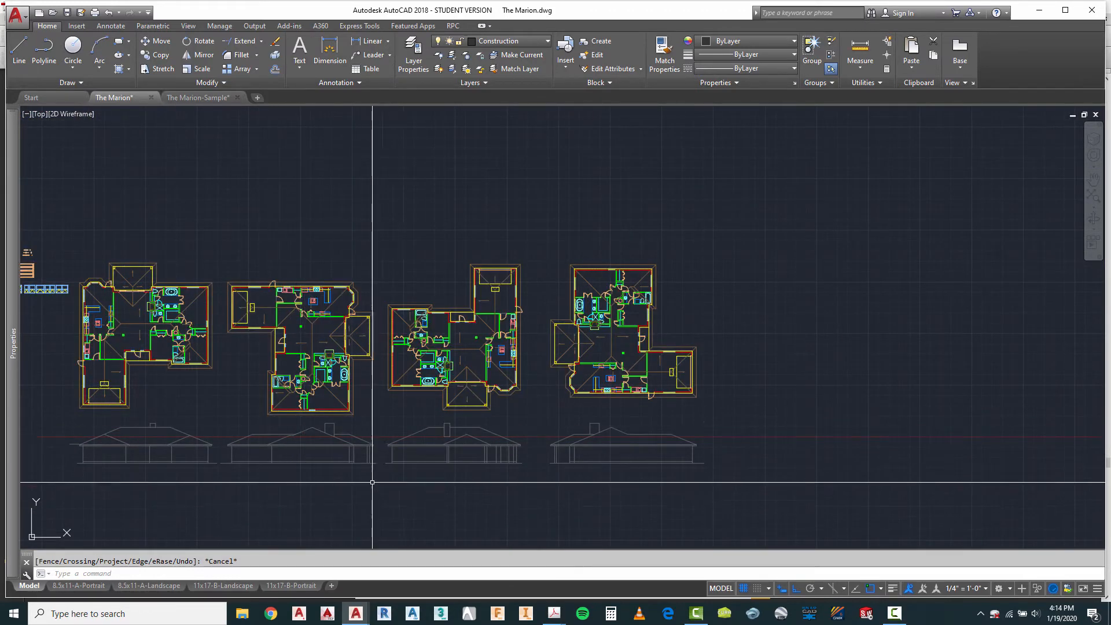
pyautogui.scroll(-2, 637, 466)
pyautogui.scroll(2, 529, 472)
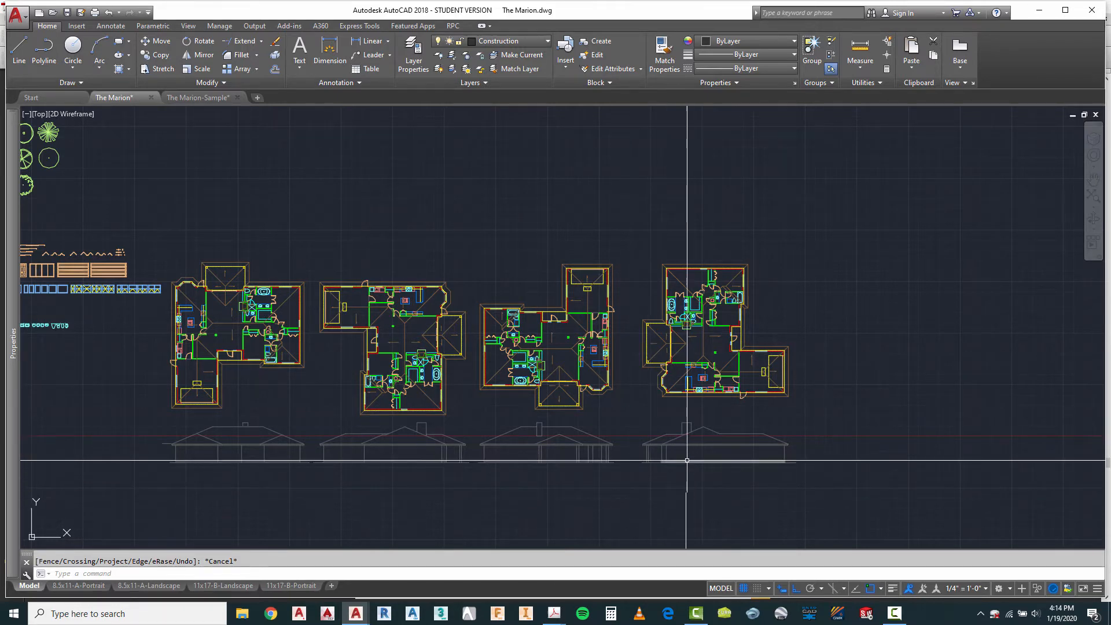
pyautogui.scroll(2, 683, 459)
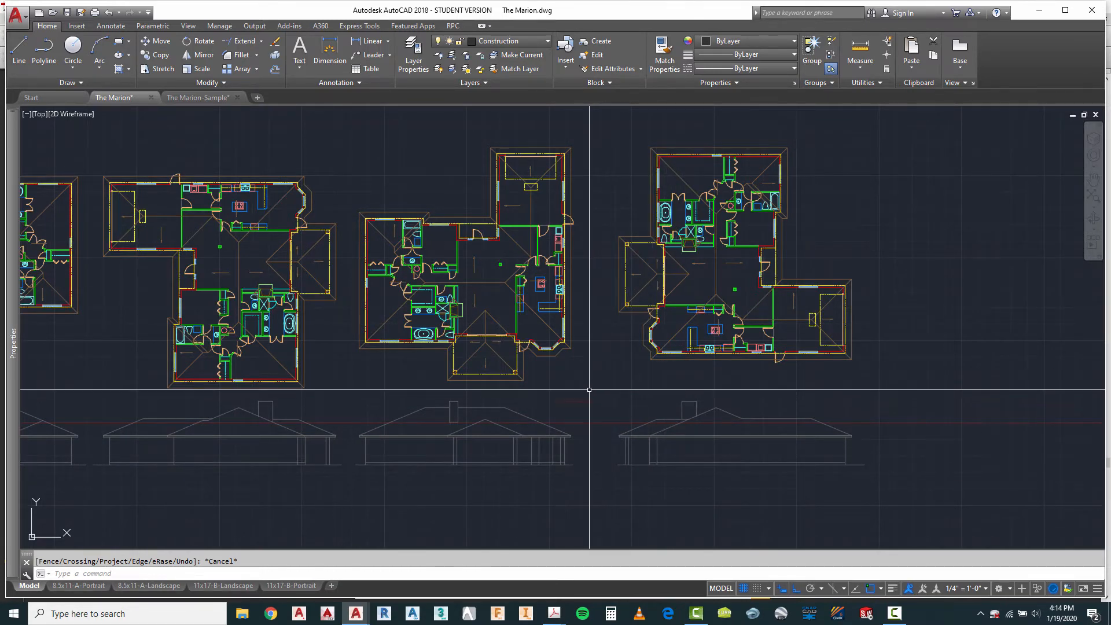
pyautogui.scroll(7, 589, 390)
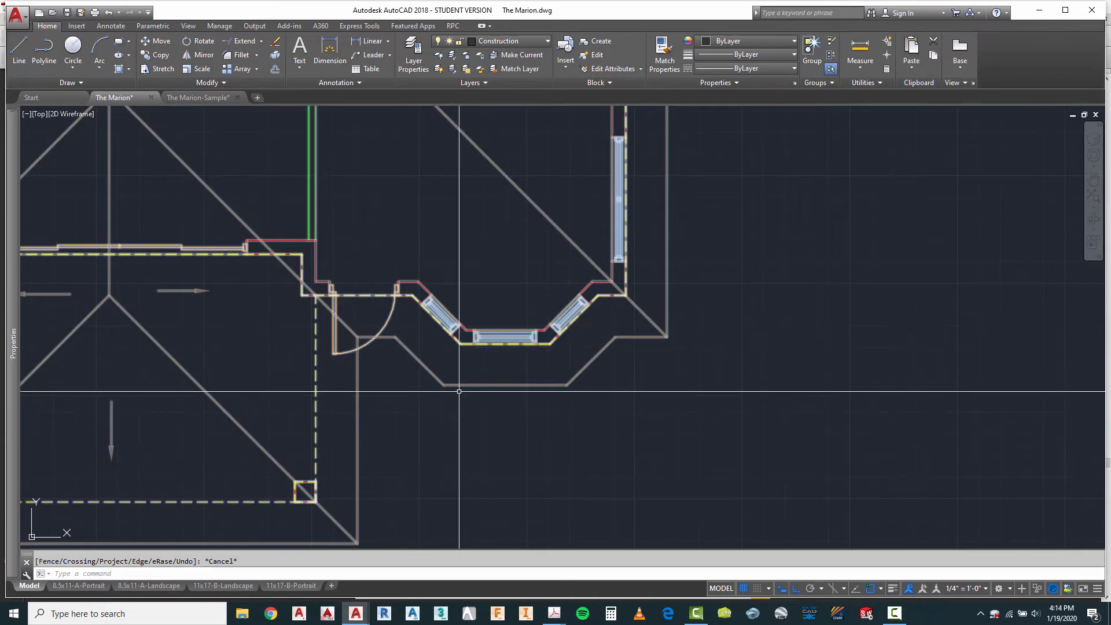
pyautogui.scroll(-3, 459, 392)
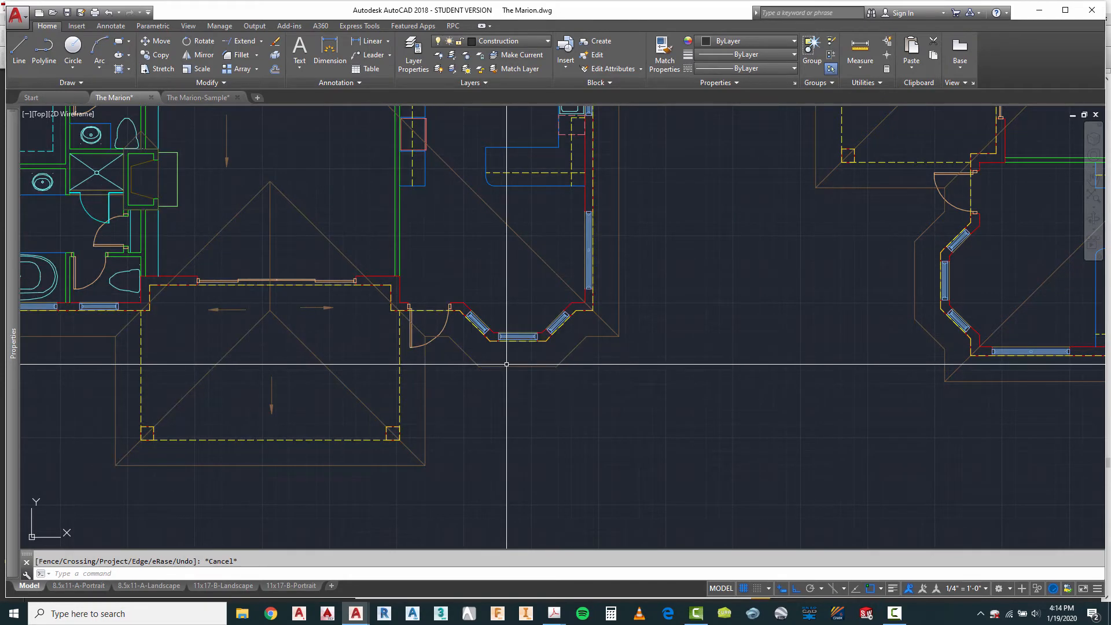
pyautogui.scroll(-5, 508, 365)
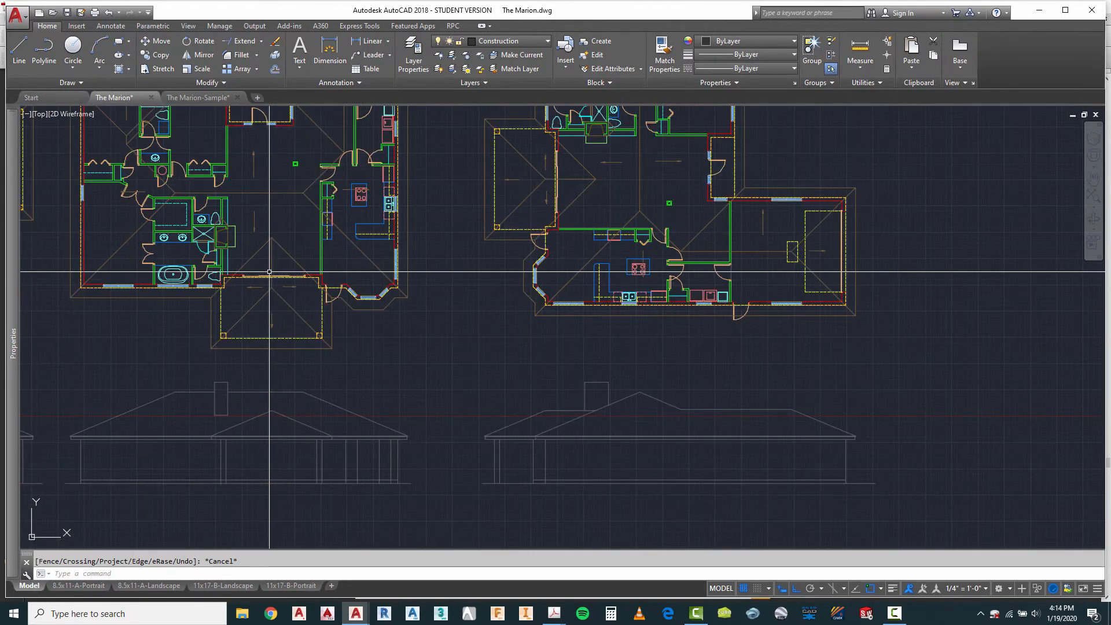
# Step: Draw a vertical line from the outer edge of the fourth plan's bay roof overhang down past the elevation's eave
pyautogui.scroll(3, 554, 453)
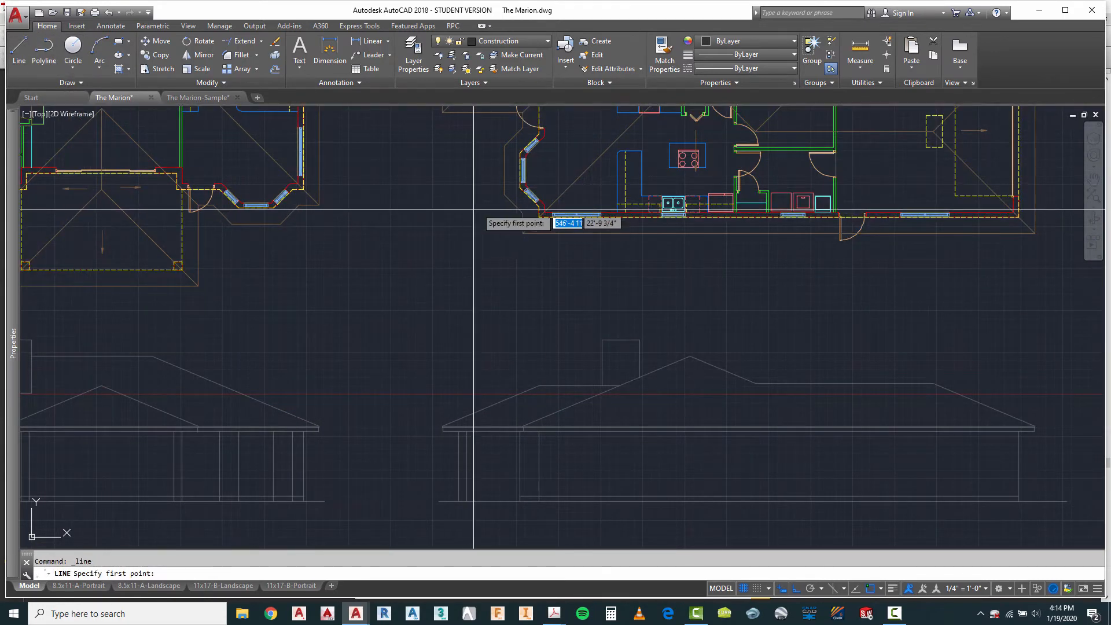
pyautogui.click(503, 170)
pyautogui.scroll(5, 518, 321)
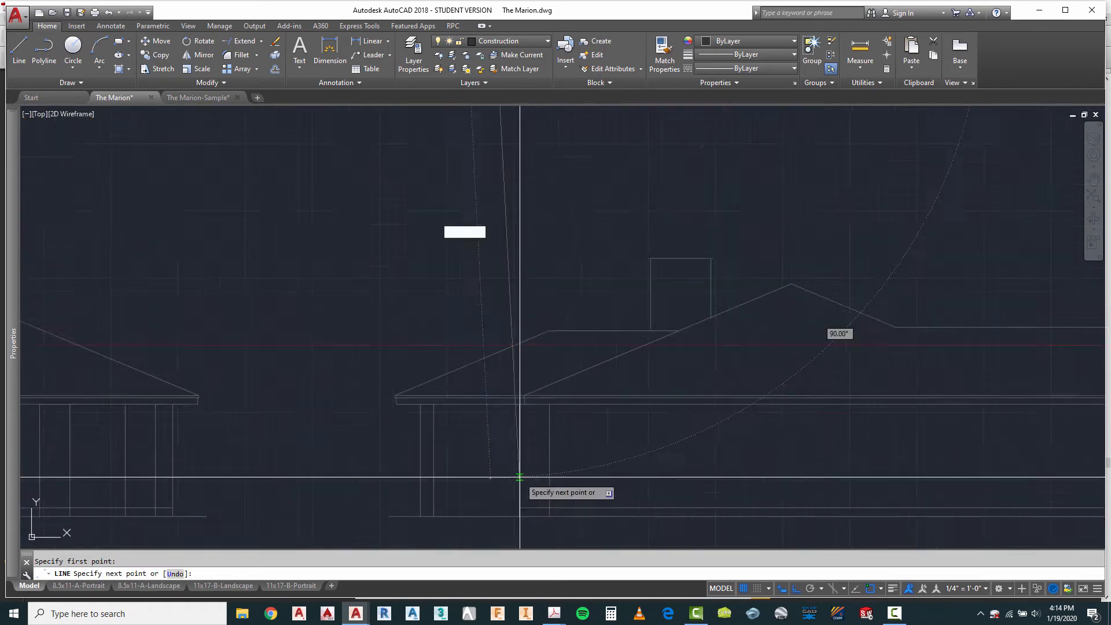
pyautogui.press('Escape')
# Step: Extend the fourth elevation's main roof slope down to the projected bay overhang line
pyautogui.scroll(2, 550, 398)
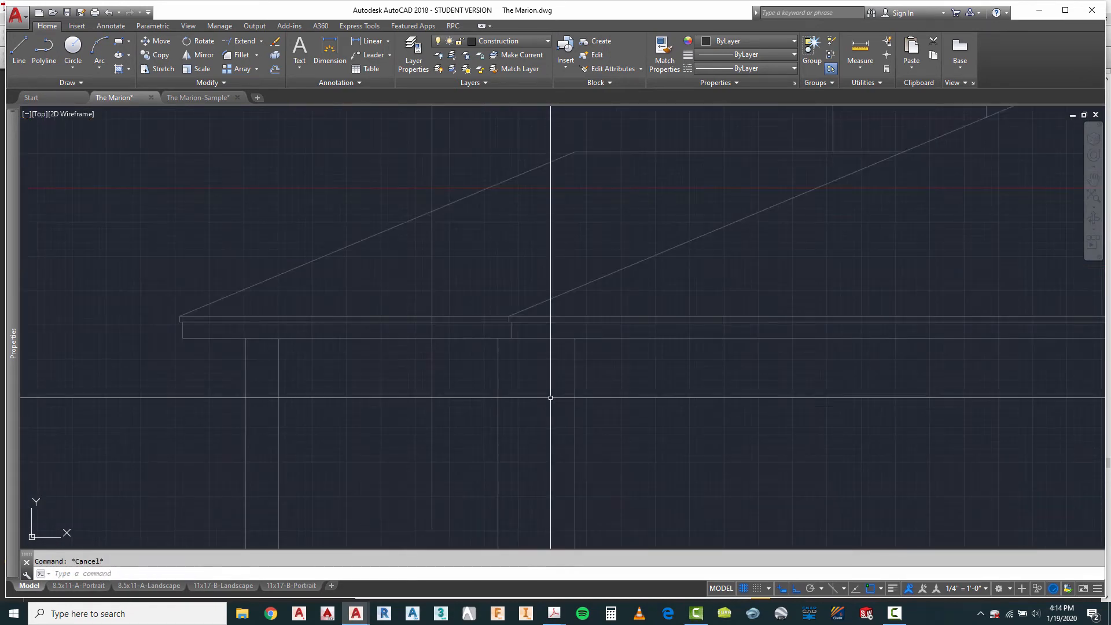
pyautogui.click(575, 290)
pyautogui.scroll(-8, 547, 364)
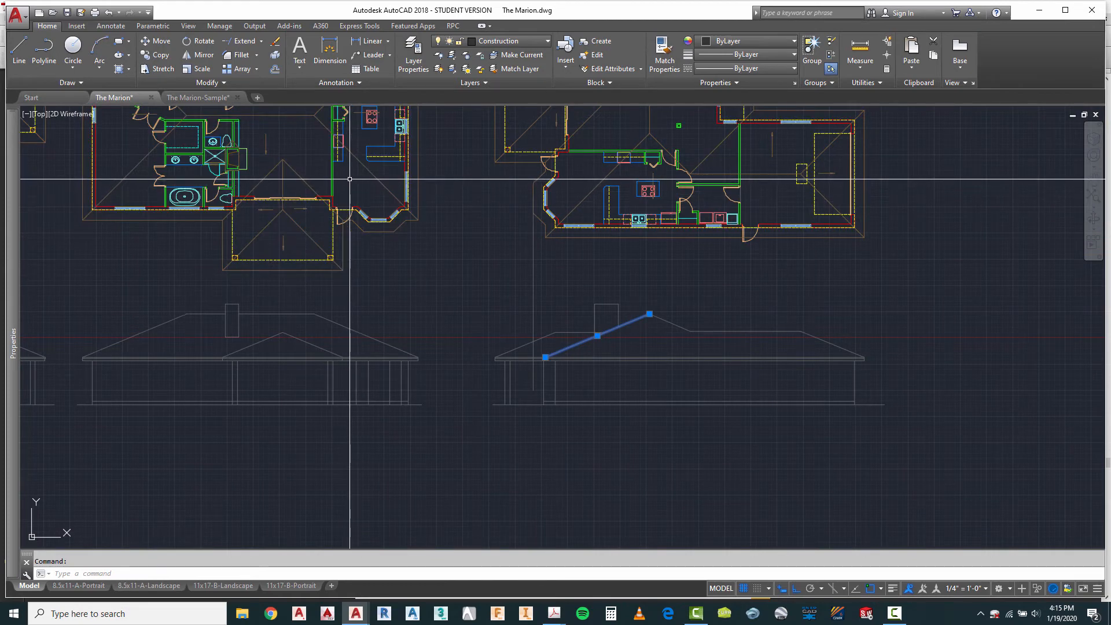
pyautogui.scroll(4, 552, 365)
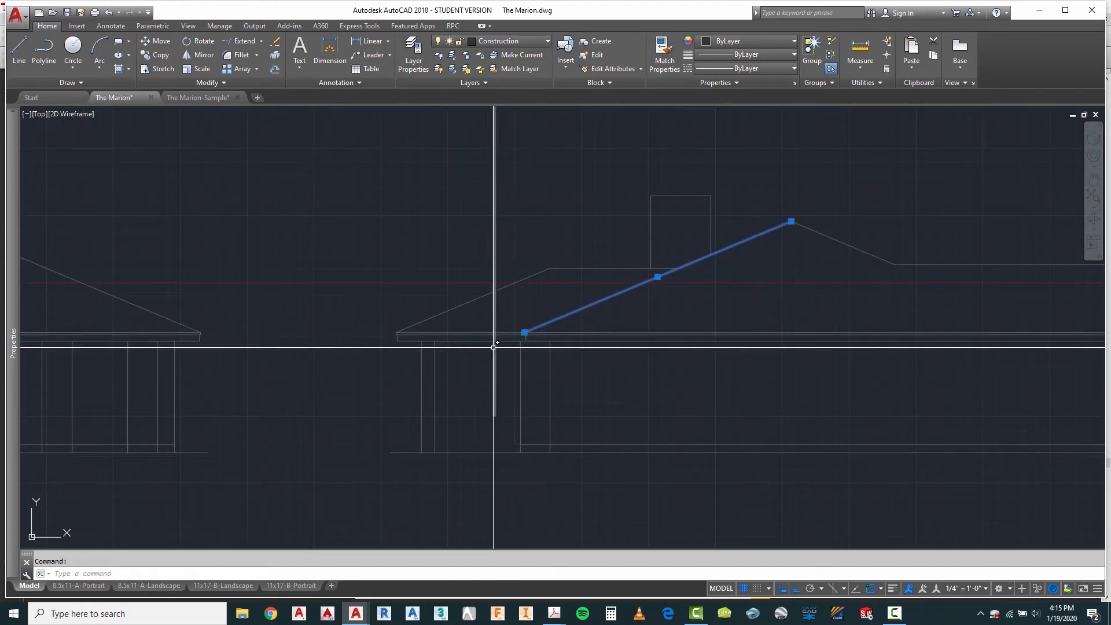
pyautogui.scroll(2, 493, 347)
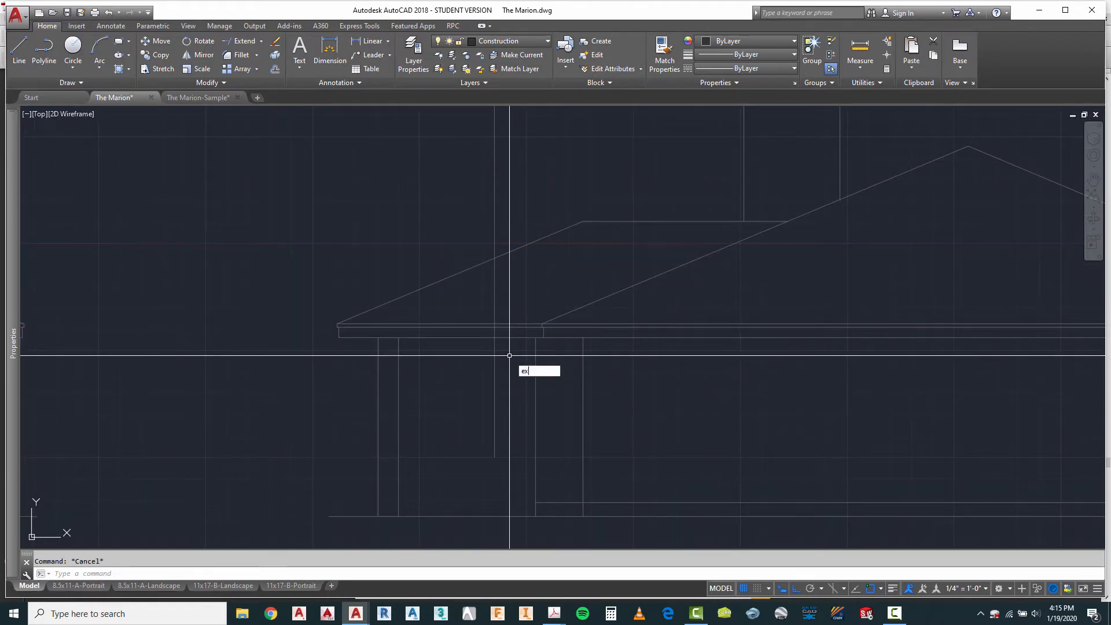
pyautogui.press('Return')
pyautogui.click(479, 387)
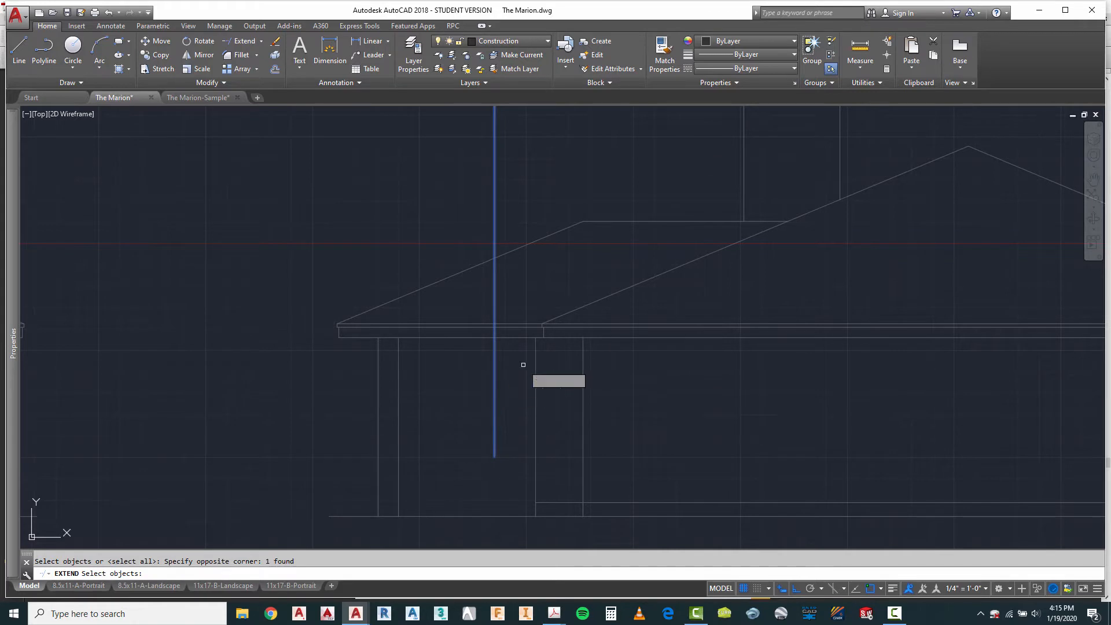
pyautogui.press('Return')
pyautogui.click(557, 317)
# Step: Copy the two short fascia end lines from the slope's eave intersection to the lower end of the extended roof slope
pyautogui.scroll(4, 547, 333)
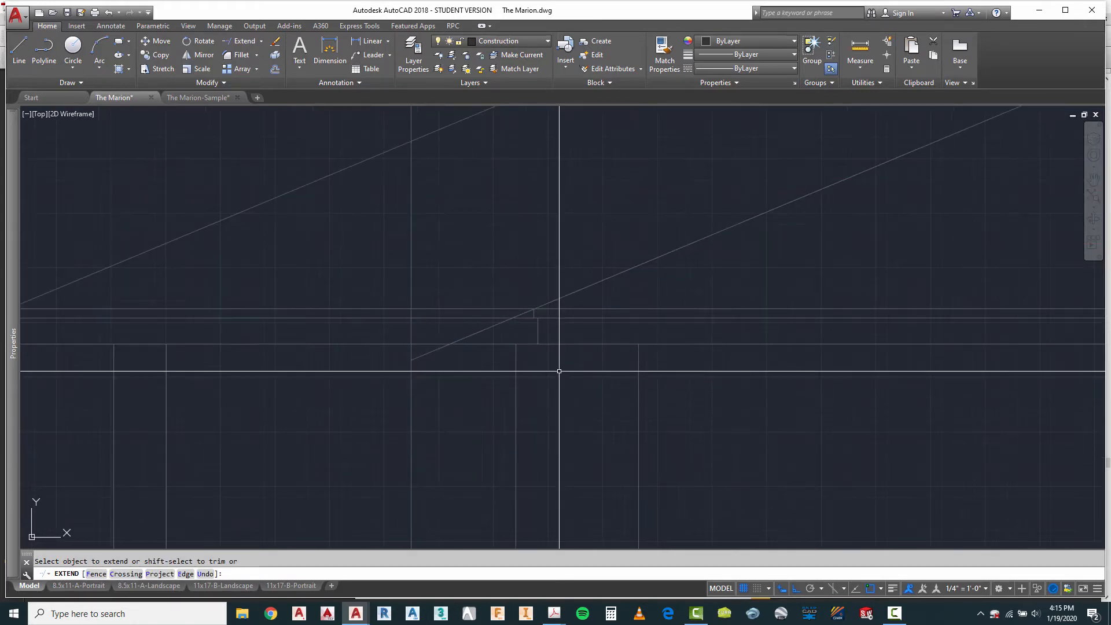
pyautogui.write('o')
pyautogui.press('Return')
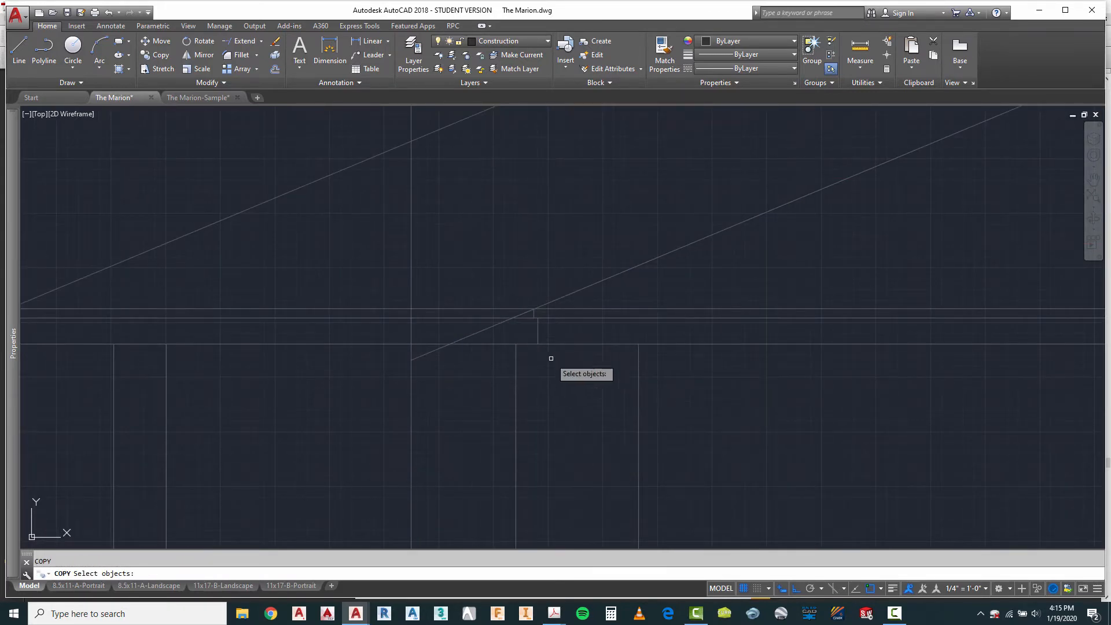
pyautogui.click(526, 299)
pyautogui.click(545, 358)
pyautogui.press('Return')
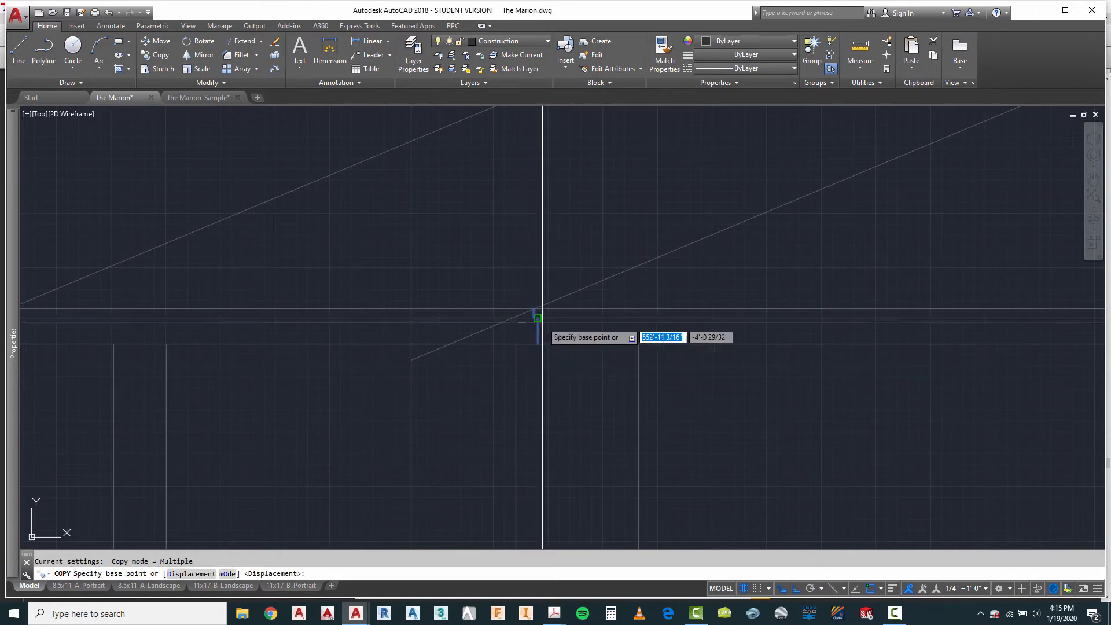
pyautogui.click(533, 309)
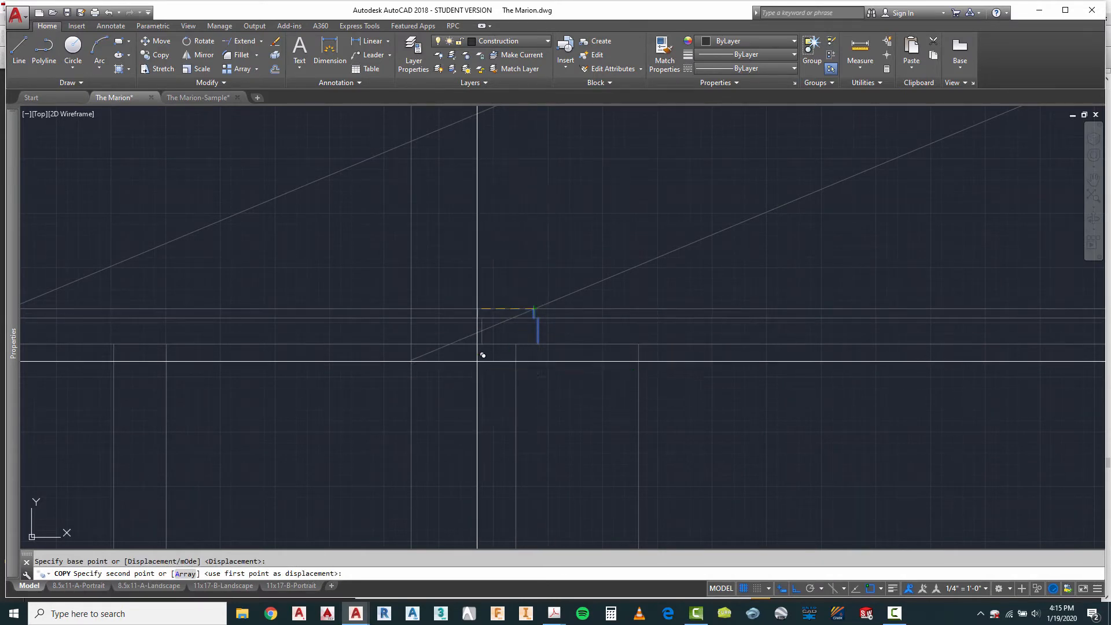
pyautogui.click(411, 360)
pyautogui.press('Escape')
pyautogui.press('Escape')
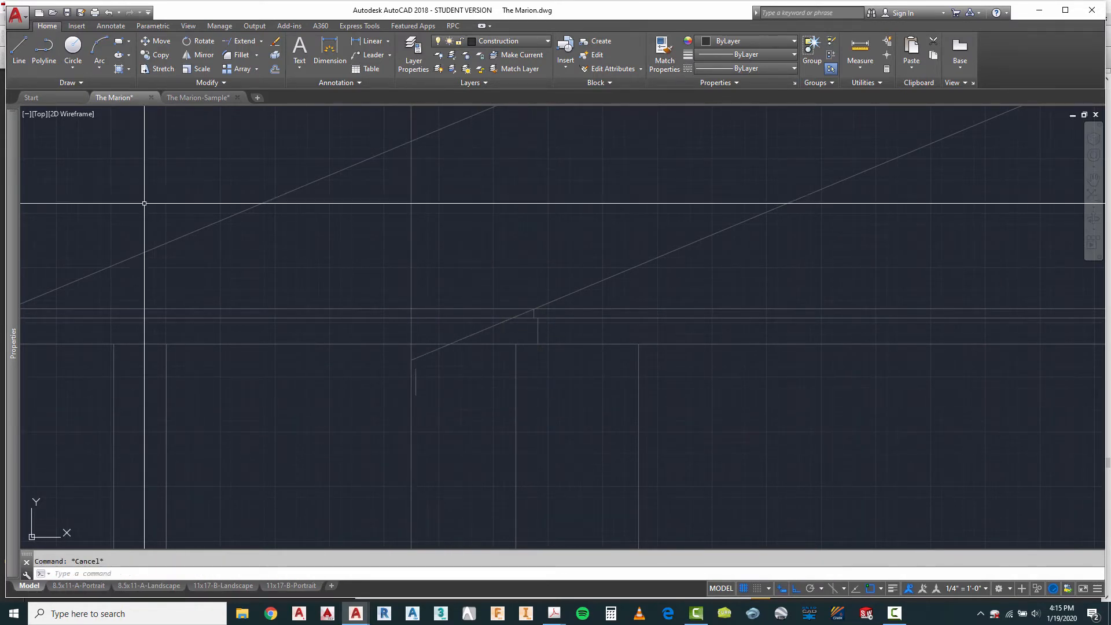
pyautogui.click(26, 54)
pyautogui.scroll(3, 399, 374)
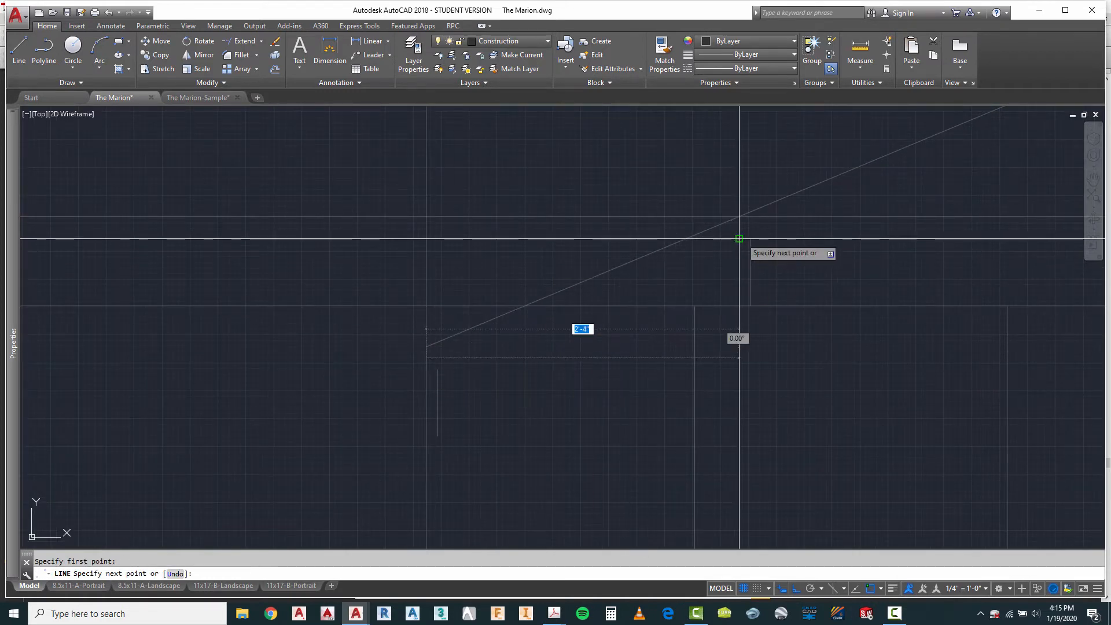
pyautogui.press('Escape')
# Step: Draw a sloped line joining the lower ends of the two short fascia end lines beneath the extended roof slope
pyautogui.rightClick(496, 351)
pyautogui.click(521, 356)
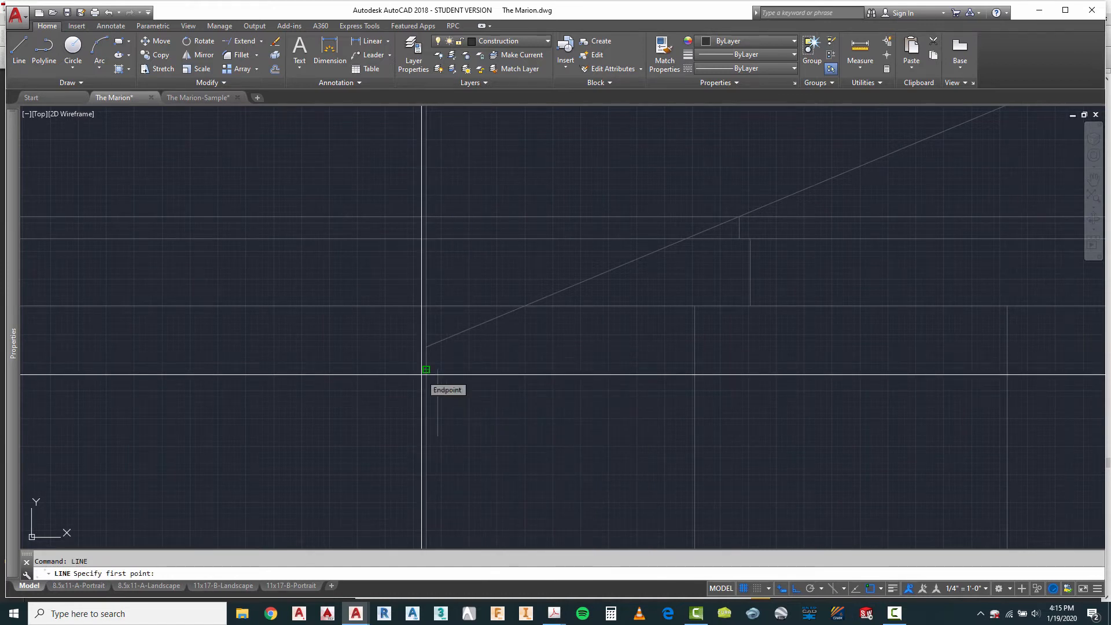
pyautogui.click(426, 369)
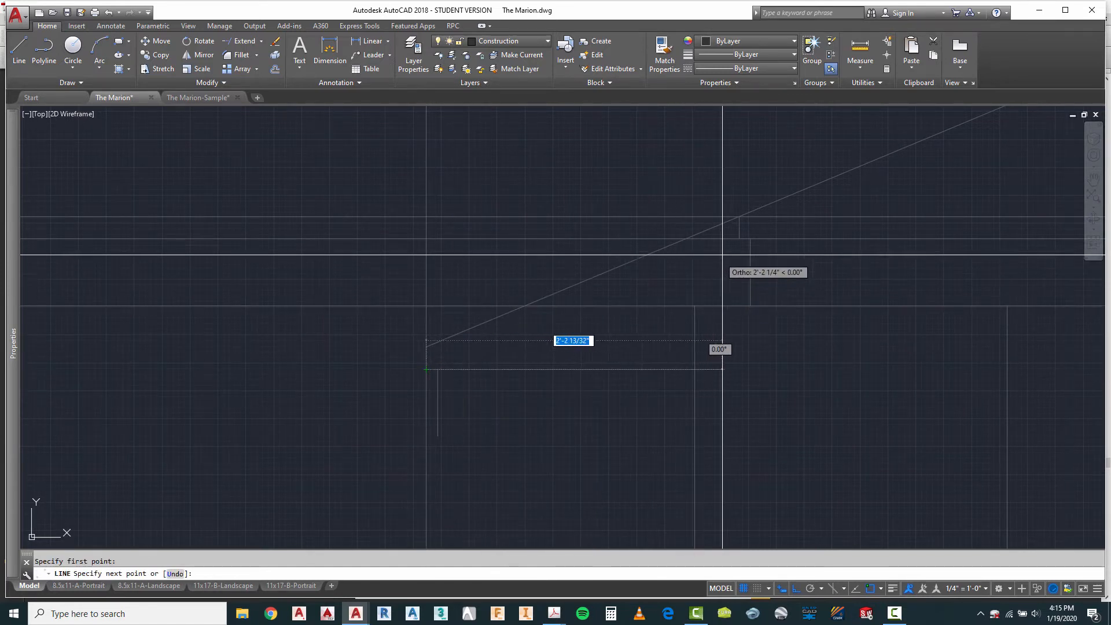
pyautogui.click(740, 237)
pyautogui.press('Escape')
# Step: Draw a second sloped line joining the bottom ends of the two longer vertical lines below the bay roof fascia
pyautogui.rightClick(497, 385)
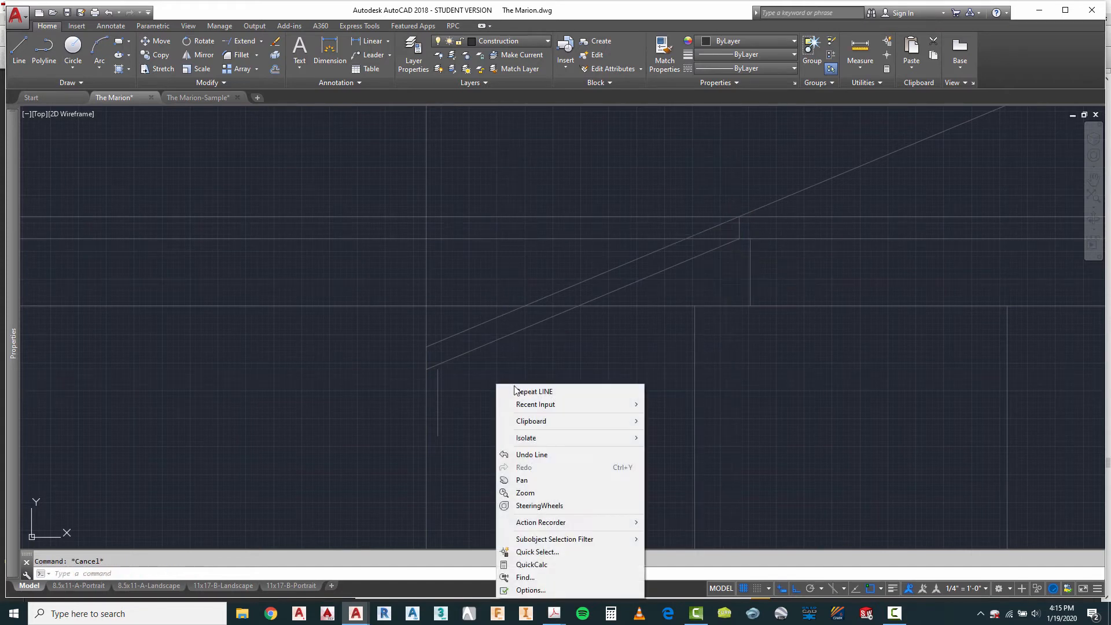
pyautogui.click(526, 392)
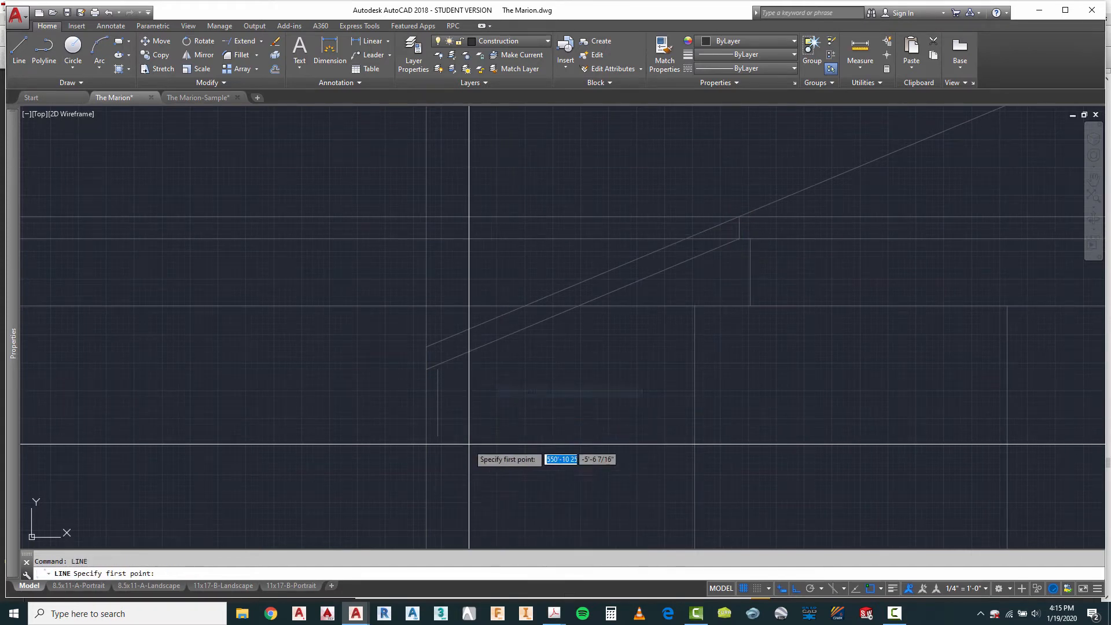
pyautogui.click(438, 436)
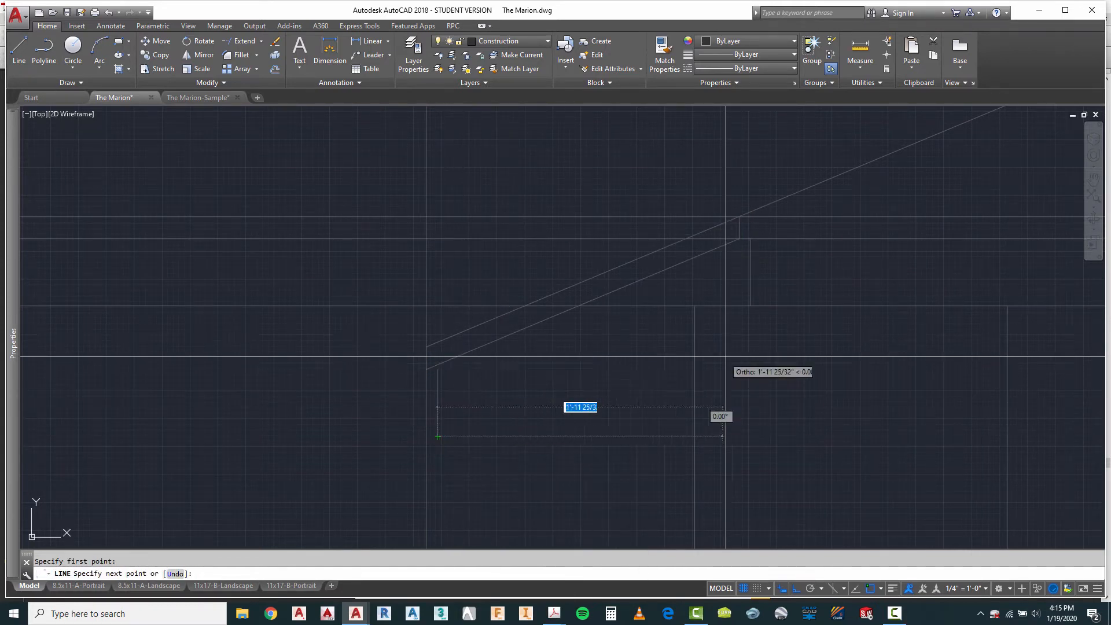
pyautogui.click(750, 305)
pyautogui.press('Escape')
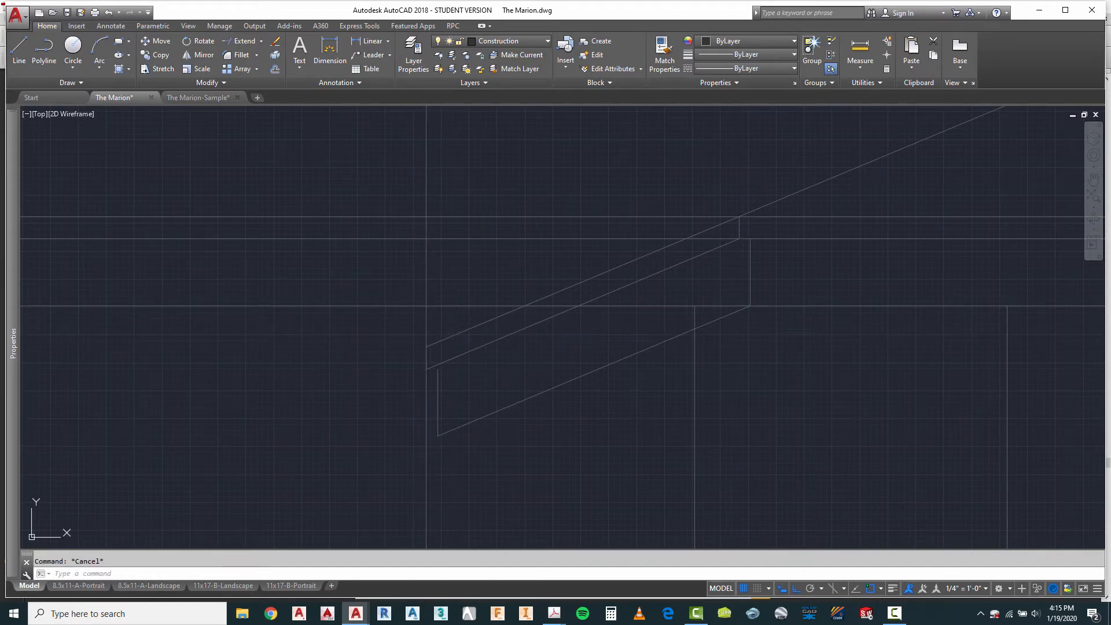
# Step: Erase the vertical overhang projection line and extend the lower outer end line up to the sloped fascia underside
pyautogui.rightClick(368, 277)
pyautogui.press('Escape')
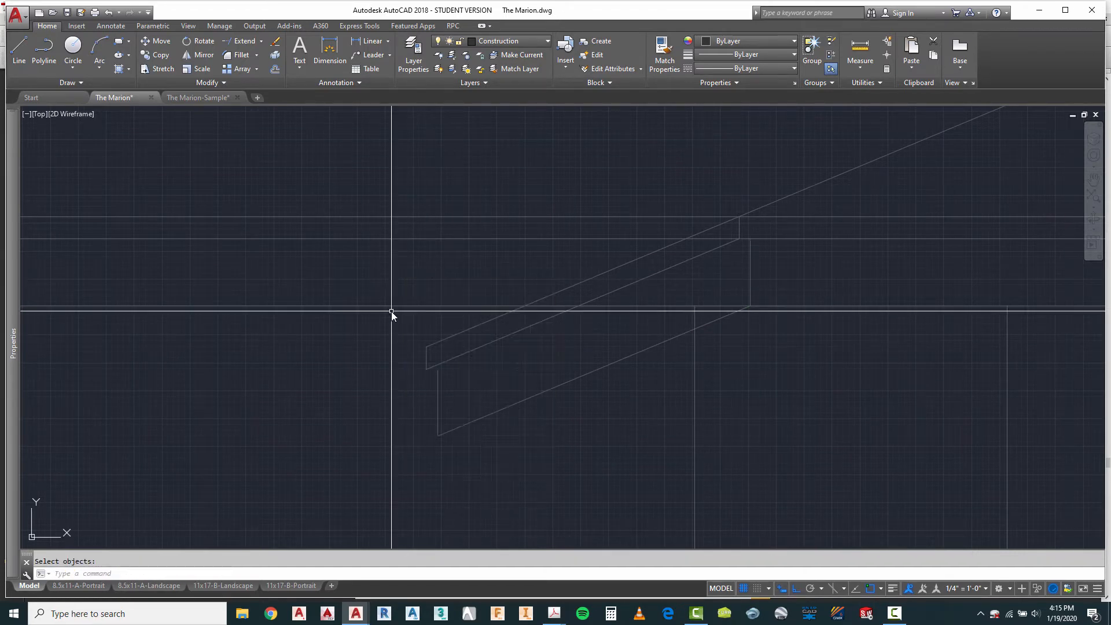
pyautogui.write('ex')
pyautogui.press('Return')
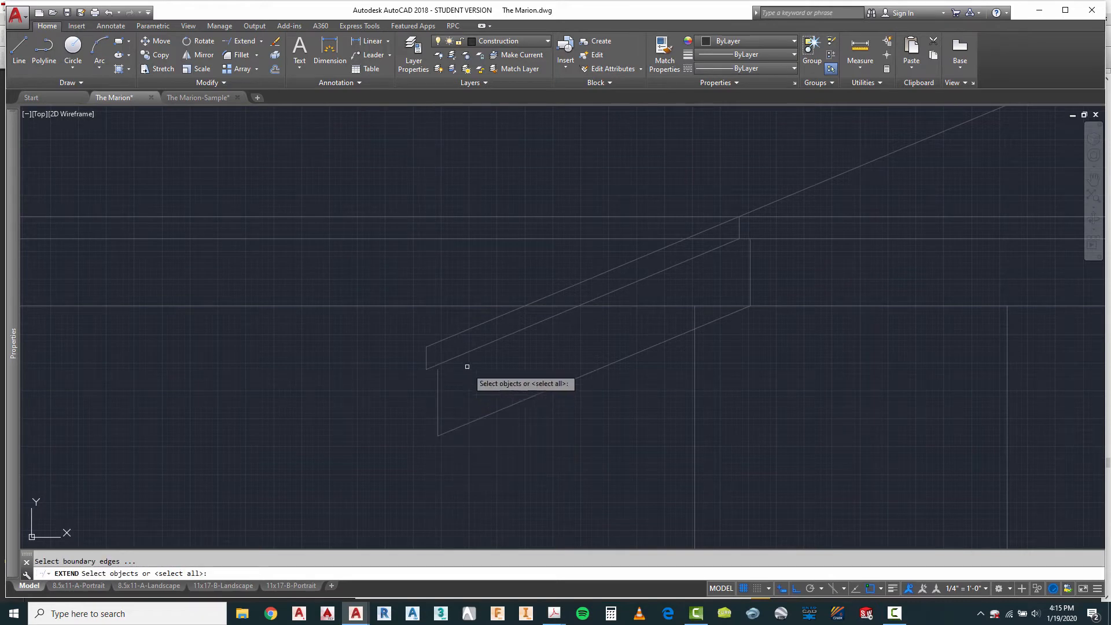
pyautogui.rightClick(437, 374)
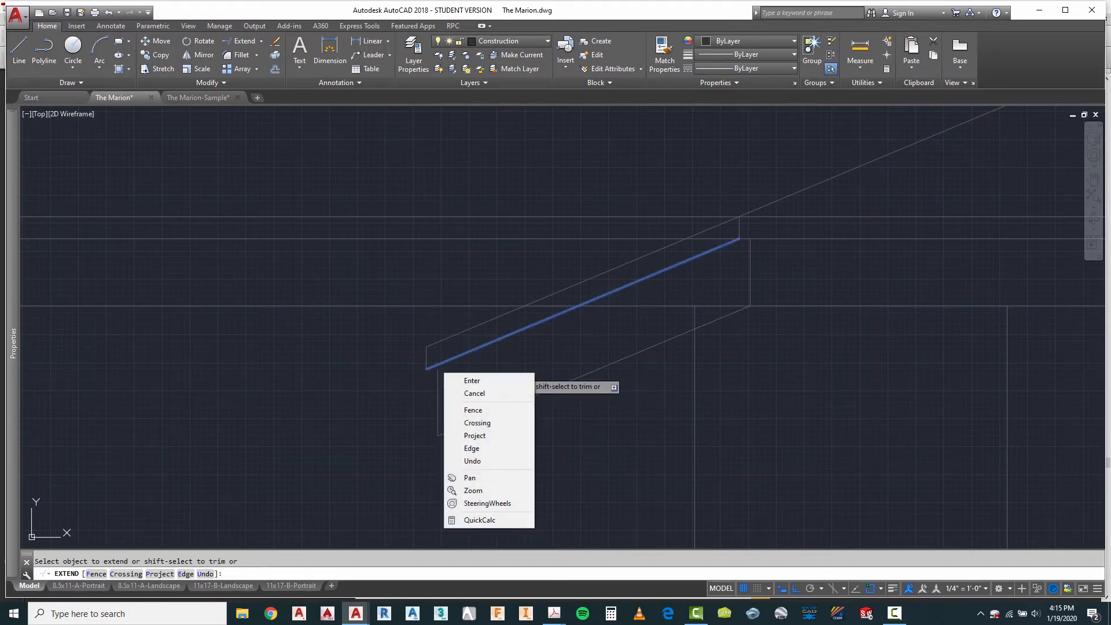
pyautogui.click(439, 379)
pyautogui.scroll(-3, 437, 378)
pyautogui.press('Escape')
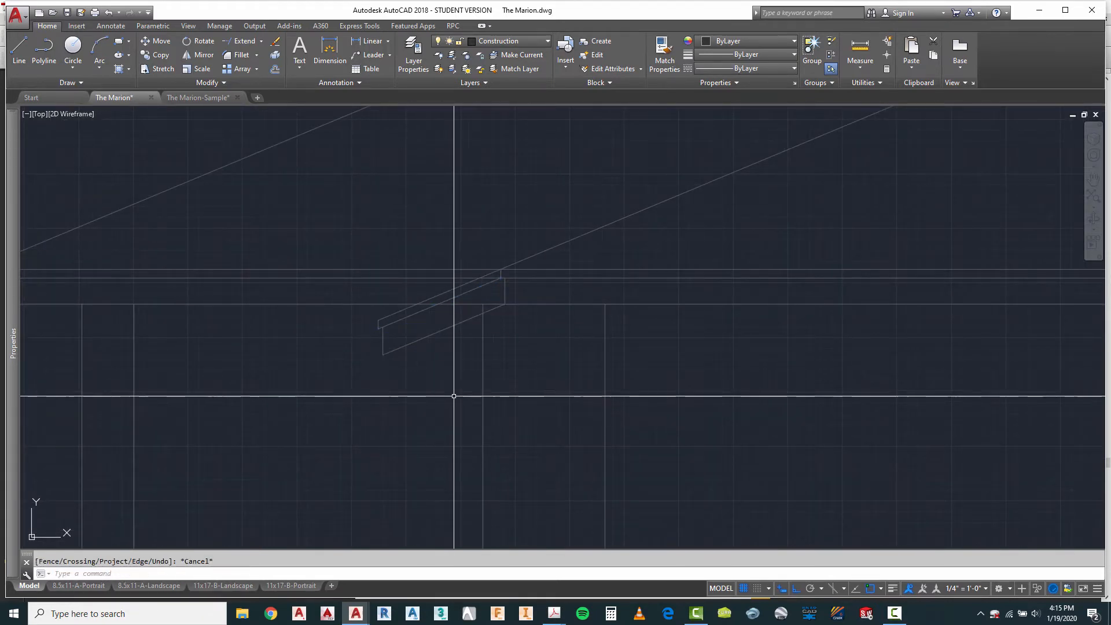
# Step: Trim the bay's vertical wall line where it runs above the lowest sloped line of the overhang
pyautogui.scroll(-2, 520, 390)
pyautogui.scroll(5, 402, 315)
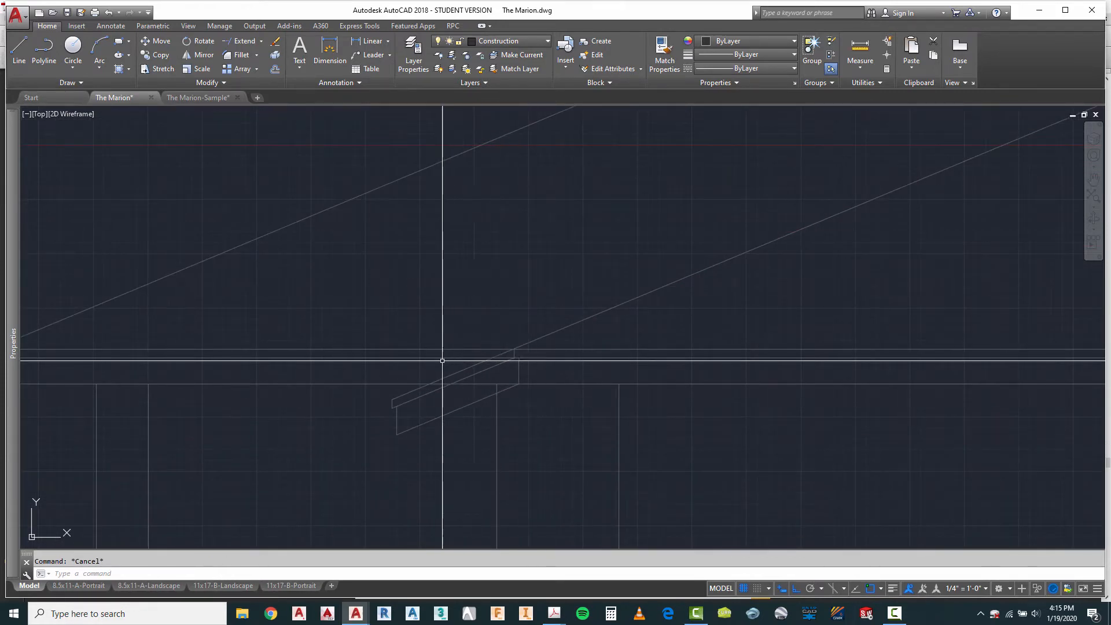
pyautogui.scroll(2, 513, 404)
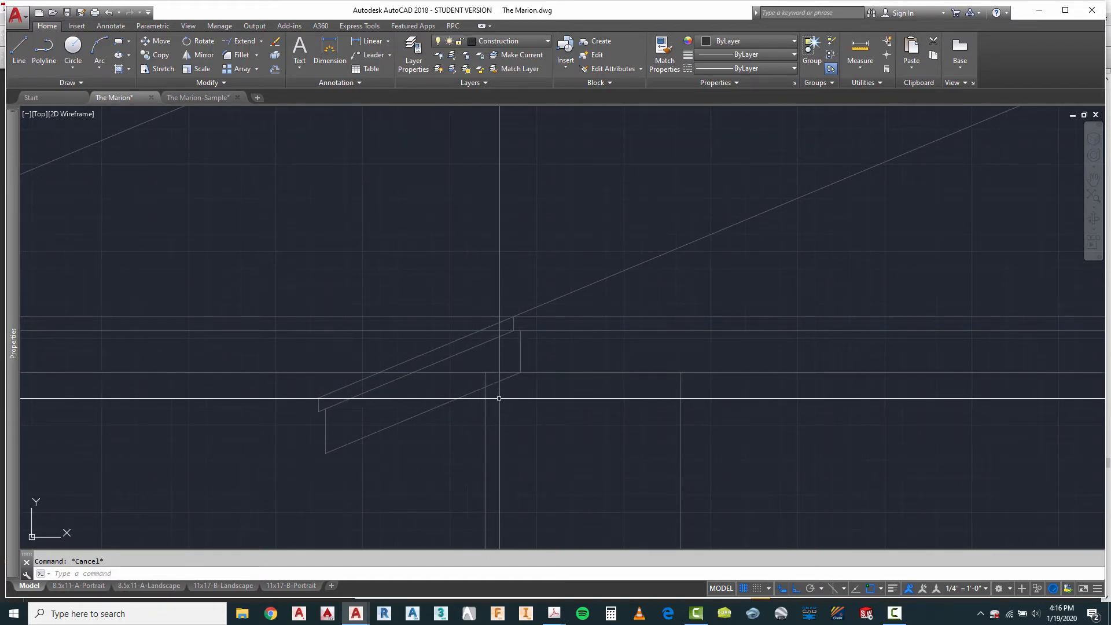
pyautogui.press('Return')
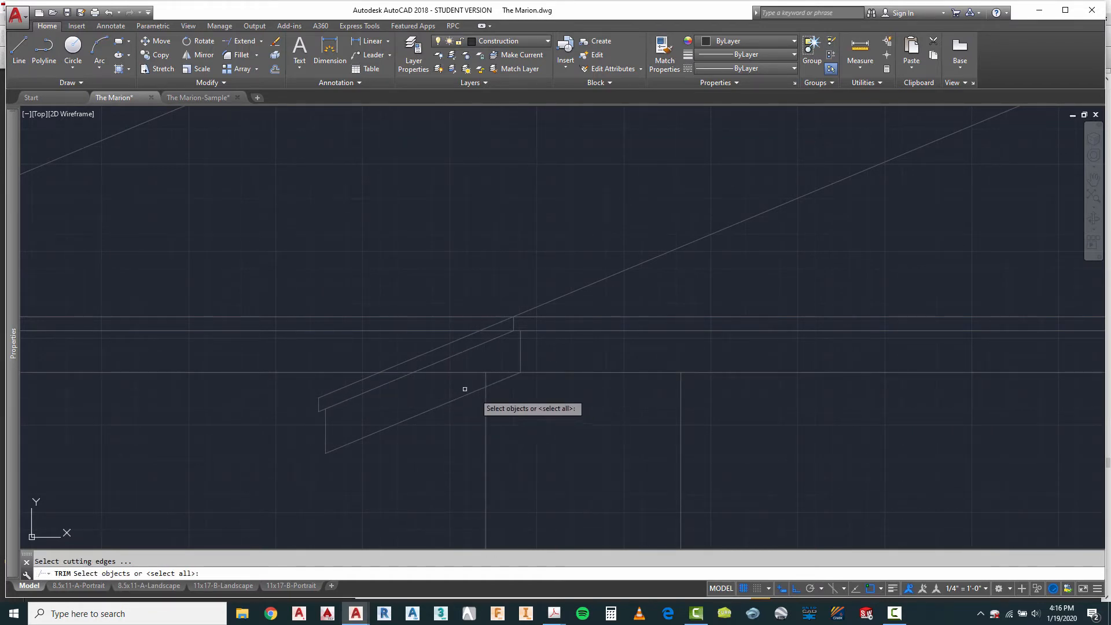
pyautogui.click(406, 363)
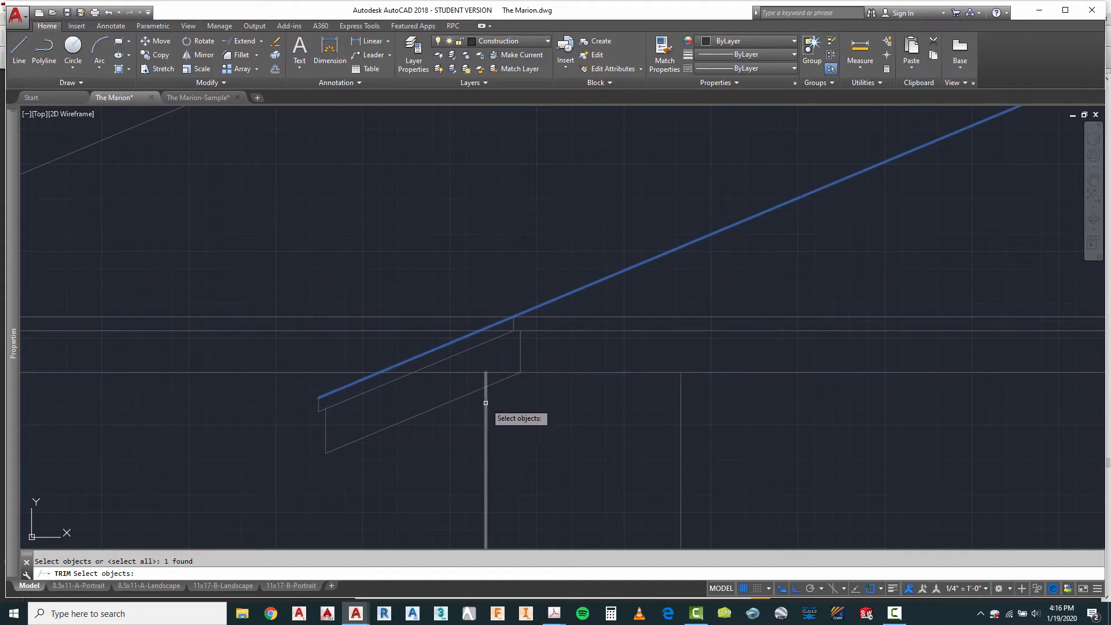
pyautogui.click(474, 389)
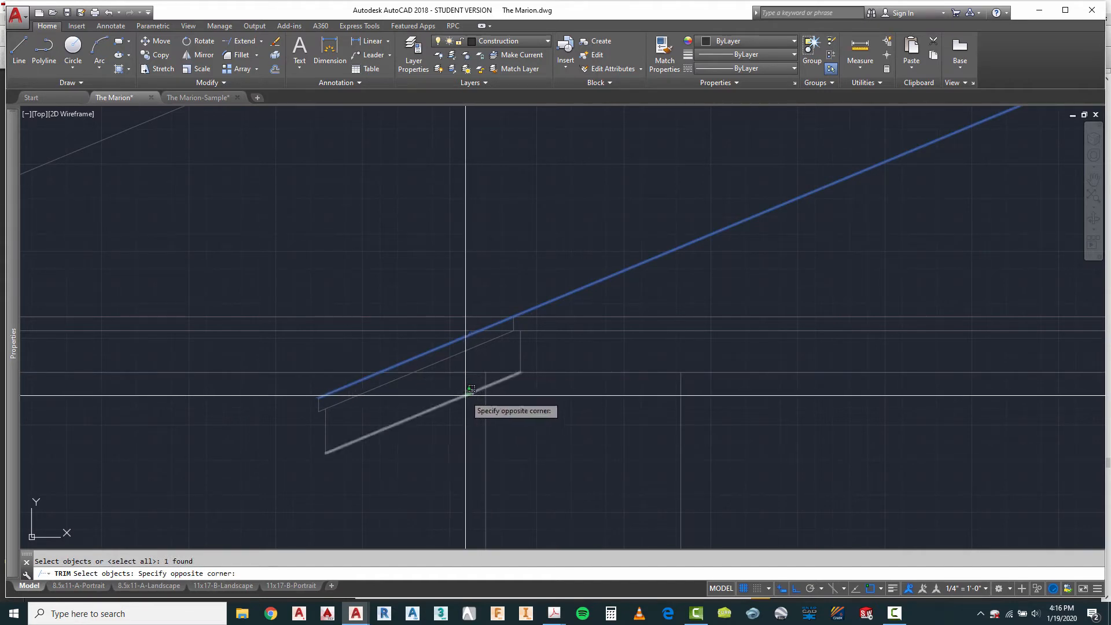
pyautogui.click(485, 381)
pyautogui.press('Escape')
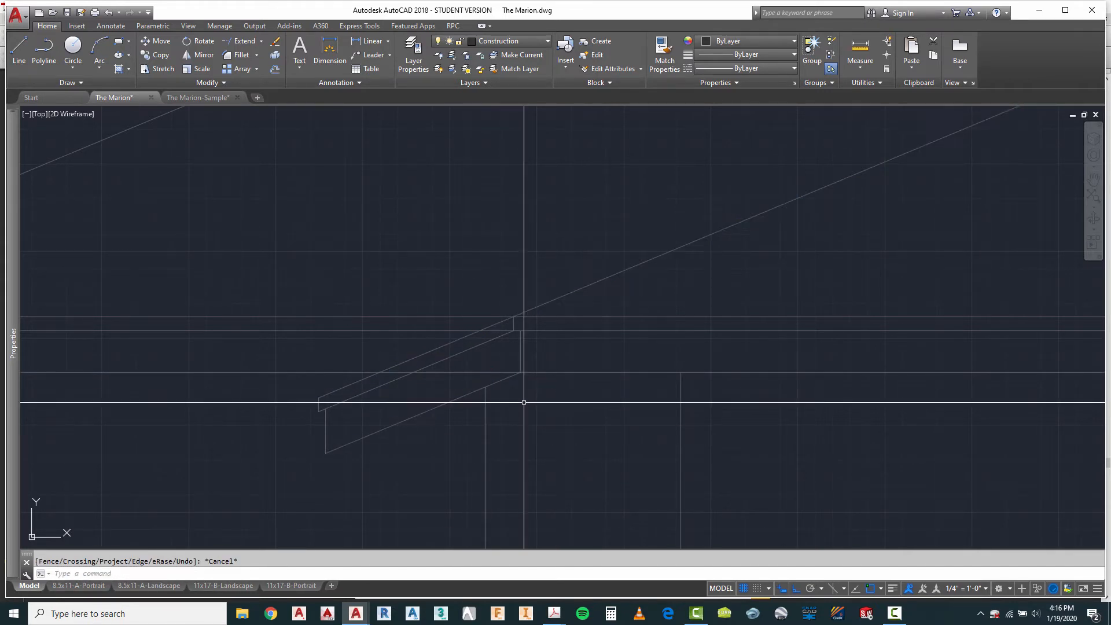
# Step: Trim the lowest horizontal eave line between the main roof slope and the short vertical line at the overhang's inner end
pyautogui.rightClick(522, 400)
pyautogui.press('Escape')
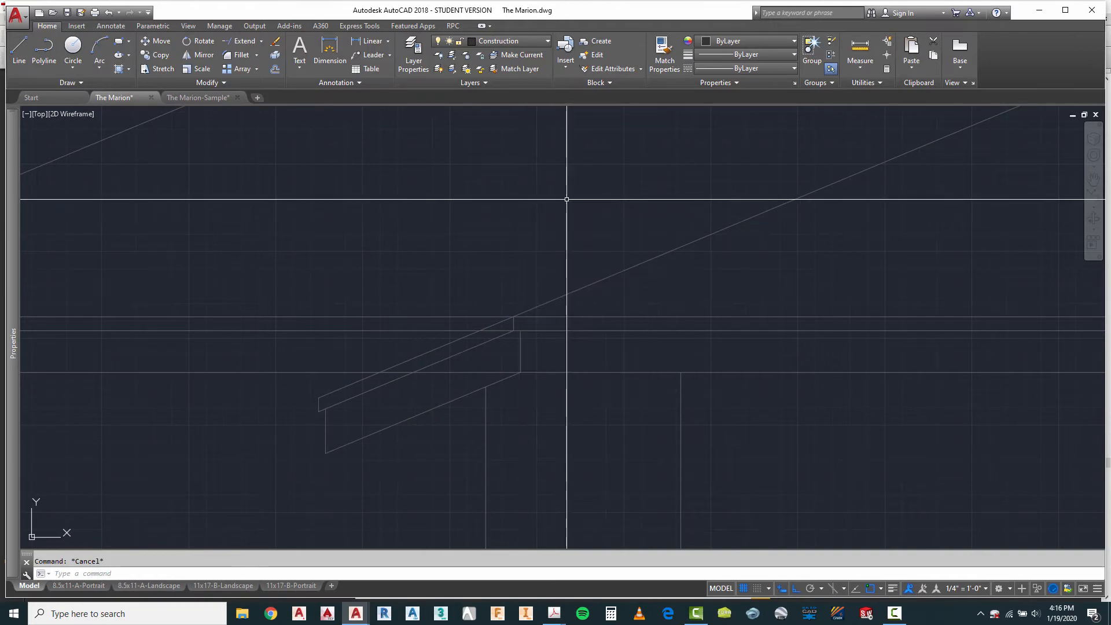
pyautogui.rightClick(503, 244)
pyautogui.click(532, 255)
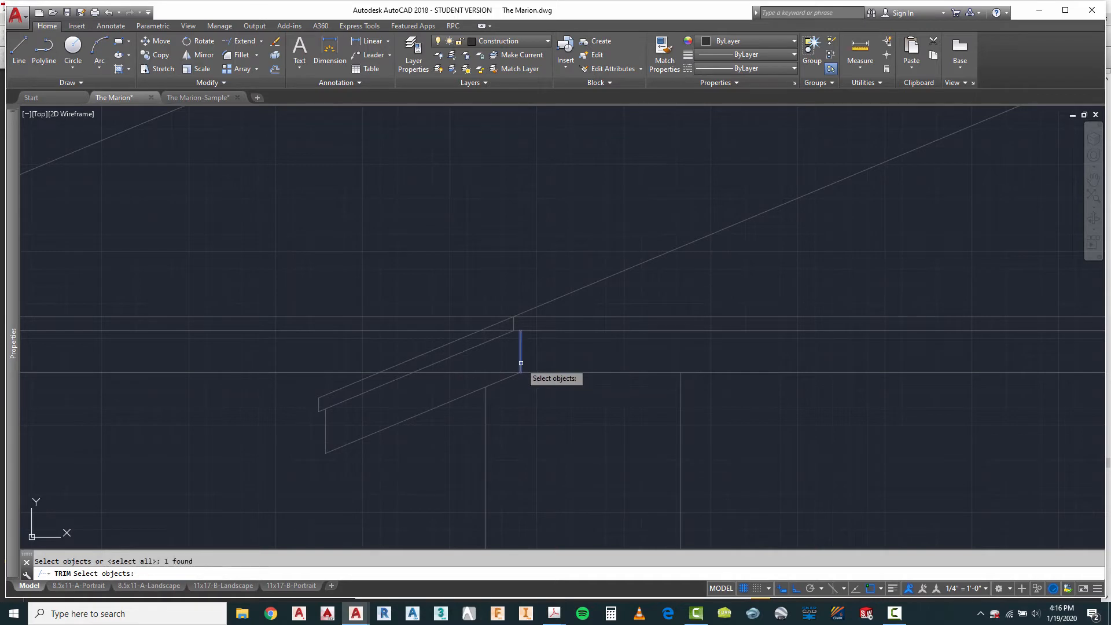
pyautogui.rightClick(549, 424)
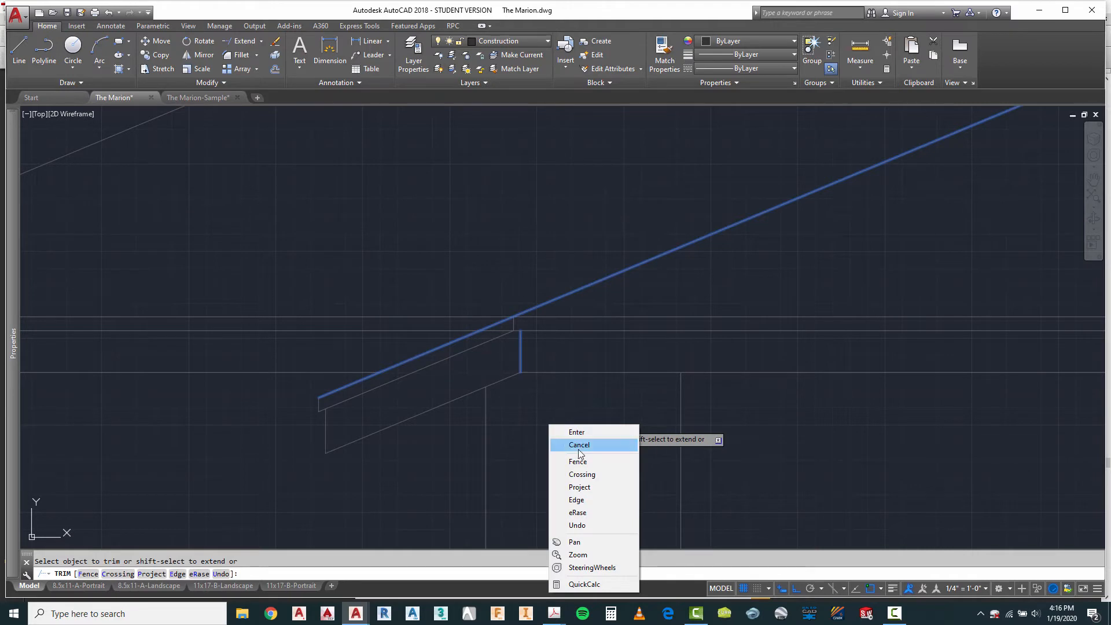
pyautogui.click(580, 434)
pyautogui.press('Escape')
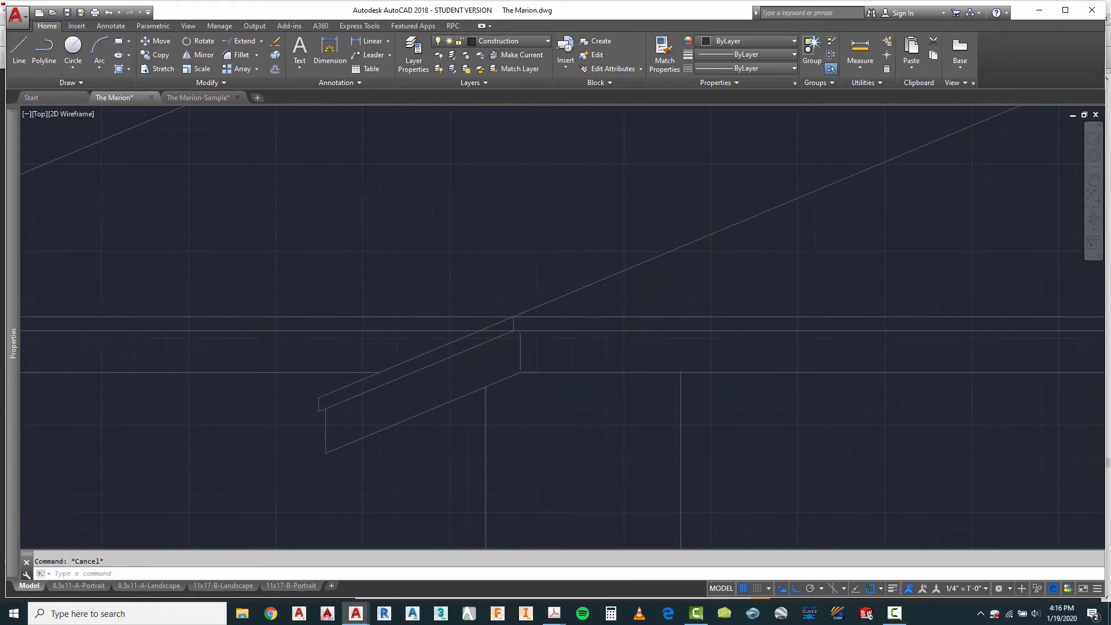
pyautogui.scroll(2, 504, 338)
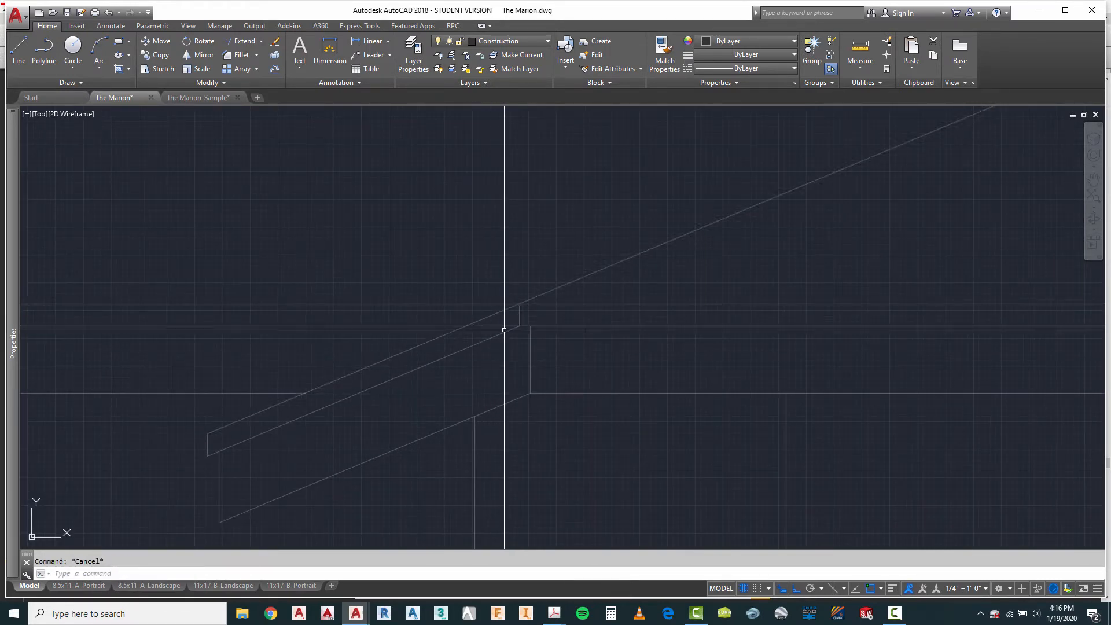
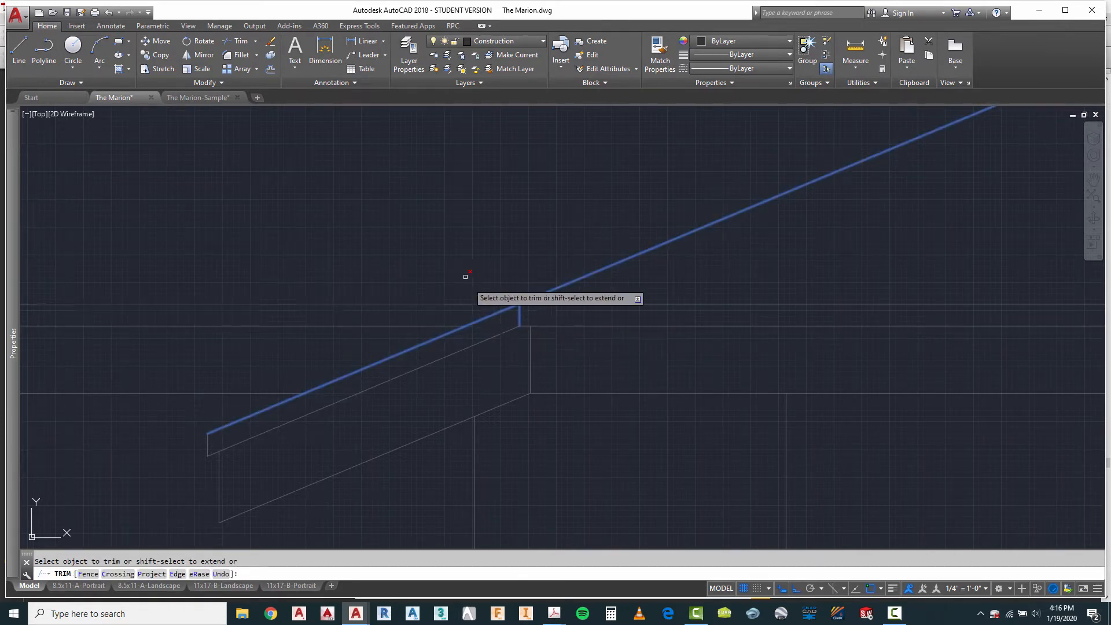
# Step: Draw a vertical projection line from the left front corner of the bay roof overhang in plan down past the elevation's eave
pyautogui.scroll(-3, 480, 324)
pyautogui.rightClick(496, 349)
pyautogui.click(528, 363)
pyautogui.scroll(-3, 557, 356)
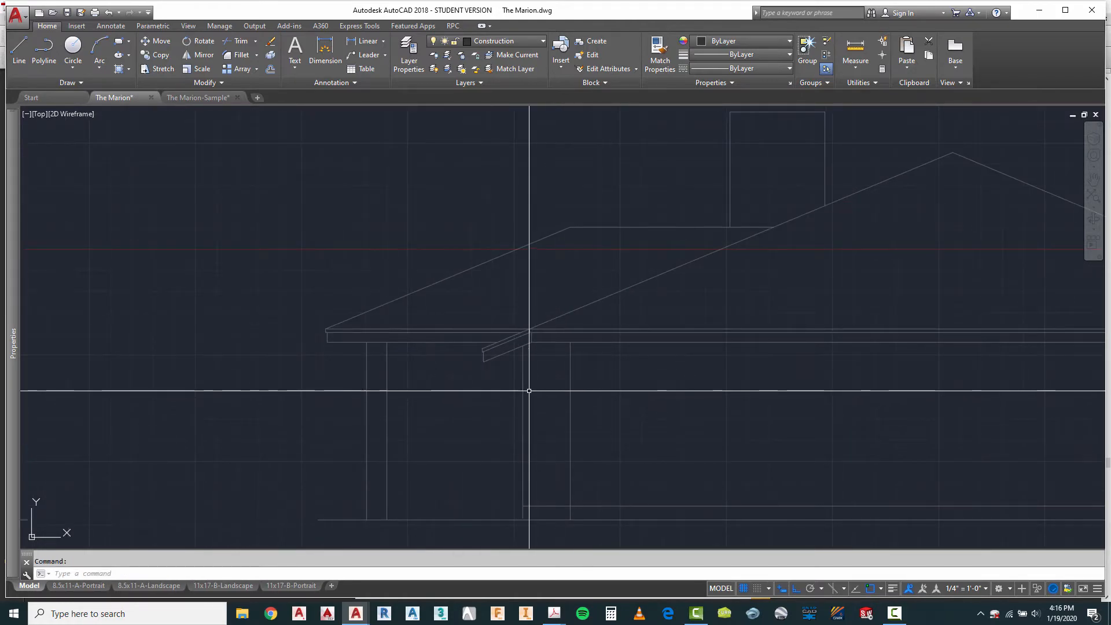
pyautogui.scroll(-3, 637, 376)
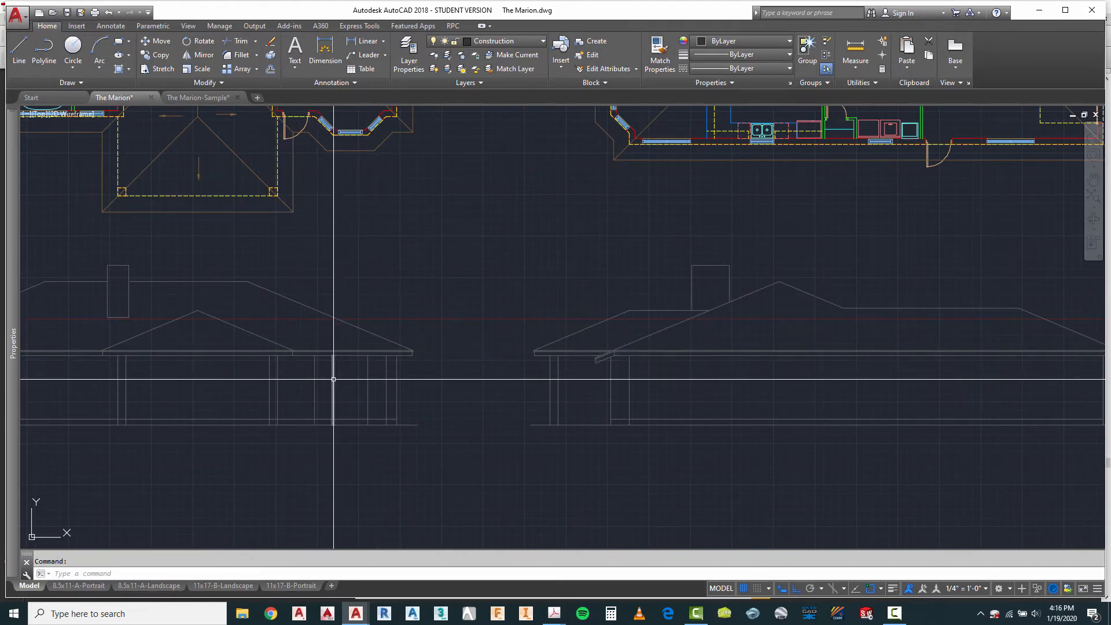
pyautogui.scroll(-2, 499, 401)
pyautogui.scroll(2, 388, 255)
pyautogui.scroll(2, 388, 256)
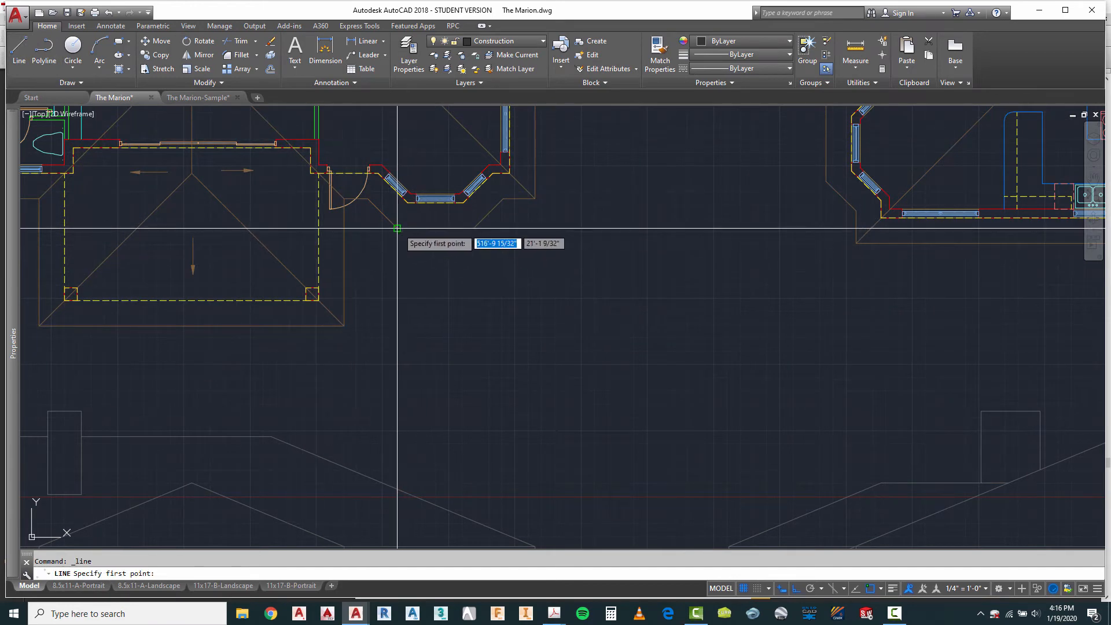
pyautogui.scroll(-2, 397, 228)
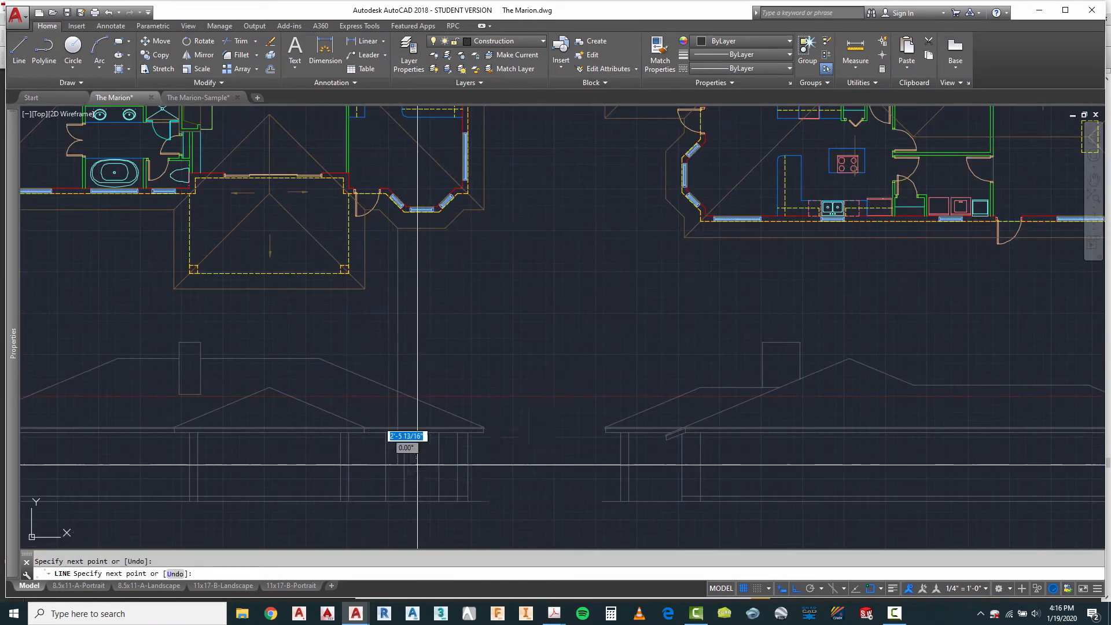
pyautogui.press('Escape')
# Step: Draw a second vertical projection line from the bay roof overhang's right front corner in plan down past the elevation's eave
pyautogui.rightClick(480, 311)
pyautogui.click(498, 317)
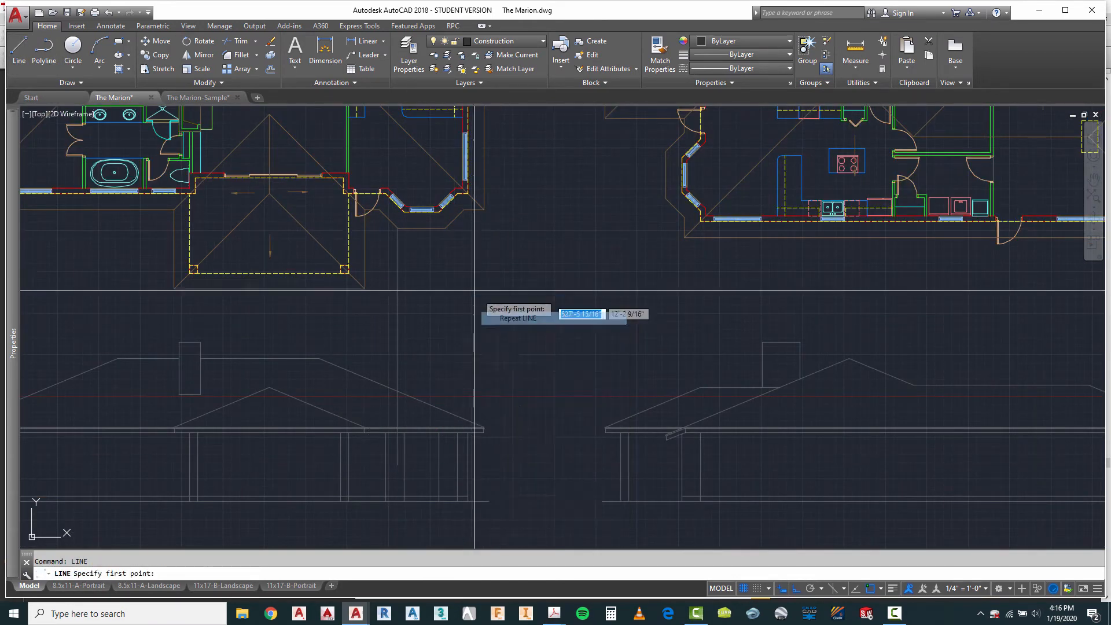
pyautogui.click(447, 234)
pyautogui.scroll(2, 425, 455)
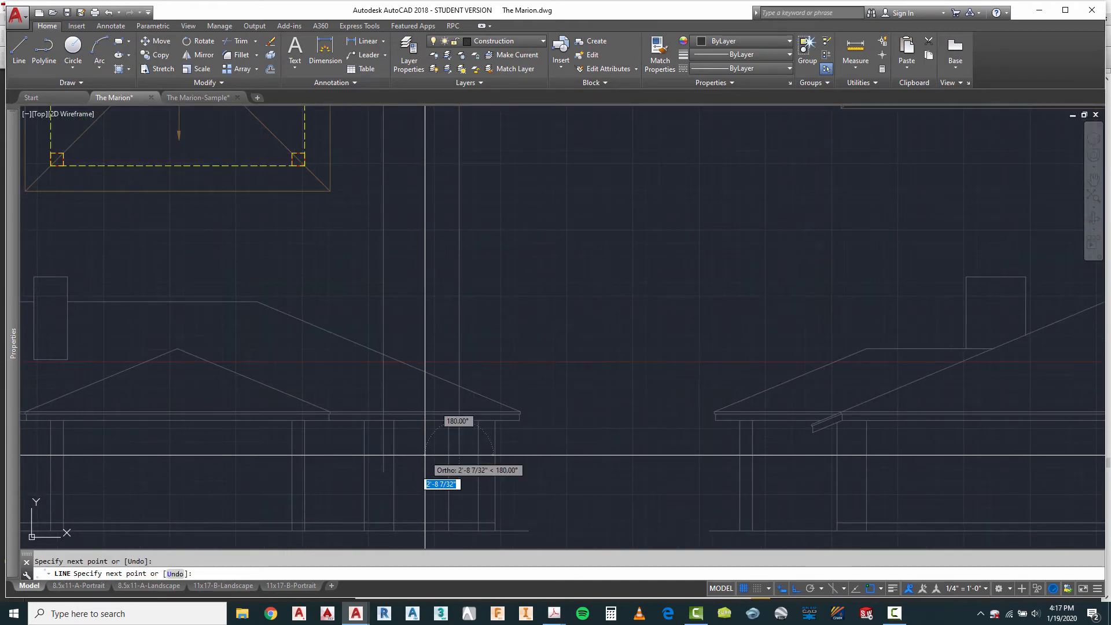
pyautogui.press('Escape')
# Step: Draw a horizontal line from the upper outer end of the fourth elevation's bay overhang across to the left projection line
pyautogui.scroll(3, 802, 429)
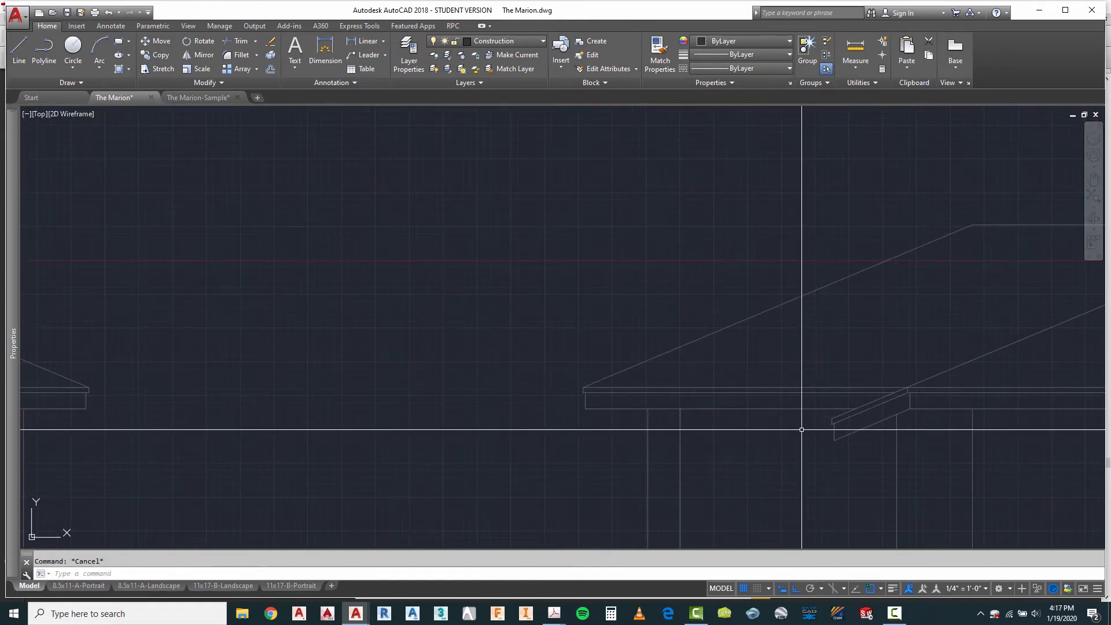
pyautogui.click(19, 49)
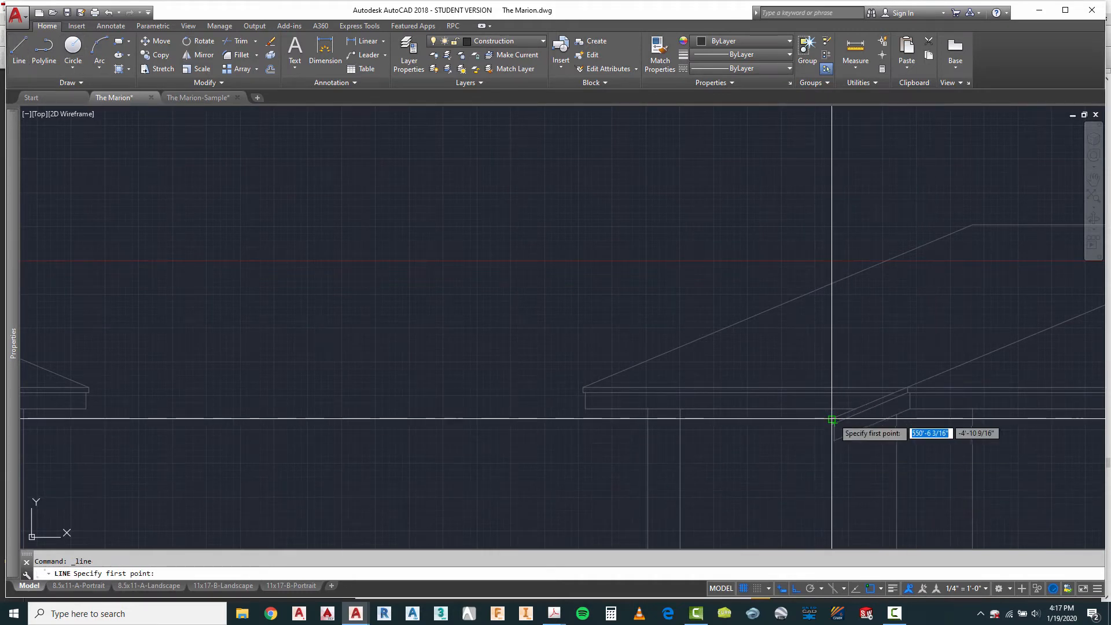
pyautogui.scroll(-2, 832, 418)
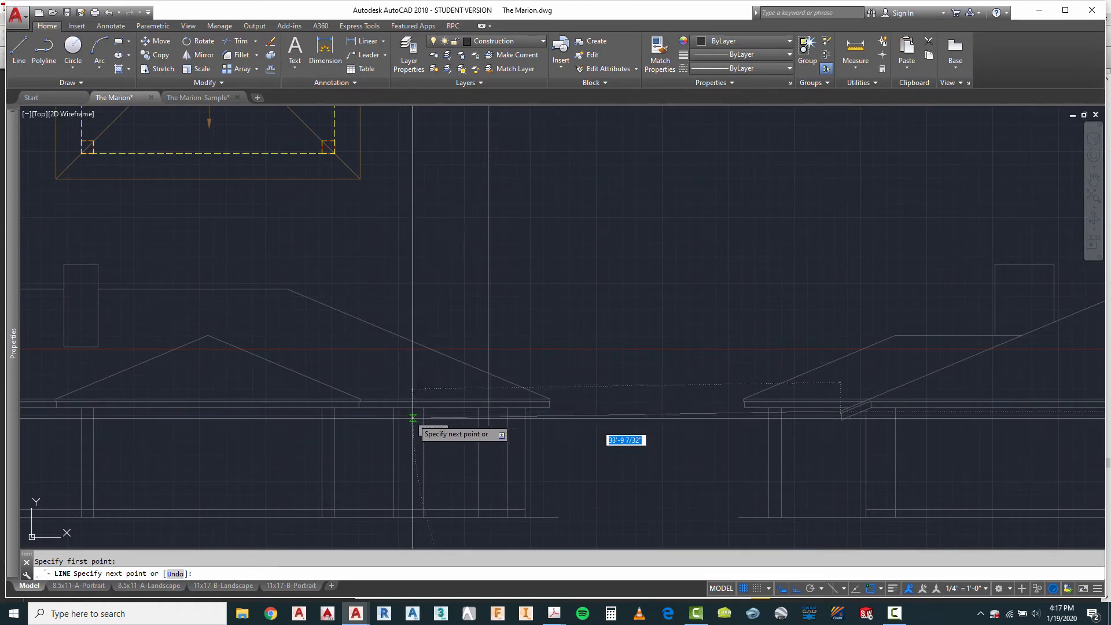
pyautogui.press('Escape')
# Step: Draw a parallel horizontal line from the bottom of the bay overhang's upper trim band across to the left projection line
pyautogui.rightClick(624, 436)
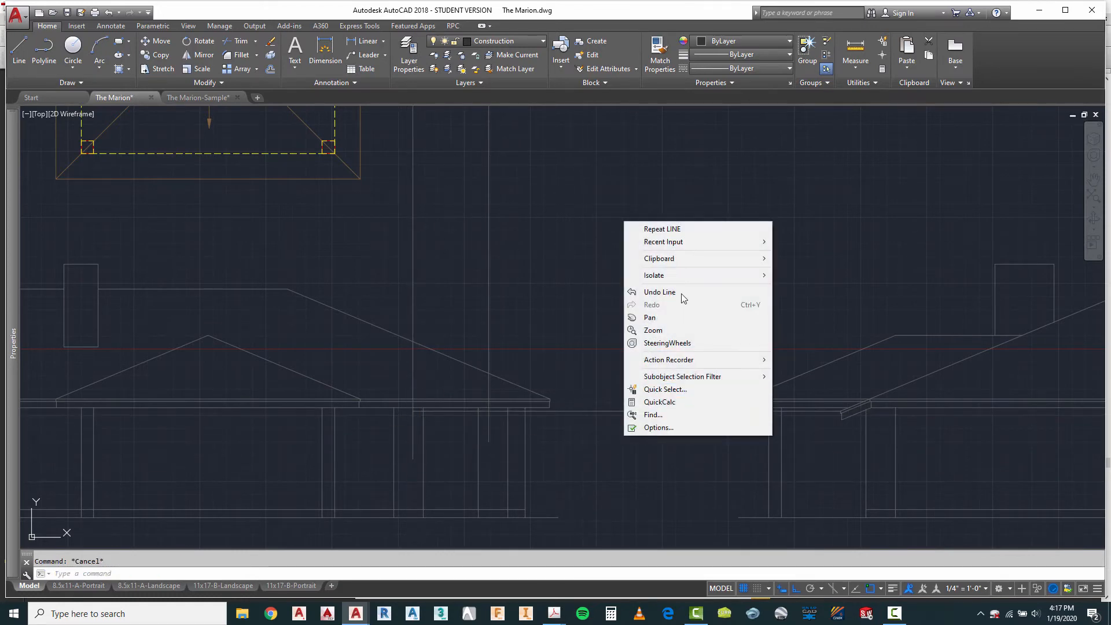
pyautogui.click(660, 229)
pyautogui.scroll(3, 828, 443)
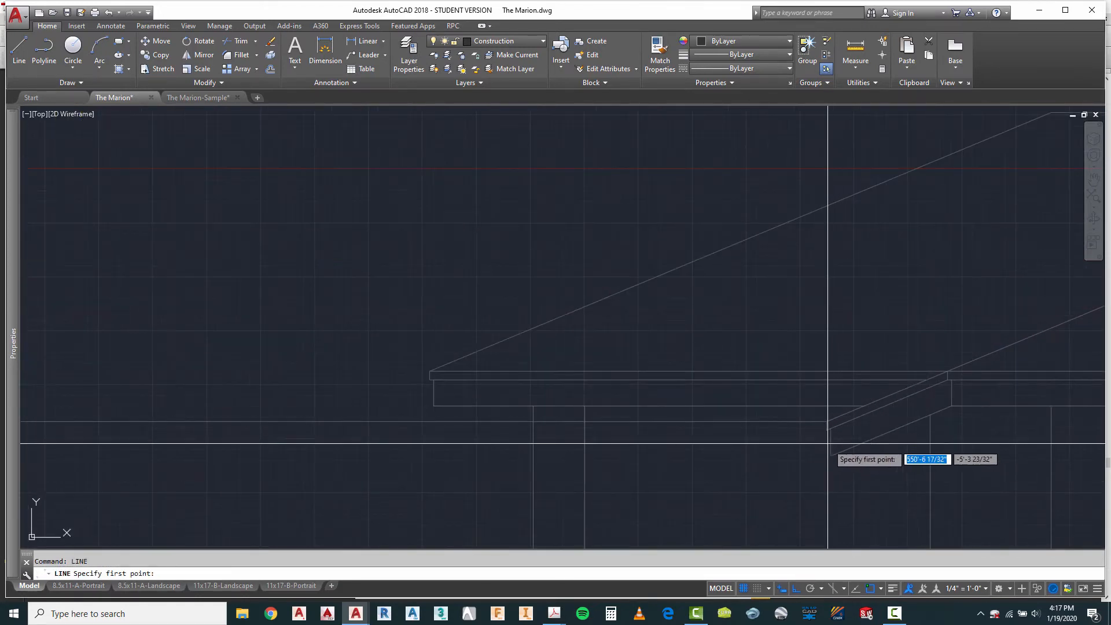
pyautogui.scroll(-4, 827, 430)
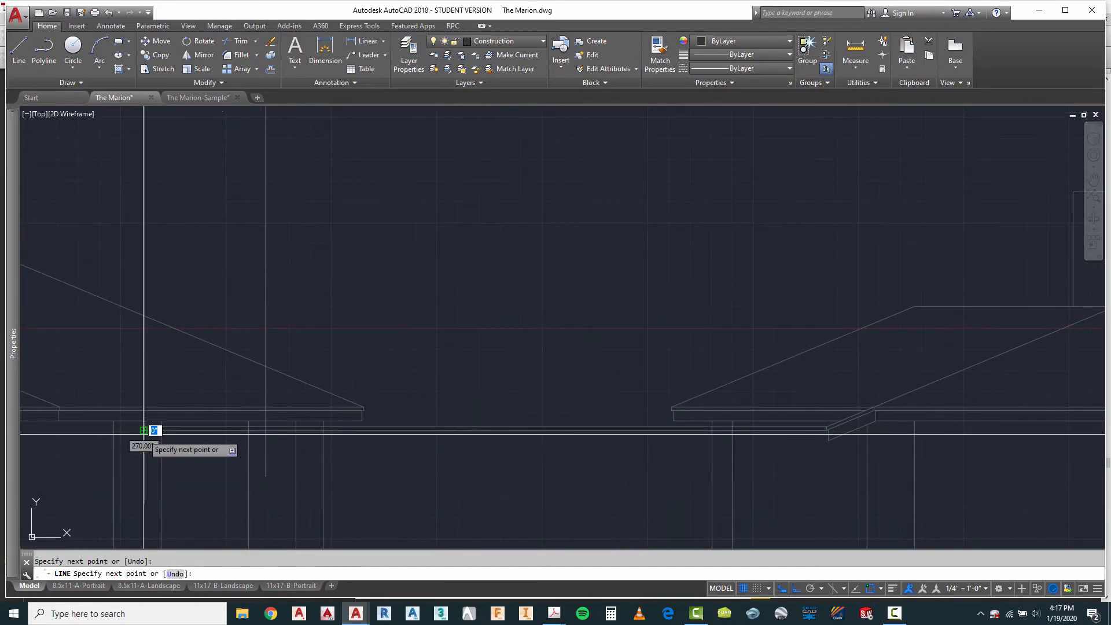
pyautogui.press('Escape')
# Step: Draw a third horizontal line from the bottom outer corner of the bay fascia across to the left projection line
pyautogui.rightClick(431, 268)
pyautogui.click(479, 278)
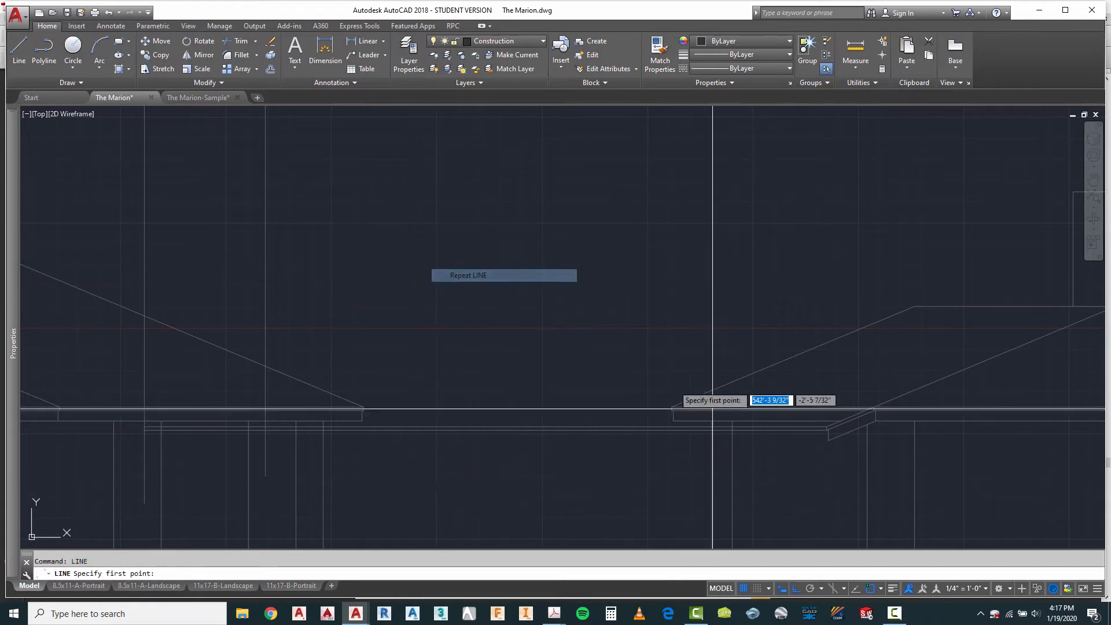
pyautogui.click(824, 443)
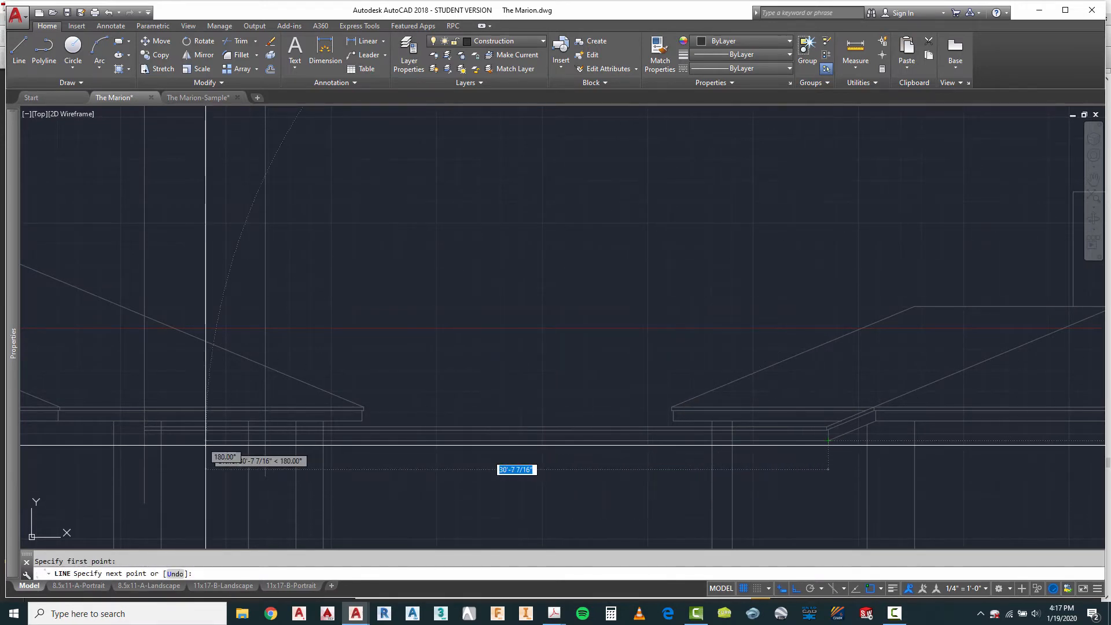
pyautogui.press('Escape')
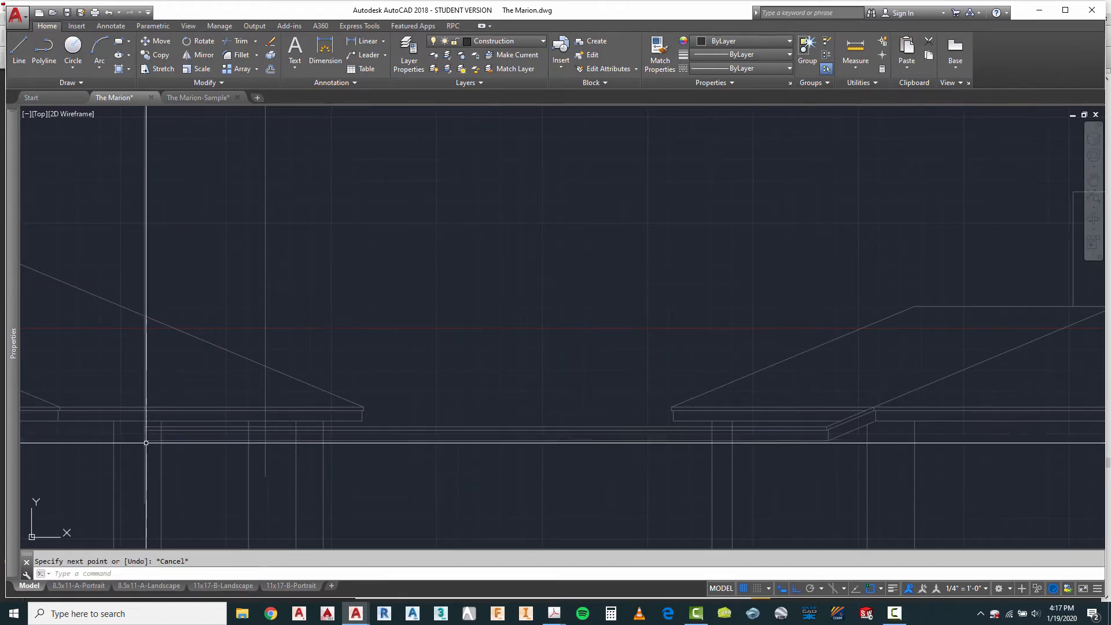
# Step: Trim the three horizontal bay eave lines where they run right of the right vertical projection line
pyautogui.scroll(3, 428, 510)
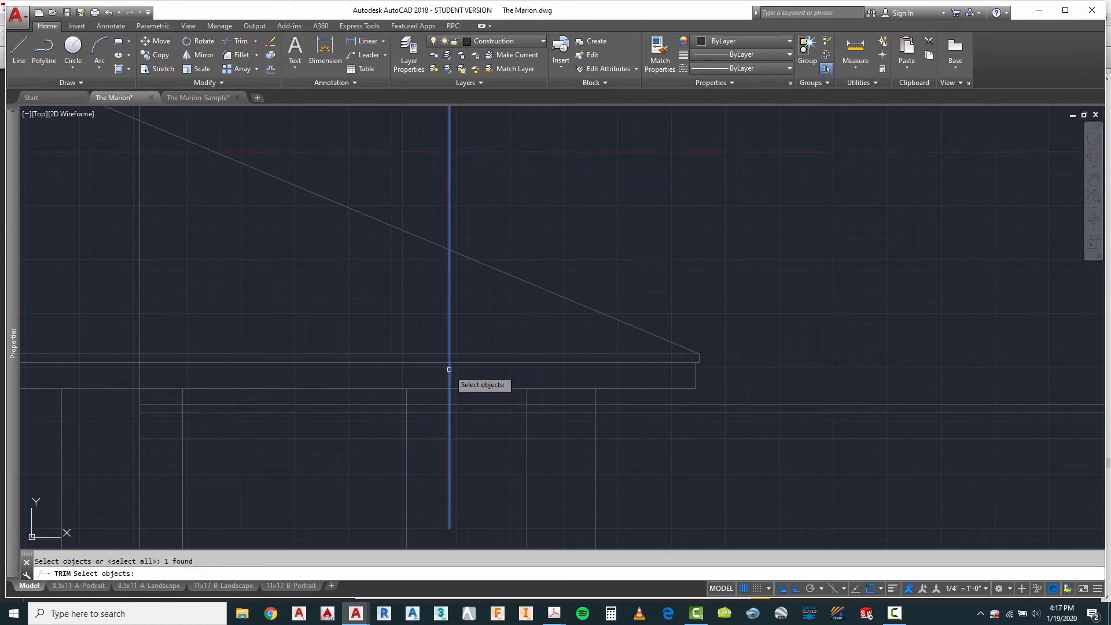
pyautogui.click(645, 466)
pyautogui.click(620, 410)
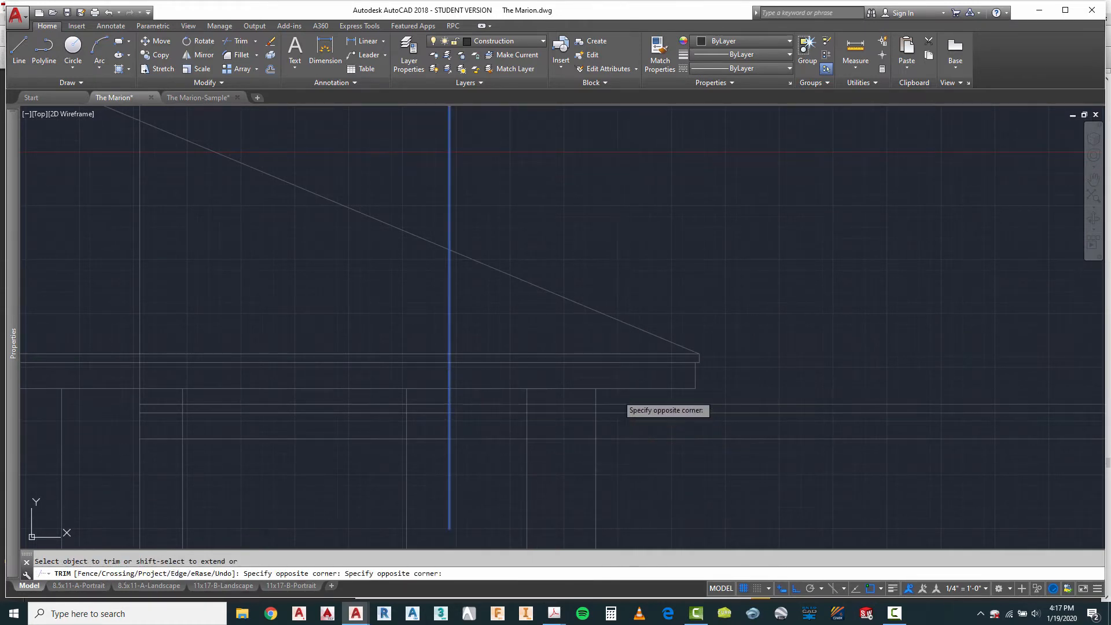
pyautogui.rightClick(622, 427)
pyautogui.click(639, 434)
pyautogui.scroll(-2, 533, 413)
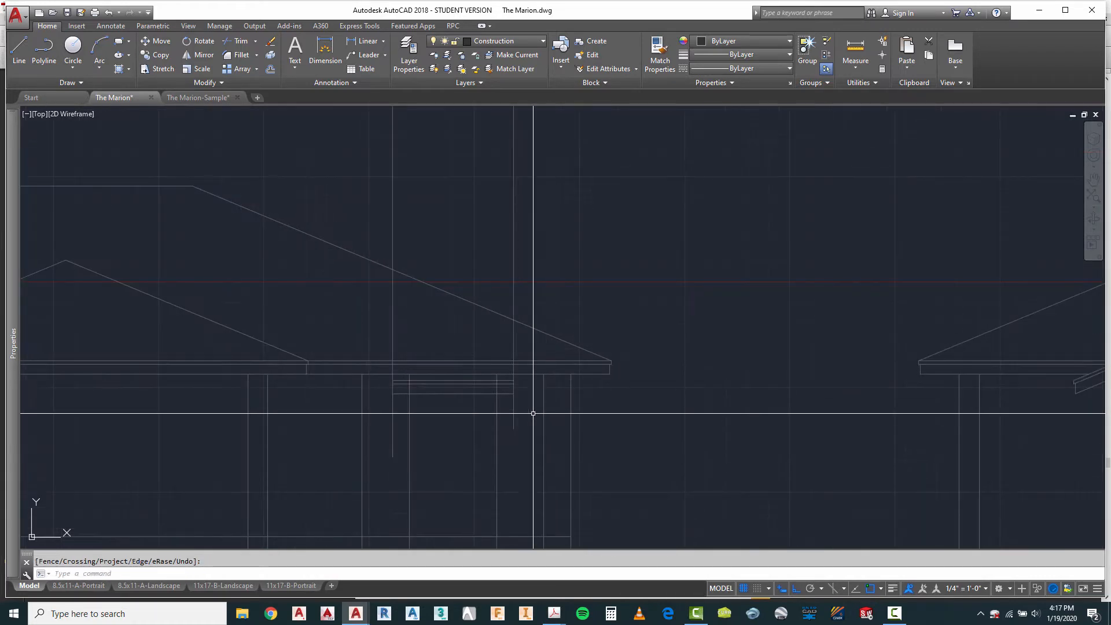
# Step: Trim the two vertical bay wall lines above the lowest horizontal bay fascia line
pyautogui.scroll(4, 441, 422)
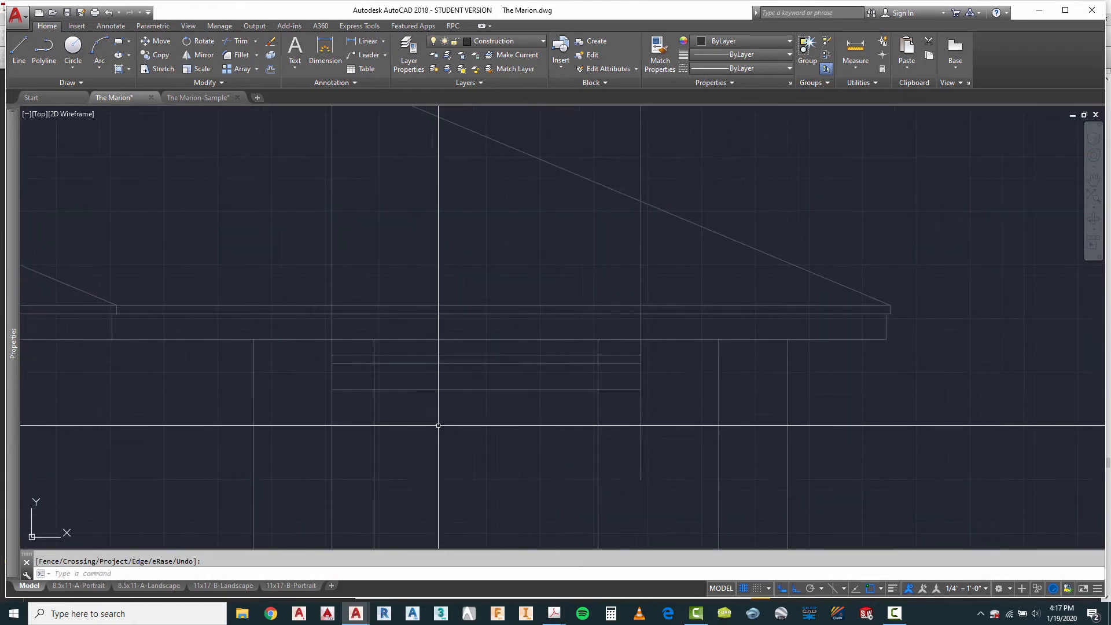
pyautogui.press('Escape')
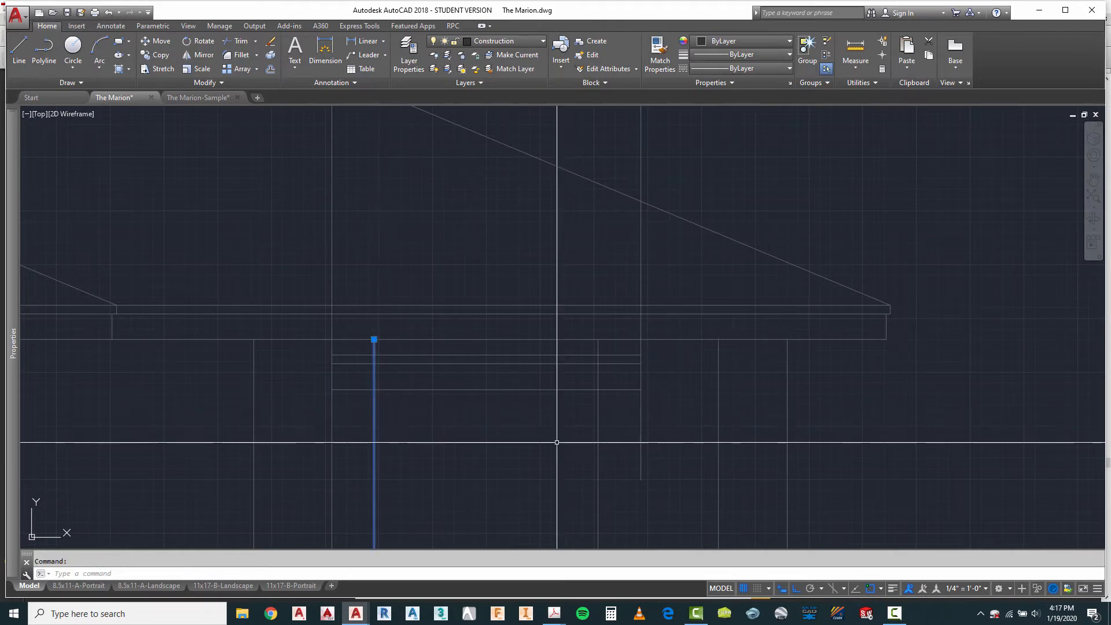
pyautogui.press('Escape')
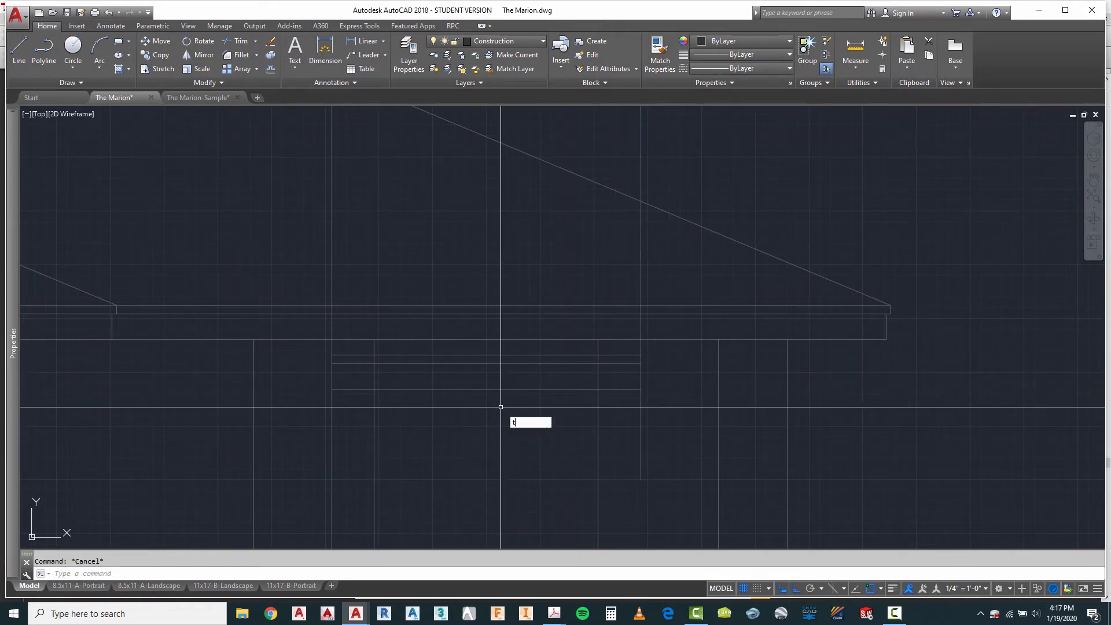
pyautogui.write('tr')
pyautogui.press('Return')
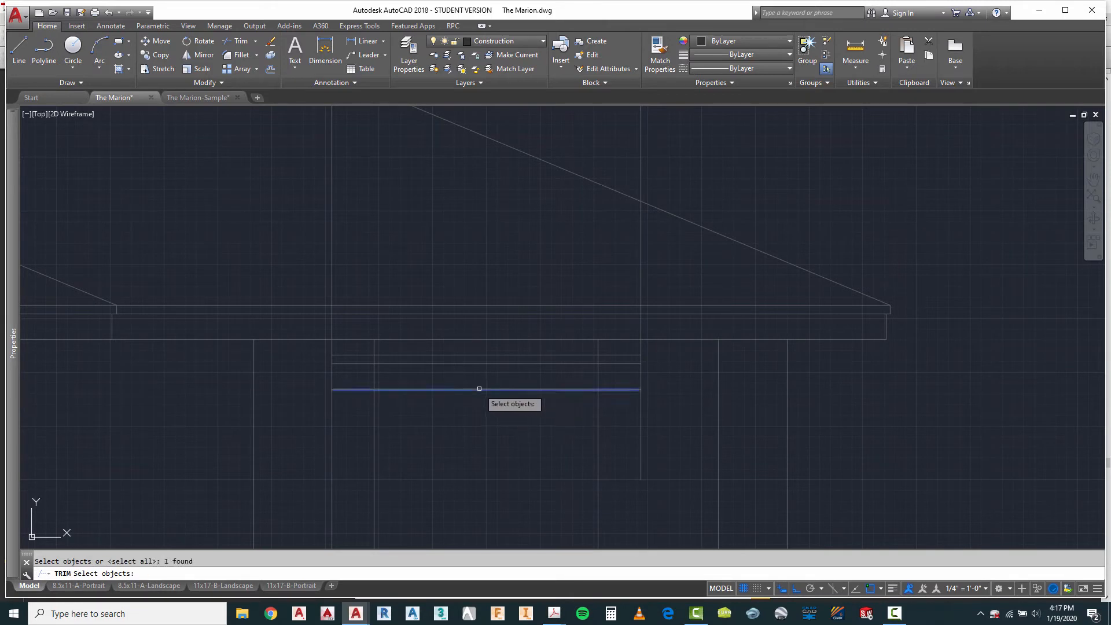
pyautogui.rightClick(371, 371)
pyautogui.rightClick(371, 371)
pyautogui.click(381, 367)
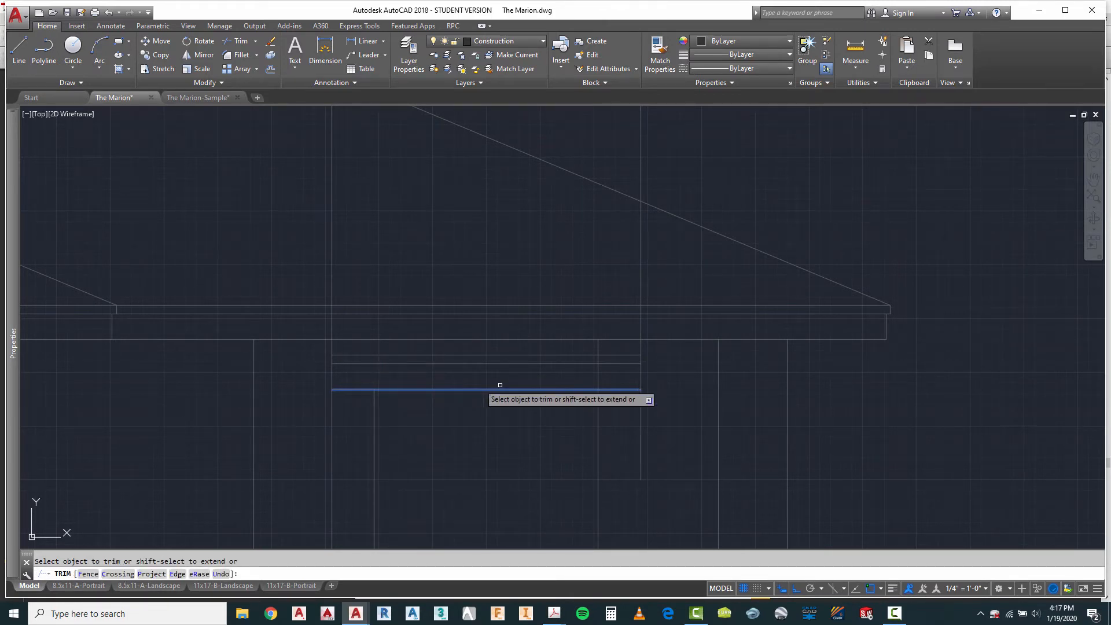
pyautogui.press('Escape')
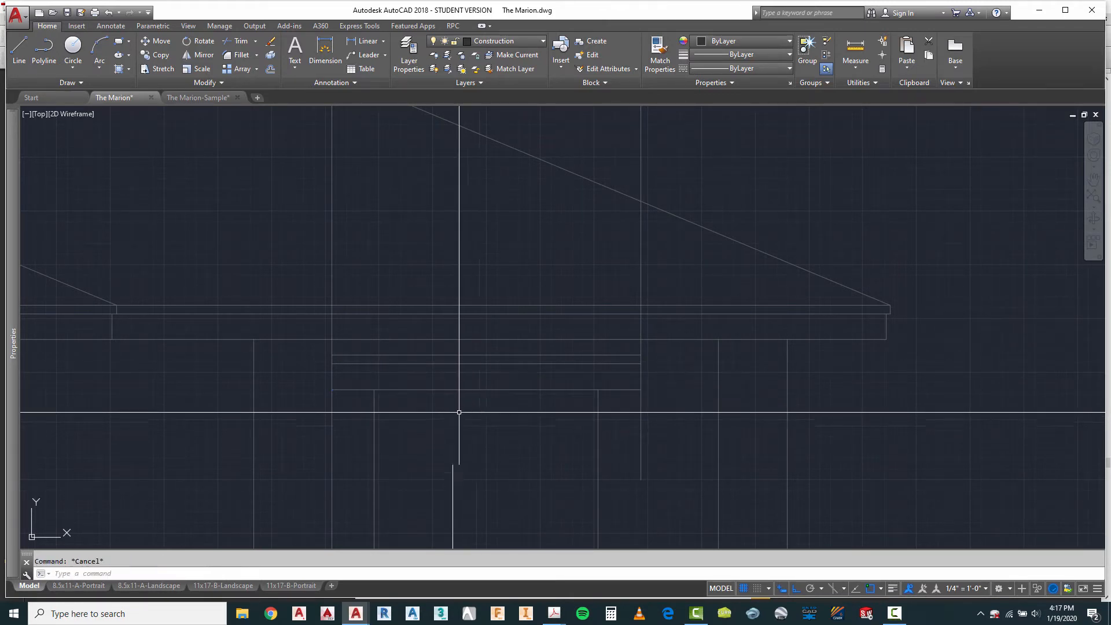
# Step: Draw a vertical line from the bay overhang's left inner corner in plan down to the bottom line of the main fascia
pyautogui.scroll(-4, 457, 405)
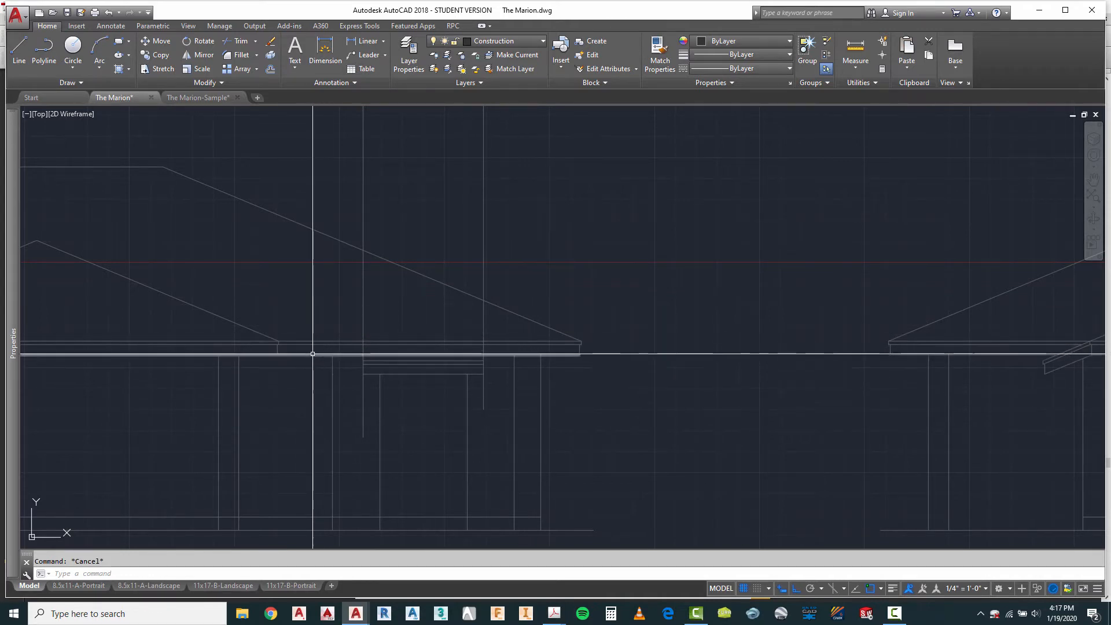
pyautogui.scroll(-3, 358, 445)
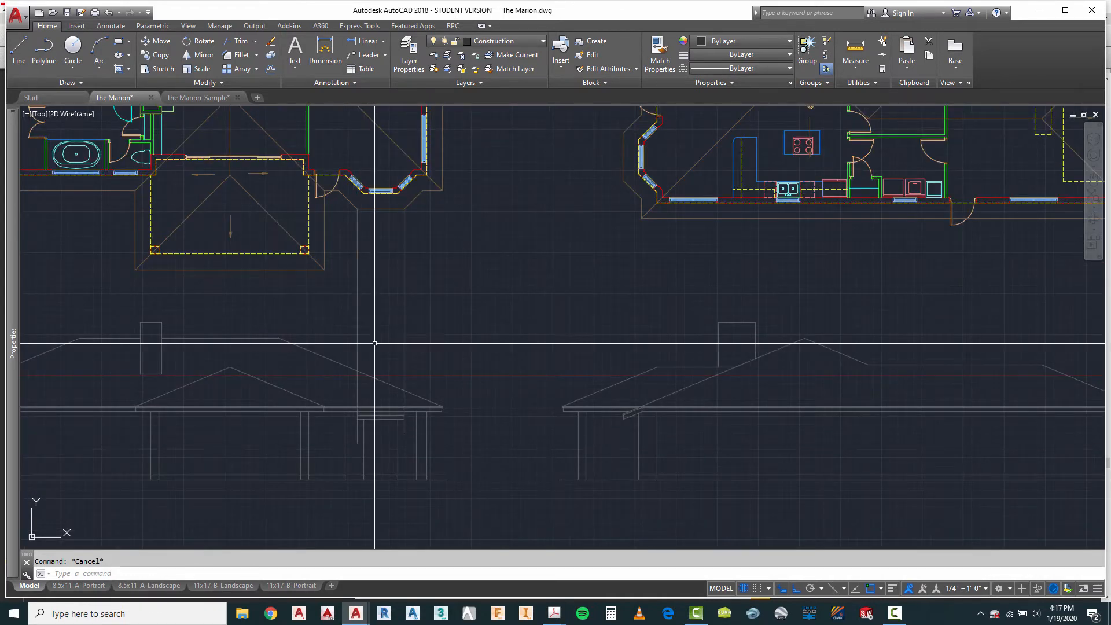
pyautogui.scroll(4, 425, 206)
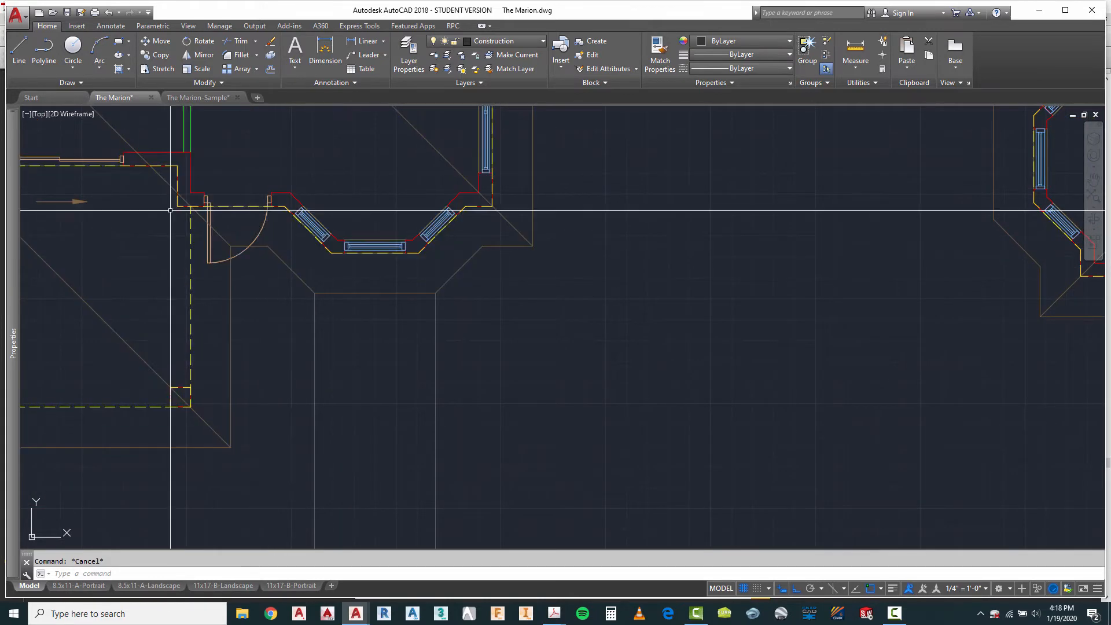
pyautogui.click(19, 49)
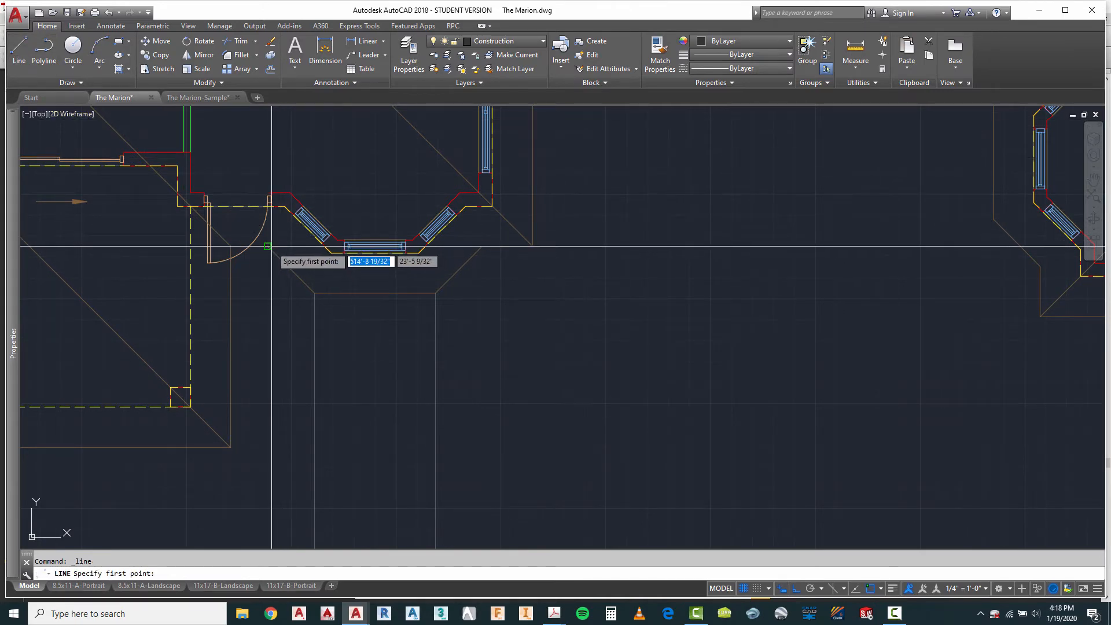
pyautogui.click(270, 243)
pyautogui.scroll(-4, 403, 236)
pyautogui.scroll(6, 384, 335)
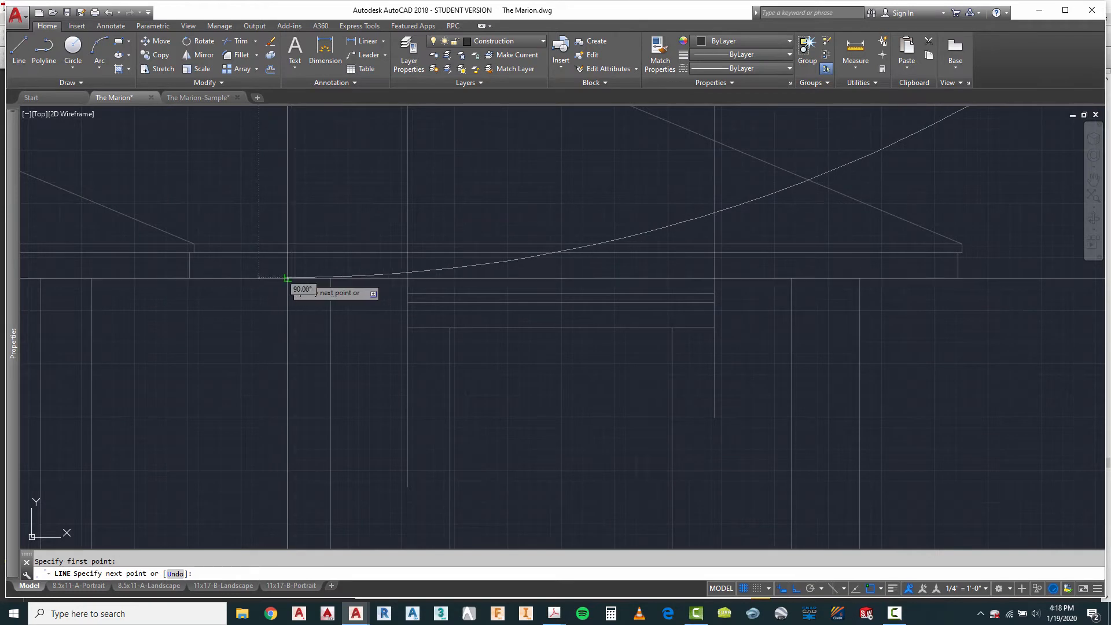
pyautogui.press('Escape')
pyautogui.press('Escape')
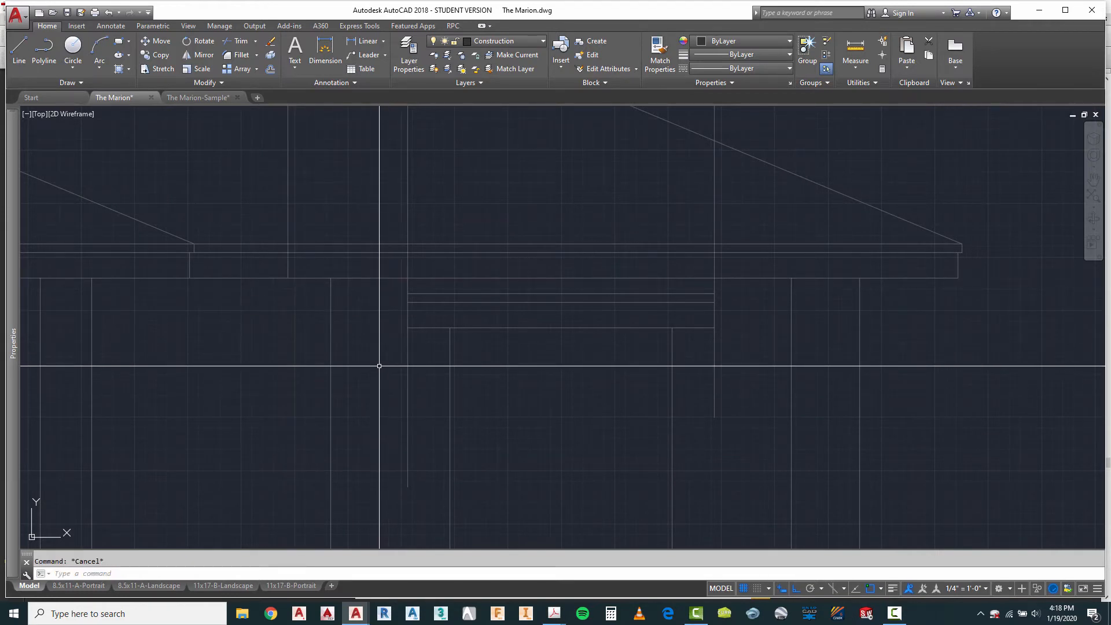
# Step: Trim the new vertical projection line above the main roof's top eave line
pyautogui.press('Return')
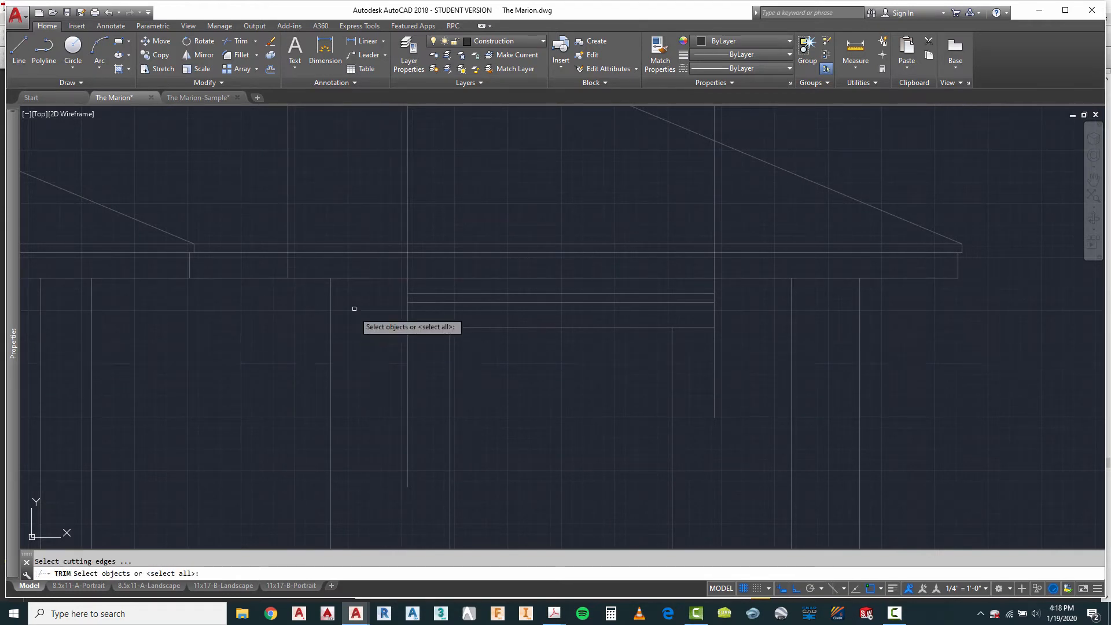
pyautogui.click(317, 239)
pyautogui.click(305, 246)
pyautogui.rightClick(301, 240)
pyautogui.rightClick(296, 237)
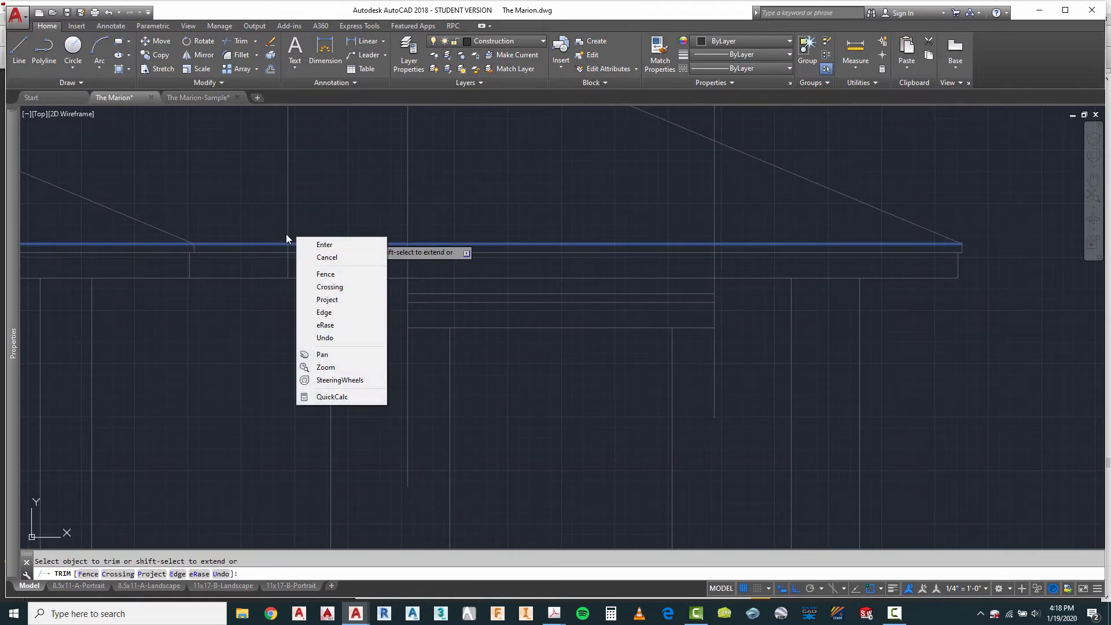
pyautogui.click(287, 235)
pyautogui.click(288, 235)
pyautogui.rightClick(334, 220)
pyautogui.click(357, 228)
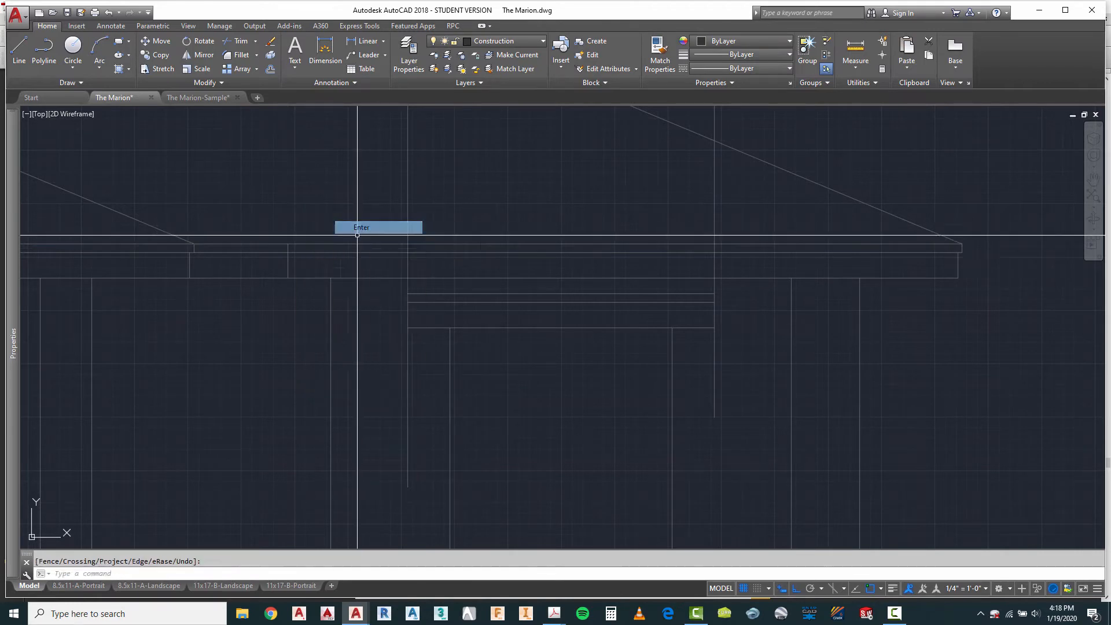
# Step: Draw three sloped lines from the main eave and fascia lines at the short vertical corner line to the left ends of the bay eave lines
pyautogui.click(19, 50)
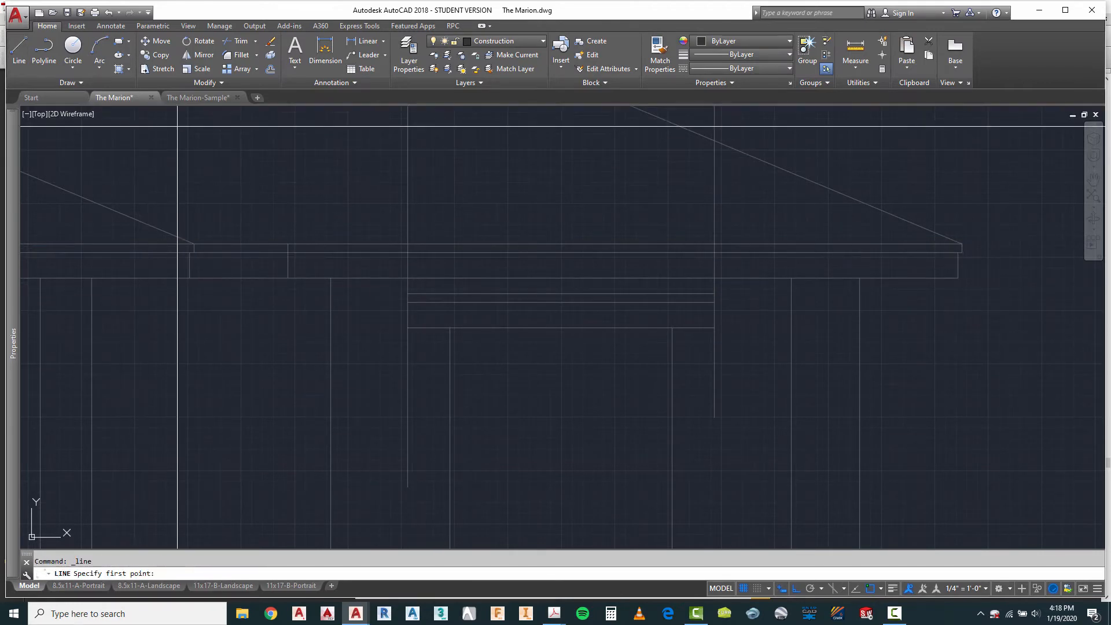
pyautogui.click(288, 243)
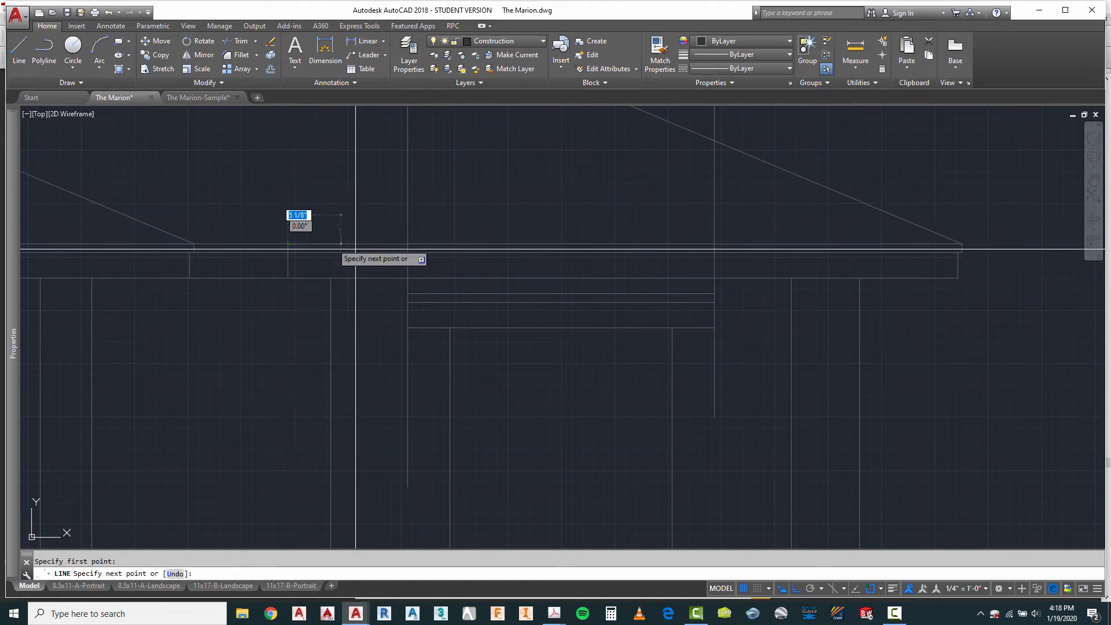
pyautogui.click(407, 294)
pyautogui.press('Return')
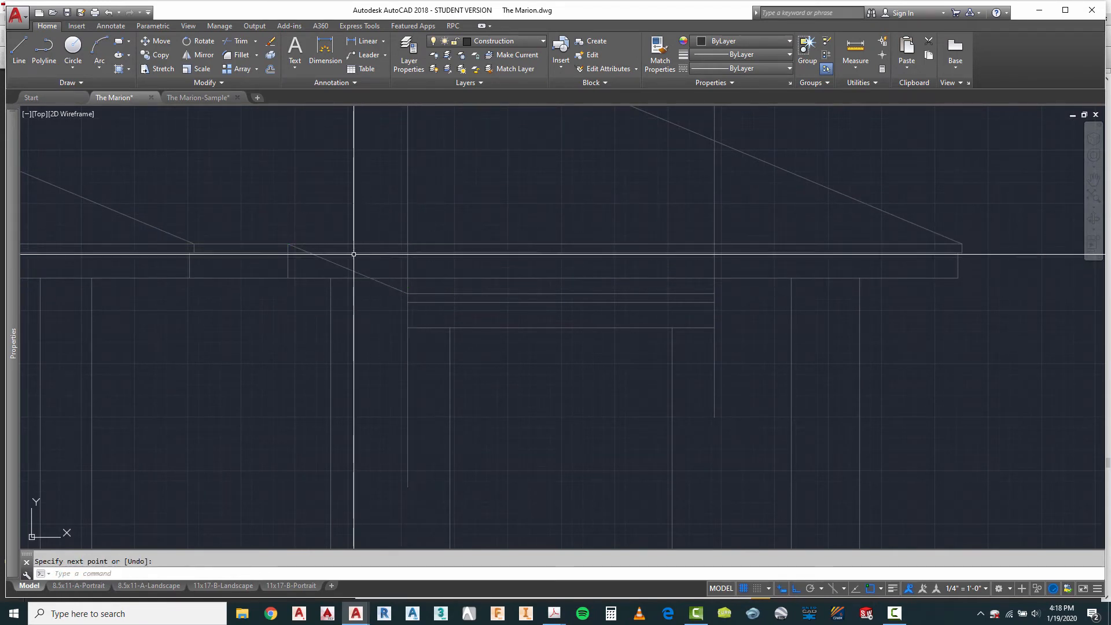
pyautogui.press('Return')
pyautogui.click(287, 252)
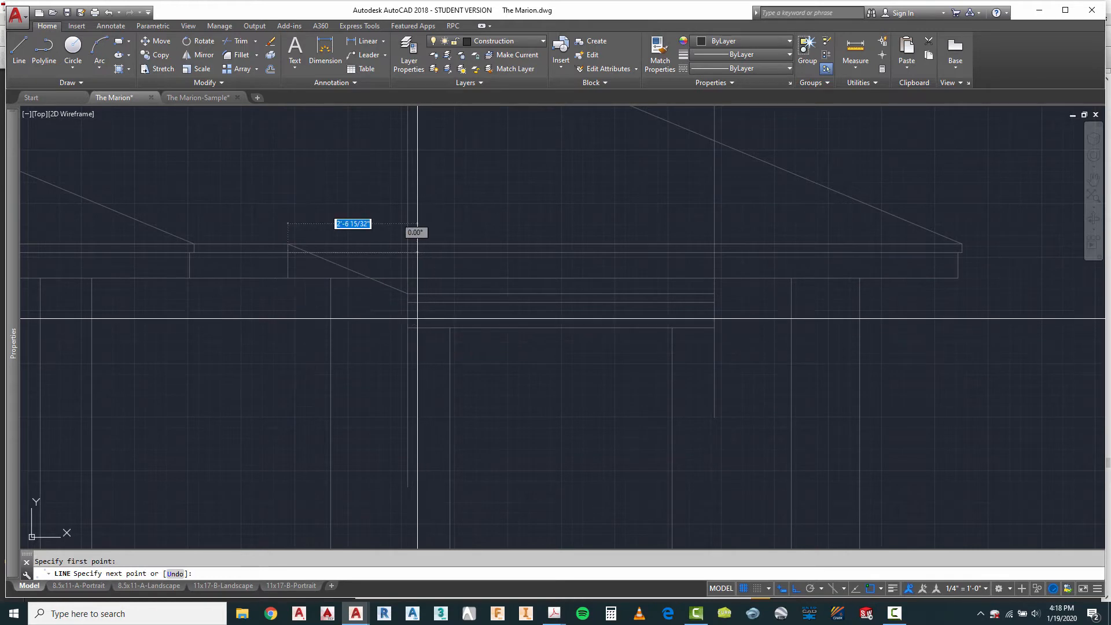
pyautogui.click(408, 294)
pyautogui.press('Return')
pyautogui.press('Return')
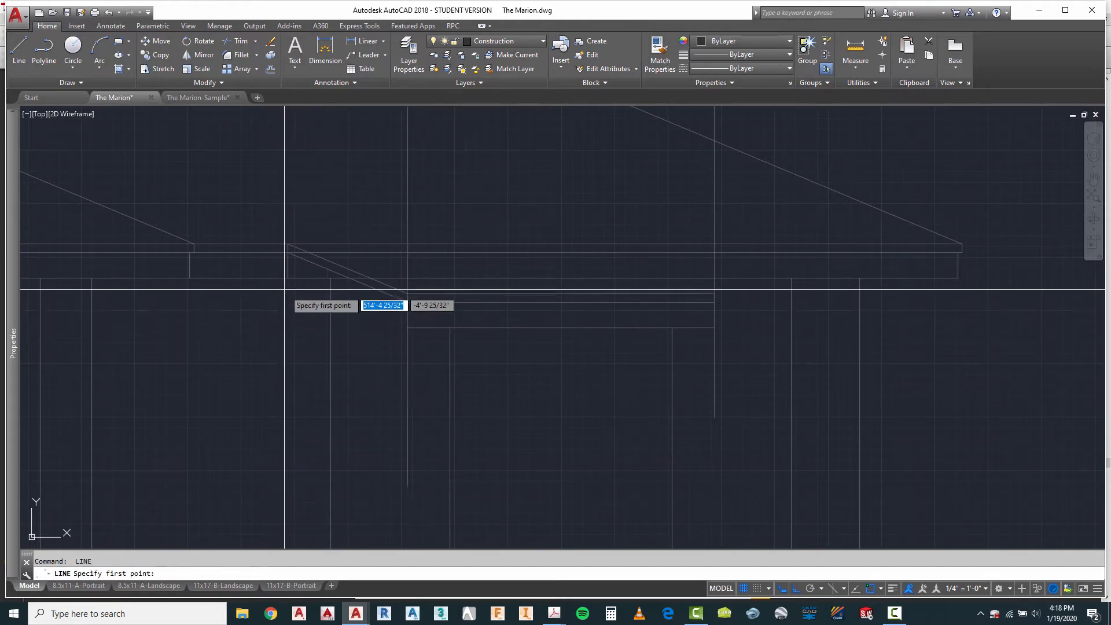
pyautogui.click(288, 279)
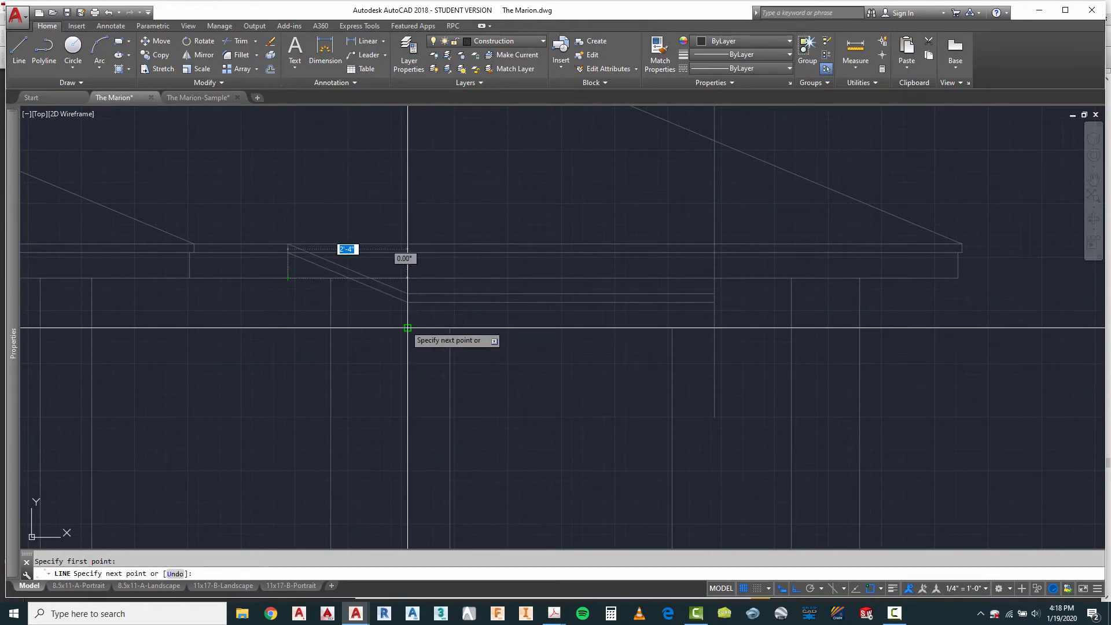
pyautogui.click(407, 327)
pyautogui.press('Escape')
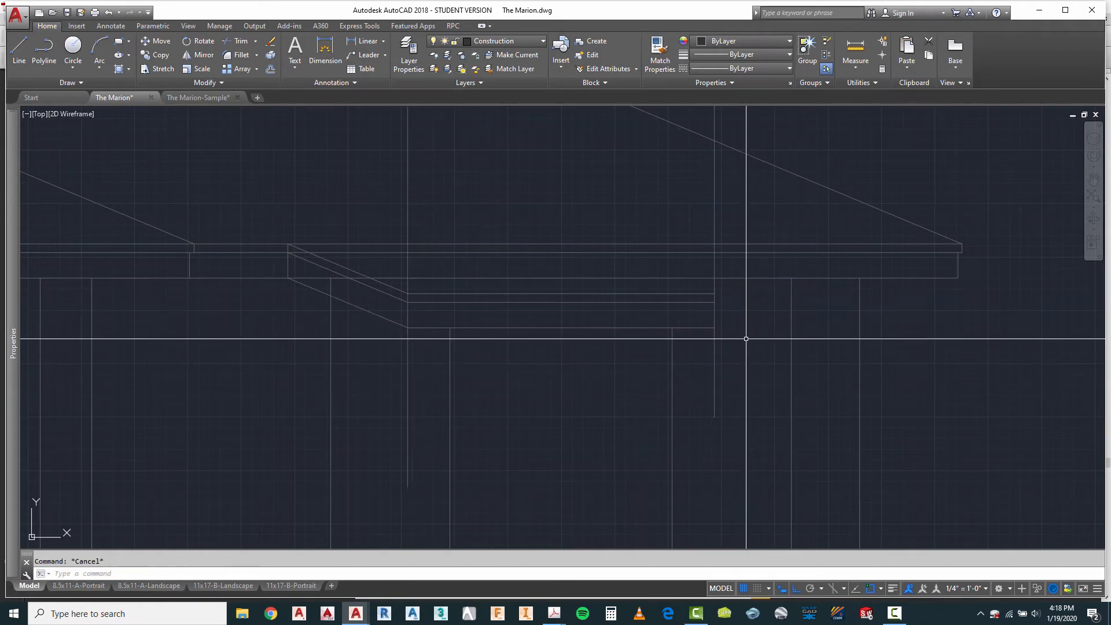
# Step: Mirror the three sloped bay eave lines and their vertical corner line about the midpoint of the bay's bottom fascia line, keeping the originals
pyautogui.write('m')
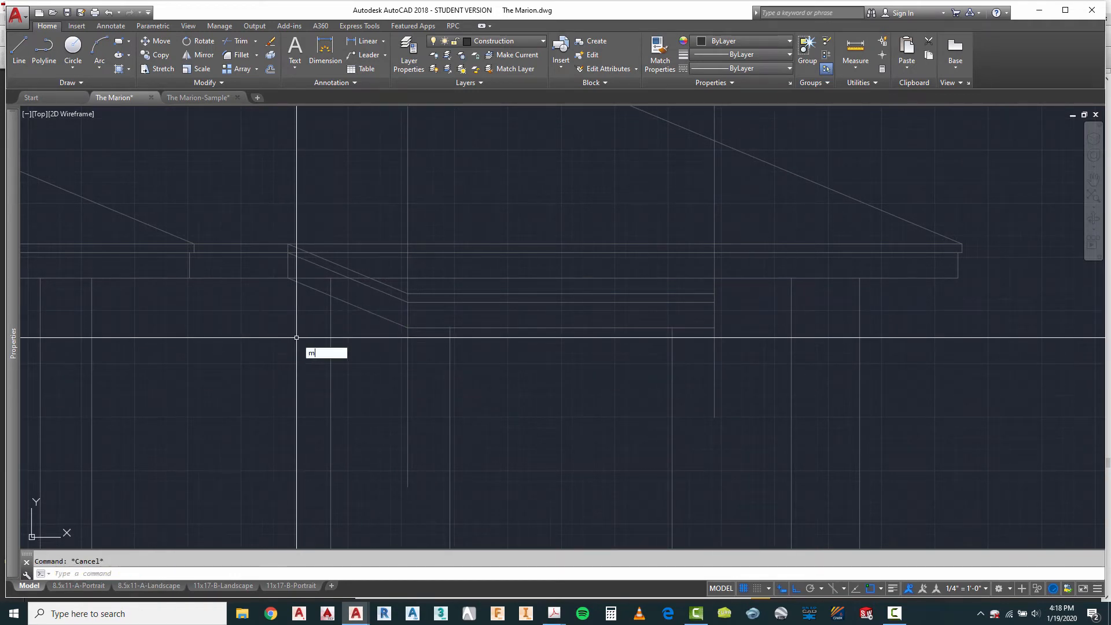
pyautogui.write('i')
pyautogui.press('Return')
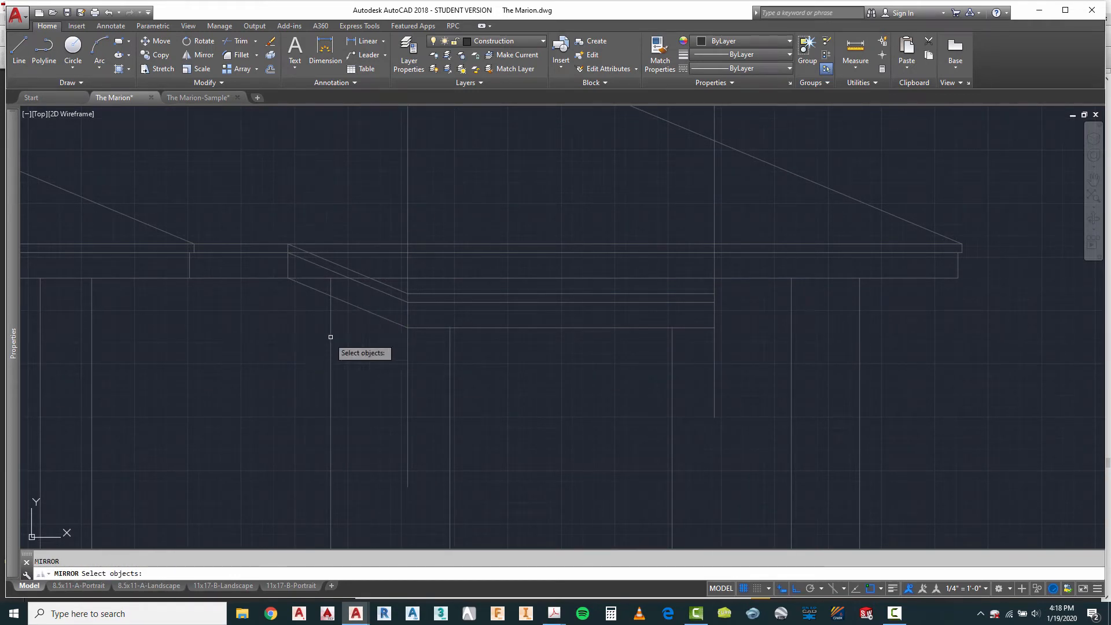
pyautogui.click(280, 225)
pyautogui.click(299, 293)
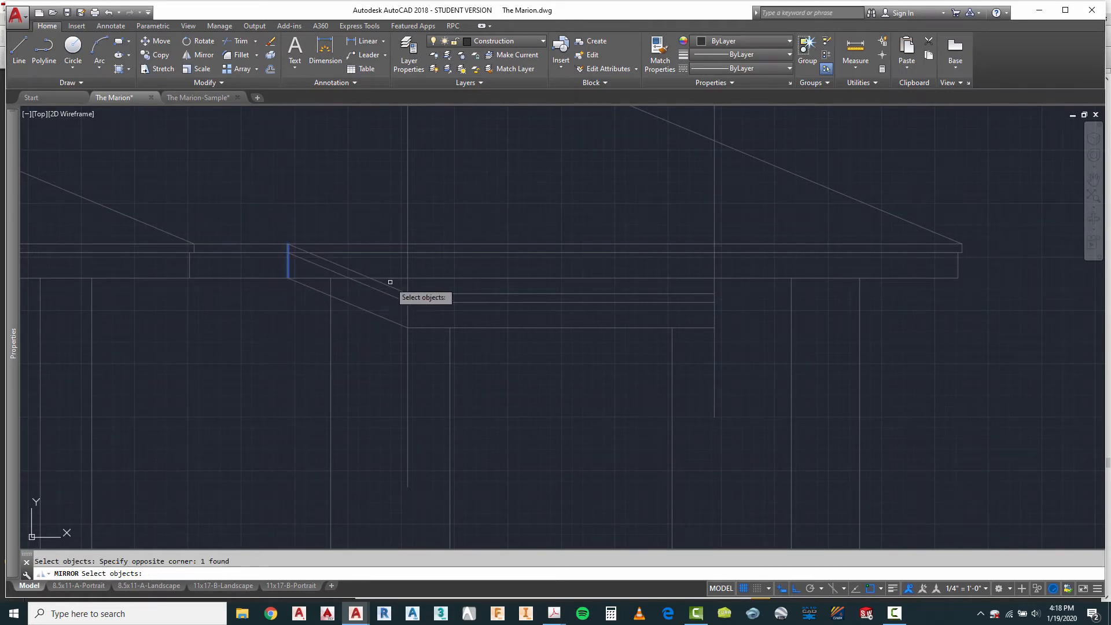
pyautogui.click(376, 324)
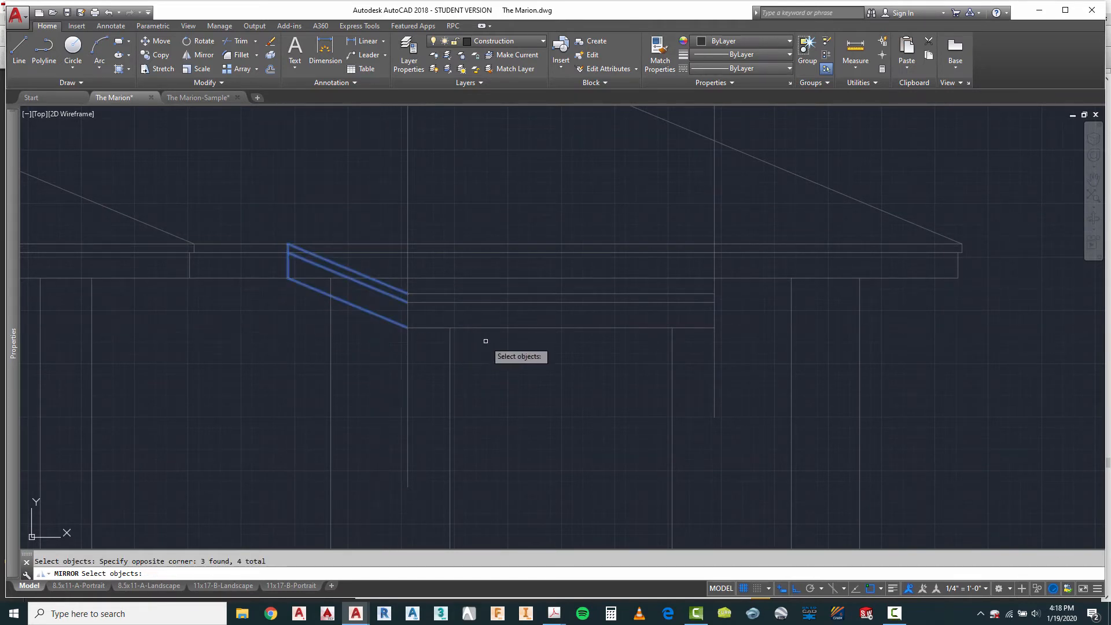
pyautogui.press('Return')
pyautogui.press('Return')
pyautogui.scroll(-4, 427, 322)
pyautogui.scroll(2, 490, 335)
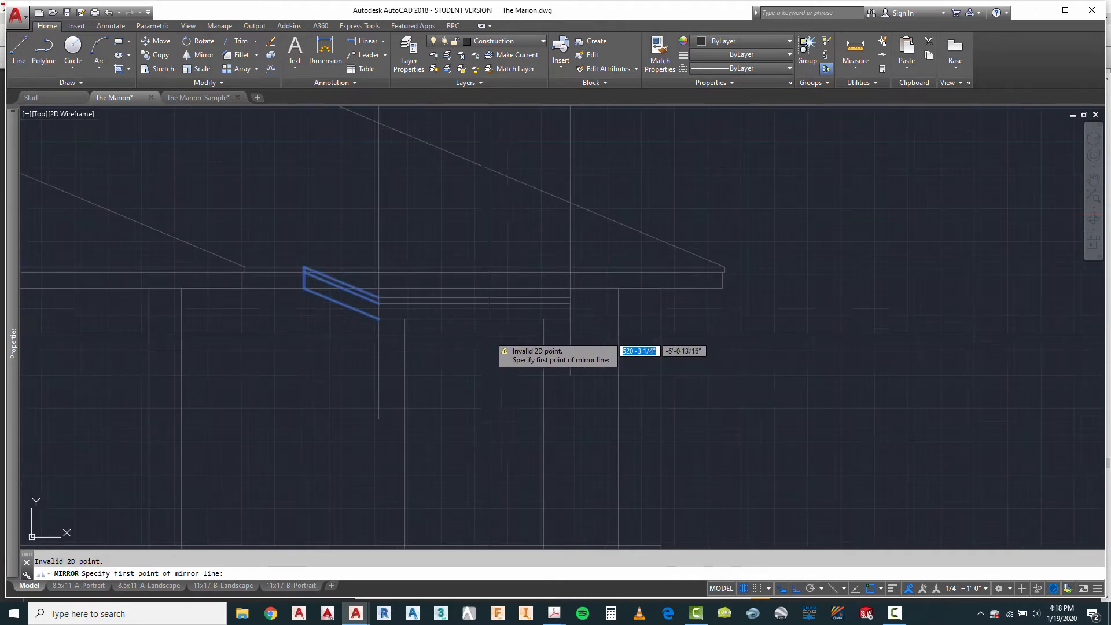
pyautogui.click(474, 319)
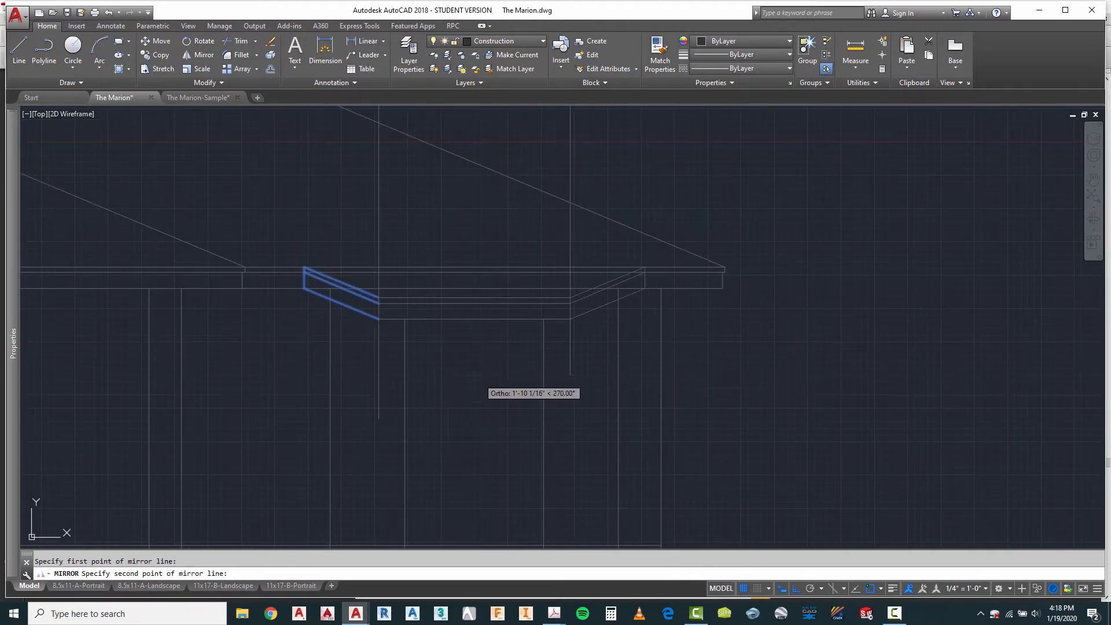
pyautogui.click(478, 379)
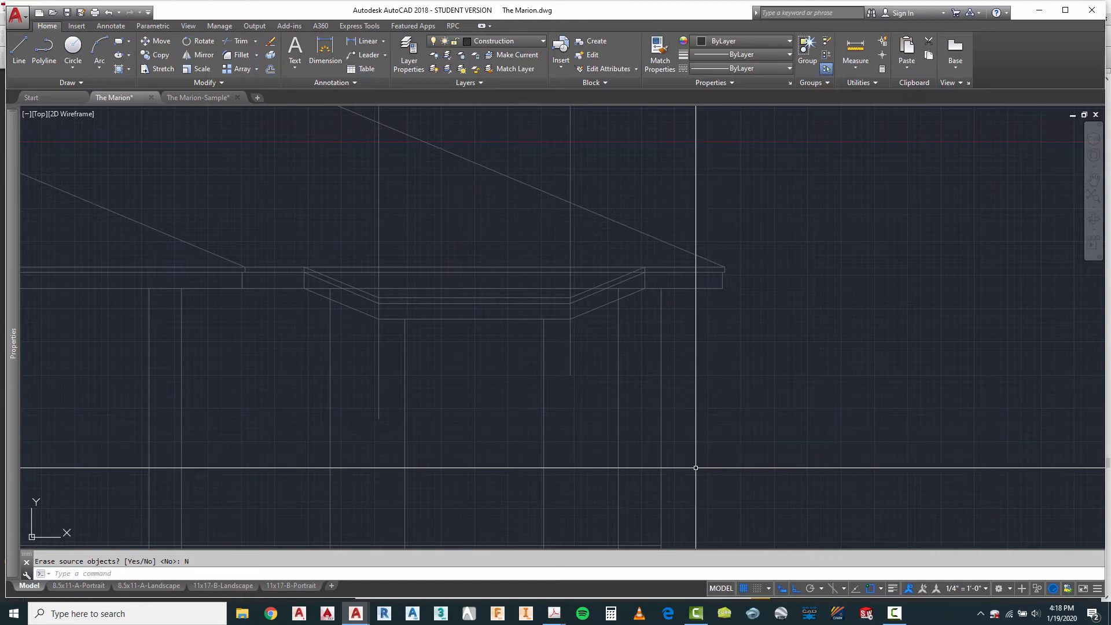
# Step: Trim the two vertical projection lines above the bay's top eave line and below its bottom fascia line
pyautogui.press('Escape')
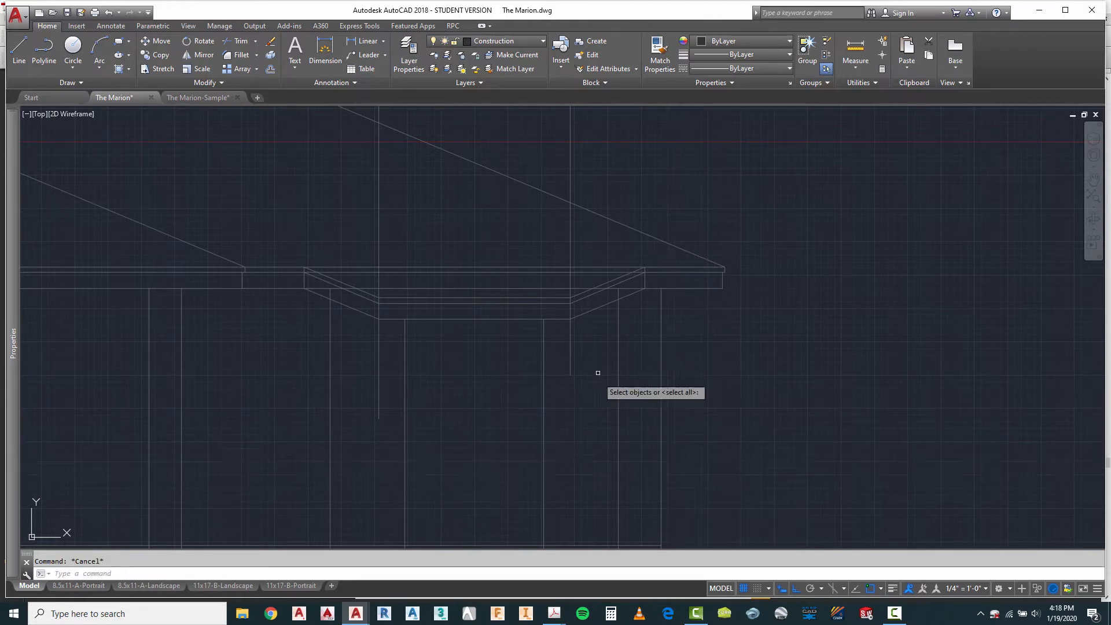
pyautogui.scroll(2, 573, 309)
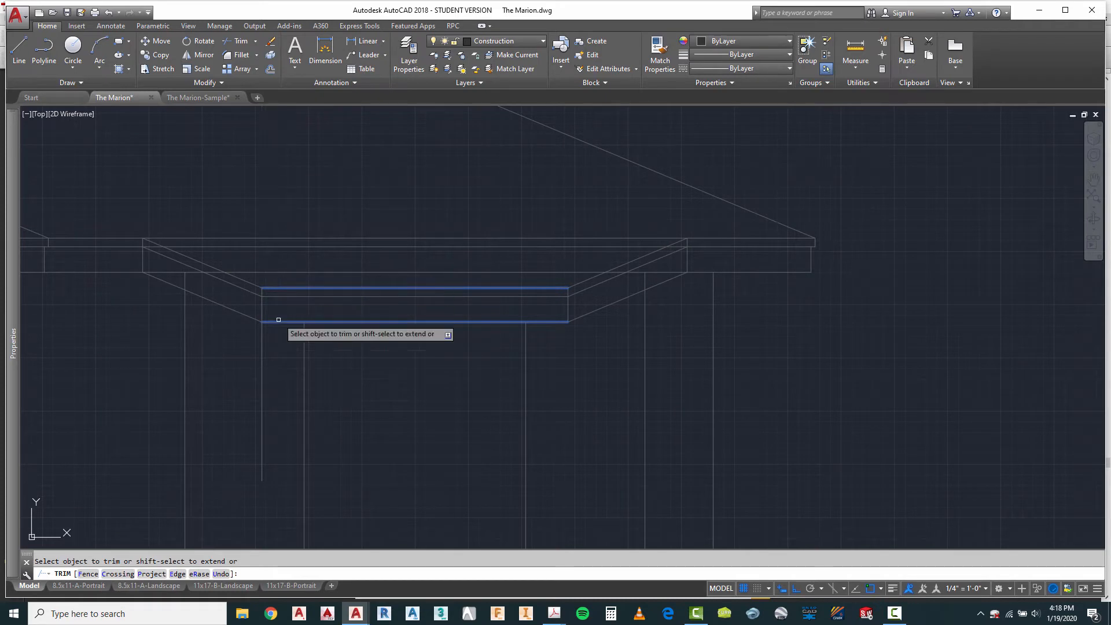
pyautogui.press('Escape')
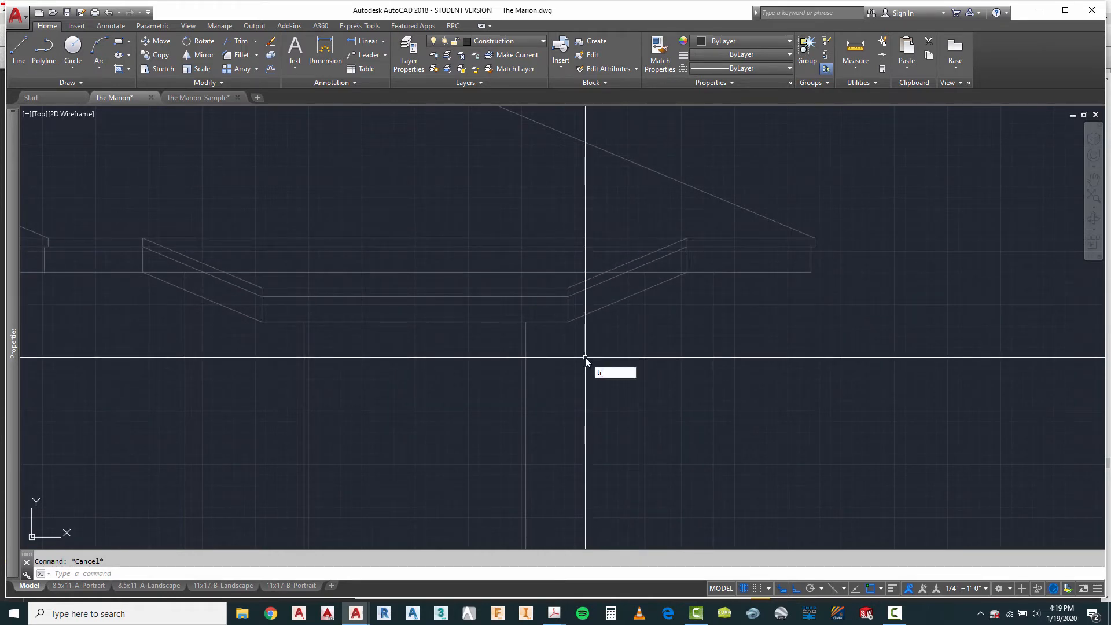
# Step: Trim the two outer bay wall lines above the sloped bottom fascia lines
pyautogui.press('Return')
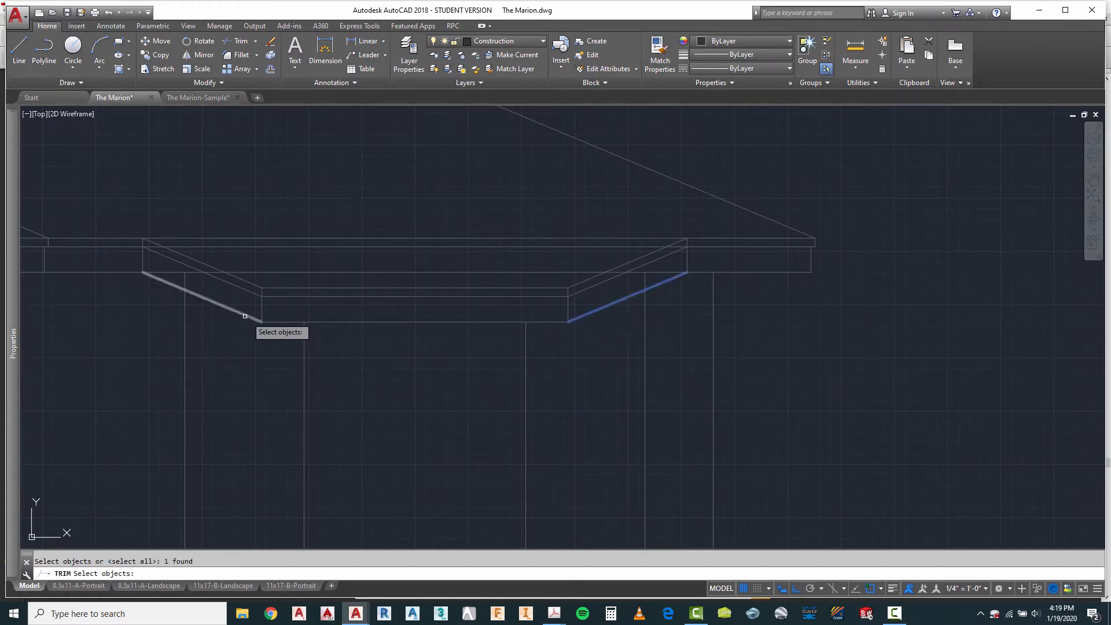
pyautogui.rightClick(199, 289)
pyautogui.click(183, 279)
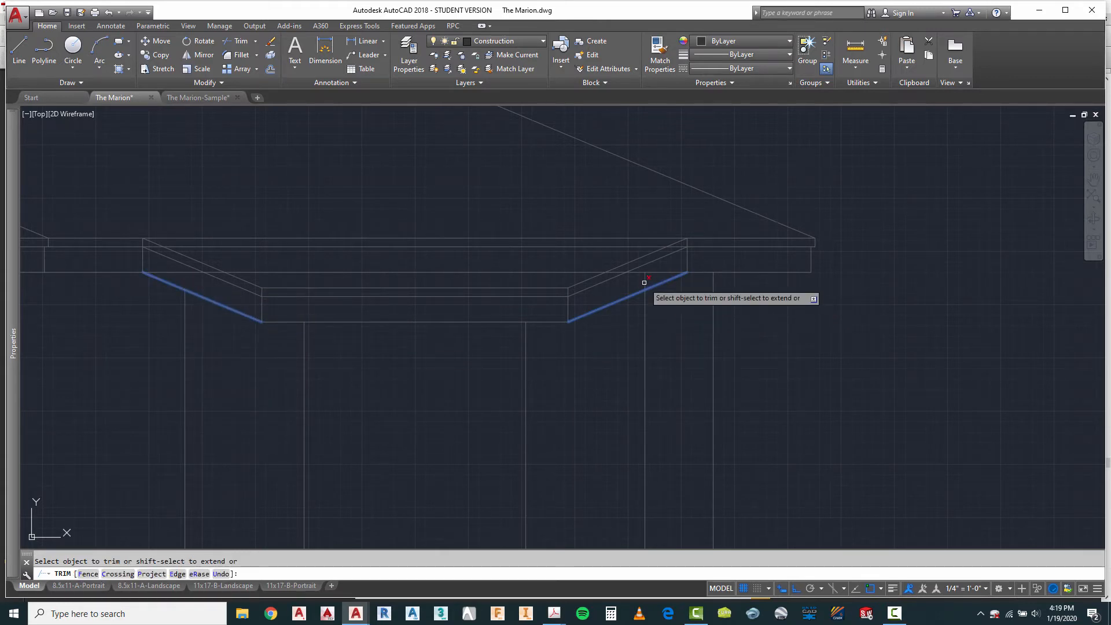
pyautogui.rightClick(666, 318)
pyautogui.click(684, 322)
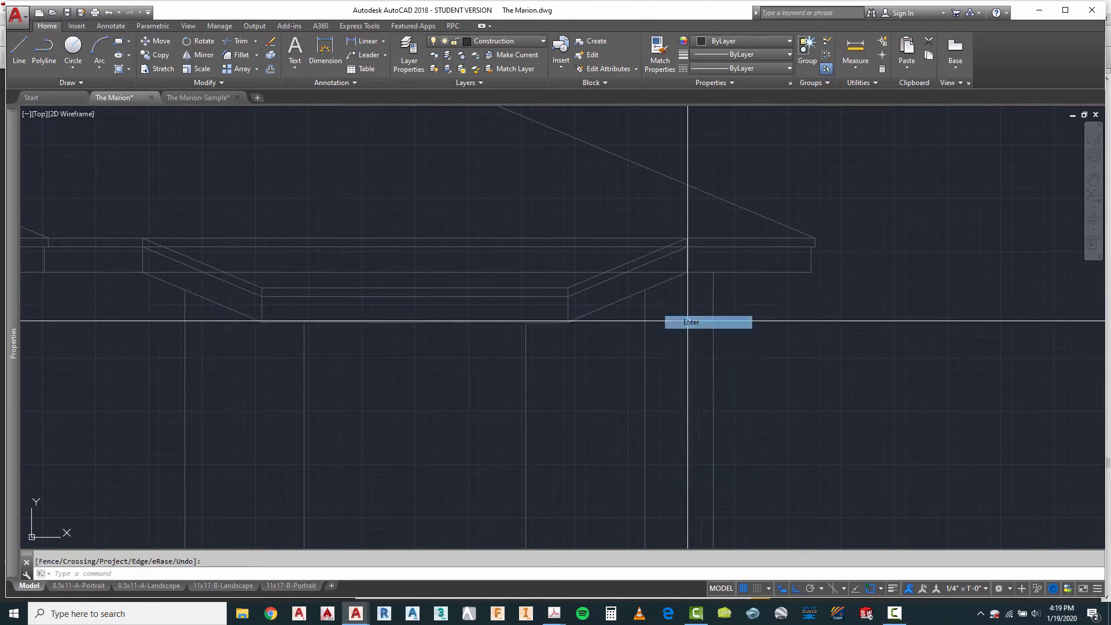
pyautogui.click(521, 227)
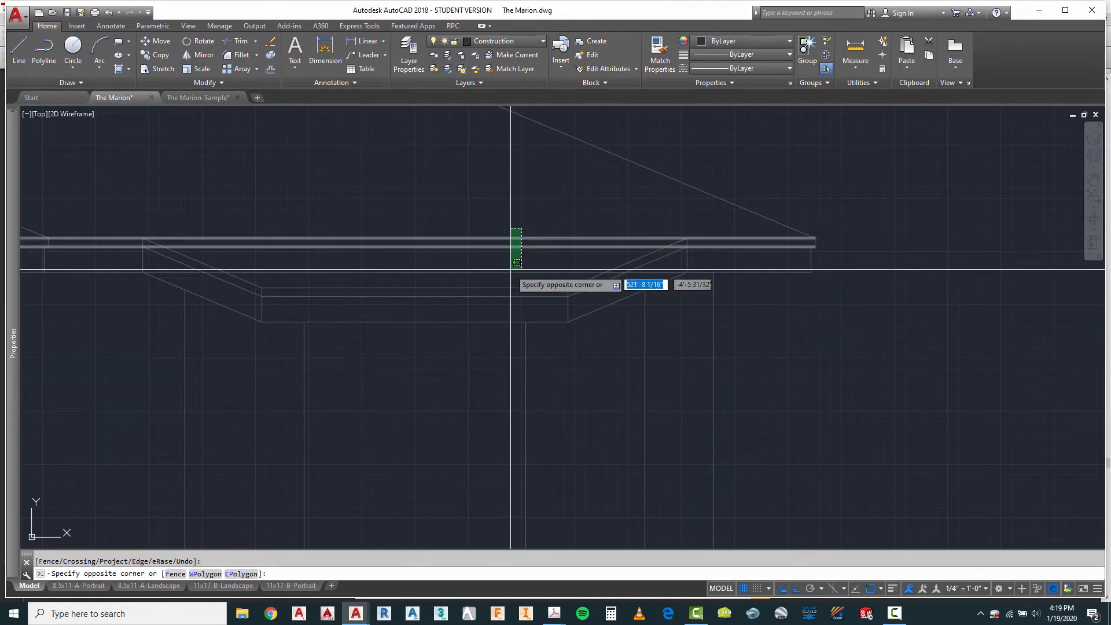
pyautogui.click(508, 268)
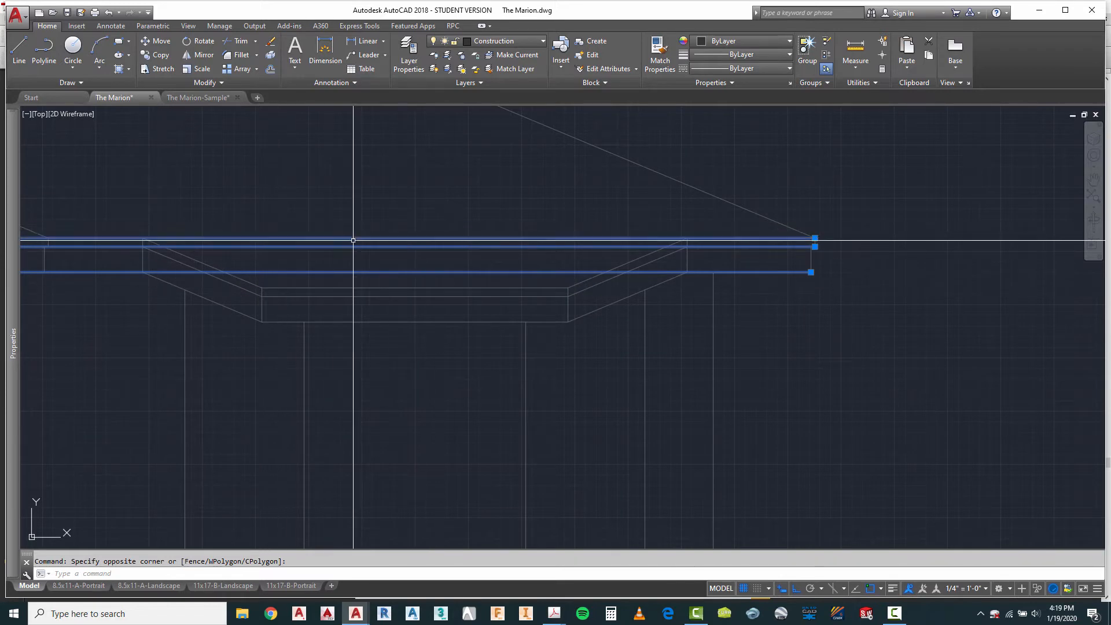
pyautogui.press('Escape')
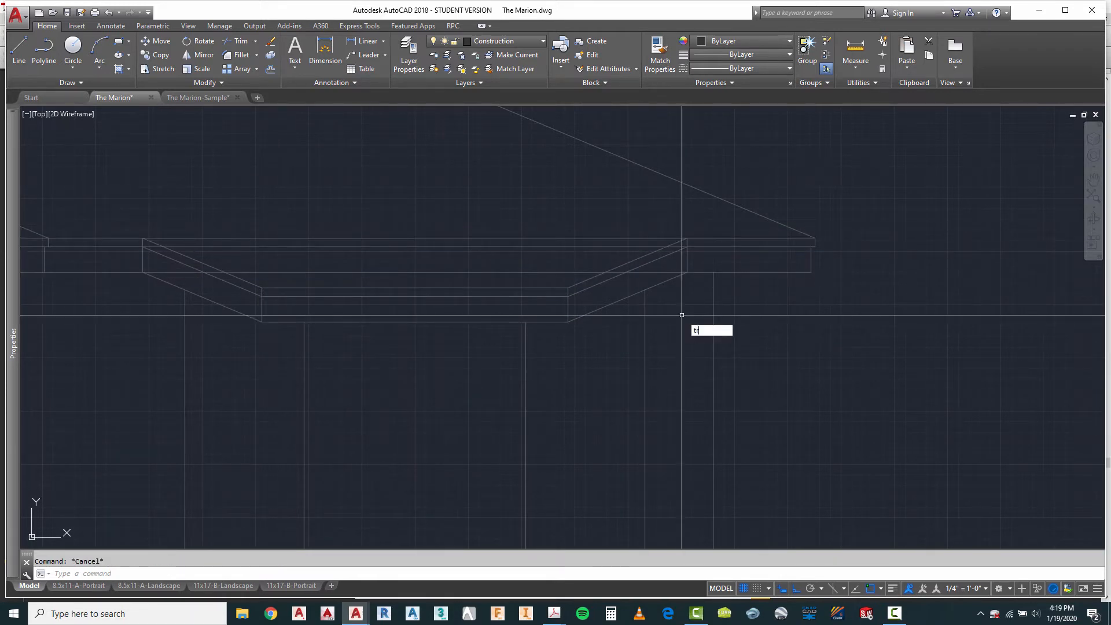
# Step: Trim the three horizontal main eave and fascia lines between the bay's two vertical corner lines
pyautogui.press('Return')
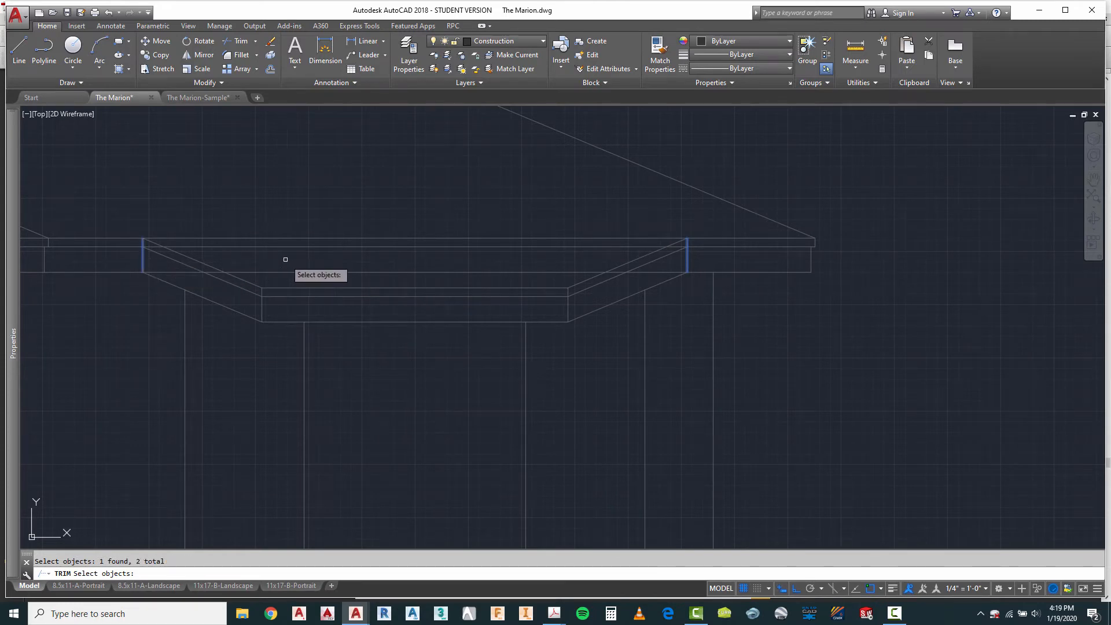
pyautogui.click(389, 217)
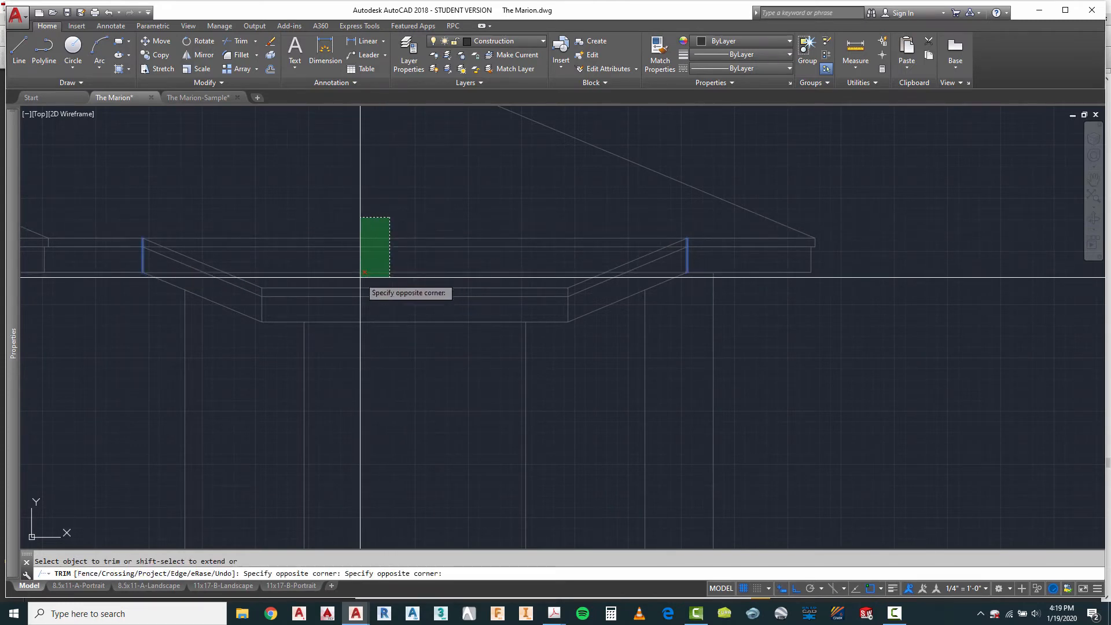
pyautogui.click(363, 274)
pyautogui.rightClick(388, 370)
pyautogui.click(415, 376)
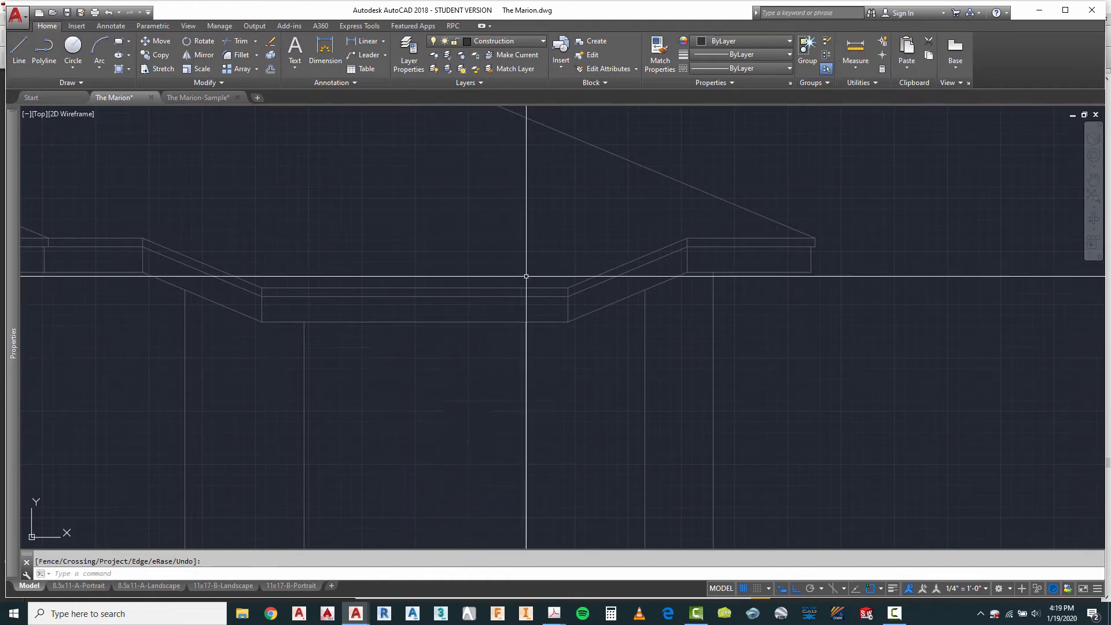
# Step: Examine the bay's roof overhang across the elevations and the floor plans above them, including the bay overhang on the fourth elevation
pyautogui.scroll(-4, 526, 268)
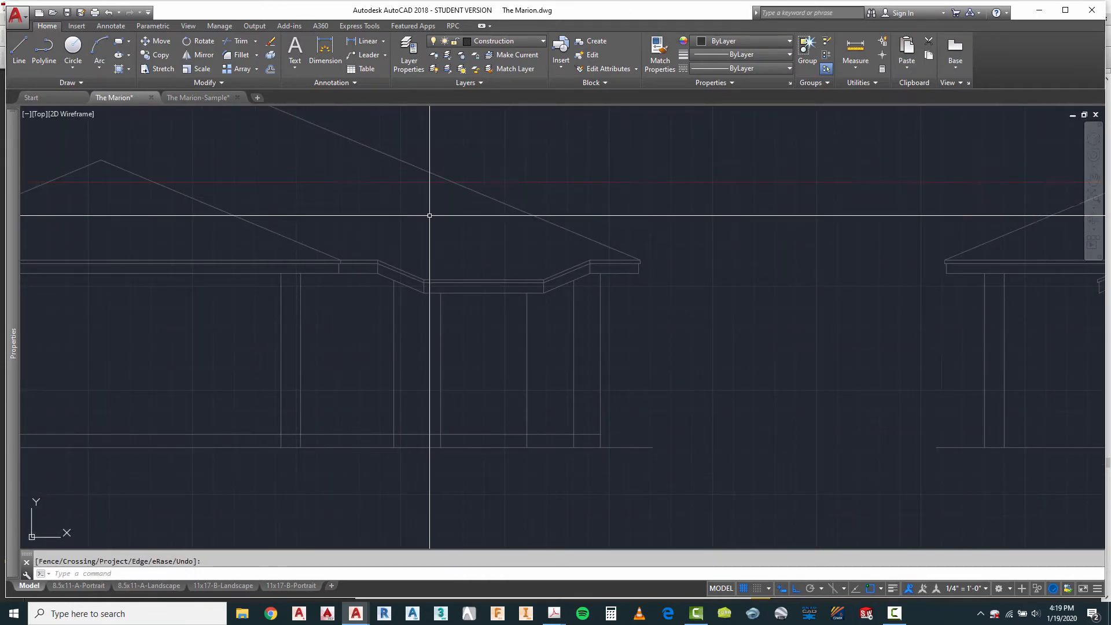
pyautogui.scroll(-2, 445, 276)
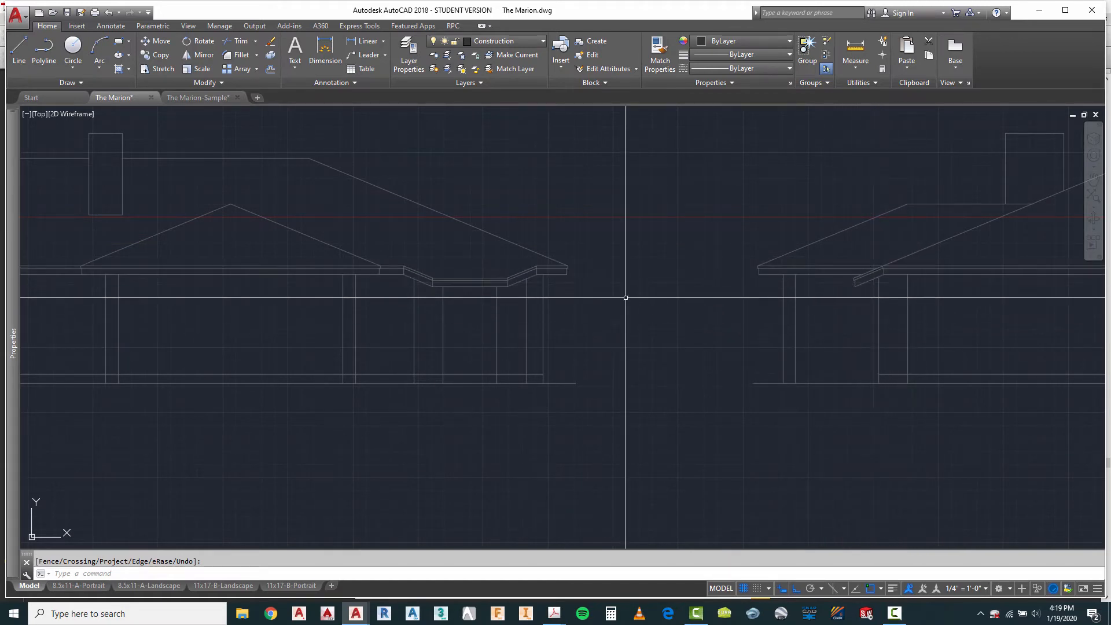
pyautogui.scroll(-2, 519, 287)
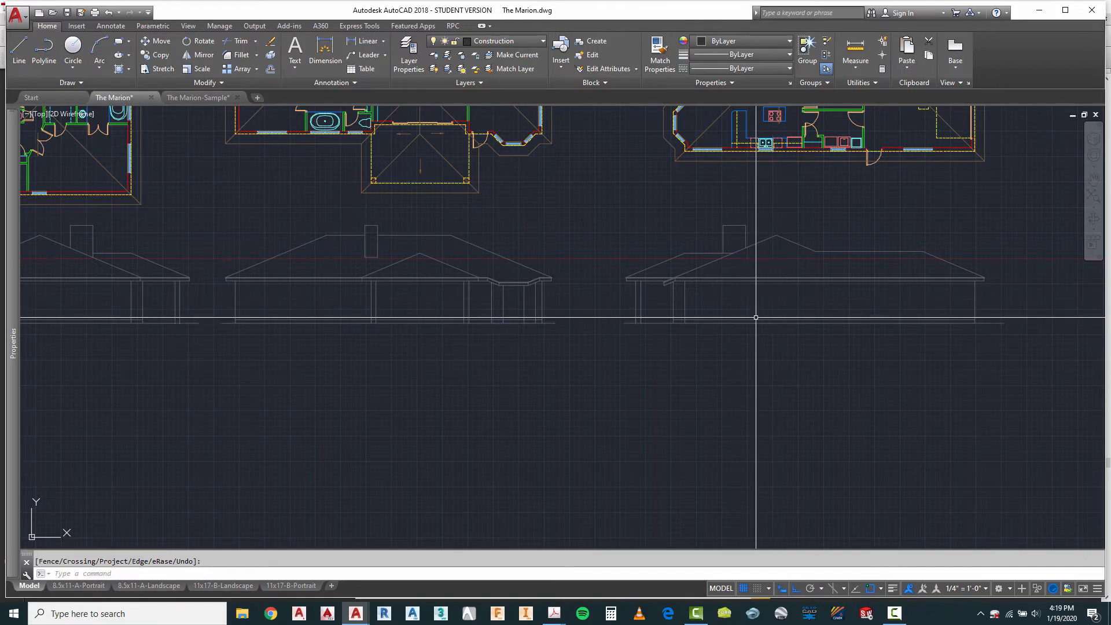
pyautogui.scroll(-3, 747, 315)
pyautogui.scroll(5, 370, 301)
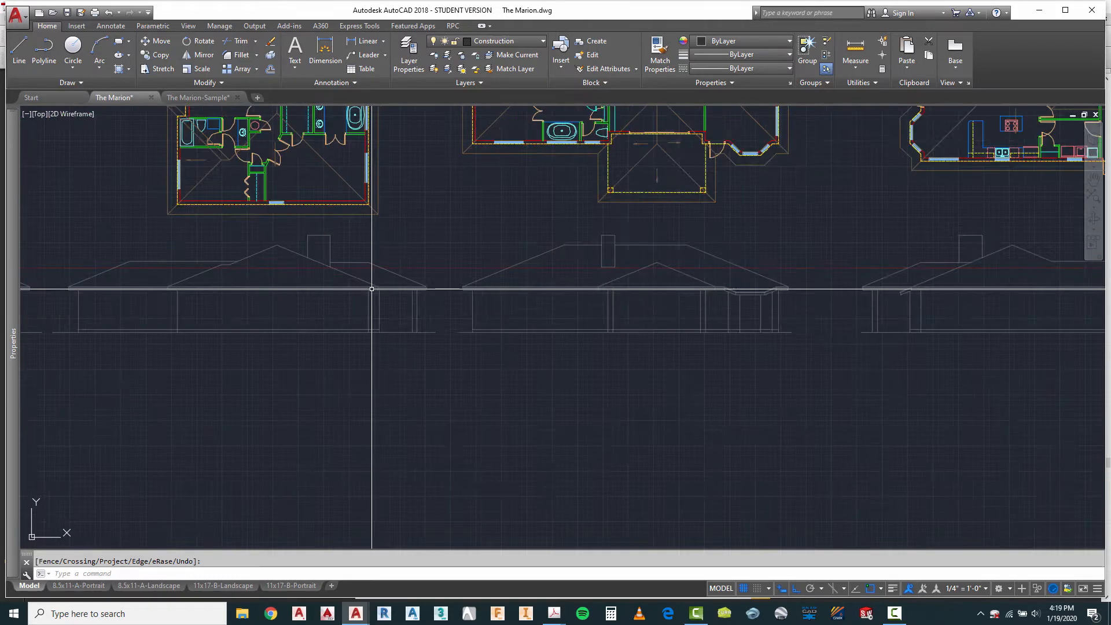
pyautogui.scroll(-4, 413, 175)
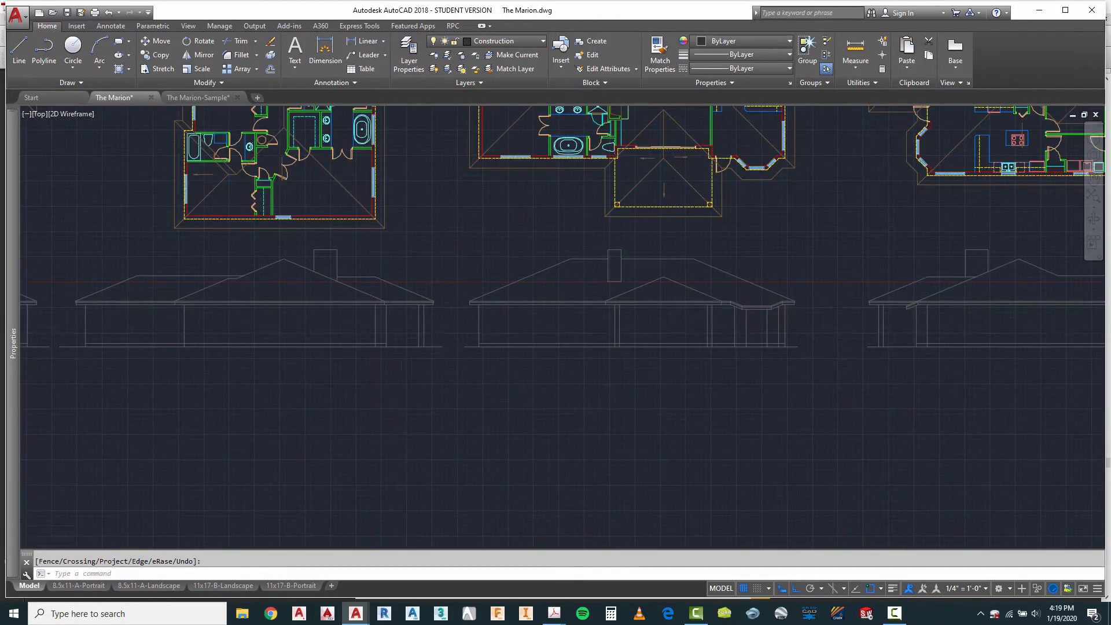
pyautogui.scroll(-2, 413, 175)
pyautogui.scroll(6, 397, 163)
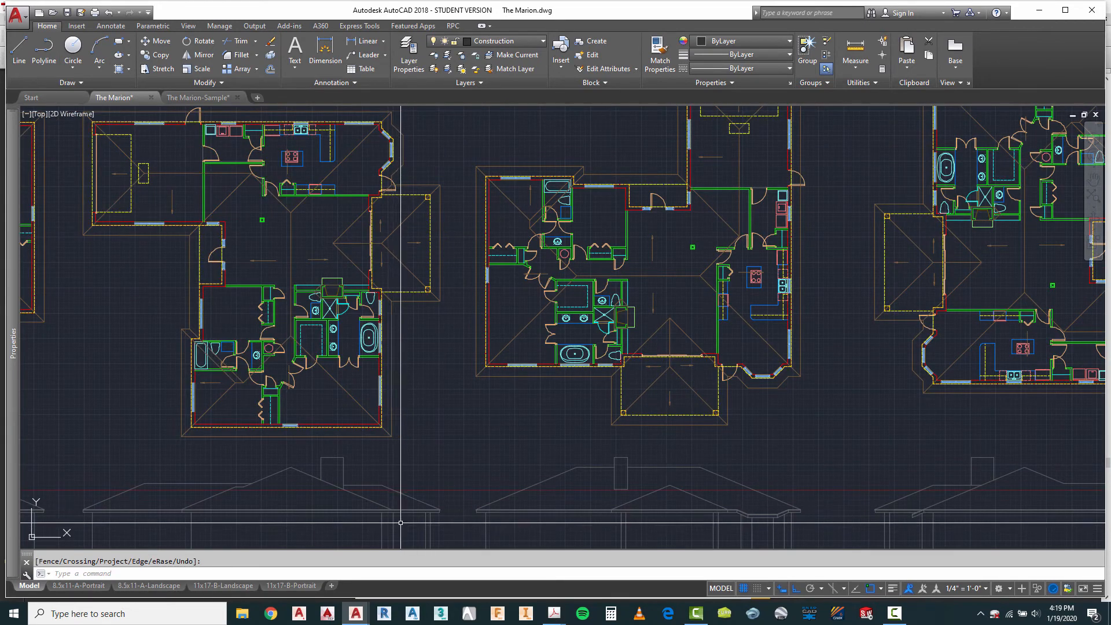
pyautogui.scroll(-2, 356, 330)
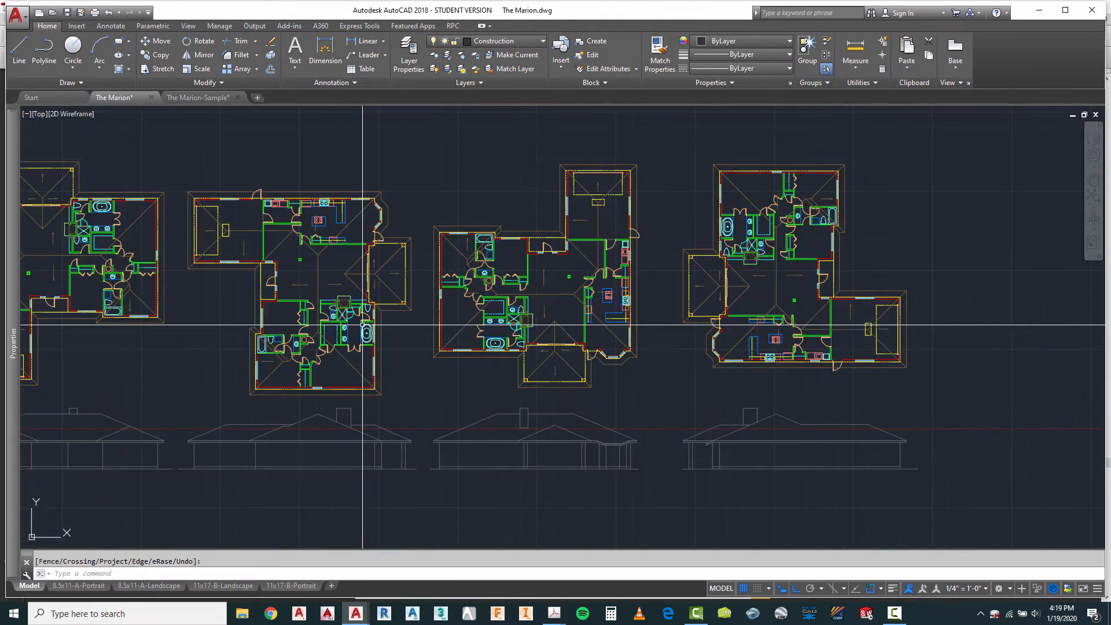
pyautogui.scroll(6, 682, 431)
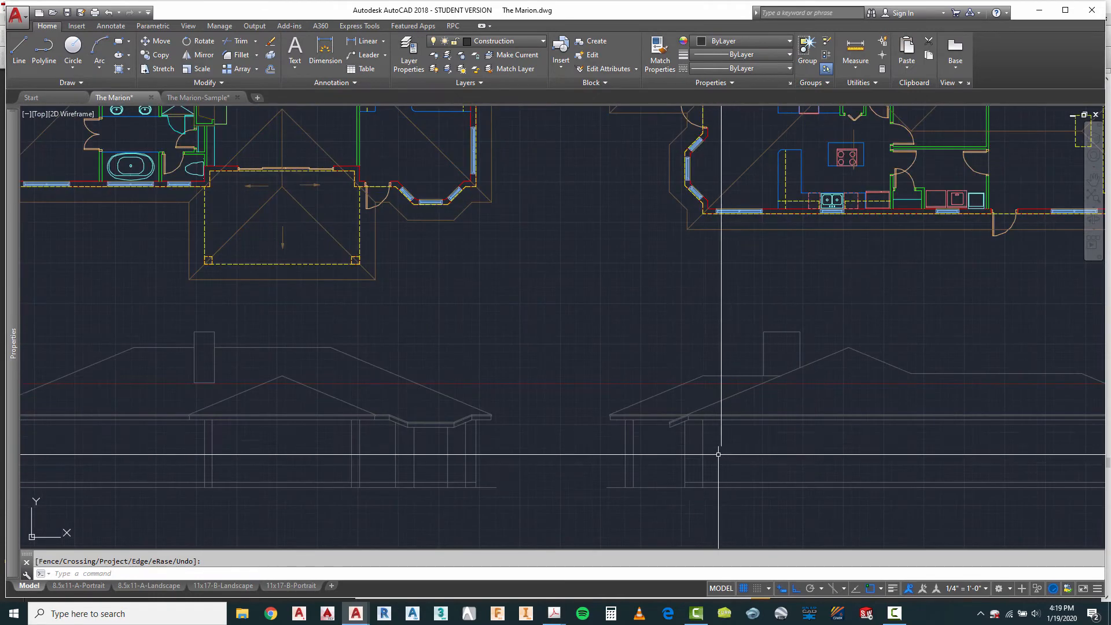
pyautogui.press('Escape')
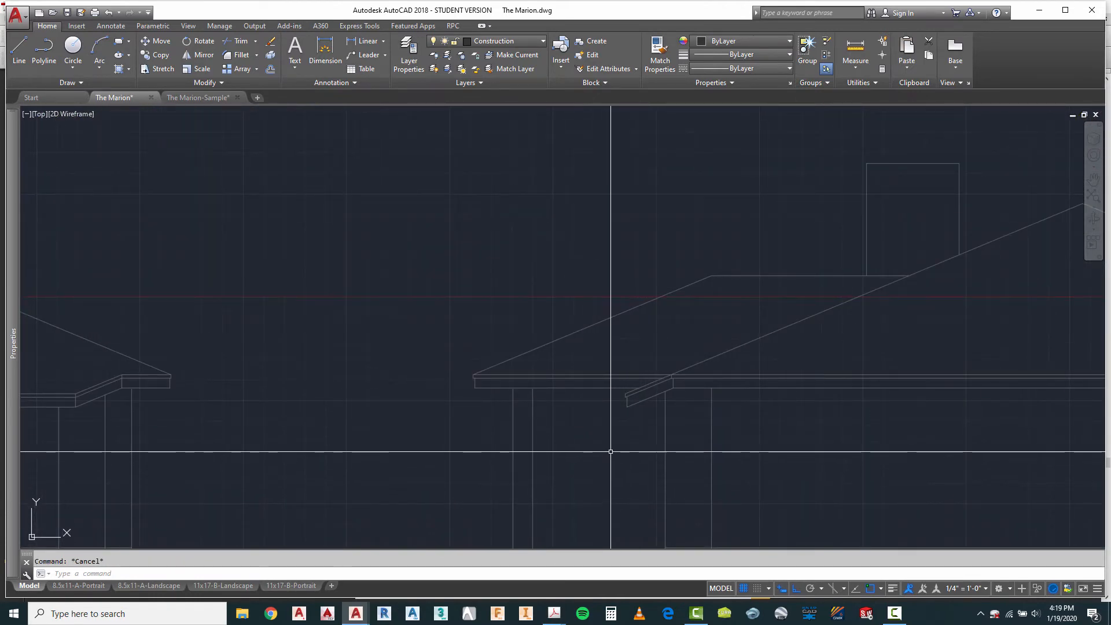
# Step: Mirror the fourth elevation's bay overhang and sloped roof line onto the second elevation about the midpoint between their matching outer posts, keeping the originals
pyautogui.write('mi')
pyautogui.press('Return')
pyautogui.scroll(4, 625, 405)
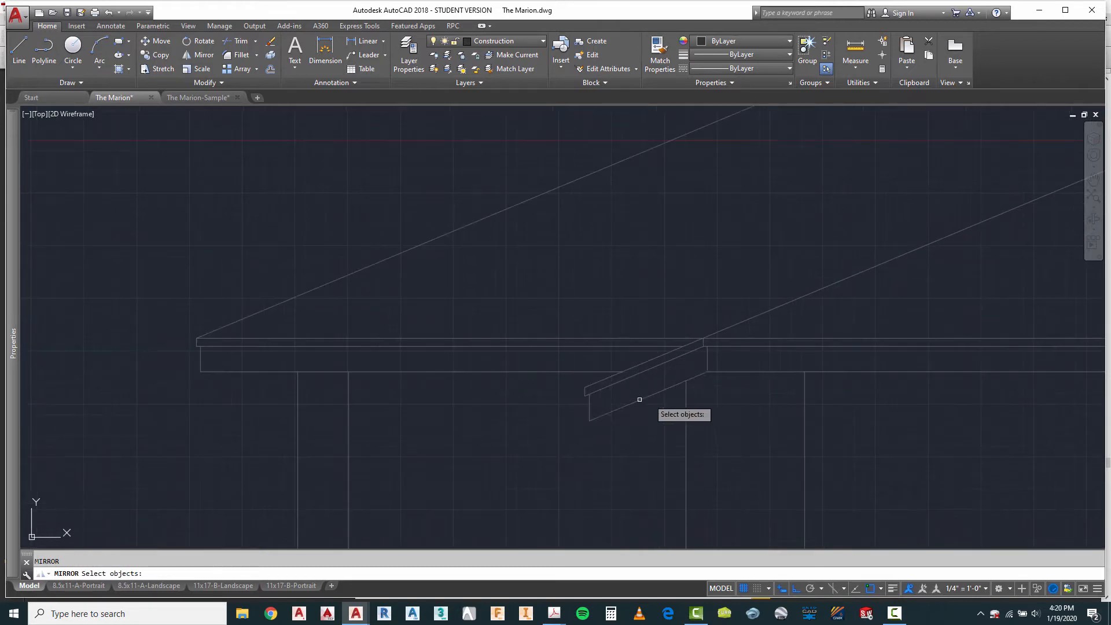
pyautogui.click(598, 363)
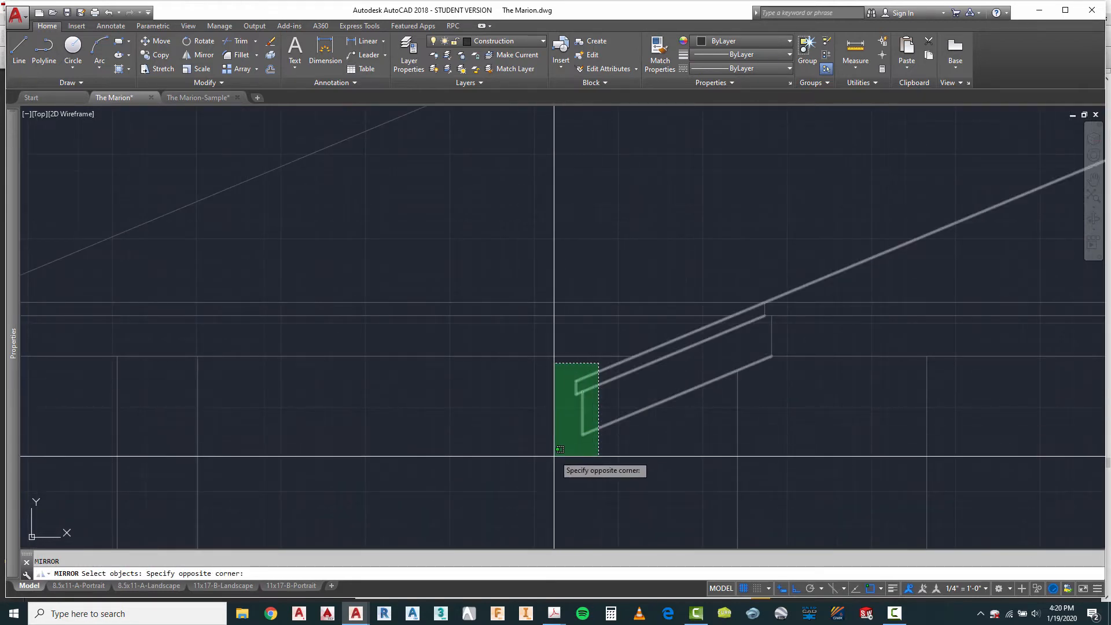
pyautogui.click(555, 454)
pyautogui.scroll(-6, 663, 392)
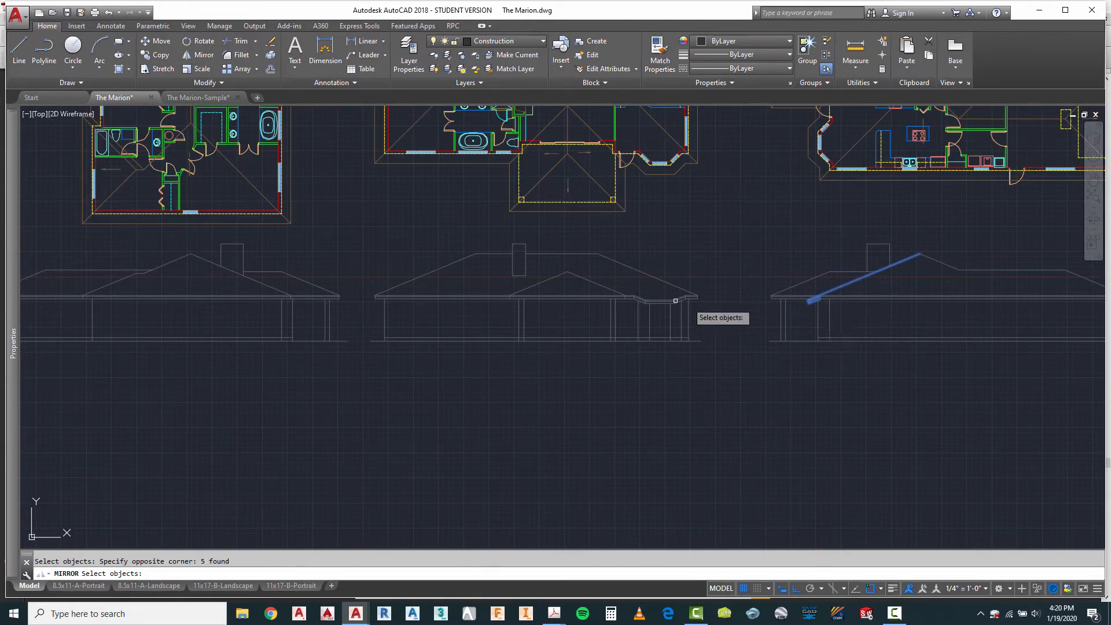
pyautogui.press('Return')
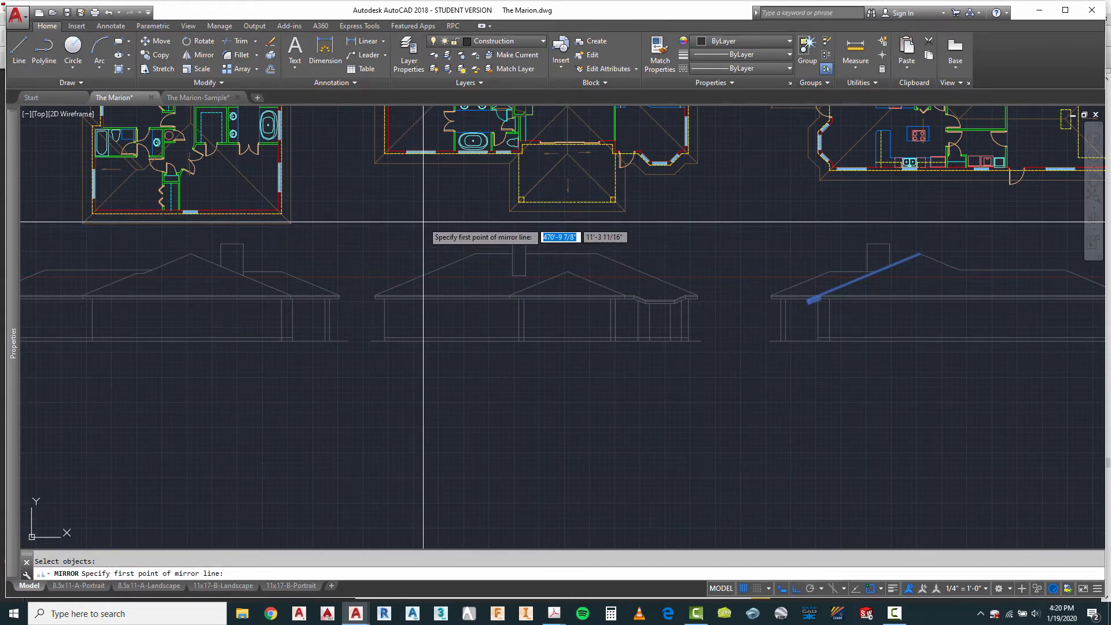
pyautogui.keyDown('shift'); pyautogui.rightClick(424, 226); pyautogui.keyUp('shift')
pyautogui.click(461, 256)
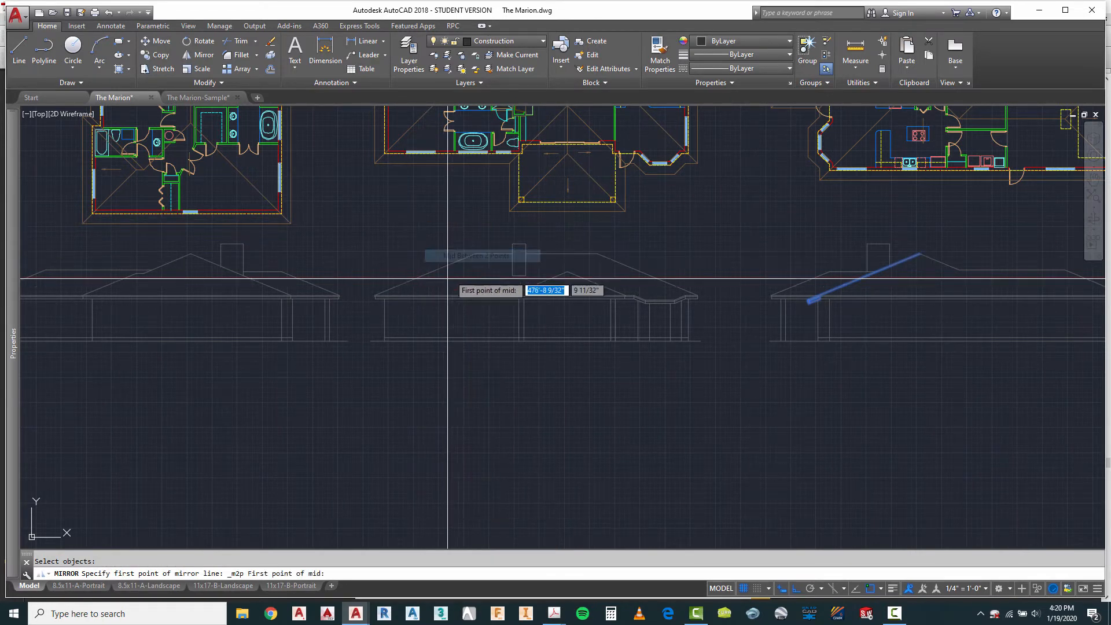
pyautogui.click(330, 319)
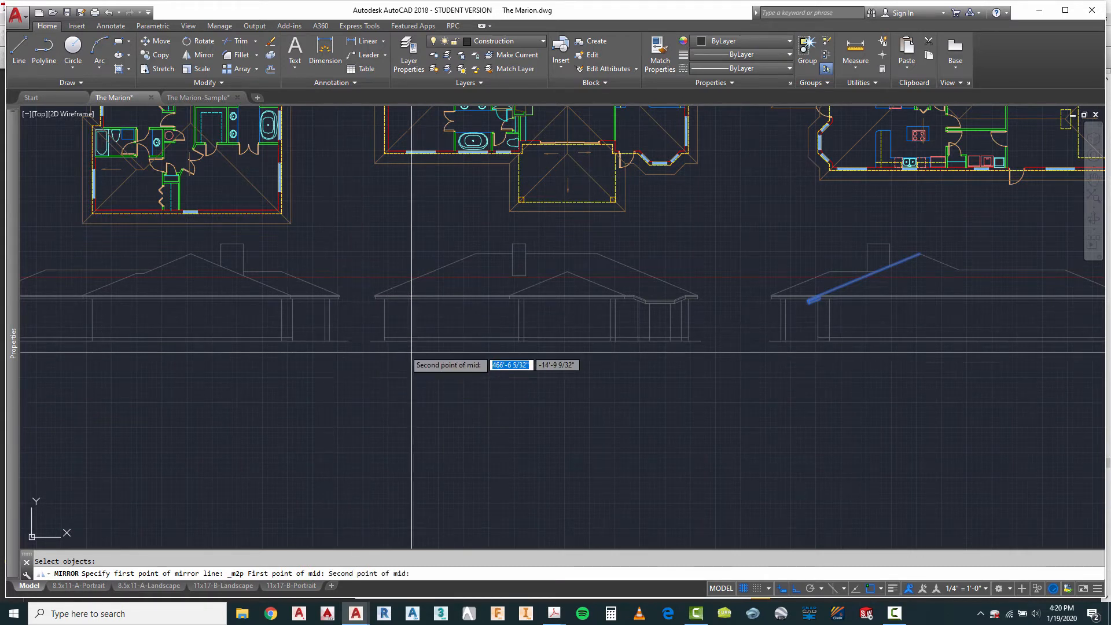
pyautogui.click(776, 320)
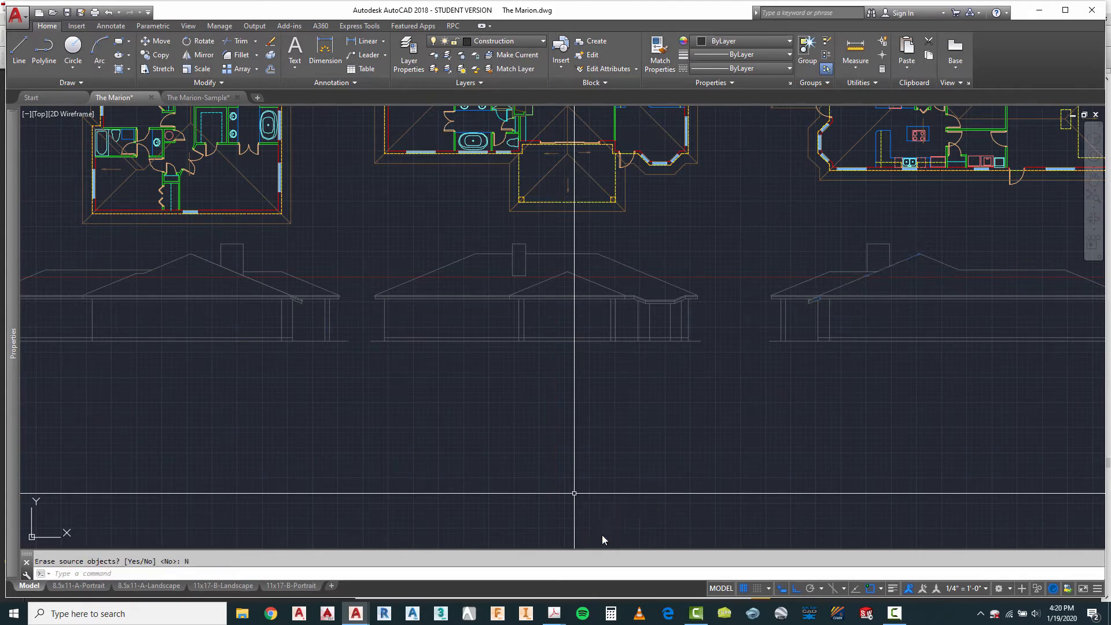
# Step: On the second elevation, trim the mirrored sloped eave and fascia lines above the main fascia's bottom line
pyautogui.scroll(5, 301, 301)
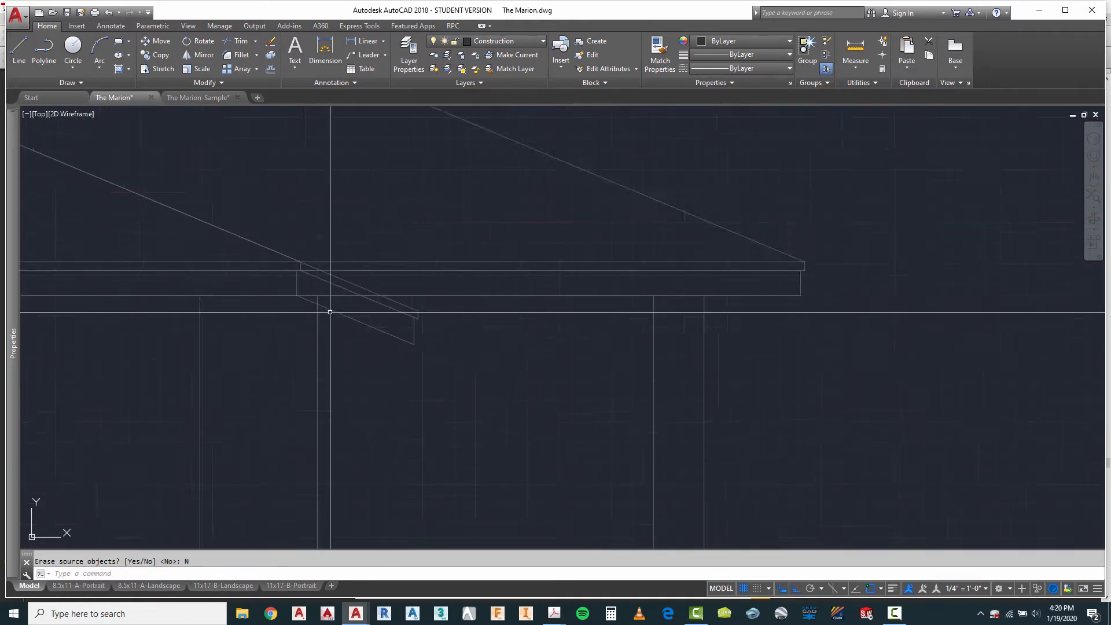
pyautogui.scroll(2, 330, 312)
pyautogui.press('Escape')
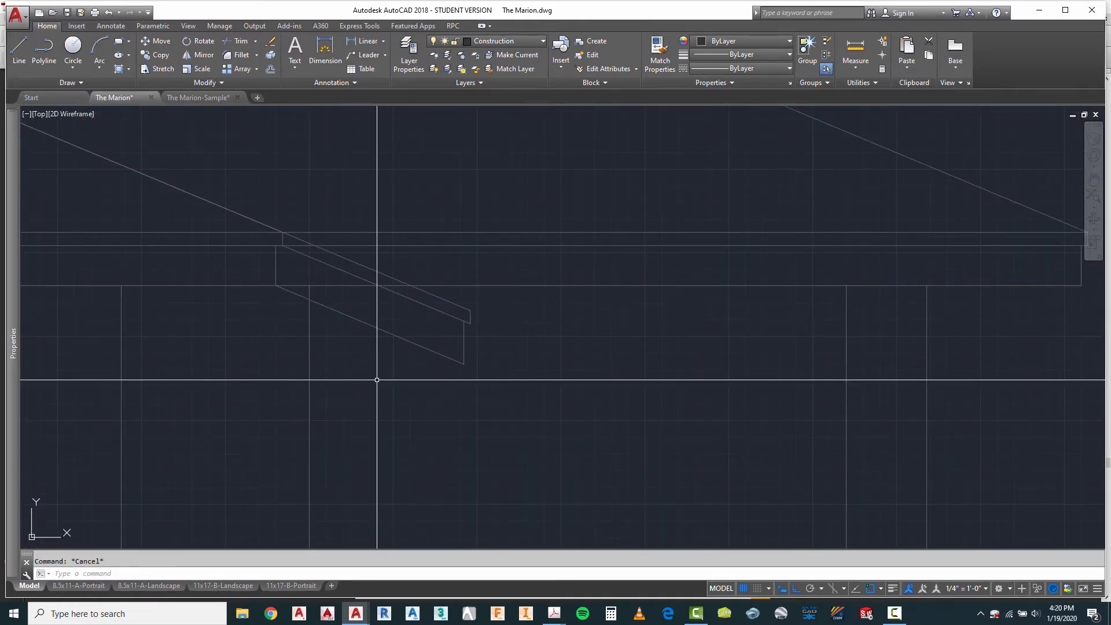
pyautogui.press('Return')
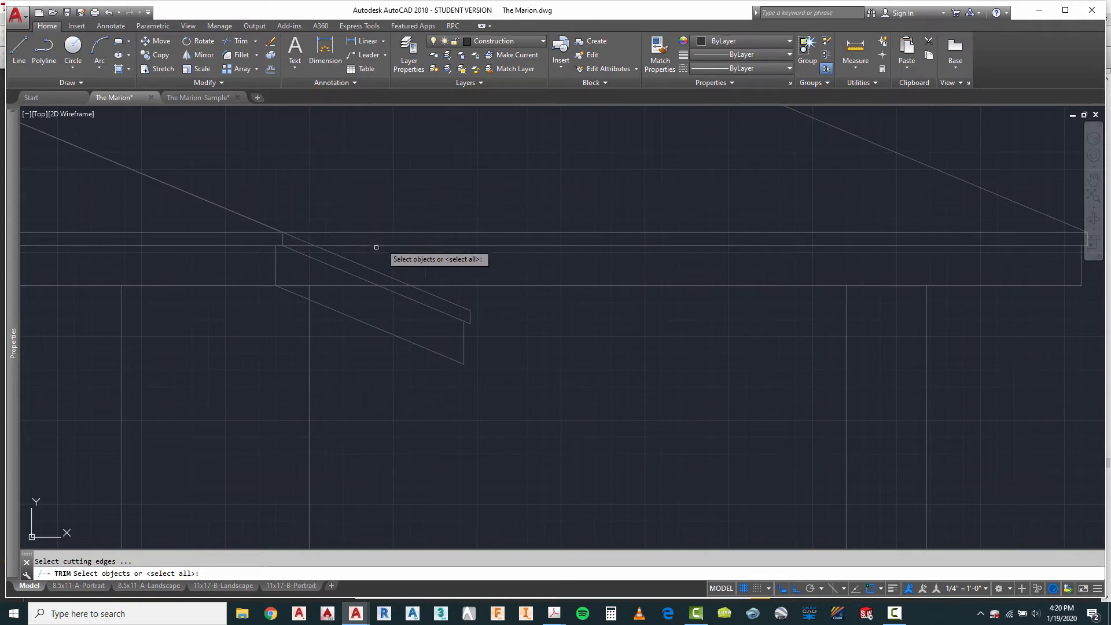
pyautogui.click(362, 285)
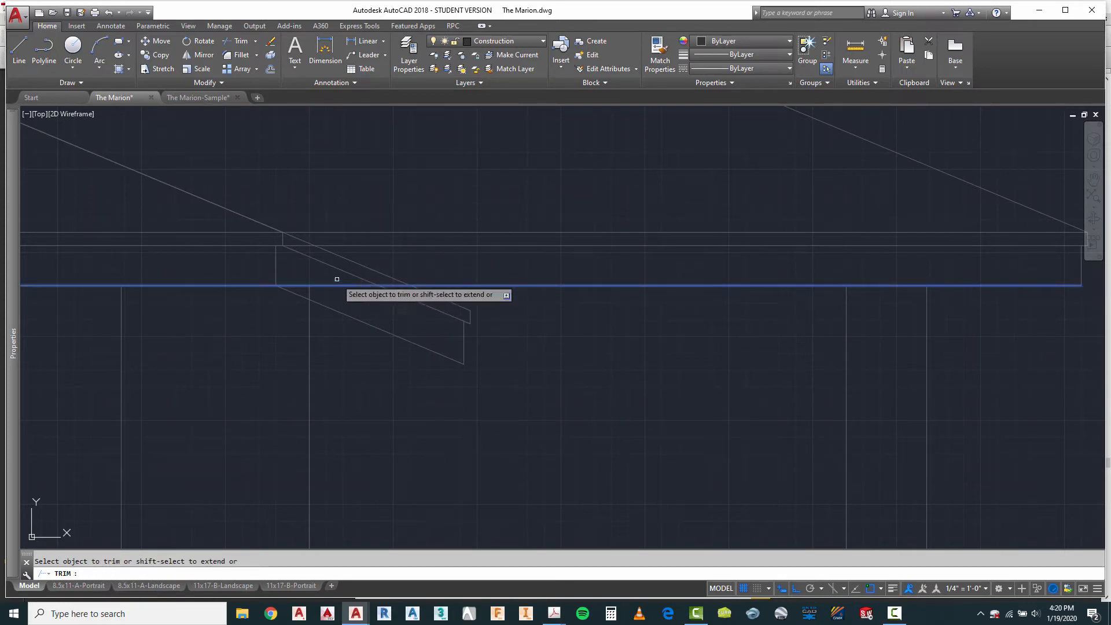
pyautogui.rightClick(324, 333)
# Step: Trim the second elevation's wall line above the mirrored bay's sloped bottom fascia line
pyautogui.rightClick(323, 330)
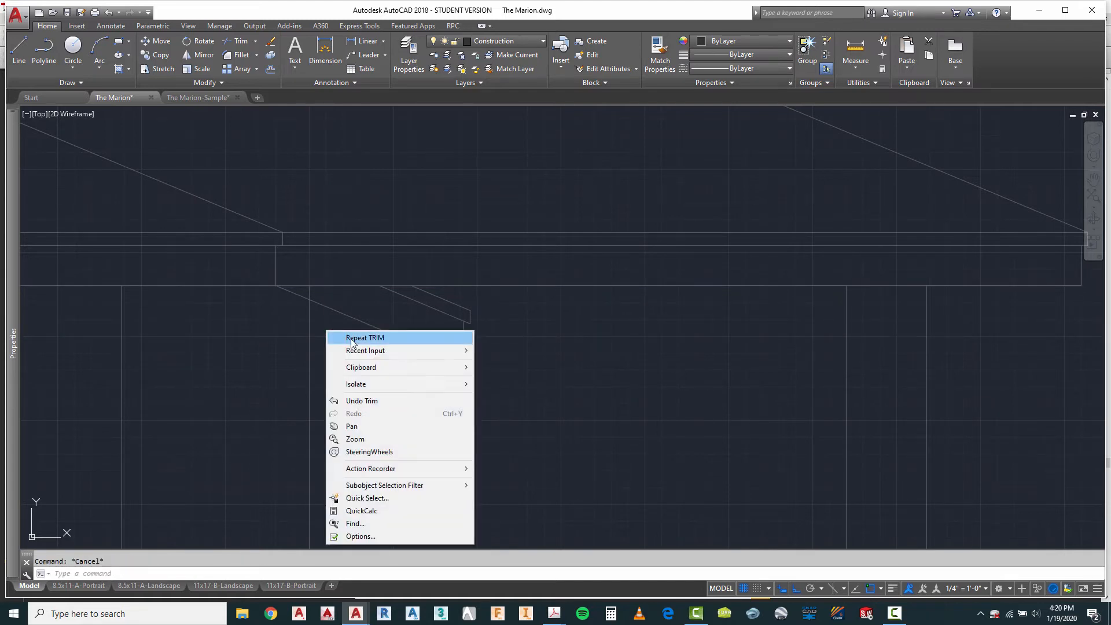
pyautogui.click(349, 338)
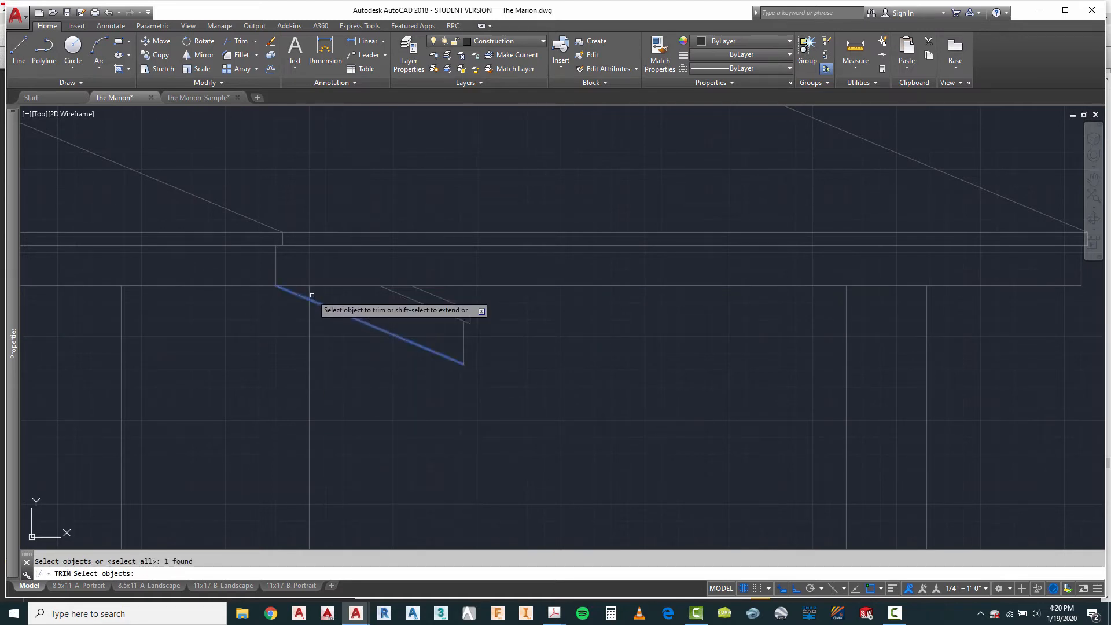
pyautogui.rightClick(327, 337)
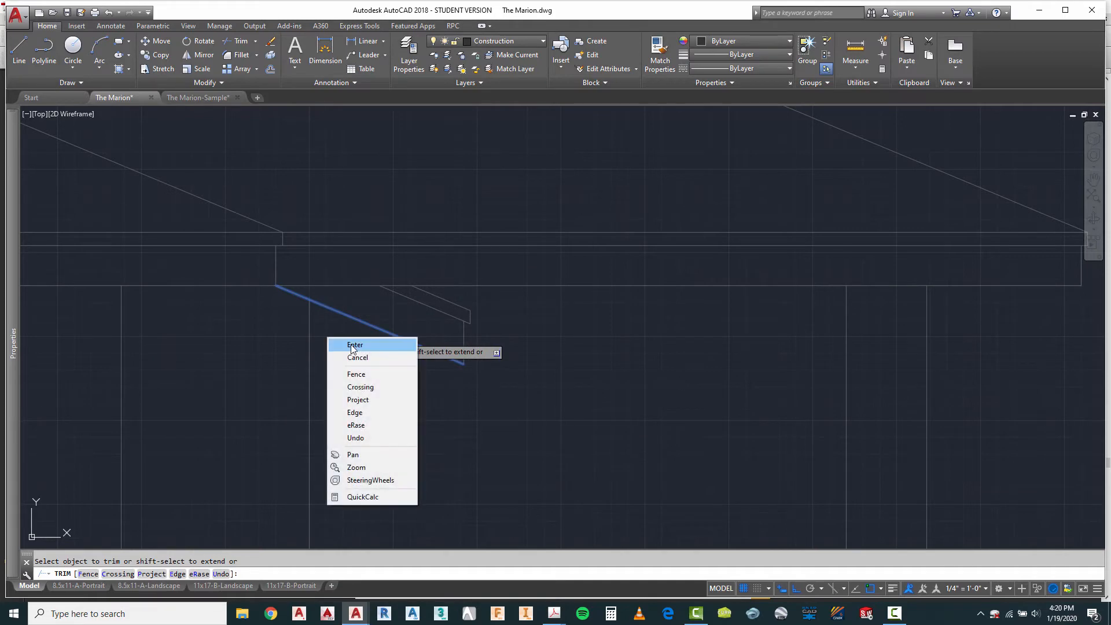
pyautogui.click(347, 345)
# Step: Examine the four elevations against the rotated floor plans above them
pyautogui.scroll(-3, 370, 302)
pyautogui.scroll(-3, 369, 302)
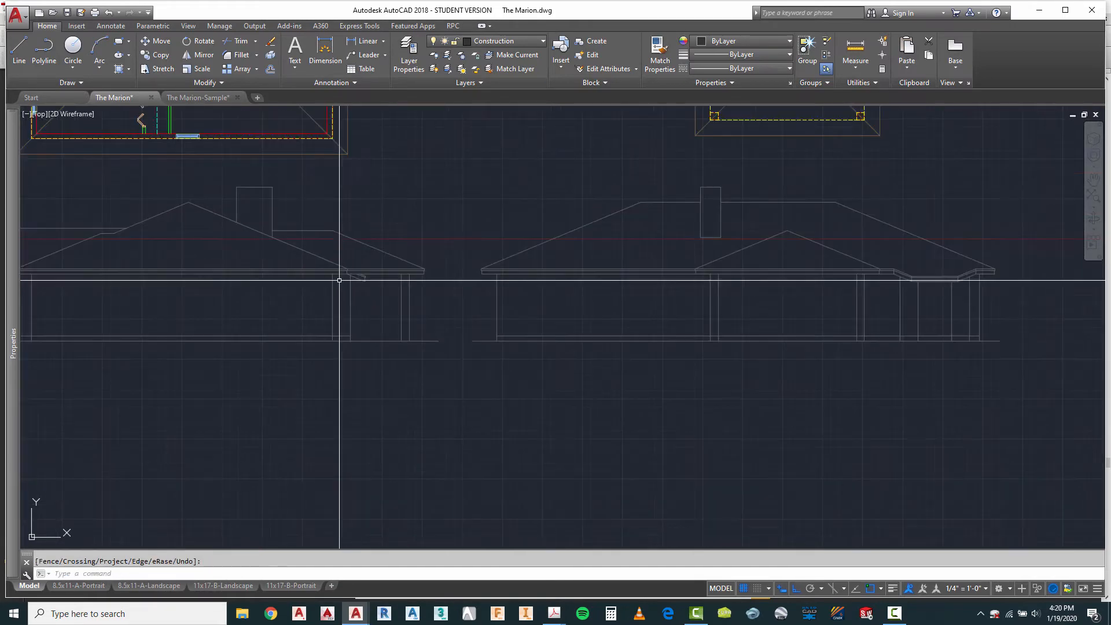
pyautogui.scroll(-4, 571, 335)
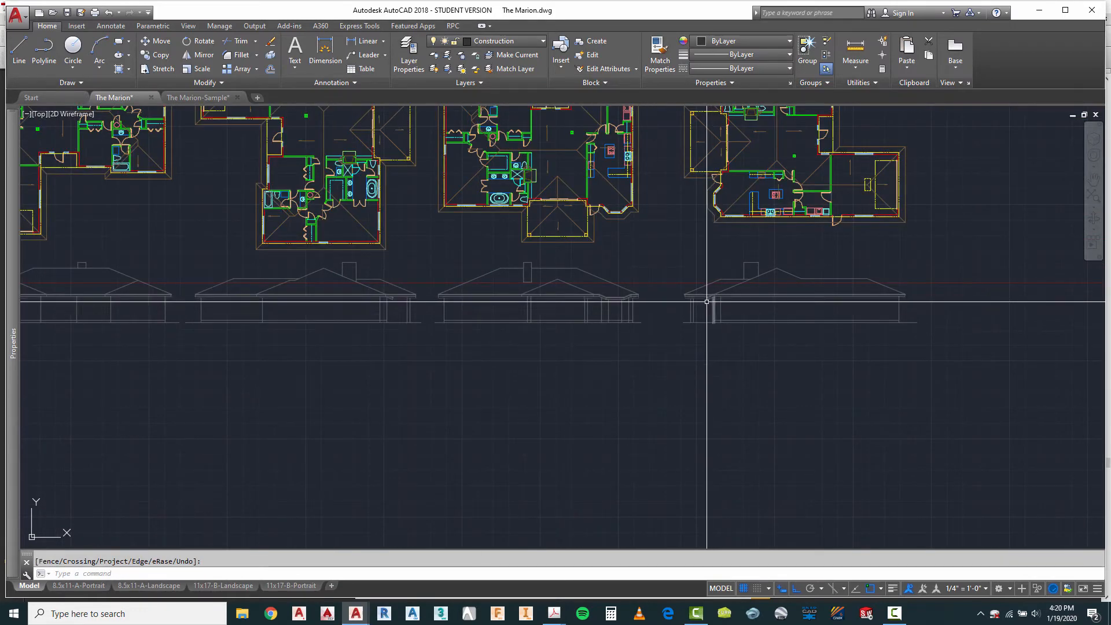
pyautogui.scroll(-2, 668, 371)
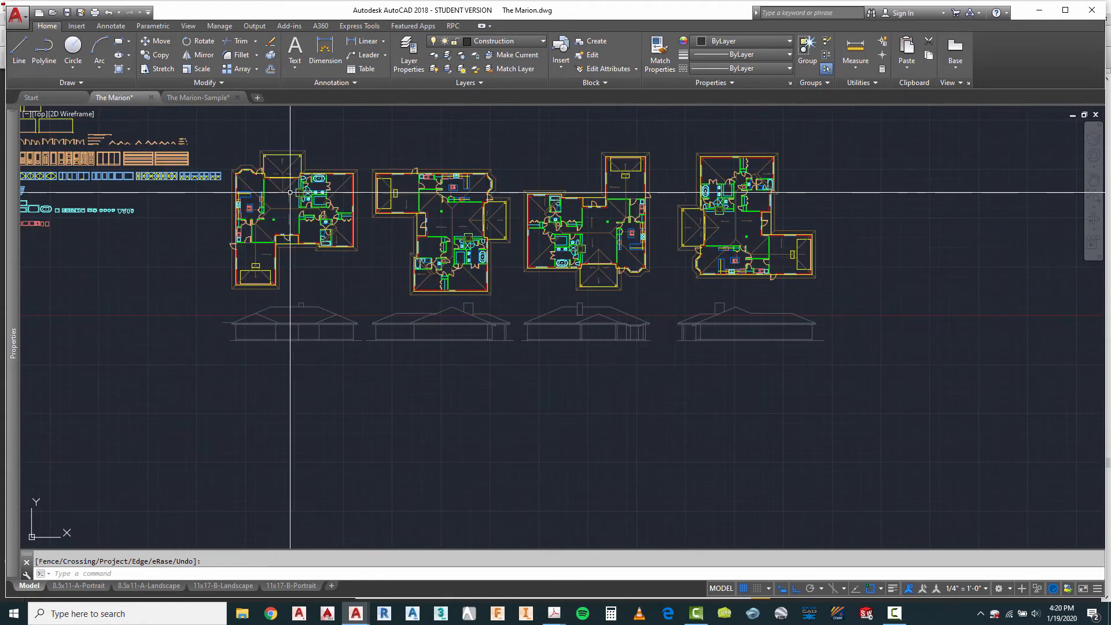
pyautogui.scroll(2, 286, 193)
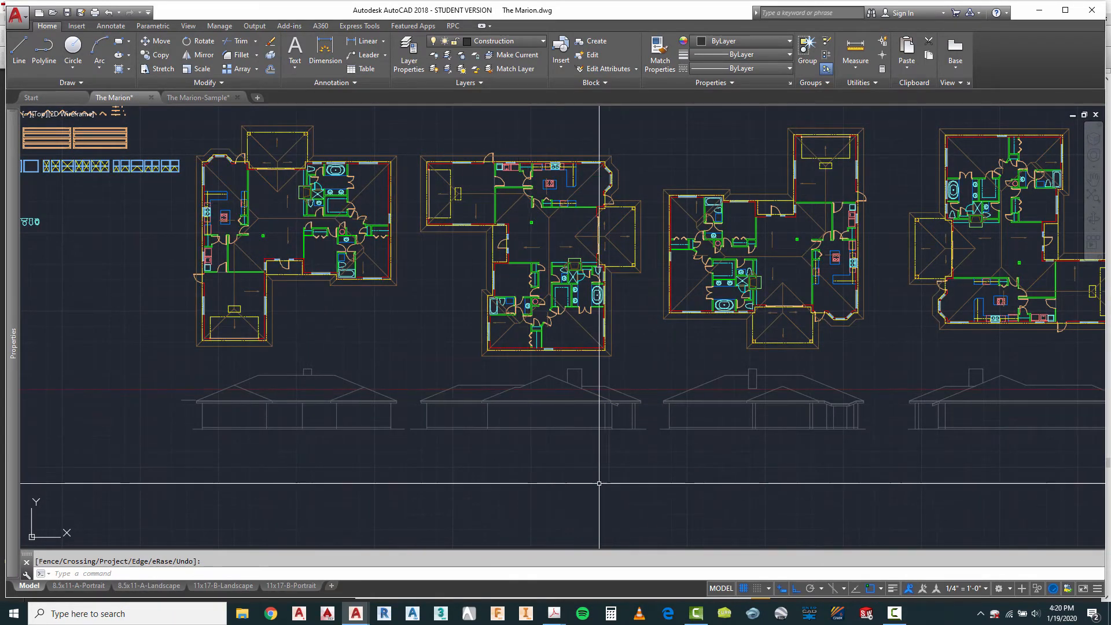
pyautogui.scroll(-3, 813, 412)
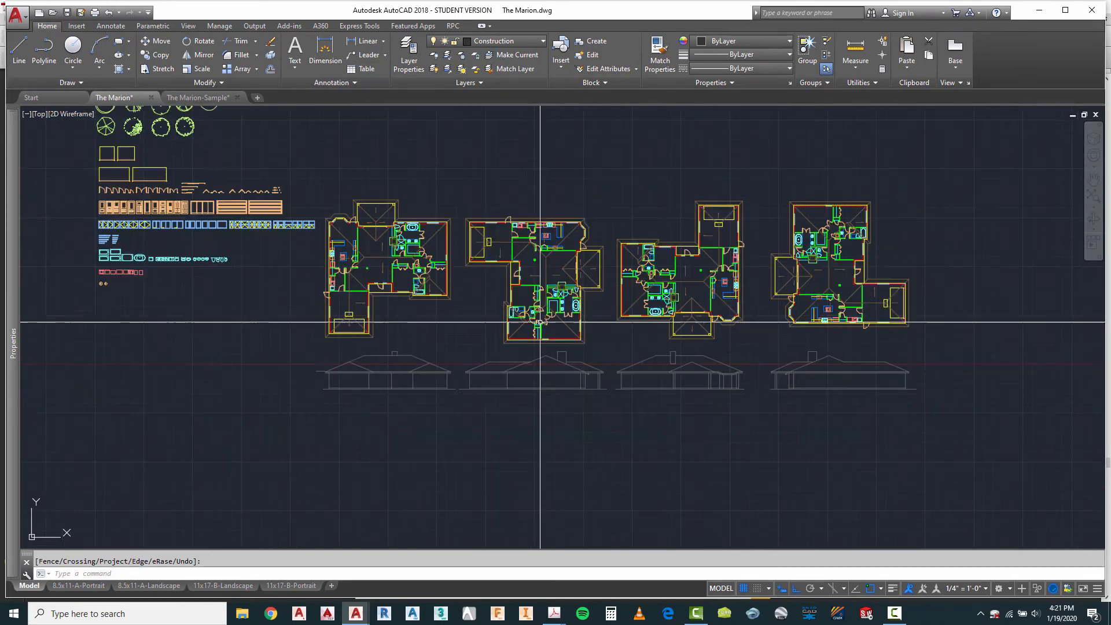
pyautogui.scroll(3, 918, 402)
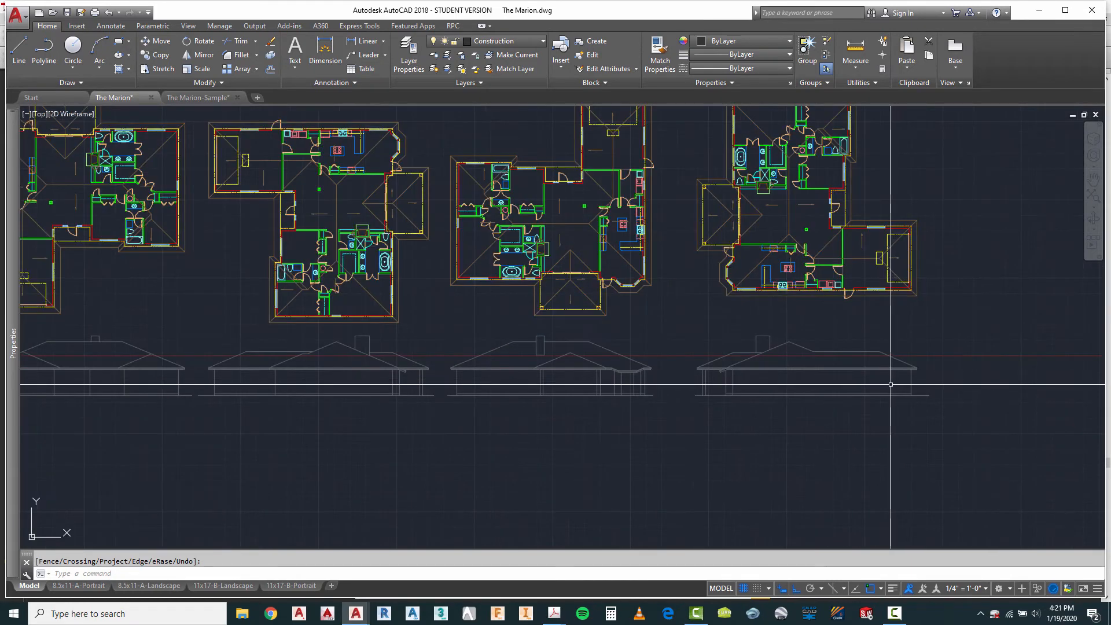
pyautogui.scroll(-2, 891, 385)
# Step: Offset the first elevation's floor line downward to just above the ground line for the garage floor
pyautogui.scroll(4, 359, 399)
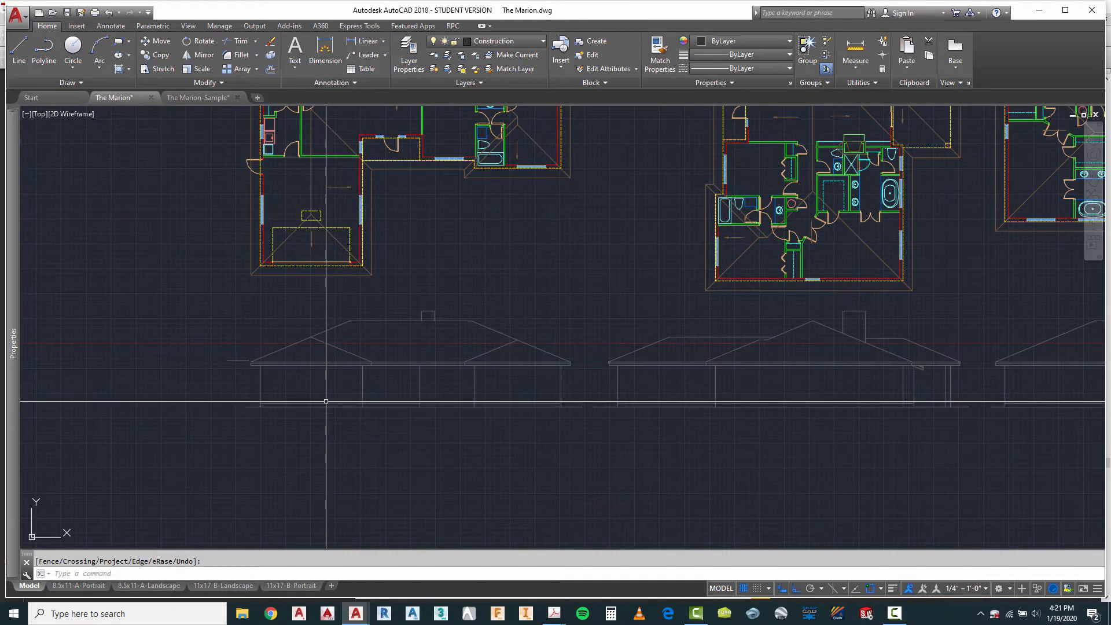
pyautogui.scroll(5, 337, 408)
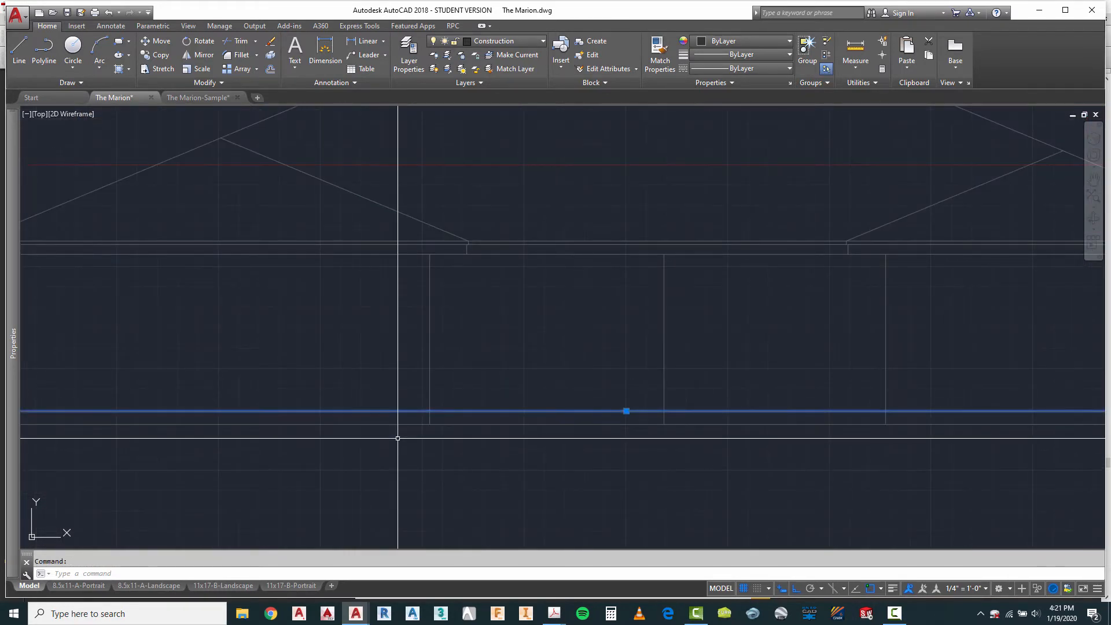
pyautogui.scroll(-4, 407, 396)
pyautogui.scroll(-2, 406, 419)
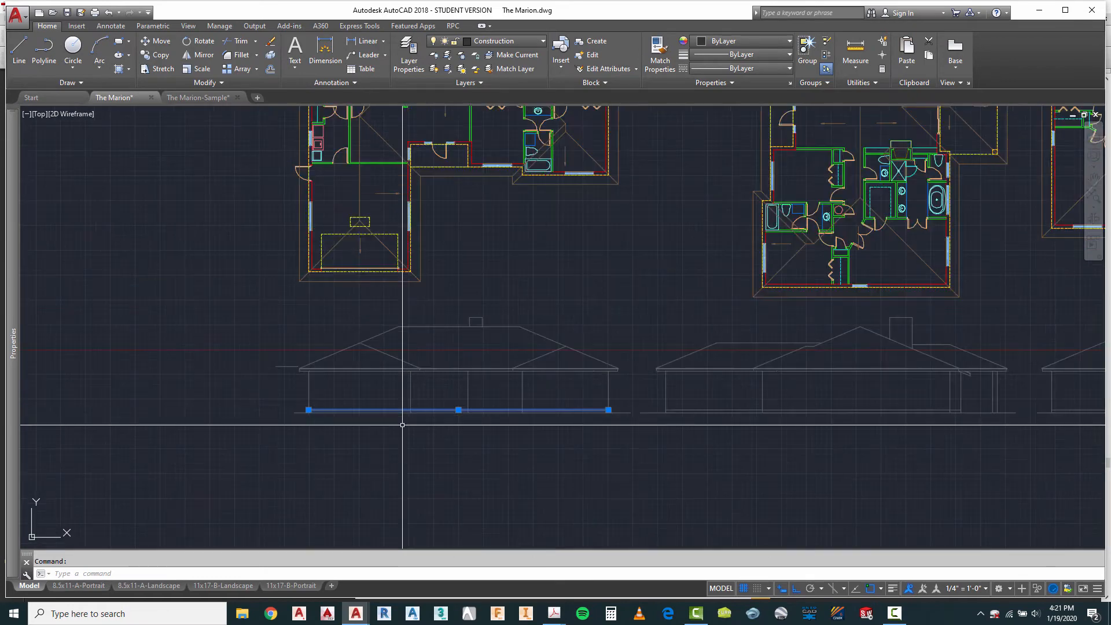
pyautogui.scroll(2, 402, 425)
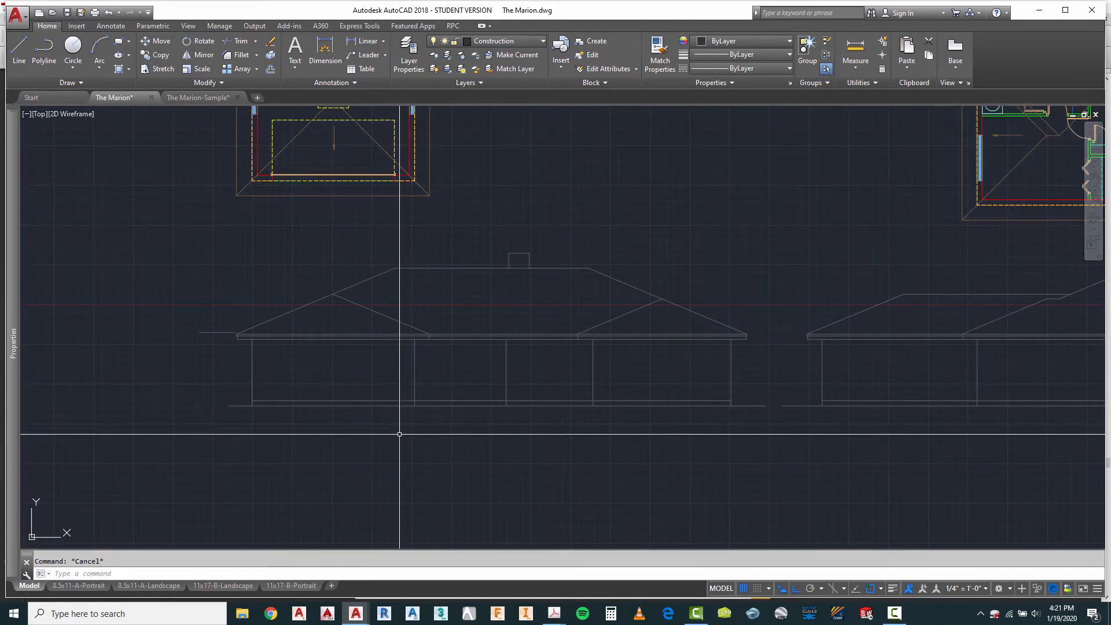
pyautogui.scroll(-2, 399, 435)
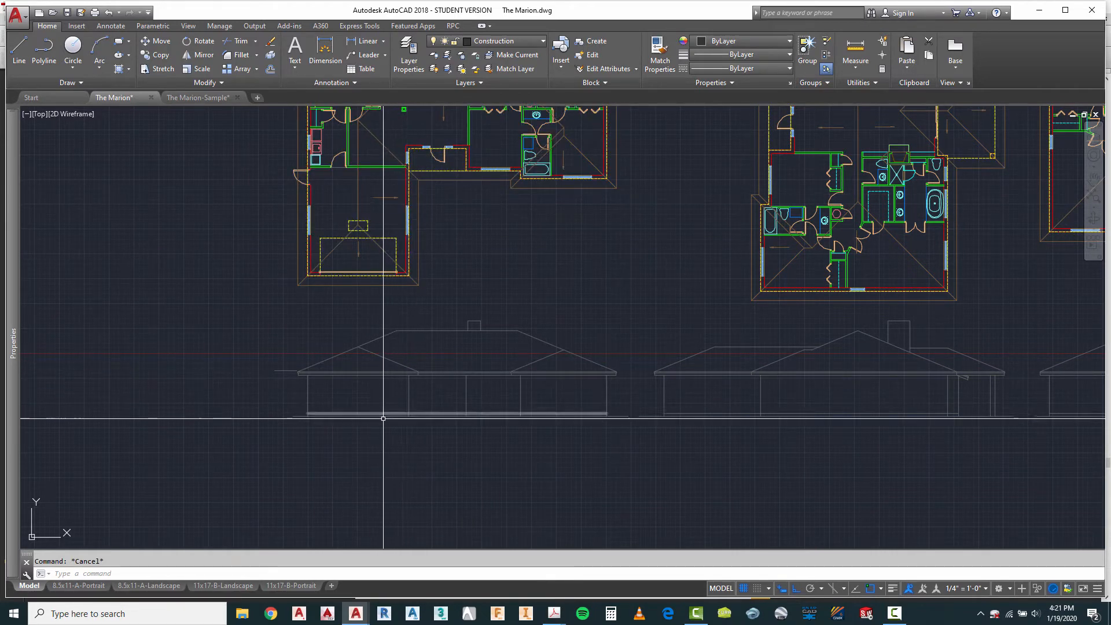
pyautogui.scroll(6, 382, 414)
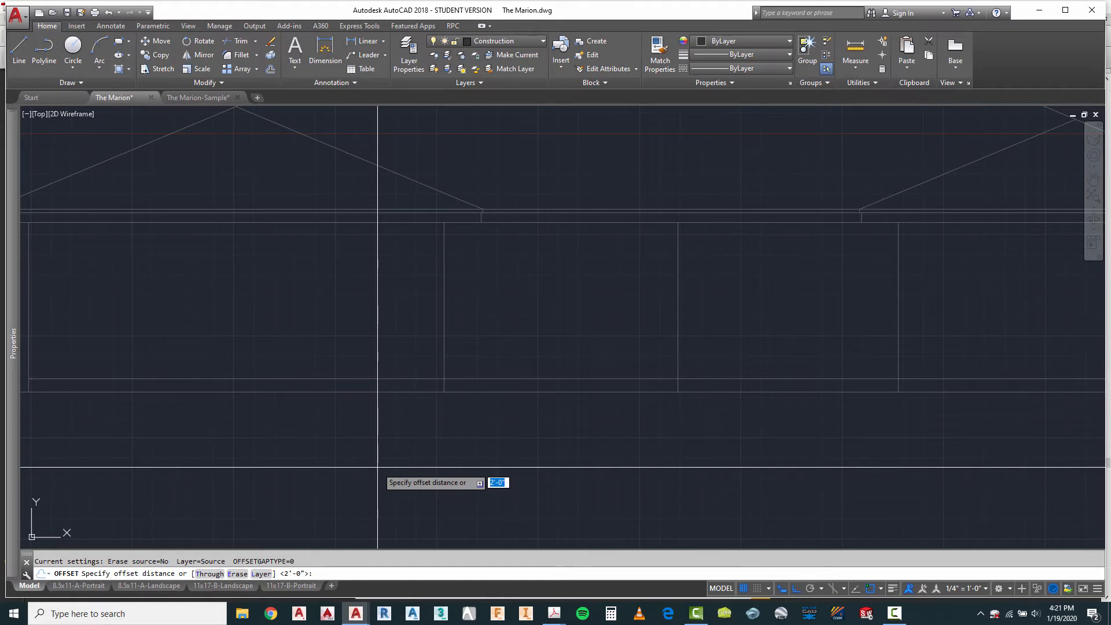
pyautogui.click(391, 379)
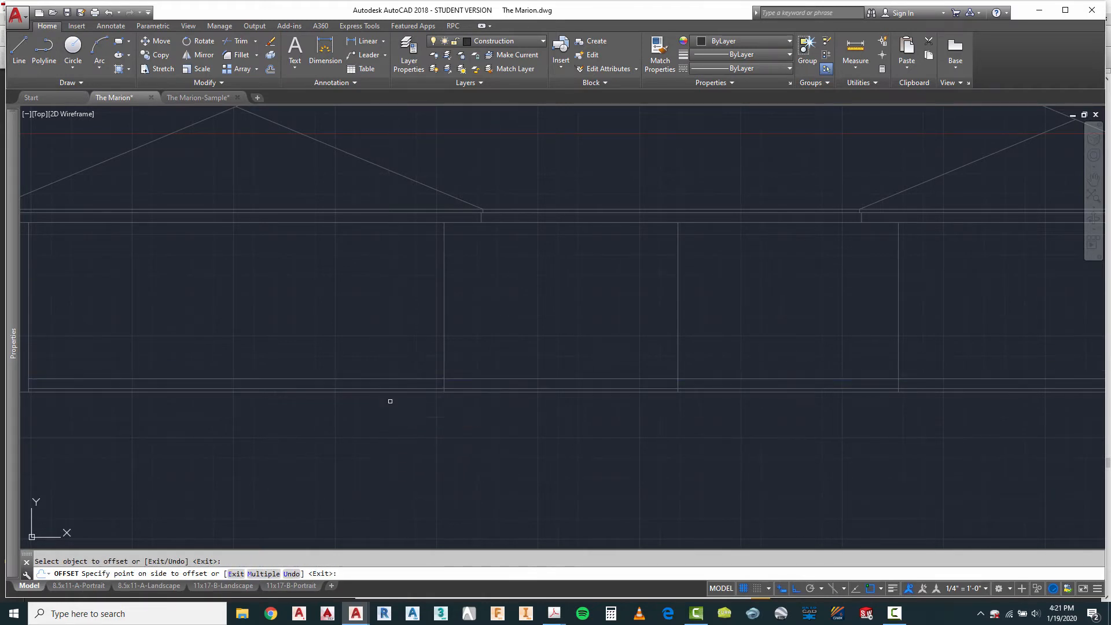
pyautogui.scroll(2, 429, 411)
pyautogui.press('Escape')
# Step: Trim the original floor line within the garage and the lowered line beyond the garage's inner corner line
pyautogui.write('ts or')
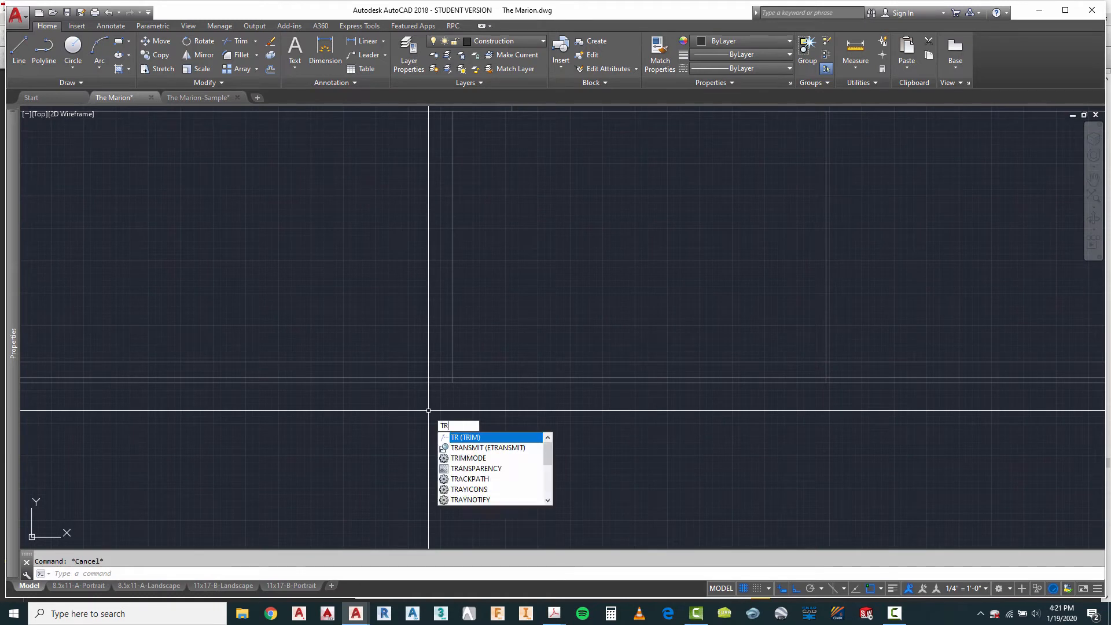
pyautogui.press('Return')
pyautogui.click(484, 295)
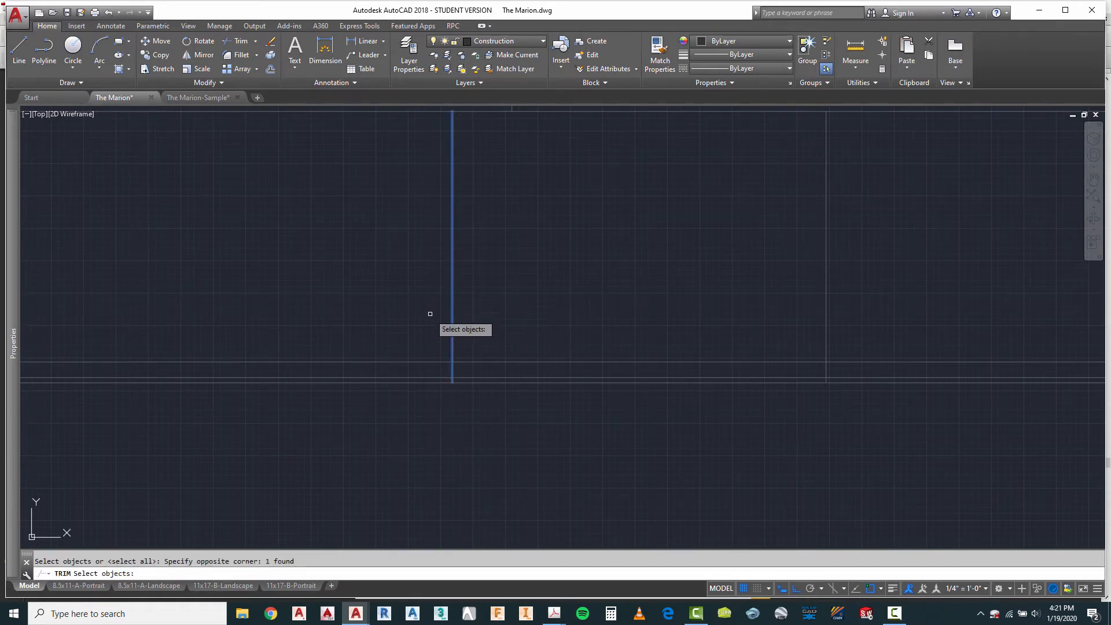
pyautogui.press('Return')
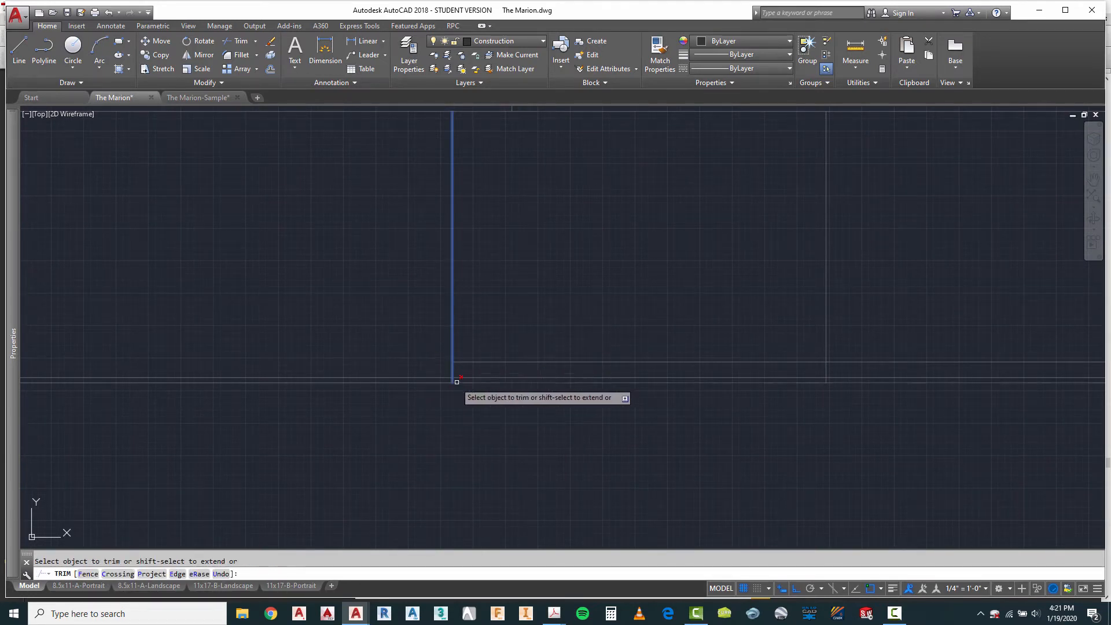
pyautogui.rightClick(507, 408)
pyautogui.click(528, 415)
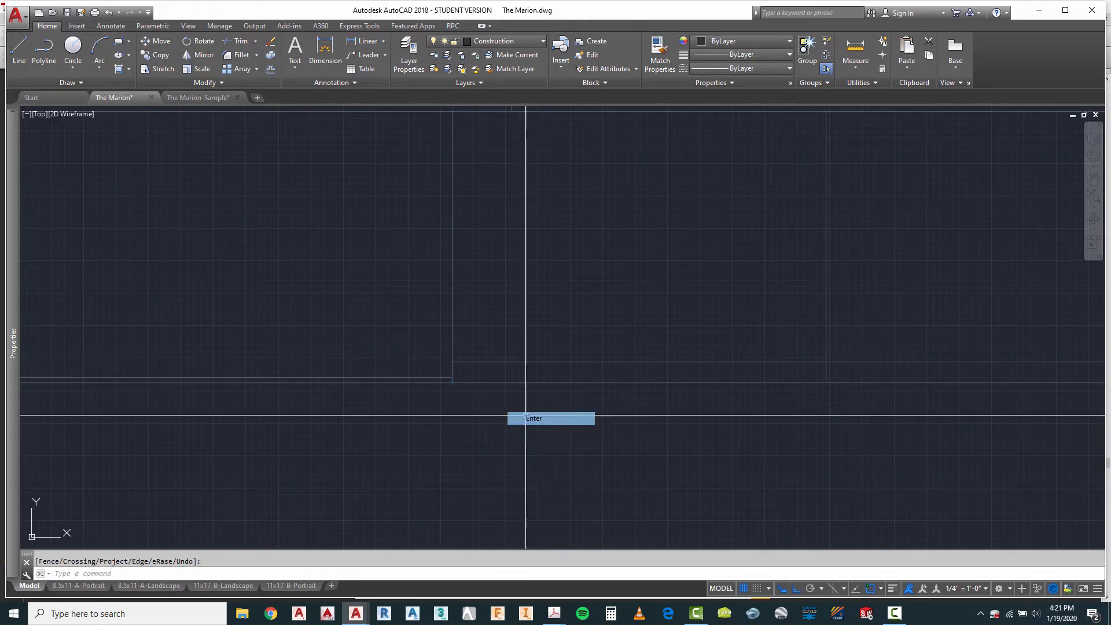
# Step: Check the garage's lowered floor line on the first elevation and look over the neighbouring second elevation
pyautogui.scroll(-3, 526, 417)
pyautogui.scroll(2, 479, 366)
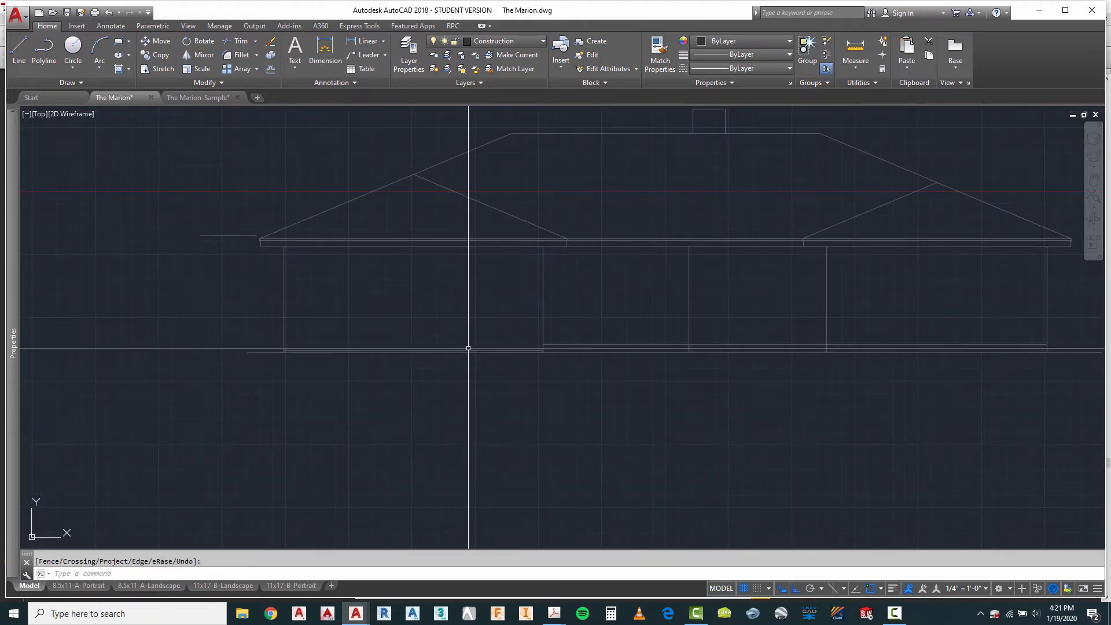
pyautogui.click(464, 349)
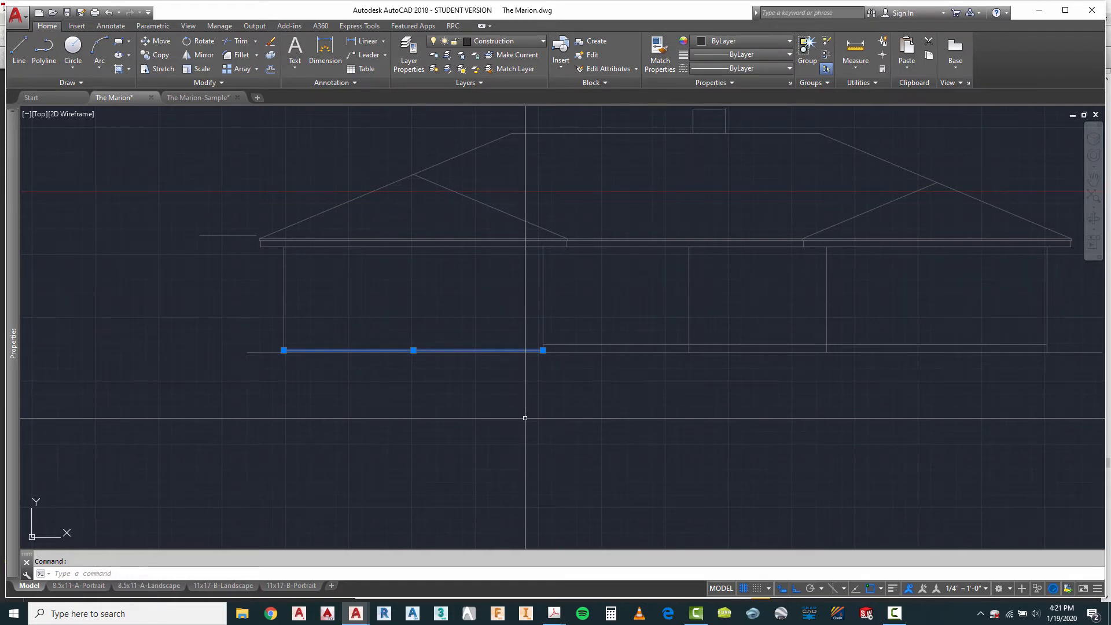
pyautogui.press('Escape')
pyautogui.scroll(-2, 385, 329)
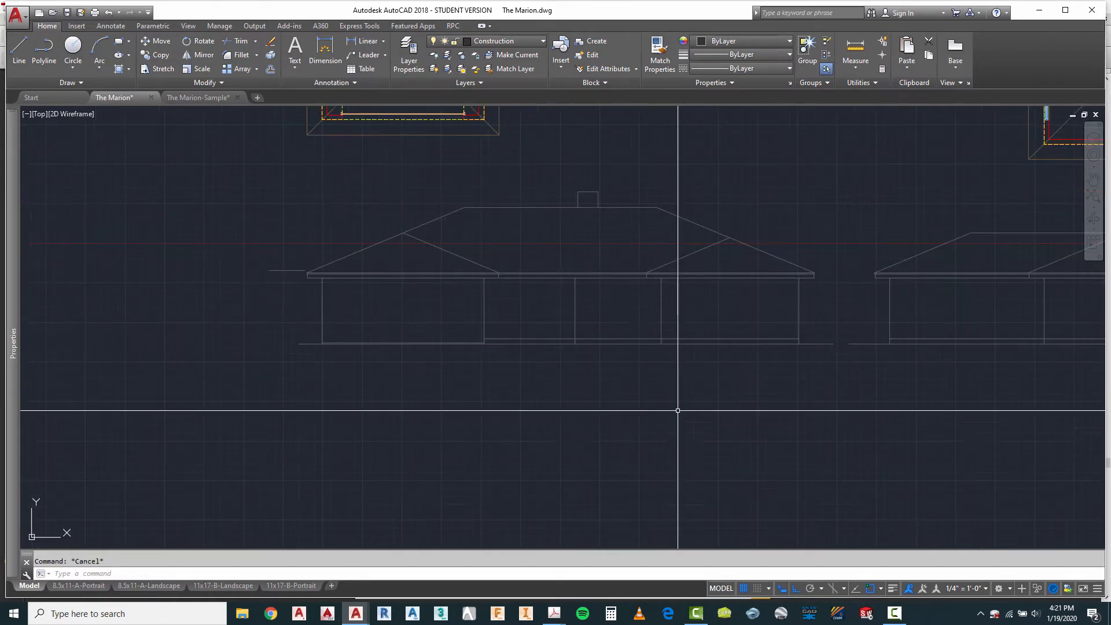
pyautogui.scroll(-4, 460, 365)
pyautogui.scroll(4, 754, 407)
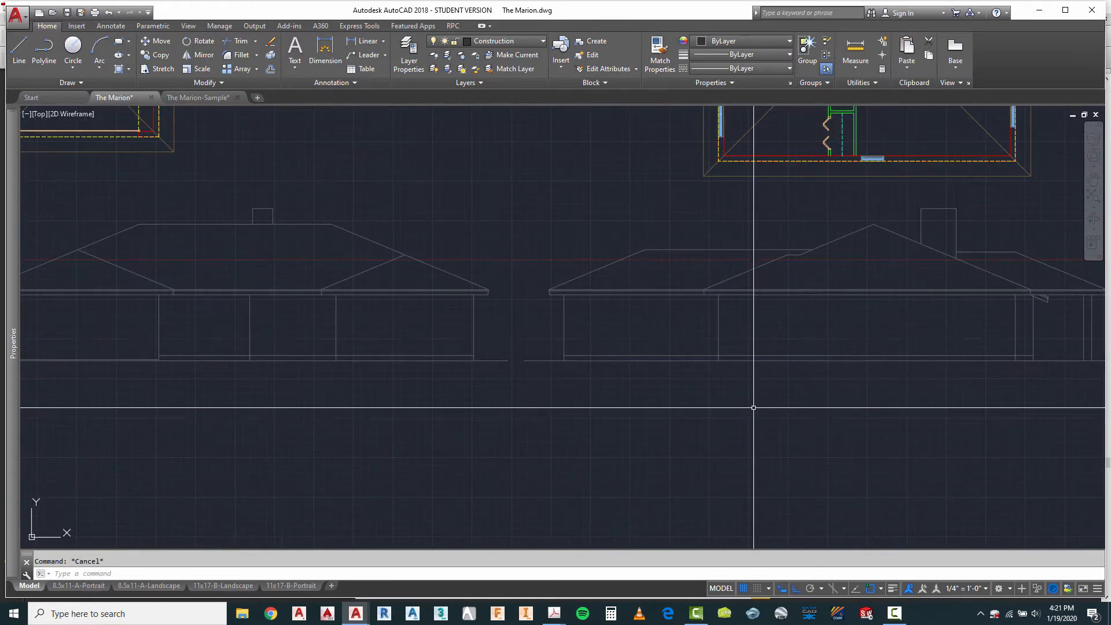
# Step: Offset the second elevation's floor line 6" downward for the garage floor
pyautogui.scroll(4, 755, 341)
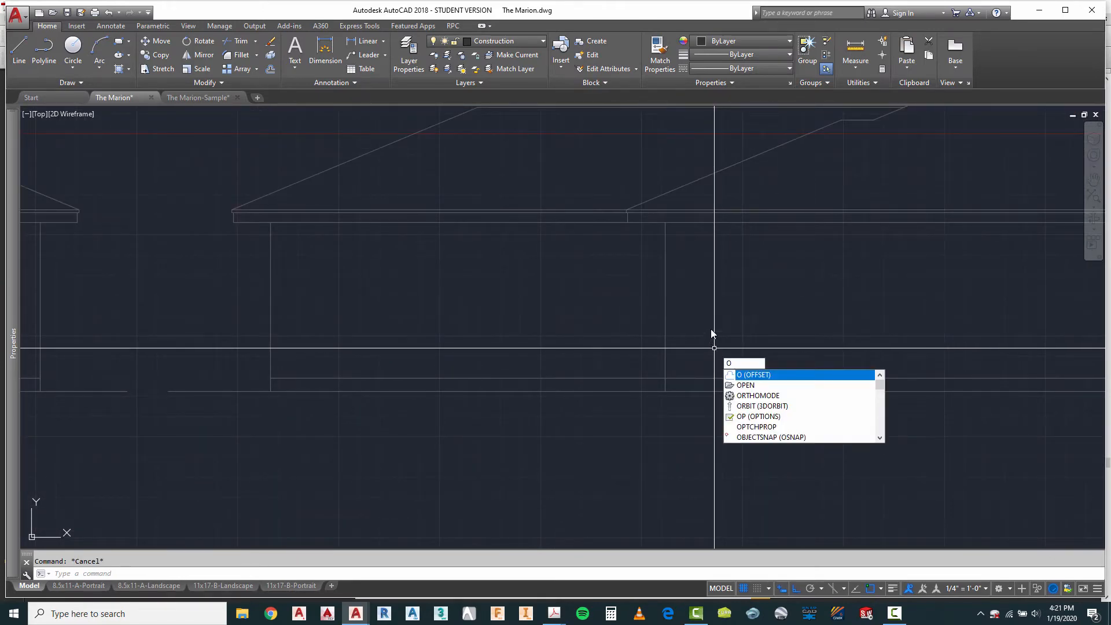
pyautogui.press('Return')
pyautogui.press('Return')
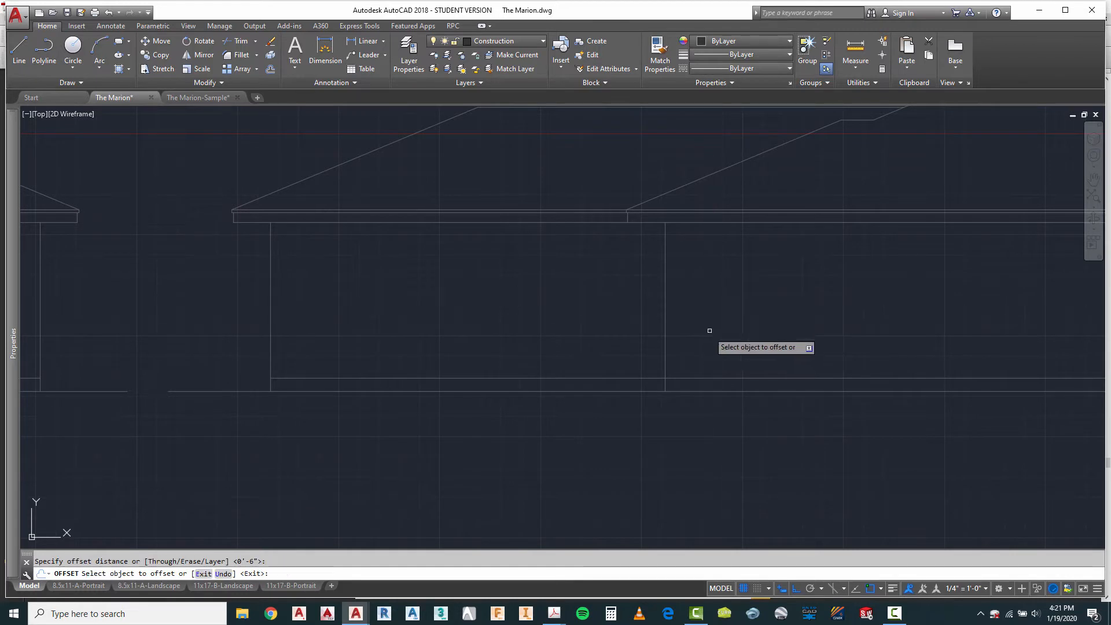
pyautogui.click(660, 378)
pyautogui.click(666, 408)
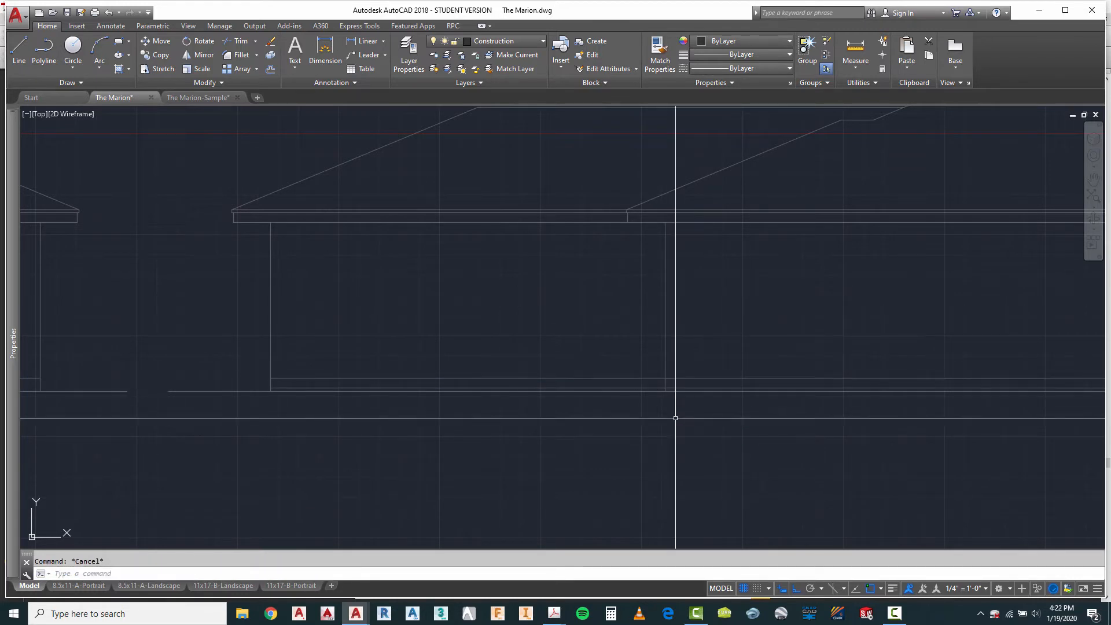
# Step: Trim the second elevation's original floor line within the garage and the lowered line beyond the garage's inner corner line
pyautogui.press('Return')
pyautogui.click(673, 339)
pyautogui.click(634, 347)
pyautogui.press('Return')
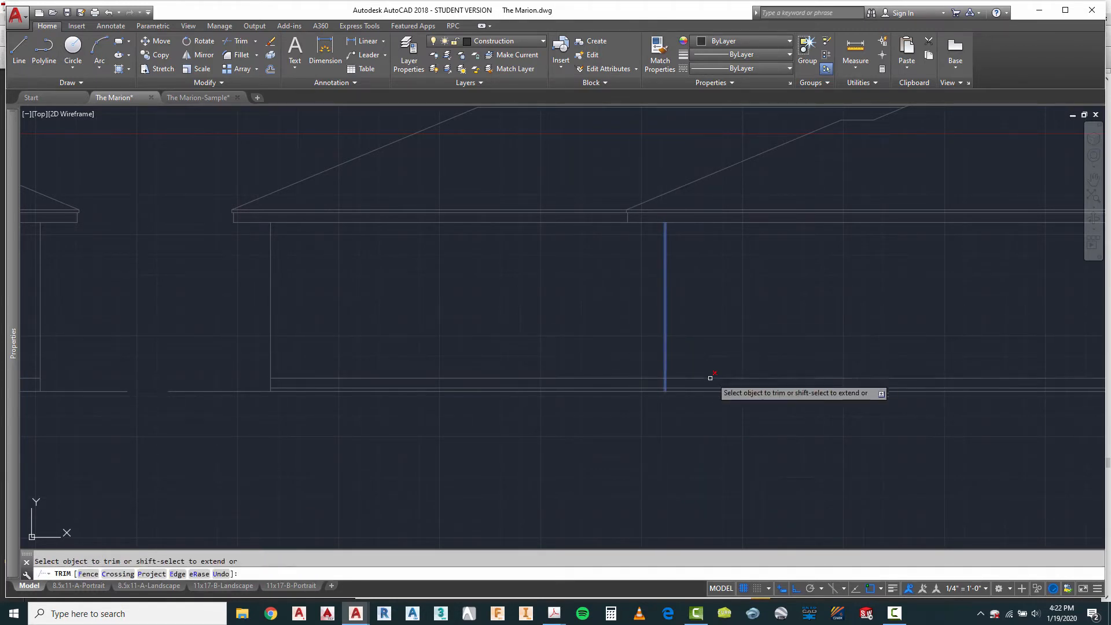
pyautogui.scroll(2, 678, 386)
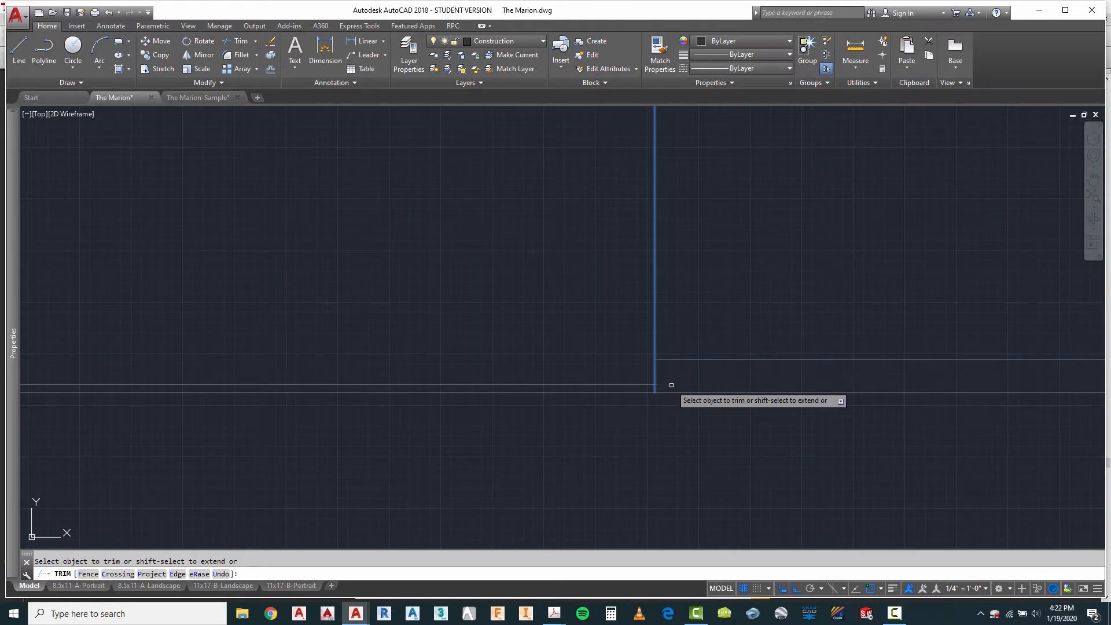
pyautogui.rightClick(667, 422)
pyautogui.click(682, 425)
pyautogui.scroll(-2, 648, 406)
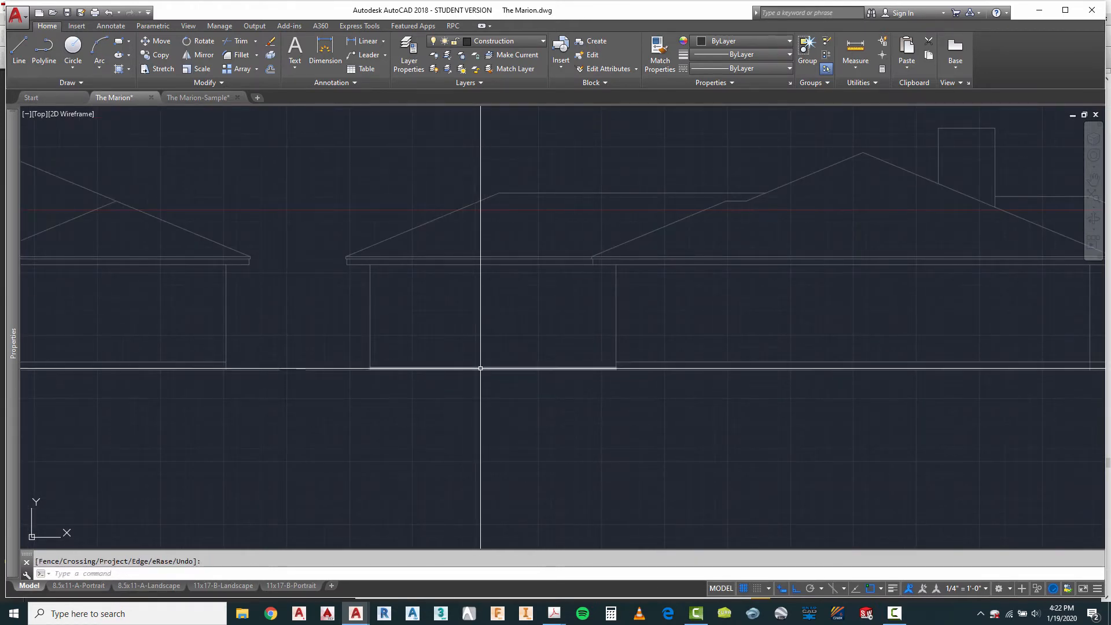
# Step: Draw a vertical construction line from the fourth plan's inner garage wall down past the fourth elevation's ground line
pyautogui.scroll(-3, 479, 368)
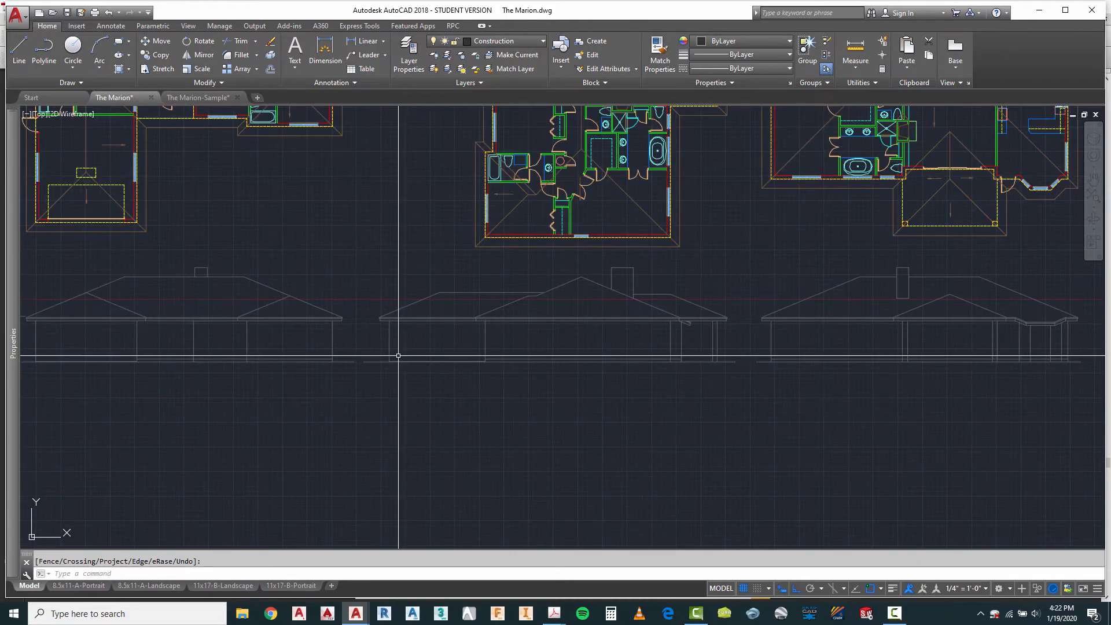
pyautogui.scroll(4, 881, 362)
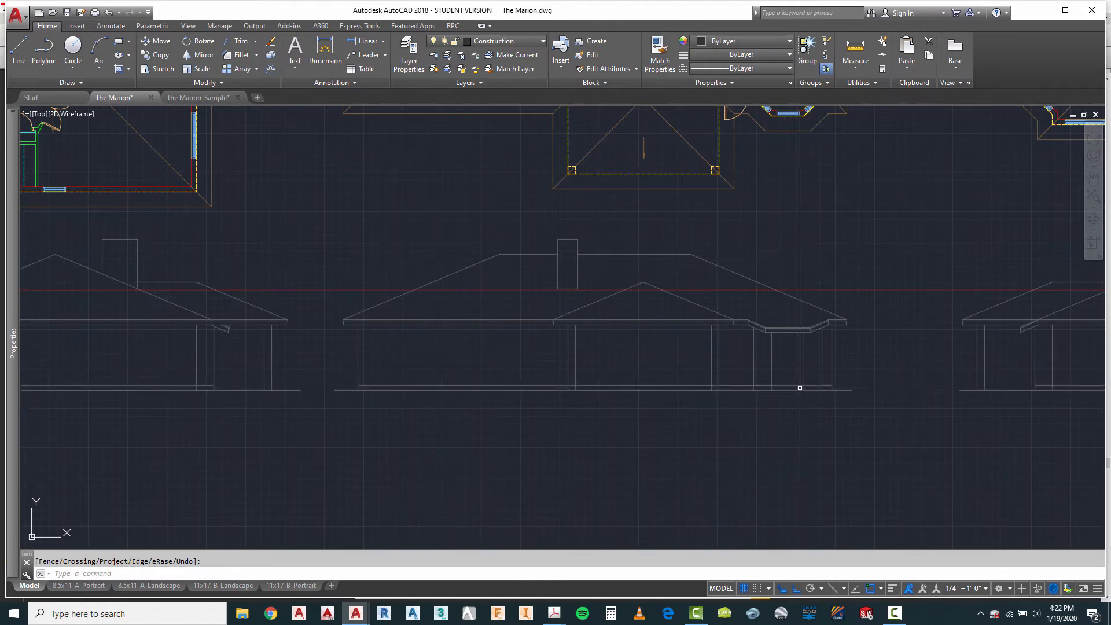
pyautogui.scroll(-2, 352, 340)
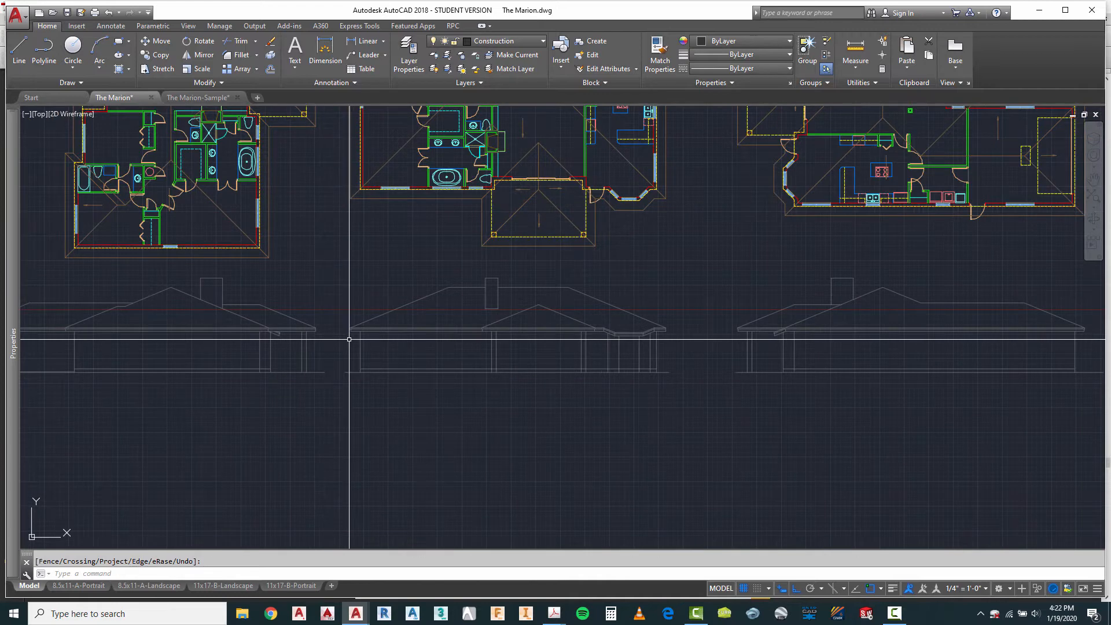
pyautogui.scroll(-2, 350, 340)
pyautogui.scroll(2, 794, 348)
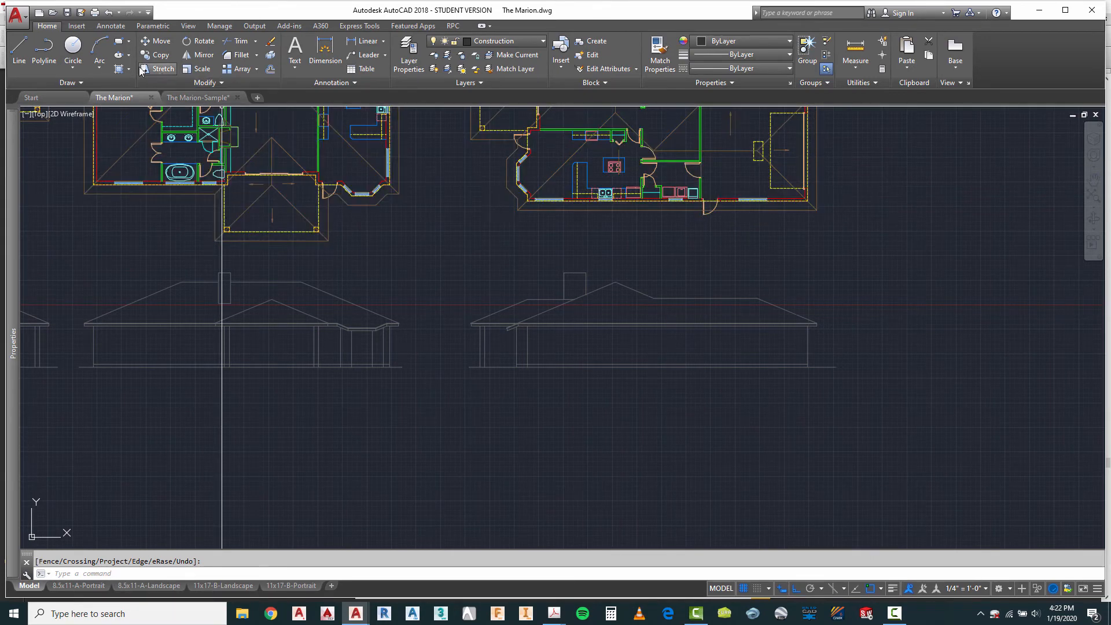
pyautogui.click(17, 52)
pyautogui.scroll(4, 720, 187)
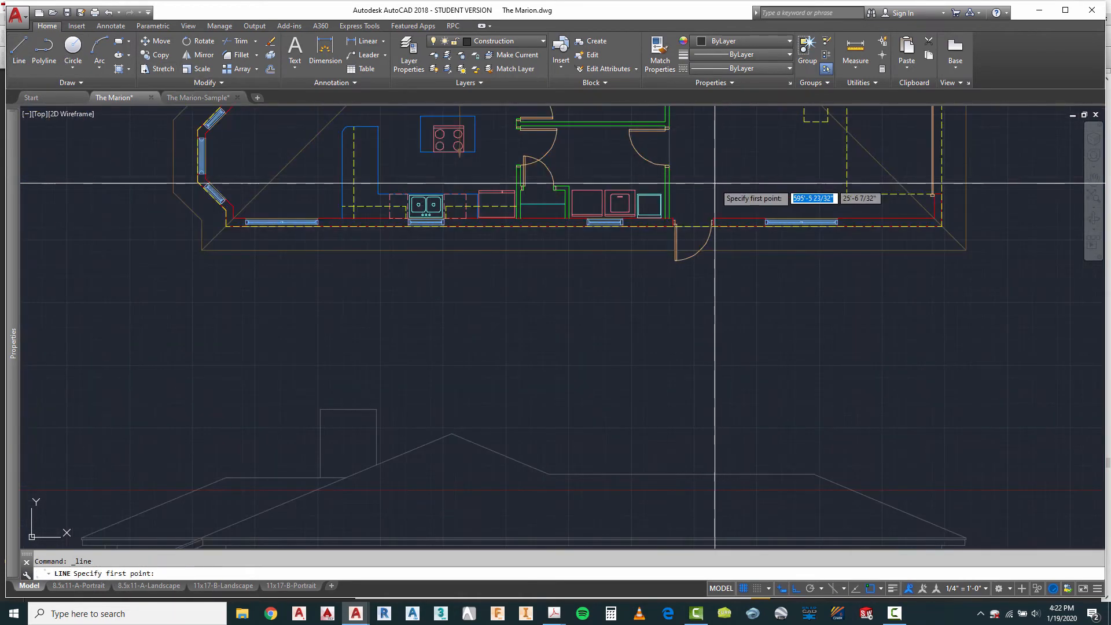
pyautogui.click(673, 153)
pyautogui.scroll(-4, 671, 155)
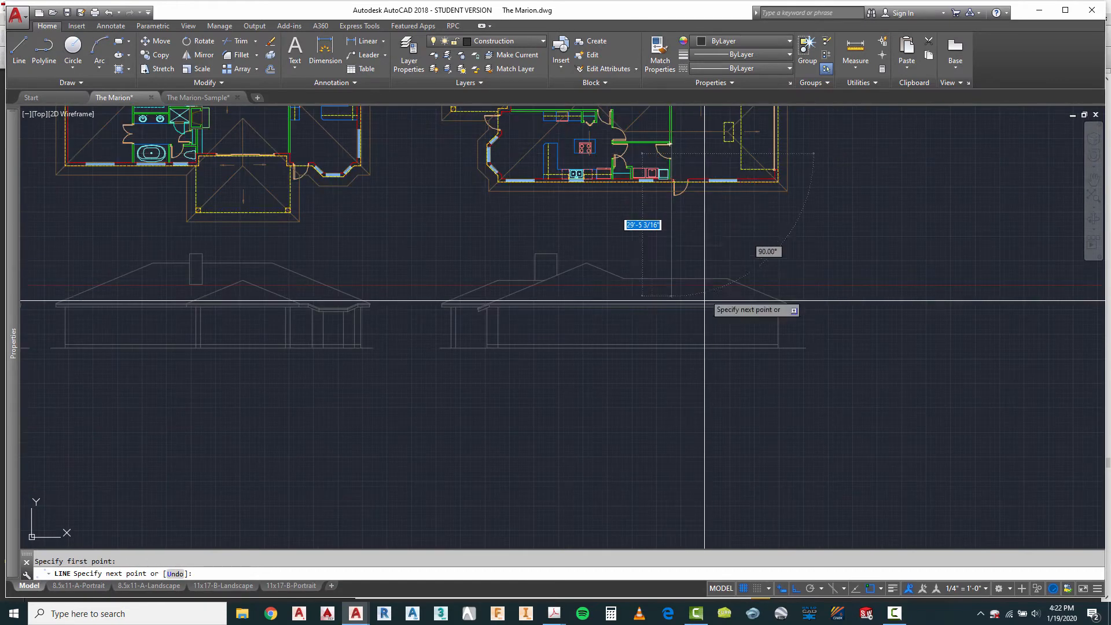
pyautogui.scroll(4, 707, 302)
pyautogui.scroll(4, 627, 385)
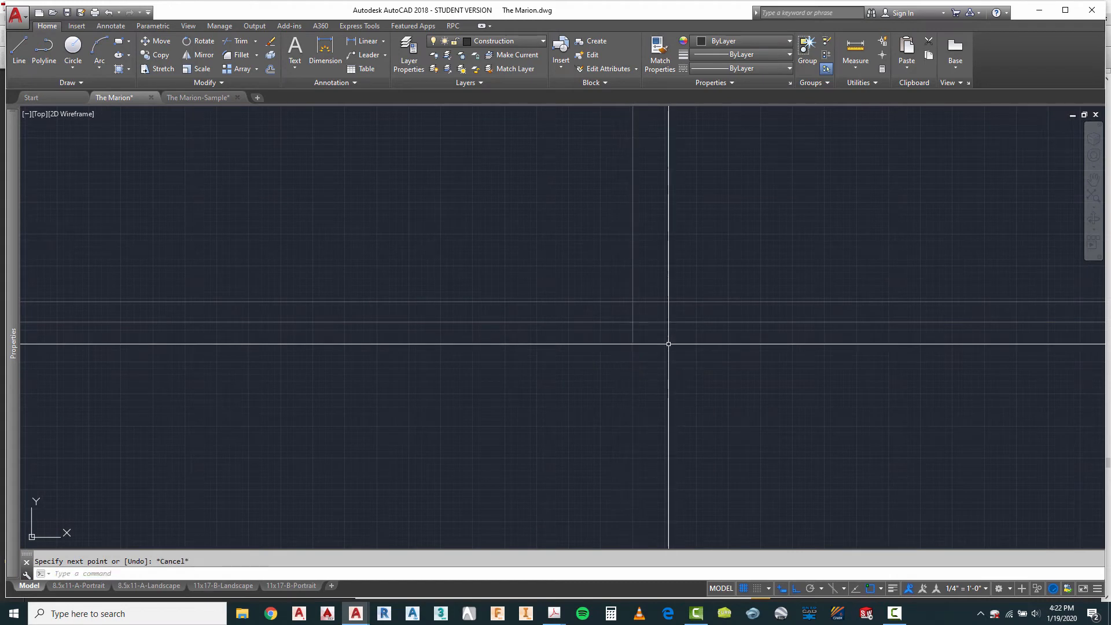
pyautogui.press('Escape')
# Step: Offset the fourth elevation's floor line 6" downward for the garage floor
pyautogui.write('o')
pyautogui.press('Return')
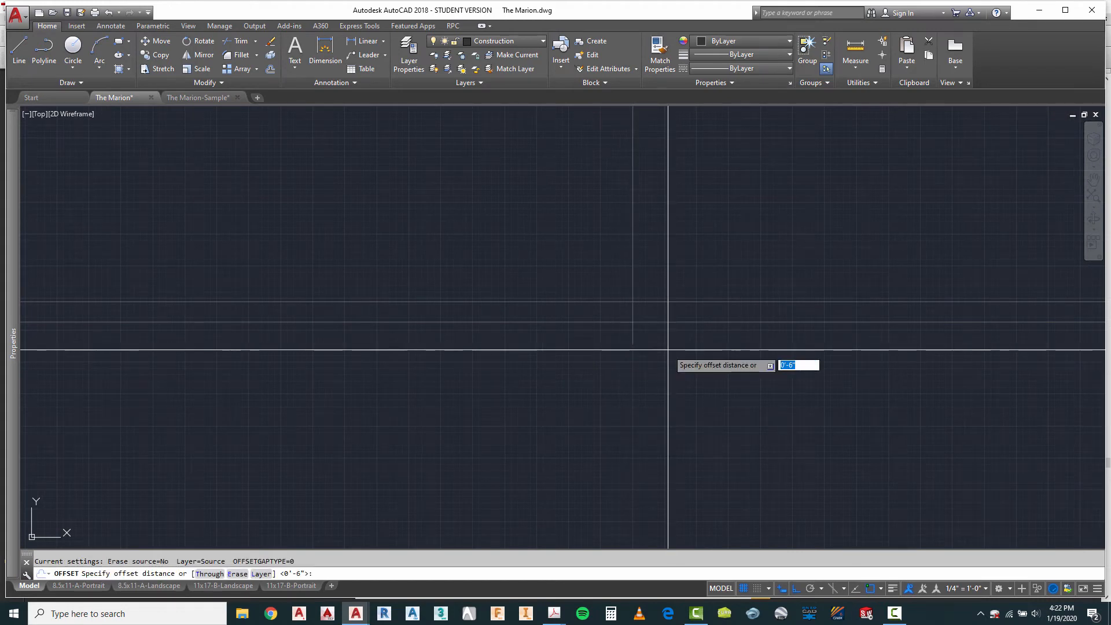
pyautogui.press('Return')
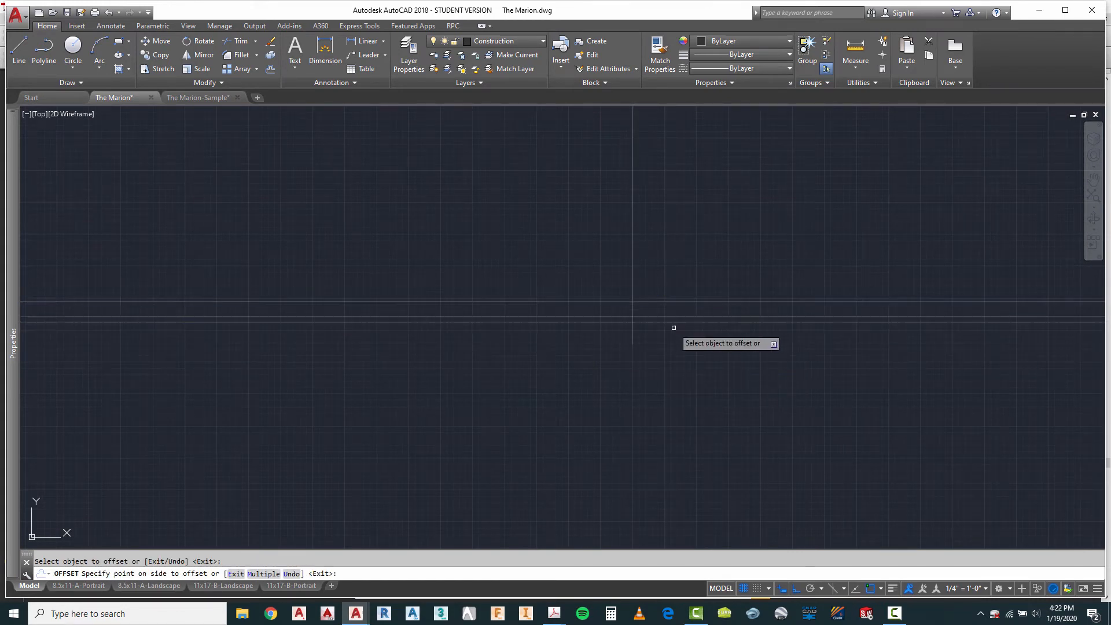
pyautogui.scroll(3, 666, 312)
pyautogui.press('Escape')
# Step: Fillet the fourth elevation's main floor line and lowered garage floor line to the projected wall line, forming a stepped floor
pyautogui.write('f')
pyautogui.press('Return')
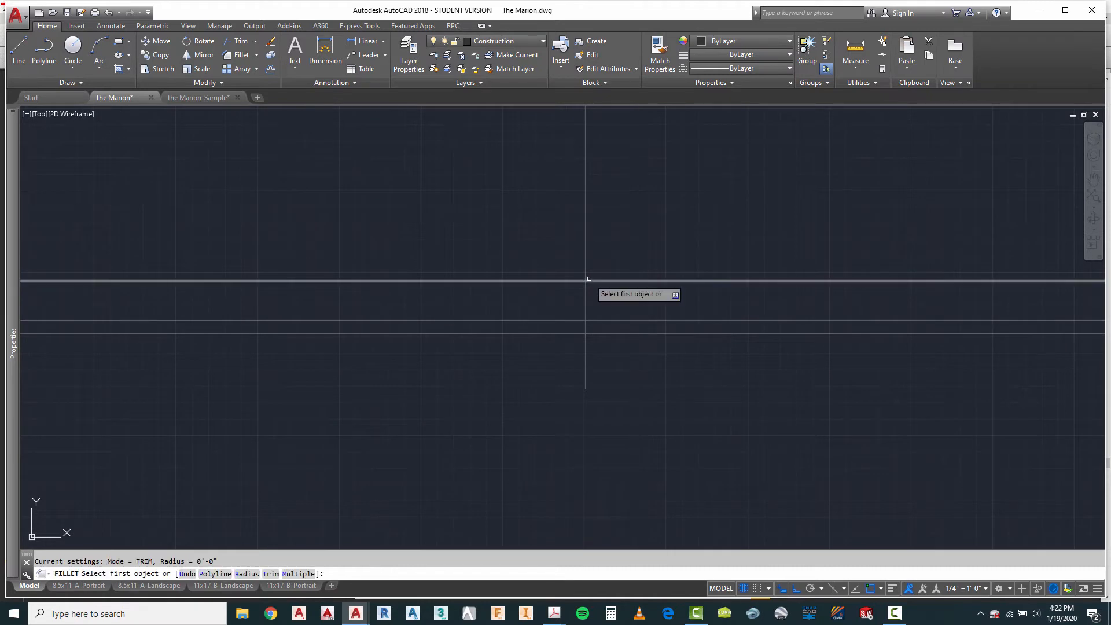
pyautogui.click(584, 282)
pyautogui.click(584, 293)
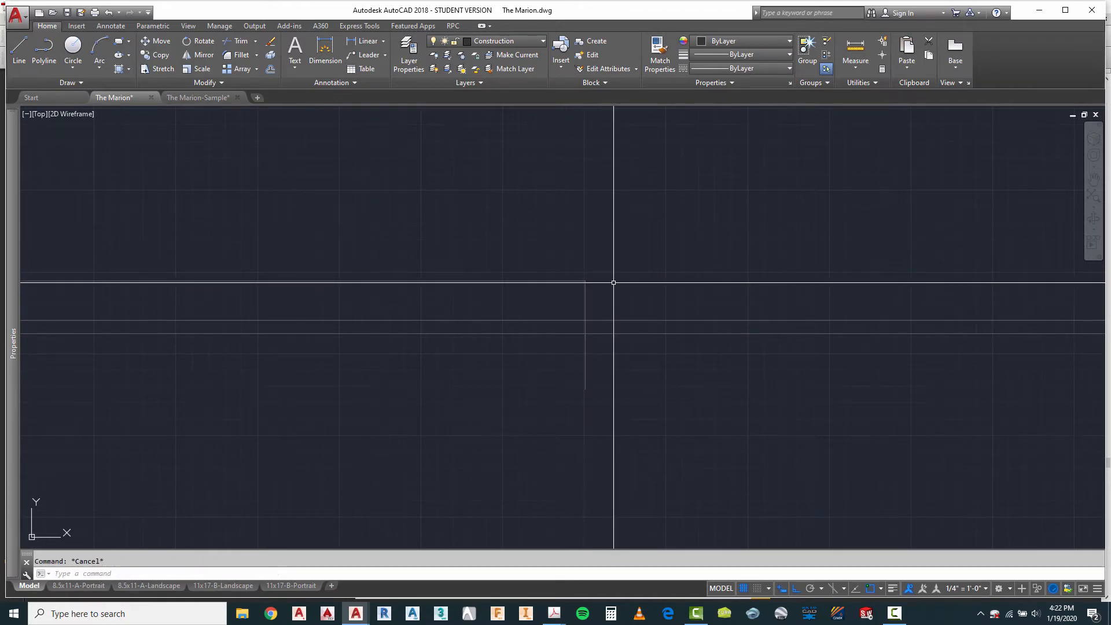
pyautogui.rightClick(613, 283)
pyautogui.click(631, 290)
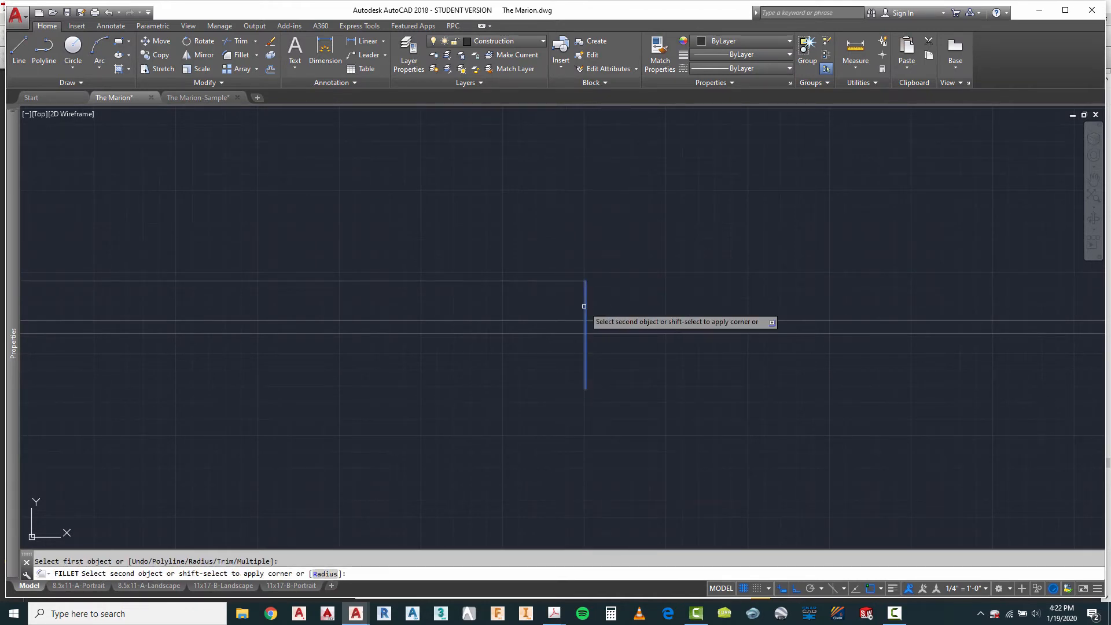
pyautogui.click(599, 320)
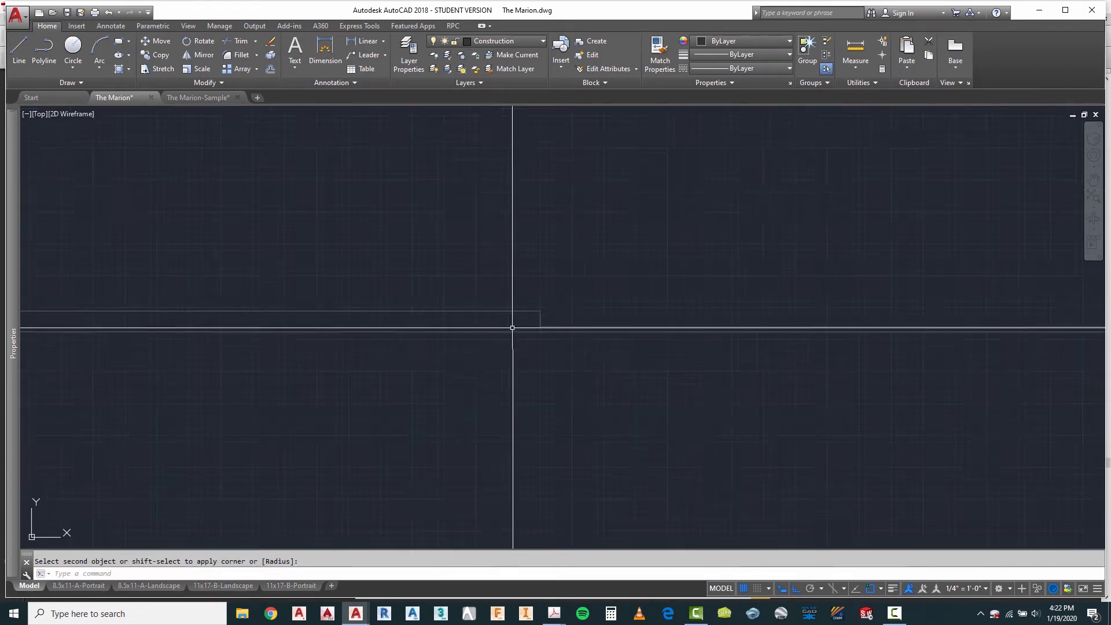
# Step: Review the garage floor step and the four elevations against the rotated plans and the symbol library
pyautogui.scroll(-5, 513, 324)
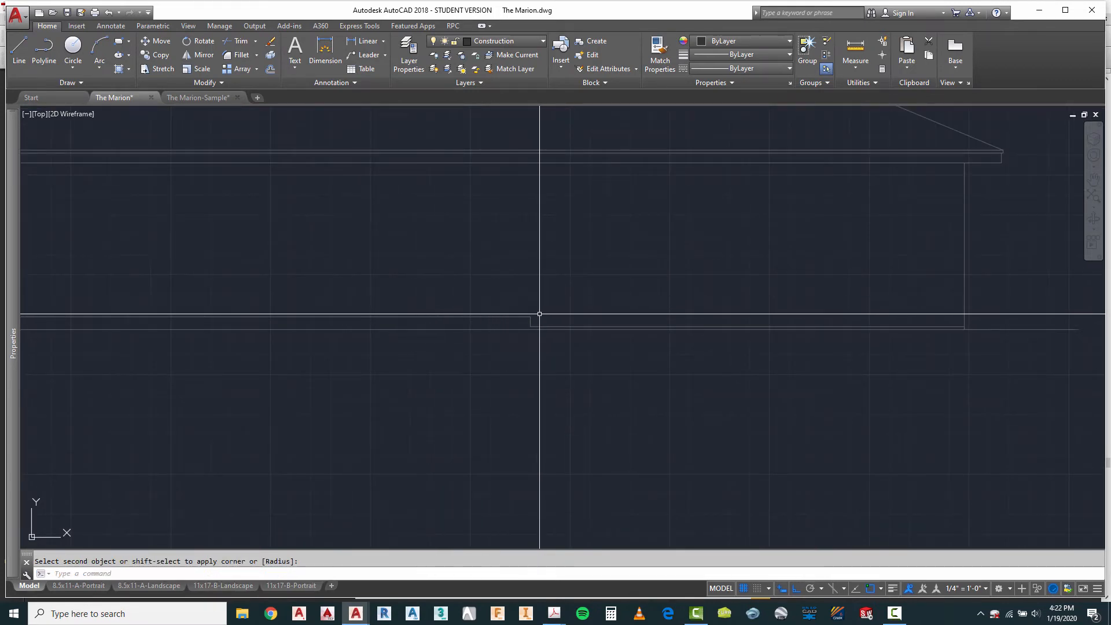
pyautogui.scroll(-4, 614, 316)
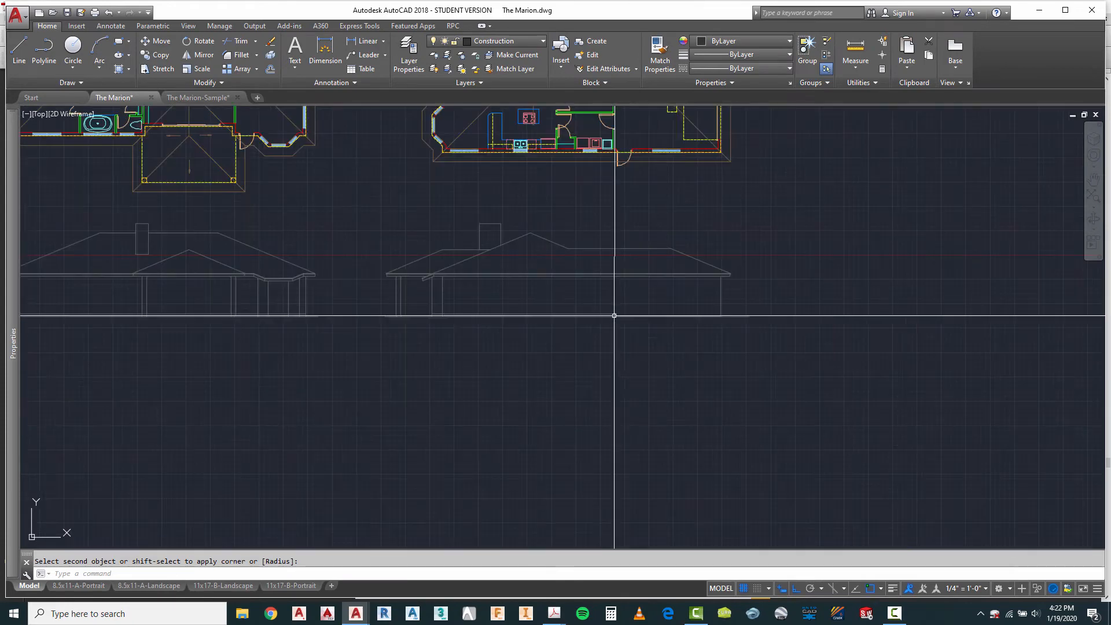
pyautogui.scroll(-3, 743, 347)
pyautogui.scroll(-2, 749, 339)
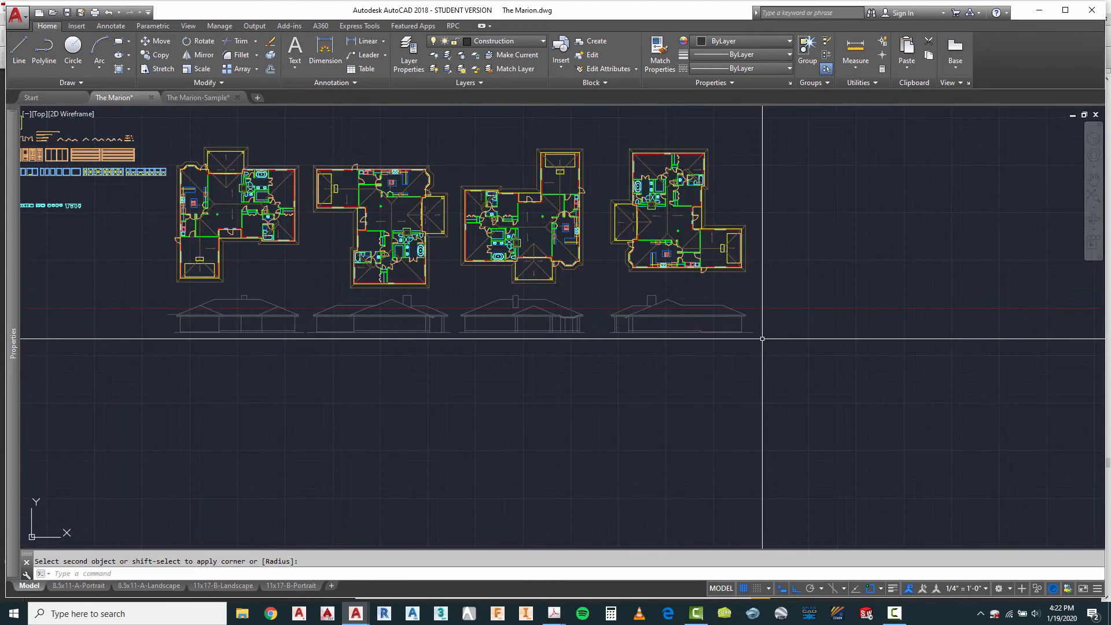
pyautogui.scroll(2, 388, 287)
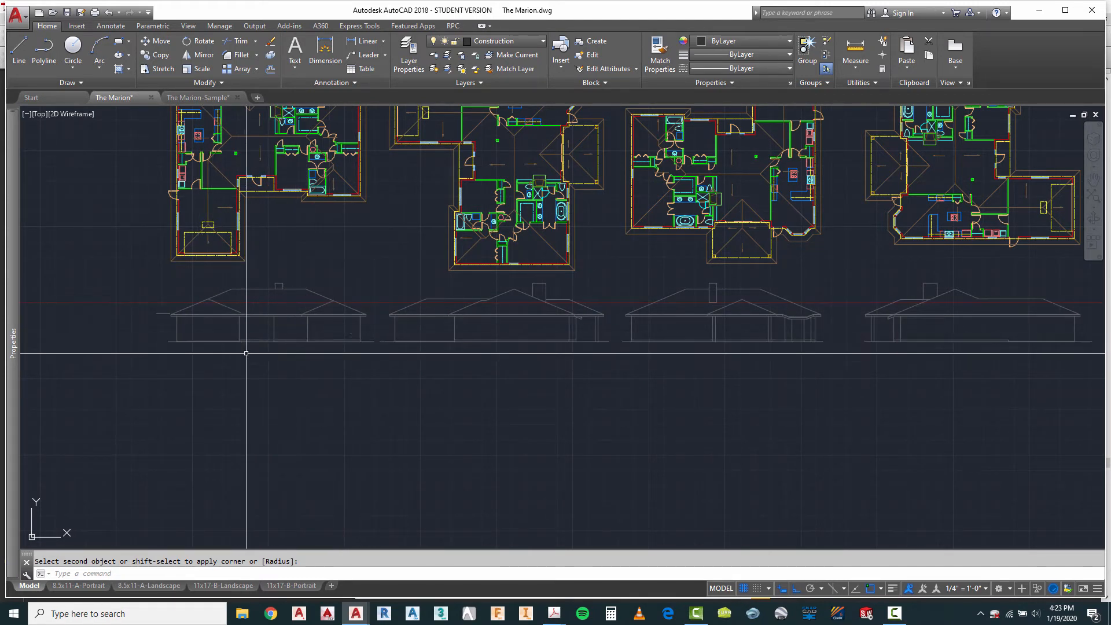
pyautogui.scroll(2, 180, 342)
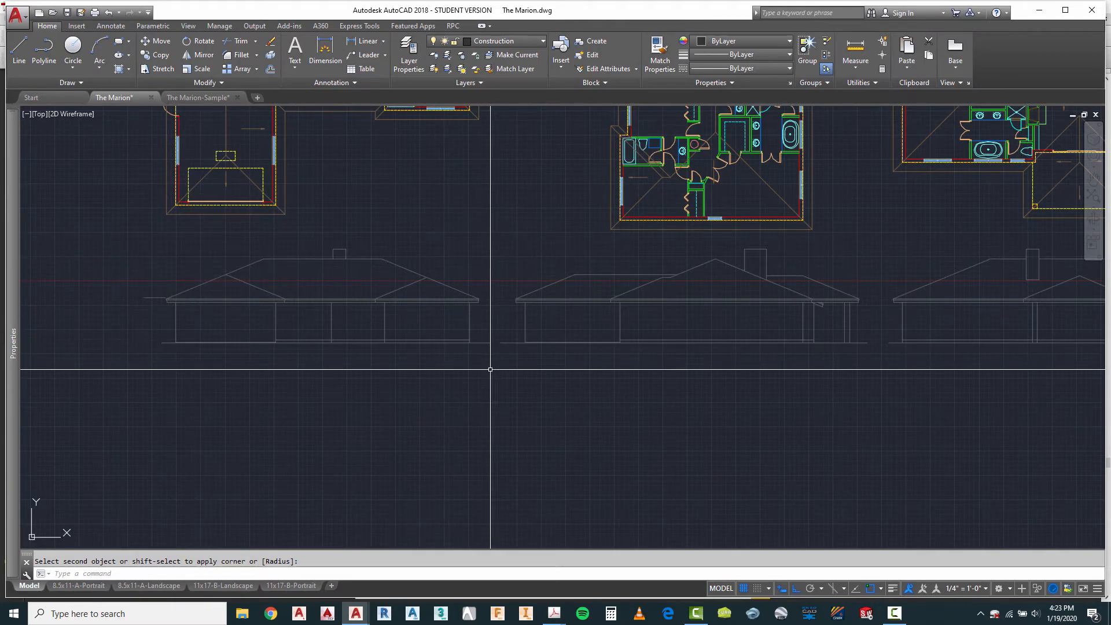
pyautogui.scroll(-2, 270, 321)
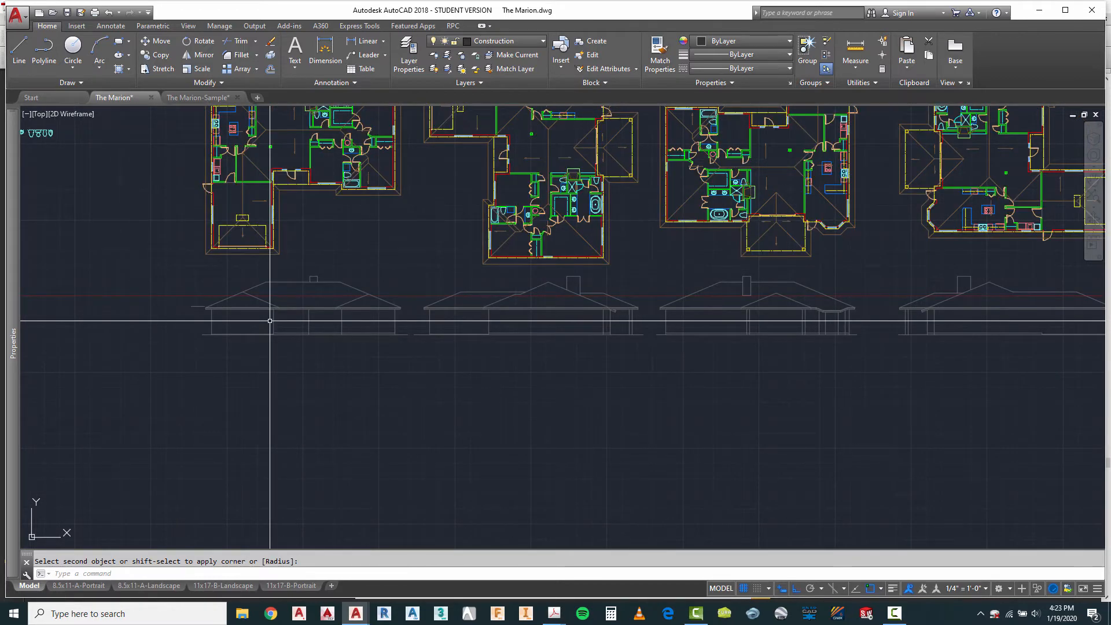
pyautogui.scroll(-2, 266, 322)
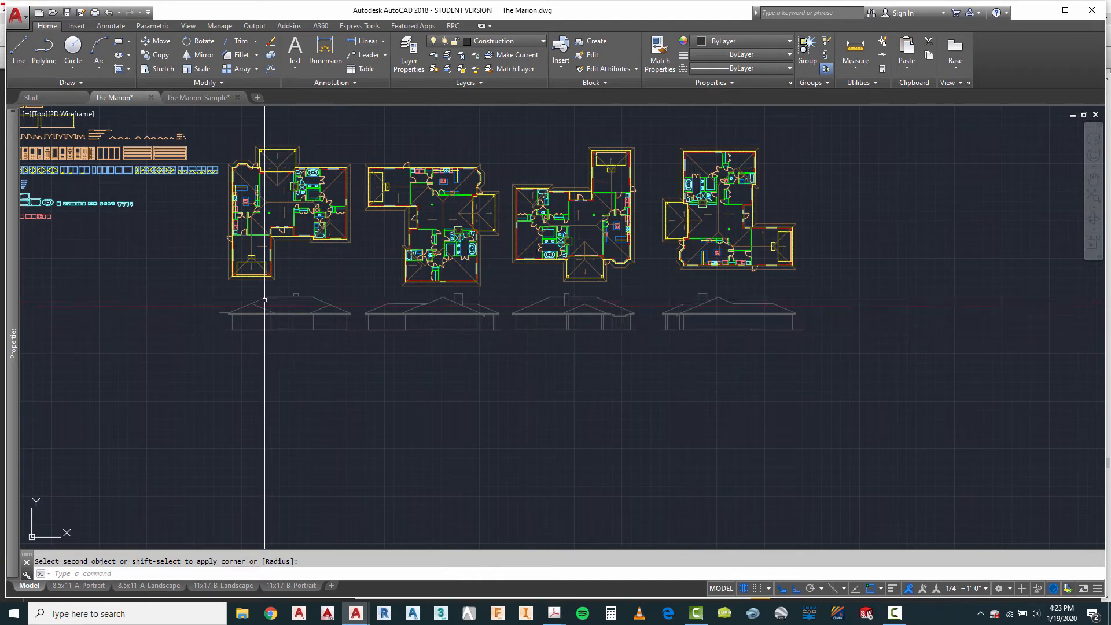
pyautogui.scroll(5, 265, 299)
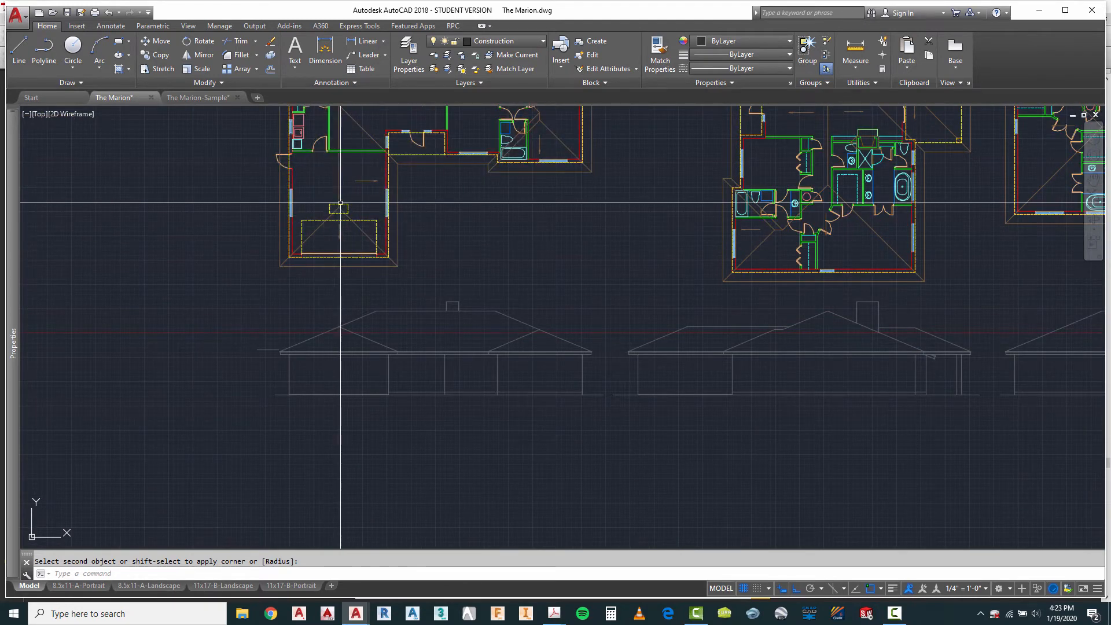
pyautogui.scroll(-8, 307, 264)
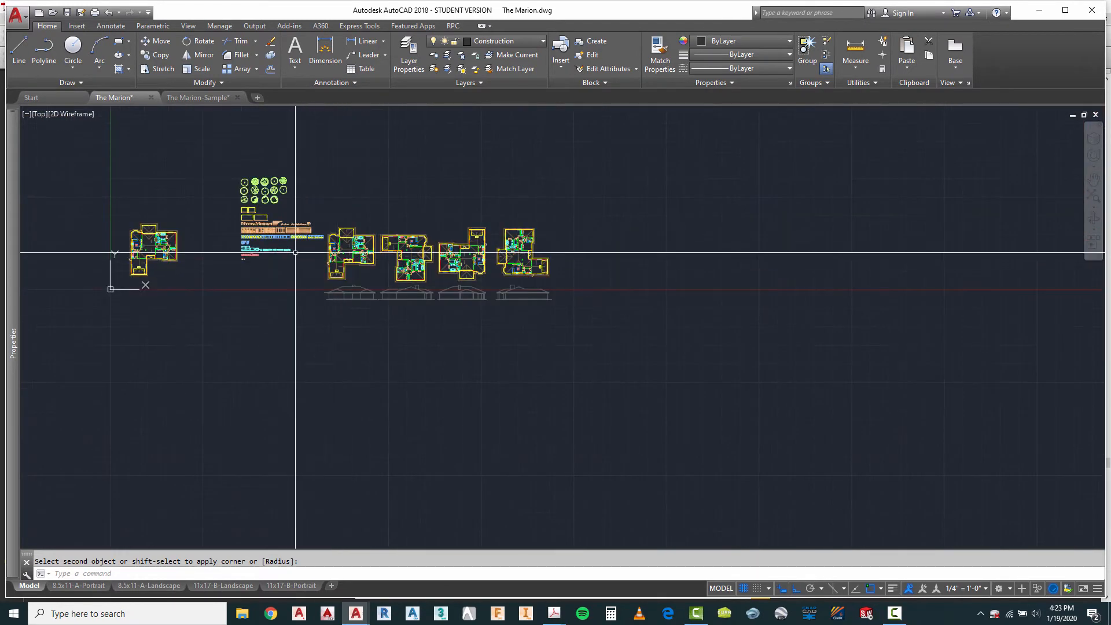
# Step: Draw a vertical construction line from the left end of the first plan's garage door down past the first elevation's ground line
pyautogui.scroll(5, 295, 252)
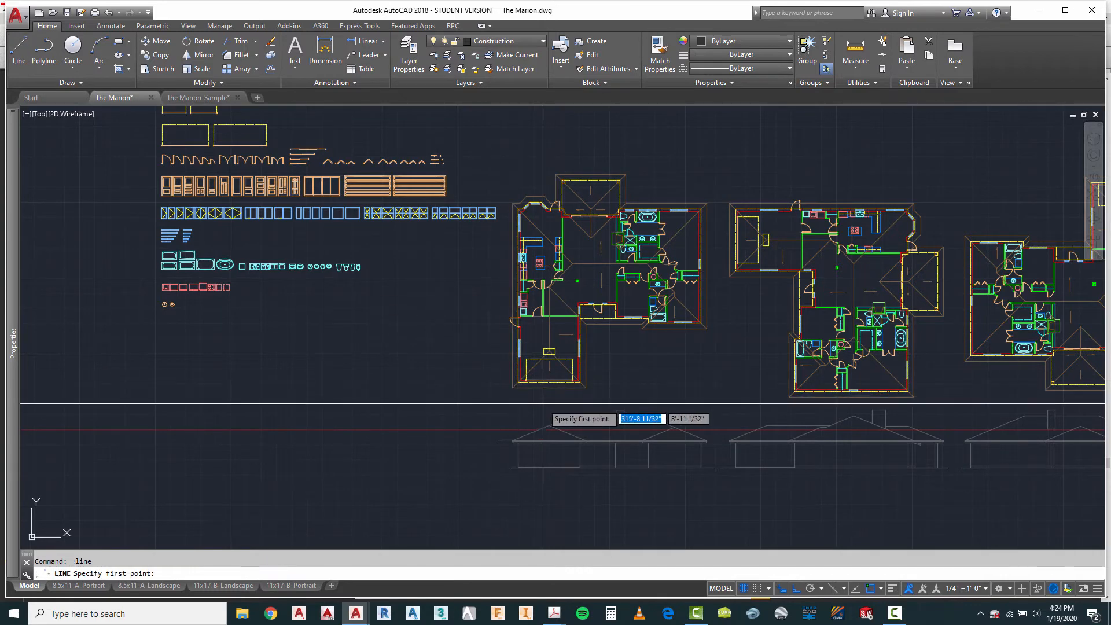
pyautogui.scroll(6, 527, 397)
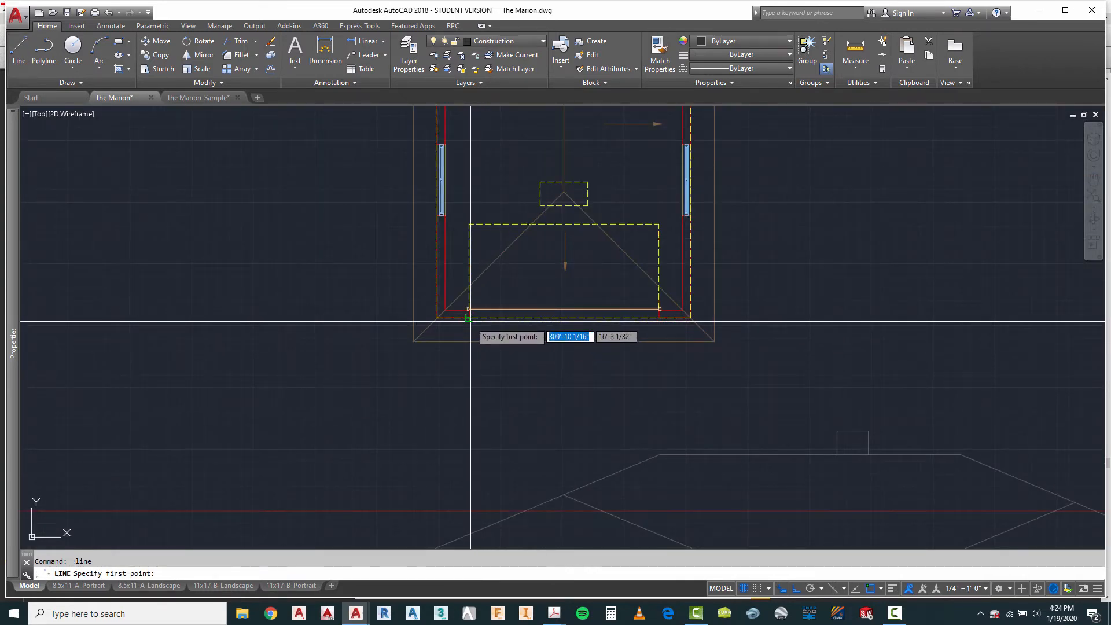
pyautogui.click(490, 309)
pyautogui.scroll(-2, 490, 263)
pyautogui.scroll(-3, 489, 264)
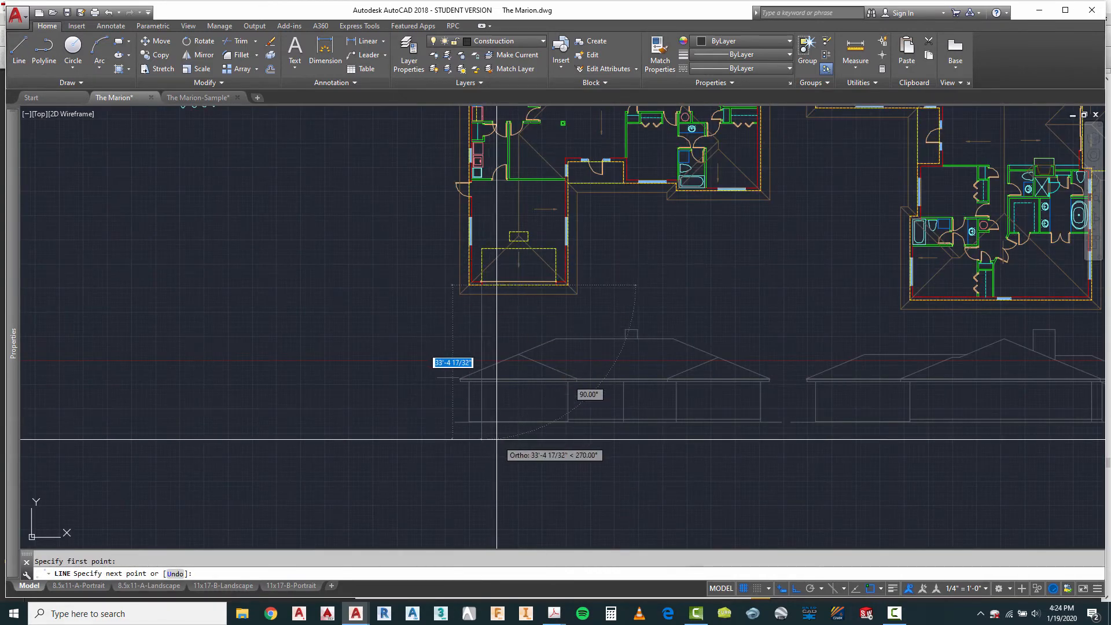
pyautogui.press('Escape')
# Step: Draw a matching vertical construction line from the right end of the first plan's garage door down past the ground line
pyautogui.rightClick(517, 311)
pyautogui.click(557, 317)
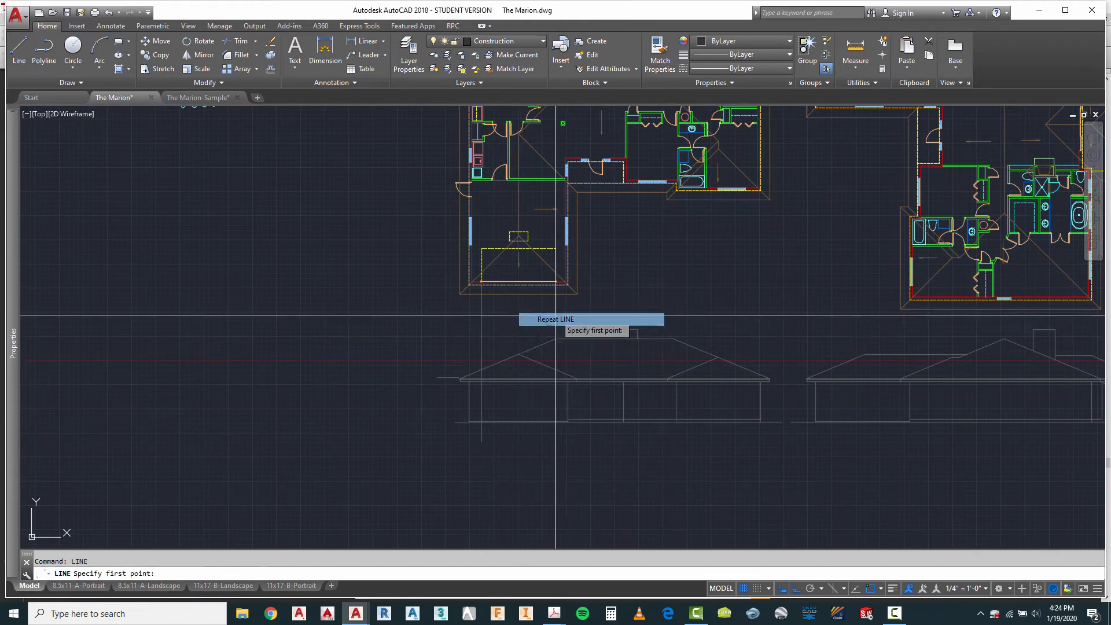
pyautogui.scroll(4, 556, 292)
pyautogui.click(525, 266)
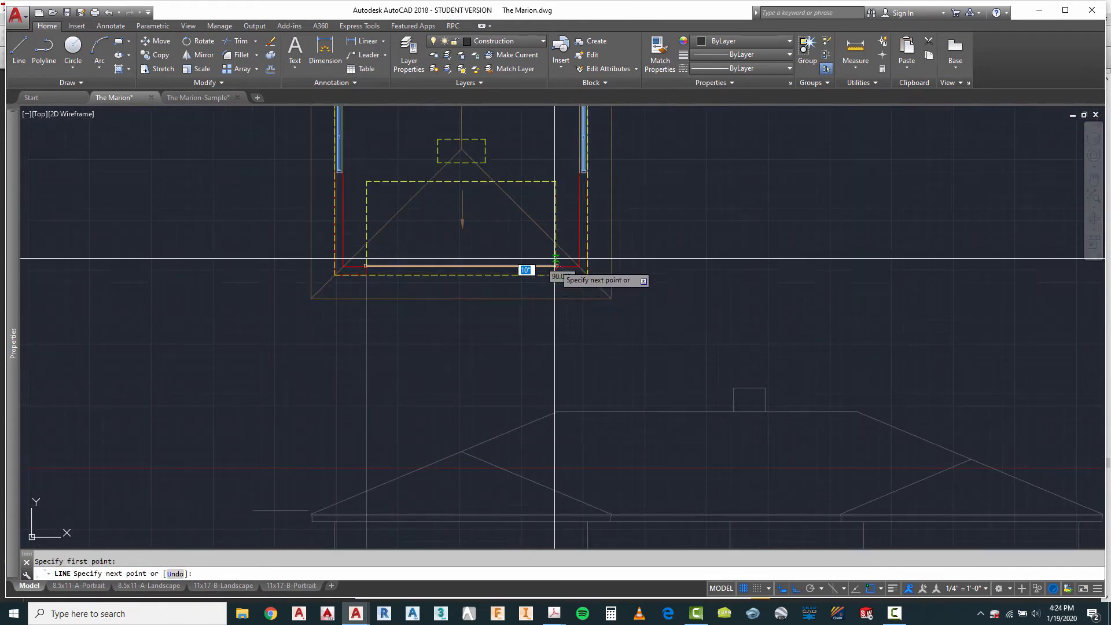
pyautogui.scroll(-4, 527, 266)
pyautogui.press('Escape')
pyautogui.scroll(5, 556, 394)
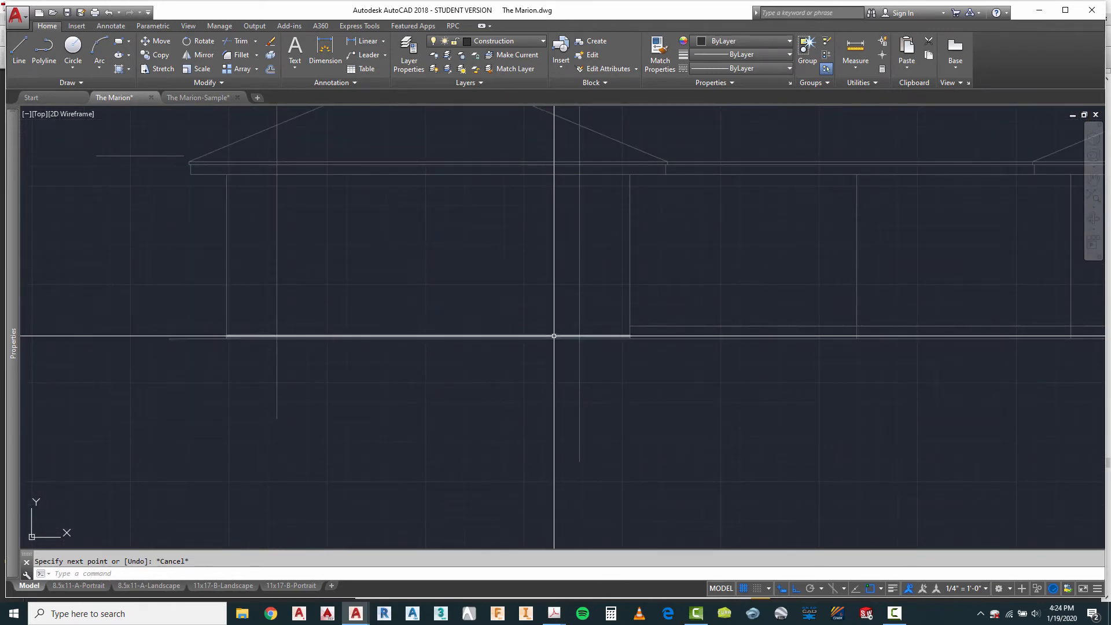
pyautogui.scroll(-10, 554, 336)
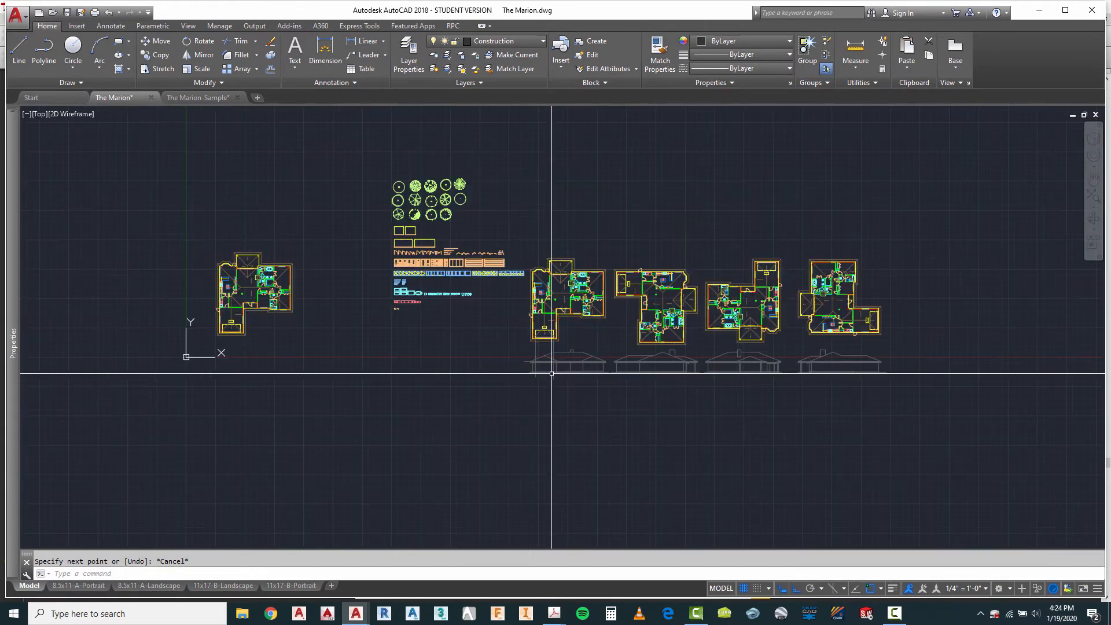
# Step: Copy the library's narrower four-panel garage door by its lower-left corner to where the left construction line meets the first elevation's garage floor line
pyautogui.scroll(8, 440, 266)
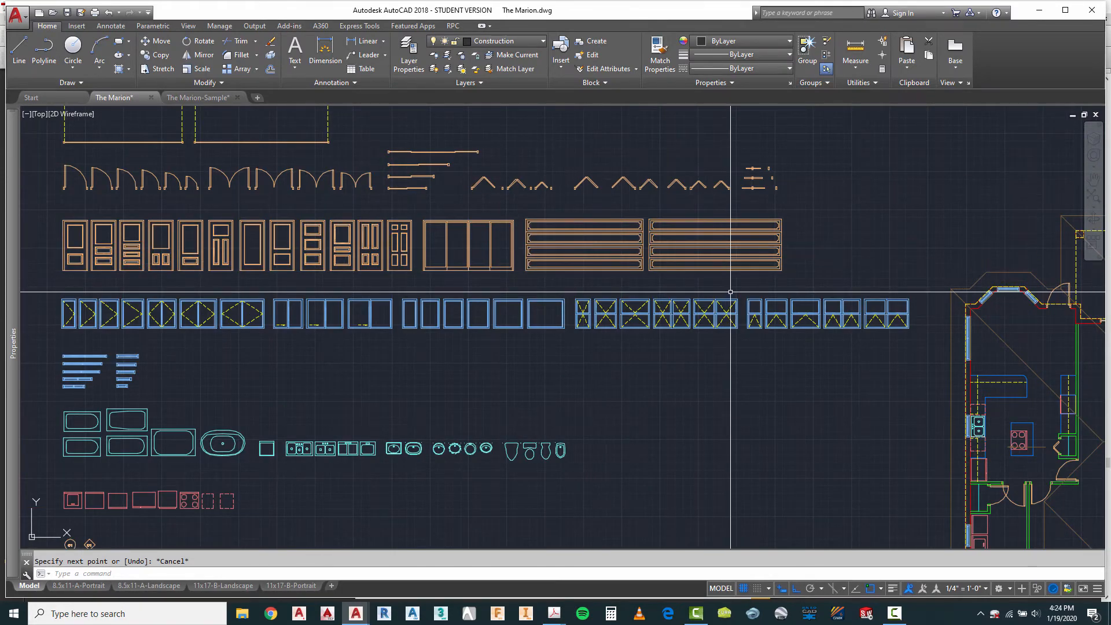
pyautogui.click(614, 246)
pyautogui.scroll(2, 667, 253)
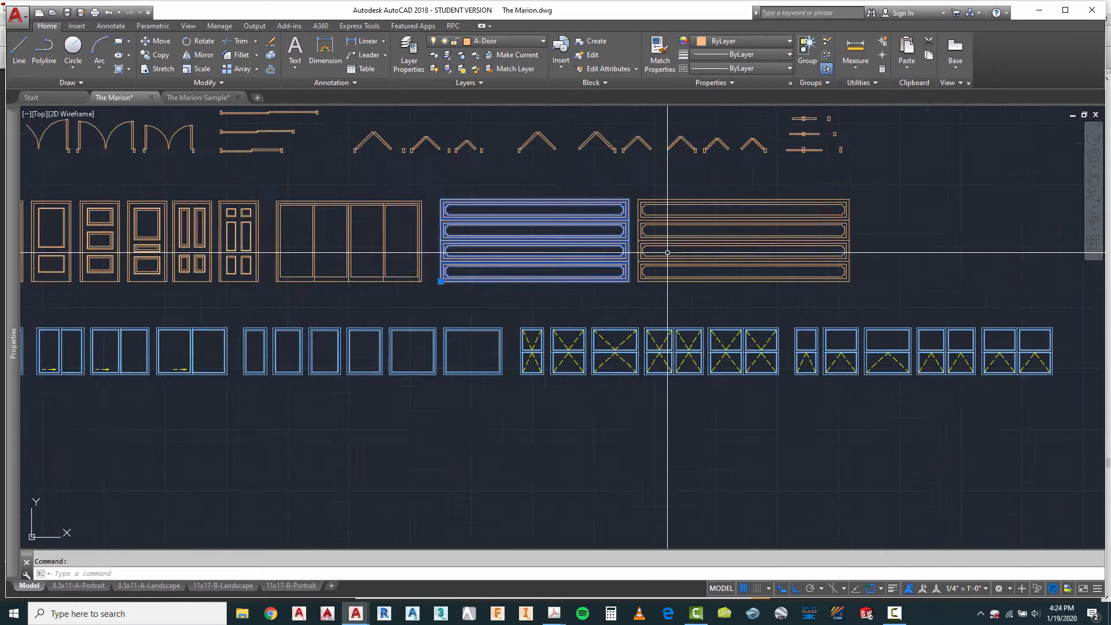
pyautogui.press('Escape')
pyautogui.scroll(2, 667, 253)
pyautogui.write('ct o')
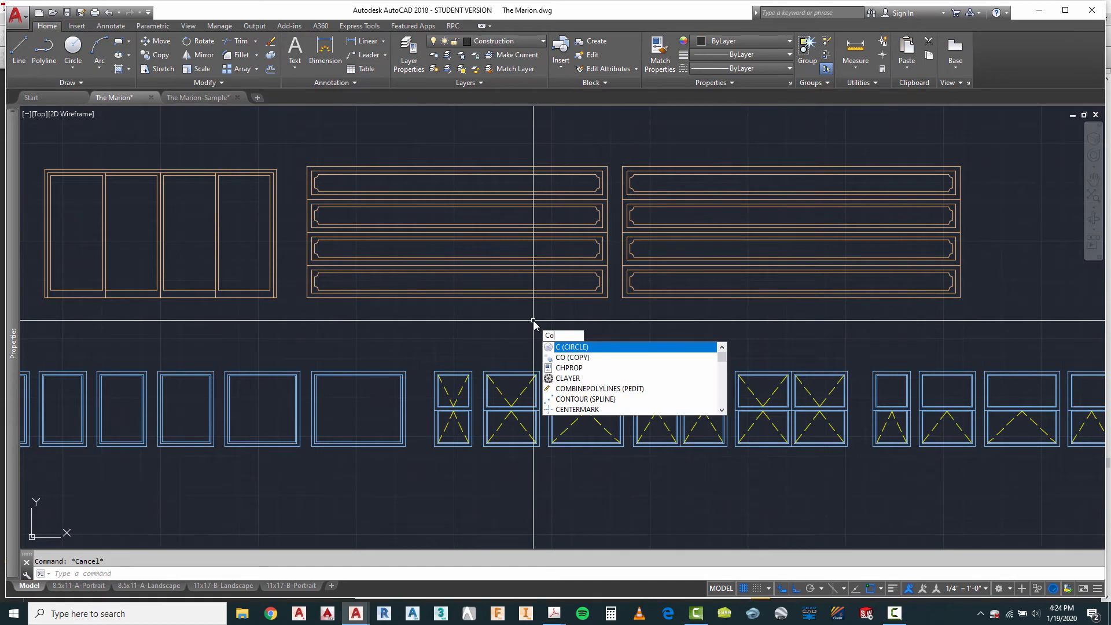
pyautogui.press('Return')
pyautogui.click(443, 292)
pyautogui.press('Return')
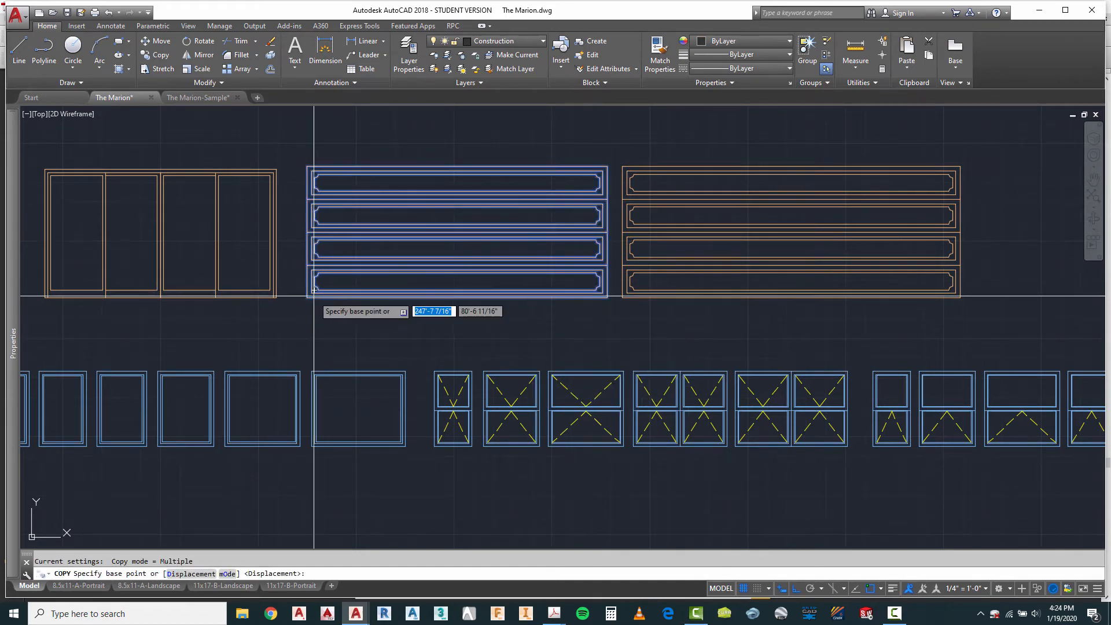
pyautogui.click(307, 298)
pyautogui.scroll(-5, 310, 298)
pyautogui.scroll(-5, 565, 355)
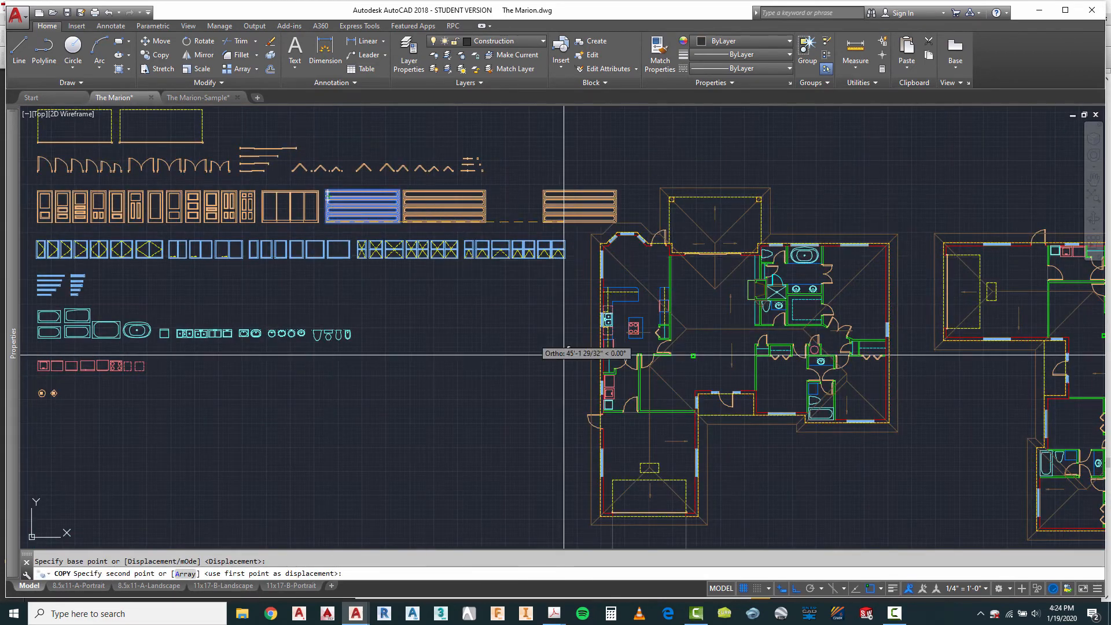
pyautogui.scroll(8, 553, 391)
pyautogui.scroll(5, 553, 392)
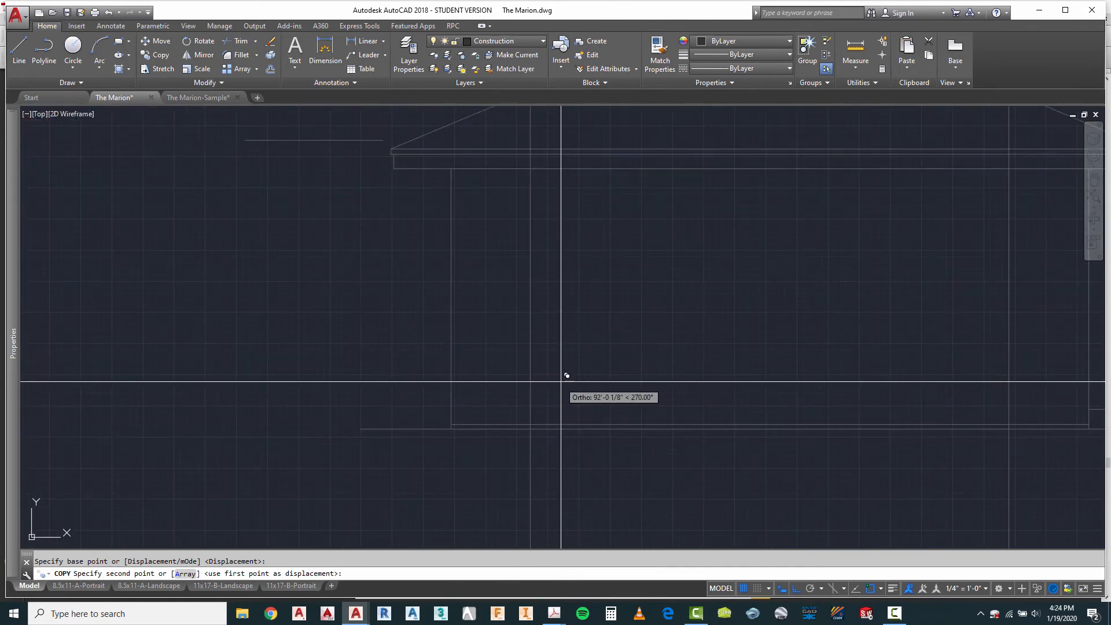
pyautogui.click(532, 418)
pyautogui.press('Escape')
# Step: Erase the two vertical construction lines at the sides of the first elevation's garage door
pyautogui.scroll(-4, 459, 271)
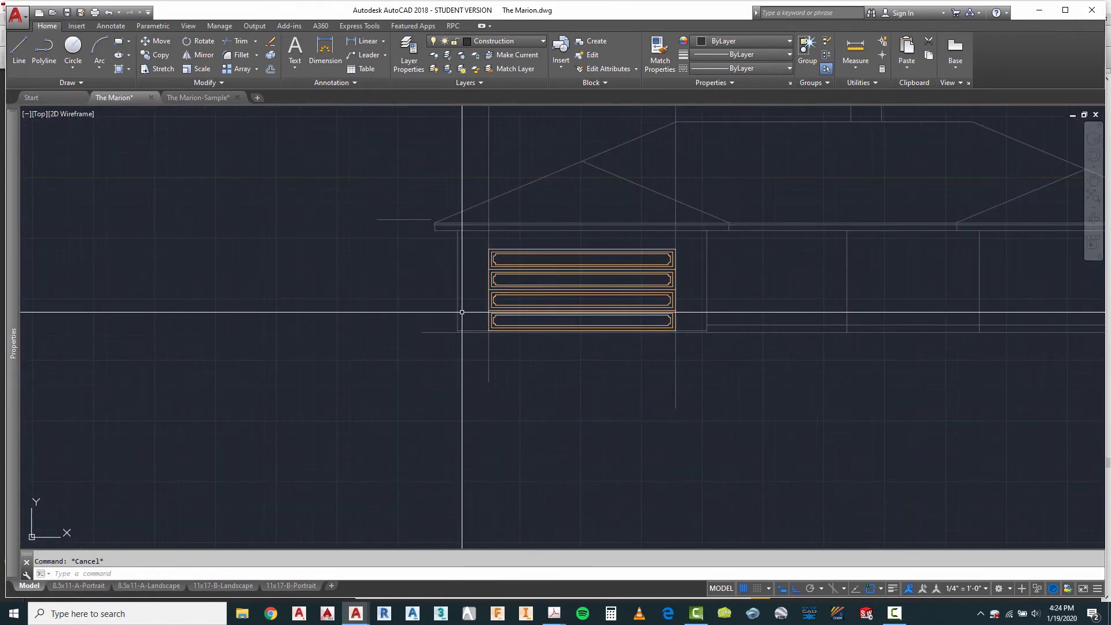
pyautogui.write('e')
pyautogui.press('Return')
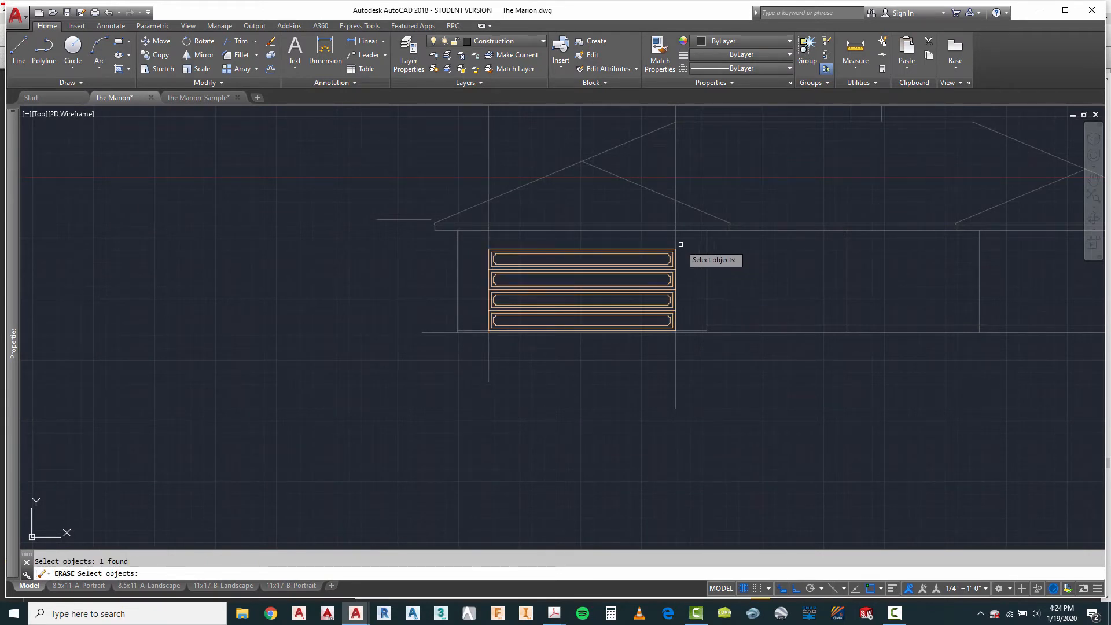
pyautogui.press('Return')
pyautogui.rightClick(683, 396)
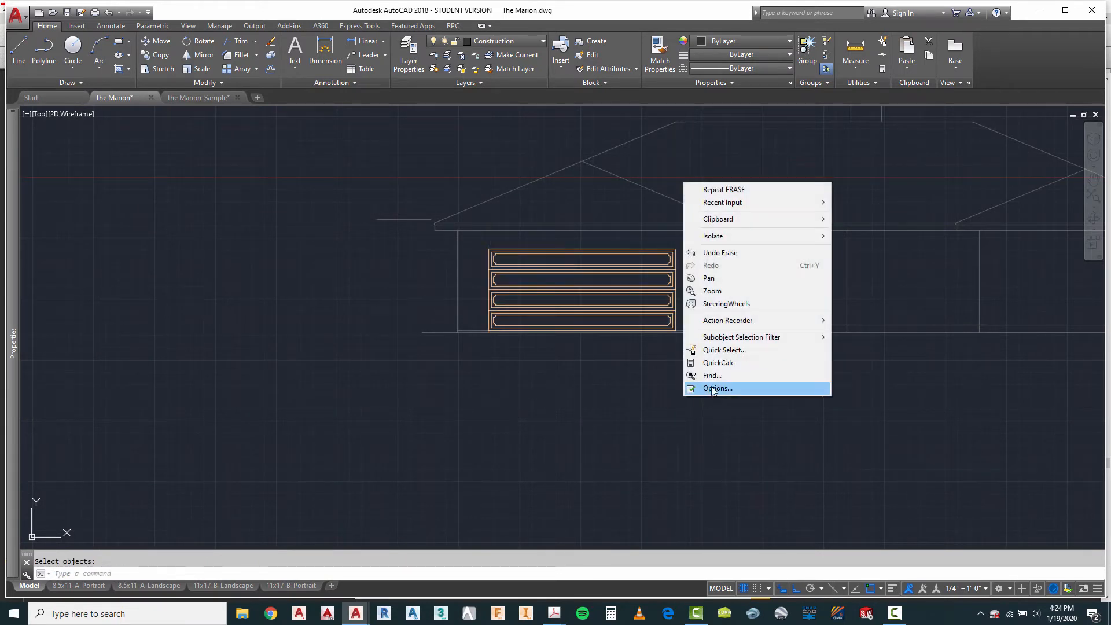
pyautogui.click(727, 191)
# Step: Measure the front entry door's width between its jambs on the first plan
pyautogui.scroll(-3, 524, 381)
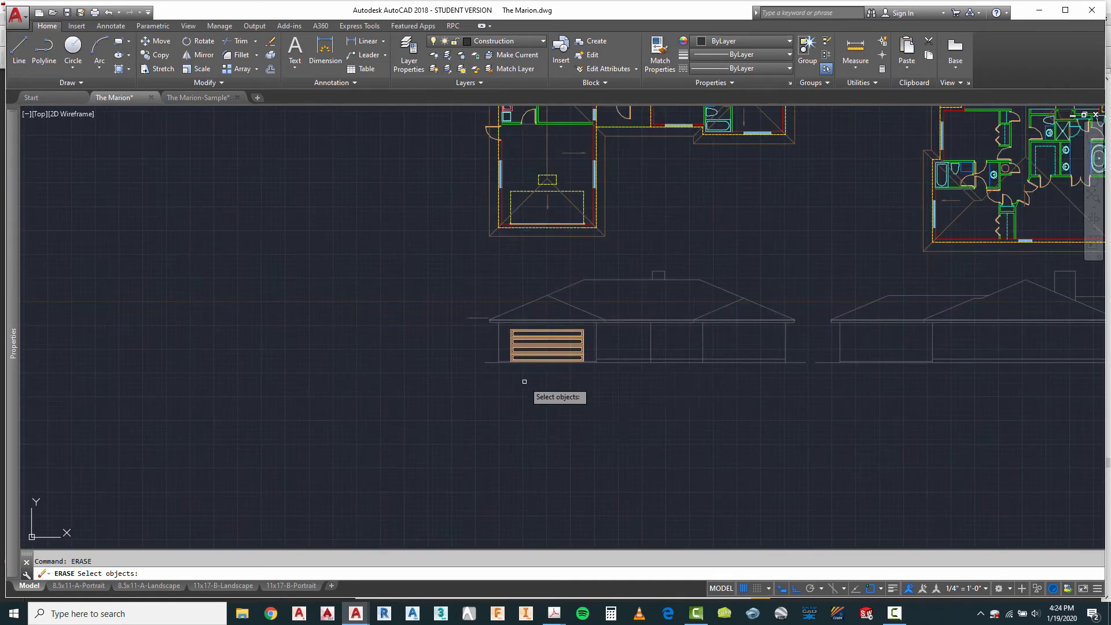
pyautogui.scroll(-2, 665, 329)
pyautogui.scroll(6, 660, 175)
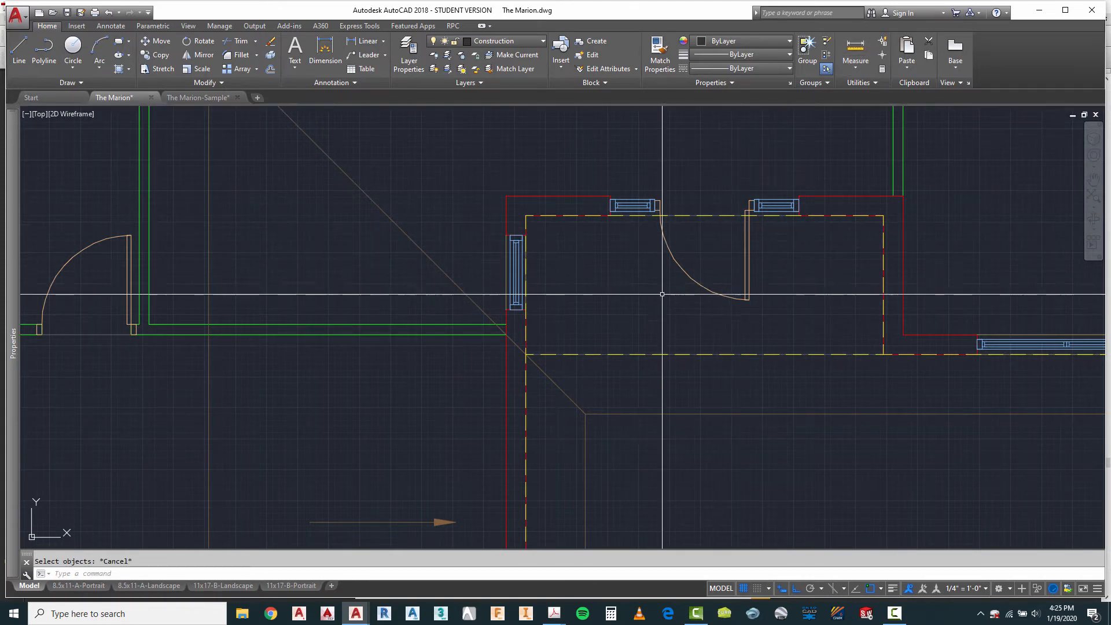
pyautogui.press('Escape')
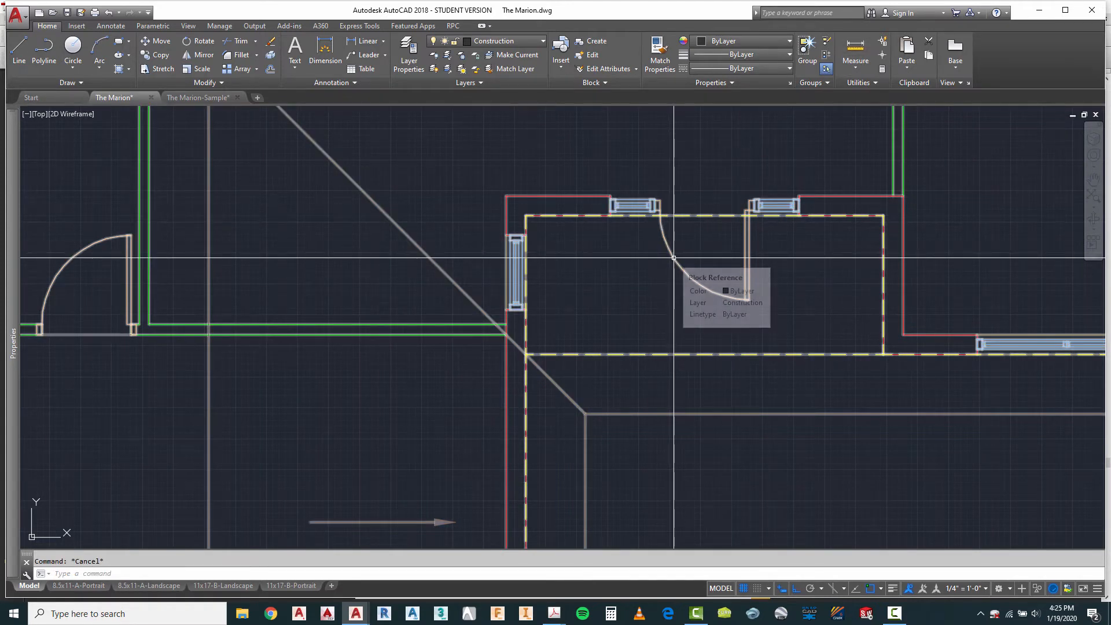
pyautogui.click(860, 54)
pyautogui.scroll(3, 666, 209)
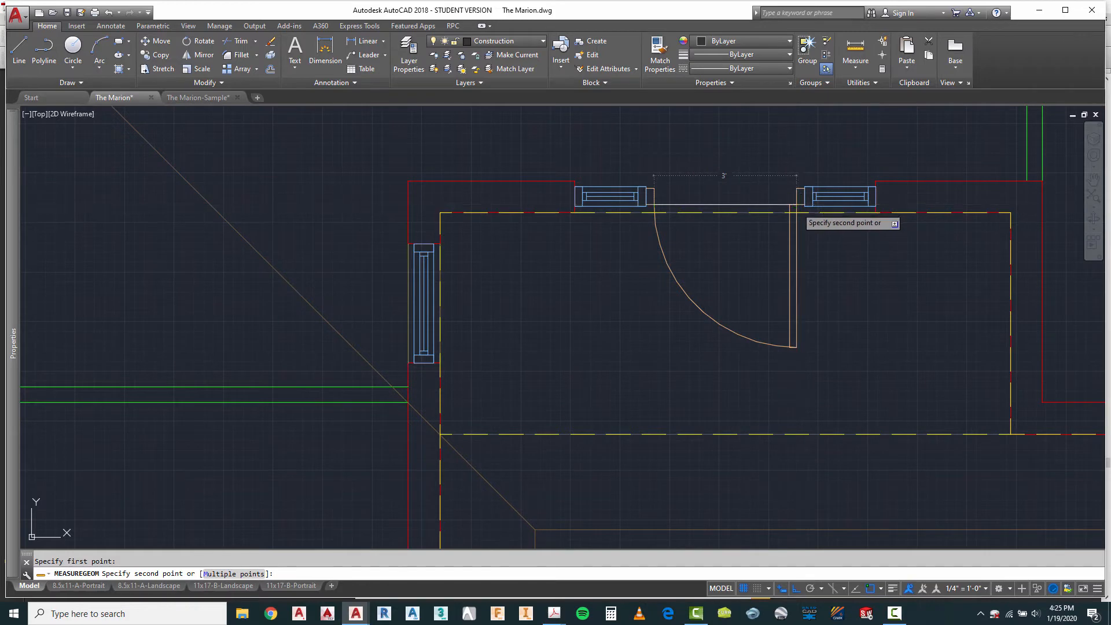
pyautogui.press('Escape')
# Step: Inspect the block name and attributes of the six-panel door elevation in the symbol library, leaving them unedited
pyautogui.scroll(-10, 579, 315)
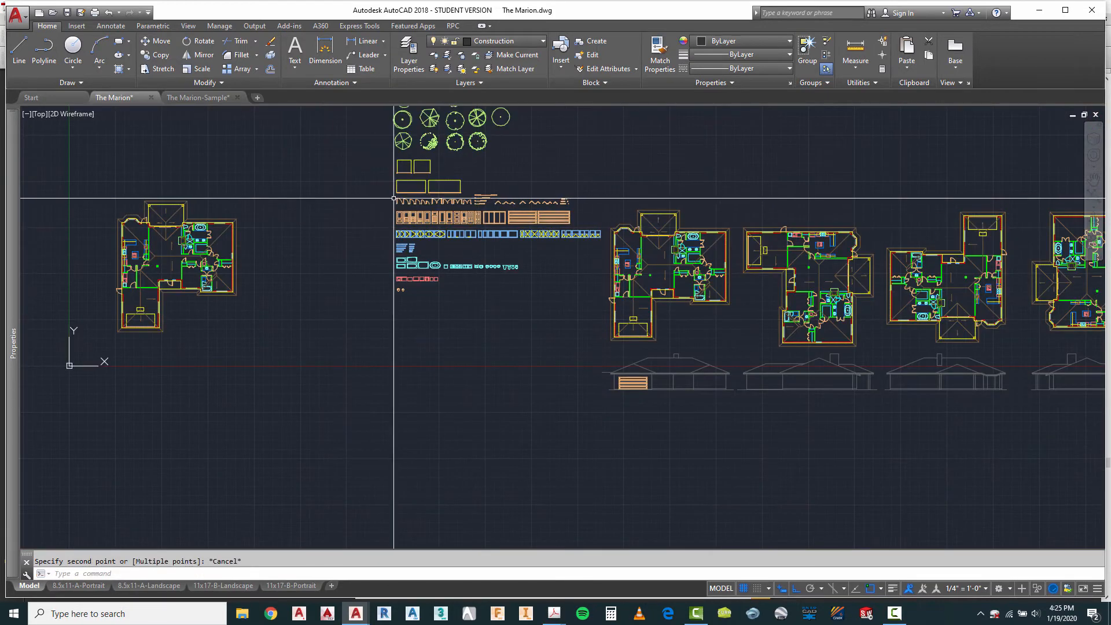
pyautogui.scroll(8, 394, 198)
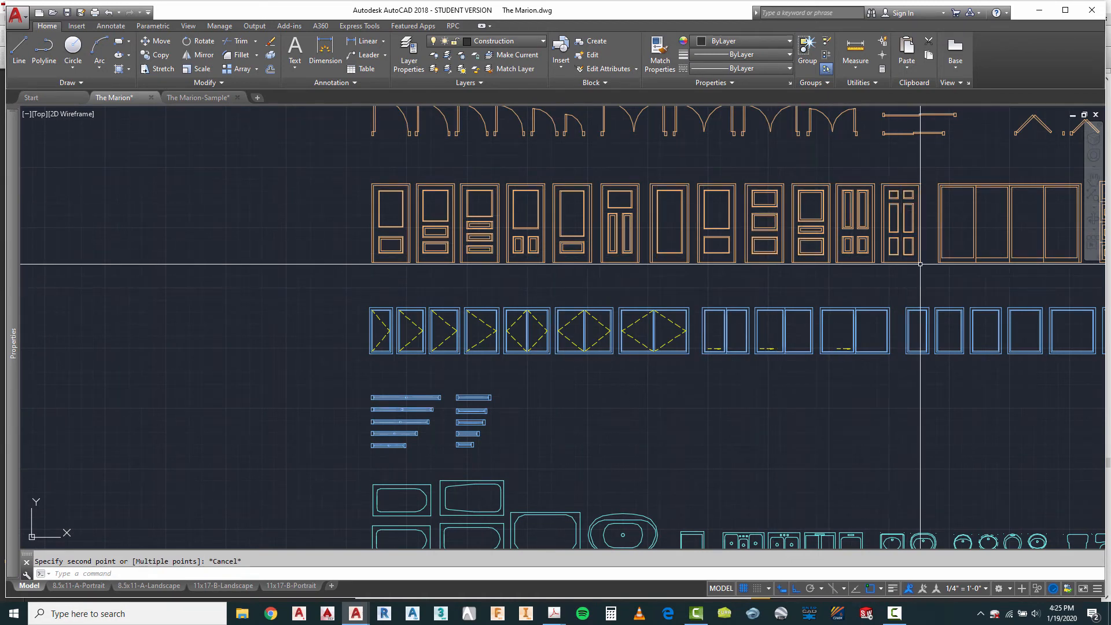
pyautogui.scroll(4, 916, 234)
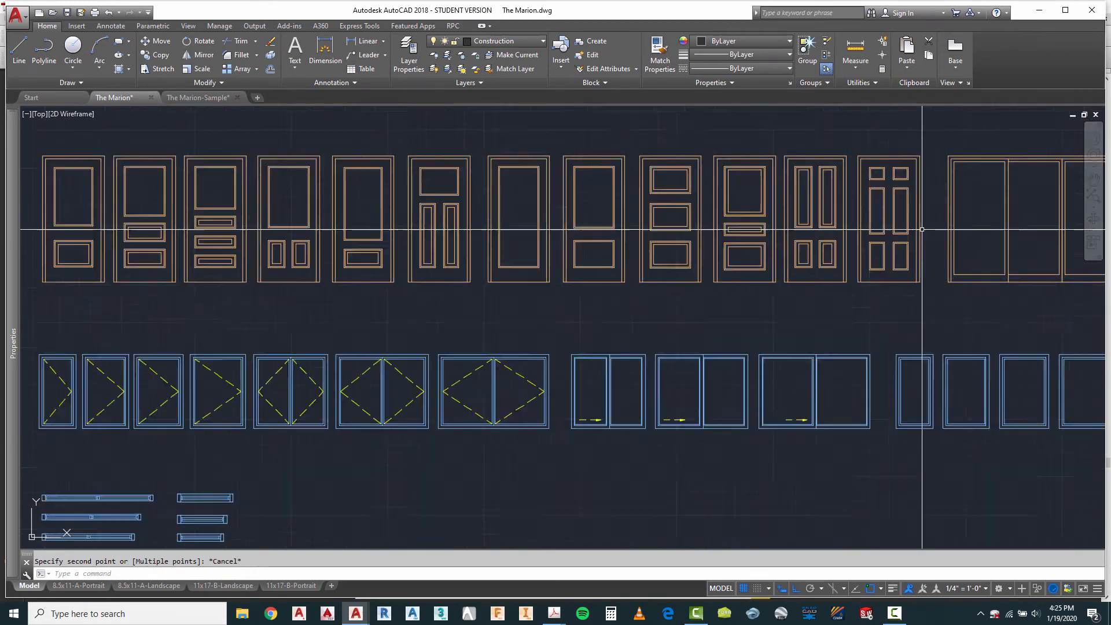
pyautogui.click(914, 230)
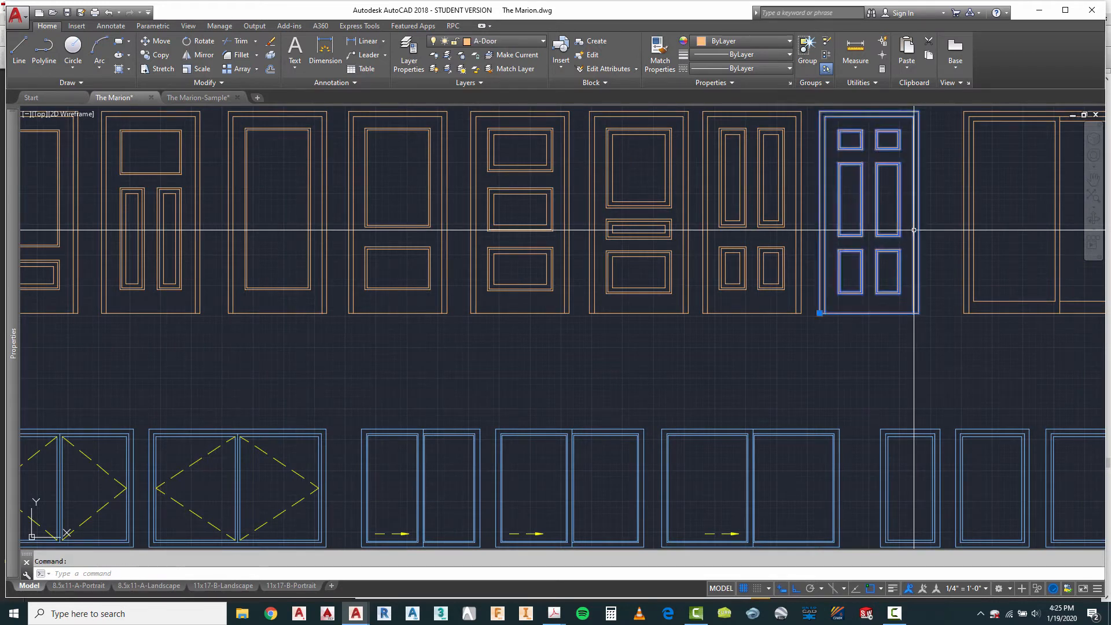
pyautogui.doubleClick(914, 229)
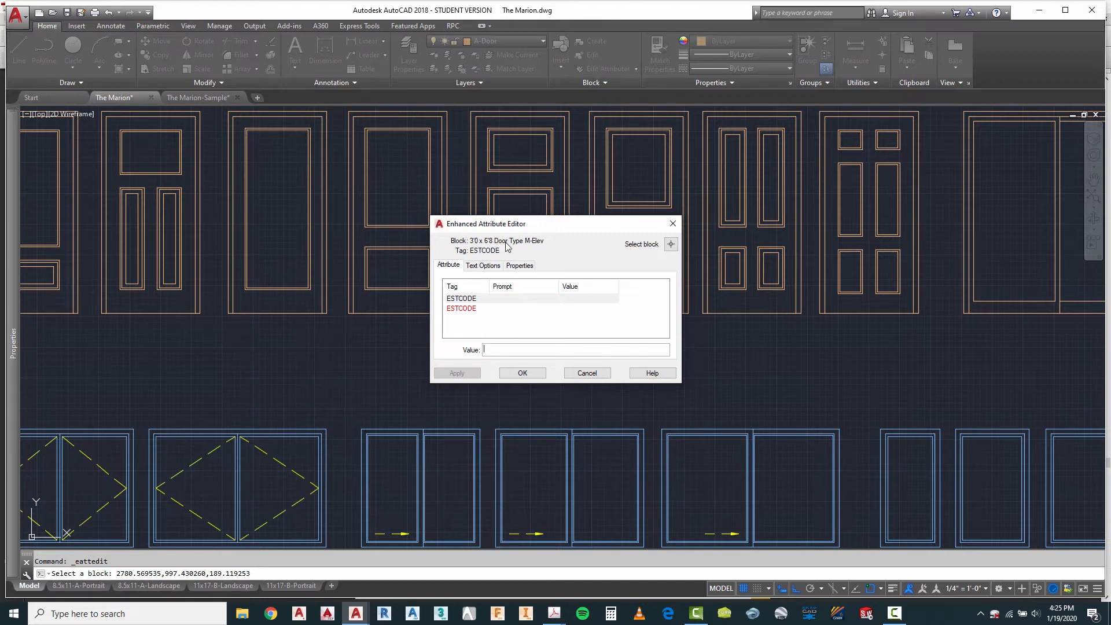
pyautogui.click(587, 373)
# Step: Copy the 3'0 x 6'8 Door Type M-Elev block onto the first elevation's main floor line, just right of the garage wall
pyautogui.write('copy')
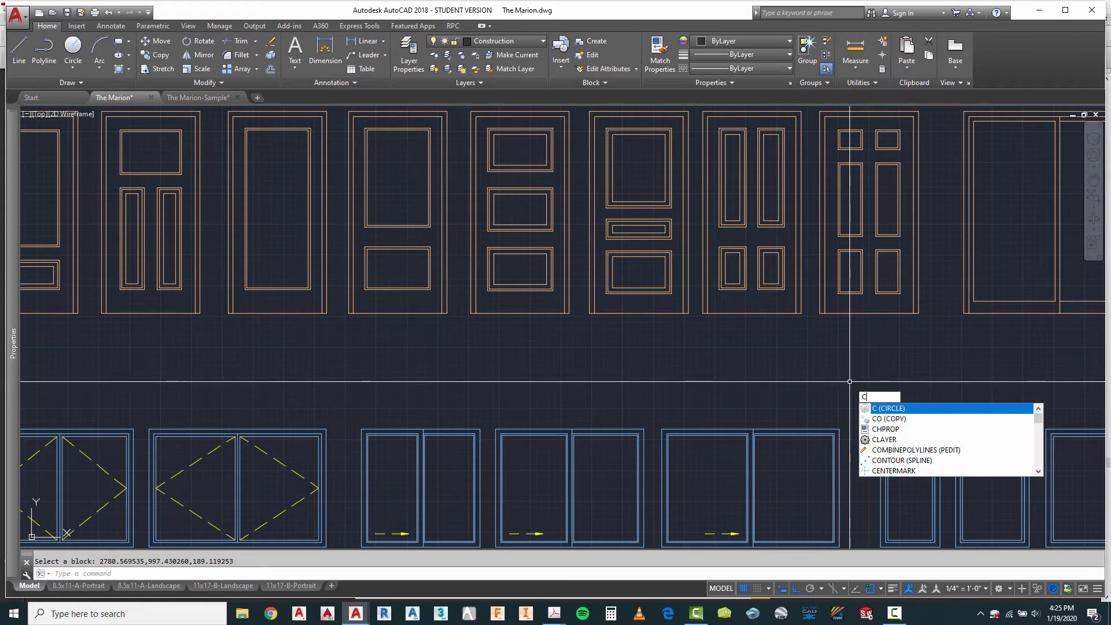
pyautogui.press('Return')
pyautogui.click(893, 334)
pyautogui.click(867, 268)
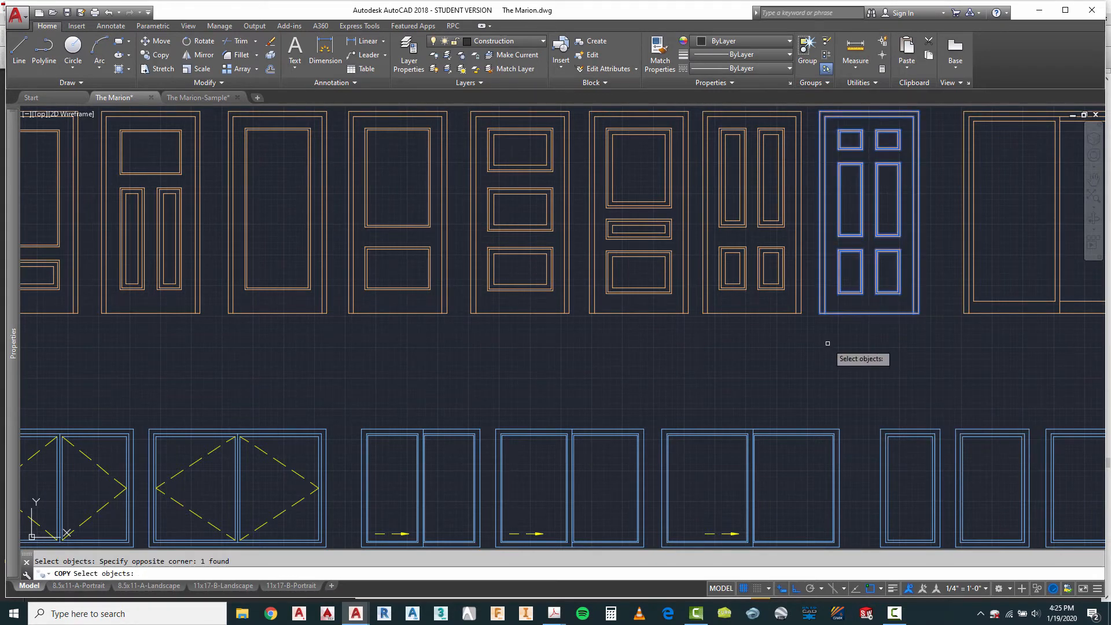
pyautogui.press('Return')
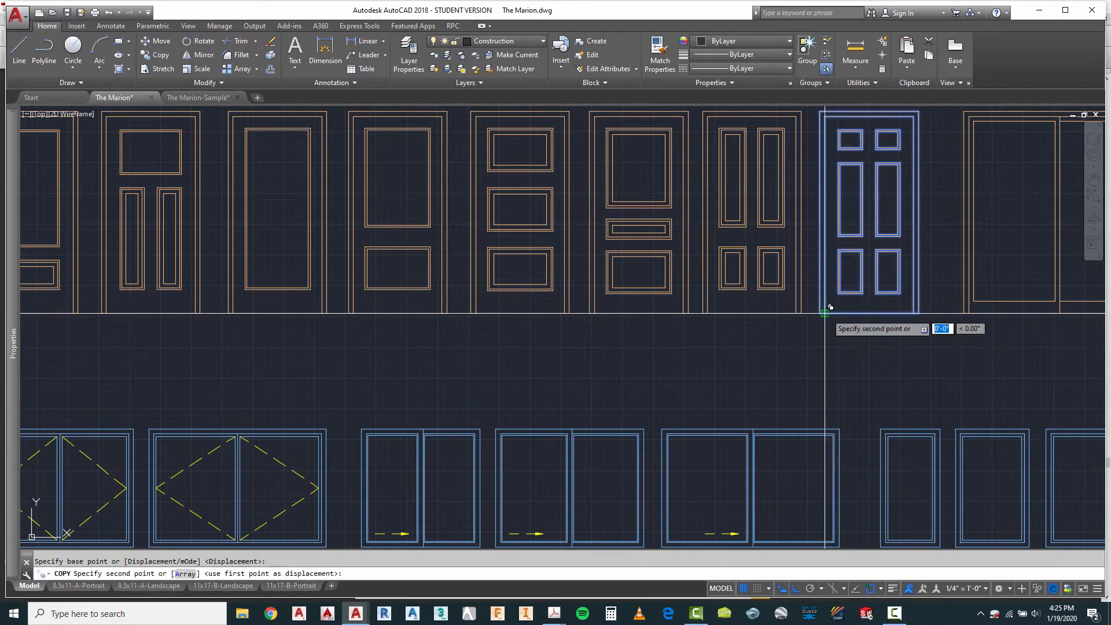
pyautogui.scroll(-5, 749, 208)
pyautogui.scroll(2, 720, 191)
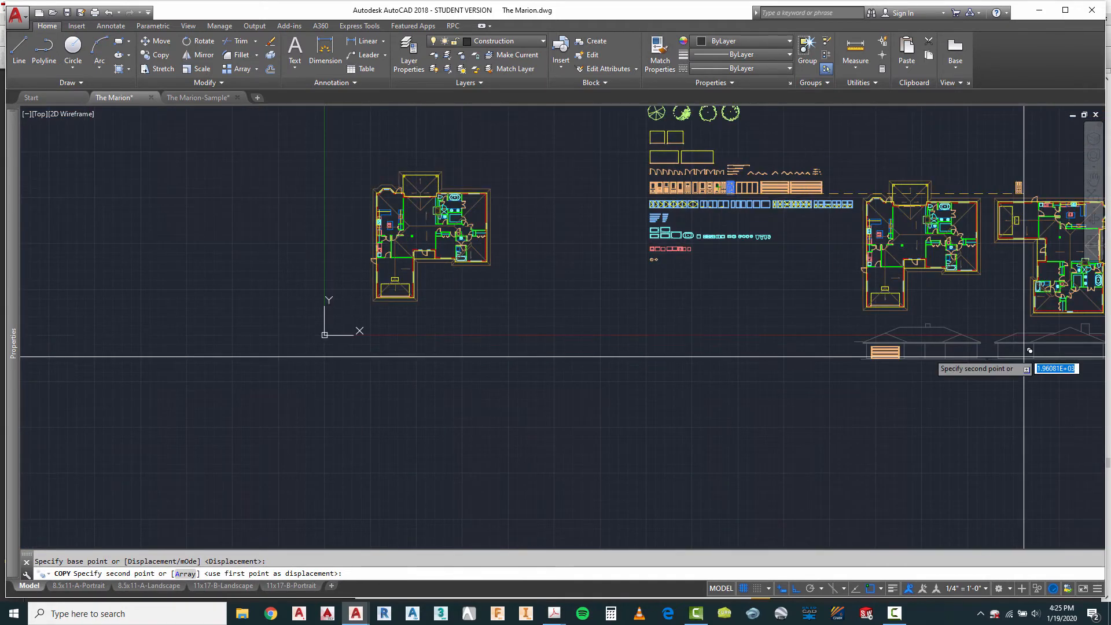
pyautogui.scroll(3, 1024, 357)
pyautogui.scroll(4, 898, 268)
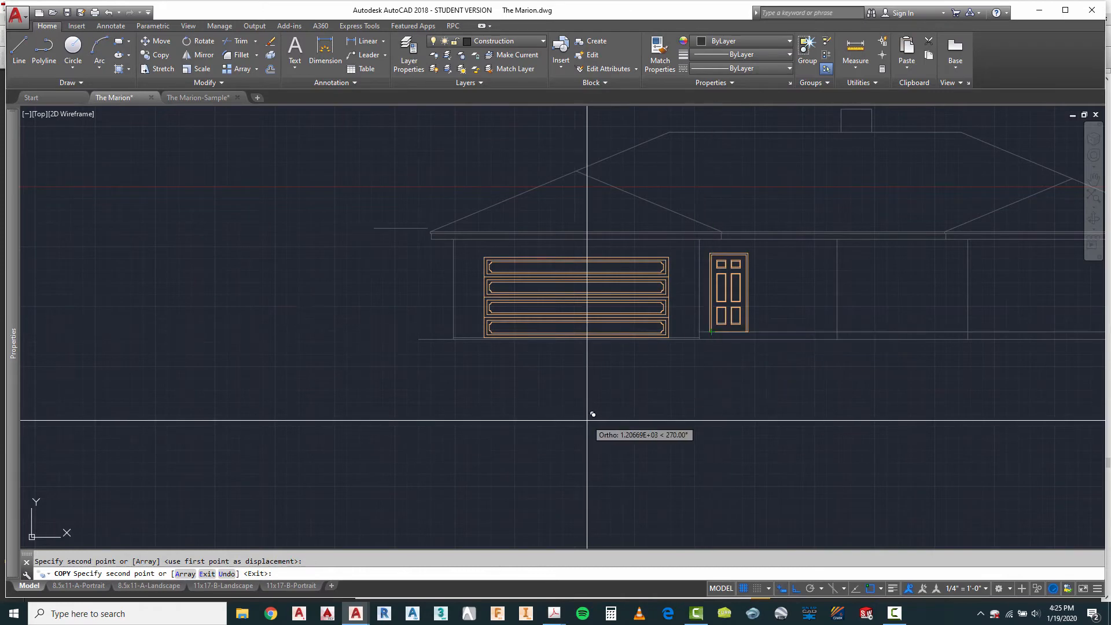
# Step: Draw a vertical construction line from the right jamb of the first plan's front entry door down past the first elevation's ground line
pyautogui.scroll(-2, 685, 377)
pyautogui.scroll(3, 700, 353)
pyautogui.scroll(-5, 658, 422)
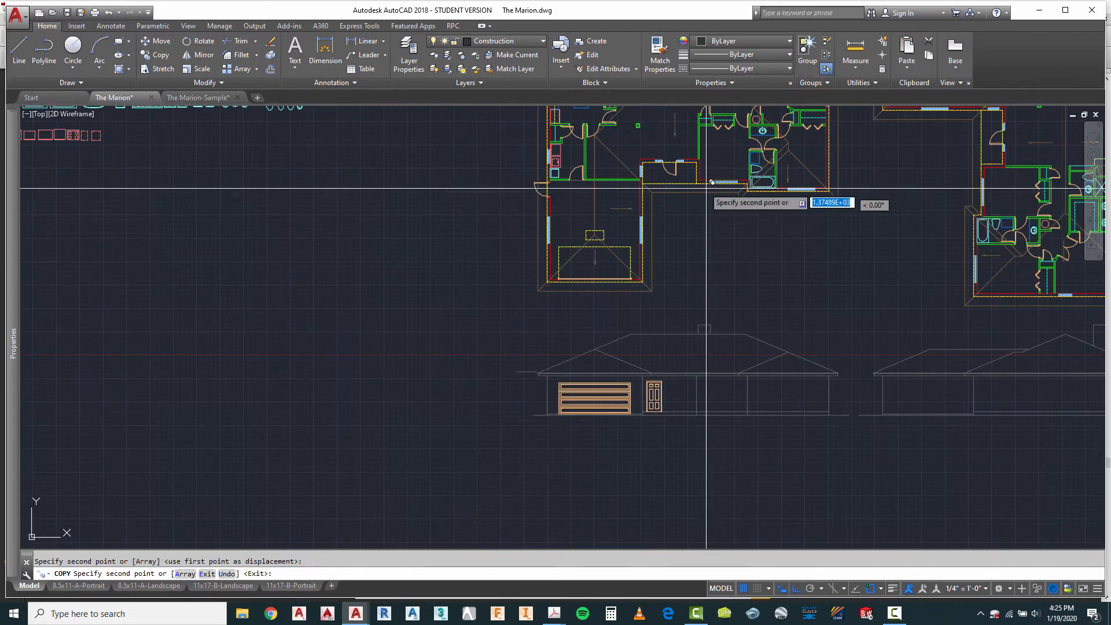
pyautogui.scroll(4, 683, 159)
pyautogui.click(20, 51)
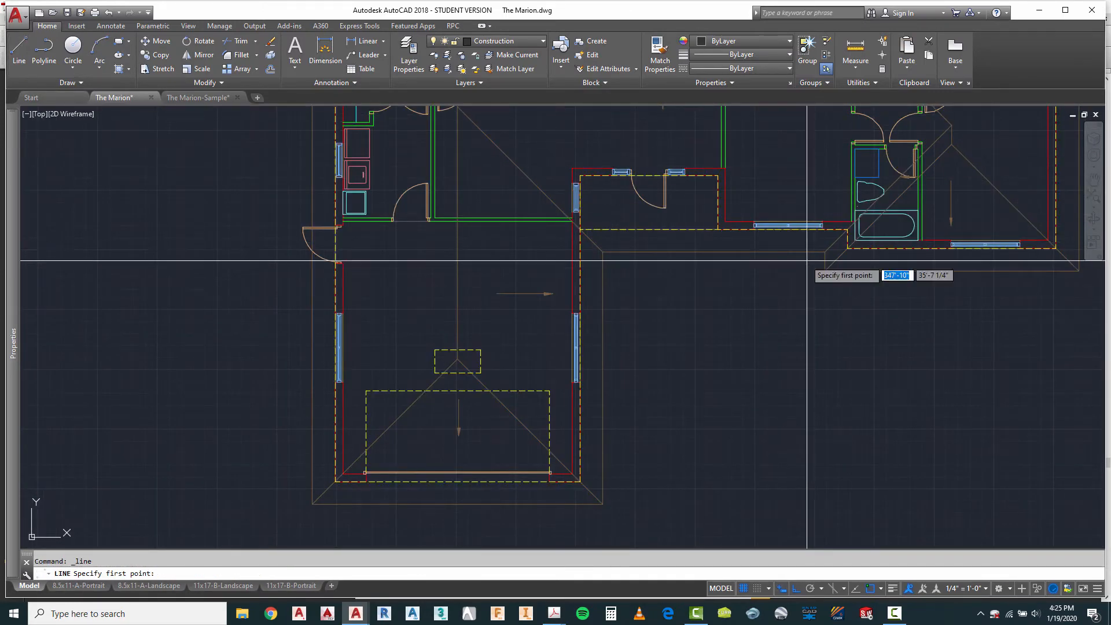
pyautogui.scroll(5, 670, 169)
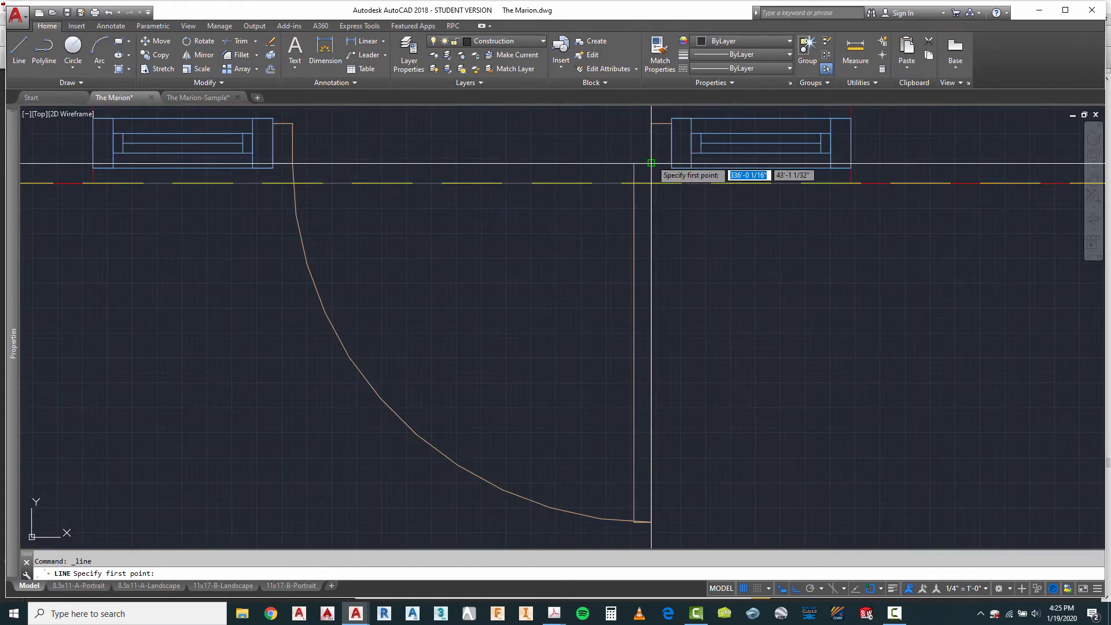
pyautogui.scroll(-6, 654, 165)
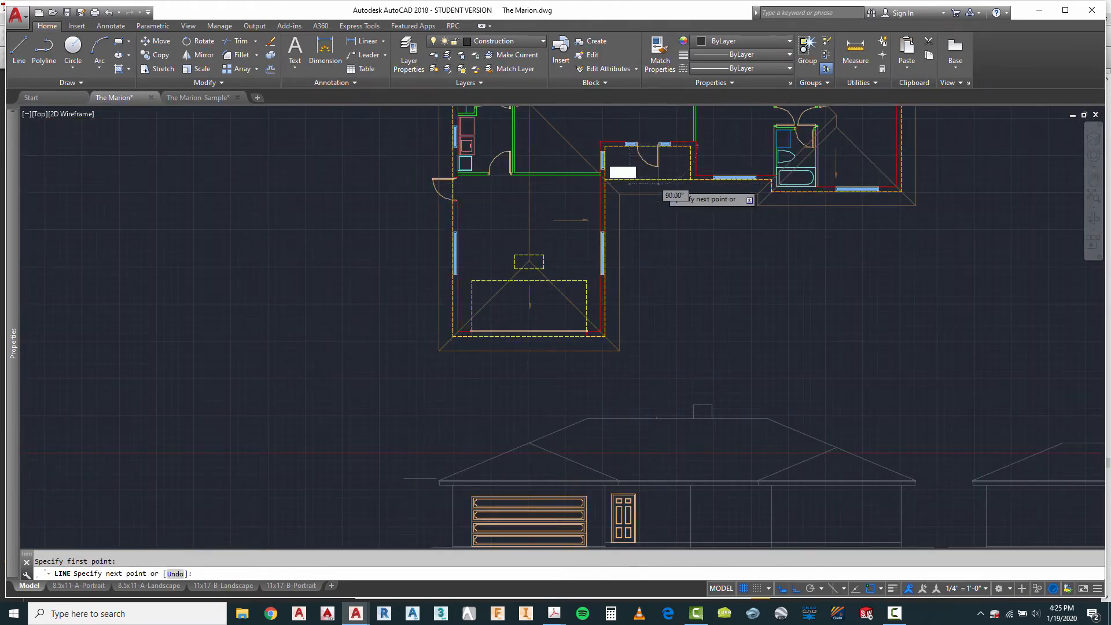
pyautogui.press('Escape')
# Step: Copy the six-panel door horizontally so the inner edge of its right jamb meets the front door's construction line
pyautogui.scroll(10, 666, 405)
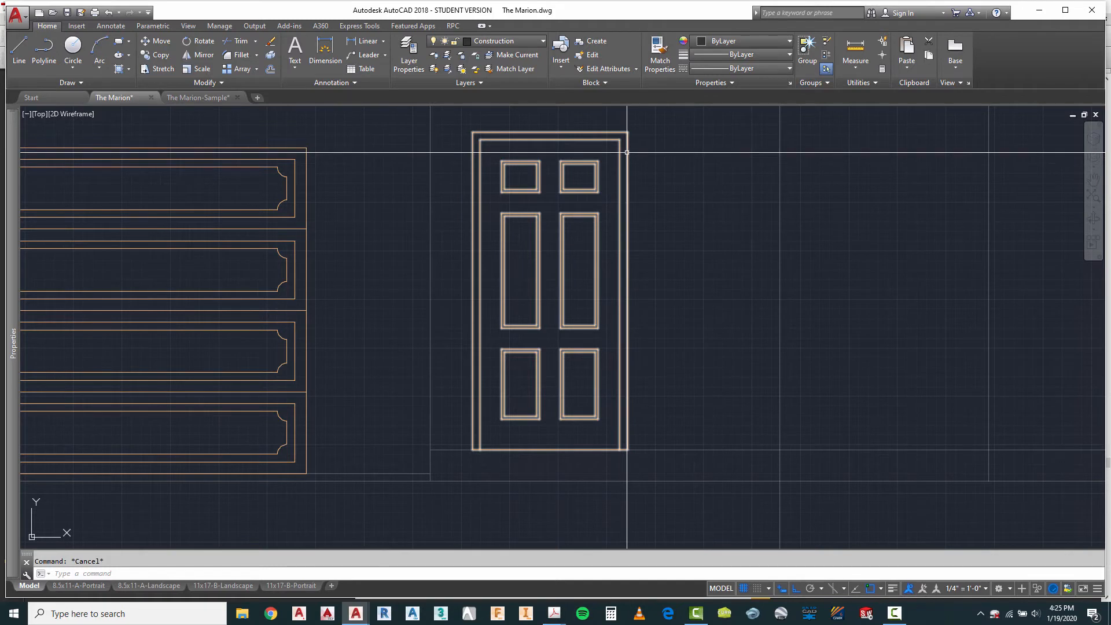
pyautogui.write('o')
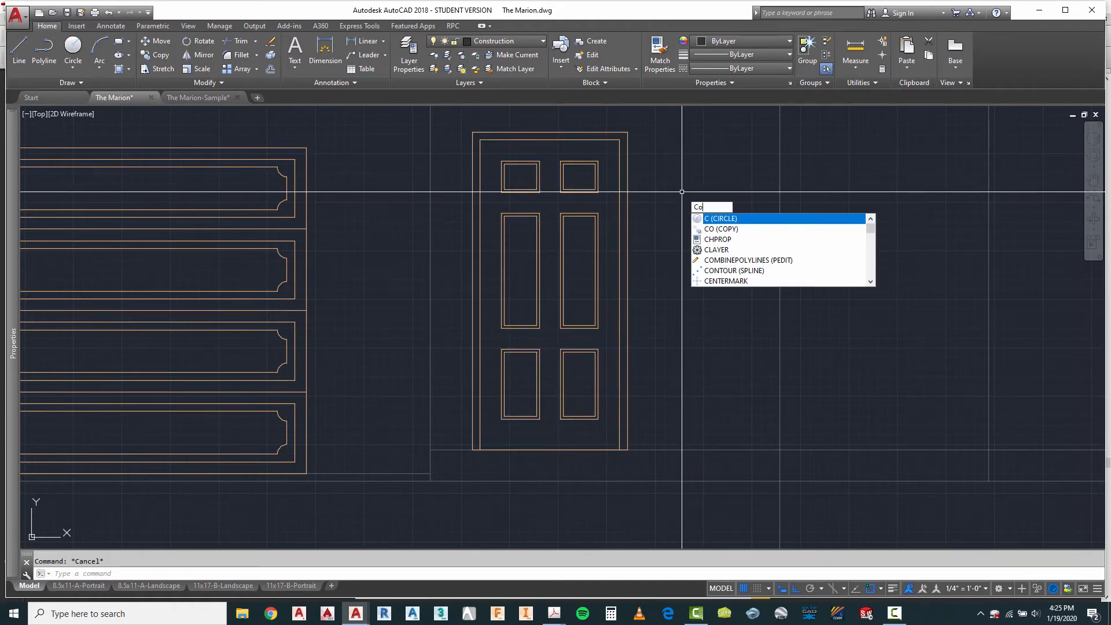
pyautogui.press('Return')
pyautogui.click(617, 236)
pyautogui.press('Return')
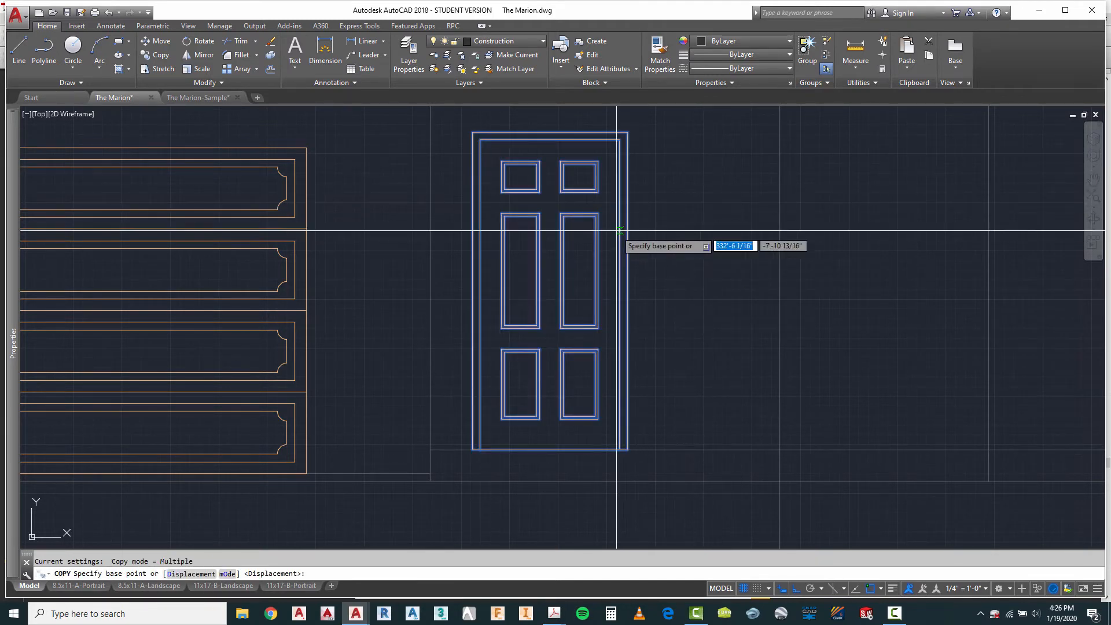
pyautogui.click(620, 221)
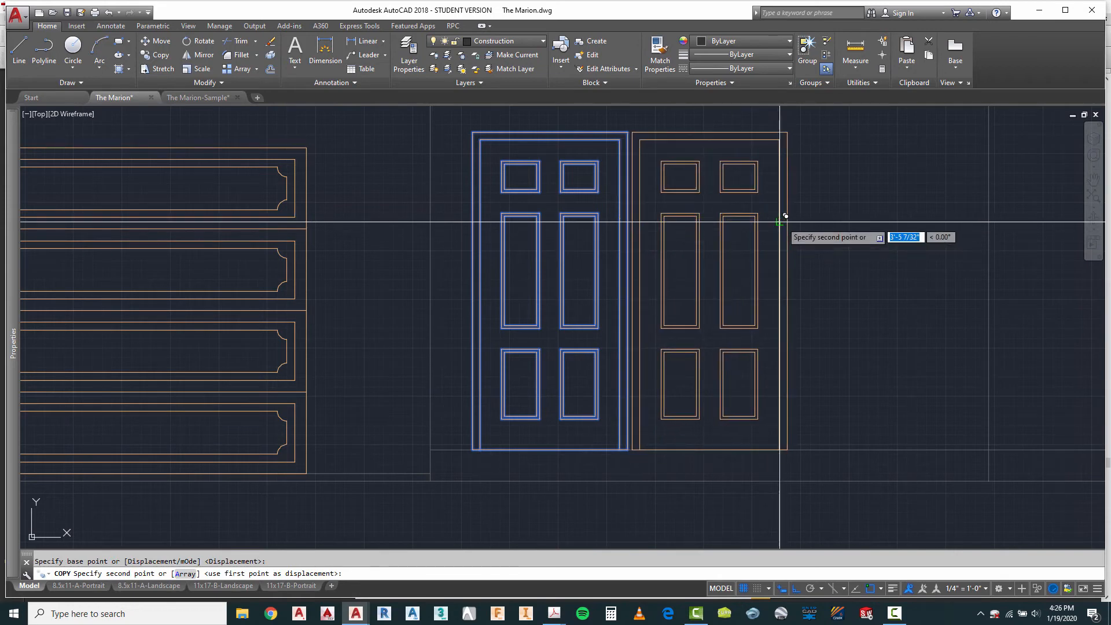
pyautogui.click(785, 216)
pyautogui.scroll(-4, 608, 228)
pyautogui.press('Escape')
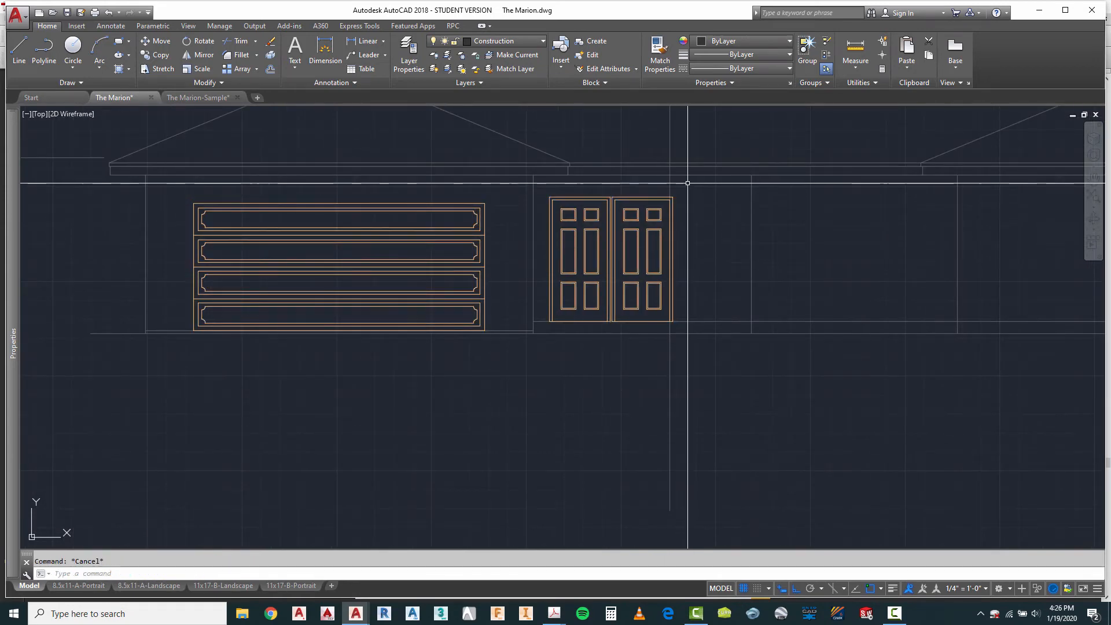
# Step: Erase the temporary six-panel door beside the garage wall and the front door's vertical construction line
pyautogui.write('e')
pyautogui.click(570, 191)
pyautogui.click(554, 209)
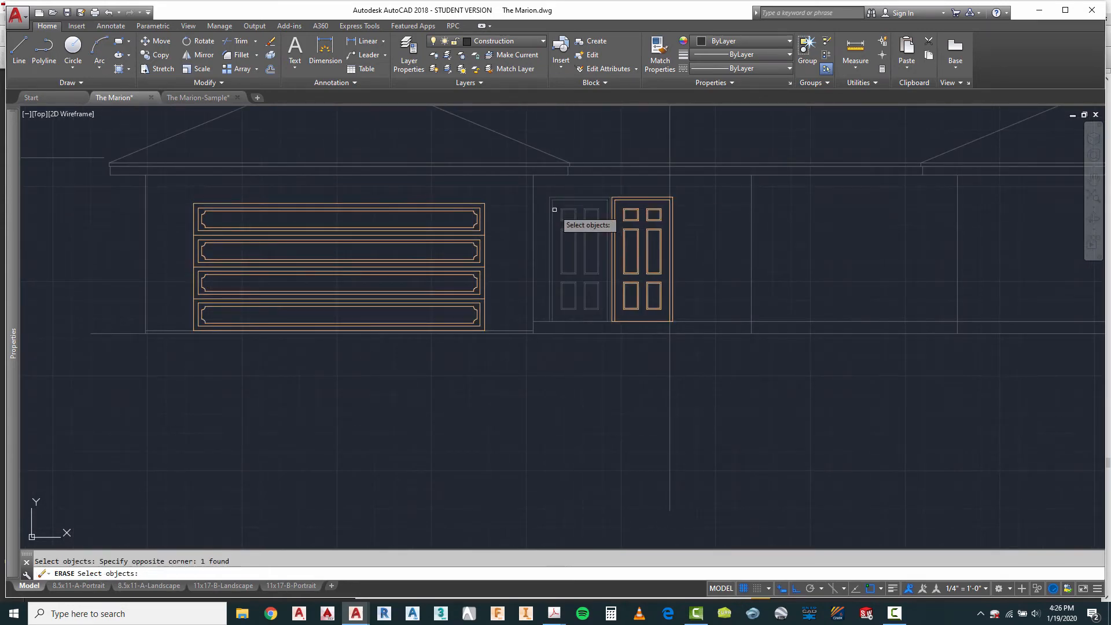
pyautogui.press('Return')
pyautogui.press('Escape')
pyautogui.write('e')
pyautogui.press('Return')
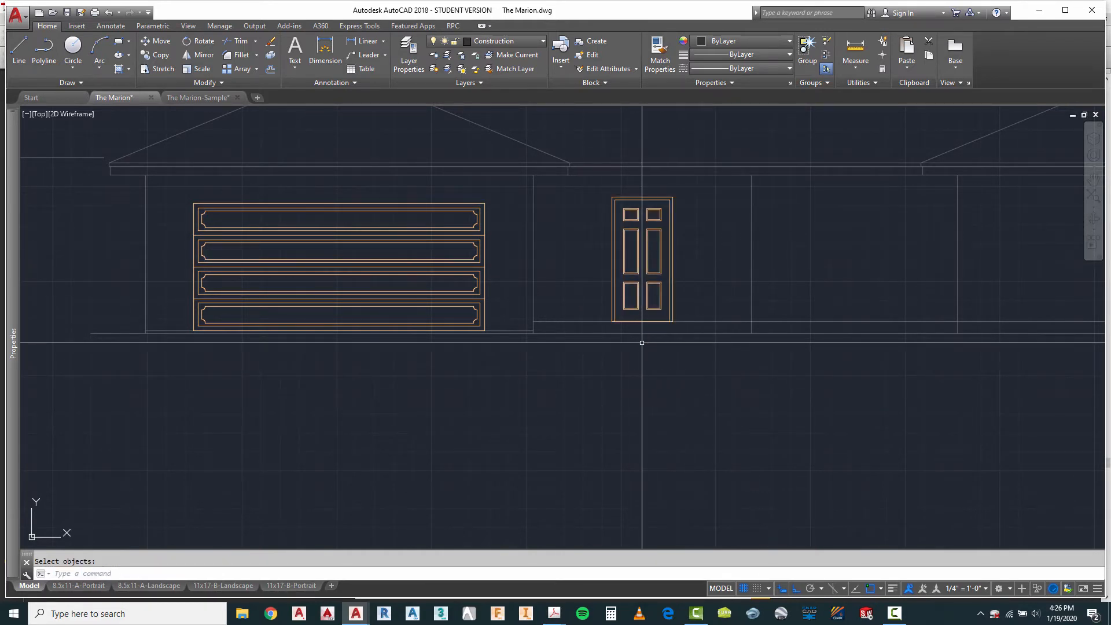
pyautogui.scroll(-10, 701, 348)
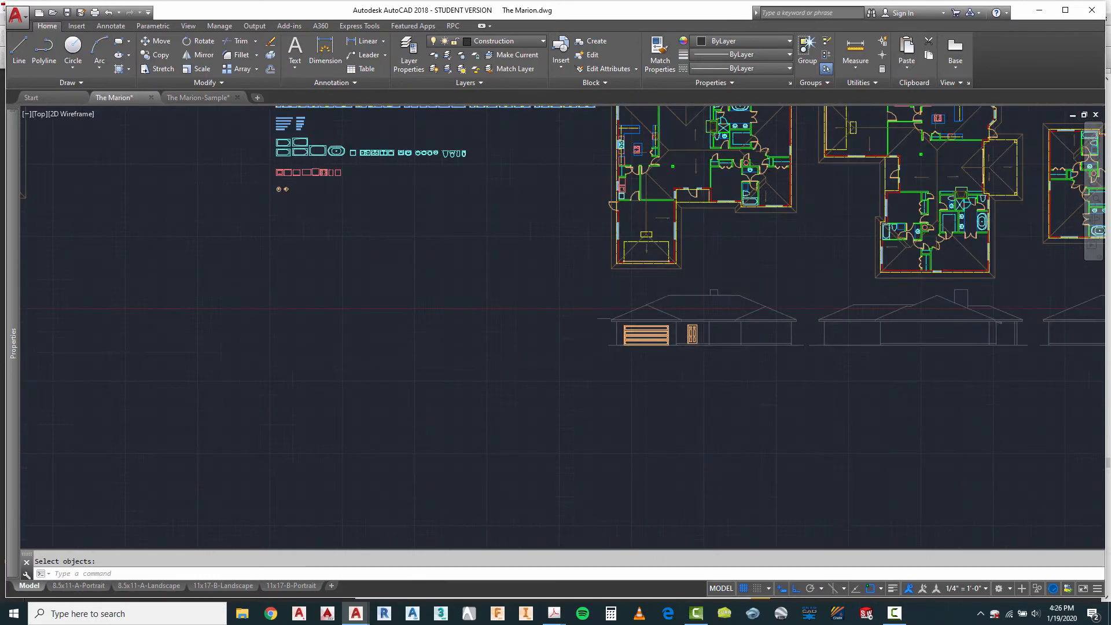
# Step: Draw a vertical construction line from the left end of the window beside the first plan's entry porch down past the first elevation's ground line
pyautogui.scroll(4, 702, 348)
pyautogui.scroll(6, 708, 330)
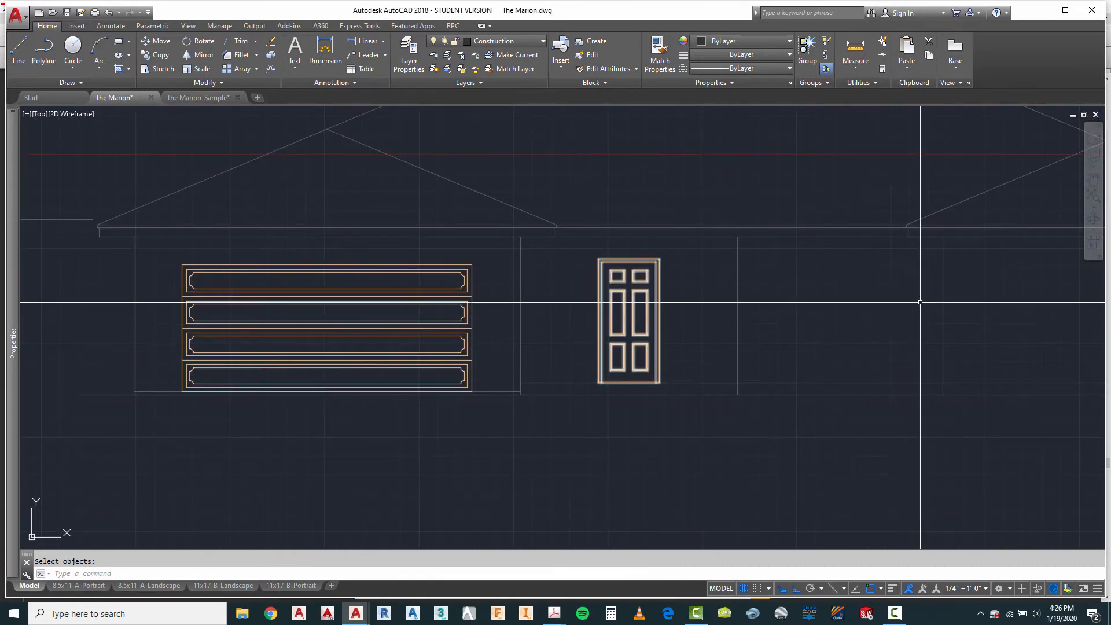
pyautogui.scroll(-12, 663, 318)
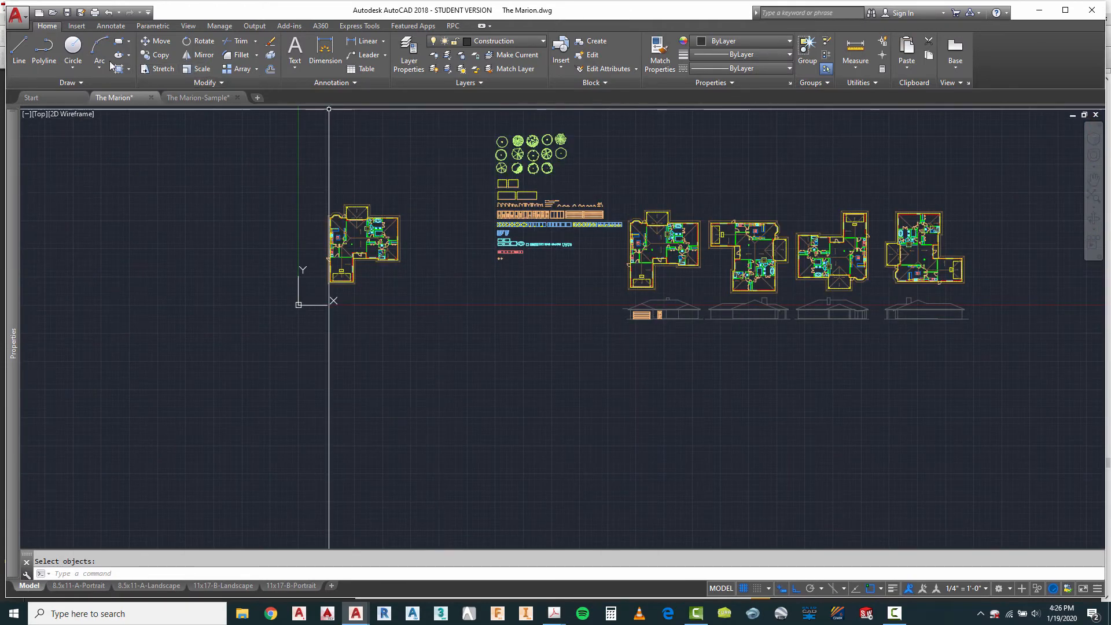
pyautogui.click(20, 51)
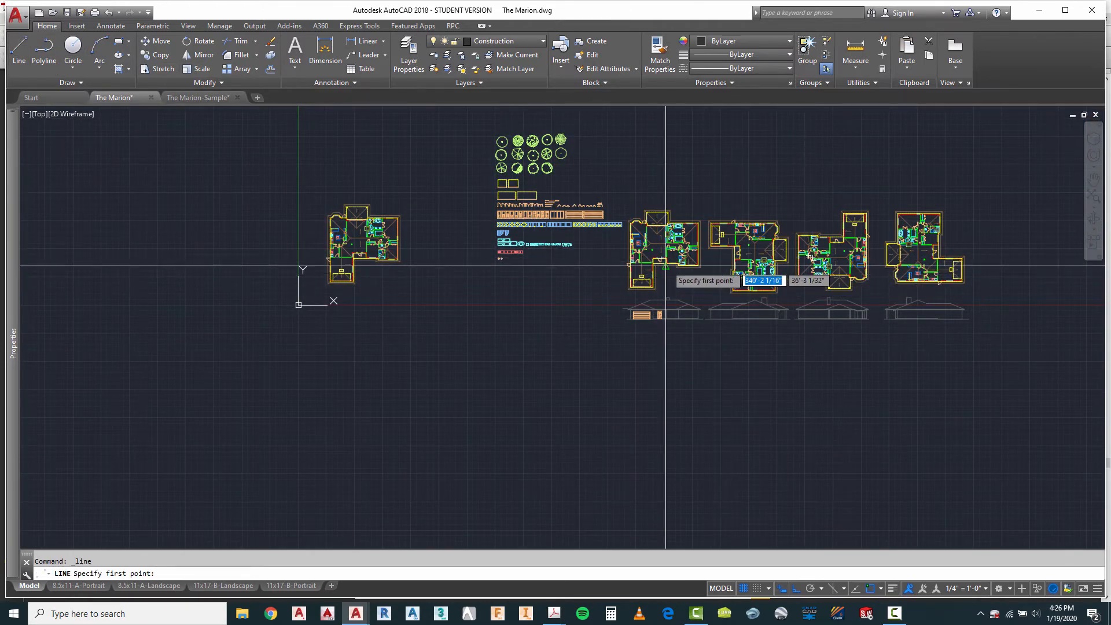
pyautogui.scroll(8, 663, 260)
pyautogui.scroll(4, 660, 253)
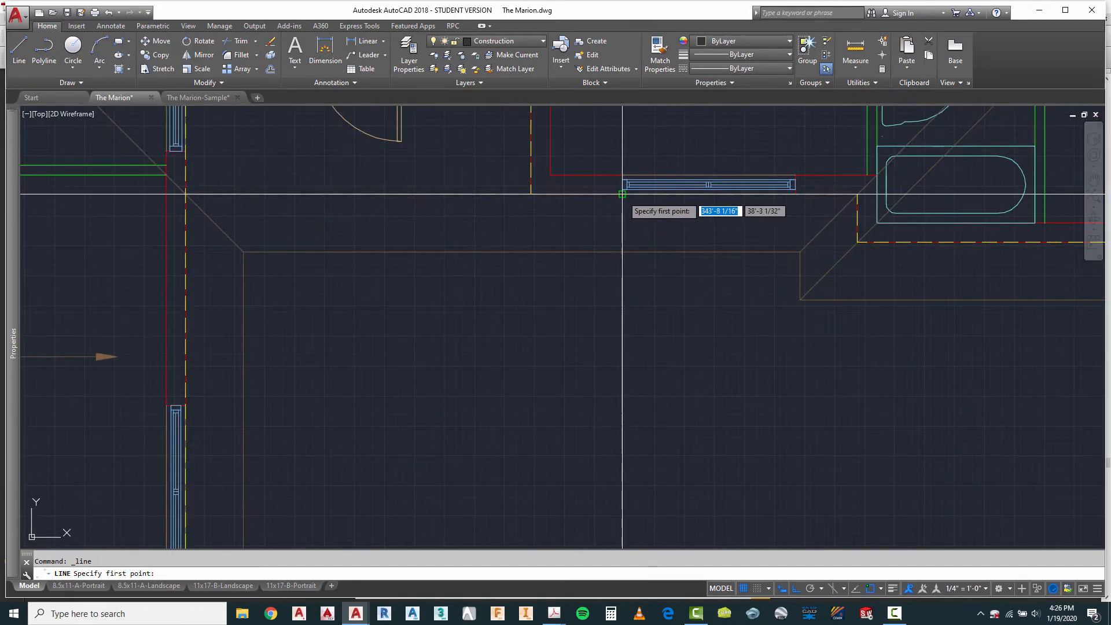
pyautogui.scroll(-4, 622, 194)
pyautogui.scroll(-3, 663, 266)
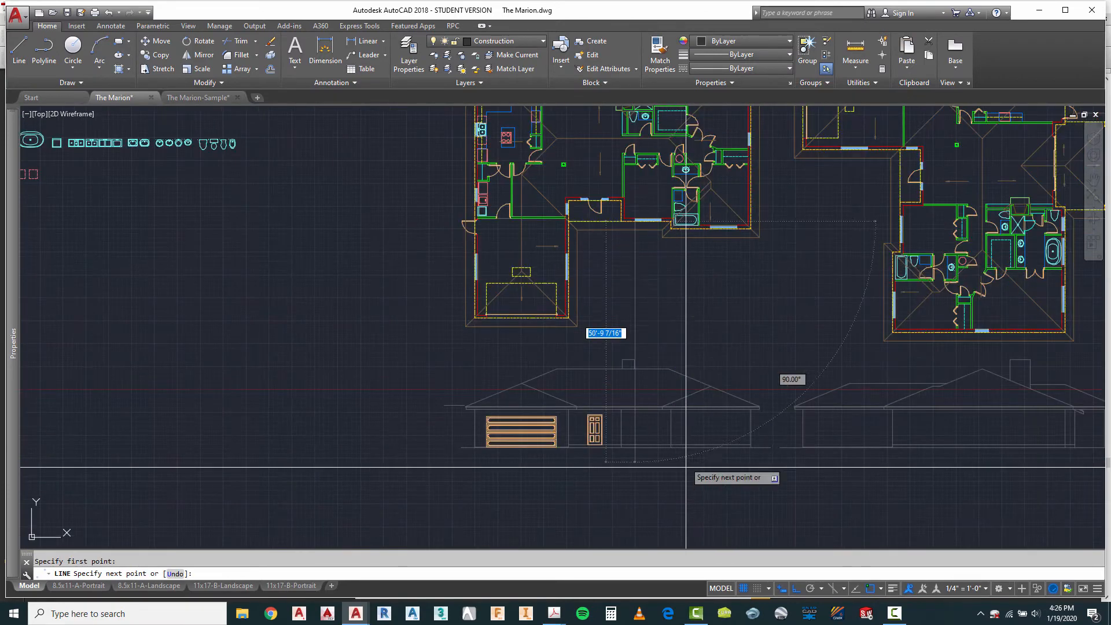
pyautogui.click(688, 472)
pyautogui.press('Escape')
pyautogui.press('Escape')
# Step: Draw a vertical construction line from the right end of the window beside the entry porch down past the first elevation's ground line
pyautogui.rightClick(700, 314)
pyautogui.click(731, 322)
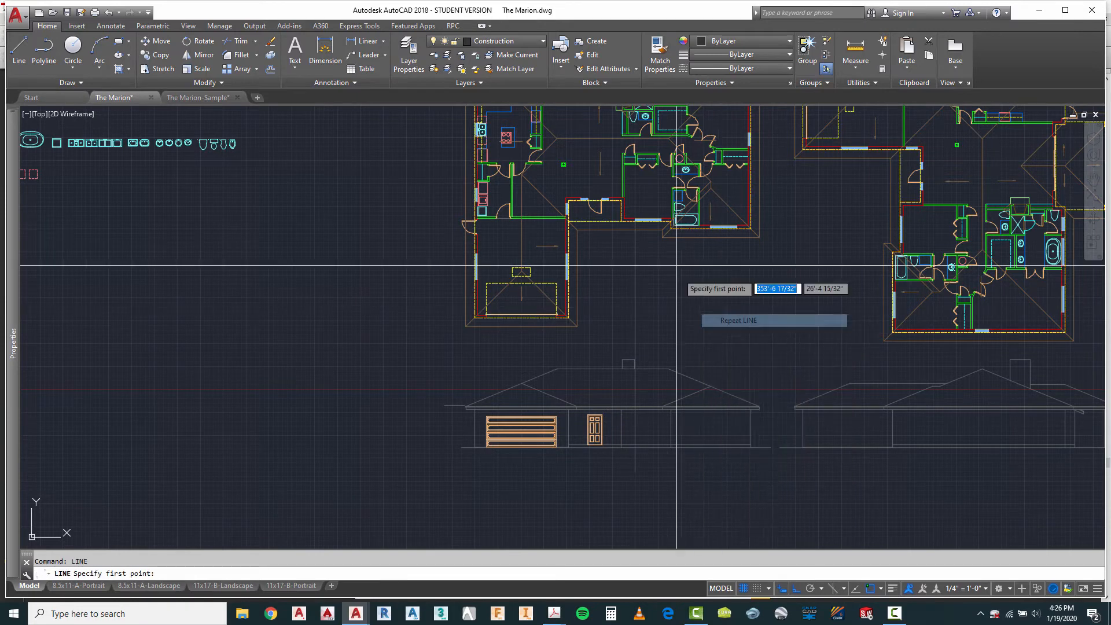
pyautogui.scroll(6, 676, 224)
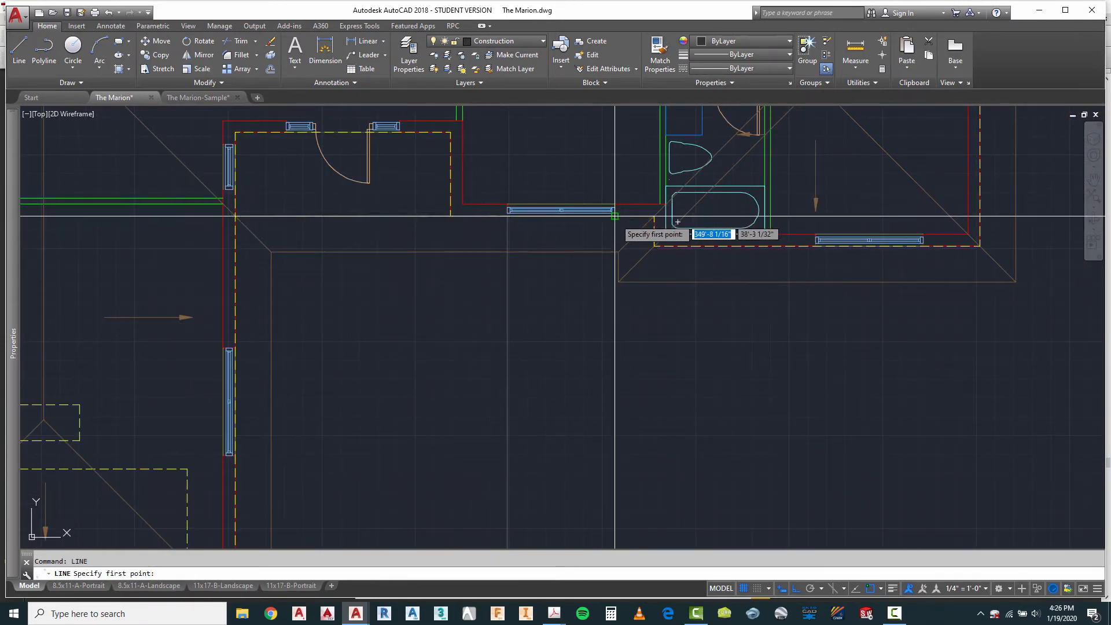
pyautogui.click(626, 203)
pyautogui.scroll(-6, 626, 203)
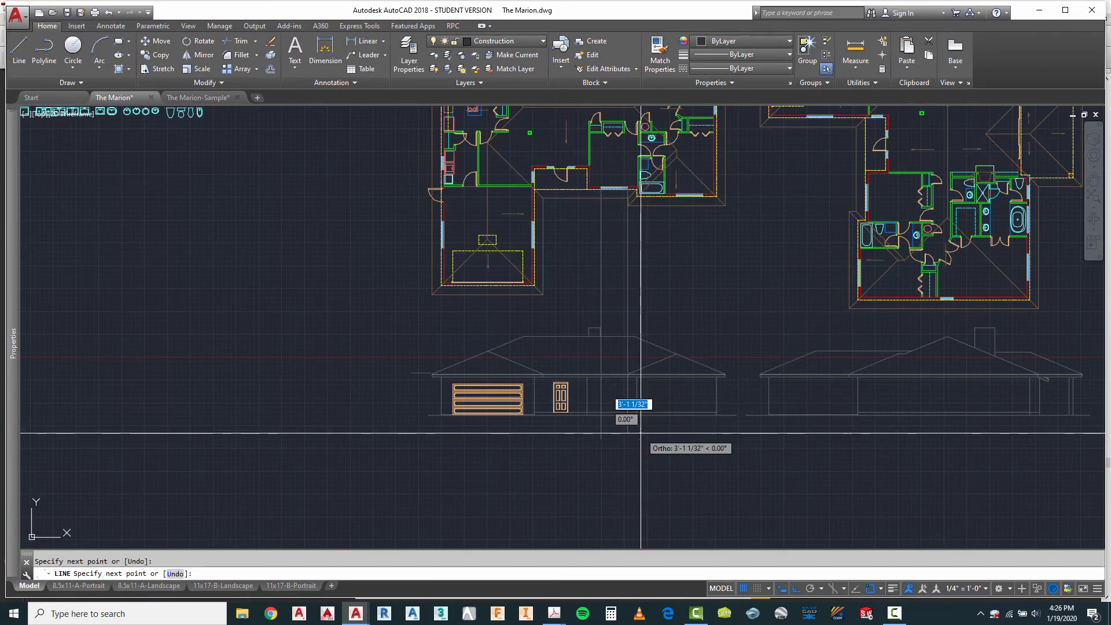
pyautogui.press('Escape')
# Step: Offset the first elevation's main floor line 7' upward to make a window header line
pyautogui.scroll(6, 612, 390)
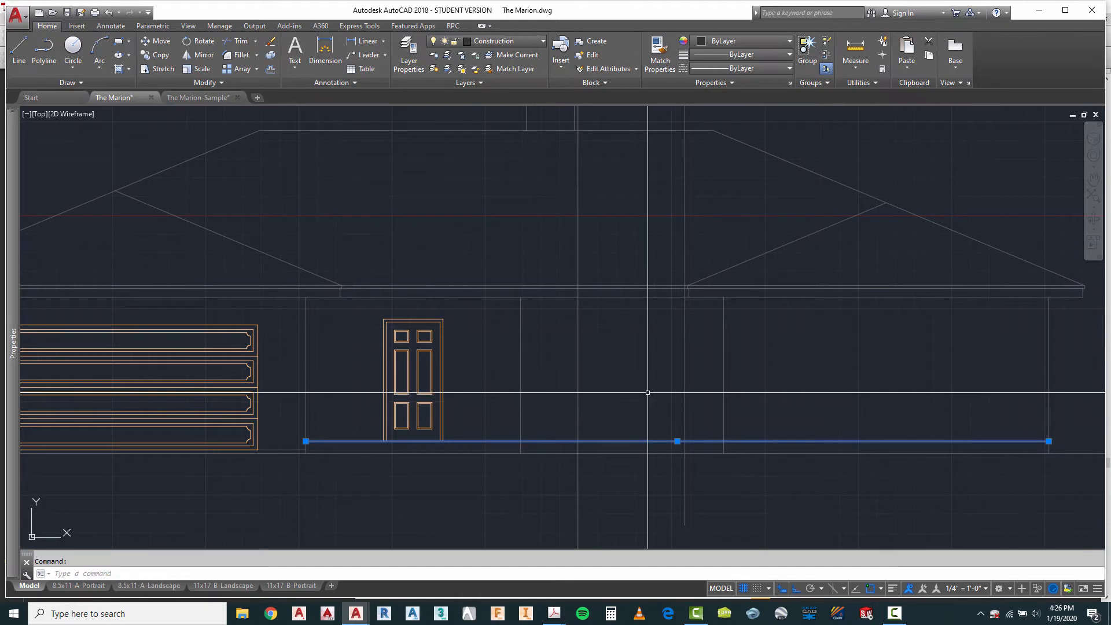
pyautogui.press('Escape')
pyautogui.press('Return')
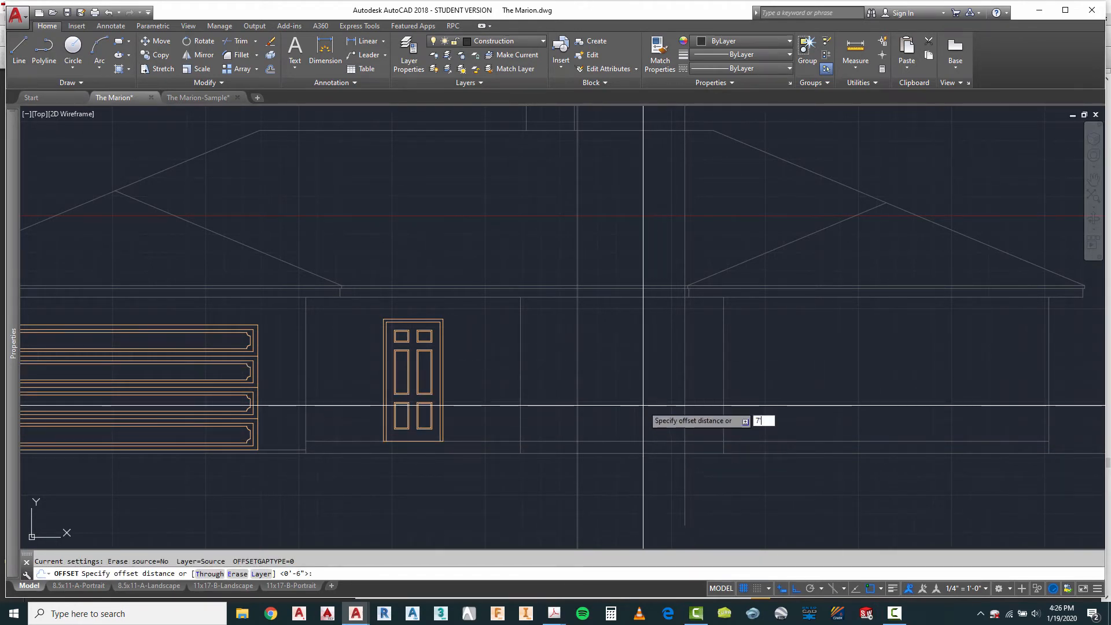
pyautogui.write("7'")
pyautogui.press('Return')
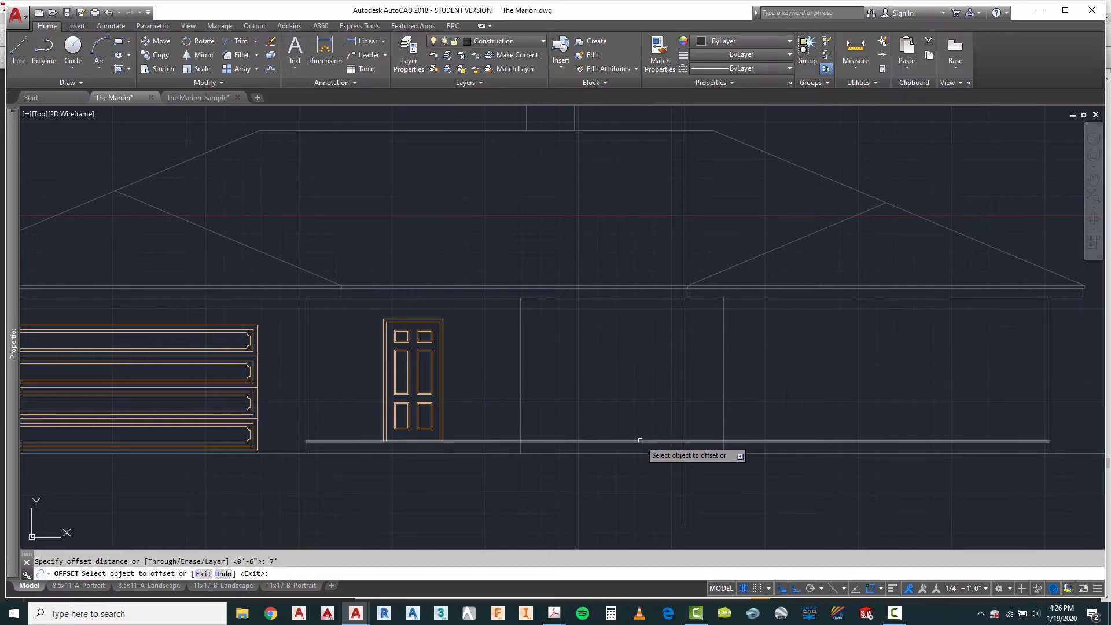
pyautogui.click(640, 440)
pyautogui.click(645, 407)
pyautogui.press('Escape')
pyautogui.scroll(-2, 657, 398)
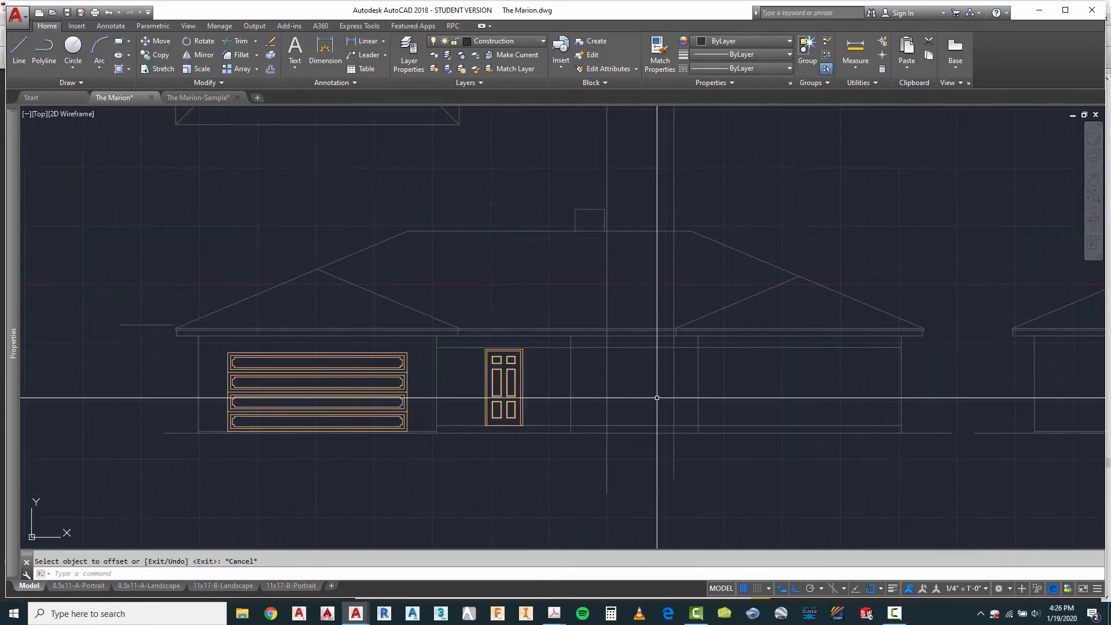
pyautogui.scroll(-2, 640, 406)
pyautogui.scroll(3, 718, 187)
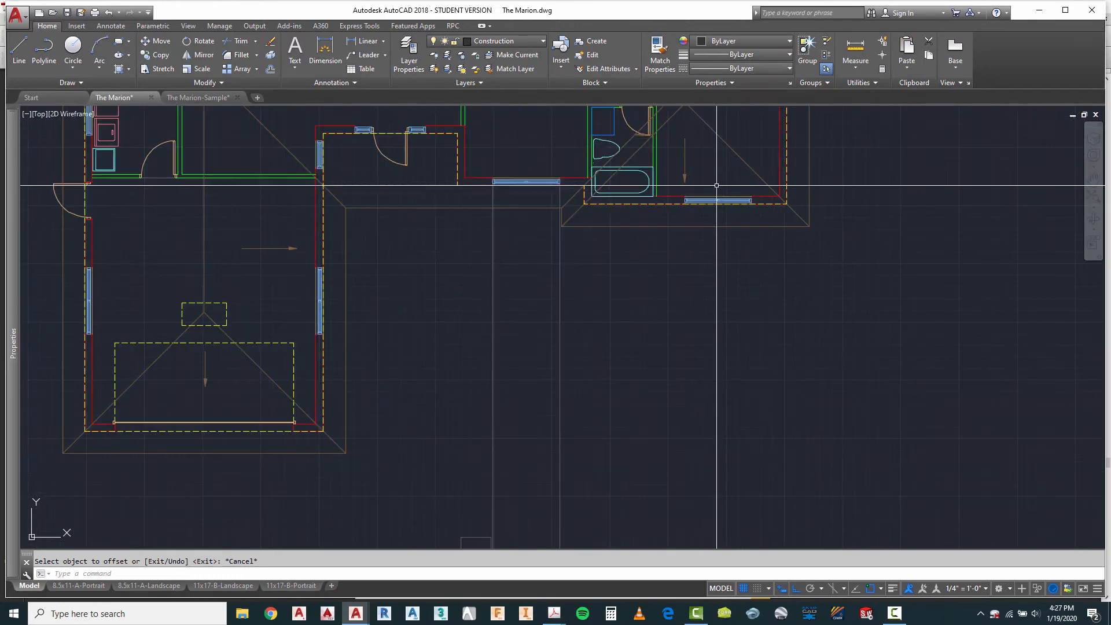
pyautogui.rightClick(716, 184)
pyautogui.click(744, 190)
pyautogui.press('Escape')
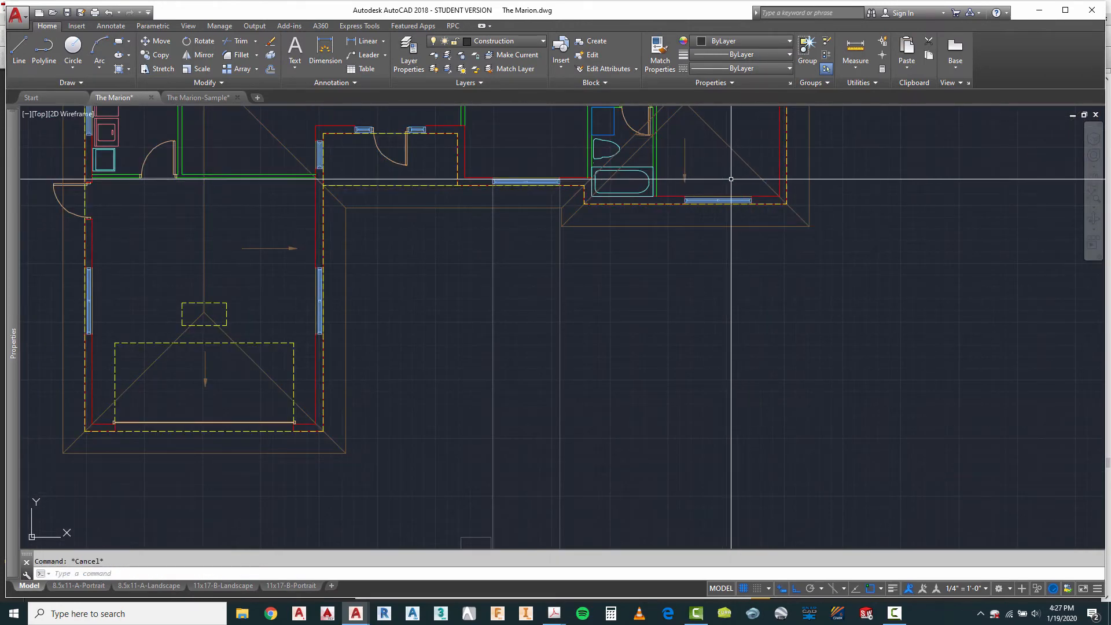
# Step: Draw a vertical construction line from the left end of the first plan's front bedroom window down past the elevation's ground line
pyautogui.rightClick(733, 181)
pyautogui.moveTo(826, 206)
pyautogui.click(904, 213)
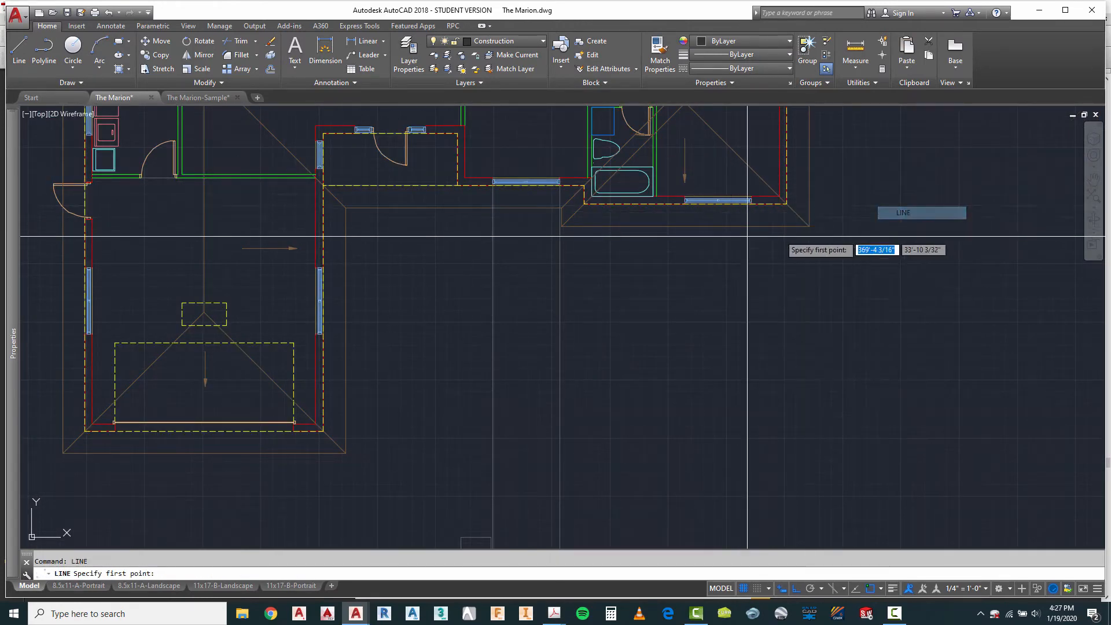
pyautogui.click(683, 207)
pyautogui.scroll(-5, 683, 206)
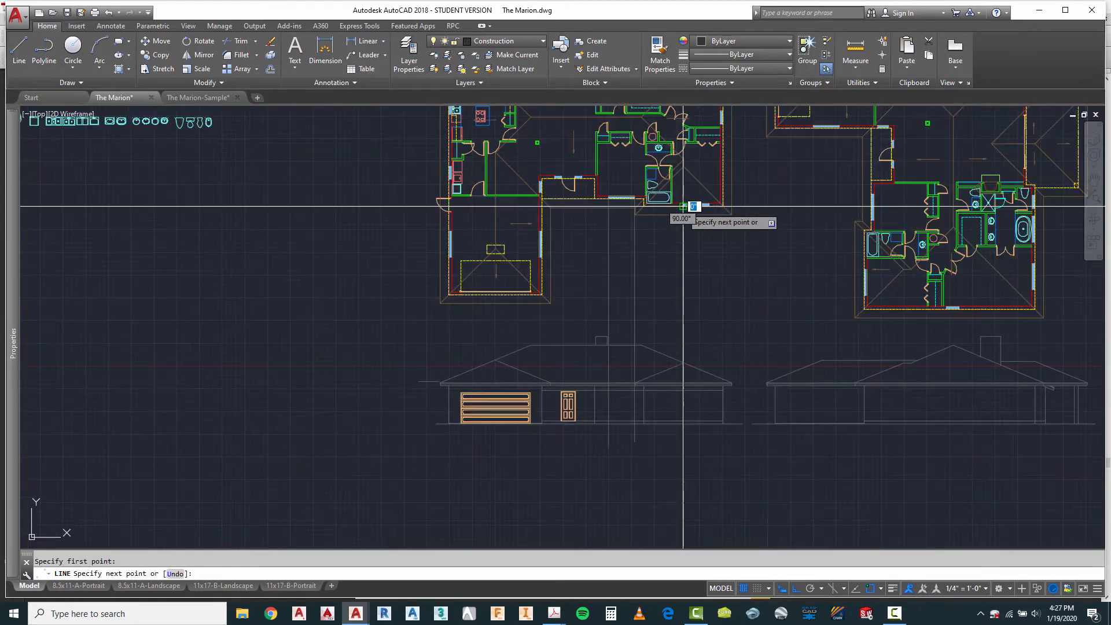
pyautogui.click(696, 472)
pyautogui.press('Escape')
# Step: Draw a vertical construction line from the right end of the front bedroom window down past the first elevation's ground line
pyautogui.rightClick(731, 285)
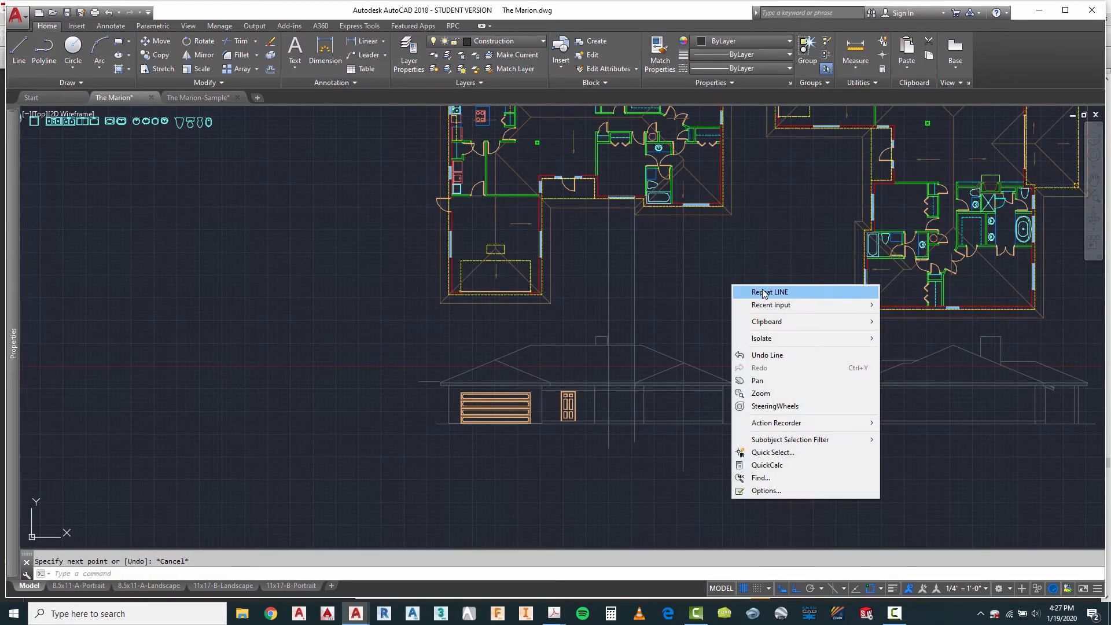
pyautogui.click(739, 292)
pyautogui.scroll(5, 724, 223)
pyautogui.click(689, 190)
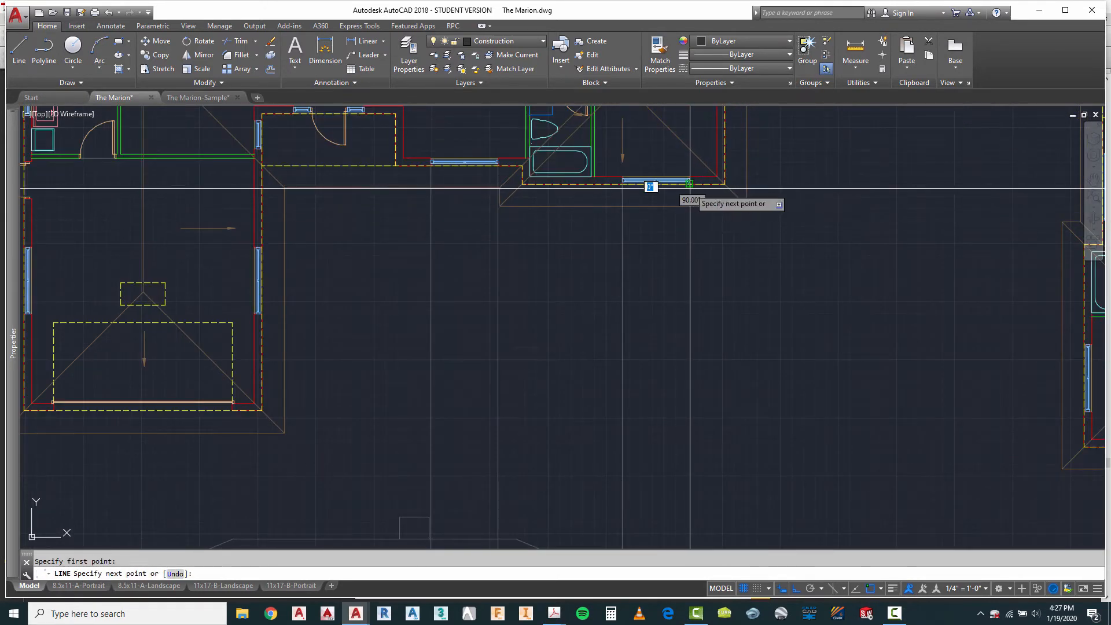
pyautogui.scroll(-5, 684, 182)
pyautogui.scroll(4, 667, 309)
pyautogui.press('Escape')
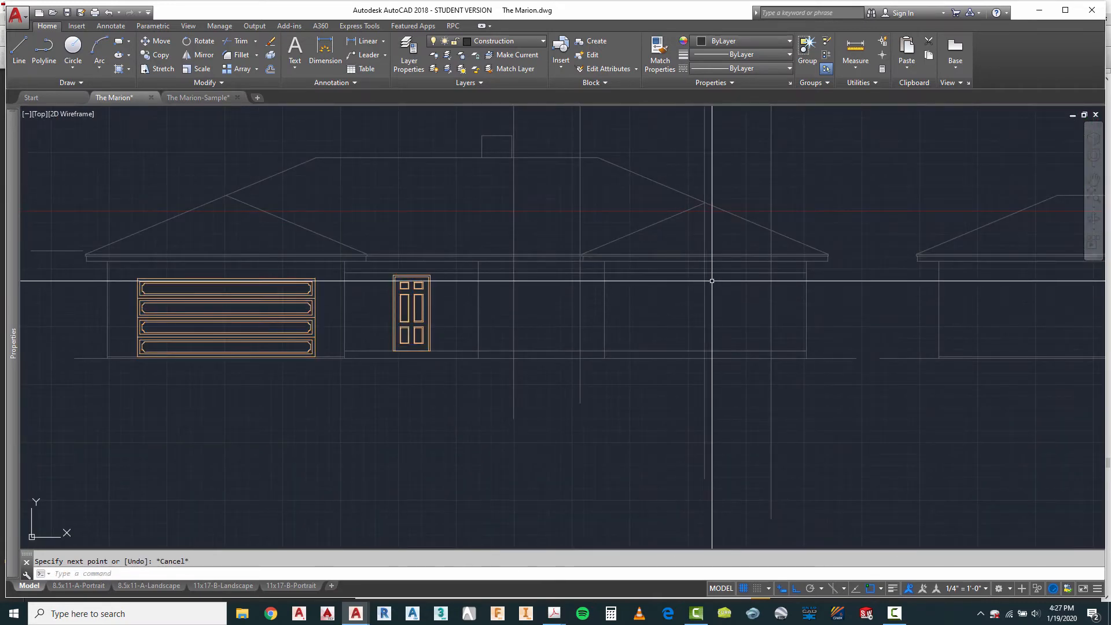
# Step: Measure the distance between the two construction lines projected from the window beside the entry porch
pyautogui.scroll(-4, 706, 318)
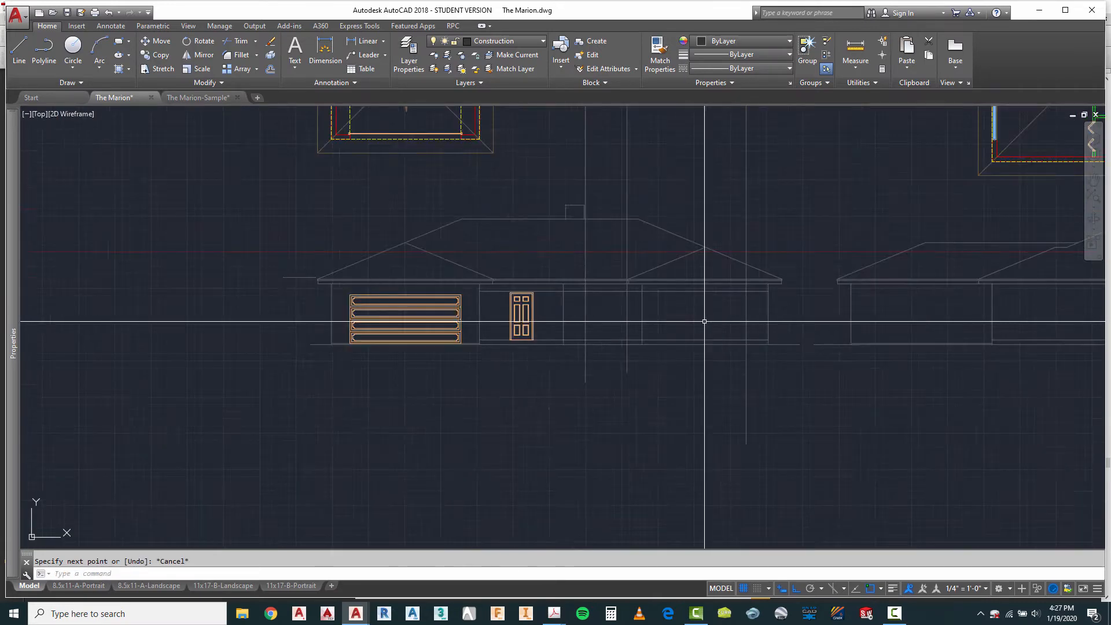
pyautogui.scroll(-2, 689, 243)
pyautogui.scroll(4, 712, 154)
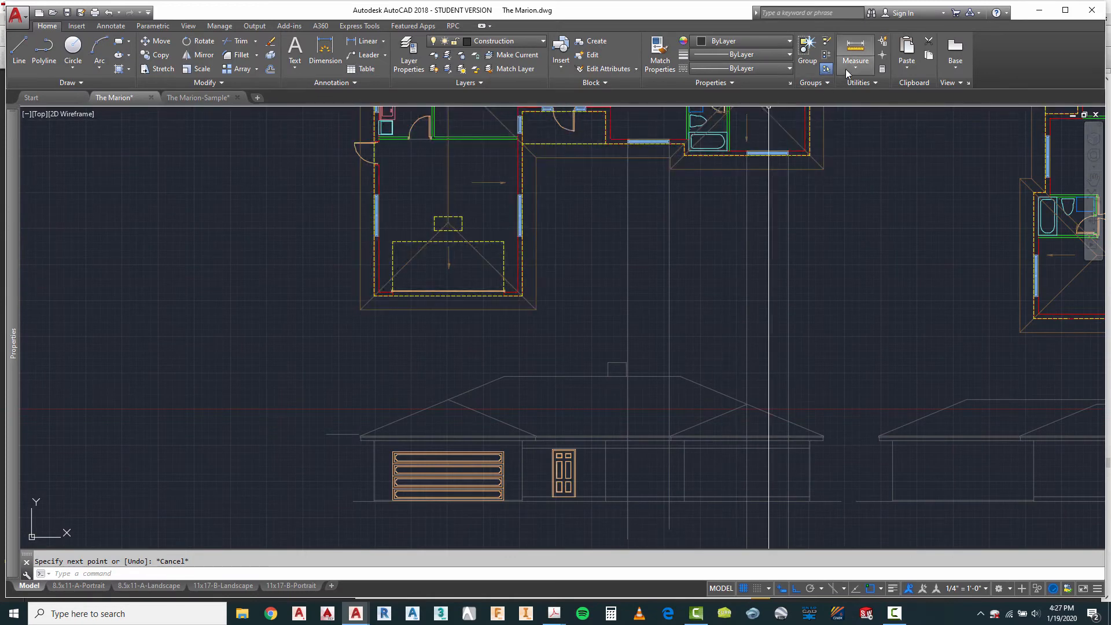
pyautogui.click(858, 48)
pyautogui.click(629, 240)
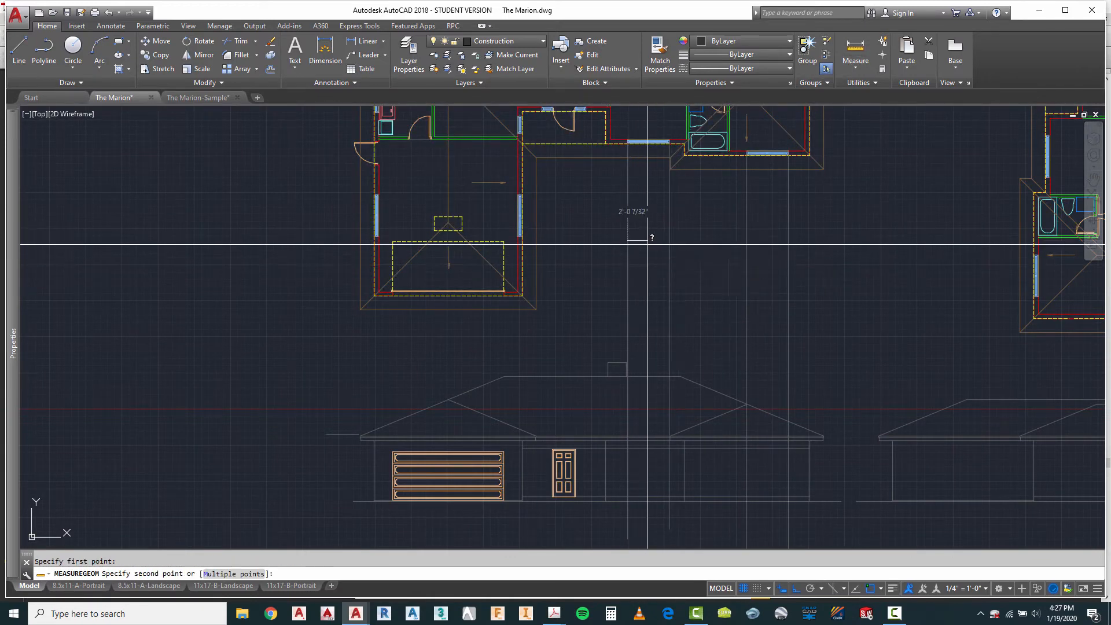
pyautogui.press('Escape')
# Step: Measure the widths of the two wider double casement window elevations in the block library
pyautogui.scroll(-7, 671, 328)
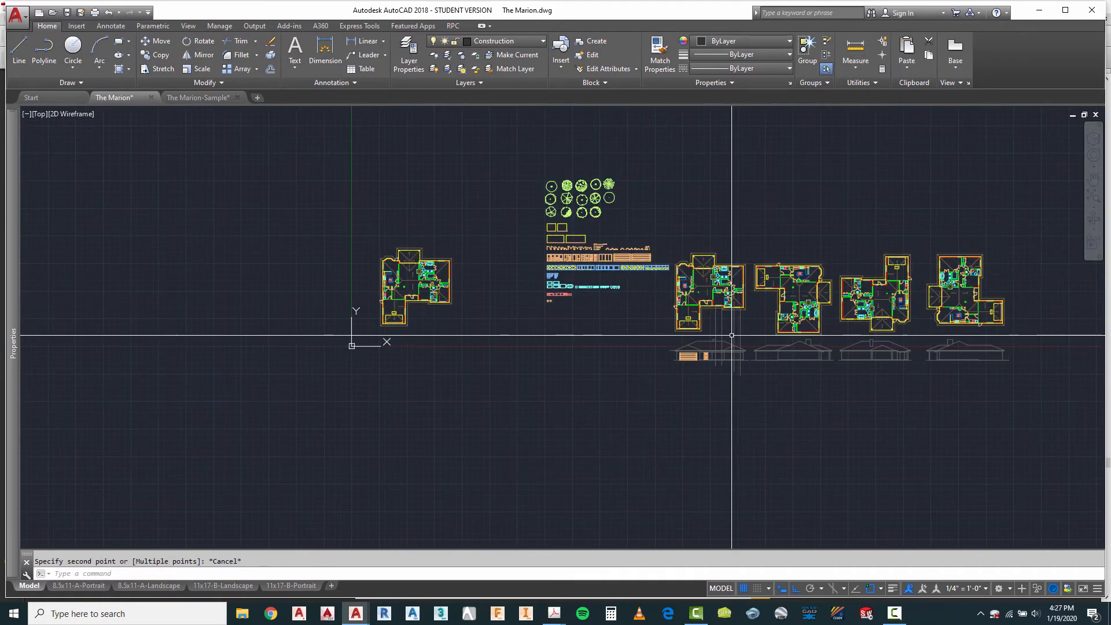
pyautogui.scroll(6, 616, 317)
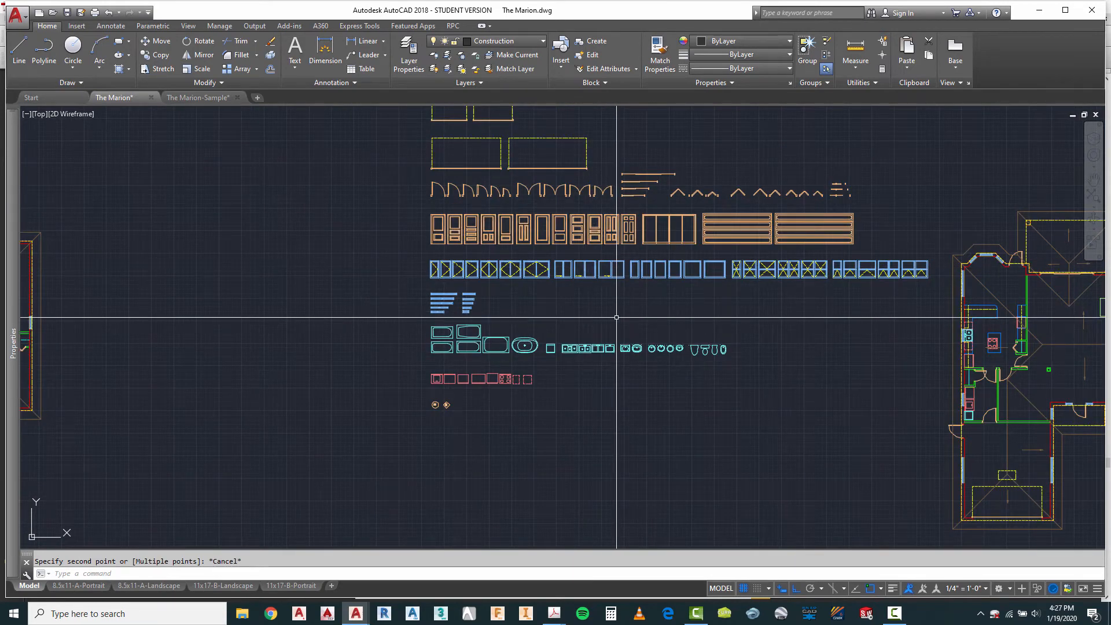
pyautogui.scroll(6, 548, 302)
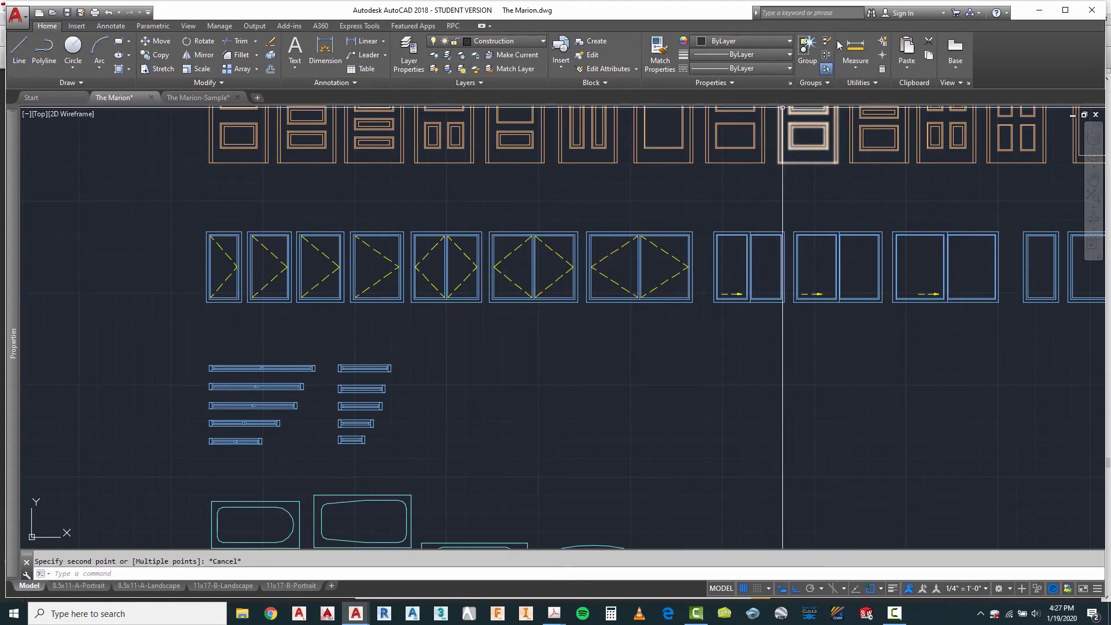
pyautogui.click(856, 48)
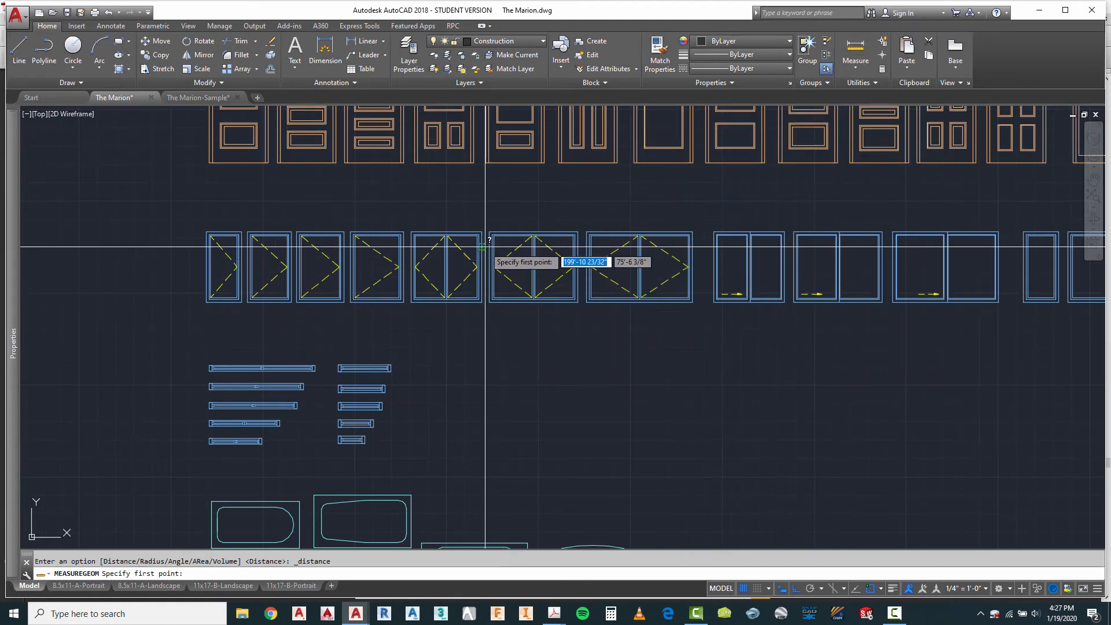
pyautogui.scroll(4, 491, 237)
pyautogui.click(493, 235)
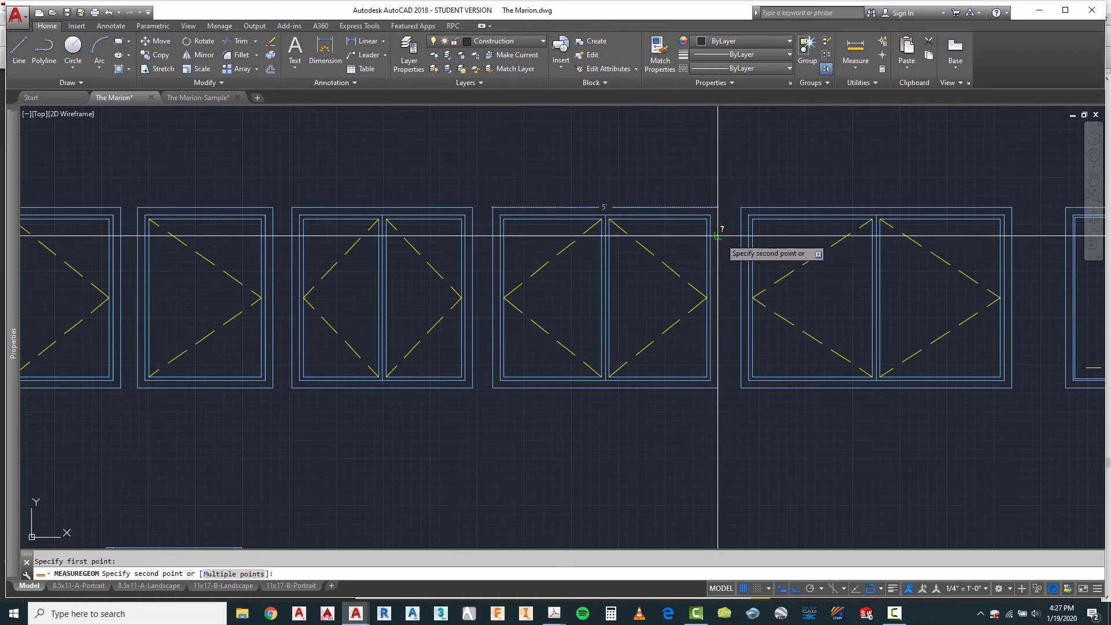
pyautogui.scroll(-2, 718, 235)
pyautogui.press('Escape')
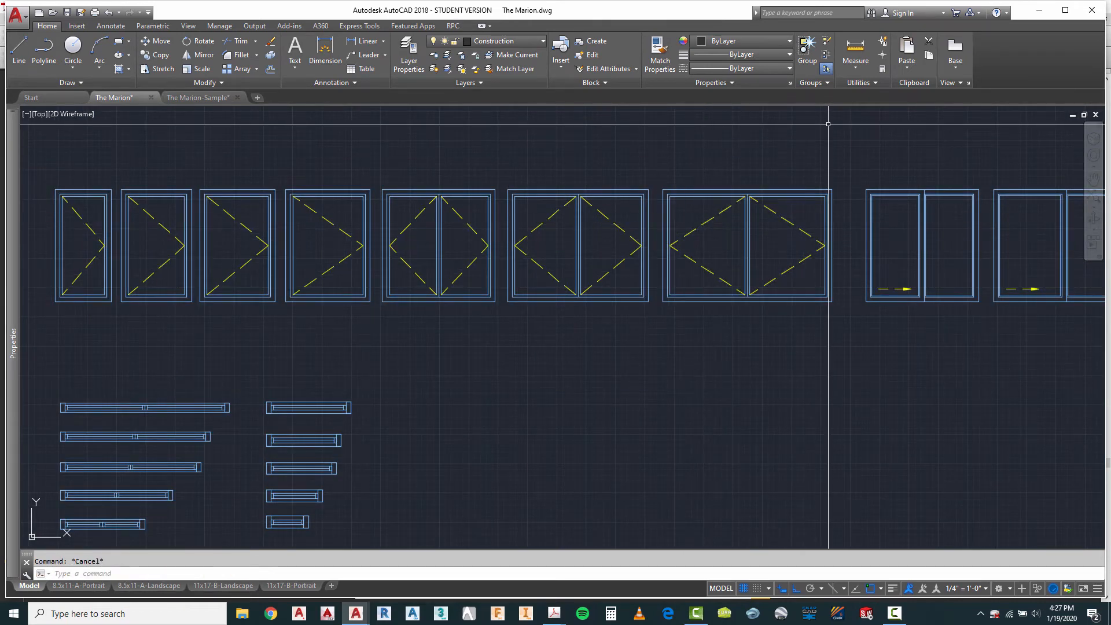
pyautogui.click(855, 48)
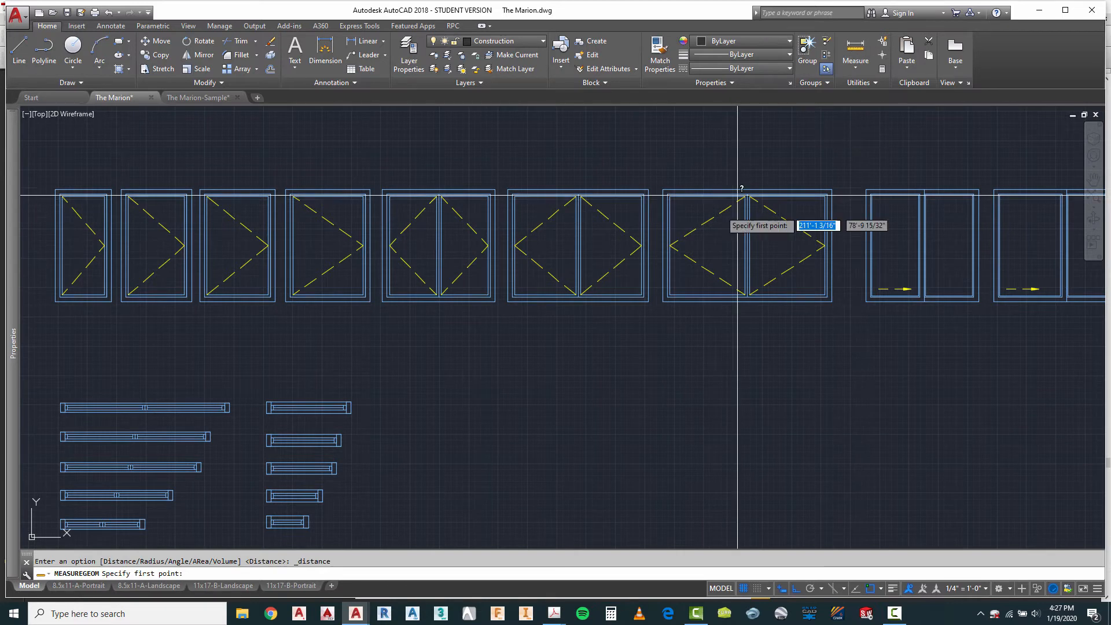
pyautogui.click(660, 218)
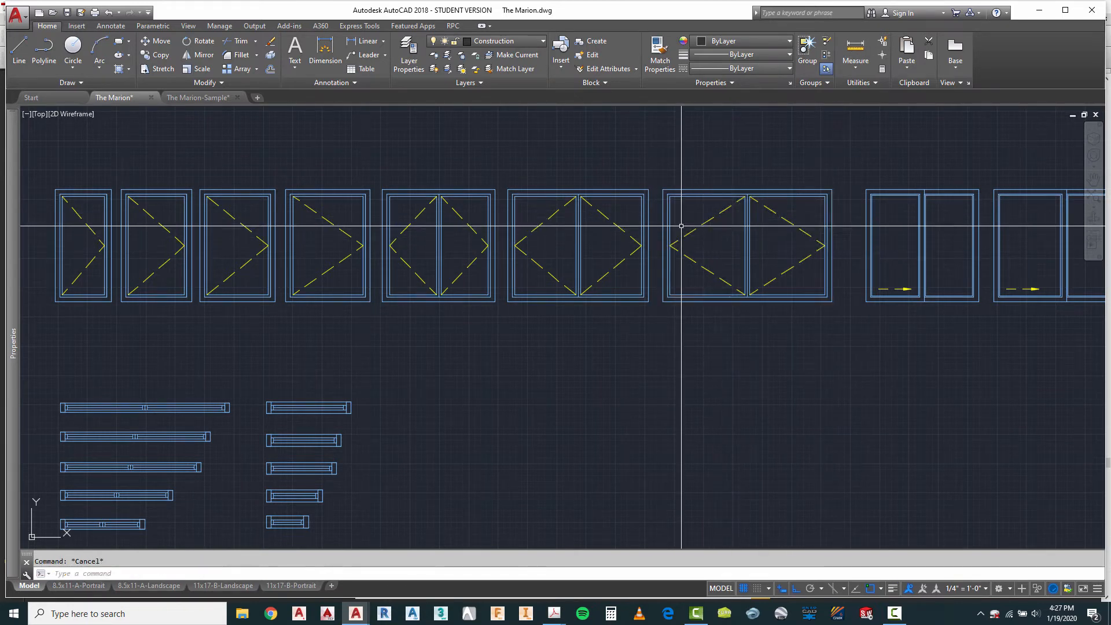
# Step: Copy the widest double casement window elevation from the block library onto the header line at both projected window positions on the first elevation
pyautogui.write('ct o')
pyautogui.press('Return')
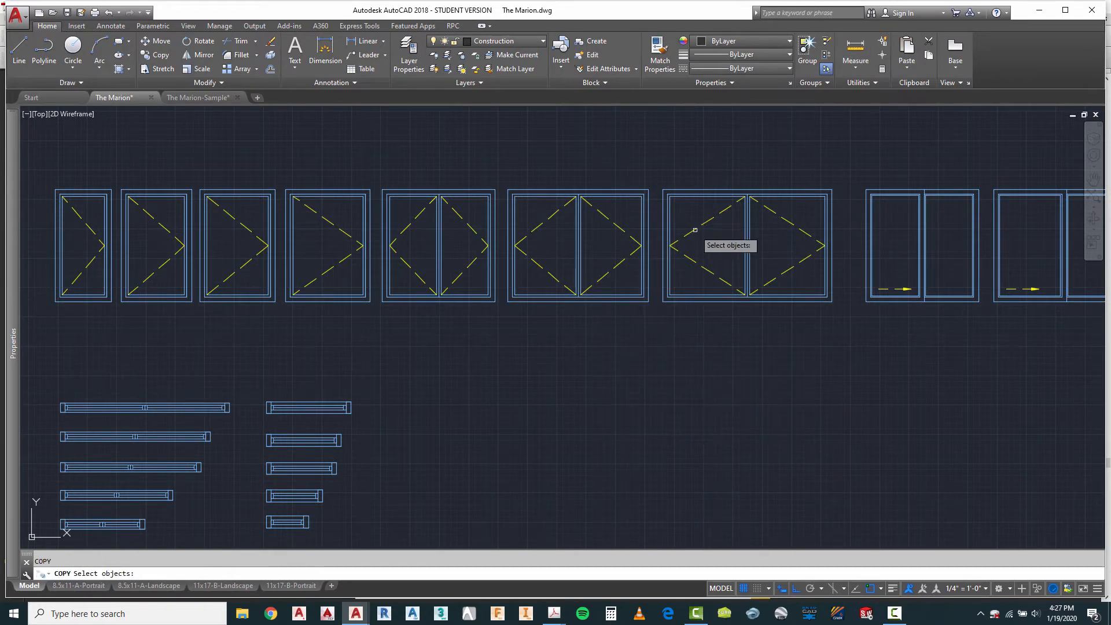
pyautogui.click(695, 230)
pyautogui.press('Return')
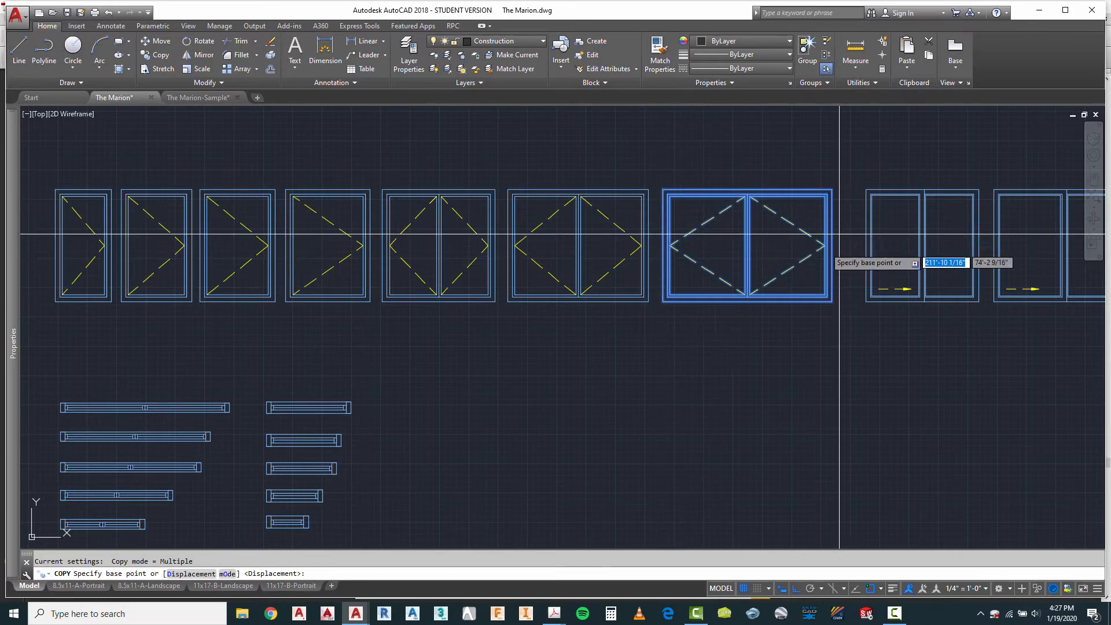
pyautogui.click(662, 190)
pyautogui.scroll(-5, 567, 149)
pyautogui.scroll(-2, 571, 153)
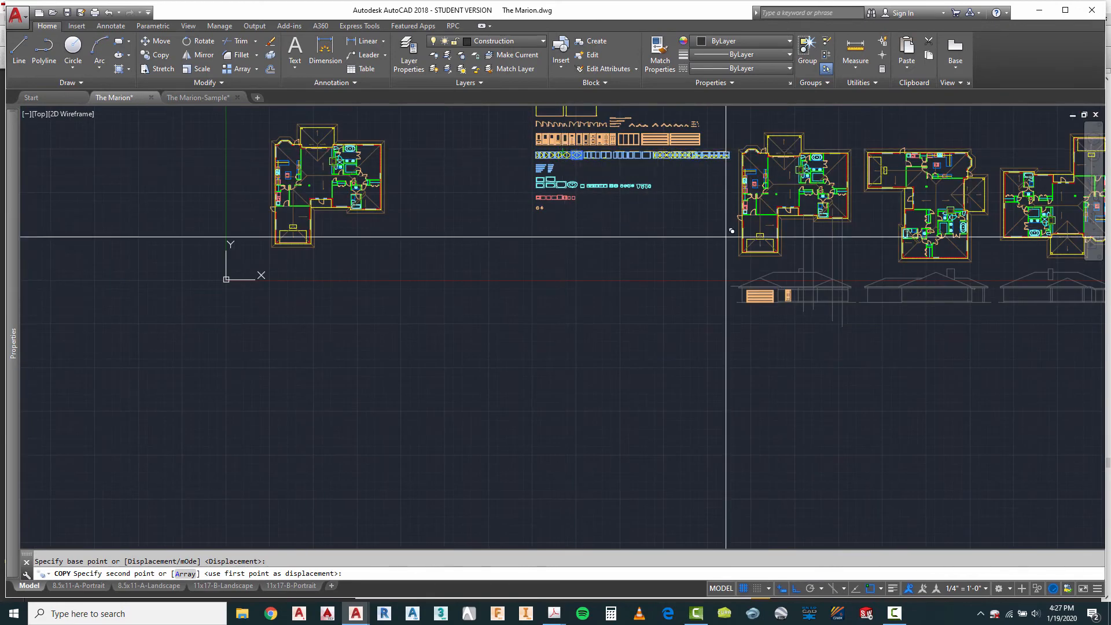
pyautogui.scroll(8, 831, 297)
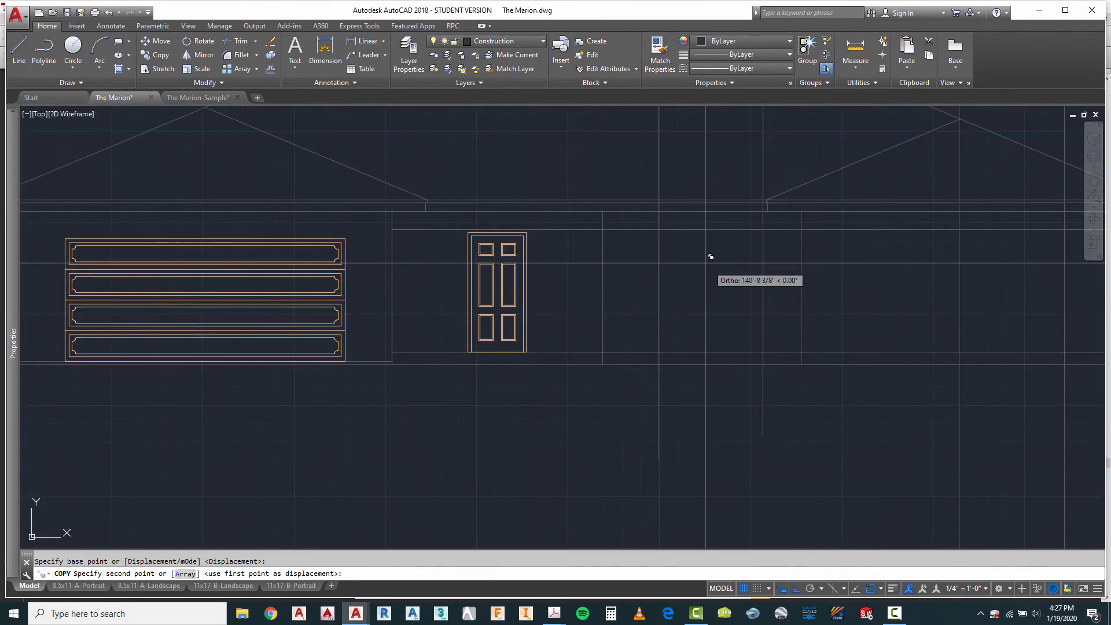
pyautogui.click(663, 227)
pyautogui.scroll(-2, 570, 275)
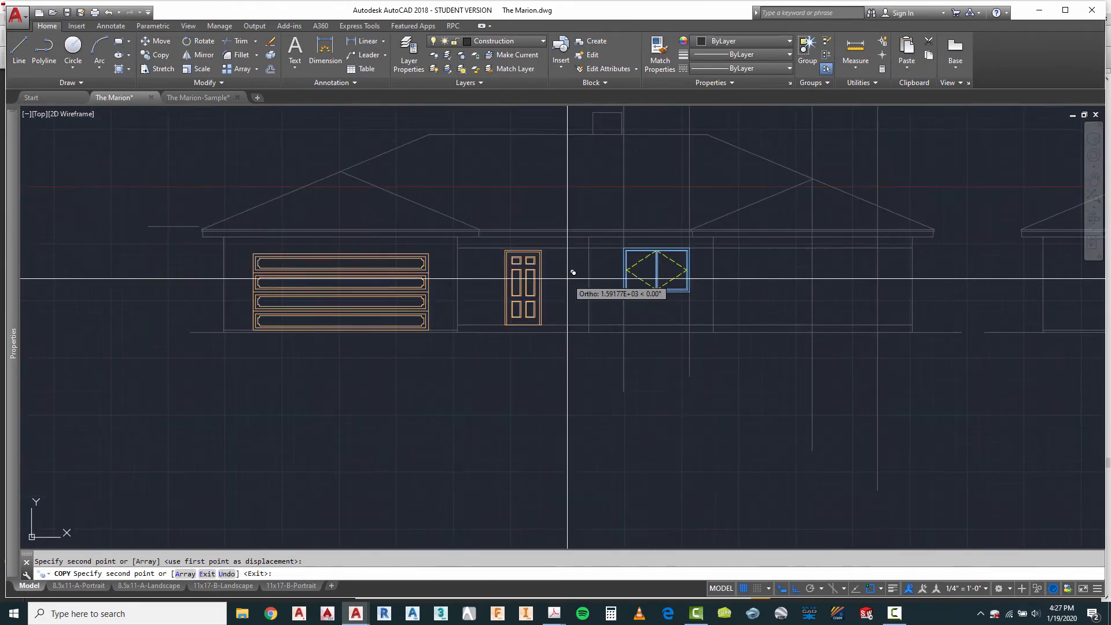
pyautogui.click(813, 248)
pyautogui.press('Escape')
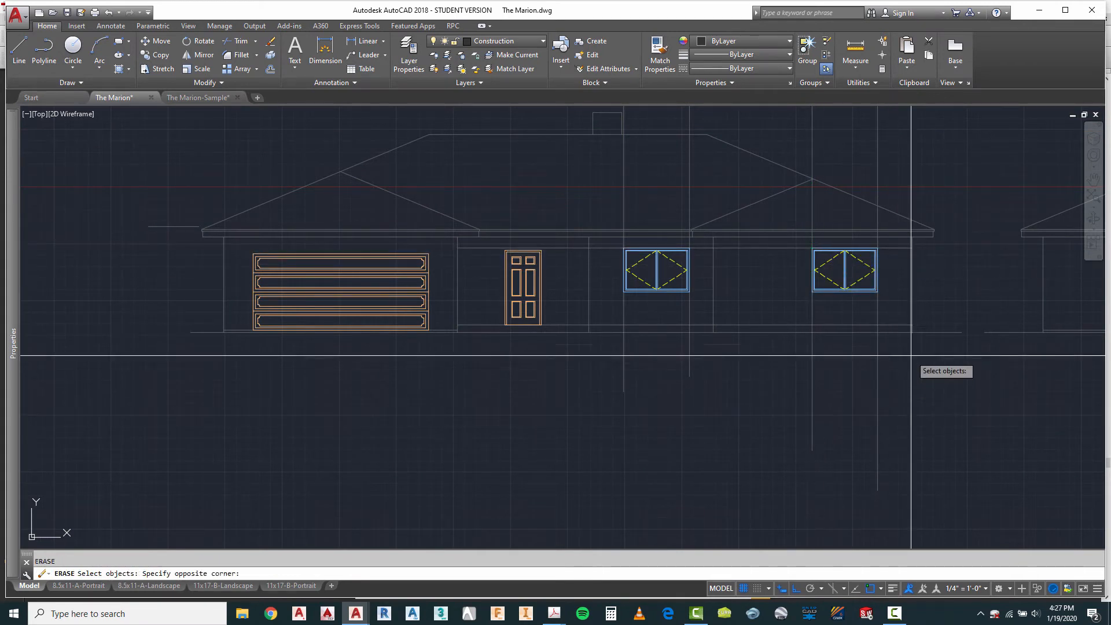
# Step: Erase the four vertical construction lines projected from the windows onto the first elevation
pyautogui.click(548, 394)
pyautogui.press('Return')
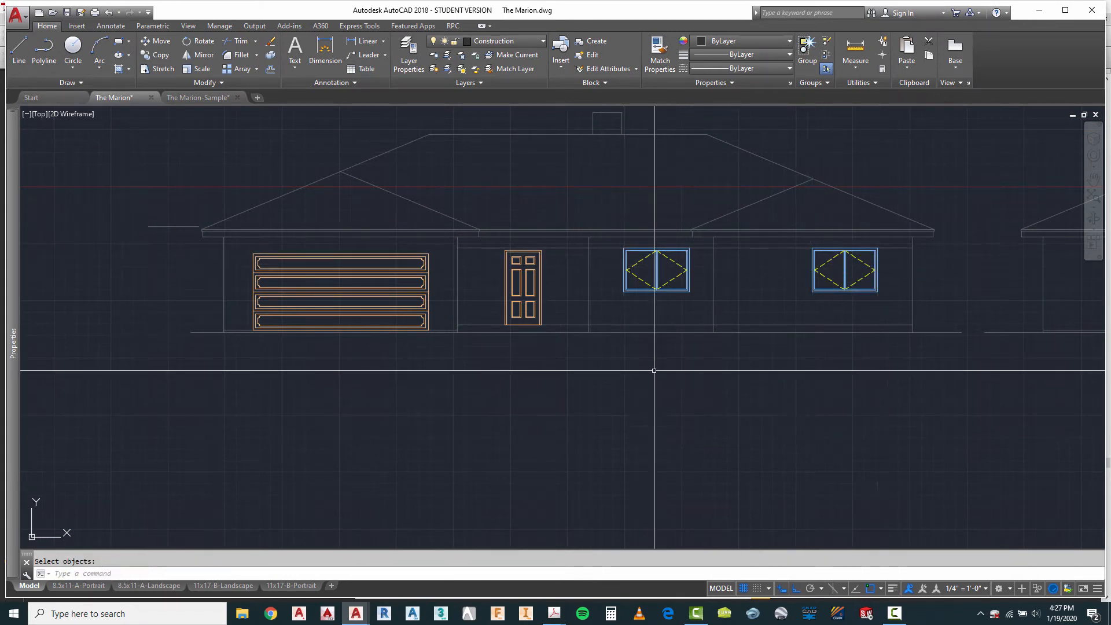
pyautogui.scroll(-3, 649, 373)
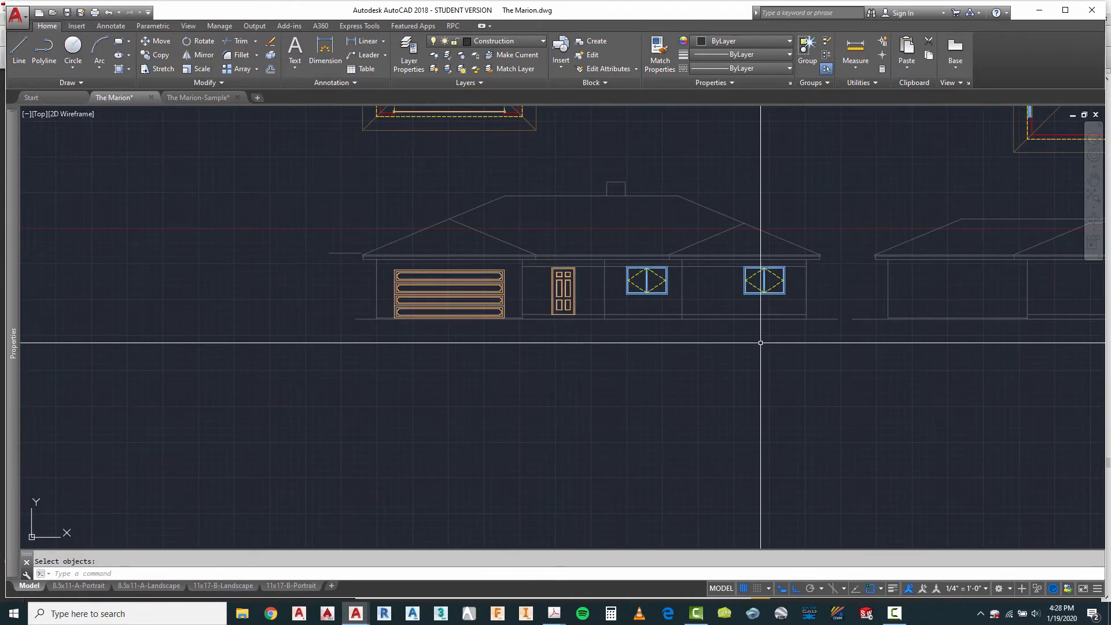
pyautogui.scroll(2, 697, 263)
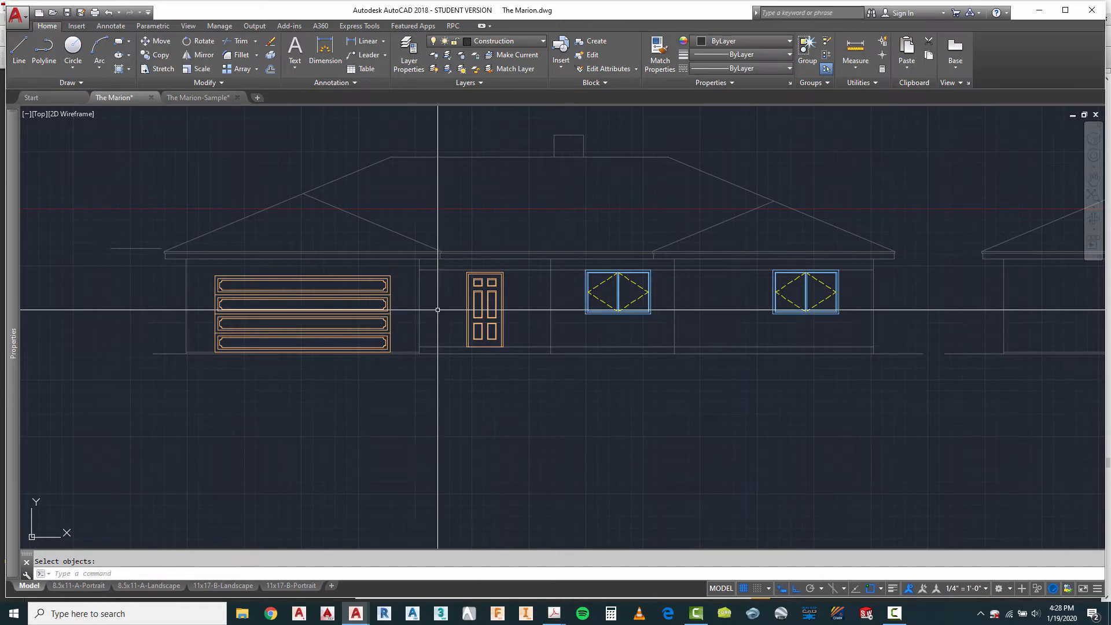
pyautogui.press('Escape')
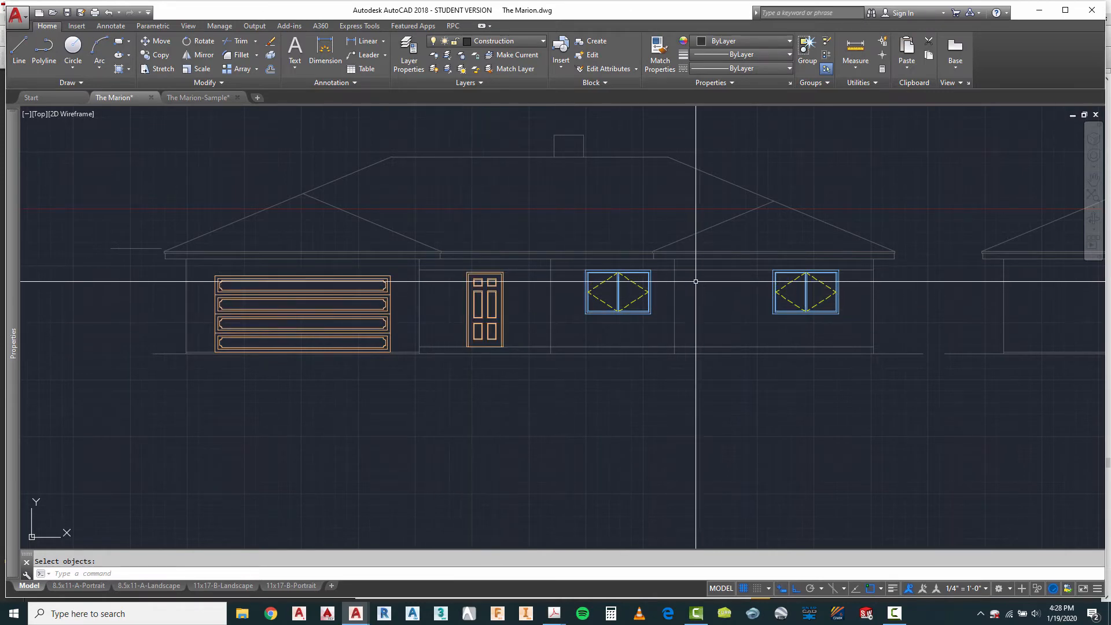
# Step: Stretch the right end of the first elevation's window header line horizontally past the fourth elevation
pyautogui.scroll(2, 695, 280)
pyautogui.scroll(-8, 411, 232)
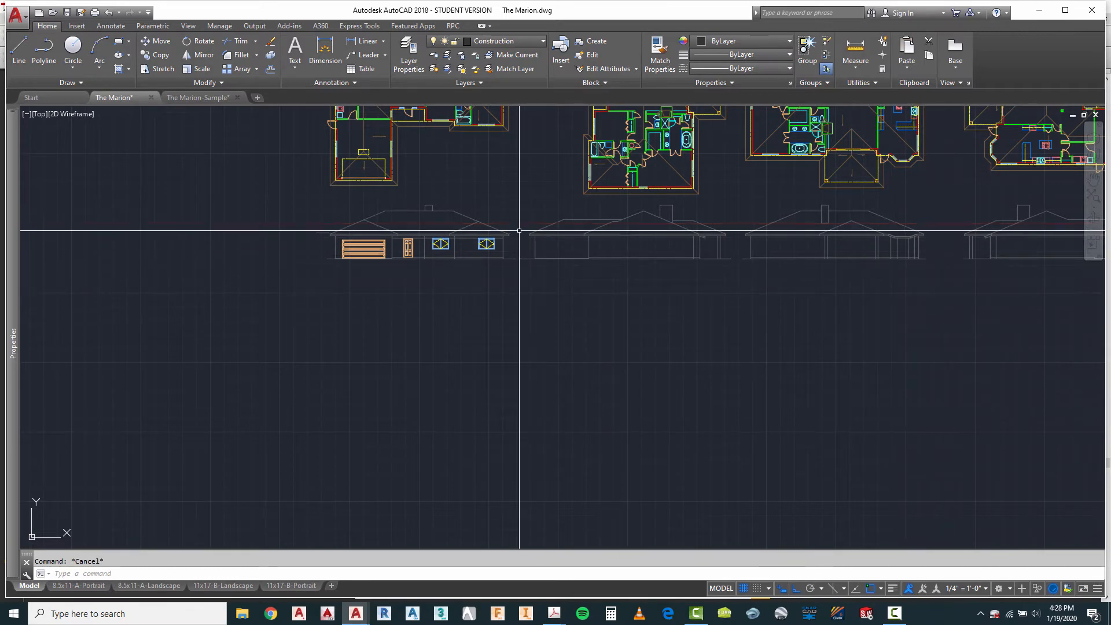
pyautogui.scroll(1, 500, 235)
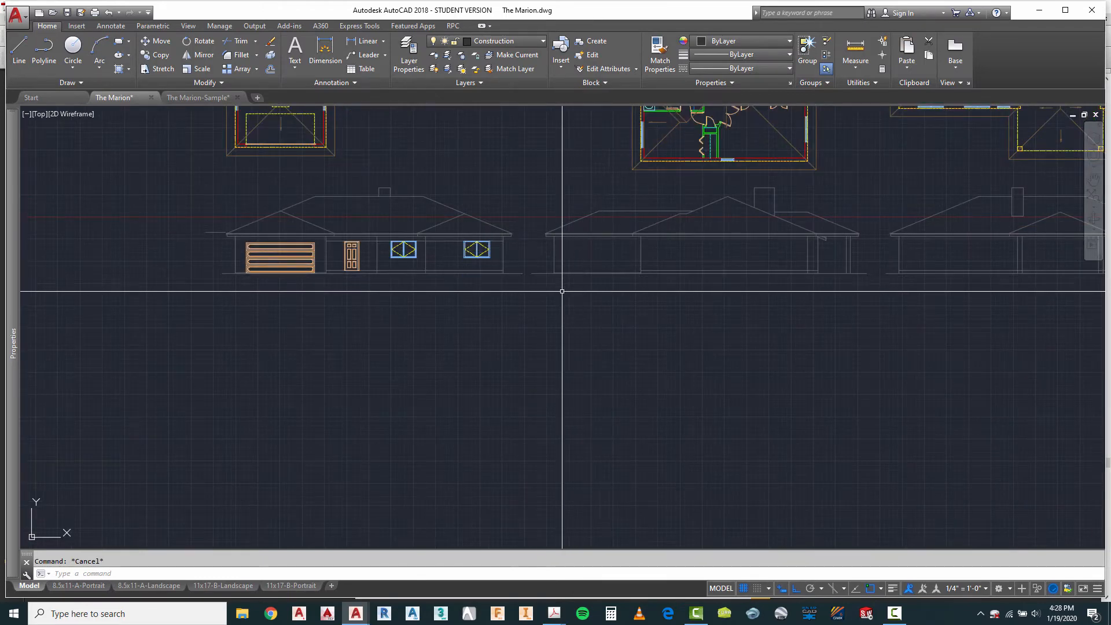
pyautogui.scroll(3, 503, 244)
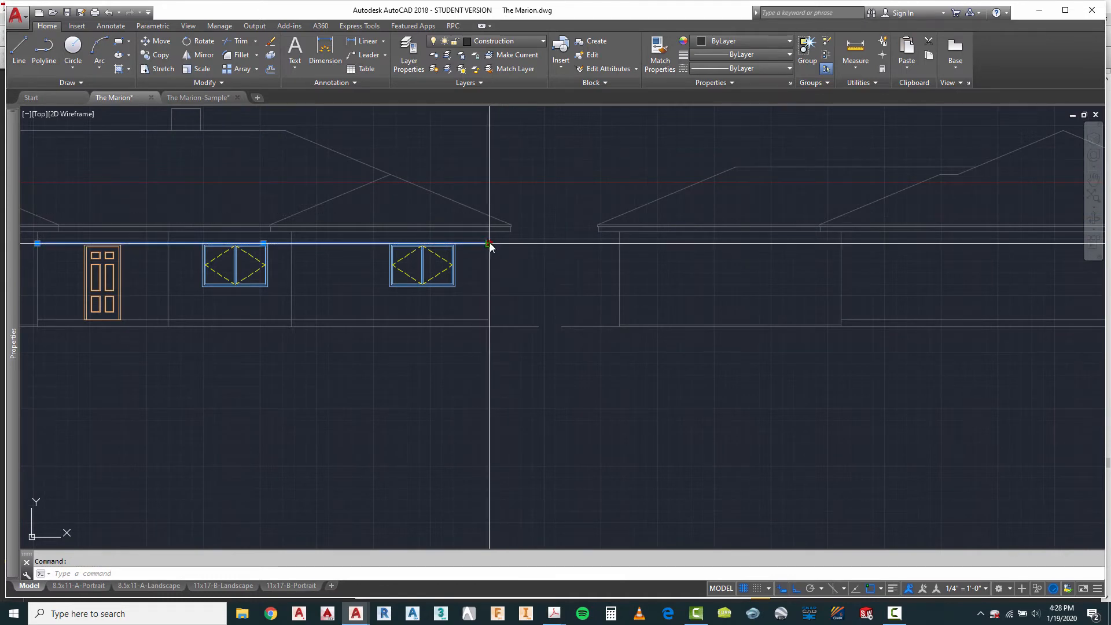
pyautogui.click(489, 244)
pyautogui.scroll(-5, 370, 242)
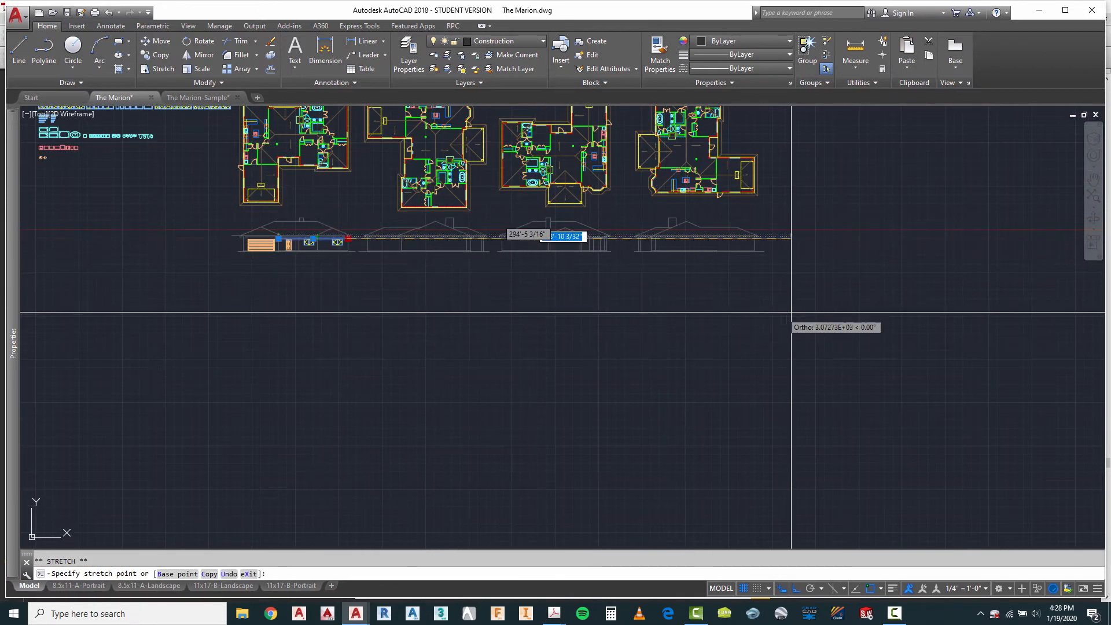
pyautogui.click(851, 300)
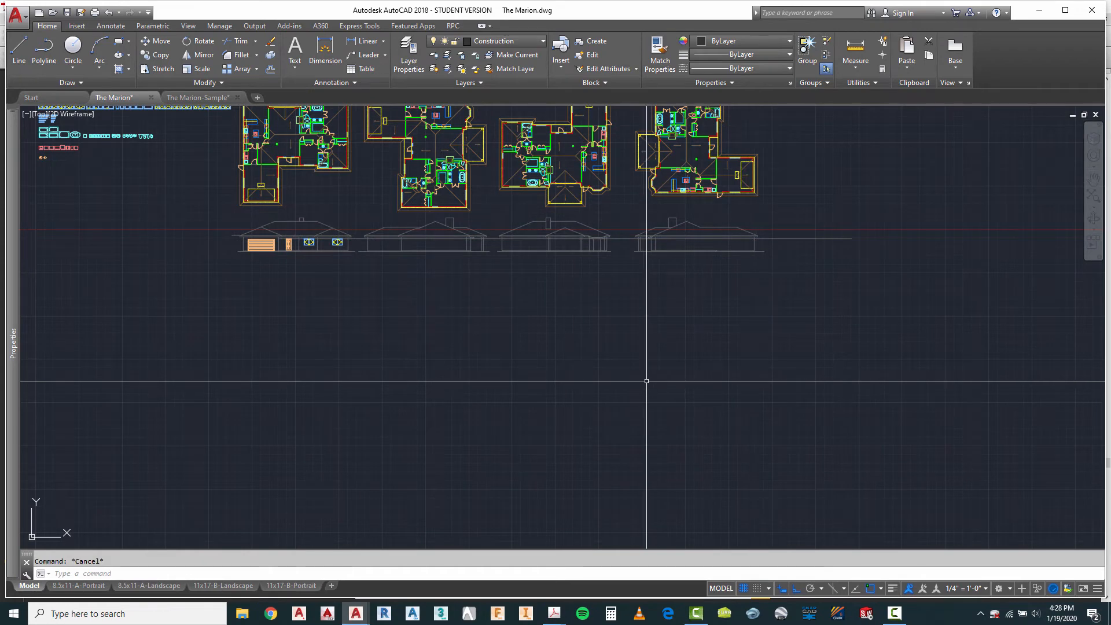
# Step: Draw a vertical construction line from the left end of the second plan's garage window down past the second elevation's ground line
pyautogui.scroll(4, 322, 219)
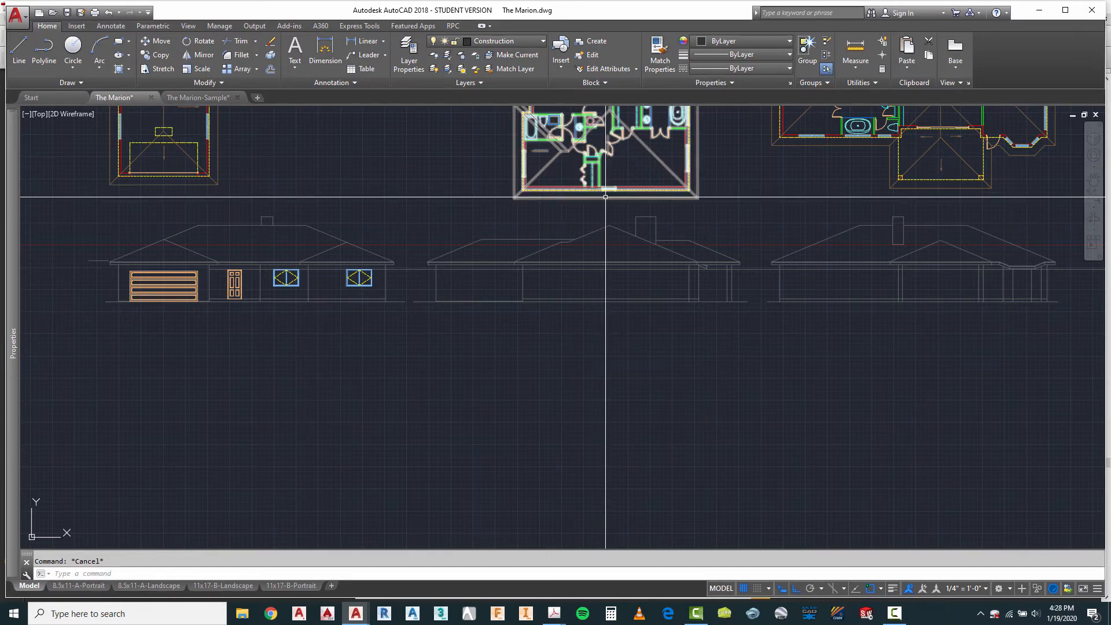
pyautogui.scroll(4, 614, 235)
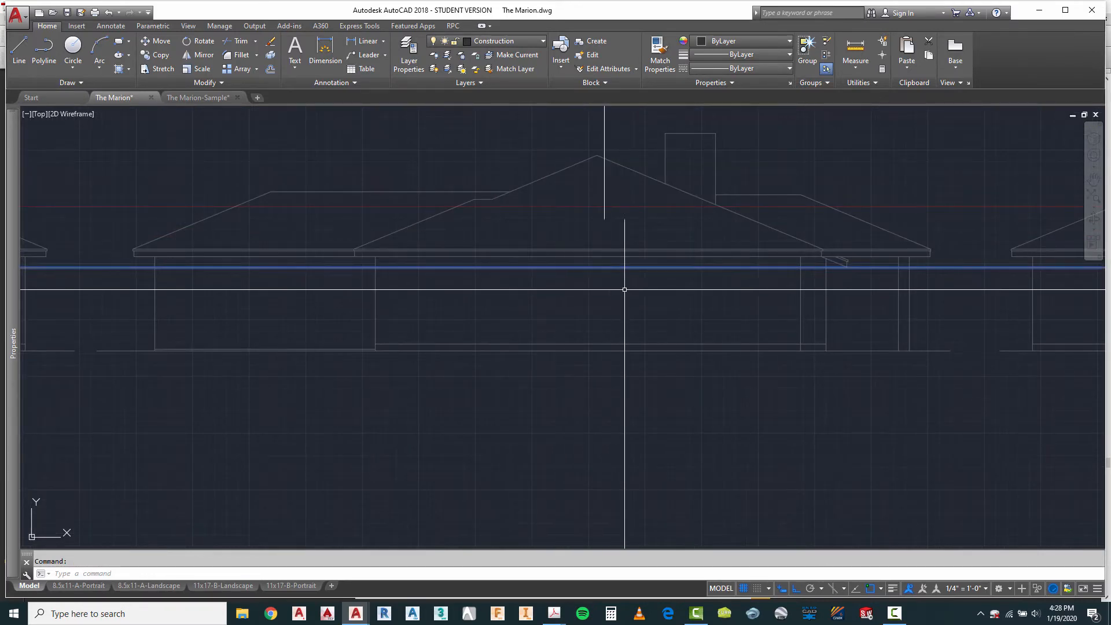
pyautogui.scroll(-5, 686, 324)
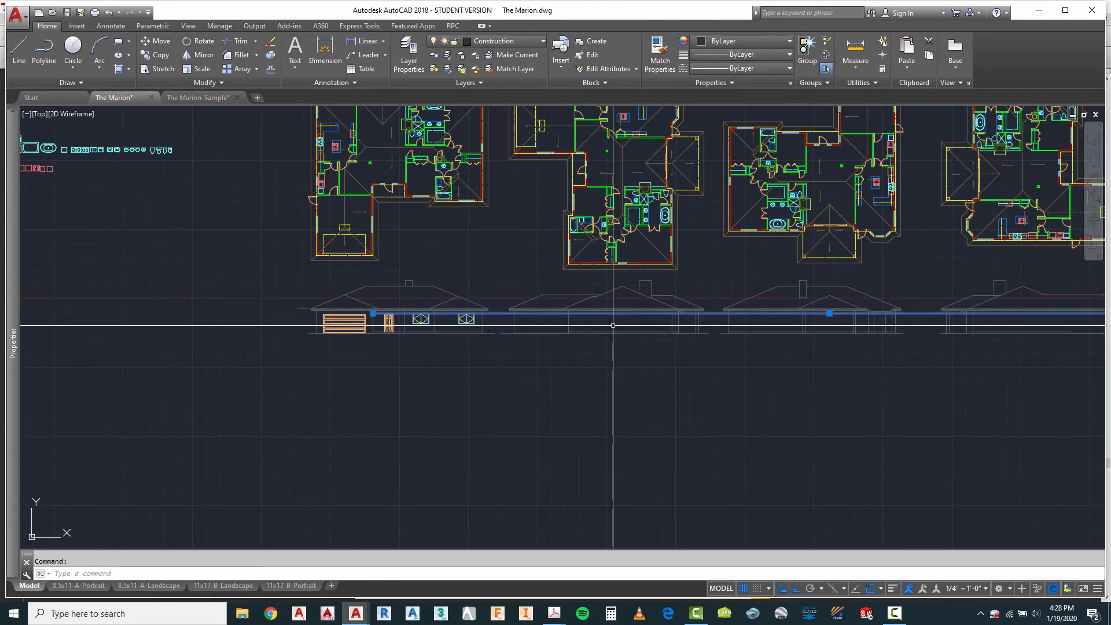
pyautogui.press('Escape')
pyautogui.click(19, 46)
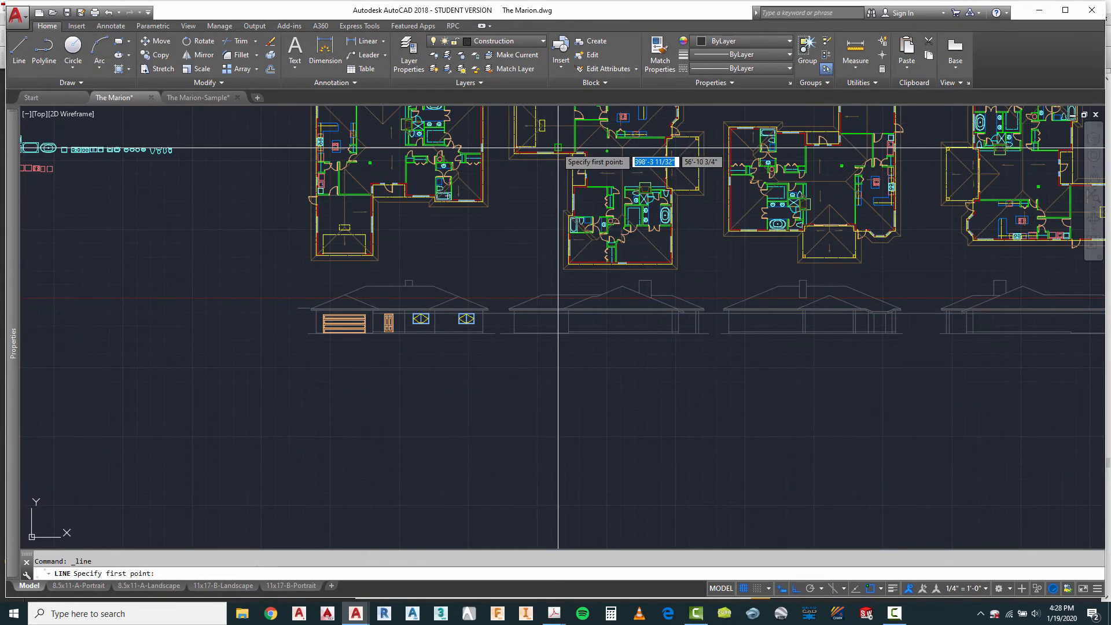
pyautogui.scroll(5, 539, 151)
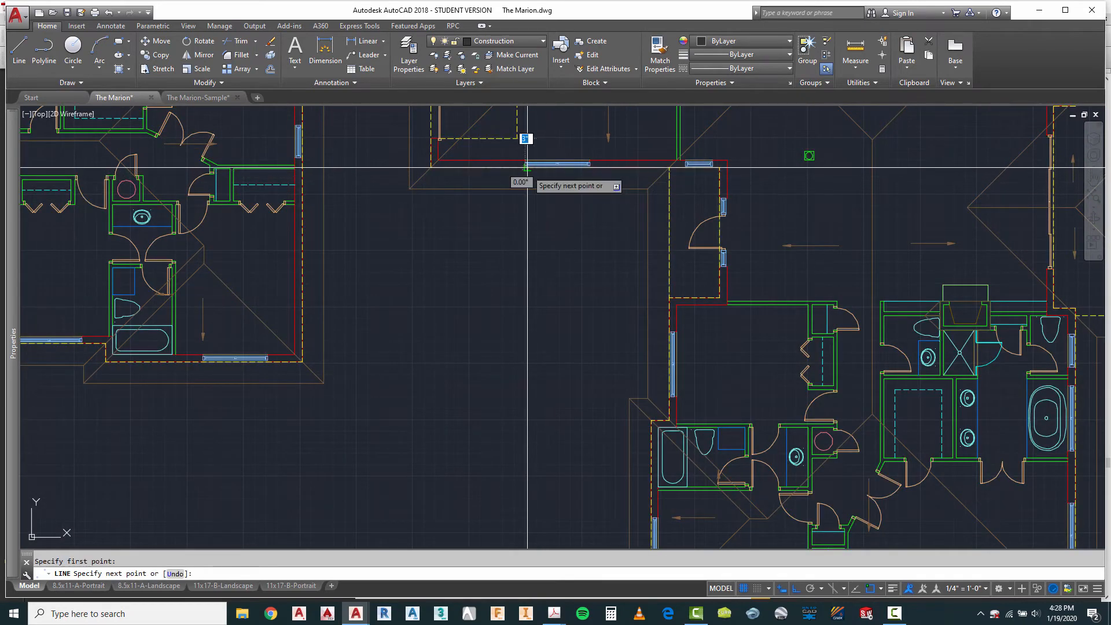
pyautogui.scroll(-6, 527, 168)
pyautogui.press('Escape')
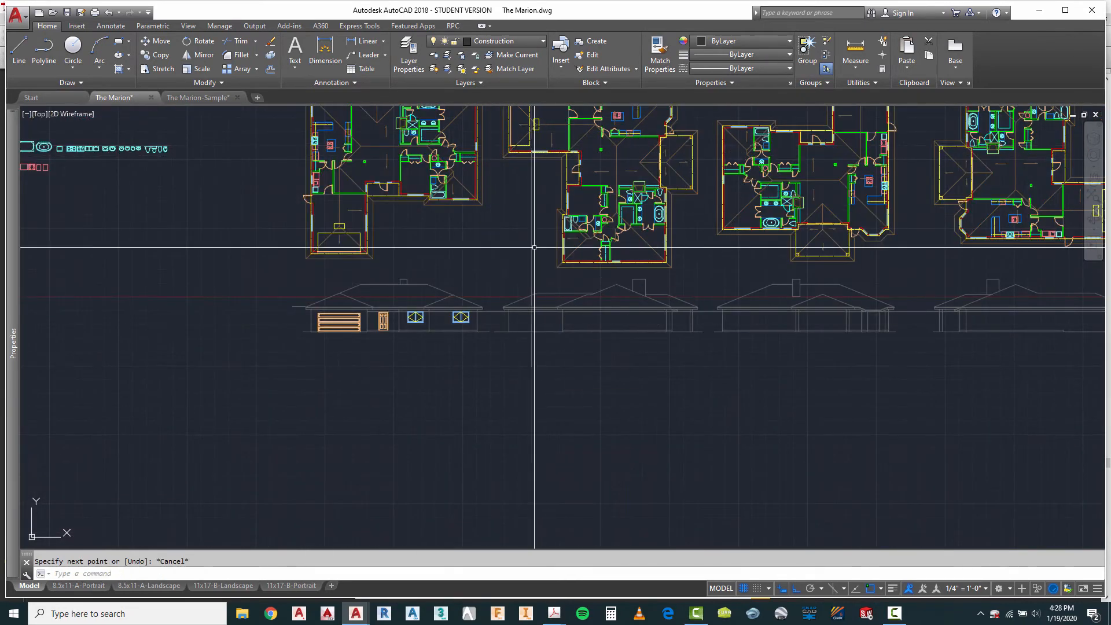
# Step: Draw a vertical construction line from the right end of the second plan's garage window down past the second elevation's ground line
pyautogui.rightClick(531, 203)
pyautogui.click(559, 211)
pyautogui.scroll(5, 547, 162)
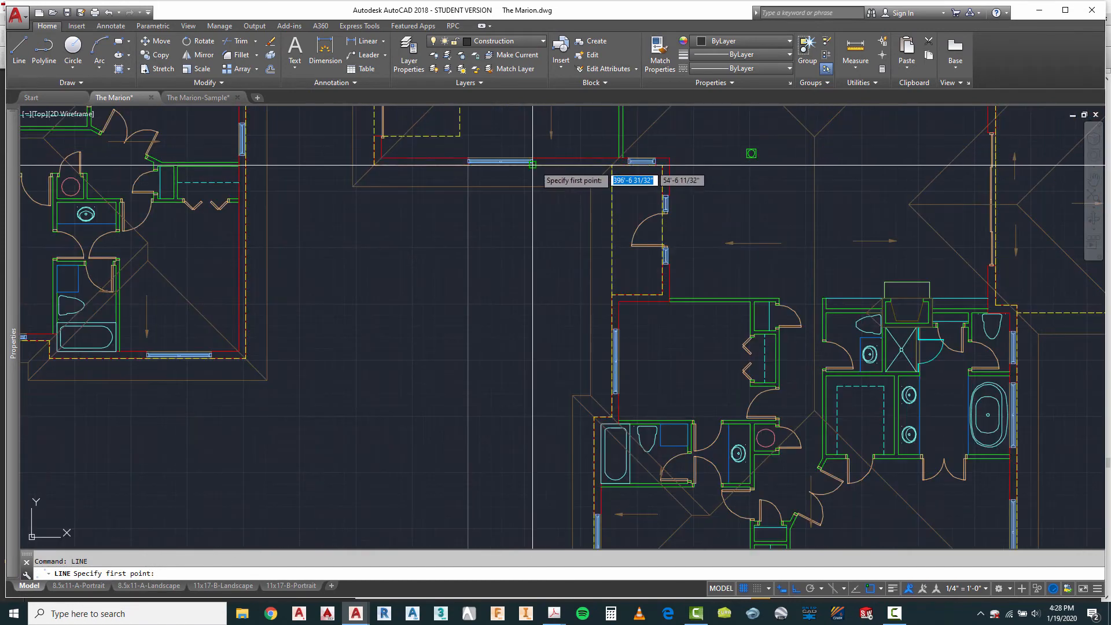
pyautogui.click(532, 165)
pyautogui.scroll(-4, 532, 166)
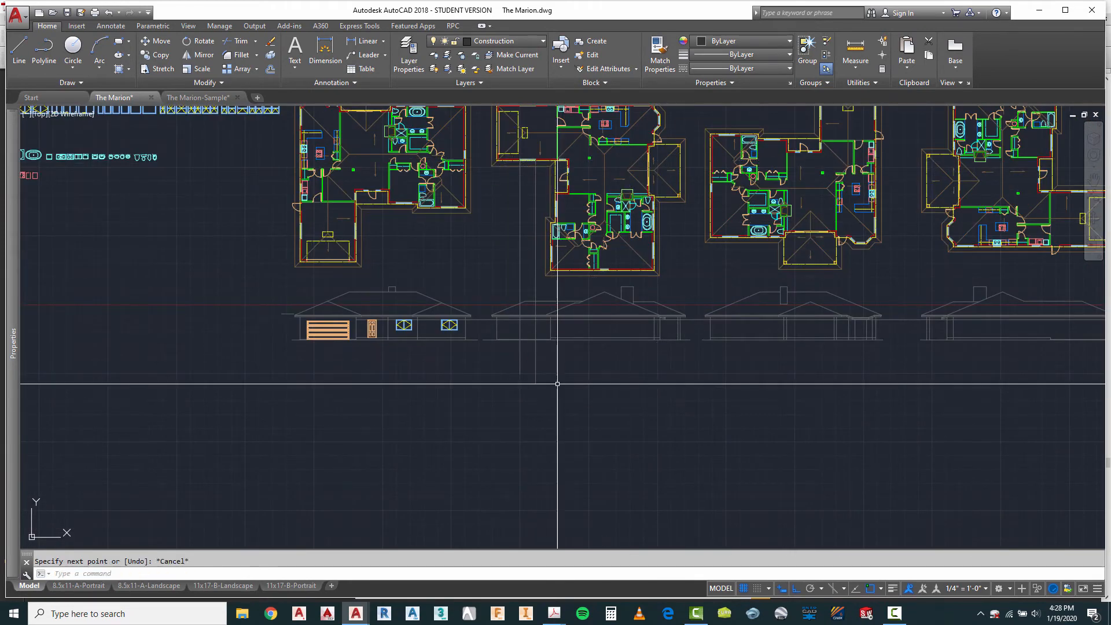
pyautogui.press('Escape')
# Step: Draw a vertical construction line from the left end of the small window in the second plan's lowest wall past the elevation's ground line
pyautogui.scroll(2, 566, 372)
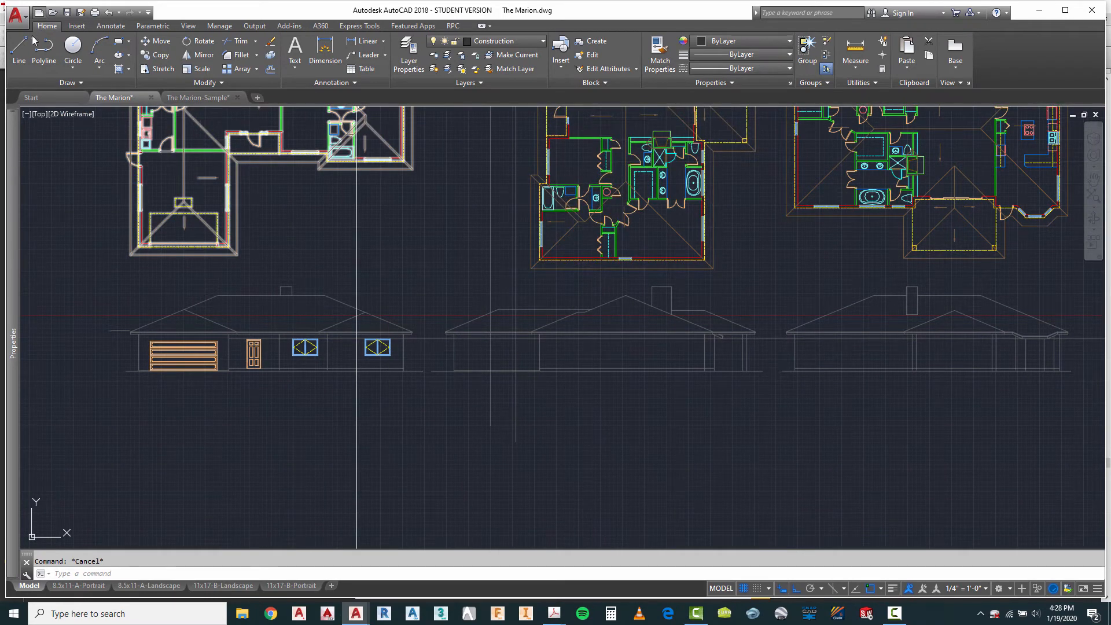
pyautogui.click(19, 49)
pyautogui.scroll(5, 612, 255)
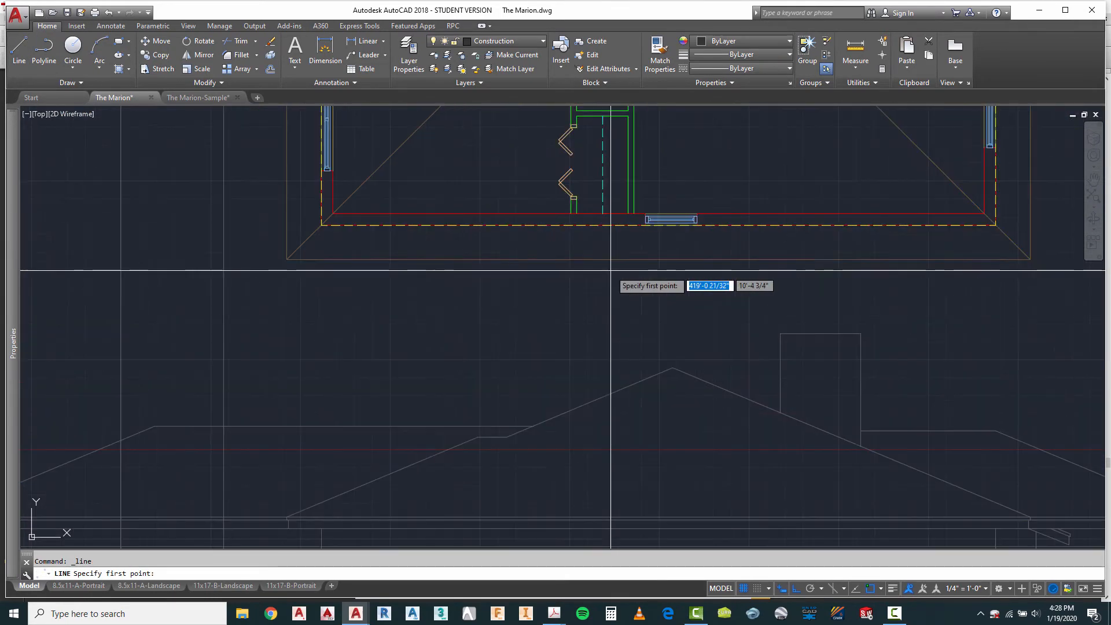
pyautogui.click(646, 225)
pyautogui.scroll(-5, 645, 225)
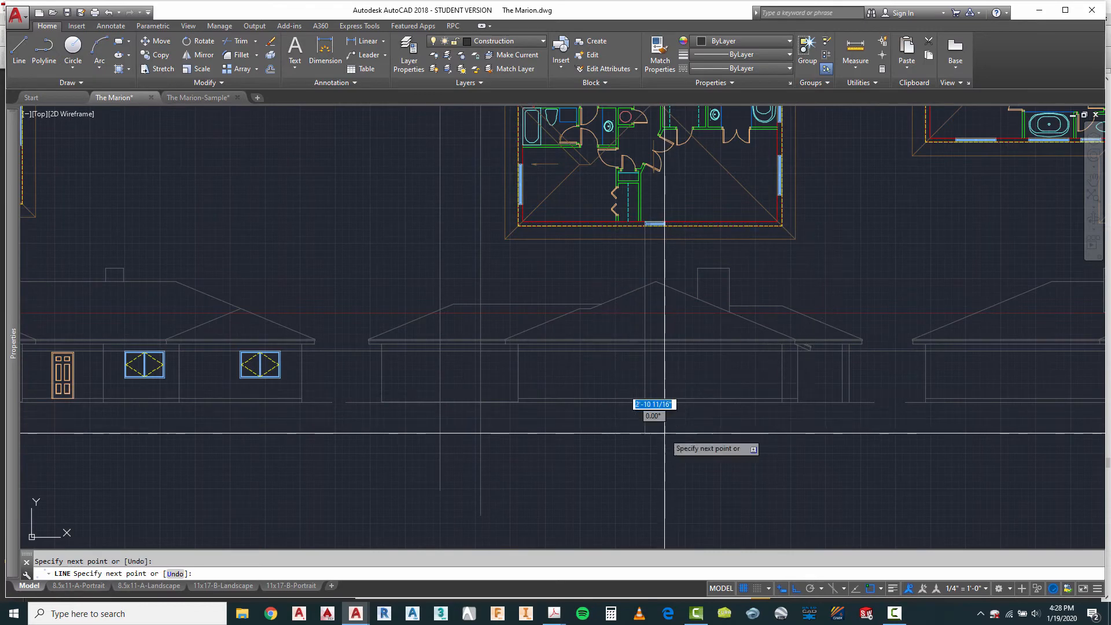
pyautogui.press('Escape')
pyautogui.press('Escape')
# Step: Measure the width of the small window in the second plan's lowest wall
pyautogui.click(861, 56)
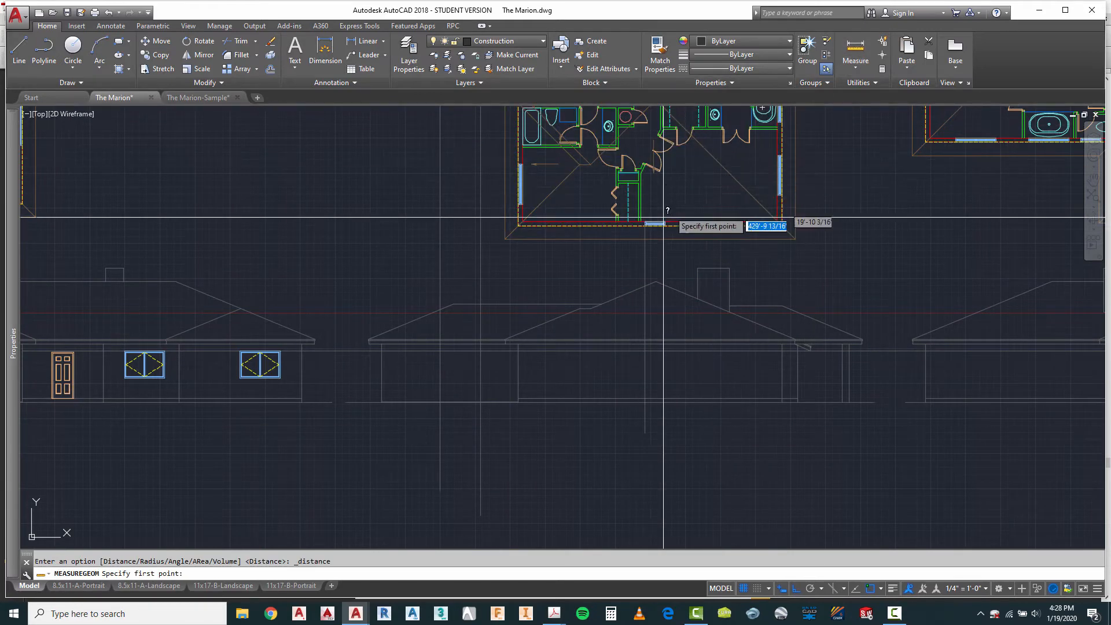
pyautogui.scroll(5, 648, 227)
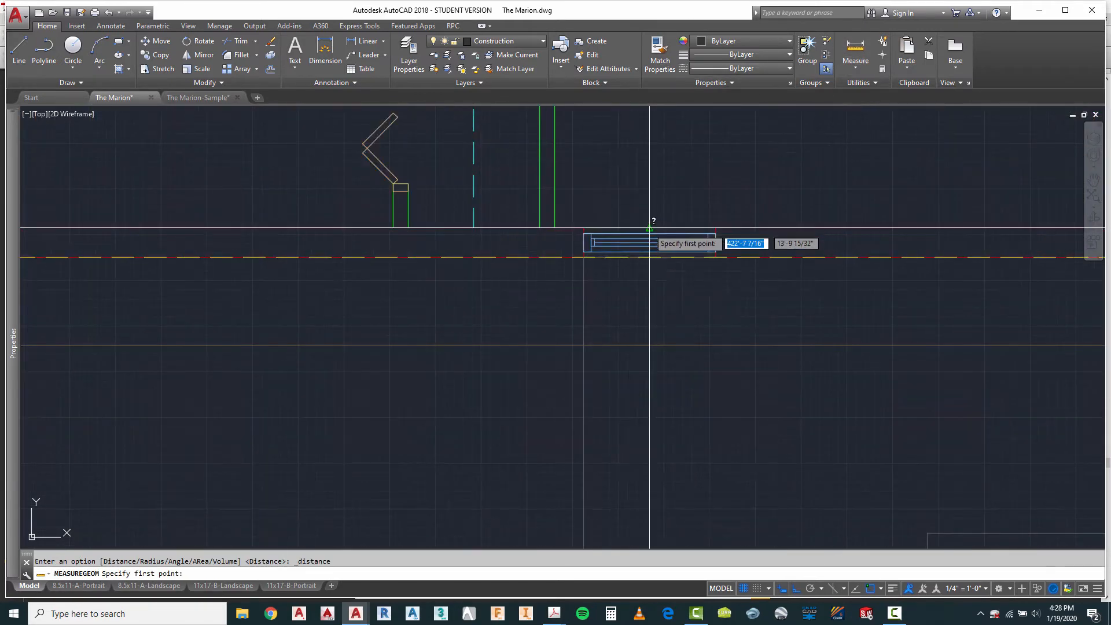
pyautogui.click(584, 258)
pyautogui.press('Escape')
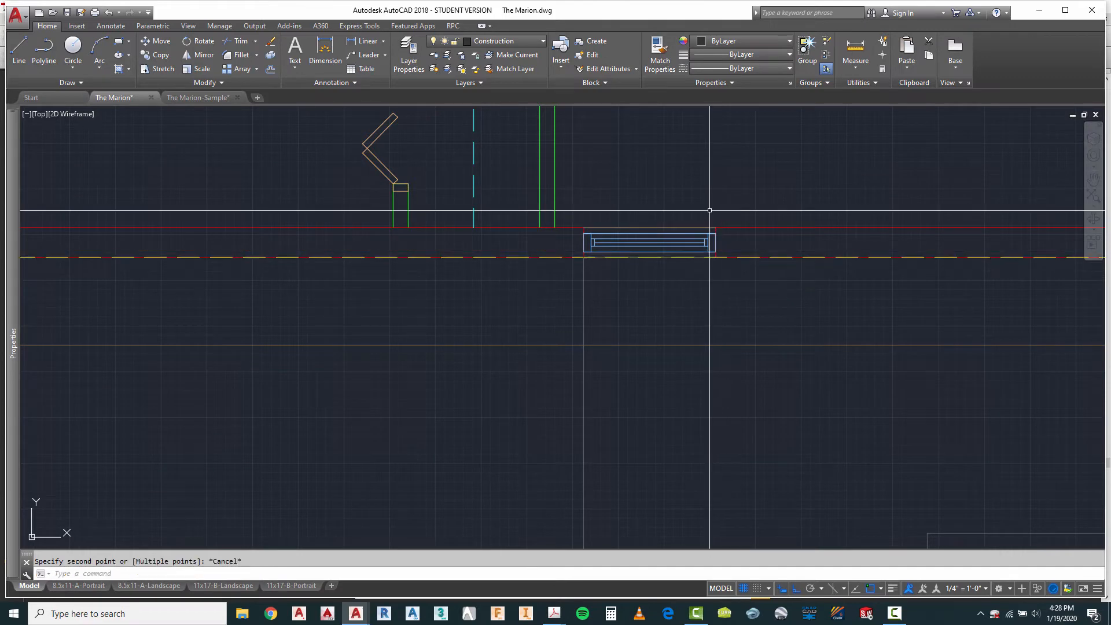
# Step: Measure the width of the widest single casement window elevation in the block library
pyautogui.scroll(-10, 679, 311)
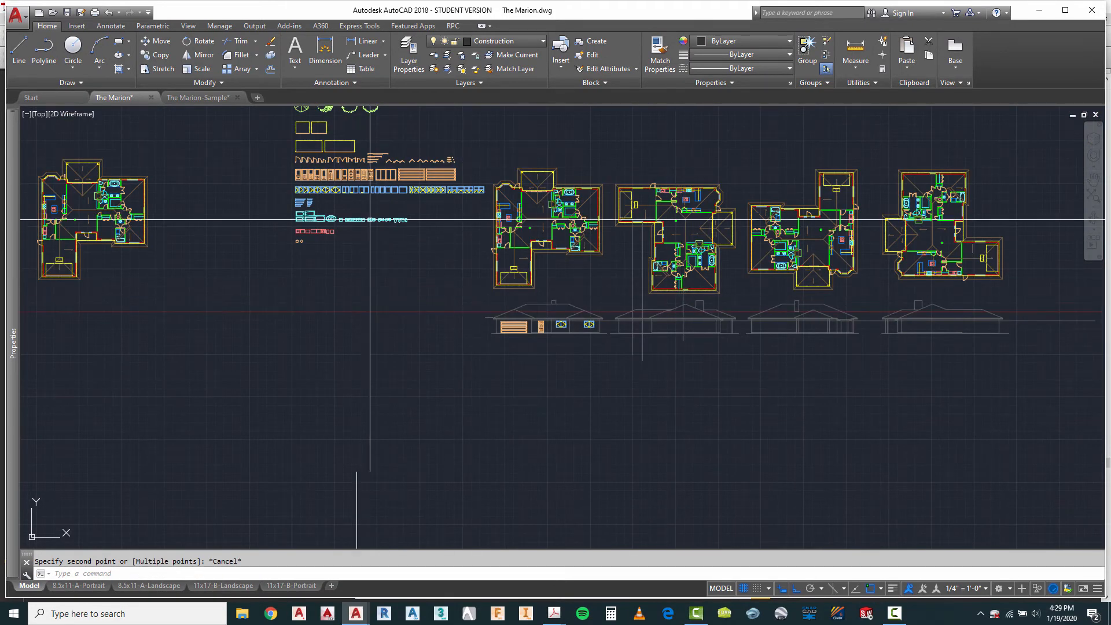
pyautogui.scroll(3, 369, 219)
pyautogui.scroll(3, 307, 255)
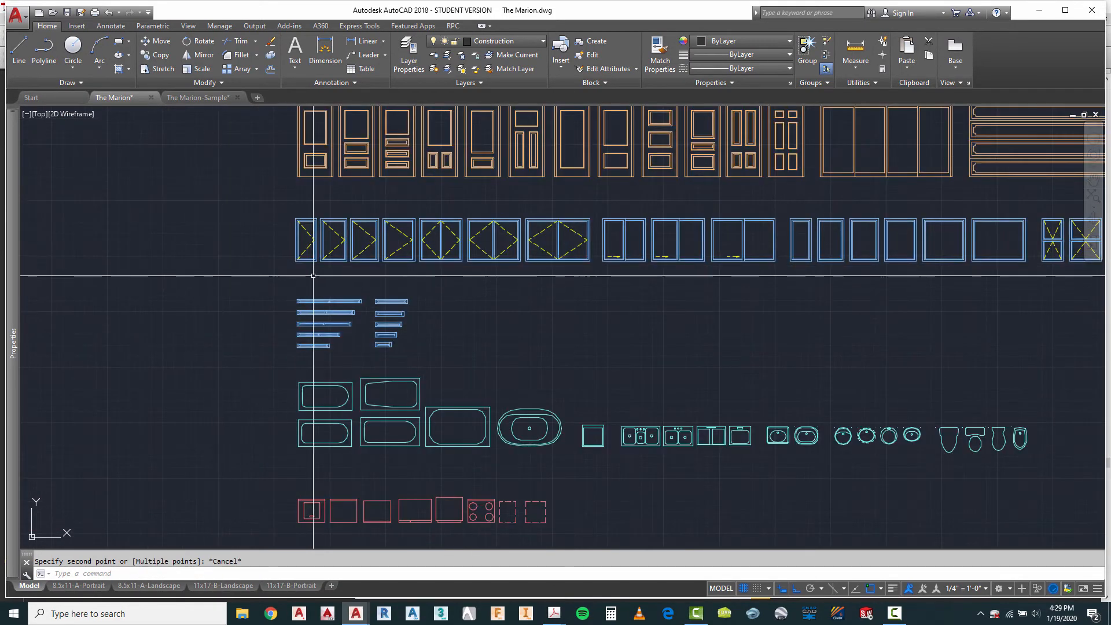
pyautogui.click(856, 56)
pyautogui.scroll(4, 405, 260)
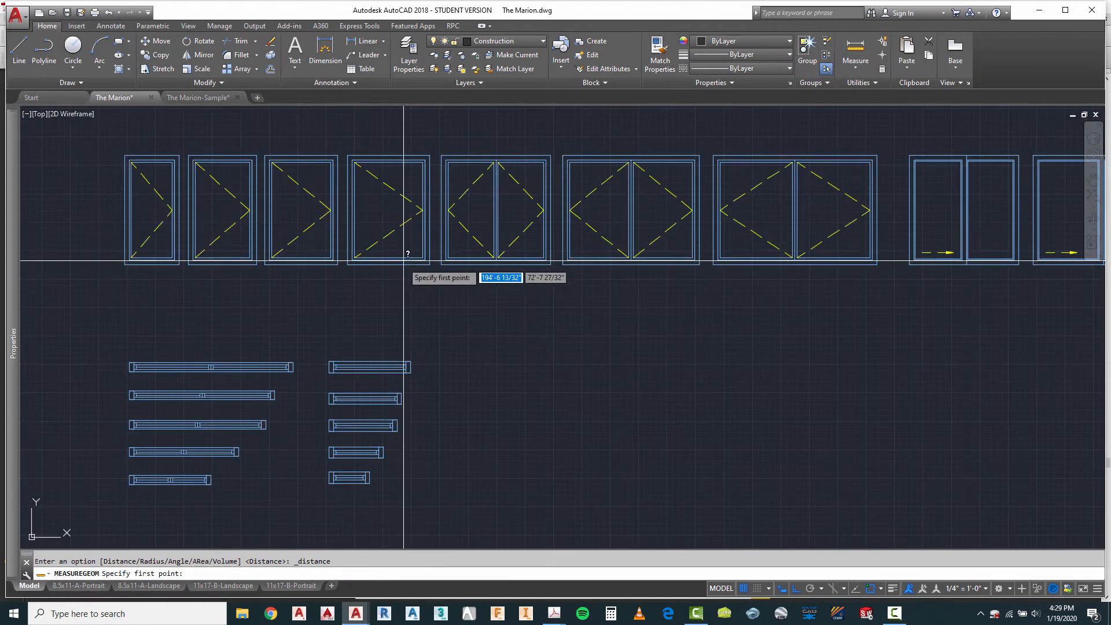
pyautogui.click(348, 156)
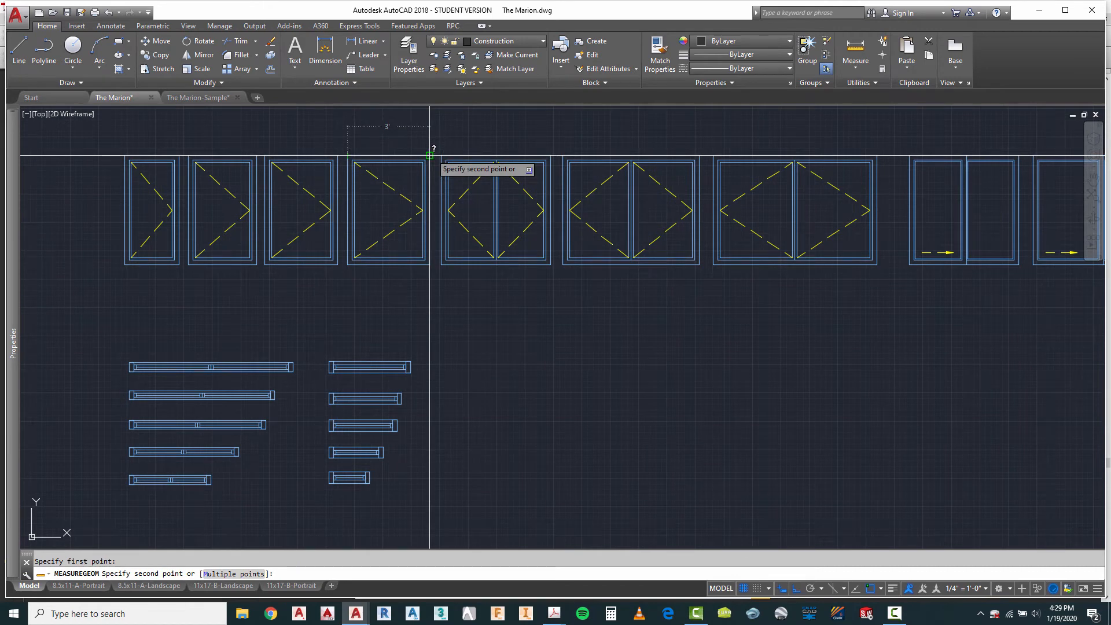
pyautogui.press('Escape')
# Step: Copy the widest single casement window from the block library onto the second elevation, at the small window's projection line and the head-height line
pyautogui.write('co')
pyautogui.press('Return')
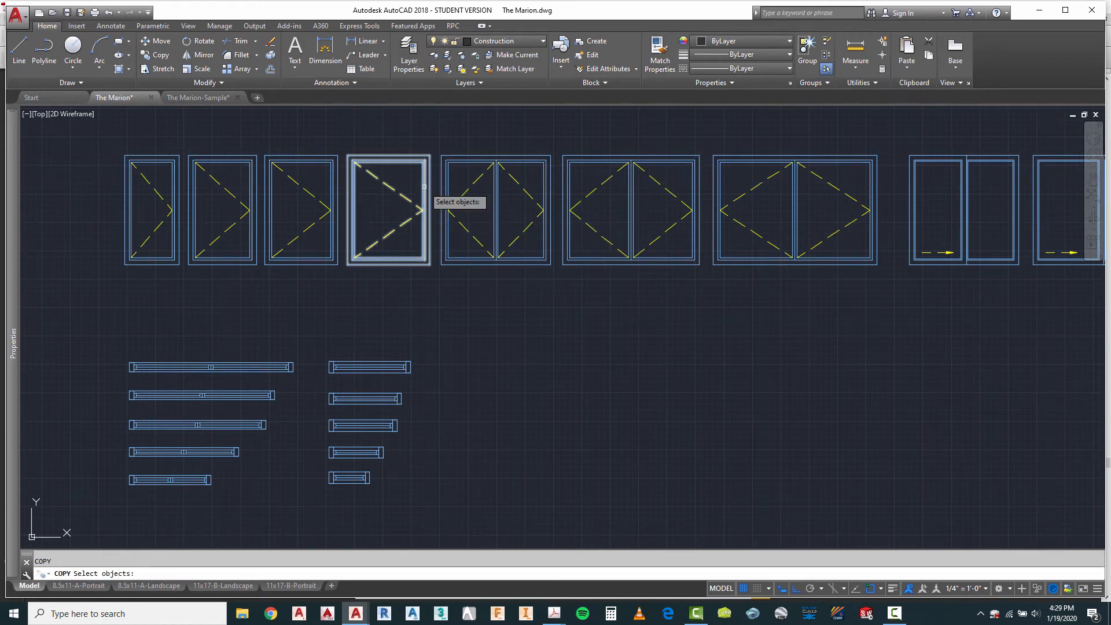
pyautogui.click(426, 187)
pyautogui.press('Return')
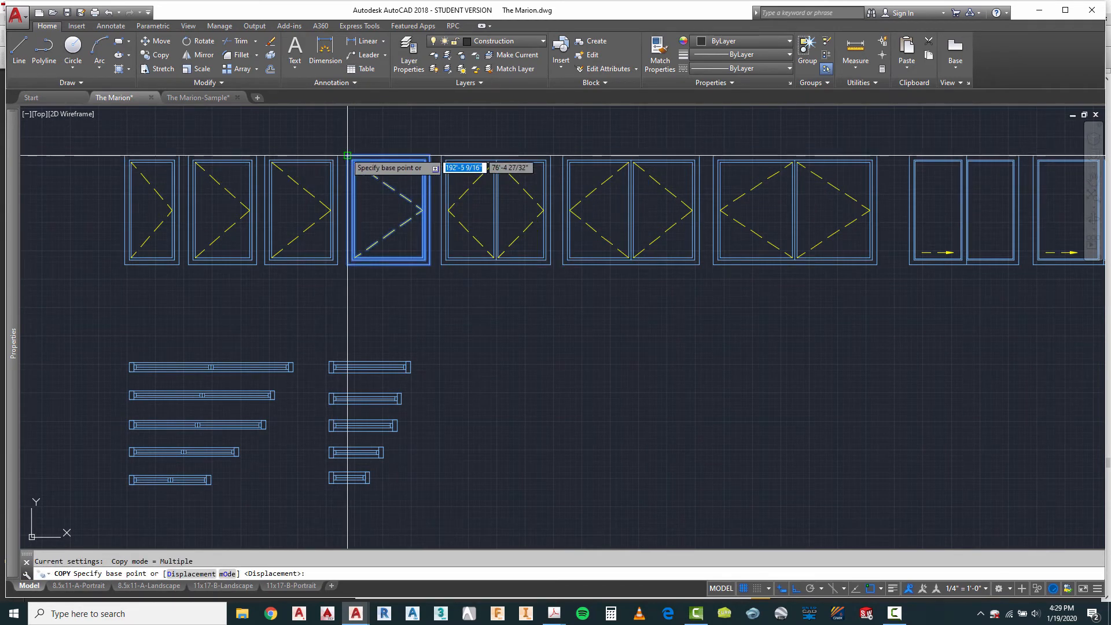
pyautogui.click(348, 155)
pyautogui.scroll(-9, 348, 156)
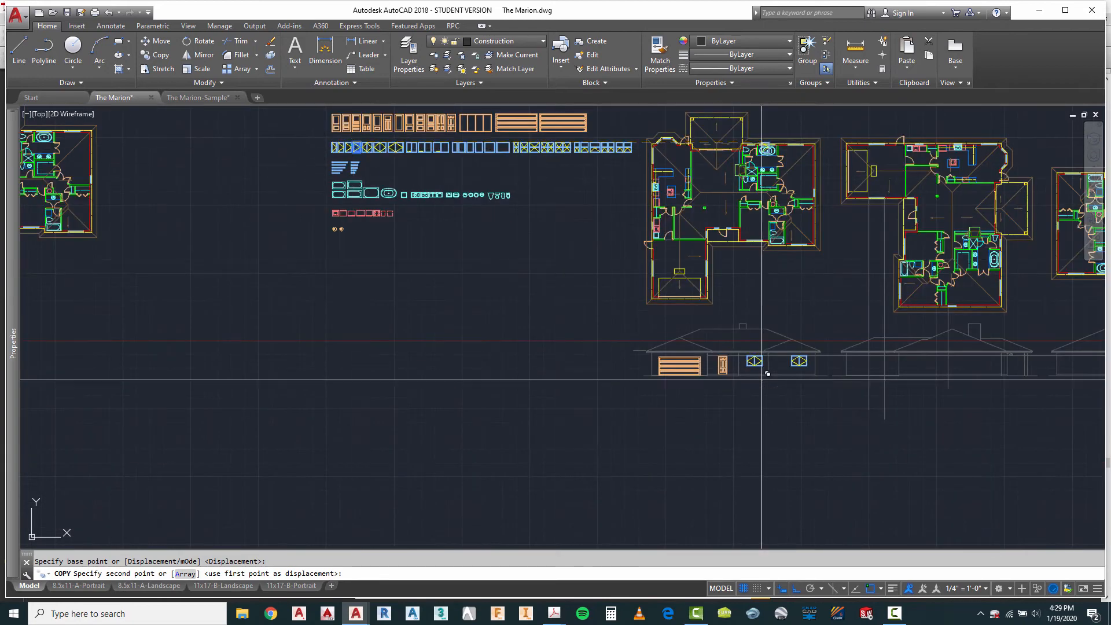
pyautogui.scroll(4, 984, 365)
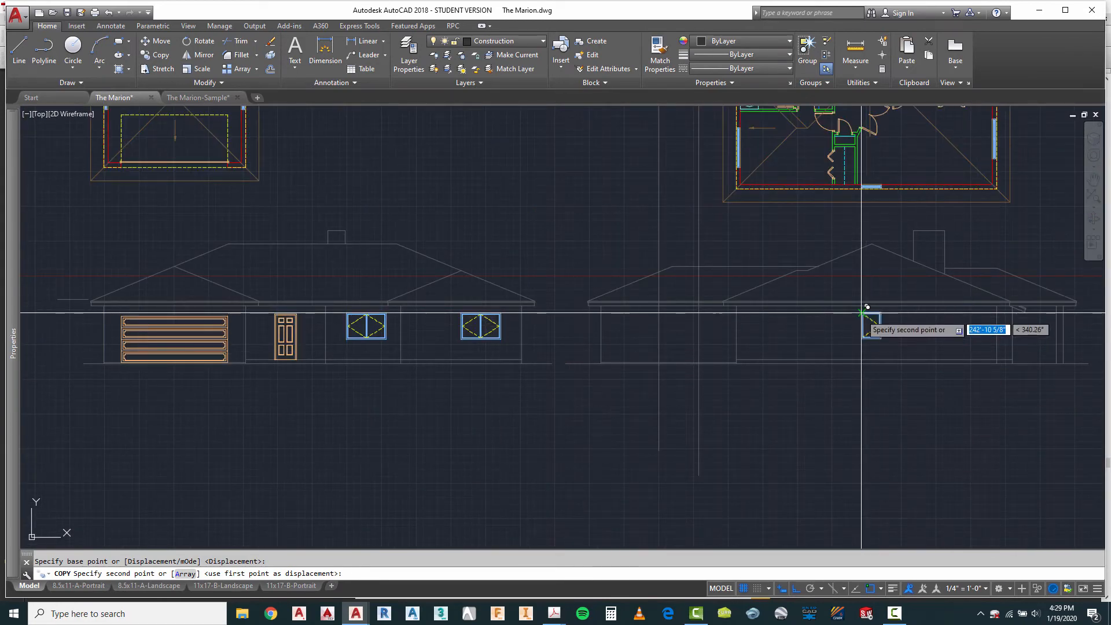
pyautogui.press('Escape')
# Step: Erase the vertical construction line projected from the small window in the second plan's lowest wall
pyautogui.scroll(-2, 597, 271)
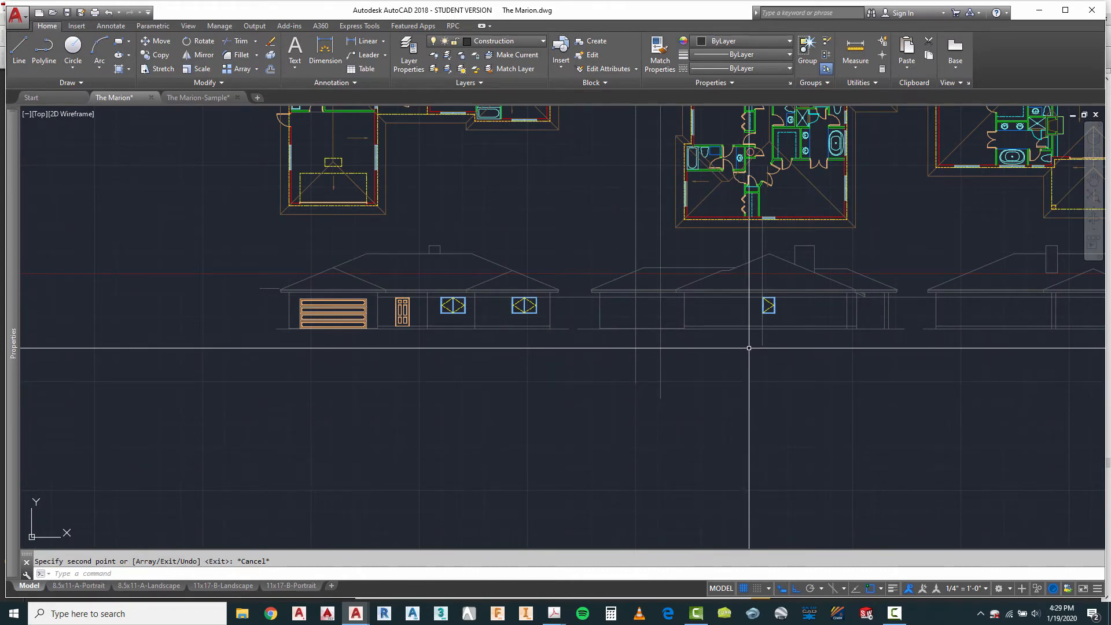
pyautogui.press('Escape')
pyautogui.click(777, 232)
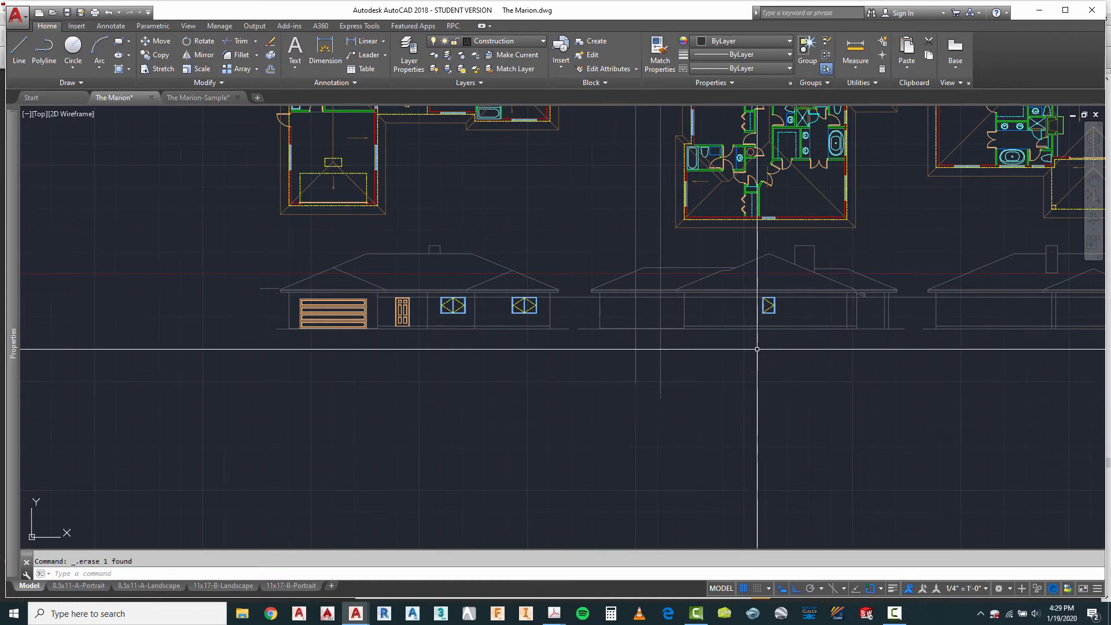
# Step: Compare the second plan's garage window and its projection lines with the garage wall on the second elevation
pyautogui.scroll(-2, 710, 348)
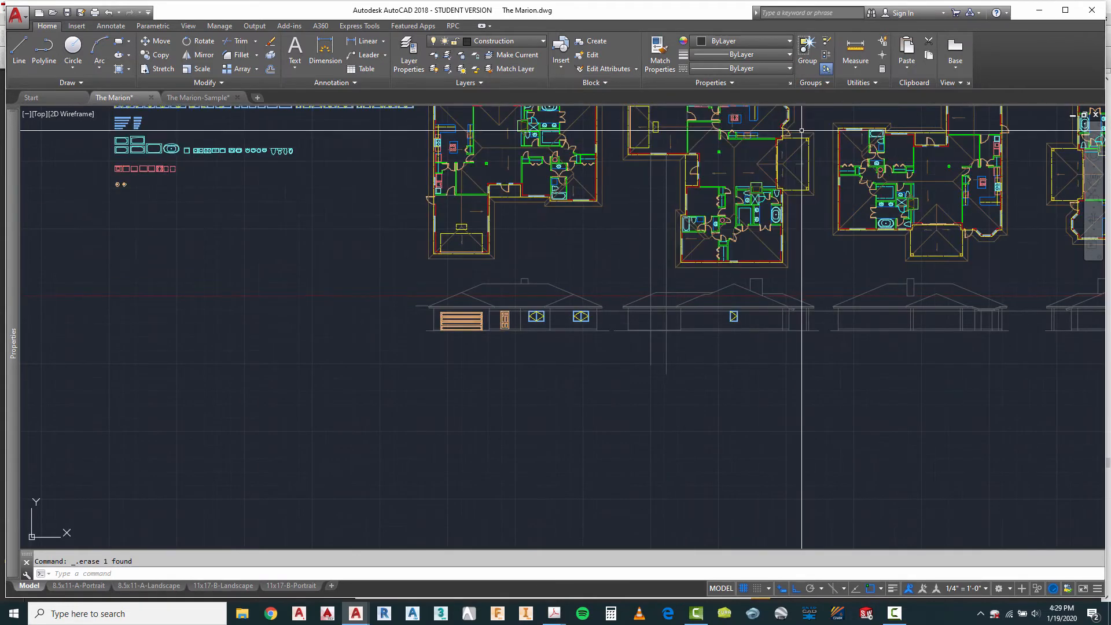
pyautogui.scroll(4, 782, 125)
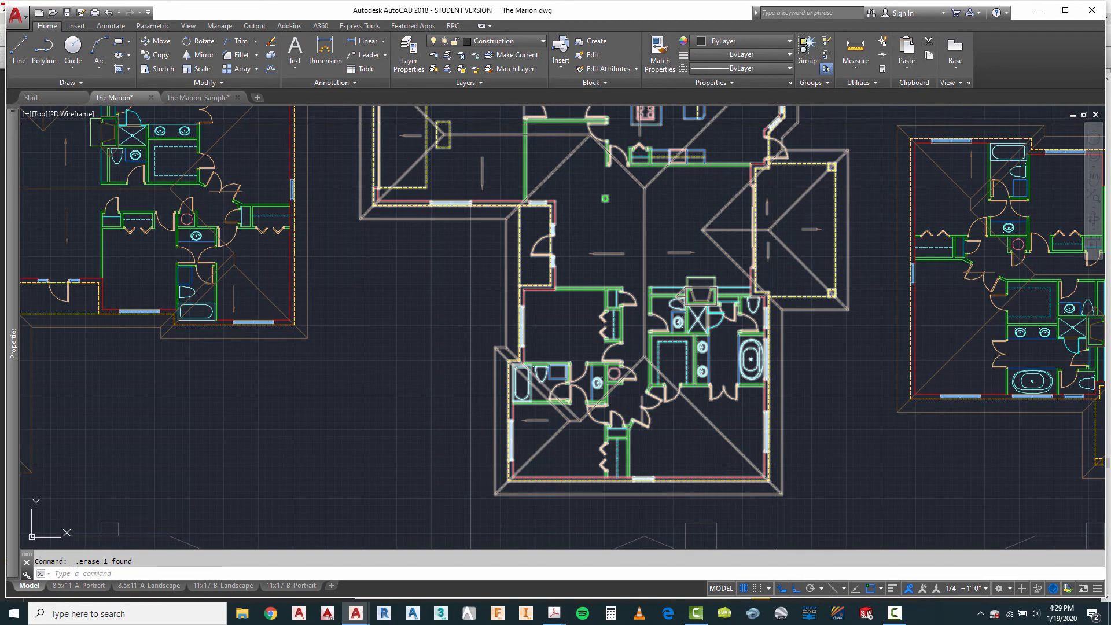
pyautogui.scroll(-2, 778, 174)
pyautogui.scroll(3, 783, 300)
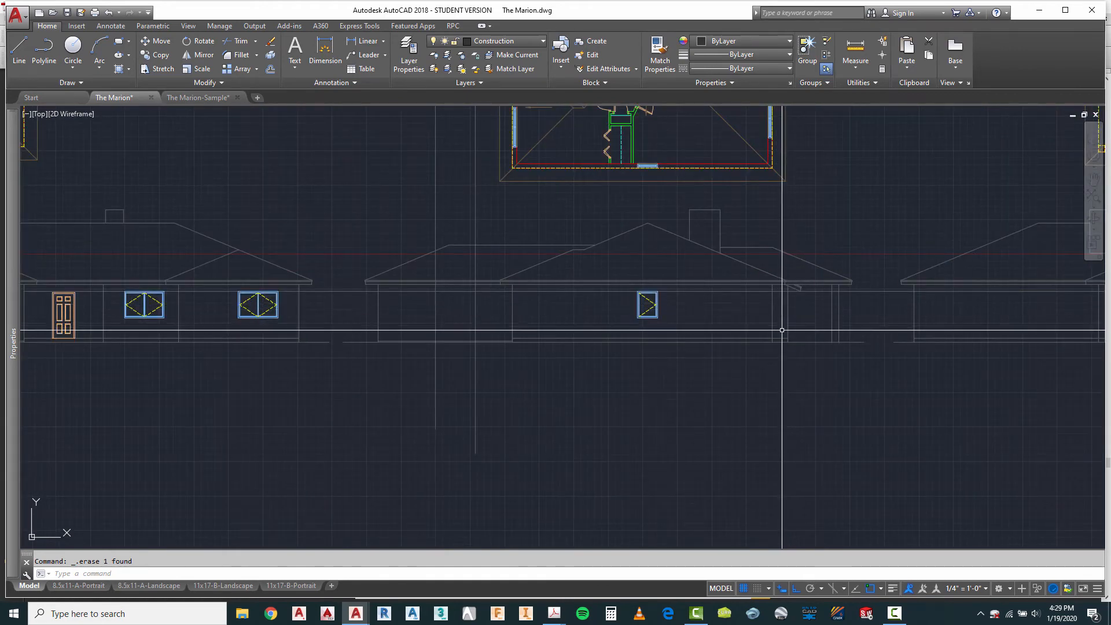
pyautogui.scroll(-4, 782, 333)
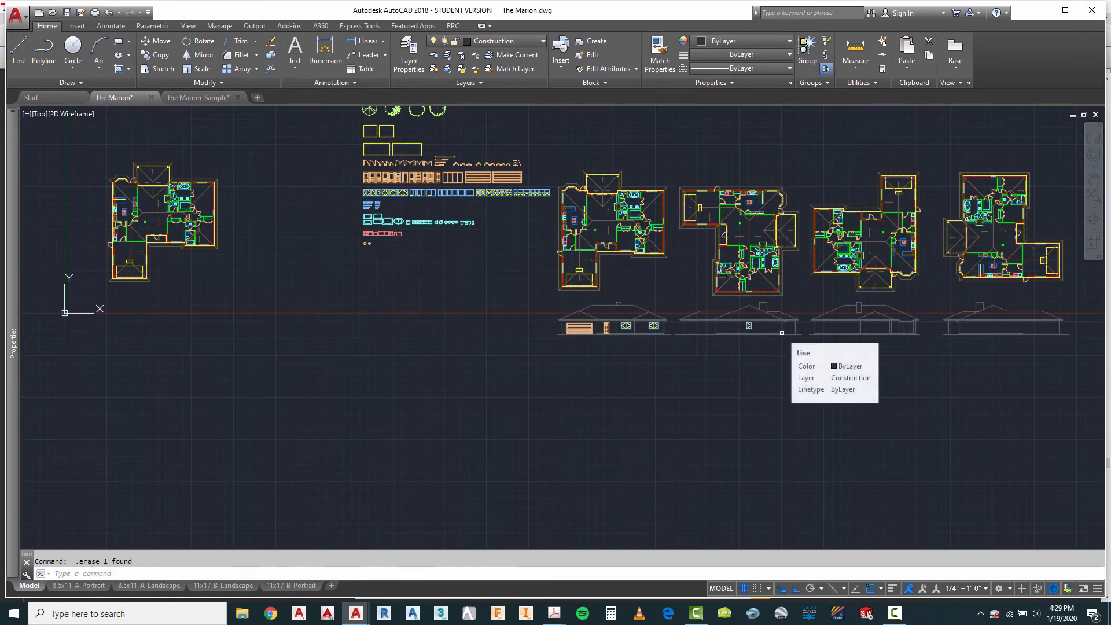
pyautogui.scroll(2, 675, 236)
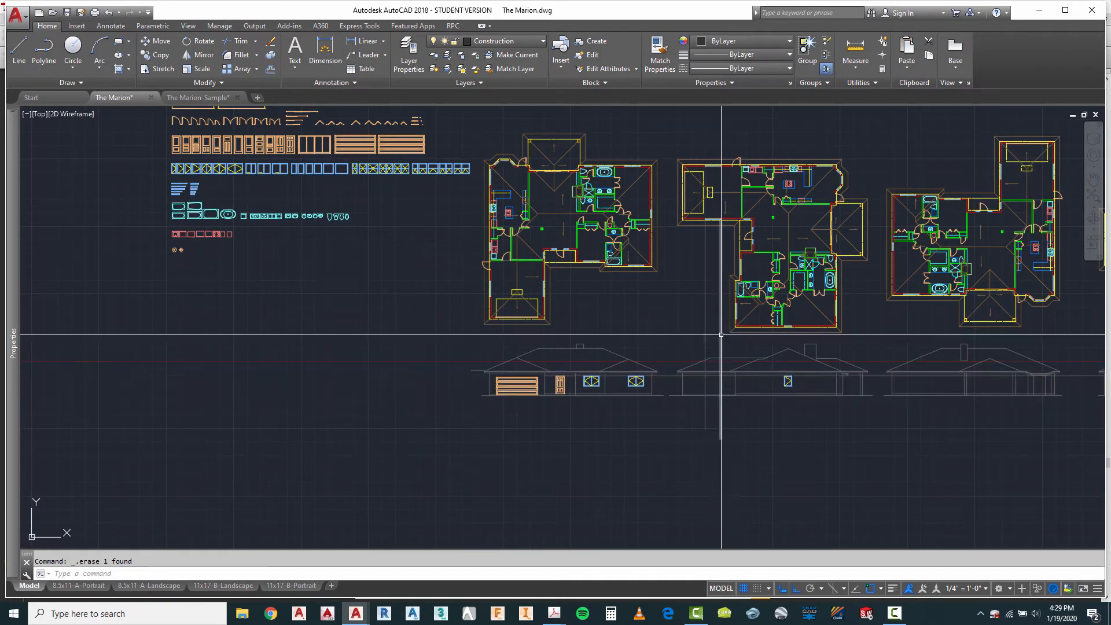
pyautogui.scroll(2, 719, 220)
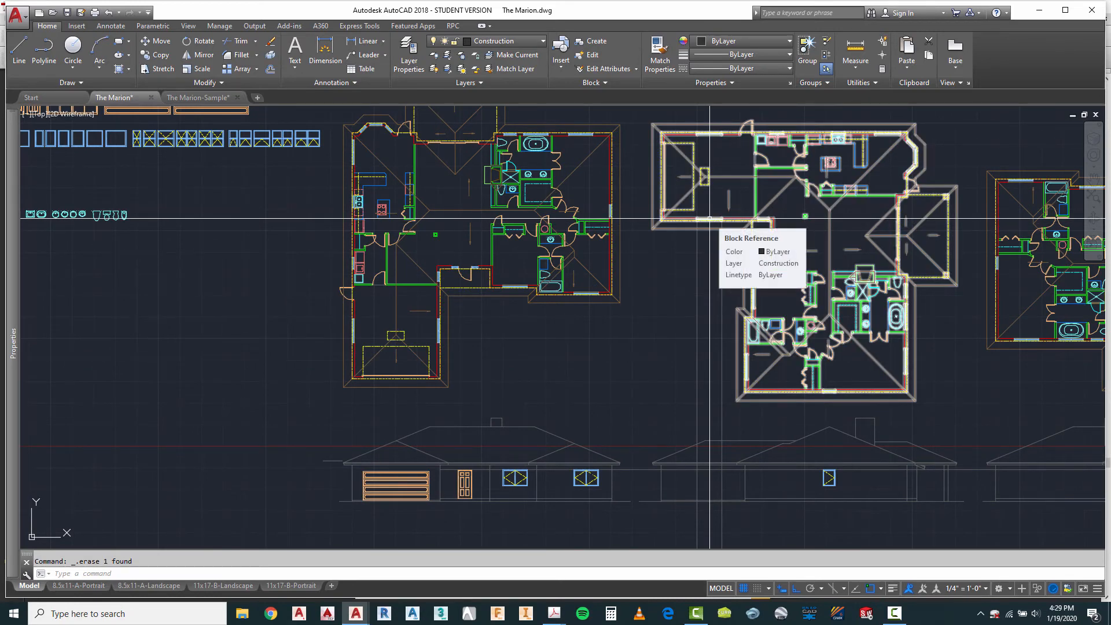
pyautogui.scroll(4, 710, 494)
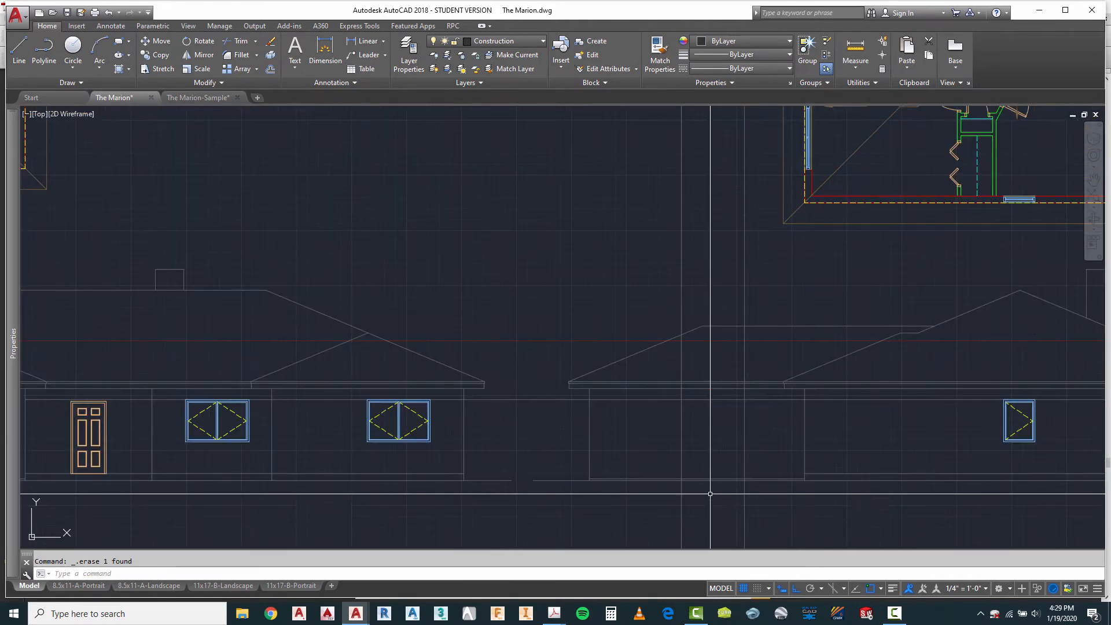
pyautogui.scroll(4, 708, 490)
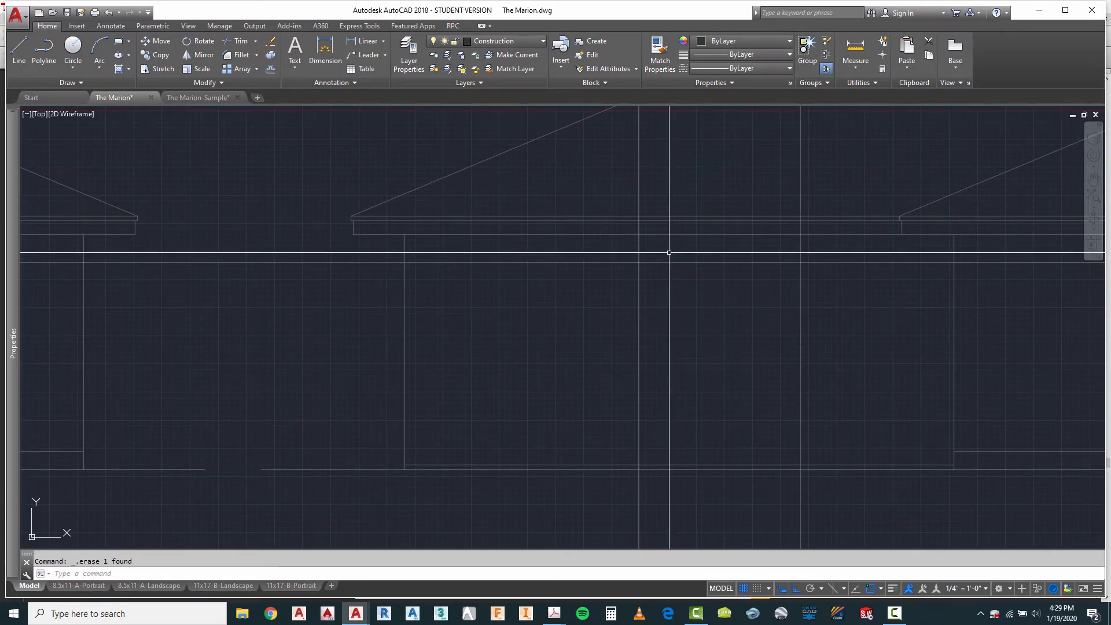
# Step: Offset the horizontal window head line 6 inches downward at the second elevation's garage wall
pyautogui.press('Escape')
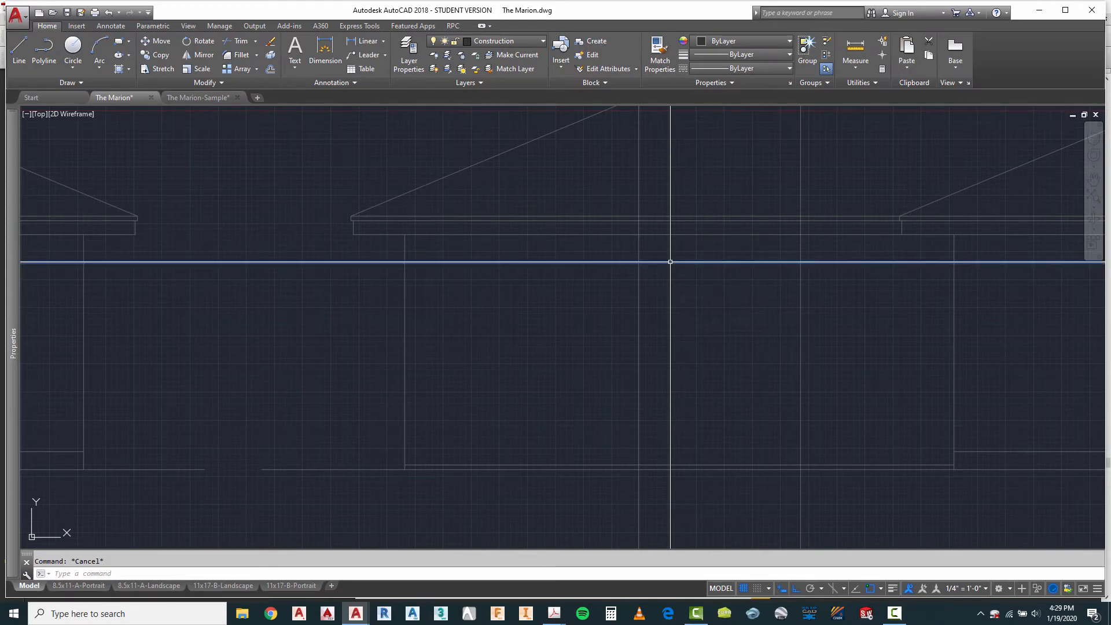
pyautogui.scroll(-2, 626, 232)
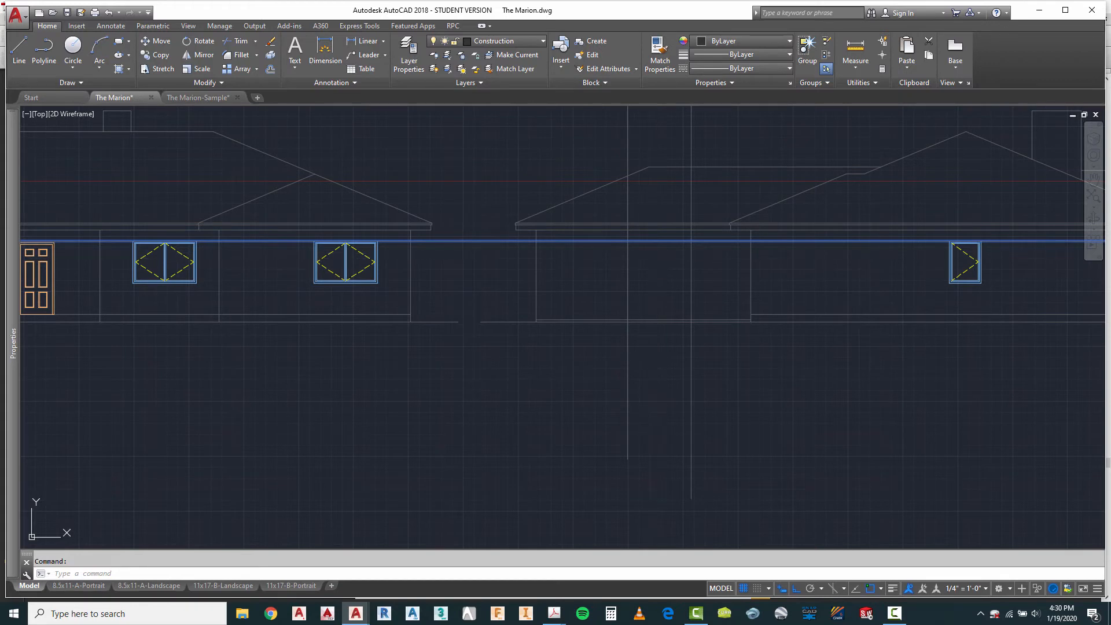
pyautogui.press('Escape')
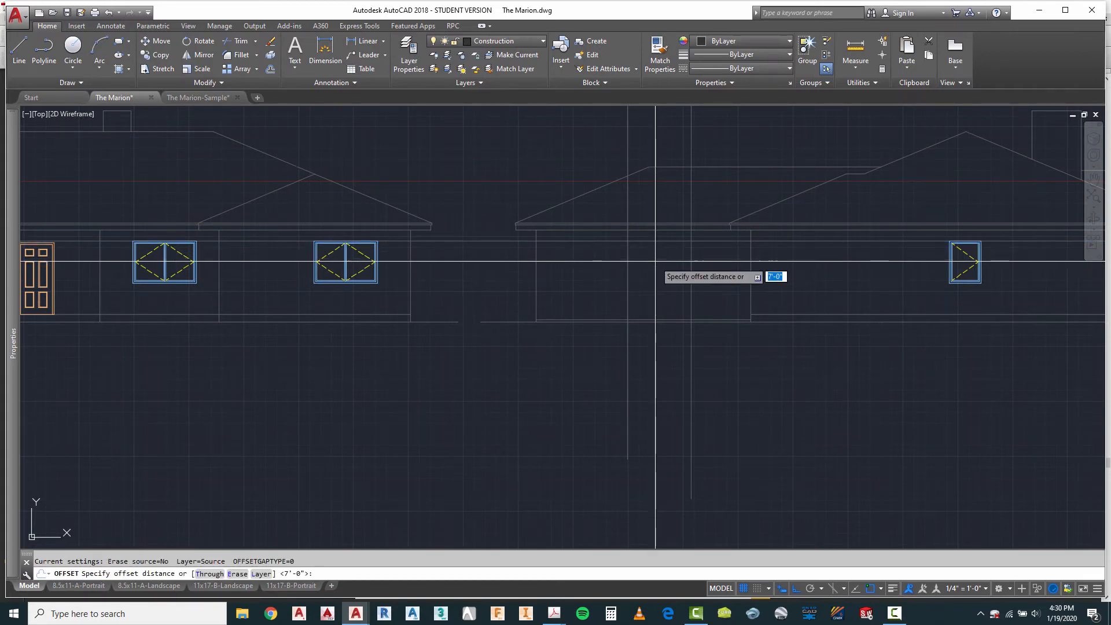
pyautogui.press('Return')
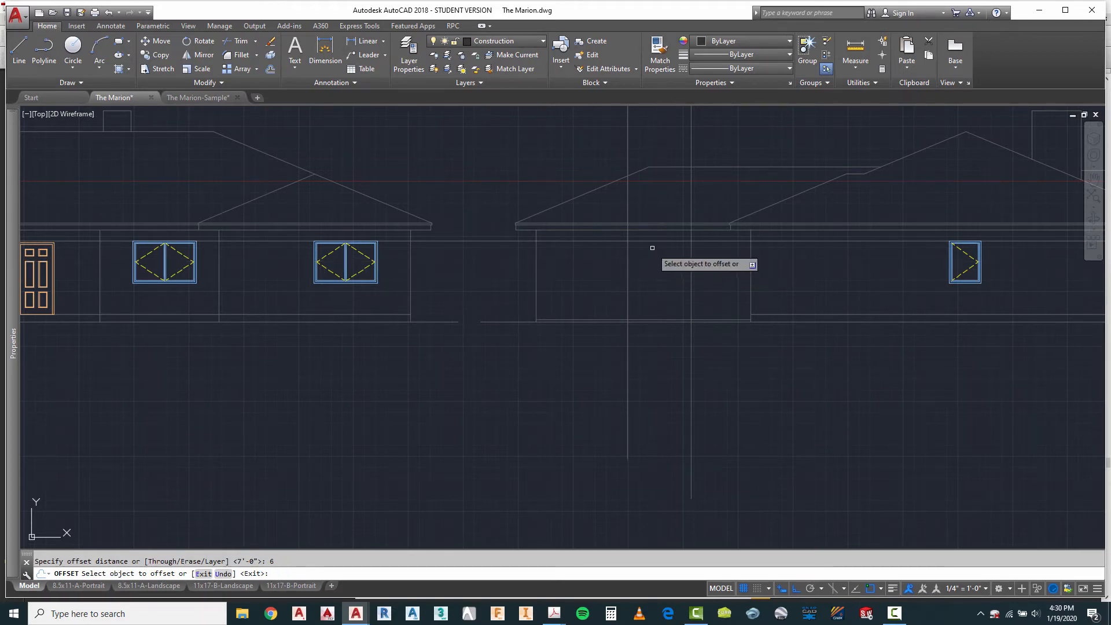
pyautogui.click(649, 242)
pyautogui.click(648, 254)
pyautogui.press('Escape')
# Step: Trim the offset head line on both sides so only the part between the two garage window projection lines is kept
pyautogui.scroll(2, 650, 255)
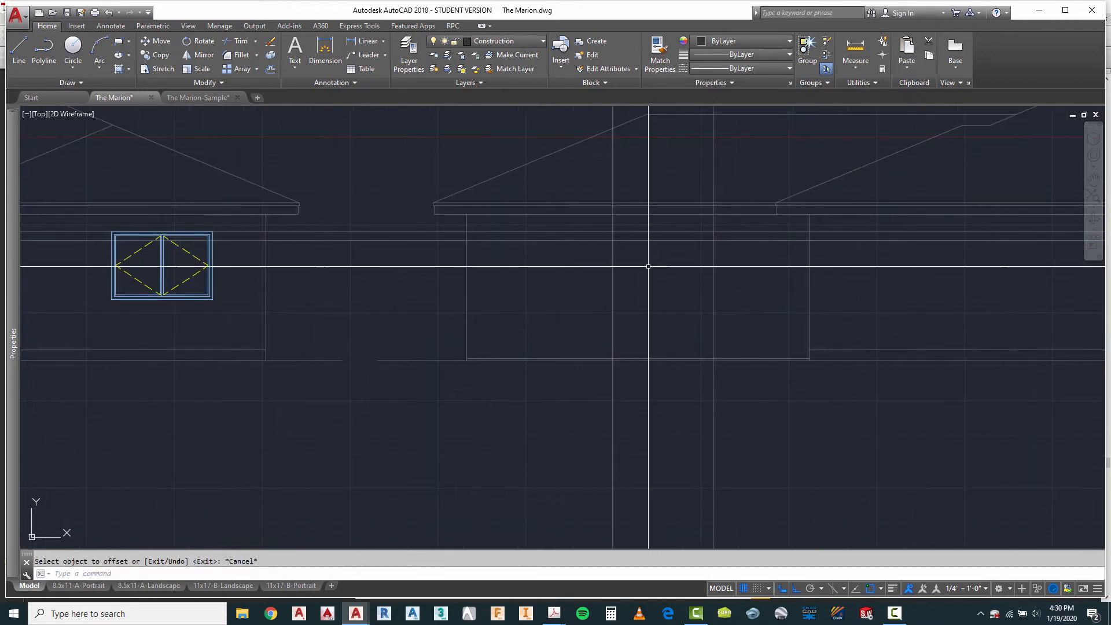
pyautogui.write('tr')
pyautogui.press('Return')
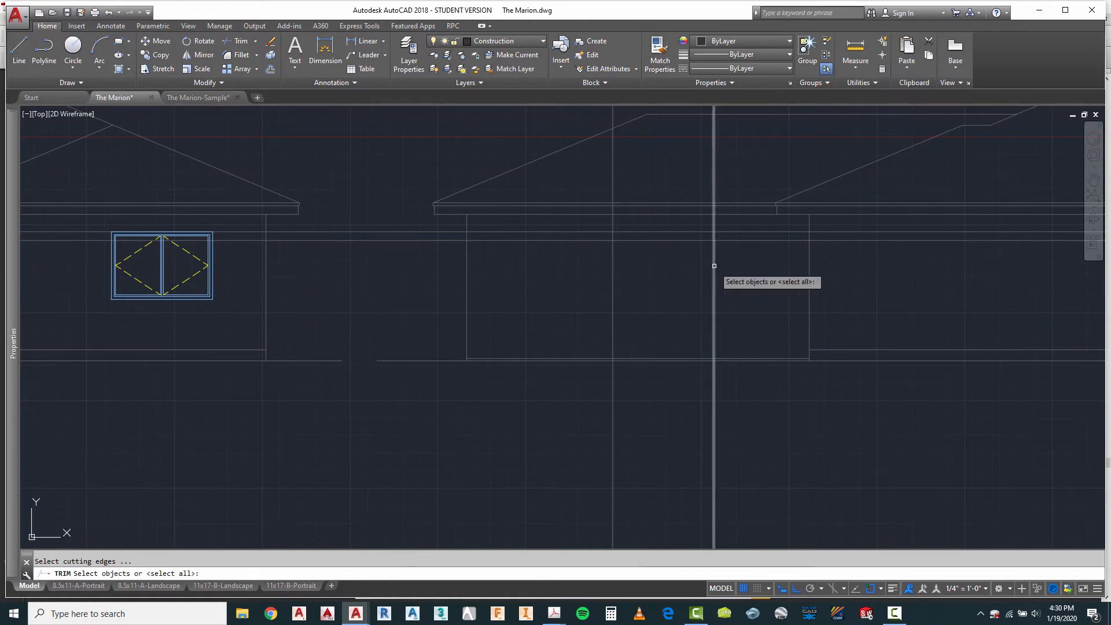
pyautogui.click(737, 255)
pyautogui.click(553, 288)
pyautogui.press('Return')
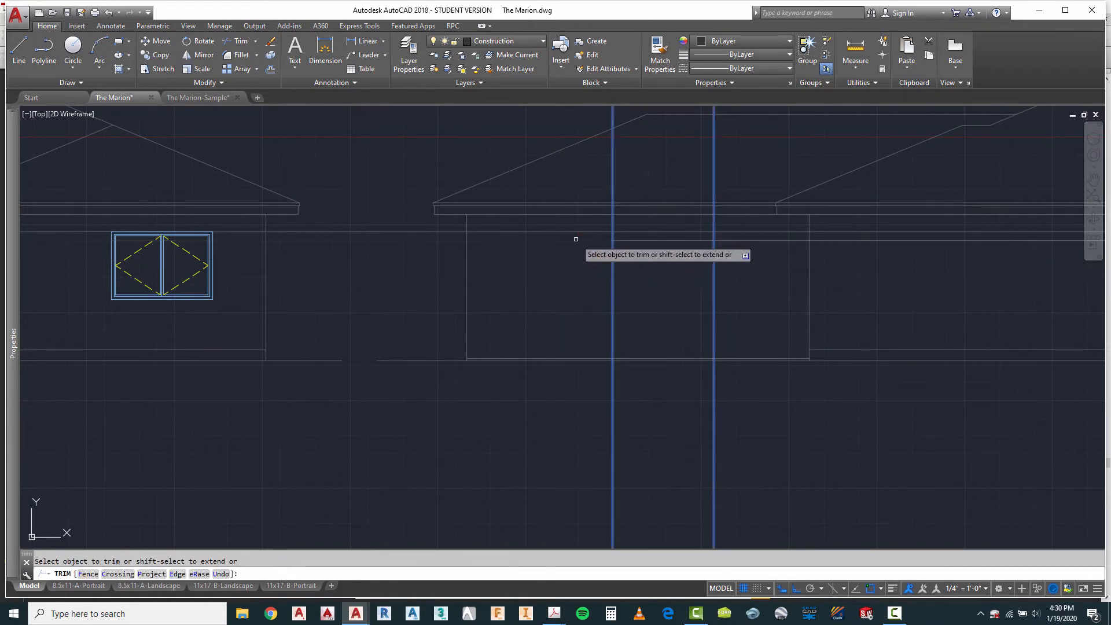
pyautogui.click(737, 240)
pyautogui.press('Escape')
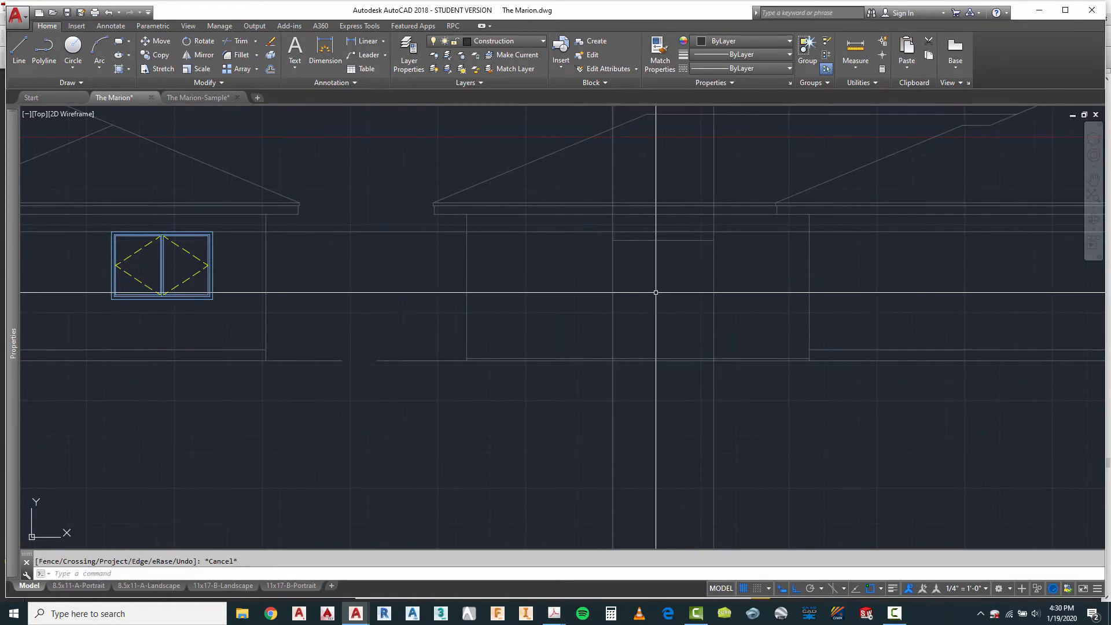
# Step: Copy the first elevation's rightmost double casement window to between the garage window projection lines on the second elevation
pyautogui.scroll(-5, 718, 330)
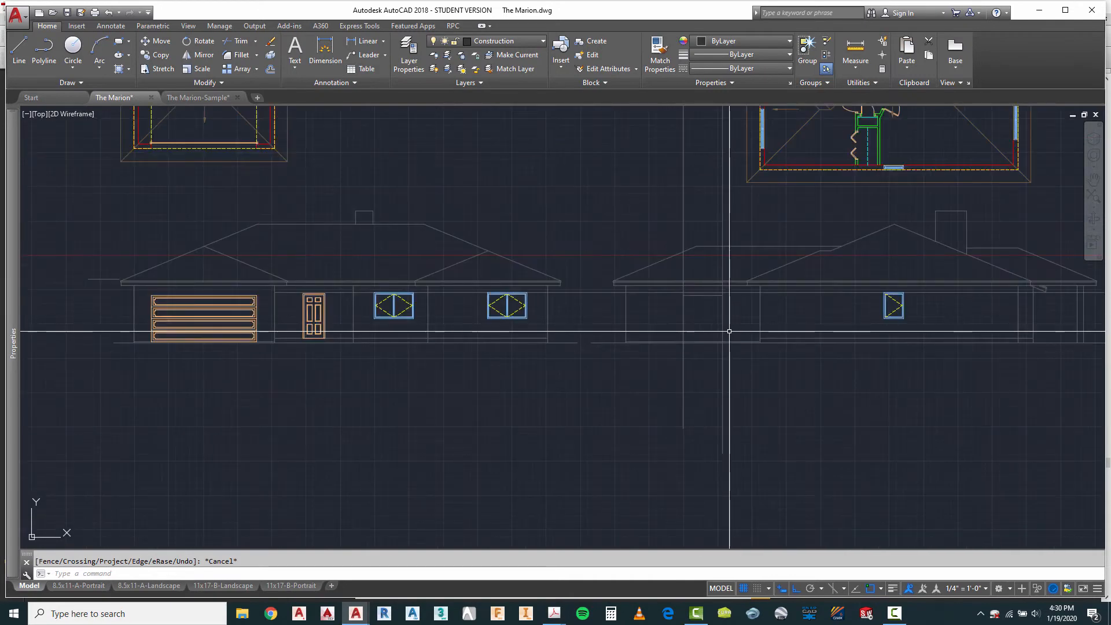
pyautogui.scroll(2, 718, 168)
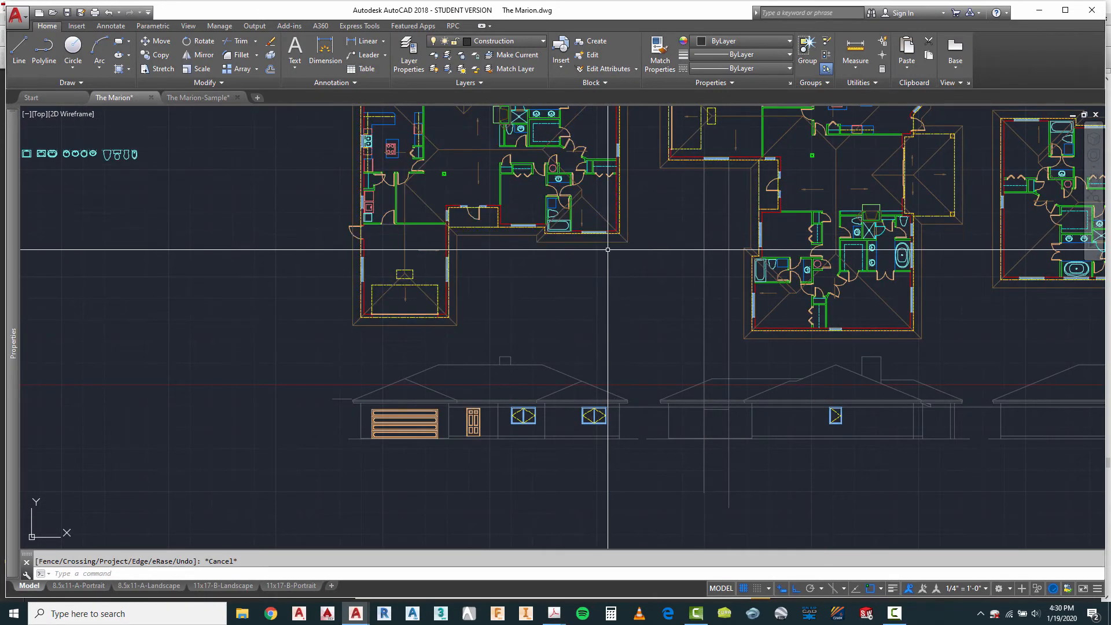
pyautogui.press('Escape')
pyautogui.write('c')
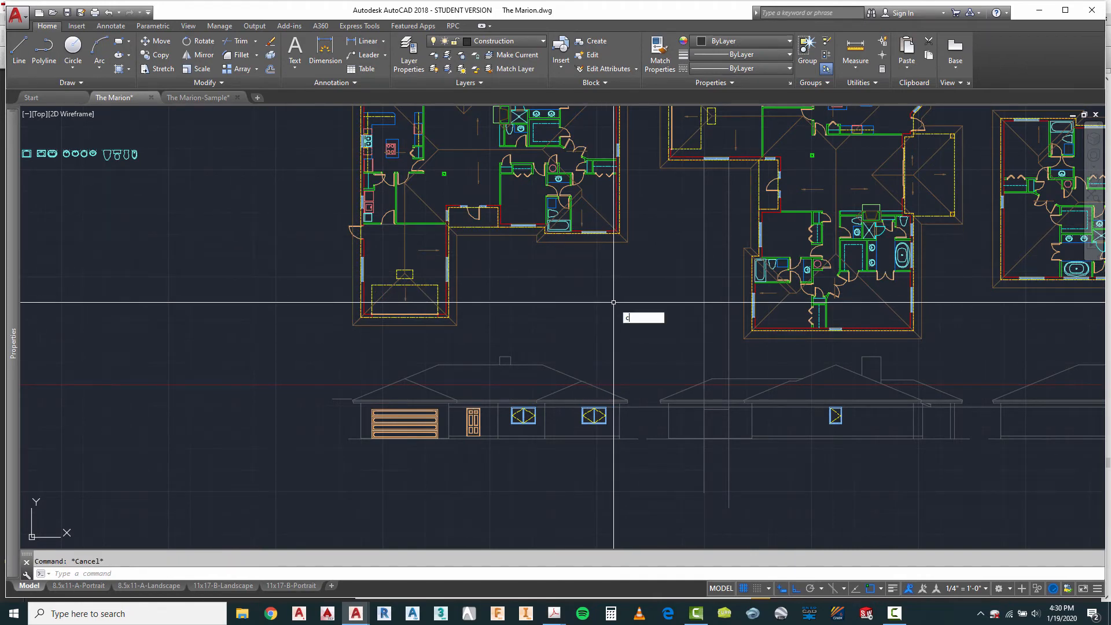
pyautogui.write('o')
pyautogui.press('Return')
pyautogui.scroll(6, 587, 428)
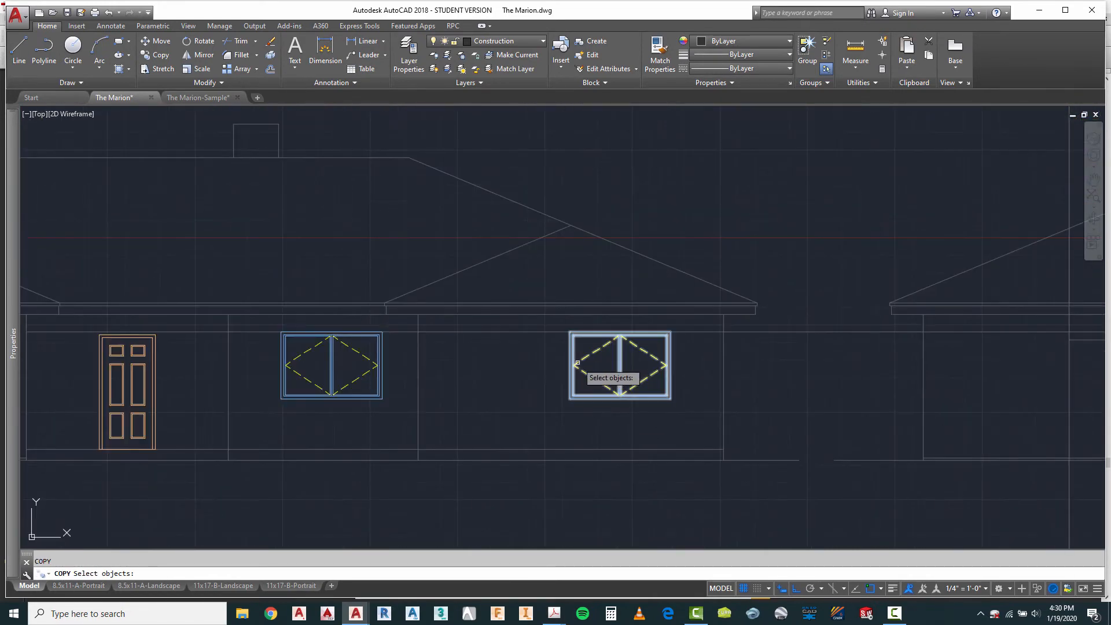
pyautogui.press('Return')
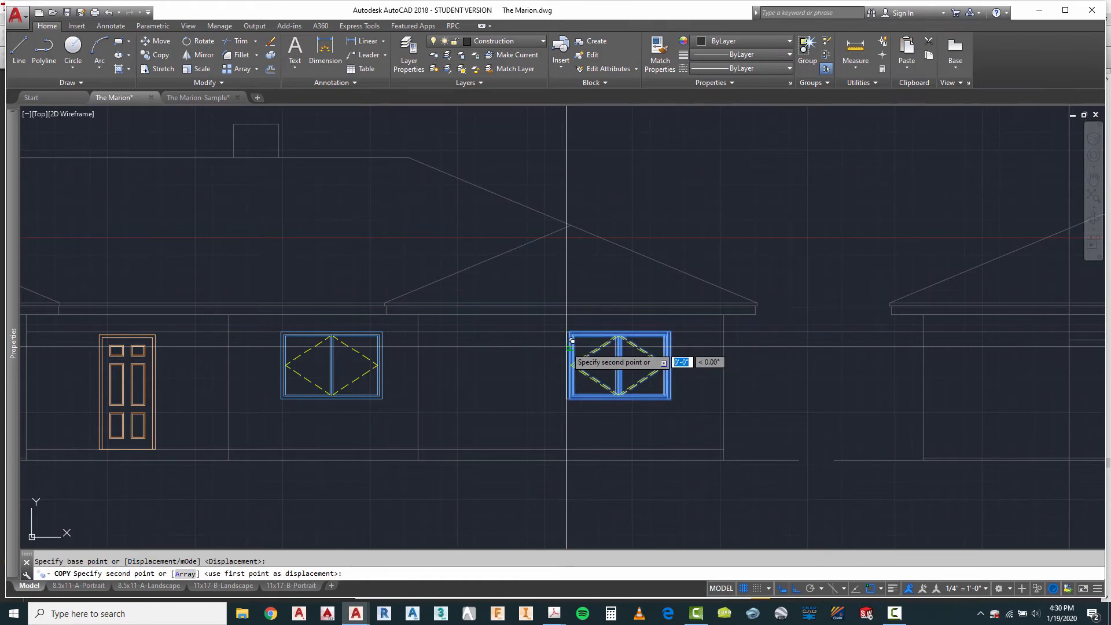
pyautogui.scroll(-2, 572, 341)
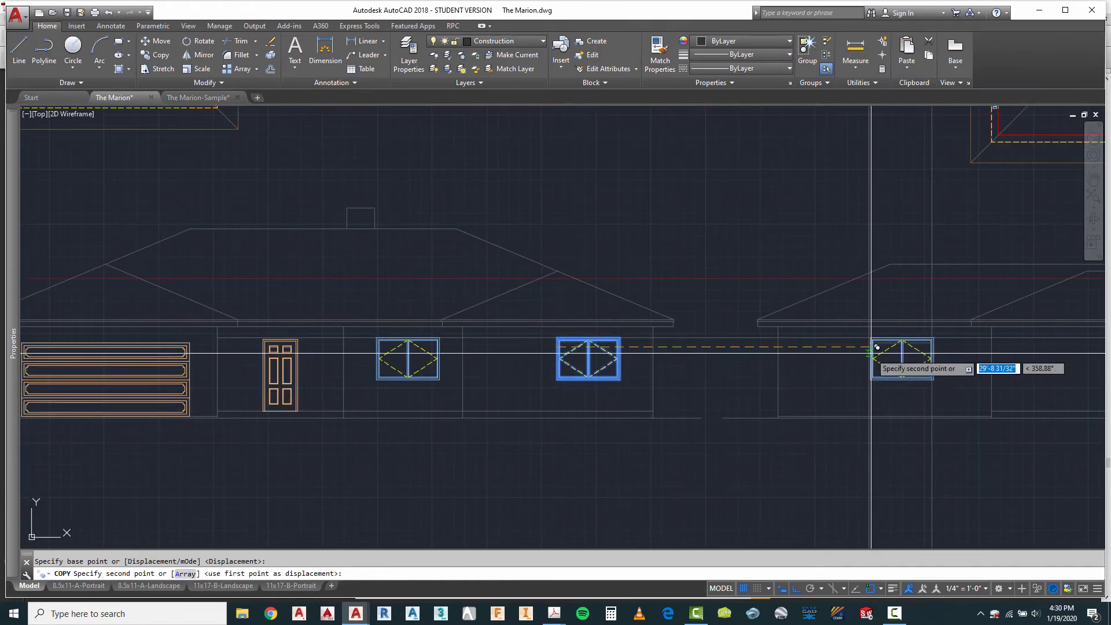
pyautogui.click(877, 348)
pyautogui.press('Escape')
# Step: Move the second elevation's garage window down 6 inches so its top edge sits on the short offset line
pyautogui.scroll(6, 930, 351)
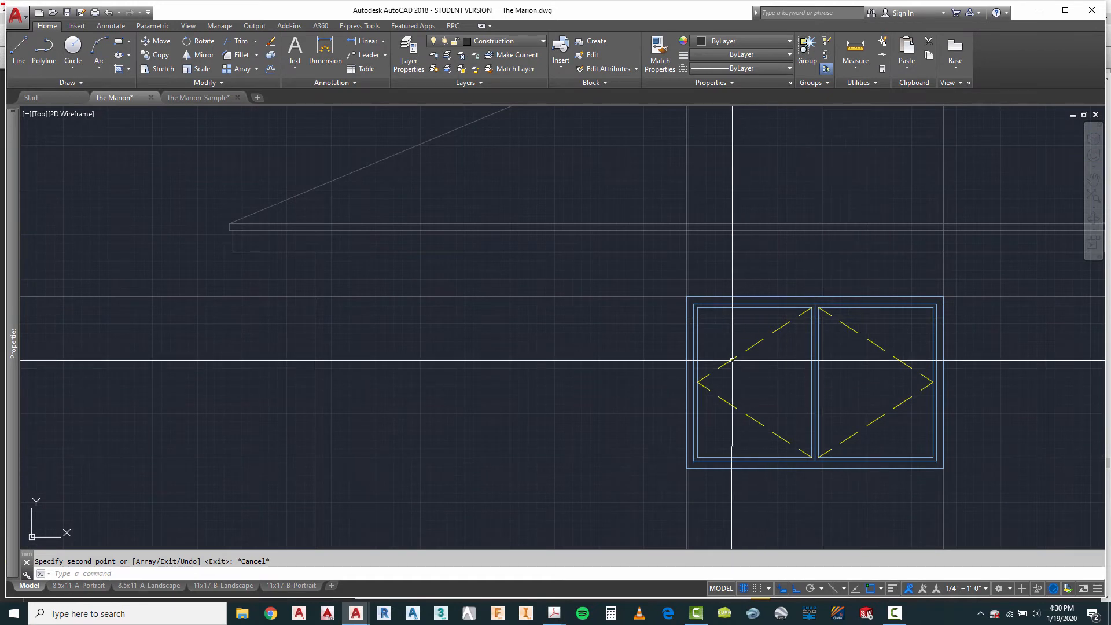
pyautogui.click(741, 308)
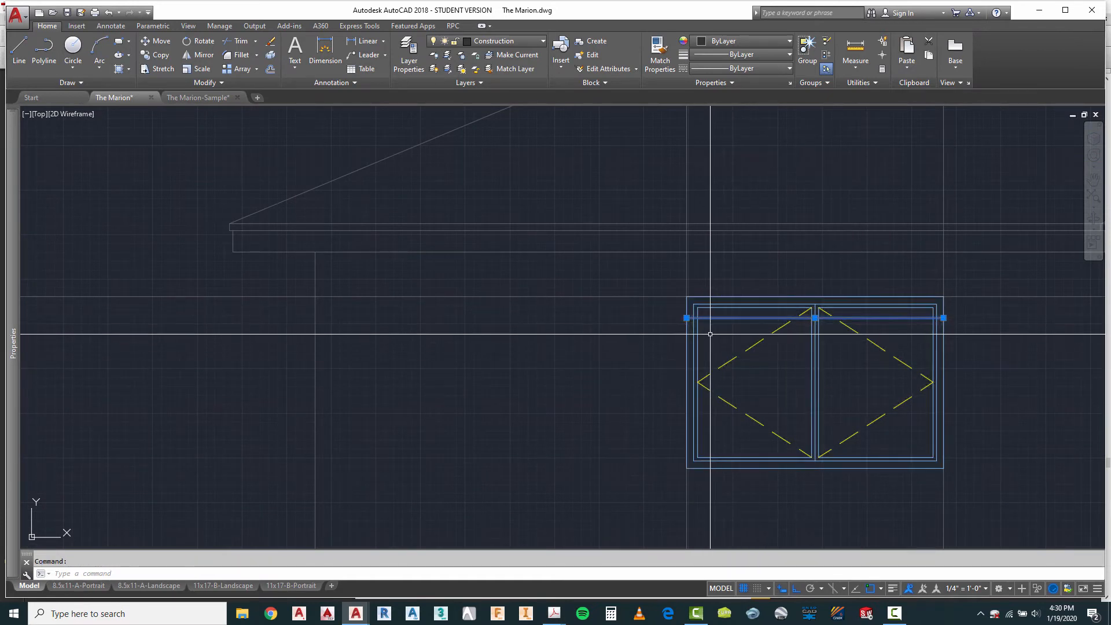
pyautogui.press('Escape')
pyautogui.write('m')
pyautogui.press('Return')
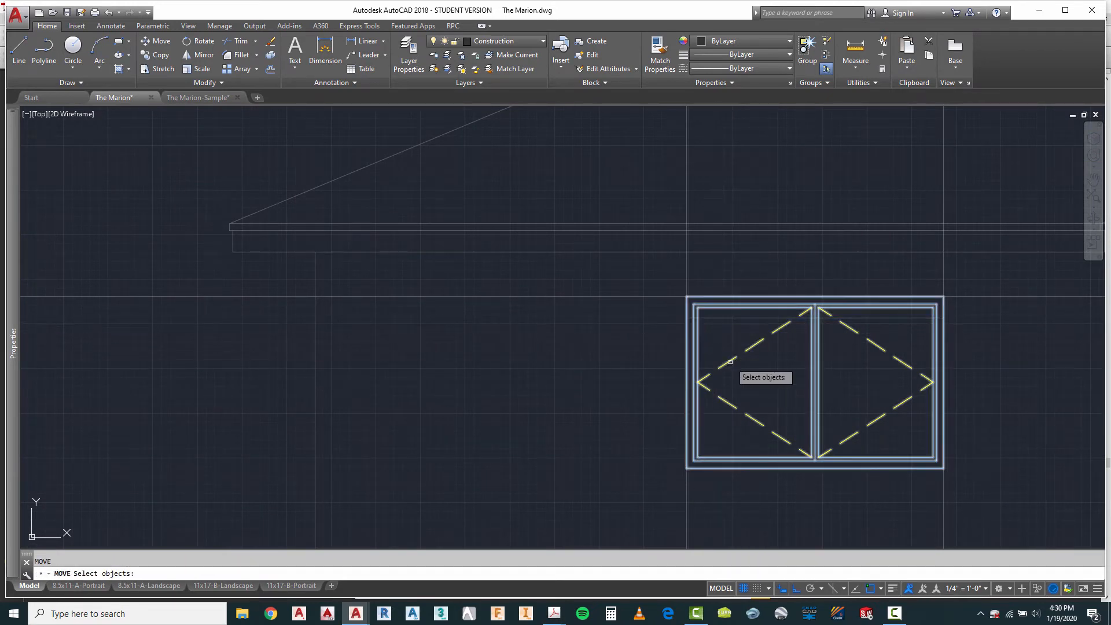
pyautogui.click(731, 362)
pyautogui.press('Return')
pyautogui.scroll(4, 709, 299)
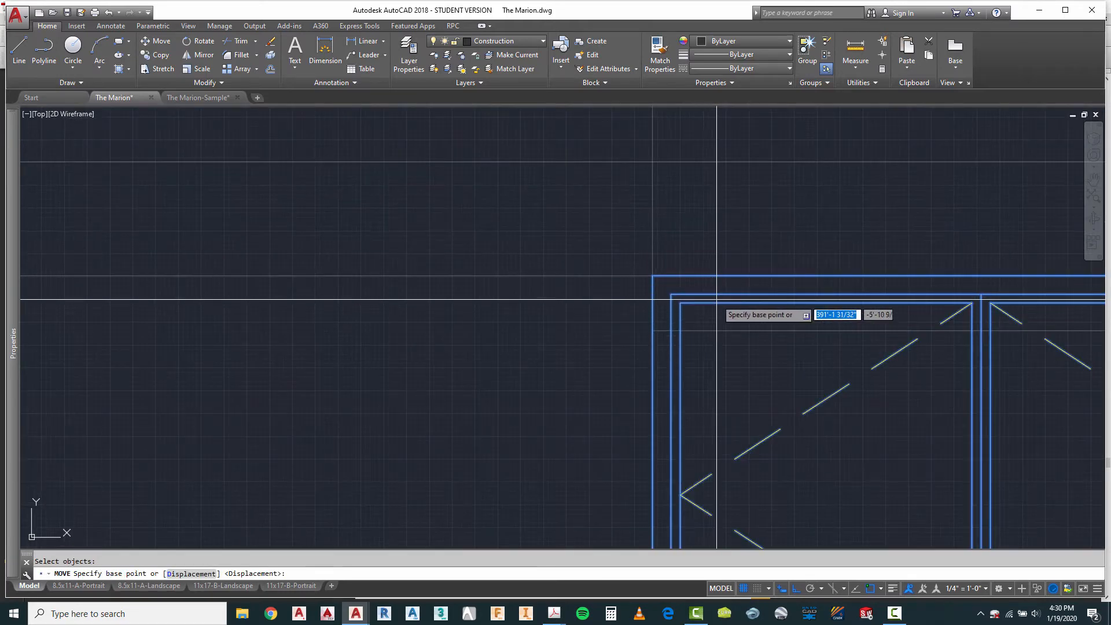
pyautogui.click(718, 295)
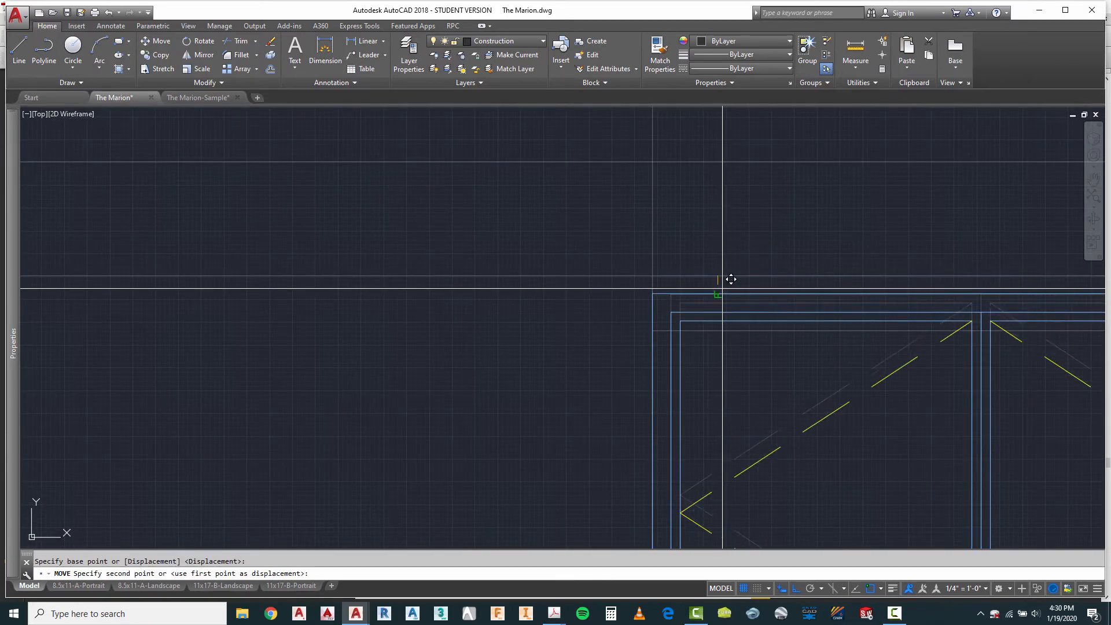
pyautogui.click(721, 323)
pyautogui.scroll(-4, 721, 322)
pyautogui.scroll(-4, 736, 280)
pyautogui.press('Escape')
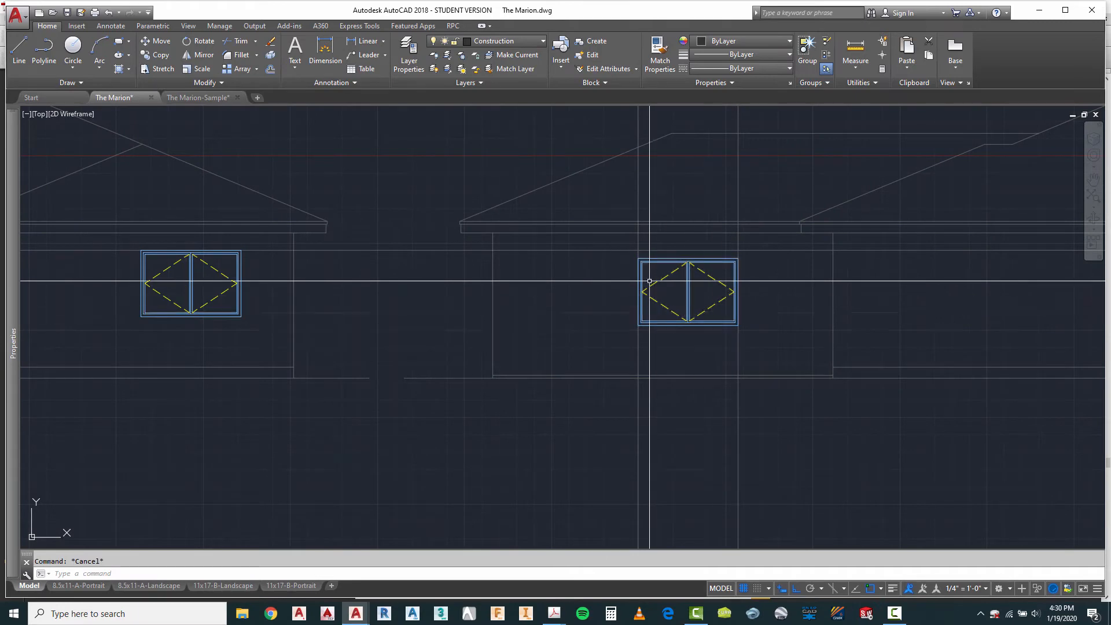
pyautogui.scroll(5, 618, 253)
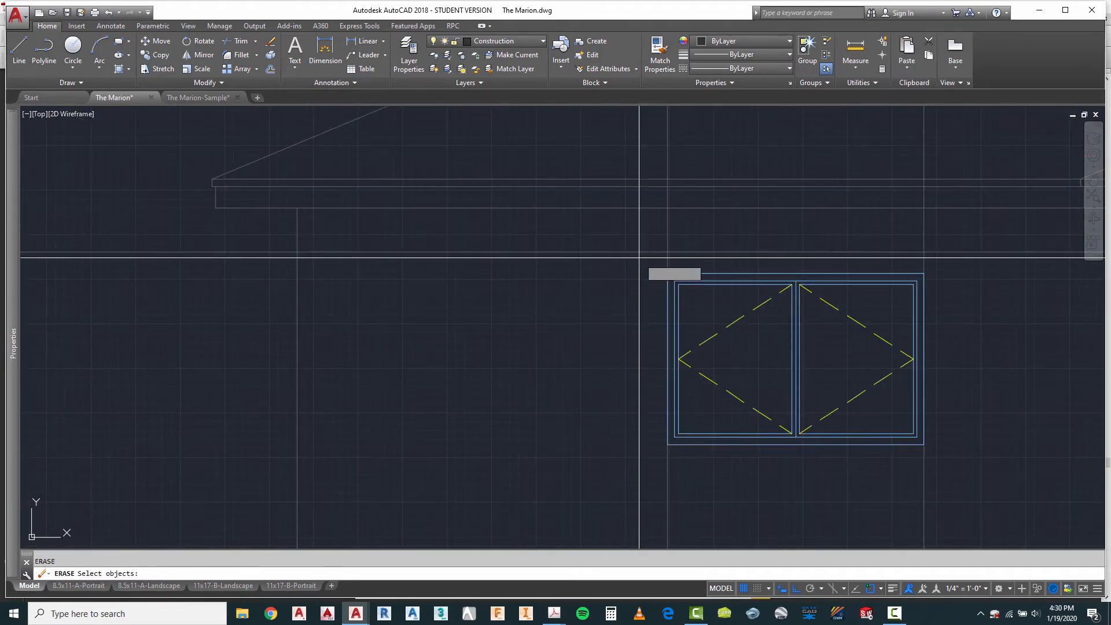
# Step: Erase the short offset head line and the two garage window projection lines at the second elevation
pyautogui.click(639, 257)
pyautogui.click(1022, 329)
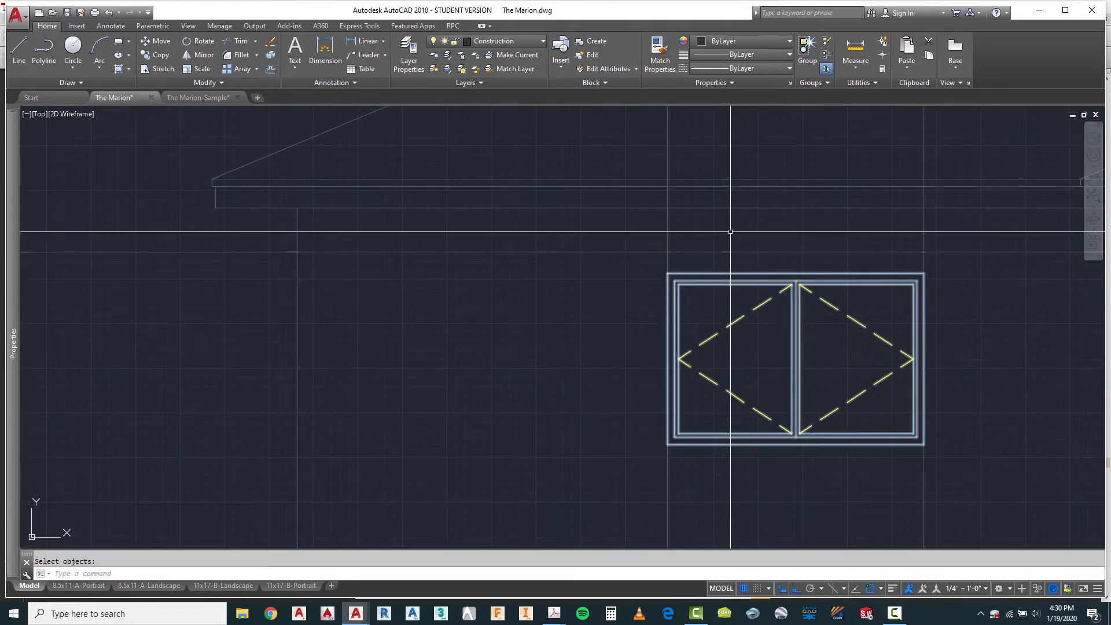
pyautogui.scroll(-5, 723, 229)
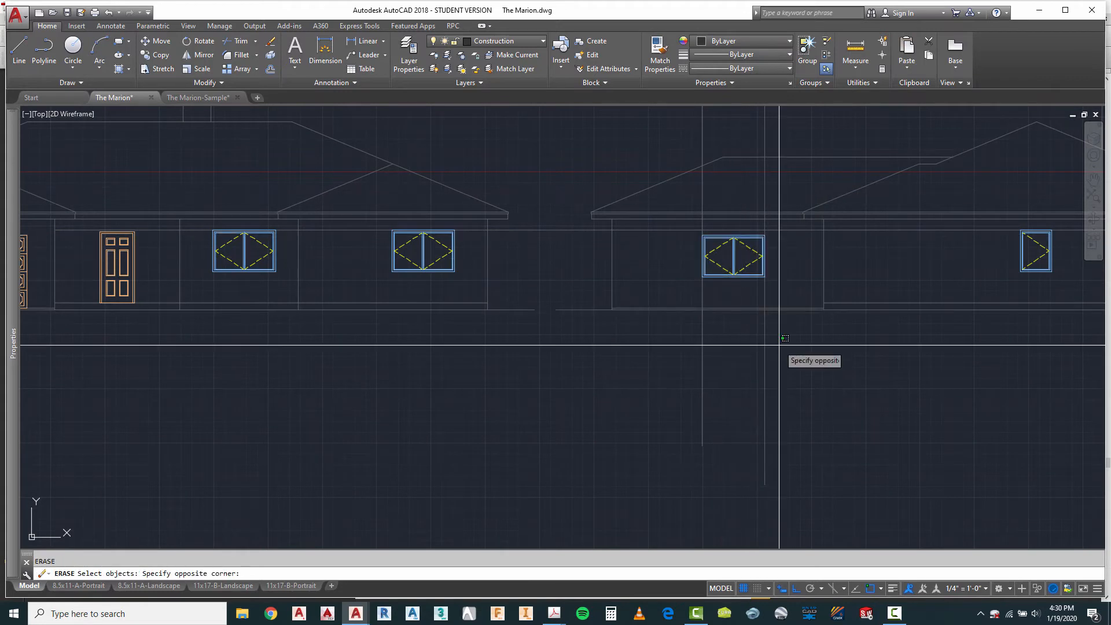
pyautogui.click(645, 381)
pyautogui.press('Return')
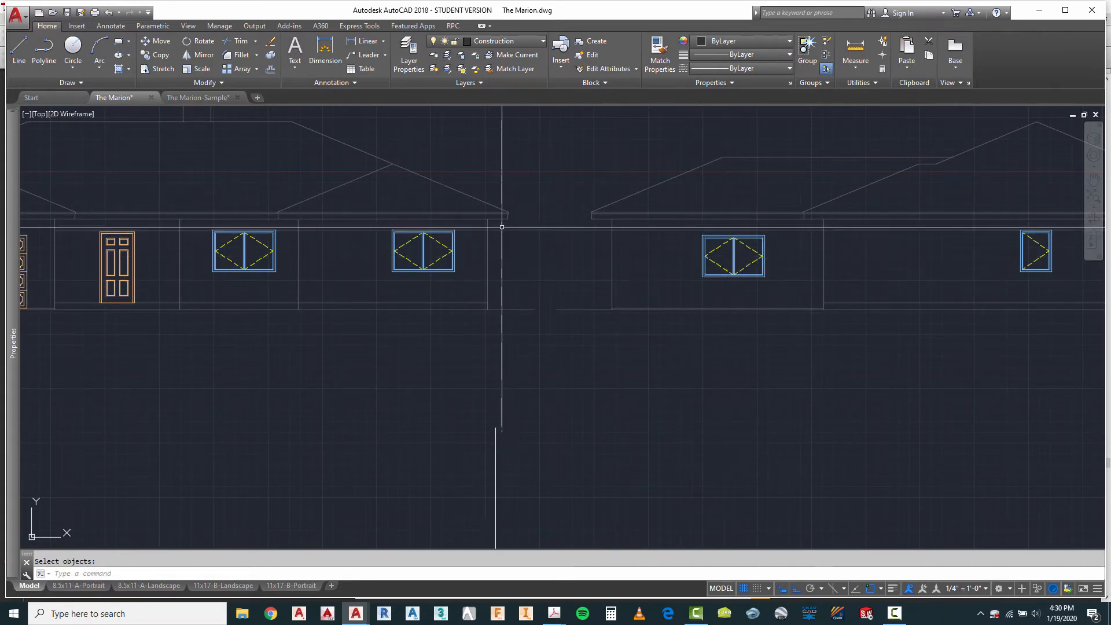
# Step: Examine the first elevation's front door, the narrow windows flanking the entry door in the plan, and the library's window blocks
pyautogui.scroll(-4, 502, 226)
pyautogui.scroll(-4, 747, 321)
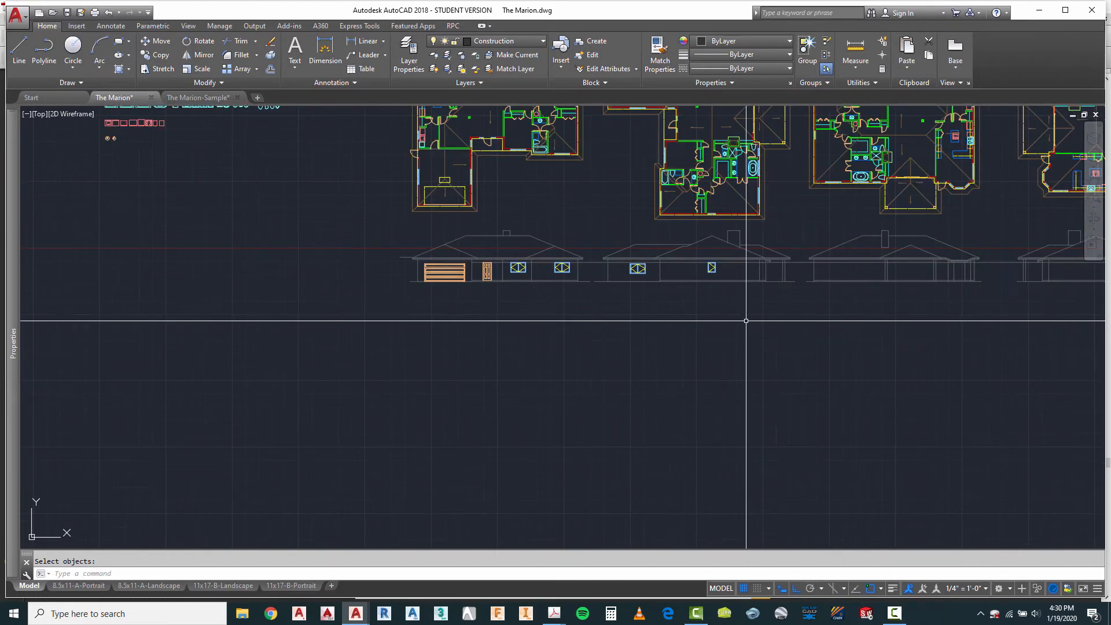
pyautogui.scroll(7, 647, 310)
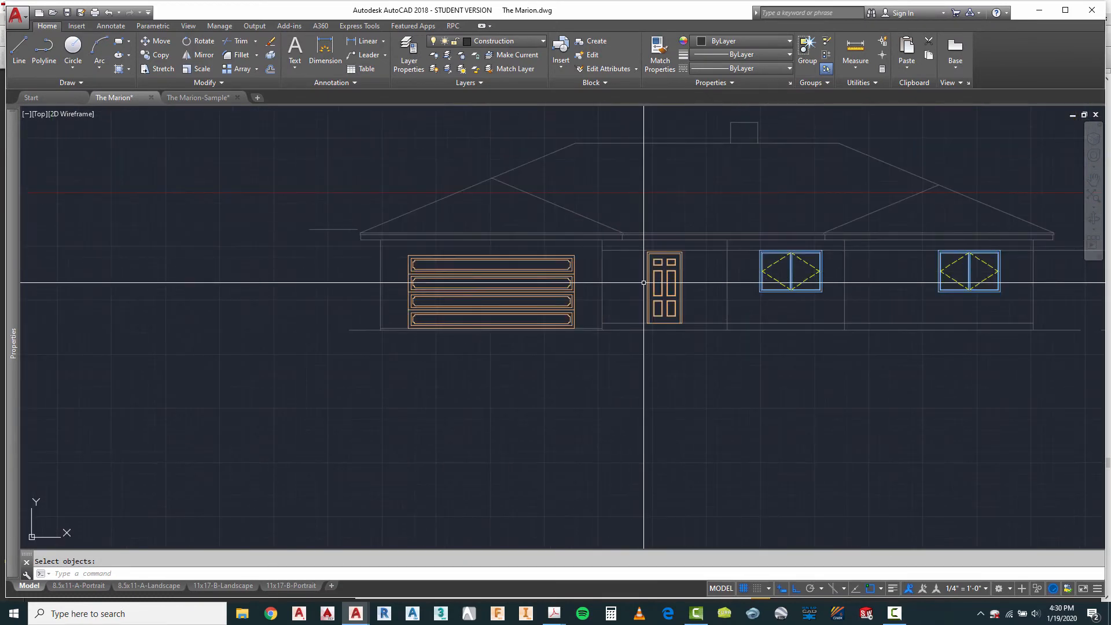
pyautogui.scroll(4, 644, 264)
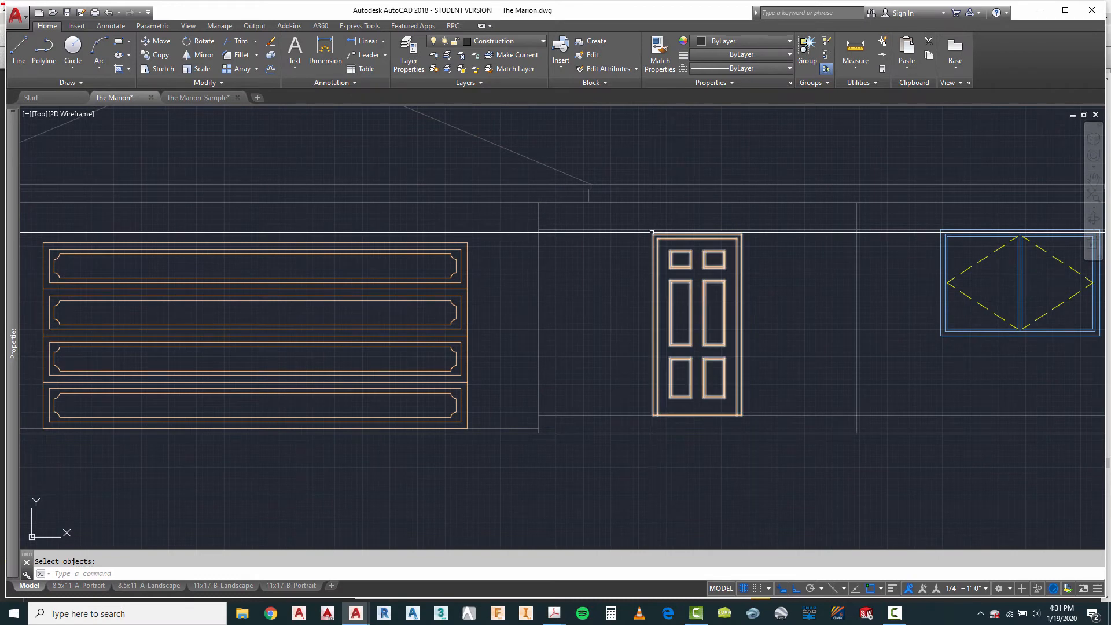
pyautogui.scroll(4, 652, 235)
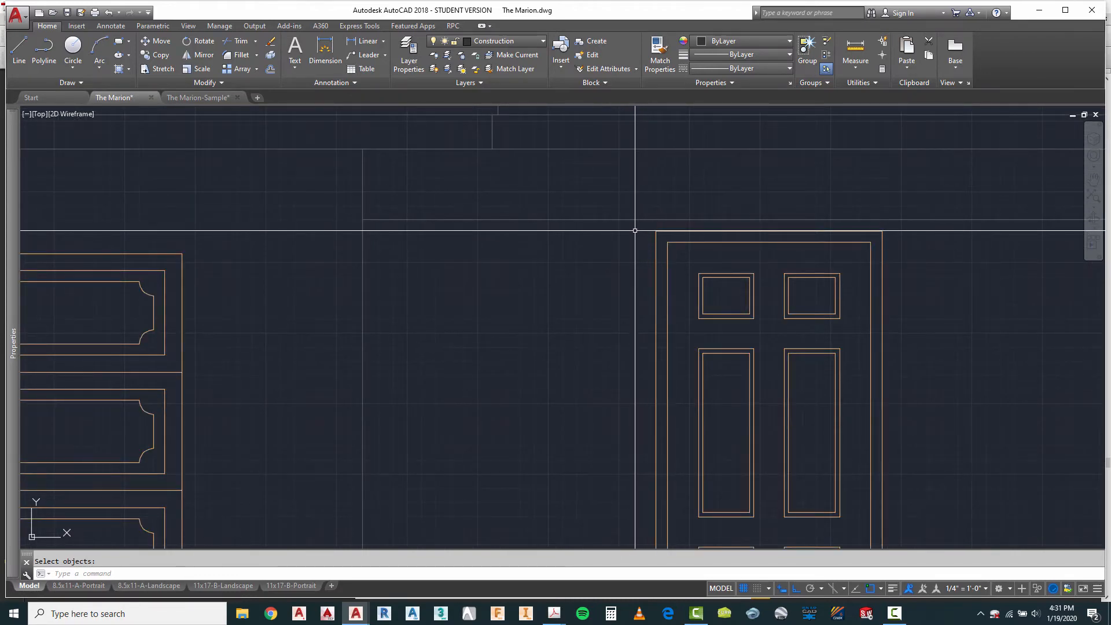
pyautogui.scroll(-5, 635, 230)
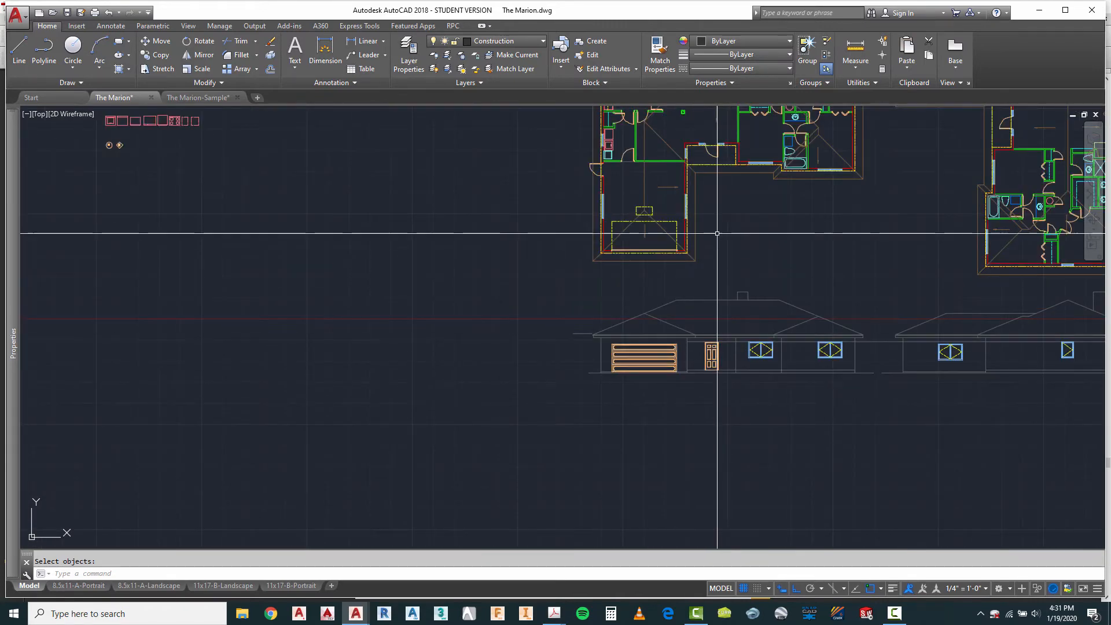
pyautogui.scroll(10, 691, 186)
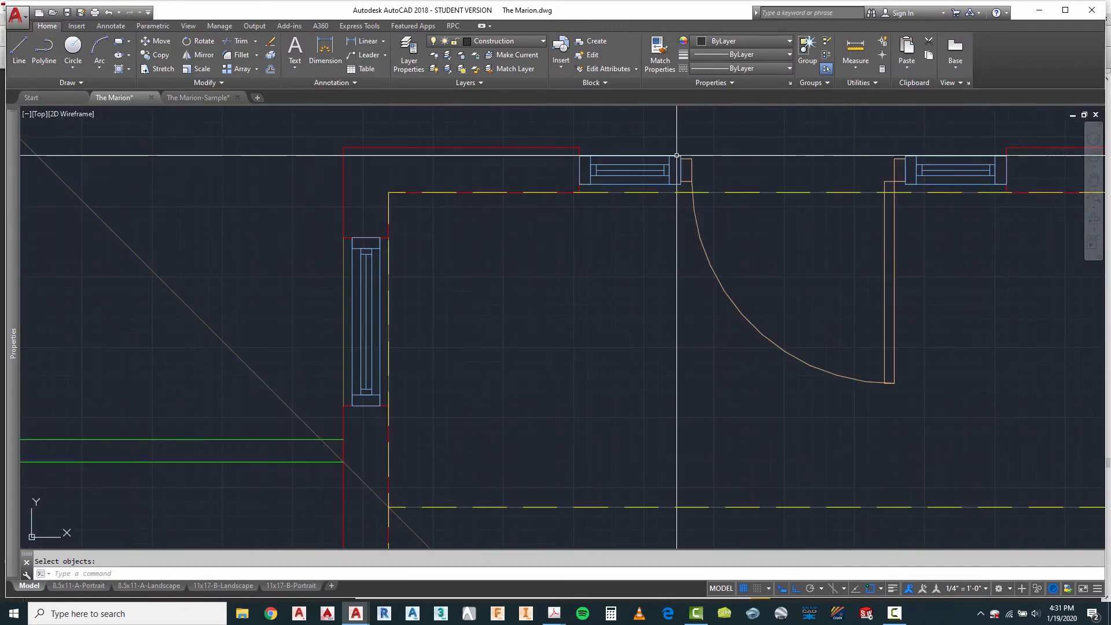
pyautogui.scroll(-10, 686, 179)
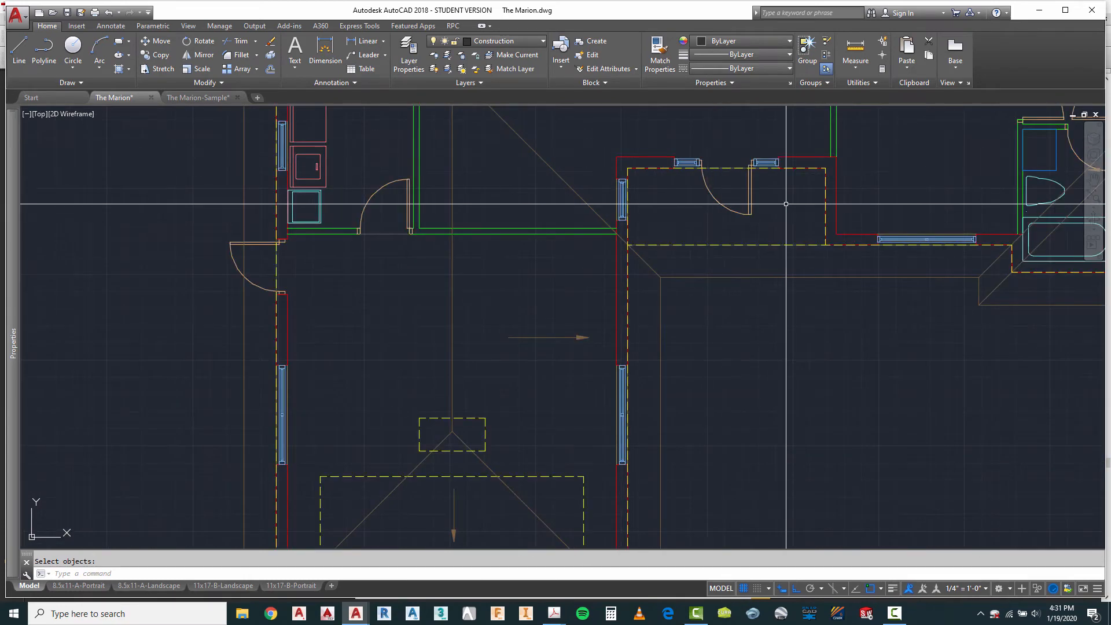
pyautogui.scroll(-3, 596, 173)
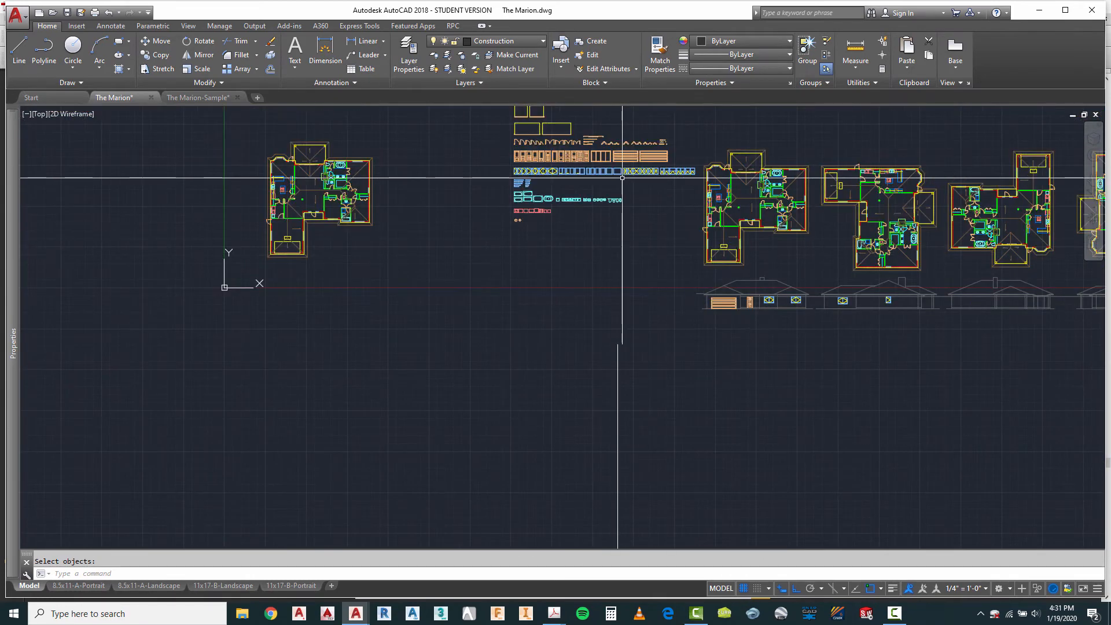
pyautogui.scroll(6, 563, 188)
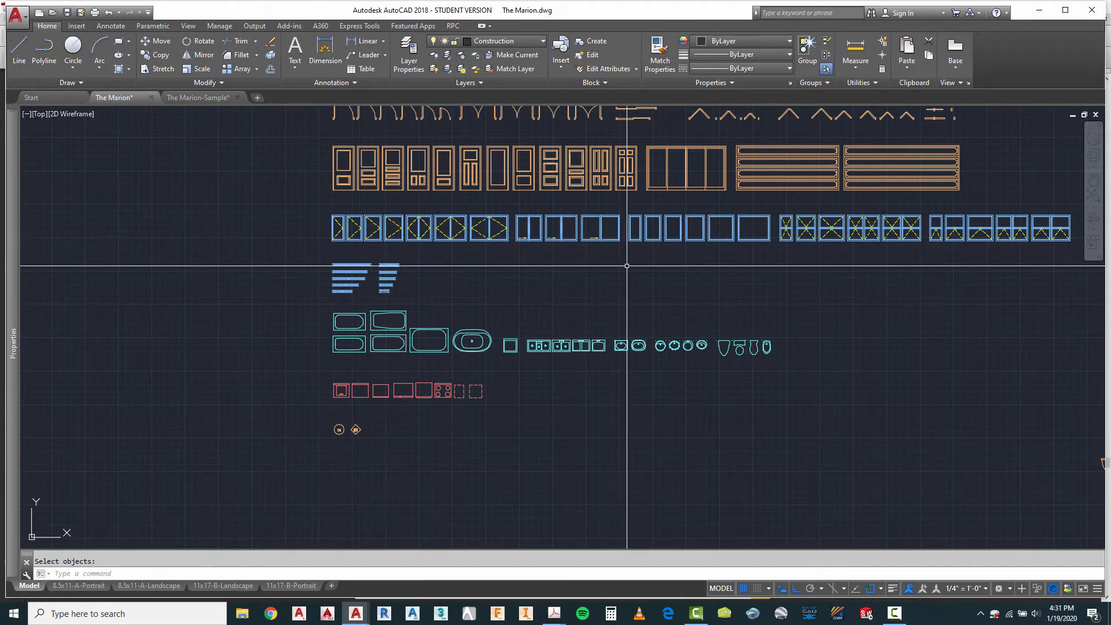
pyautogui.scroll(4, 660, 228)
pyautogui.scroll(-2, 615, 226)
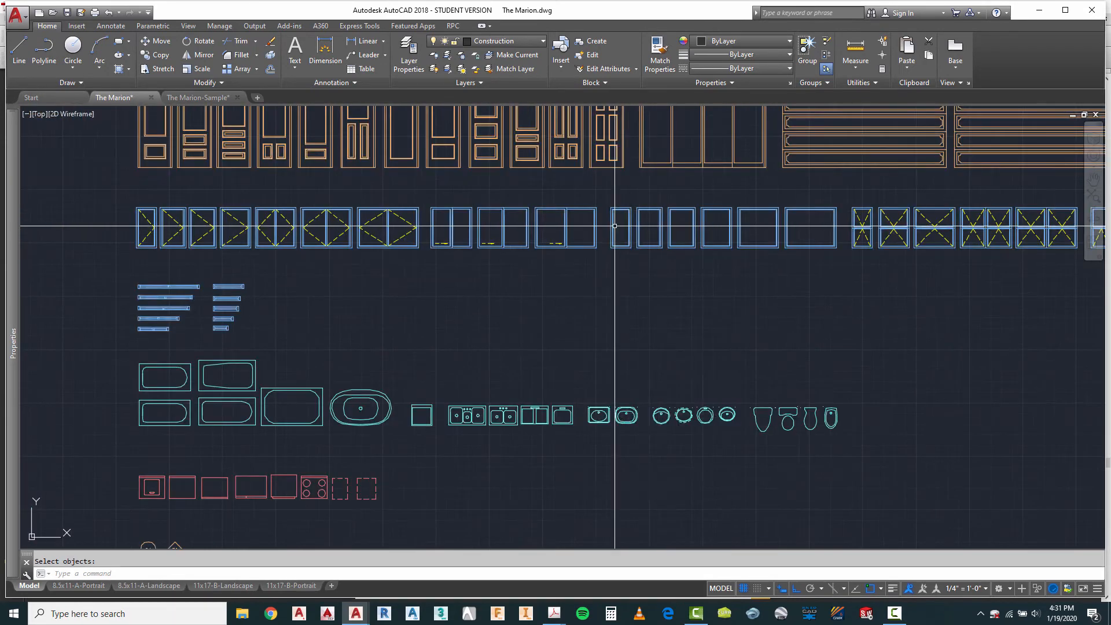
pyautogui.scroll(-5, 614, 225)
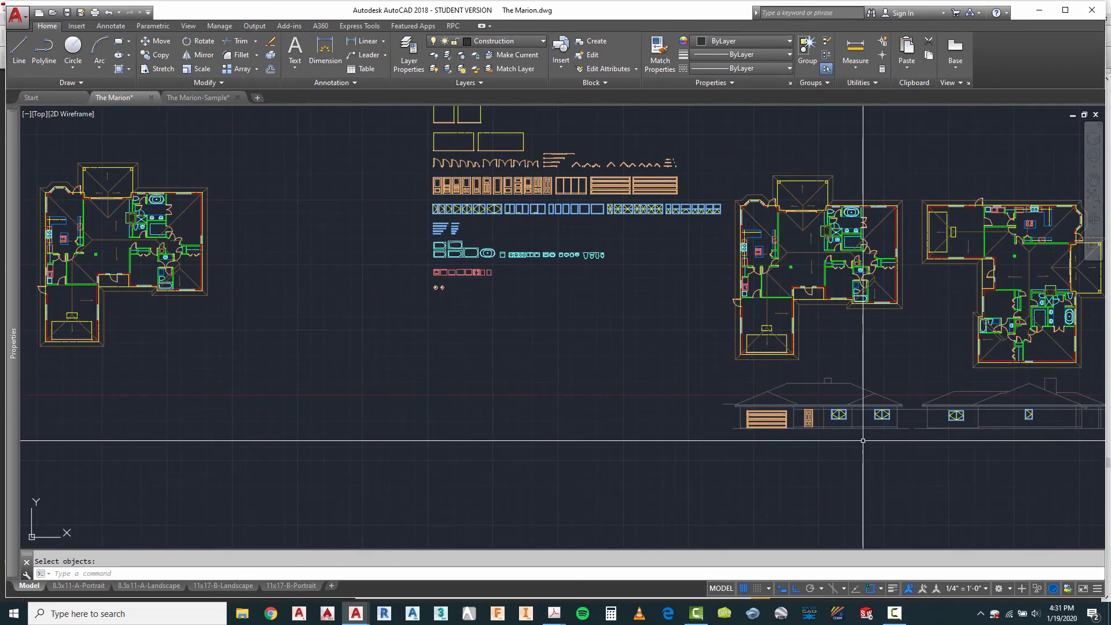
# Step: Measure the width of the narrow sidelight window on the hinge side of the first plan's front entry door
pyautogui.scroll(8, 811, 238)
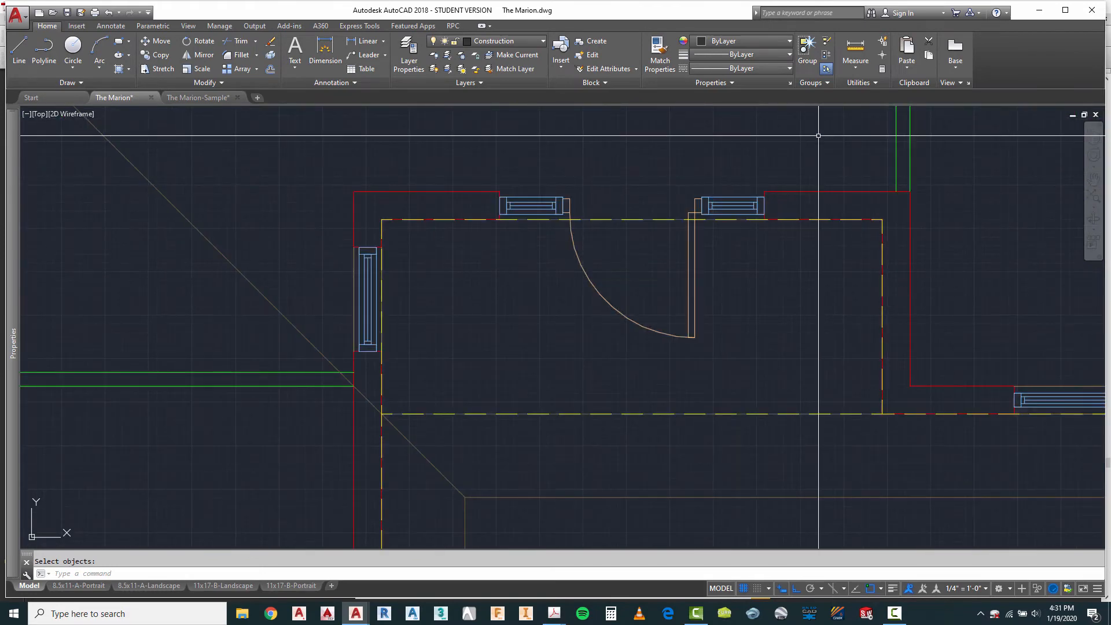
pyautogui.click(855, 49)
pyautogui.scroll(5, 702, 211)
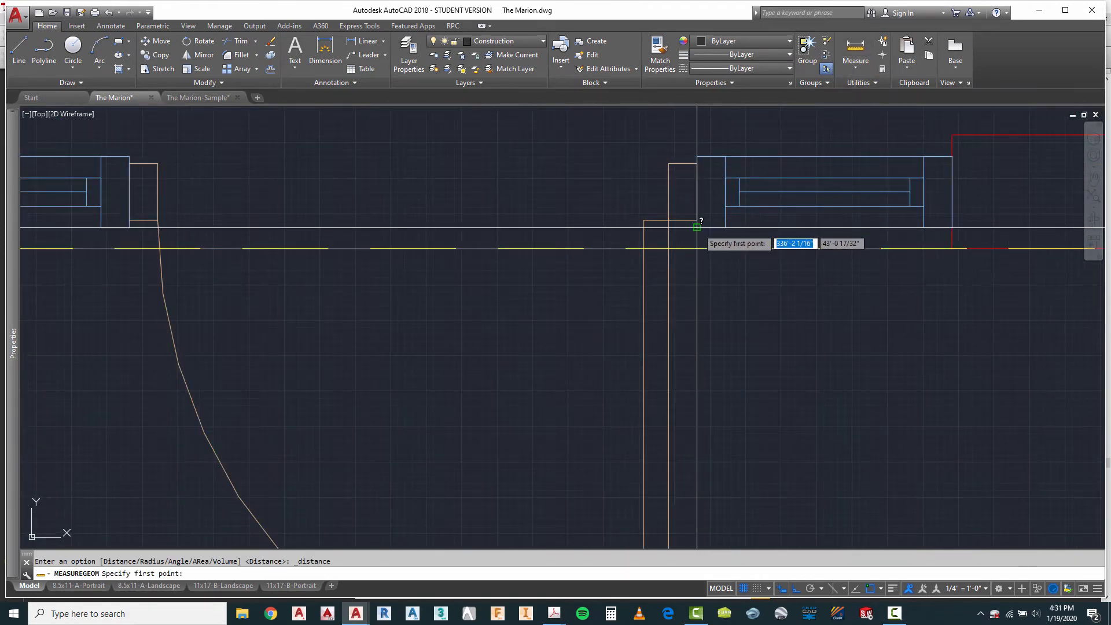
pyautogui.click(698, 227)
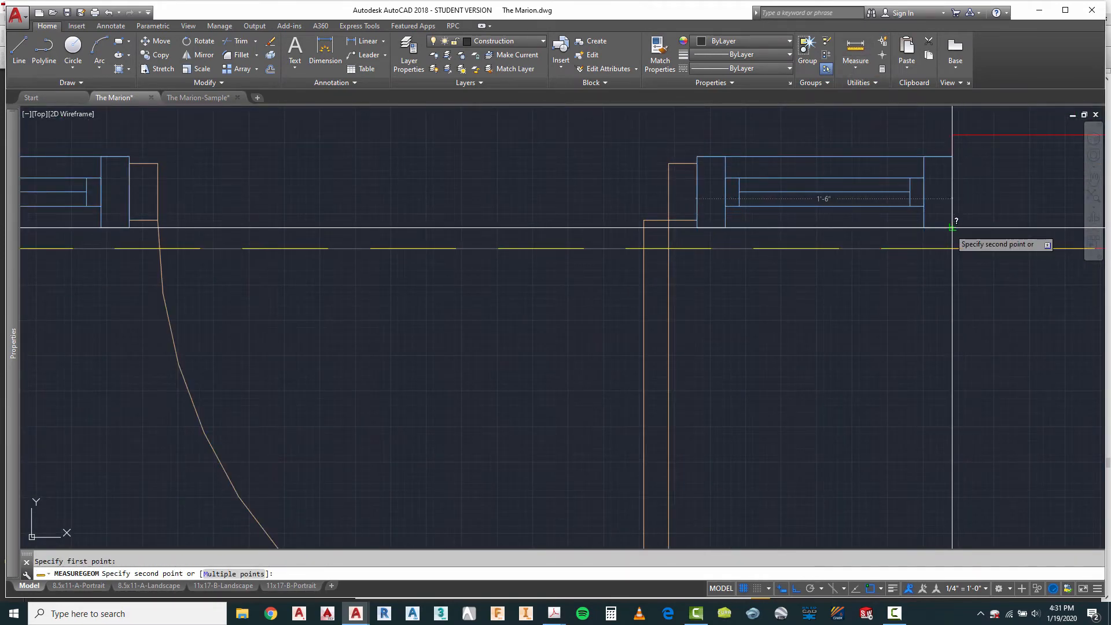
pyautogui.press('Escape')
# Step: Look through the window elevation blocks in the block library for one suited to the front door's sidelights
pyautogui.scroll(-10, 690, 213)
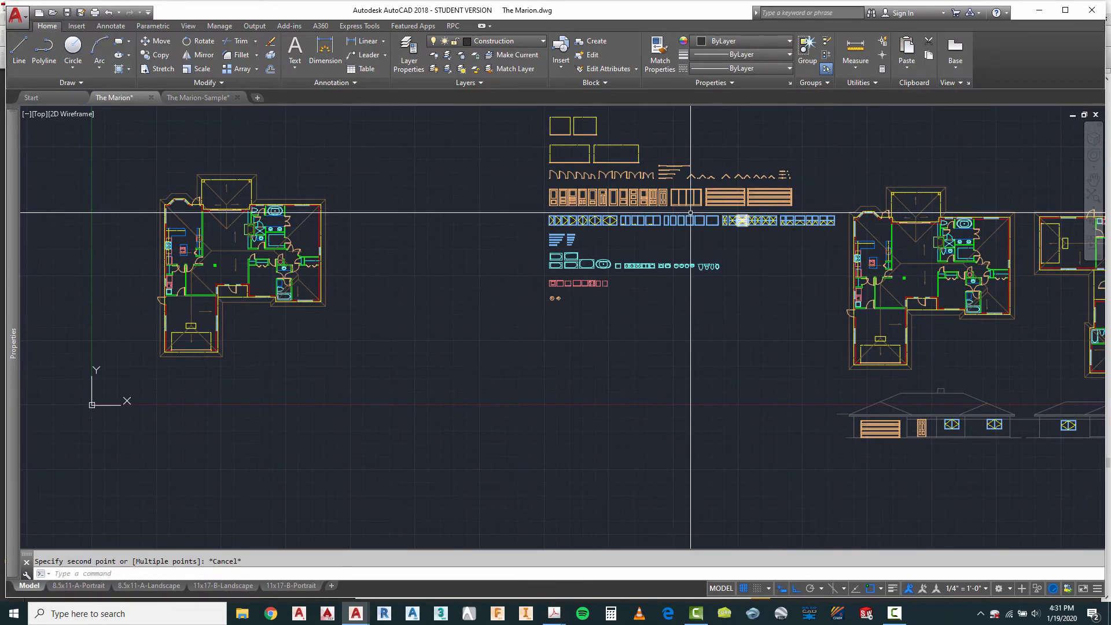
pyautogui.scroll(6, 633, 220)
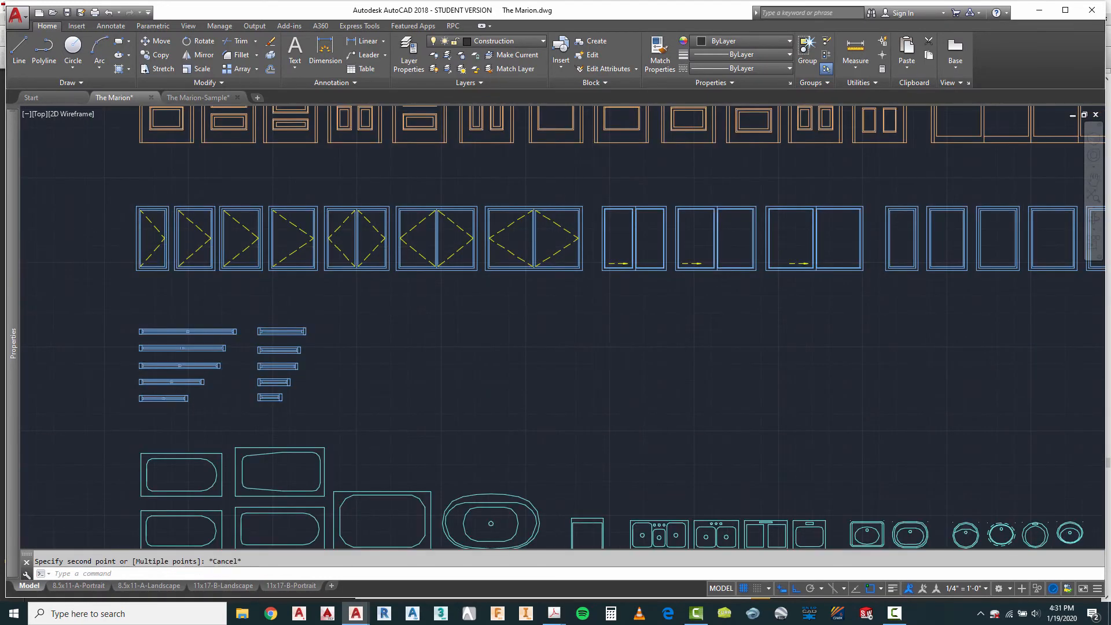
pyautogui.scroll(-5, 745, 199)
pyautogui.scroll(5, 758, 261)
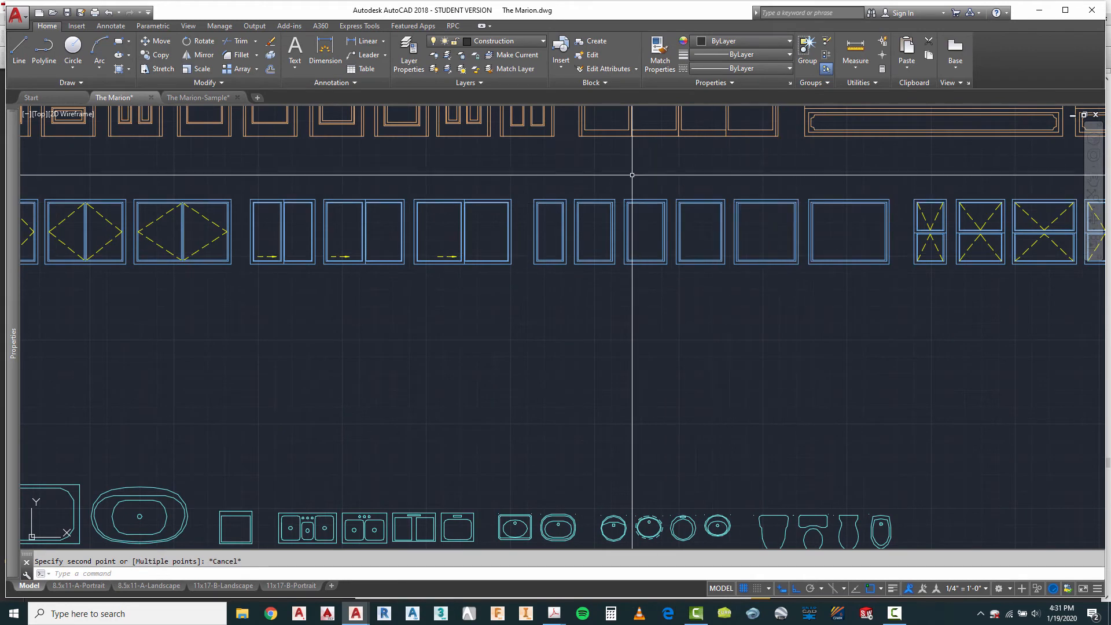
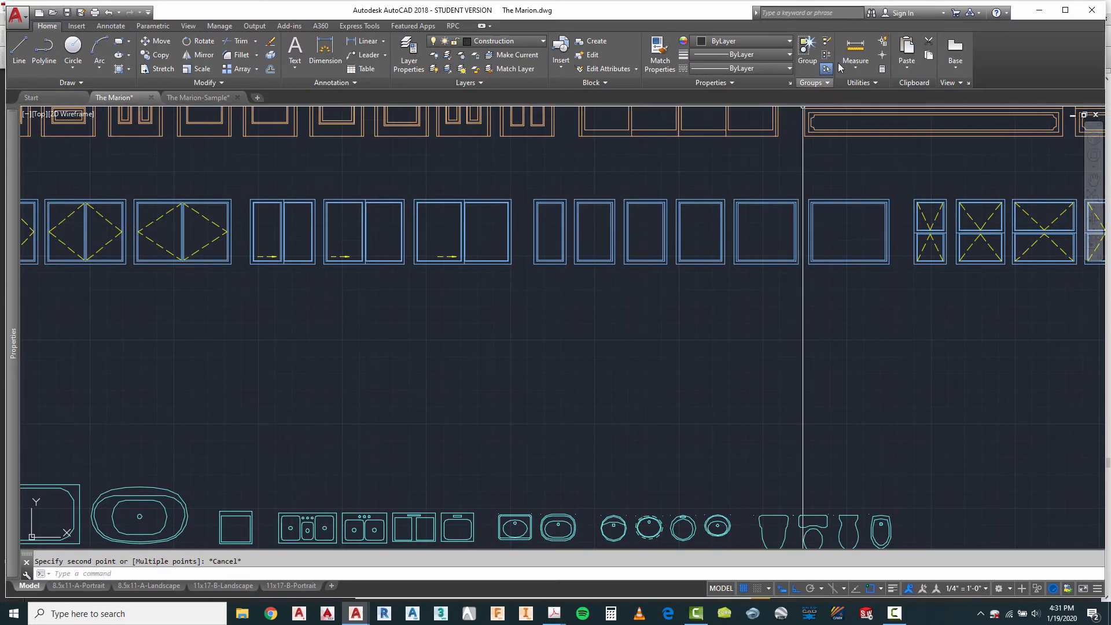
# Step: Measure the width of the narrowest plain fixed window in the window block row
pyautogui.click(856, 58)
pyautogui.scroll(4, 536, 198)
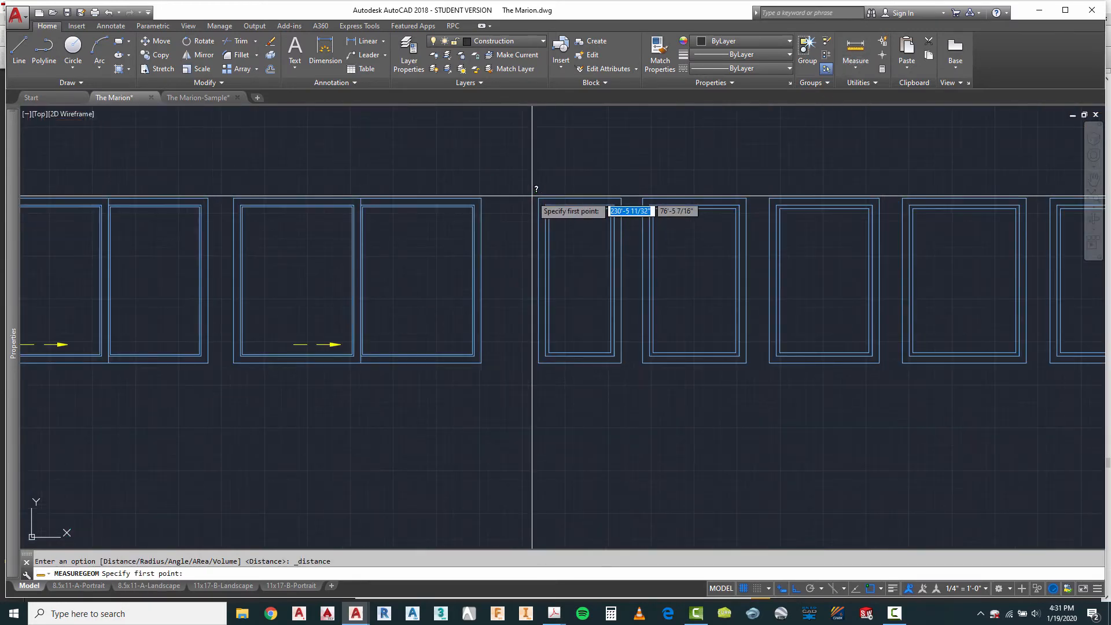
pyautogui.click(539, 198)
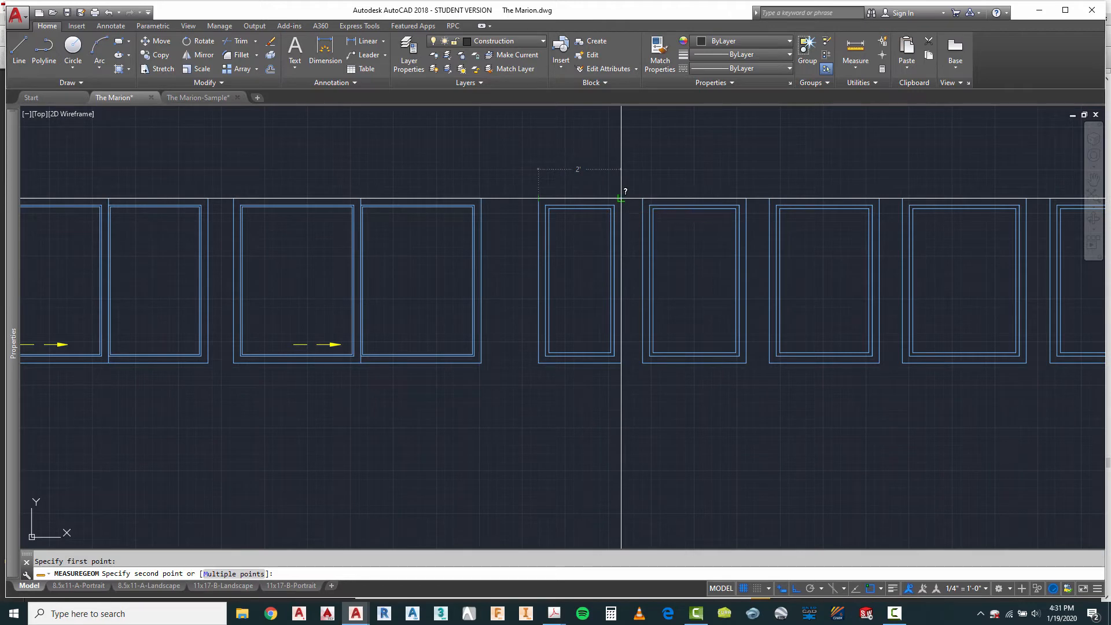
pyautogui.scroll(-3, 592, 155)
pyautogui.press('Escape')
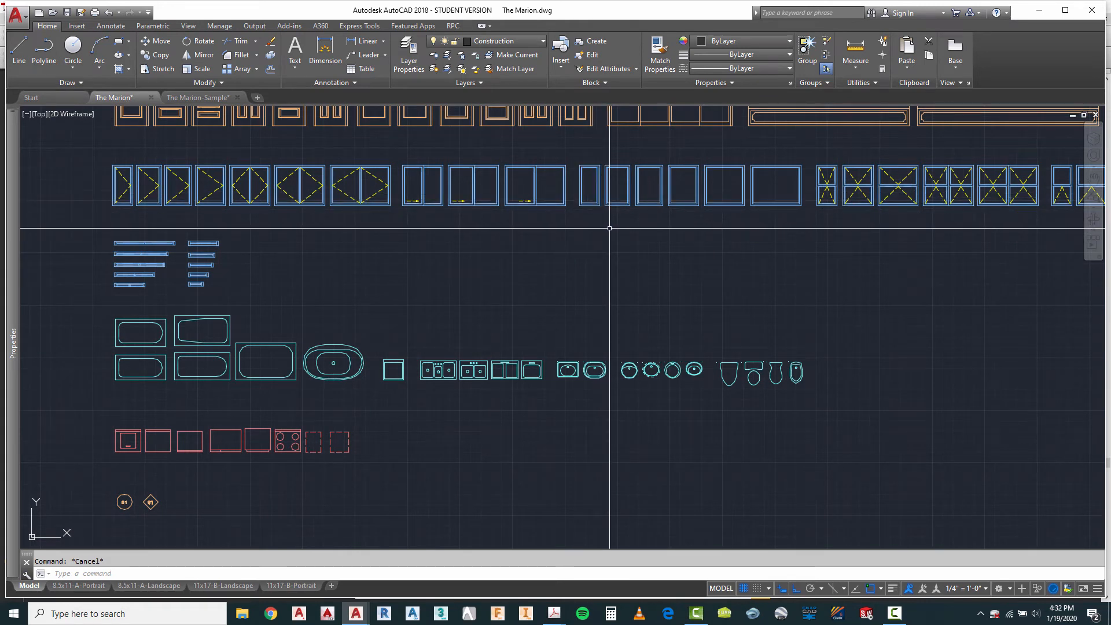
# Step: Copy the narrowest plain fixed window from the block row onto the front elevation, between the entry door and the double casement window
pyautogui.write('o')
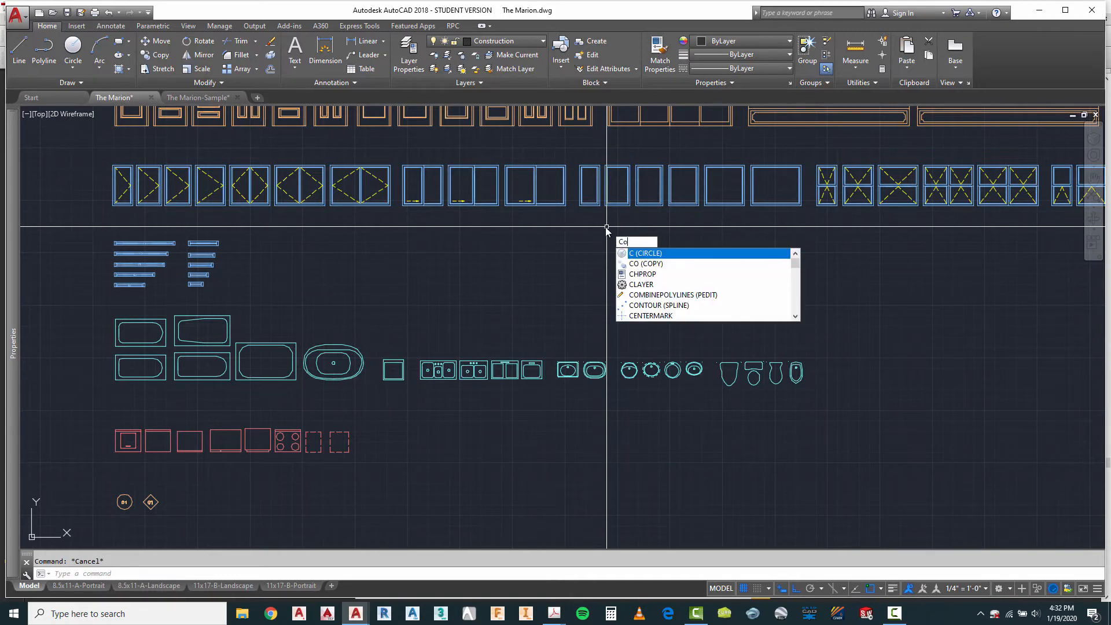
pyautogui.press('Return')
pyautogui.press('Return')
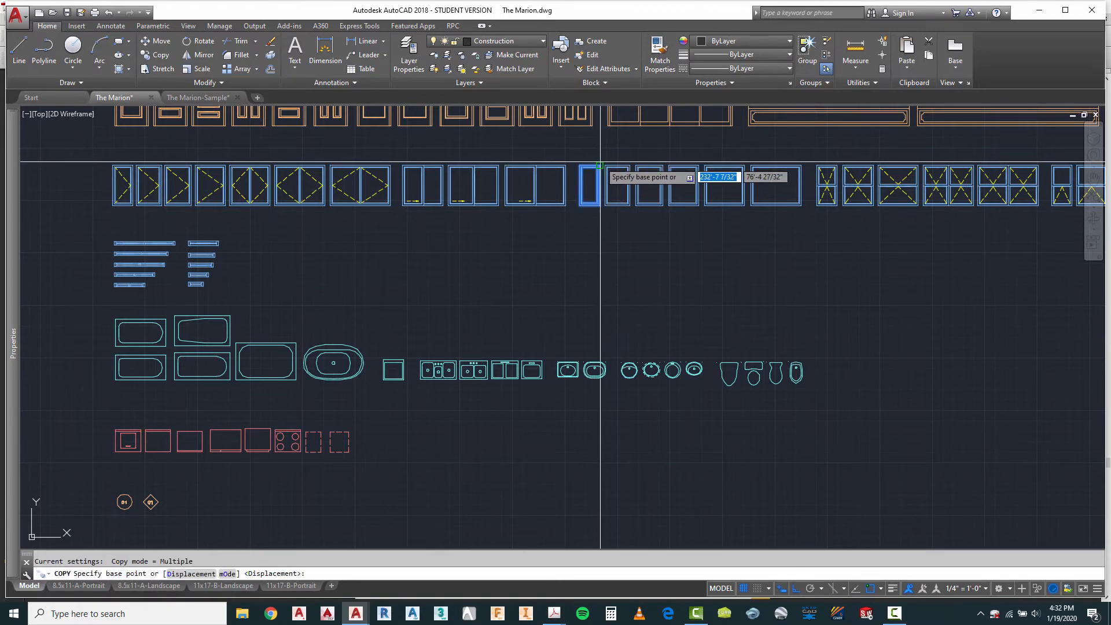
pyautogui.scroll(3, 596, 174)
pyautogui.click(600, 171)
pyautogui.scroll(-5, 522, 155)
pyautogui.scroll(-2, 522, 156)
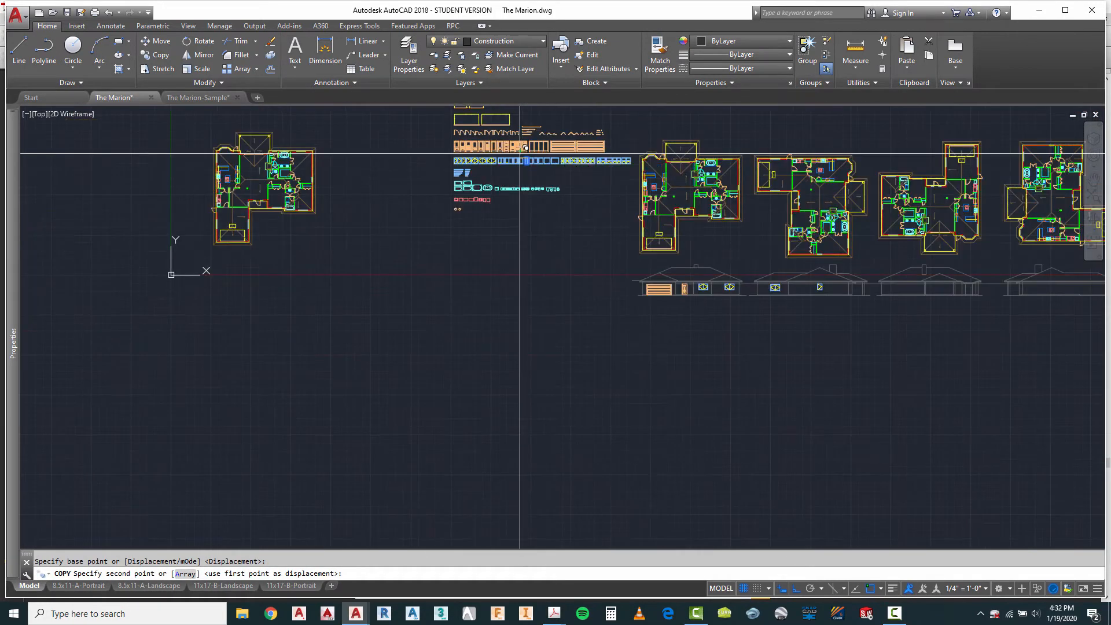
pyautogui.scroll(9, 683, 269)
pyautogui.scroll(2, 683, 322)
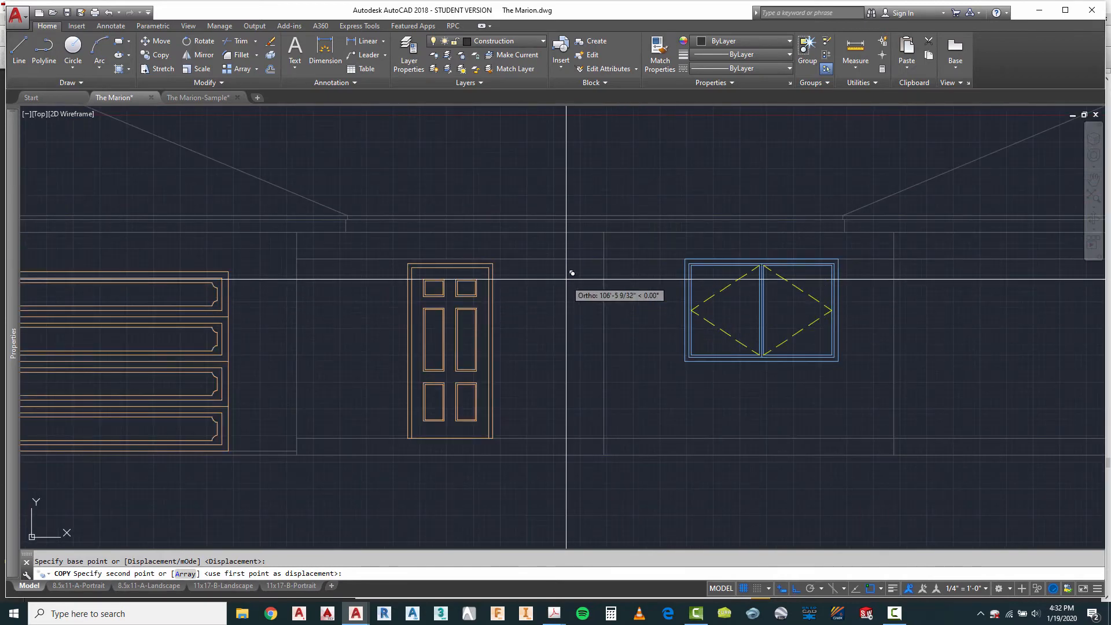
pyautogui.click(571, 253)
pyautogui.press('Escape')
pyautogui.press('Escape')
pyautogui.scroll(2, 509, 288)
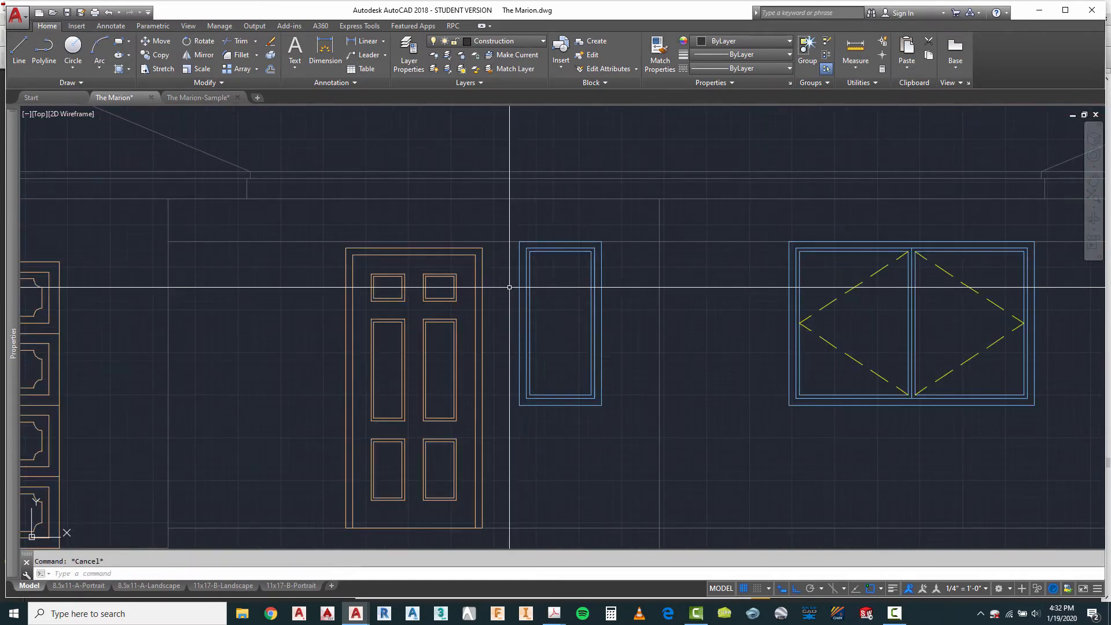
pyautogui.moveTo(529, 267)
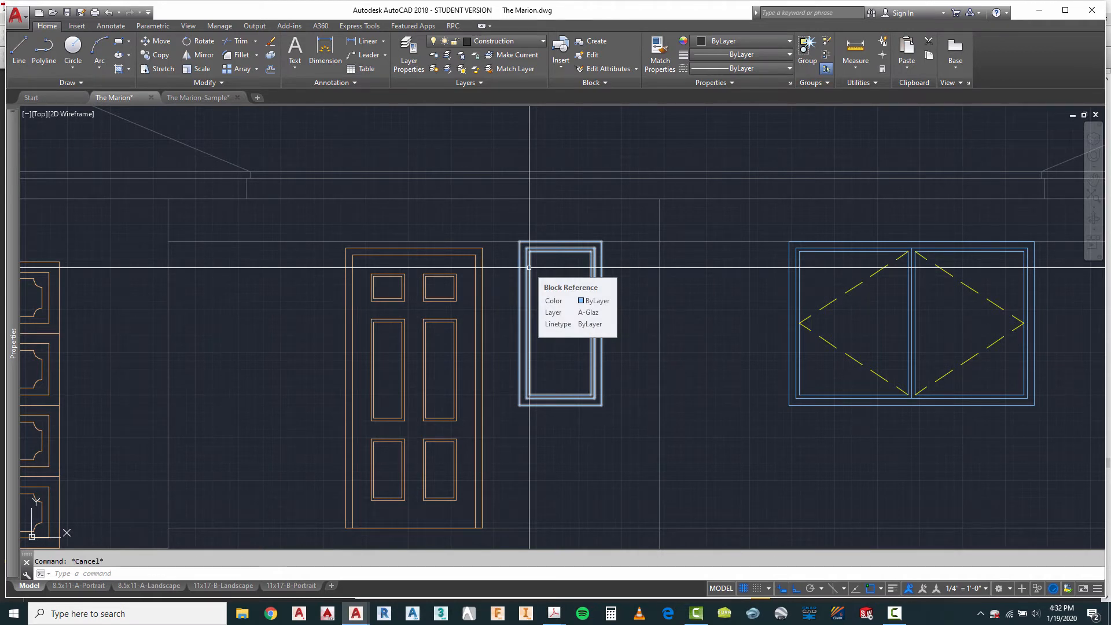
pyautogui.click(529, 268)
pyautogui.rightClick(550, 249)
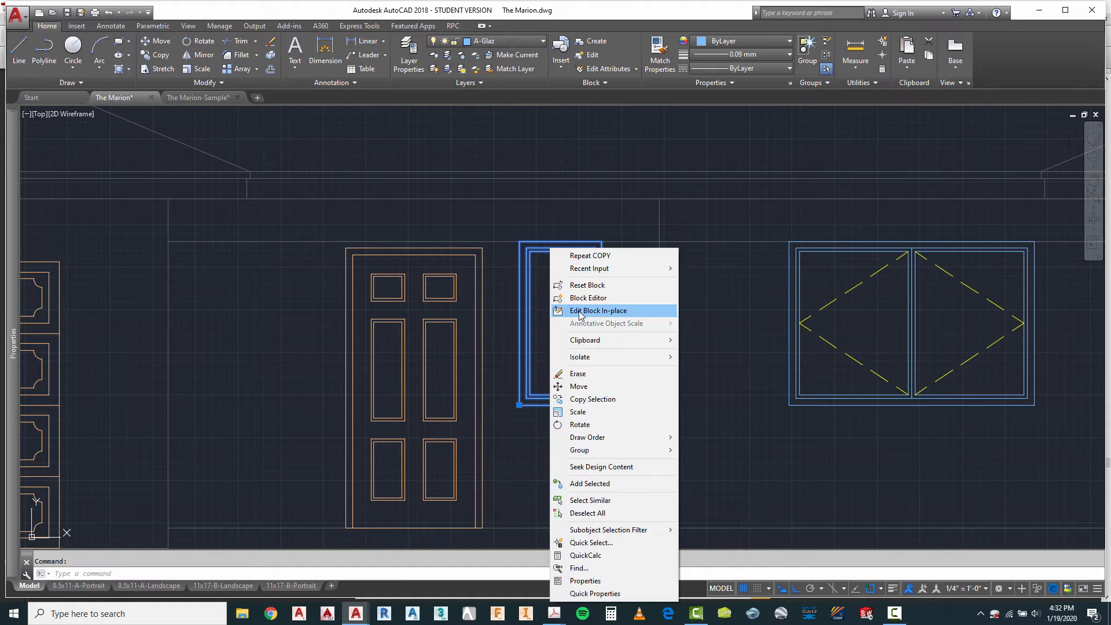
pyautogui.press('Escape')
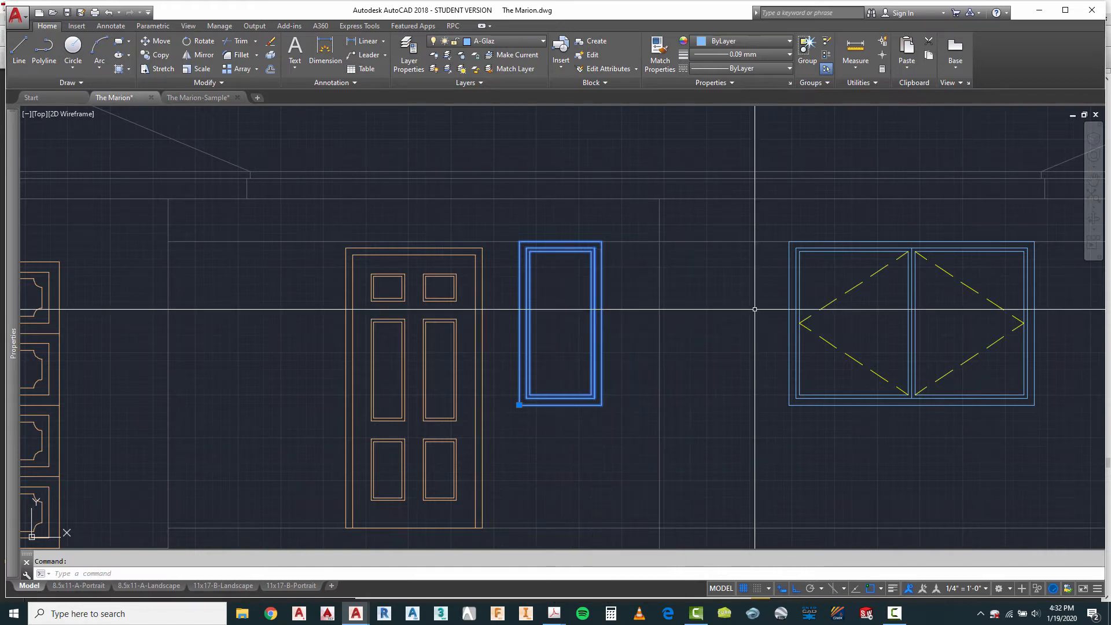
pyautogui.press('Escape')
# Step: Explode the copied window block beside the entry door into separate objects
pyautogui.rightClick(713, 277)
pyautogui.moveTo(743, 299)
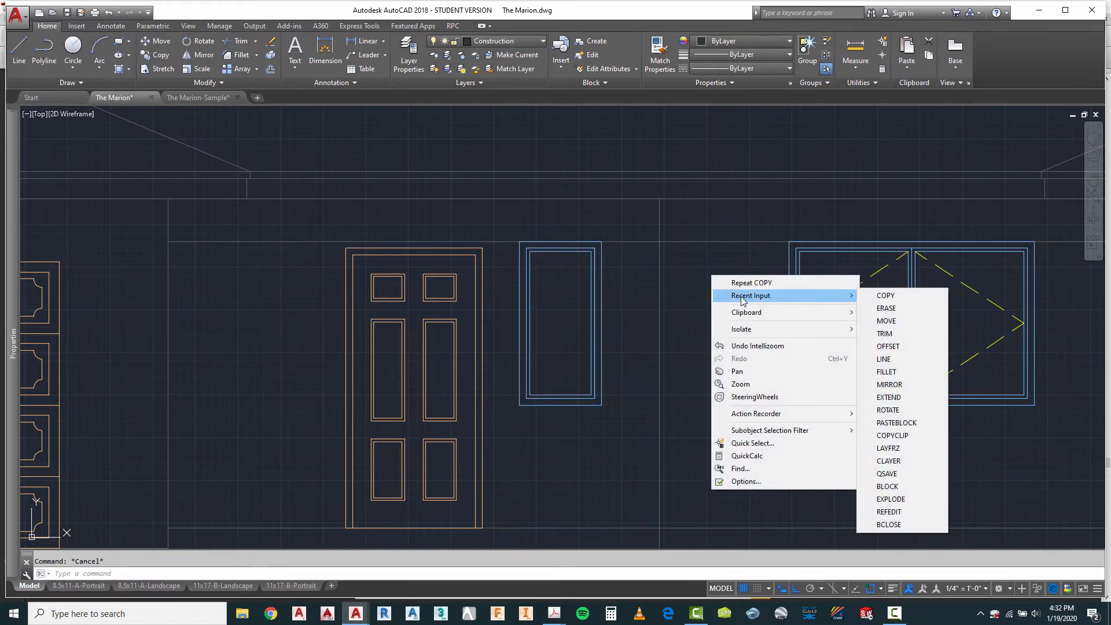
pyautogui.click(897, 501)
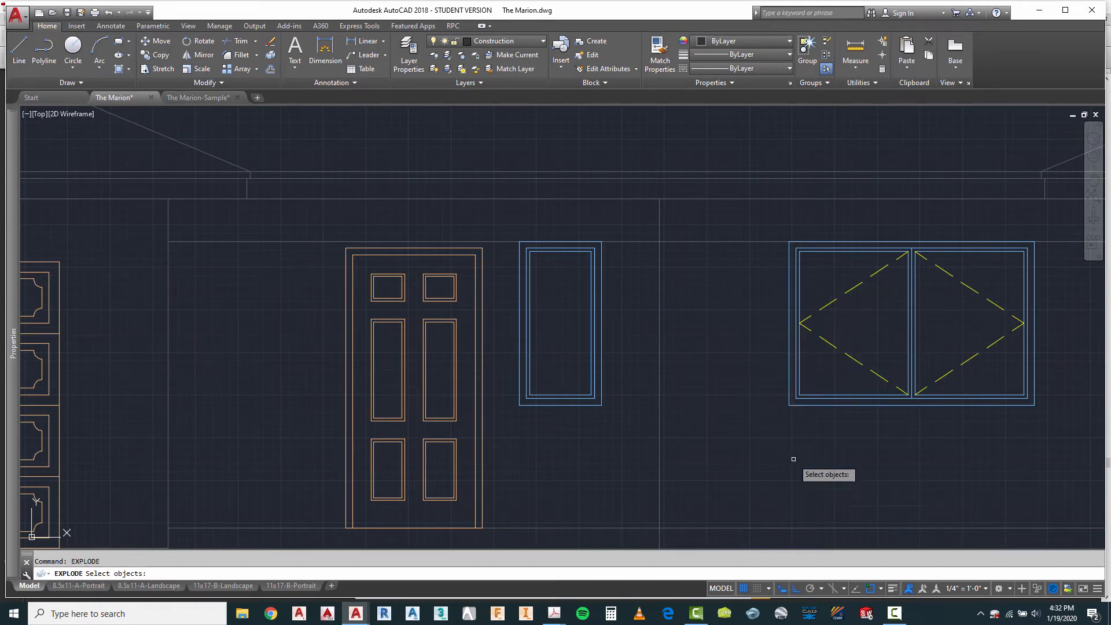
pyautogui.click(502, 221)
pyautogui.click(644, 434)
pyautogui.rightClick(626, 405)
pyautogui.rightClick(626, 404)
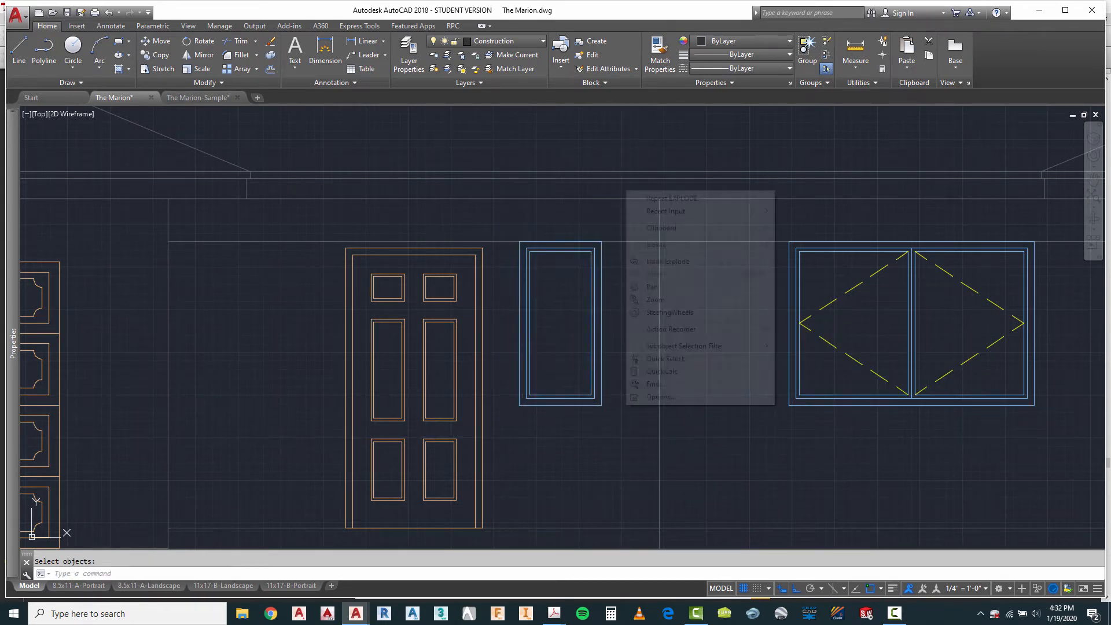
pyautogui.click(613, 393)
pyautogui.press('space')
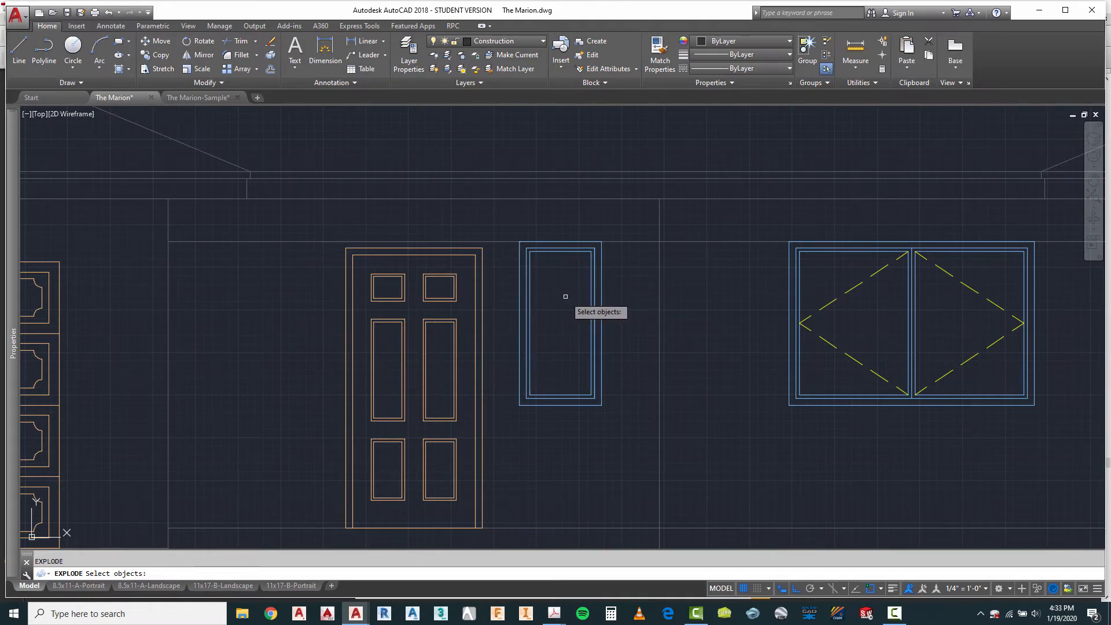
pyautogui.press('Escape')
# Step: Stretch the left side of the exploded window inward by 6 inches to narrow it
pyautogui.press('Return')
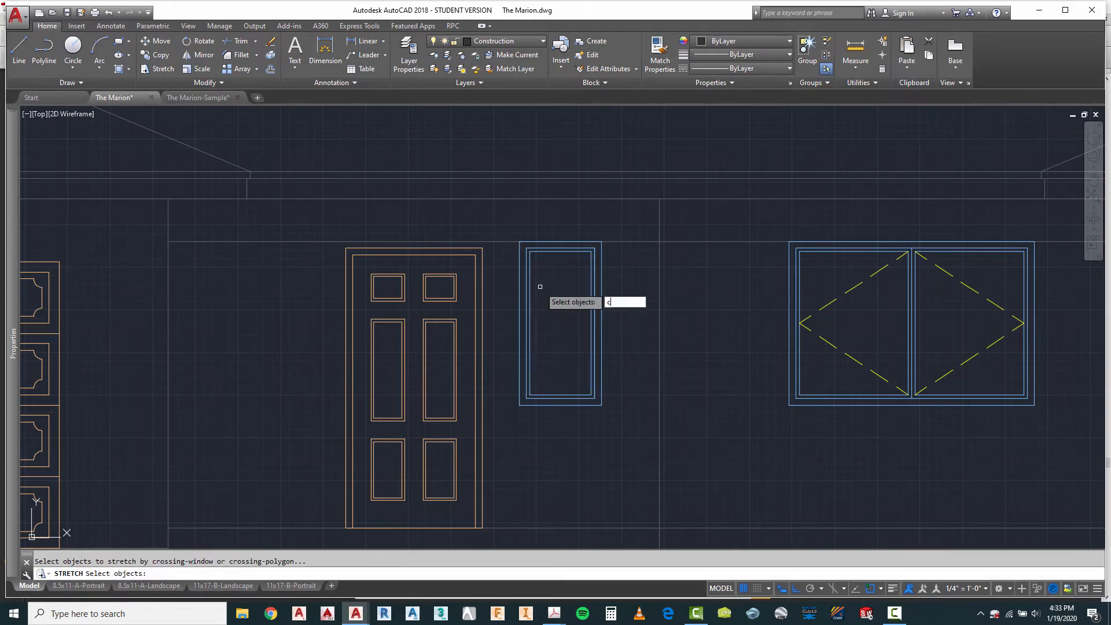
pyautogui.write('c')
pyautogui.press('Return')
pyautogui.click(551, 225)
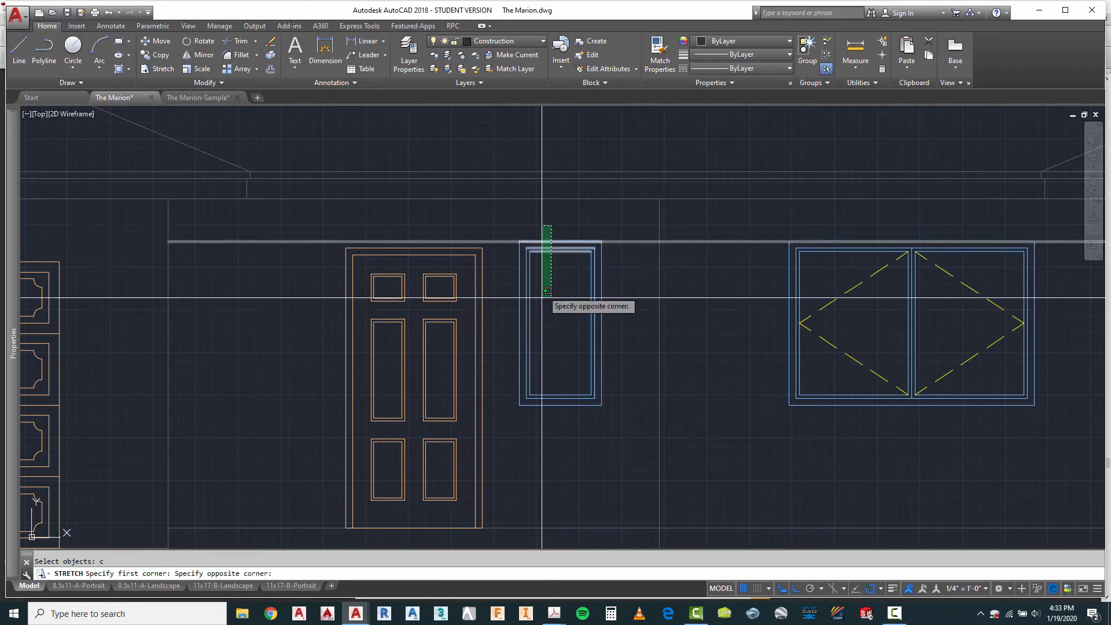
pyautogui.click(509, 422)
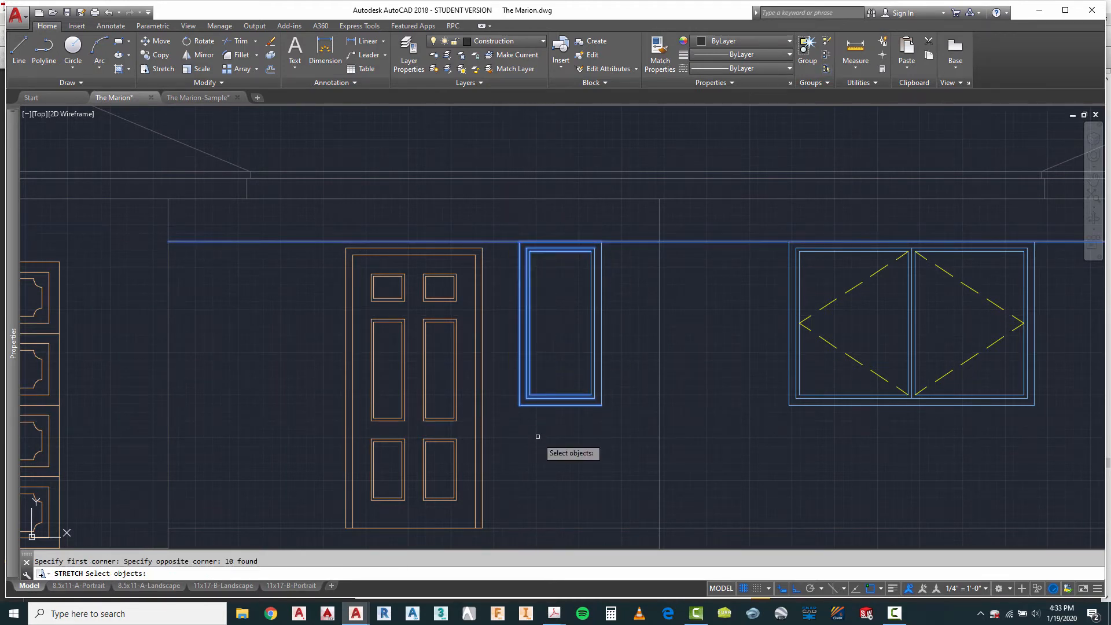
pyautogui.press('Return')
pyautogui.click(529, 435)
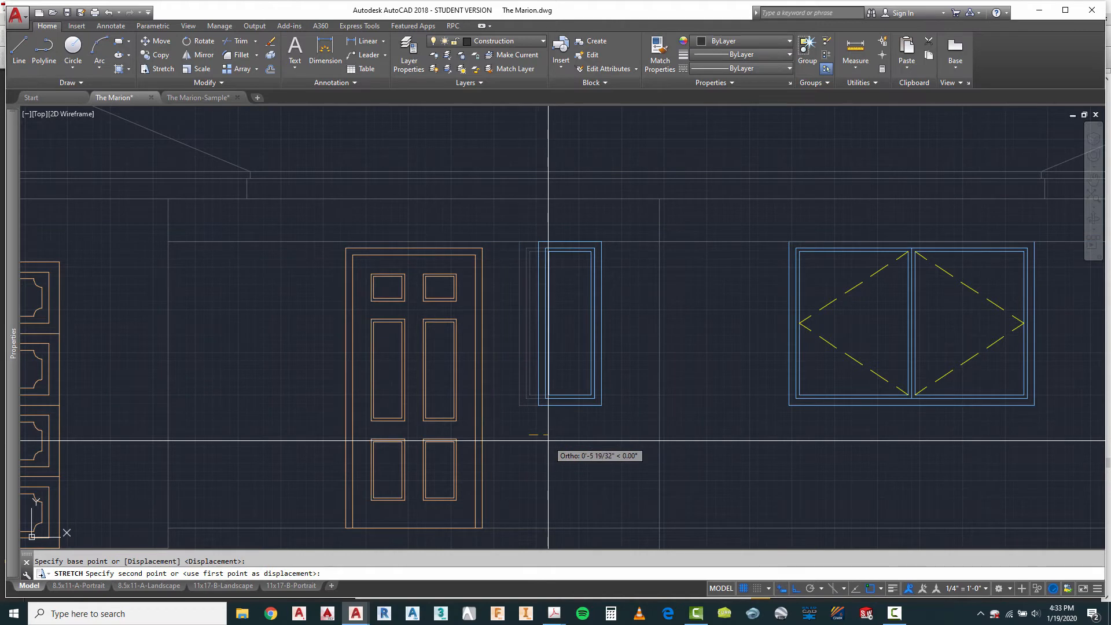
pyautogui.press('Return')
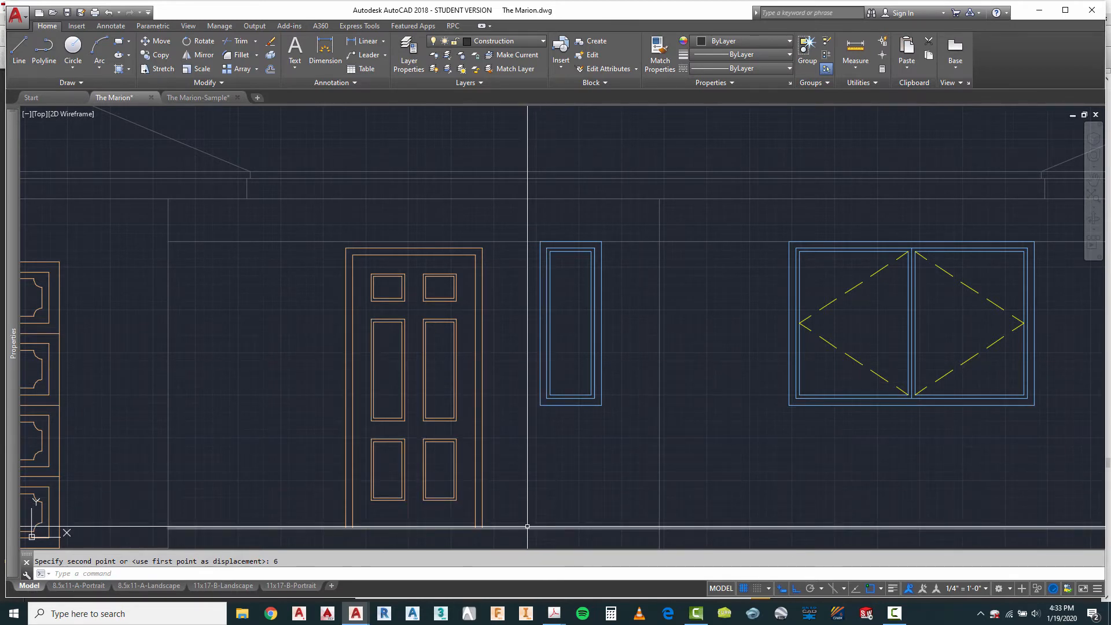
# Step: Move the narrowed window so its top-left corner meets the top-right corner of the entry door frame
pyautogui.press('Escape')
pyautogui.press('Return')
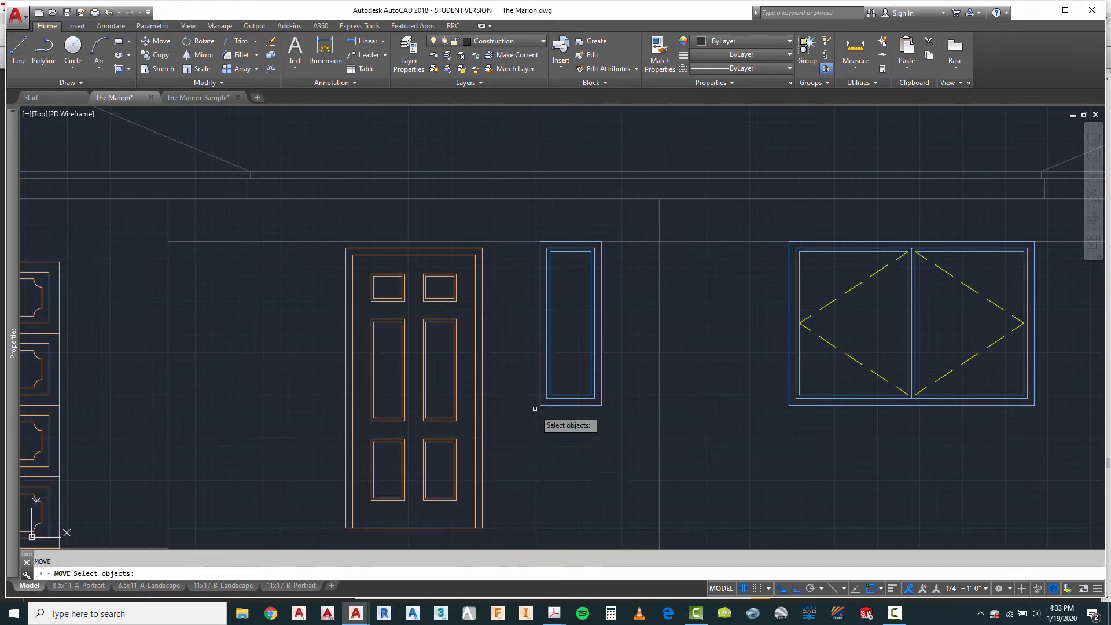
pyautogui.click(533, 243)
pyautogui.click(634, 446)
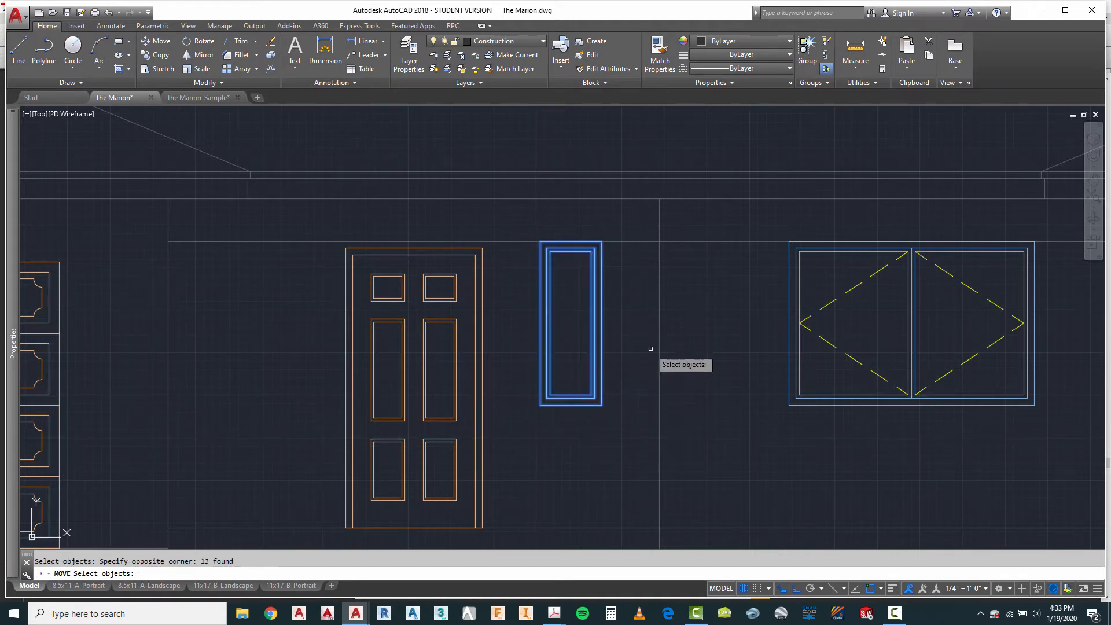
pyautogui.press('Return')
pyautogui.scroll(4, 510, 249)
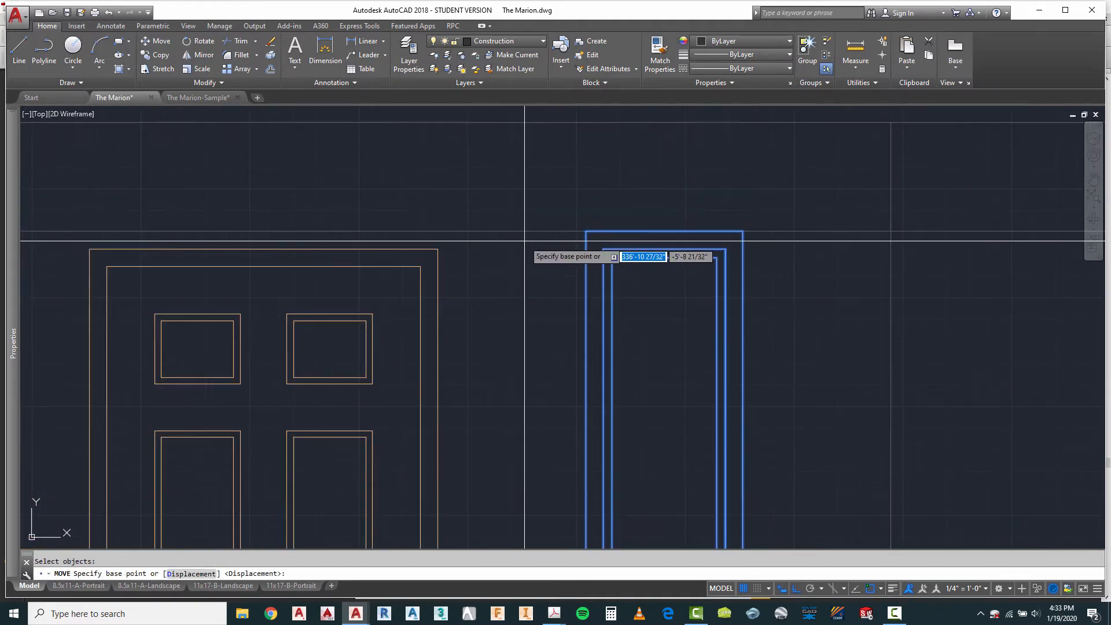
pyautogui.click(587, 232)
pyautogui.click(447, 241)
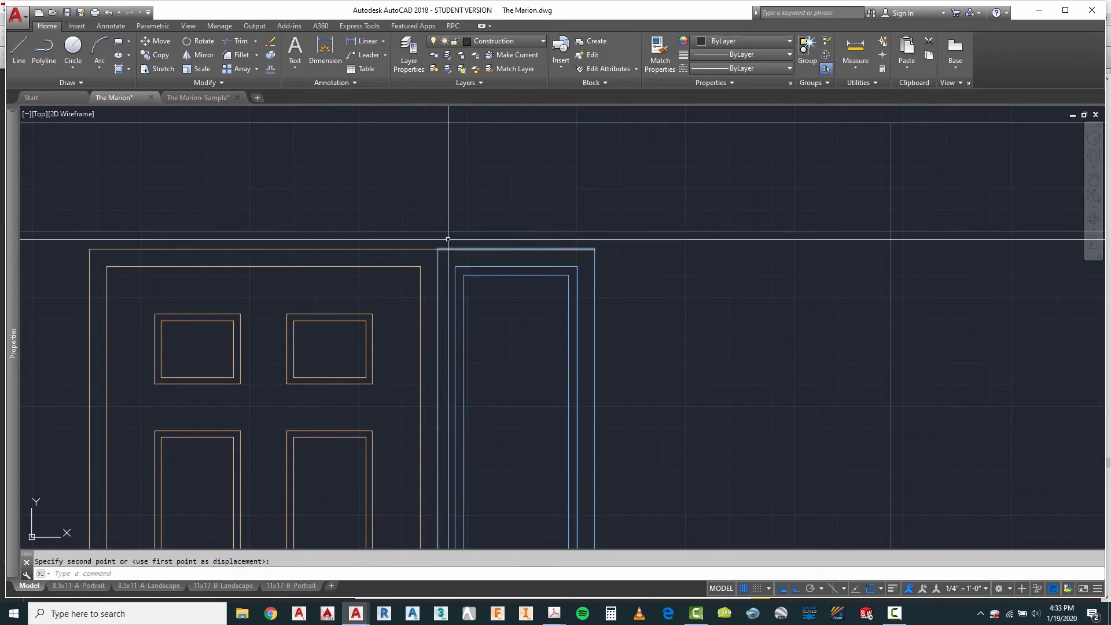
pyautogui.scroll(-3, 505, 135)
pyautogui.press('Escape')
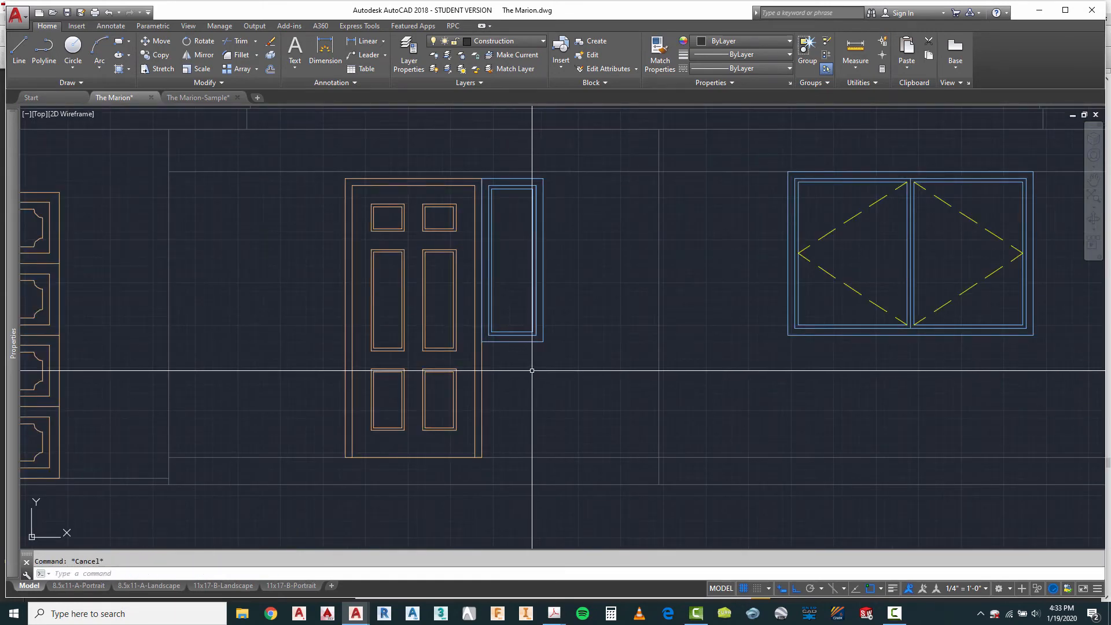
# Step: Try to stretch the lower end of the narrow window beside the entry door, and undo the stretch
pyautogui.rightClick(580, 302)
pyautogui.moveTo(632, 326)
pyautogui.click(763, 339)
pyautogui.scroll(2, 481, 344)
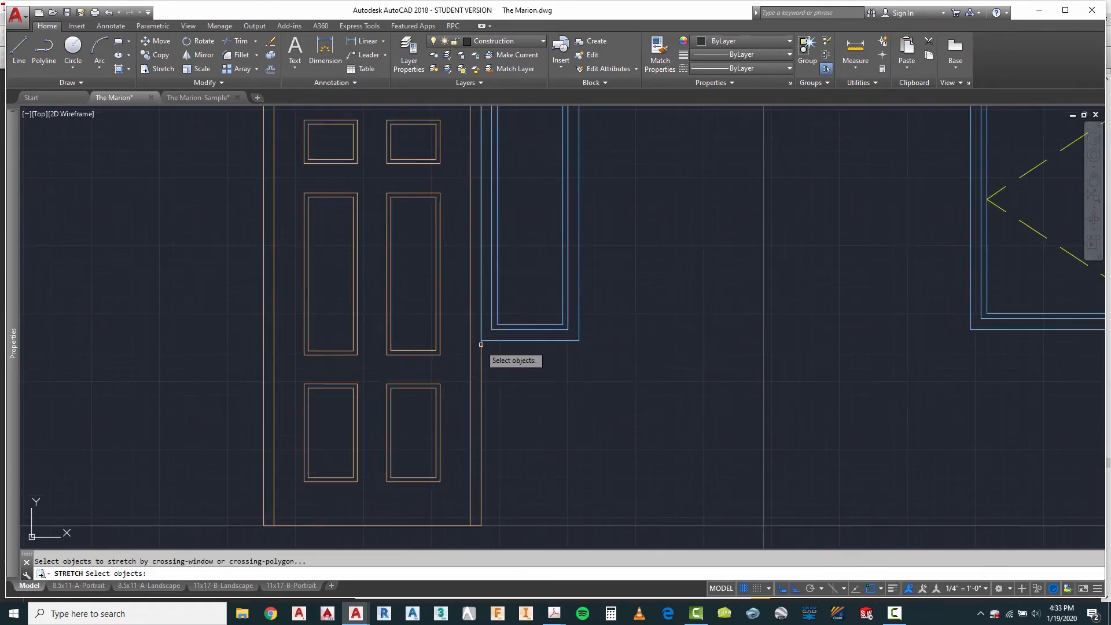
pyautogui.click(632, 285)
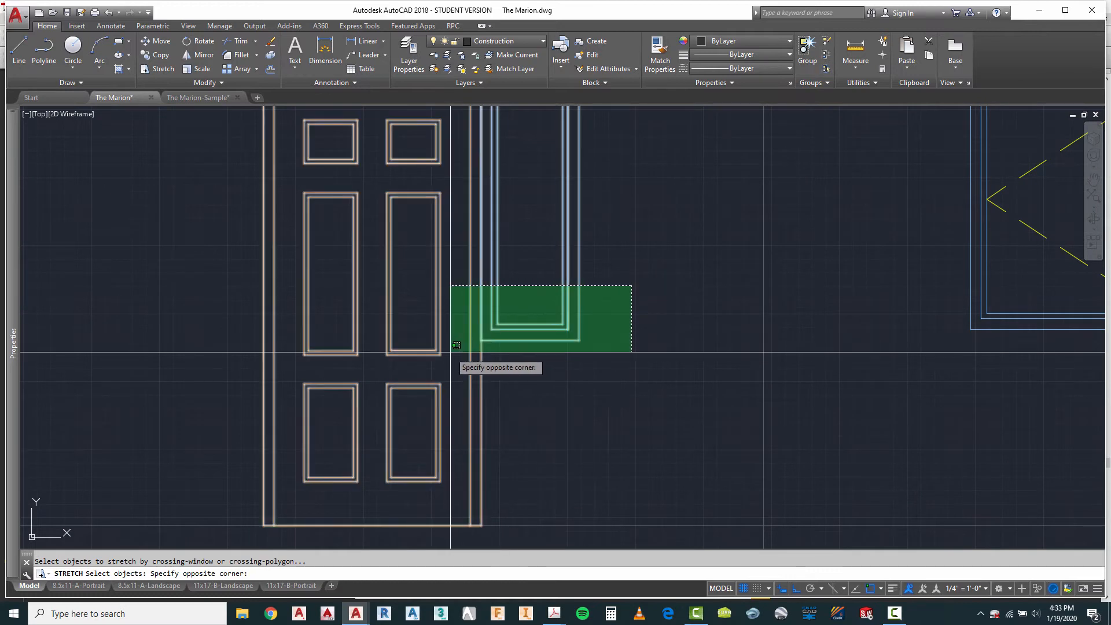
pyautogui.click(457, 345)
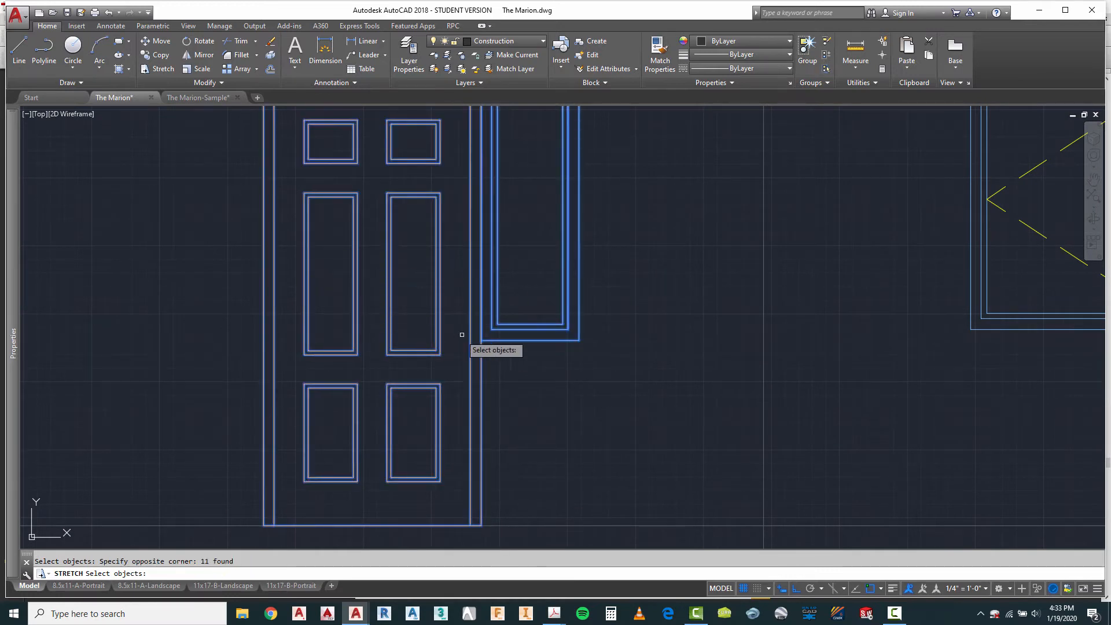
pyautogui.rightClick(481, 345)
pyautogui.rightClick(481, 346)
pyautogui.click(513, 362)
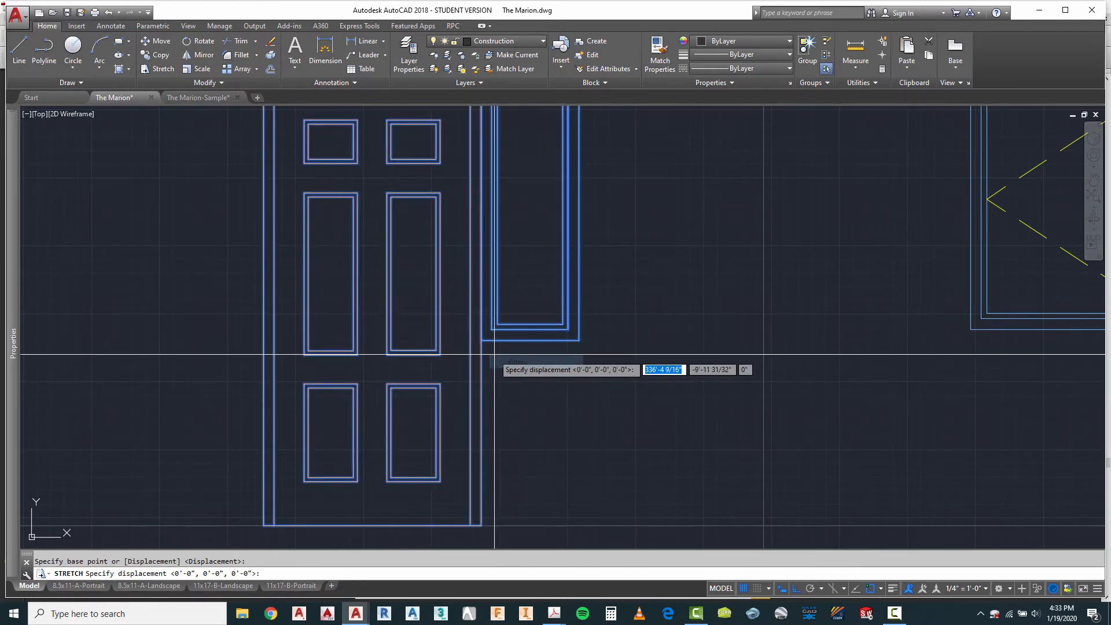
pyautogui.press('Return')
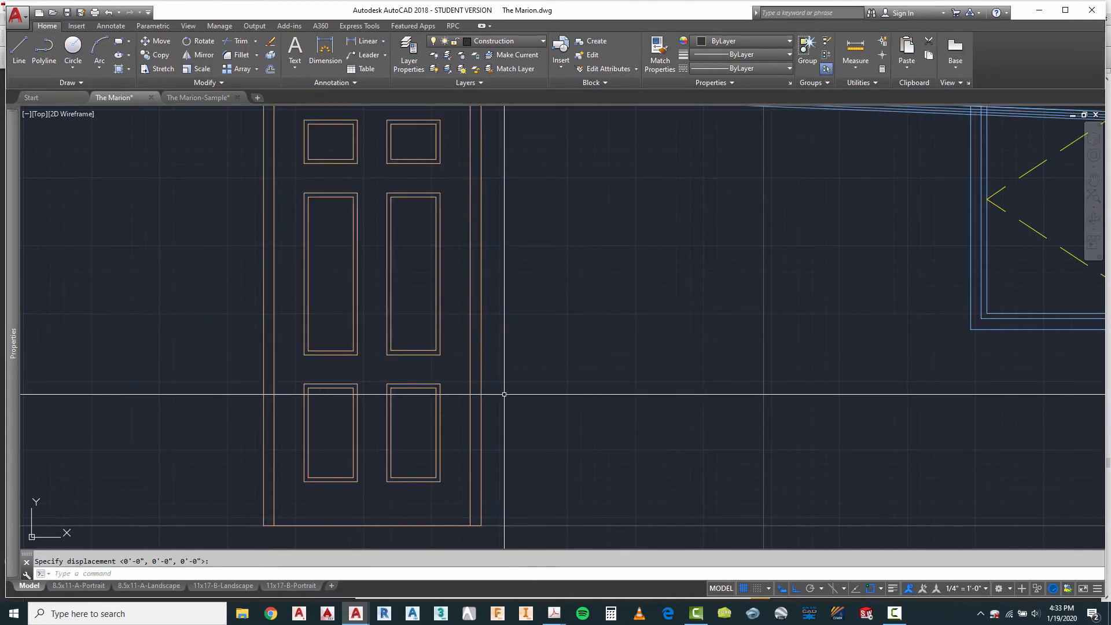
pyautogui.hotkey('ctrl', 'z')
# Step: Retry stretching the narrow window's lower end with a tighter crossing selection starting at the door's right edge, and undo it
pyautogui.write('s')
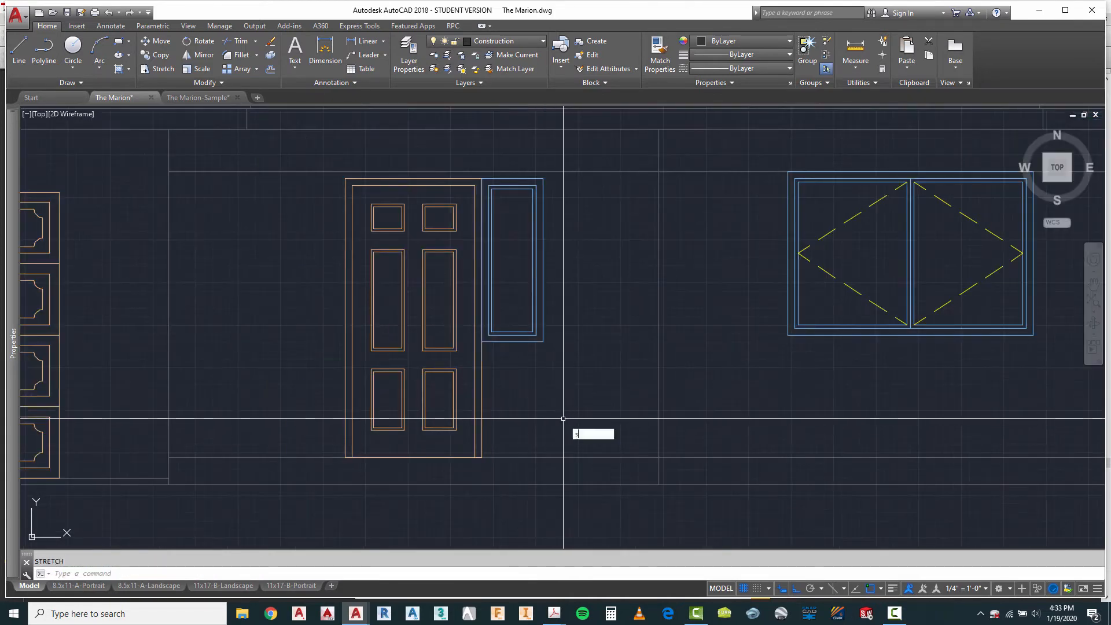
pyautogui.press('Return')
pyautogui.write('c')
pyautogui.press('Return')
pyautogui.scroll(2, 469, 334)
pyautogui.click(650, 302)
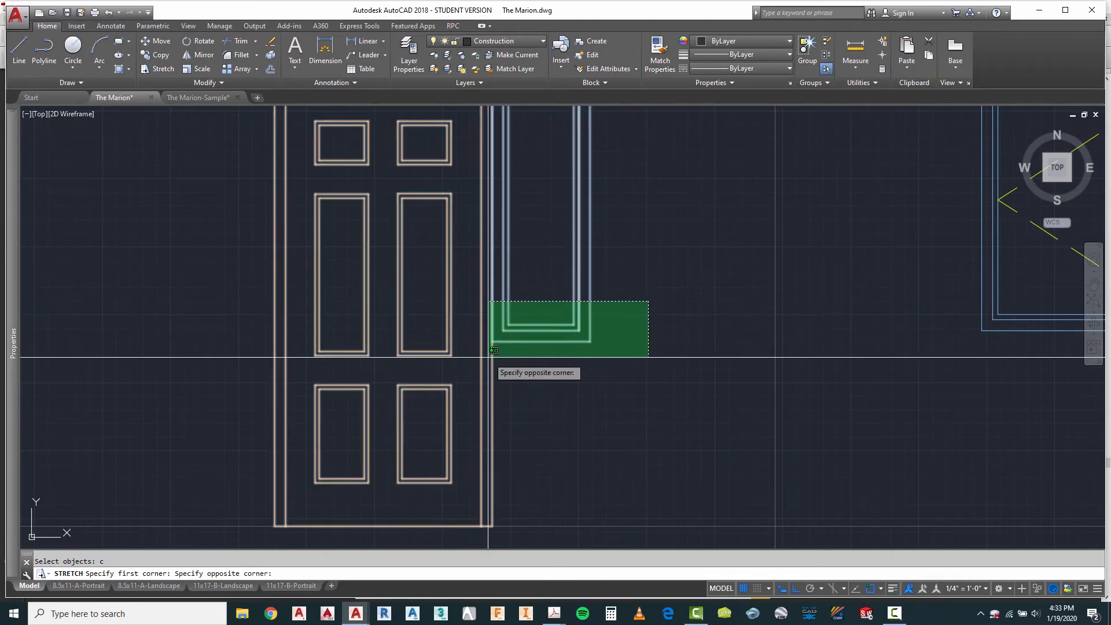
pyautogui.click(489, 359)
pyautogui.press('Return')
pyautogui.rightClick(504, 354)
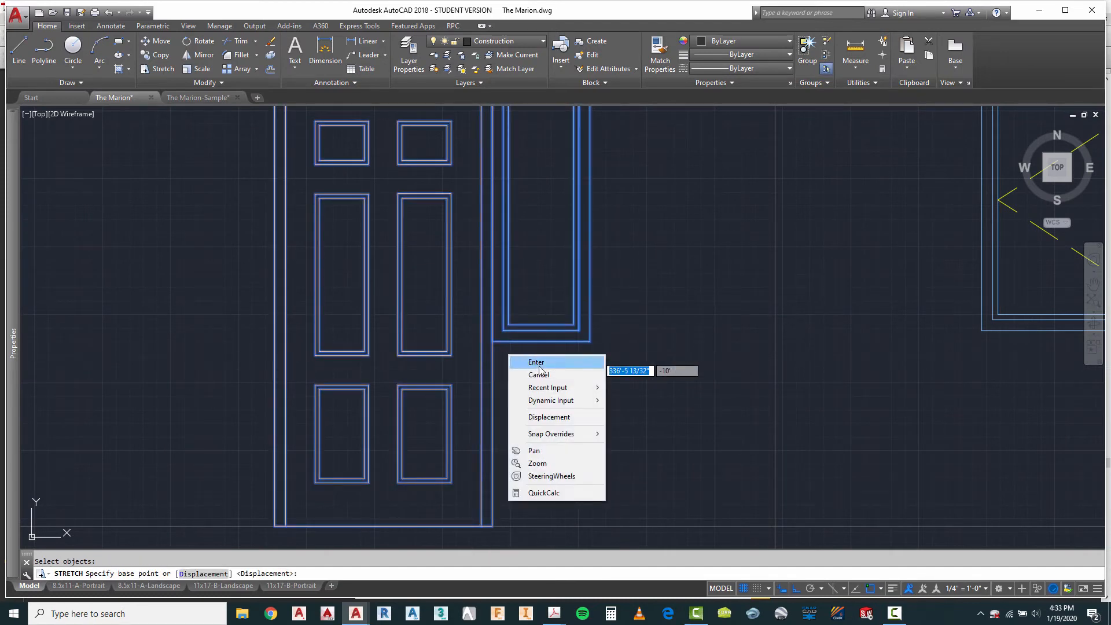
pyautogui.click(540, 367)
pyautogui.click(499, 341)
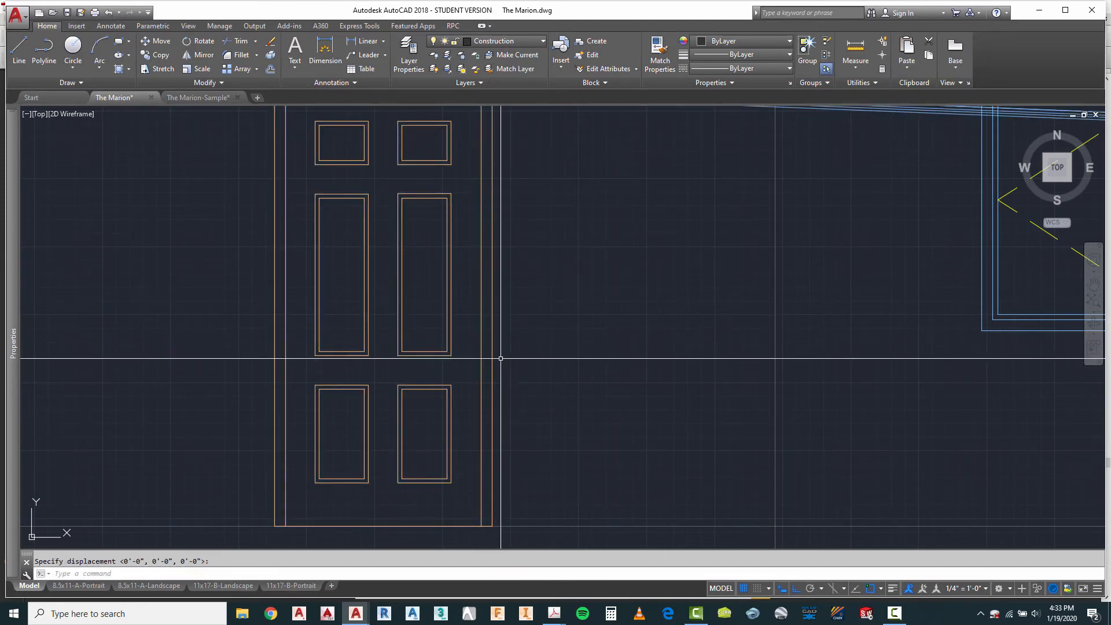
pyautogui.press('Return')
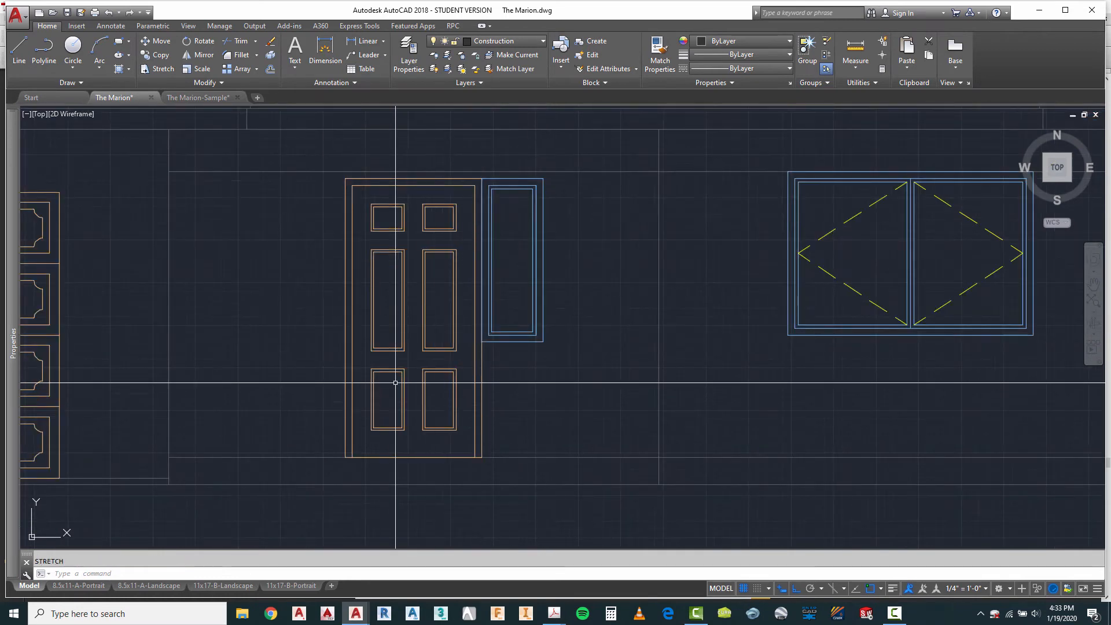
# Step: Stretch the narrow window's lower end down to the bottom of the entry door frame
pyautogui.scroll(3, 389, 399)
pyautogui.write('s')
pyautogui.press('Return')
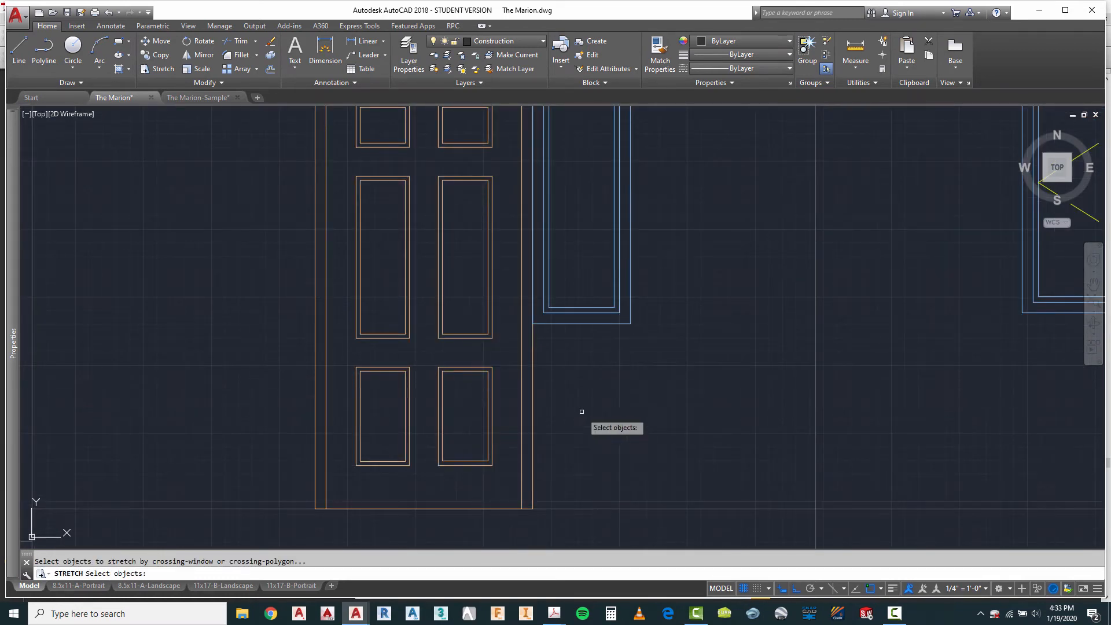
pyautogui.click(657, 295)
pyautogui.click(515, 340)
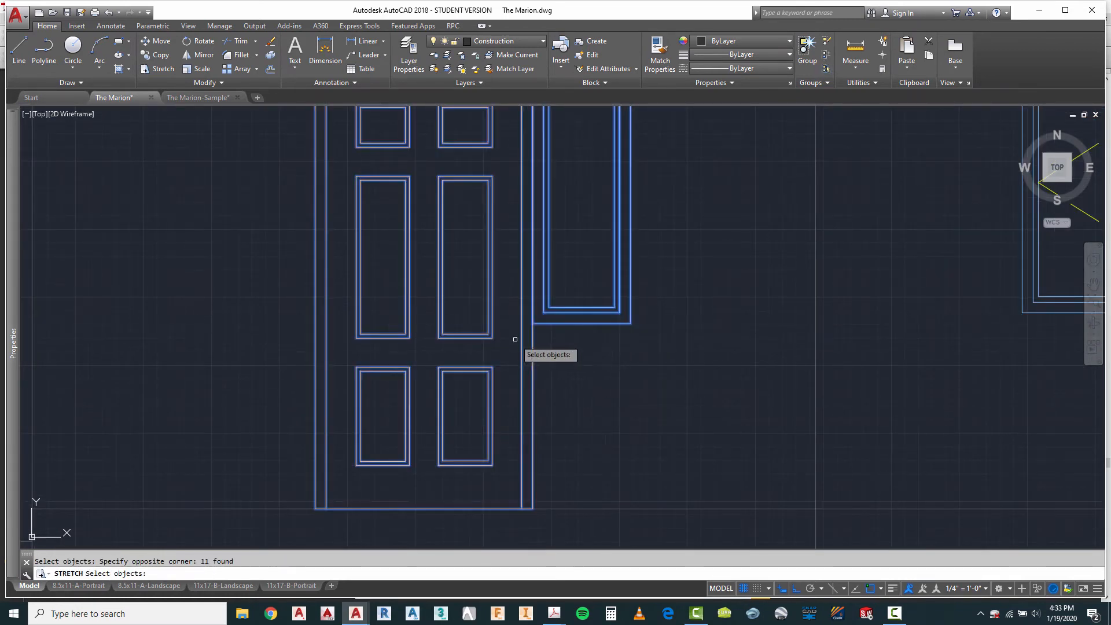
pyautogui.press('Return')
pyautogui.rightClick(685, 384)
pyautogui.press('Escape')
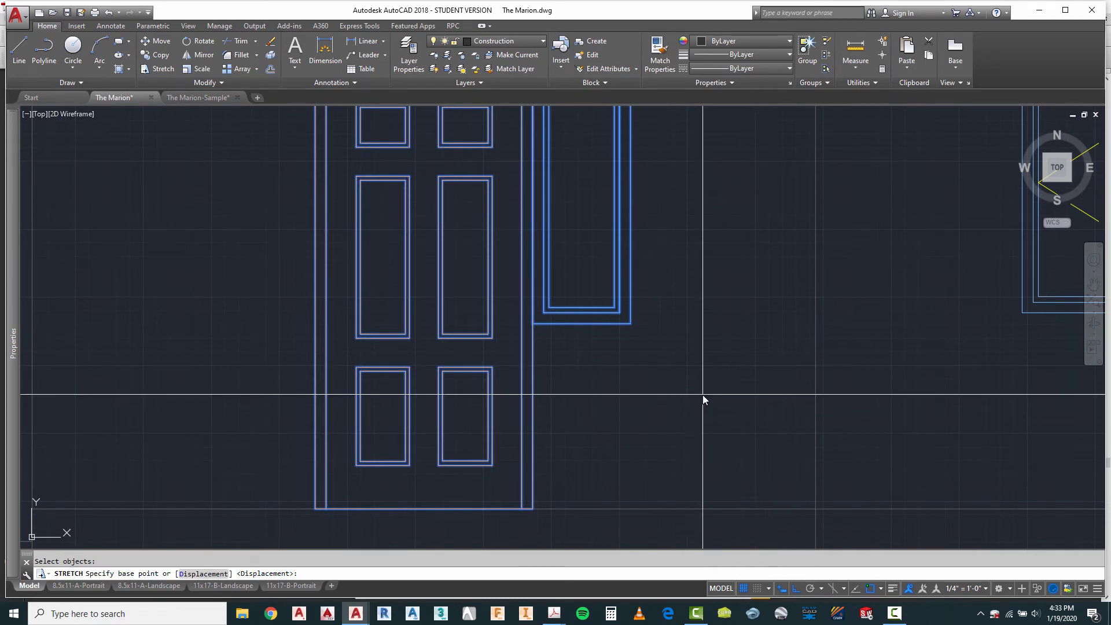
pyautogui.click(533, 324)
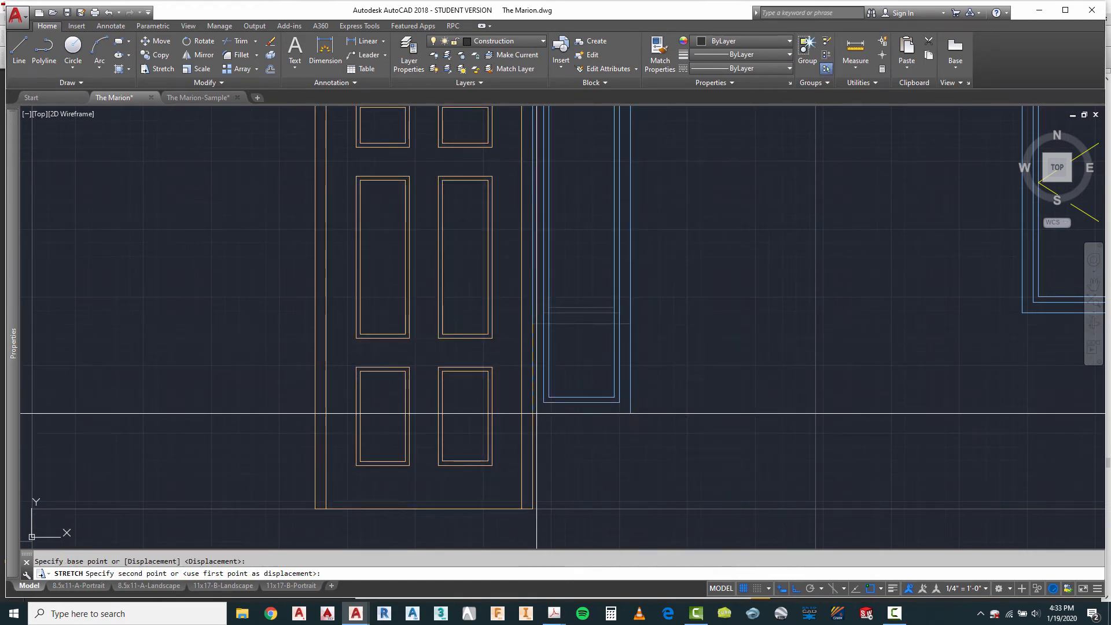
pyautogui.click(536, 510)
pyautogui.scroll(-4, 536, 510)
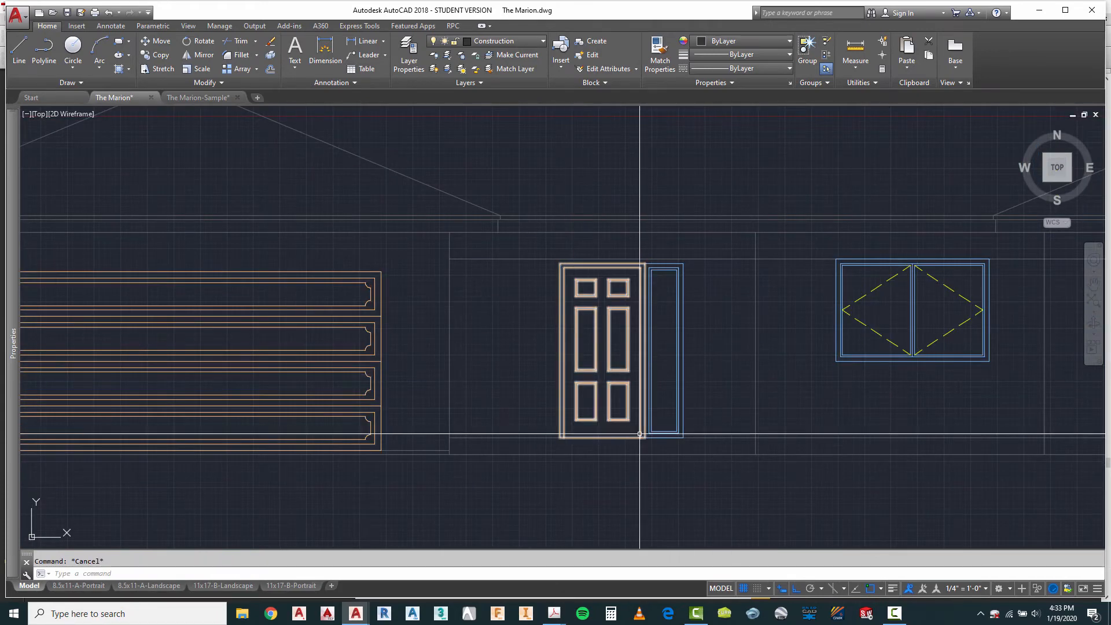
# Step: Mirror the finished sidelight about the entry door's vertical centre line, keeping the source objects
pyautogui.write('mi')
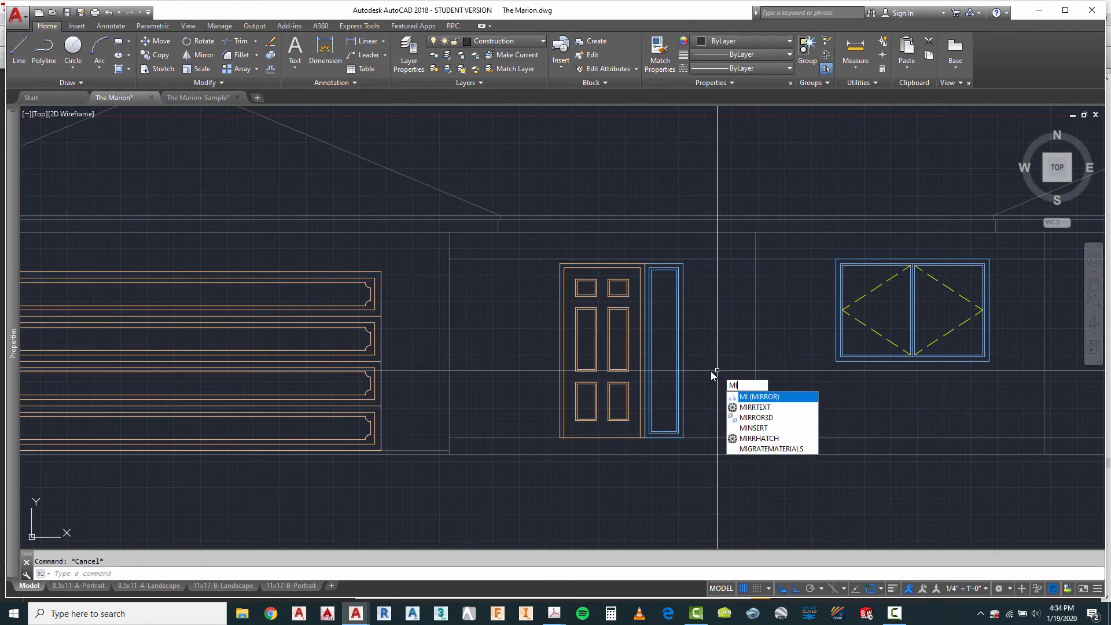
pyautogui.press('Return')
pyautogui.scroll(2, 620, 269)
pyautogui.scroll(-2, 649, 247)
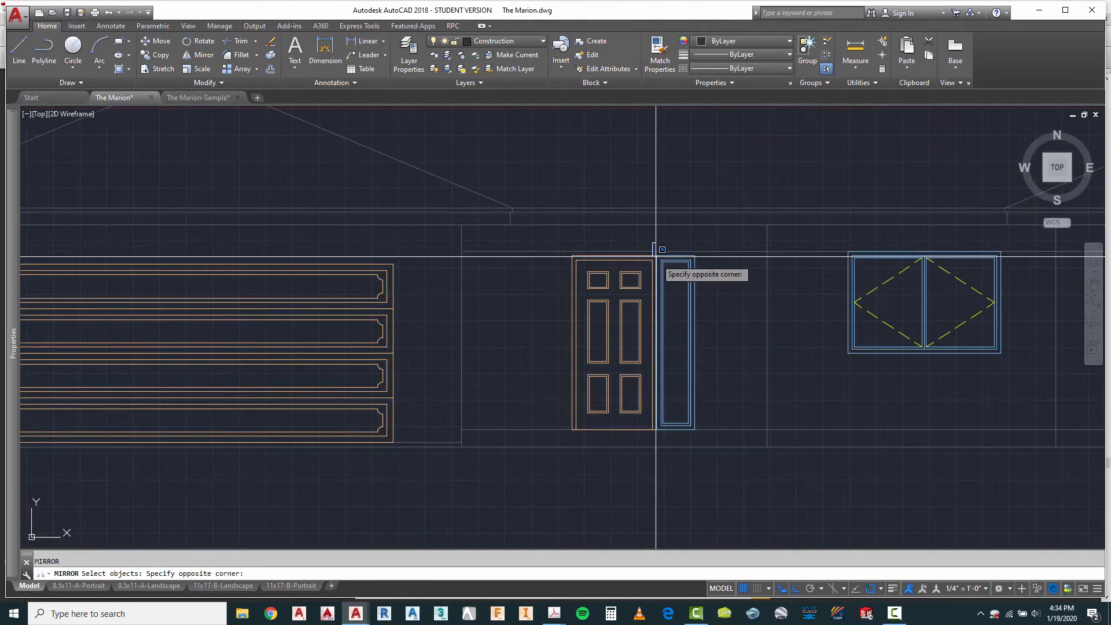
pyautogui.click(653, 247)
pyautogui.click(715, 449)
pyautogui.press('Return')
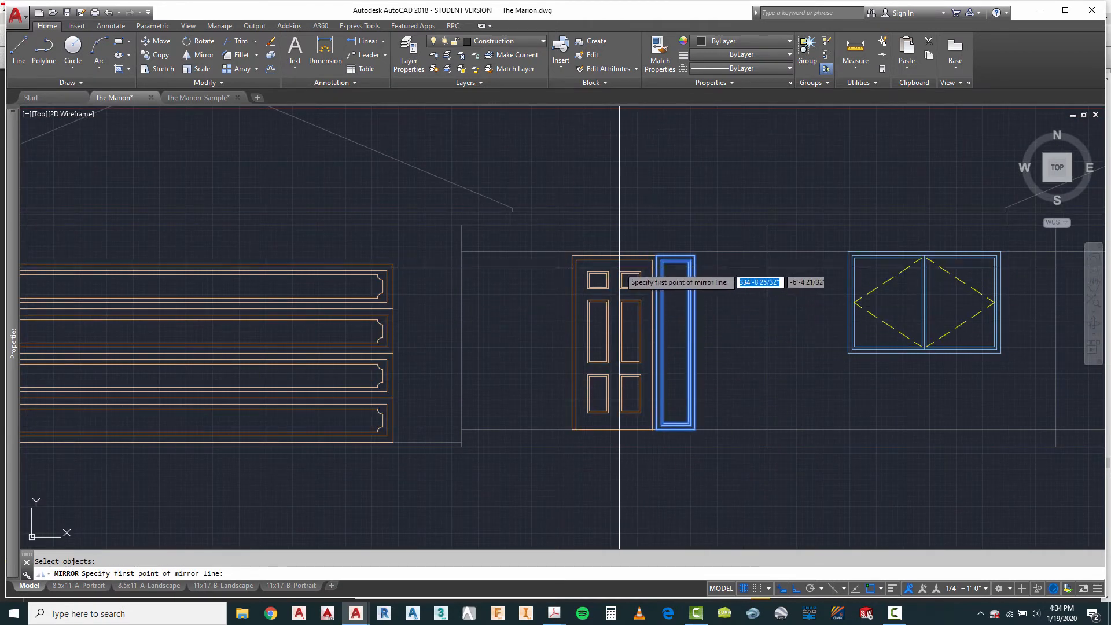
pyautogui.click(614, 258)
pyautogui.click(627, 509)
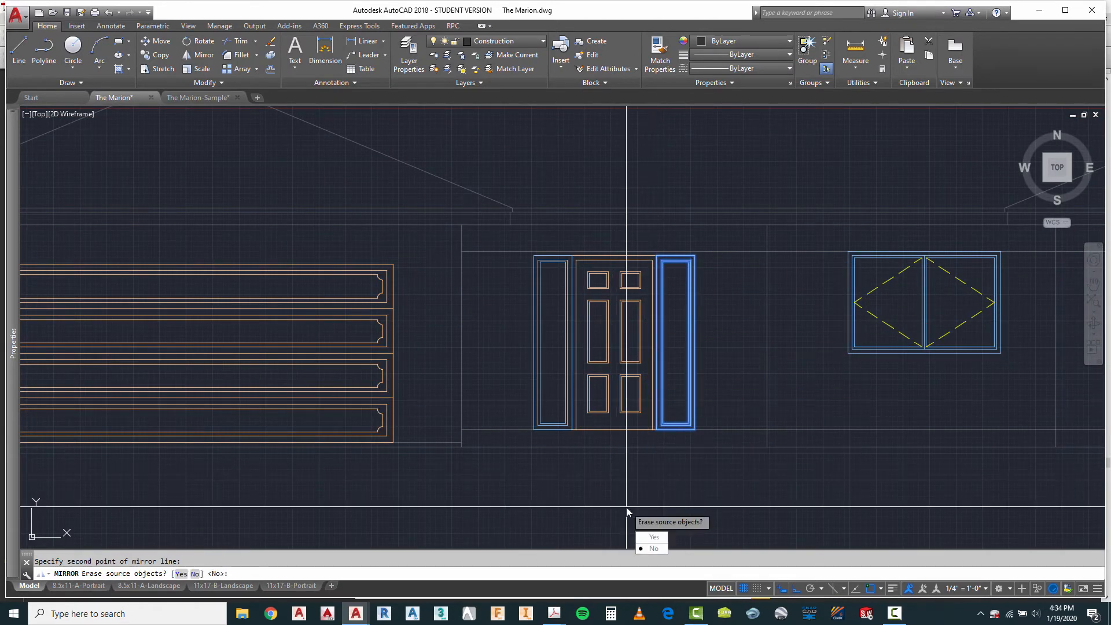
pyautogui.click(652, 549)
# Step: Measure the width of the small window by the toilet in the floor plan above the third elevation
pyautogui.scroll(-3, 608, 390)
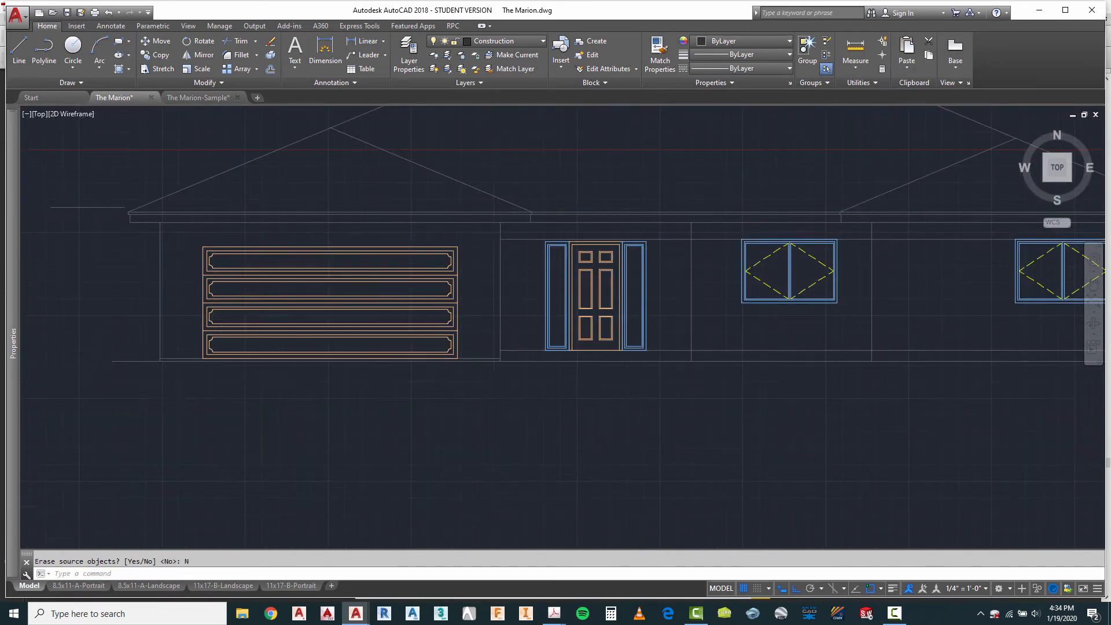
pyautogui.scroll(-2, 602, 258)
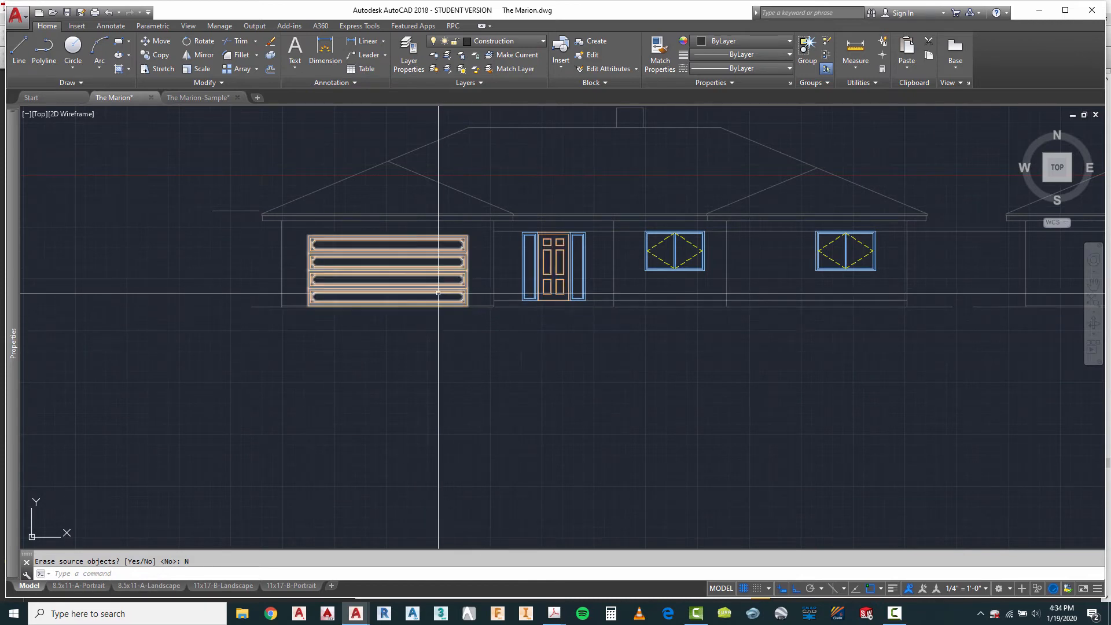
pyautogui.scroll(-2, 434, 297)
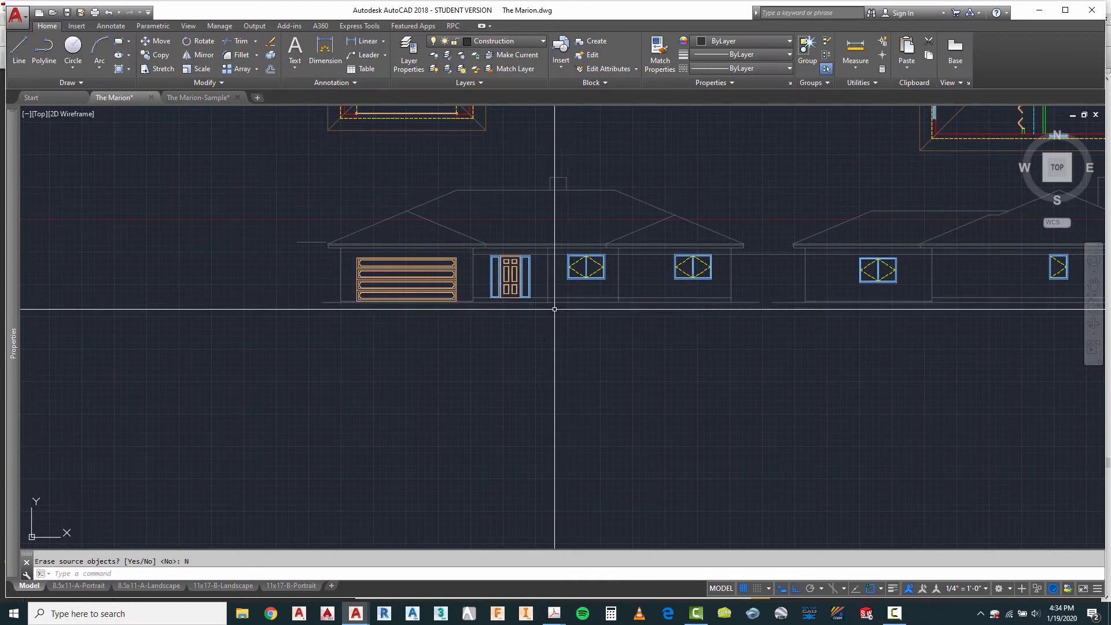
pyautogui.scroll(-2, 405, 278)
pyautogui.scroll(4, 776, 295)
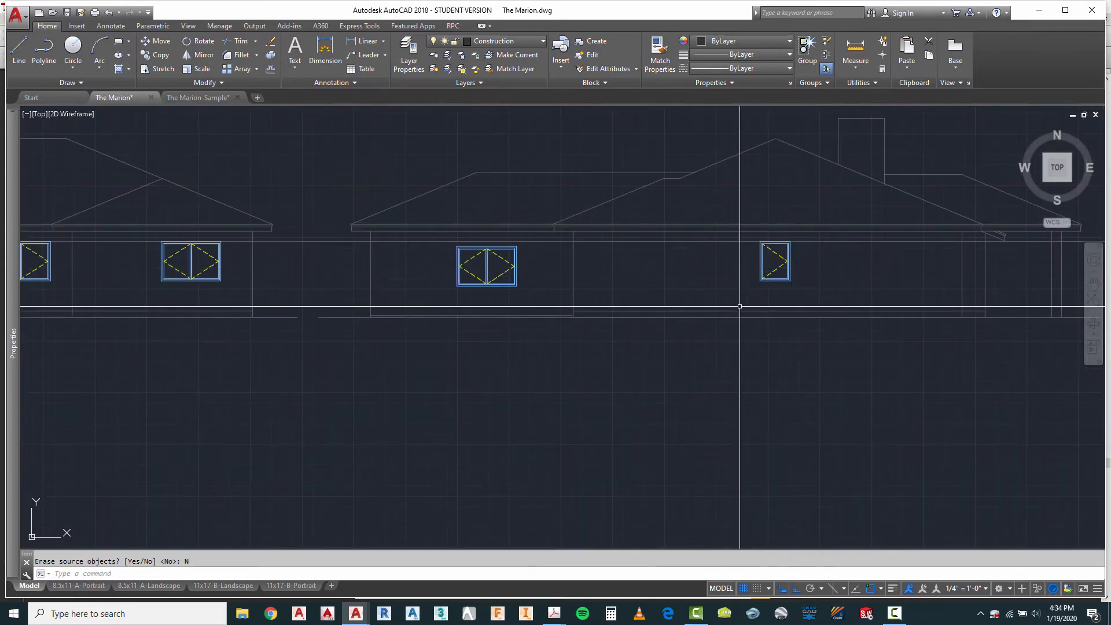
pyautogui.scroll(-2, 440, 290)
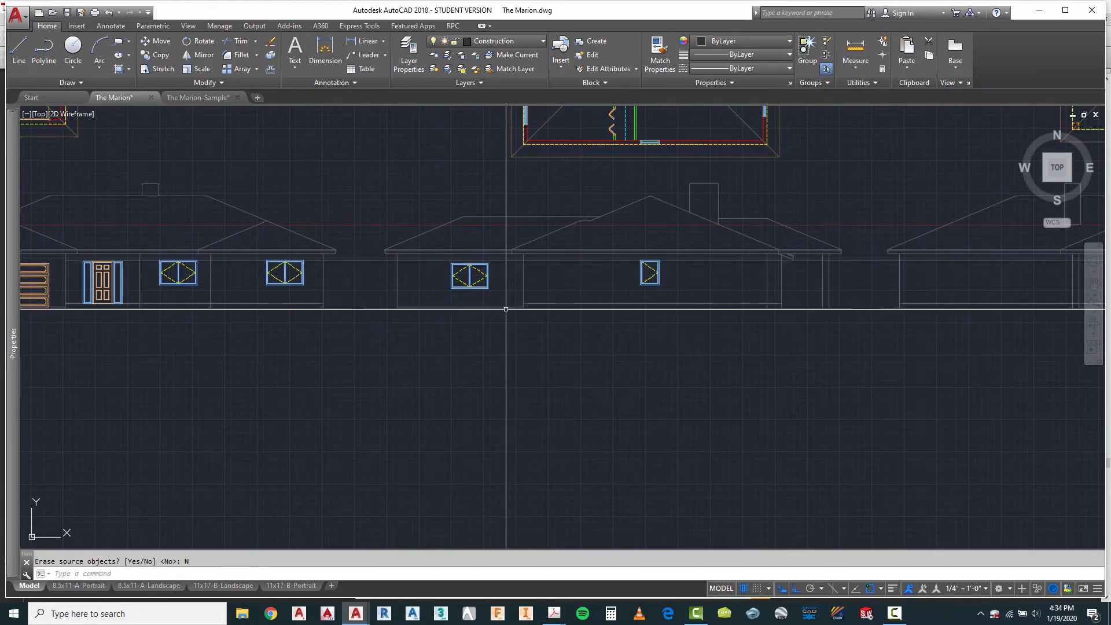
pyautogui.scroll(-3, 506, 310)
pyautogui.scroll(1, 725, 213)
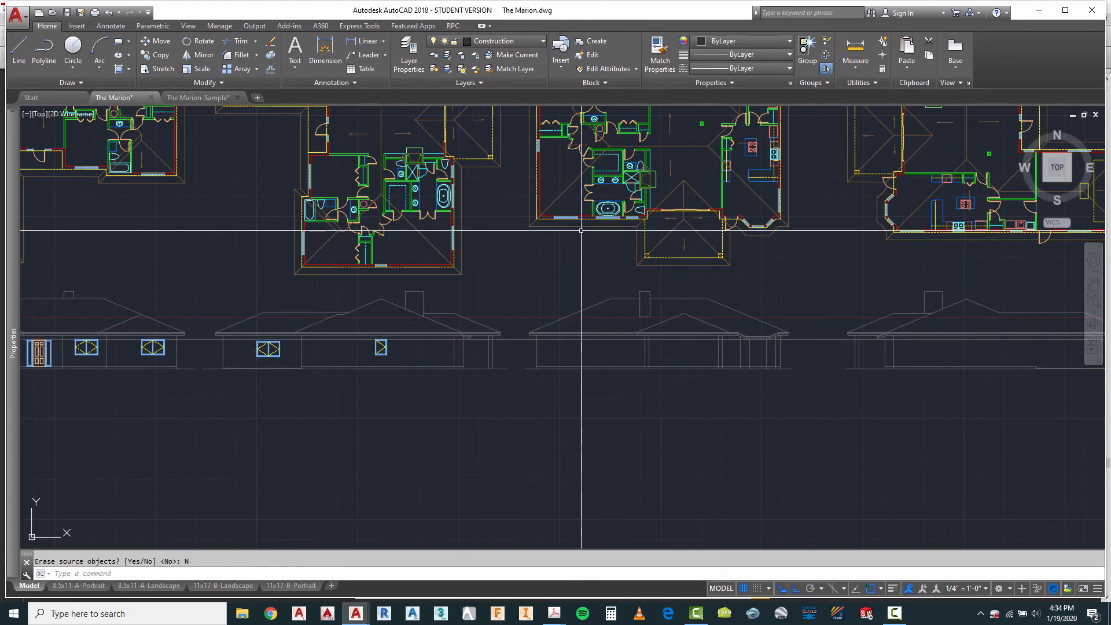
pyautogui.scroll(4, 571, 221)
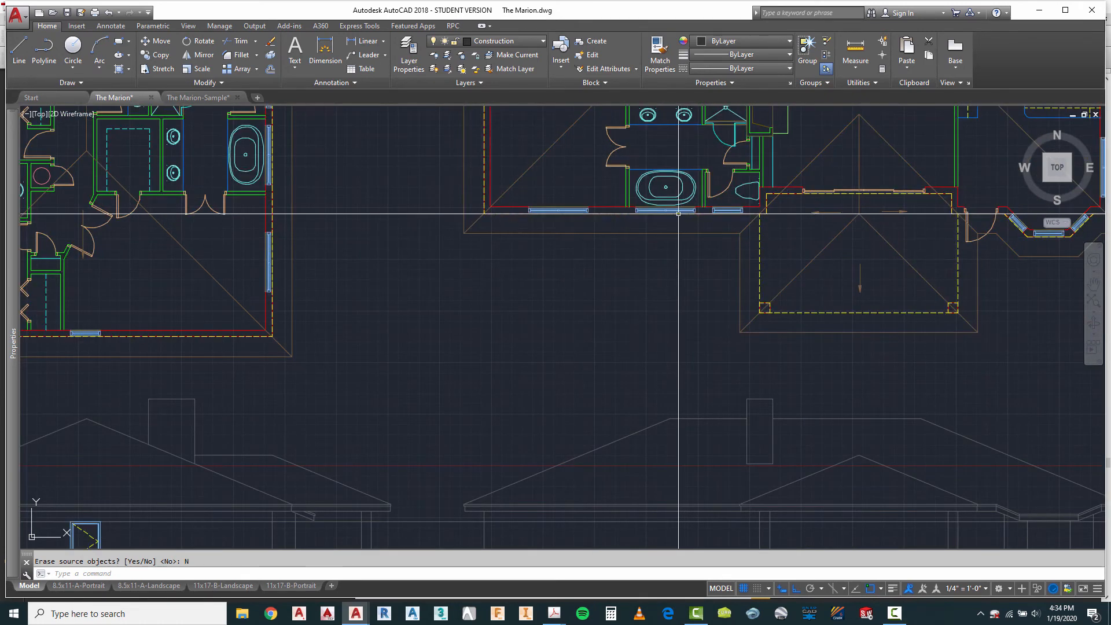
pyautogui.scroll(4, 731, 207)
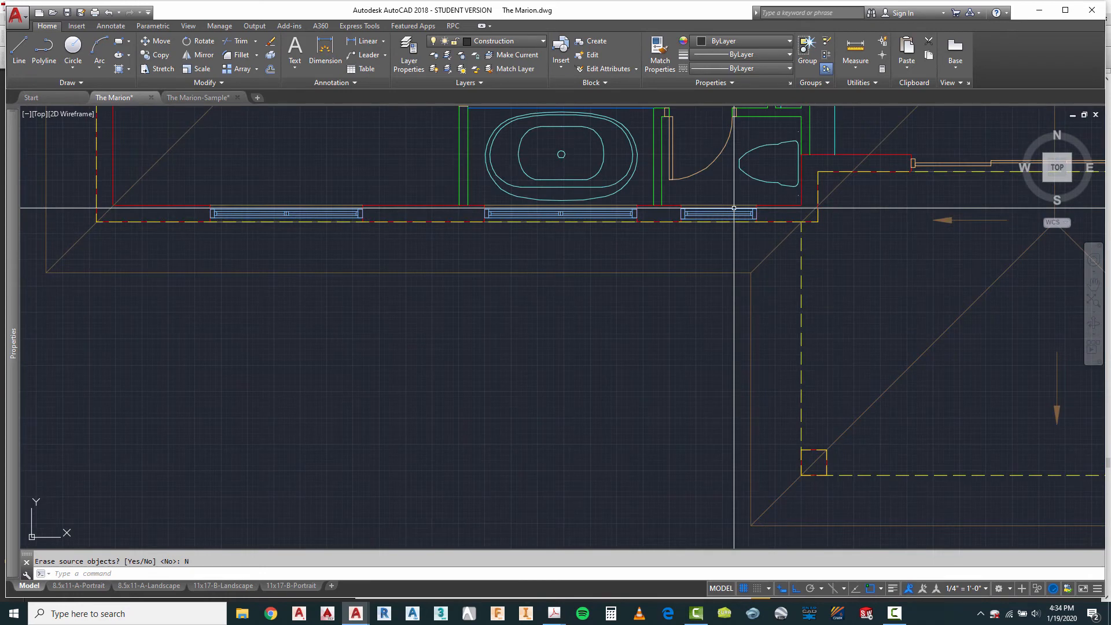
pyautogui.click(855, 51)
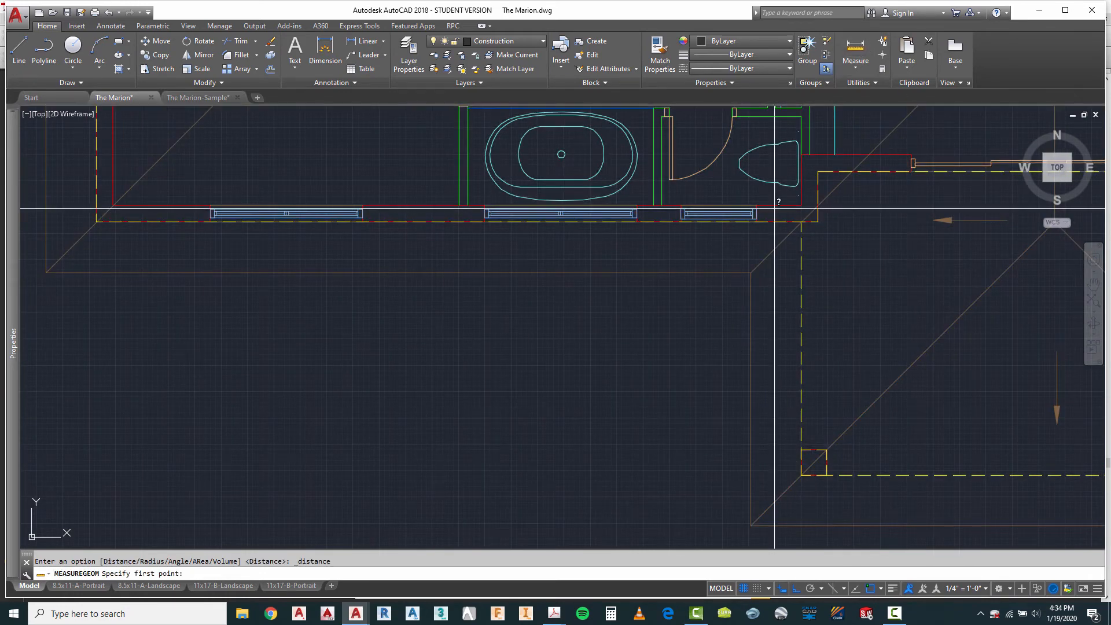
pyautogui.click(681, 221)
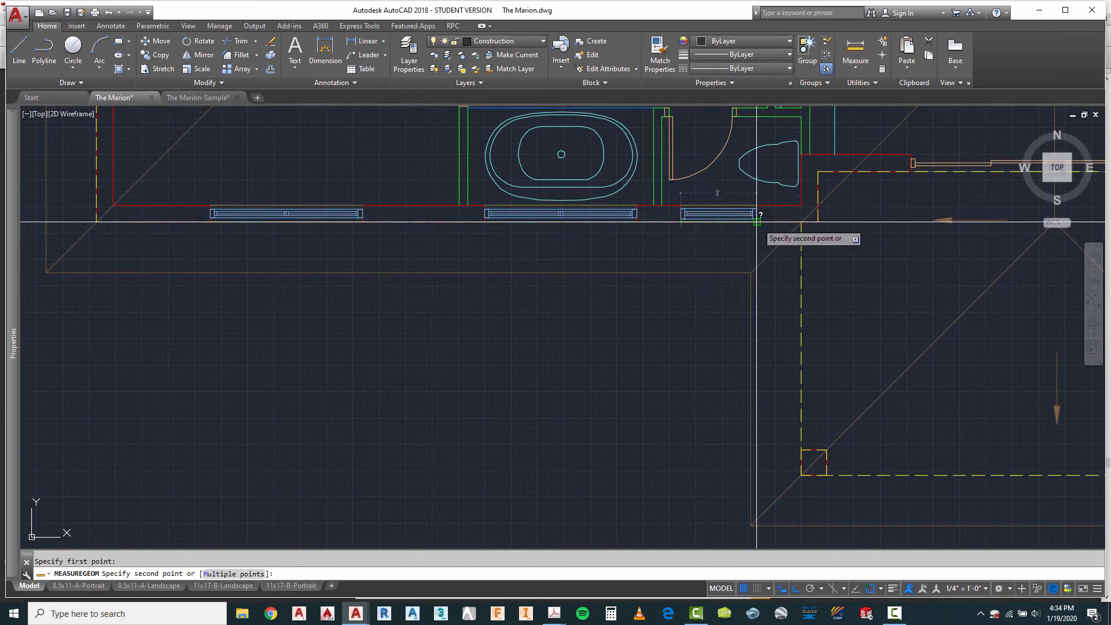
pyautogui.press('Escape')
pyautogui.scroll(-8, 747, 232)
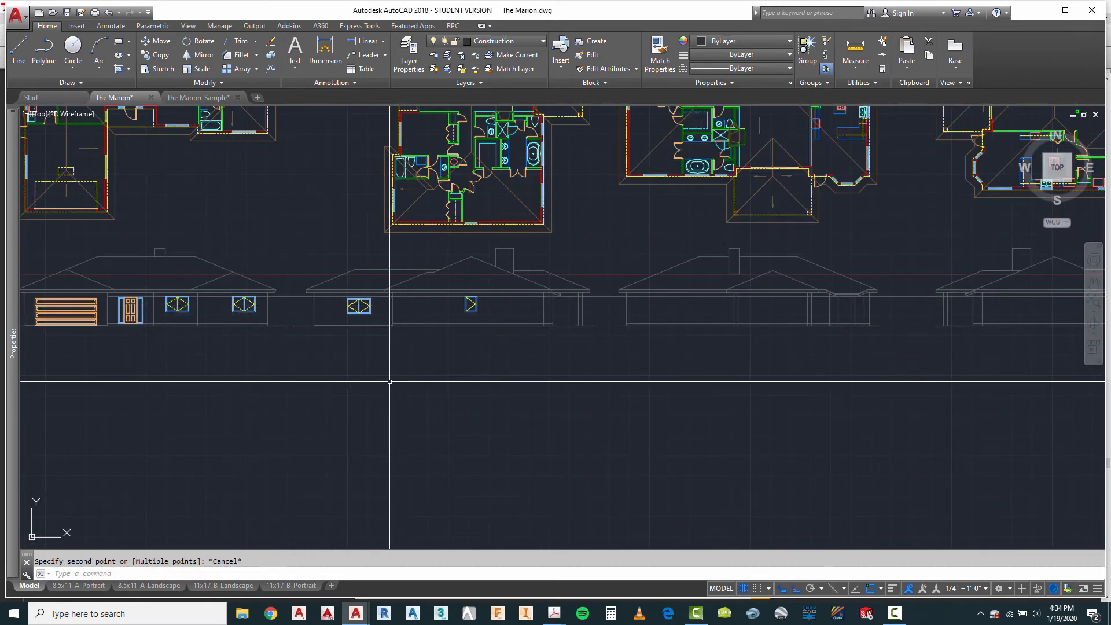
# Step: Draw a vertical projection line from the left end of the third plan's leftmost lower-wall window down into the elevation below
pyautogui.click(27, 48)
pyautogui.scroll(3, 683, 179)
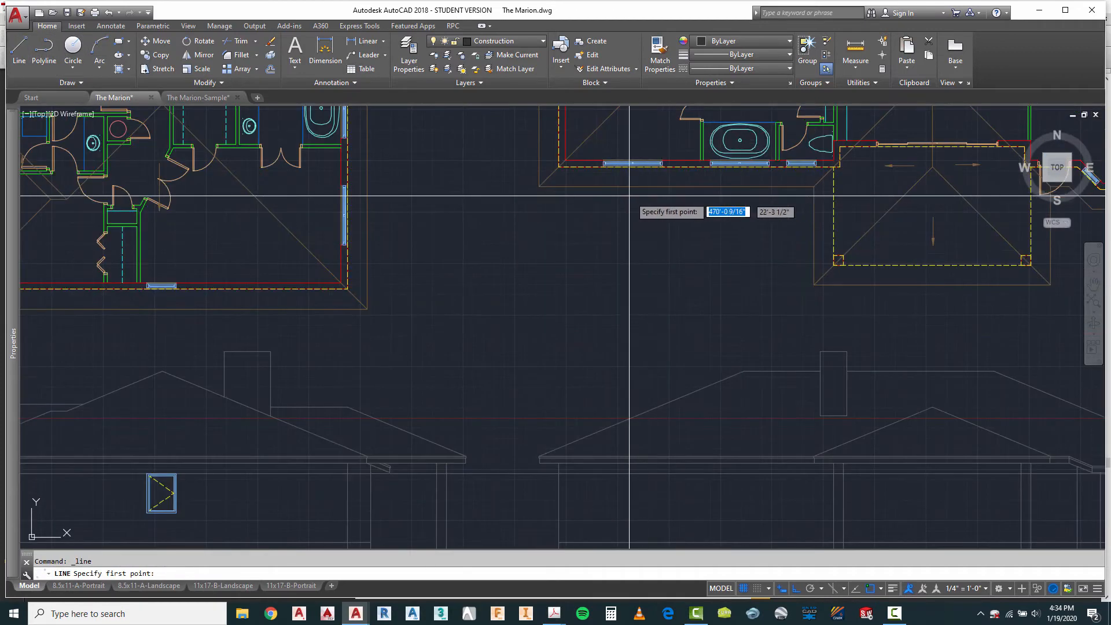
pyautogui.click(606, 165)
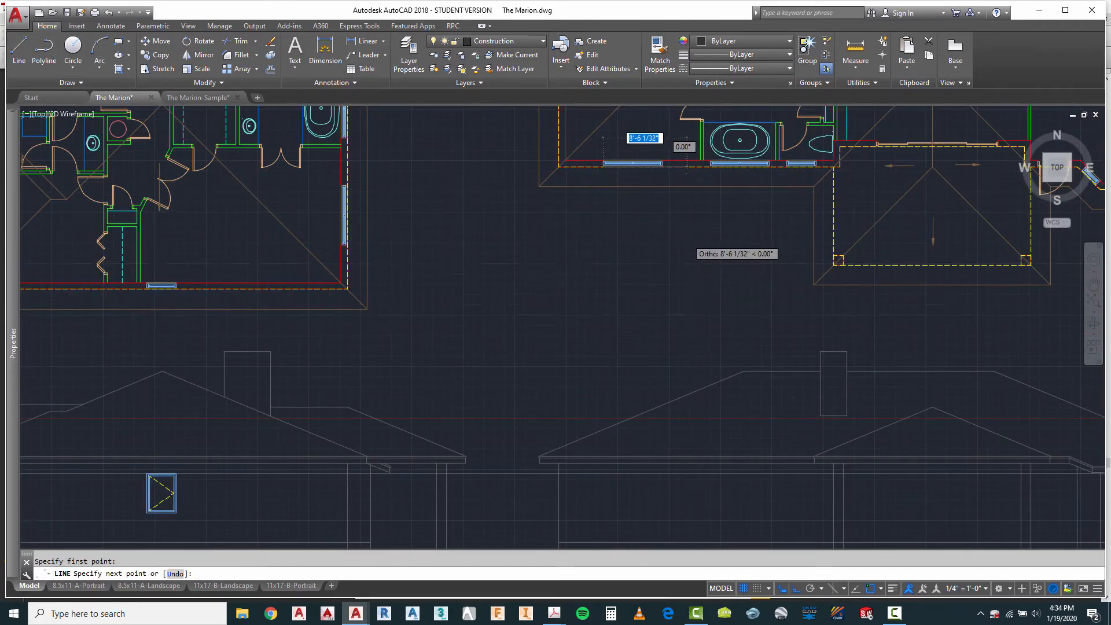
pyautogui.scroll(-2, 680, 243)
pyautogui.press('Escape')
pyautogui.scroll(5, 646, 398)
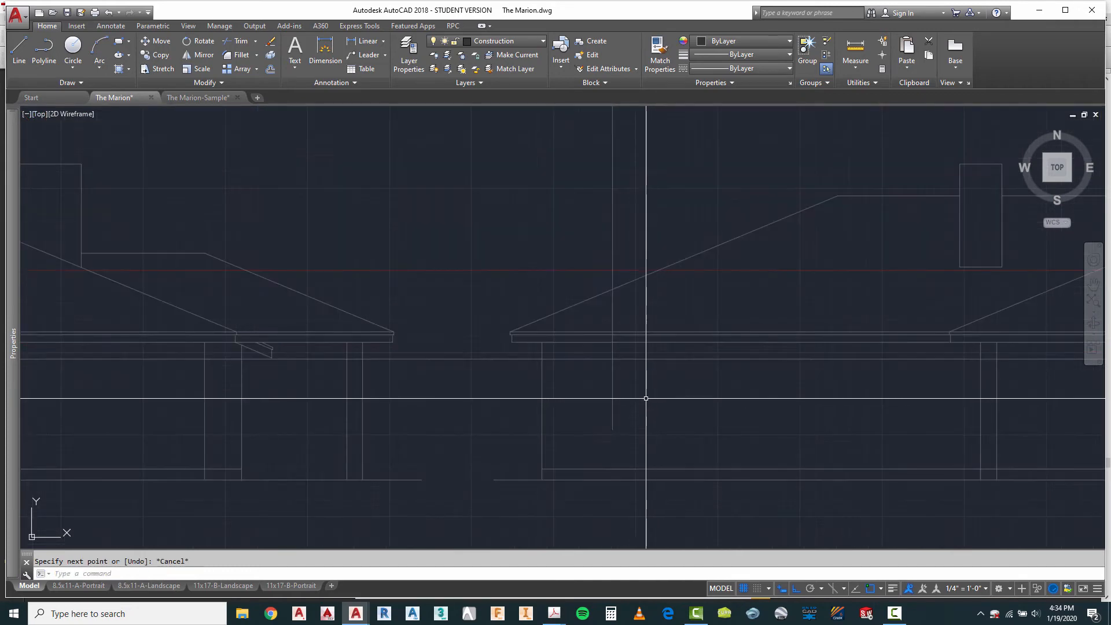
pyautogui.scroll(-3, 607, 362)
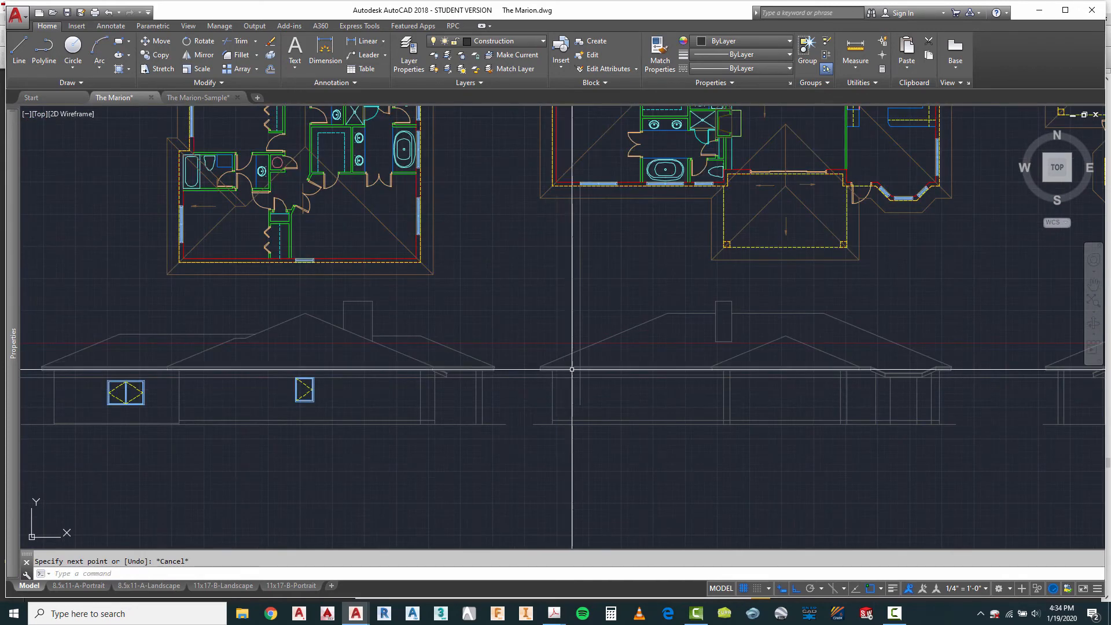
# Step: Draw a vertical projection line from the left end of the bathtub window down into the third elevation's wall
pyautogui.rightClick(641, 252)
pyautogui.click(670, 258)
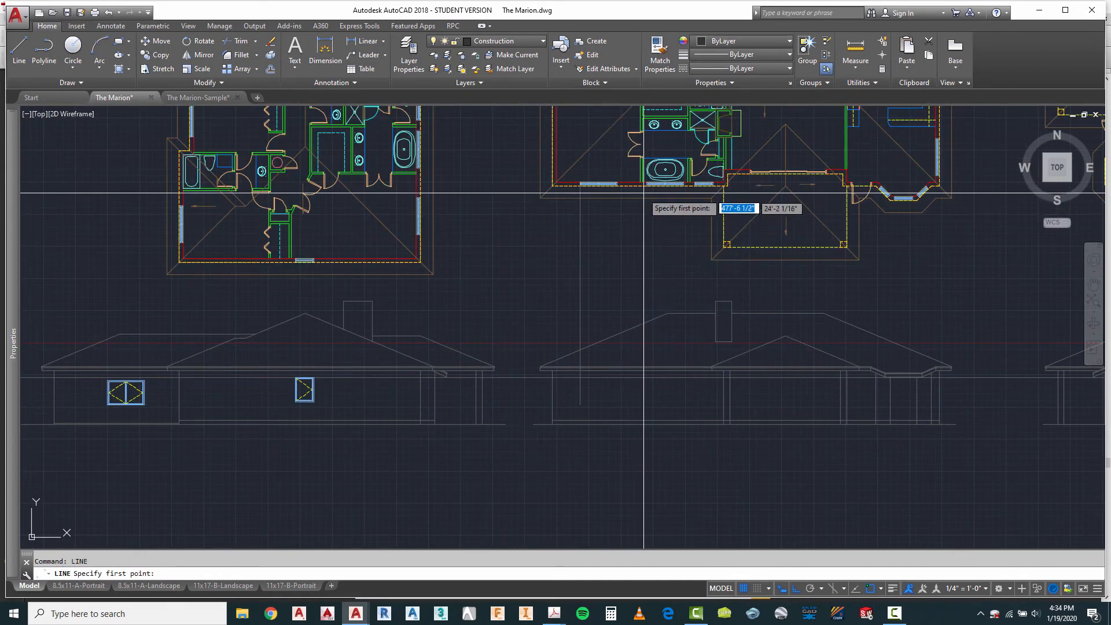
pyautogui.click(676, 187)
pyautogui.click(664, 403)
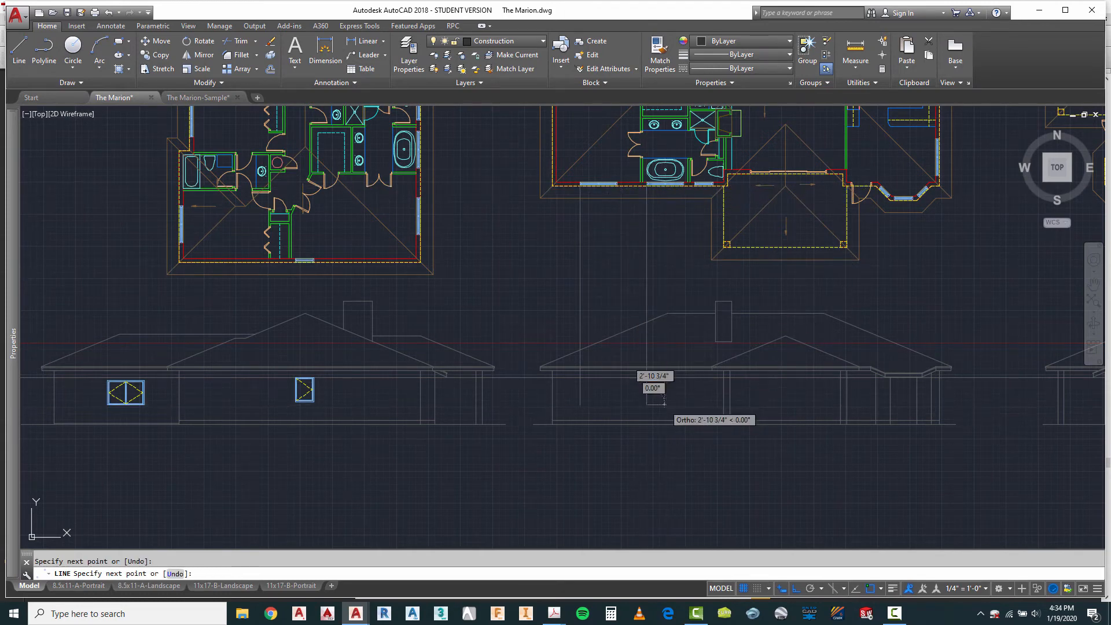
# Step: Draw a vertical projection line from the left end of the small window by the toilet down into the third elevation's wall
pyautogui.rightClick(677, 279)
pyautogui.click(689, 284)
pyautogui.scroll(5, 689, 186)
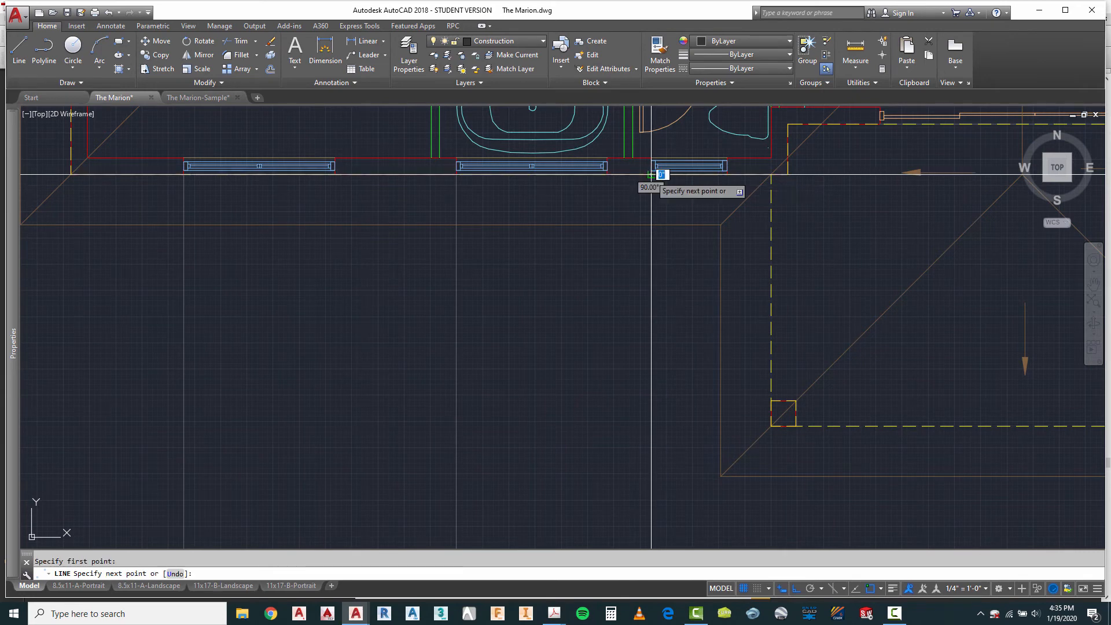
pyautogui.scroll(-5, 651, 173)
pyautogui.press('Escape')
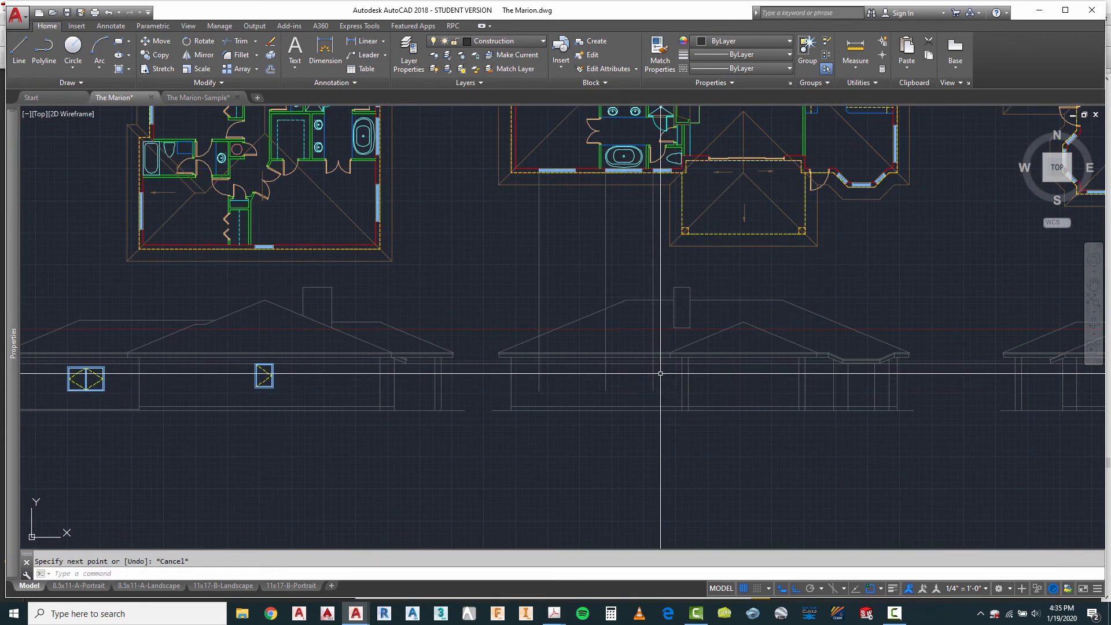
pyautogui.scroll(3, 660, 374)
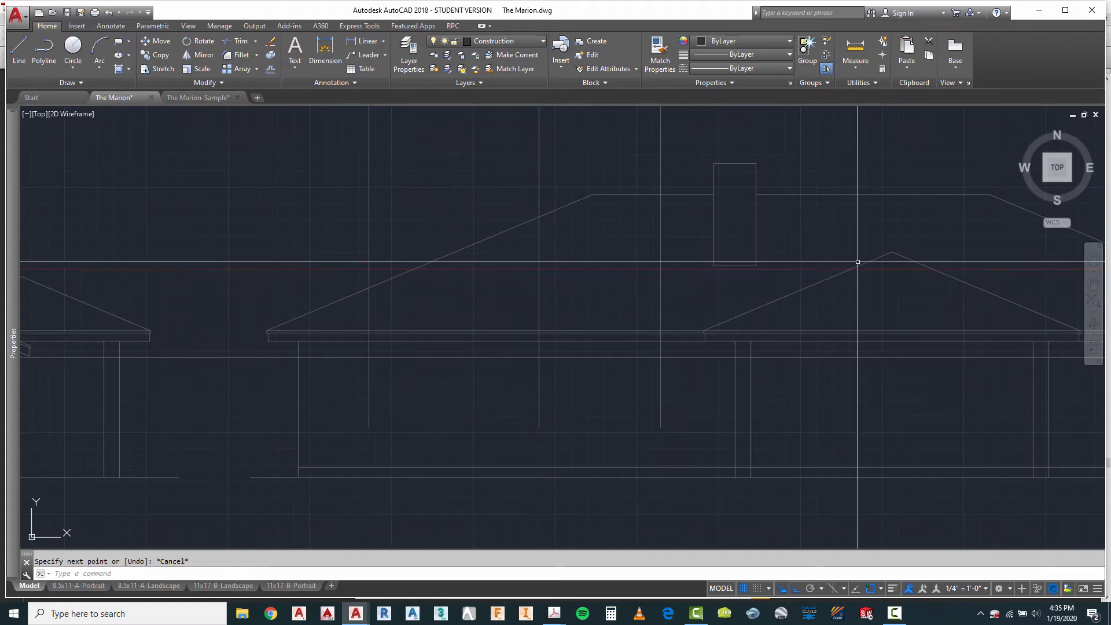
pyautogui.scroll(-5, 858, 262)
pyautogui.press('Escape')
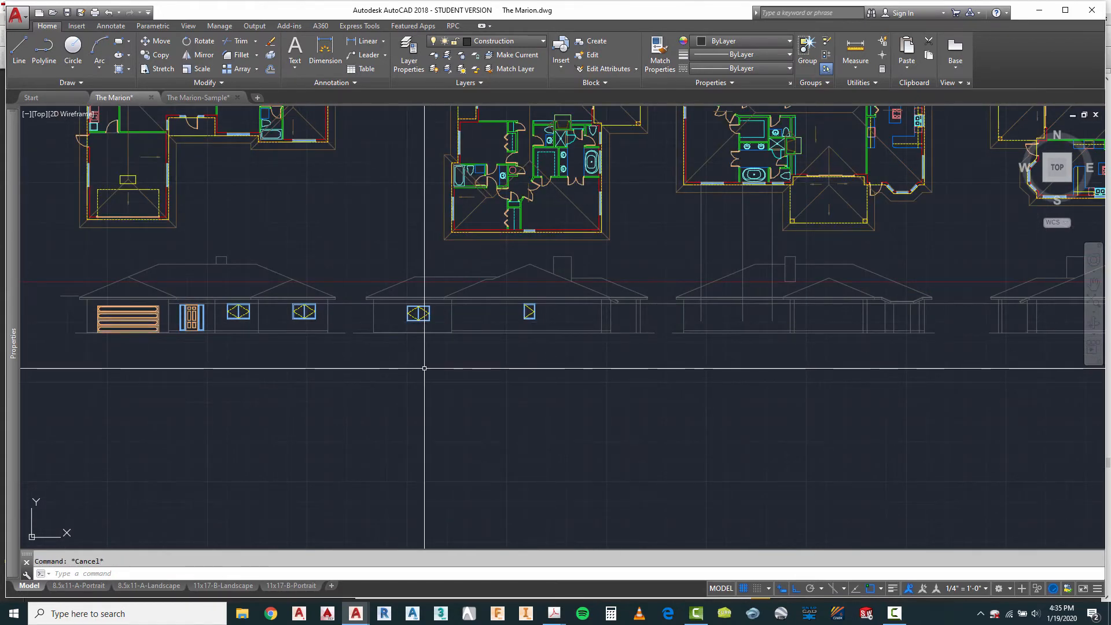
pyautogui.write('ct o')
pyautogui.press('Return')
pyautogui.scroll(4, 413, 321)
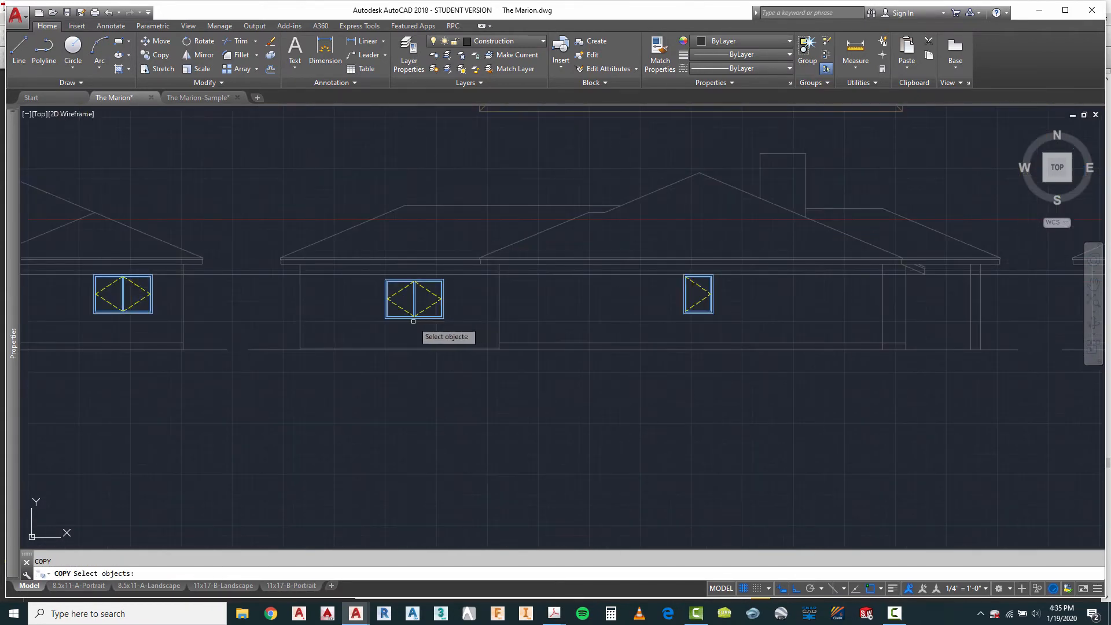
pyautogui.scroll(4, 385, 288)
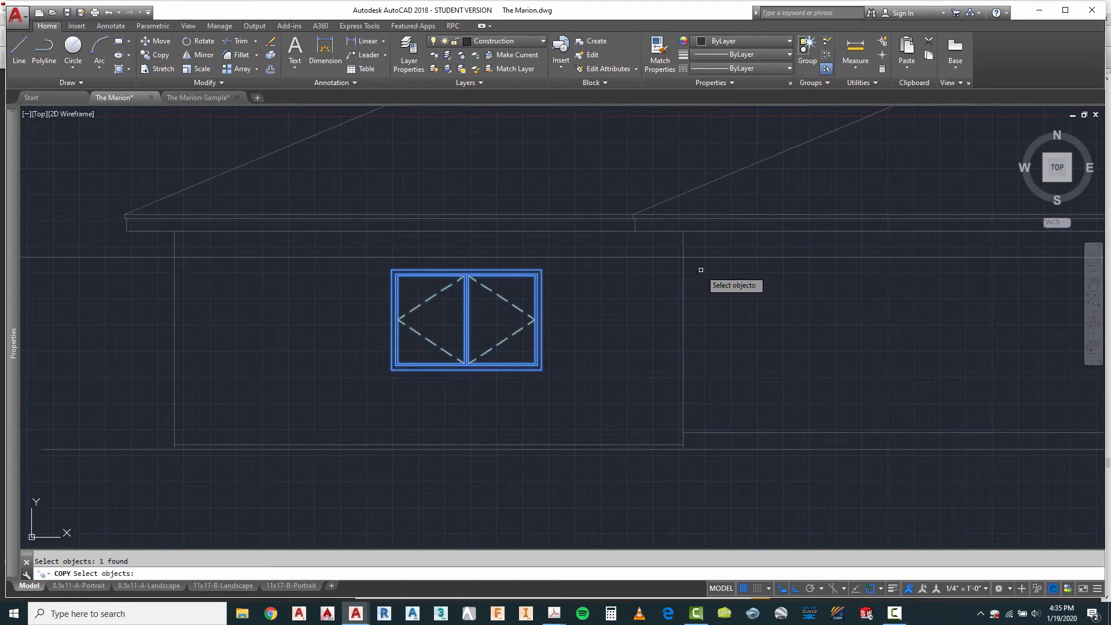
pyautogui.press('Return')
pyautogui.rightClick(605, 275)
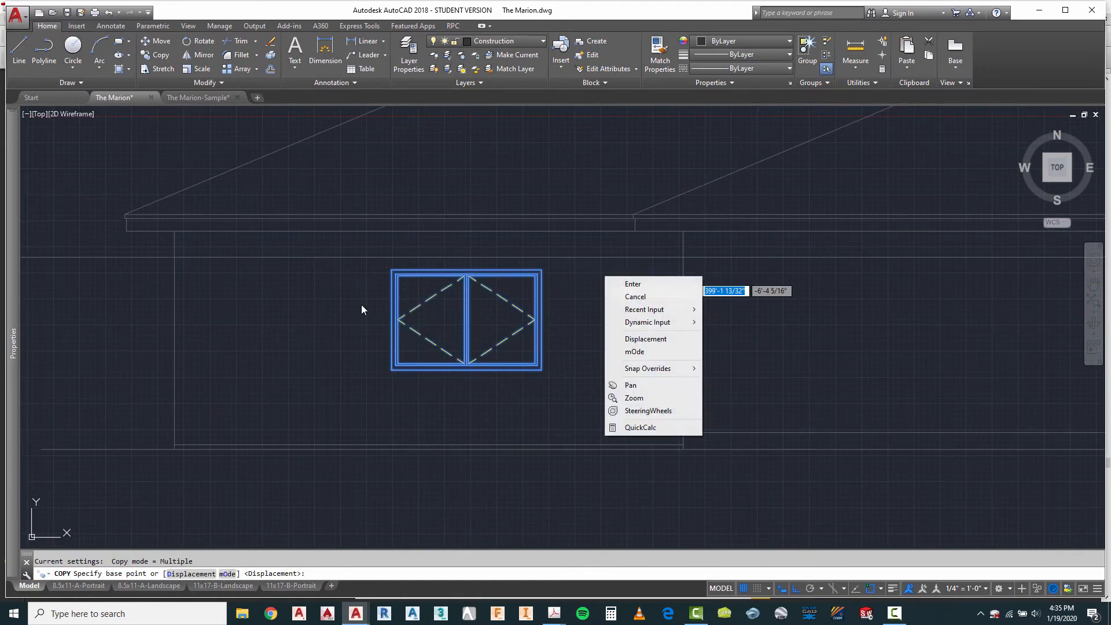
pyautogui.click(634, 284)
pyautogui.press('Escape')
# Step: Copy the double casement window from the second elevation by its upper-left corner to the first two projection lines on the third elevation
pyautogui.rightClick(392, 292)
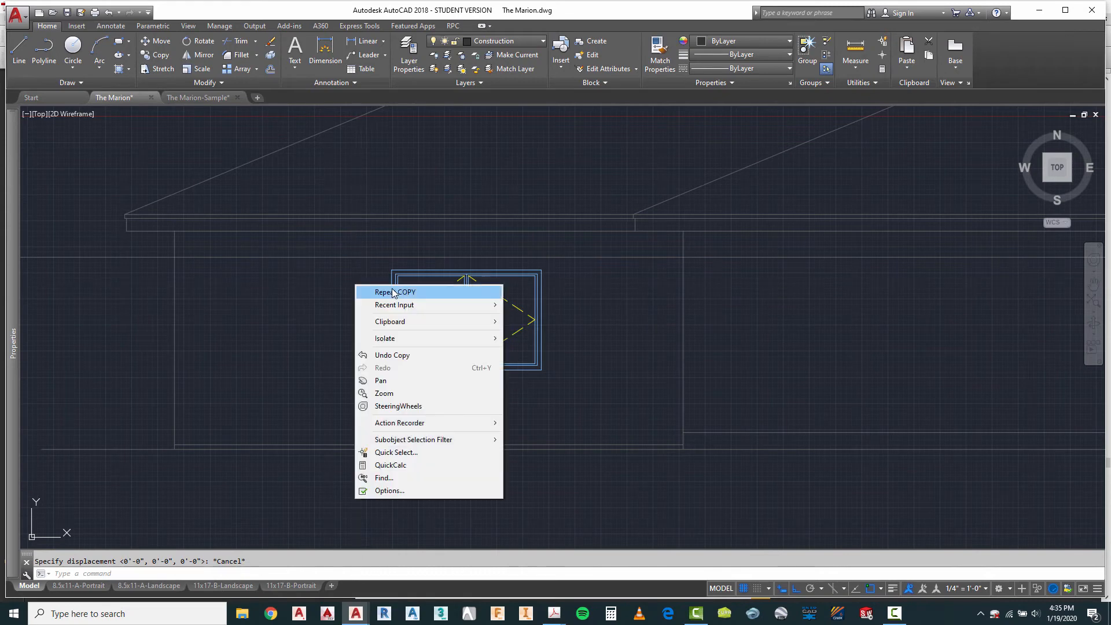
pyautogui.click(393, 293)
pyautogui.click(392, 269)
pyautogui.press('Return')
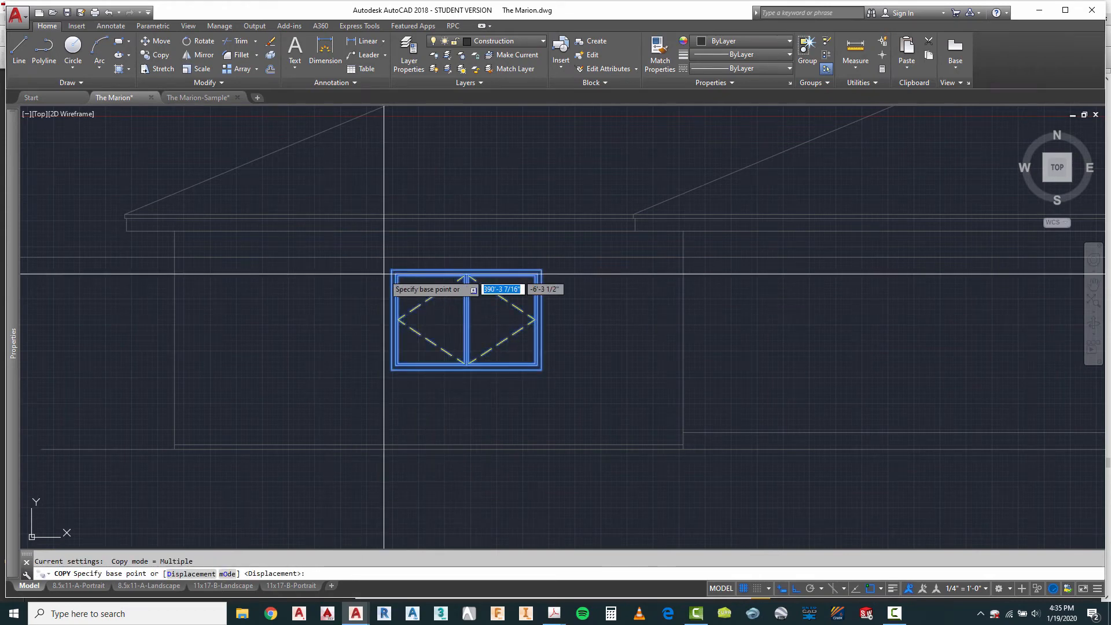
pyautogui.click(392, 270)
pyautogui.scroll(-8, 310, 273)
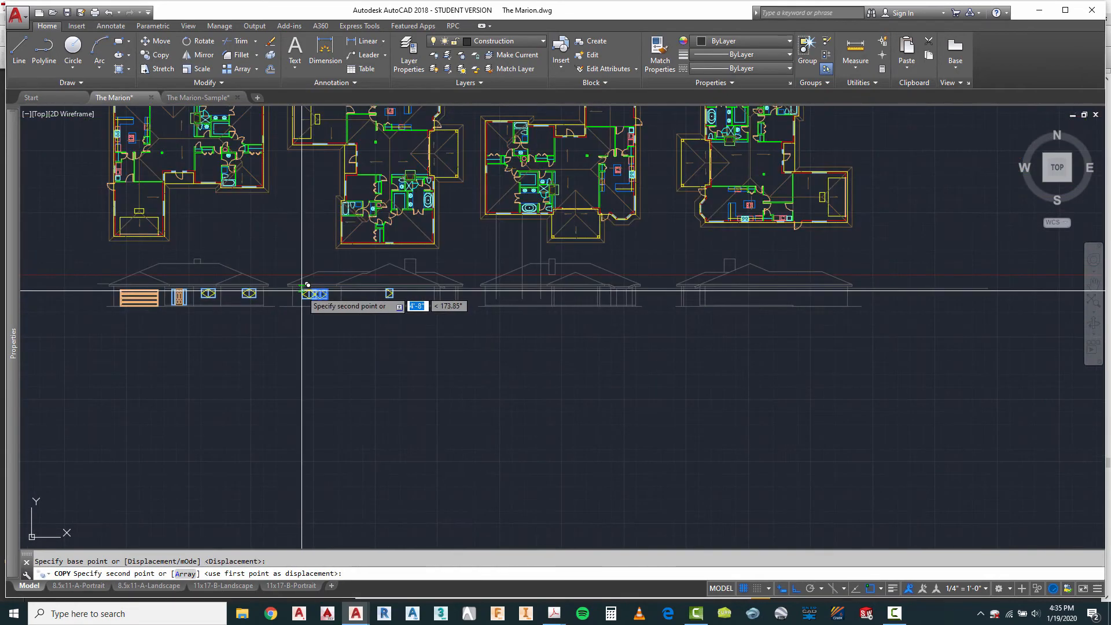
pyautogui.scroll(10, 497, 296)
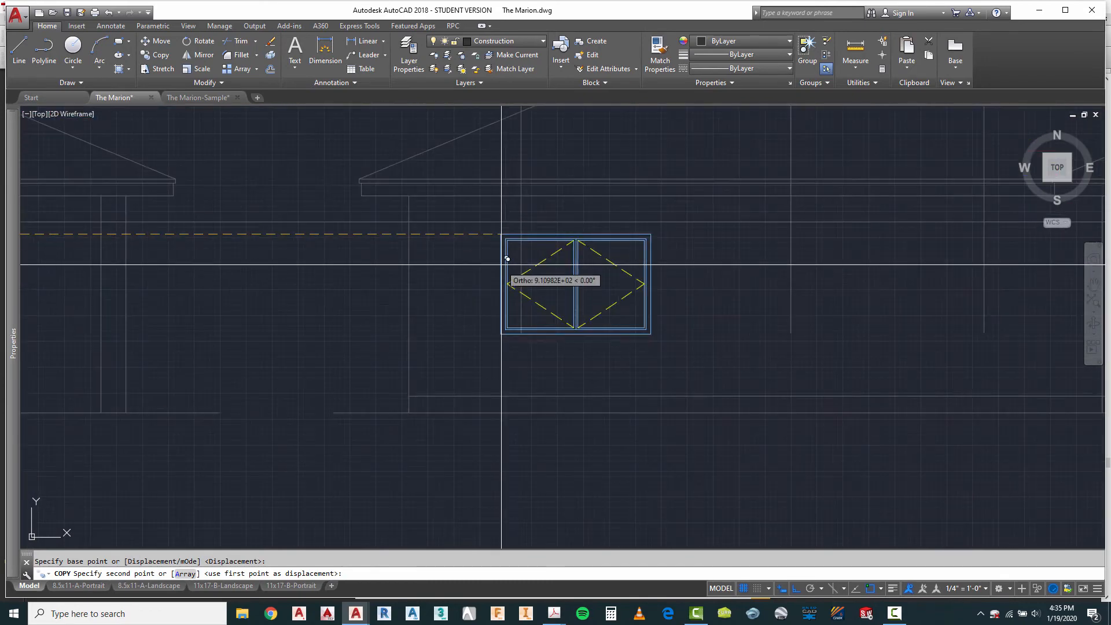
pyautogui.click(520, 218)
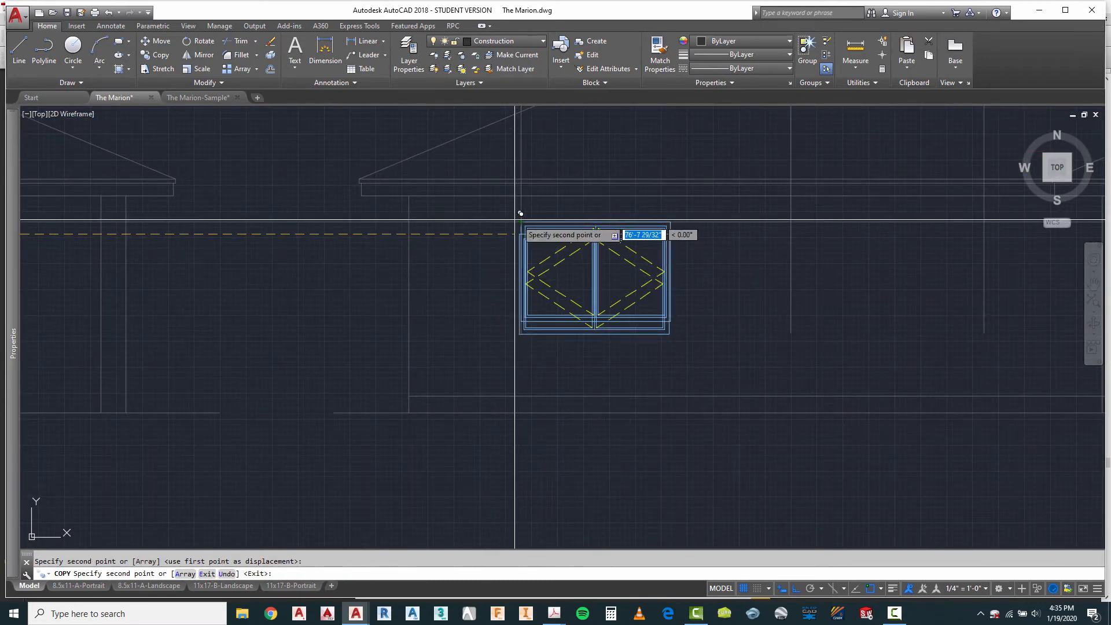
pyautogui.scroll(-4, 437, 211)
pyautogui.scroll(5, 515, 238)
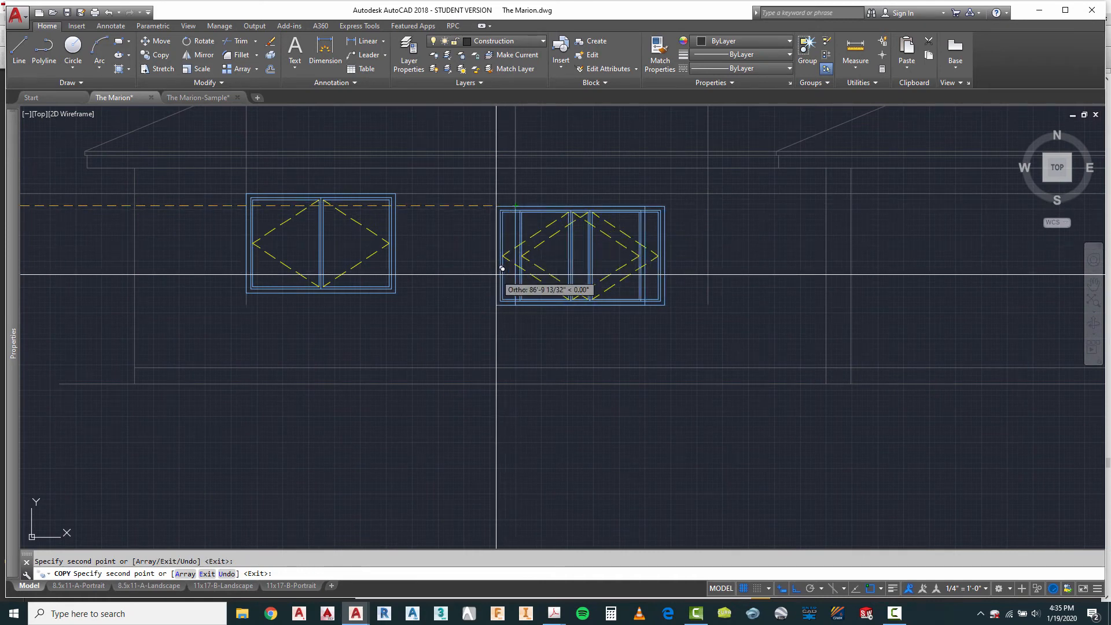
pyautogui.press('Escape')
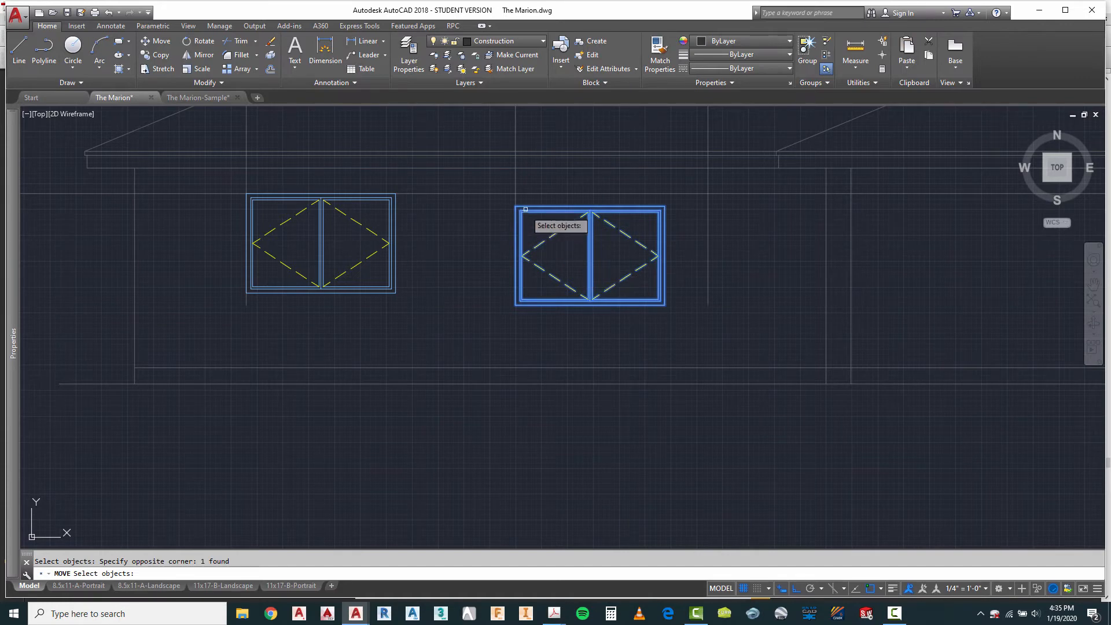
# Step: Move the second copied double window straight up so its top aligns with the header line on the third elevation
pyautogui.scroll(4, 524, 205)
pyautogui.click(505, 208)
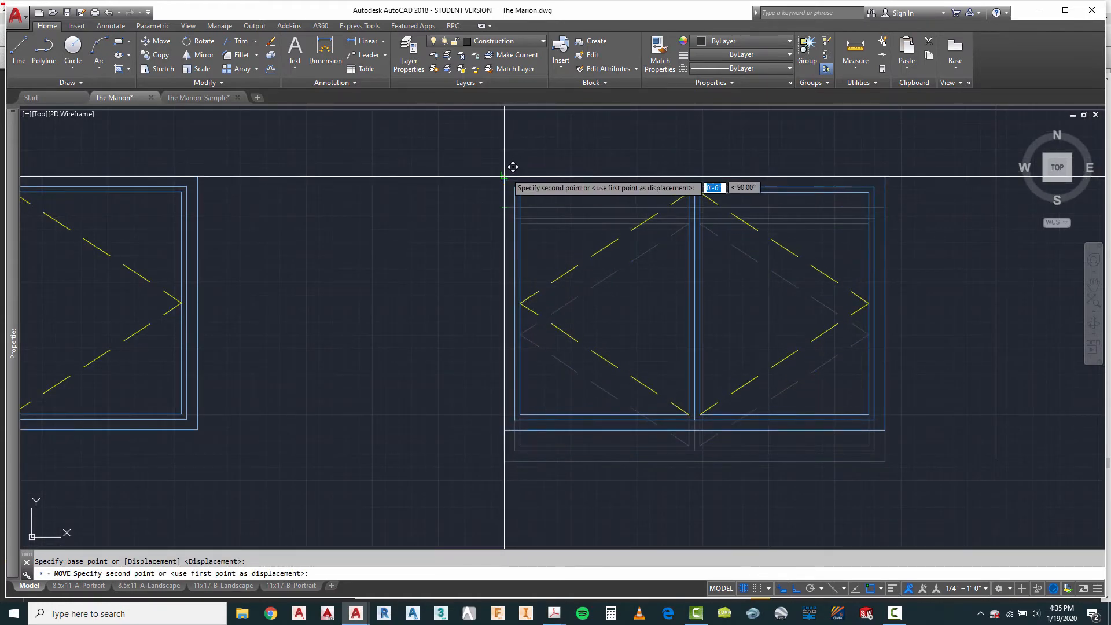
pyautogui.scroll(-8, 508, 198)
pyautogui.scroll(-4, 617, 203)
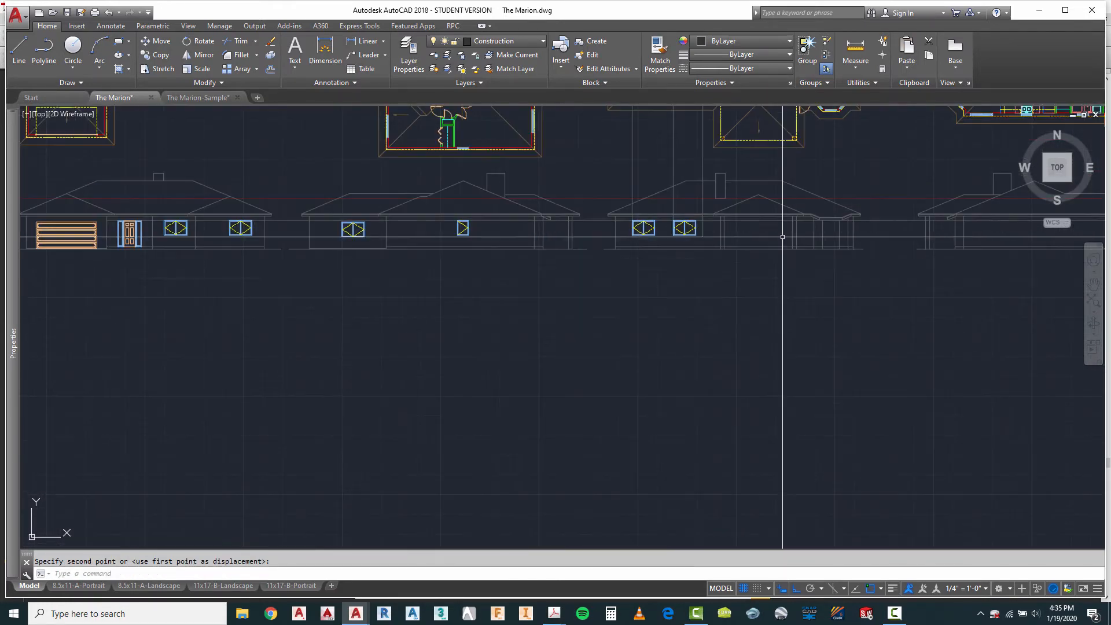
# Step: Copy the single casement window from the second elevation to the third projection line at the header line on the third elevation
pyautogui.scroll(3, 442, 226)
pyautogui.press('Escape')
pyautogui.rightClick(446, 228)
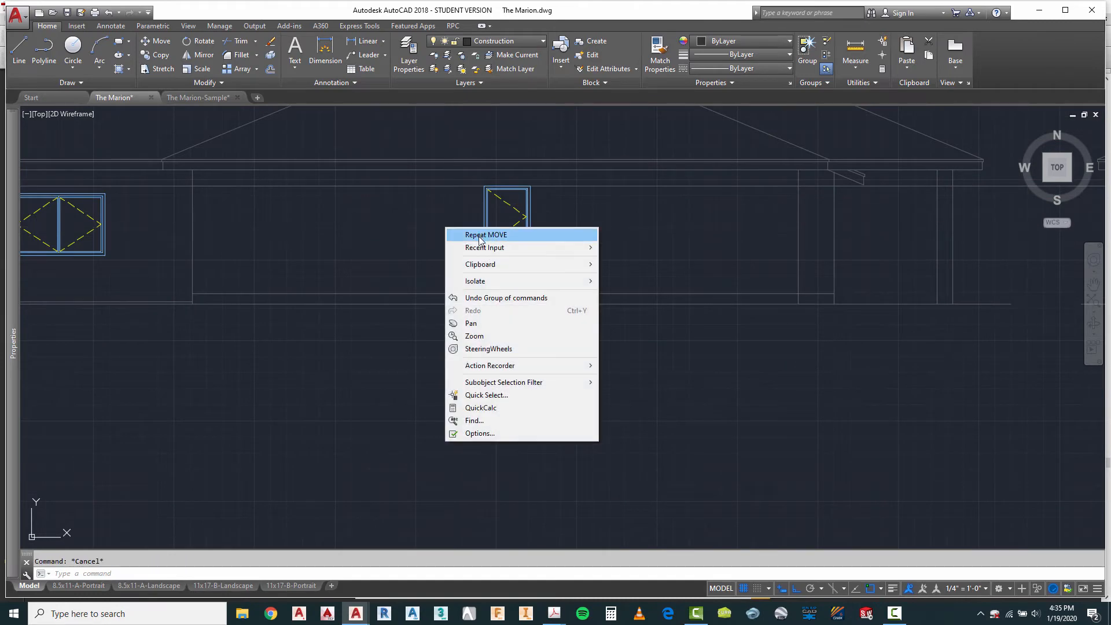
pyautogui.moveTo(482, 248)
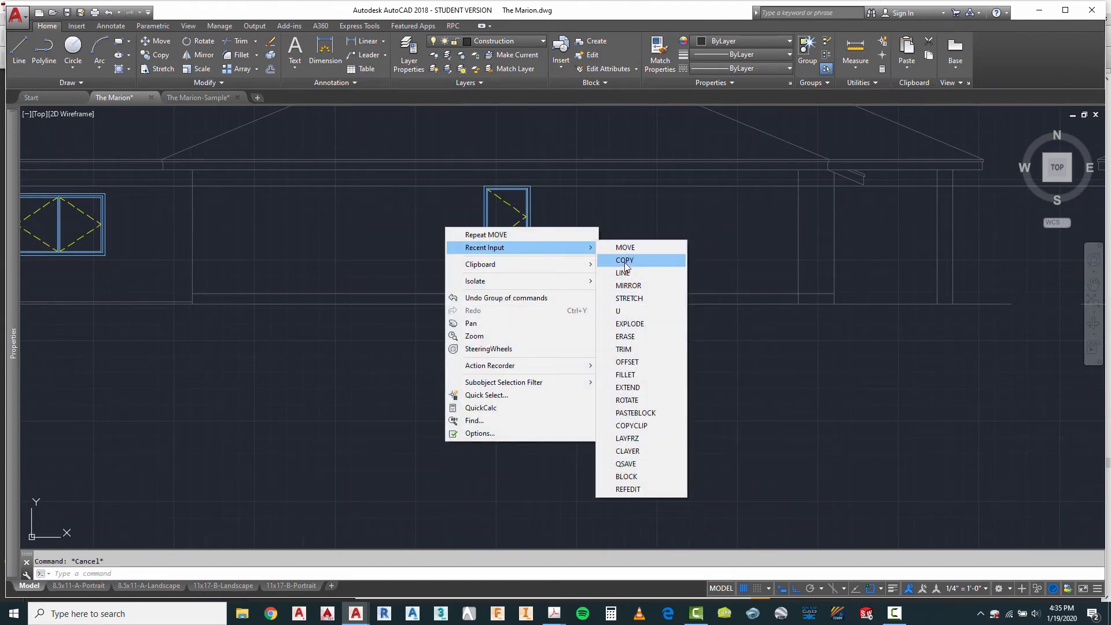
pyautogui.click(625, 260)
pyautogui.scroll(-3, 624, 261)
pyautogui.scroll(4, 565, 245)
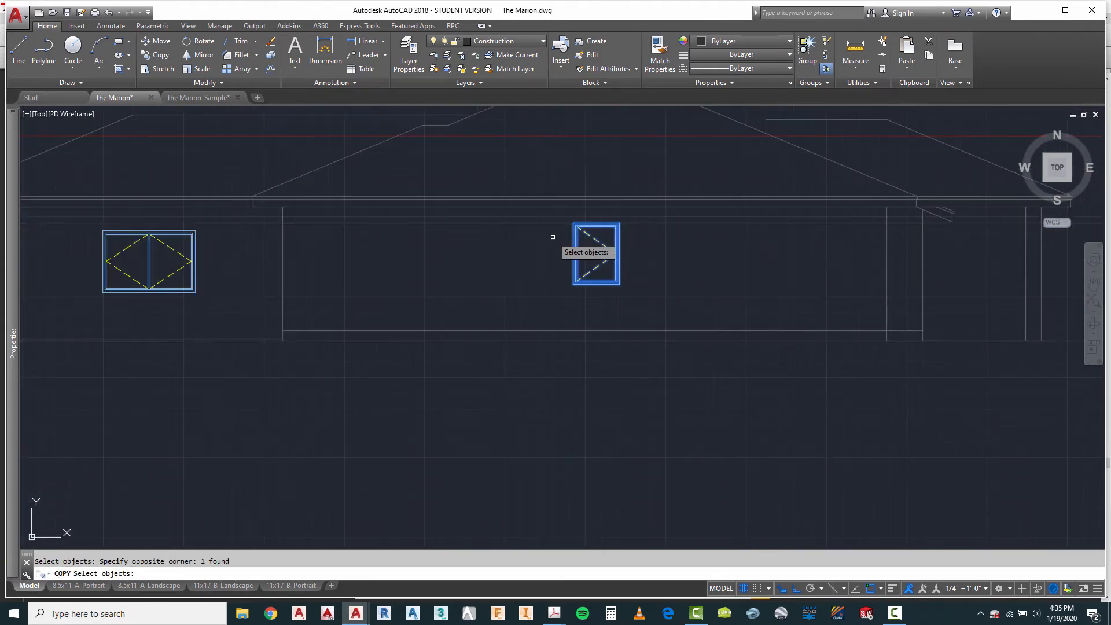
pyautogui.click(572, 222)
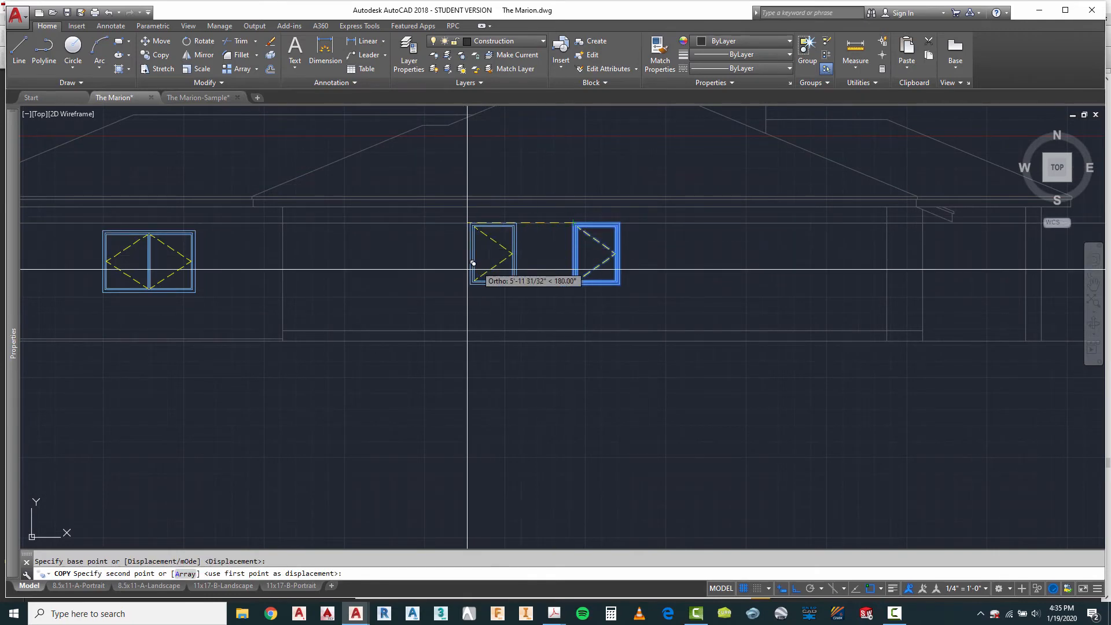
pyautogui.scroll(-3, 491, 266)
pyautogui.scroll(5, 745, 281)
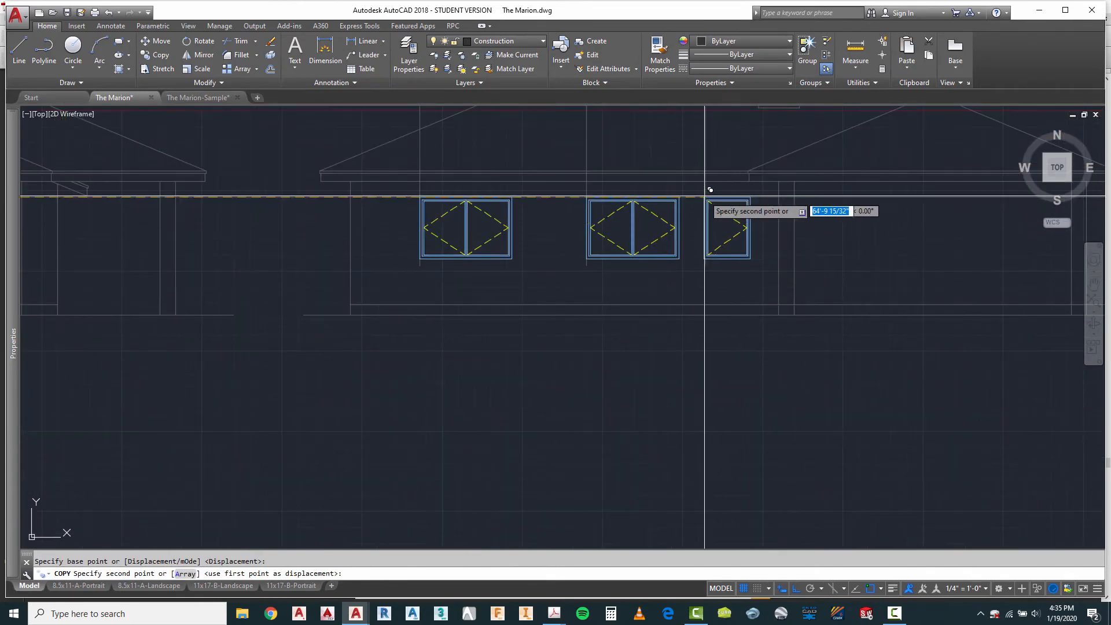
pyautogui.click(708, 196)
pyautogui.scroll(3, 739, 230)
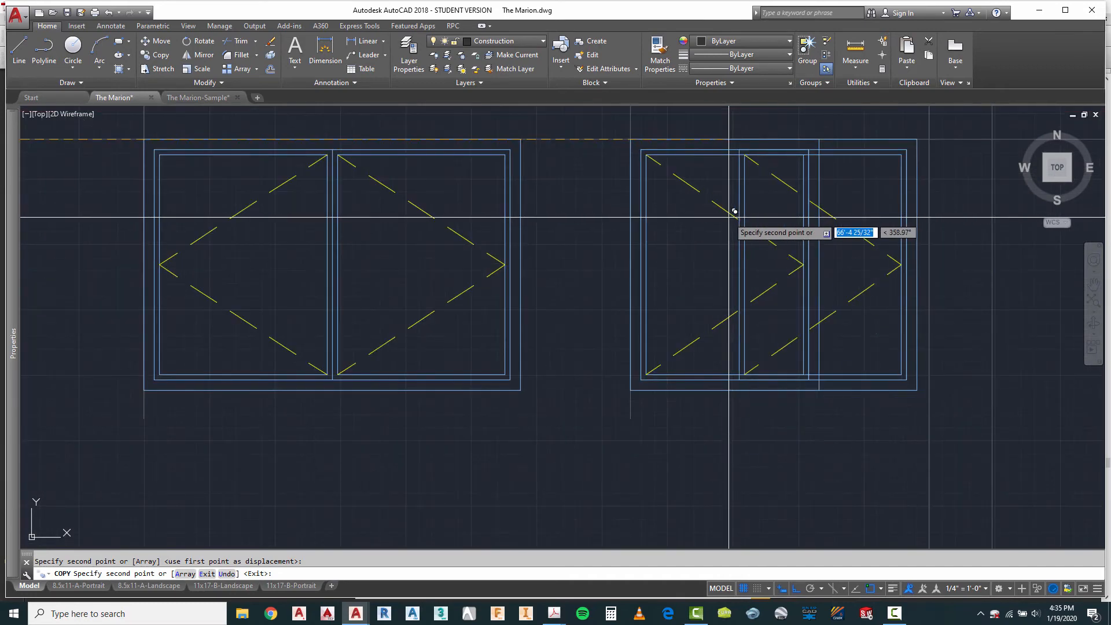
pyautogui.scroll(-7, 650, 248)
pyautogui.press('Escape')
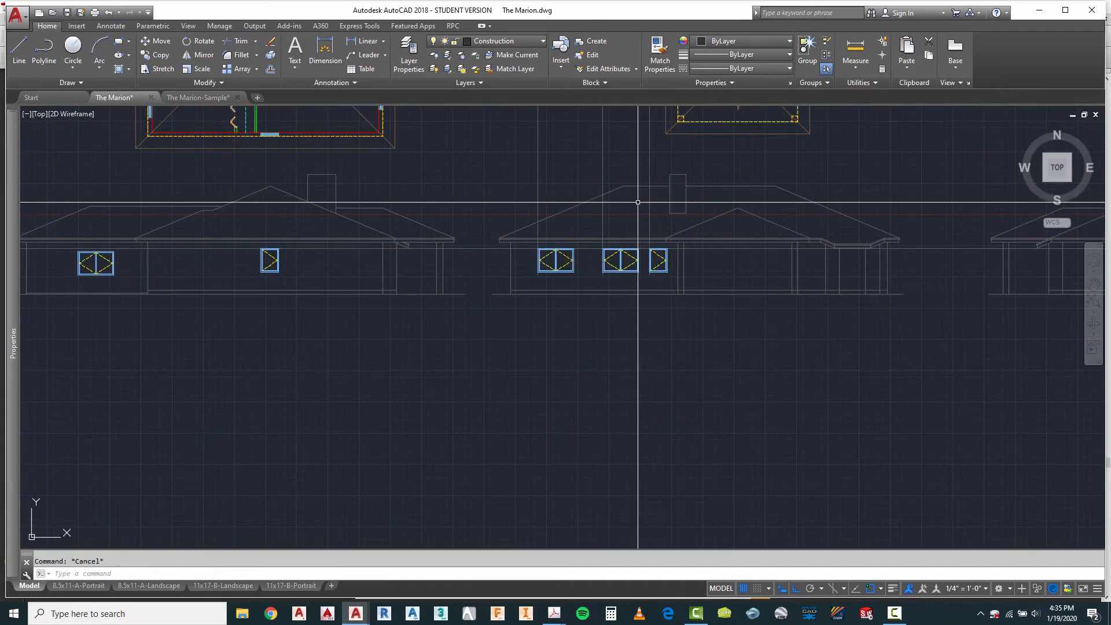
# Step: Erase the three vertical window projection lines between the third floor plan and its elevation
pyautogui.click(661, 149)
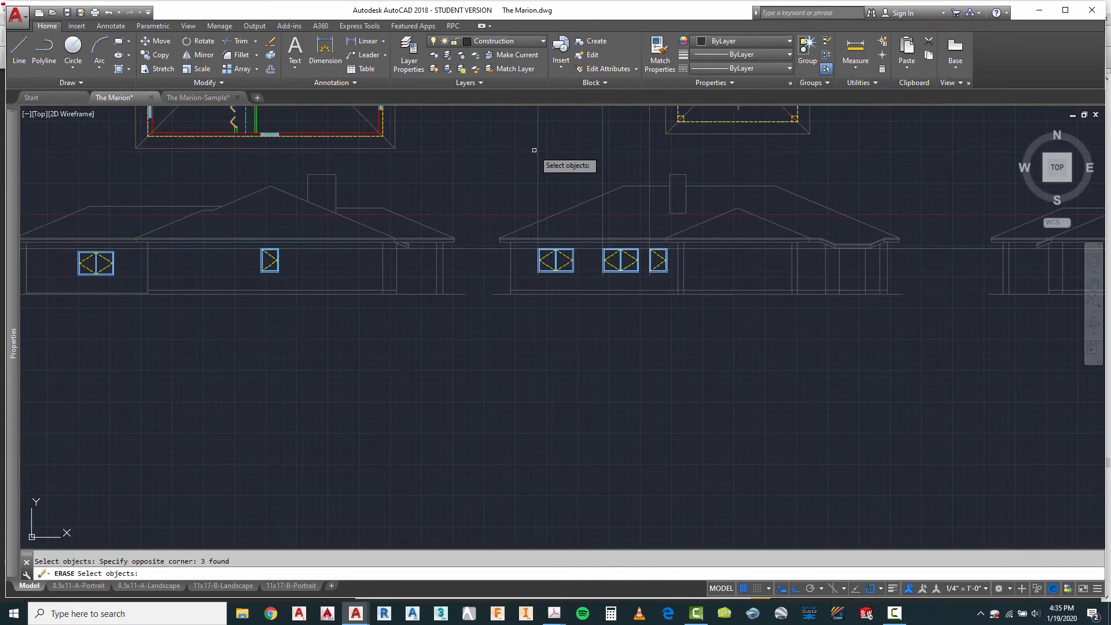
pyautogui.press('Return')
pyautogui.scroll(-2, 509, 184)
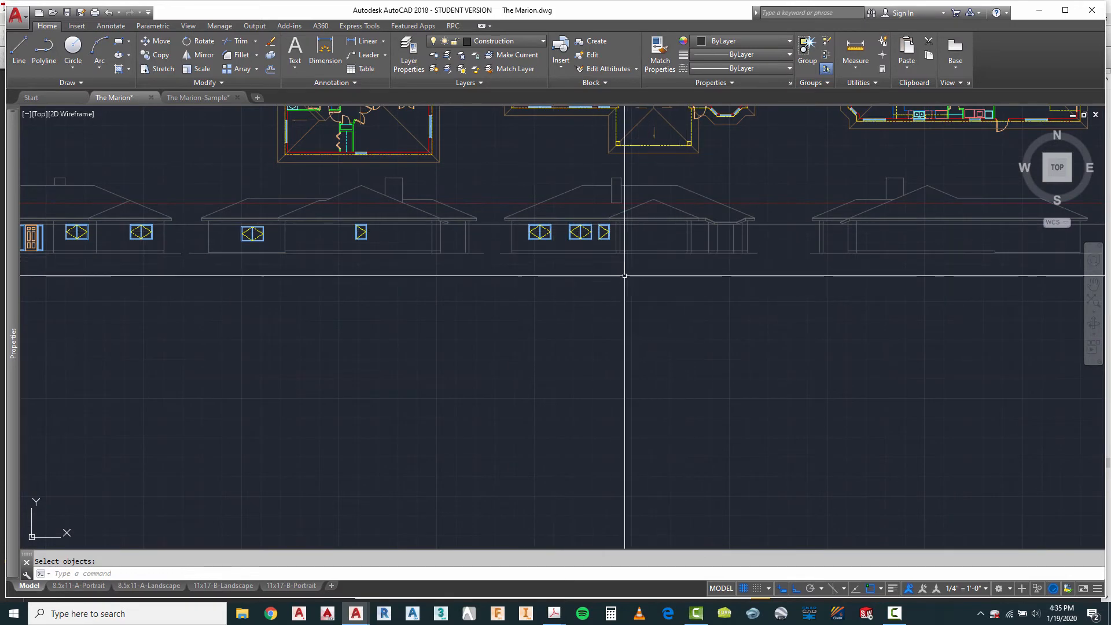
# Step: Draw a vertical projection line from the left end of the third plan's sliding patio door down through the elevation below
pyautogui.scroll(-1, 627, 271)
pyautogui.scroll(8, 640, 173)
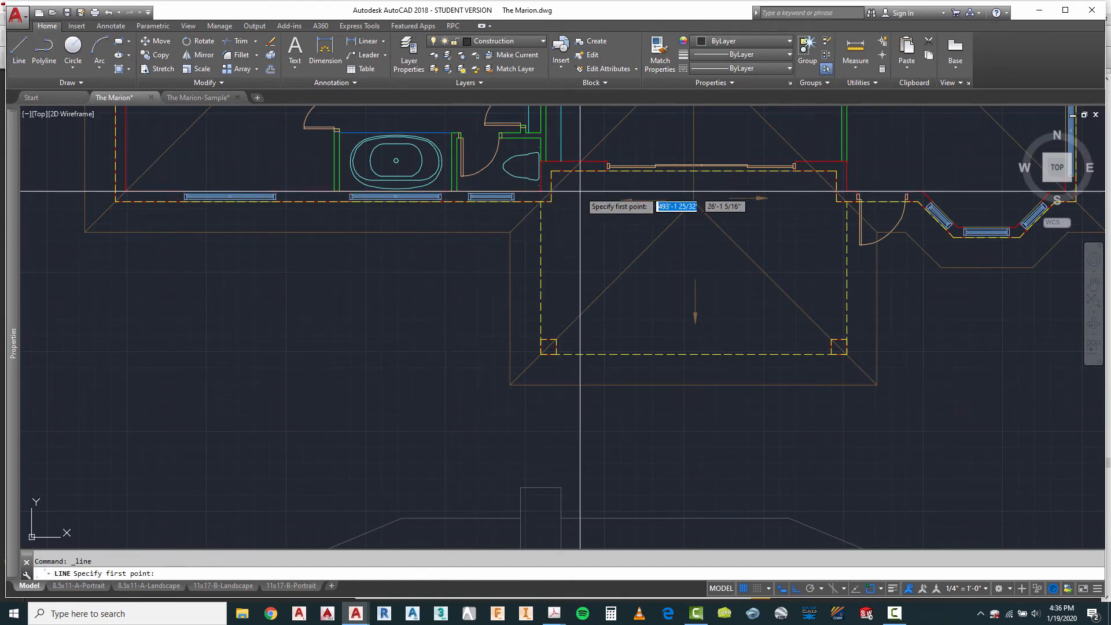
pyautogui.scroll(3, 596, 191)
pyautogui.click(635, 152)
pyautogui.scroll(-5, 635, 152)
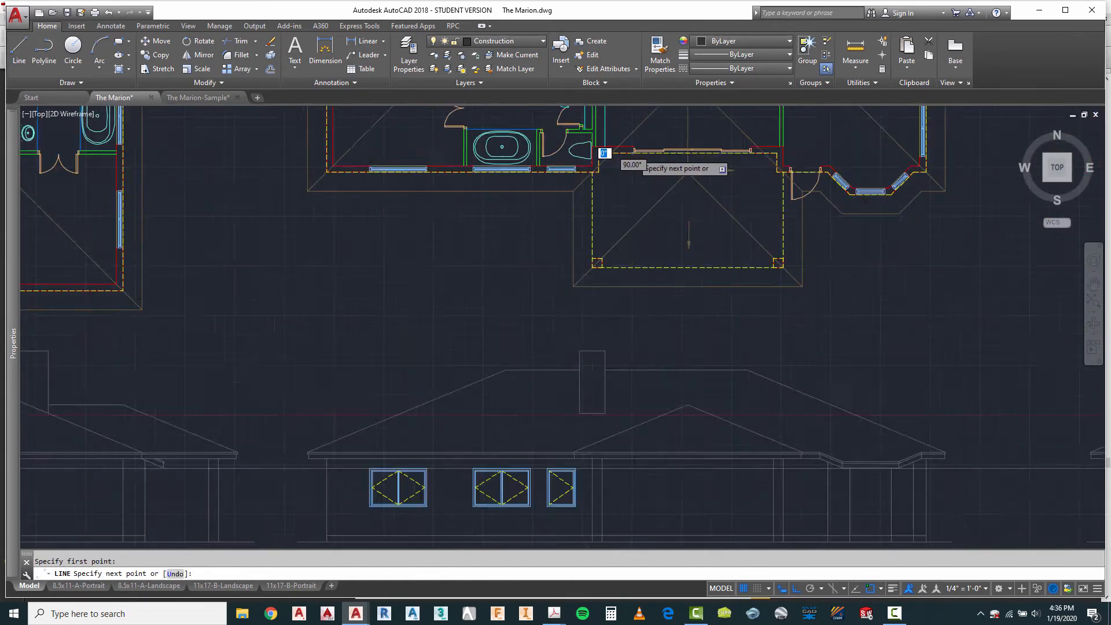
pyautogui.press('Escape')
pyautogui.scroll(-8, 743, 364)
pyautogui.press('Escape')
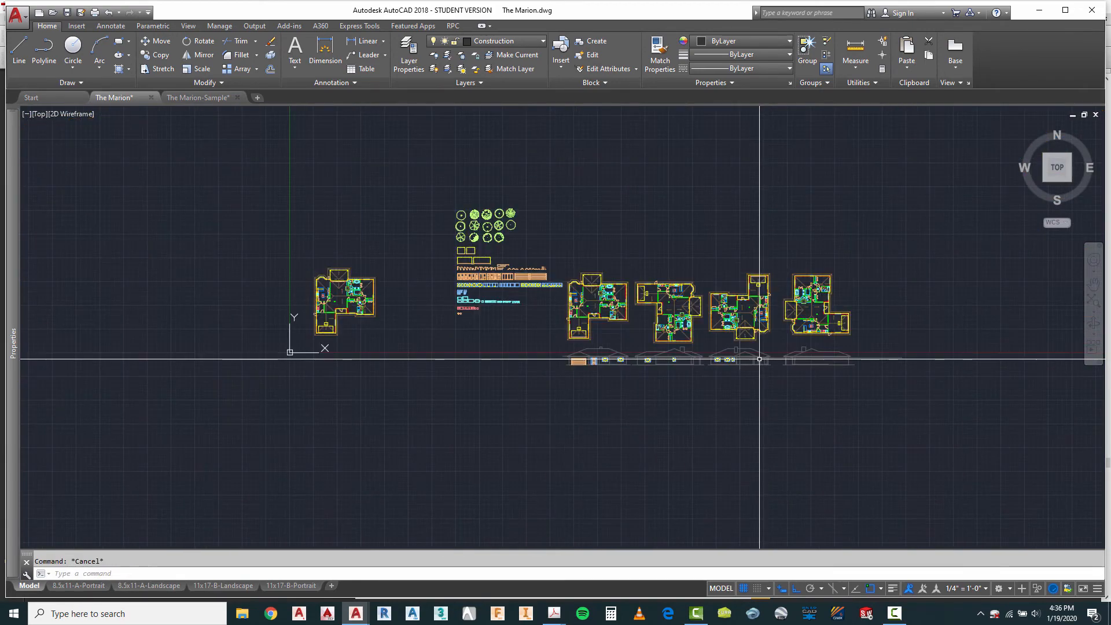
# Step: Check where the patio door's projection line meets the left jamb in the third floor plan
pyautogui.scroll(8, 760, 359)
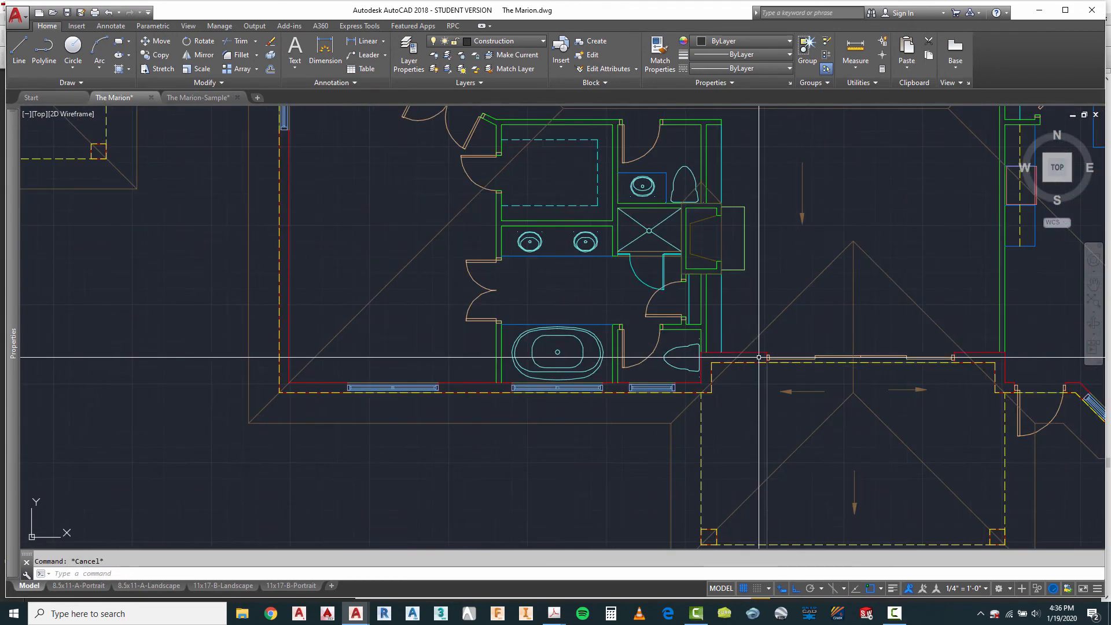
pyautogui.scroll(4, 777, 378)
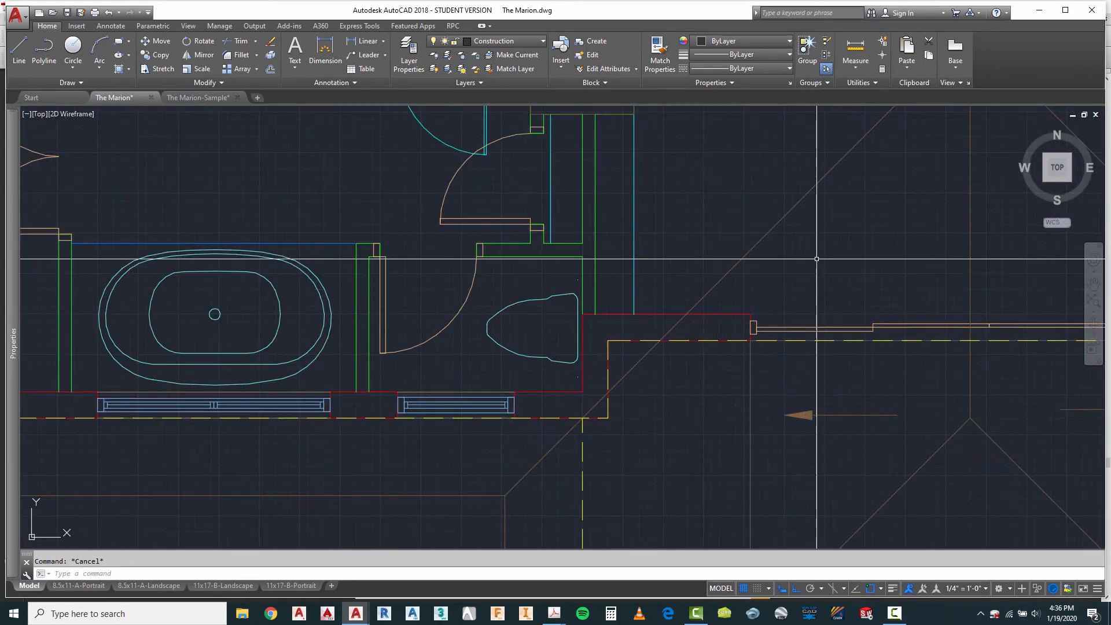
pyautogui.scroll(-5, 817, 259)
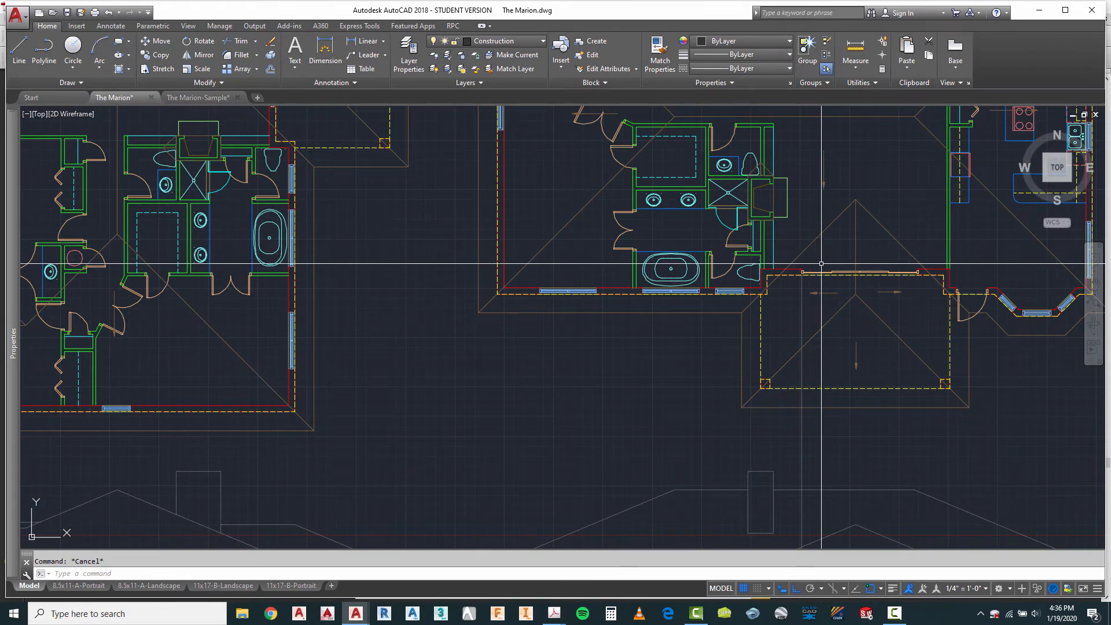
pyautogui.scroll(6, 827, 270)
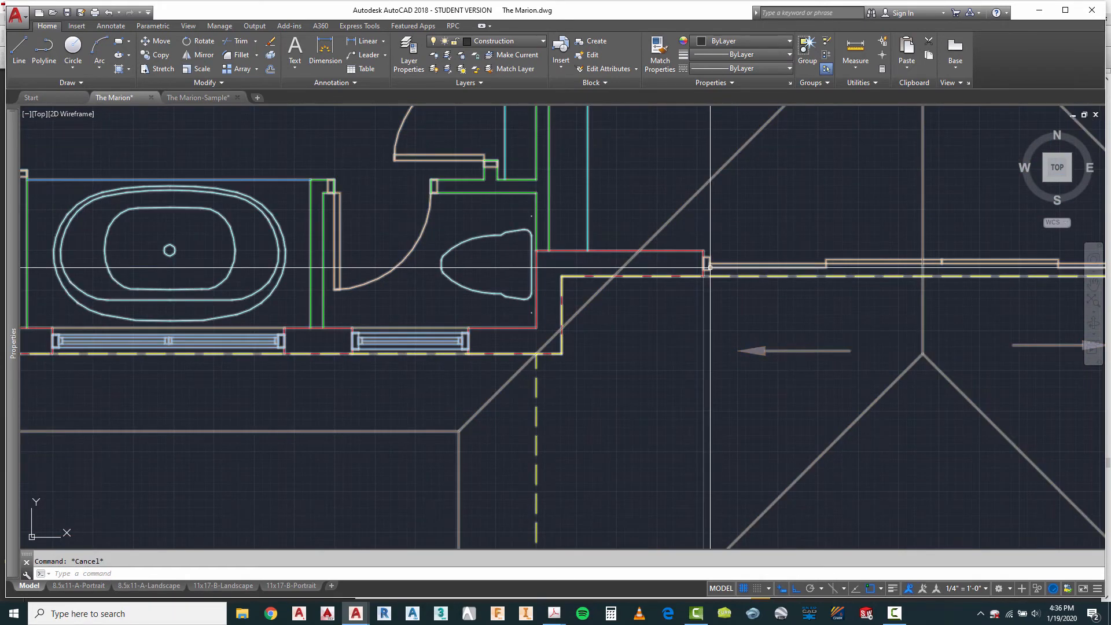
pyautogui.scroll(2, 709, 284)
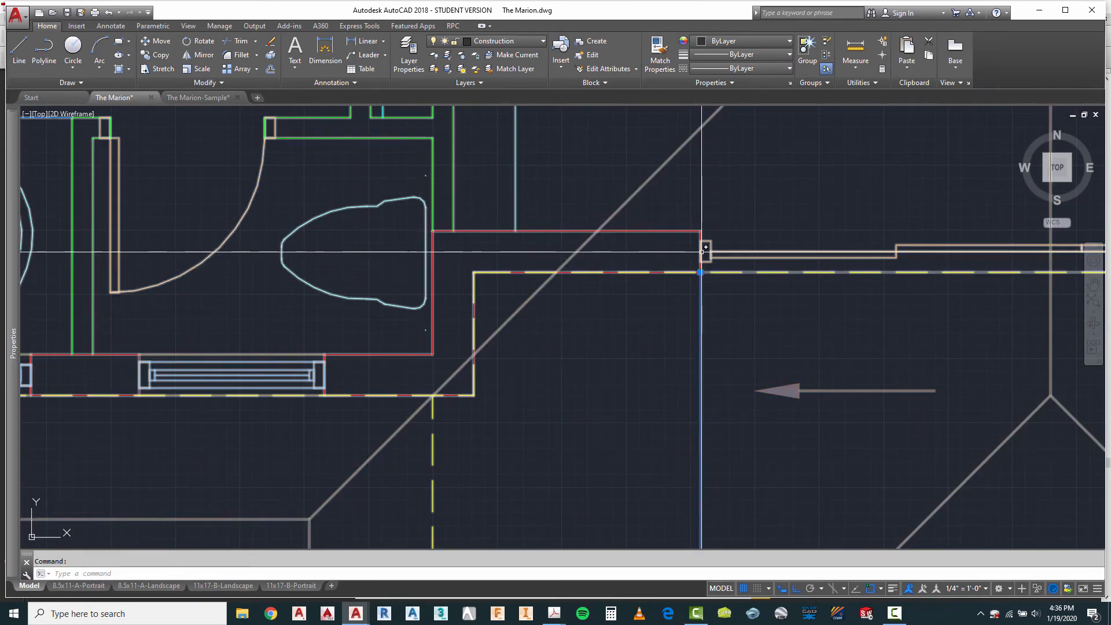
pyautogui.scroll(-8, 700, 263)
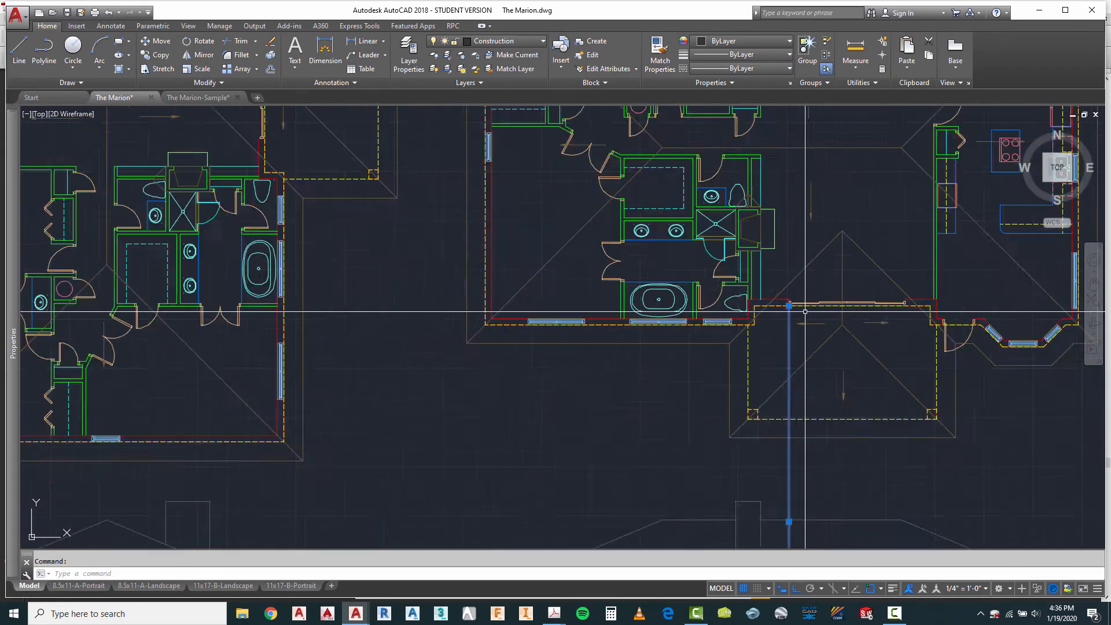
# Step: Copy the four-panel sliding patio door block by its lower-left corner to the projection line at the floor line on the third elevation
pyautogui.scroll(-1, 665, 303)
pyautogui.scroll(10, 633, 241)
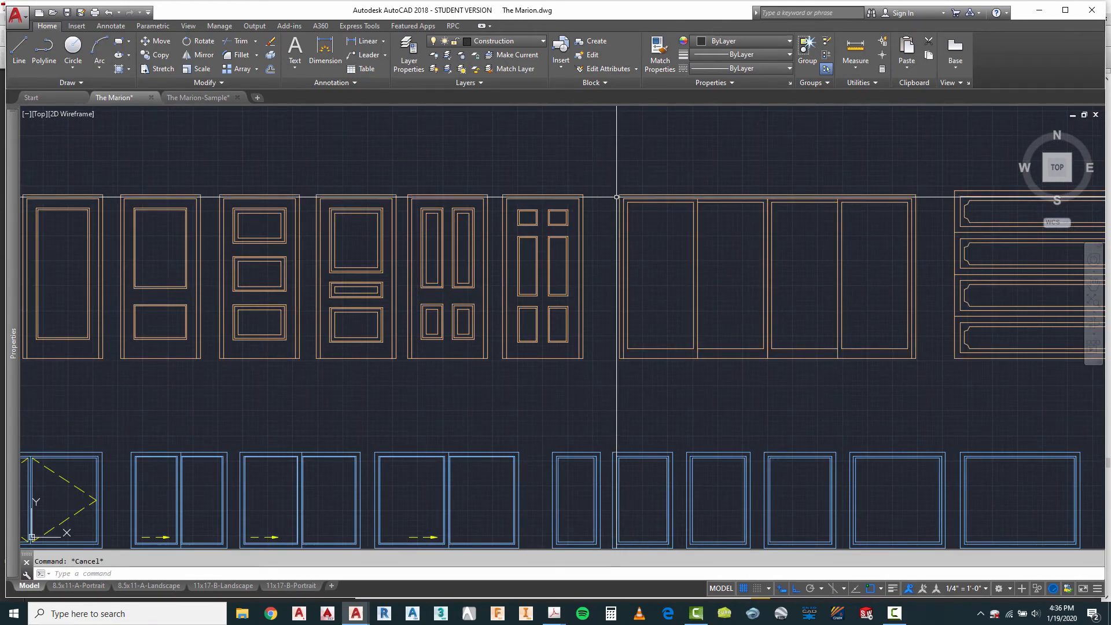
pyautogui.scroll(4, 617, 197)
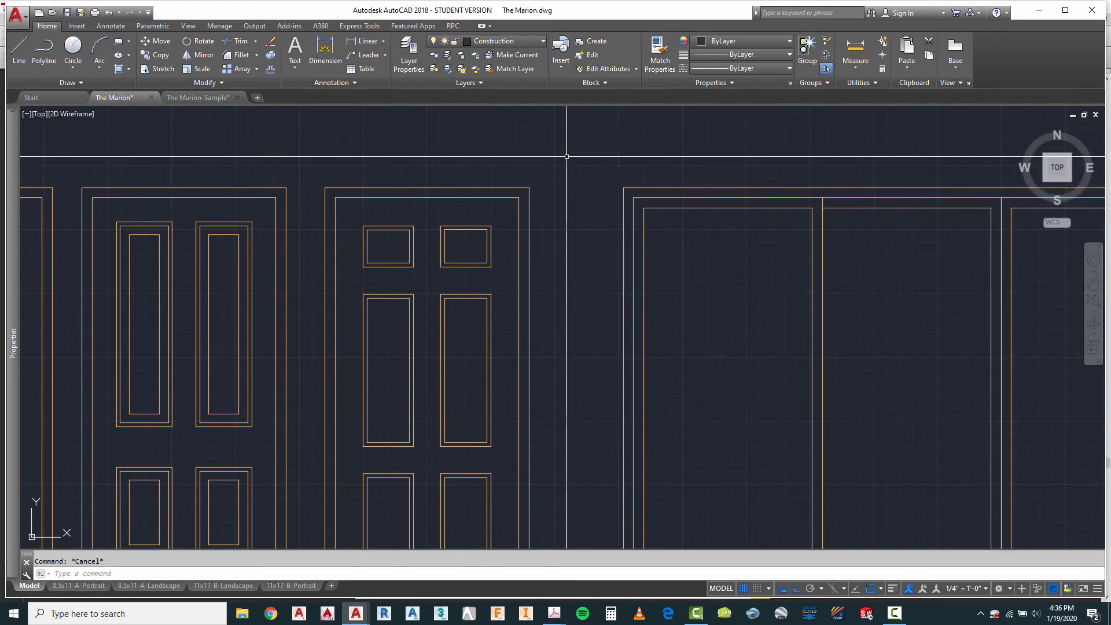
pyautogui.scroll(-2, 567, 157)
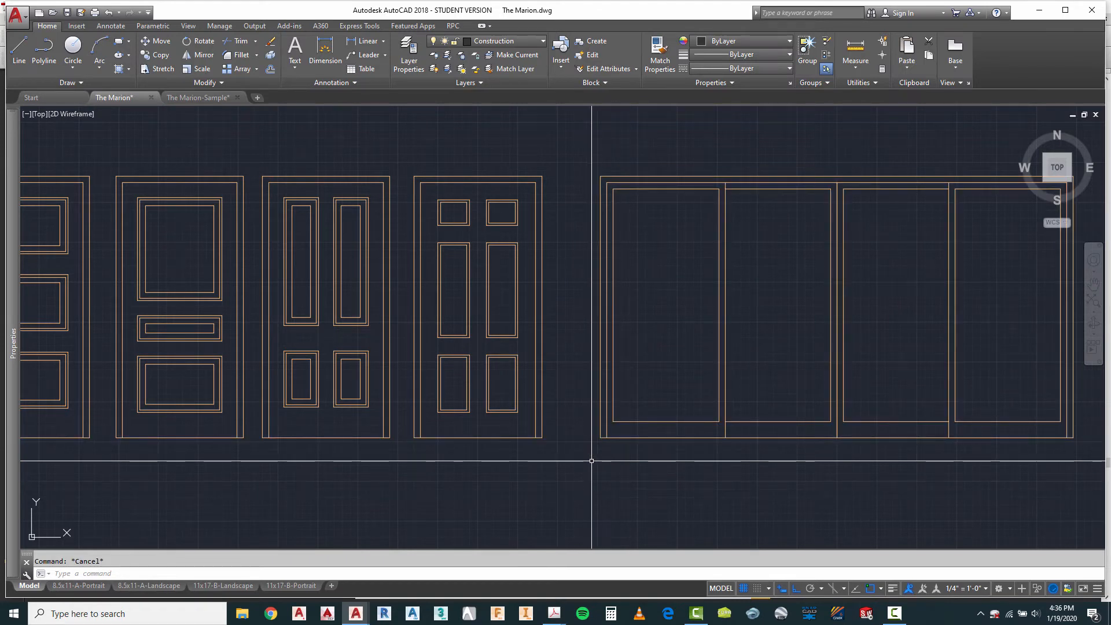
pyautogui.write('c')
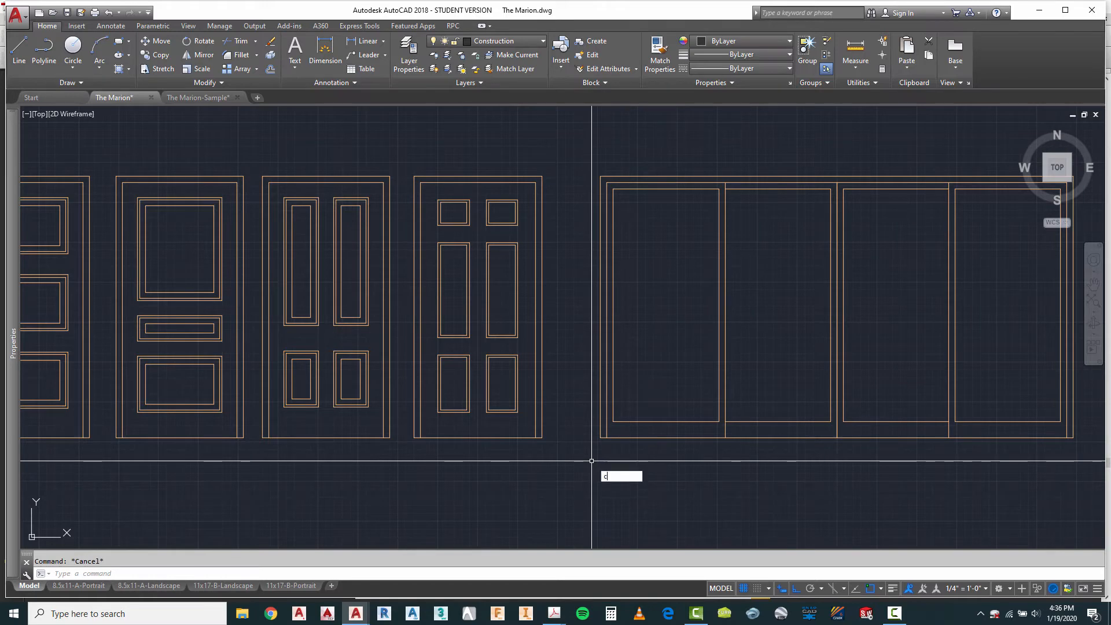
pyautogui.write('o')
pyautogui.press('Return')
pyautogui.click(620, 458)
pyautogui.click(595, 401)
pyautogui.press('Return')
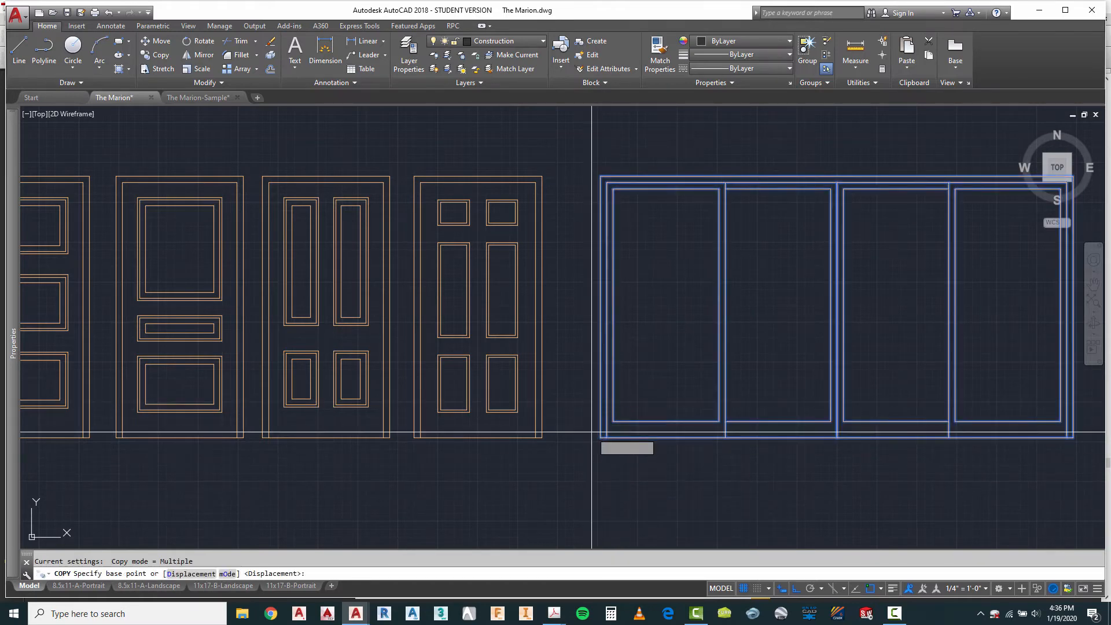
pyautogui.click(601, 437)
pyautogui.scroll(-5, 509, 295)
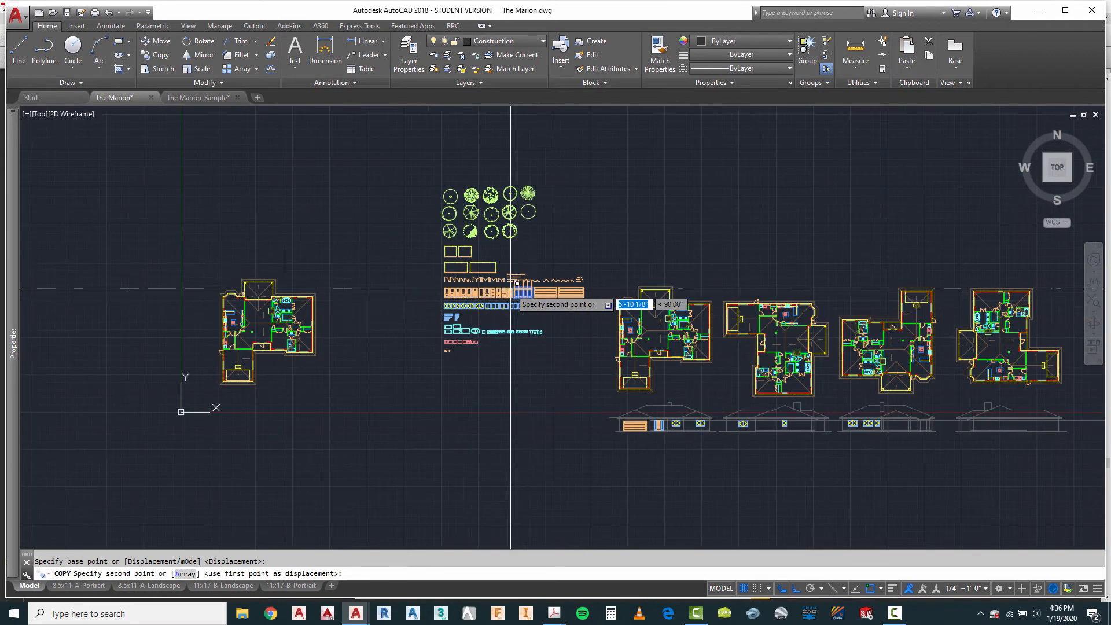
pyautogui.scroll(6, 901, 443)
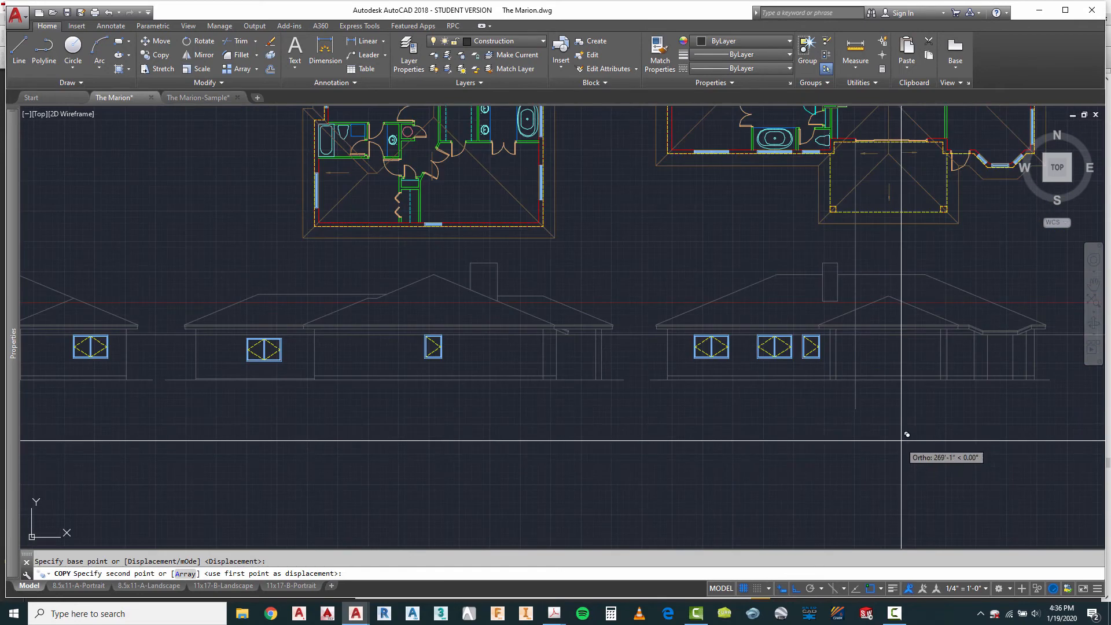
pyautogui.scroll(5, 902, 440)
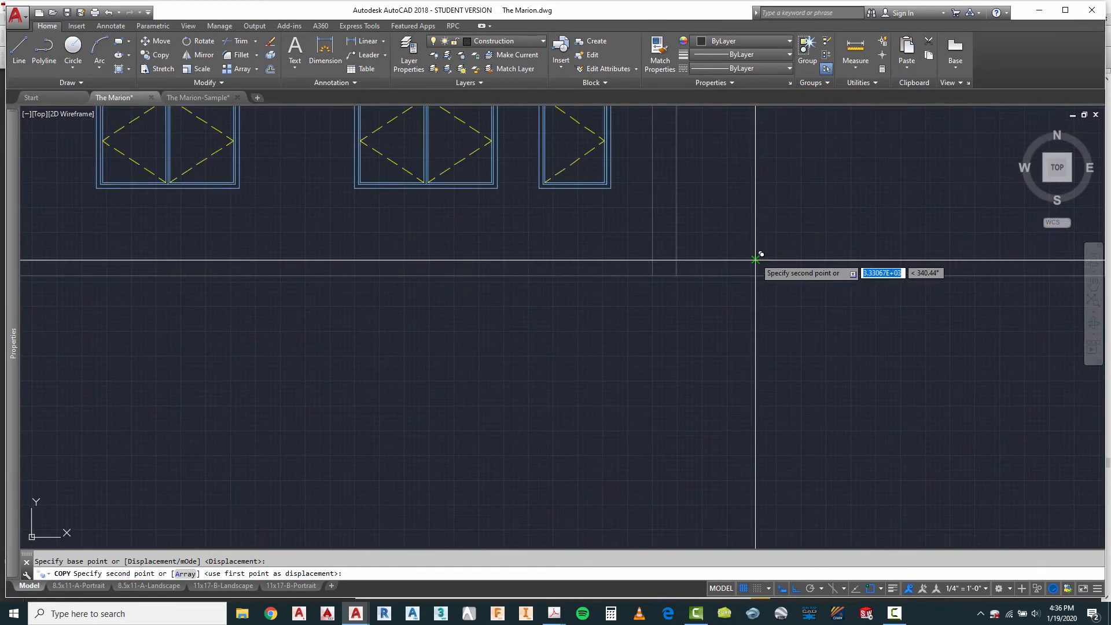
pyautogui.scroll(-4, 672, 318)
pyautogui.press('Escape')
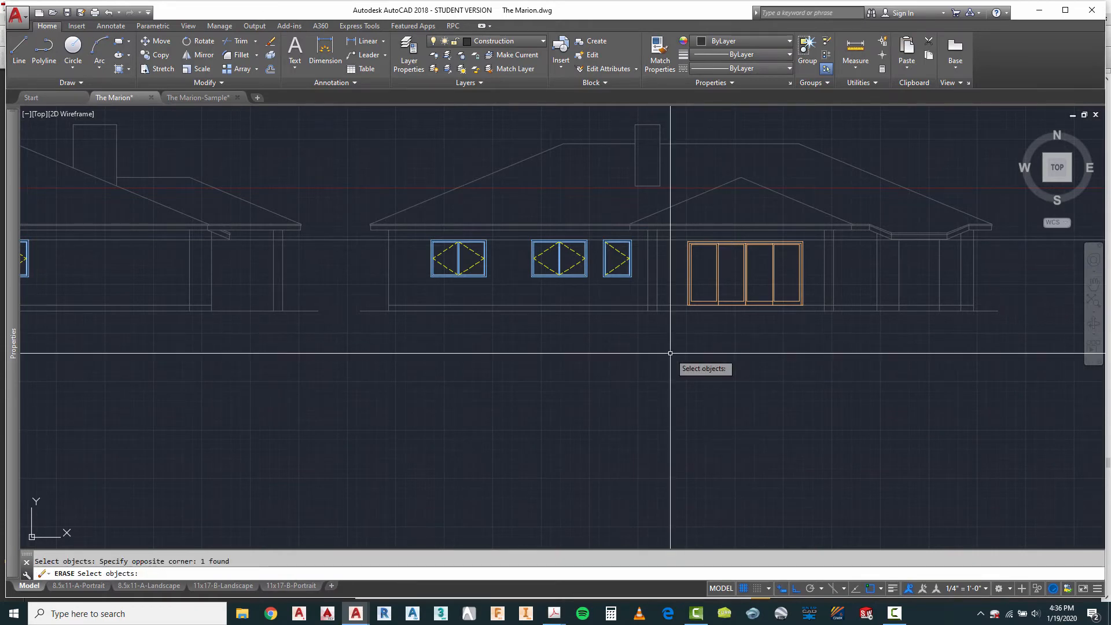
# Step: Erase the patio door's vertical projection line from the third elevation
pyautogui.press('Return')
pyautogui.scroll(-3, 670, 353)
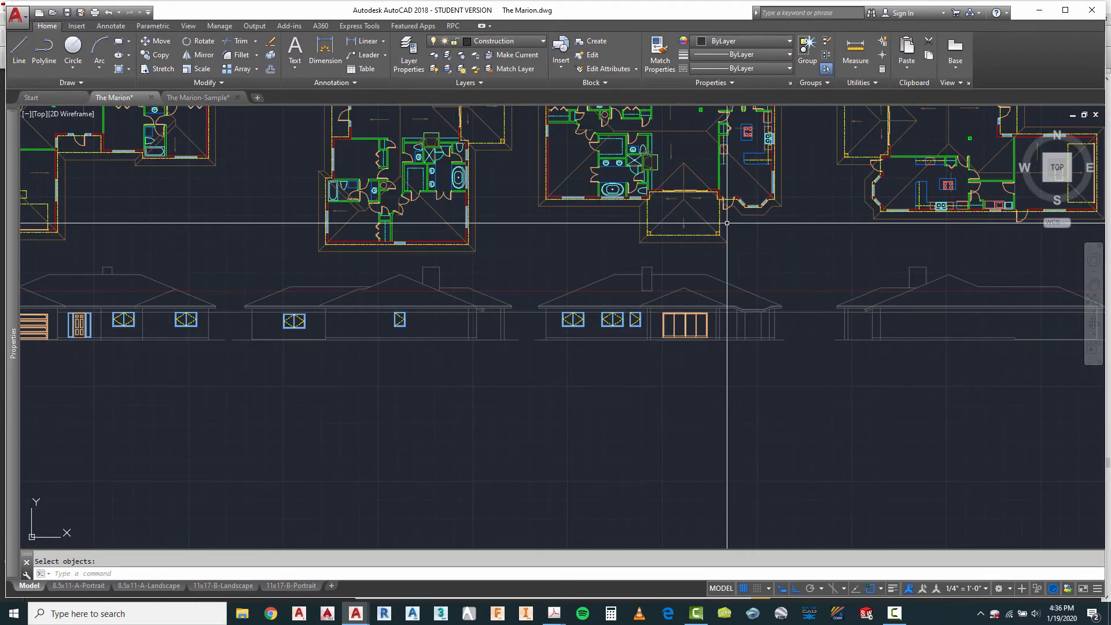
# Step: Copy the single-panel exterior door block by its lower-left corner to the third elevation's floor line, below the bay roof
pyautogui.scroll(8, 727, 223)
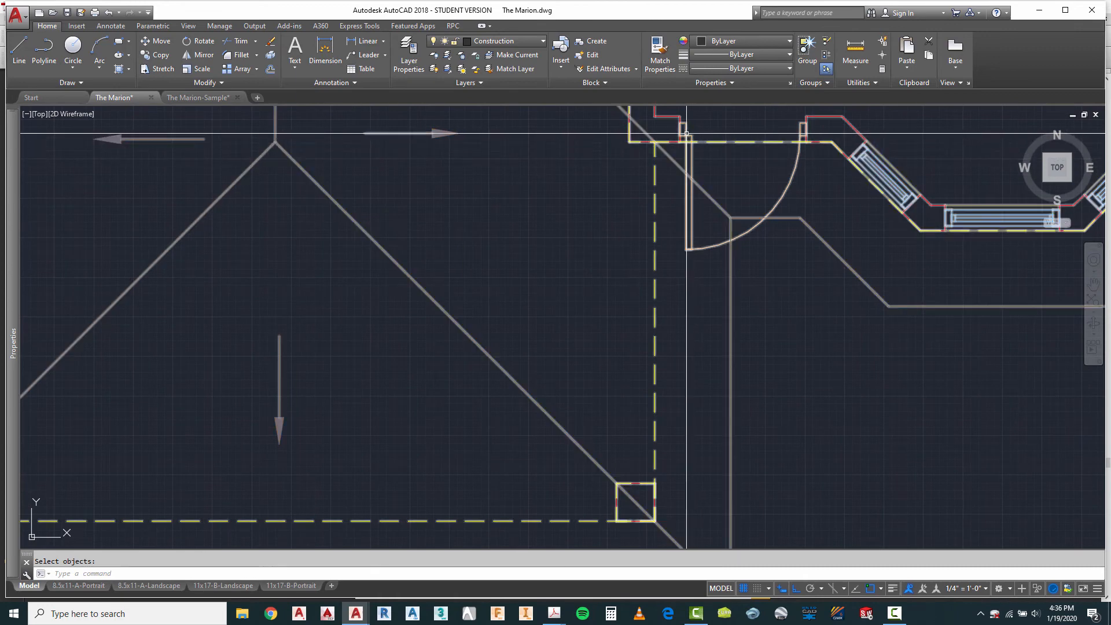
pyautogui.scroll(-5, 771, 198)
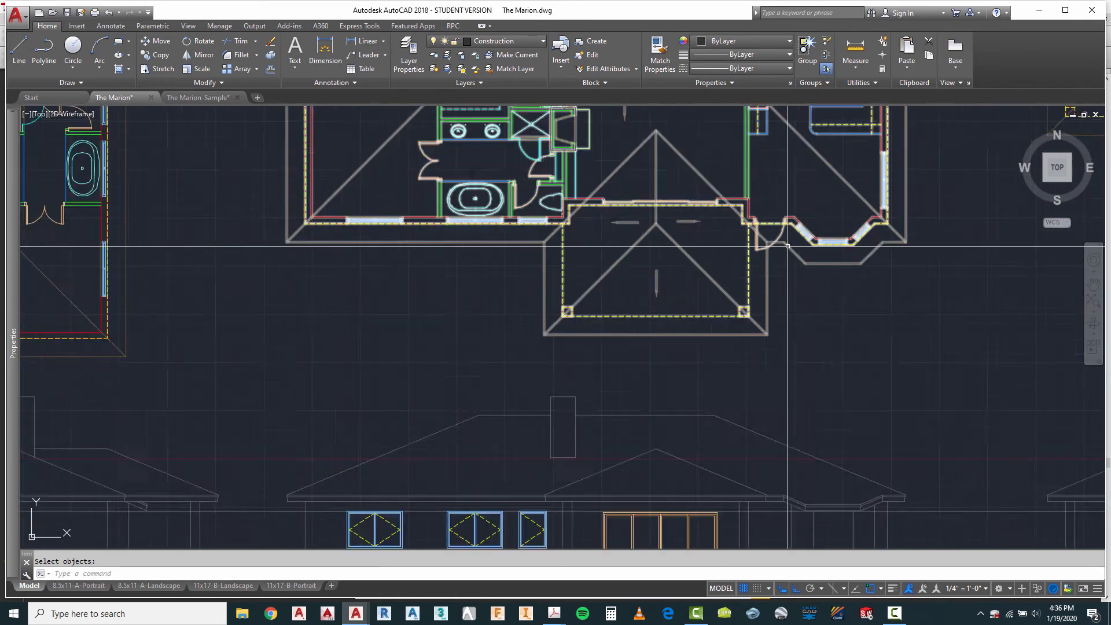
pyautogui.scroll(3, 769, 220)
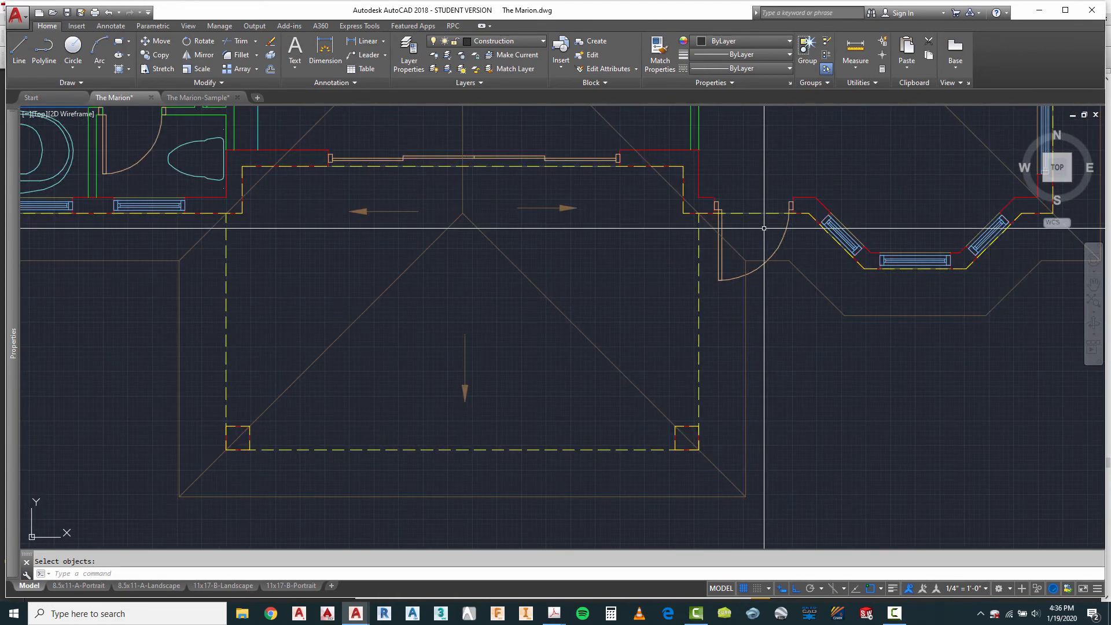
pyautogui.scroll(-6, 764, 230)
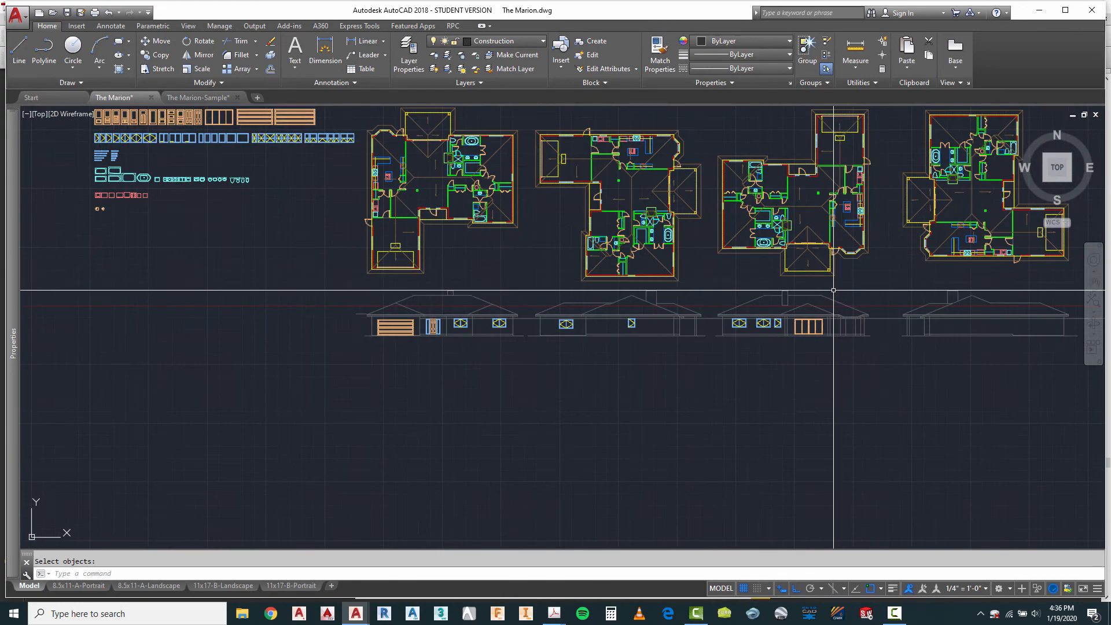
pyautogui.scroll(-2, 796, 329)
pyautogui.scroll(6, 429, 225)
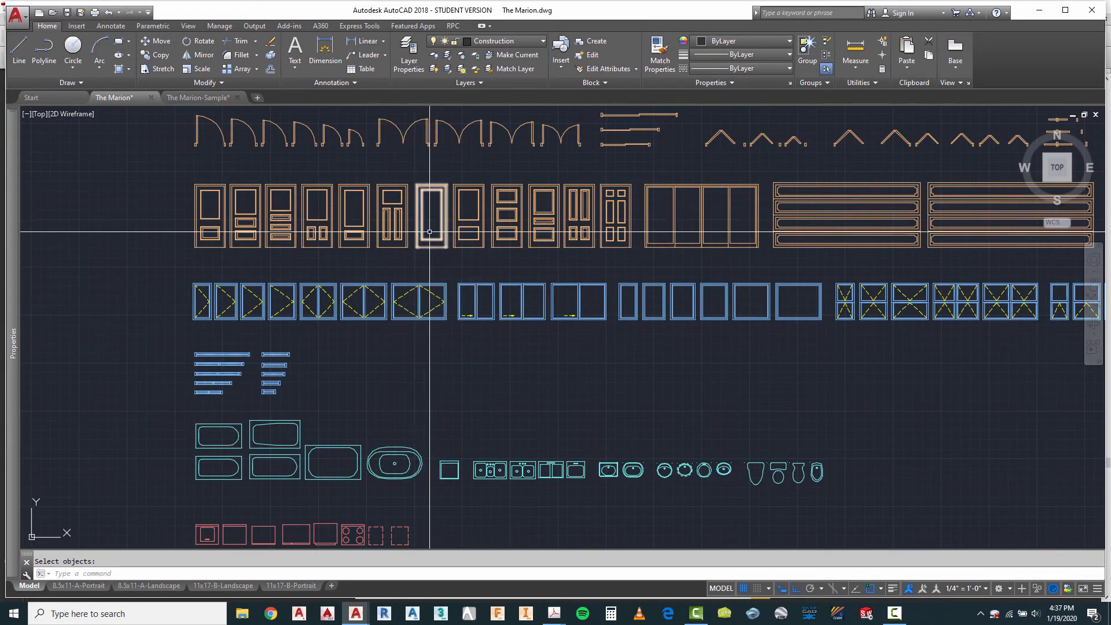
pyautogui.press('Escape')
pyautogui.write('co')
pyautogui.press('Return')
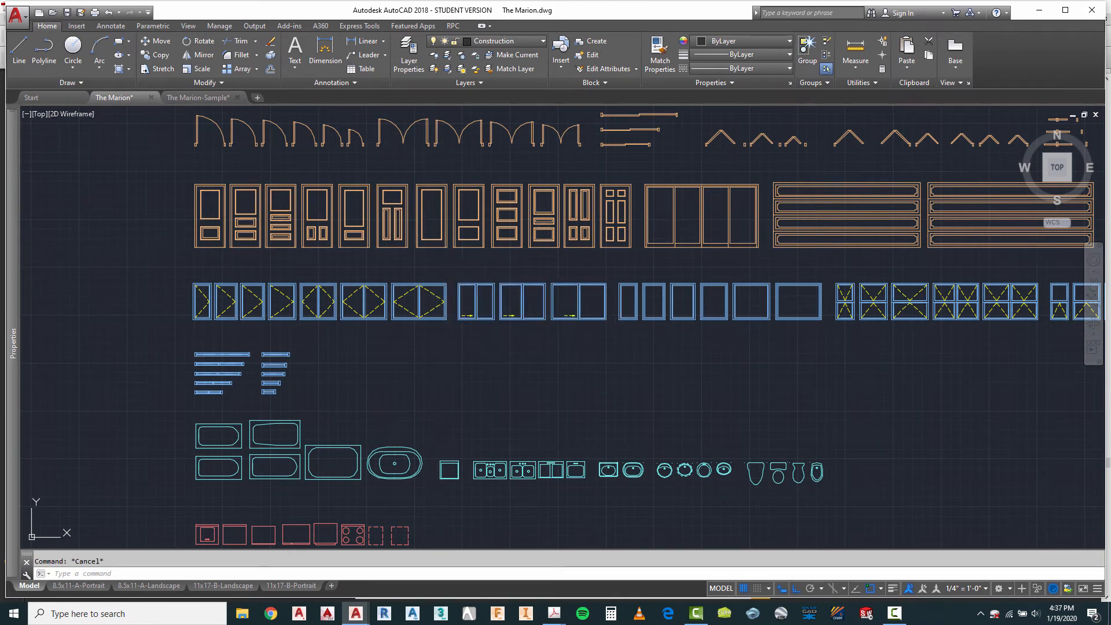
pyautogui.click(428, 231)
pyautogui.scroll(5, 428, 237)
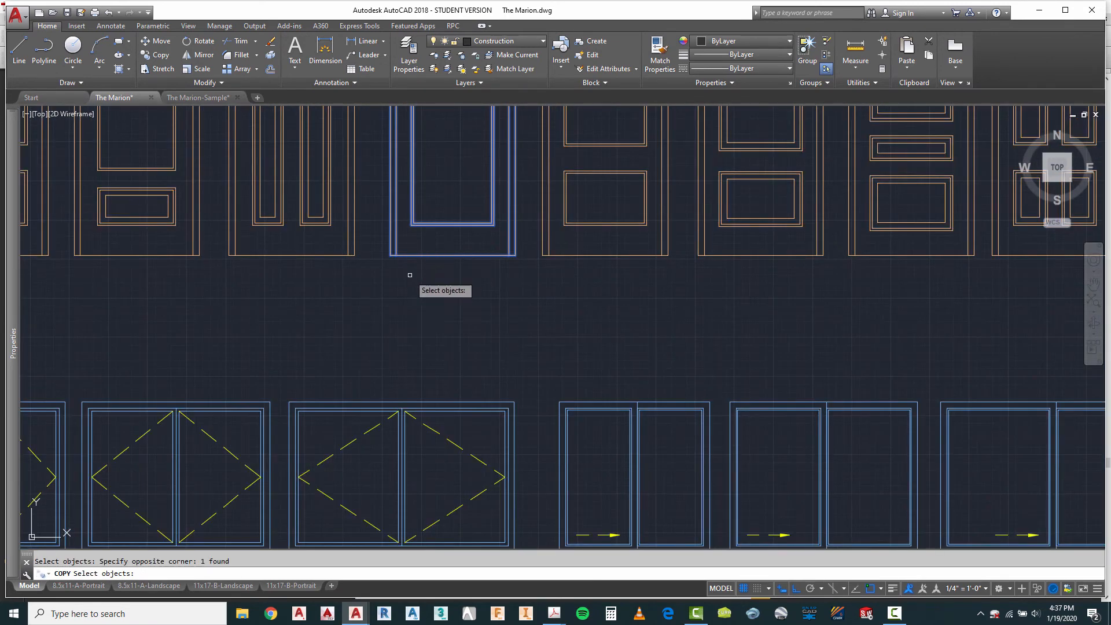
pyautogui.press('Return')
pyautogui.click(391, 261)
pyautogui.scroll(-6, 376, 243)
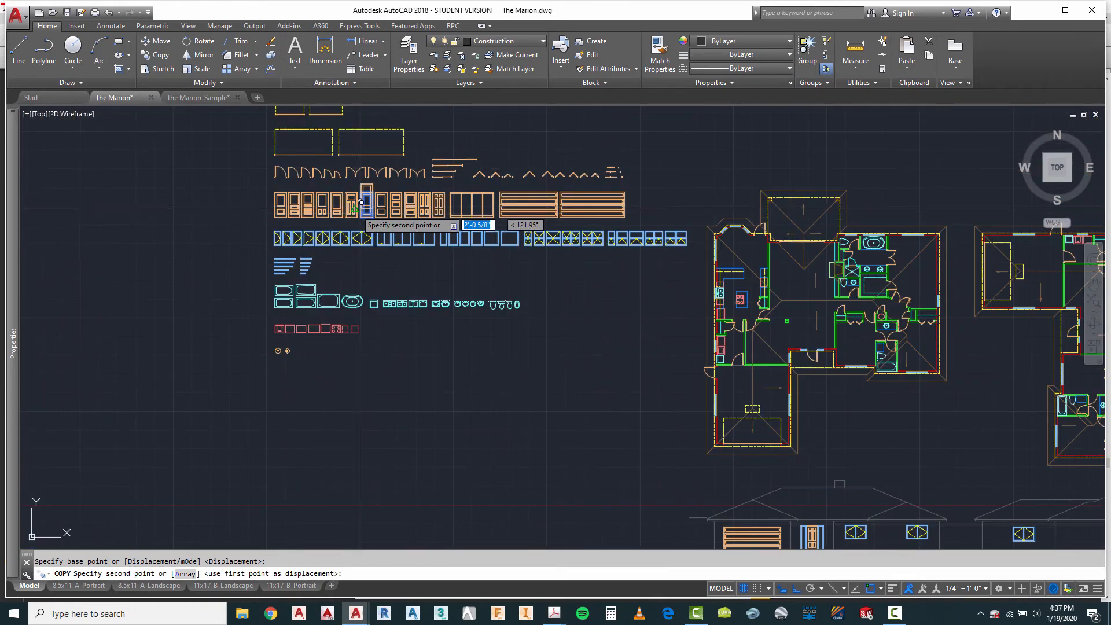
pyautogui.scroll(10, 1071, 421)
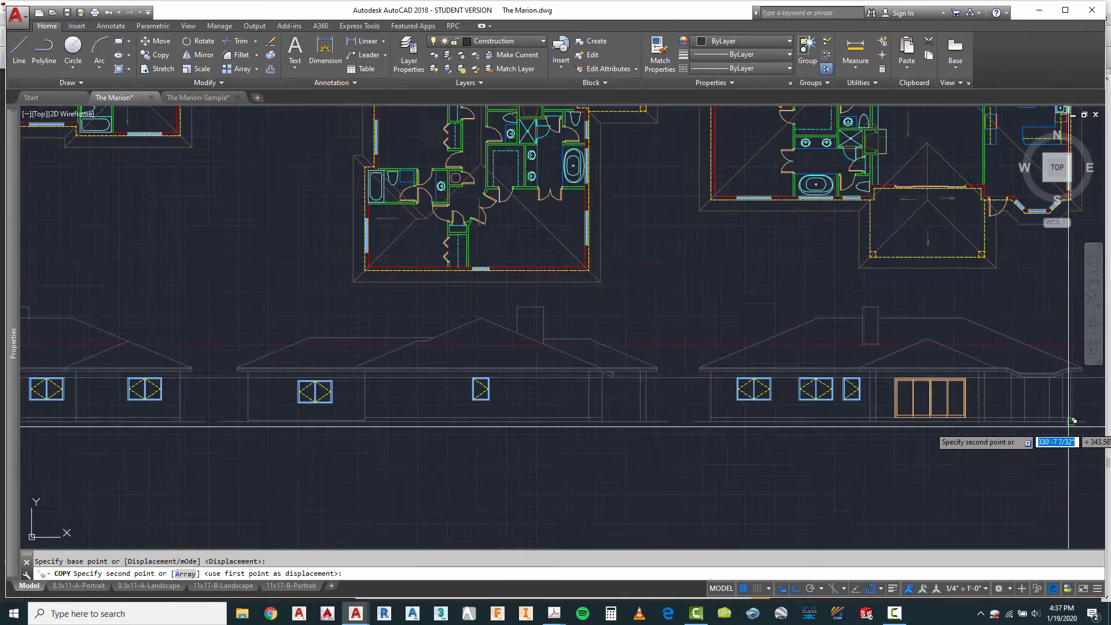
pyautogui.click(901, 391)
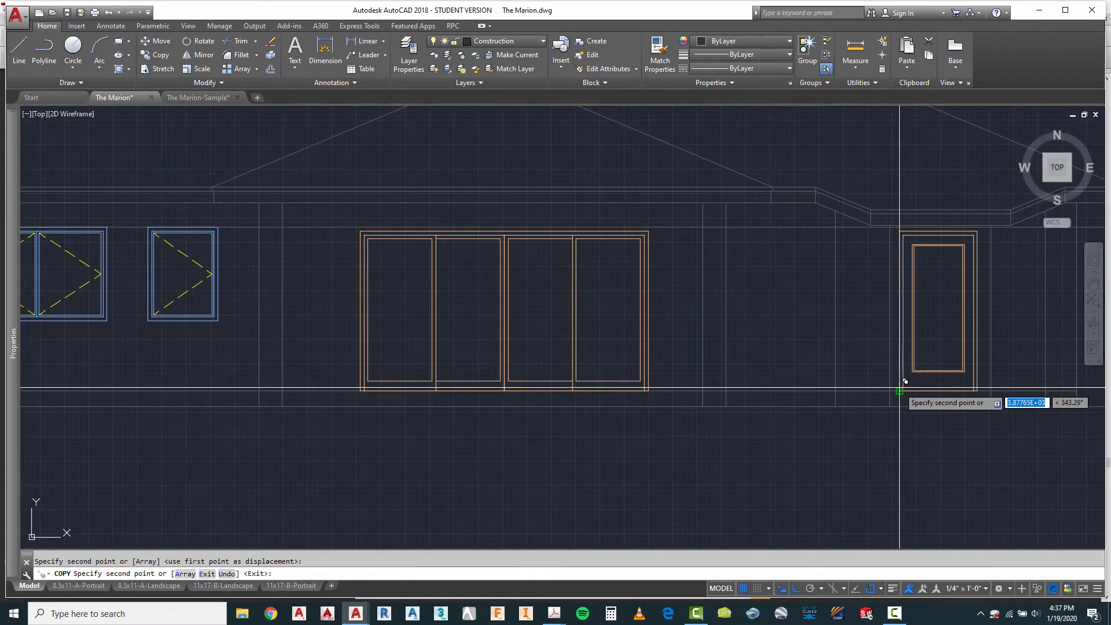
pyautogui.press('Escape')
# Step: Draw a vertical projection line from the left side of the third plan's swing door opening down through the elevation below
pyautogui.scroll(-8, 645, 399)
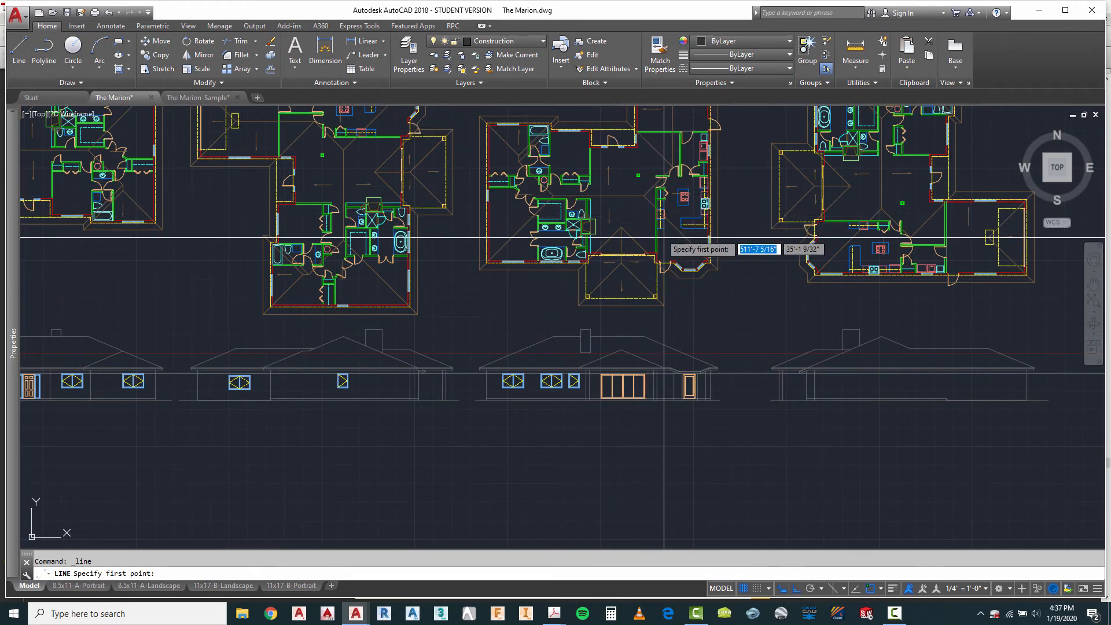
pyautogui.scroll(10, 666, 249)
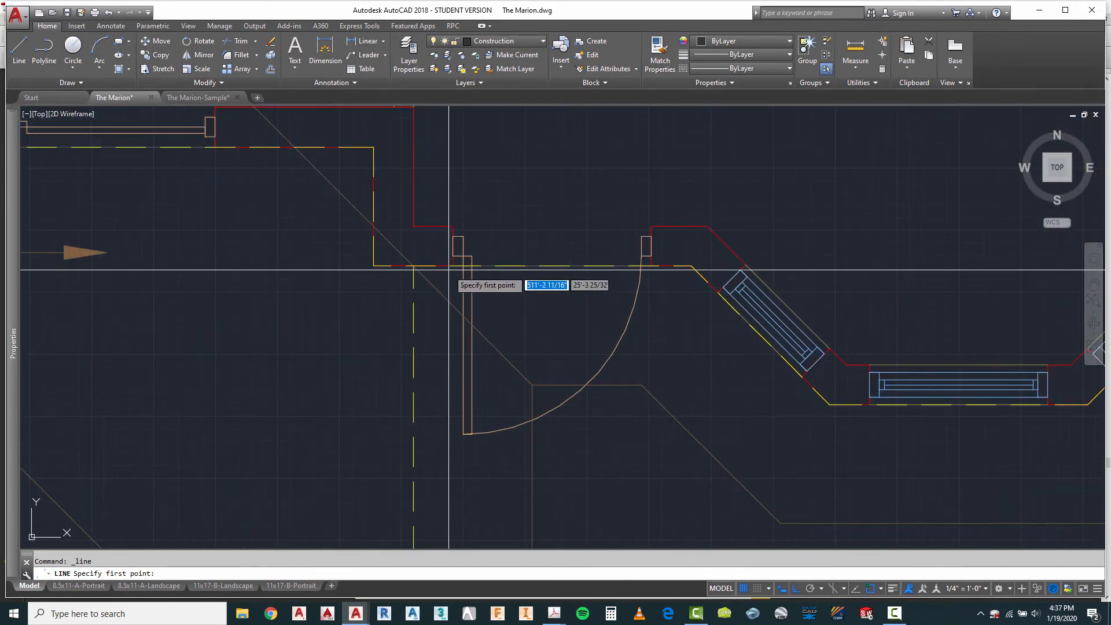
pyautogui.click(453, 265)
pyautogui.scroll(-5, 549, 160)
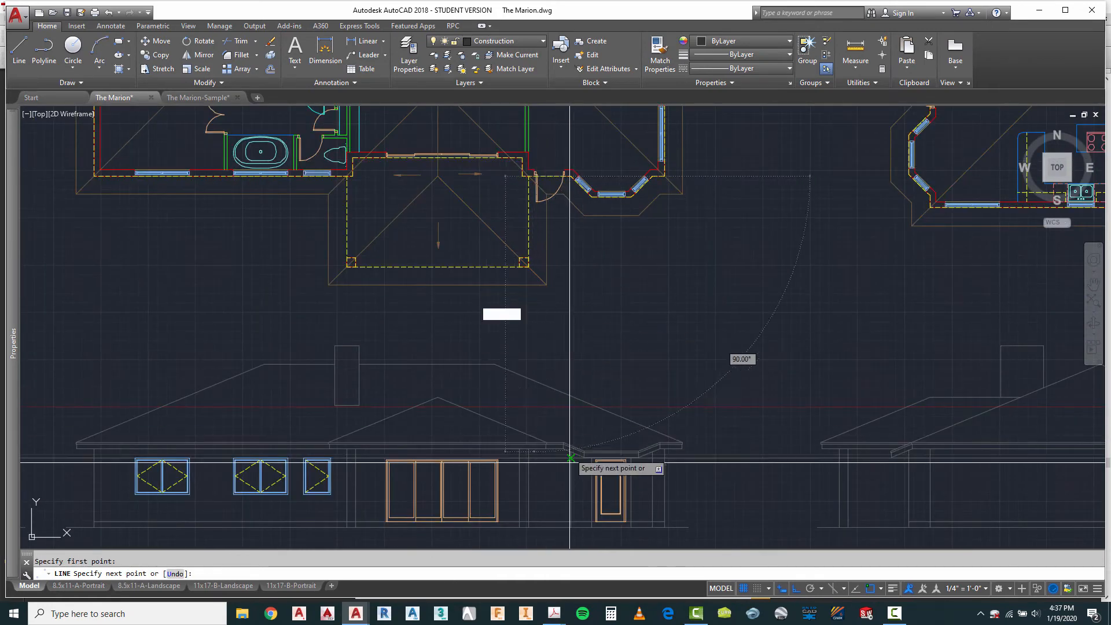
pyautogui.click(534, 527)
pyautogui.press('Escape')
pyautogui.scroll(5, 549, 541)
pyautogui.press('Escape')
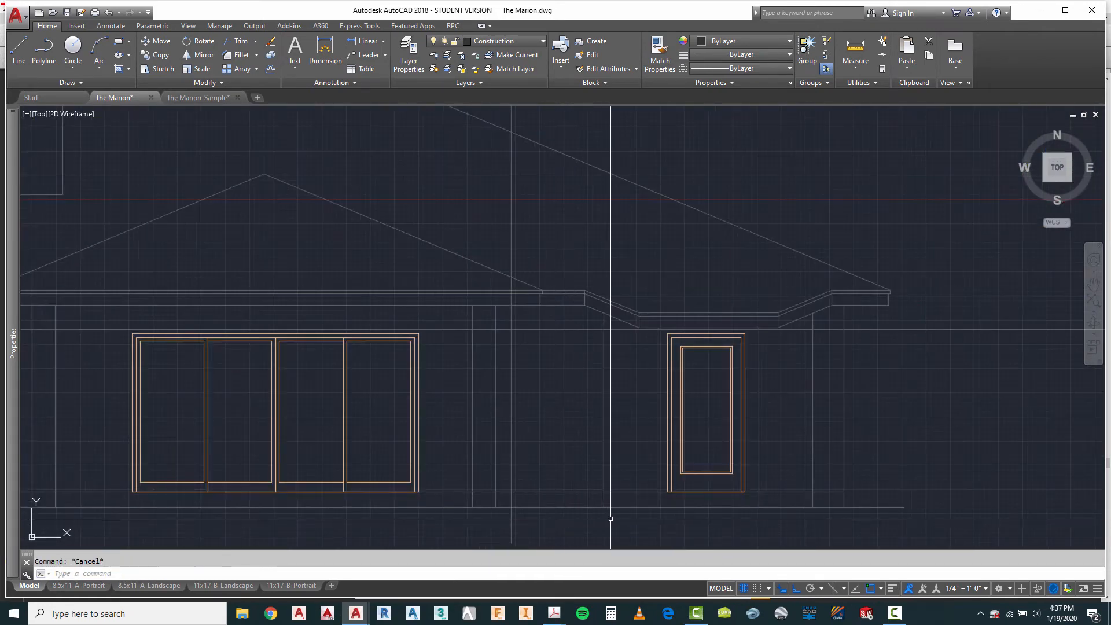
# Step: Move the single-panel door by its lower-left corner along the floor line to its vertical projection line on the third elevation
pyautogui.write('m')
pyautogui.press('Return')
pyautogui.click(682, 446)
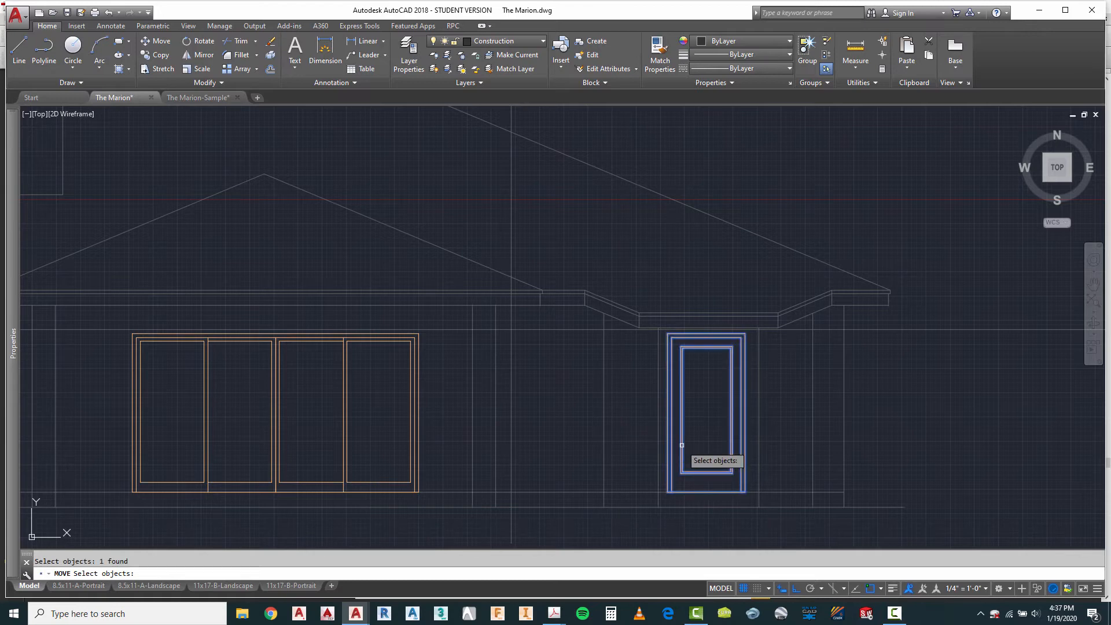
pyautogui.scroll(4, 675, 510)
pyautogui.press('Return')
pyautogui.click(681, 457)
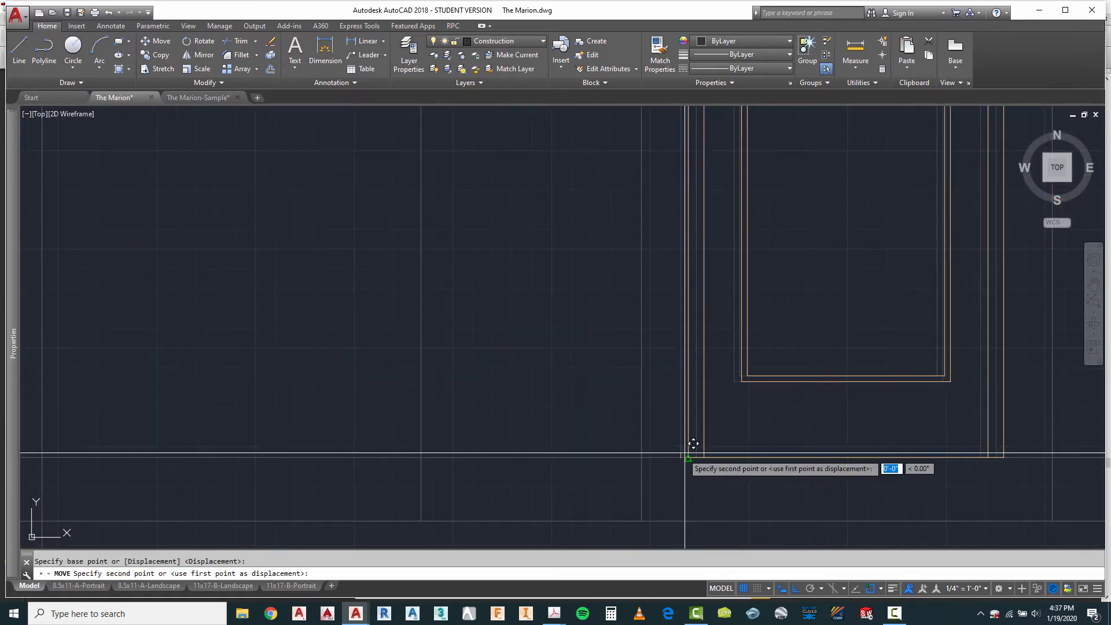
pyautogui.scroll(-4, 688, 451)
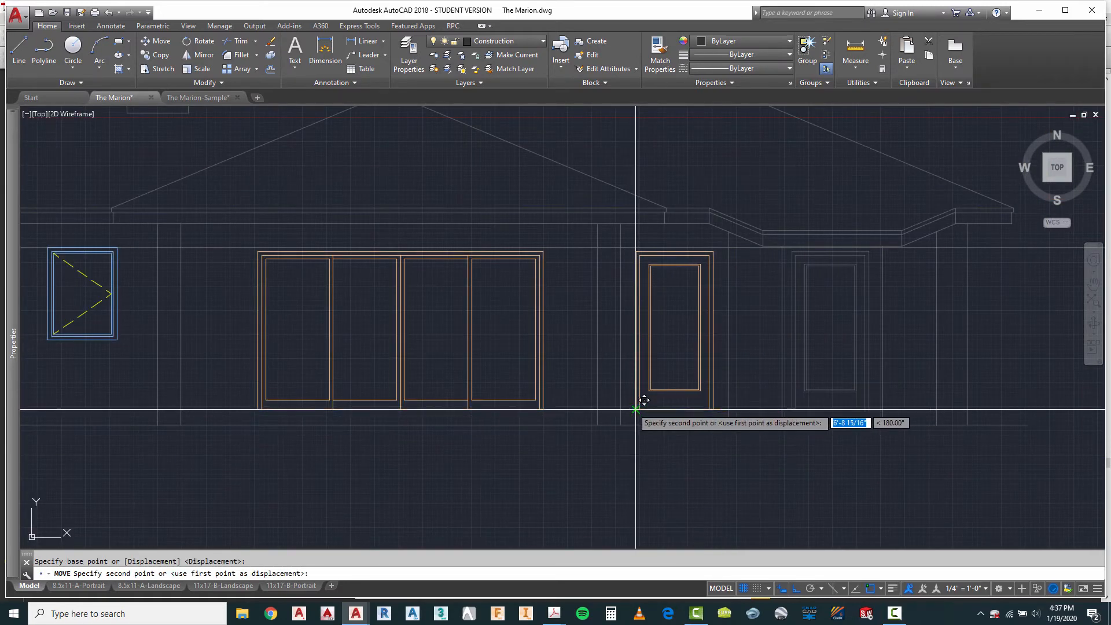
pyautogui.click(637, 443)
pyautogui.press('Escape')
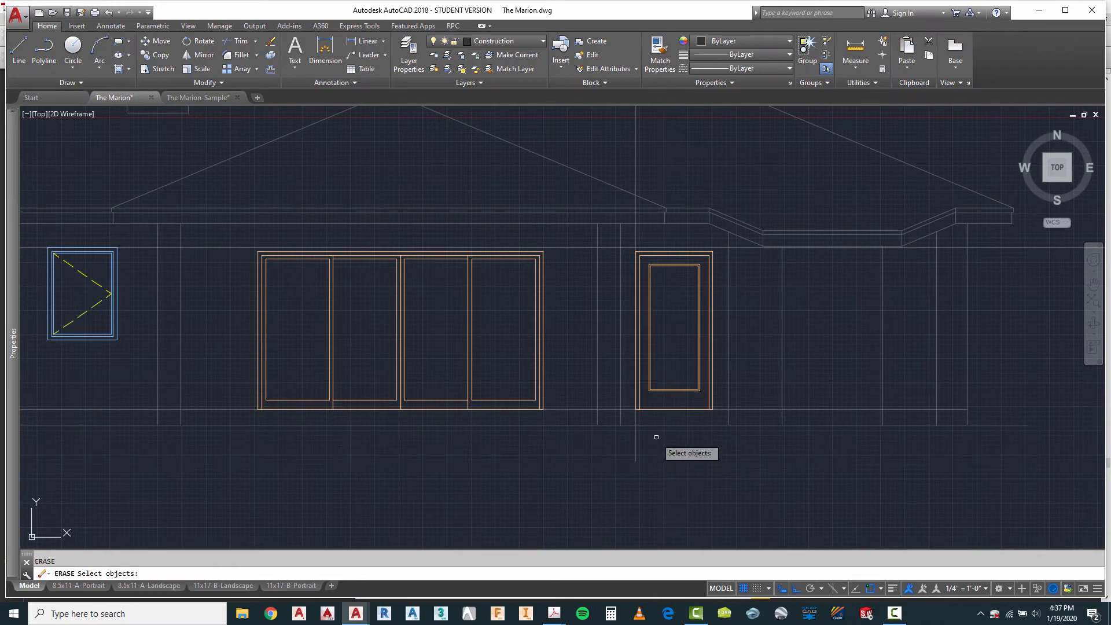
# Step: Erase the swing door's vertical projection line from the third elevation
pyautogui.rightClick(645, 458)
pyautogui.rightClick(644, 459)
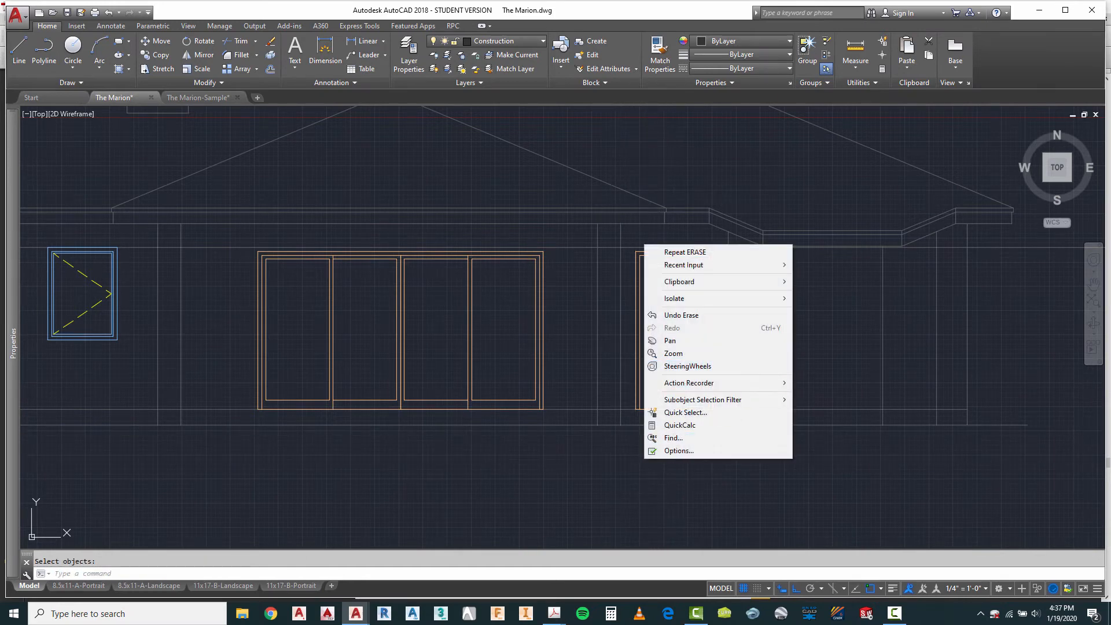
pyautogui.press('Escape')
pyautogui.scroll(-4, 705, 303)
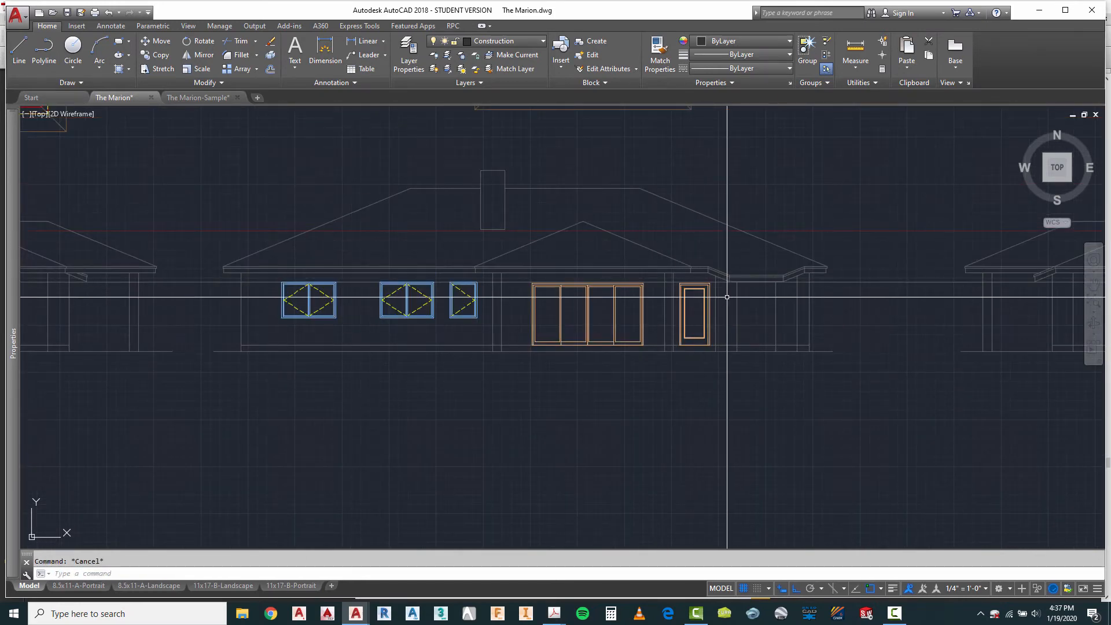
# Step: Measure the vertical distance from the header line to the floor line beside the exterior door on the third elevation
pyautogui.scroll(2, 801, 292)
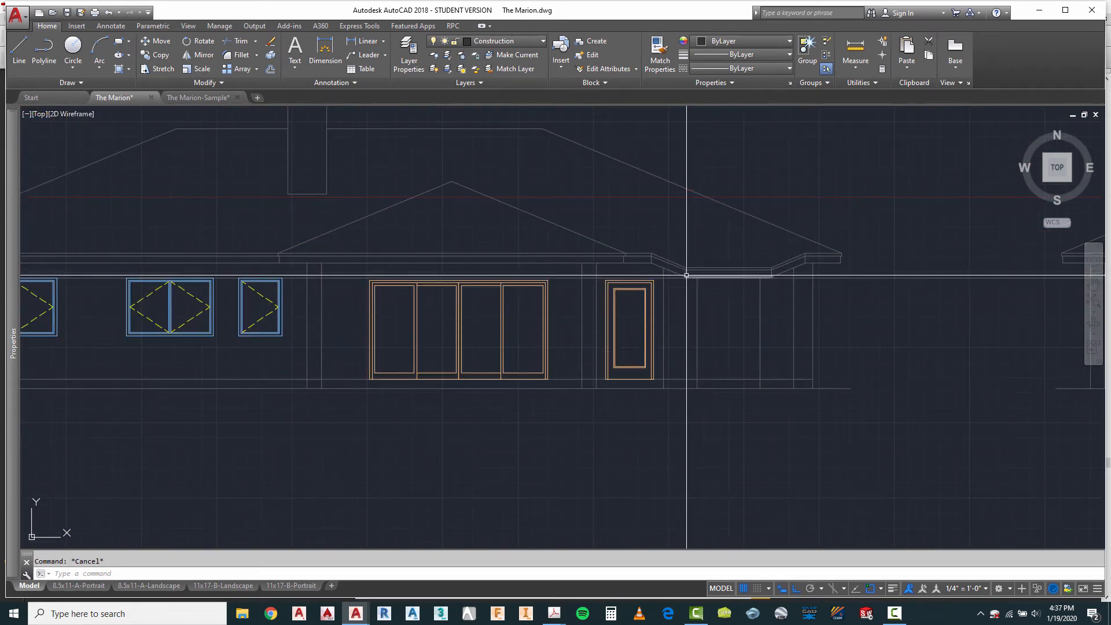
pyautogui.scroll(2, 724, 283)
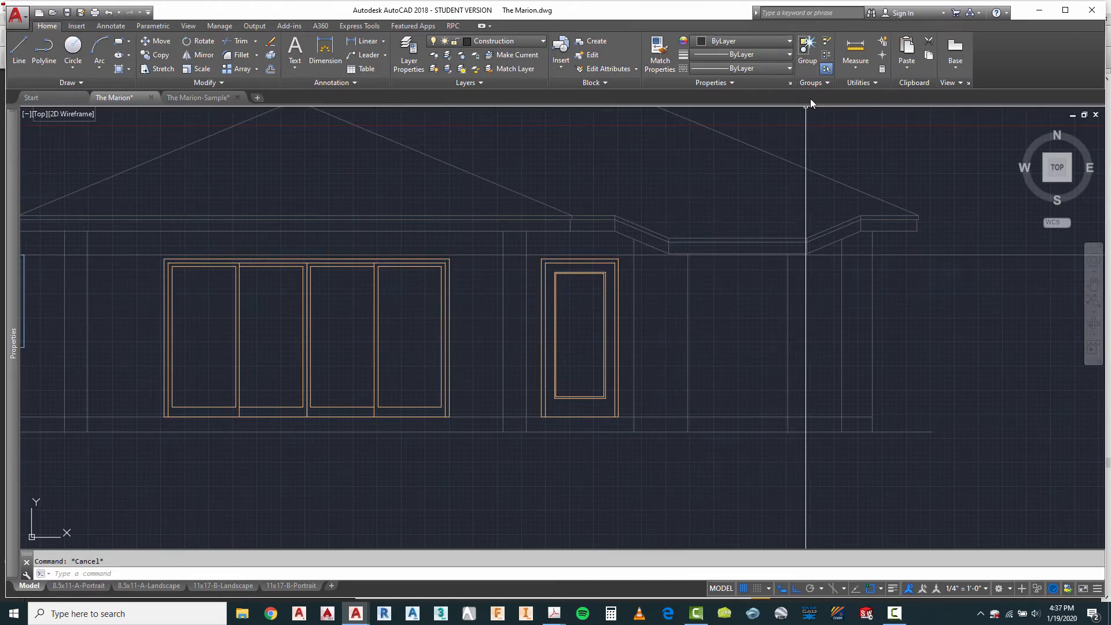
pyautogui.click(855, 58)
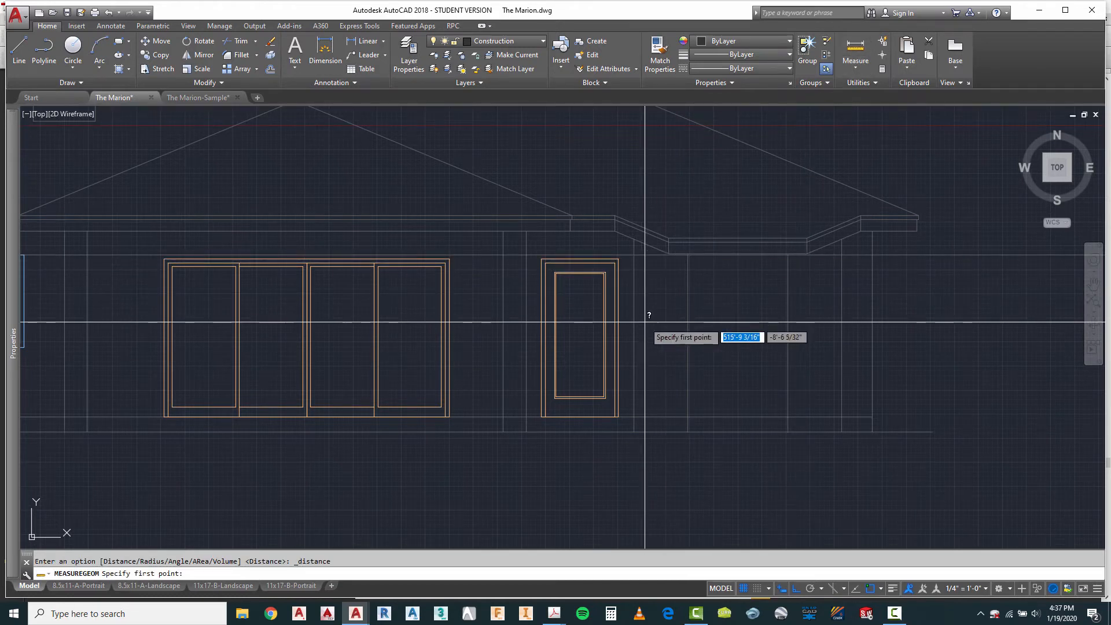
pyautogui.click(649, 255)
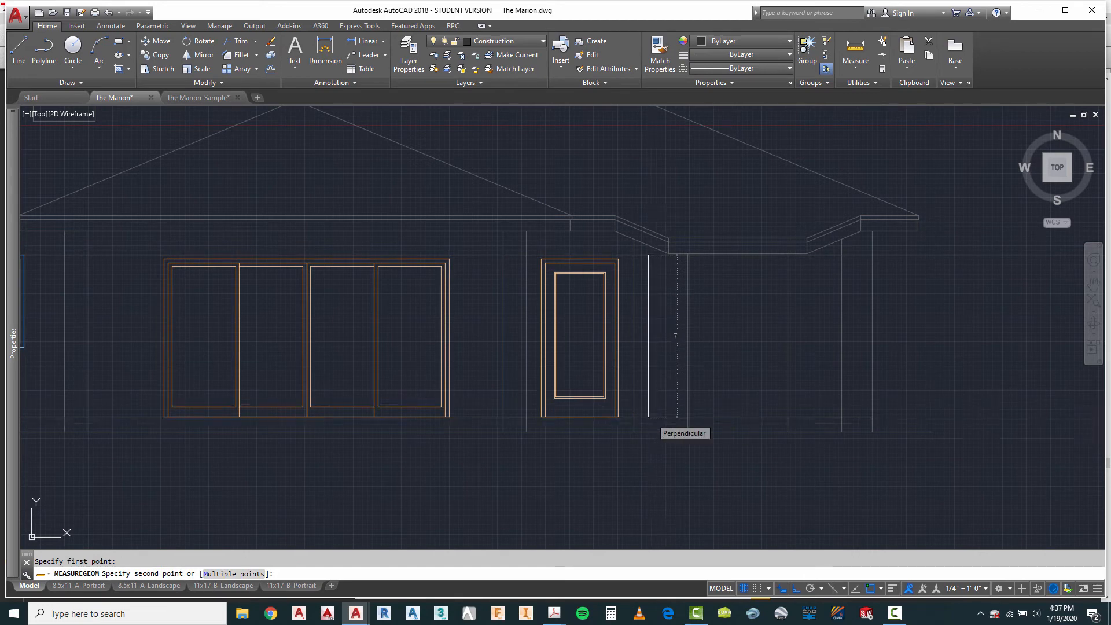
pyautogui.press('Escape')
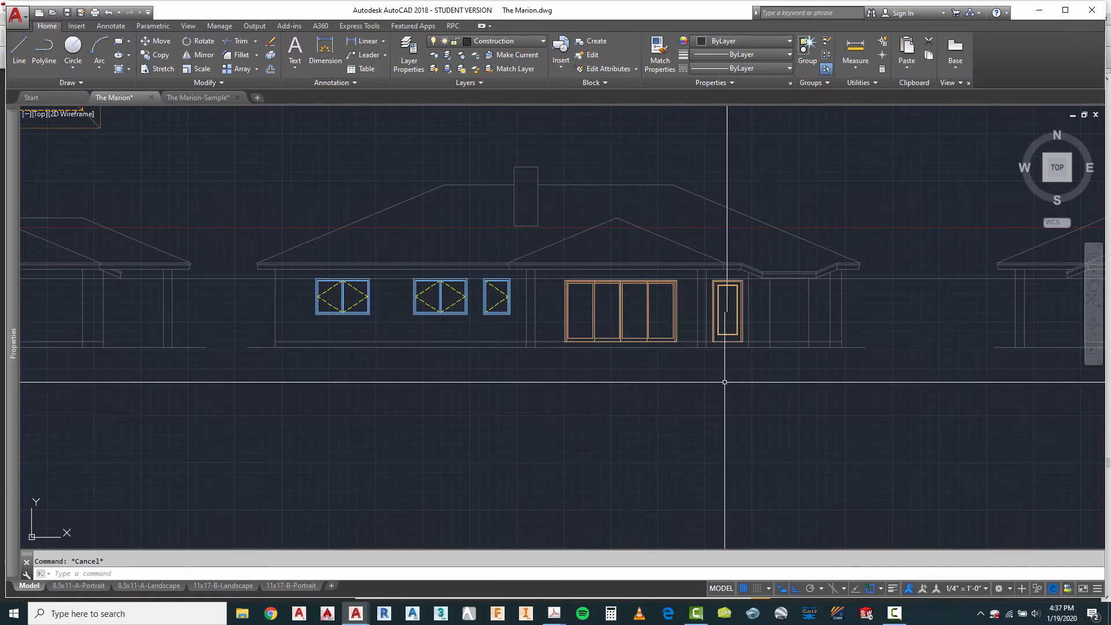
# Step: Measure the width of the center window in the third floor plan's angled bay
pyautogui.scroll(-3, 694, 377)
pyautogui.scroll(6, 735, 238)
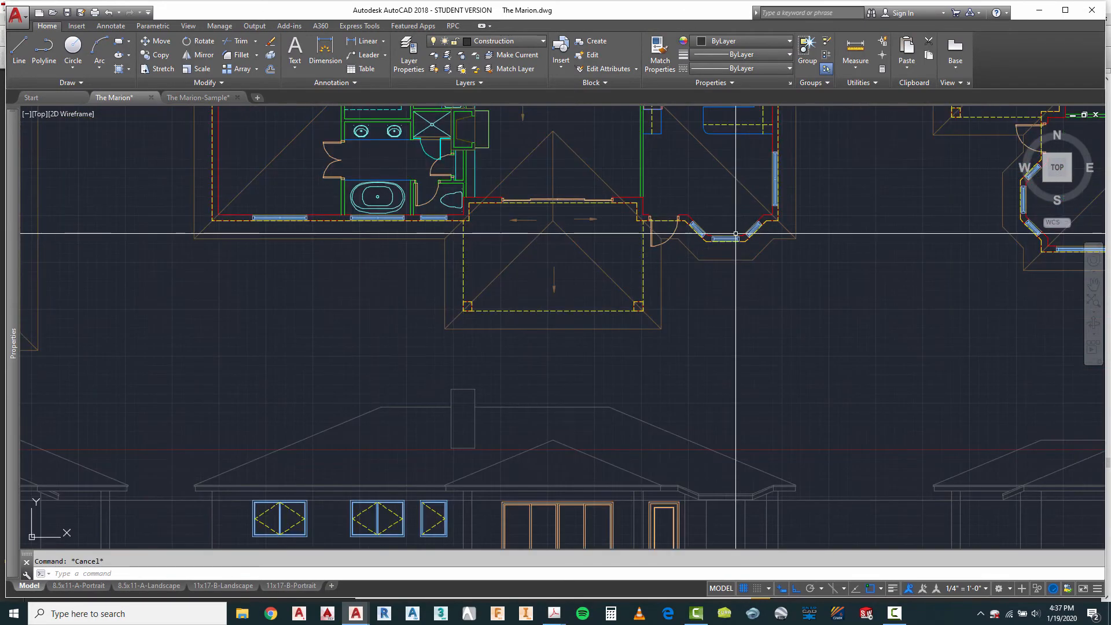
pyautogui.click(856, 56)
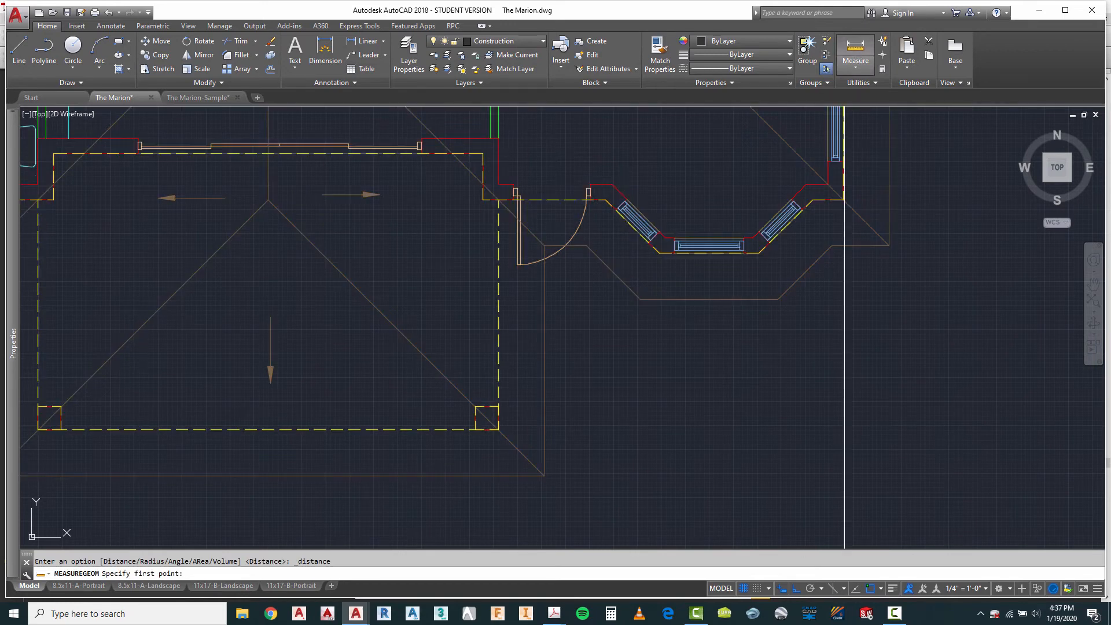
pyautogui.scroll(5, 670, 248)
pyautogui.click(645, 228)
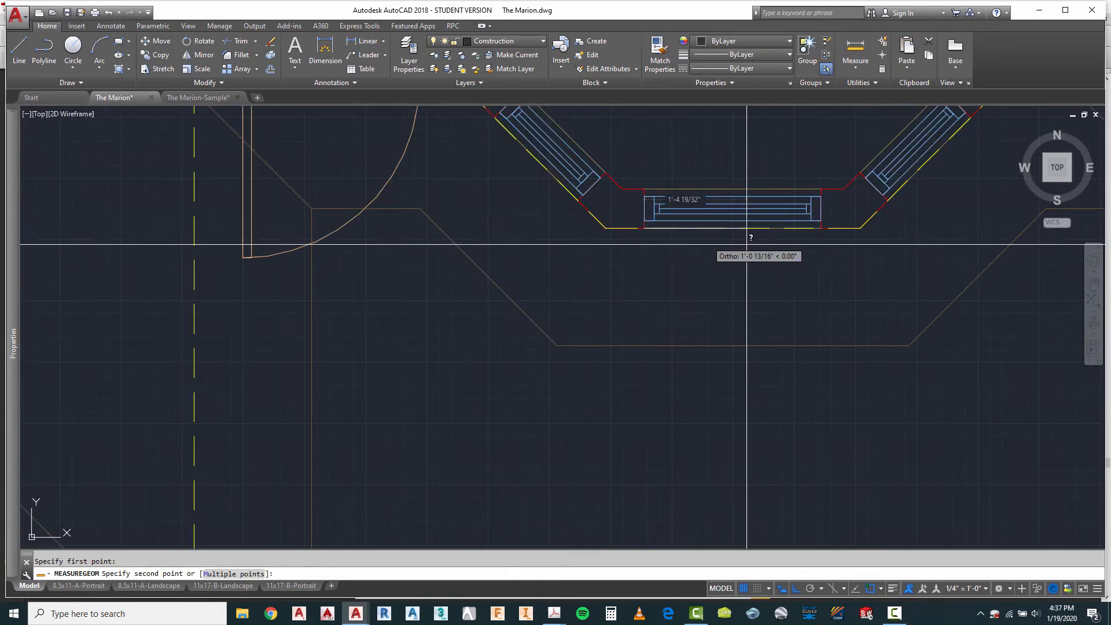
pyautogui.press('Escape')
pyautogui.scroll(-4, 811, 243)
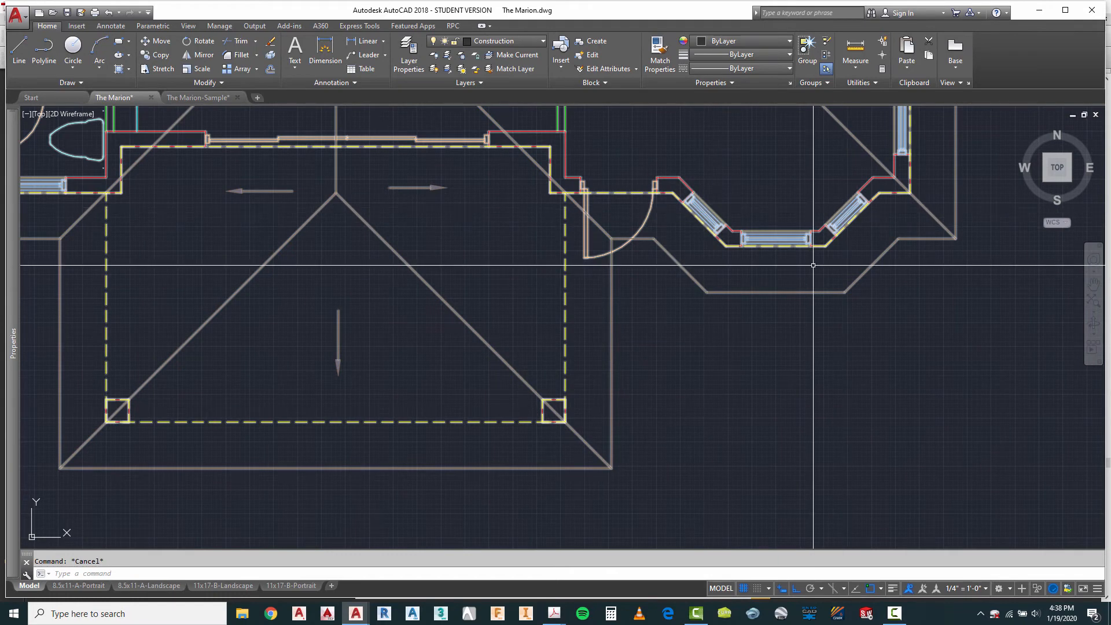
# Step: Measure the width of the second-narrowest fixed window elevation block in the window block library
pyautogui.scroll(-2, 848, 228)
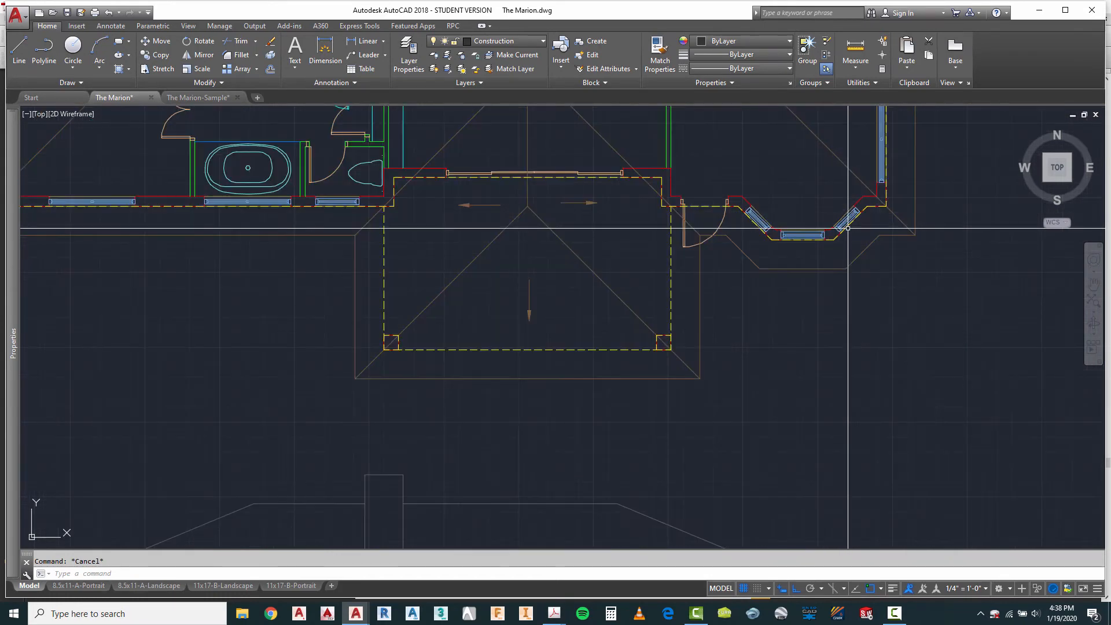
pyautogui.scroll(2, 814, 242)
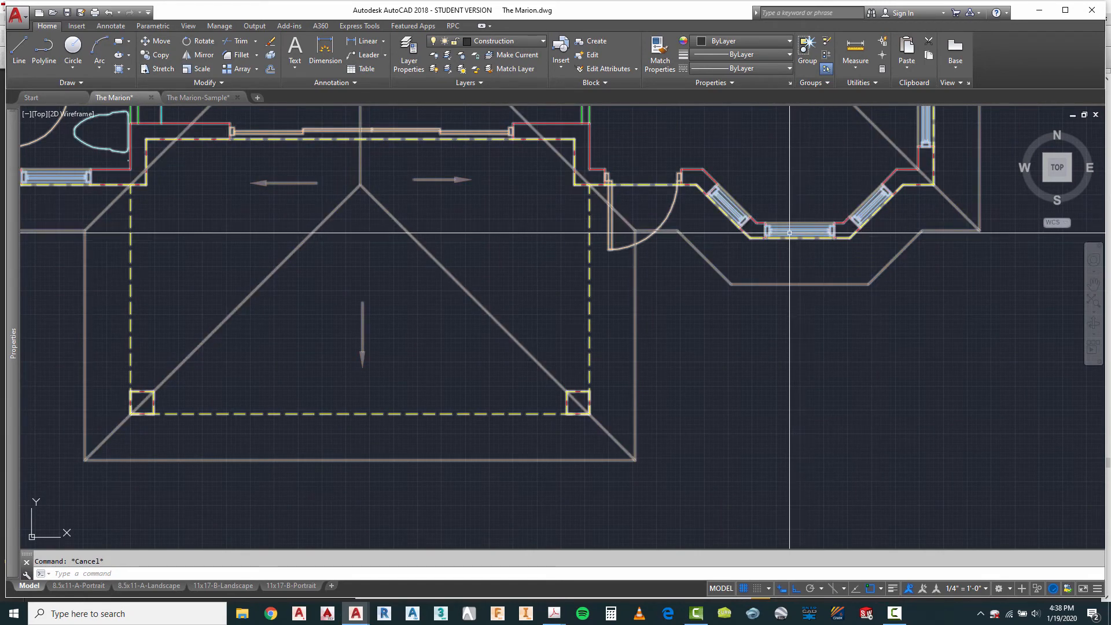
pyautogui.scroll(-10, 825, 231)
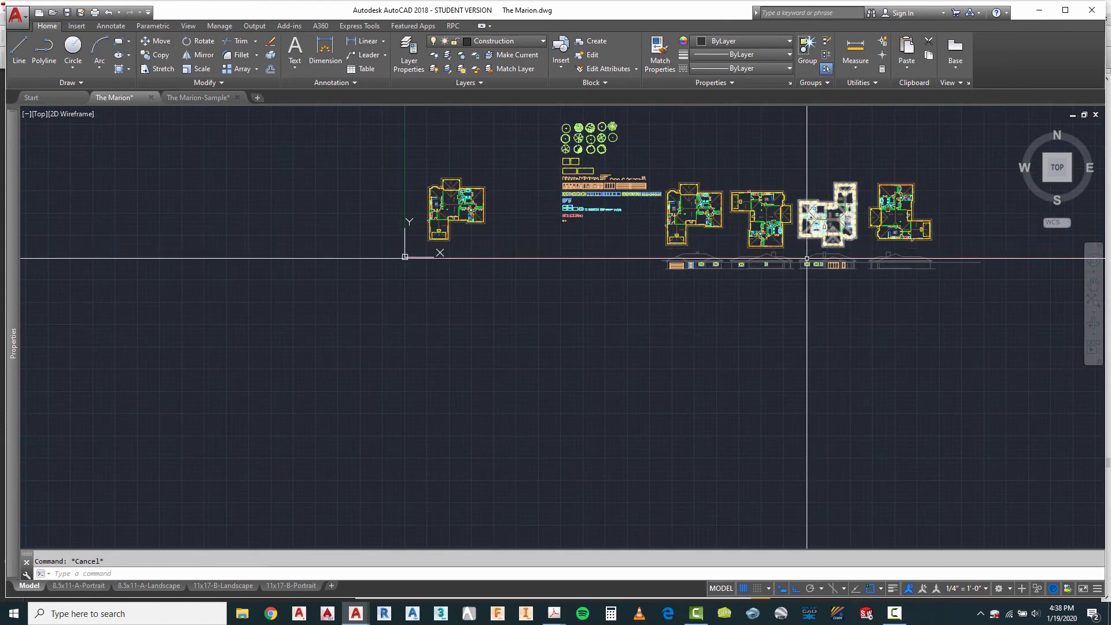
pyautogui.scroll(6, 570, 200)
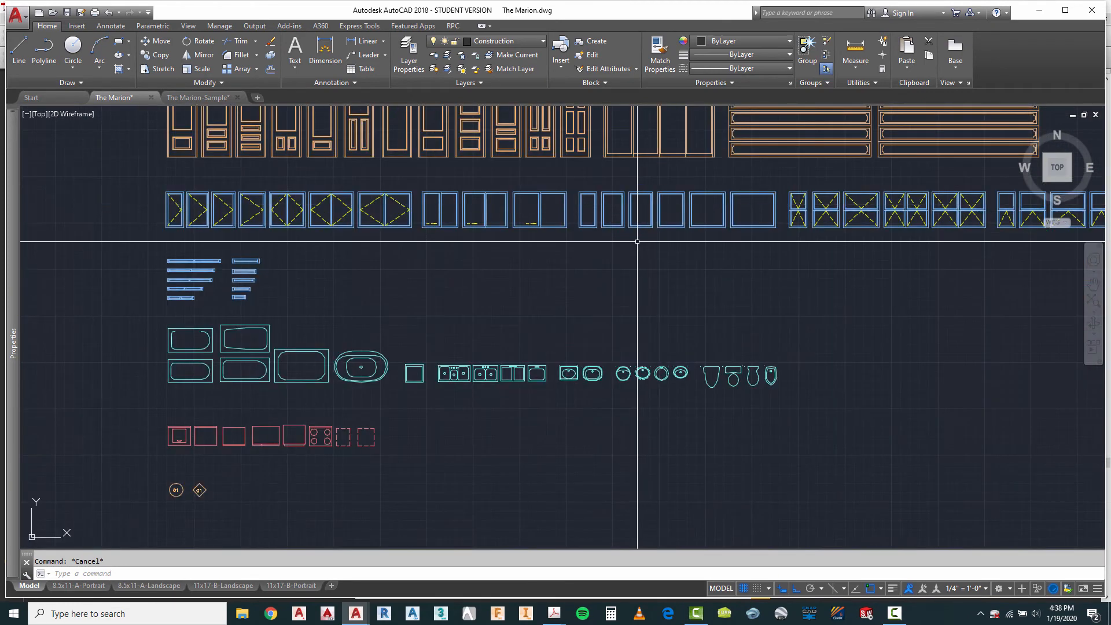
pyautogui.scroll(3, 675, 238)
pyautogui.click(853, 55)
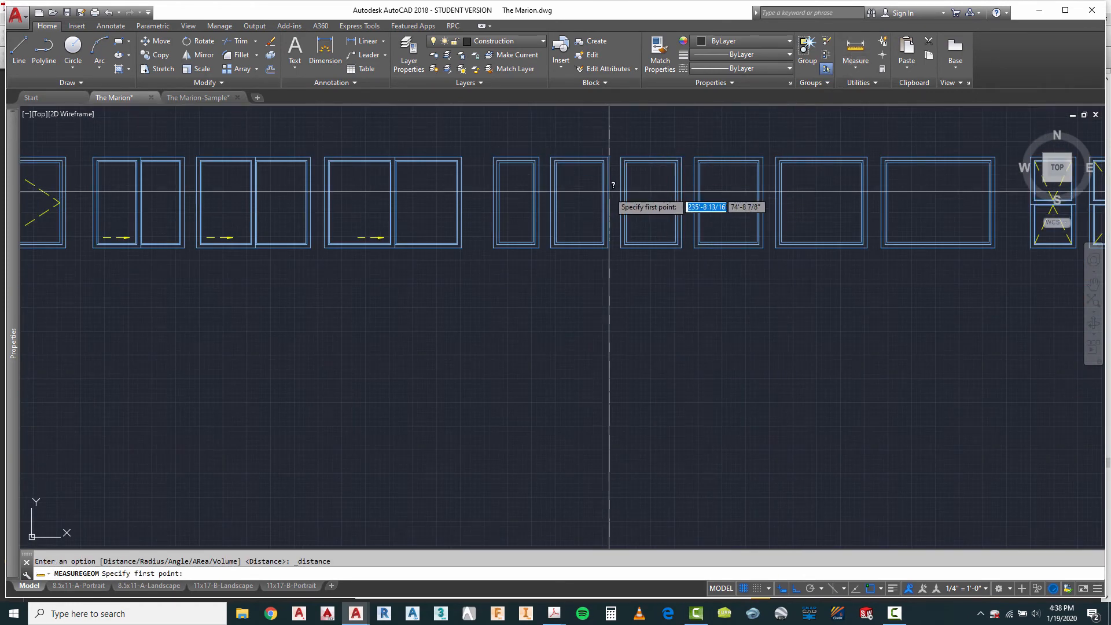
pyautogui.click(550, 157)
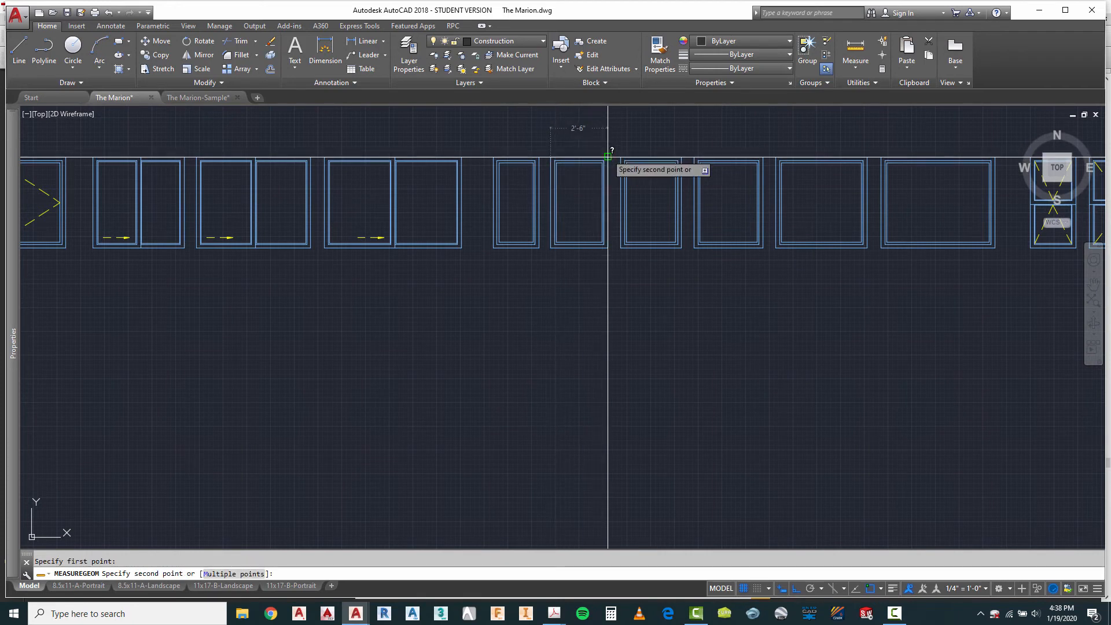
pyautogui.click(608, 156)
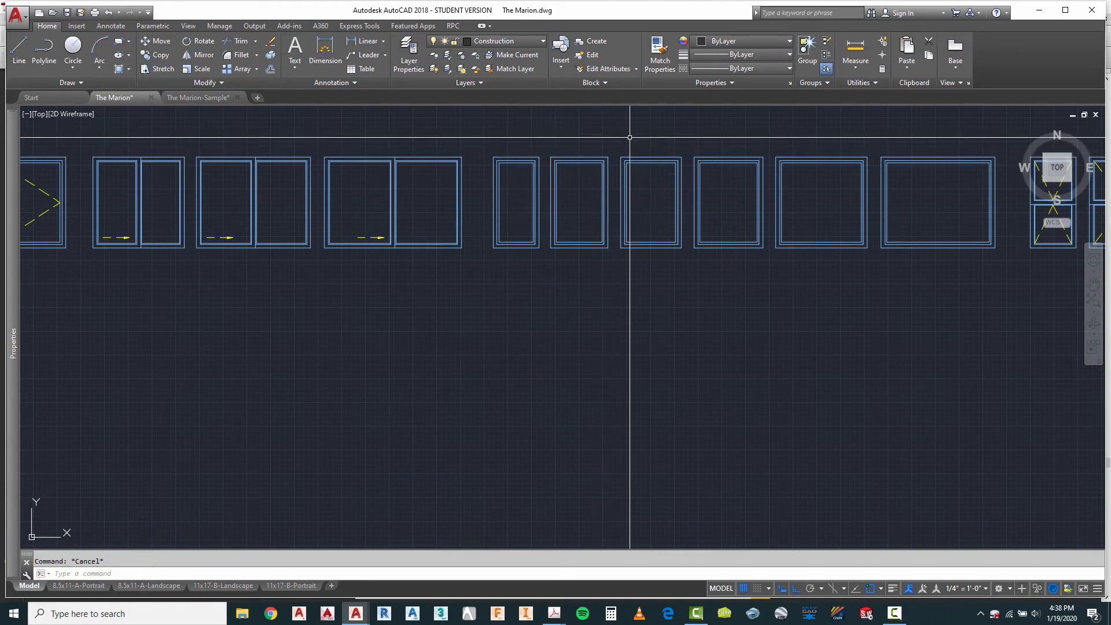
# Step: Measure the widths of the third and fourth fixed window elevation blocks in the library row
pyautogui.rightClick(631, 140)
pyautogui.click(658, 147)
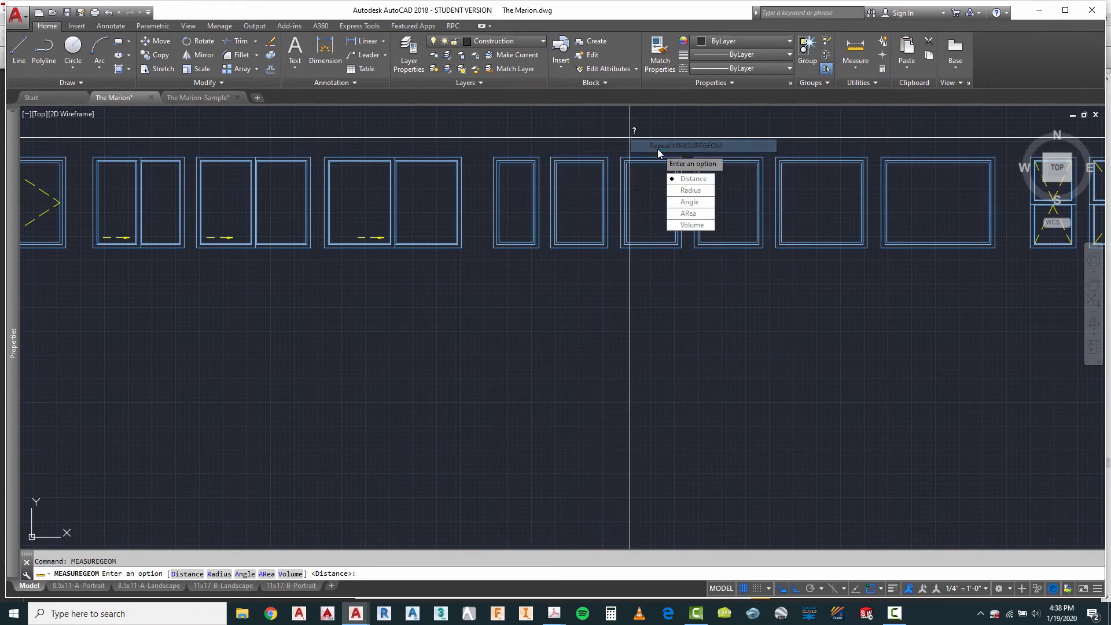
pyautogui.click(705, 184)
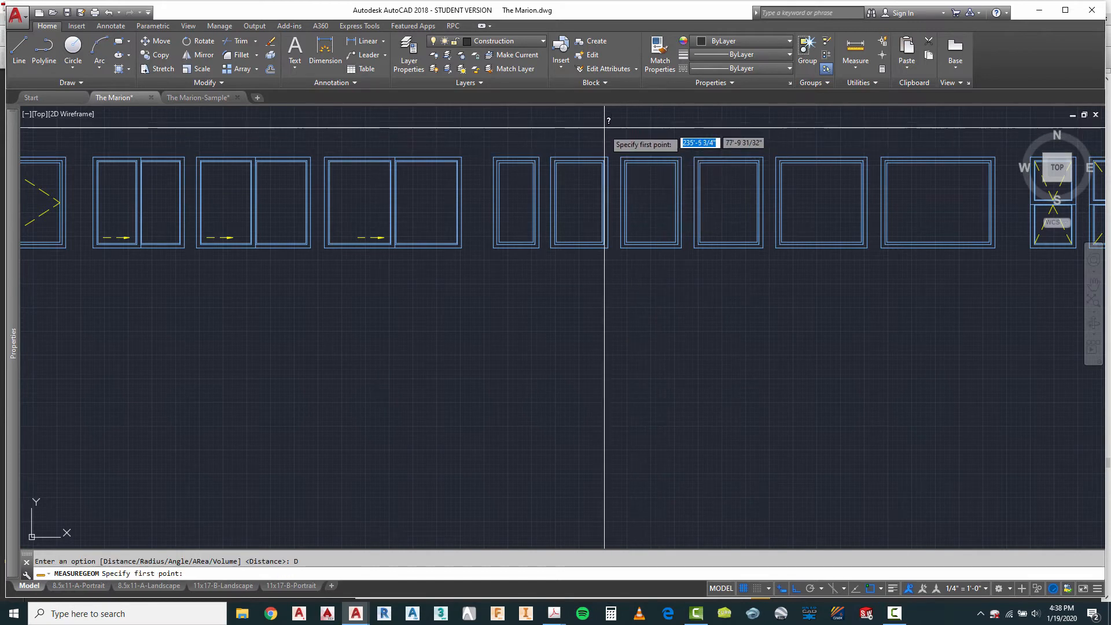
pyautogui.click(622, 157)
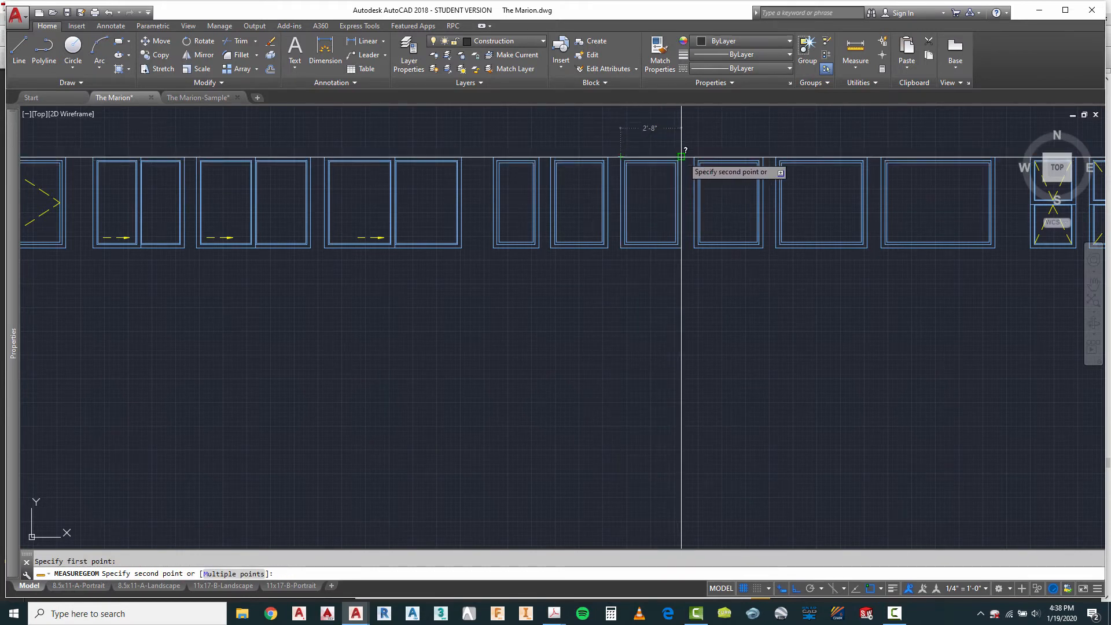
pyautogui.press('Escape')
pyautogui.rightClick(704, 136)
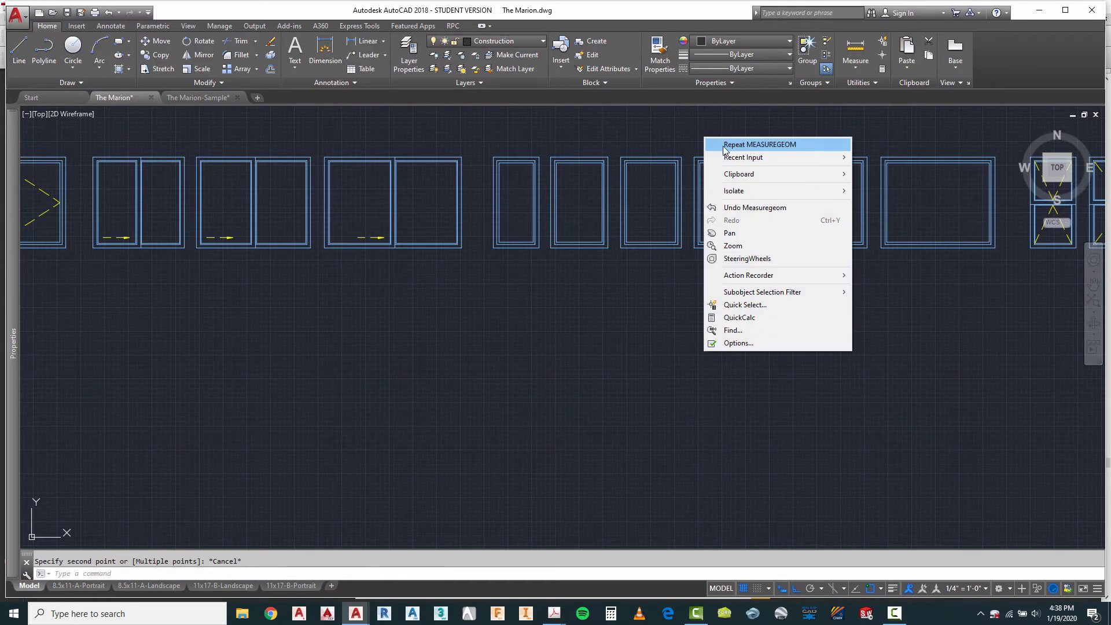
pyautogui.click(727, 146)
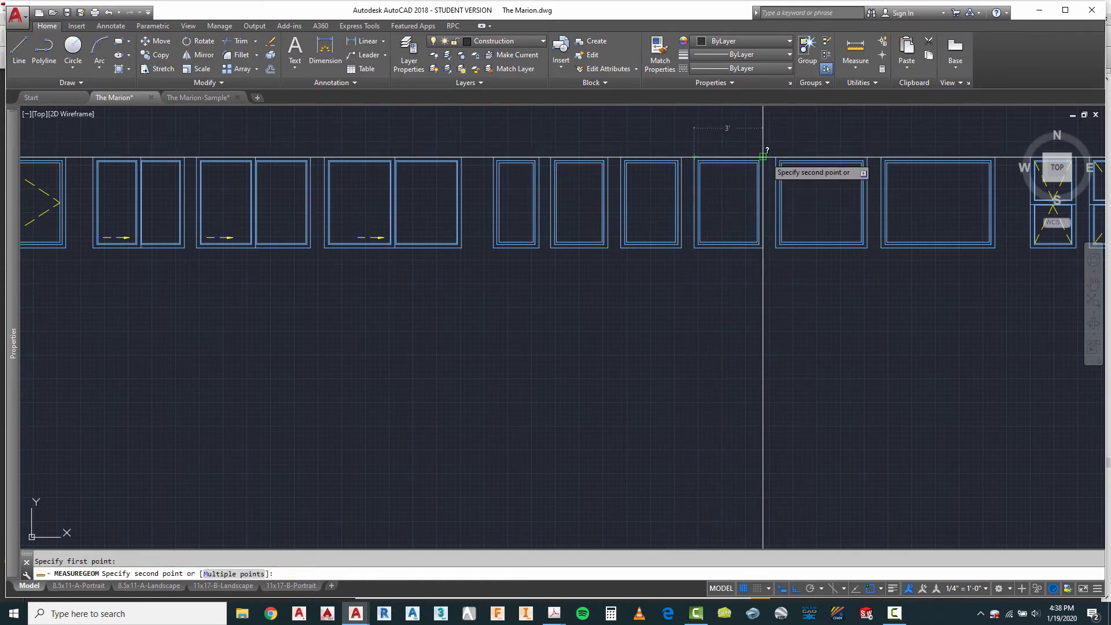
pyautogui.press('Escape')
# Step: Copy the fourth fixed window block by its upper-left corner onto the header line of the third elevation's bay
pyautogui.write('ct o')
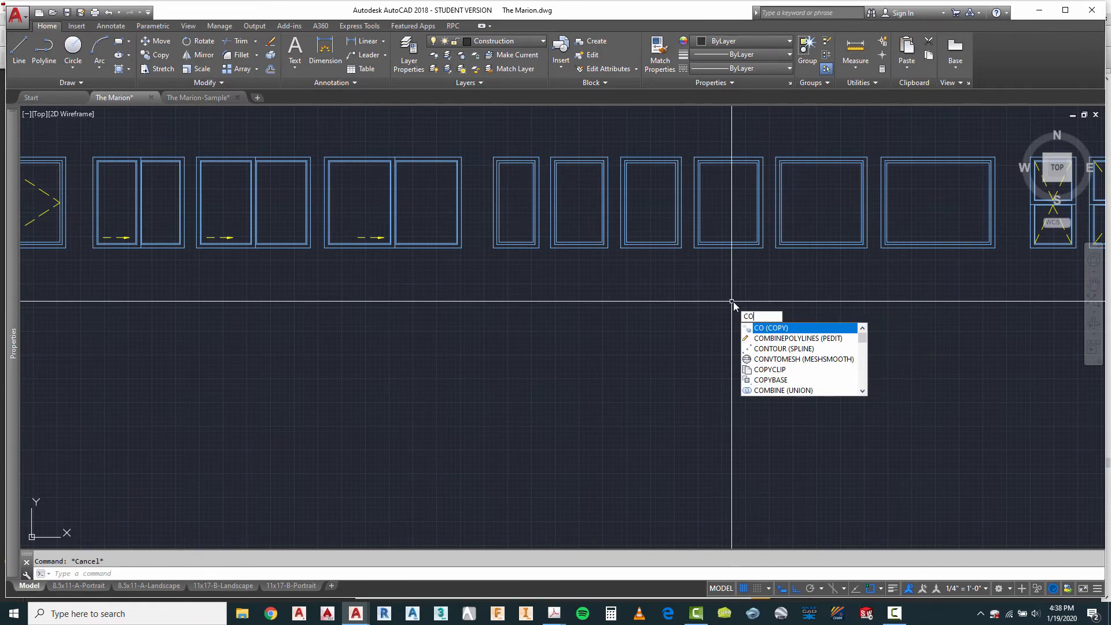
pyautogui.press('Return')
pyautogui.moveTo(734, 263); pyautogui.dragTo(731, 212)
pyautogui.scroll(3, 723, 163)
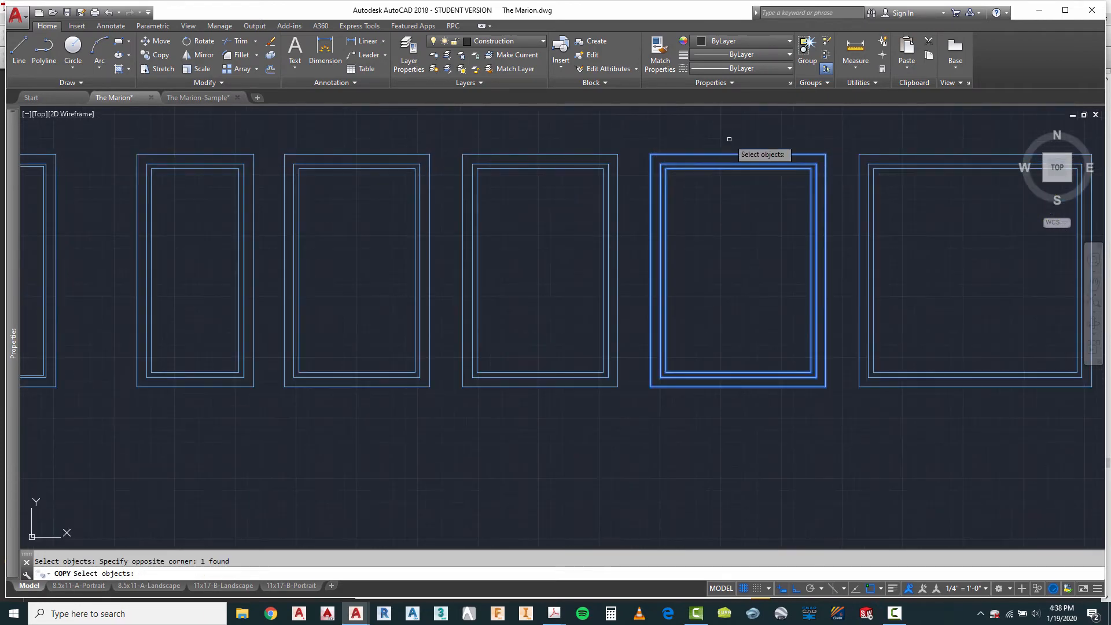
pyautogui.press('Return')
pyautogui.click(651, 154)
pyautogui.scroll(-8, 610, 155)
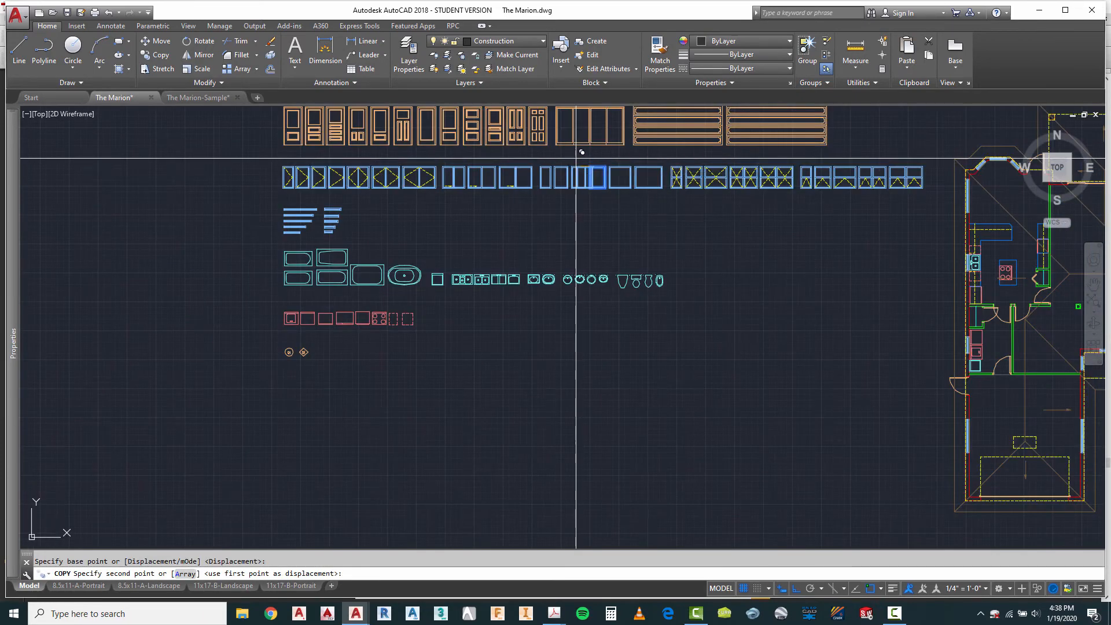
pyautogui.scroll(-3, 807, 312)
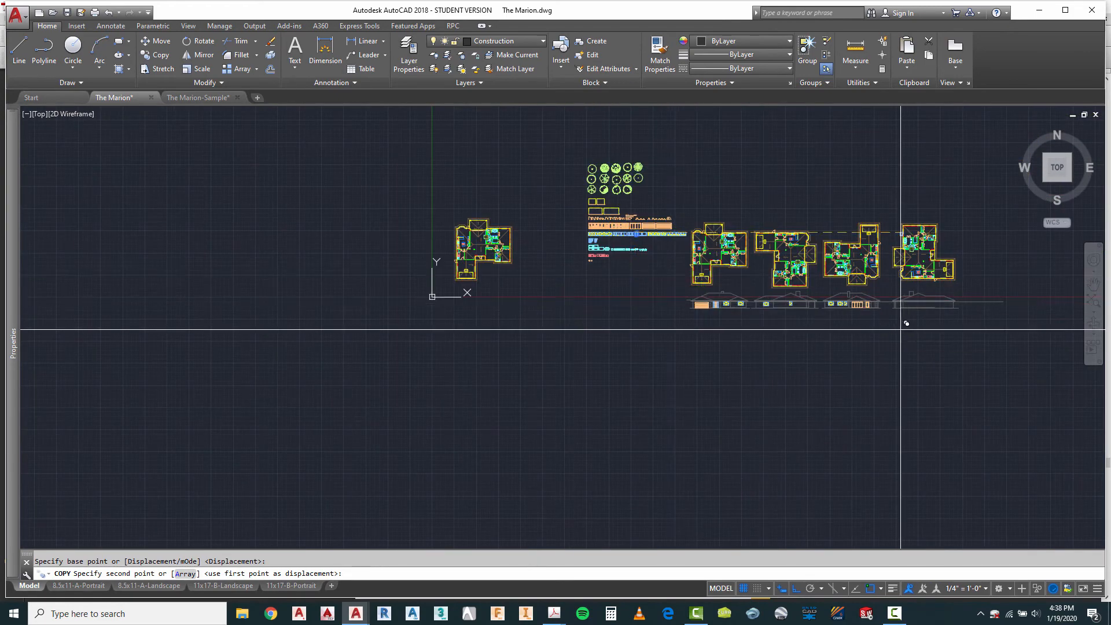
pyautogui.scroll(10, 888, 303)
pyautogui.scroll(2, 782, 241)
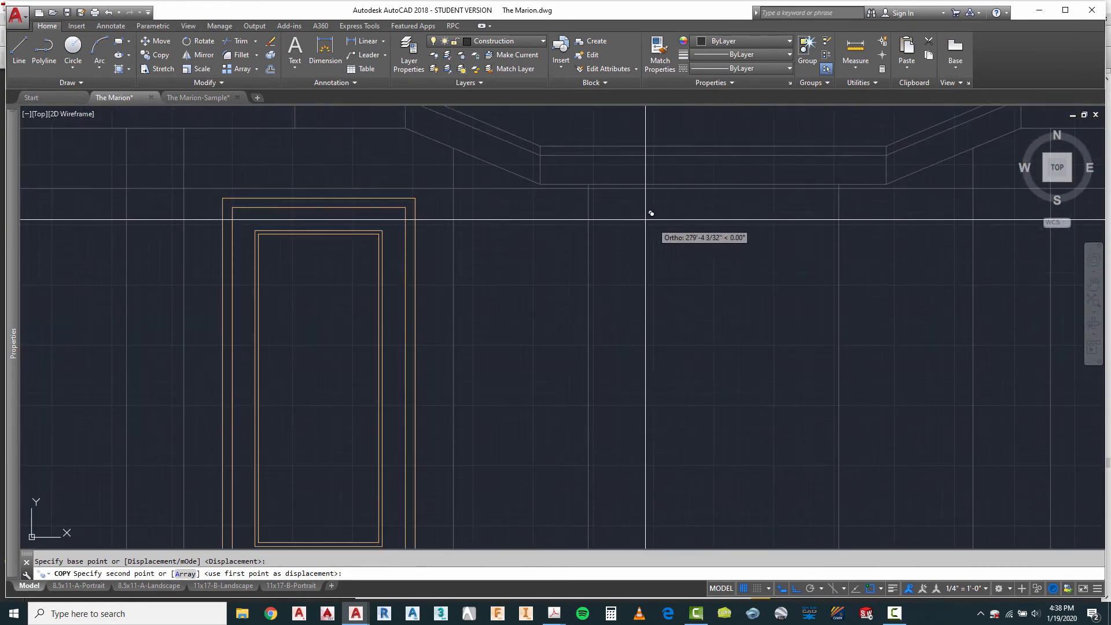
pyautogui.click(634, 188)
pyautogui.scroll(-8, 596, 307)
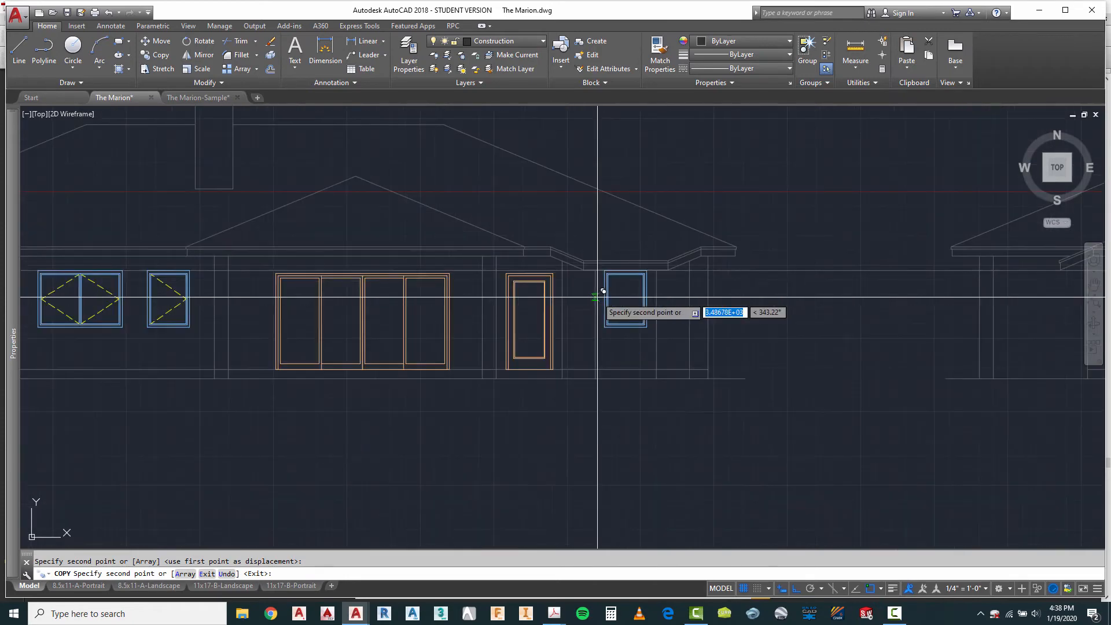
pyautogui.press('Escape')
# Step: Draw a vertical projection line from the midpoint of the third plan's center bay window down through the elevation below
pyautogui.scroll(-2, 582, 323)
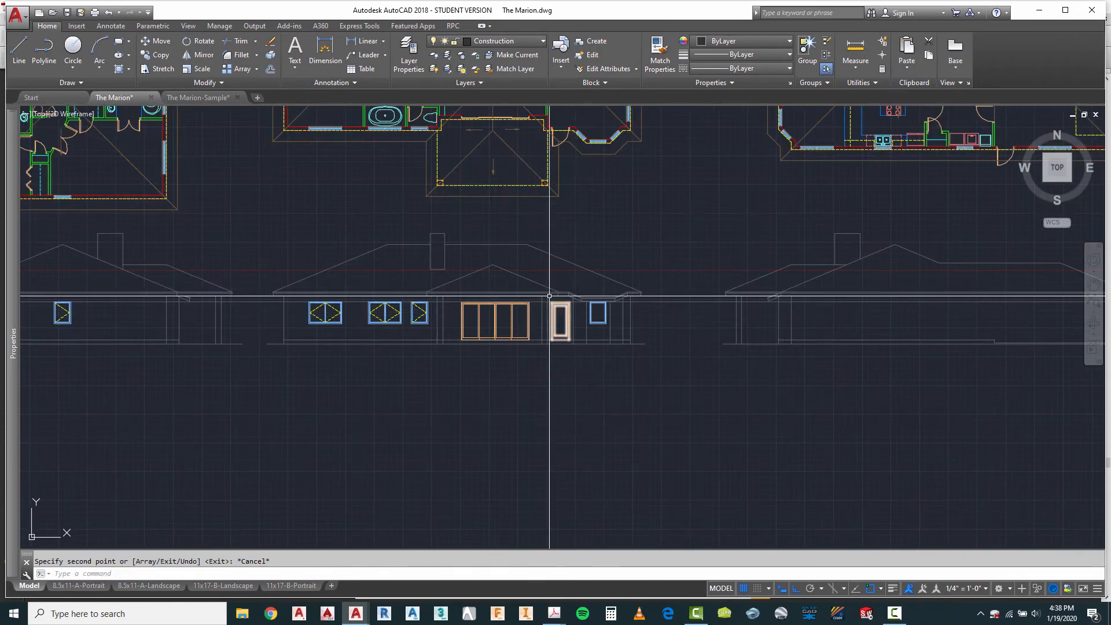
pyautogui.click(19, 50)
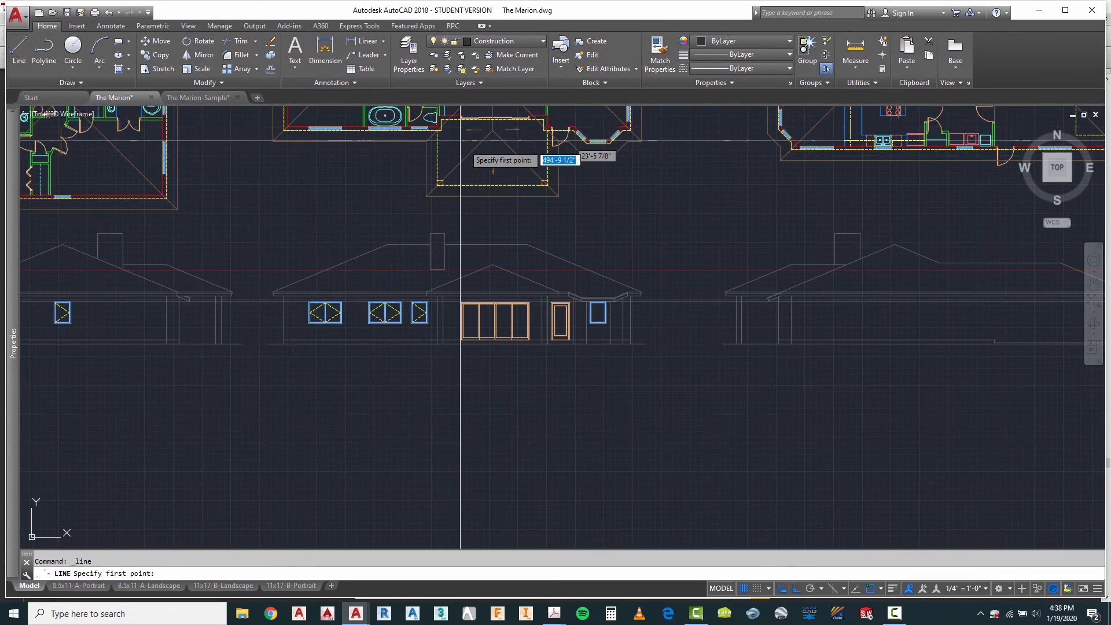
pyautogui.scroll(4, 597, 142)
pyautogui.scroll(2, 592, 136)
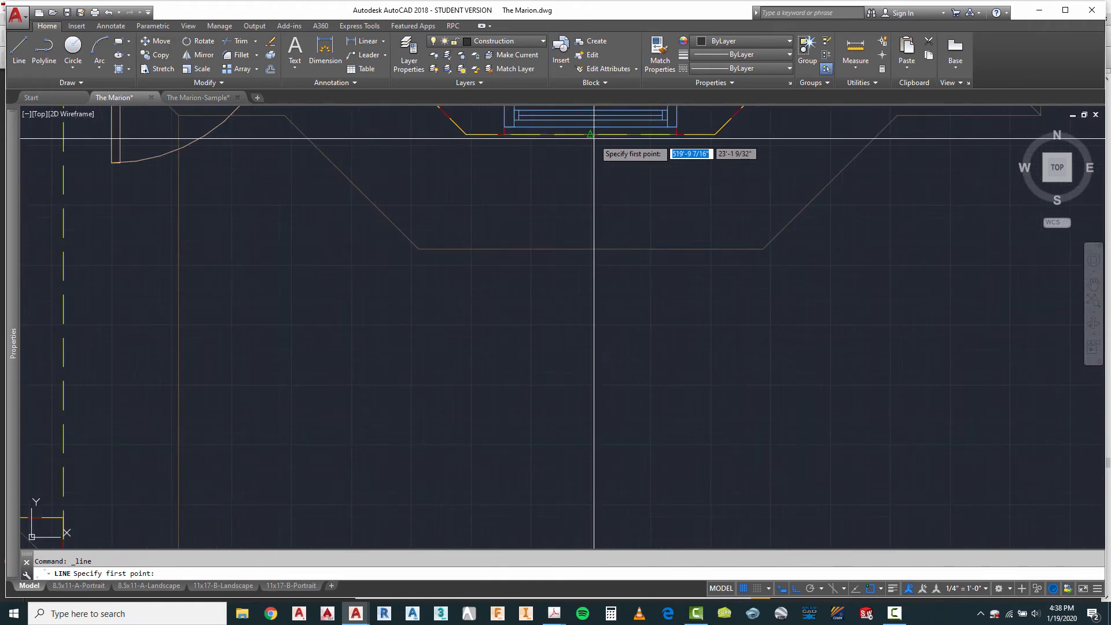
pyautogui.click(591, 128)
pyautogui.scroll(-4, 592, 133)
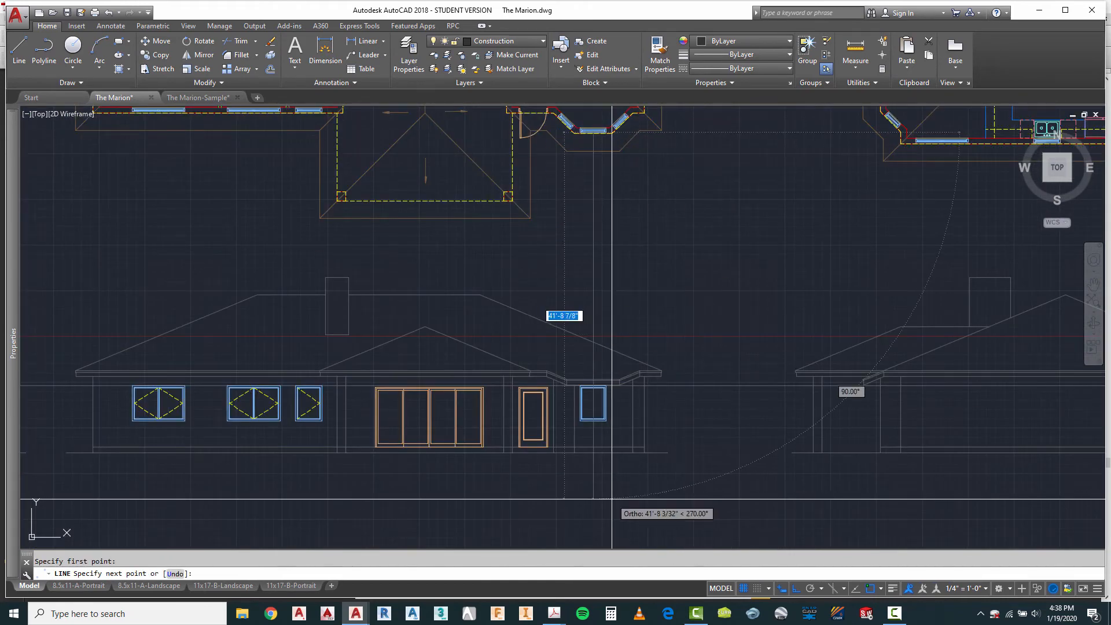
pyautogui.press('Escape')
# Step: Move the fixed window by its top-edge midpoint horizontally onto the vertical projection line on the third elevation's bay
pyautogui.scroll(8, 596, 347)
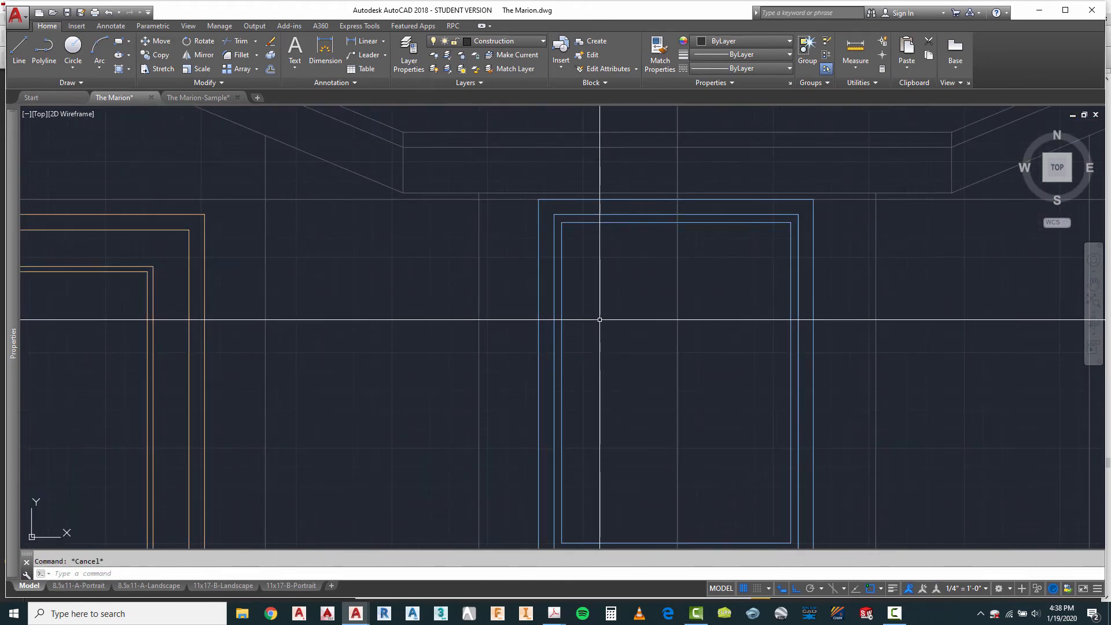
pyautogui.click(585, 276)
pyautogui.click(544, 296)
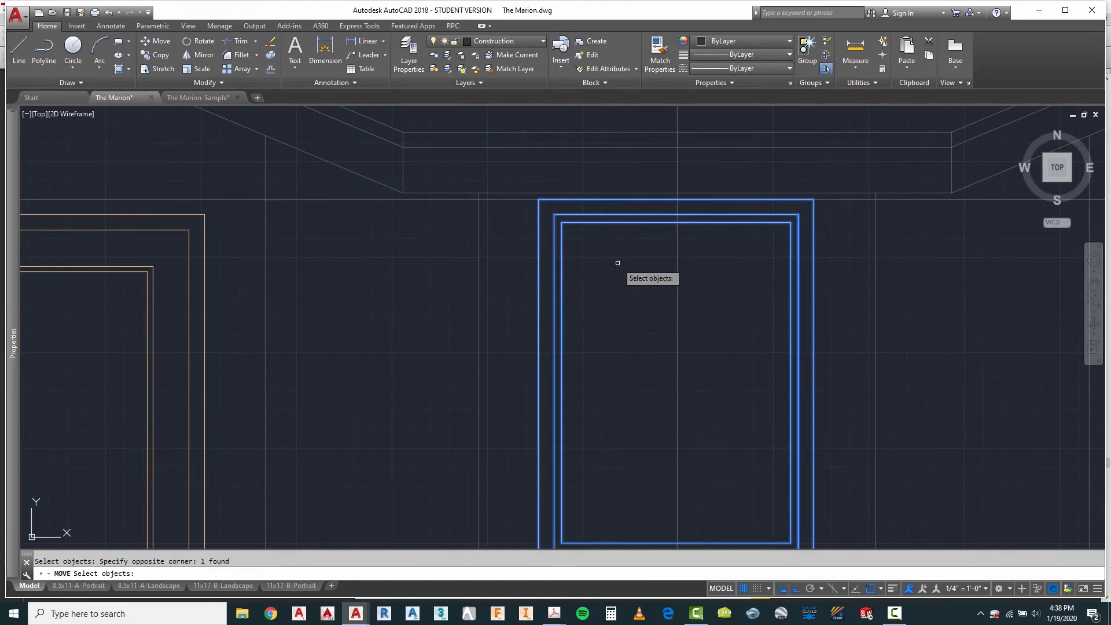
pyautogui.press('Return')
pyautogui.scroll(4, 675, 206)
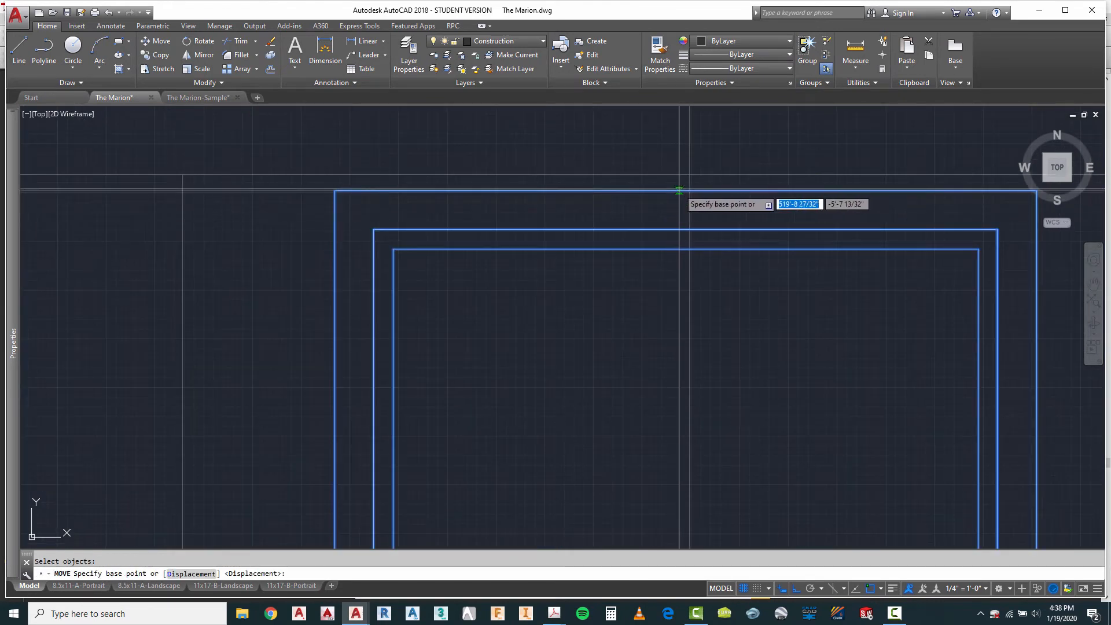
pyautogui.click(686, 190)
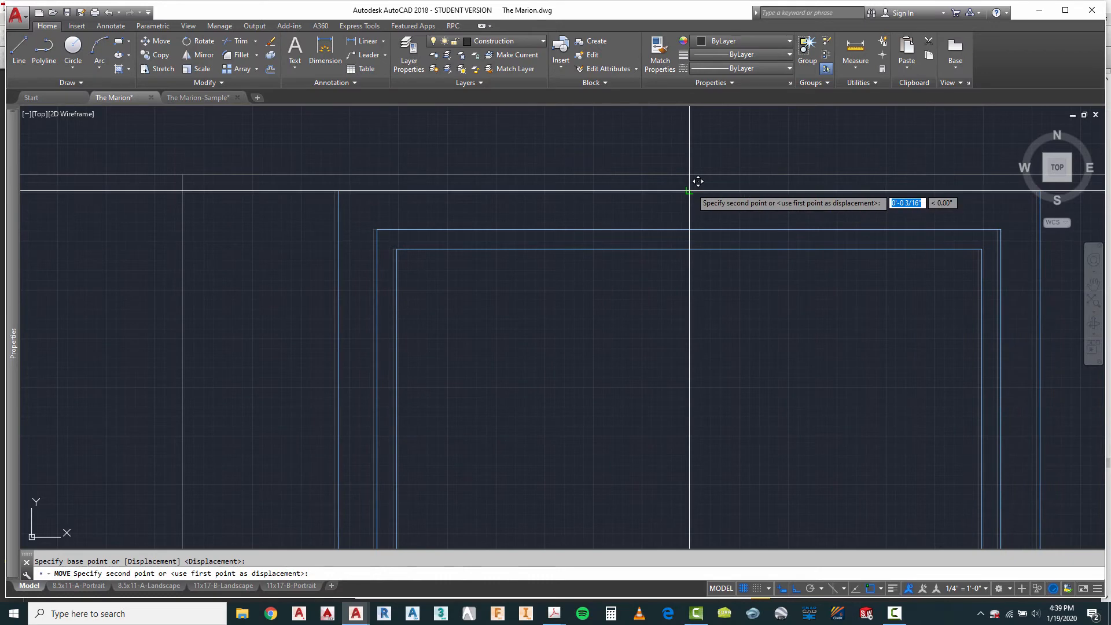
pyautogui.click(689, 190)
# Step: Erase the center bay window's vertical projection line from the third elevation
pyautogui.scroll(-7, 668, 239)
pyautogui.press('Escape')
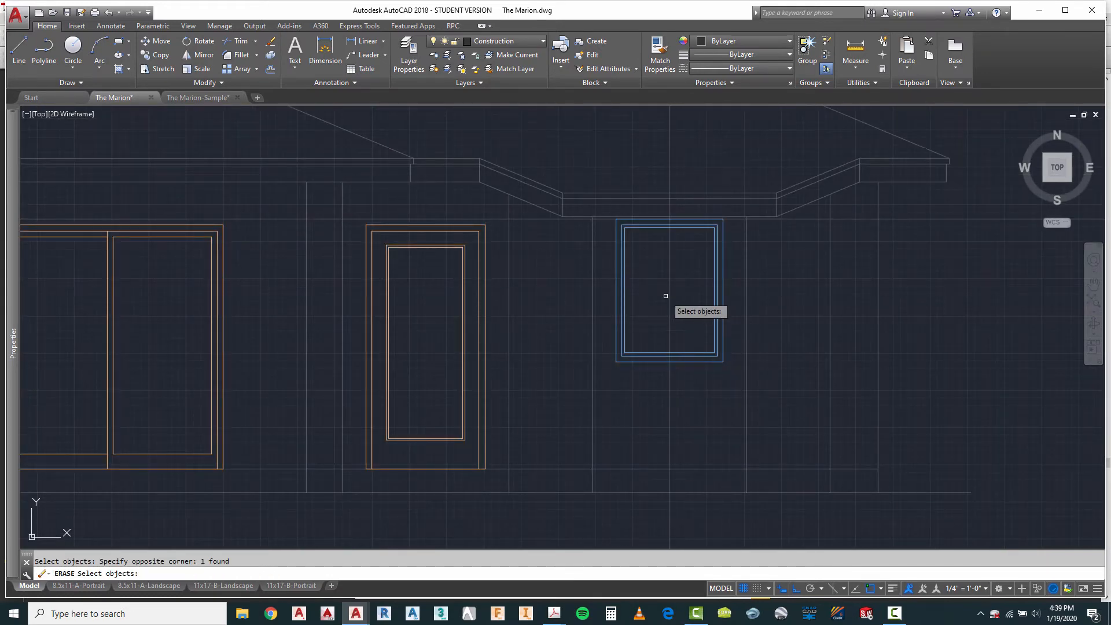
pyautogui.scroll(-4, 666, 296)
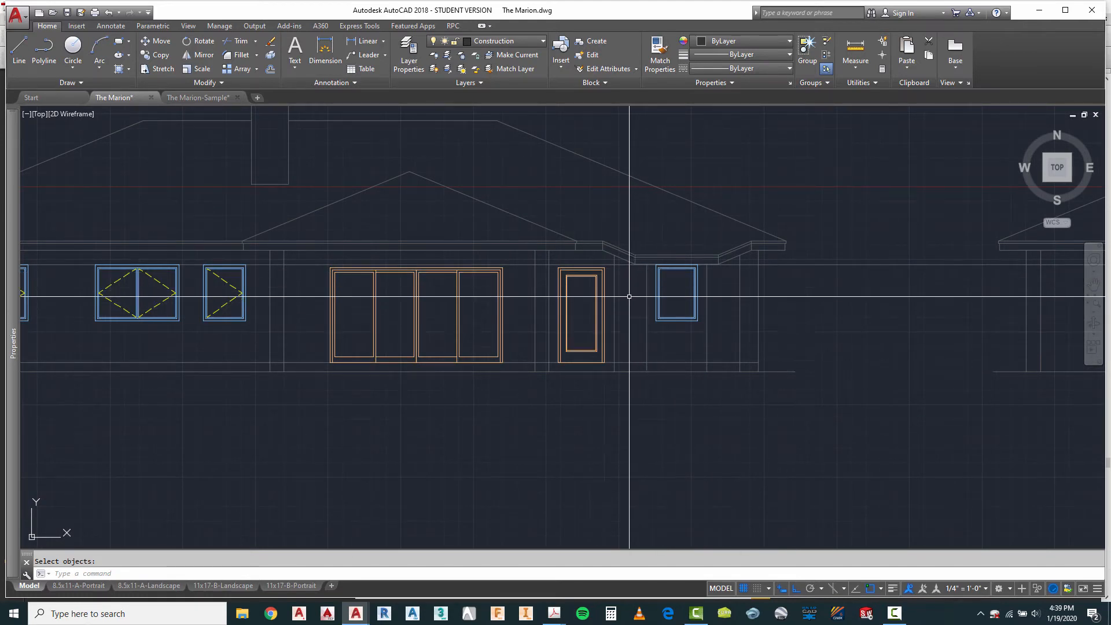
pyautogui.scroll(2, 732, 320)
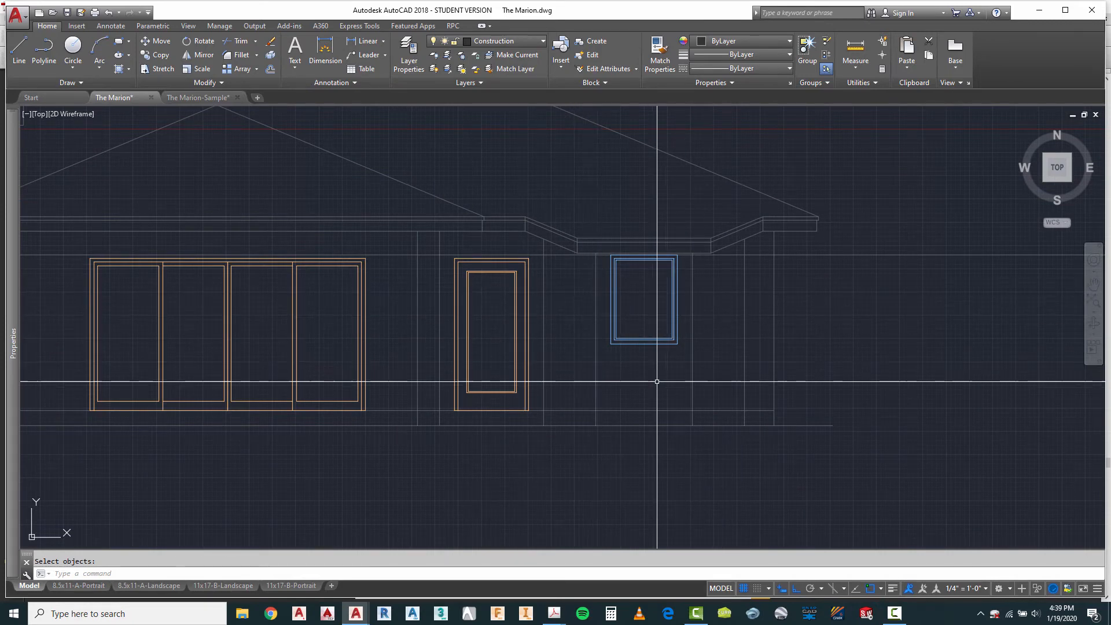
pyautogui.scroll(-6, 659, 381)
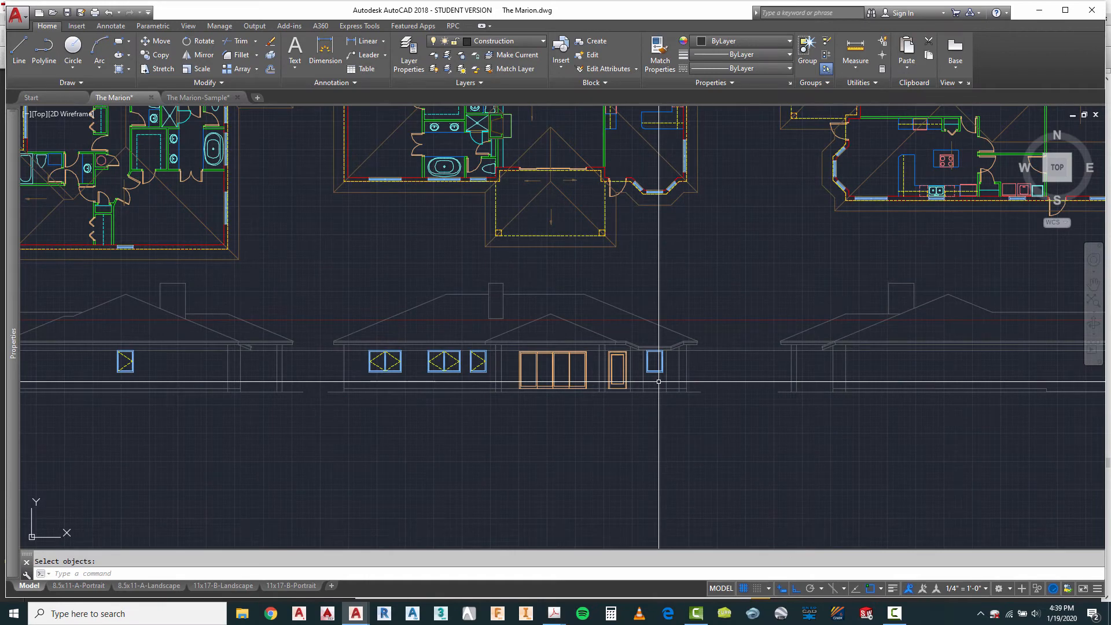
pyautogui.scroll(6, 488, 297)
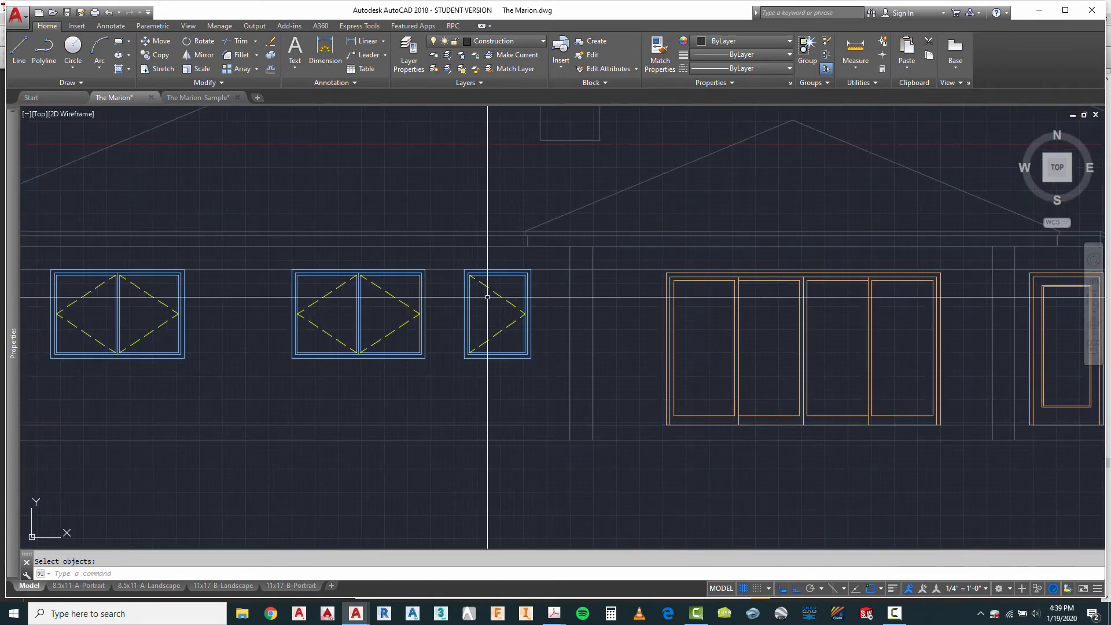
# Step: Draw a vertical projection line from the outer end of the third plan's left angled bay window down through the elevation below
pyautogui.scroll(-4, 793, 321)
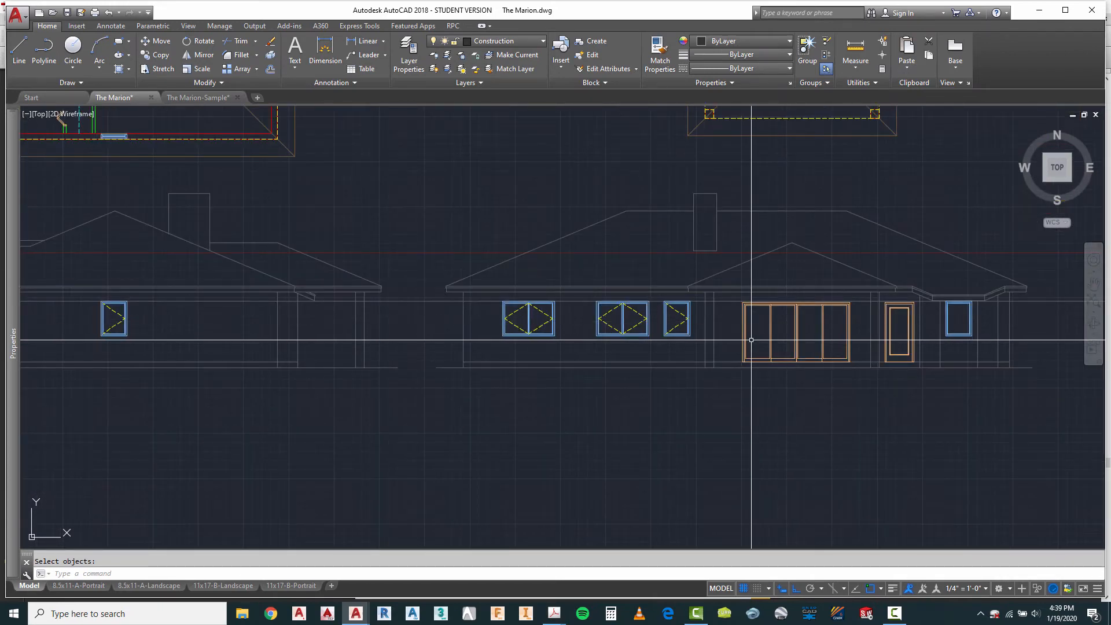
pyautogui.scroll(4, 967, 315)
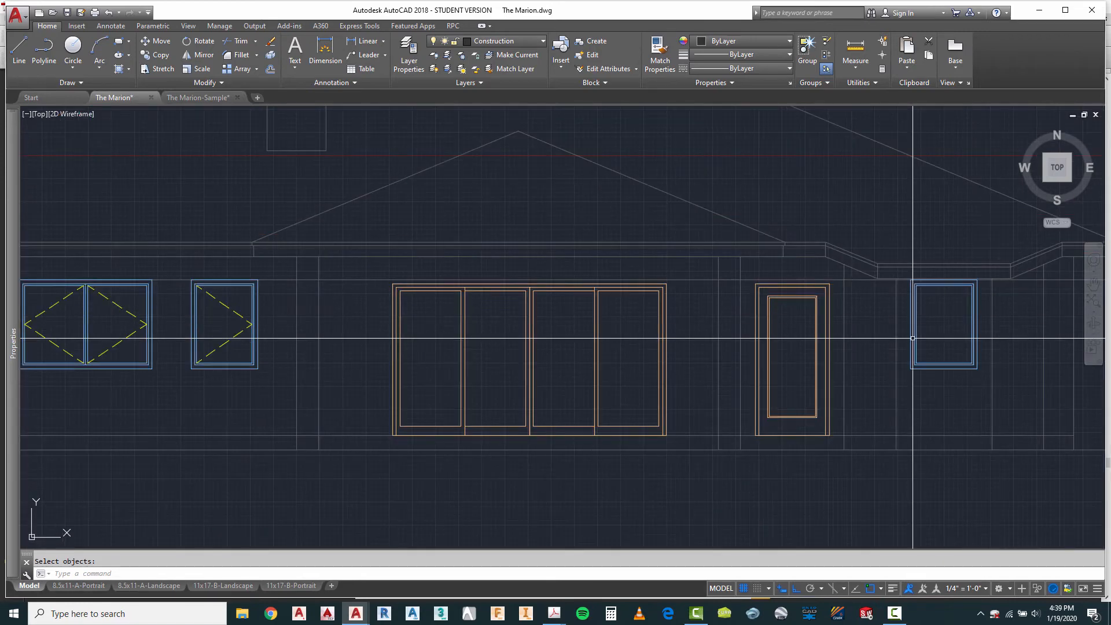
pyautogui.scroll(-4, 760, 369)
pyautogui.scroll(-2, 760, 369)
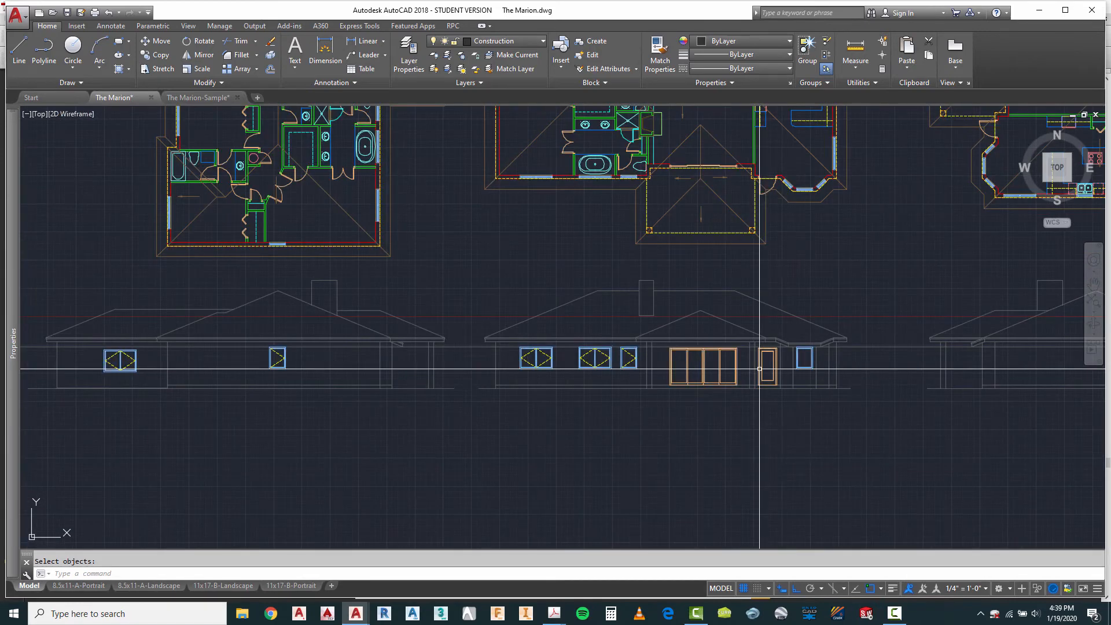
pyautogui.scroll(6, 749, 228)
pyautogui.scroll(2, 749, 229)
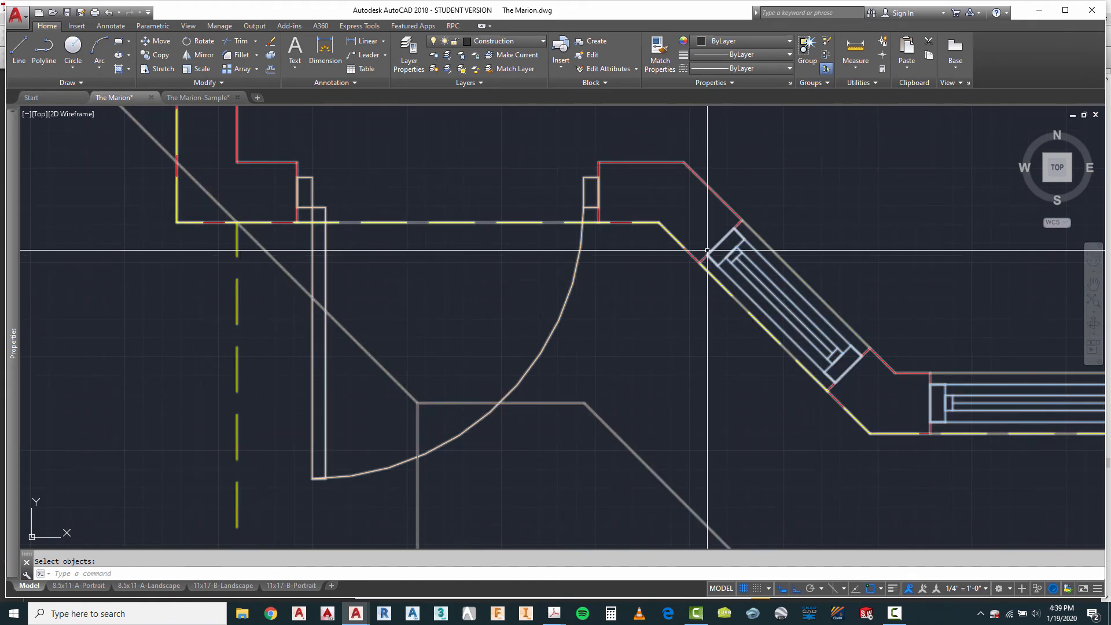
pyautogui.scroll(-6, 741, 160)
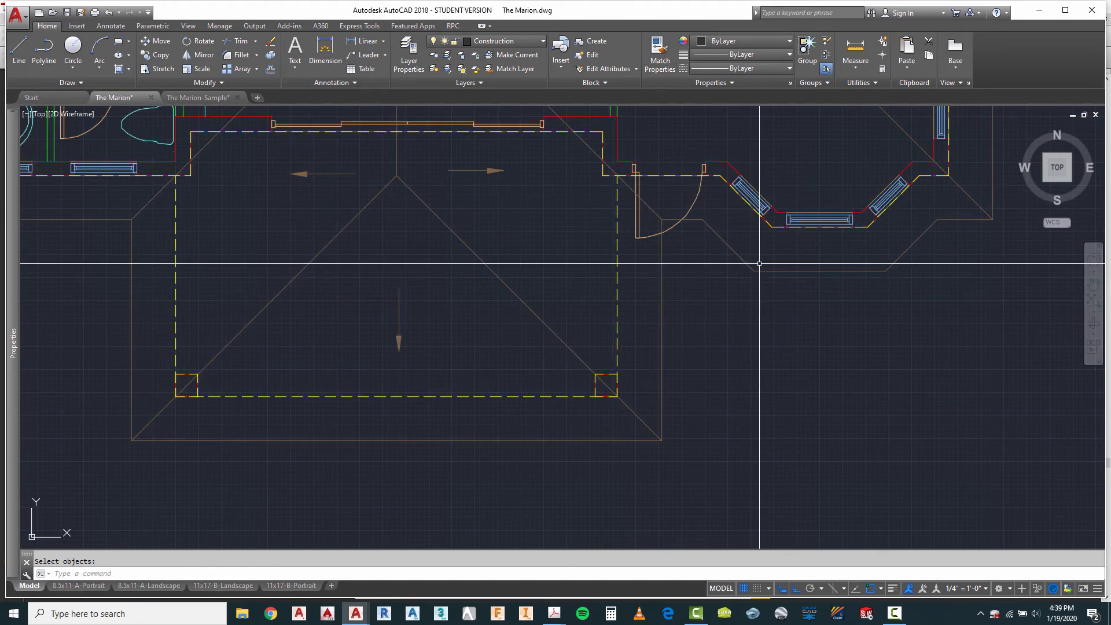
pyautogui.scroll(2, 751, 229)
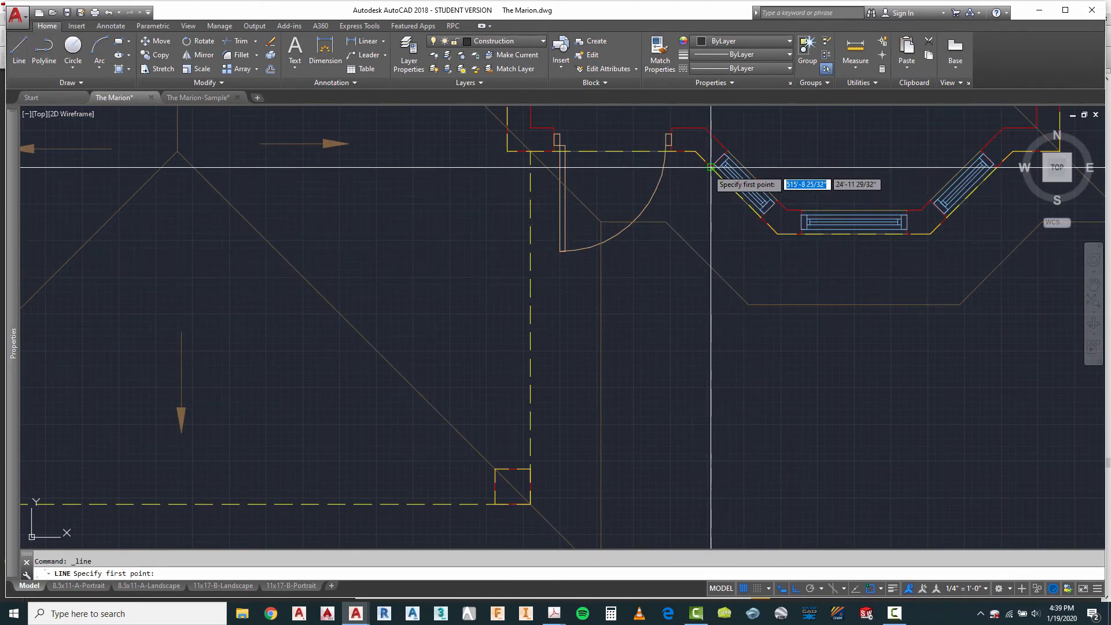
pyautogui.scroll(-4, 703, 185)
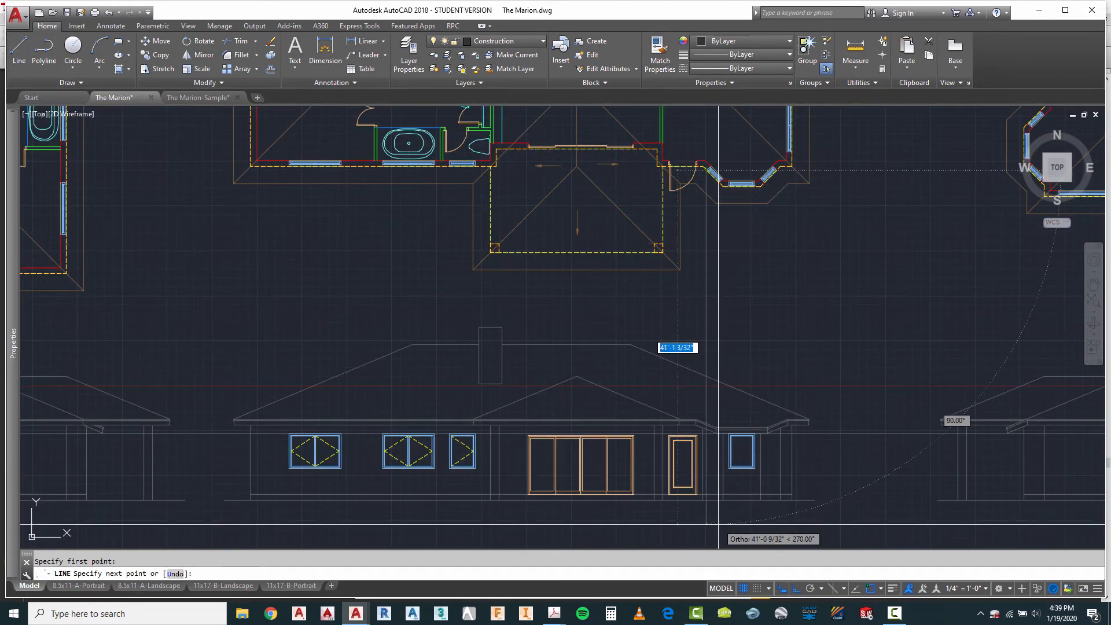
pyautogui.press('Escape')
pyautogui.press('Escape')
# Step: Draw a second vertical projection line from the inner end of the left angled bay window down past the third elevation
pyautogui.rightClick(748, 281)
pyautogui.click(779, 292)
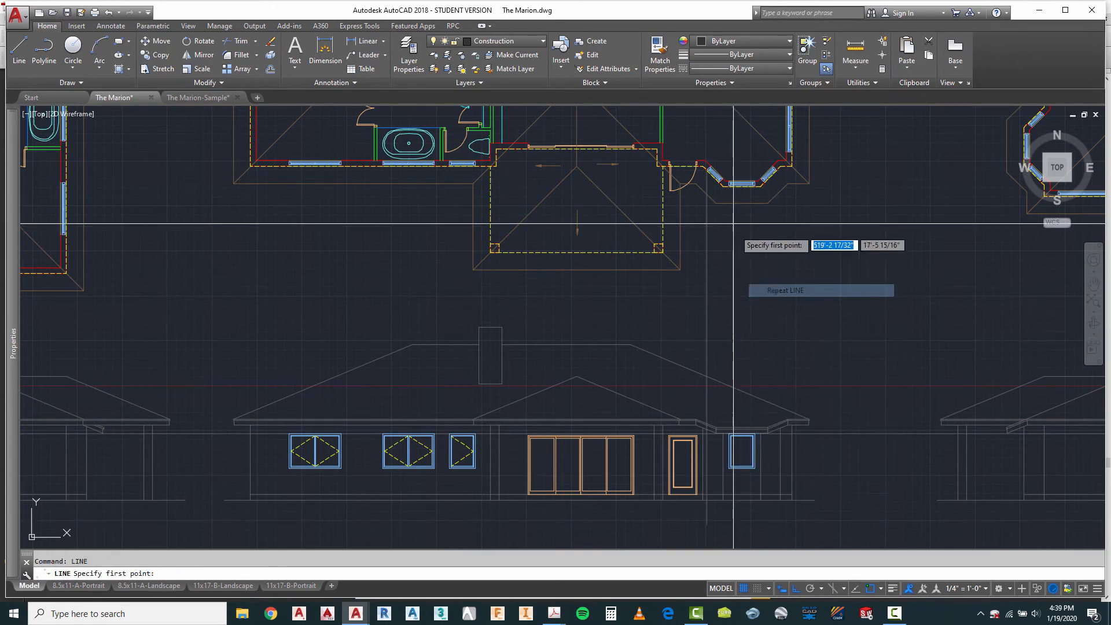
pyautogui.scroll(4, 720, 193)
pyautogui.scroll(-4, 720, 165)
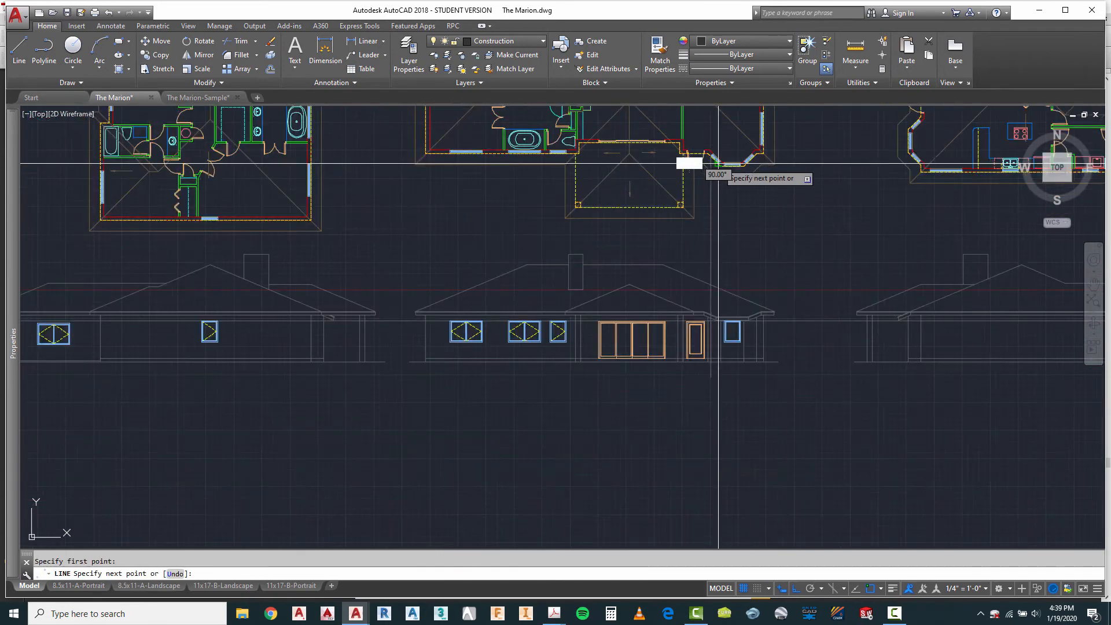
pyautogui.press('Escape')
pyautogui.scroll(5, 720, 352)
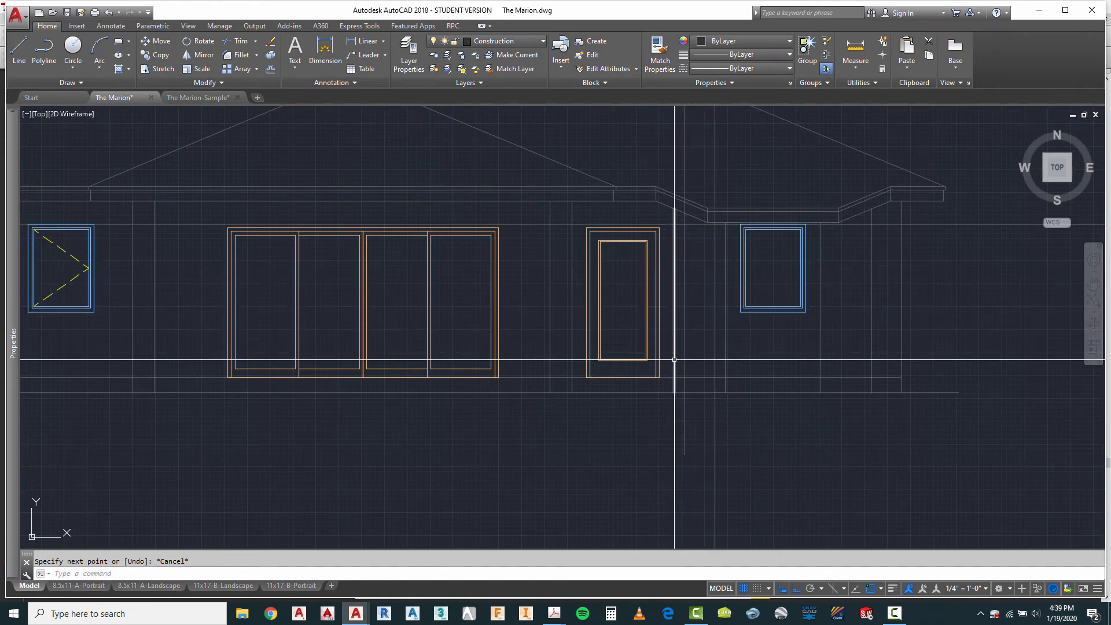
pyautogui.scroll(-6, 699, 335)
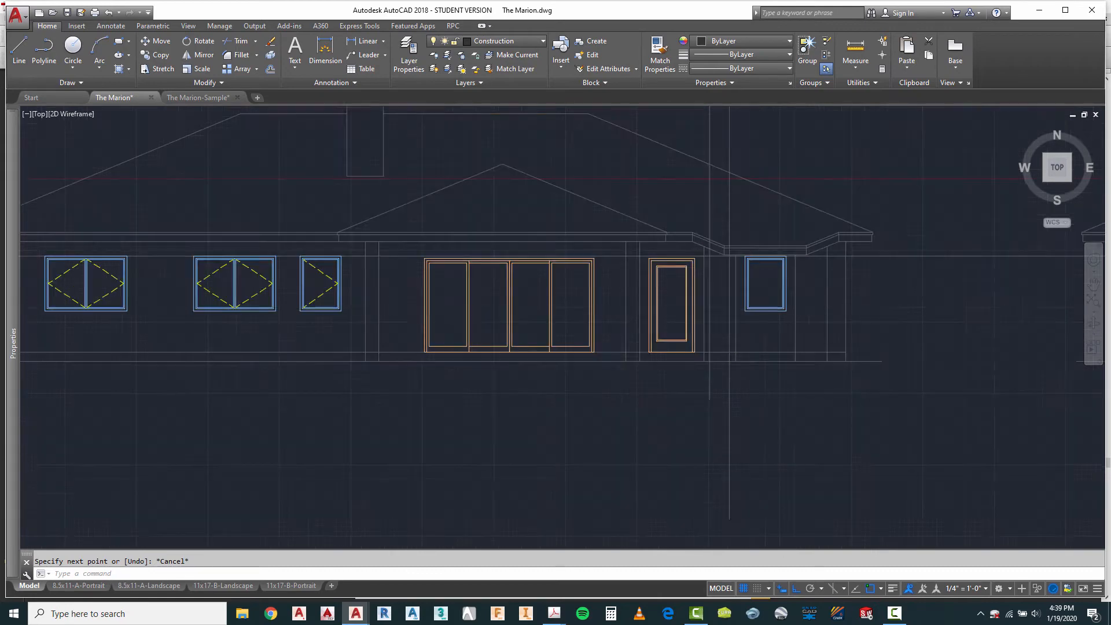
# Step: Copy the narrowest casement window block from the block library onto the third elevation's floor line, between the door and the bay's fixed window
pyautogui.scroll(-4, 751, 312)
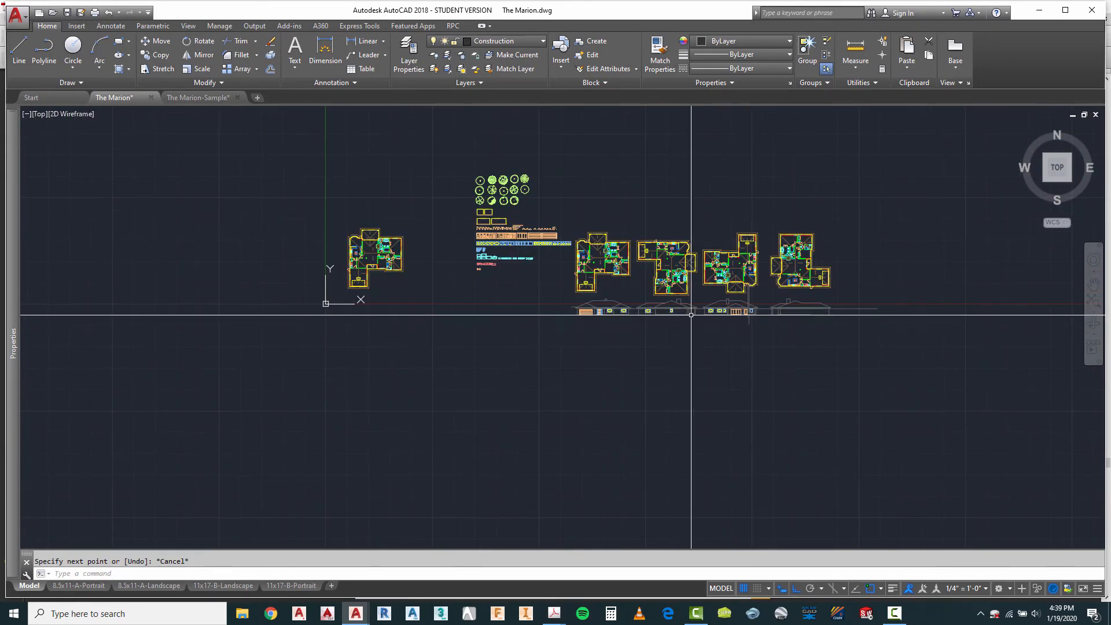
pyautogui.scroll(8, 481, 234)
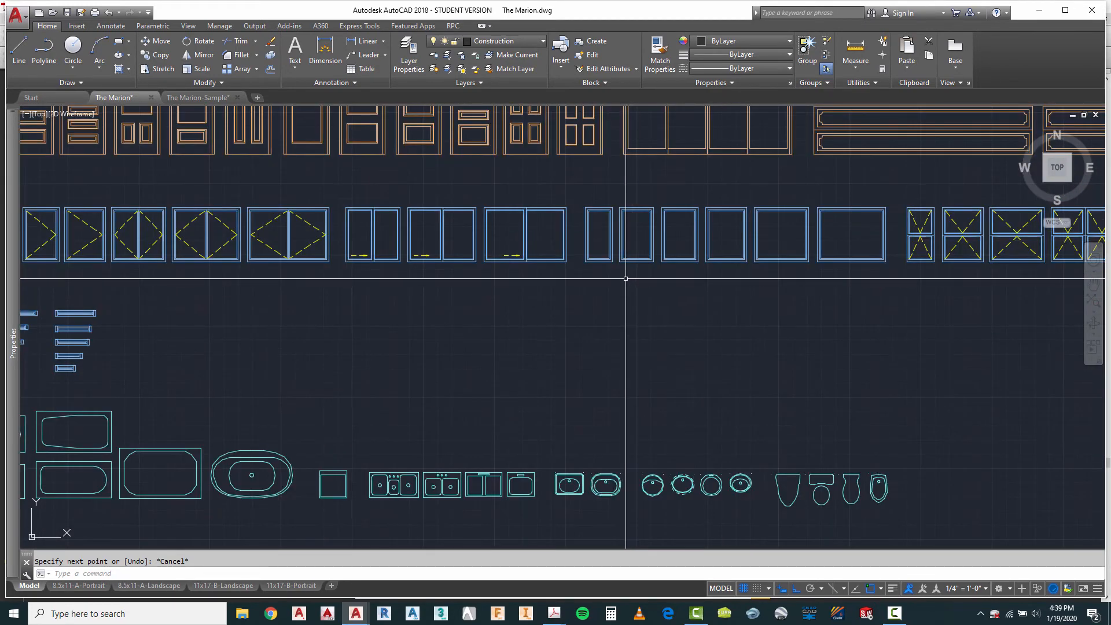
pyautogui.scroll(-3, 625, 274)
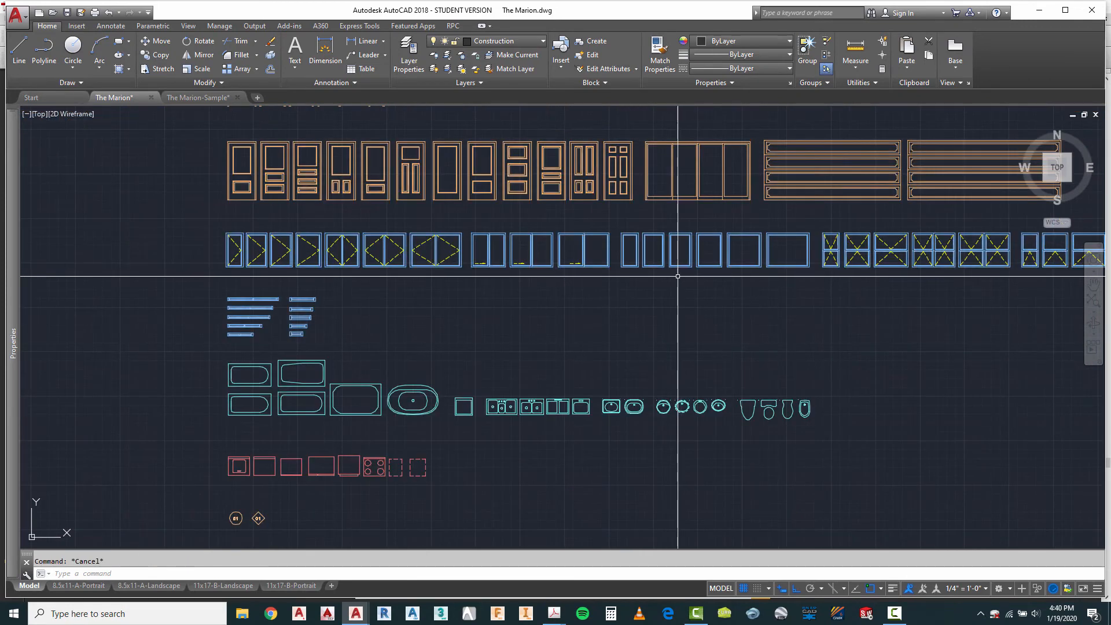
pyautogui.scroll(4, 235, 253)
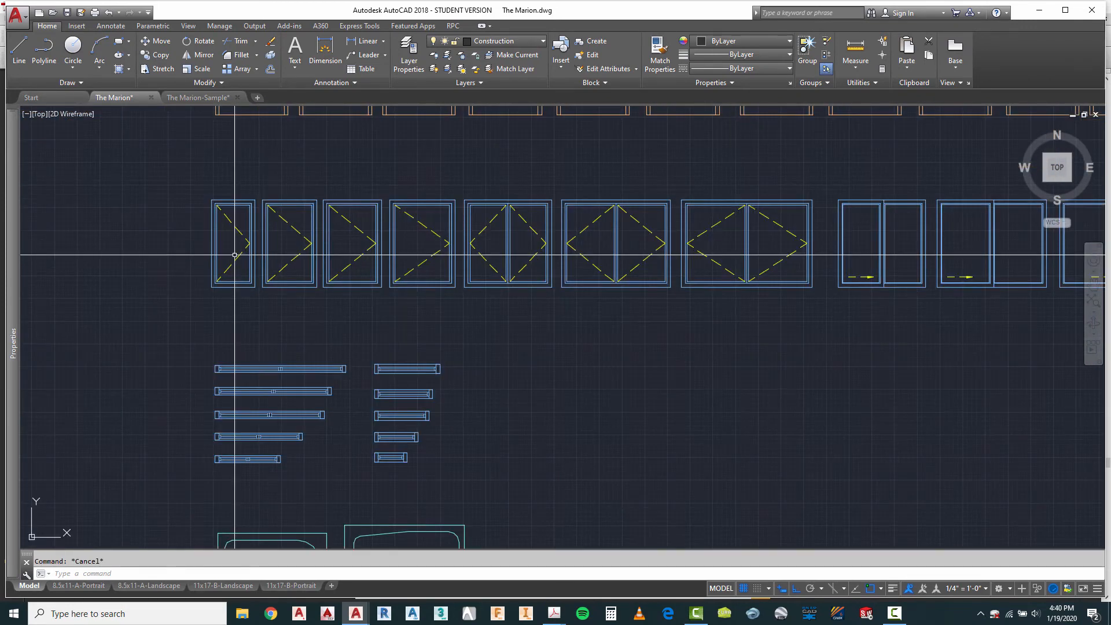
pyautogui.write('o')
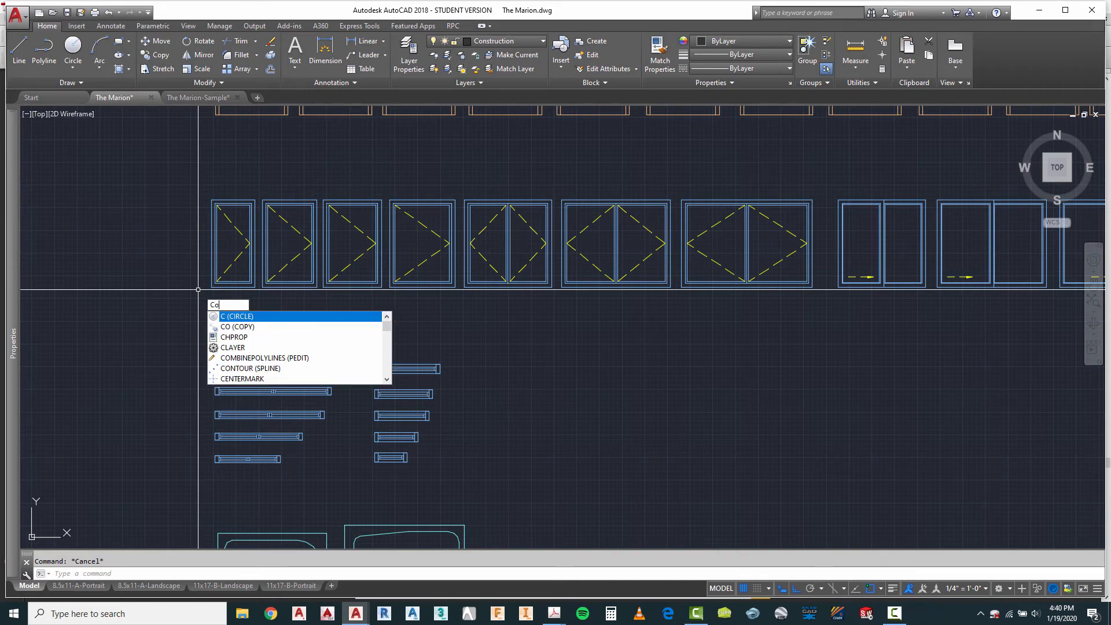
pyautogui.press('Return')
pyautogui.press('Return')
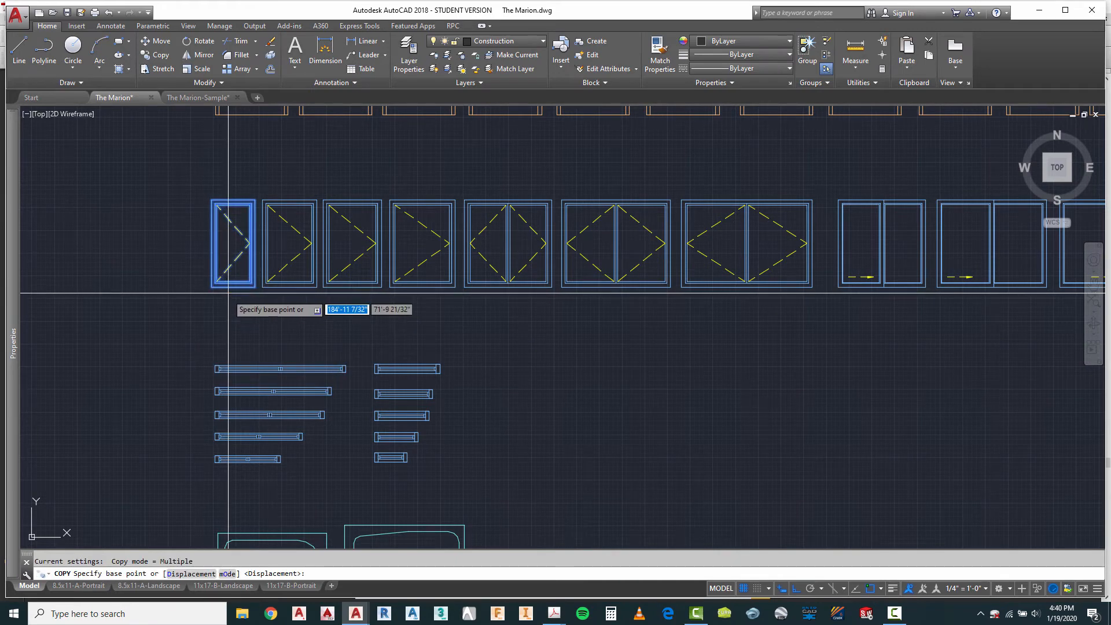
pyautogui.click(225, 297)
pyautogui.scroll(-6, 193, 238)
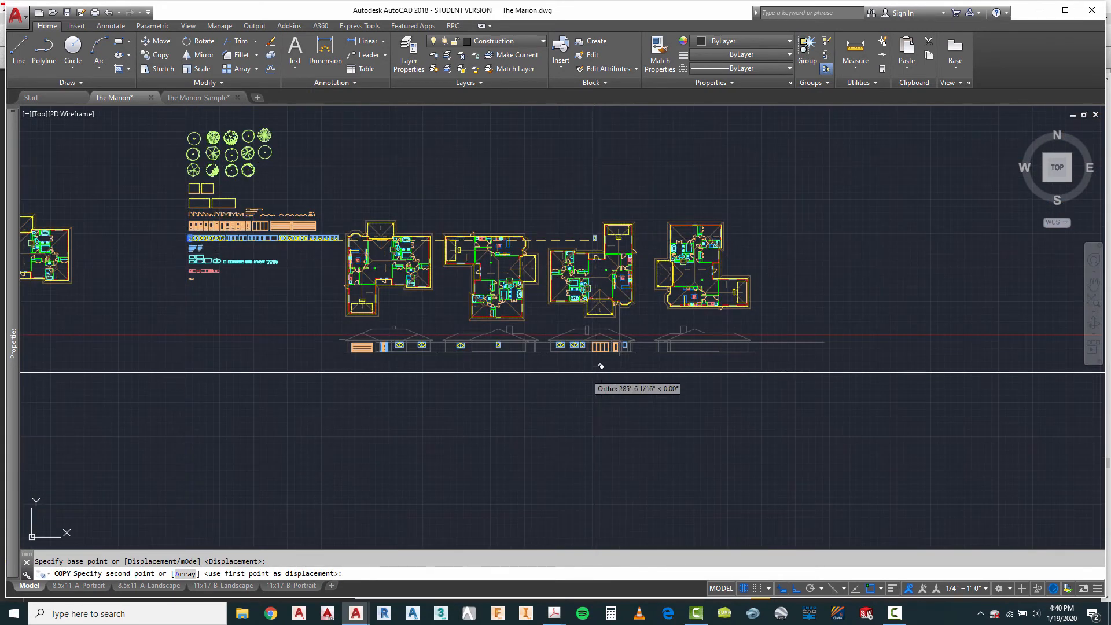
pyautogui.scroll(10, 620, 352)
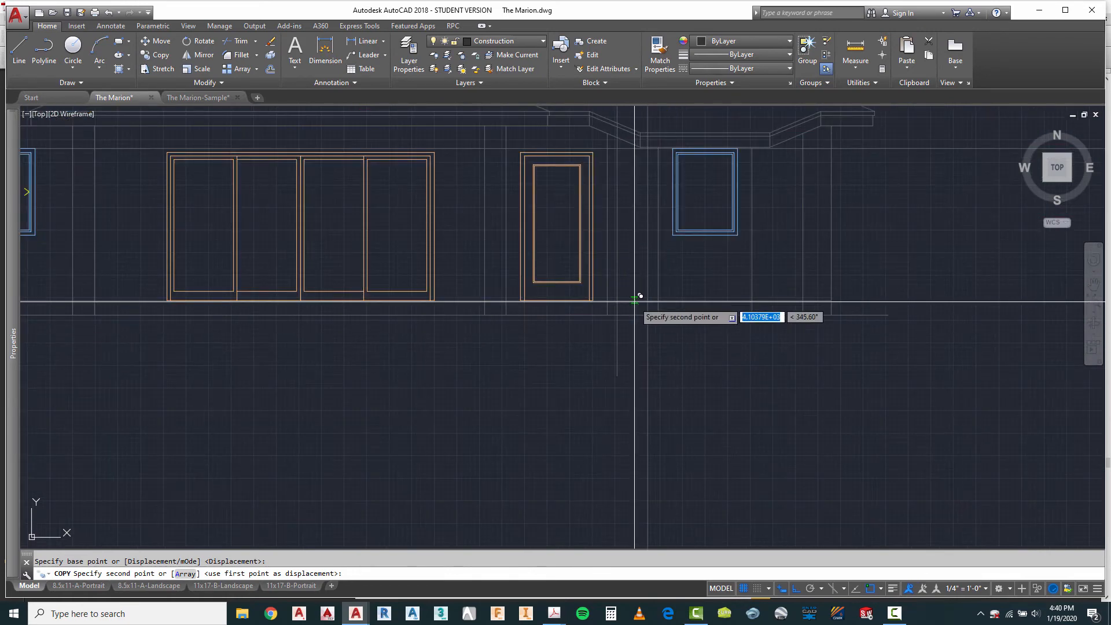
pyautogui.press('Escape')
pyautogui.scroll(4, 642, 283)
pyautogui.scroll(-4, 642, 272)
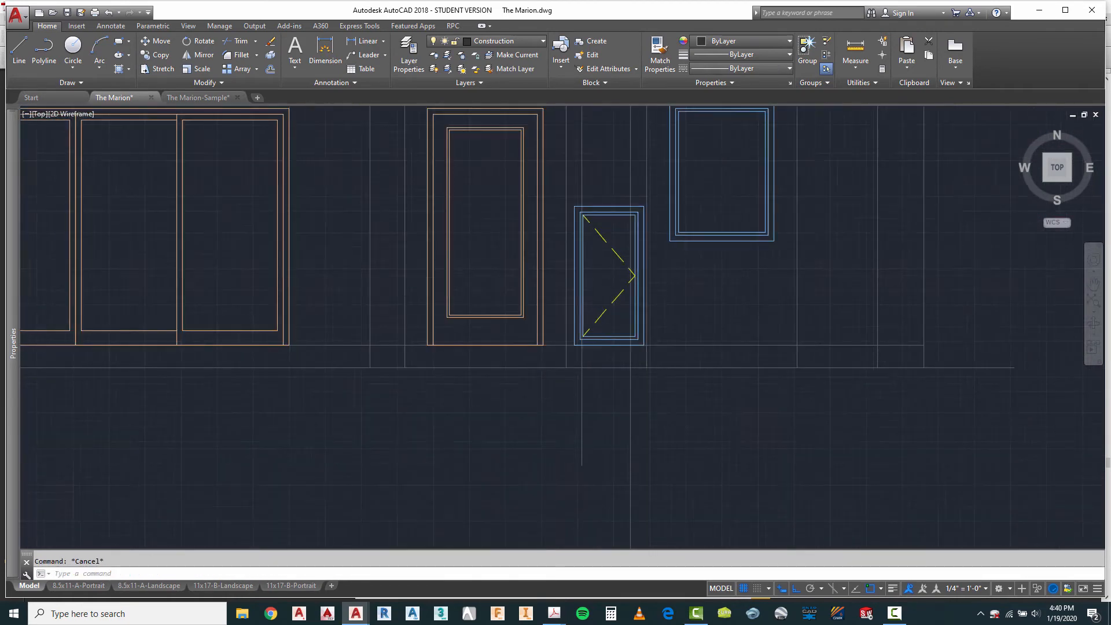
pyautogui.scroll(-6, 643, 270)
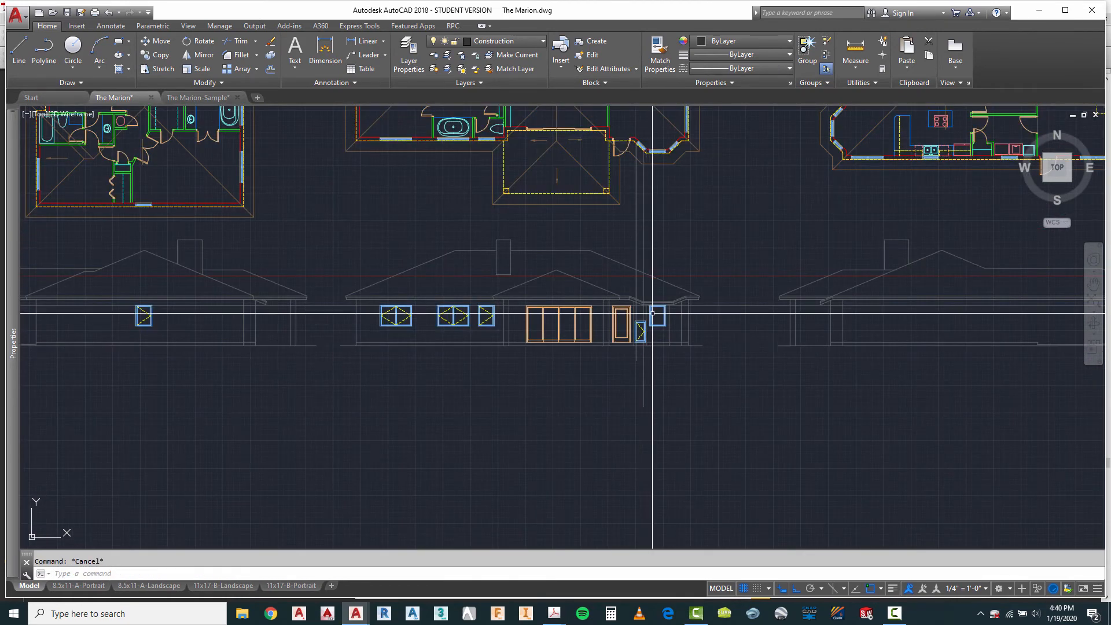
pyautogui.scroll(5, 639, 142)
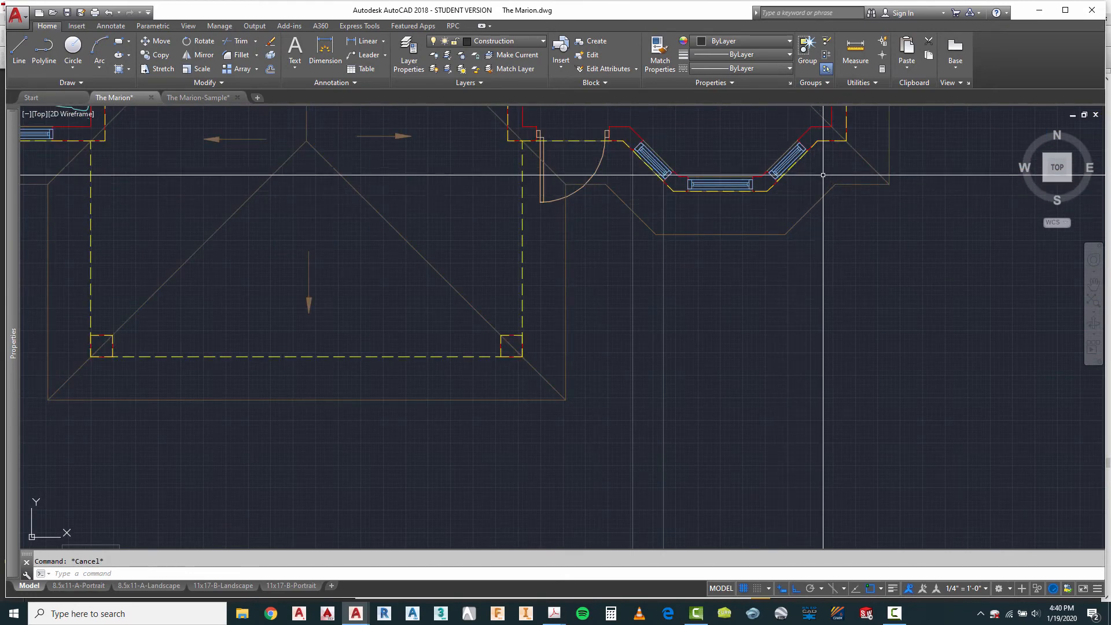
pyautogui.scroll(-6, 642, 163)
pyautogui.scroll(6, 648, 350)
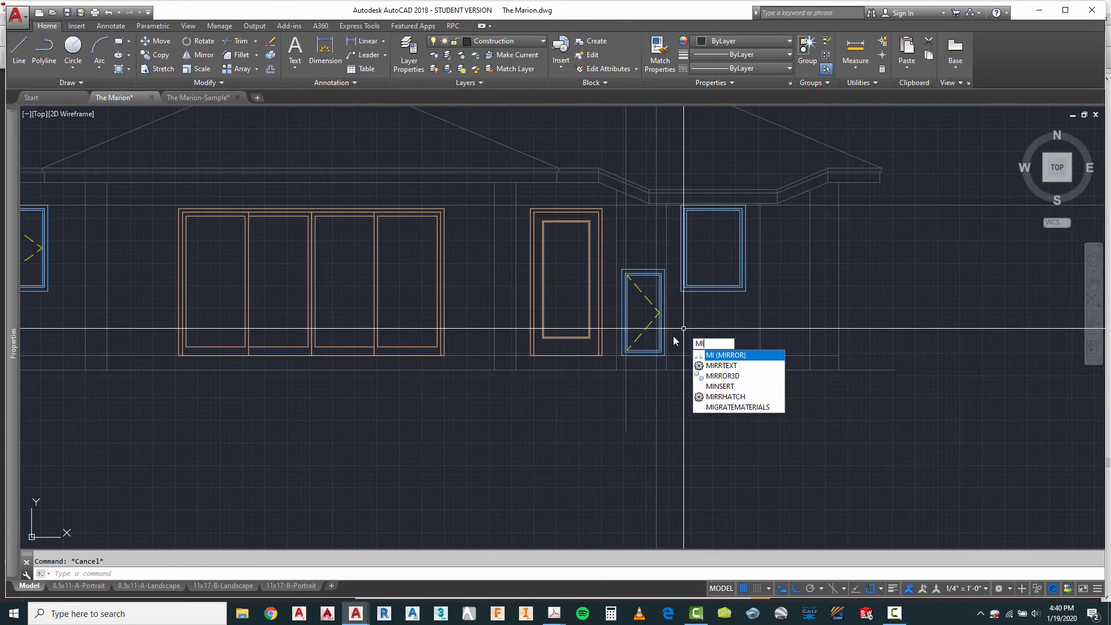
pyautogui.press('Escape')
# Step: Draw a vertical projection line from the inner end of the third plan's right angled bay window down through the elevation
pyautogui.scroll(-3, 622, 396)
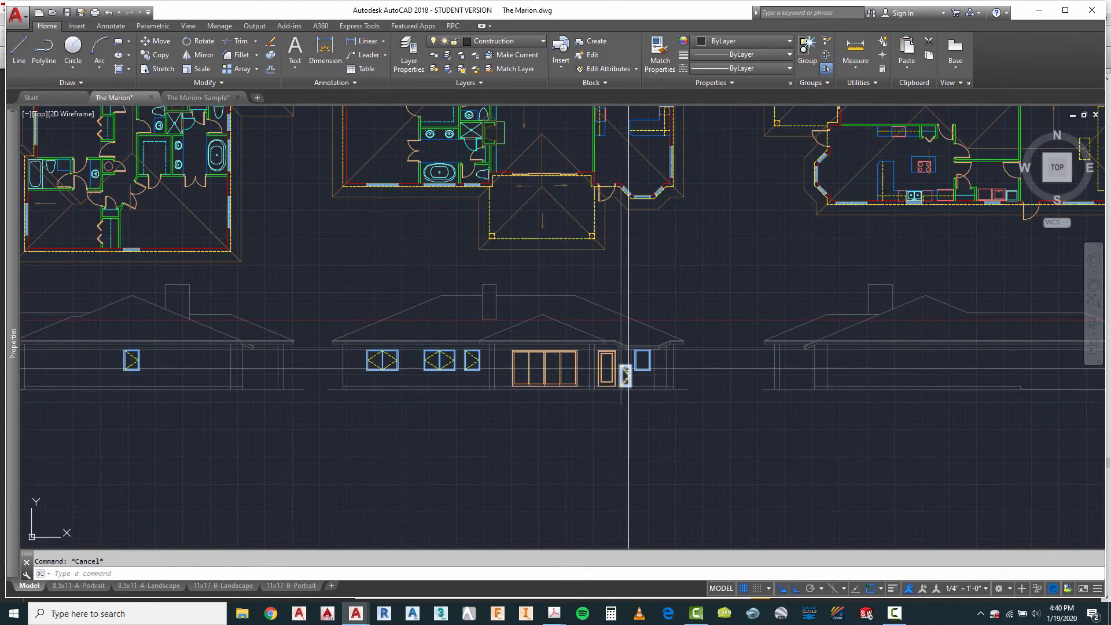
pyautogui.scroll(6, 665, 194)
pyautogui.rightClick(665, 192)
pyautogui.moveTo(703, 211)
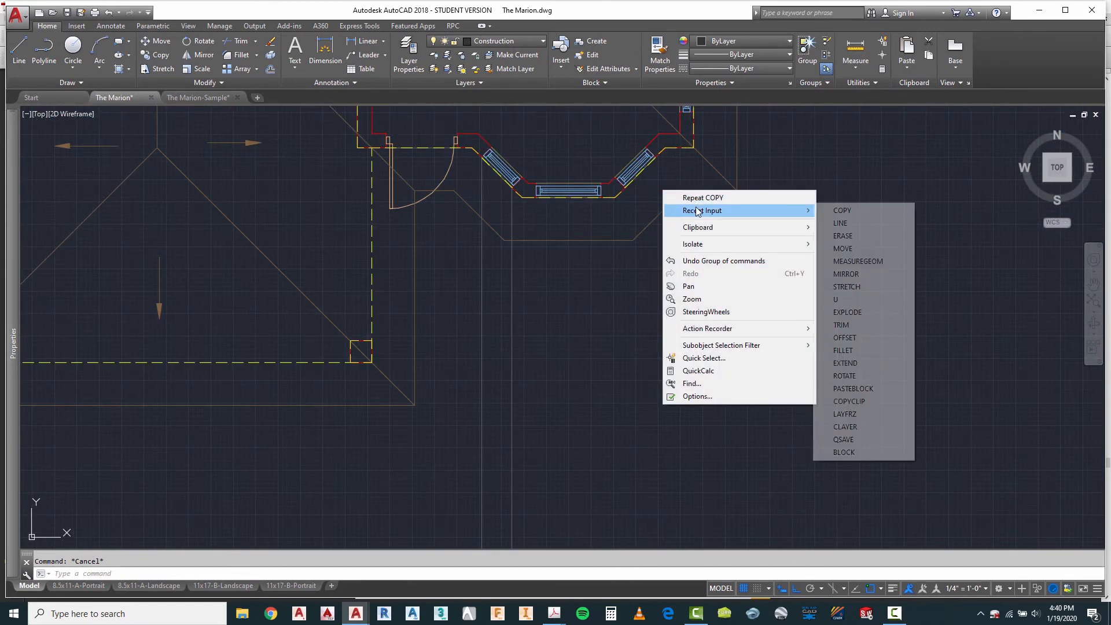
pyautogui.click(840, 228)
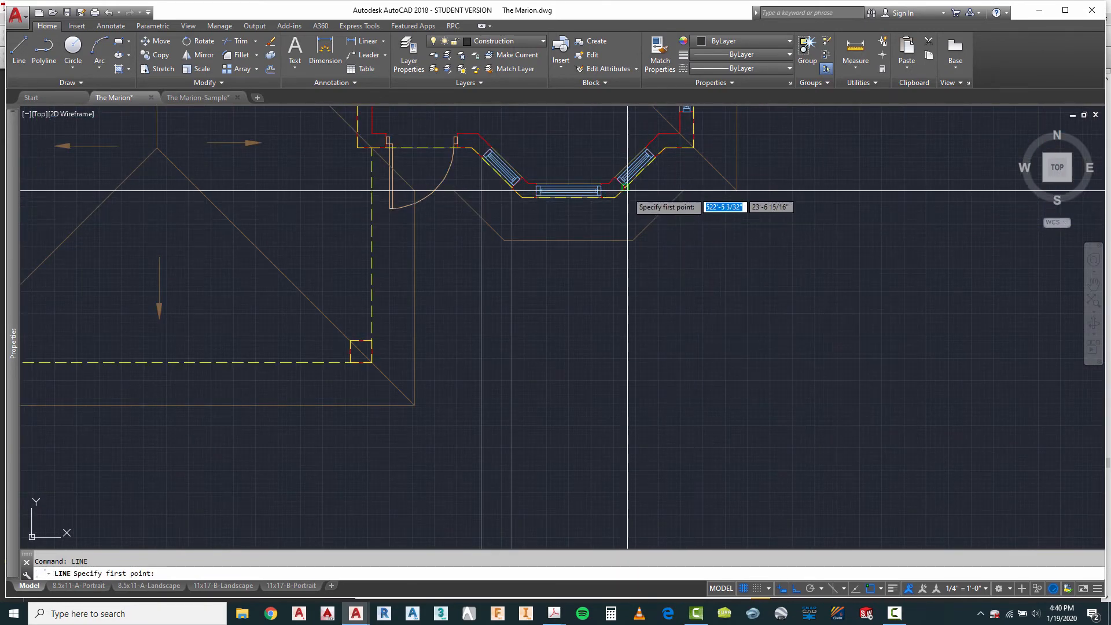
pyautogui.click(655, 201)
pyautogui.scroll(-4, 655, 201)
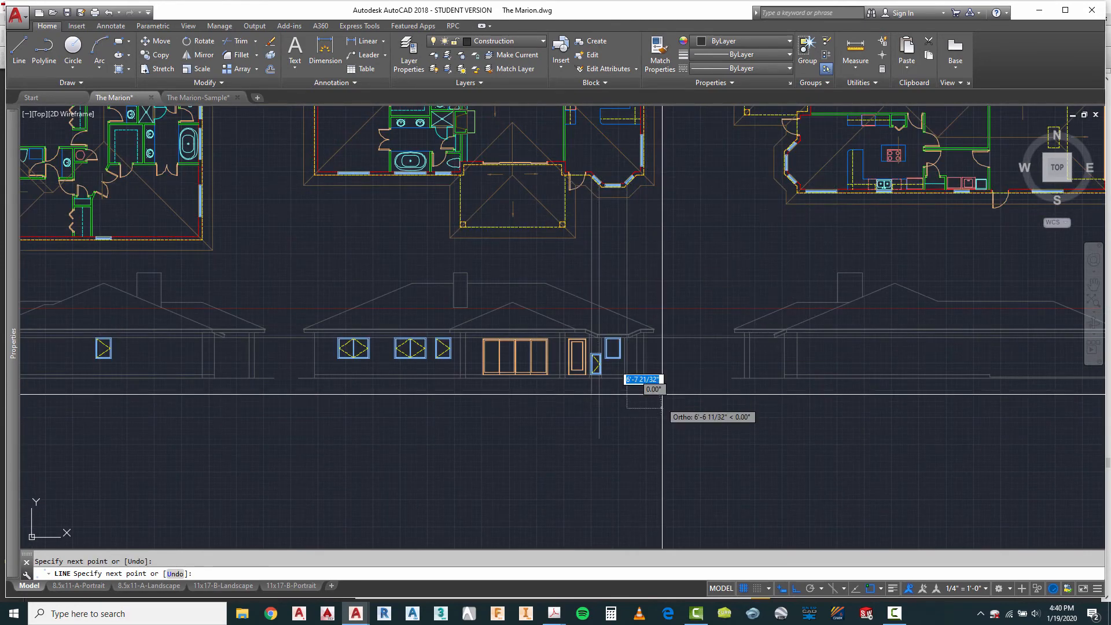
# Step: Draw another vertical projection line from the outer end of the right angled bay window down past the third elevation
pyautogui.rightClick(686, 246)
pyautogui.click(713, 252)
pyautogui.scroll(8, 678, 162)
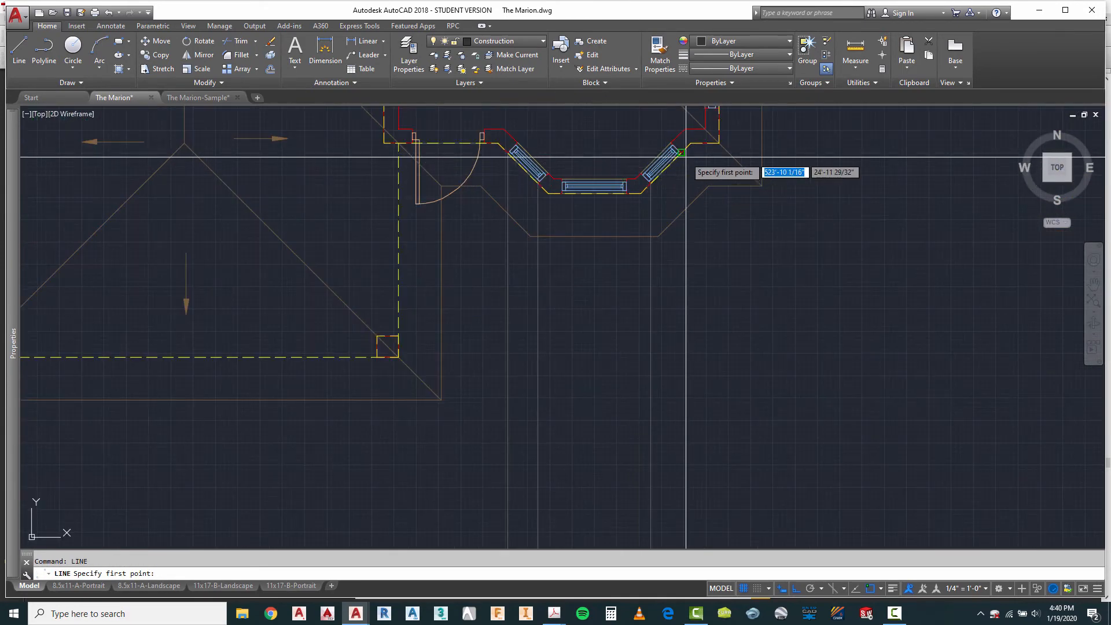
pyautogui.click(677, 145)
pyautogui.scroll(-6, 676, 148)
pyautogui.scroll(-2, 680, 157)
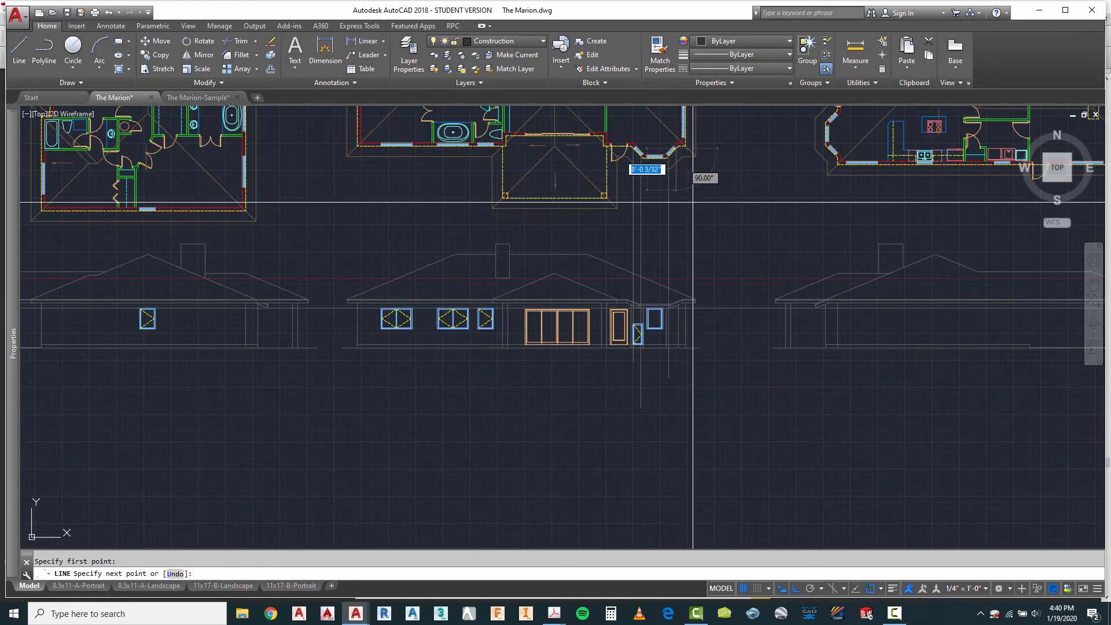
pyautogui.press('Escape')
# Step: Move the narrow casement window block up so its upper-right corner meets the right bay window's outer projection line at the header line
pyautogui.scroll(6, 694, 315)
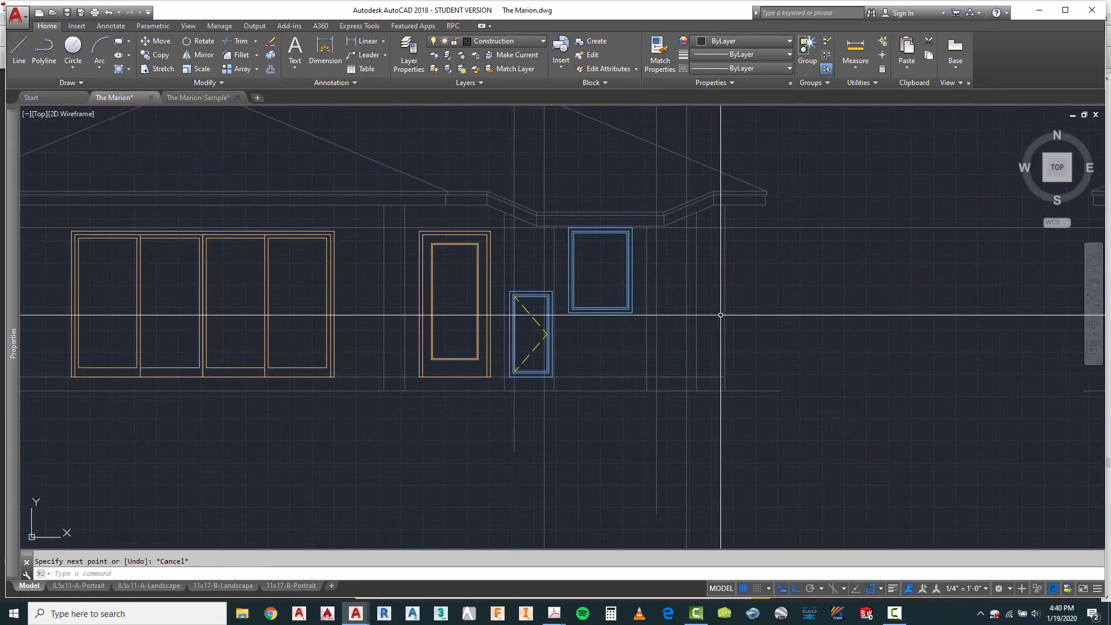
pyautogui.scroll(4, 667, 232)
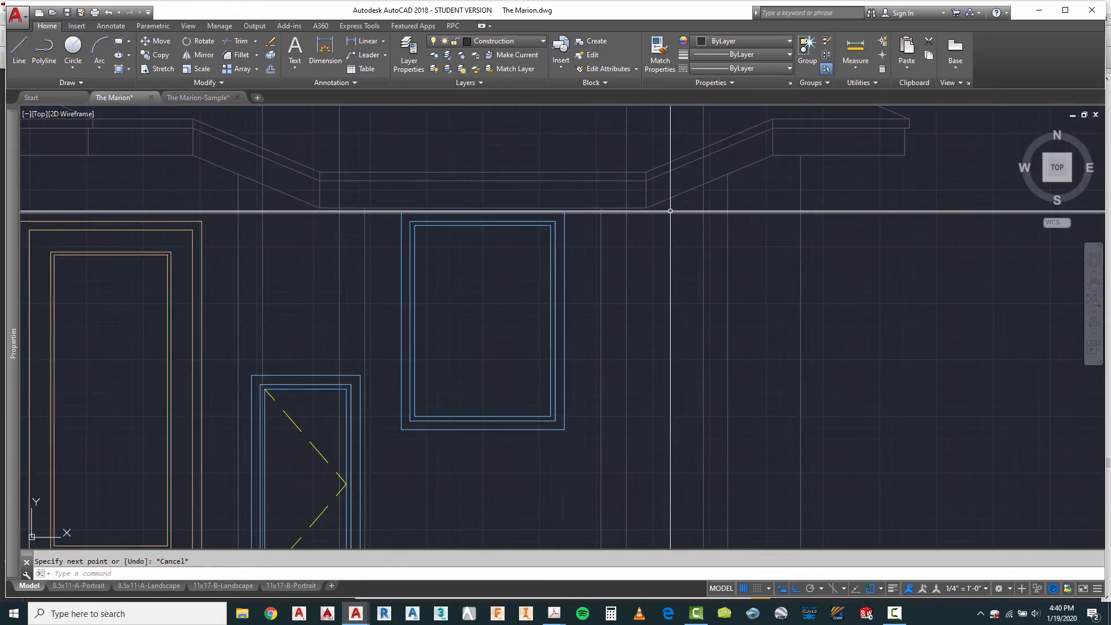
pyautogui.scroll(-4, 660, 231)
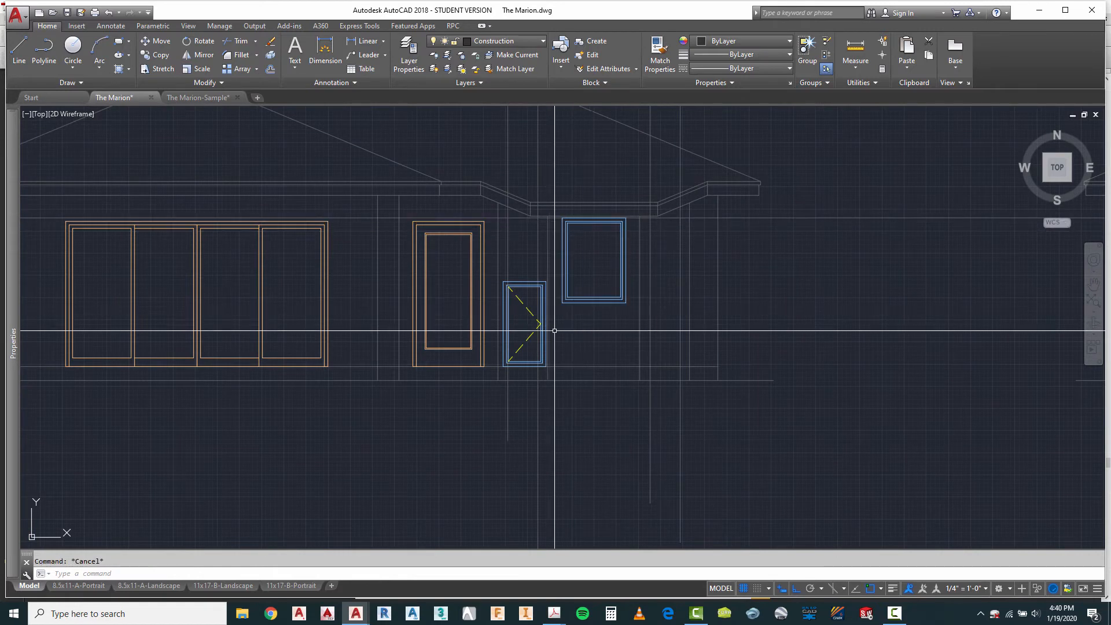
pyautogui.click(525, 305)
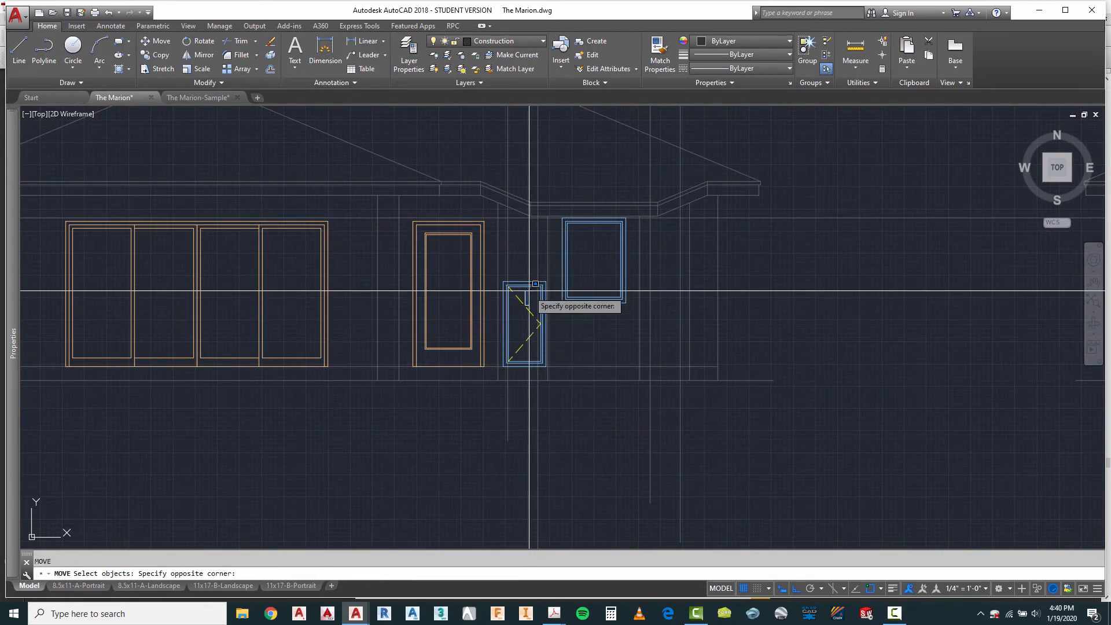
pyautogui.click(513, 312)
pyautogui.rightClick(521, 293)
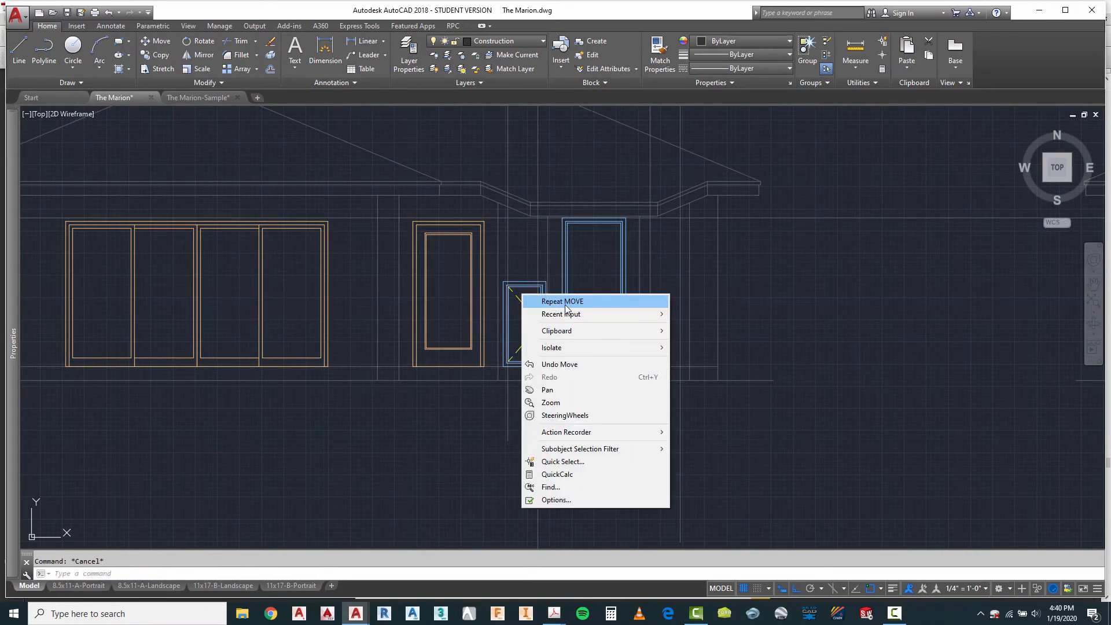
pyautogui.click(535, 302)
pyautogui.scroll(3, 533, 301)
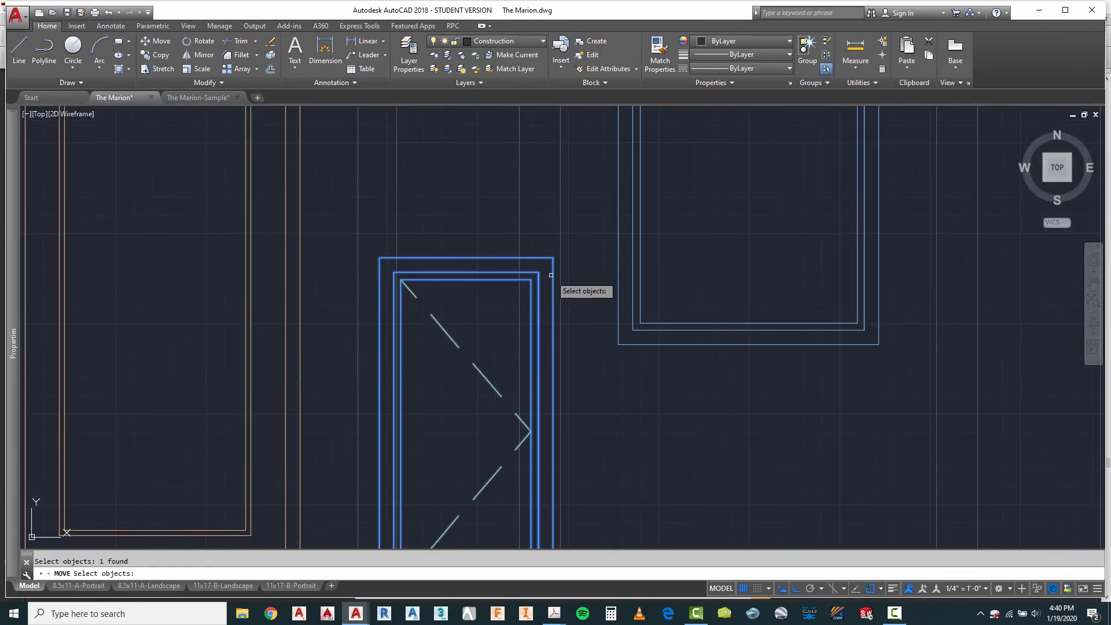
pyautogui.press('Return')
pyautogui.click(525, 282)
pyautogui.scroll(-3, 469, 341)
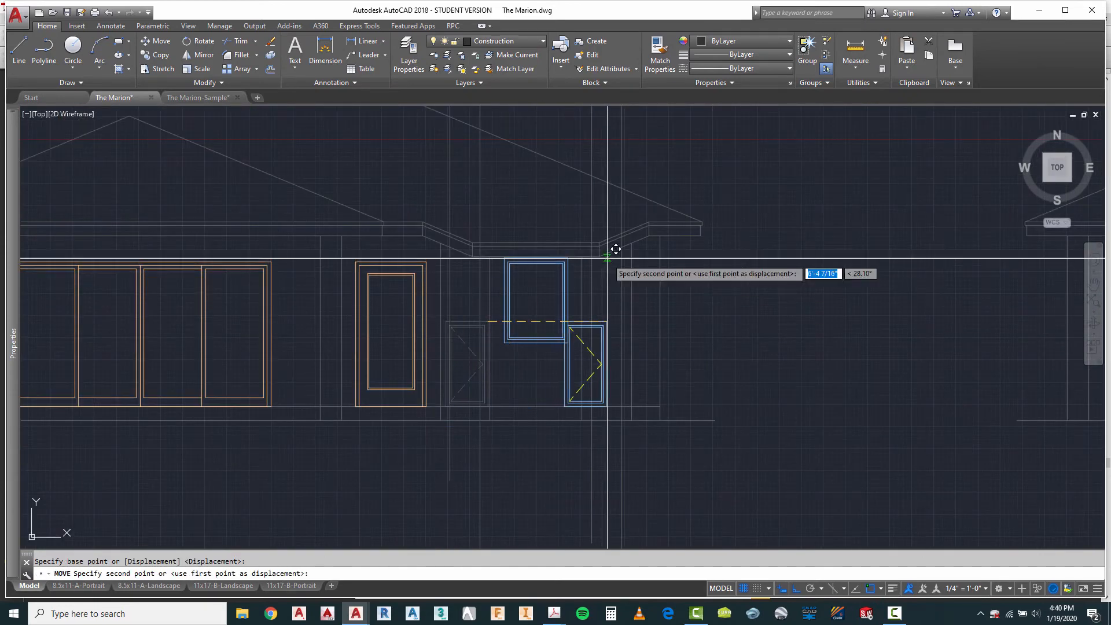
pyautogui.scroll(3, 625, 249)
pyautogui.click(645, 288)
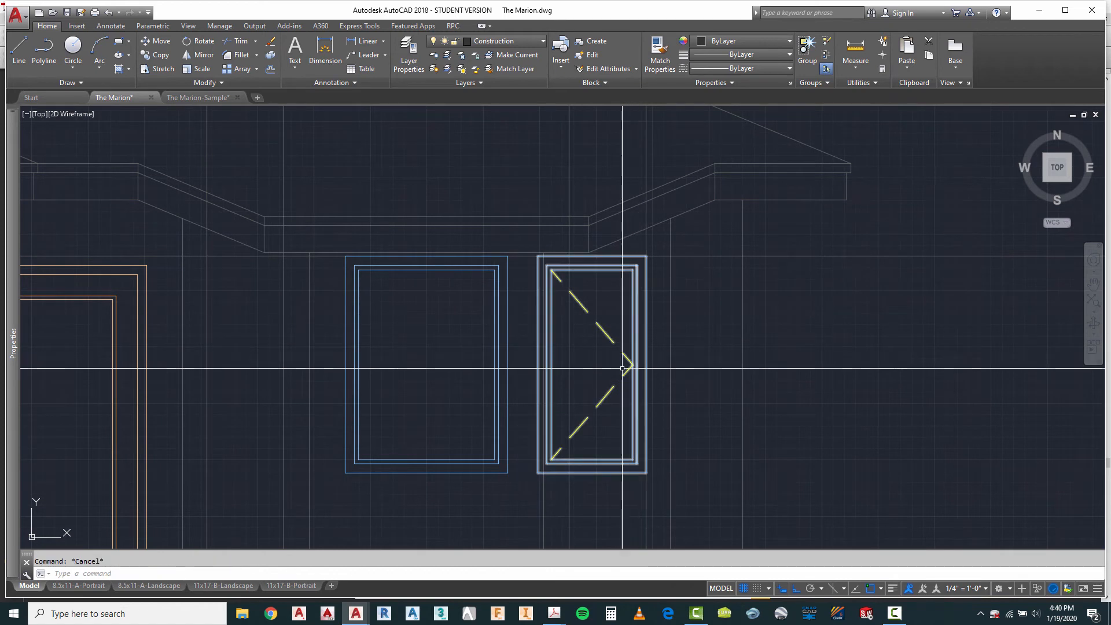
pyautogui.press('Escape')
# Step: Inspect the moved casement window against the bay's projection lines and check its block reference scale properties
pyautogui.scroll(-2, 674, 302)
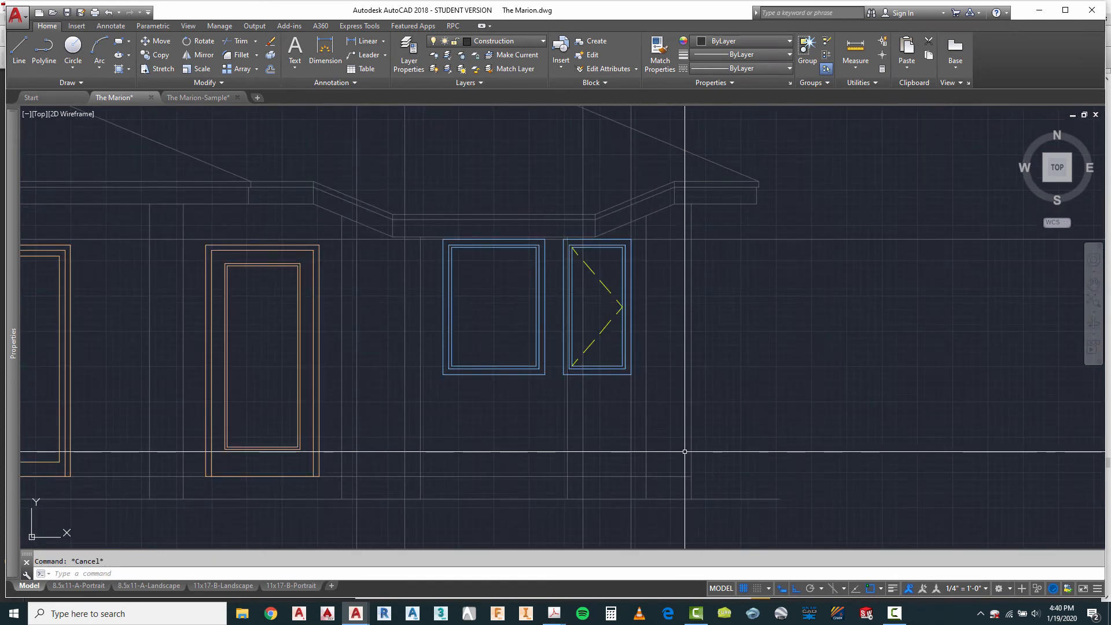
pyautogui.scroll(-2, 662, 461)
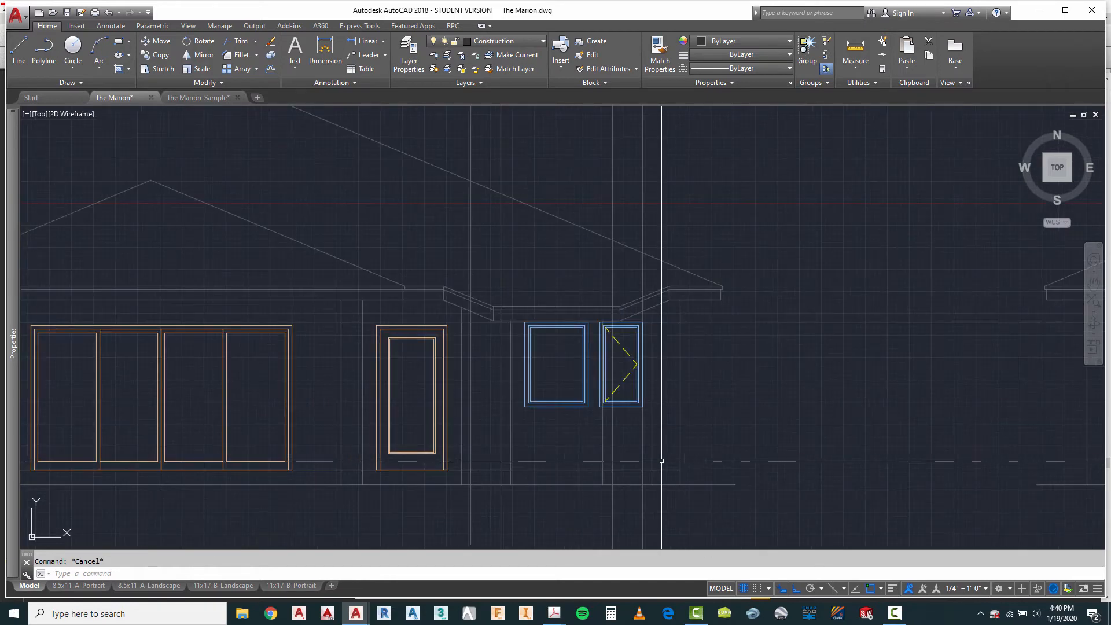
pyautogui.scroll(4, 621, 359)
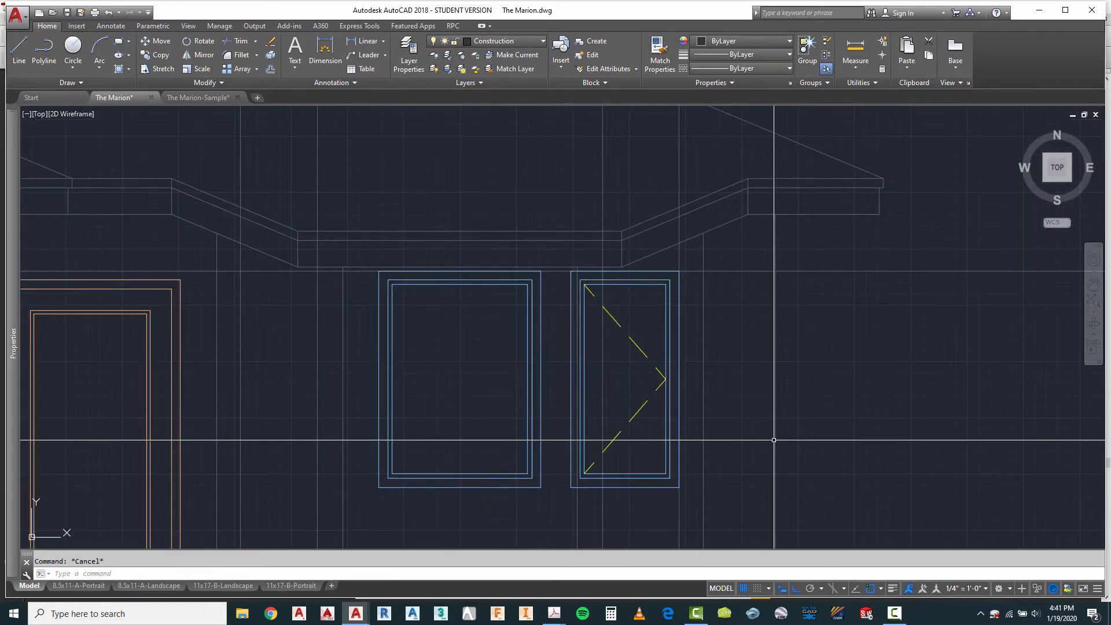
pyautogui.scroll(-3, 651, 441)
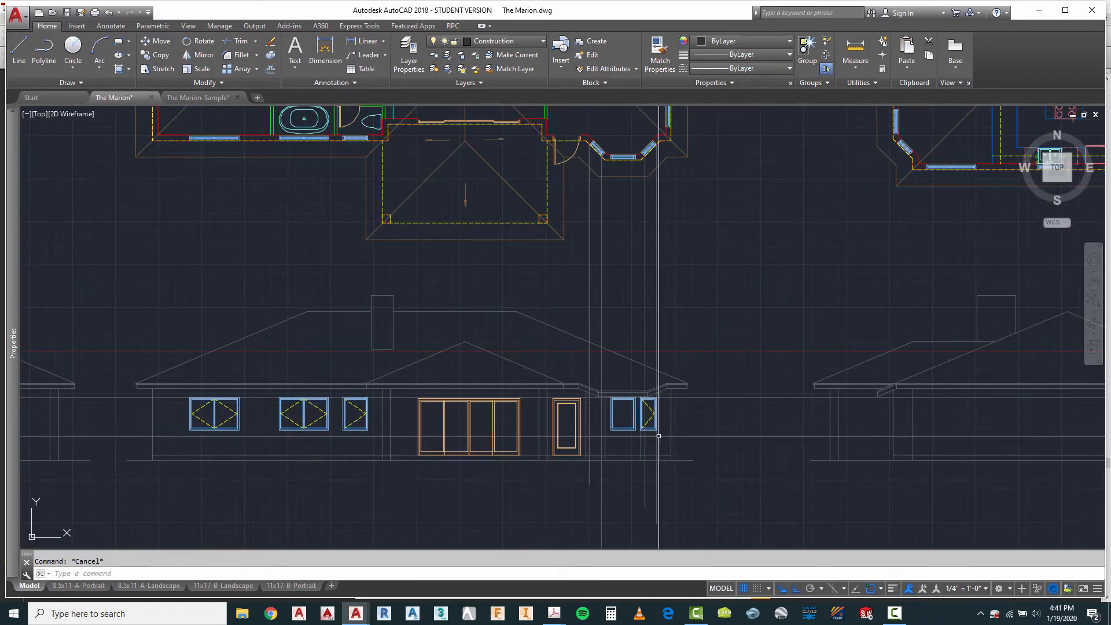
pyautogui.scroll(4, 659, 436)
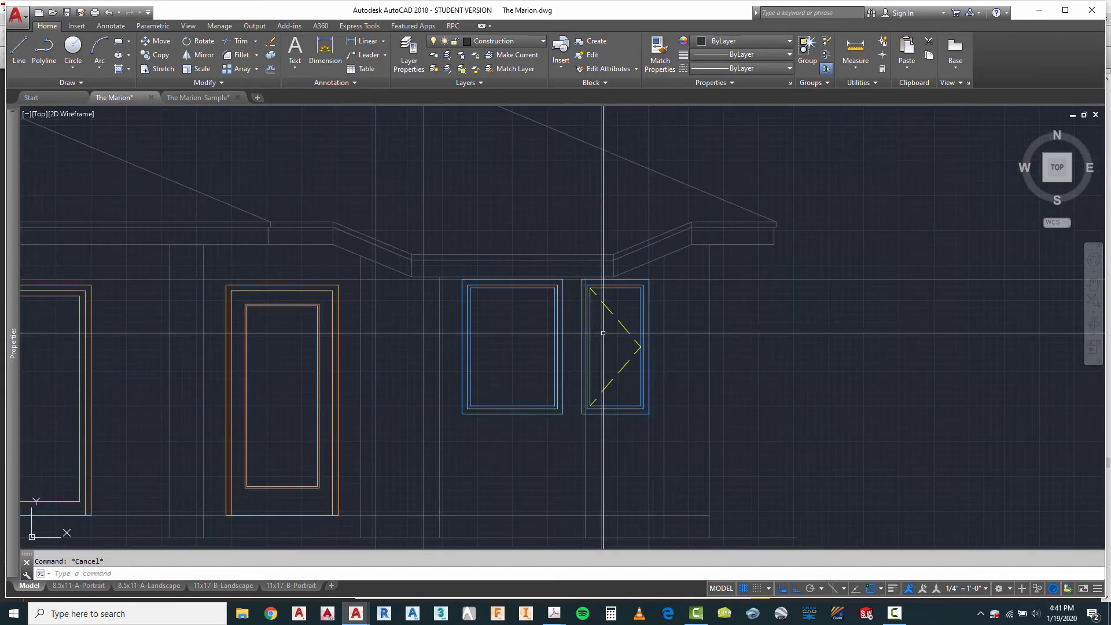
pyautogui.scroll(2, 604, 333)
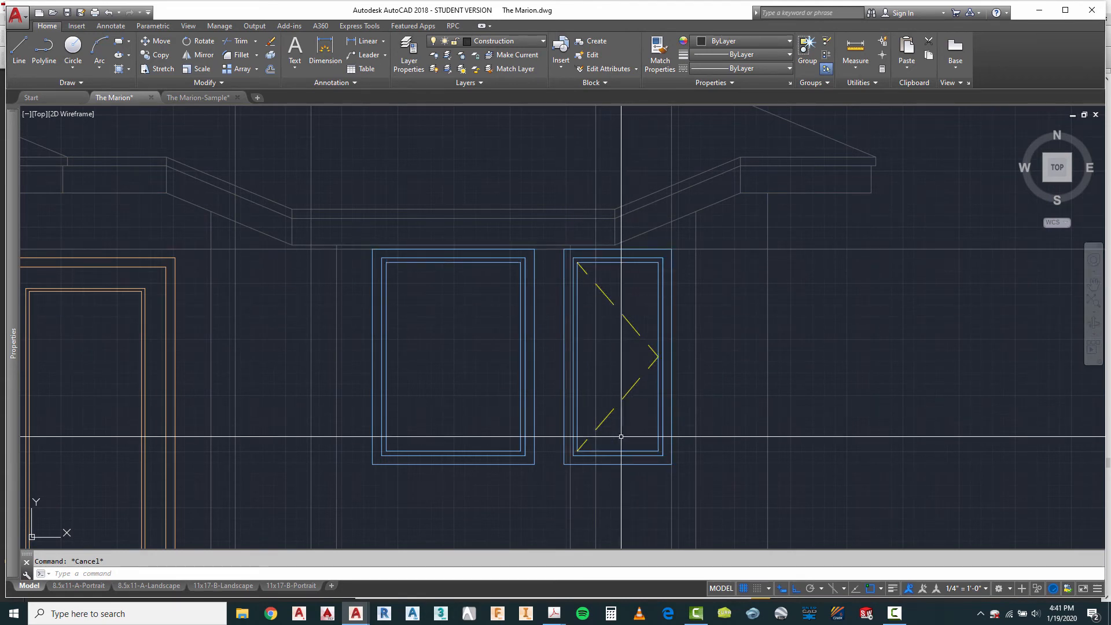
pyautogui.click(628, 321)
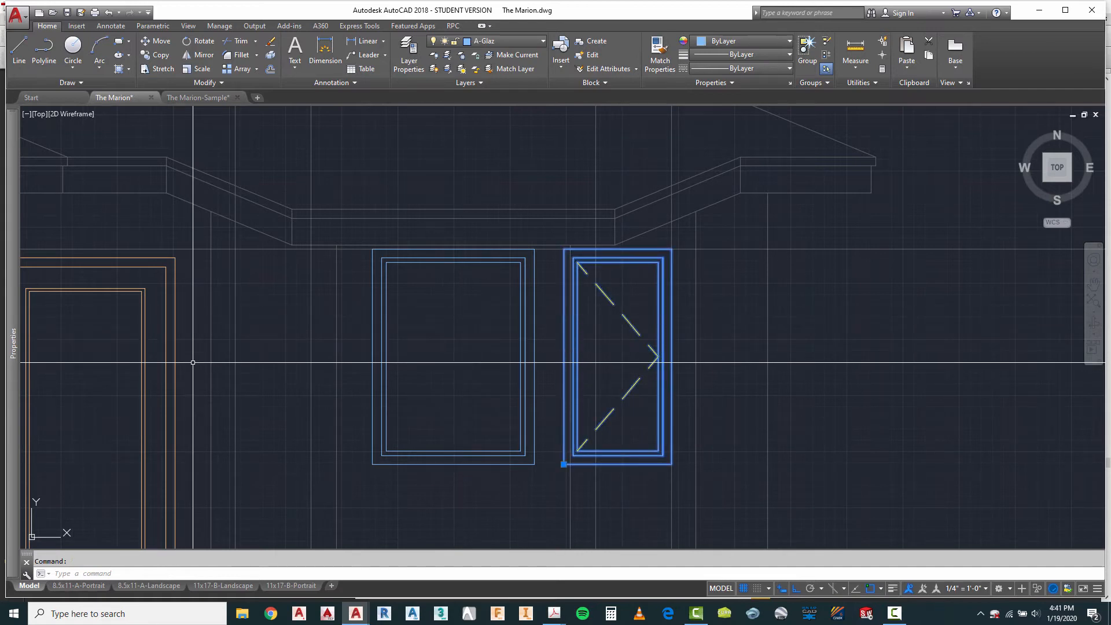
pyautogui.moveTo(13, 315)
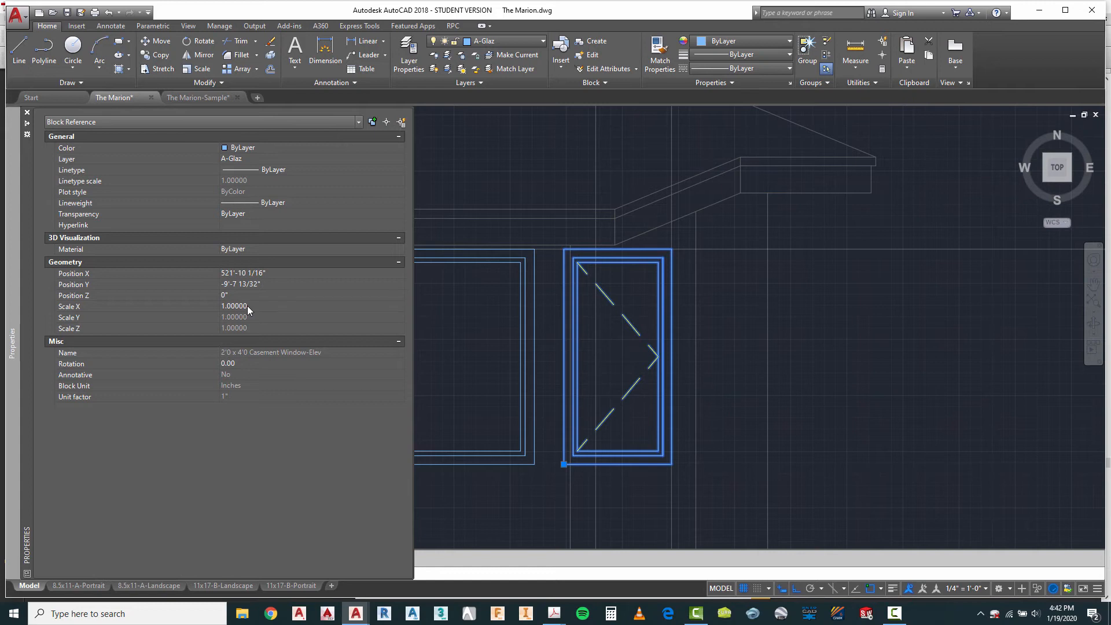
pyautogui.press('Escape')
pyautogui.hotkey('ctrl', '1')
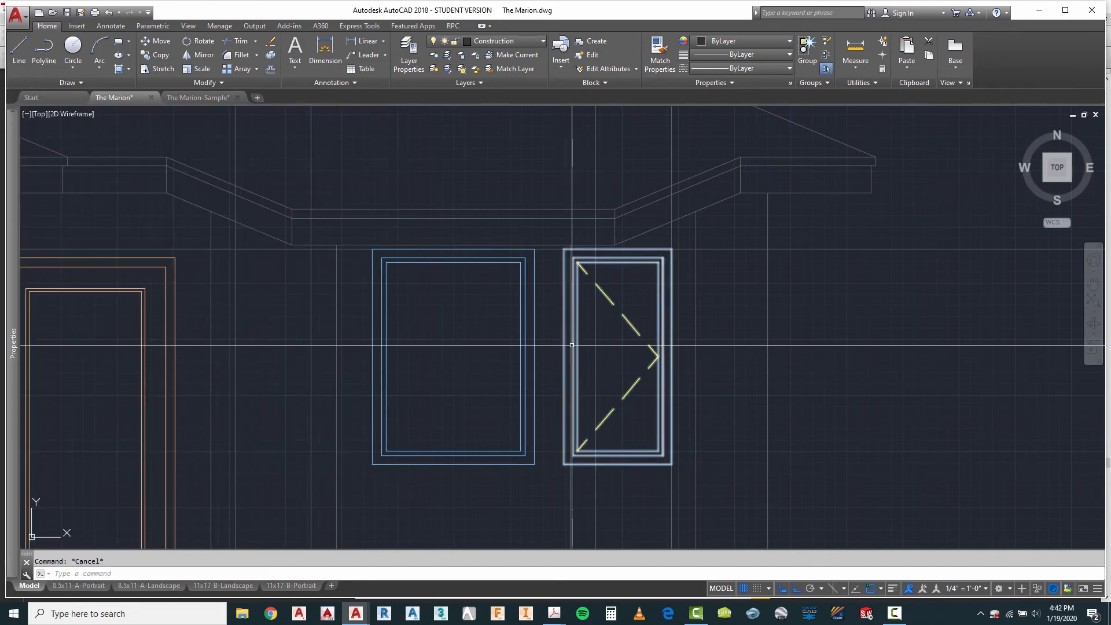
# Step: Explode the casement window block to the right of the bay's fixed window
pyautogui.rightClick(631, 289)
pyautogui.moveTo(657, 315)
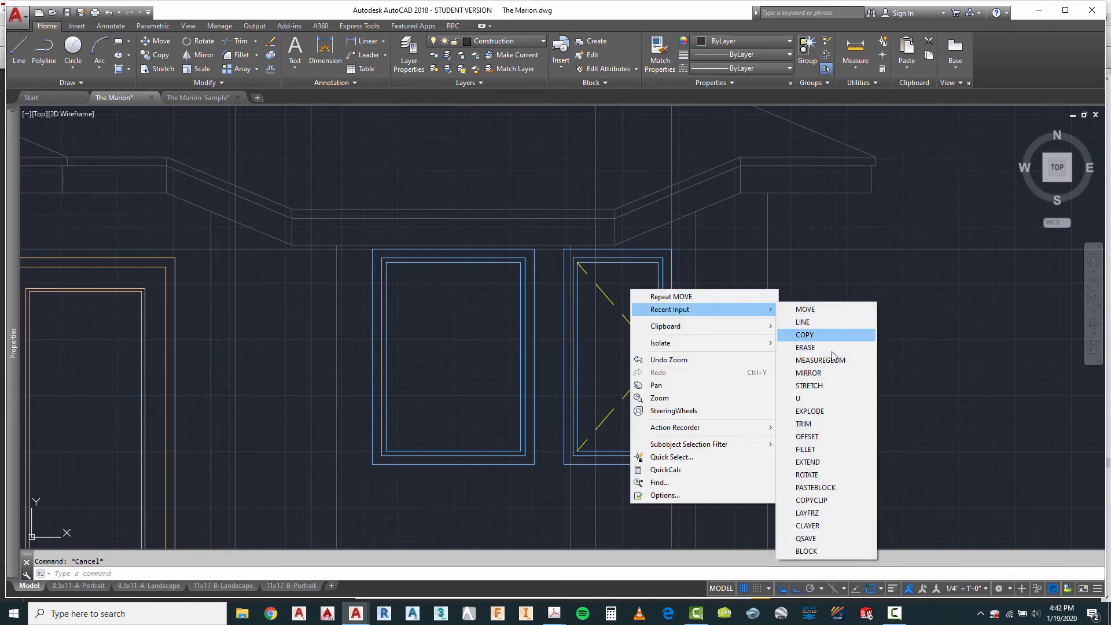
pyautogui.click(813, 412)
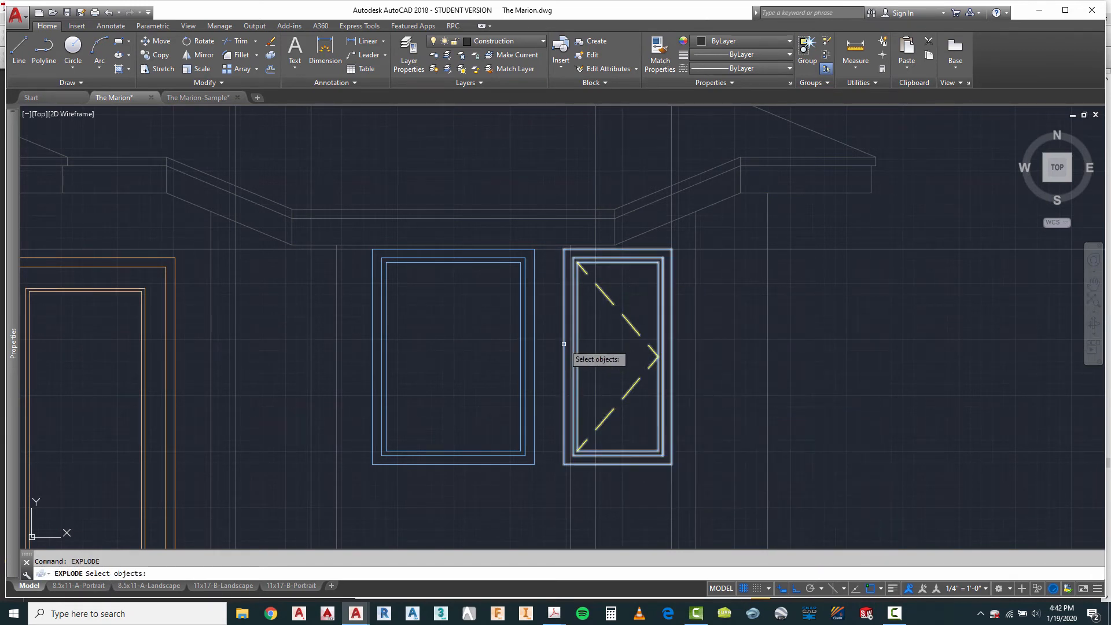
pyautogui.rightClick(595, 342)
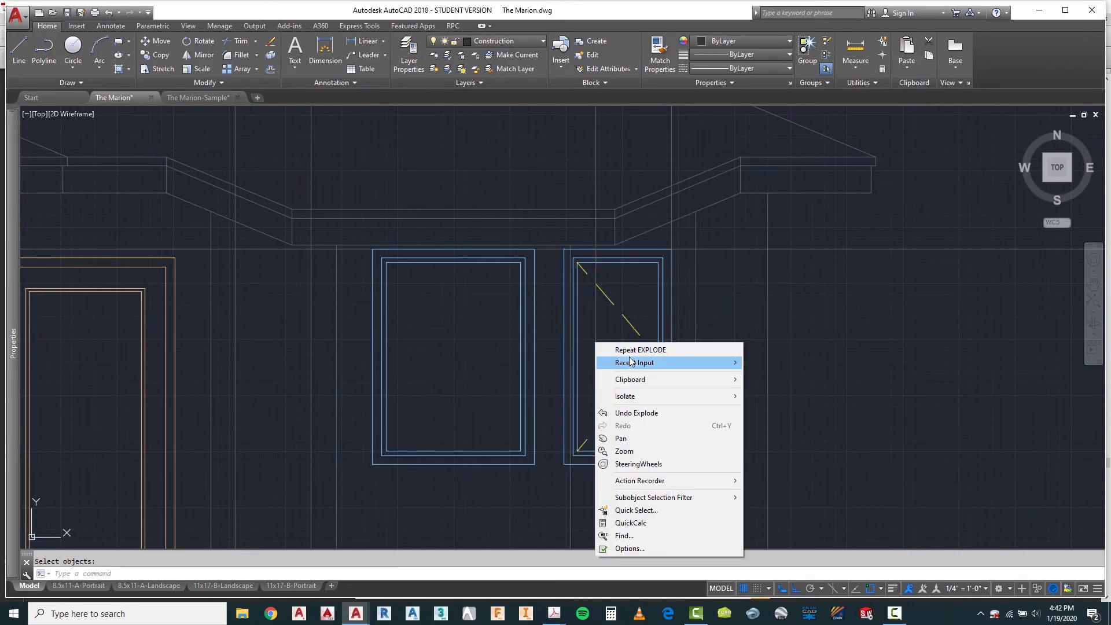
pyautogui.press('Escape')
pyautogui.press('Escape')
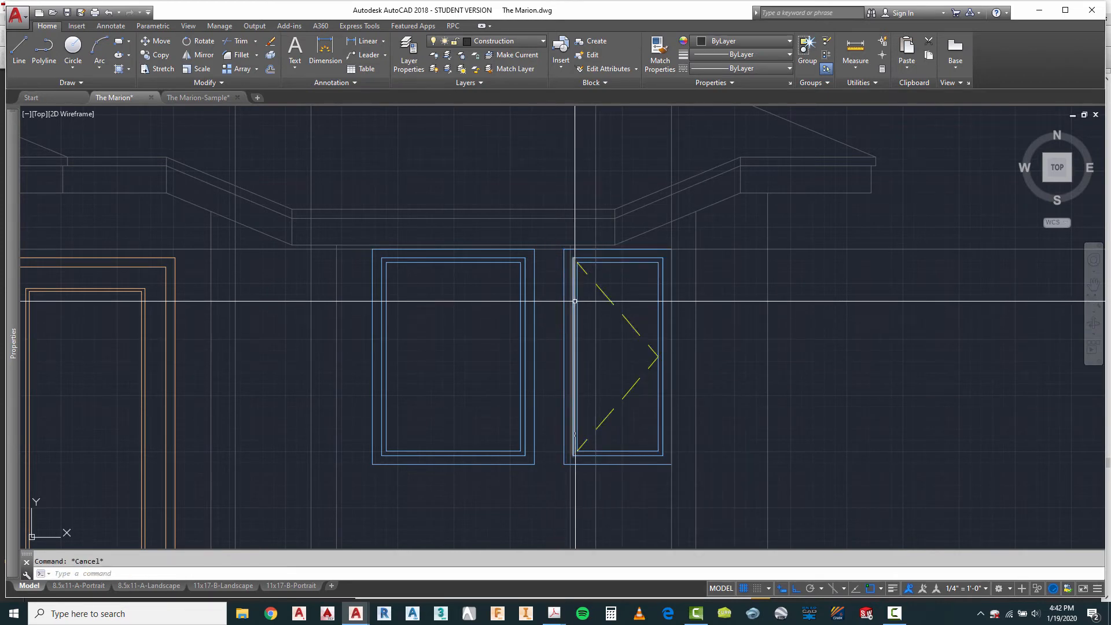
# Step: Try to stretch the exploded casement window's left side using the displacement option, and undo that stretch
pyautogui.write('s')
pyautogui.press('Return')
pyautogui.write('c')
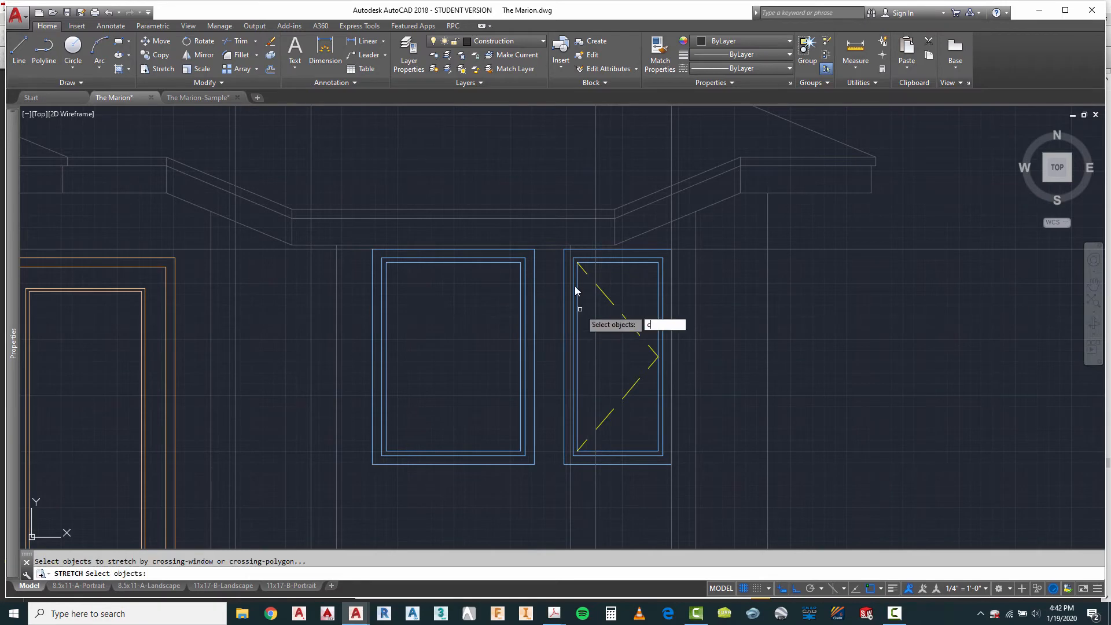
pyautogui.press('Return')
pyautogui.scroll(4, 582, 255)
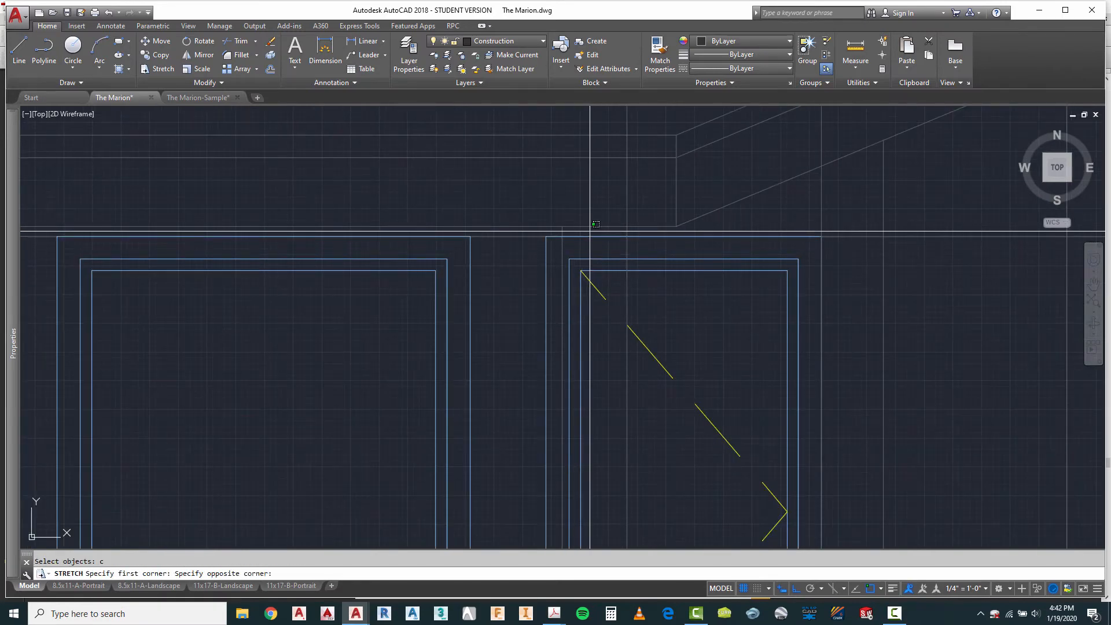
pyautogui.scroll(-4, 590, 225)
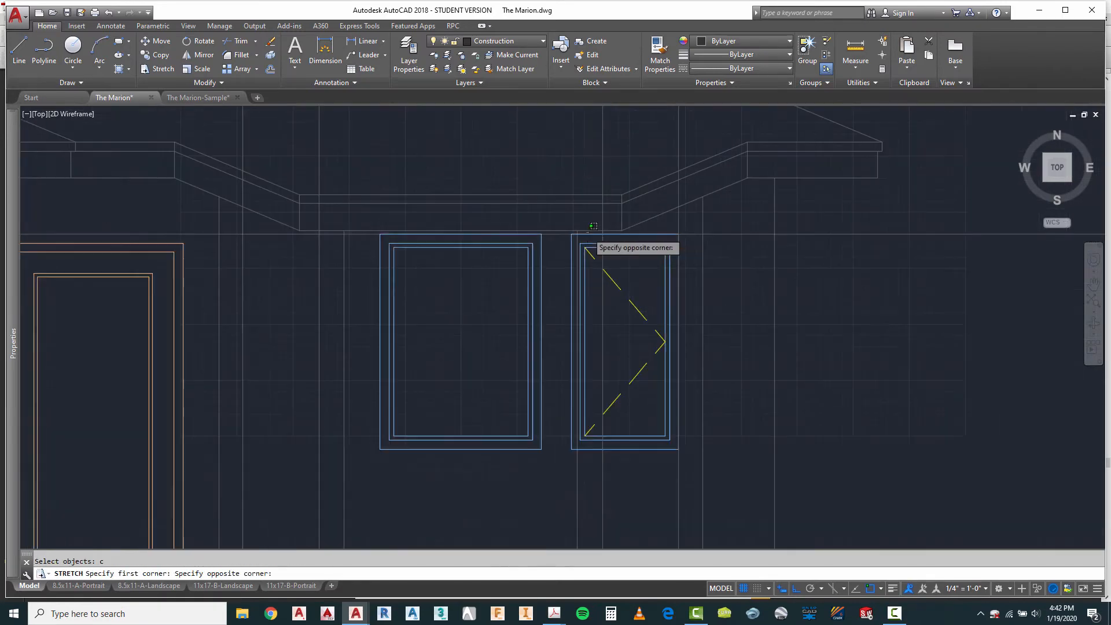
pyautogui.click(554, 462)
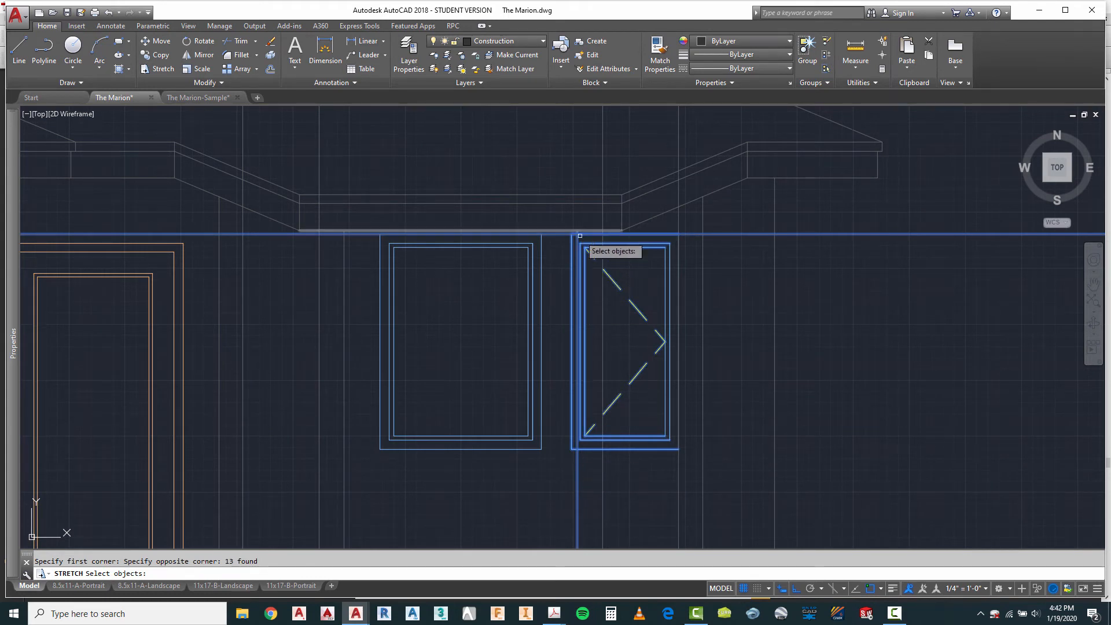
pyautogui.rightClick(721, 292)
pyautogui.rightClick(721, 293)
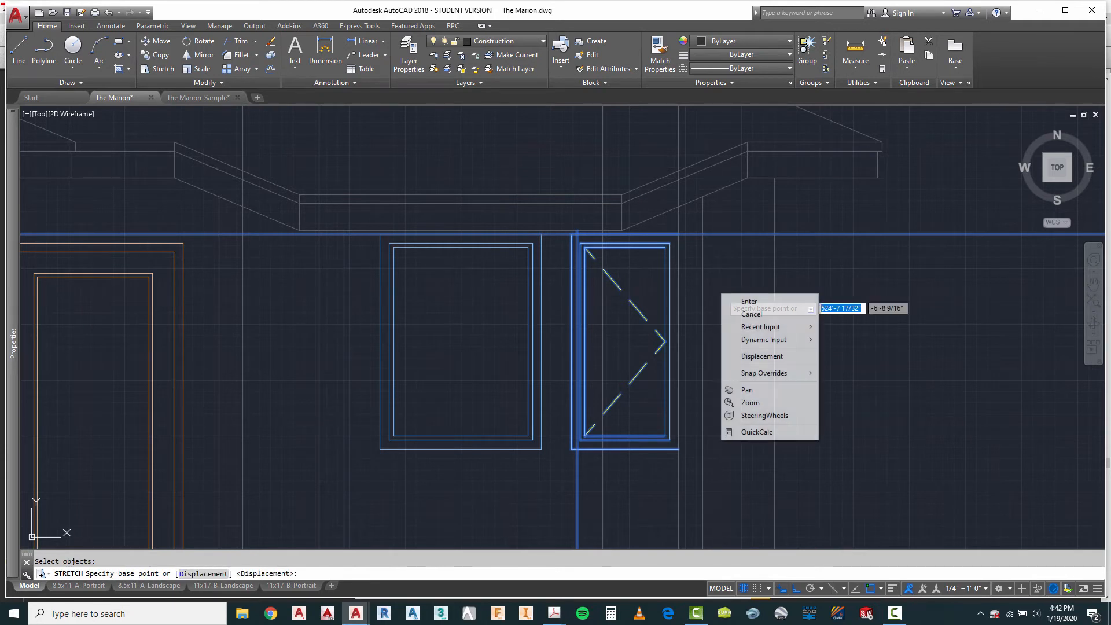
pyautogui.click(747, 302)
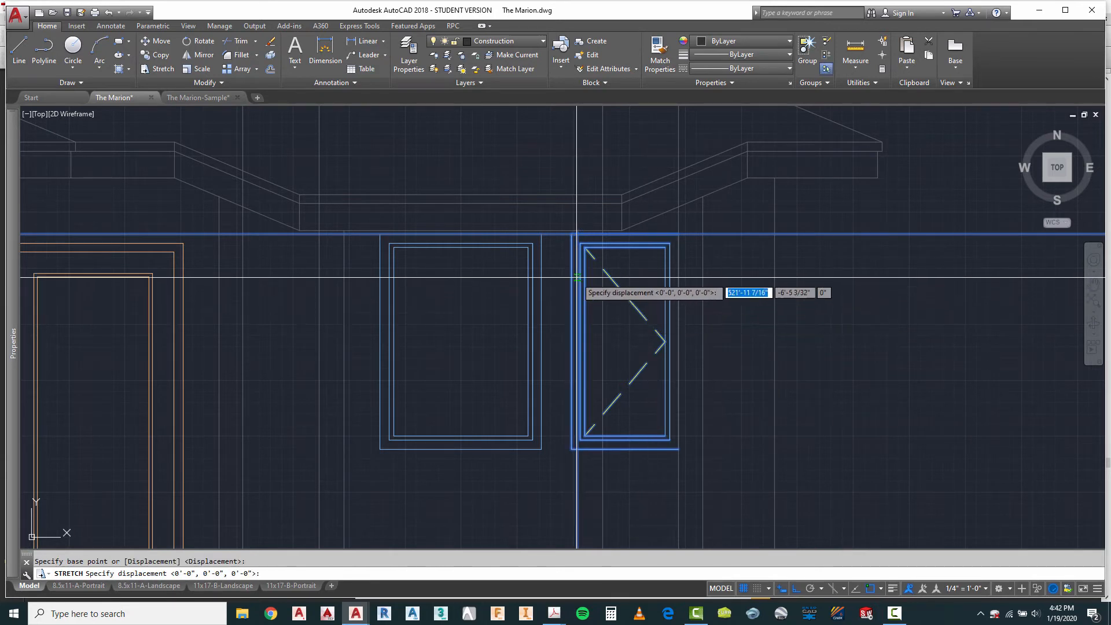
pyautogui.scroll(2, 570, 284)
pyautogui.click(607, 299)
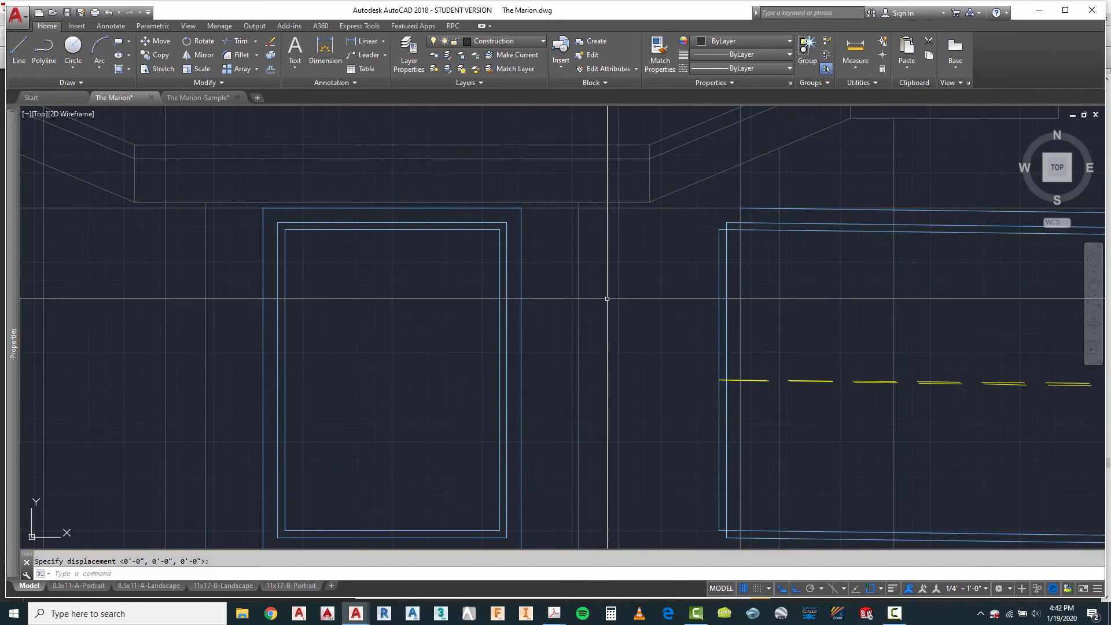
pyautogui.write('u')
pyautogui.press('Return')
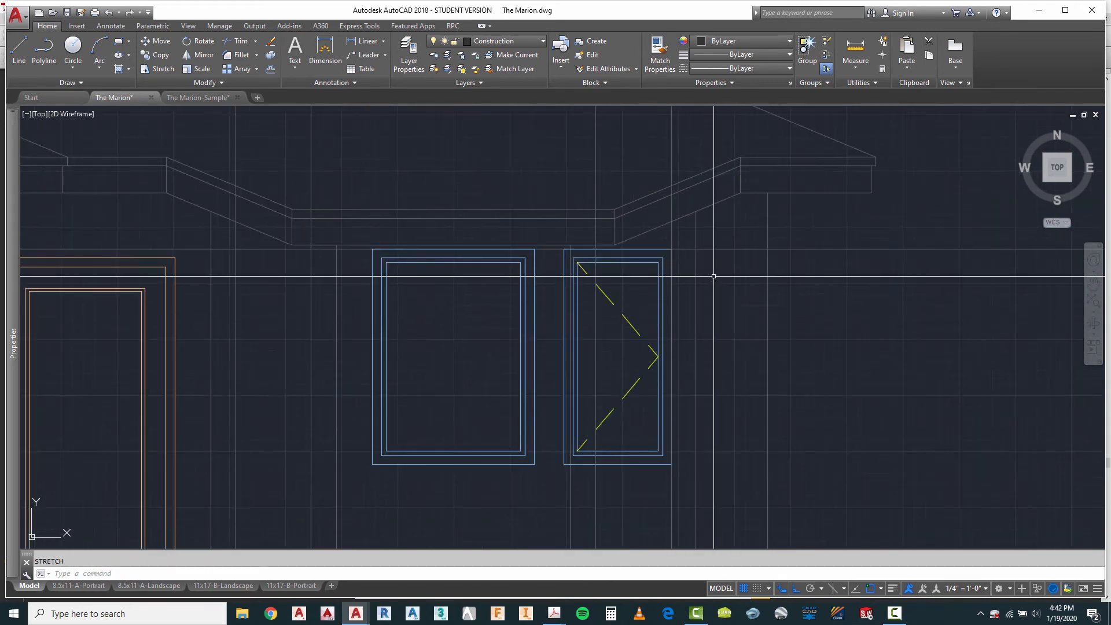
# Step: Stretch the exploded casement window's left side inward from its outer frame edge to the right bay window's inner projection line
pyautogui.rightClick(717, 280)
pyautogui.moveTo(768, 298)
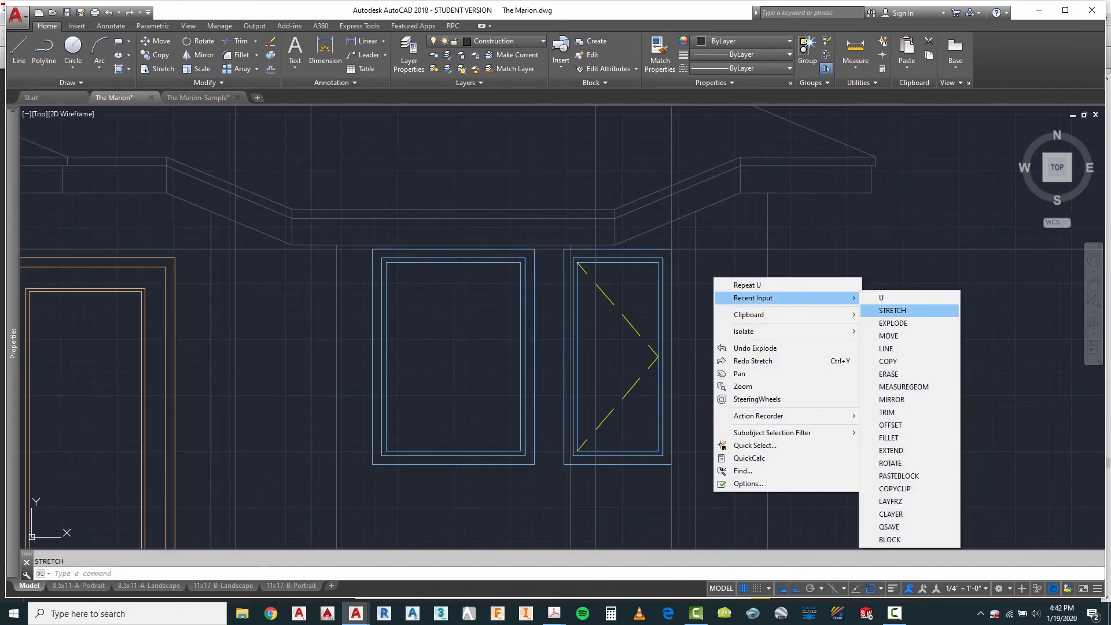
pyautogui.click(893, 310)
pyautogui.scroll(5, 585, 243)
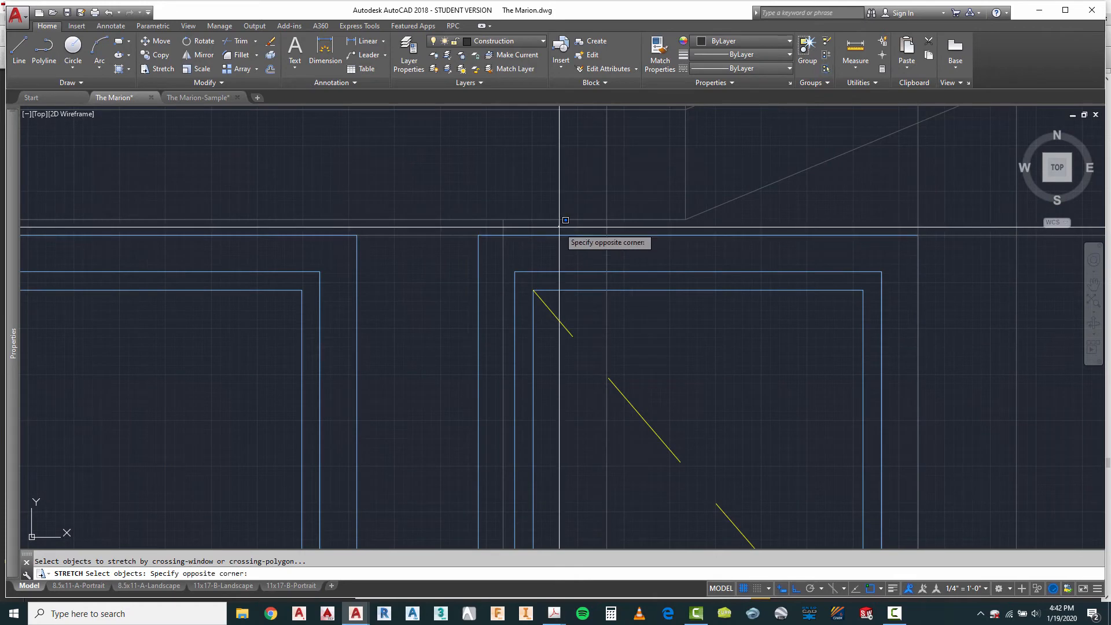
pyautogui.scroll(-6, 559, 228)
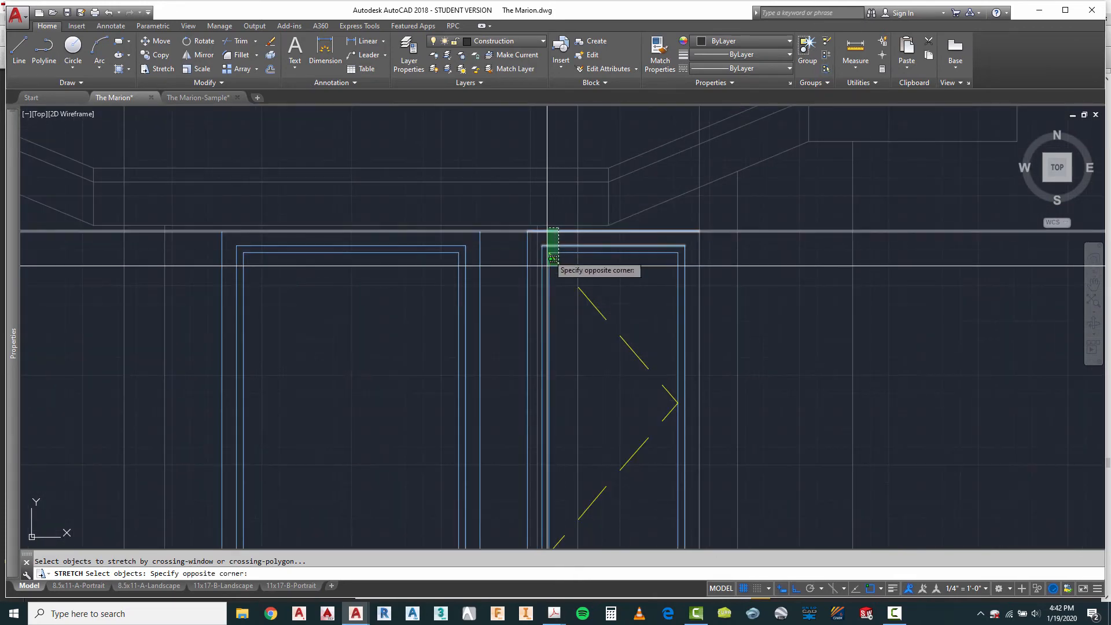
pyautogui.click(505, 507)
pyautogui.press('Return')
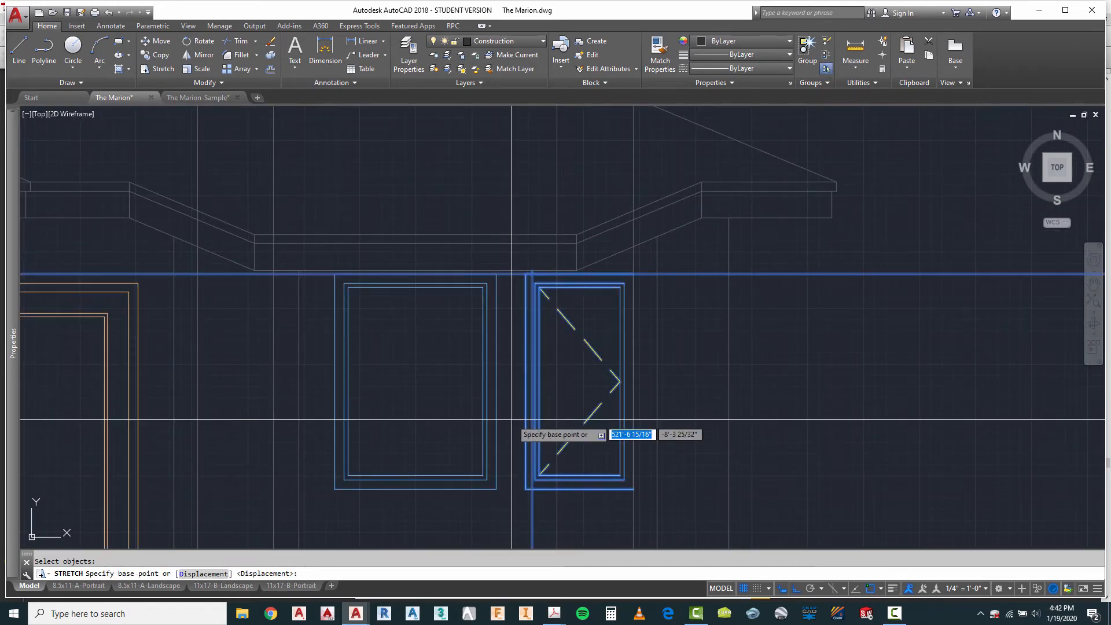
pyautogui.scroll(3, 518, 296)
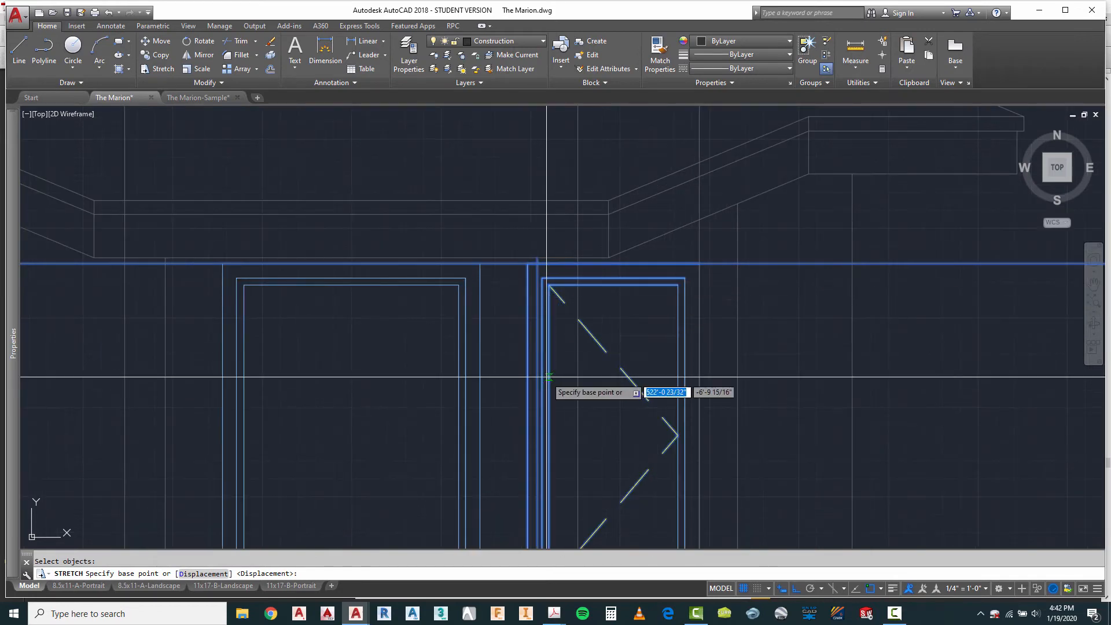
pyautogui.click(527, 350)
pyautogui.click(578, 351)
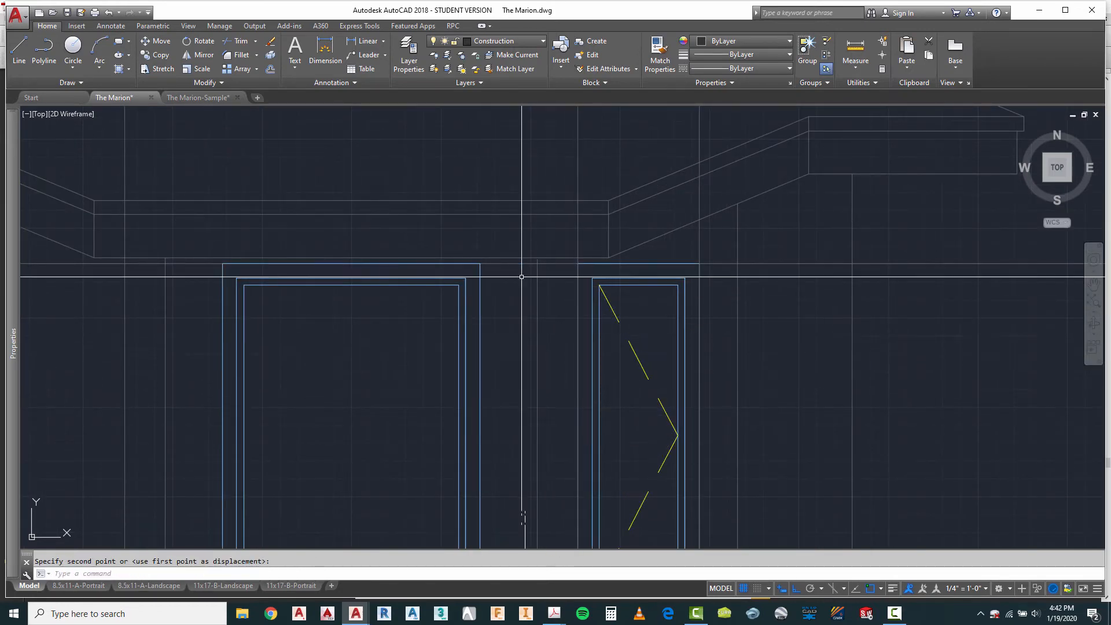
# Step: Erase the two vertical projection lines running through the narrowed casement window of the third elevation's right bay
pyautogui.scroll(-4, 521, 277)
pyautogui.press('Escape')
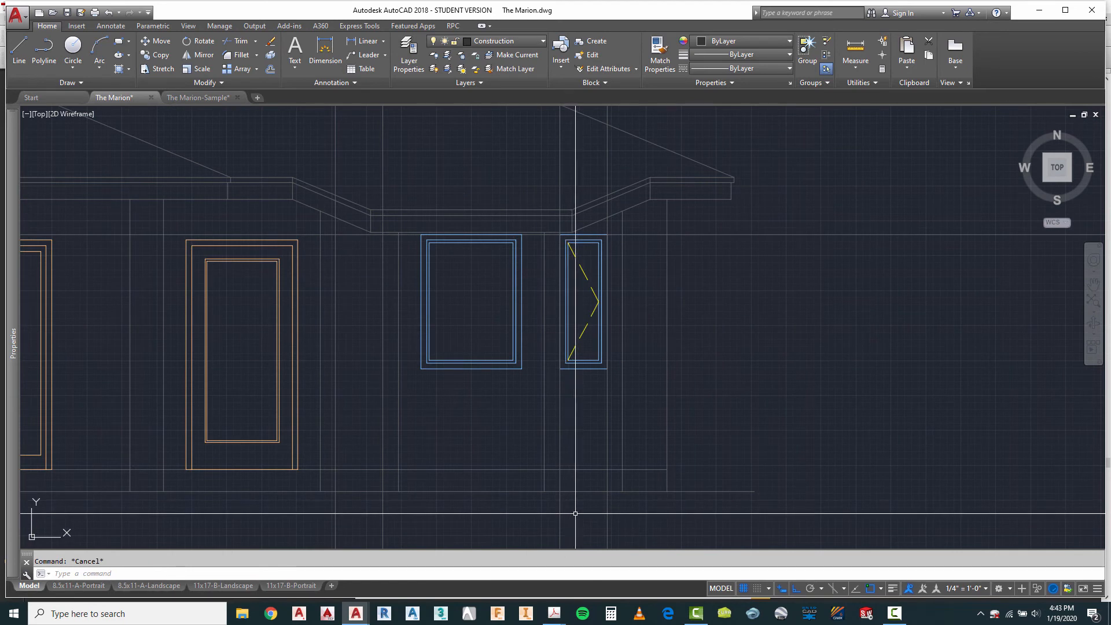
pyautogui.write('e')
pyautogui.press('Return')
pyautogui.click(614, 520)
pyautogui.click(567, 532)
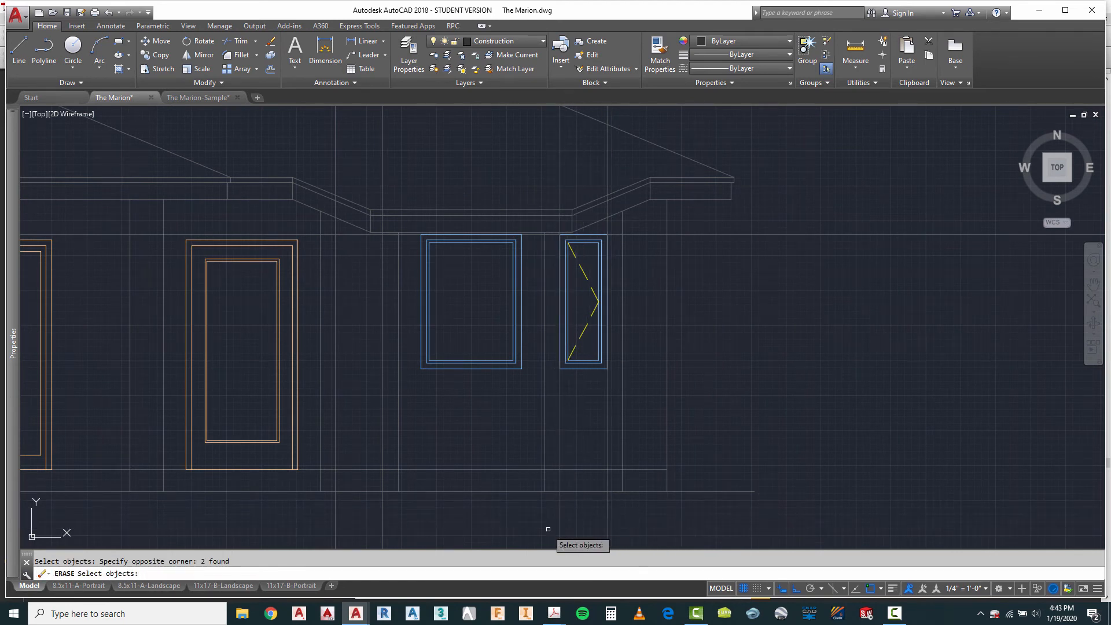
pyautogui.press('Return')
pyautogui.scroll(-2, 665, 371)
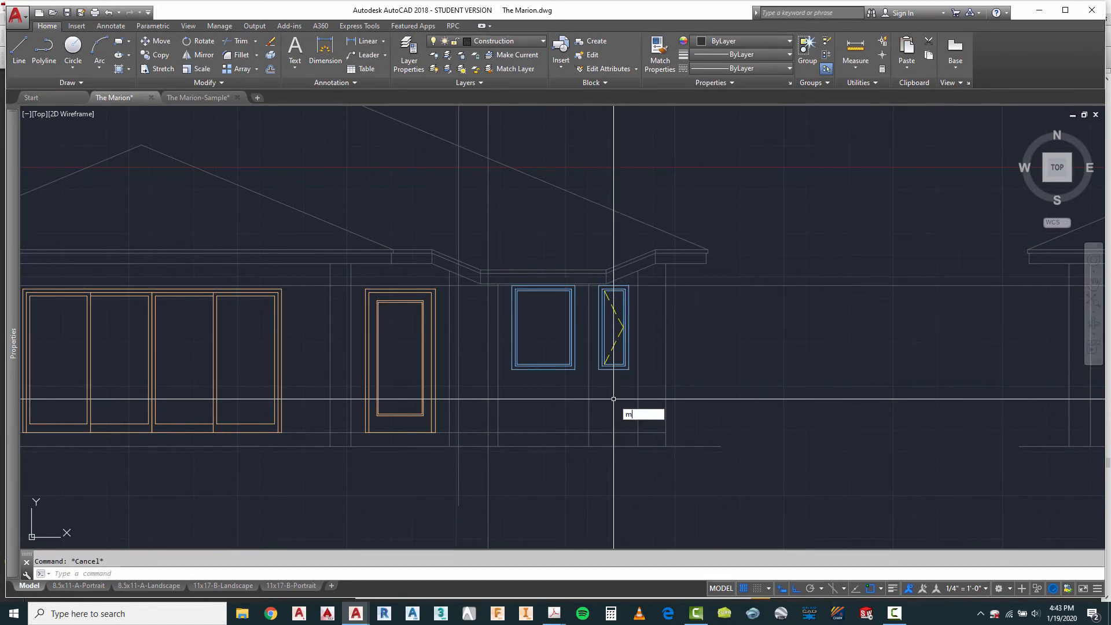
# Step: Mirror the narrowed casement window about the vertical centerline of the bay's fixed window, keeping the source objects
pyautogui.press('Return')
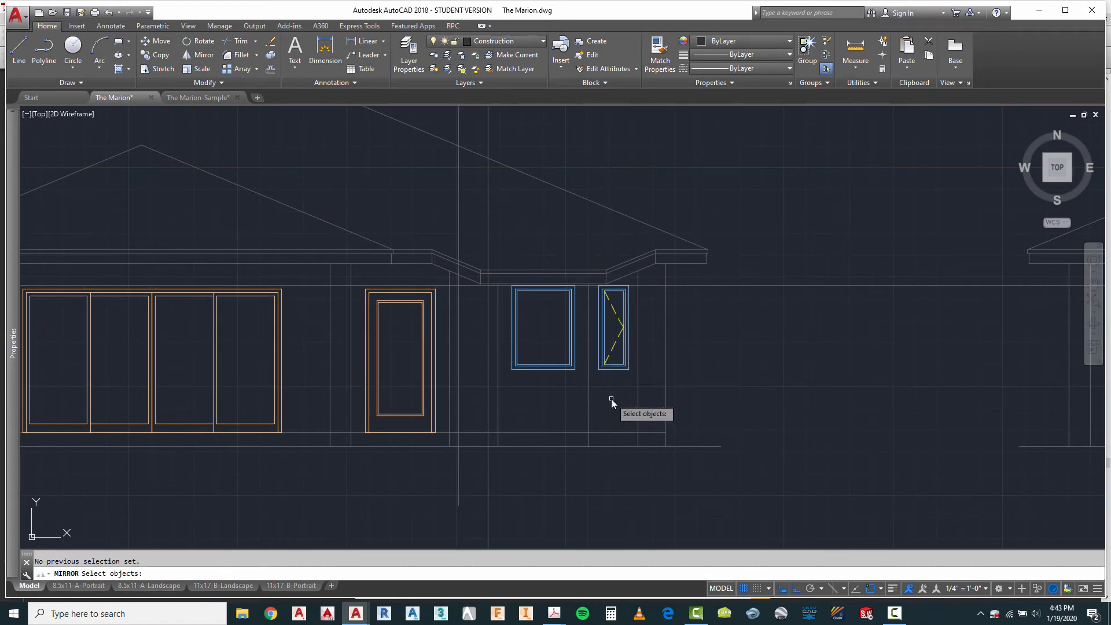
pyautogui.scroll(3, 606, 296)
pyautogui.press('Escape')
pyautogui.write('m')
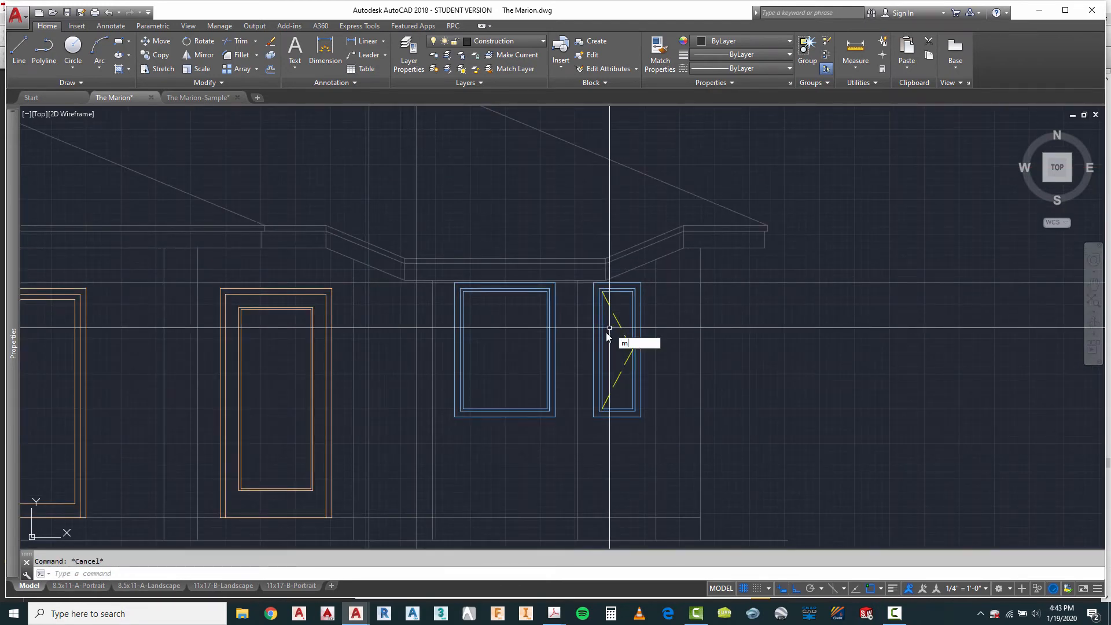
pyautogui.write('i')
pyautogui.press('Return')
pyautogui.scroll(5, 607, 332)
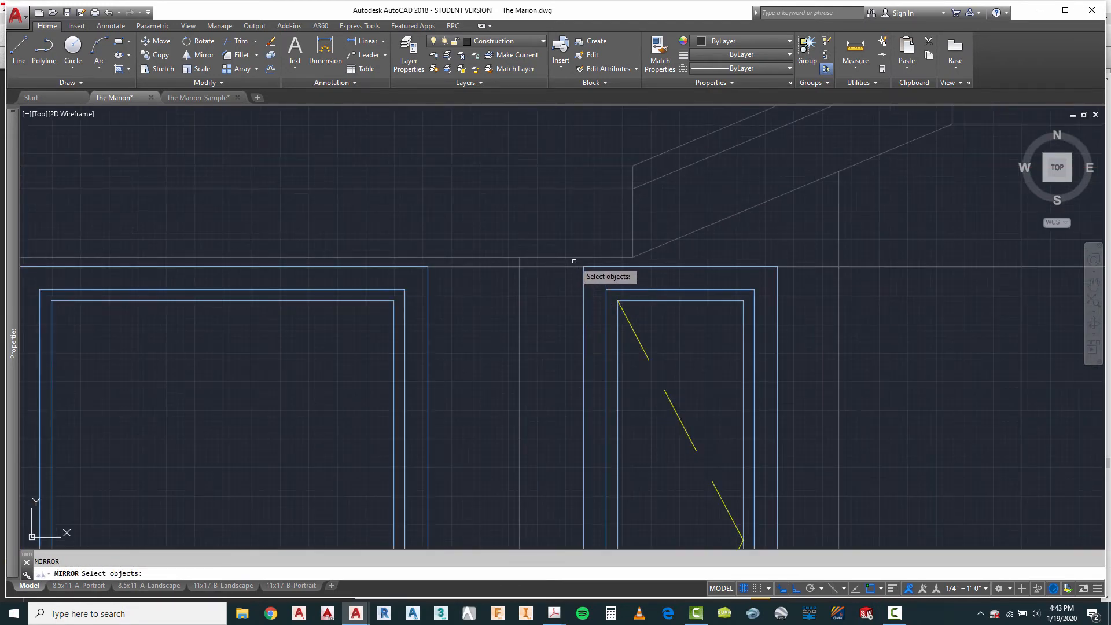
pyautogui.scroll(-5, 573, 262)
pyautogui.click(635, 405)
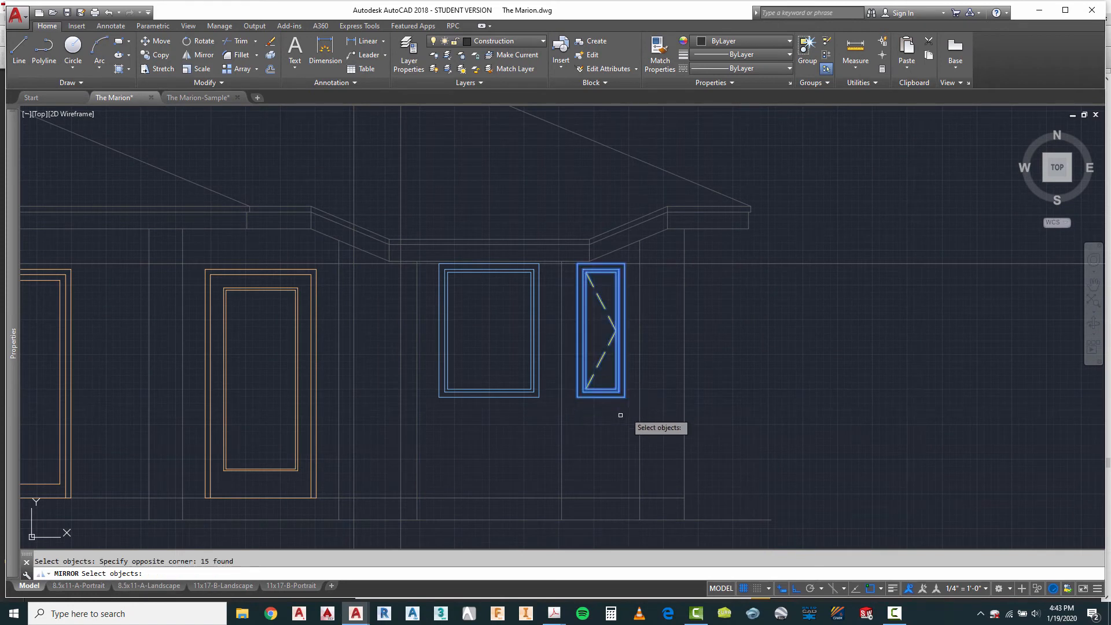
pyautogui.press('Return')
pyautogui.click(489, 398)
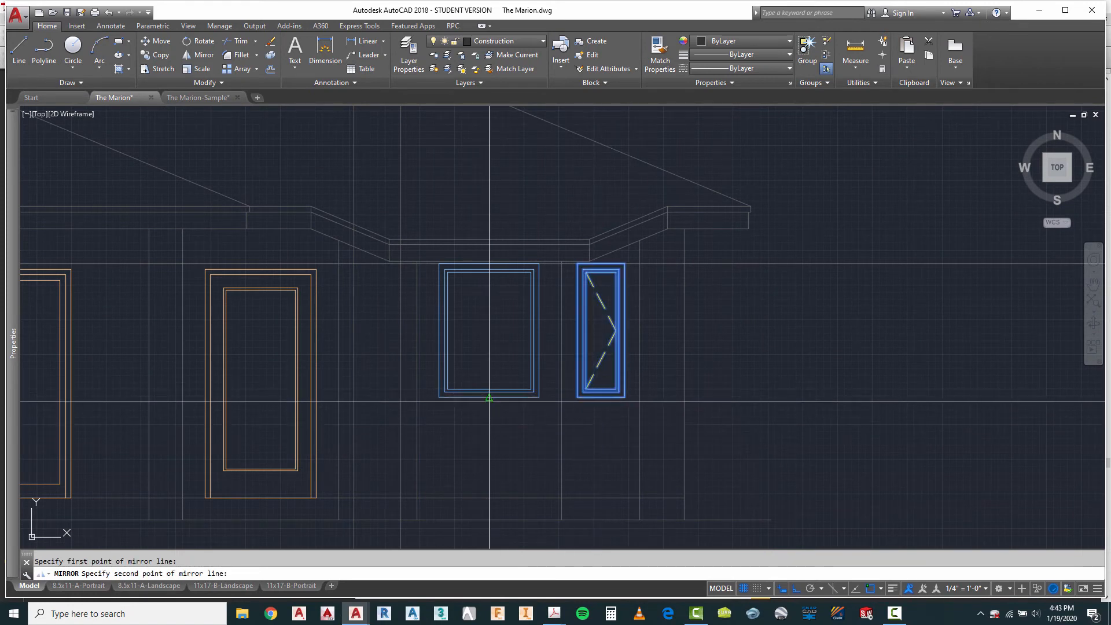
pyautogui.click(489, 437)
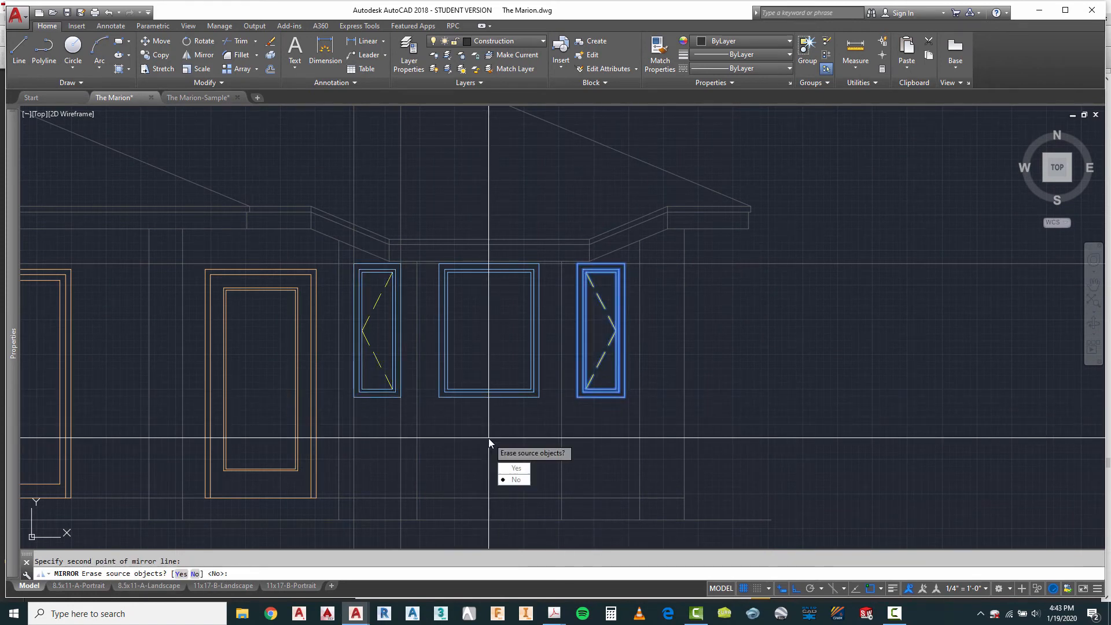
pyautogui.click(517, 480)
# Step: Erase the two vertical projection lines running through the left bay casement window on the third elevation
pyautogui.scroll(-2, 533, 241)
pyautogui.press('Escape')
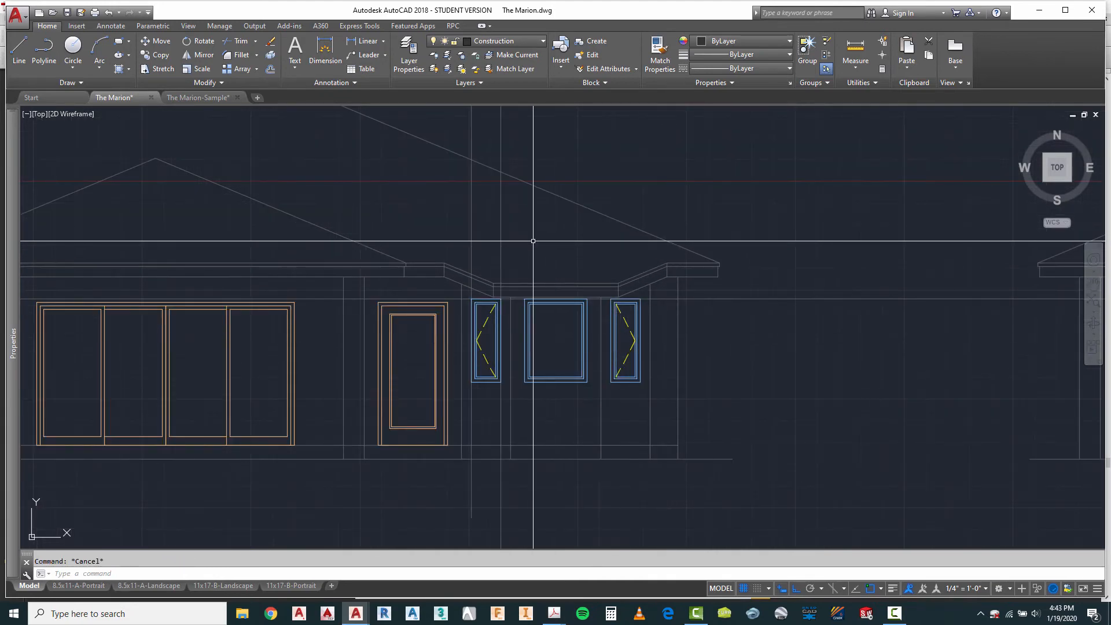
pyautogui.write('e')
pyautogui.press('Return')
pyautogui.click(461, 228)
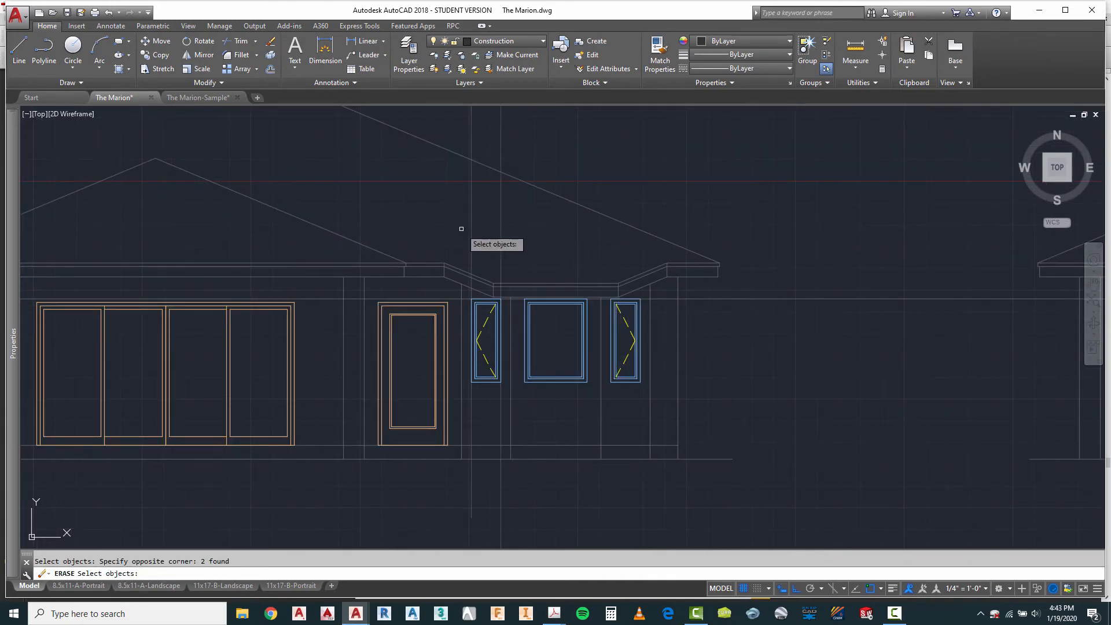
pyautogui.press('Return')
# Step: Draw a vertical projection line from the outer end of the second plan's lower angled bay window down past the second elevation
pyautogui.scroll(-4, 607, 247)
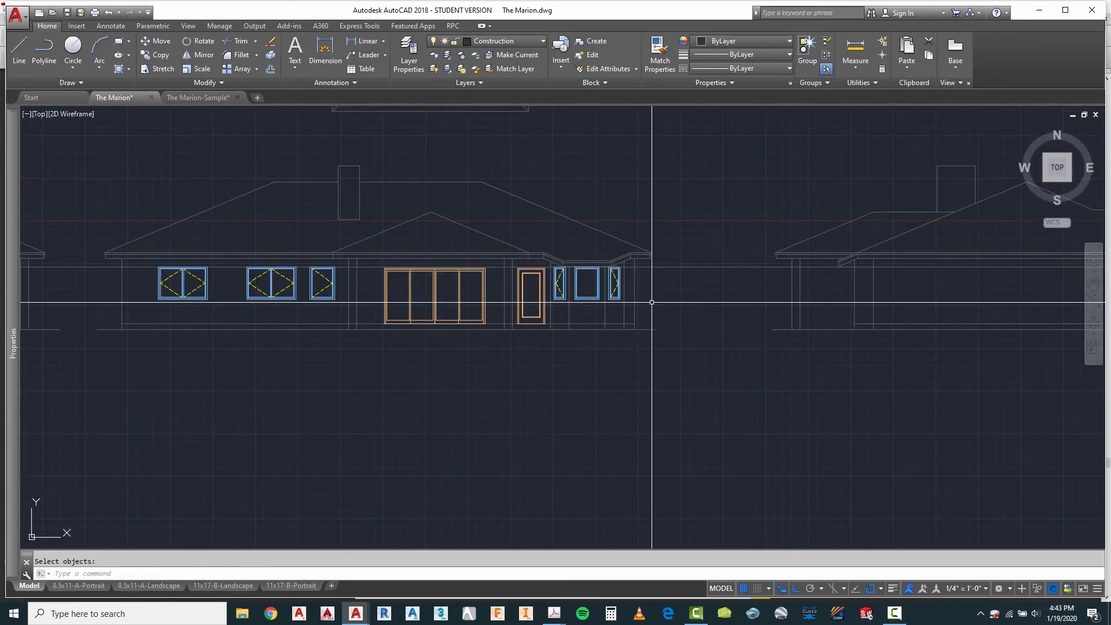
pyautogui.scroll(-2, 540, 341)
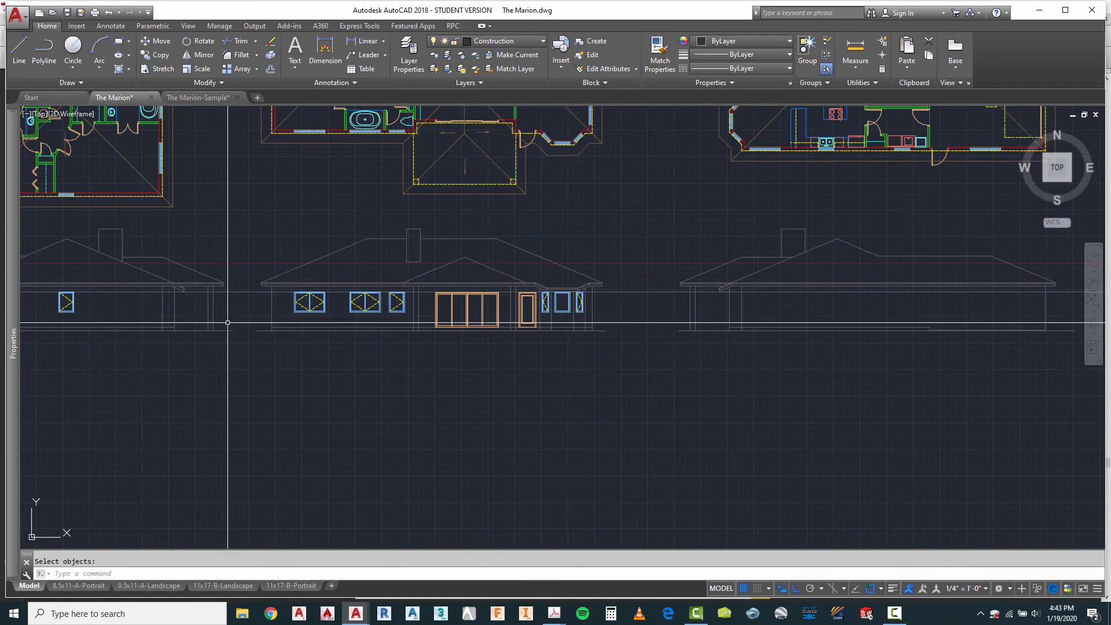
pyautogui.scroll(4, 165, 301)
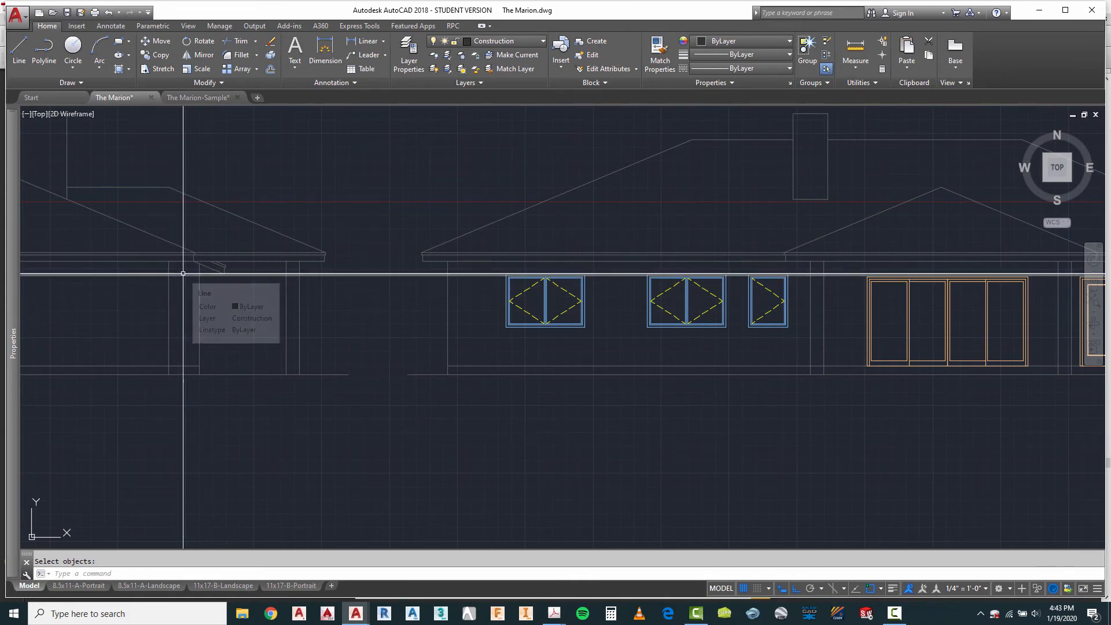
pyautogui.scroll(-2, 690, 342)
pyautogui.scroll(-3, 712, 386)
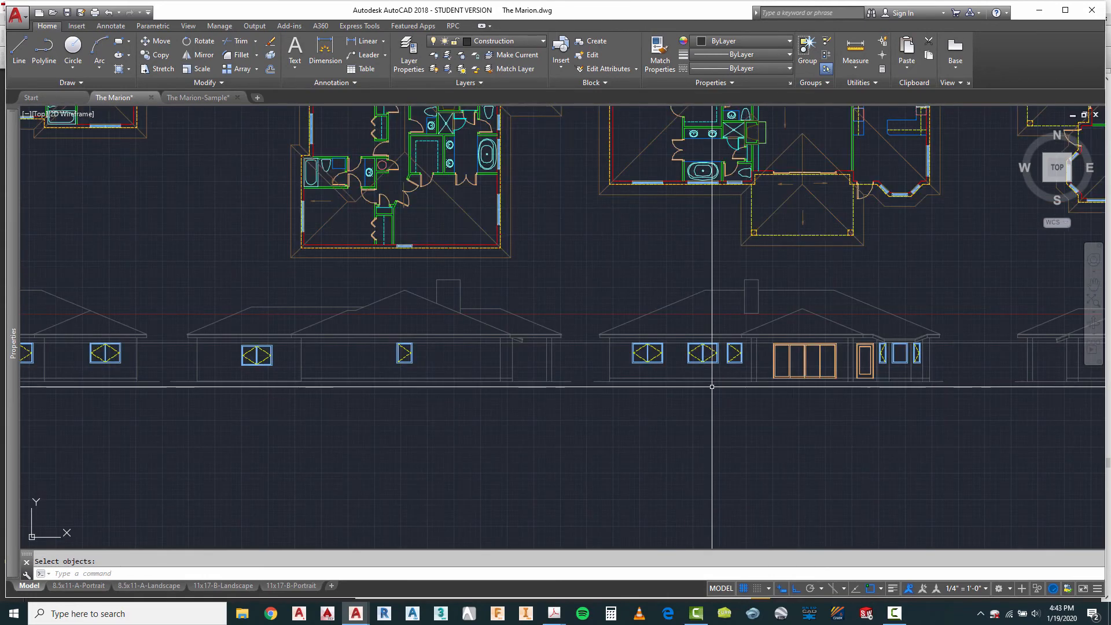
pyautogui.scroll(-2, 639, 231)
pyautogui.scroll(6, 502, 182)
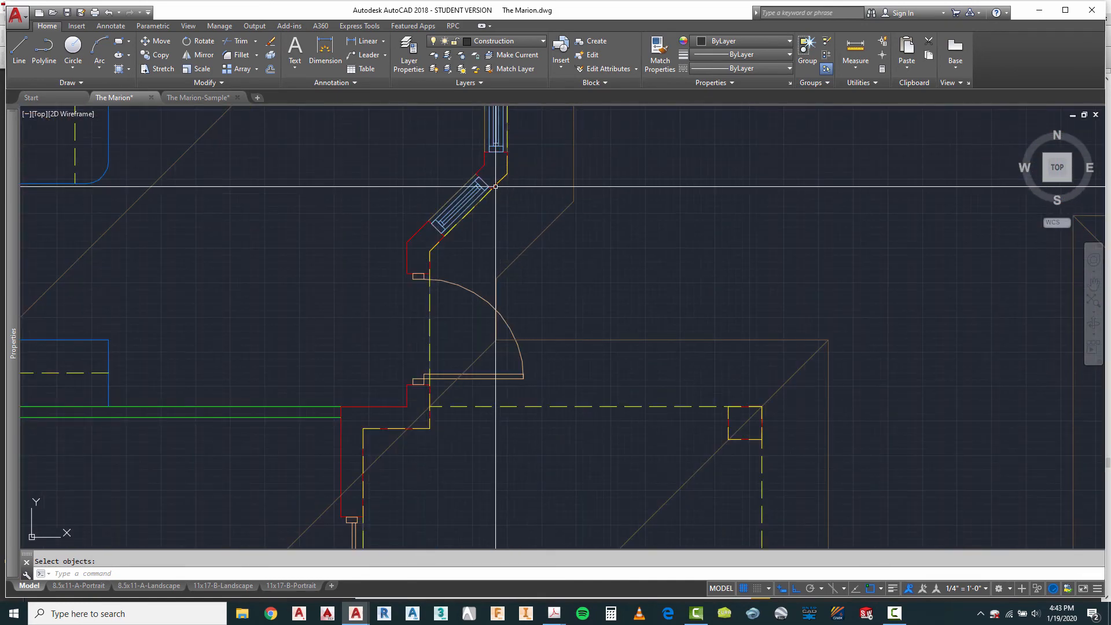
pyautogui.click(25, 54)
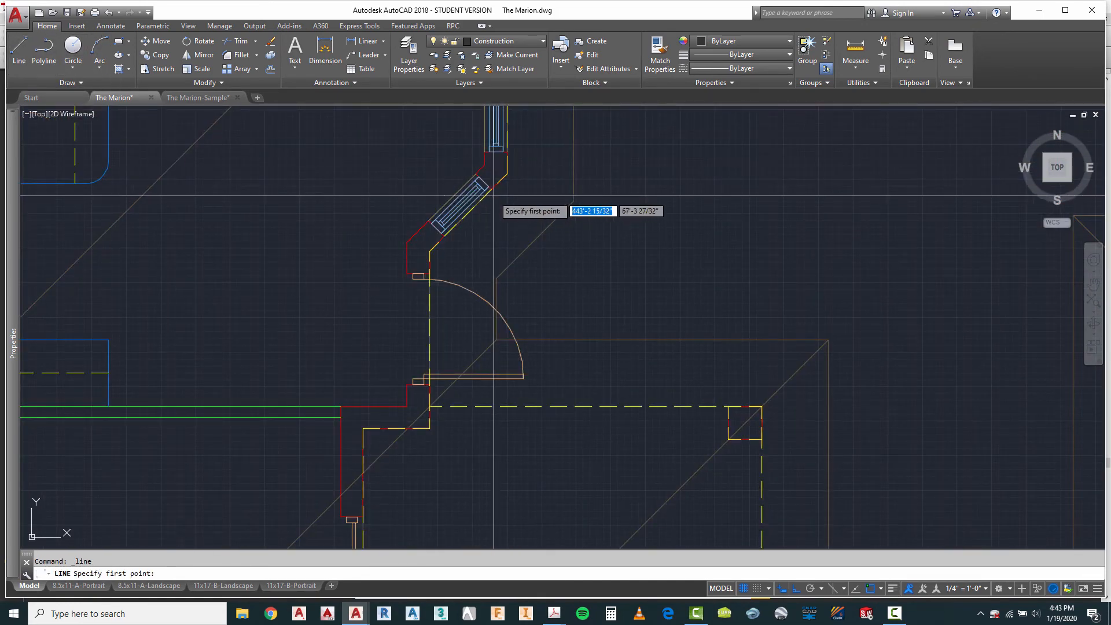
pyautogui.click(496, 191)
pyautogui.scroll(-3, 496, 182)
pyautogui.scroll(-5, 496, 180)
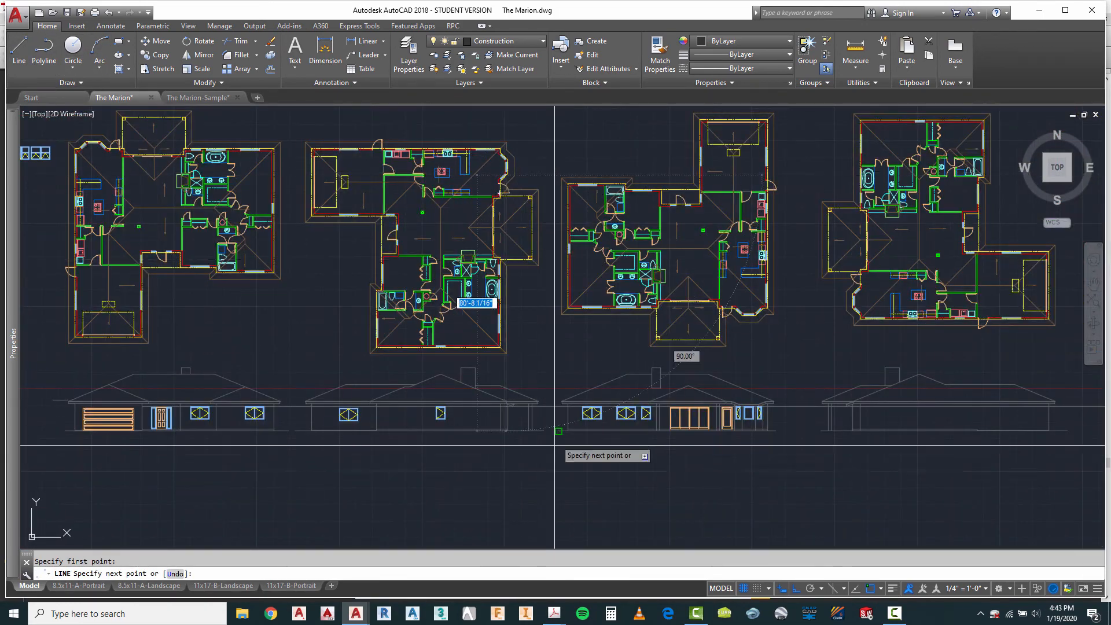
pyautogui.scroll(5, 530, 451)
pyautogui.press('Escape')
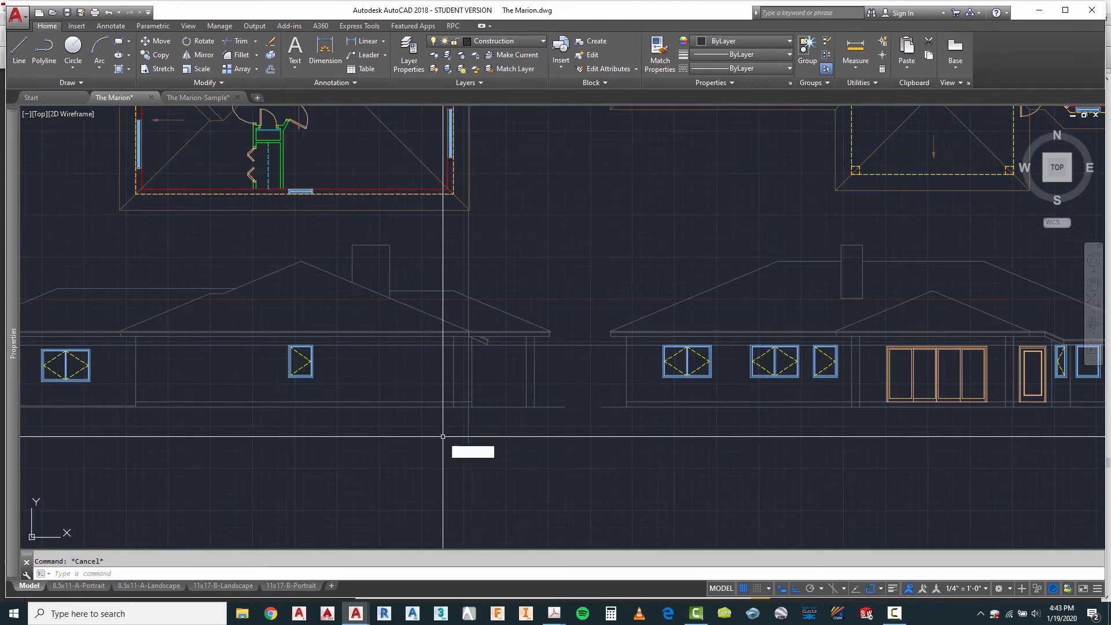
# Step: Copy the third elevation's left bay casement window to the second elevation, aligning its right frame edge with the projection line
pyautogui.write('co')
pyautogui.press('Return')
pyautogui.scroll(-4, 338, 364)
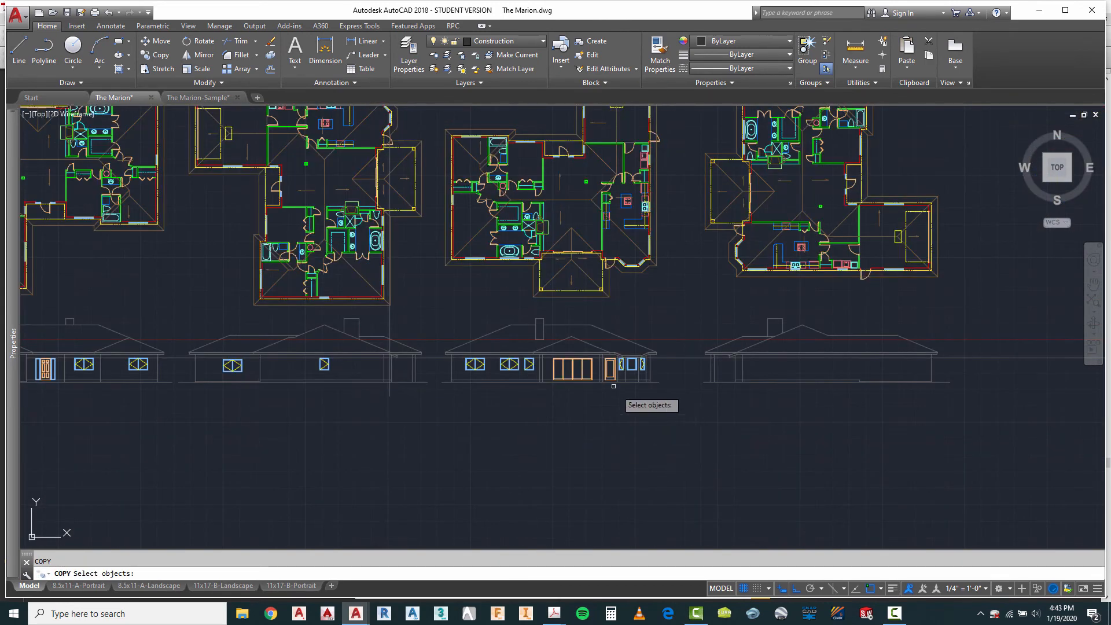
pyautogui.scroll(8, 614, 386)
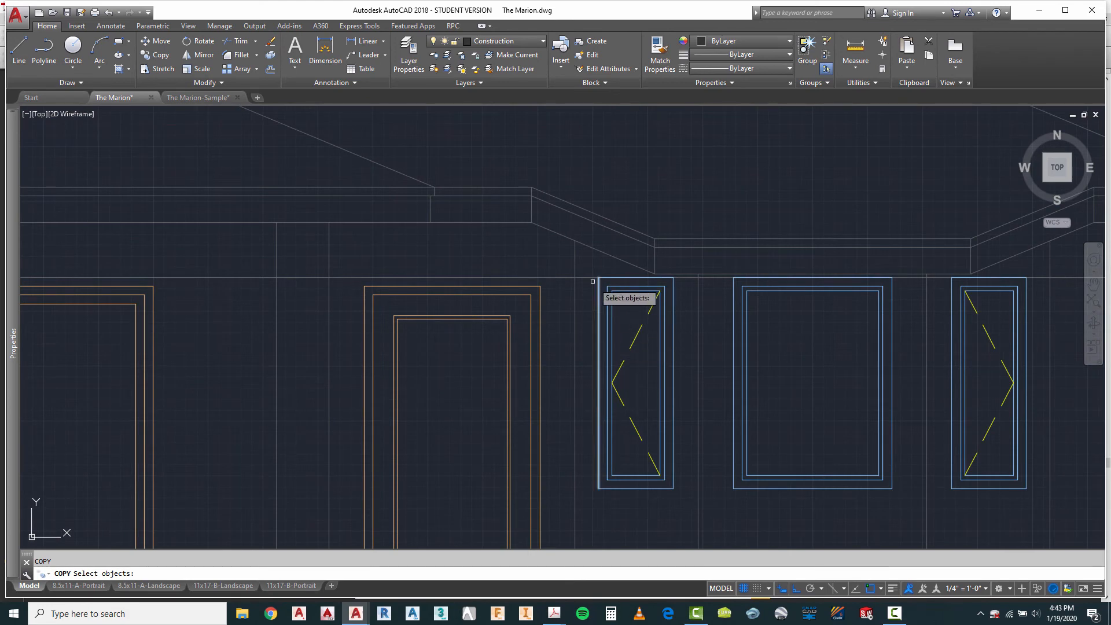
pyautogui.click(587, 274)
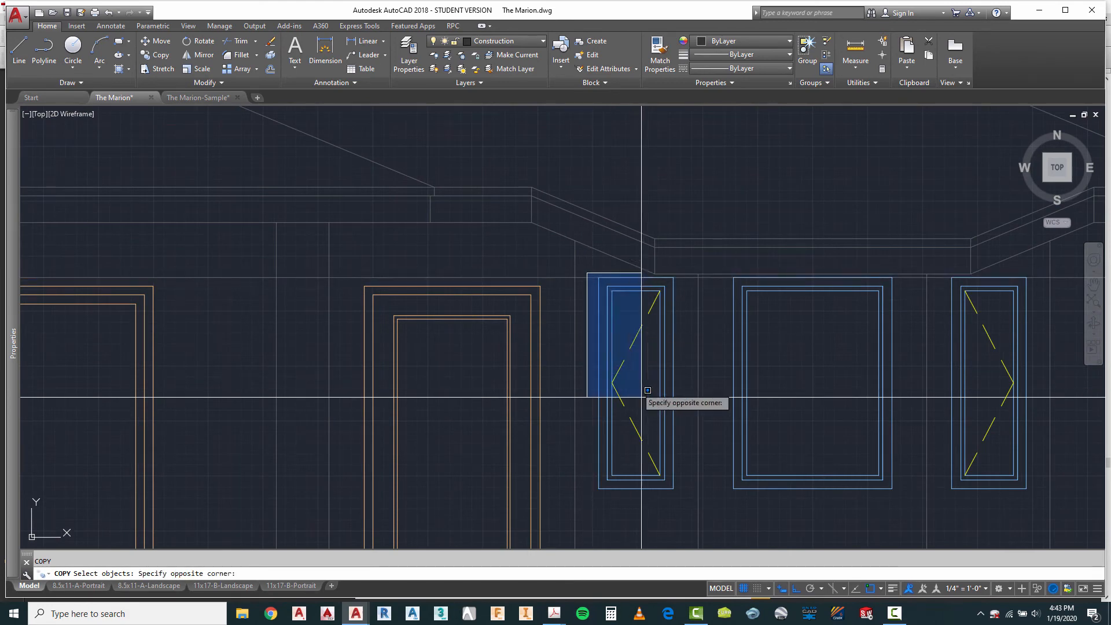
pyautogui.click(686, 501)
pyautogui.press('Return')
pyautogui.click(684, 381)
pyautogui.scroll(-4, 856, 358)
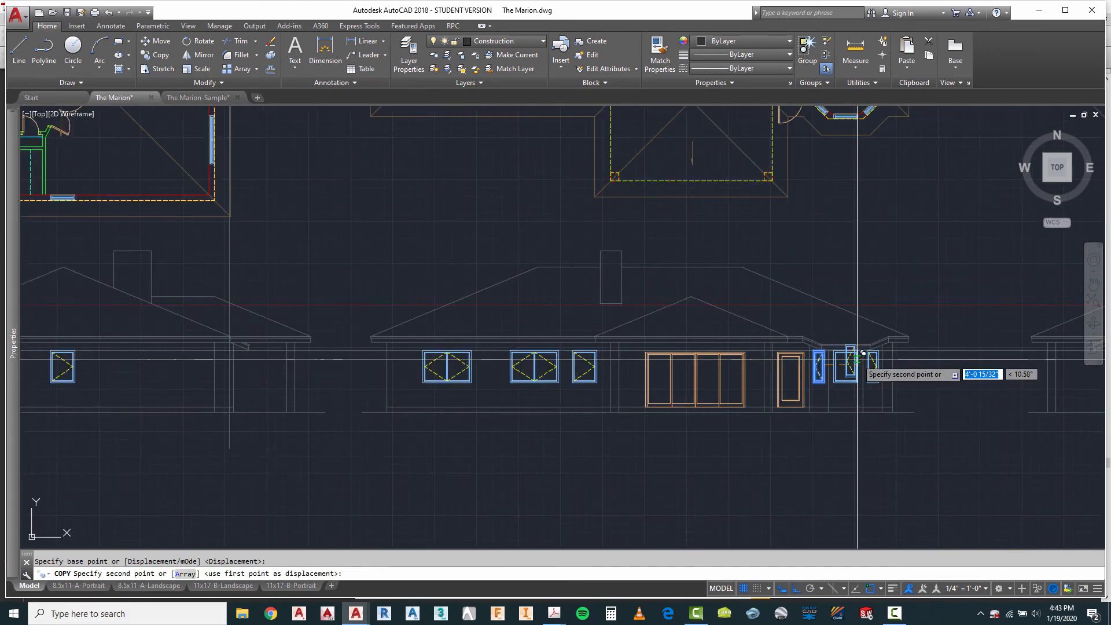
pyautogui.scroll(-3, 529, 372)
pyautogui.scroll(8, 410, 372)
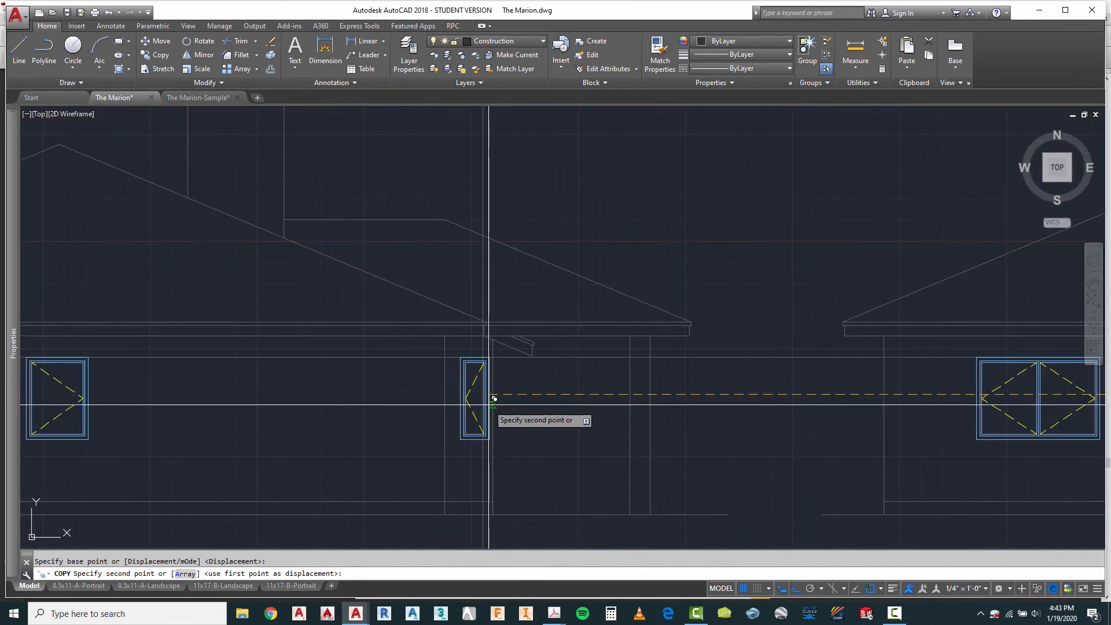
pyautogui.click(488, 398)
pyautogui.press('Escape')
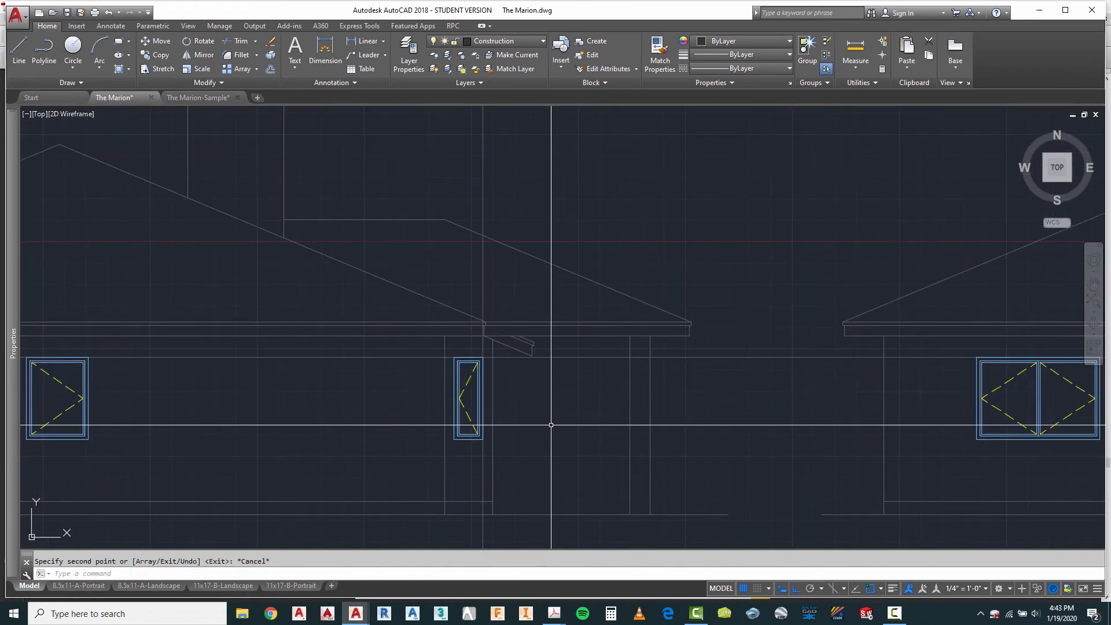
# Step: Erase the vertical projection line beside the copied casement window on the second elevation
pyautogui.press('Escape')
pyautogui.click(506, 158)
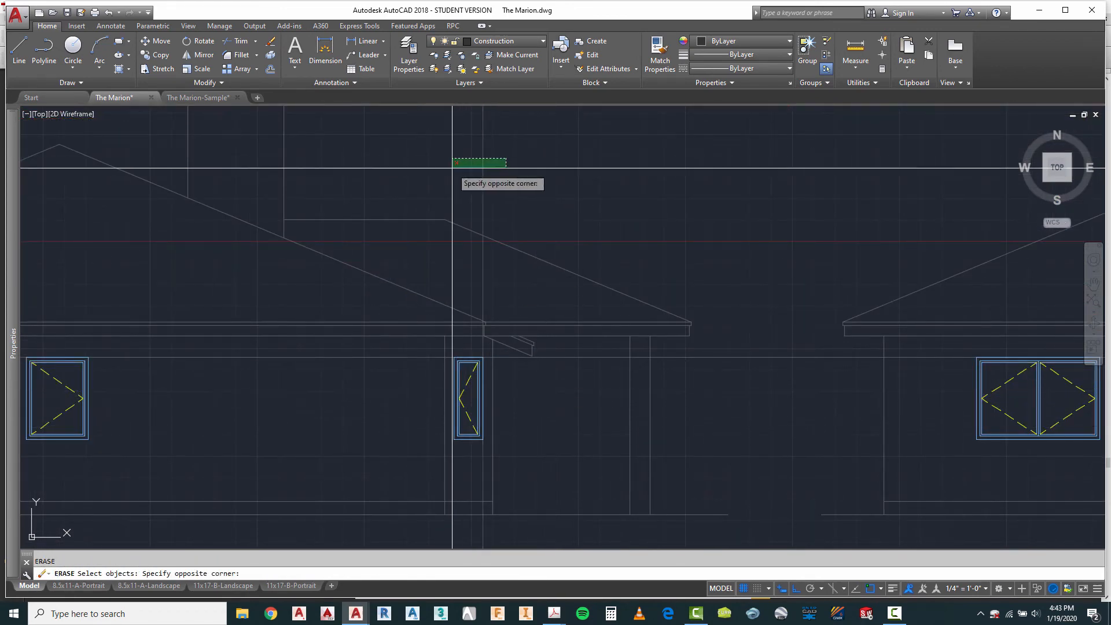
pyautogui.press('Return')
pyautogui.scroll(-5, 443, 172)
pyautogui.scroll(-1, 371, 284)
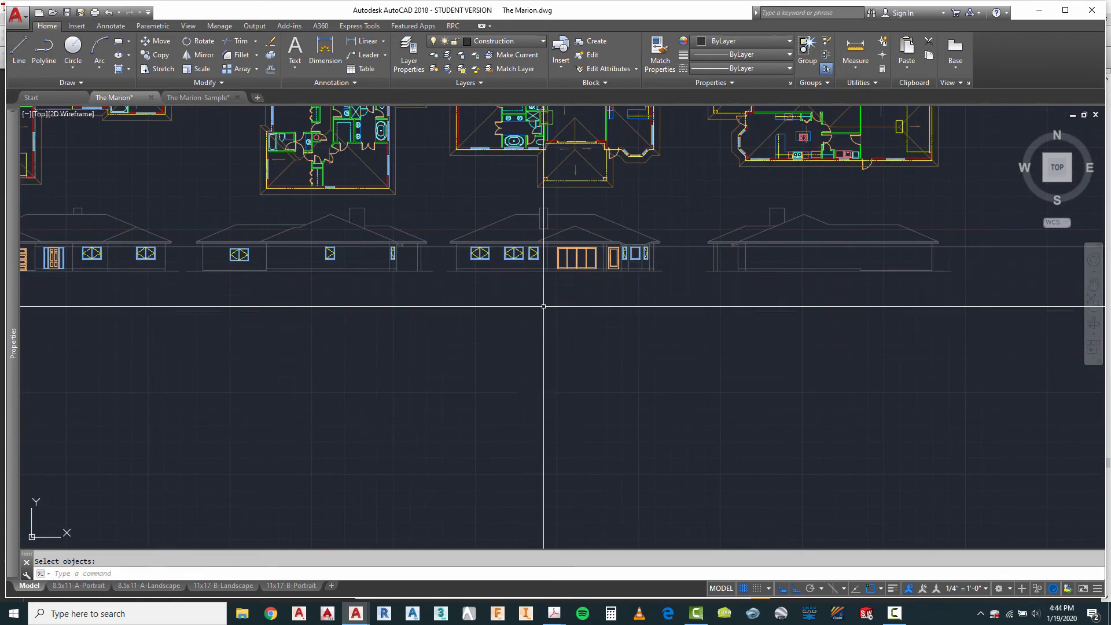
pyautogui.scroll(4, 391, 260)
pyautogui.press('Escape')
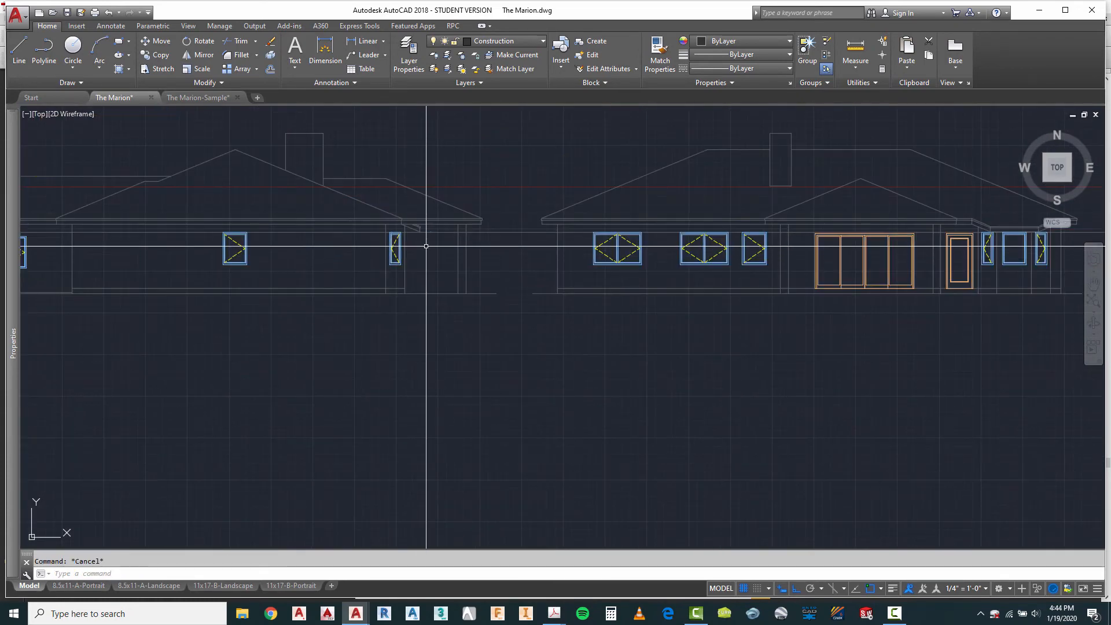
pyautogui.press('Return')
pyautogui.scroll(4, 394, 244)
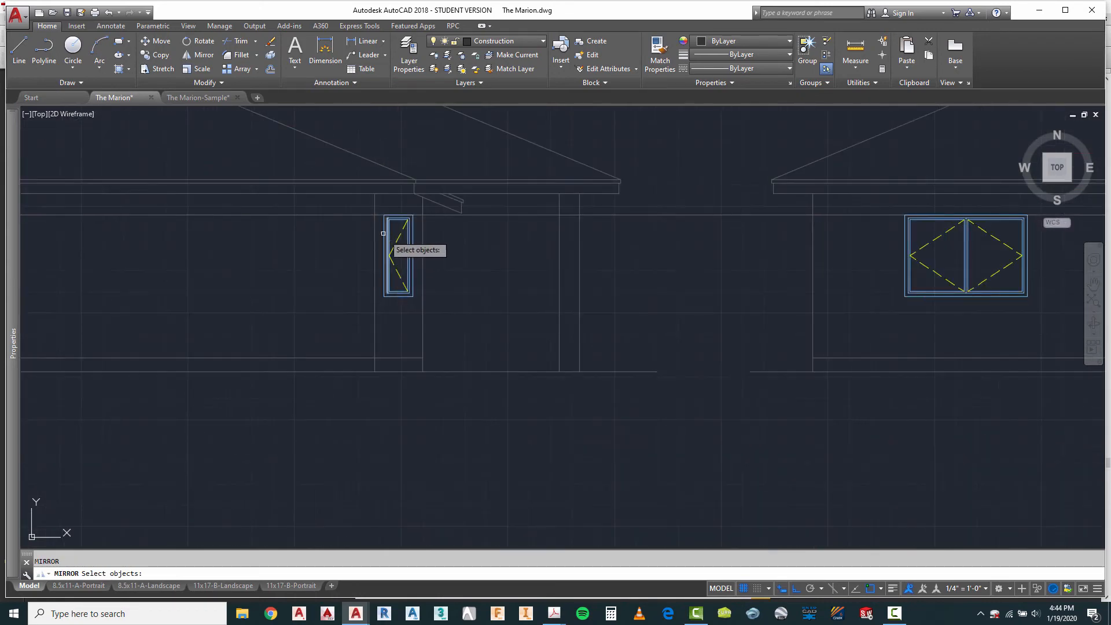
pyautogui.click(366, 205)
pyautogui.click(423, 323)
pyautogui.scroll(-5, 333, 267)
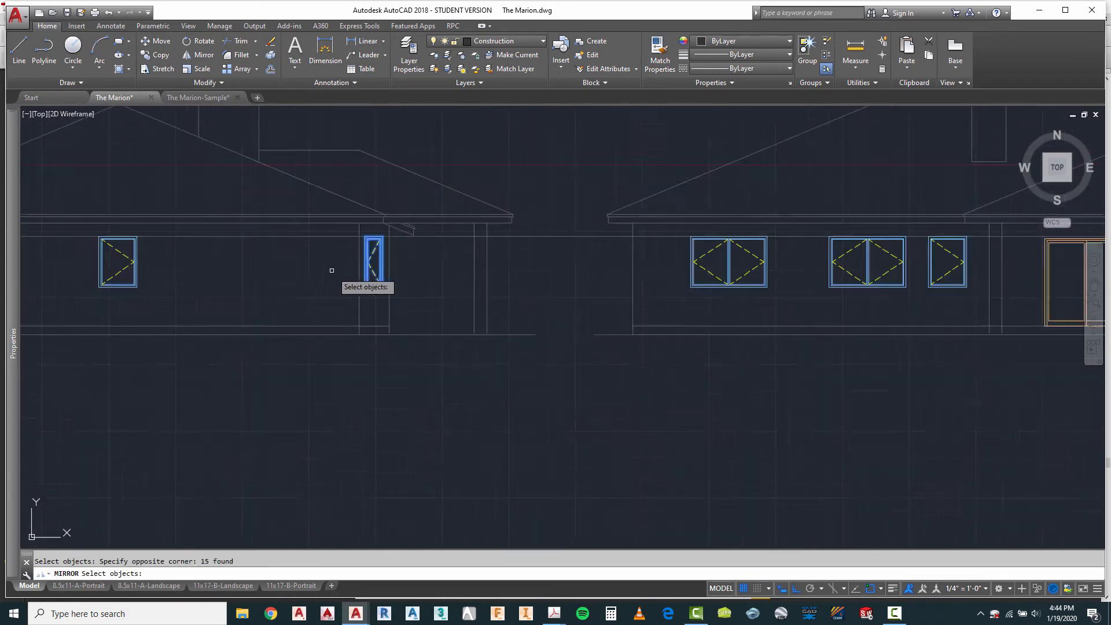
pyautogui.press('Return')
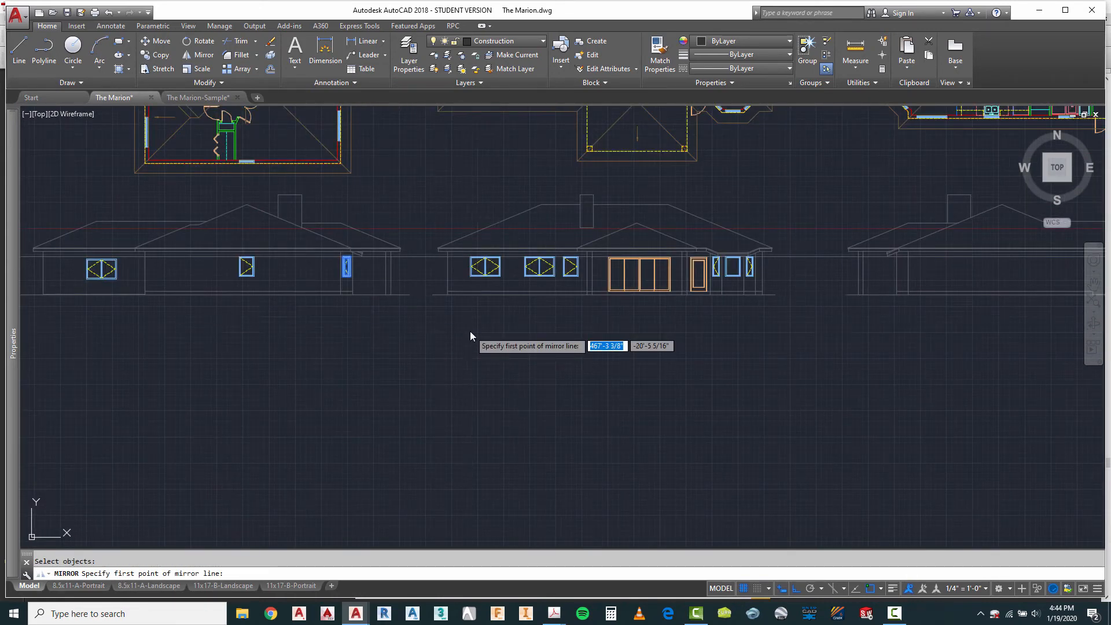
pyautogui.press('Escape')
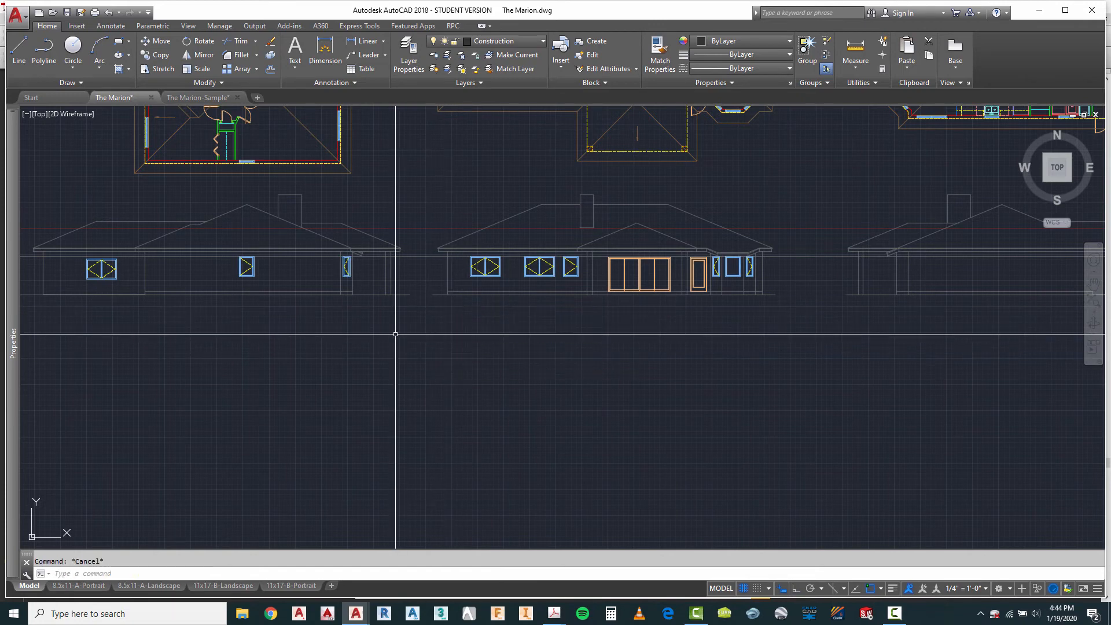
# Step: Mirror the second elevation's narrow bay casement window onto the fourth elevation about a vertical line midway between matching outer points, keeping the original
pyautogui.scroll(4, 336, 255)
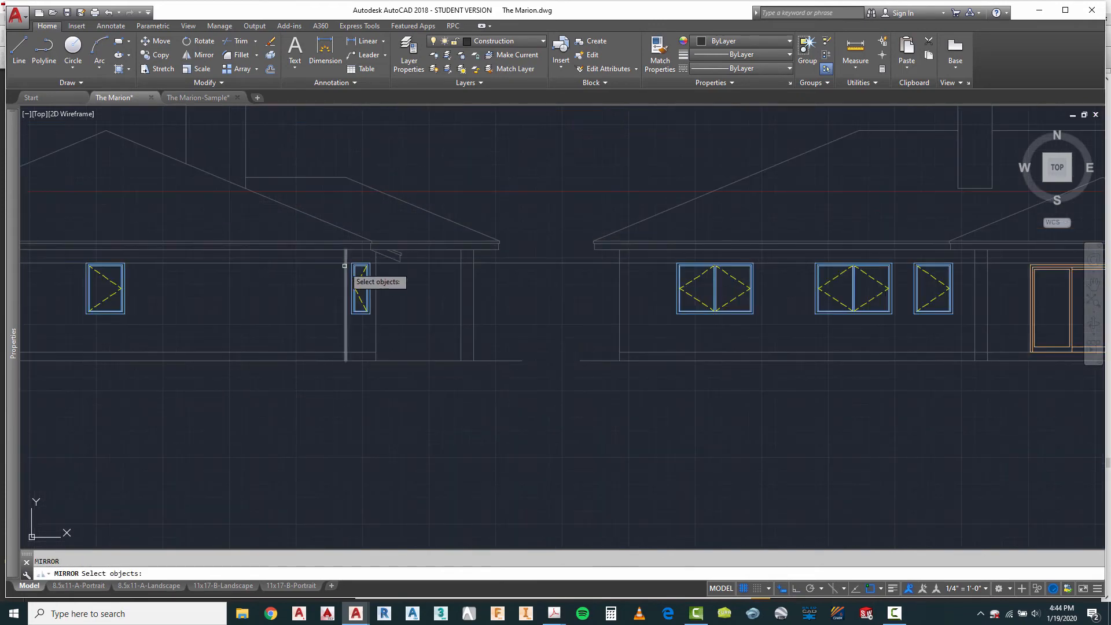
pyautogui.click(342, 260)
pyautogui.click(375, 320)
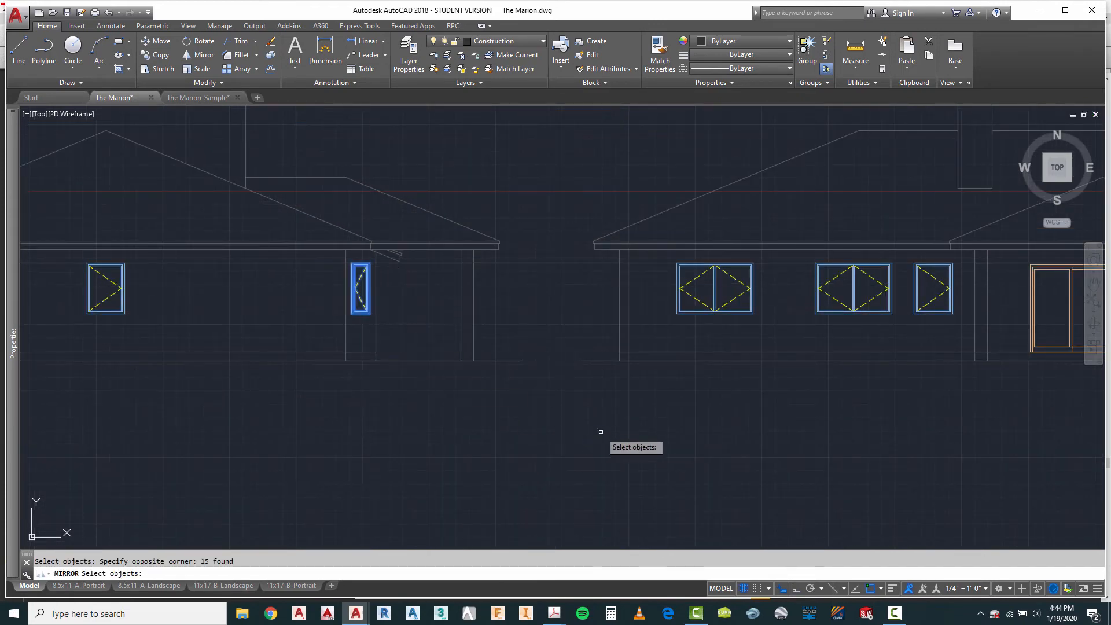
pyautogui.press('Return')
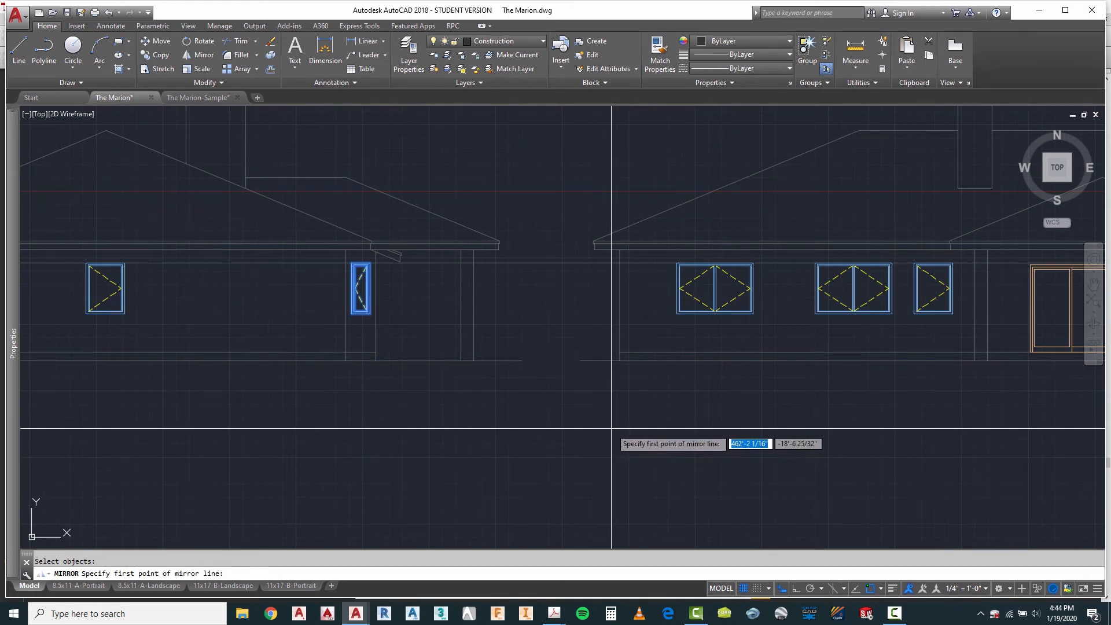
pyautogui.keyDown('shift'); pyautogui.rightClick(615, 427); pyautogui.keyUp('shift')
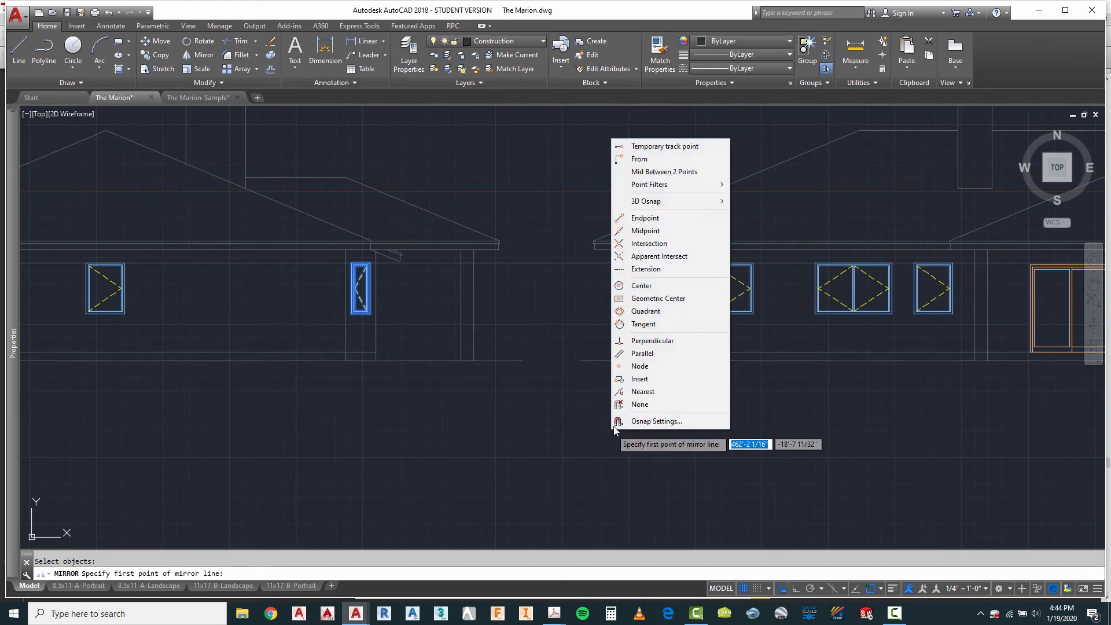
pyautogui.click(647, 172)
pyautogui.click(472, 317)
pyautogui.scroll(-3, 400, 316)
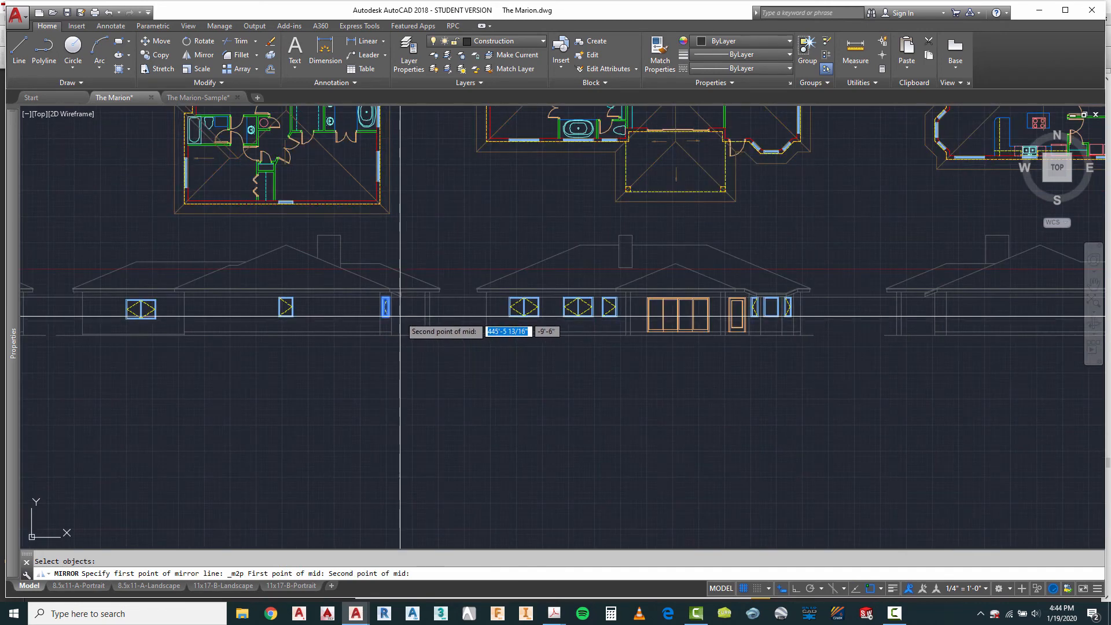
pyautogui.click(889, 318)
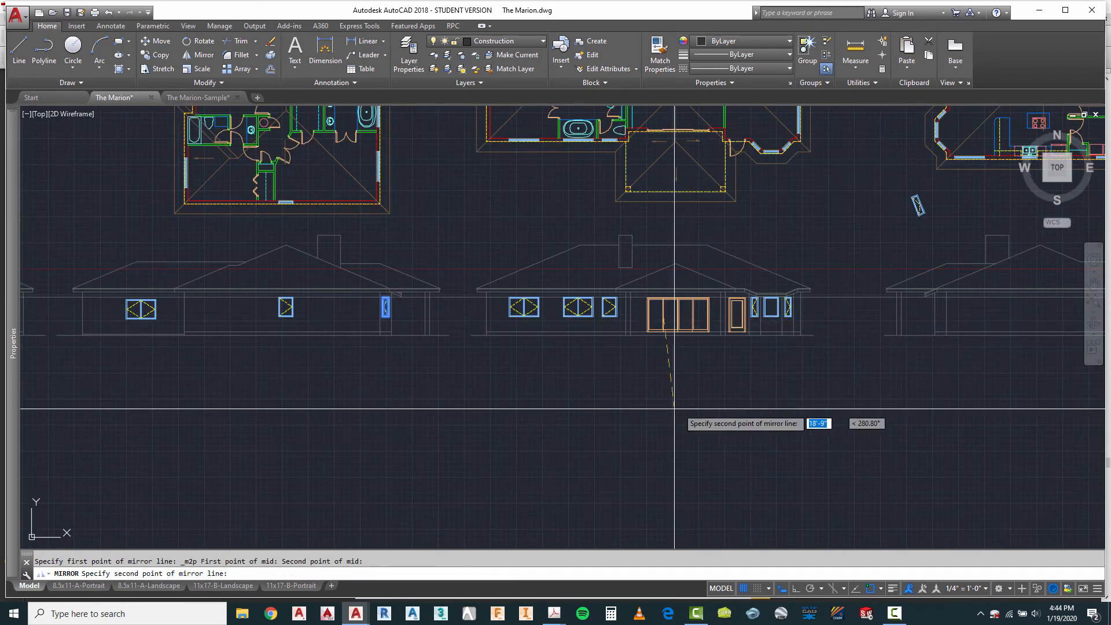
pyautogui.press('F8')
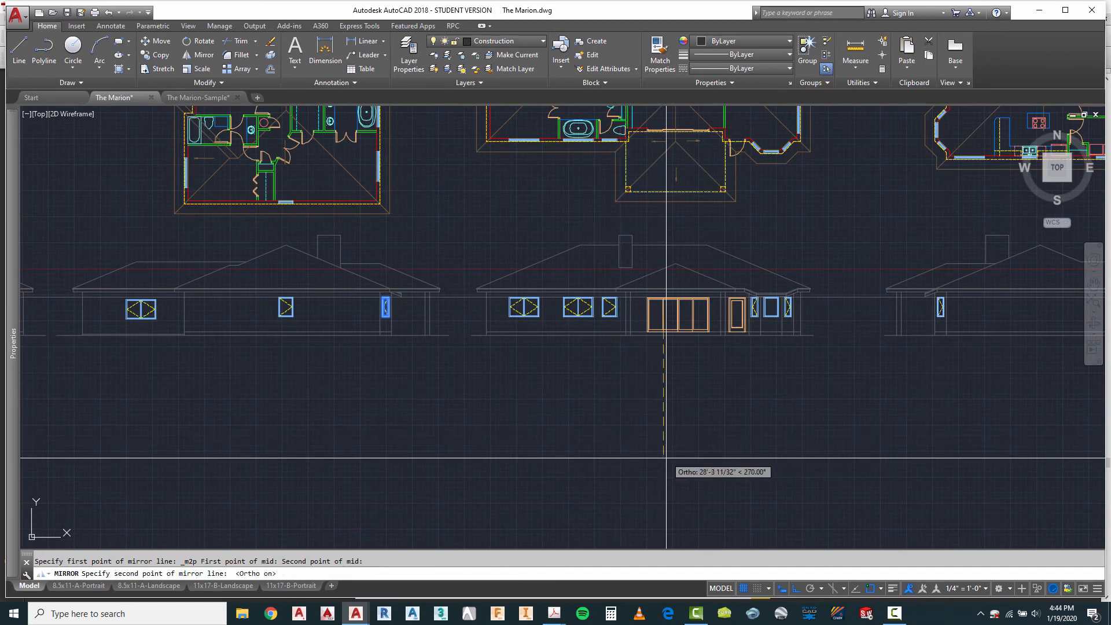
pyautogui.click(670, 471)
pyautogui.click(711, 514)
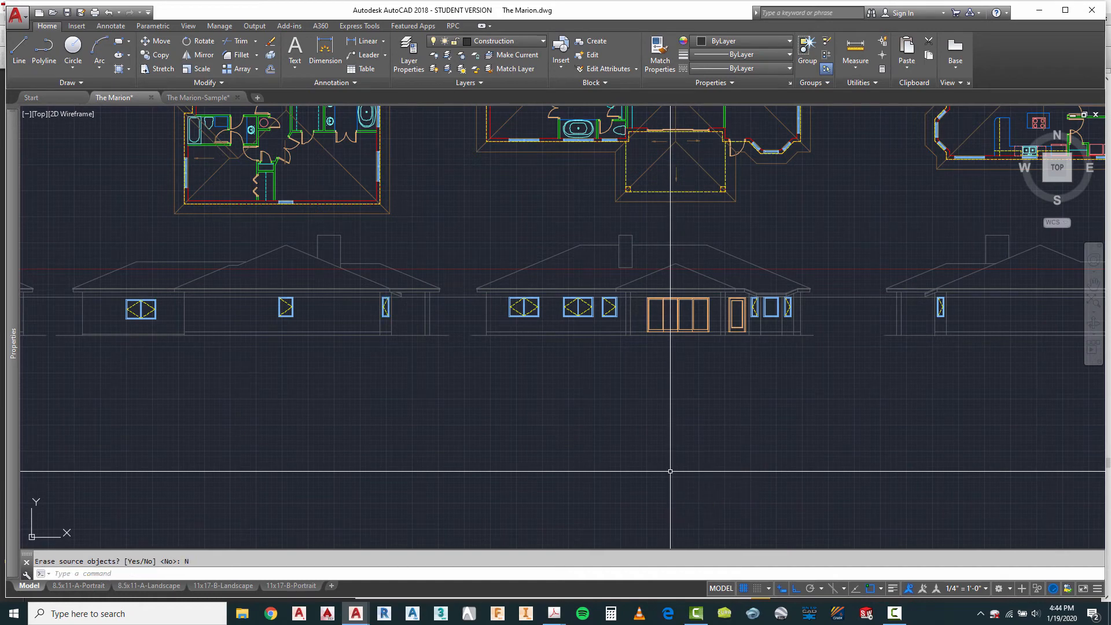
pyautogui.scroll(4, 1029, 309)
pyautogui.scroll(-5, 643, 299)
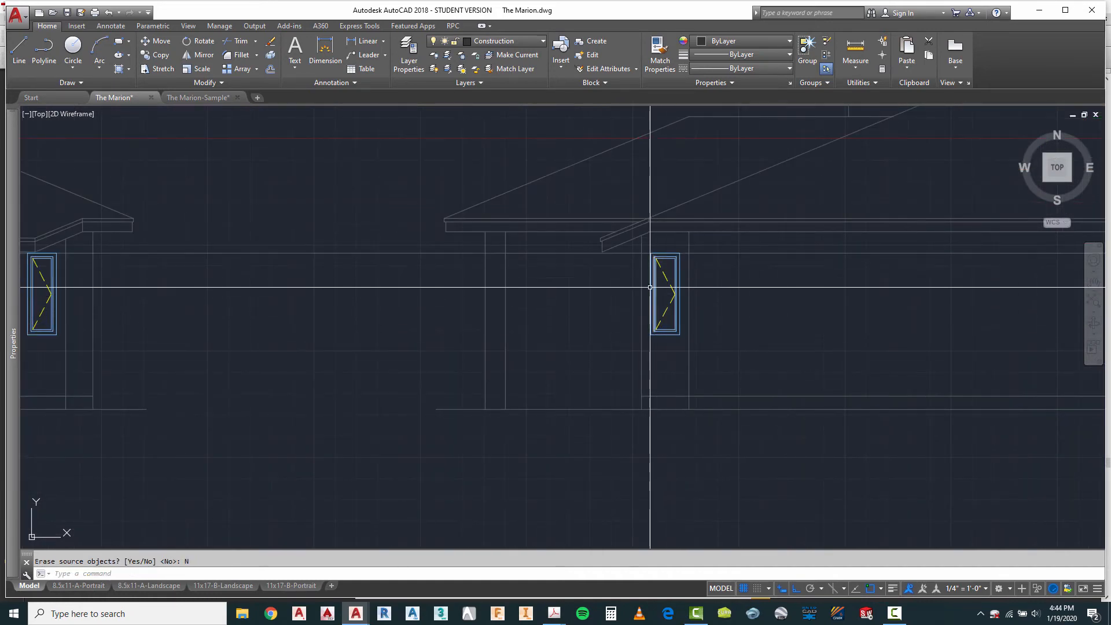
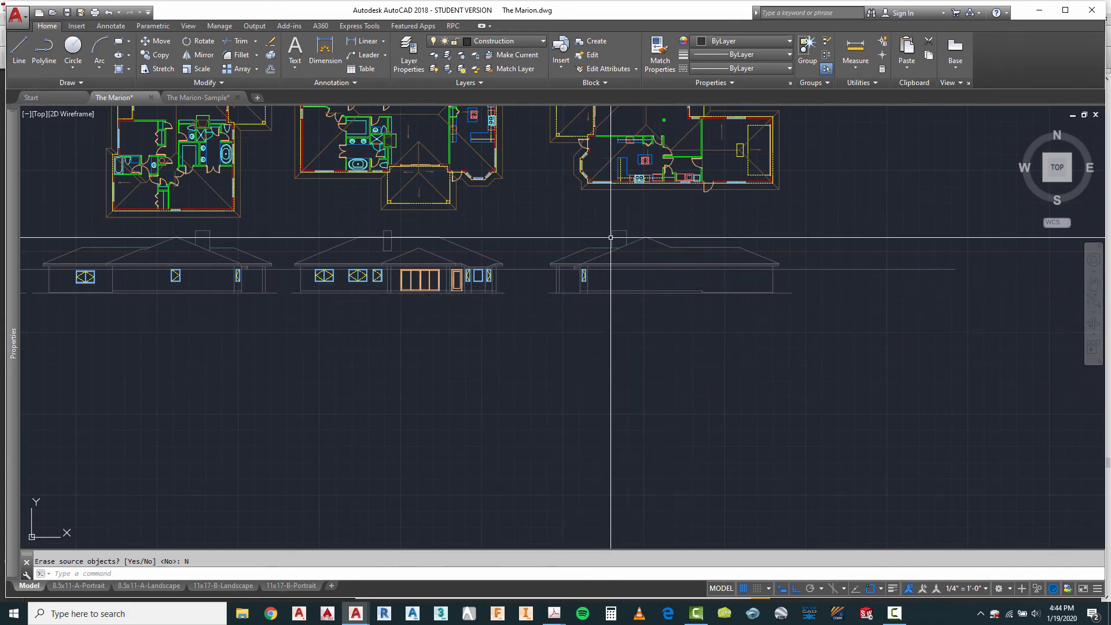
# Step: Draw a vertical projection line from the left end of the fourth plan's leftmost lower-wall window down past the fourth elevation
pyautogui.scroll(5, 611, 238)
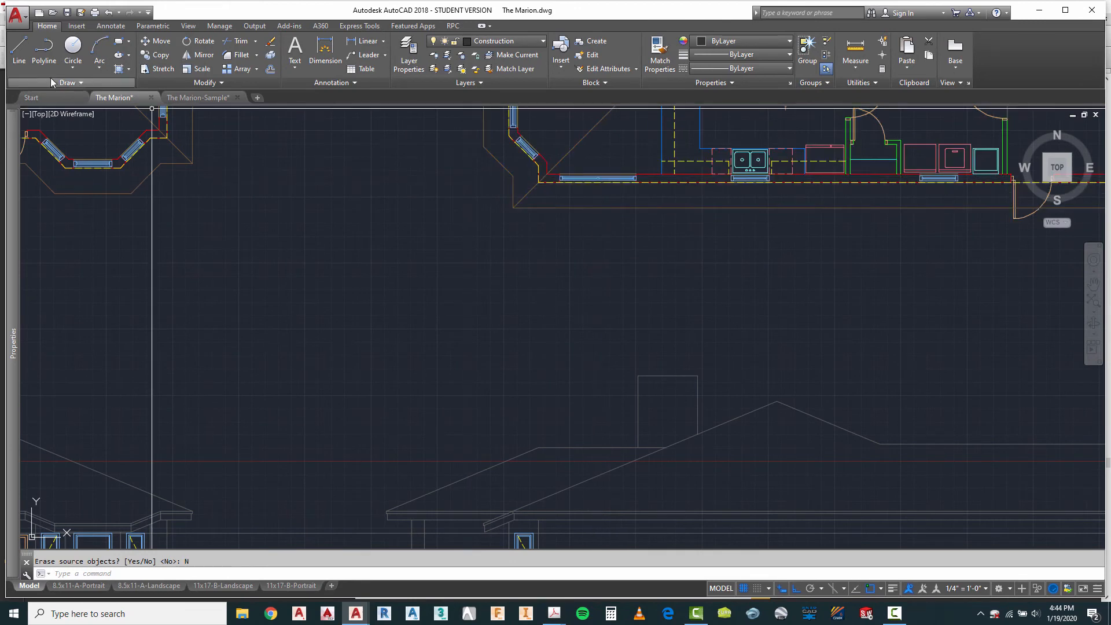
pyautogui.click(15, 49)
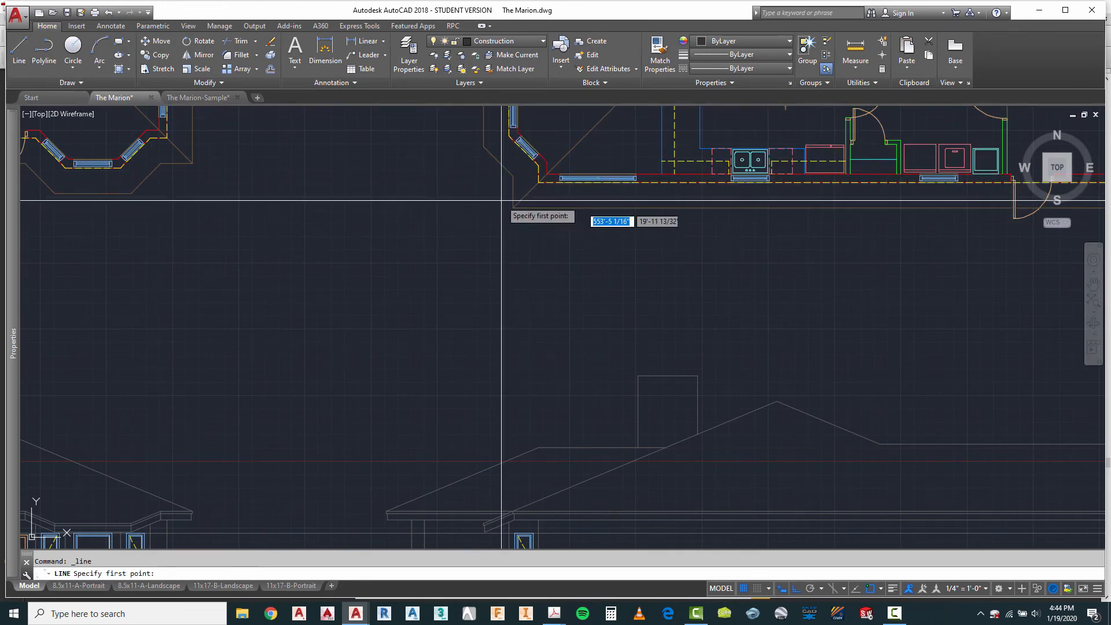
pyautogui.click(560, 183)
pyautogui.scroll(-5, 560, 183)
pyautogui.press('Escape')
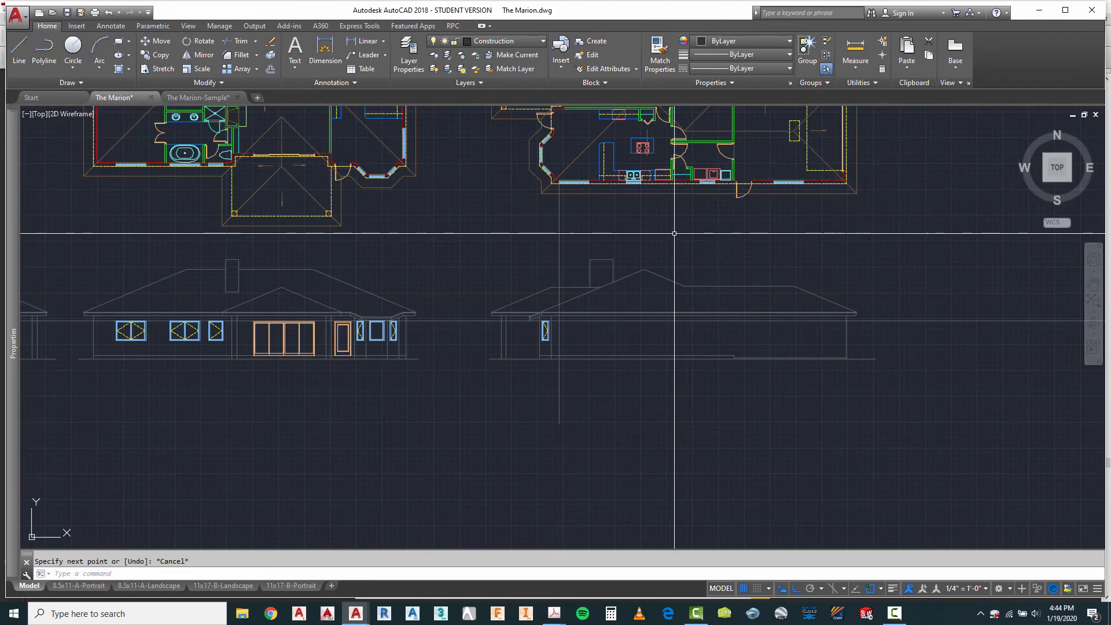
# Step: Draw a vertical projection line from the left end of the fourth plan's kitchen sink window down past the fourth elevation
pyautogui.rightClick(675, 233)
pyautogui.click(697, 239)
pyautogui.scroll(5, 607, 174)
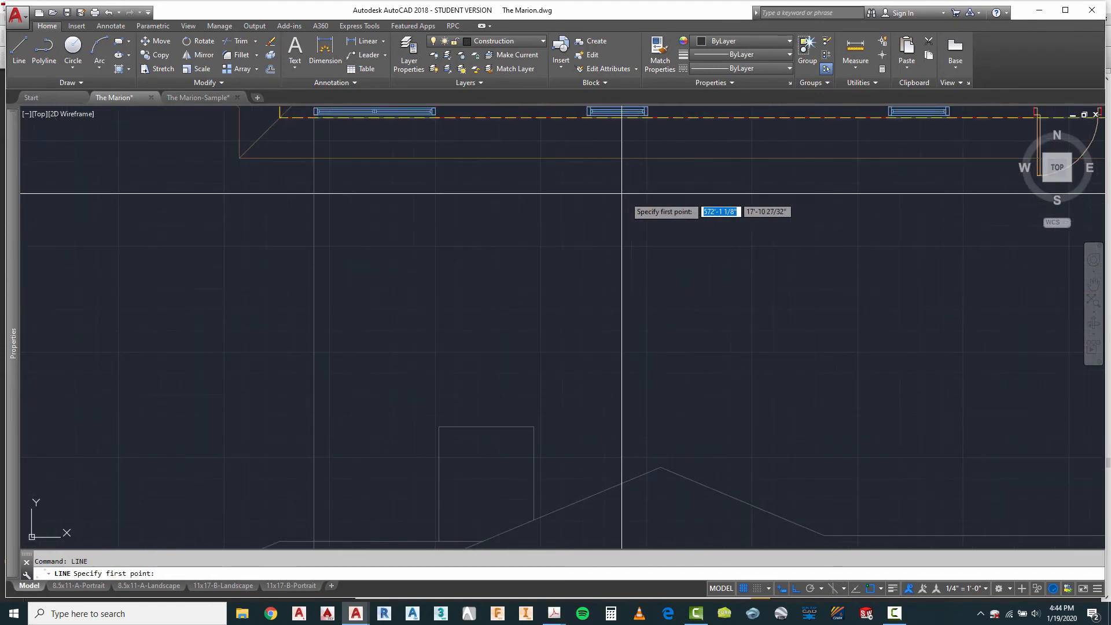
pyautogui.click(586, 117)
pyautogui.scroll(-5, 585, 119)
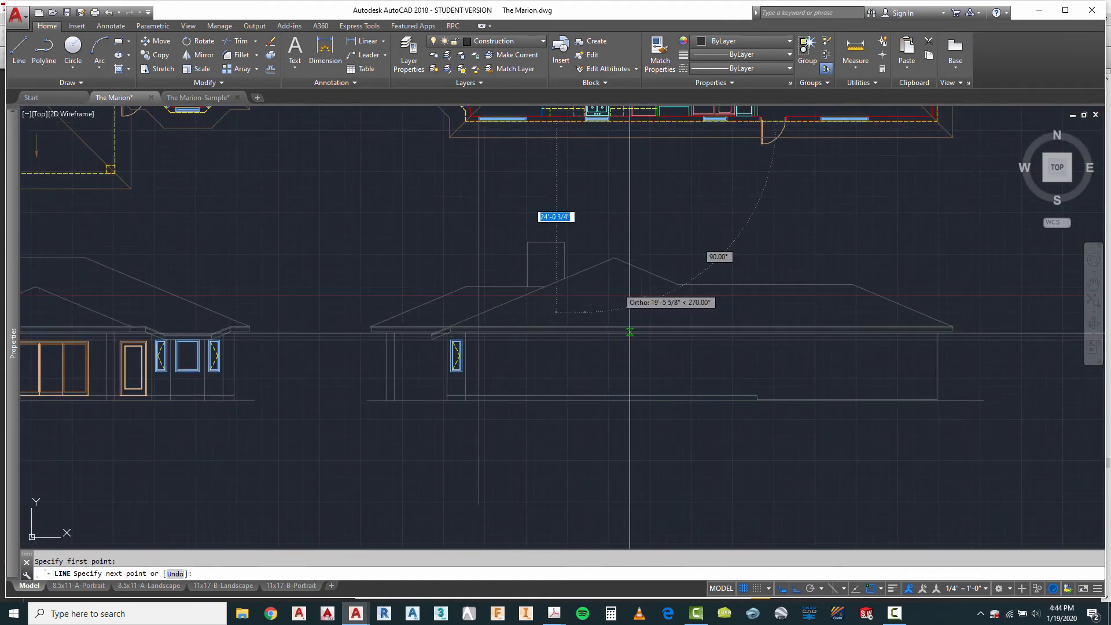
pyautogui.press('Escape')
# Step: Draw a vertical projection line from the left end of the small window beside the fourth plan's exterior door down past the elevation
pyautogui.rightClick(714, 154)
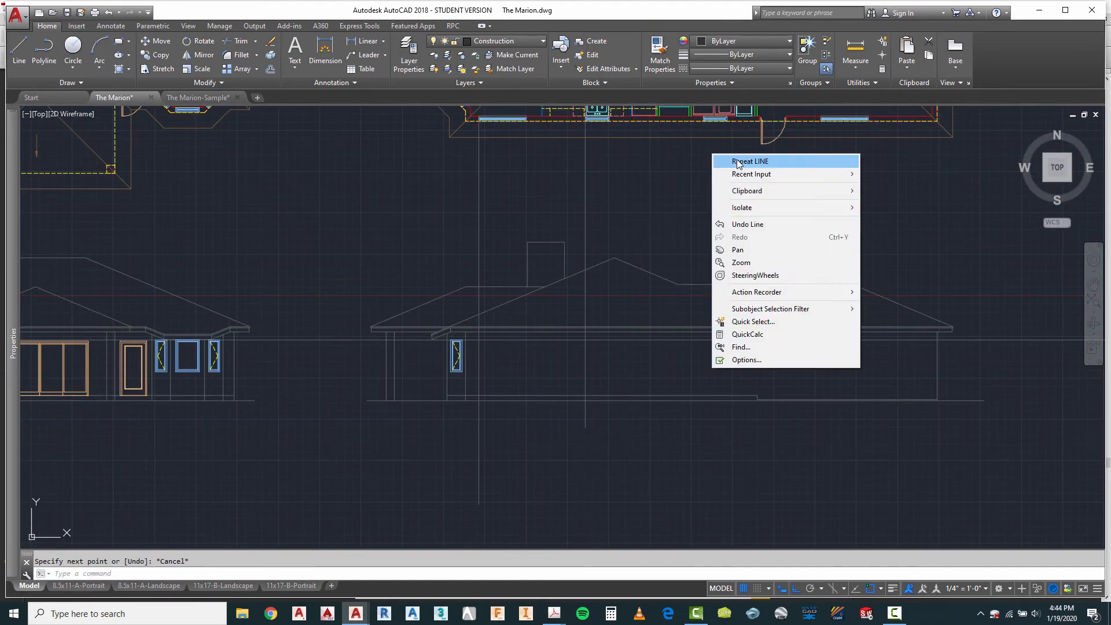
pyautogui.click(740, 161)
pyautogui.scroll(4, 724, 129)
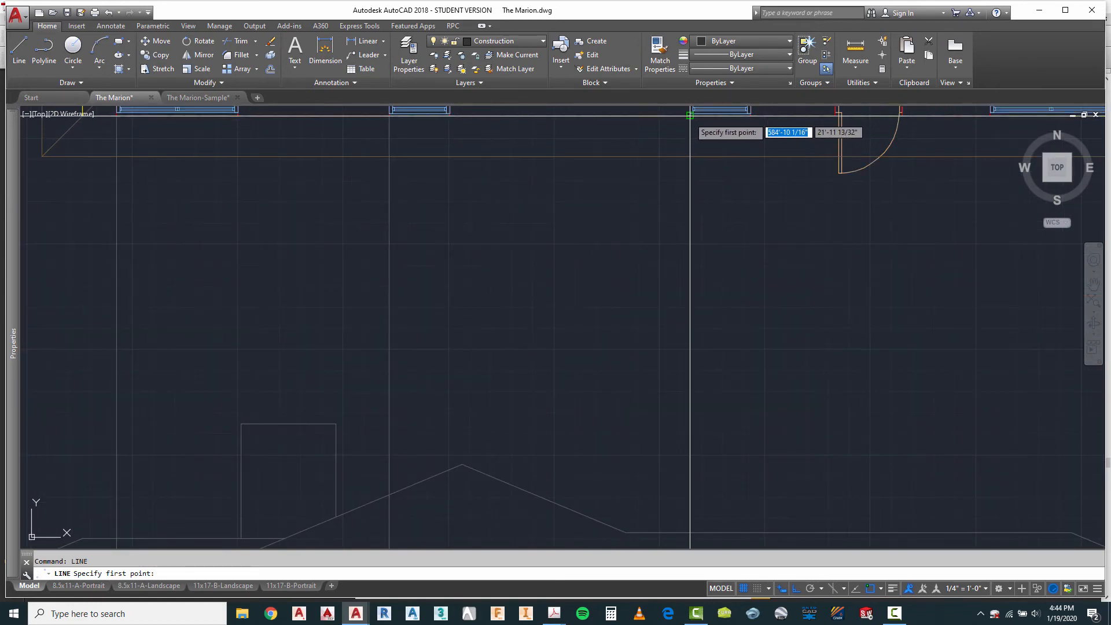
pyautogui.scroll(-6, 691, 115)
pyautogui.click(727, 367)
pyautogui.press('Escape')
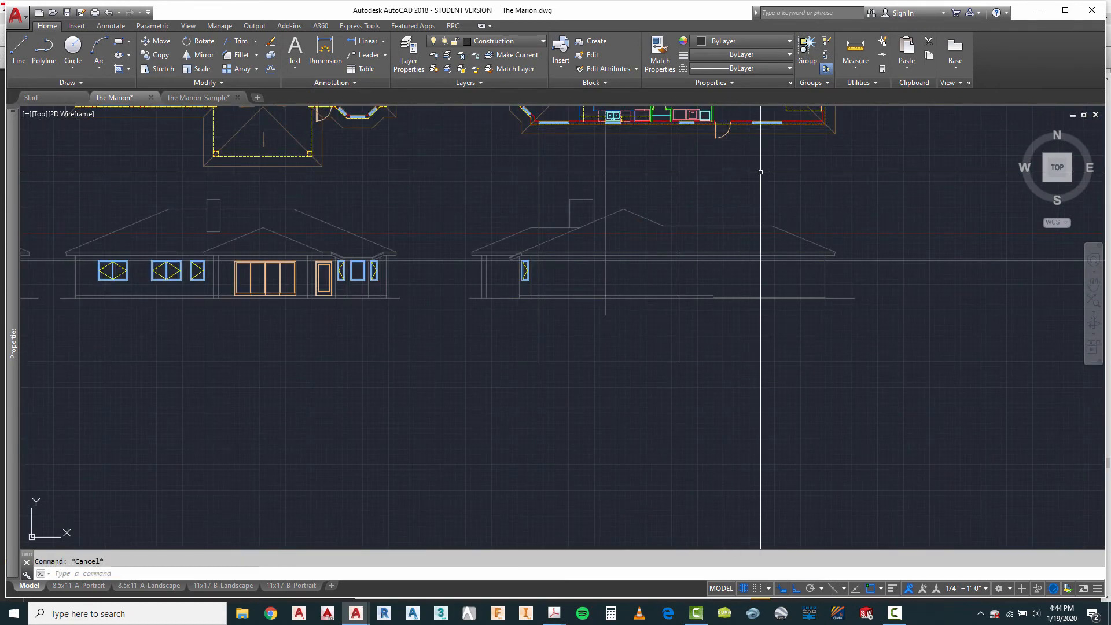
# Step: Draw a vertical projection line from the left end of the fourth plan's rightmost lower-wall window down past the fourth elevation
pyautogui.rightClick(760, 172)
pyautogui.click(792, 179)
pyautogui.scroll(4, 749, 130)
pyautogui.scroll(-2, 686, 254)
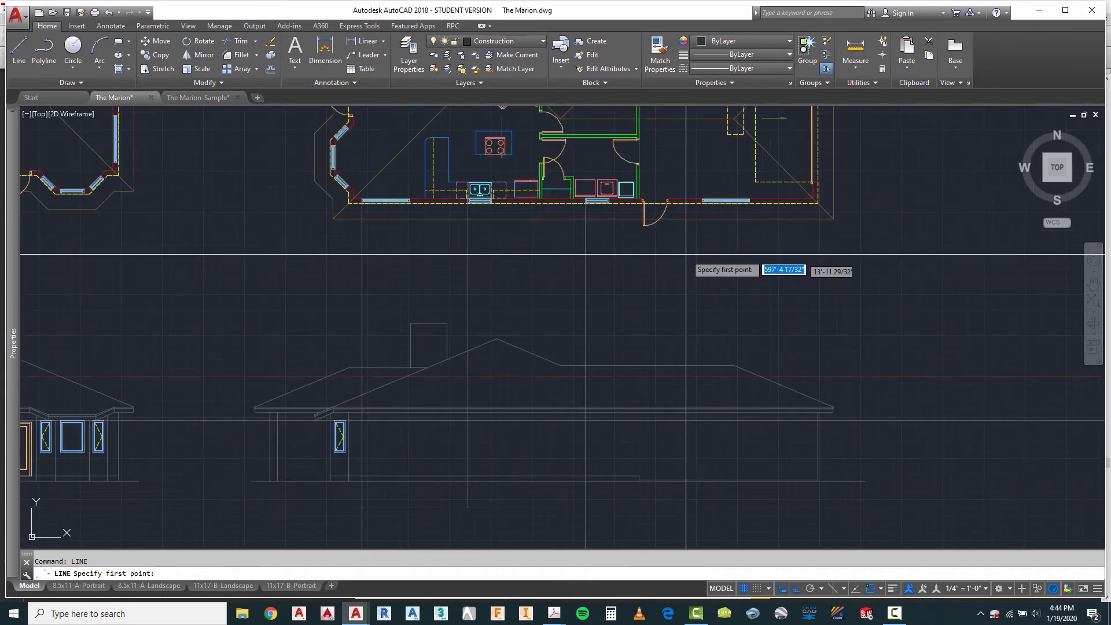
pyautogui.scroll(4, 702, 191)
pyautogui.click(705, 223)
pyautogui.scroll(-4, 698, 206)
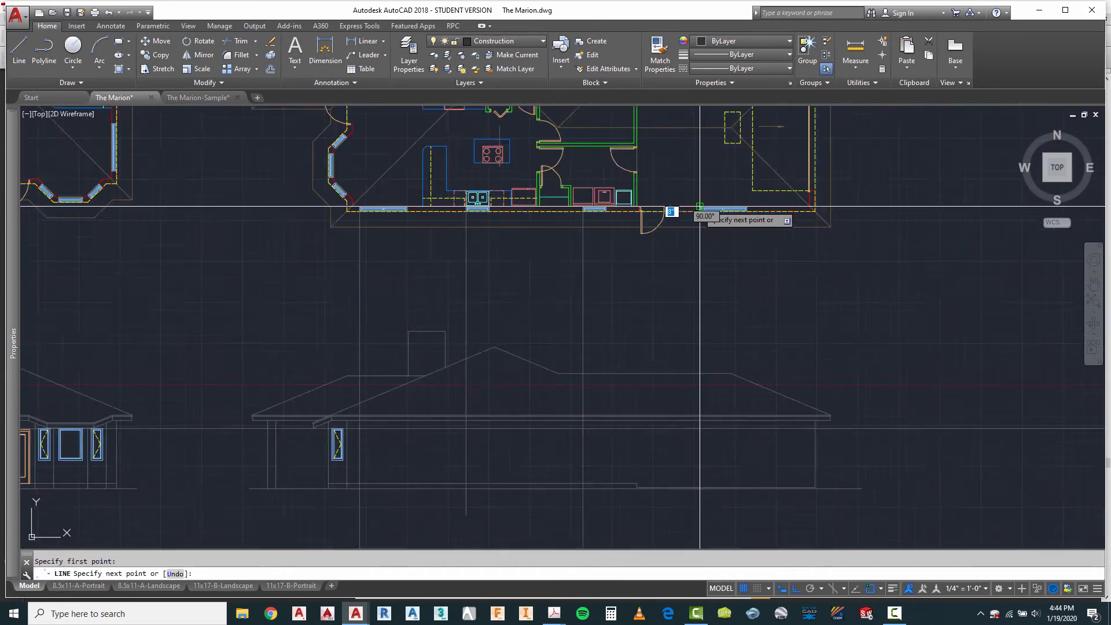
pyautogui.scroll(-2, 700, 207)
pyautogui.press('Escape')
pyautogui.scroll(4, 712, 347)
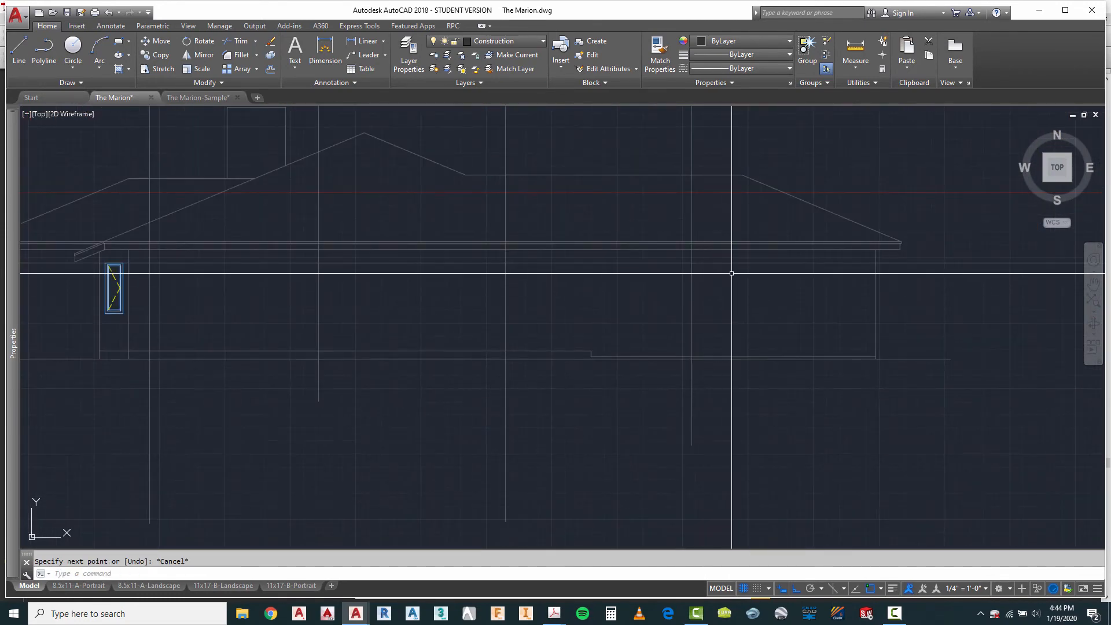
# Step: Copy the third elevation's leftmost double casement window to the fourth elevation, aligning copies' left edges with the first and last projection lines
pyautogui.scroll(-4, 851, 311)
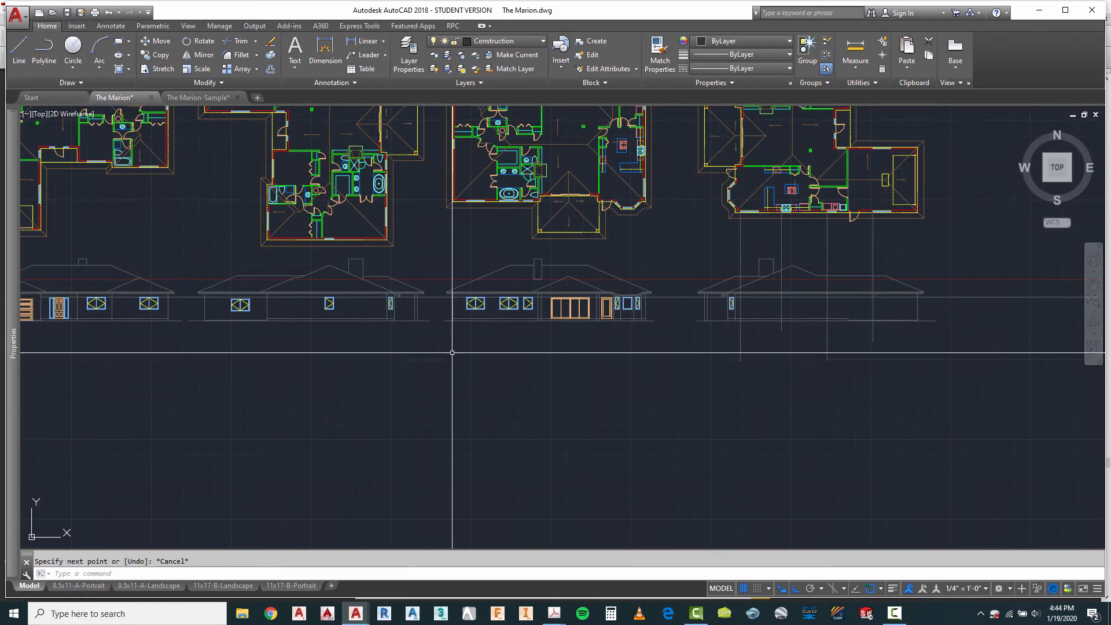
pyautogui.scroll(4, 463, 327)
pyautogui.press('Escape')
pyautogui.write('ct o')
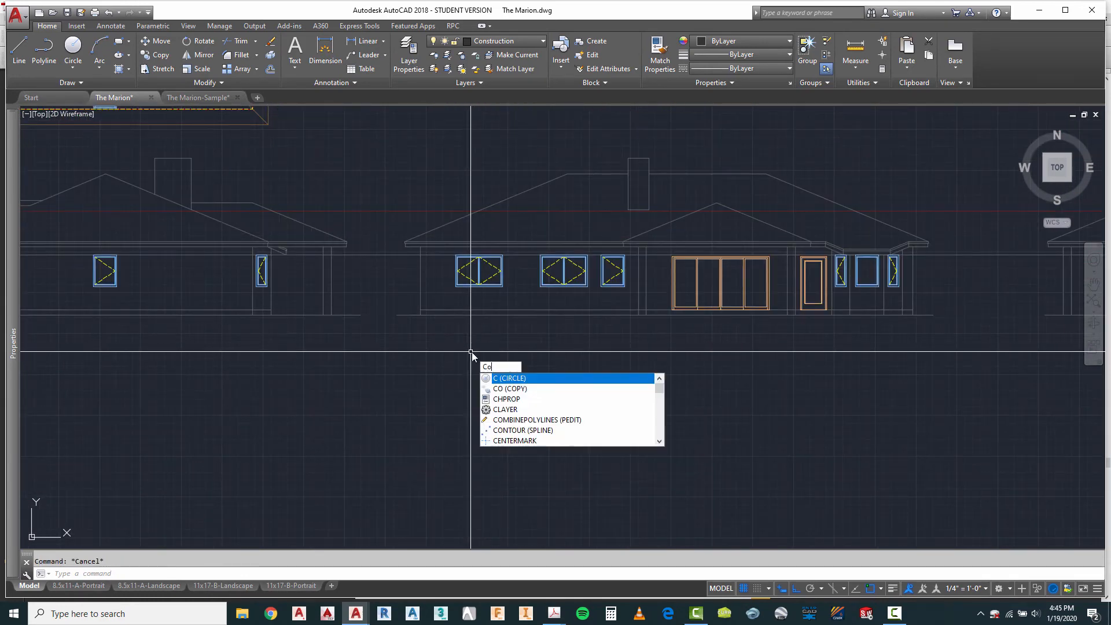
pyautogui.press('Return')
pyautogui.scroll(4, 478, 285)
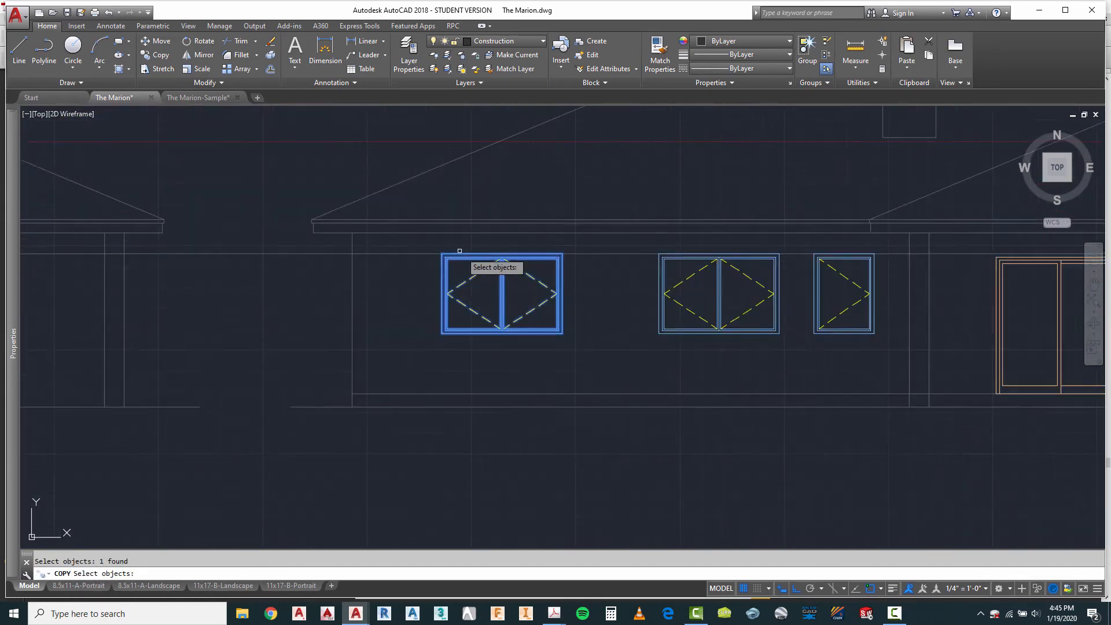
pyautogui.press('Return')
pyautogui.click(433, 256)
pyautogui.scroll(-5, 330, 260)
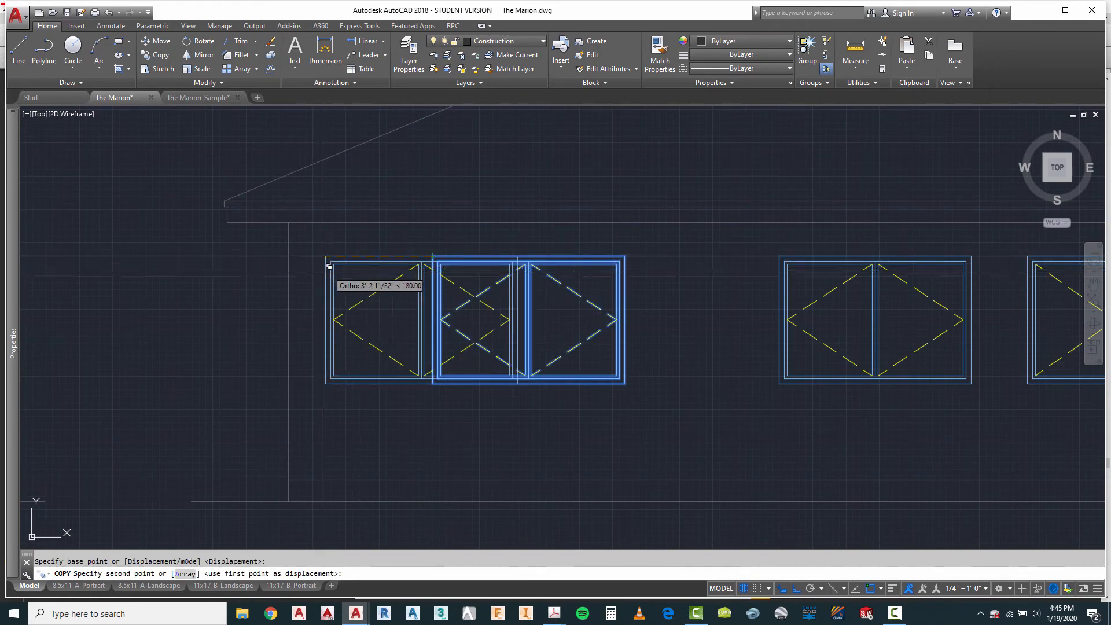
pyautogui.scroll(4, 761, 264)
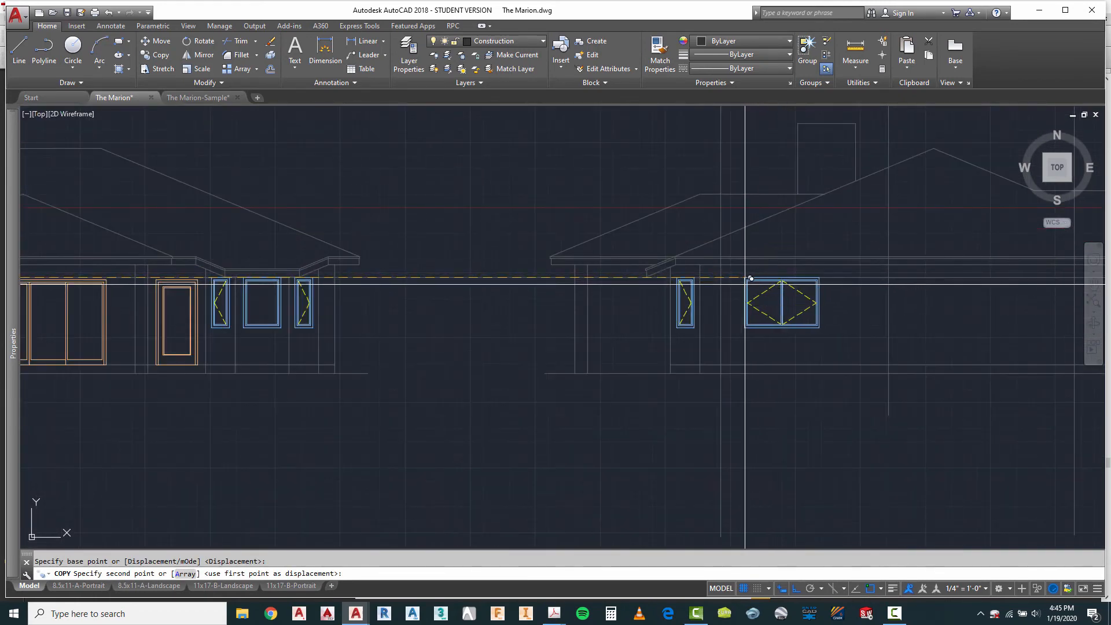
pyautogui.scroll(-5, 317, 256)
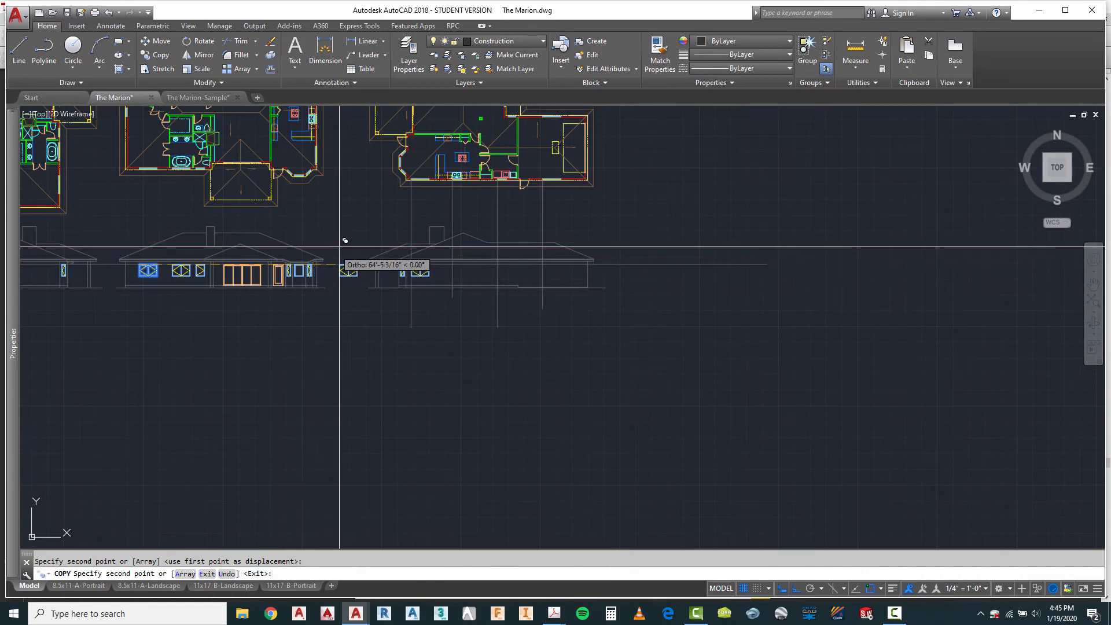
pyautogui.scroll(2, 365, 209)
pyautogui.scroll(4, 675, 318)
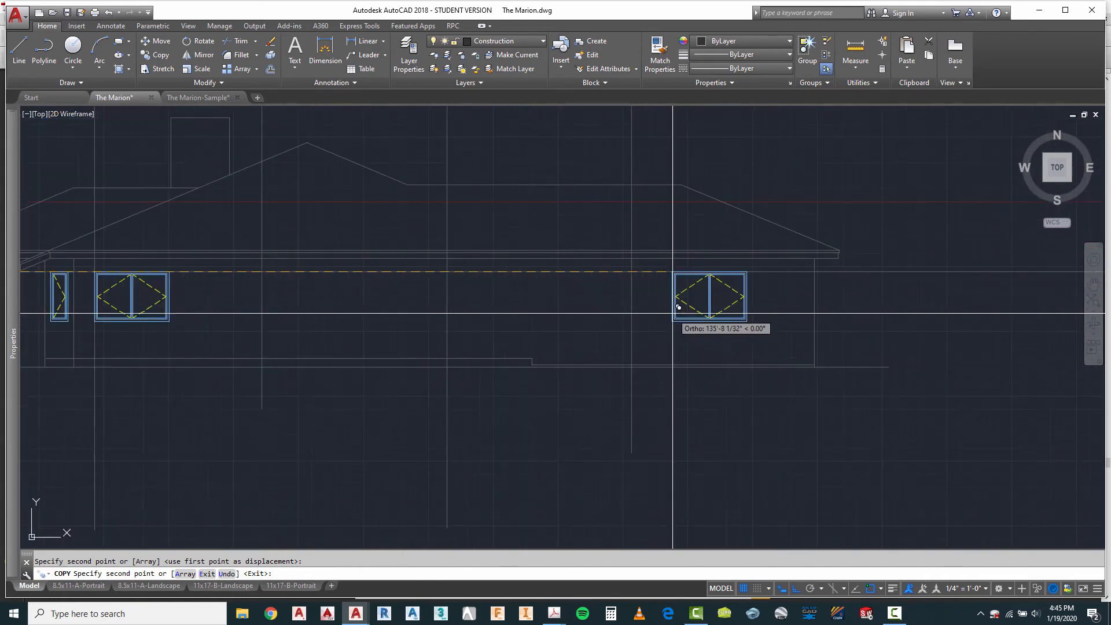
pyautogui.press('Escape')
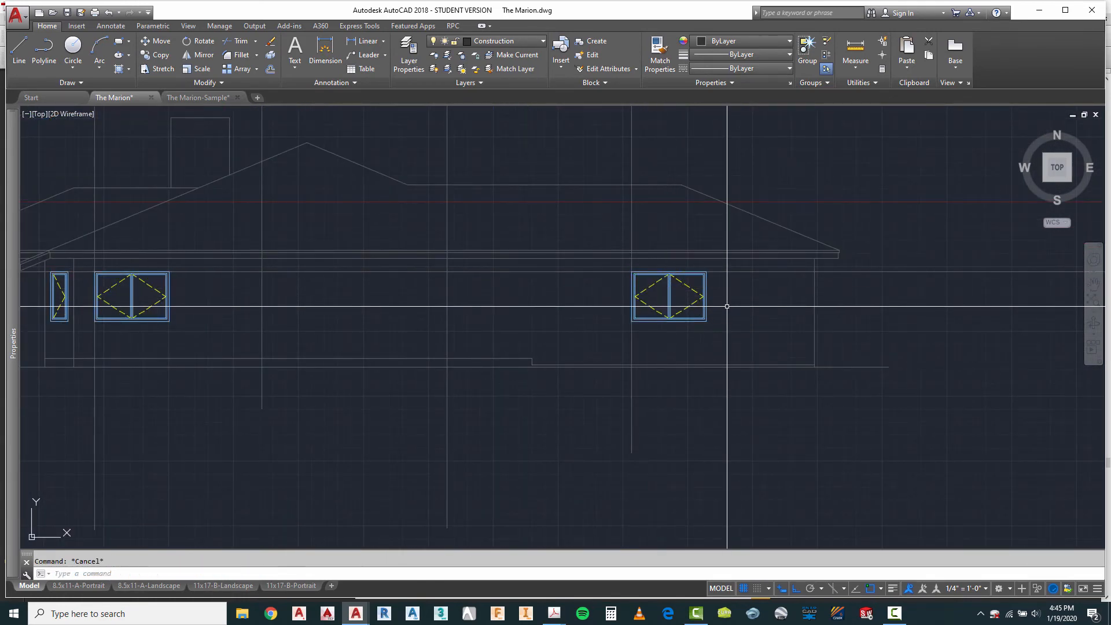
# Step: Move the fourth elevation's rightmost double casement window straight down 6 inches
pyautogui.write('m')
pyautogui.press('Return')
pyautogui.click(717, 308)
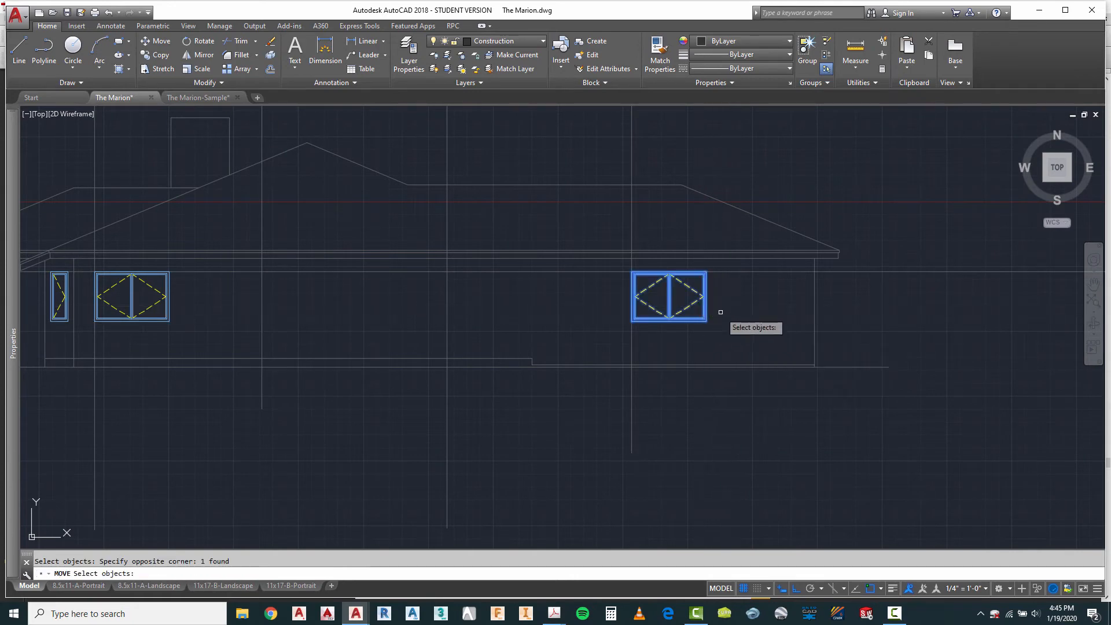
pyautogui.press('Return')
pyautogui.click(731, 292)
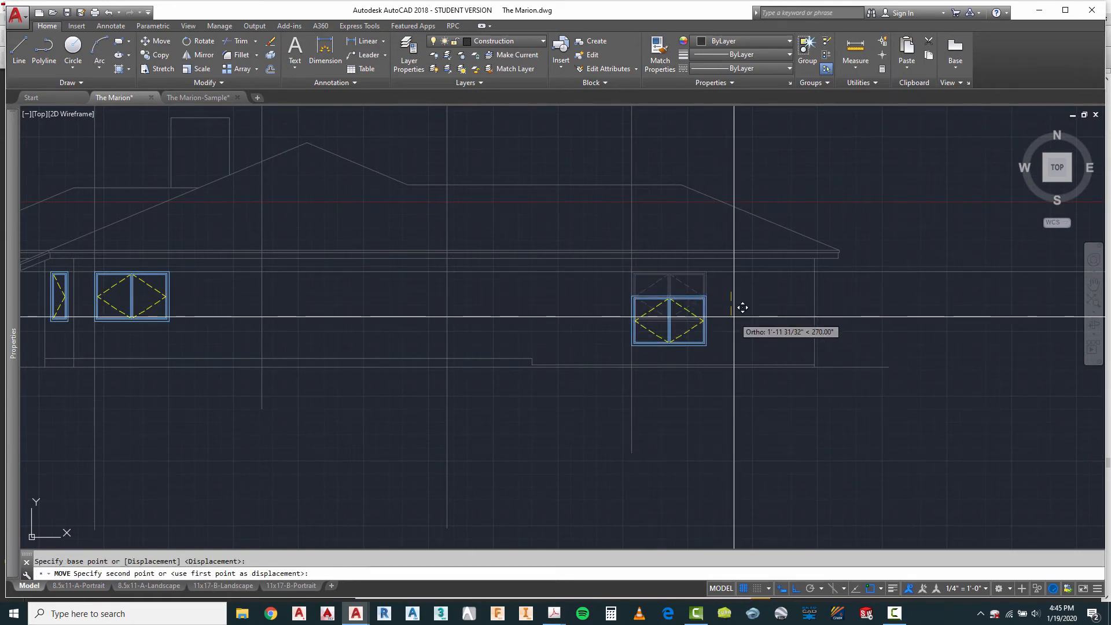
pyautogui.press('Return')
# Step: Copy the third elevation's single casement window to the fourth elevation, aligning copies' left edges with the two middle projection lines
pyautogui.scroll(-4, 811, 338)
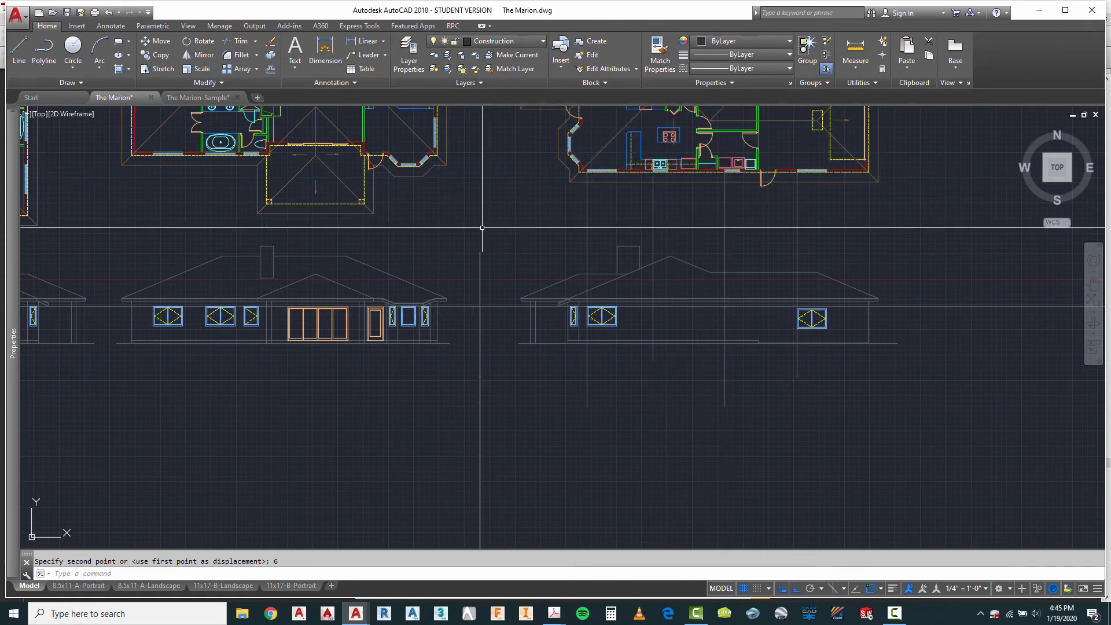
pyautogui.press('Escape')
pyautogui.write('c')
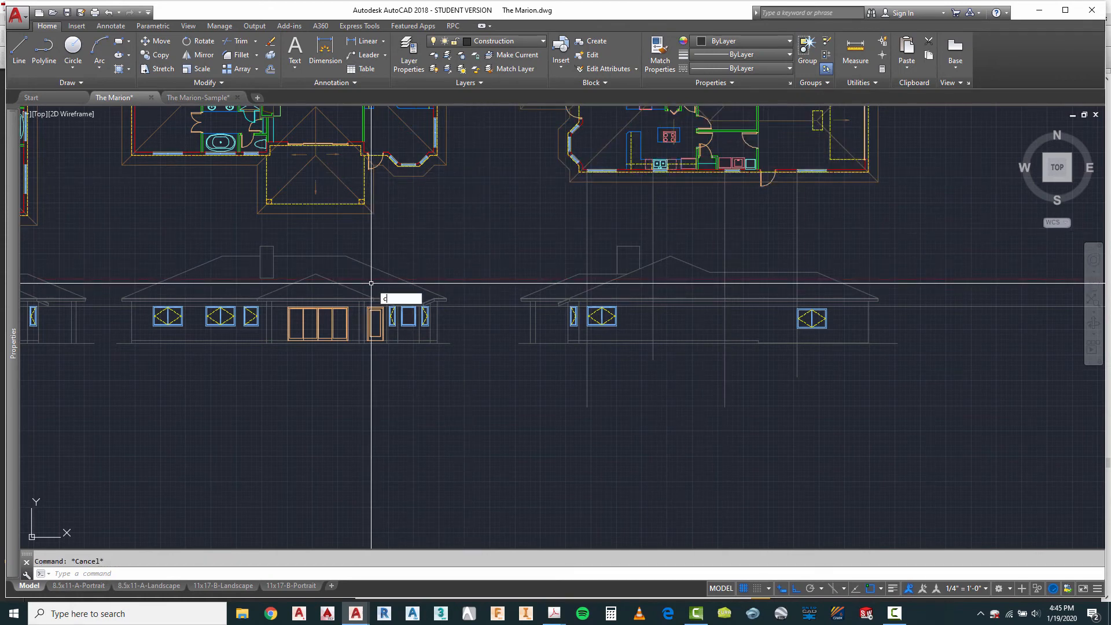
pyautogui.write('t o')
pyautogui.press('Return')
pyautogui.scroll(4, 252, 318)
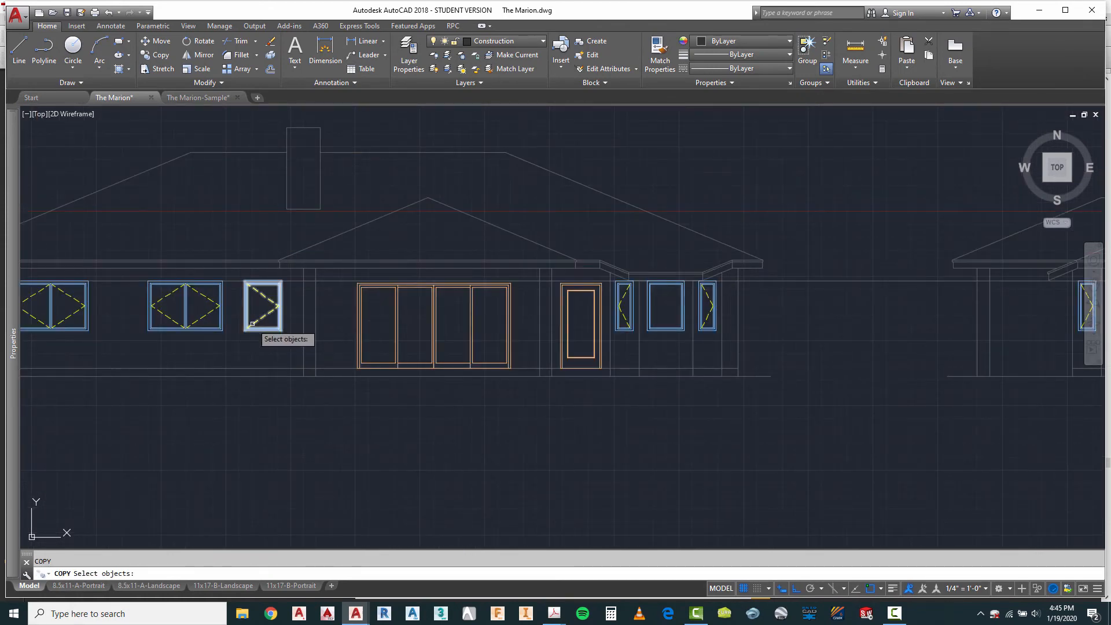
pyautogui.press('Return')
pyautogui.scroll(-5, 244, 324)
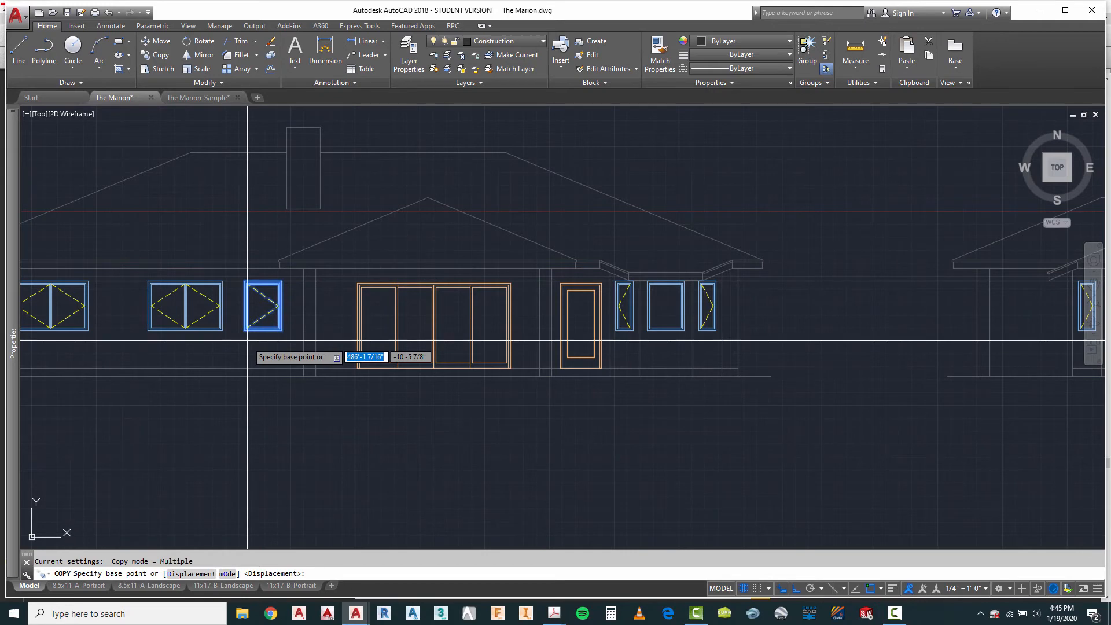
pyautogui.click(241, 283)
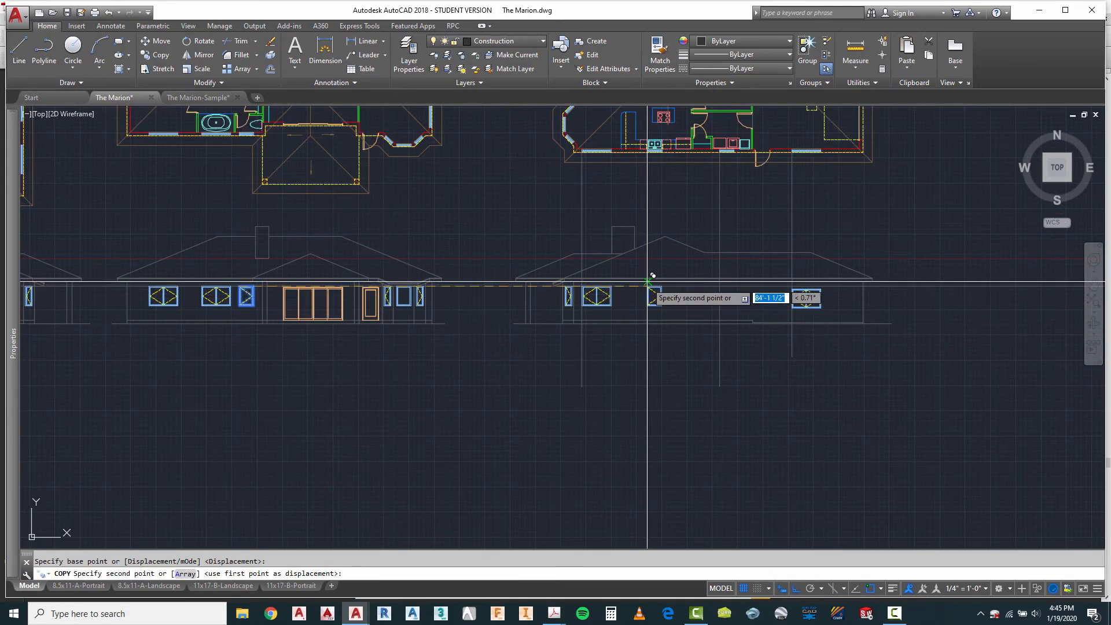
pyautogui.click(649, 287)
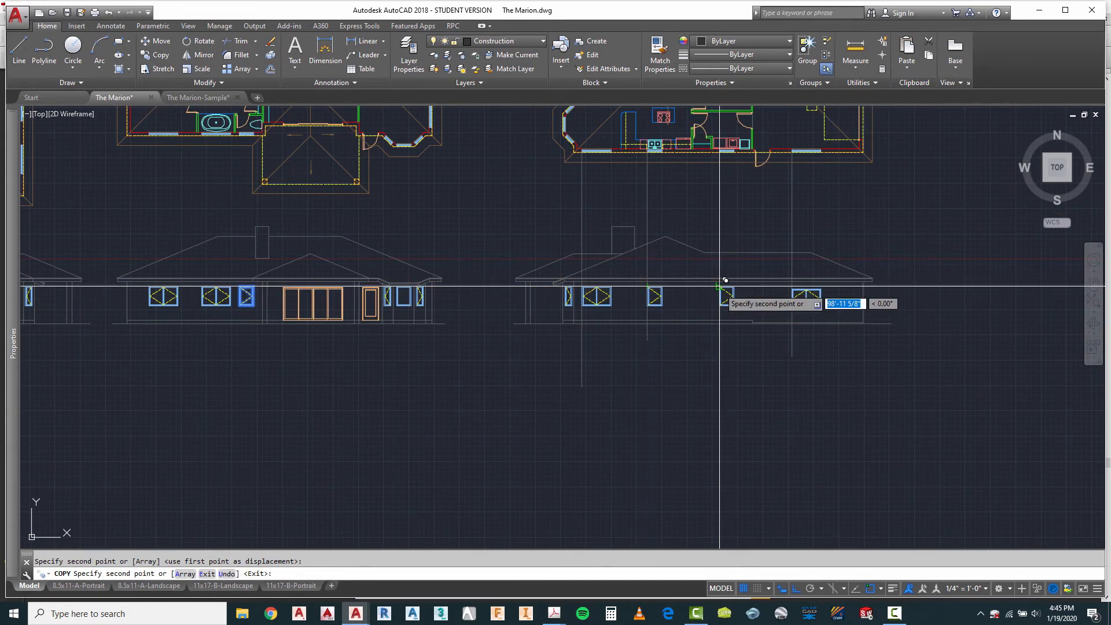
pyautogui.scroll(4, 742, 310)
pyautogui.press('Escape')
pyautogui.press('Escape')
# Step: Erase the four vertical projection lines running from the fourth plan through the fourth elevation
pyautogui.scroll(-4, 687, 348)
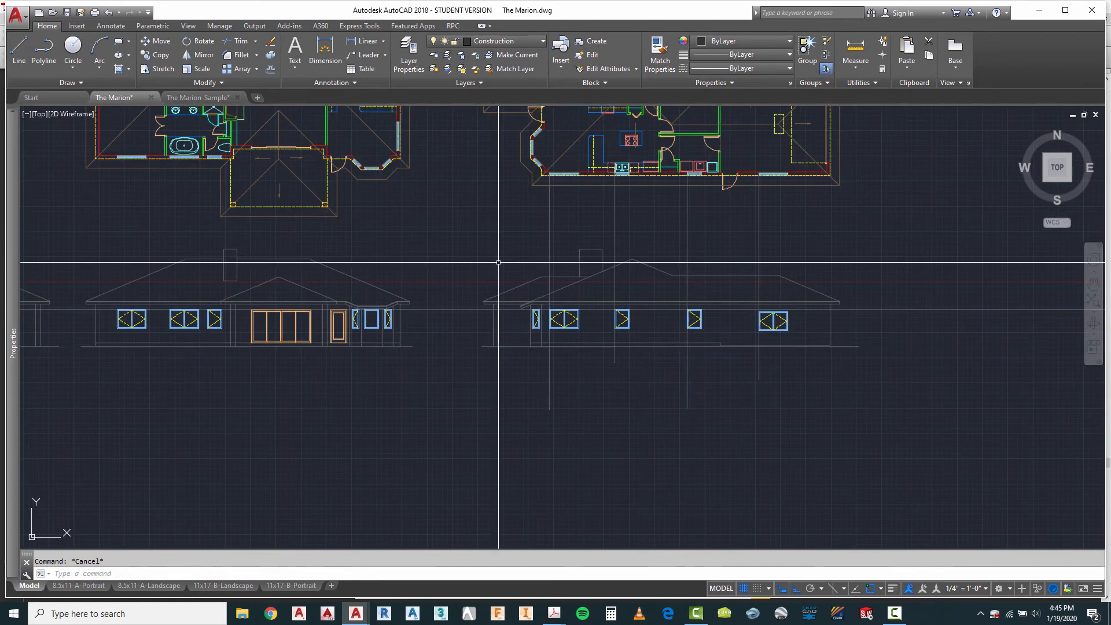
pyautogui.write('e')
pyautogui.press('Return')
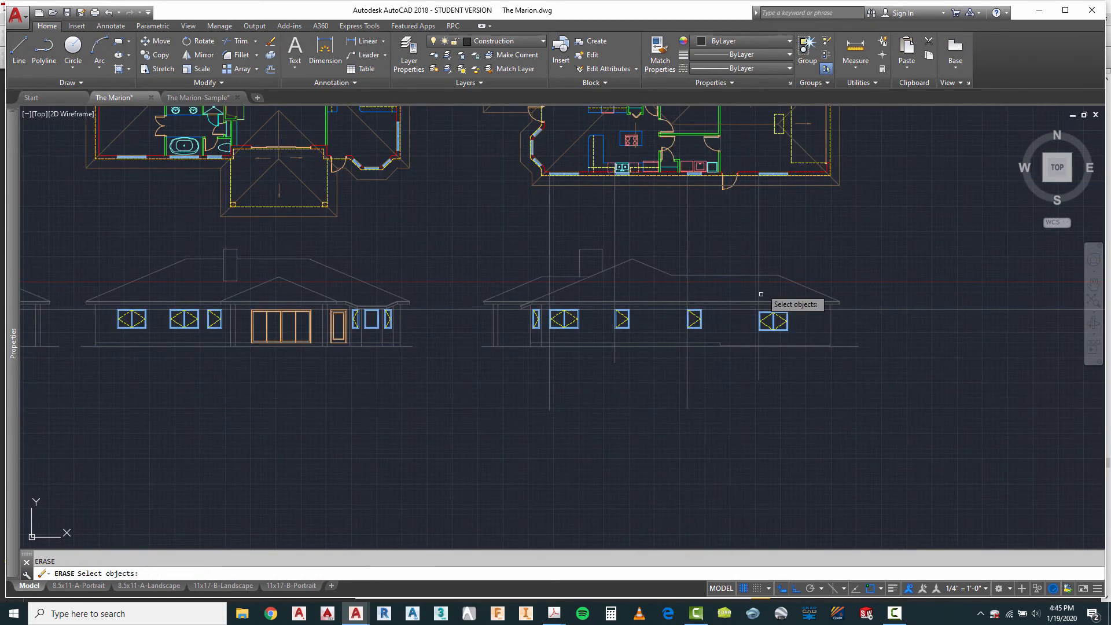
pyautogui.click(780, 206)
pyautogui.click(540, 243)
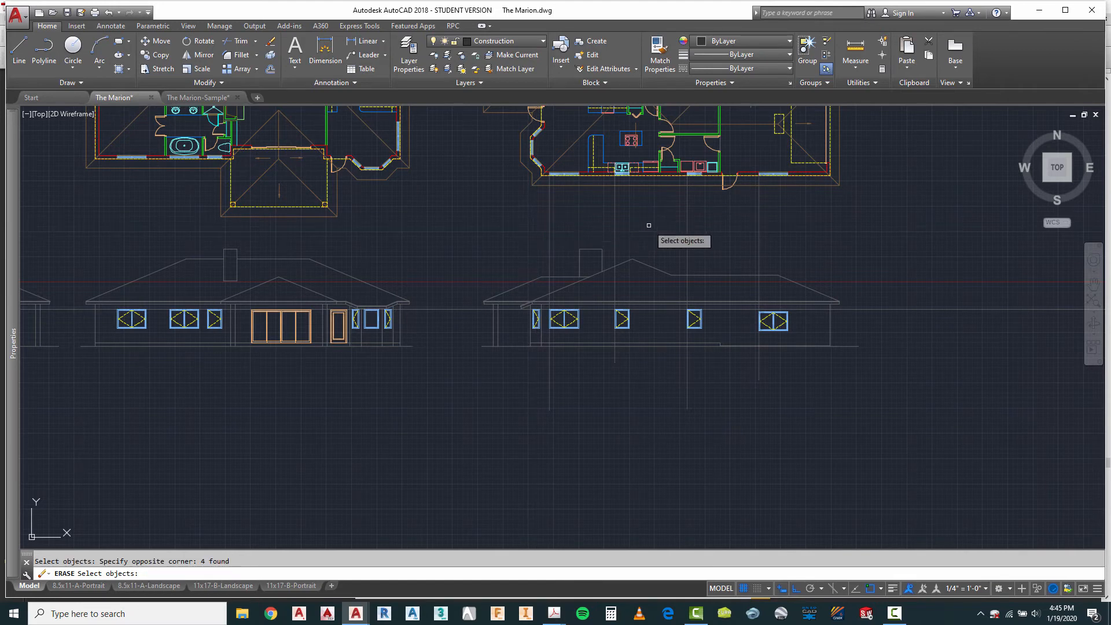
pyautogui.press('Return')
# Step: Mirror the fourth elevation's left single casement window about its own vertical centreline, erasing the source object
pyautogui.scroll(4, 620, 296)
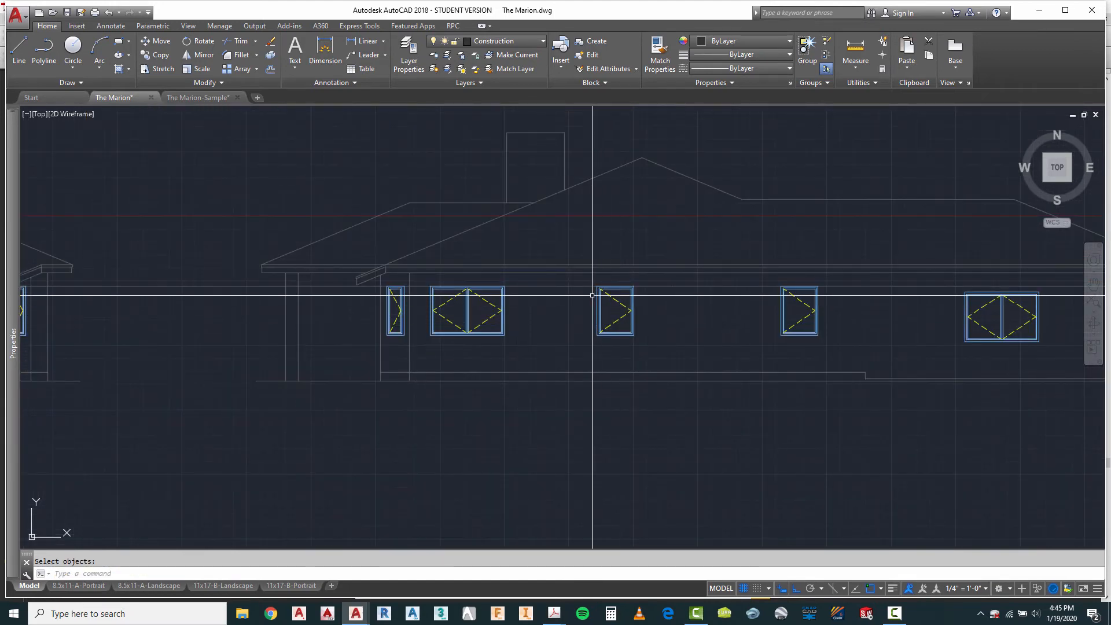
pyautogui.scroll(-3, 619, 324)
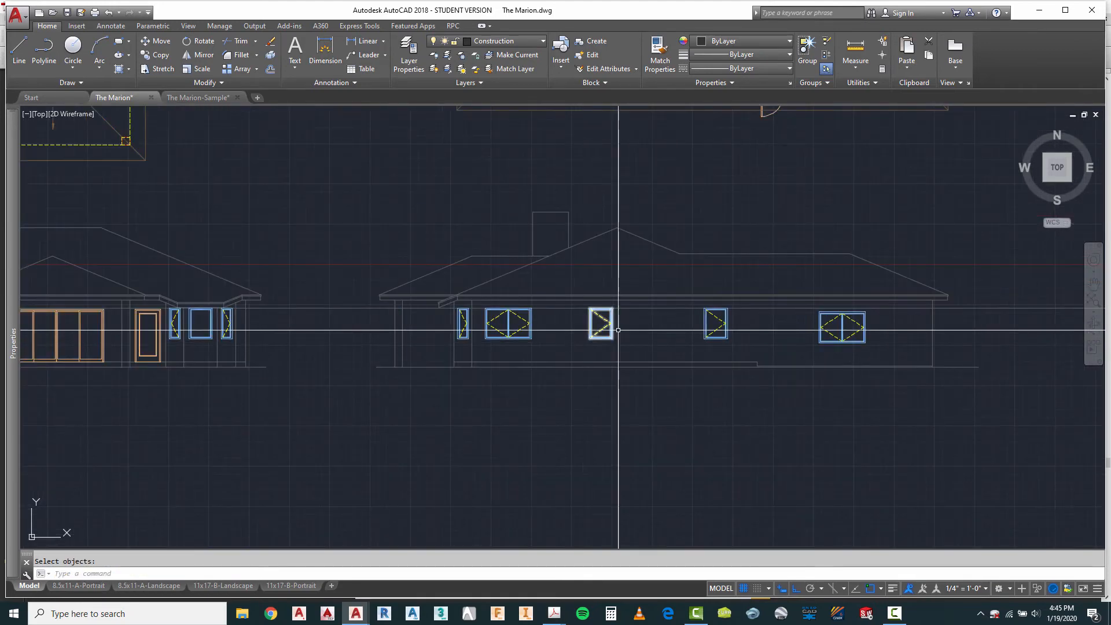
pyautogui.scroll(3, 622, 337)
pyautogui.press('Escape')
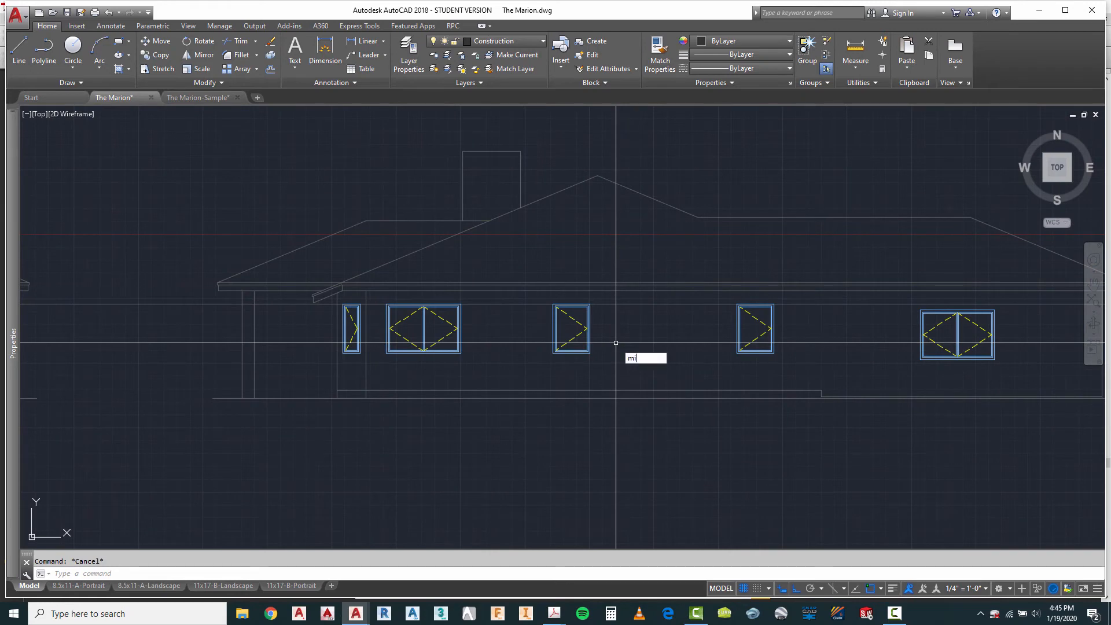
pyautogui.press('Return')
pyautogui.click(571, 347)
pyautogui.press('Return')
pyautogui.click(571, 353)
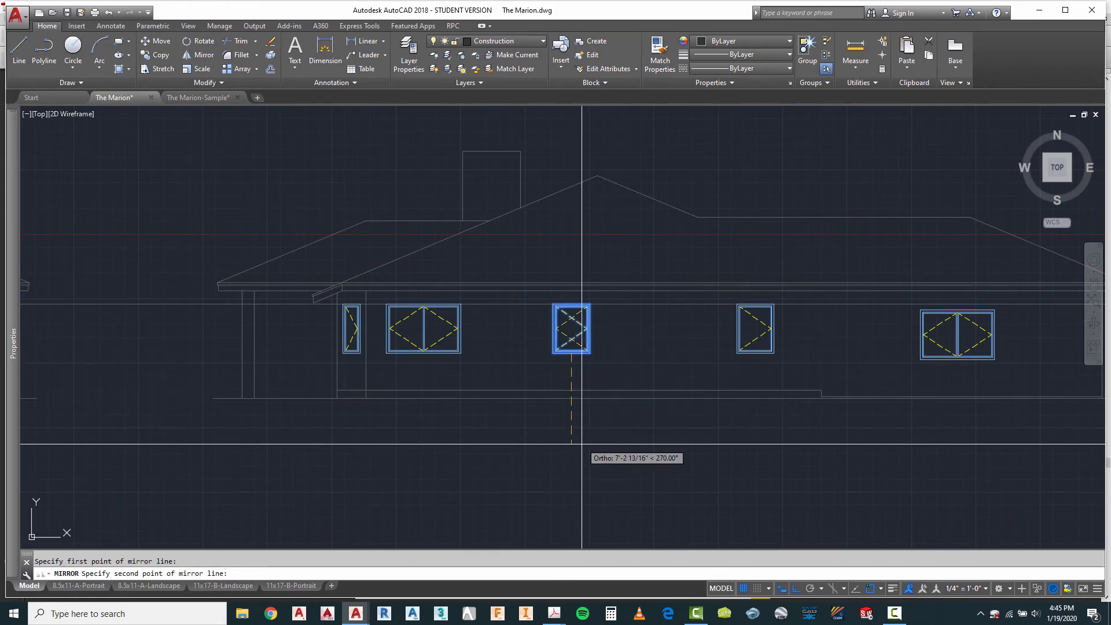
pyautogui.click(608, 476)
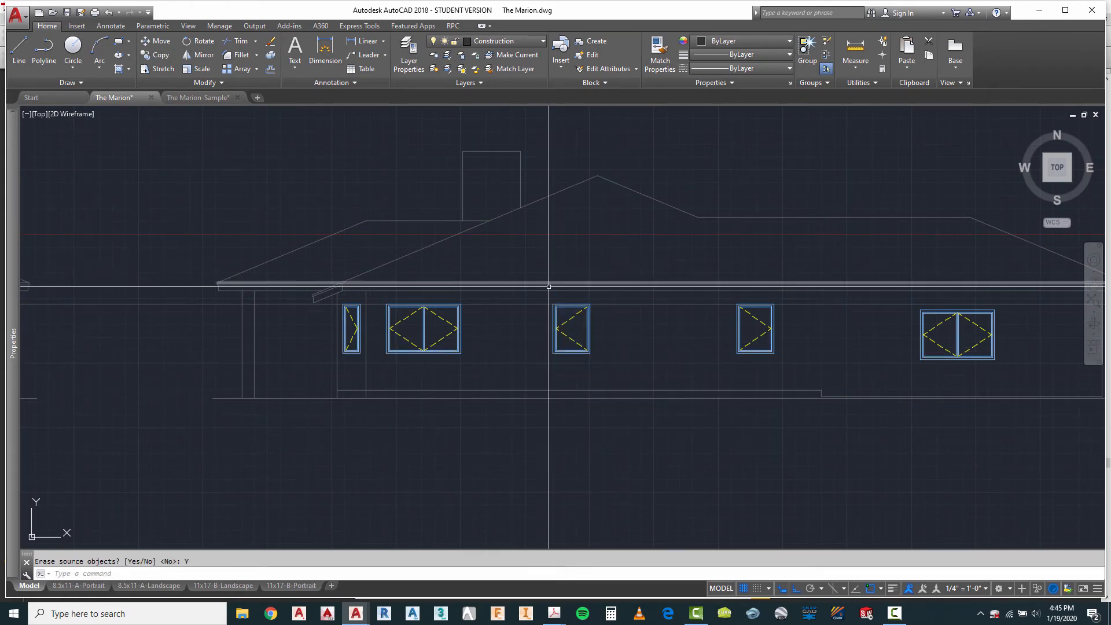
# Step: Examine the window and door placement across the four elevations, focusing on the first elevation's garage door, entry door and windows
pyautogui.scroll(-4, 555, 295)
pyautogui.scroll(-2, 781, 354)
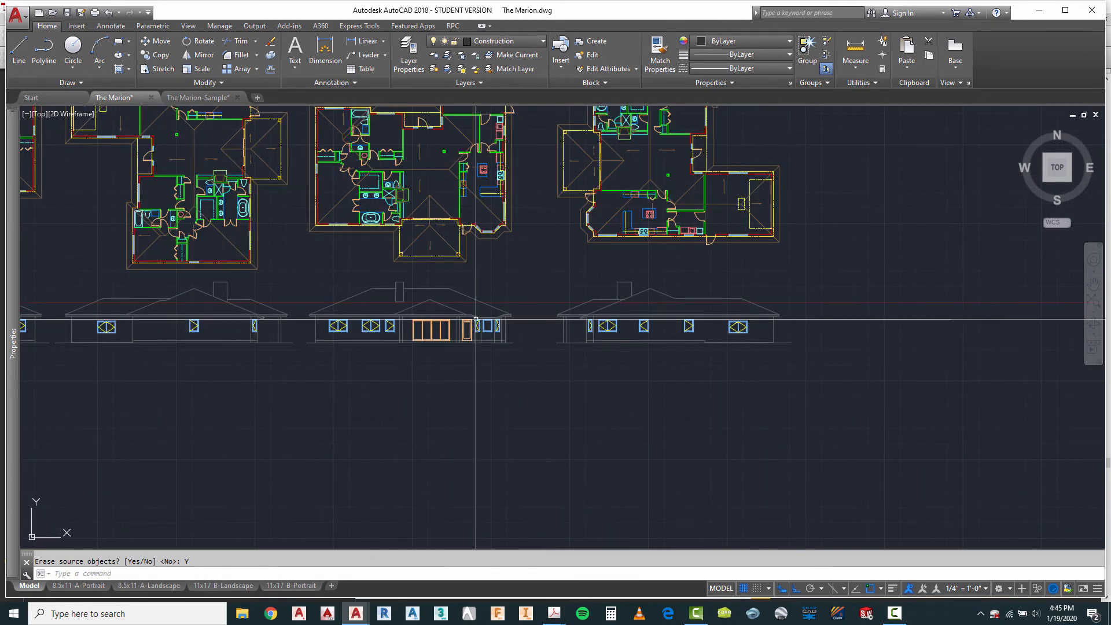
pyautogui.scroll(-2, 575, 296)
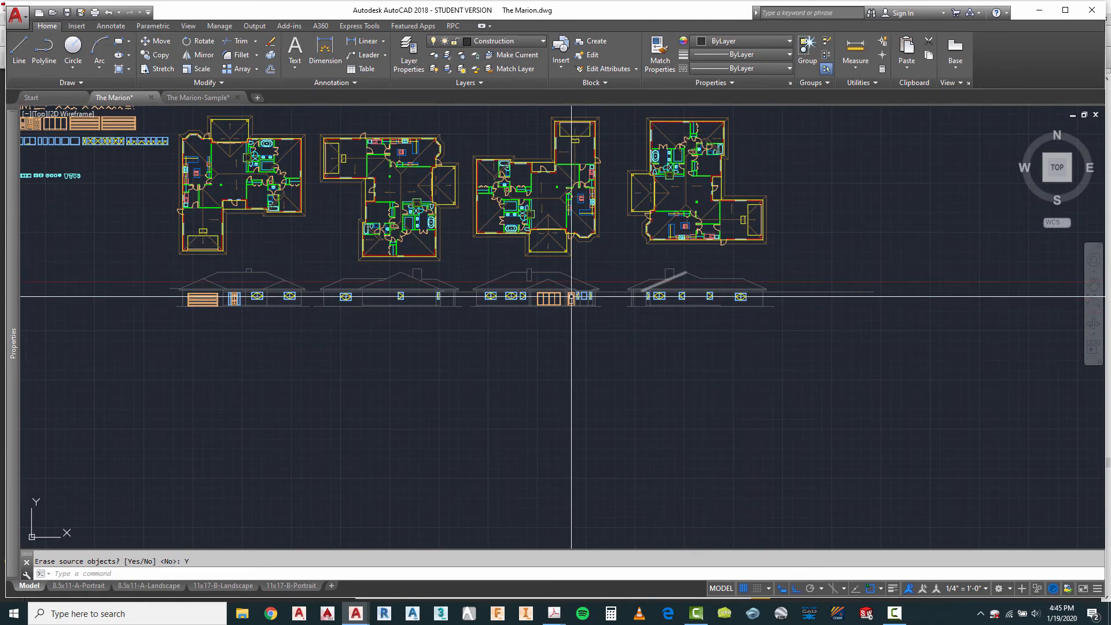
pyautogui.scroll(2, 201, 293)
pyautogui.scroll(3, 207, 342)
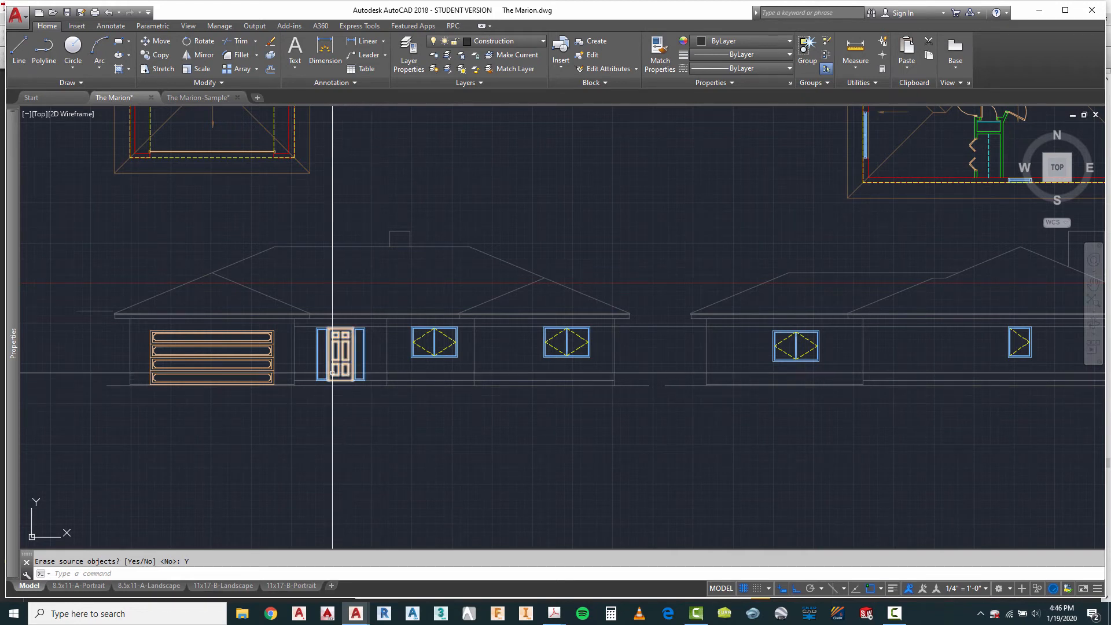
pyautogui.scroll(4, 336, 387)
pyautogui.scroll(-2, 389, 323)
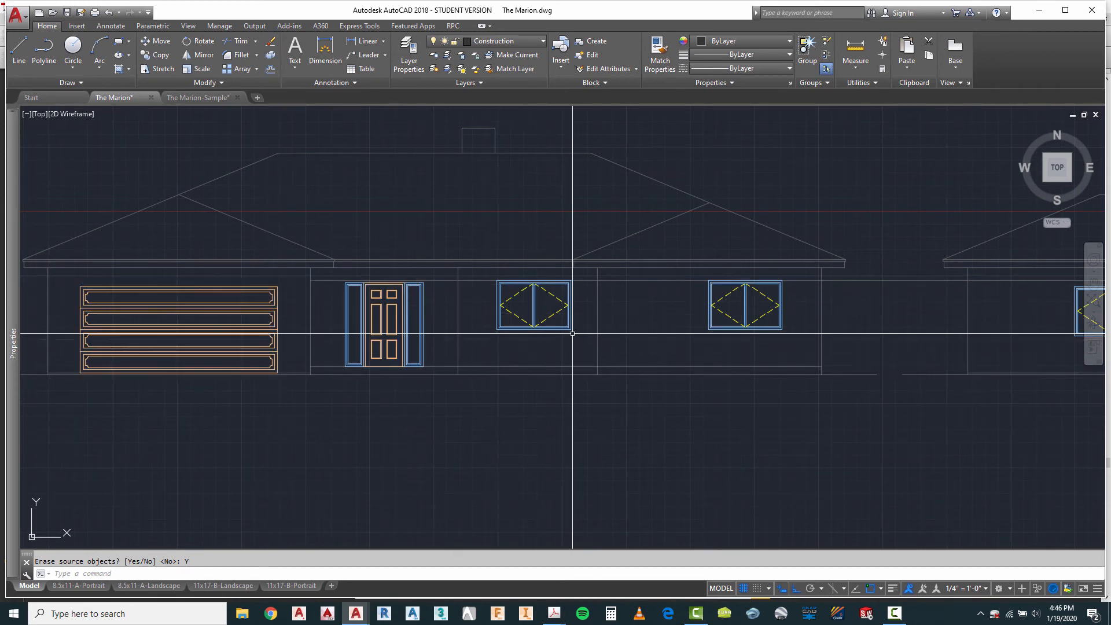
pyautogui.scroll(-5, 422, 228)
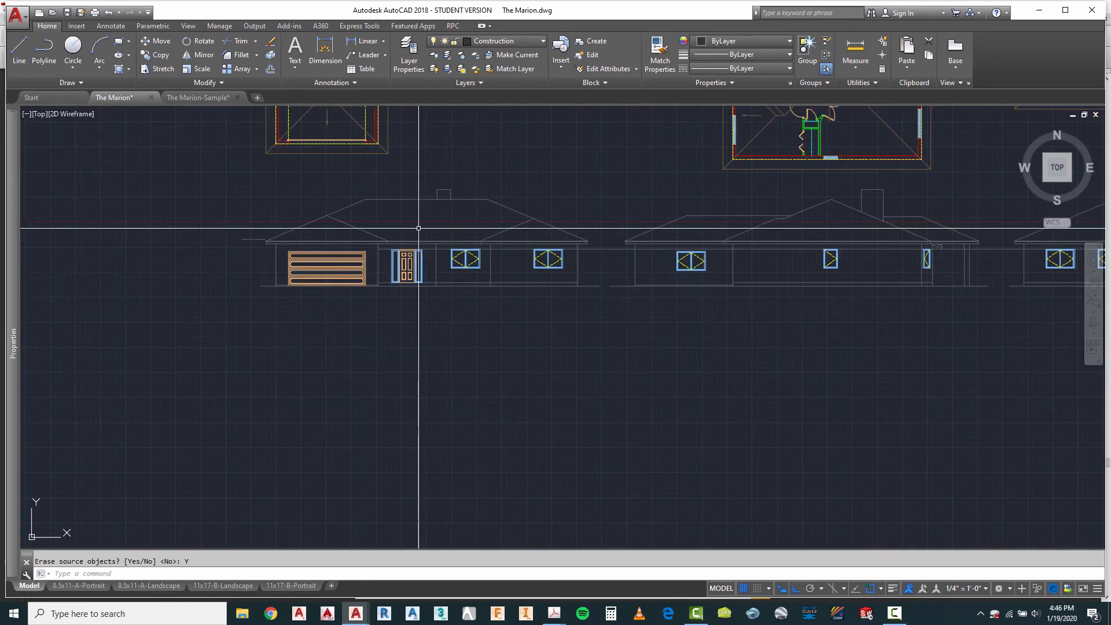
pyautogui.scroll(3, 702, 248)
pyautogui.scroll(-3, 659, 259)
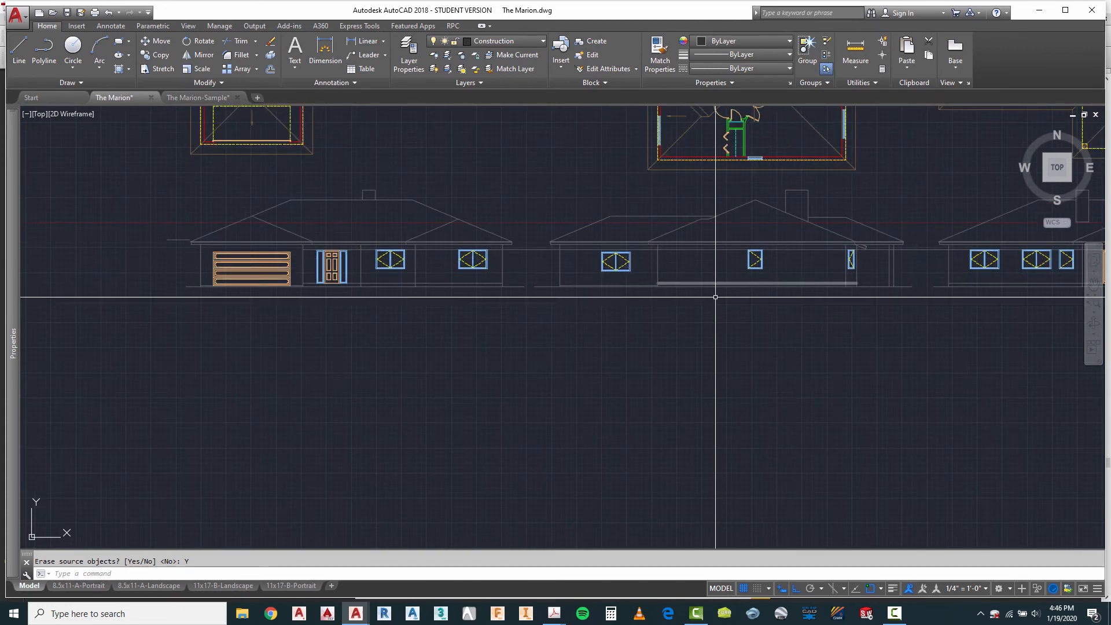
# Step: Mirror the second elevation's single casement window about its own vertical centreline, erasing the source object
pyautogui.scroll(-3, 734, 266)
pyautogui.scroll(3, 745, 234)
pyautogui.scroll(4, 729, 308)
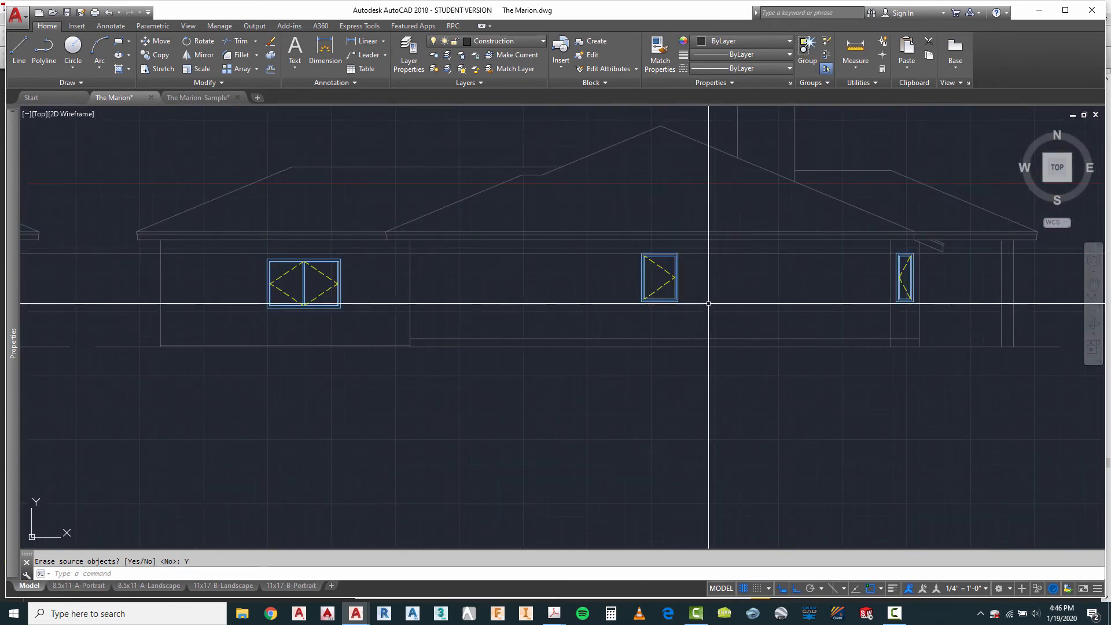
pyautogui.press('Escape')
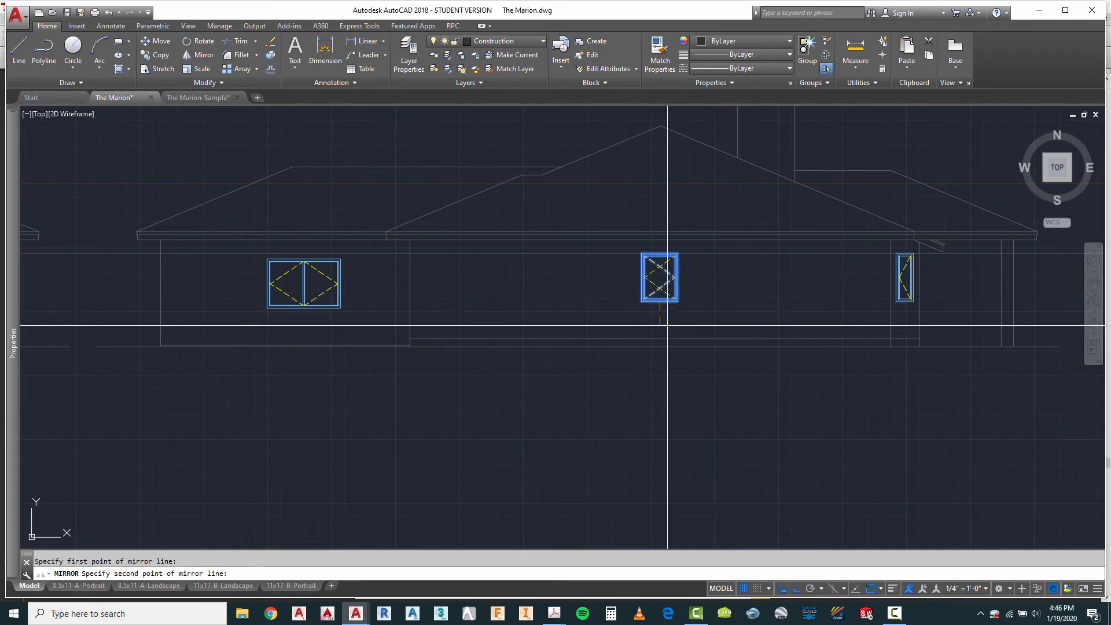
pyautogui.press('Escape')
pyautogui.scroll(-5, 497, 286)
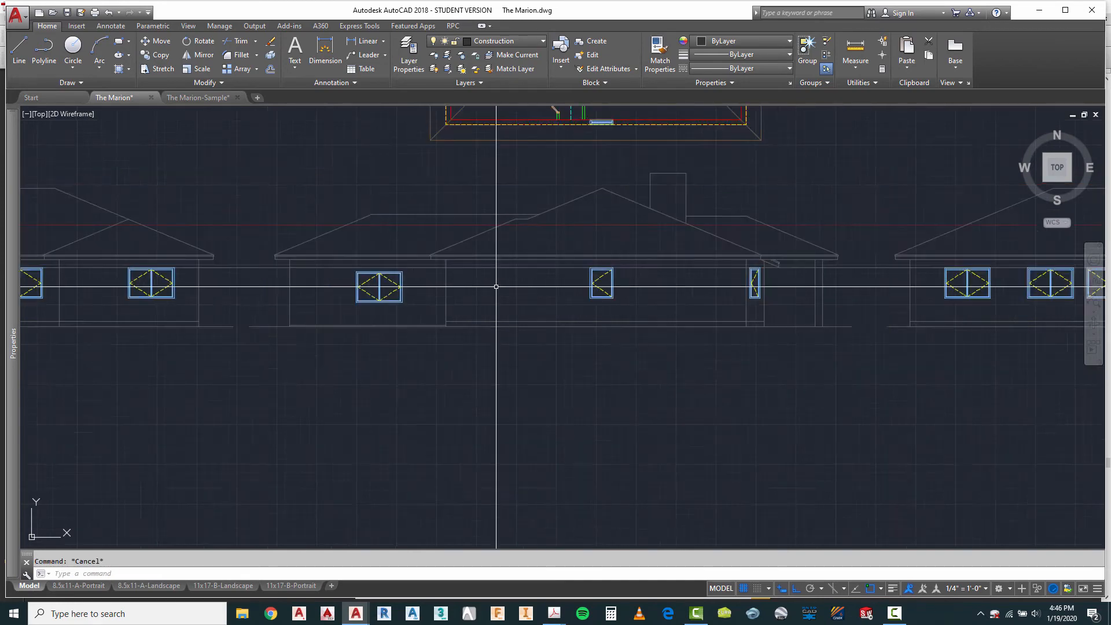
# Step: Draw a vertical projection line from the left edge of the fourth plan's exterior door opening down through the fourth elevation
pyautogui.scroll(2, 497, 285)
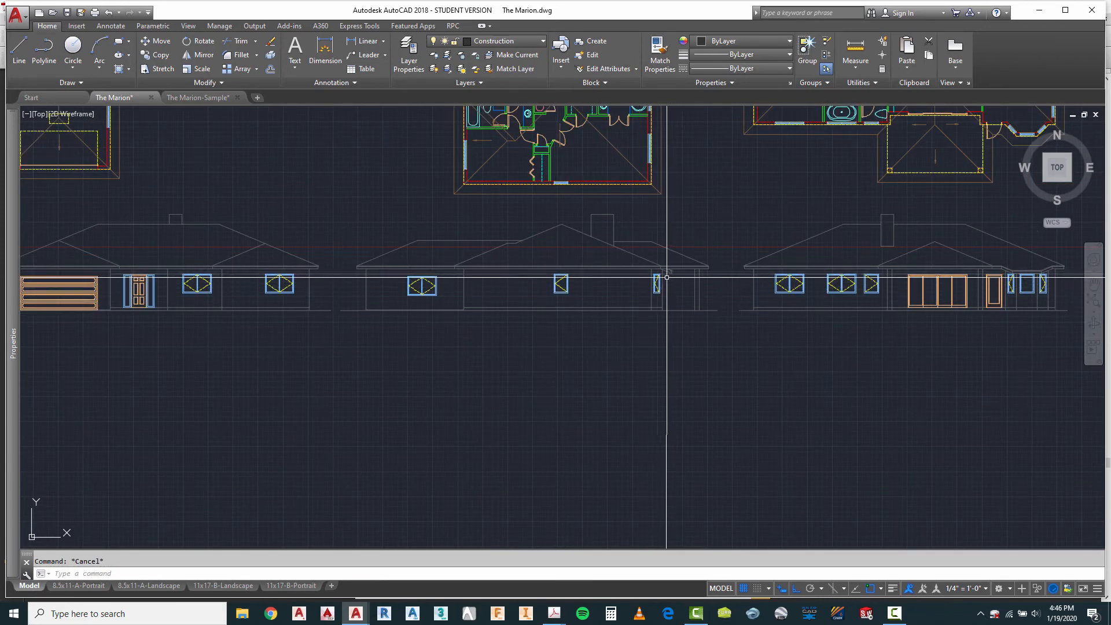
pyautogui.scroll(2, 904, 275)
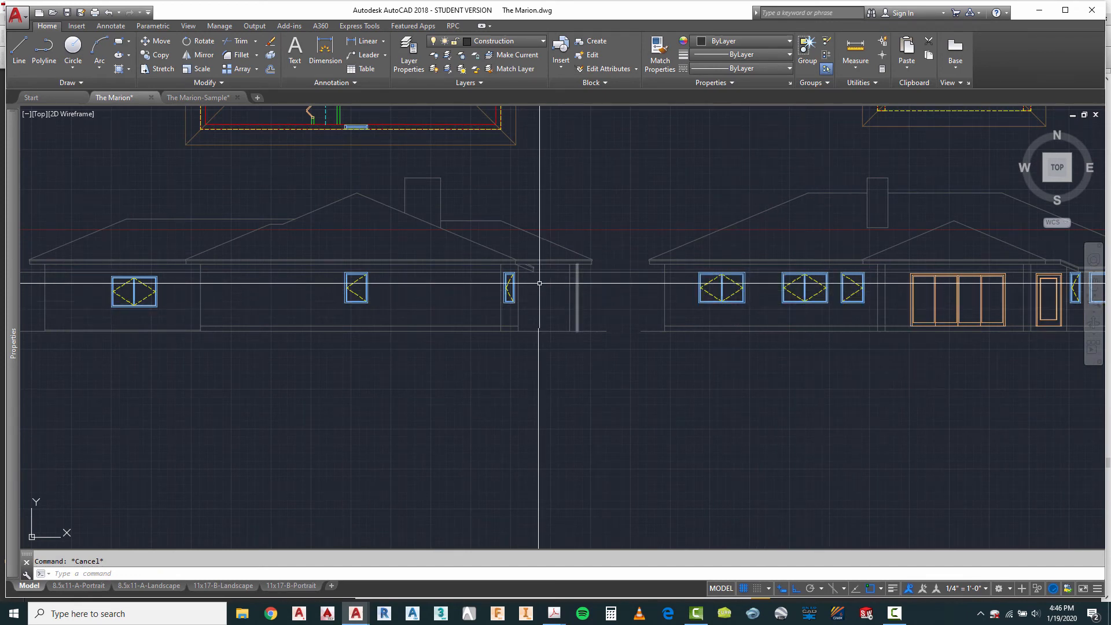
pyautogui.scroll(-2, 539, 283)
pyautogui.scroll(2, 845, 280)
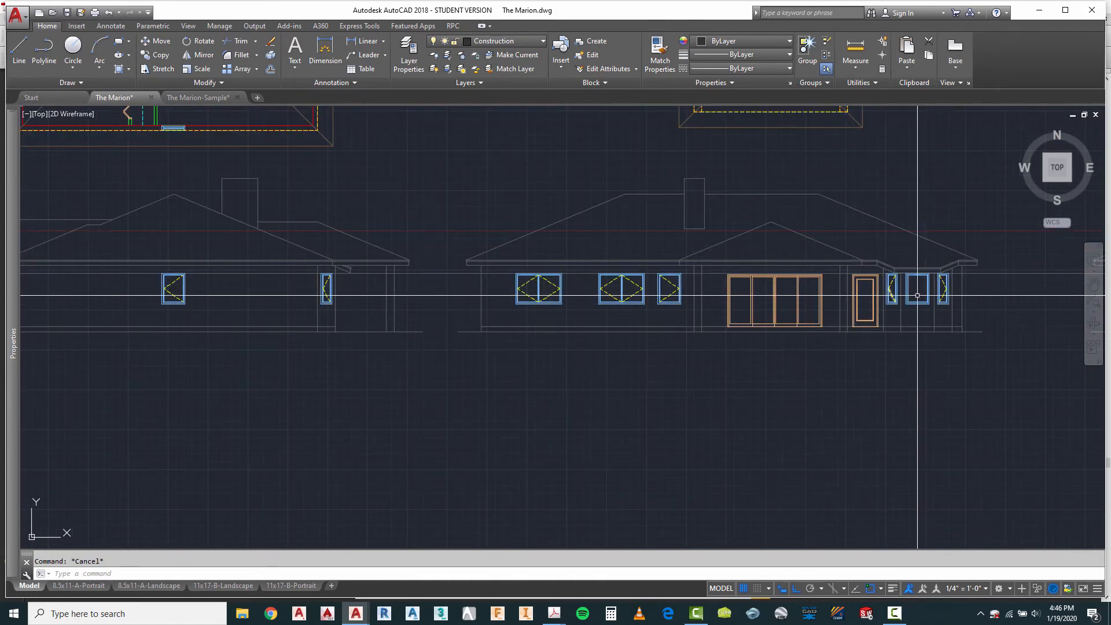
pyautogui.scroll(-3, 466, 278)
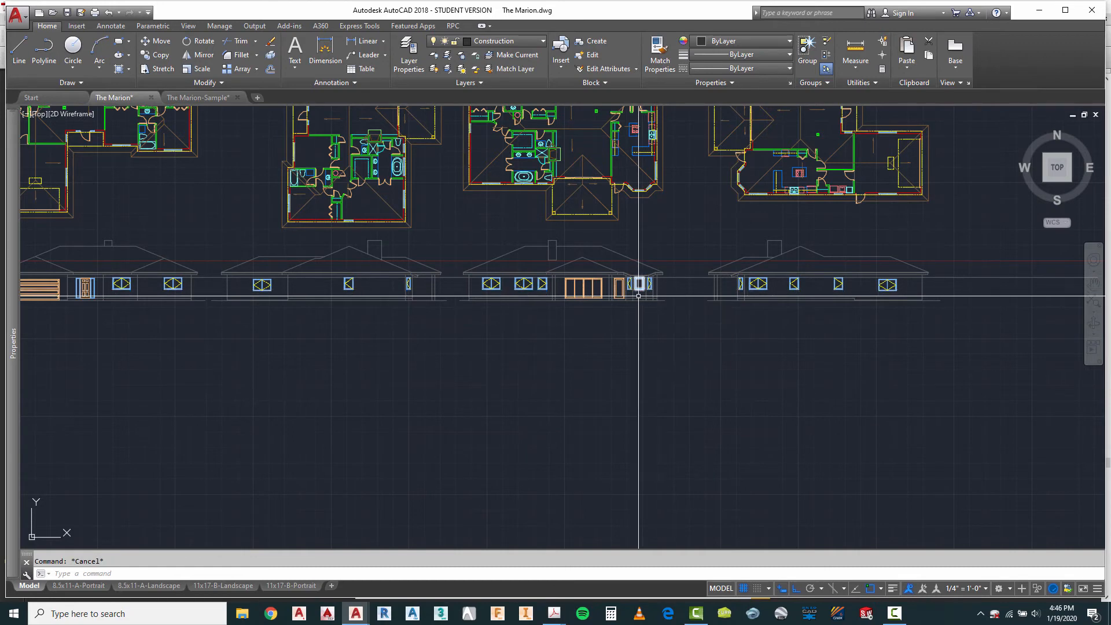
pyautogui.scroll(2, 888, 293)
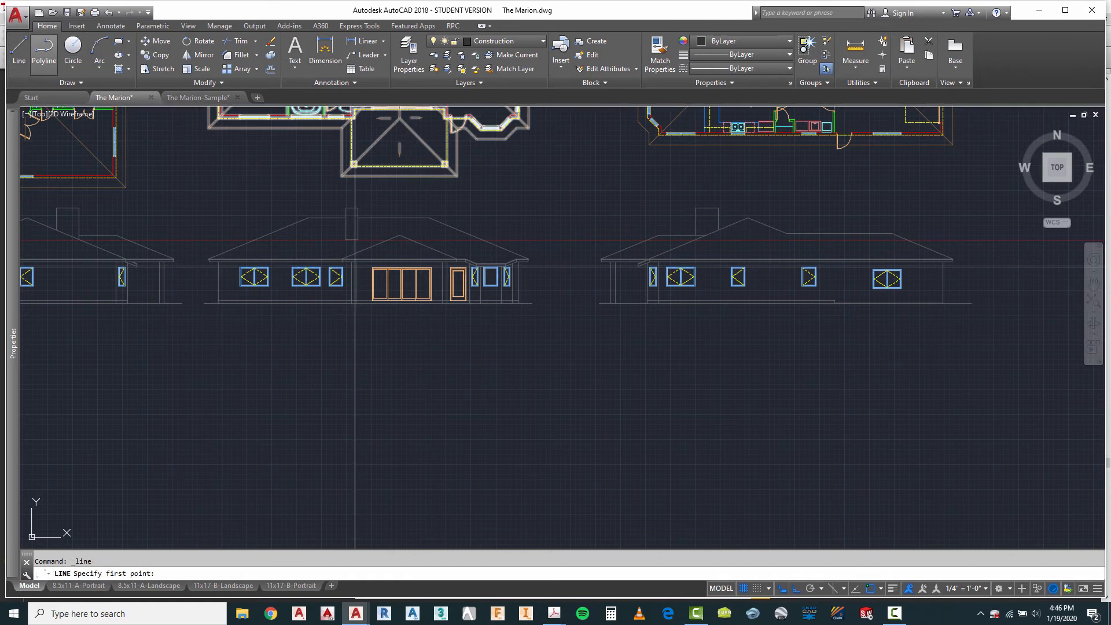
pyautogui.scroll(5, 848, 151)
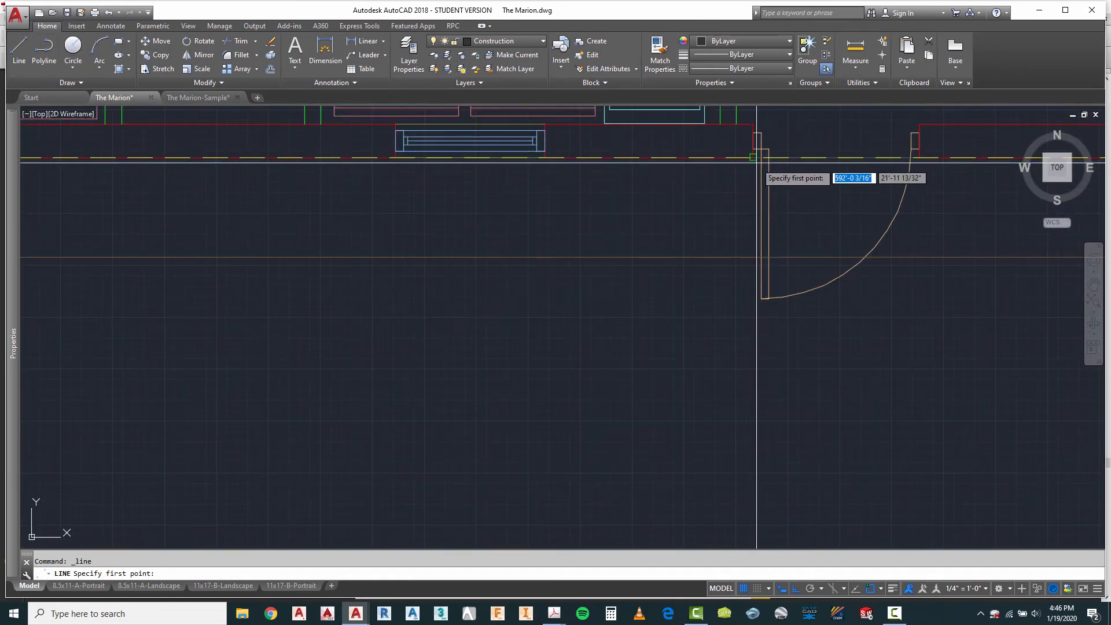
pyautogui.click(752, 157)
pyautogui.scroll(-7, 764, 148)
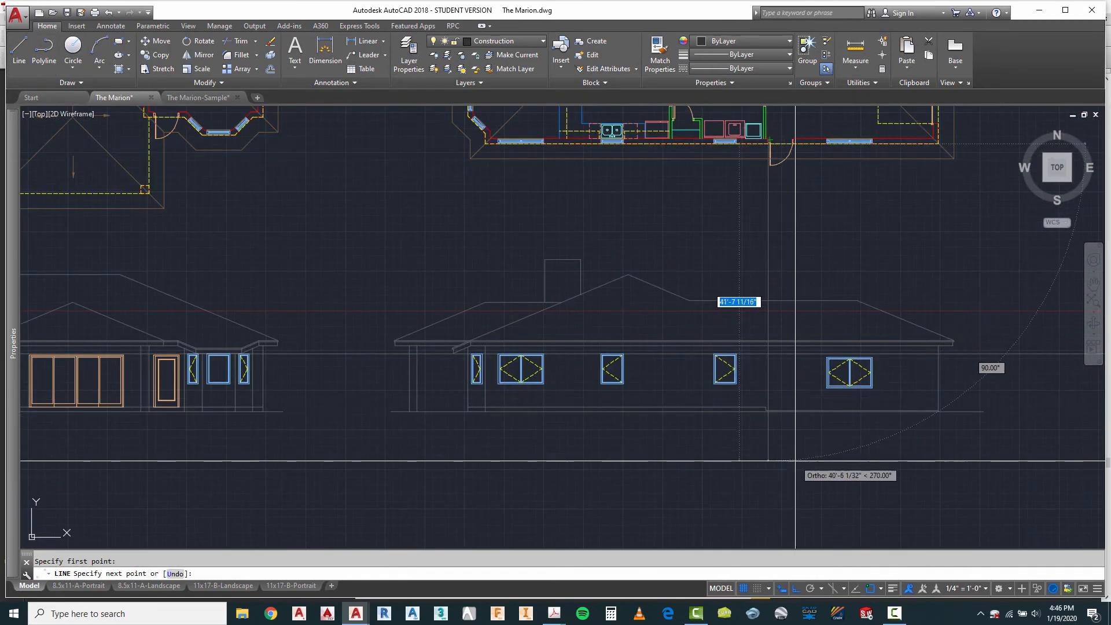
pyautogui.press('Escape')
pyautogui.scroll(5, 796, 461)
pyautogui.scroll(-3, 795, 461)
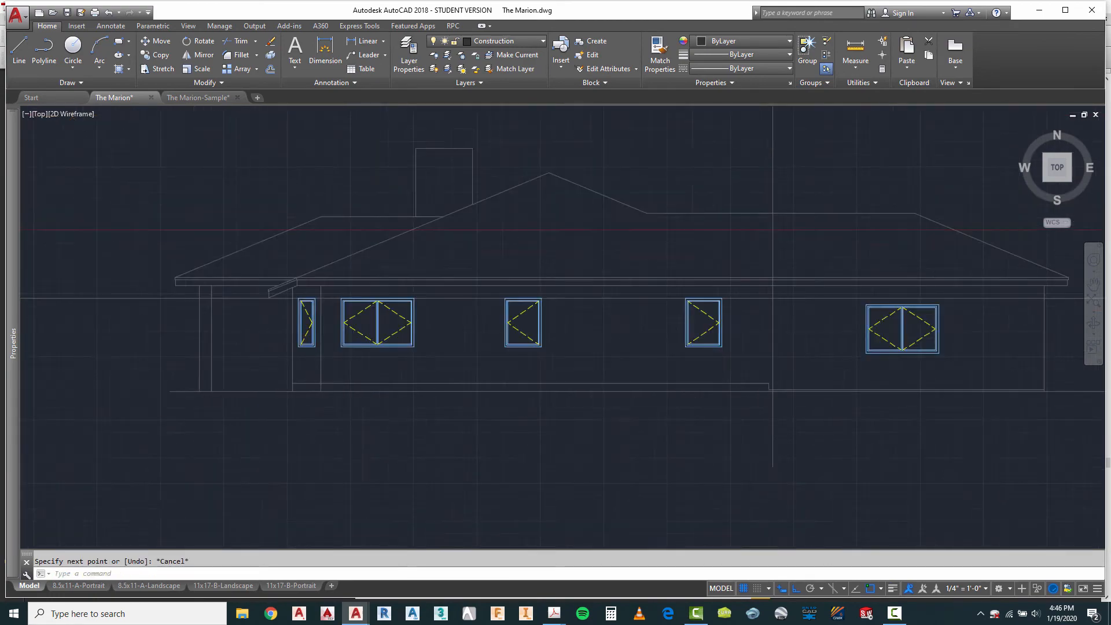
# Step: Copy the block collection's first two-panel door by its lower-left corner to the projection line on the fourth elevation's base, and erase that line
pyautogui.scroll(-6, 802, 418)
pyautogui.scroll(2, 828, 387)
pyautogui.scroll(-8, 793, 318)
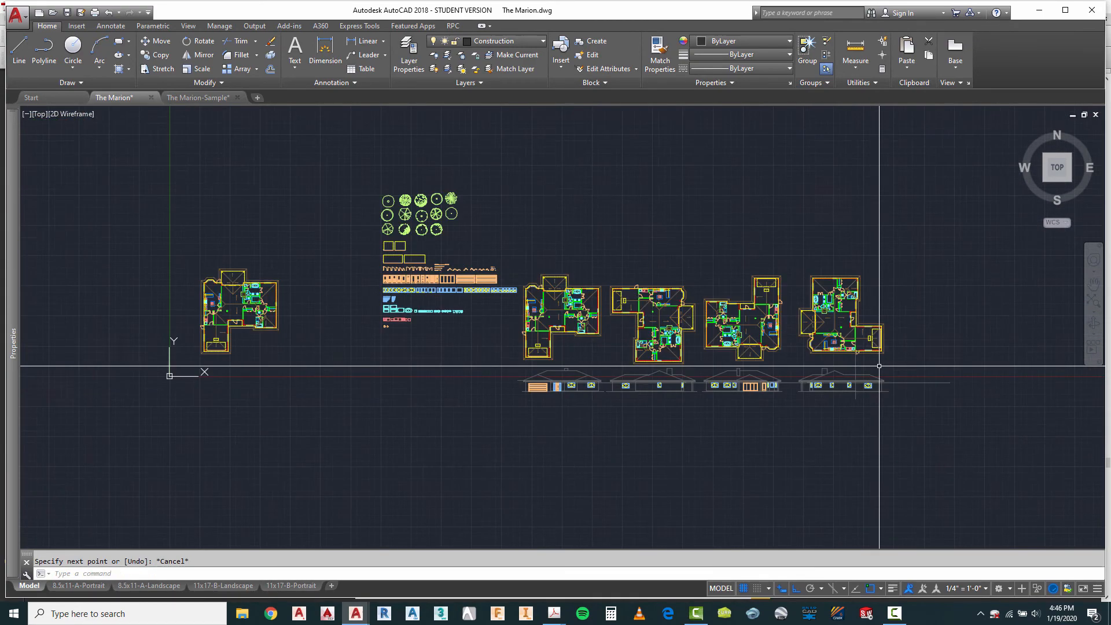
pyautogui.scroll(4, 572, 322)
pyautogui.scroll(6, 573, 322)
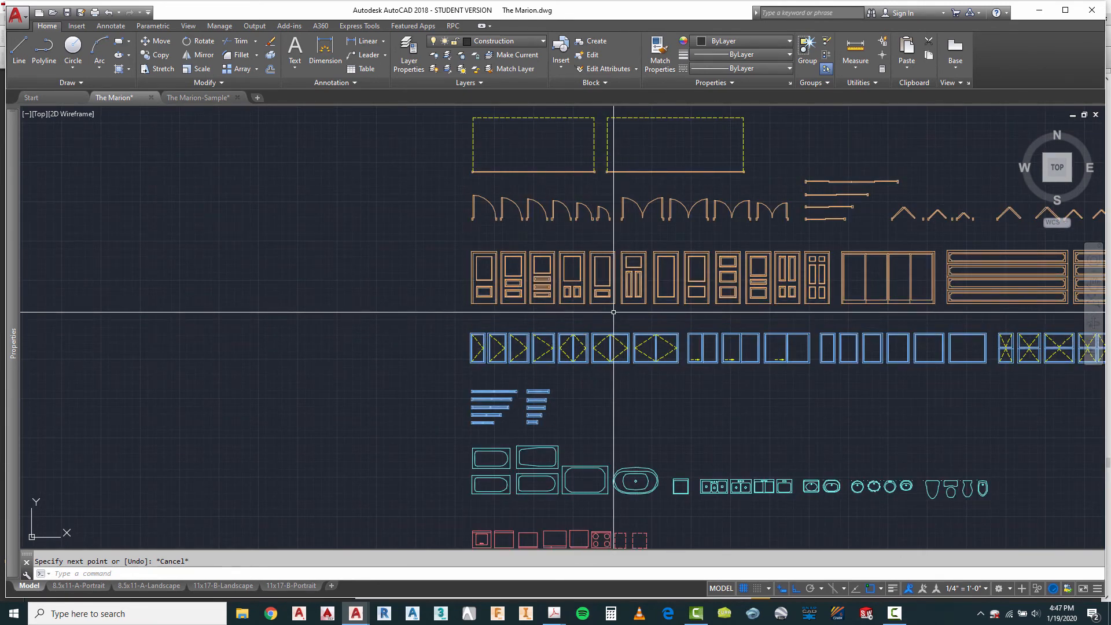
pyautogui.scroll(2, 615, 313)
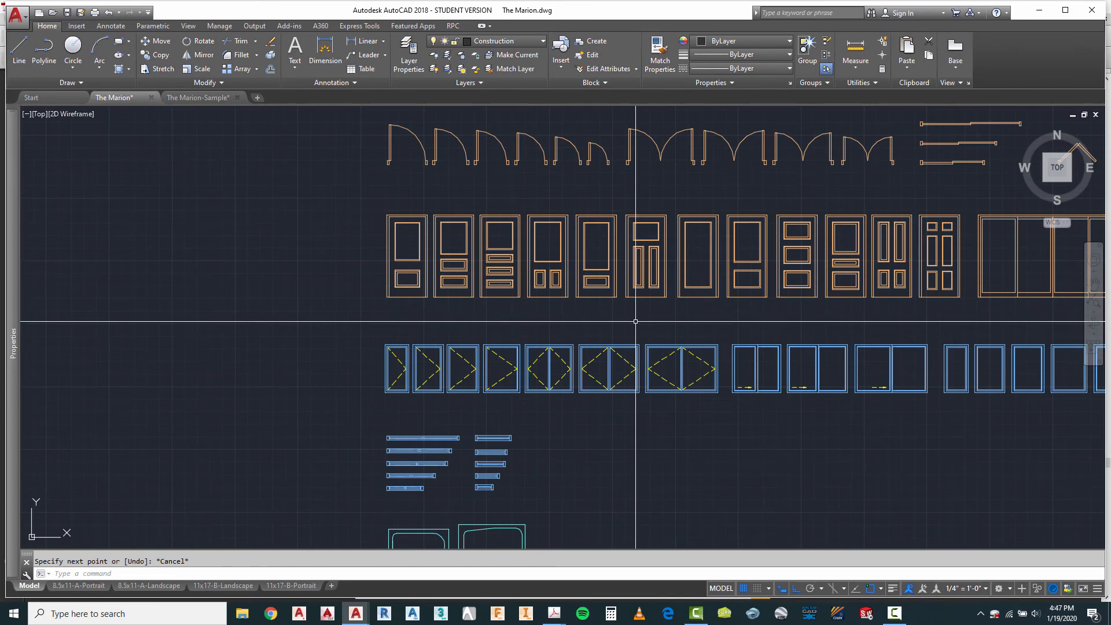
pyautogui.scroll(-2, 408, 246)
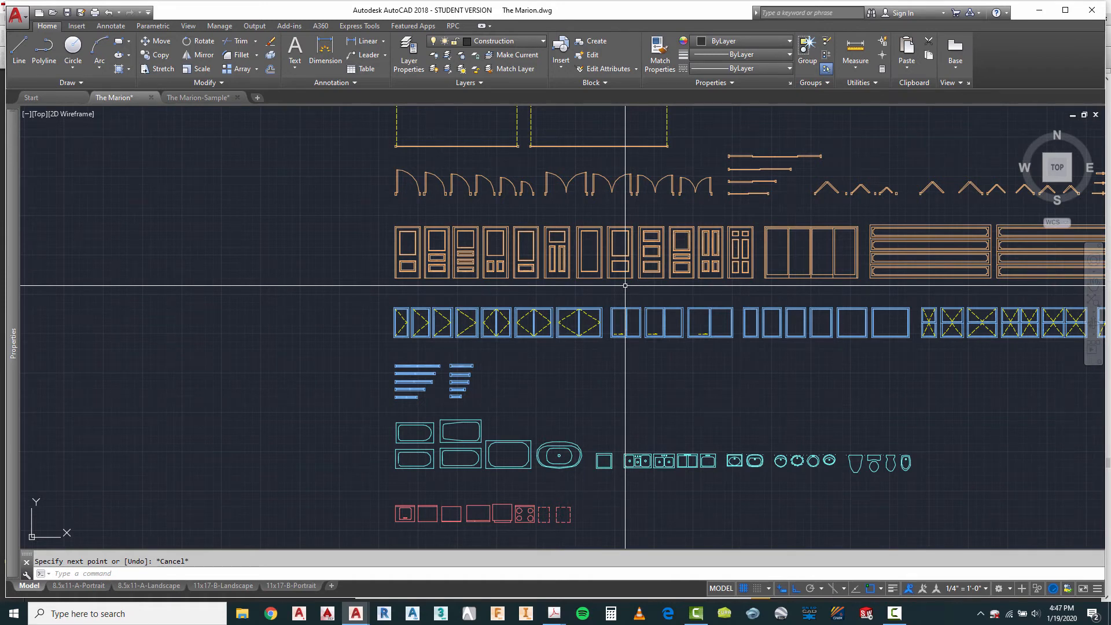
pyautogui.scroll(2, 394, 264)
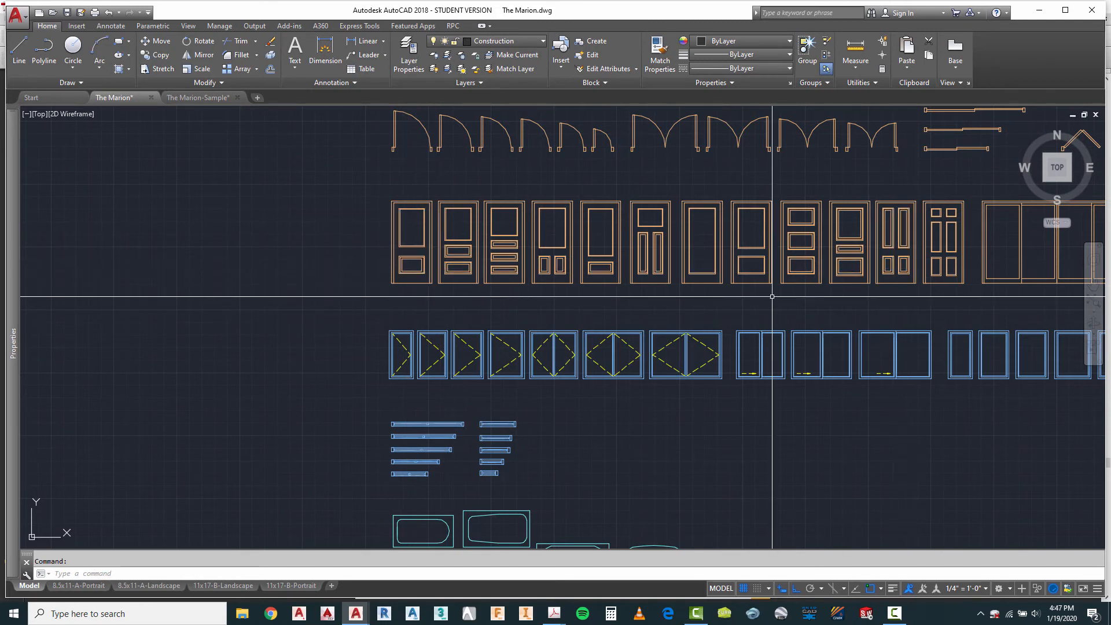
pyautogui.press('Escape')
pyautogui.write('co')
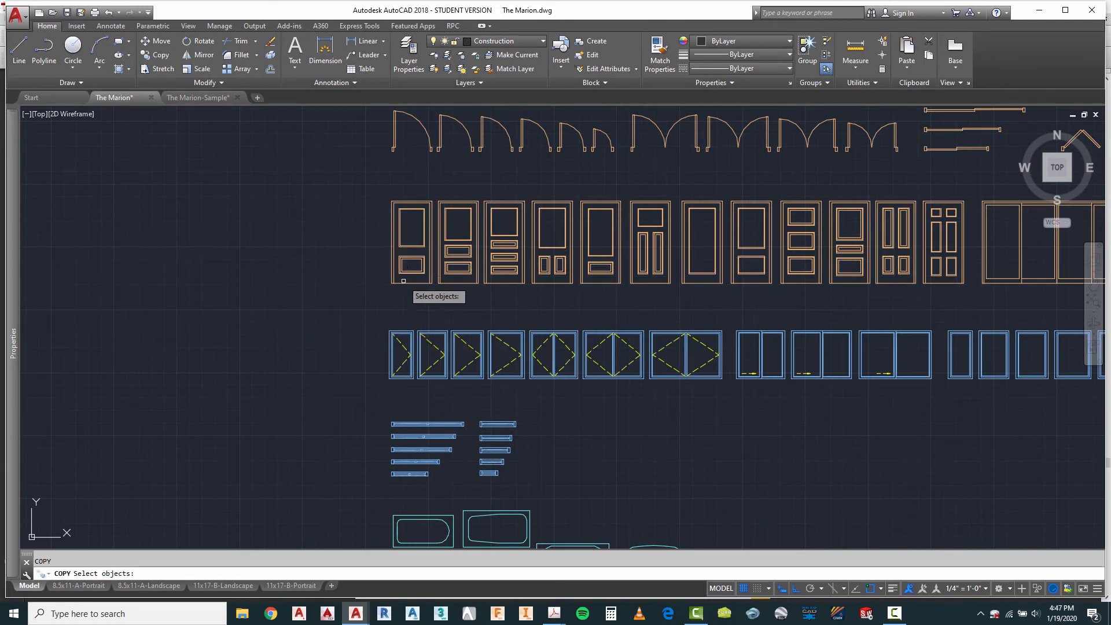
pyautogui.scroll(5, 399, 283)
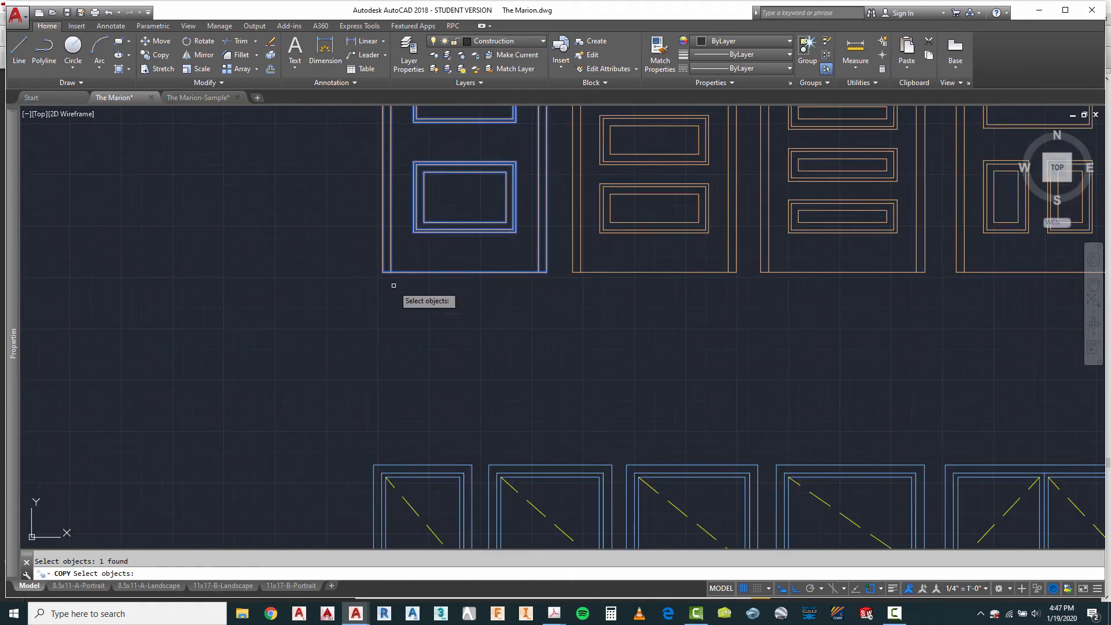
pyautogui.press('Return')
pyautogui.click(382, 273)
pyautogui.scroll(-10, 382, 191)
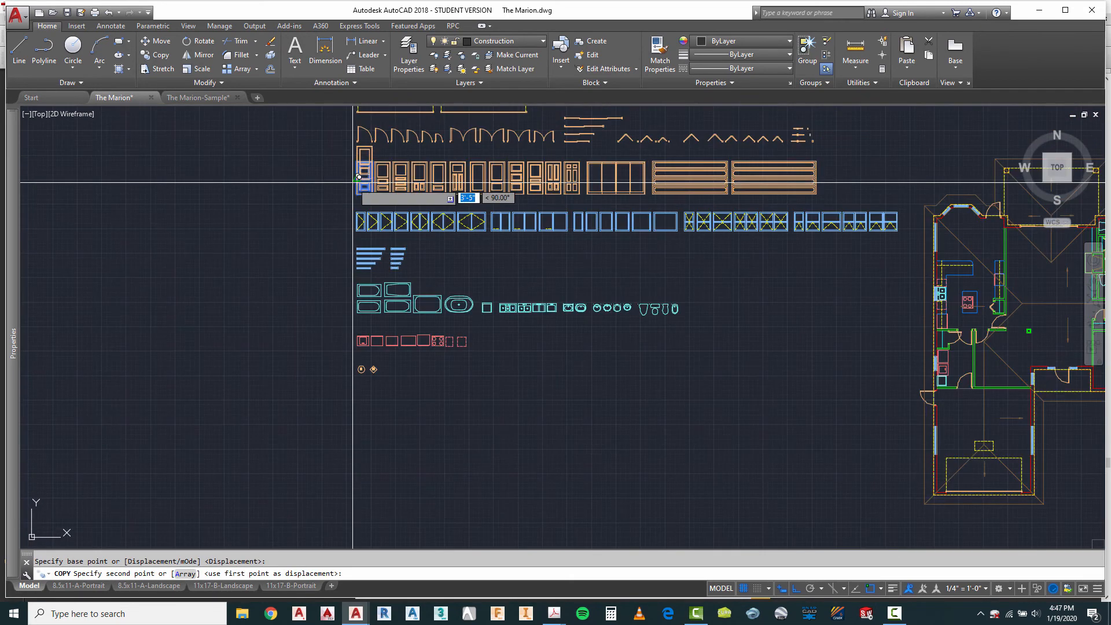
pyautogui.scroll(10, 831, 313)
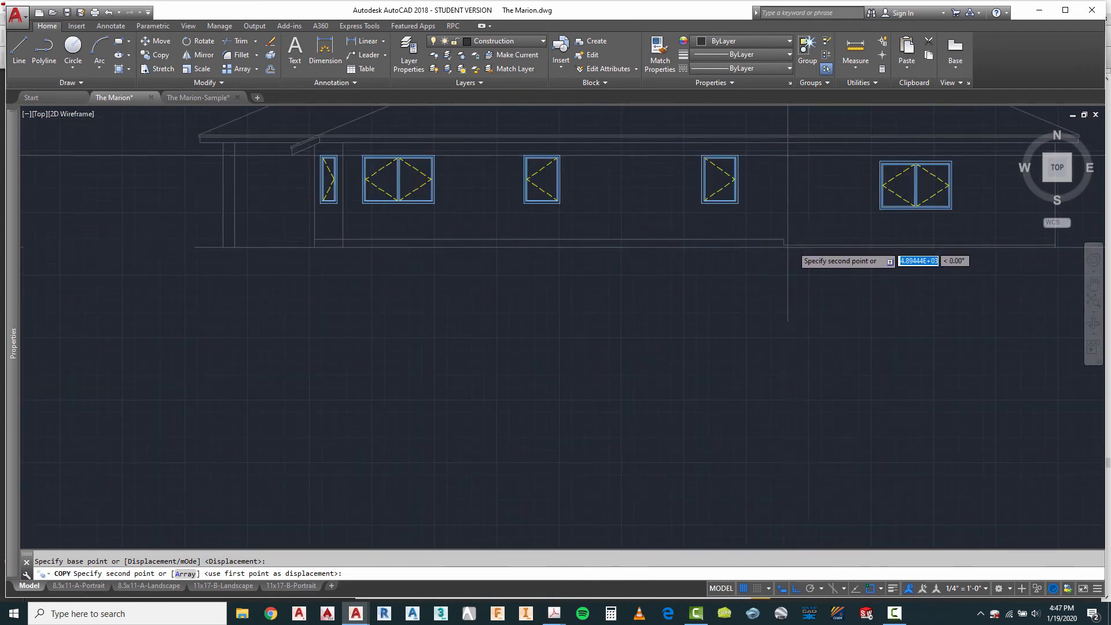
pyautogui.scroll(5, 792, 247)
pyautogui.click(777, 240)
pyautogui.scroll(-5, 603, 357)
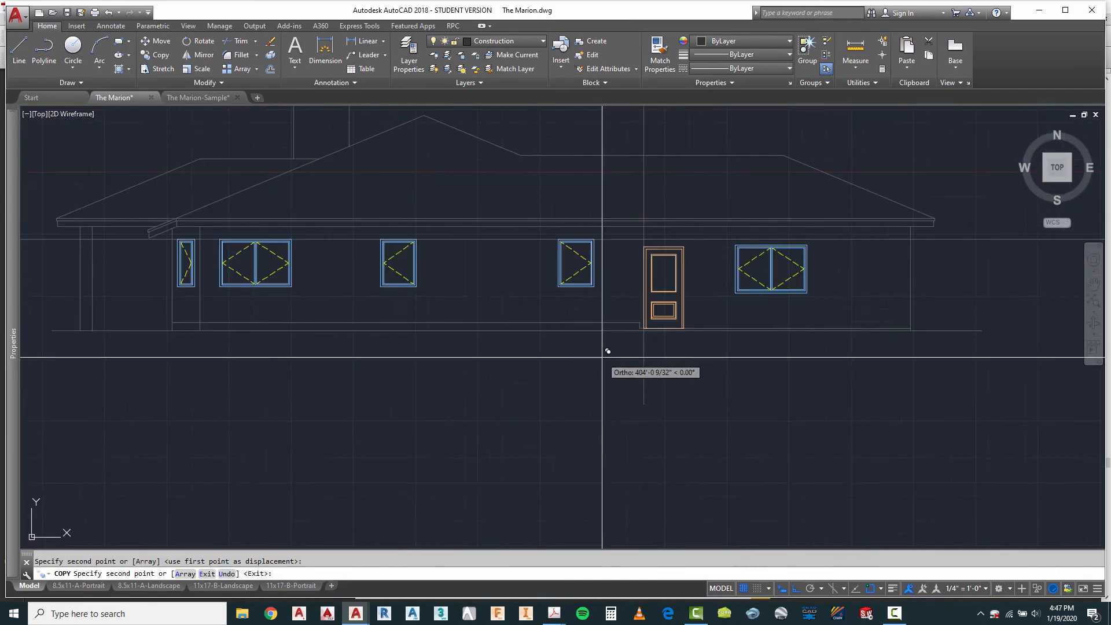
pyautogui.scroll(3, 603, 357)
pyautogui.press('Escape')
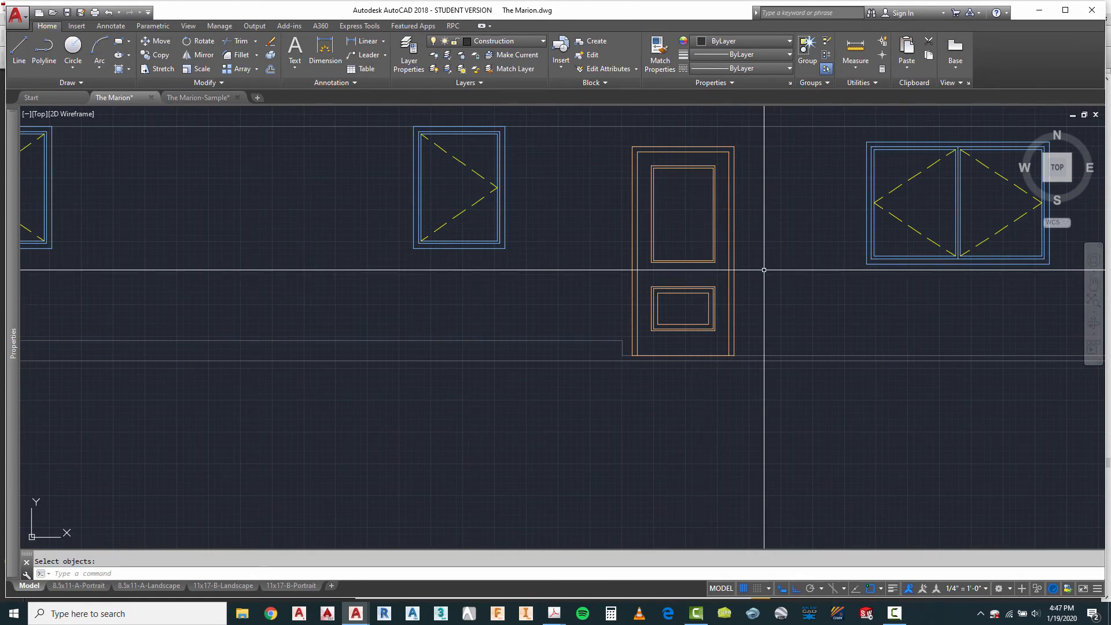
# Step: Explode the copied two-panel door block in the fourth elevation
pyautogui.rightClick(759, 237)
pyautogui.moveTo(799, 257)
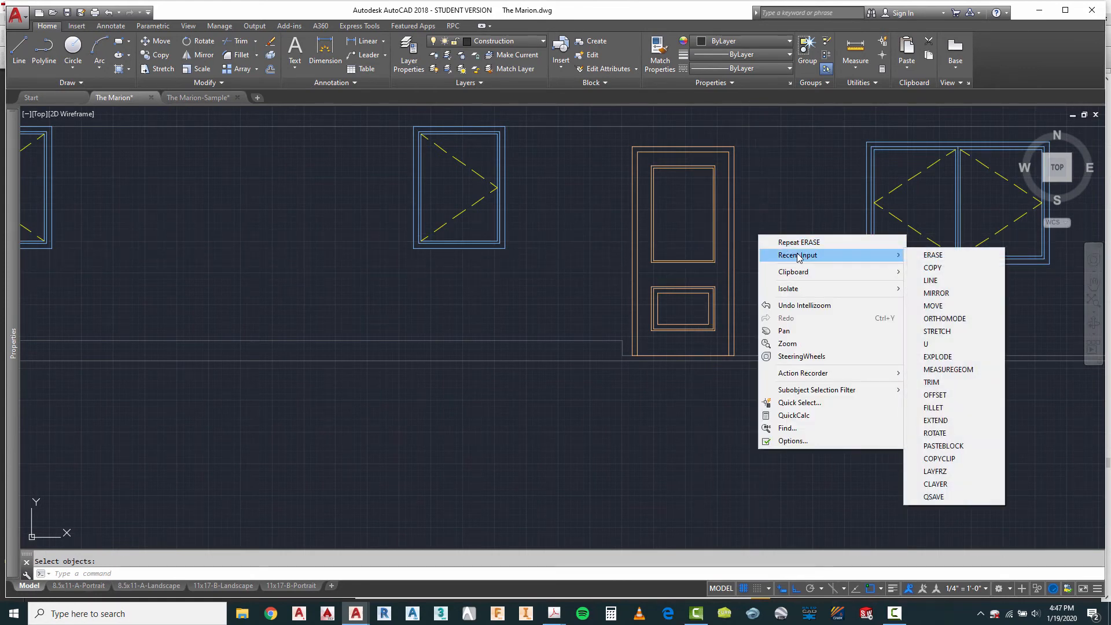
pyautogui.click(937, 357)
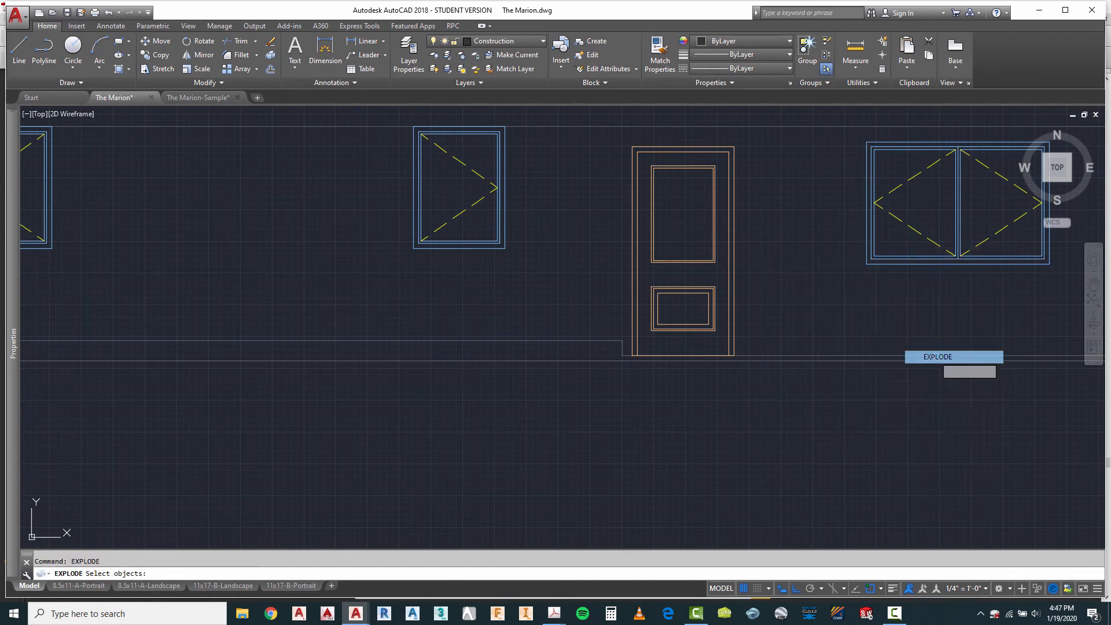
pyautogui.rightClick(759, 275)
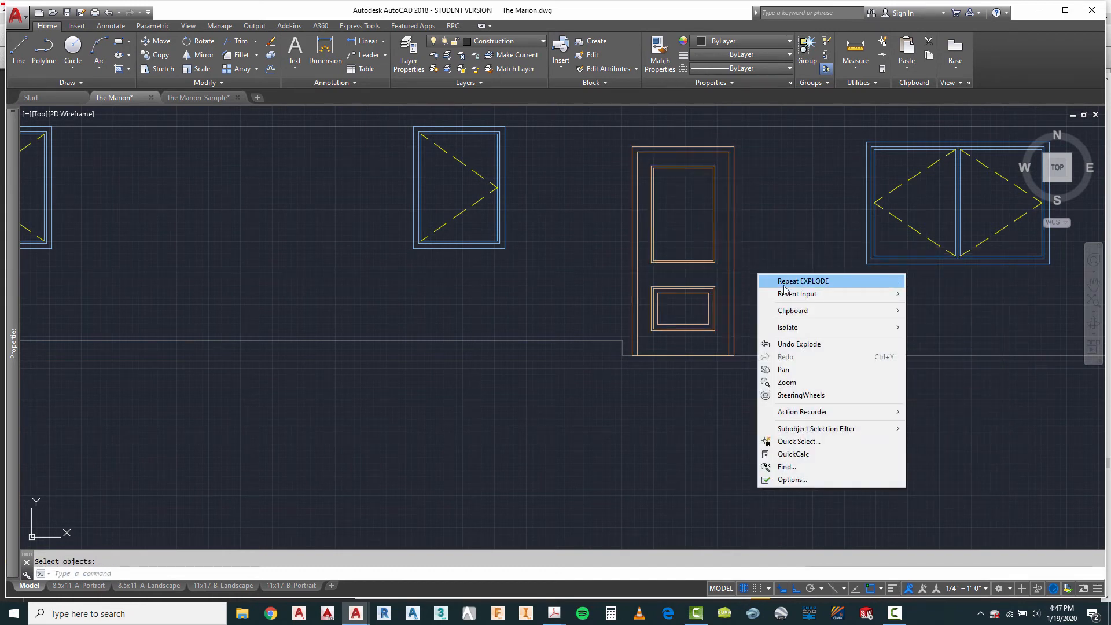
pyautogui.press('Escape')
pyautogui.press('Escape')
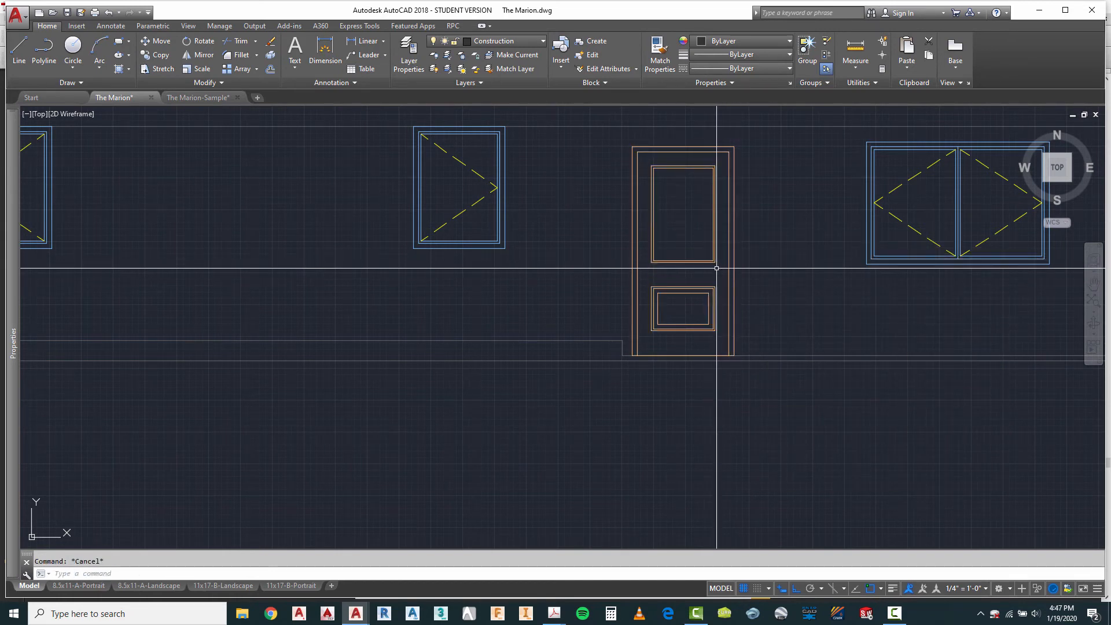
pyautogui.write('s')
pyautogui.press('Return')
pyautogui.write('c')
pyautogui.press('Return')
pyautogui.click(724, 281)
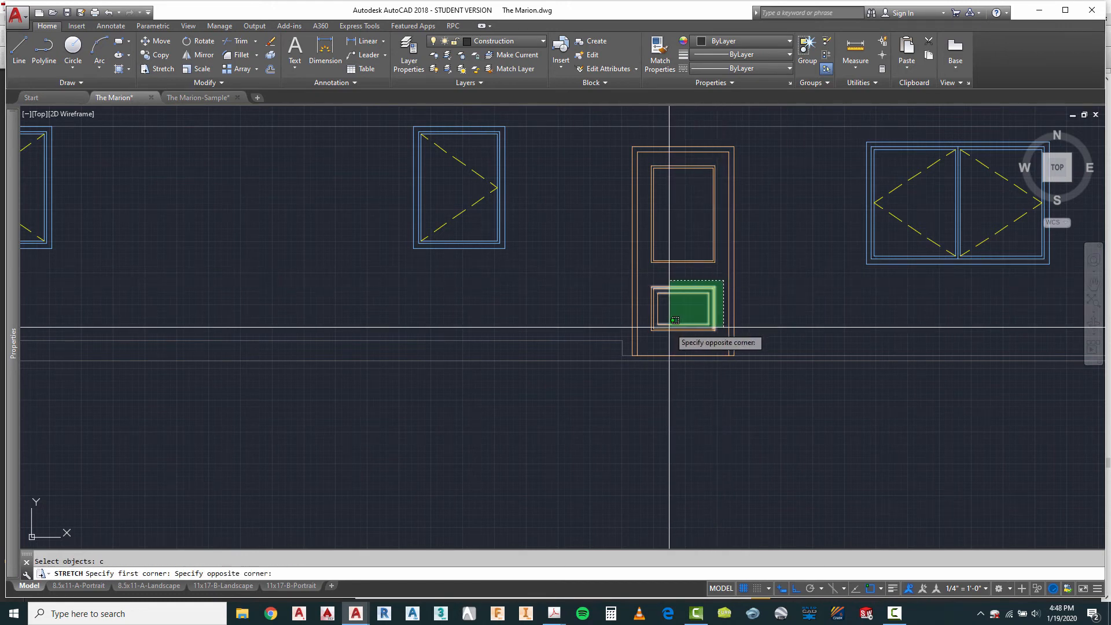
pyautogui.click(646, 333)
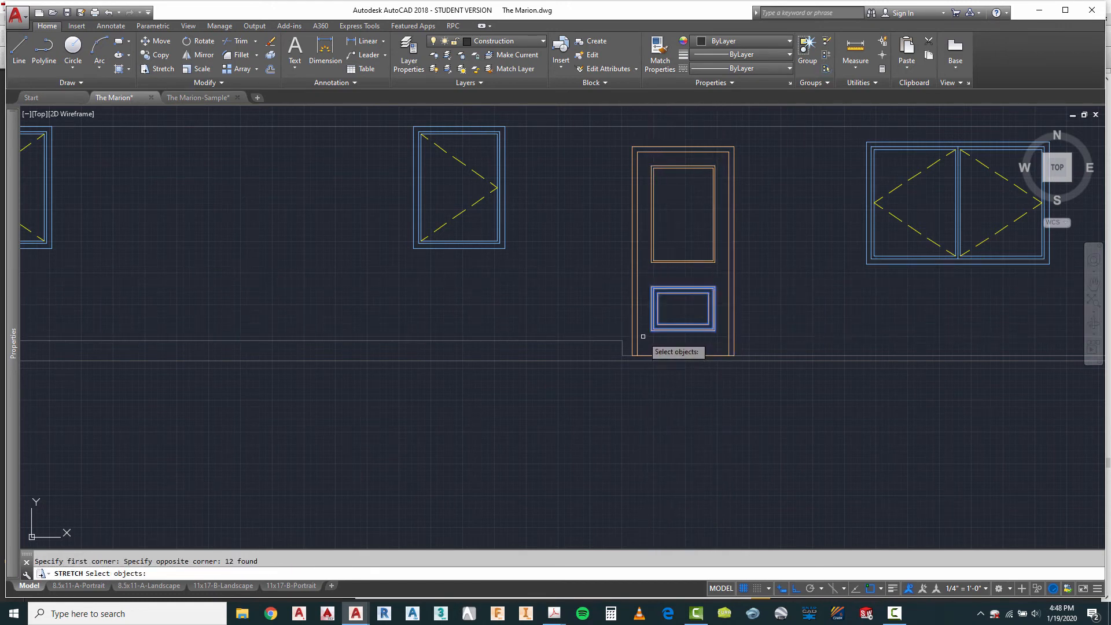
pyautogui.press('Return')
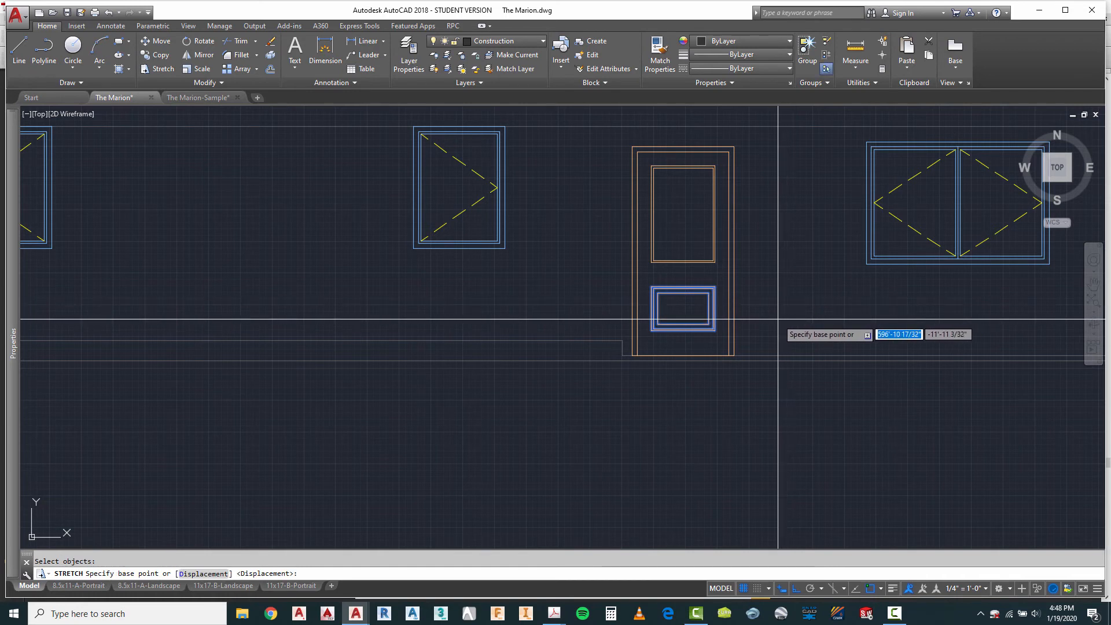
pyautogui.press('Escape')
# Step: Erase the lower panel rectangles from the exploded door in the fourth elevation
pyautogui.write('e')
pyautogui.press('Return')
pyautogui.click(721, 282)
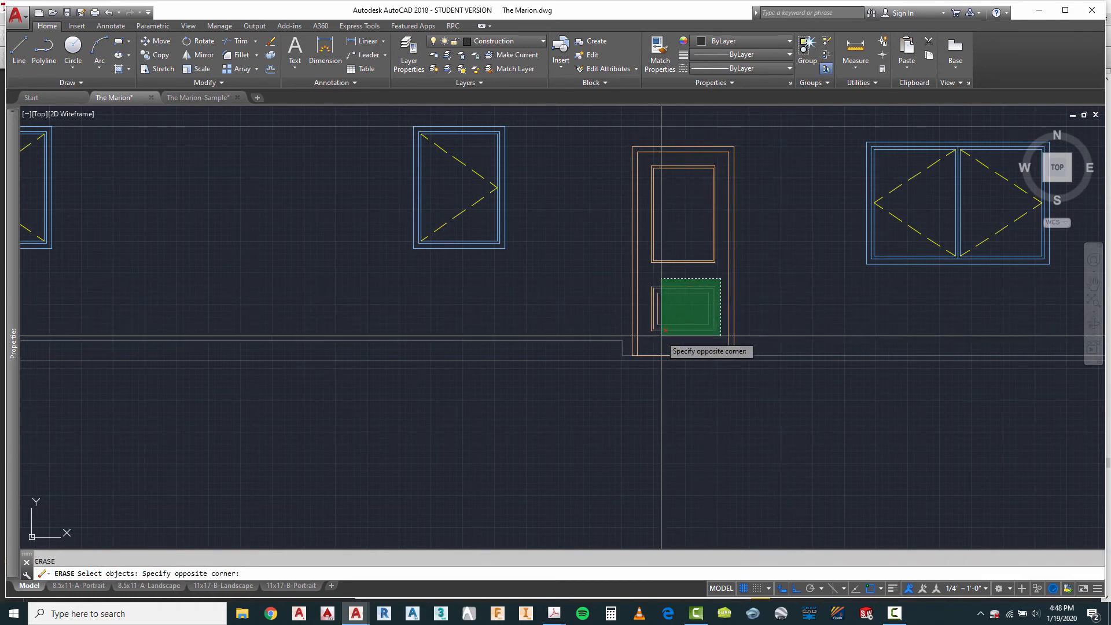
pyautogui.click(644, 340)
pyautogui.press('Return')
pyautogui.rightClick(674, 399)
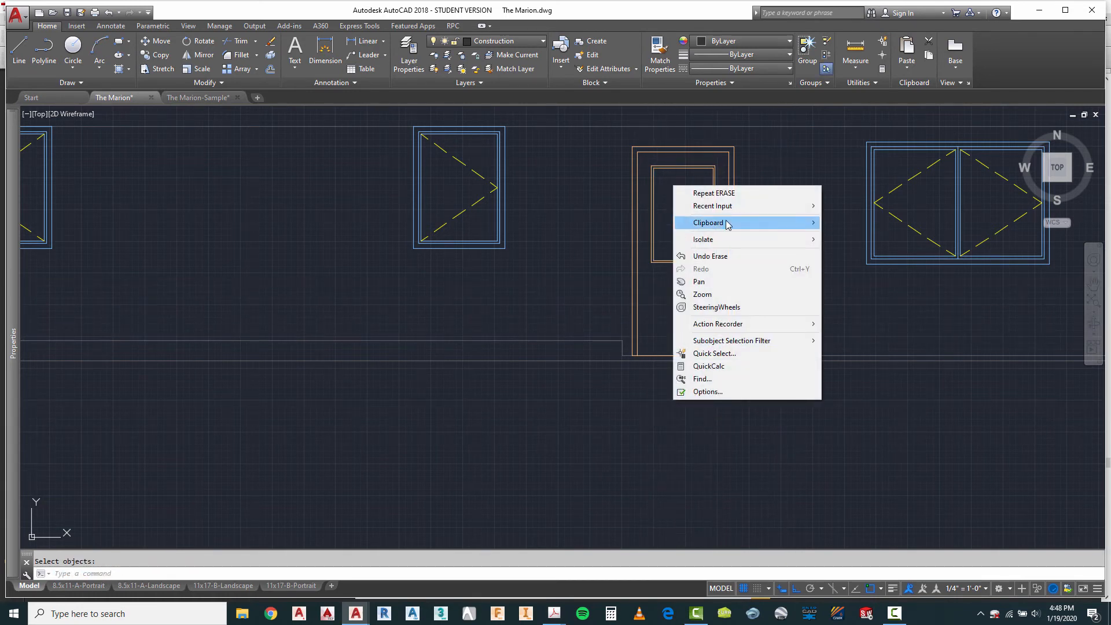
pyautogui.press('Escape')
# Step: Erase the long horizontal reference line that crosses the fourth elevation at the window heads
pyautogui.scroll(-4, 737, 307)
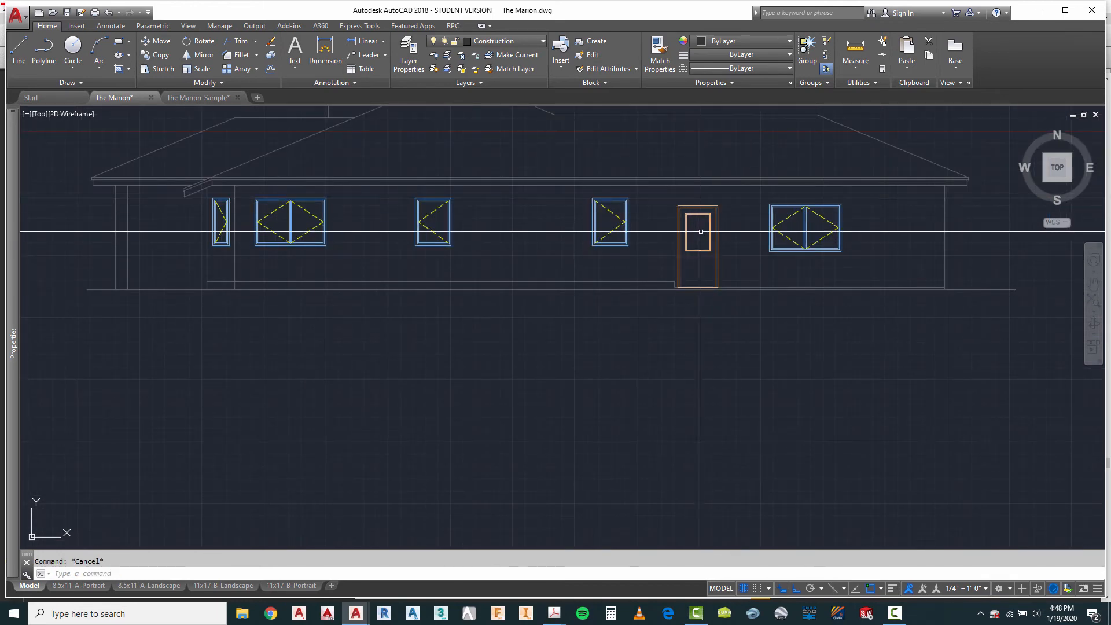
pyautogui.scroll(-4, 705, 296)
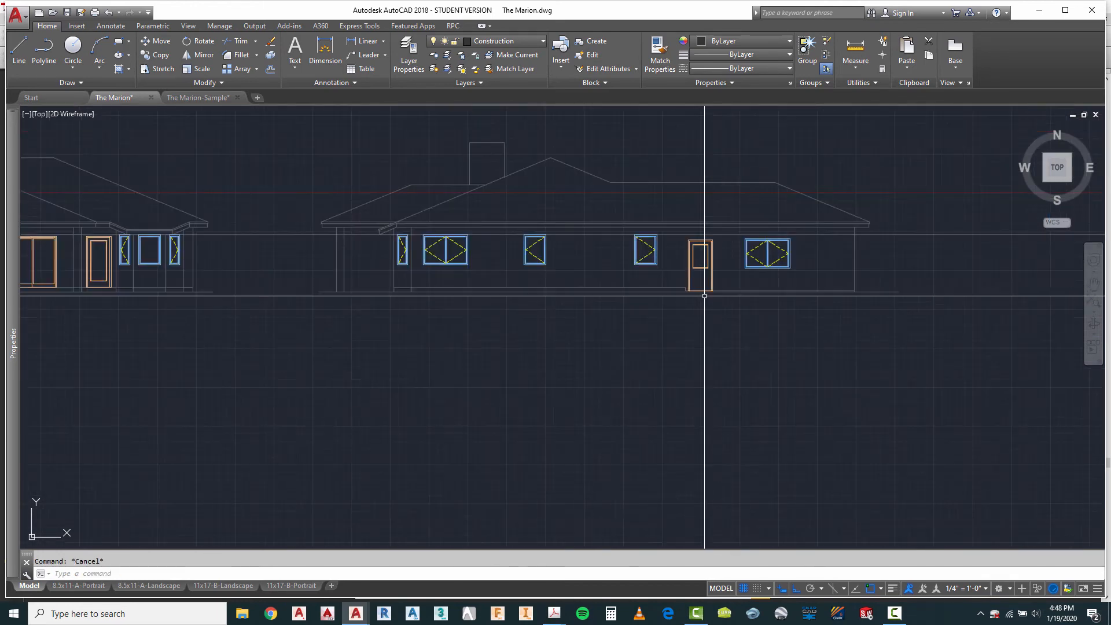
pyautogui.scroll(-2, 789, 281)
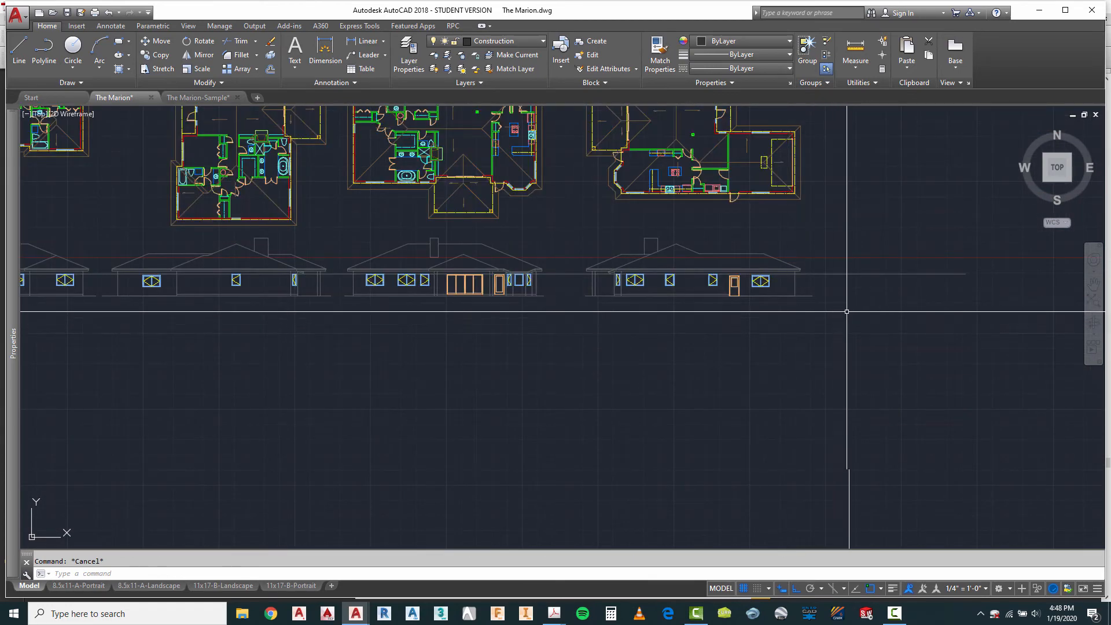
pyautogui.scroll(4, 851, 304)
pyautogui.click(852, 257)
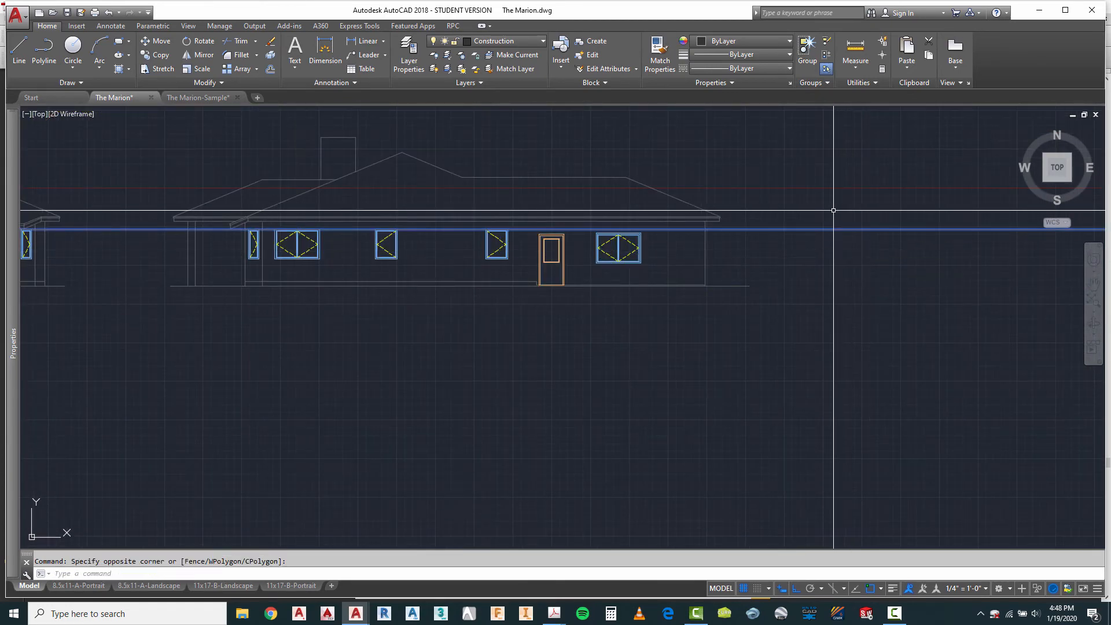
pyautogui.click(825, 209)
pyautogui.press('Delete')
# Step: Erase the leftover short horizontal line beside the garage-side eave of the first elevation
pyautogui.scroll(-3, 826, 216)
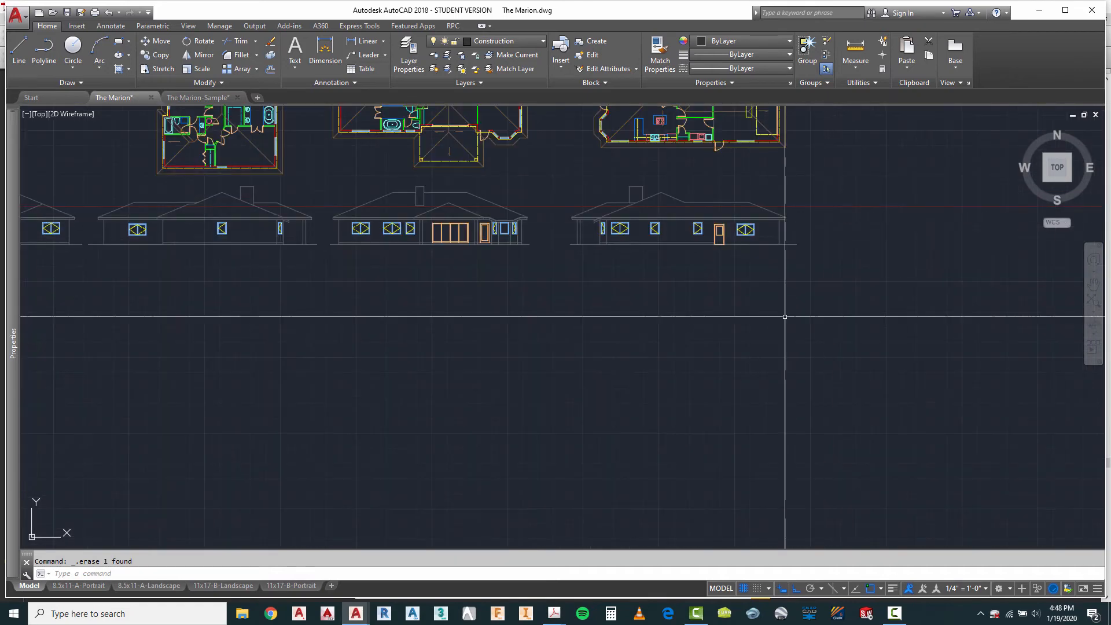
pyautogui.scroll(-2, 303, 255)
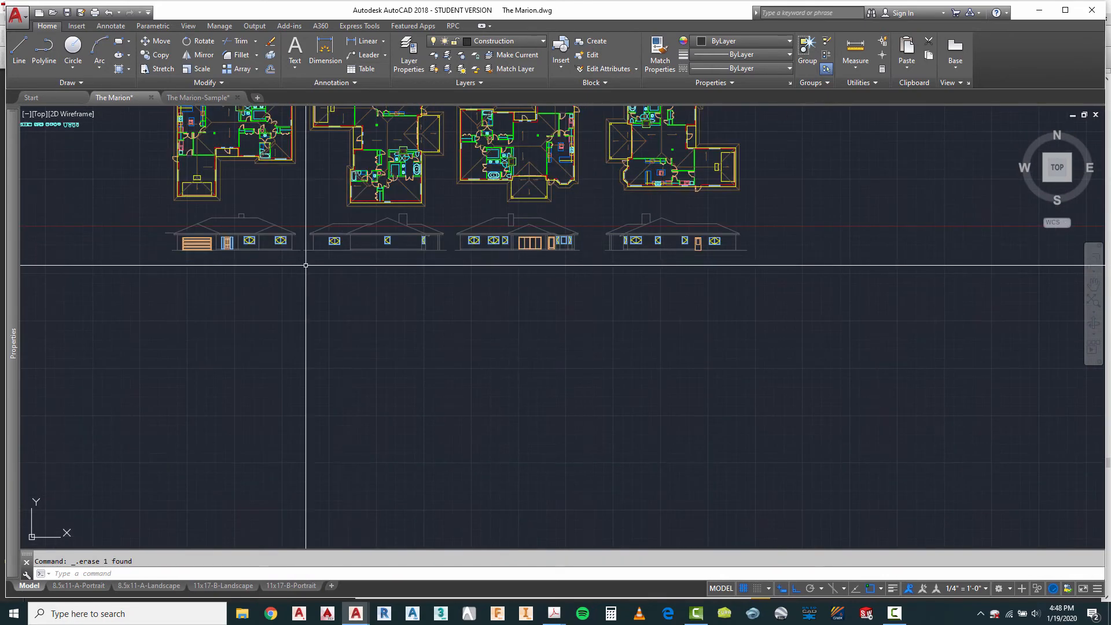
pyautogui.scroll(4, 141, 243)
pyautogui.scroll(4, 196, 222)
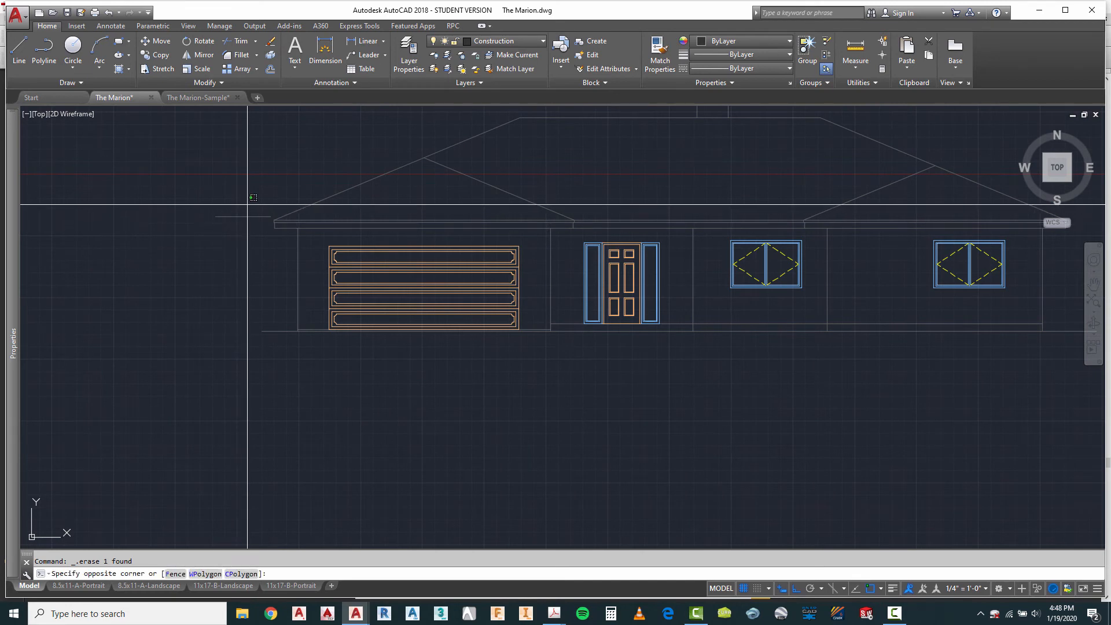
pyautogui.click(249, 199)
pyautogui.click(223, 235)
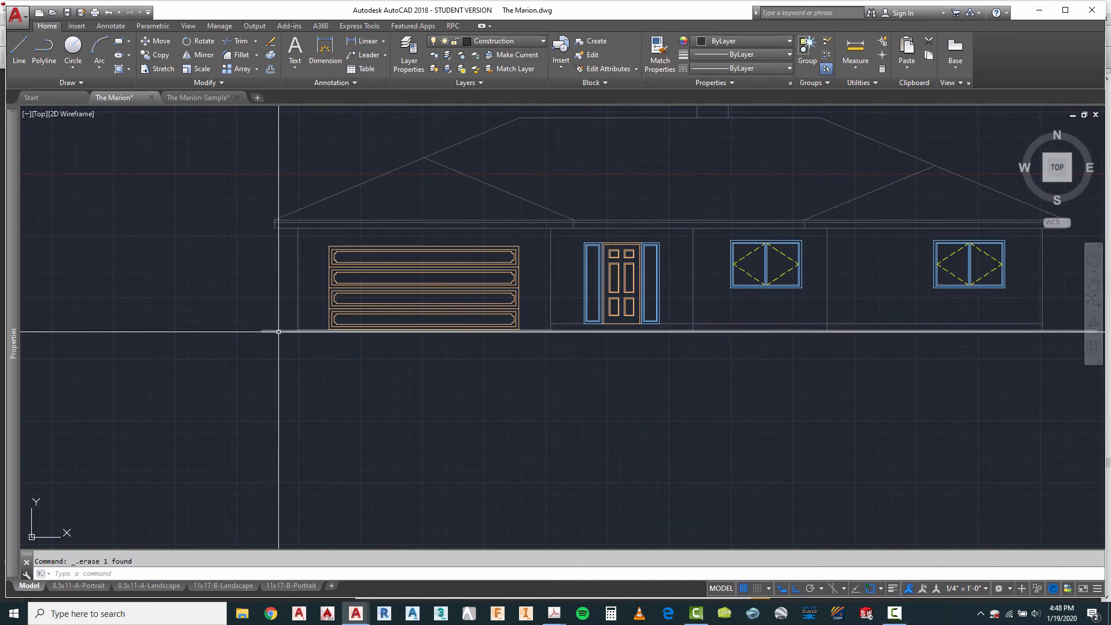
# Step: Examine the four elevations for leftover construction lines and check their base lines, windows and doors
pyautogui.scroll(-4, 200, 320)
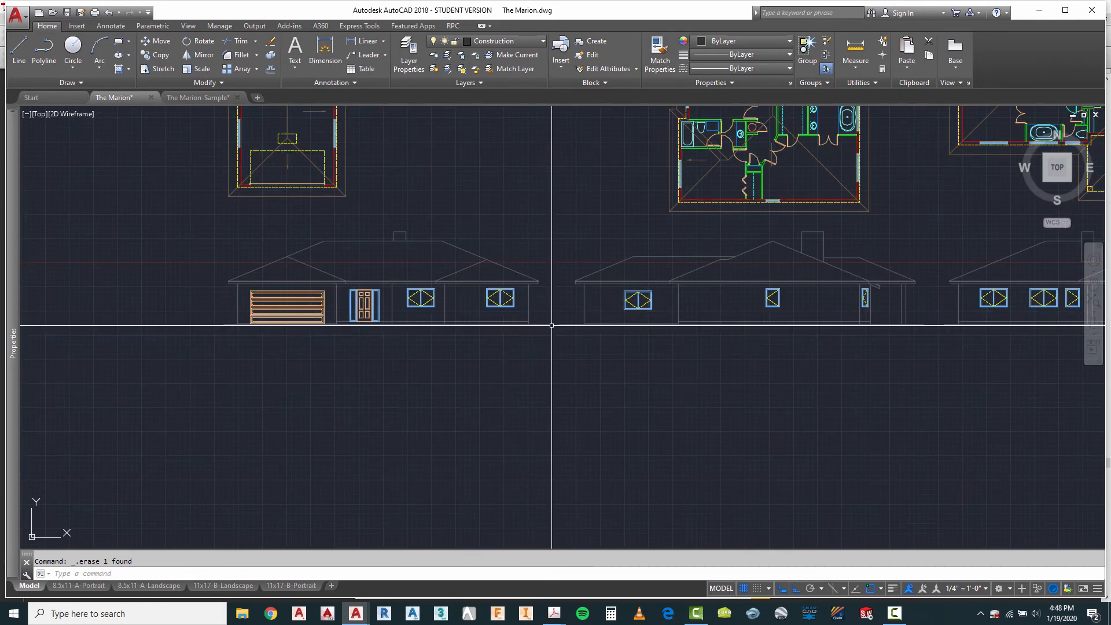
pyautogui.scroll(4, 538, 324)
pyautogui.scroll(-4, 364, 299)
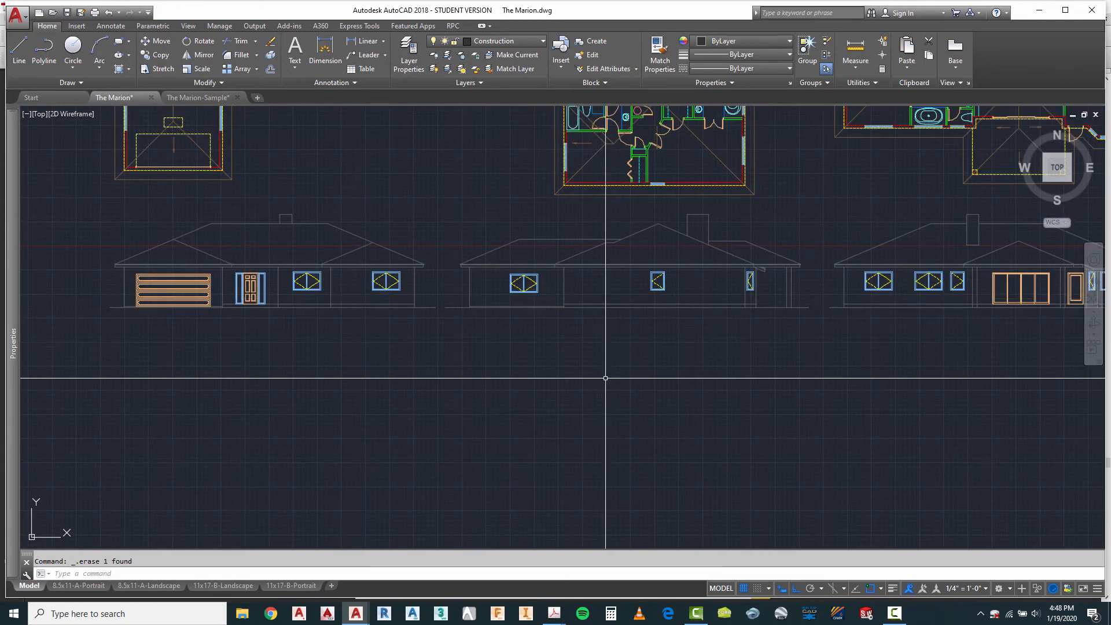
pyautogui.scroll(4, 767, 317)
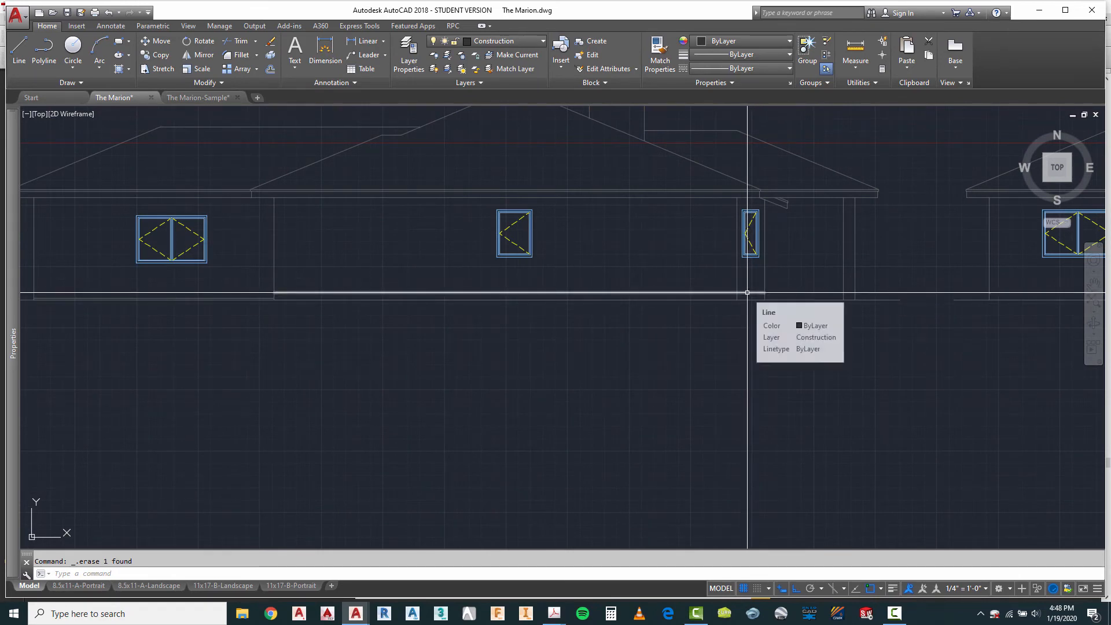
pyautogui.scroll(-4, 396, 268)
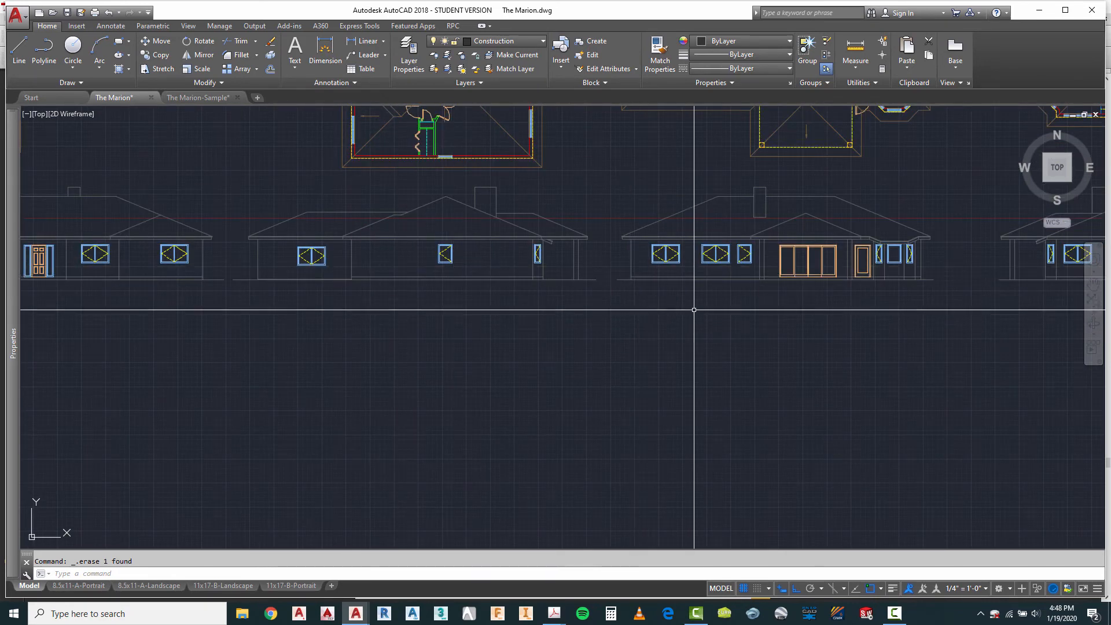
pyautogui.scroll(-2, 651, 280)
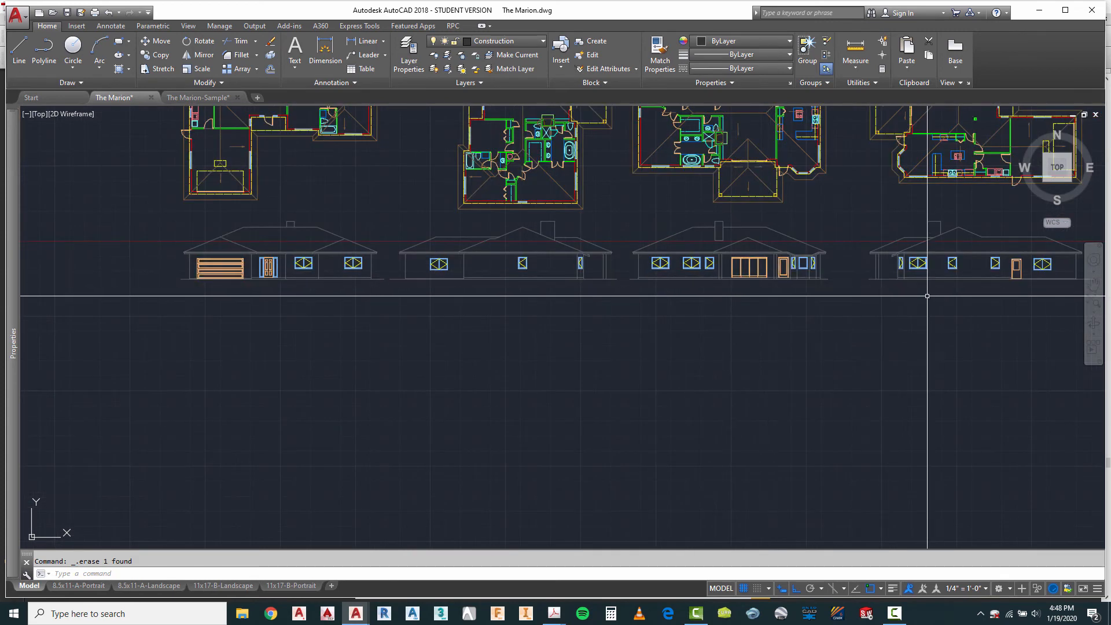
pyautogui.scroll(-3, 843, 266)
pyautogui.scroll(5, 903, 251)
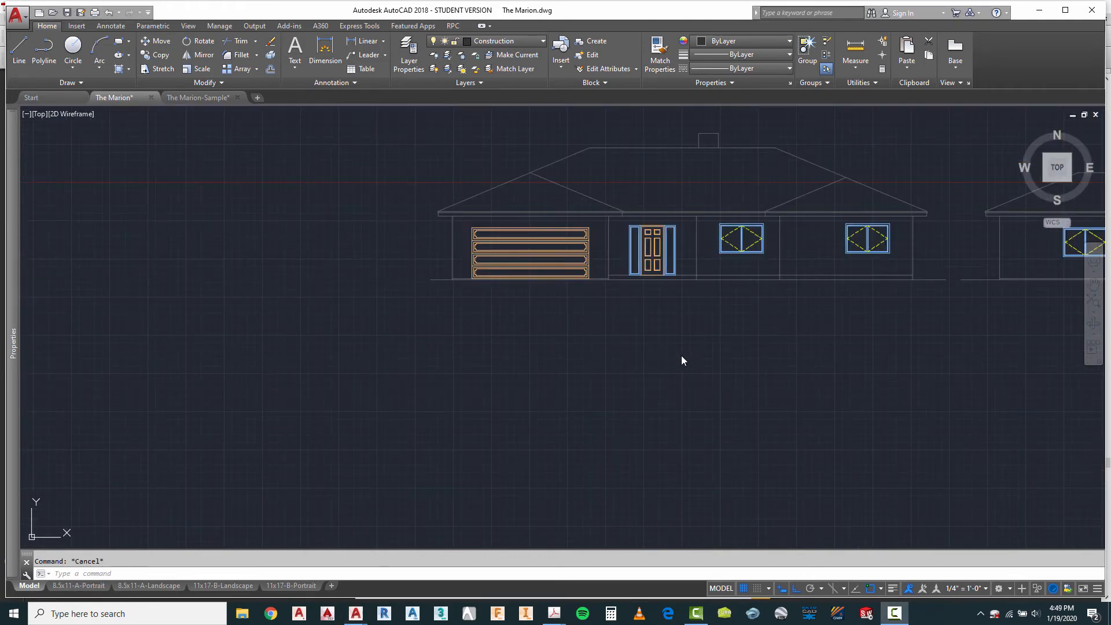
pyautogui.scroll(-3, 495, 370)
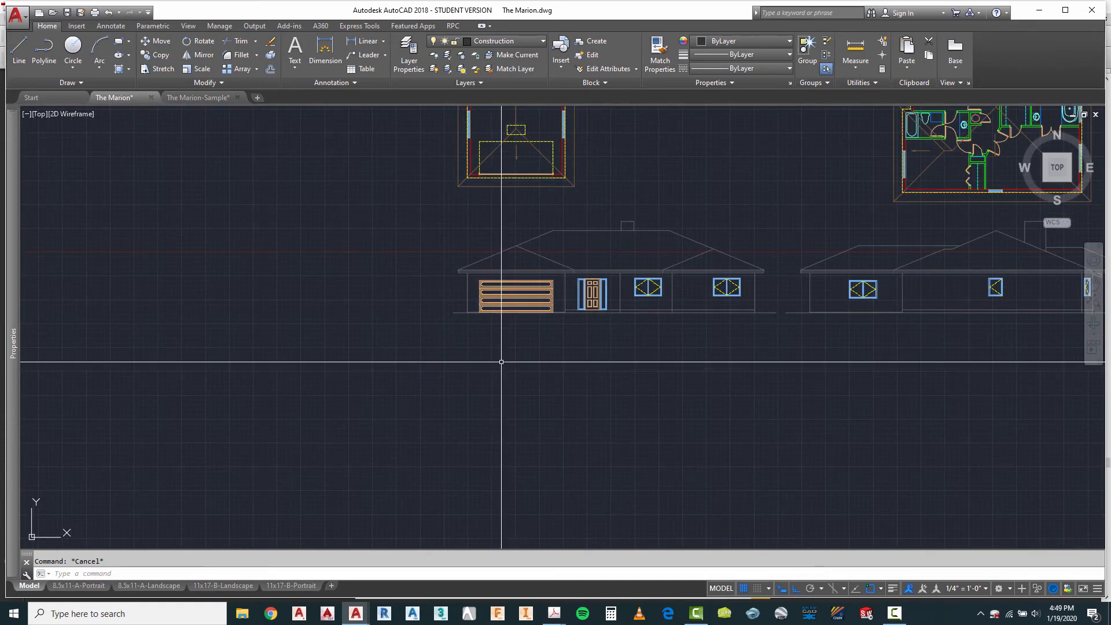
# Step: Move the first elevation's roof slopes, ridge, lower fascia line and short fascia end lines to the A-Roof layer
pyautogui.scroll(2, 741, 323)
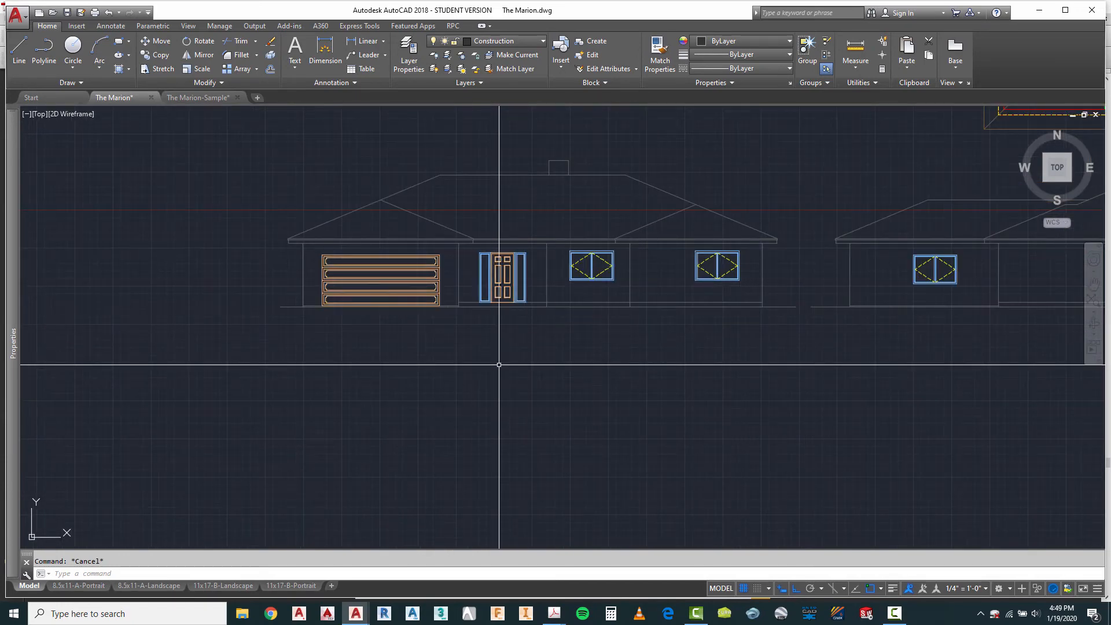
pyautogui.scroll(4, 269, 255)
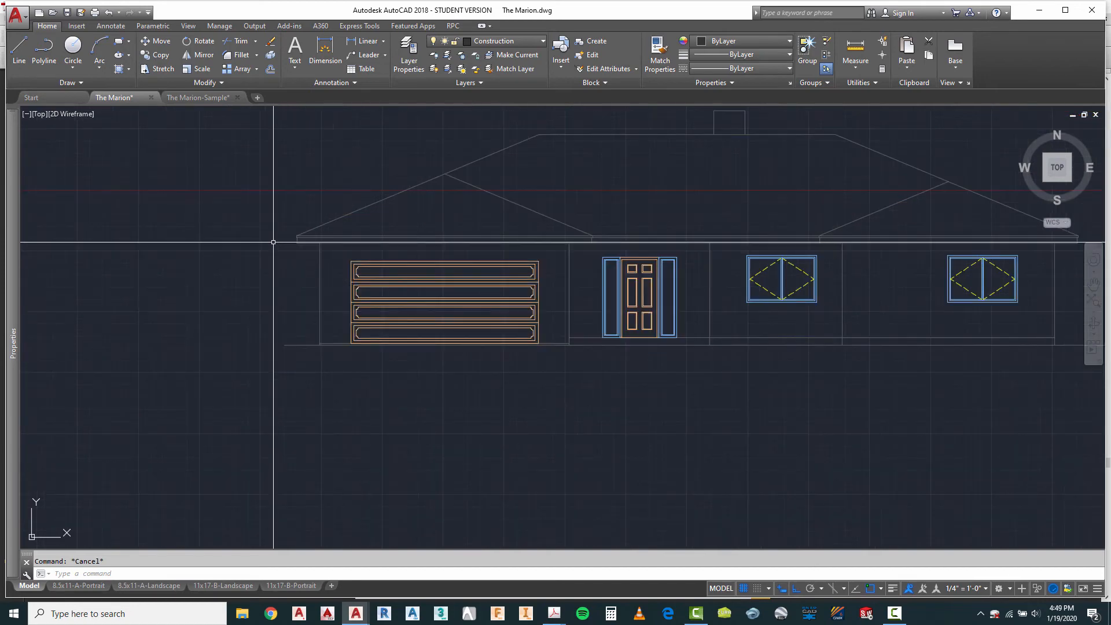
pyautogui.scroll(2, 279, 248)
pyautogui.click(318, 205)
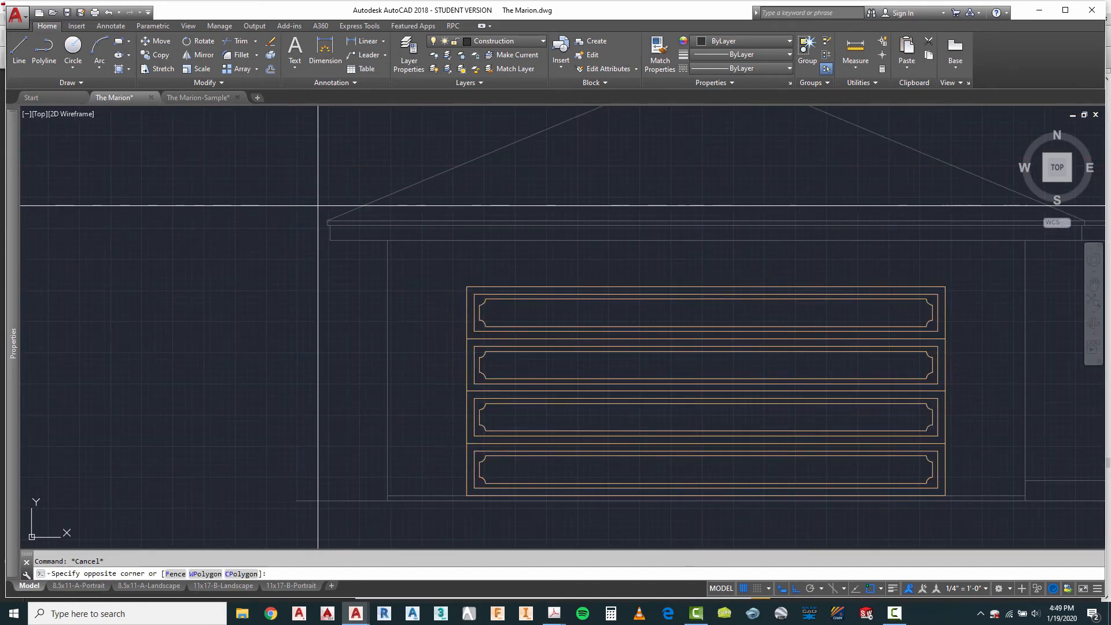
pyautogui.click(342, 255)
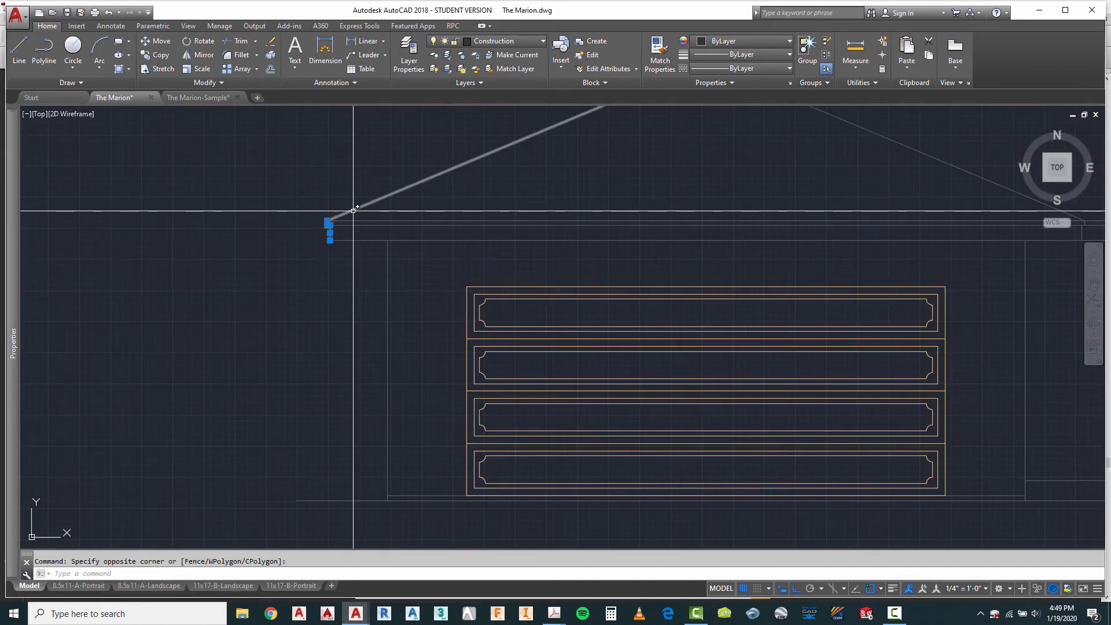
pyautogui.click(359, 240)
pyautogui.scroll(-4, 292, 329)
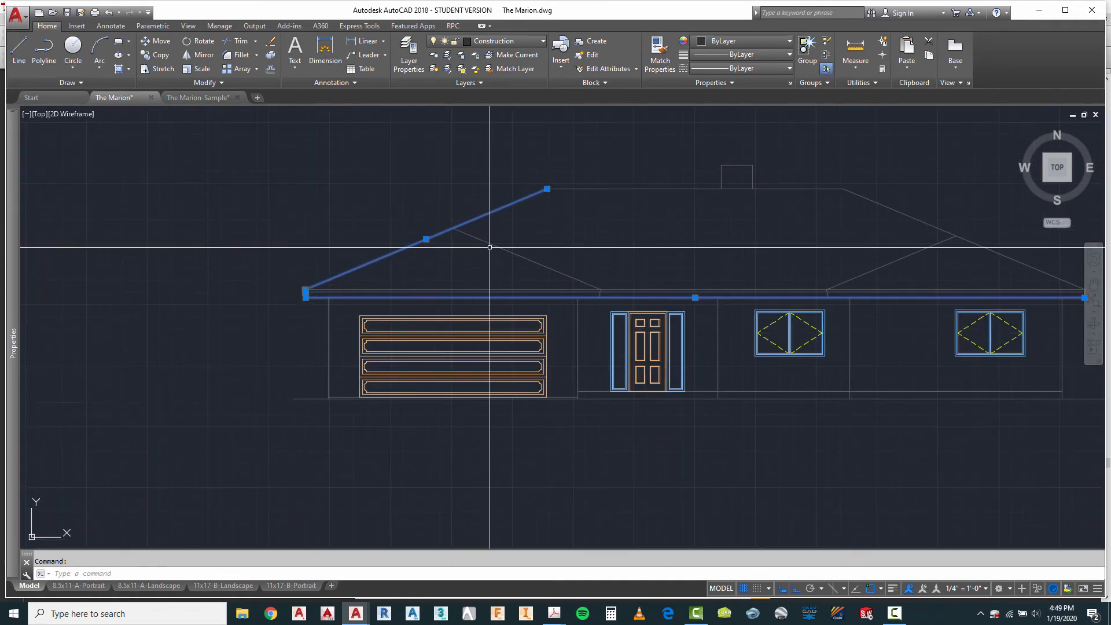
pyautogui.click(472, 237)
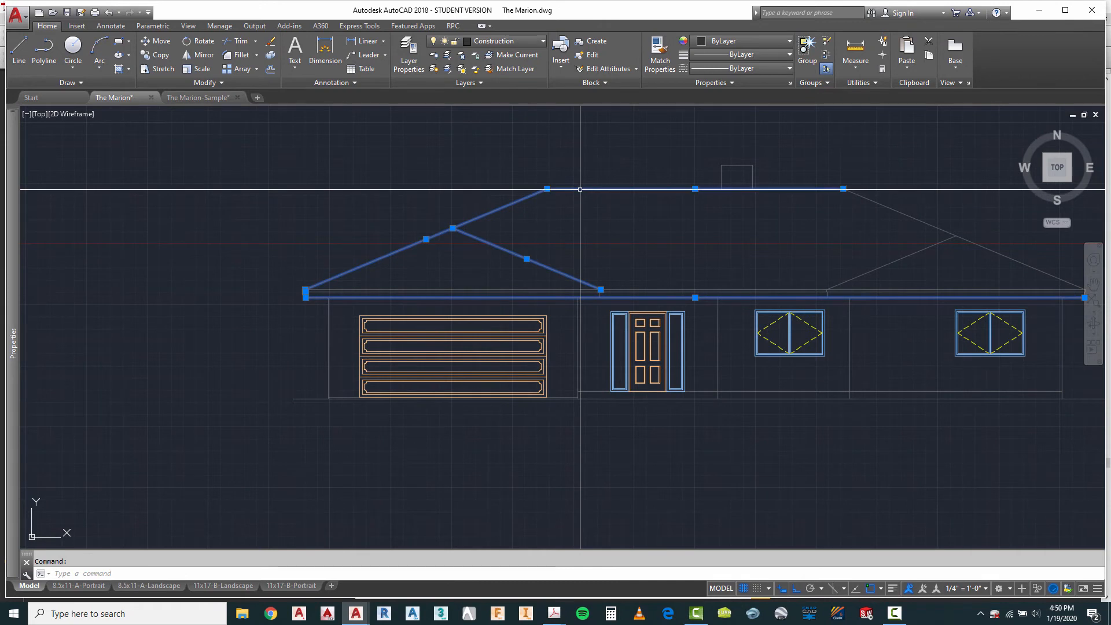
pyautogui.click(967, 220)
pyautogui.click(892, 293)
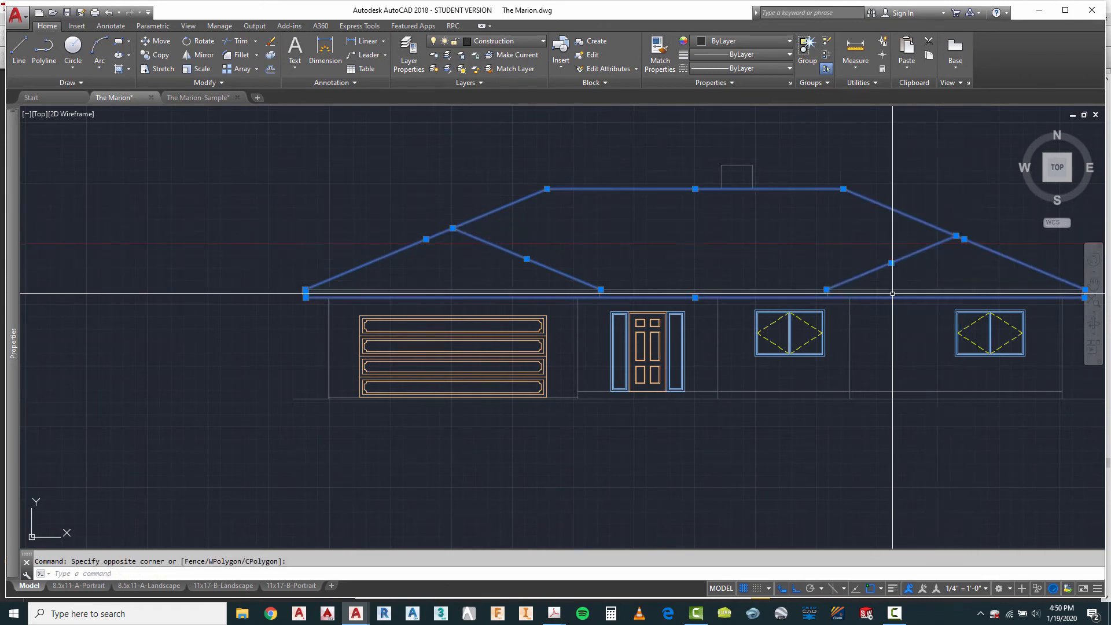
pyautogui.scroll(4, 846, 293)
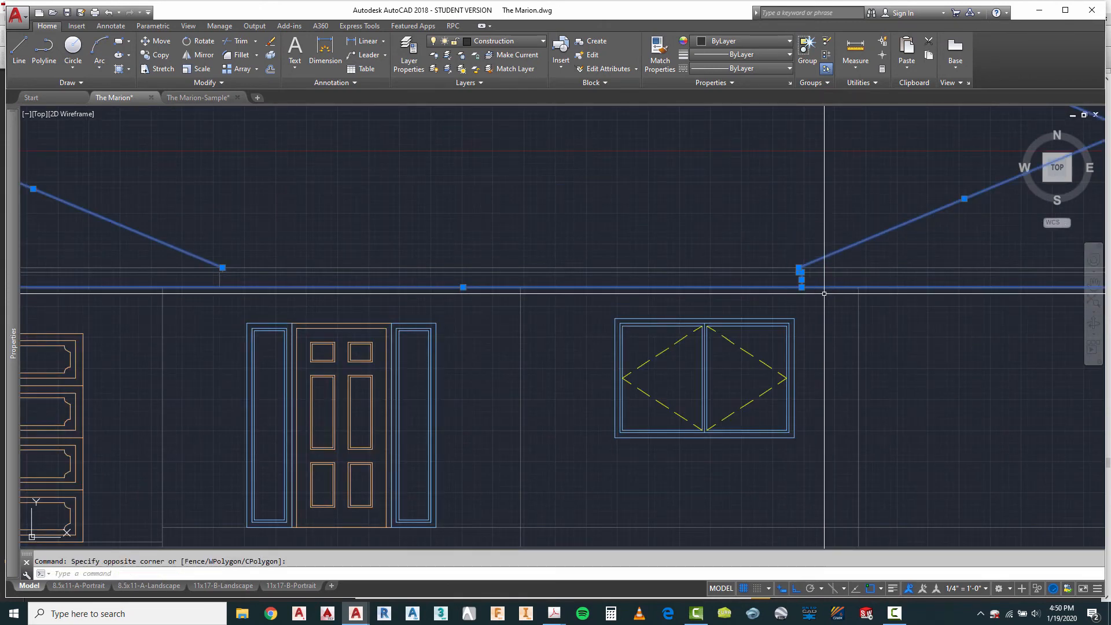
pyautogui.click(189, 214)
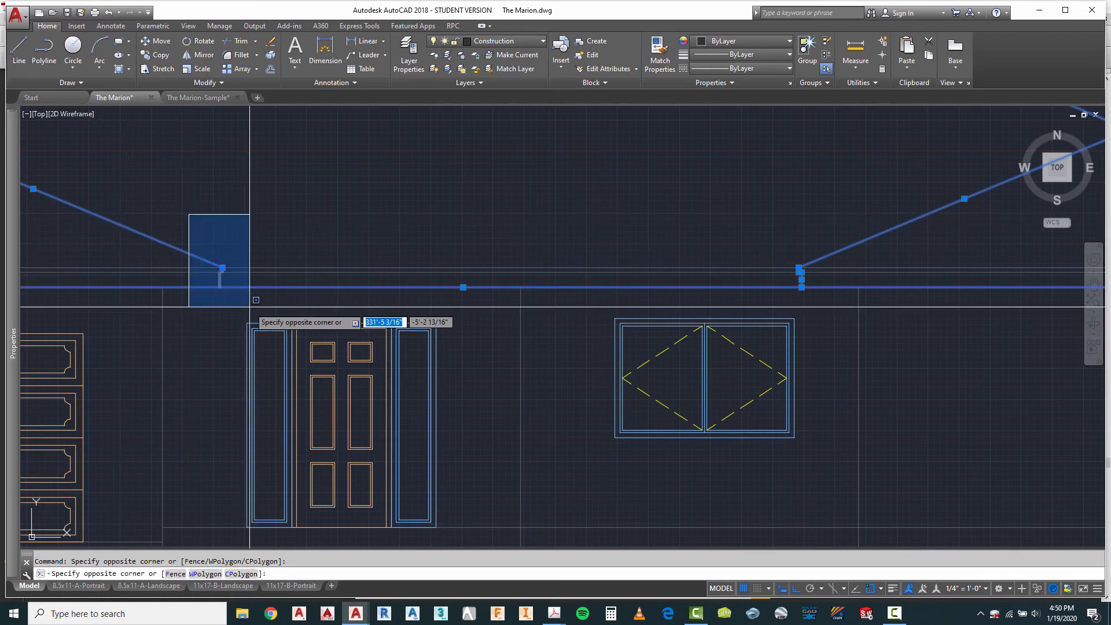
pyautogui.click(249, 307)
pyautogui.scroll(-3, 278, 306)
pyautogui.scroll(5, 704, 278)
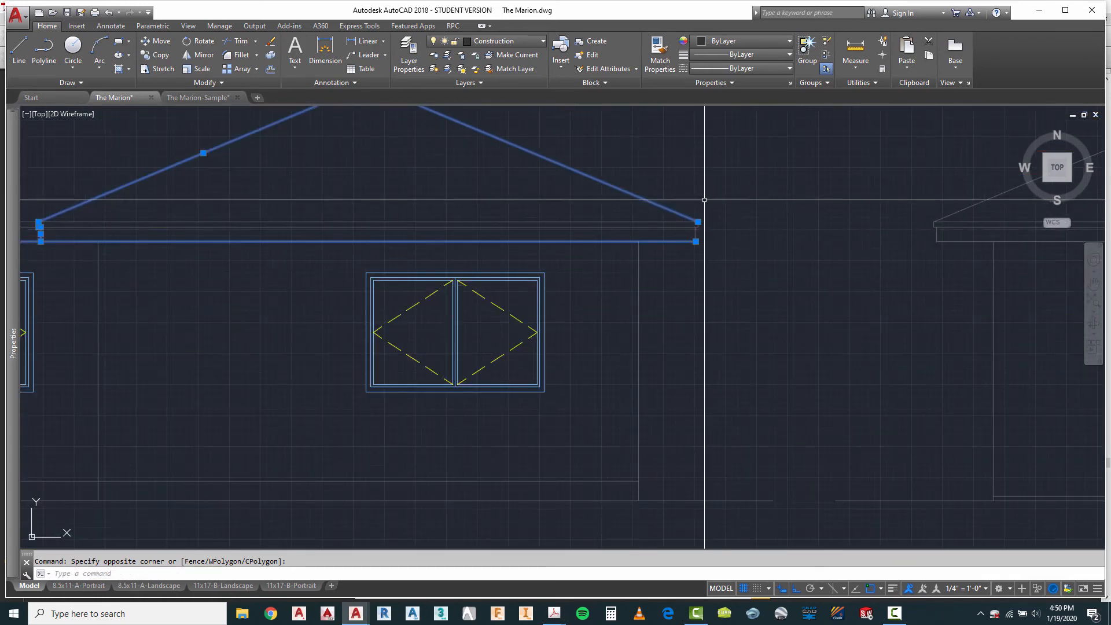
pyautogui.click(684, 190)
pyautogui.click(735, 260)
pyautogui.scroll(-4, 807, 254)
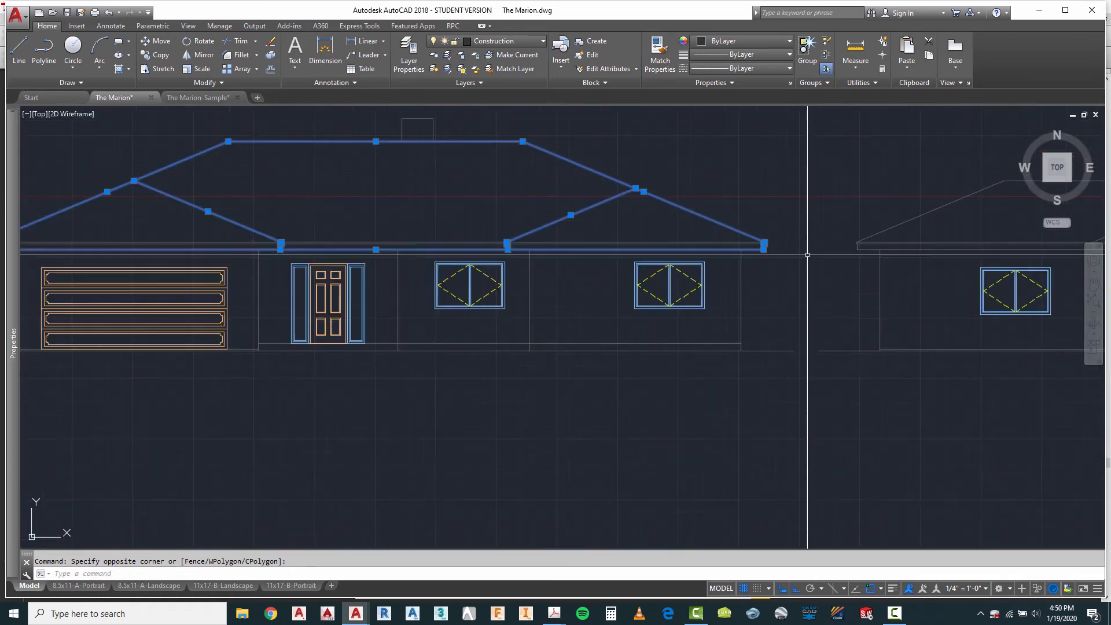
pyautogui.scroll(-2, 752, 307)
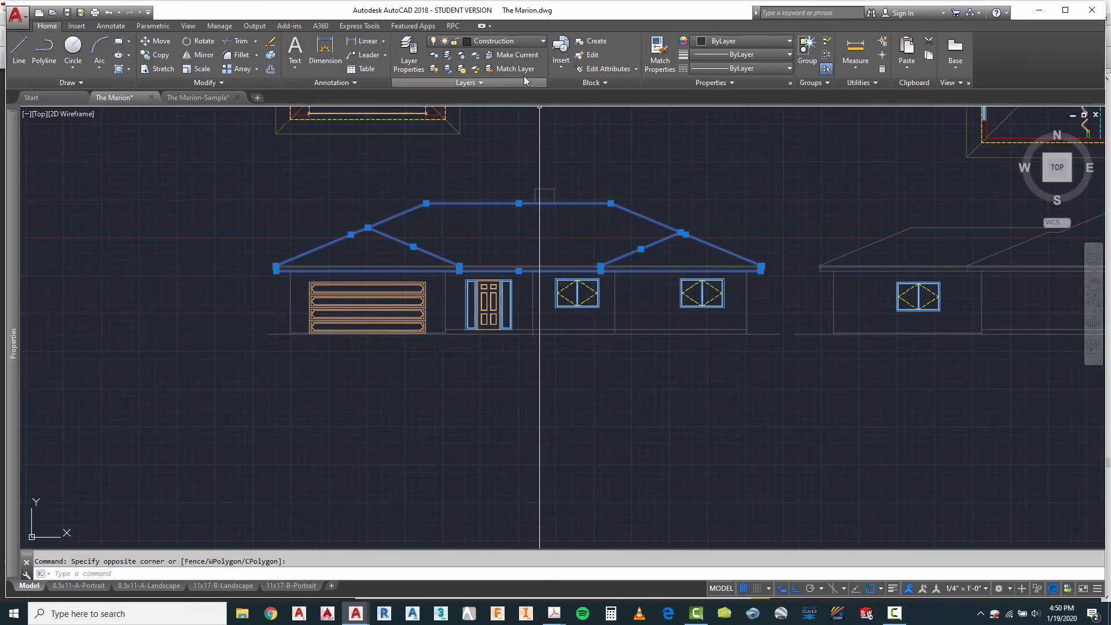
pyautogui.click(512, 40)
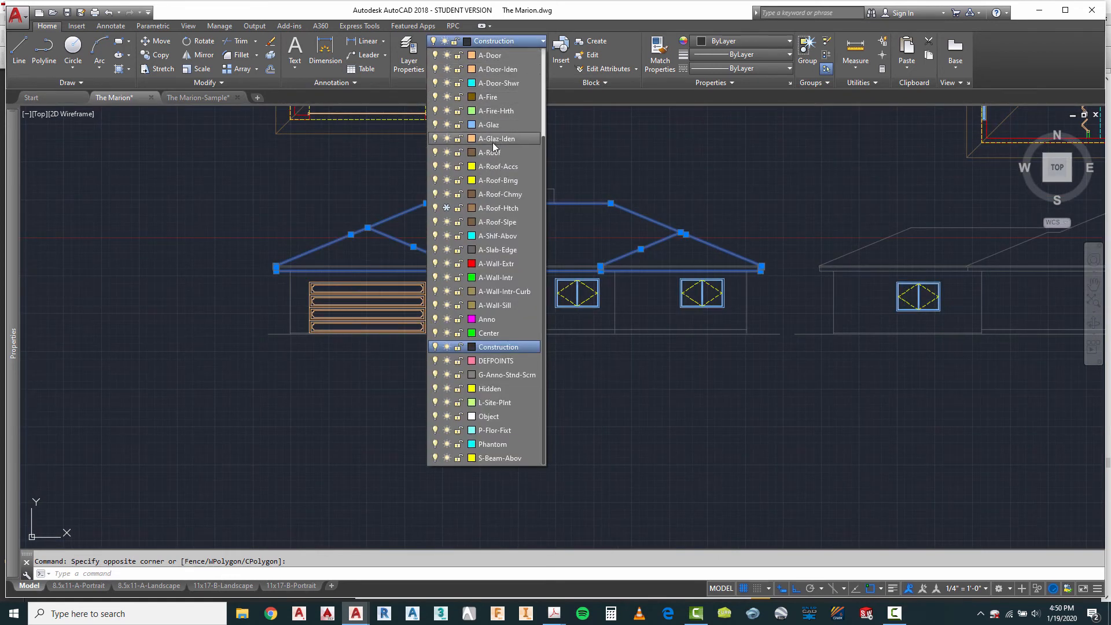
pyautogui.click(491, 153)
pyautogui.press('Escape')
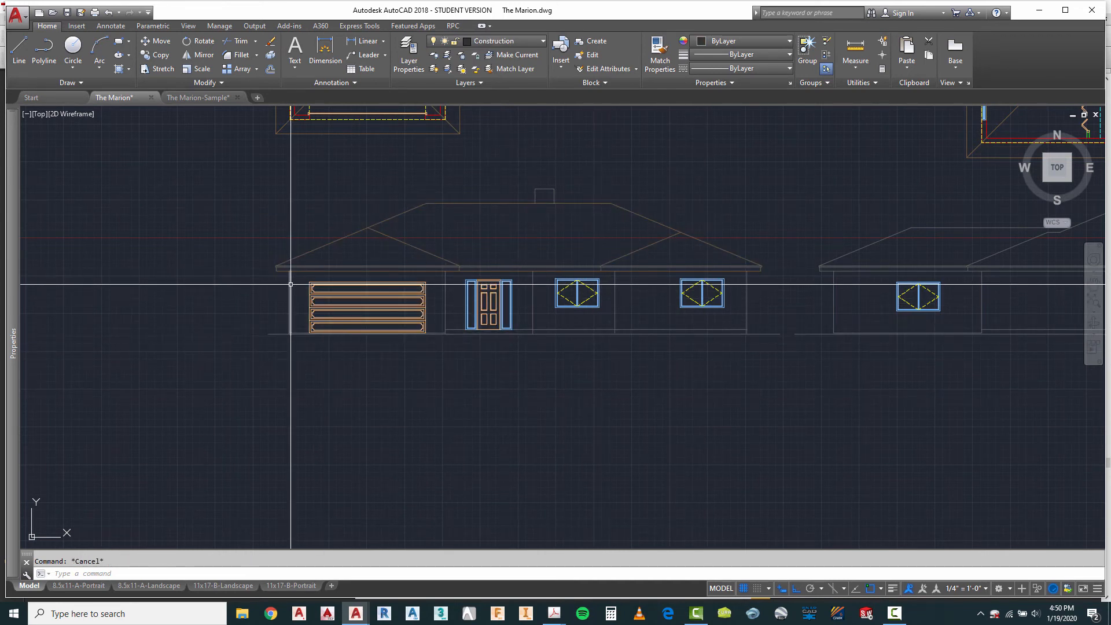
pyautogui.scroll(4, 290, 290)
pyautogui.scroll(2, 306, 252)
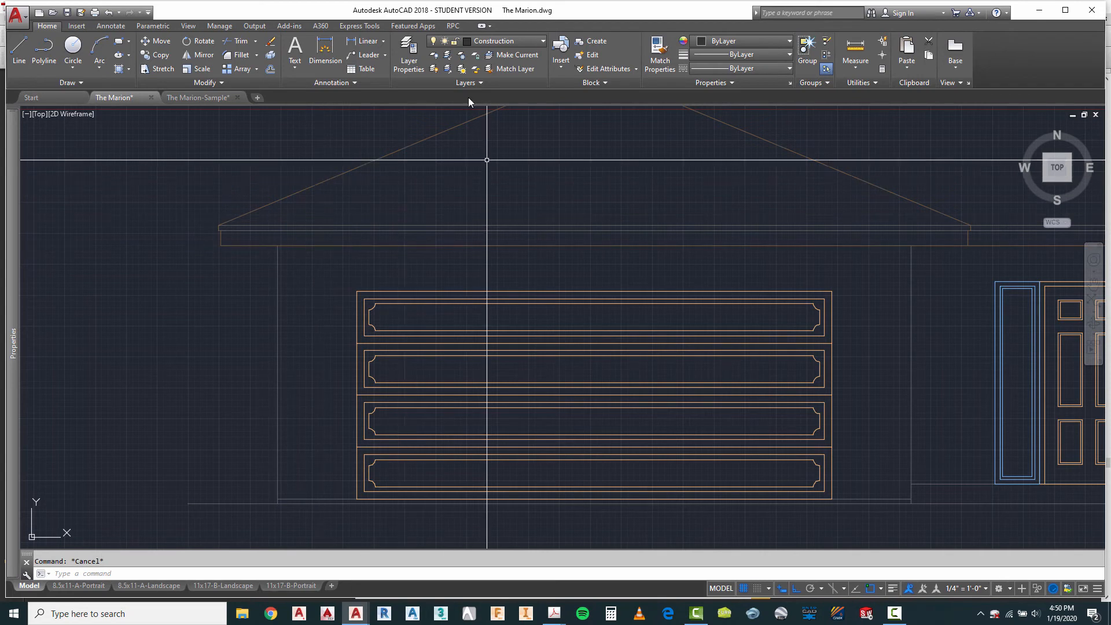
# Step: Create a new layer named A-Roof-Thin based on the A-Roof layer's properties
pyautogui.click(409, 54)
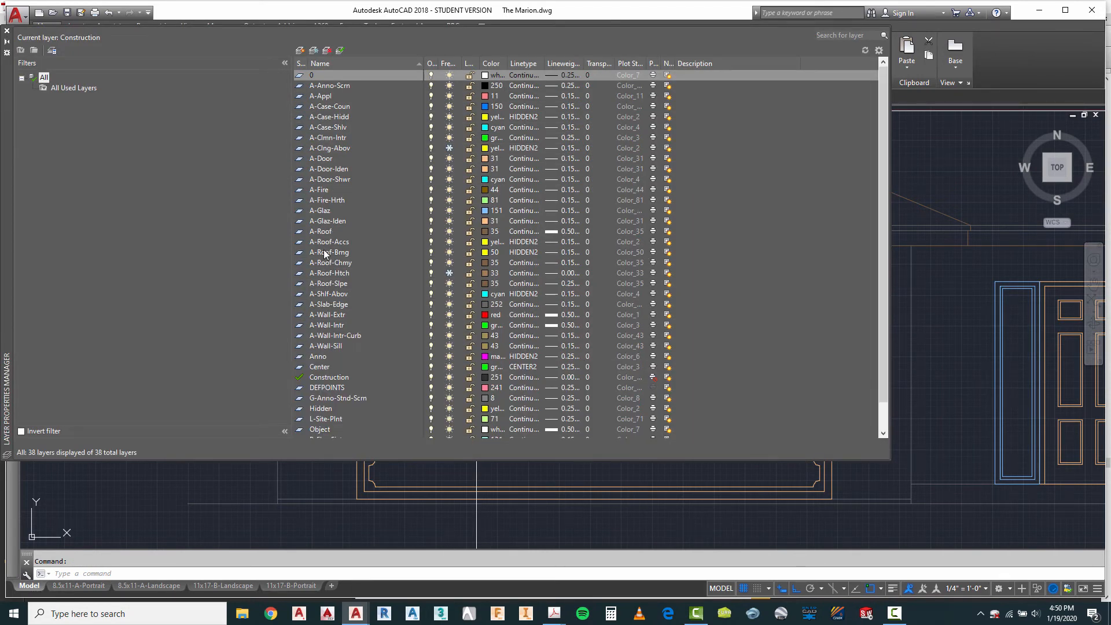
pyautogui.click(324, 232)
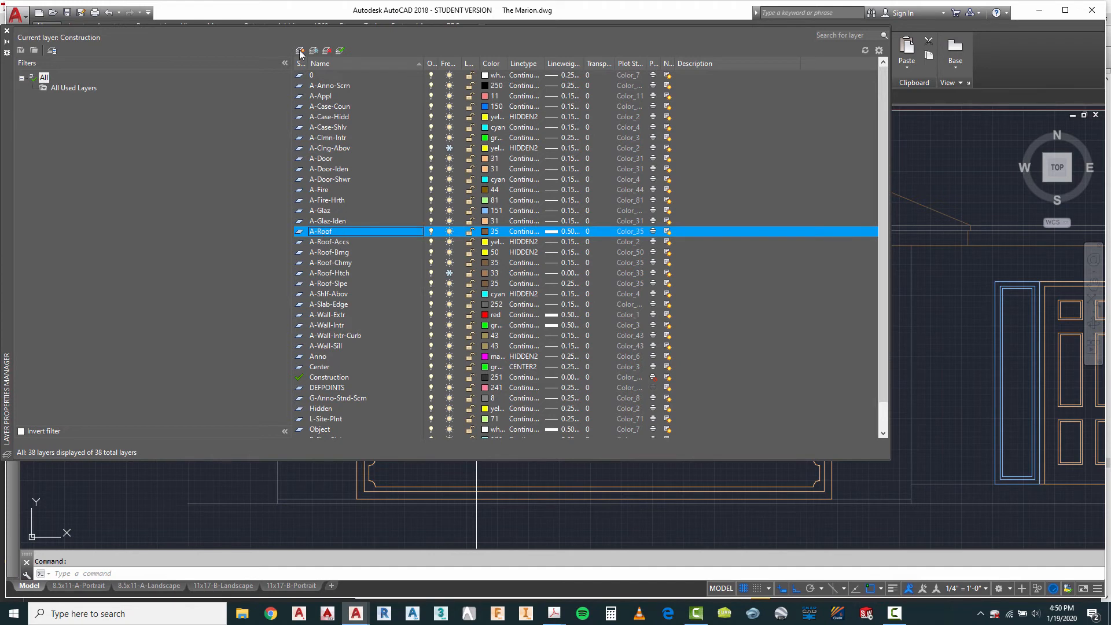
pyautogui.write('A')
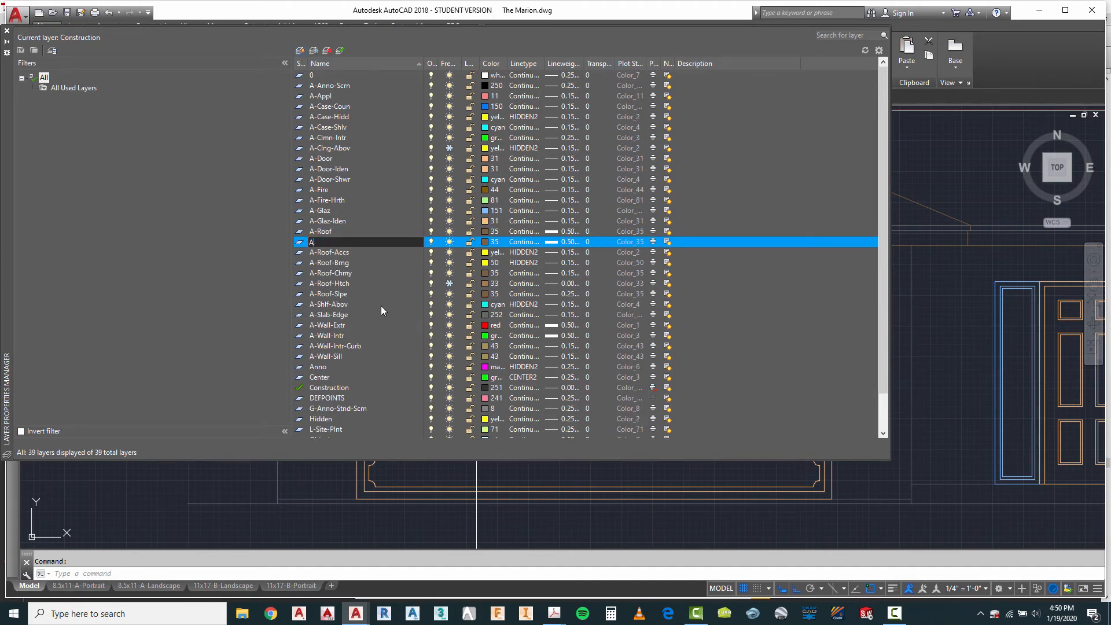
pyautogui.write('-Roof-Thin')
# Step: Set the A-Roof-Thin layer's lineweight to 0.15 mm and close the layer manager
pyautogui.click(568, 242)
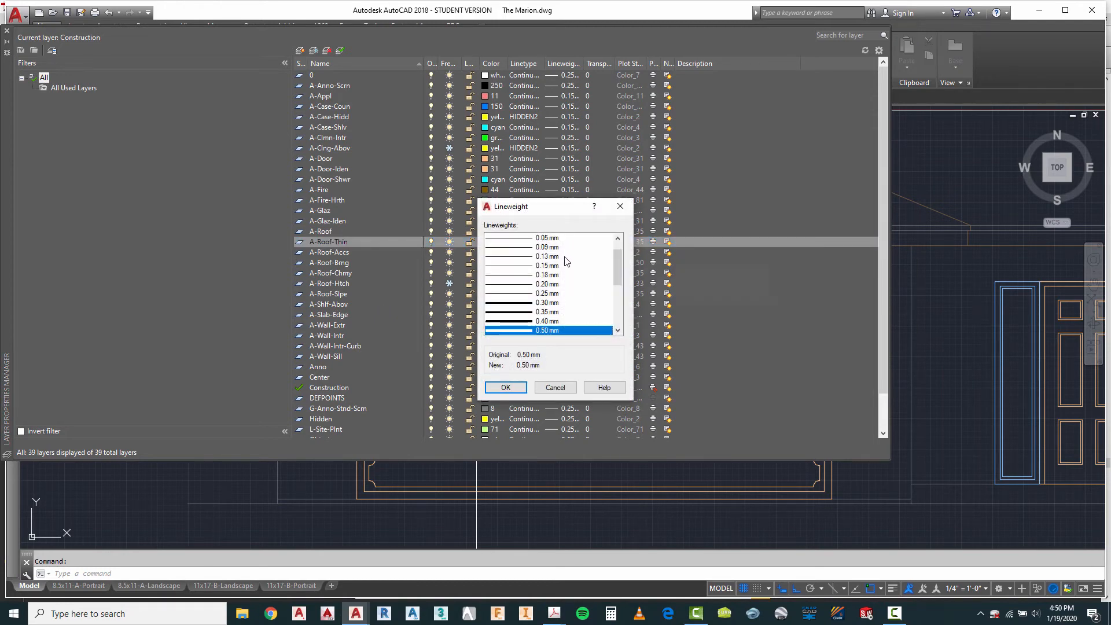
pyautogui.click(543, 266)
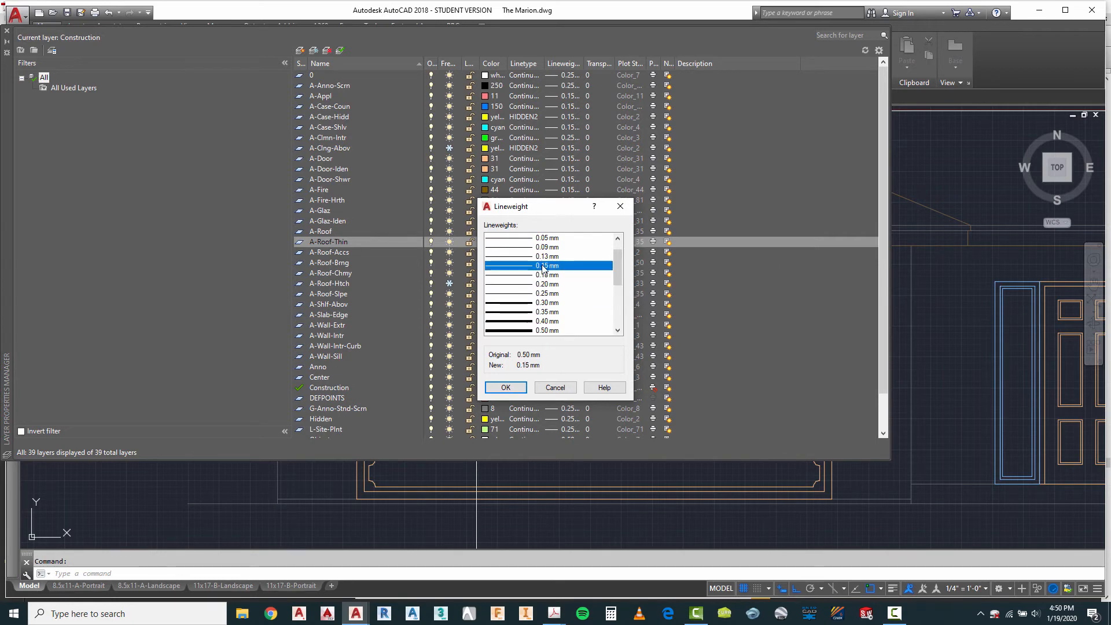
pyautogui.click(506, 388)
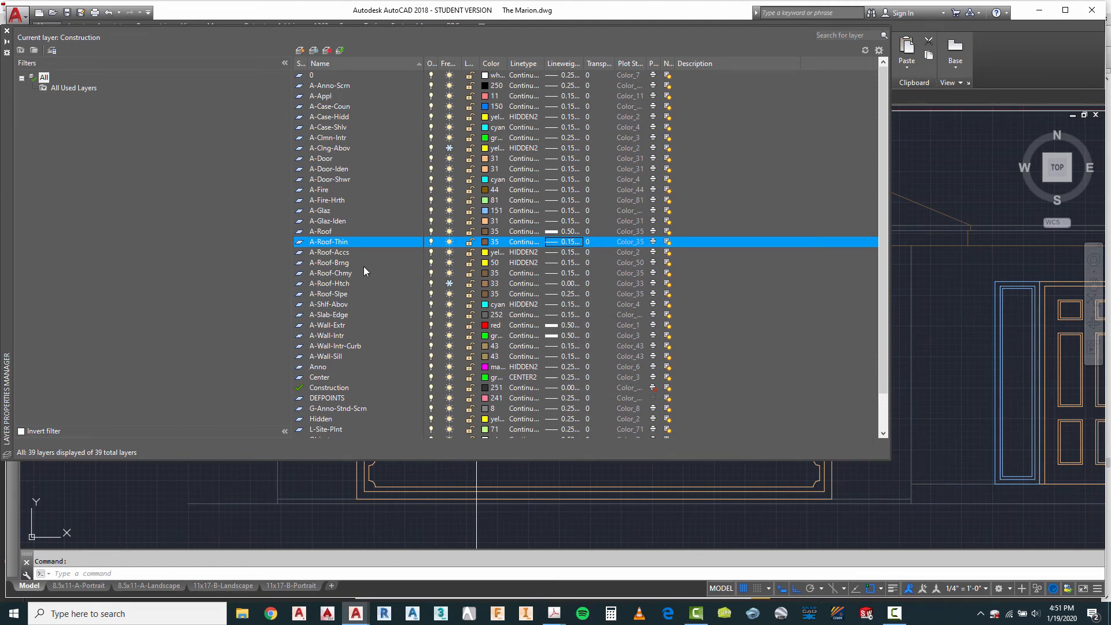
pyautogui.click(8, 30)
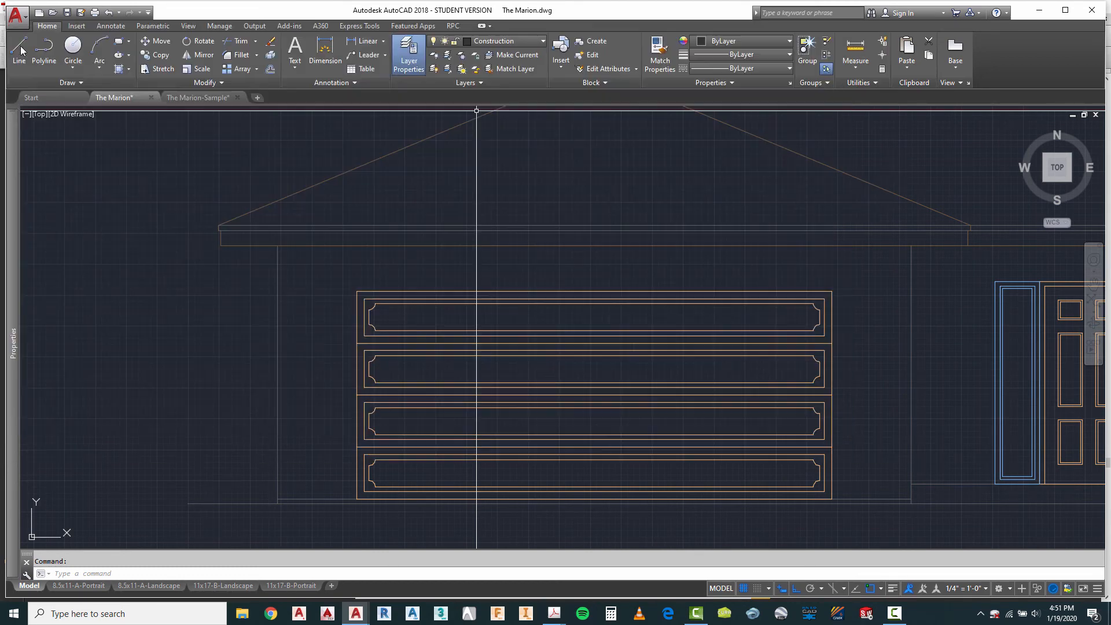
pyautogui.click(468, 209)
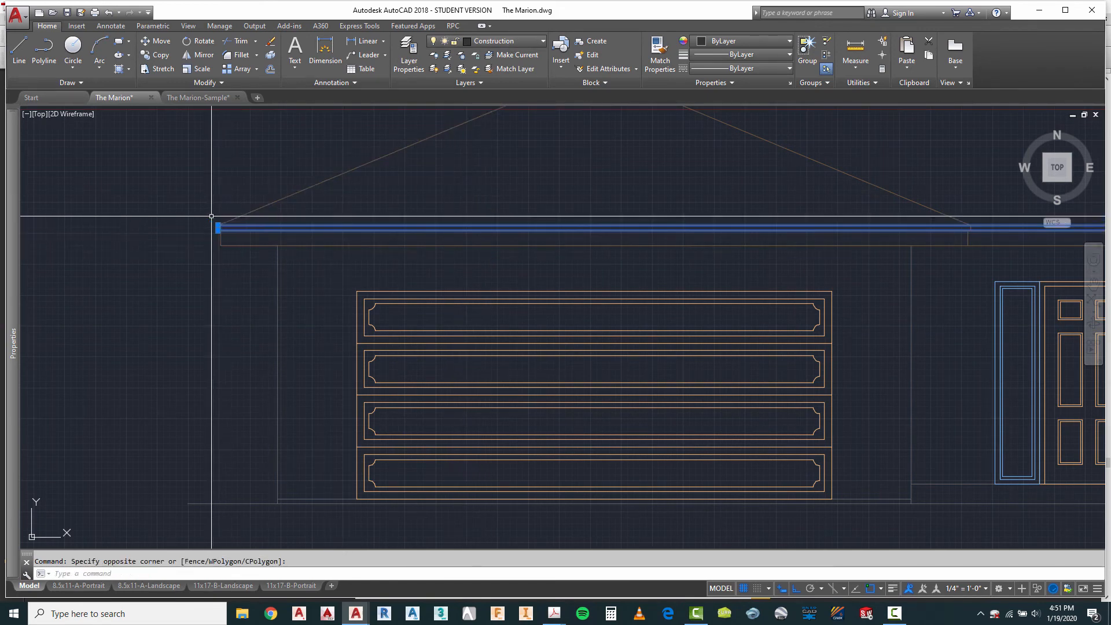
pyautogui.scroll(10, 209, 249)
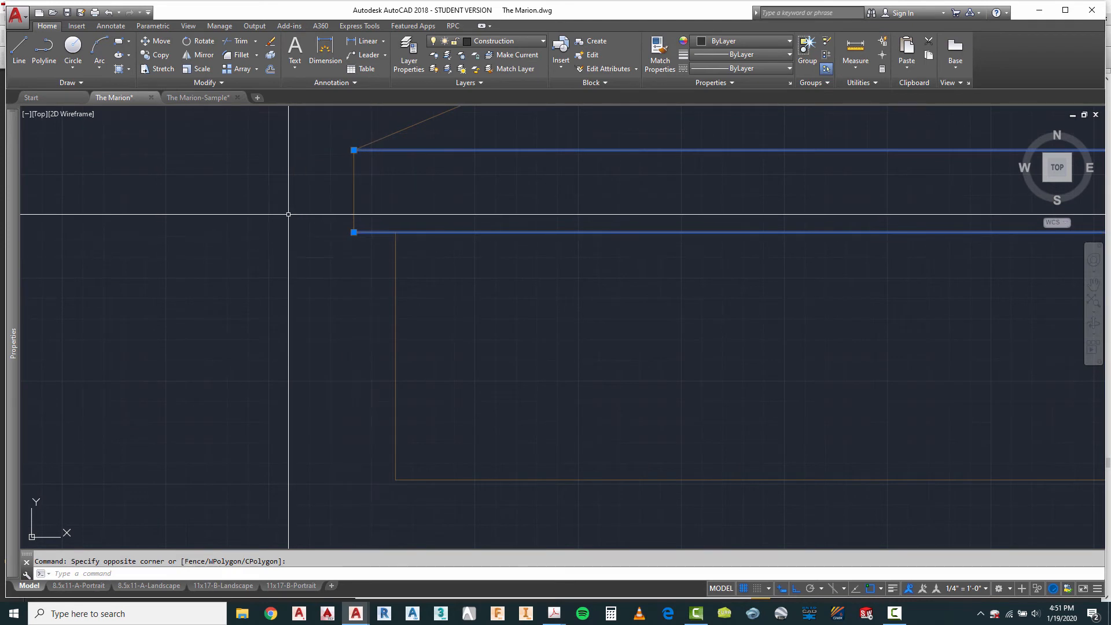
pyautogui.scroll(-2, 291, 218)
pyautogui.press('Escape')
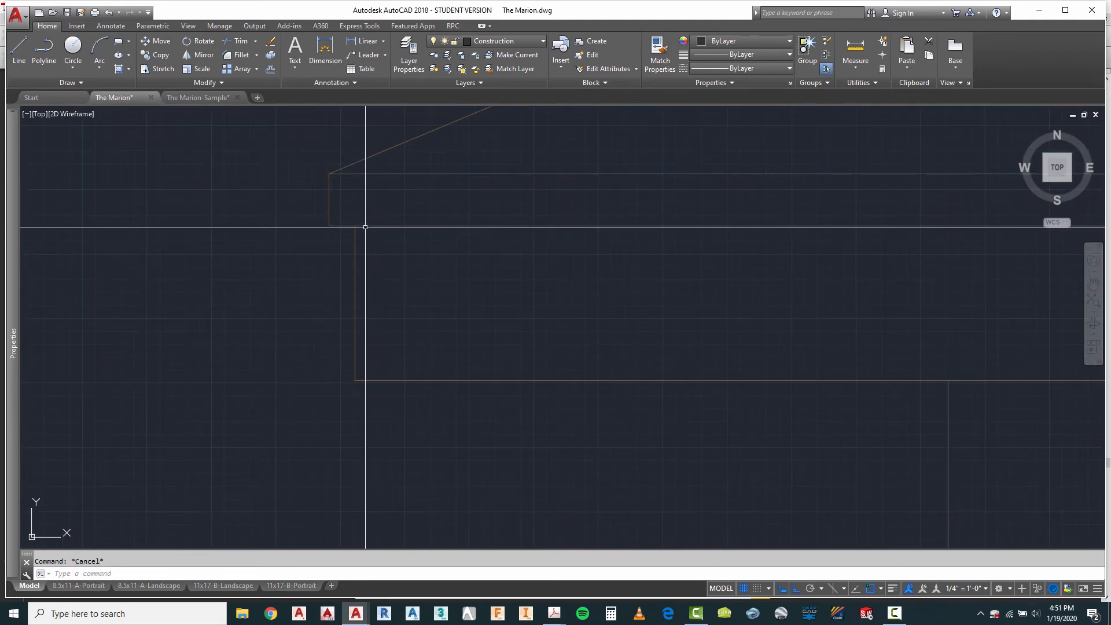
# Step: Stretch the outer end of the middle fascia line back to the inner short end line at the garage roof's outer eave
pyautogui.click(335, 226)
pyautogui.click(329, 226)
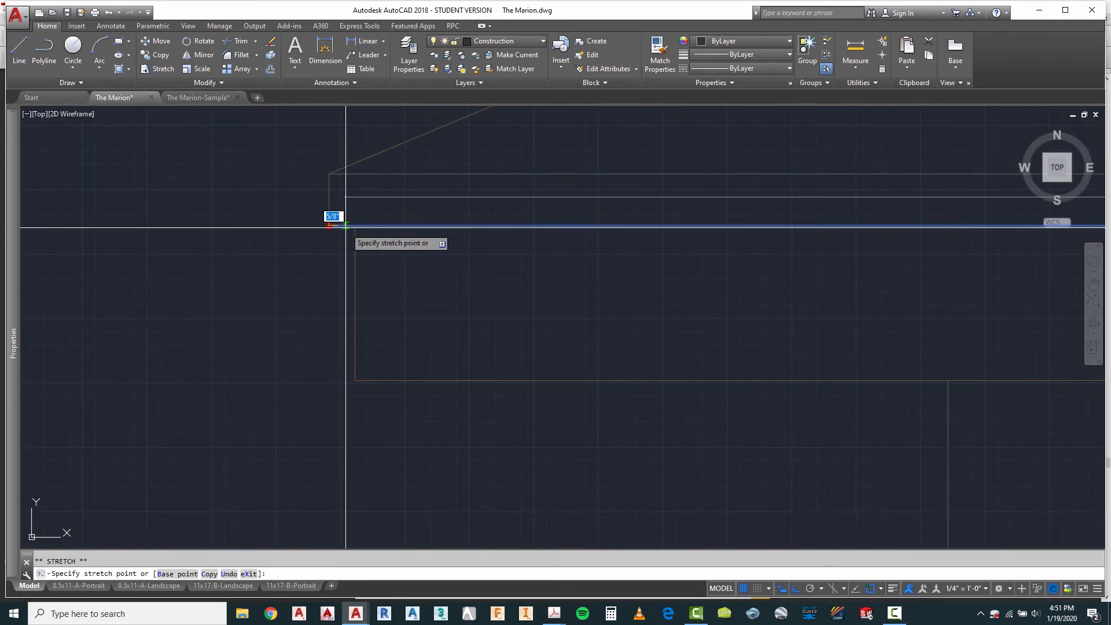
pyautogui.press('Escape')
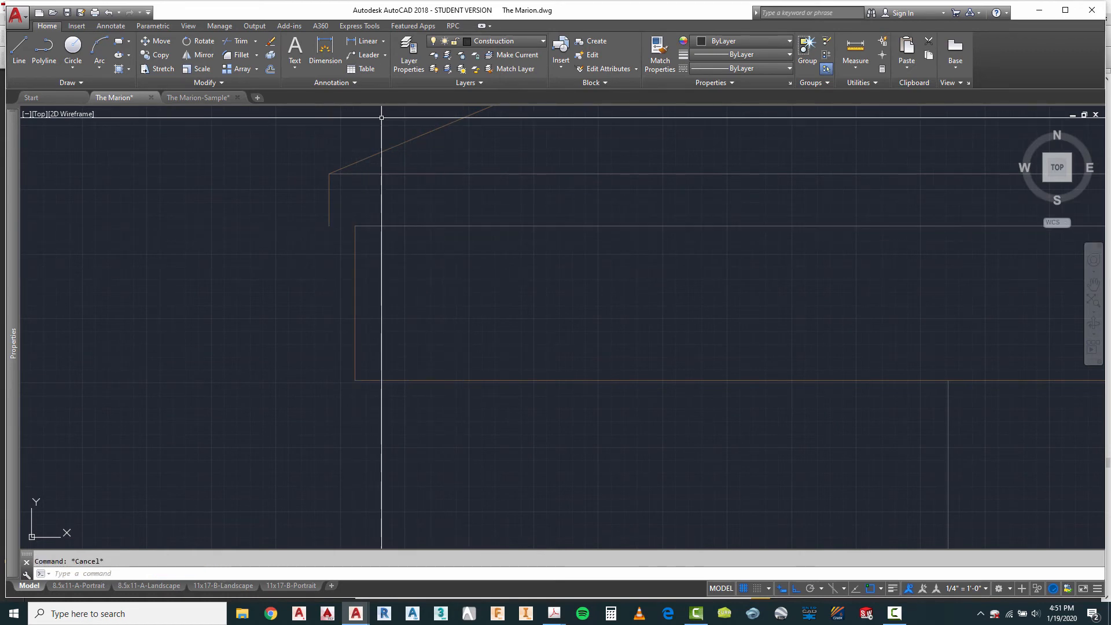
# Step: Draw a short line closing the gap between the two fascia end lines at the garage's outer eave and move it to A-Roof
pyautogui.click(18, 51)
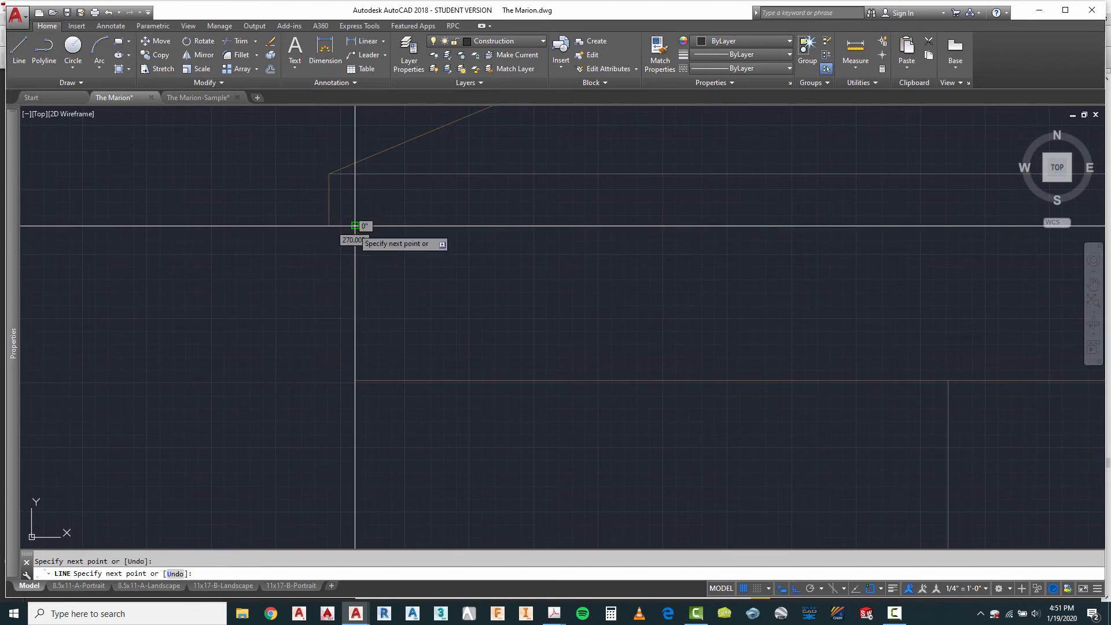
pyautogui.press('Escape')
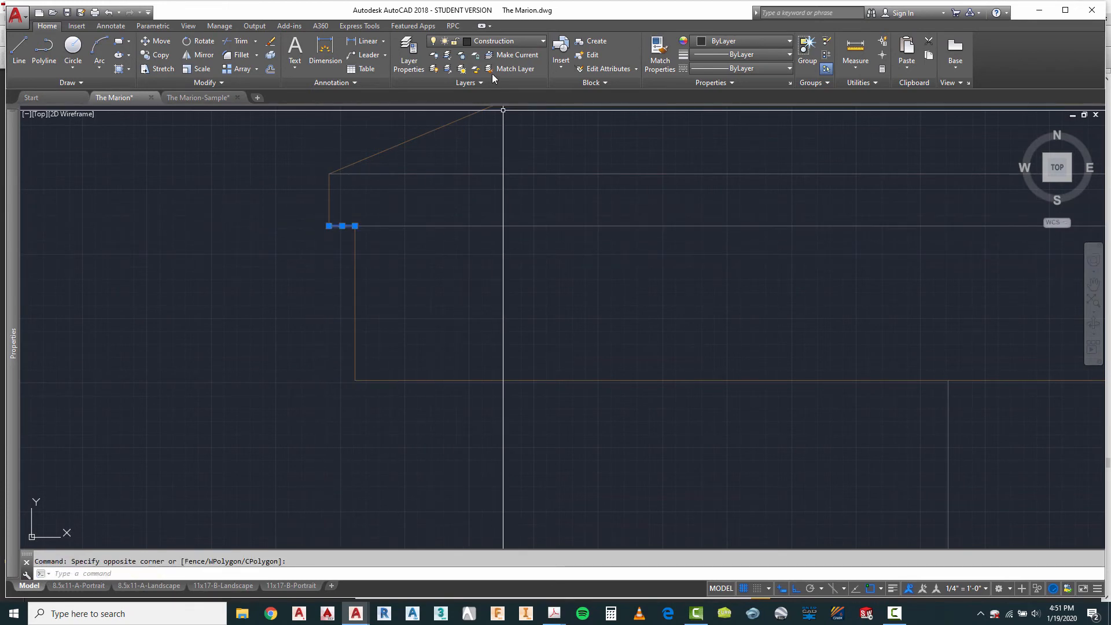
pyautogui.click(512, 40)
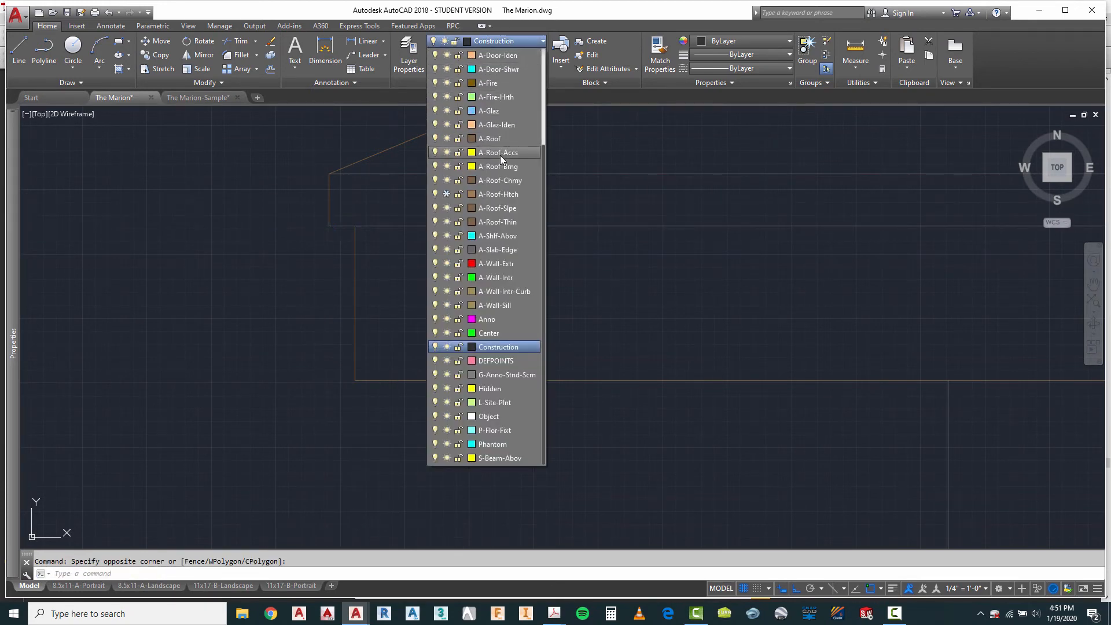
pyautogui.click(488, 139)
pyautogui.press('Escape')
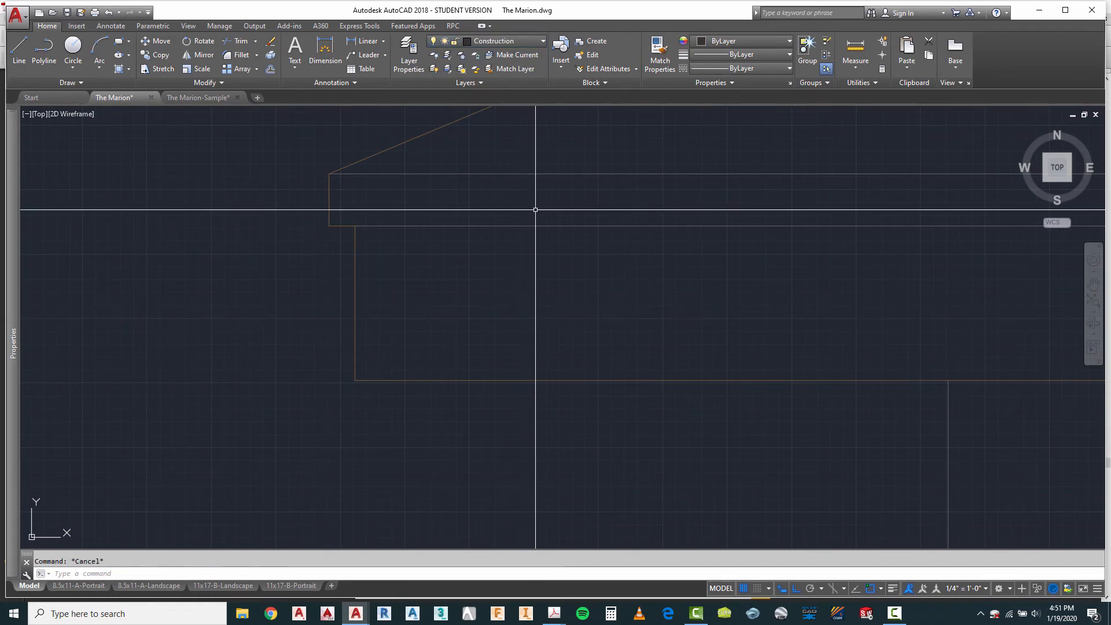
# Step: Move the first elevation's upper and middle horizontal fascia lines to the A-Roof-Thin layer
pyautogui.click(554, 165)
pyautogui.click(490, 268)
pyautogui.scroll(-4, 203, 231)
pyautogui.scroll(-5, 203, 231)
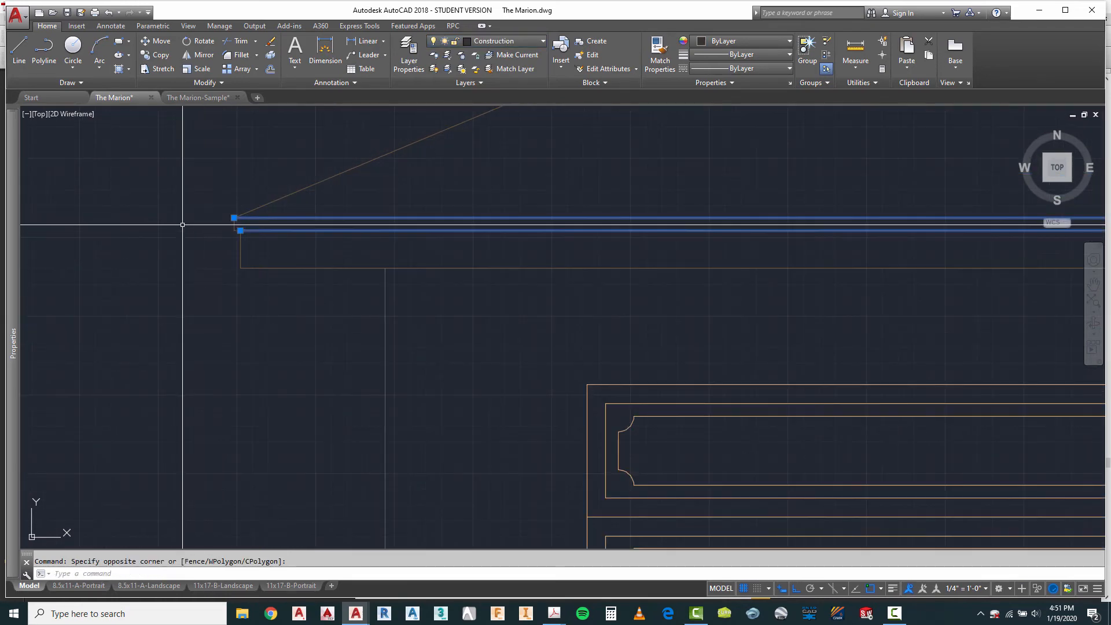
pyautogui.scroll(4, 922, 249)
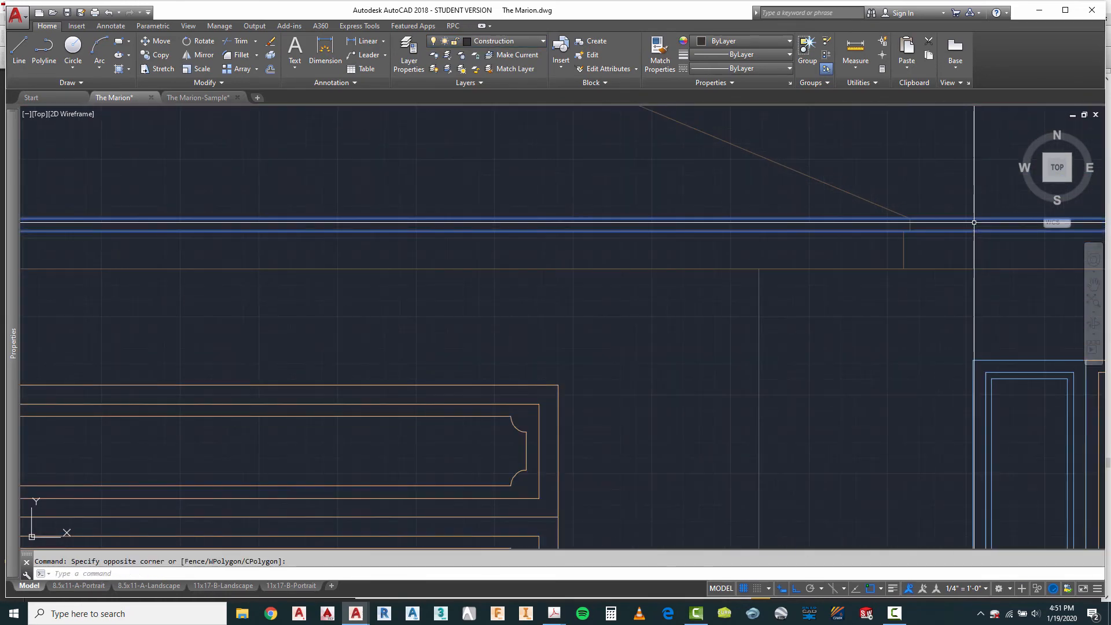
pyautogui.click(493, 41)
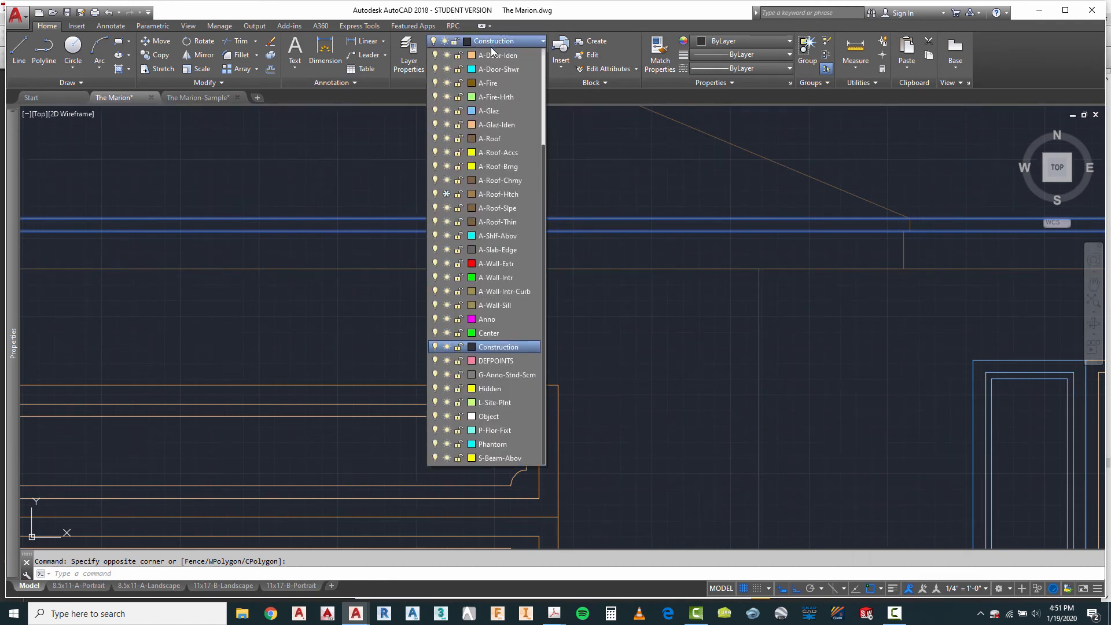
pyautogui.click(508, 223)
pyautogui.press('Escape')
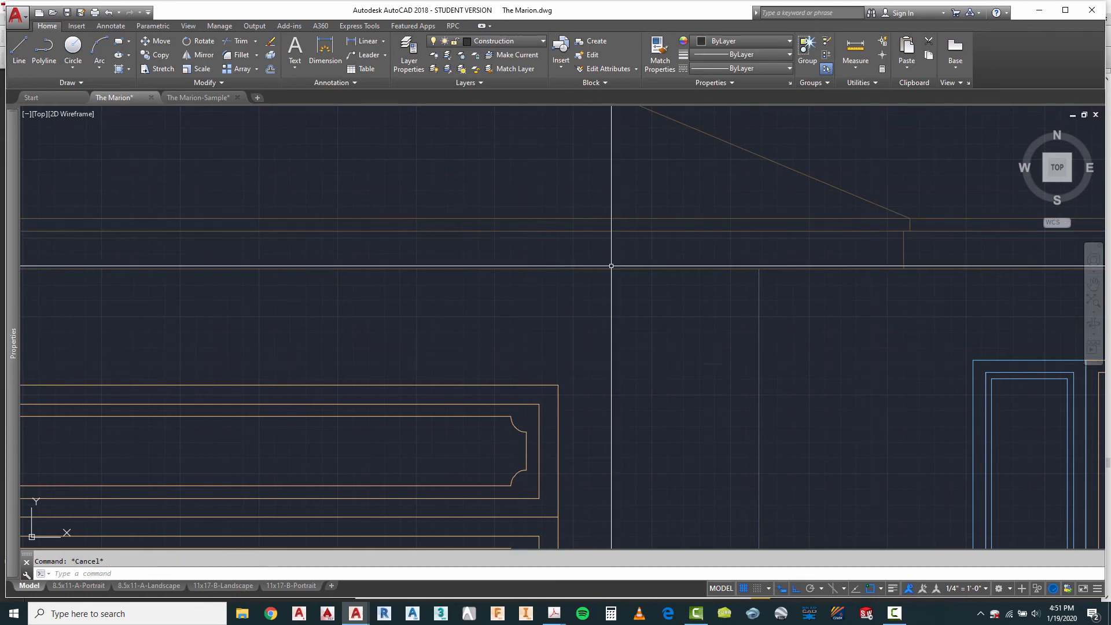
# Step: Trim the middle fascia line between the two short end lines at the garage roof's eave beside the front door
pyautogui.scroll(-2, 516, 195)
pyautogui.write('tr')
pyautogui.press('Return')
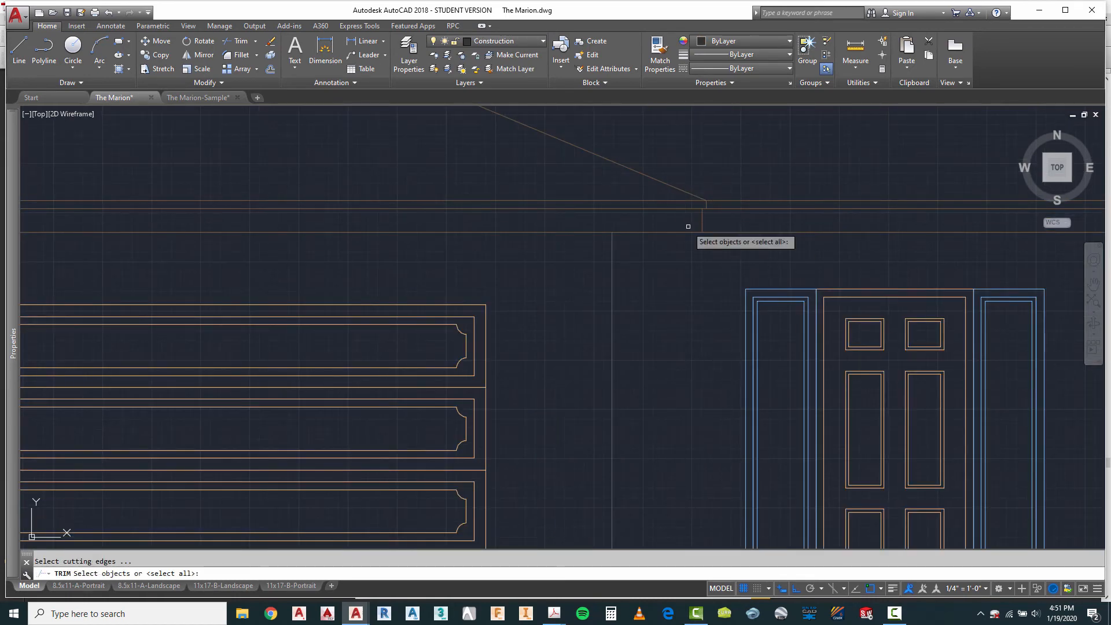
pyautogui.scroll(4, 719, 188)
pyautogui.click(720, 175)
pyautogui.click(665, 235)
pyautogui.click(721, 174)
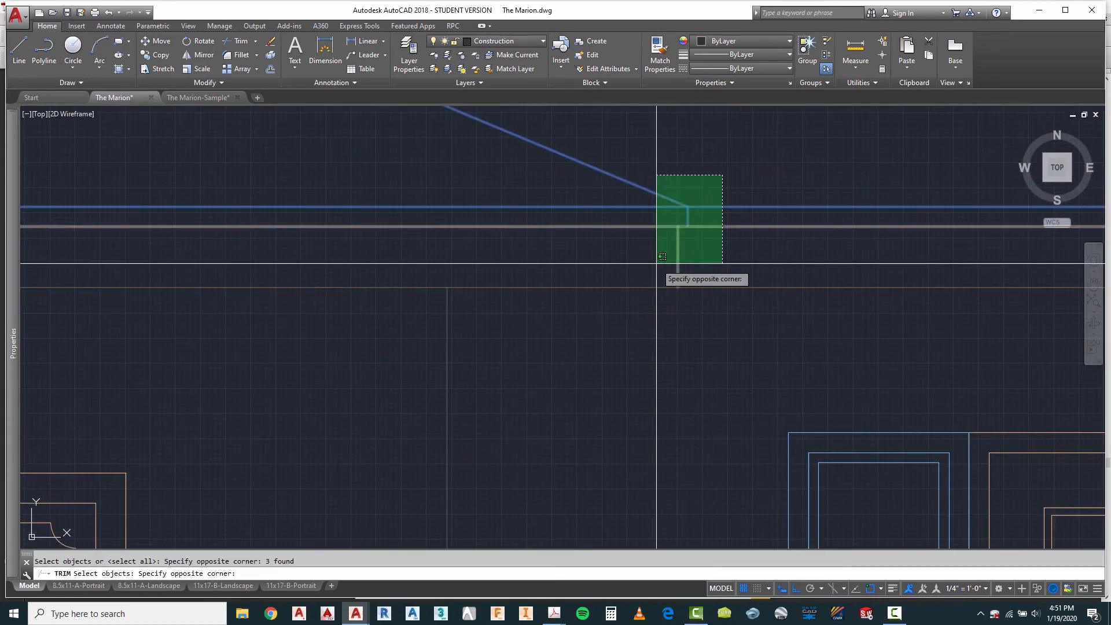
pyautogui.click(656, 272)
pyautogui.scroll(2, 690, 234)
pyautogui.scroll(1, 690, 234)
pyautogui.press('Return')
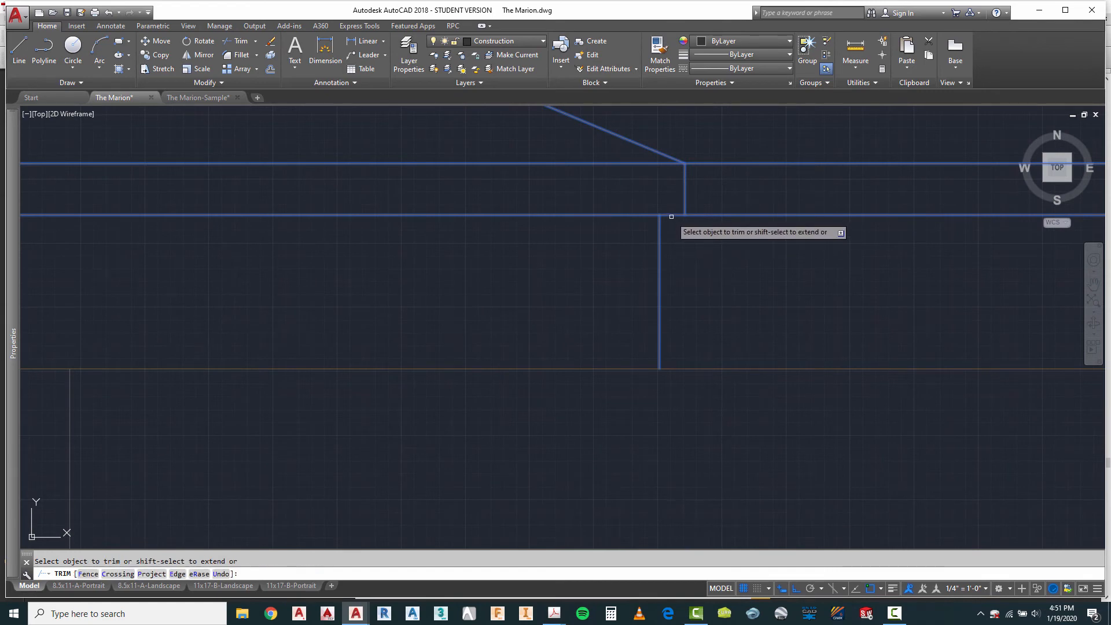
pyautogui.scroll(-3, 466, 256)
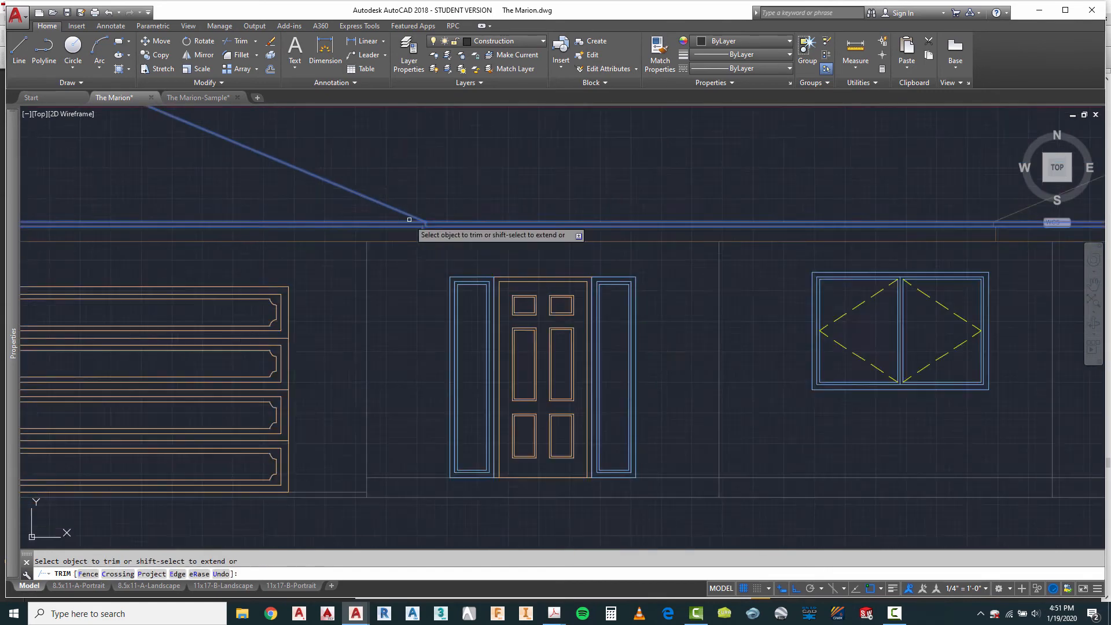
pyautogui.scroll(2, 770, 229)
pyautogui.scroll(3, 769, 229)
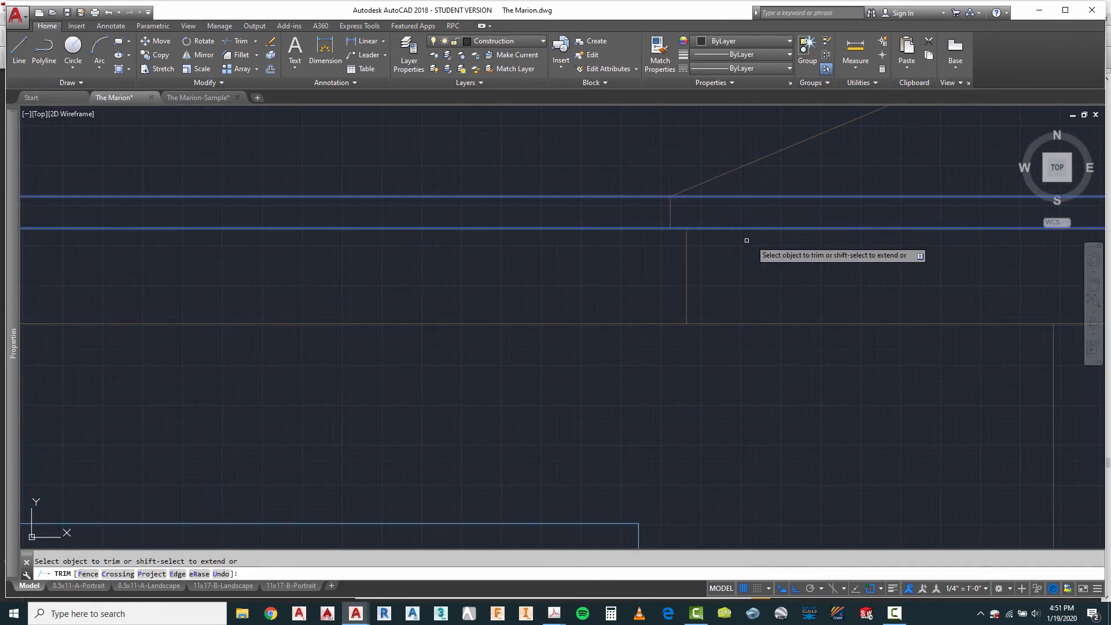
pyautogui.scroll(-4, 848, 223)
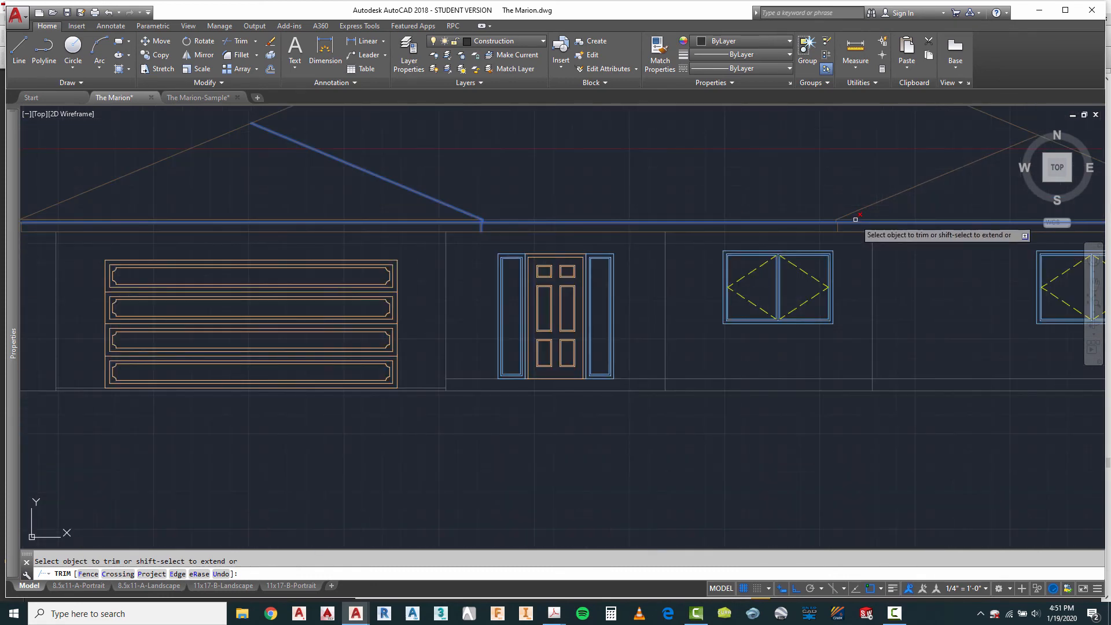
pyautogui.scroll(5, 615, 224)
pyautogui.press('Escape')
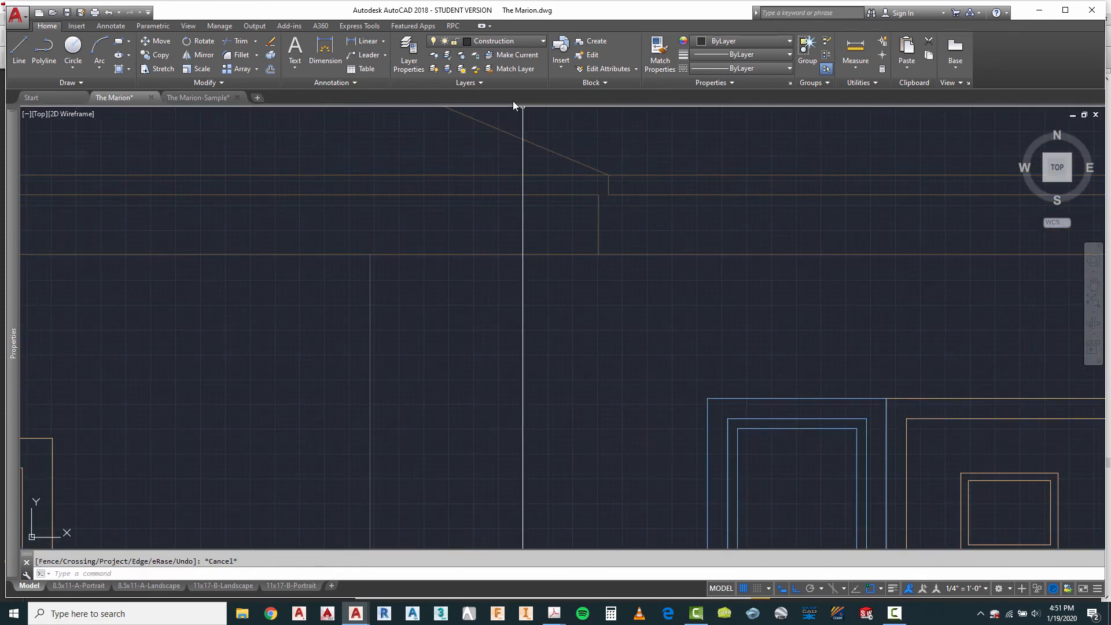
# Step: Make A-Roof the current layer and draw a short line across the trimmed fascia gap at the garage eave beside the door
pyautogui.click(499, 41)
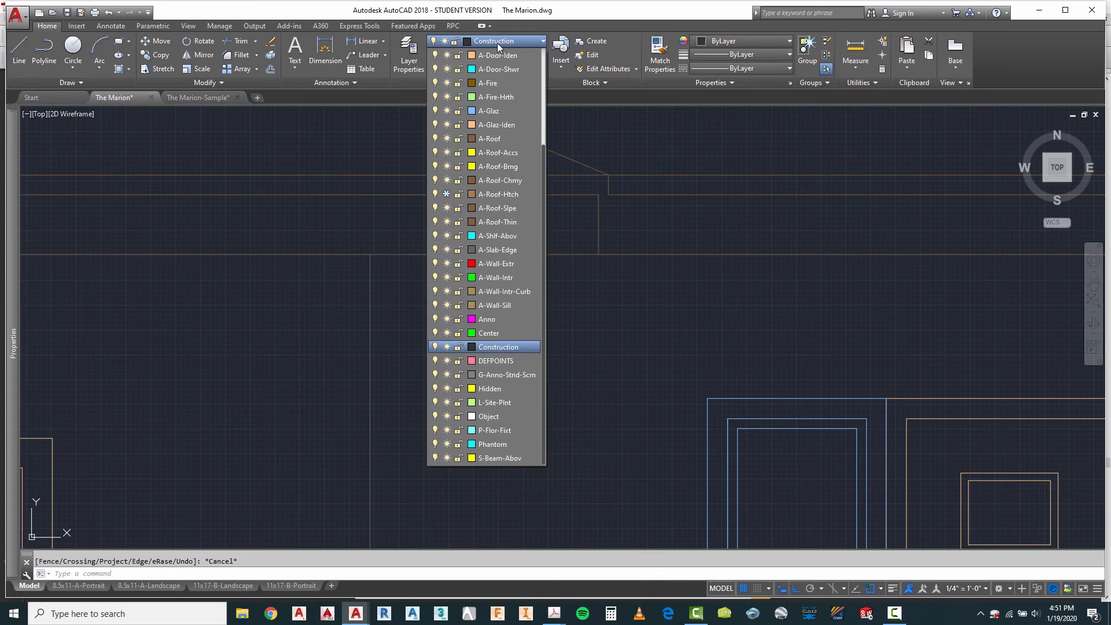
pyautogui.click(489, 139)
pyautogui.click(14, 48)
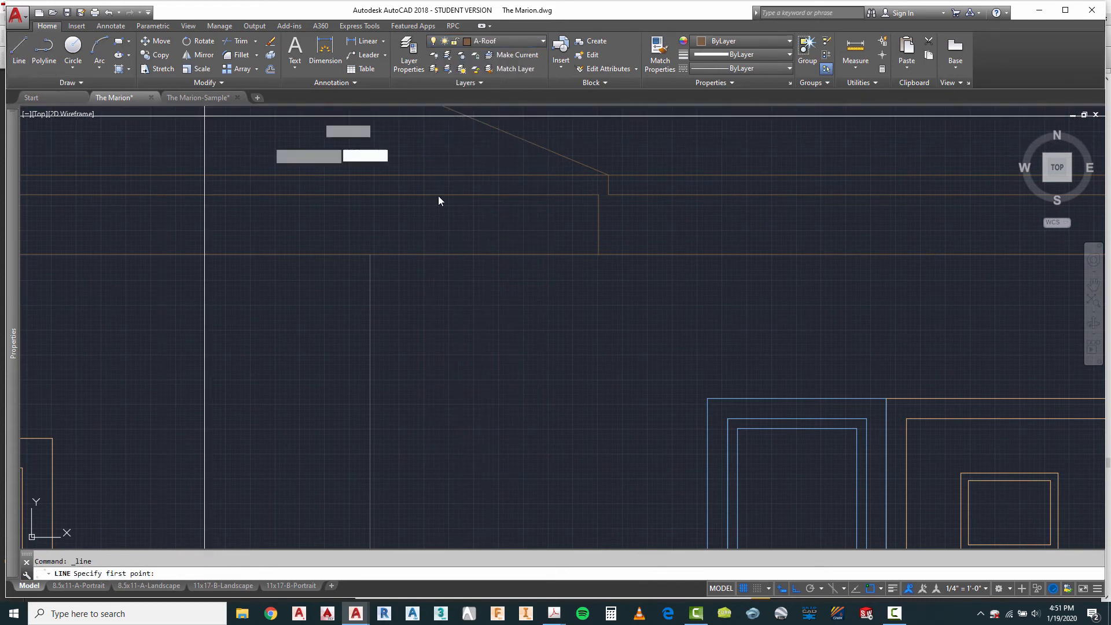
pyautogui.click(599, 194)
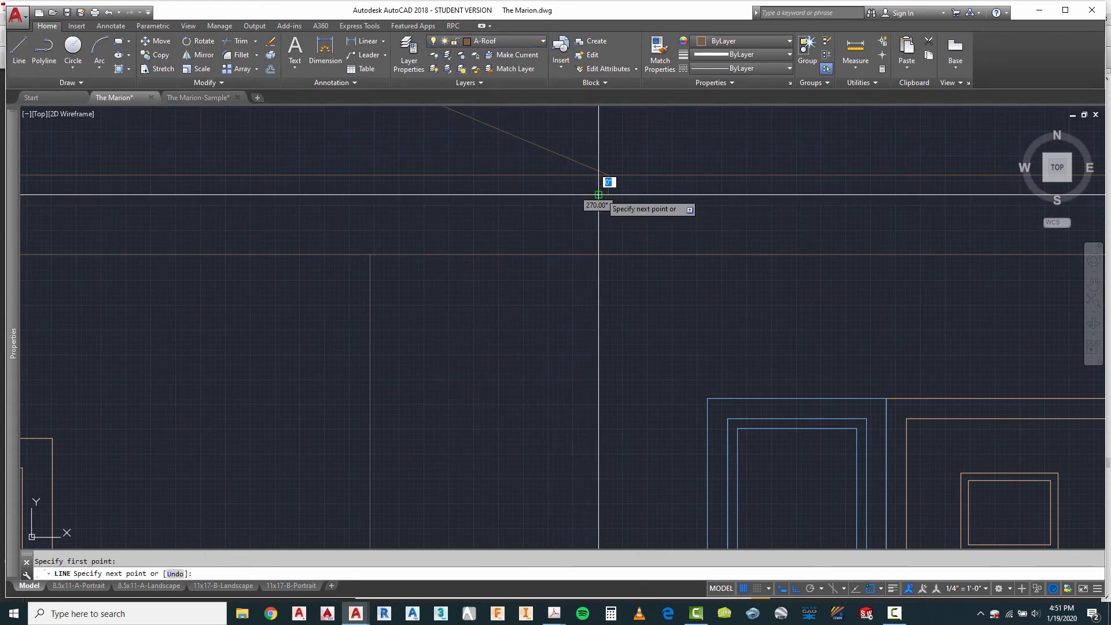
pyautogui.press('Escape')
pyautogui.scroll(-5, 322, 208)
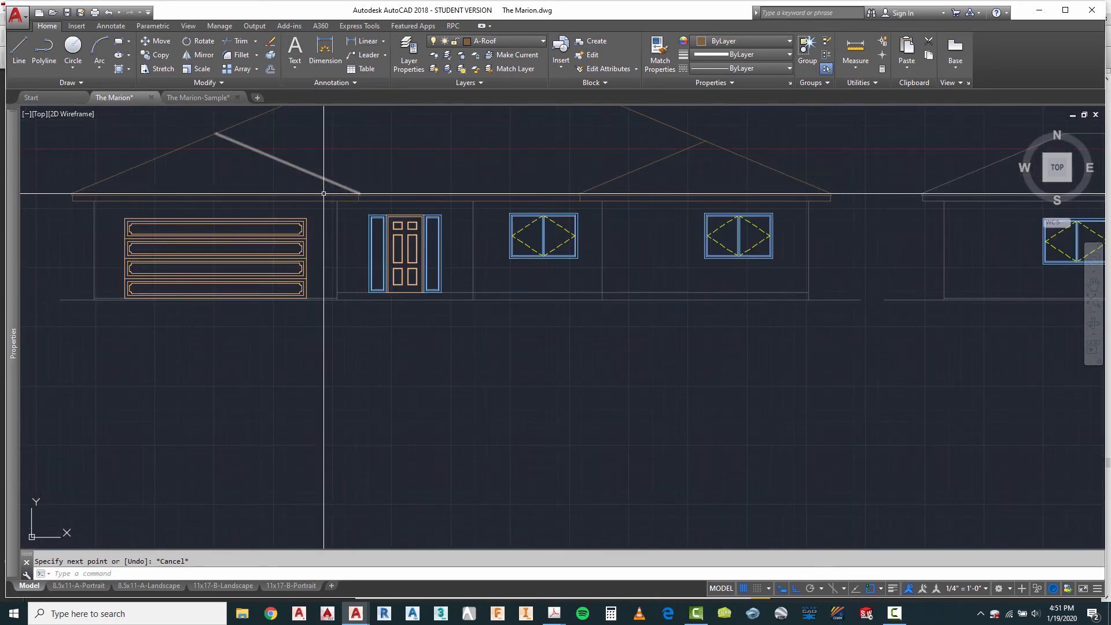
# Step: Trim the middle fascia line between the two short end lines at the inner eave of the gable opposite the garage
pyautogui.scroll(4, 706, 180)
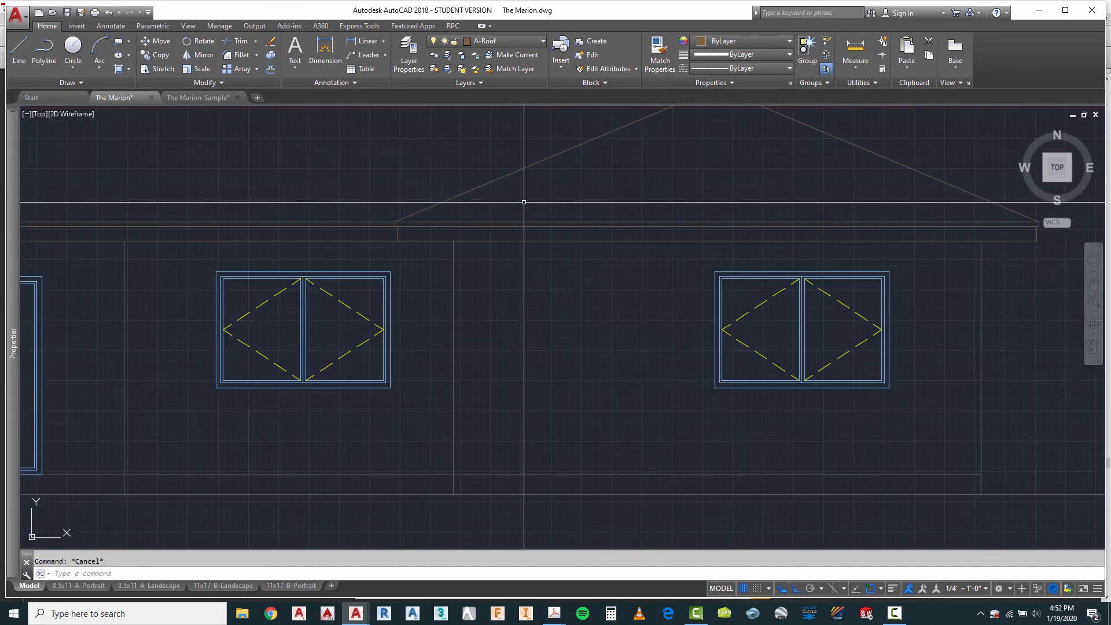
pyautogui.scroll(-2, 776, 211)
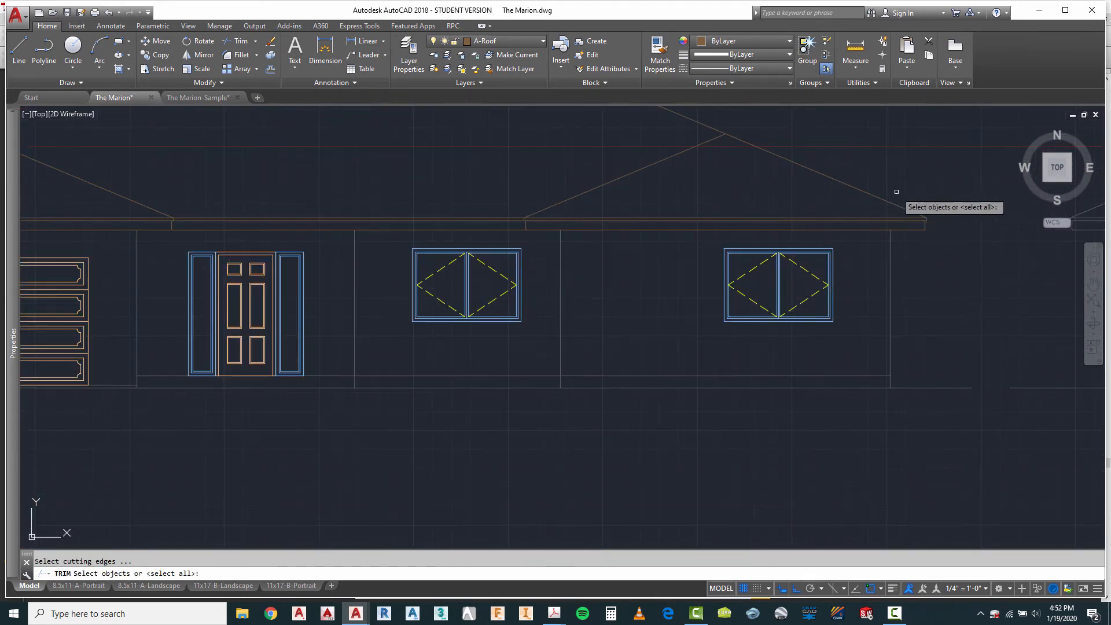
pyautogui.click(951, 185)
pyautogui.click(443, 256)
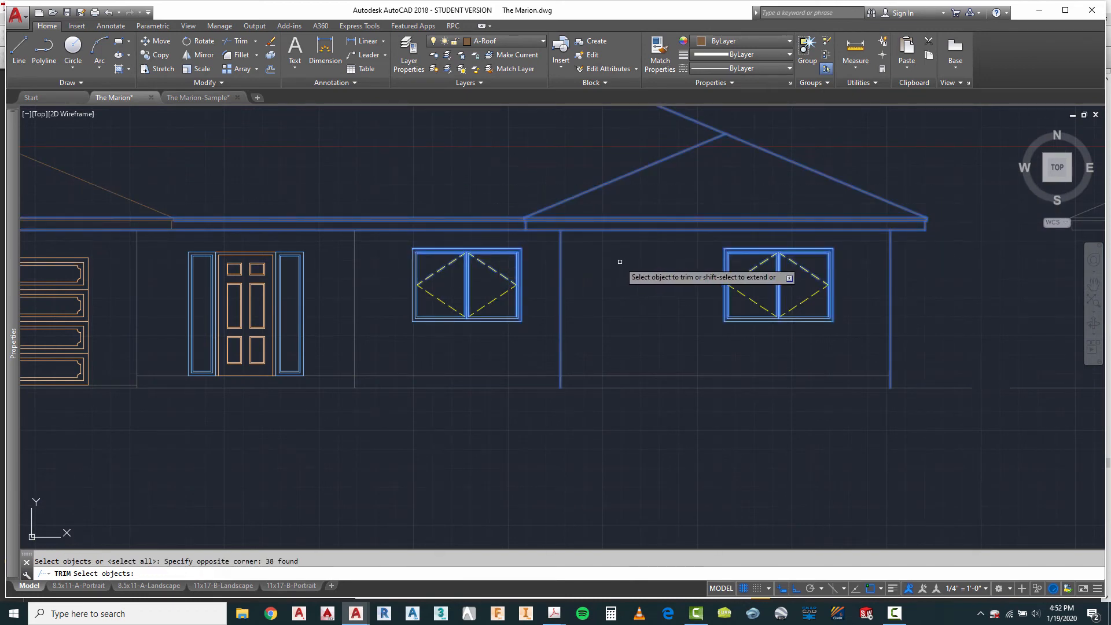
pyautogui.press('Return')
pyautogui.scroll(6, 526, 224)
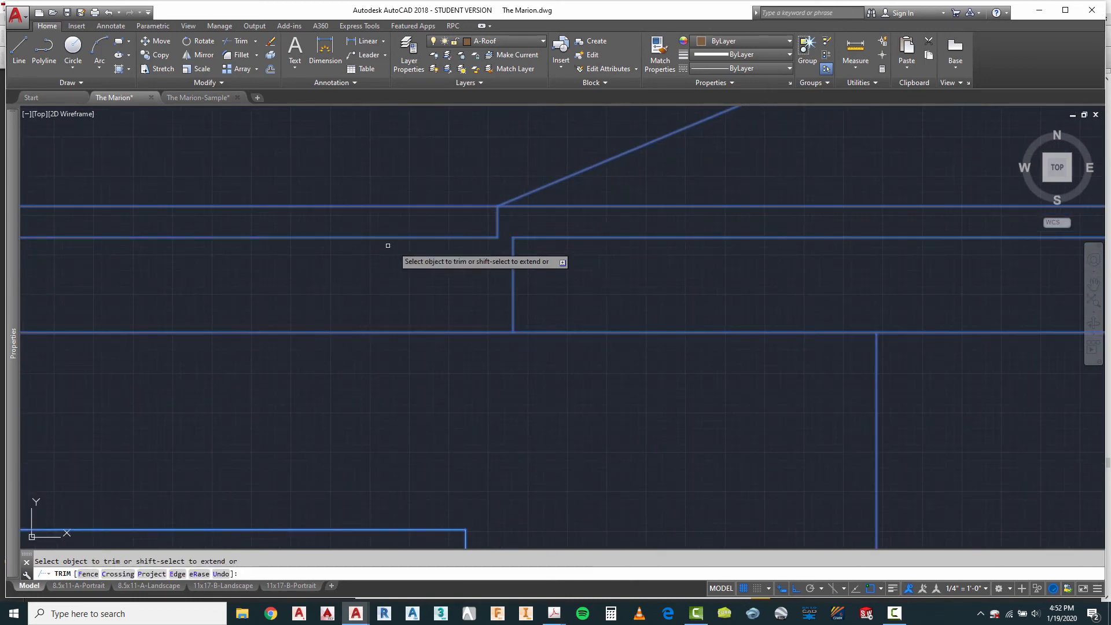
# Step: Trim the middle fascia line between the two short end lines at the outer eave of the gable opposite the garage
pyautogui.scroll(-5, 388, 246)
pyautogui.scroll(5, 780, 250)
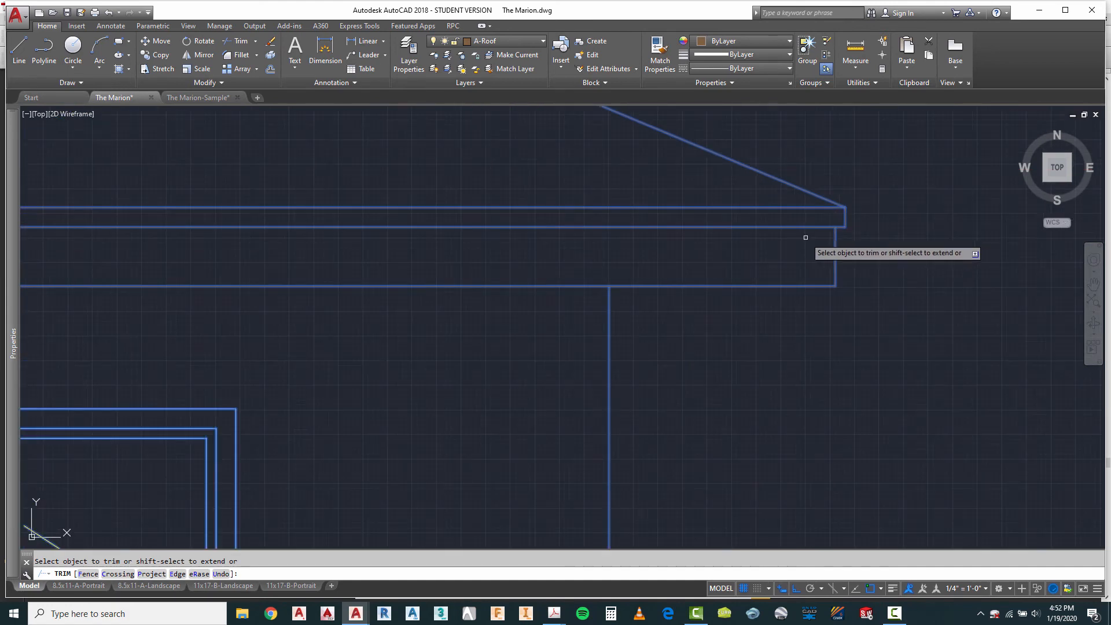
pyautogui.rightClick(852, 238)
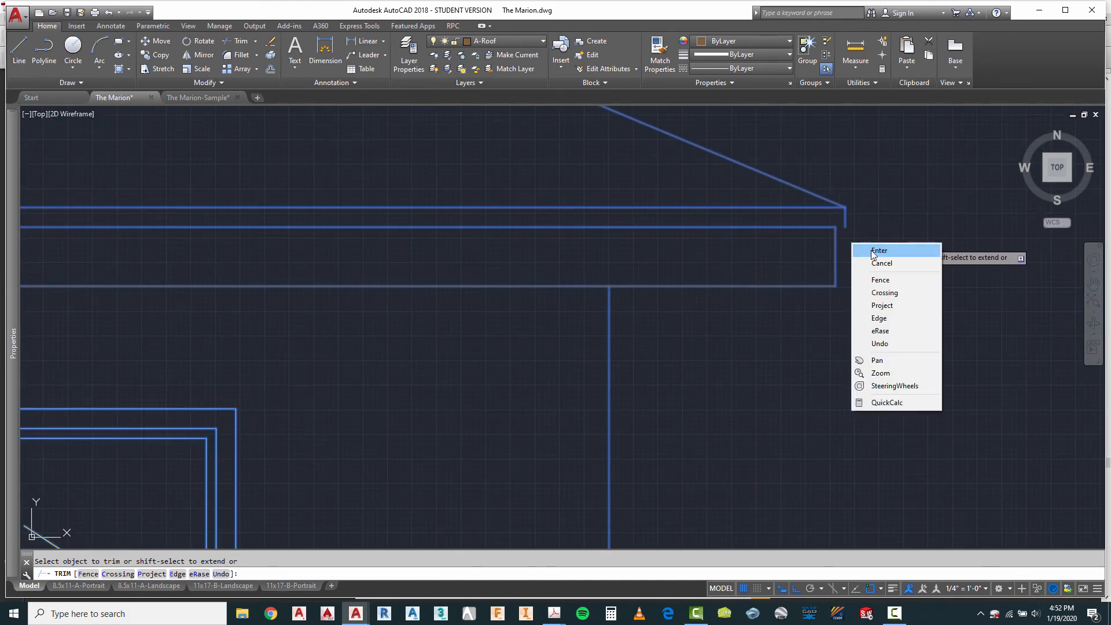
pyautogui.click(876, 250)
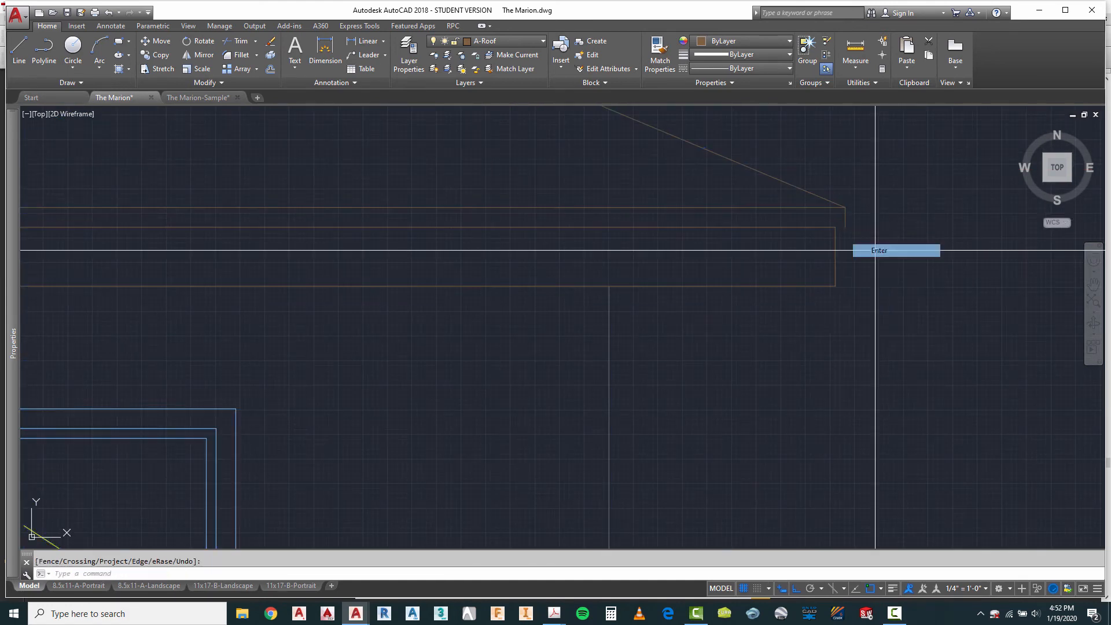
# Step: Draw a short A-Roof line across the trimmed fascia gap at the outer eave opposite the garage
pyautogui.click(19, 48)
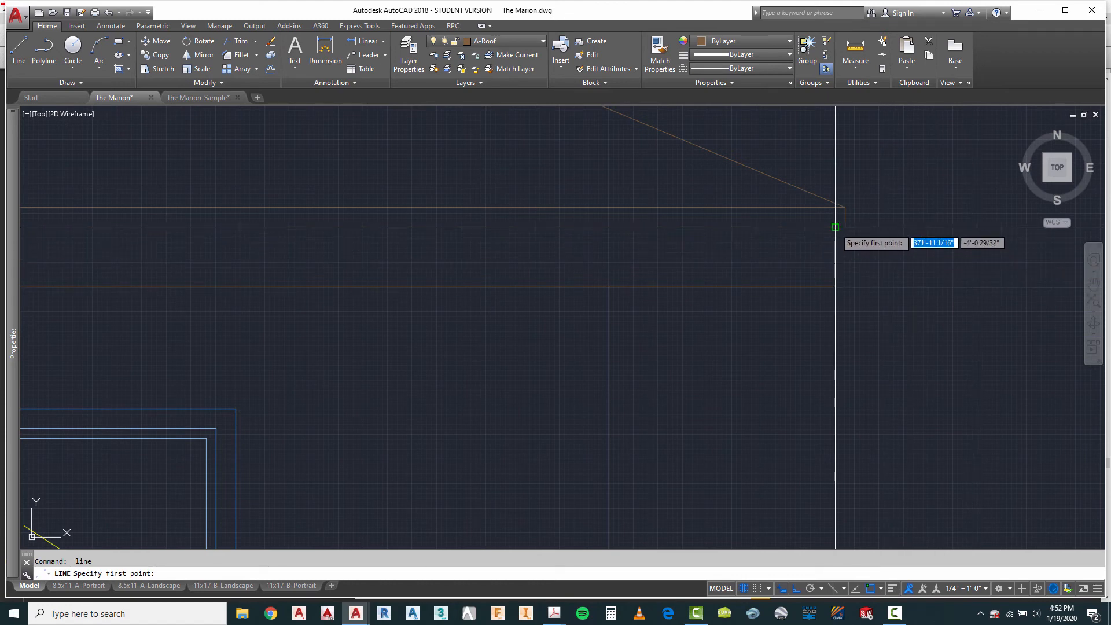
pyautogui.press('Escape')
pyautogui.scroll(-3, 938, 237)
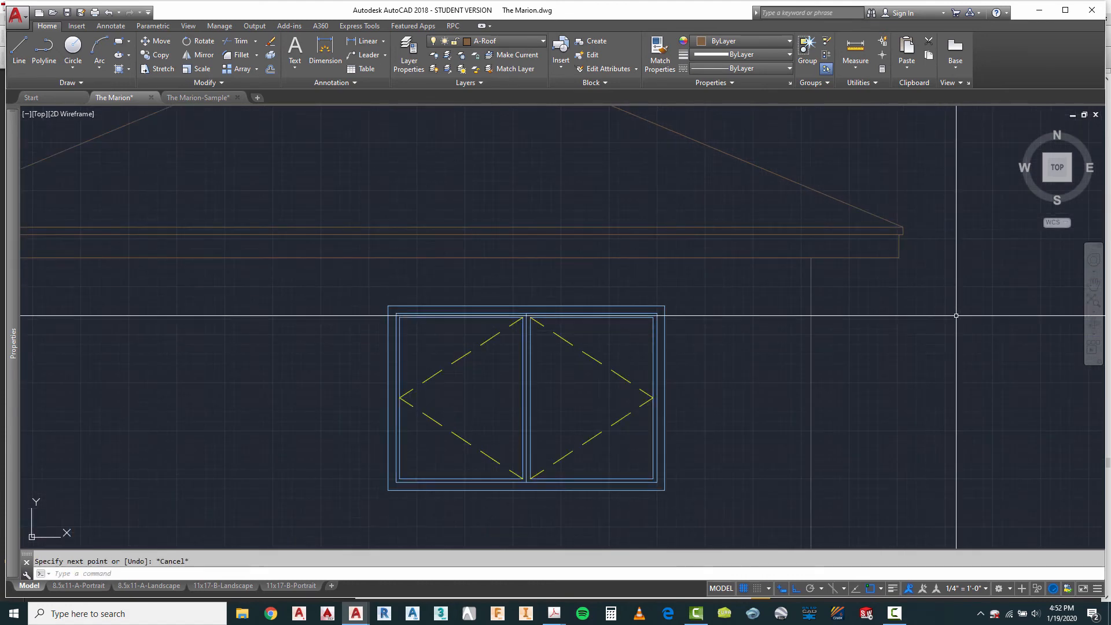
# Step: Draw a short A-Roof line across the trimmed fascia gap at the inner eave of the gable opposite the garage
pyautogui.scroll(-2, 955, 312)
pyautogui.scroll(4, 278, 275)
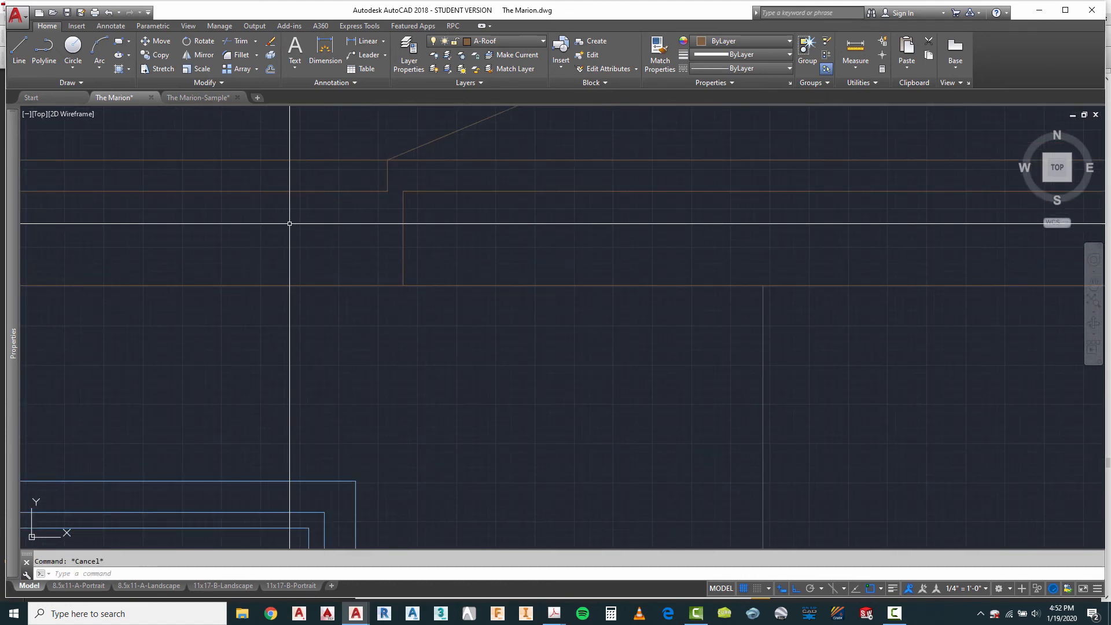
pyautogui.rightClick(279, 222)
pyautogui.click(332, 231)
pyautogui.click(387, 191)
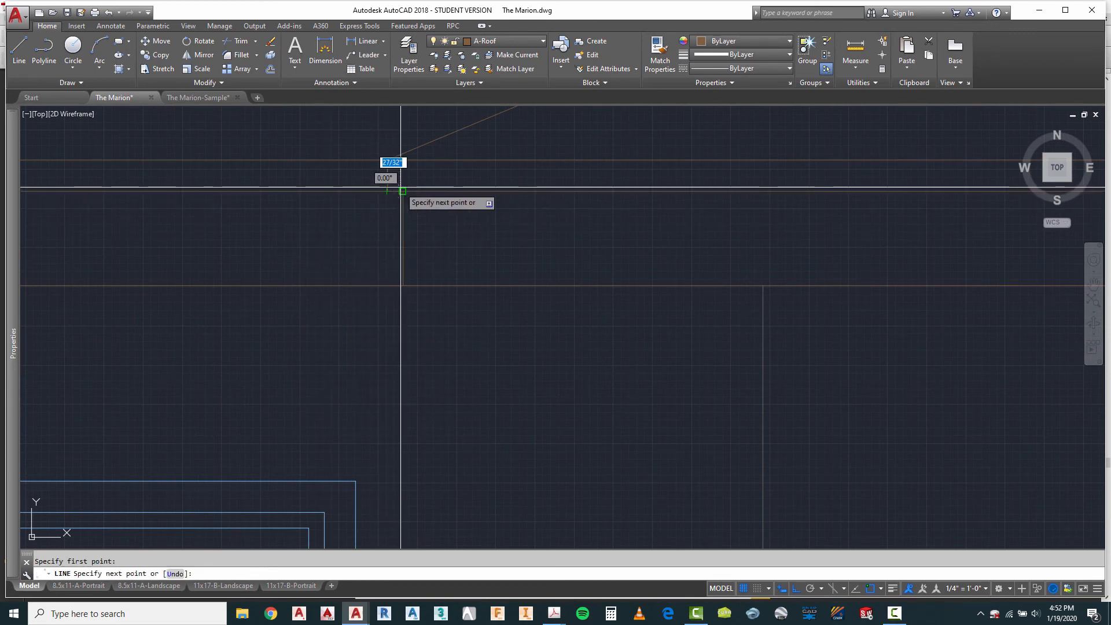
pyautogui.press('Escape')
# Step: Move the chimney outline above the first elevation's ridge from Construction to the A-Roof layer
pyautogui.scroll(-4, 569, 203)
pyautogui.scroll(-7, 508, 196)
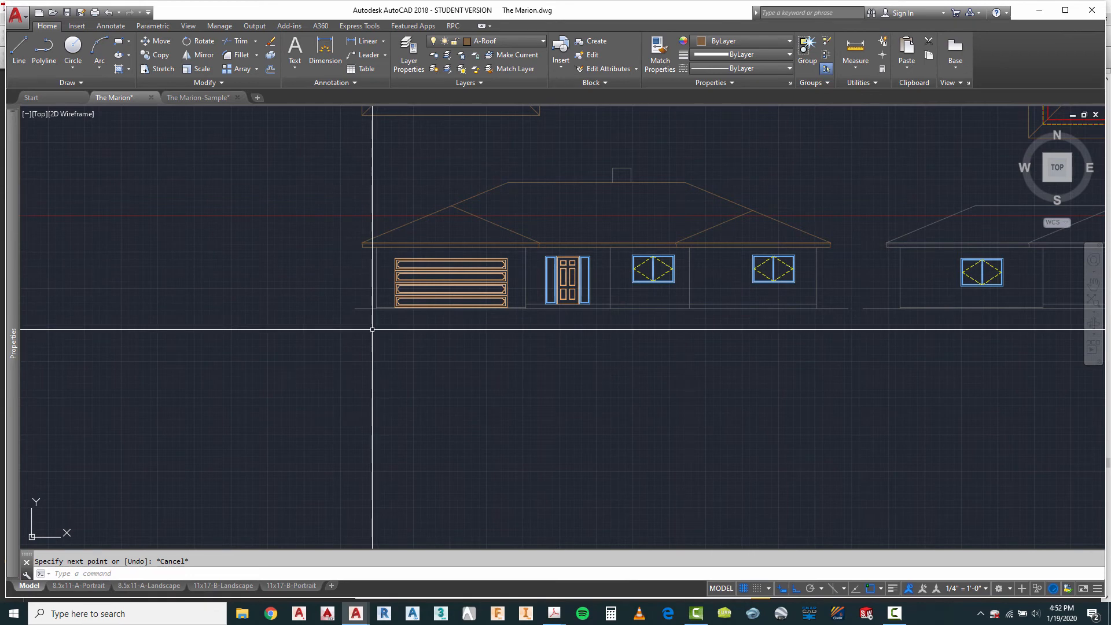
pyautogui.scroll(4, 640, 162)
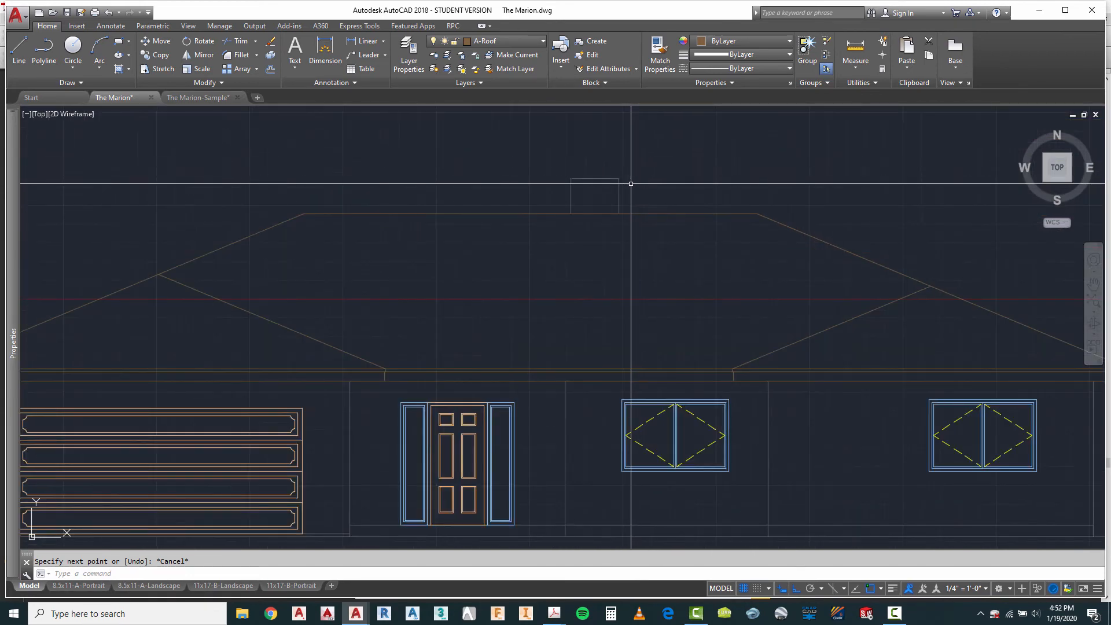
pyautogui.click(632, 169)
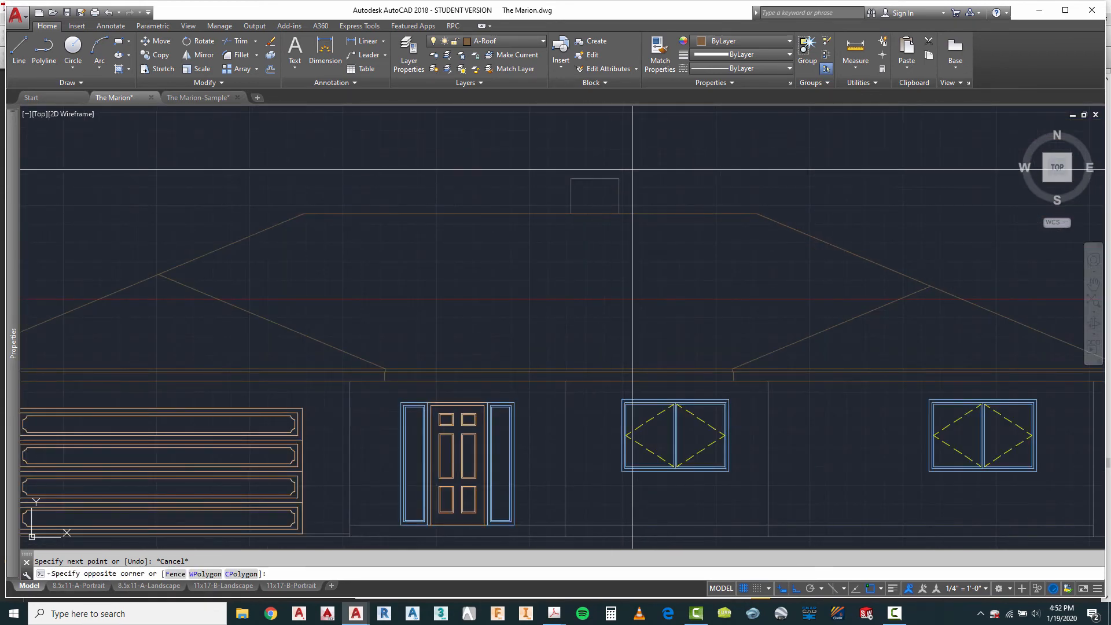
pyautogui.click(547, 194)
pyautogui.click(519, 40)
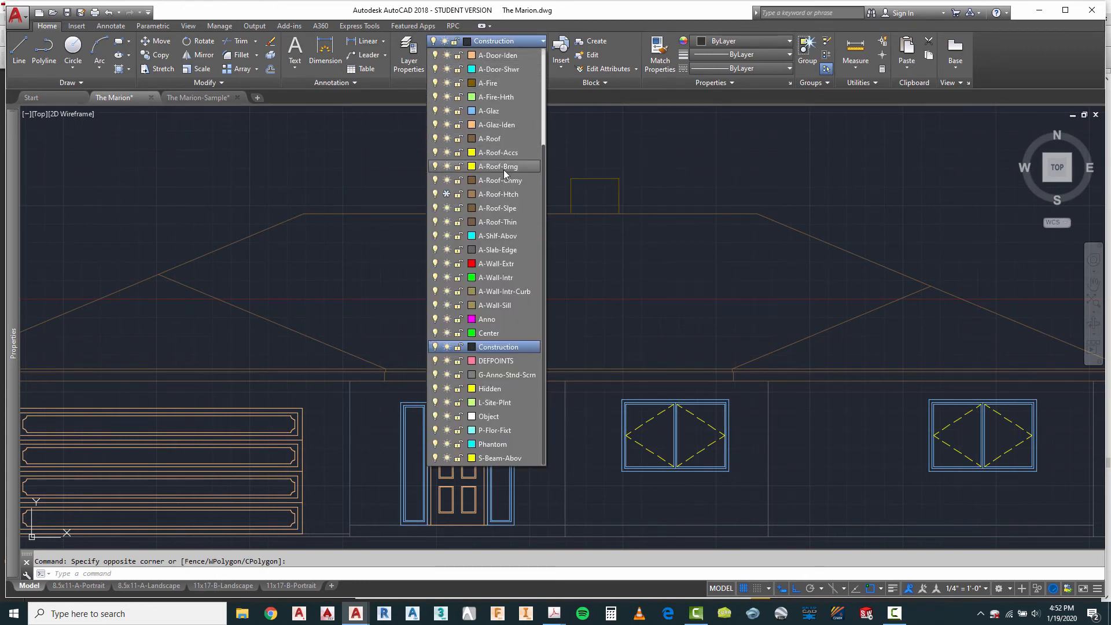
pyautogui.click(497, 138)
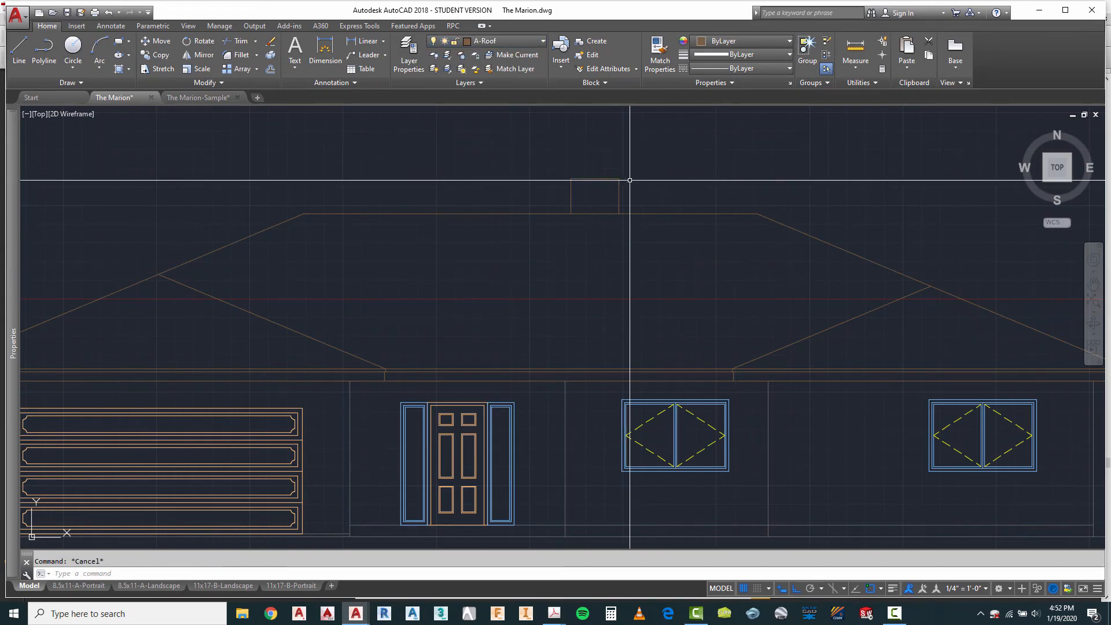
# Step: Move the five vertical wall lines of the first elevation to the A-Wall-Extr layer
pyautogui.scroll(-4, 630, 180)
pyautogui.scroll(2, 395, 253)
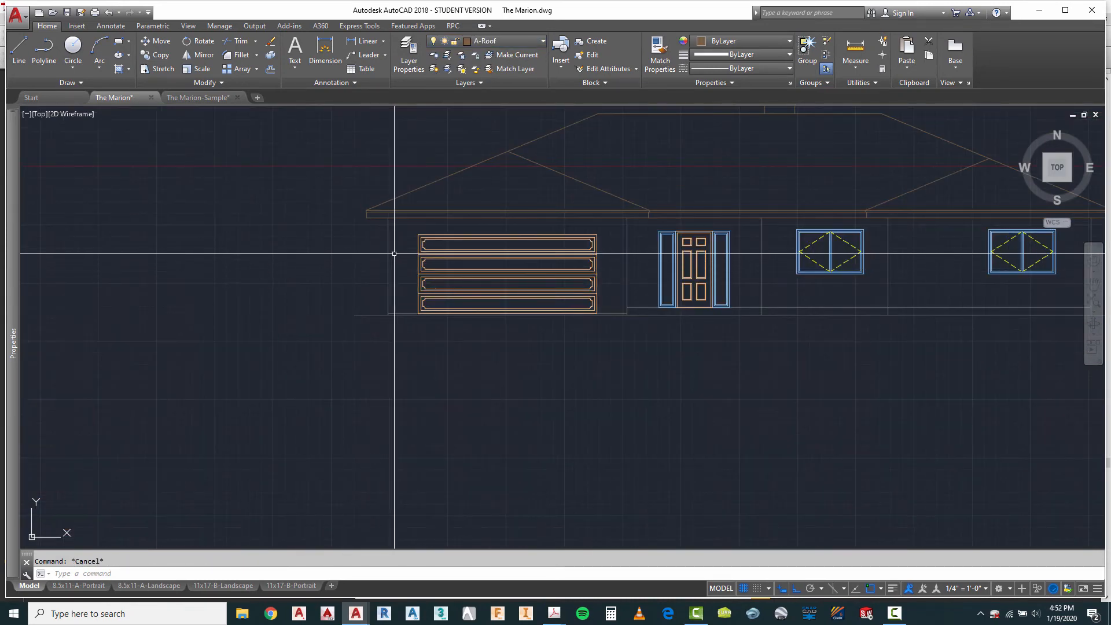
pyautogui.click(398, 249)
pyautogui.click(368, 266)
pyautogui.click(639, 250)
pyautogui.click(618, 269)
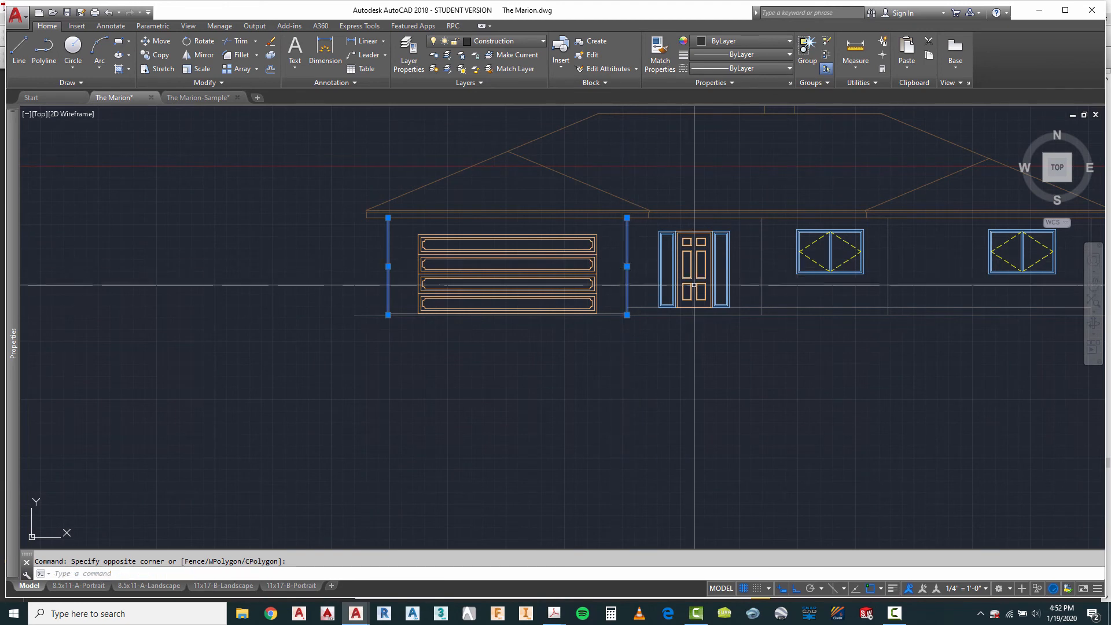
pyautogui.click(774, 254)
pyautogui.click(751, 272)
pyautogui.click(903, 259)
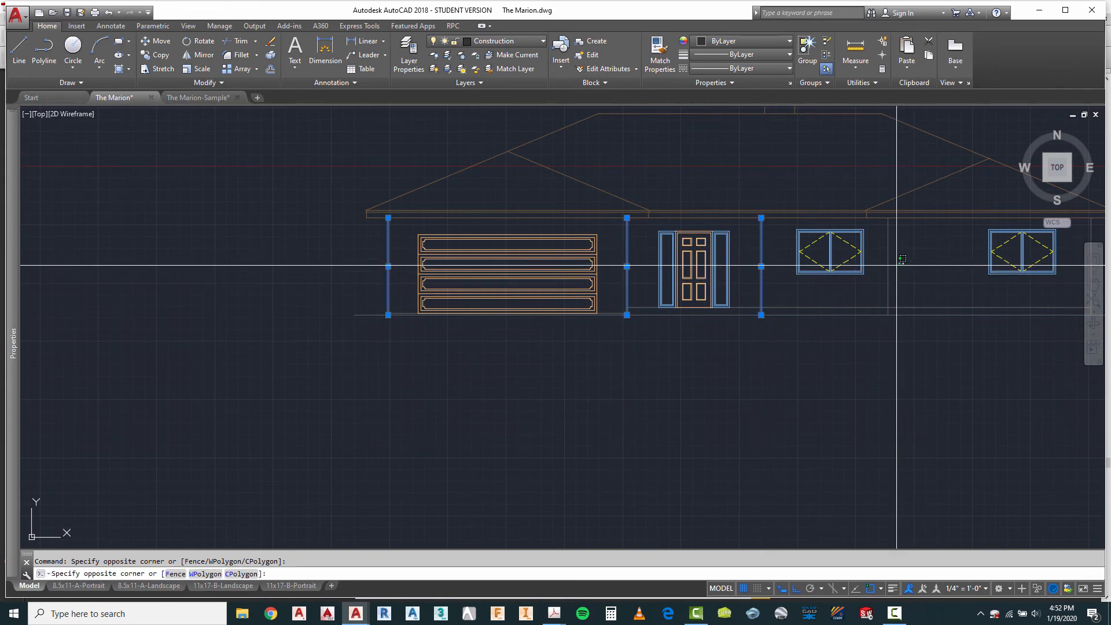
pyautogui.scroll(-2, 533, 238)
pyautogui.scroll(2, 664, 243)
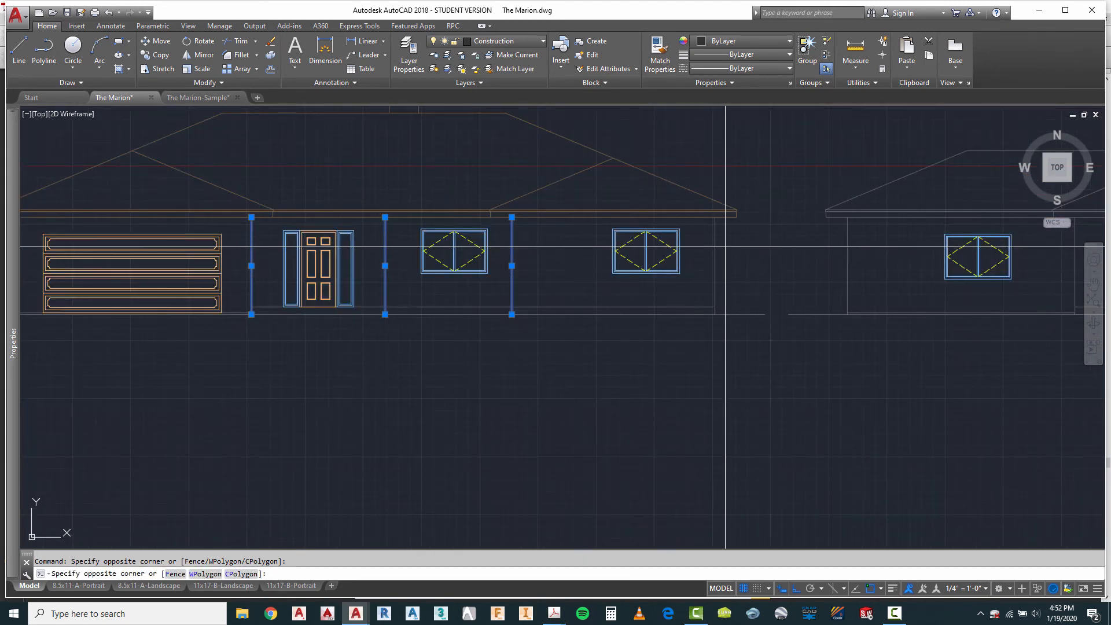
pyautogui.click(707, 249)
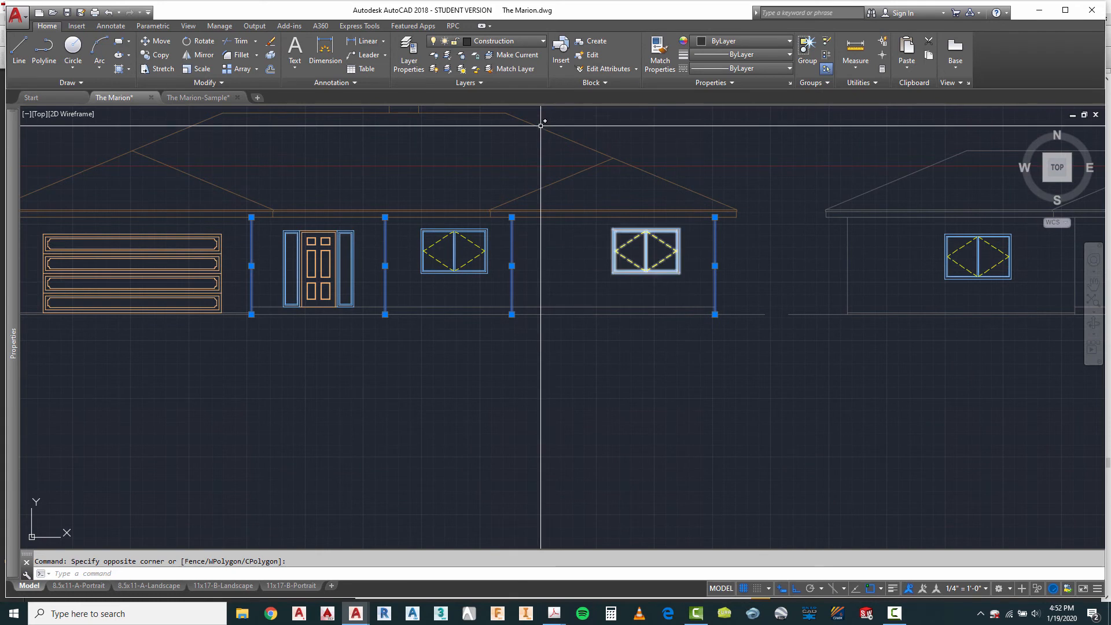
pyautogui.click(512, 42)
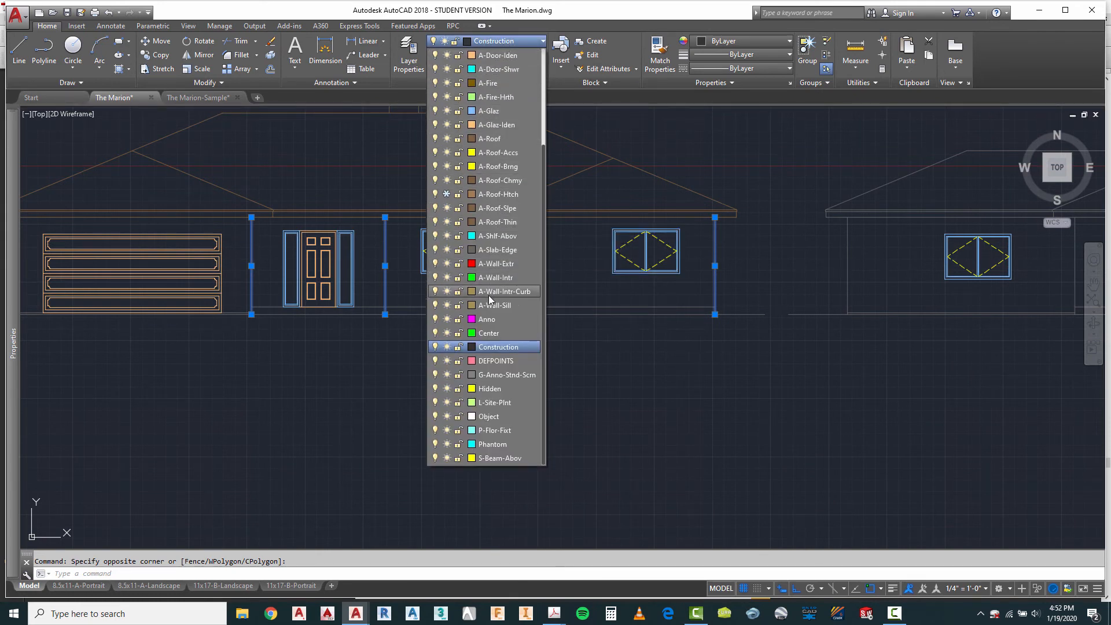
pyautogui.click(498, 263)
pyautogui.press('Escape')
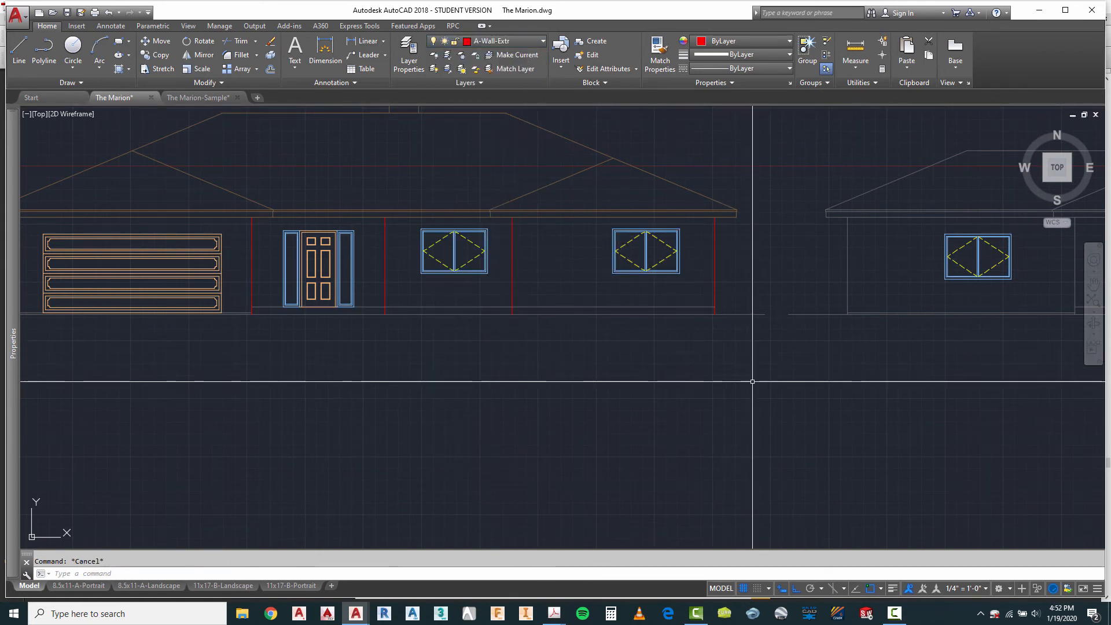
# Step: Create a new layer named A-Slab-Hidd
pyautogui.scroll(-2, 882, 235)
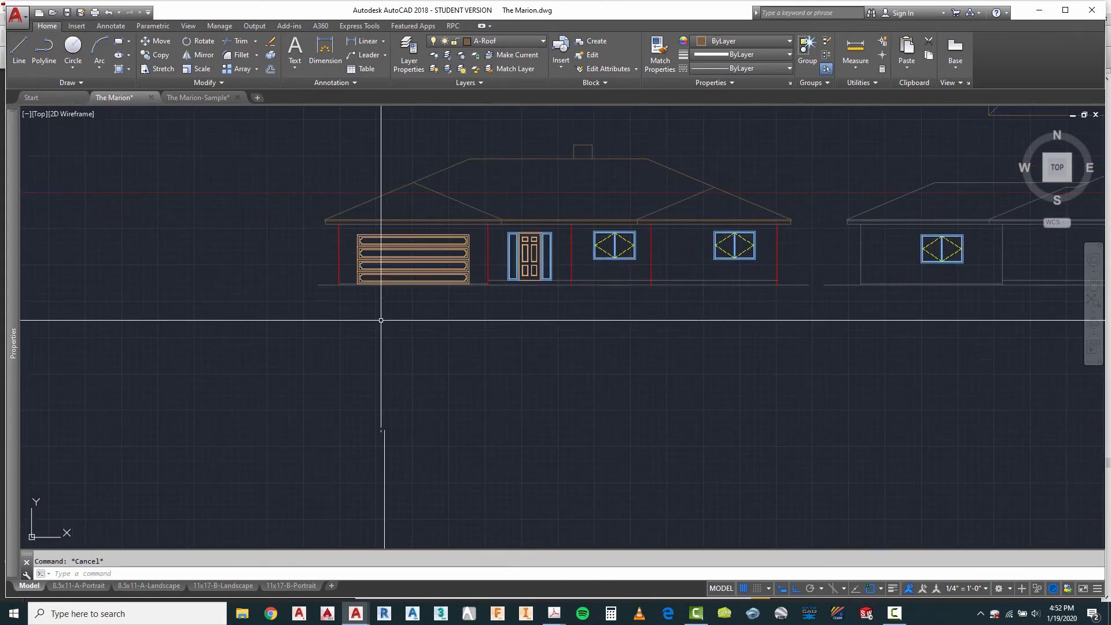
pyautogui.scroll(2, 444, 287)
pyautogui.scroll(2, 521, 278)
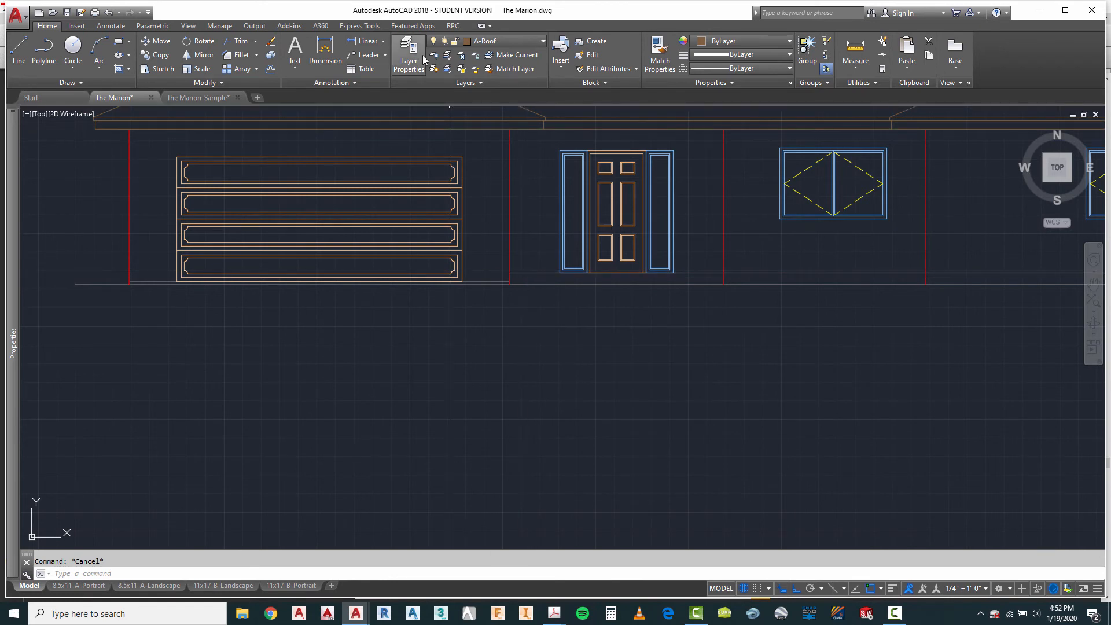
pyautogui.click(409, 49)
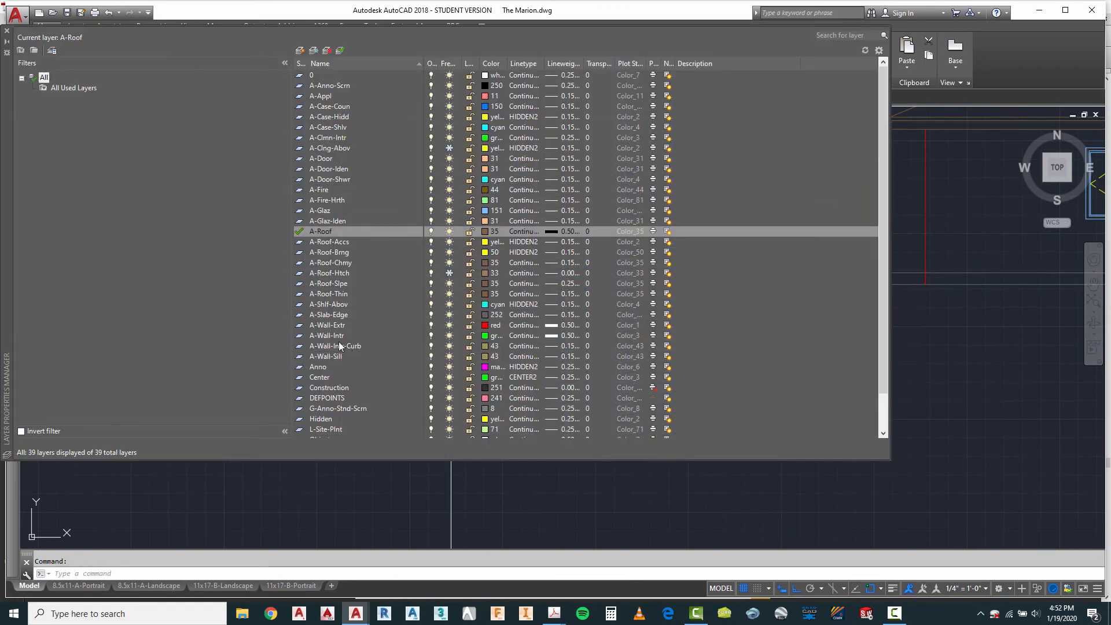
pyautogui.click(300, 52)
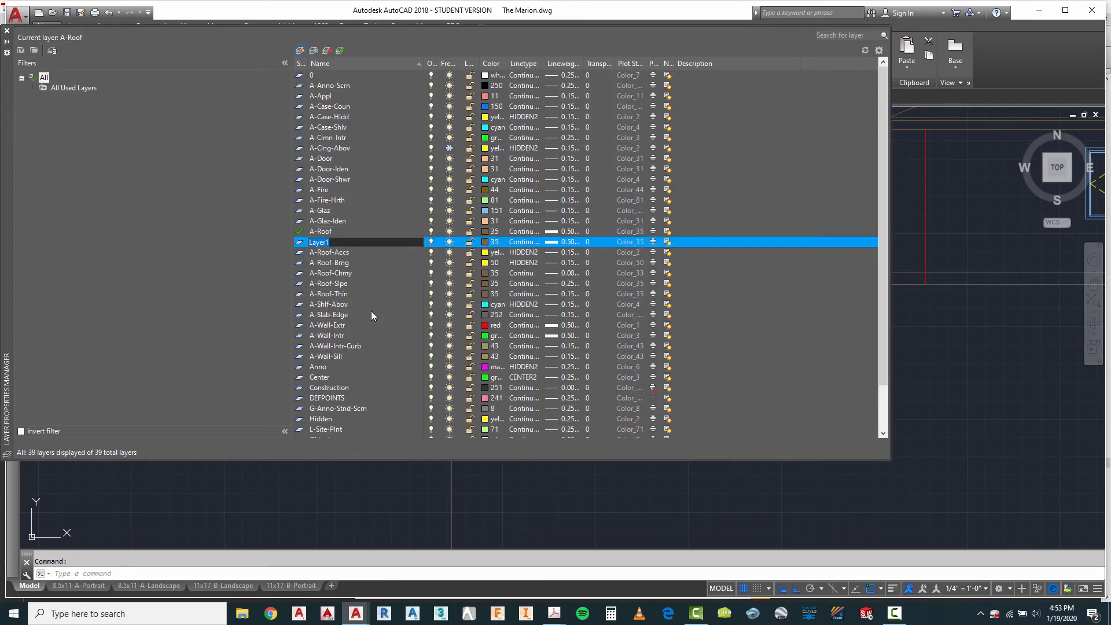
pyautogui.write('A')
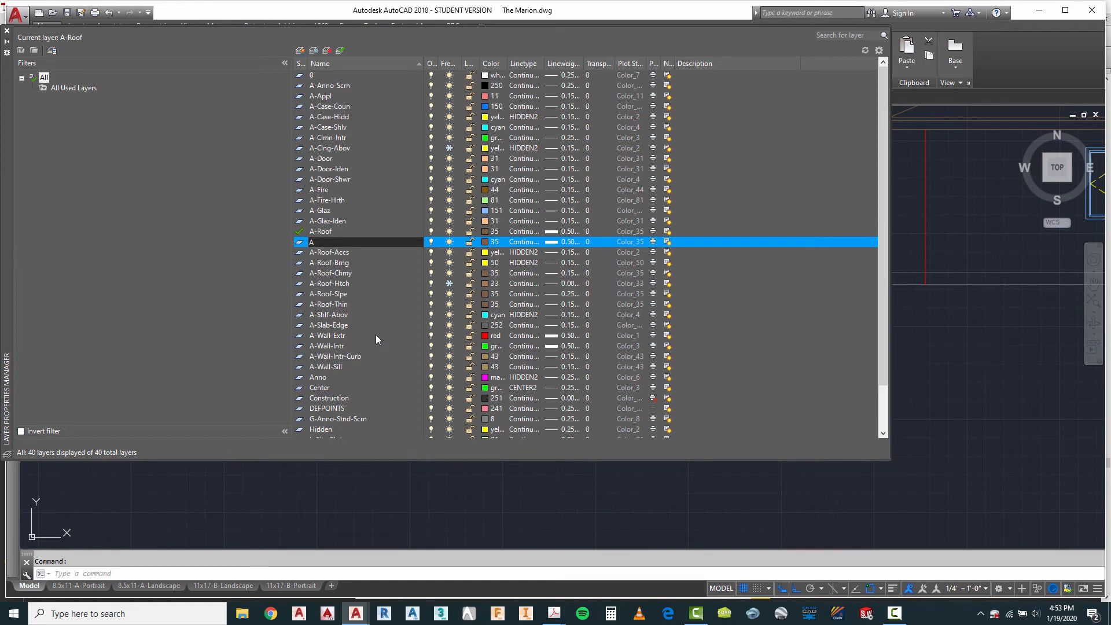
pyautogui.write('-Slab-Hidd')
# Step: Set the A-Slab-Hidd layer's color to yellow and its linetype to HIDDEN2
pyautogui.click(491, 243)
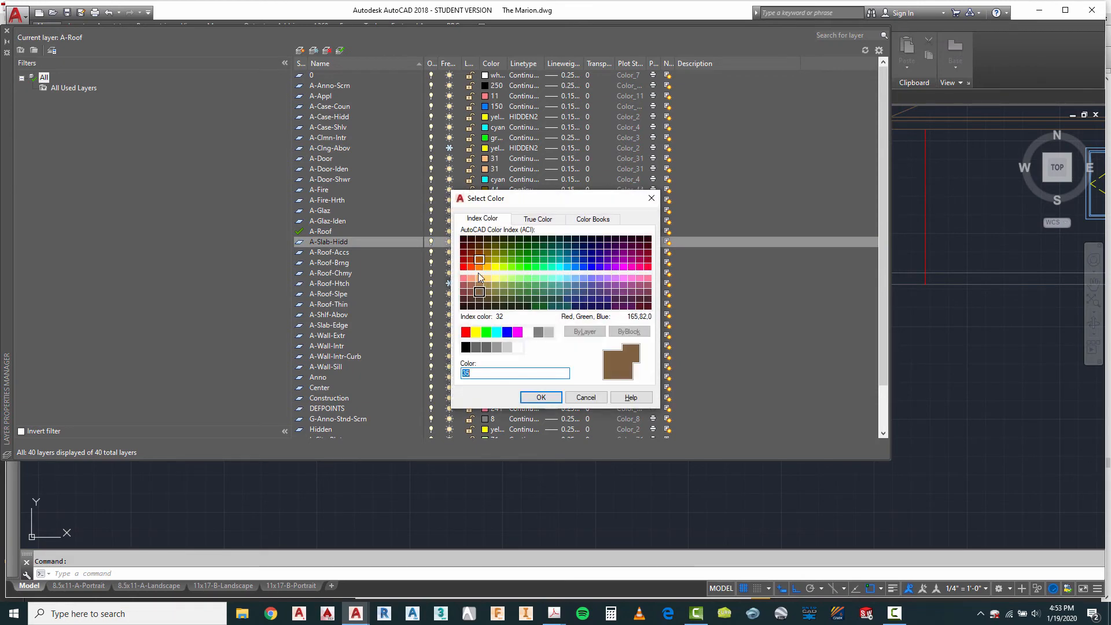
pyautogui.click(542, 398)
pyautogui.click(523, 243)
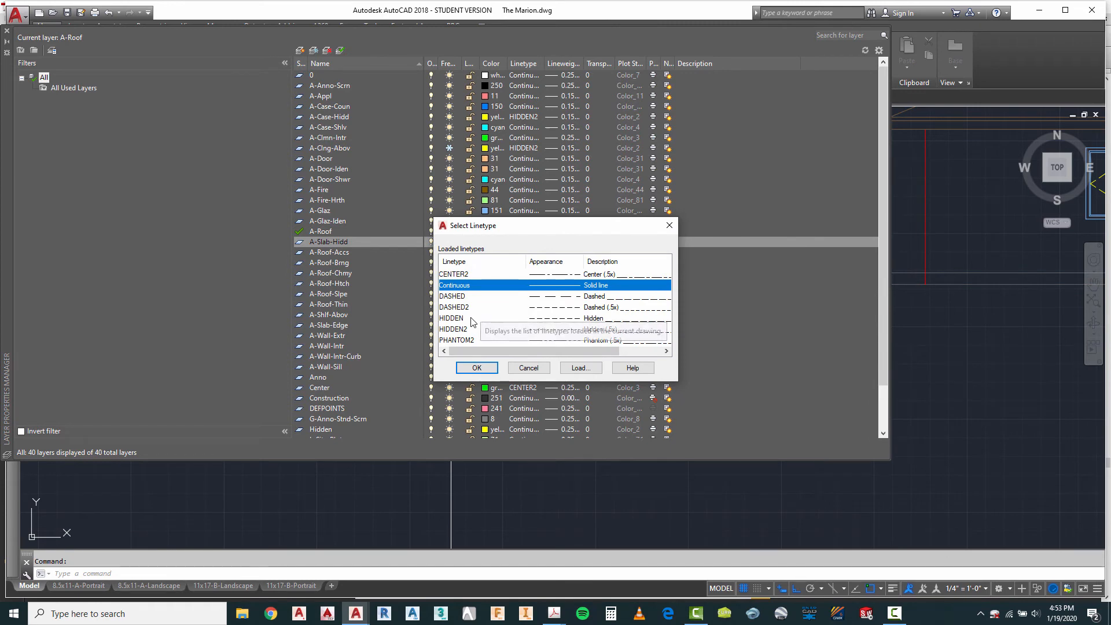
pyautogui.click(463, 330)
pyautogui.click(476, 368)
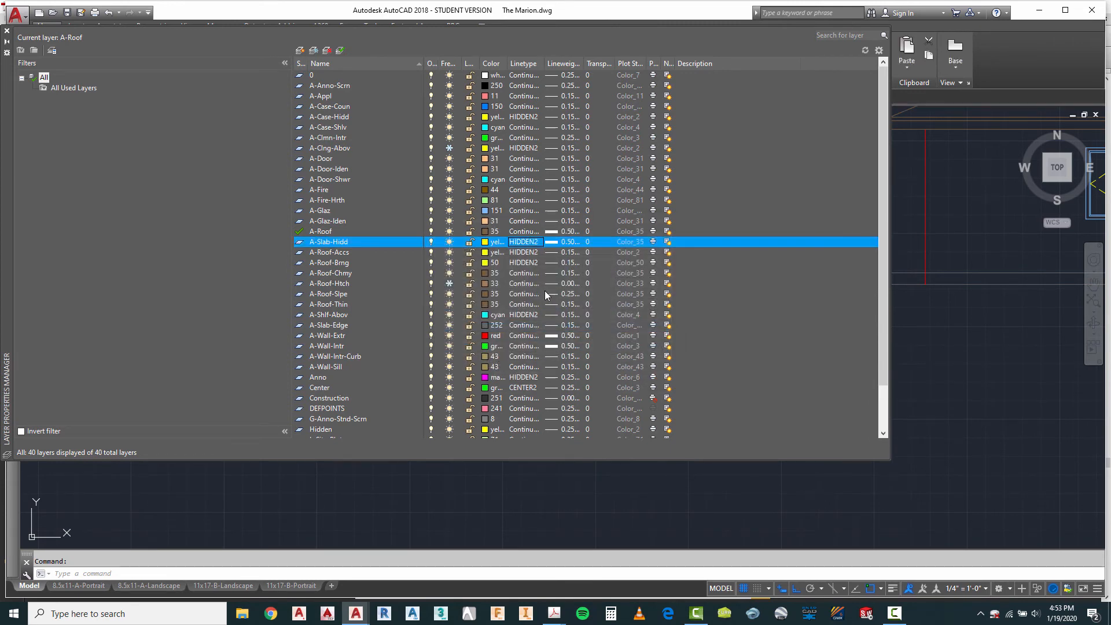
# Step: Set the A-Slab-Hidd layer's lineweight to 0.15 mm and close the layer manager
pyautogui.click(570, 243)
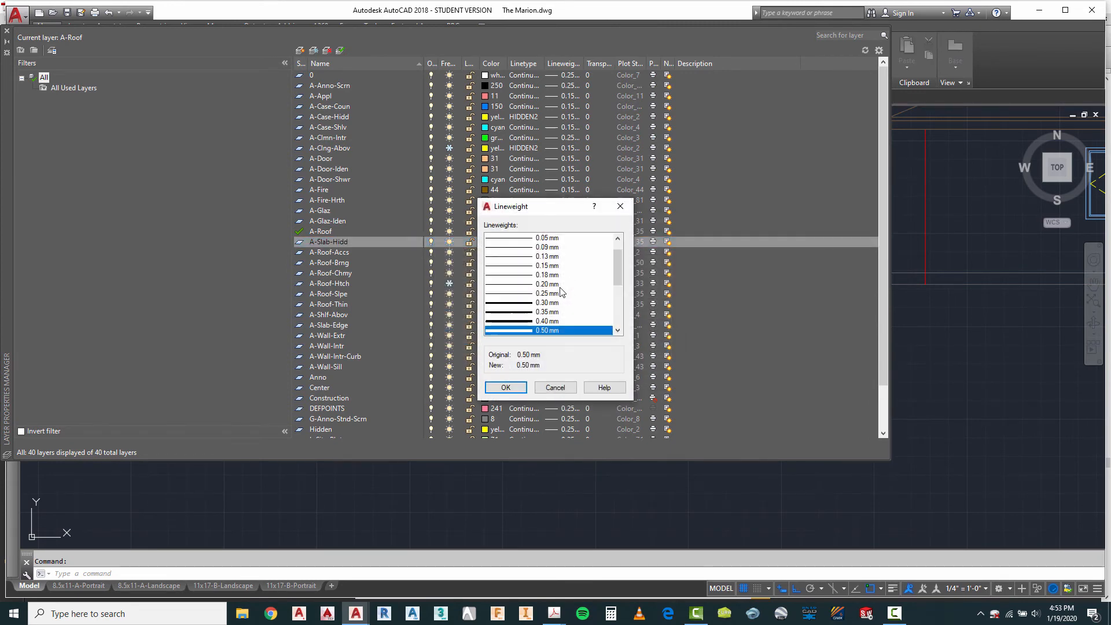
pyautogui.click(555, 266)
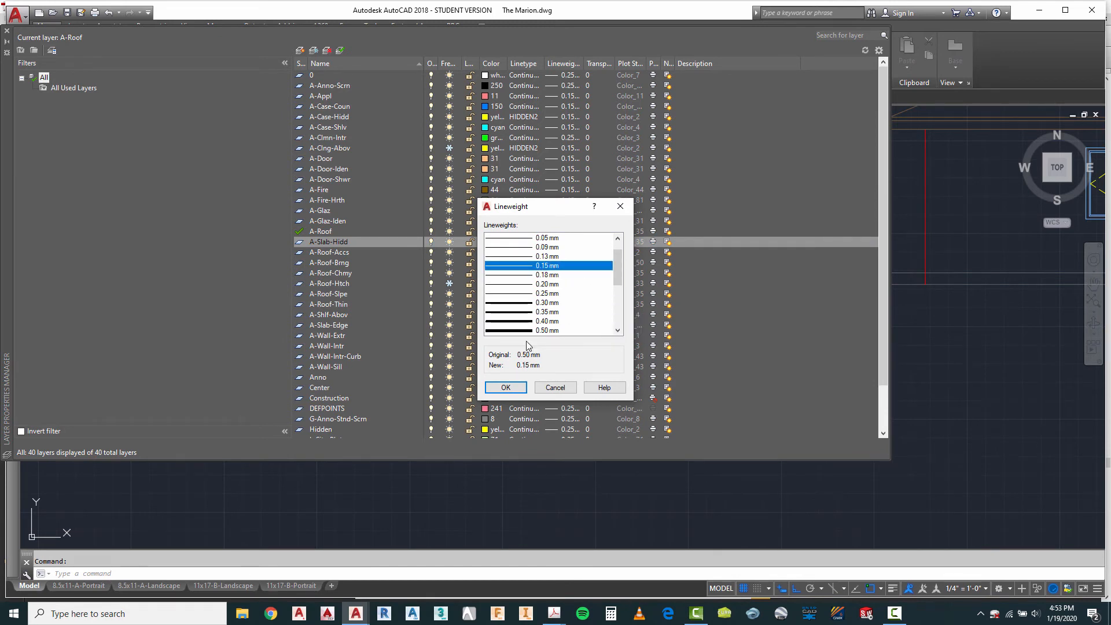
pyautogui.click(506, 388)
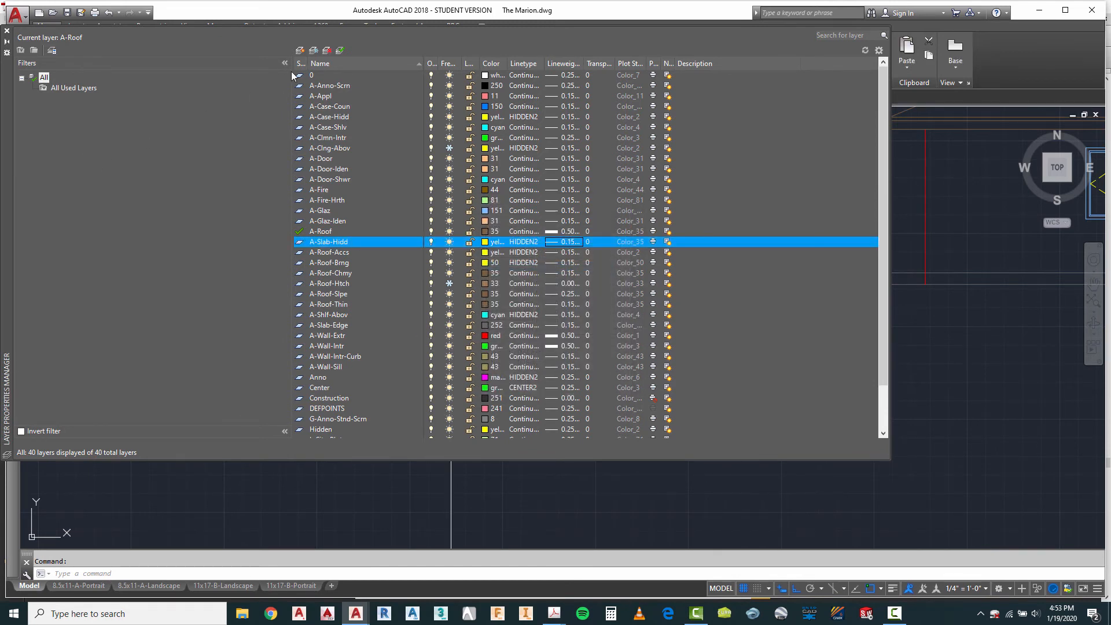
pyautogui.click(7, 32)
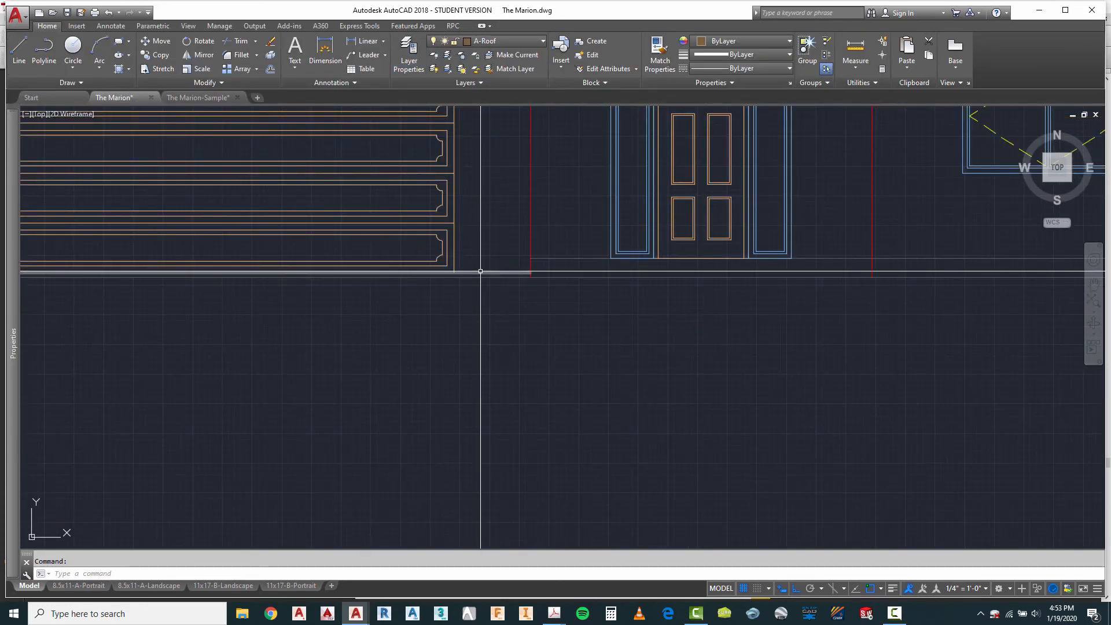
# Step: Move the first elevation's garage and house slab lines to the A-Slab-Hidd layer
pyautogui.click(477, 272)
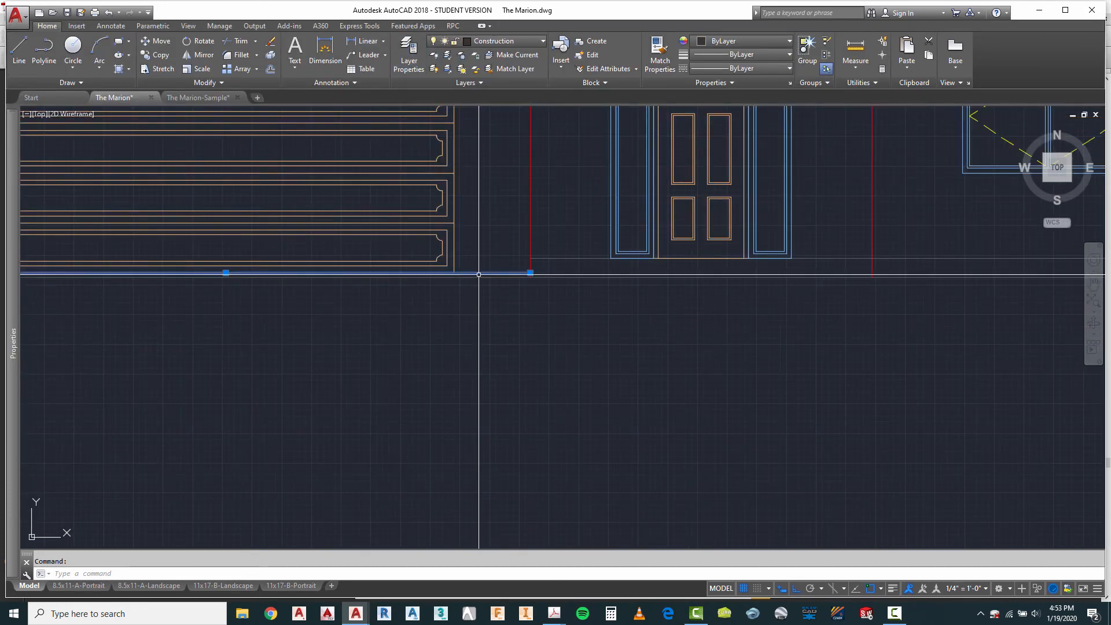
pyautogui.click(559, 258)
pyautogui.scroll(-3, 310, 255)
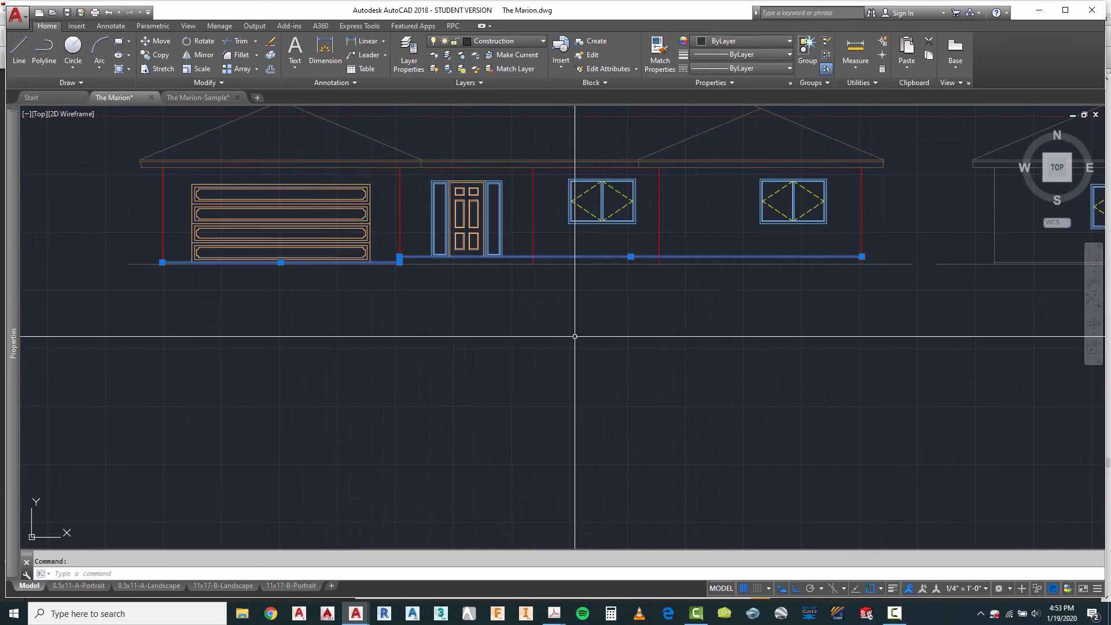
pyautogui.click(499, 44)
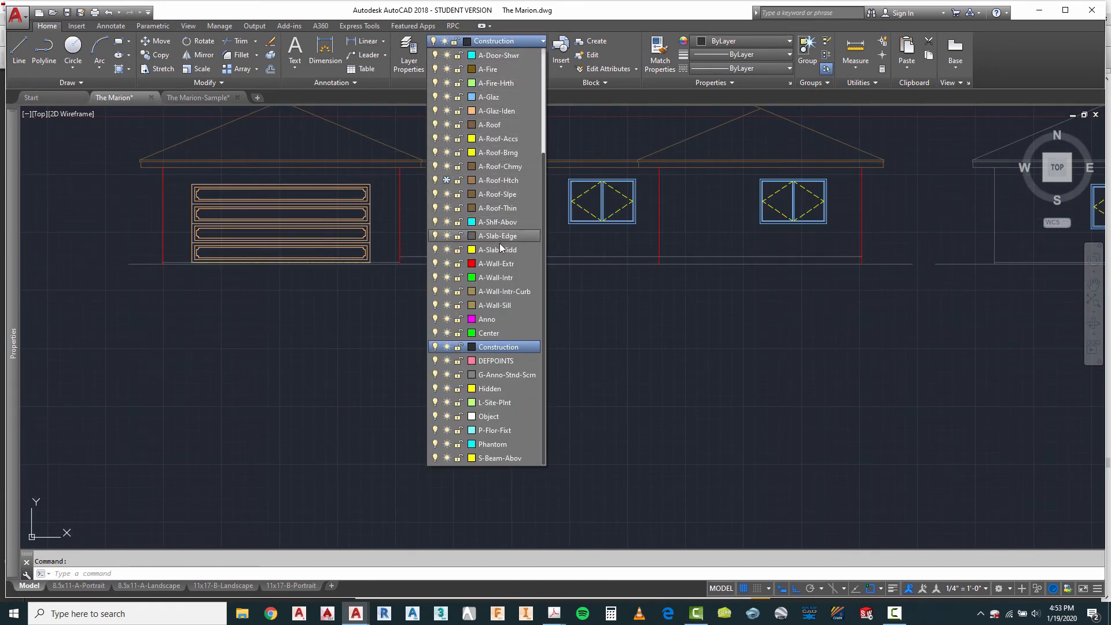
pyautogui.click(498, 249)
pyautogui.press('Escape')
pyautogui.scroll(-2, 616, 348)
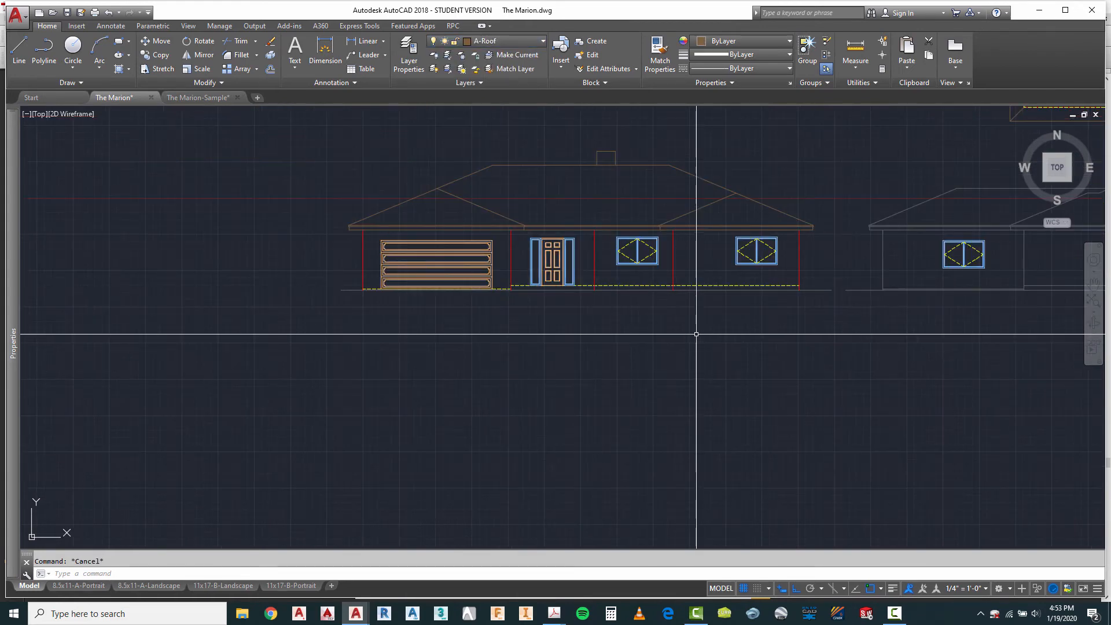
# Step: Examine the first elevation's line thicknesses by turning the lineweight display on temporarily
pyautogui.scroll(2, 496, 241)
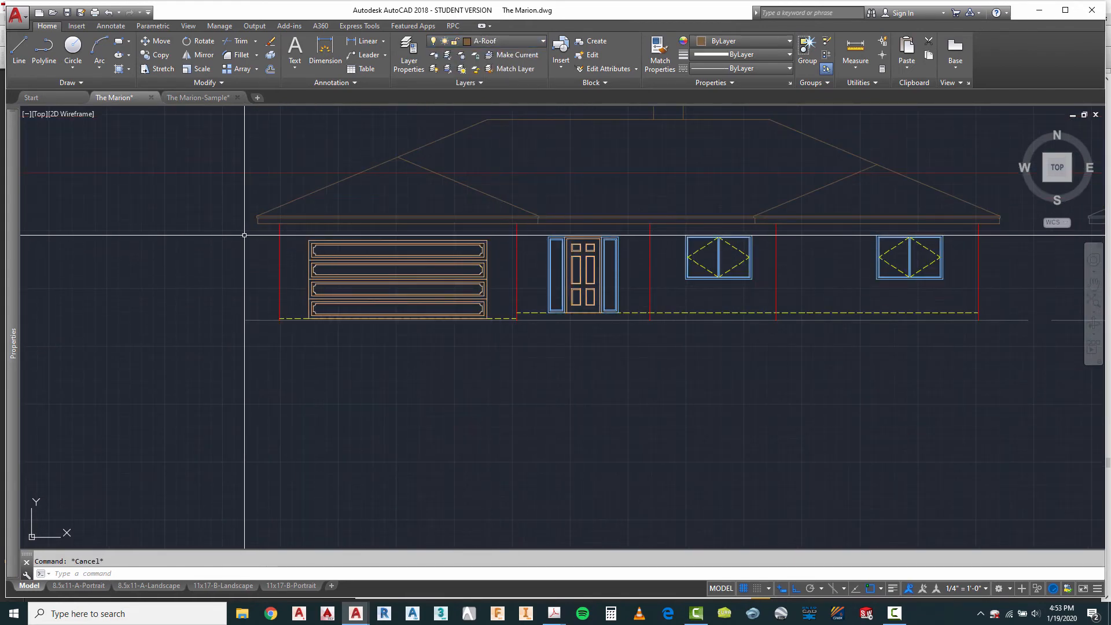
pyautogui.scroll(-2, 493, 273)
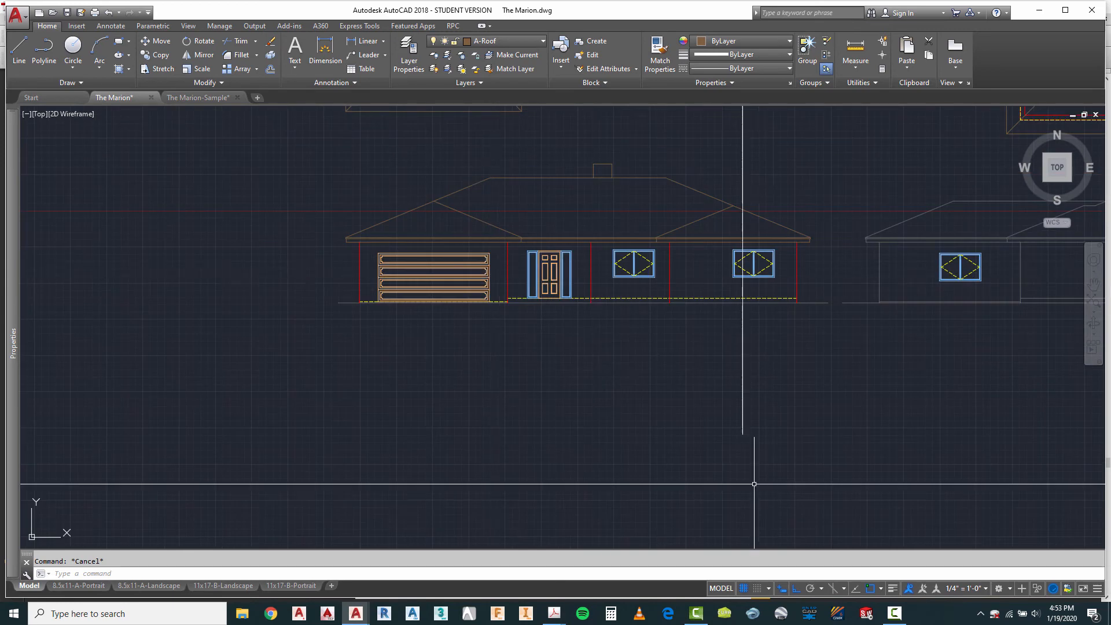
pyautogui.click(892, 590)
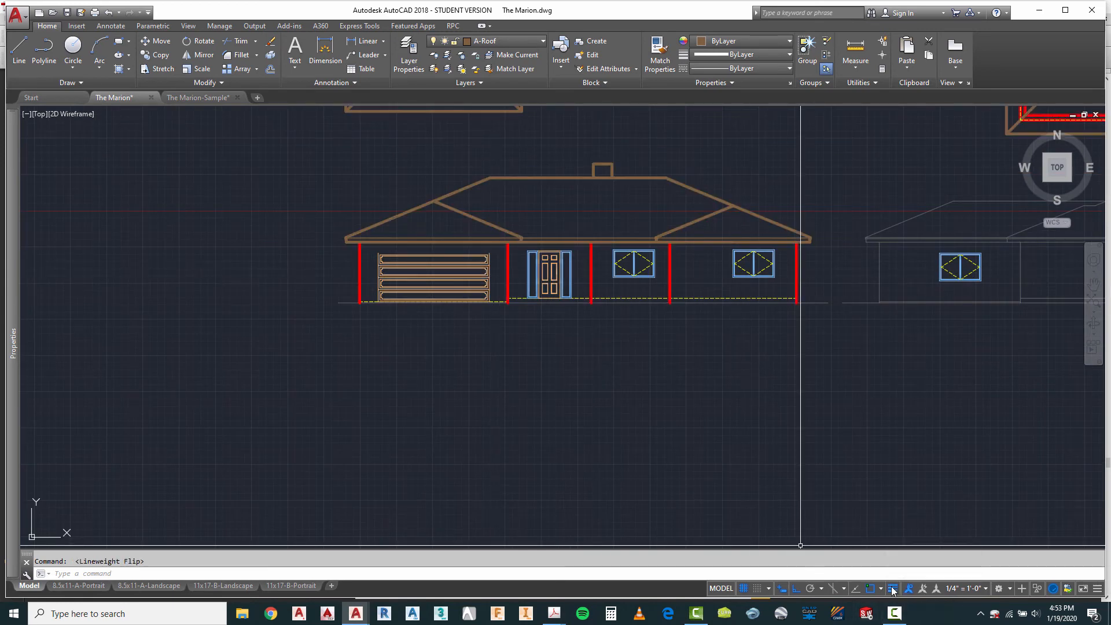
pyautogui.scroll(3, 463, 207)
pyautogui.scroll(-2, 602, 324)
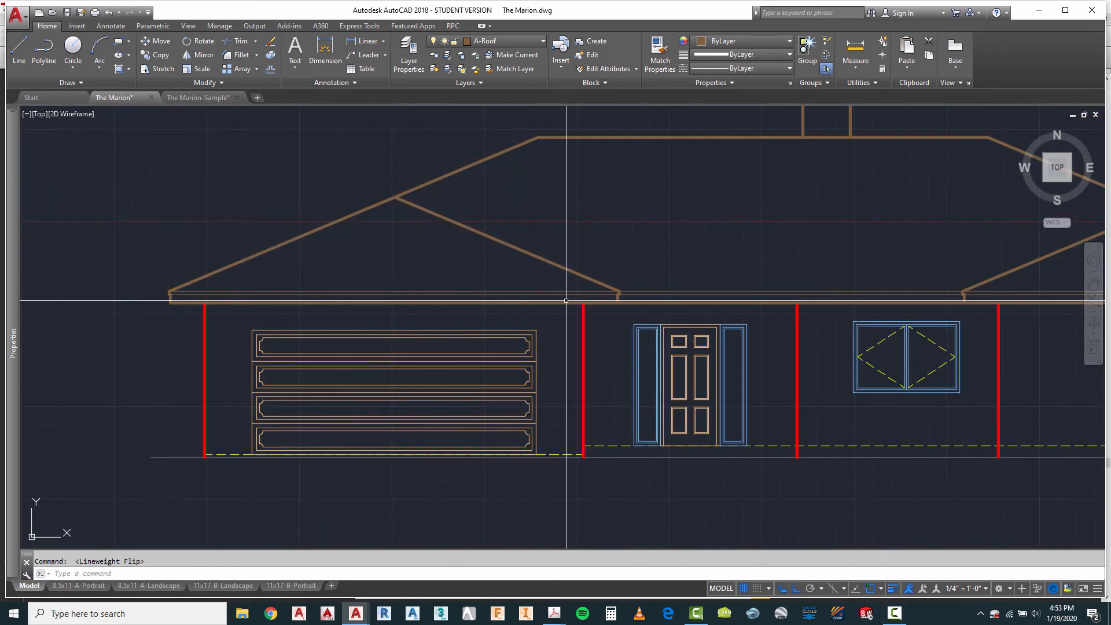
pyautogui.scroll(-2, 254, 255)
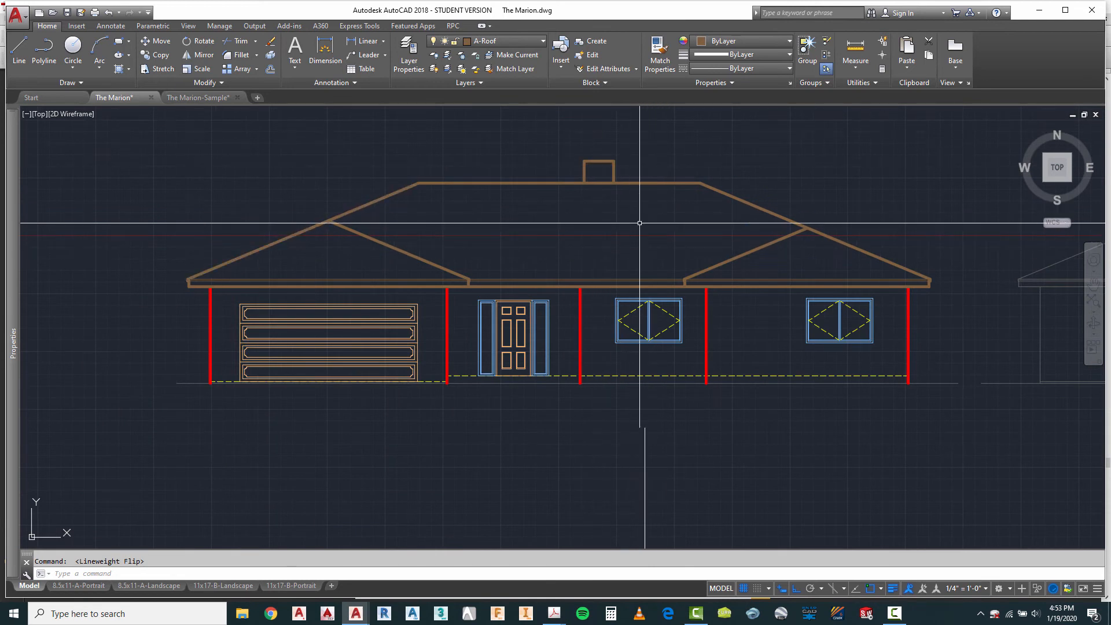
pyautogui.click(895, 589)
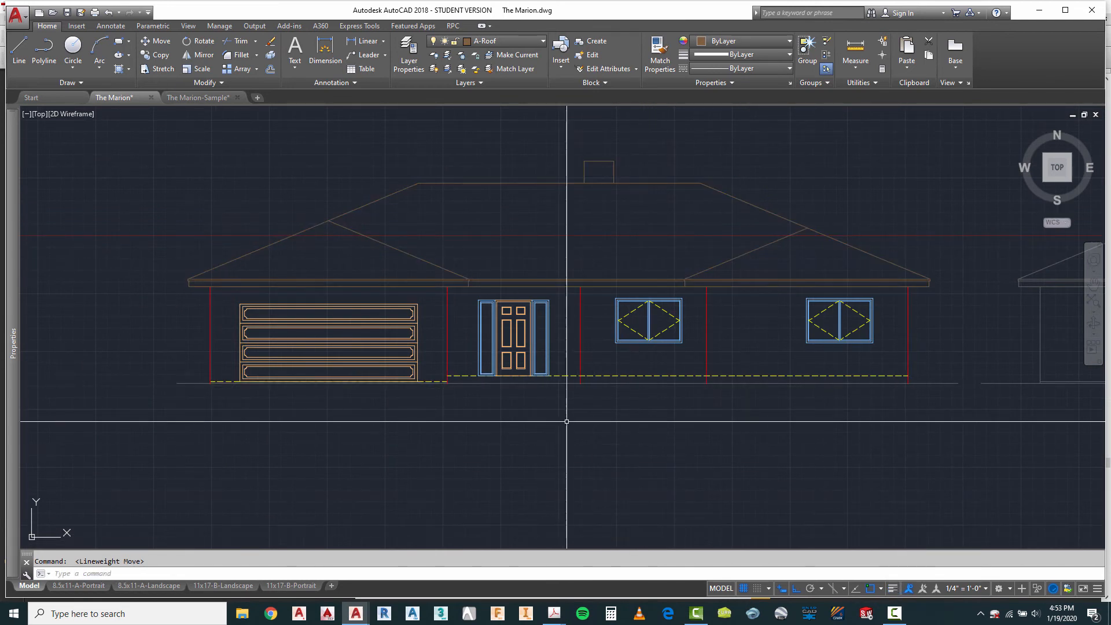
# Step: Inspect the first elevation's middle window and its surroundings up close
pyautogui.scroll(4, 611, 333)
pyautogui.press('Escape')
pyautogui.click(611, 333)
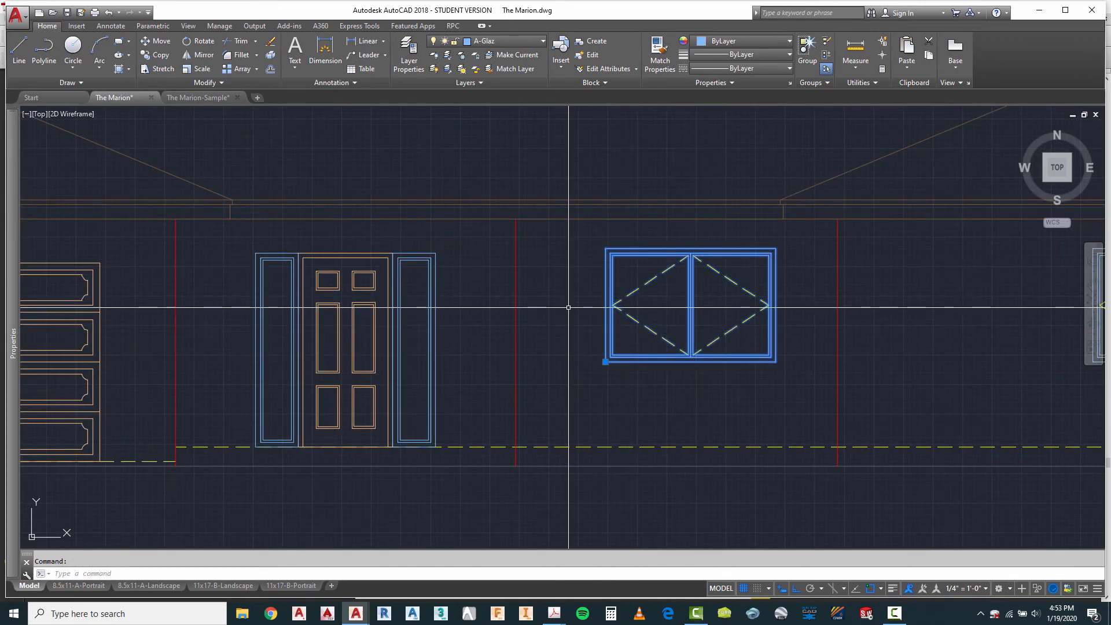
pyautogui.press('Escape')
pyautogui.scroll(4, 612, 270)
pyautogui.scroll(-4, 614, 272)
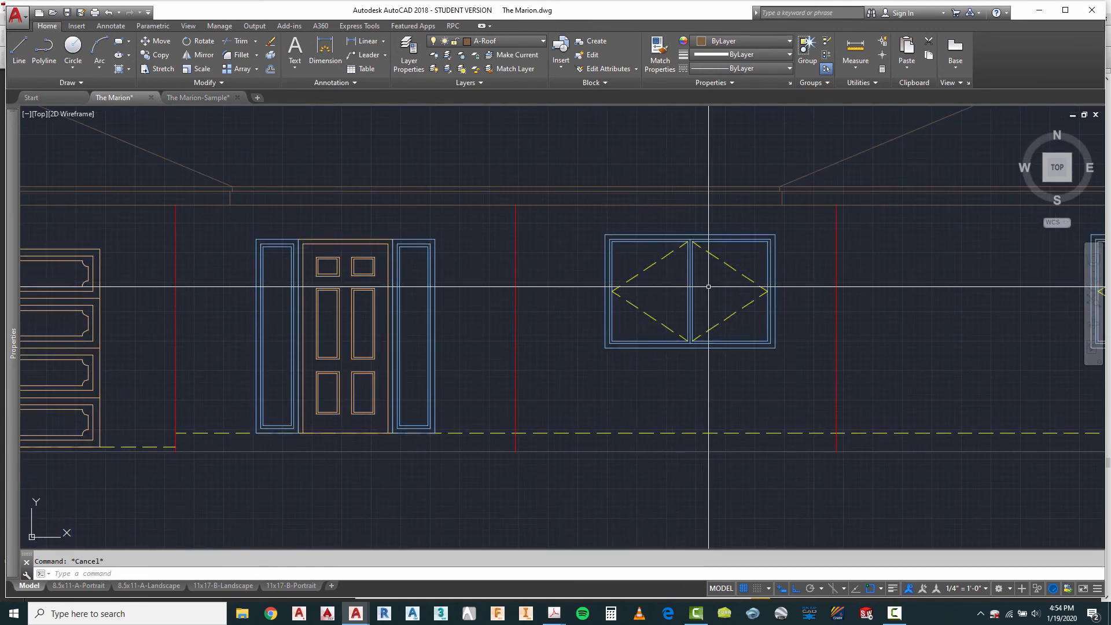
pyautogui.scroll(-2, 674, 281)
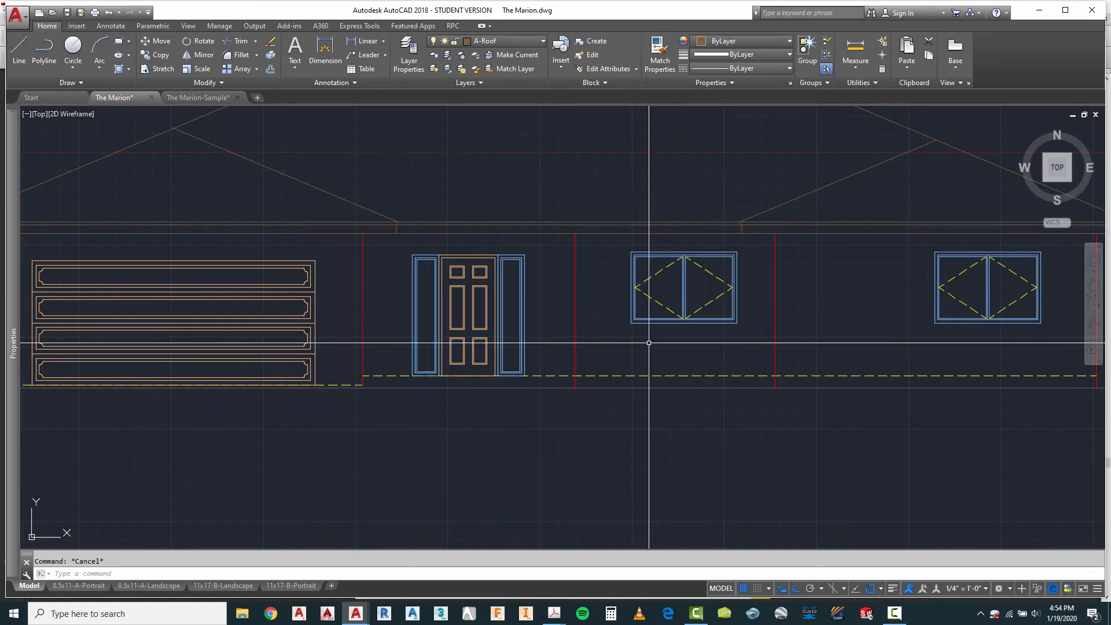
# Step: Offset the house's hidden slab line 6 inches downward below the front door
pyautogui.scroll(2, 391, 412)
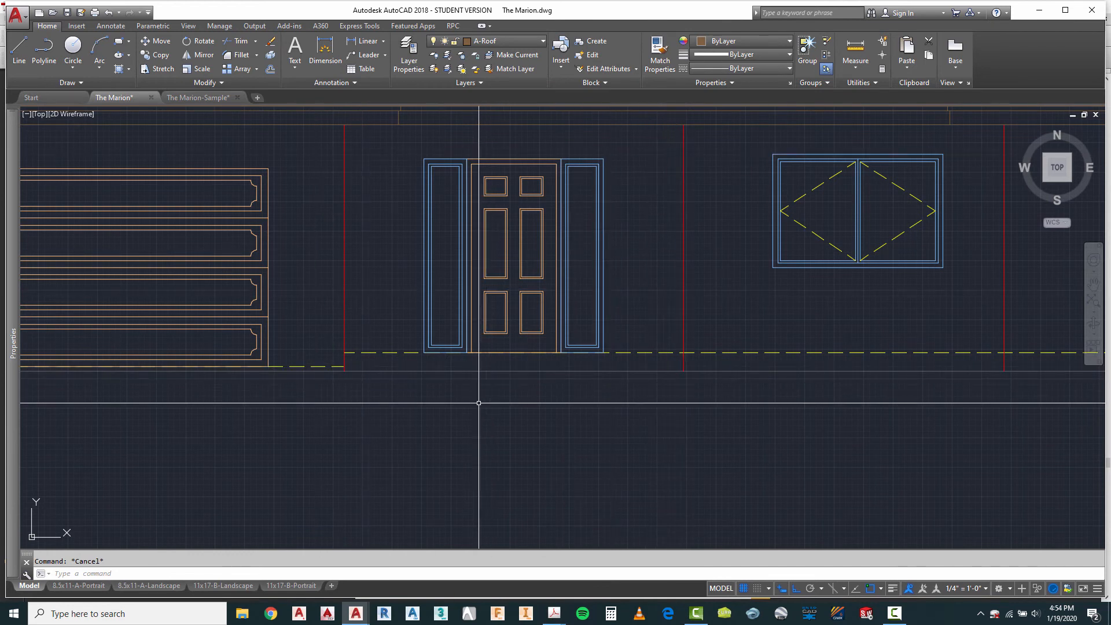
pyautogui.scroll(2, 385, 405)
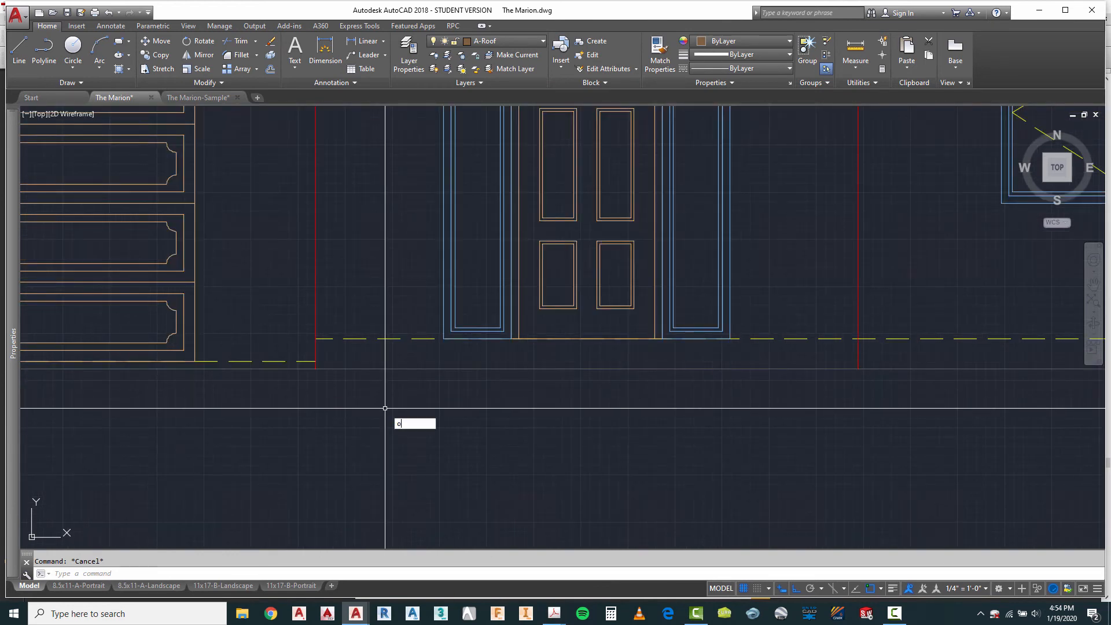
pyautogui.press('Return')
pyautogui.press('Return')
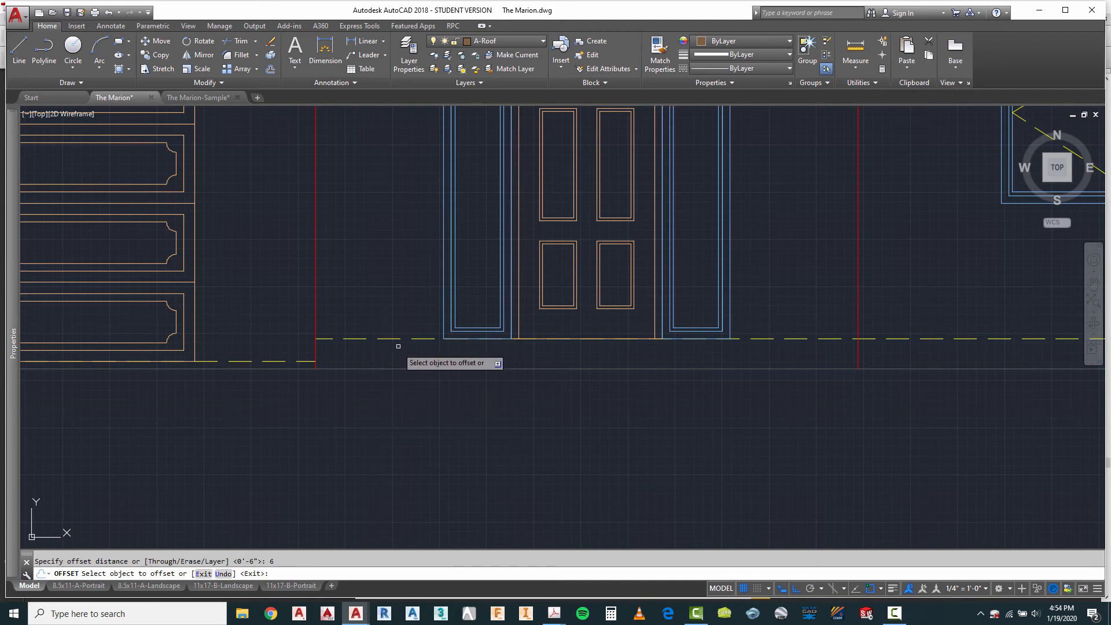
pyautogui.click(387, 338)
pyautogui.click(439, 428)
pyautogui.press('Escape')
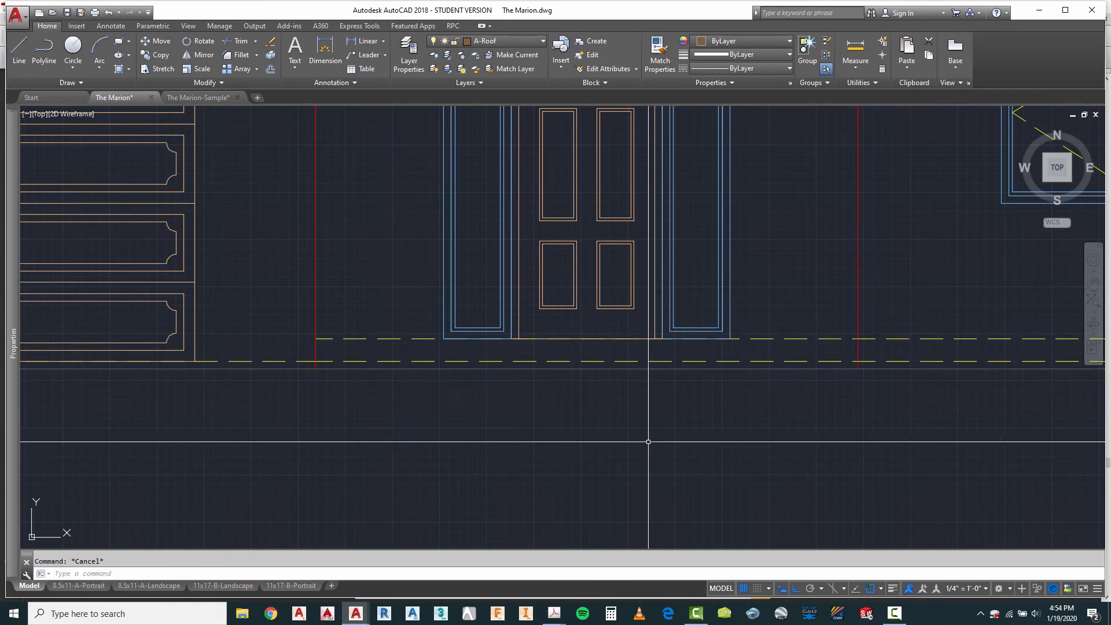
# Step: Trim the offset slab line to the two exterior wall lines on either side of the front door
pyautogui.click(918, 274)
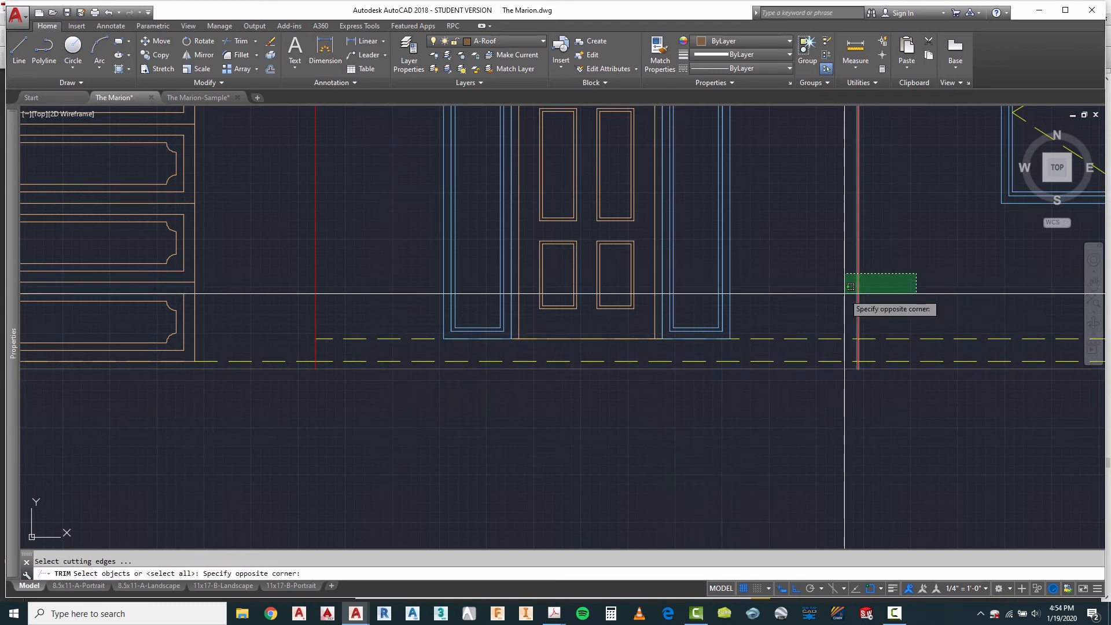
pyautogui.click(839, 294)
pyautogui.click(350, 267)
pyautogui.click(285, 287)
pyautogui.press('Return')
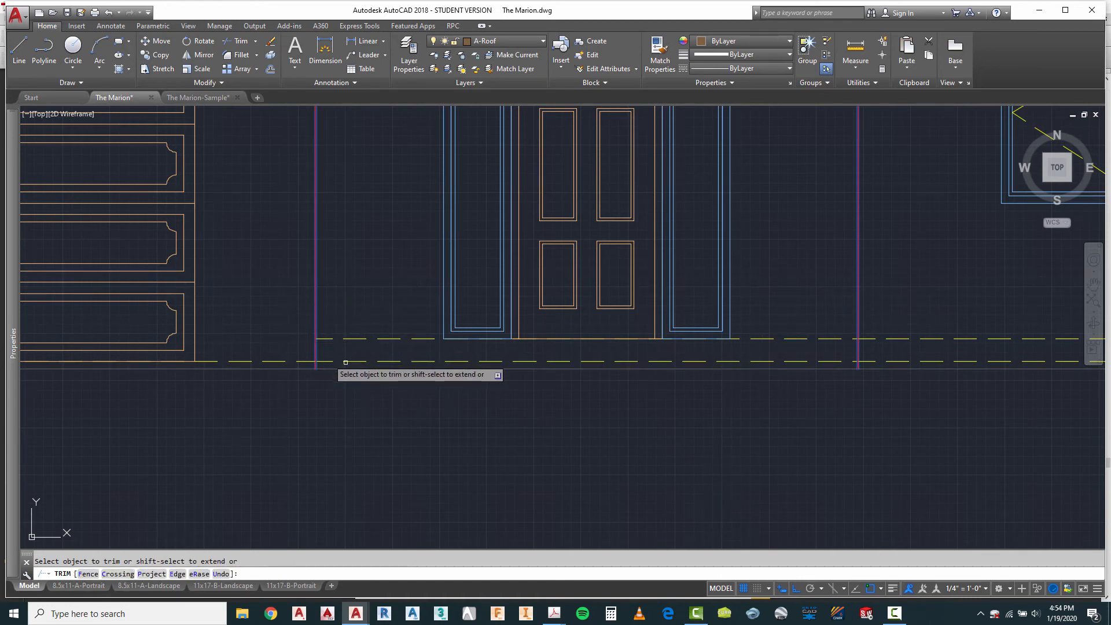
pyautogui.rightClick(887, 404)
pyautogui.click(910, 424)
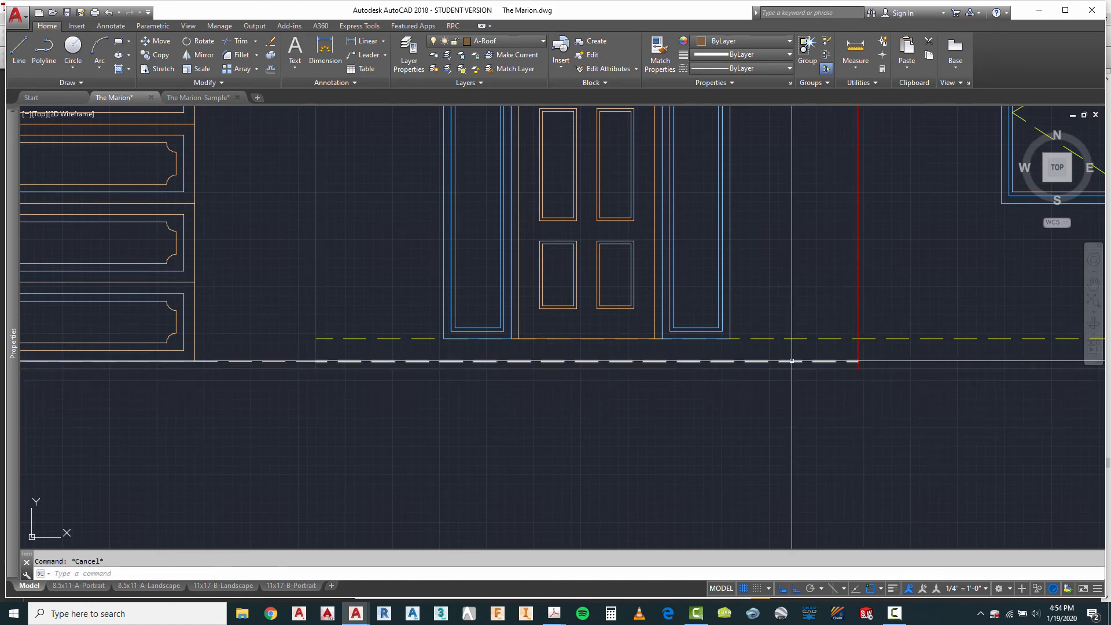
# Step: Assign the trimmed slab line below the front door to the A-Slab-Edge layer
pyautogui.click(505, 40)
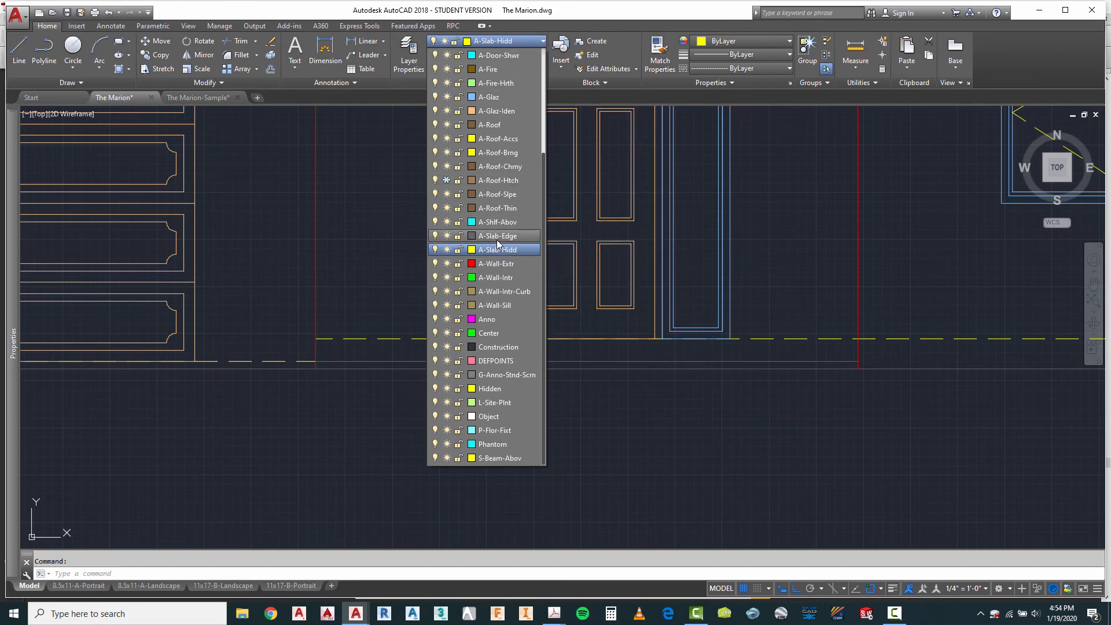
pyautogui.click(499, 249)
pyautogui.scroll(-5, 648, 433)
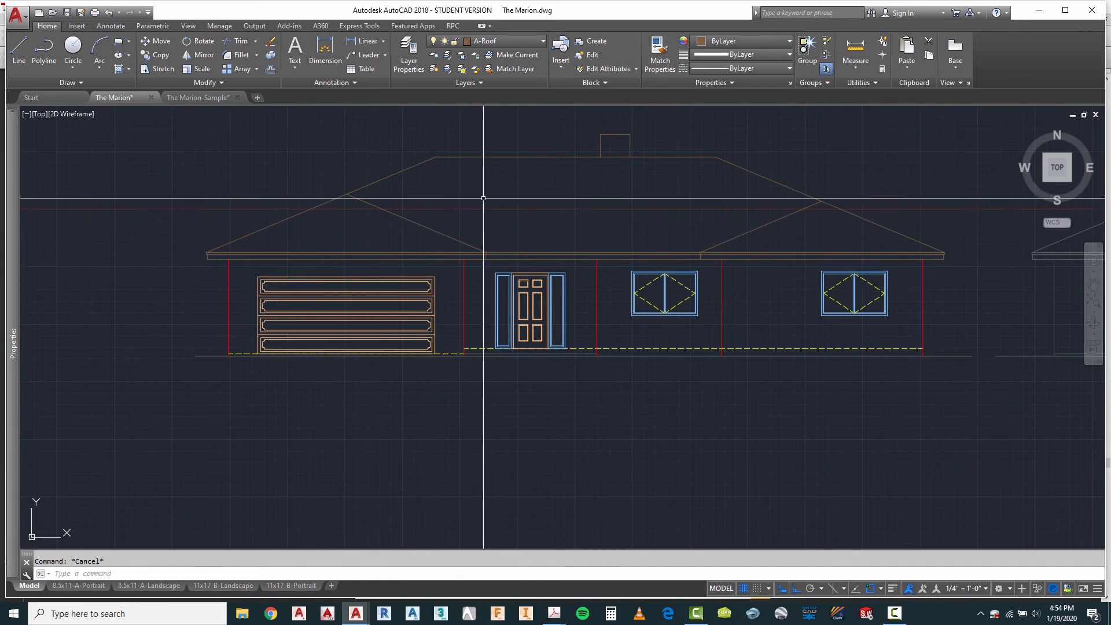
# Step: Thaw the A-Roof-Htch layer and make it the current layer
pyautogui.click(505, 42)
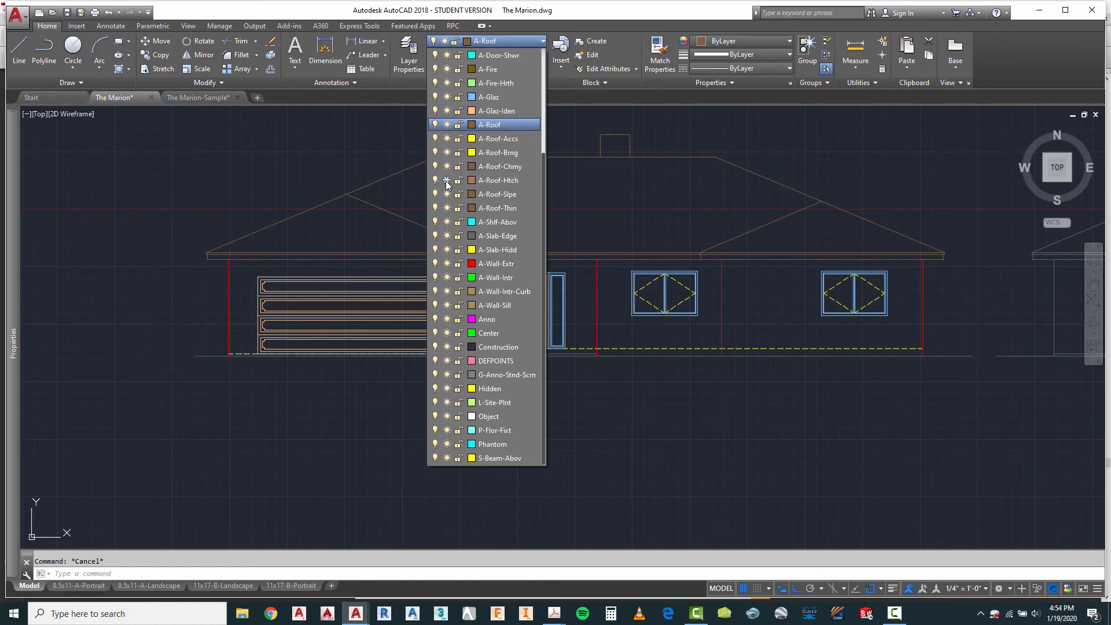
pyautogui.click(592, 217)
pyautogui.scroll(-8, 637, 293)
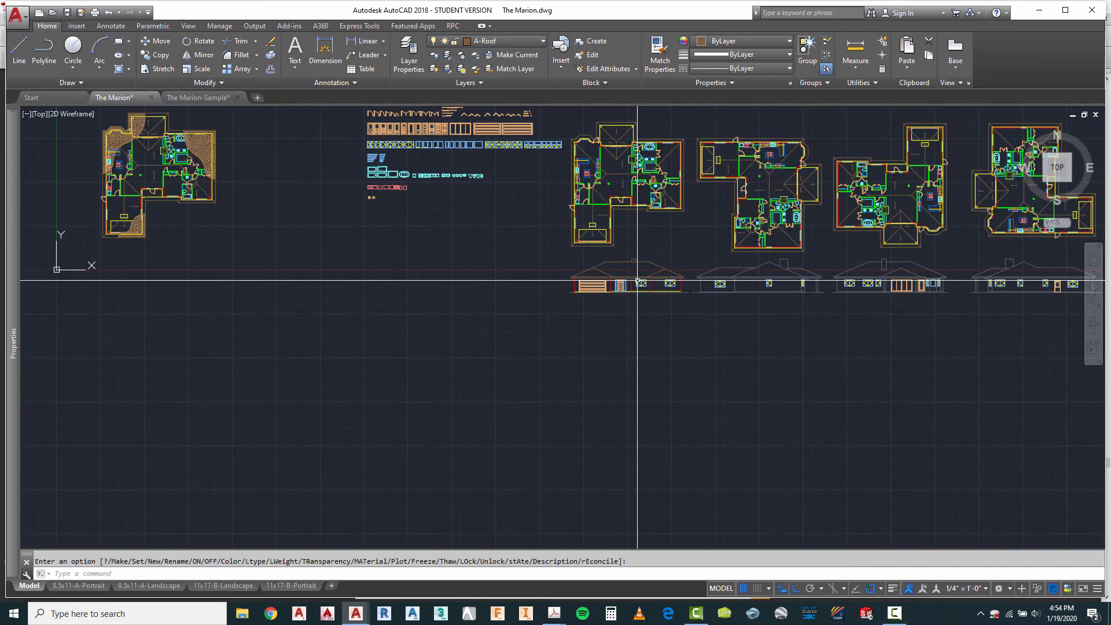
pyautogui.scroll(3, 796, 236)
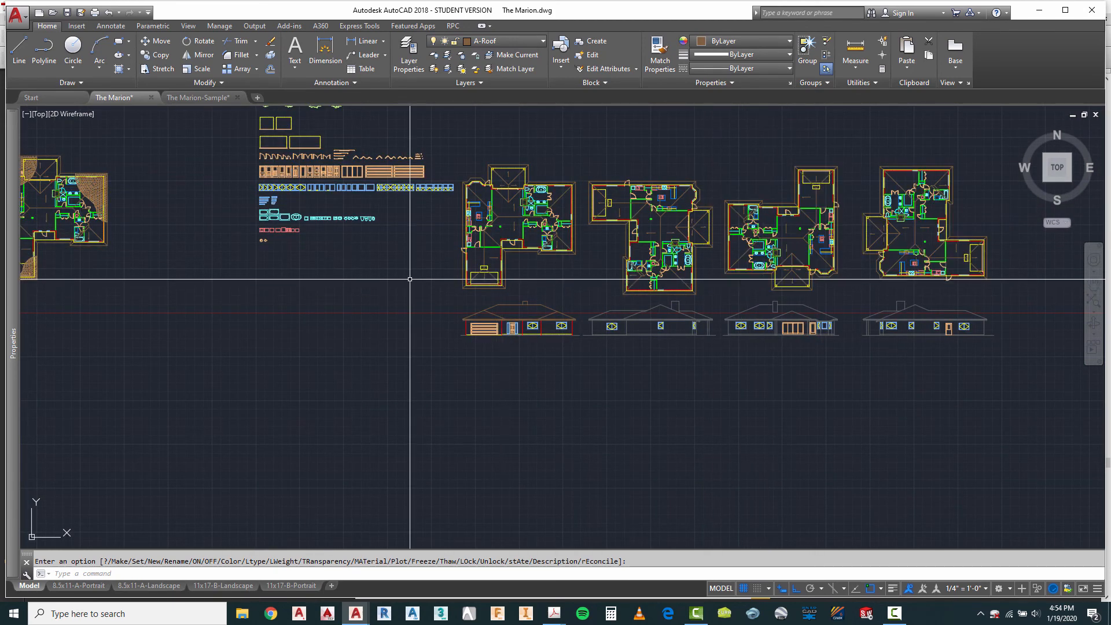
pyautogui.scroll(2, 500, 235)
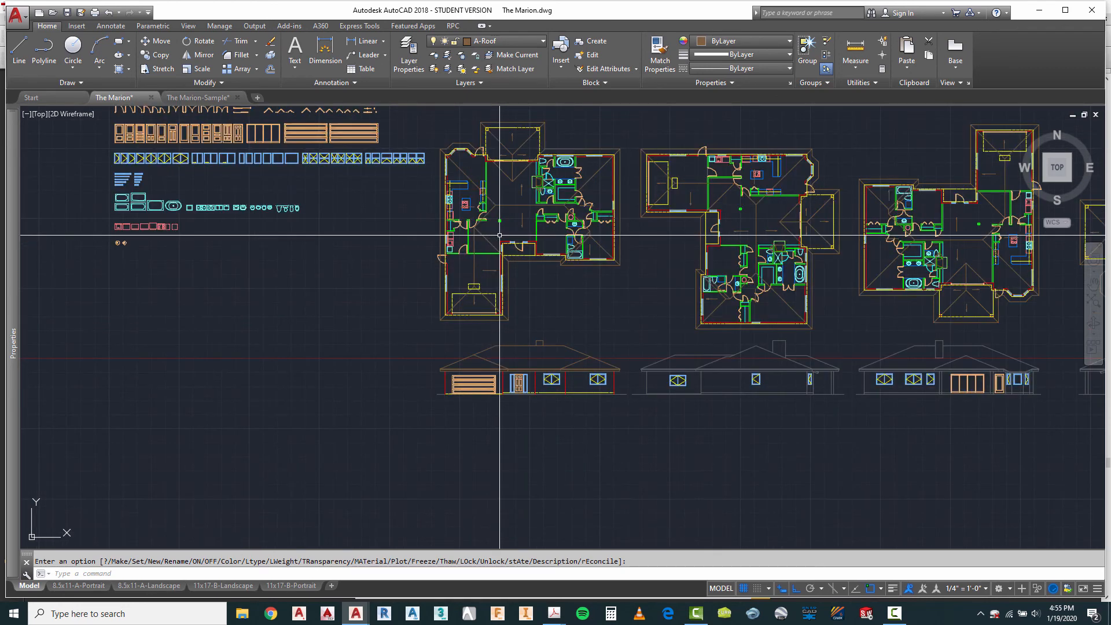
pyautogui.scroll(3, 515, 292)
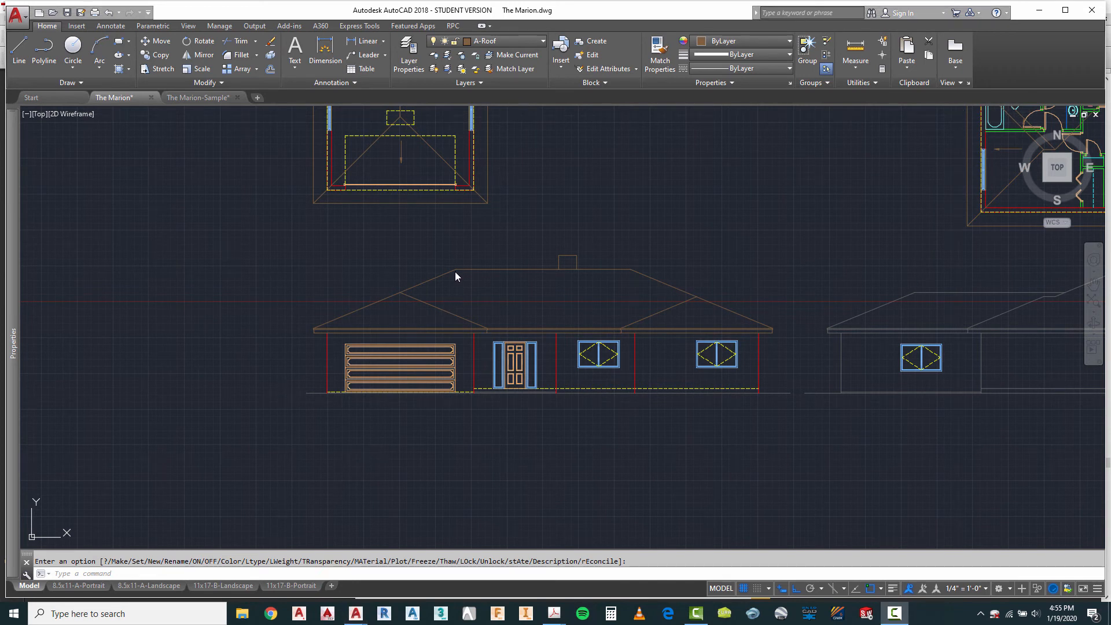
pyautogui.click(498, 41)
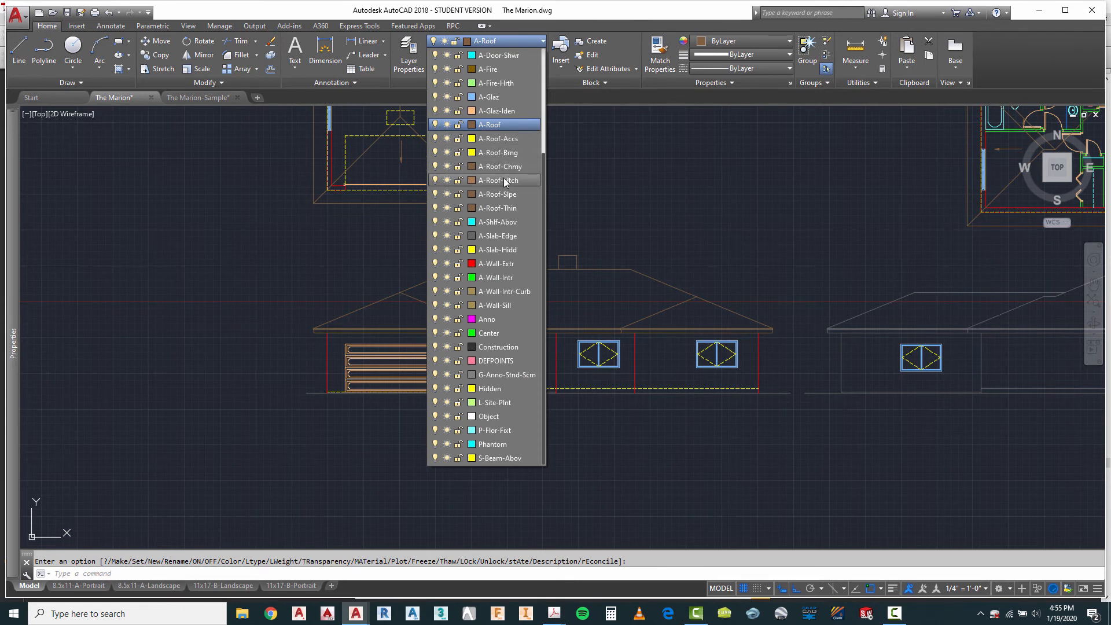
pyautogui.click(504, 180)
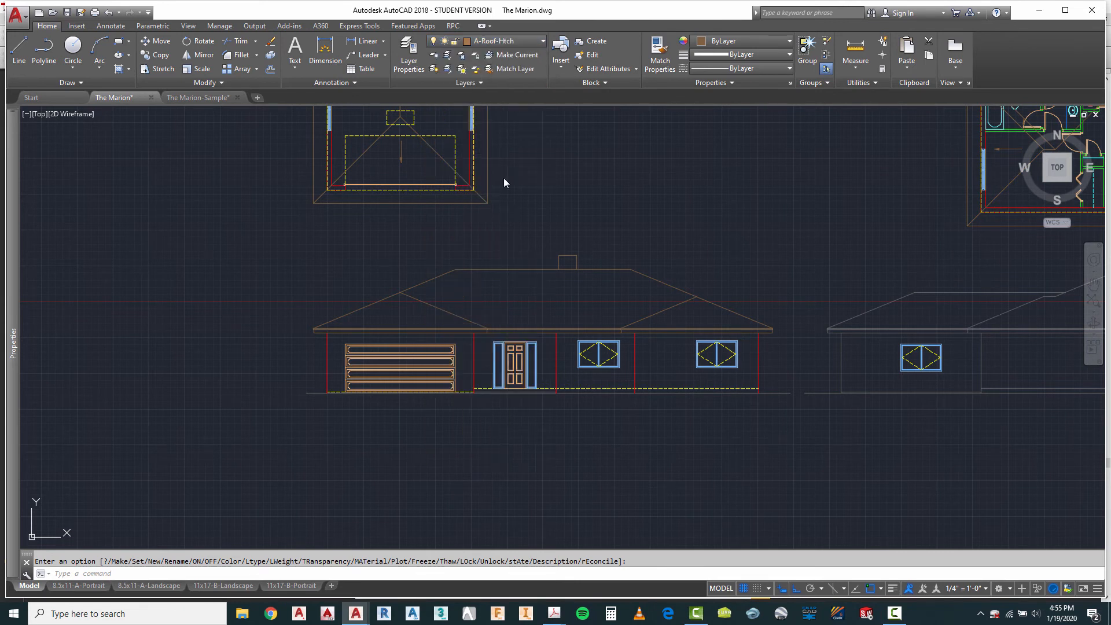
# Step: Hatch the triangular roof face above the garage on the first elevation with the AR-RSHKE pattern
pyautogui.click(138, 88)
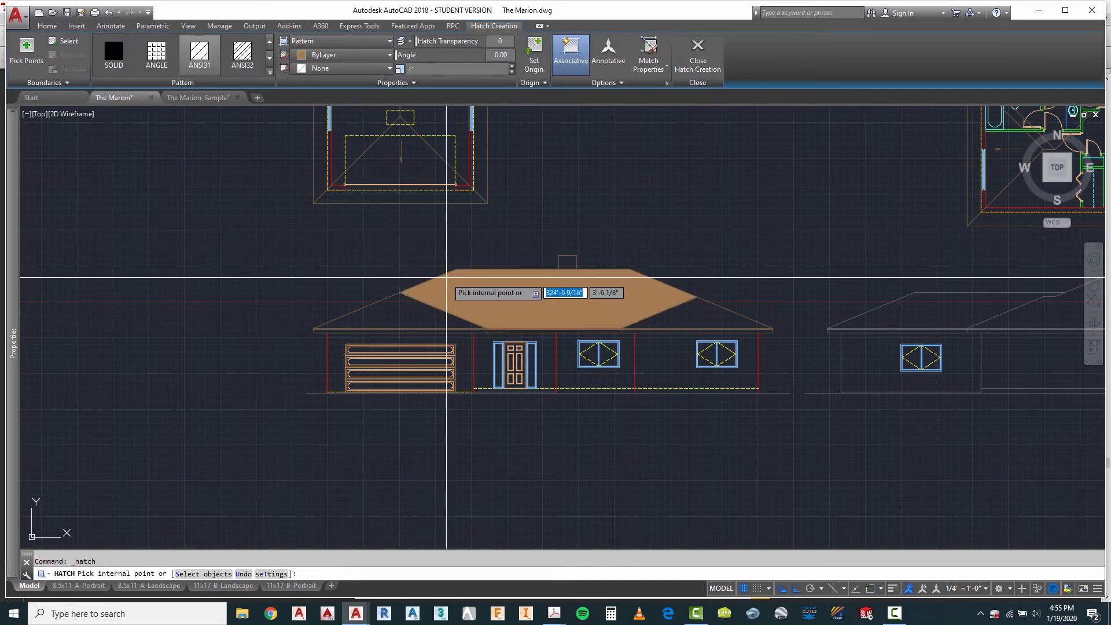
pyautogui.click(269, 74)
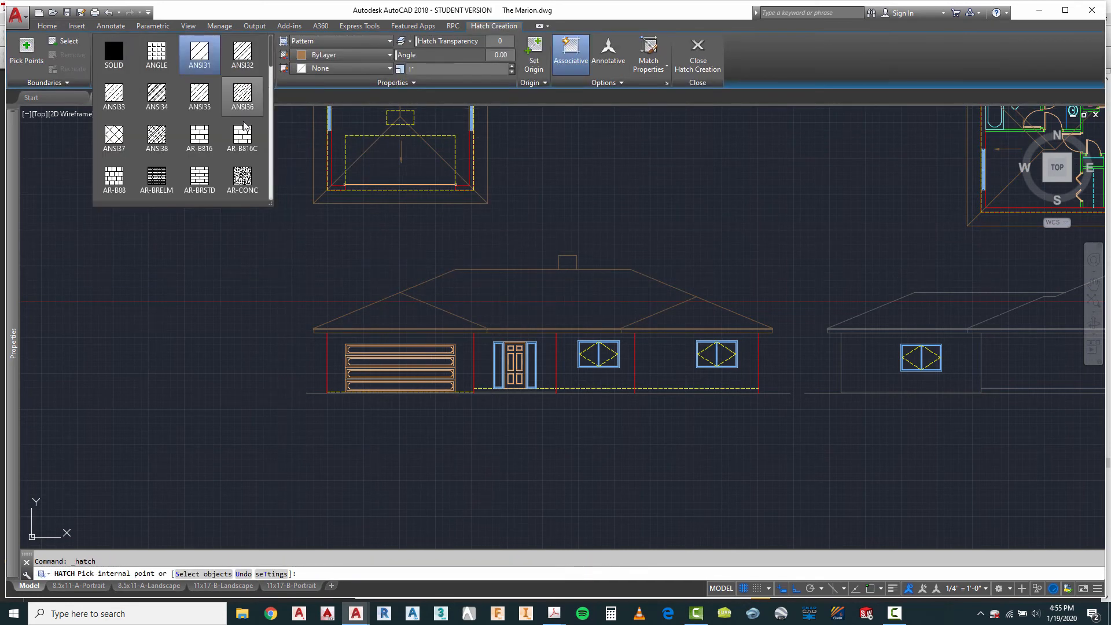
pyautogui.scroll(-1, 248, 171)
pyautogui.click(245, 178)
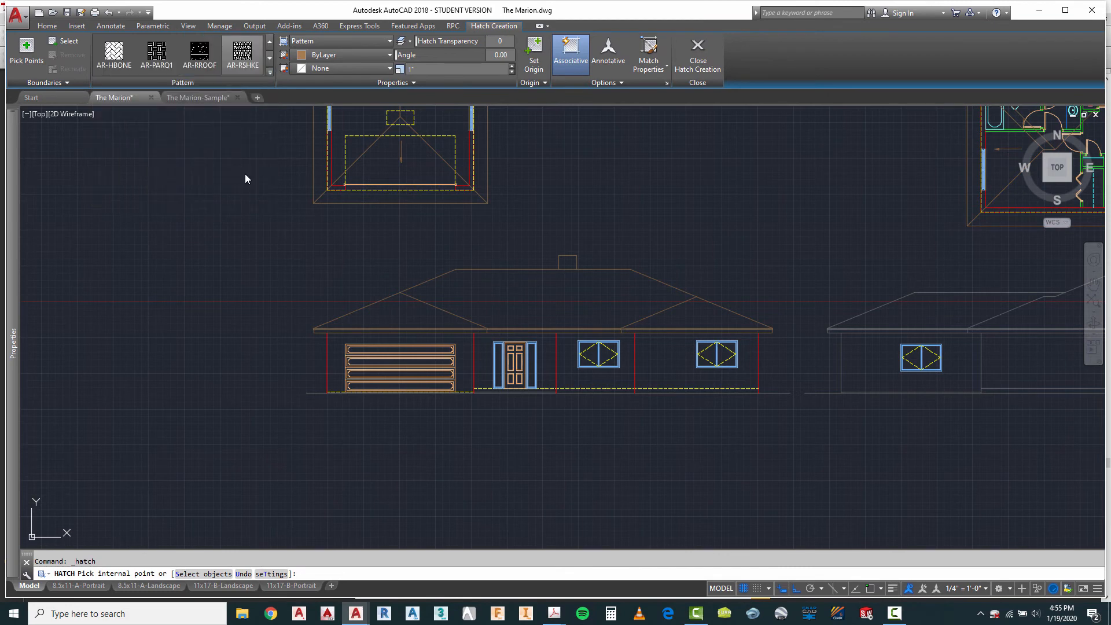
pyautogui.scroll(4, 385, 319)
pyautogui.click(393, 301)
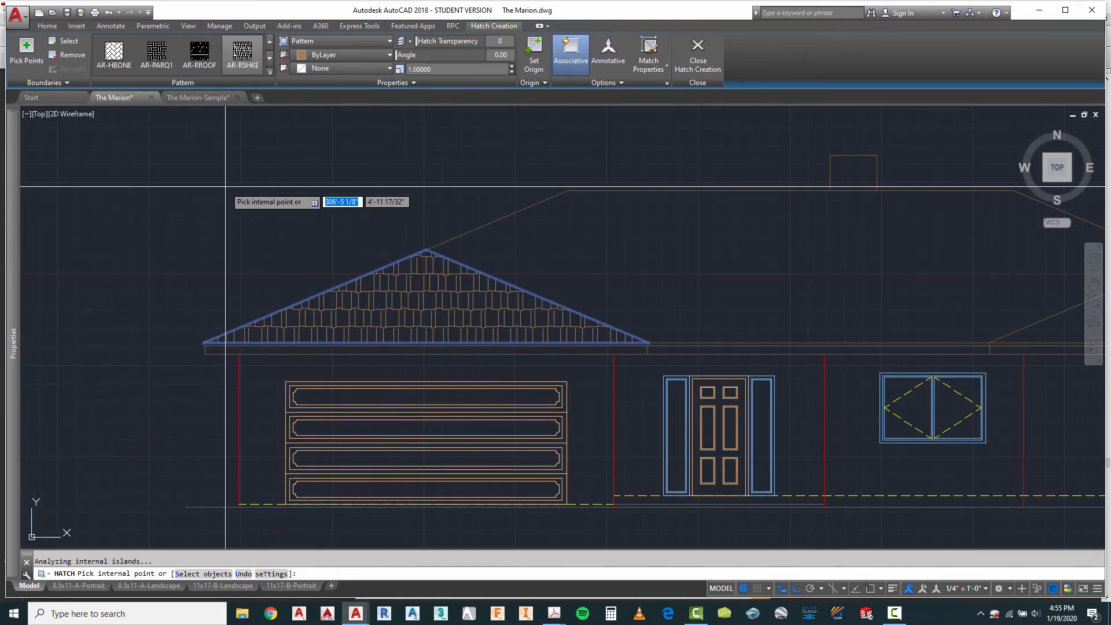
pyautogui.press('Return')
pyautogui.scroll(-3, 312, 220)
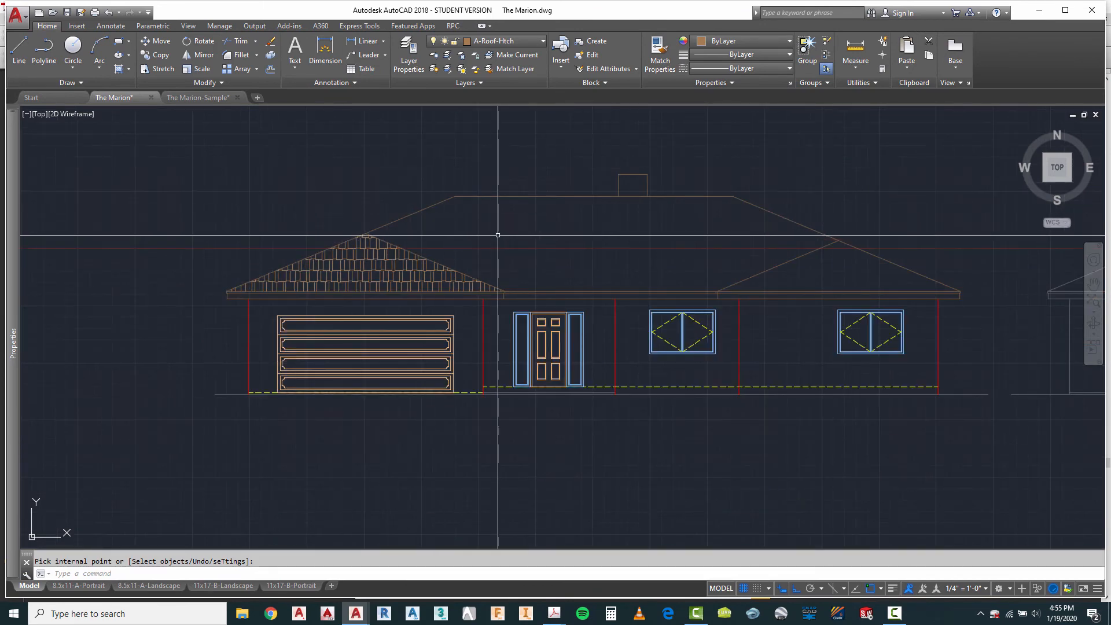
# Step: Hatch the main roof face and the right-hand triangular roof face of the first elevation separately with AR-RSHKE
pyautogui.press('Return')
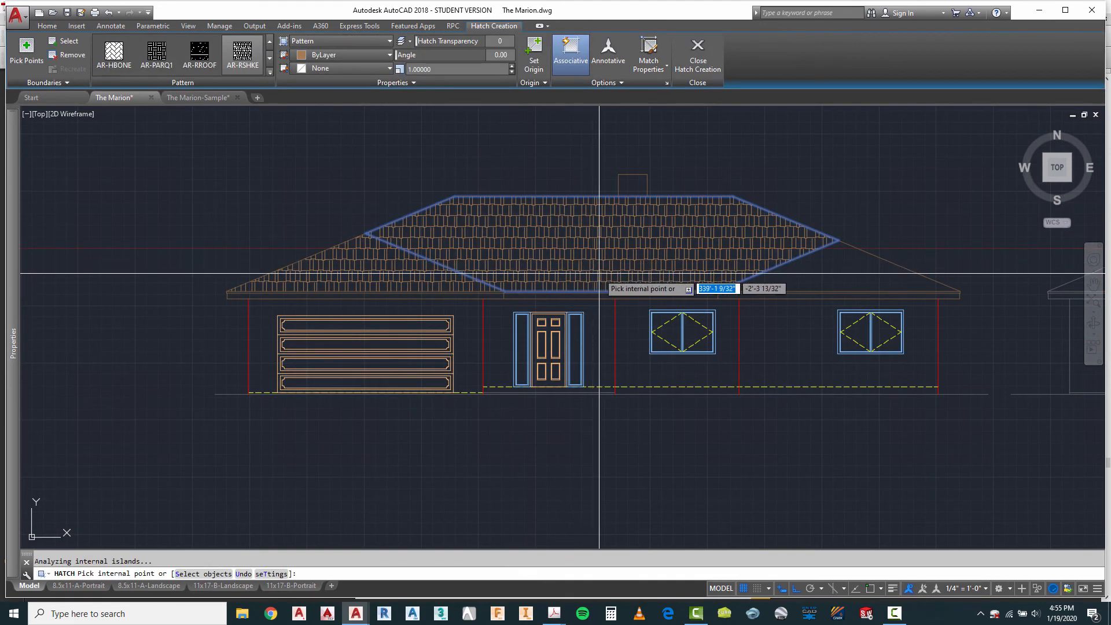
pyautogui.click(590, 276)
pyautogui.press('Return')
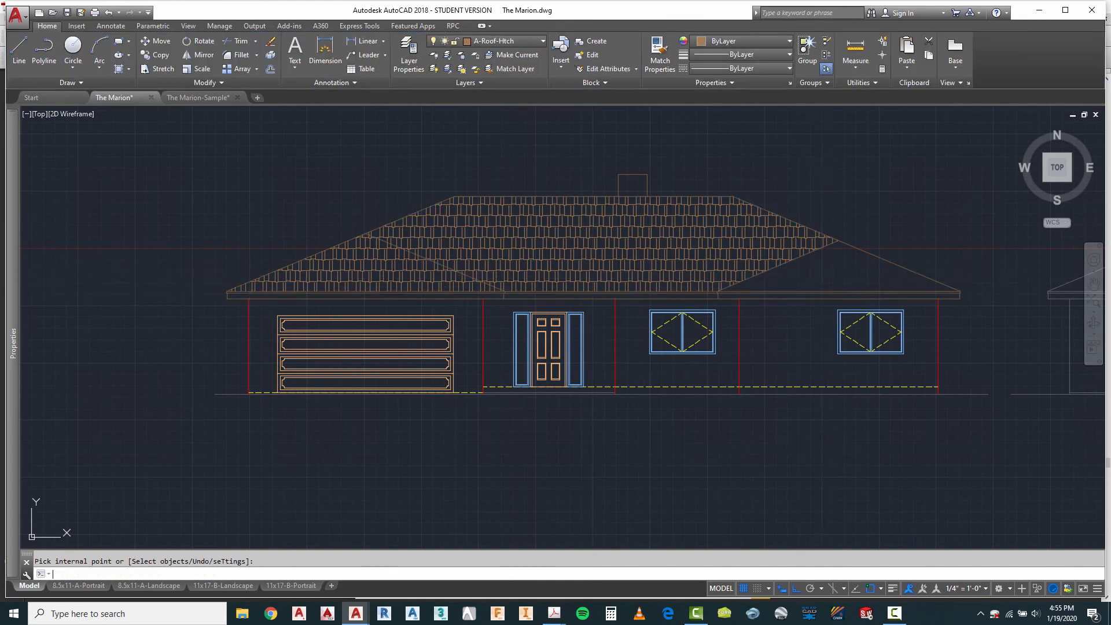
pyautogui.press('Return')
pyautogui.click(849, 254)
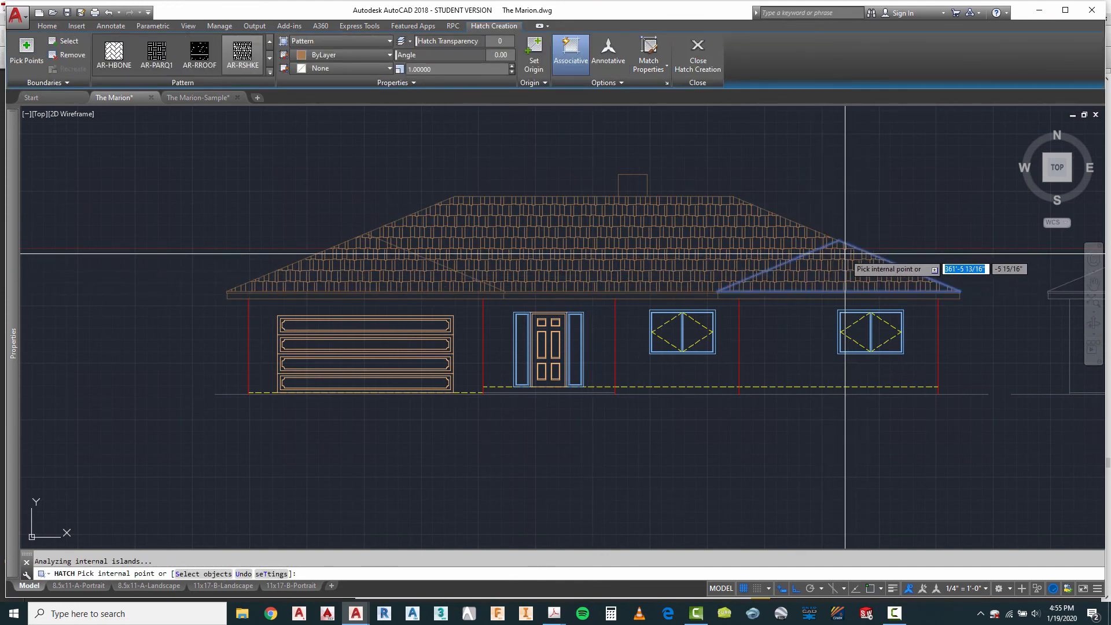
pyautogui.press('Return')
pyautogui.scroll(-3, 471, 199)
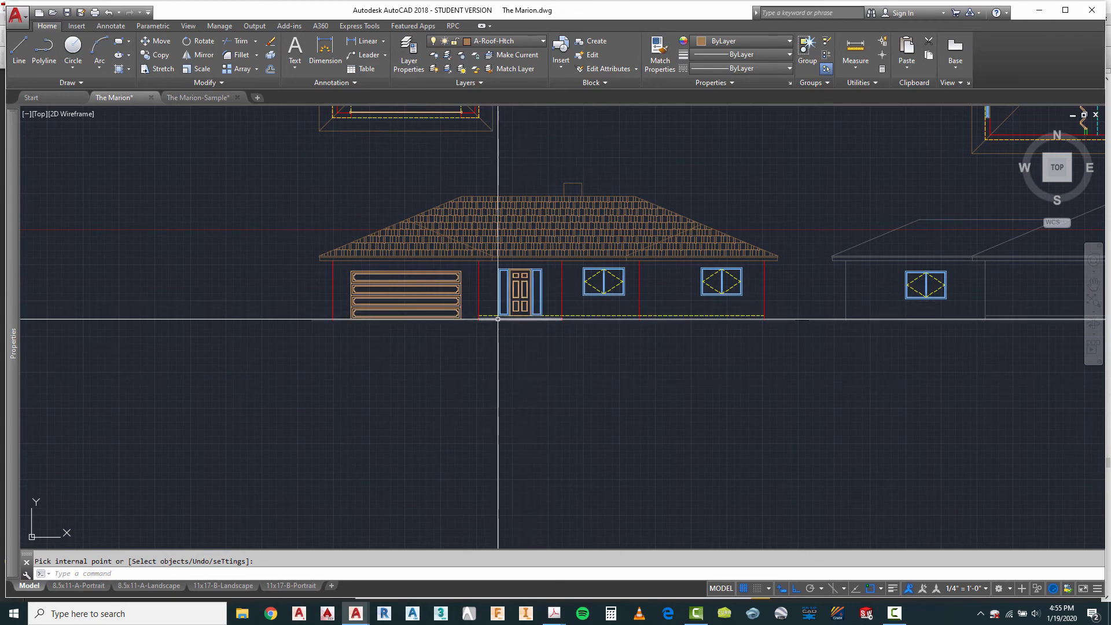
pyautogui.scroll(2, 342, 329)
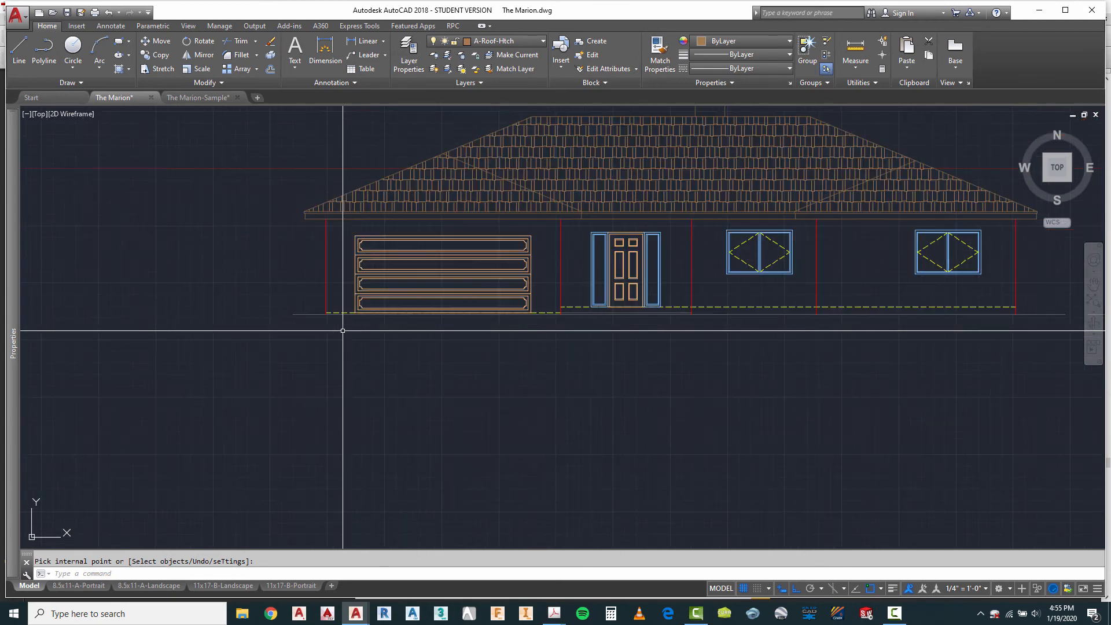
pyautogui.press('Return')
pyautogui.click(303, 314)
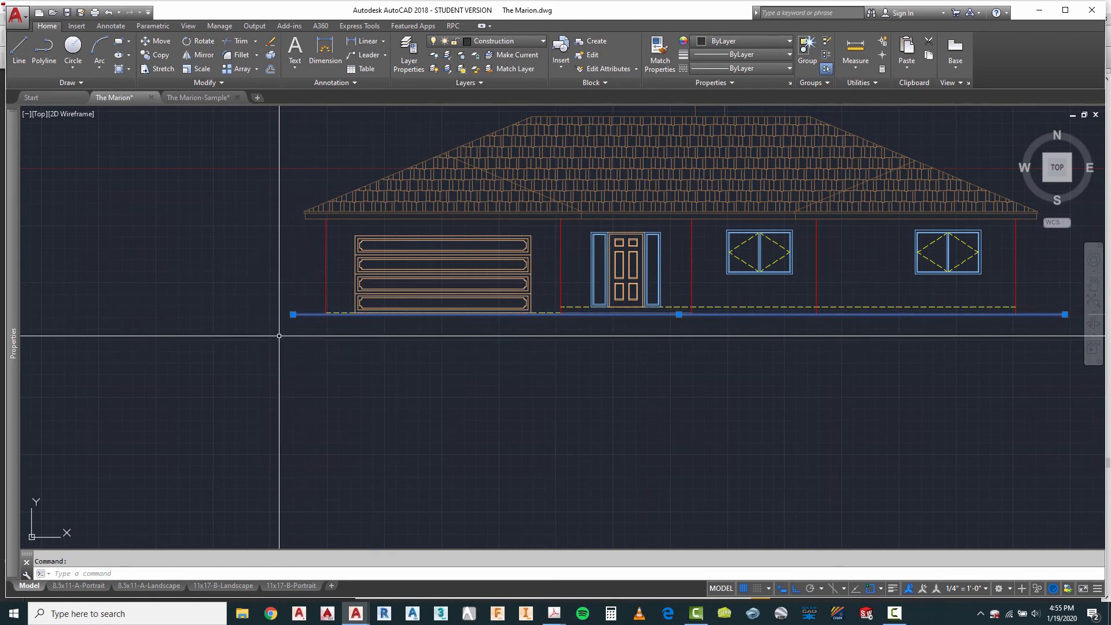
pyautogui.press('Escape')
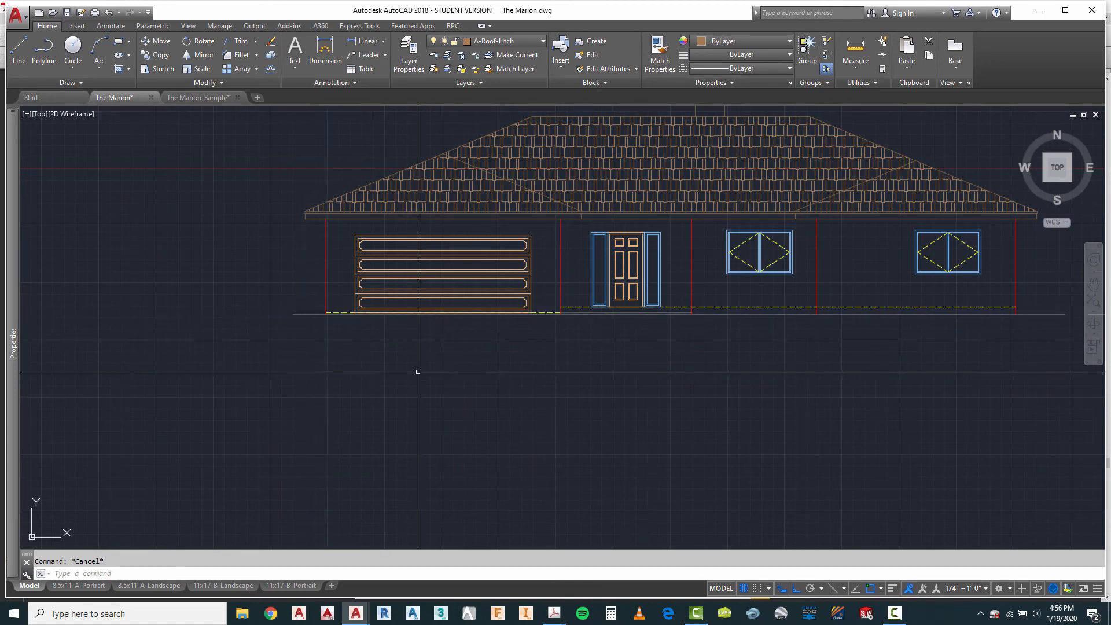
# Step: Create a new layer named A-Grde from the A-Roof-Htch layer's settings and set its lineweight to 0.25 mm
pyautogui.click(410, 48)
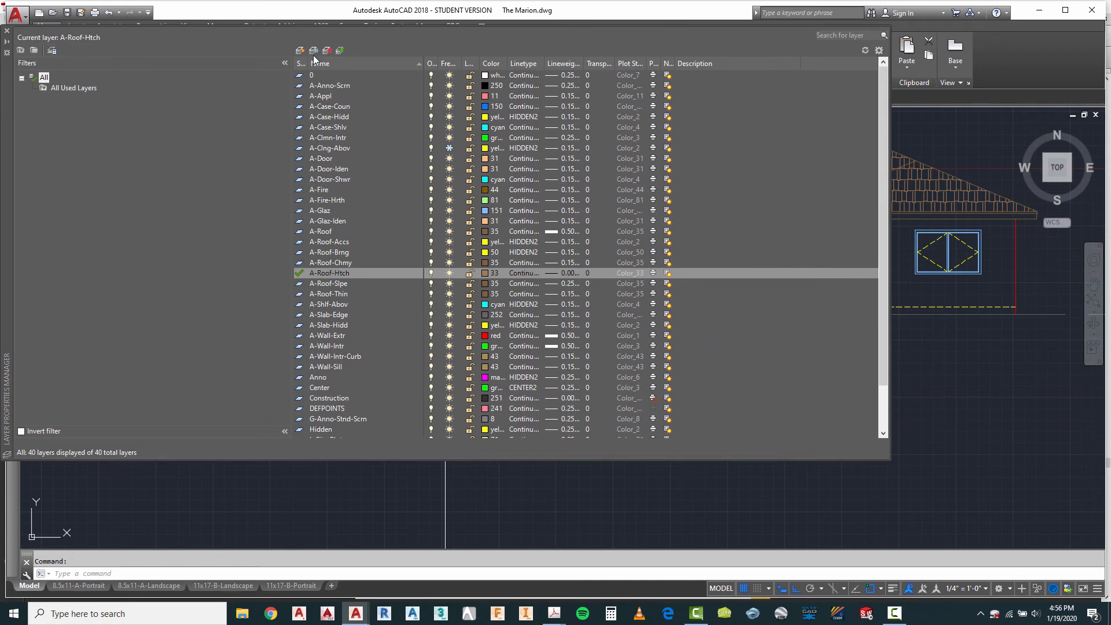
pyautogui.click(300, 50)
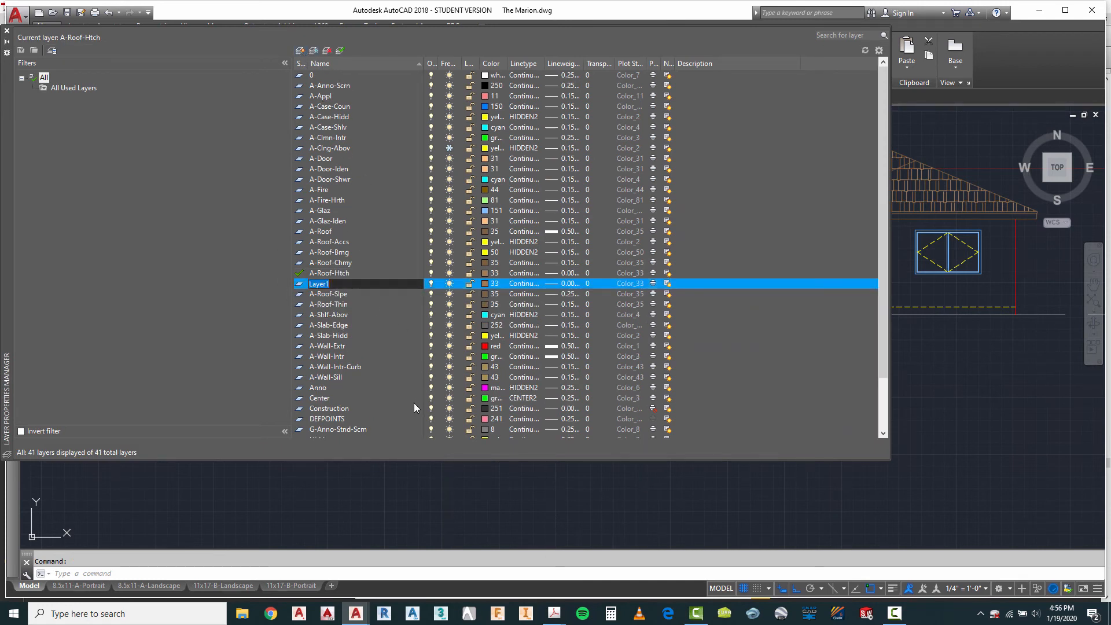
pyautogui.write('A')
pyautogui.write('-Gra')
pyautogui.click(569, 285)
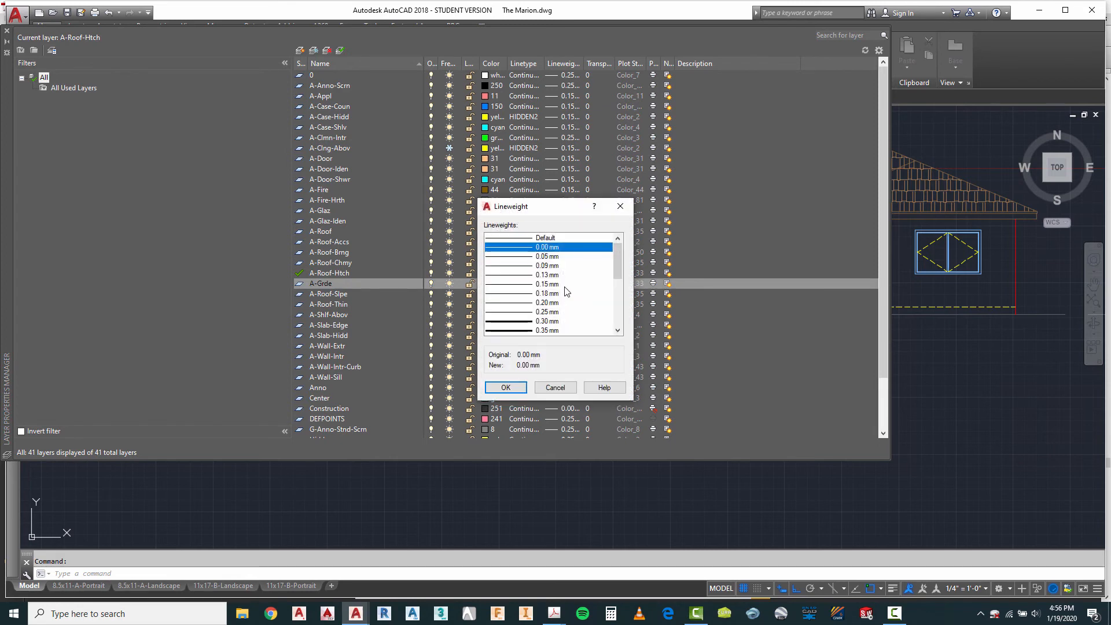
pyautogui.click(546, 313)
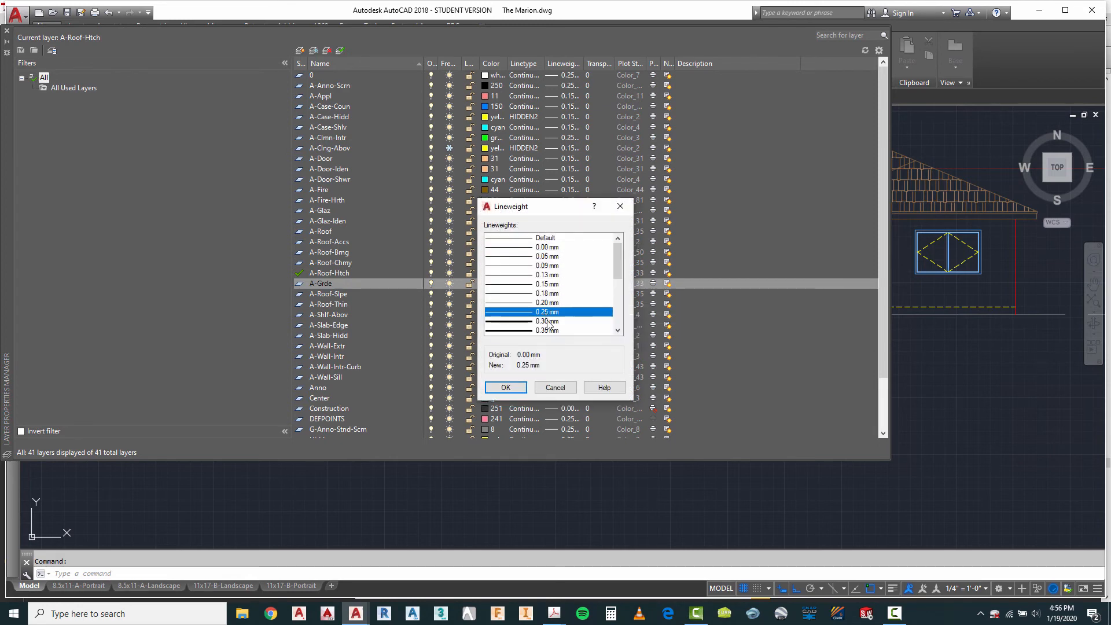
pyautogui.click(506, 388)
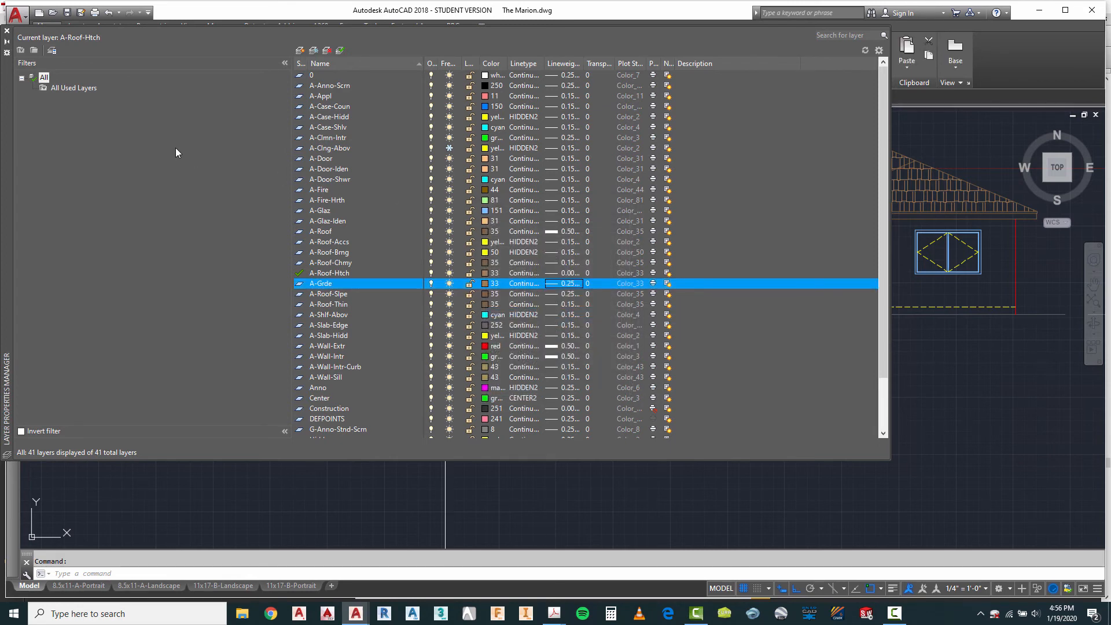
pyautogui.click(9, 33)
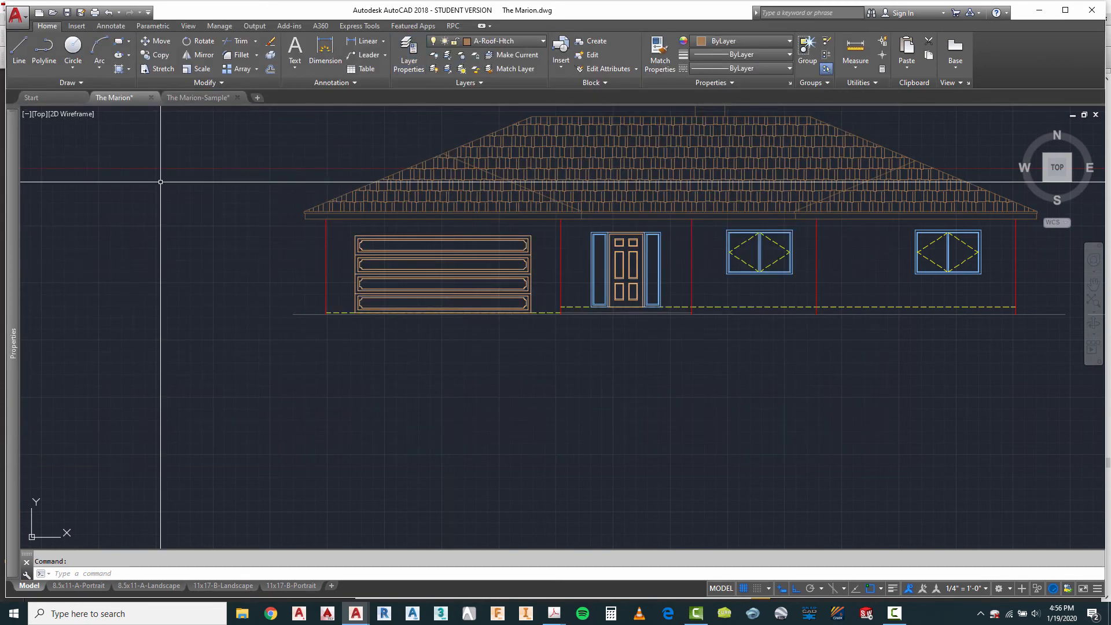
# Step: Assign the long horizontal ground line beneath the first elevation to the A-Grde layer
pyautogui.click(308, 305)
pyautogui.click(287, 339)
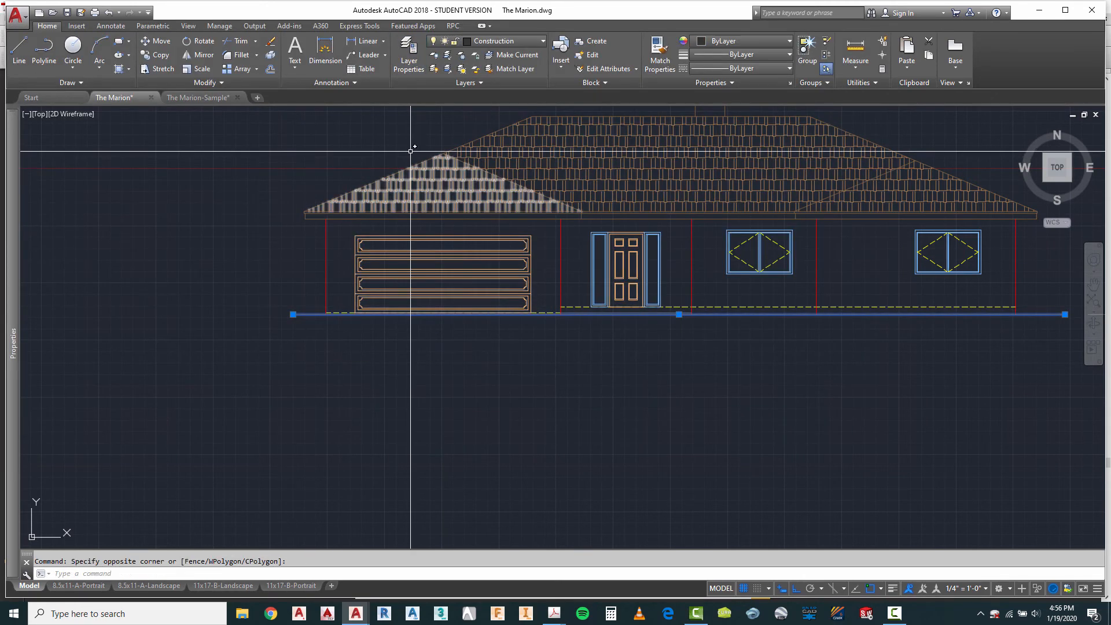
pyautogui.click(496, 42)
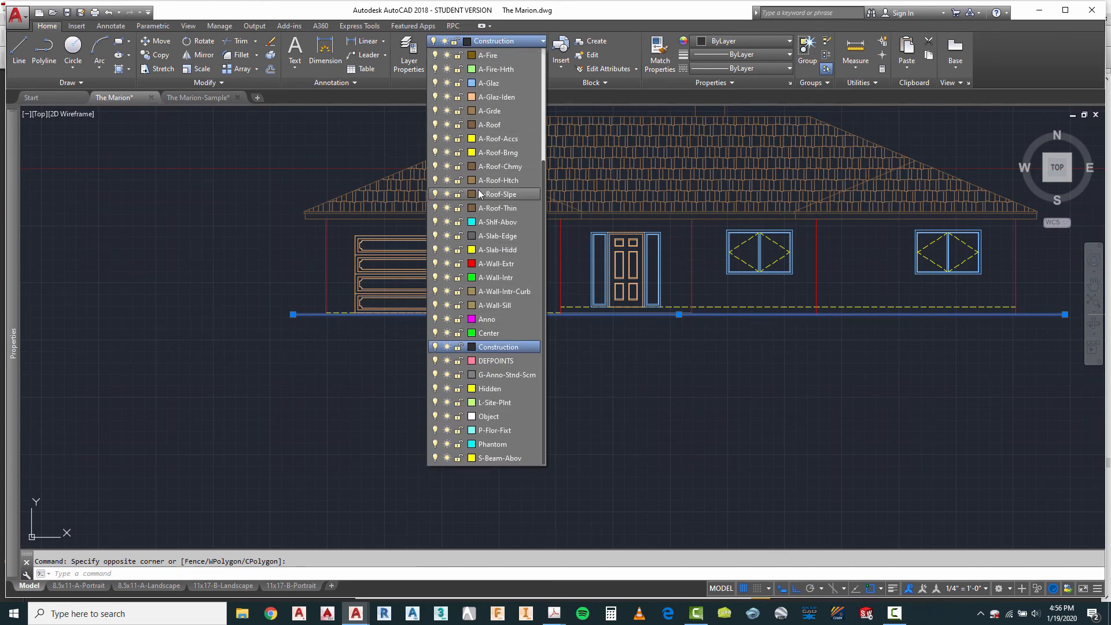
pyautogui.click(492, 112)
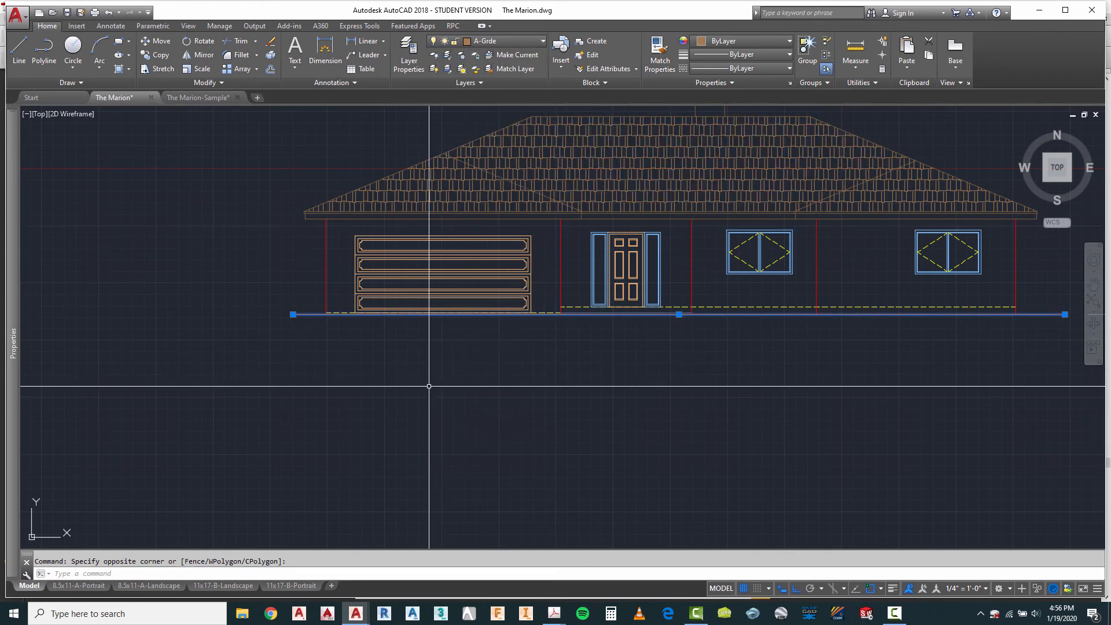
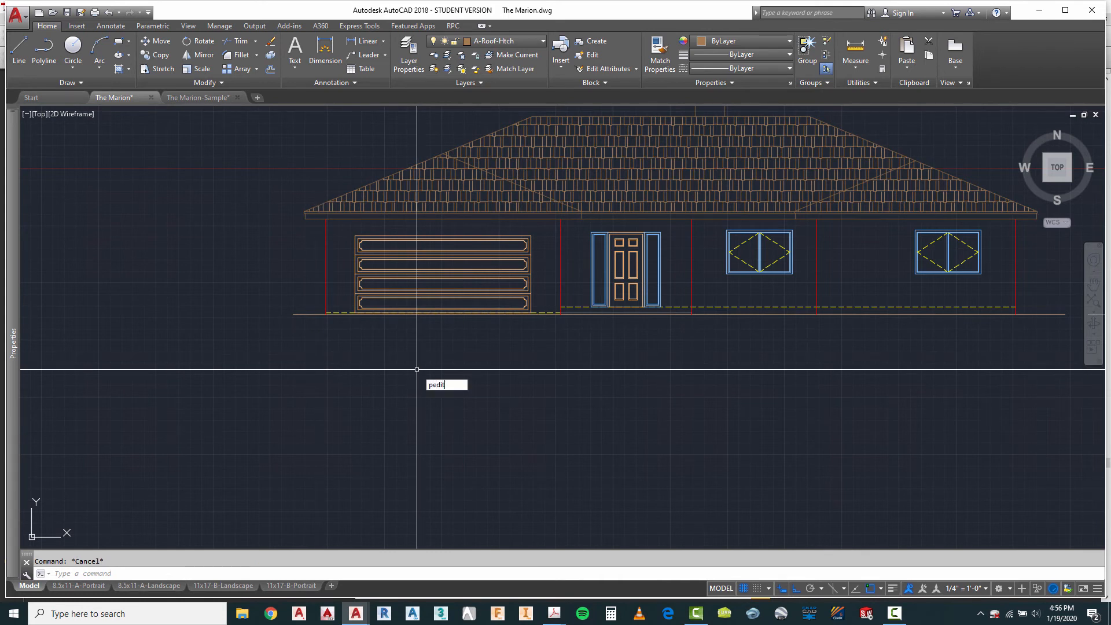
# Step: Convert the ground line beneath the first elevation into a polyline and set its width to 2 for all segments
pyautogui.press('Return')
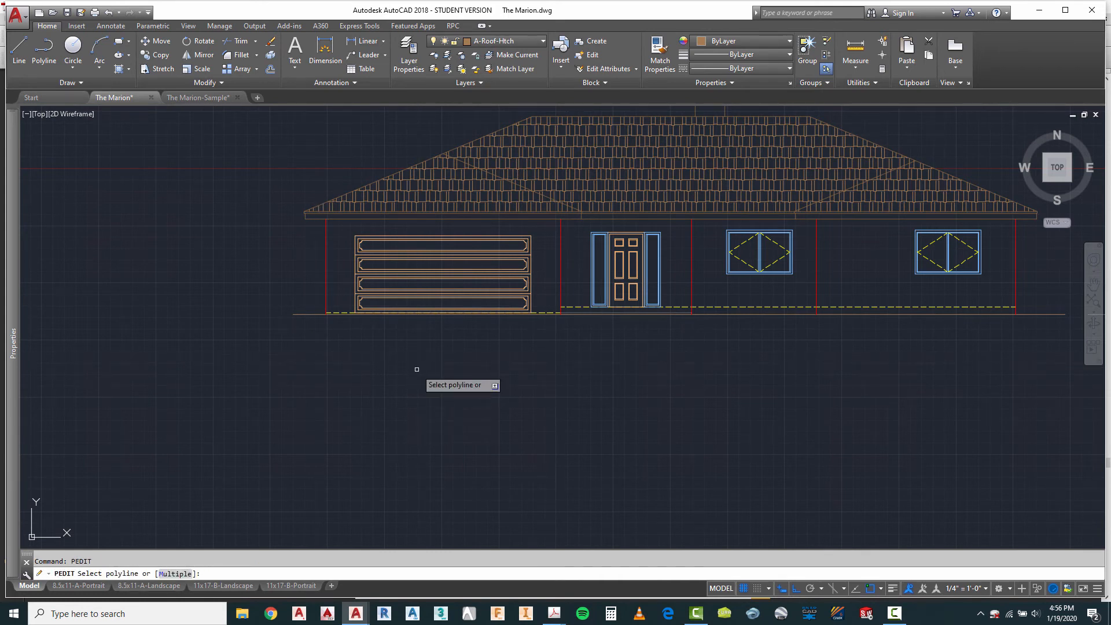
pyautogui.click(306, 314)
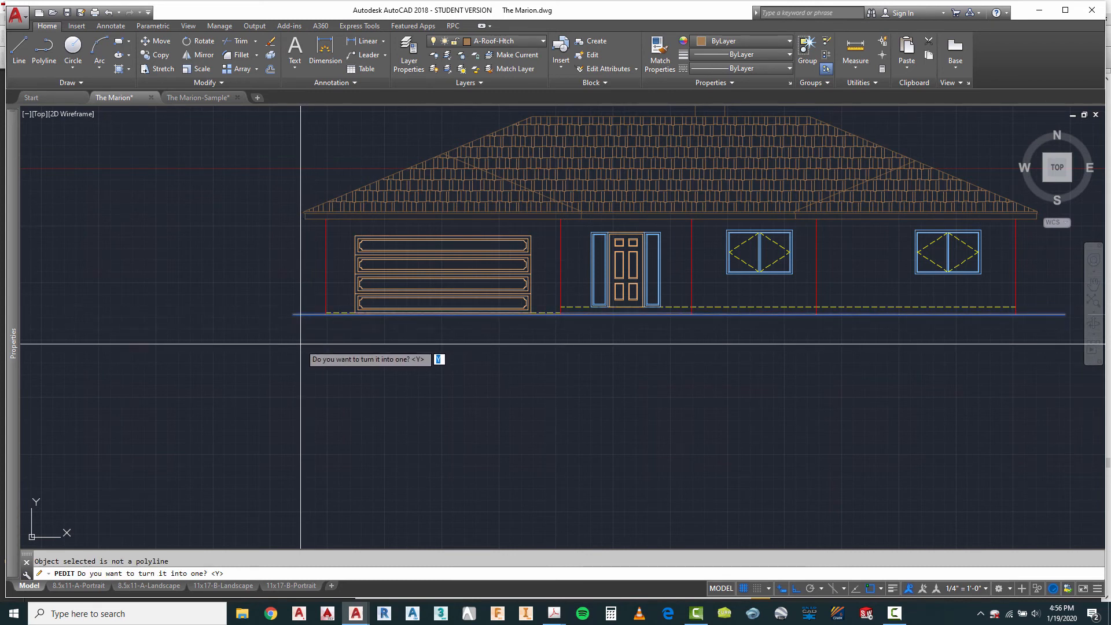
pyautogui.press('Return')
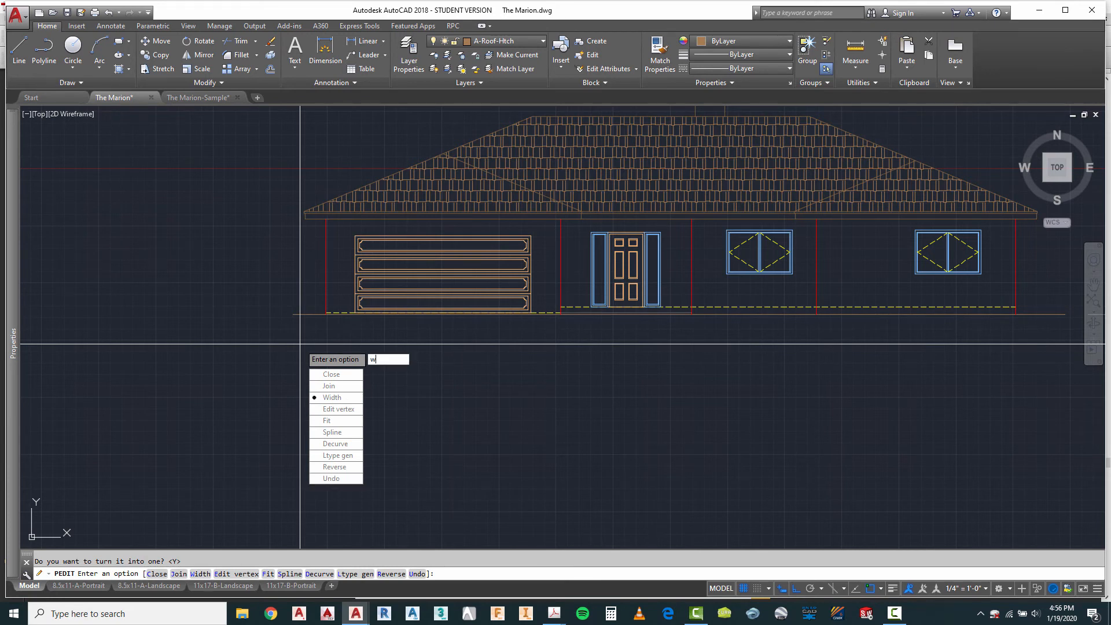
pyautogui.press('Return')
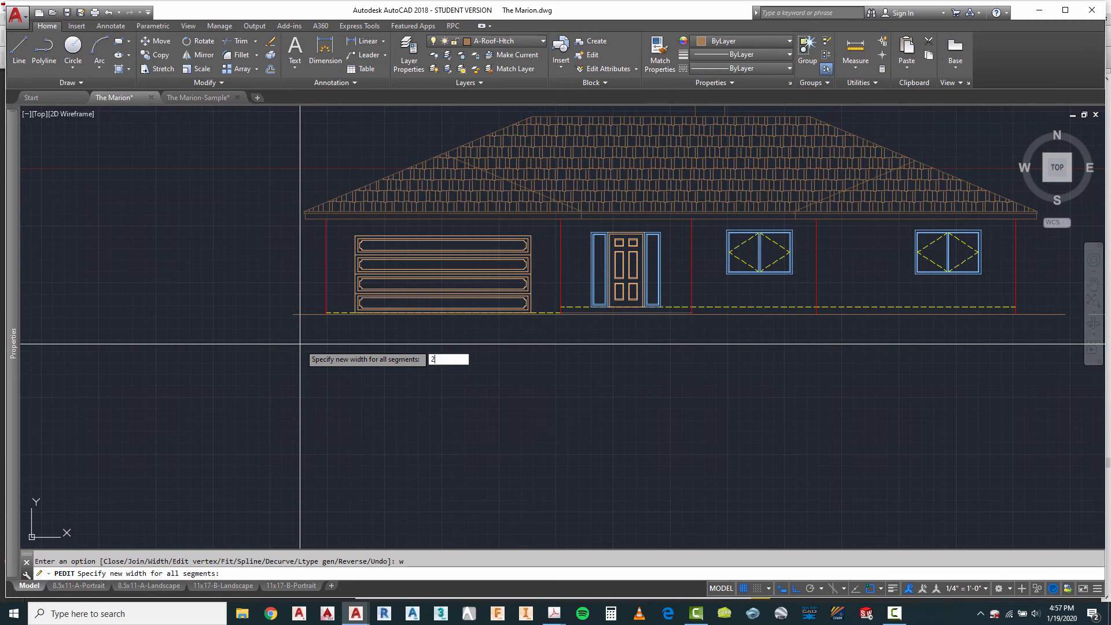
pyautogui.write('2')
pyautogui.press('Return')
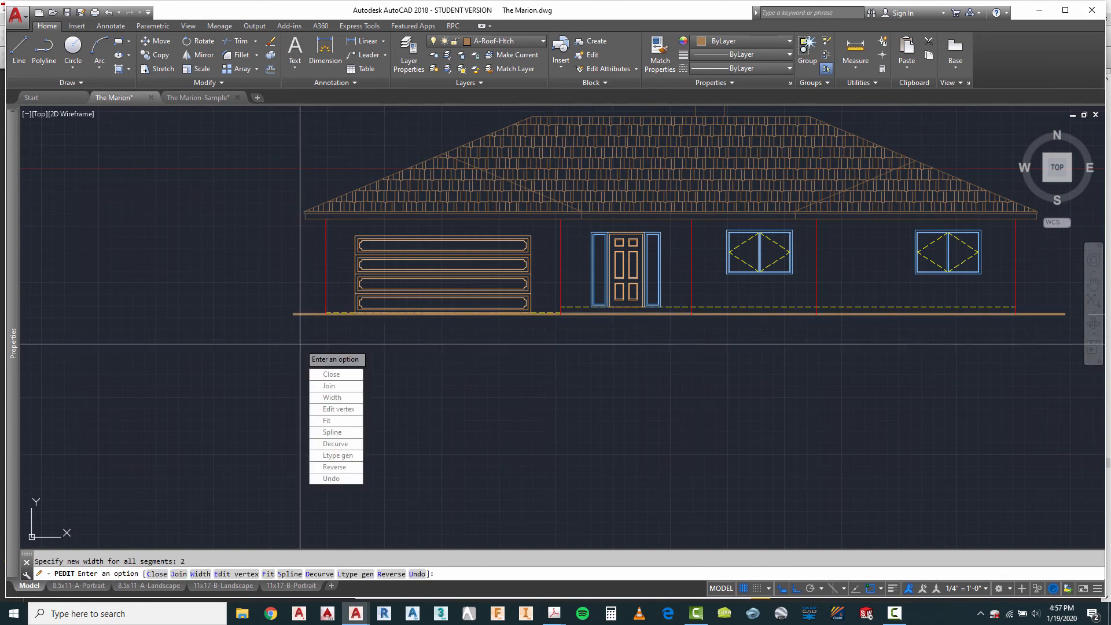
pyautogui.press('Return')
pyautogui.scroll(-2, 367, 377)
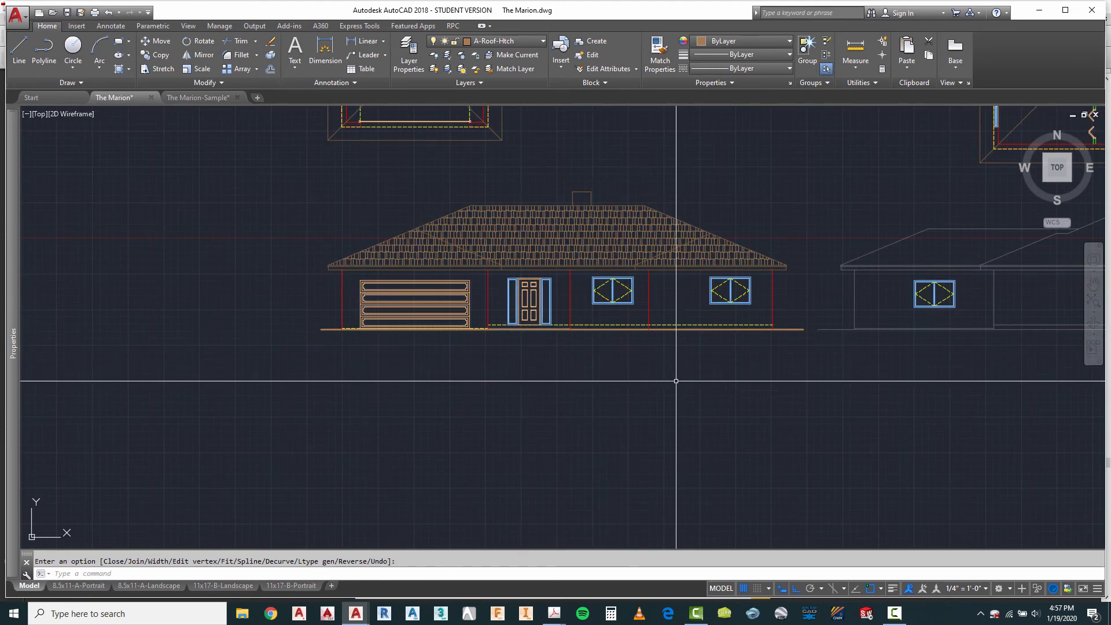
# Step: Shorten the first elevation's ground line by about 2'-7" at its right end
pyautogui.scroll(4, 800, 325)
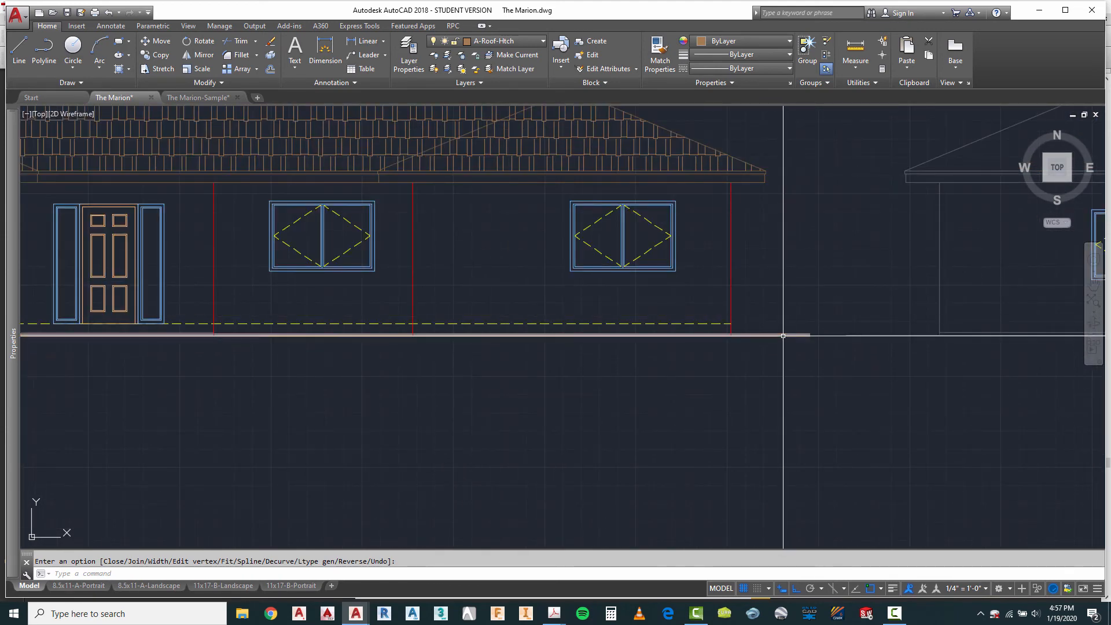
pyautogui.scroll(2, 805, 331)
pyautogui.click(804, 329)
pyautogui.click(804, 329)
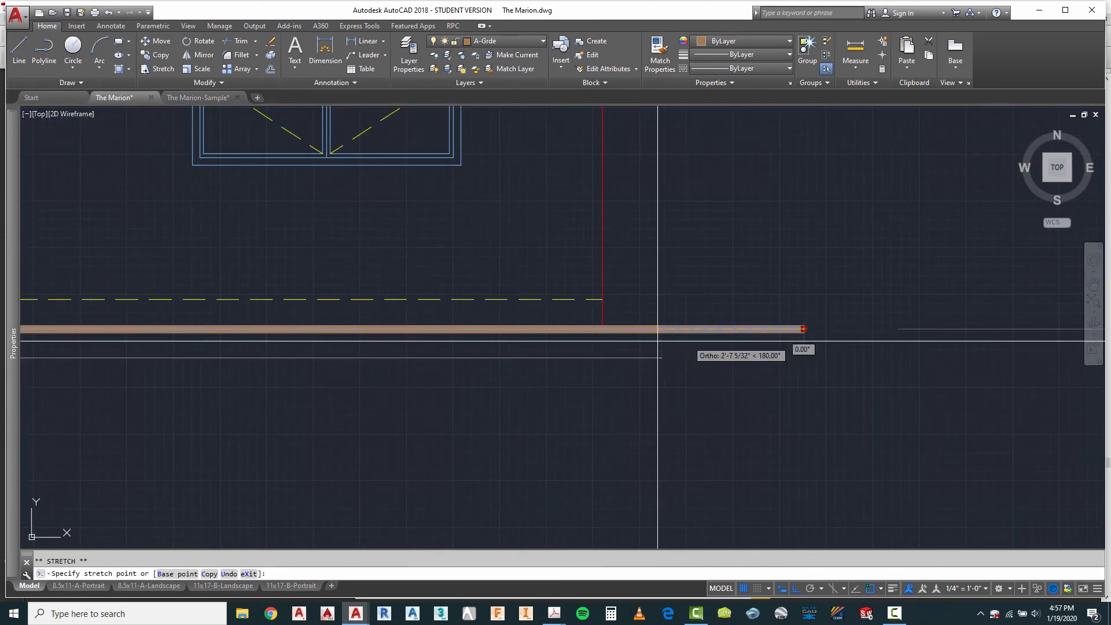
pyautogui.click(661, 341)
pyautogui.scroll(-3, 438, 358)
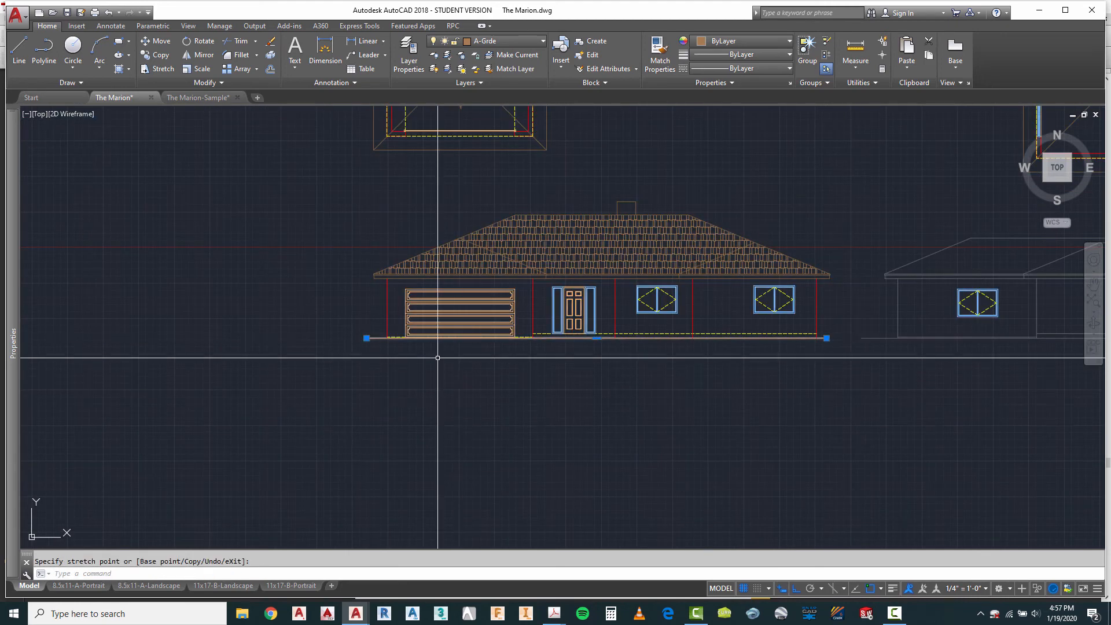
pyautogui.scroll(5, 373, 342)
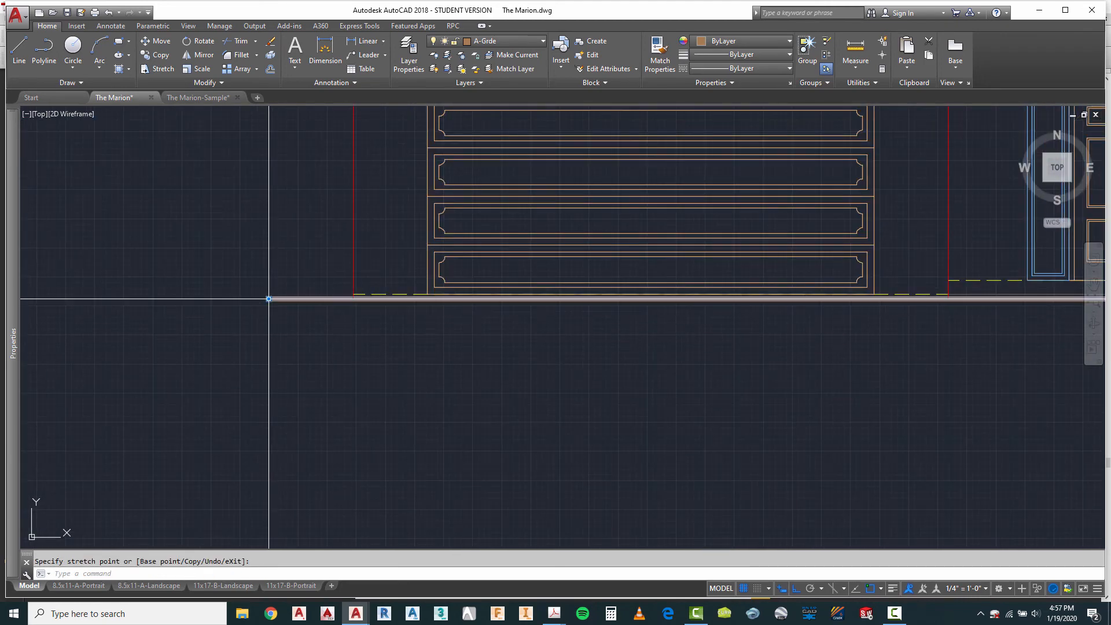
pyautogui.scroll(-7, 278, 303)
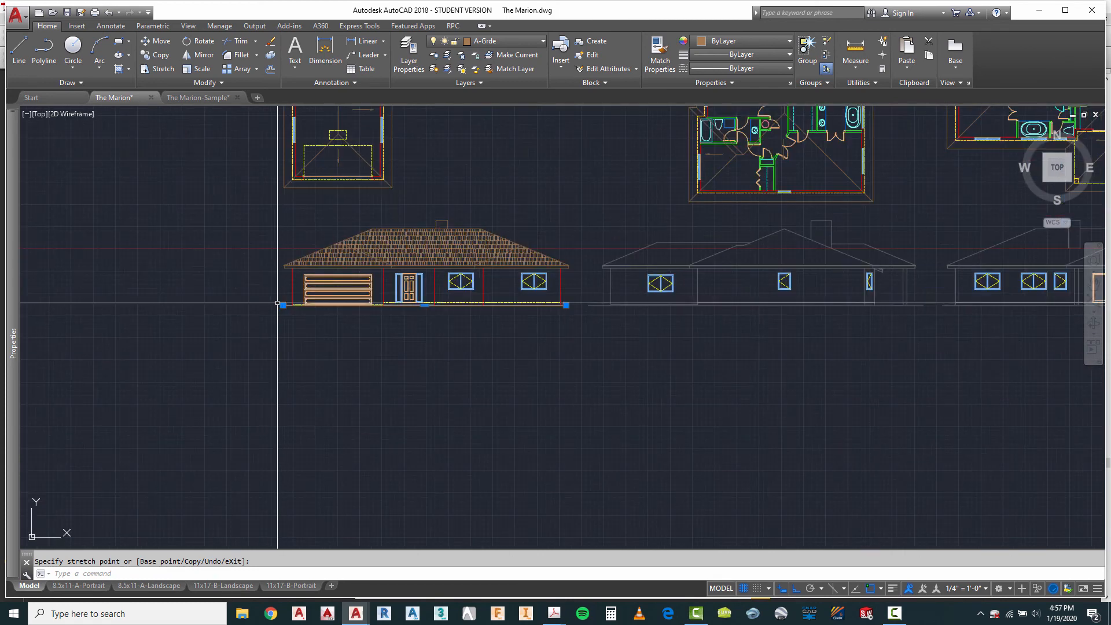
pyautogui.press('Escape')
pyautogui.press('Escape')
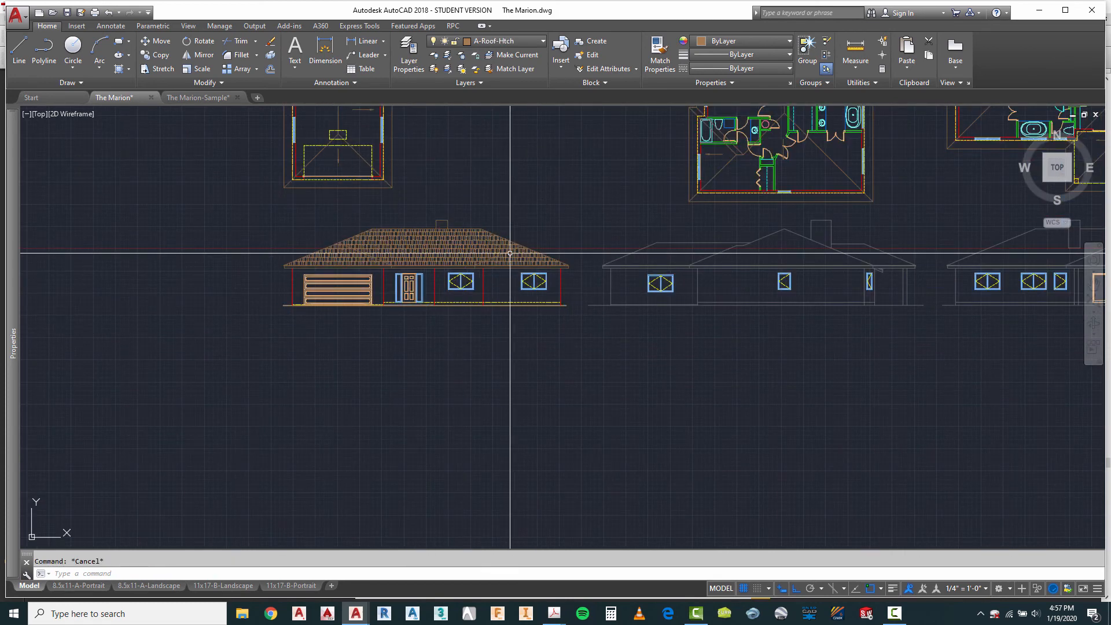
# Step: Assign the second elevation's sloped roof lines, ridge lines and chimney outline to the A-Roof layer
pyautogui.scroll(-2, 398, 304)
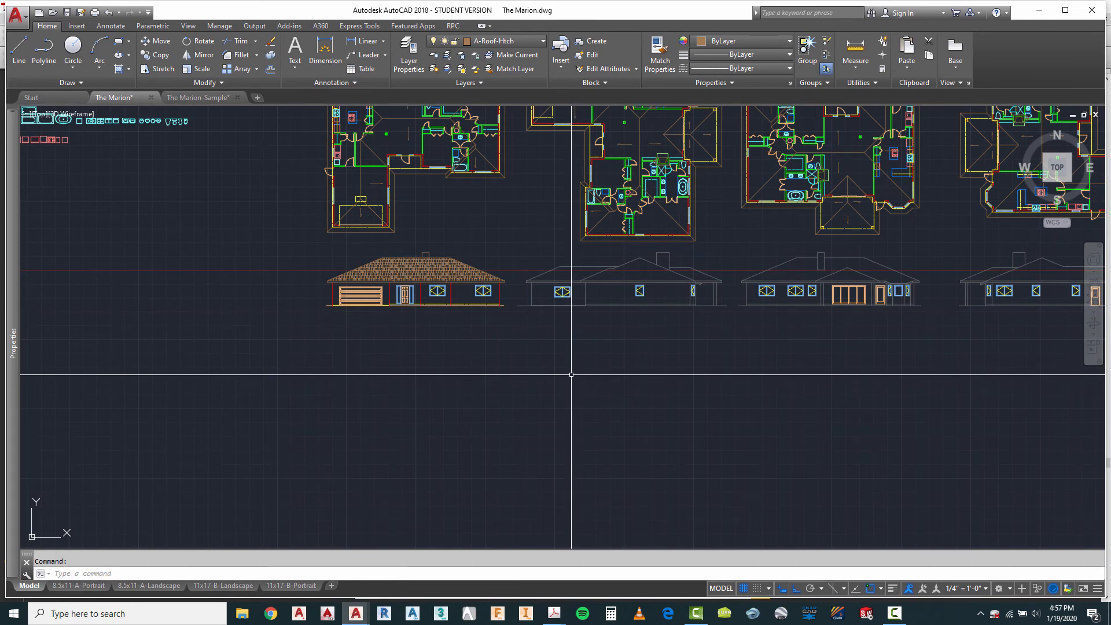
pyautogui.scroll(2, 571, 290)
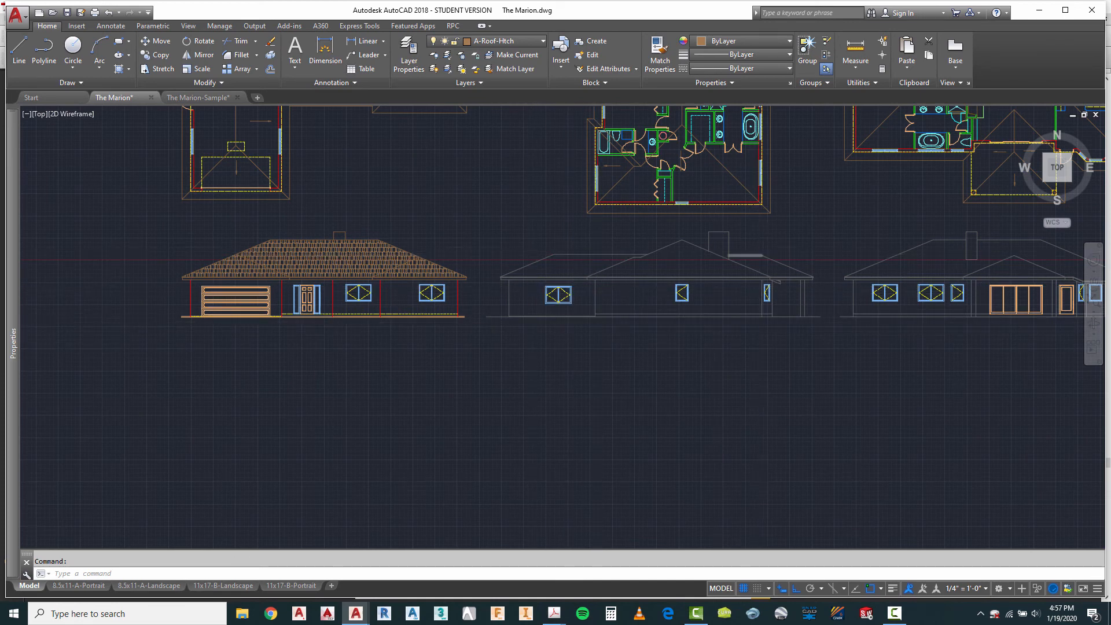
pyautogui.scroll(2, 751, 263)
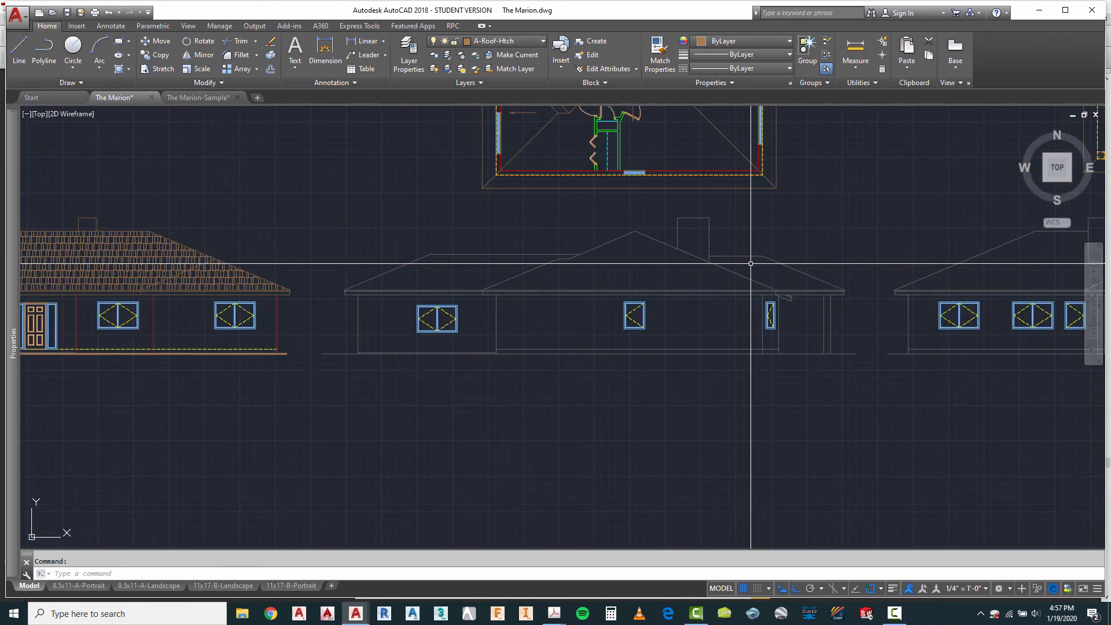
pyautogui.click(812, 205)
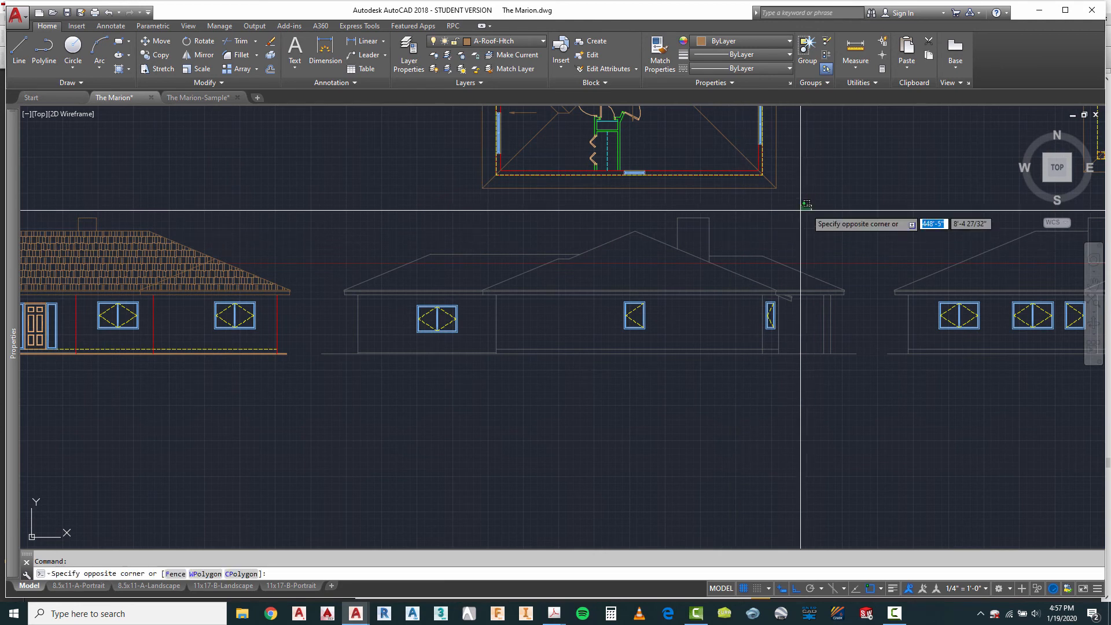
pyautogui.click(354, 272)
pyautogui.click(513, 42)
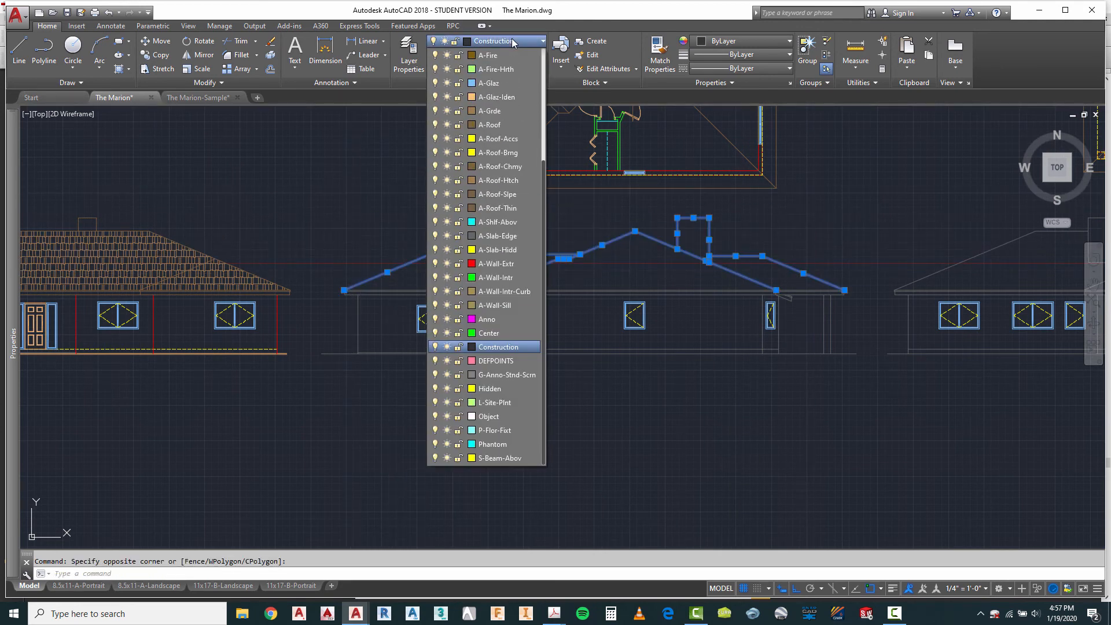
pyautogui.click(489, 127)
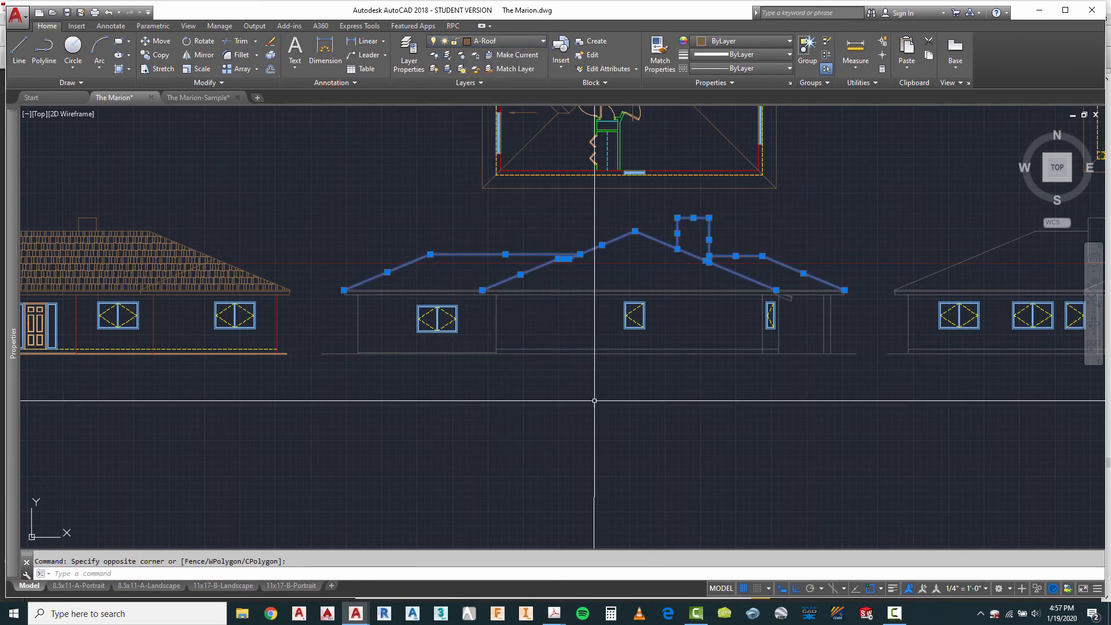
pyautogui.press('Escape')
# Step: Assign the second elevation's lower fascia line, short vertical eave ends and small sloped overhang outline to the A-Roof layer
pyautogui.scroll(3, 316, 324)
pyautogui.scroll(3, 316, 324)
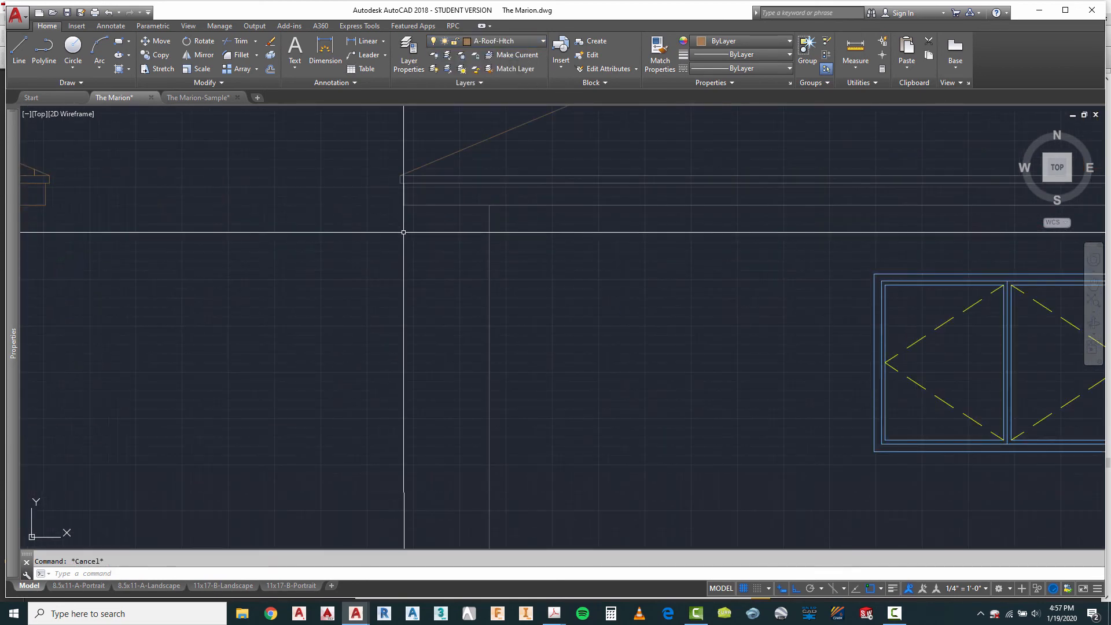
pyautogui.click(417, 194)
pyautogui.click(388, 218)
pyautogui.scroll(2, 394, 168)
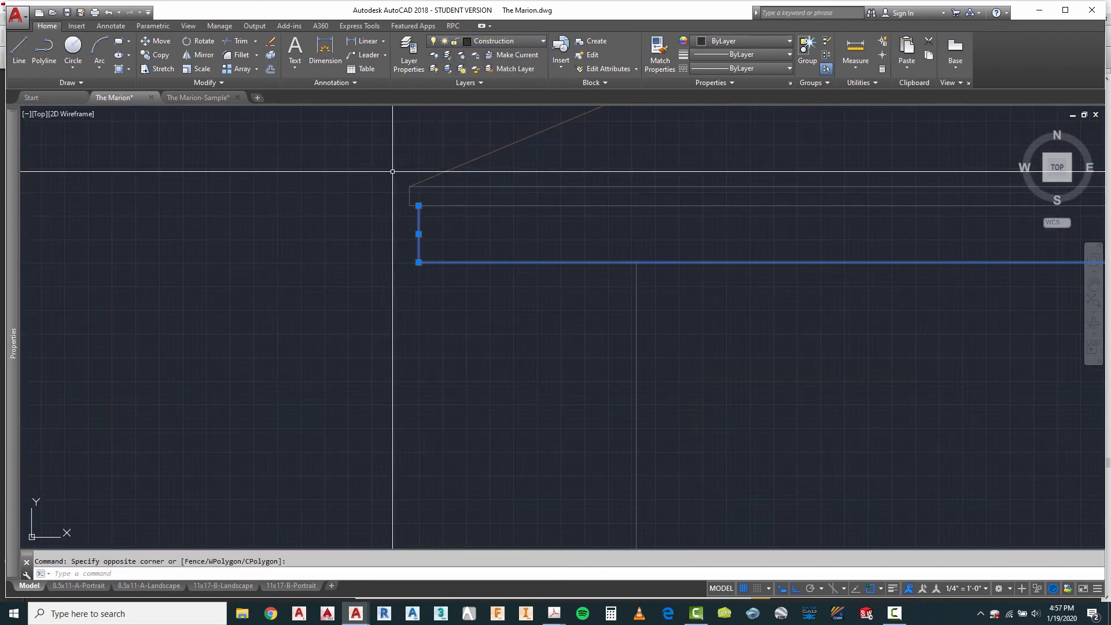
pyautogui.click(392, 172)
pyautogui.click(414, 216)
pyautogui.scroll(-3, 315, 229)
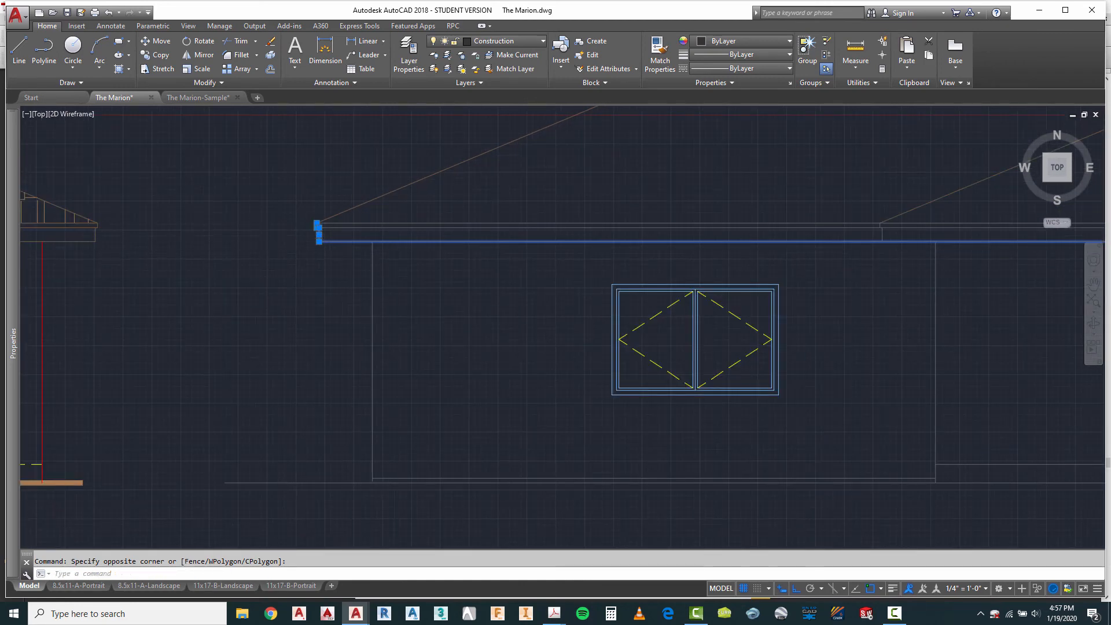
pyautogui.scroll(-2, 640, 240)
pyautogui.scroll(3, 523, 227)
pyautogui.click(445, 194)
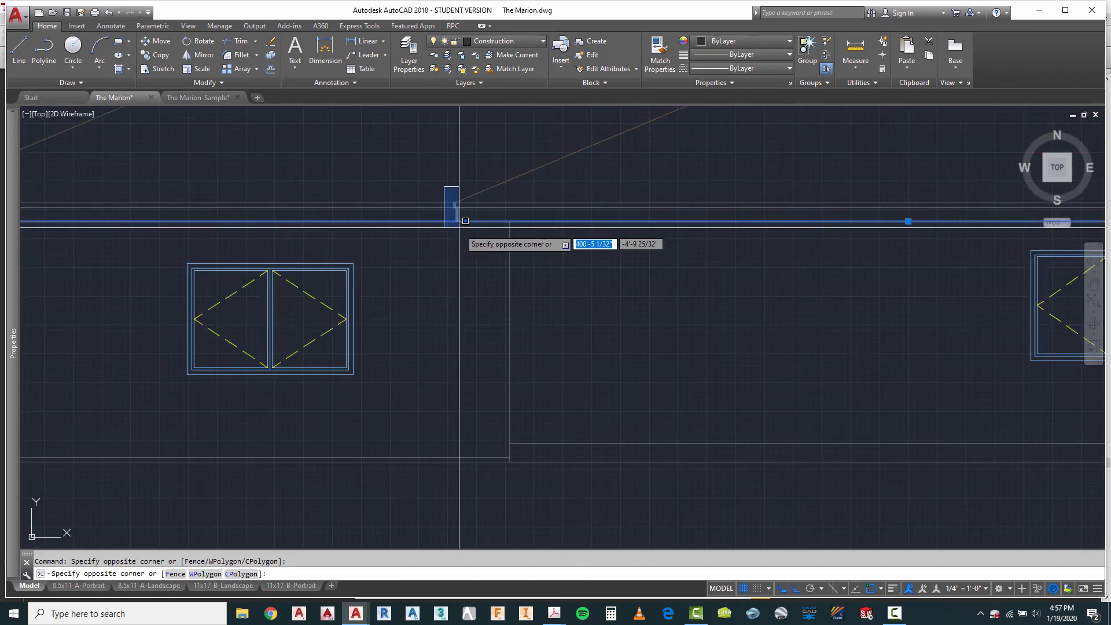
pyautogui.click(463, 231)
pyautogui.scroll(-3, 382, 235)
pyautogui.scroll(5, 898, 231)
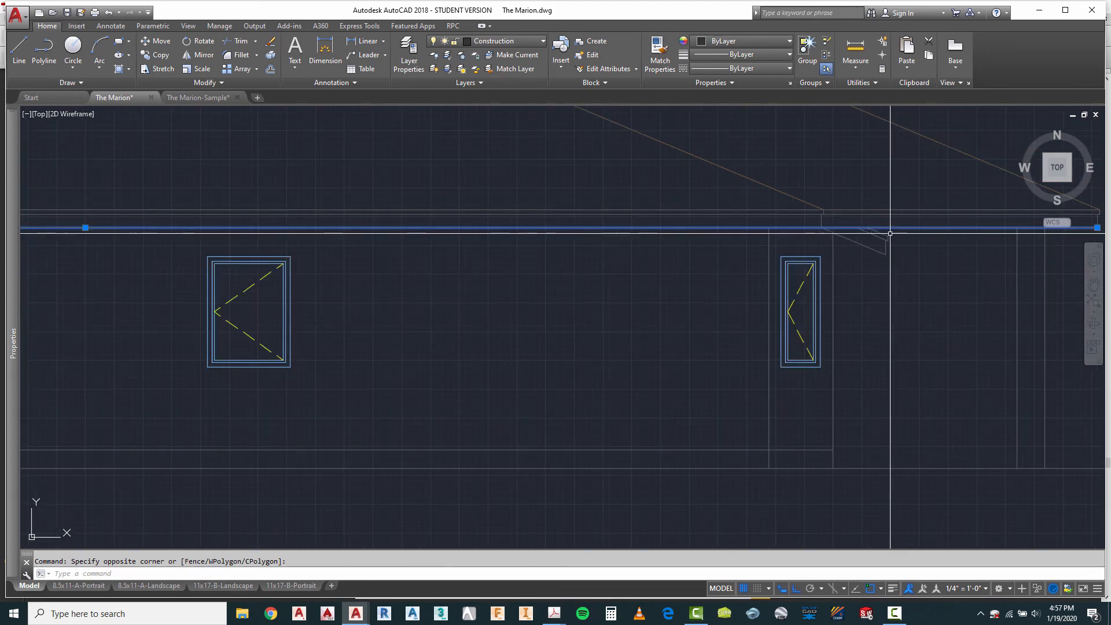
pyautogui.click(775, 162)
pyautogui.click(790, 236)
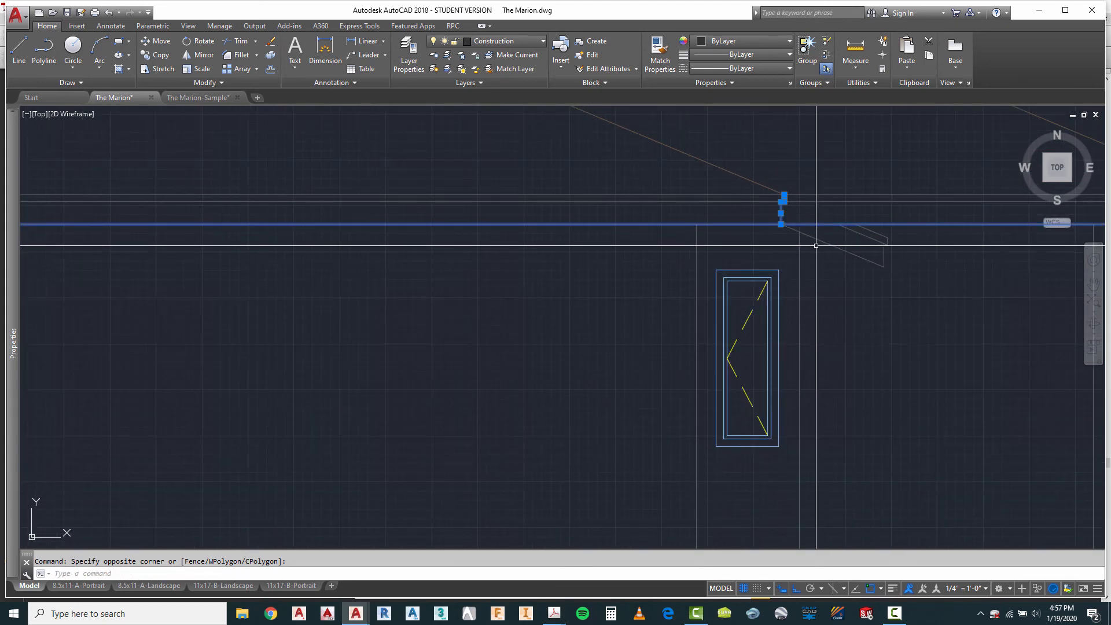
pyautogui.click(861, 258)
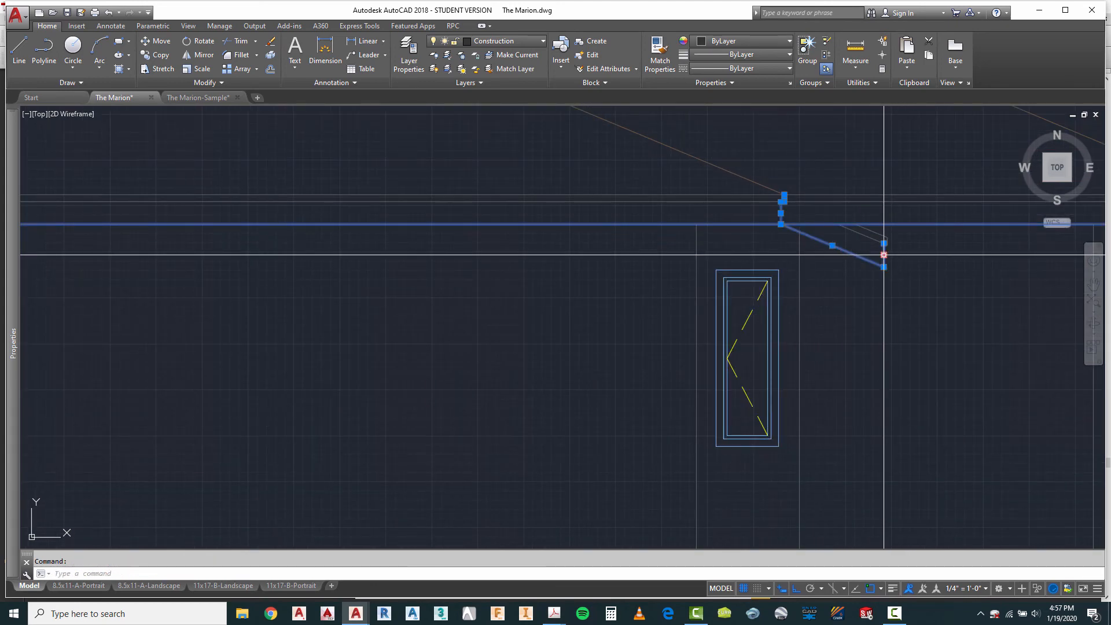
pyautogui.scroll(5, 884, 255)
pyautogui.click(871, 222)
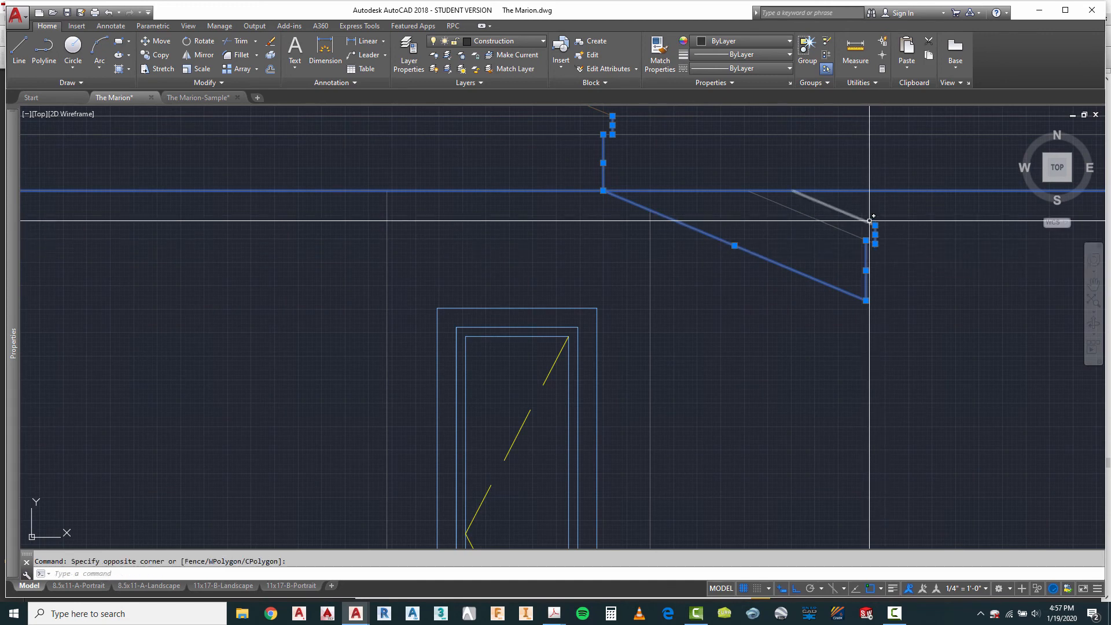
pyautogui.scroll(-6, 866, 220)
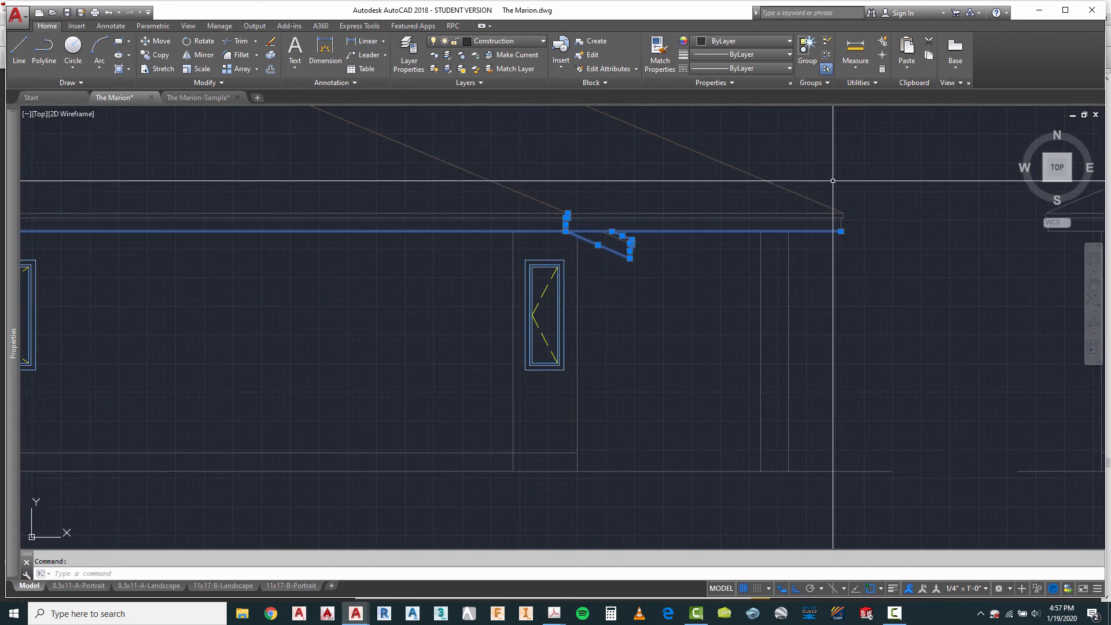
pyautogui.click(886, 267)
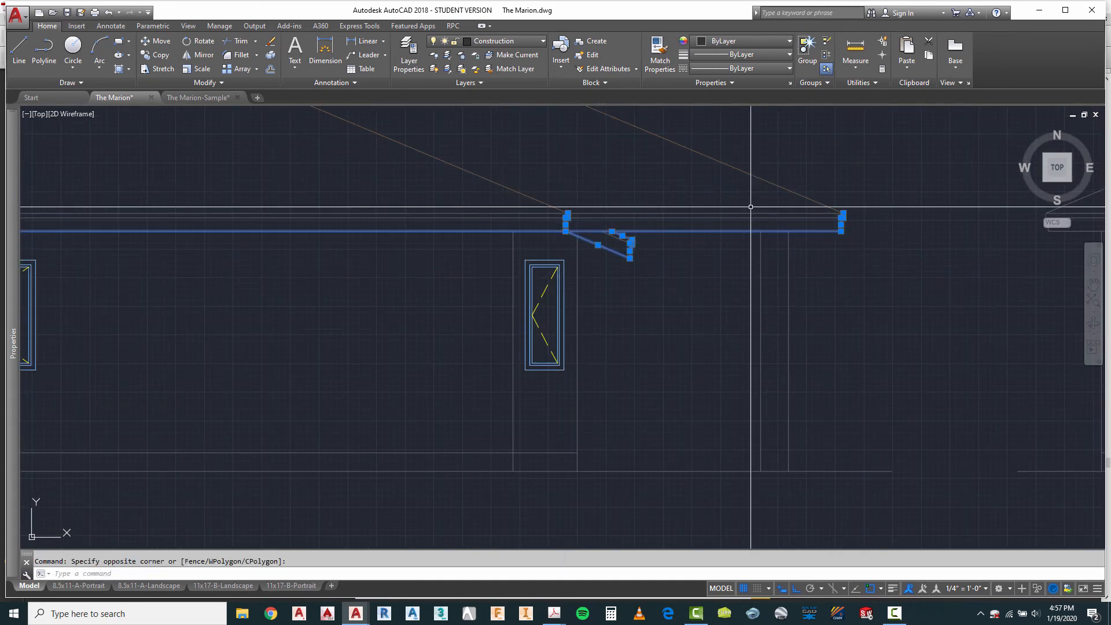
pyautogui.click(518, 44)
pyautogui.scroll(3, 498, 111)
pyautogui.click(493, 128)
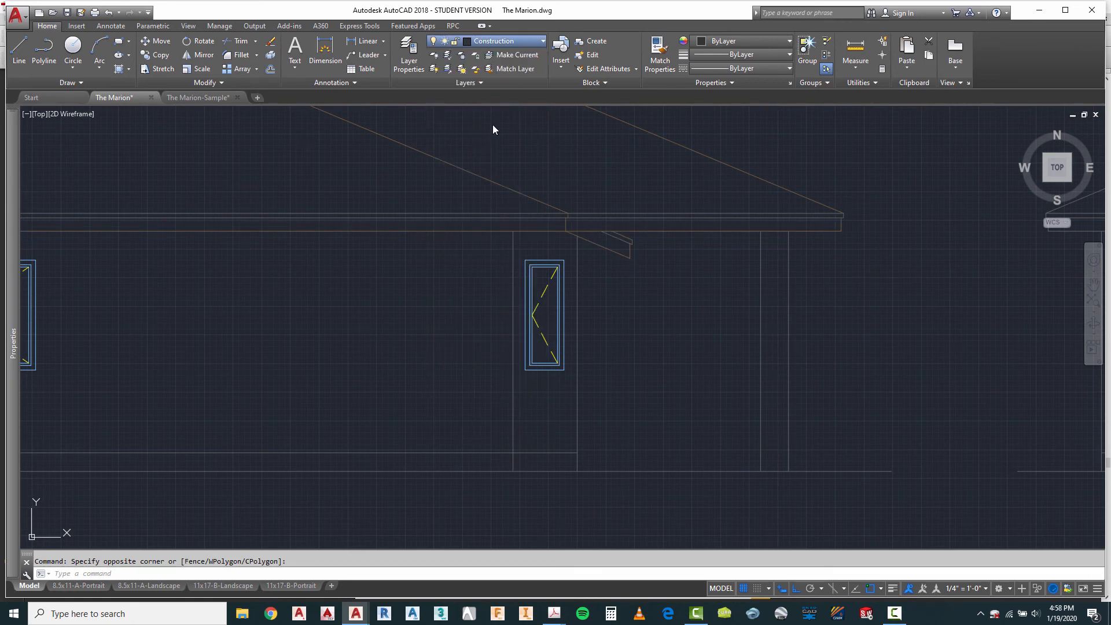
pyautogui.press('Escape')
pyautogui.scroll(5, 860, 217)
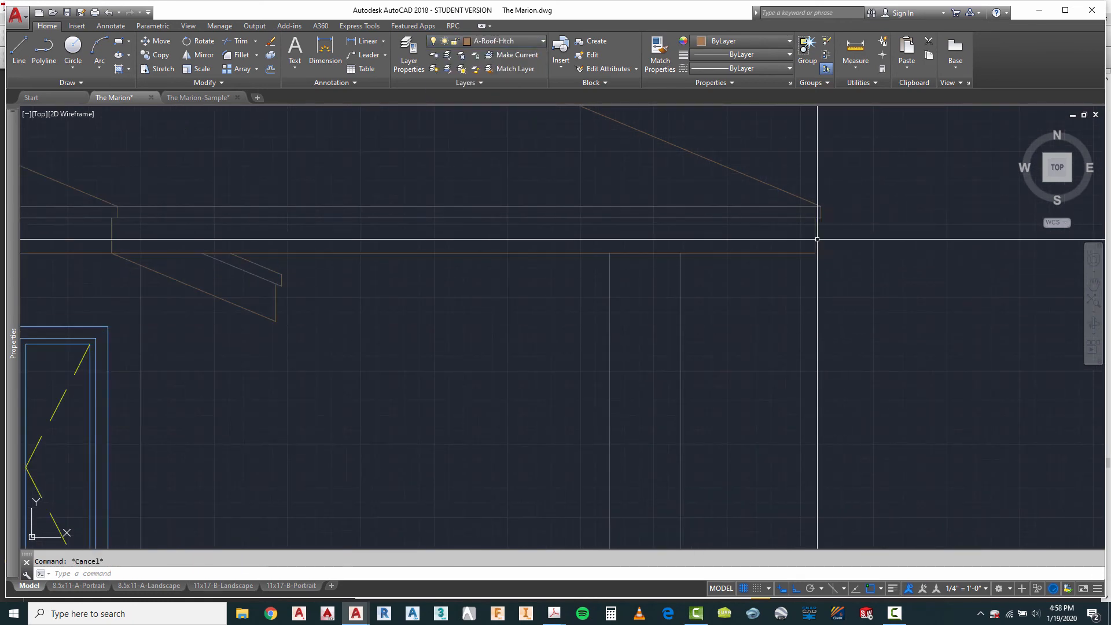
pyautogui.scroll(6, 819, 238)
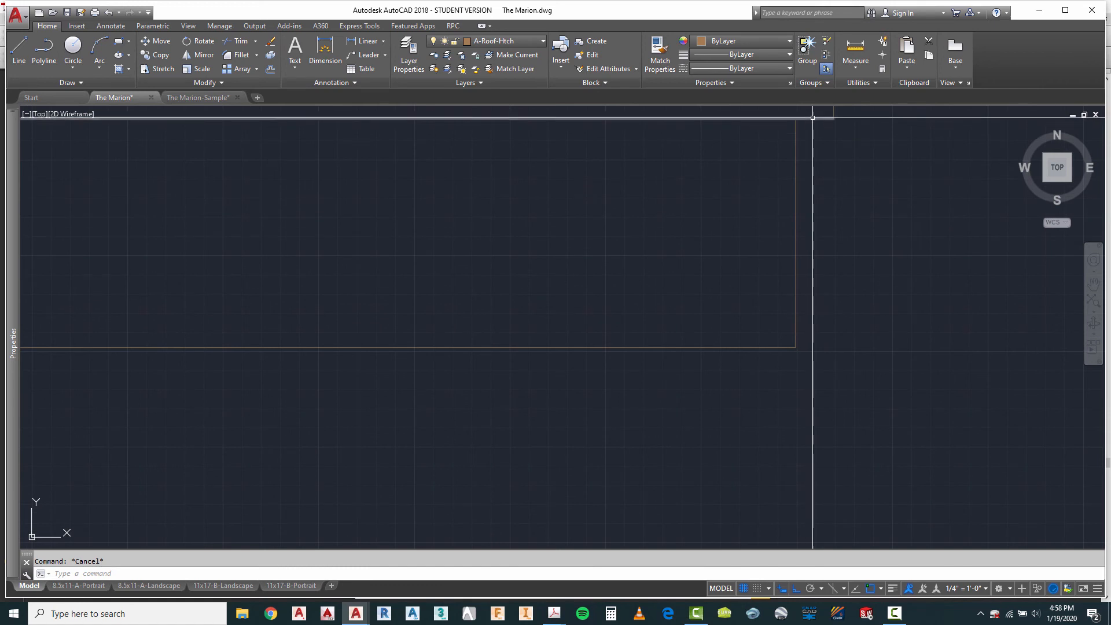
pyautogui.click(812, 116)
pyautogui.scroll(-4, 813, 270)
pyautogui.click(818, 249)
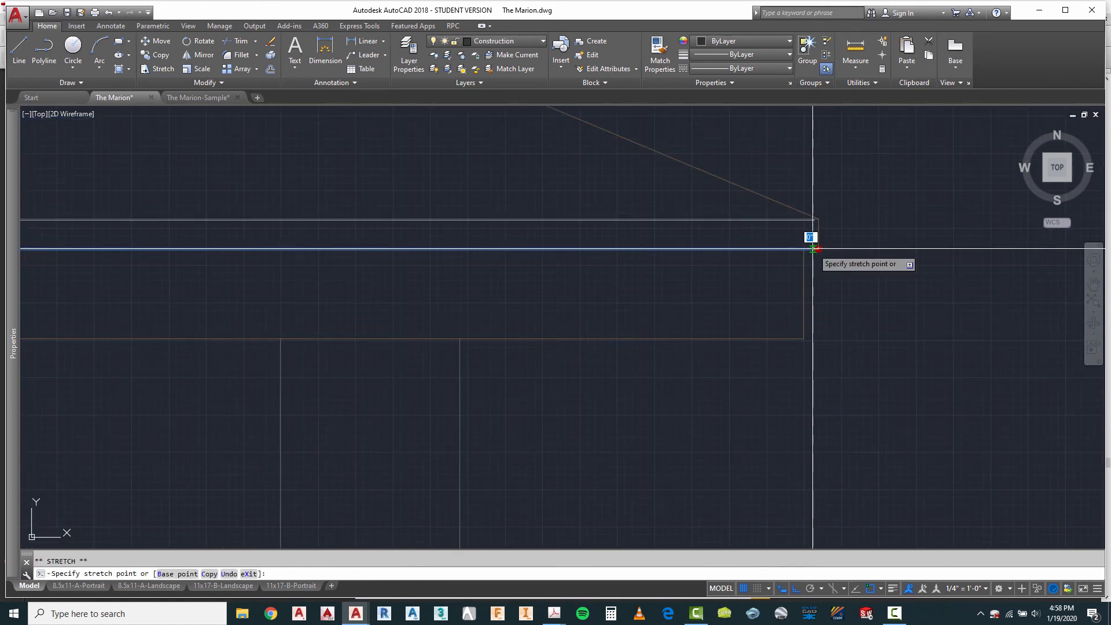
pyautogui.press('Escape')
pyautogui.scroll(-5, 885, 272)
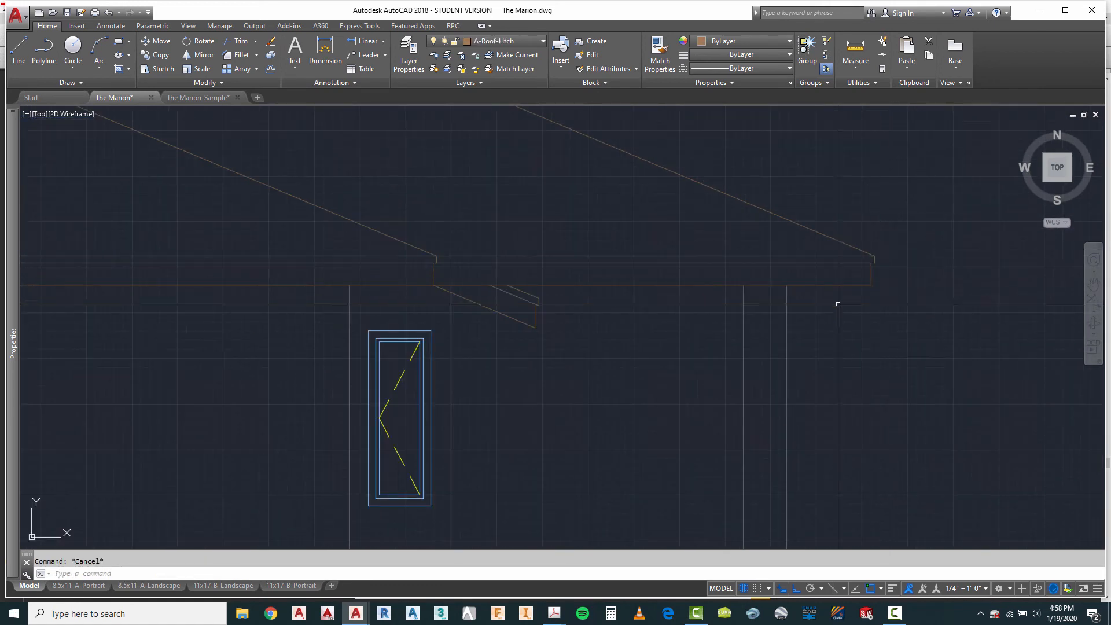
# Step: Trim the second elevation's middle fascia line between the two short vertical eave ends at the foot of the main gable's right slope
pyautogui.scroll(4, 397, 259)
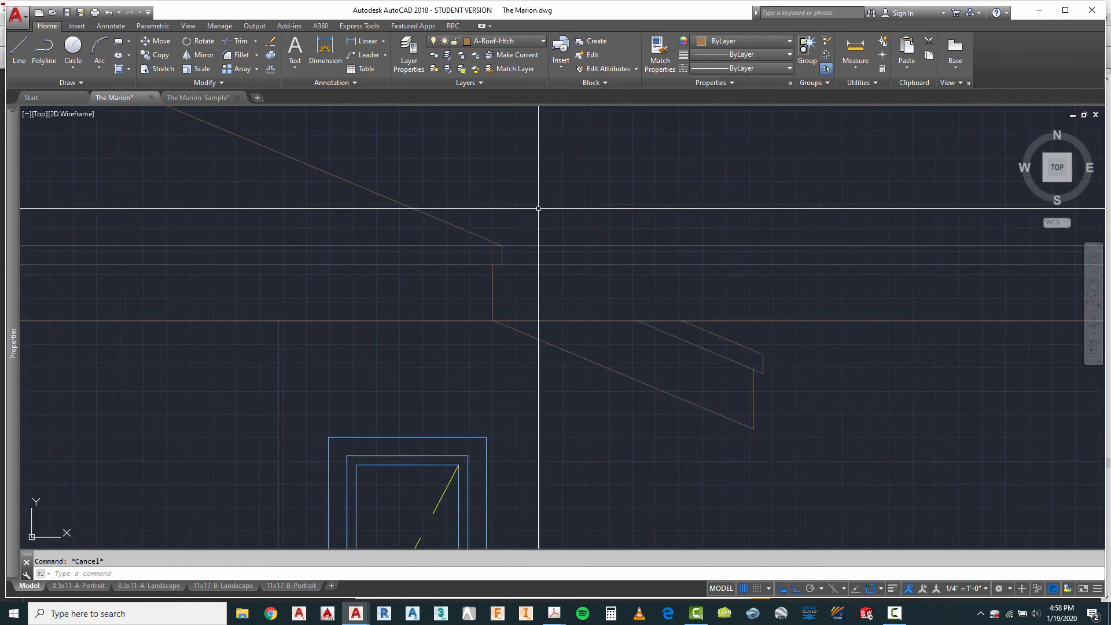
pyautogui.press('Return')
pyautogui.click(515, 230)
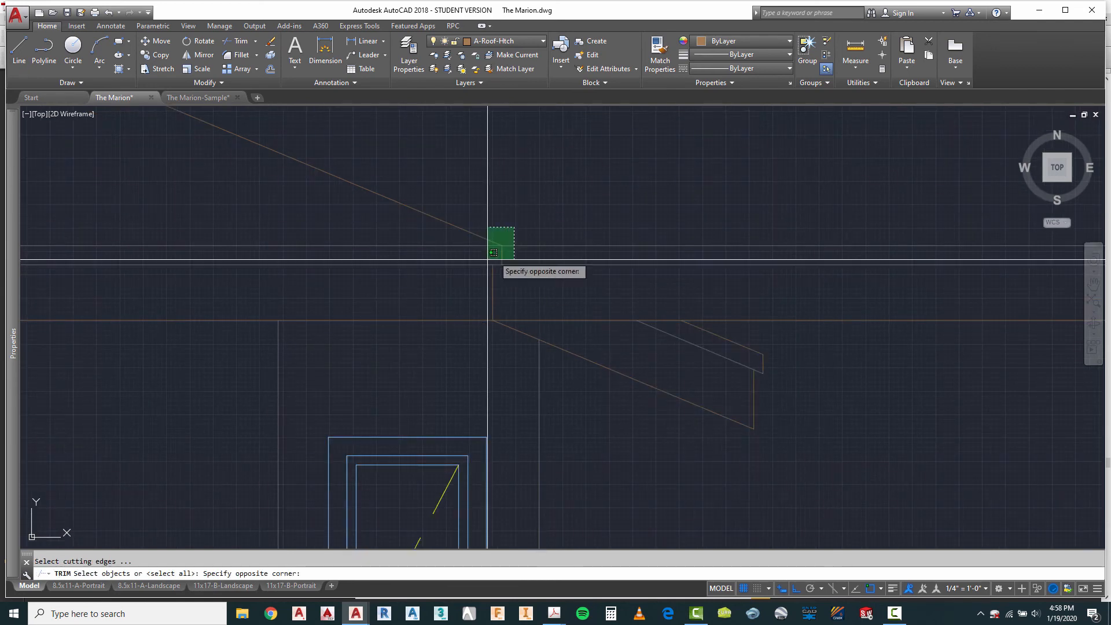
pyautogui.click(492, 254)
pyautogui.press('Return')
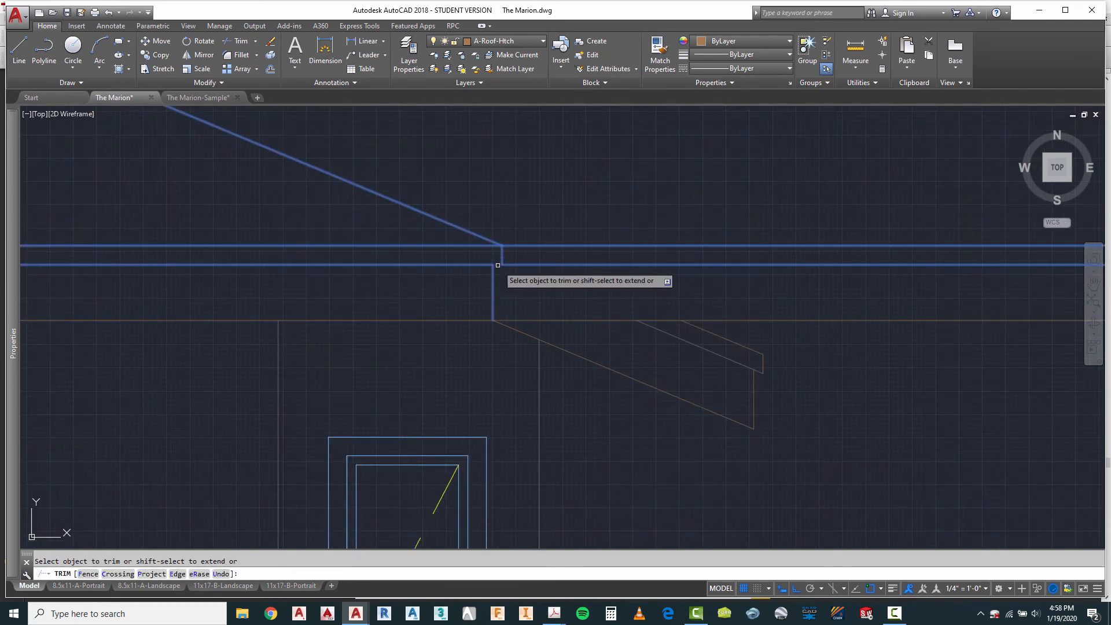
pyautogui.press('Escape')
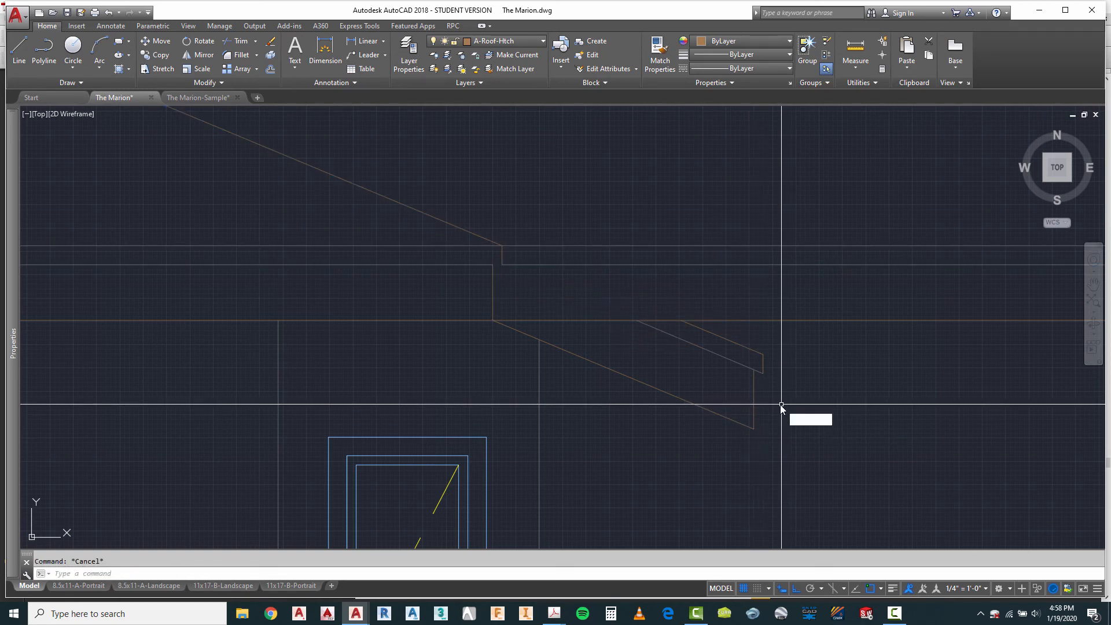
# Step: Trim the small sloped overhang's lower line where it runs past the vertical end line beneath it
pyautogui.write('tr')
pyautogui.press('Return')
pyautogui.click(754, 399)
pyautogui.scroll(2, 753, 394)
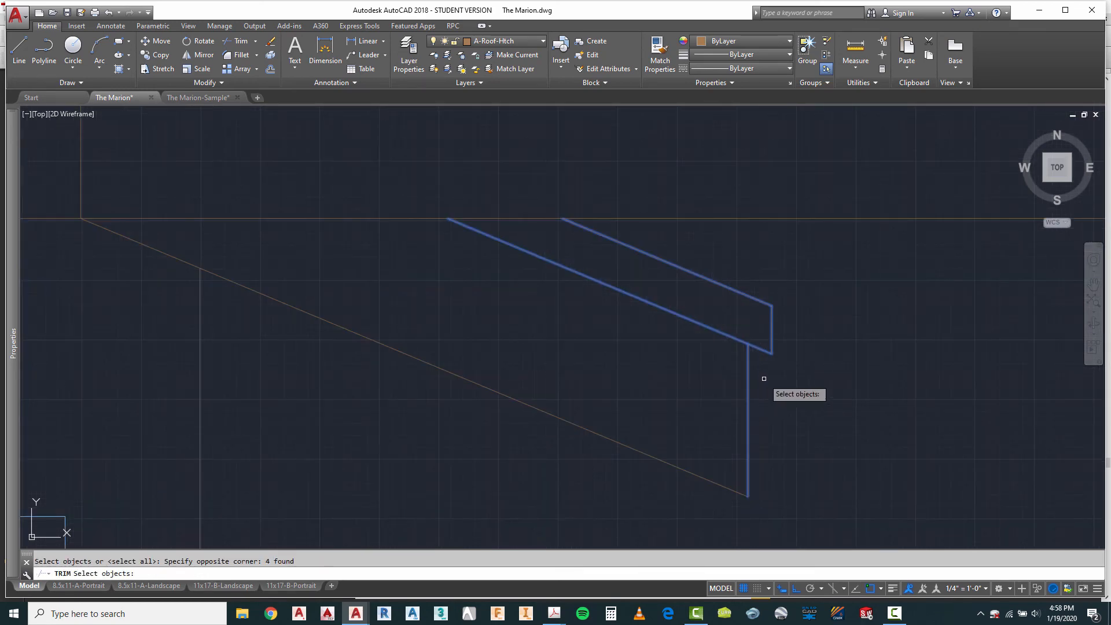
pyautogui.press('Return')
pyautogui.rightClick(791, 390)
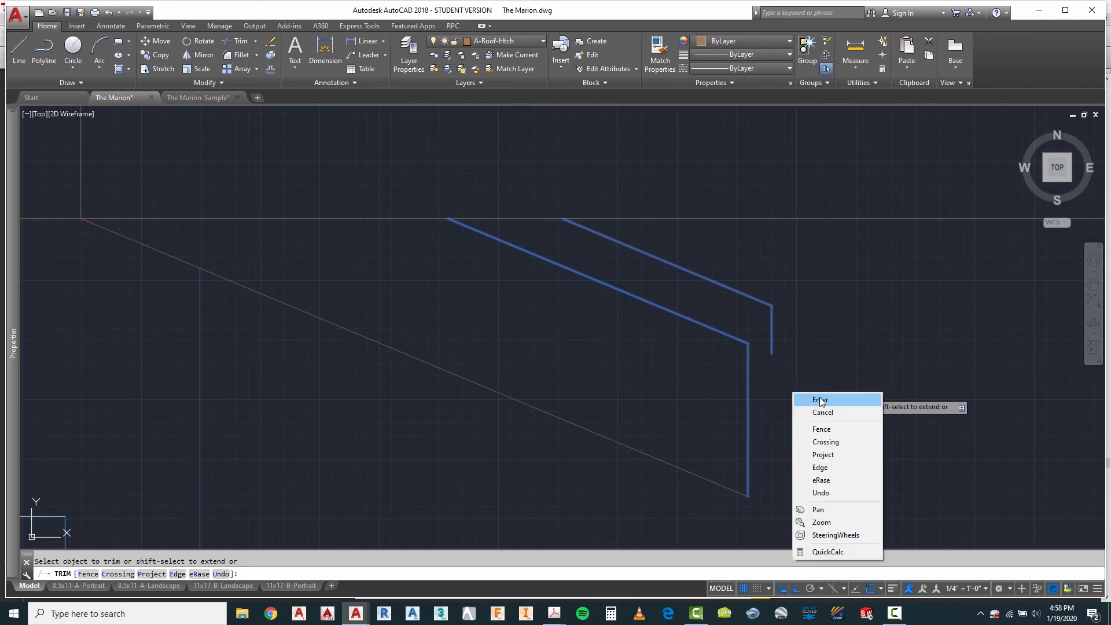
pyautogui.click(808, 399)
# Step: Trim the middle fascia line between the short vertical eave ends at the foot of the main gable's left slope
pyautogui.scroll(-5, 852, 377)
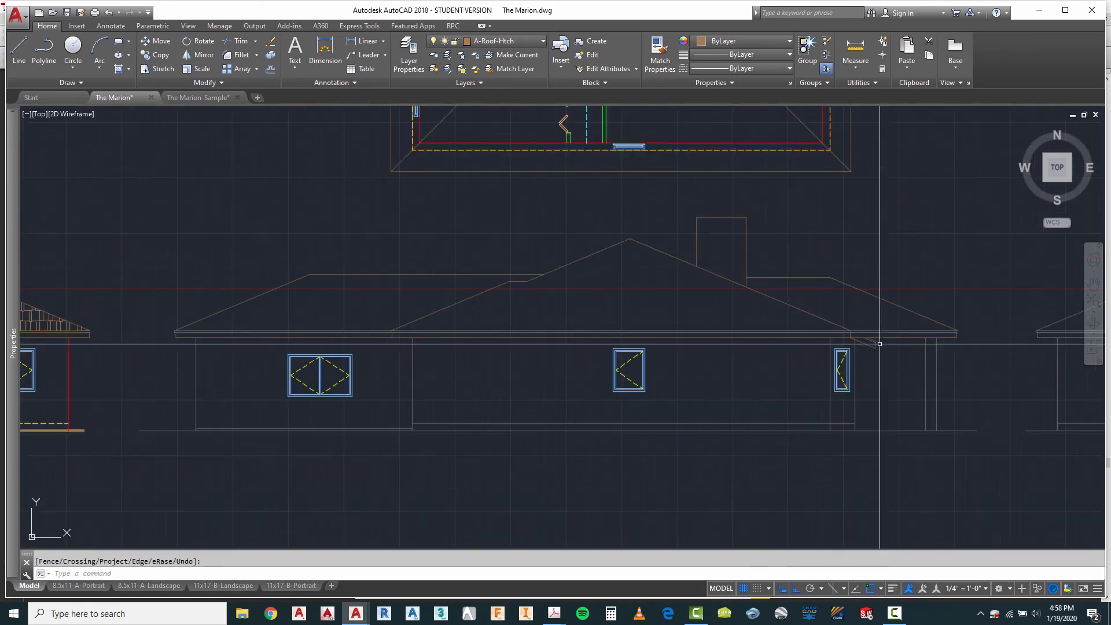
pyautogui.scroll(3, 331, 369)
pyautogui.press('Escape')
pyautogui.rightClick(463, 262)
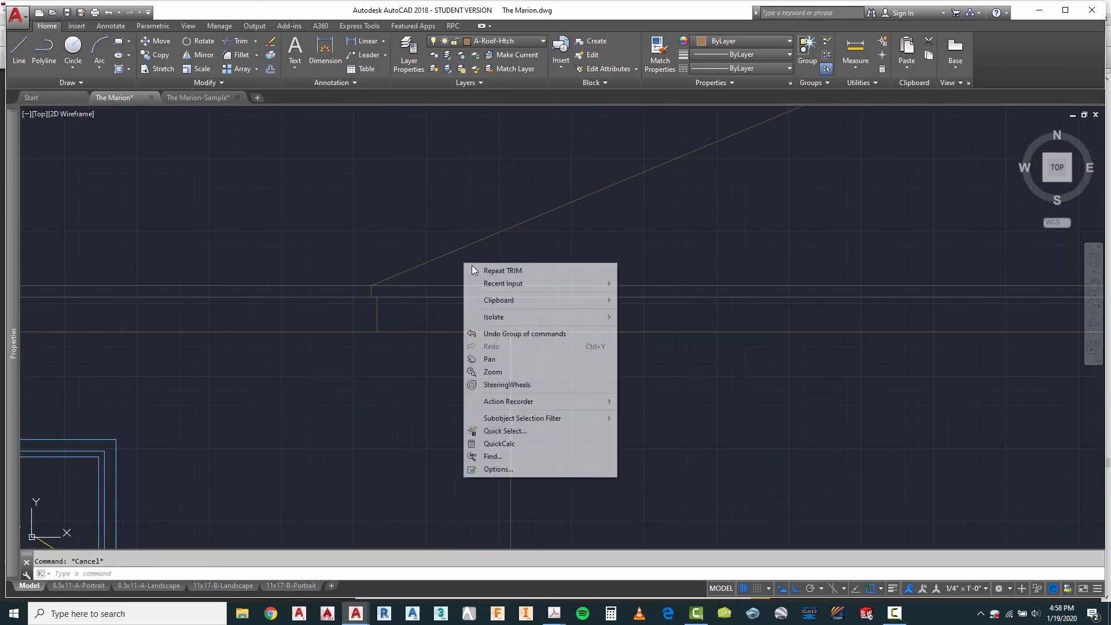
pyautogui.click(476, 270)
pyautogui.click(402, 251)
pyautogui.click(341, 351)
pyautogui.scroll(3, 384, 296)
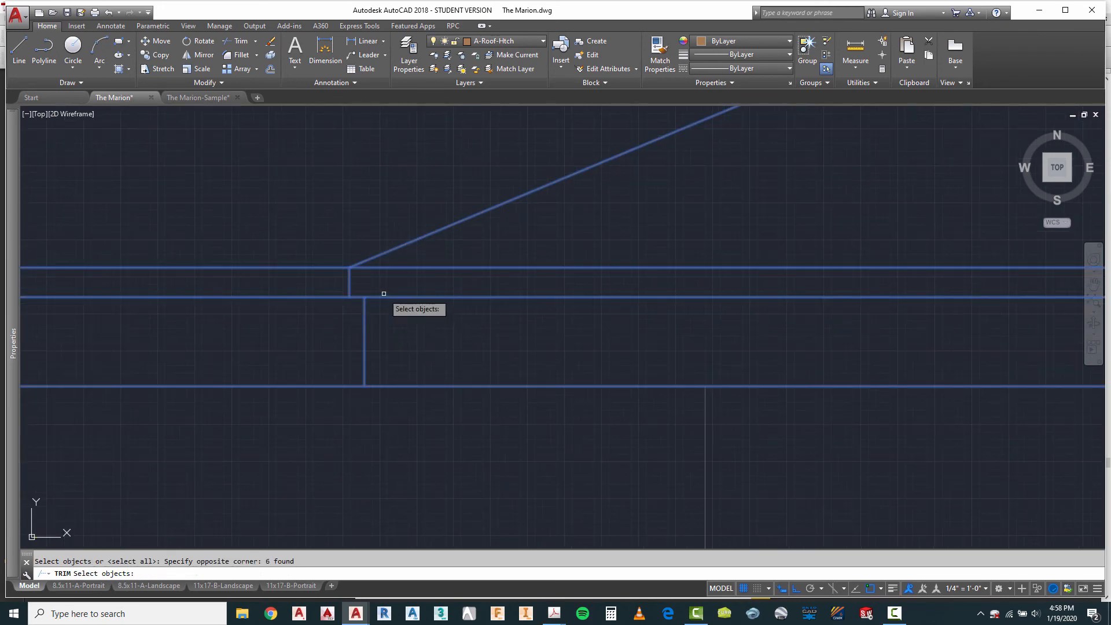
pyautogui.press('Return')
pyautogui.rightClick(379, 318)
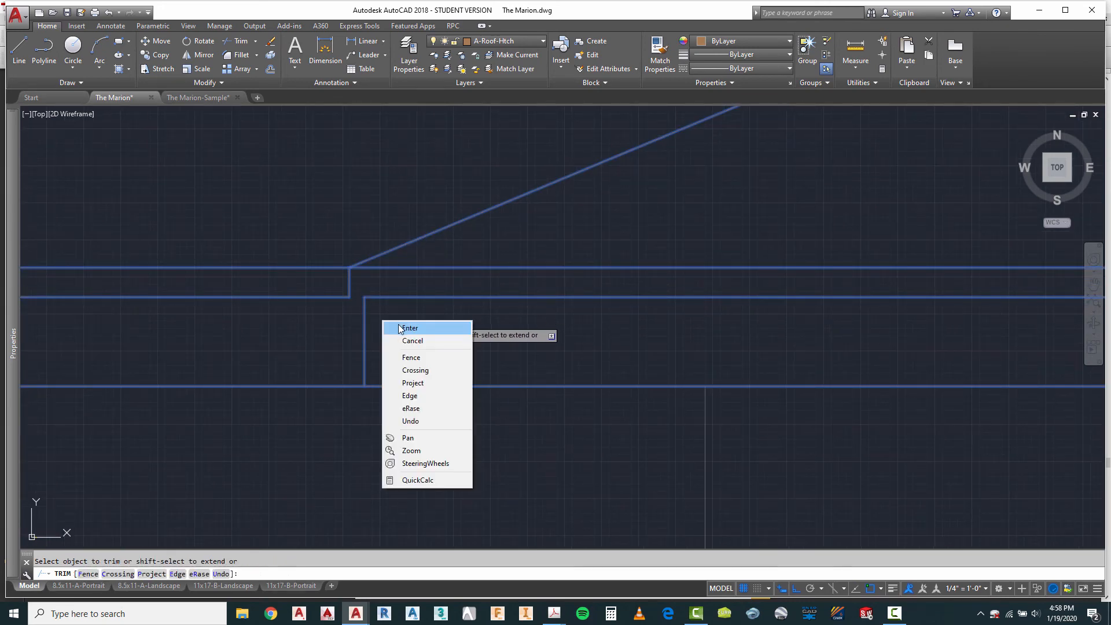
pyautogui.click(410, 328)
# Step: Trim the middle fascia line's short overhanging piece at the second elevation's far left eave end
pyautogui.scroll(-3, 666, 309)
pyautogui.scroll(3, 144, 305)
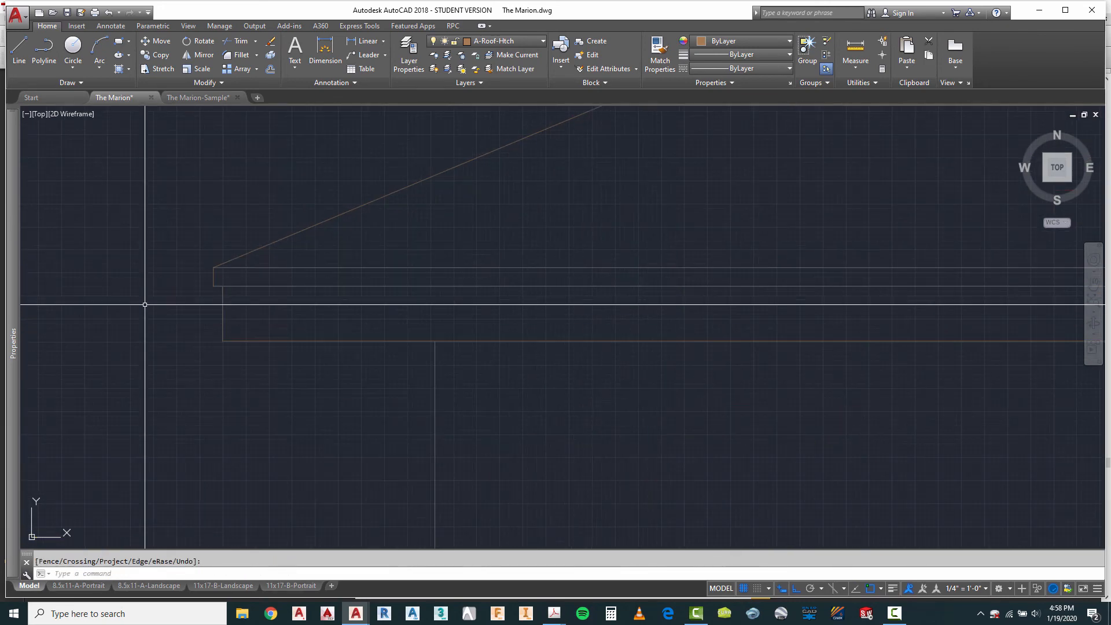
pyautogui.rightClick(153, 263)
pyautogui.click(189, 272)
pyautogui.click(261, 223)
pyautogui.click(166, 354)
pyautogui.scroll(4, 221, 308)
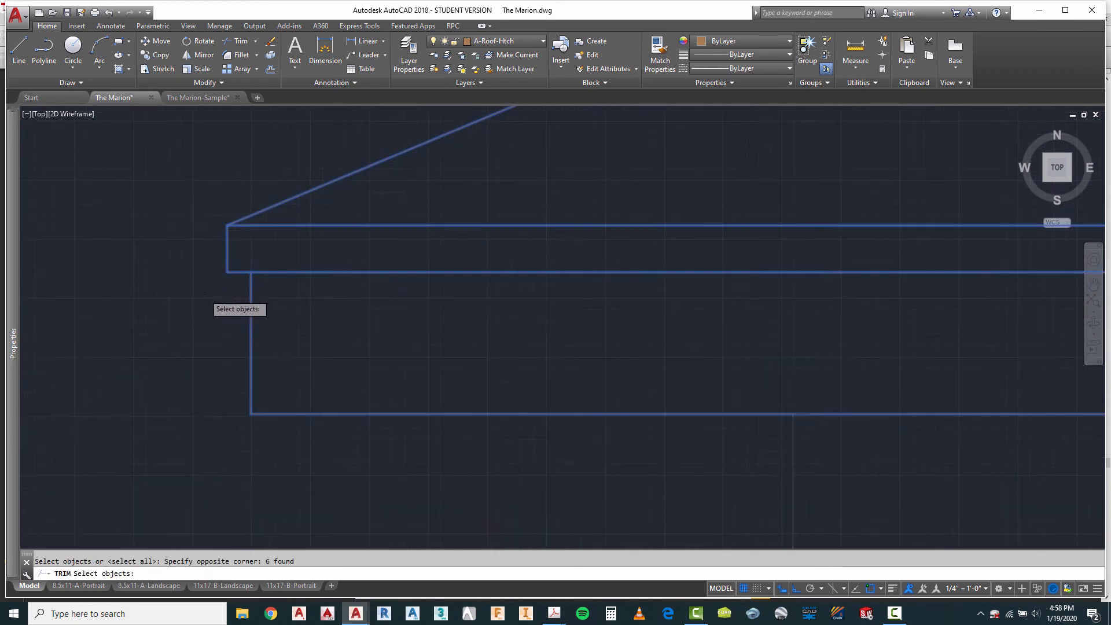
pyautogui.press('Return')
pyautogui.press('Escape')
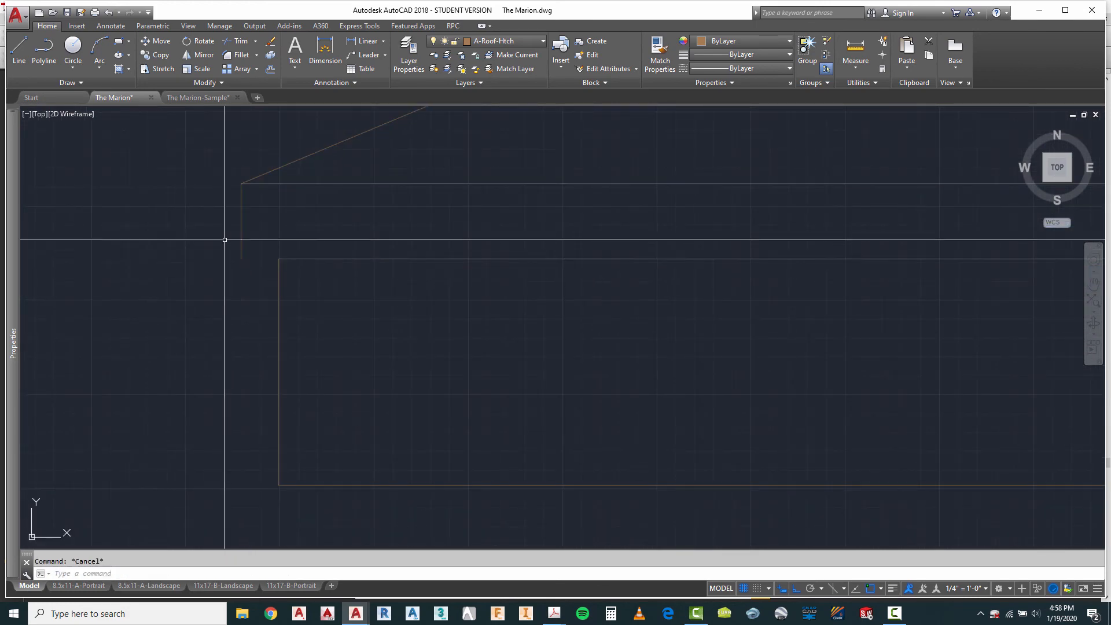
# Step: Make A-Roof the current layer and draw a short line closing the trimmed gap at the far left eave end
pyautogui.click(512, 41)
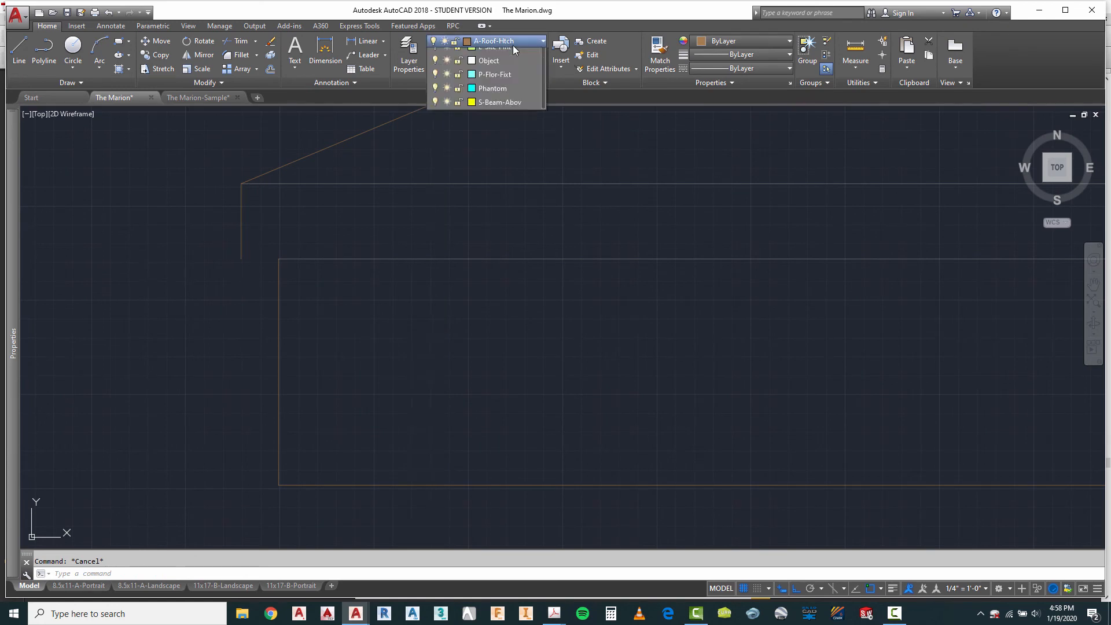
pyautogui.click(491, 123)
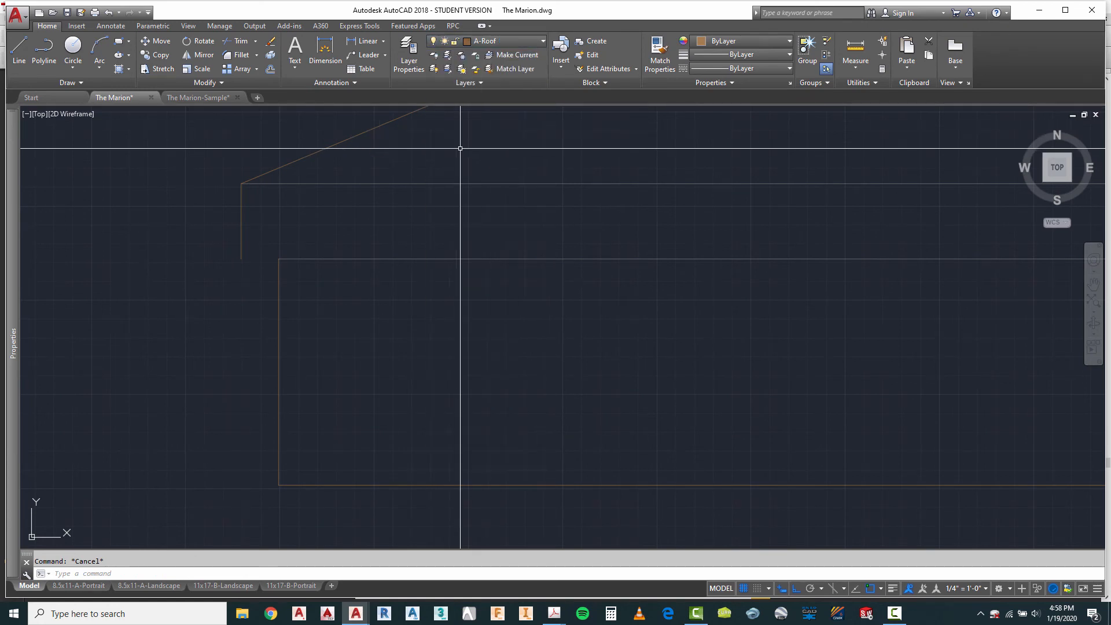
pyautogui.click(19, 46)
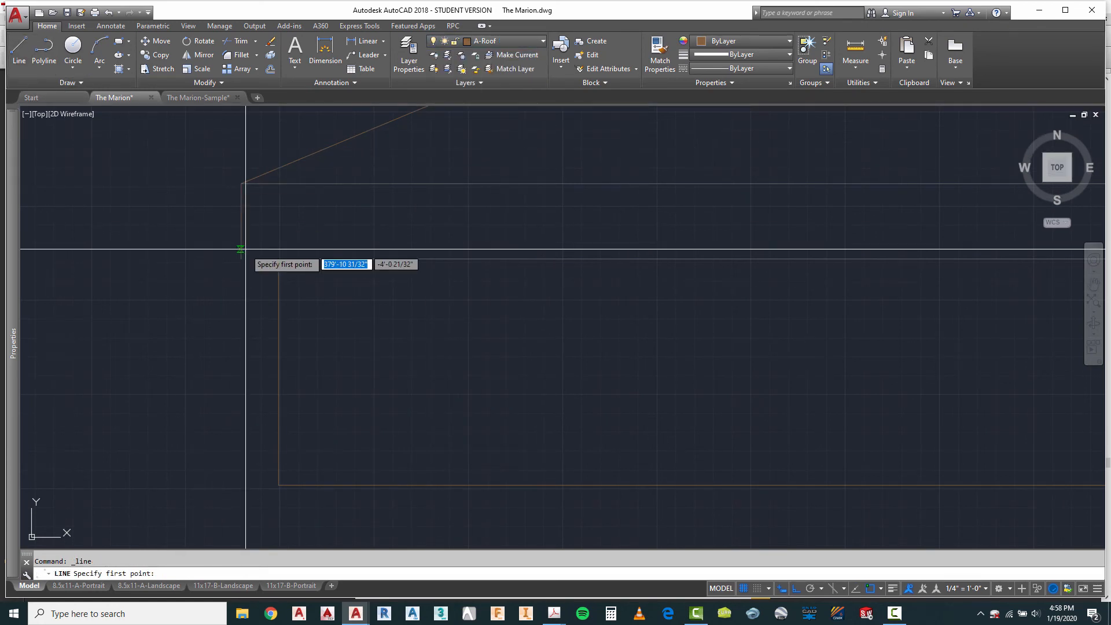
pyautogui.click(279, 259)
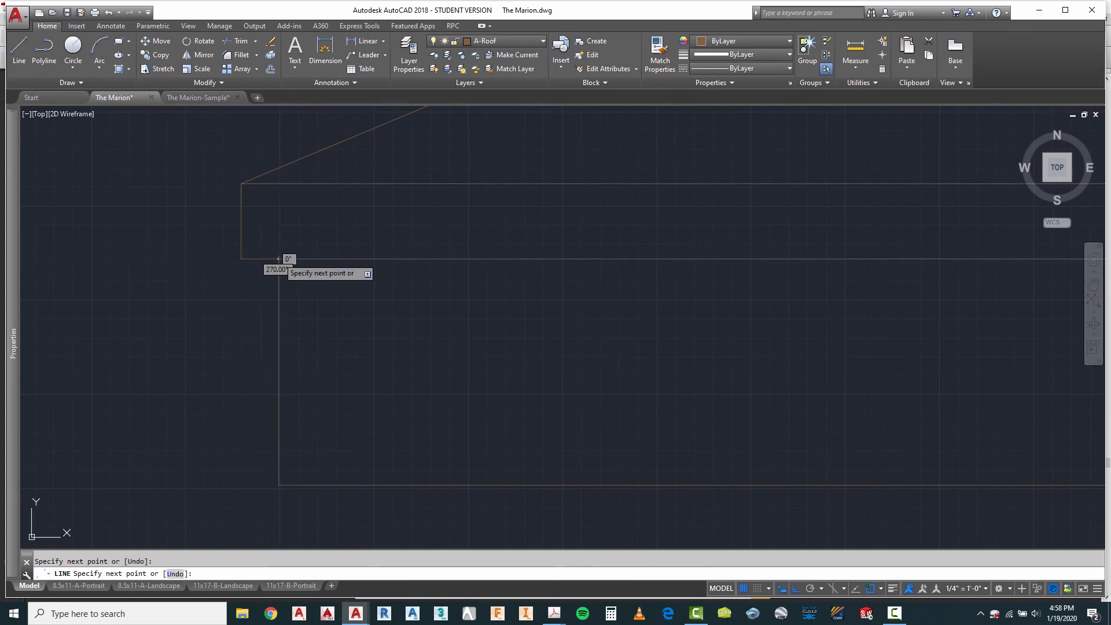
pyautogui.press('Escape')
pyautogui.press('Escape')
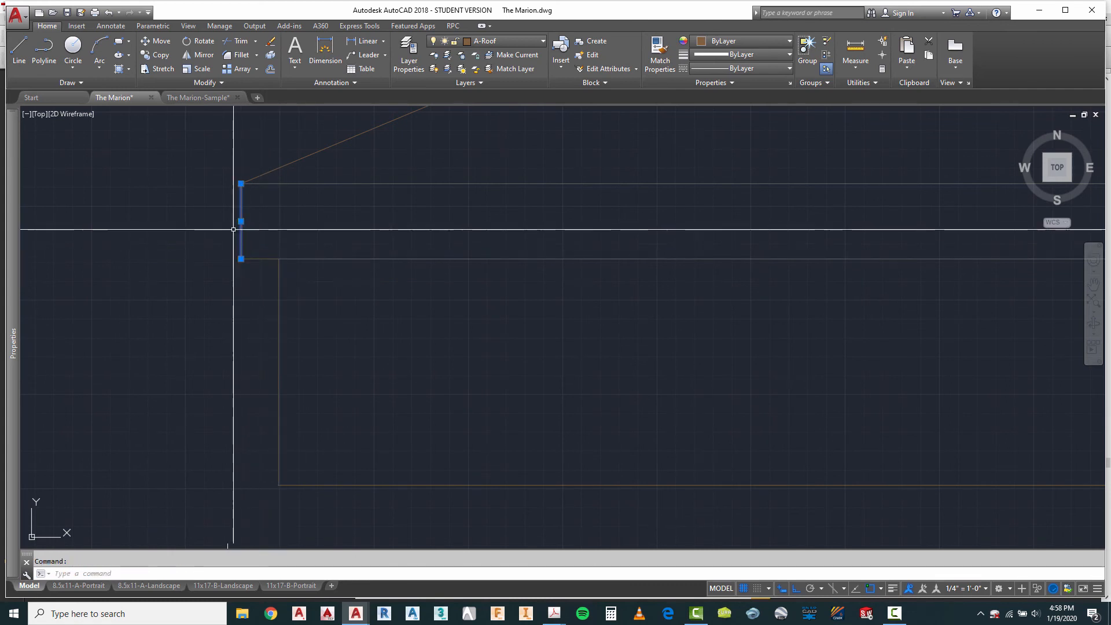
pyautogui.press('Escape')
# Step: Draw a short line closing the fascia gap at the foot of the main gable's left slope
pyautogui.scroll(-3, 214, 223)
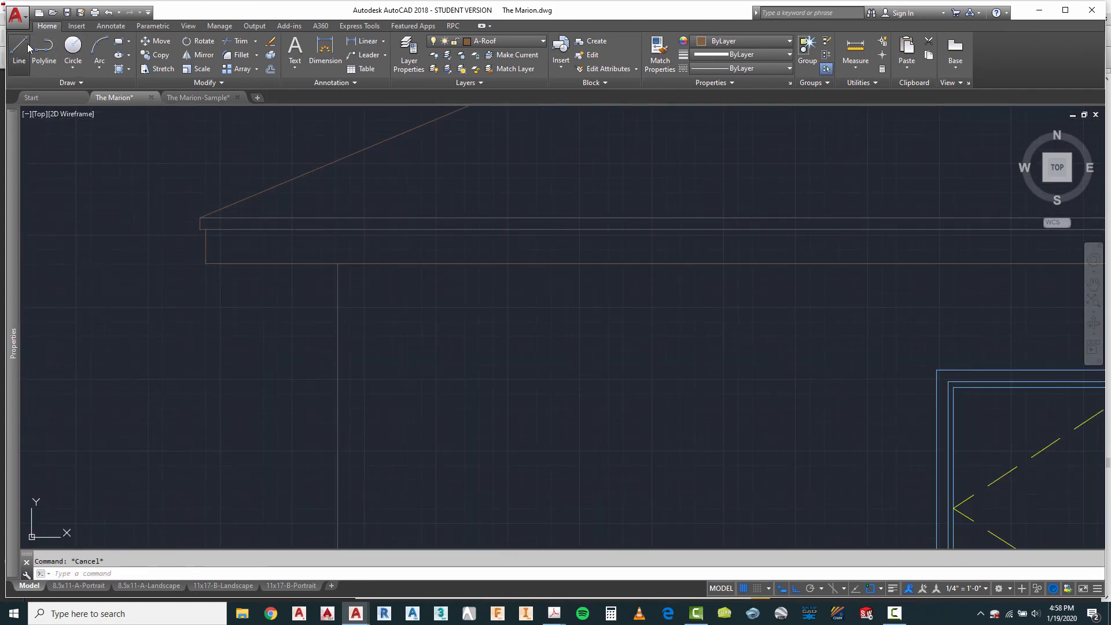
pyautogui.click(20, 47)
pyautogui.scroll(-2, 521, 263)
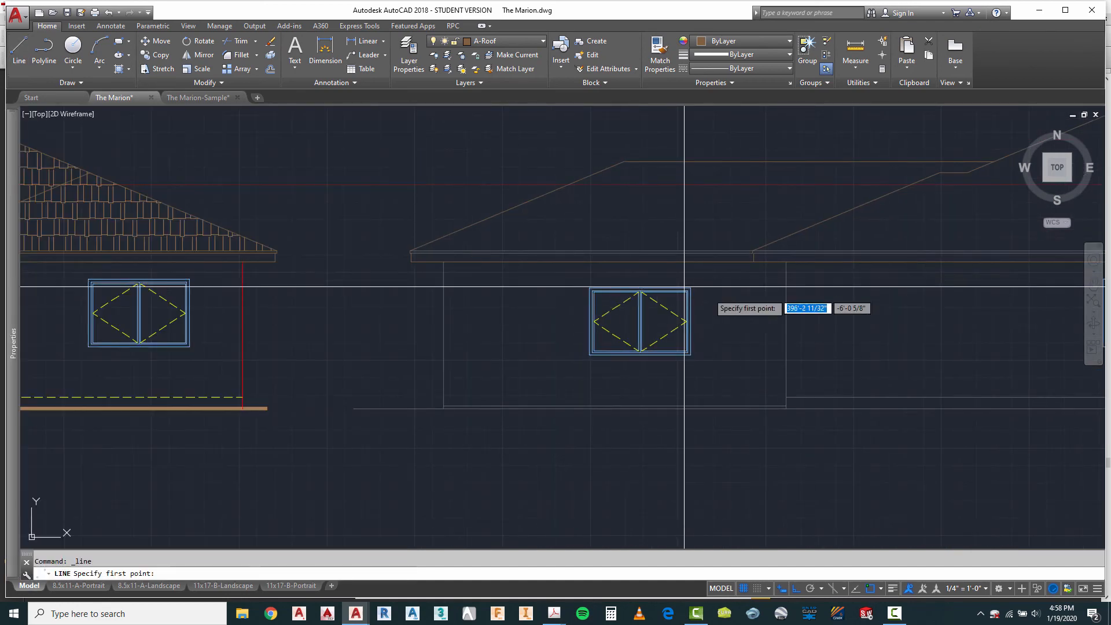
pyautogui.scroll(6, 684, 286)
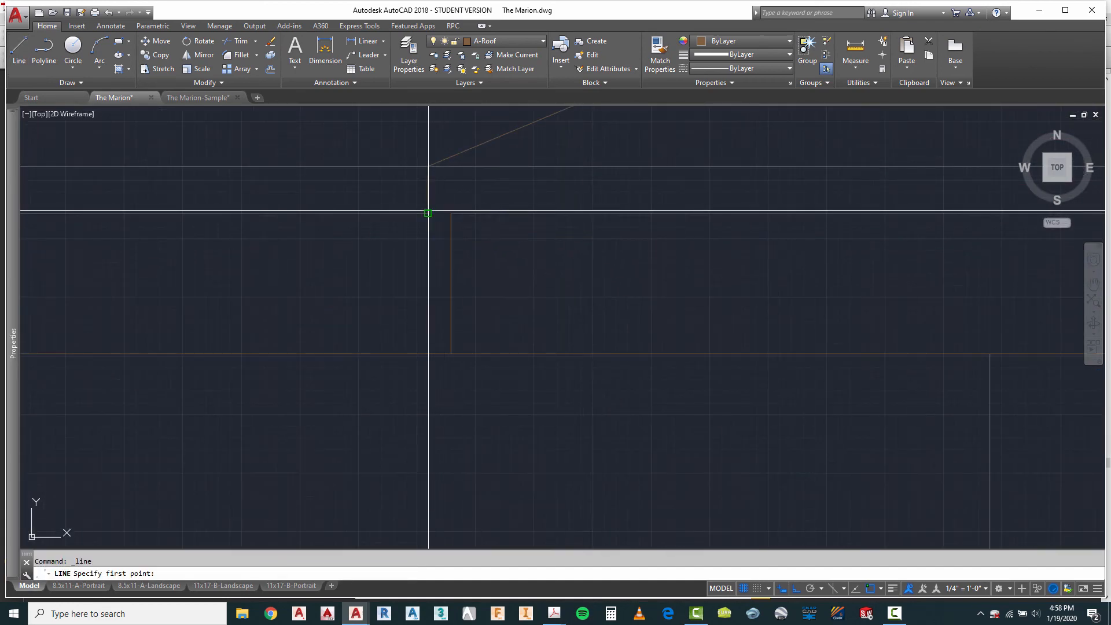
pyautogui.click(428, 213)
pyautogui.press('Escape')
# Step: Draw a short line closing the fascia gap at the foot of the main gable's right slope
pyautogui.scroll(-4, 304, 249)
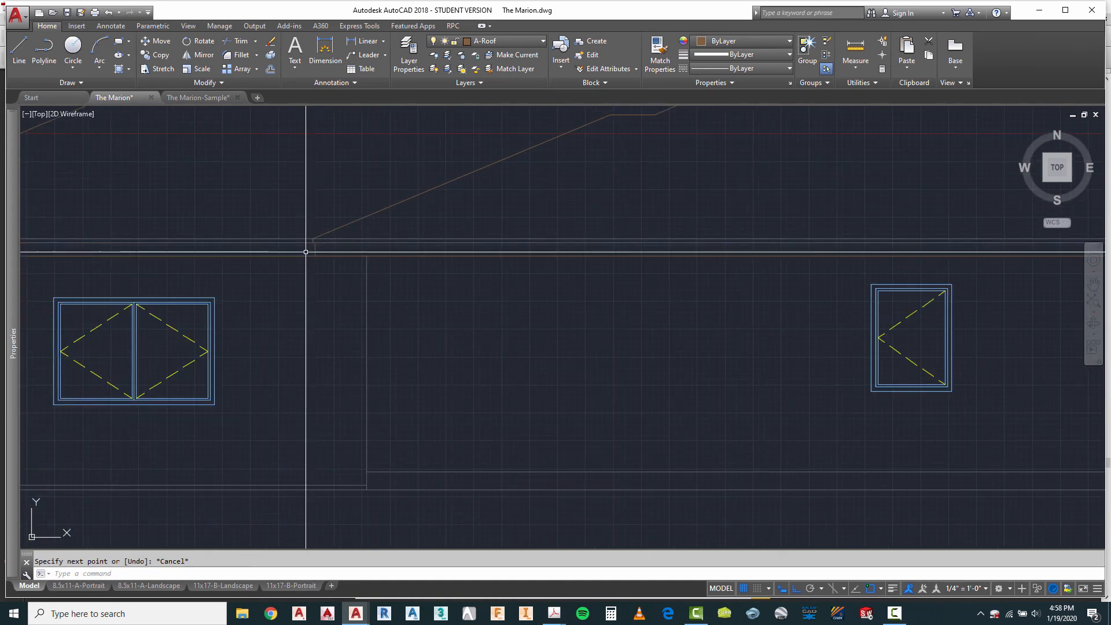
pyautogui.scroll(5, 643, 248)
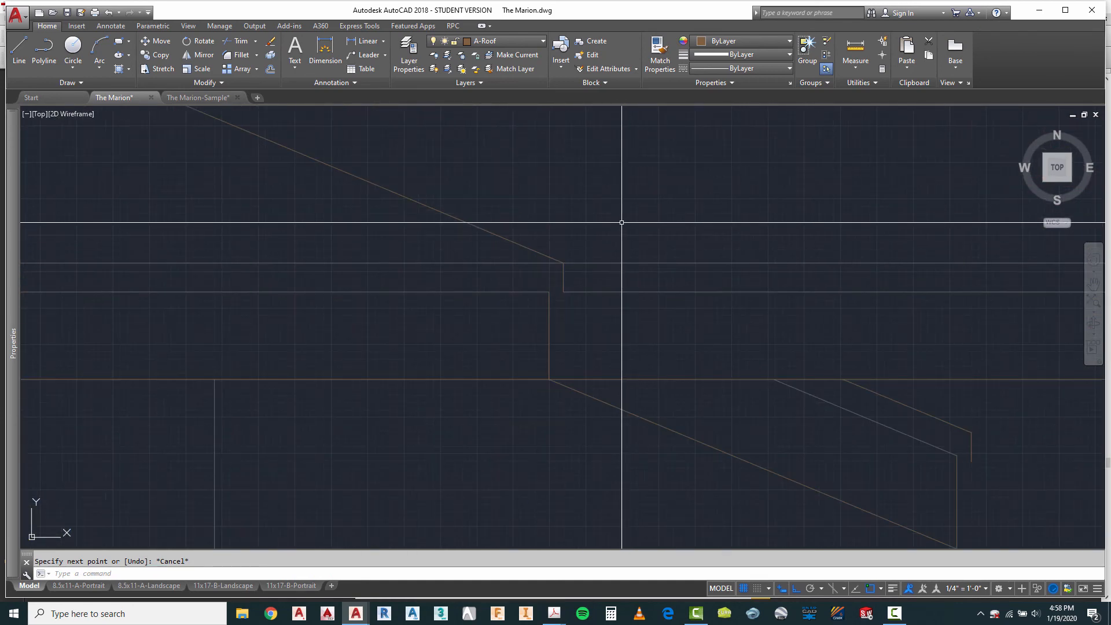
pyautogui.rightClick(621, 223)
pyautogui.click(648, 228)
pyautogui.click(549, 291)
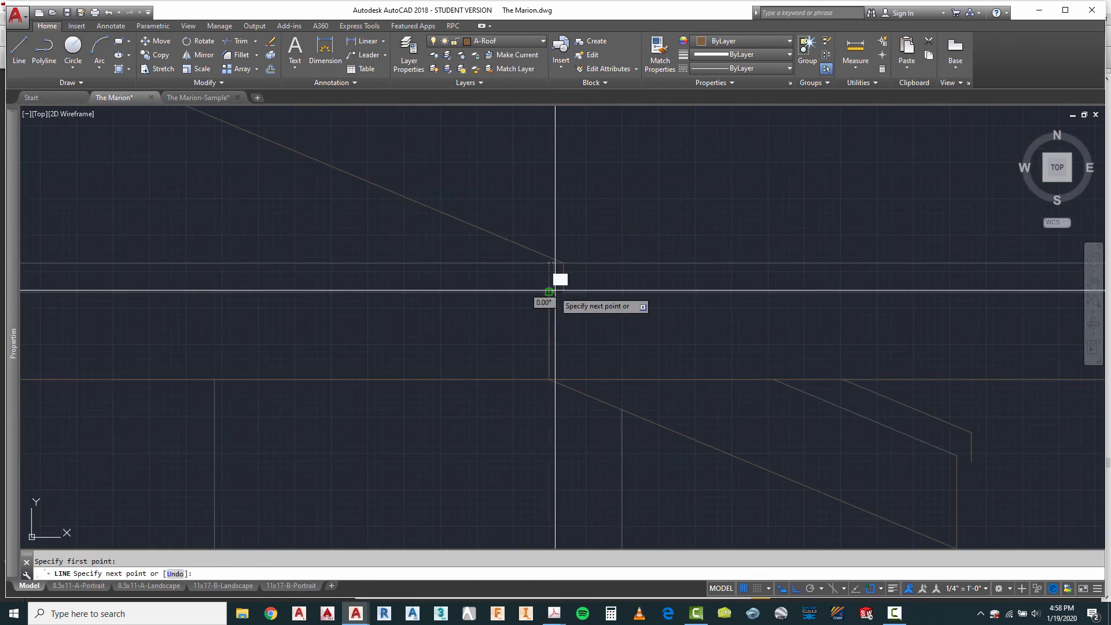
pyautogui.scroll(-4, 512, 191)
pyautogui.scroll(6, 740, 284)
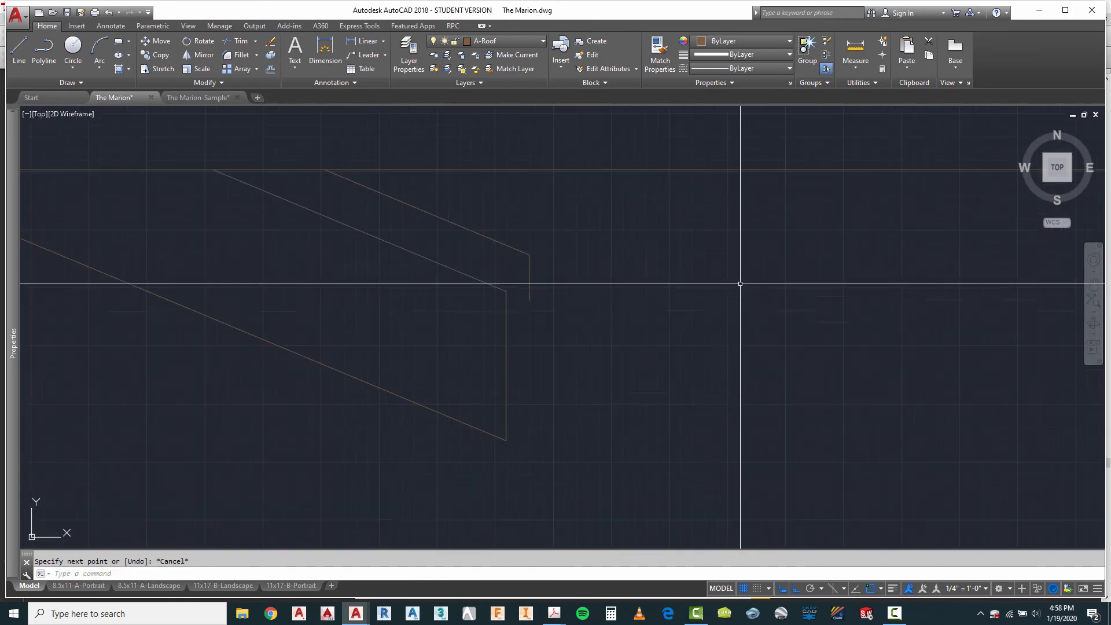
pyautogui.press('Escape')
# Step: Draw a short sloped line closing the gap at the end of the small sloped overhang
pyautogui.rightClick(650, 315)
pyautogui.click(681, 327)
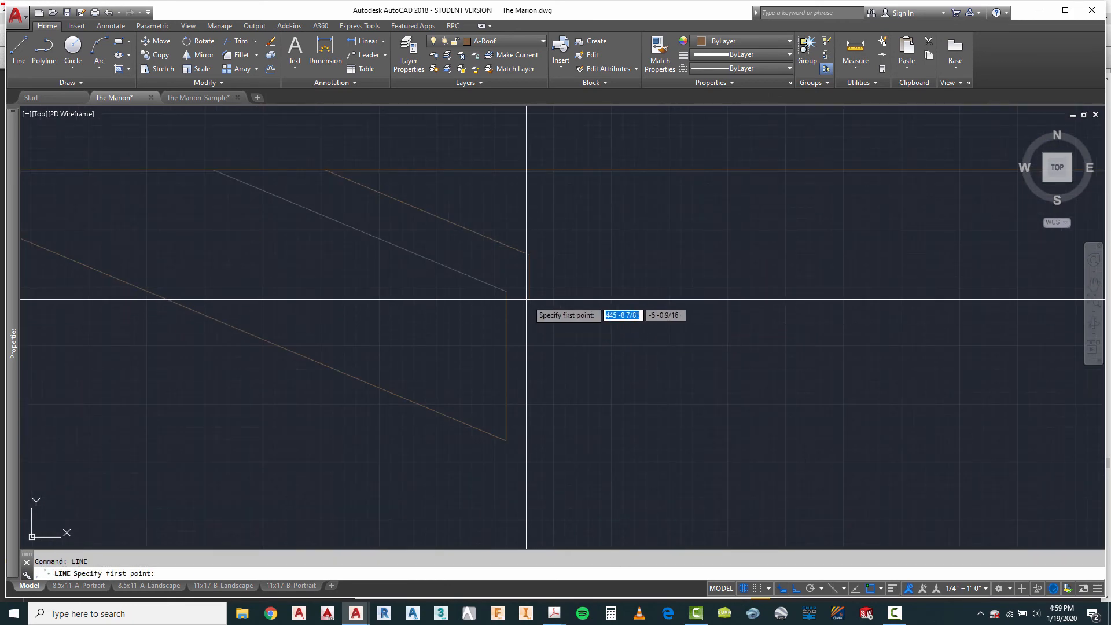
pyautogui.click(507, 291)
pyautogui.press('Escape')
pyautogui.scroll(-3, 347, 278)
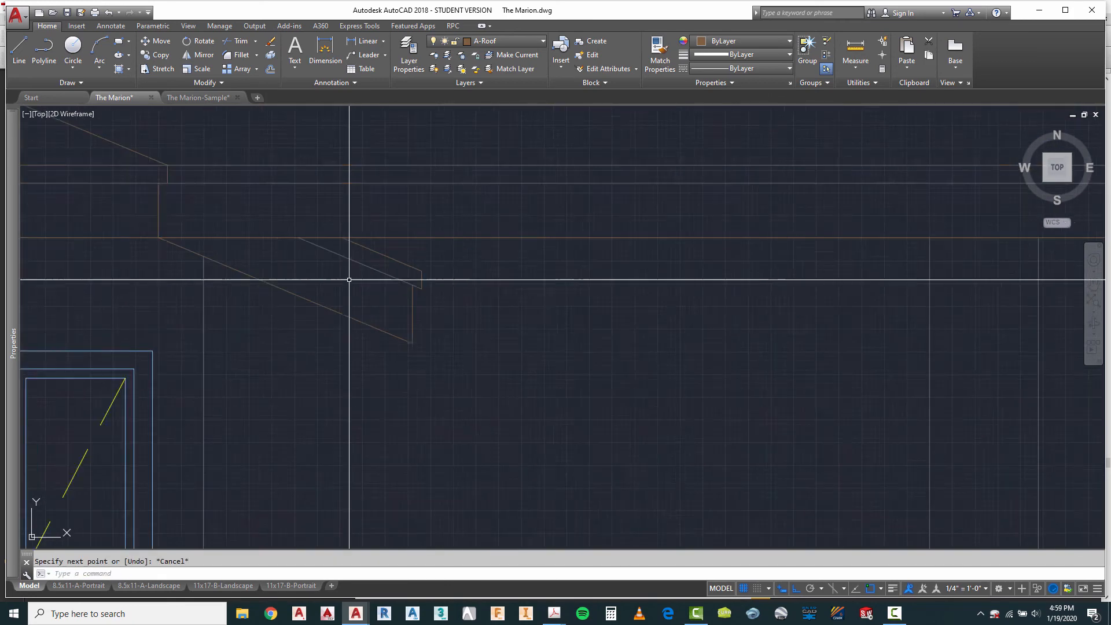
# Step: Draw a short line closing the fascia gap at the second elevation's far right eave end
pyautogui.scroll(5, 616, 263)
pyautogui.rightClick(740, 243)
pyautogui.click(755, 251)
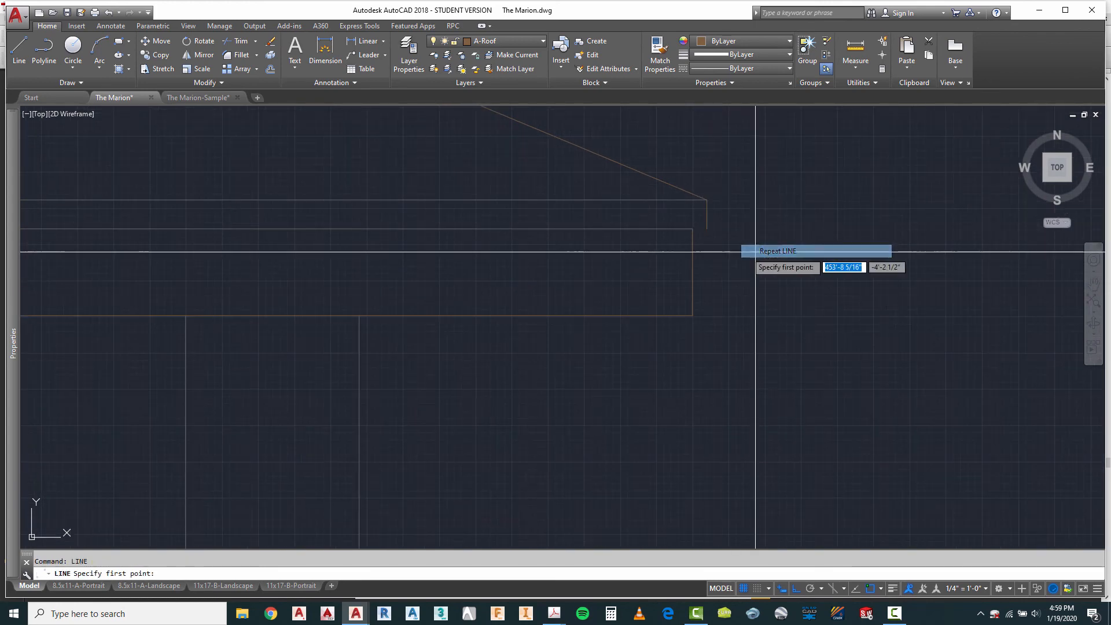
pyautogui.press('Escape')
pyautogui.scroll(-2, 863, 266)
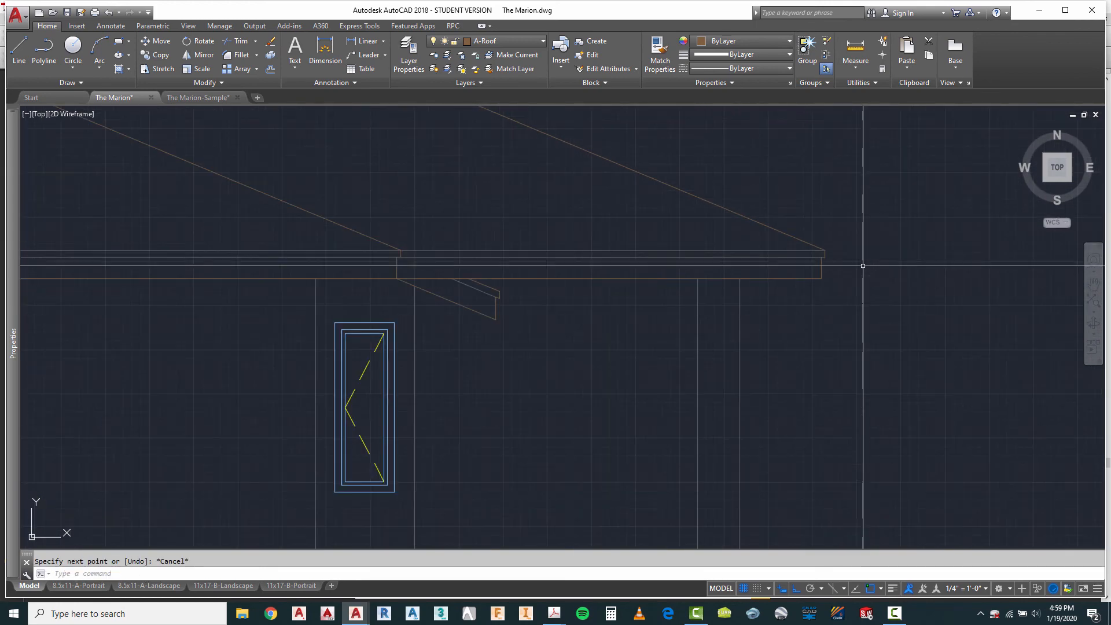
# Step: Assign the second elevation's horizontal fascia lines and the small sloped overhang's inner line to the A-Roof-Thin layer
pyautogui.click(656, 237)
pyautogui.scroll(-3, 629, 263)
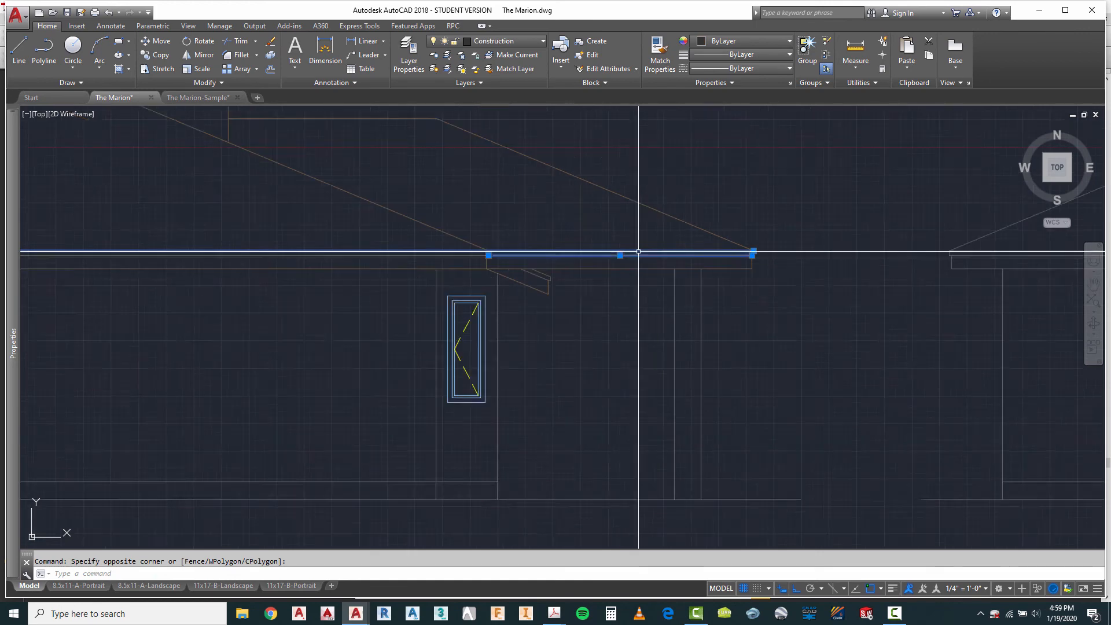
pyautogui.click(422, 241)
pyautogui.click(412, 257)
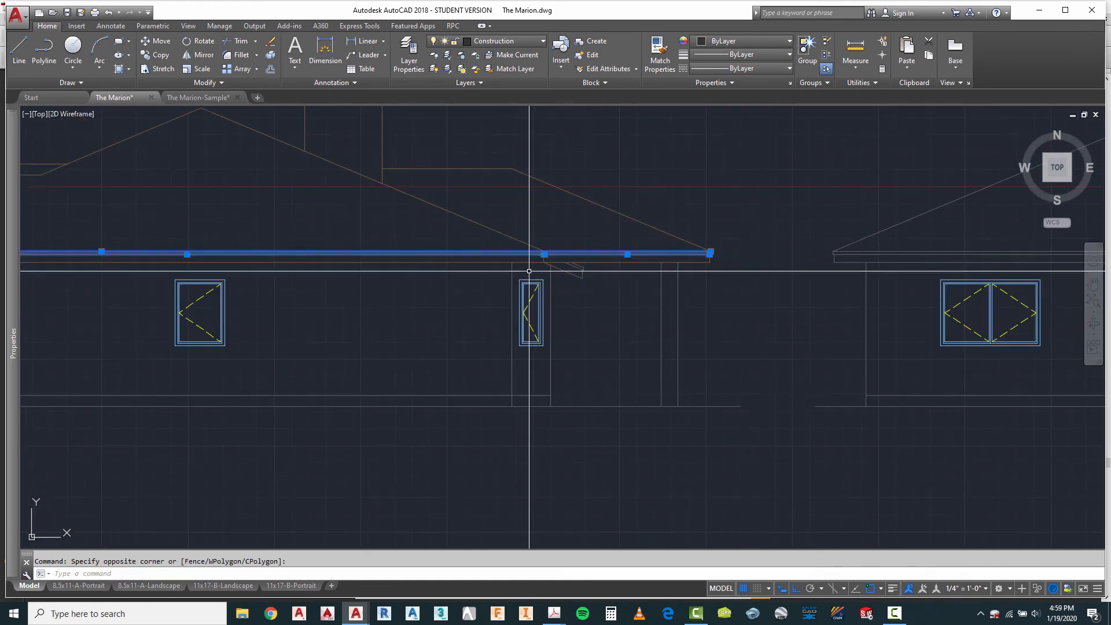
pyautogui.scroll(6, 548, 275)
pyautogui.scroll(-4, 863, 243)
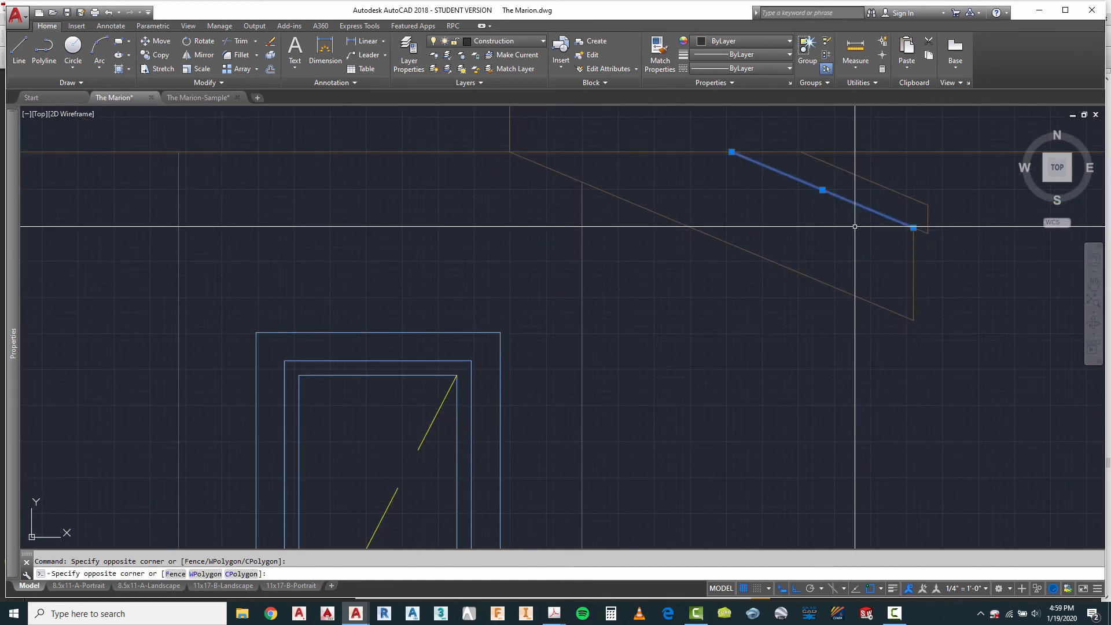
pyautogui.scroll(-3, 878, 263)
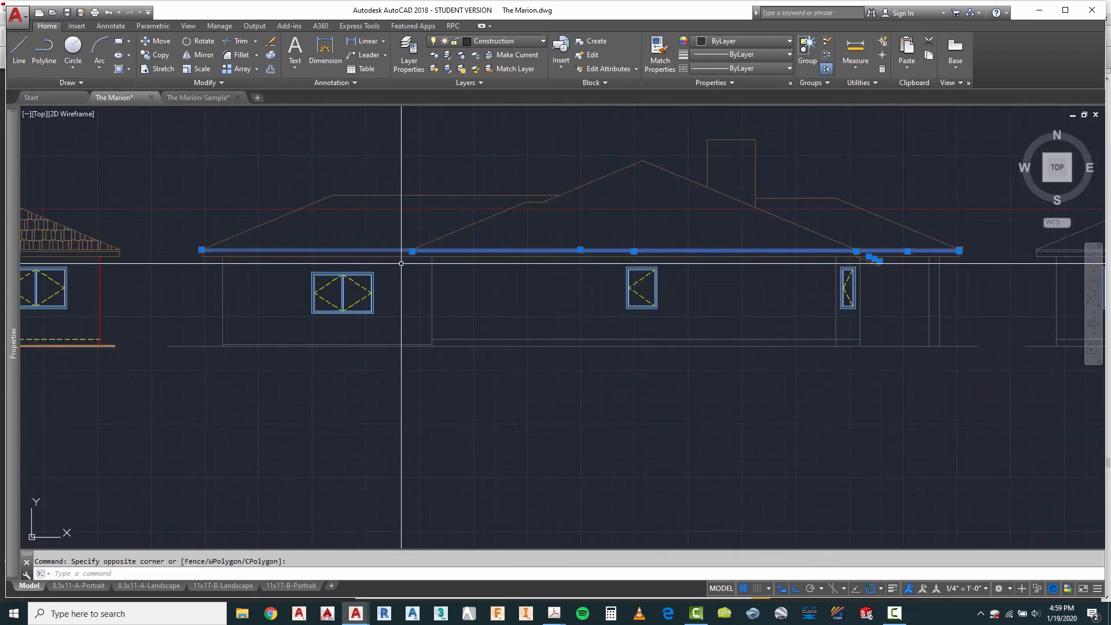
pyautogui.scroll(4, 218, 253)
pyautogui.scroll(4, 237, 273)
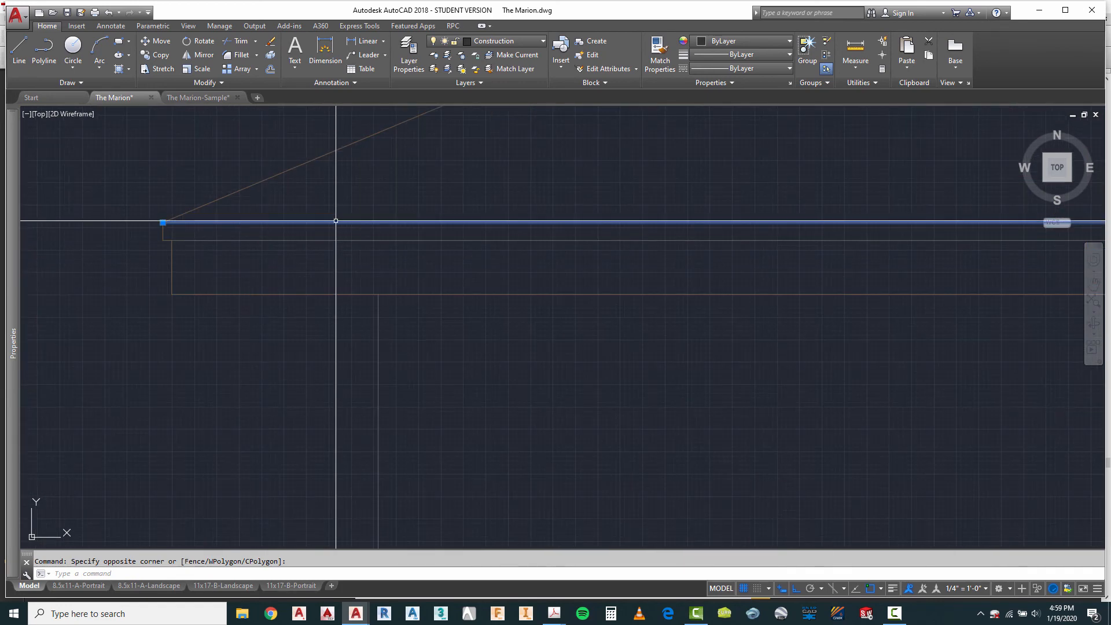
pyautogui.scroll(-4, 249, 259)
pyautogui.scroll(3, 538, 260)
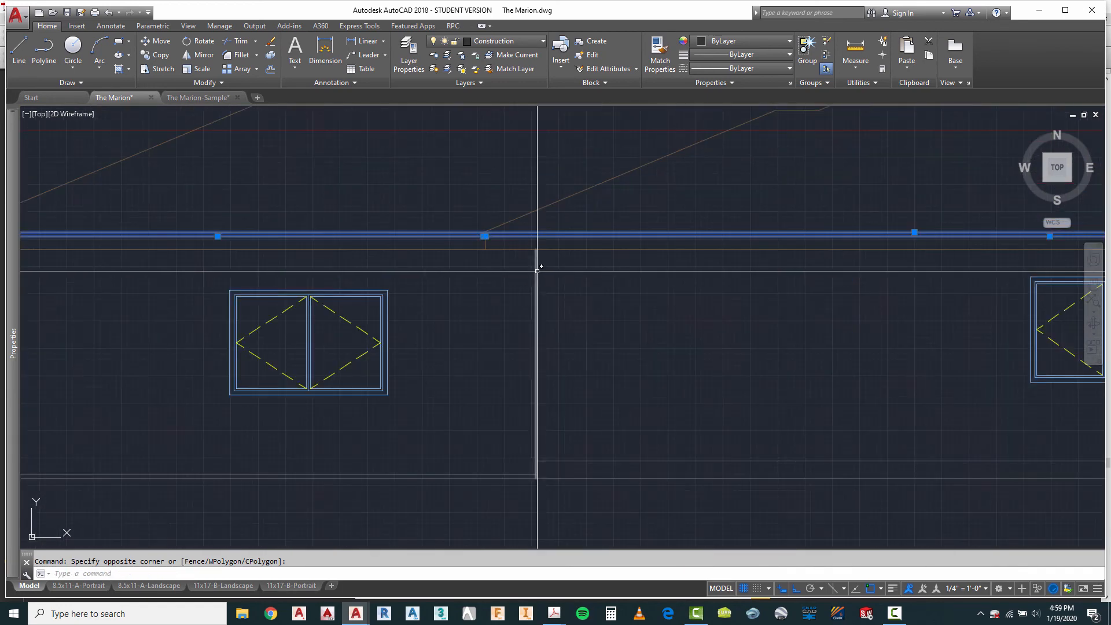
pyautogui.scroll(-2, 211, 265)
pyautogui.scroll(-3, 212, 264)
pyautogui.scroll(4, 702, 304)
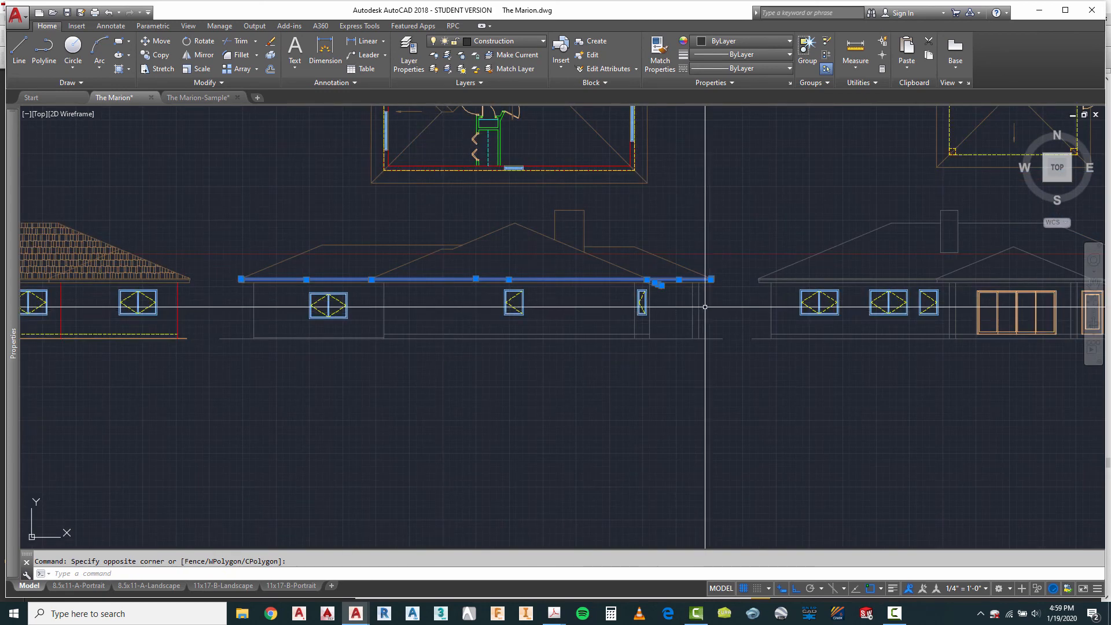
pyautogui.click(499, 39)
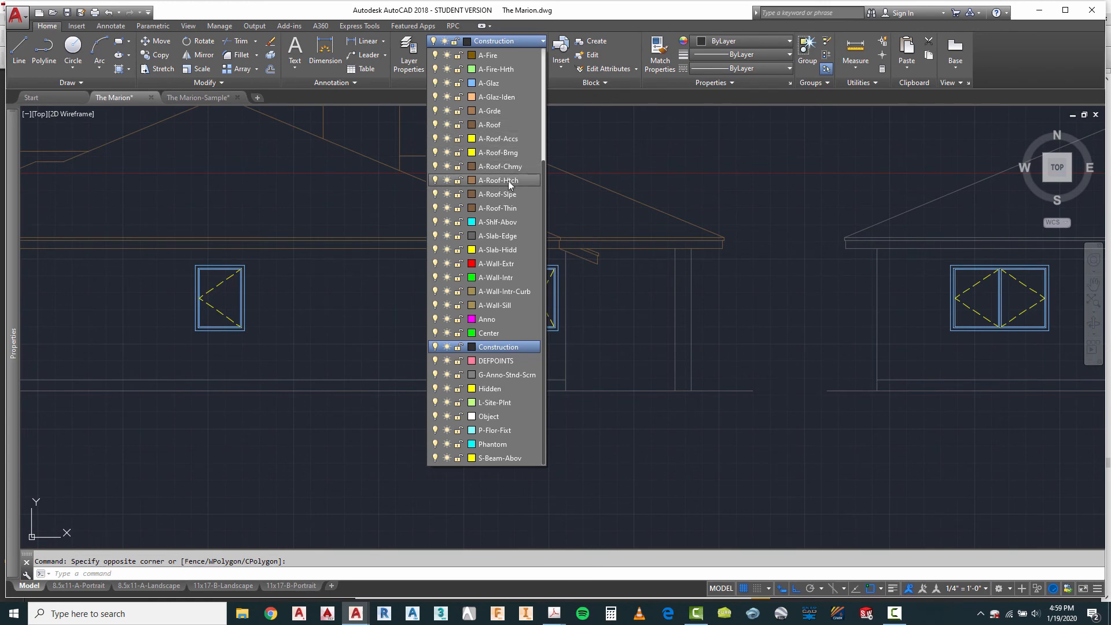
pyautogui.click(509, 207)
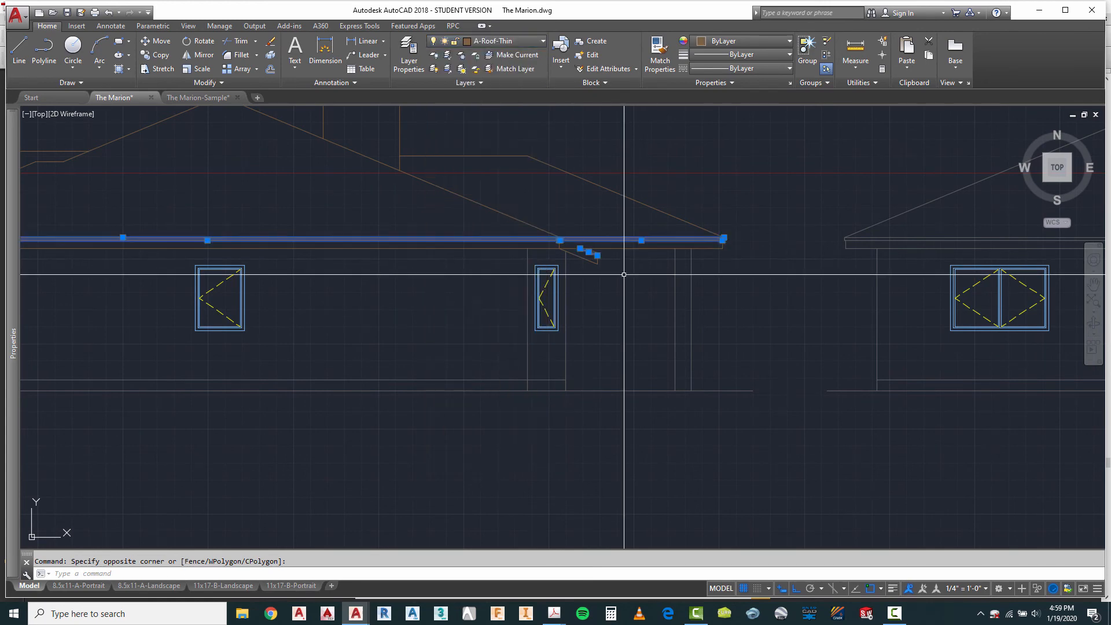
pyautogui.press('Escape')
# Step: Assign all vertical wall lines of the second elevation to the A-Wall-Extr layer
pyautogui.scroll(-3, 737, 300)
pyautogui.scroll(2, 726, 303)
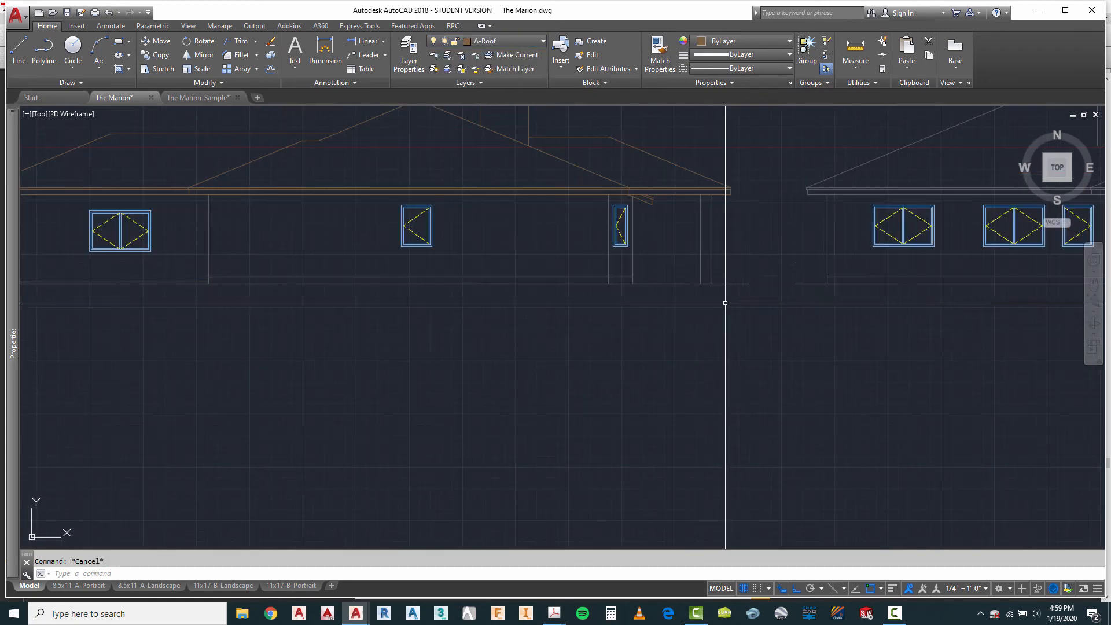
pyautogui.click(734, 256)
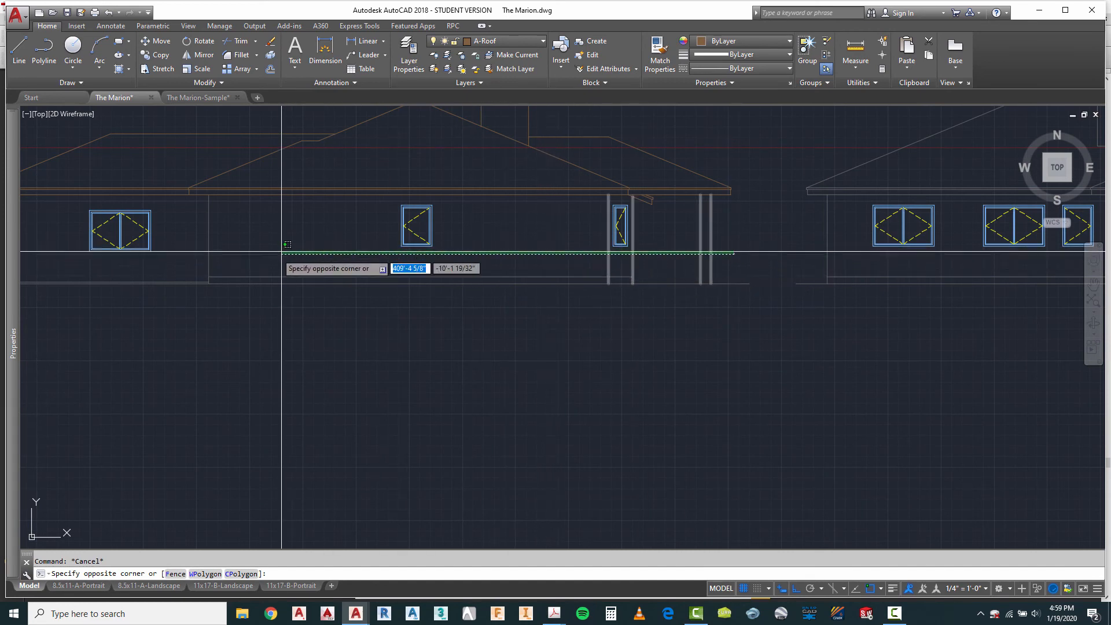
pyautogui.click(207, 257)
pyautogui.scroll(-3, 888, 243)
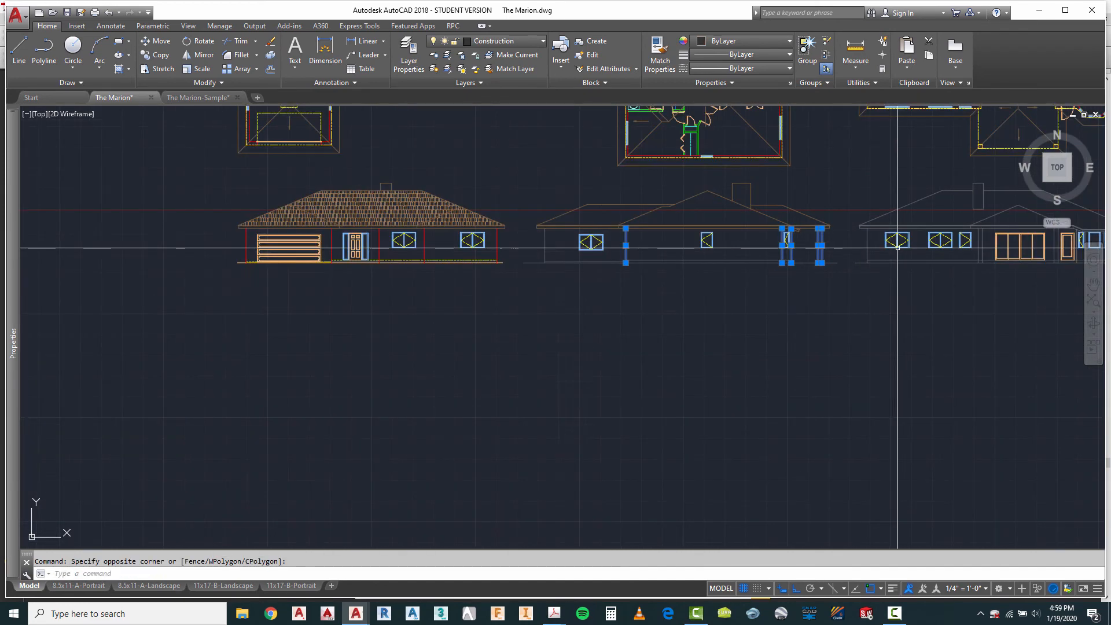
pyautogui.scroll(3, 556, 225)
pyautogui.click(556, 224)
pyautogui.click(474, 238)
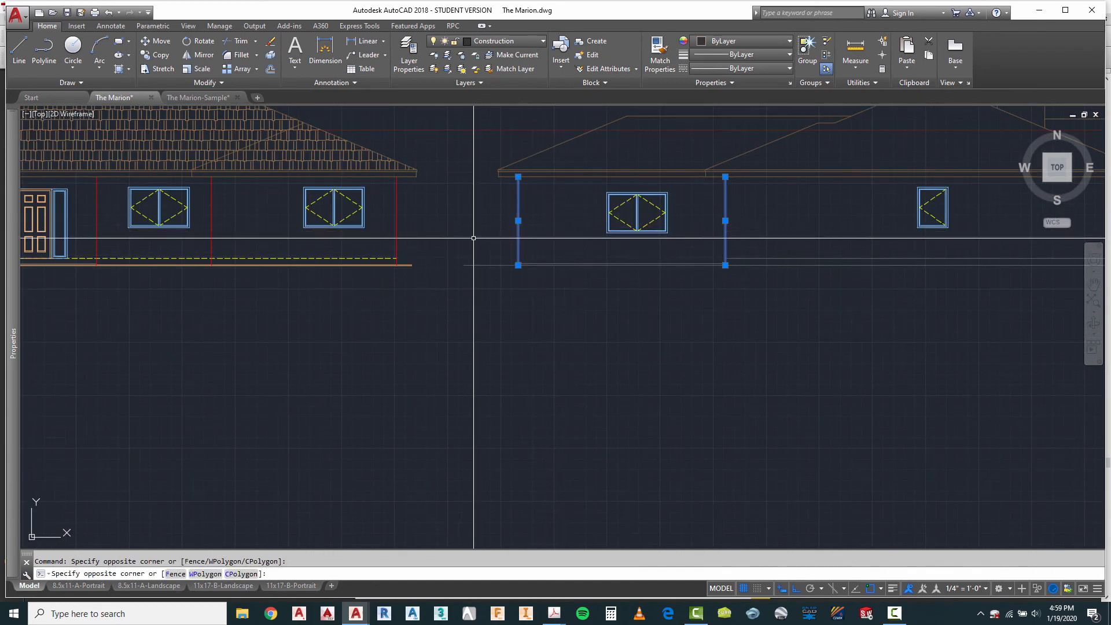
pyautogui.click(498, 41)
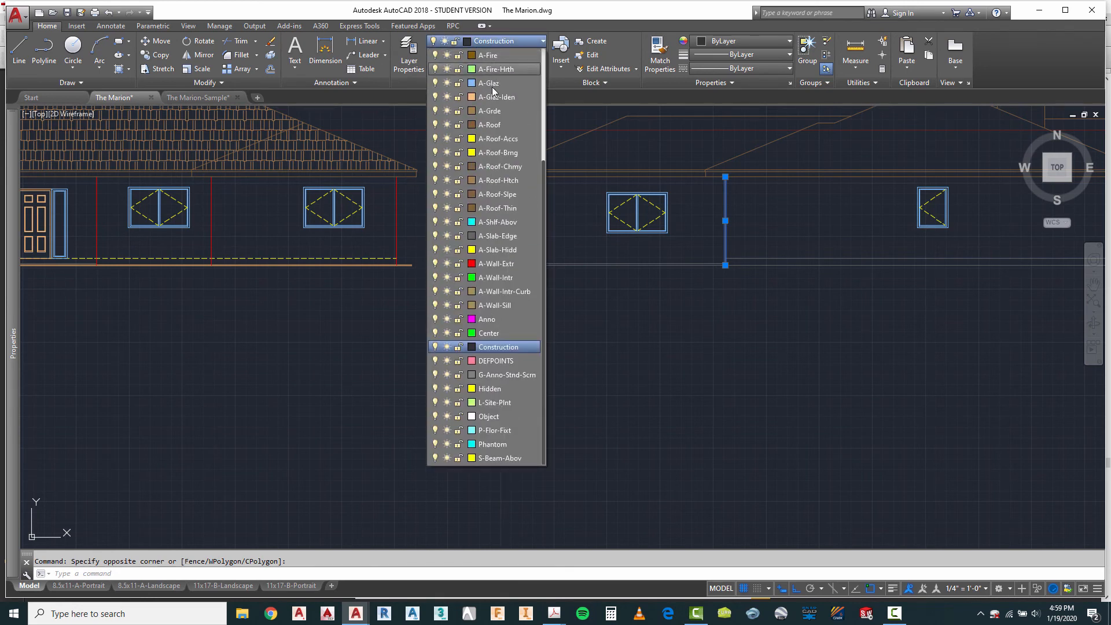
pyautogui.click(502, 264)
pyautogui.press('Escape')
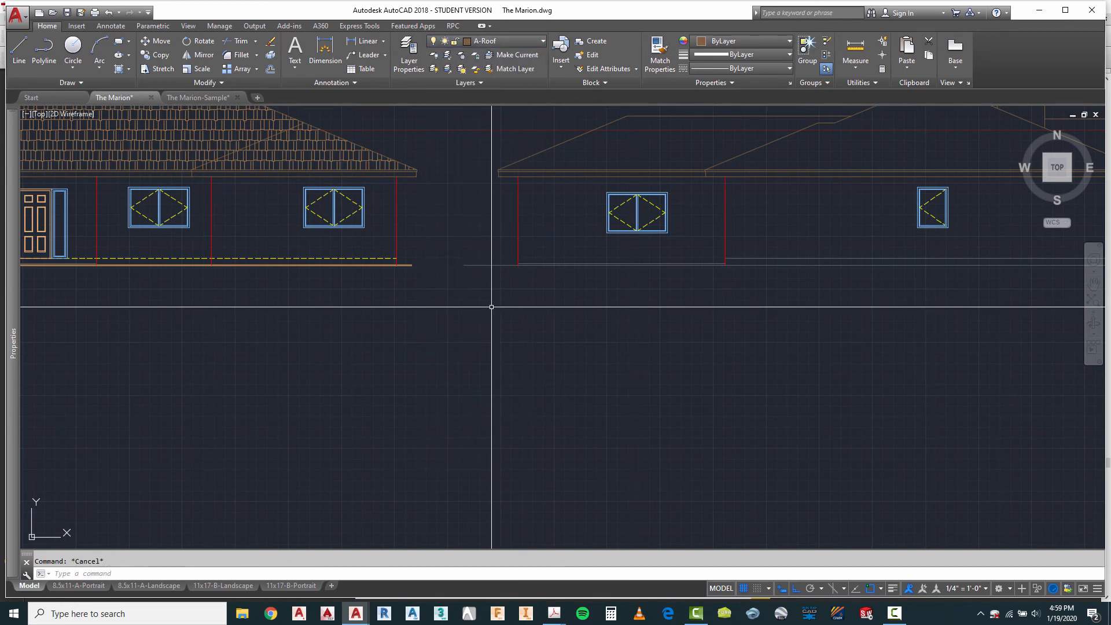
# Step: Assign the second elevation's grade line to the A-Grde layer
pyautogui.click(498, 40)
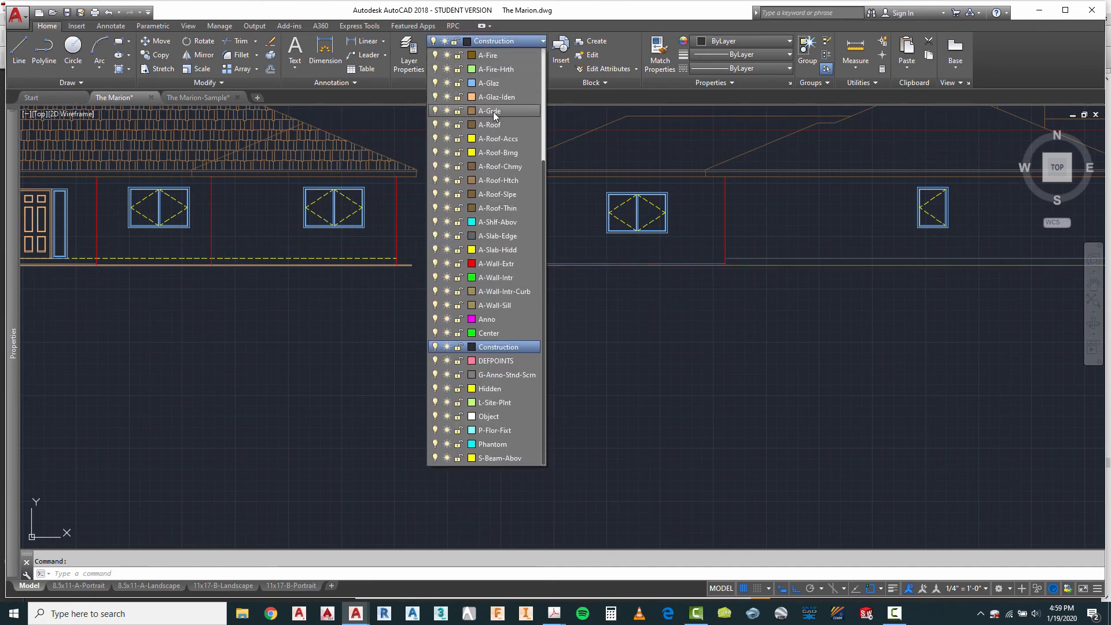
pyautogui.click(493, 112)
pyautogui.press('Escape')
# Step: Assign the two slab lines just above the second elevation's grade line to the A-Slab-Hidd layer
pyautogui.scroll(4, 666, 283)
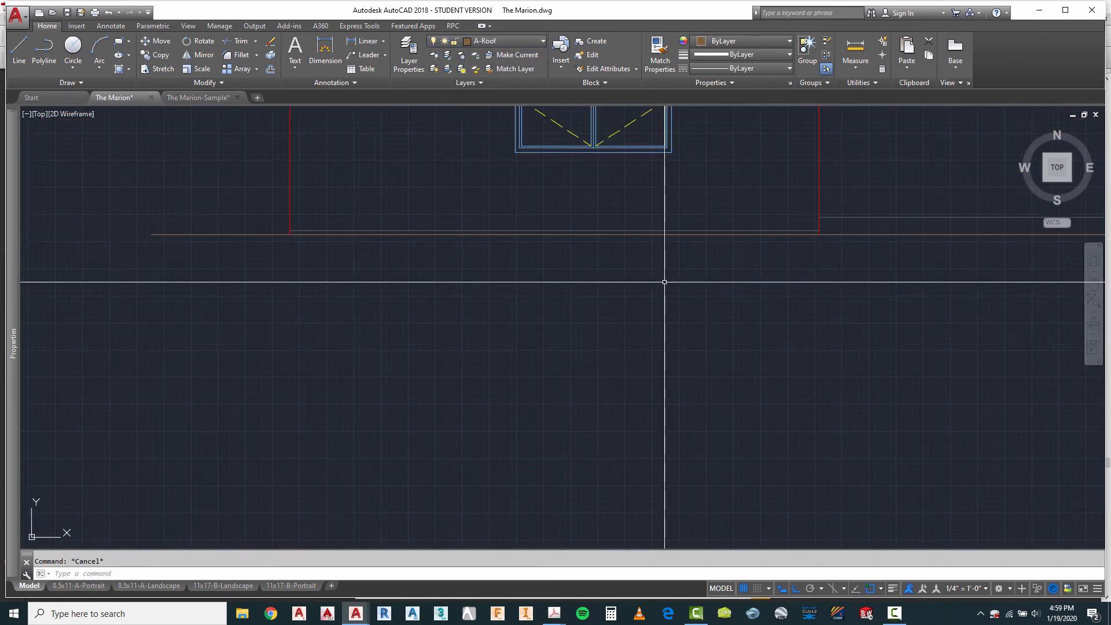
pyautogui.click(824, 230)
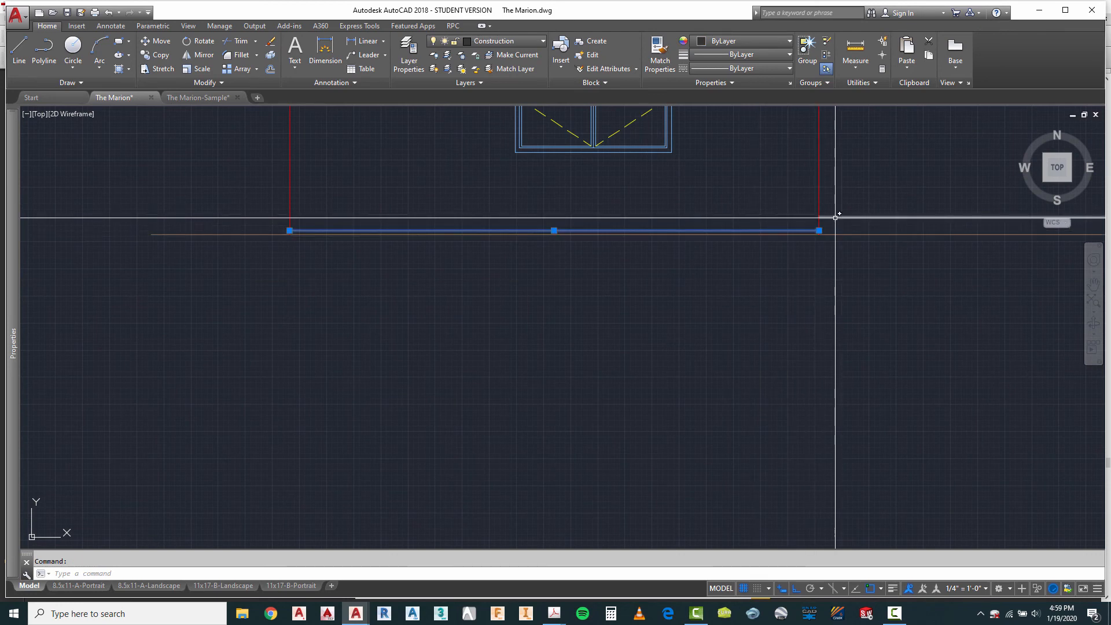
pyautogui.scroll(-2, 308, 227)
pyautogui.scroll(-2, 308, 228)
pyautogui.scroll(3, 670, 226)
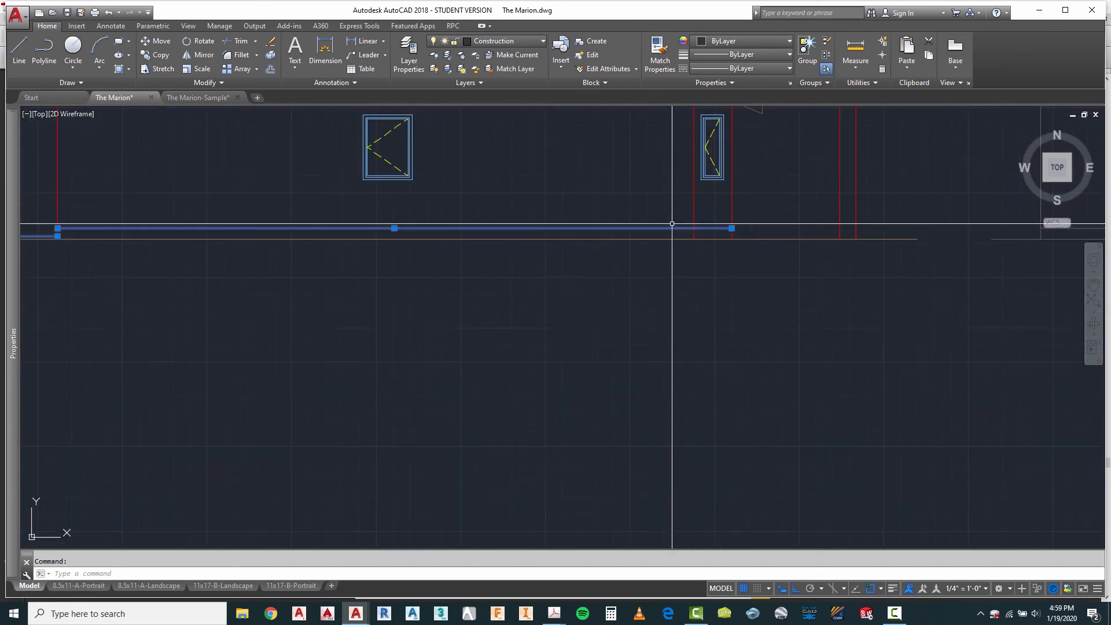
pyautogui.click(498, 44)
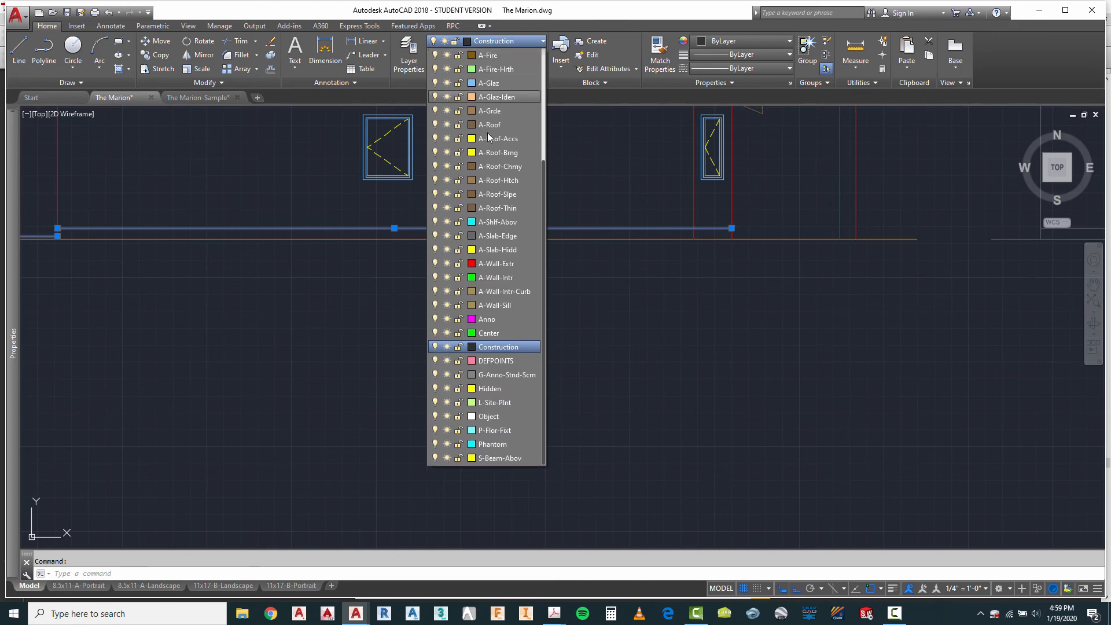
pyautogui.click(504, 252)
pyautogui.press('Escape')
# Step: Try to match the second elevation's grade line to the properties of the first elevation's thick grade line
pyautogui.scroll(-2, 793, 277)
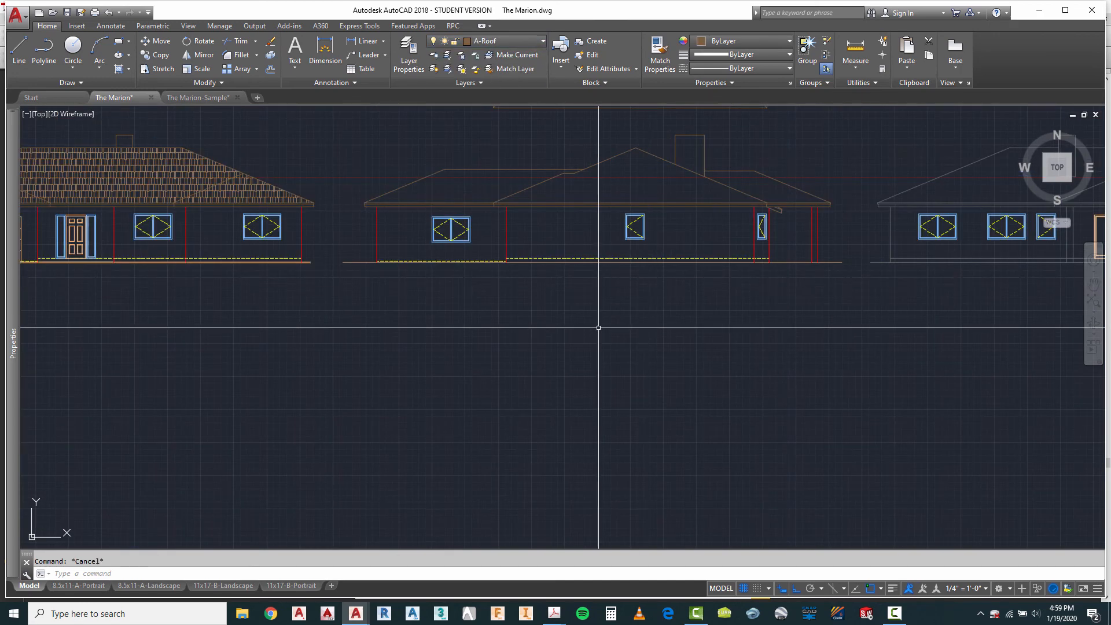
pyautogui.scroll(4, 272, 293)
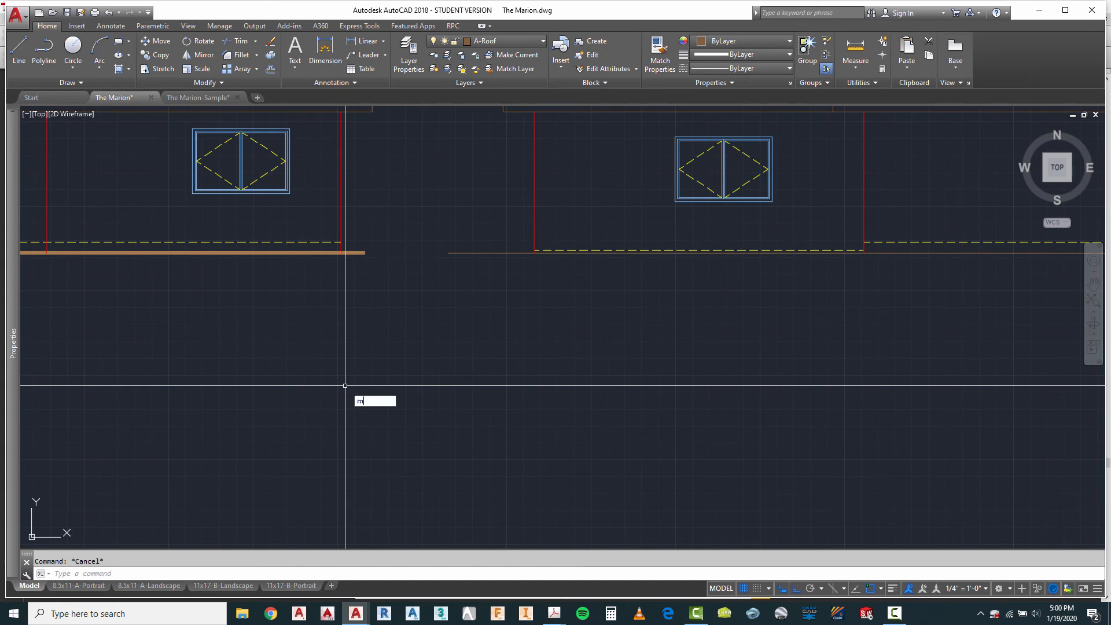
pyautogui.write('a')
pyautogui.press('Return')
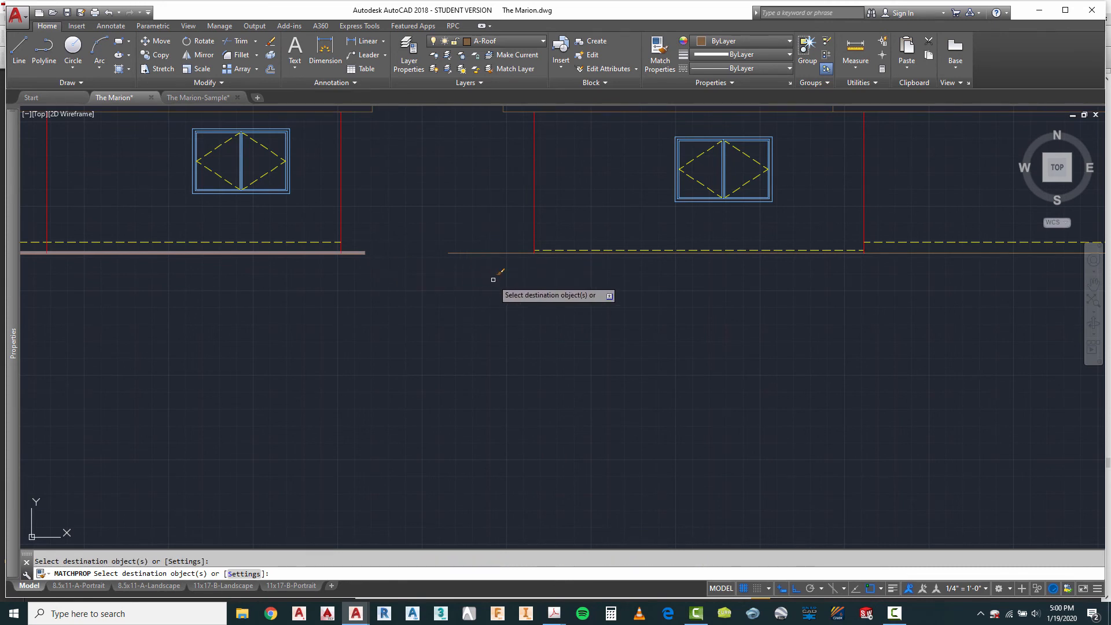
pyautogui.press('Escape')
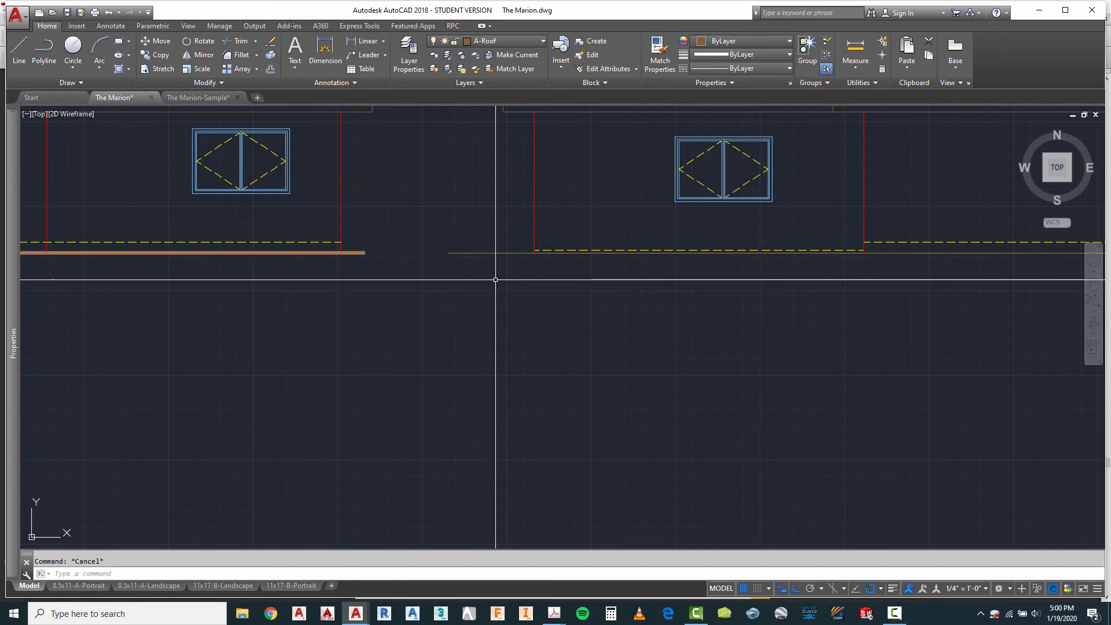
pyautogui.click(501, 223)
pyautogui.press('Escape')
# Step: Convert the second elevation's grade line to a polyline and set its width to 2
pyautogui.rightClick(484, 193)
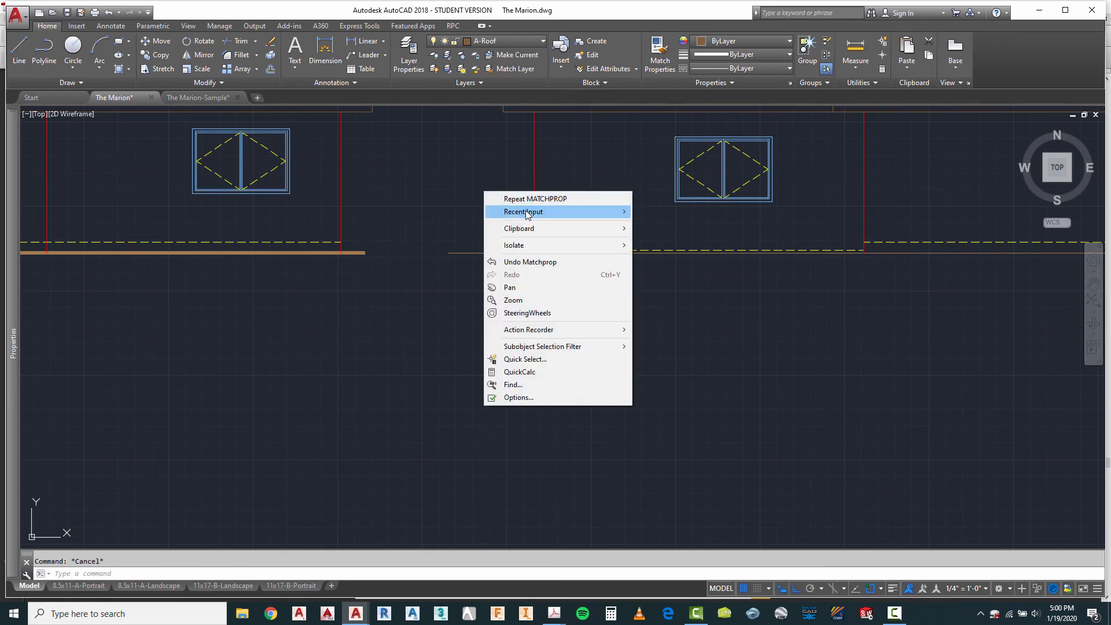
pyautogui.moveTo(544, 219)
pyautogui.click(665, 277)
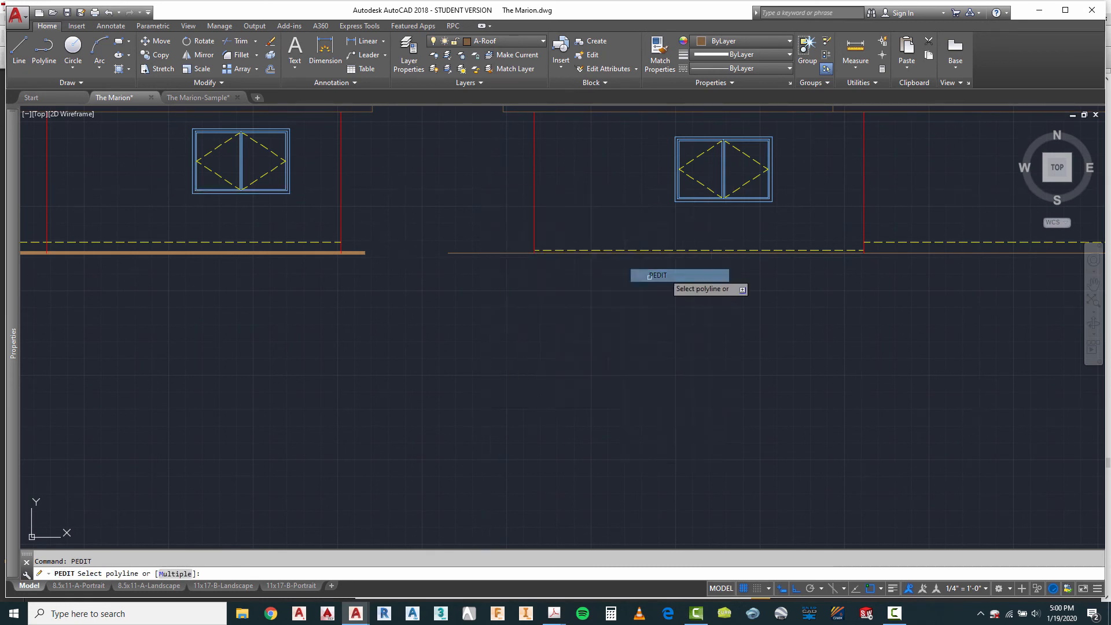
pyautogui.click(495, 253)
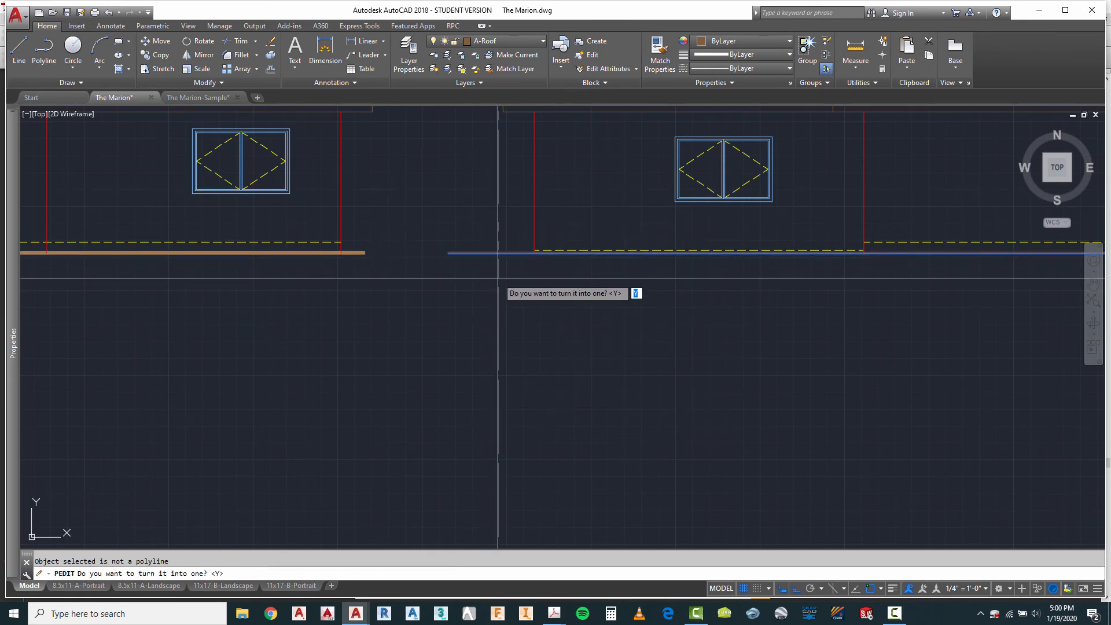
pyautogui.press('Return')
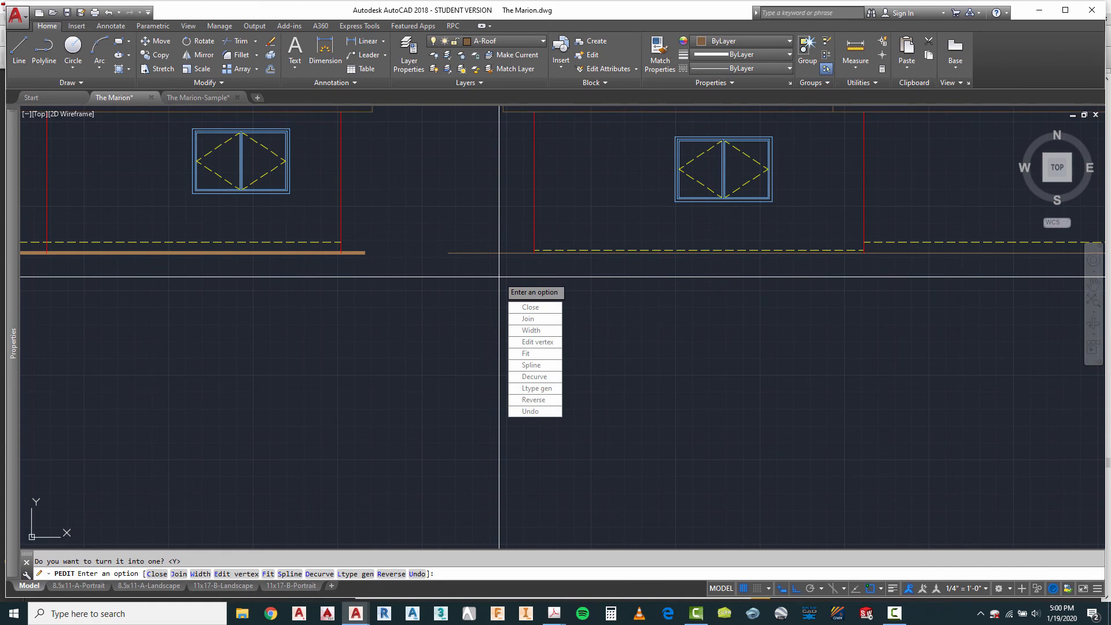
pyautogui.click(533, 335)
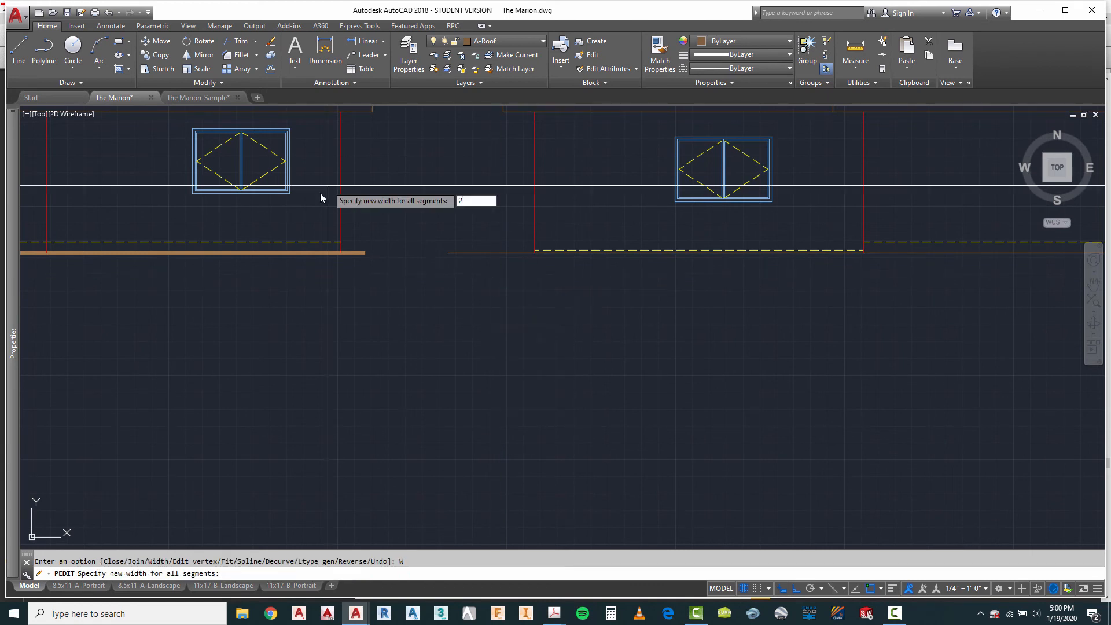
pyautogui.press('Return')
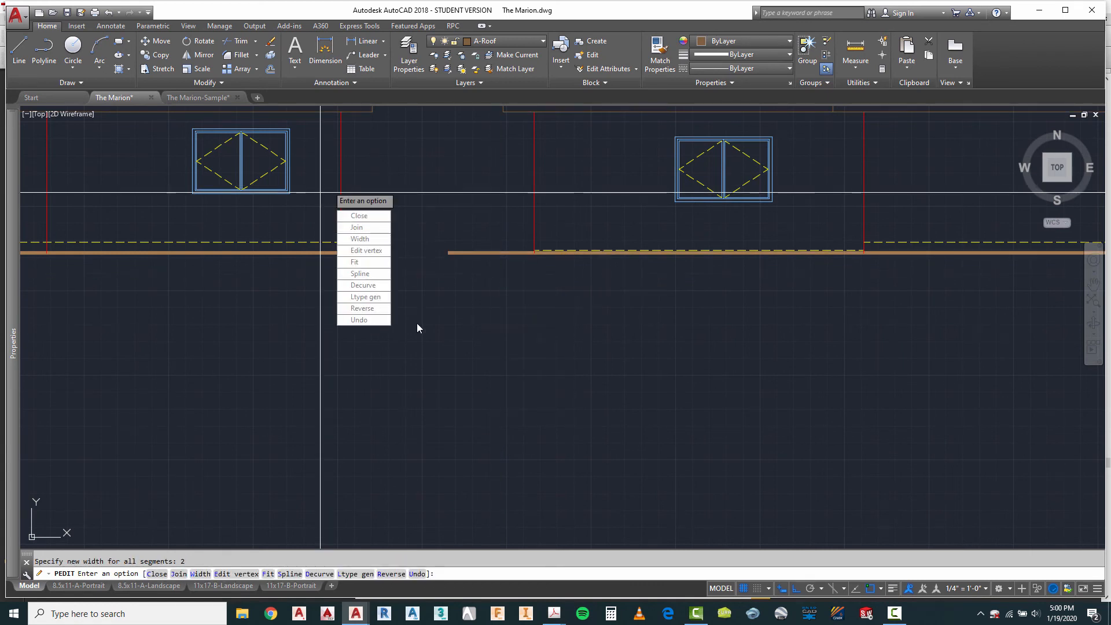
# Step: Shorten the second elevation's thick grade line at both ends so it stops near the roof's eave ends
pyautogui.scroll(-2, 367, 171)
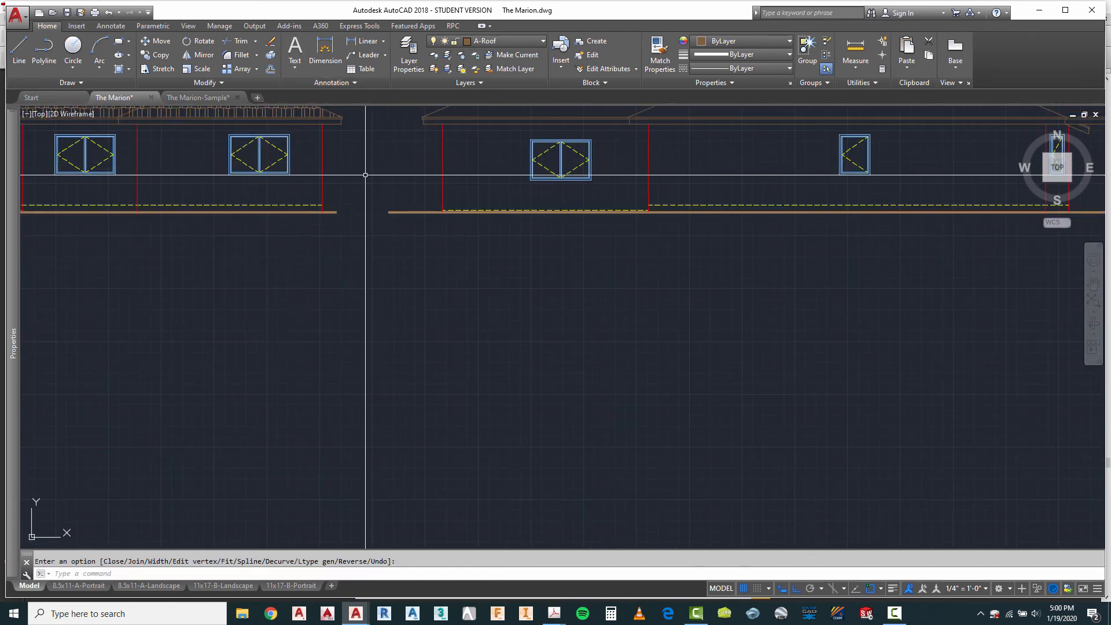
pyautogui.scroll(4, 448, 294)
pyautogui.press('Return')
pyautogui.click(425, 268)
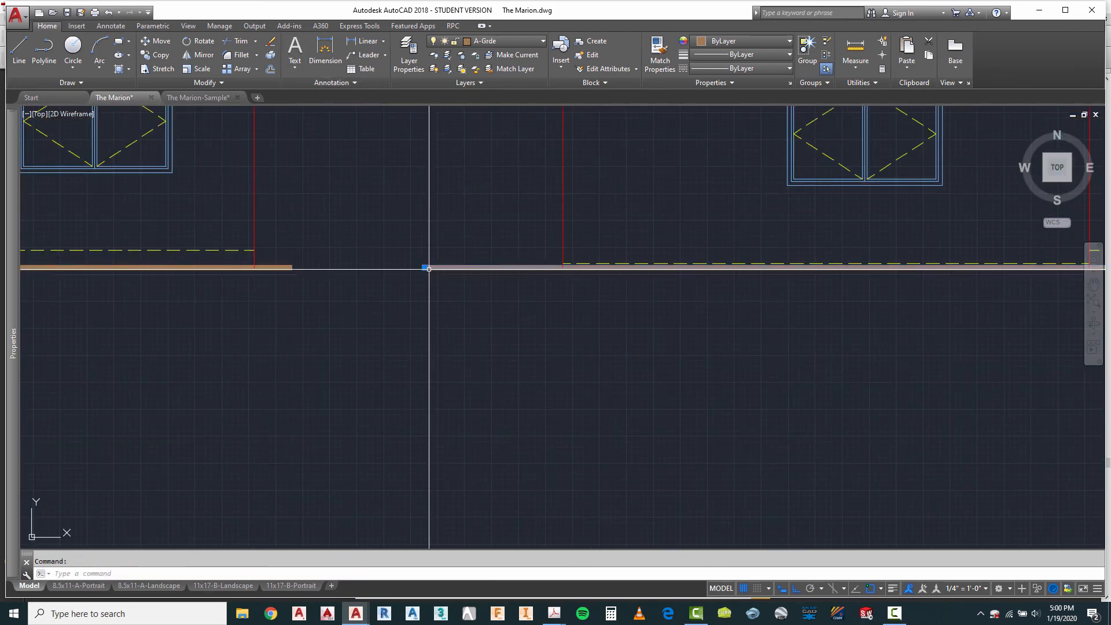
pyautogui.click(424, 268)
pyautogui.scroll(-3, 350, 249)
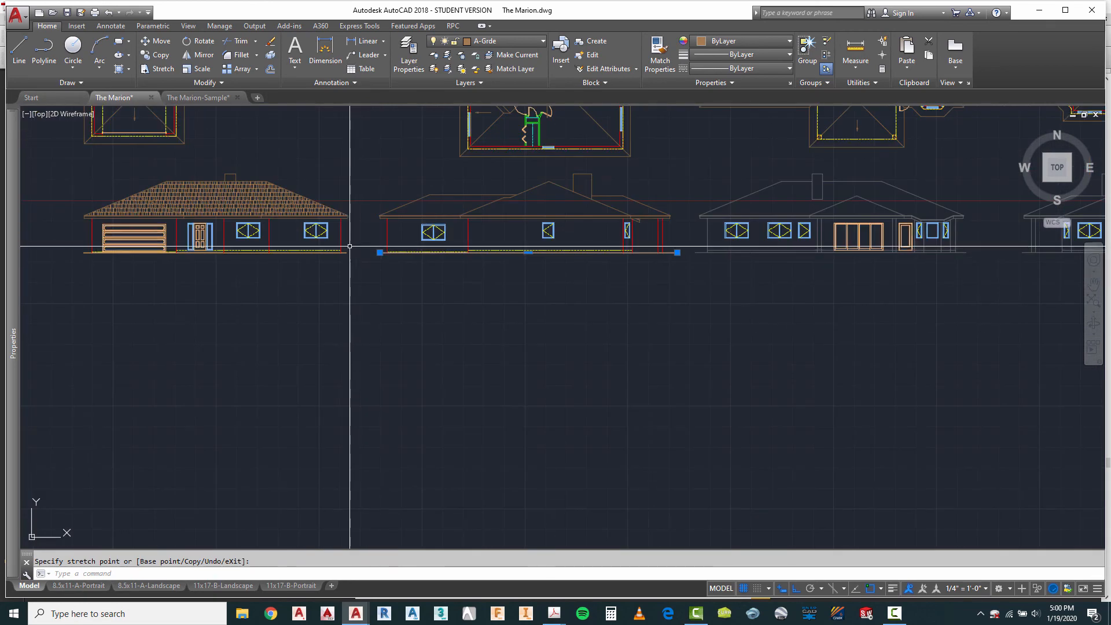
pyautogui.scroll(5, 643, 246)
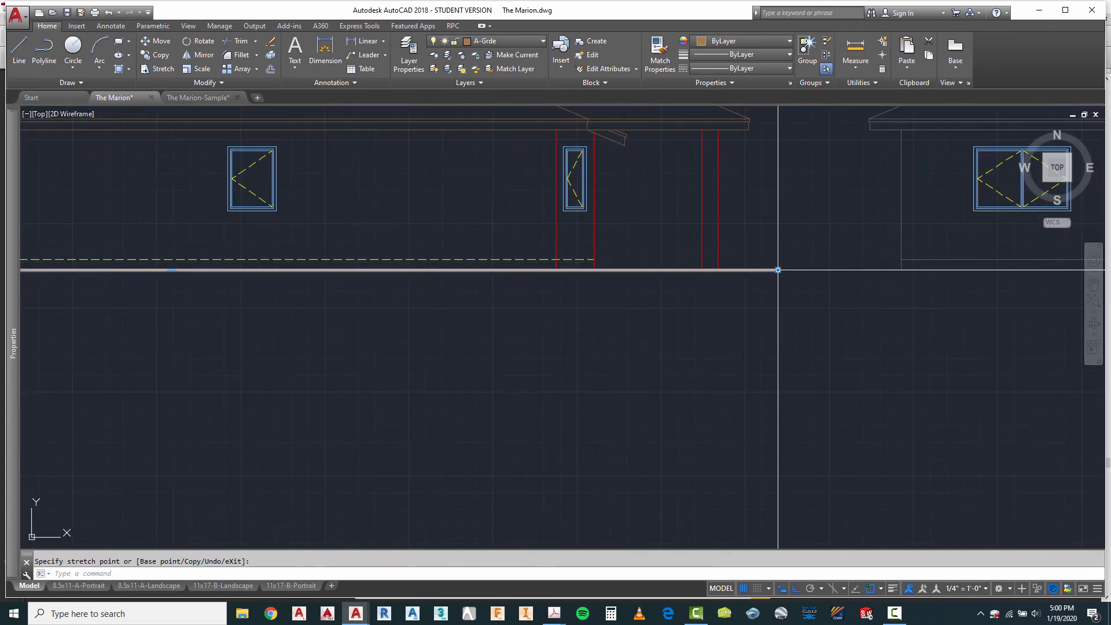
pyautogui.press('Escape')
pyautogui.scroll(-3, 598, 265)
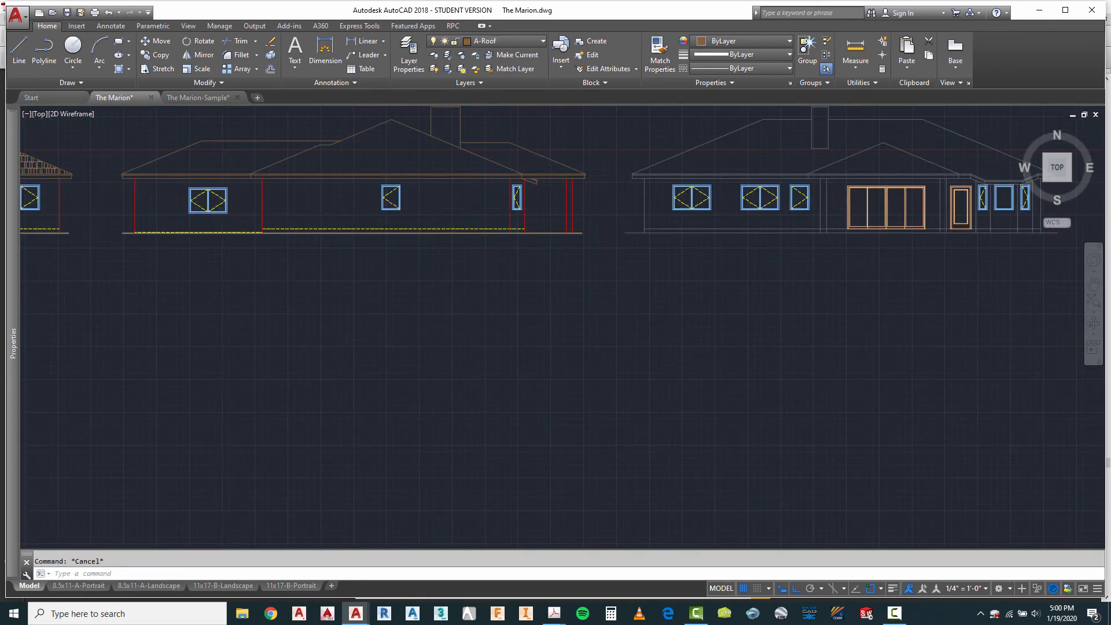
# Step: Make A-Roof-Htch the current layer and hatch the second elevation's left roof plane, matching the first elevation's AR-RSHKE shake hatch
pyautogui.scroll(-3, 516, 263)
pyautogui.scroll(4, 406, 203)
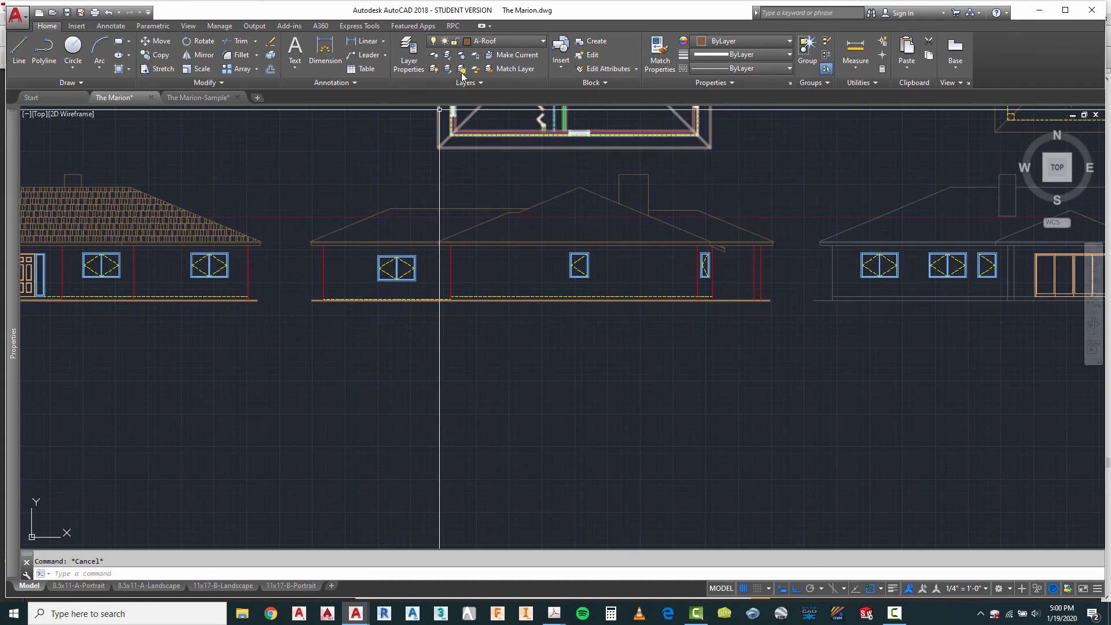
pyautogui.click(492, 42)
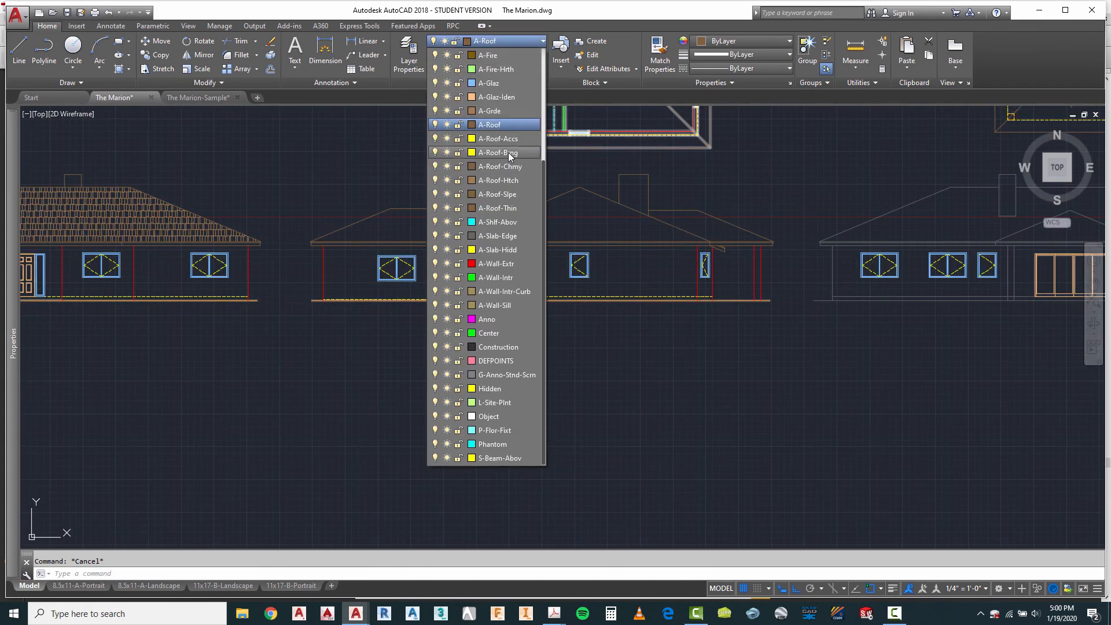
pyautogui.click(499, 181)
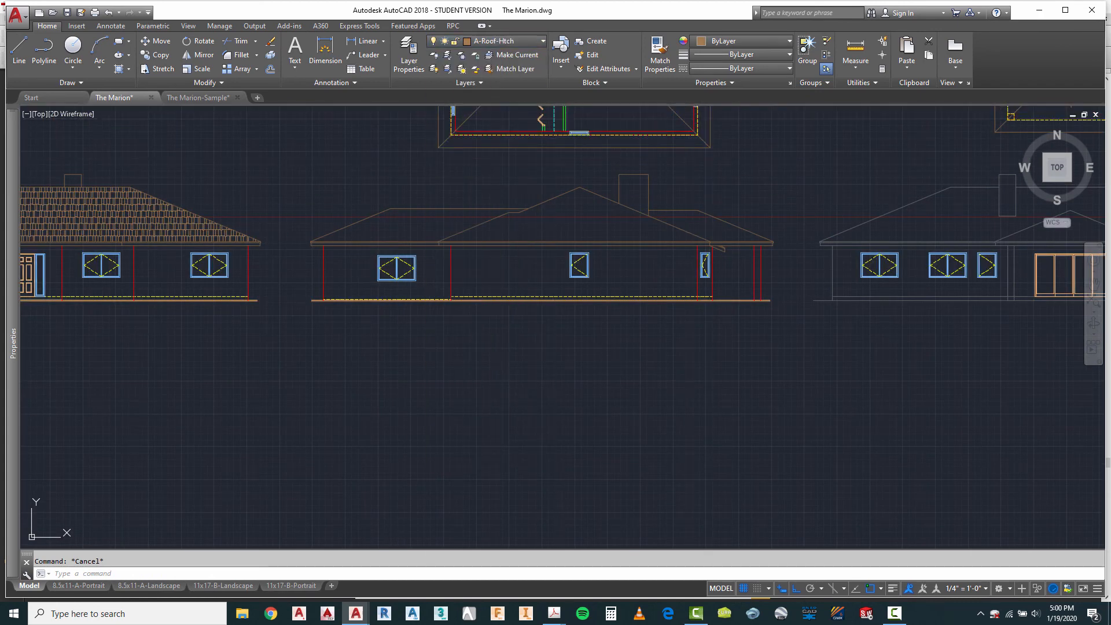
pyautogui.click(119, 69)
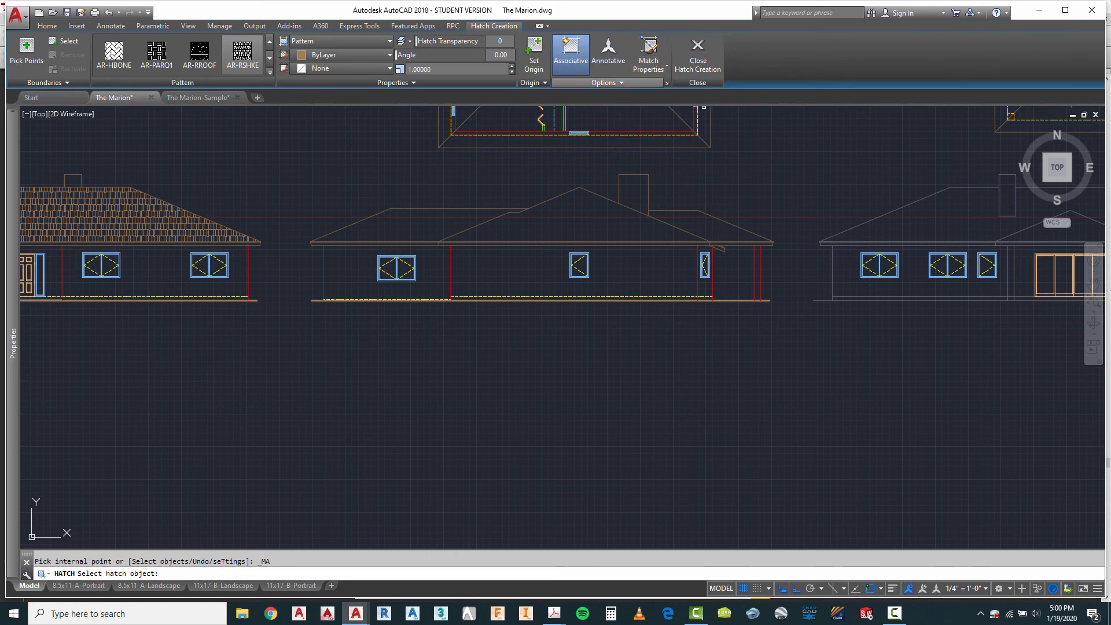
pyautogui.click(188, 228)
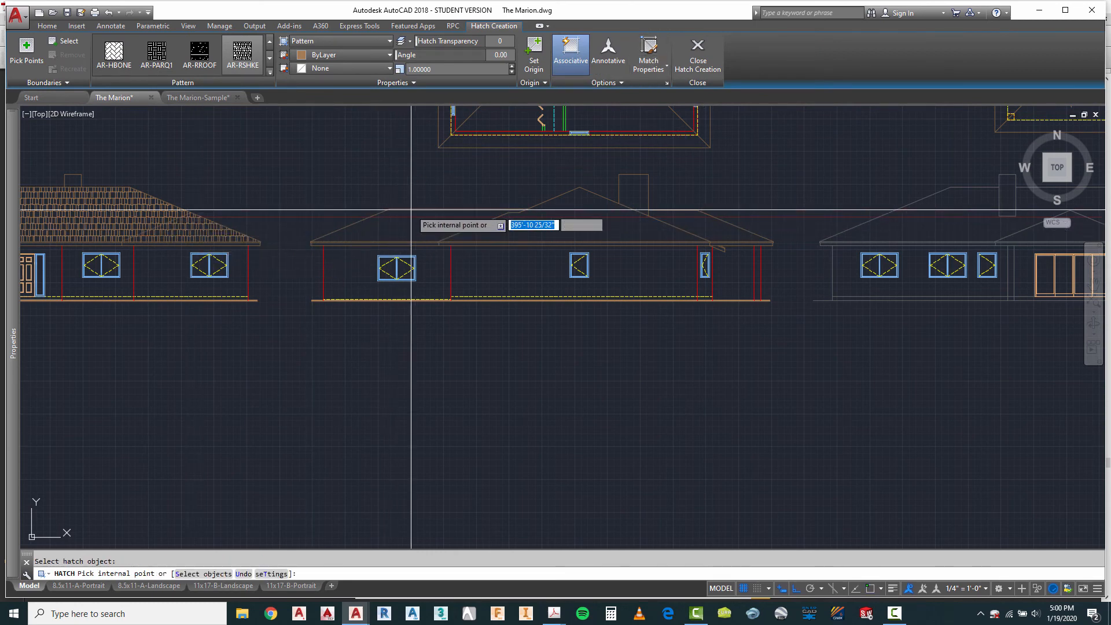
pyautogui.scroll(2, 410, 227)
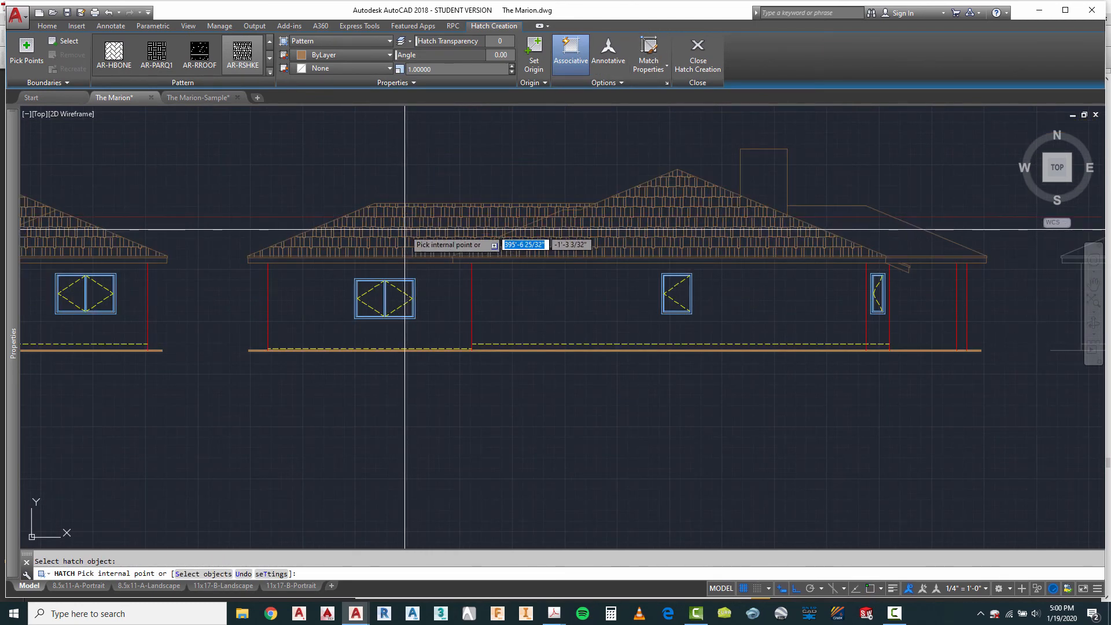
pyautogui.click(405, 230)
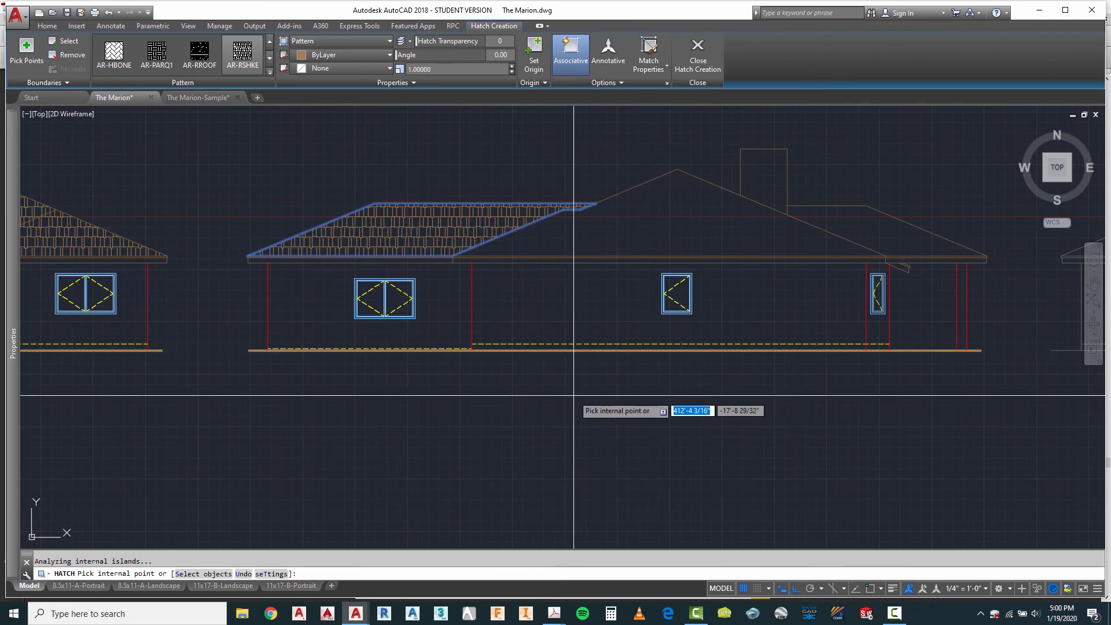
pyautogui.press('Return')
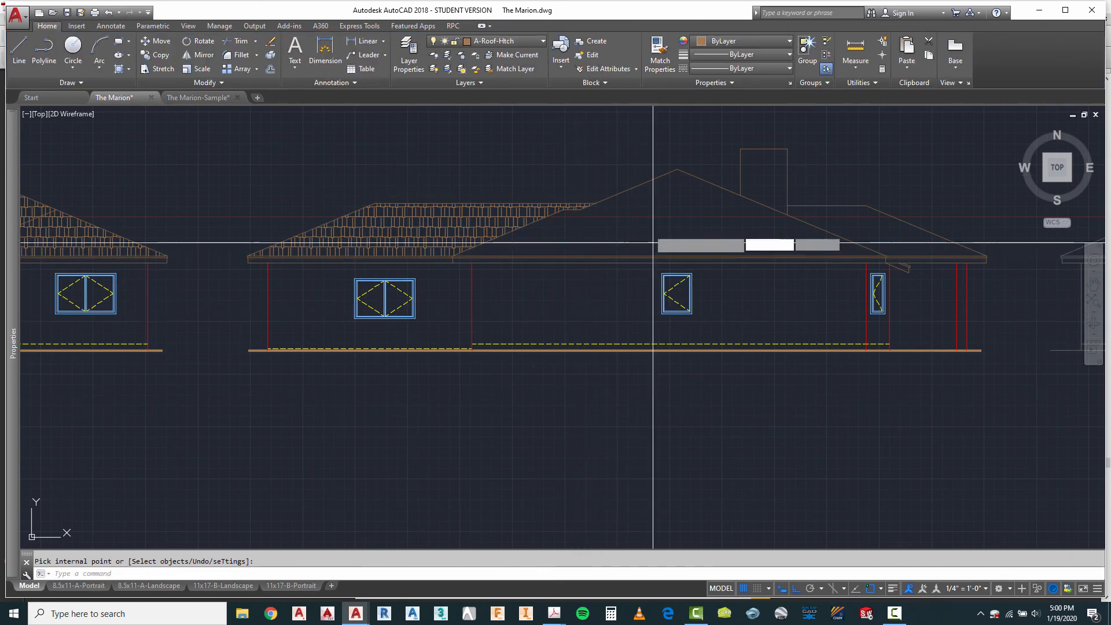
# Step: Hatch the second elevation's central gable and right roof plane separately with the same AR-RSHKE shake pattern
pyautogui.click(642, 243)
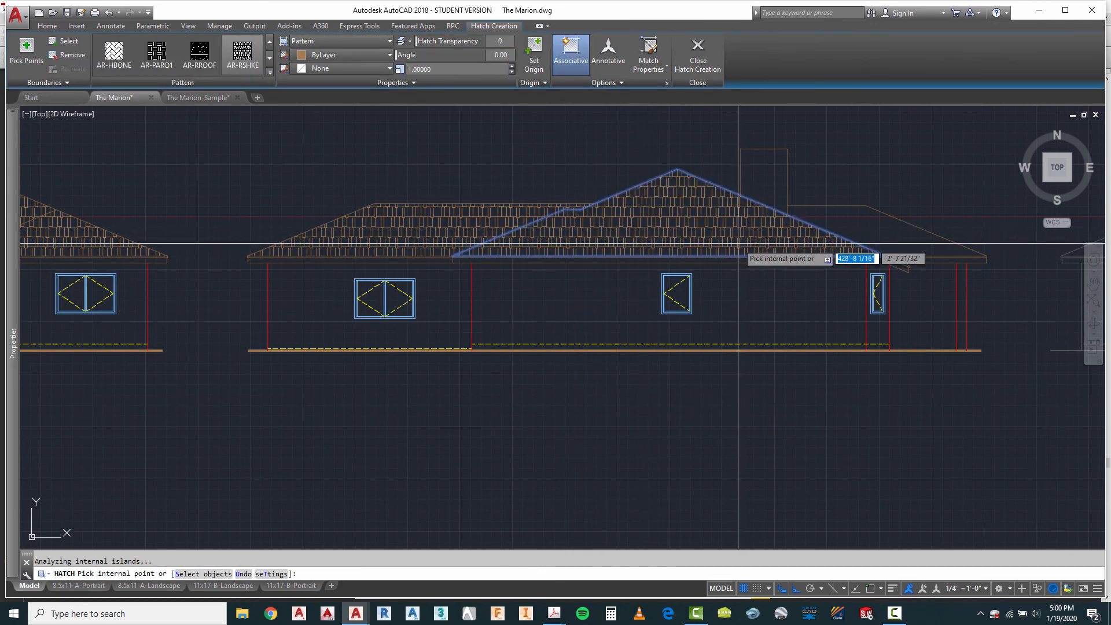
pyautogui.press('Return')
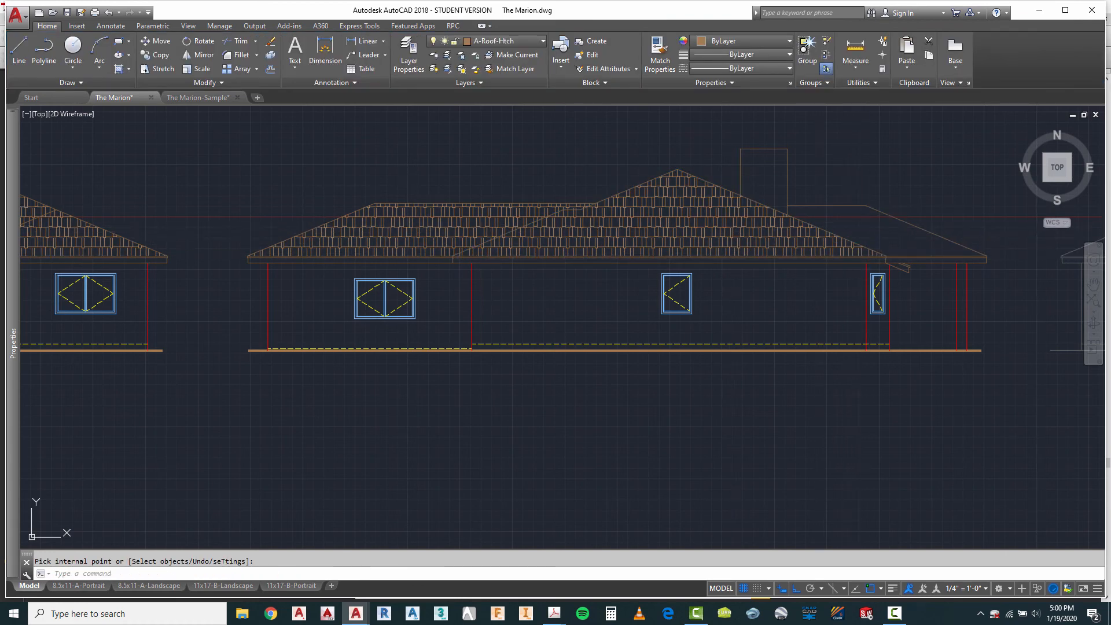
pyautogui.press('Return')
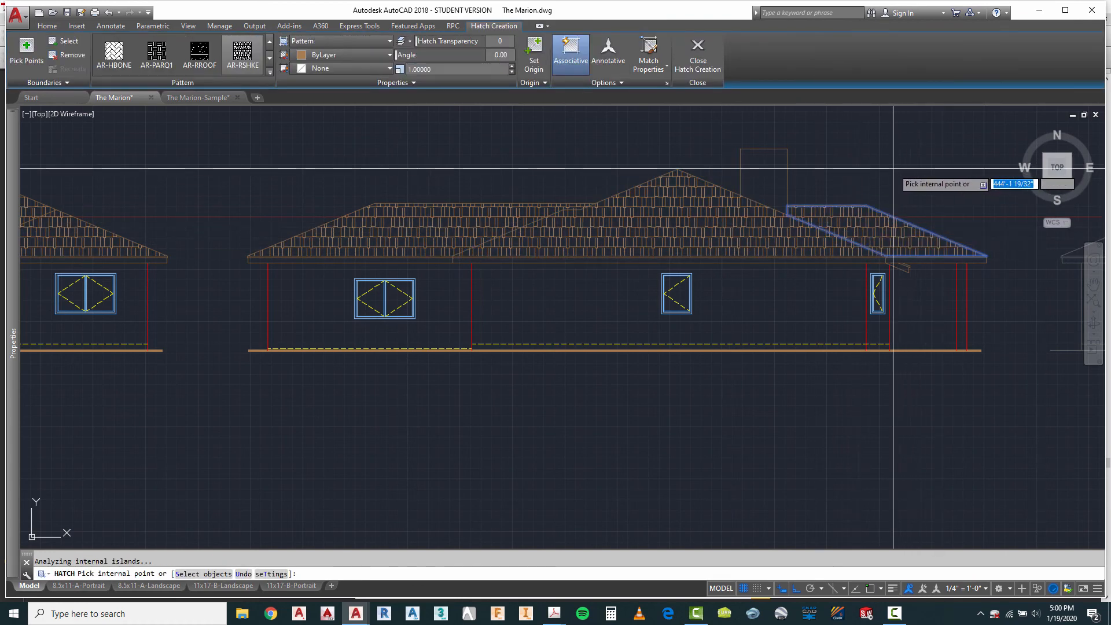
pyautogui.press('Return')
pyautogui.scroll(-4, 510, 227)
pyautogui.press('Escape')
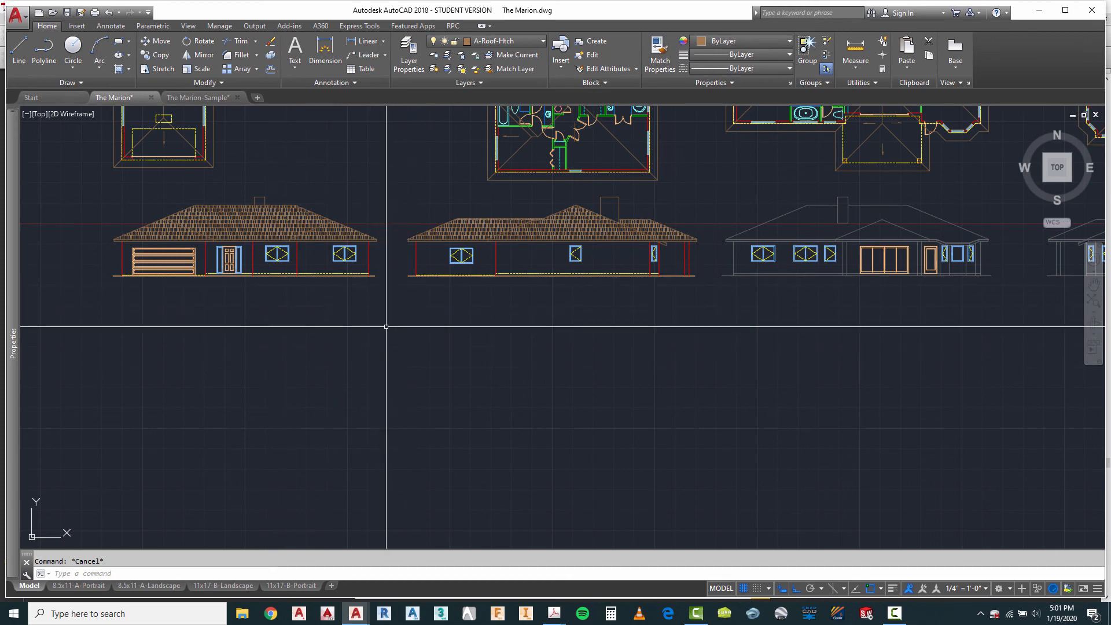
# Step: Assign the third elevation's chimney, roof outline, gable, lower fascia lines and short vertical eave lines to the A-Roof layer
pyautogui.scroll(-3, 385, 327)
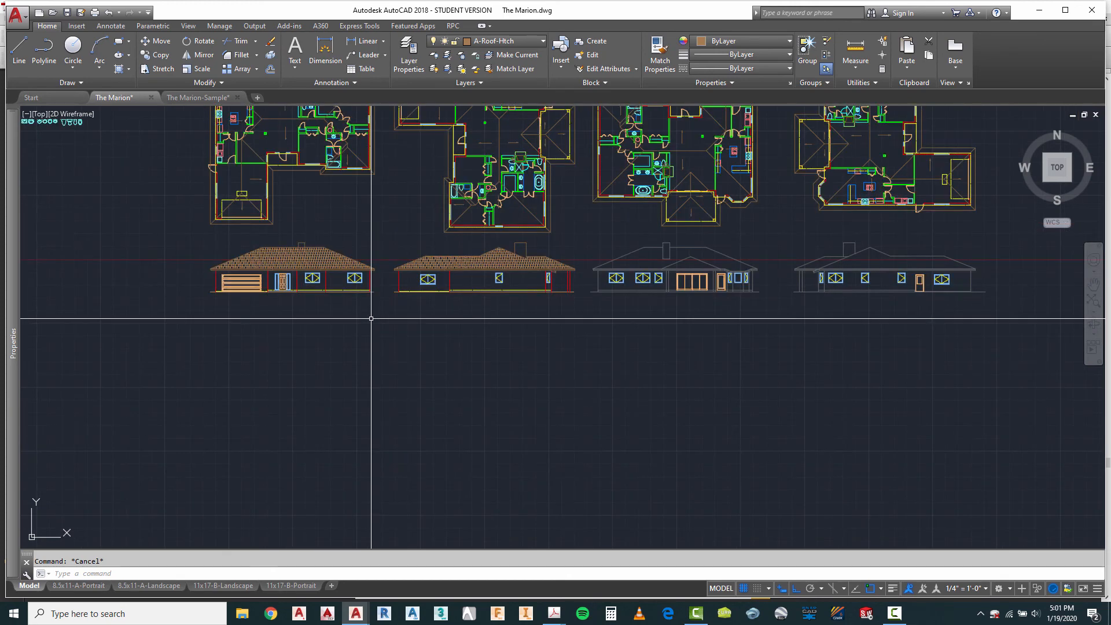
pyautogui.scroll(5, 756, 274)
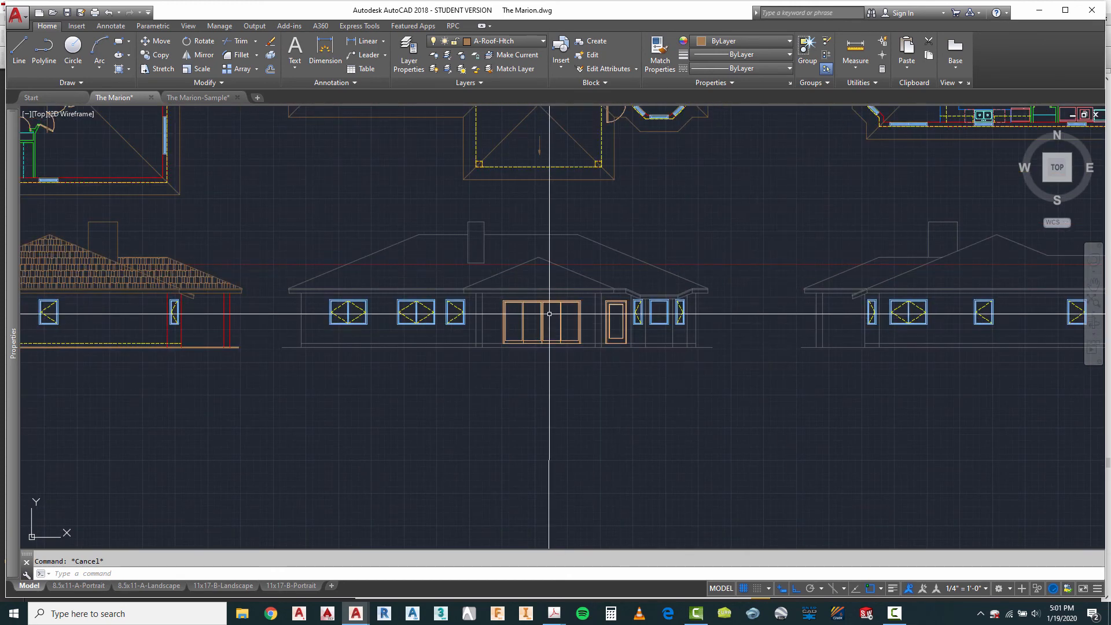
pyautogui.scroll(2, 330, 268)
pyautogui.scroll(-2, 767, 237)
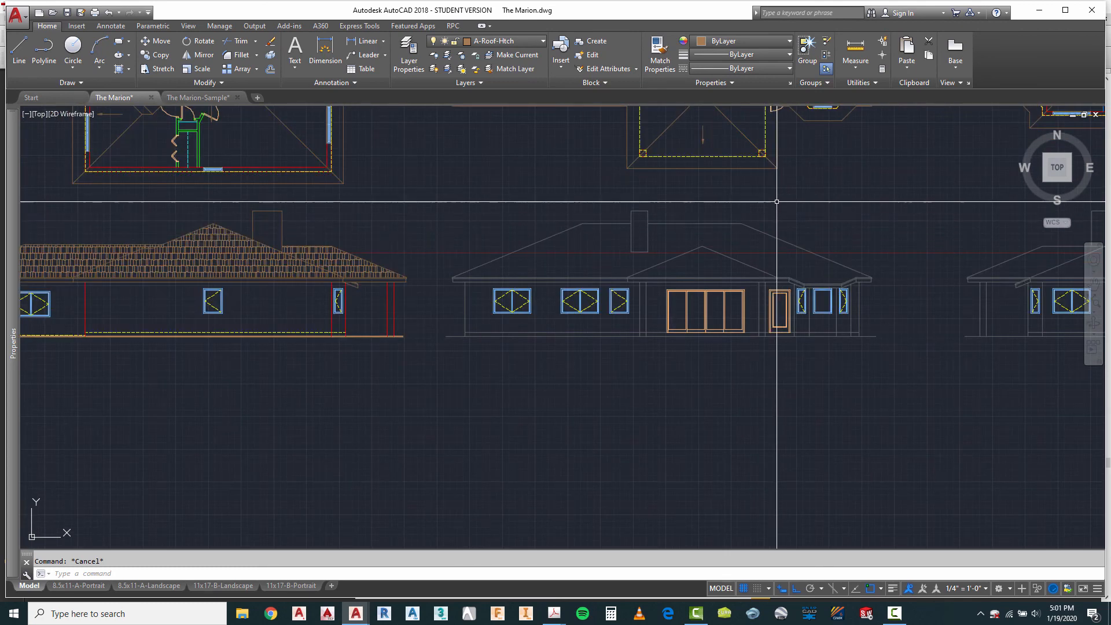
pyautogui.click(776, 201)
pyautogui.click(617, 228)
pyautogui.scroll(2, 646, 260)
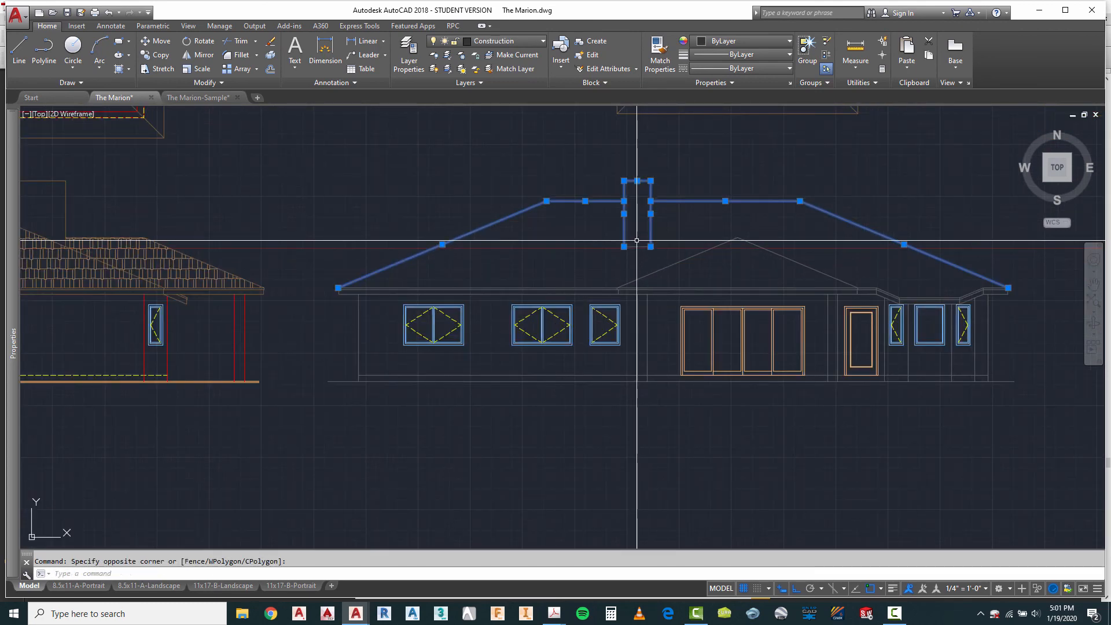
pyautogui.scroll(3, 334, 282)
pyautogui.click(342, 244)
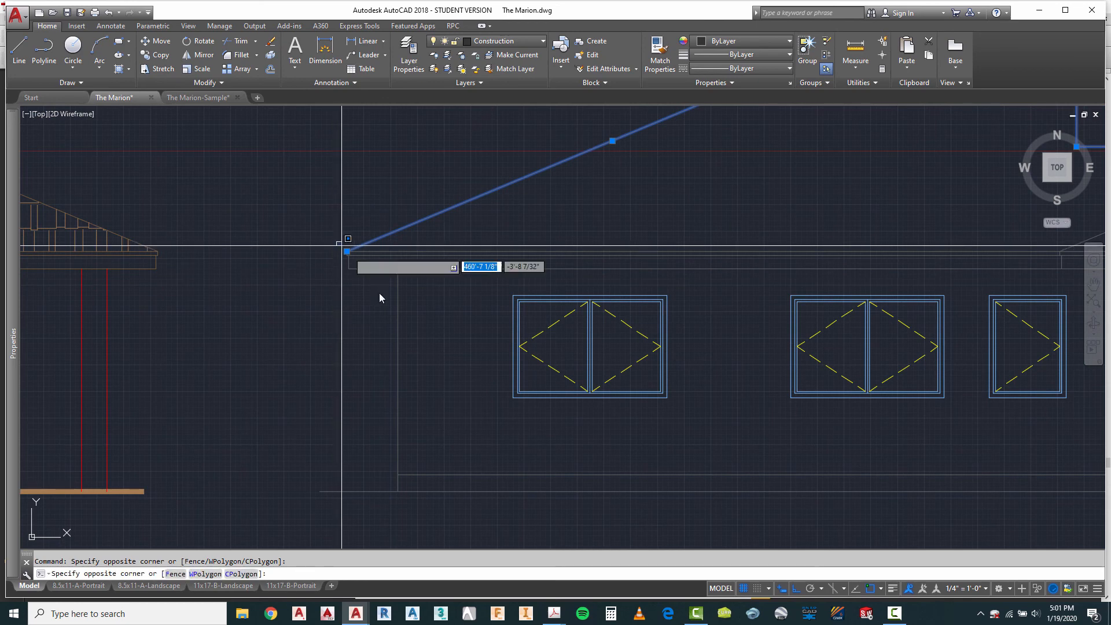
pyautogui.click(387, 310)
pyautogui.scroll(-3, 329, 290)
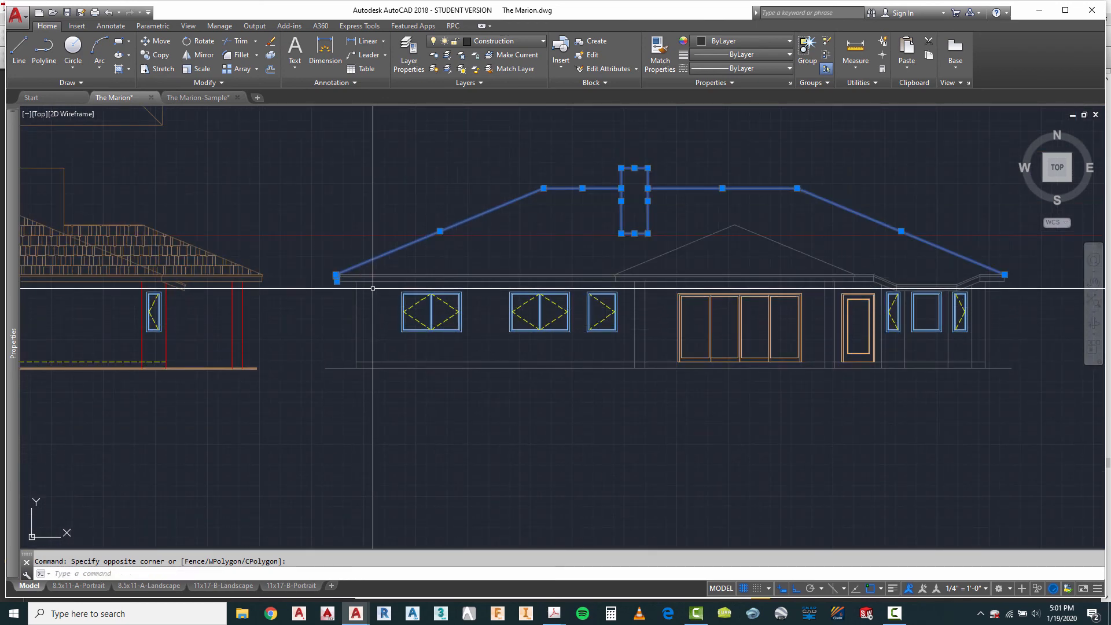
pyautogui.scroll(4, 602, 268)
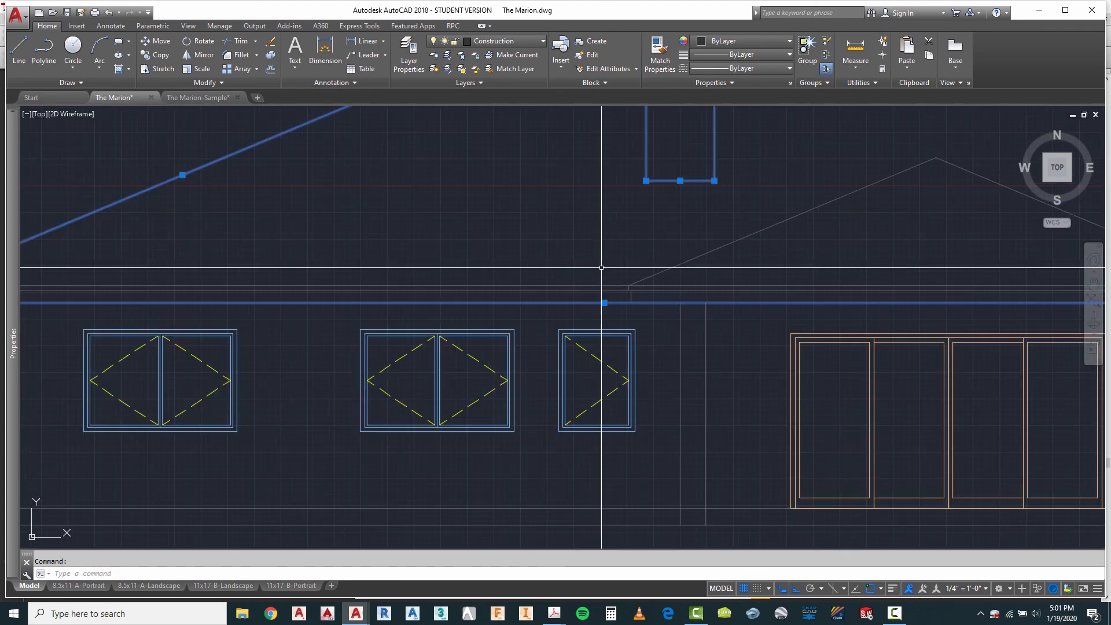
pyautogui.click(645, 311)
pyautogui.click(702, 268)
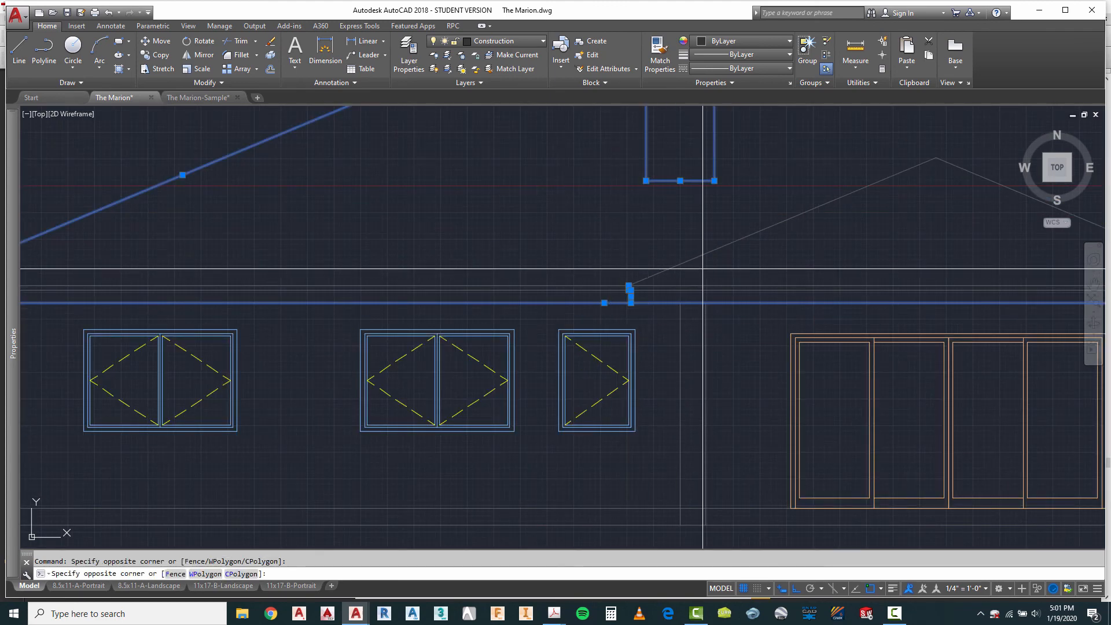
pyautogui.click(676, 250)
pyautogui.scroll(-4, 425, 263)
pyautogui.click(670, 240)
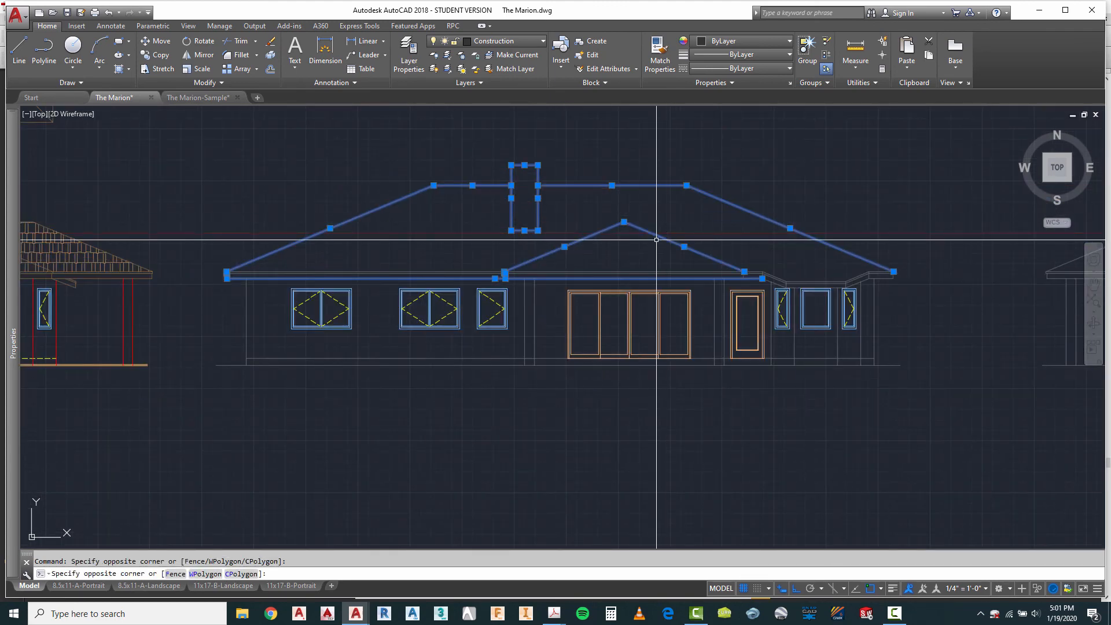
pyautogui.scroll(4, 744, 238)
pyautogui.click(768, 290)
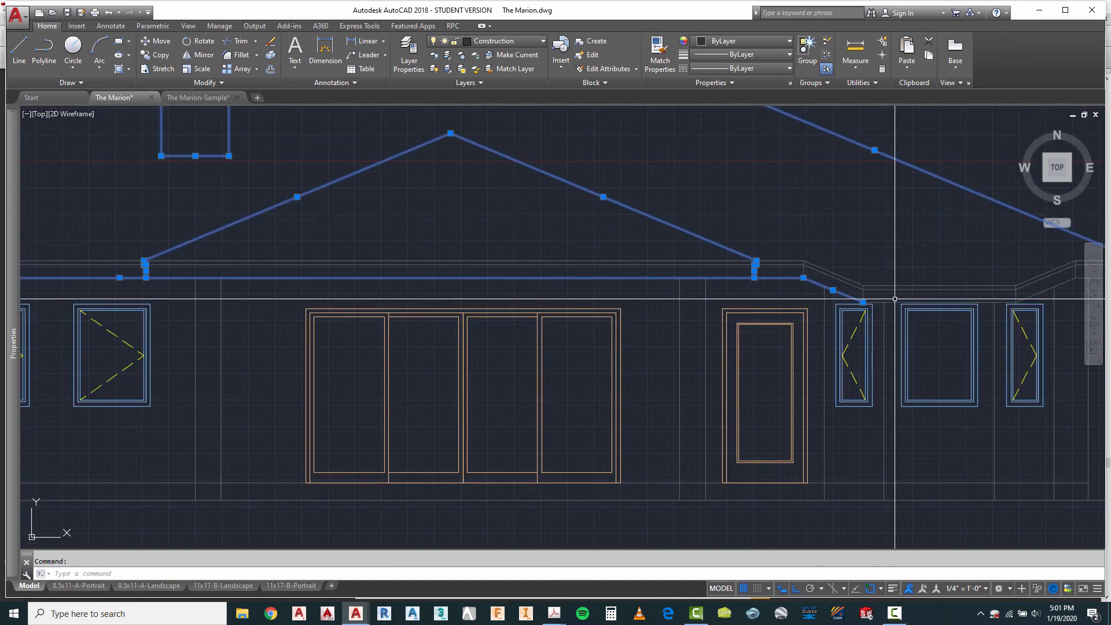
pyautogui.scroll(-4, 521, 263)
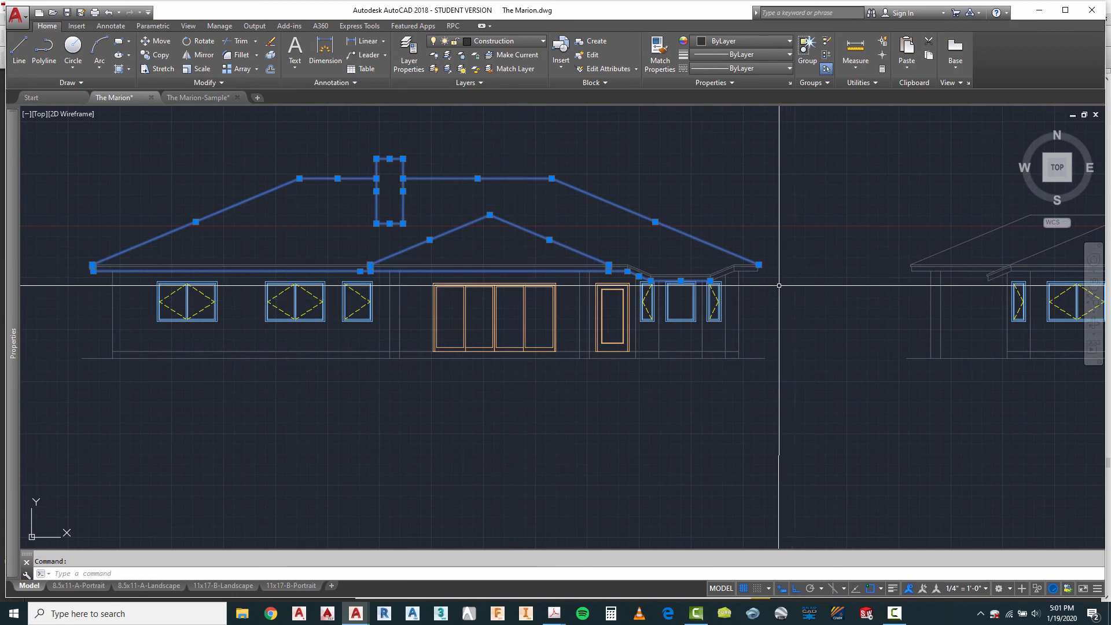
pyautogui.scroll(8, 734, 268)
pyautogui.click(666, 309)
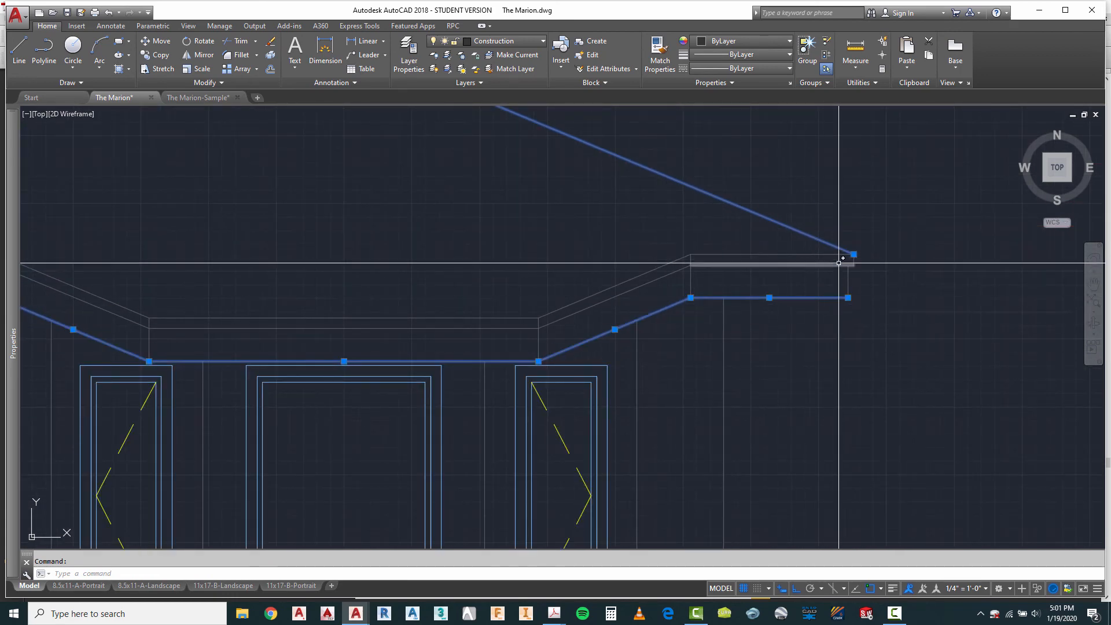
pyautogui.scroll(-2, 846, 259)
pyautogui.click(846, 235)
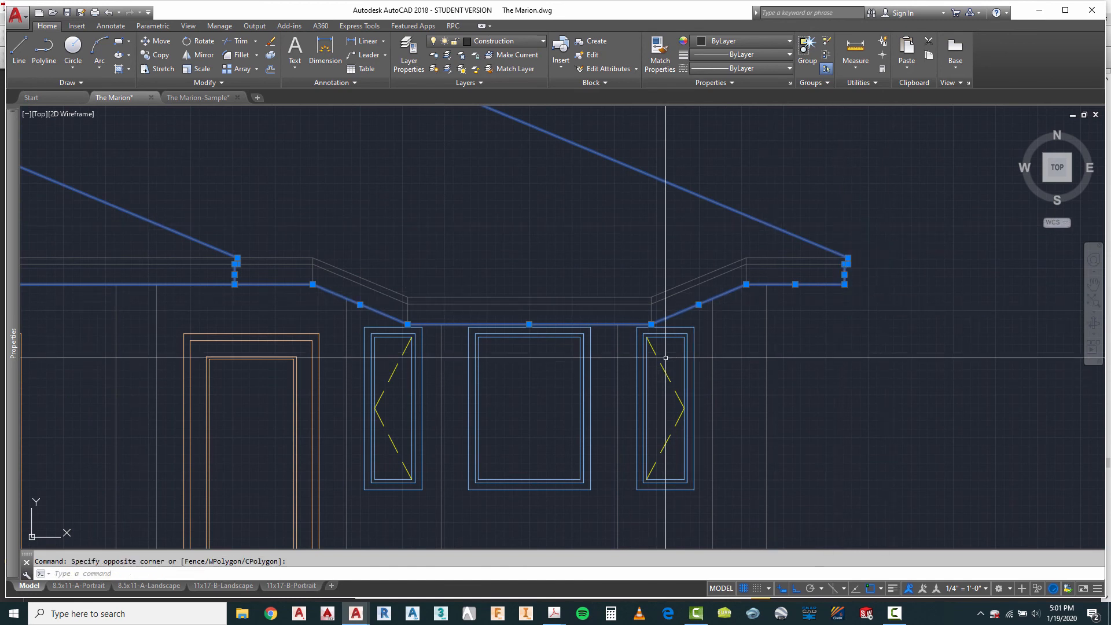
pyautogui.click(651, 312)
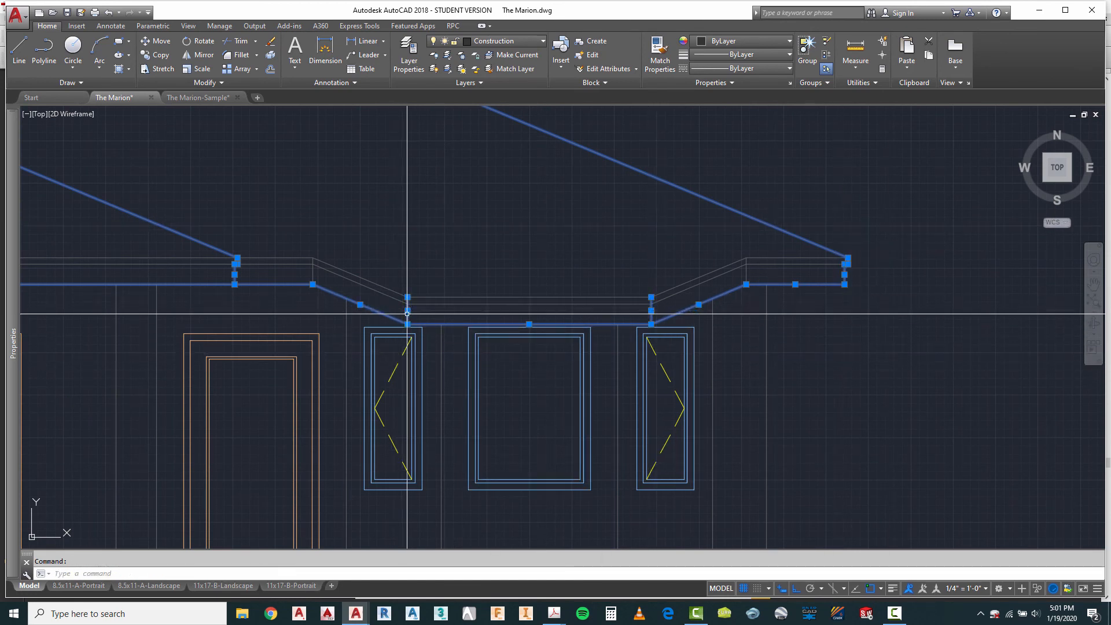
pyautogui.click(313, 267)
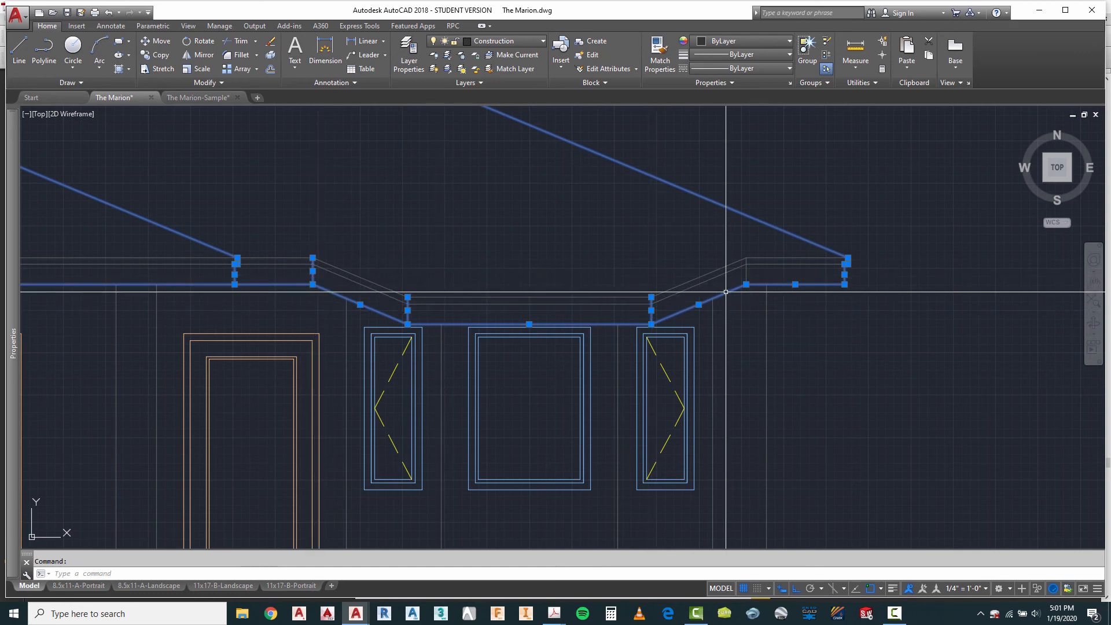
pyautogui.scroll(-3, 776, 306)
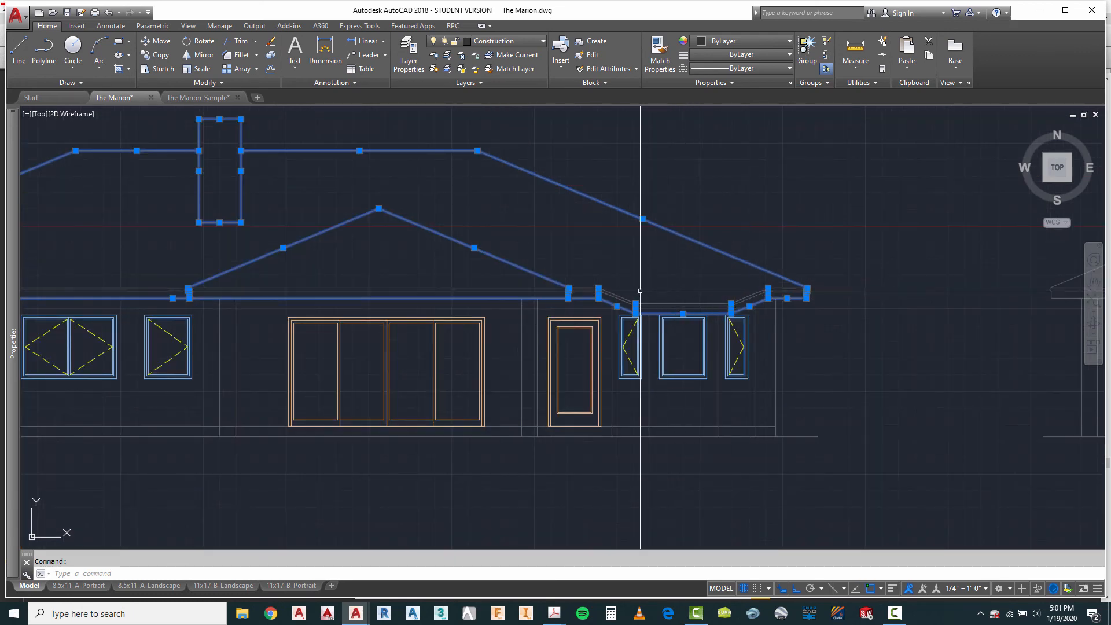
pyautogui.click(497, 42)
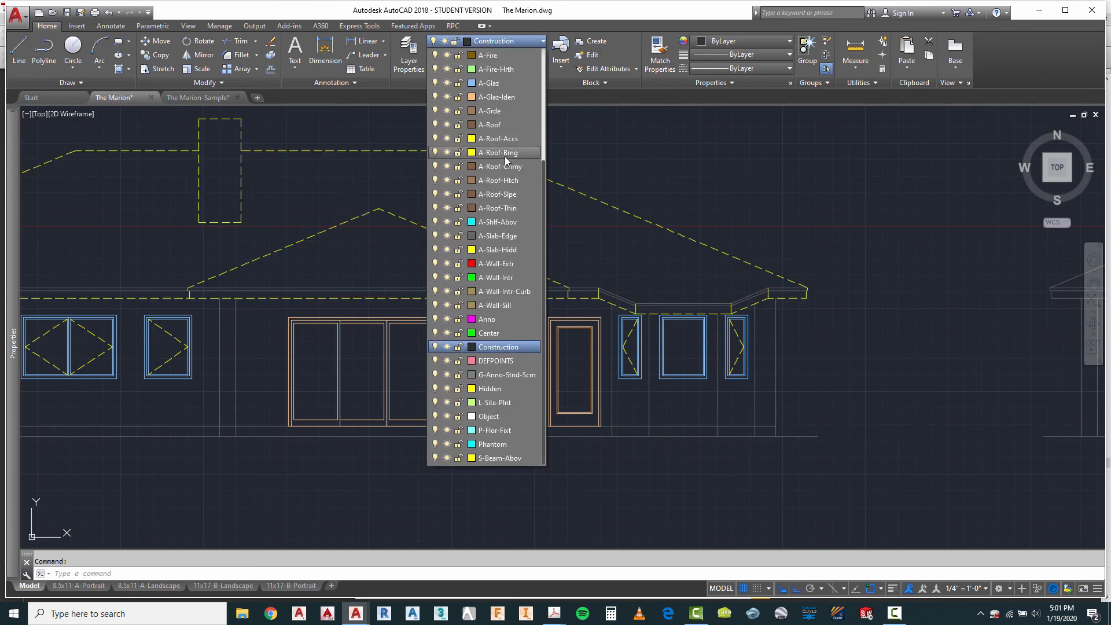
pyautogui.click(498, 125)
pyautogui.press('Escape')
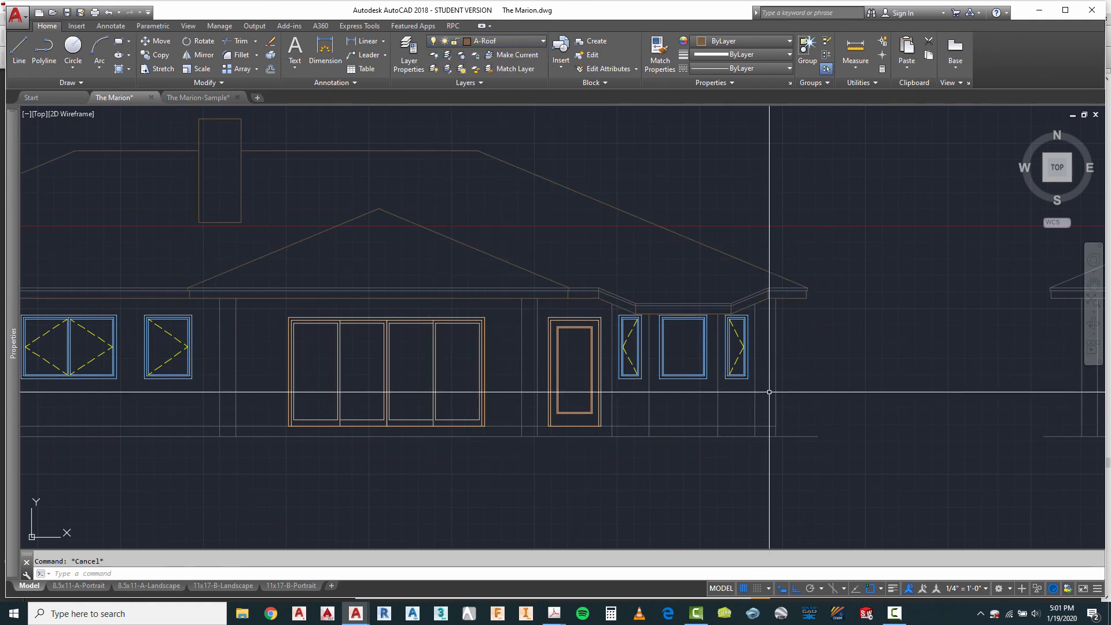
pyautogui.scroll(4, 585, 321)
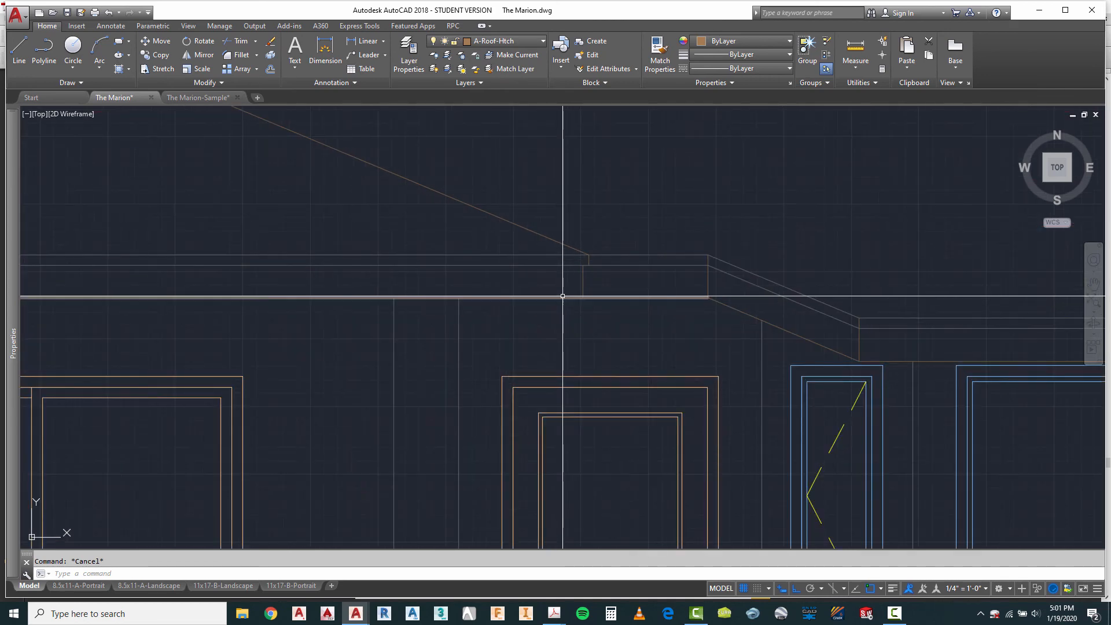
pyautogui.click(608, 230)
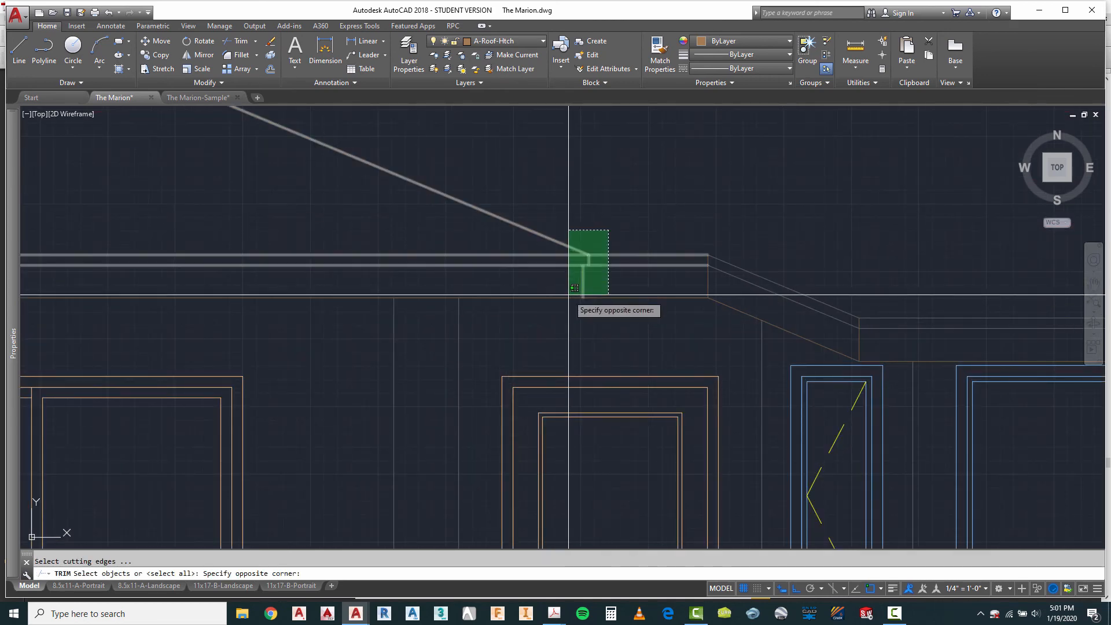
pyautogui.click(570, 290)
pyautogui.scroll(3, 578, 263)
pyautogui.press('Return')
pyautogui.scroll(-5, 581, 259)
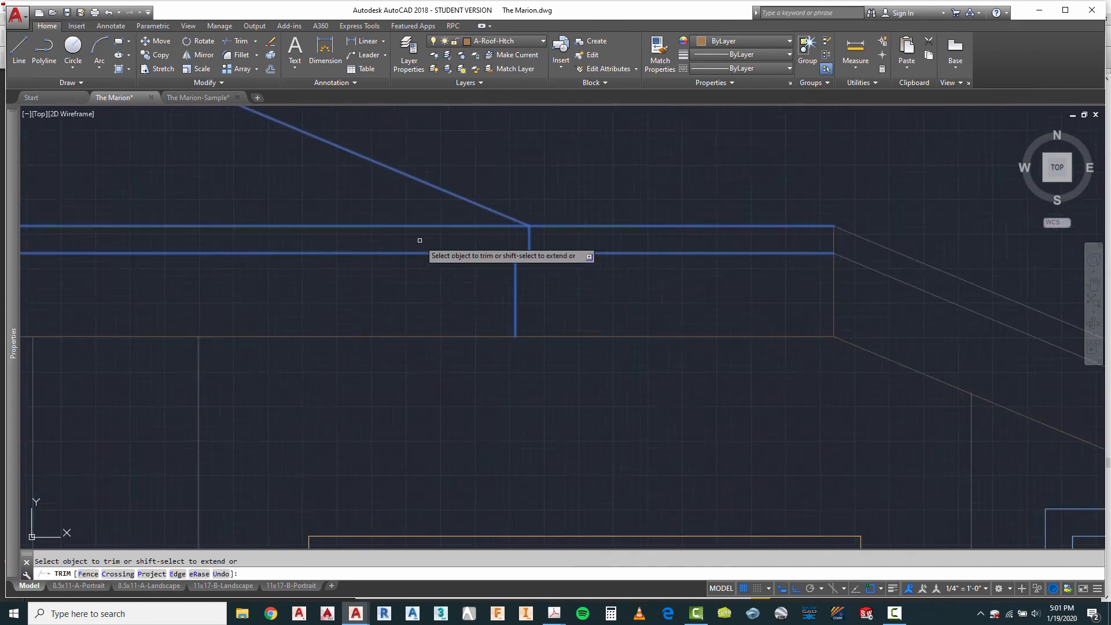
pyautogui.press('Escape')
# Step: Trim the lower fascia line's overhang between the offset eave verticals at the third elevation's right eave end
pyautogui.rightClick(598, 227)
pyautogui.click(631, 232)
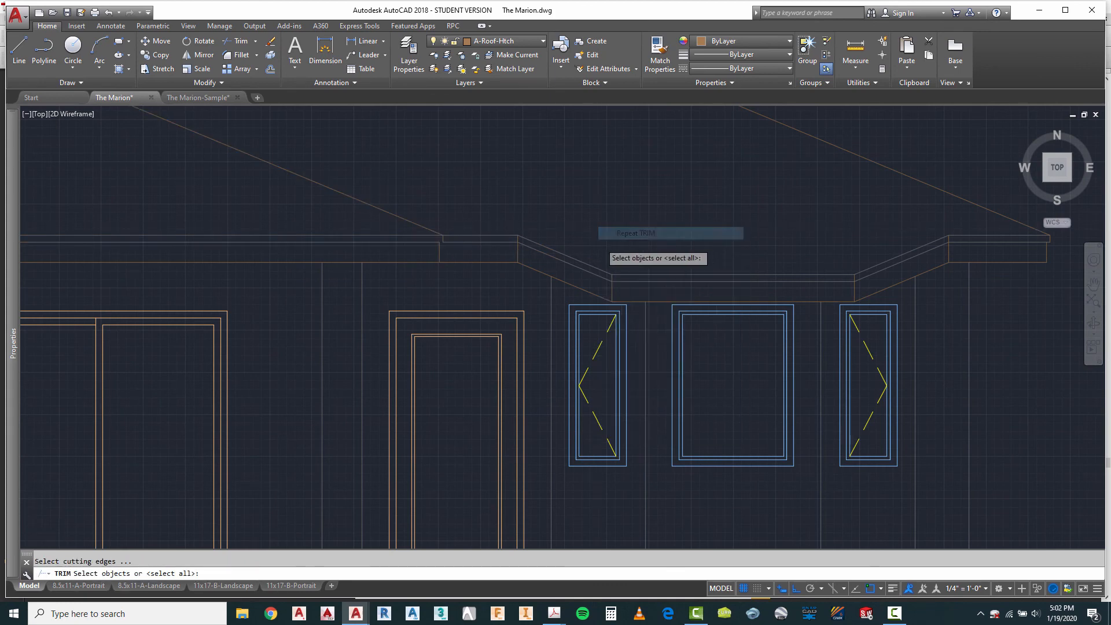
pyautogui.scroll(-2, 753, 249)
pyautogui.scroll(4, 915, 243)
pyautogui.click(930, 203)
pyautogui.click(892, 299)
pyautogui.scroll(4, 894, 249)
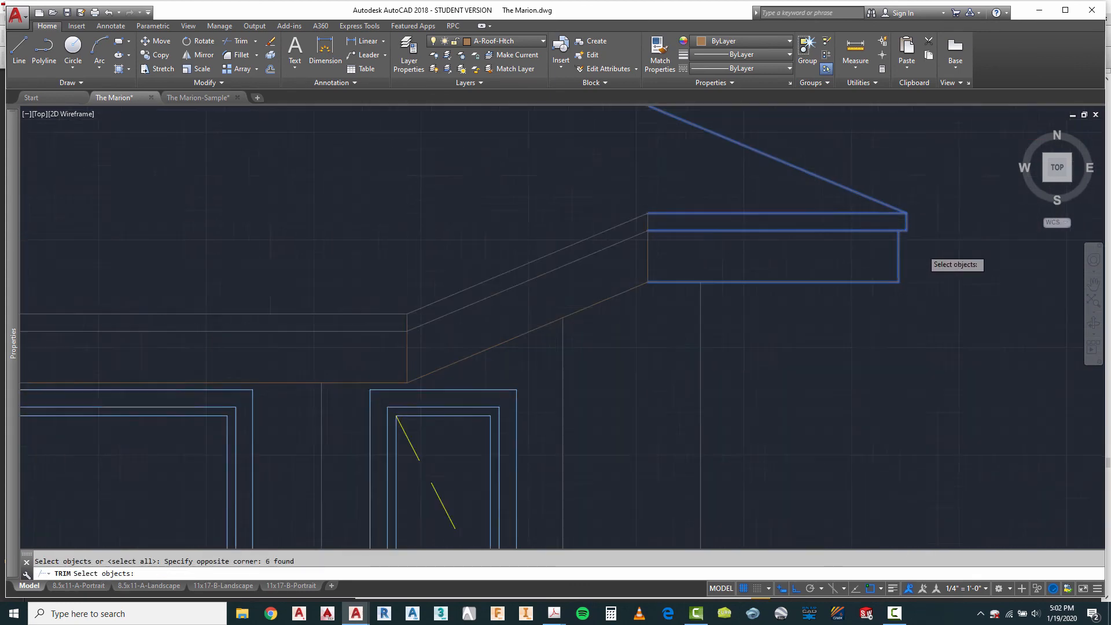
pyautogui.press('Return')
pyautogui.rightClick(906, 238)
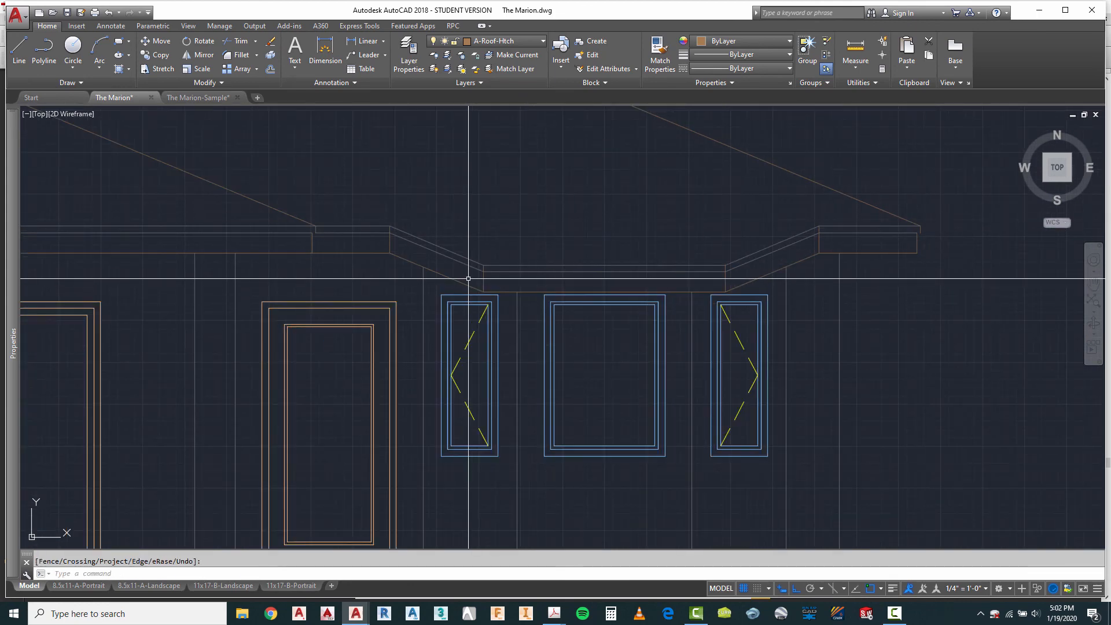
# Step: Trim the lower fascia line between the offset eave verticals at the central gable's left corner
pyautogui.scroll(-3, 533, 248)
pyautogui.scroll(5, 99, 258)
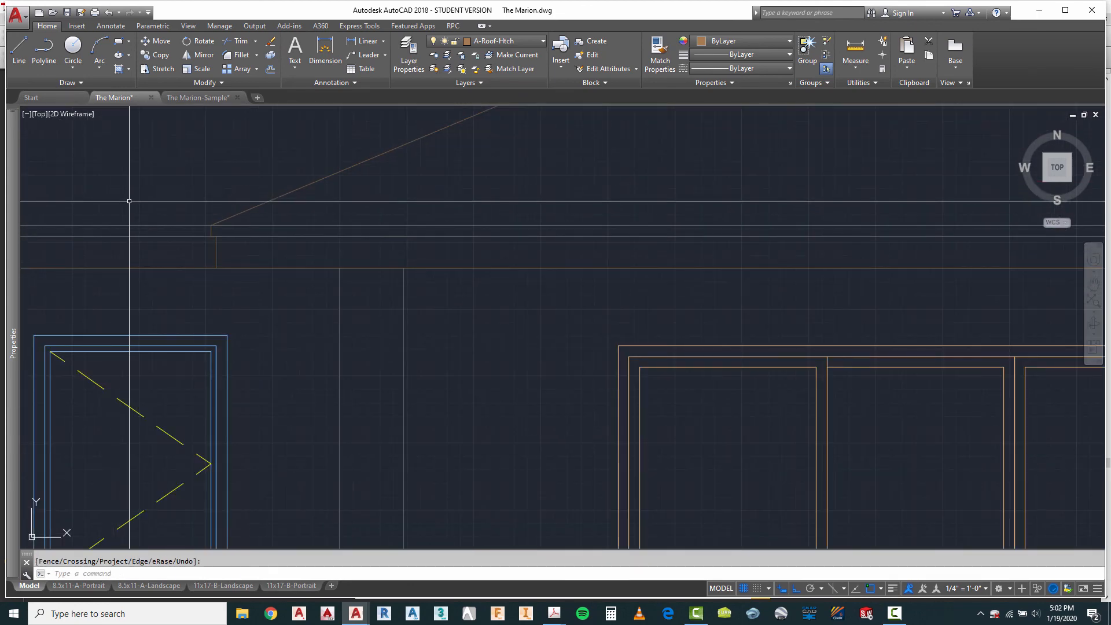
pyautogui.rightClick(129, 201)
pyautogui.click(167, 207)
pyautogui.click(229, 202)
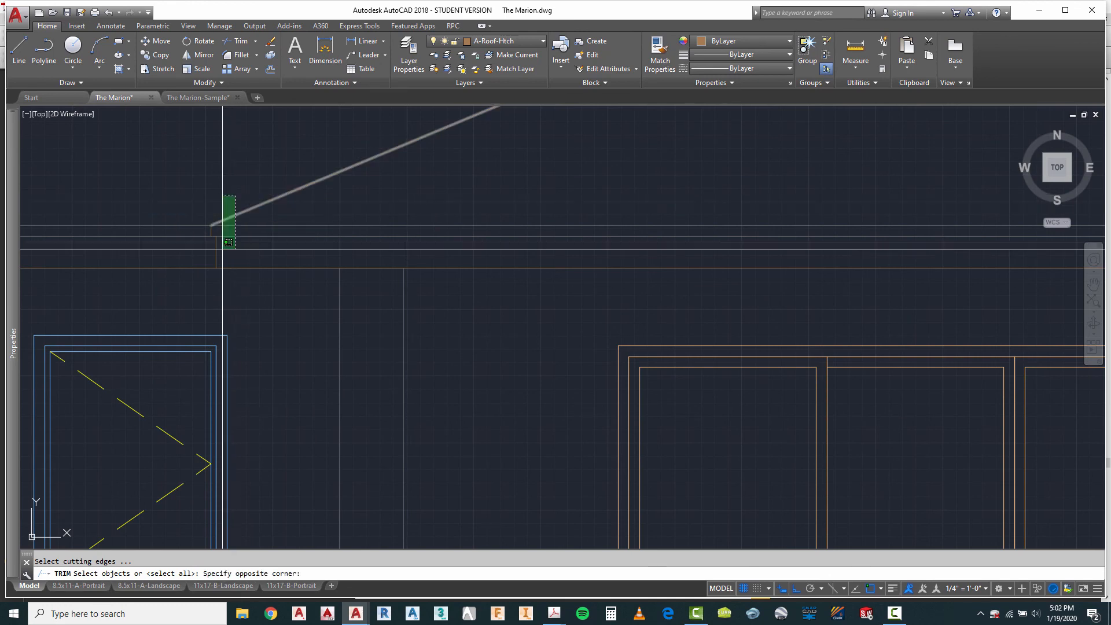
pyautogui.click(219, 248)
pyautogui.scroll(4, 191, 255)
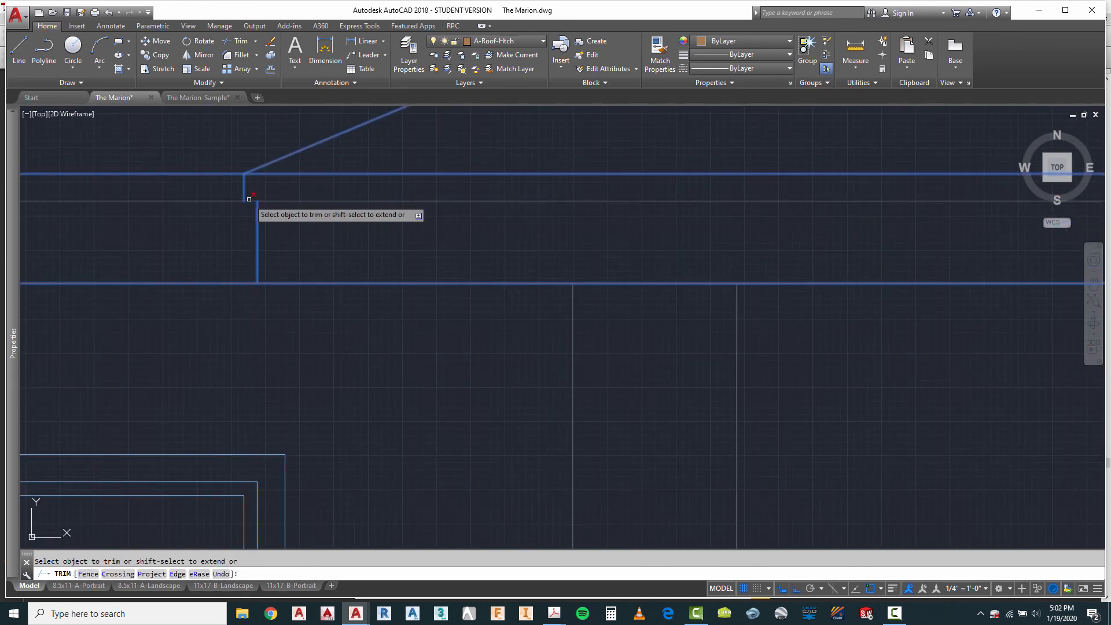
pyautogui.scroll(-5, 784, 276)
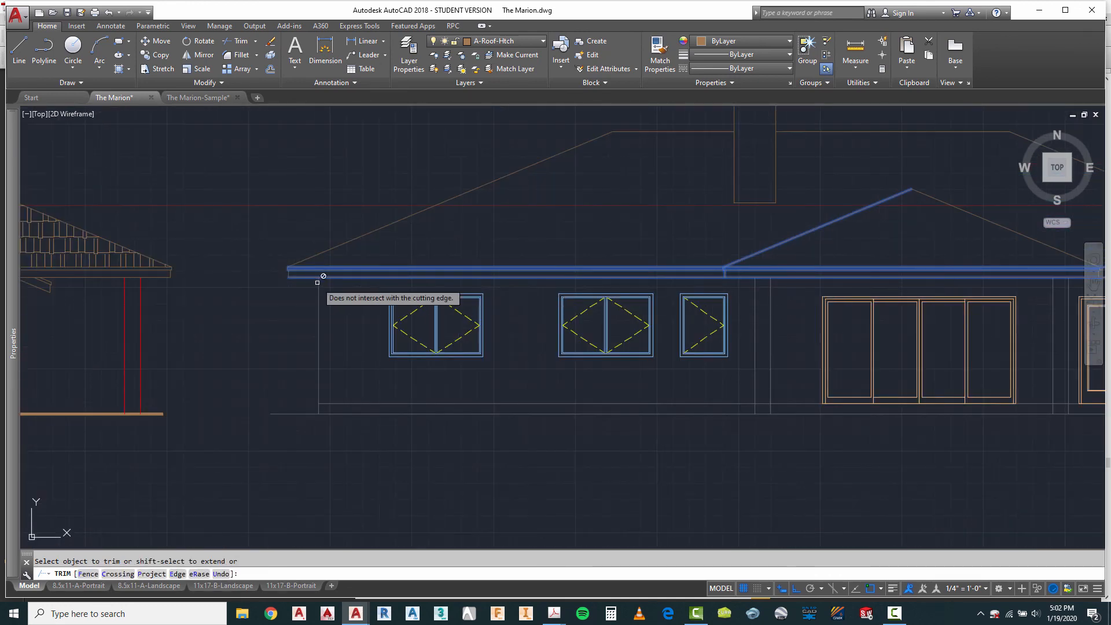
# Step: Trim the lower fascia line's overhang at the third elevation's far left eave end
pyautogui.scroll(5, 280, 273)
pyautogui.scroll(4, 280, 272)
pyautogui.rightClick(303, 183)
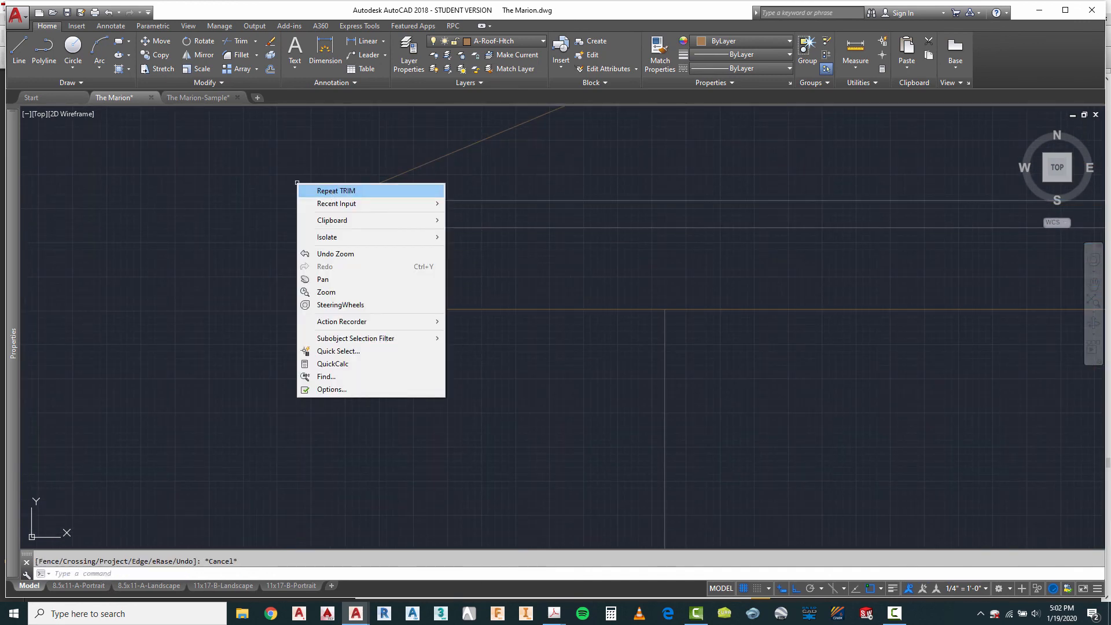
pyautogui.click(324, 191)
pyautogui.click(362, 161)
pyautogui.click(311, 322)
pyautogui.press('Return')
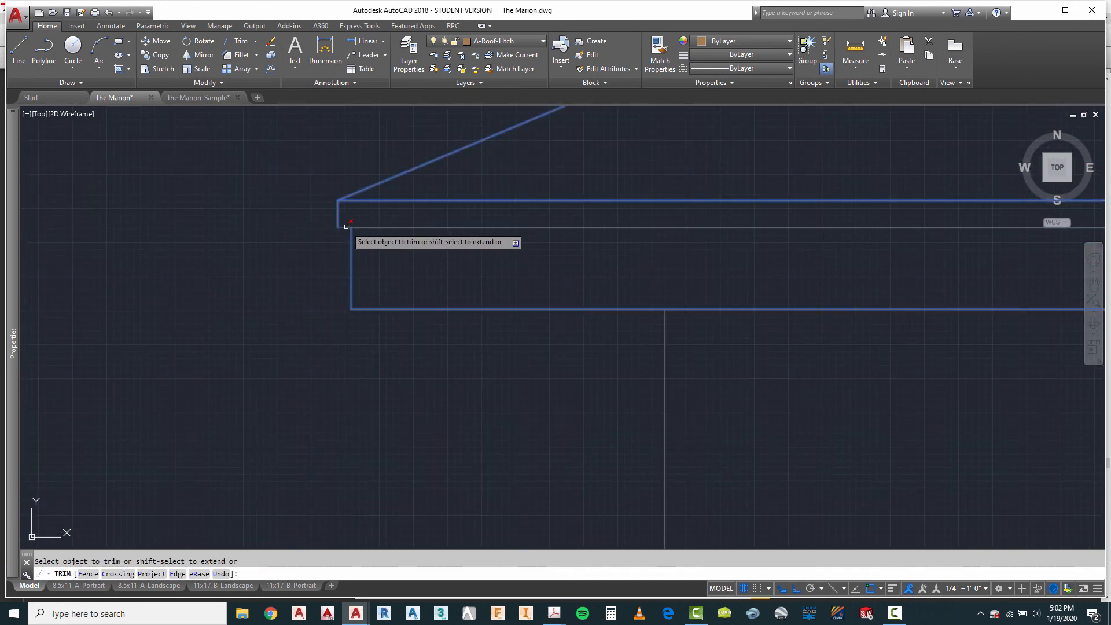
pyautogui.scroll(-2, 457, 324)
pyautogui.press('Escape')
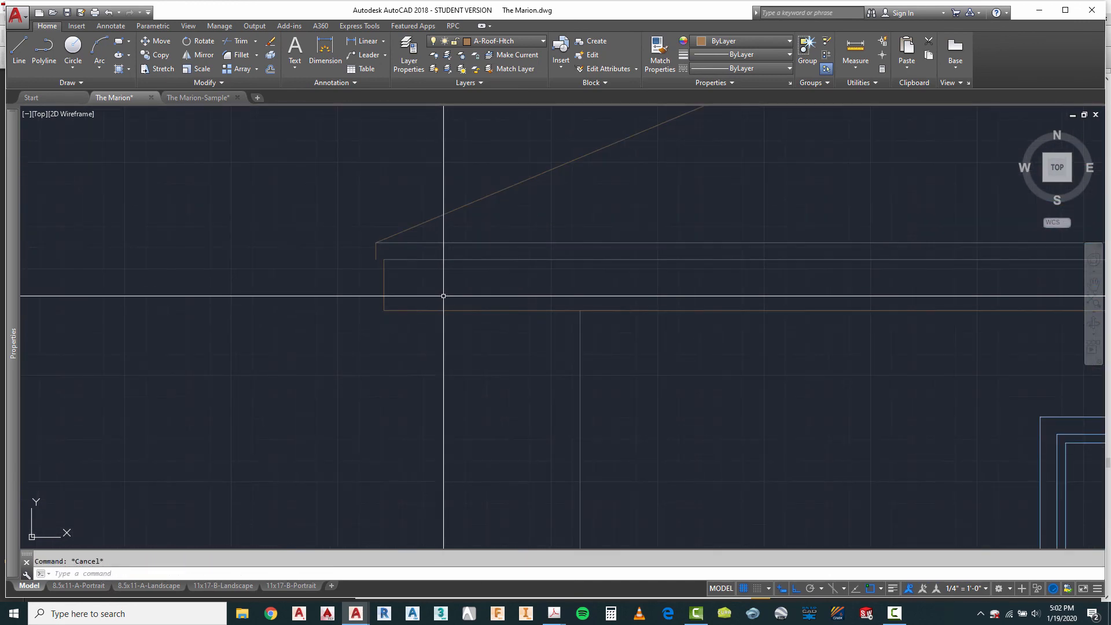
# Step: Make A-Roof the current layer and draw a short horizontal line joining the offset eave verticals at the left eave end
pyautogui.click(501, 41)
pyautogui.click(492, 124)
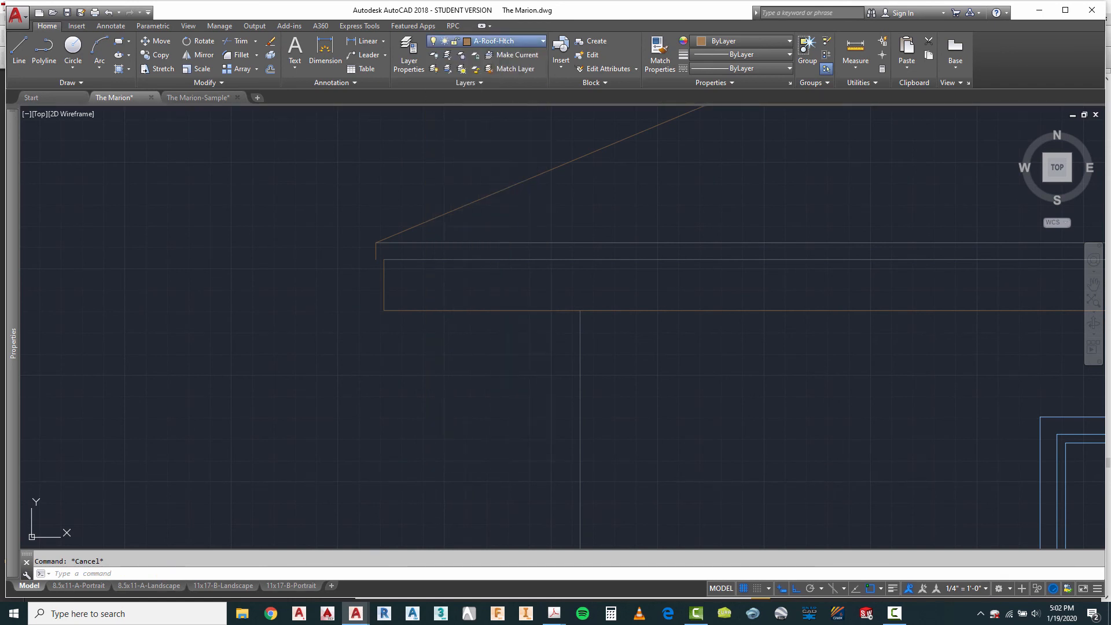
pyautogui.click(19, 49)
pyautogui.scroll(6, 368, 249)
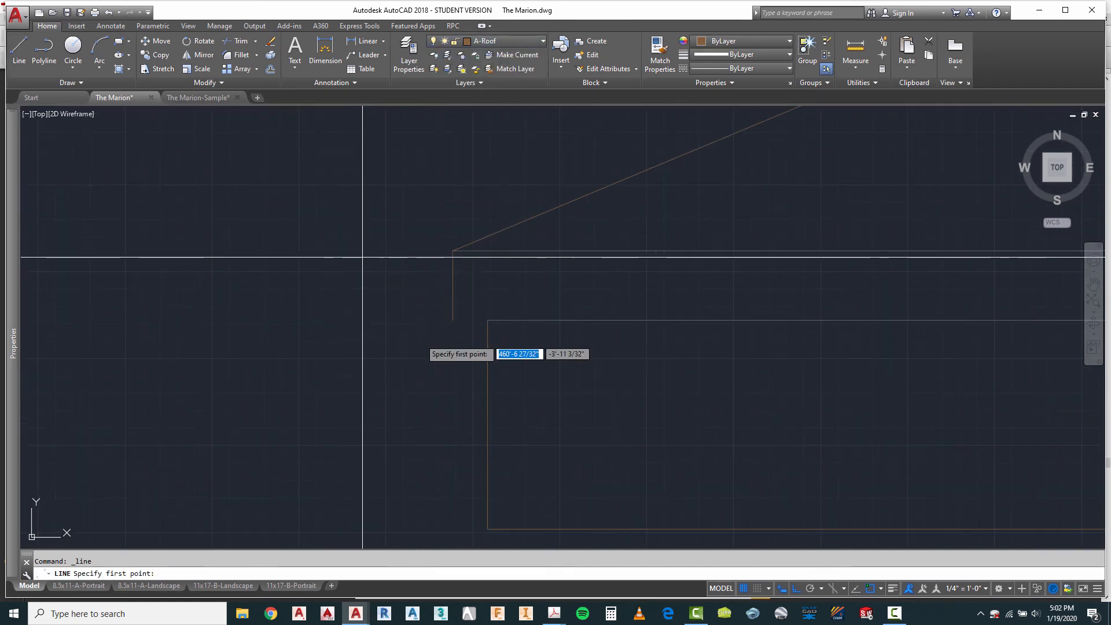
pyautogui.click(453, 321)
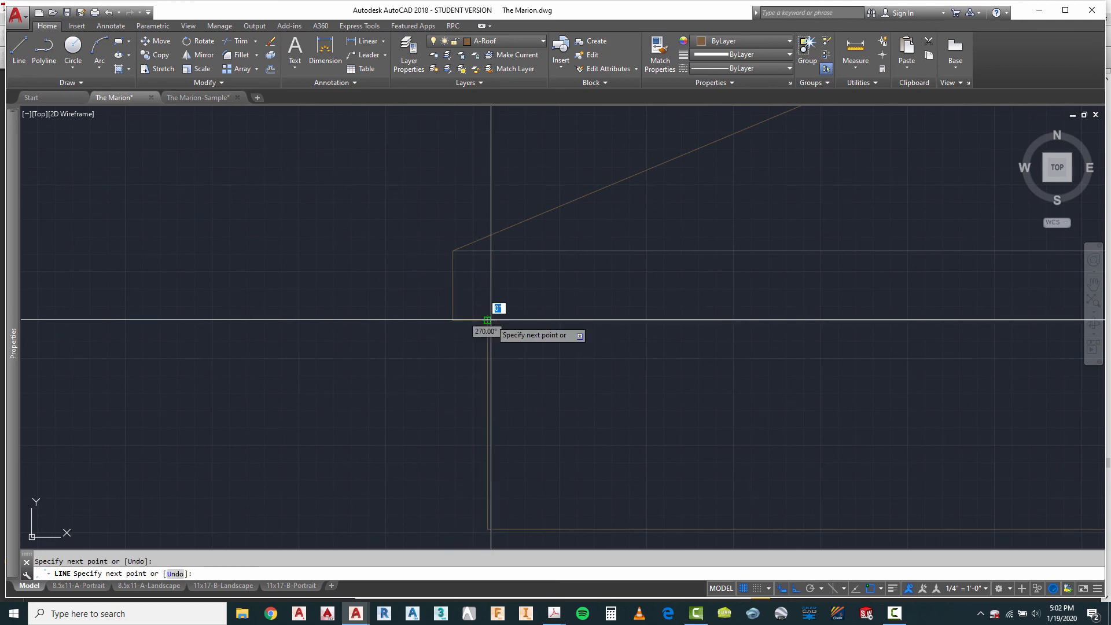
pyautogui.press('Escape')
pyautogui.scroll(-6, 491, 320)
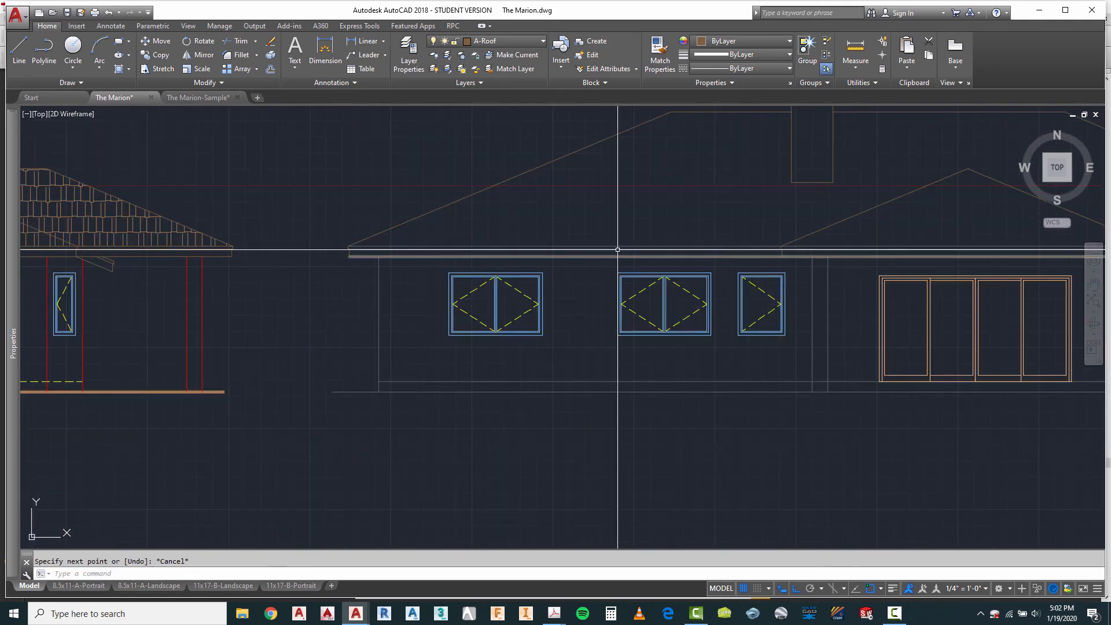
# Step: Draw a short horizontal line closing the fascia gap at the central gable's left eave corner
pyautogui.scroll(5, 756, 243)
pyautogui.rightClick(734, 230)
pyautogui.click(761, 237)
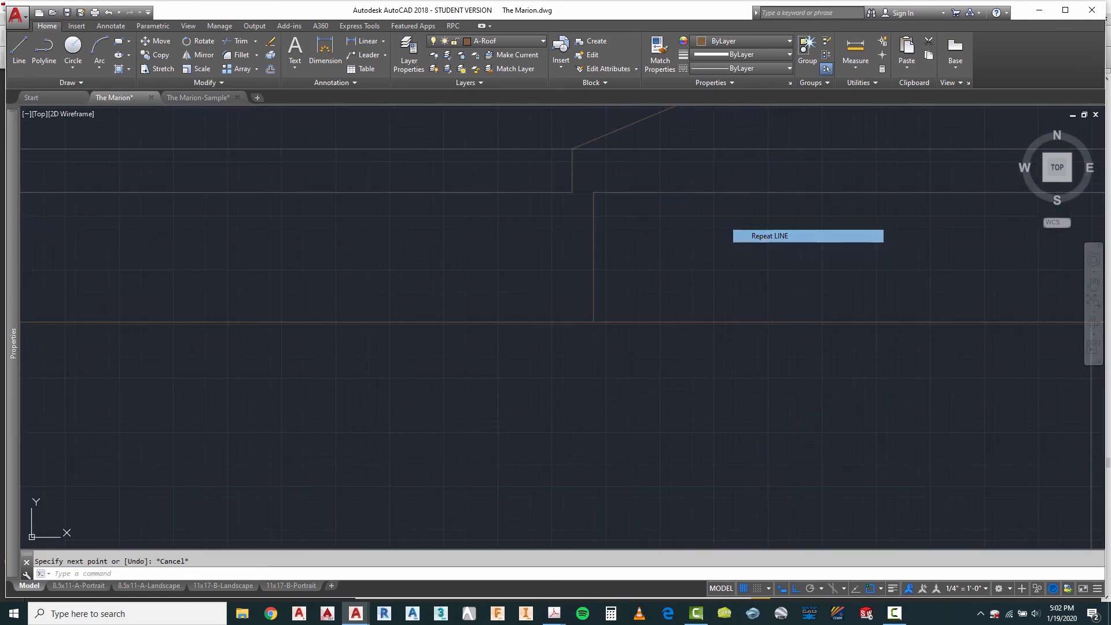
pyautogui.click(593, 192)
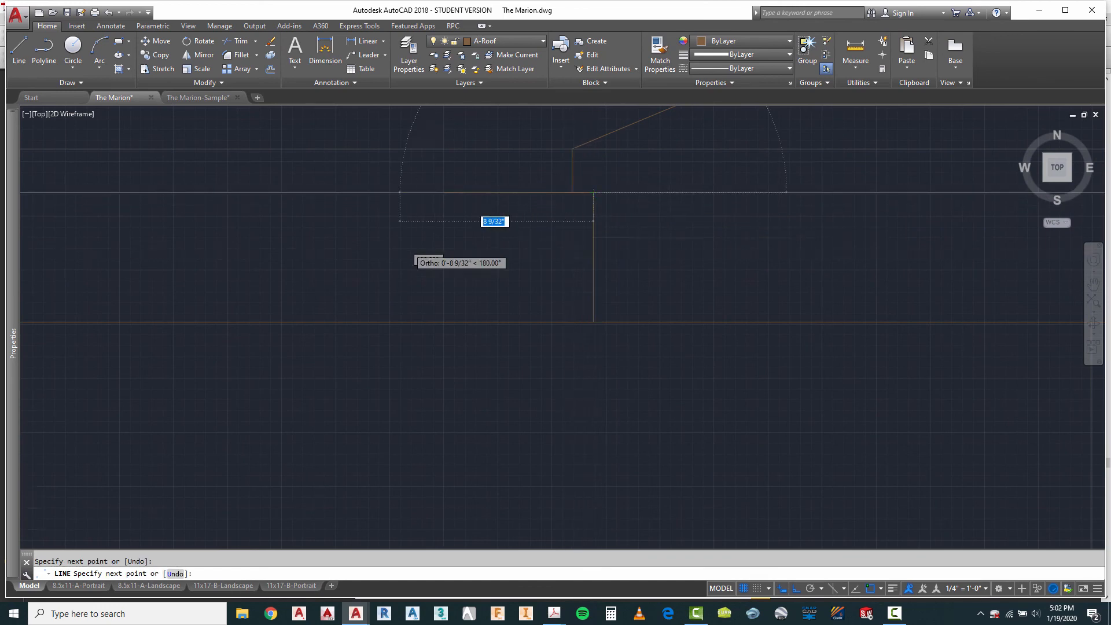
pyautogui.press('Escape')
pyautogui.scroll(-5, 377, 233)
pyautogui.scroll(5, 671, 257)
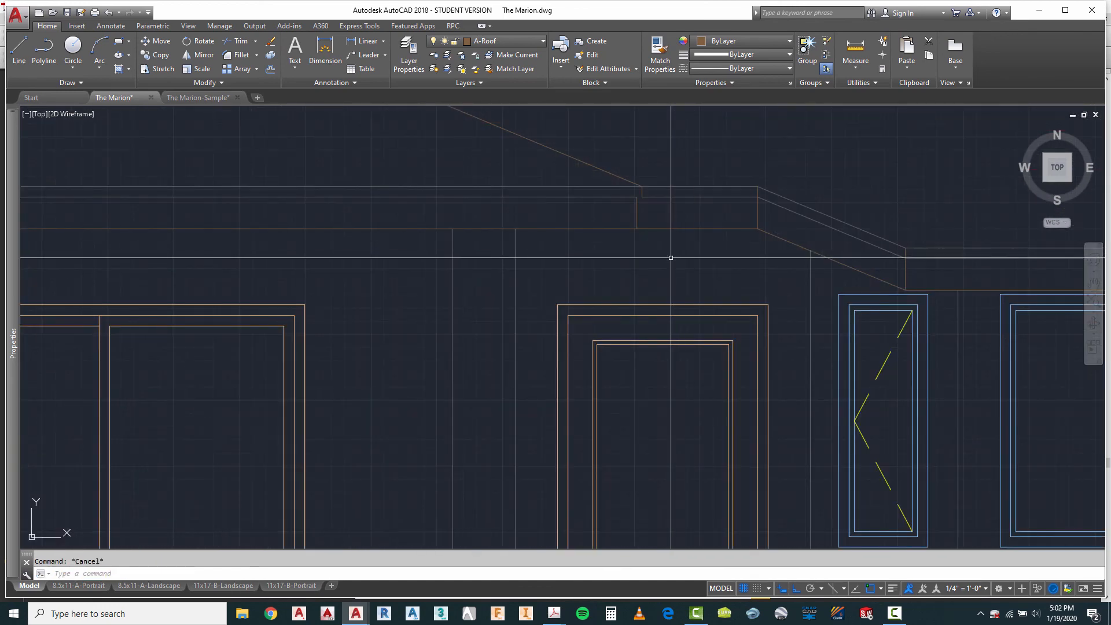
# Step: Draw a short horizontal line closing the fascia gap at the central gable's right eave corner
pyautogui.rightClick(621, 214)
pyautogui.click(636, 221)
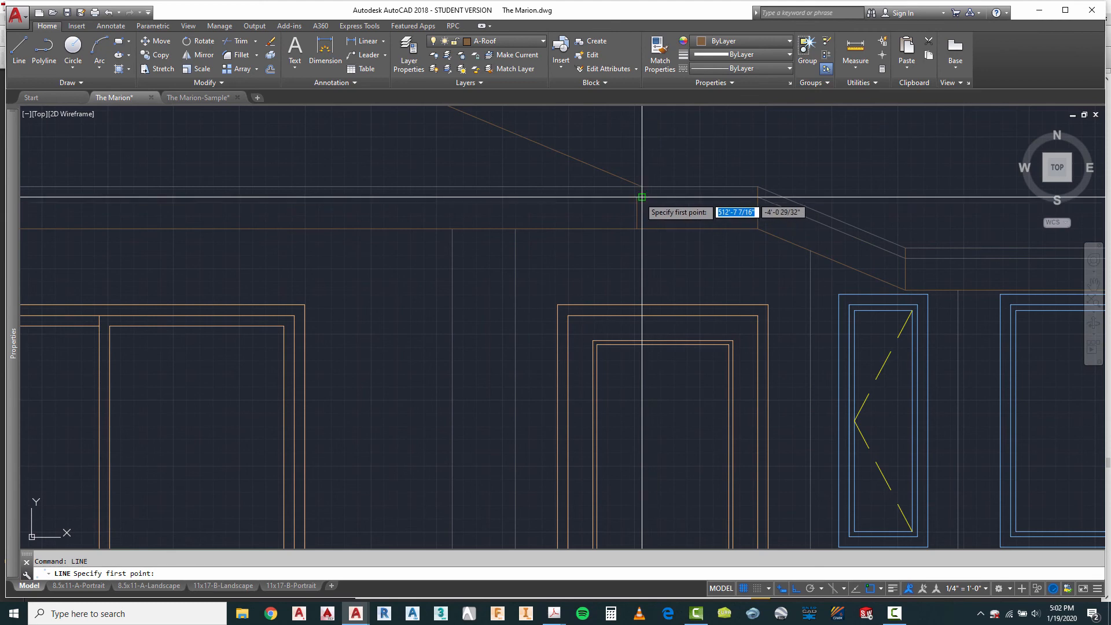
pyautogui.click(636, 196)
pyautogui.press('Escape')
pyautogui.scroll(-4, 377, 245)
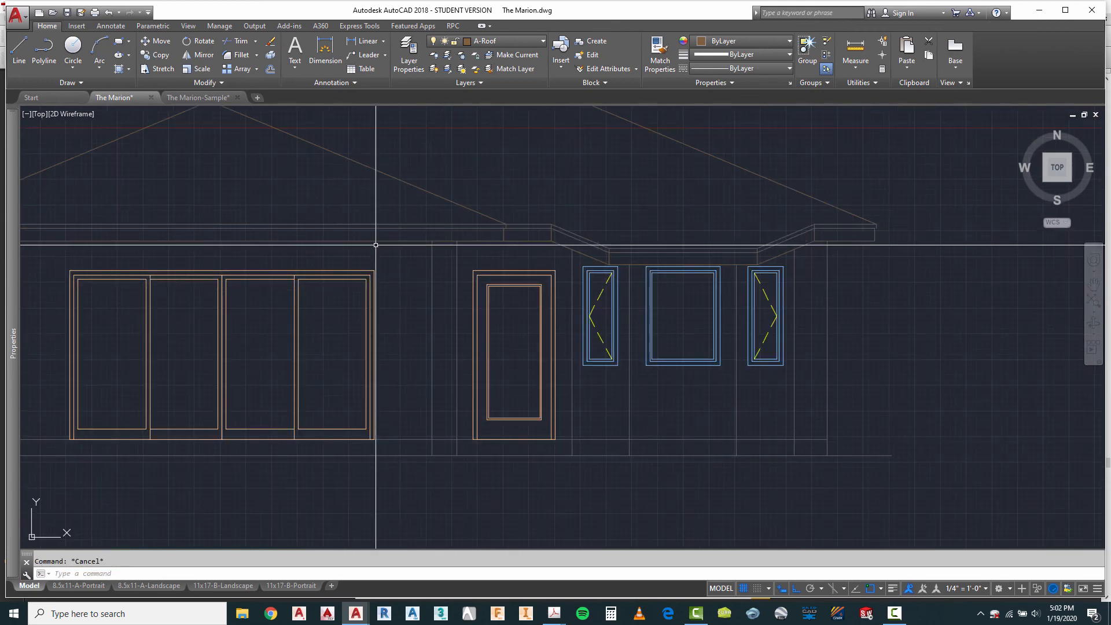
# Step: Draw a short horizontal line joining the offset eave verticals at the third elevation's right eave end
pyautogui.scroll(5, 811, 240)
pyautogui.rightClick(790, 209)
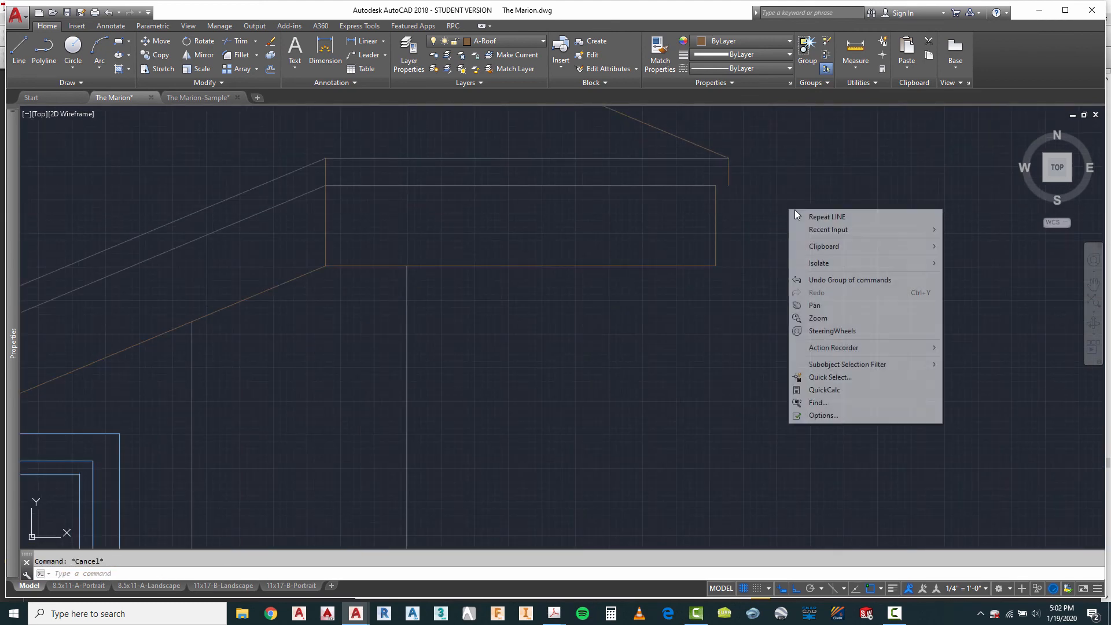
pyautogui.click(815, 217)
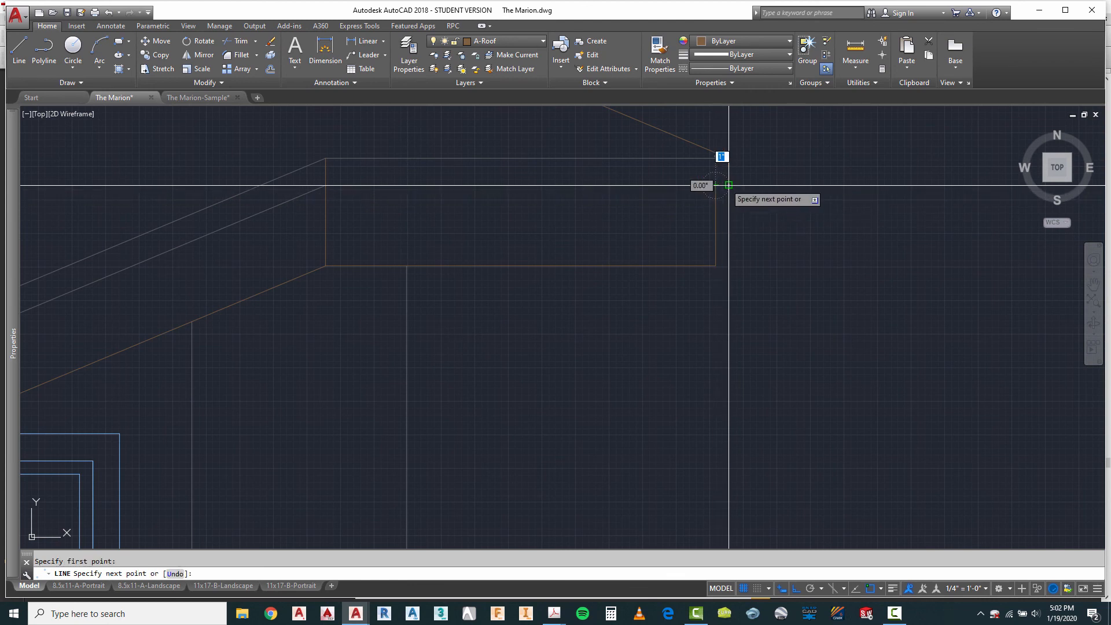
pyautogui.press('Escape')
# Step: Assign the third elevation's upper two fascia lines, including the bay's sloped and lower segments, to the A-Roof-Thin layer
pyautogui.scroll(-4, 796, 234)
pyautogui.moveTo(652, 196); pyautogui.dragTo(632, 226)
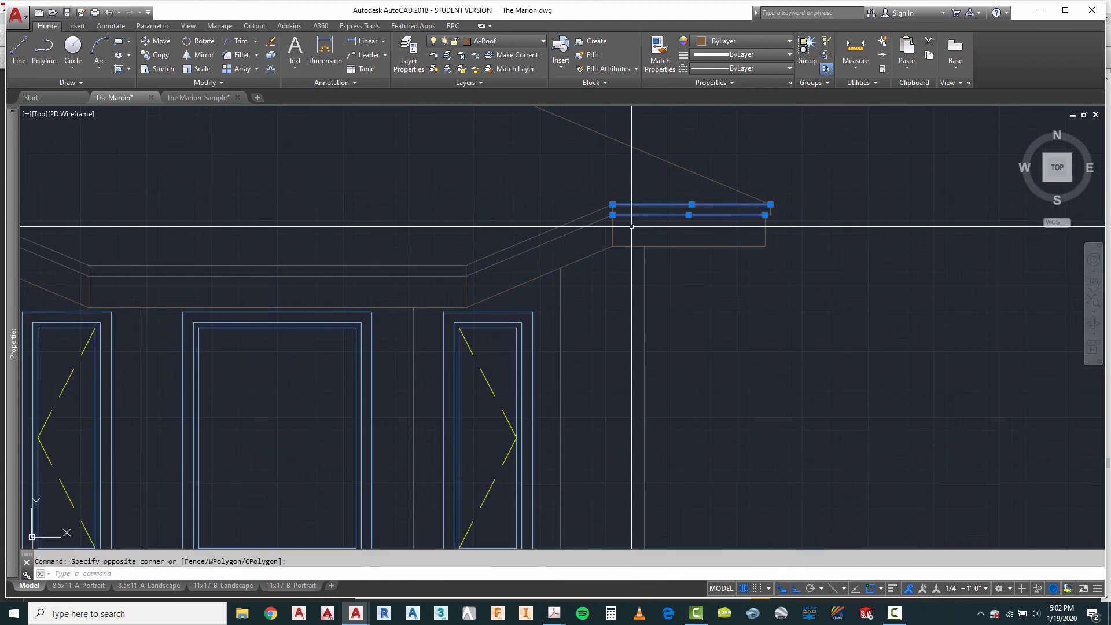
pyautogui.click(401, 254)
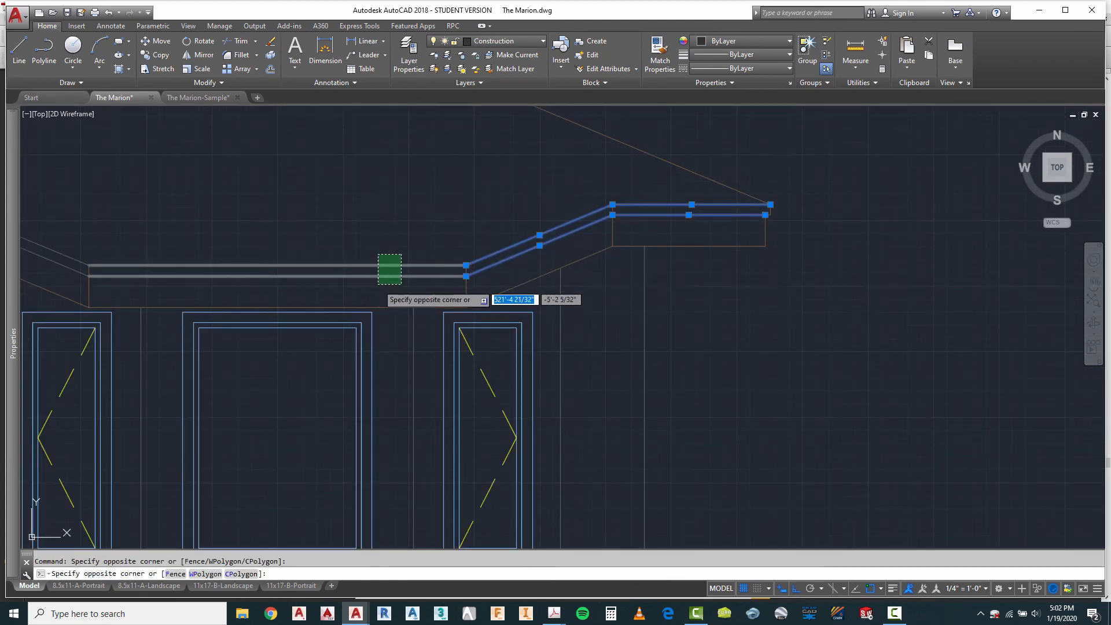
pyautogui.click(378, 284)
pyautogui.scroll(-4, 758, 281)
pyautogui.scroll(4, 412, 285)
pyautogui.click(510, 214)
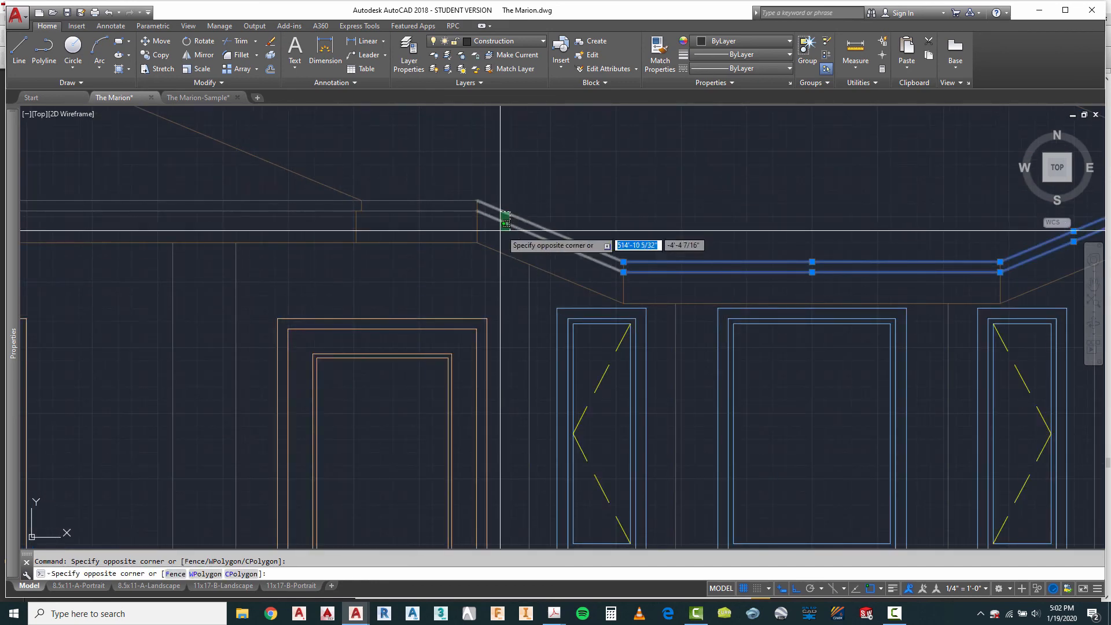
pyautogui.click(498, 231)
pyautogui.click(445, 192)
pyautogui.click(434, 223)
pyautogui.scroll(-4, 665, 255)
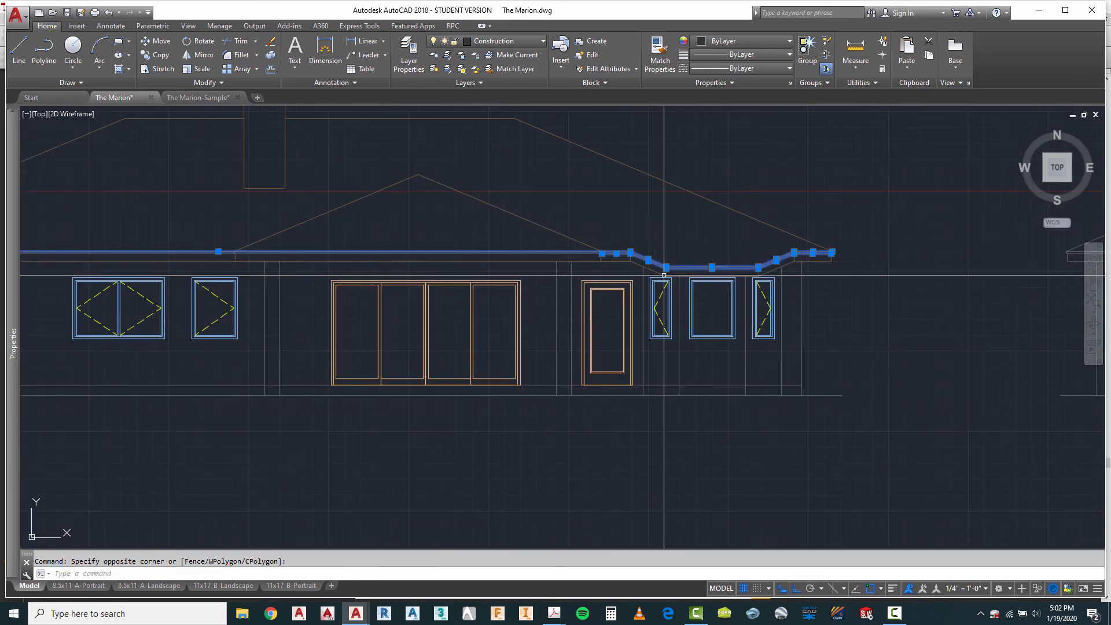
pyautogui.scroll(4, 387, 225)
pyautogui.click(388, 199)
pyautogui.click(369, 219)
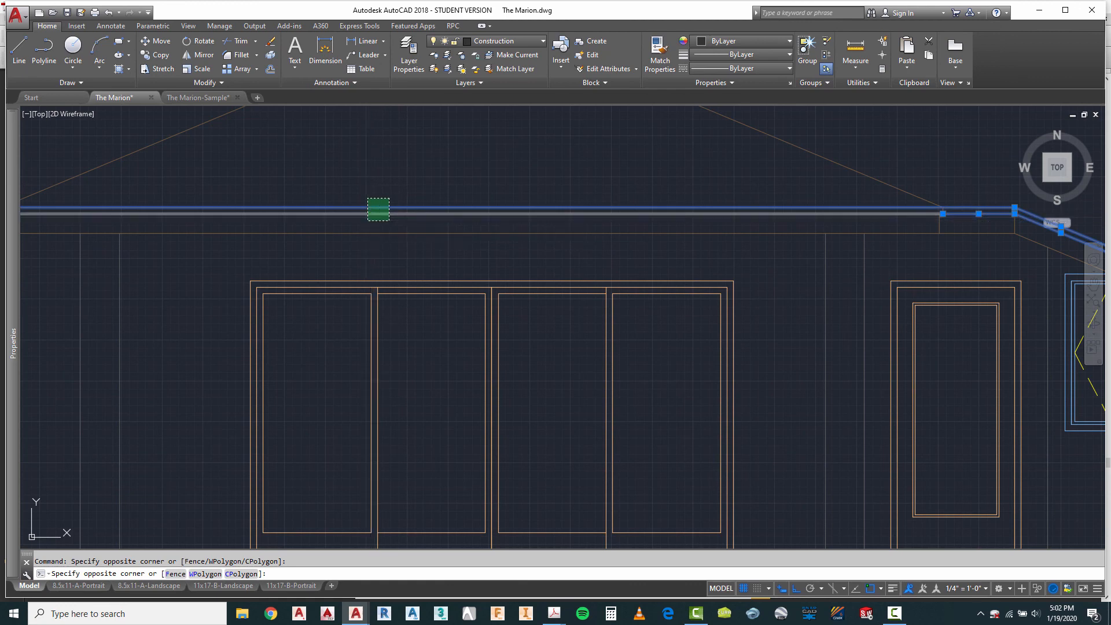
pyautogui.scroll(-4, 667, 243)
pyautogui.scroll(4, 325, 238)
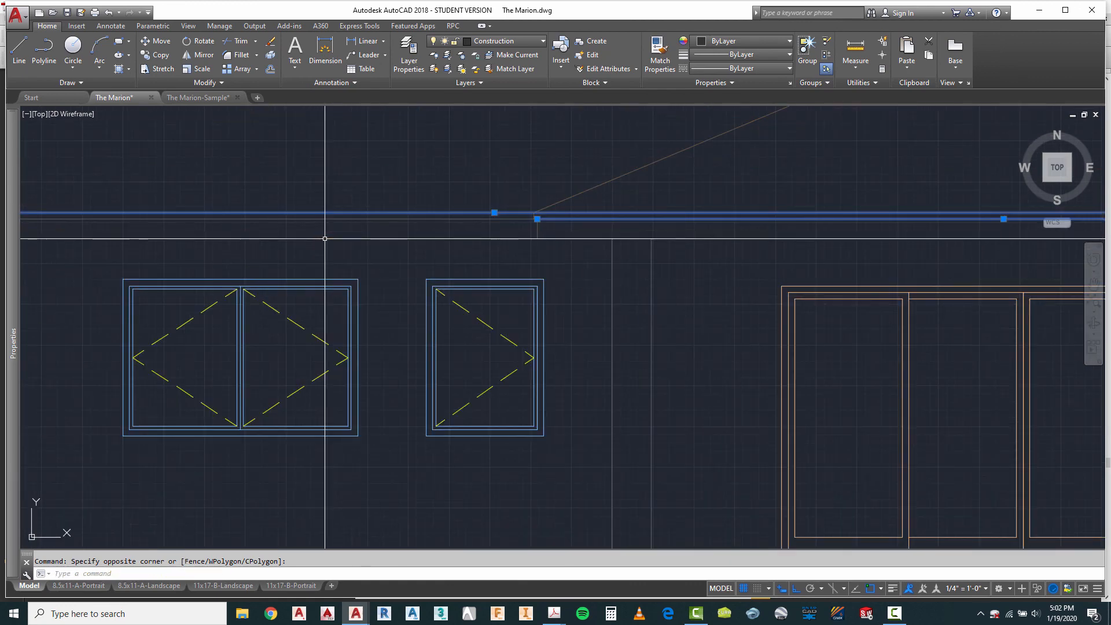
pyautogui.click(374, 198)
pyautogui.click(349, 235)
pyautogui.scroll(-5, 350, 235)
pyautogui.scroll(4, 260, 216)
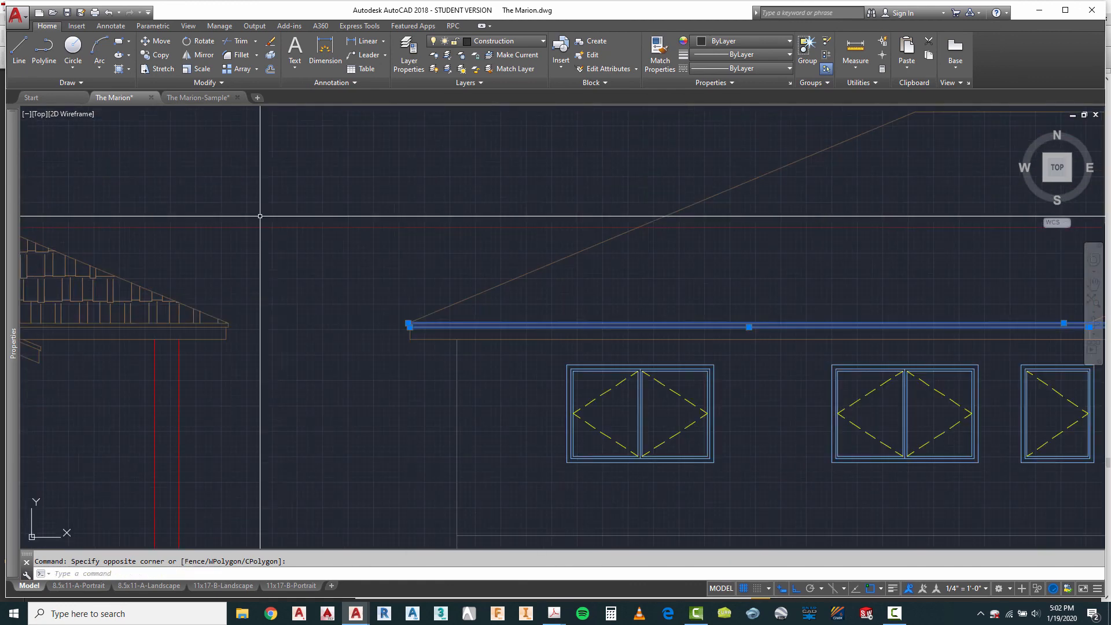
pyautogui.scroll(10, 405, 336)
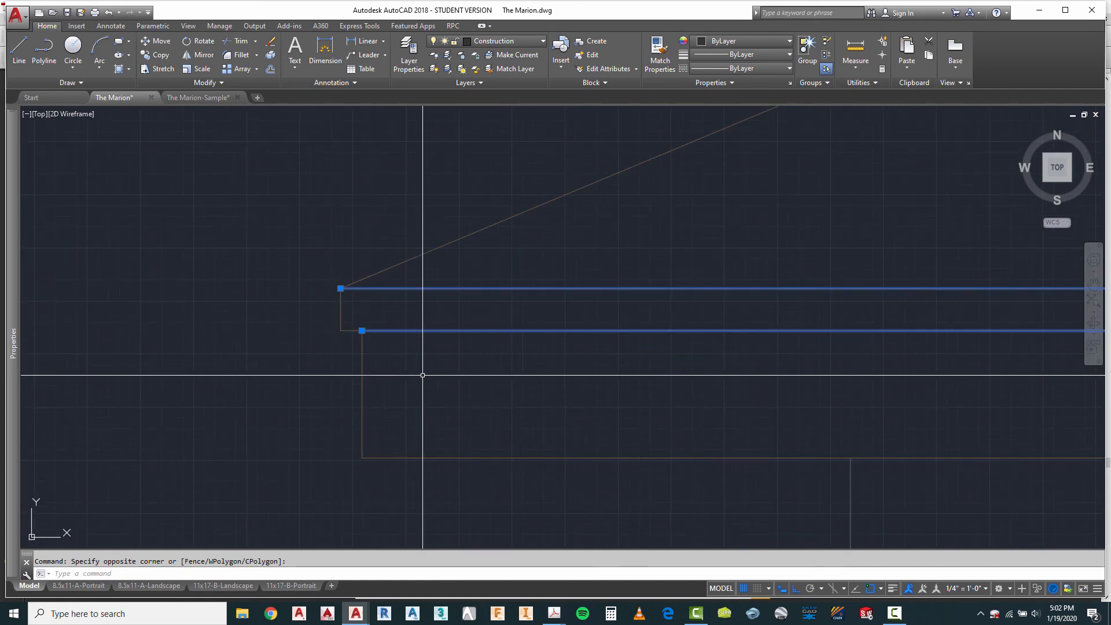
pyautogui.scroll(-6, 337, 269)
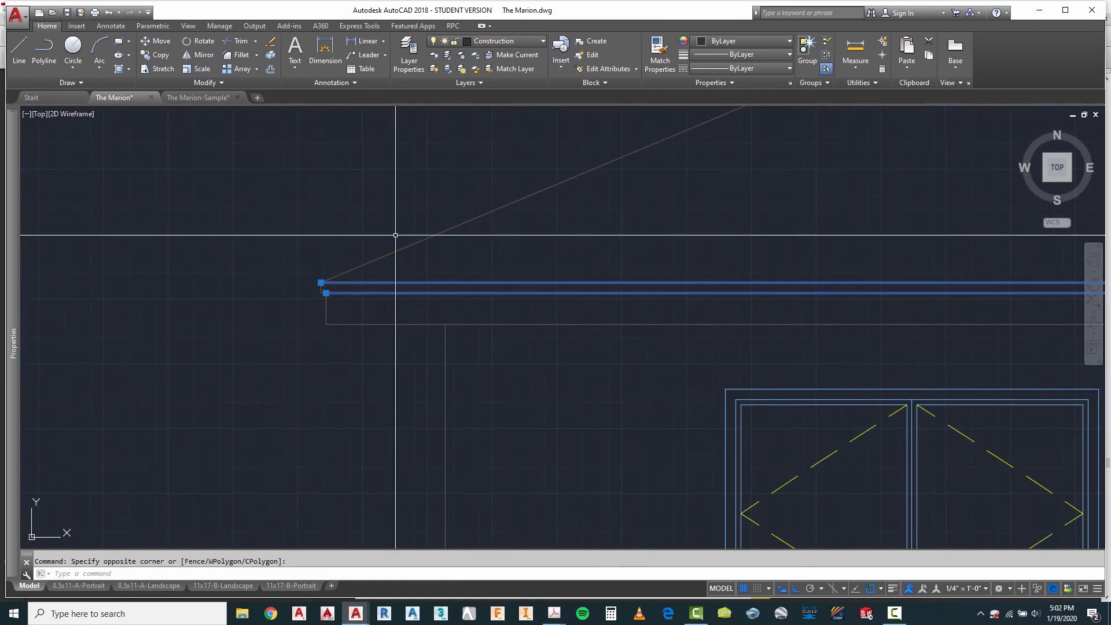
pyautogui.click(505, 40)
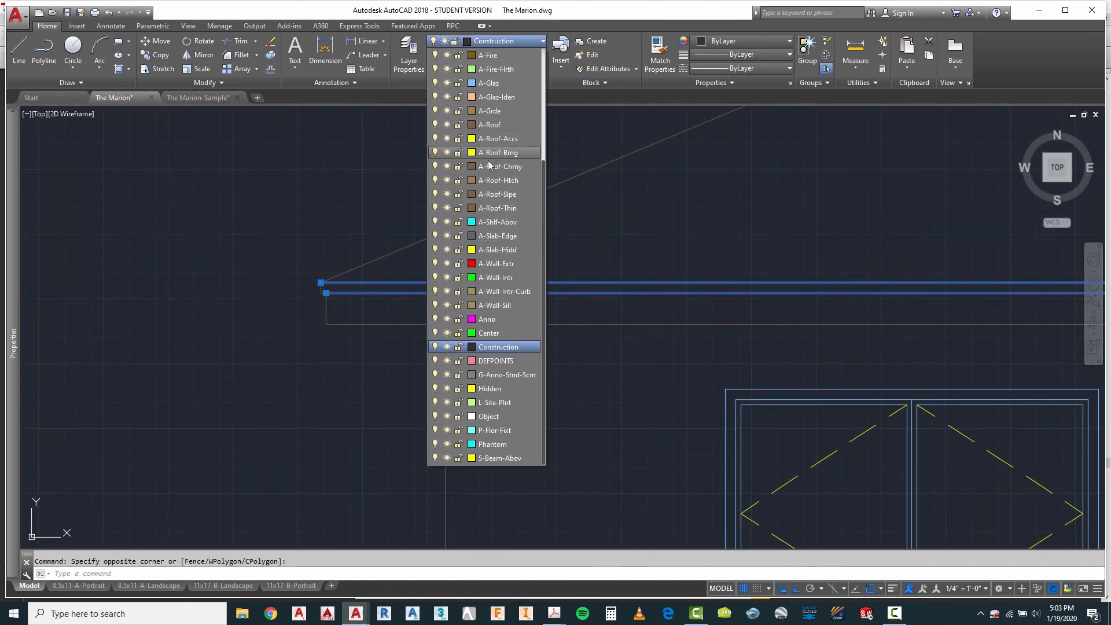
pyautogui.click(499, 209)
pyautogui.press('Escape')
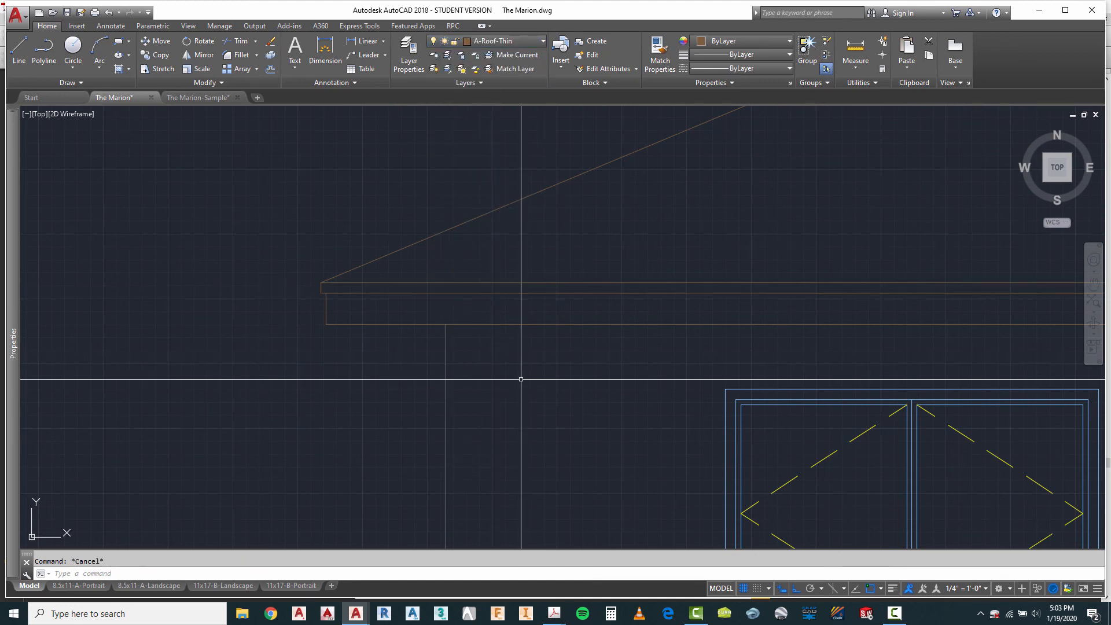
# Step: Assign all vertical wall lines of the third elevation, including those at the bay, to the A-Wall-Extr layer
pyautogui.scroll(-7, 409, 164)
pyautogui.click(444, 251)
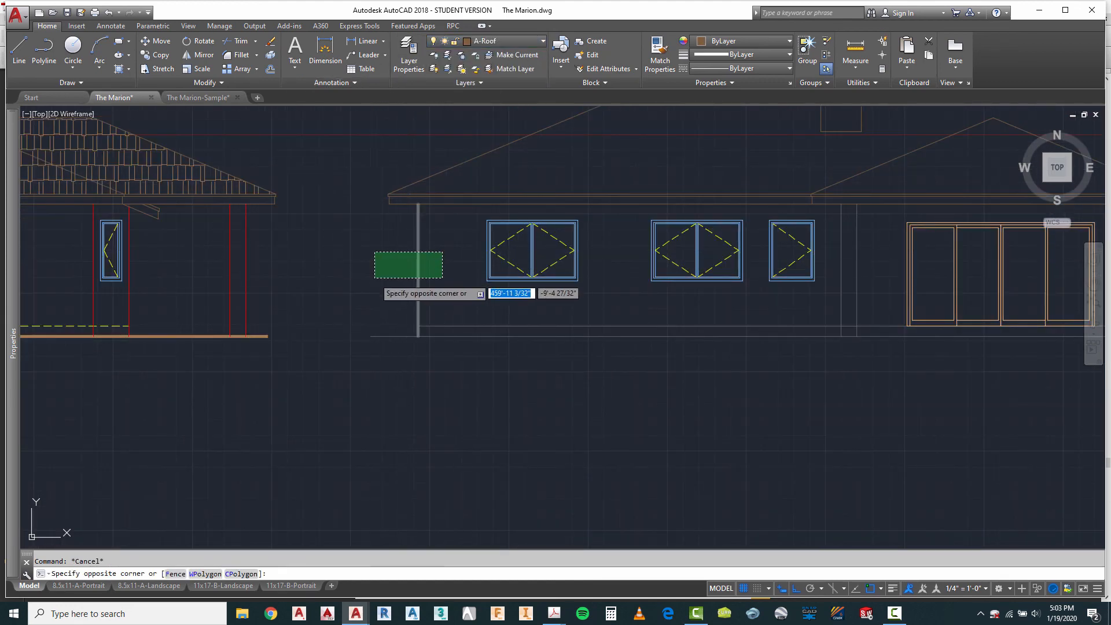
pyautogui.click(374, 279)
pyautogui.click(871, 283)
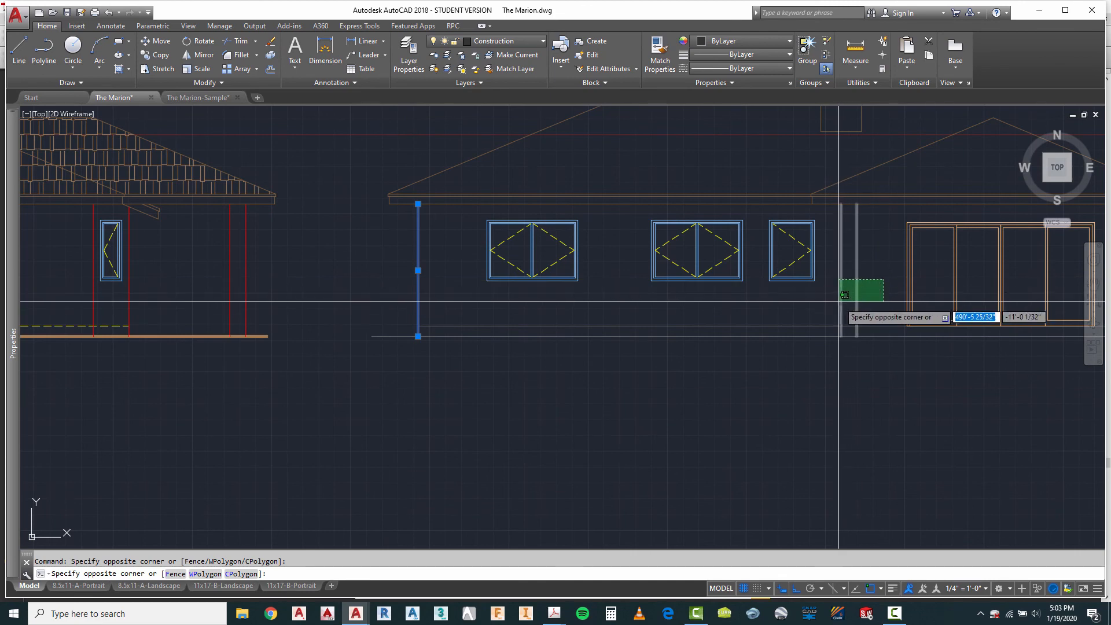
pyautogui.click(831, 309)
pyautogui.scroll(-4, 324, 200)
pyautogui.scroll(6, 665, 237)
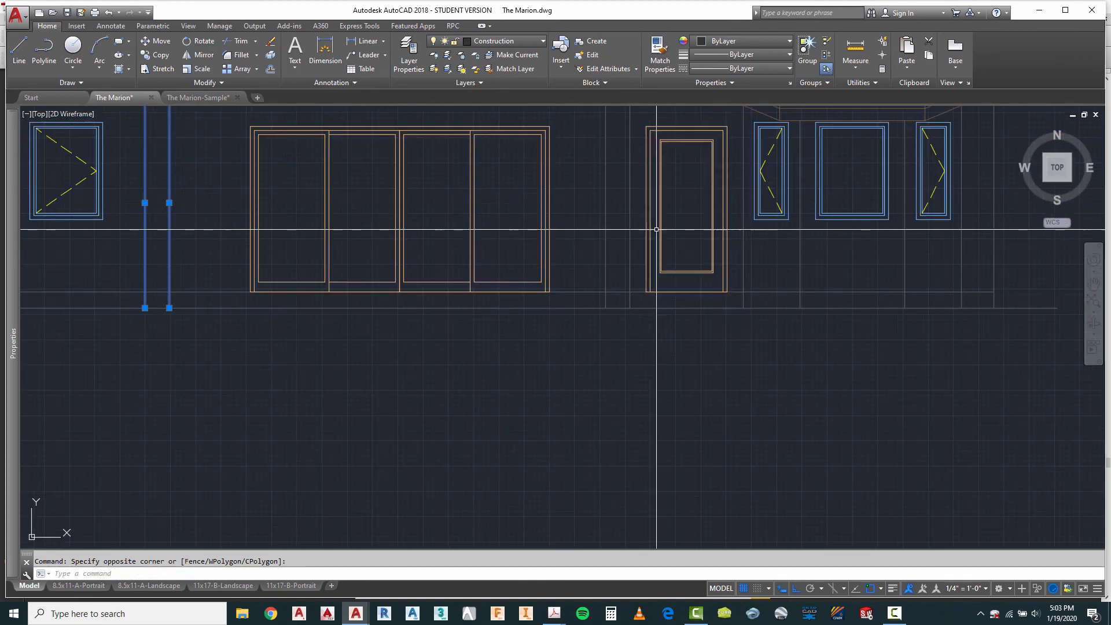
pyautogui.click(638, 218)
pyautogui.click(591, 233)
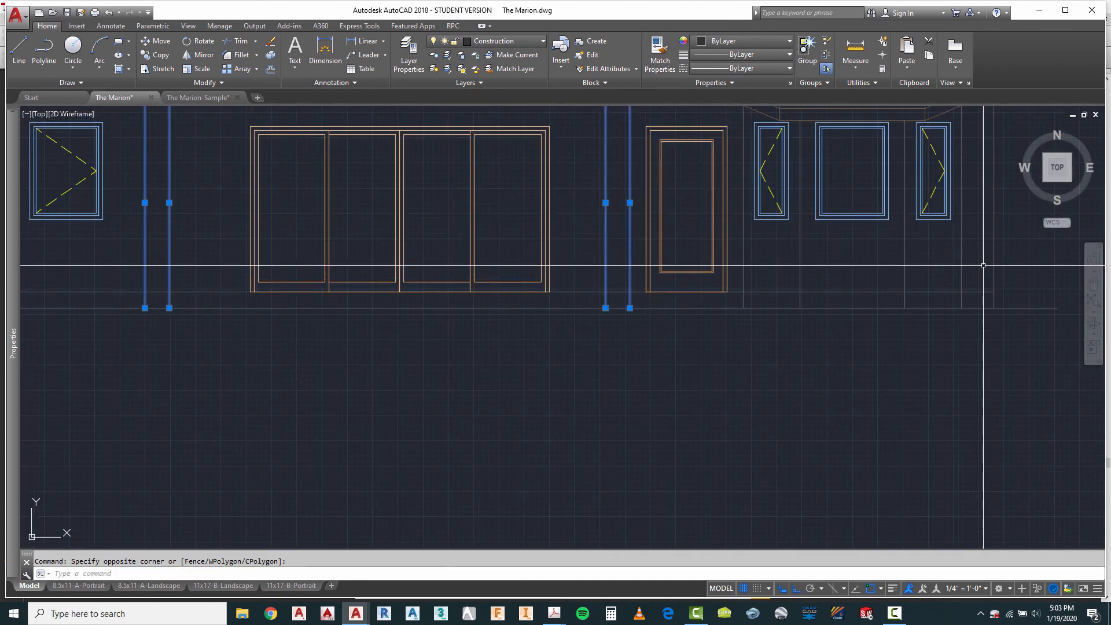
pyautogui.click(1006, 244)
pyautogui.click(736, 265)
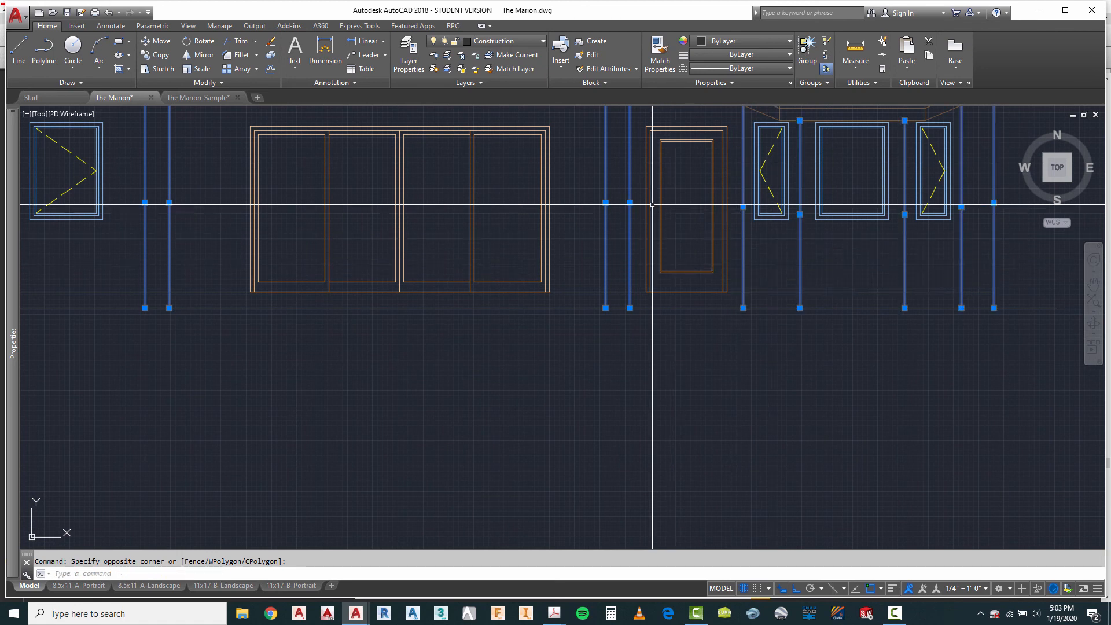
pyautogui.click(512, 41)
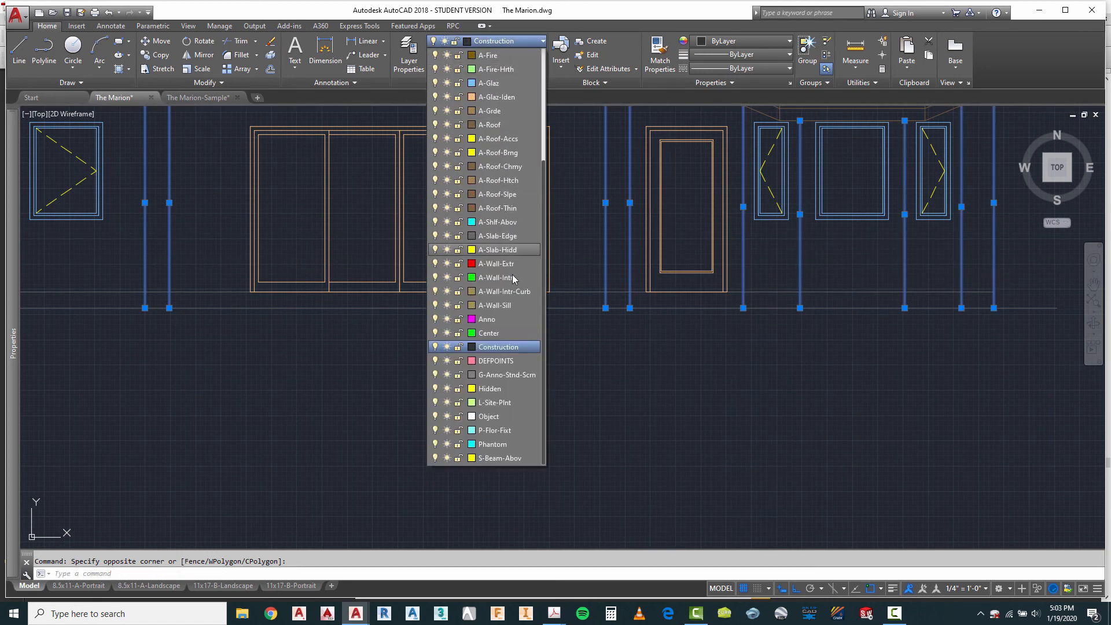
pyautogui.click(498, 264)
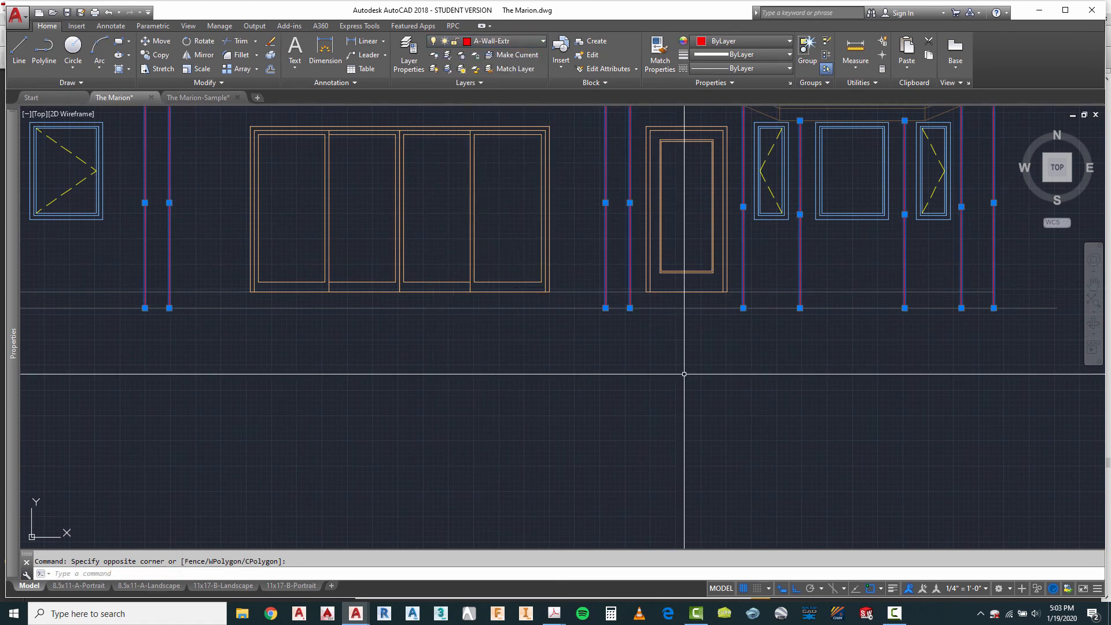
pyautogui.press('Escape')
# Step: Assign the third elevation's horizontal slab line just above grade to the A-Slab-Hidd layer
pyautogui.scroll(-4, 824, 287)
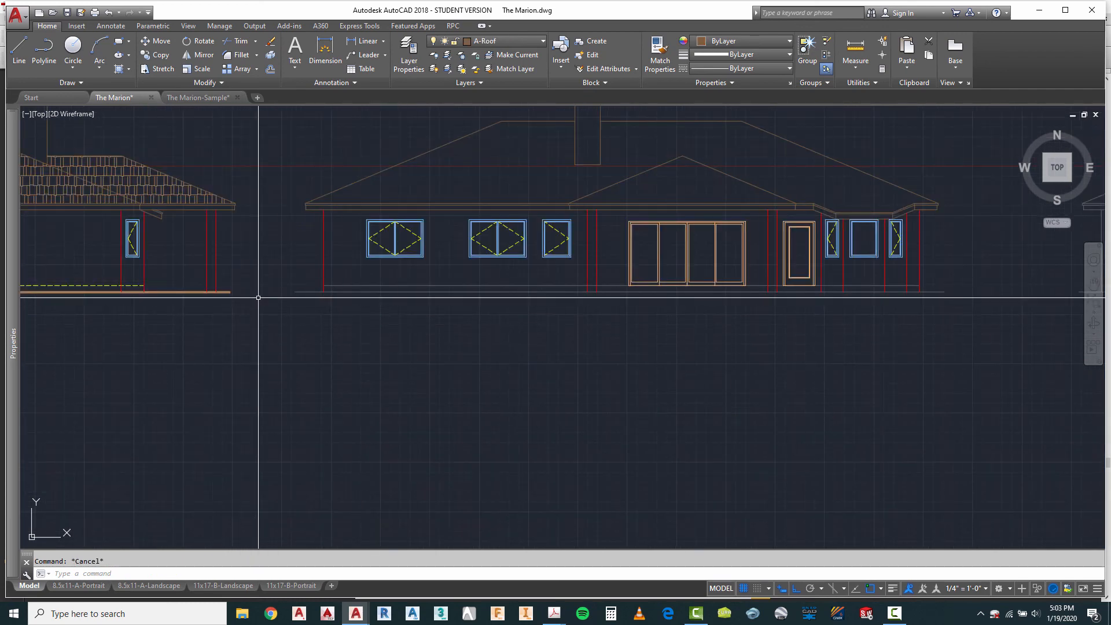
pyautogui.click(349, 285)
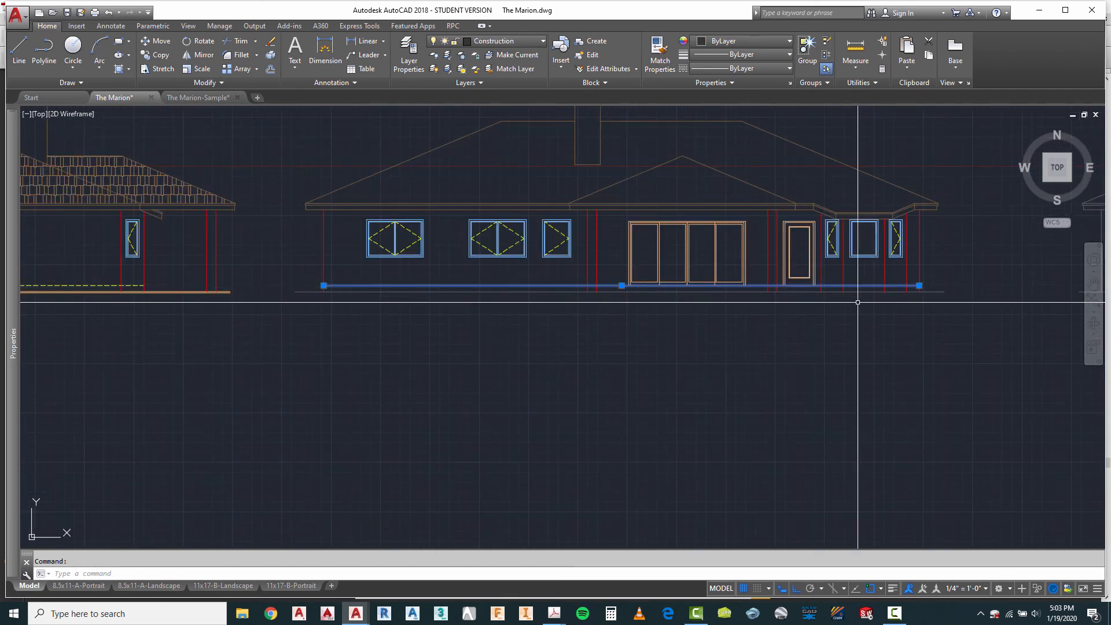
pyautogui.scroll(4, 858, 302)
pyautogui.scroll(-2, 883, 303)
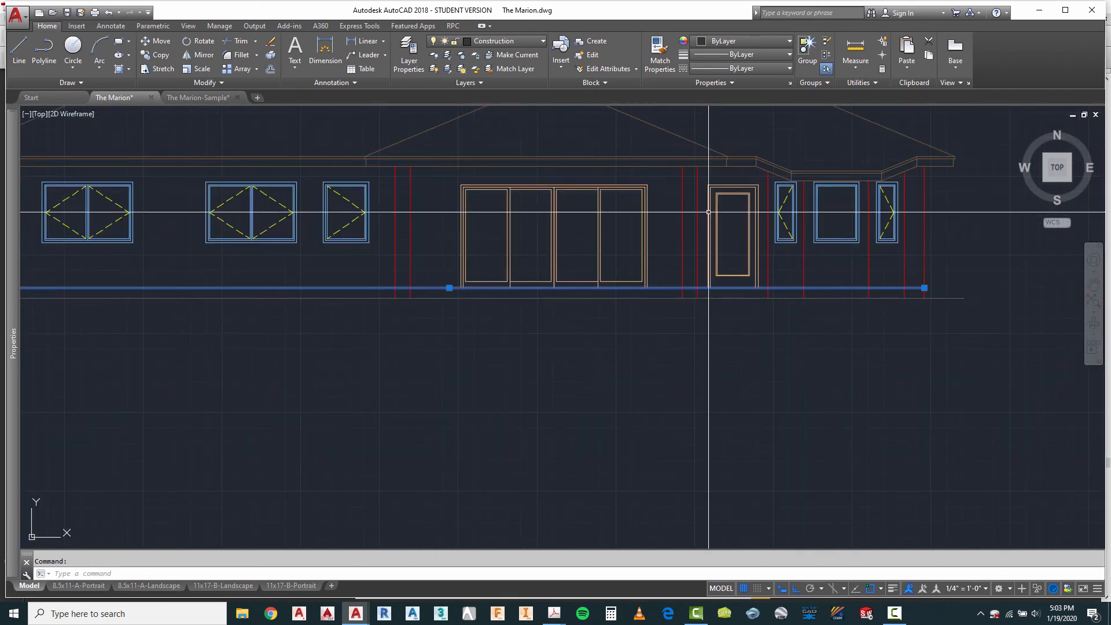
pyautogui.click(514, 42)
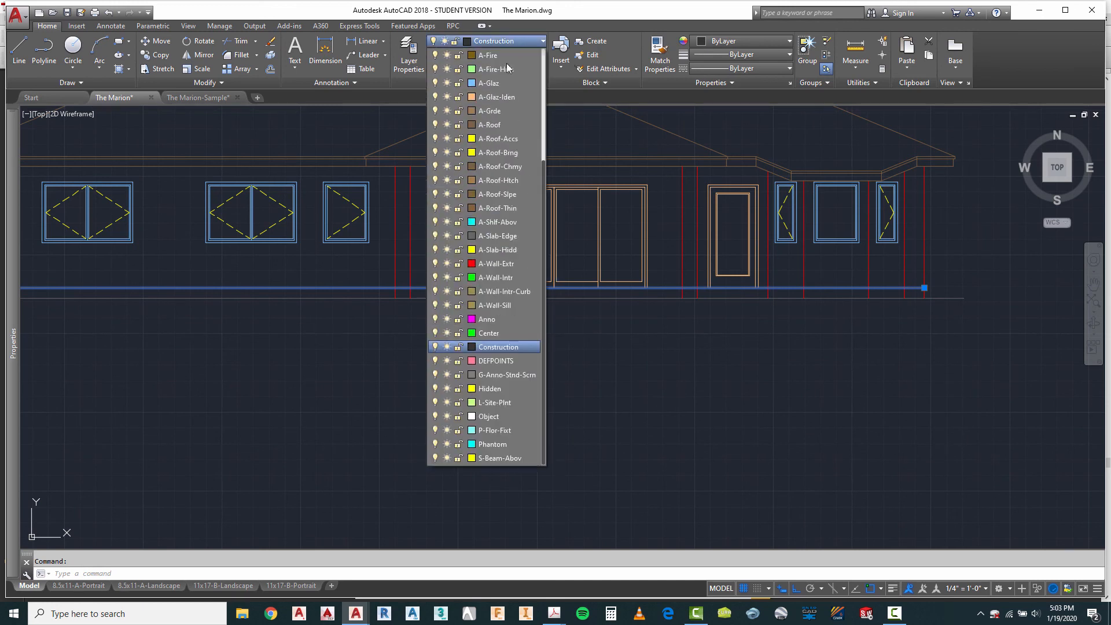
pyautogui.click(499, 252)
# Step: Assign the third elevation's grade line to the A-Grde layer
pyautogui.click(962, 293)
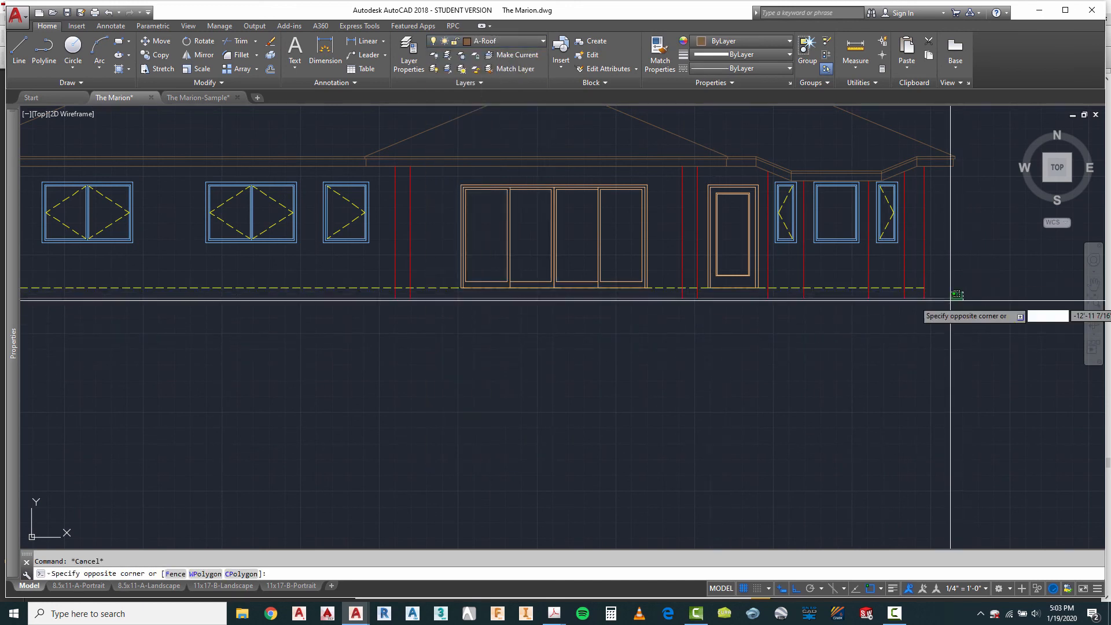
pyautogui.click(947, 303)
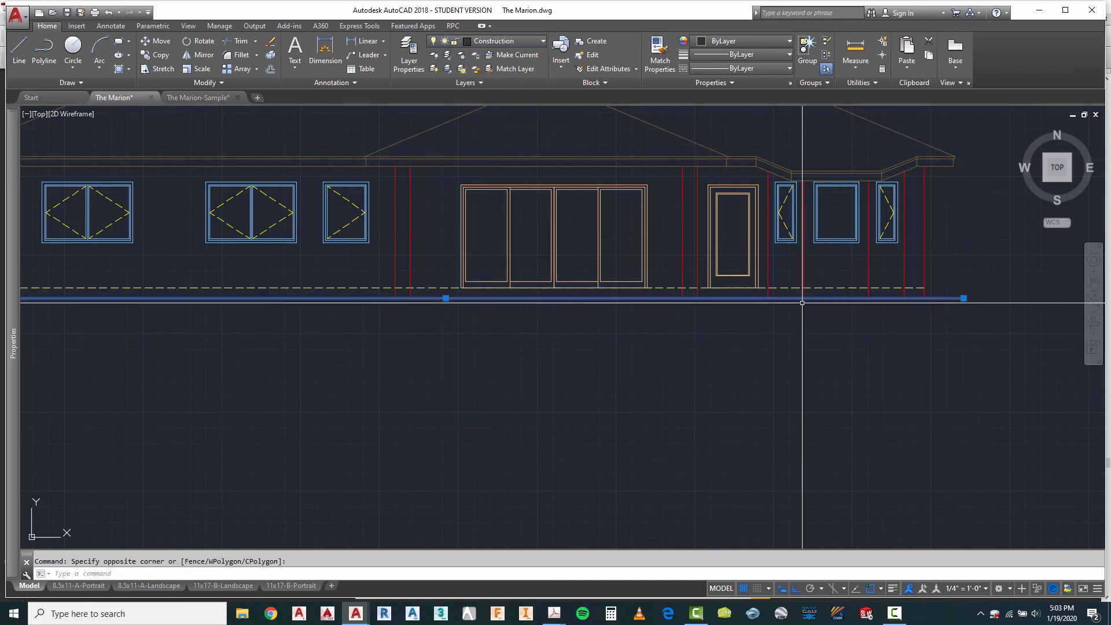
pyautogui.click(497, 43)
pyautogui.click(495, 111)
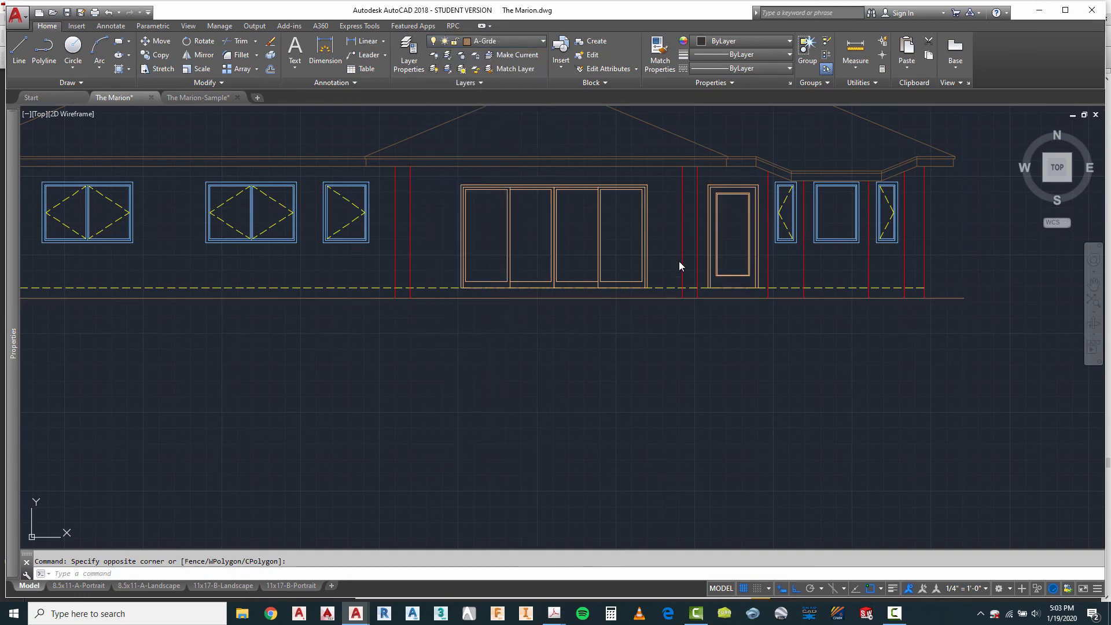
pyautogui.press('Escape')
# Step: Convert the third elevation's grade line to a polyline with Pedit and set its width to 2
pyautogui.scroll(-2, 950, 343)
pyautogui.scroll(4, 284, 317)
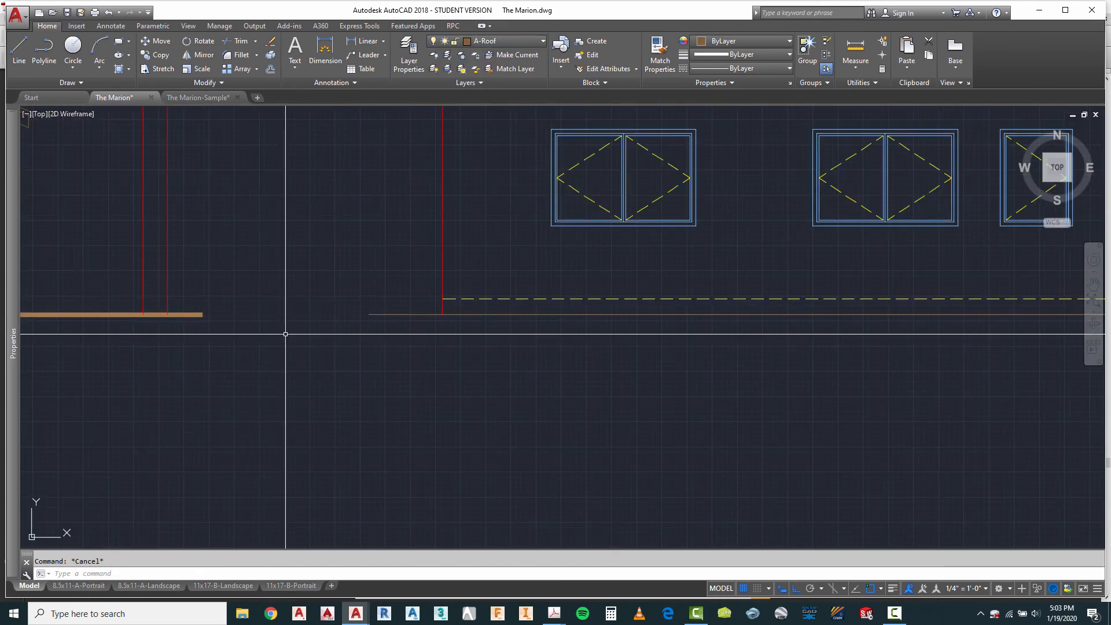
pyautogui.rightClick(367, 266)
pyautogui.moveTo(405, 287)
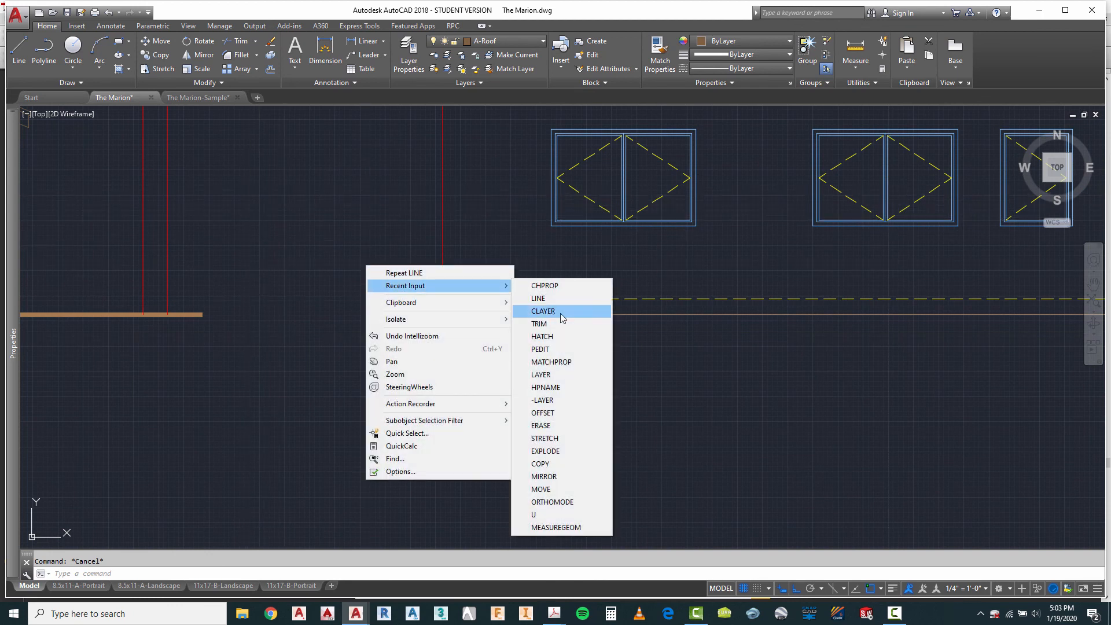
pyautogui.click(542, 350)
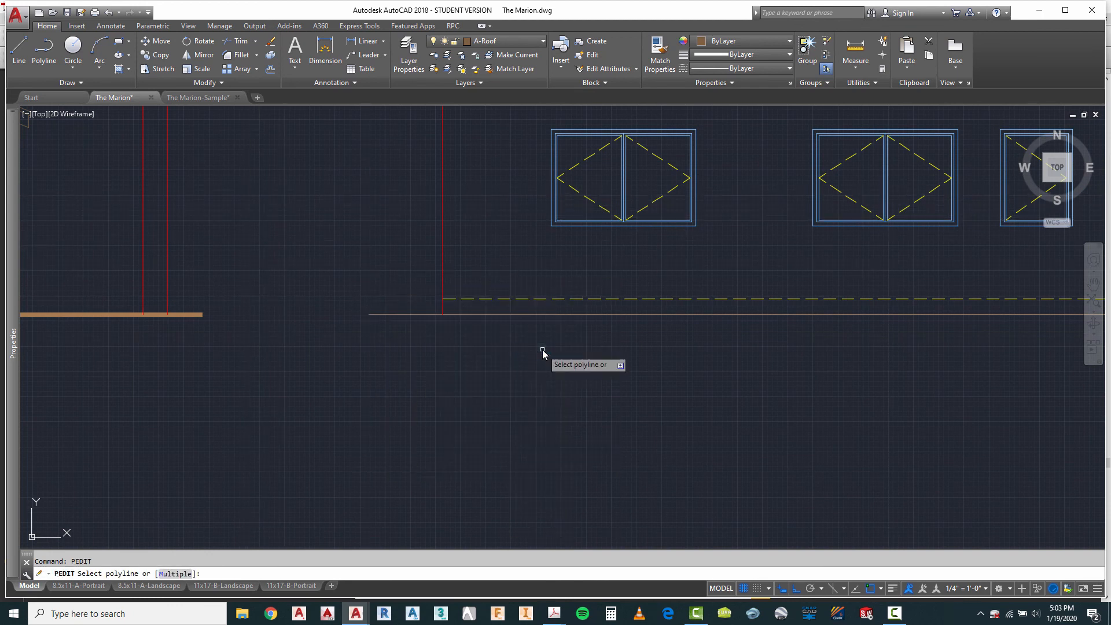
pyautogui.click(434, 316)
pyautogui.press('Return')
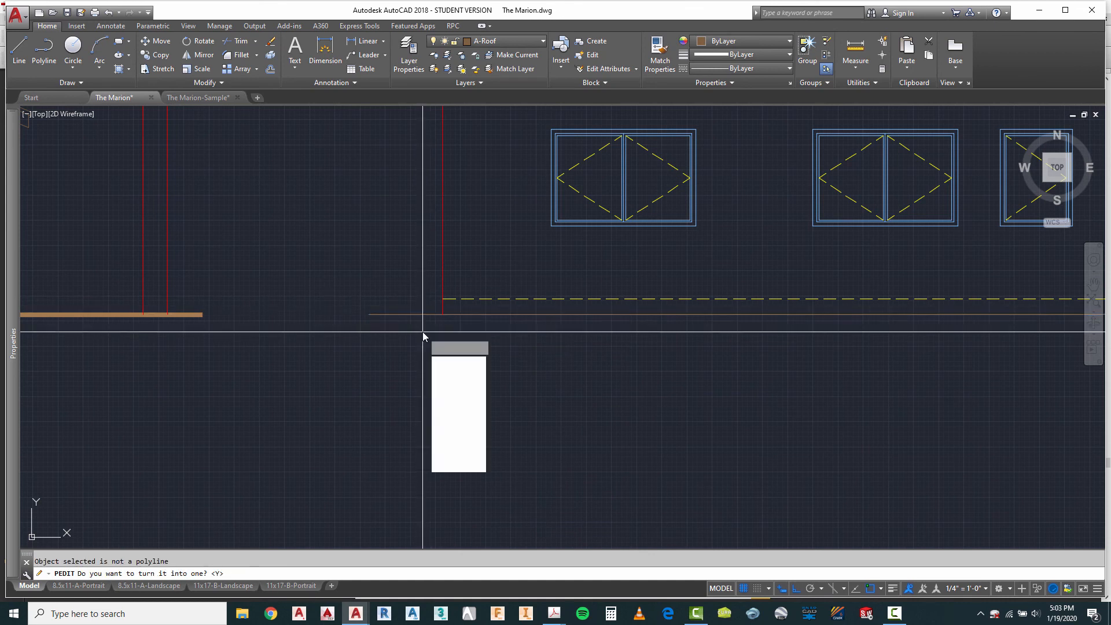
pyautogui.click(462, 388)
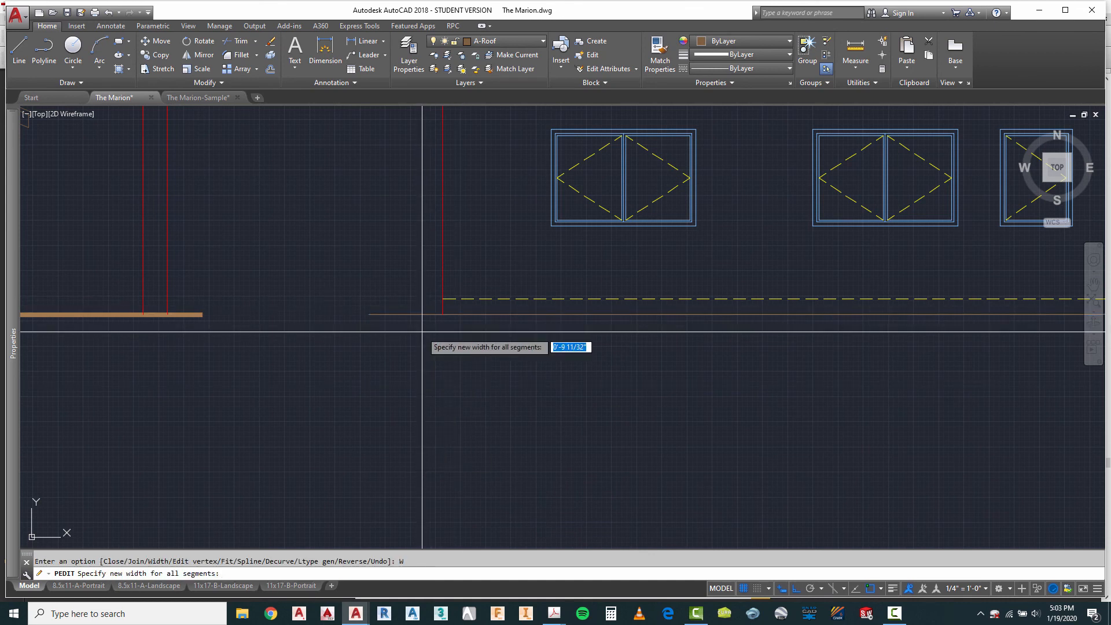
pyautogui.press('Return')
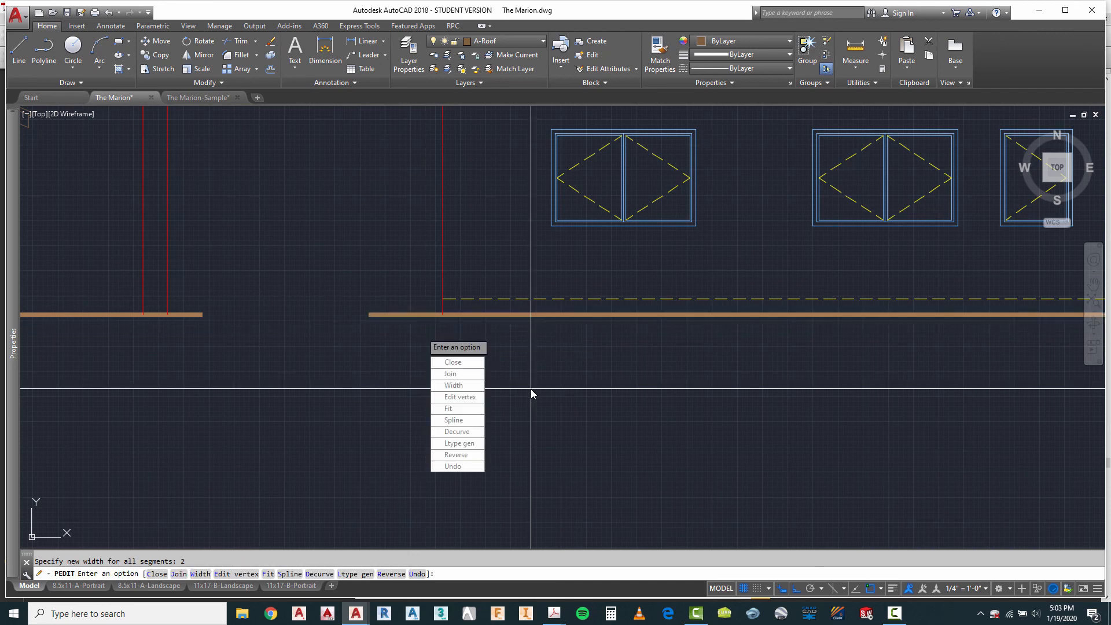
pyautogui.press('Escape')
# Step: Check which layer the second elevation's roof hatch uses and make A-Roof-Htch the current layer
pyautogui.scroll(-5, 433, 368)
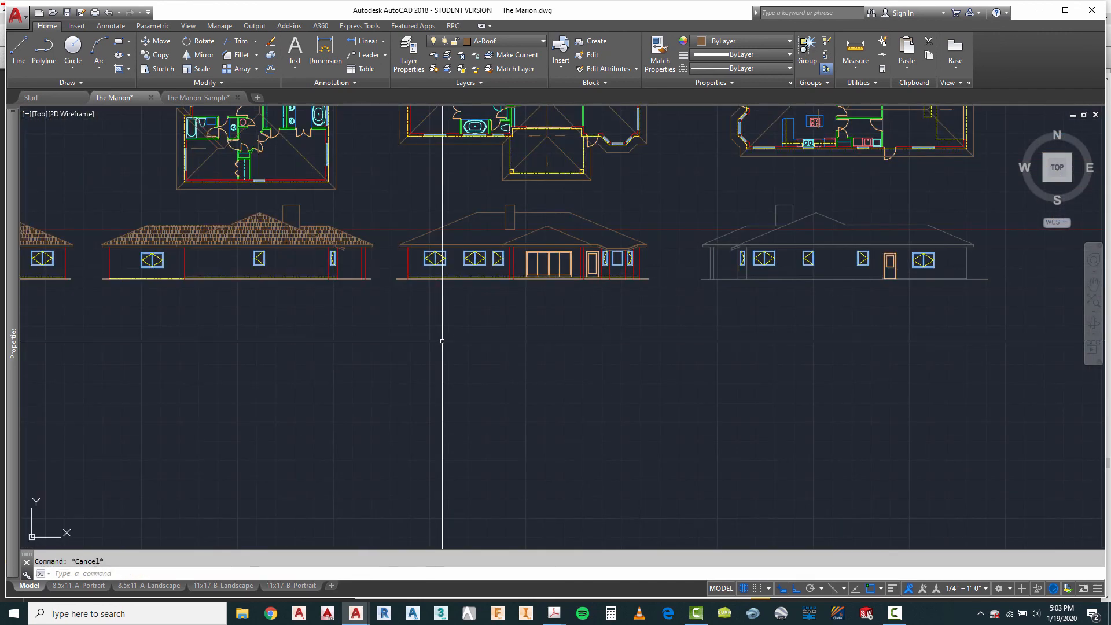
pyautogui.scroll(2, 561, 260)
pyautogui.scroll(2, 560, 260)
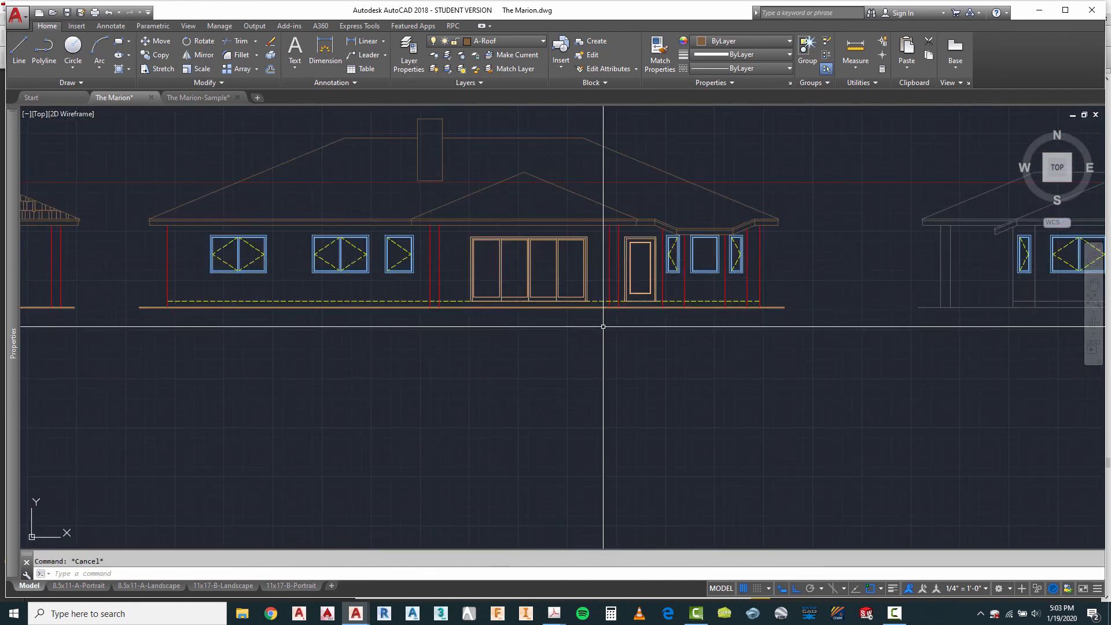
pyautogui.scroll(-2, 567, 292)
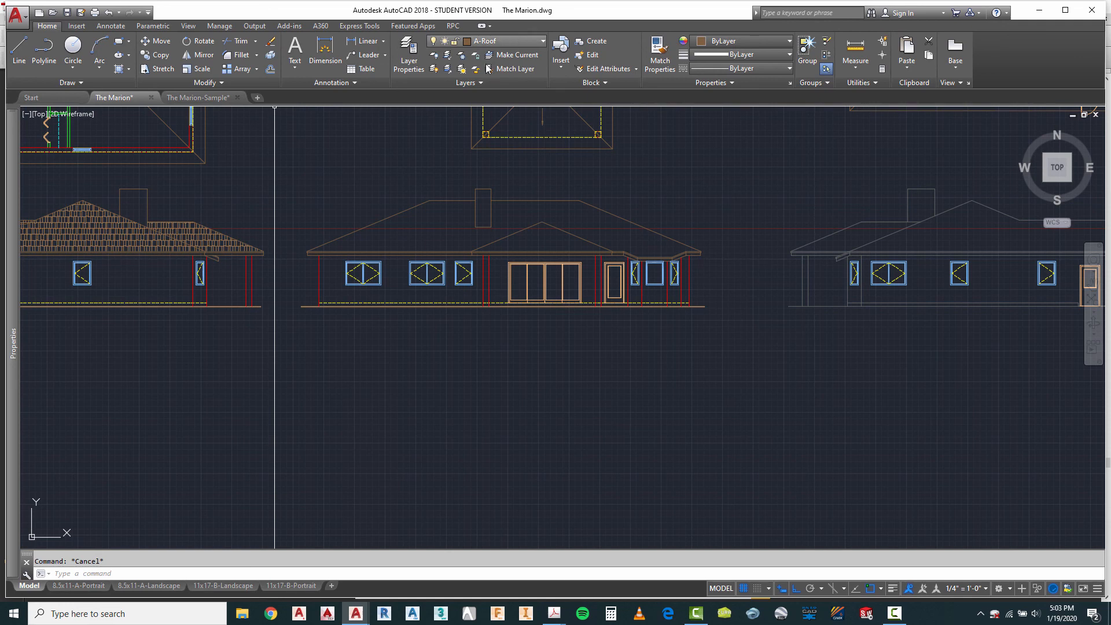
pyautogui.click(193, 232)
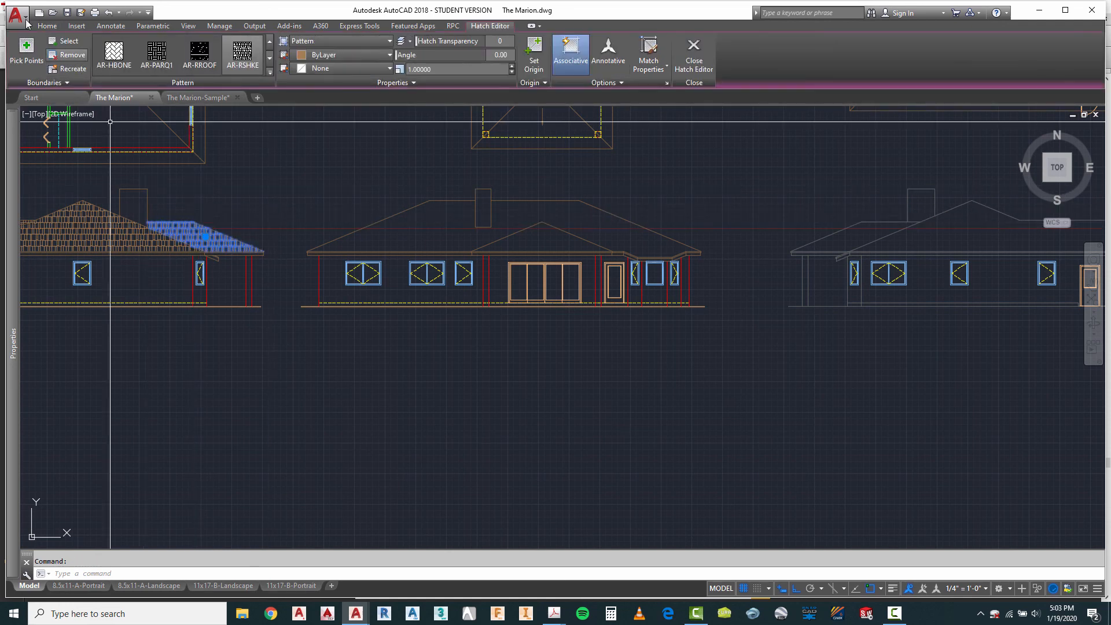
pyautogui.click(46, 26)
pyautogui.press('Escape')
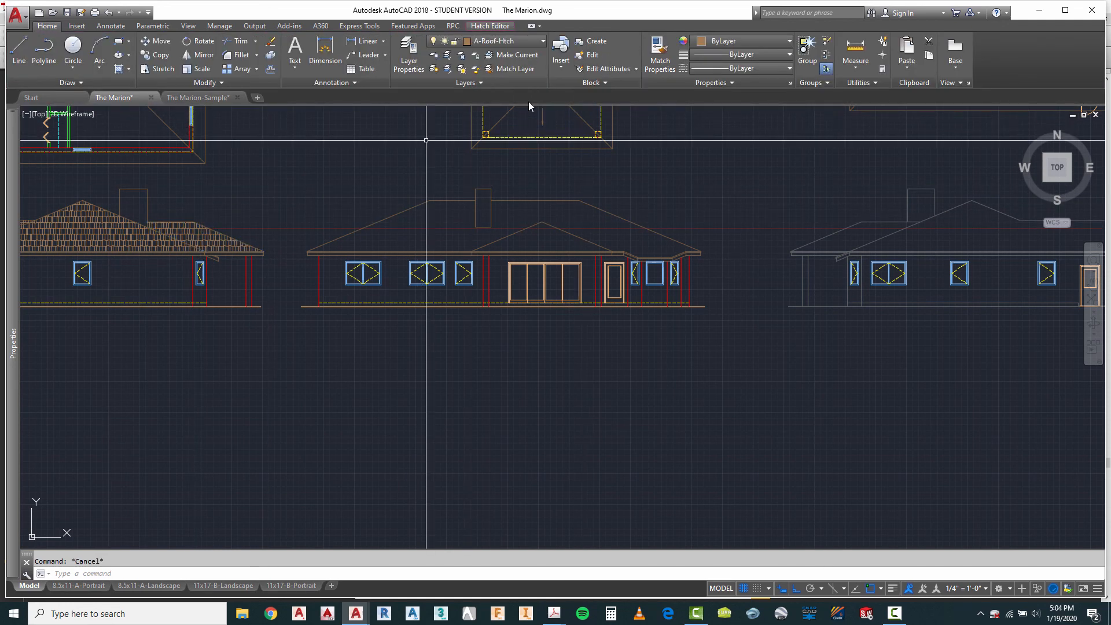
pyautogui.click(518, 40)
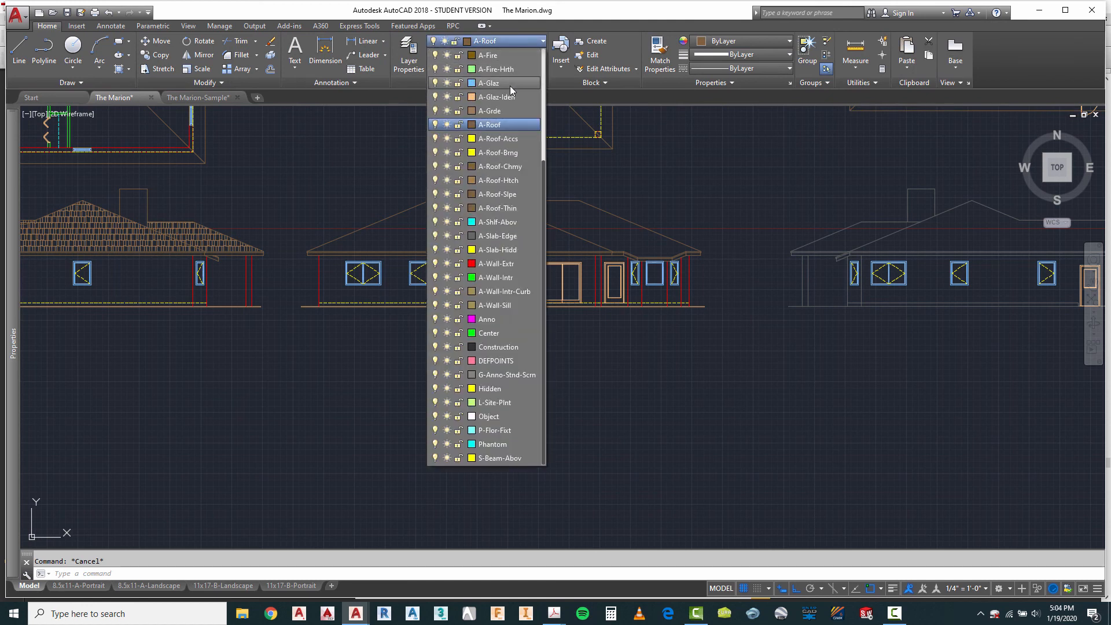
pyautogui.click(502, 182)
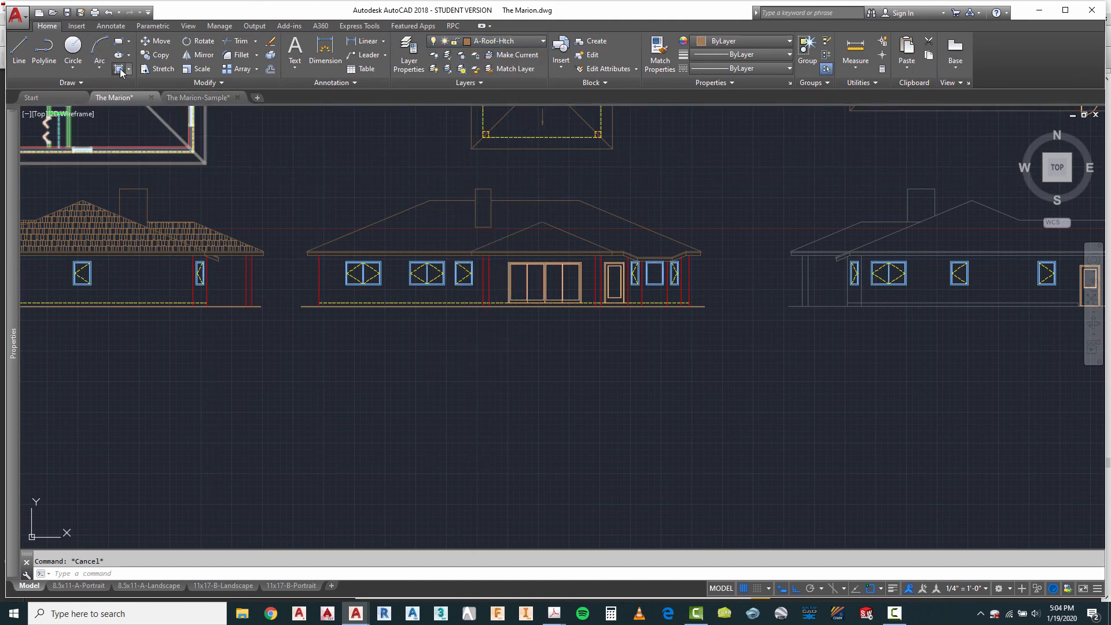
# Step: Hatch the third elevation's main roof with AR-RSHKE at scale 1, matching the properties of the second elevation's roof hatch
pyautogui.write('h')
pyautogui.press('Return')
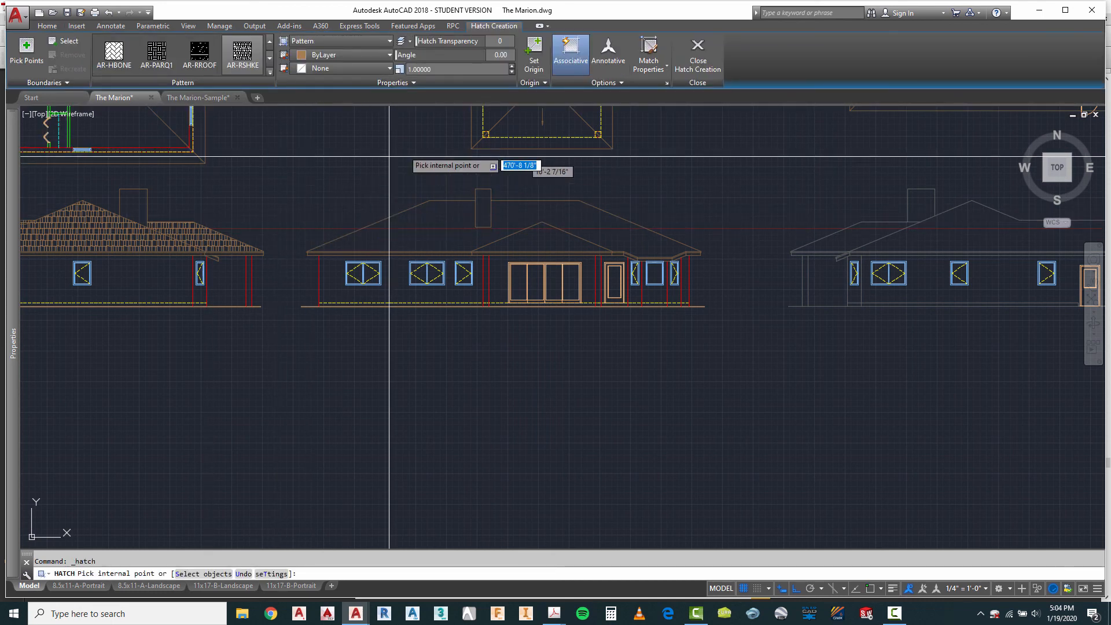
pyautogui.click(654, 60)
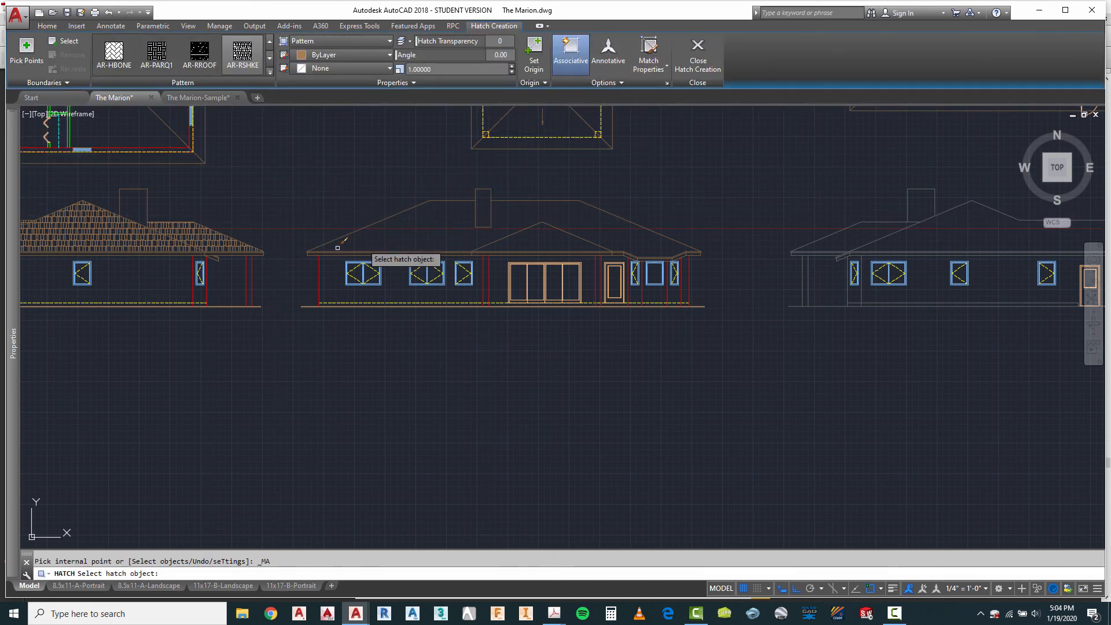
pyautogui.click(216, 235)
pyautogui.scroll(2, 437, 222)
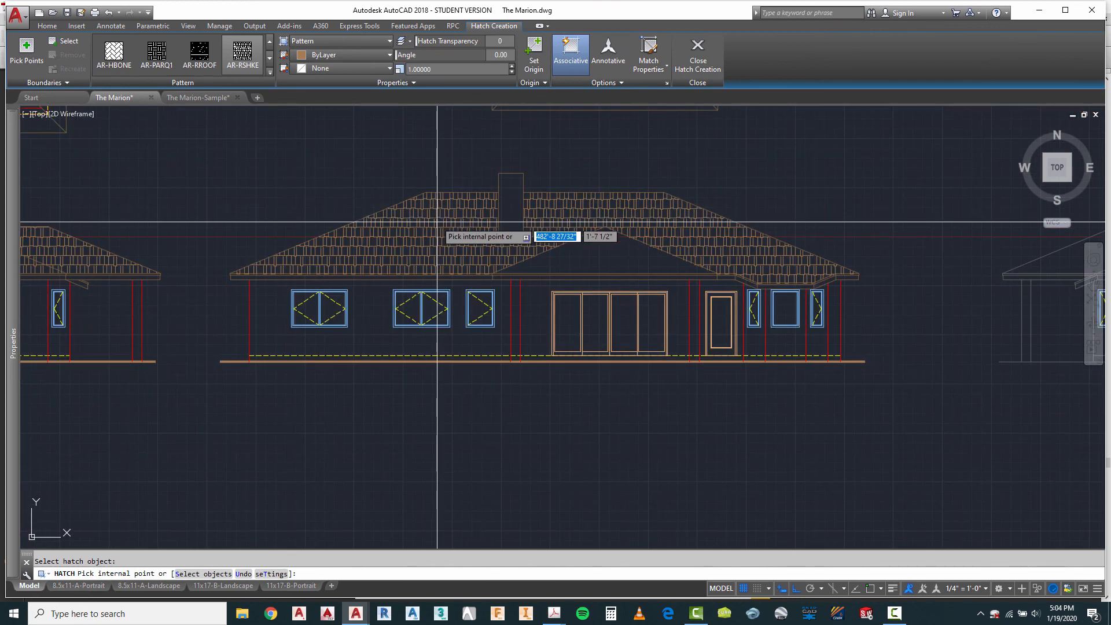
pyautogui.click(428, 230)
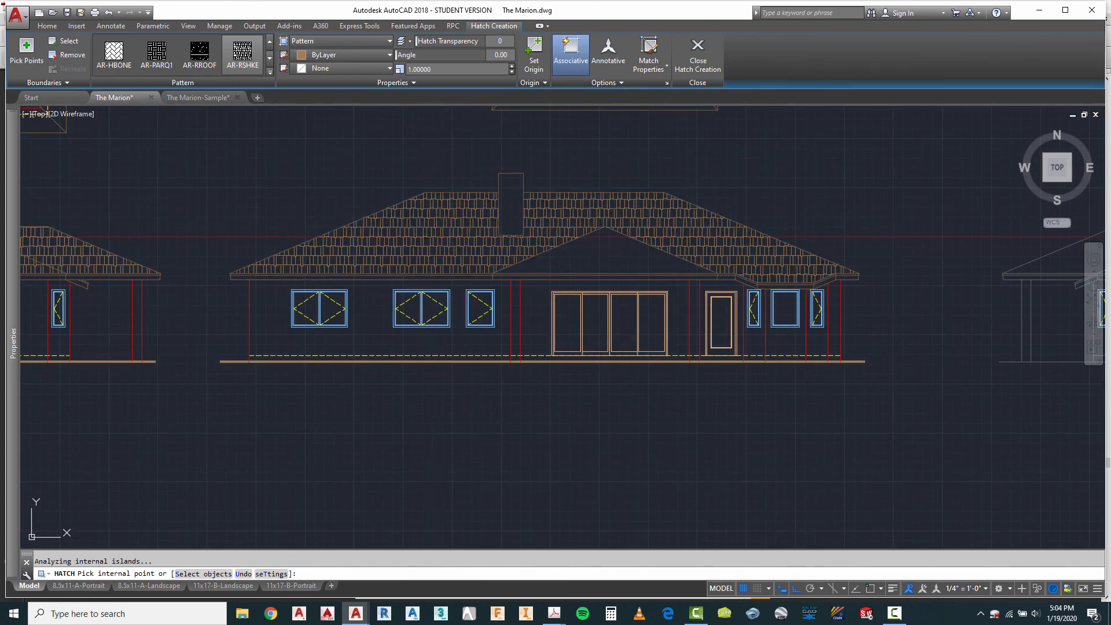
pyautogui.press('Return')
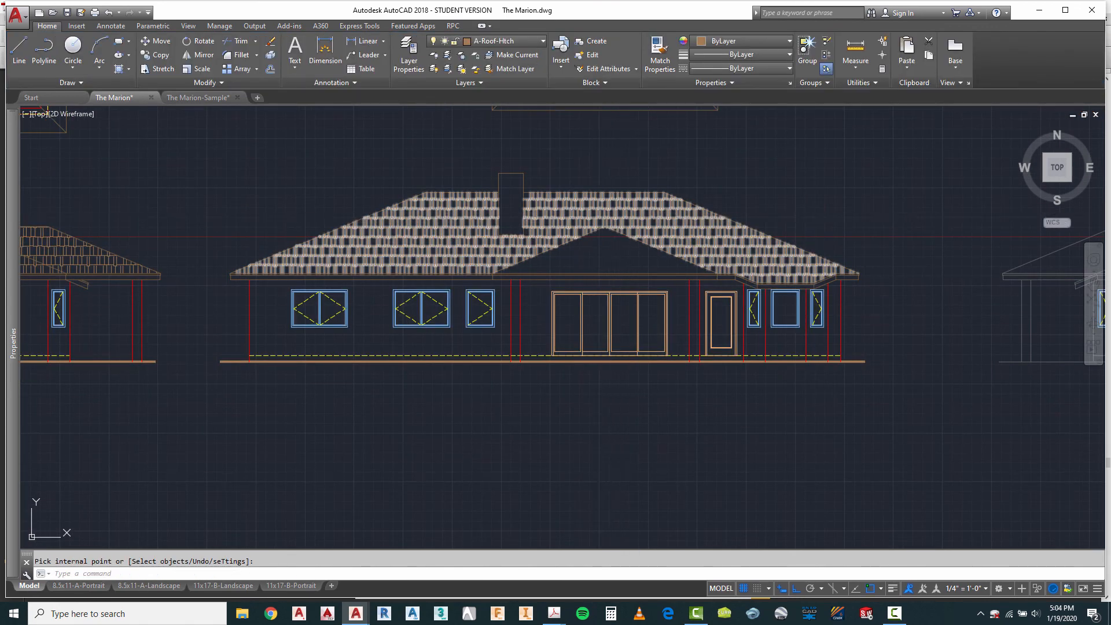
# Step: Hatch the triangular central gable roof of the third elevation with the same AR-RSHKE pattern
pyautogui.press('Return')
pyautogui.click(604, 257)
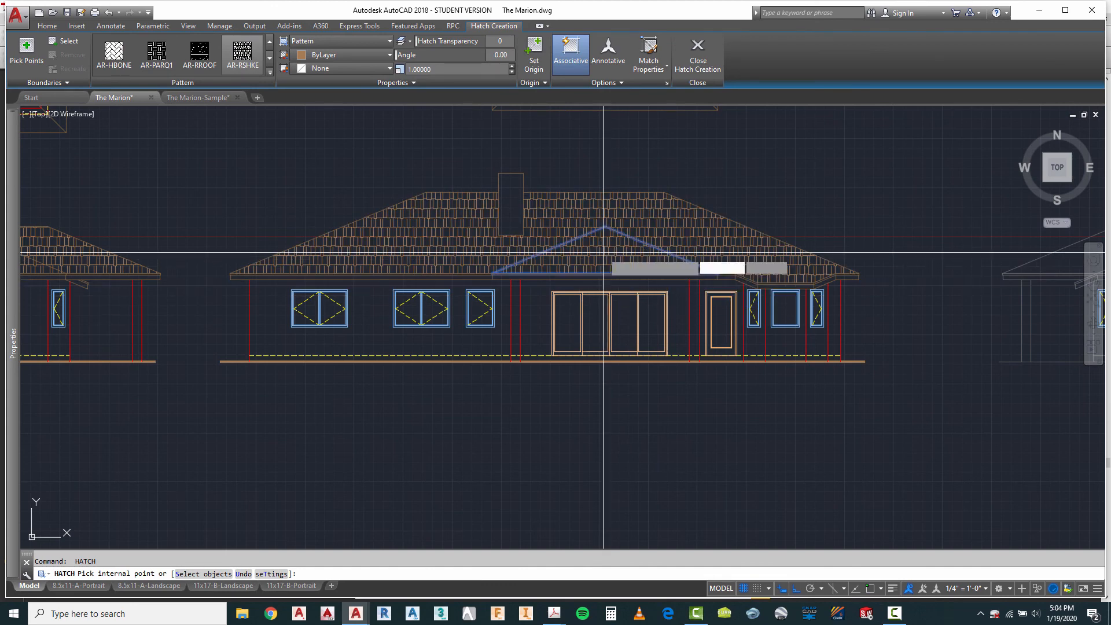
pyautogui.press('Return')
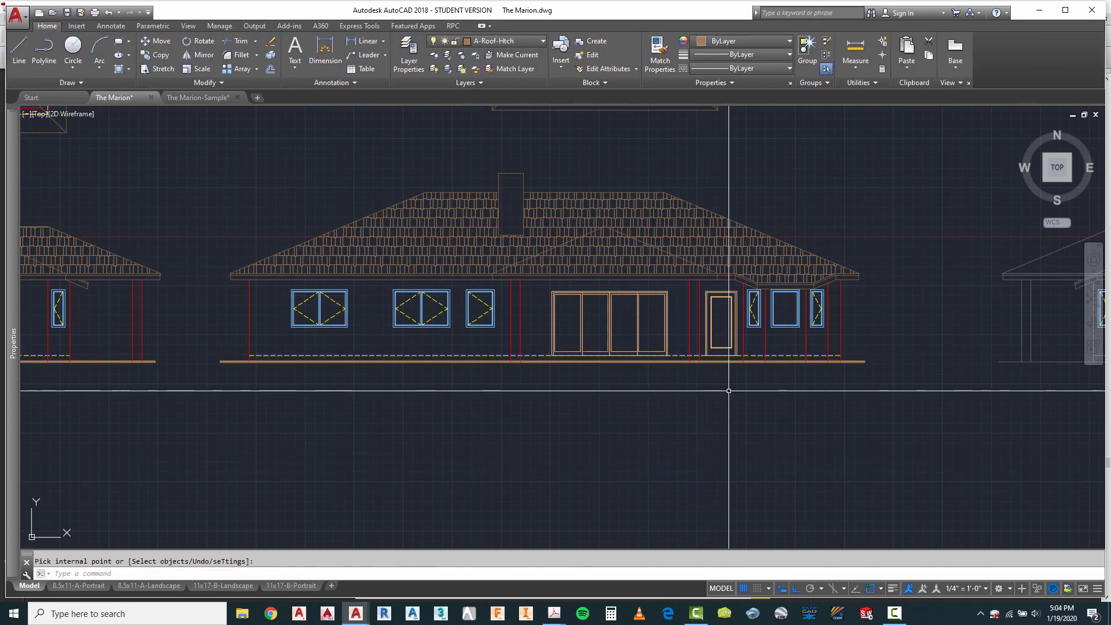
pyautogui.scroll(-4, 651, 320)
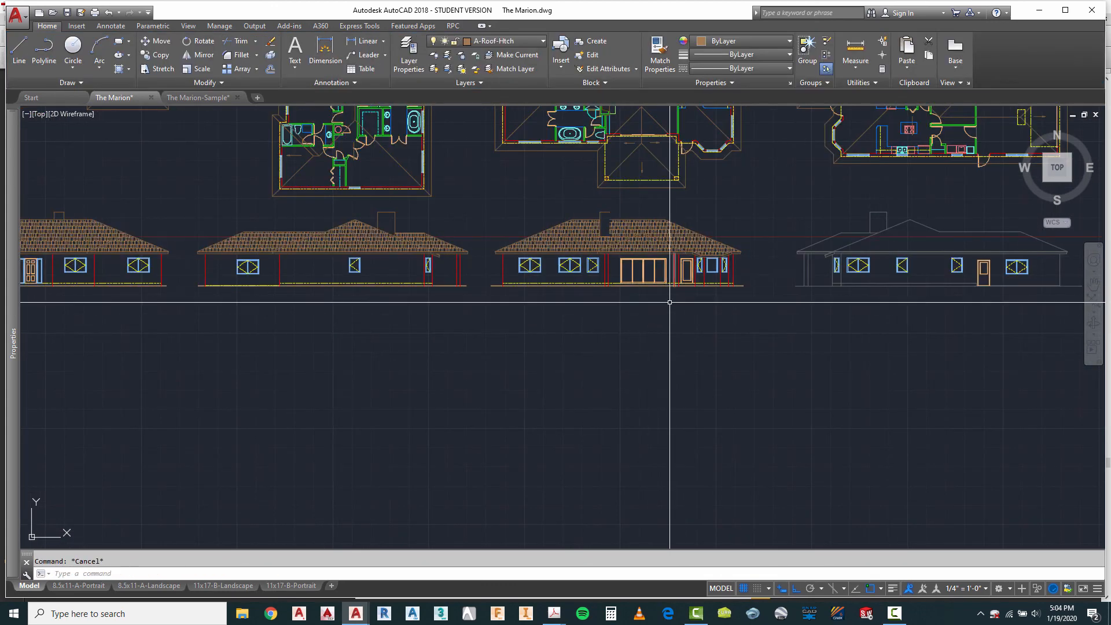
# Step: Move the fourth elevation's roof outline, chimney, eave end and soffit lines, including the sloped gable eave, to the A-Roof layer
pyautogui.scroll(-2, 676, 299)
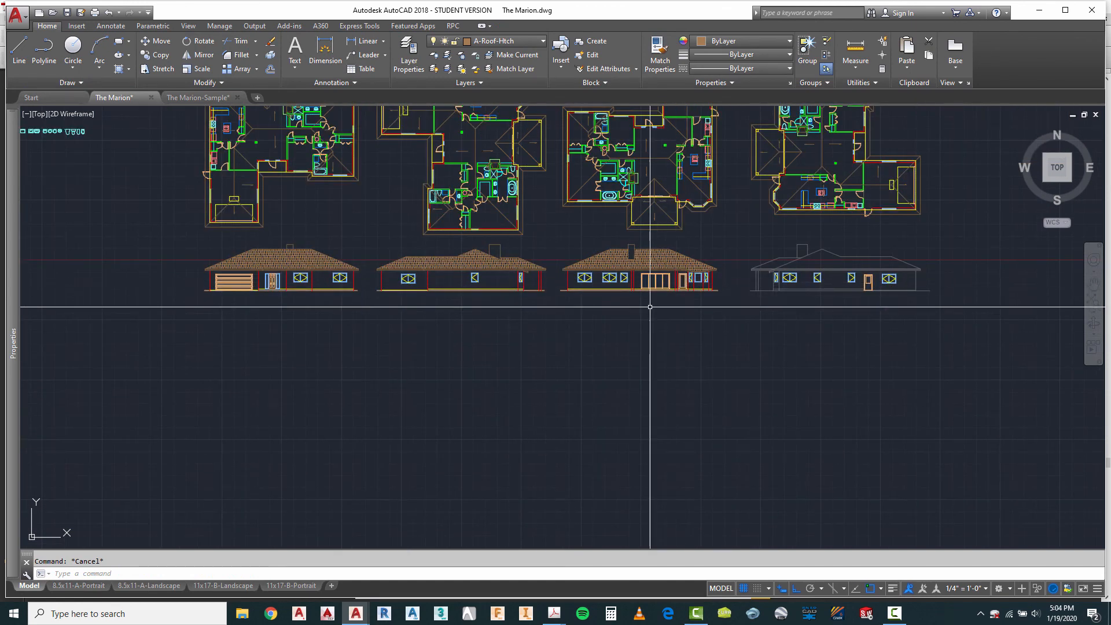
pyautogui.scroll(2, 912, 259)
pyautogui.scroll(1, 701, 251)
pyautogui.scroll(-1, 659, 209)
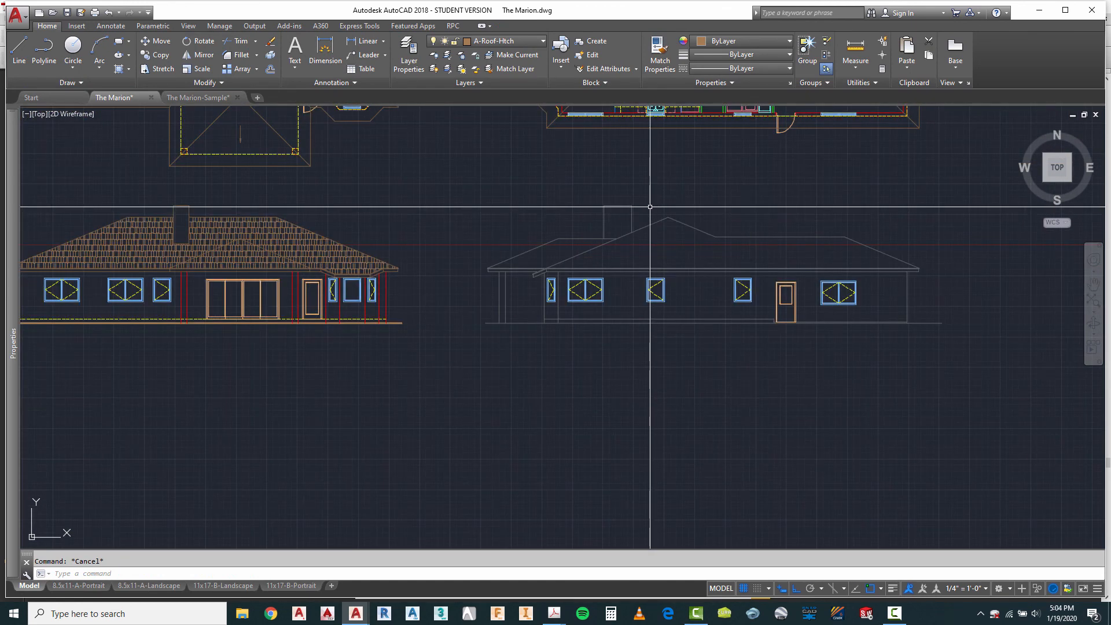
pyautogui.click(888, 180)
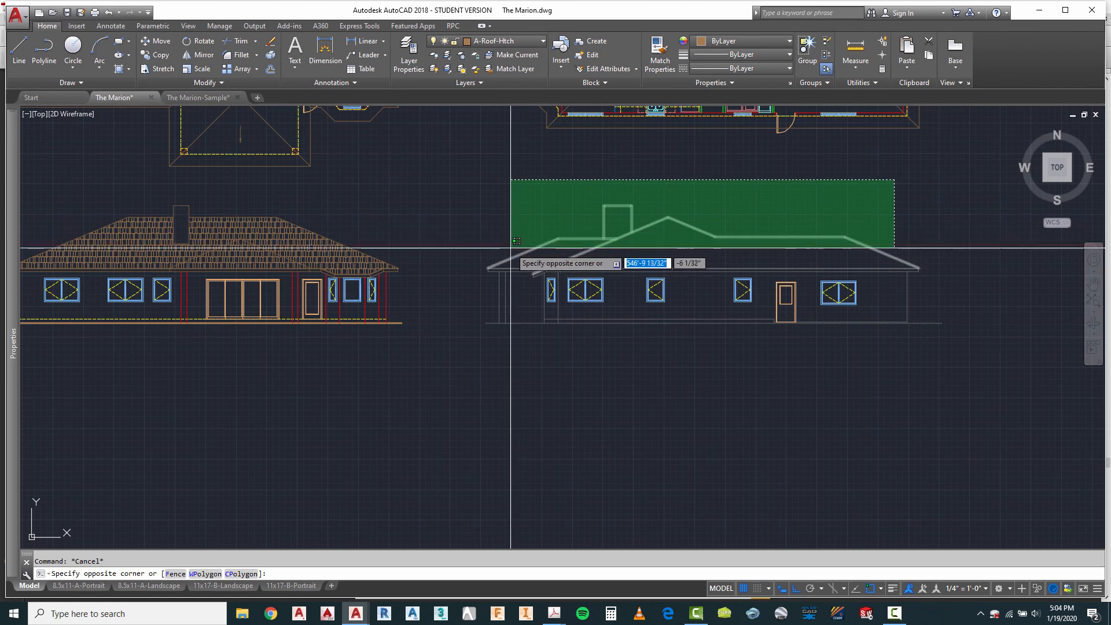
pyautogui.click(493, 265)
pyautogui.scroll(2, 494, 265)
pyautogui.scroll(3, 493, 267)
pyautogui.click(443, 239)
pyautogui.click(494, 307)
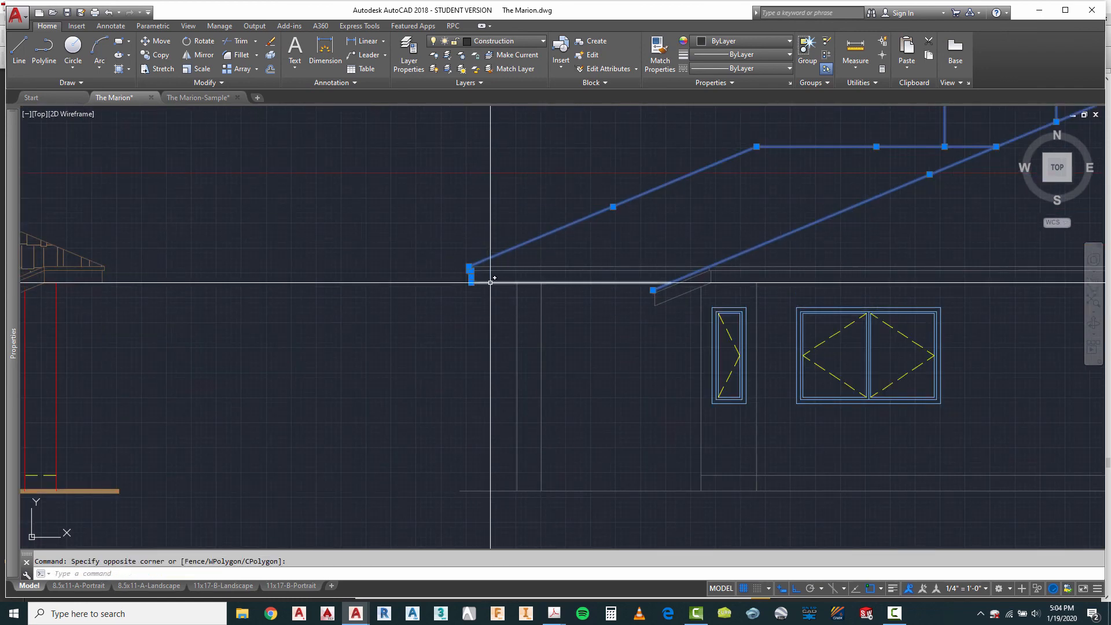
pyautogui.click(490, 283)
pyautogui.scroll(3, 492, 290)
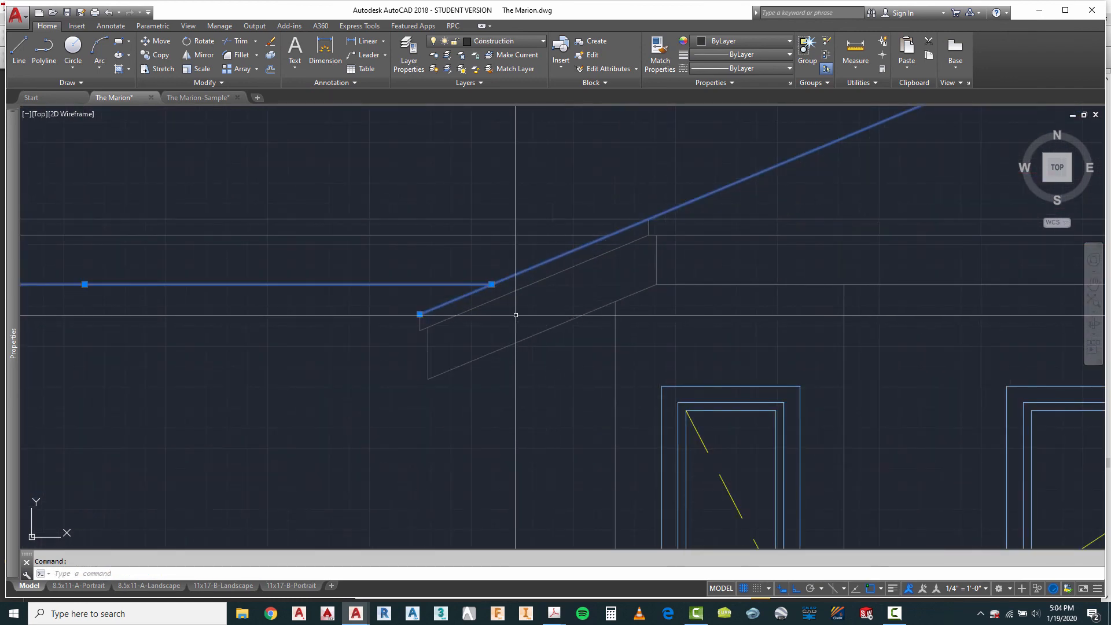
pyautogui.click(397, 270)
pyautogui.click(459, 398)
pyautogui.click(472, 361)
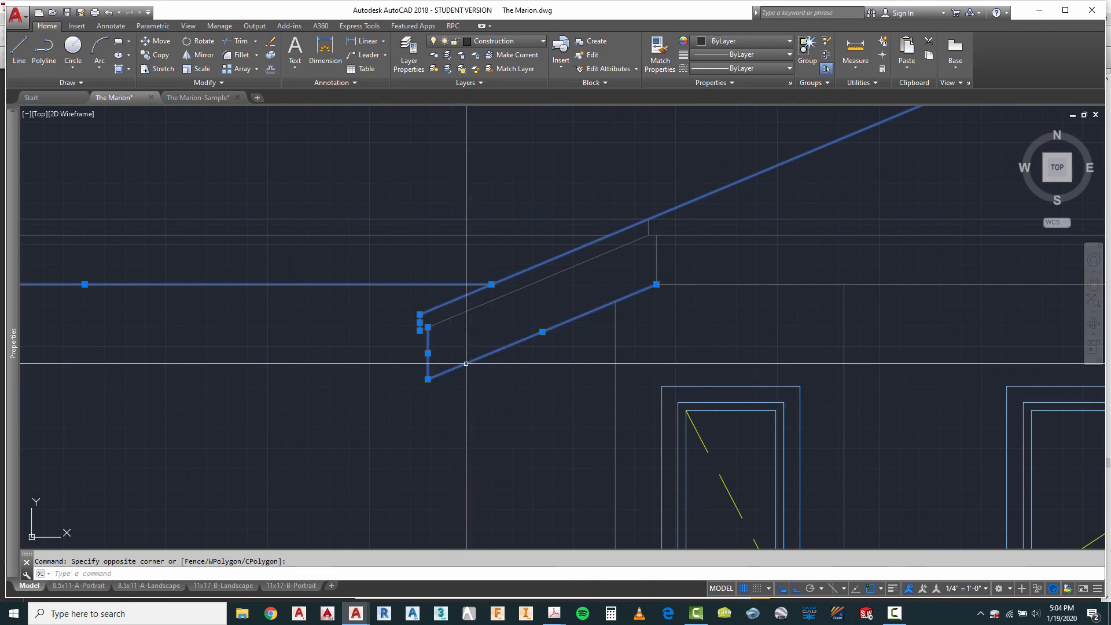
pyautogui.click(671, 285)
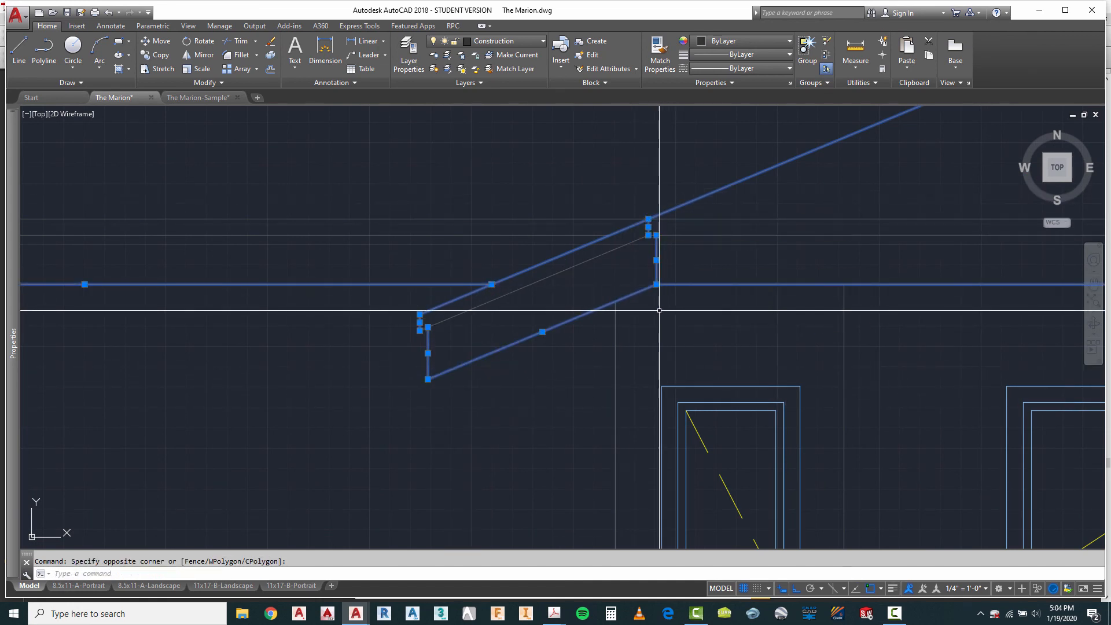
pyautogui.scroll(-5, 373, 247)
pyautogui.scroll(-2, 269, 263)
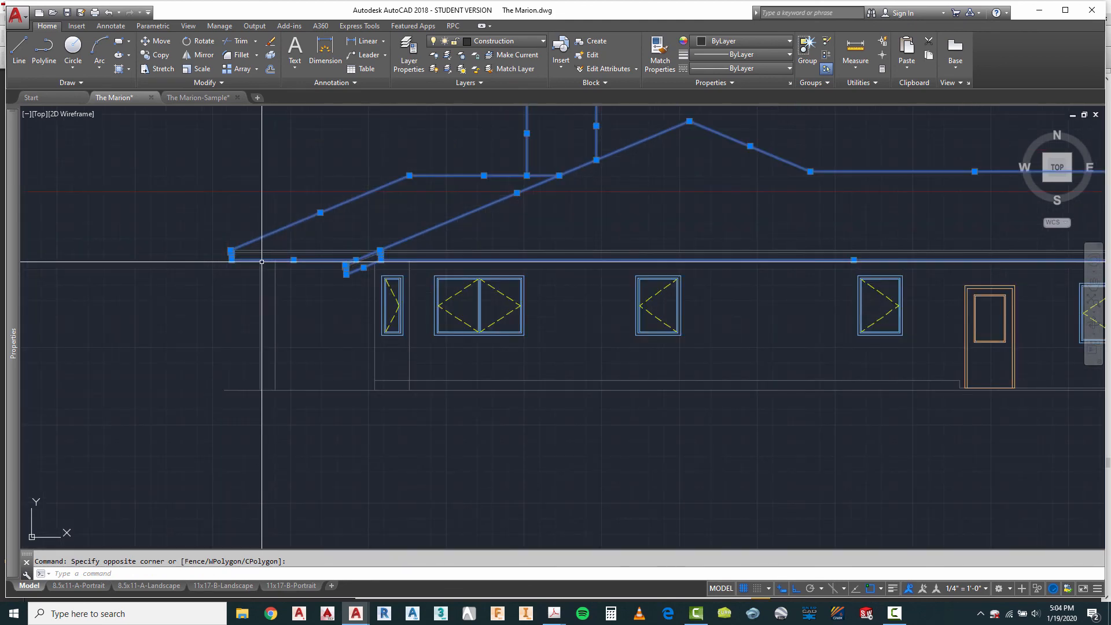
pyautogui.scroll(-2, 262, 262)
pyautogui.scroll(4, 816, 266)
pyautogui.scroll(-2, 744, 263)
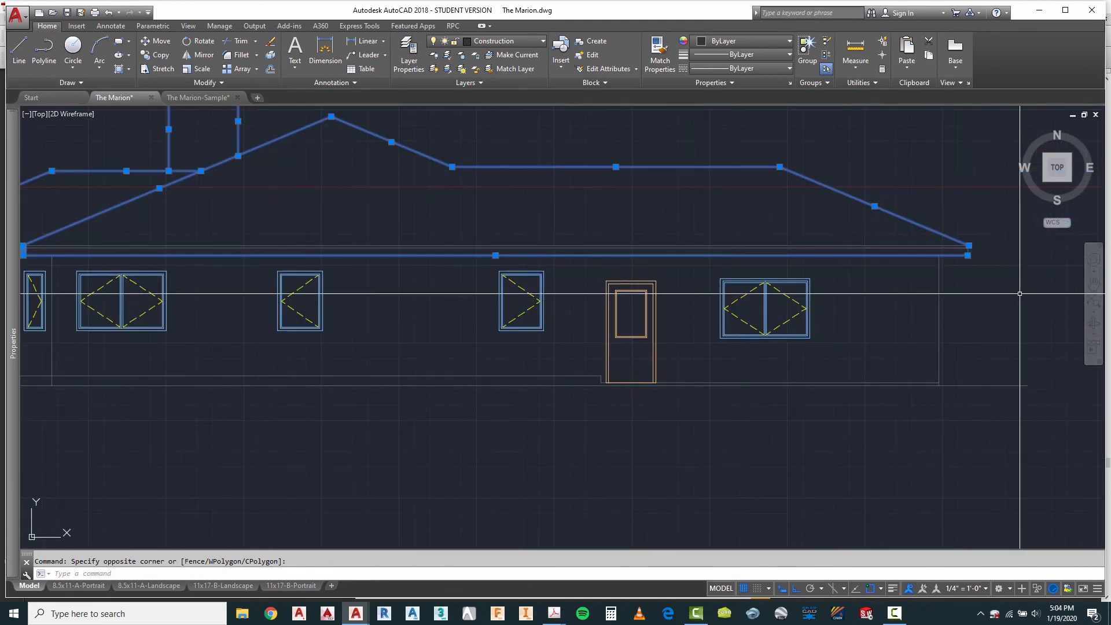
pyautogui.scroll(4, 1020, 293)
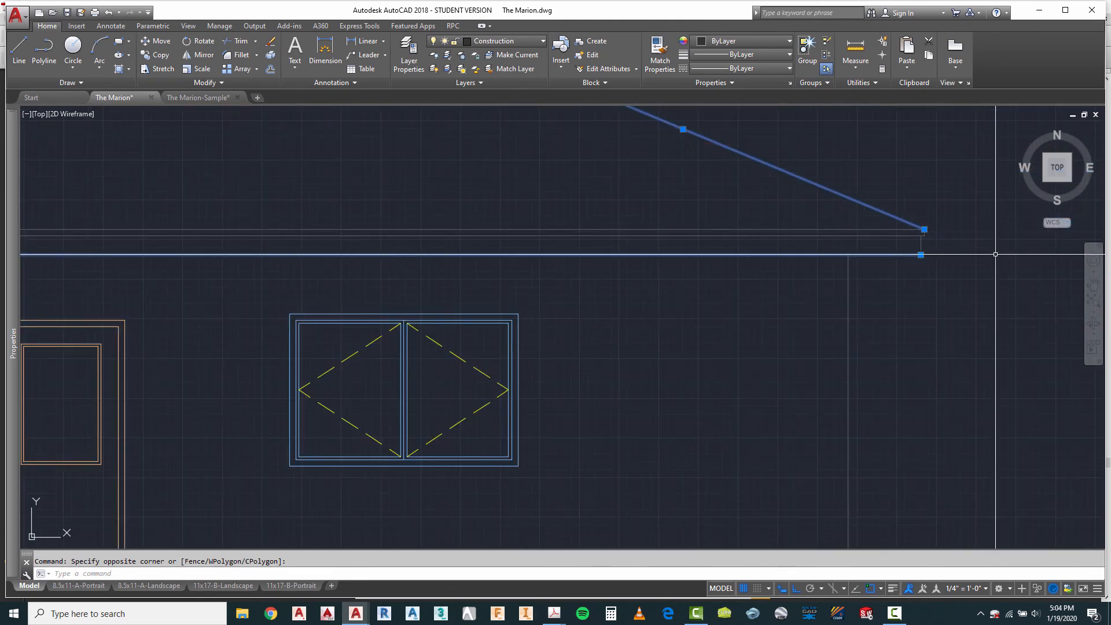
pyautogui.click(947, 315)
pyautogui.scroll(-4, 921, 269)
pyautogui.scroll(4, 378, 279)
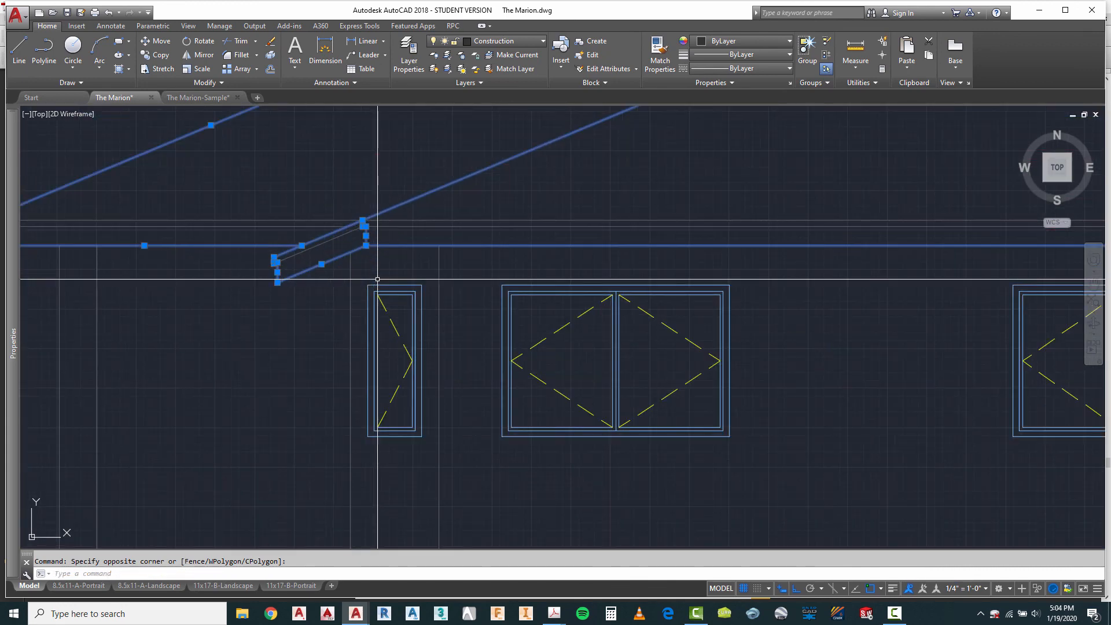
pyautogui.scroll(-5, 377, 279)
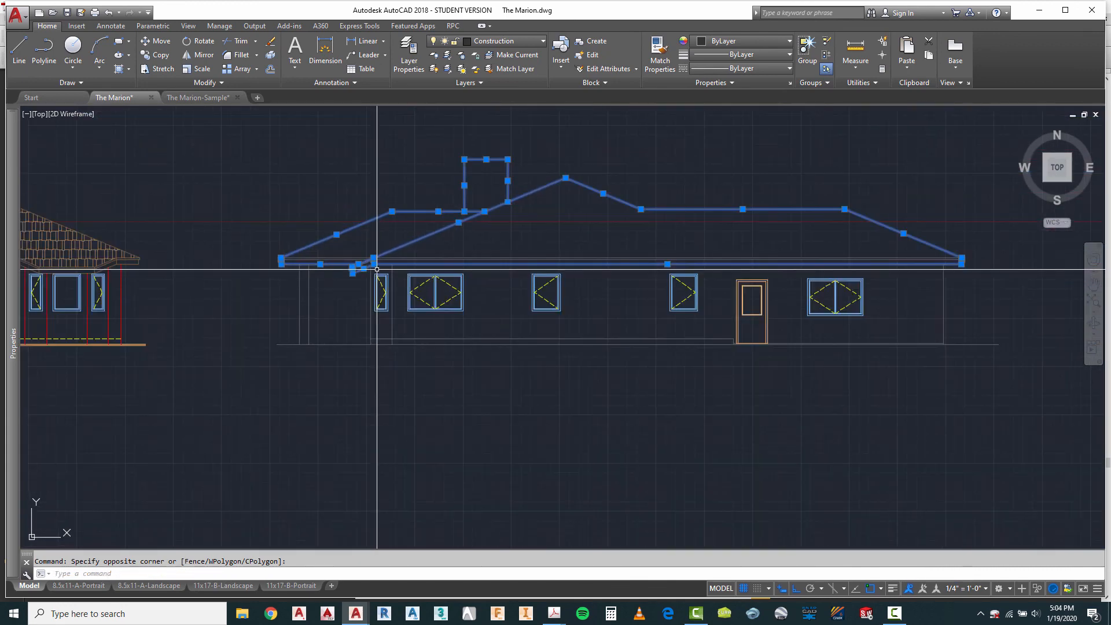
pyautogui.click(506, 41)
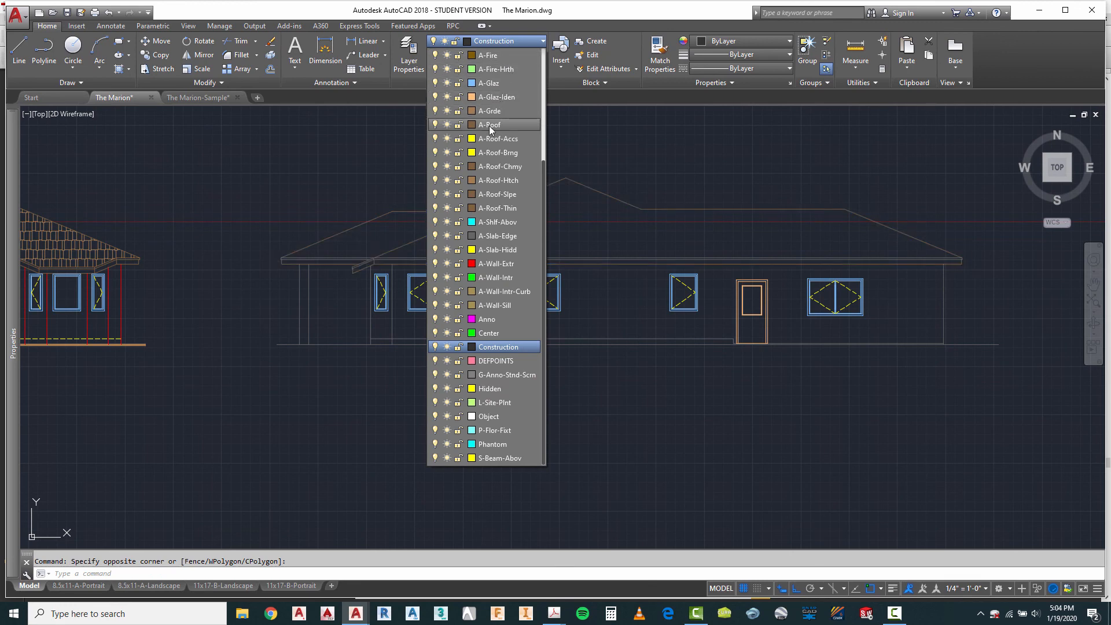
pyautogui.click(501, 180)
pyautogui.press('Escape')
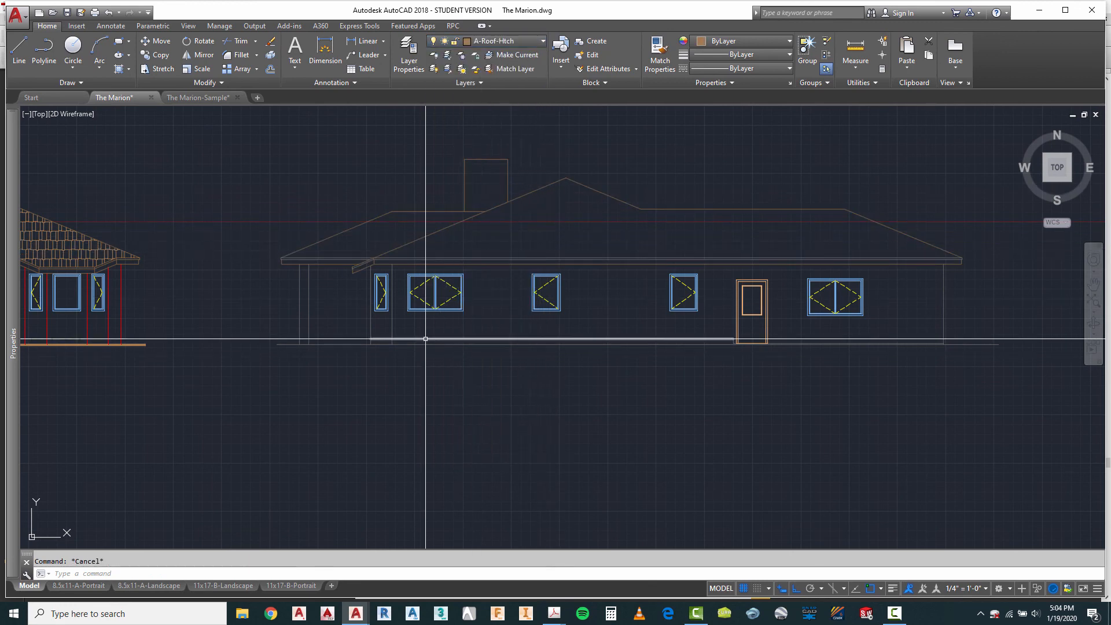
# Step: Assign the two long horizontal fascia lines at the fourth elevation's eave to the A-Roof-Thin layer
pyautogui.scroll(5, 290, 281)
pyautogui.scroll(4, 439, 219)
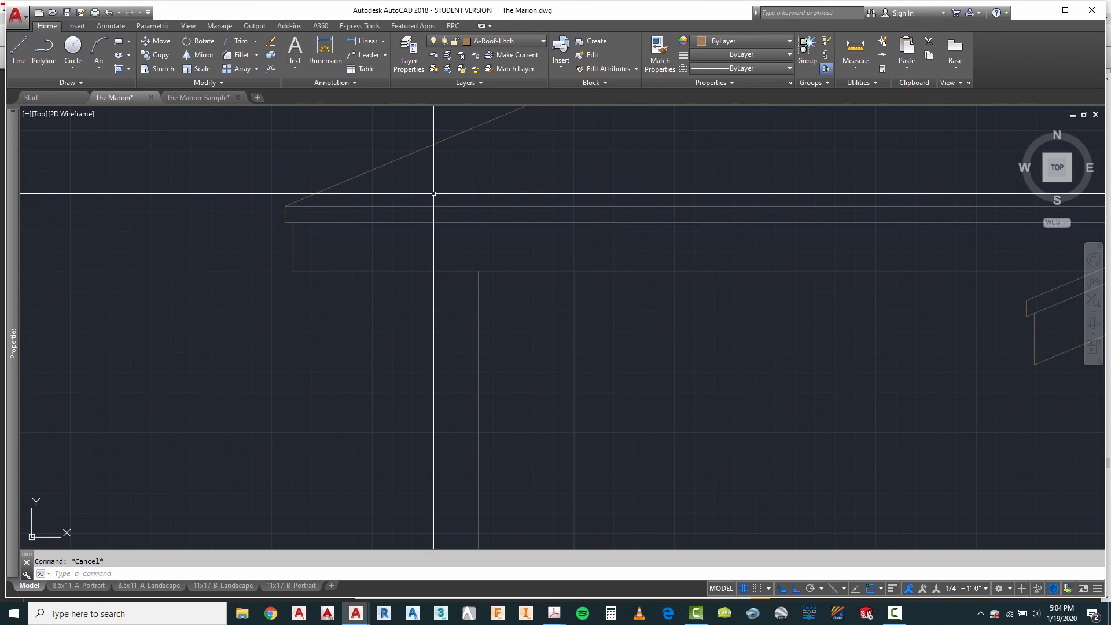
pyautogui.click(433, 193)
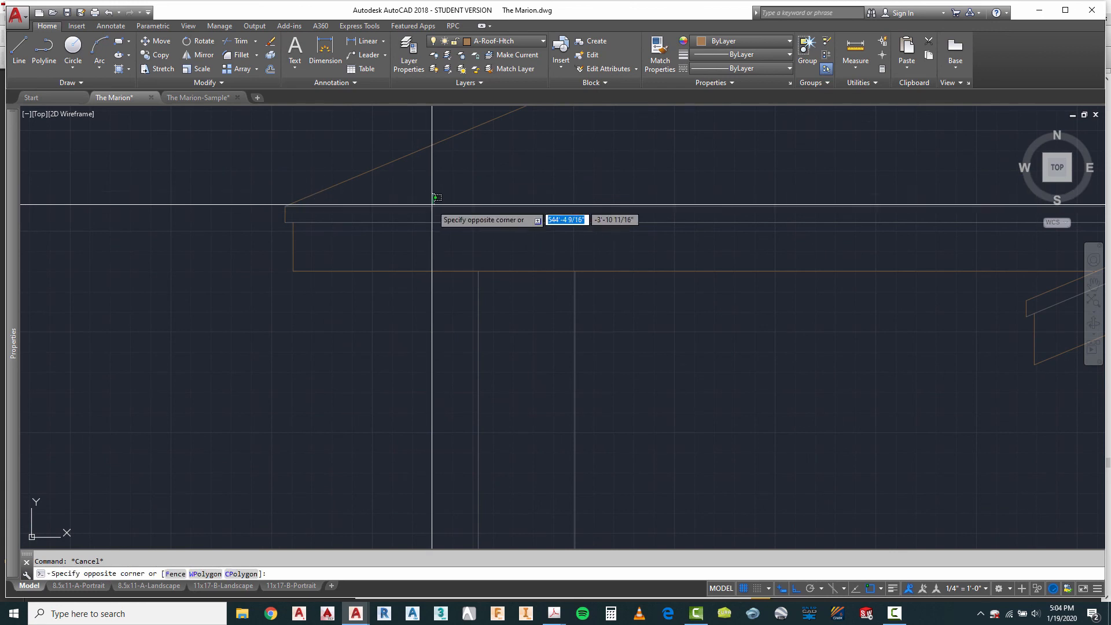
pyautogui.click(505, 41)
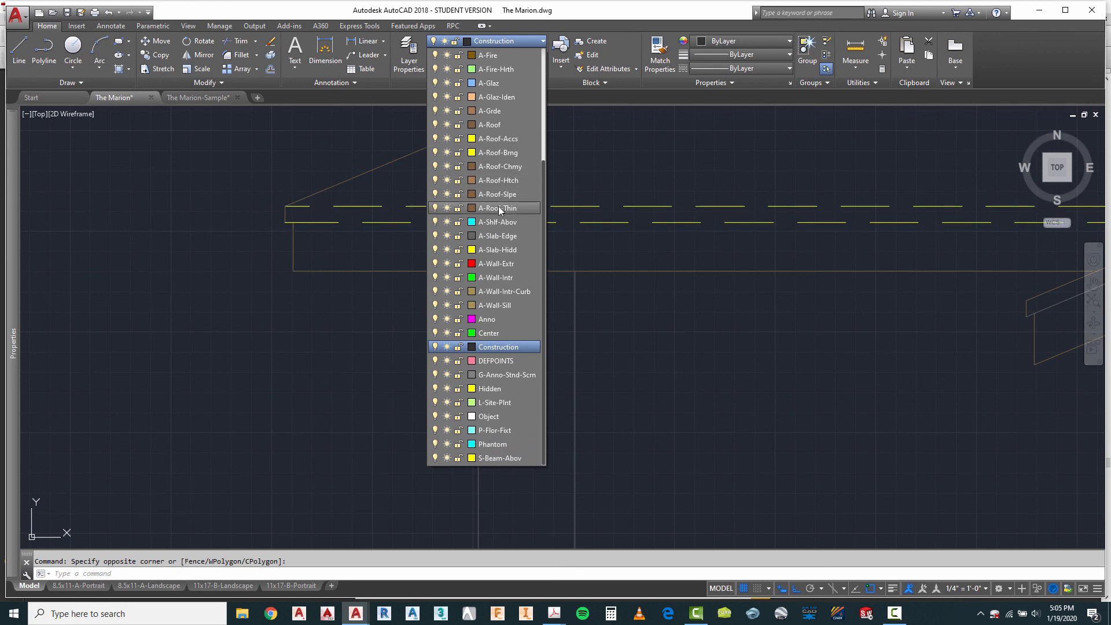
pyautogui.click(498, 208)
pyautogui.press('Escape')
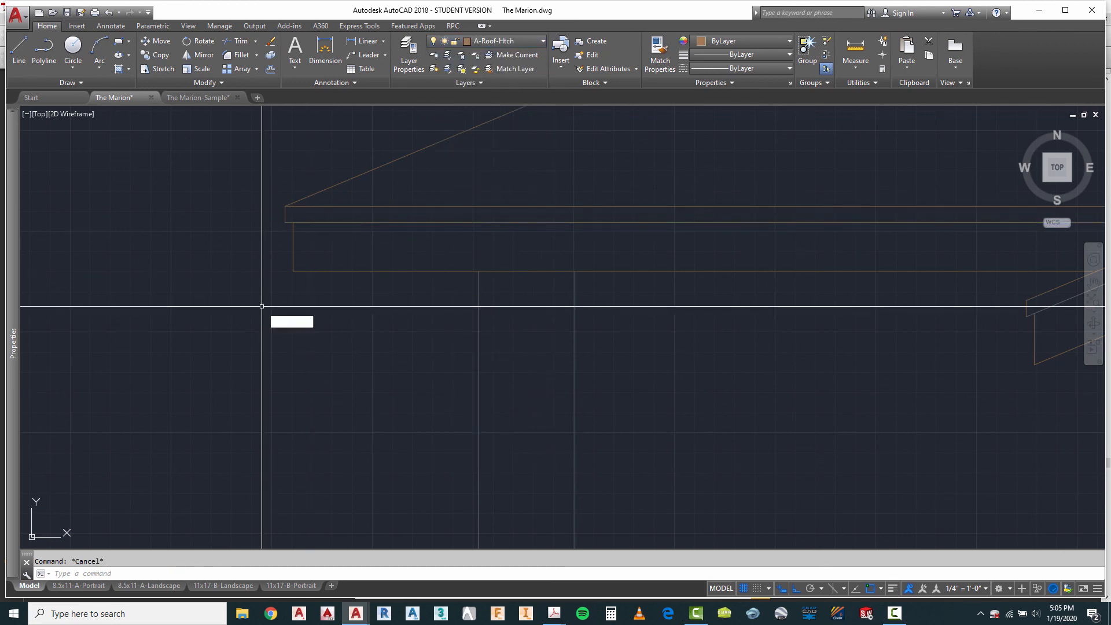
# Step: Trim the short overhanging piece of the lower fascia line at the fourth elevation's left eave end
pyautogui.click(327, 196)
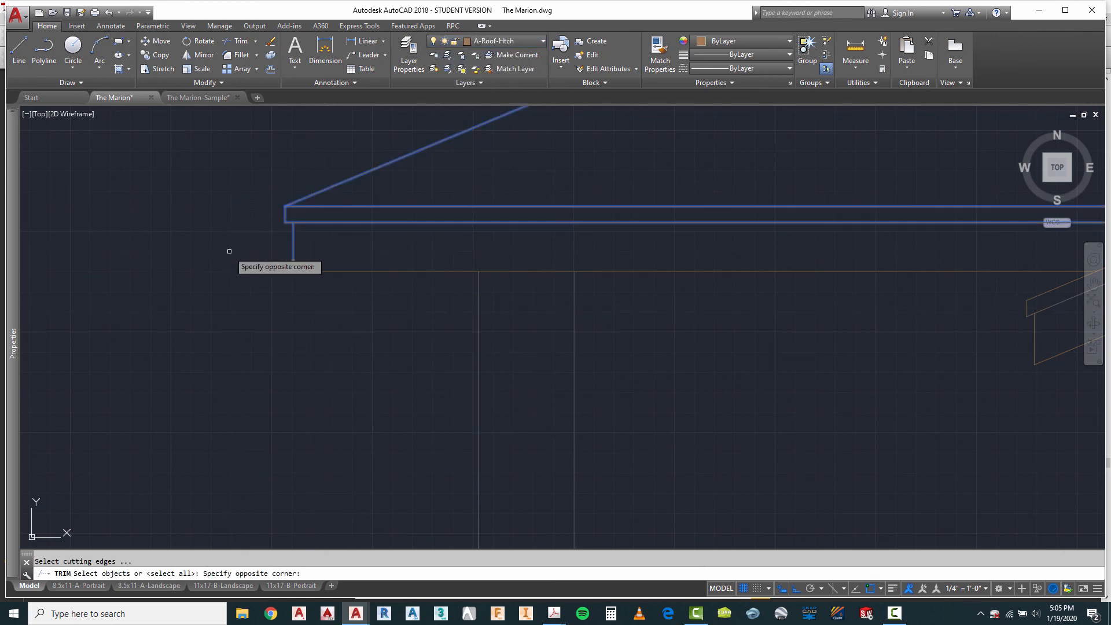
pyautogui.click(272, 218)
pyautogui.scroll(4, 273, 217)
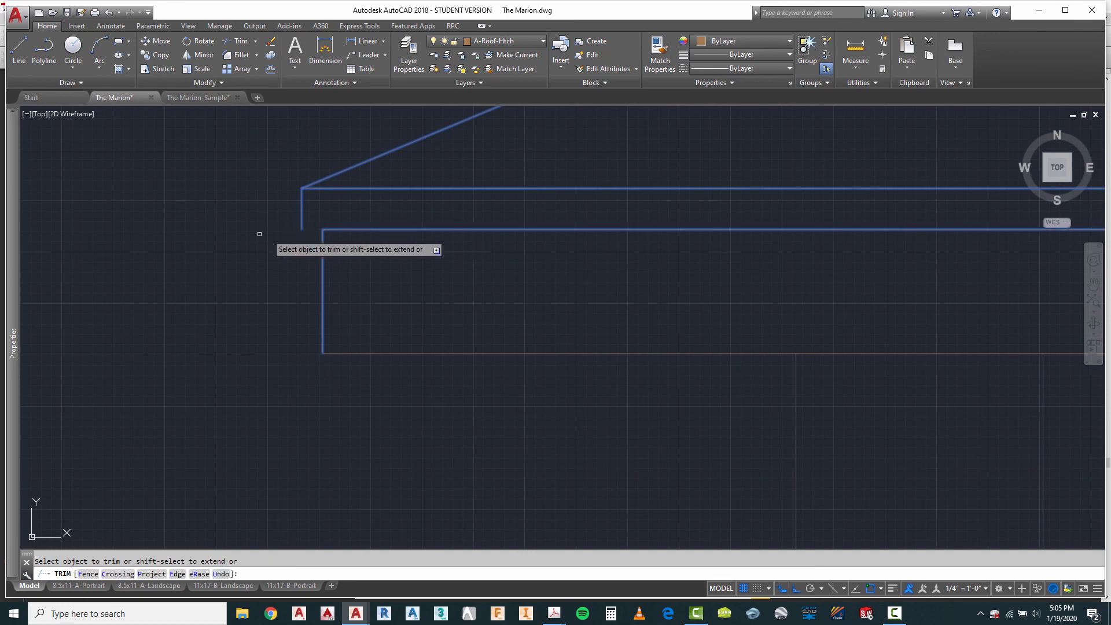
pyautogui.scroll(-3, 171, 196)
pyautogui.scroll(6, 444, 197)
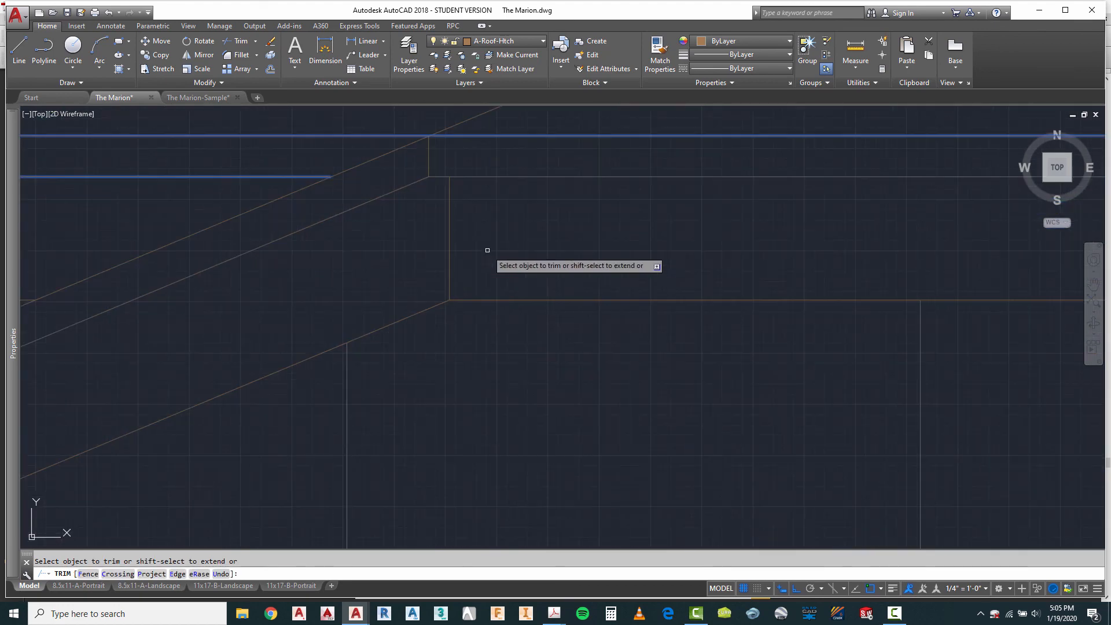
pyautogui.press('Escape')
# Step: Trim the short piece of the lower fascia line between the two verticals at the upper end of the gable eave
pyautogui.rightClick(404, 247)
pyautogui.click(405, 248)
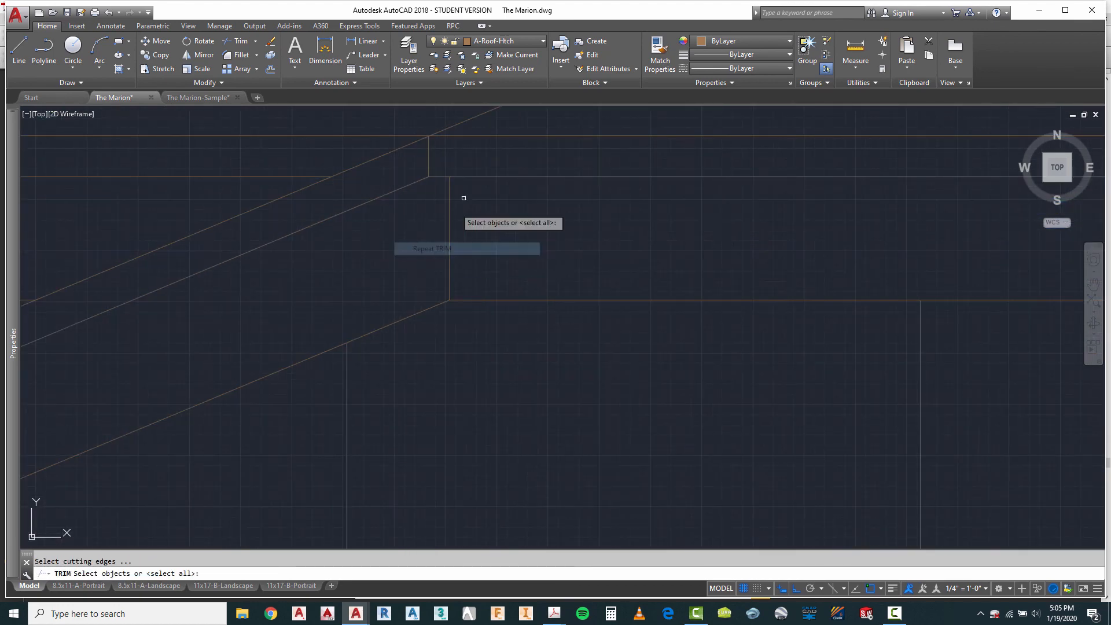
pyautogui.click(500, 117)
pyautogui.click(326, 206)
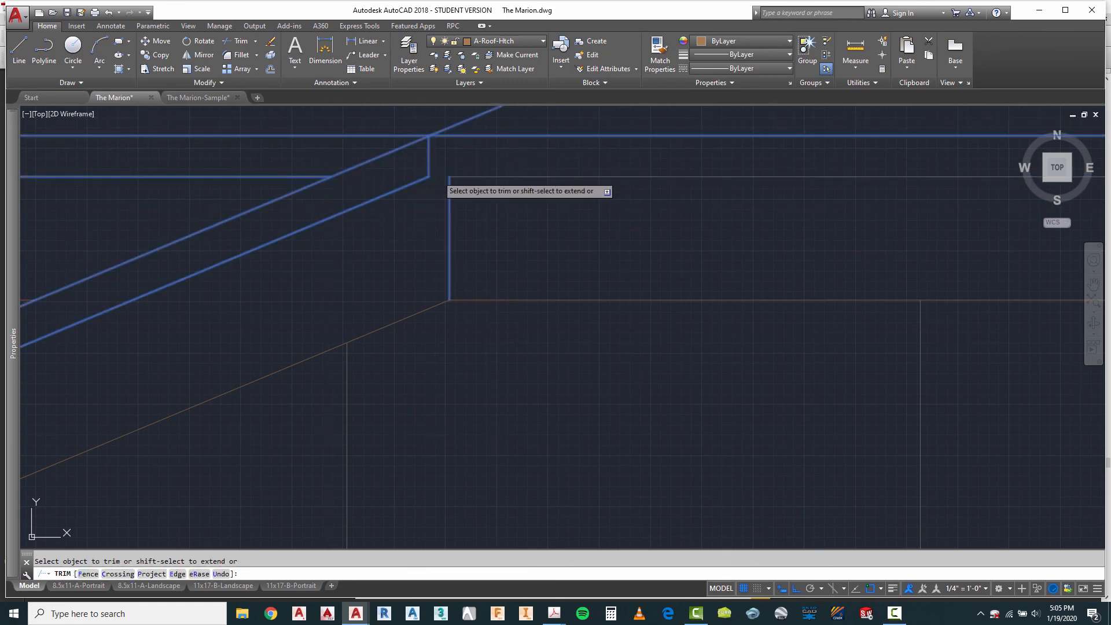
pyautogui.scroll(-3, 527, 211)
pyautogui.scroll(3, 422, 216)
pyautogui.press('Escape')
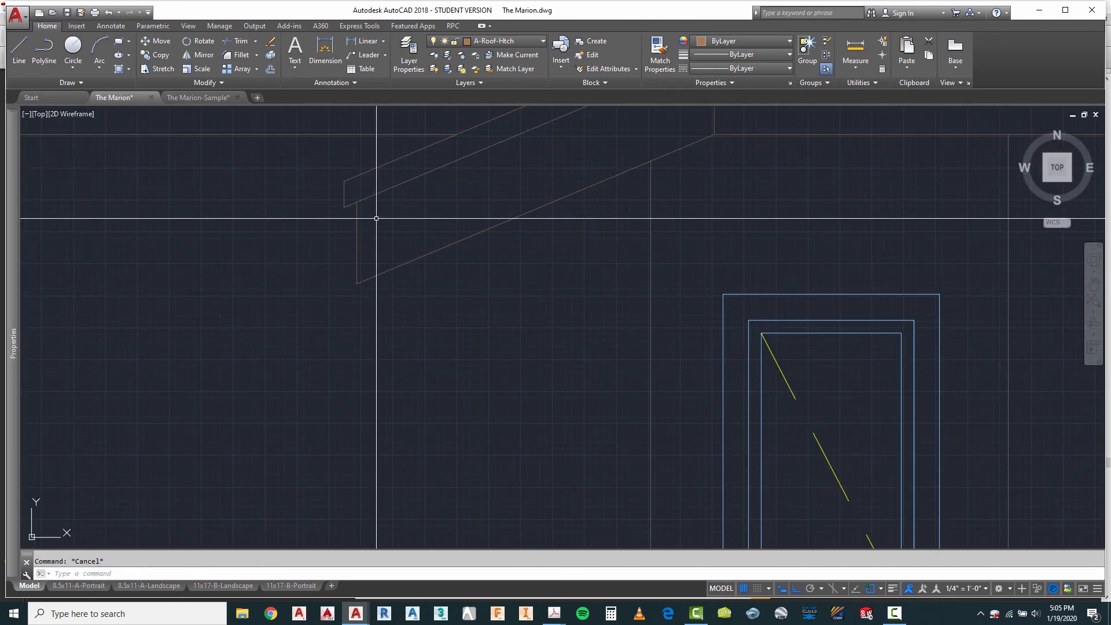
# Step: Trim the short overhang of the sloped fascia line at the lower tip of the gable eave
pyautogui.rightClick(378, 215)
pyautogui.click(404, 224)
pyautogui.click(373, 159)
pyautogui.click(307, 217)
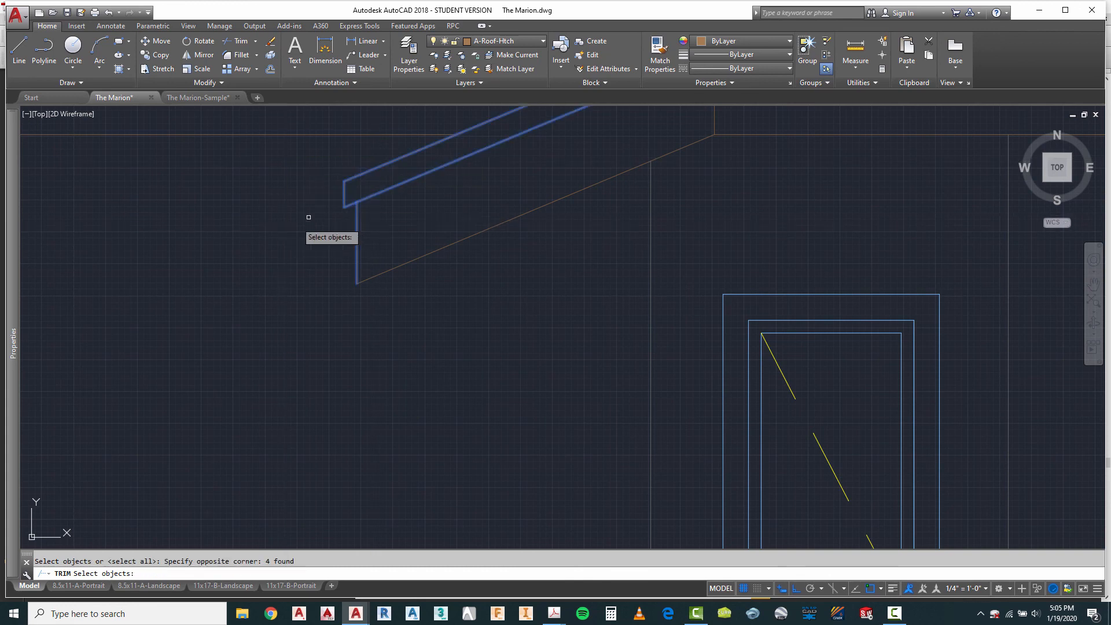
pyautogui.scroll(2, 354, 195)
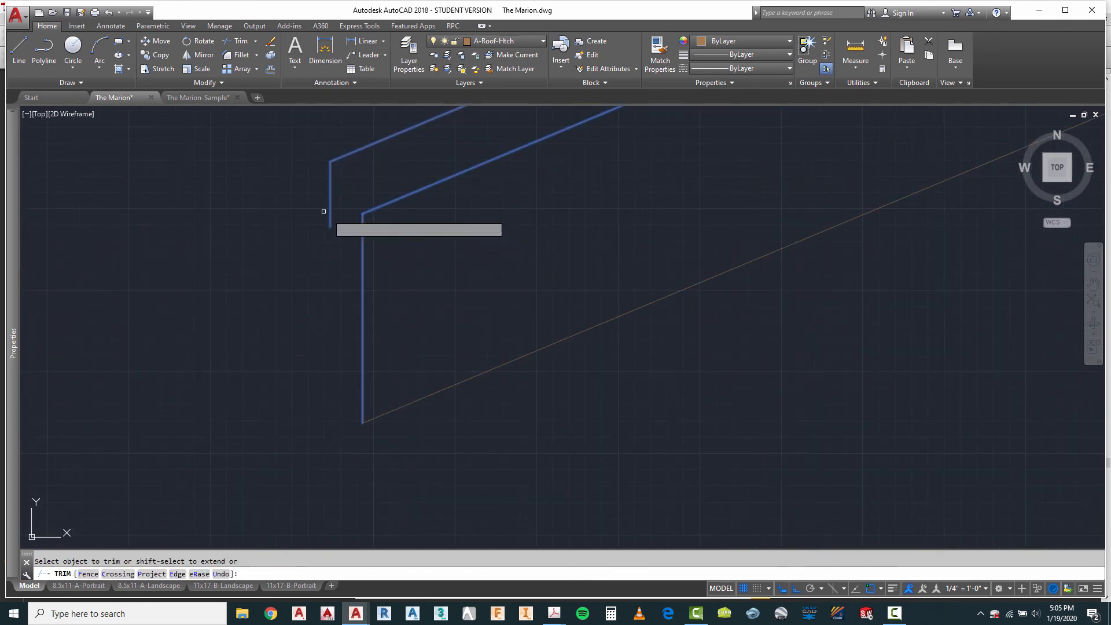
pyautogui.scroll(-5, 278, 197)
pyautogui.press('Escape')
# Step: Trim the overhanging piece of the lower fascia line at the fourth elevation's right eave end
pyautogui.scroll(4, 307, 217)
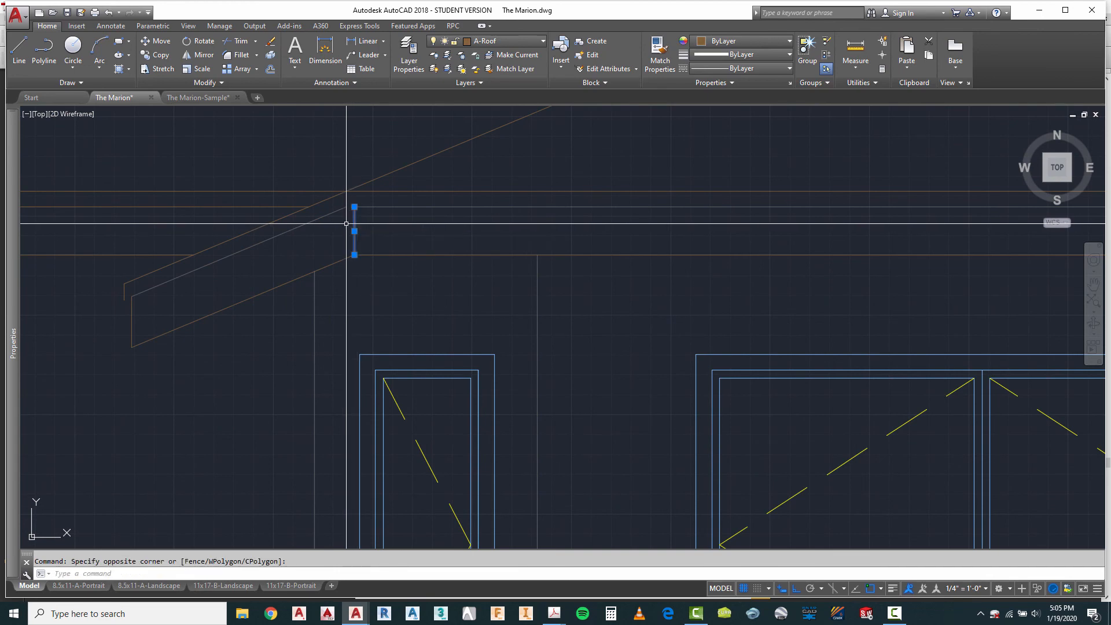
pyautogui.scroll(-5, 214, 196)
pyautogui.scroll(5, 739, 204)
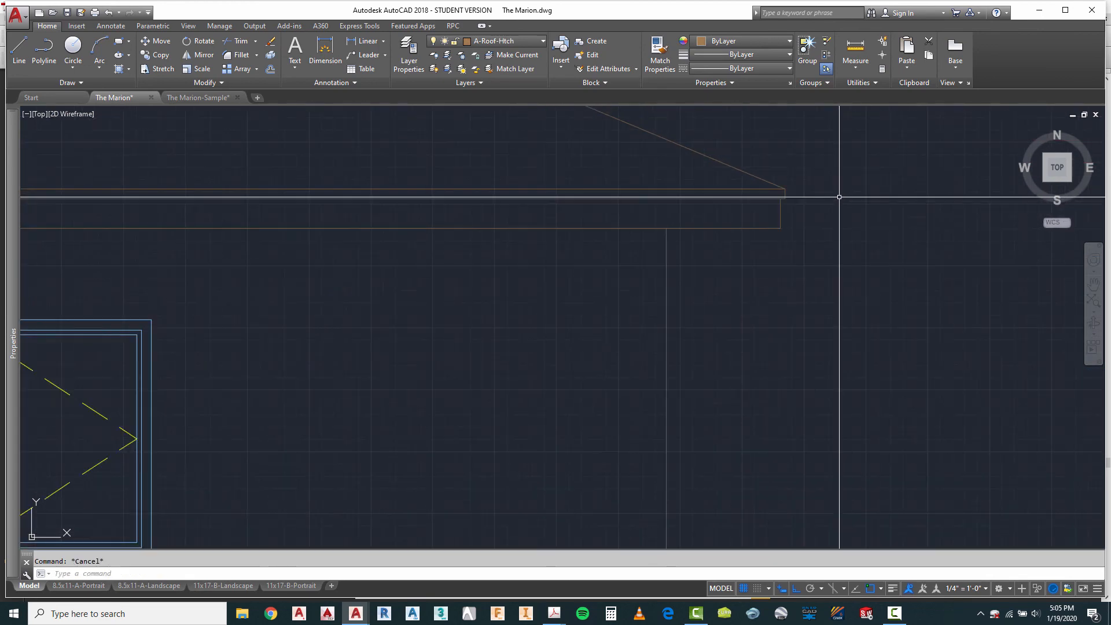
pyautogui.rightClick(786, 172)
pyautogui.click(811, 180)
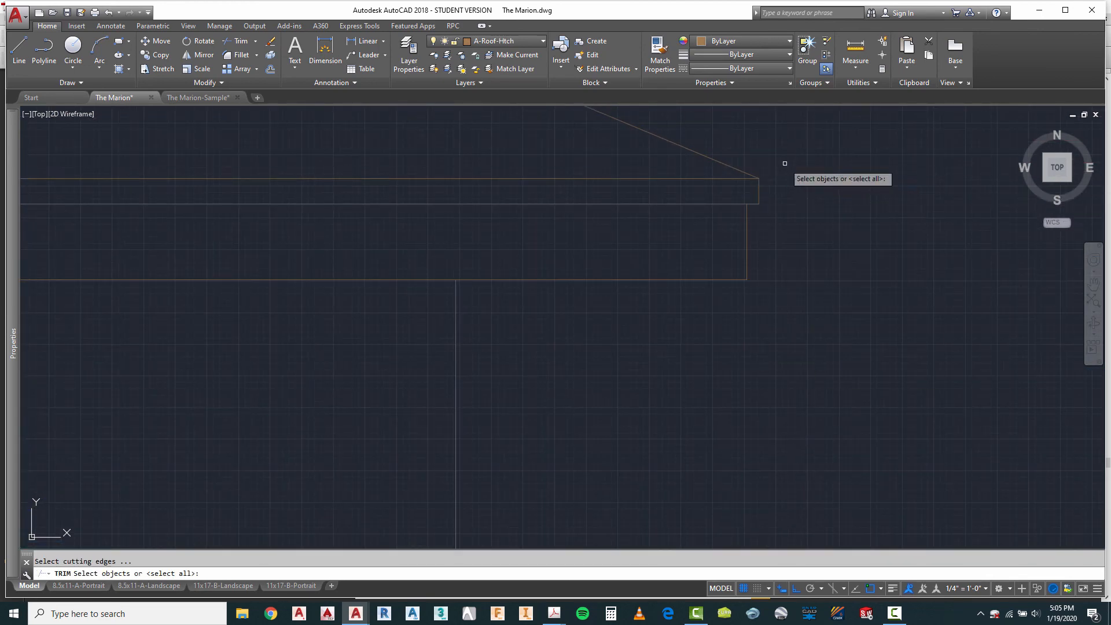
pyautogui.click(784, 163)
pyautogui.click(720, 312)
pyautogui.rightClick(756, 217)
pyautogui.click(753, 204)
pyautogui.press('Escape')
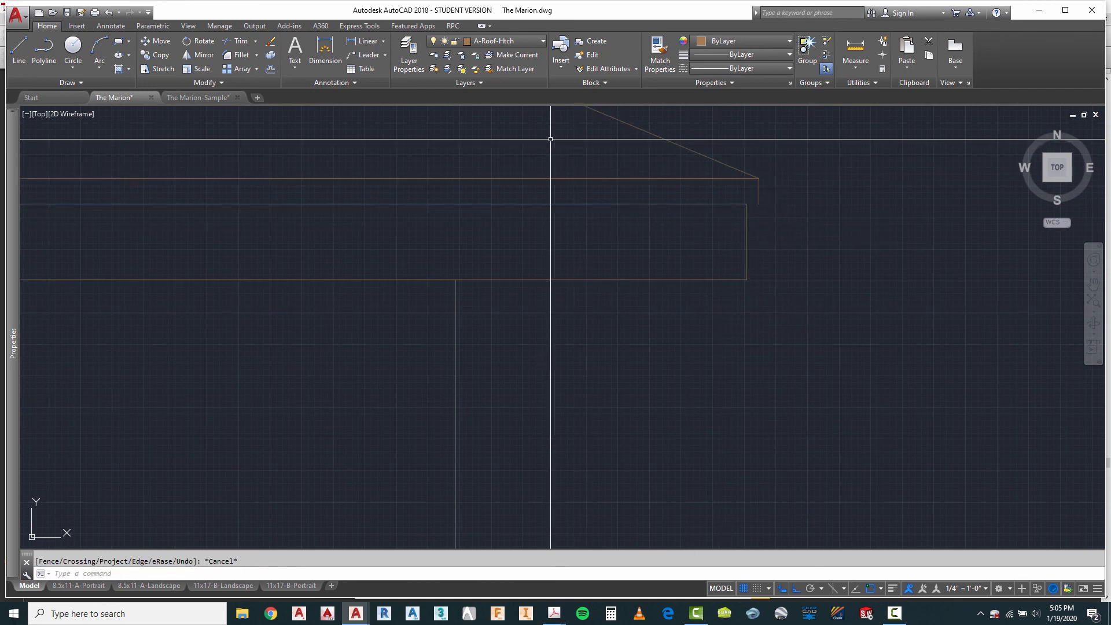
# Step: Make A-Roof the current layer and draw a short line closing the underside of the fascia at the right eave end
pyautogui.click(499, 42)
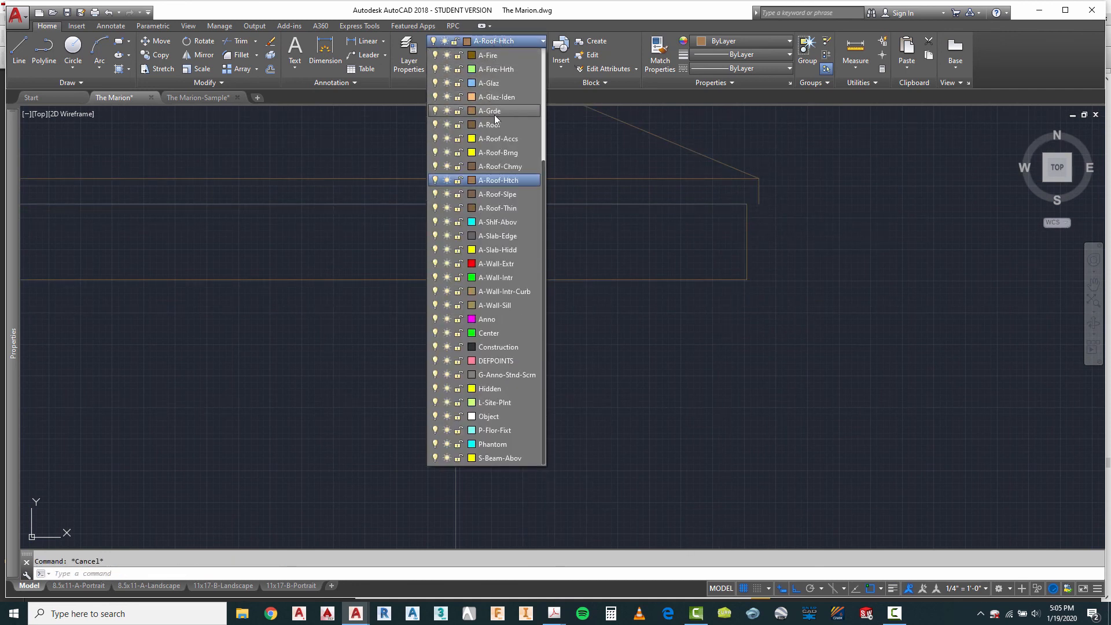
pyautogui.click(495, 127)
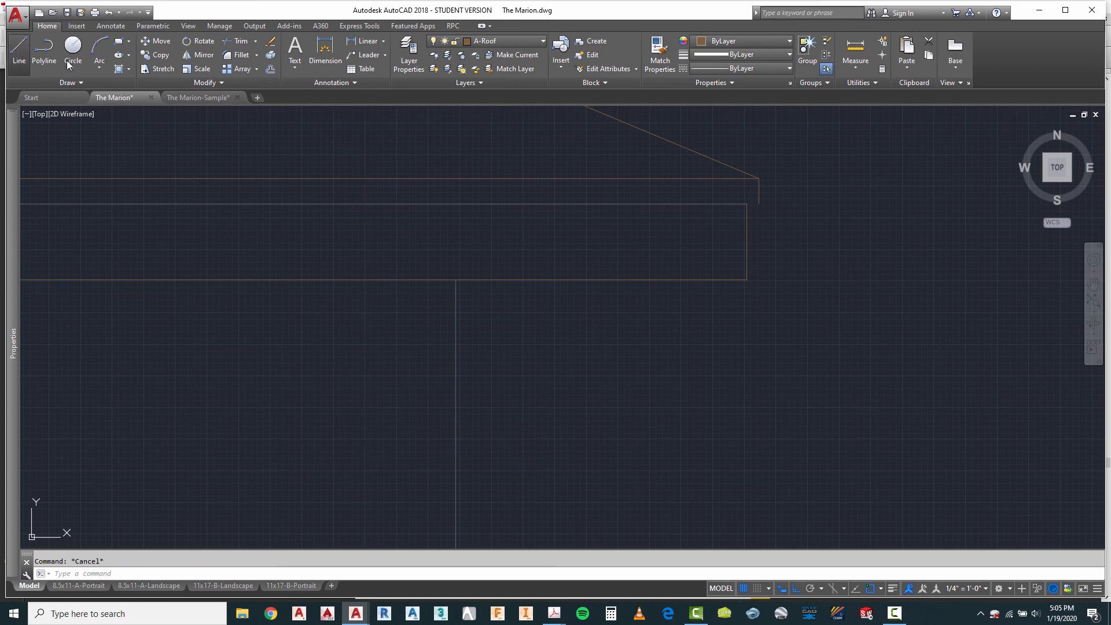
pyautogui.click(19, 49)
pyautogui.click(759, 180)
pyautogui.press('Escape')
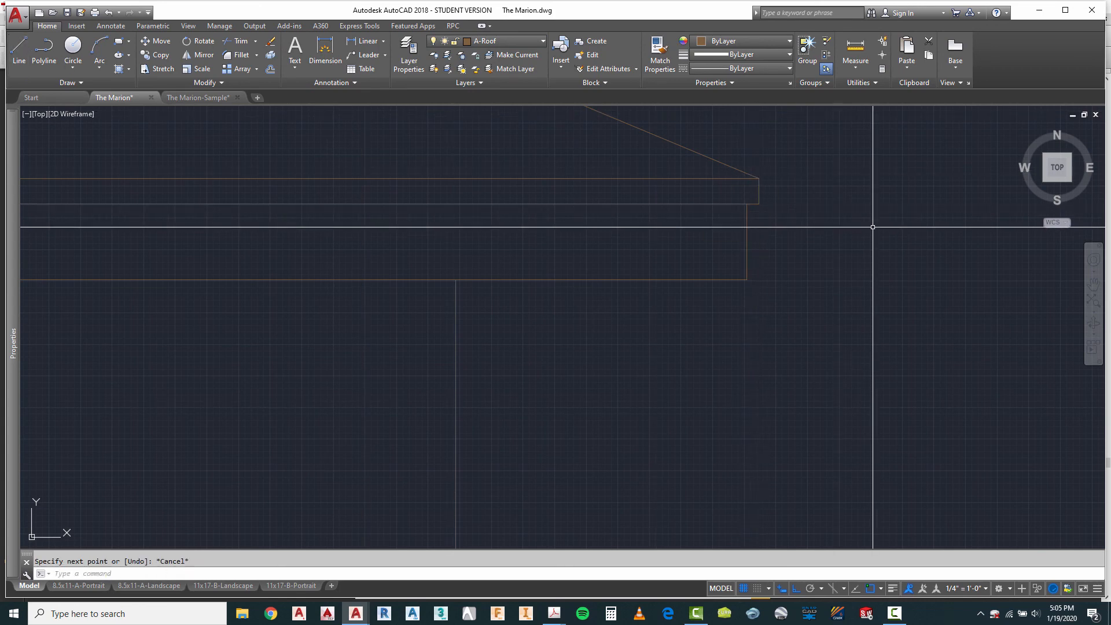
pyautogui.scroll(-5, 873, 227)
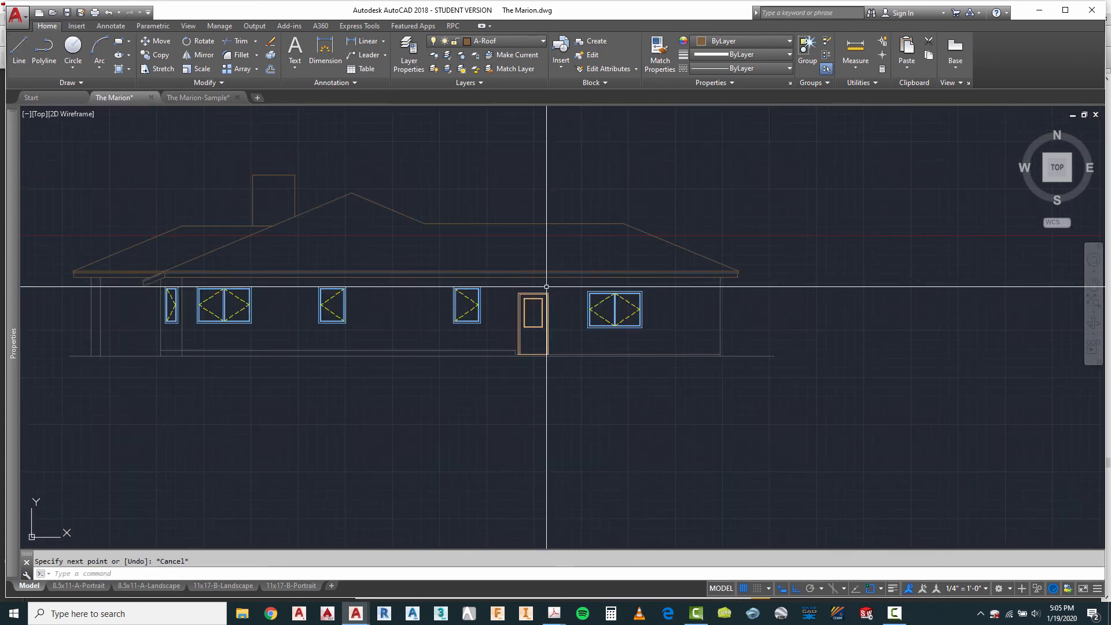
pyautogui.scroll(6, 149, 295)
pyautogui.press('Escape')
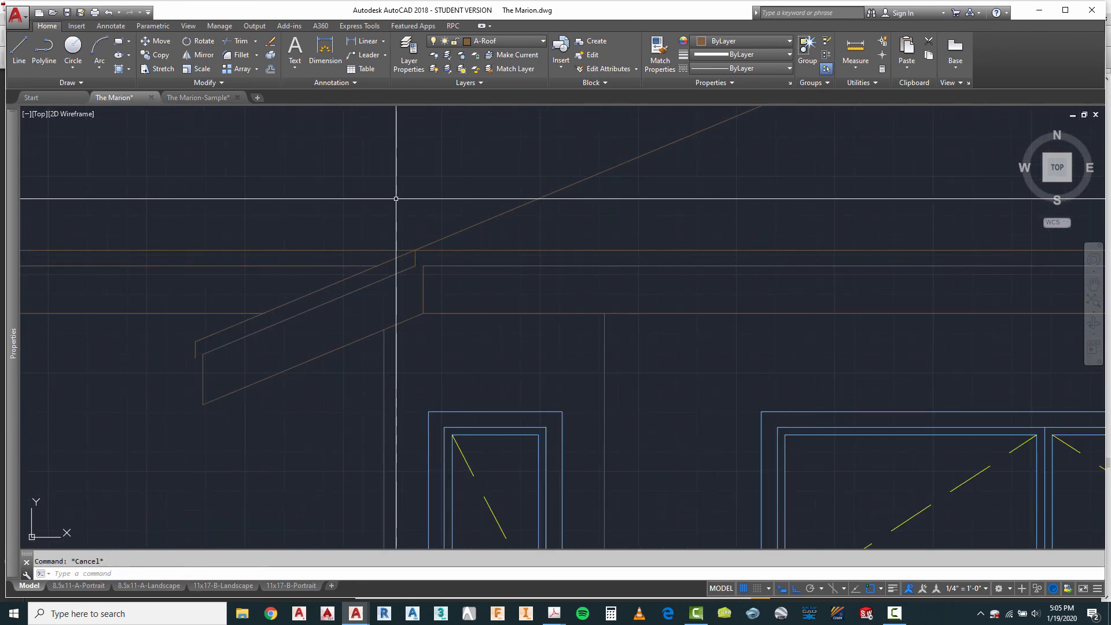
# Step: Draw a short line closing the underside of the fascia between the two verticals at the gable eave's upper end
pyautogui.rightClick(396, 199)
pyautogui.click(408, 204)
pyautogui.scroll(4, 418, 268)
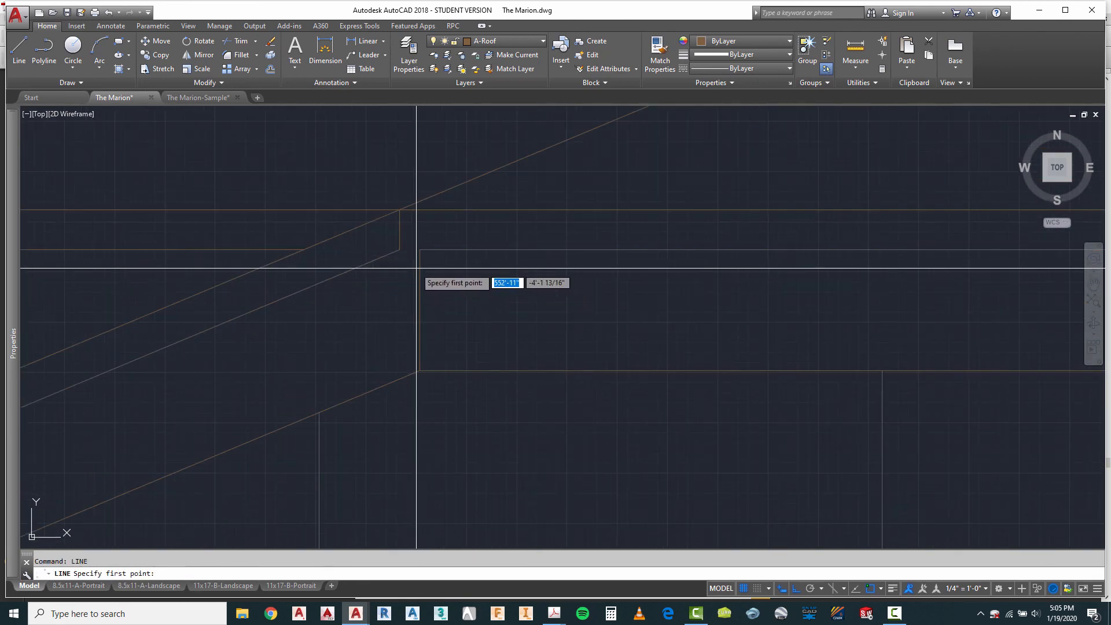
pyautogui.click(403, 251)
pyautogui.press('Escape')
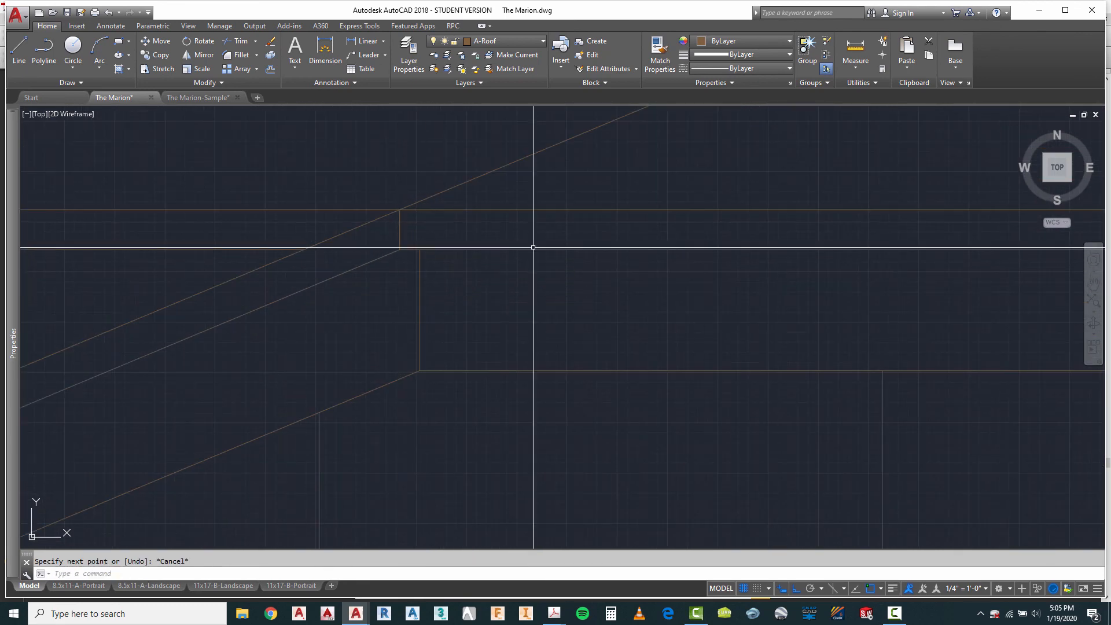
# Step: Draw a short line closing the underside of the fascia at the lower tip of the gable eave
pyautogui.scroll(-3, 529, 273)
pyautogui.scroll(3, 409, 298)
pyautogui.rightClick(400, 297)
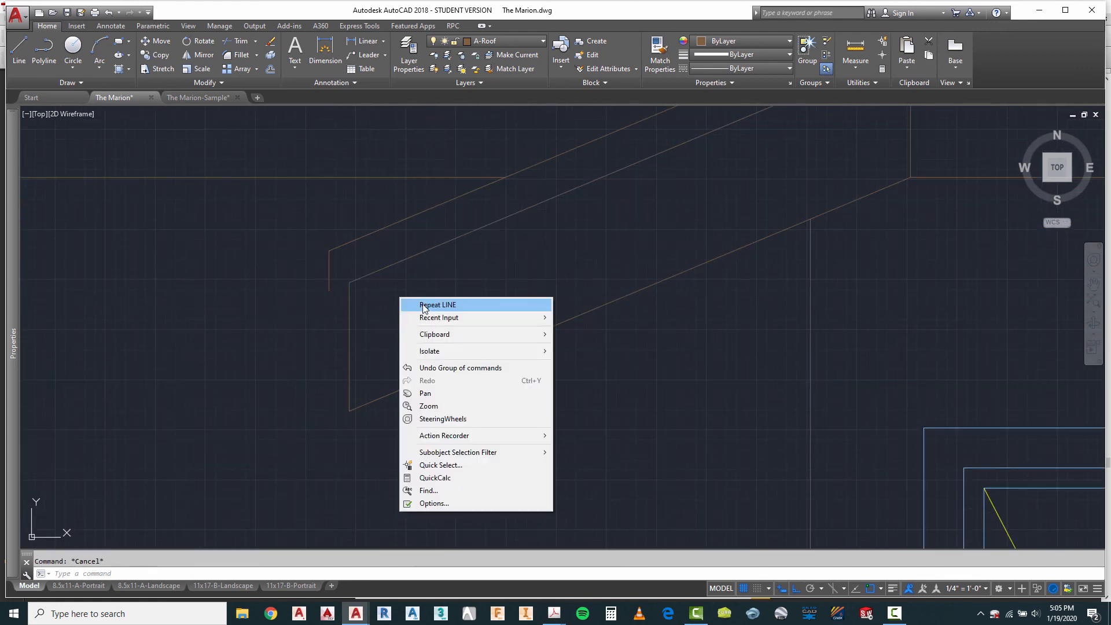
pyautogui.click(424, 305)
pyautogui.click(348, 282)
pyautogui.press('Escape')
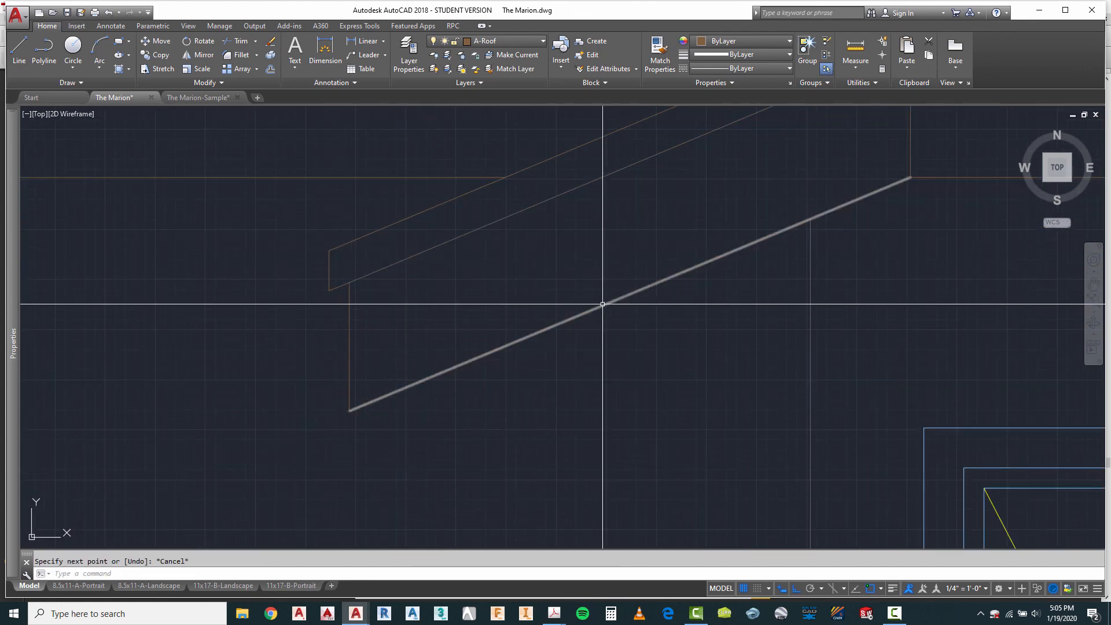
# Step: Draw a short line closing the underside of the fascia at the fourth elevation's left eave end
pyautogui.scroll(-3, 602, 304)
pyautogui.scroll(3, 291, 283)
pyautogui.press('Escape')
pyautogui.rightClick(279, 209)
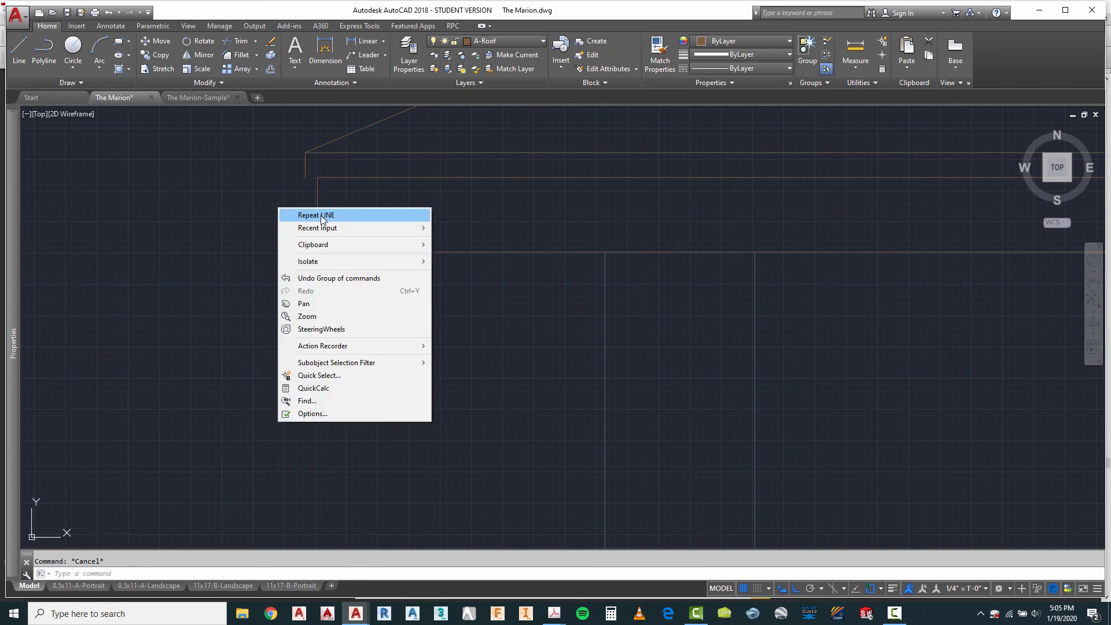
pyautogui.click(323, 219)
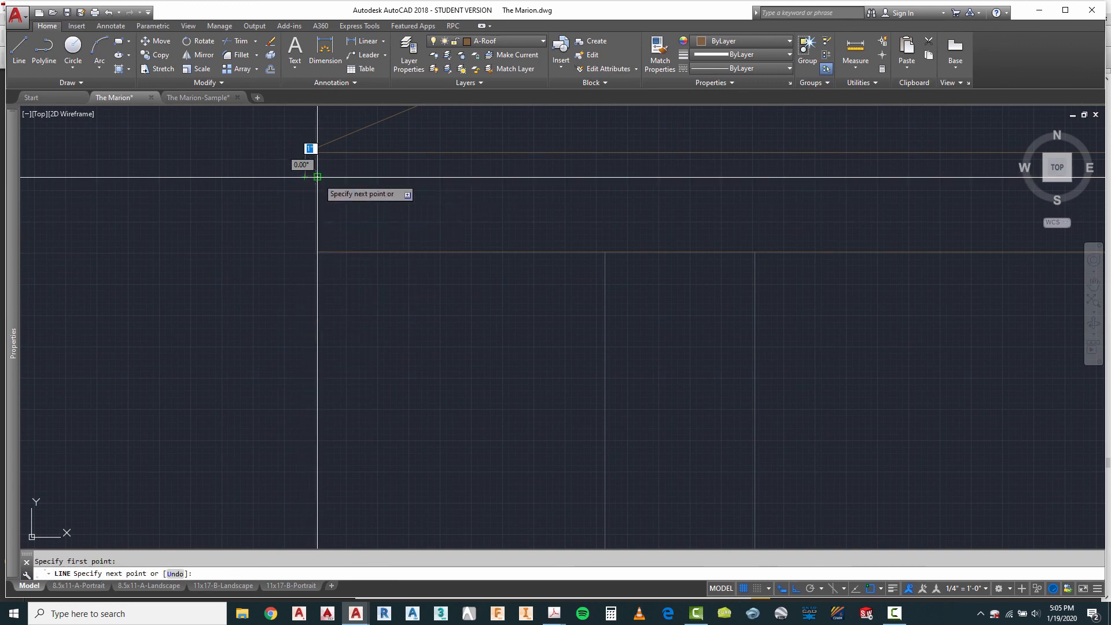
pyautogui.press('Escape')
# Step: Check which layer the lower horizontal fascia line at the fourth elevation's right eave end is on
pyautogui.scroll(-6, 300, 237)
pyautogui.scroll(-4, 338, 202)
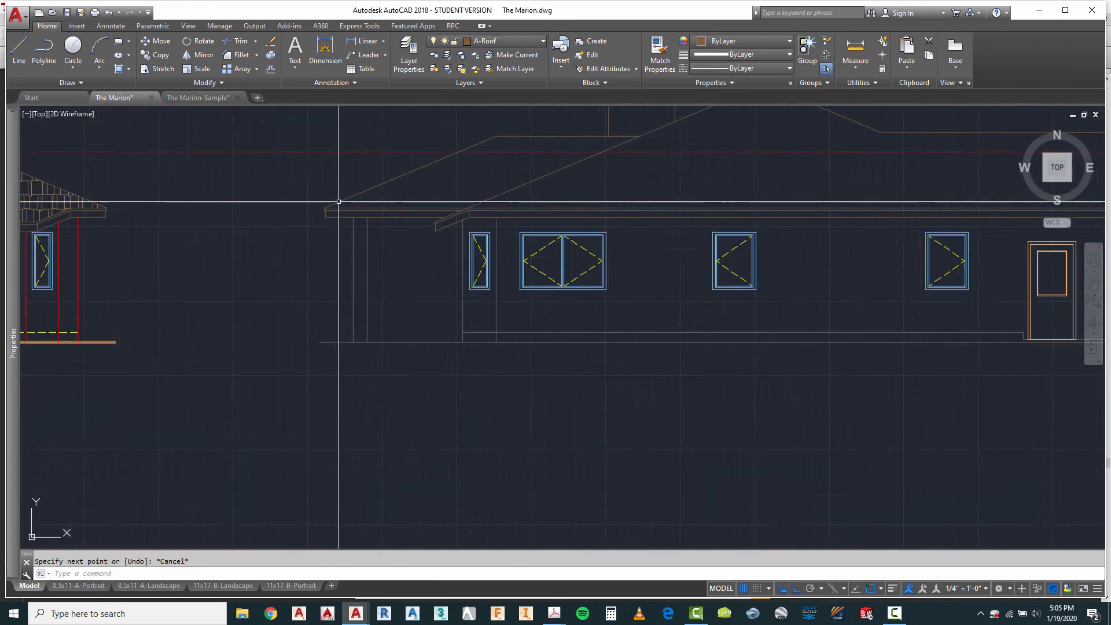
pyautogui.scroll(-2, 339, 202)
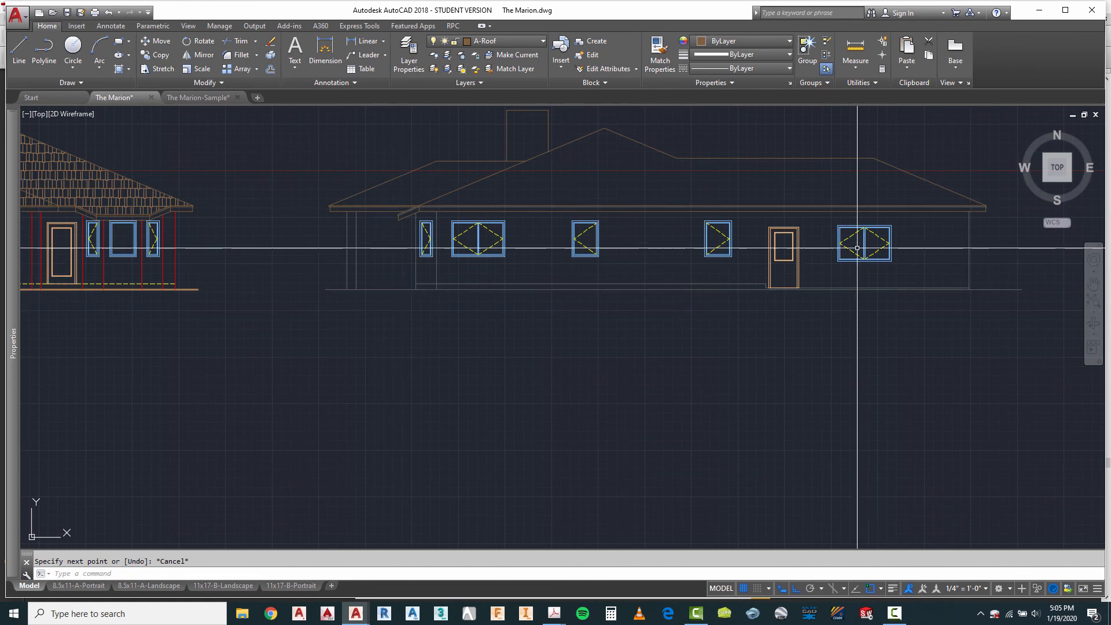
pyautogui.scroll(4, 956, 231)
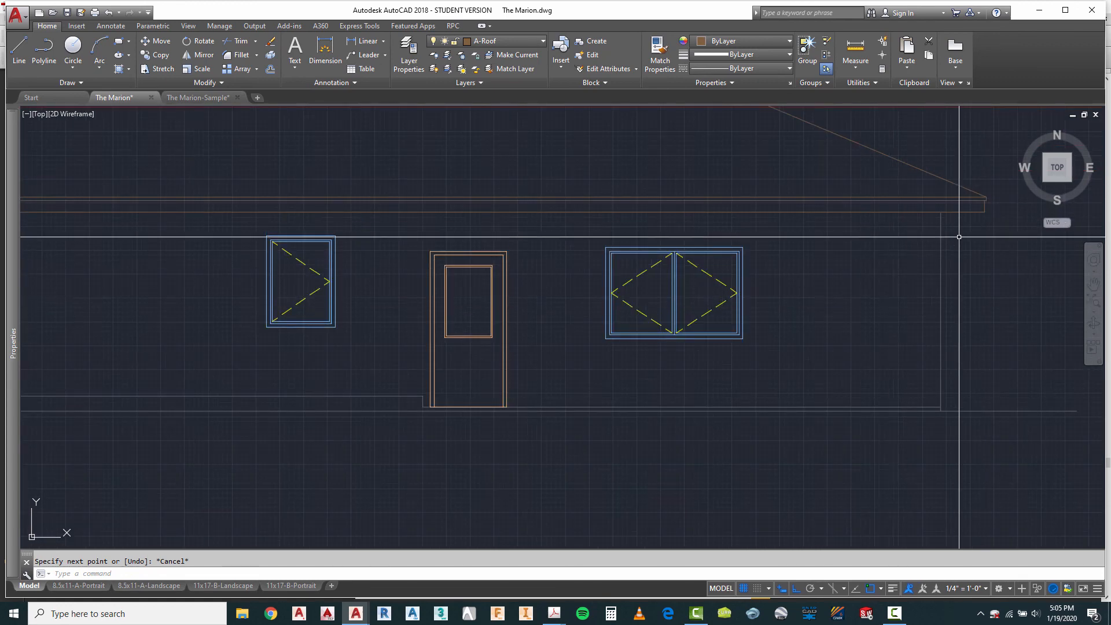
pyautogui.scroll(4, 959, 236)
pyautogui.press('Escape')
pyautogui.click(785, 166)
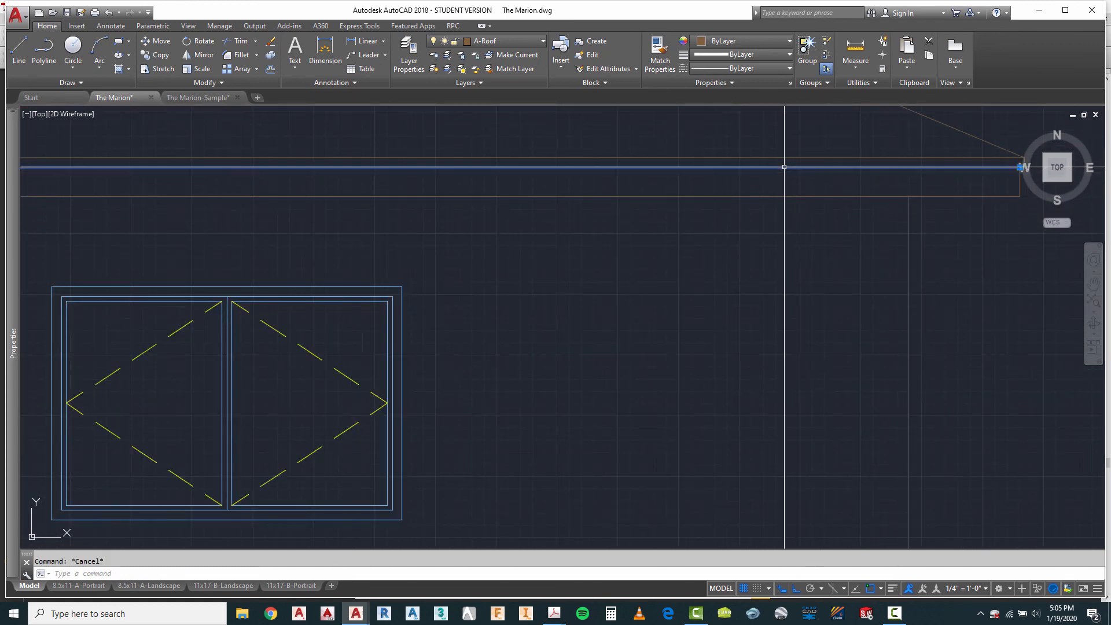
pyautogui.scroll(-4, 753, 188)
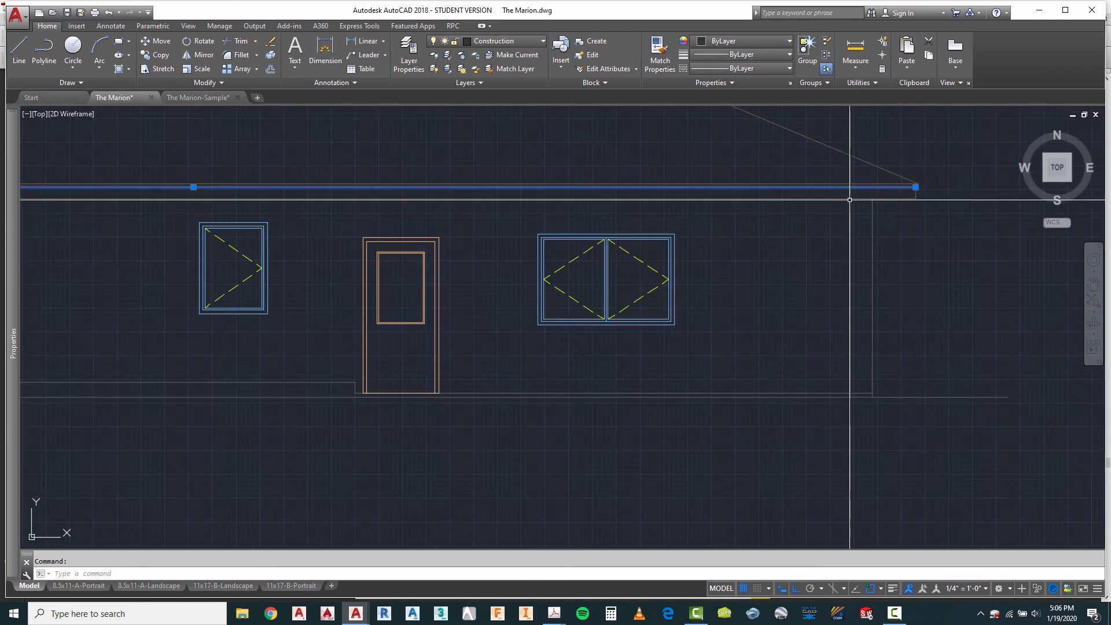
pyautogui.press('Escape')
pyautogui.click(760, 161)
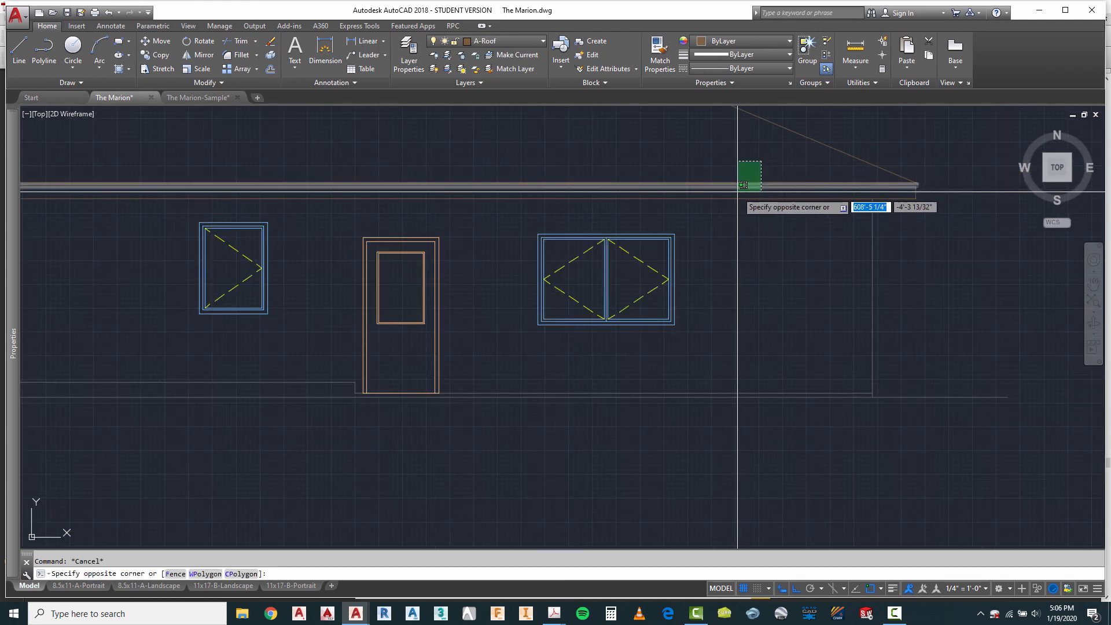
pyautogui.click(741, 194)
pyautogui.scroll(-4, 857, 221)
pyautogui.scroll(10, 292, 217)
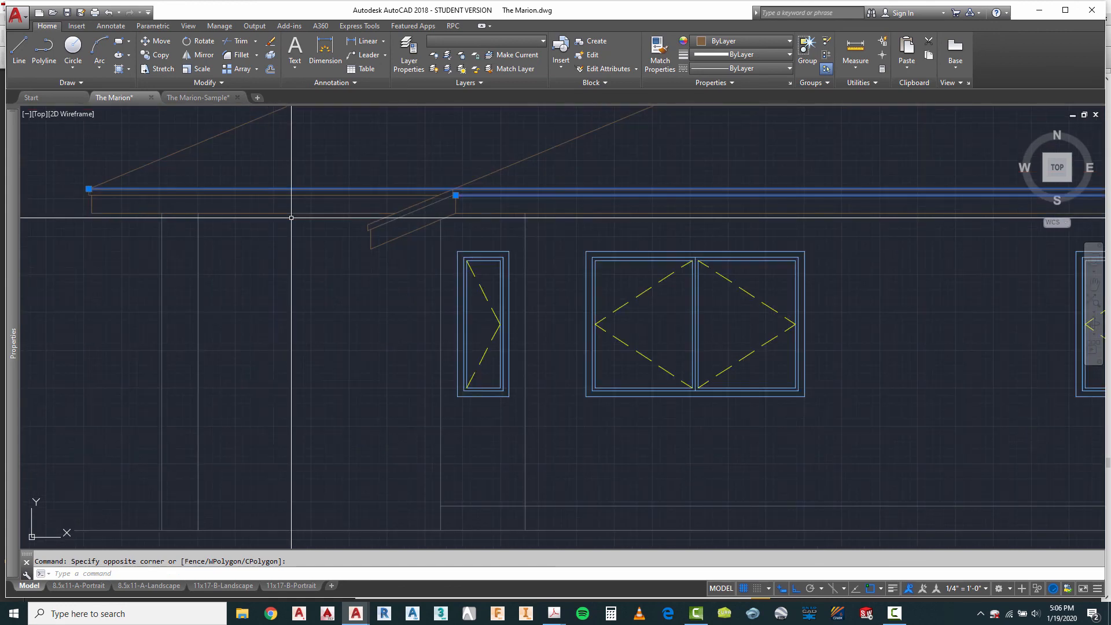
pyautogui.click(449, 193)
pyautogui.click(452, 223)
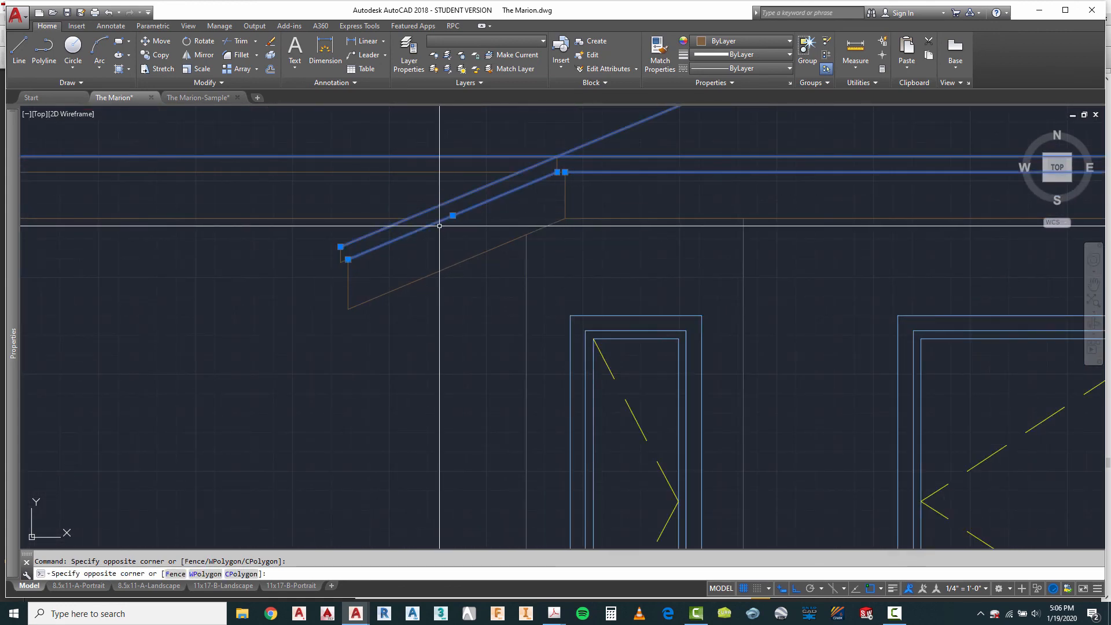
pyautogui.press('Escape')
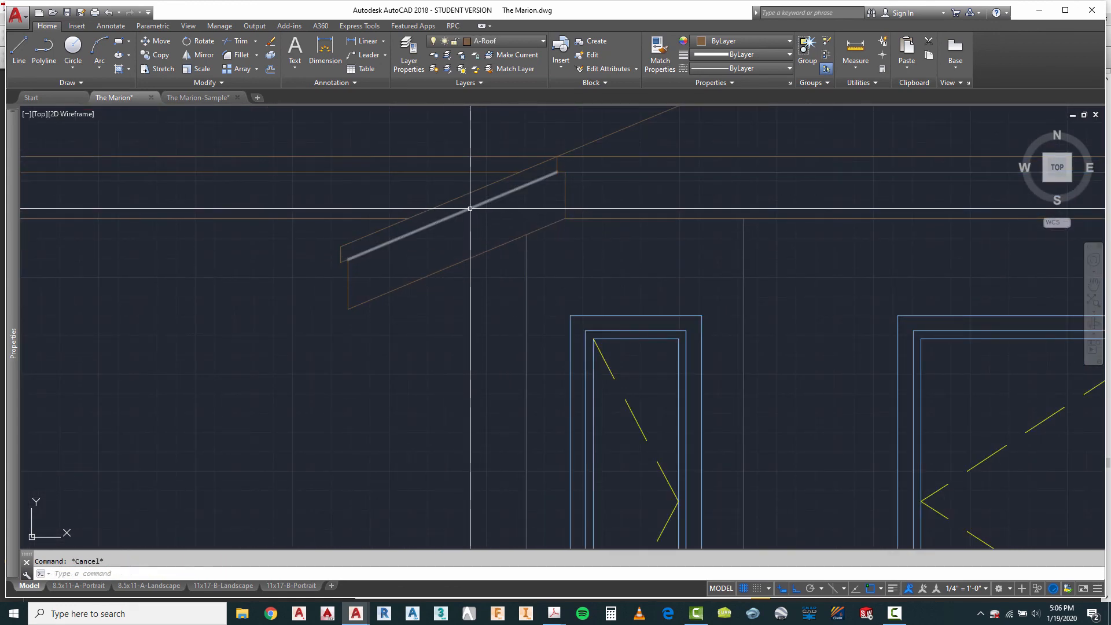
# Step: Assign the gable eave's sloped lower fascia line and the adjoining horizontal lower fascia line to the A-Roof-Thin layer
pyautogui.click(472, 207)
pyautogui.click(507, 41)
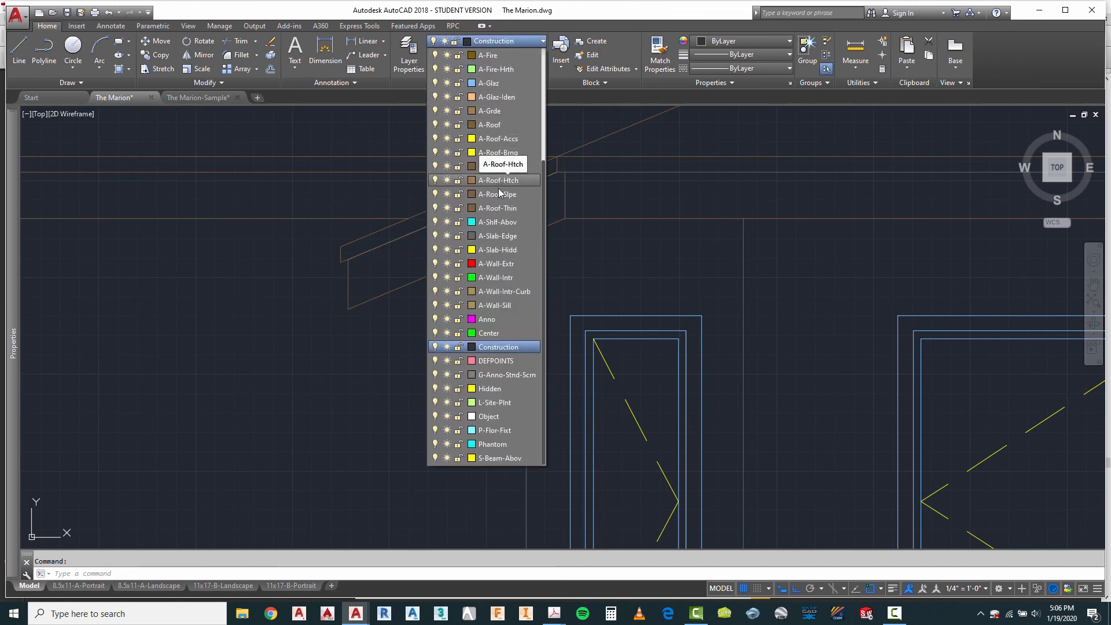
pyautogui.click(498, 208)
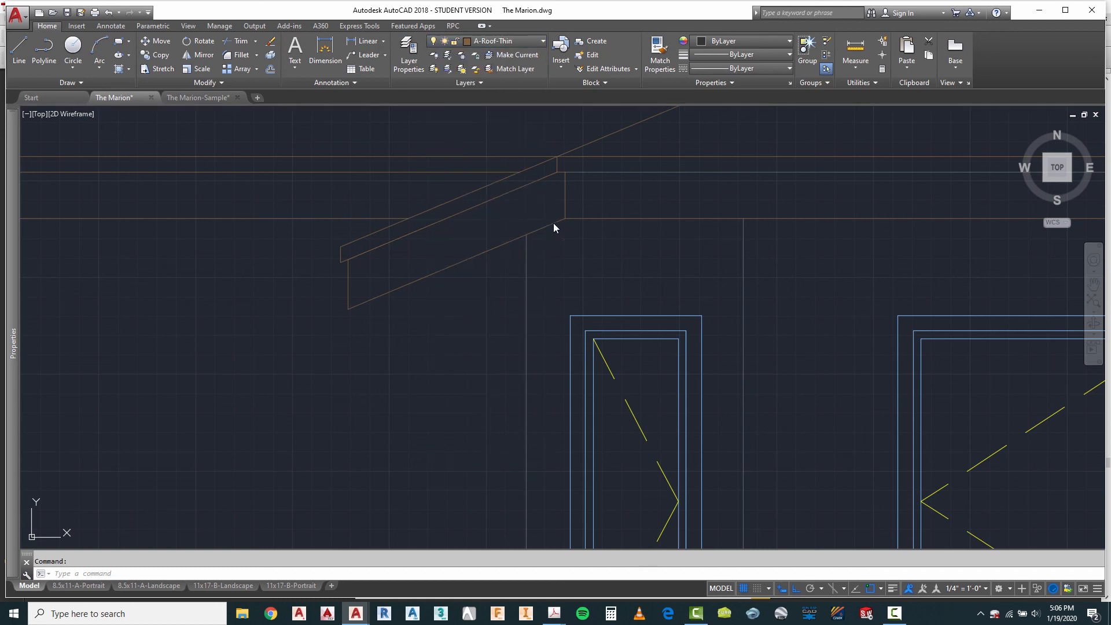
pyautogui.click(610, 172)
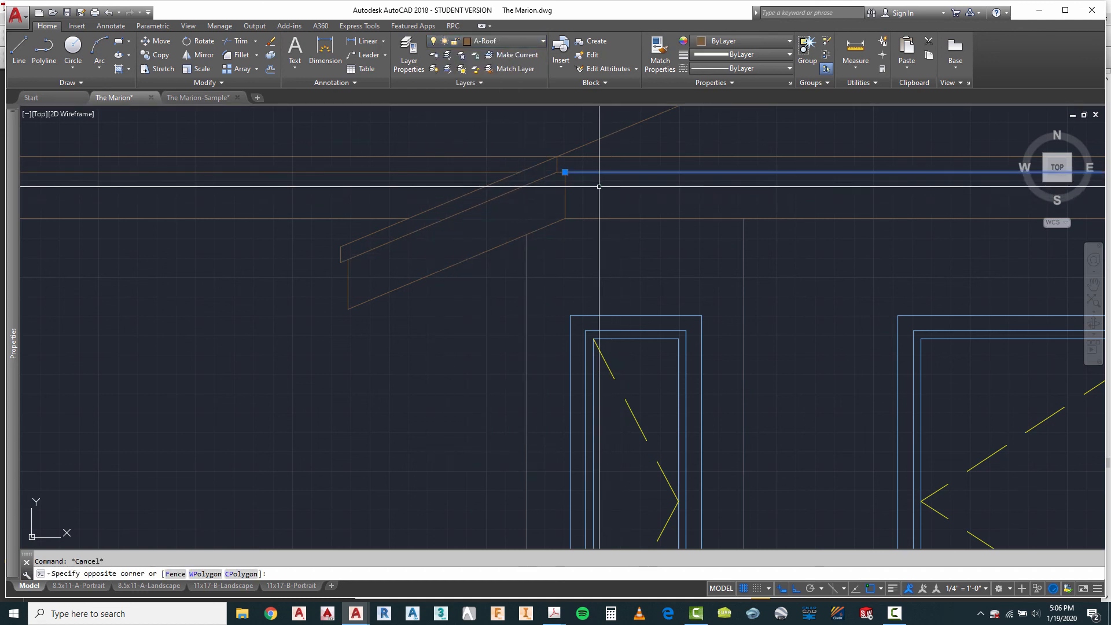
pyautogui.click(513, 41)
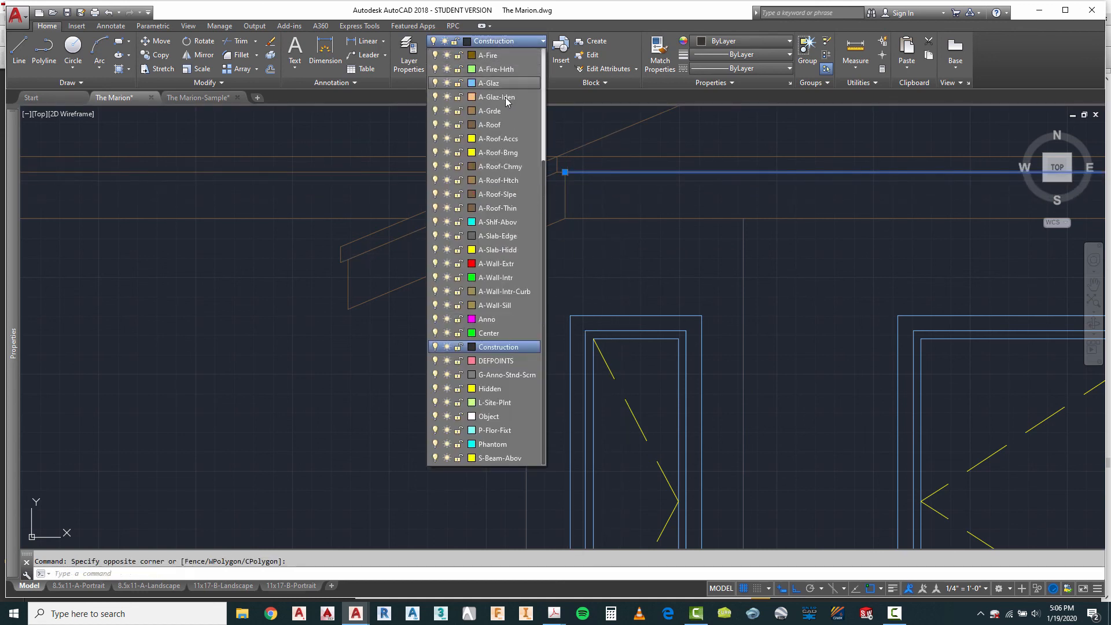
pyautogui.click(490, 211)
# Step: Inspect the eaves at both ends of the fourth elevation and check the lower fascia line's layer at the right end
pyautogui.scroll(-3, 675, 247)
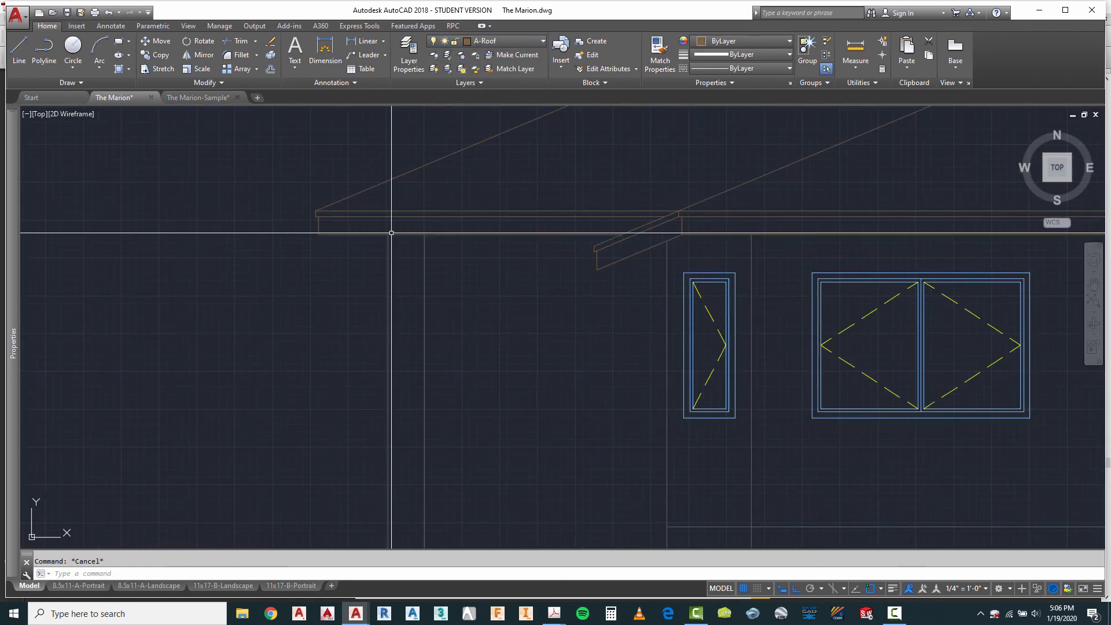
pyautogui.scroll(-5, 324, 220)
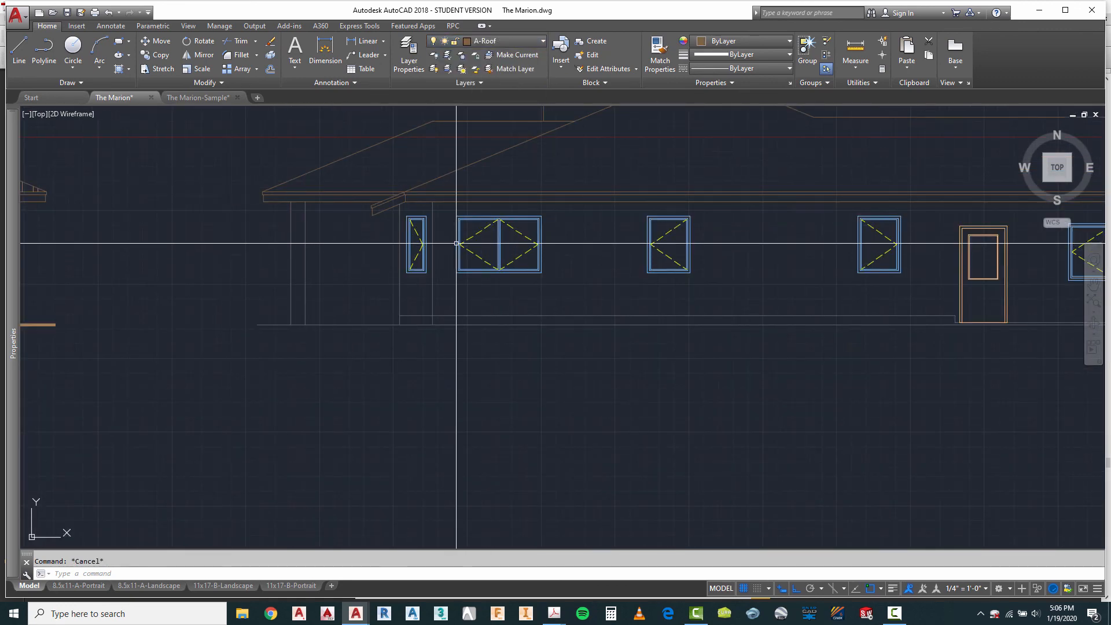
pyautogui.scroll(7, 471, 206)
pyautogui.scroll(-5, 175, 180)
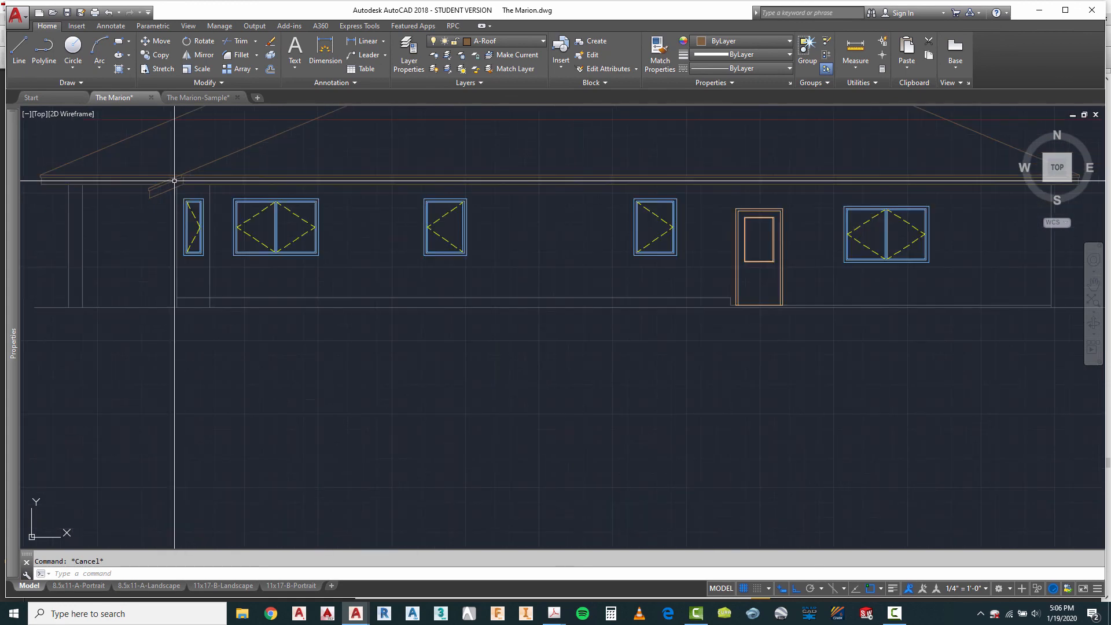
pyautogui.scroll(-3, 384, 224)
pyautogui.scroll(10, 474, 220)
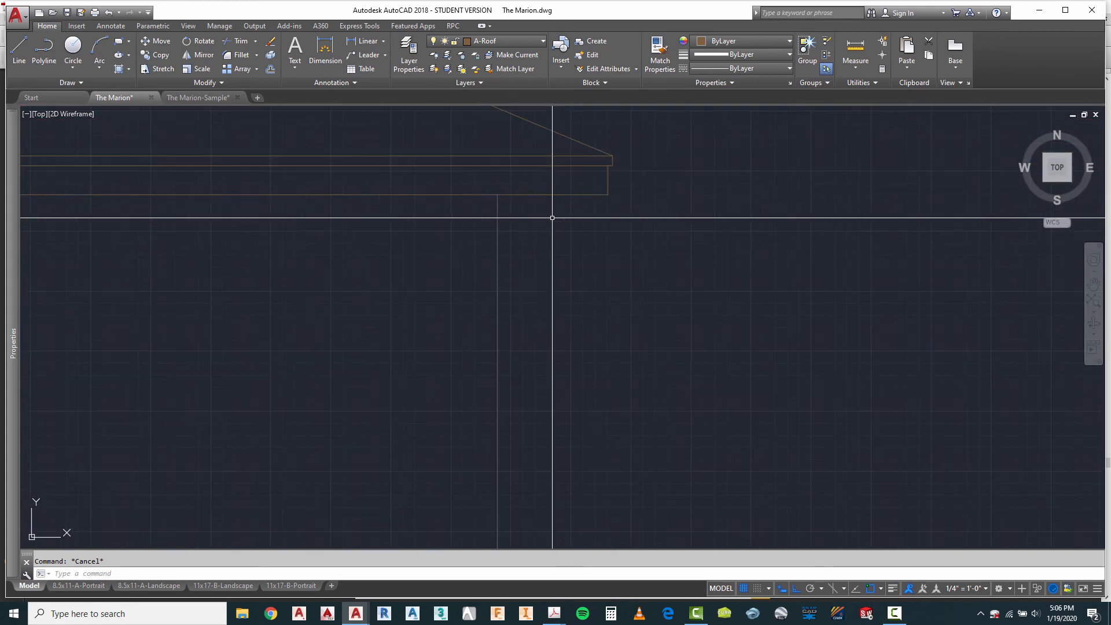
pyautogui.scroll(3, 579, 185)
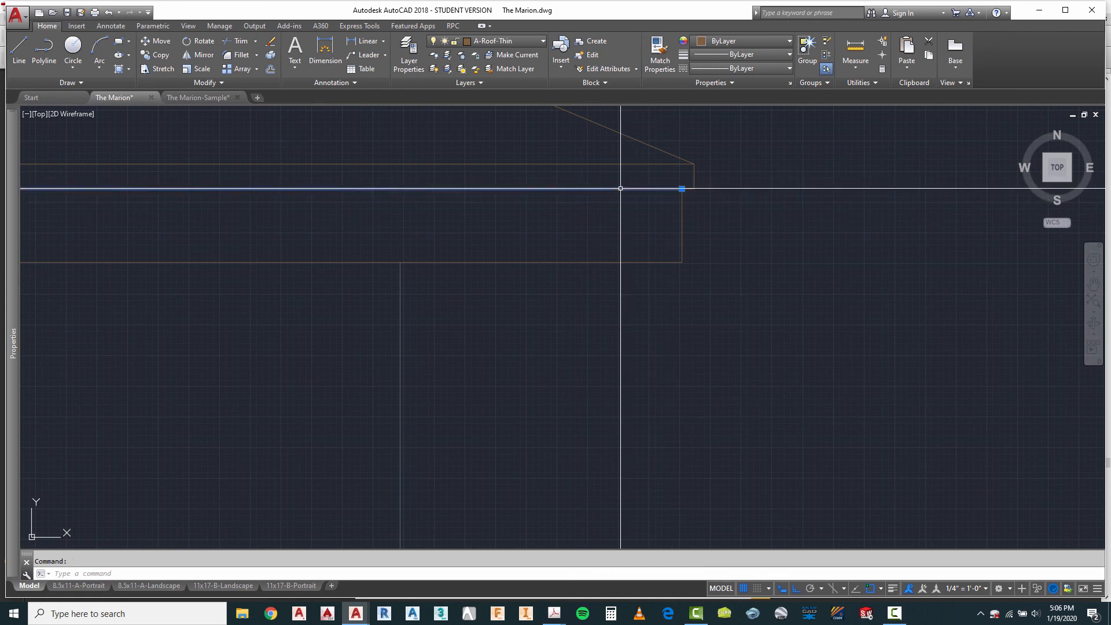
# Step: Change the colour of the A-Roof-Thin layer to index colour 62
pyautogui.scroll(-4, 624, 191)
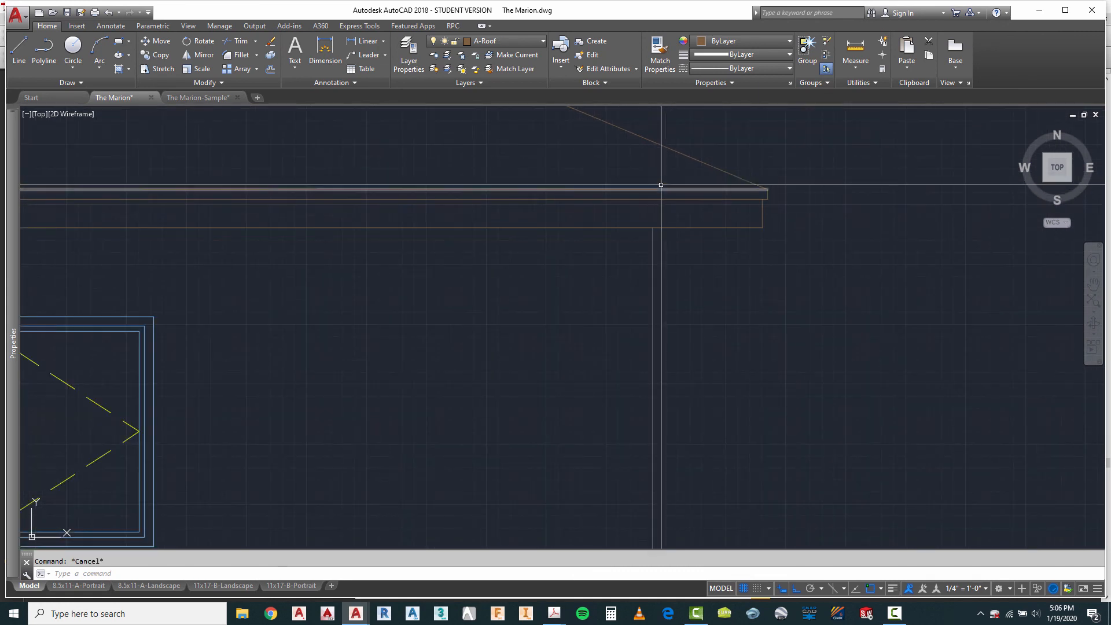
pyautogui.click(468, 44)
pyautogui.click(475, 51)
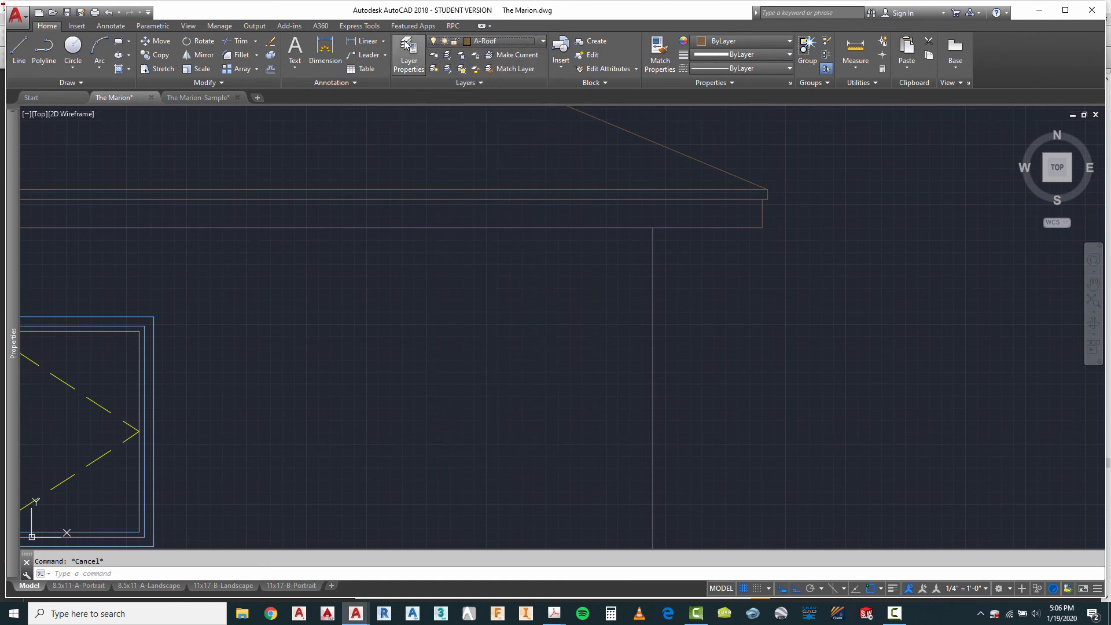
pyautogui.click(509, 41)
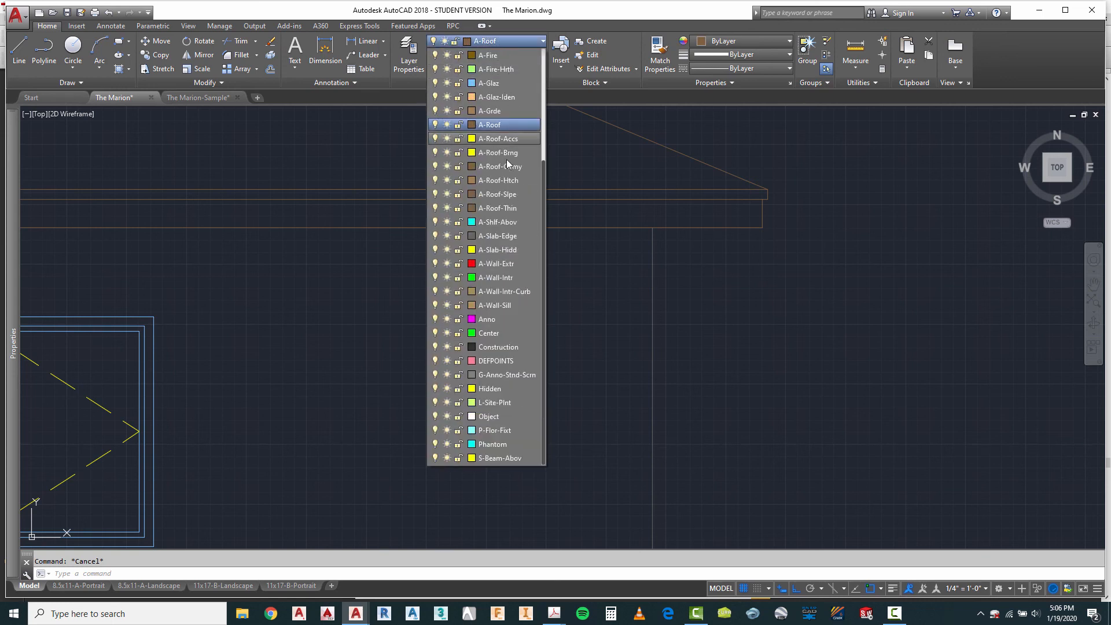
pyautogui.click(472, 209)
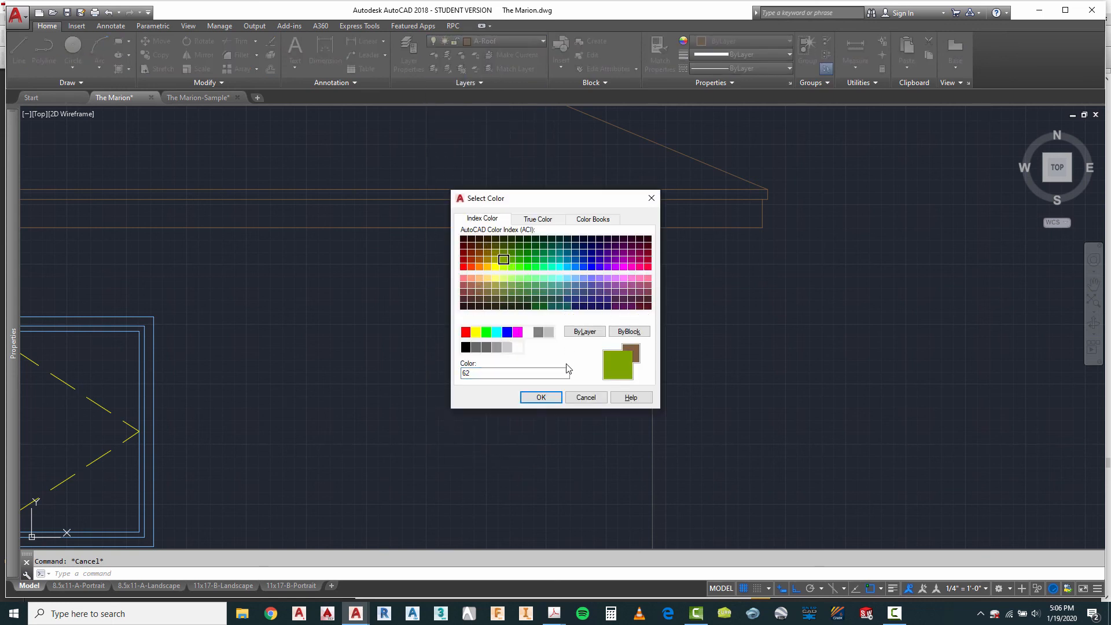
pyautogui.click(541, 397)
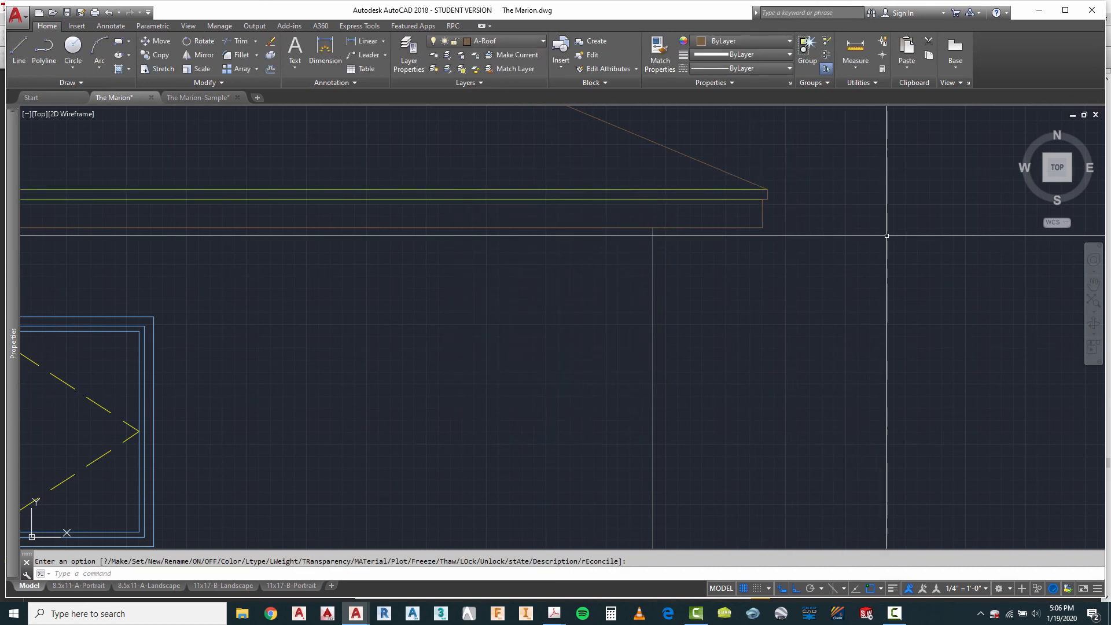
# Step: Check the layers of the vertical and bottom fascia lines at the right eave end and compare the eave line colours with the neighbouring hatched elevation
pyautogui.scroll(4, 781, 202)
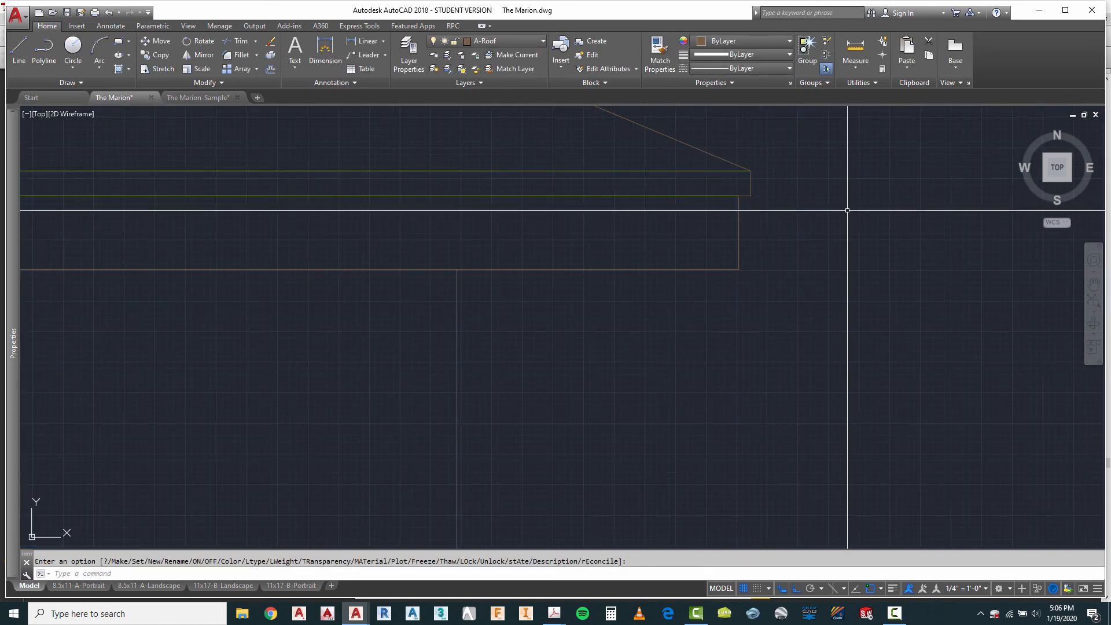
pyautogui.scroll(2, 740, 260)
pyautogui.click(730, 235)
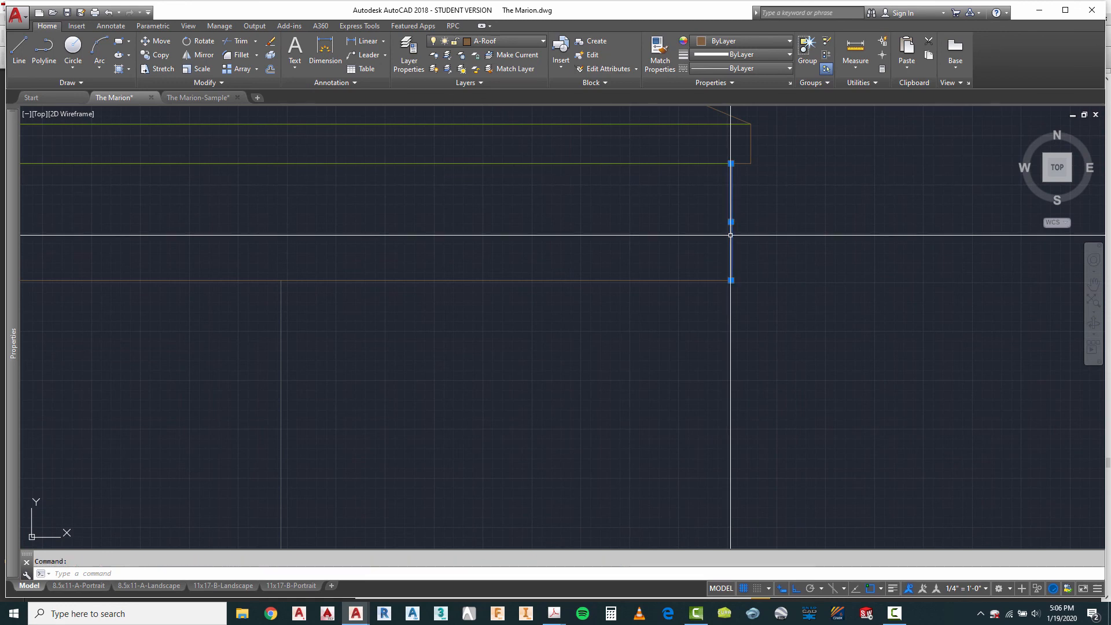
pyautogui.press('Escape')
pyautogui.click(702, 278)
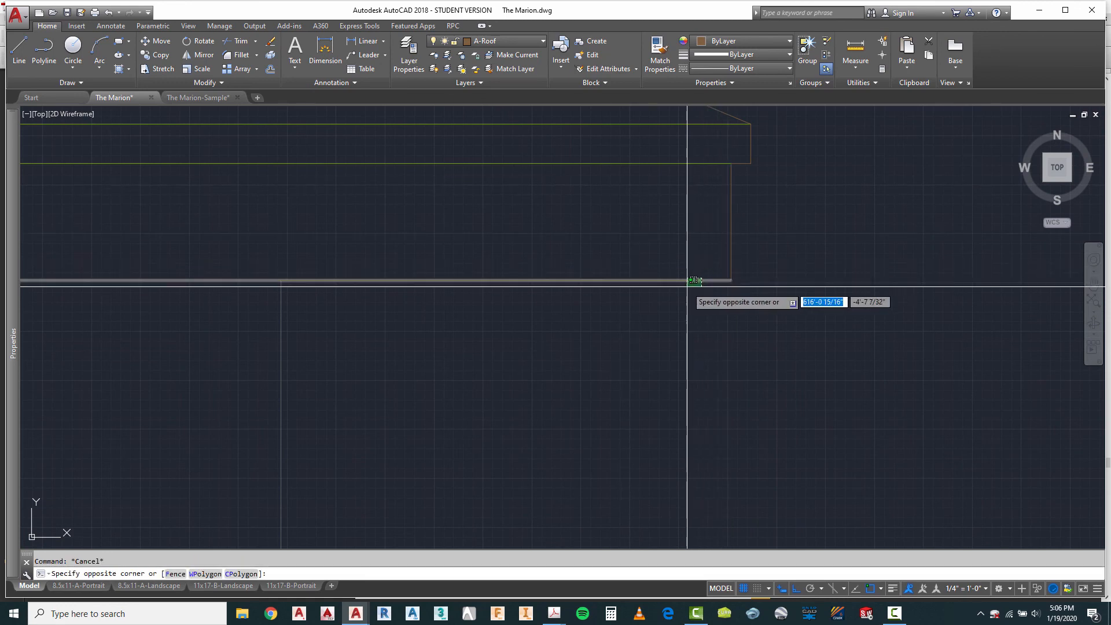
pyautogui.click(688, 286)
pyautogui.press('Escape')
pyautogui.scroll(-8, 996, 254)
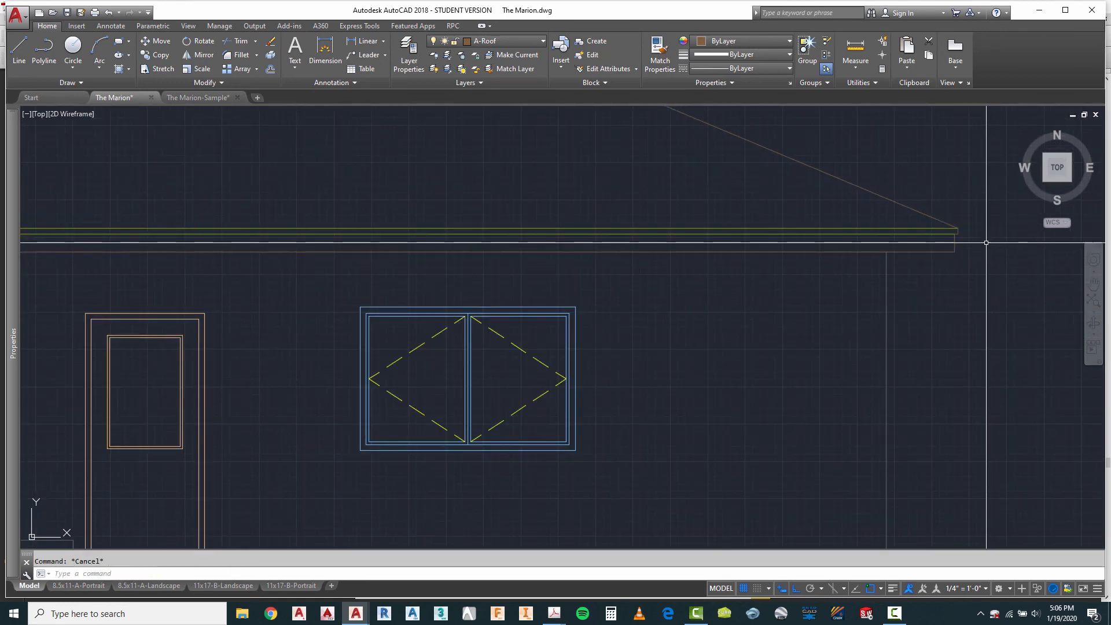
pyautogui.scroll(7, 339, 253)
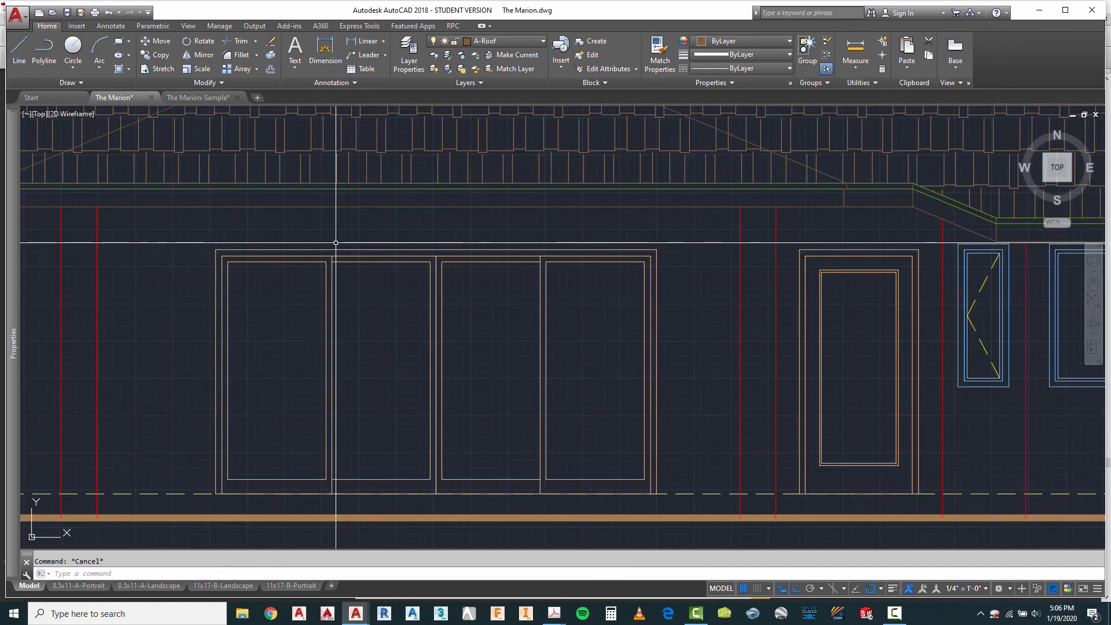
pyautogui.scroll(-5, 360, 272)
pyautogui.scroll(-4, 588, 241)
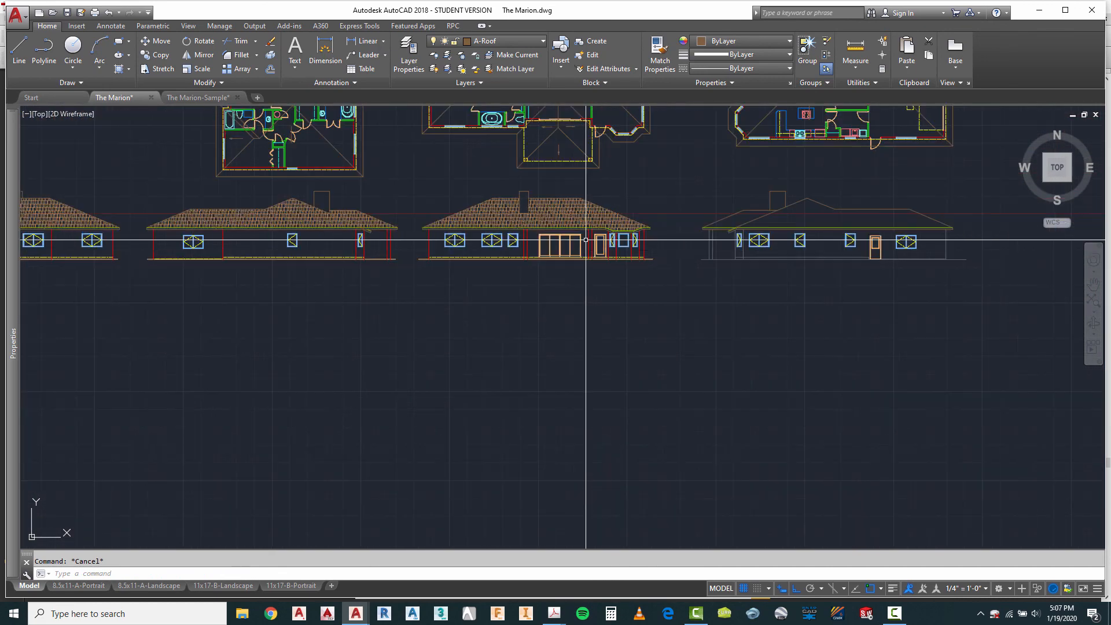
# Step: Review the hatched elevations' wall, slab and grade lines as a reference for the unhatched fourth elevation
pyautogui.scroll(-2, 322, 251)
pyautogui.scroll(1, 92, 240)
pyautogui.scroll(4, 92, 240)
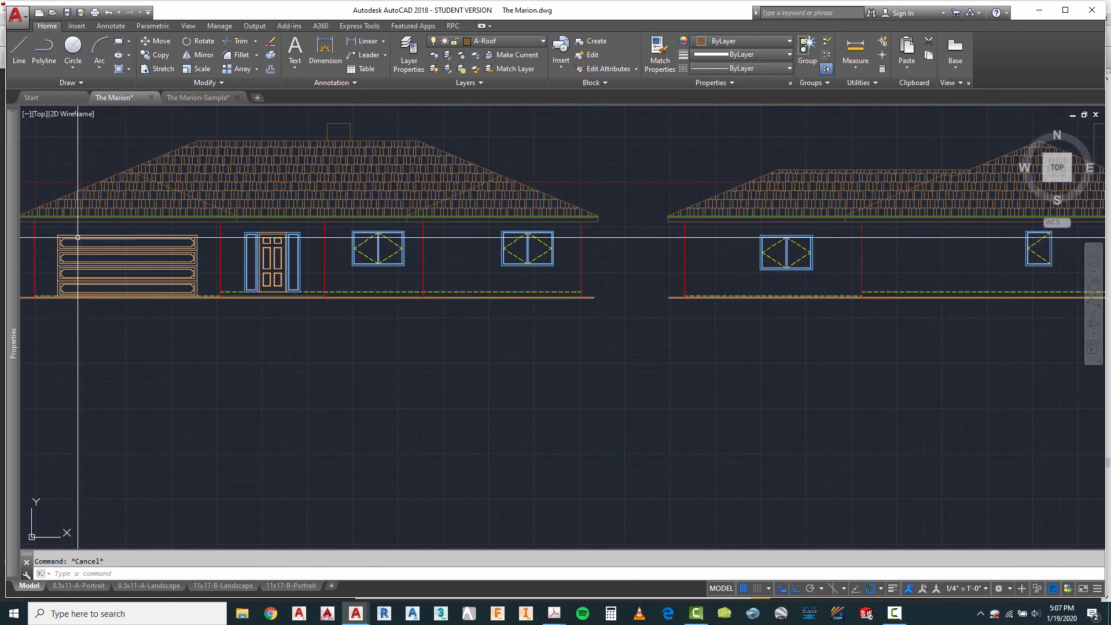
pyautogui.scroll(-4, 71, 230)
pyautogui.scroll(-2, 260, 254)
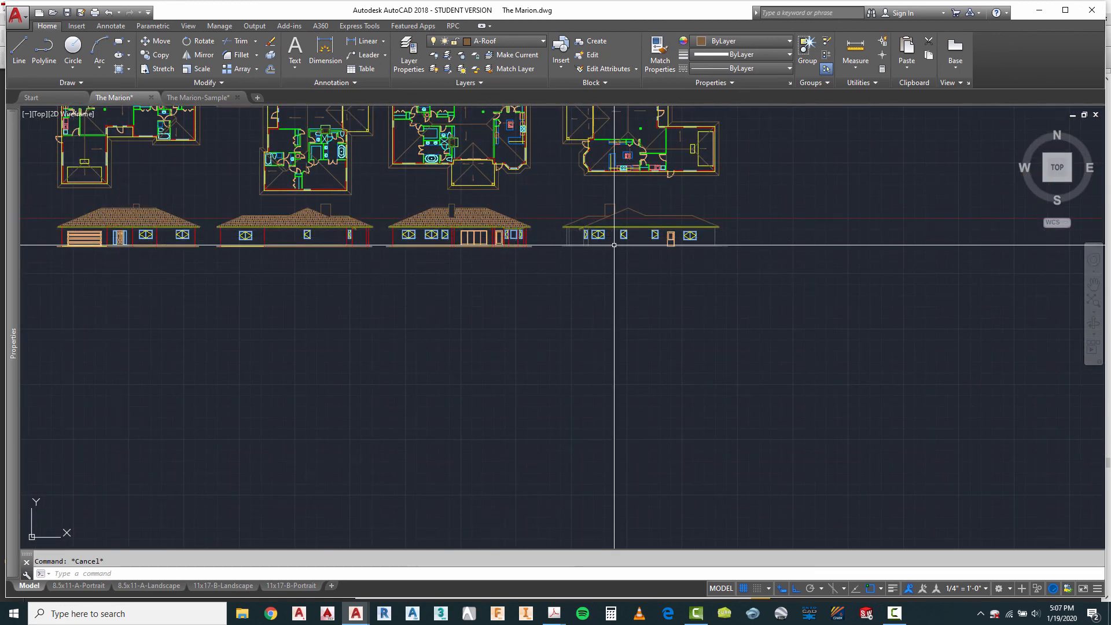
# Step: Assign the fourth elevation's right-end wall line and the four vertical wall lines near its left end to the A-Wall-Extr layer
pyautogui.scroll(4, 613, 223)
pyautogui.scroll(4, 847, 297)
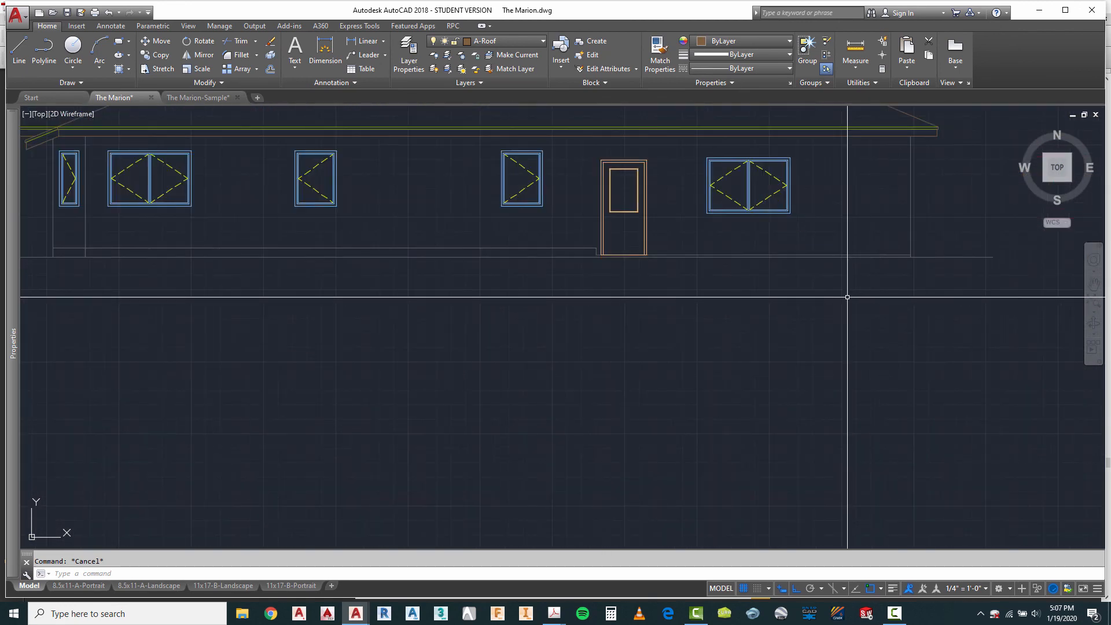
pyautogui.click(938, 202)
pyautogui.click(898, 226)
pyautogui.scroll(-2, 908, 246)
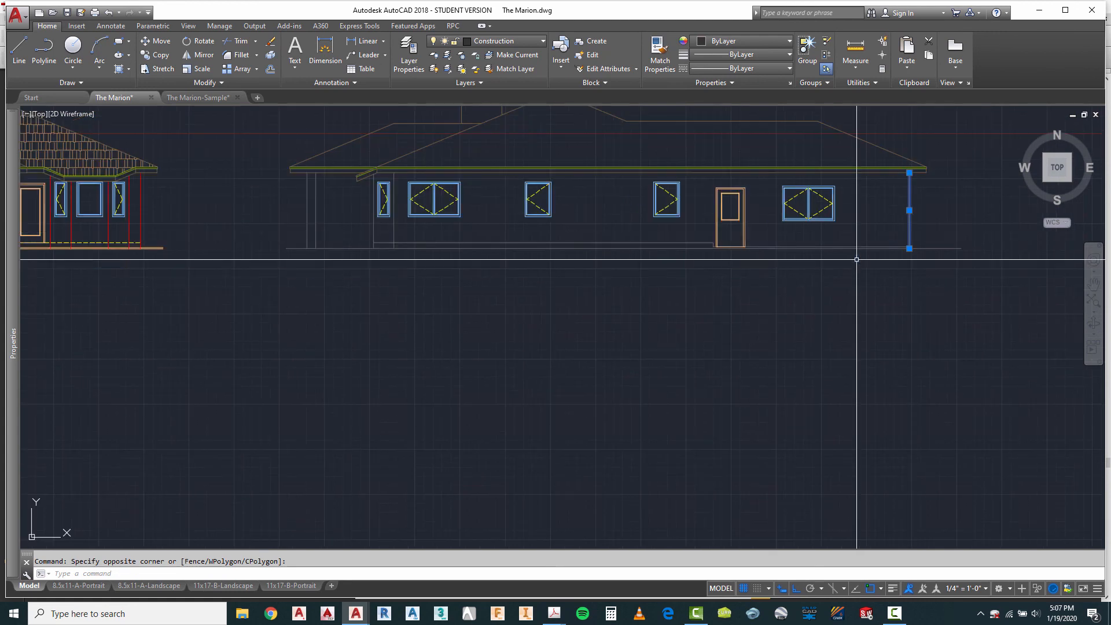
pyautogui.scroll(2, 368, 222)
pyautogui.click(417, 224)
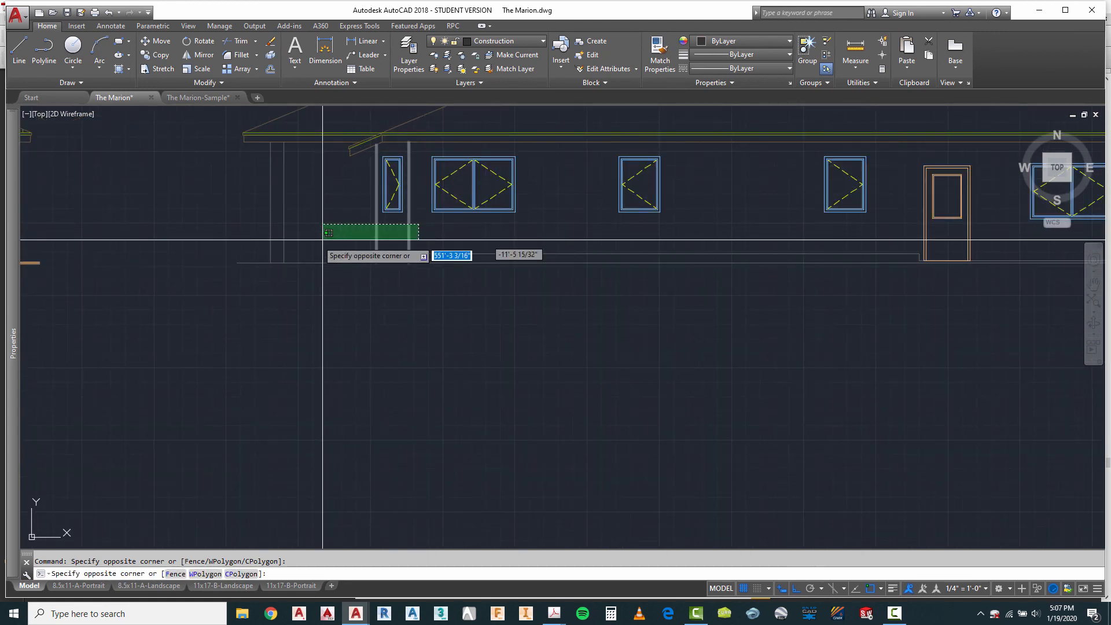
pyautogui.click(260, 238)
pyautogui.click(491, 42)
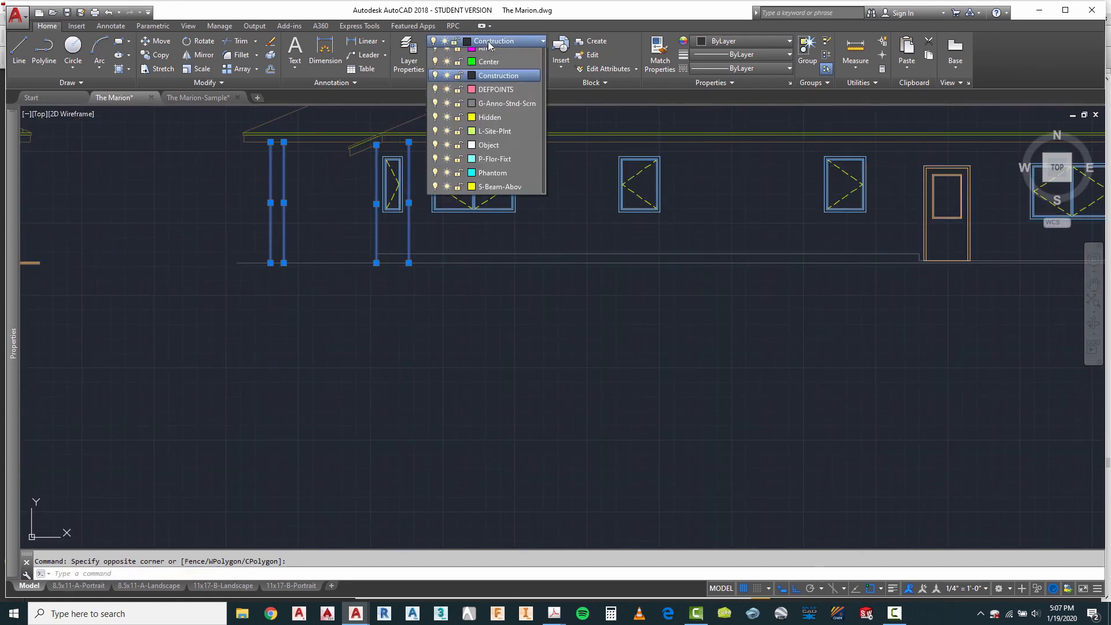
pyautogui.click(496, 269)
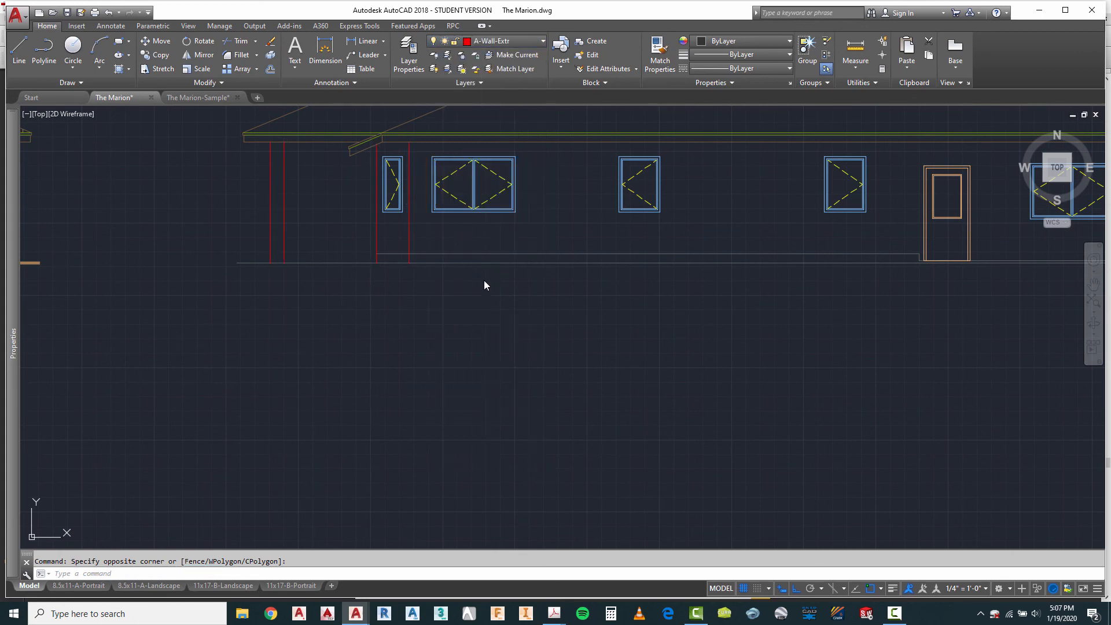
pyautogui.press('Escape')
# Step: Assign the fourth elevation's long floor slab line, the short vertical step beside the door and the lower slab line to A-Slab-Hidd
pyautogui.click(451, 255)
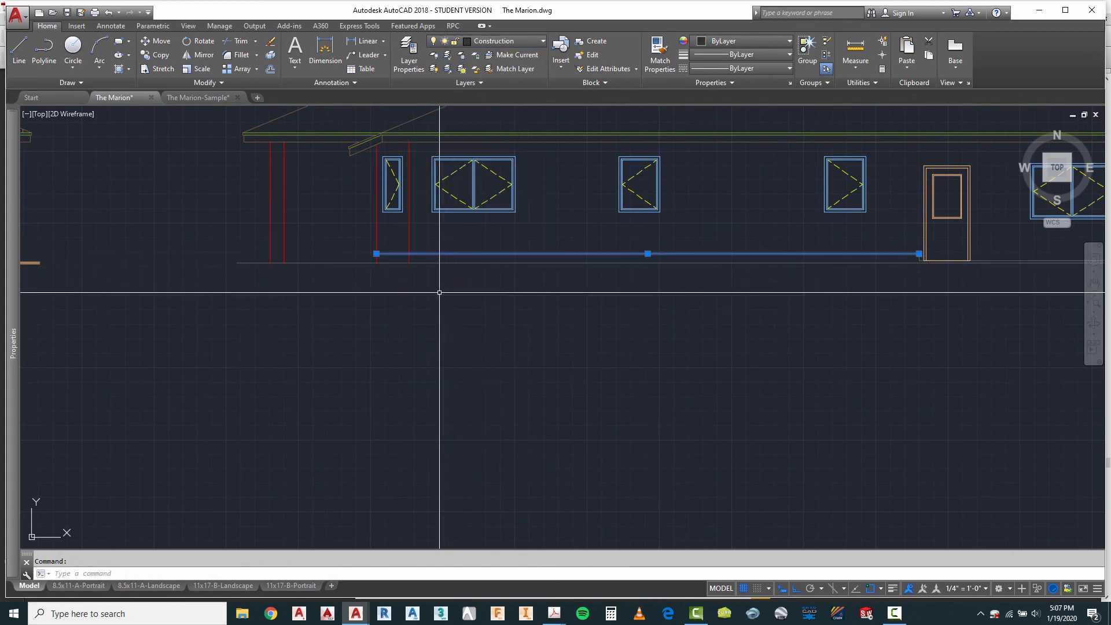
pyautogui.scroll(-3, 338, 260)
pyautogui.scroll(8, 708, 263)
pyautogui.scroll(2, 709, 255)
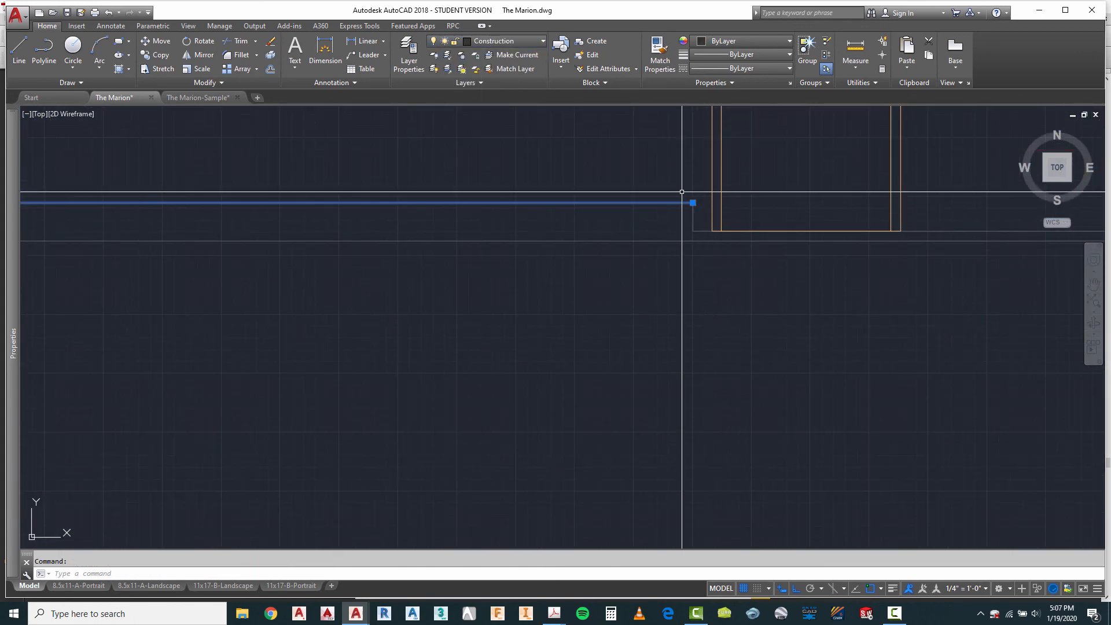
pyautogui.click(683, 185)
pyautogui.click(700, 239)
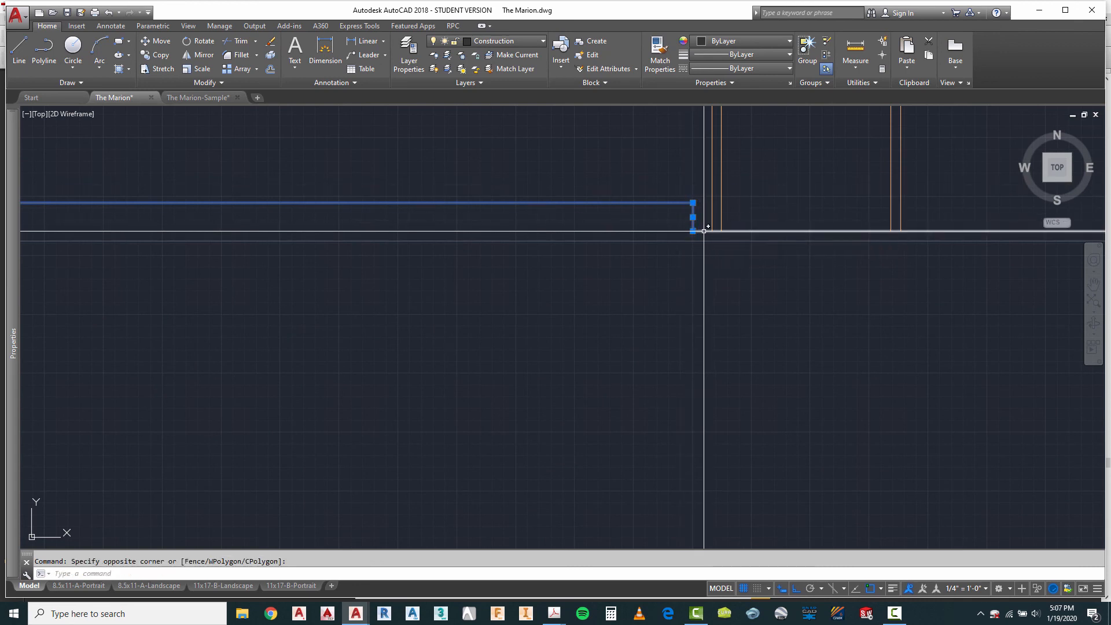
pyautogui.click(704, 229)
pyautogui.click(500, 40)
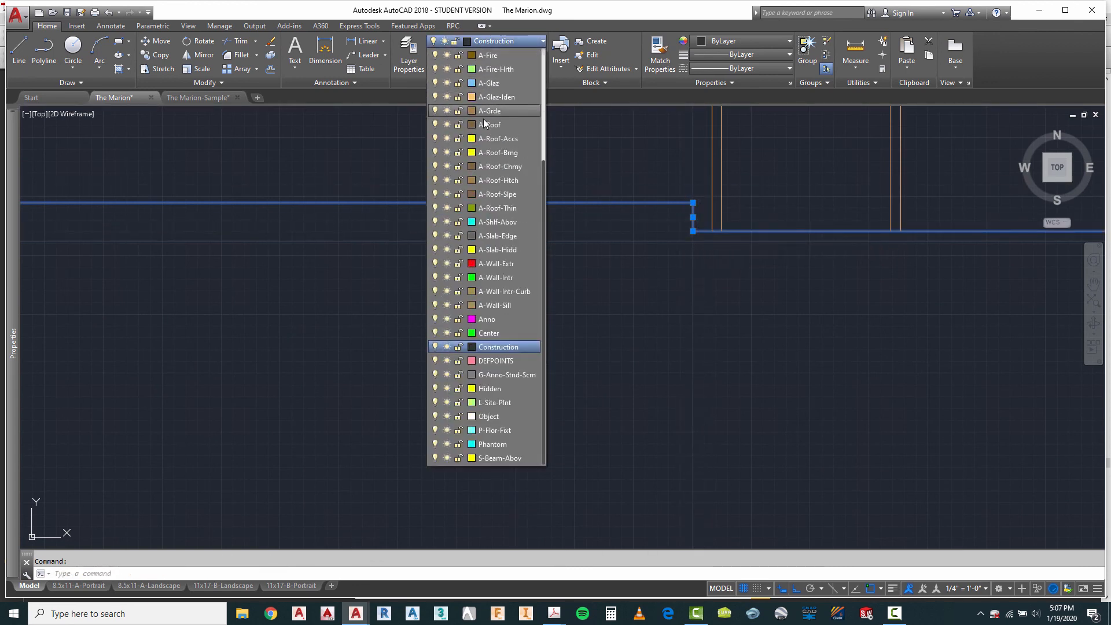
pyautogui.click(494, 250)
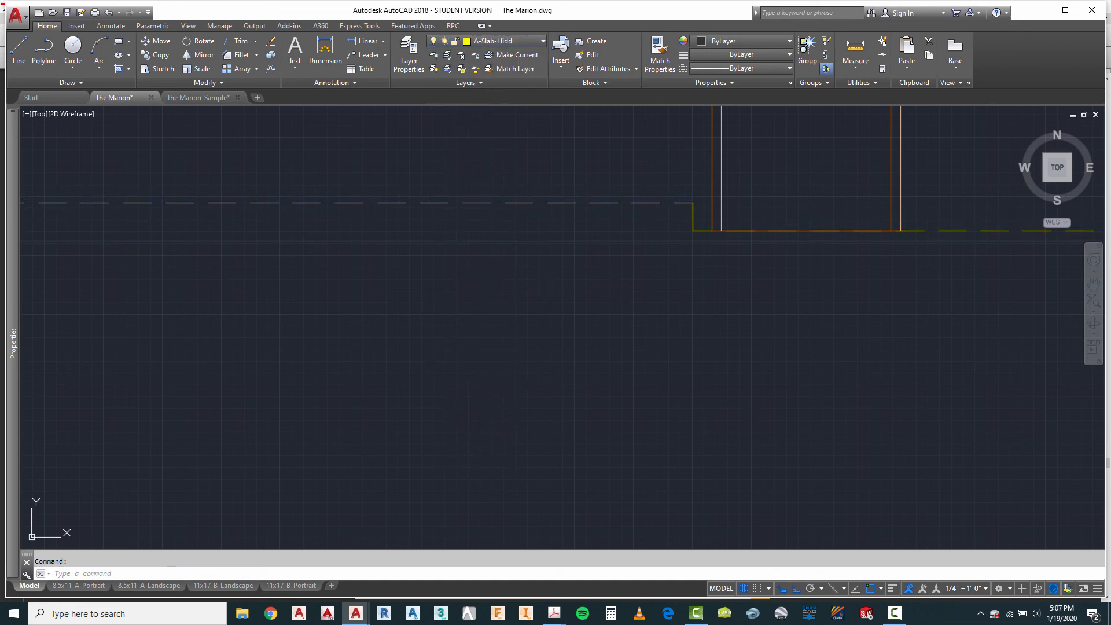
pyautogui.press('Escape')
pyautogui.scroll(-3, 653, 214)
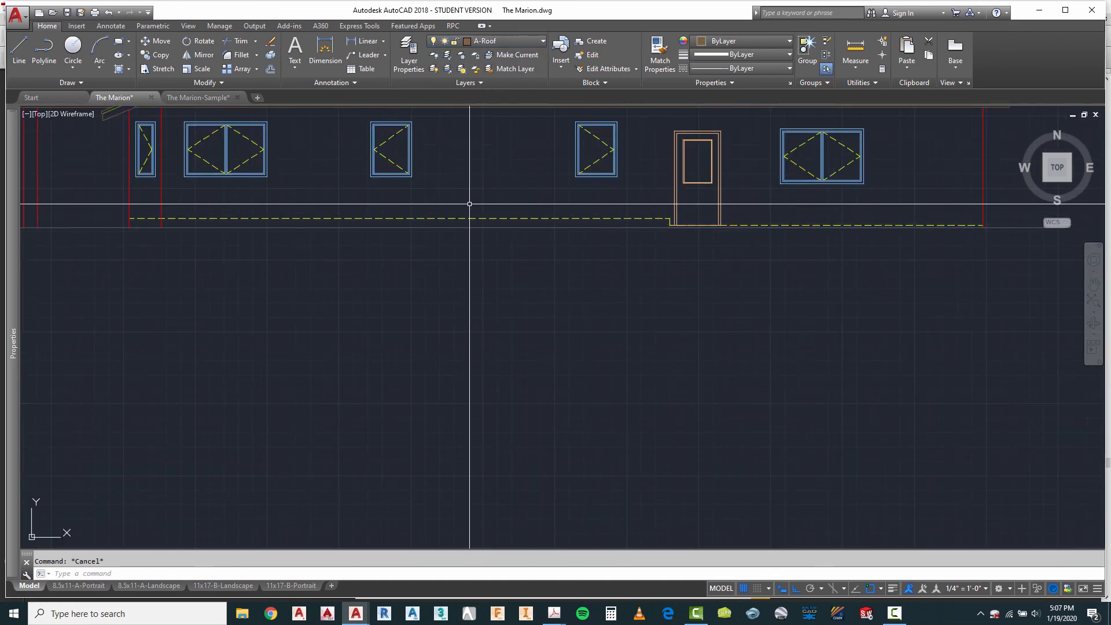
pyautogui.scroll(2, 466, 215)
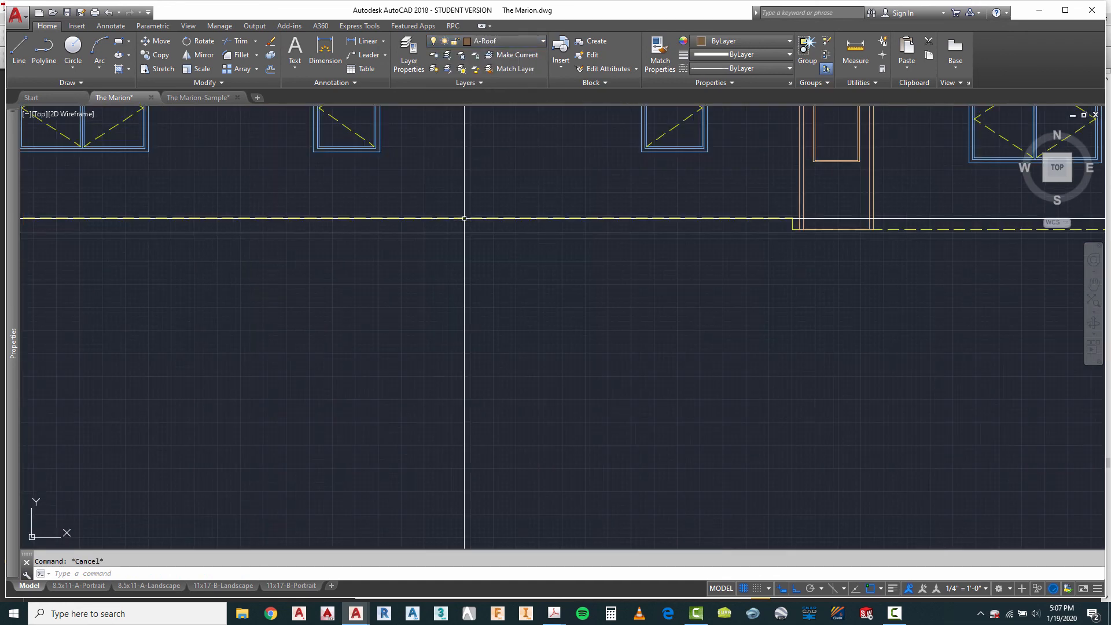
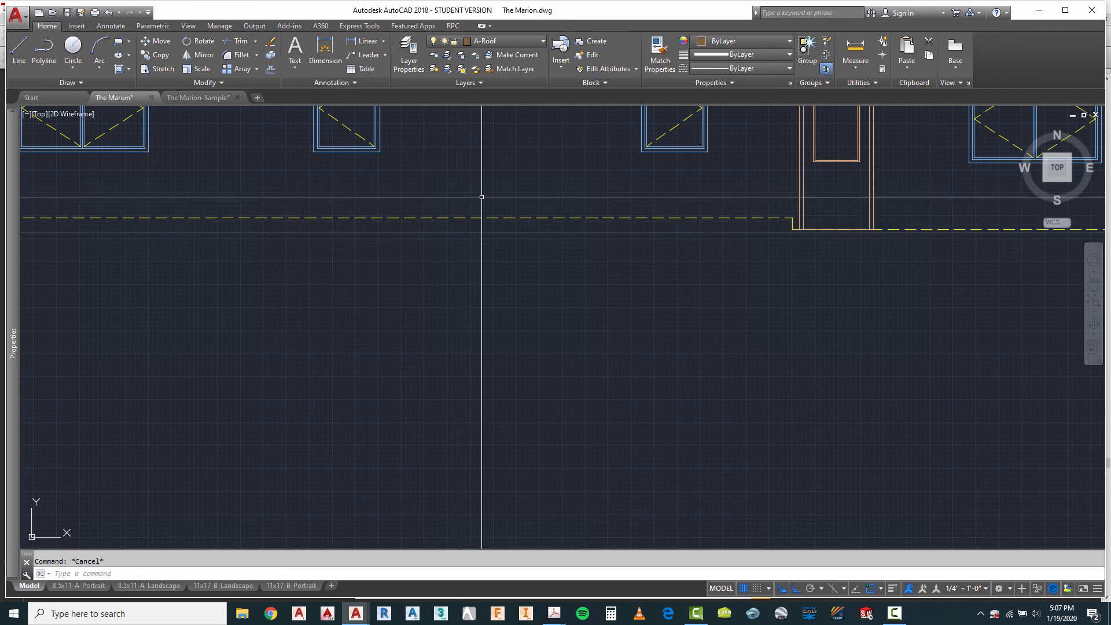
# Step: Assign the fourth elevation's long grade line to the A-Grde layer
pyautogui.scroll(-3, 498, 244)
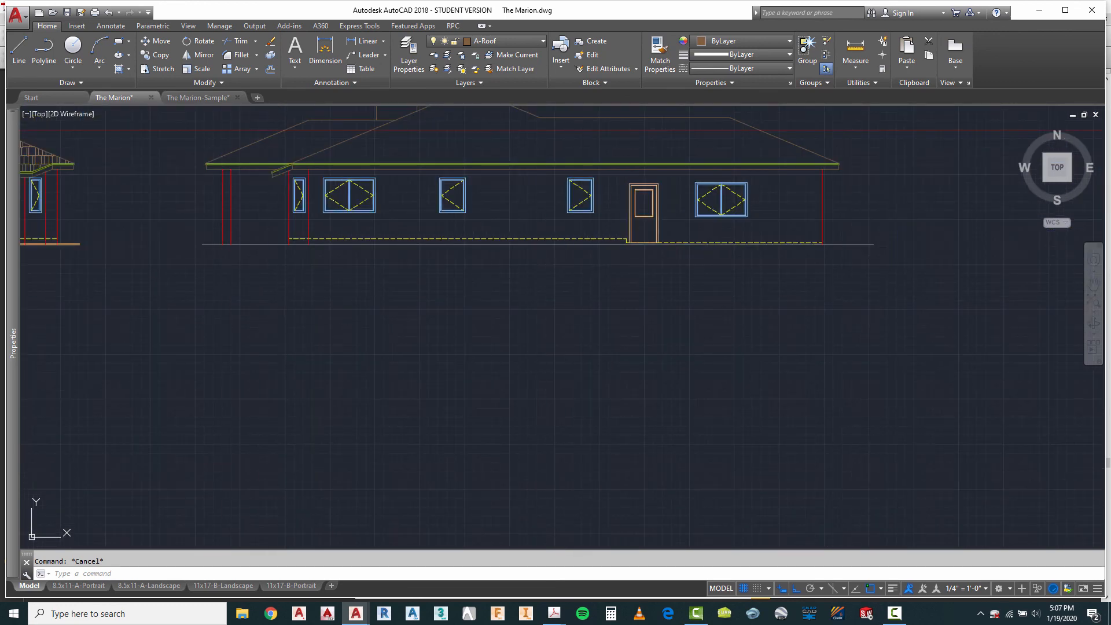
pyautogui.click(207, 258)
pyautogui.click(195, 238)
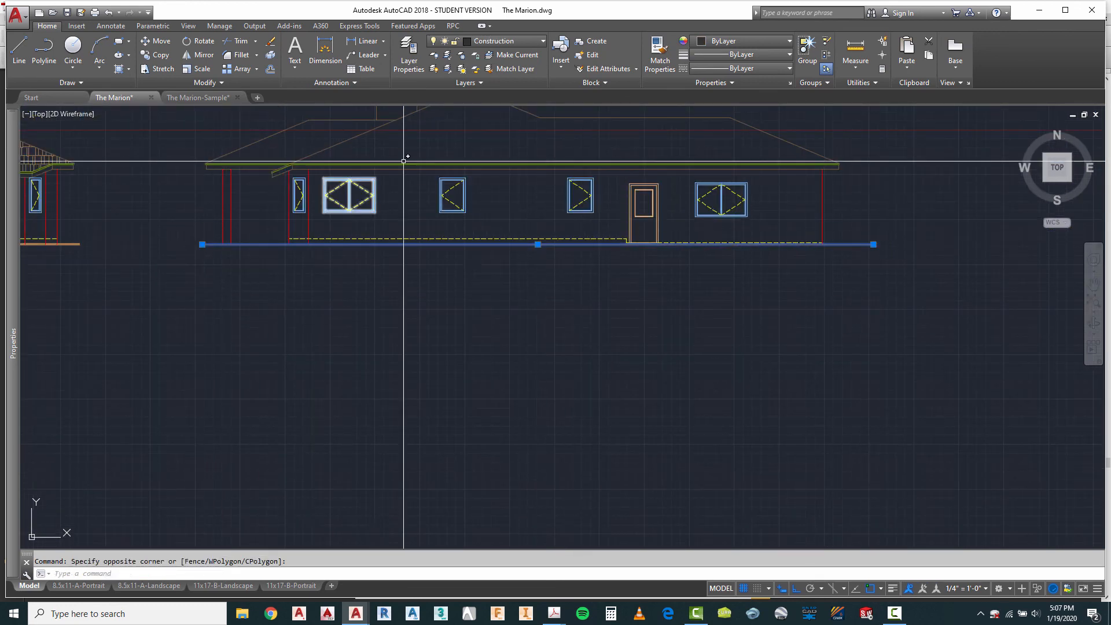
pyautogui.click(504, 43)
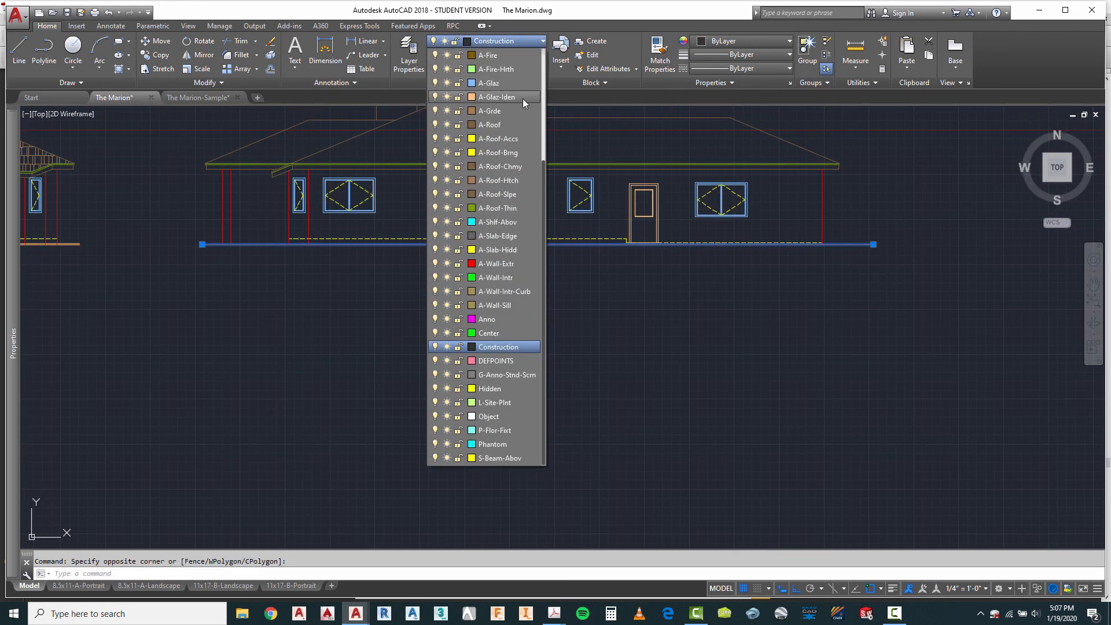
pyautogui.click(494, 123)
pyautogui.press('Escape')
# Step: Convert the fourth elevation's grade line into a polyline and set its width to 2
pyautogui.scroll(5, 277, 289)
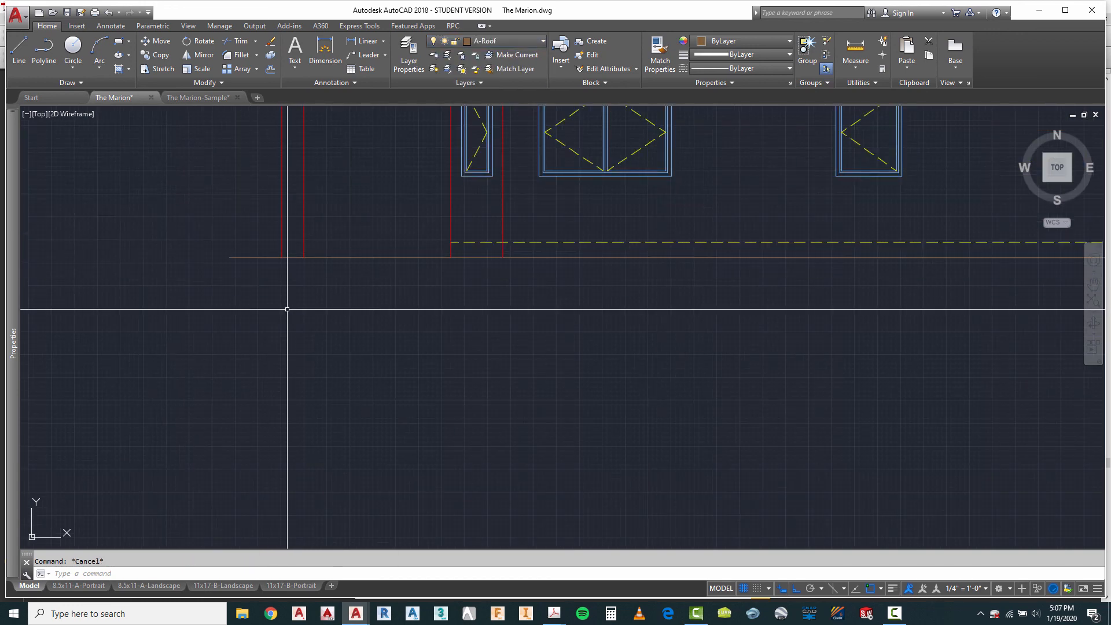
pyautogui.rightClick(376, 207)
pyautogui.moveTo(428, 227)
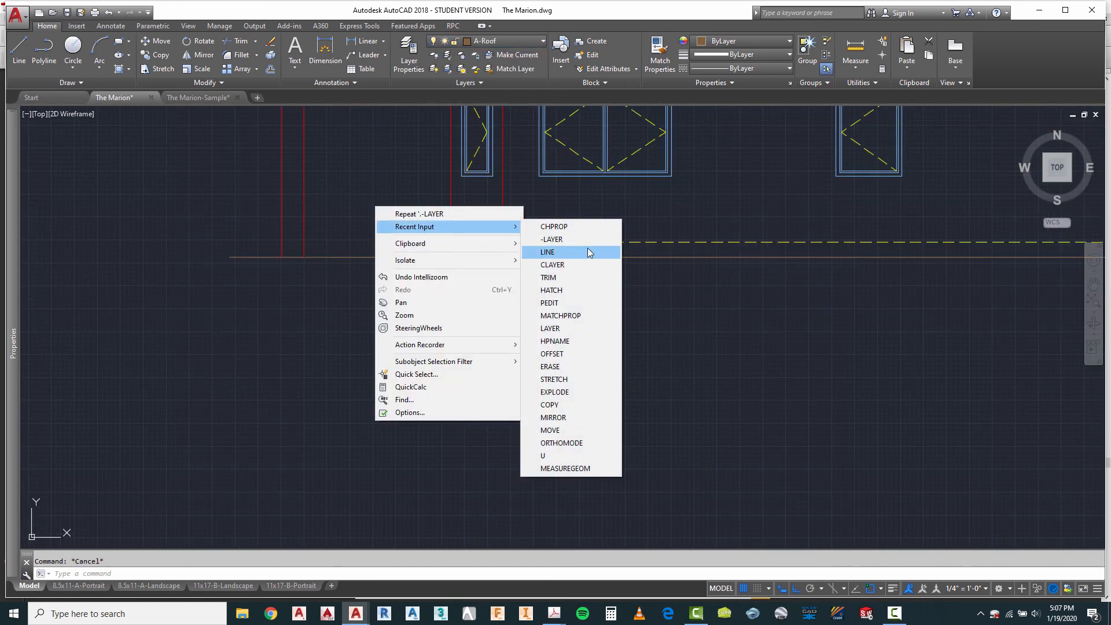
pyautogui.click(550, 303)
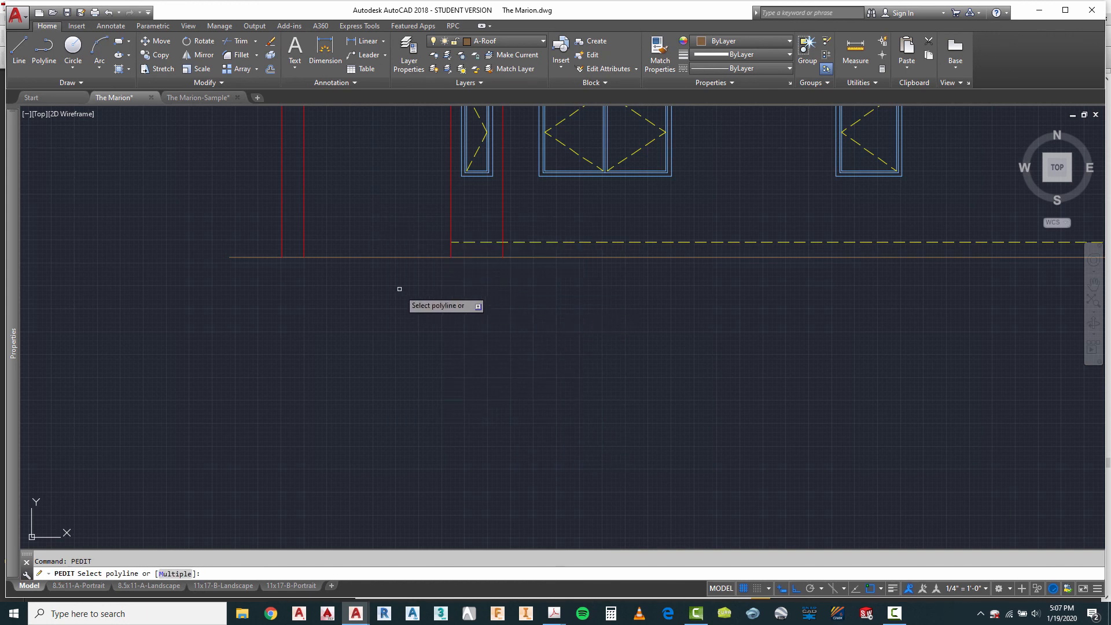
pyautogui.click(380, 257)
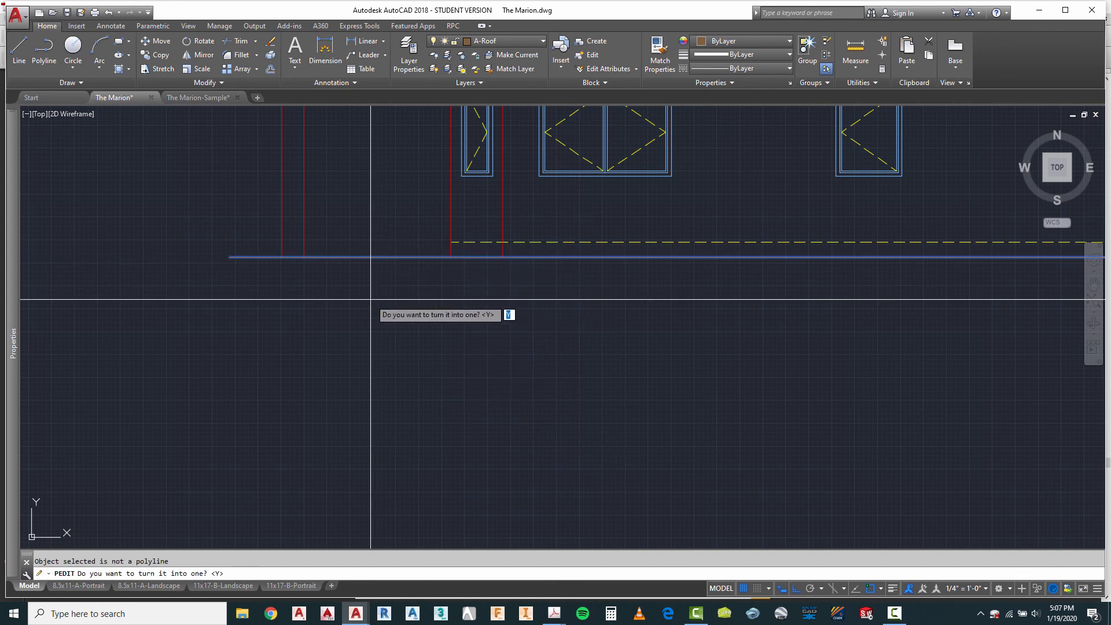
pyautogui.press('Return')
pyautogui.write('w')
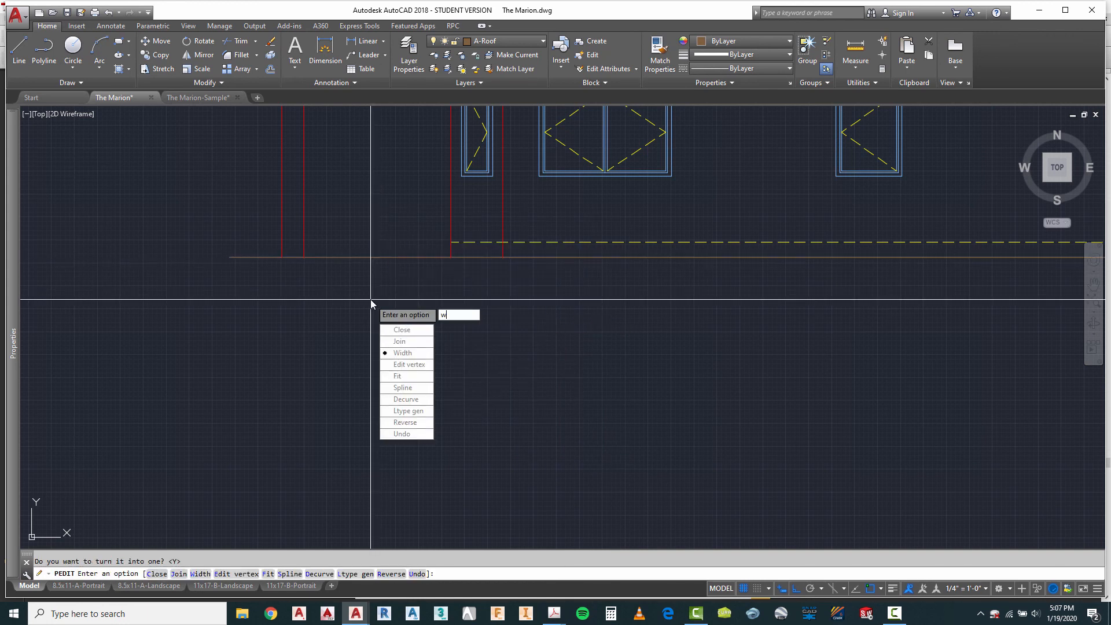
pyautogui.press('Return')
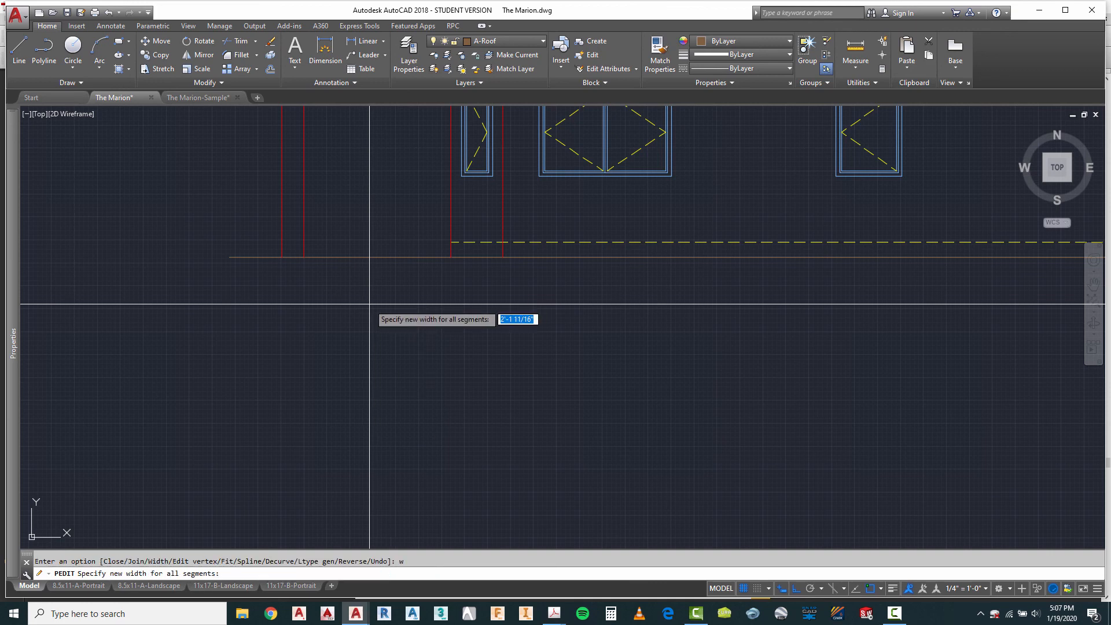
pyautogui.press('Return')
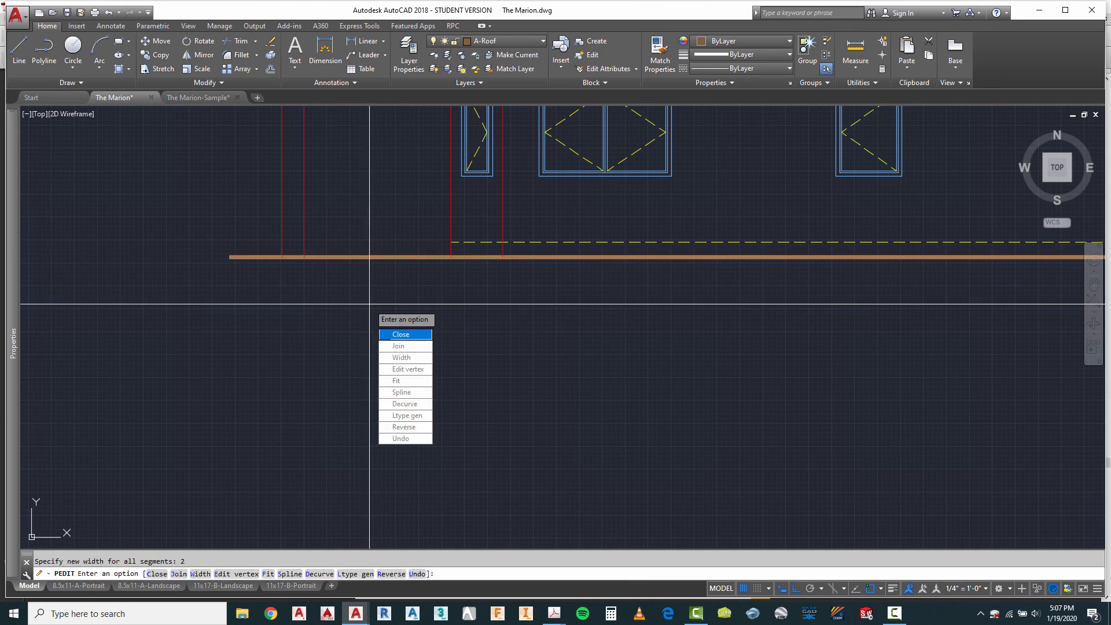
pyautogui.press('Escape')
# Step: Shorten the right end of the fourth elevation's grade line so it stops just past the right-end wall line
pyautogui.scroll(-2, 268, 306)
pyautogui.scroll(4, 891, 297)
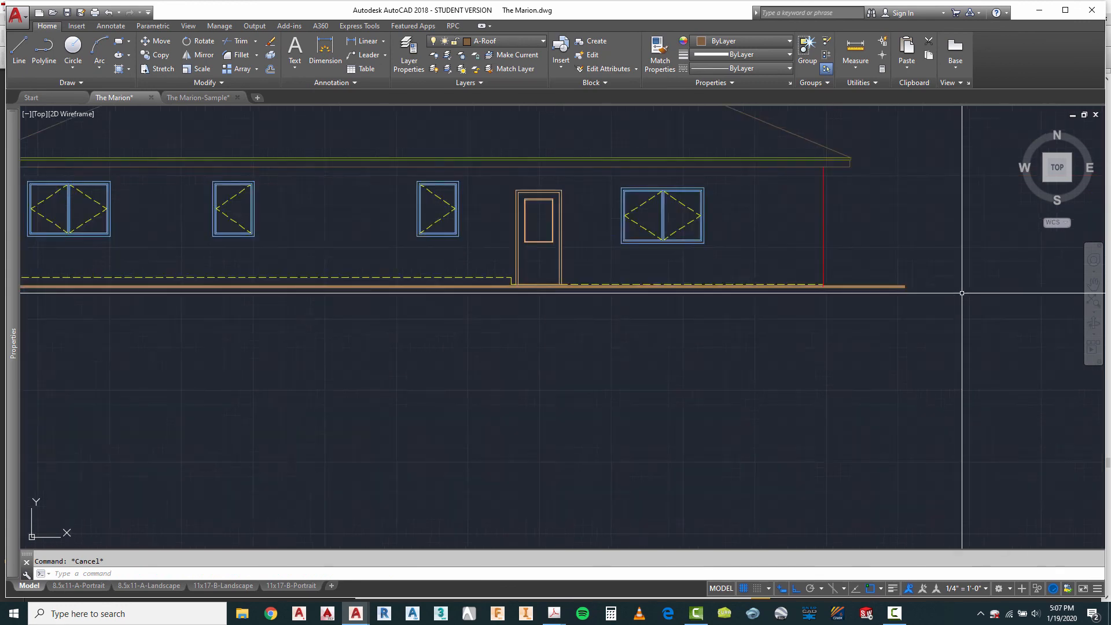
pyautogui.click(865, 284)
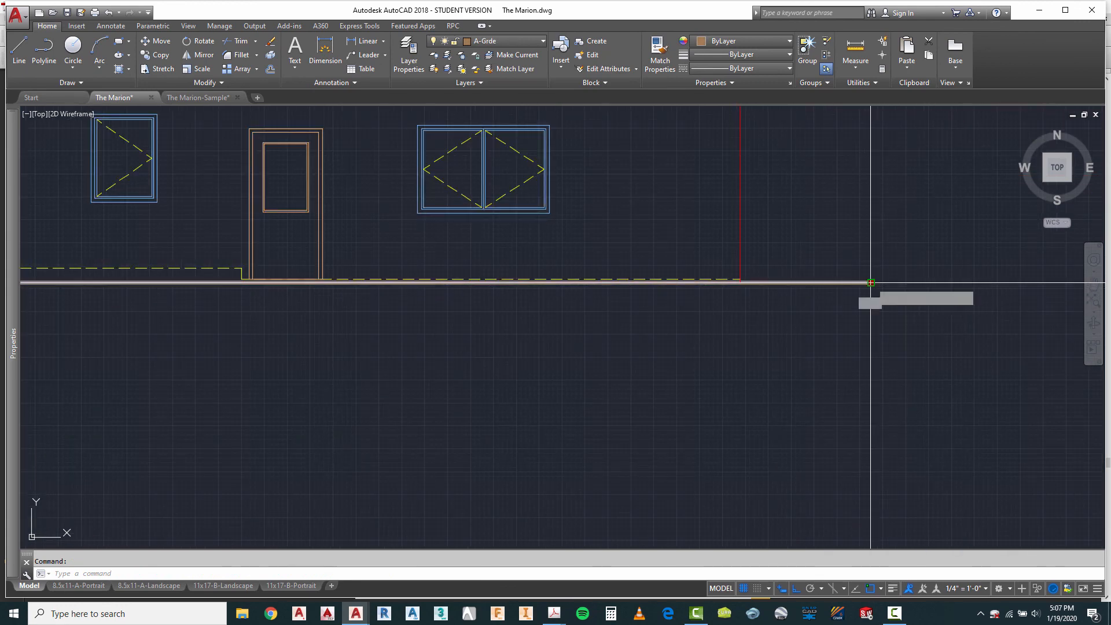
pyautogui.click(871, 282)
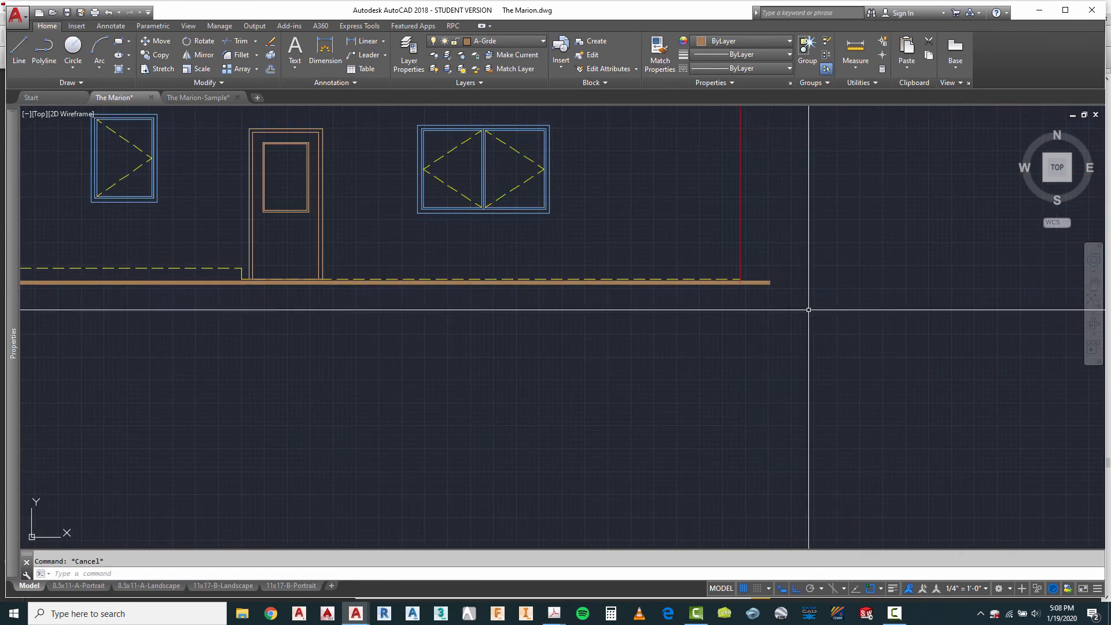
# Step: Check the fourth elevation against the other elevations and make A-Roof-Htch the current layer
pyautogui.scroll(-3, 808, 309)
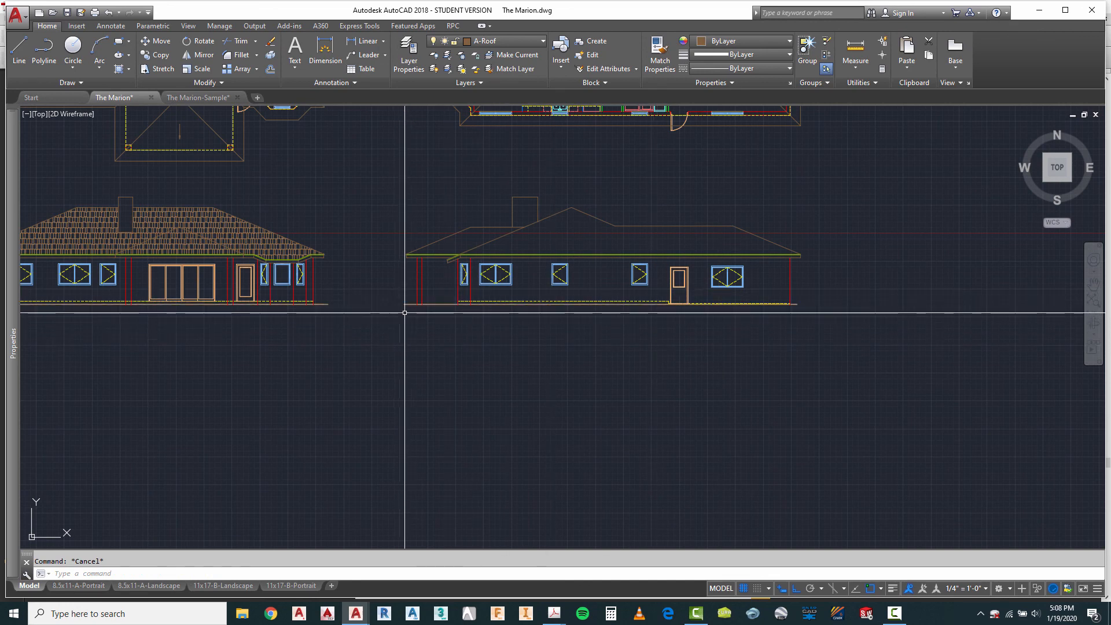
pyautogui.scroll(4, 399, 289)
pyautogui.scroll(-5, 640, 268)
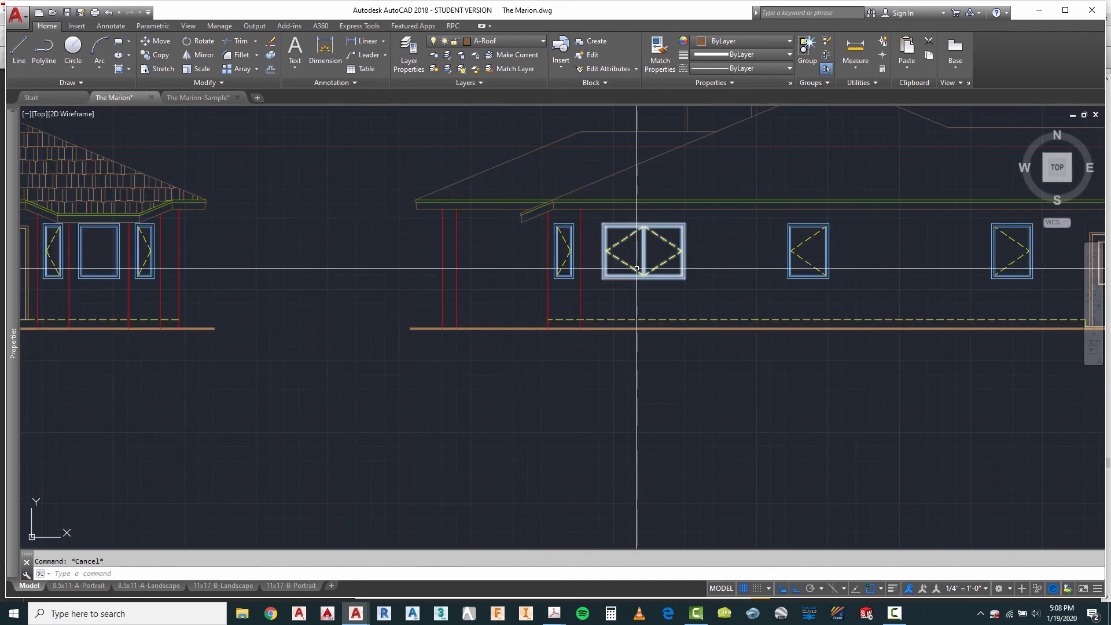
pyautogui.scroll(4, 577, 291)
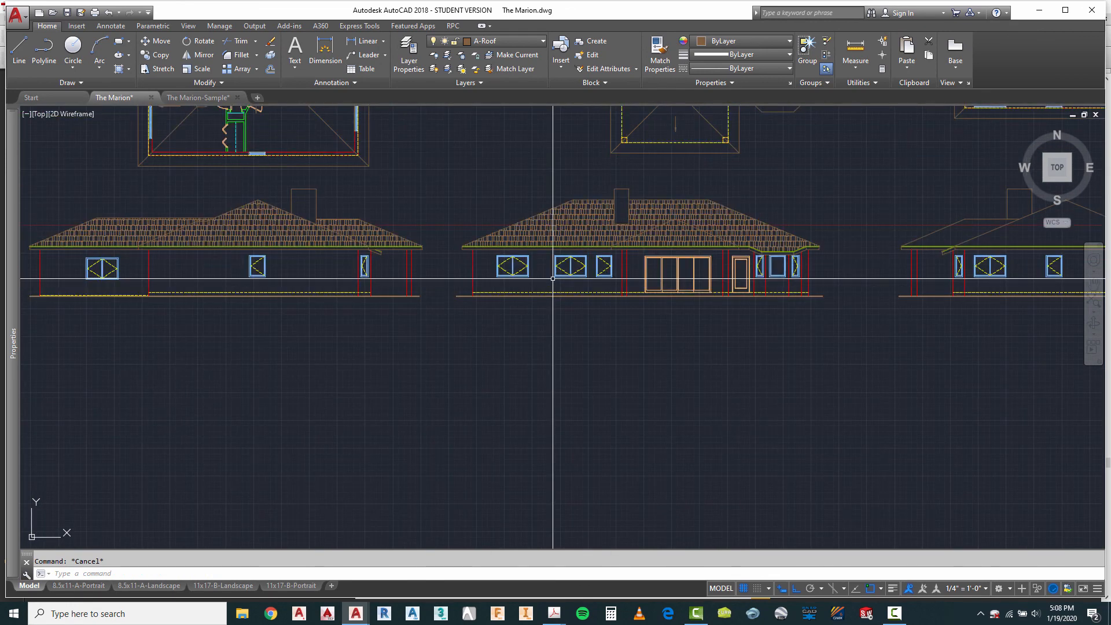
pyautogui.scroll(-4, 665, 266)
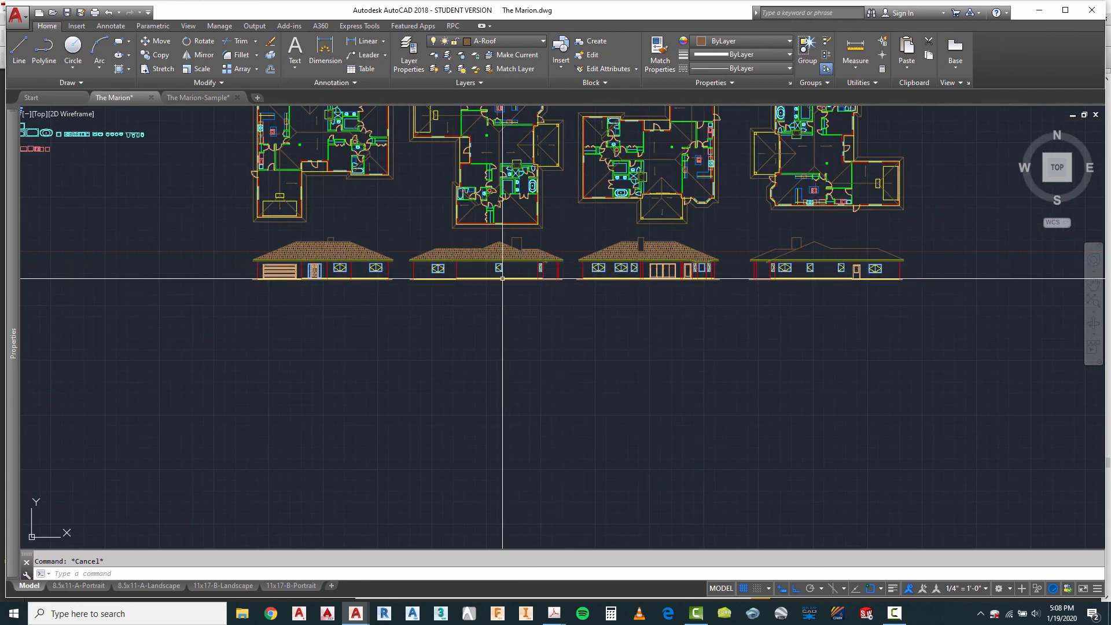
pyautogui.scroll(5, 367, 273)
pyautogui.scroll(-4, 340, 271)
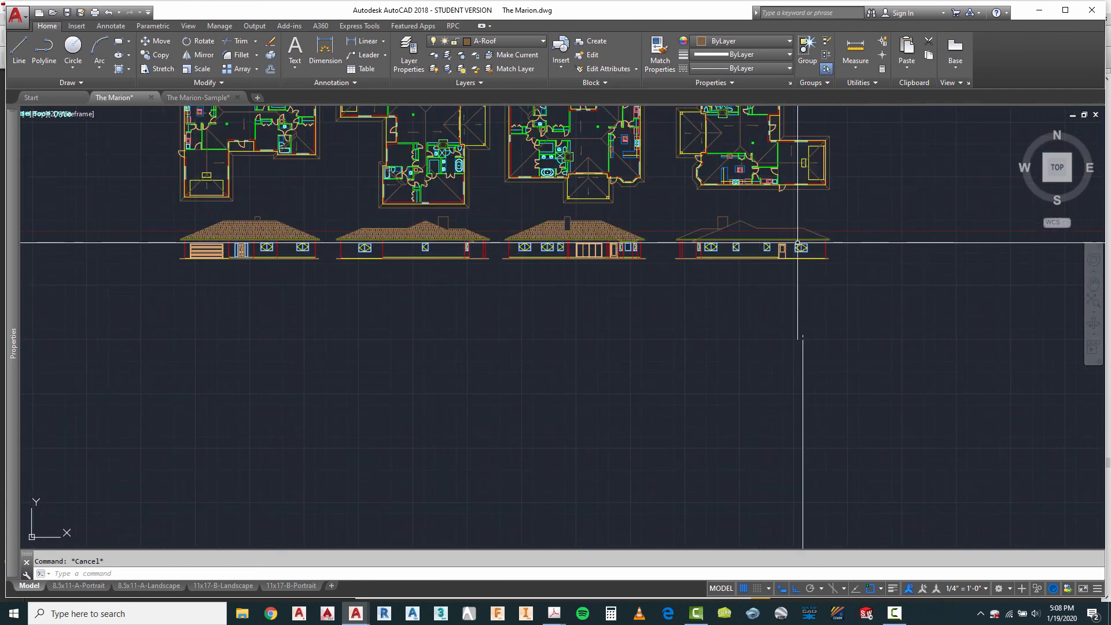
pyautogui.scroll(4, 823, 226)
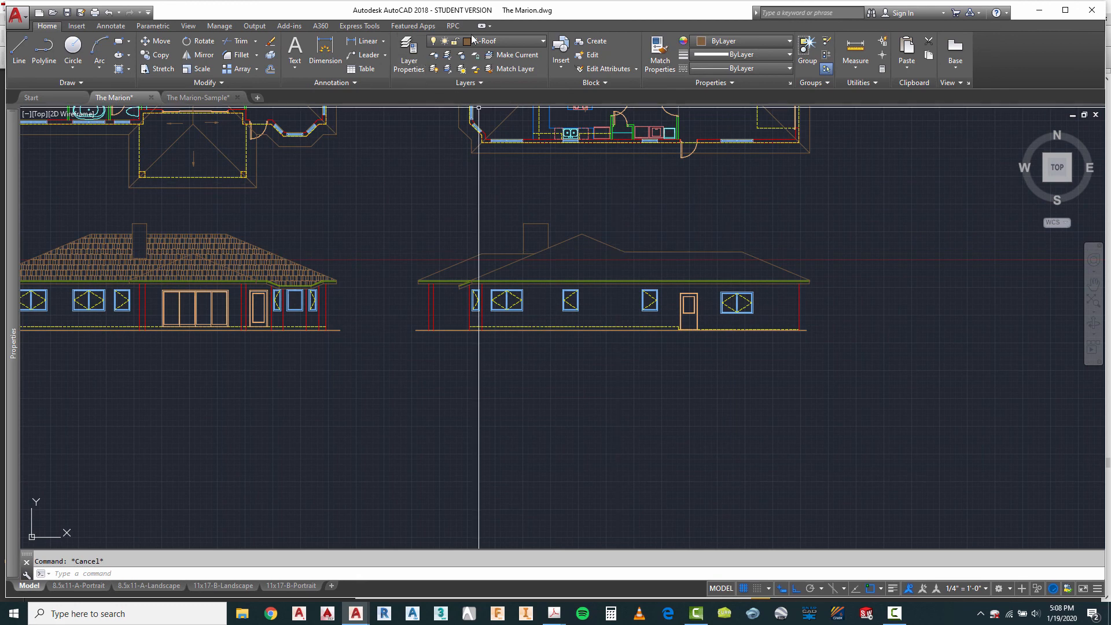
pyautogui.click(509, 41)
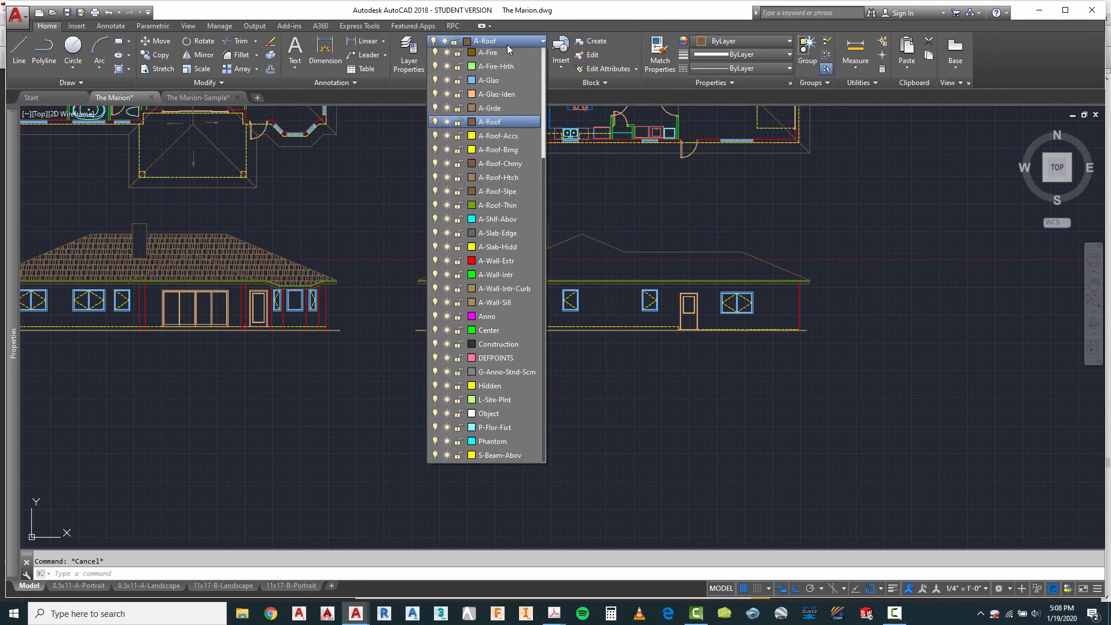
pyautogui.click(502, 181)
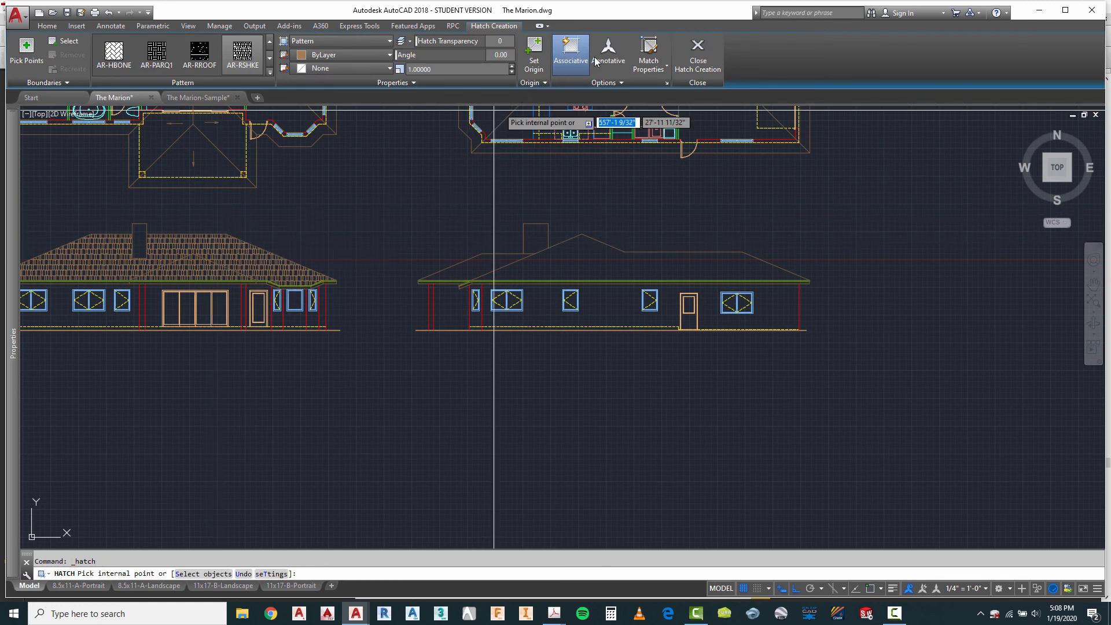
# Step: Hatch the fourth elevation's lower left roof section, matching the properties of the neighbouring elevation's roof shingle hatch
pyautogui.click(649, 51)
pyautogui.click(270, 253)
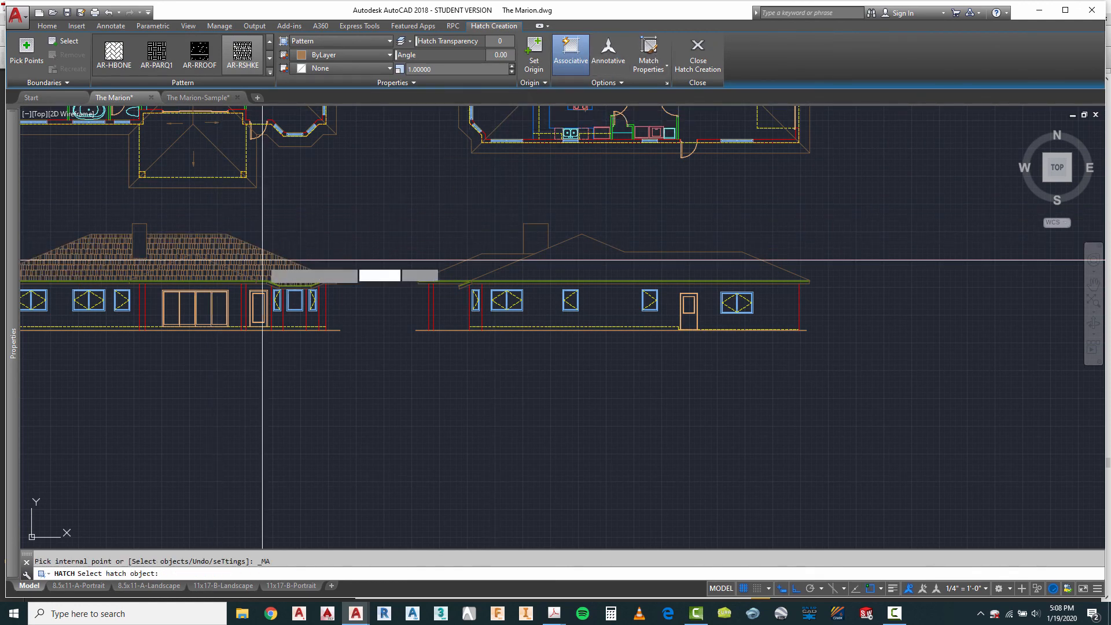
pyautogui.scroll(4, 521, 275)
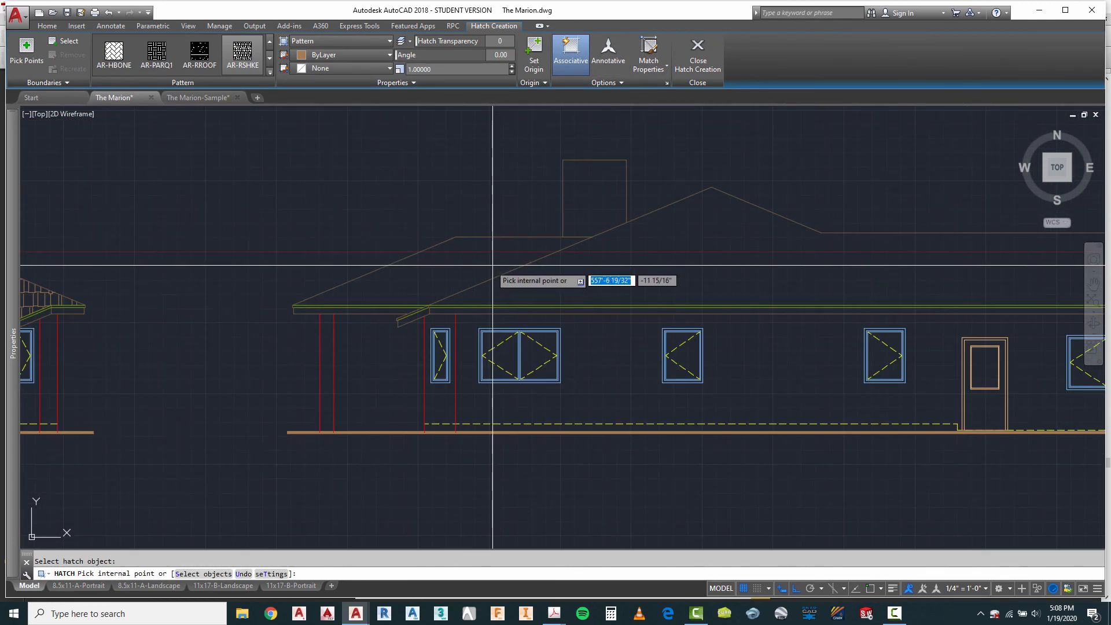
pyautogui.click(432, 260)
pyautogui.press('Return')
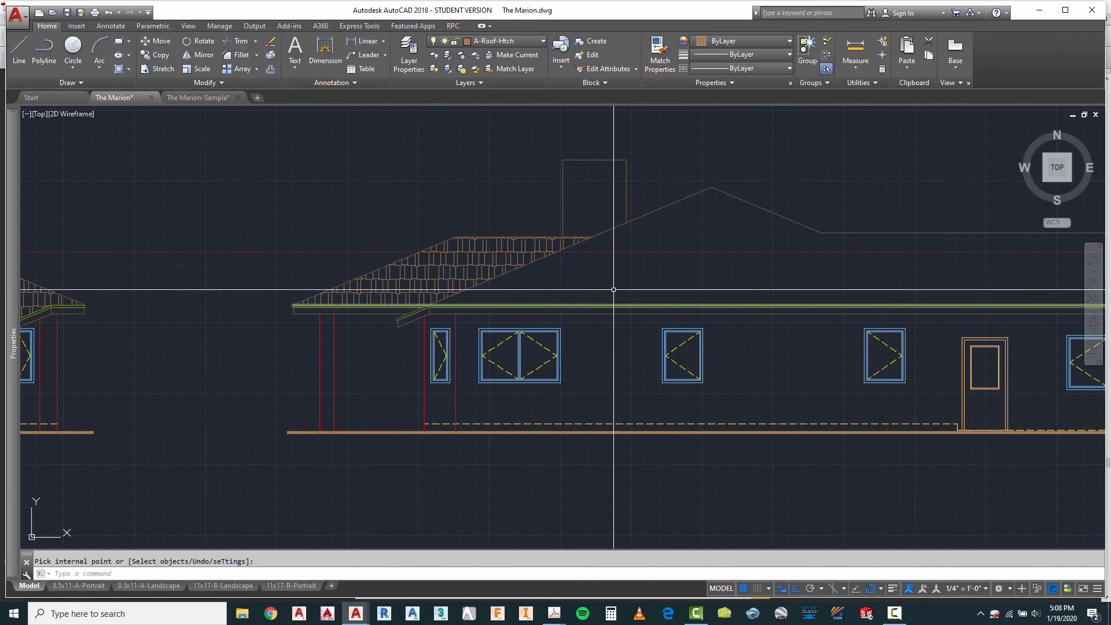
# Step: Hatch the fourth elevation's large main roof area with the same AR-RSHKE shingle pattern
pyautogui.press('Return')
pyautogui.scroll(-2, 425, 235)
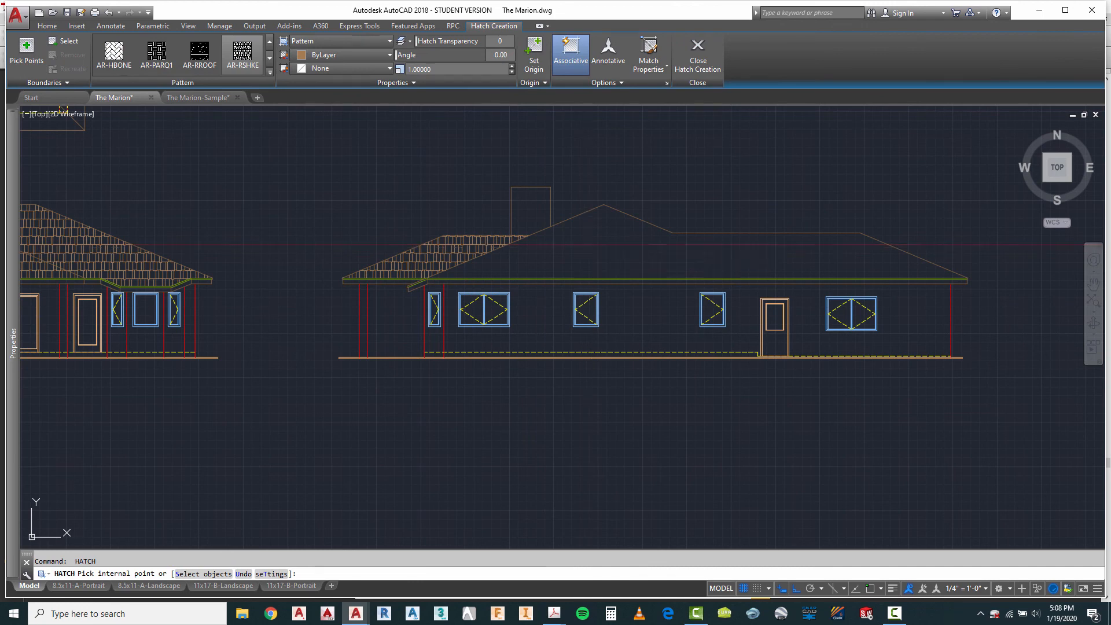
pyautogui.click(588, 241)
pyautogui.press('Return')
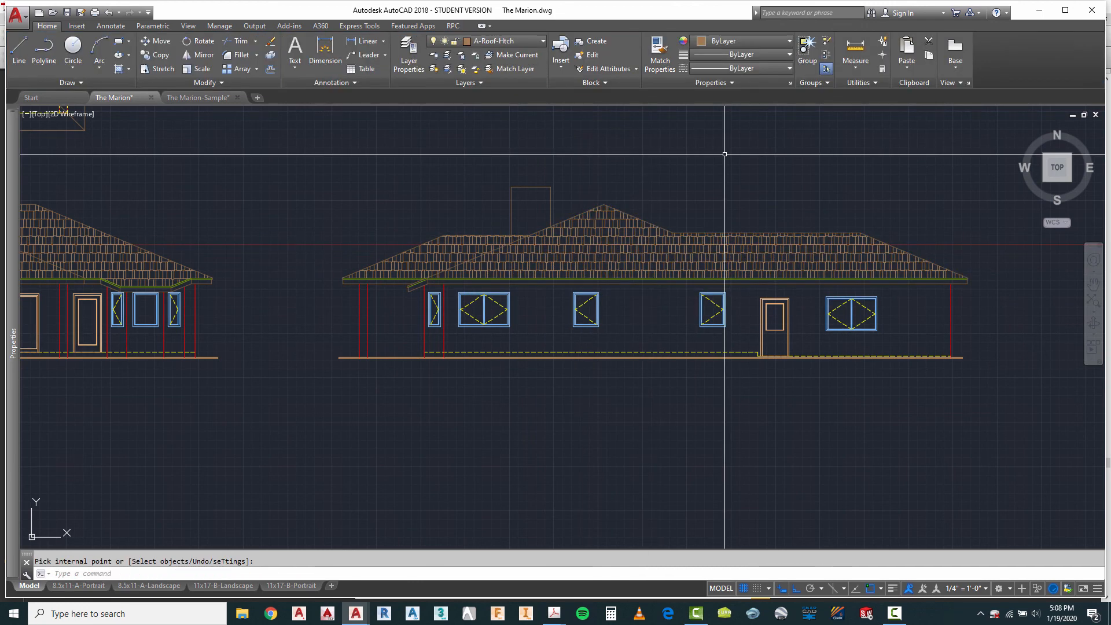
pyautogui.press('Escape')
# Step: Review the hatched roofs across the elevations and examine the fascia lines at the fourth elevation's sloped eave and left eave end
pyautogui.scroll(6, 499, 241)
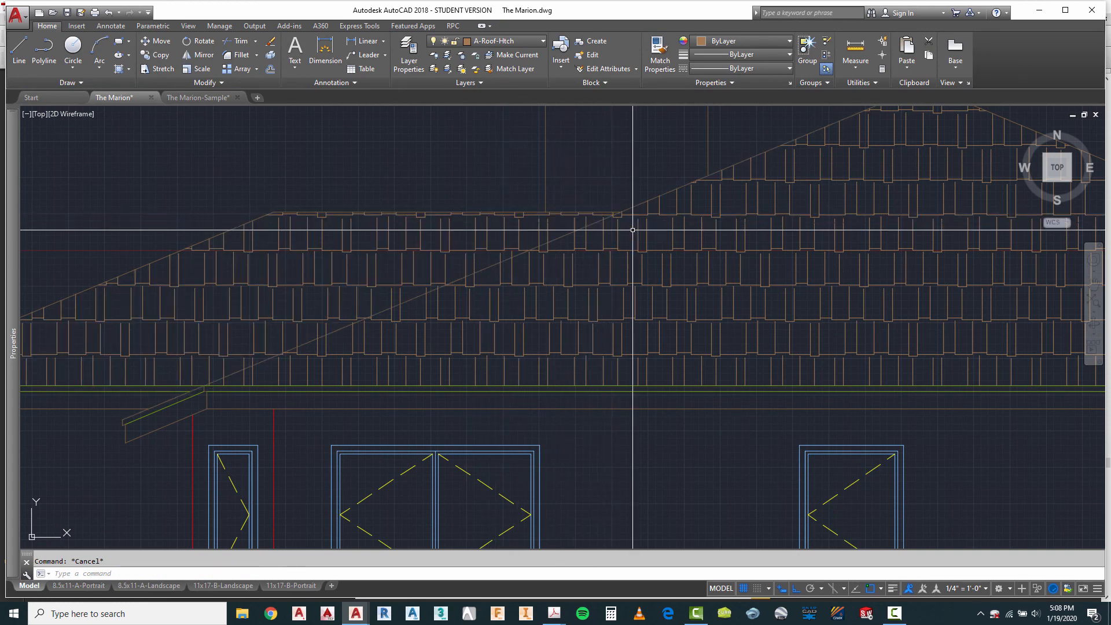
pyautogui.scroll(-8, 608, 210)
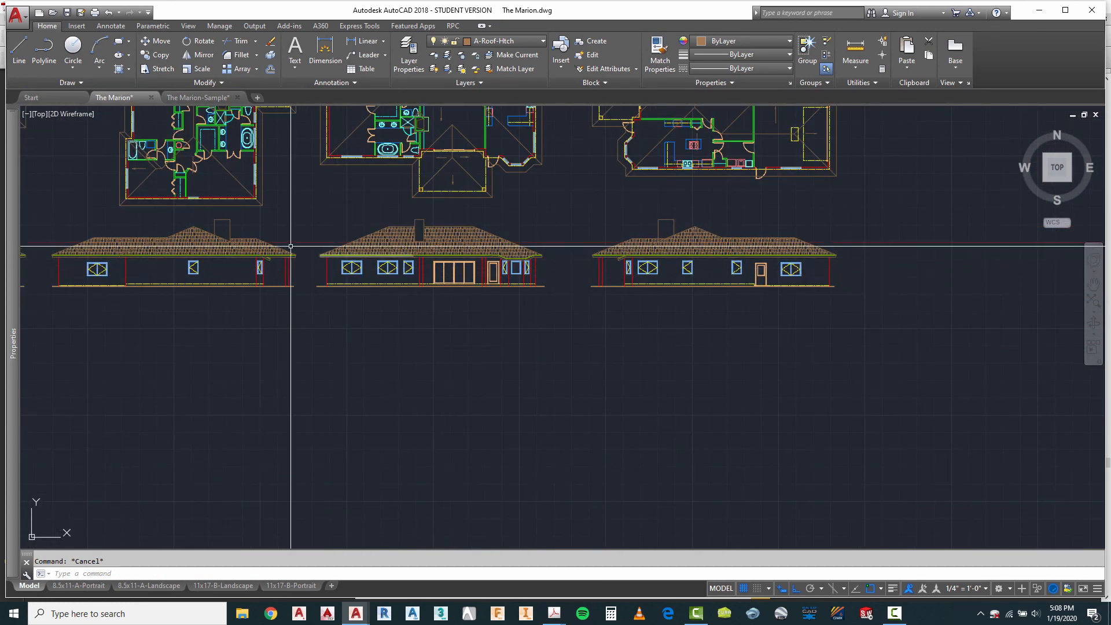
pyautogui.scroll(6, 224, 240)
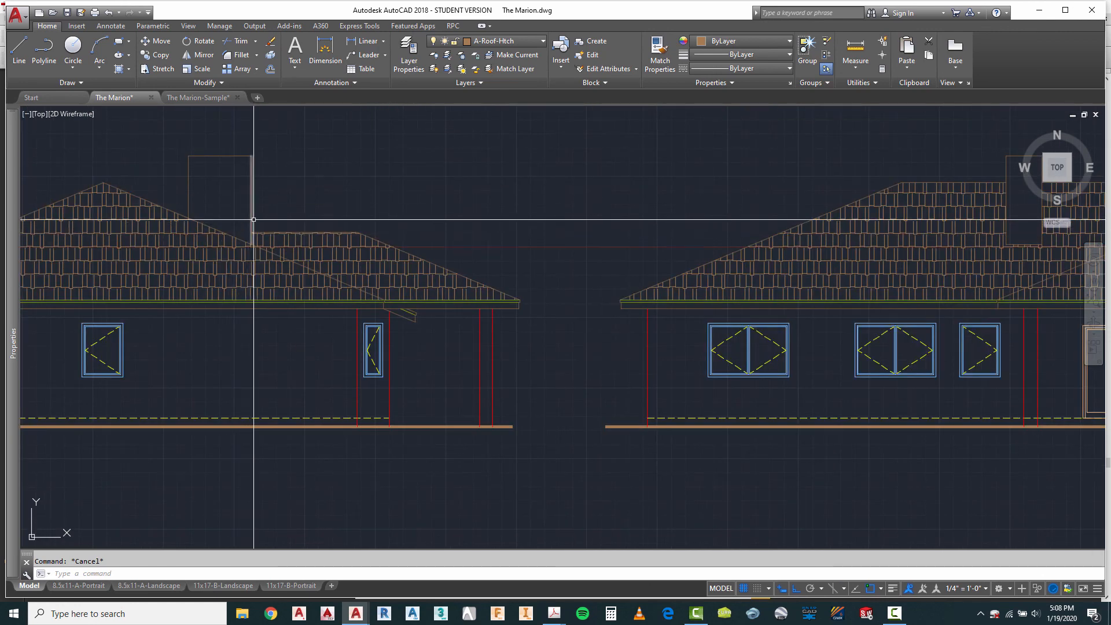
pyautogui.scroll(-4, 254, 219)
pyautogui.scroll(10, 652, 238)
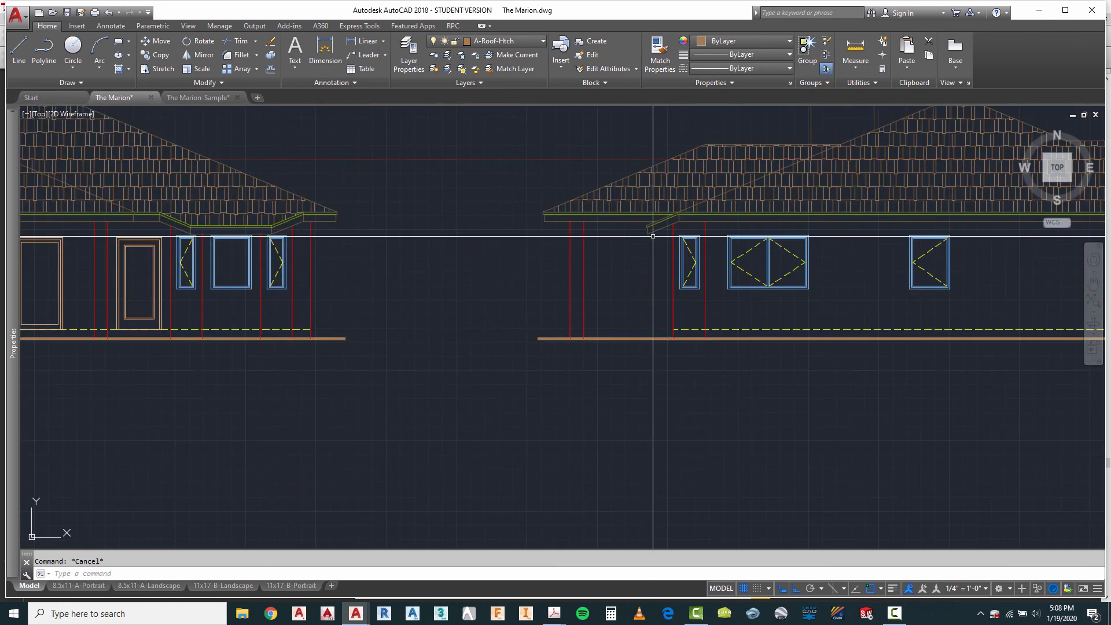
pyautogui.scroll(2, 682, 227)
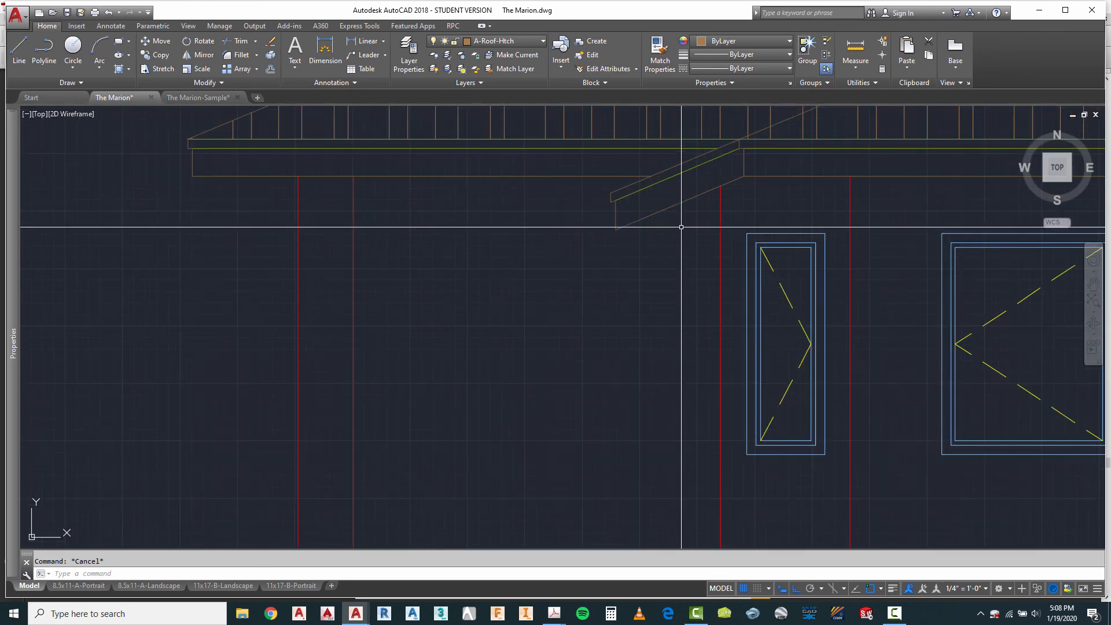
pyautogui.scroll(4, 741, 171)
pyautogui.click(735, 156)
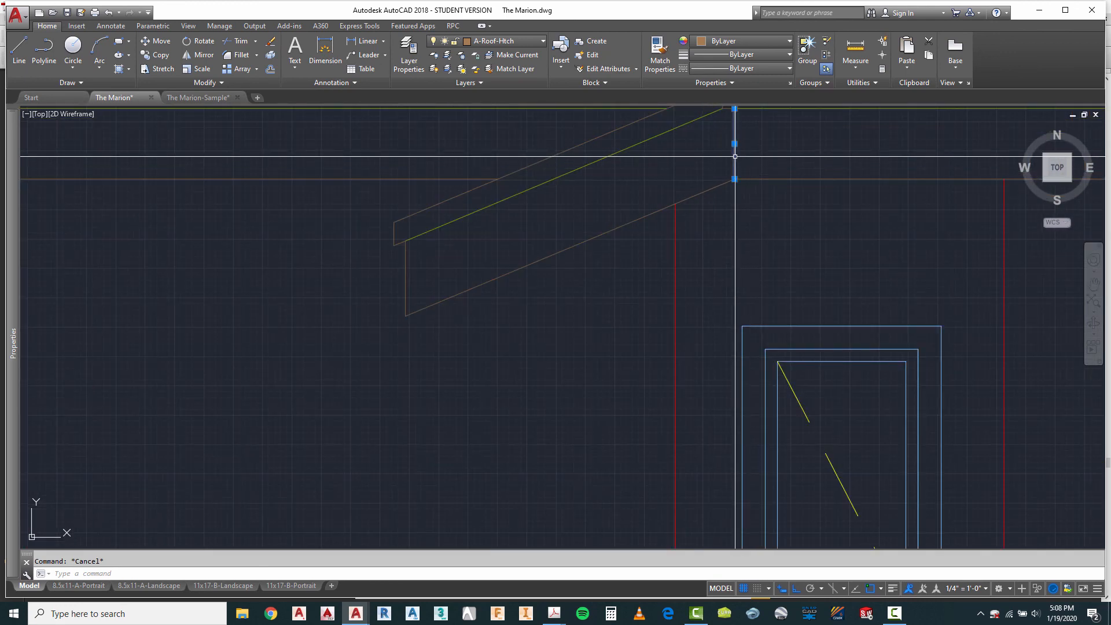
pyautogui.press('Escape')
pyautogui.scroll(-4, 572, 225)
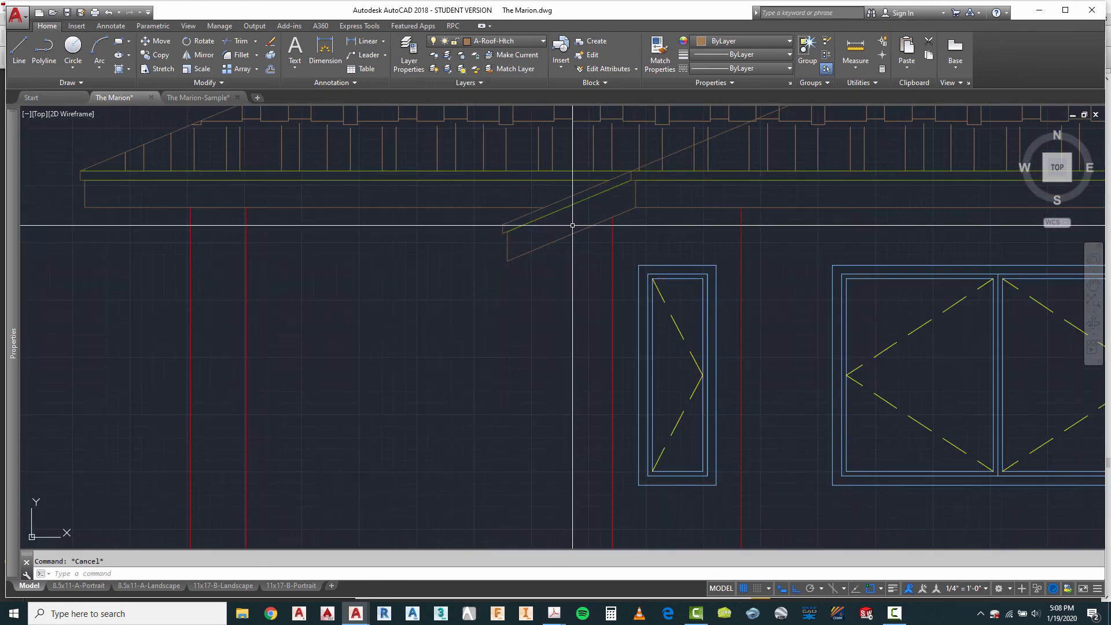
pyautogui.scroll(-4, 572, 225)
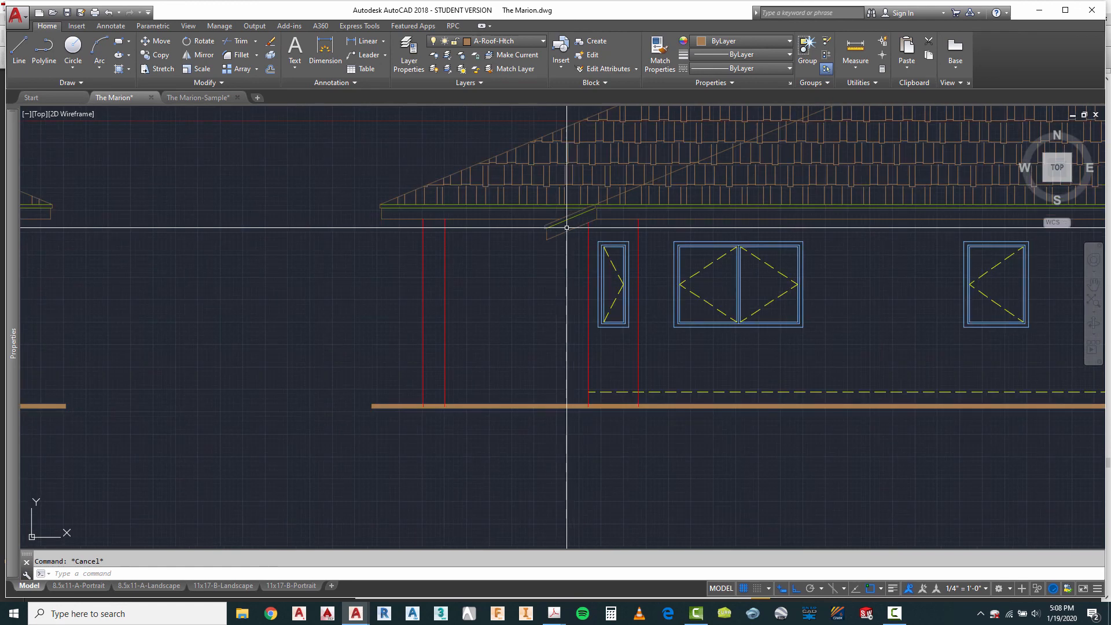
pyautogui.scroll(4, 383, 203)
pyautogui.scroll(4, 374, 244)
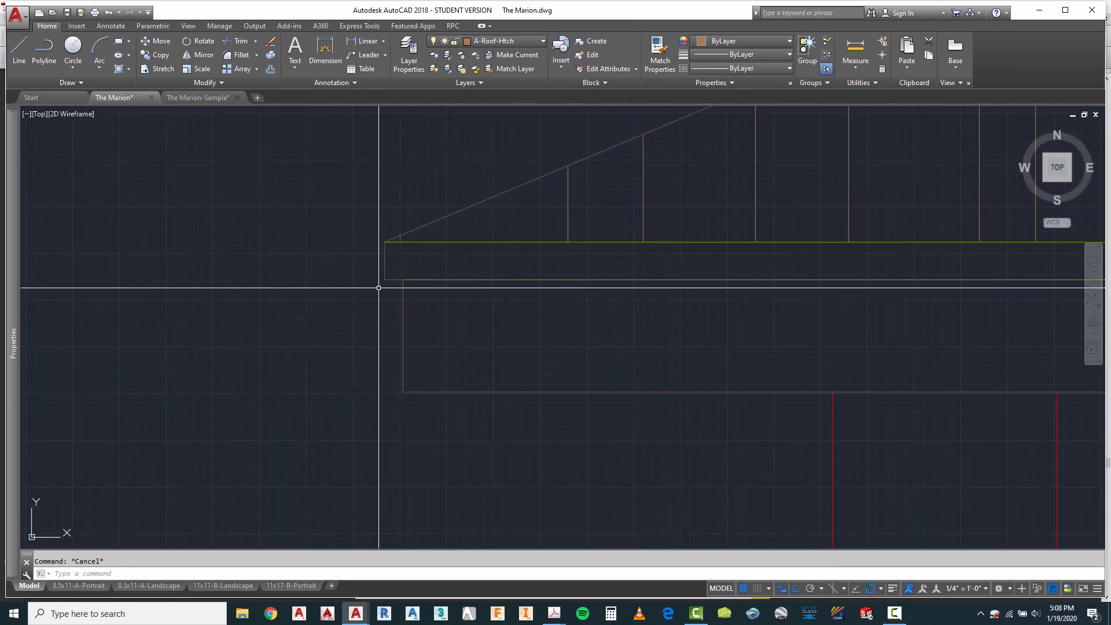
# Step: Select the short line beneath the fourth elevation's left eave end to check its layer, and clear the selection
pyautogui.click(364, 246)
pyautogui.click(487, 292)
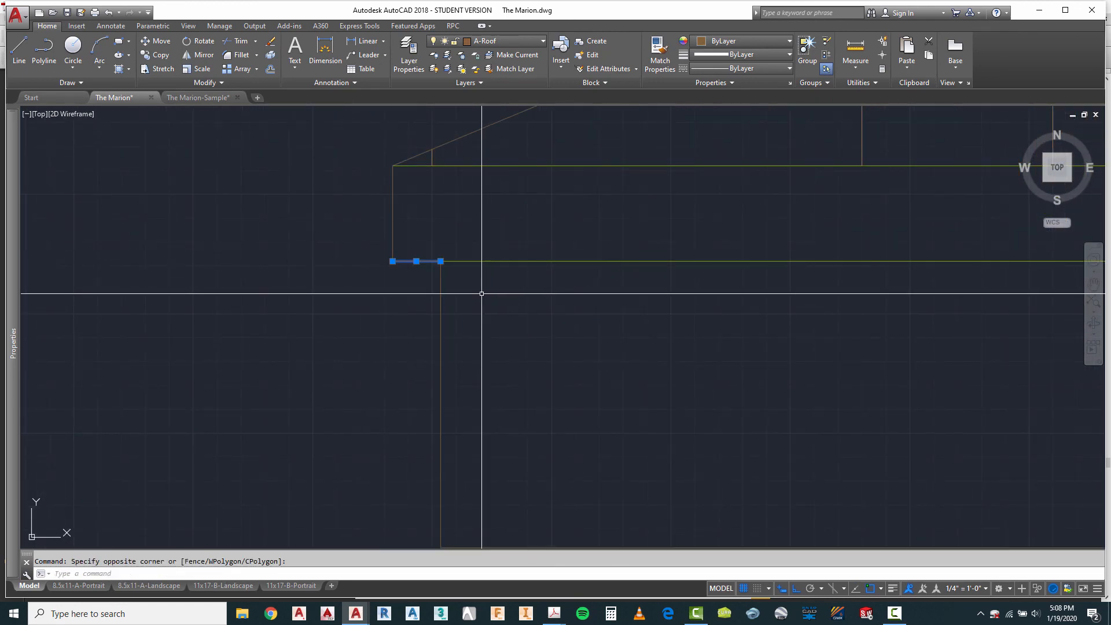
pyautogui.scroll(-6, 426, 230)
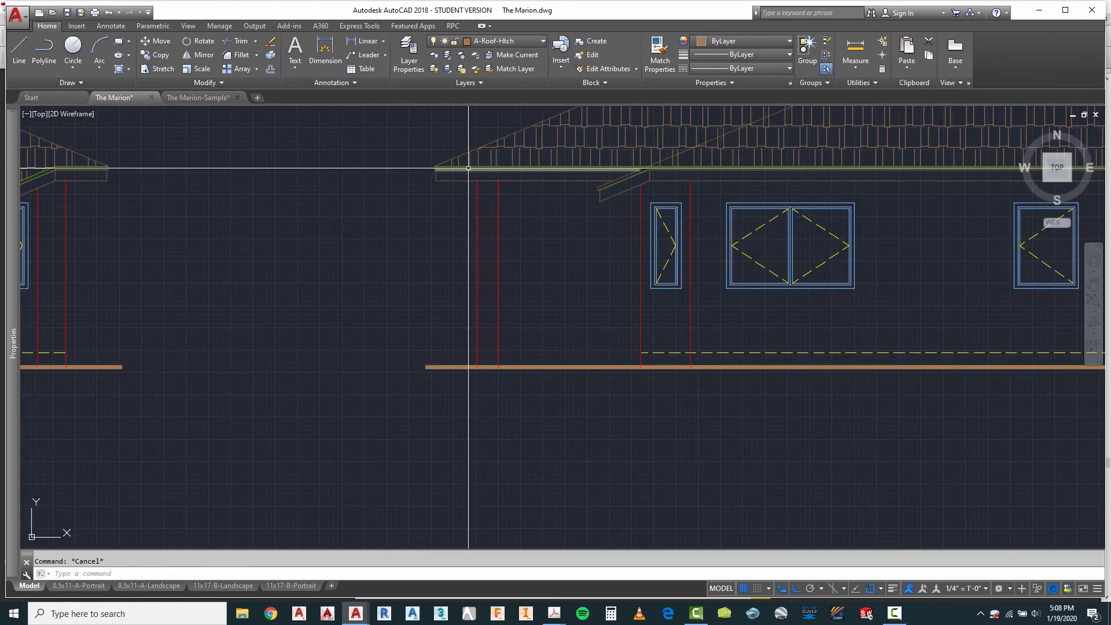
# Step: Review all four elevations together with the floor plans above them, examining the hatched roofs, eaves, openings and grade lines
pyautogui.scroll(-5, 714, 322)
pyautogui.scroll(1, 707, 319)
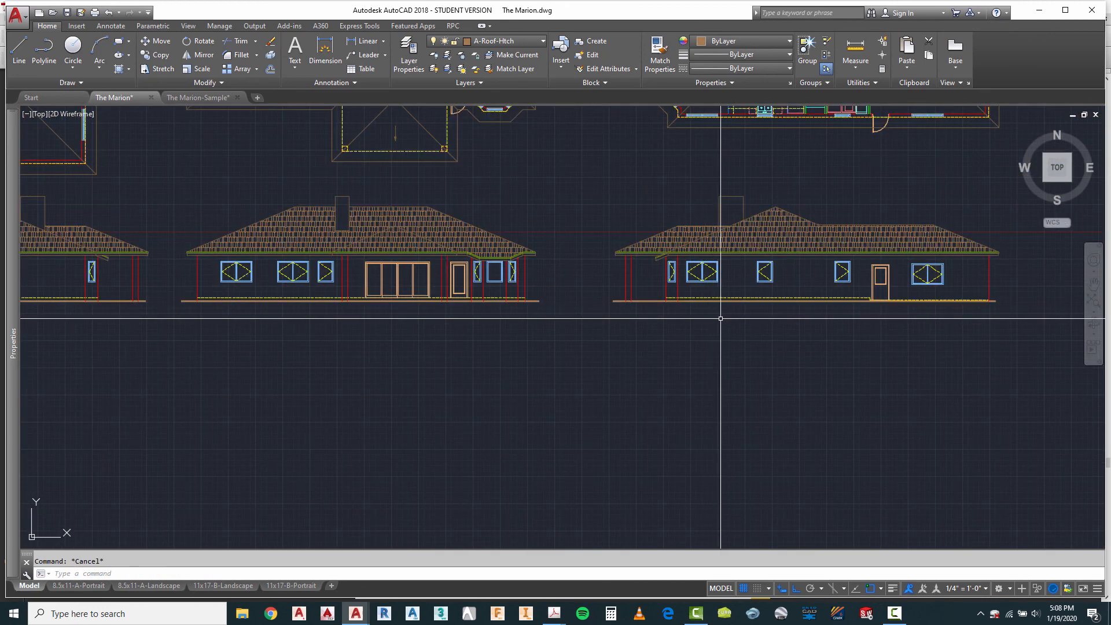
pyautogui.scroll(-6, 721, 319)
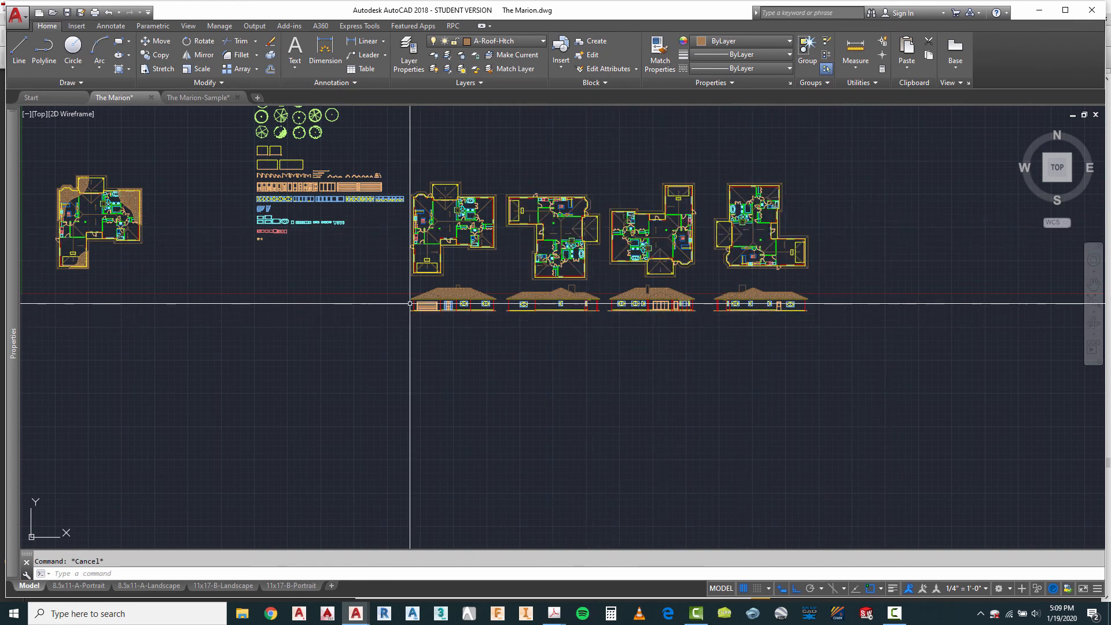
pyautogui.scroll(2, 529, 310)
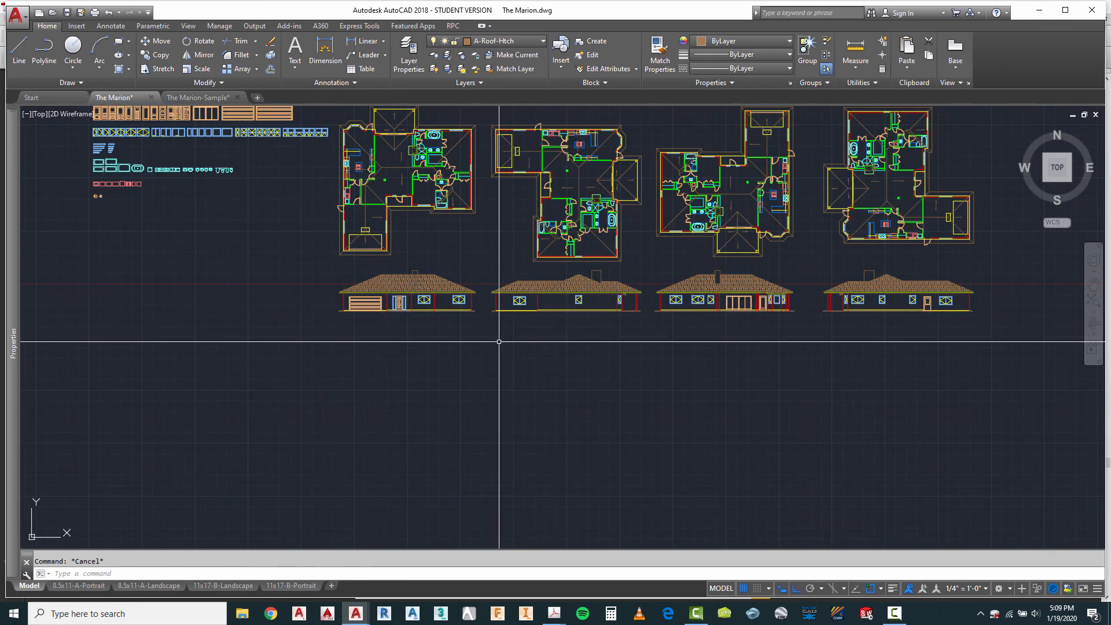
pyautogui.scroll(3, 489, 320)
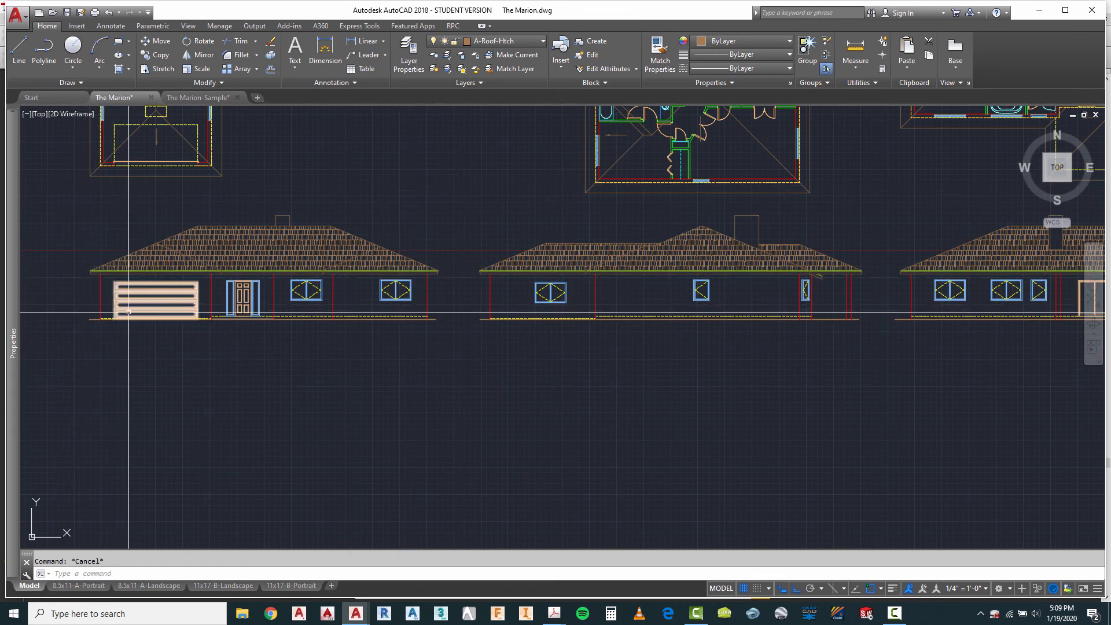
pyautogui.scroll(-4, 541, 332)
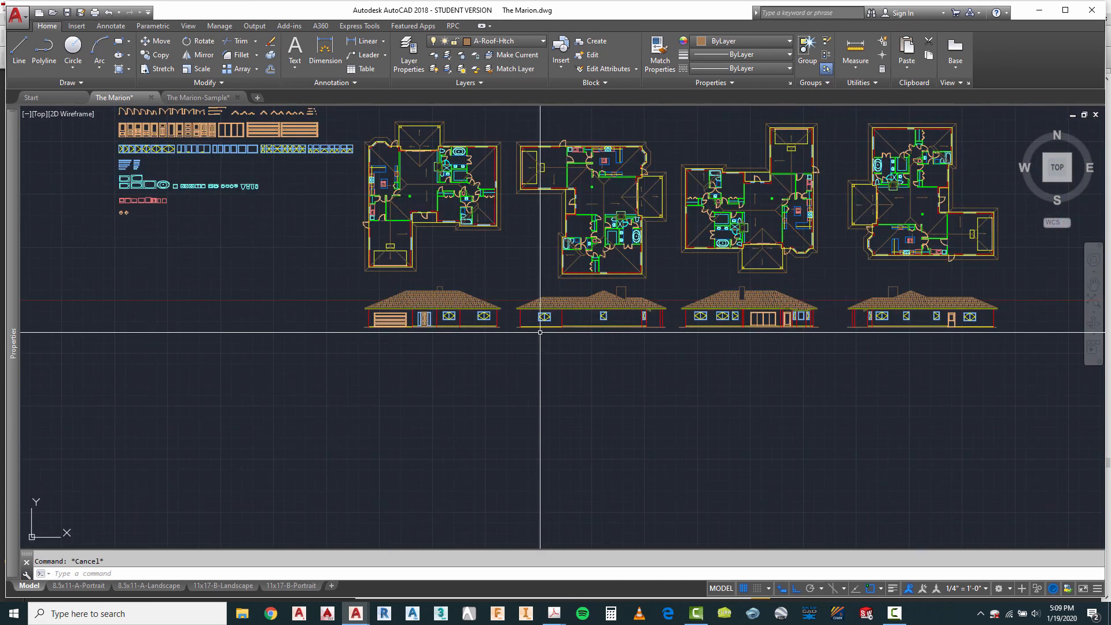
pyautogui.scroll(4, 1011, 351)
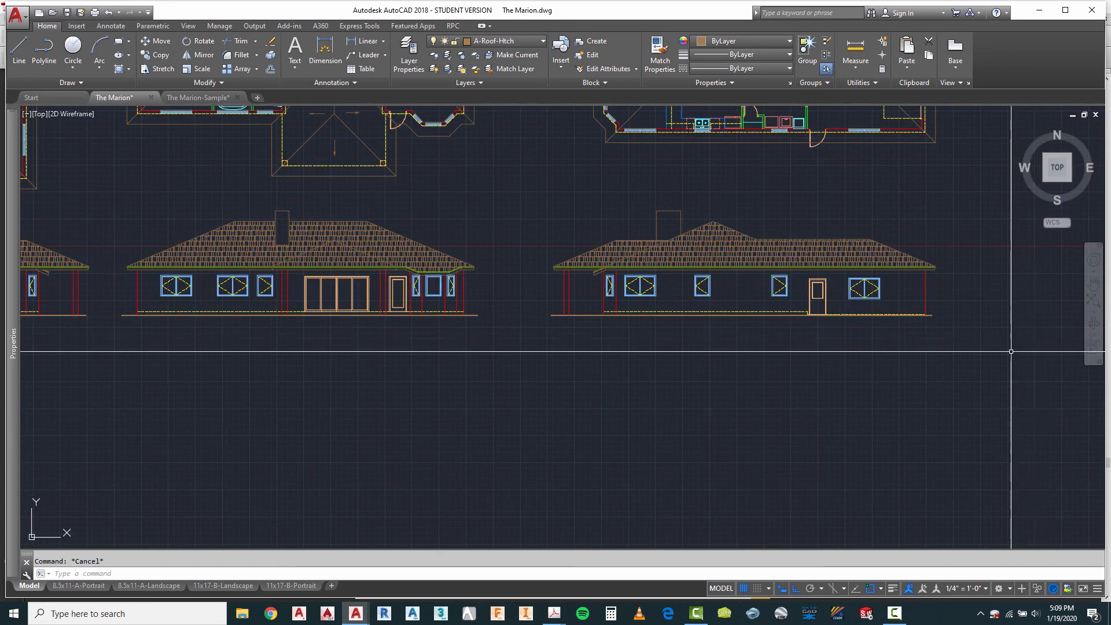
pyautogui.scroll(4, 933, 324)
pyautogui.scroll(-4, 931, 323)
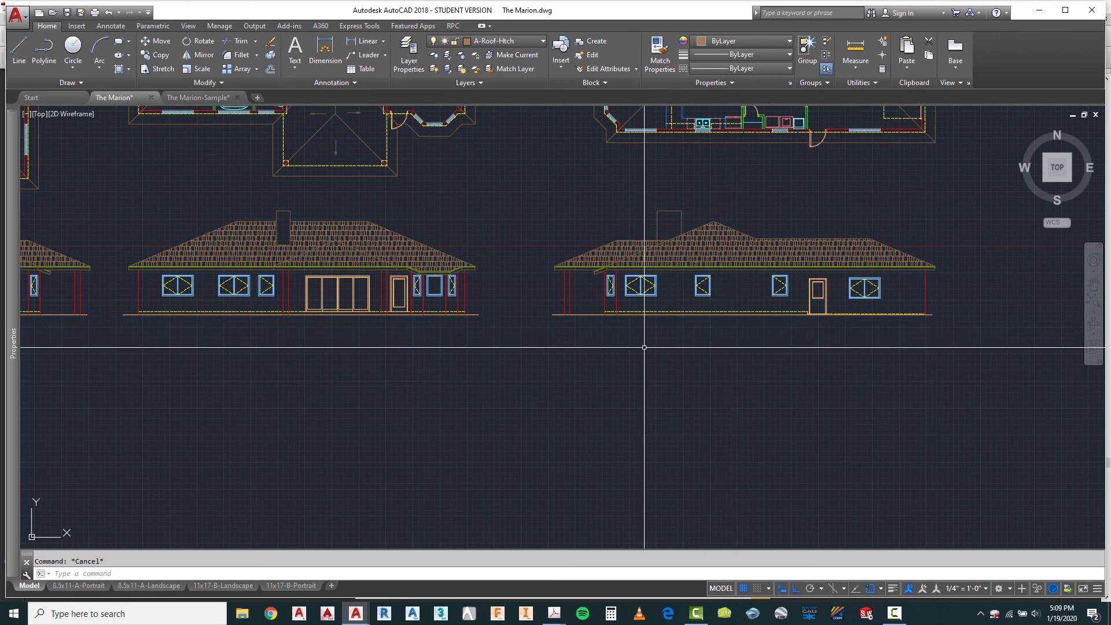
pyautogui.scroll(-5, 663, 324)
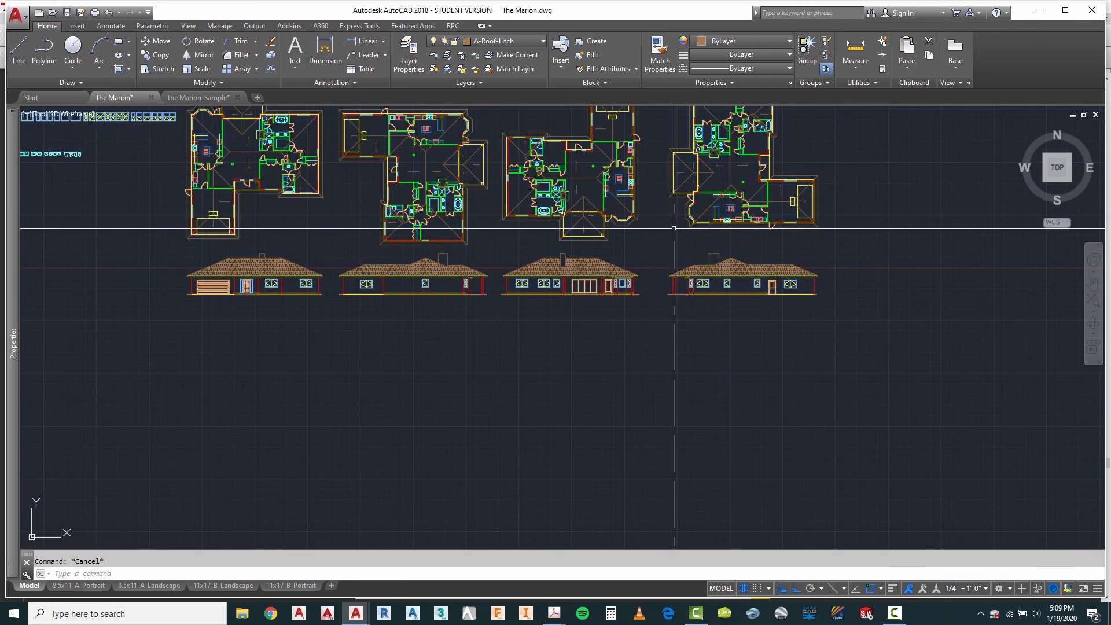
pyautogui.scroll(-3, 663, 323)
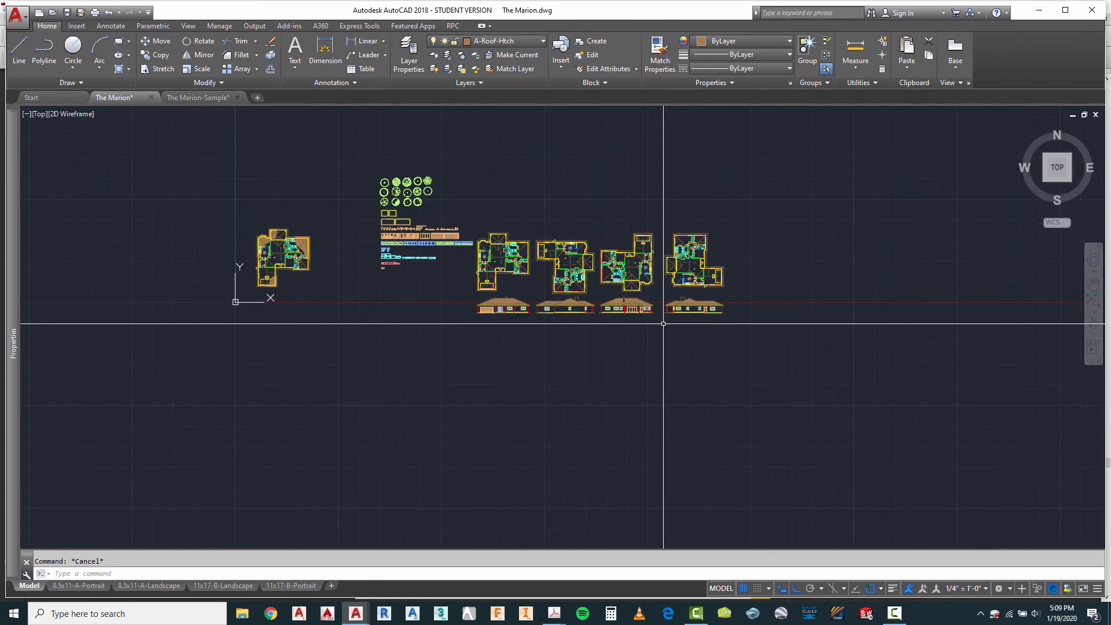
pyautogui.scroll(2, 567, 329)
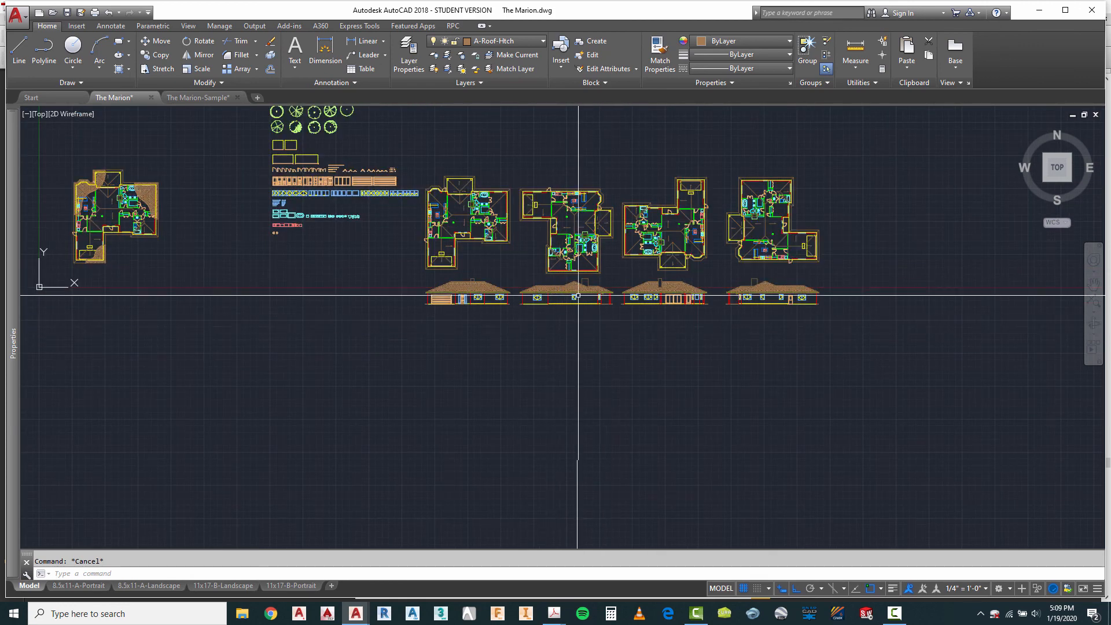
pyautogui.scroll(4, 578, 296)
pyautogui.scroll(-2, 292, 302)
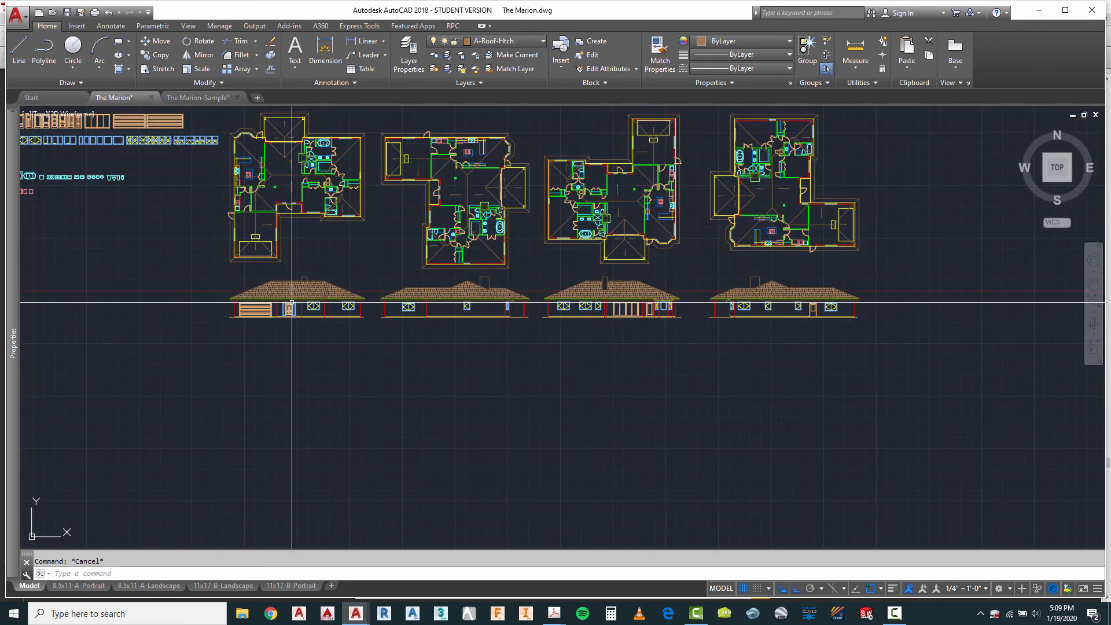